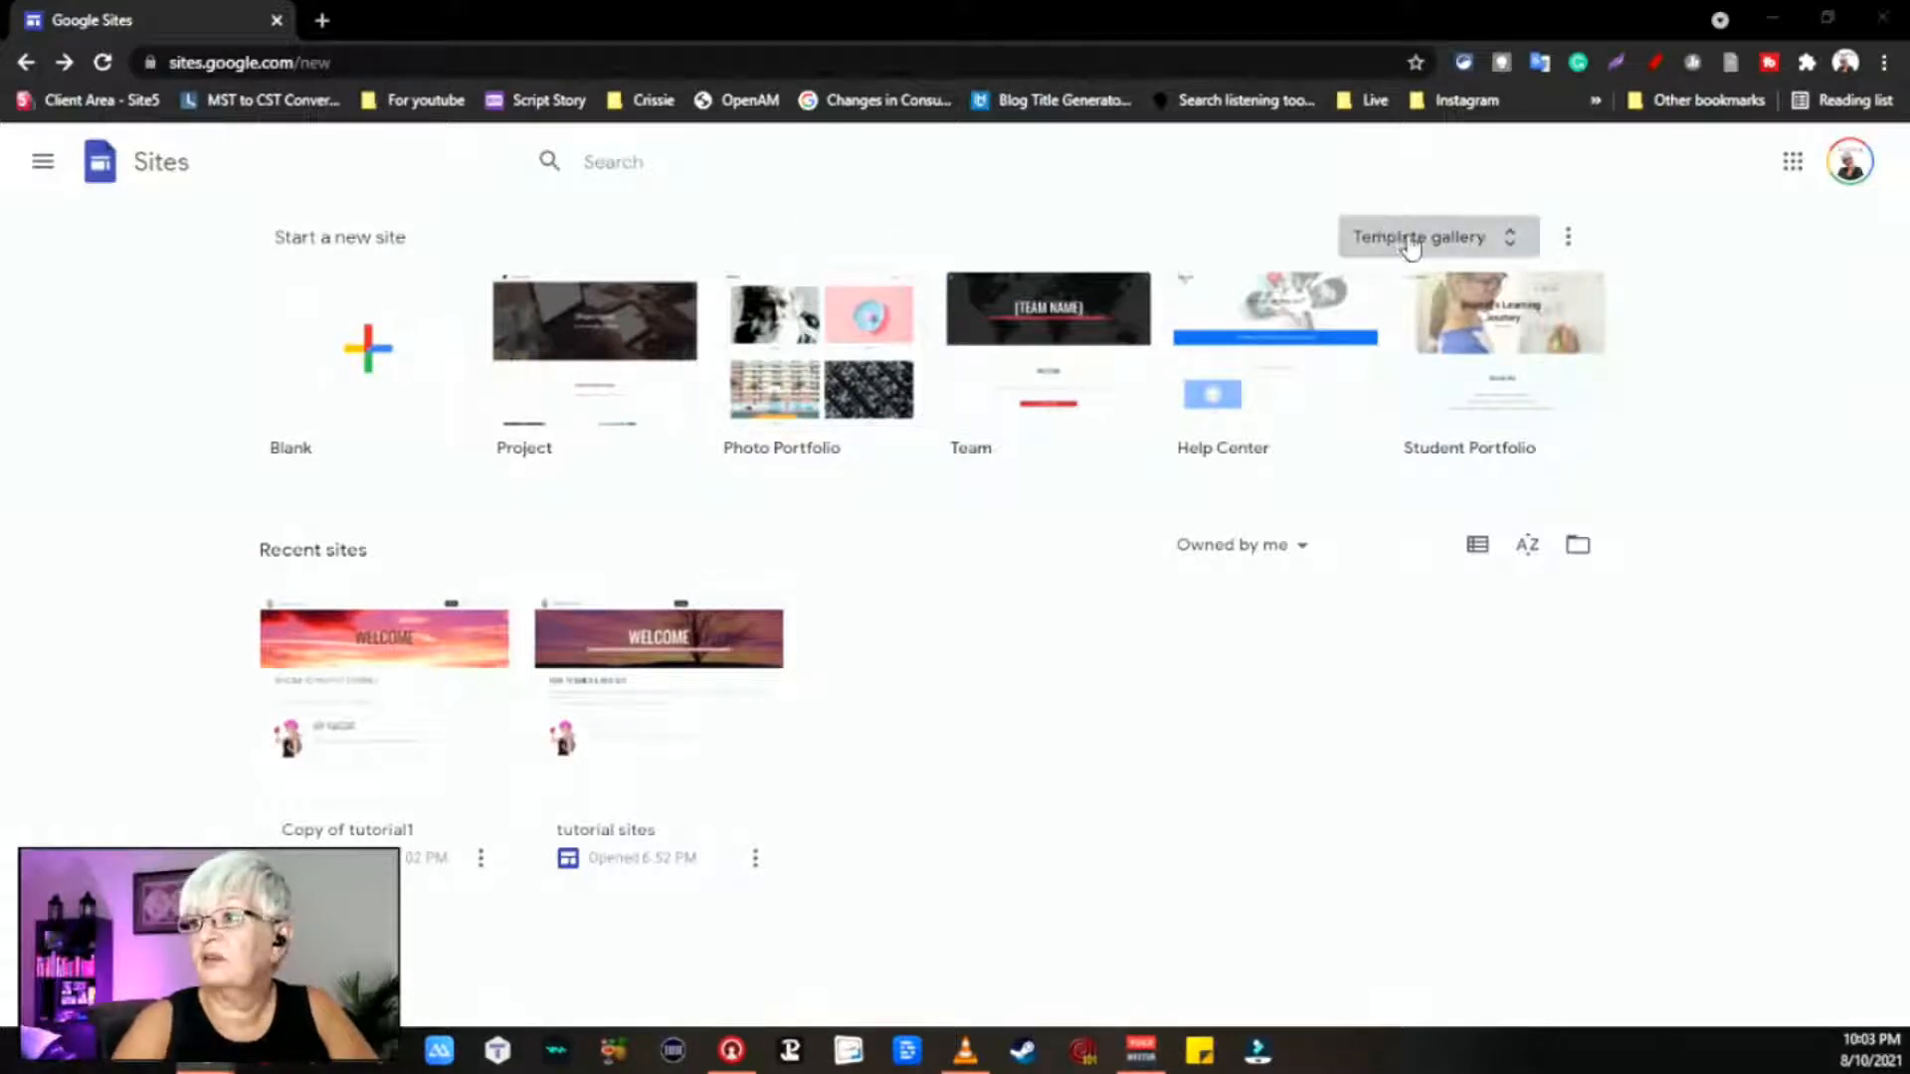
Step: Open the template gallery and browse the Personal, Work, Small business and Education templates
left_click(1444, 245)
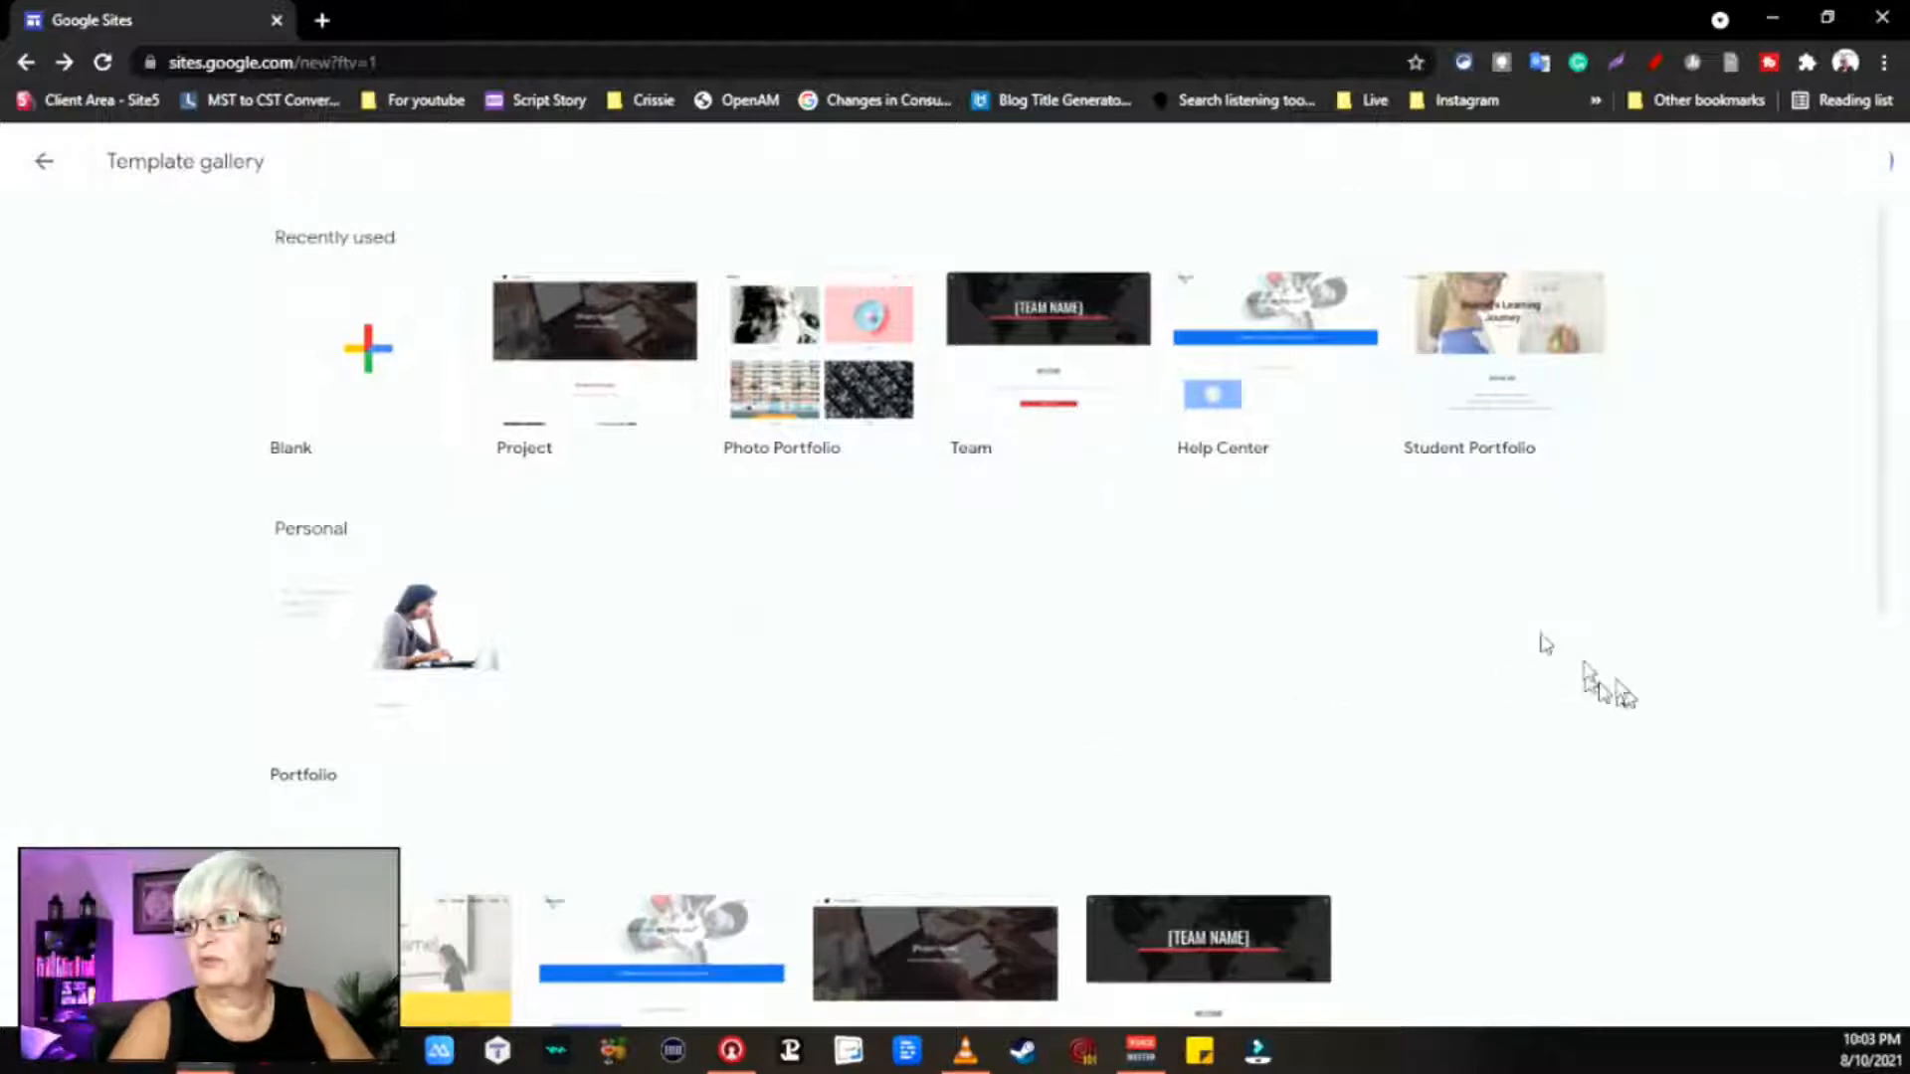
scroll(1559, 586, "down", 1)
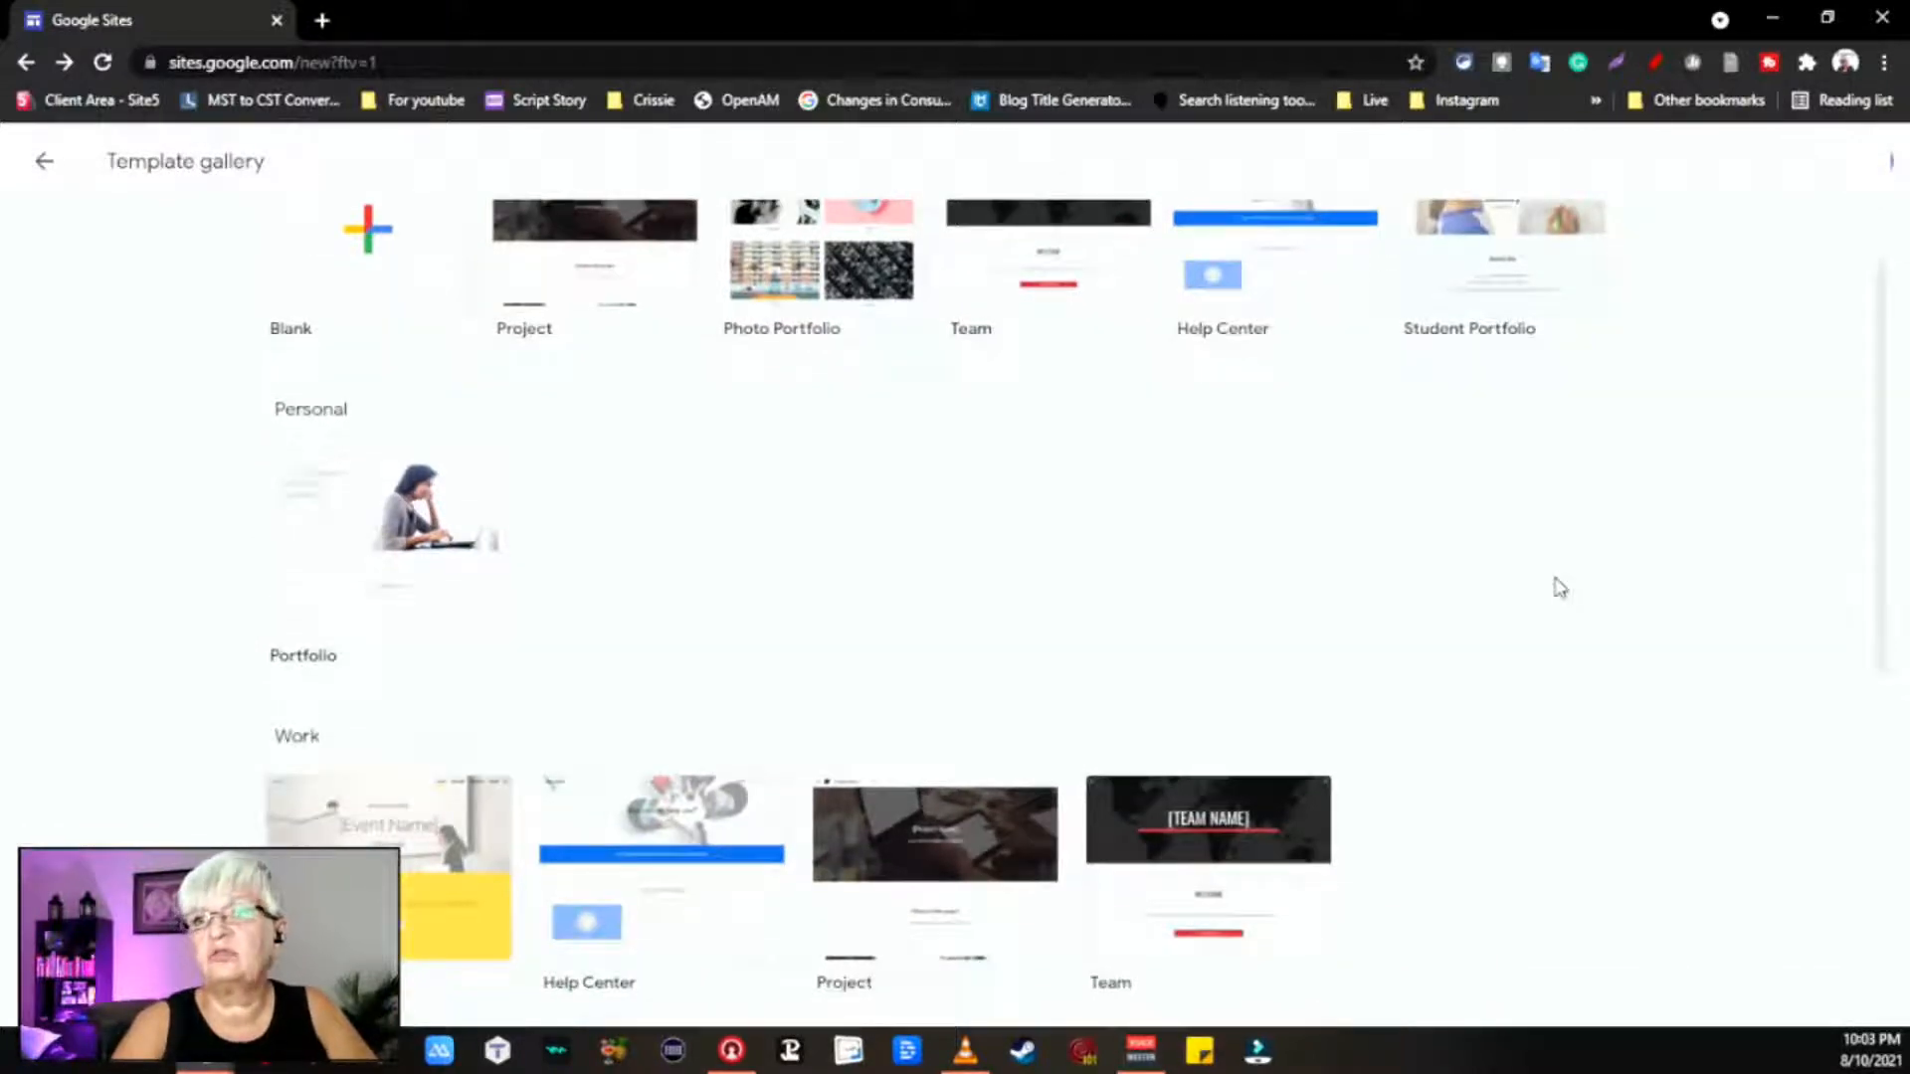
scroll(1595, 535, "down", 1)
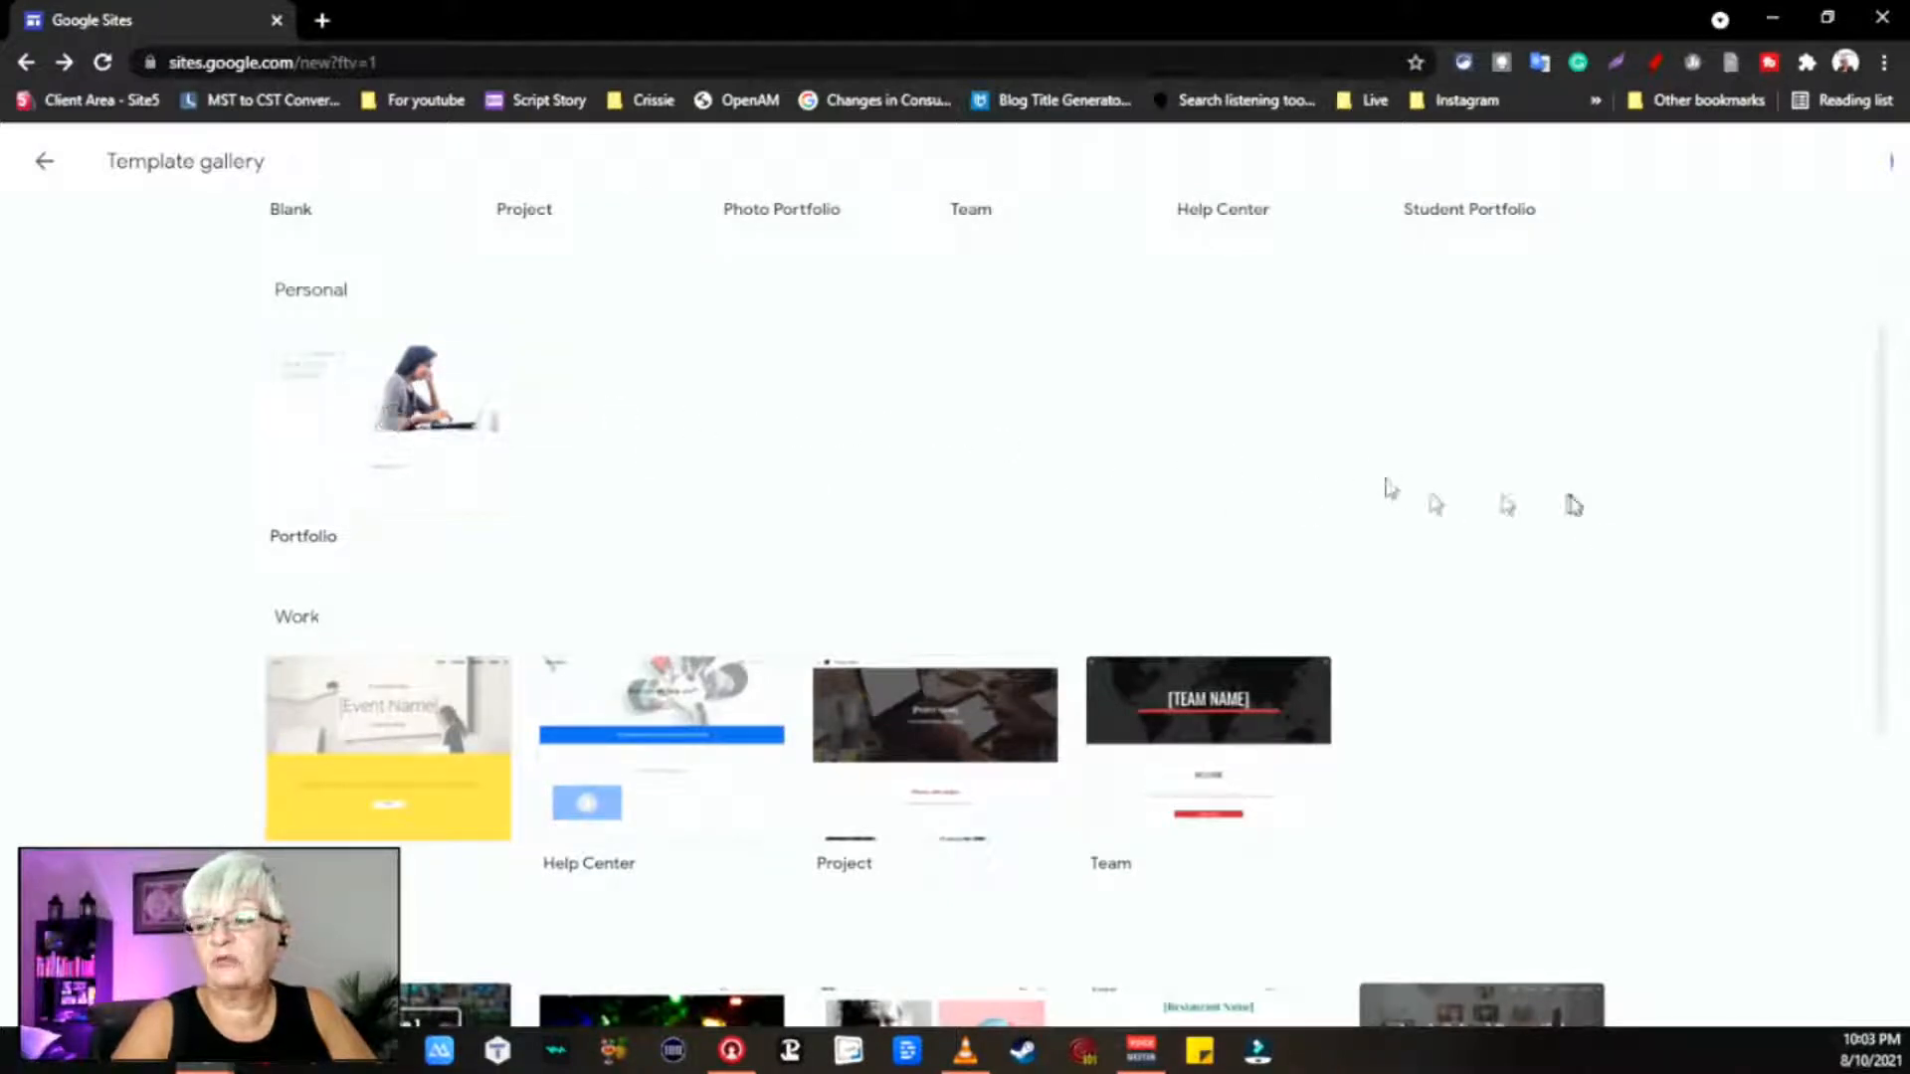
scroll(1568, 503, "down", 2)
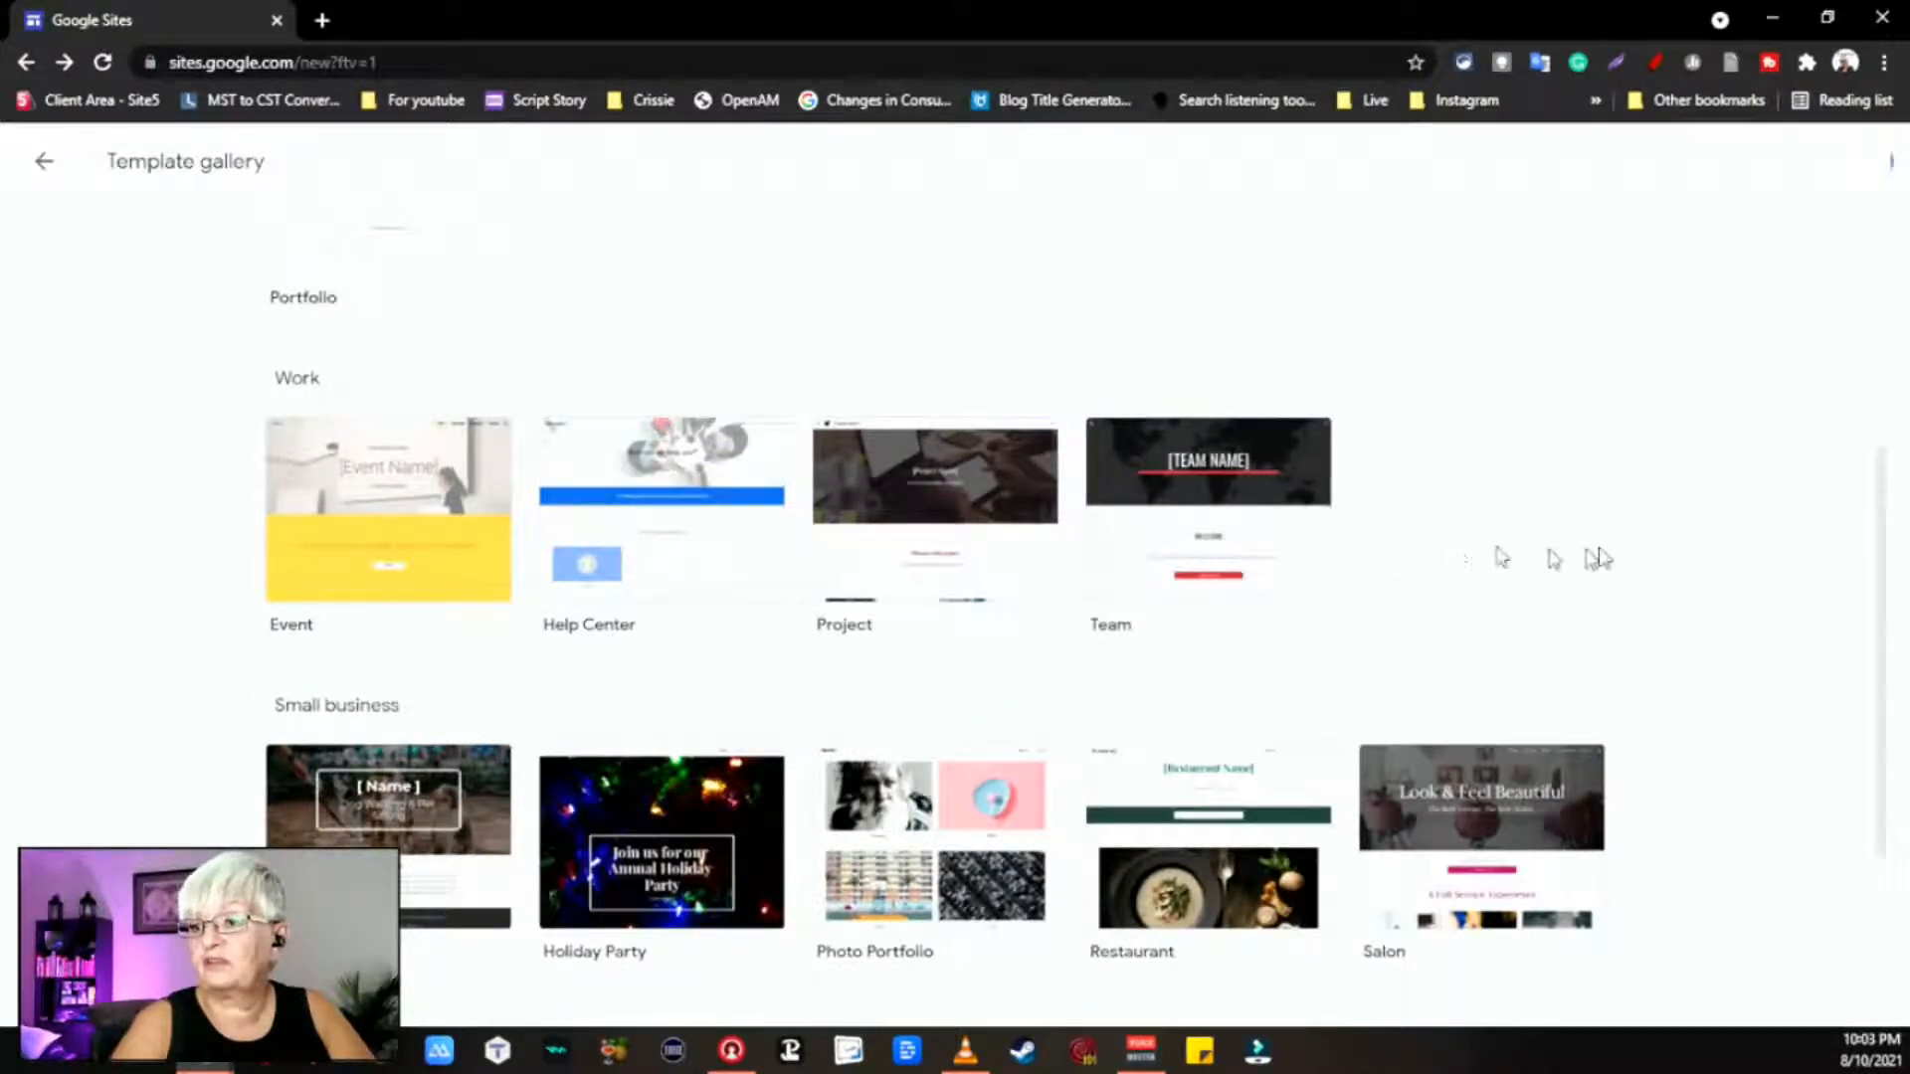
scroll(1592, 554, "down", 3)
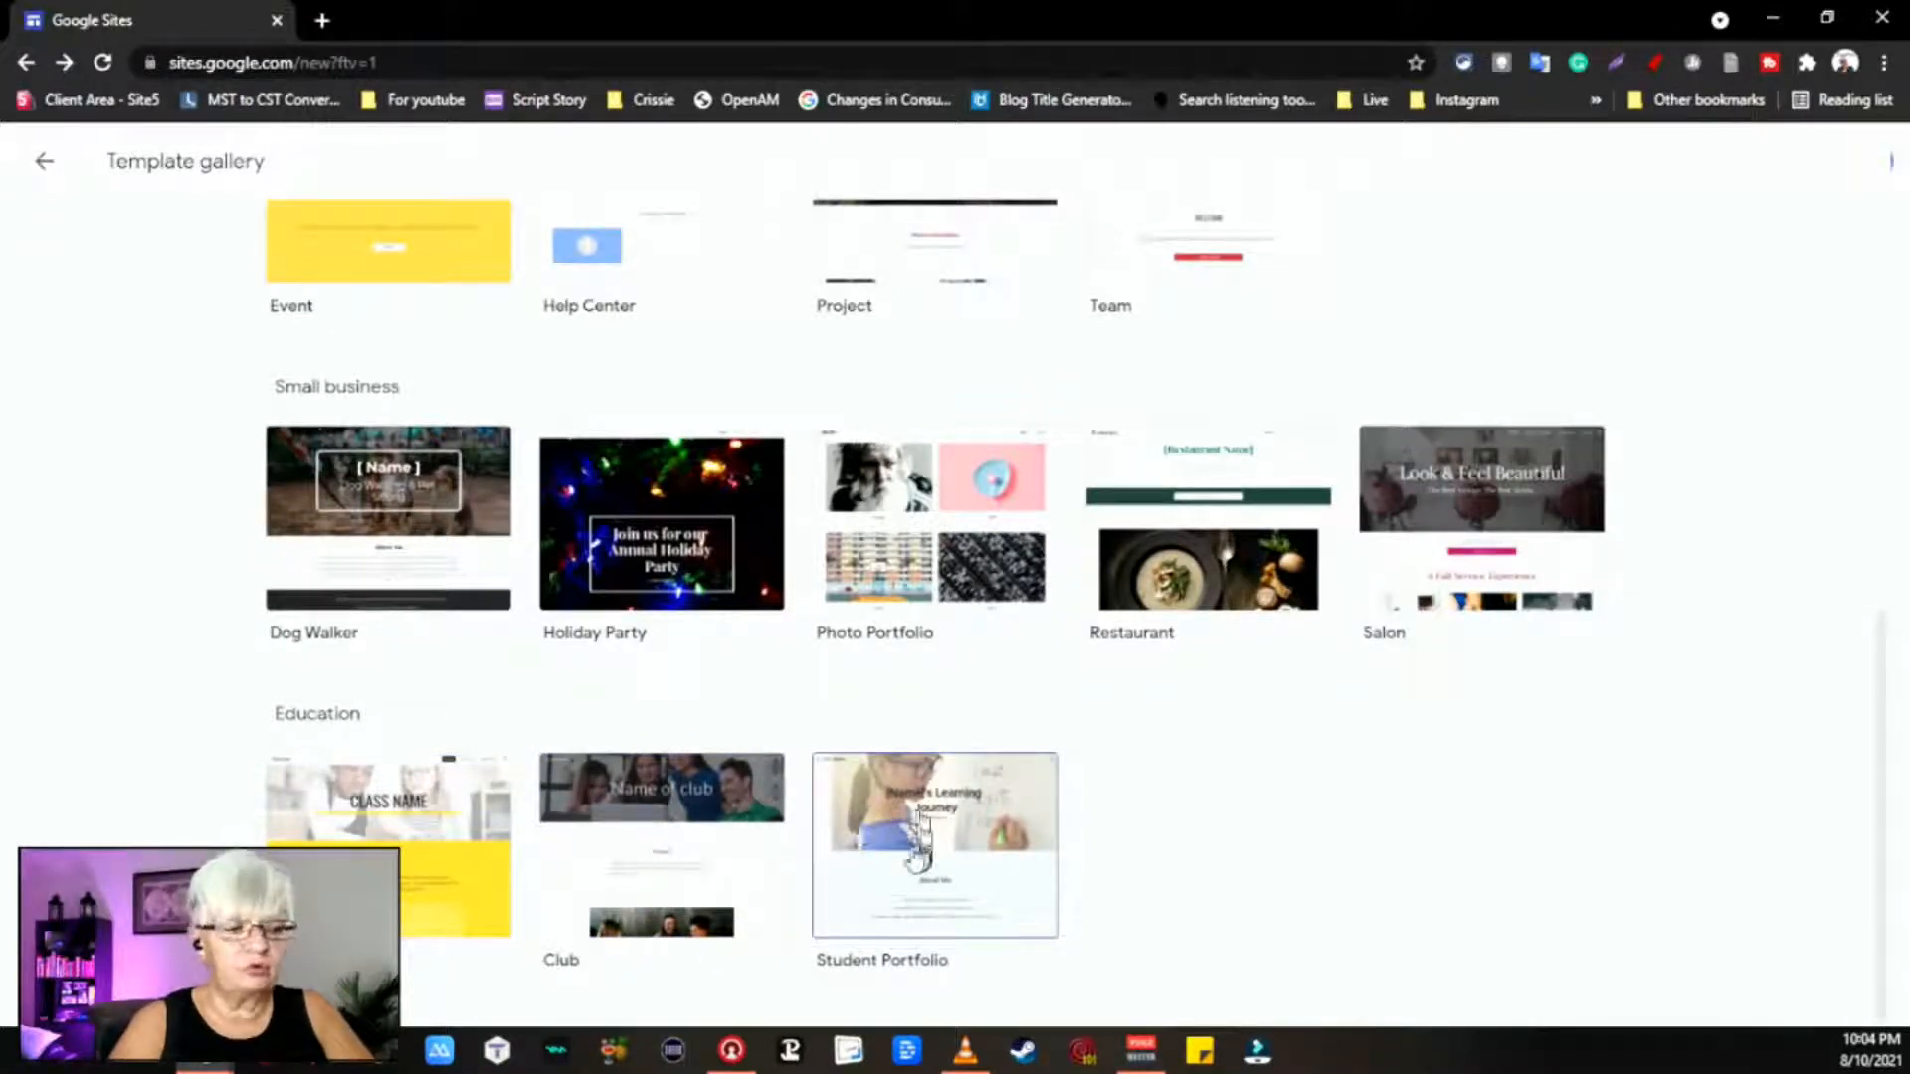
scroll(1006, 753, "up", 8)
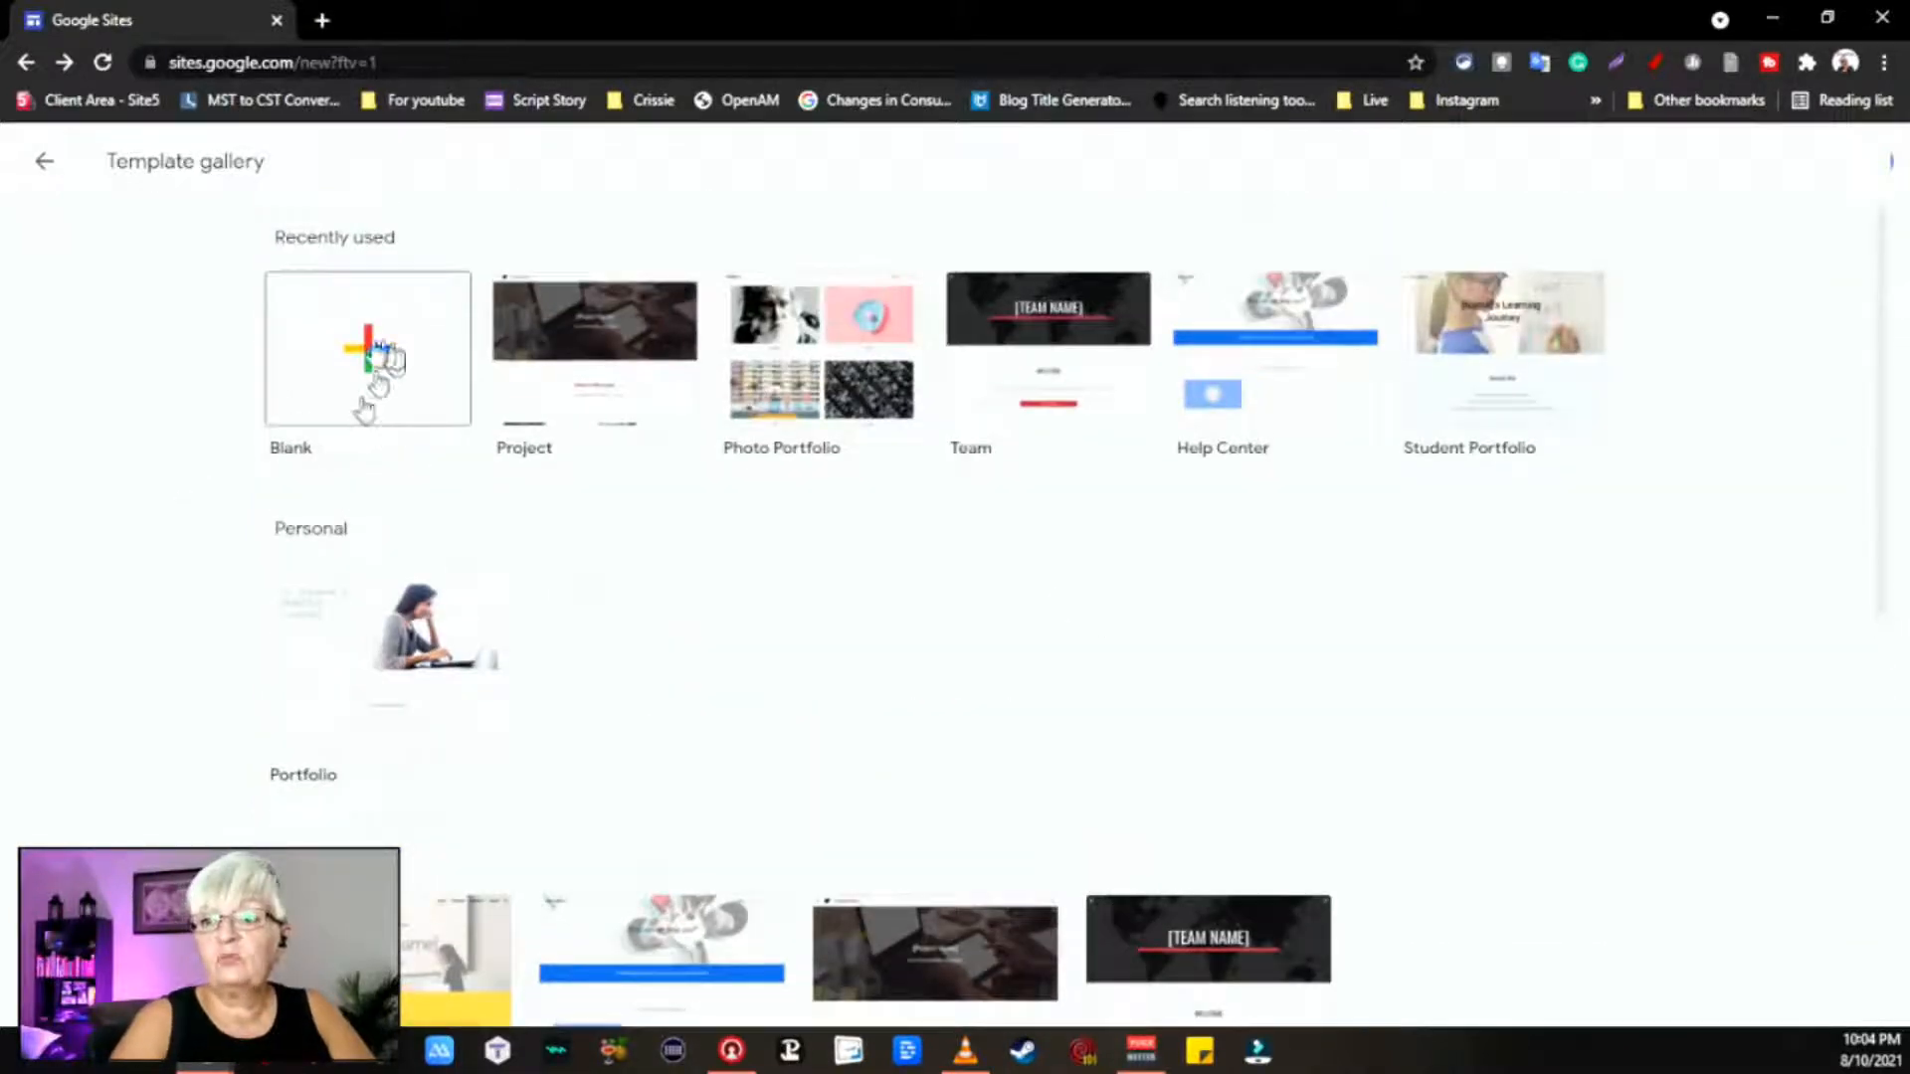
Step: Create a blank site and title it 'My YouTube website'
left_click(376, 355)
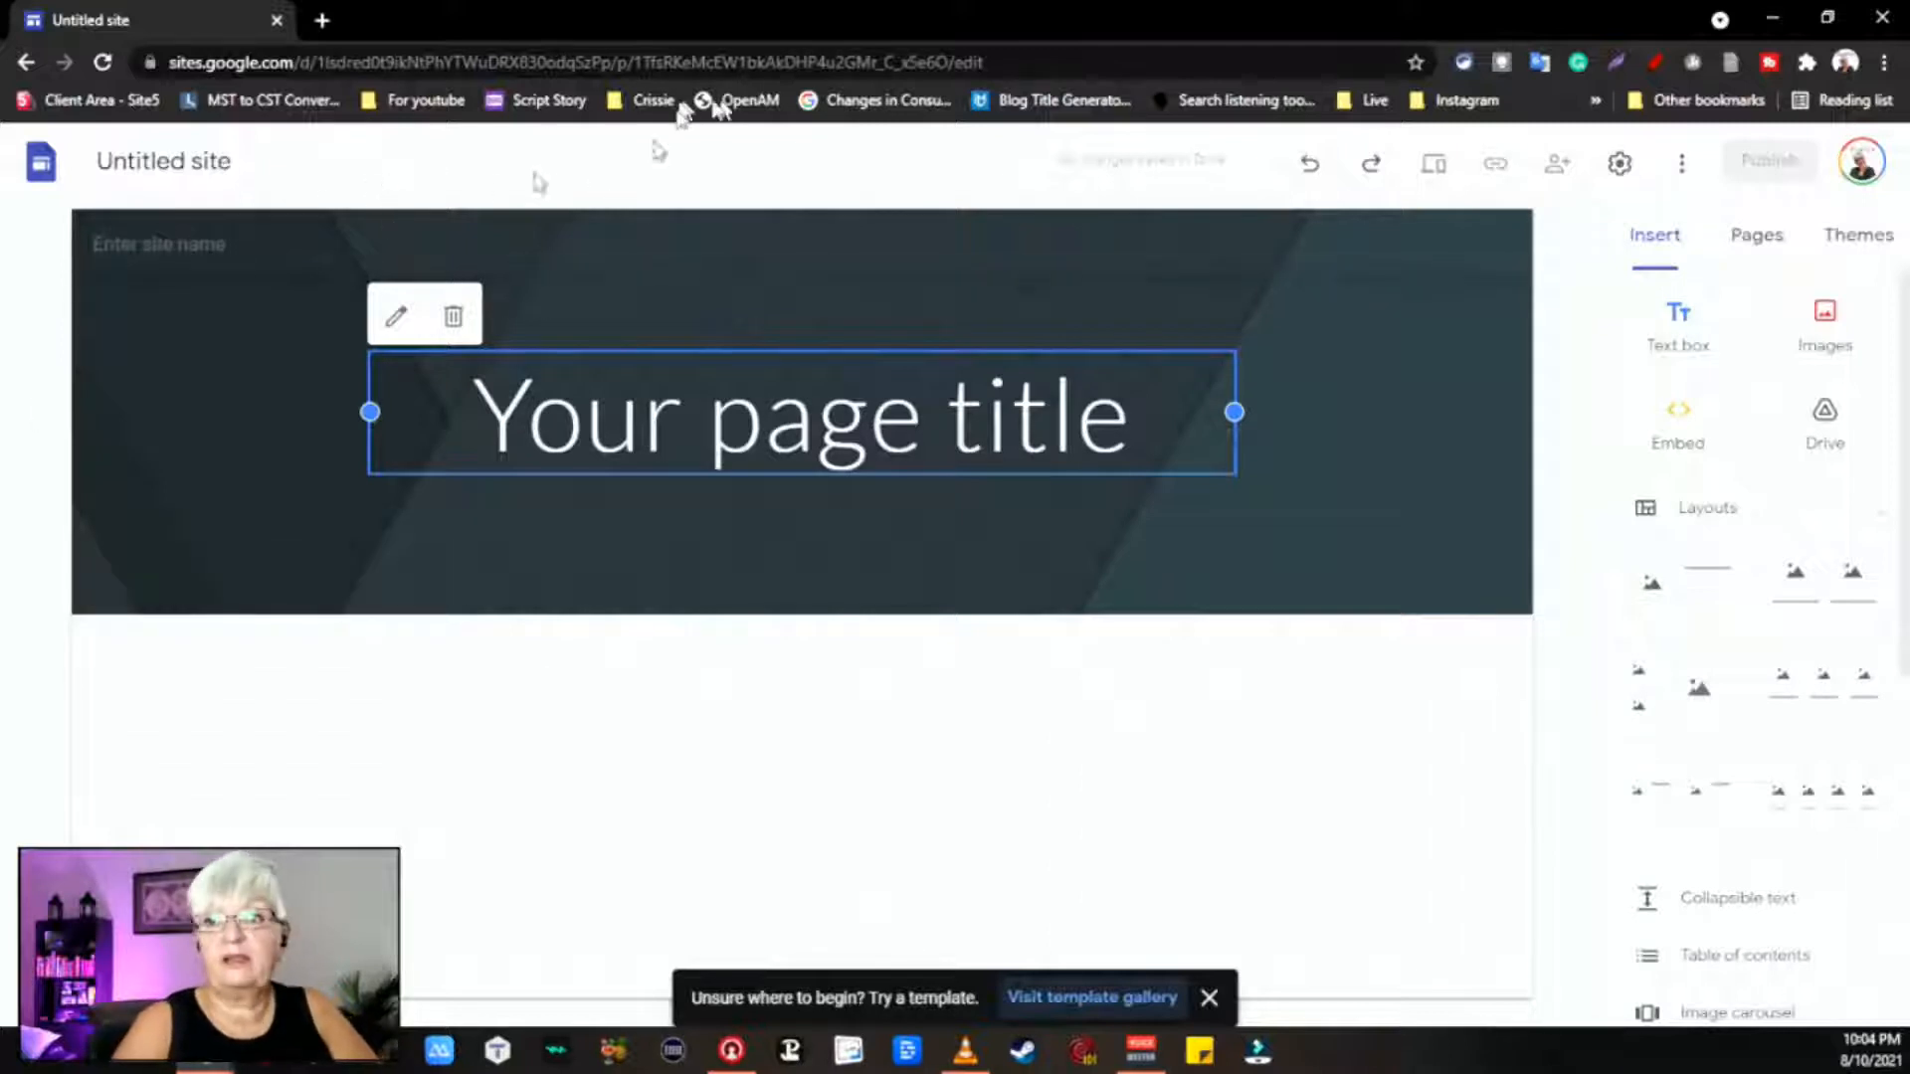
left_click(188, 160)
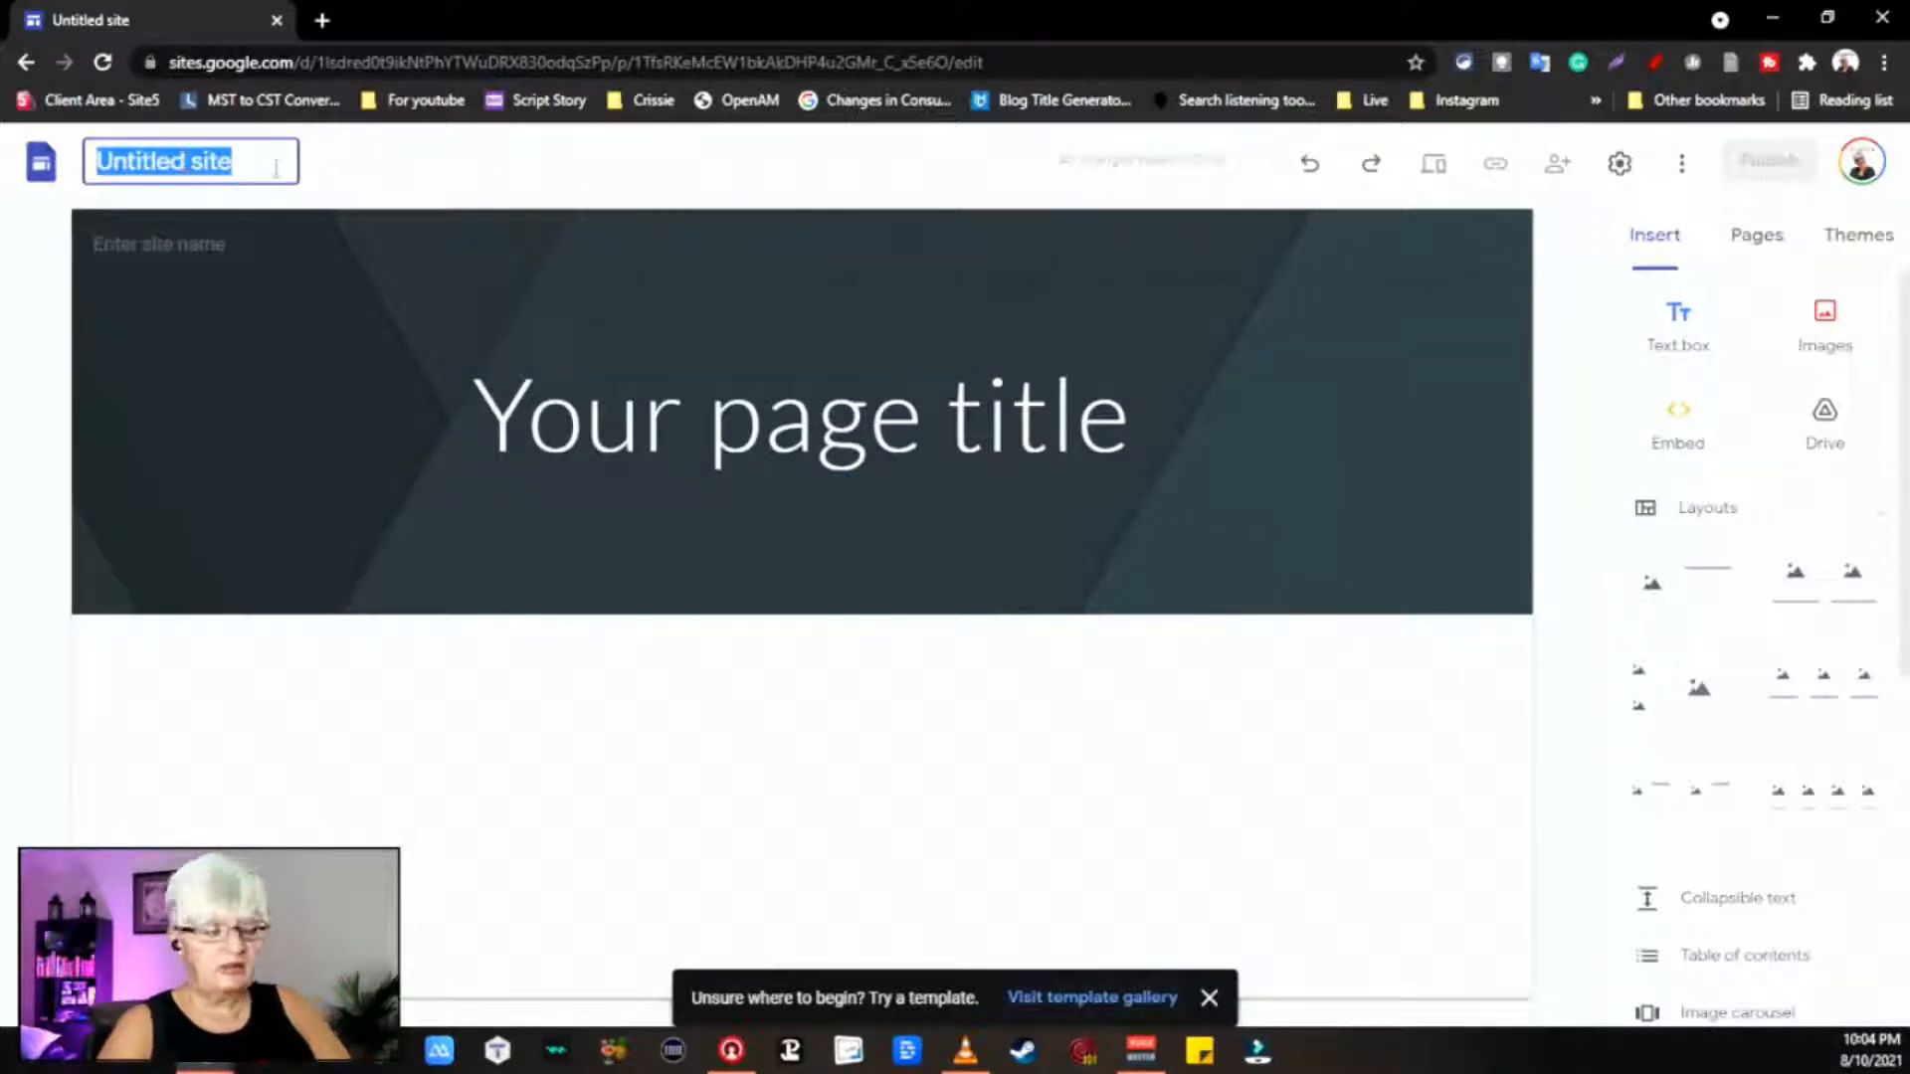
type("My ")
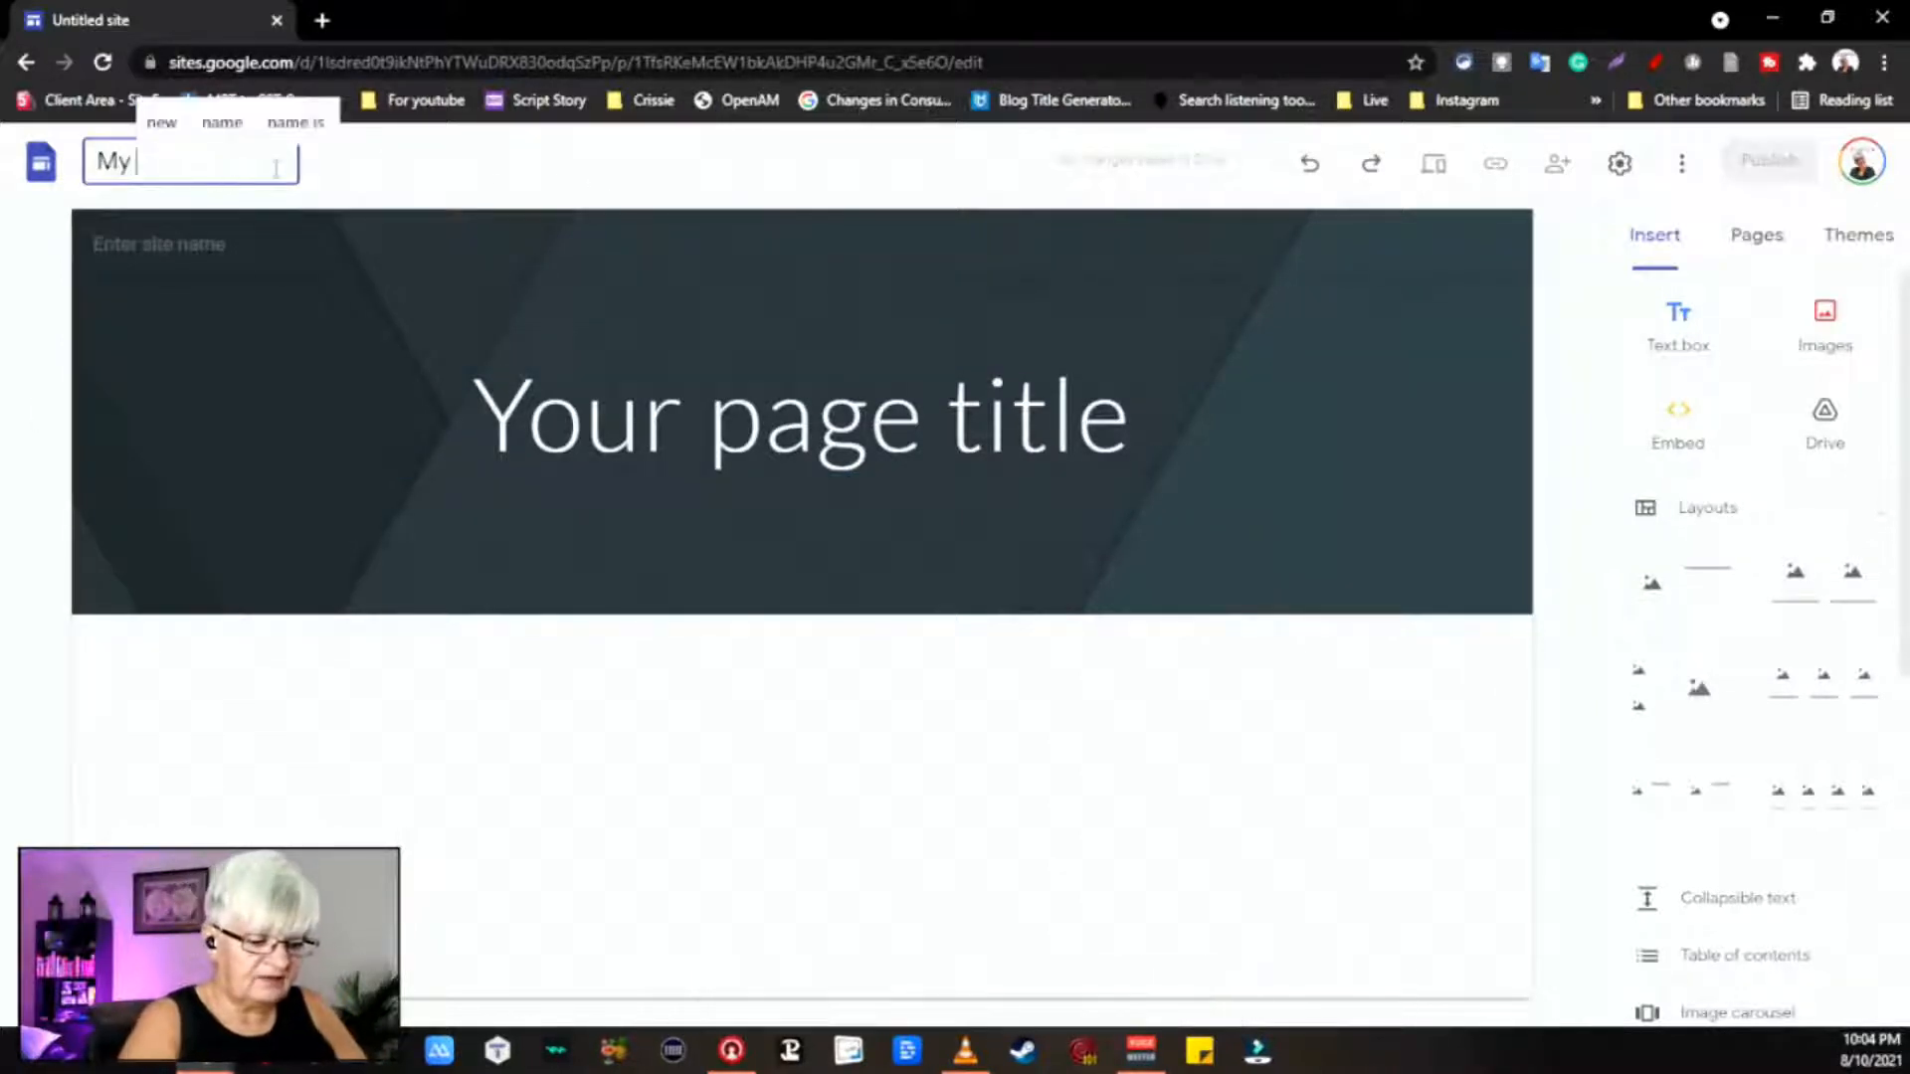
type("YouTube website")
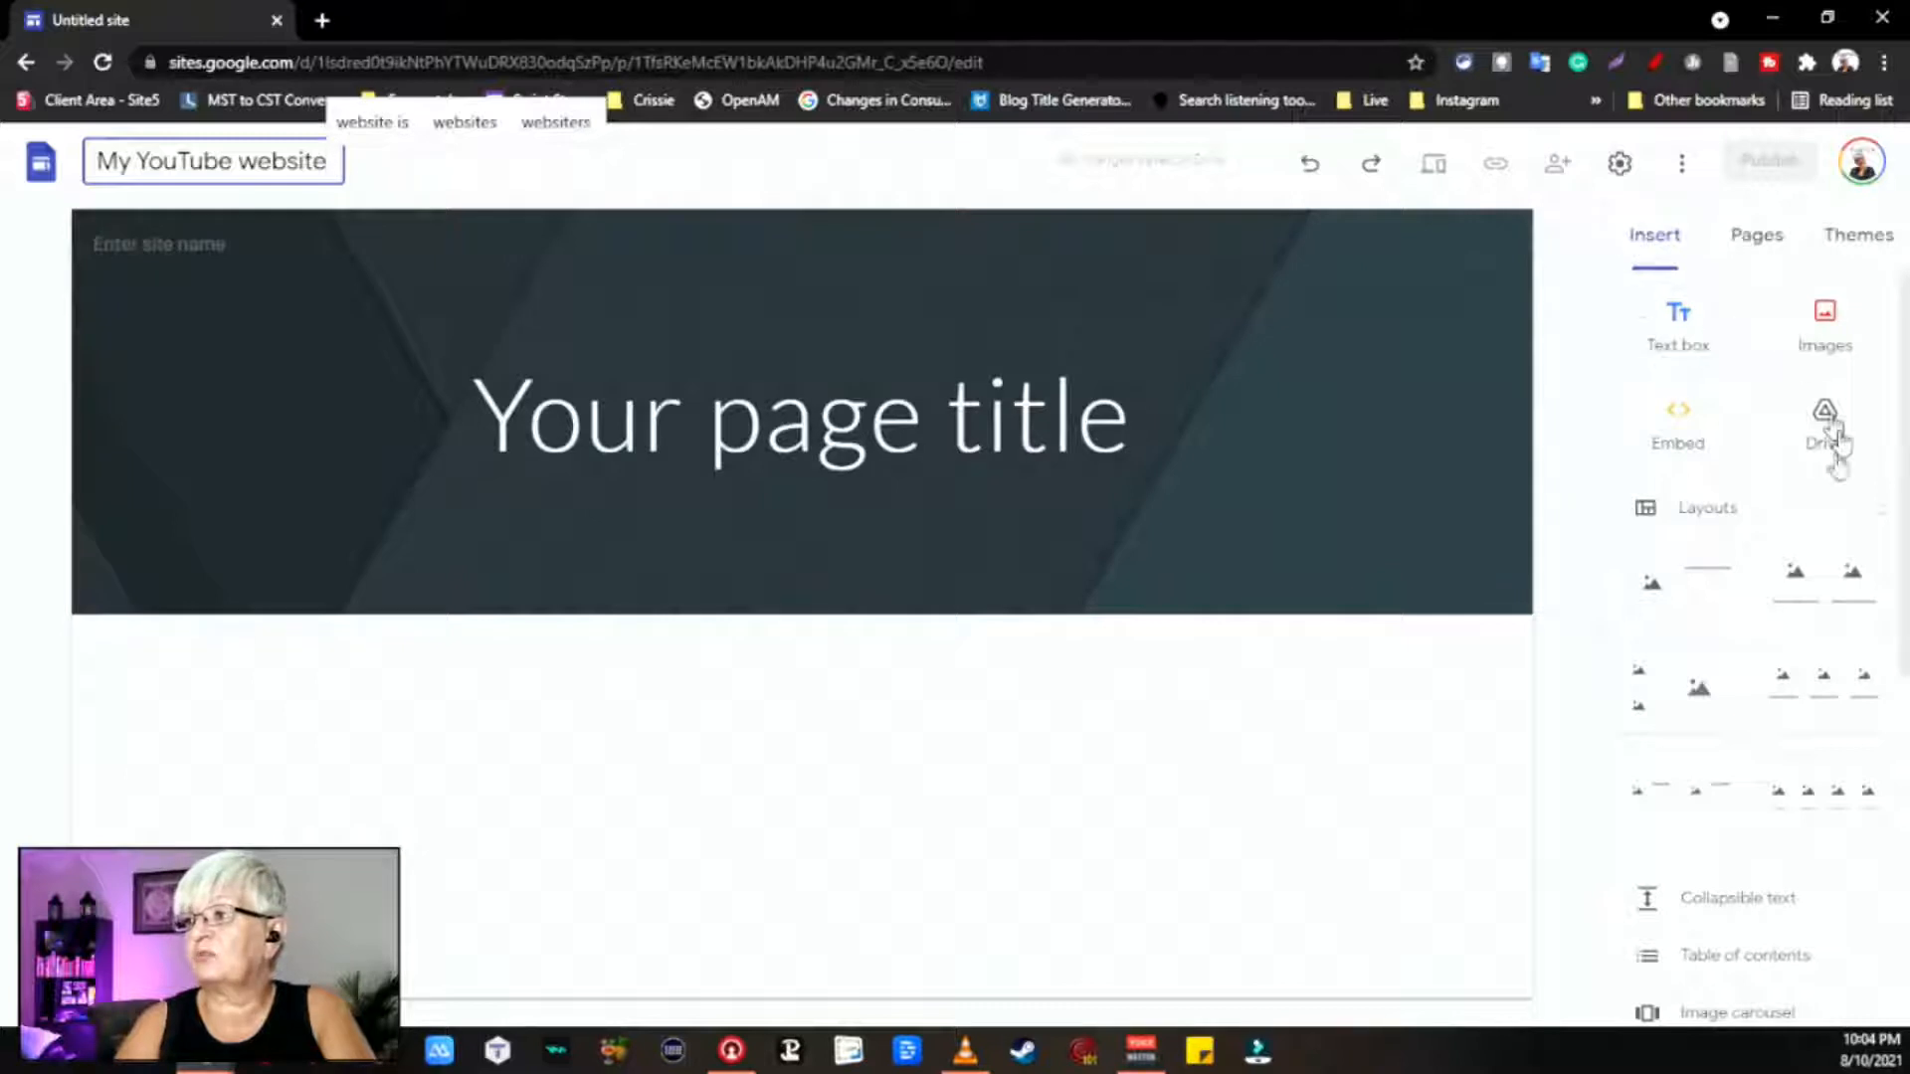
scroll(1757, 736, "down", 6)
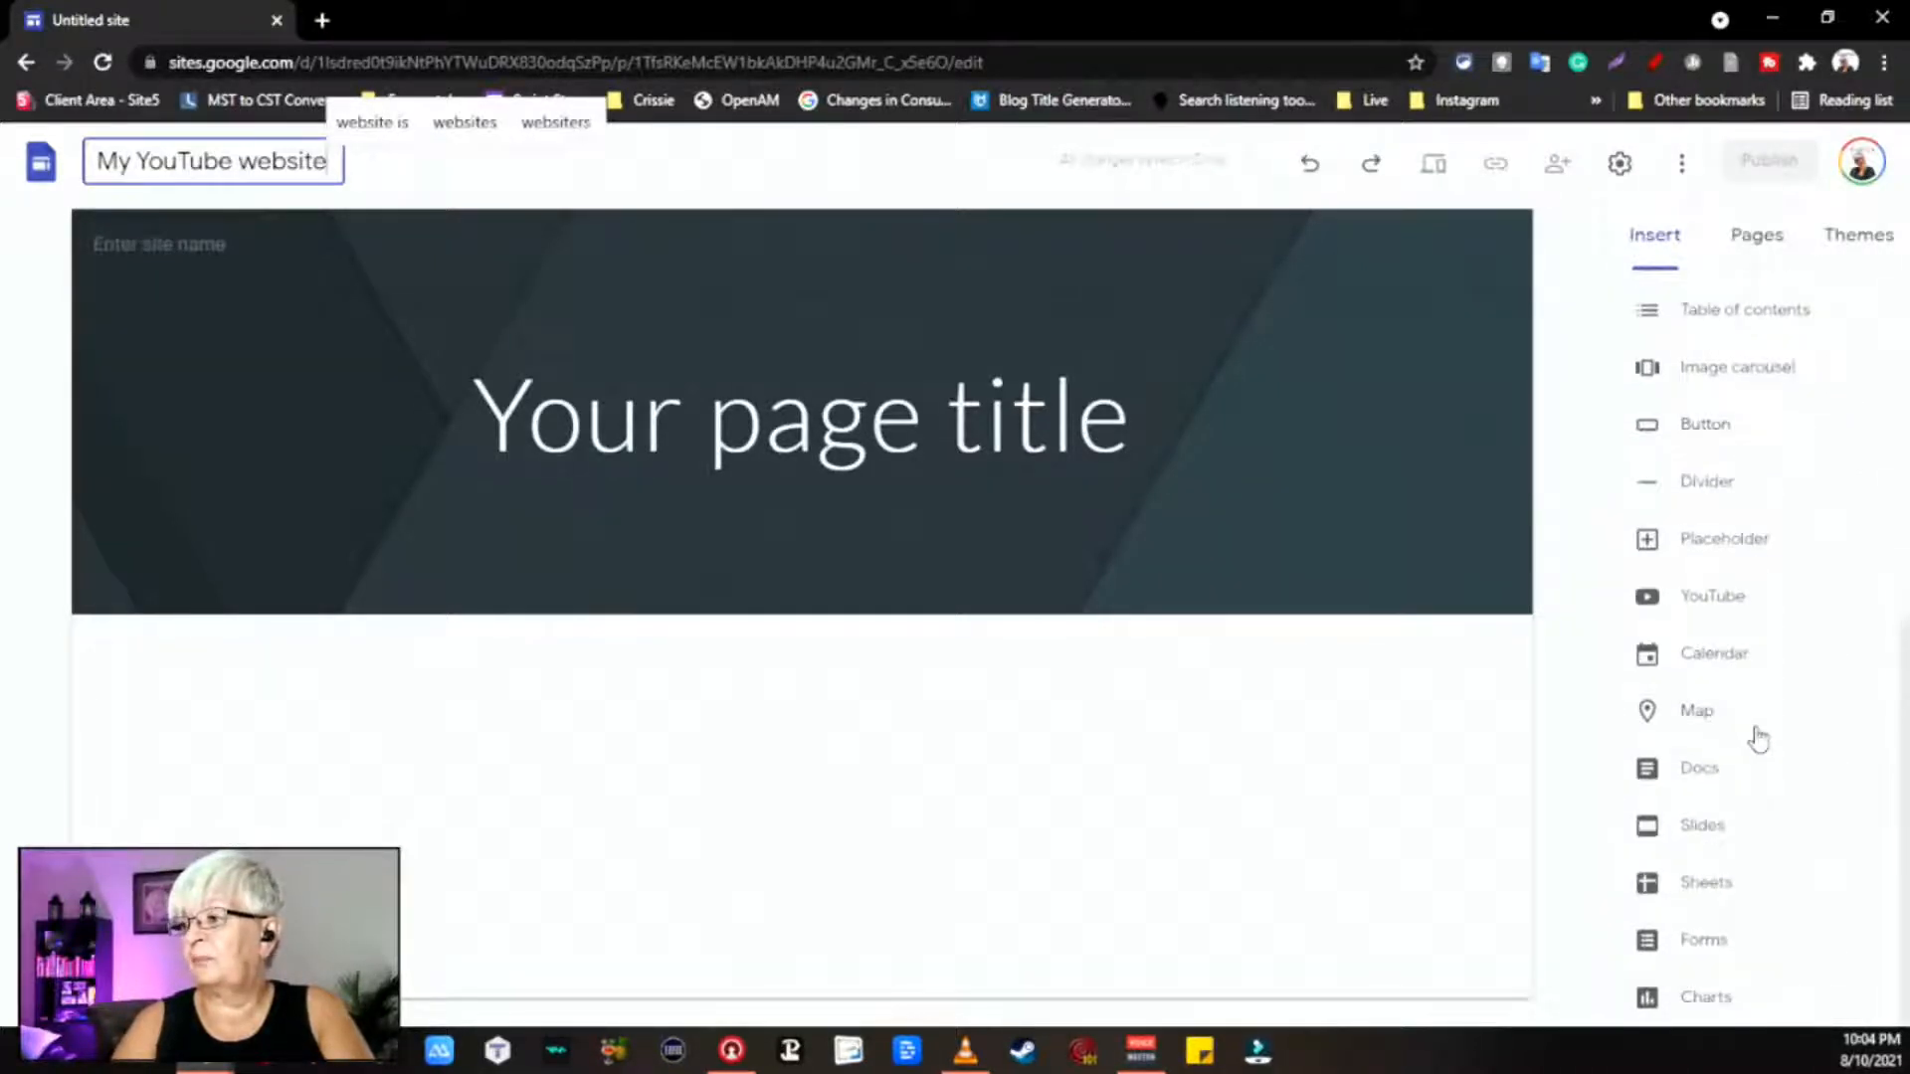
scroll(1757, 736, "up", 6)
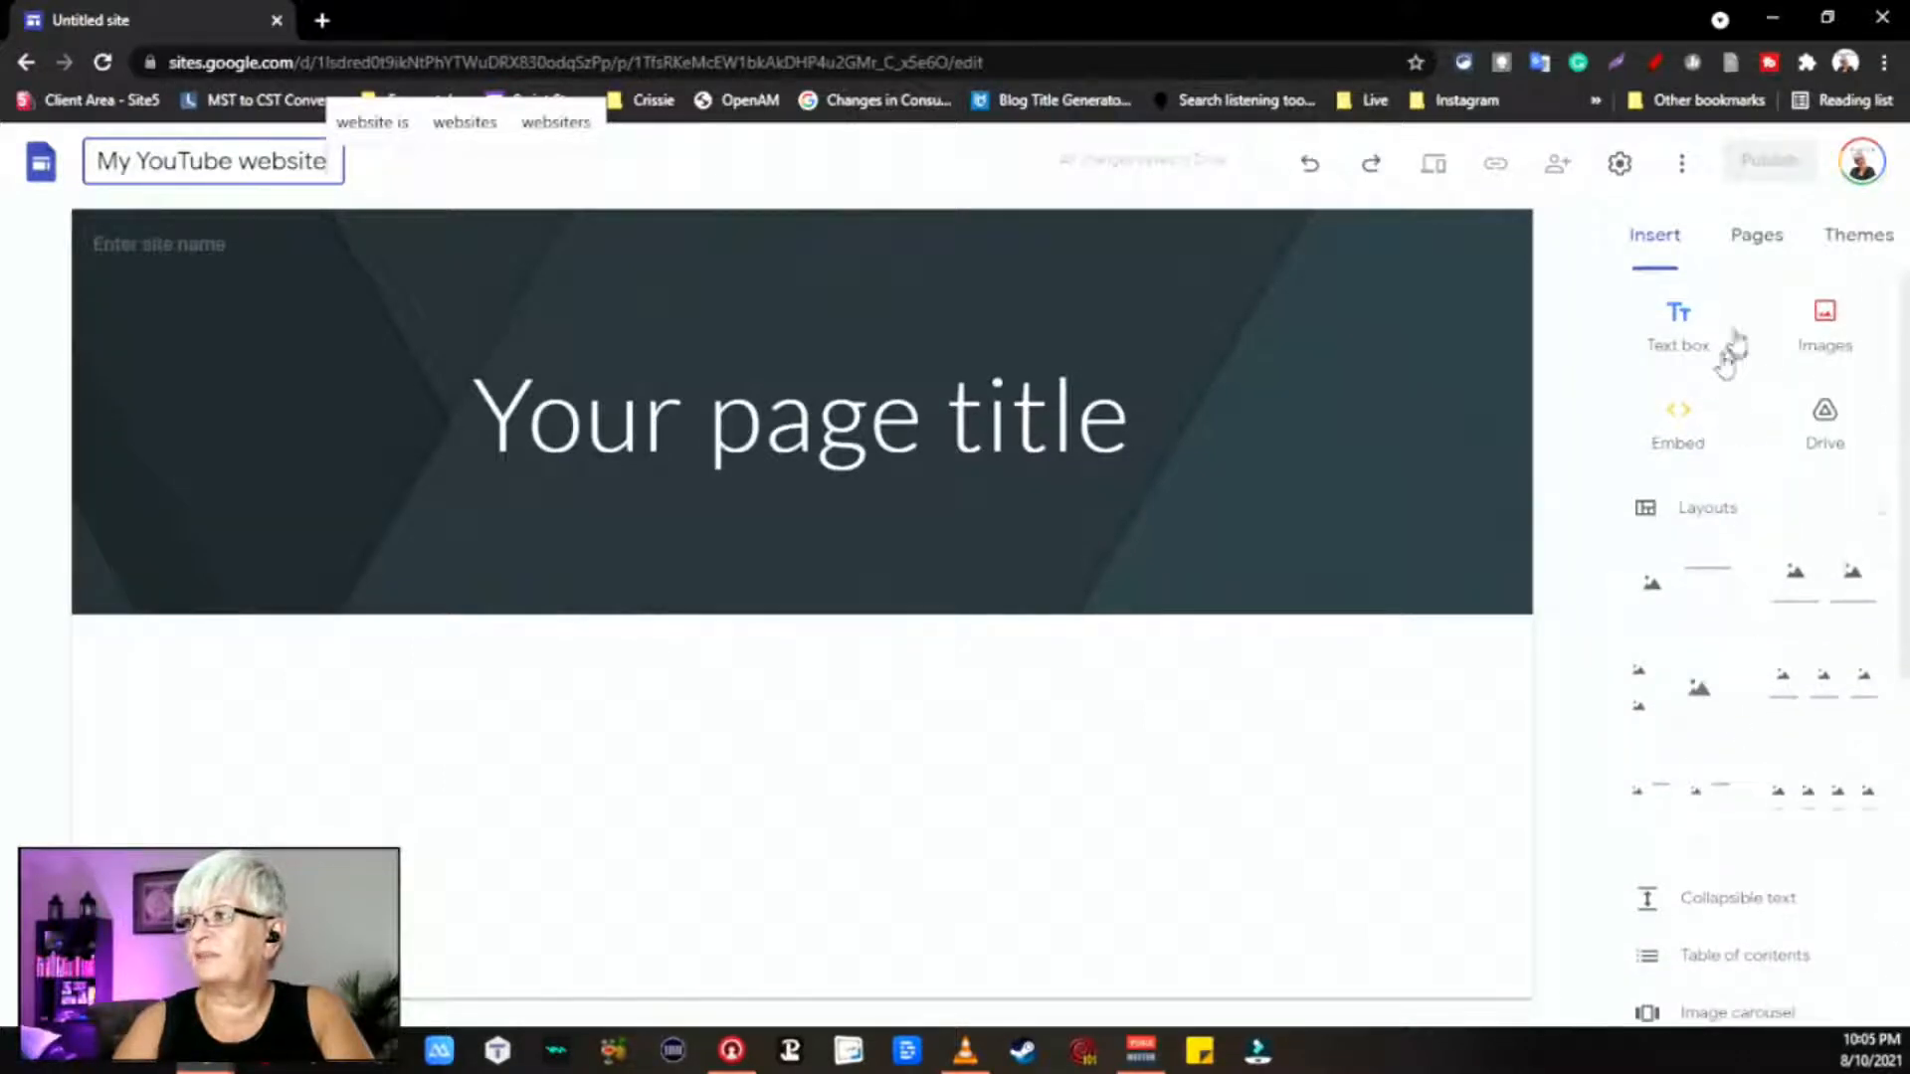
Step: Create an About page from the Pages panel
left_click(1766, 249)
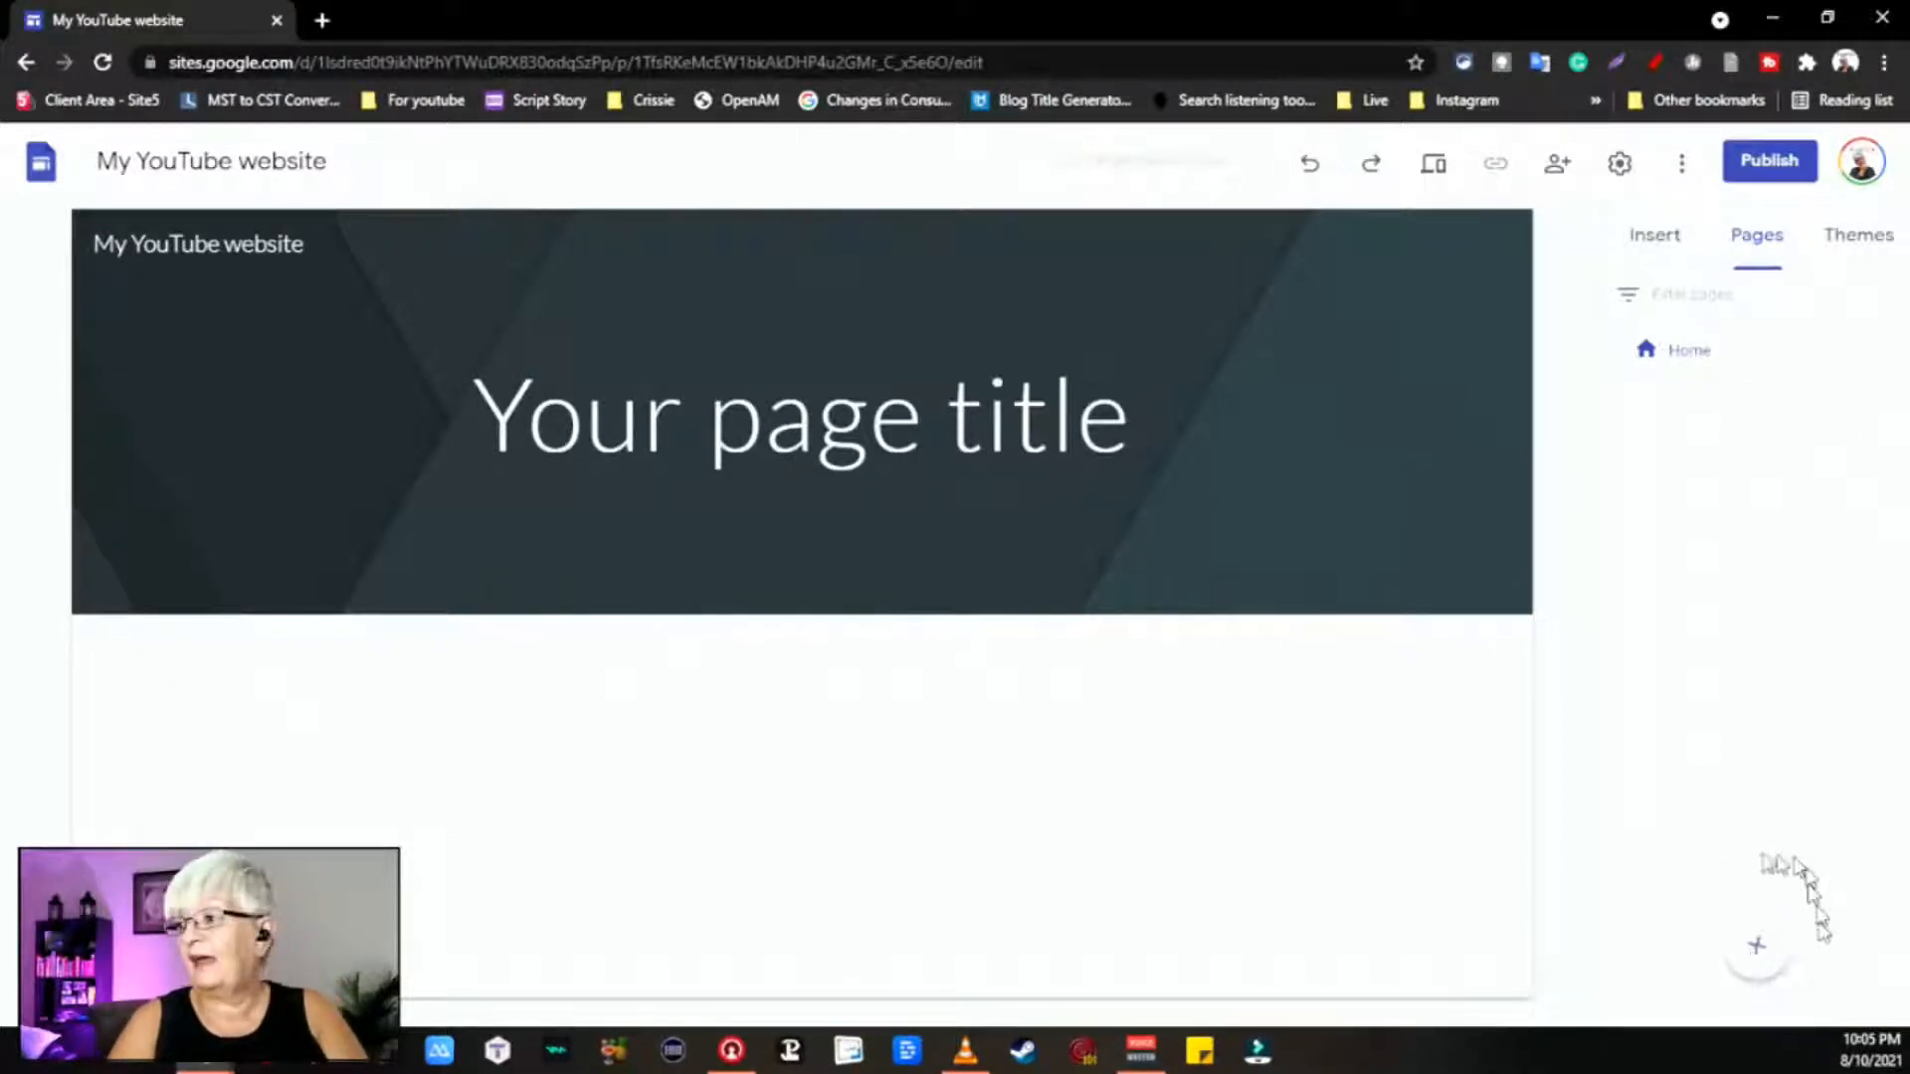
mouse_move(1778, 960)
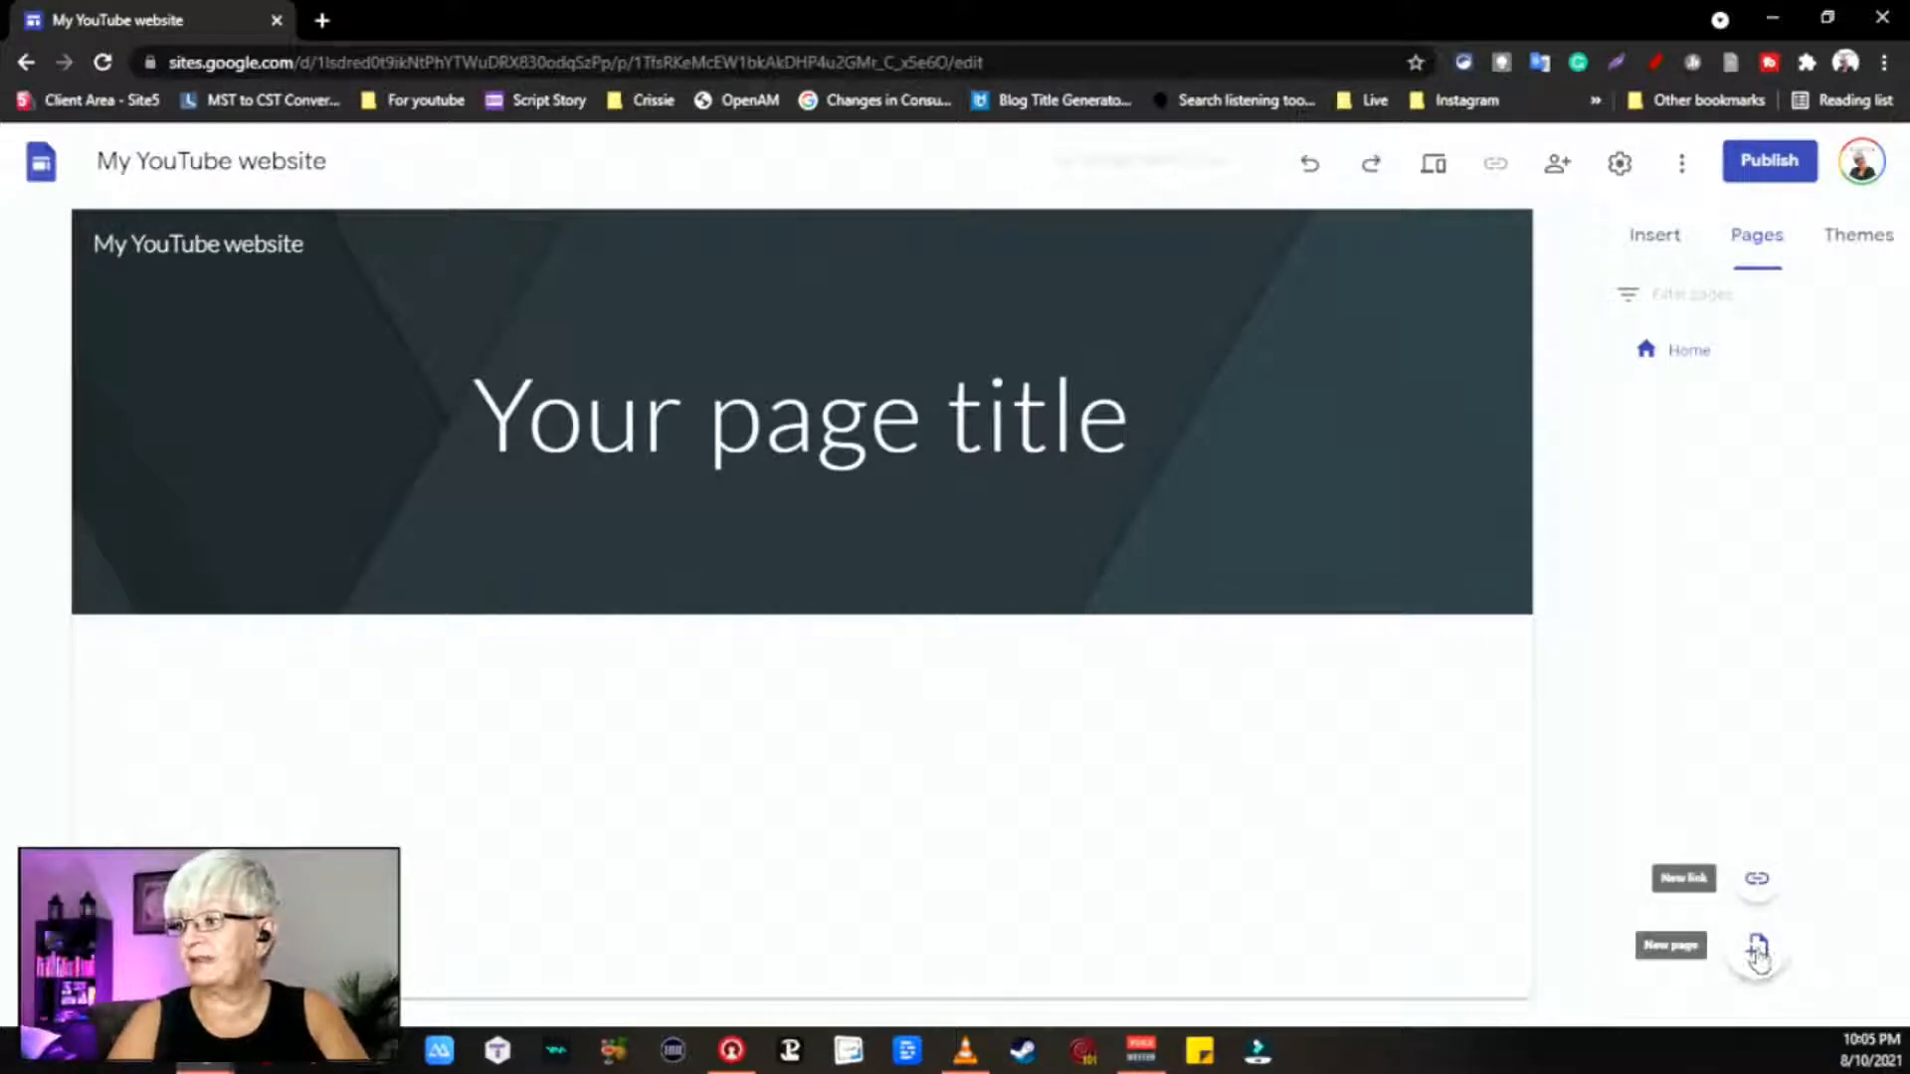
left_click(1758, 950)
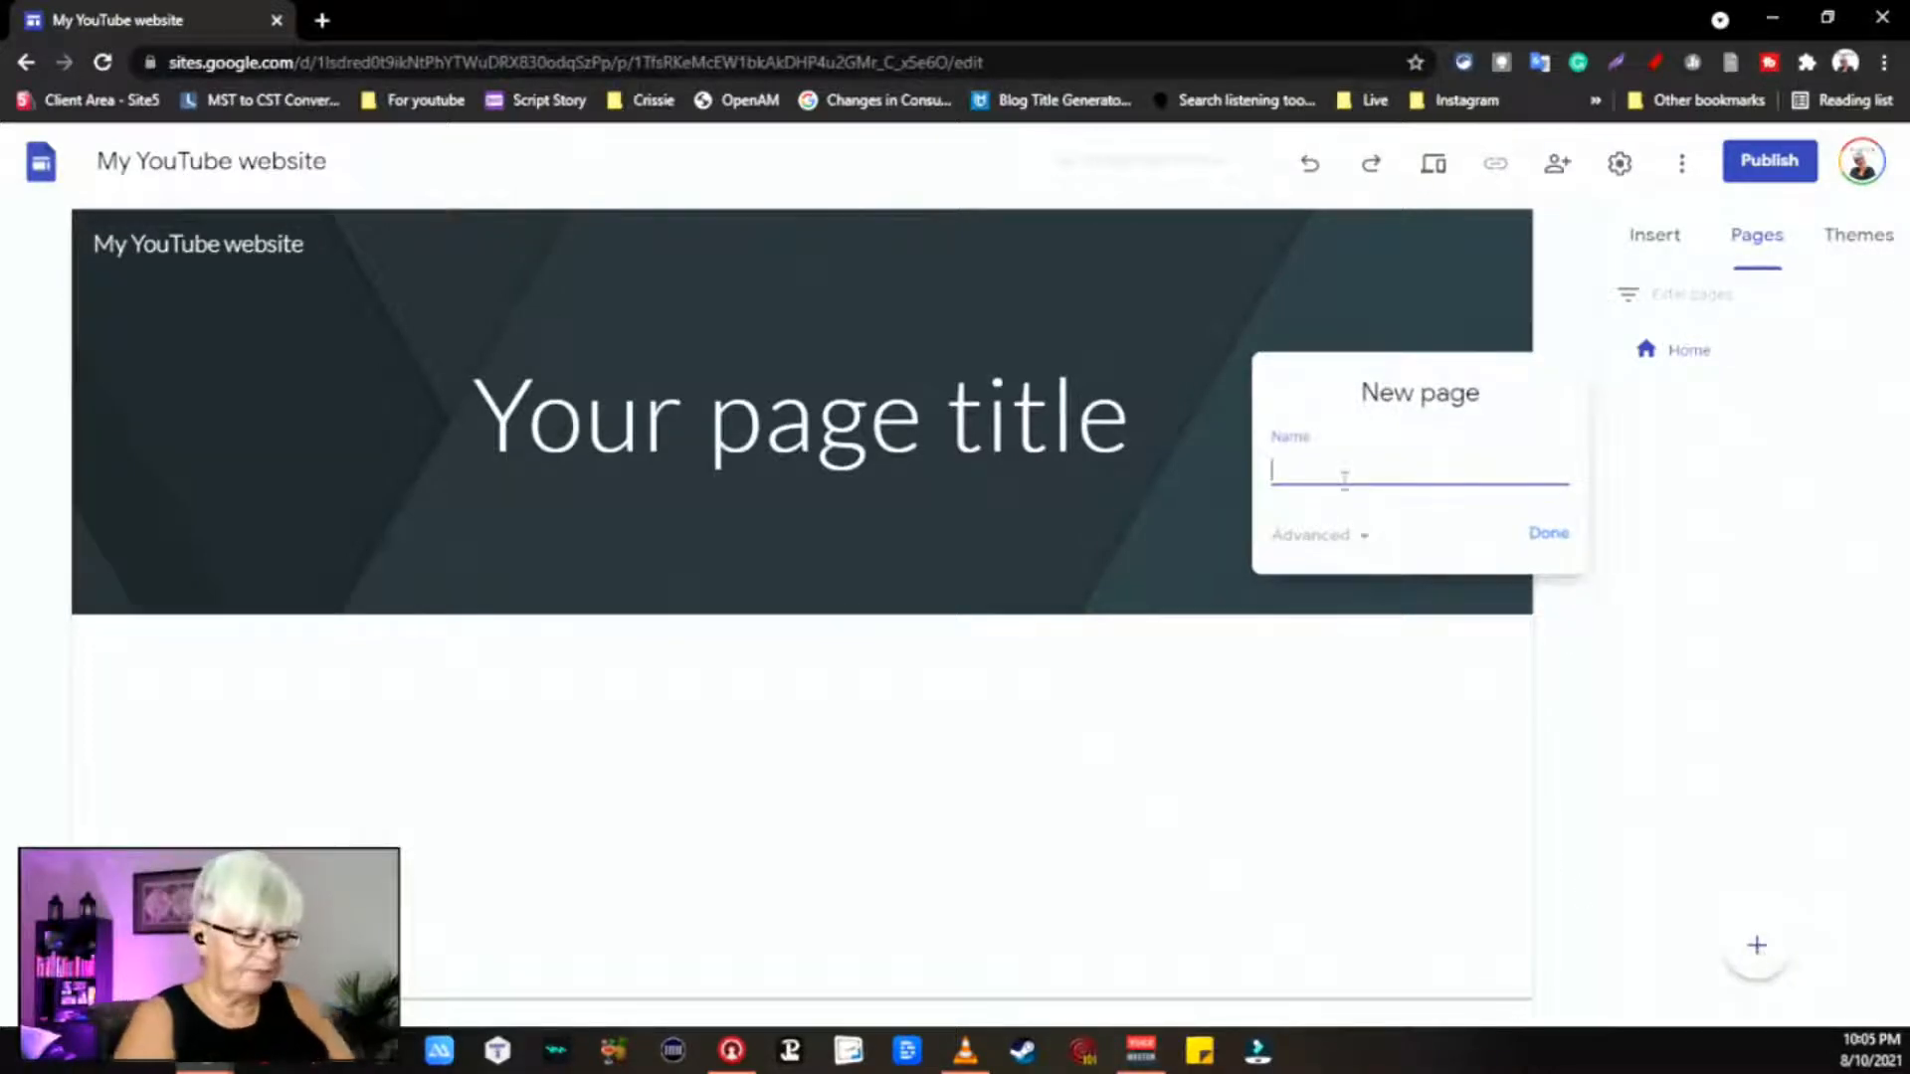
type("About")
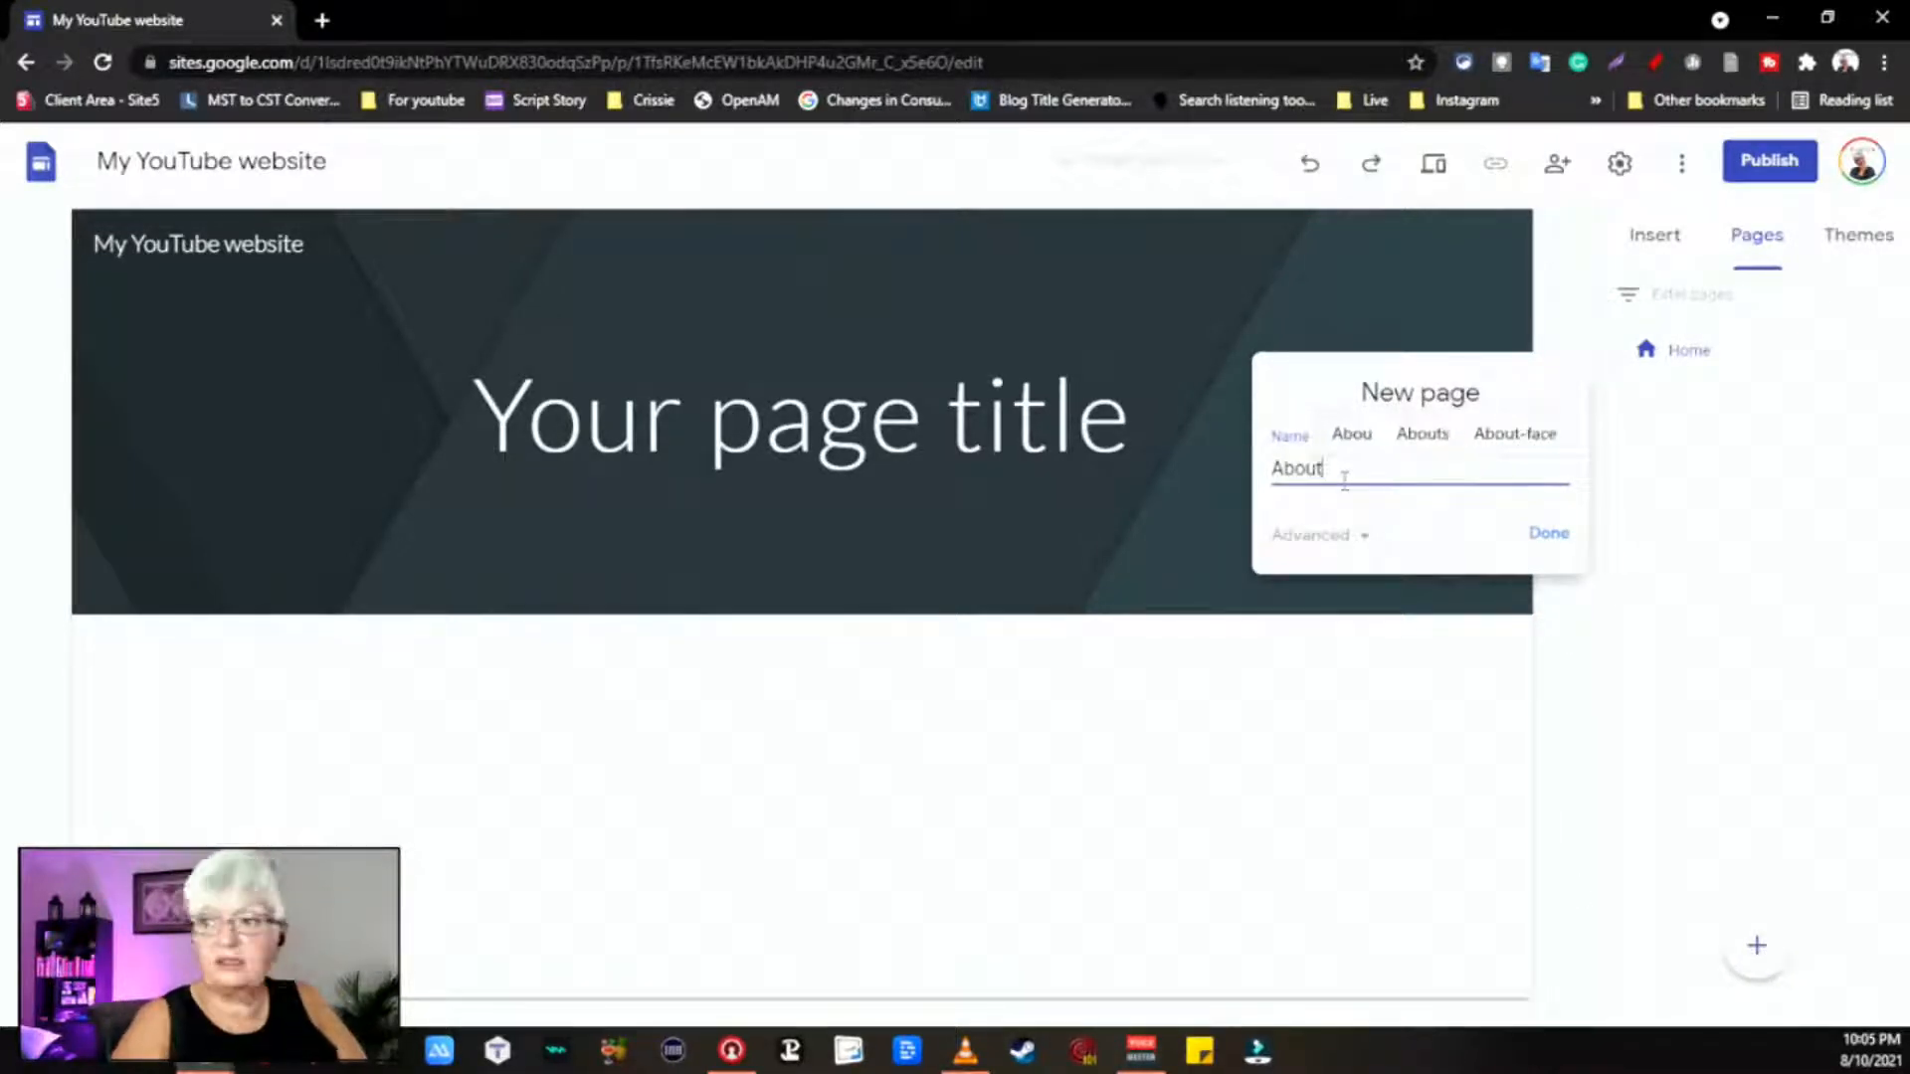
left_click(1545, 538)
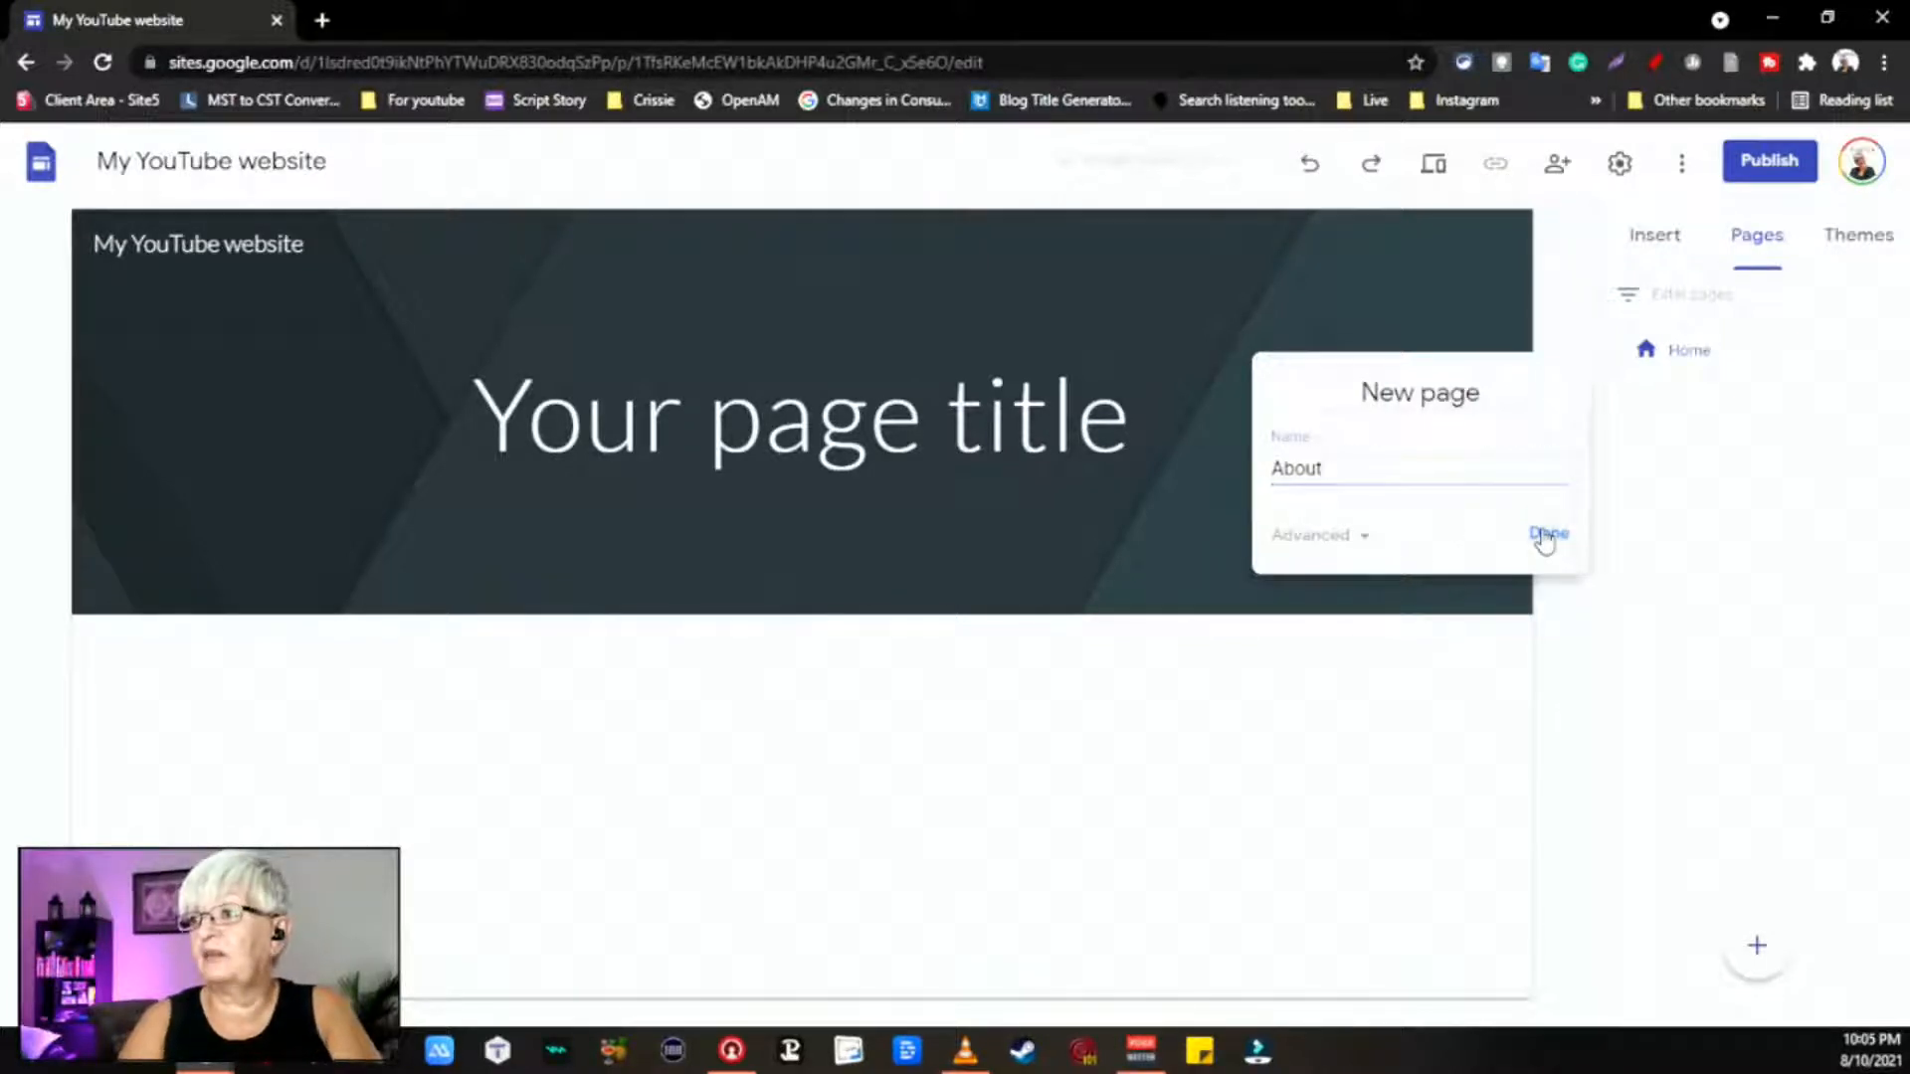
Step: Add the Contact info and Videos pages
left_click(1757, 946)
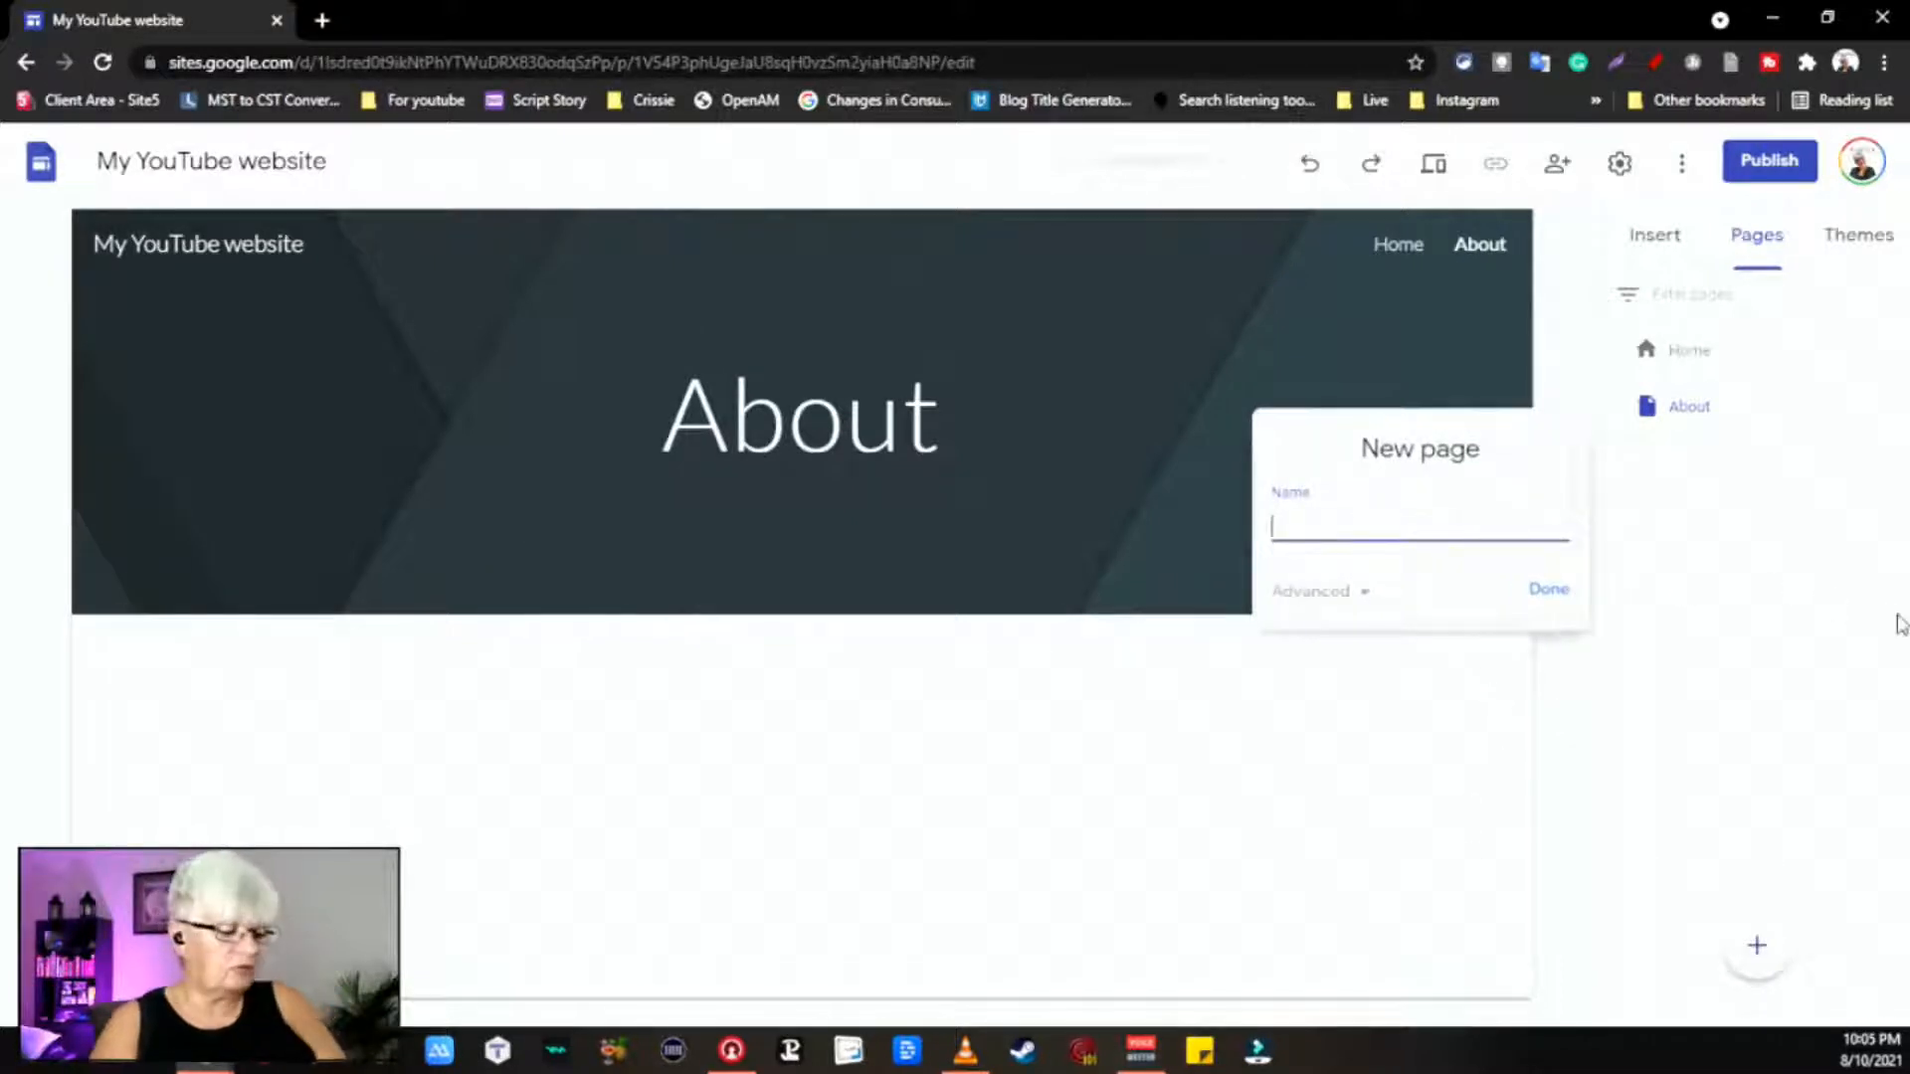
type("Cont")
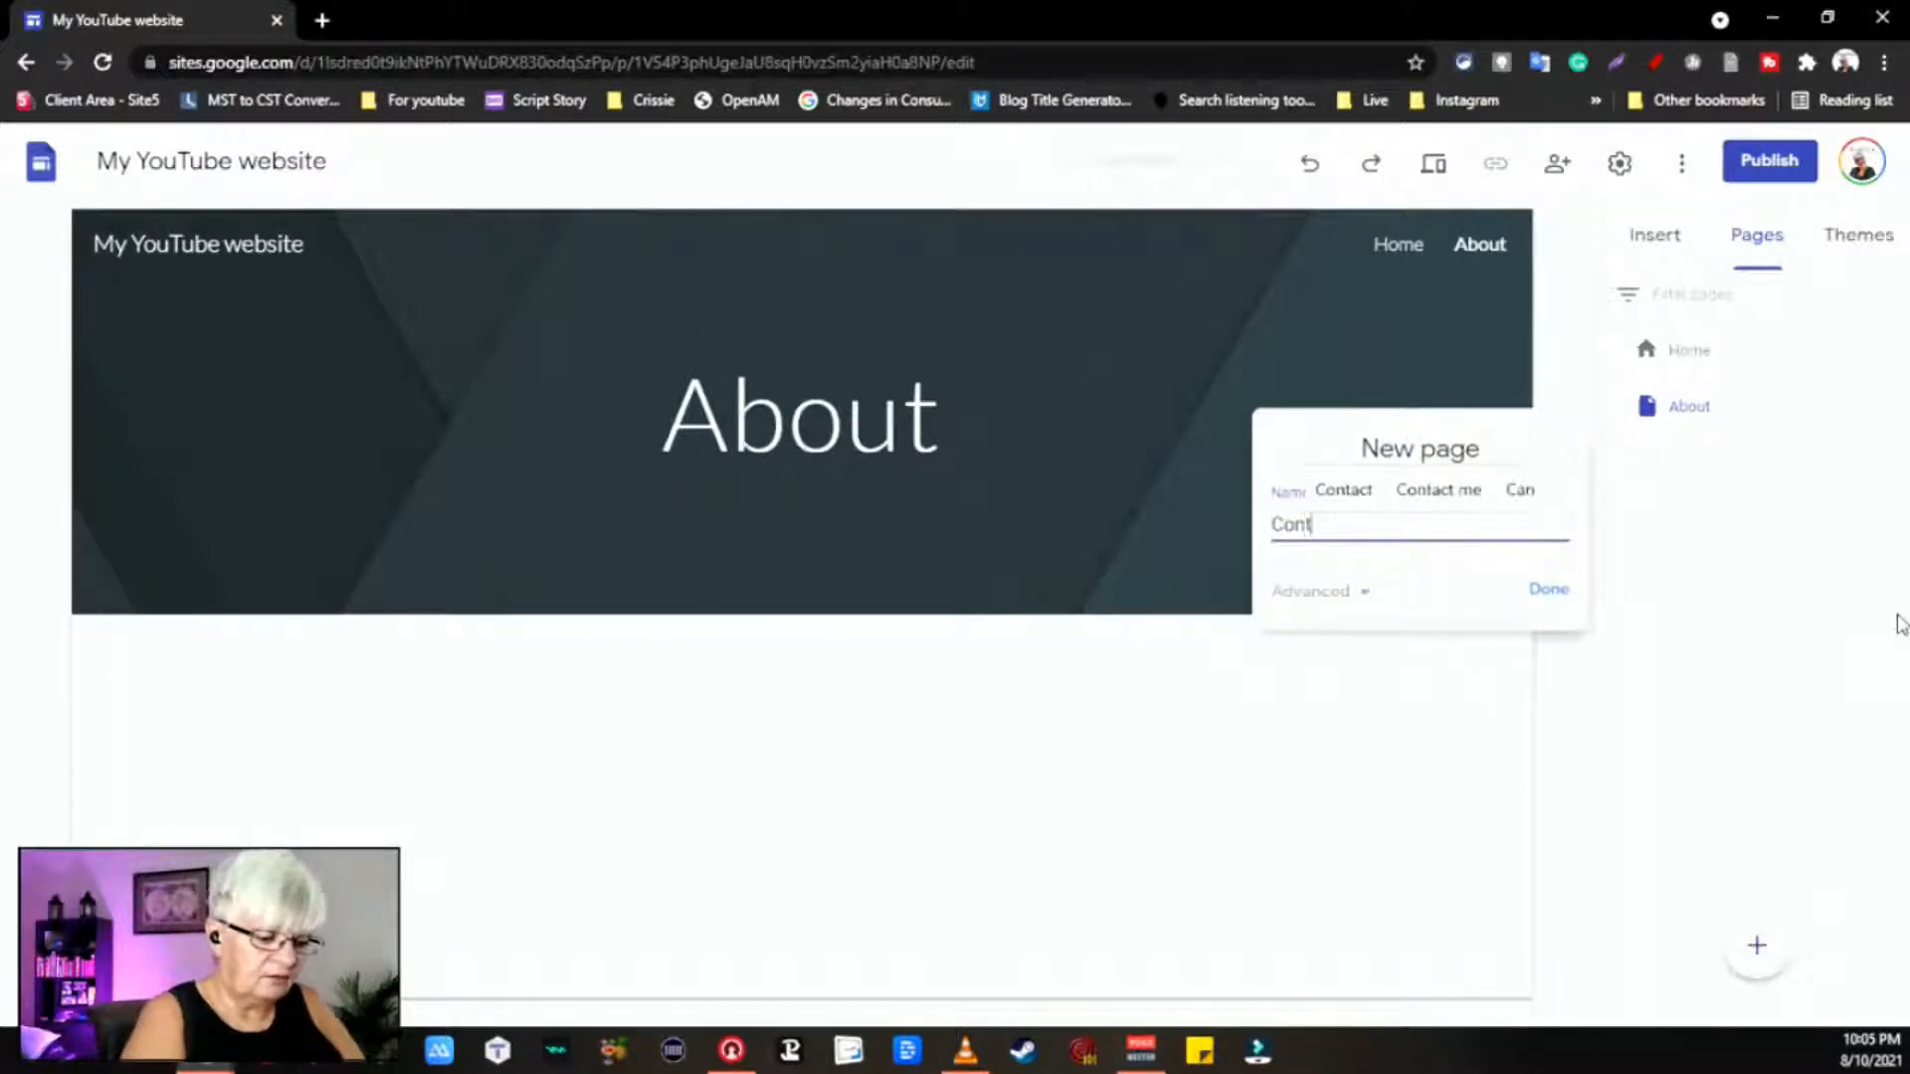
type("nct")
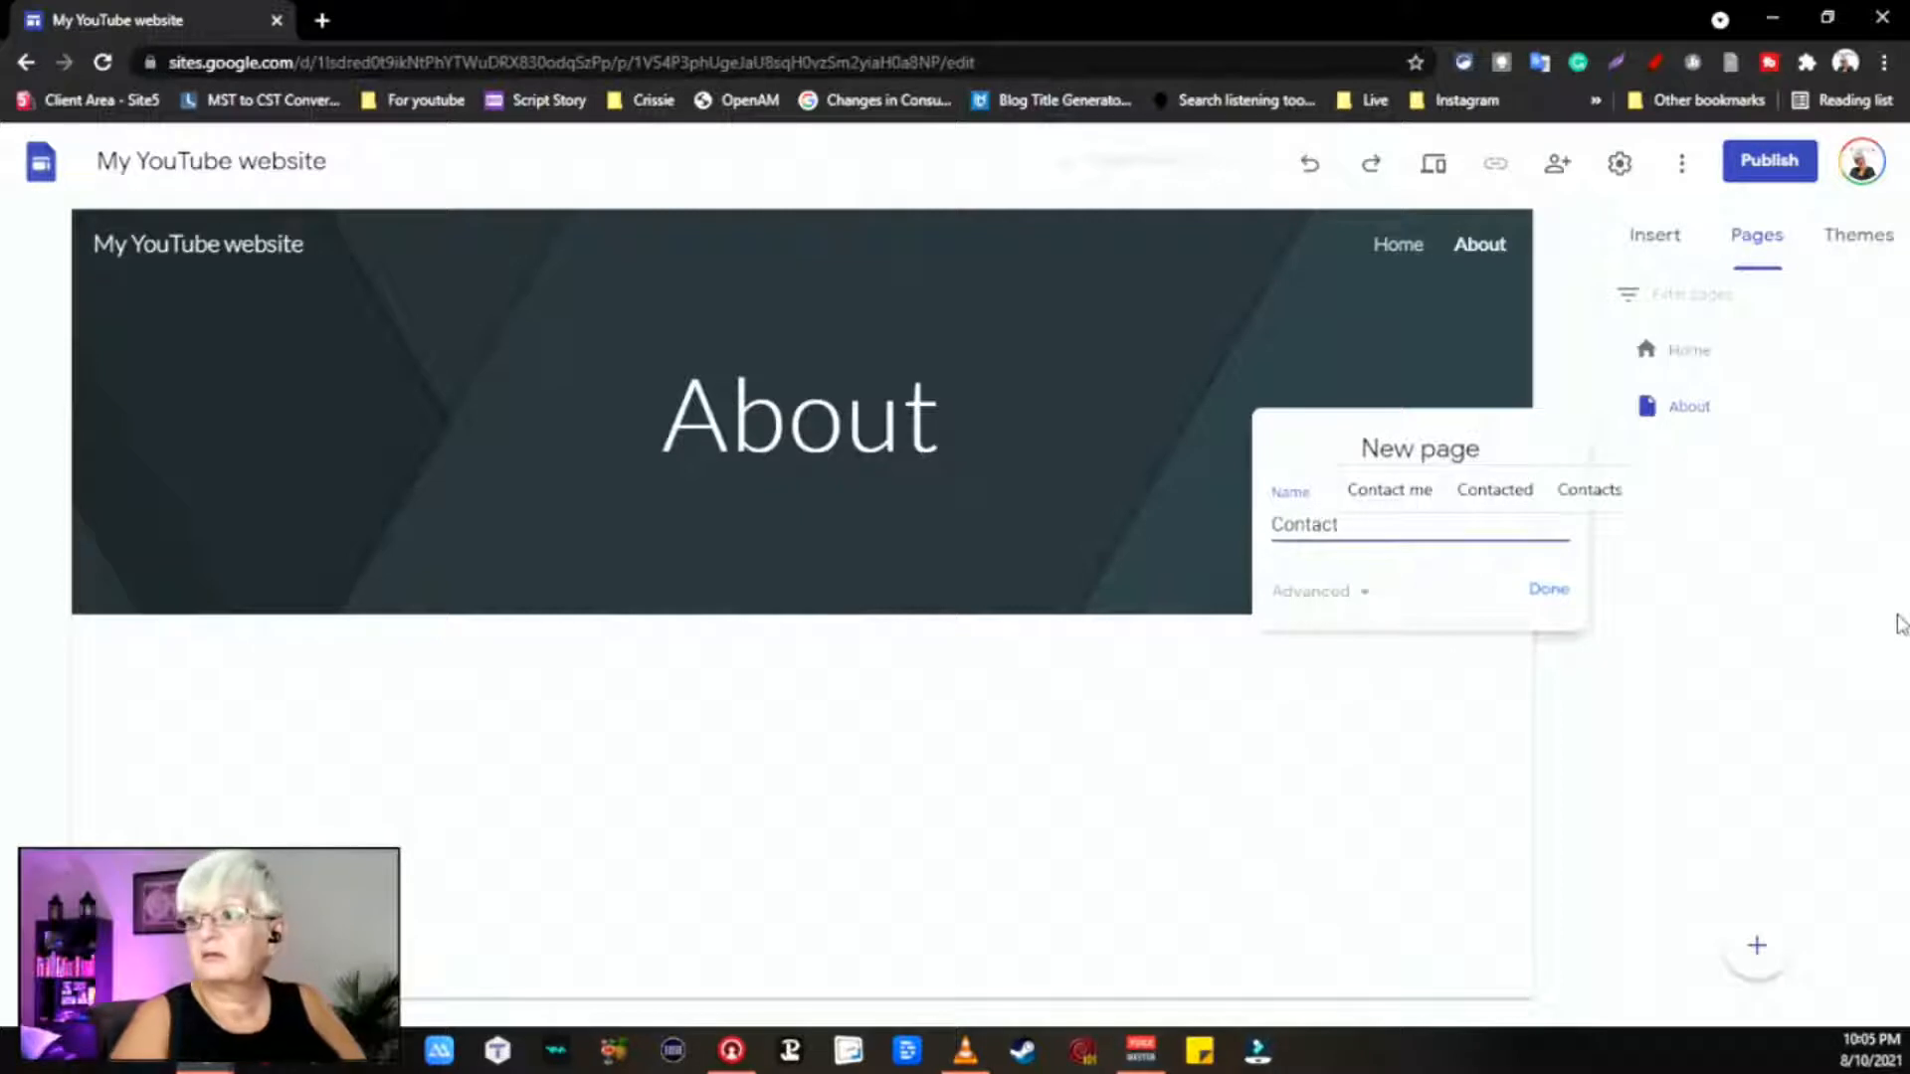
type(" info")
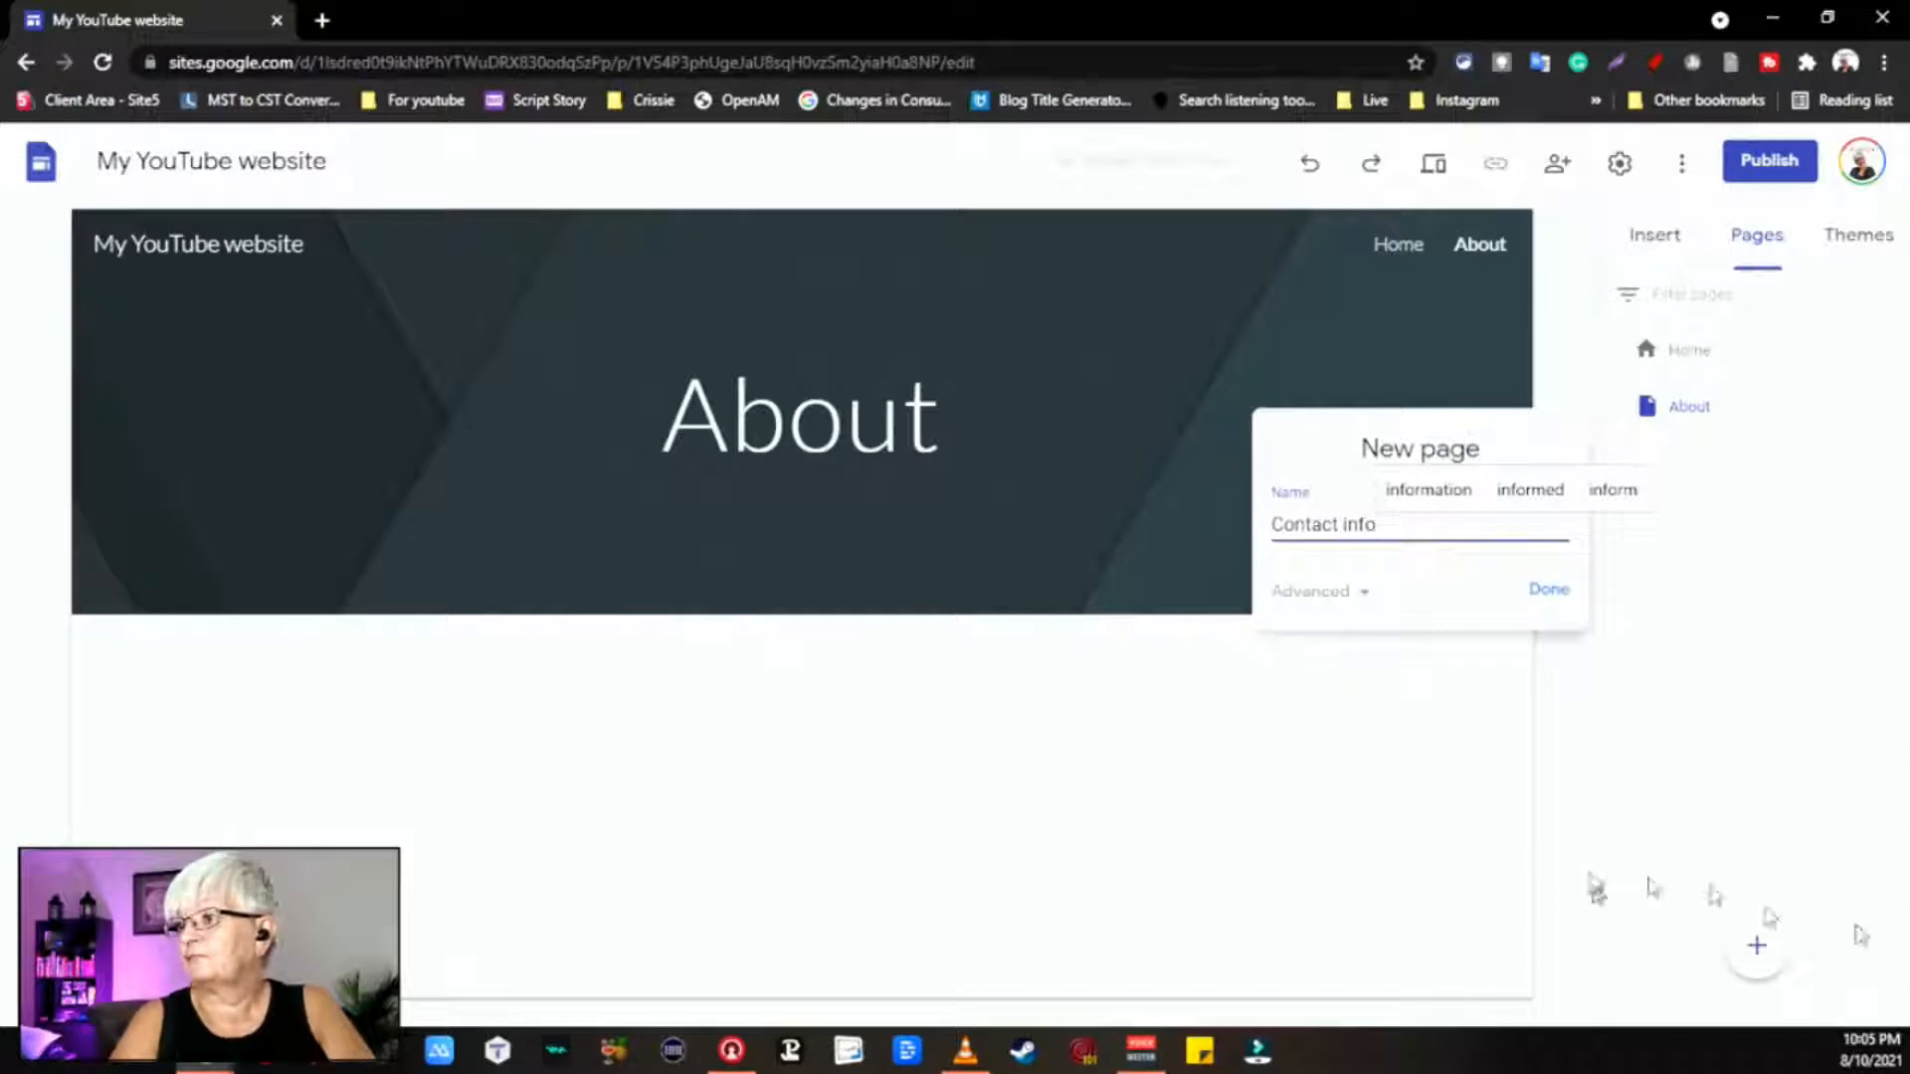
left_click(1549, 590)
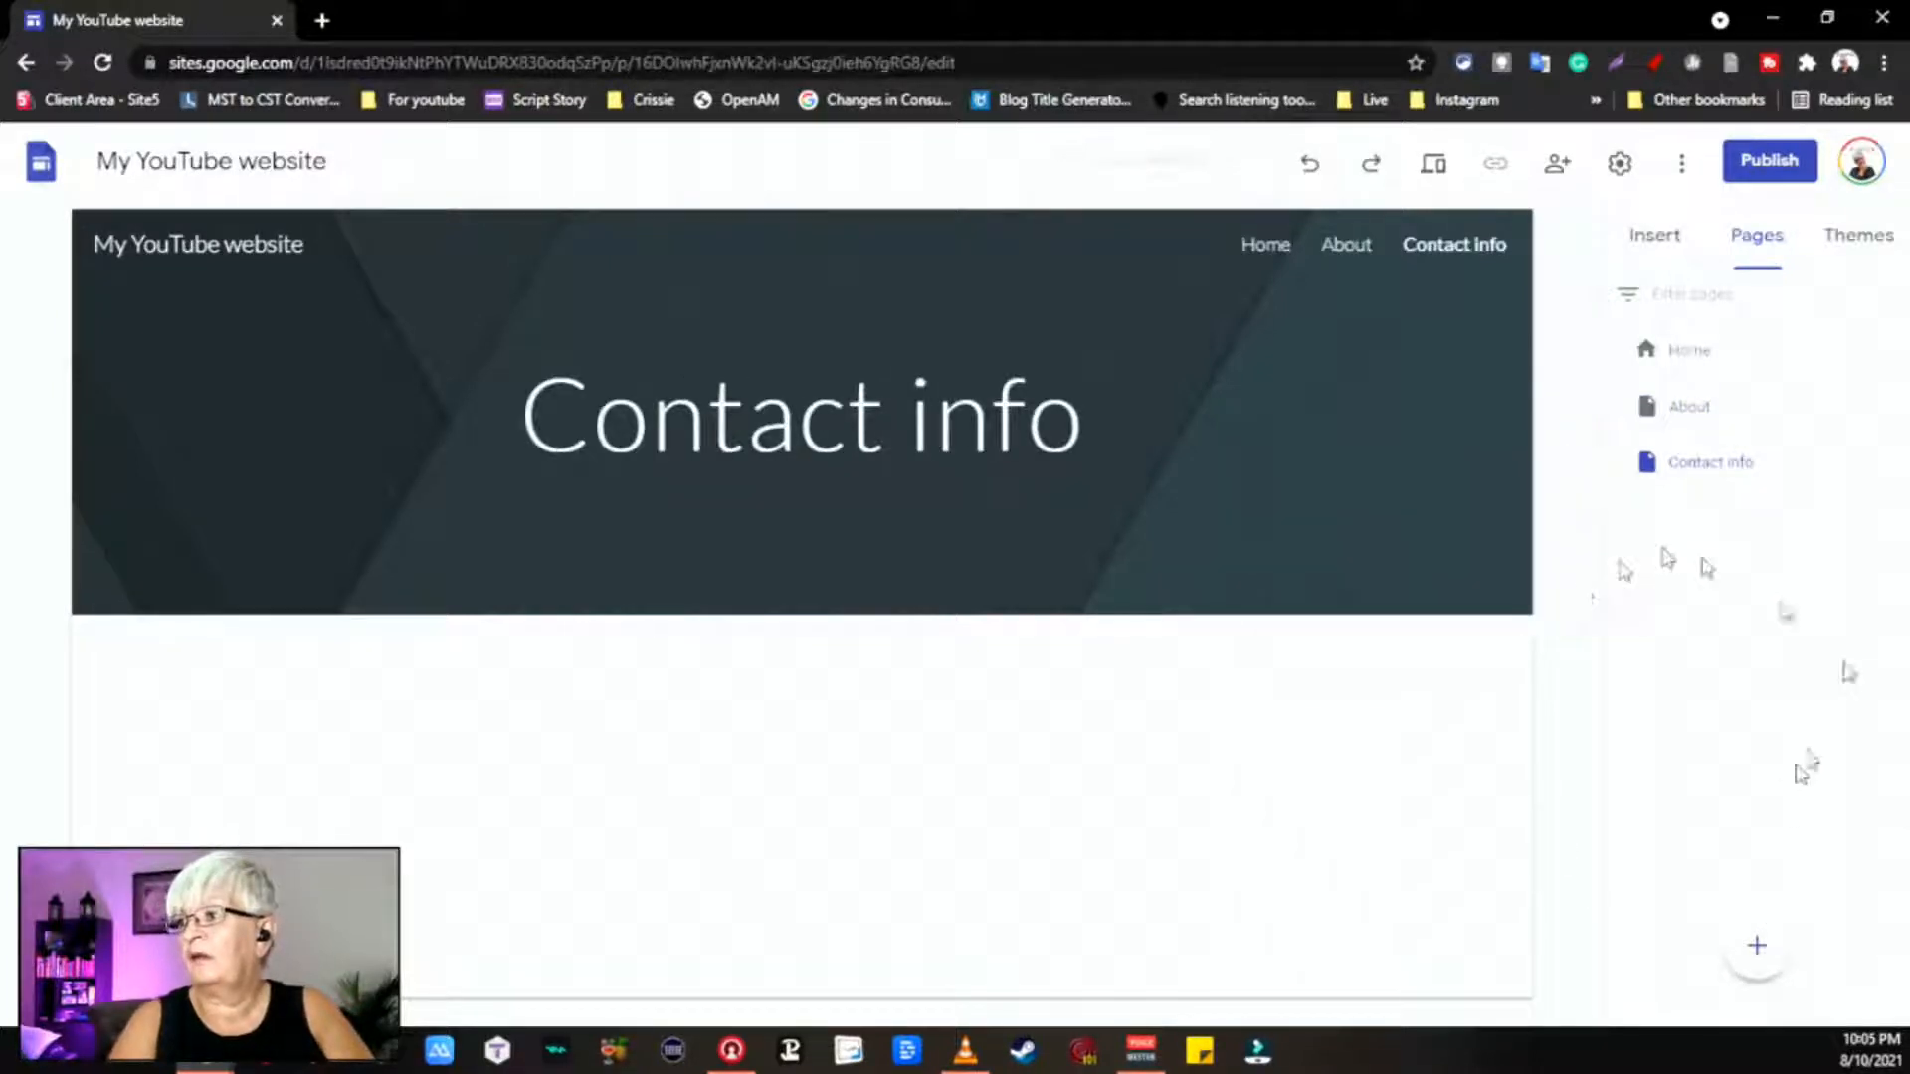
mouse_move(1759, 953)
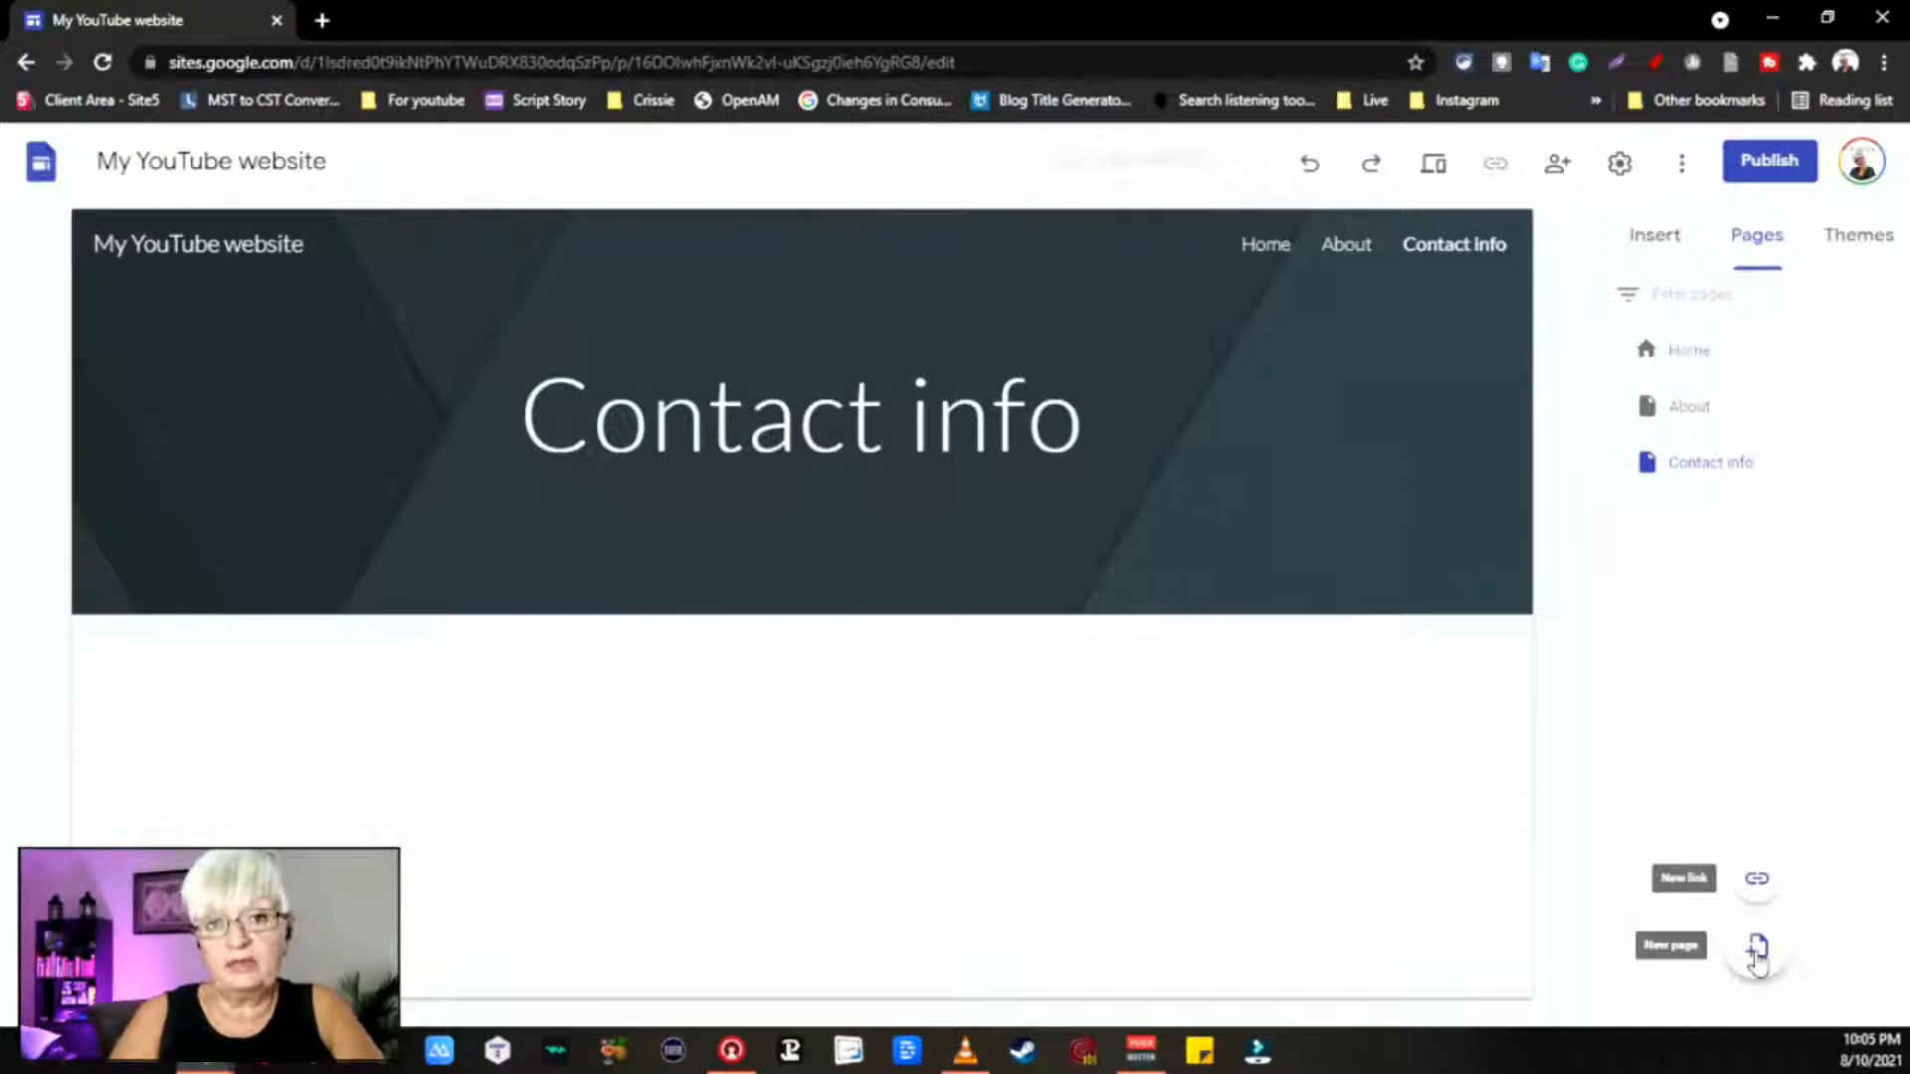
left_click(1757, 947)
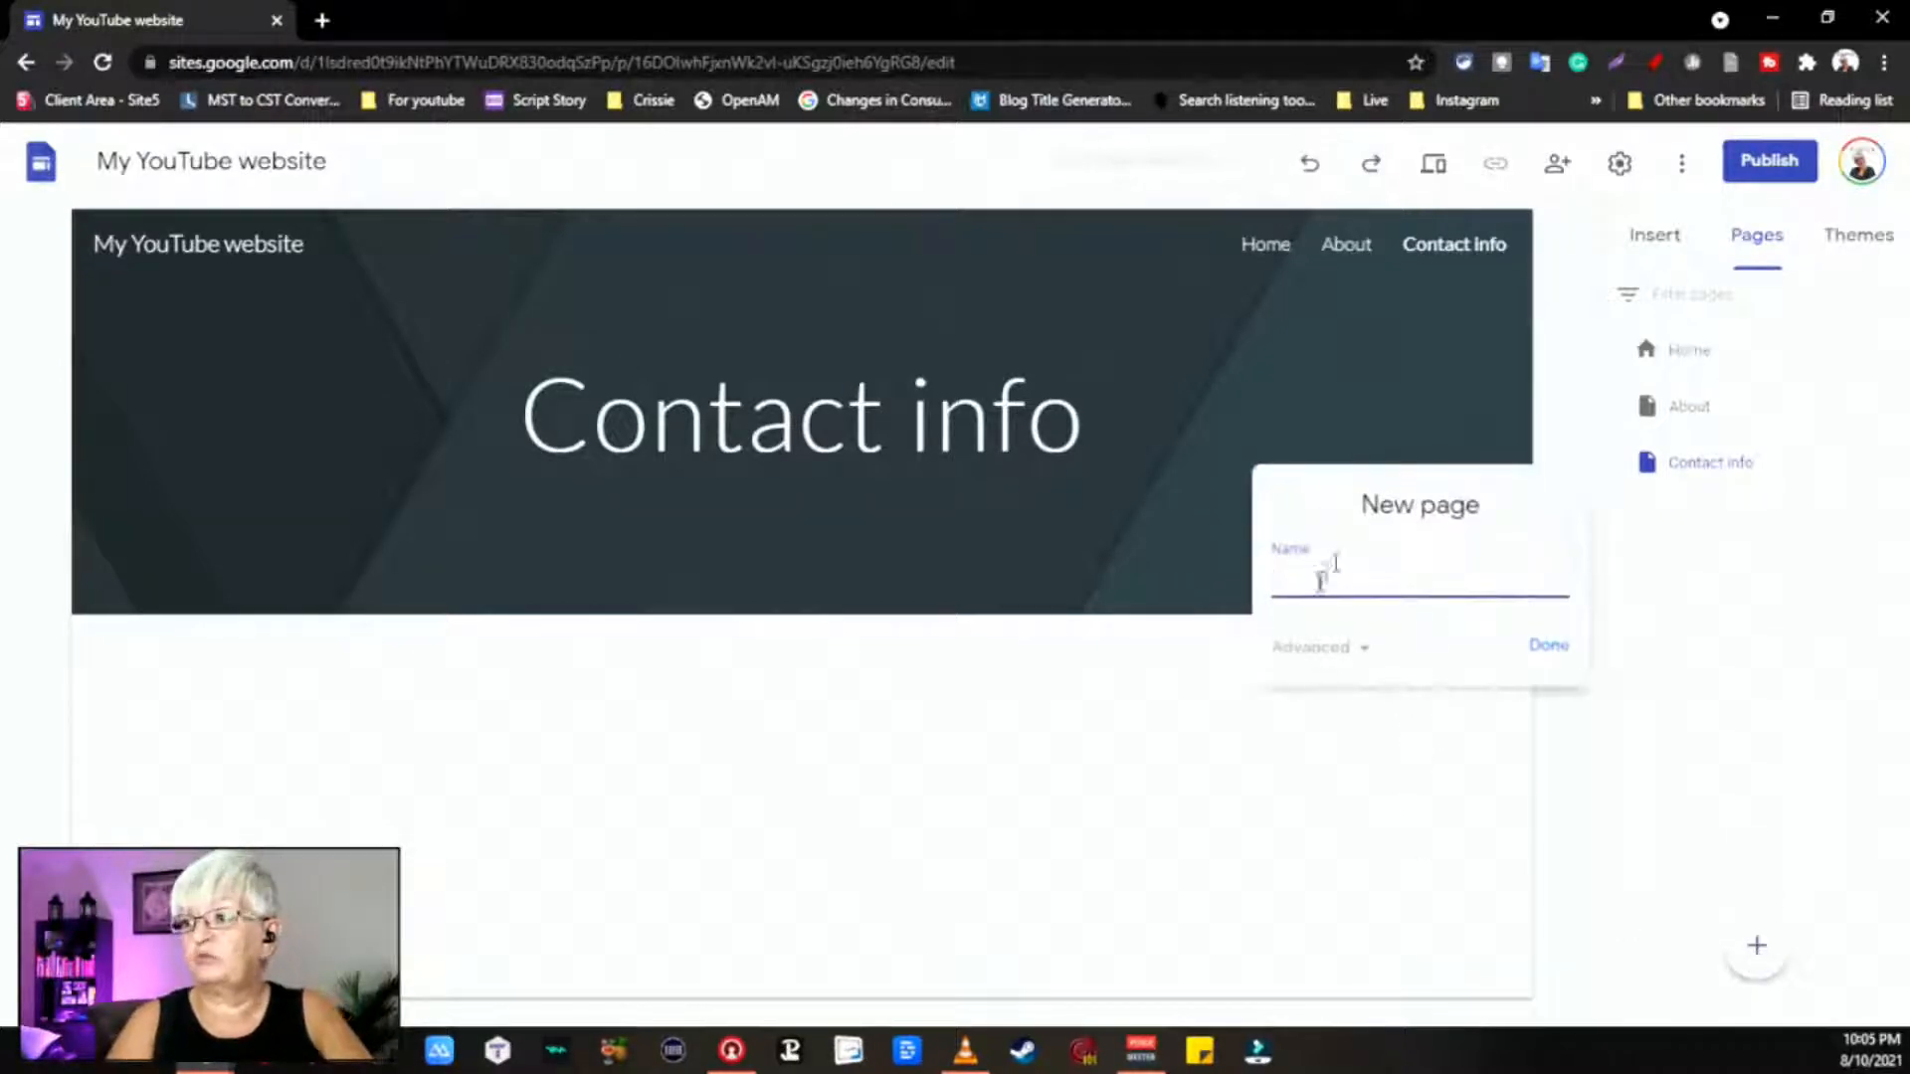
type("Video")
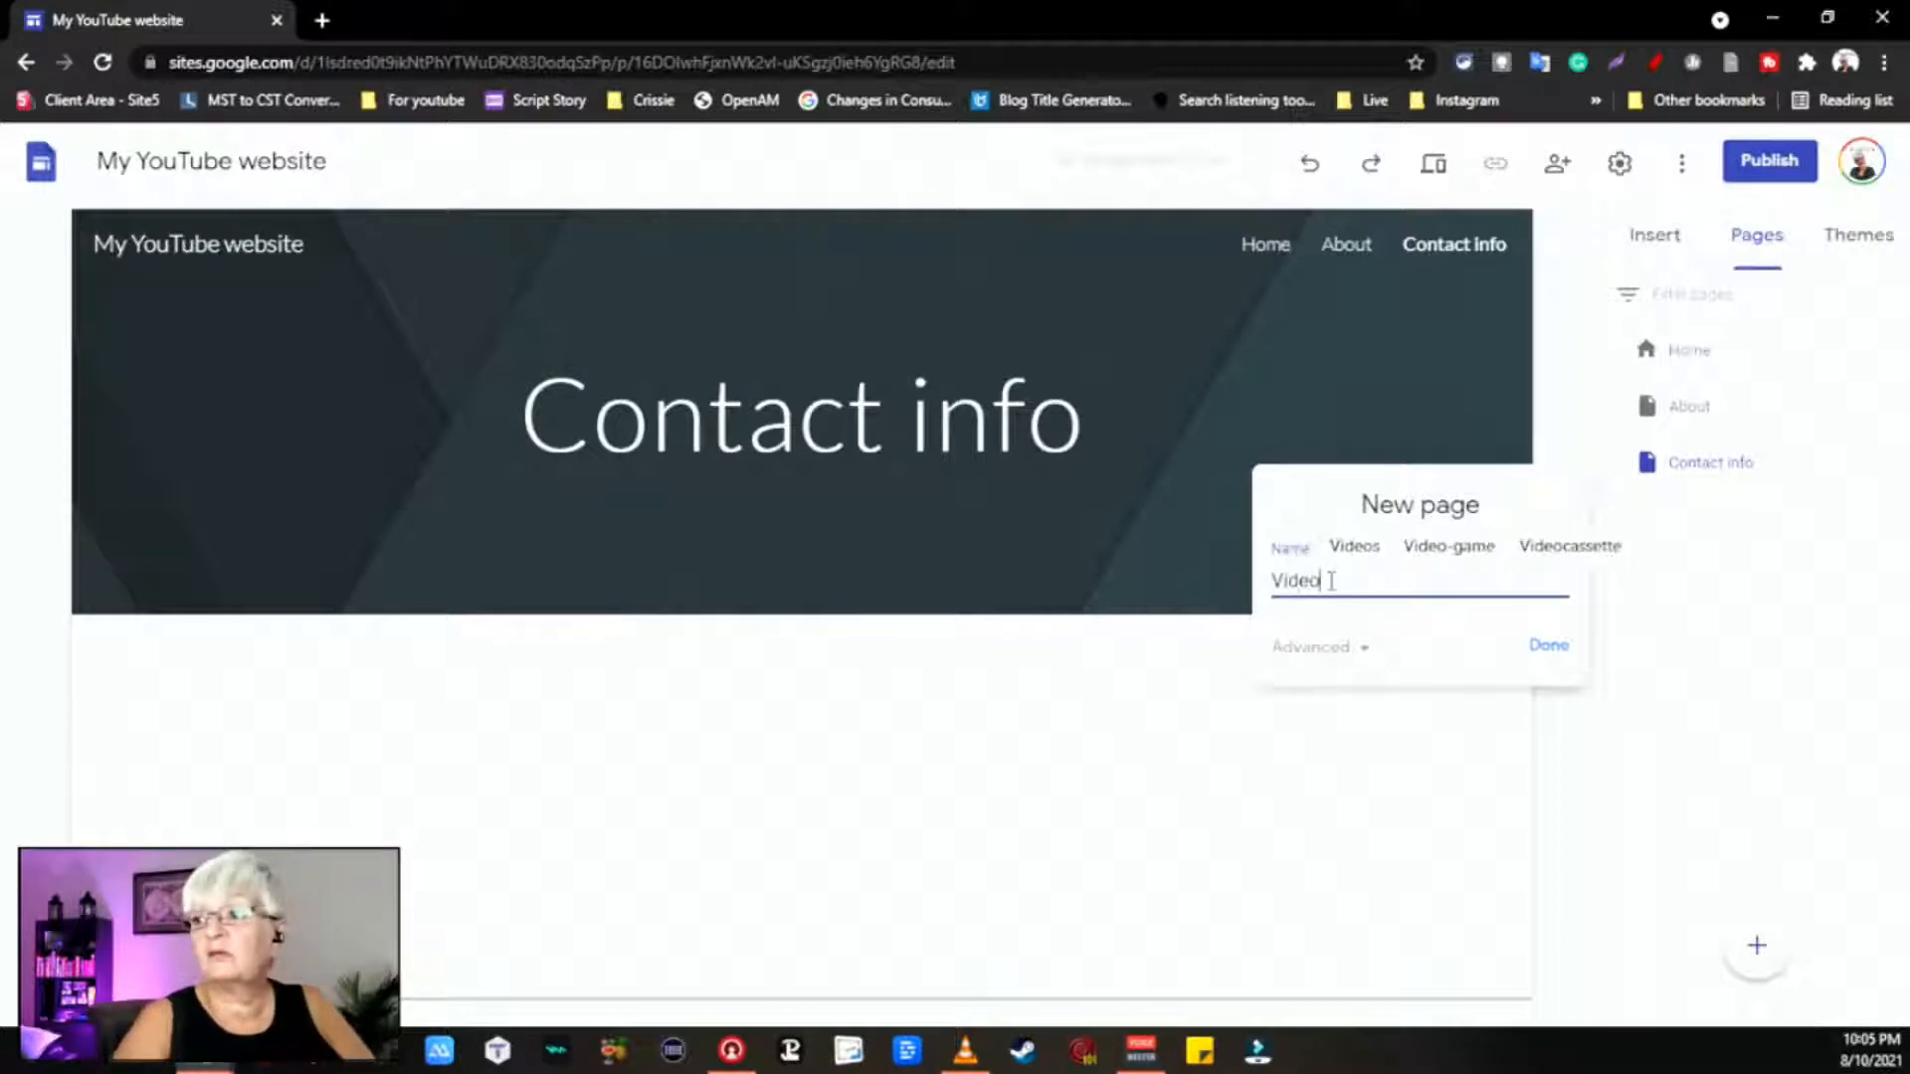
type("s")
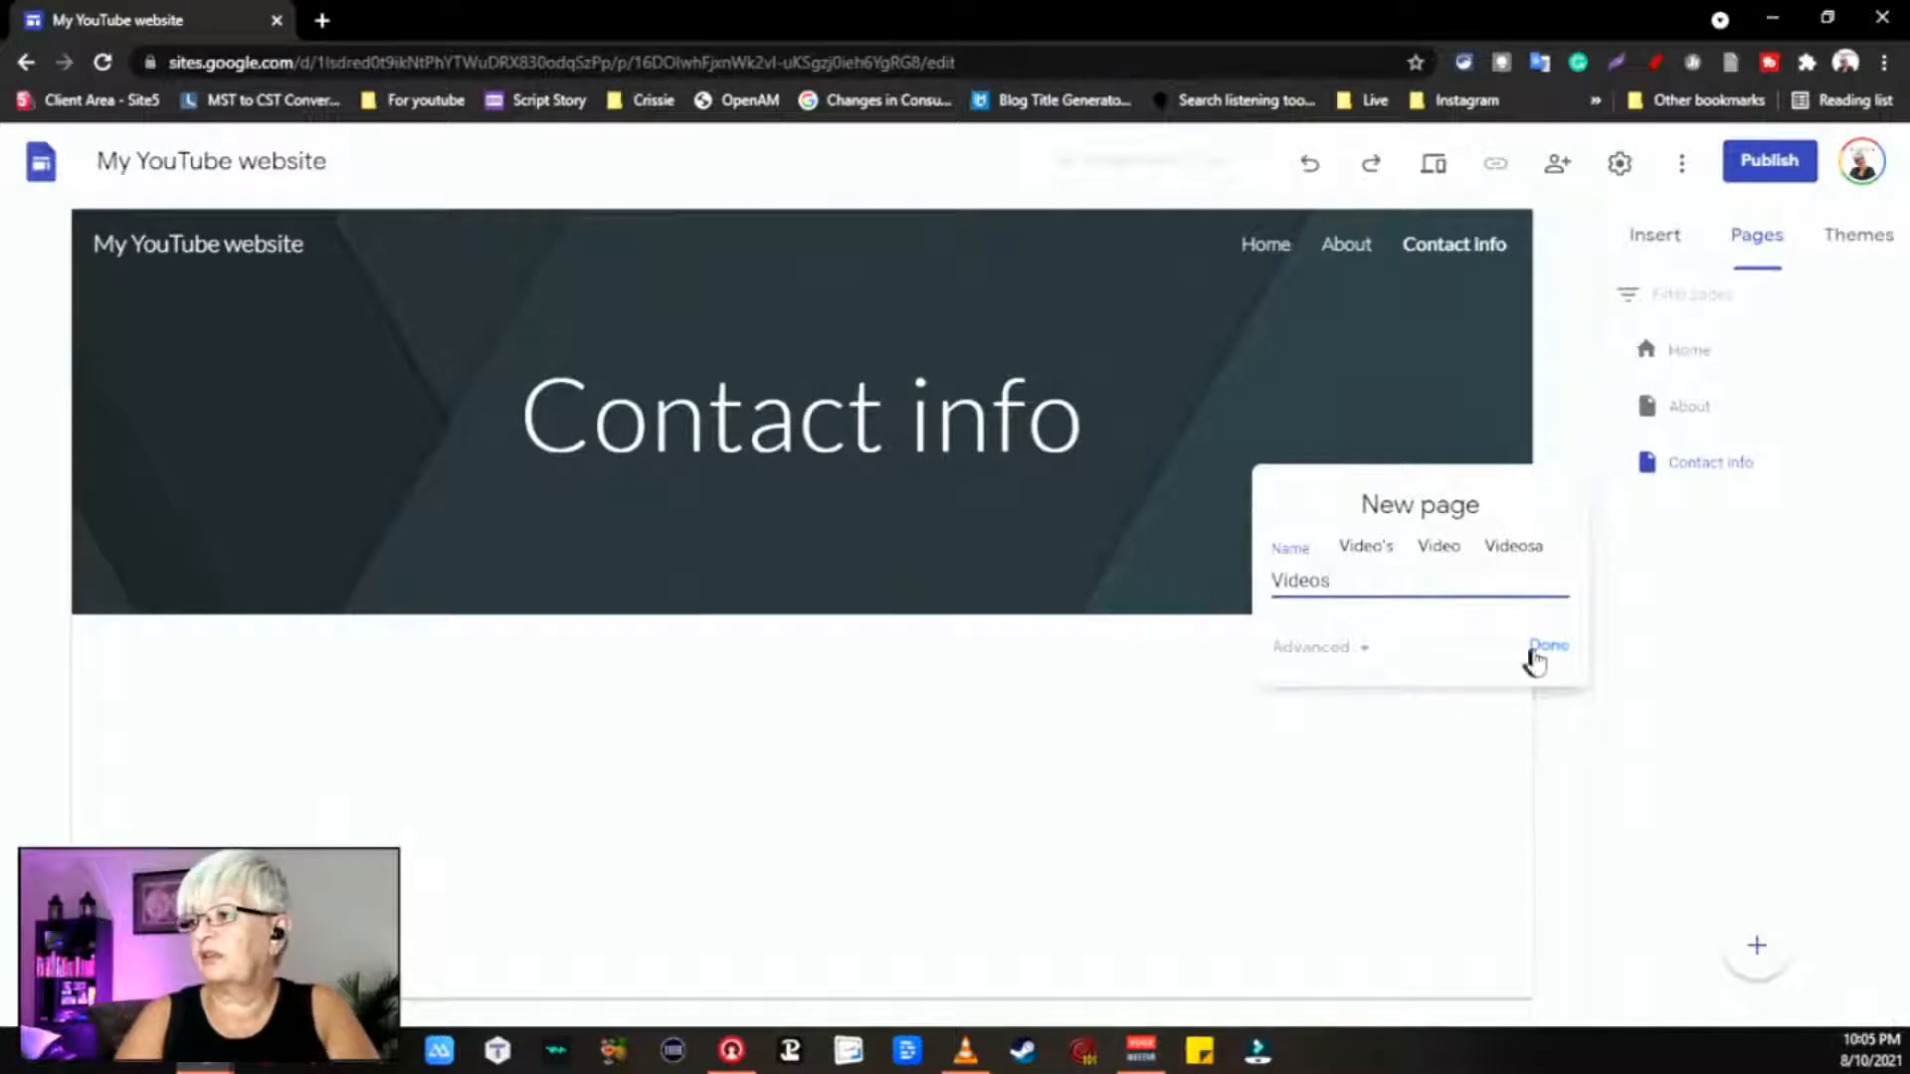
left_click(1548, 648)
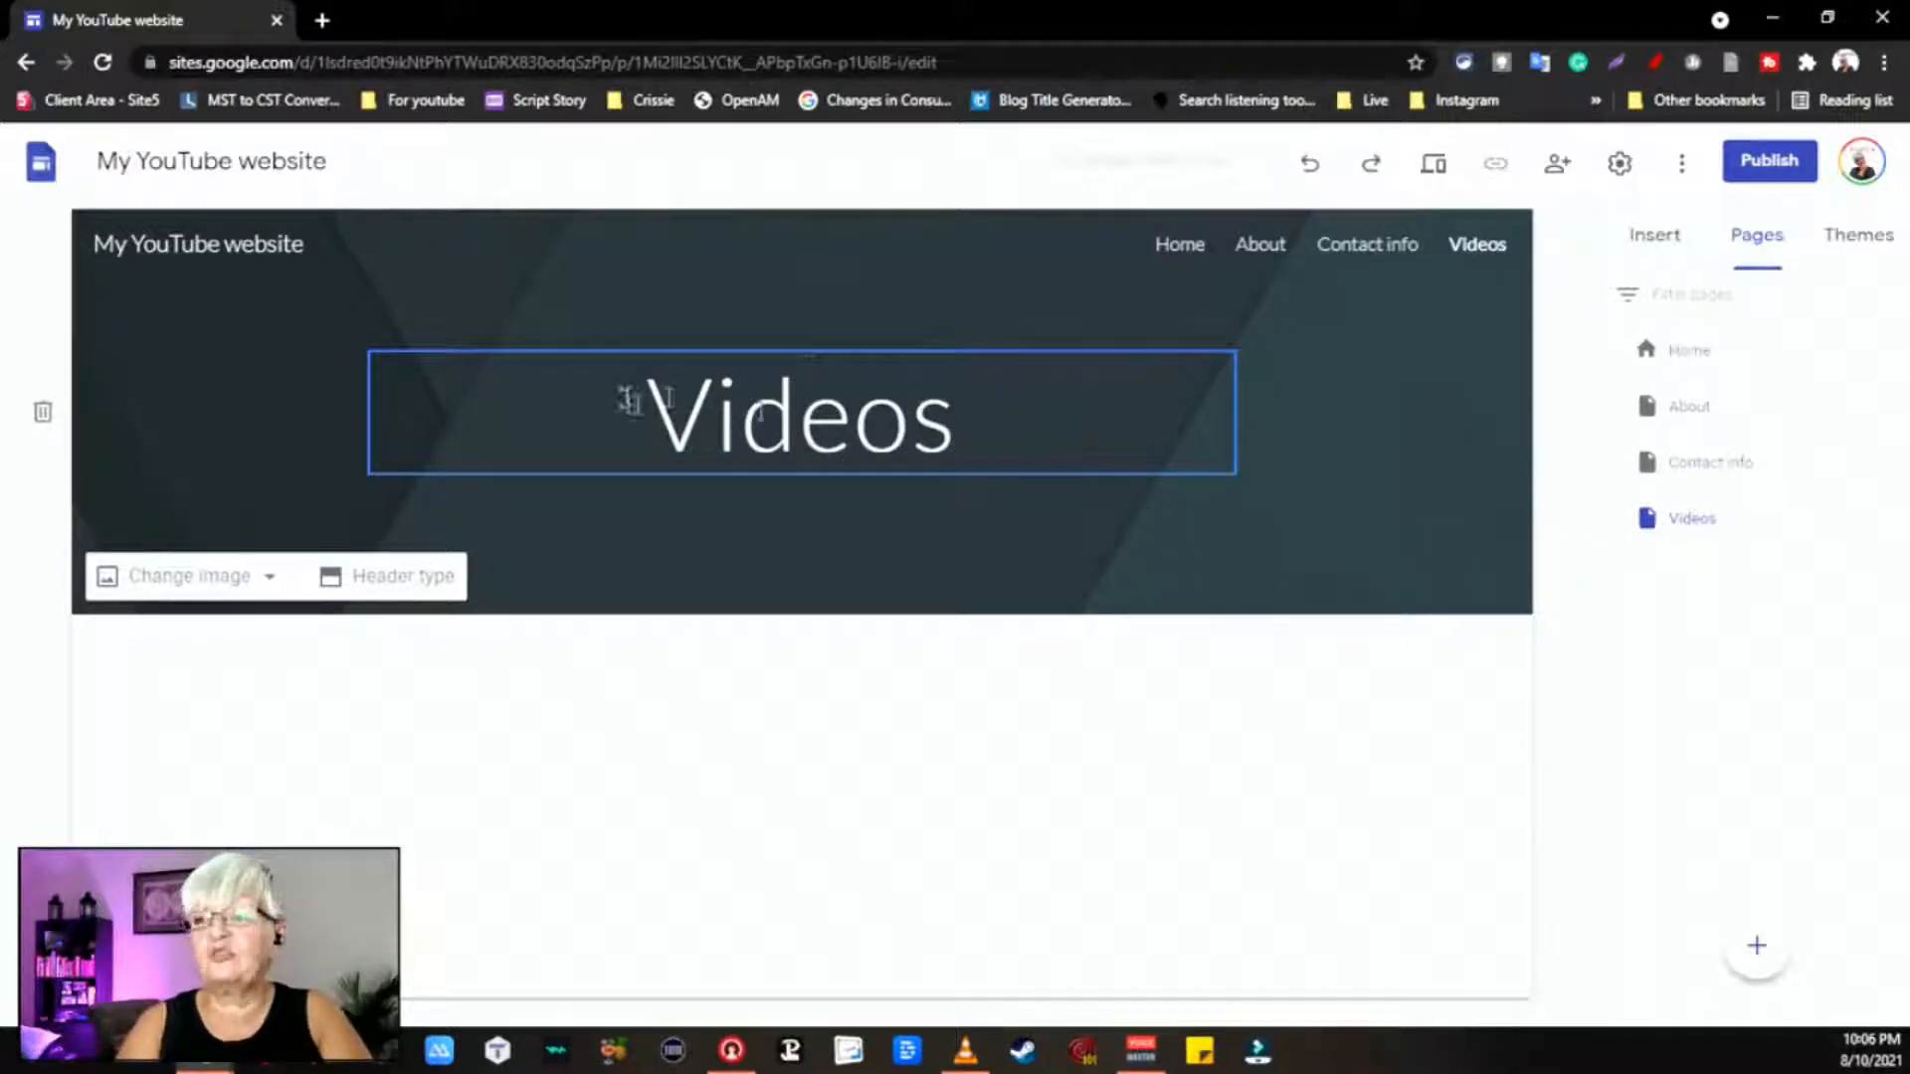
Step: Visit the Contact info, About, Home and Videos pages in turn, finishing on Home
left_click(1727, 475)
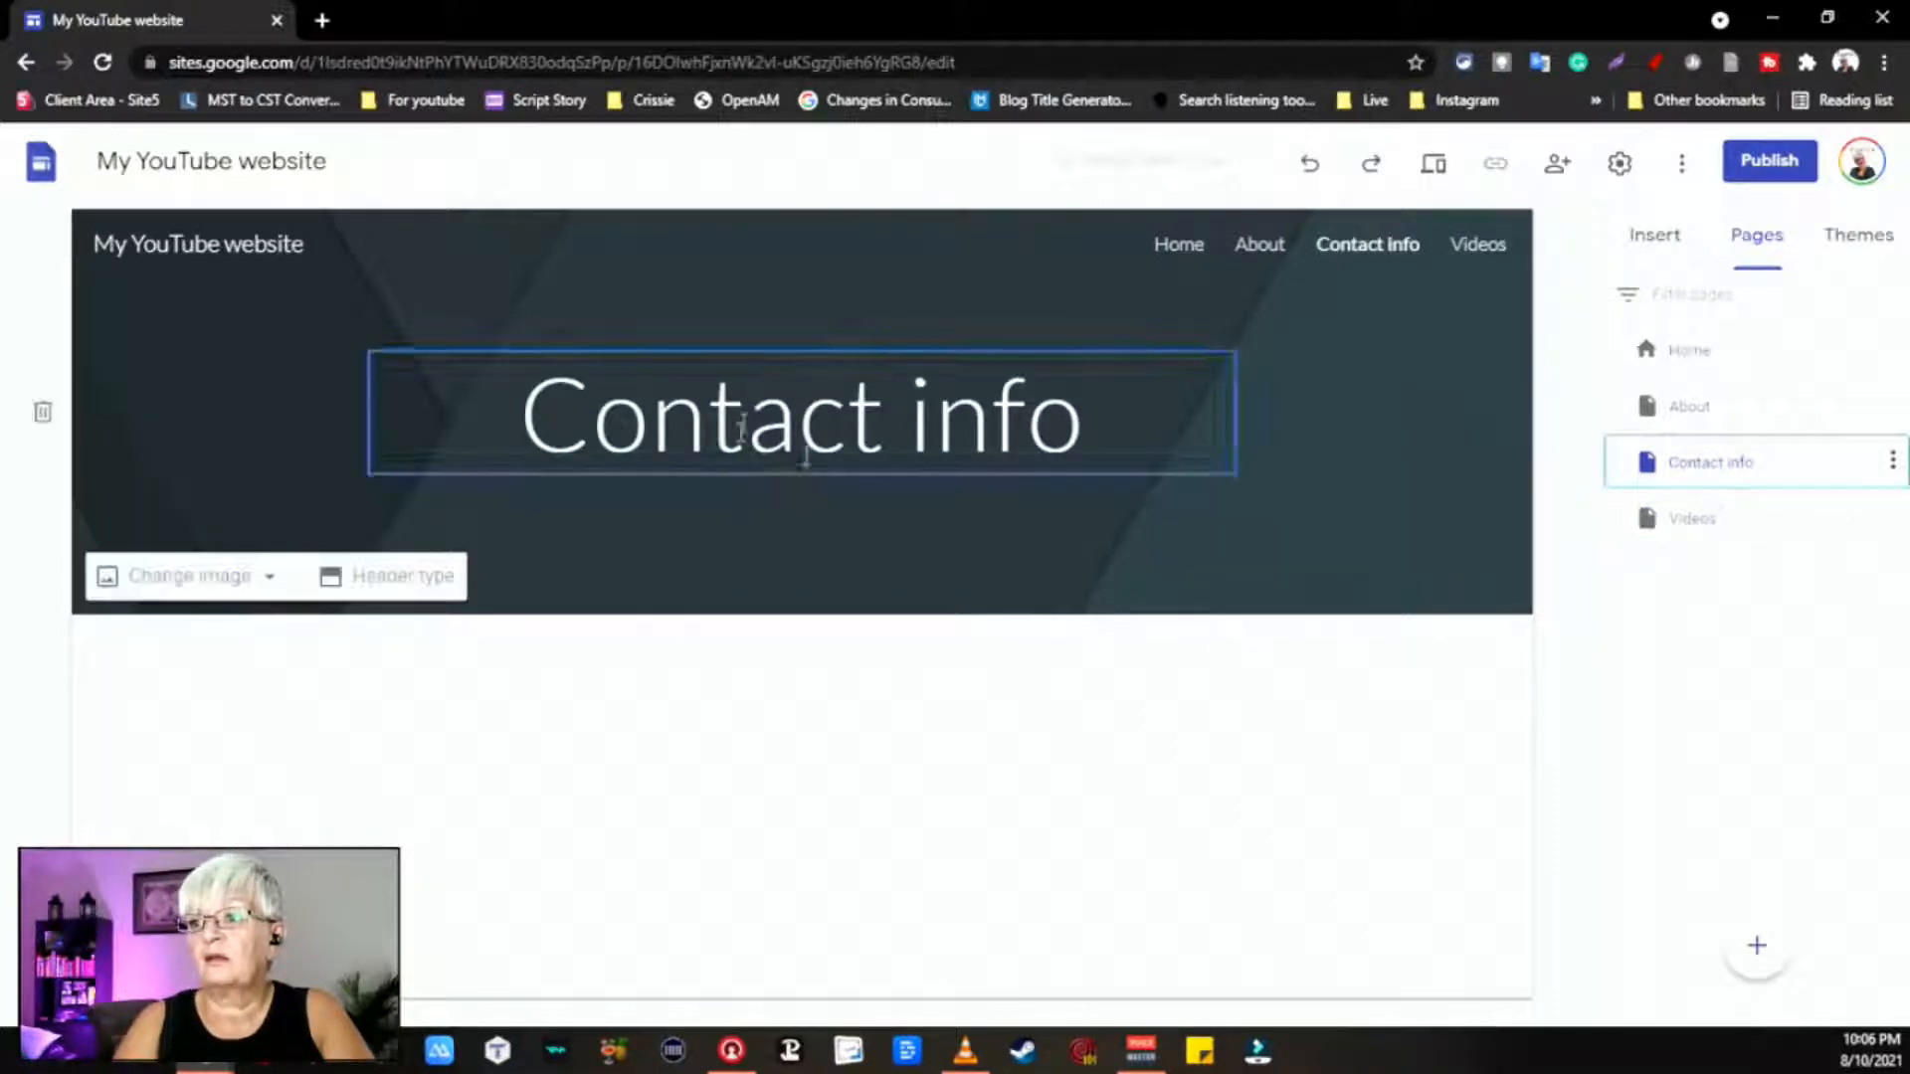
left_click(1688, 407)
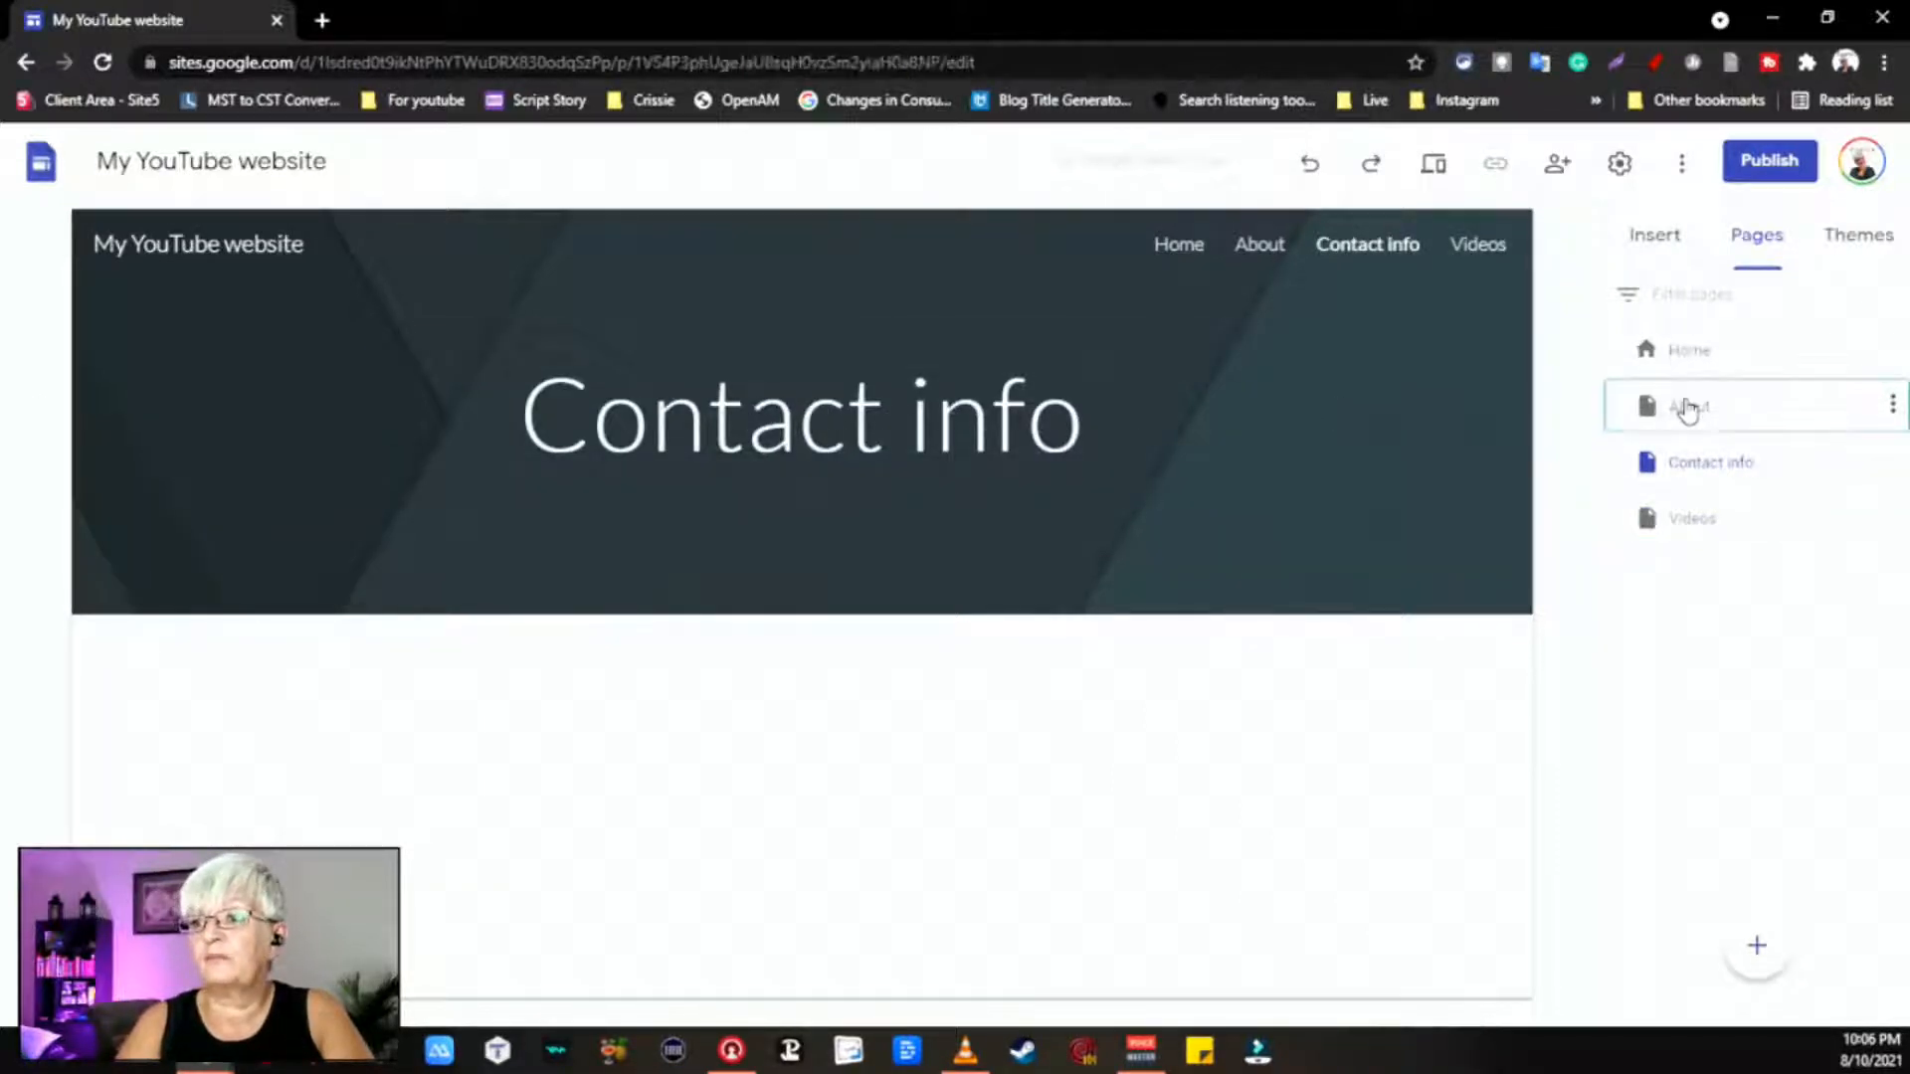
left_click(1684, 358)
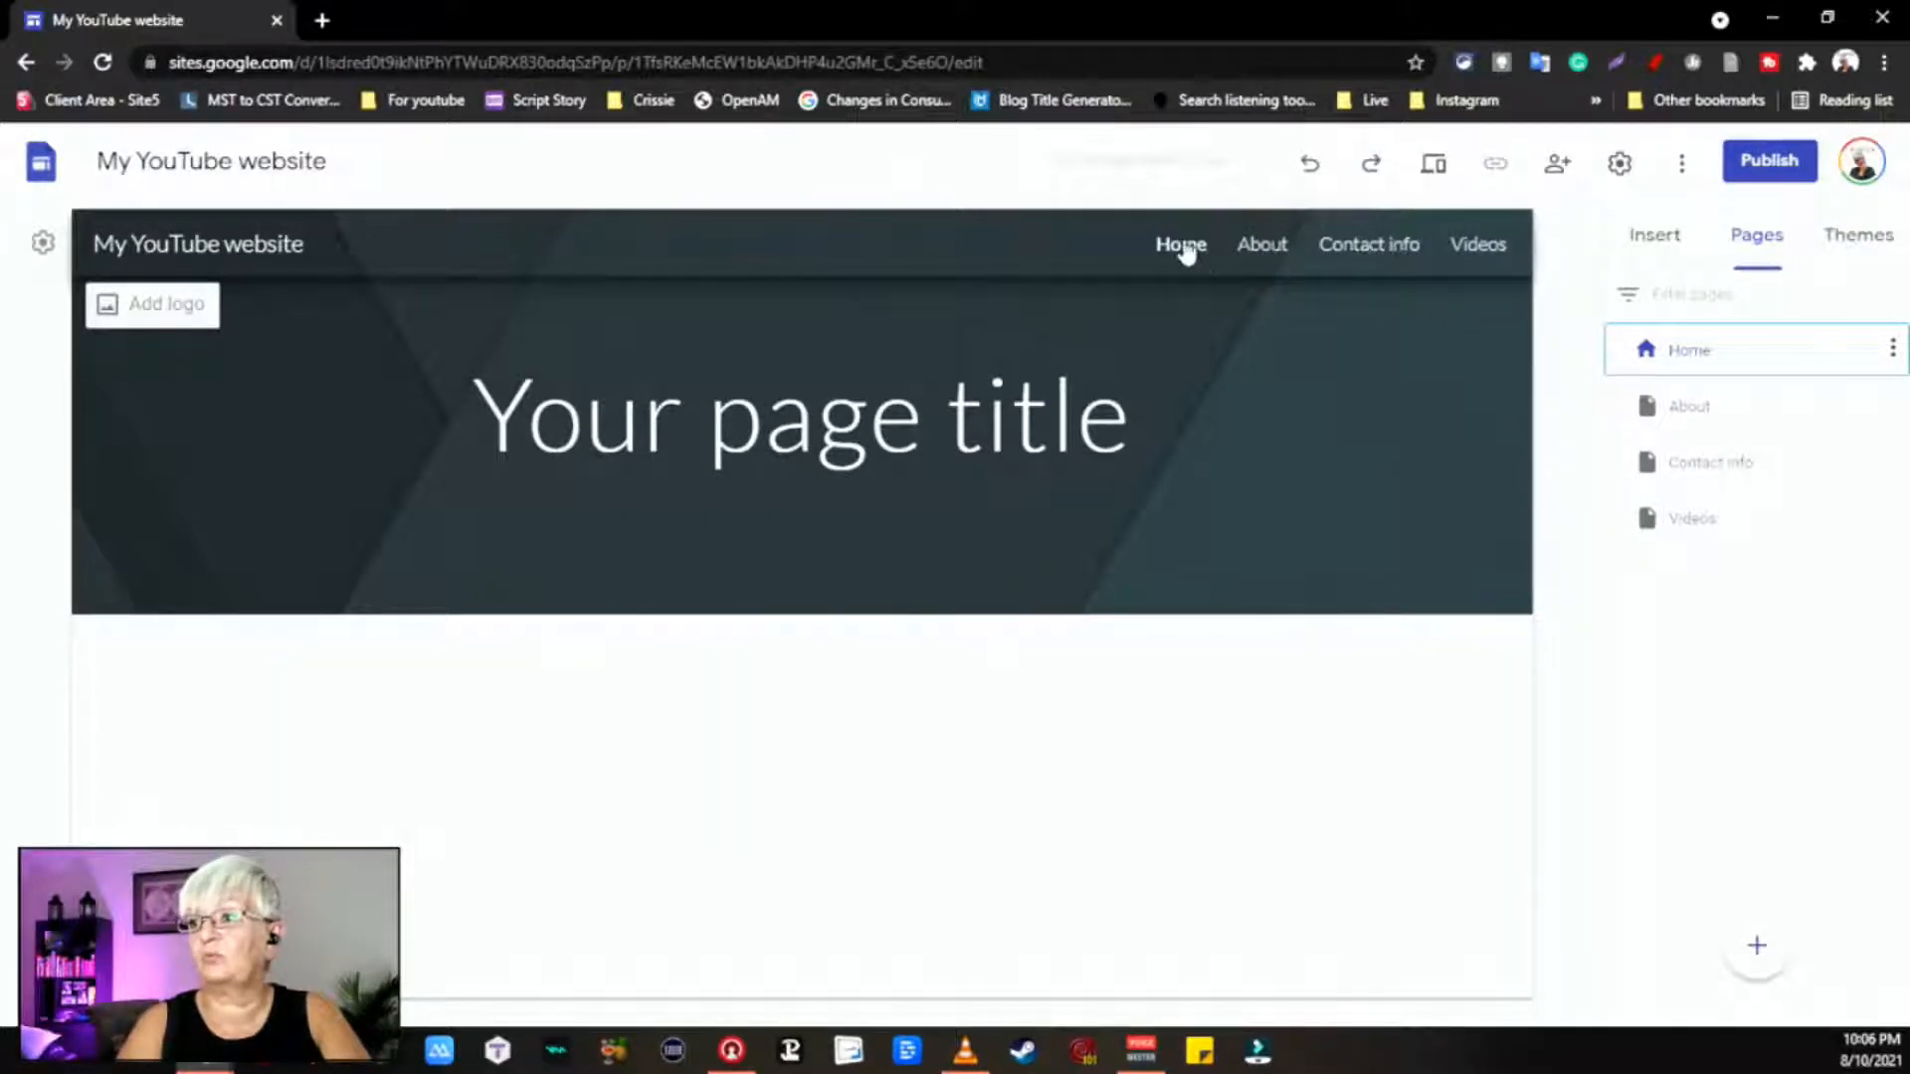
left_click(1263, 247)
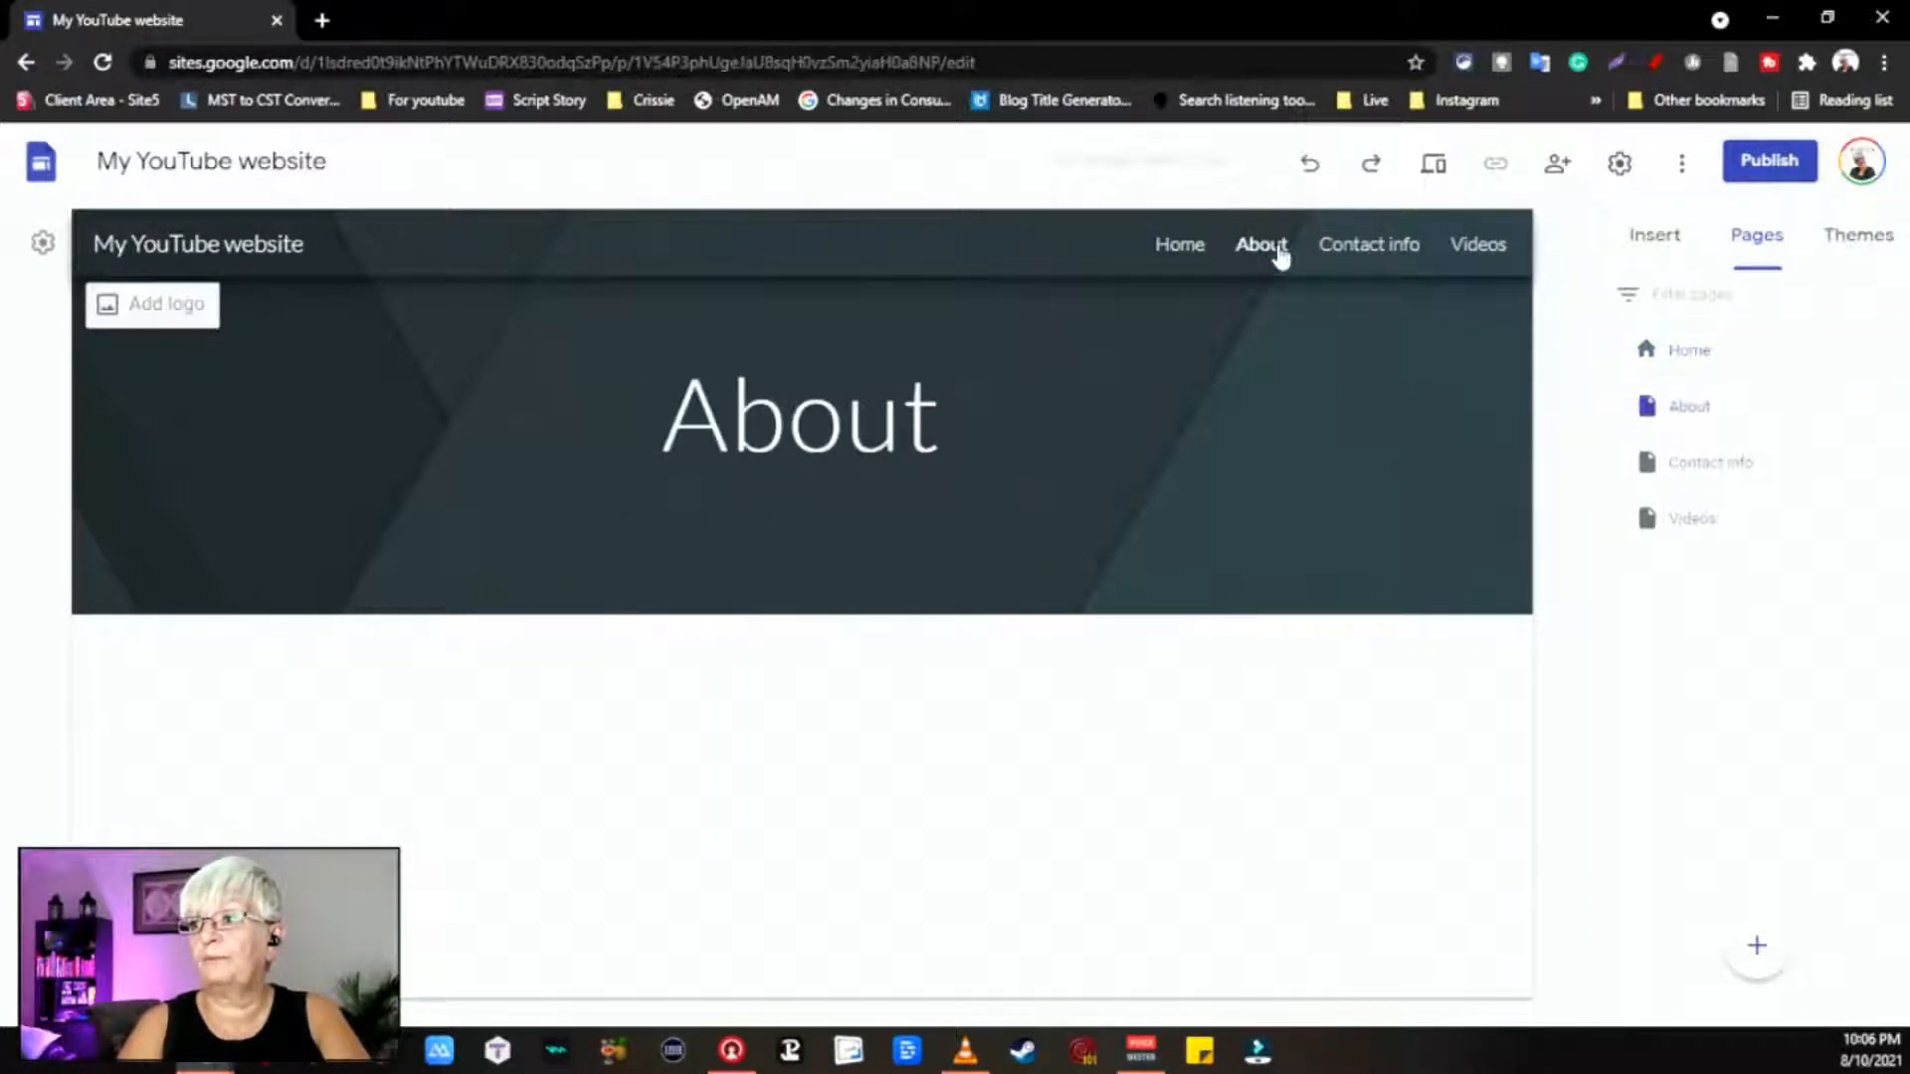
left_click(1371, 249)
left_click(1476, 248)
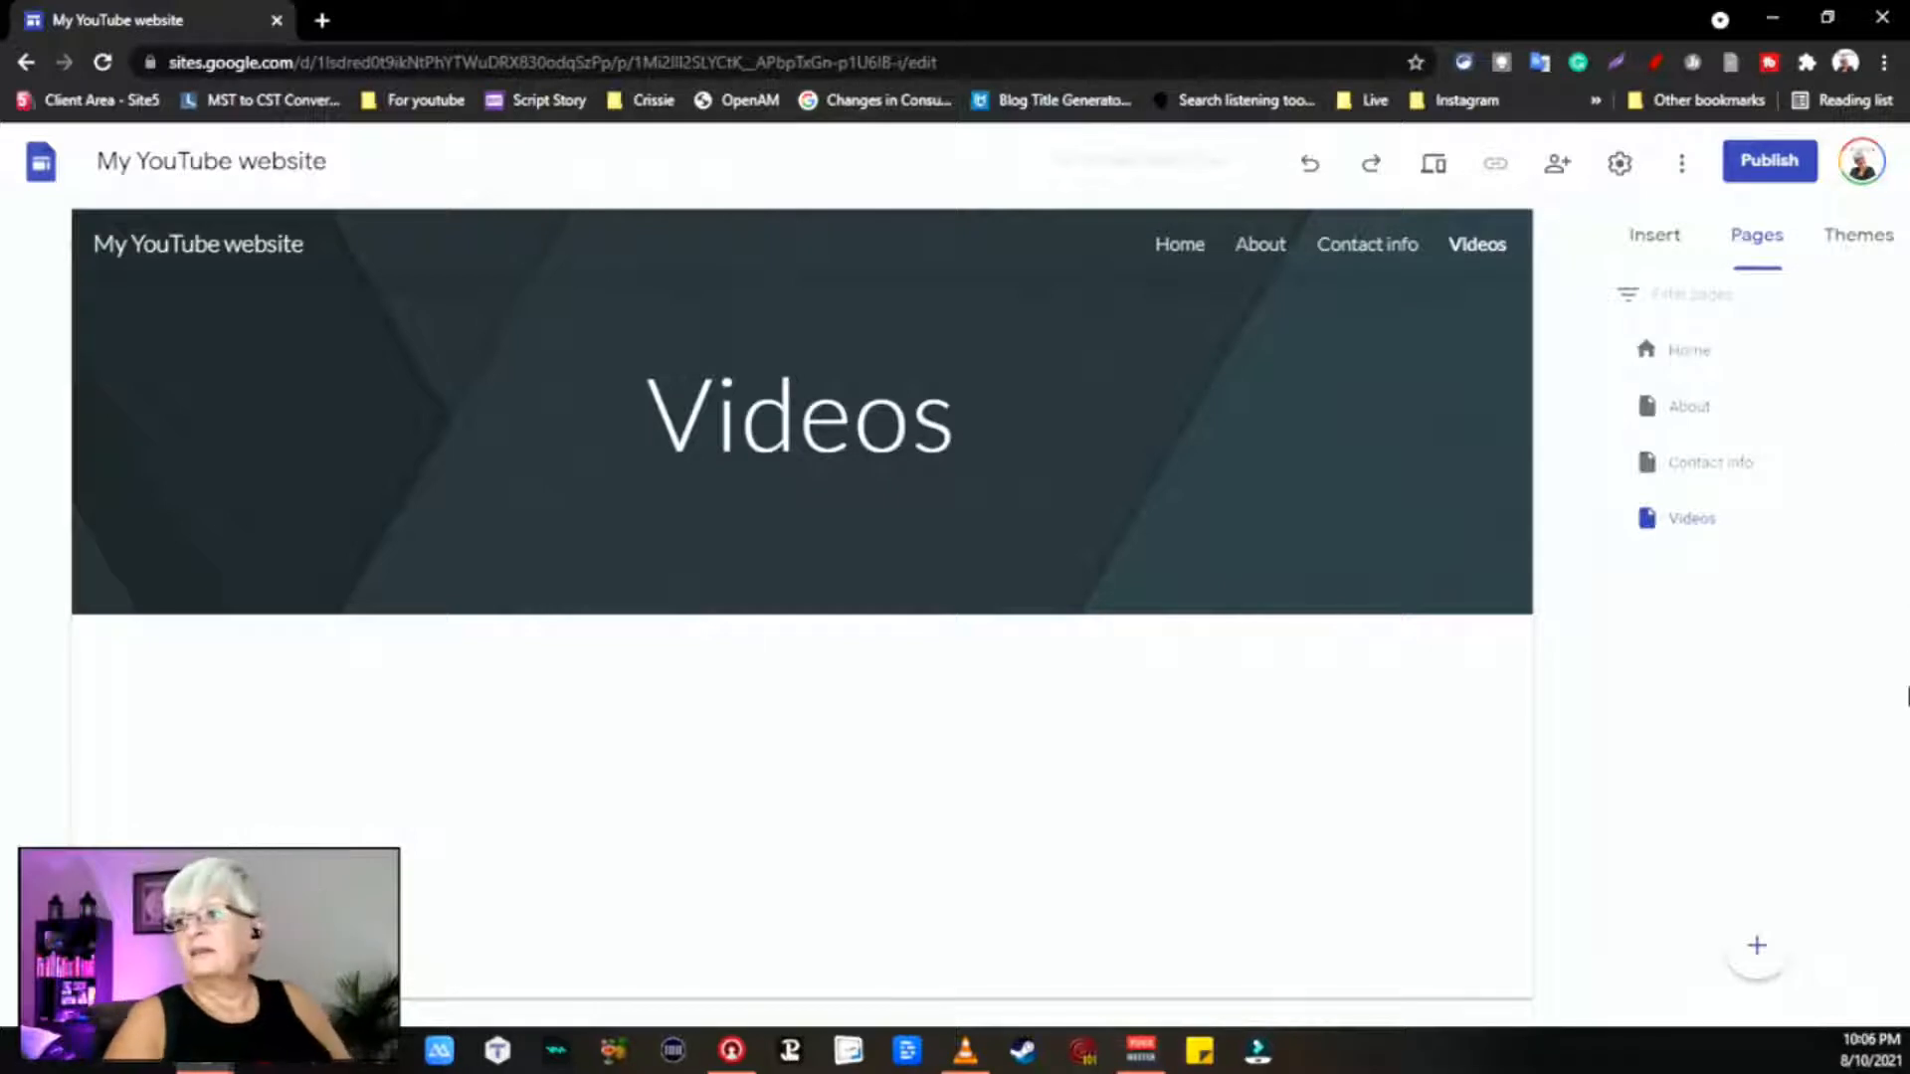
left_click(1668, 362)
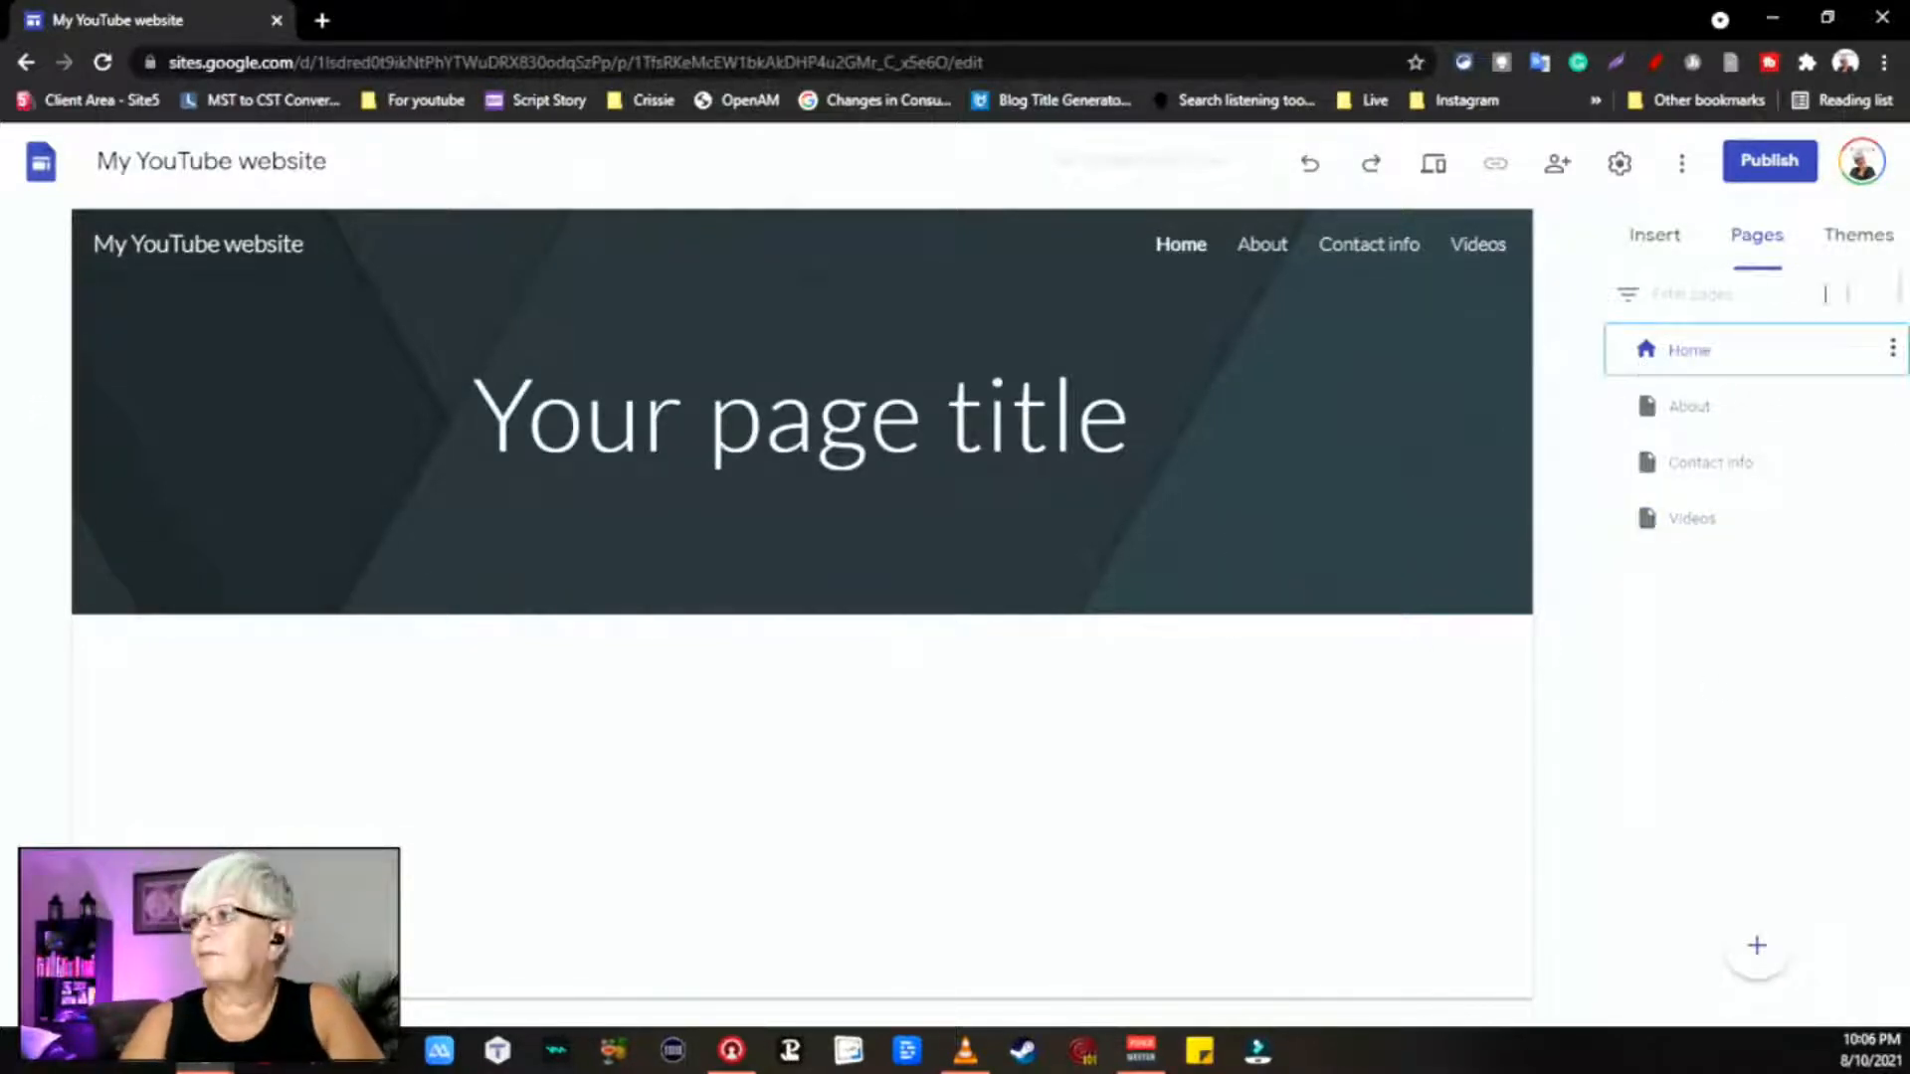
Step: Preview the Aristotle, Diplomat, Vision and Level themes, then apply Impression
left_click(1869, 246)
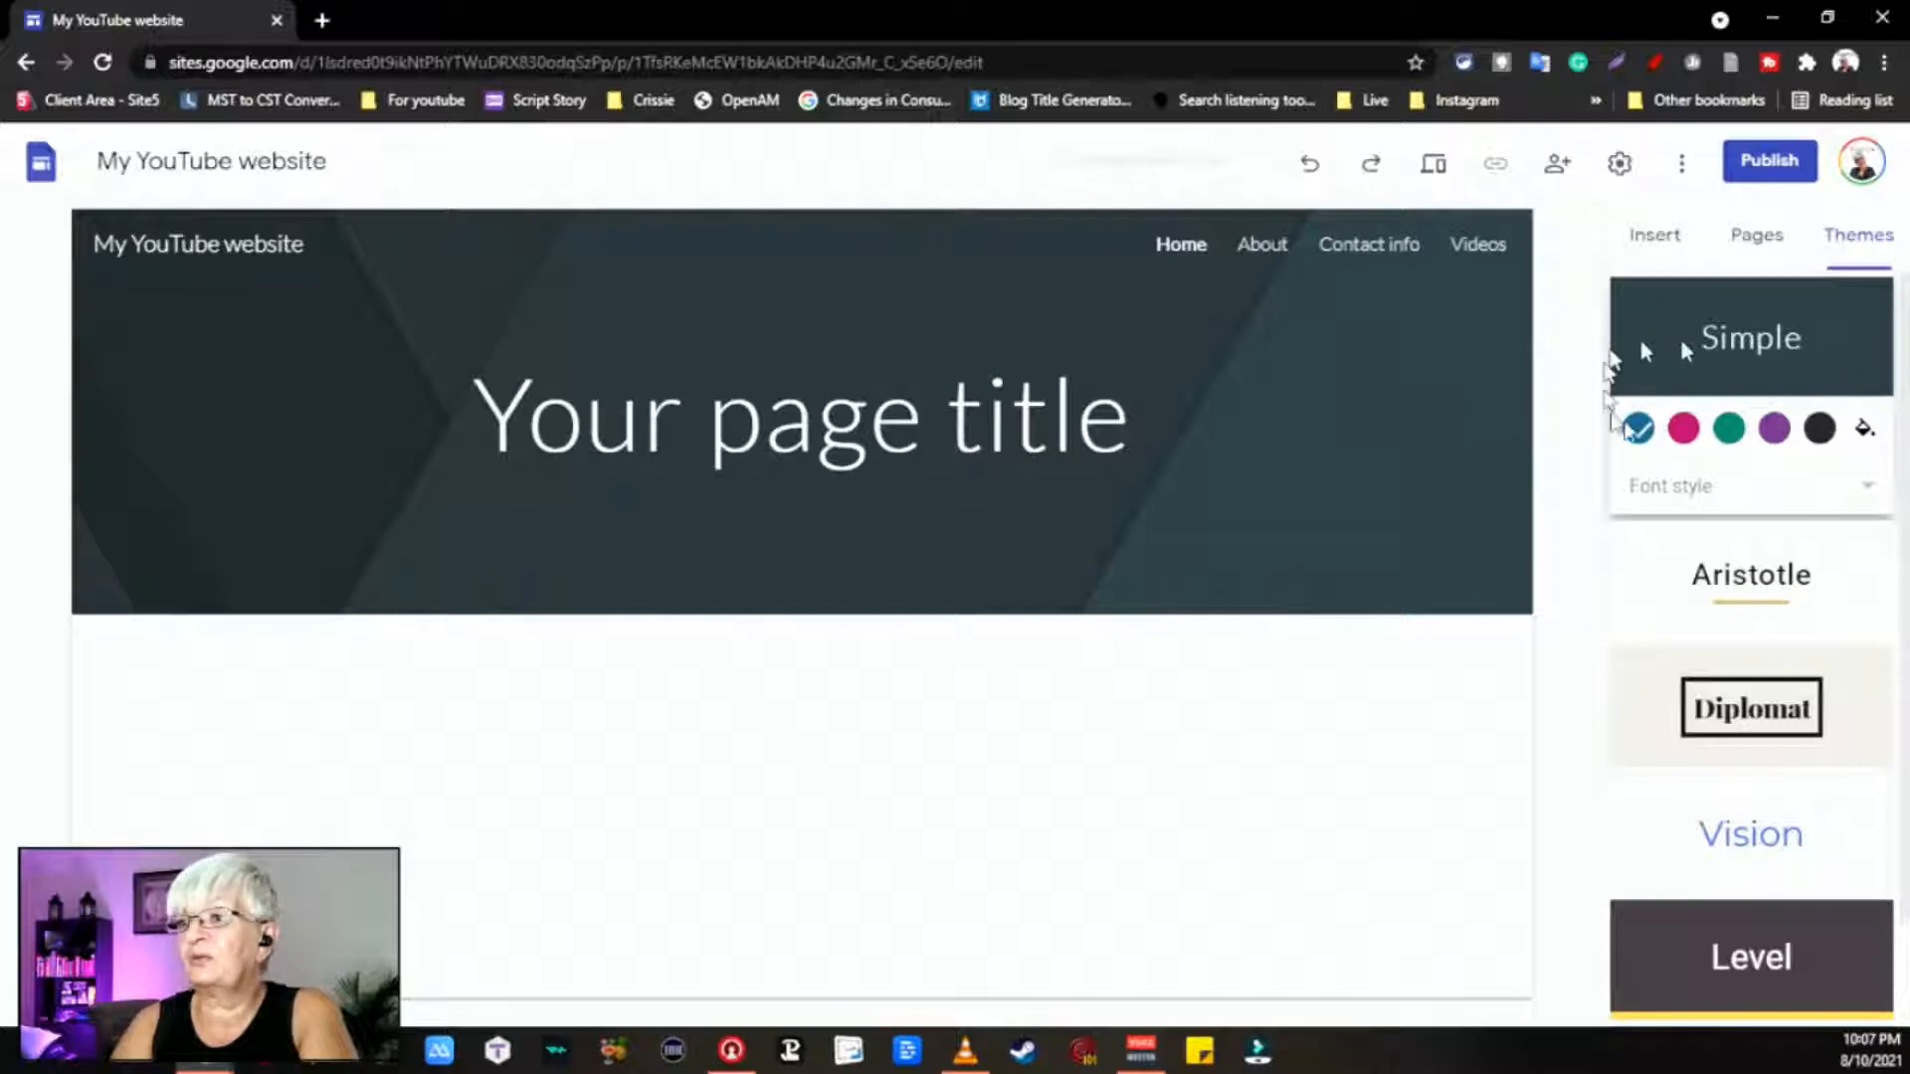
left_click(1759, 589)
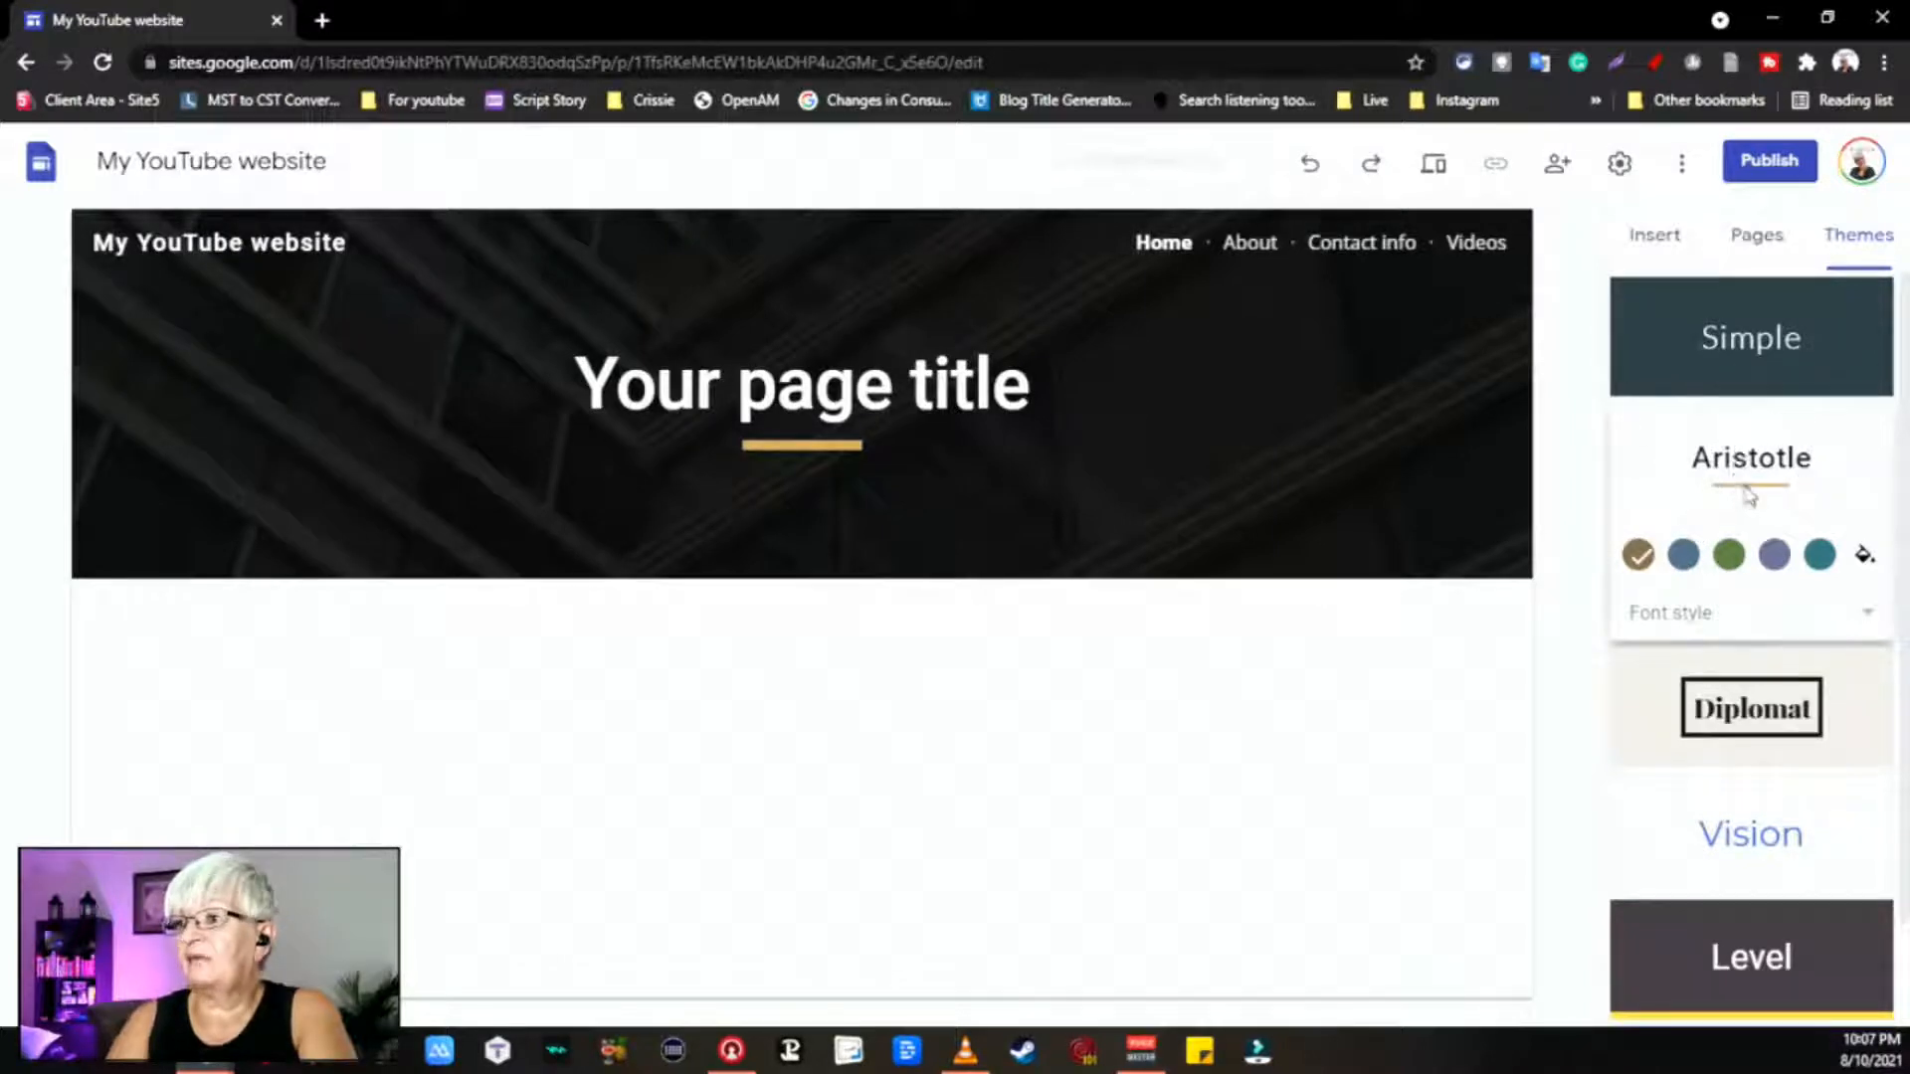
left_click(1743, 686)
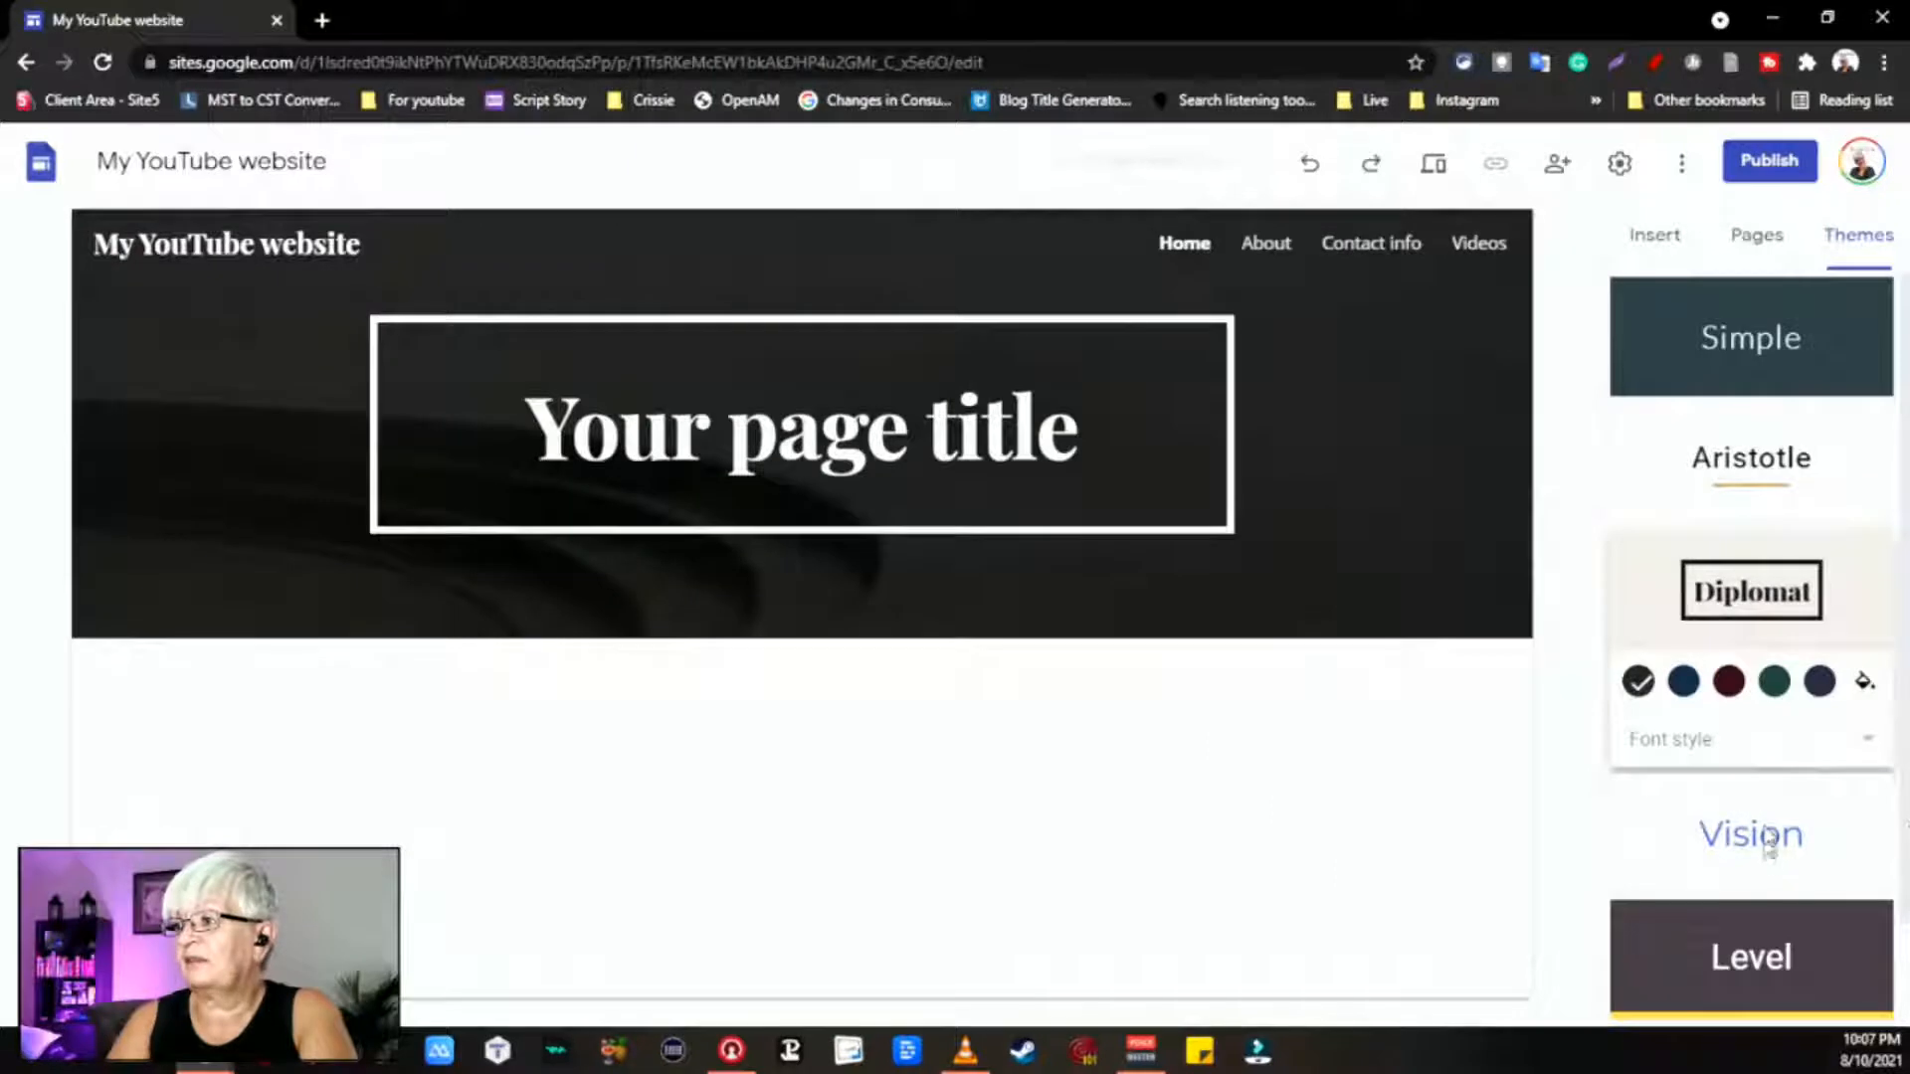
left_click(1769, 841)
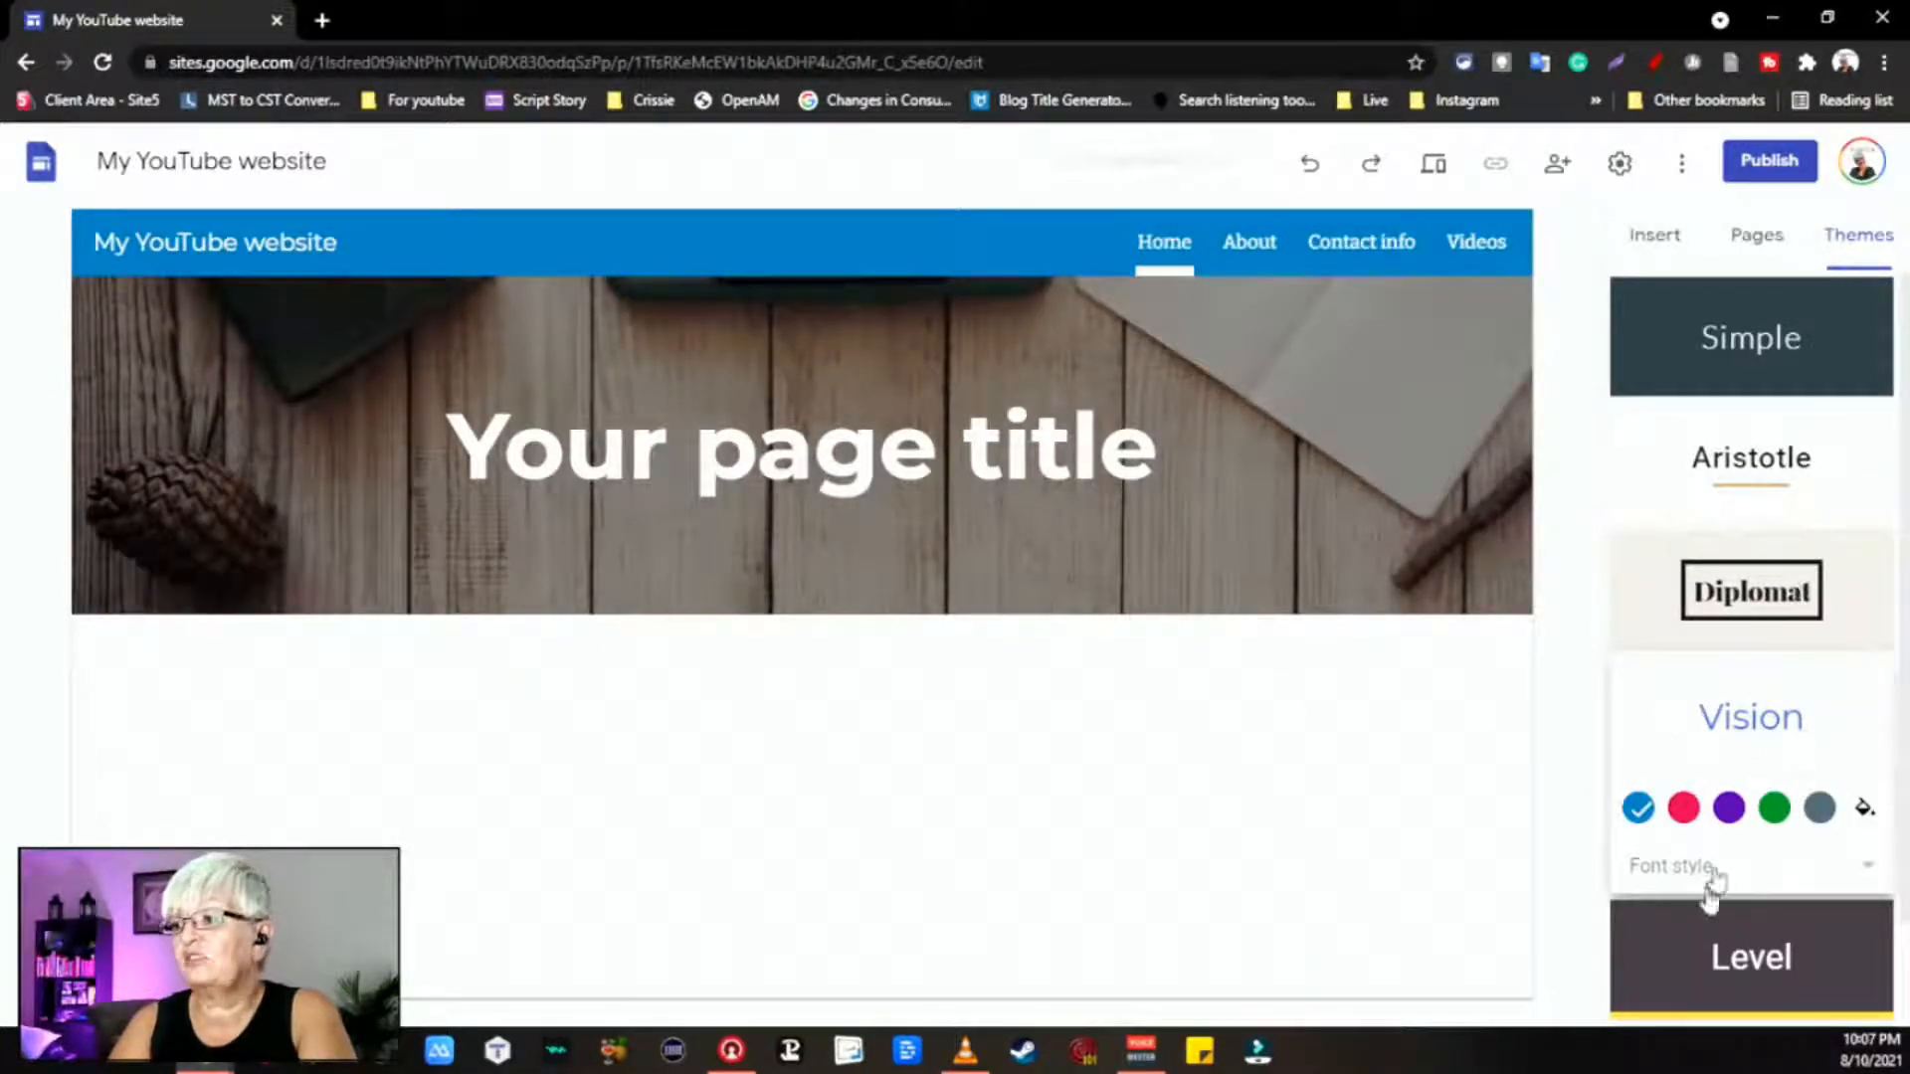
scroll(1741, 805, "down", 1)
left_click(1774, 856)
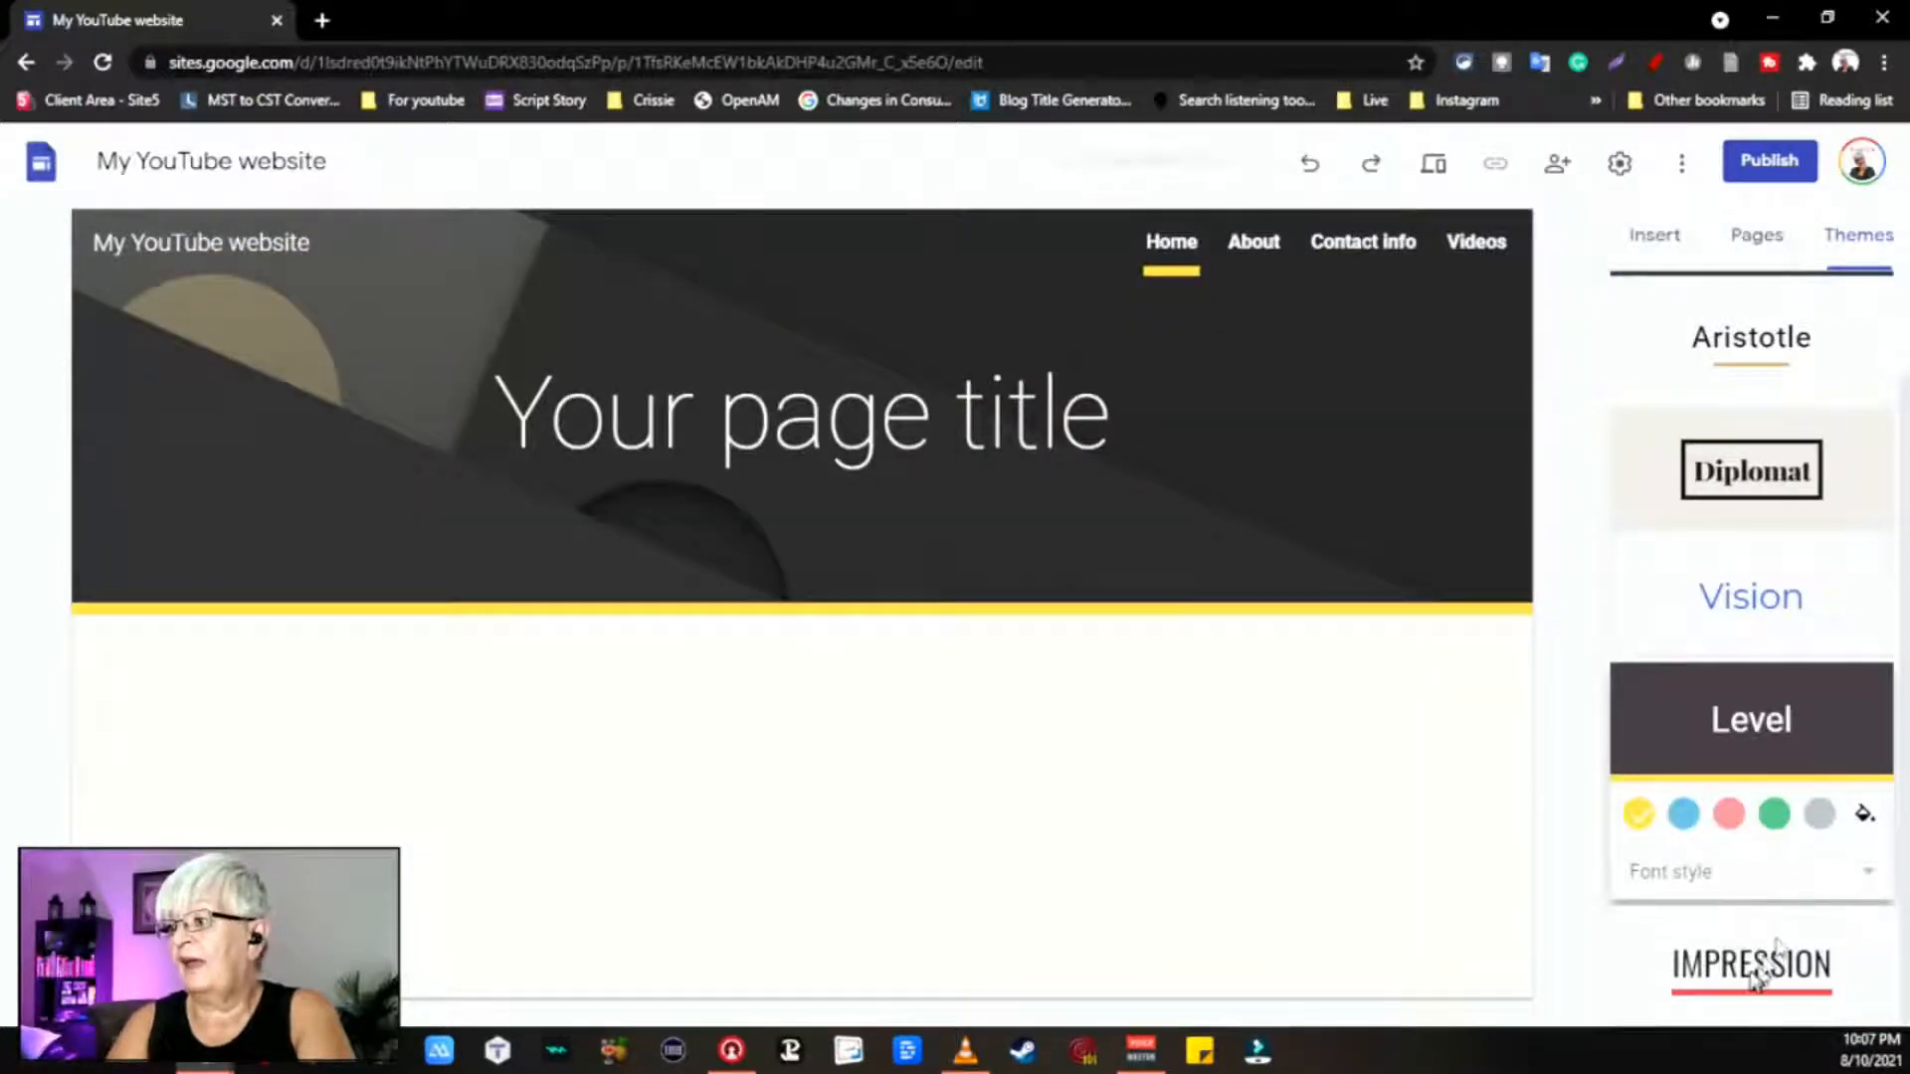
left_click(1750, 965)
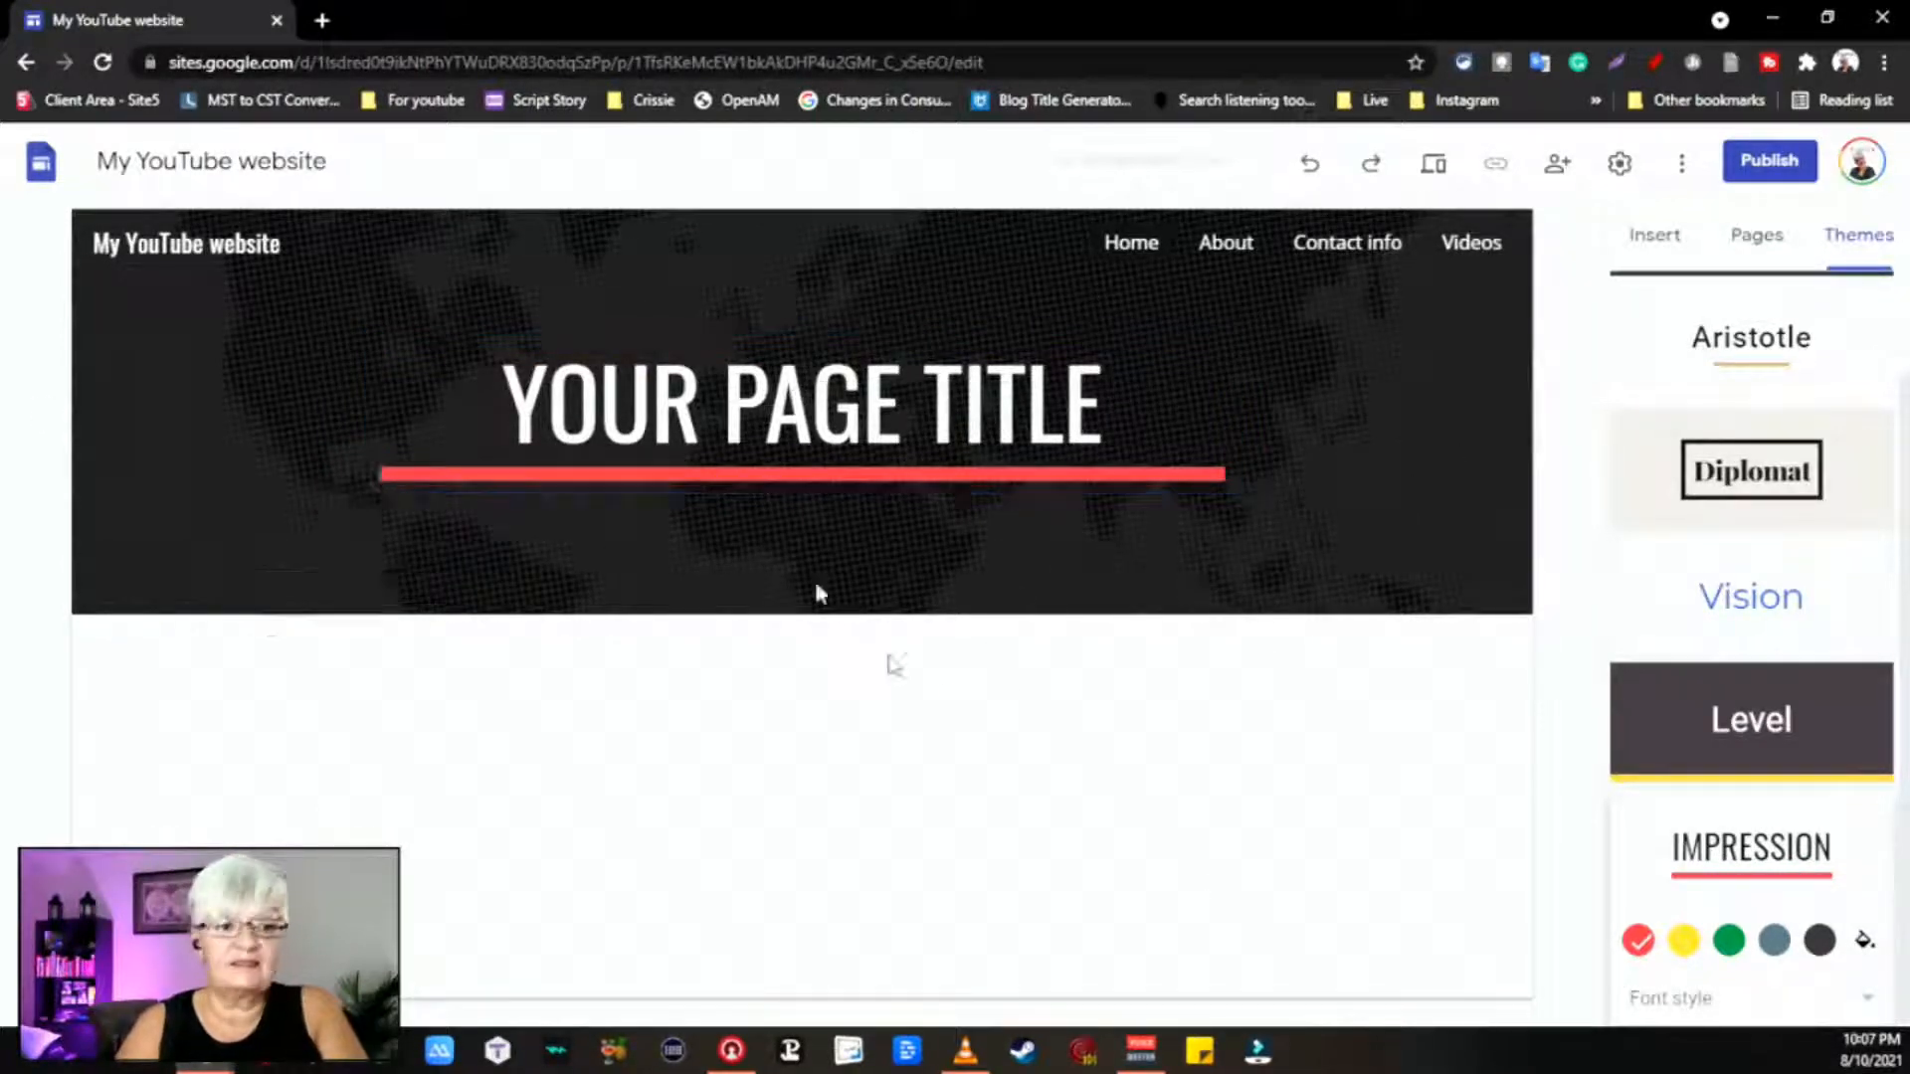
Step: Select parts of the placeholder page title and return to the Insert panel
double_click(850, 396)
left_click(1154, 413)
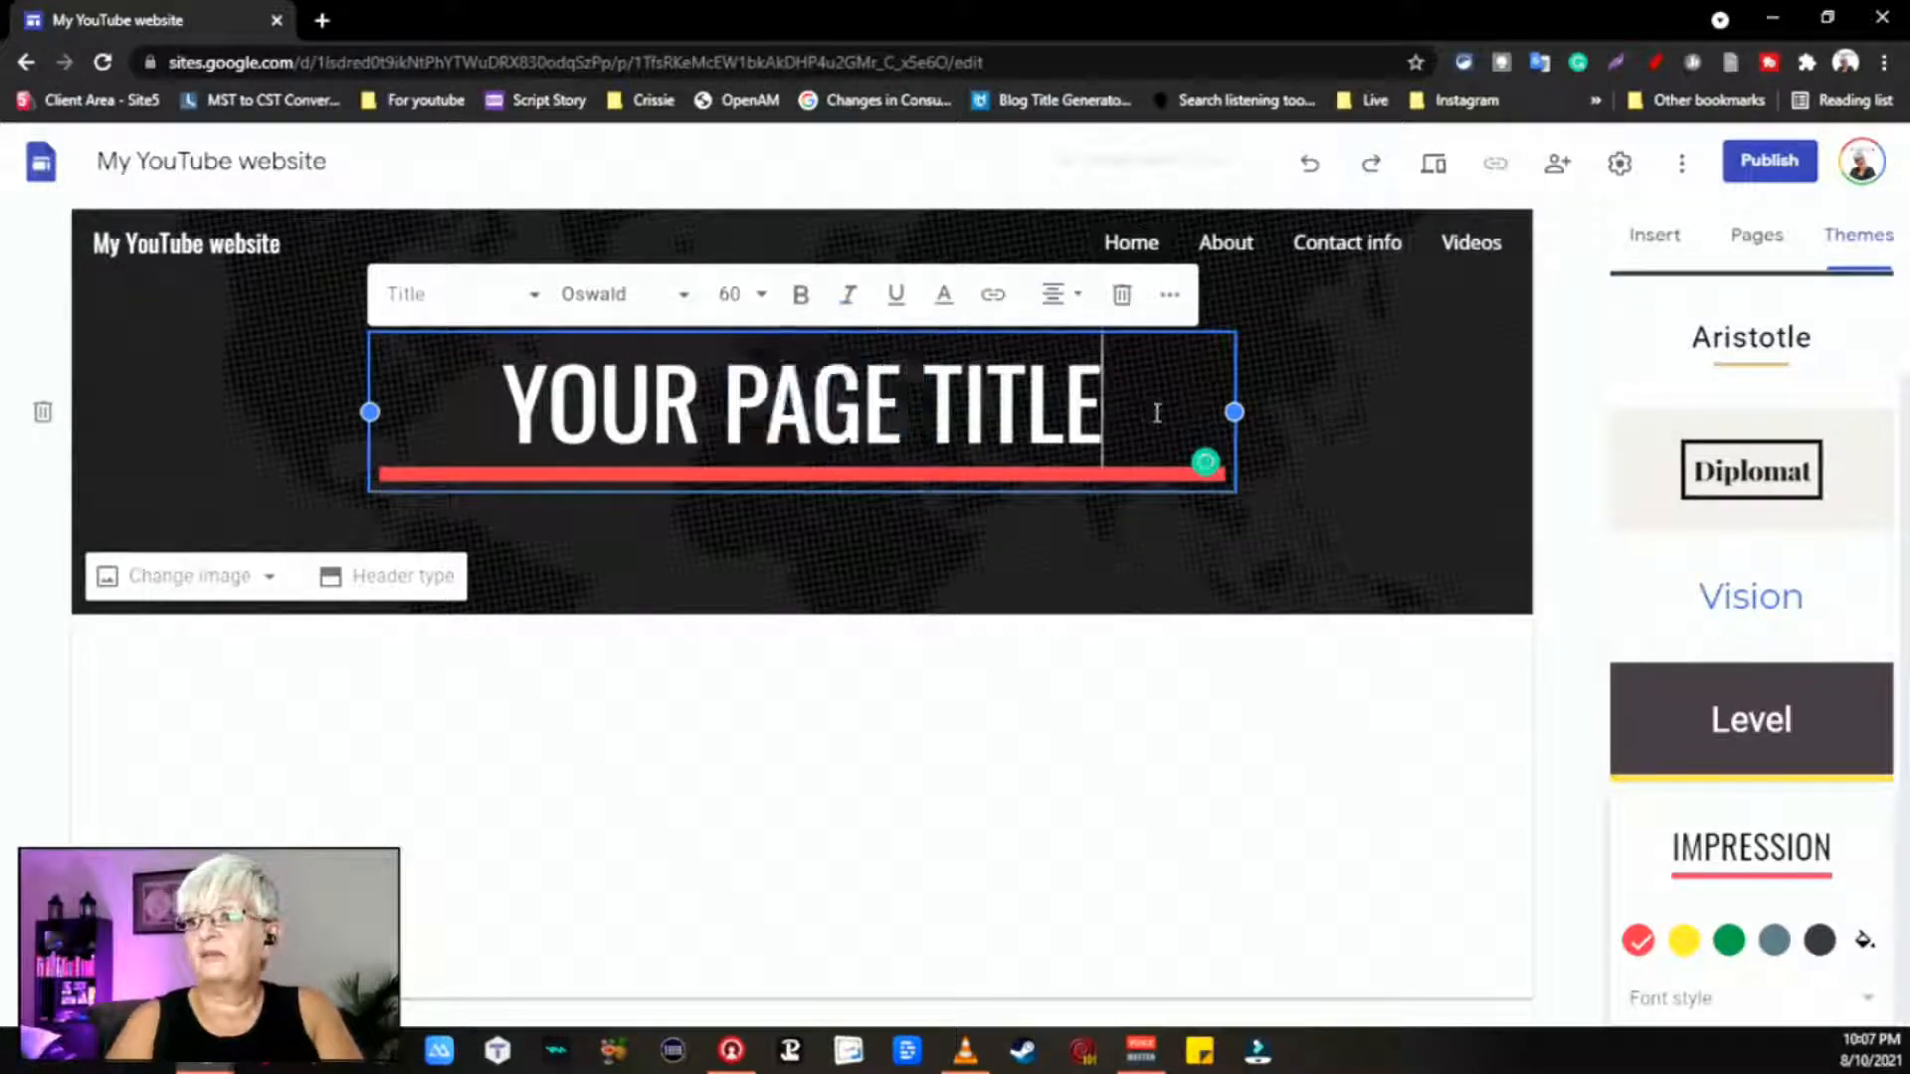
left_click_drag(1157, 413, 665, 396)
left_click(476, 399)
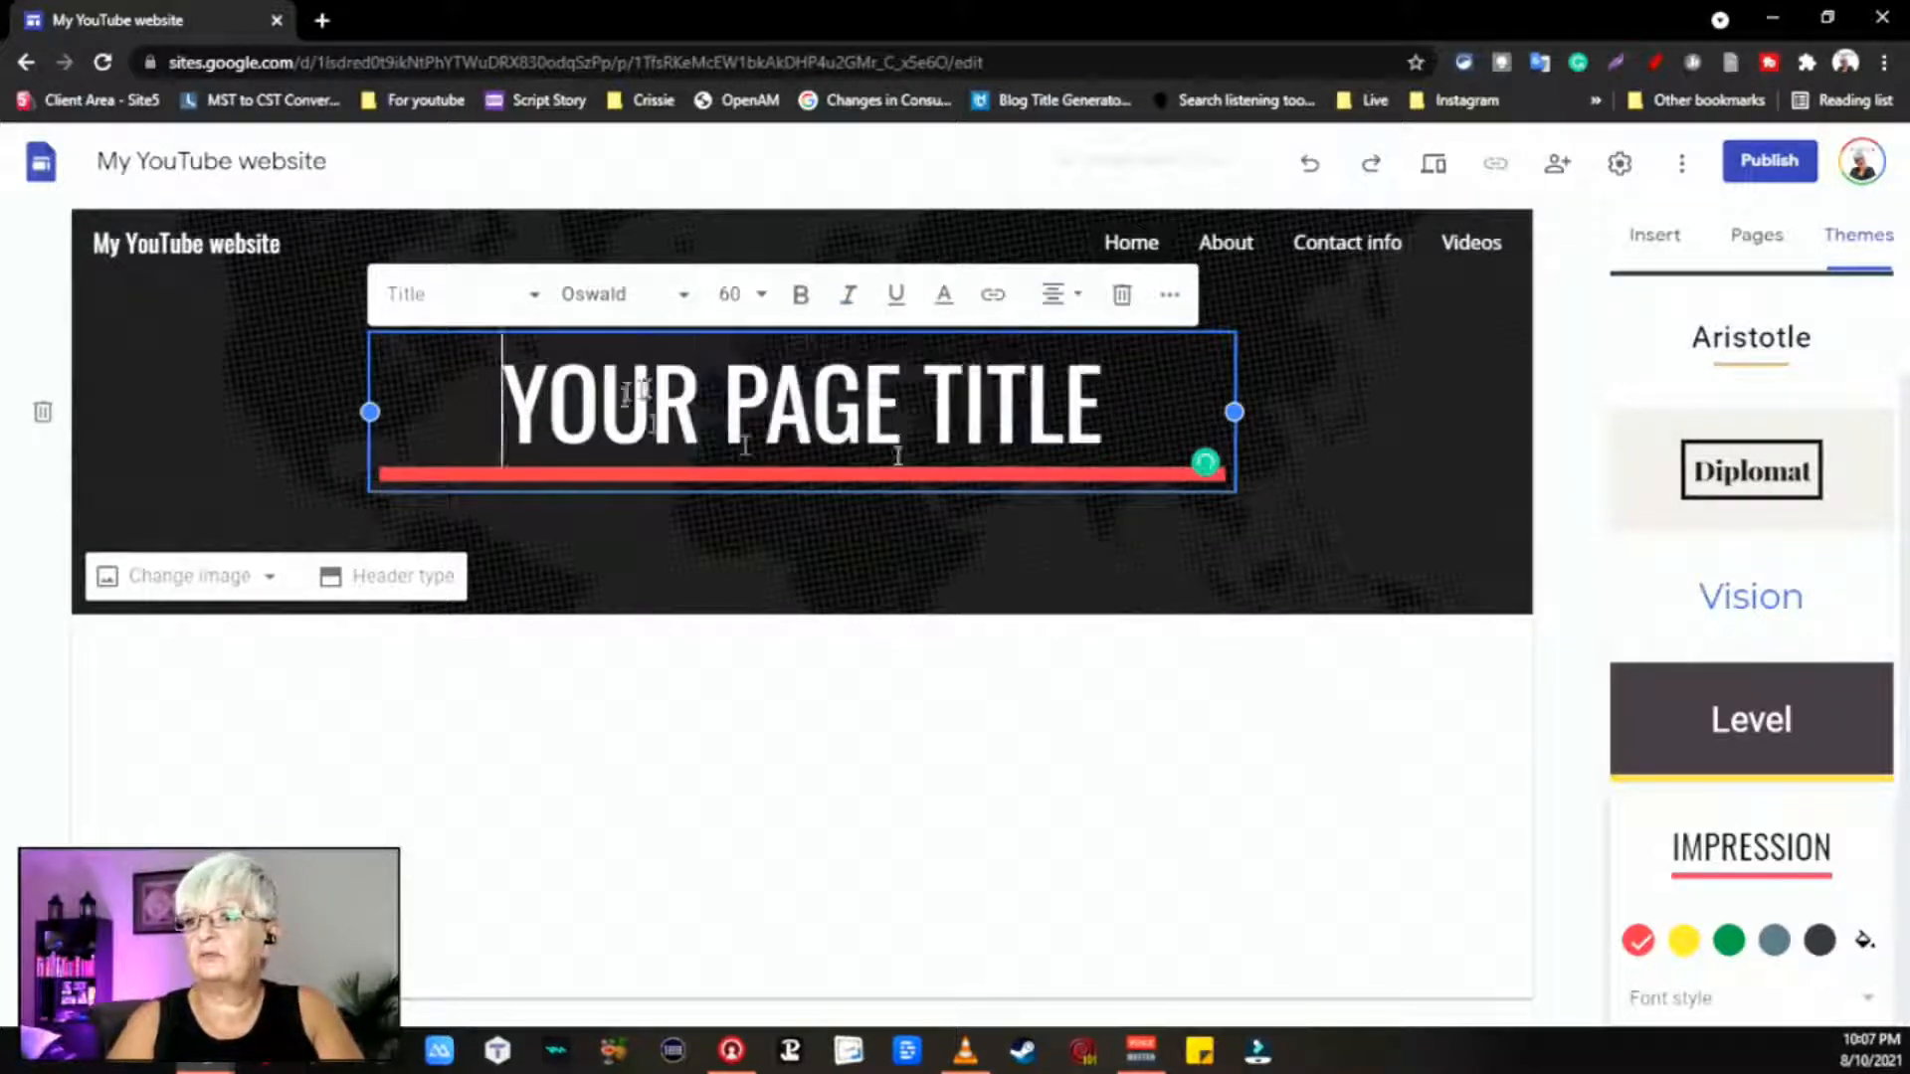
left_click(1666, 235)
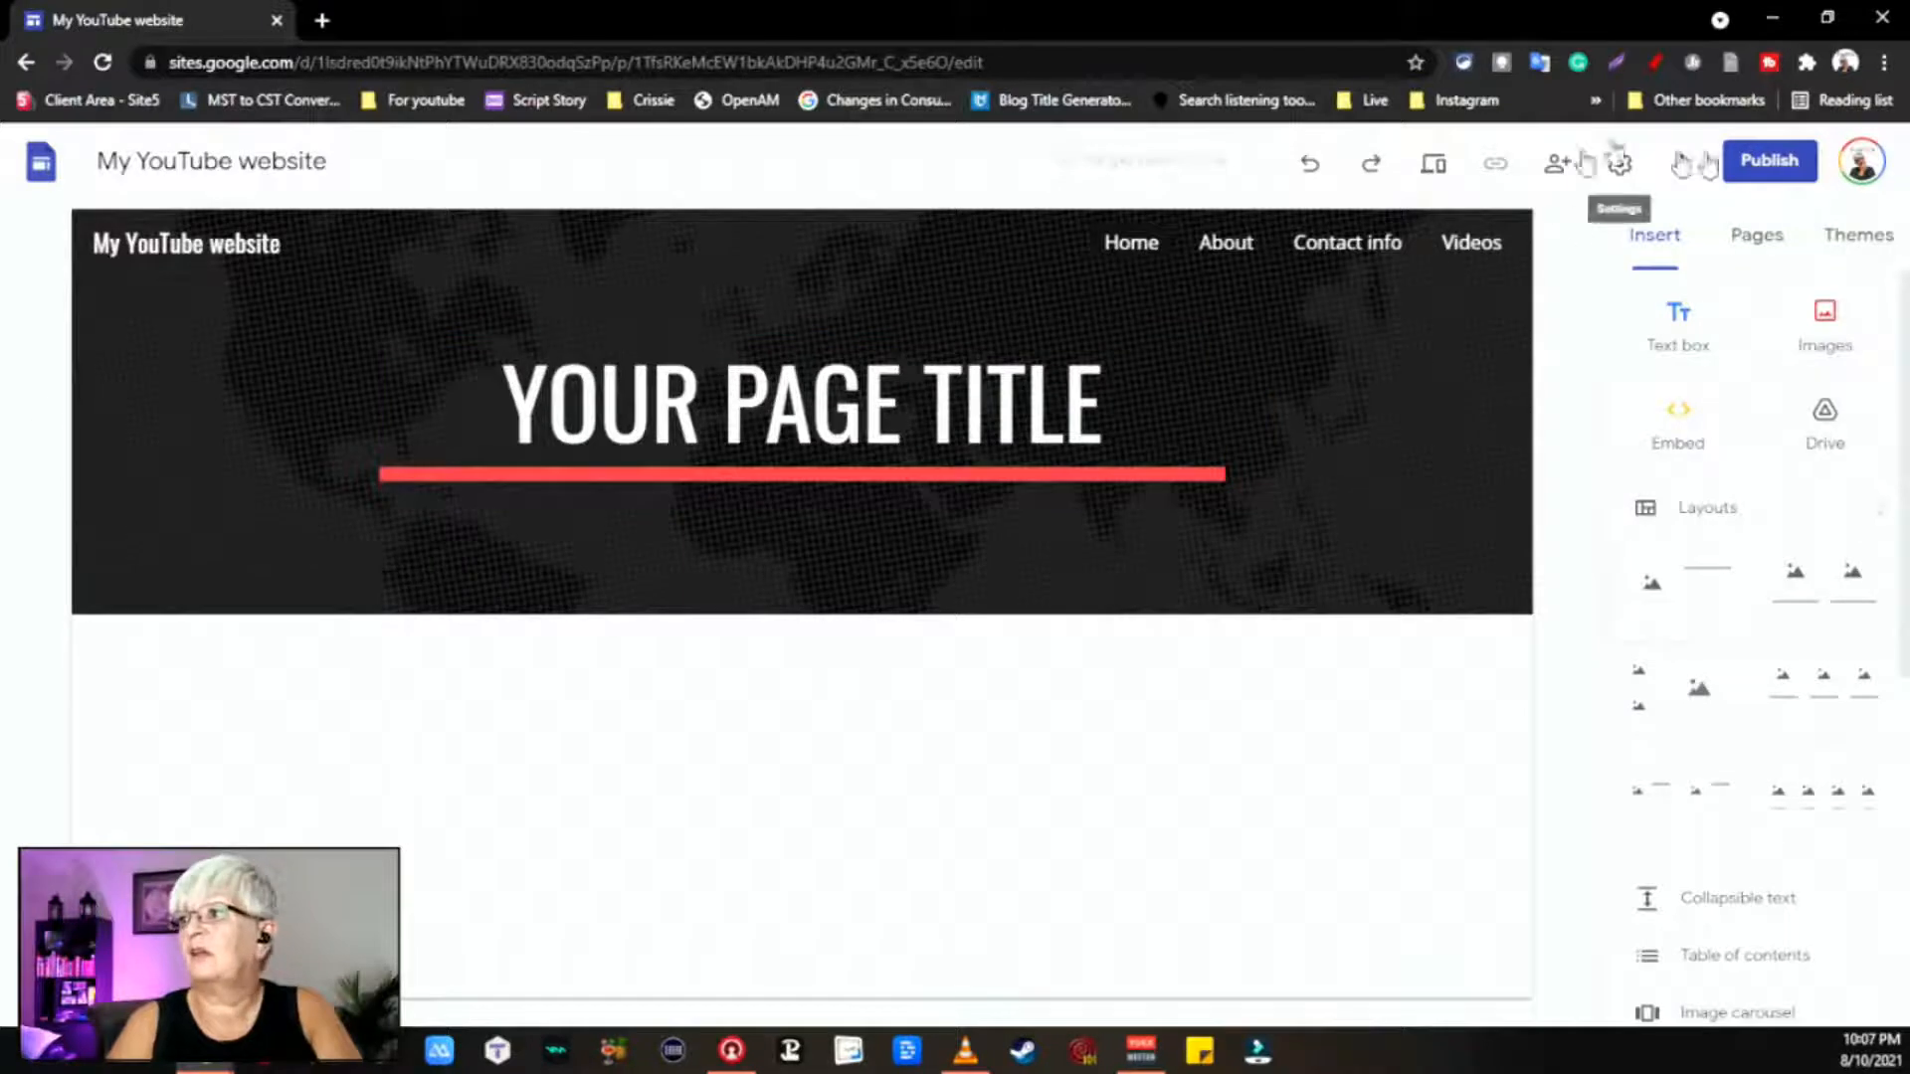
Step: Set Navigation Mode to Side and test opening and closing the side menu
left_click(1620, 167)
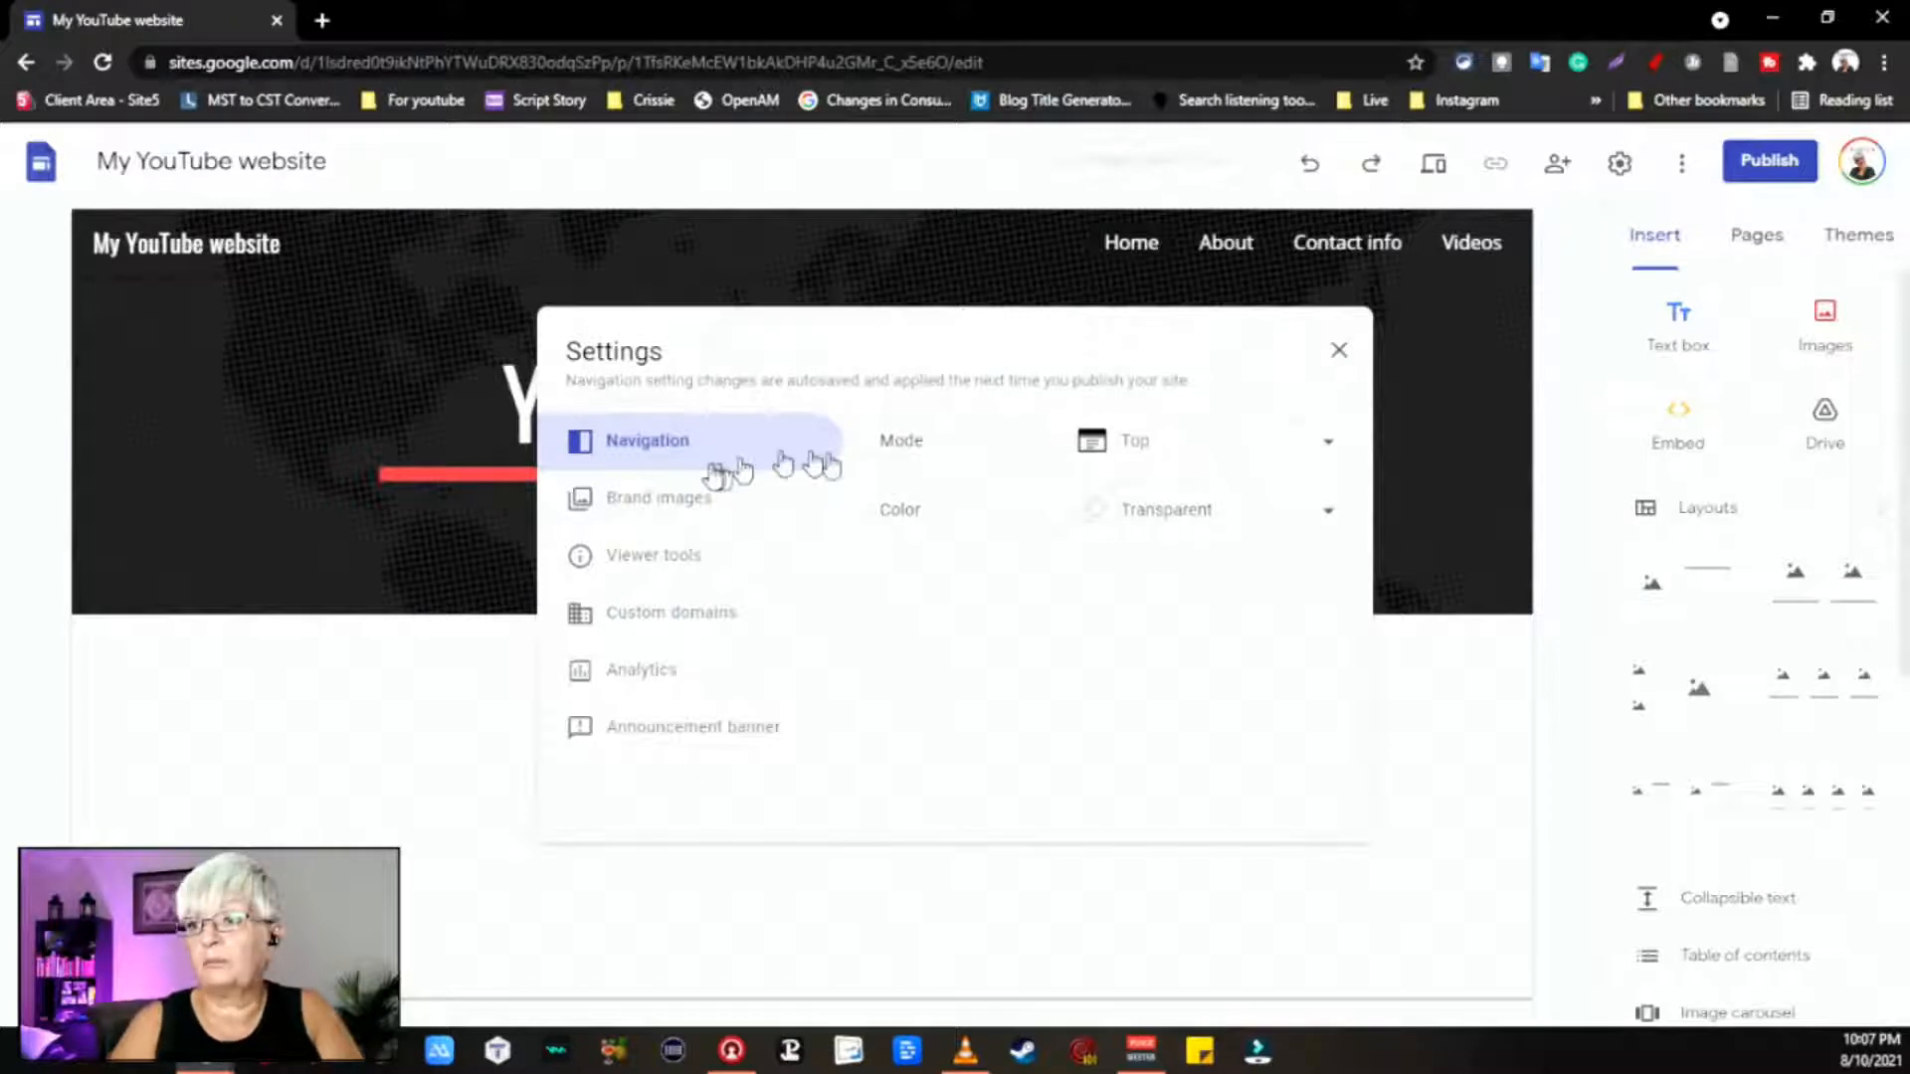
left_click(1289, 448)
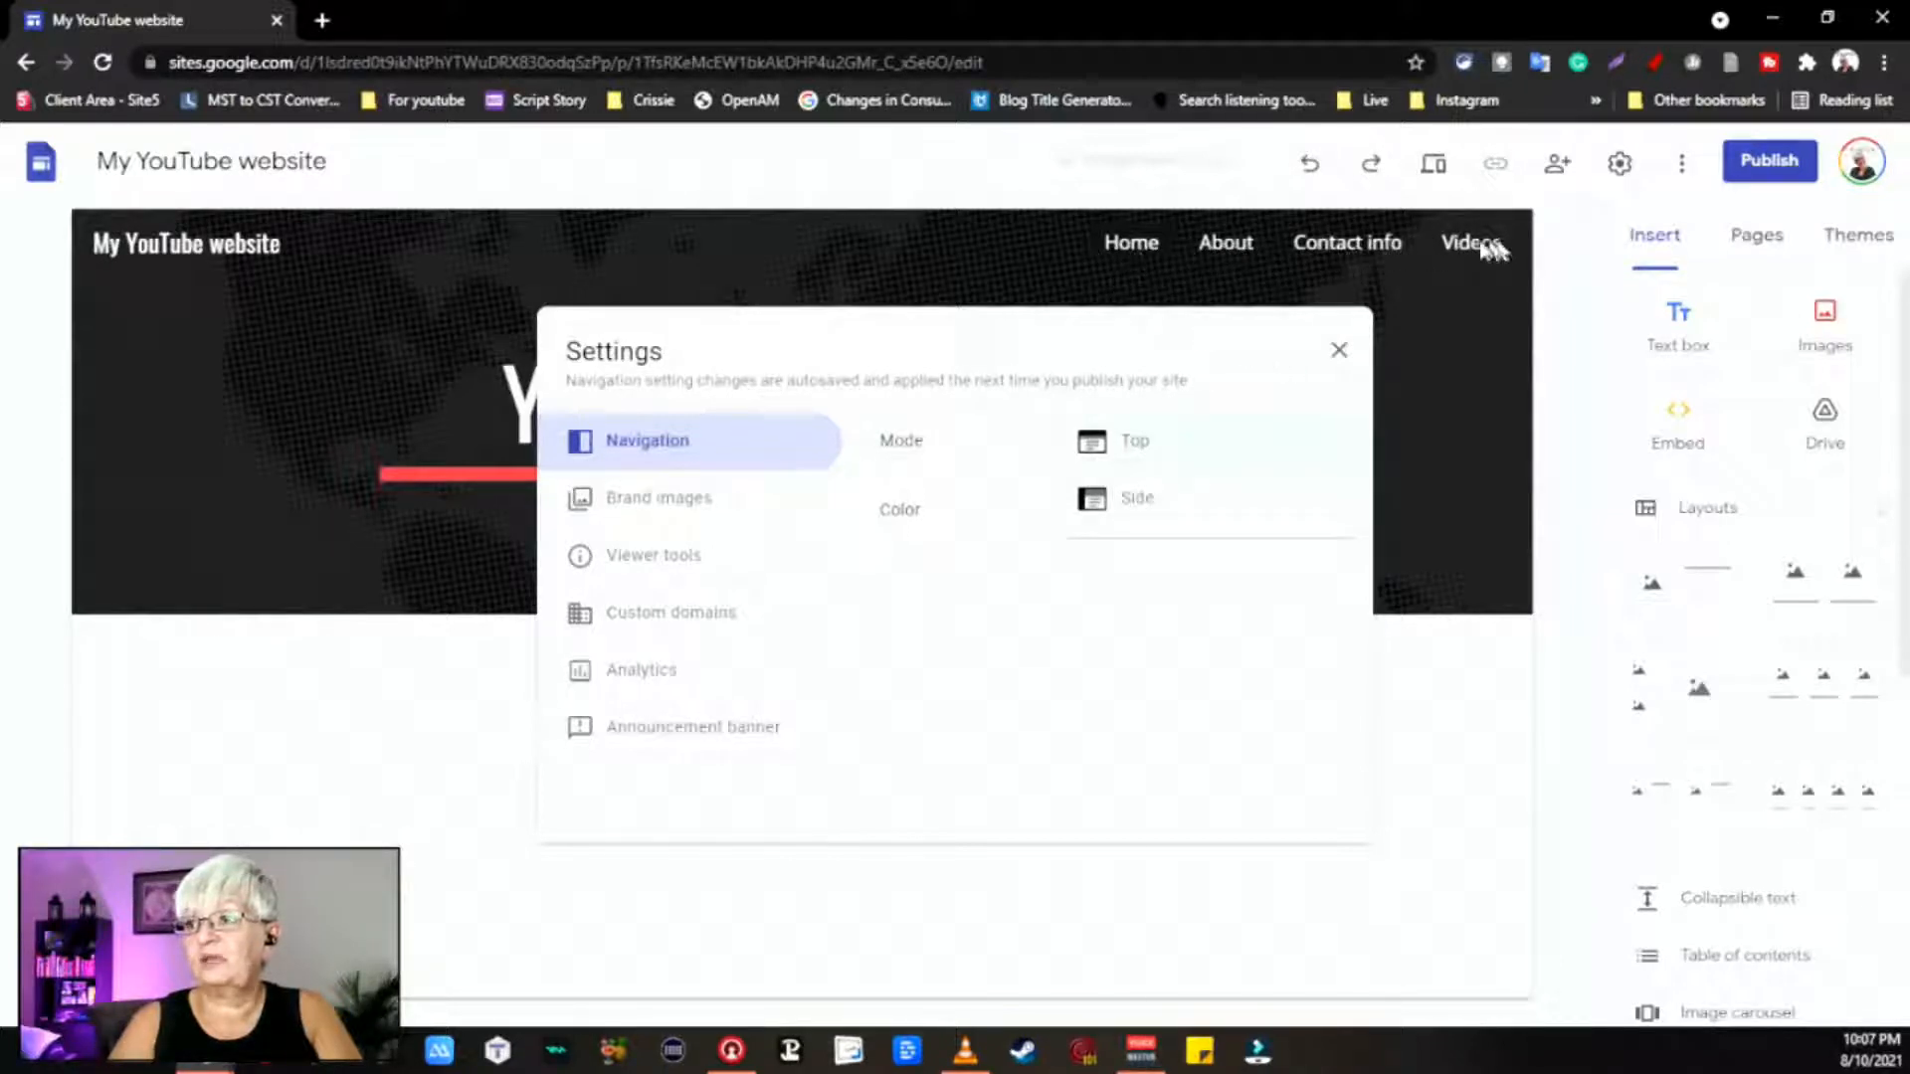
left_click(1133, 511)
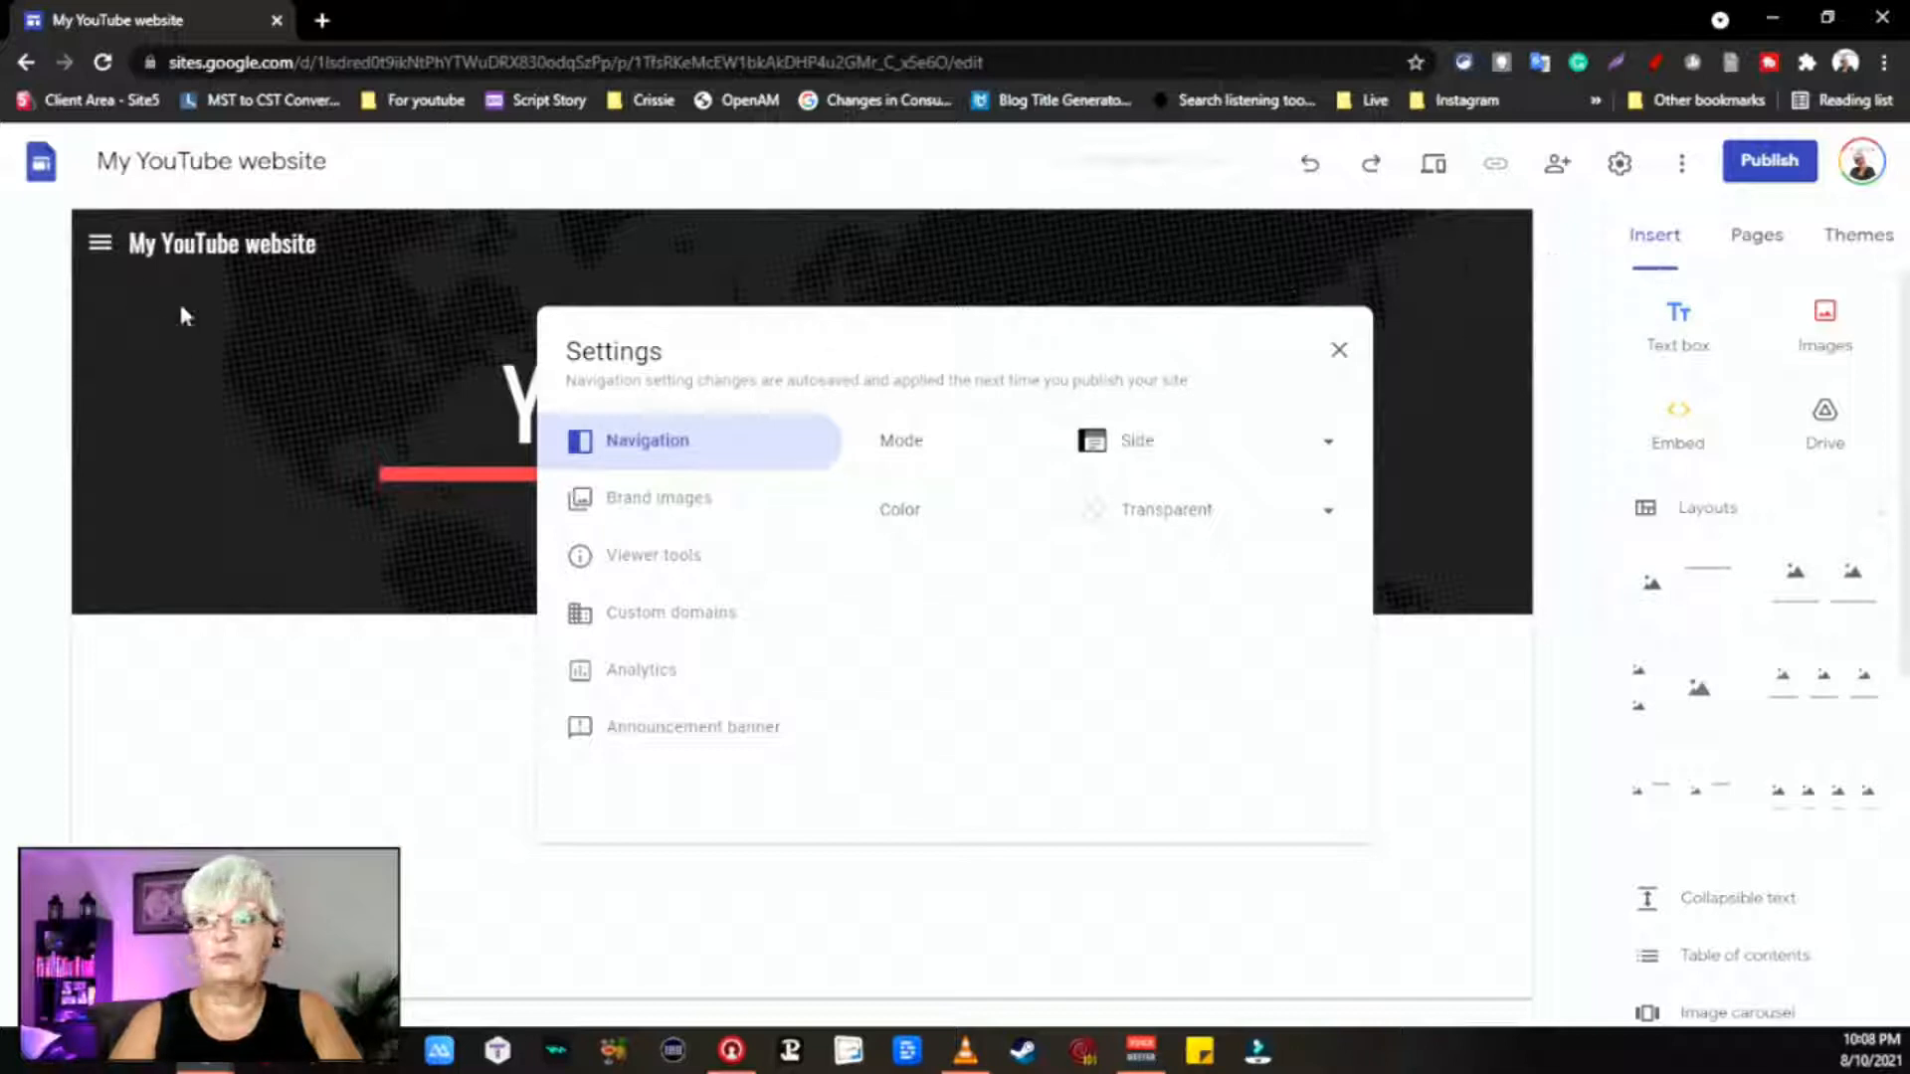
left_click(107, 249)
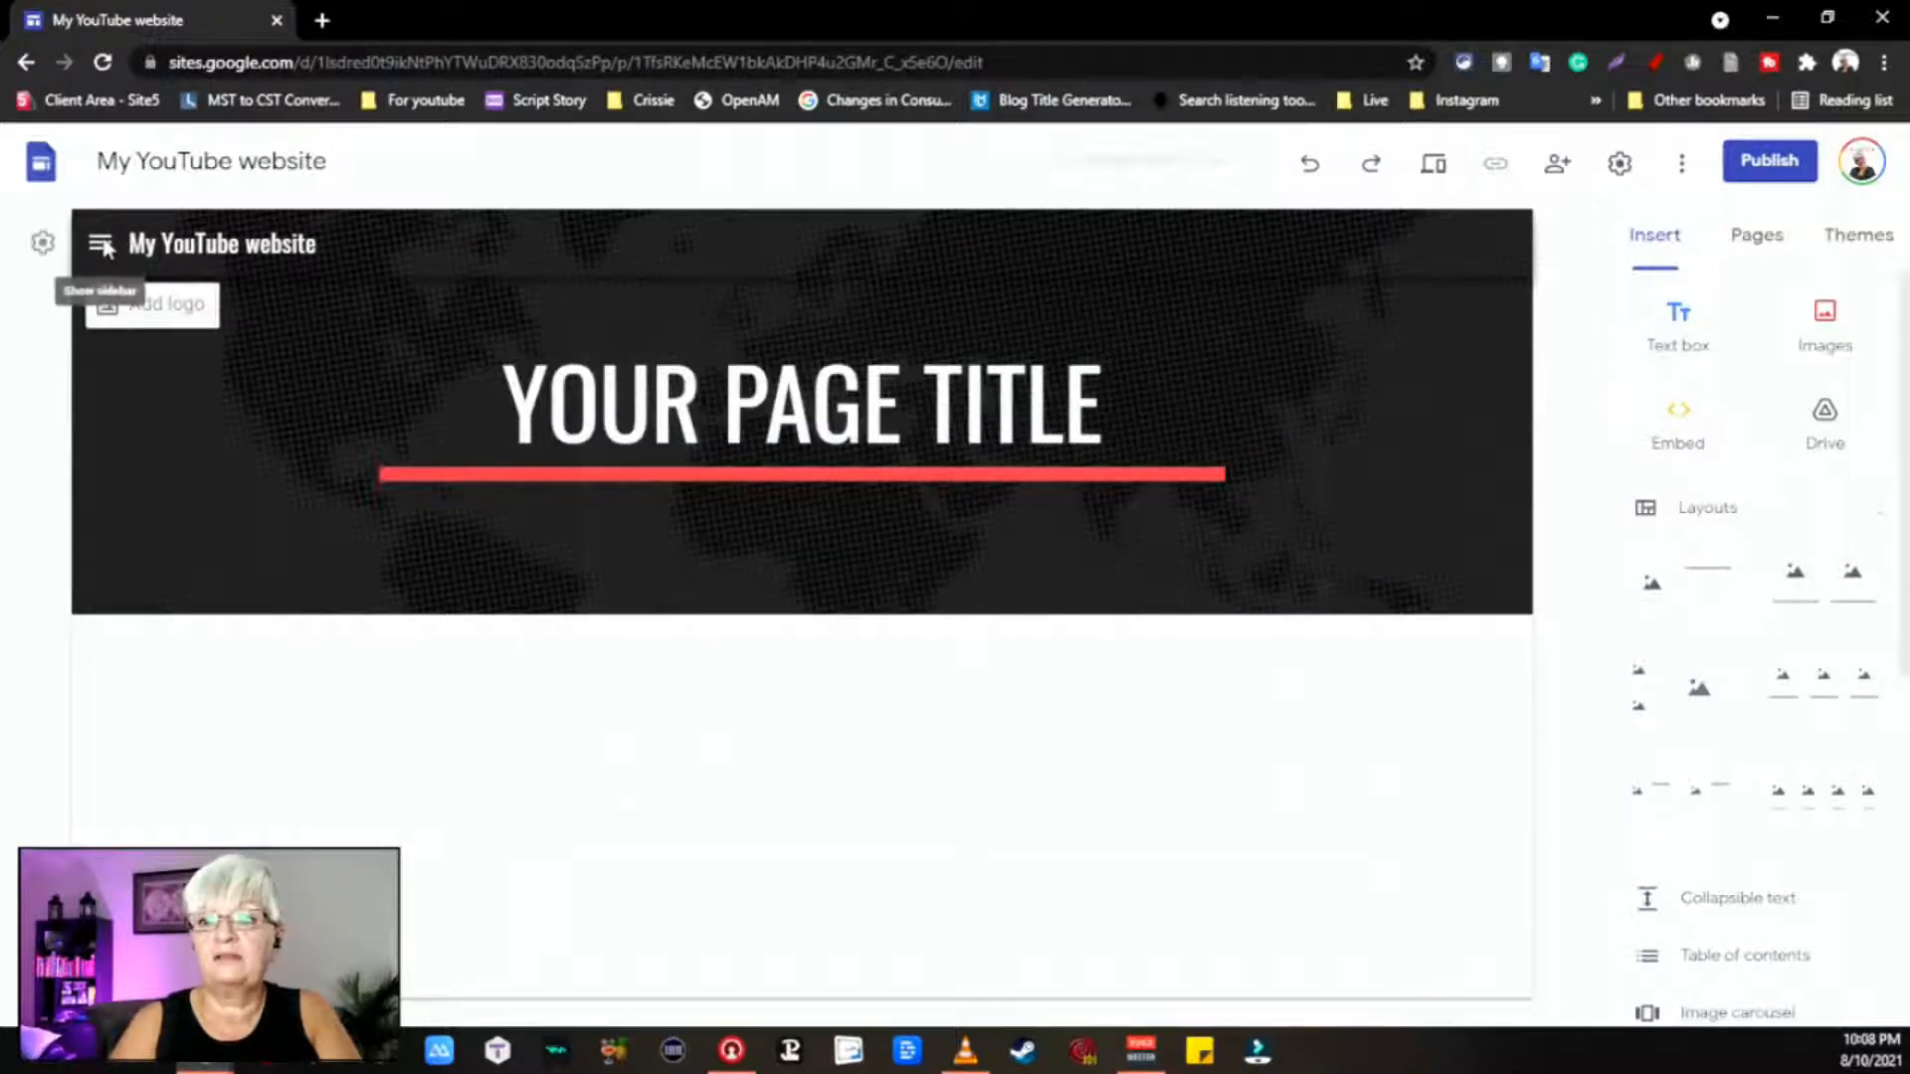
left_click(99, 245)
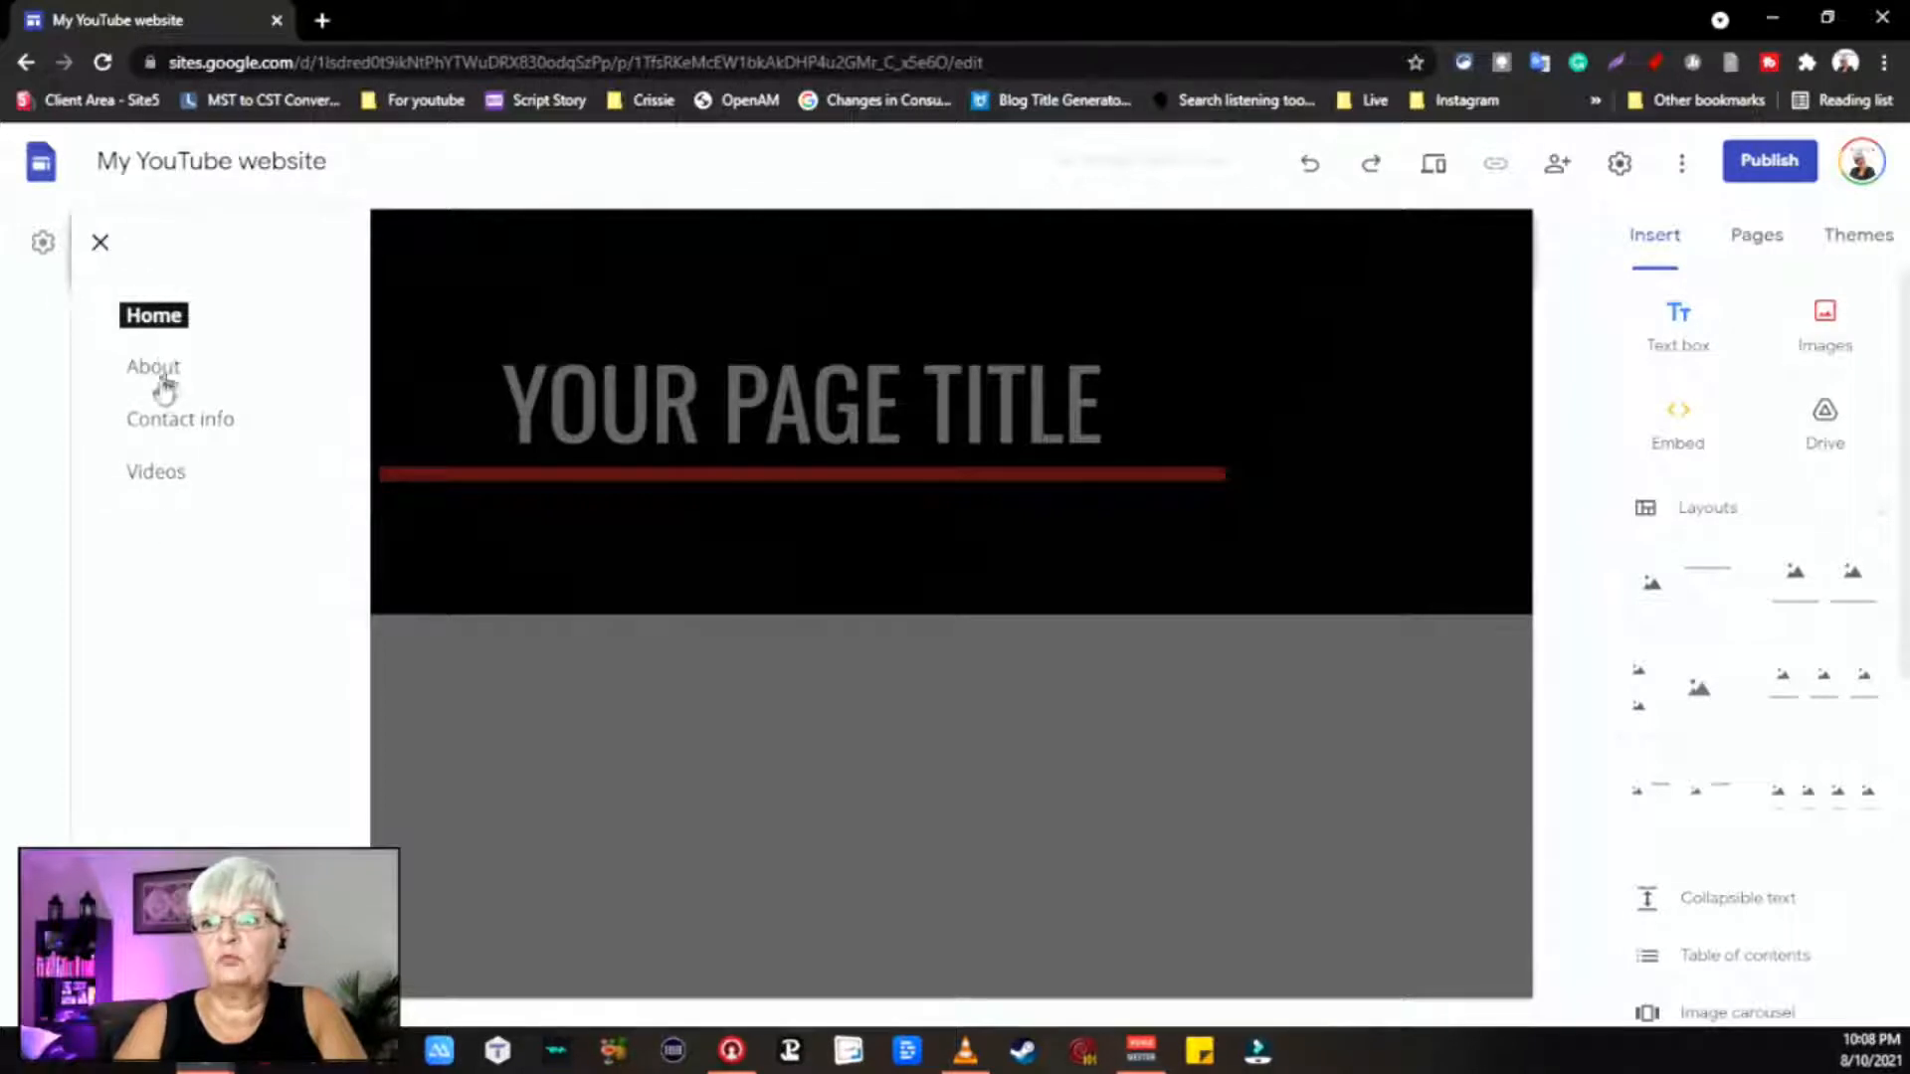
left_click(99, 245)
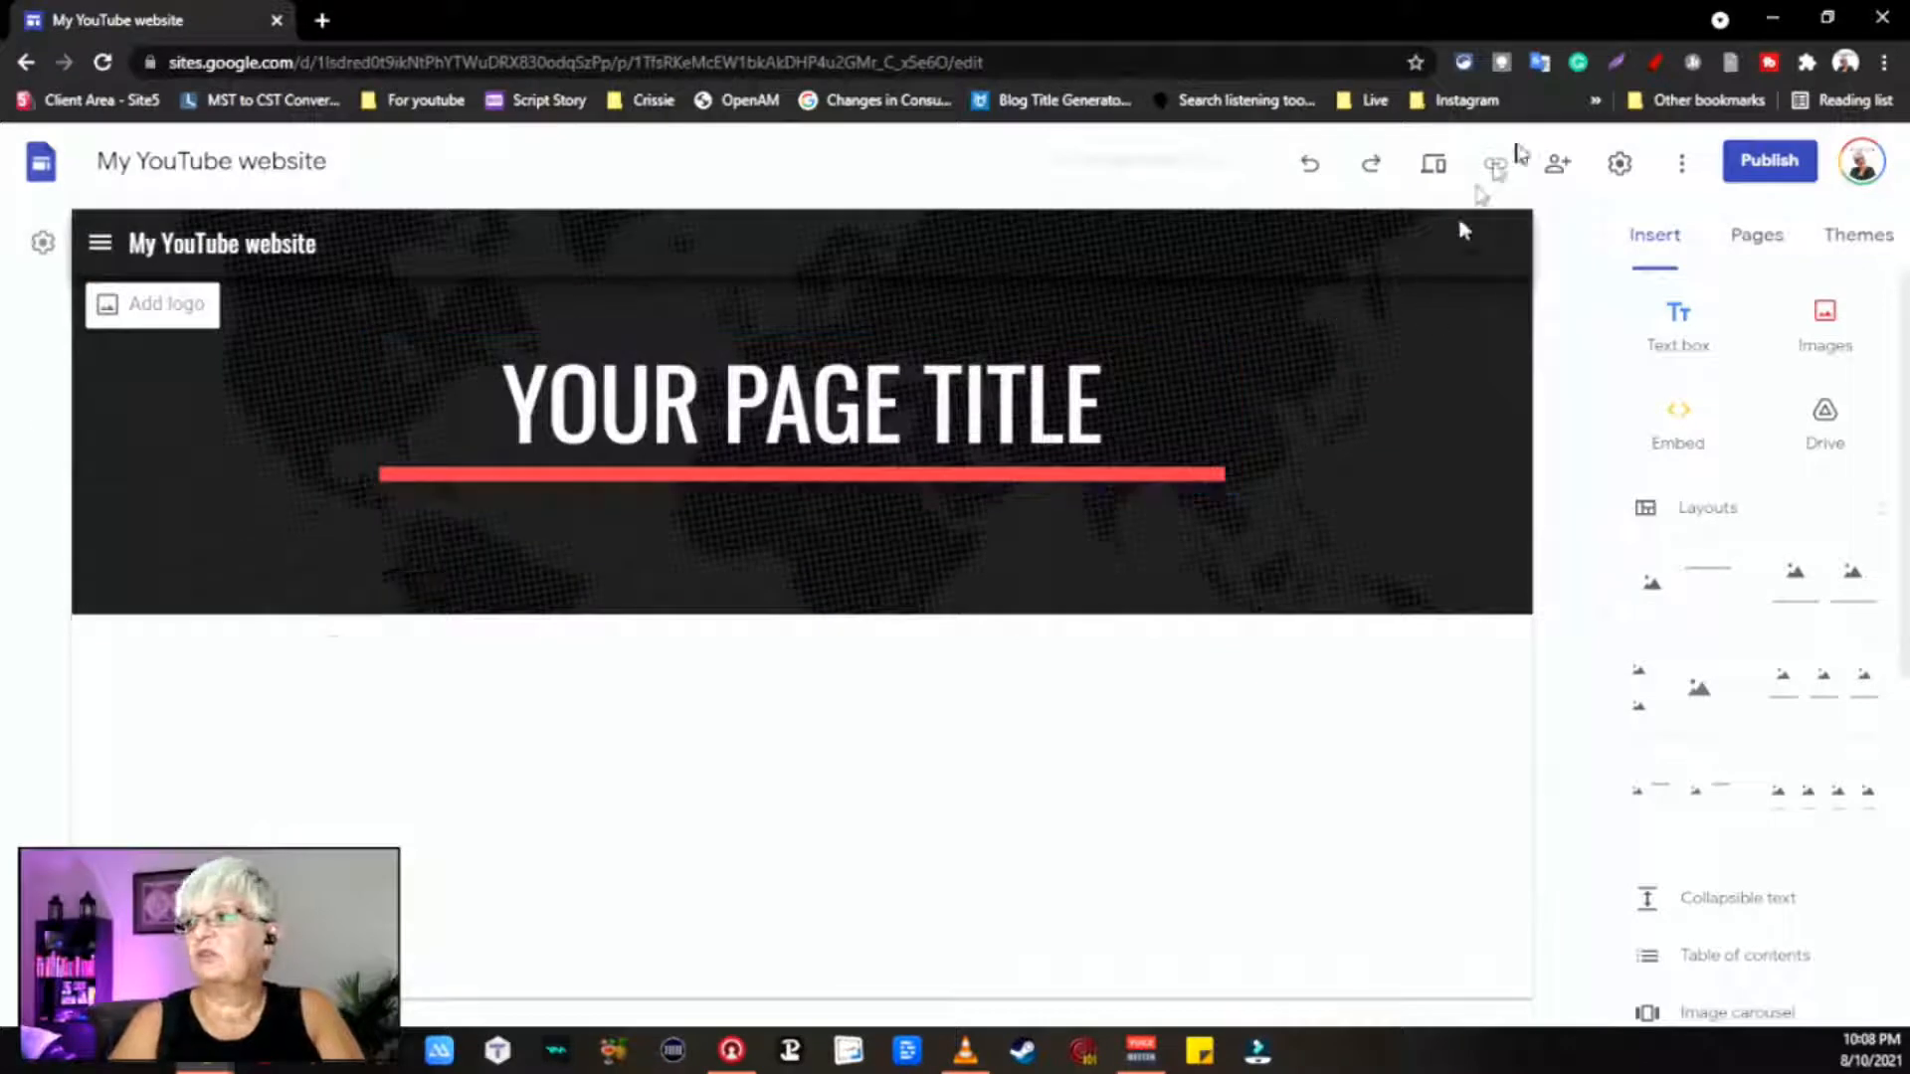
Step: Reopen Settings and the Navigation Mode dropdown
left_click(1615, 167)
left_click(1300, 372)
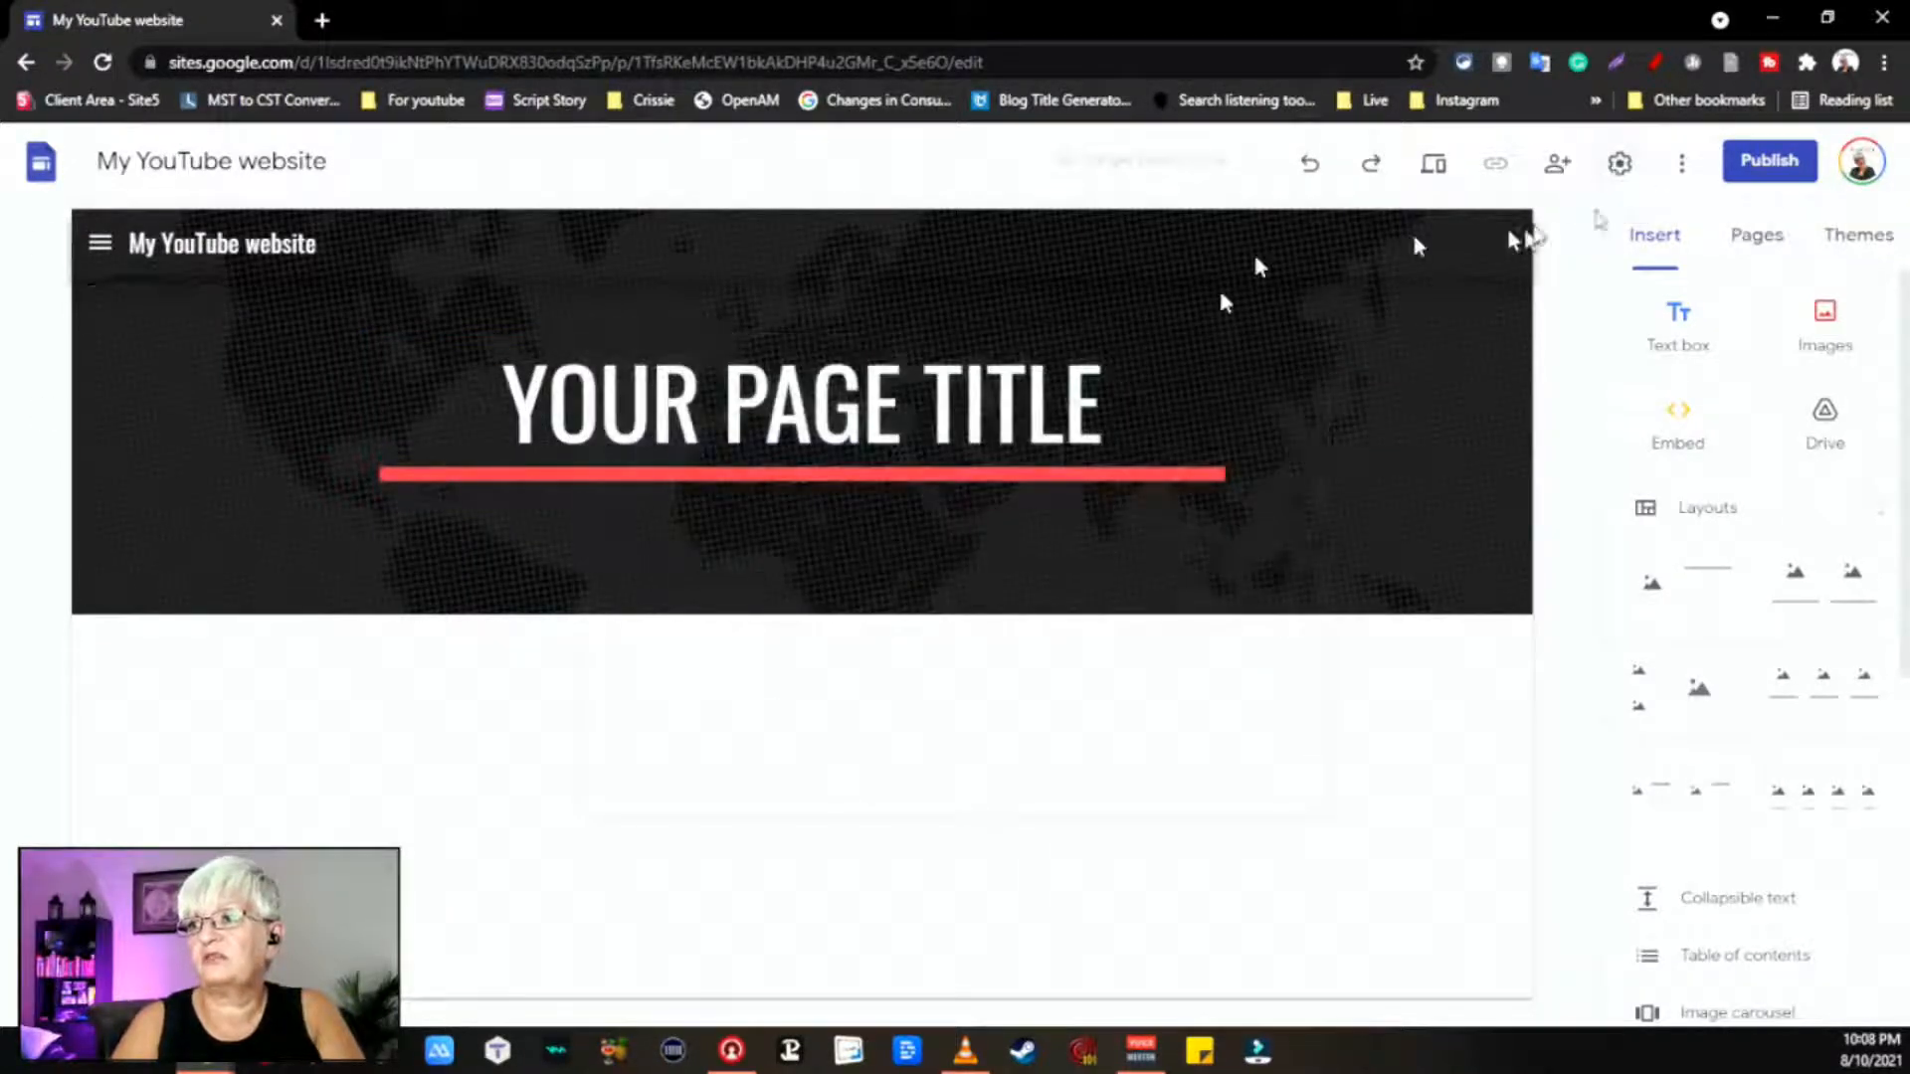
left_click(1639, 171)
left_click(1313, 453)
Step: Set Navigation Mode to Top and its color to Transparent after trying White and Black
left_click(1209, 398)
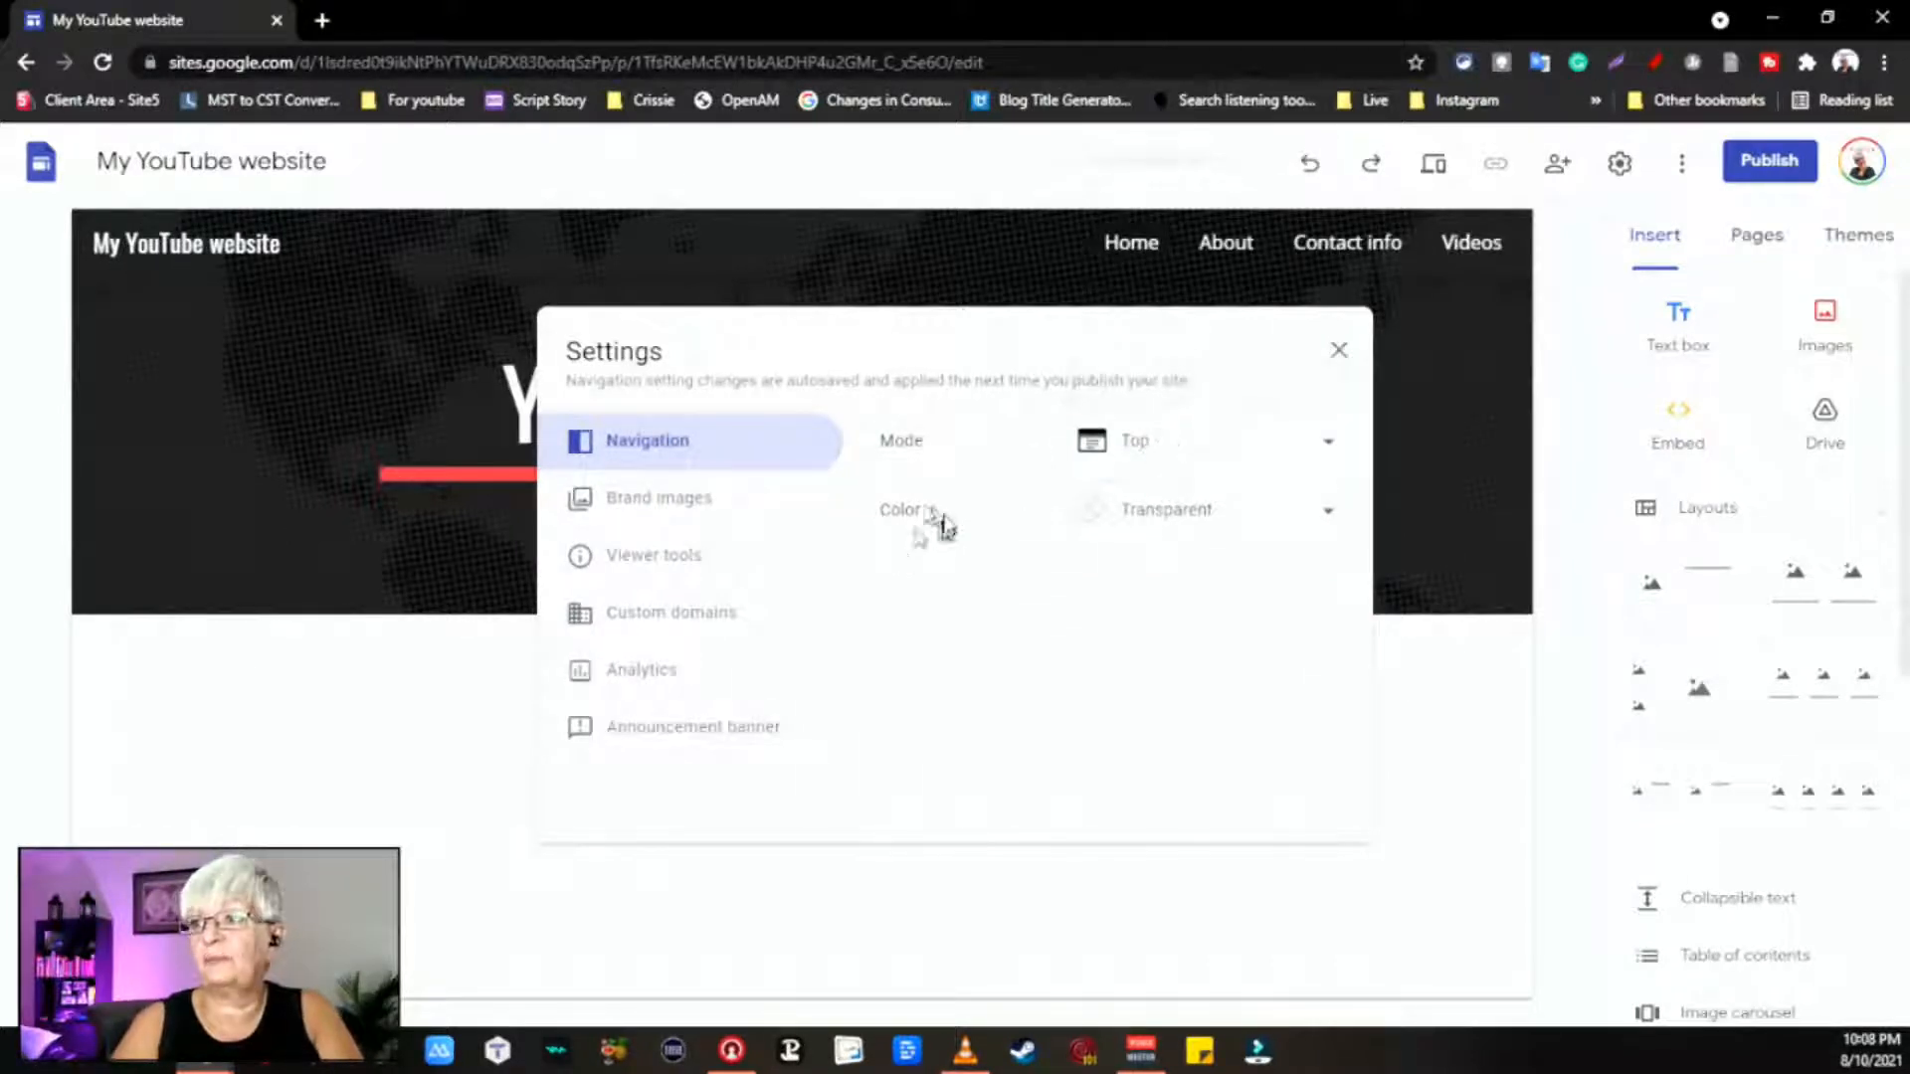
left_click(1219, 519)
left_click(1166, 577)
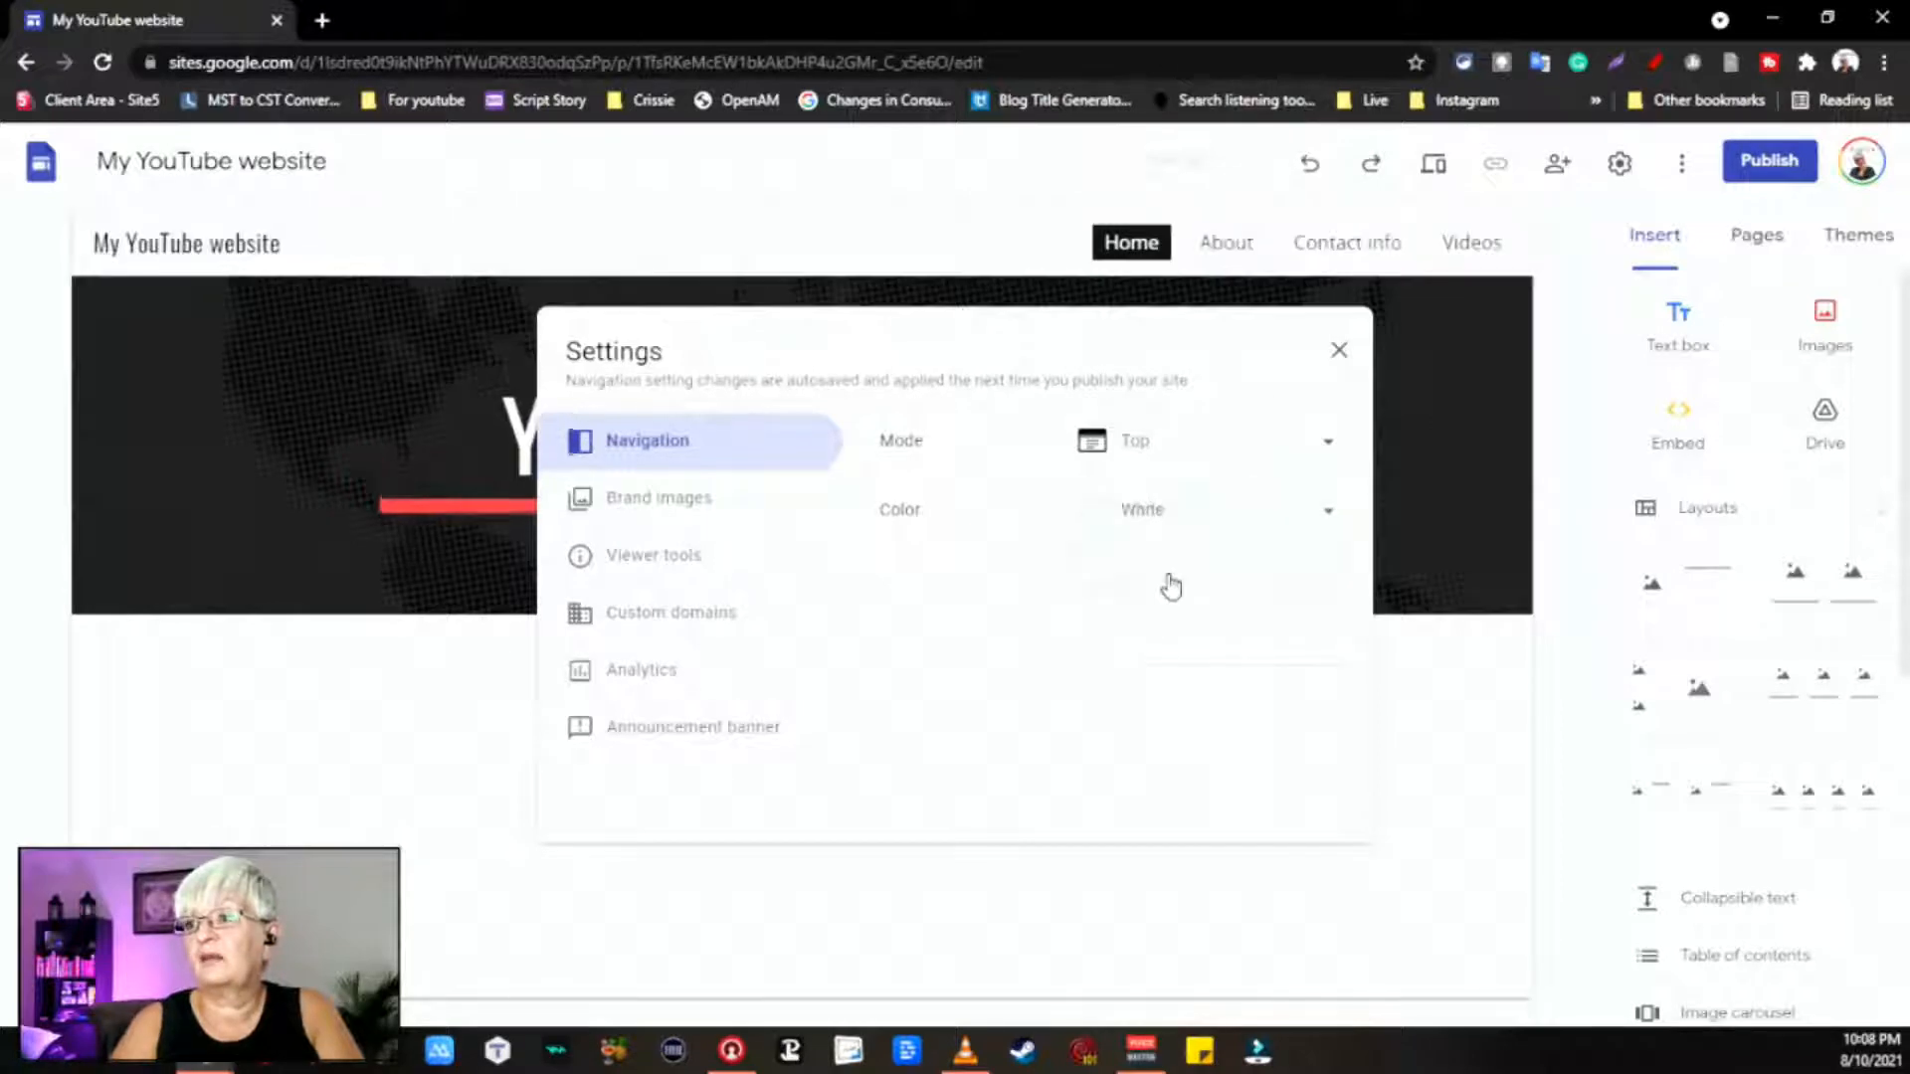
left_click(1224, 523)
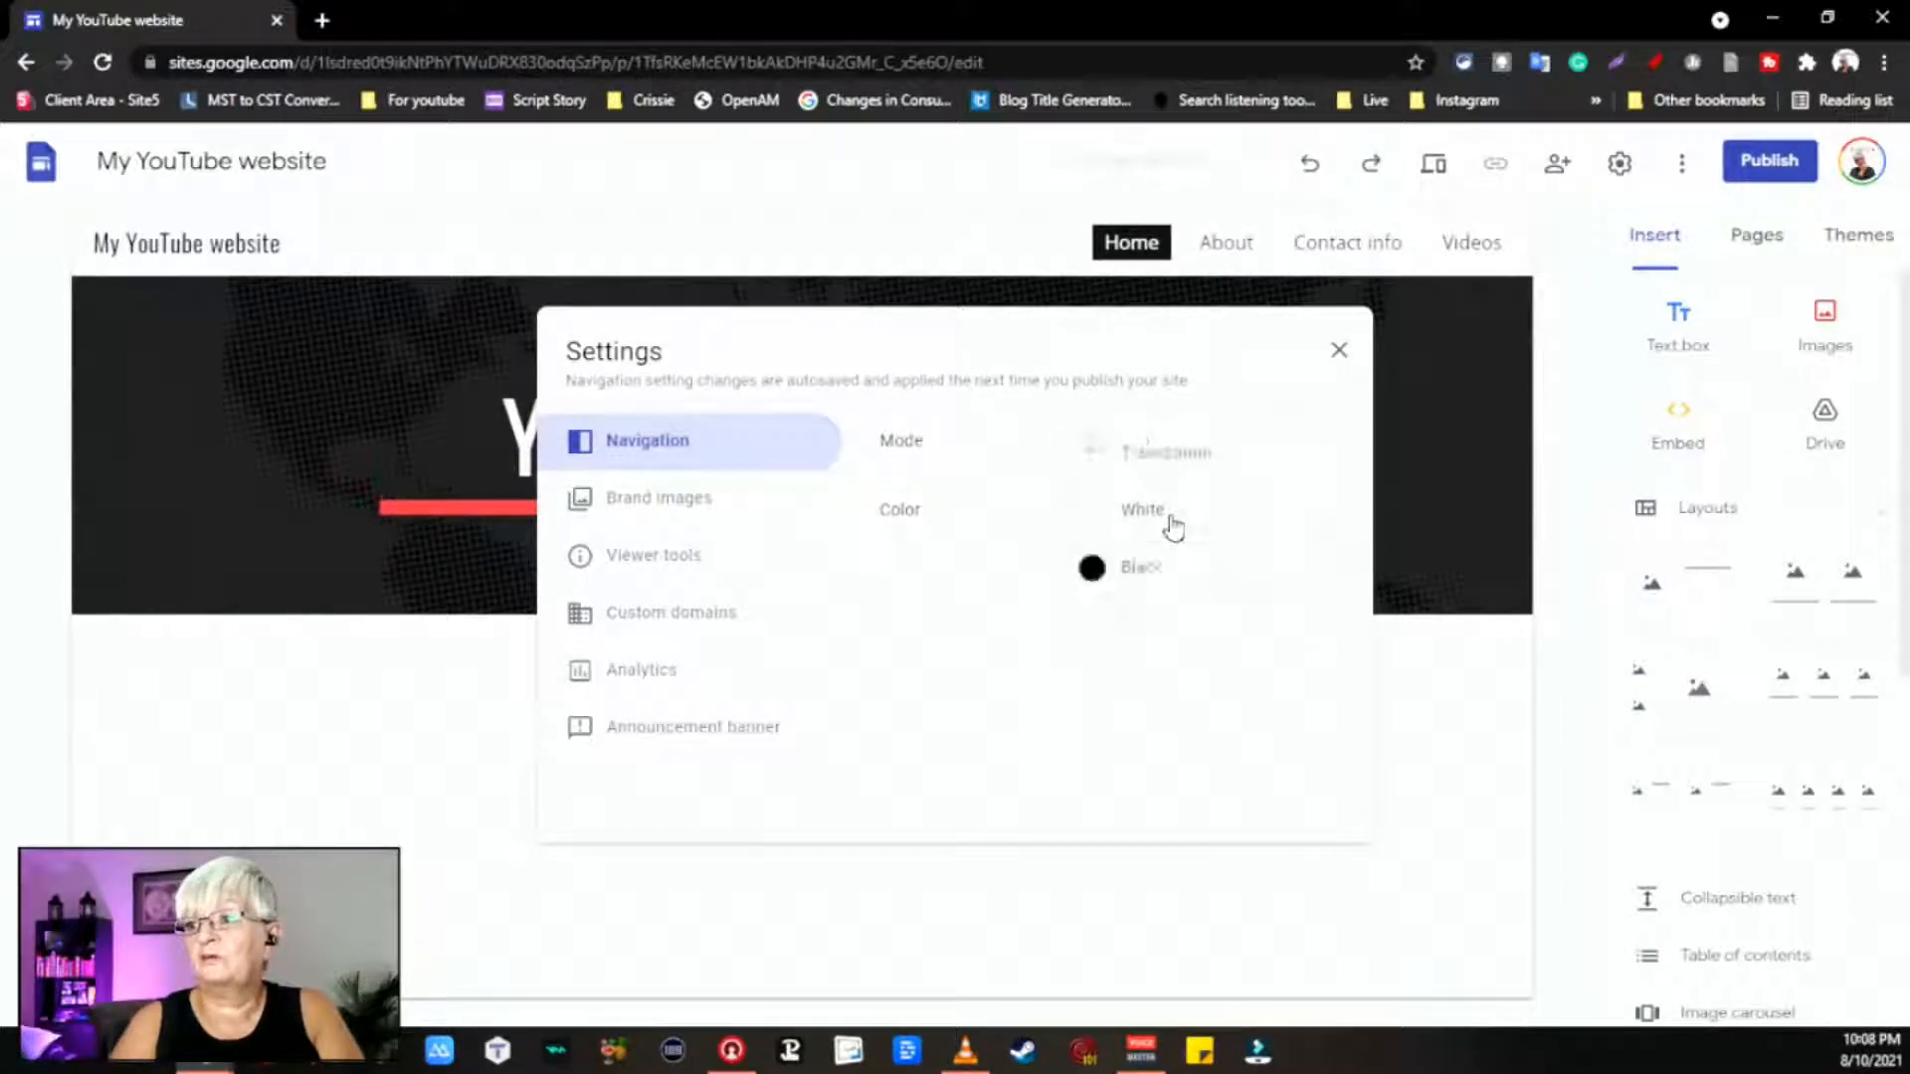
left_click(1151, 591)
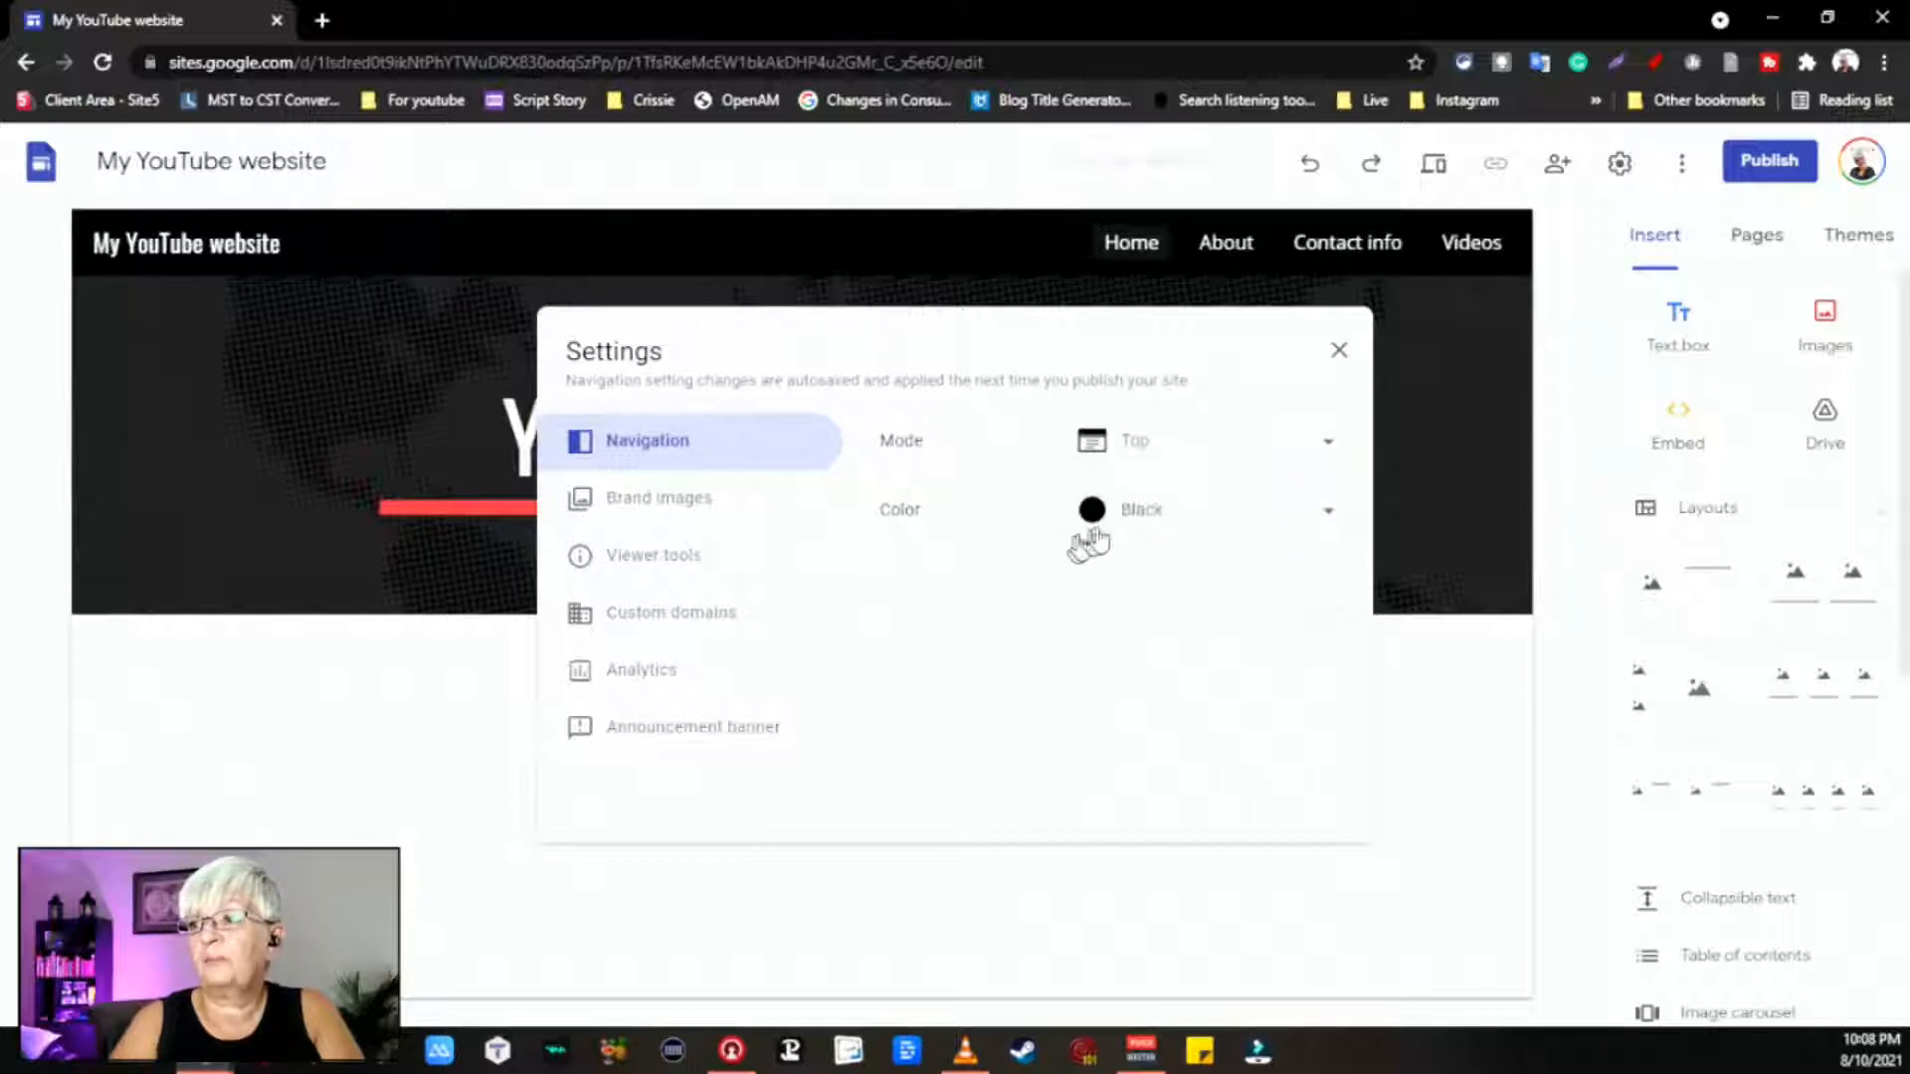
left_click(1175, 517)
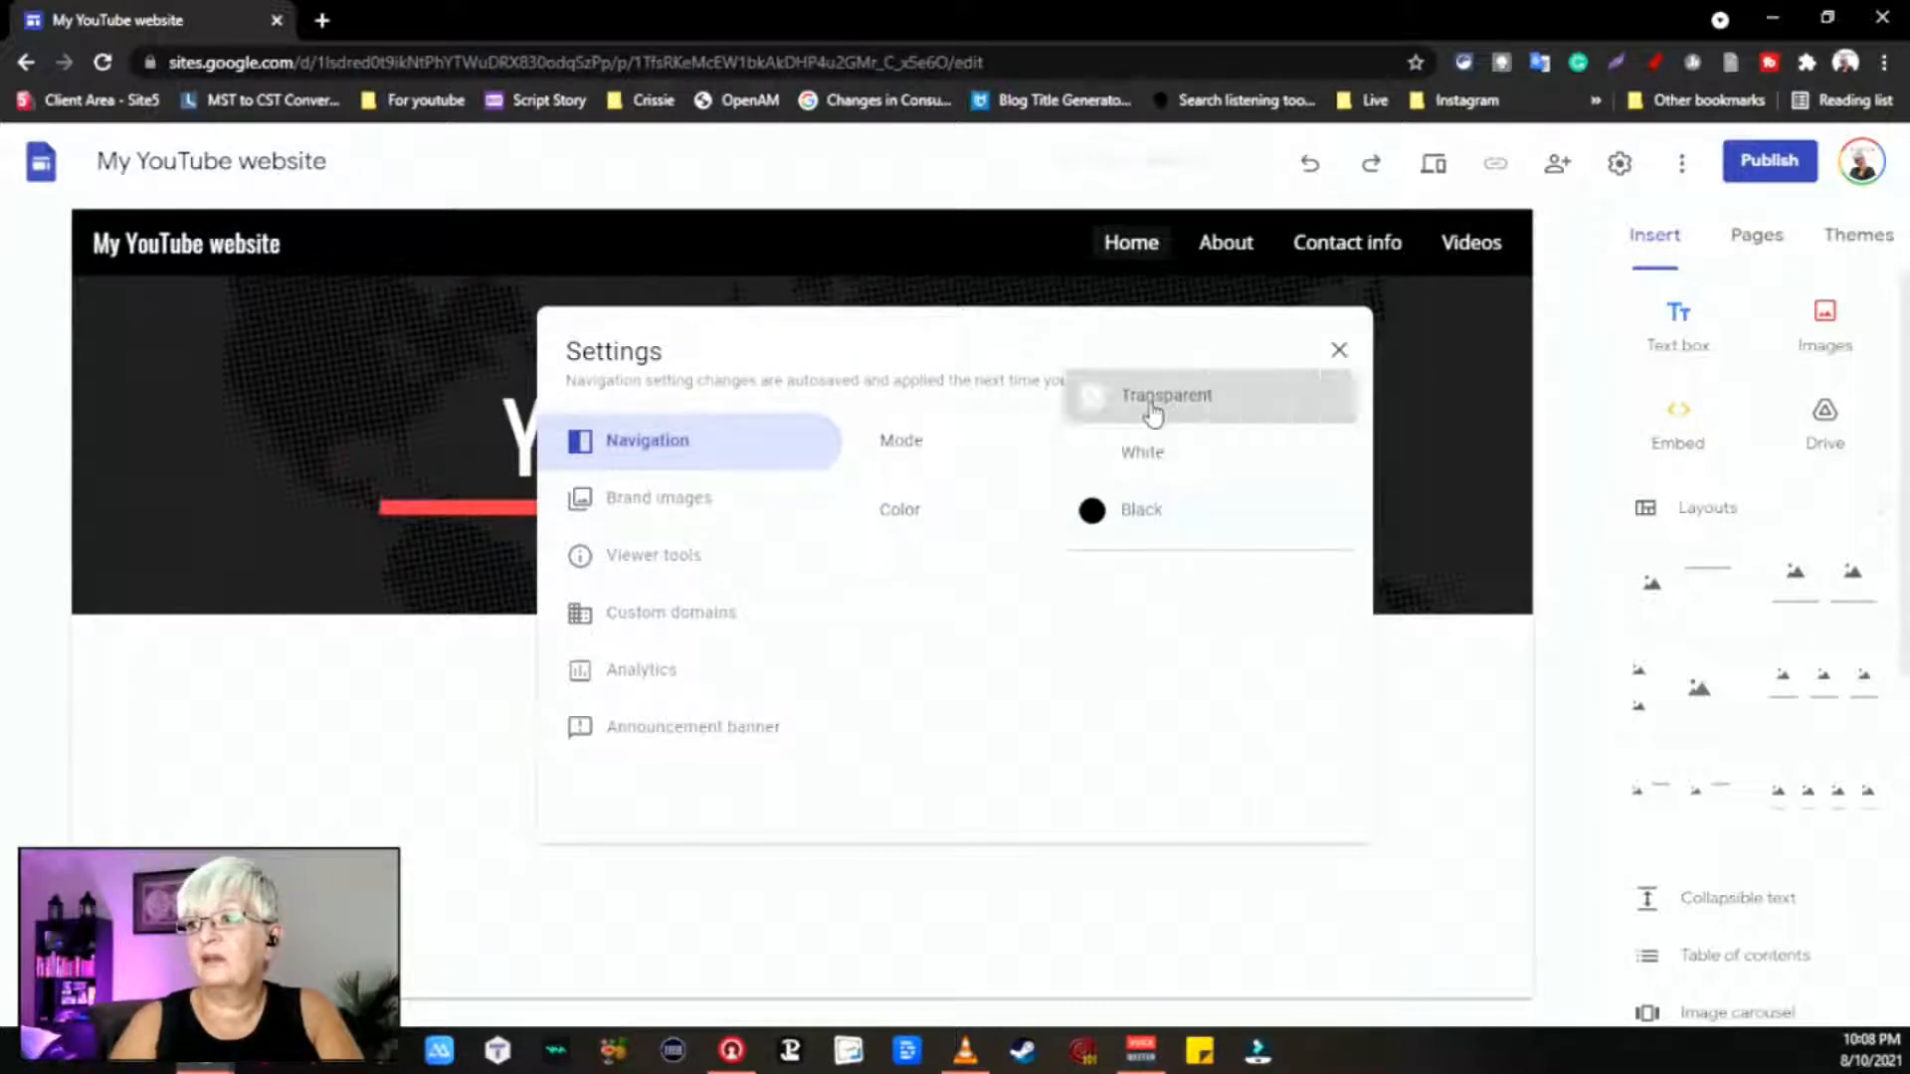
left_click(1154, 398)
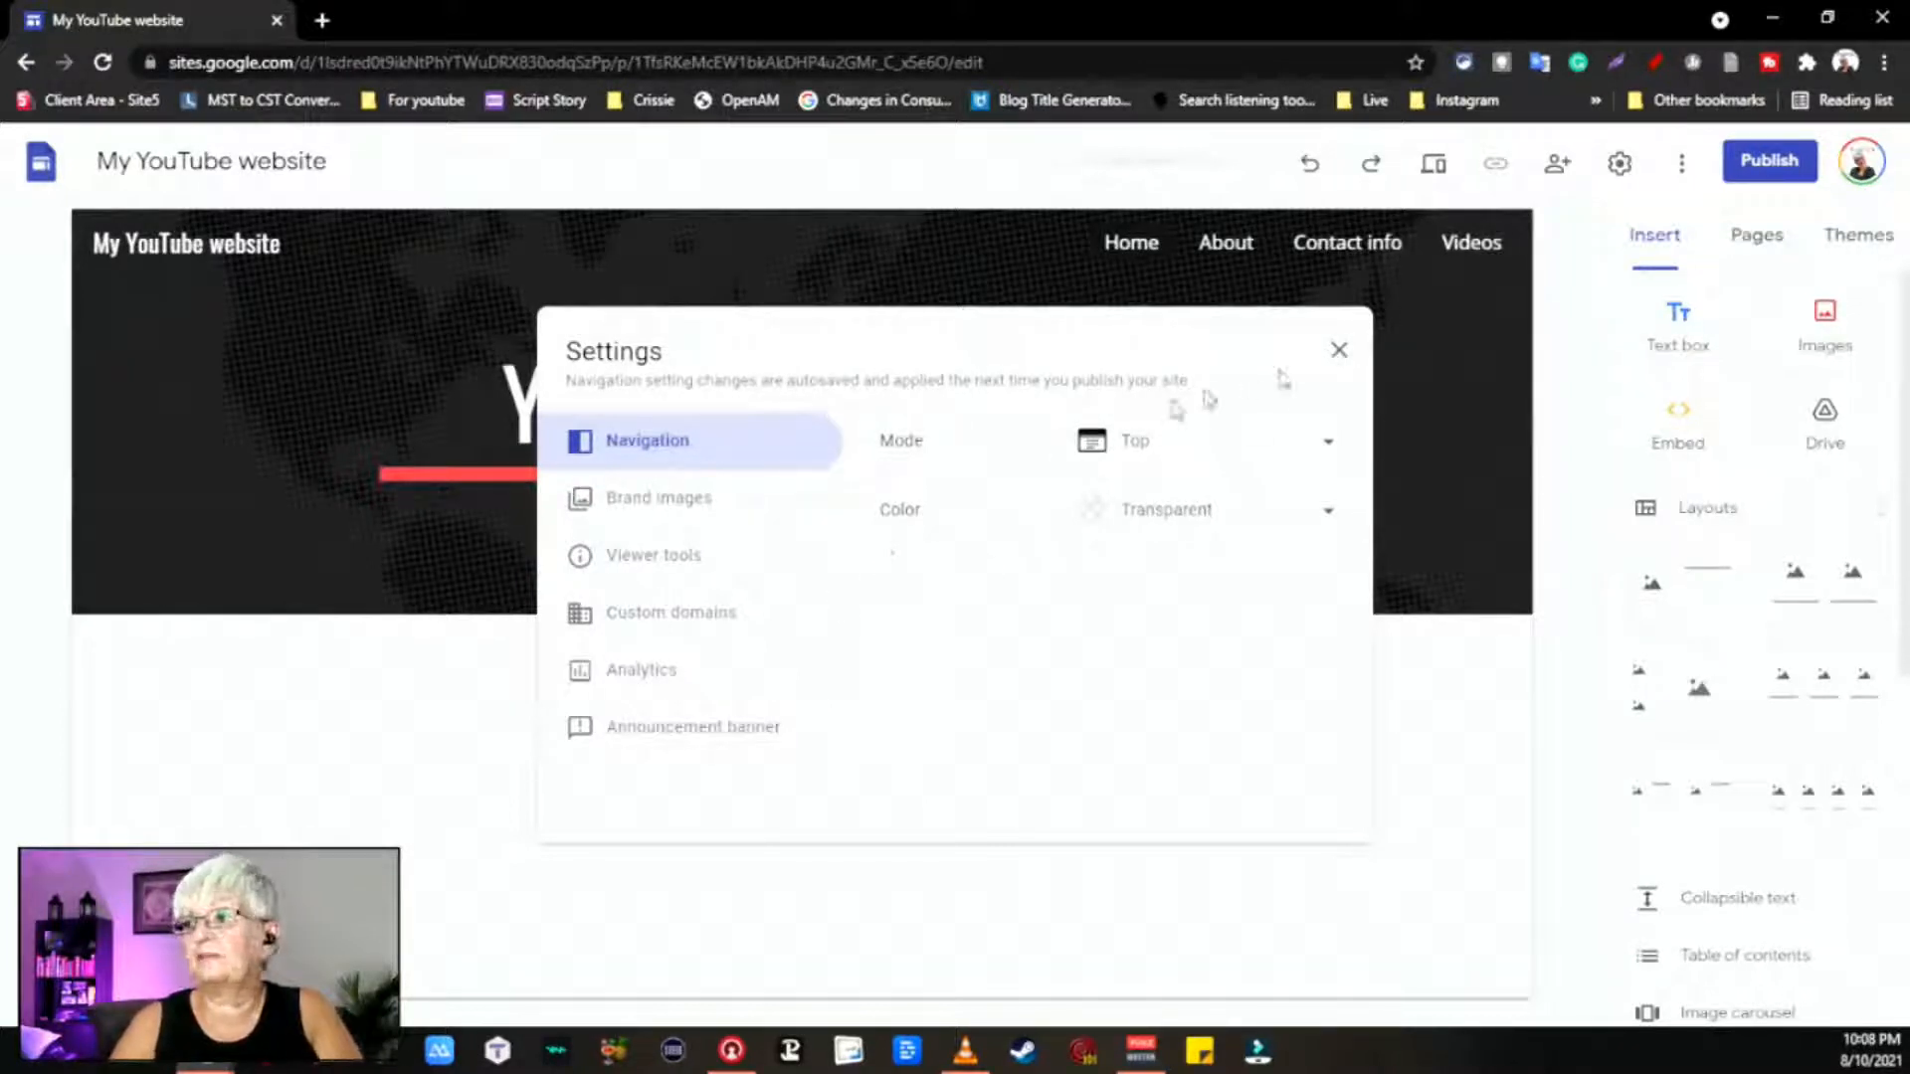
left_click(684, 510)
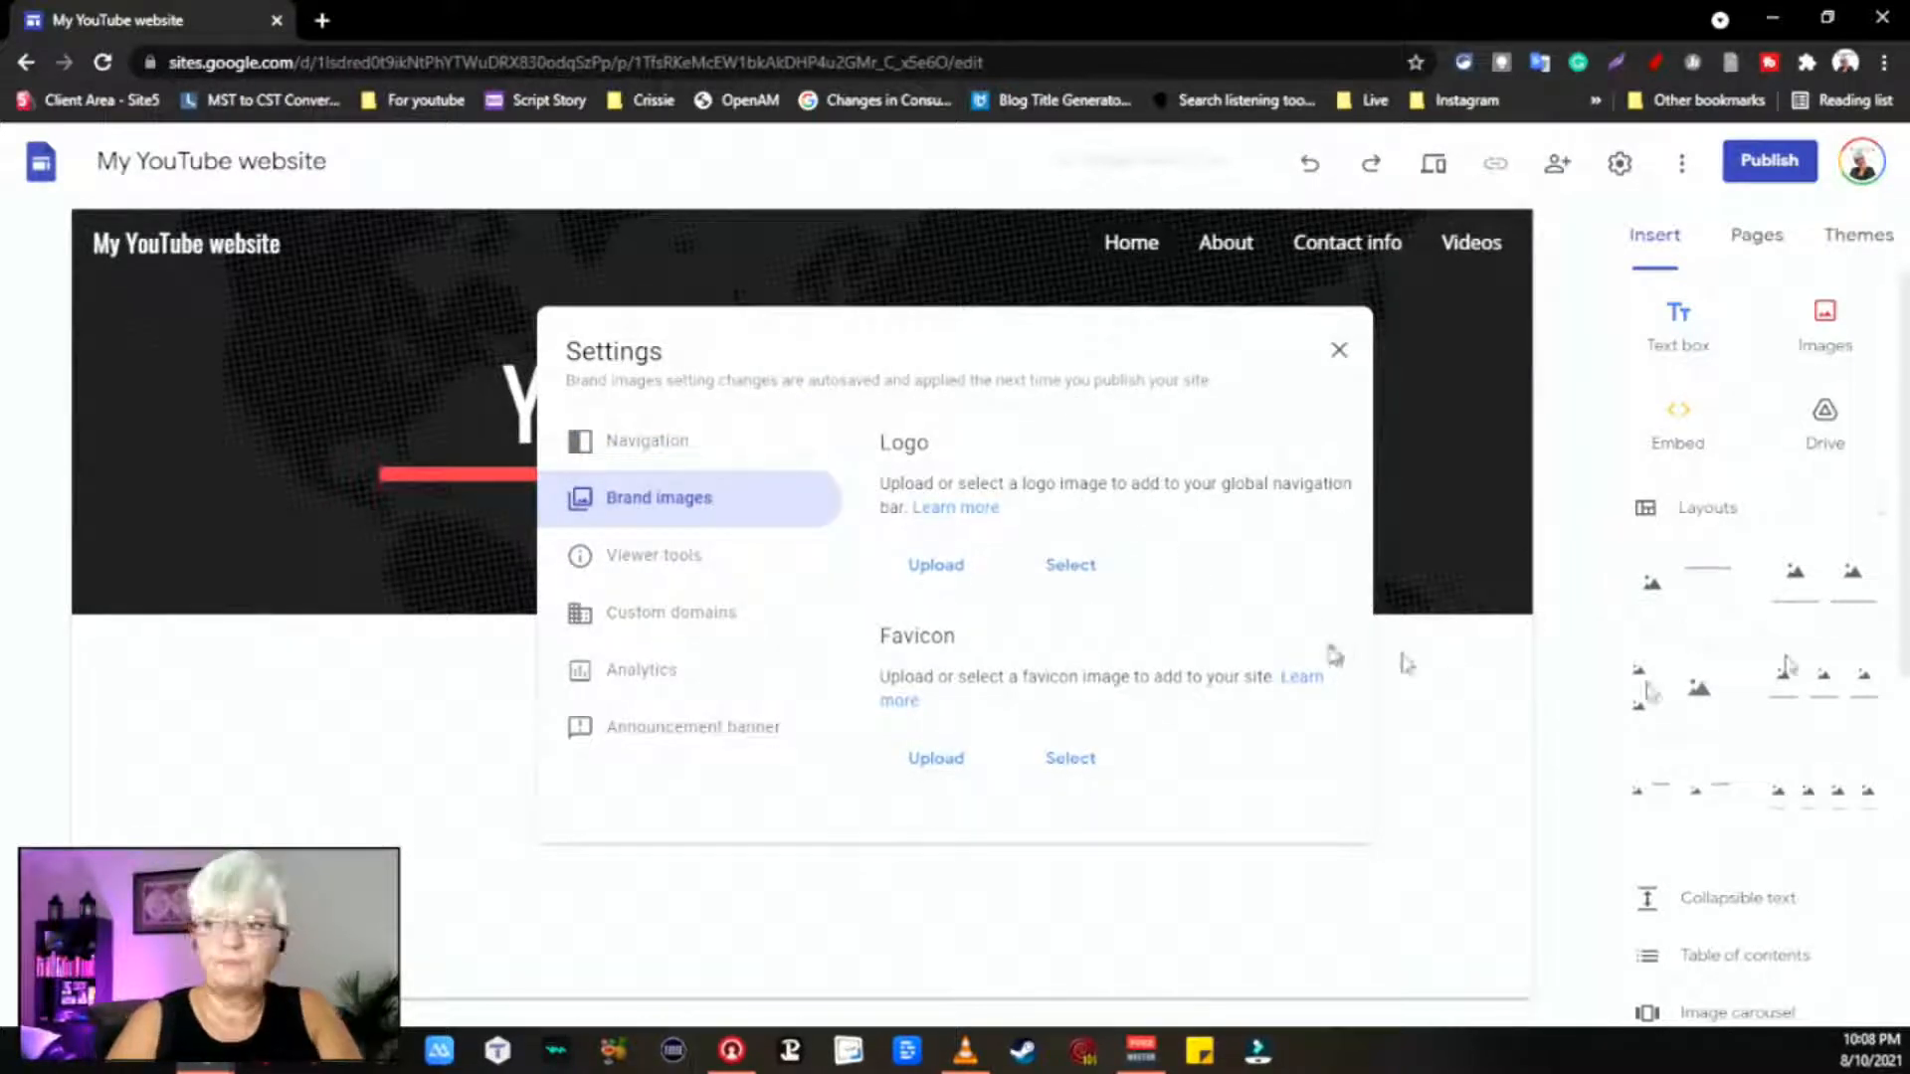
Step: Replace the site logo with the image 'A Swedish Fika YT Art (2)'
left_click(936, 565)
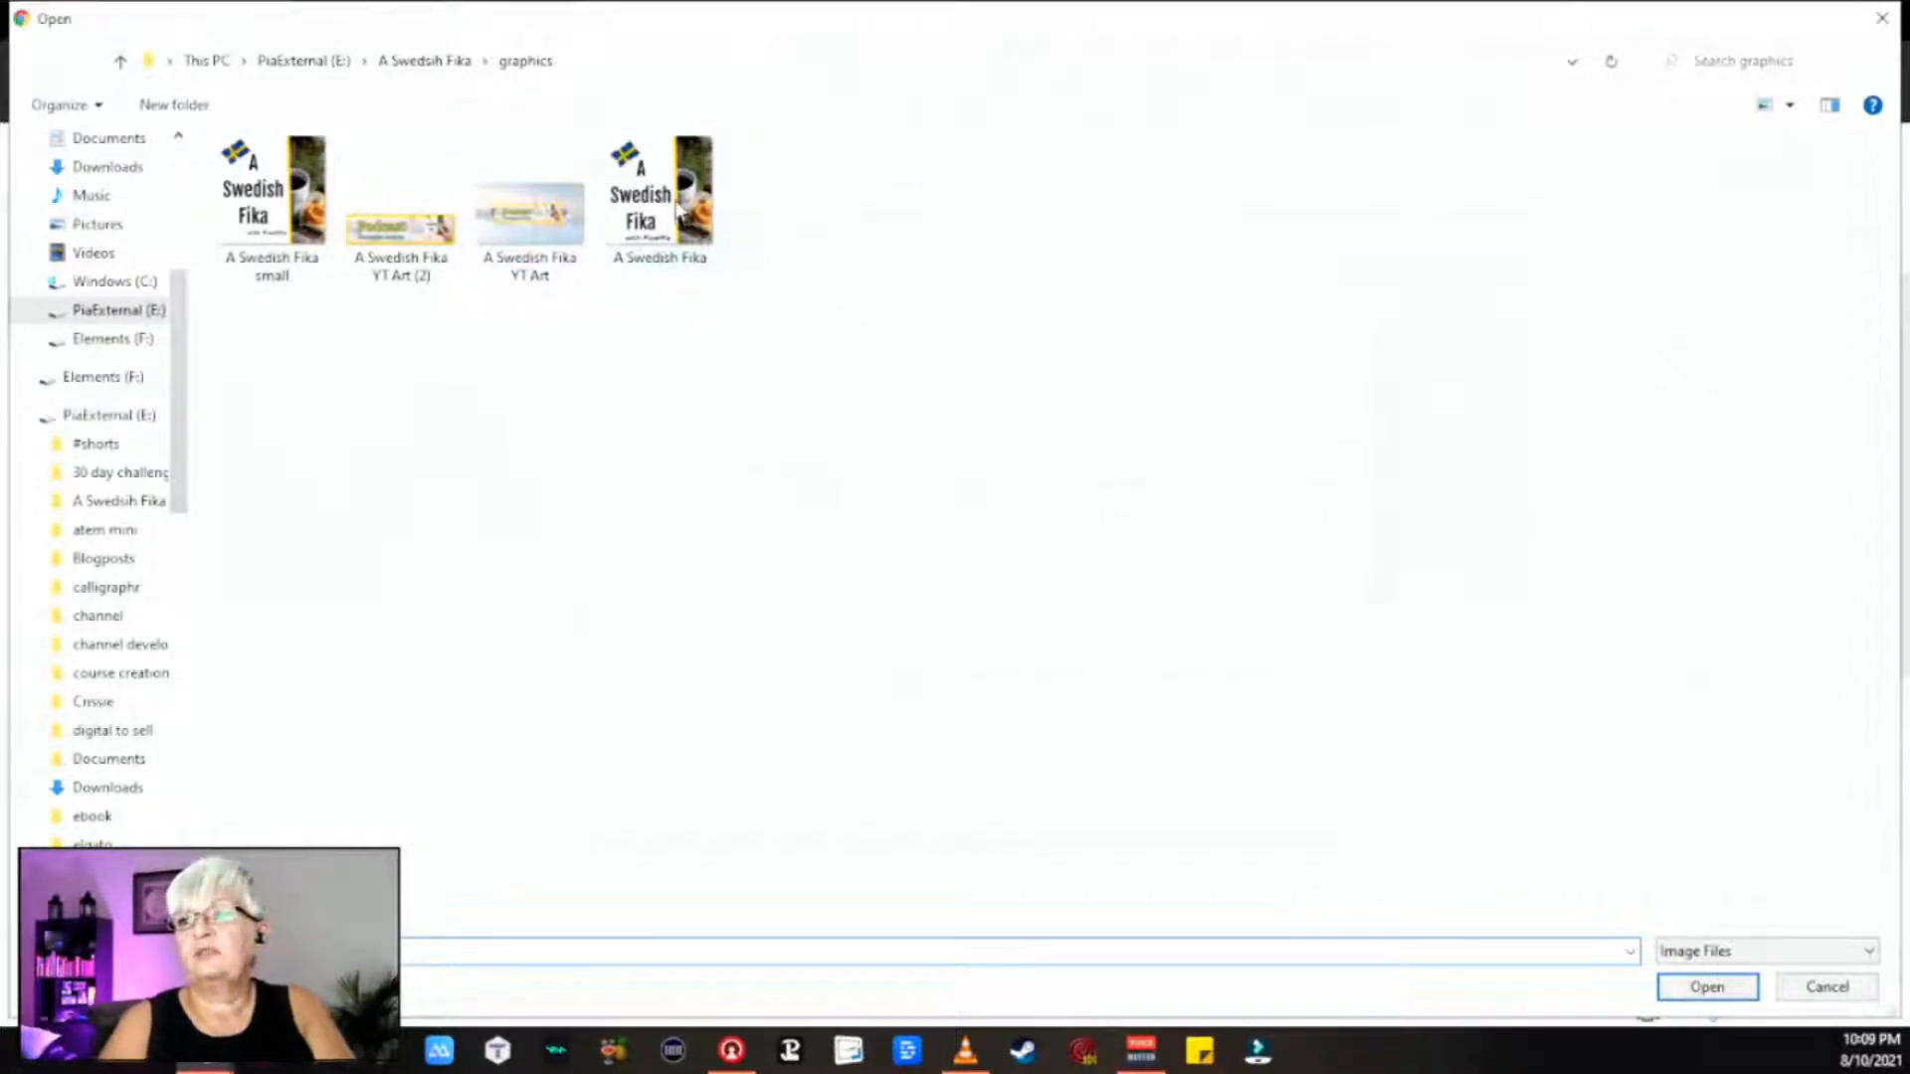
double_click(264, 211)
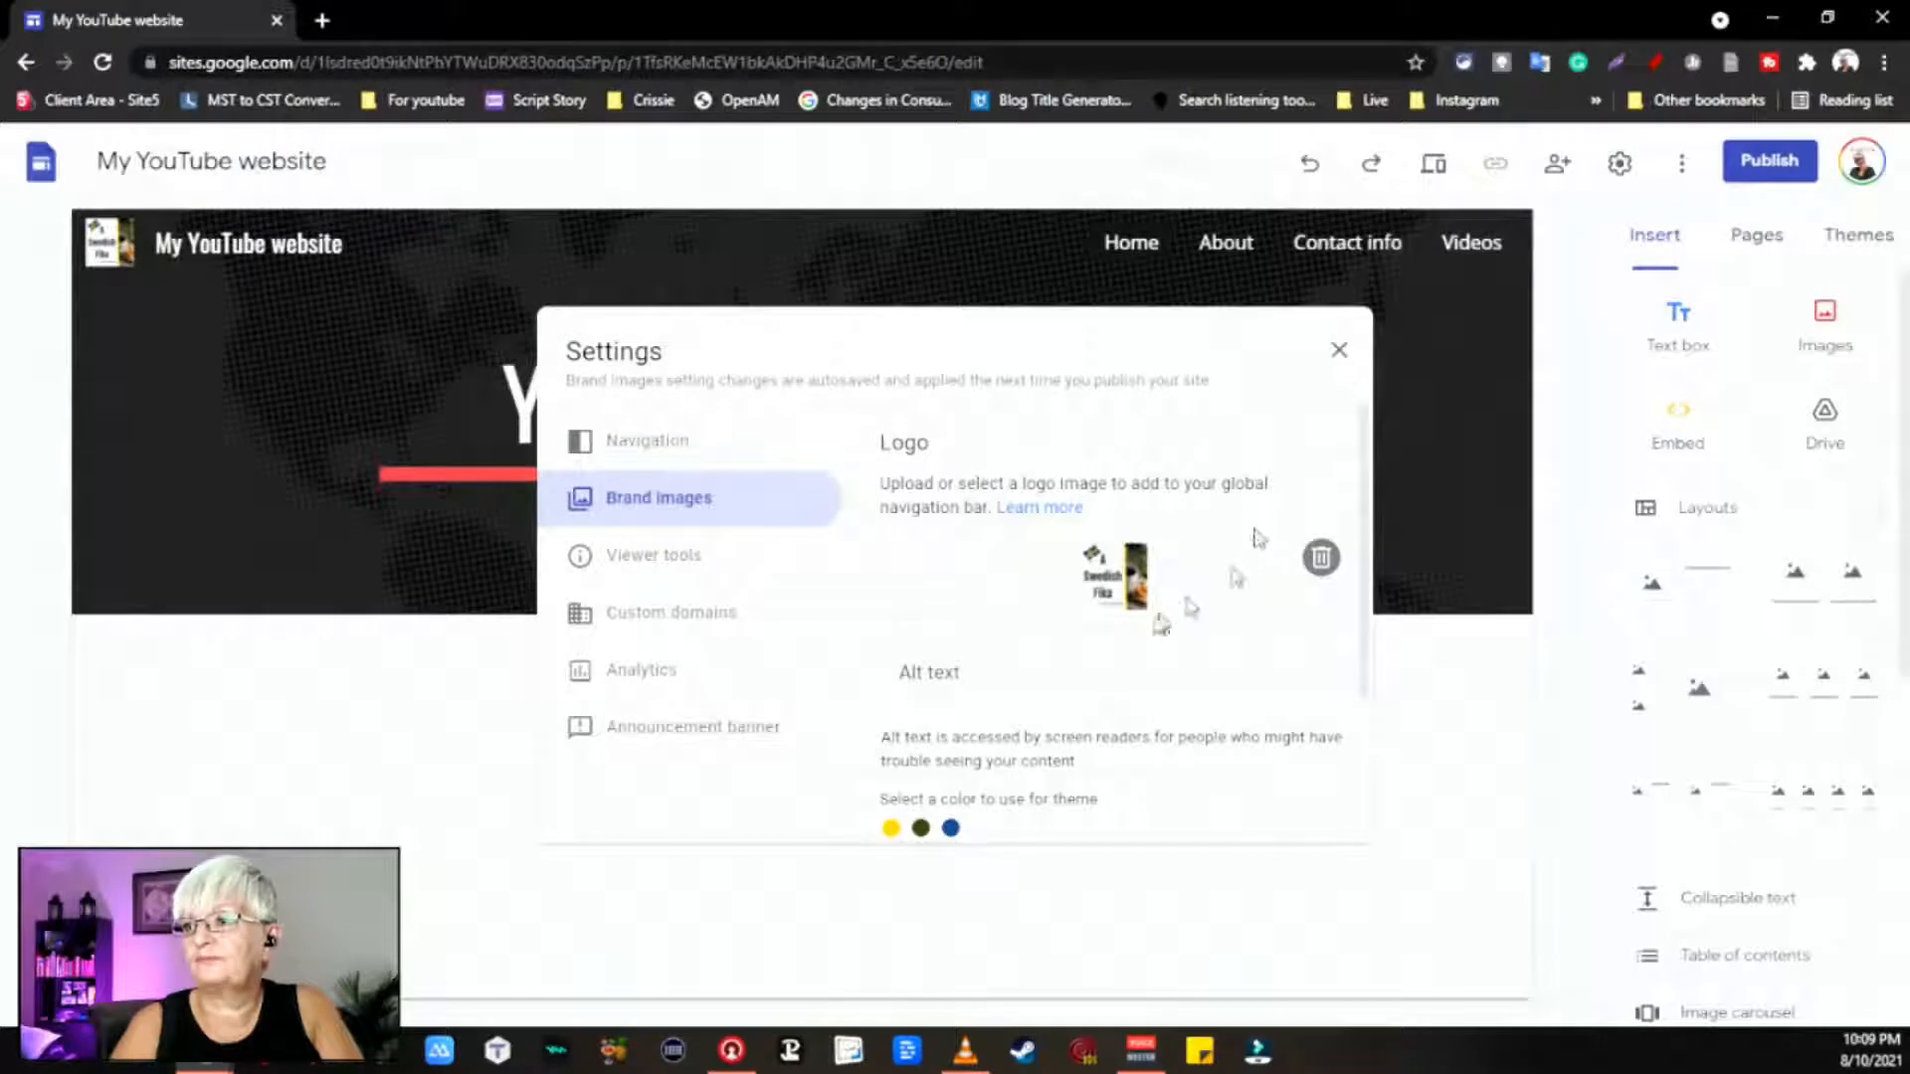
left_click(1321, 557)
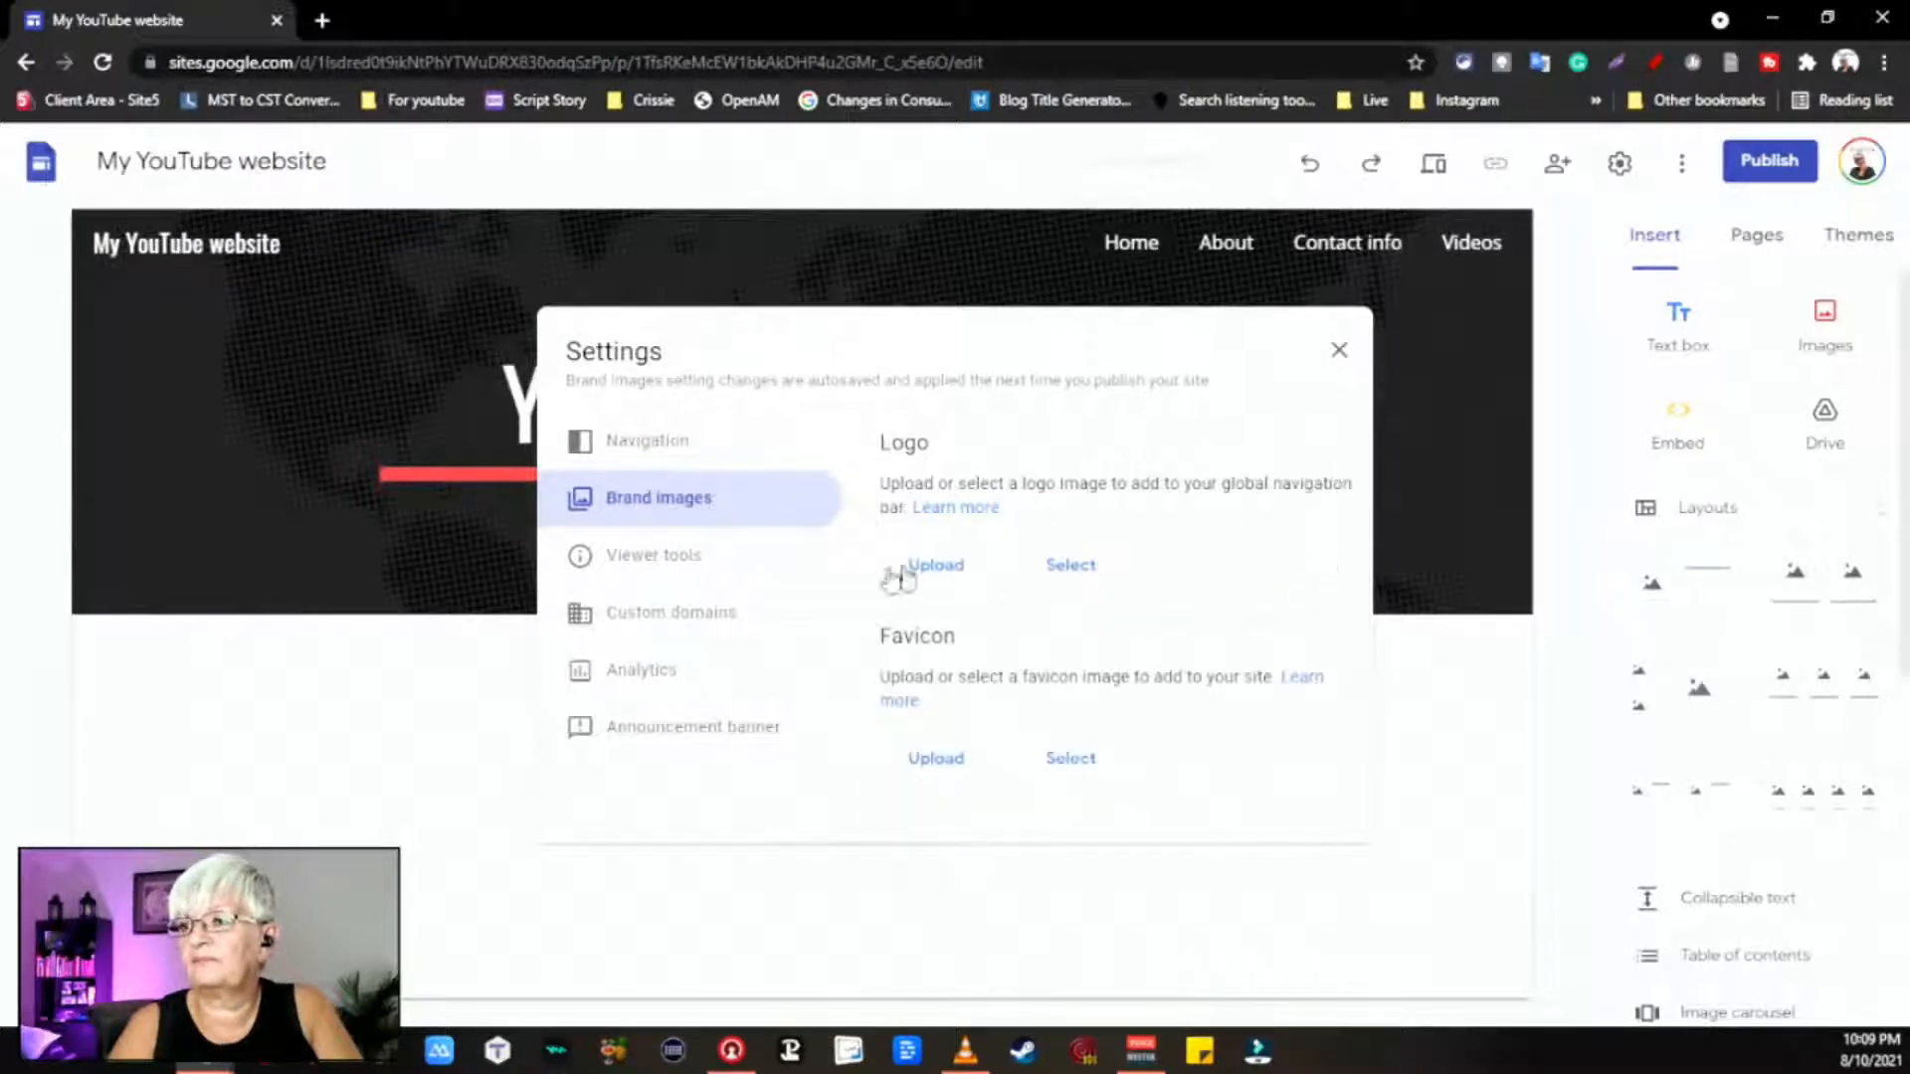
left_click(958, 569)
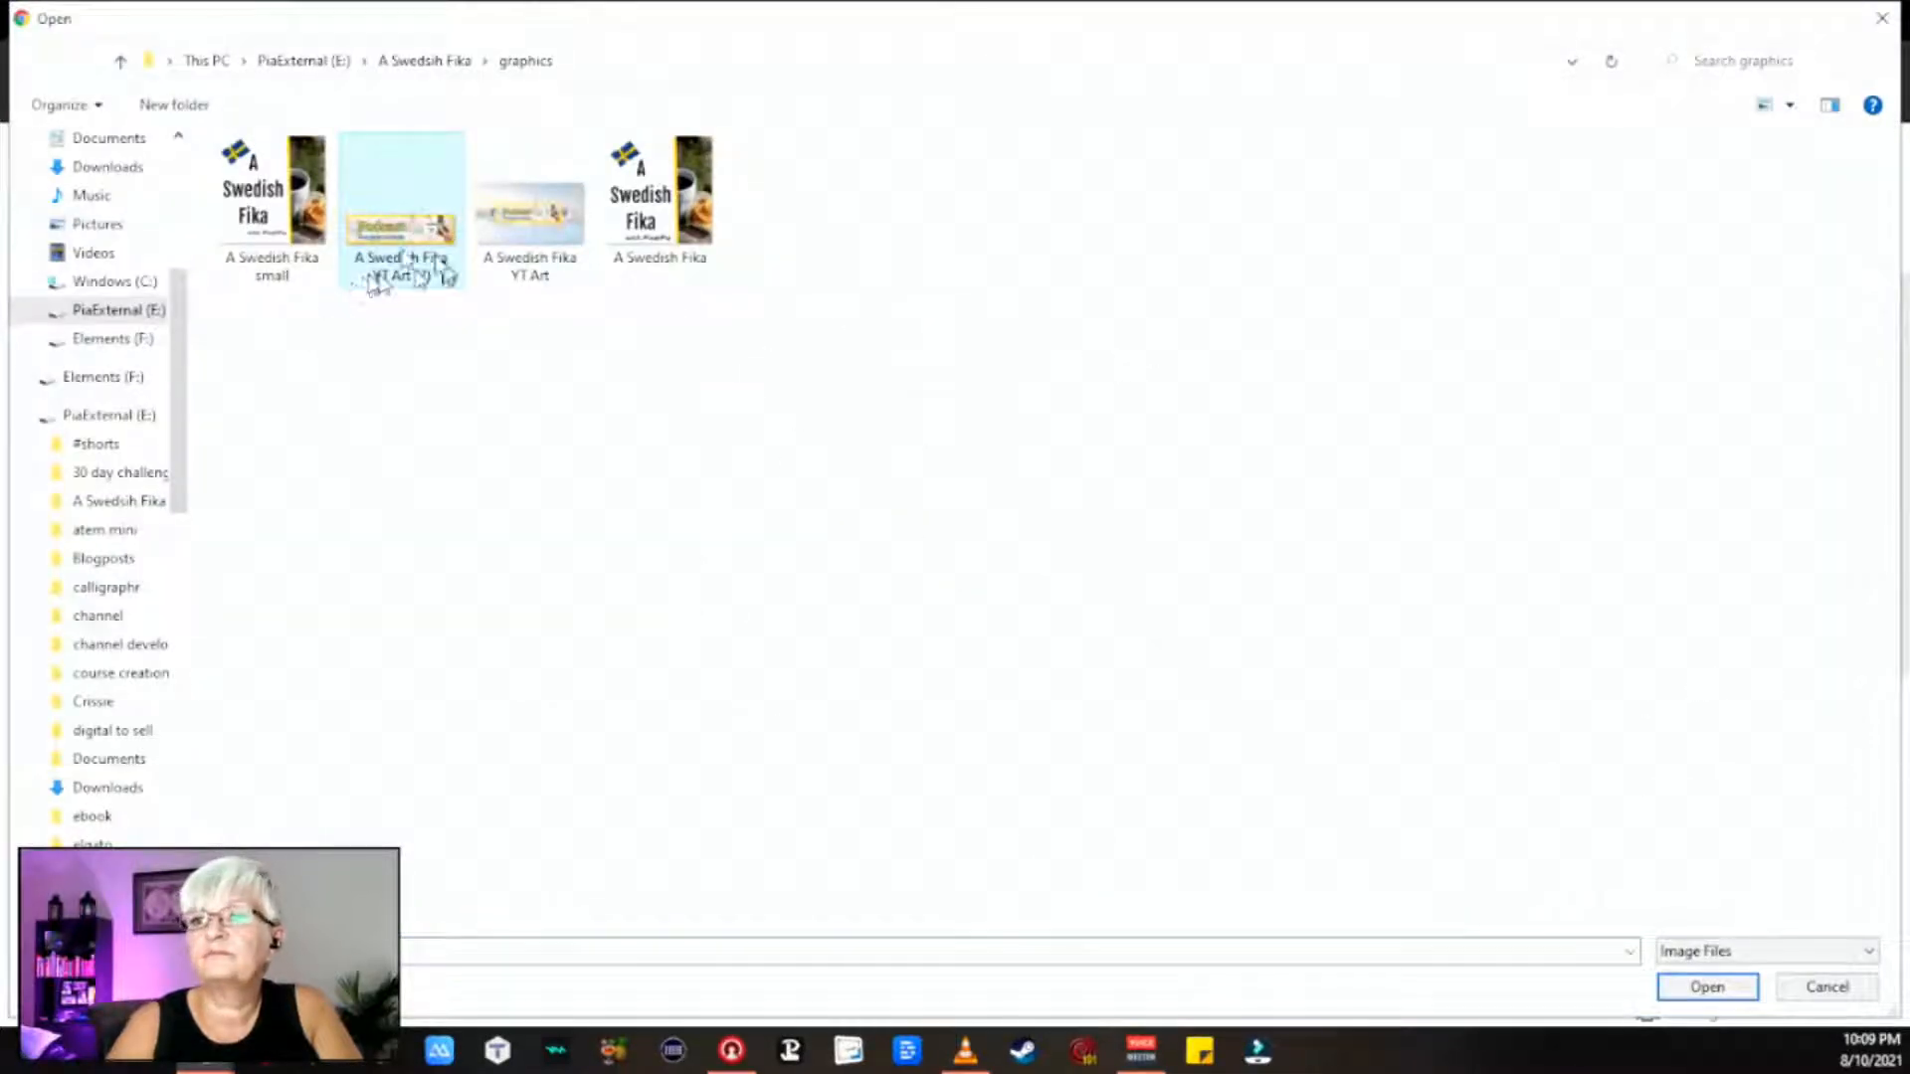
double_click(428, 239)
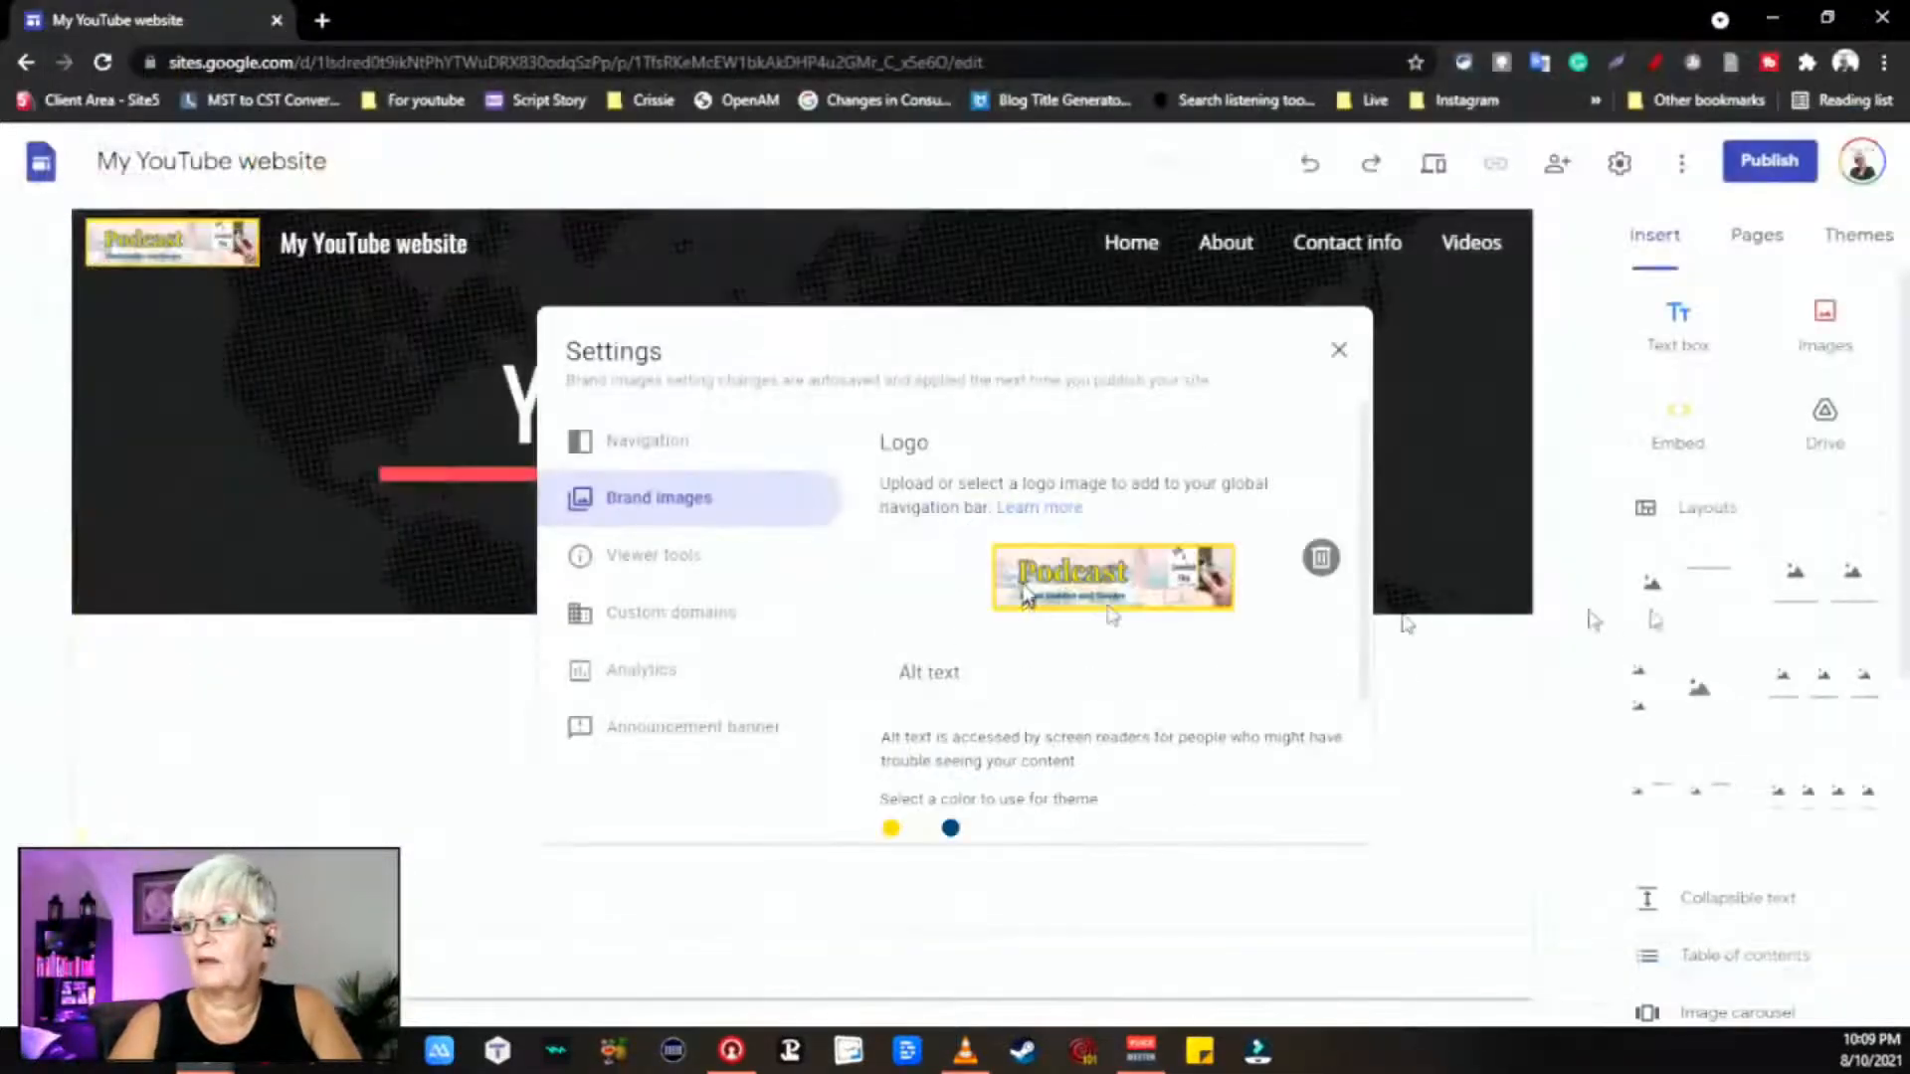
left_click(1032, 672)
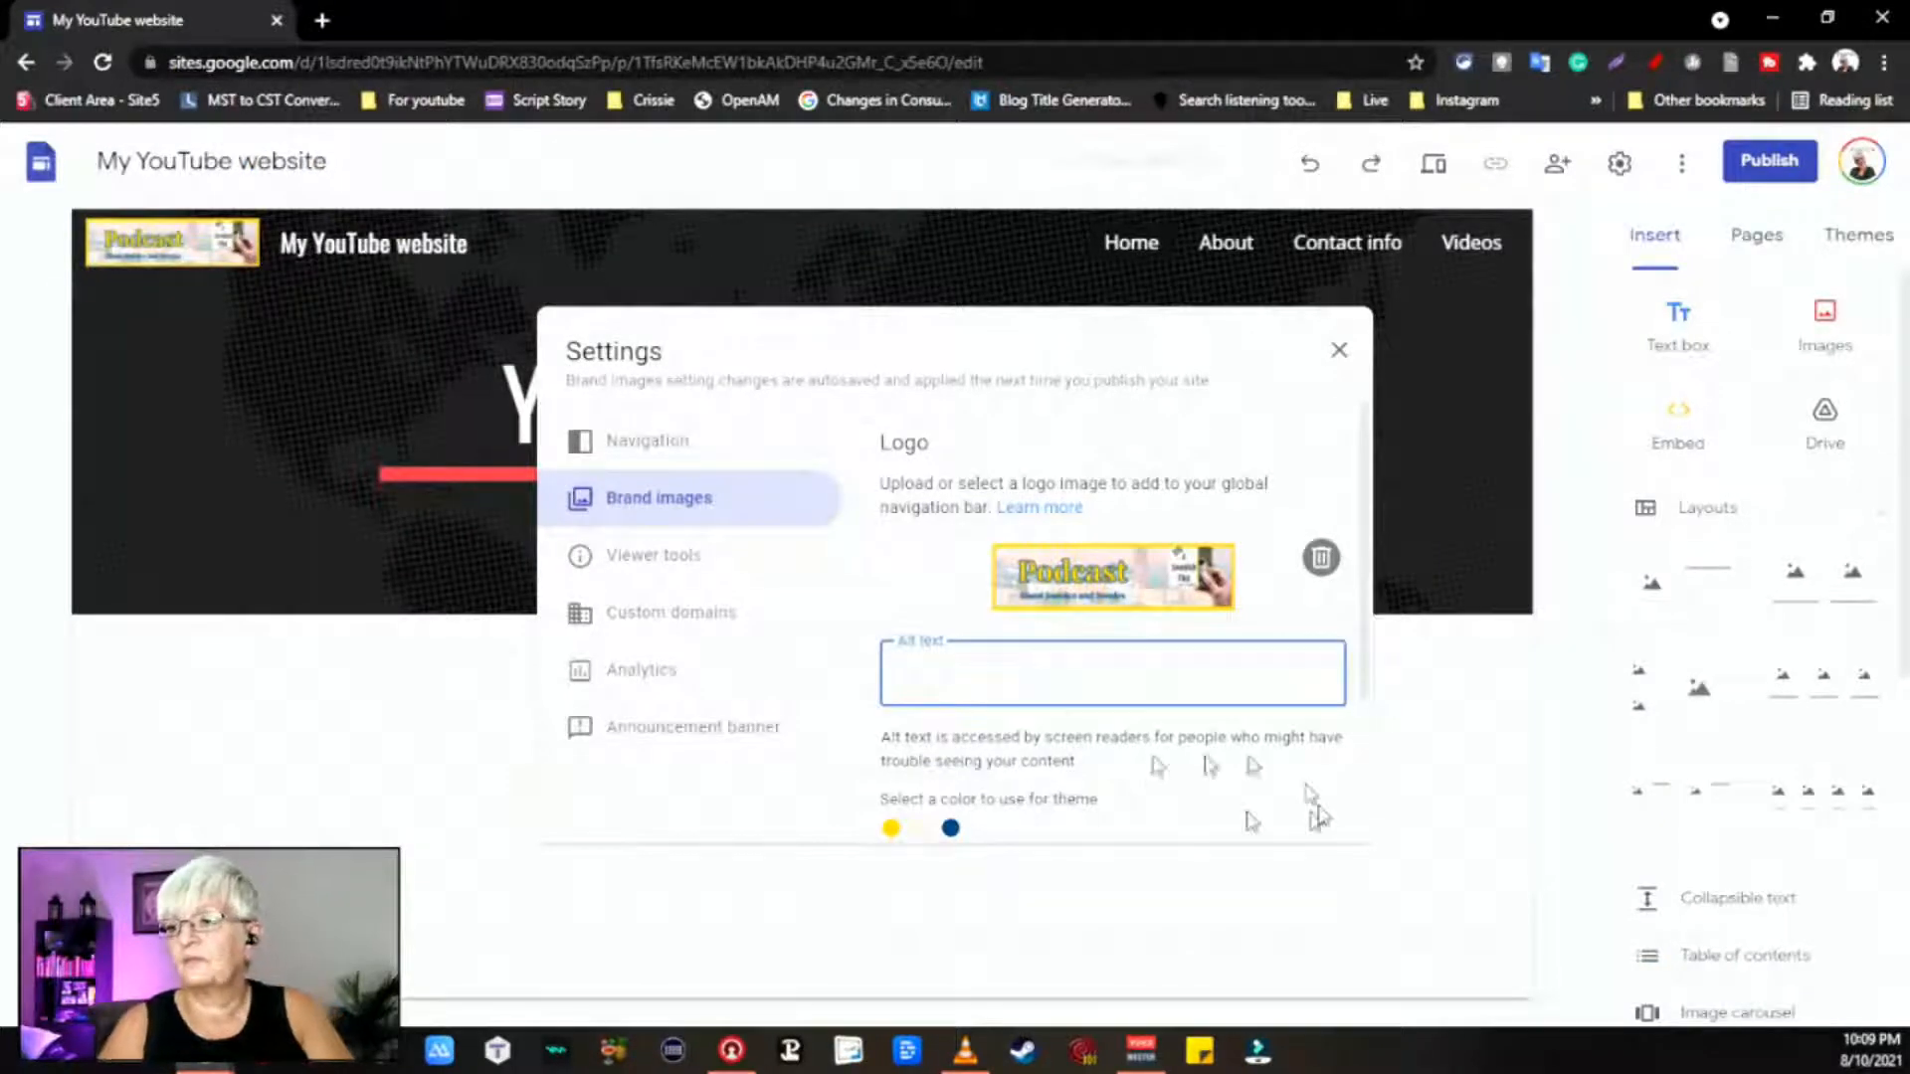
scroll(1293, 806, "down", 3)
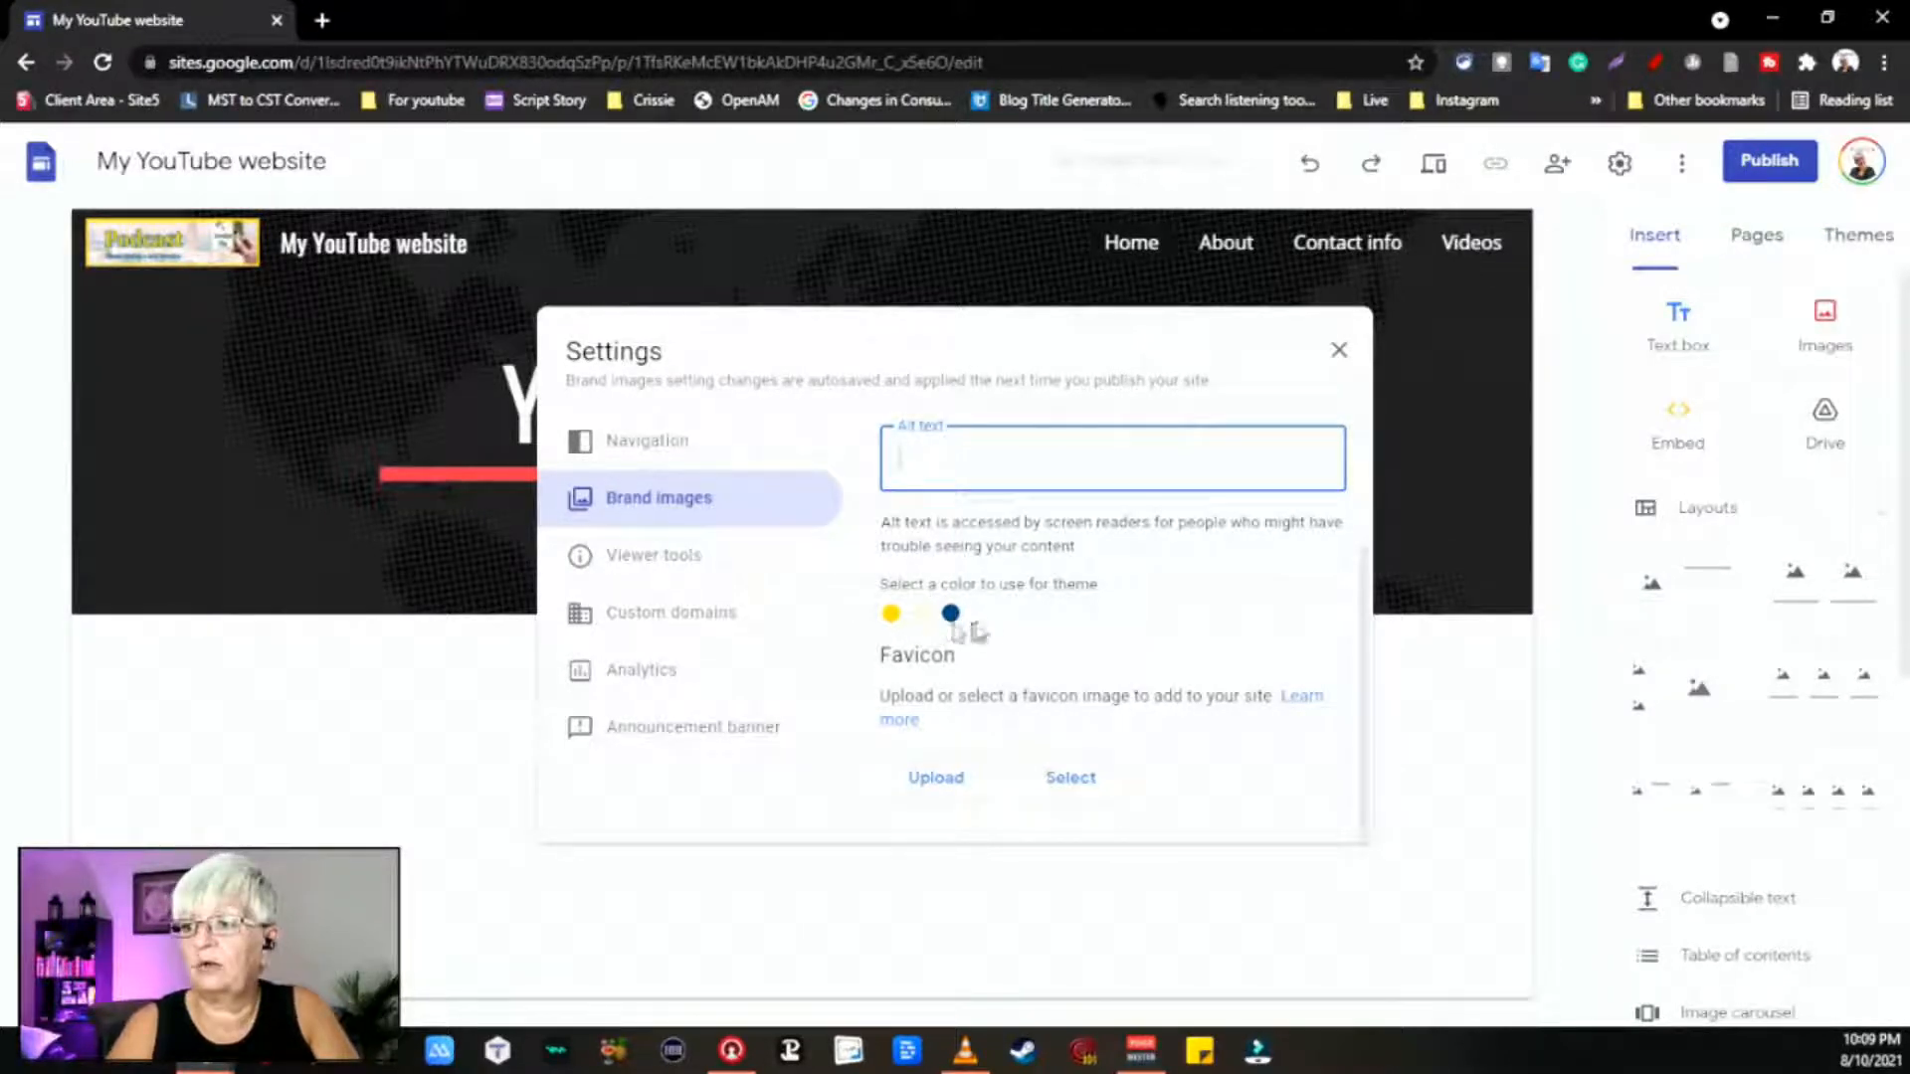
Step: Upload 'A Swedish Fika small' as the favicon and briefly annotate the site title
left_click(937, 778)
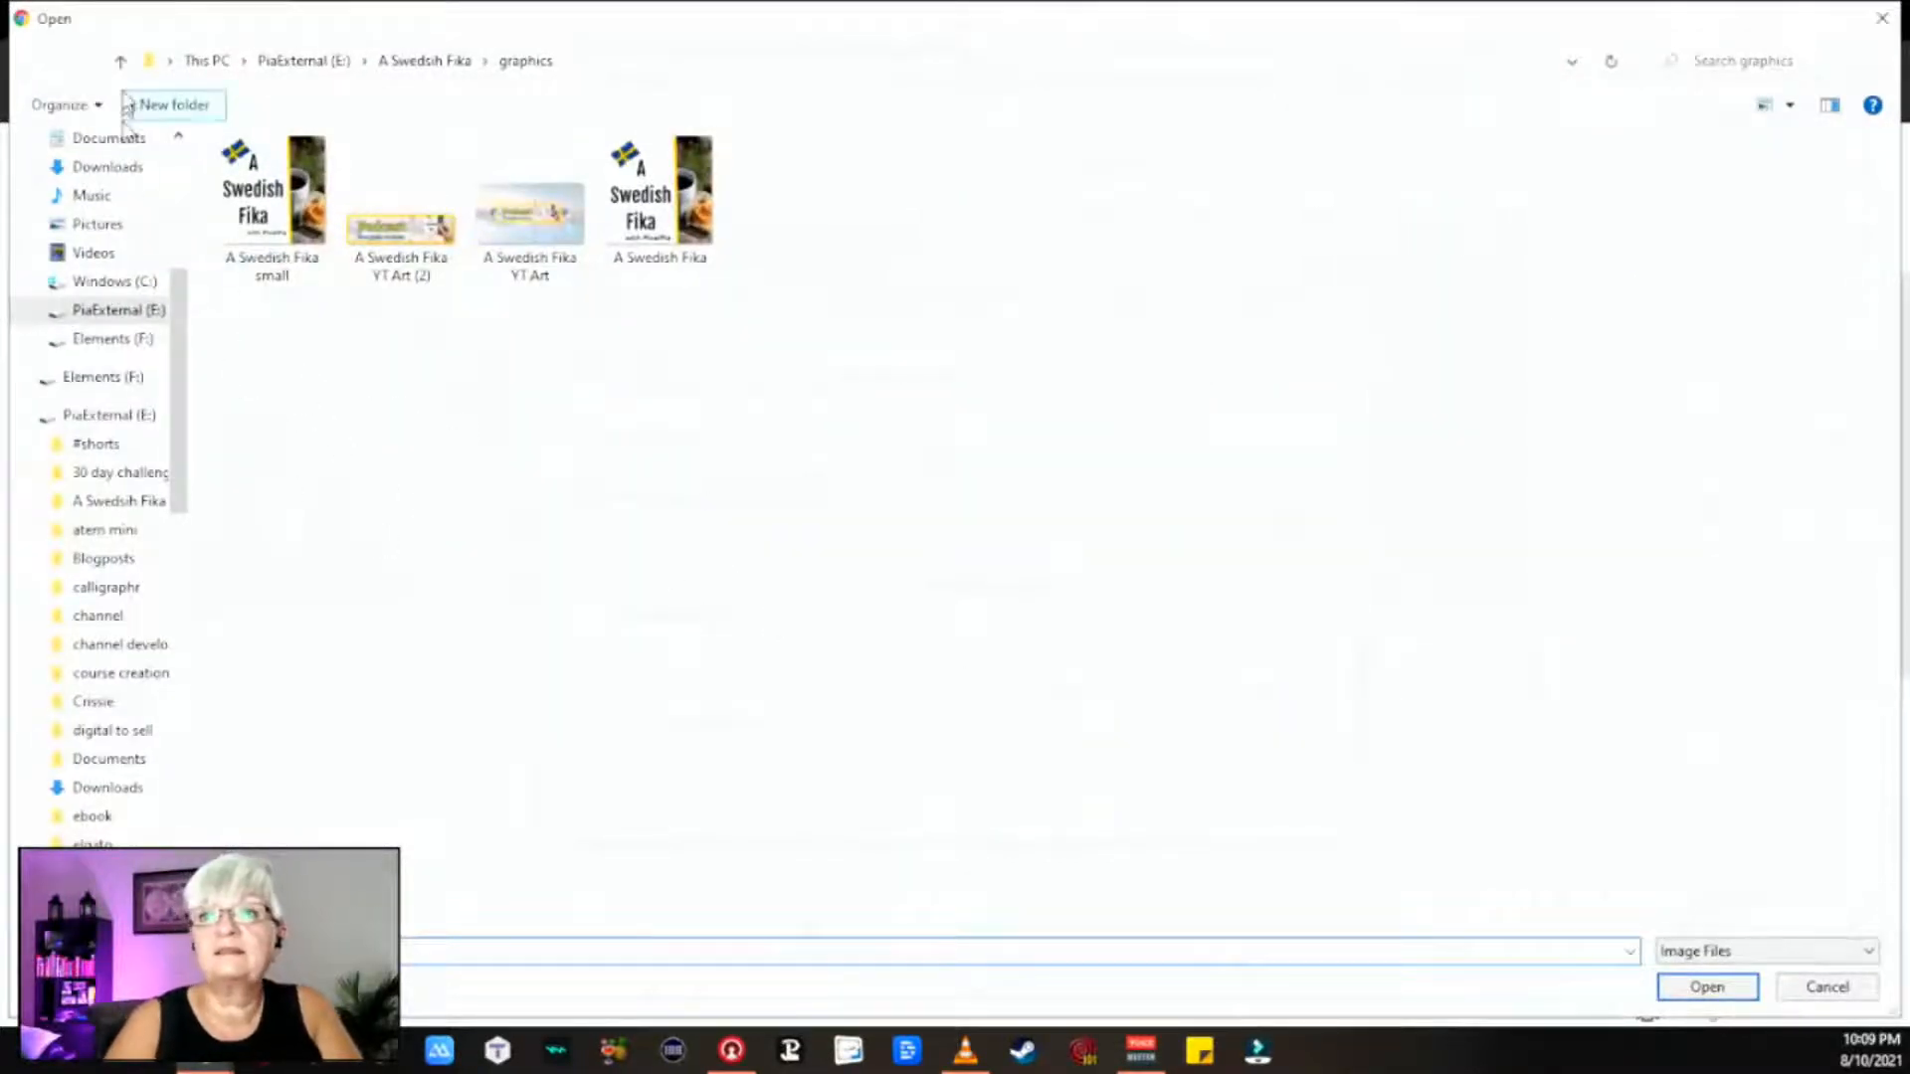
double_click(267, 239)
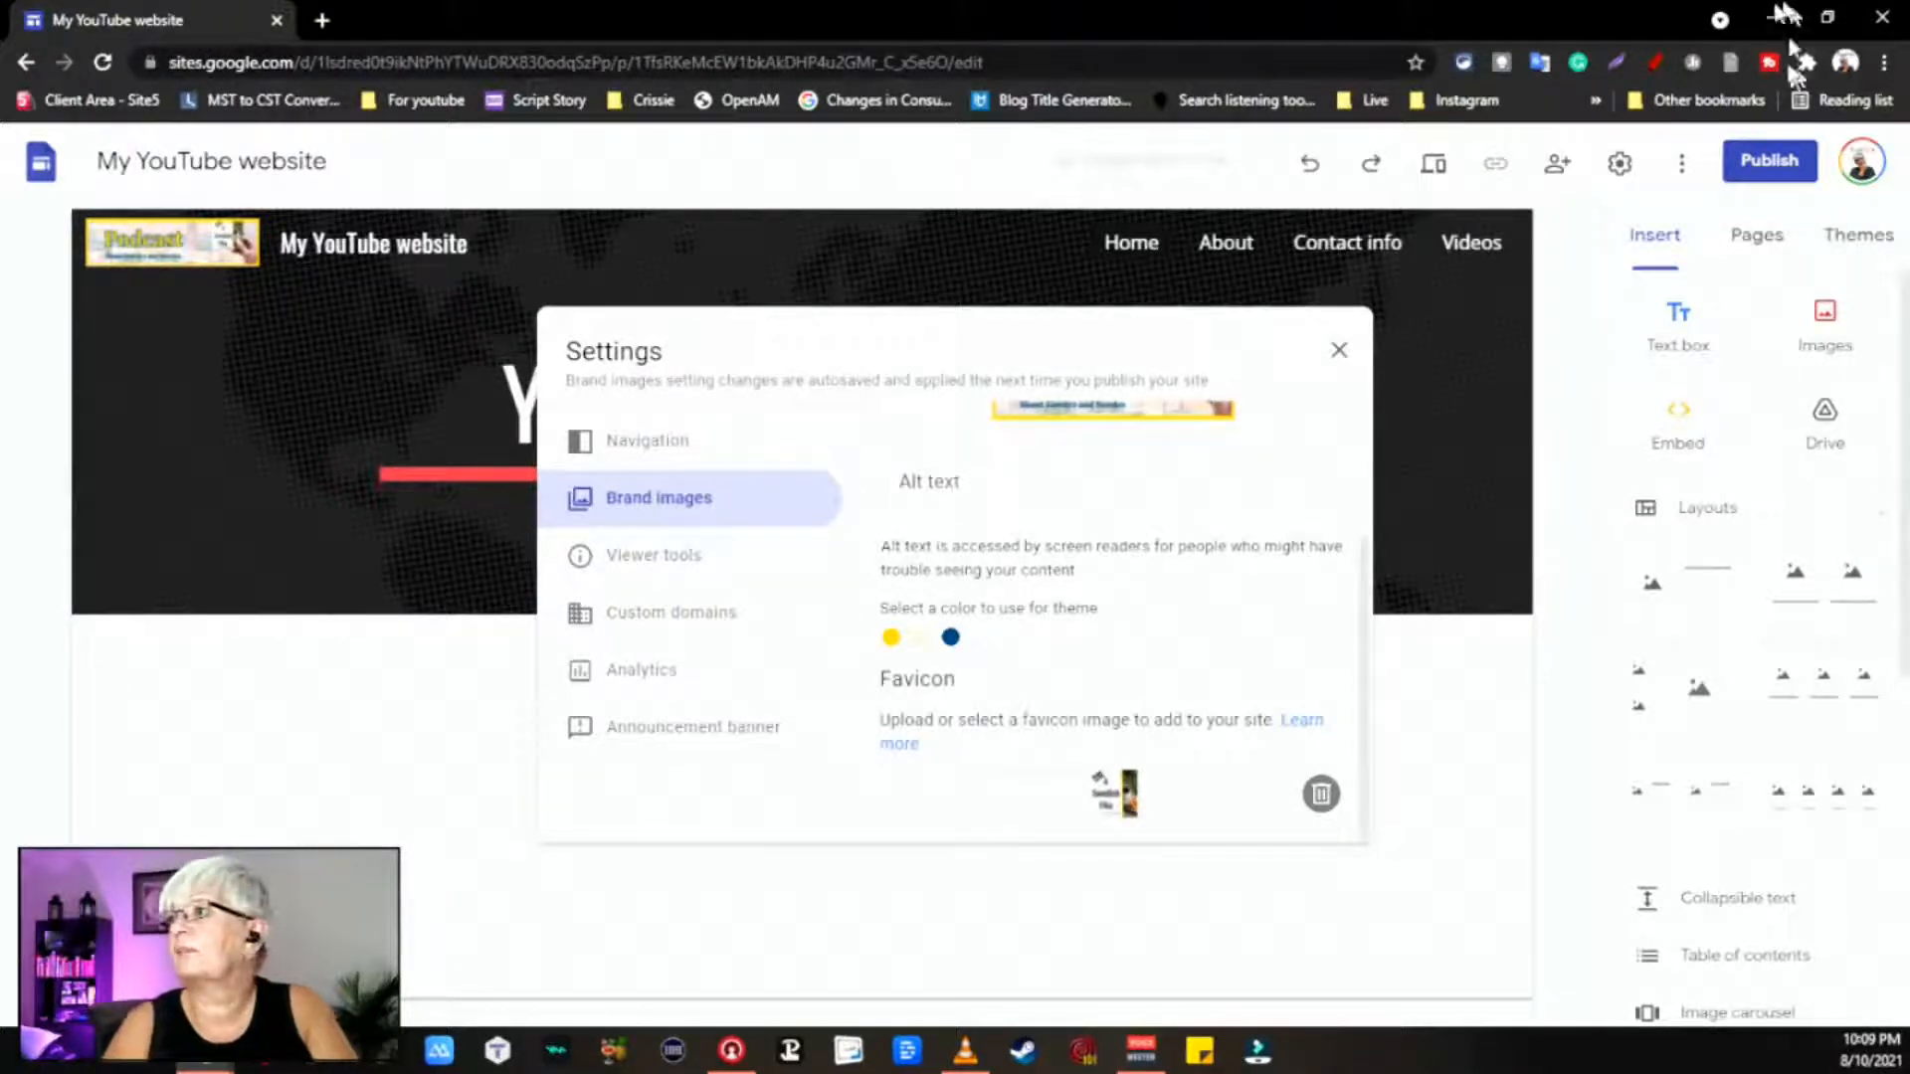
left_click(1656, 64)
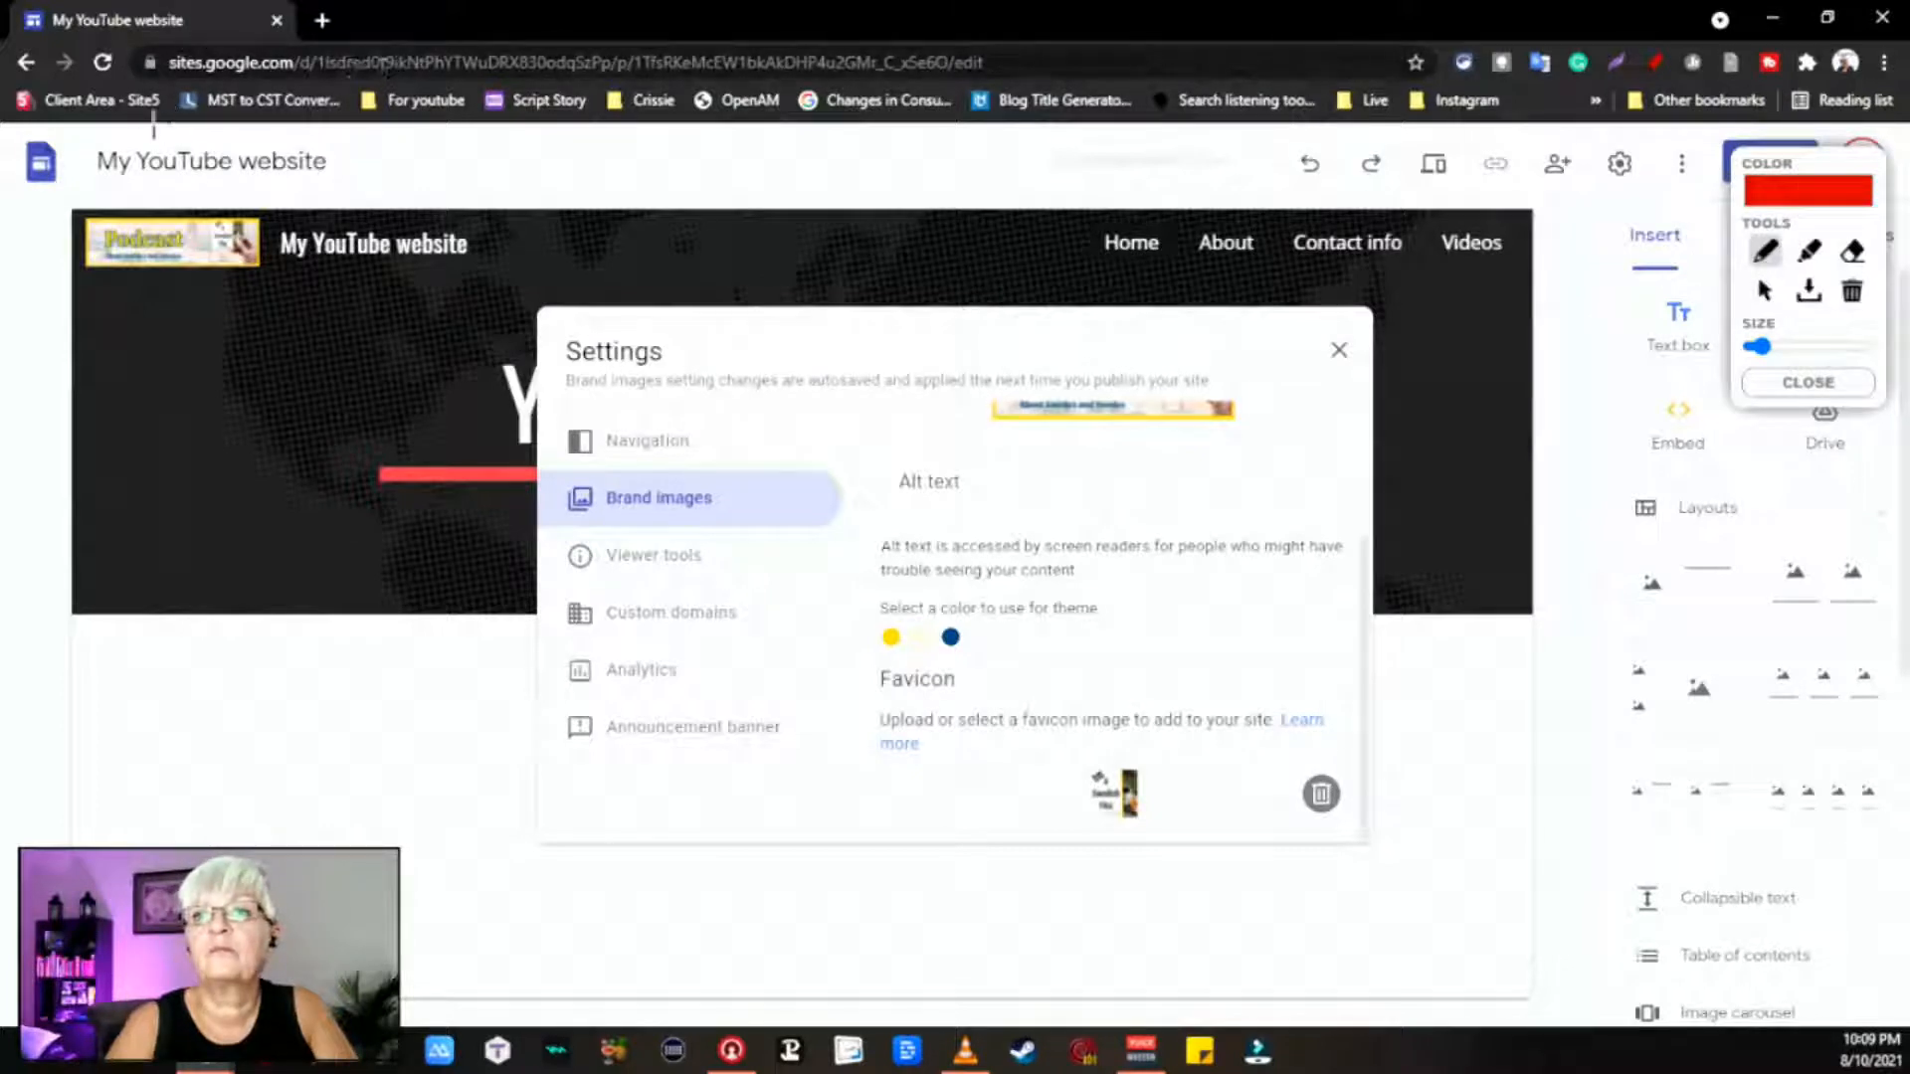
left_click_drag(152, 184, 159, 117)
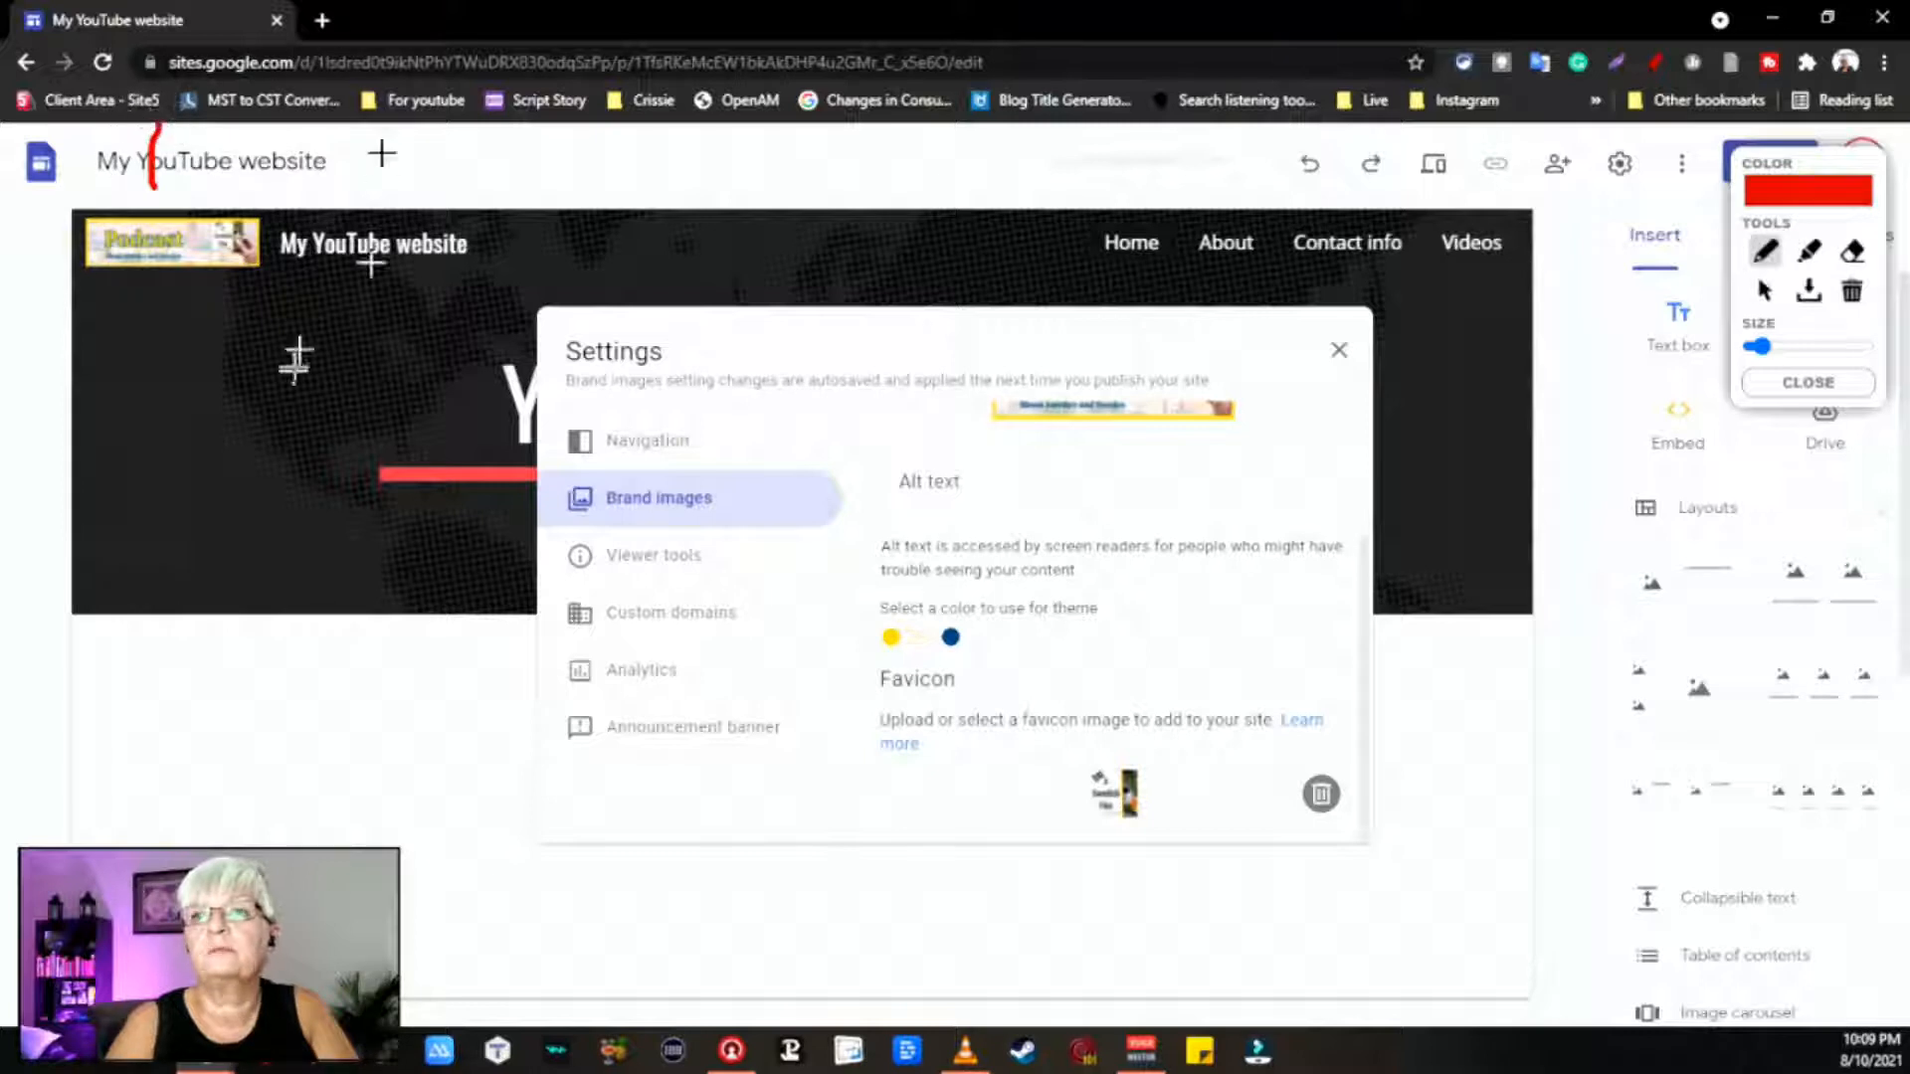
left_click(1823, 388)
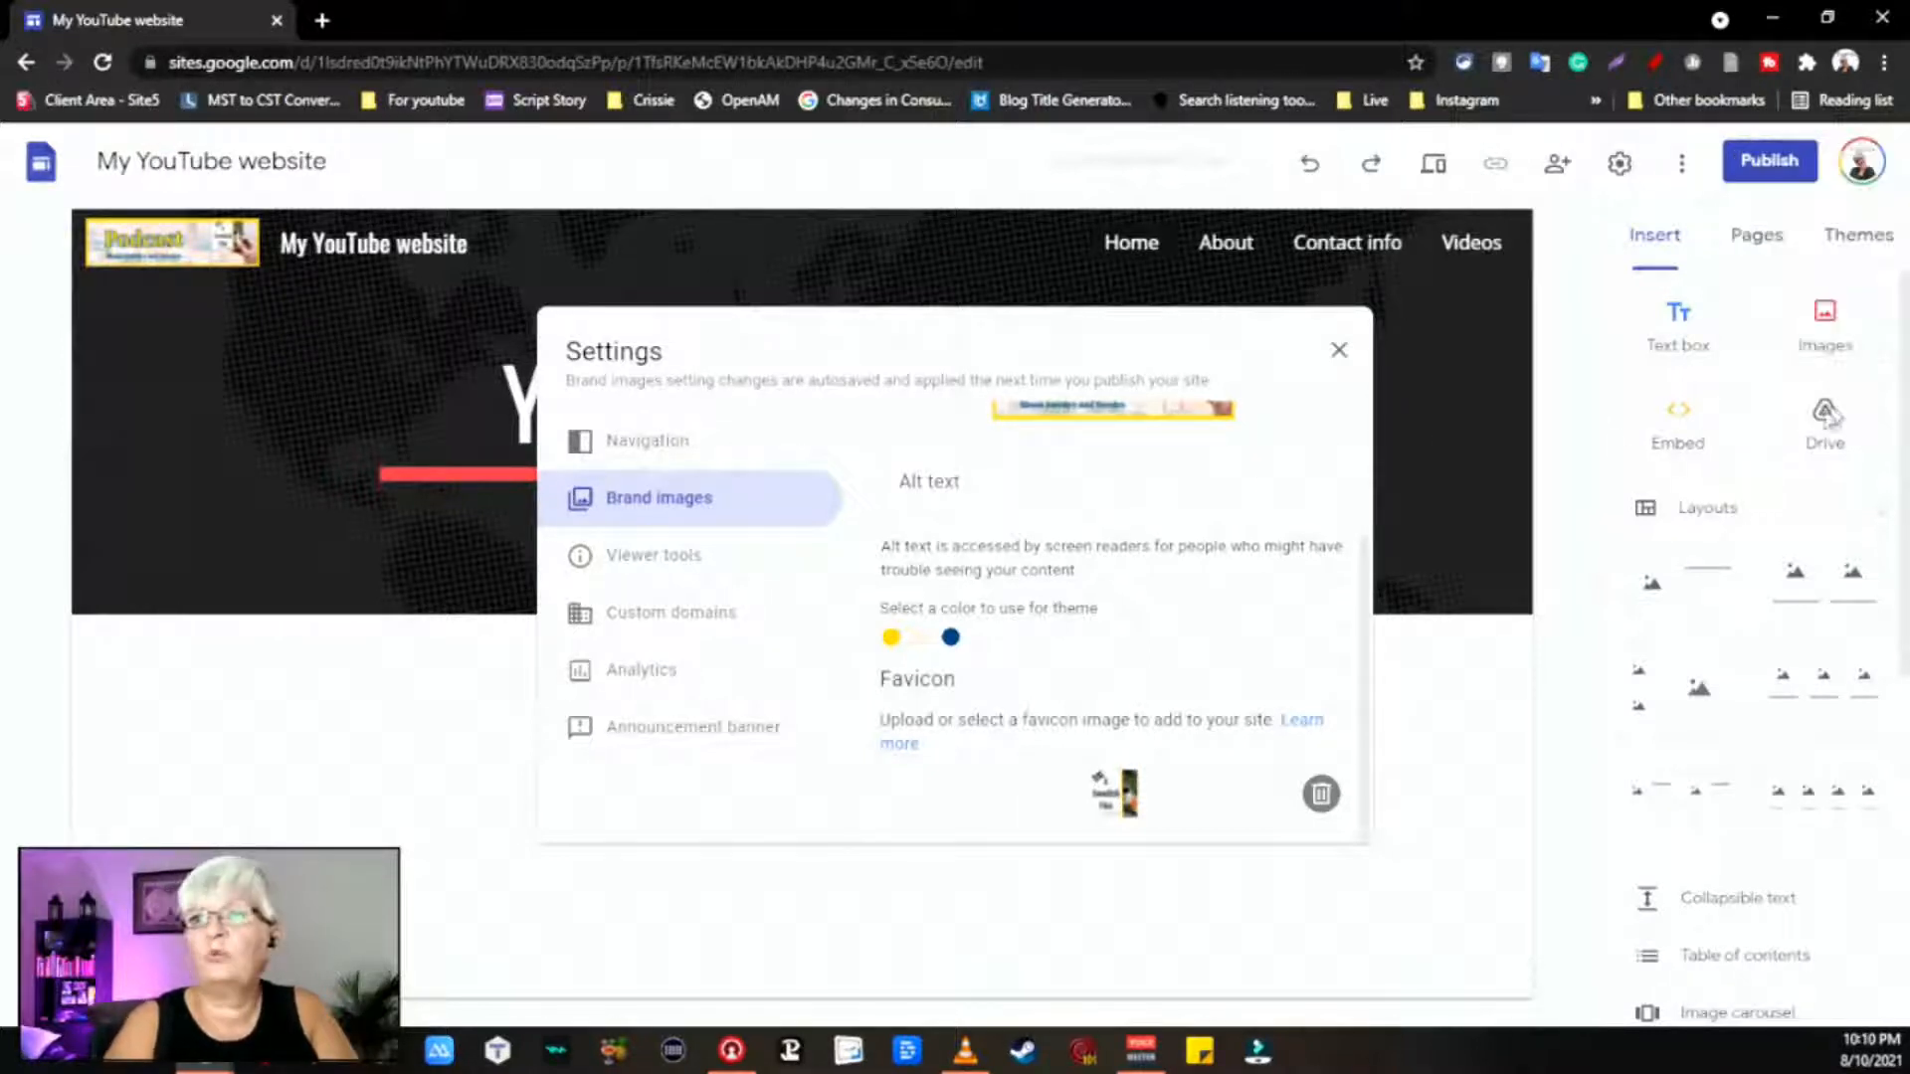
Step: Review the Viewer tools, Custom domains and Analytics settings, ending on Announcement banner
left_click(662, 567)
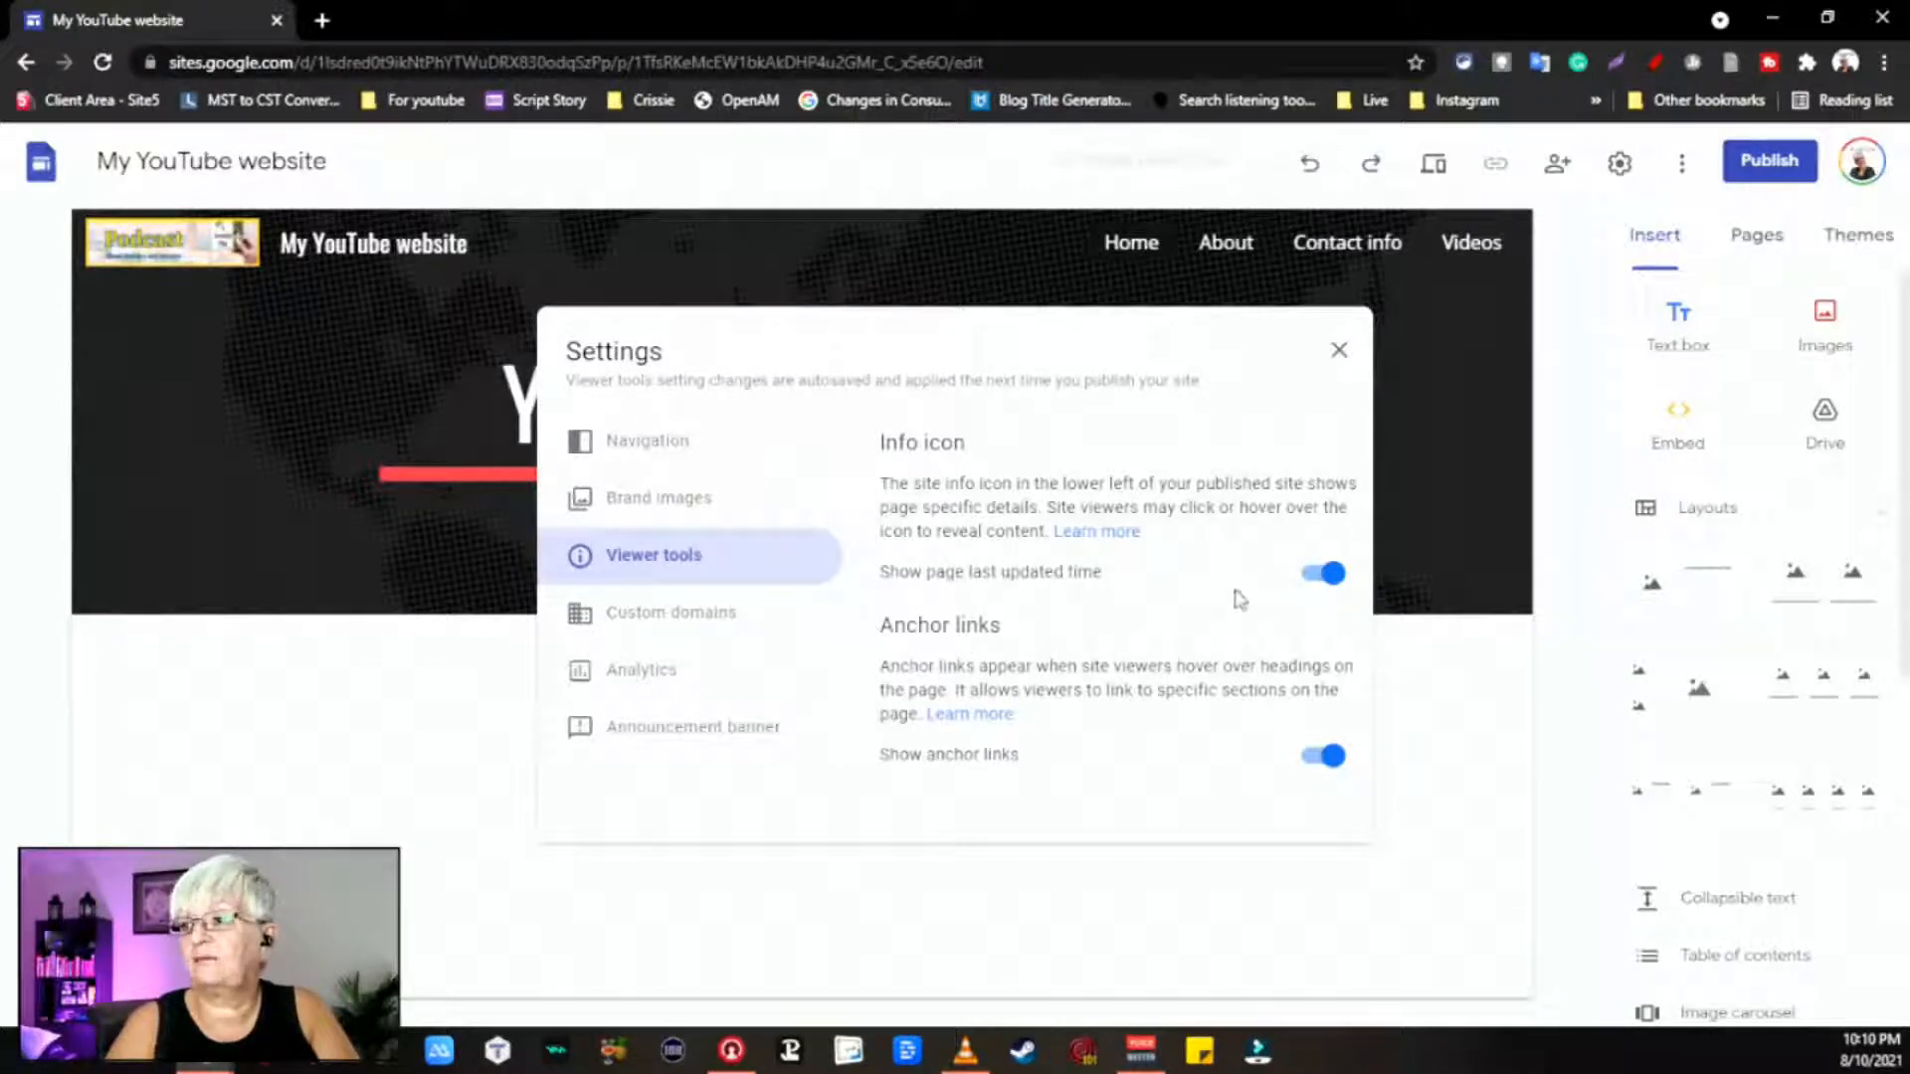
left_click(713, 612)
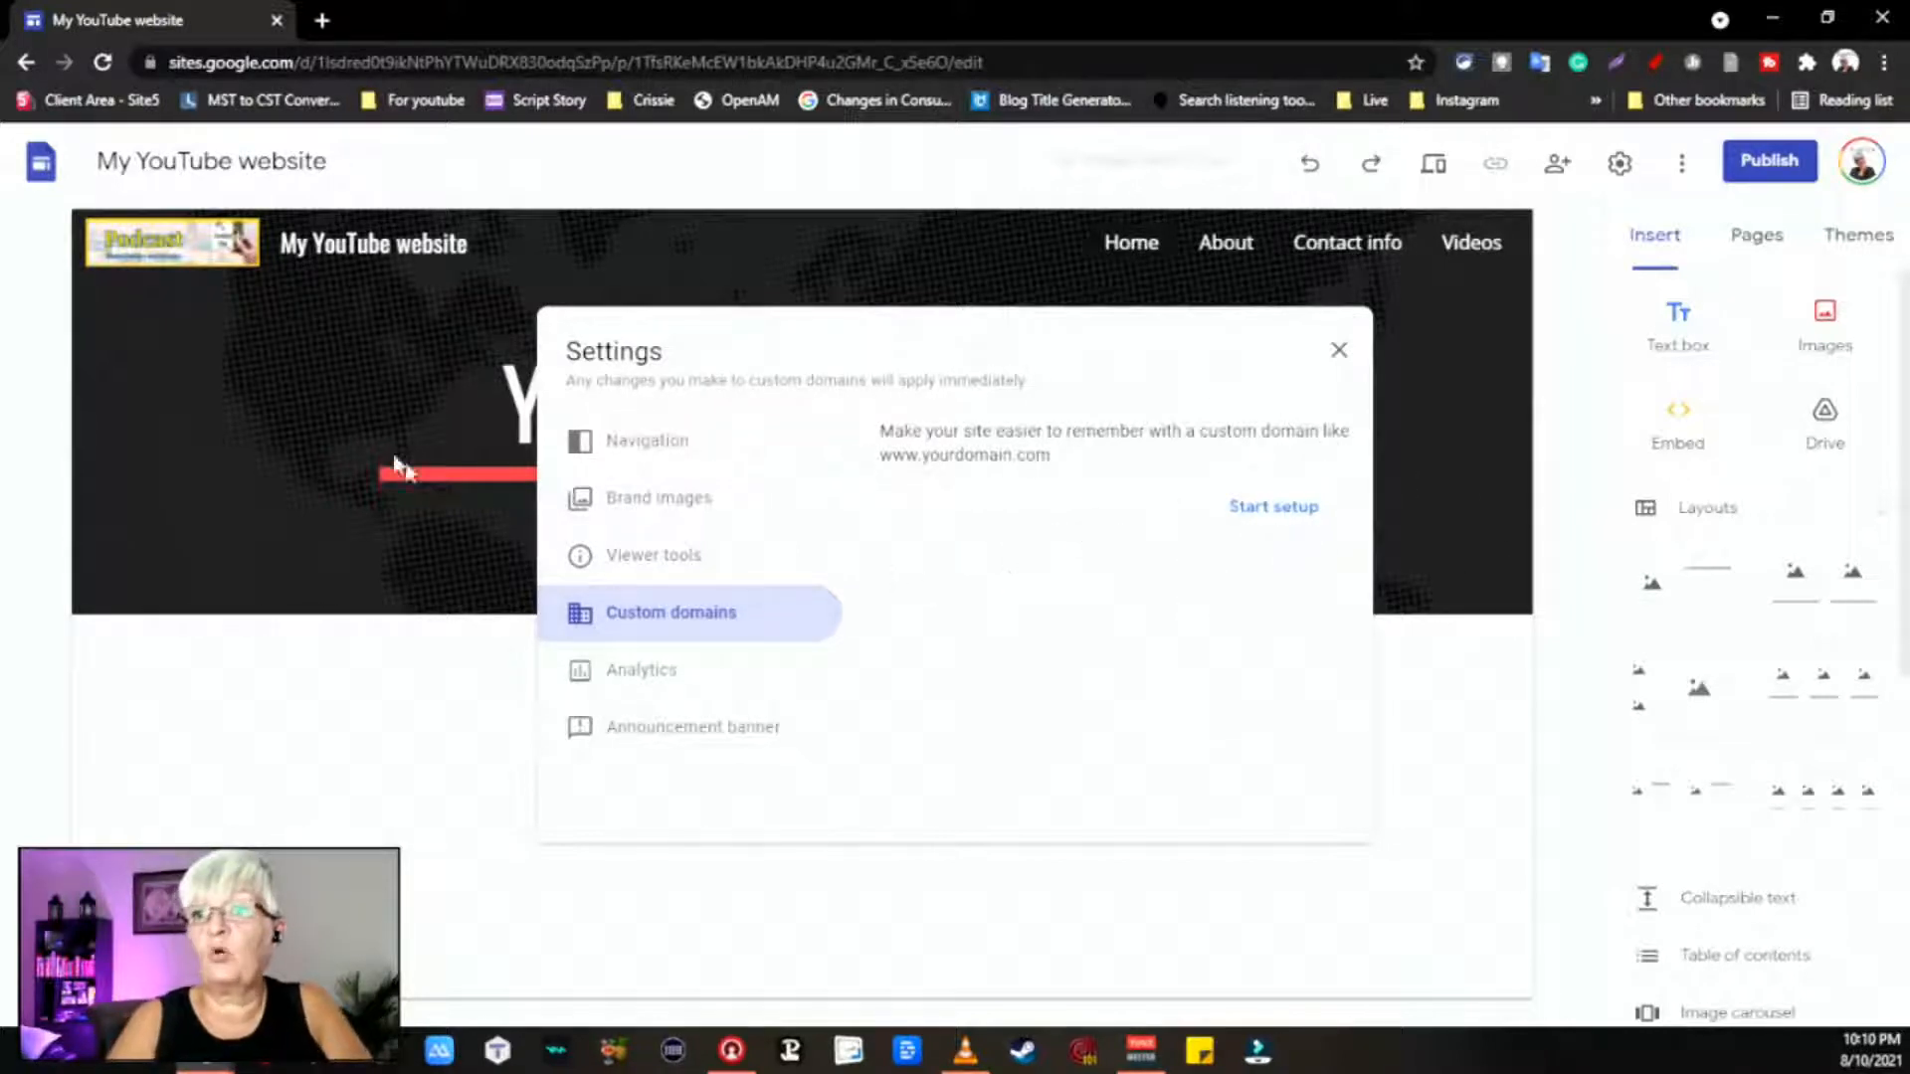
left_click(659, 672)
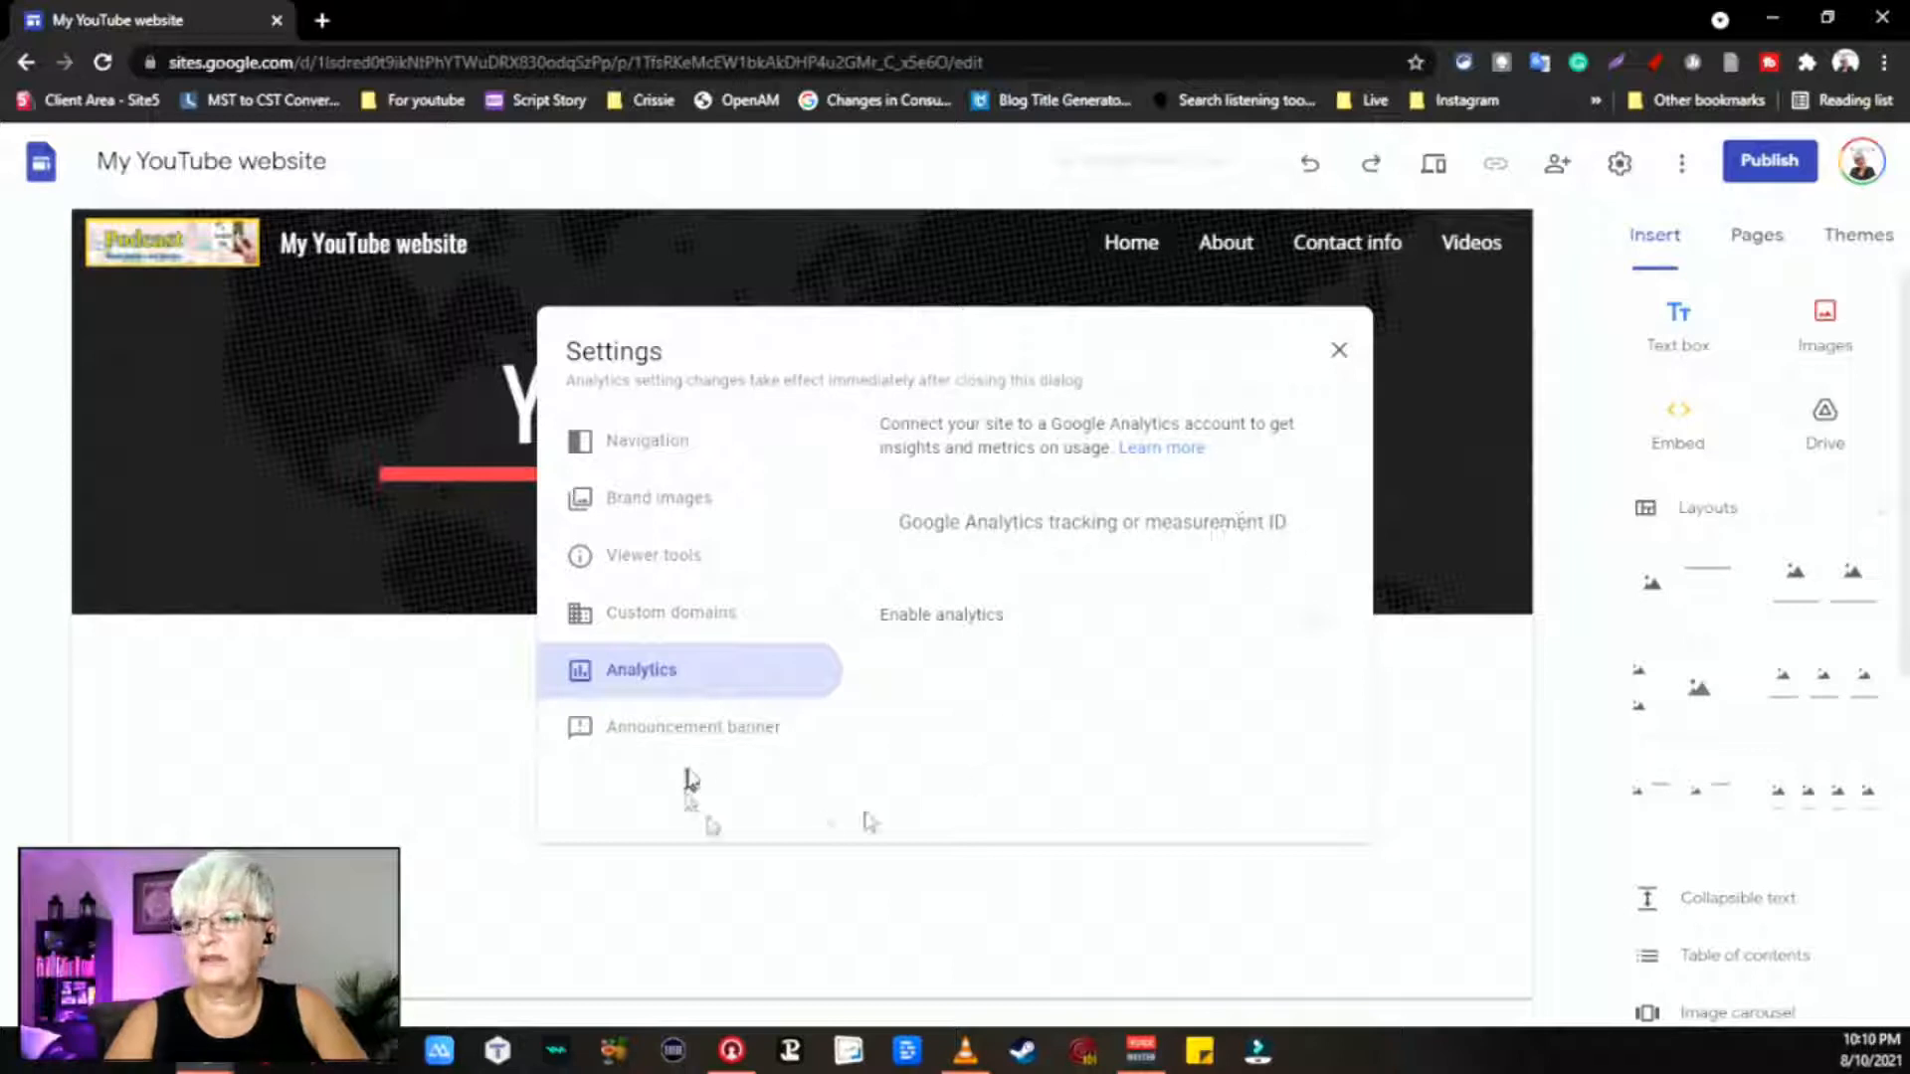
left_click(712, 738)
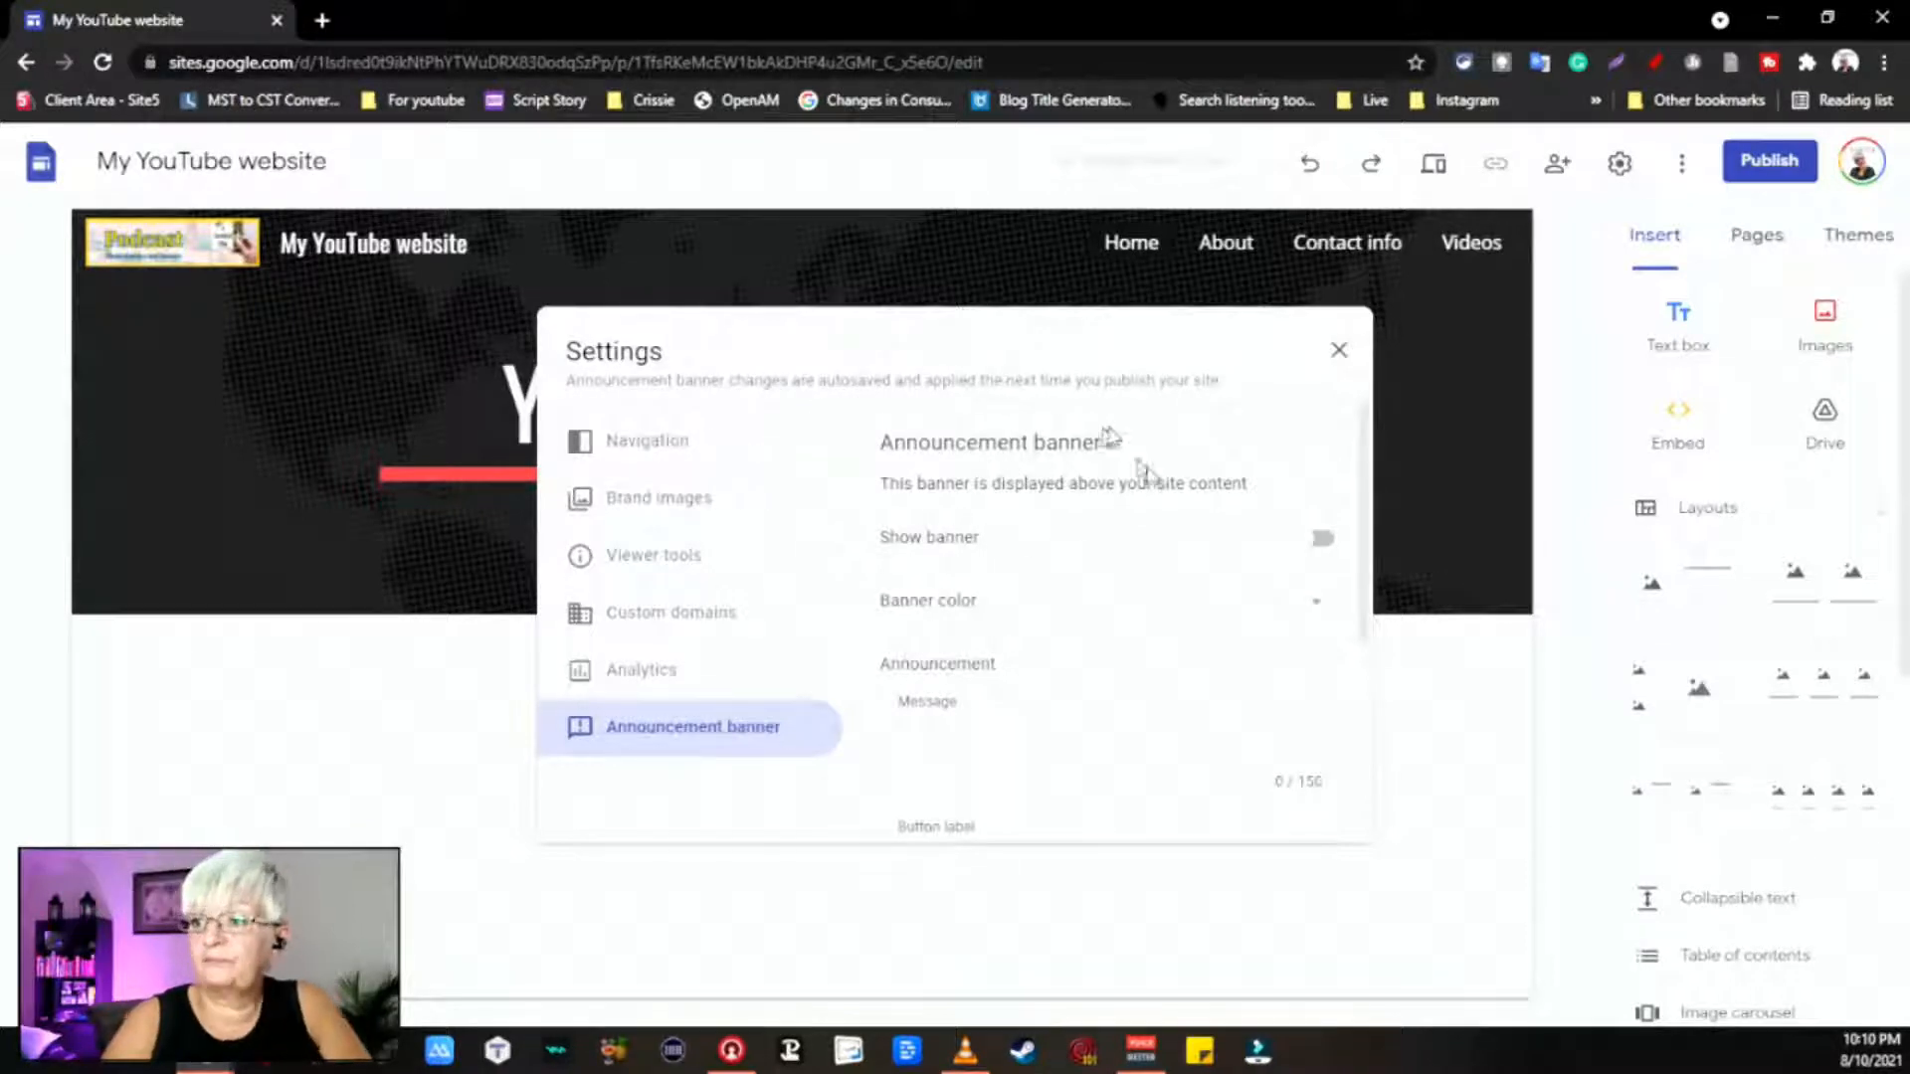
Step: Turn on a bright red announcement banner with message 'My New Website' and close Settings
left_click(1330, 541)
left_click(1319, 605)
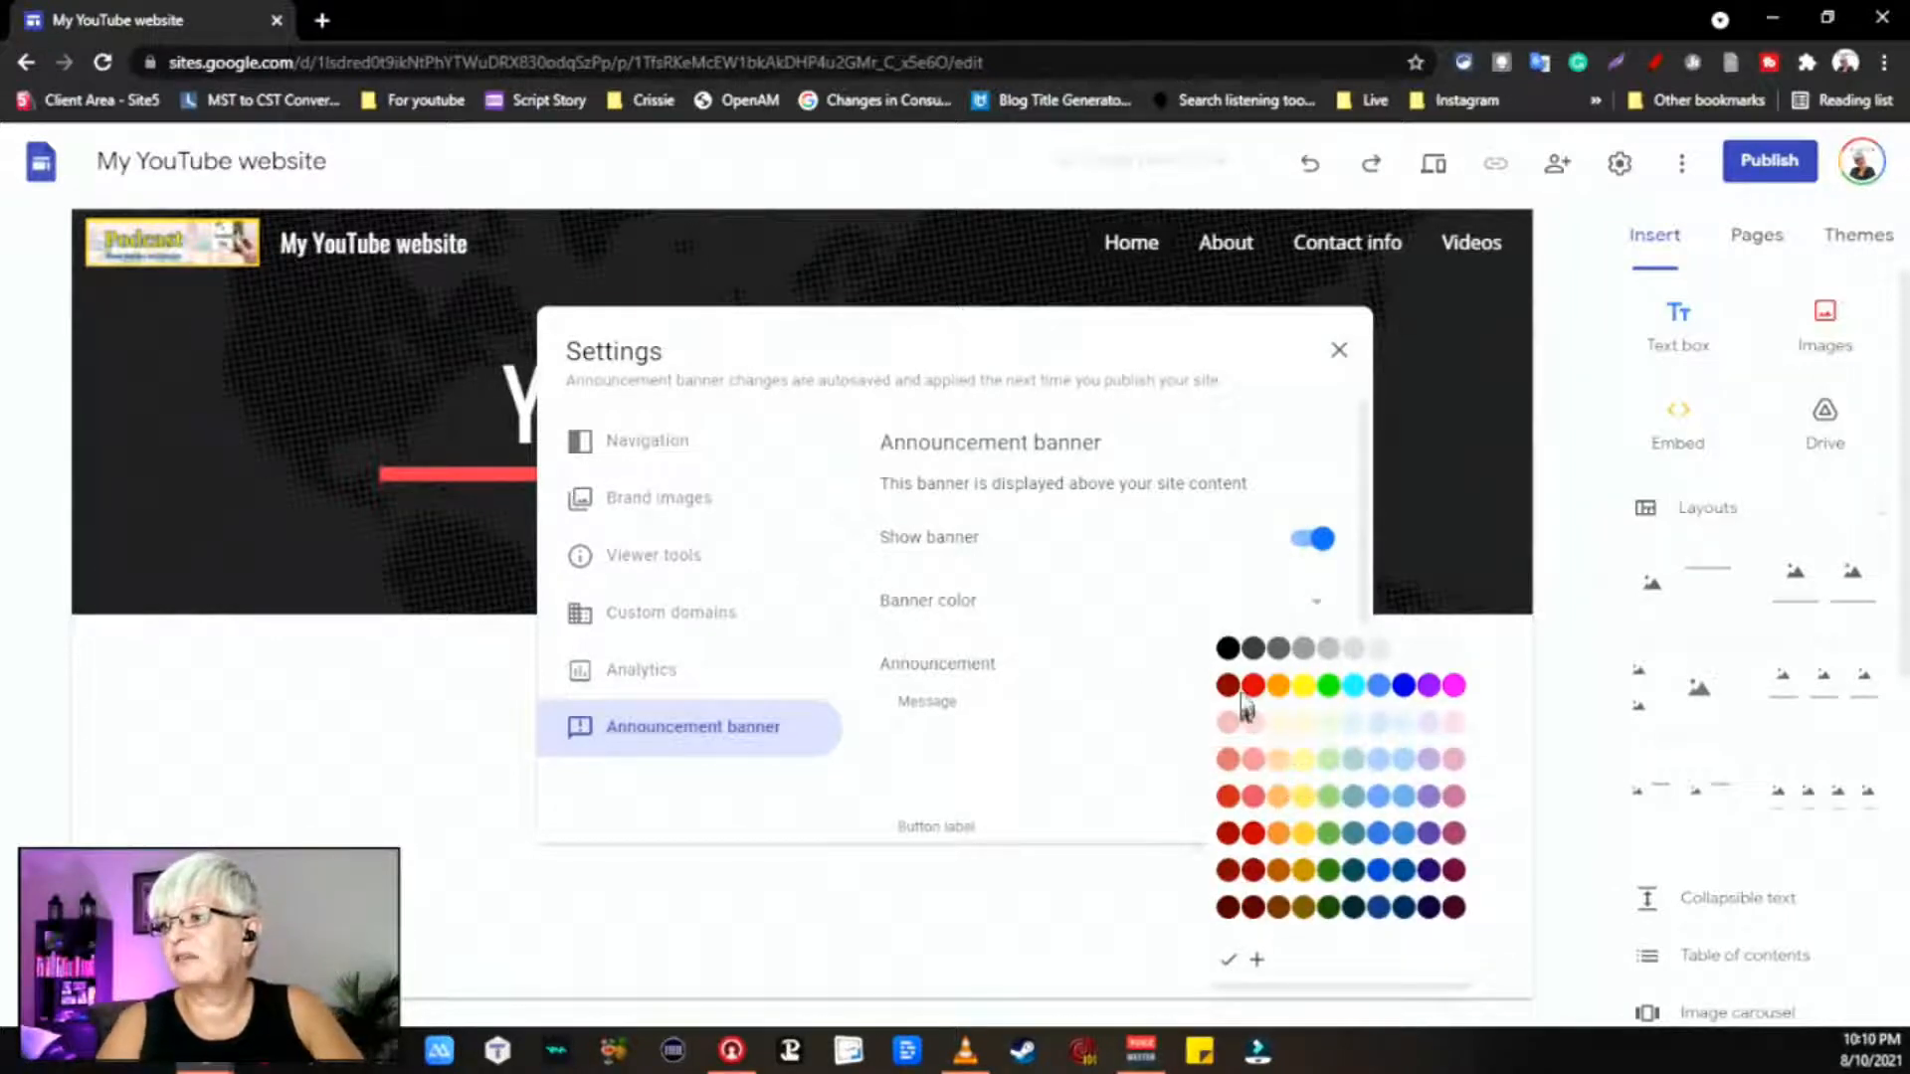
left_click(1250, 686)
left_click(1137, 717)
type("My Ne")
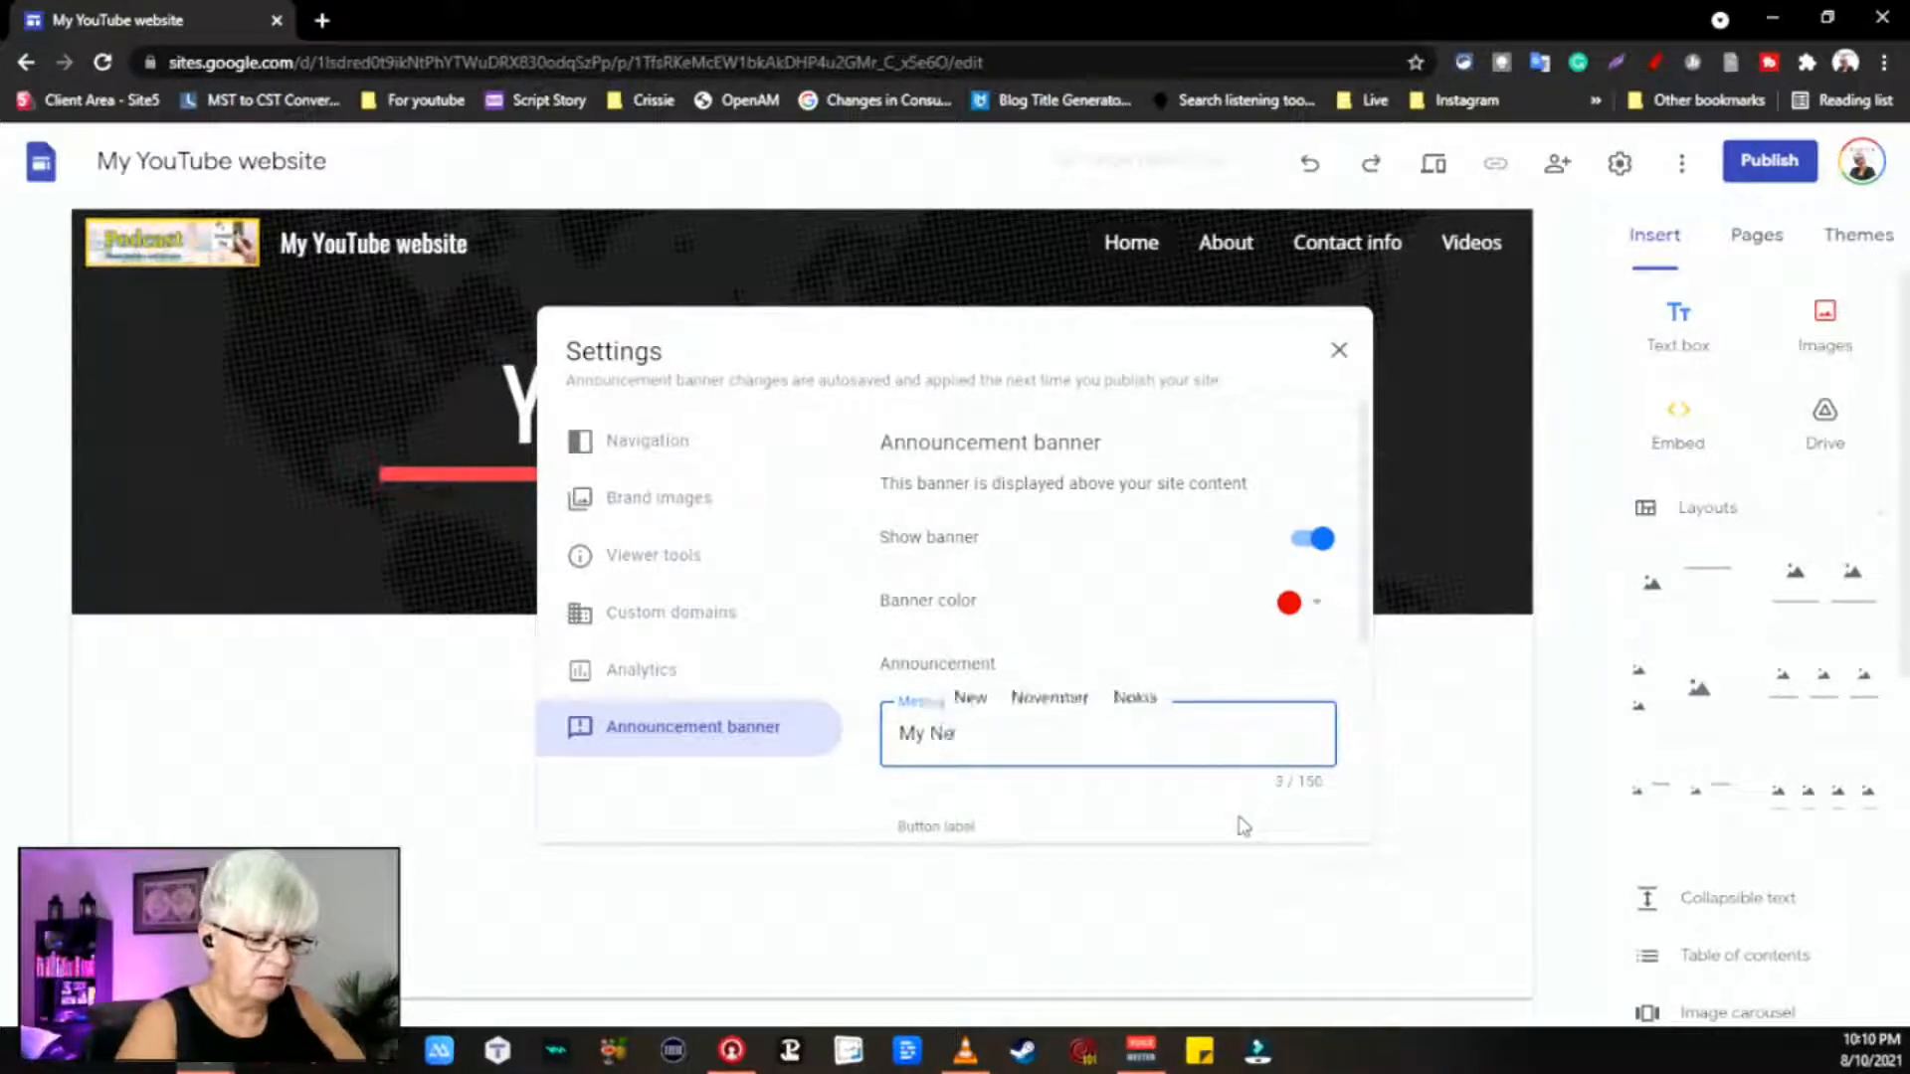
type("w Website")
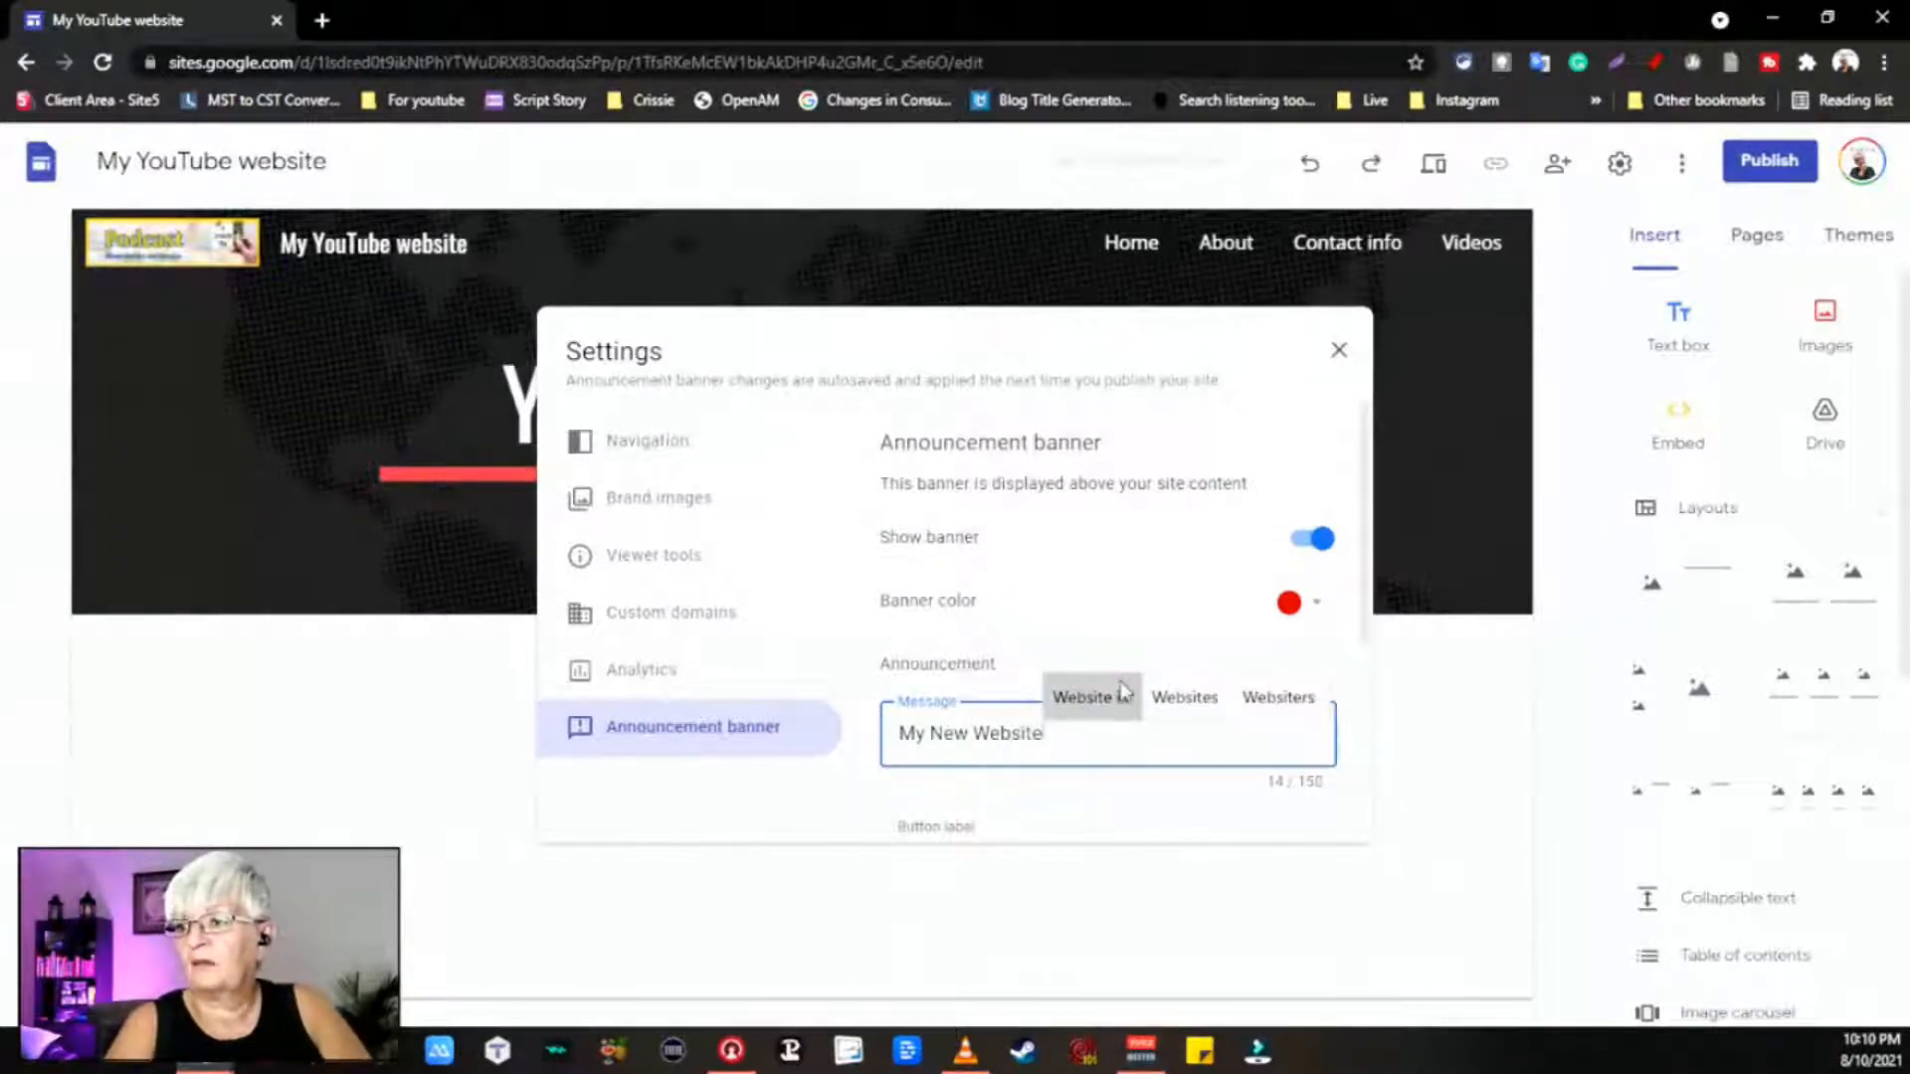
left_click_drag(1371, 637, 1368, 842)
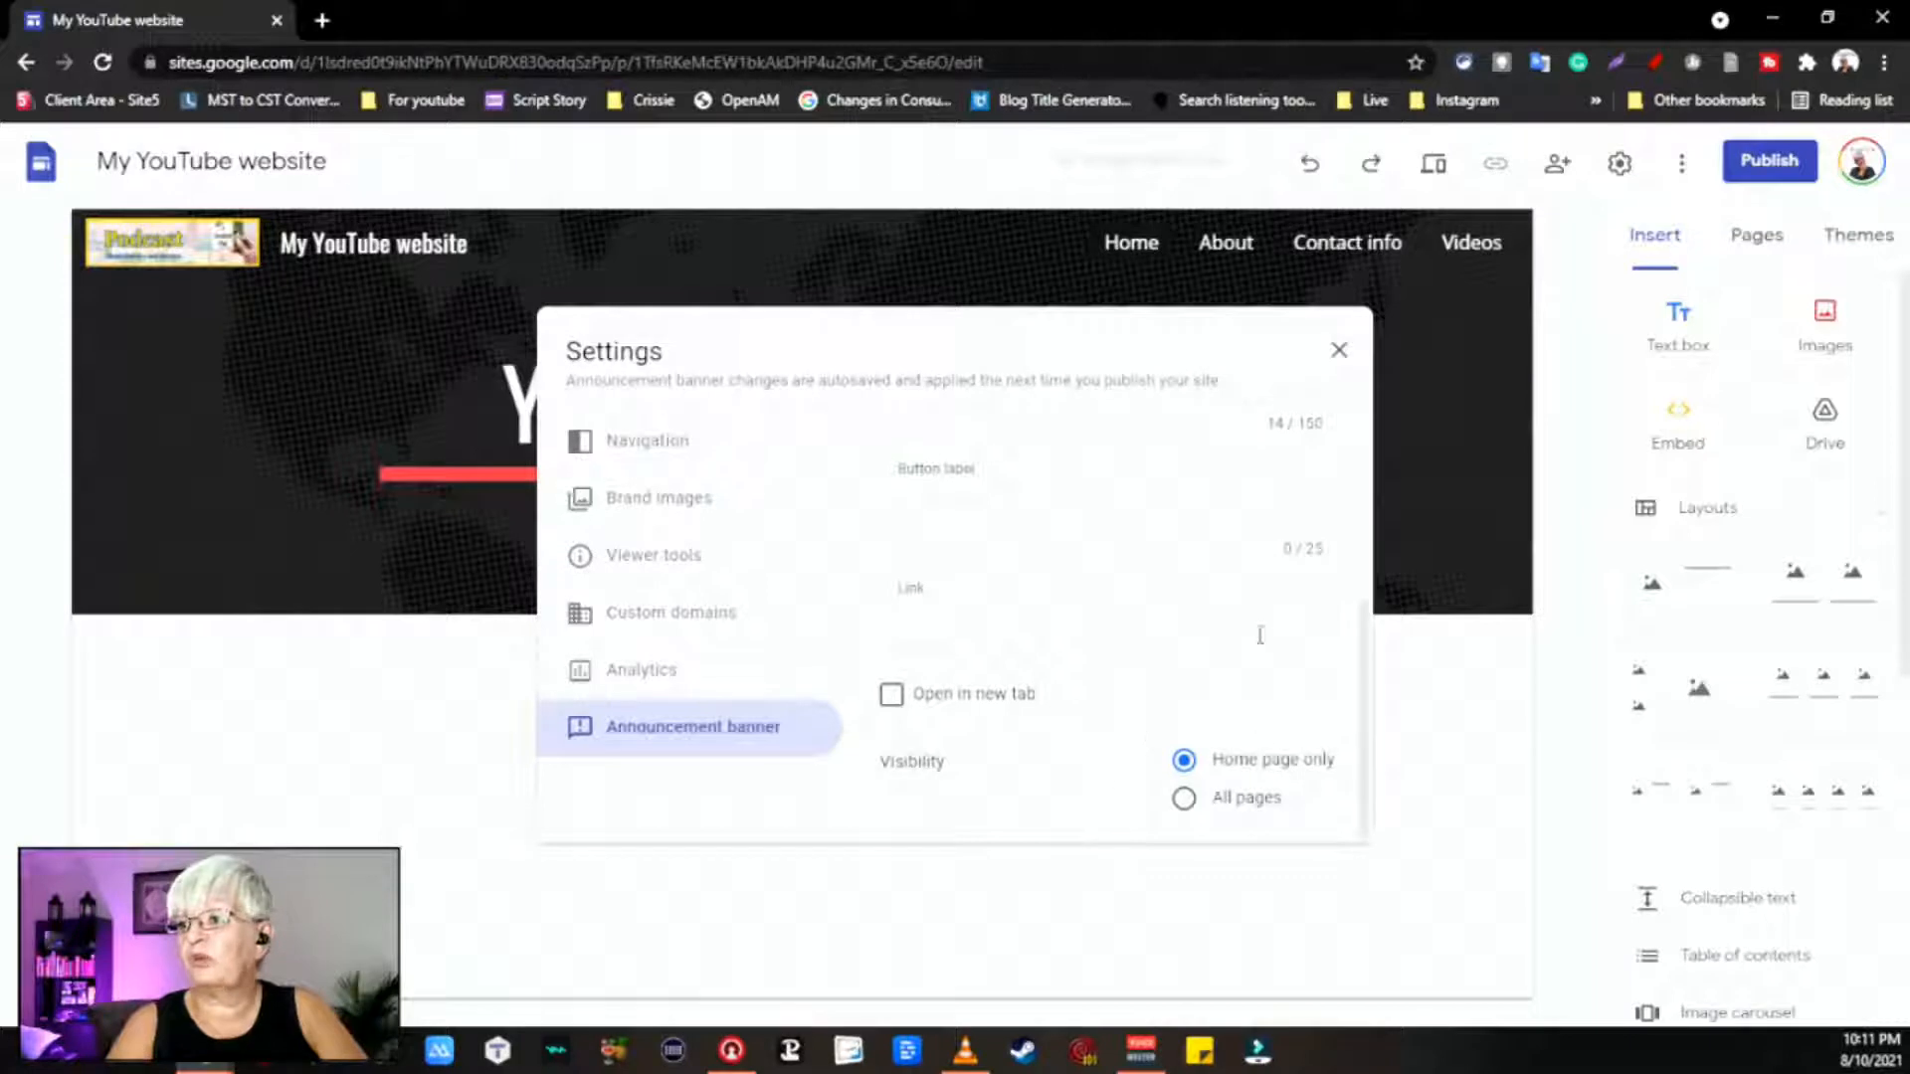
left_click(1339, 351)
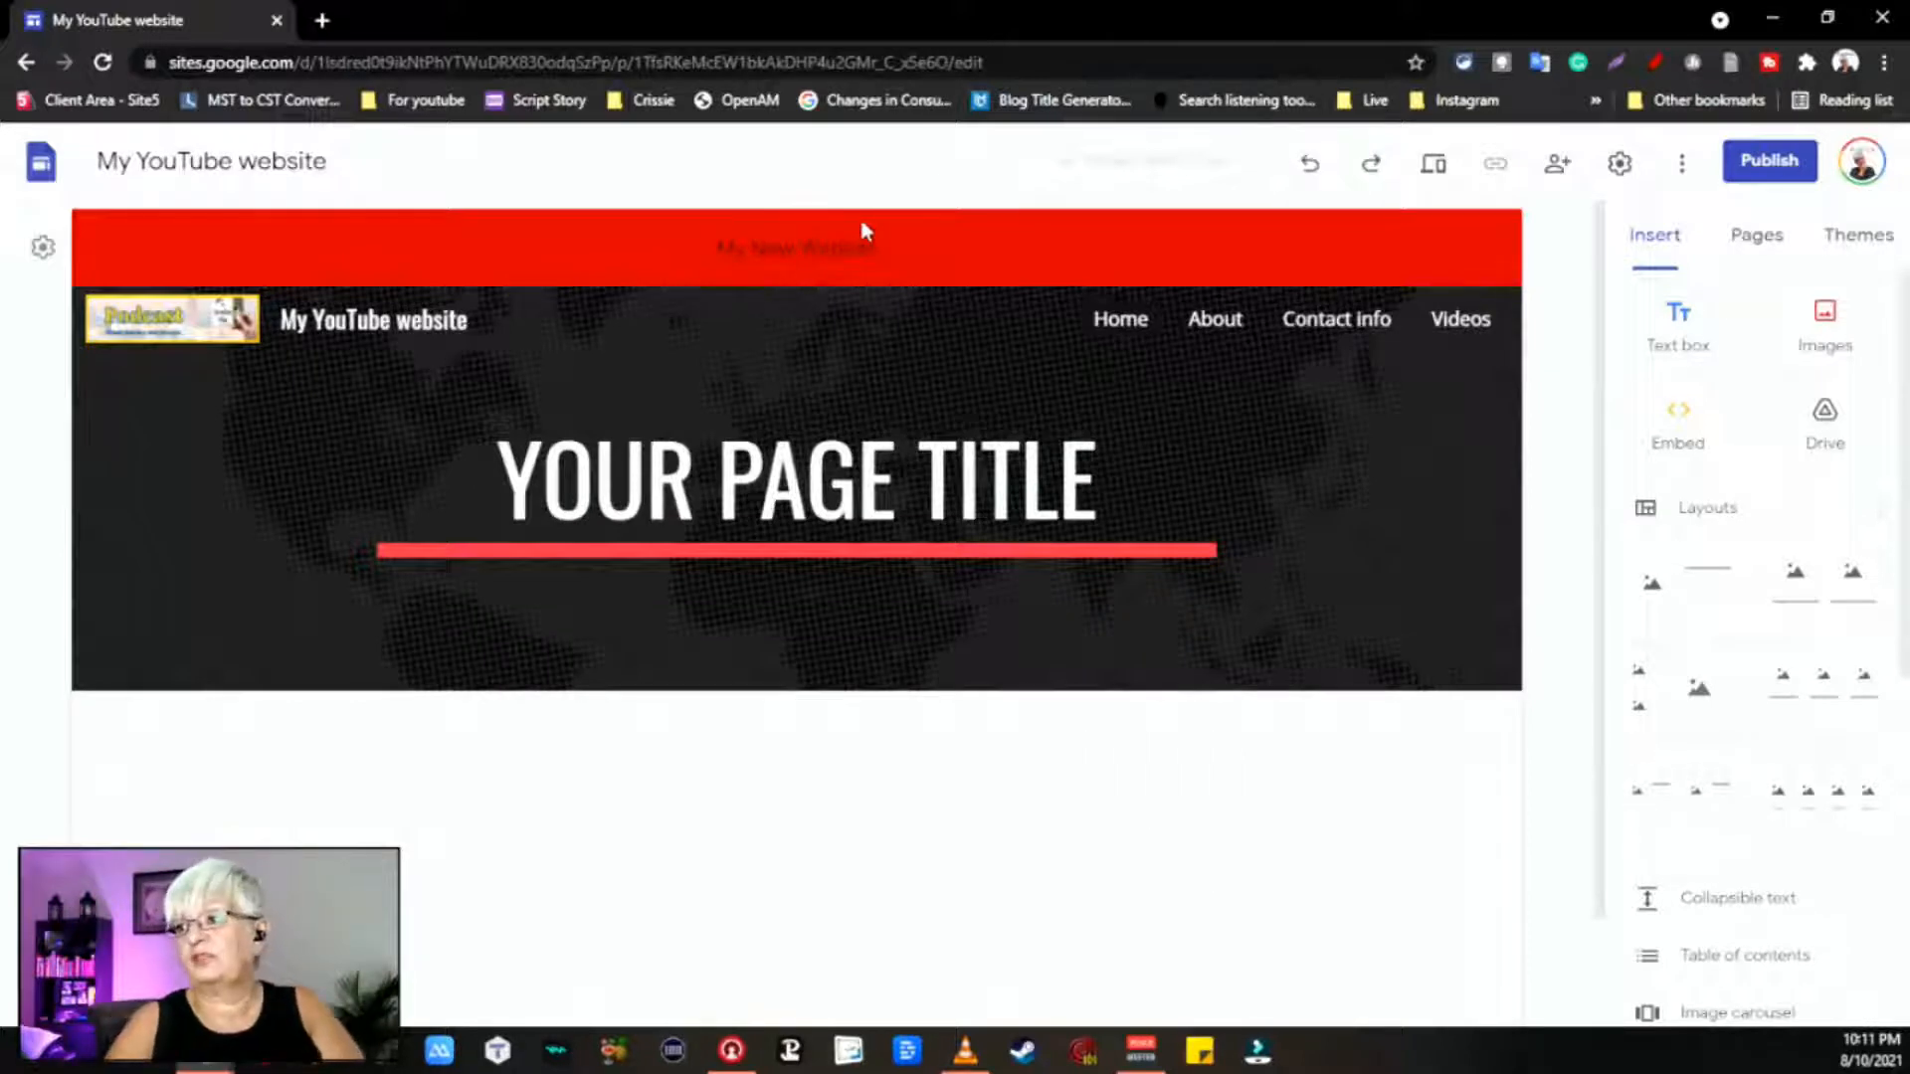
Step: Turn off the announcement banner in the site settings
left_click(1620, 163)
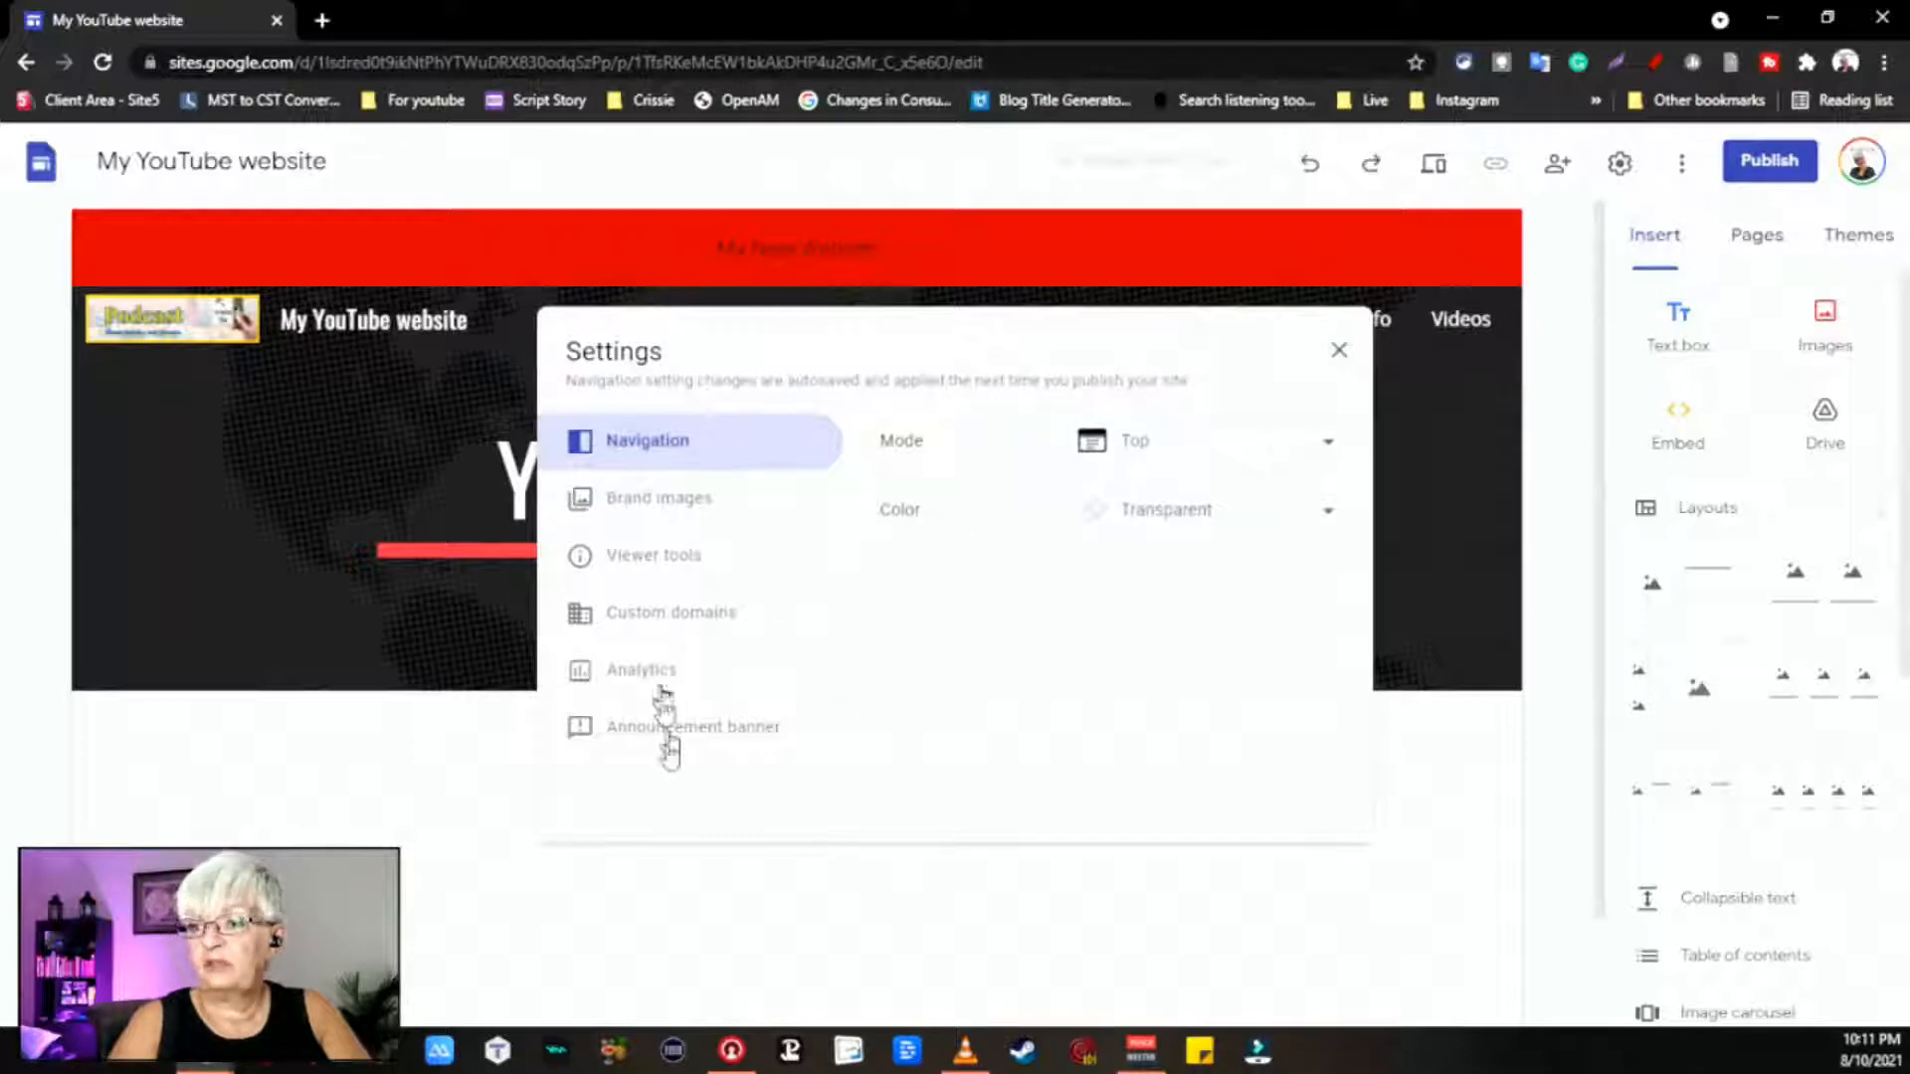
left_click(734, 741)
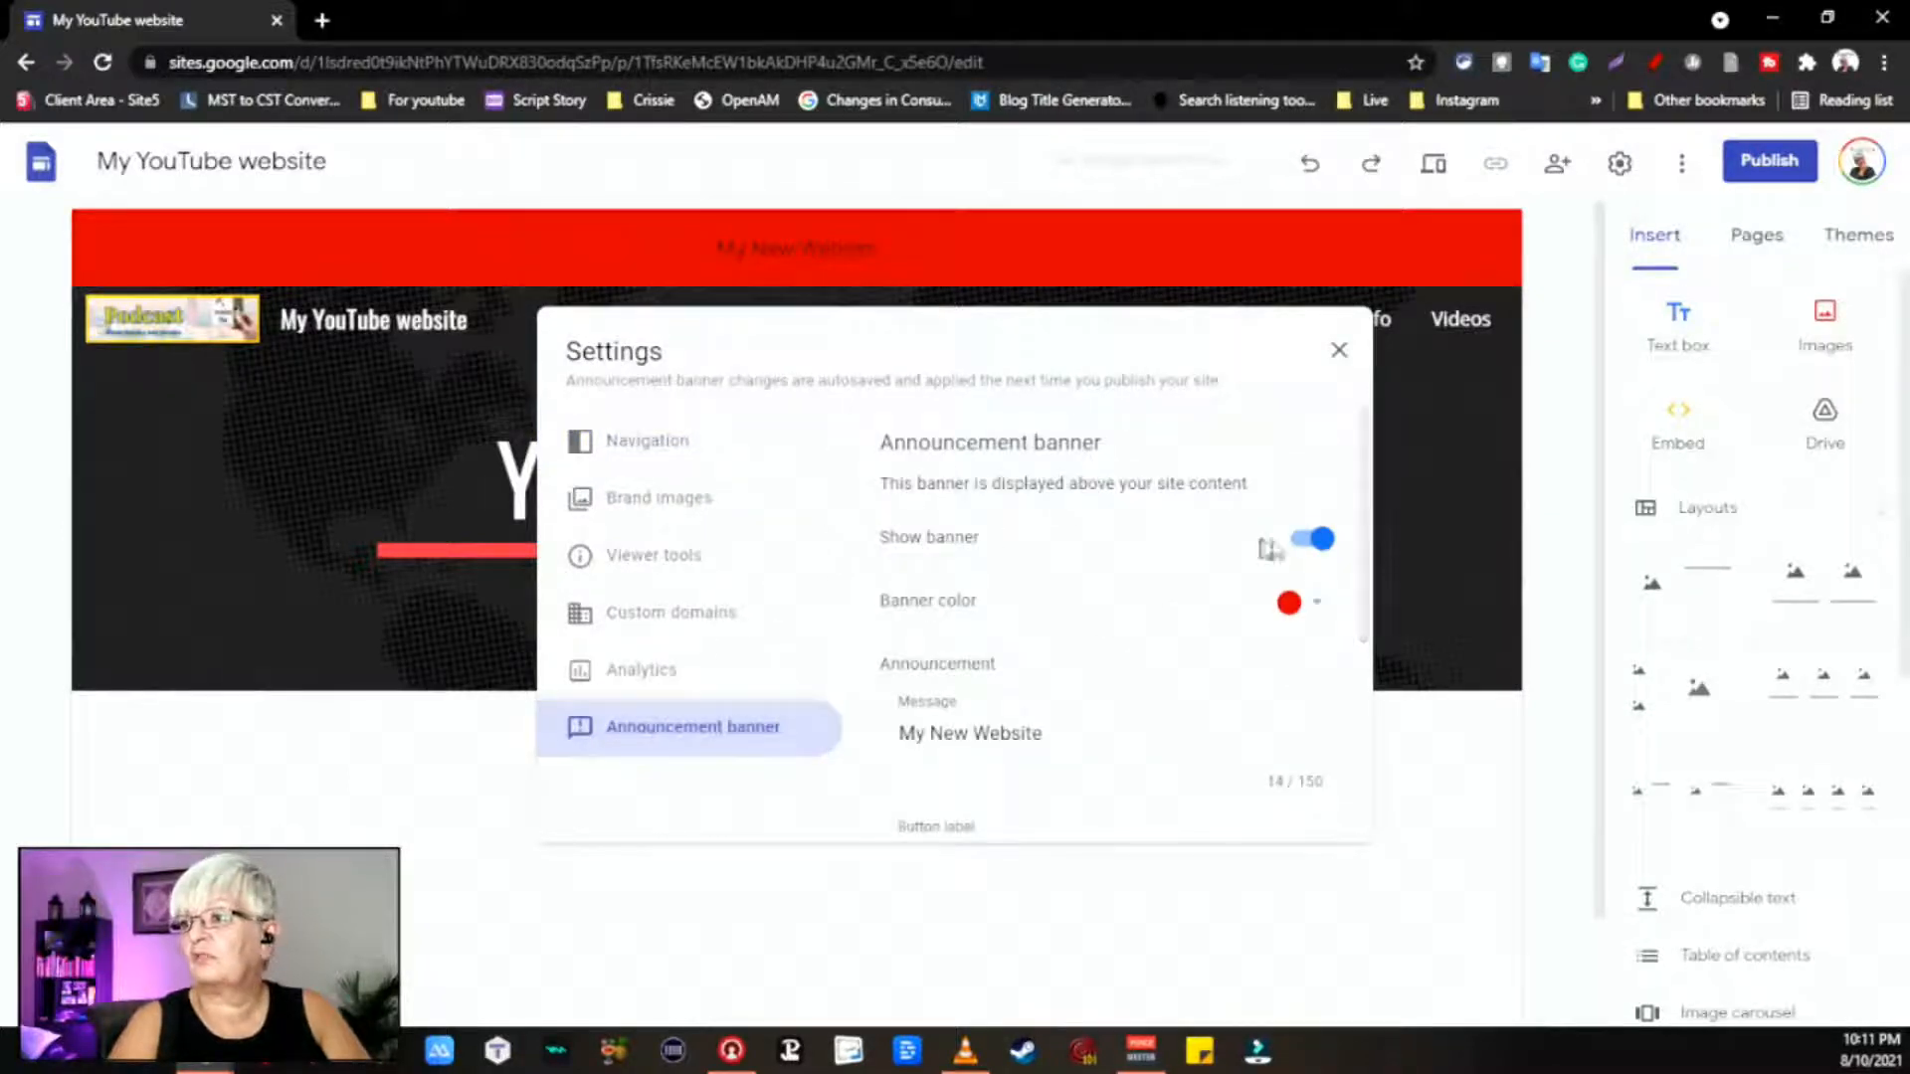
left_click(1318, 541)
left_click(1333, 358)
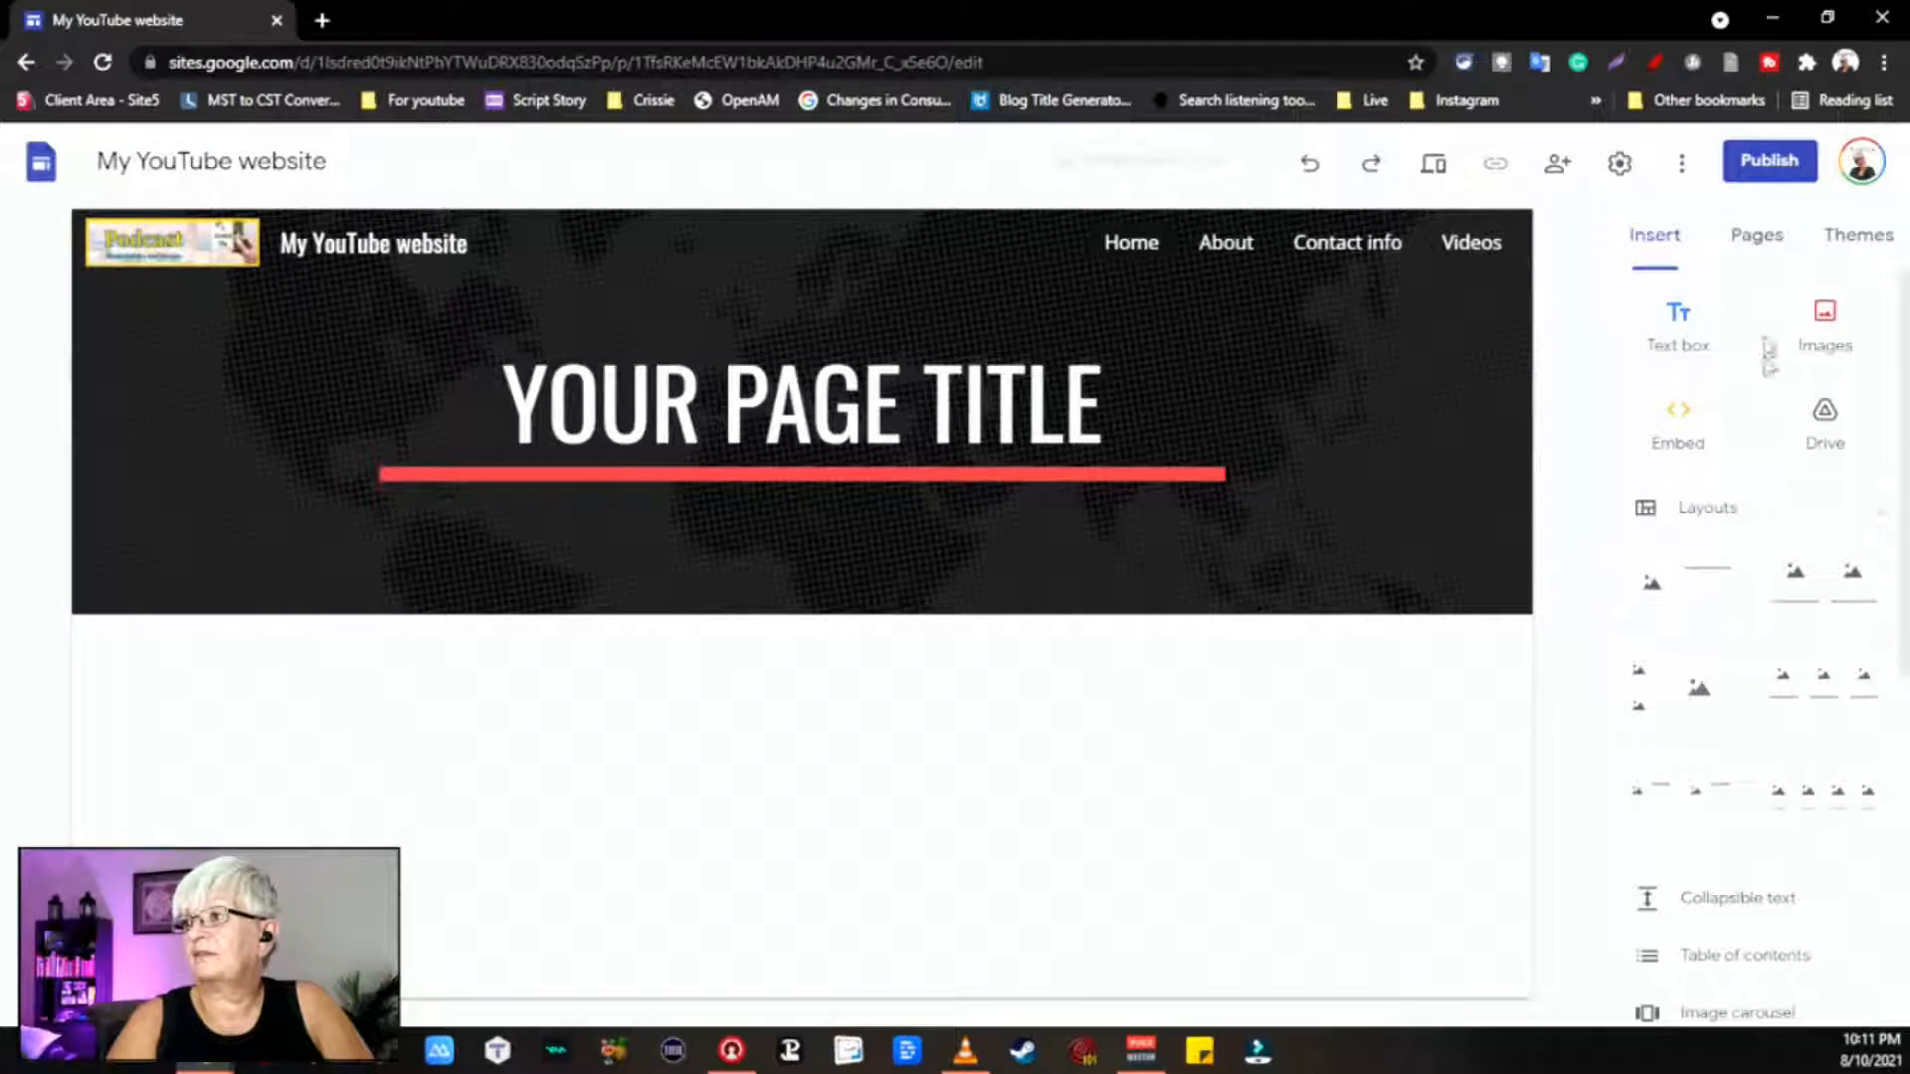
Step: Look over the Pages and Themes panels and briefly revisit the site settings
left_click(1760, 237)
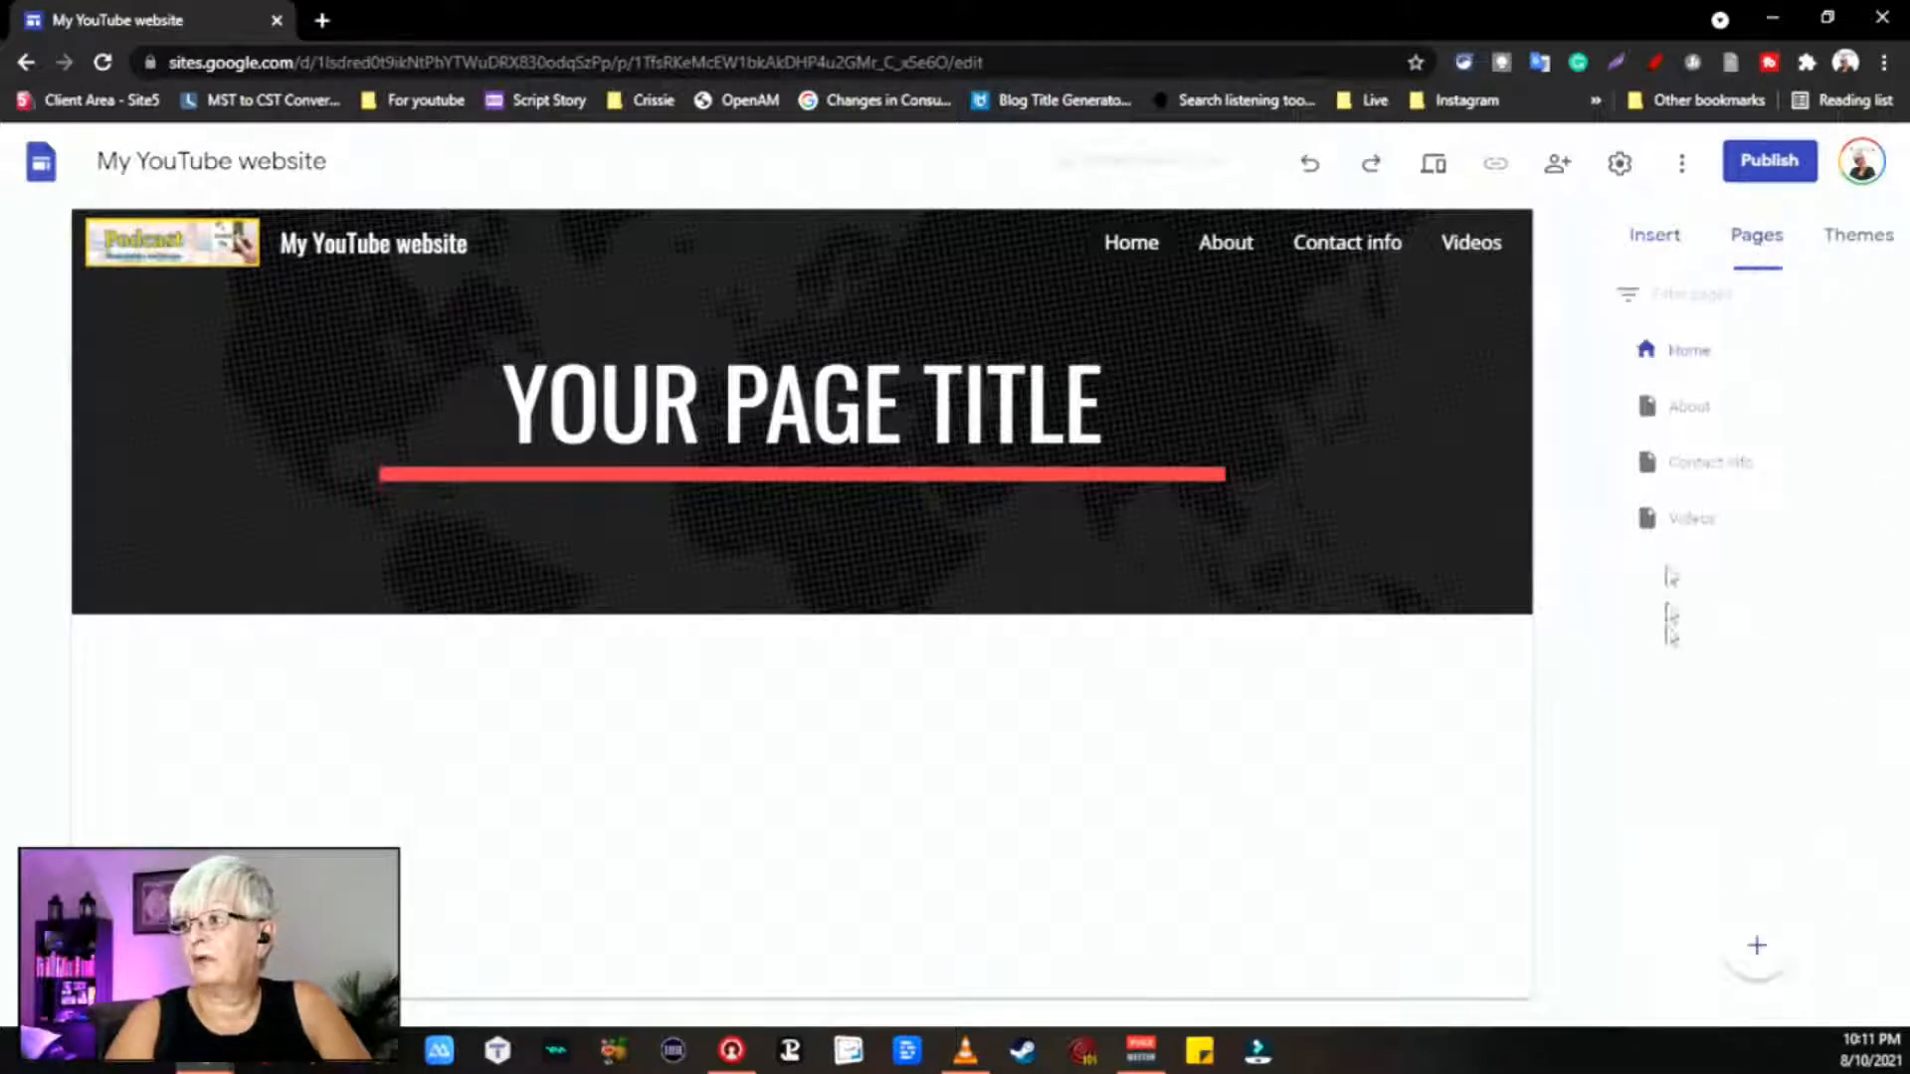
left_click(1870, 251)
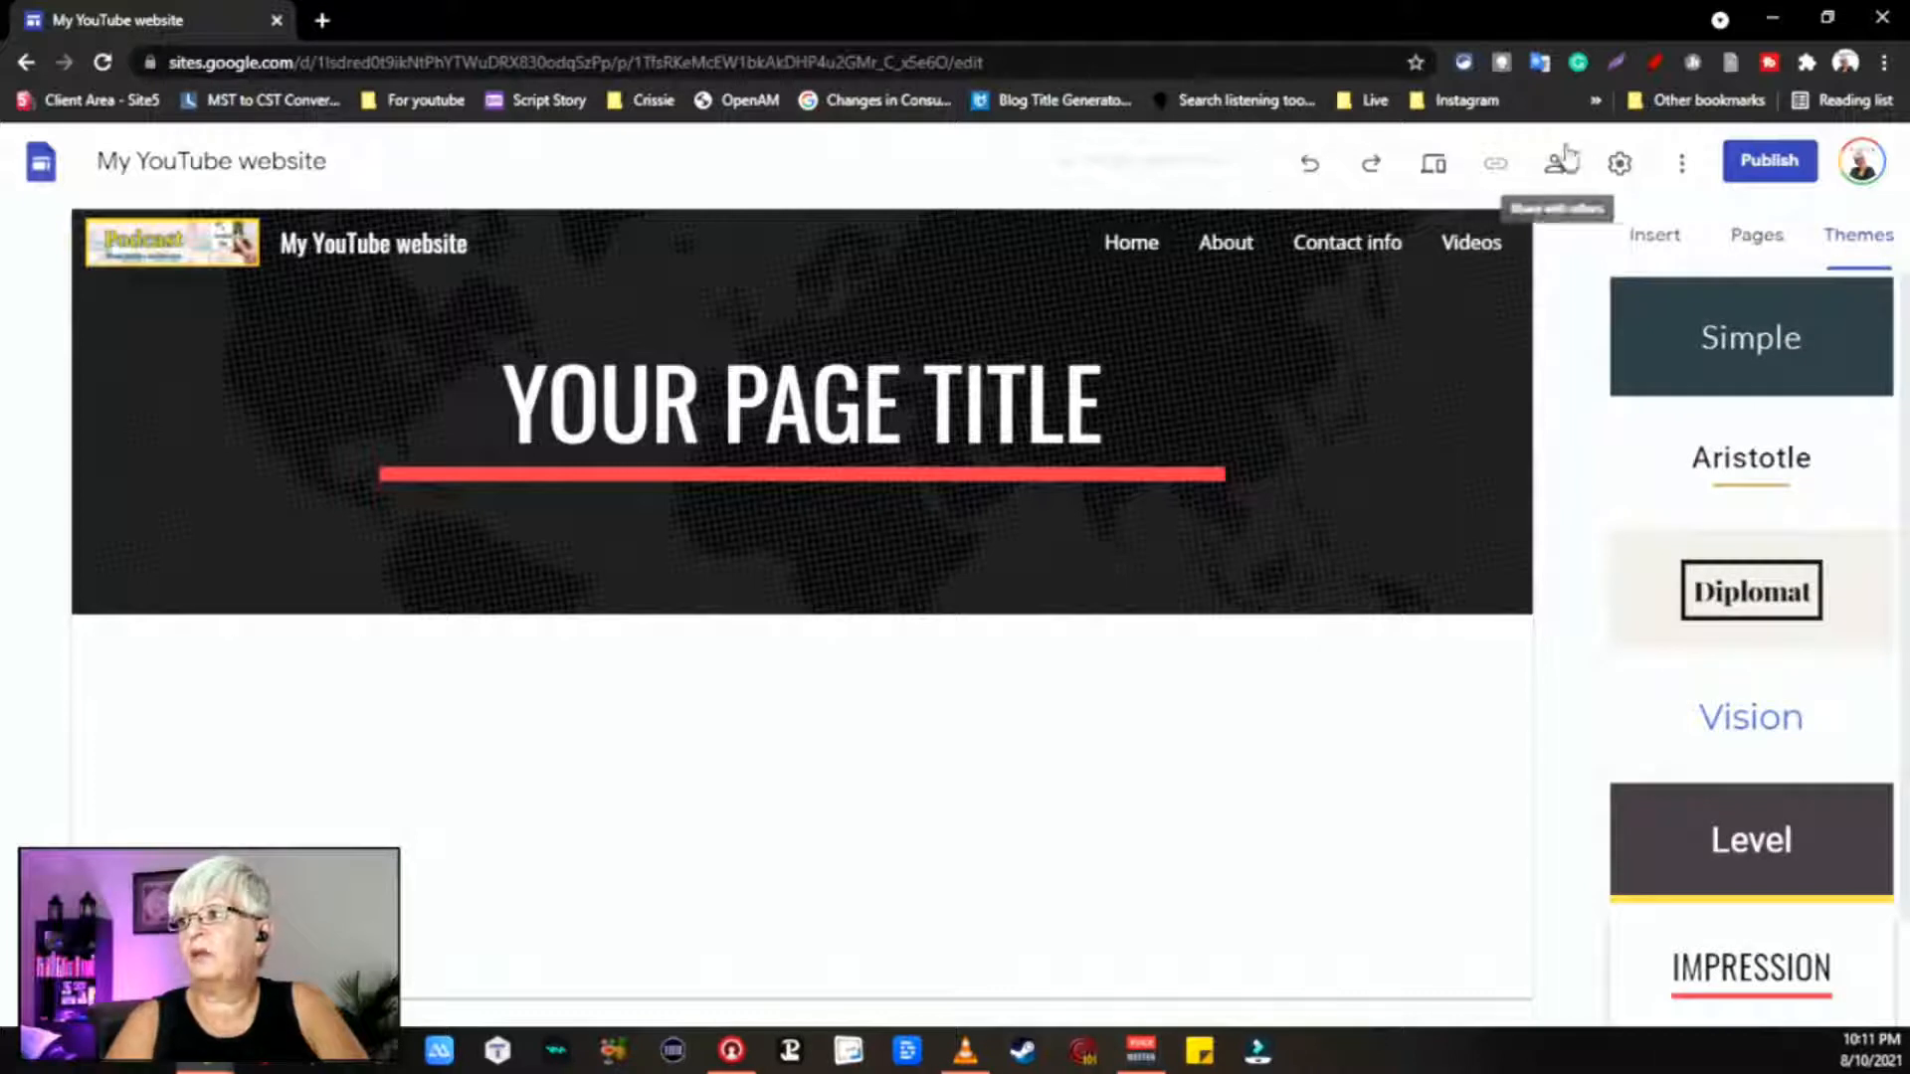
left_click(1619, 163)
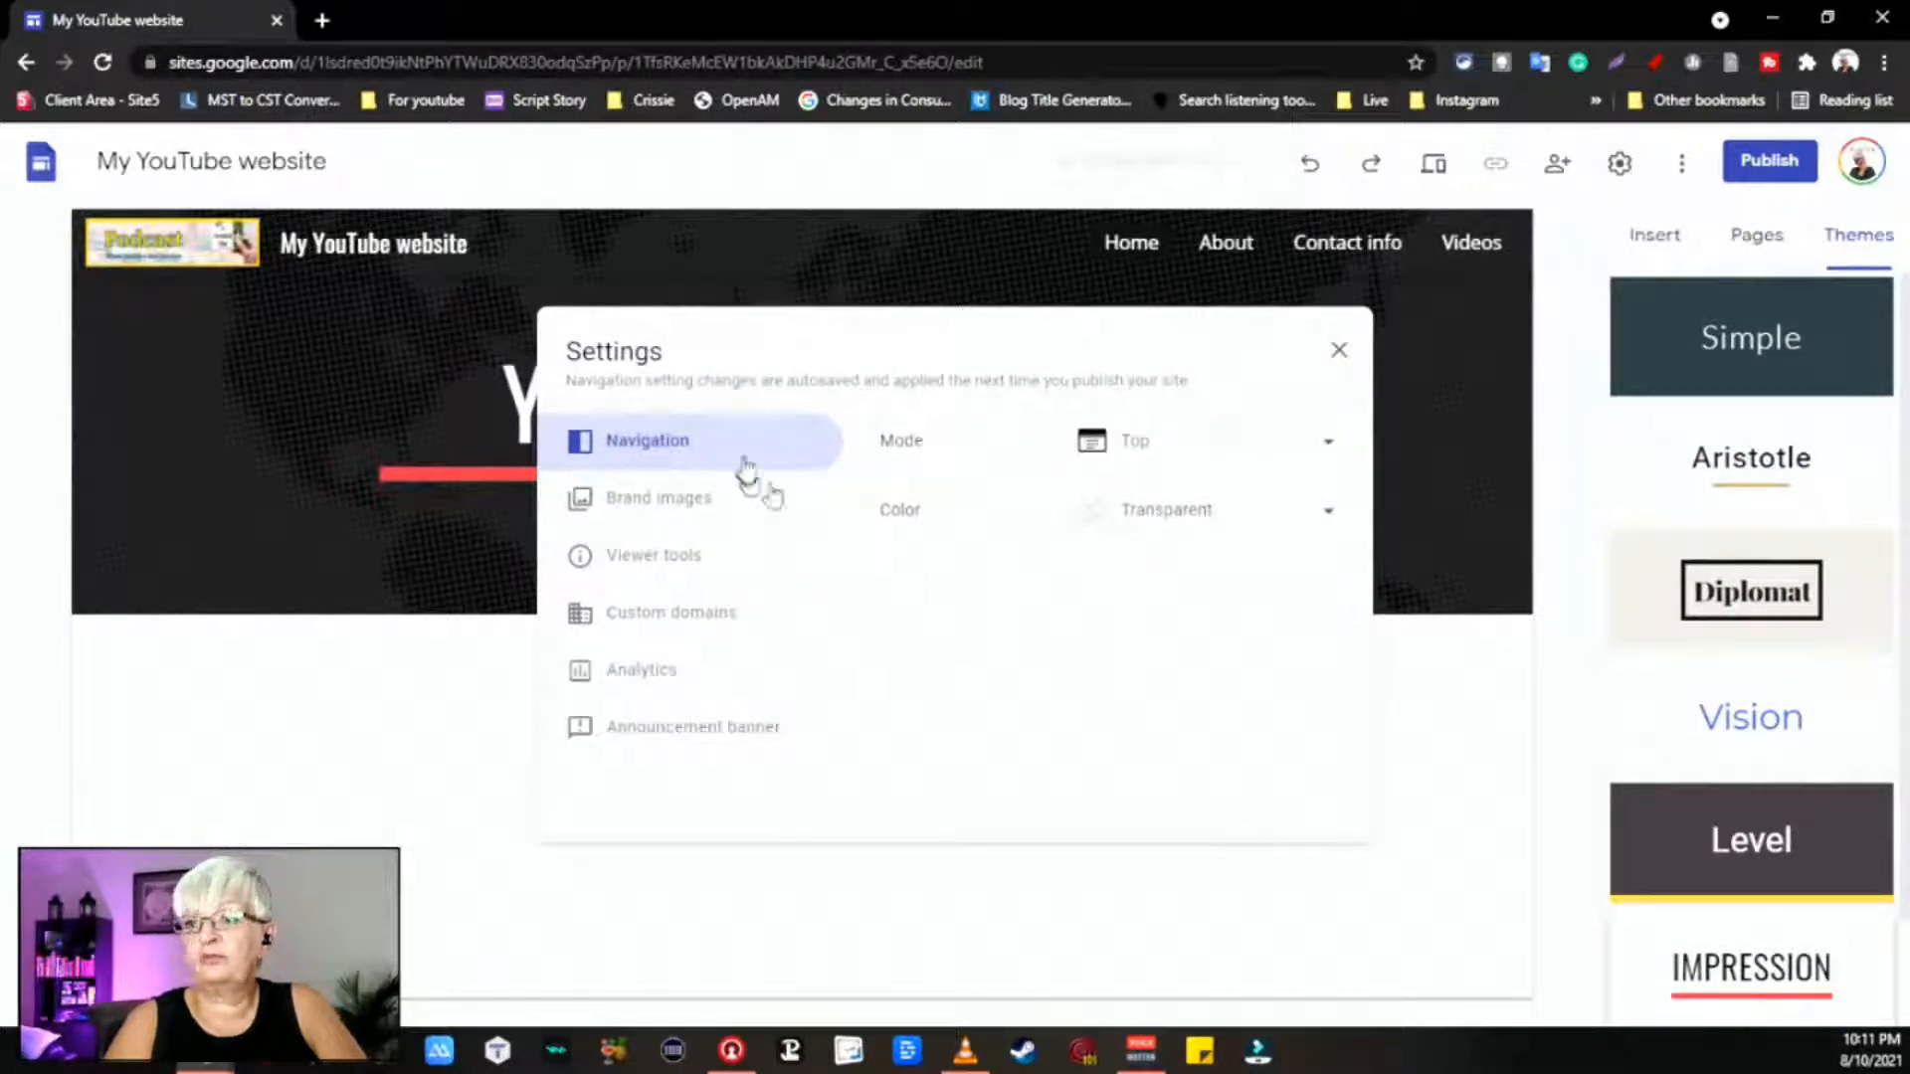
left_click(1339, 349)
left_click(1654, 234)
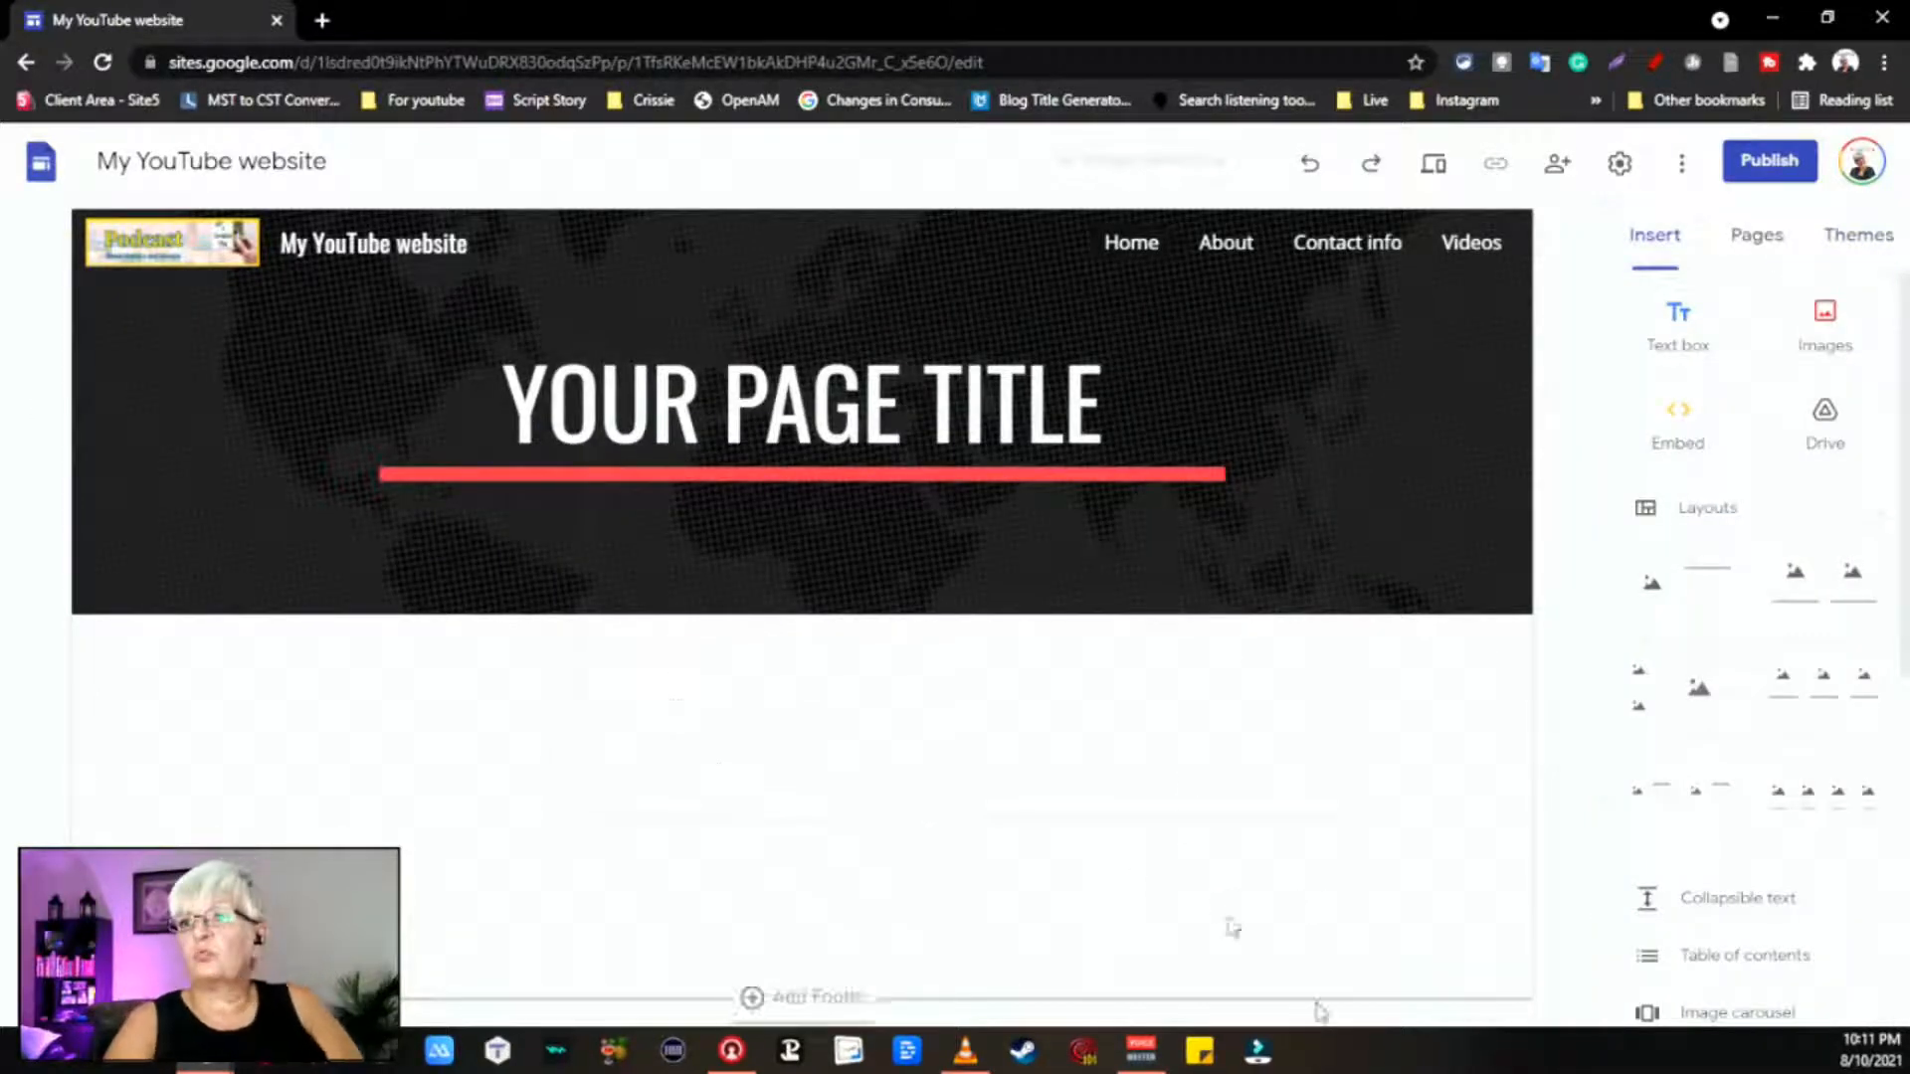
Step: Open the logo's brand image settings, then close them unchanged
left_click(208, 271)
left_click(213, 269)
left_click(219, 263)
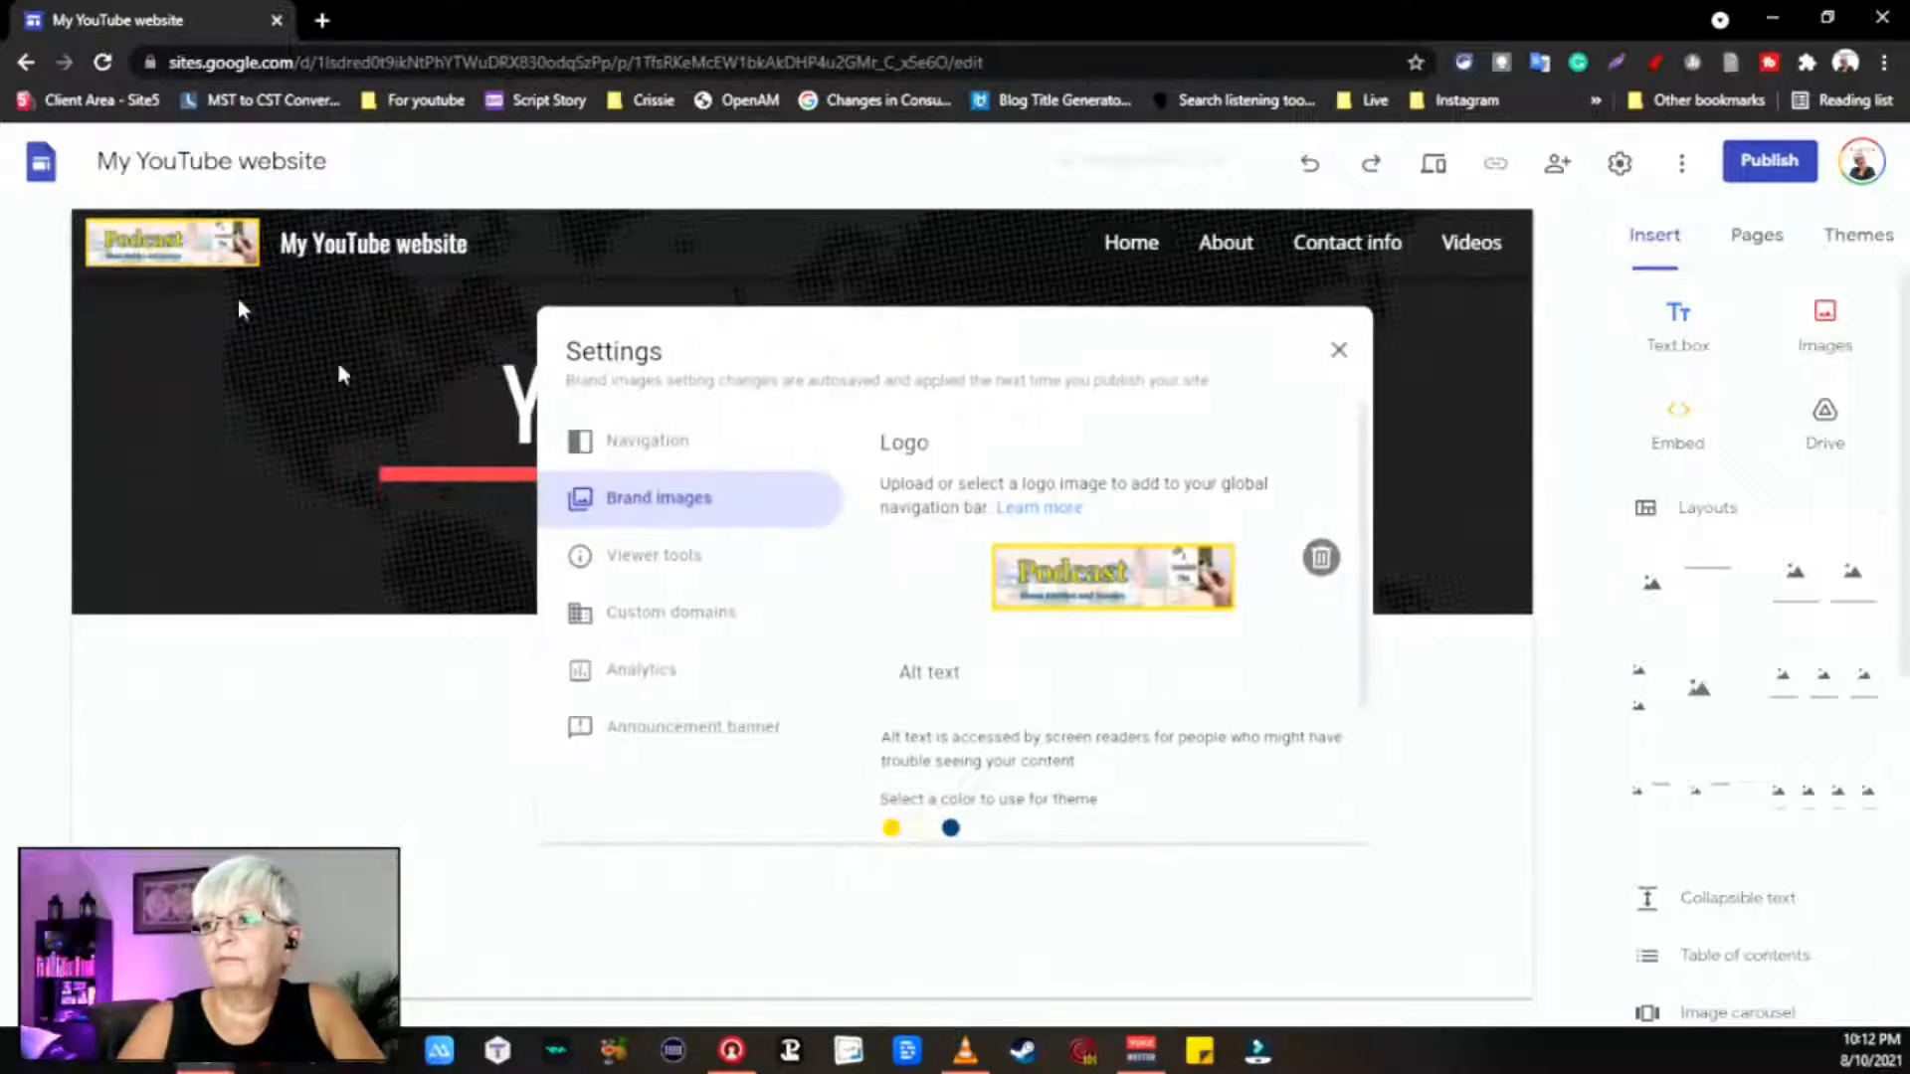
left_click(261, 436)
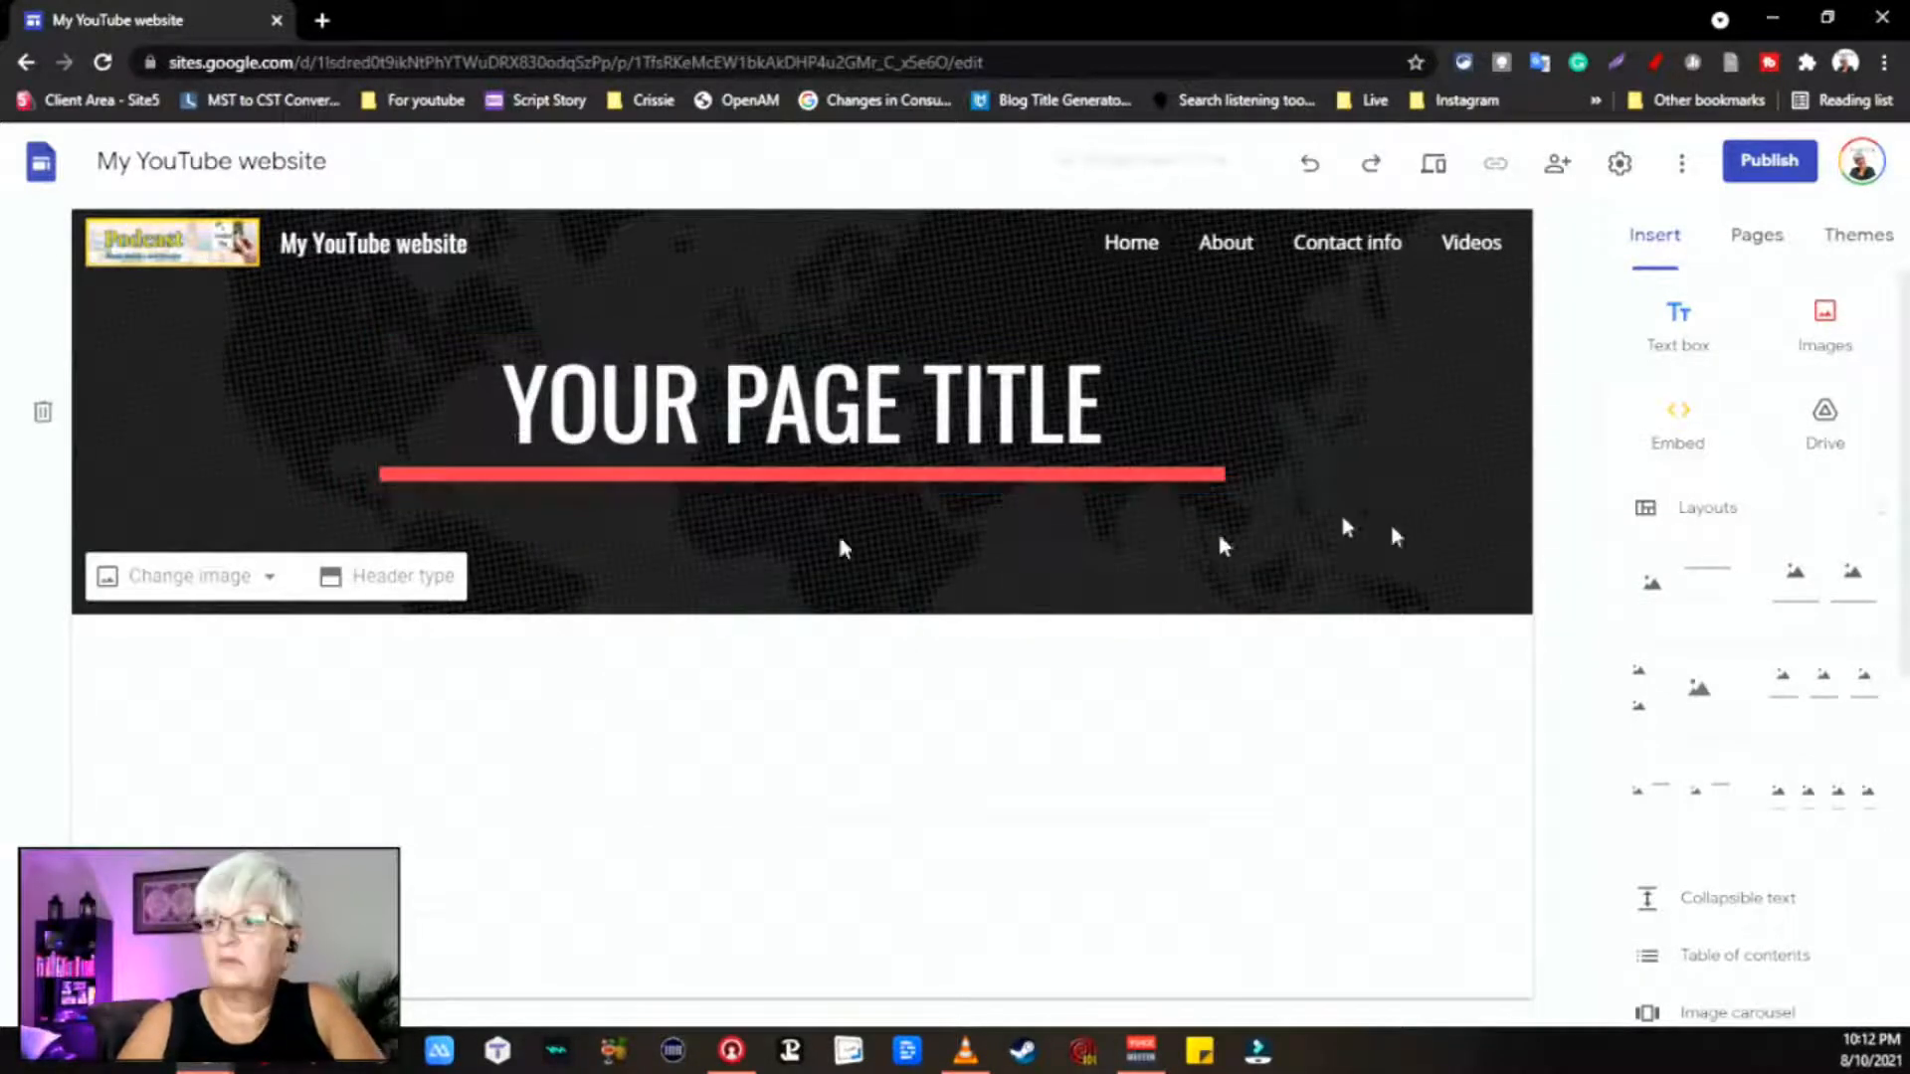
Step: Select the whole YOUR PAGE TITLE placeholder and type 'A SWEDISH FIKA' over it
left_click(809, 393)
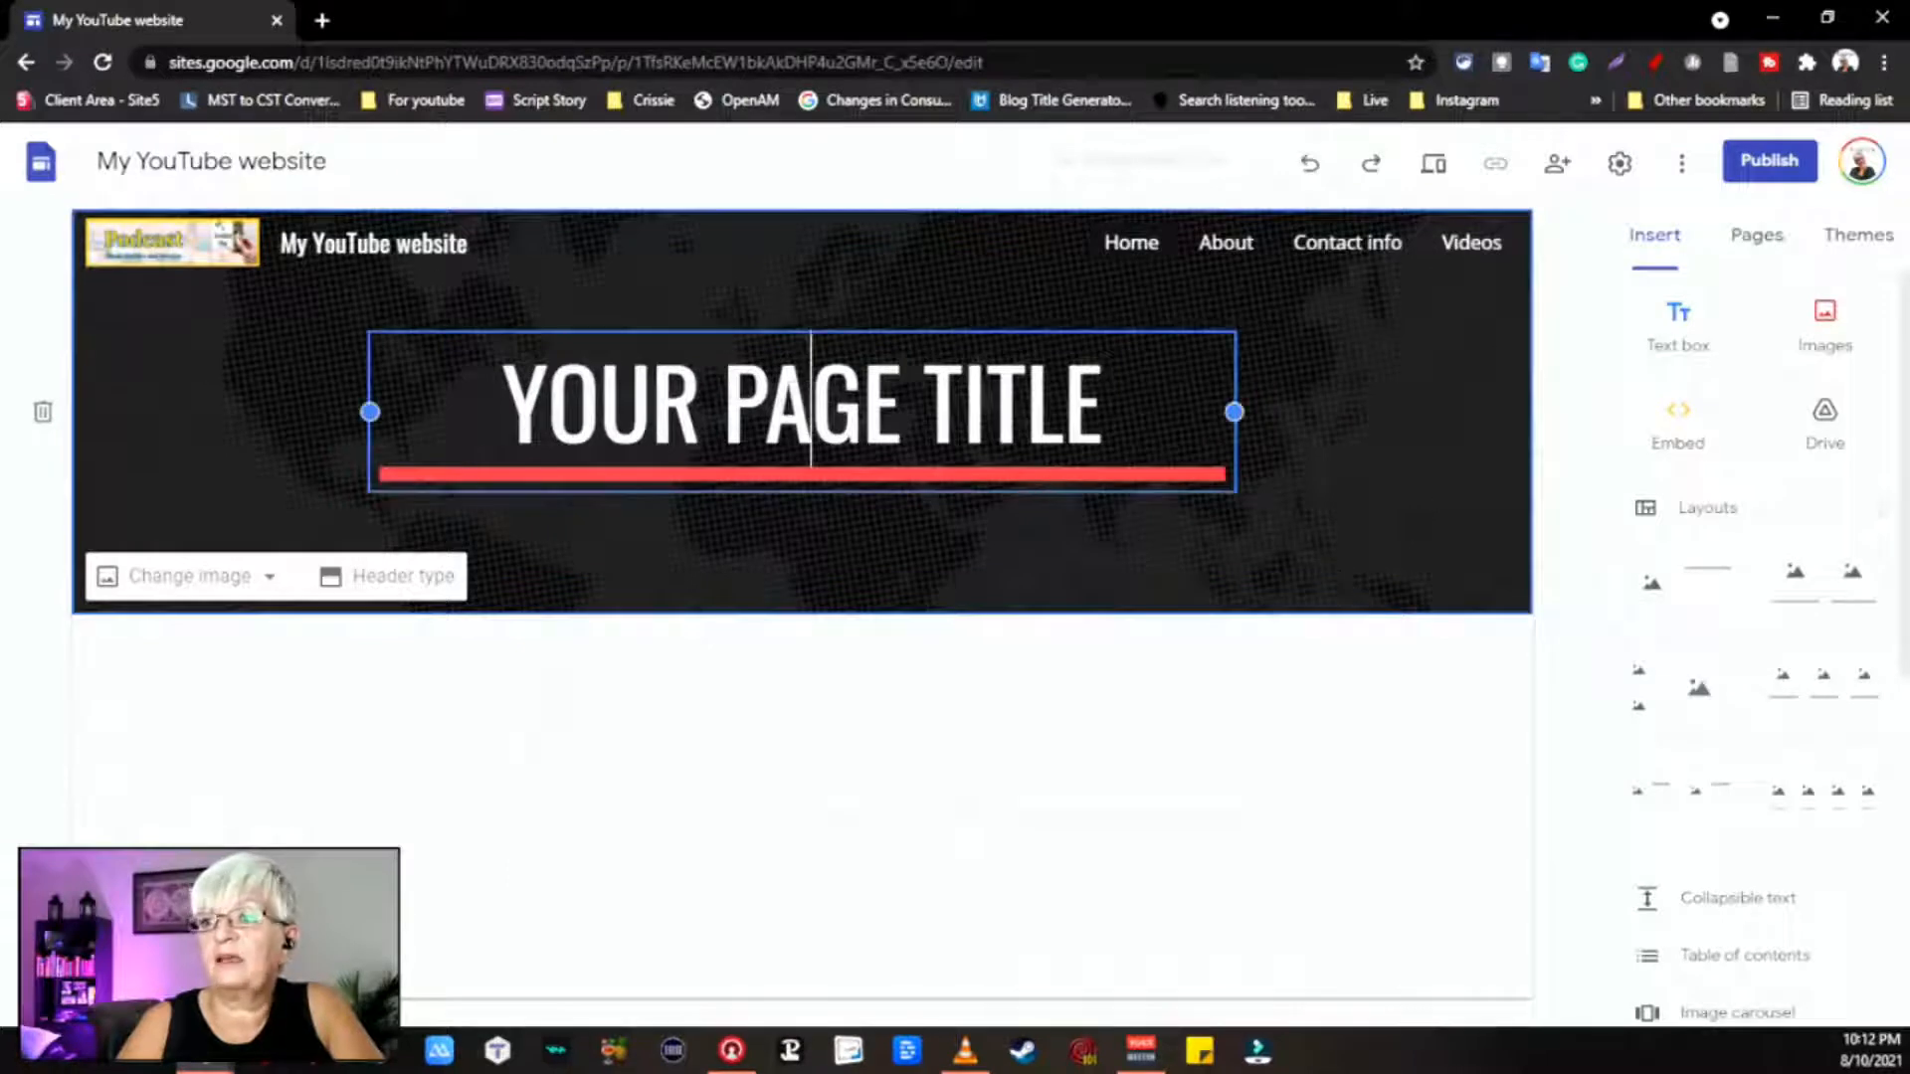
double_click(652, 393)
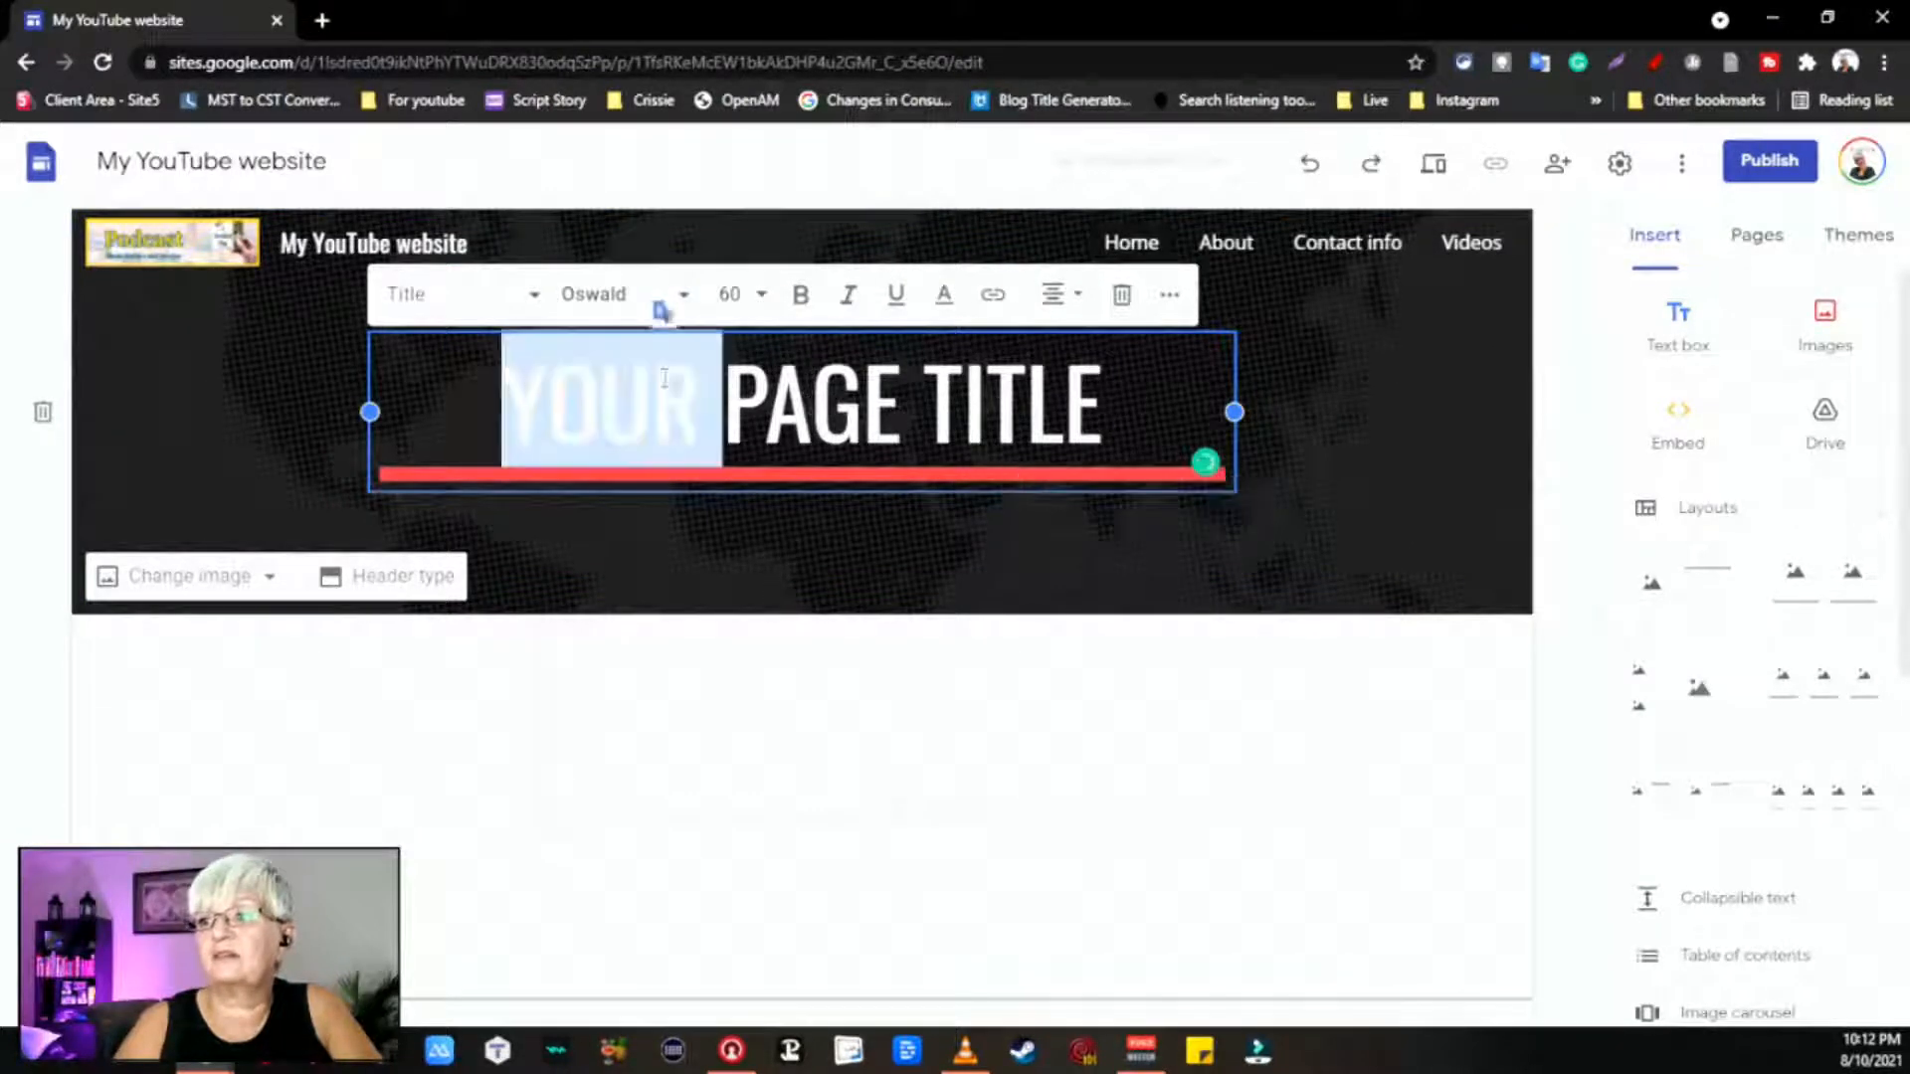
left_click(1117, 408)
left_click_drag(1112, 408, 516, 376)
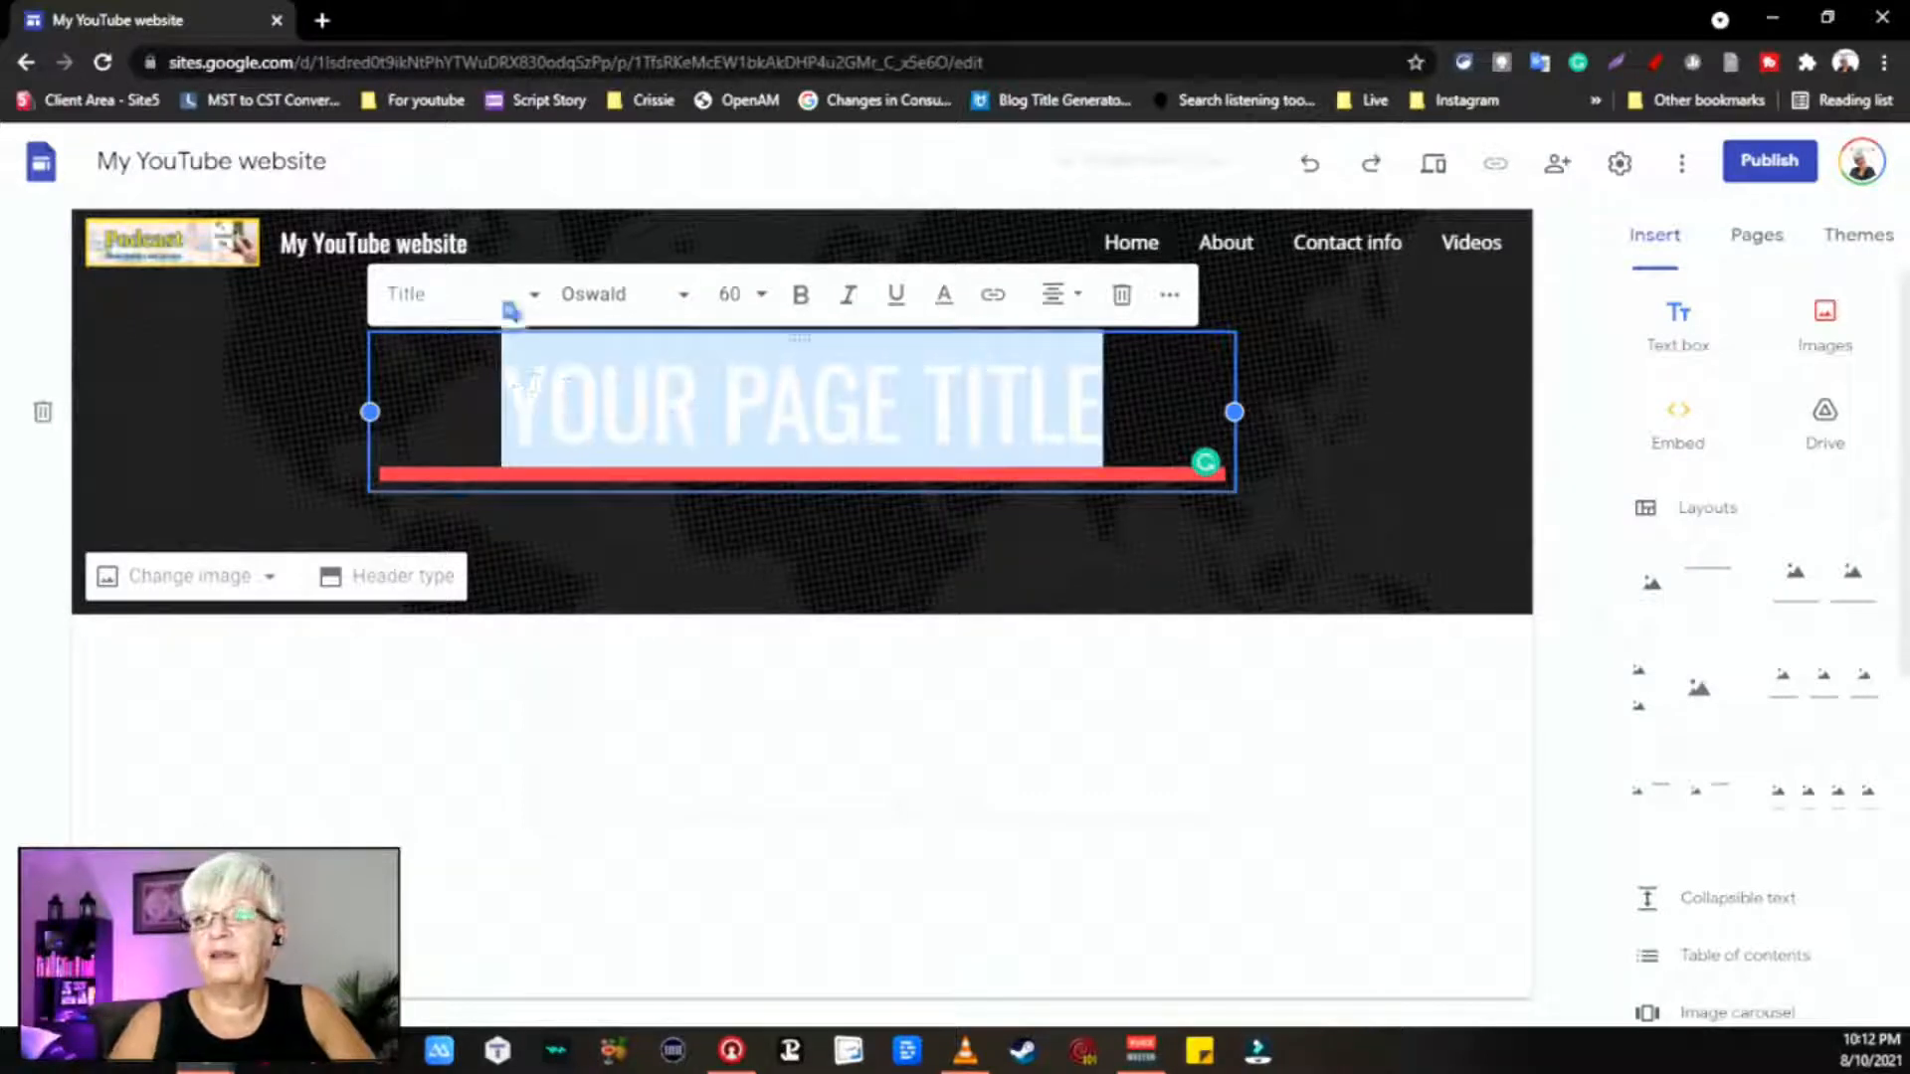
type("A")
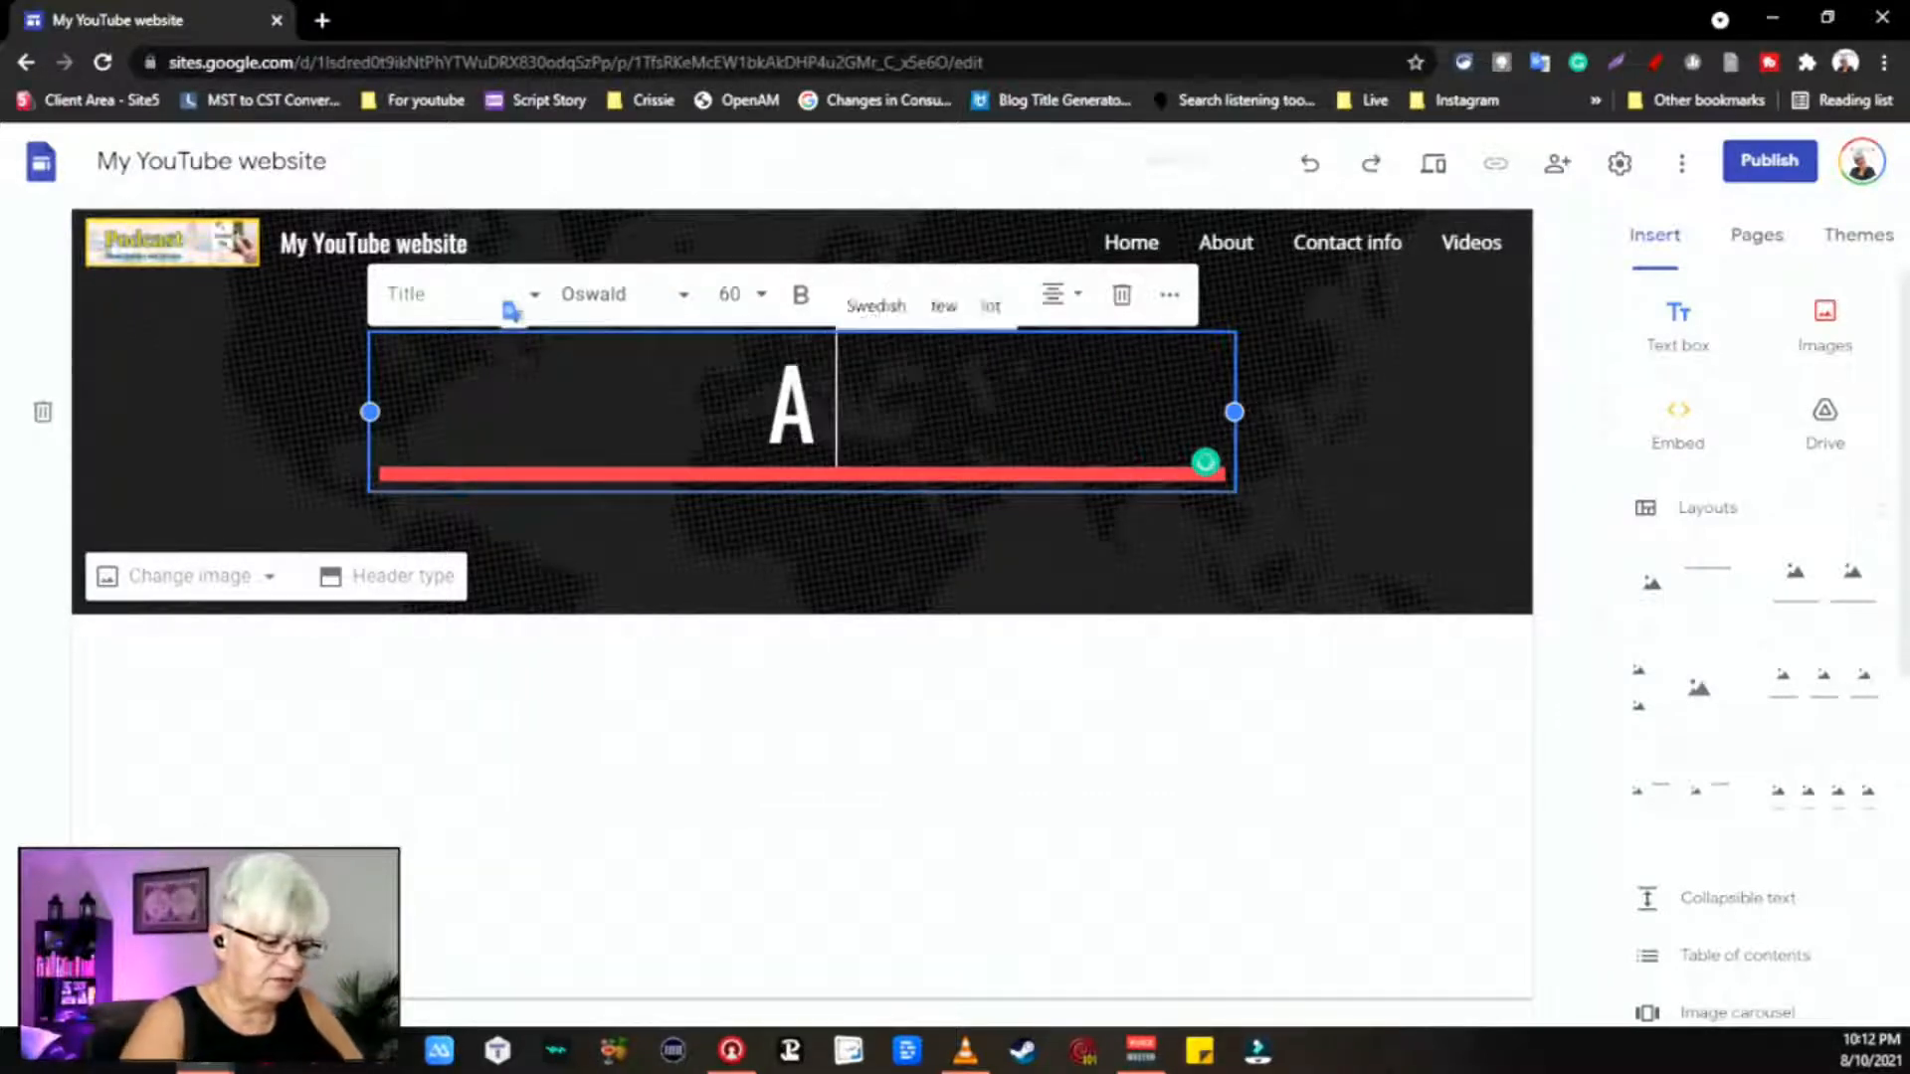
type(" SWEDISH")
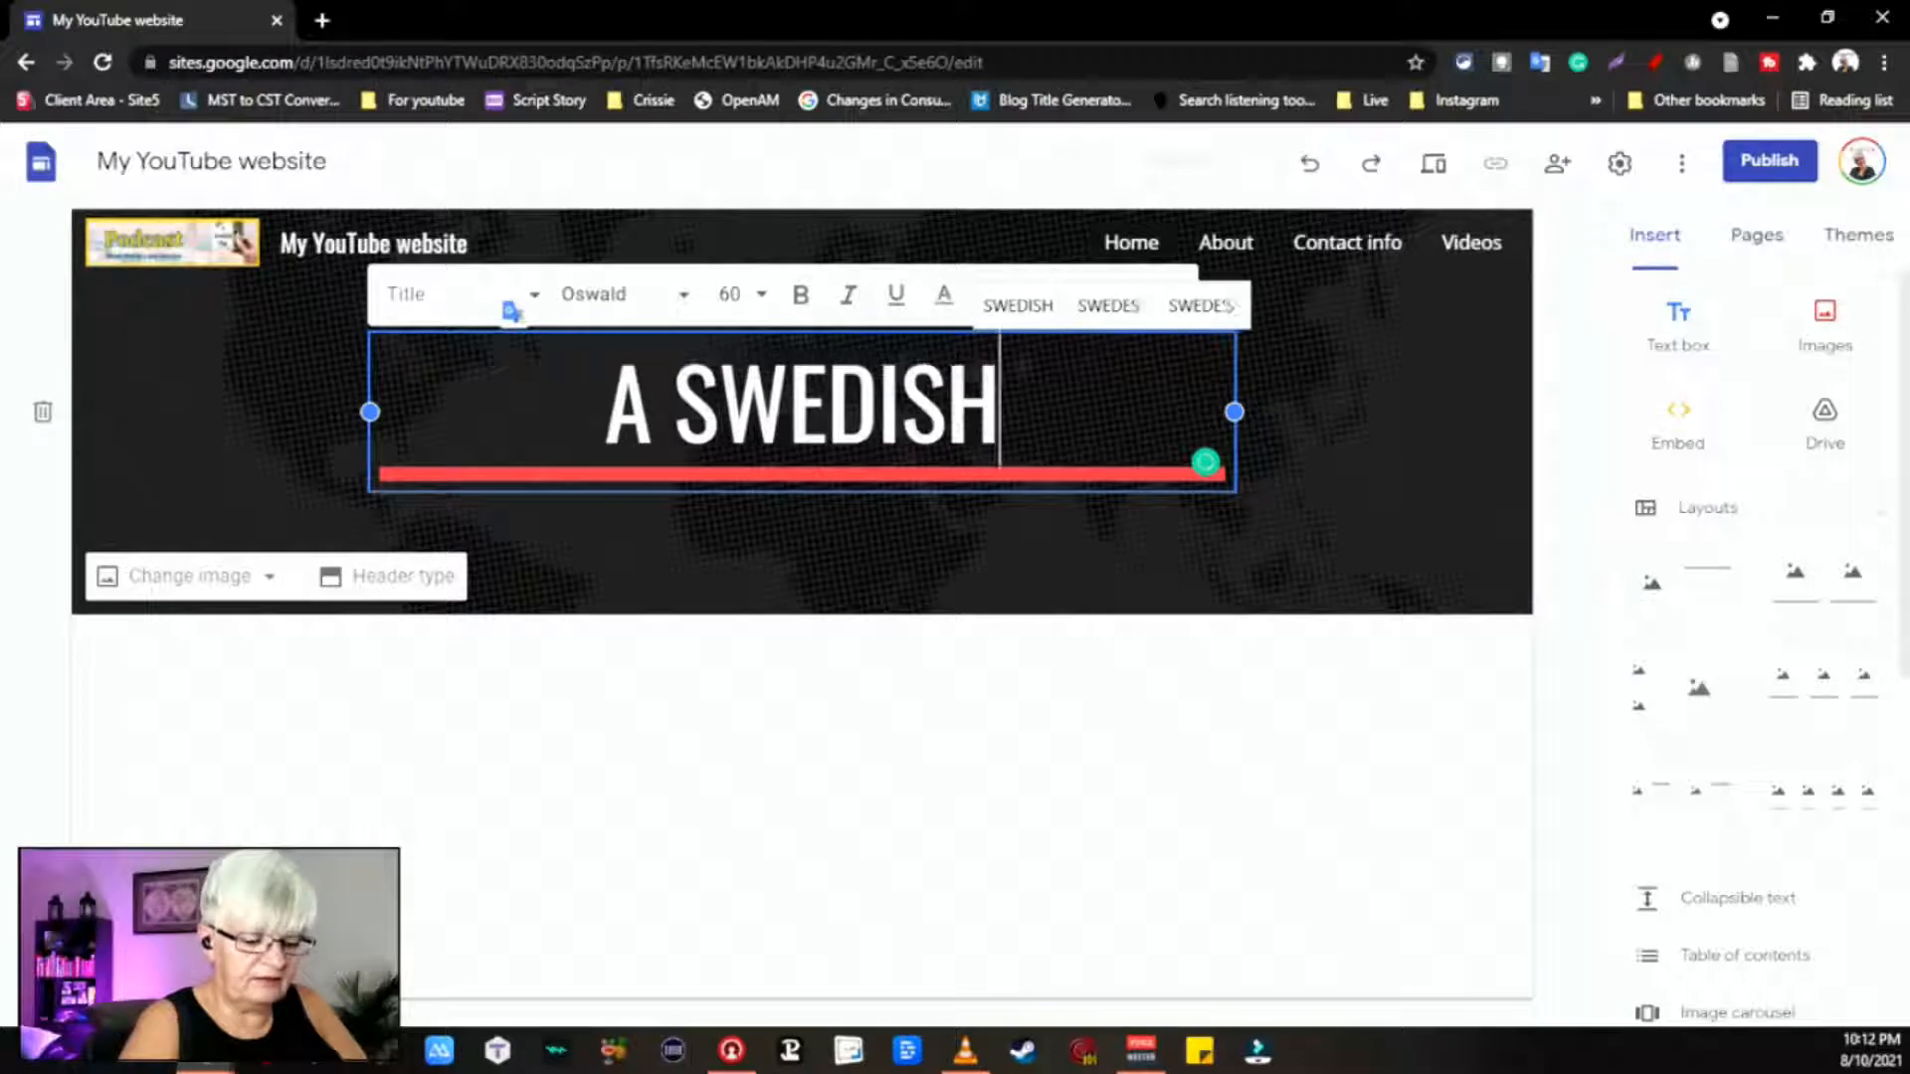
type(" FIKA")
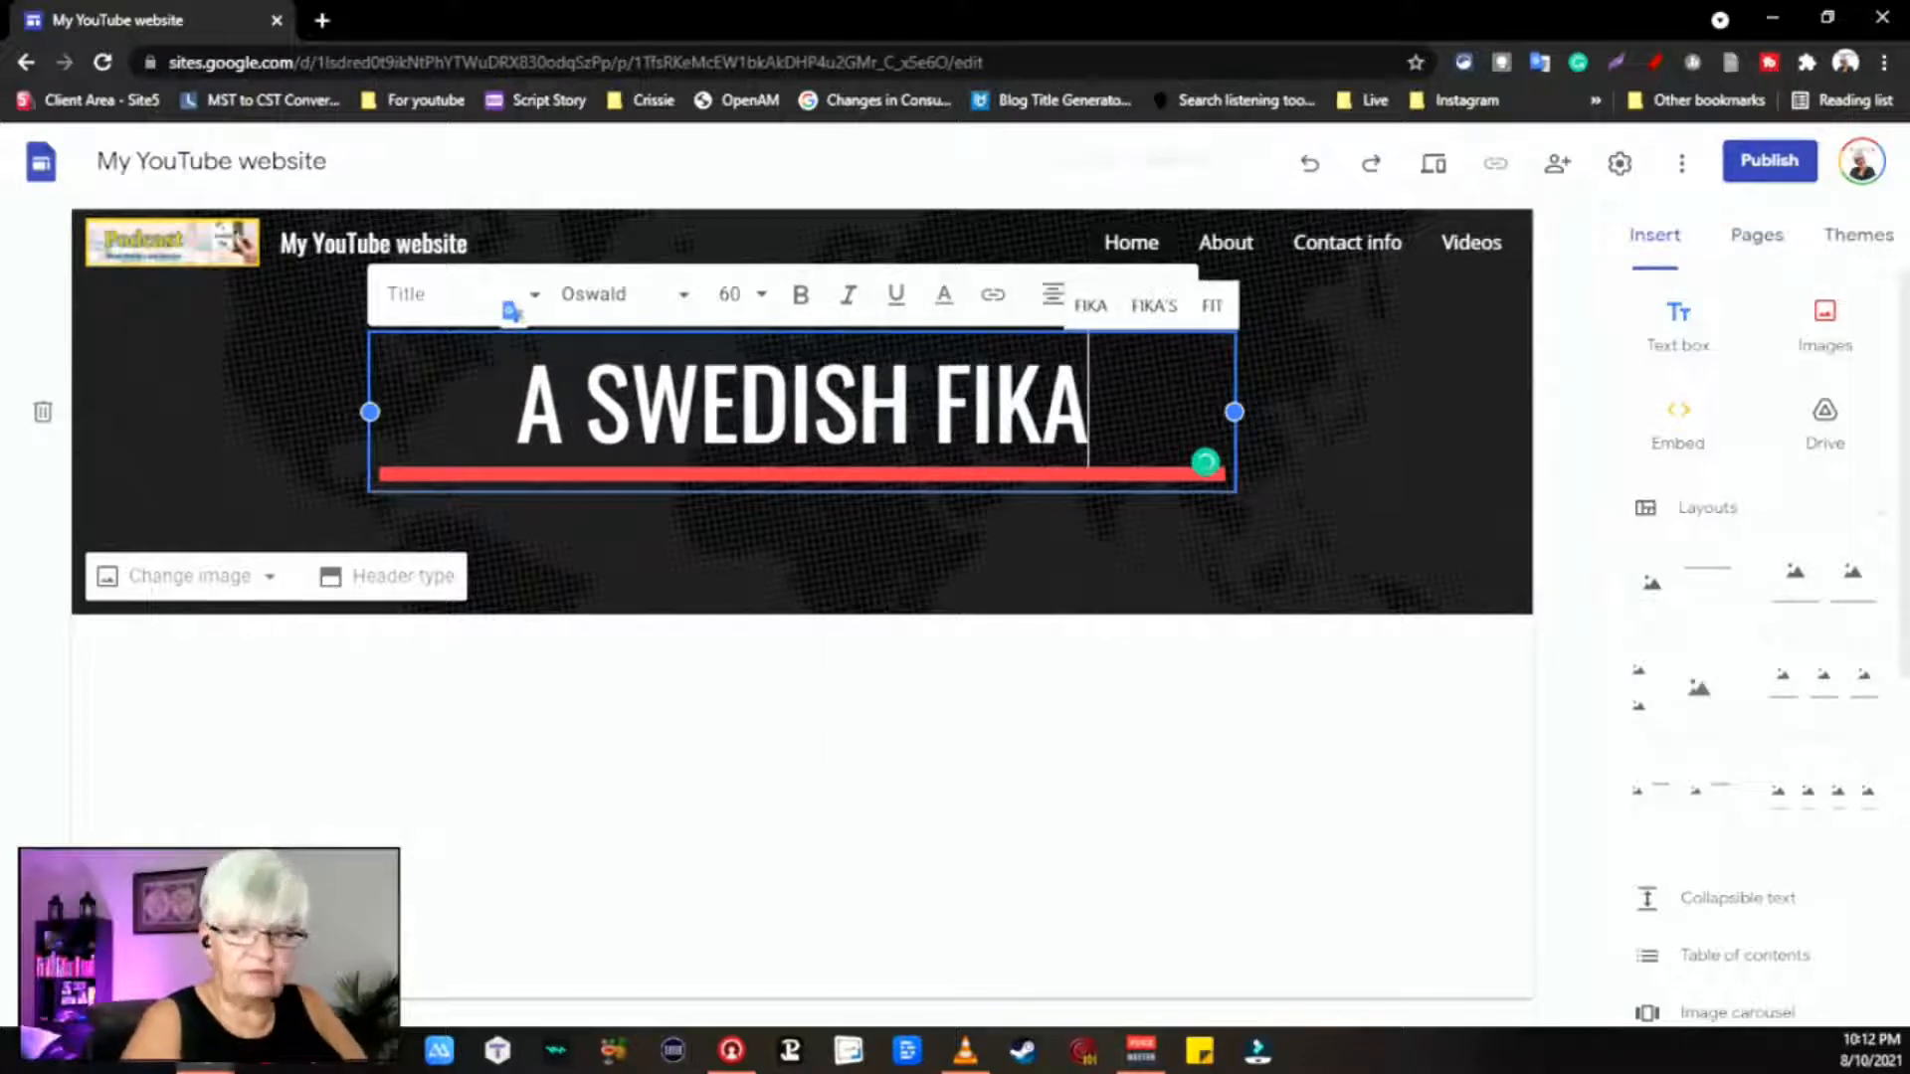
left_click(1392, 564)
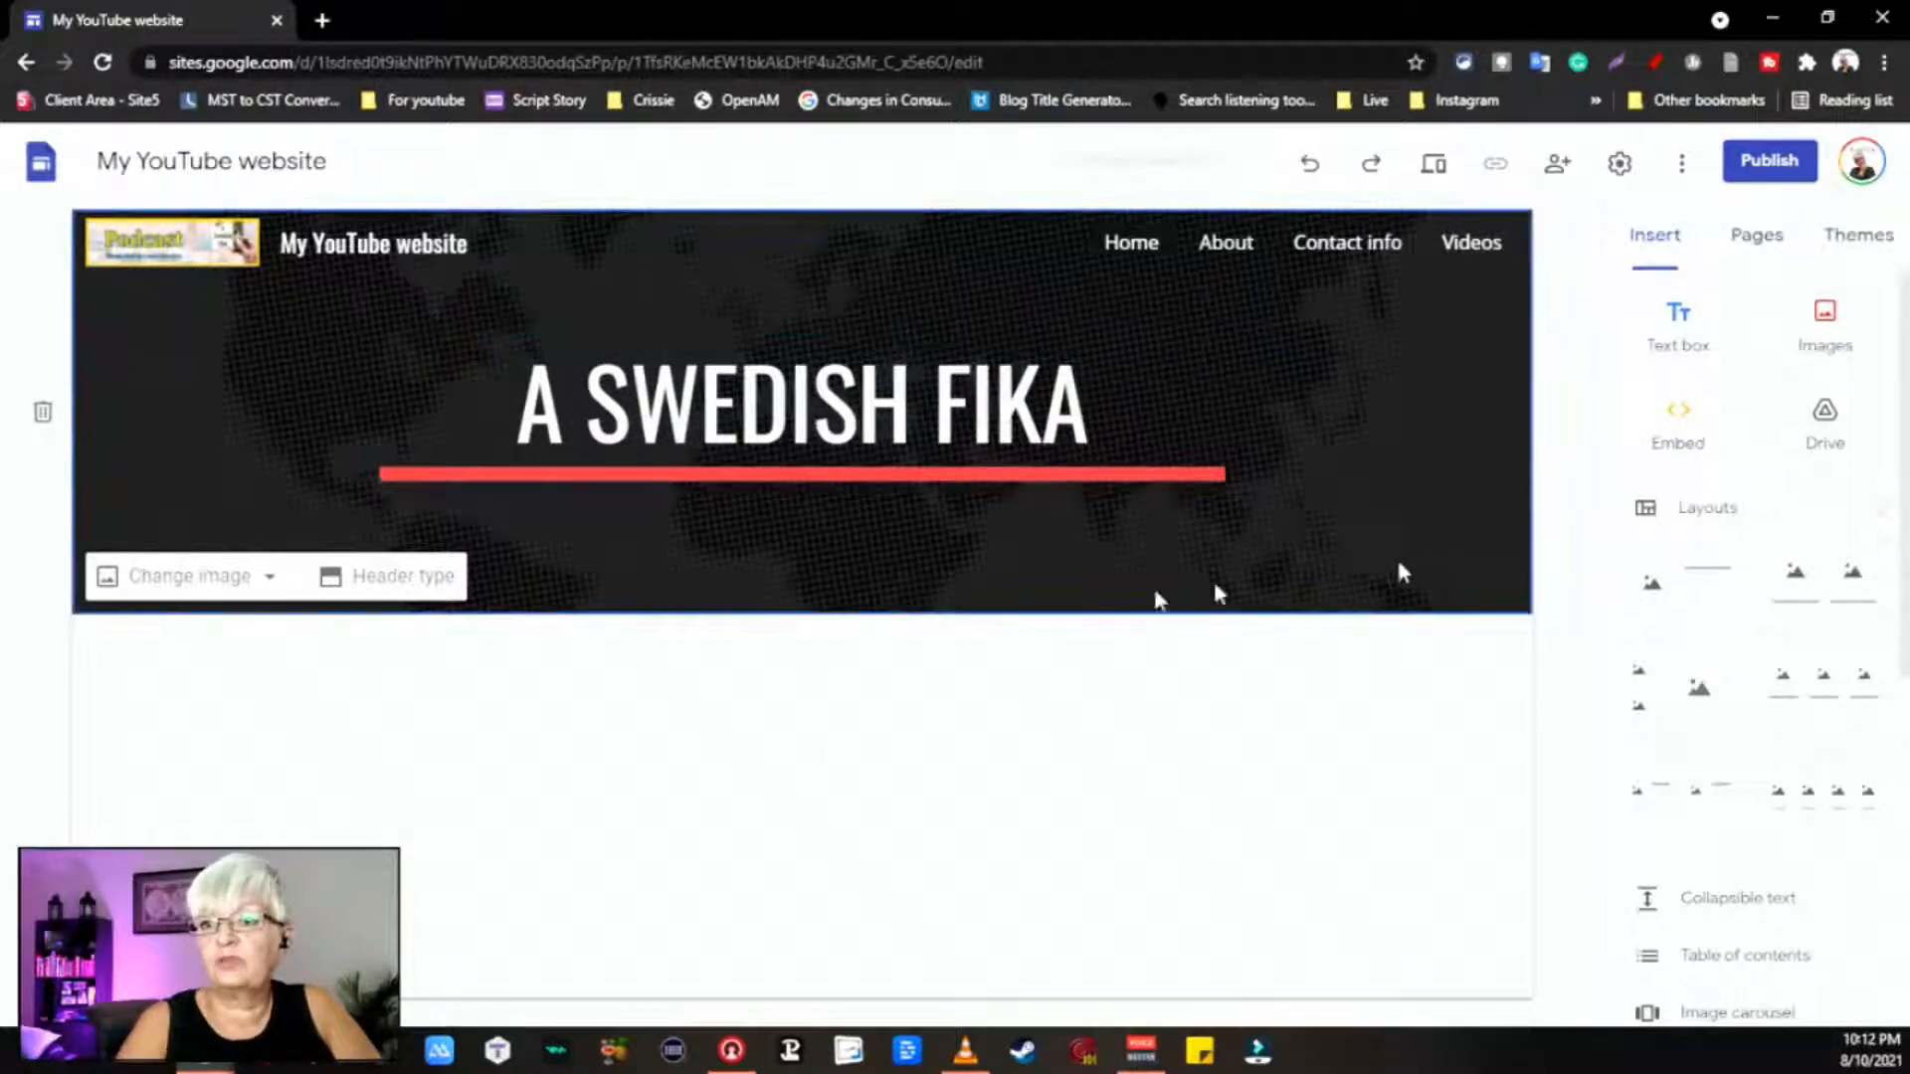
Step: Try the Cover, Large banner and Title only header types, settle on Banner, then show the Change image options
left_click(428, 582)
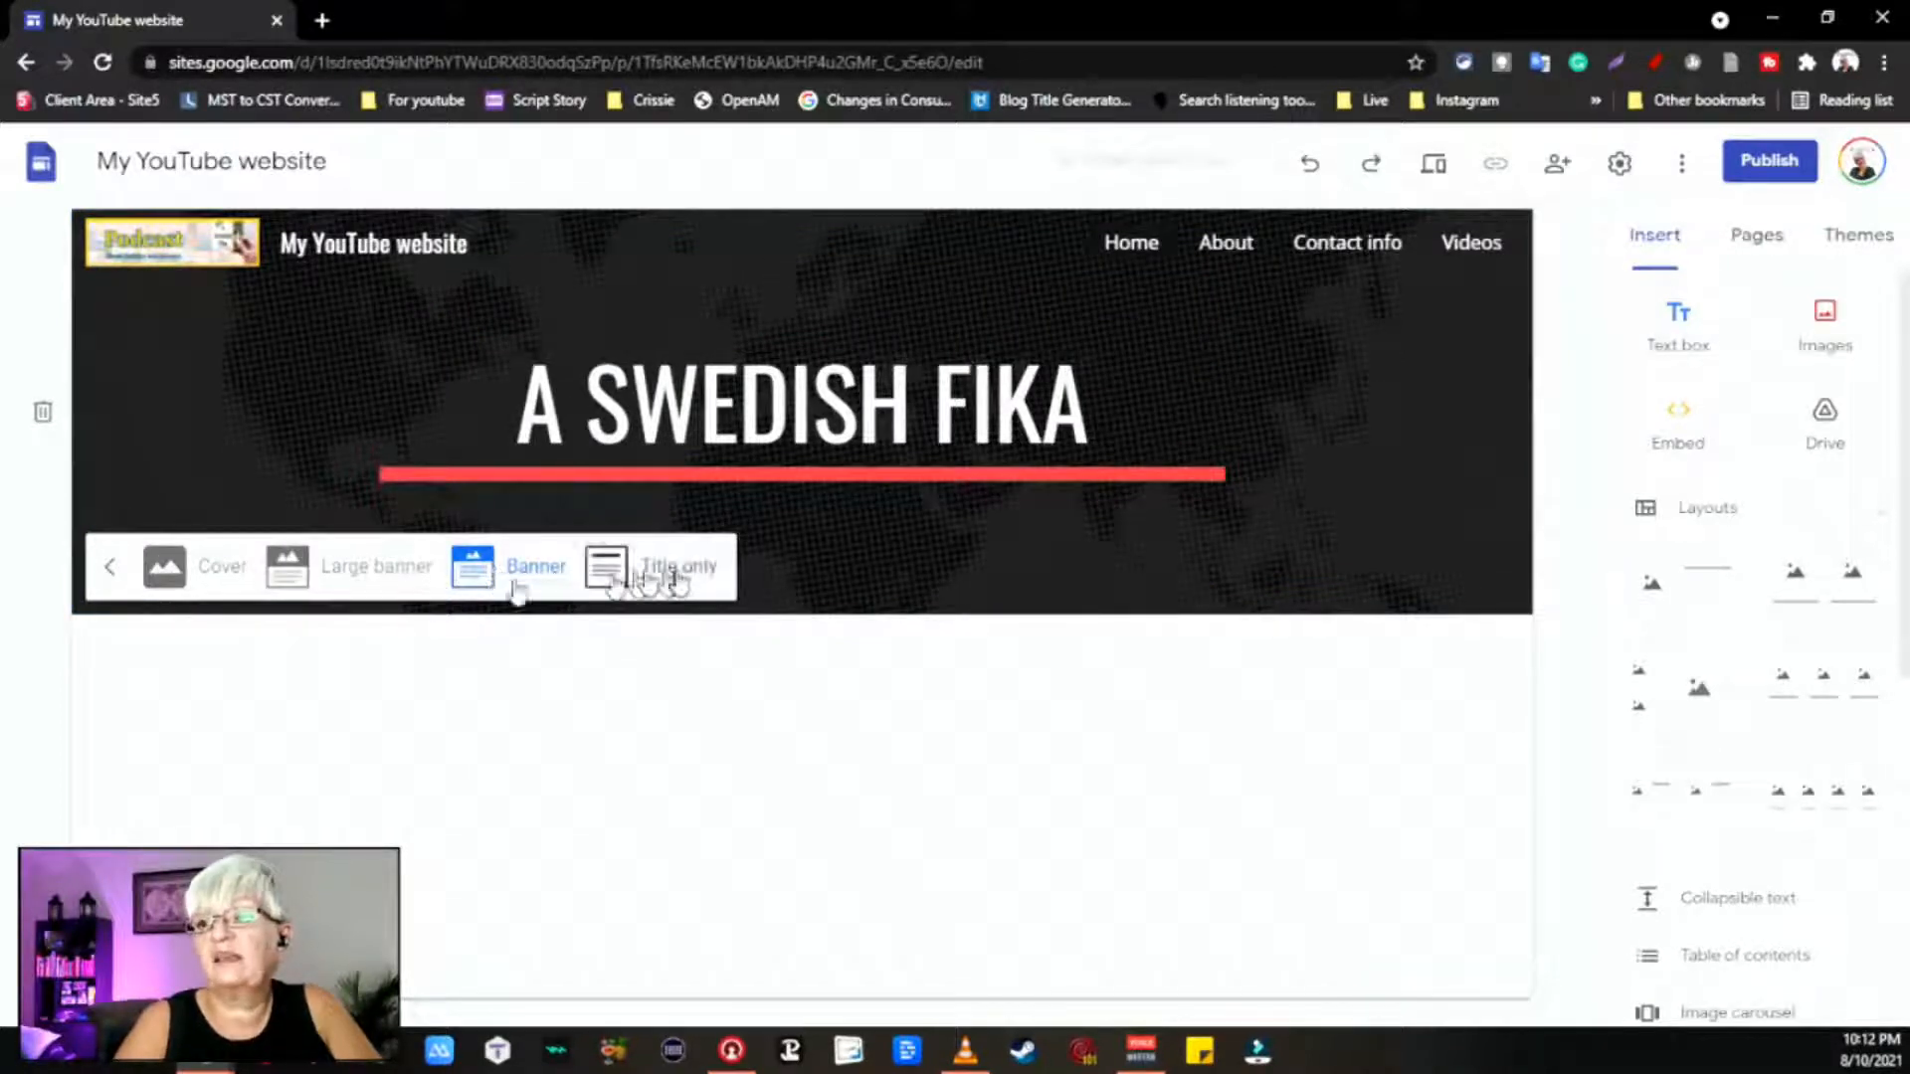
left_click(206, 575)
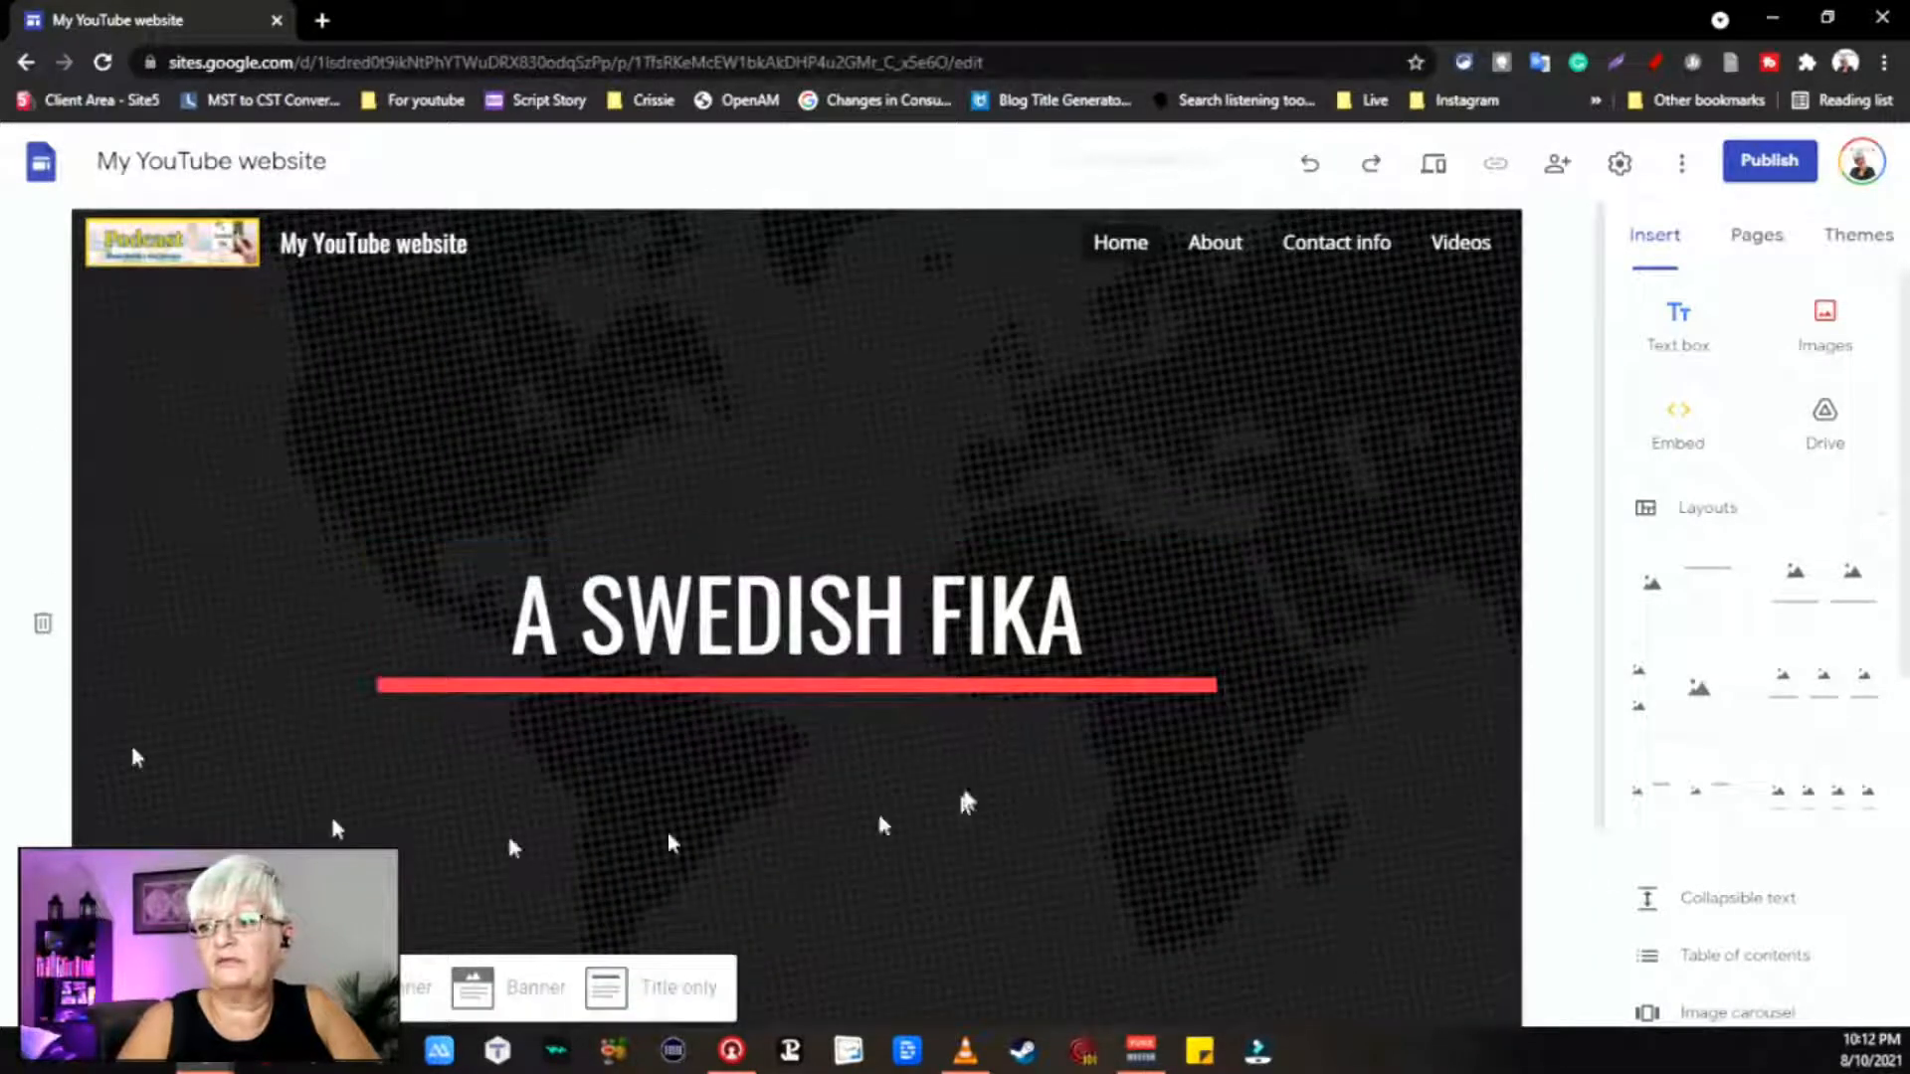
scroll(497, 328, "down", 3)
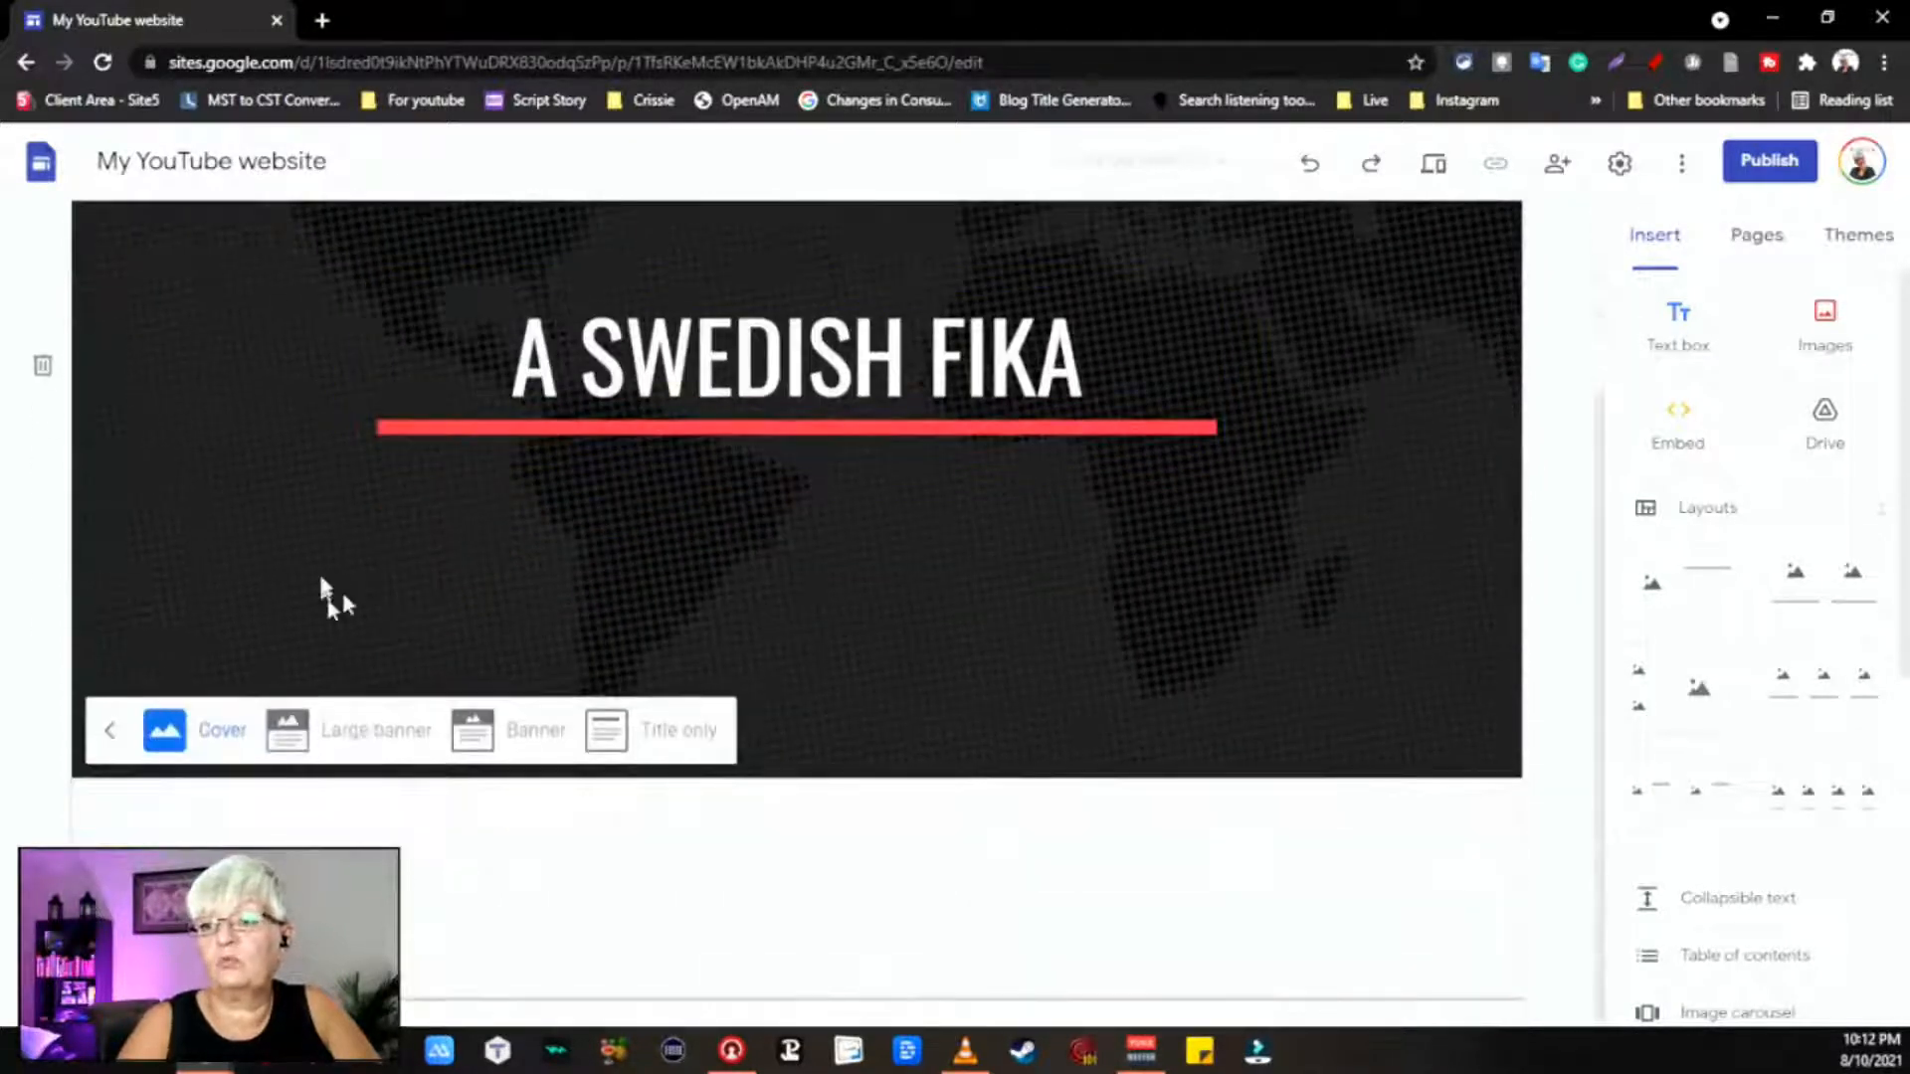
left_click(355, 751)
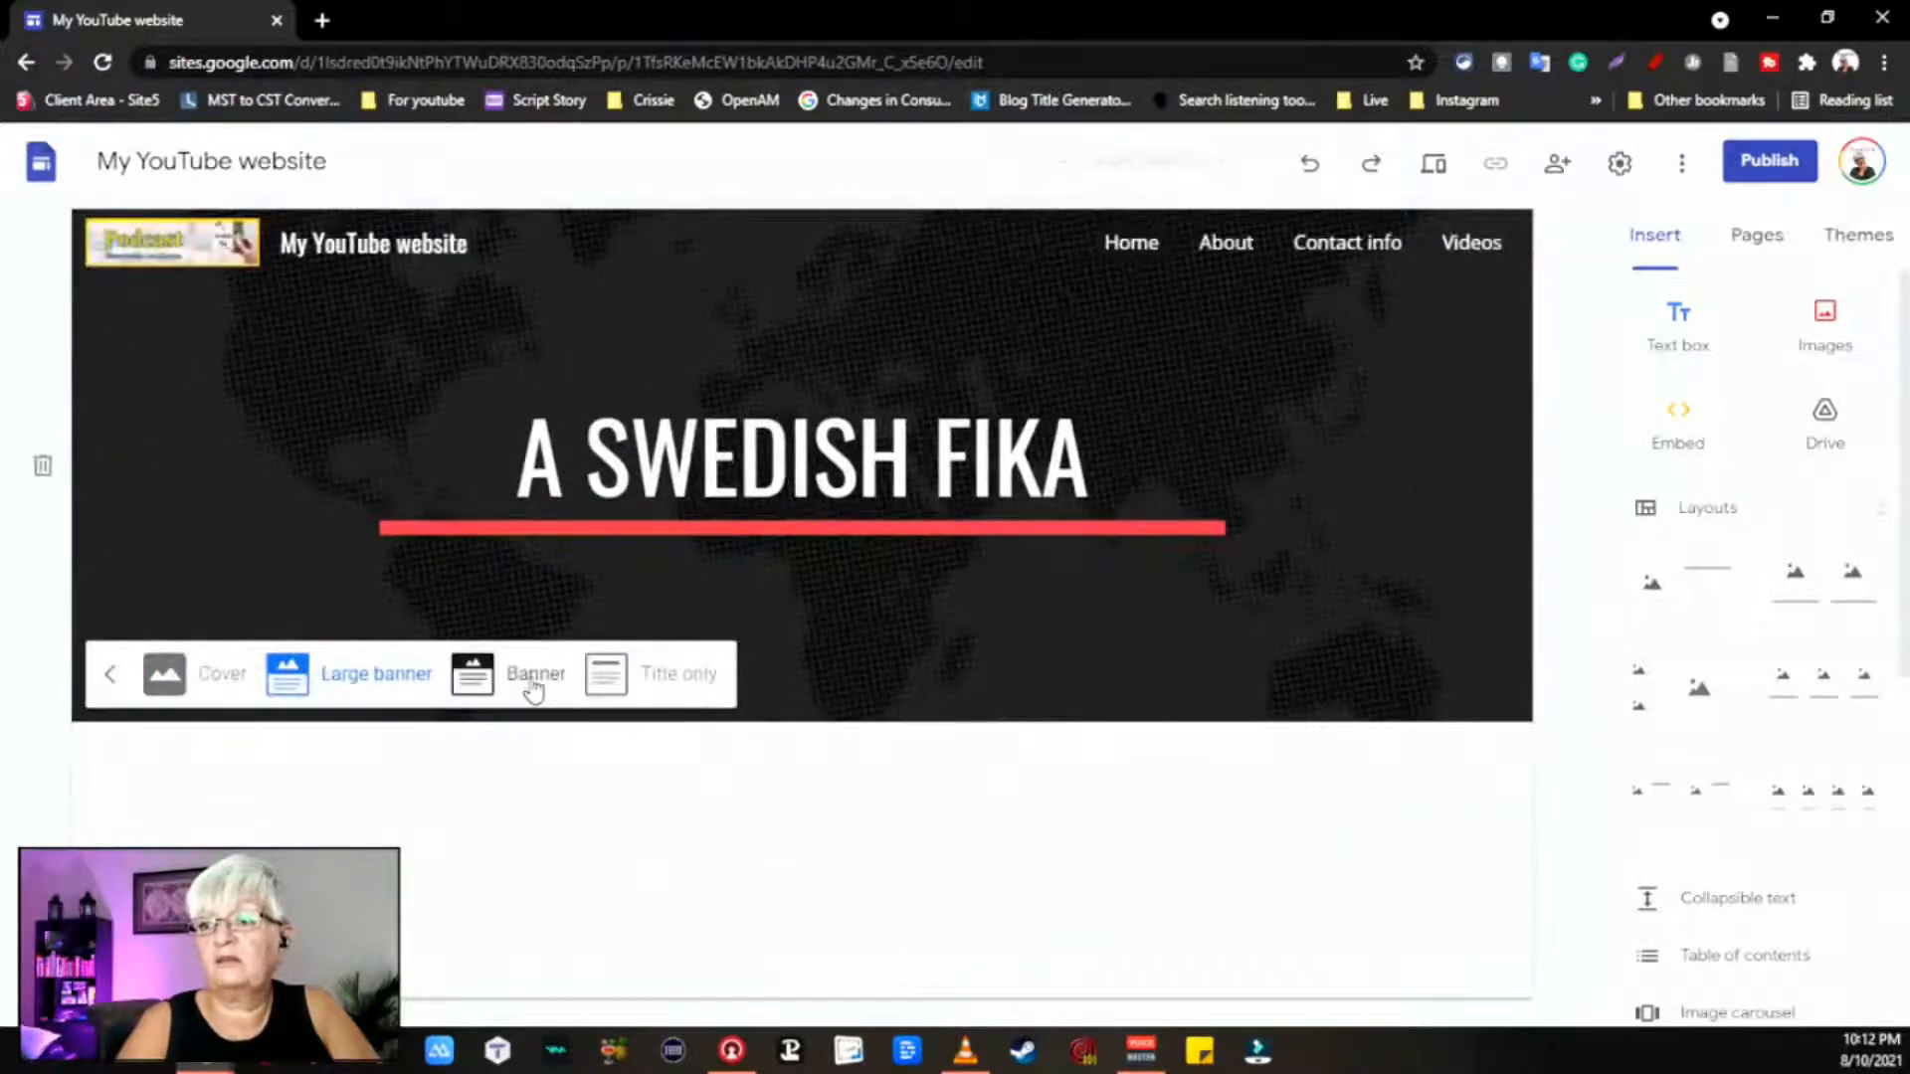
left_click(530, 678)
left_click(609, 565)
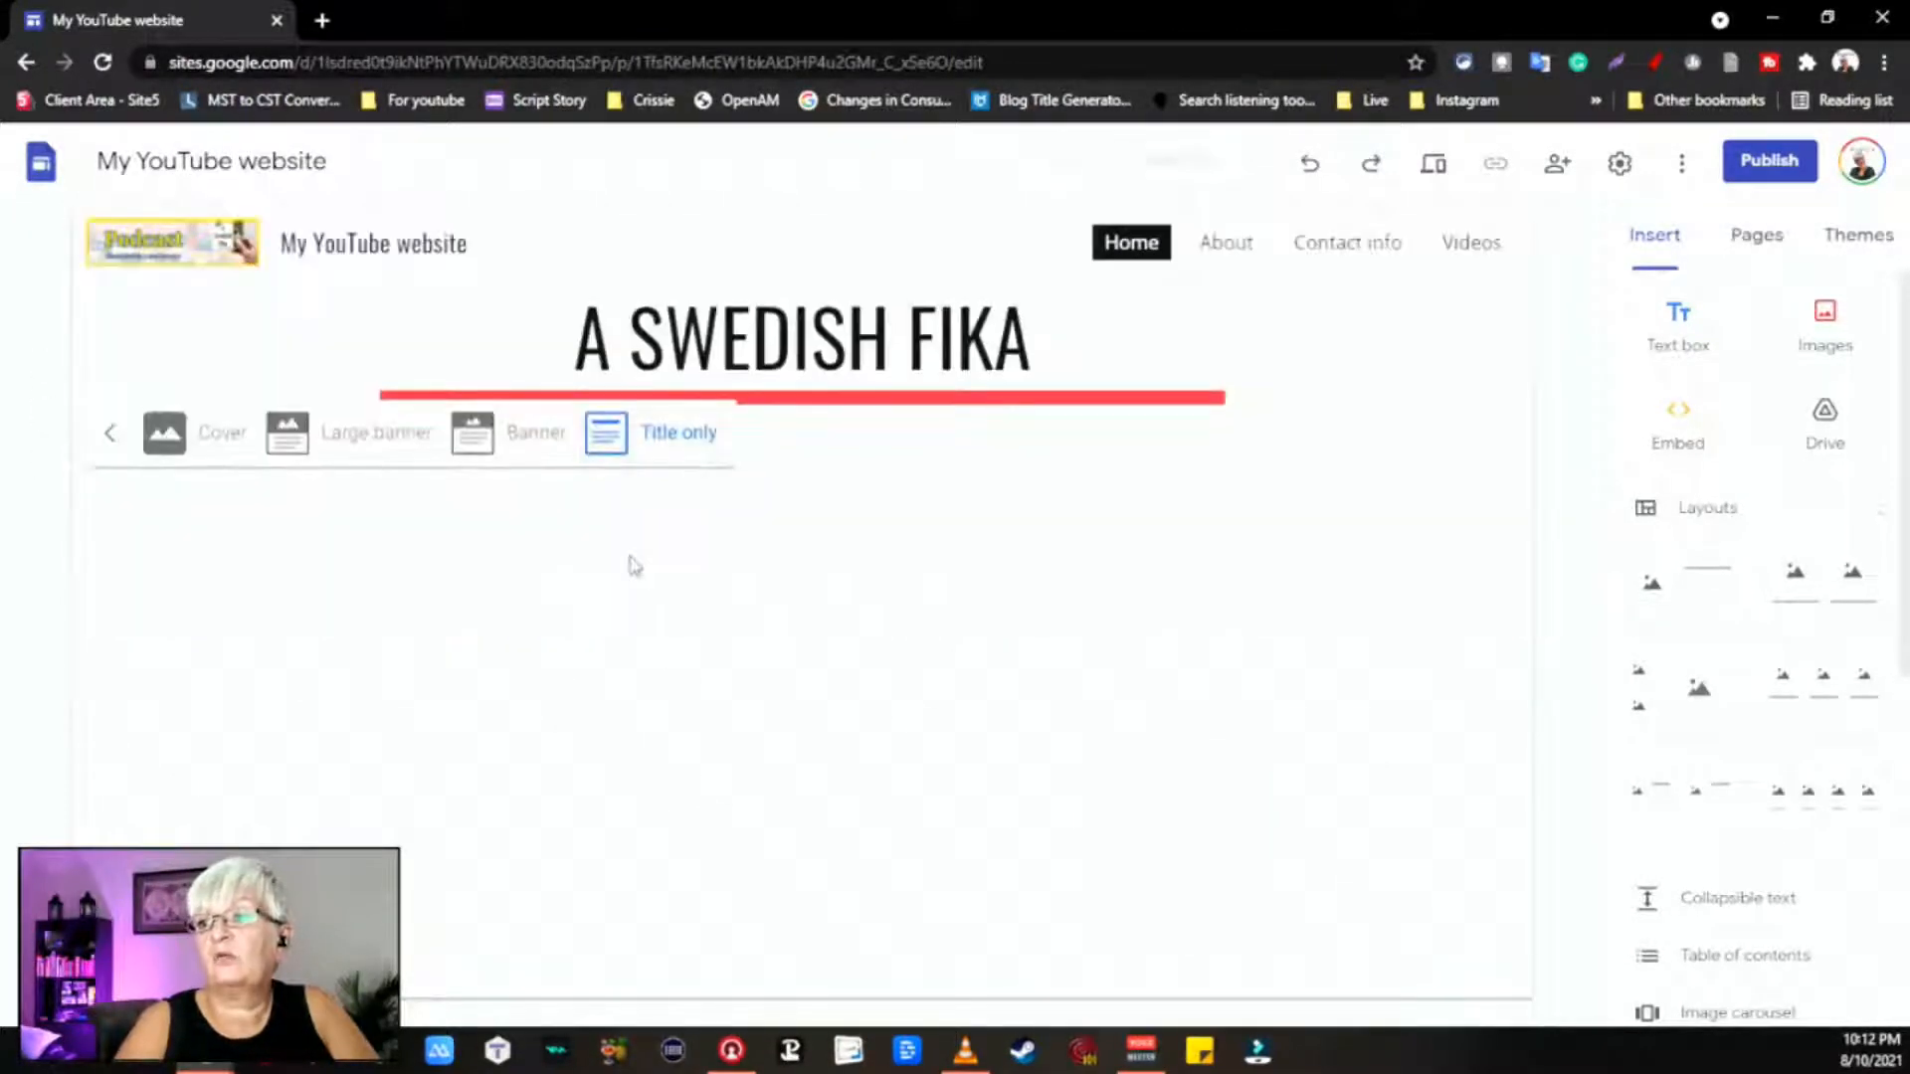
left_click(473, 438)
left_click(984, 562)
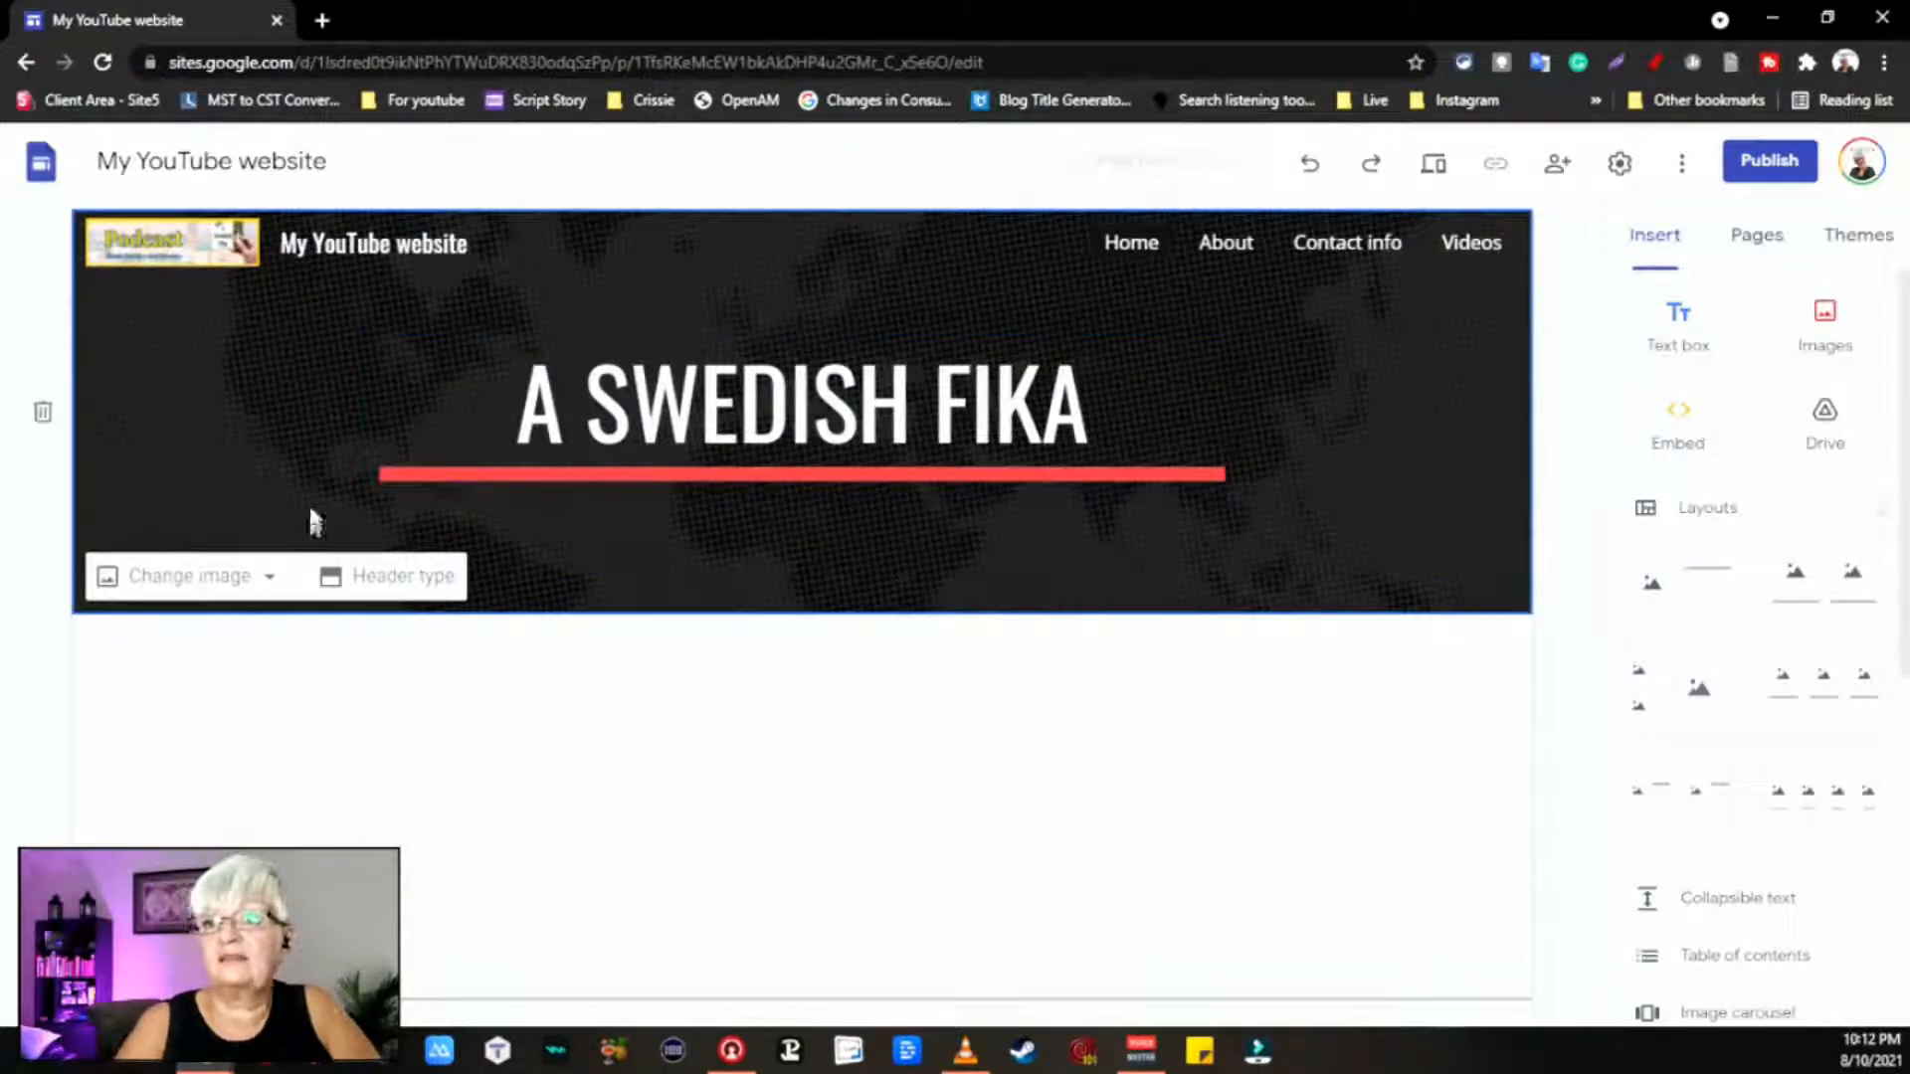
left_click(207, 581)
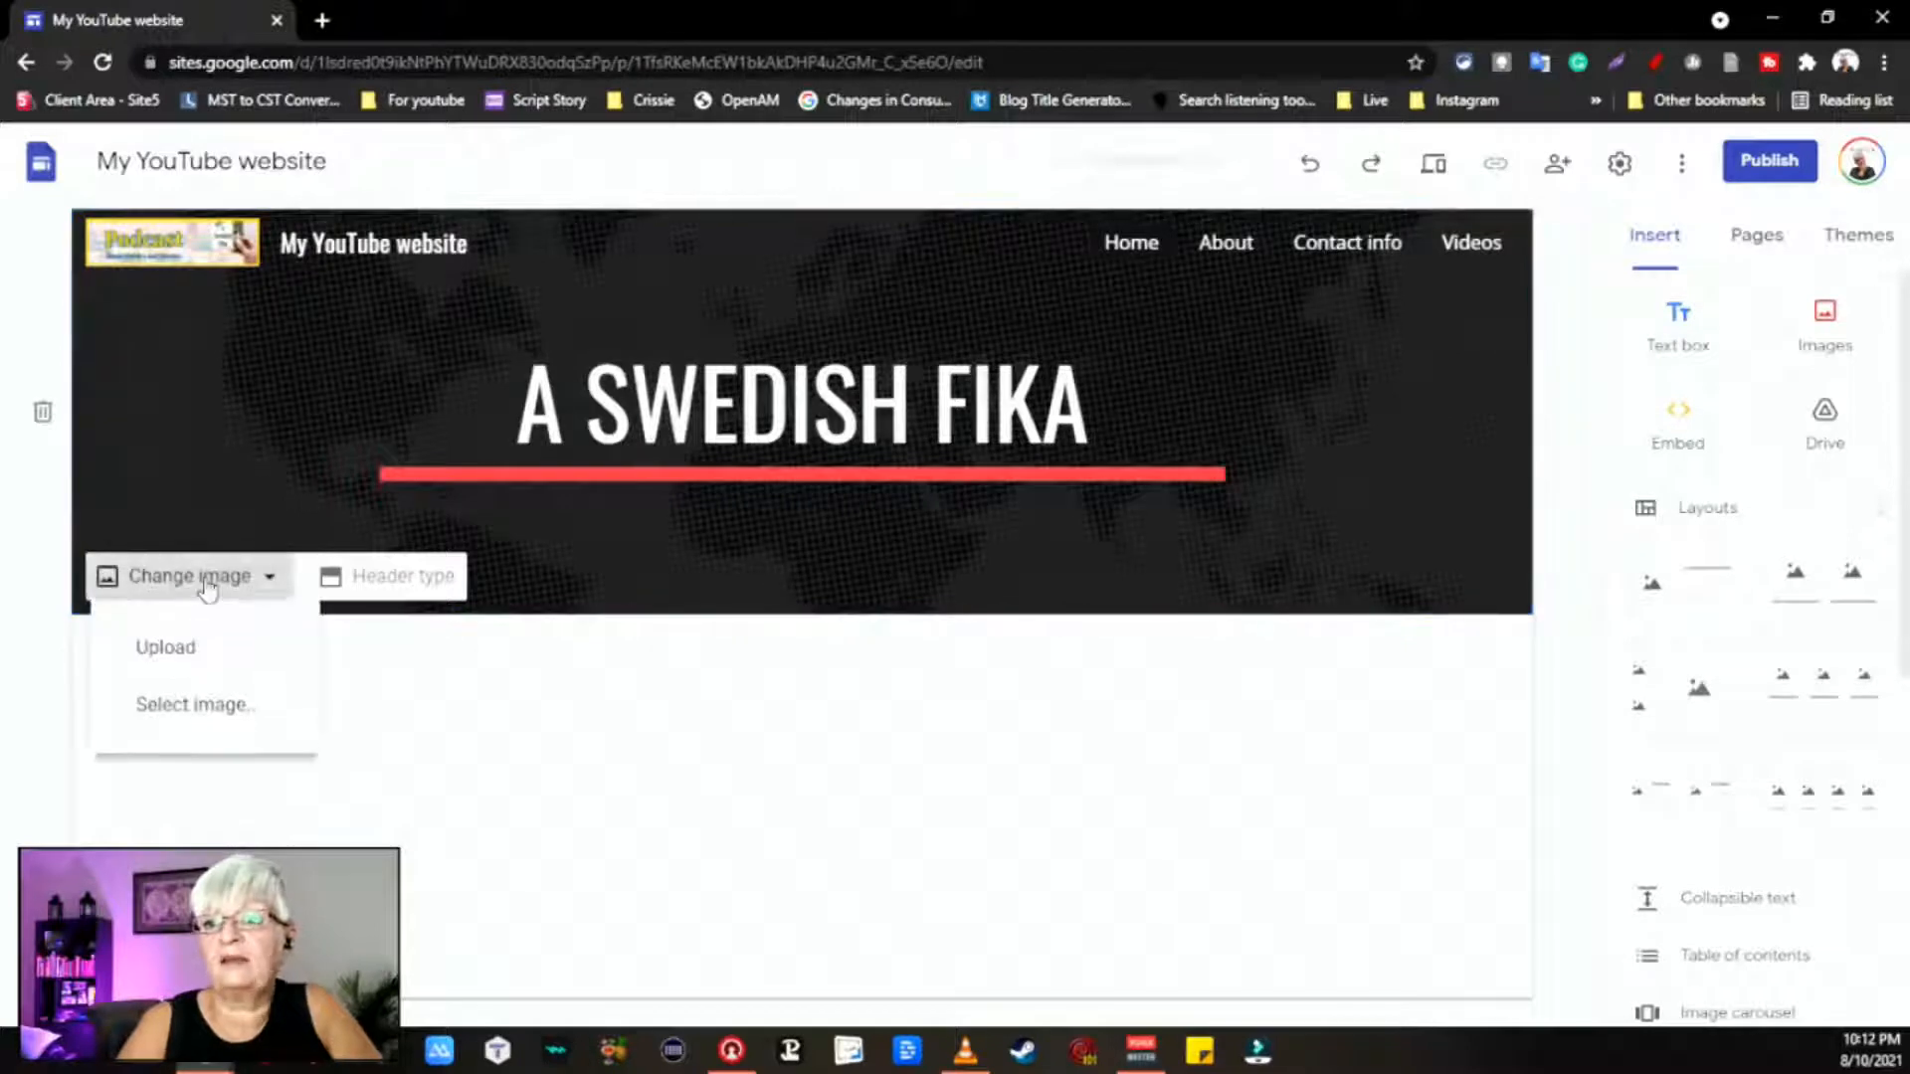
Step: Browse the header image picker's albums, Drive and stock gallery
left_click(231, 708)
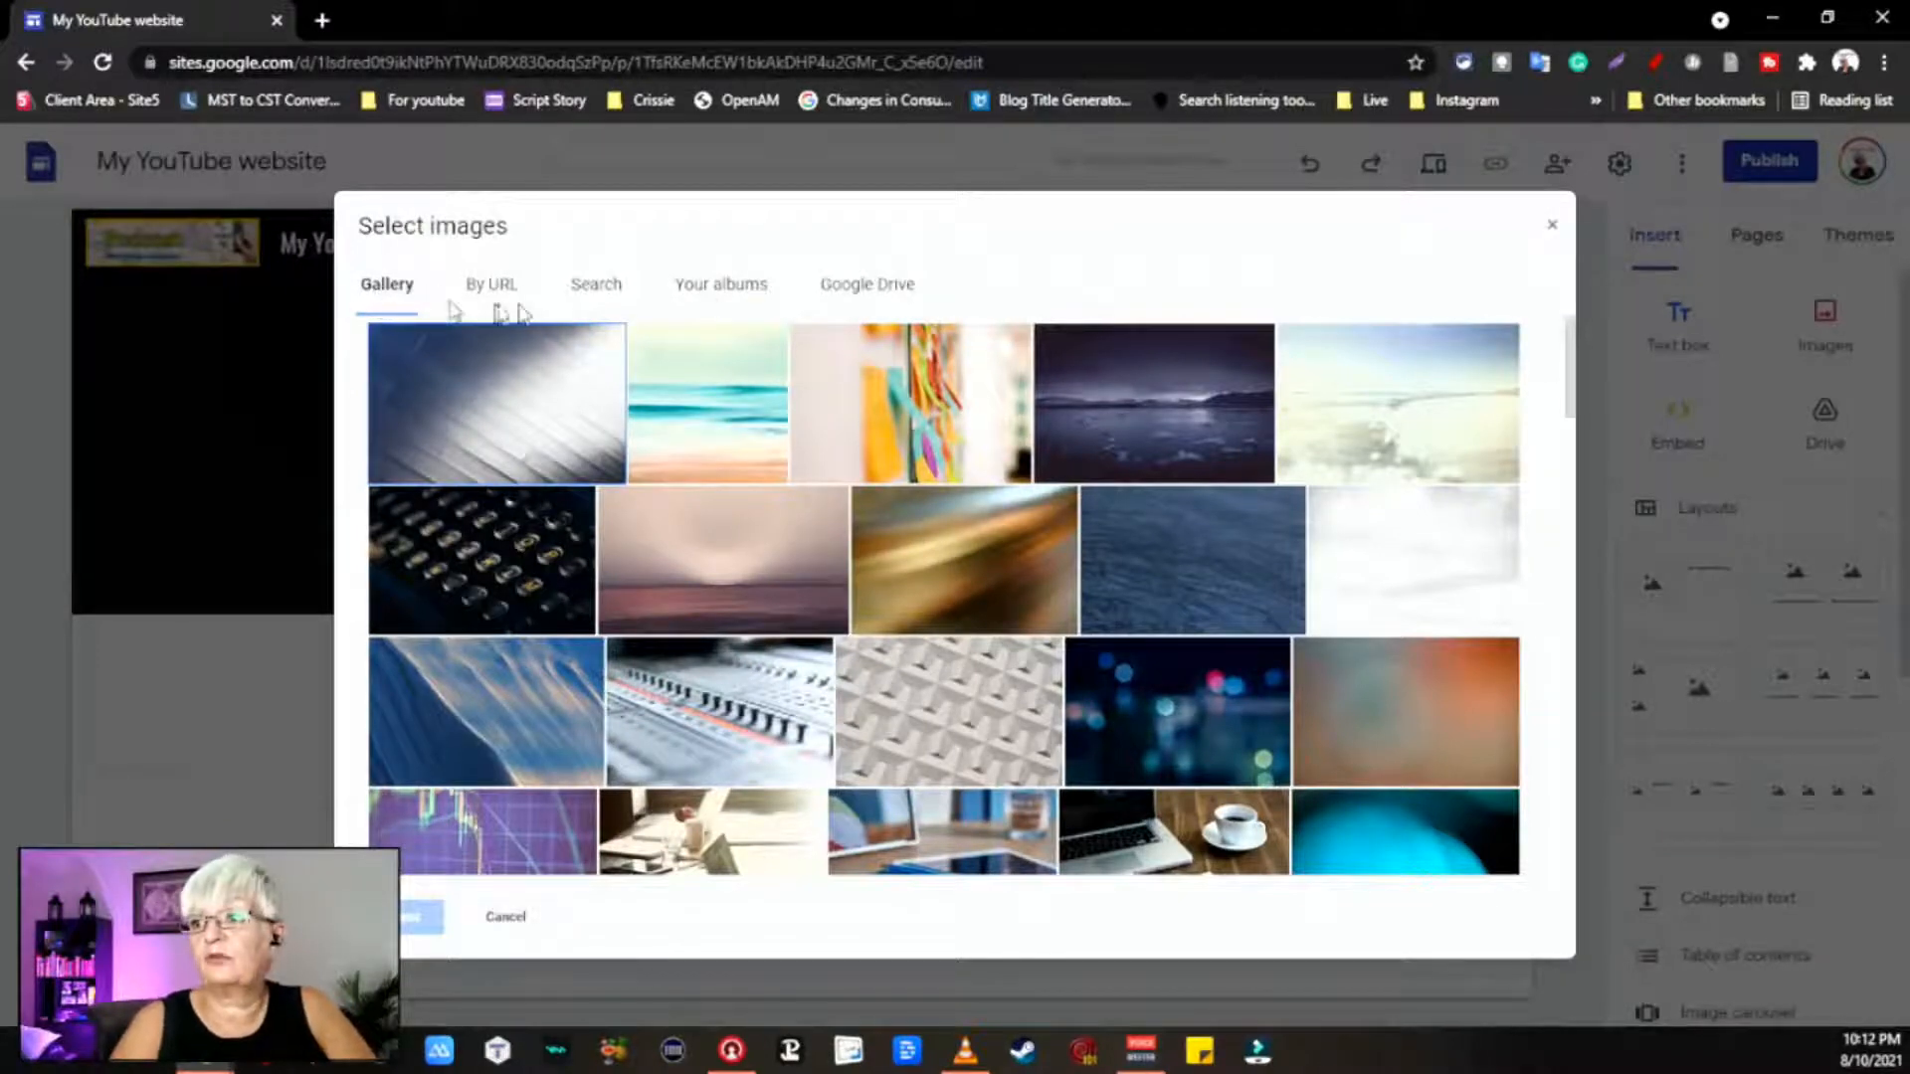
left_click(731, 292)
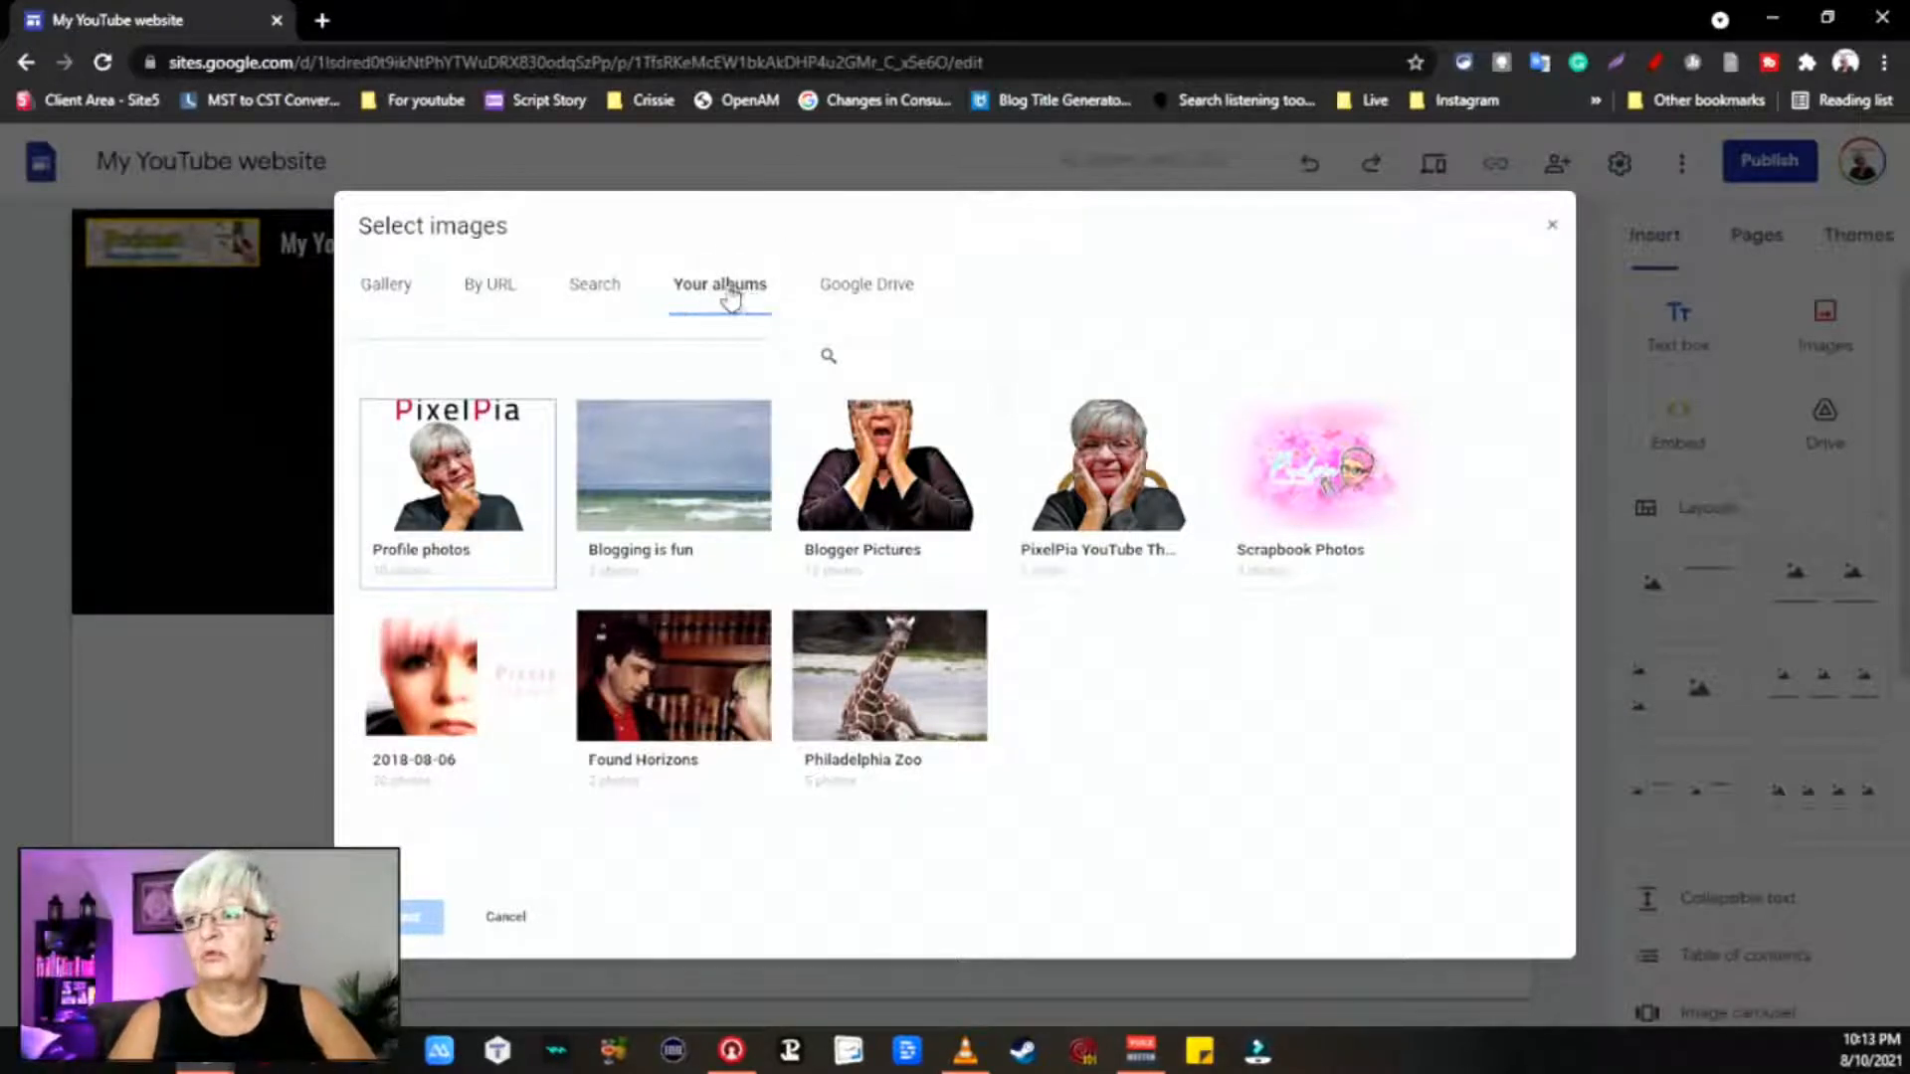
left_click(863, 291)
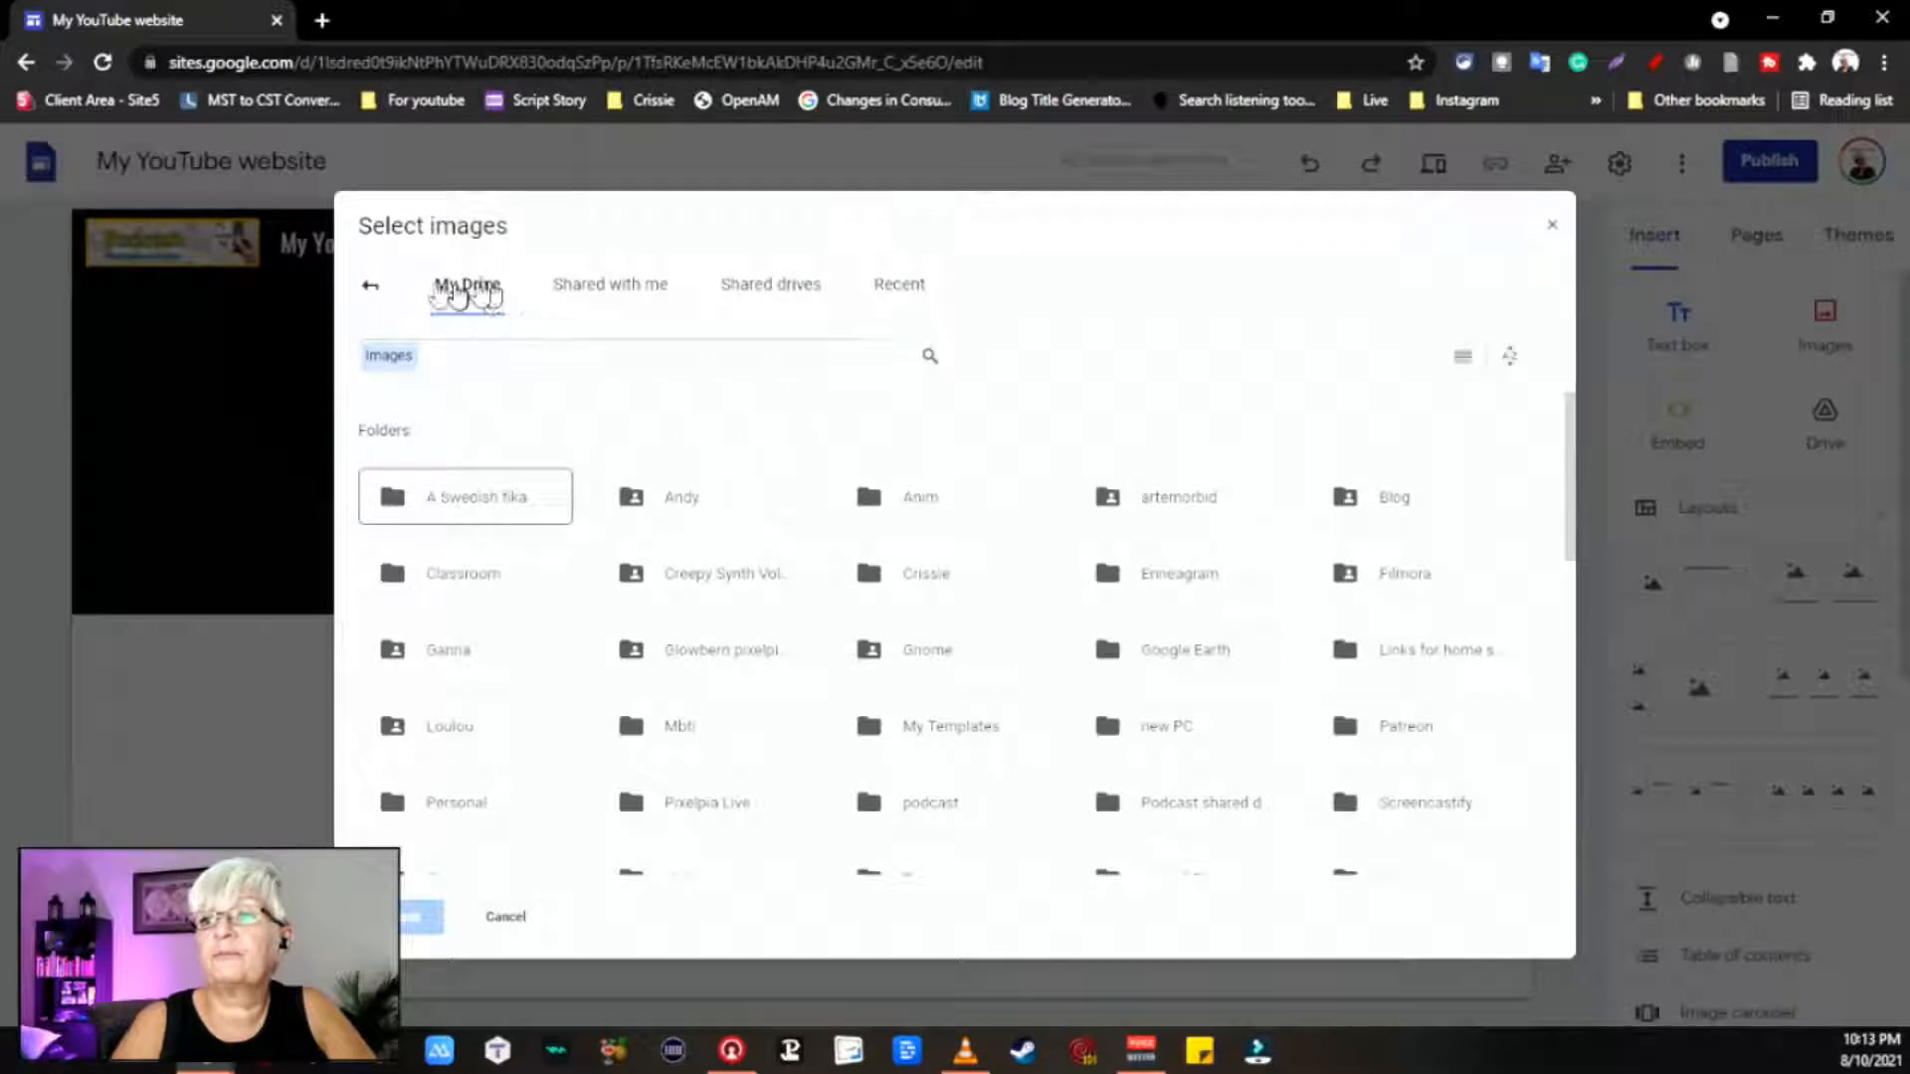
left_click(370, 292)
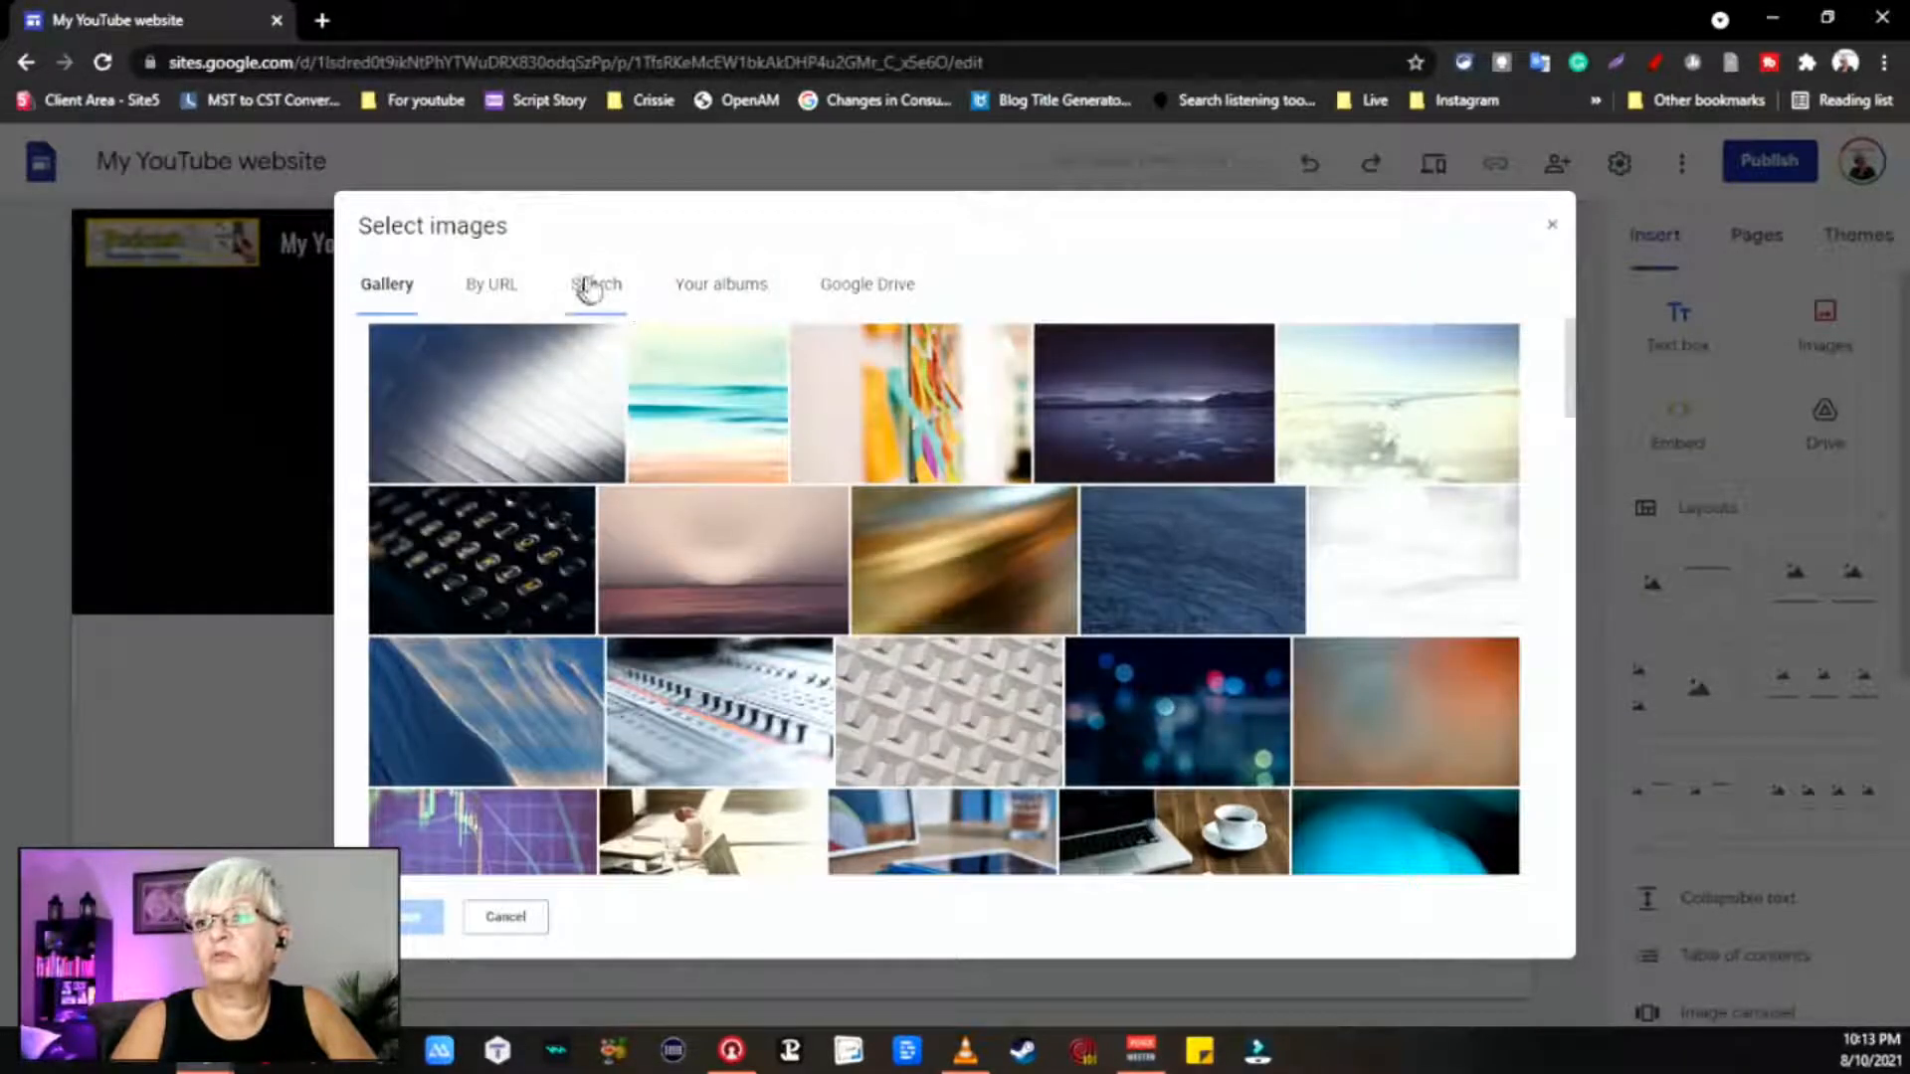
Step: Search images for Sweden and set the Swedish flag as the header background
left_click(590, 288)
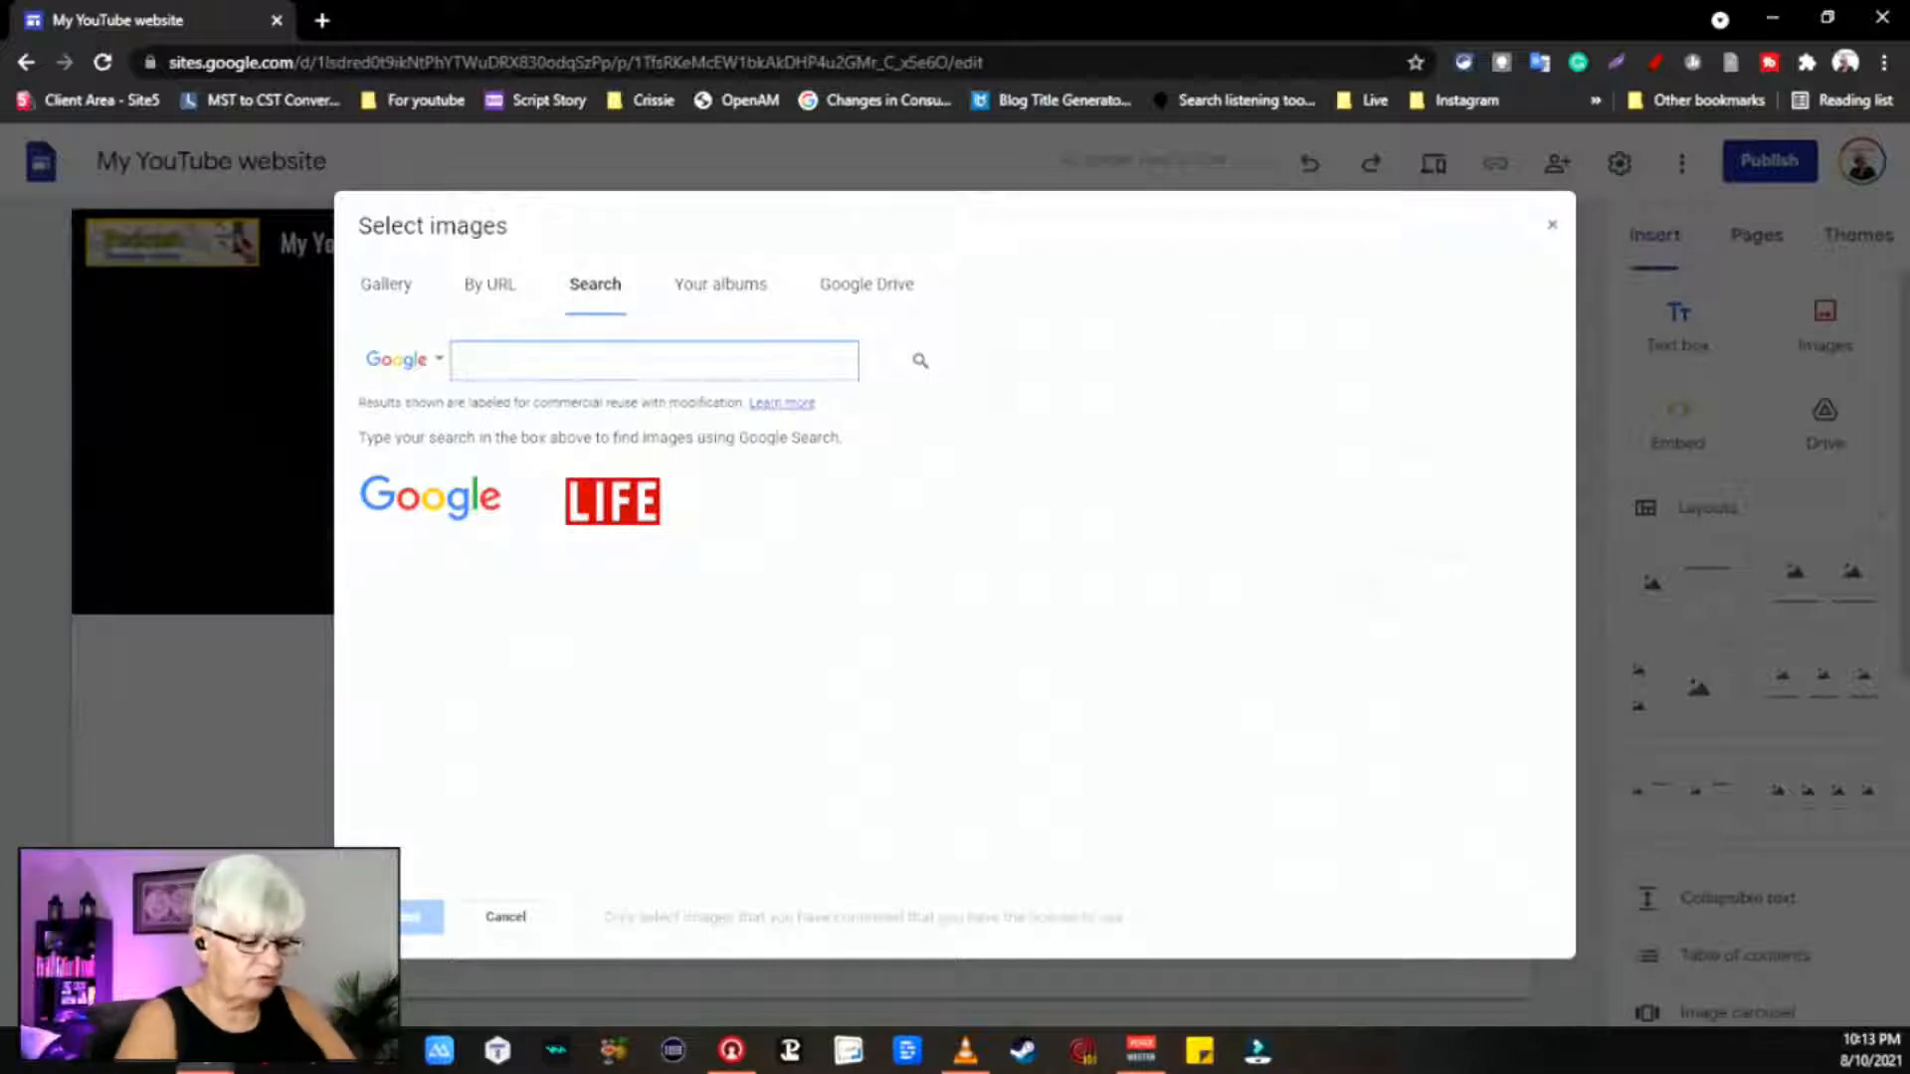
type("Sweden")
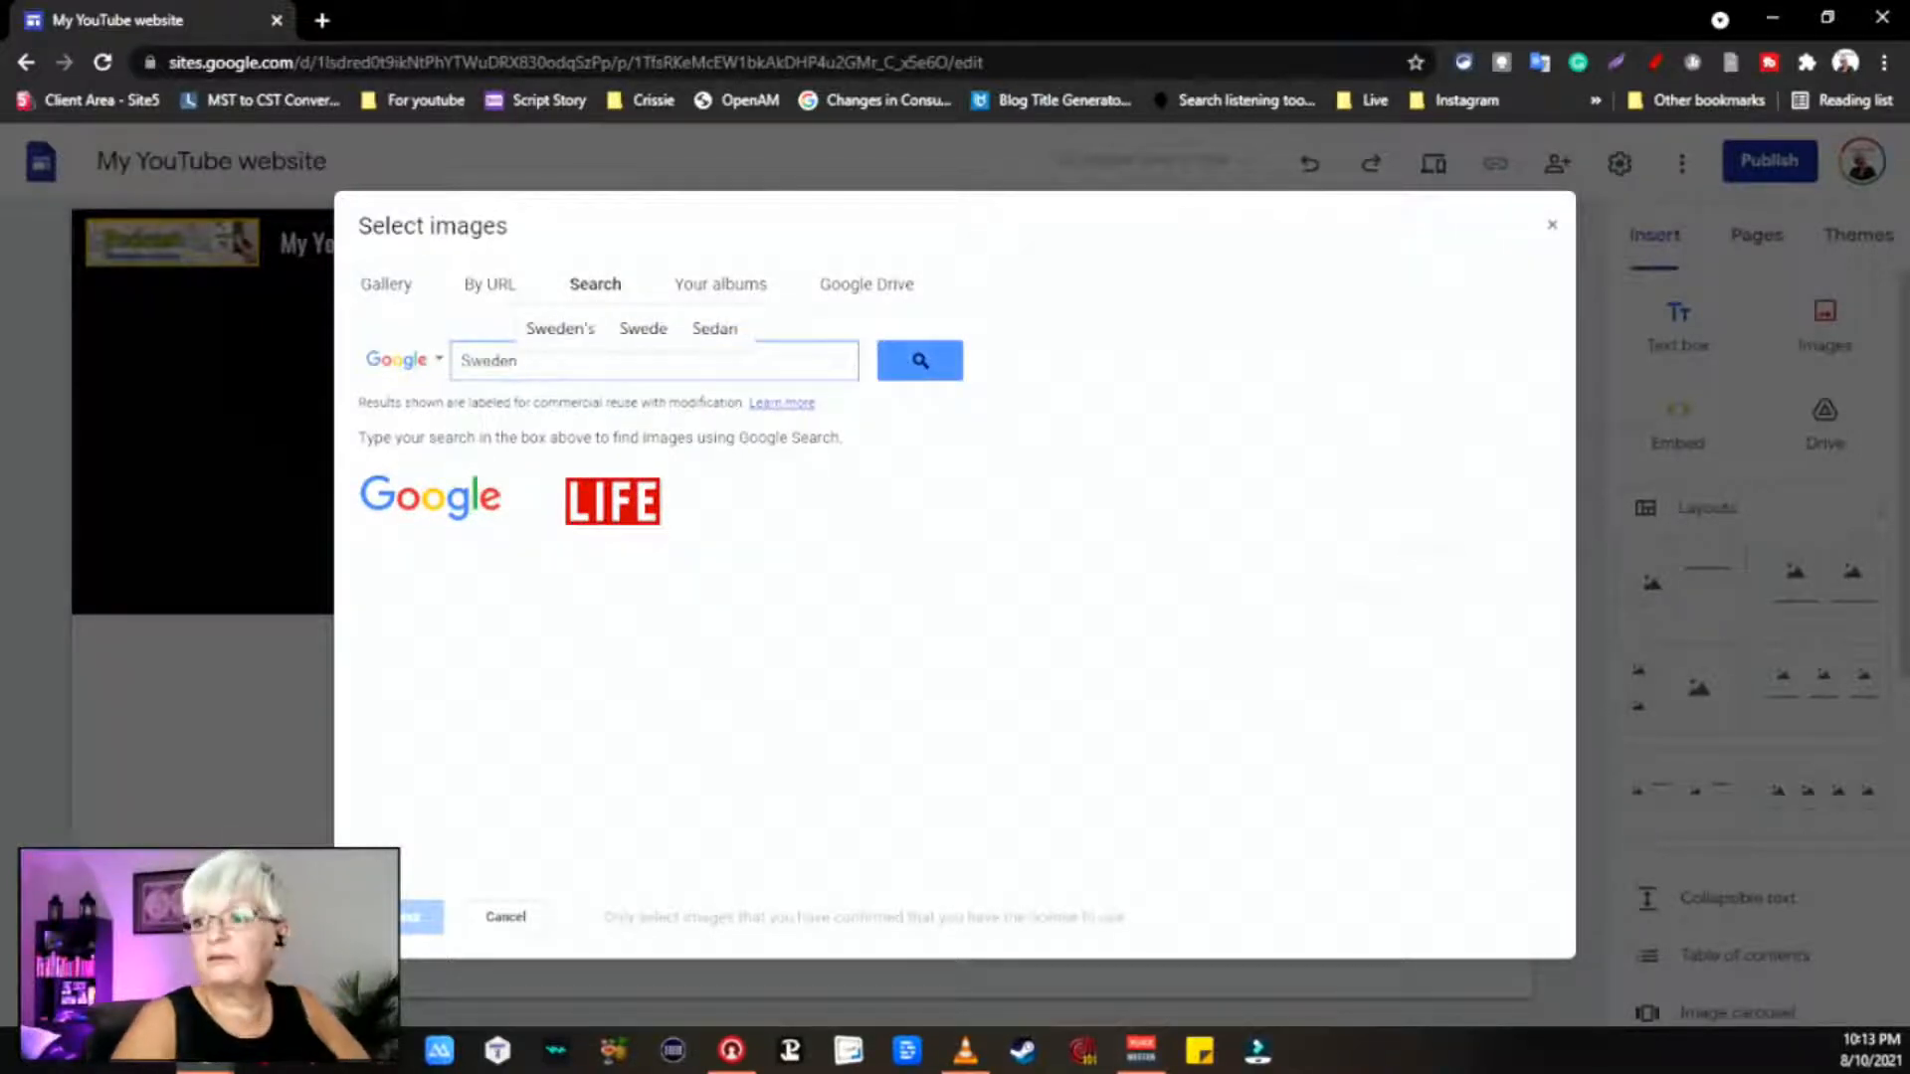
left_click(910, 360)
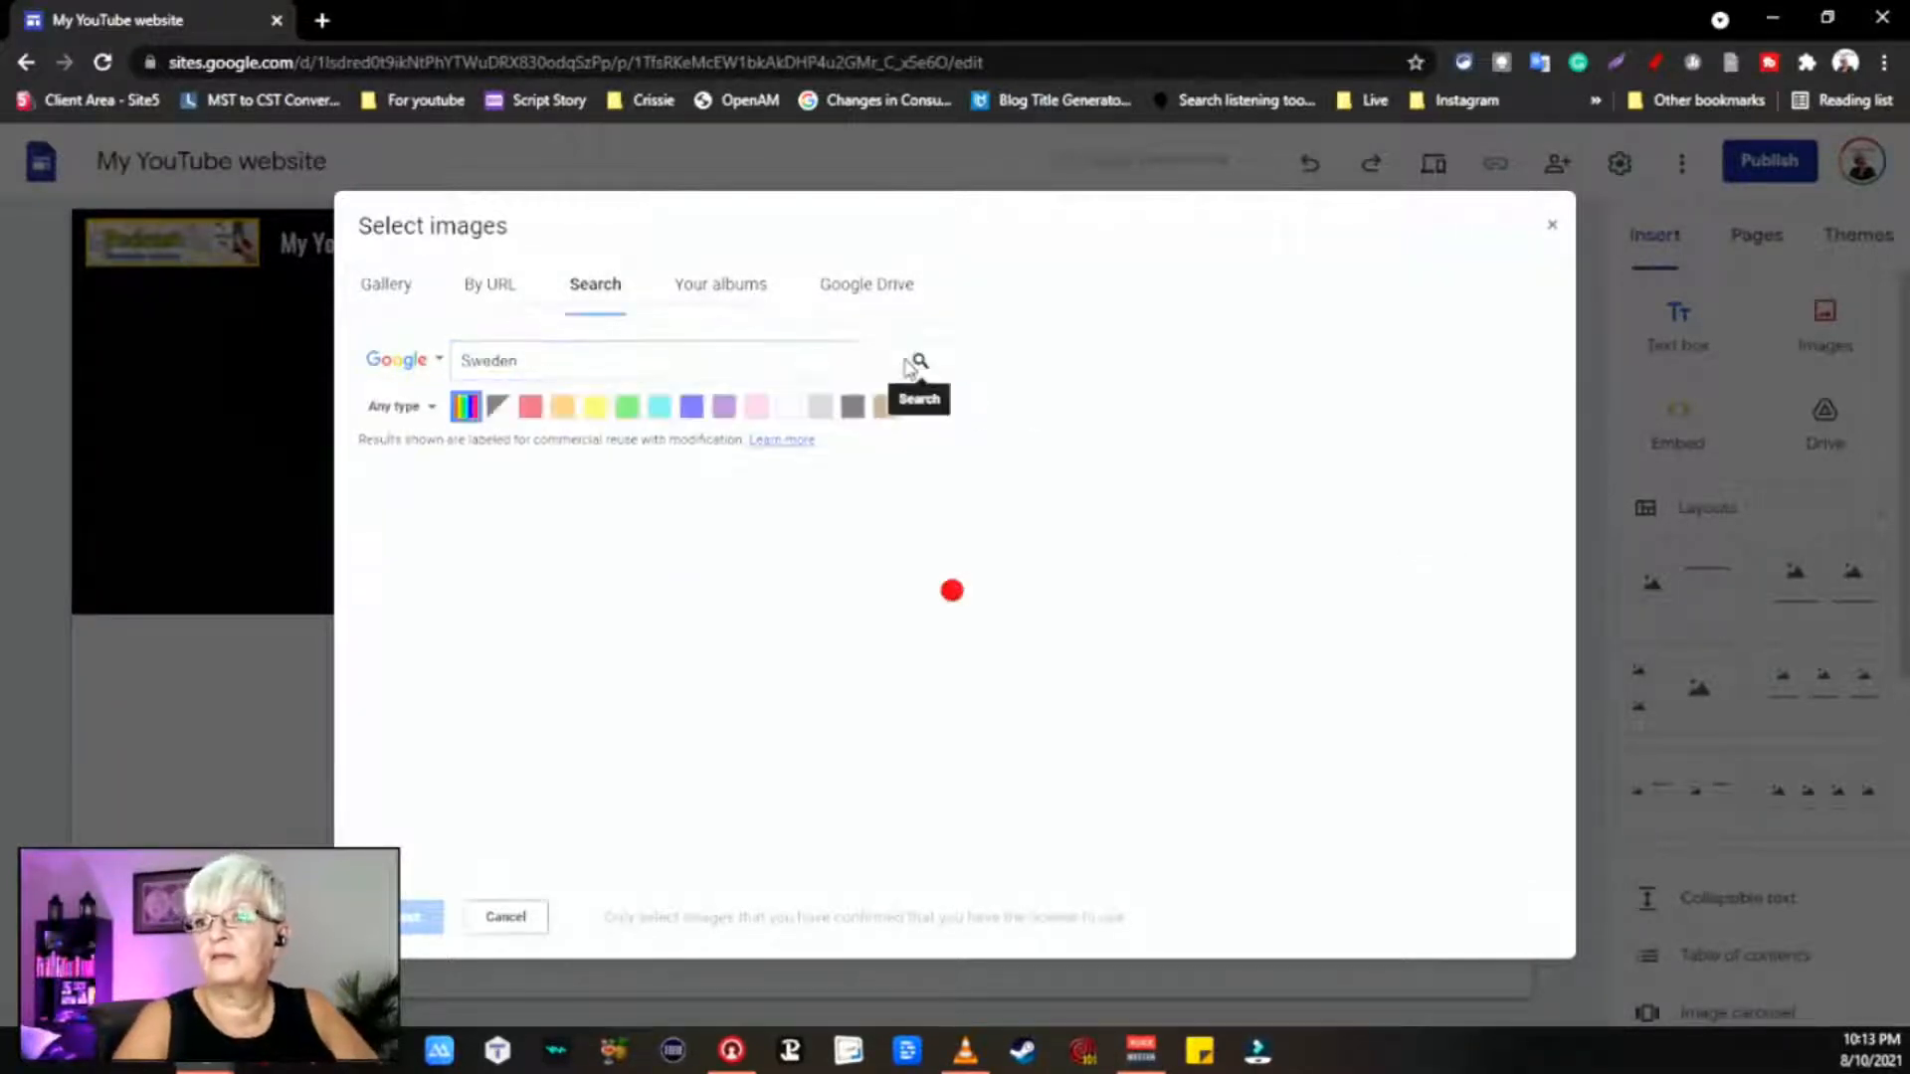
scroll(985, 497, "down", 5)
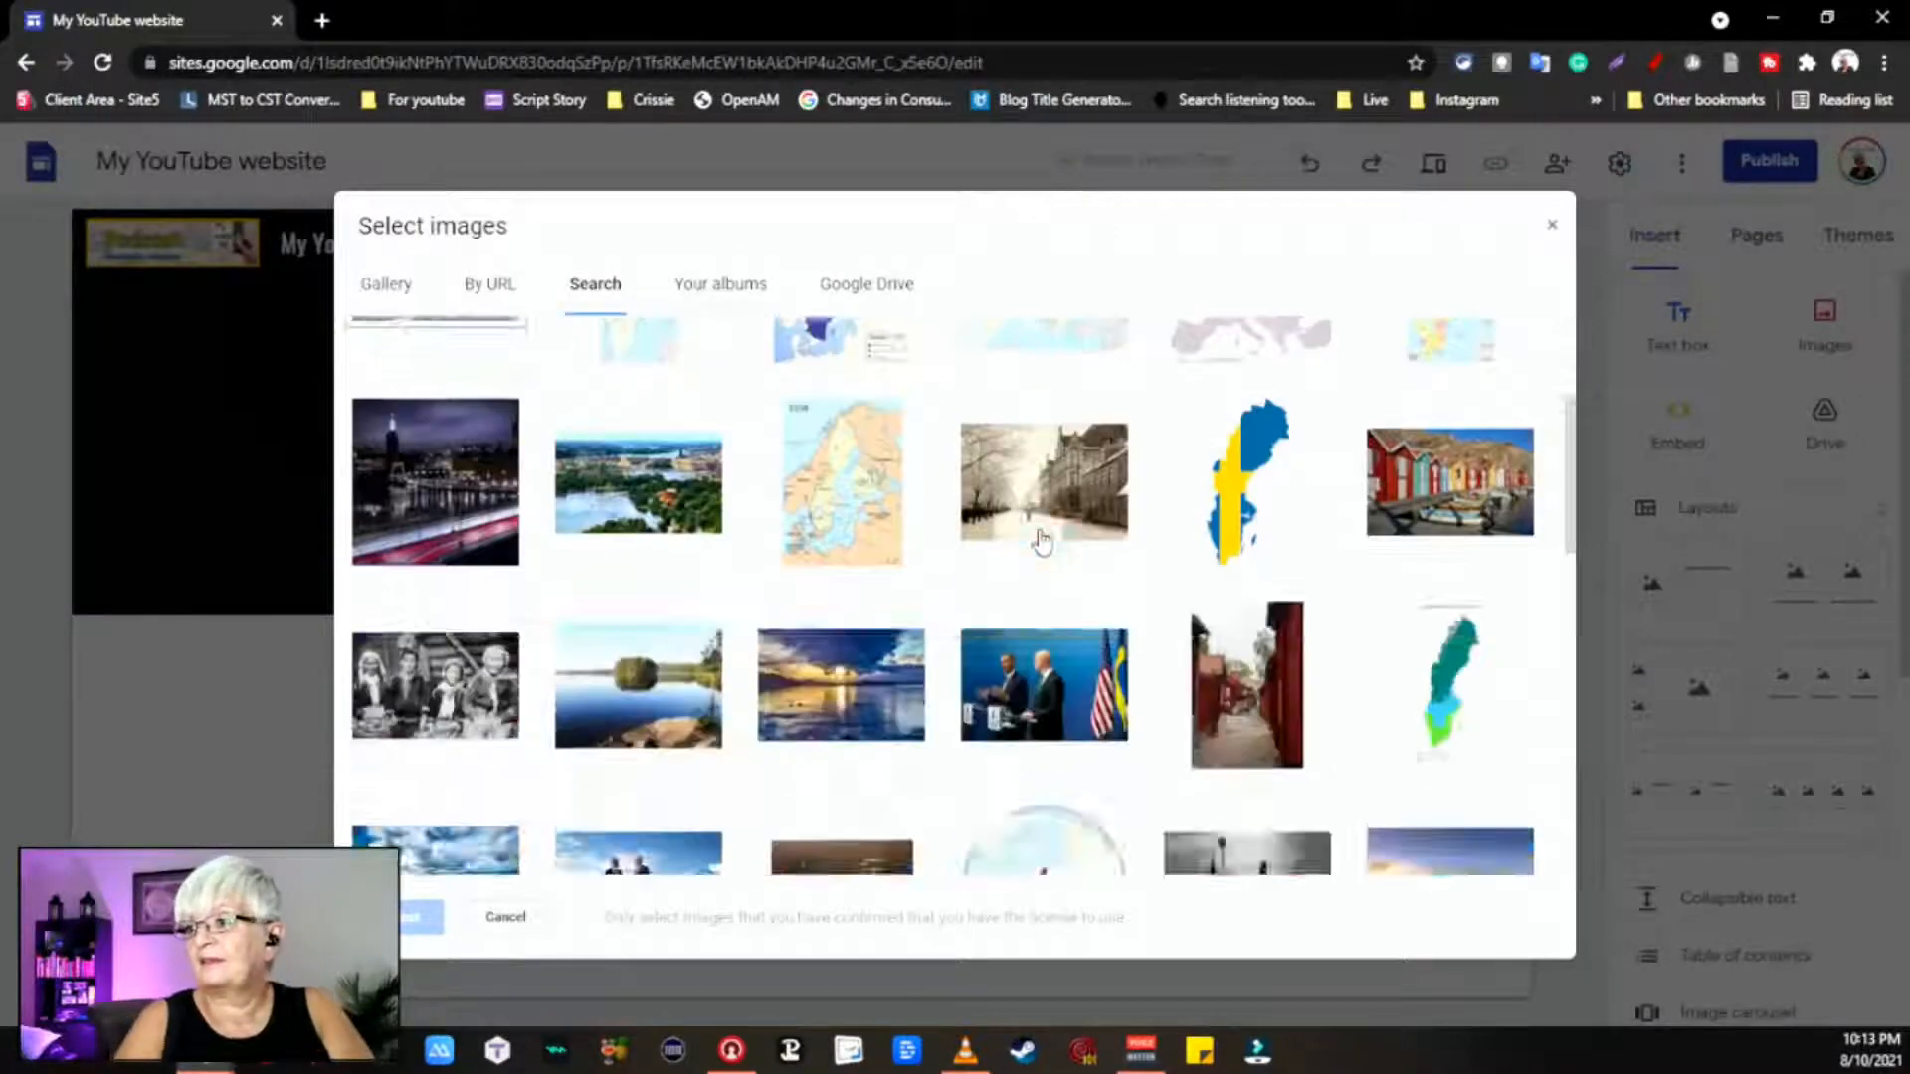
scroll(1041, 542, "up", 4)
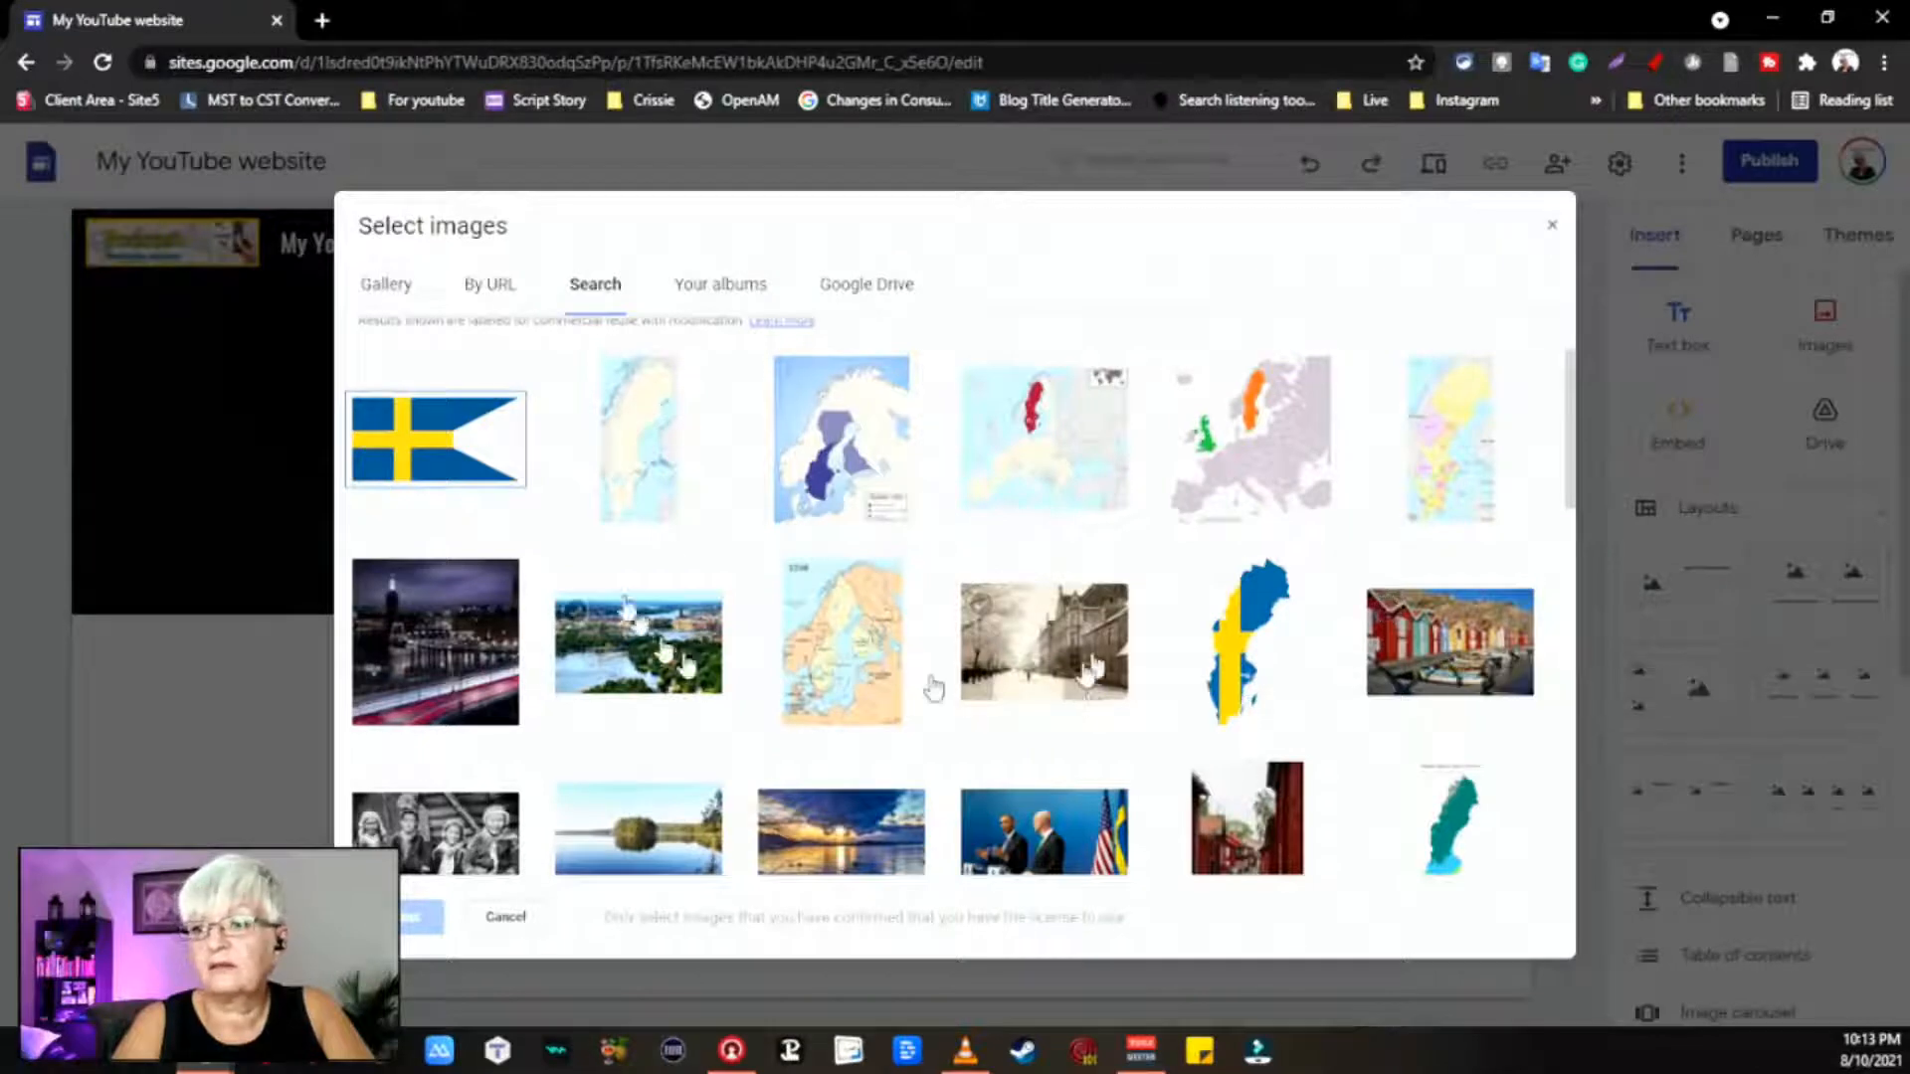
scroll(796, 557, "down", 5)
scroll(1104, 509, "down", 5)
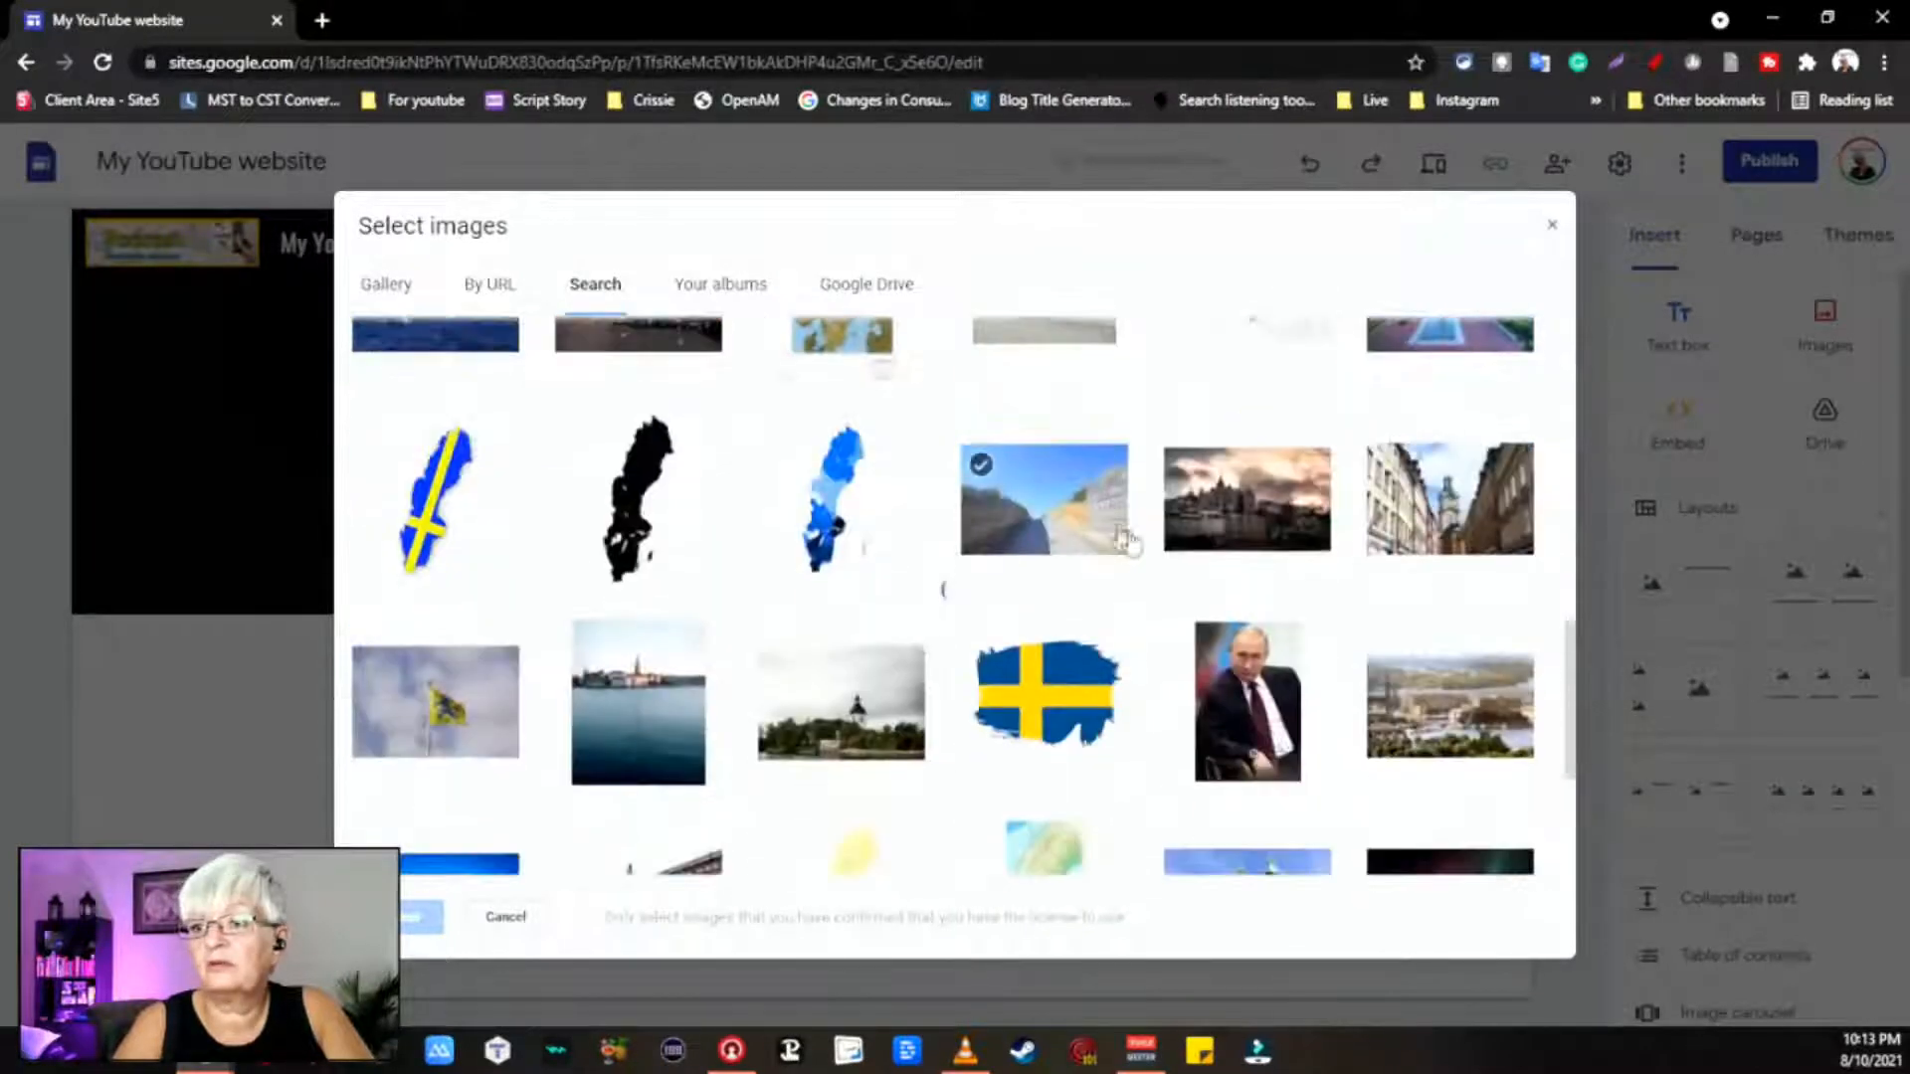
scroll(832, 511, "down", 4)
scroll(832, 518, "down", 10)
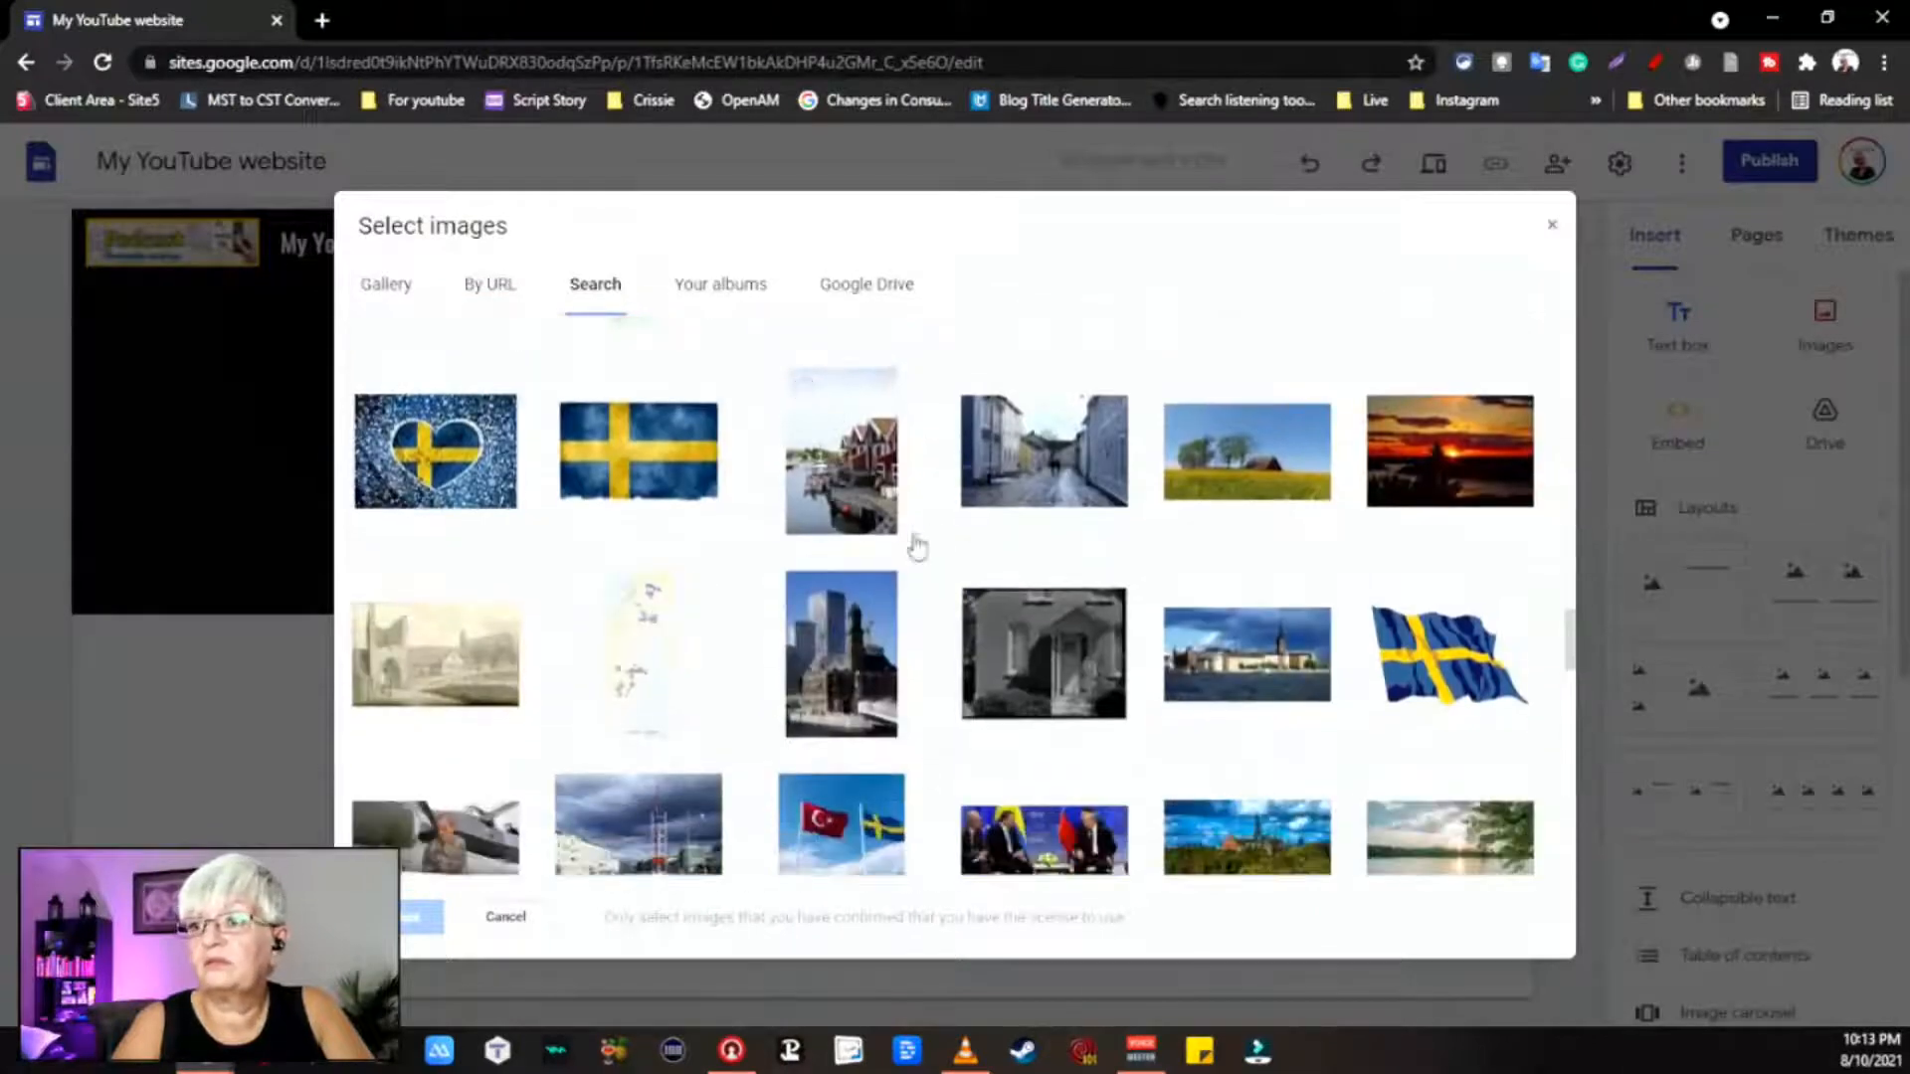
double_click(649, 462)
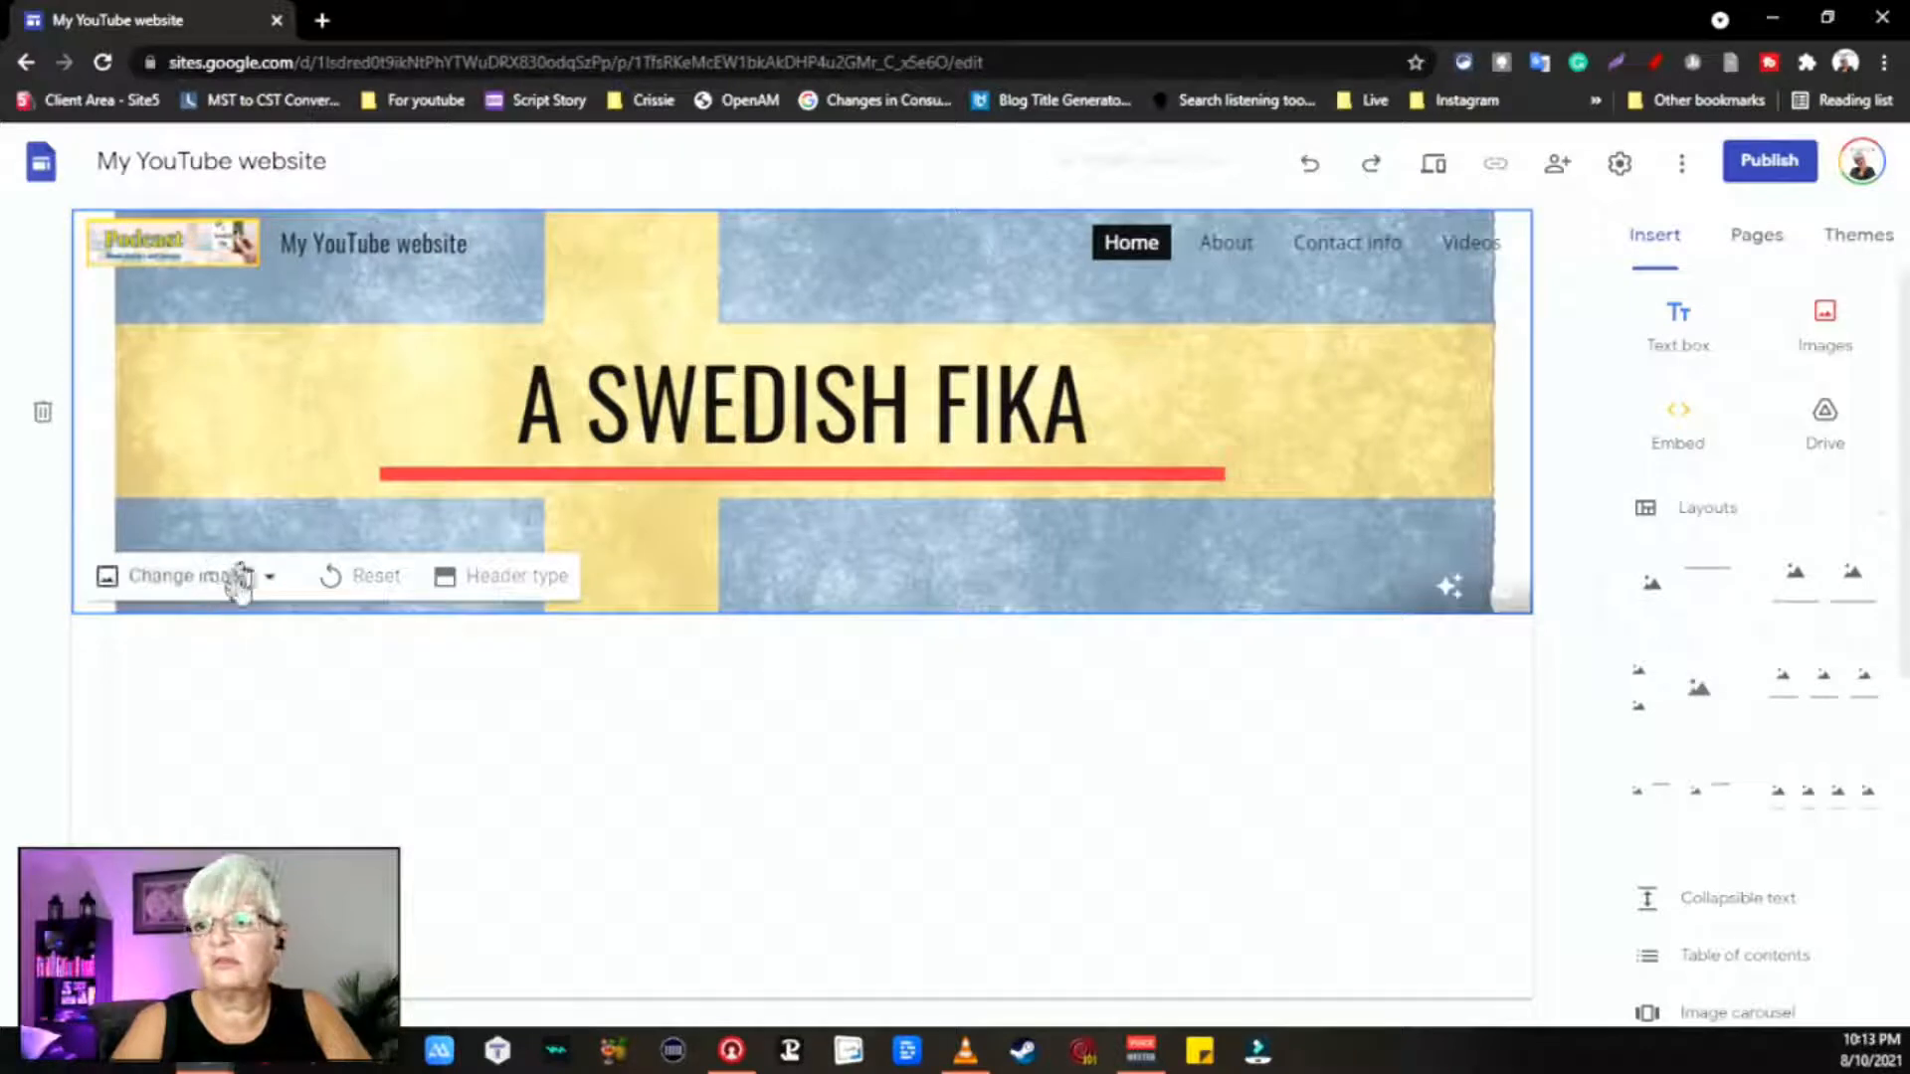
left_click(227, 587)
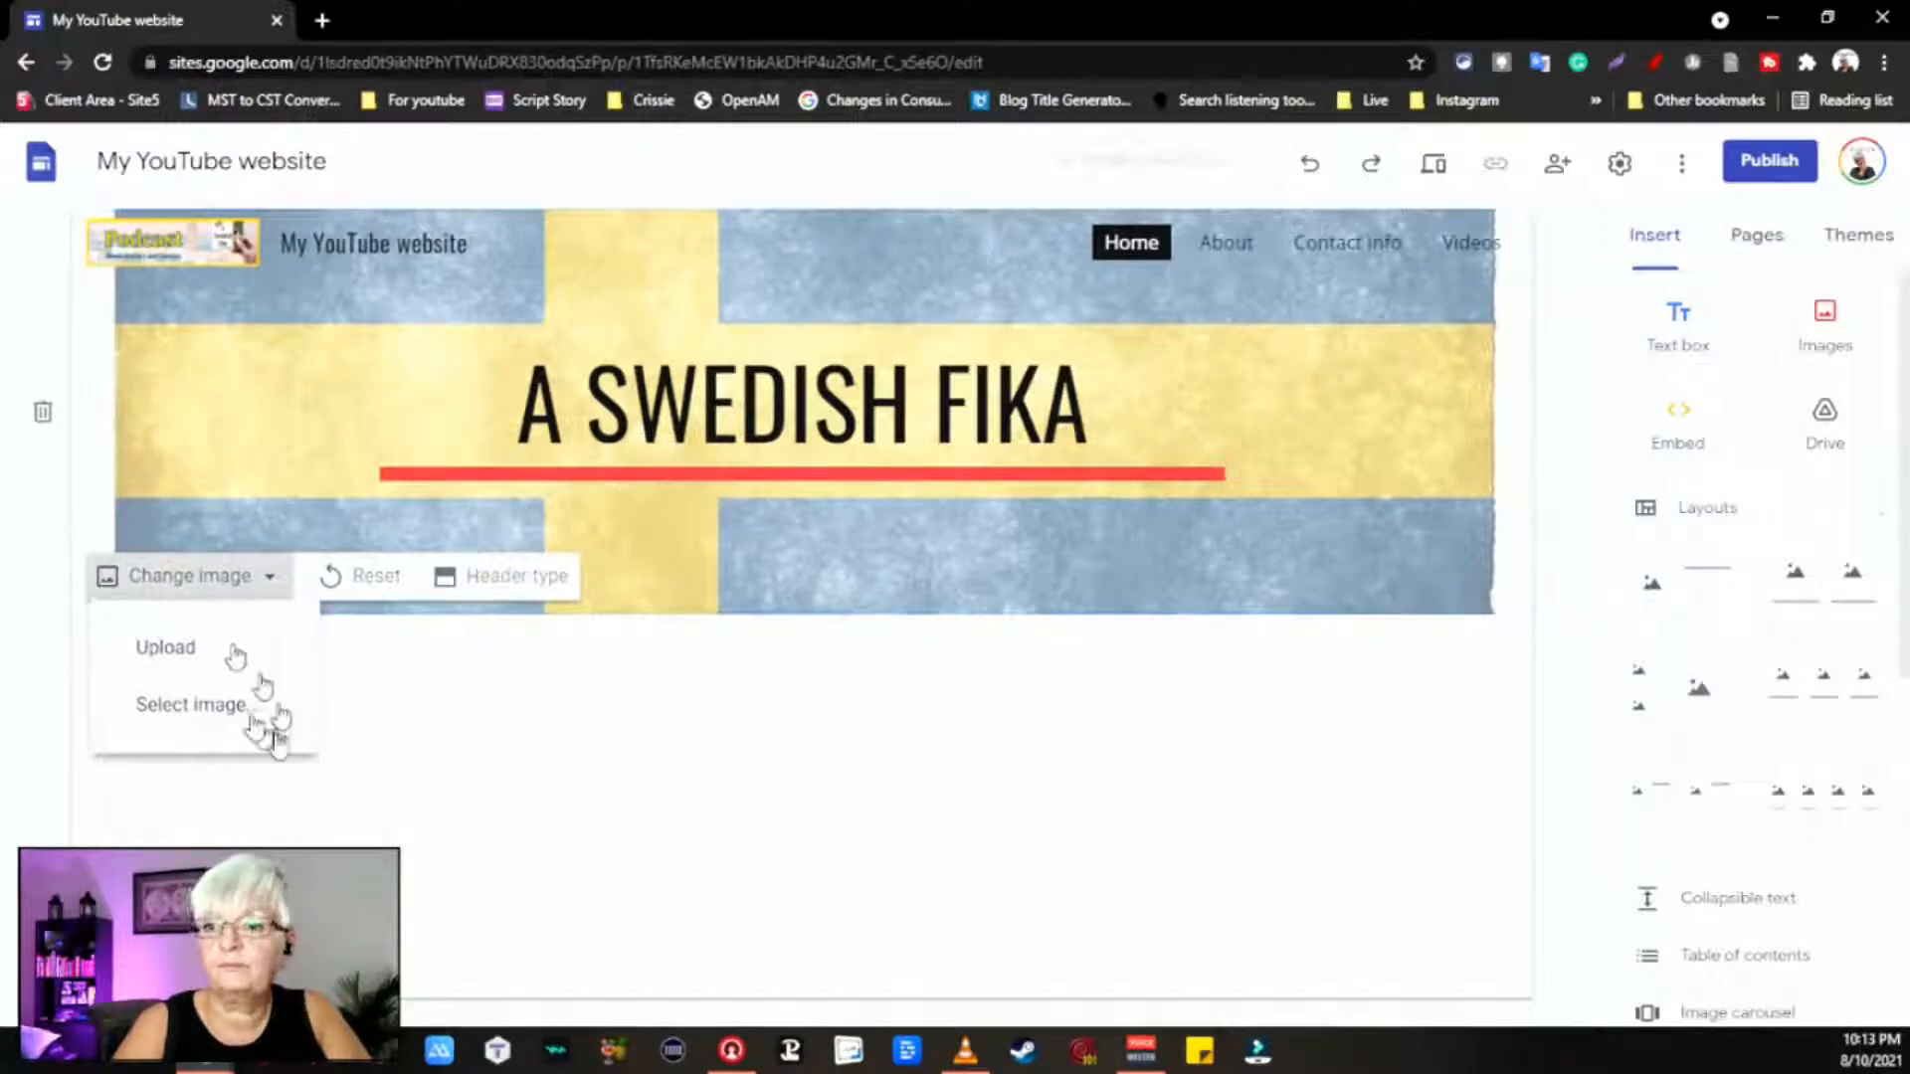
Step: Search images for 'Swedish' and insert the garden cake-and-coffee photo as the header
left_click(259, 714)
left_click(612, 289)
type("Swedish Fika")
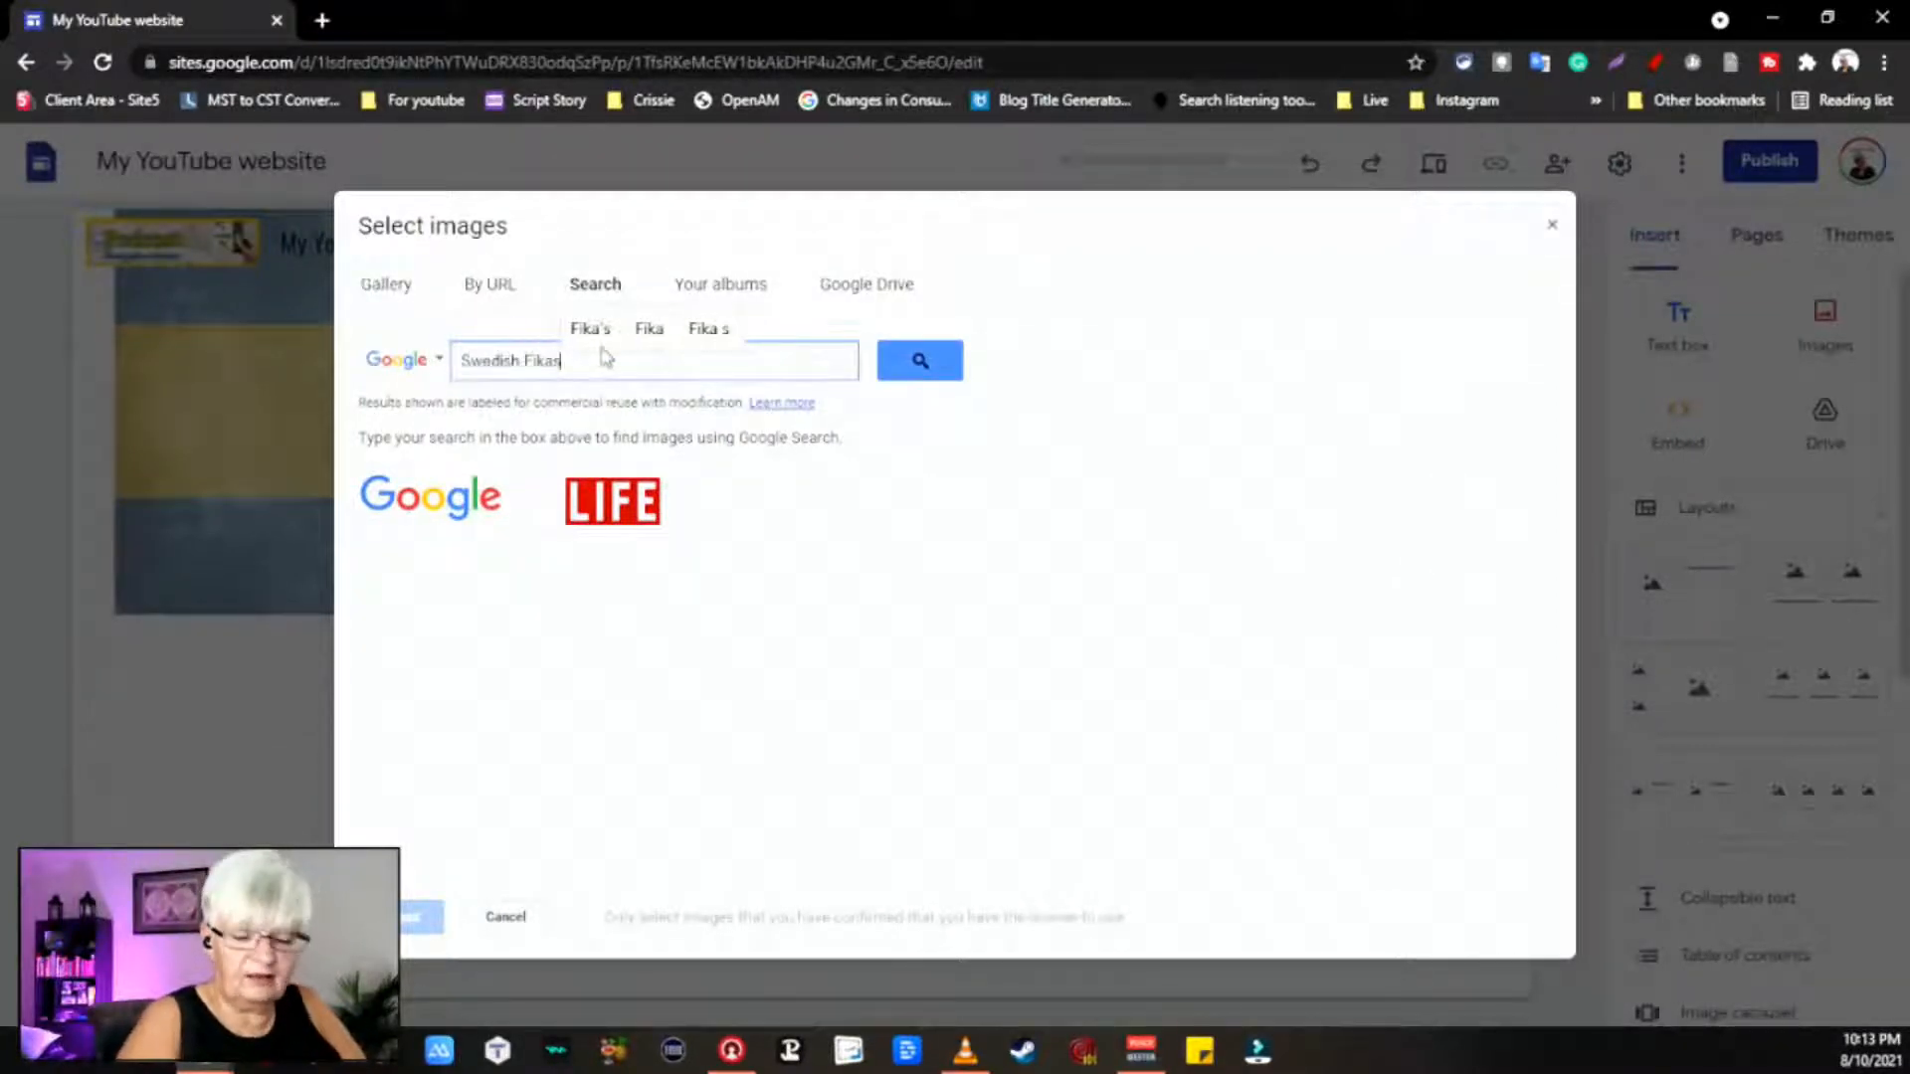
key("Return")
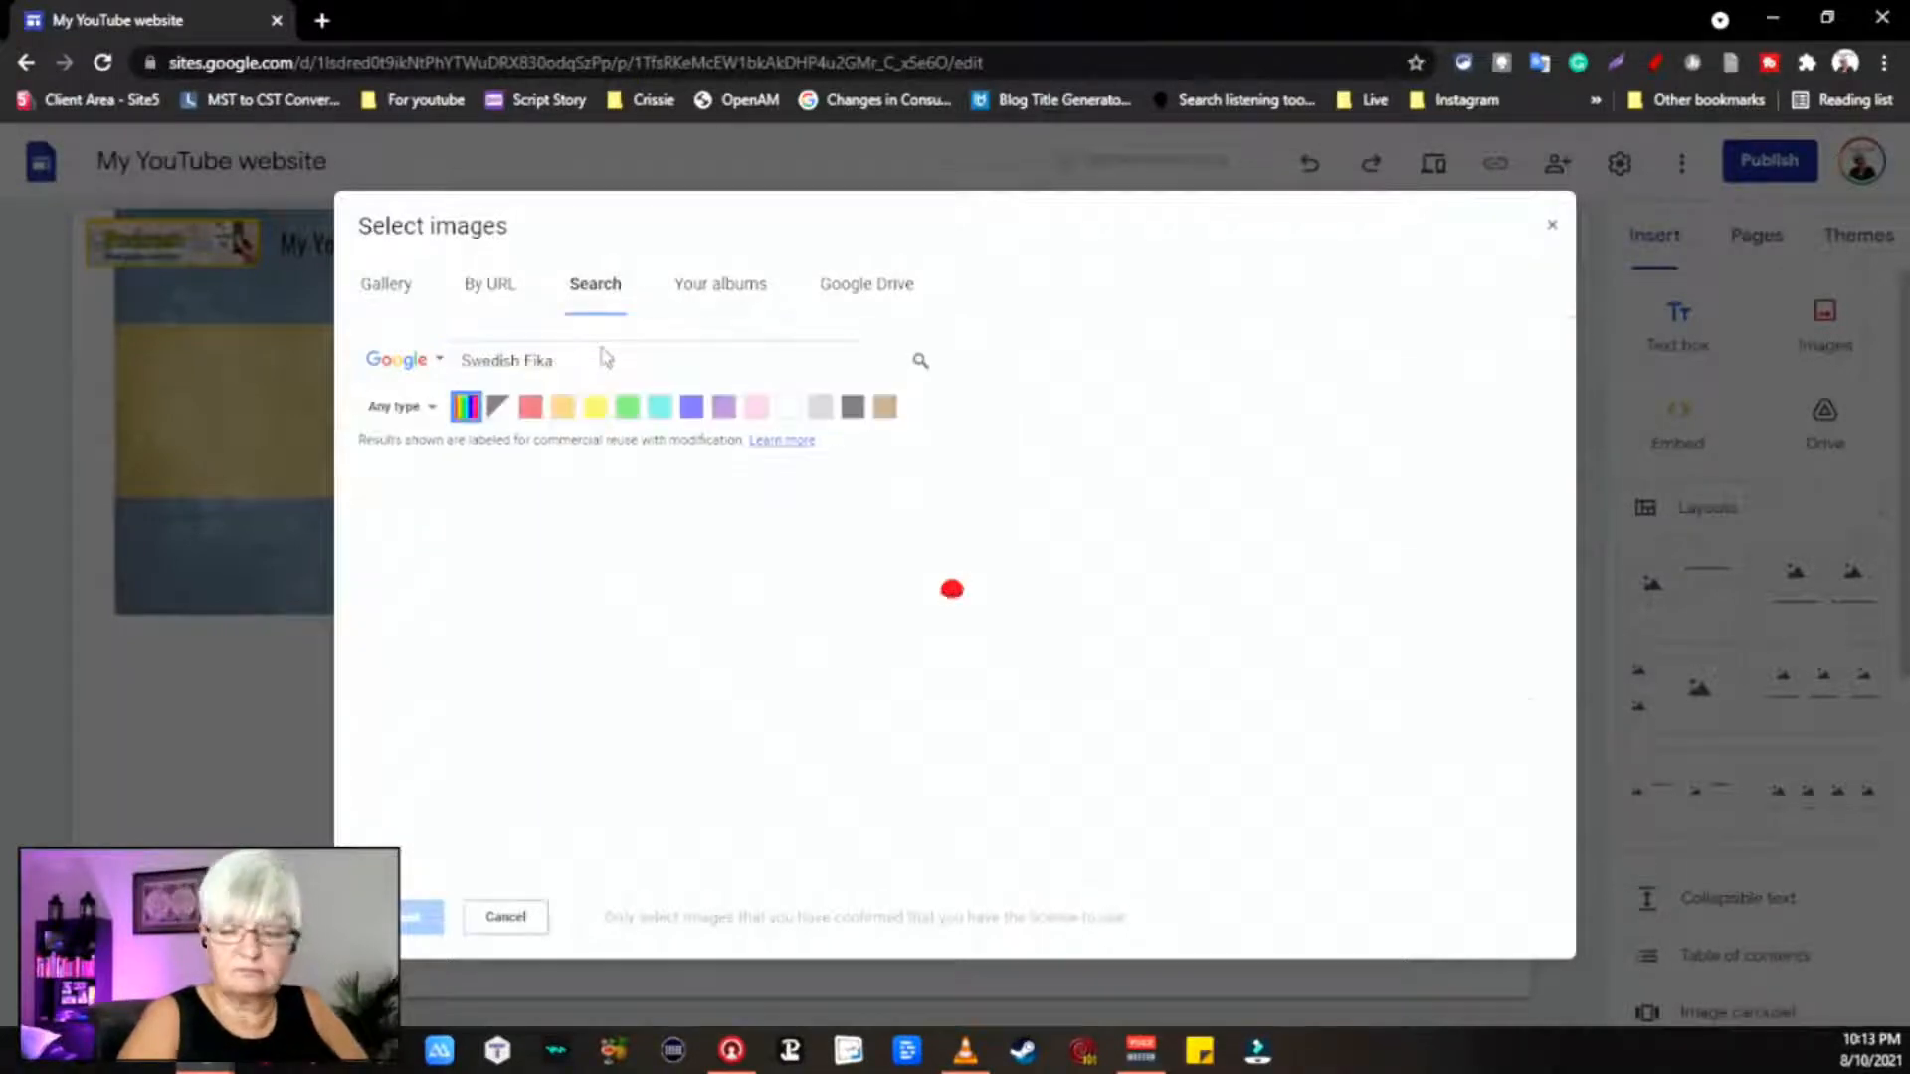
scroll(1070, 602, "down", 10)
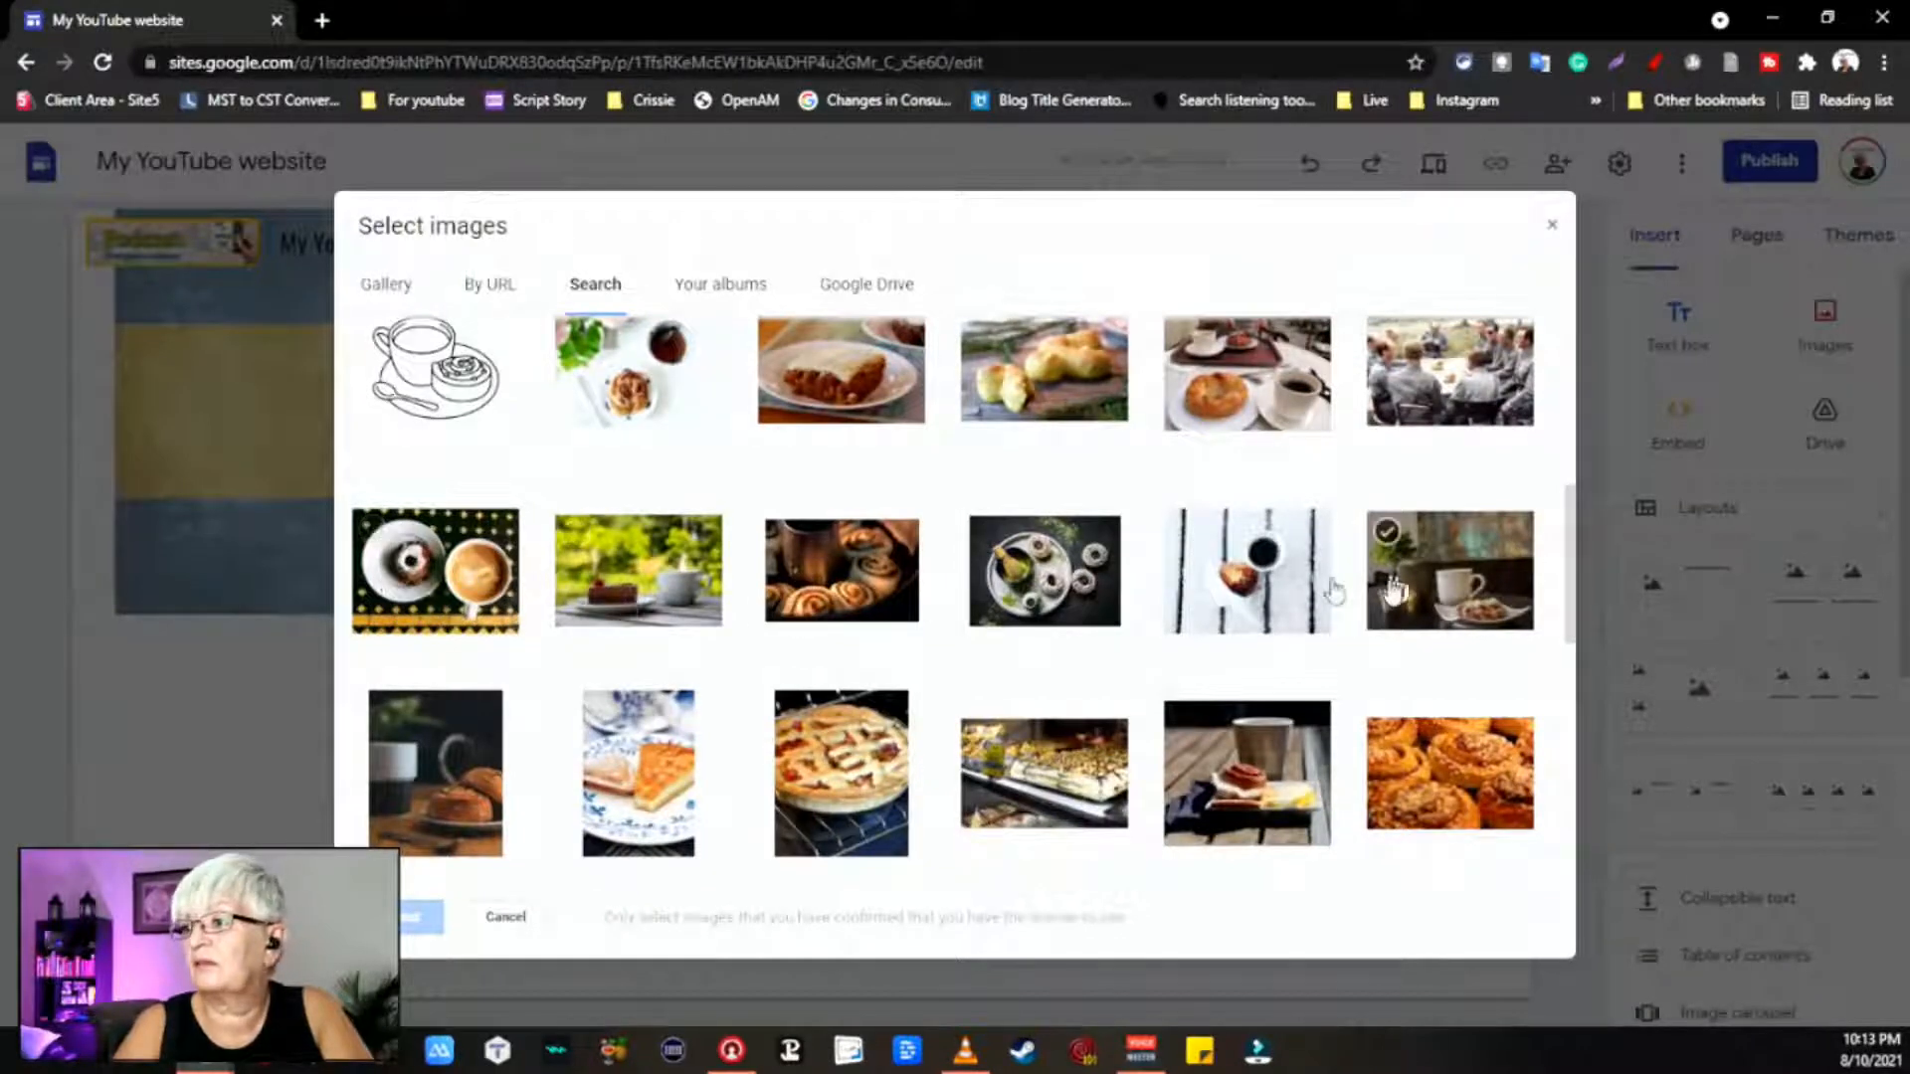
scroll(1387, 576, "down", 3)
scroll(1410, 554, "up", 4)
scroll(1294, 554, "down", 3)
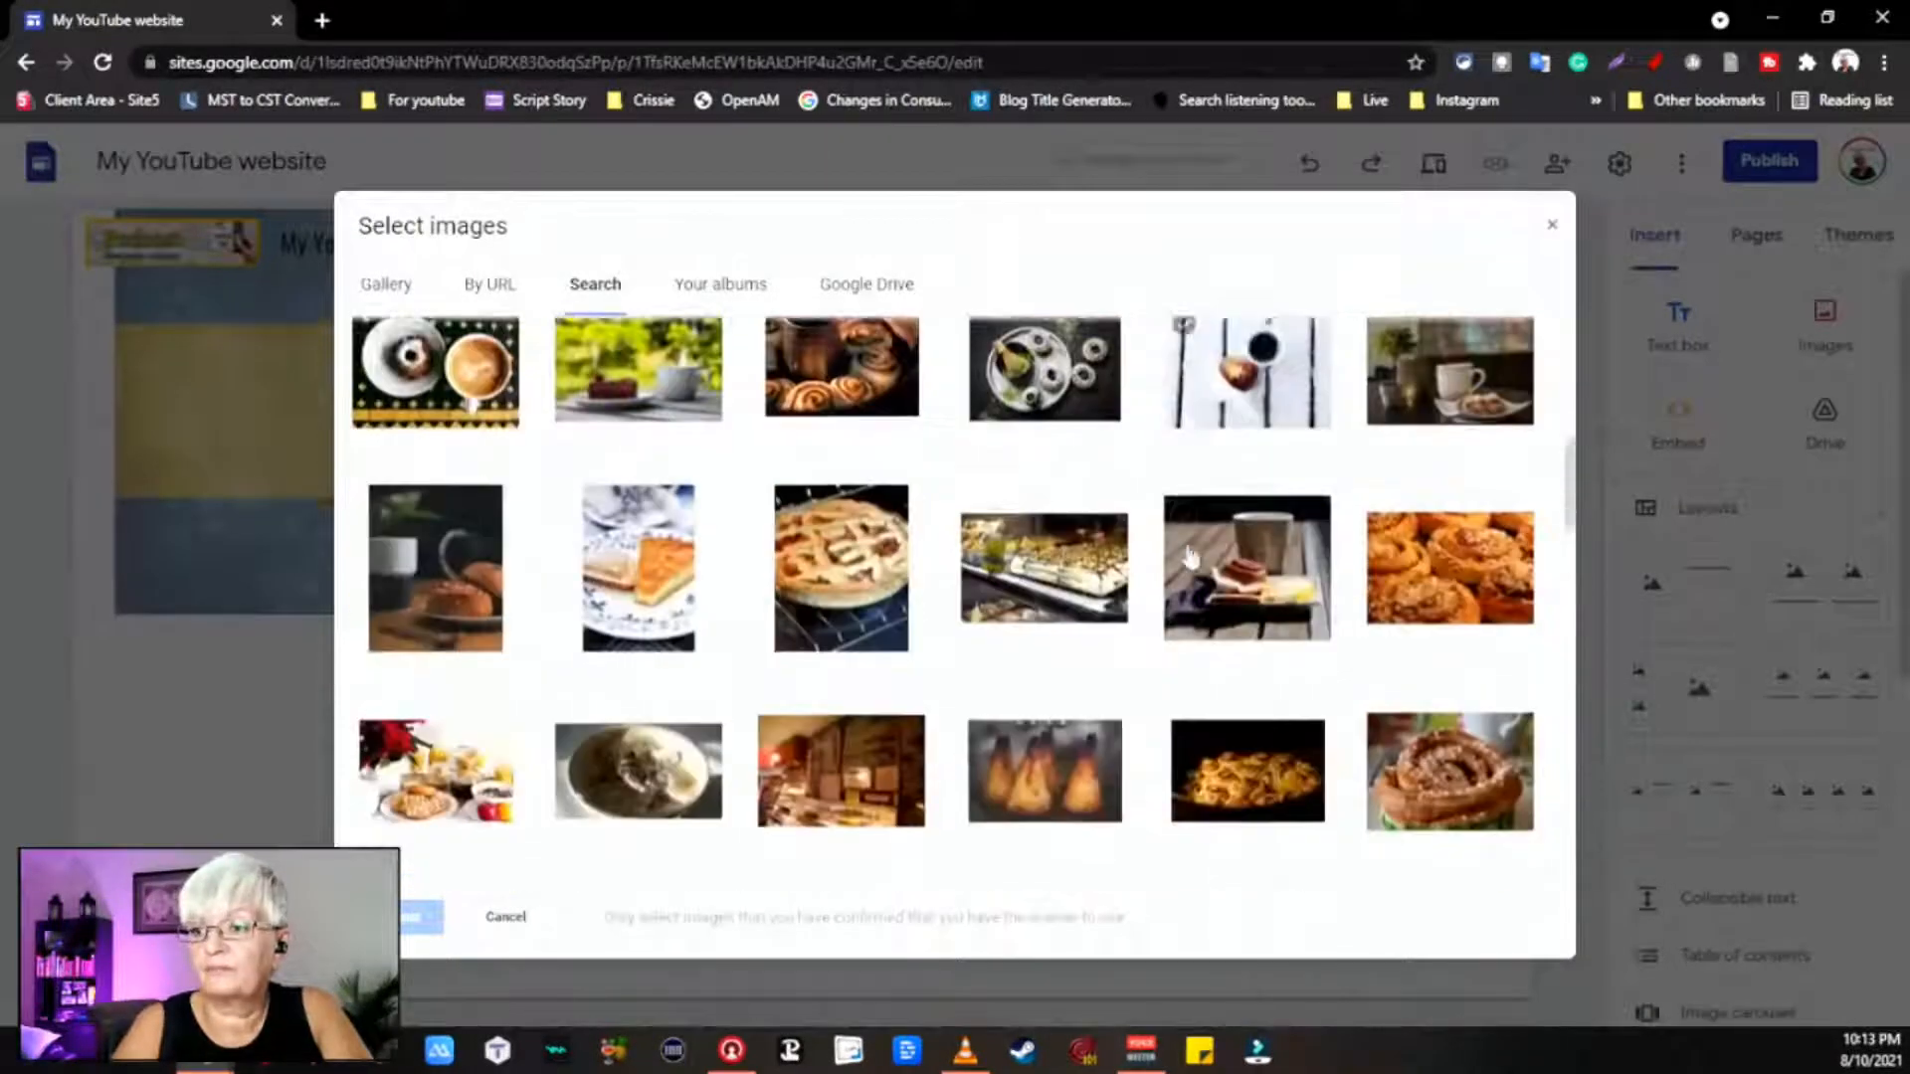
scroll(1442, 414, "up", 1)
left_click(1447, 408)
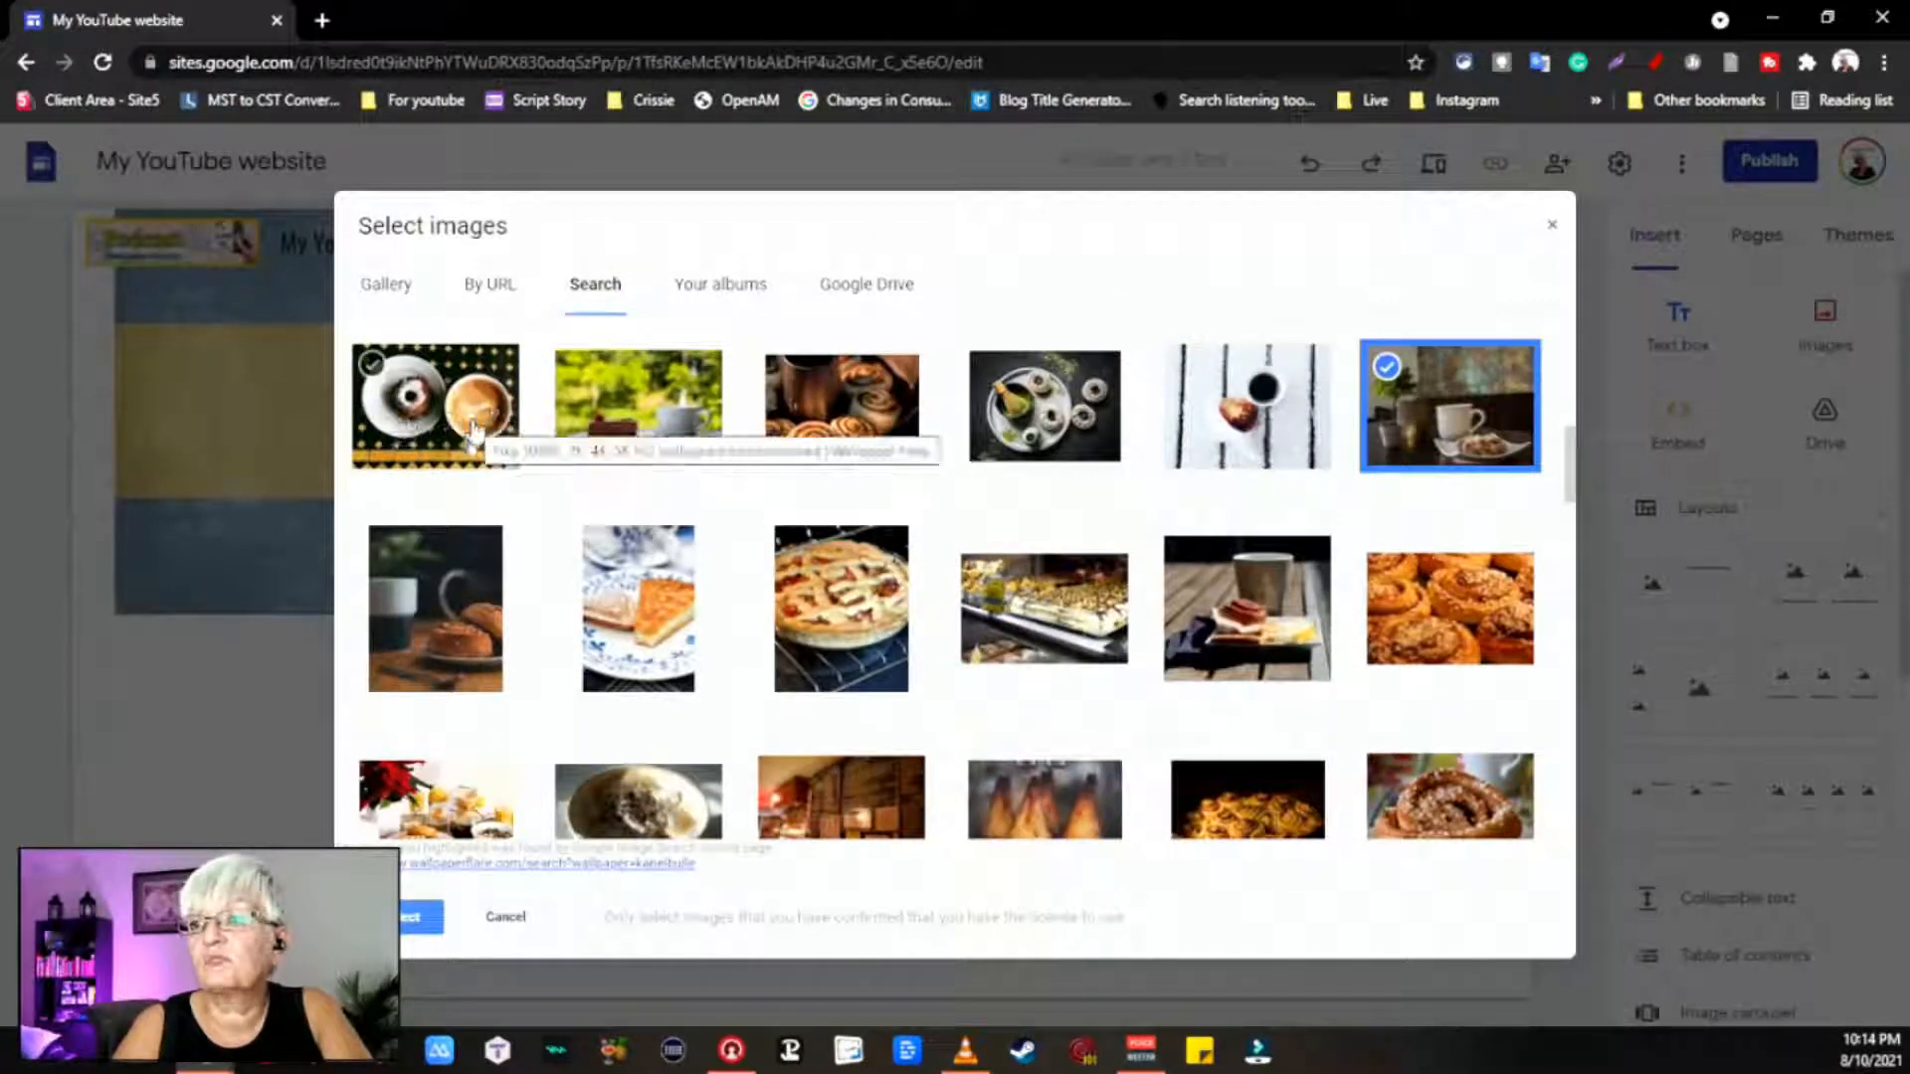
left_click(681, 438)
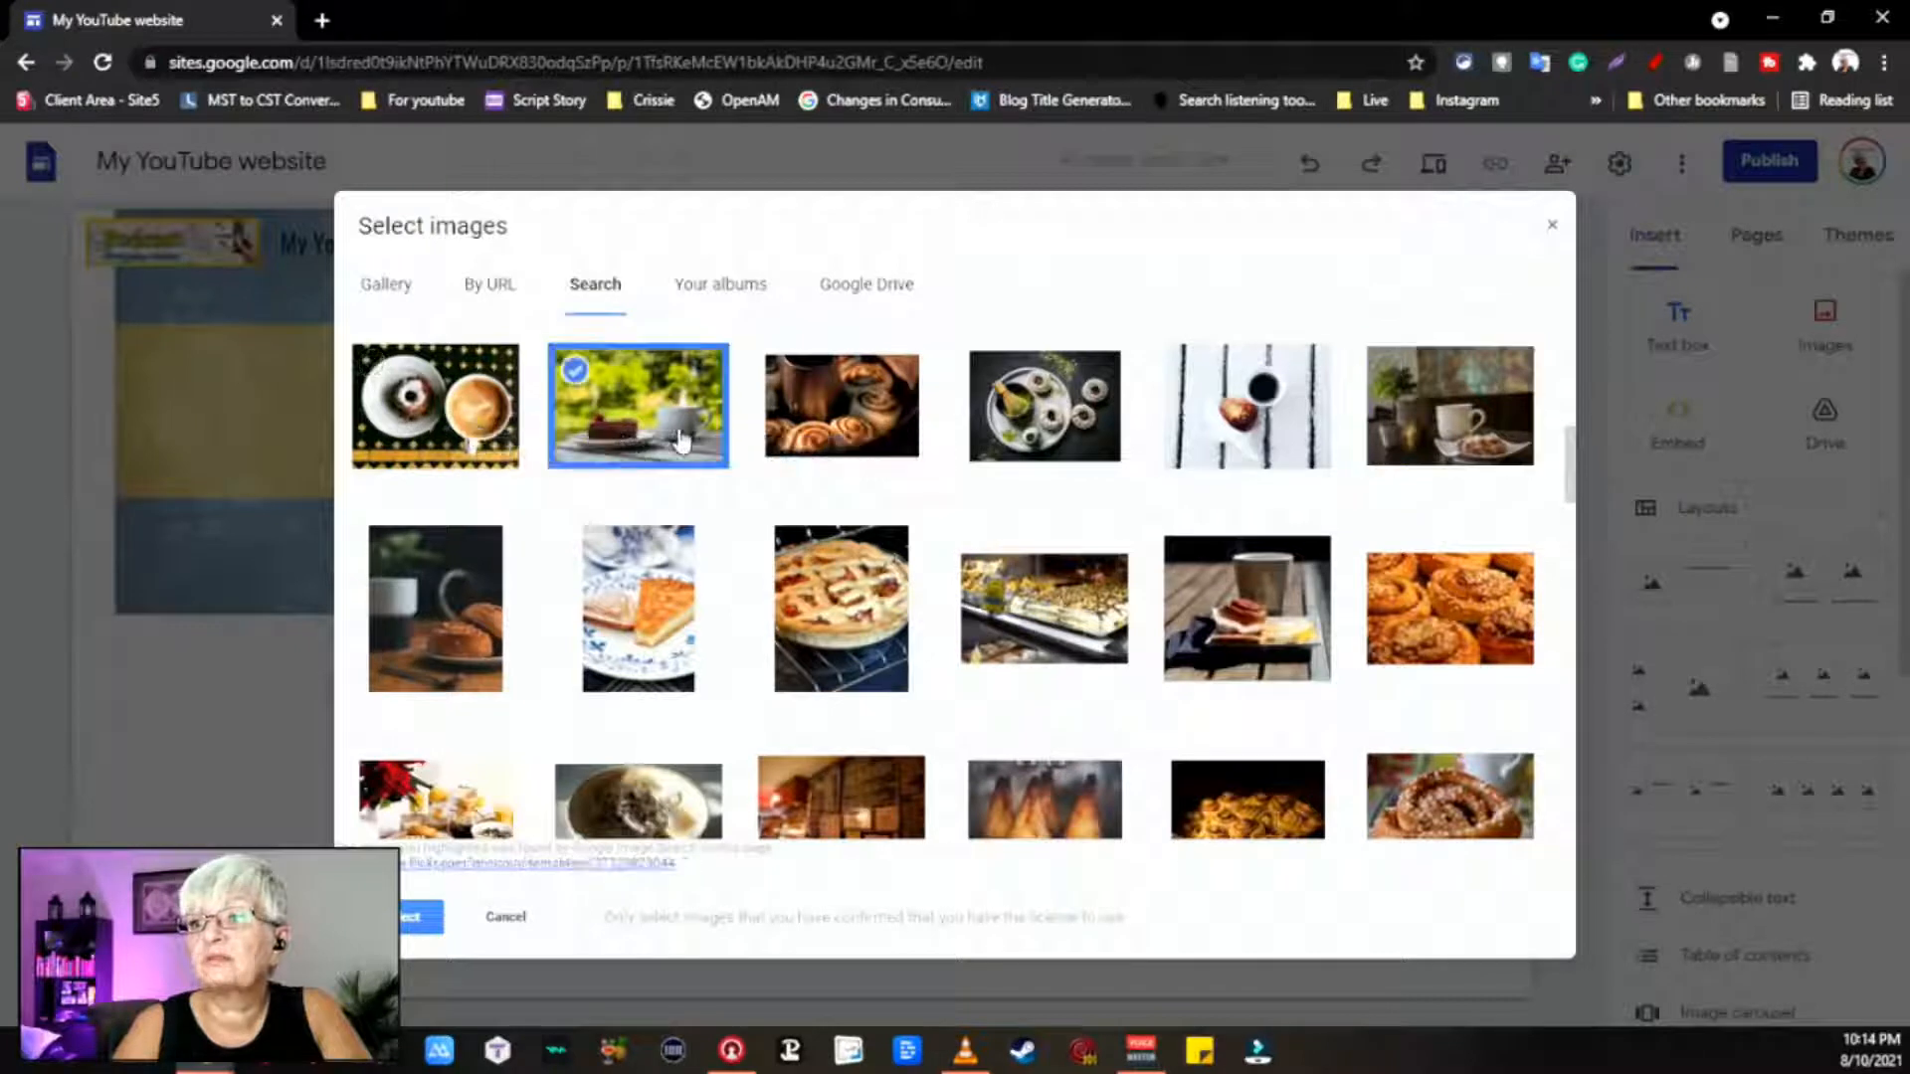
left_click(410, 915)
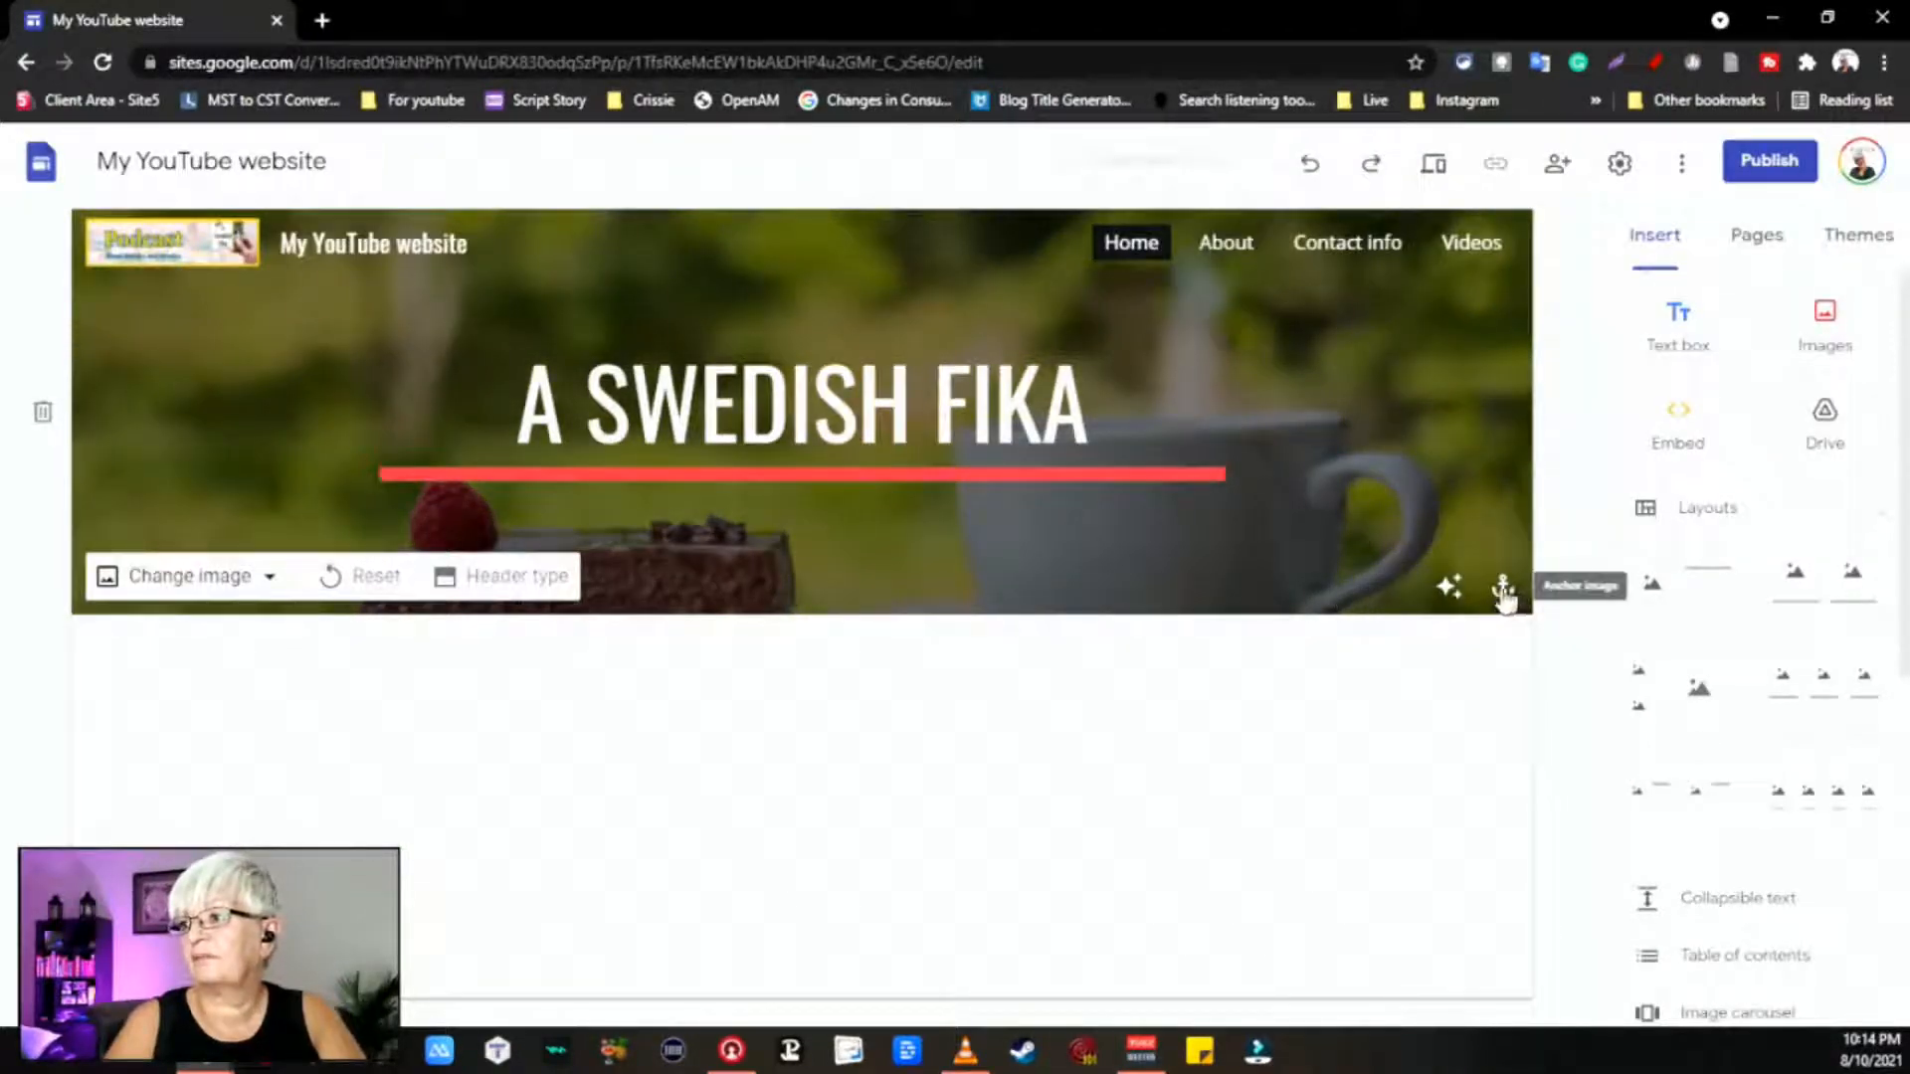
Step: Toggle 'Adjust for readability' off, on to compare, then off again
left_click(1450, 589)
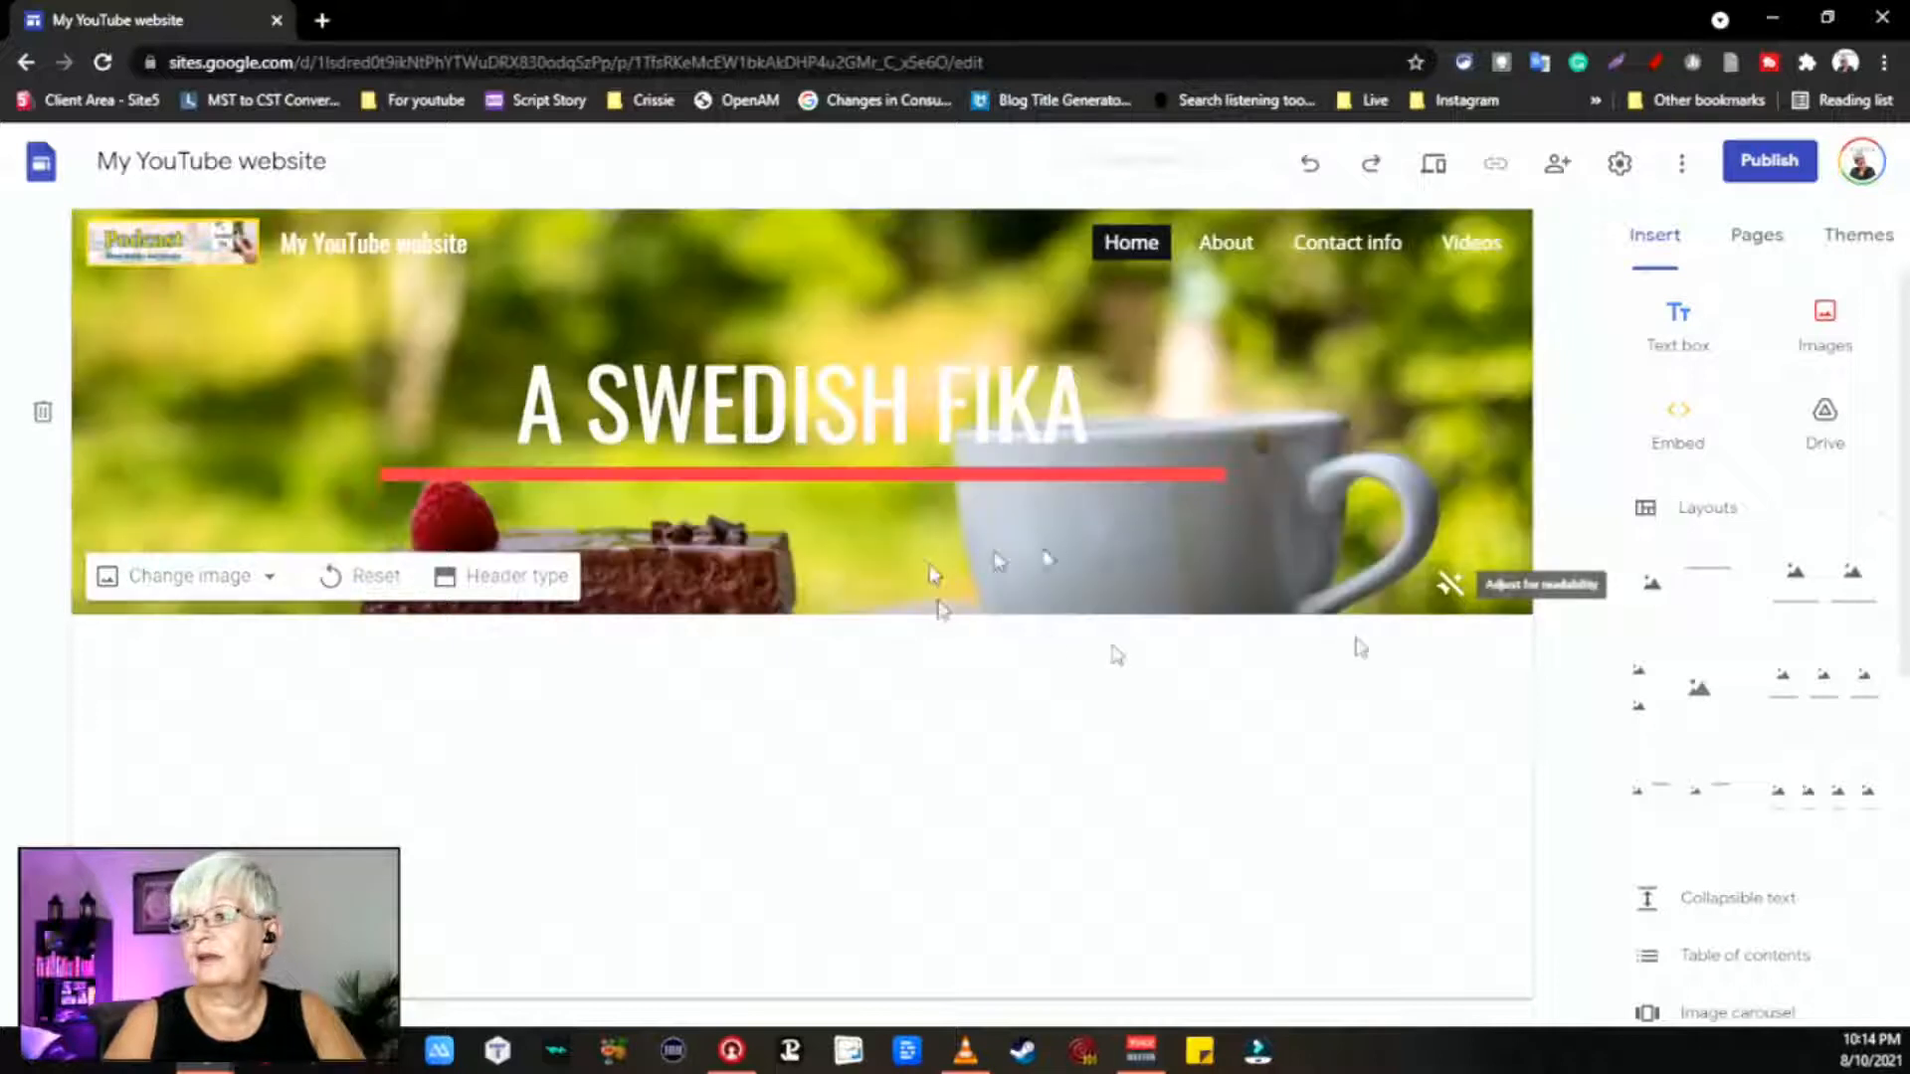
left_click(1450, 589)
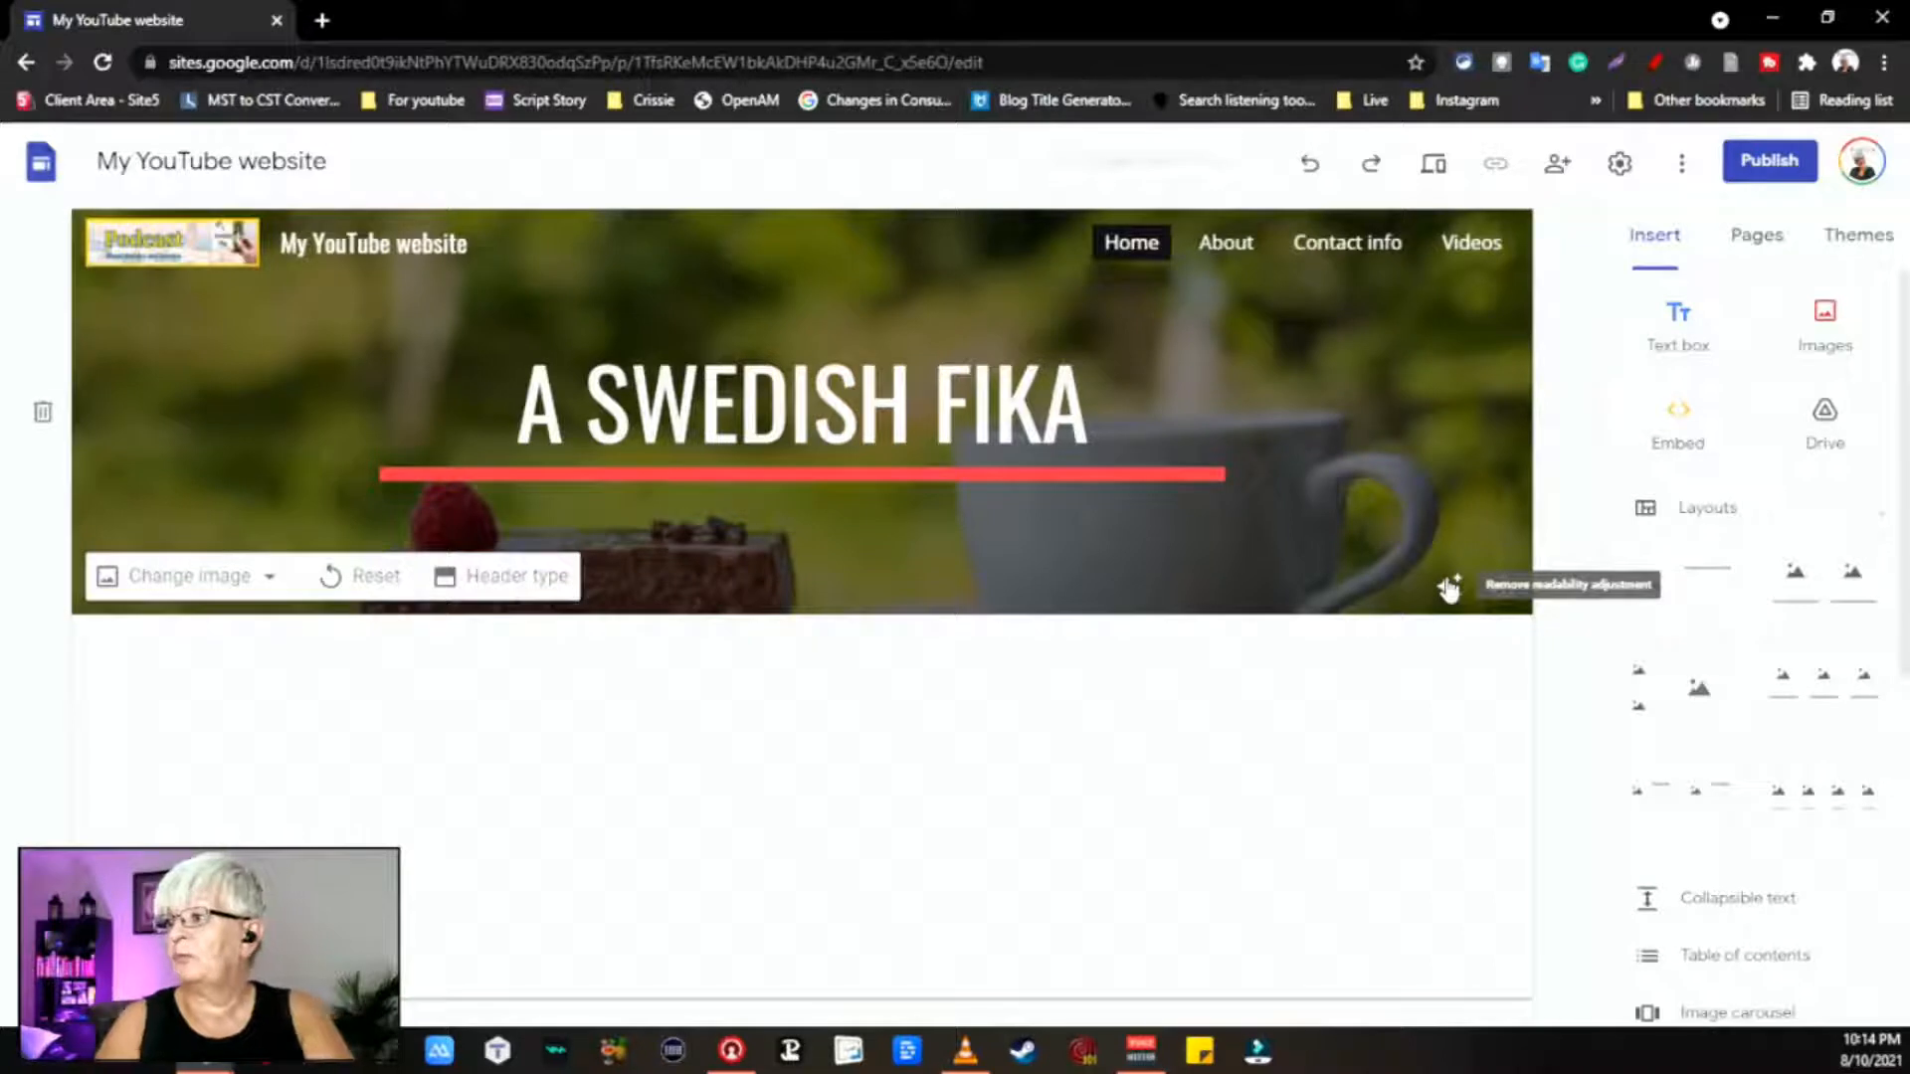
left_click(1450, 589)
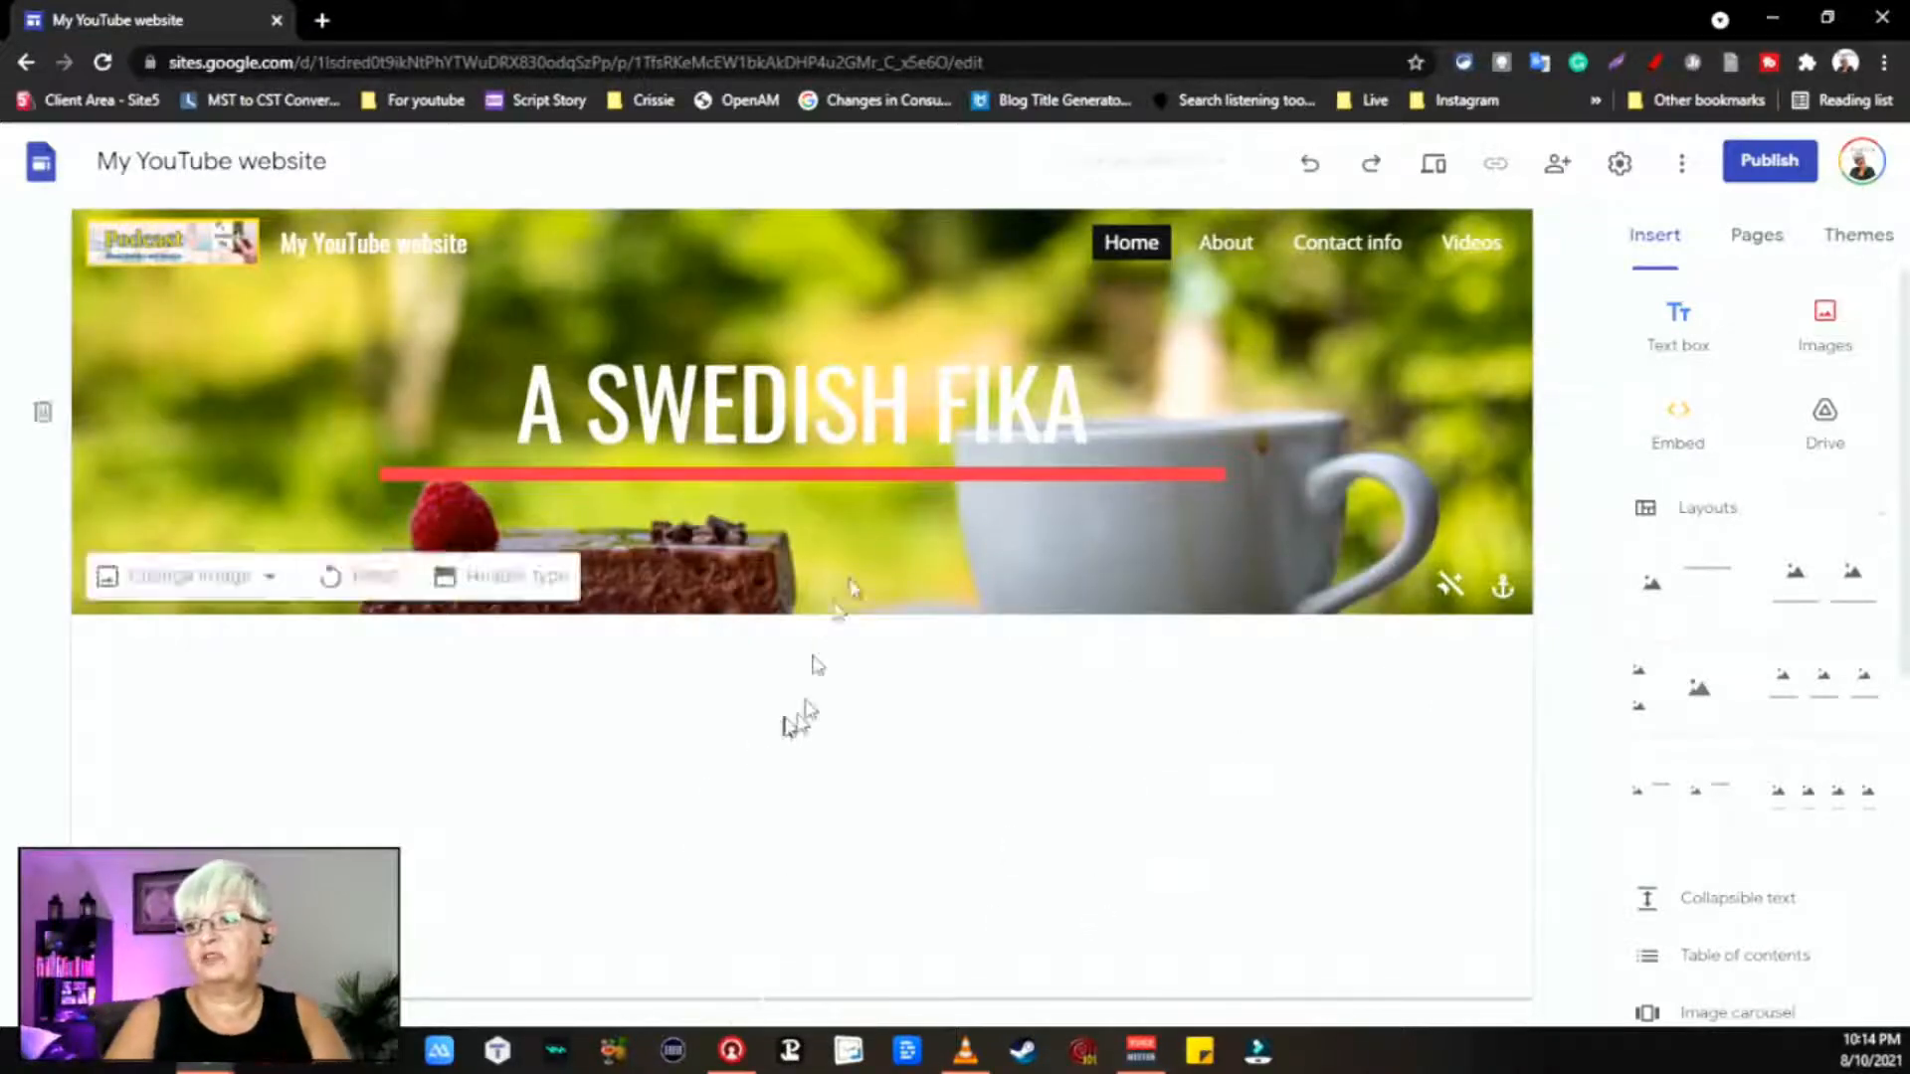
Step: Select the entire 'A SWEDISH FIKA' title and apply the Fjalla One font to it
left_click(1008, 481)
double_click(1009, 482)
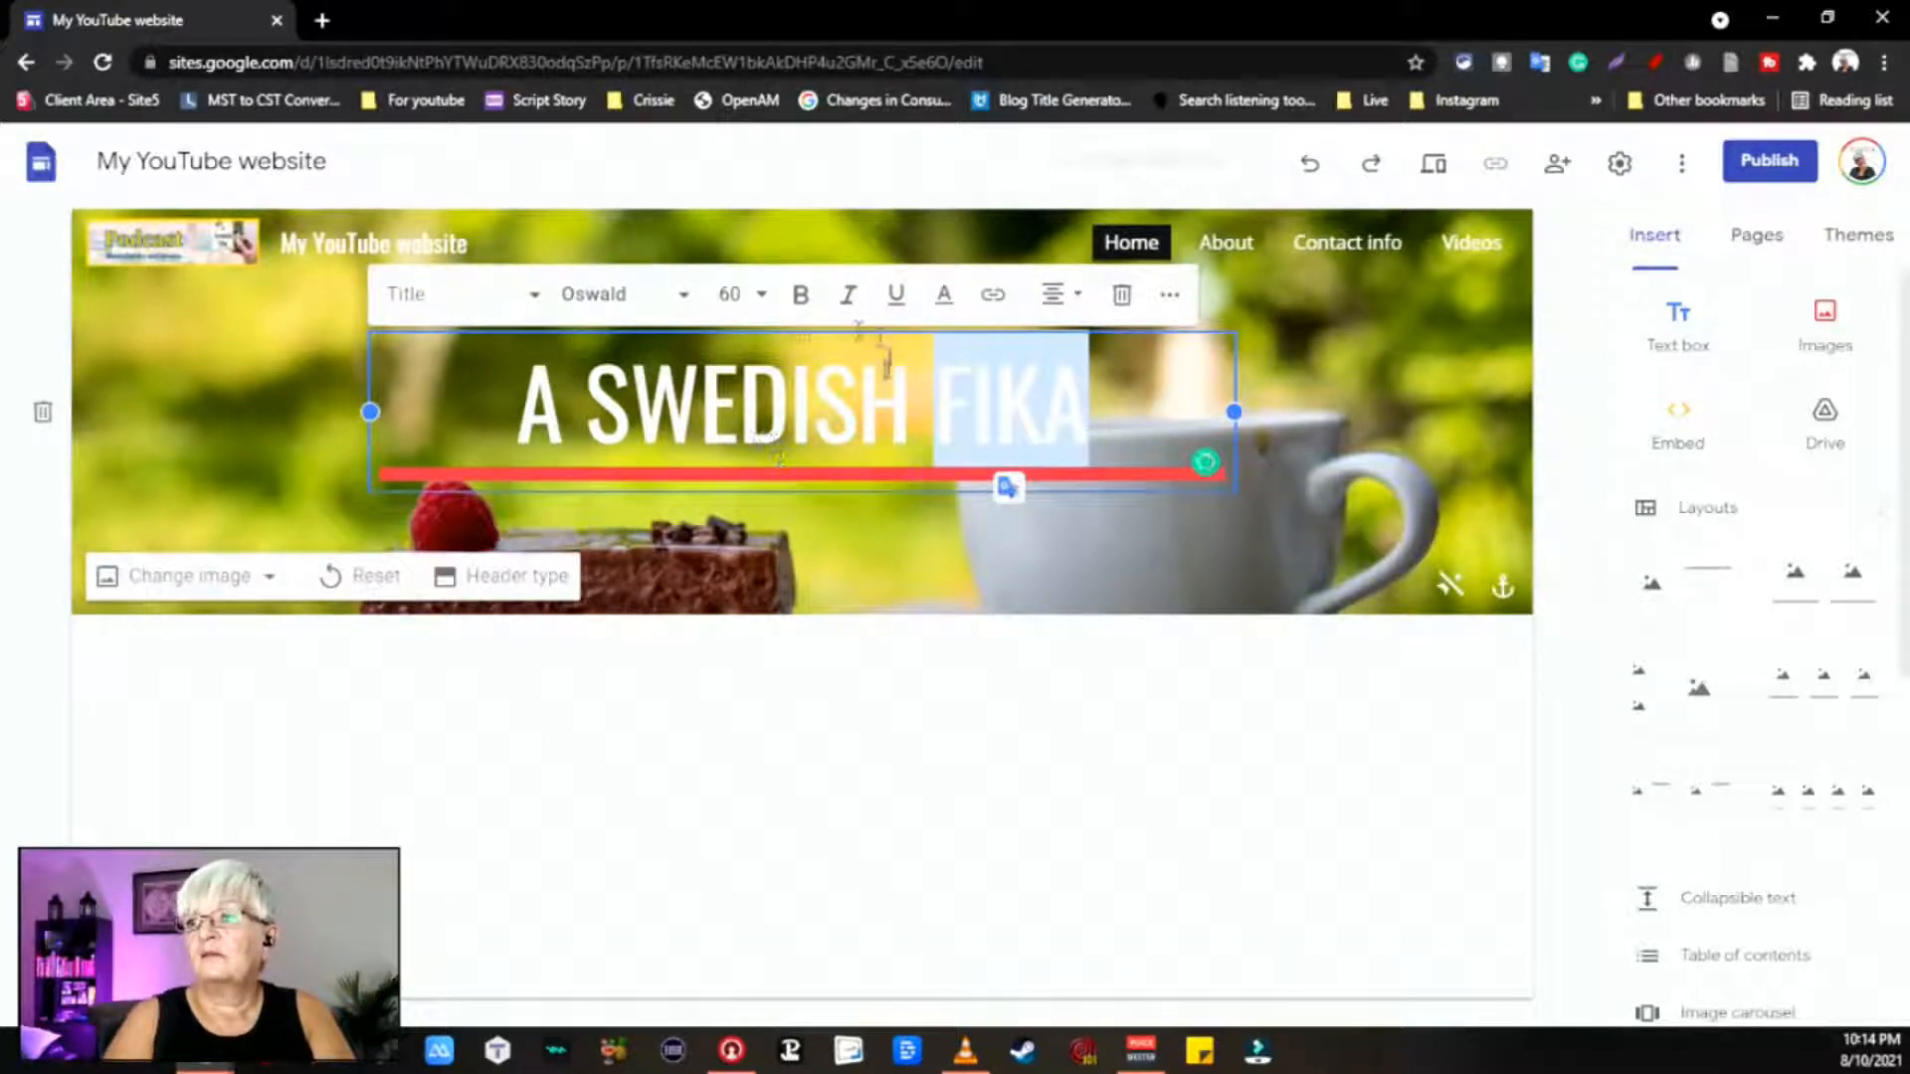
left_click(667, 298)
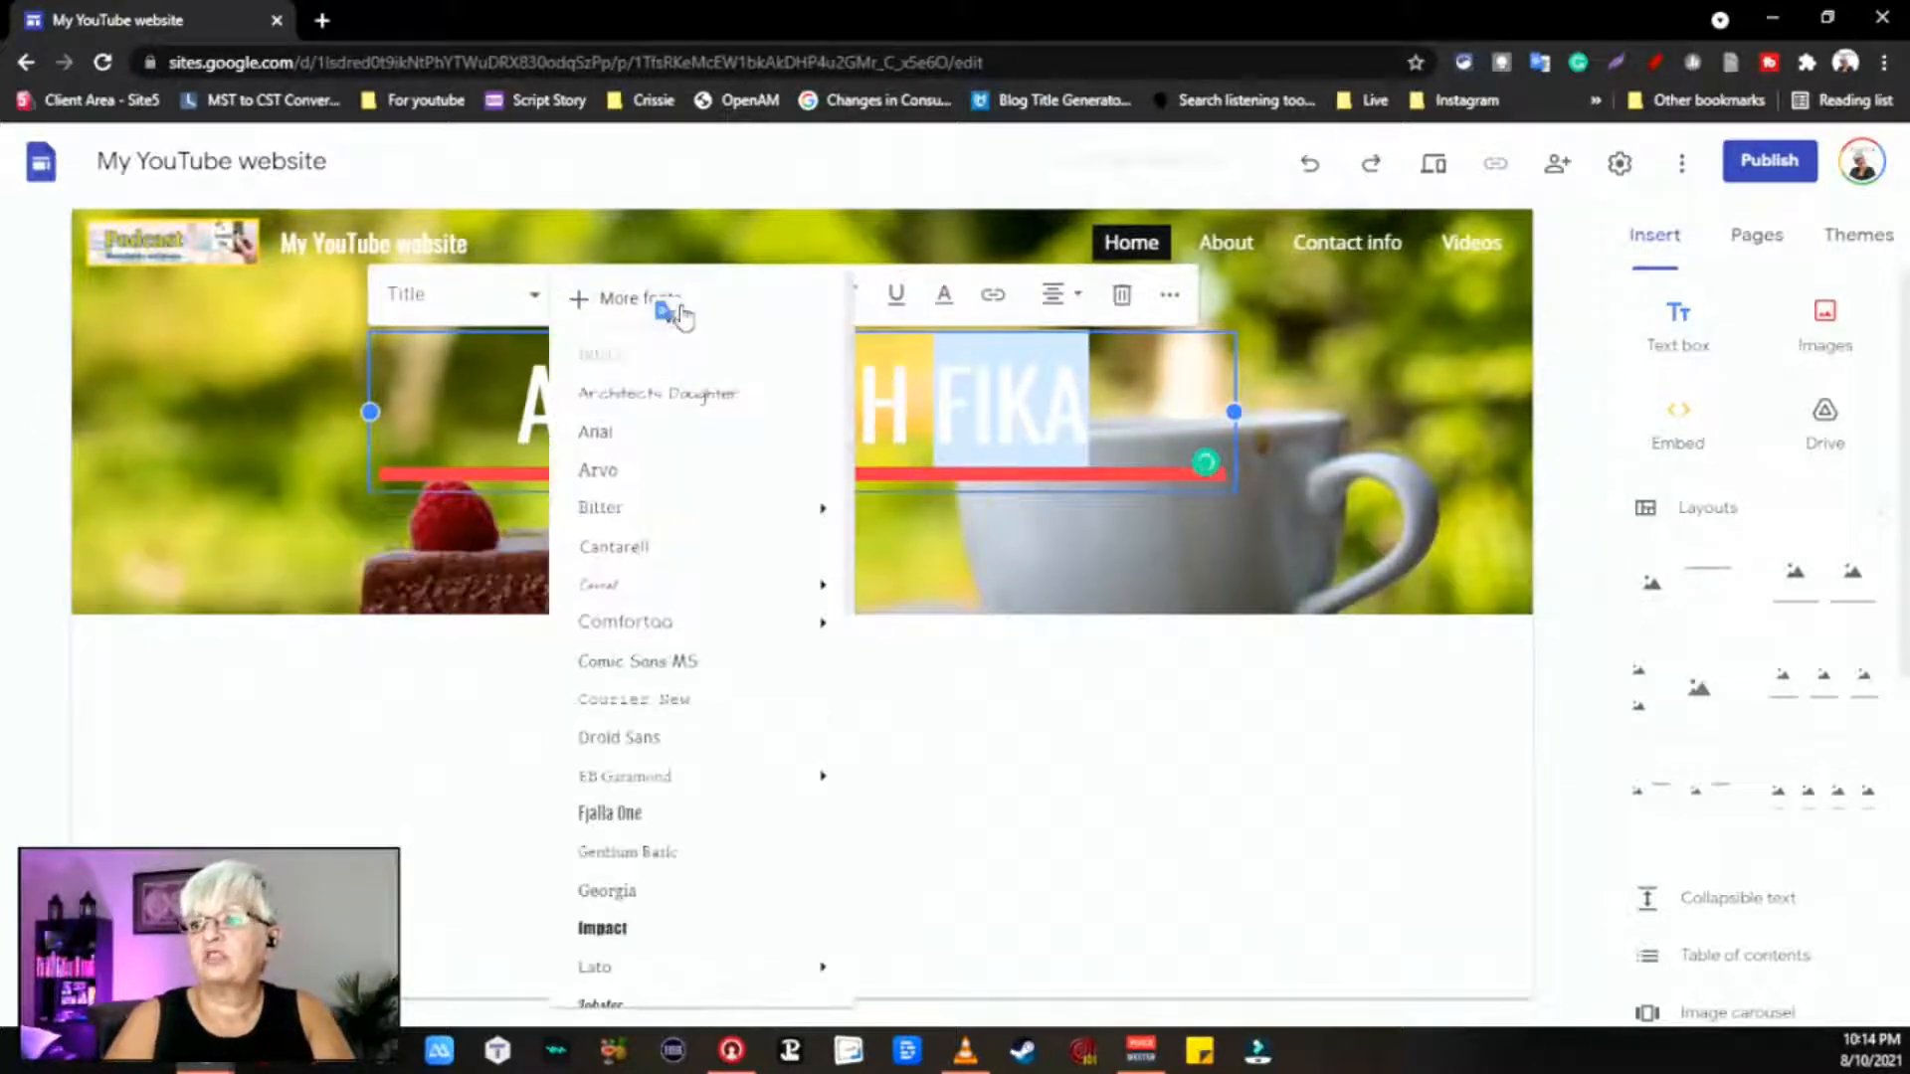
left_click(637, 815)
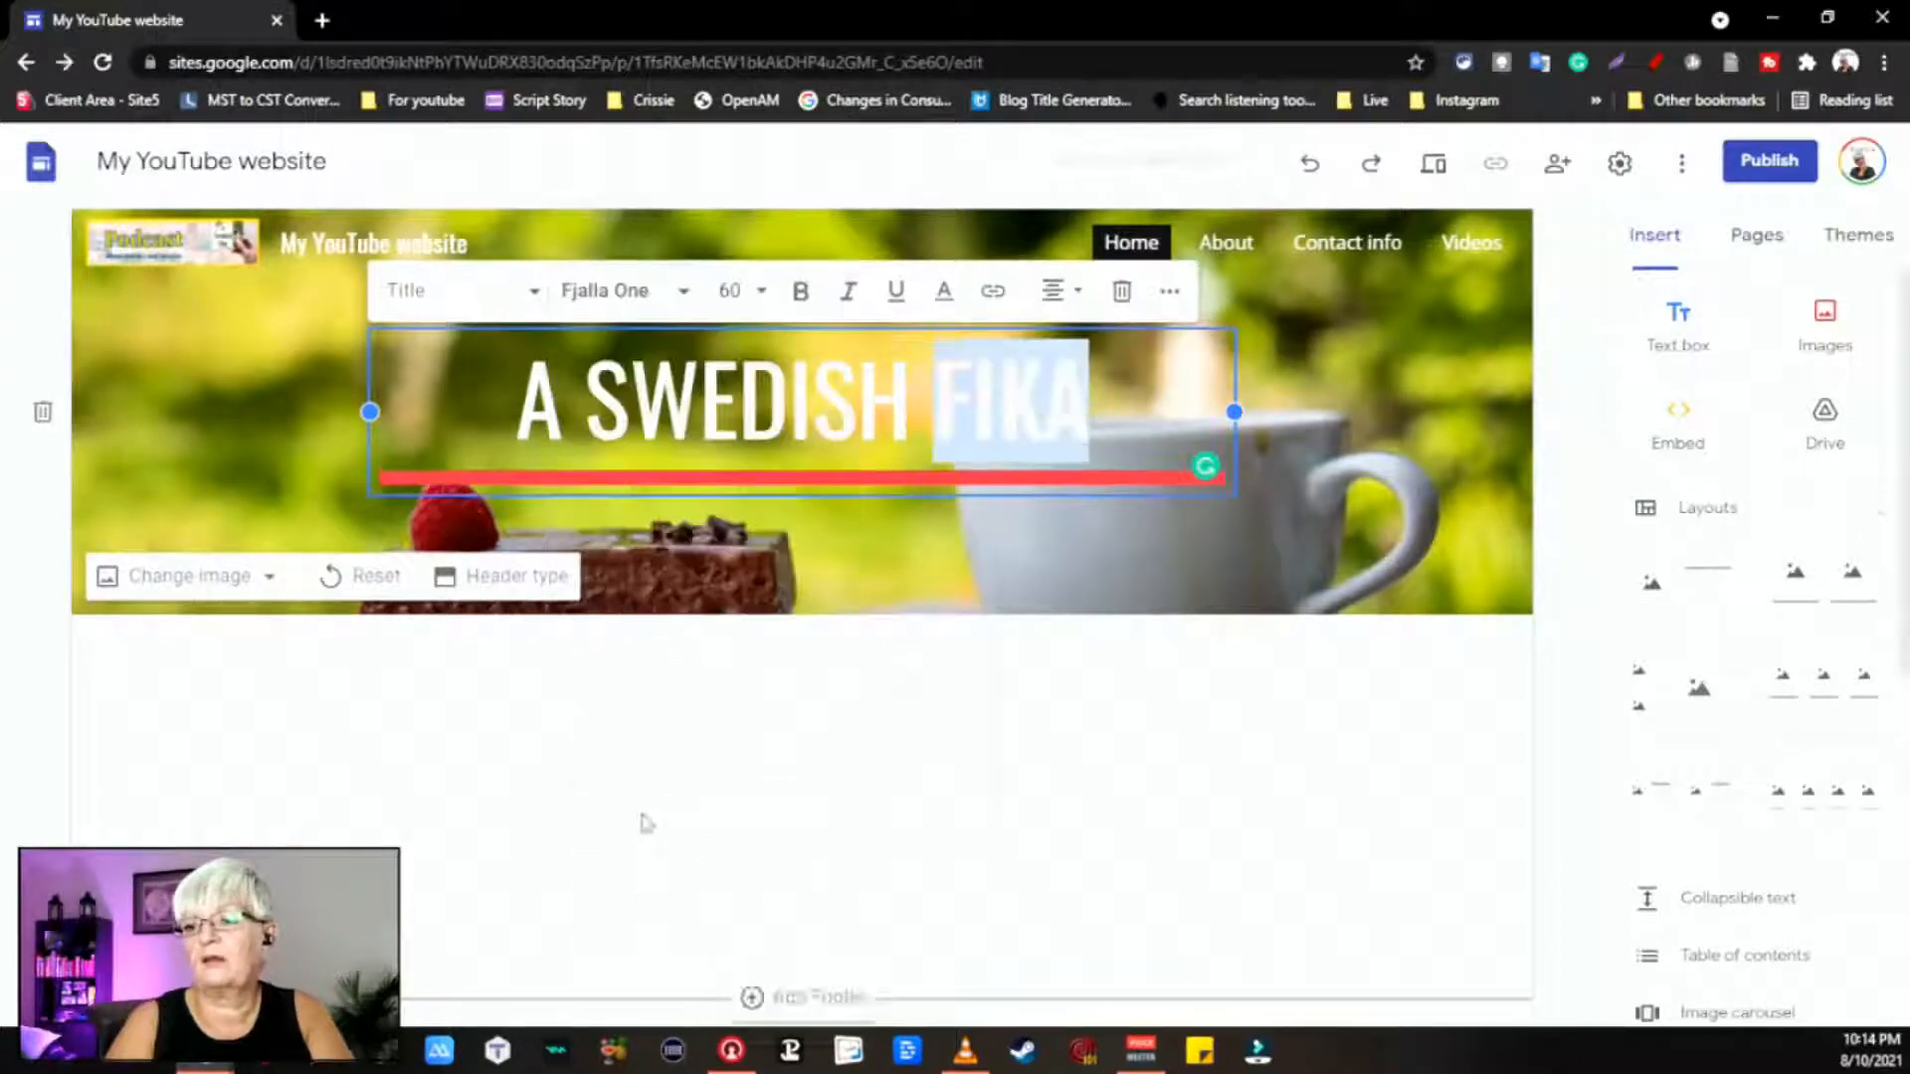
left_click_drag(1090, 412, 542, 381)
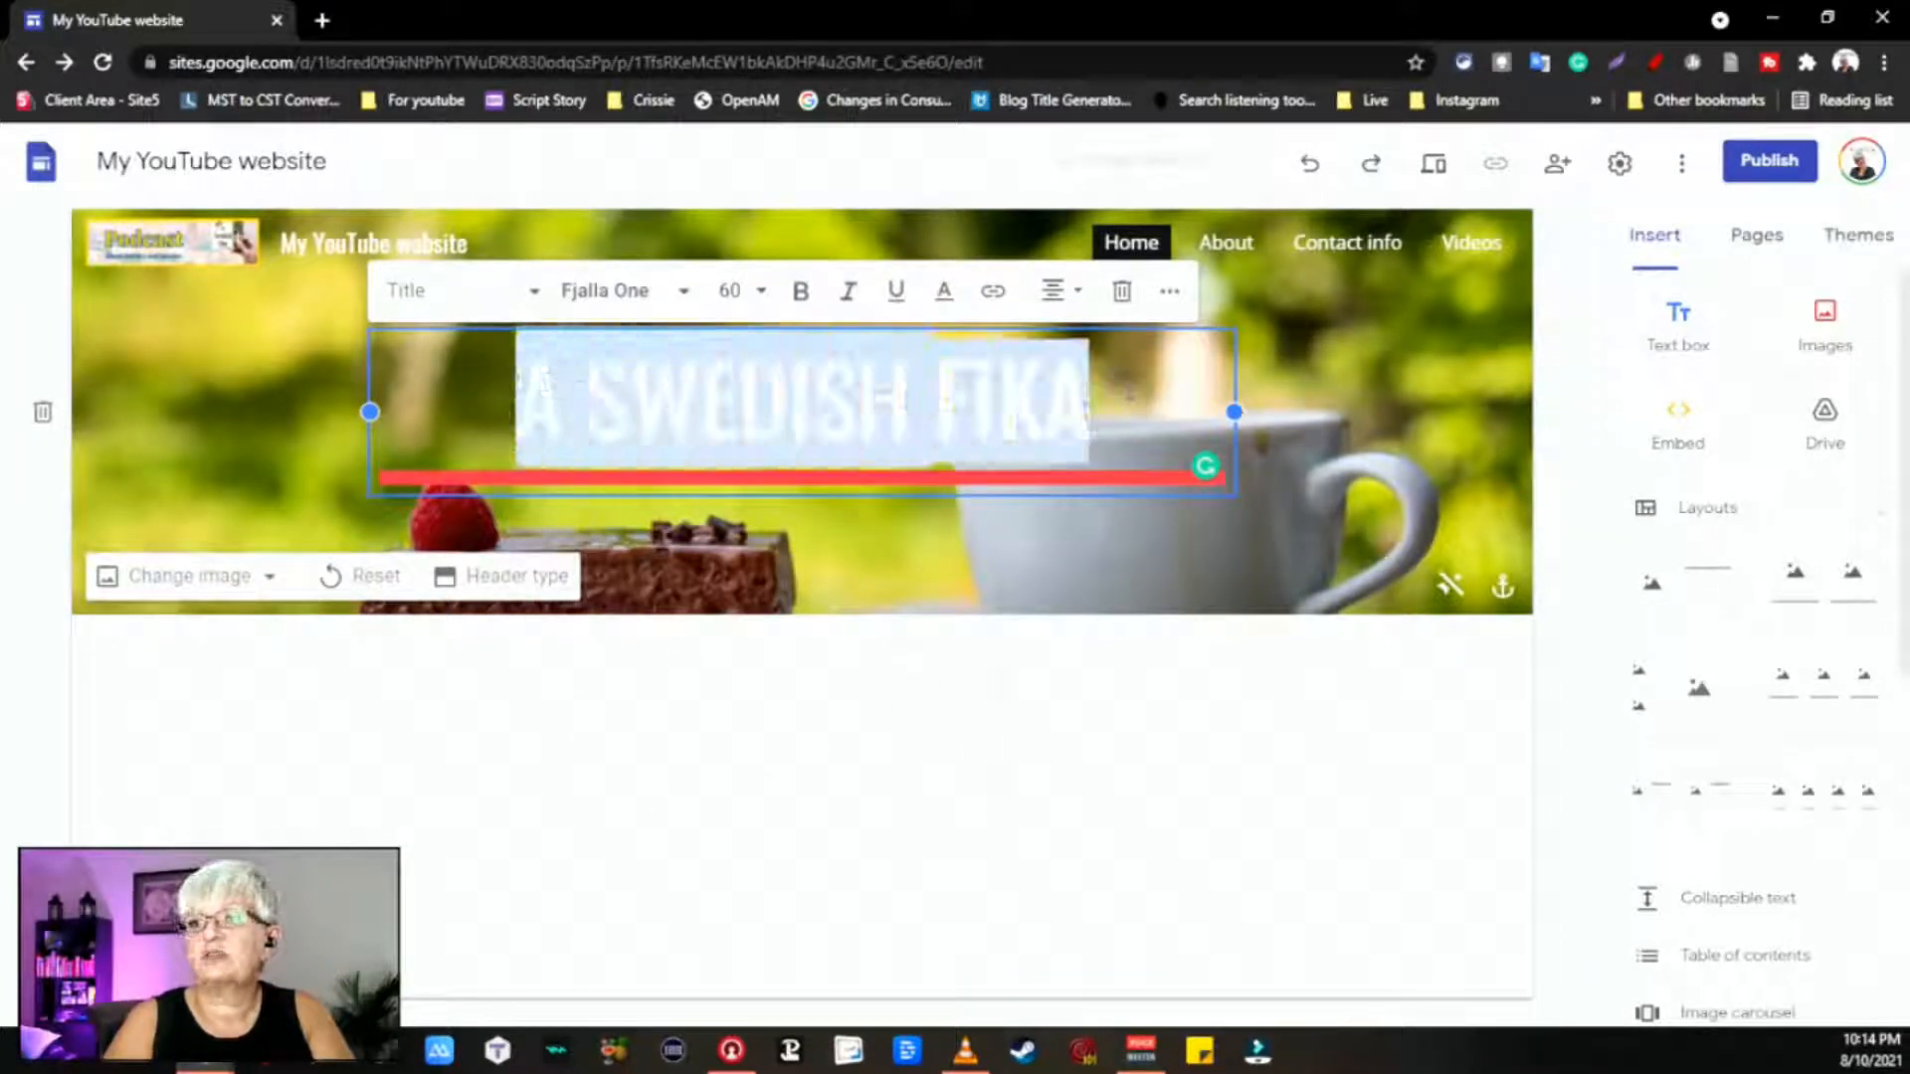
left_click(683, 291)
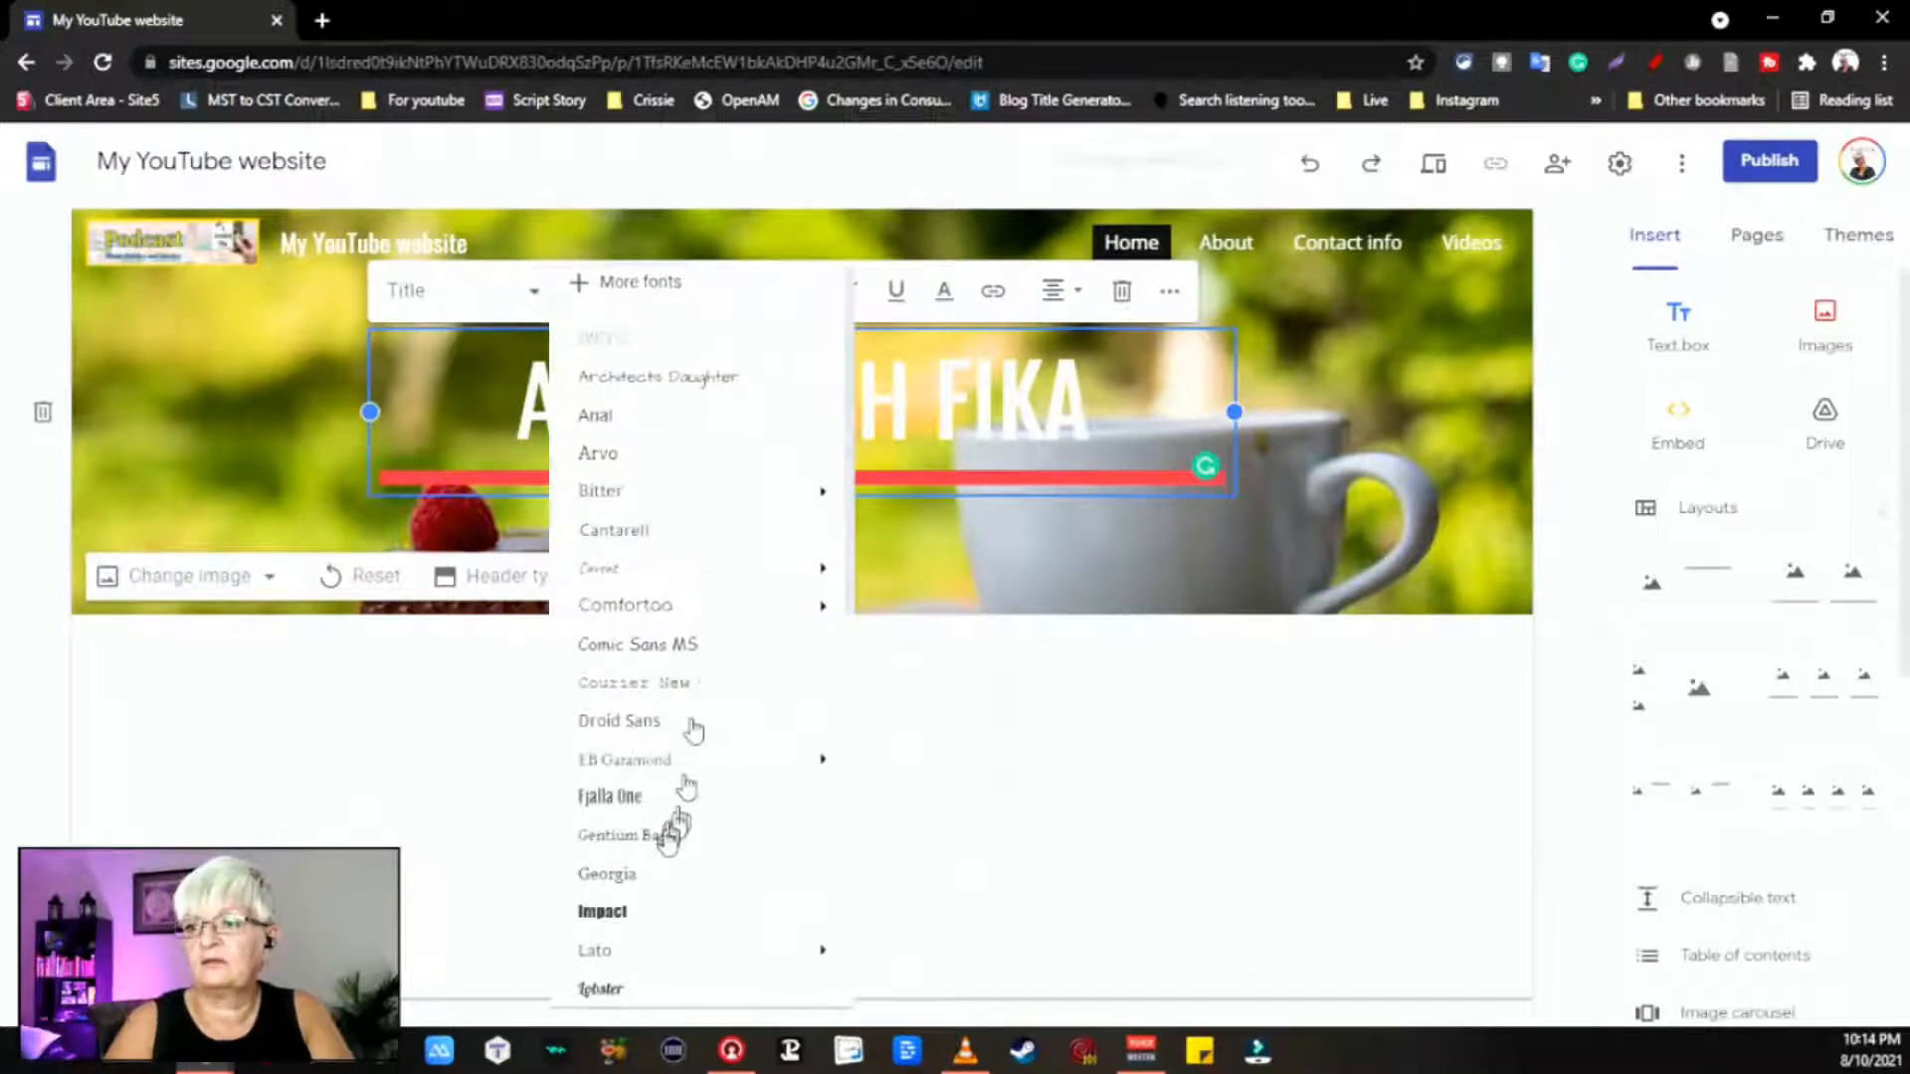
left_click(660, 796)
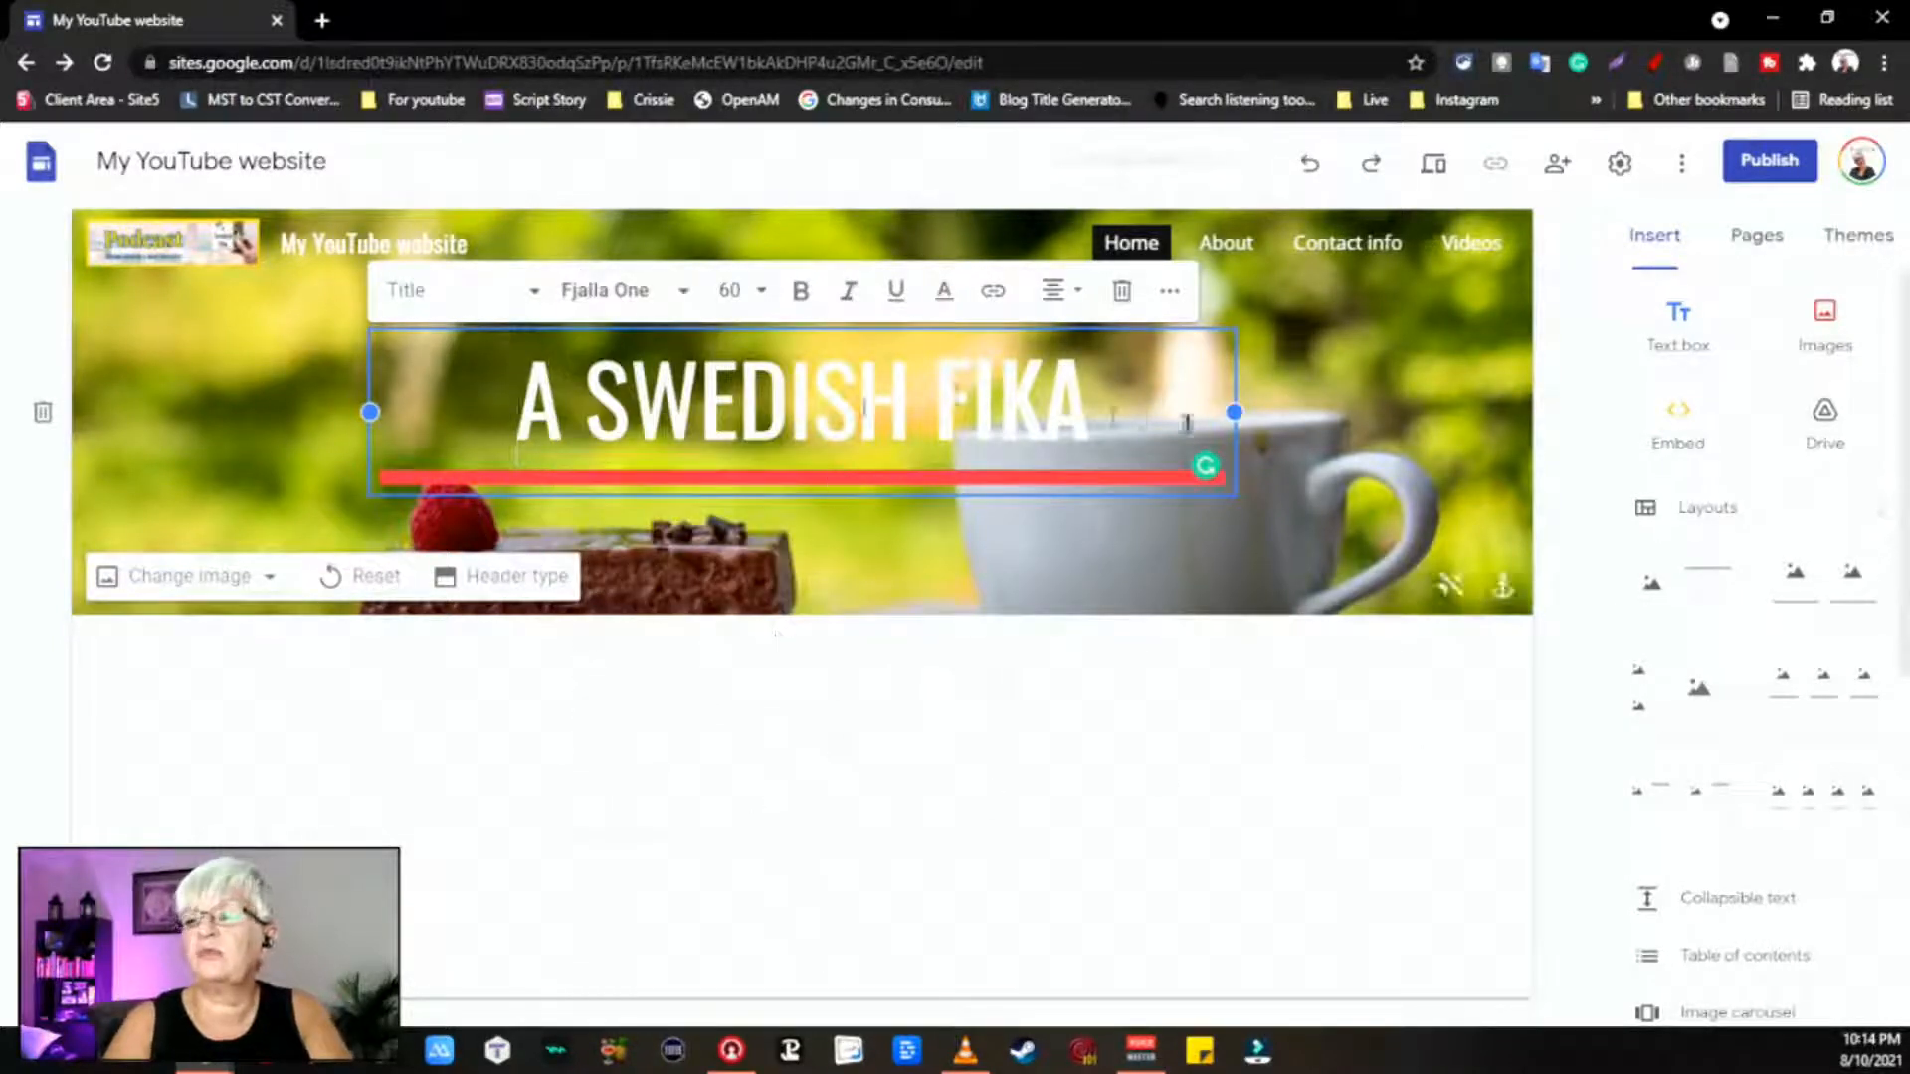
left_click_drag(1092, 403, 506, 398)
left_click(649, 290)
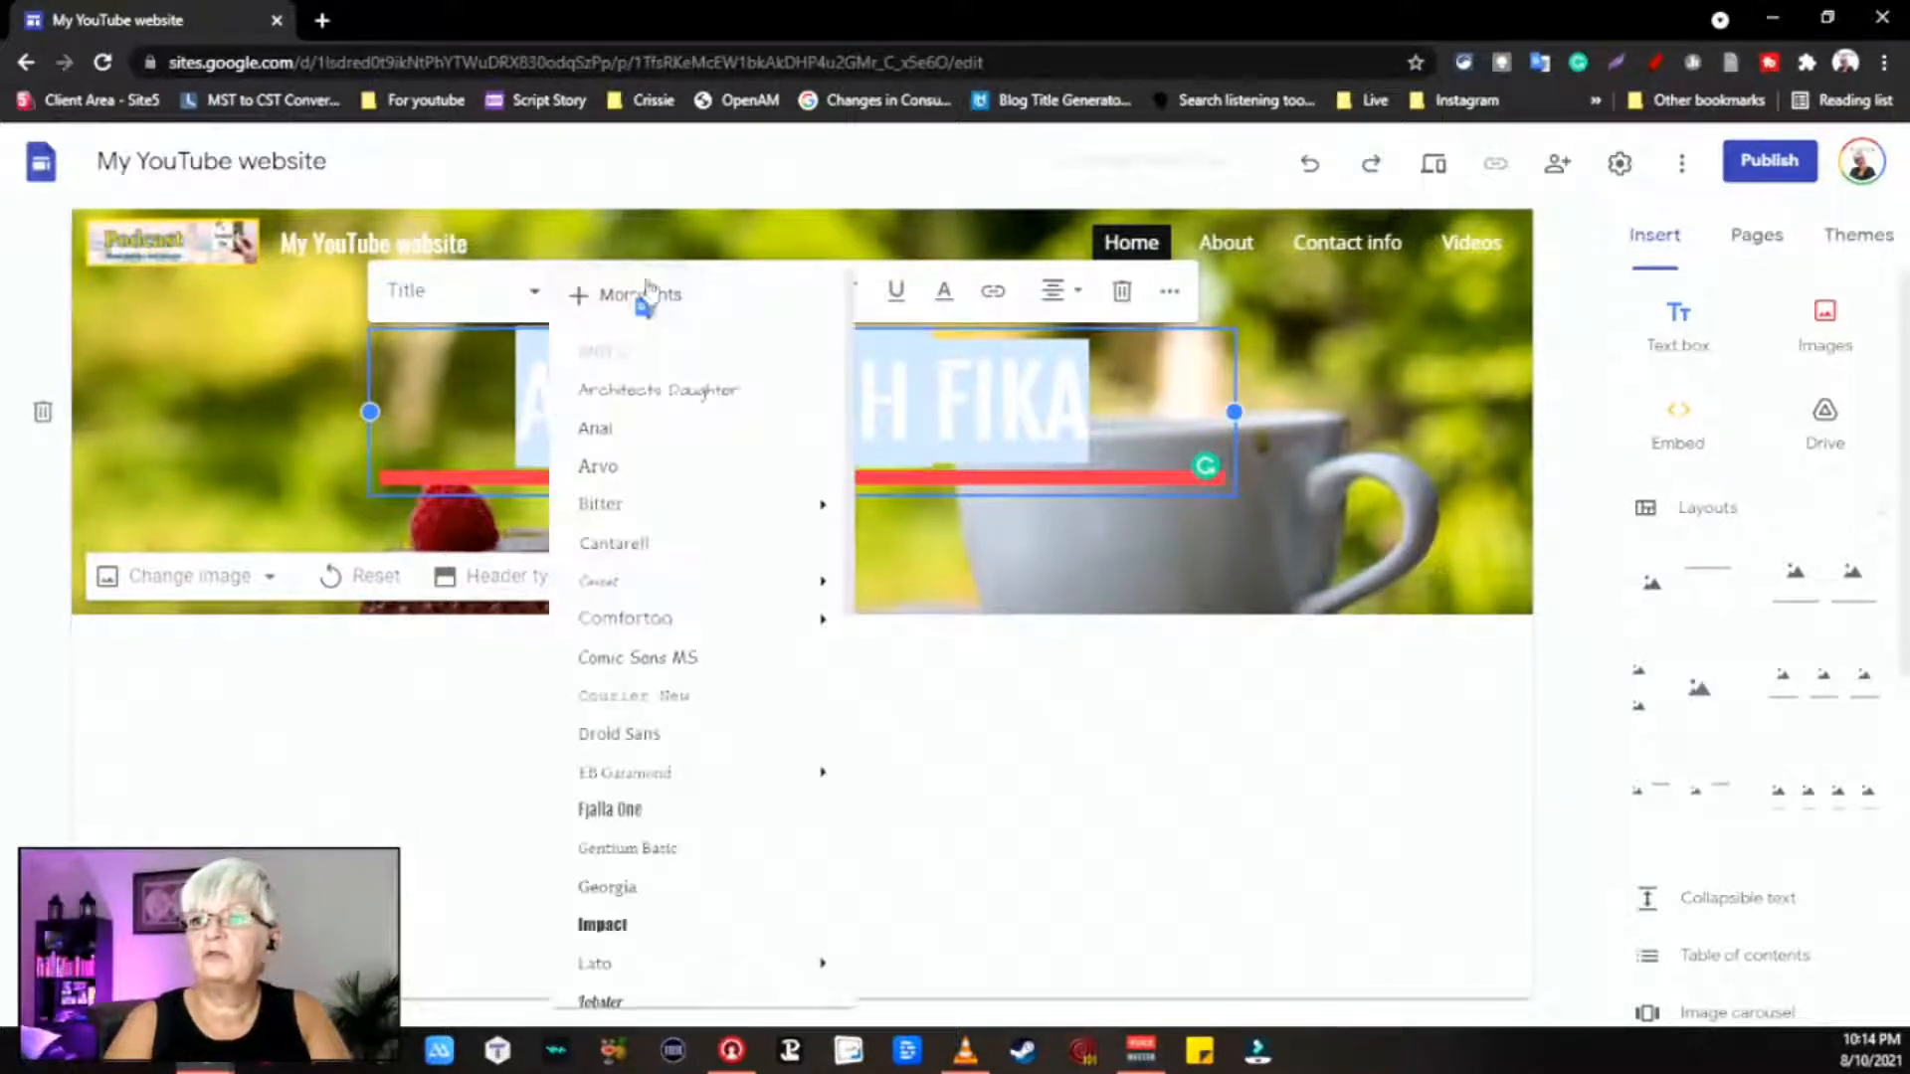
left_click(680, 796)
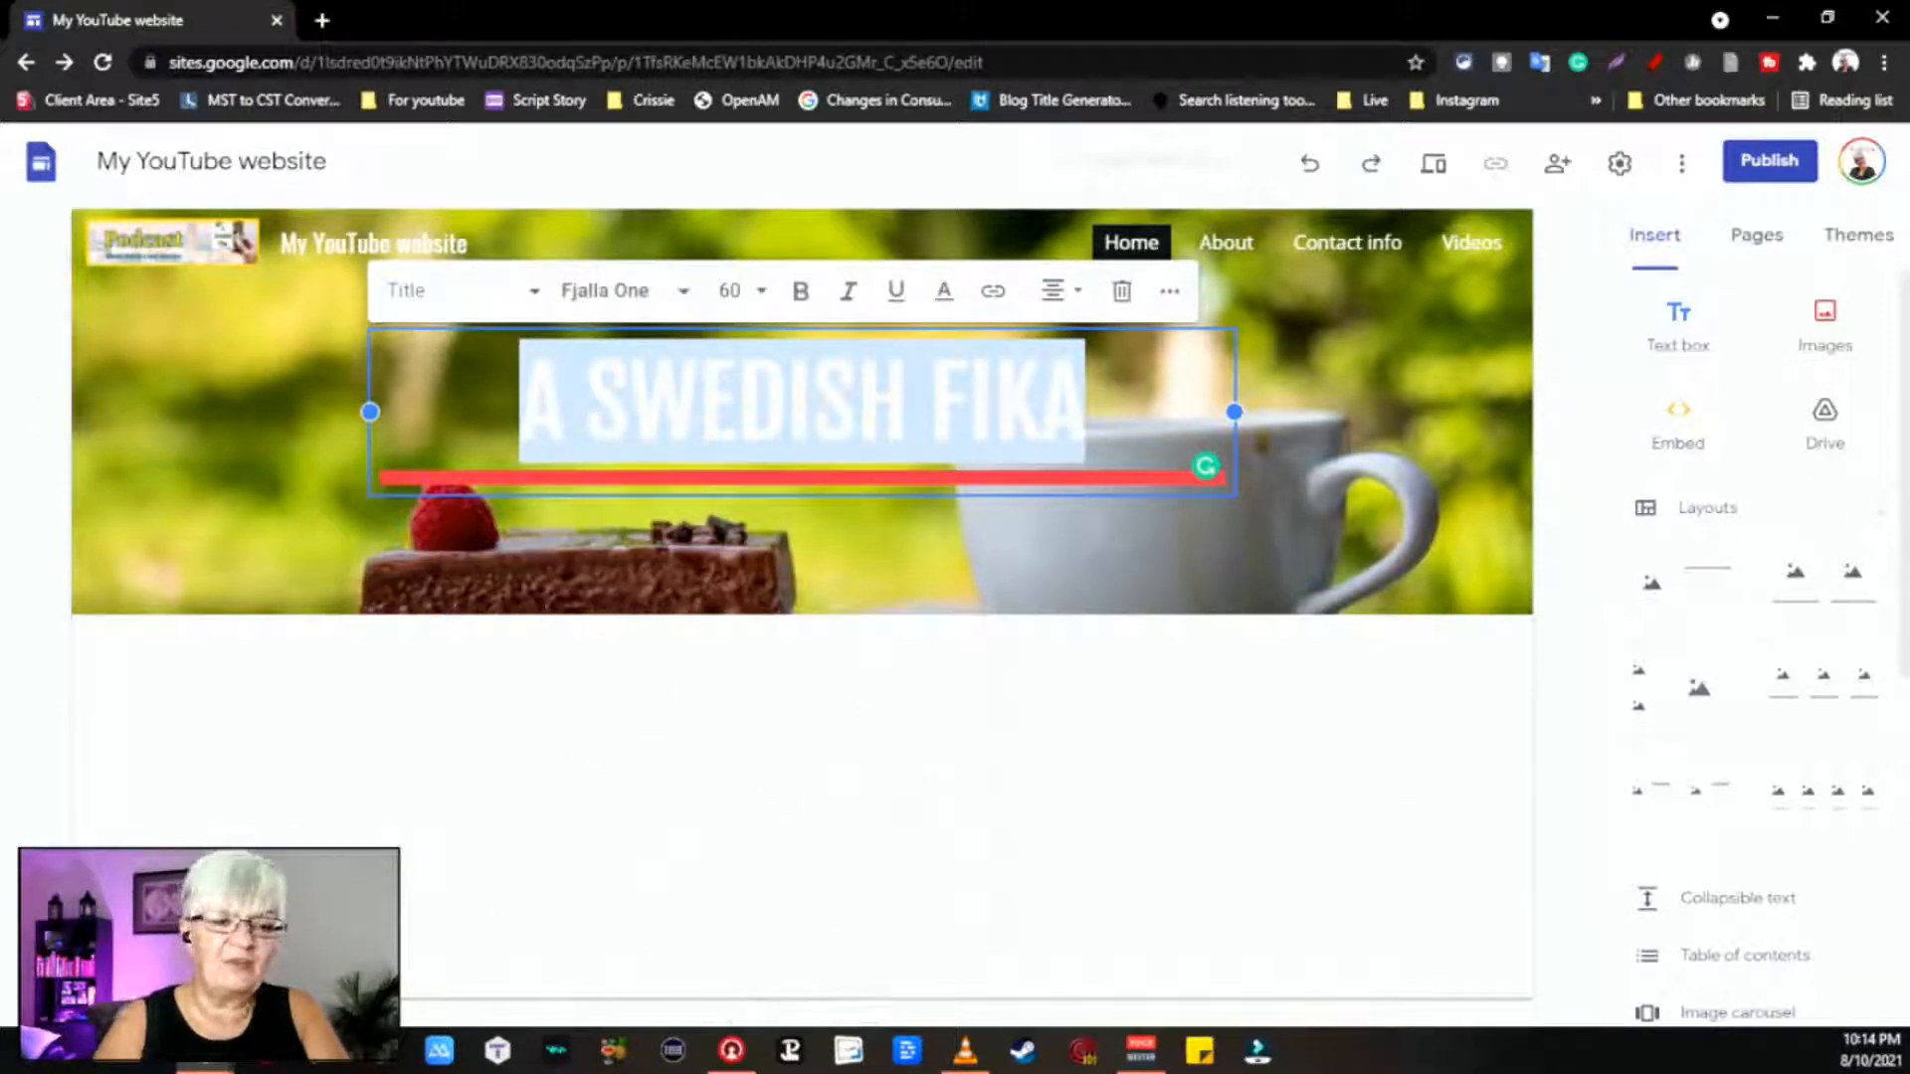
left_click(842, 889)
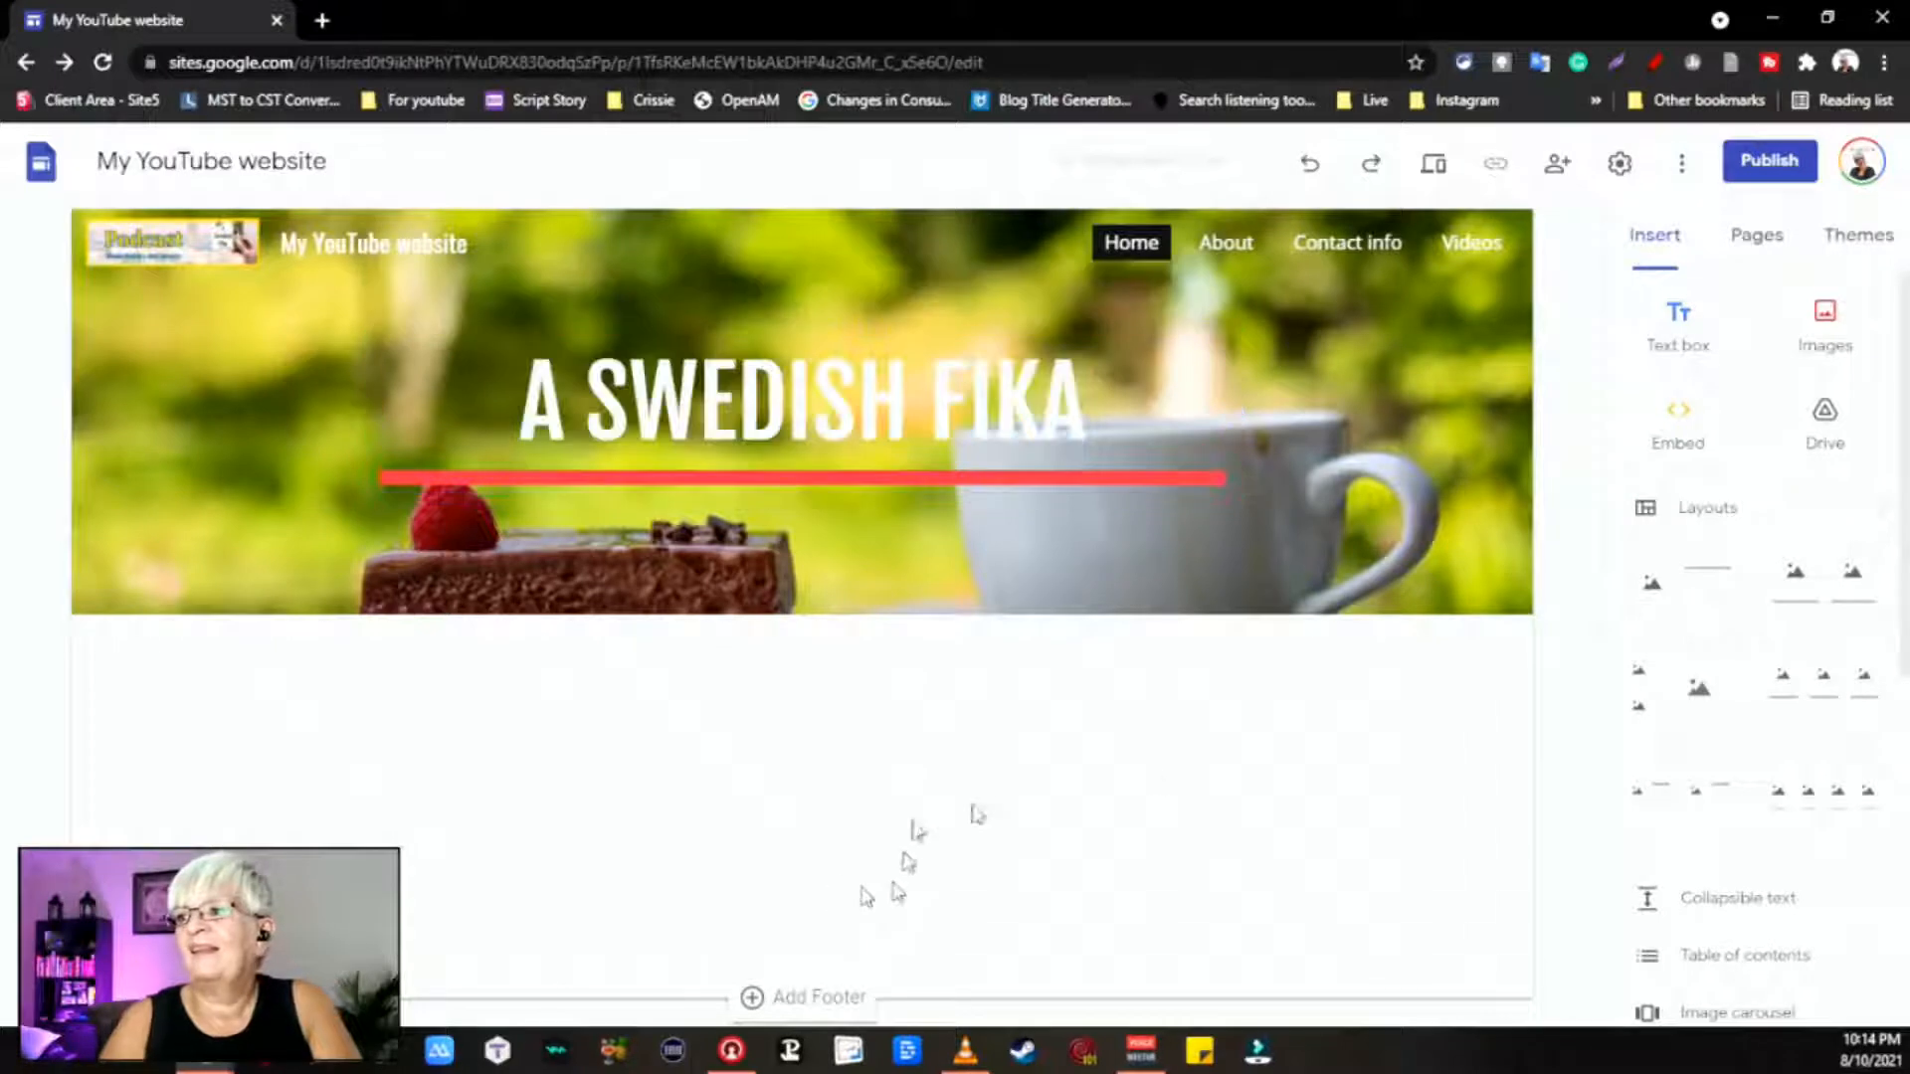
left_click(973, 437)
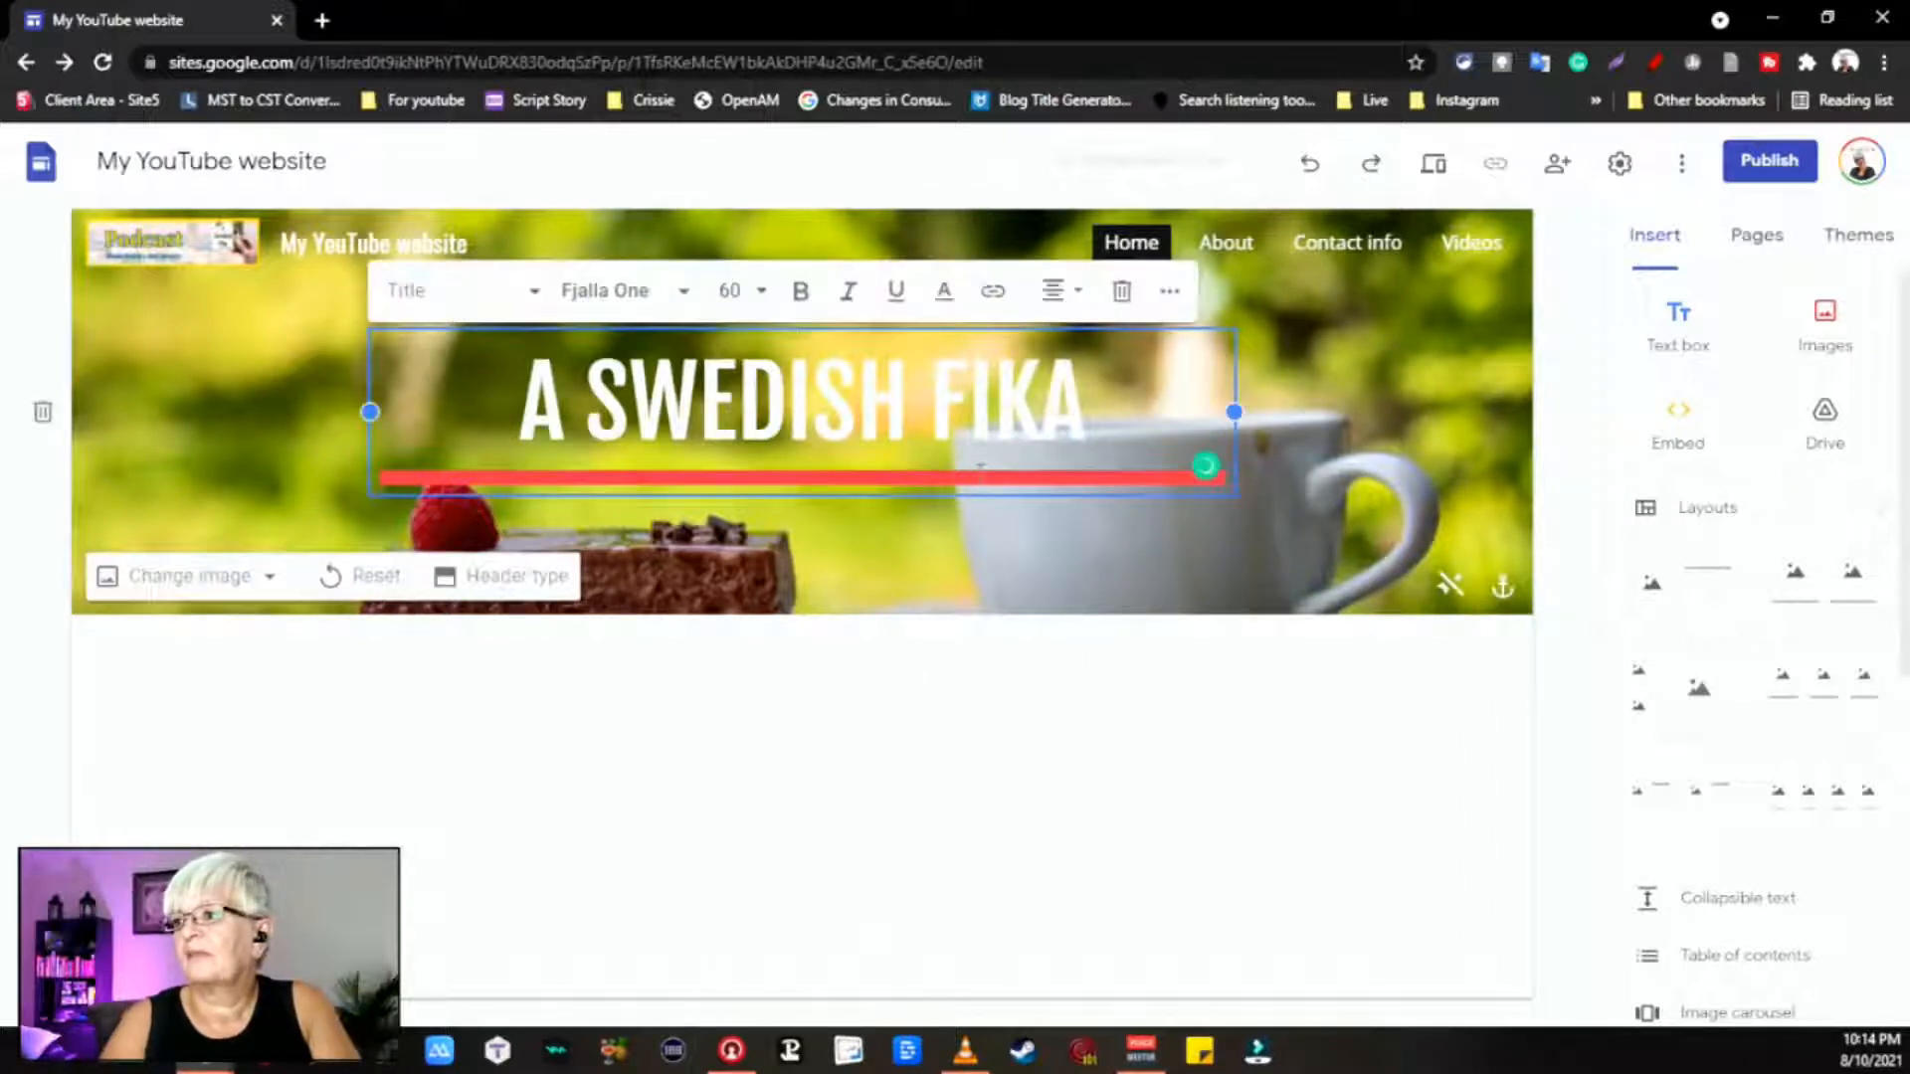
Step: Choose the yellow Impression theme swatch, open the custom colour picker, and open a new browser tab
left_click(1845, 239)
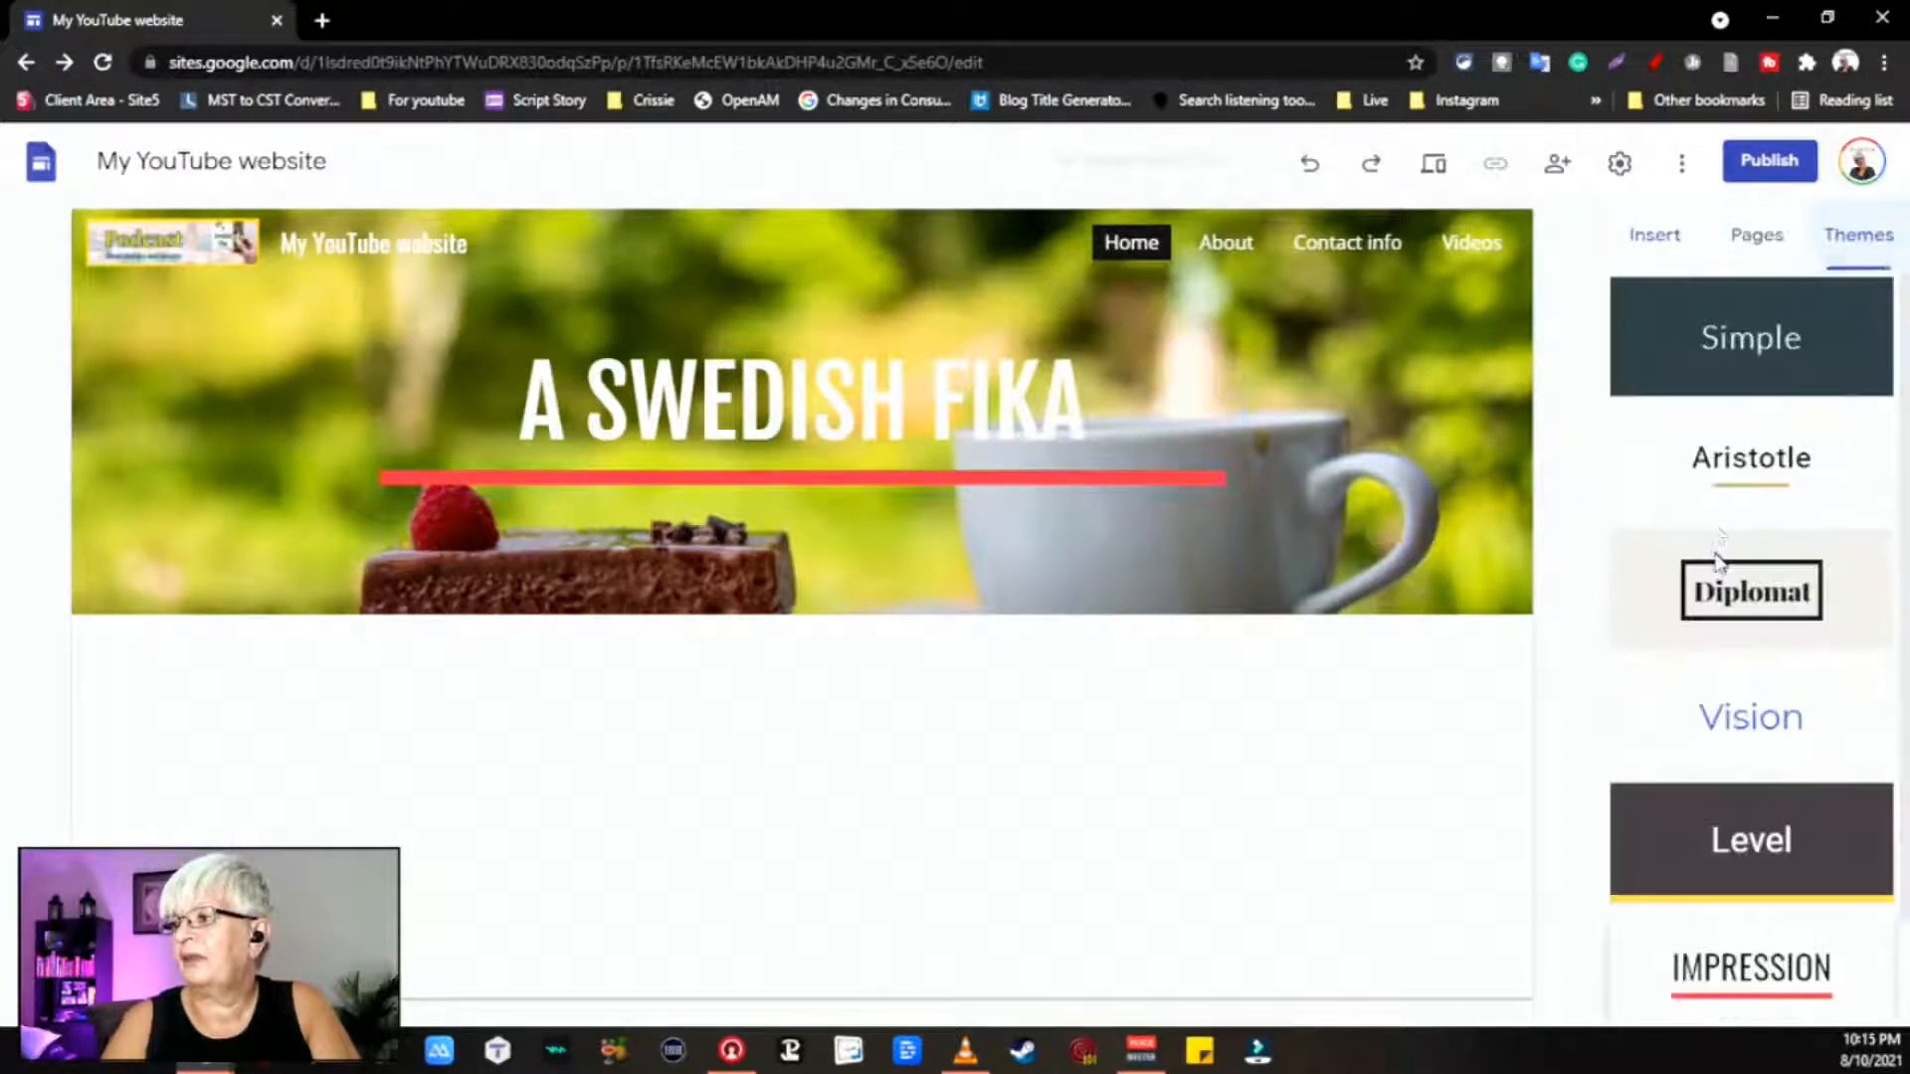
scroll(1731, 617, "down", 1)
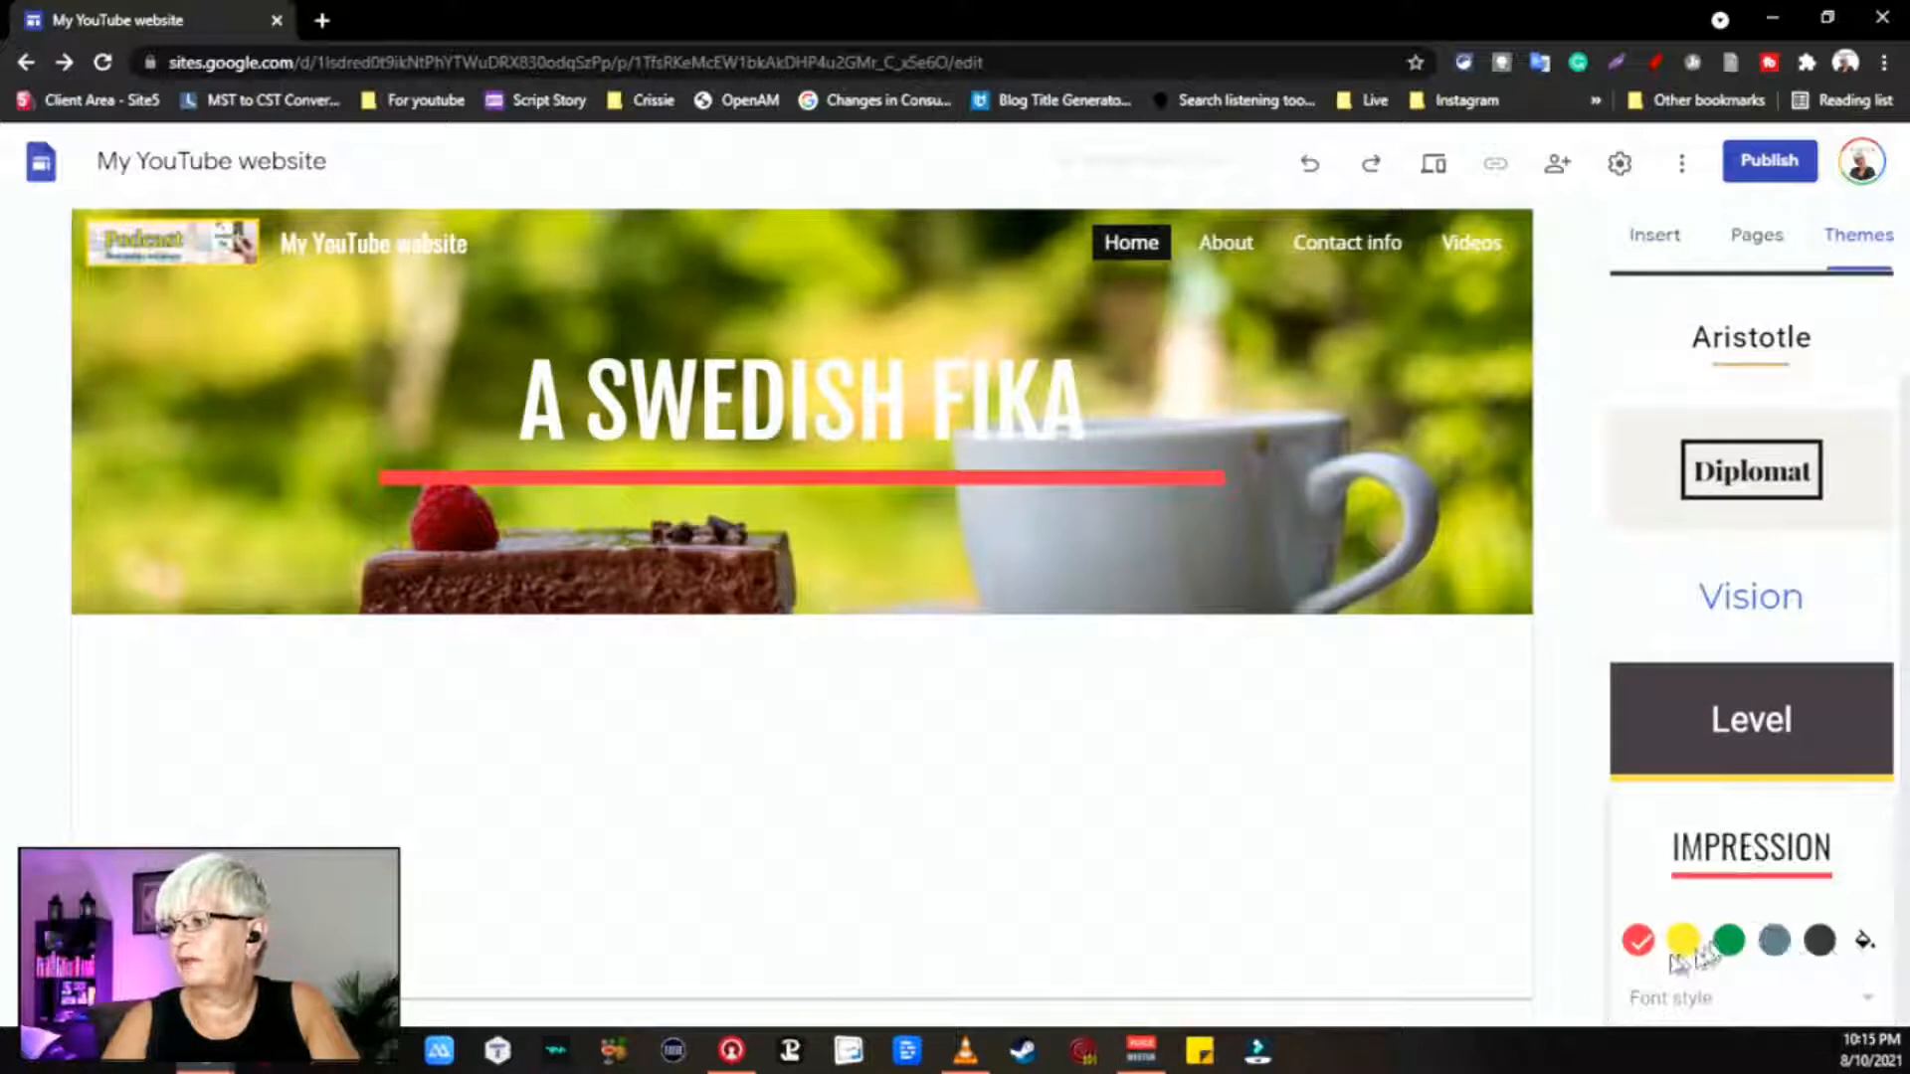
left_click(1683, 943)
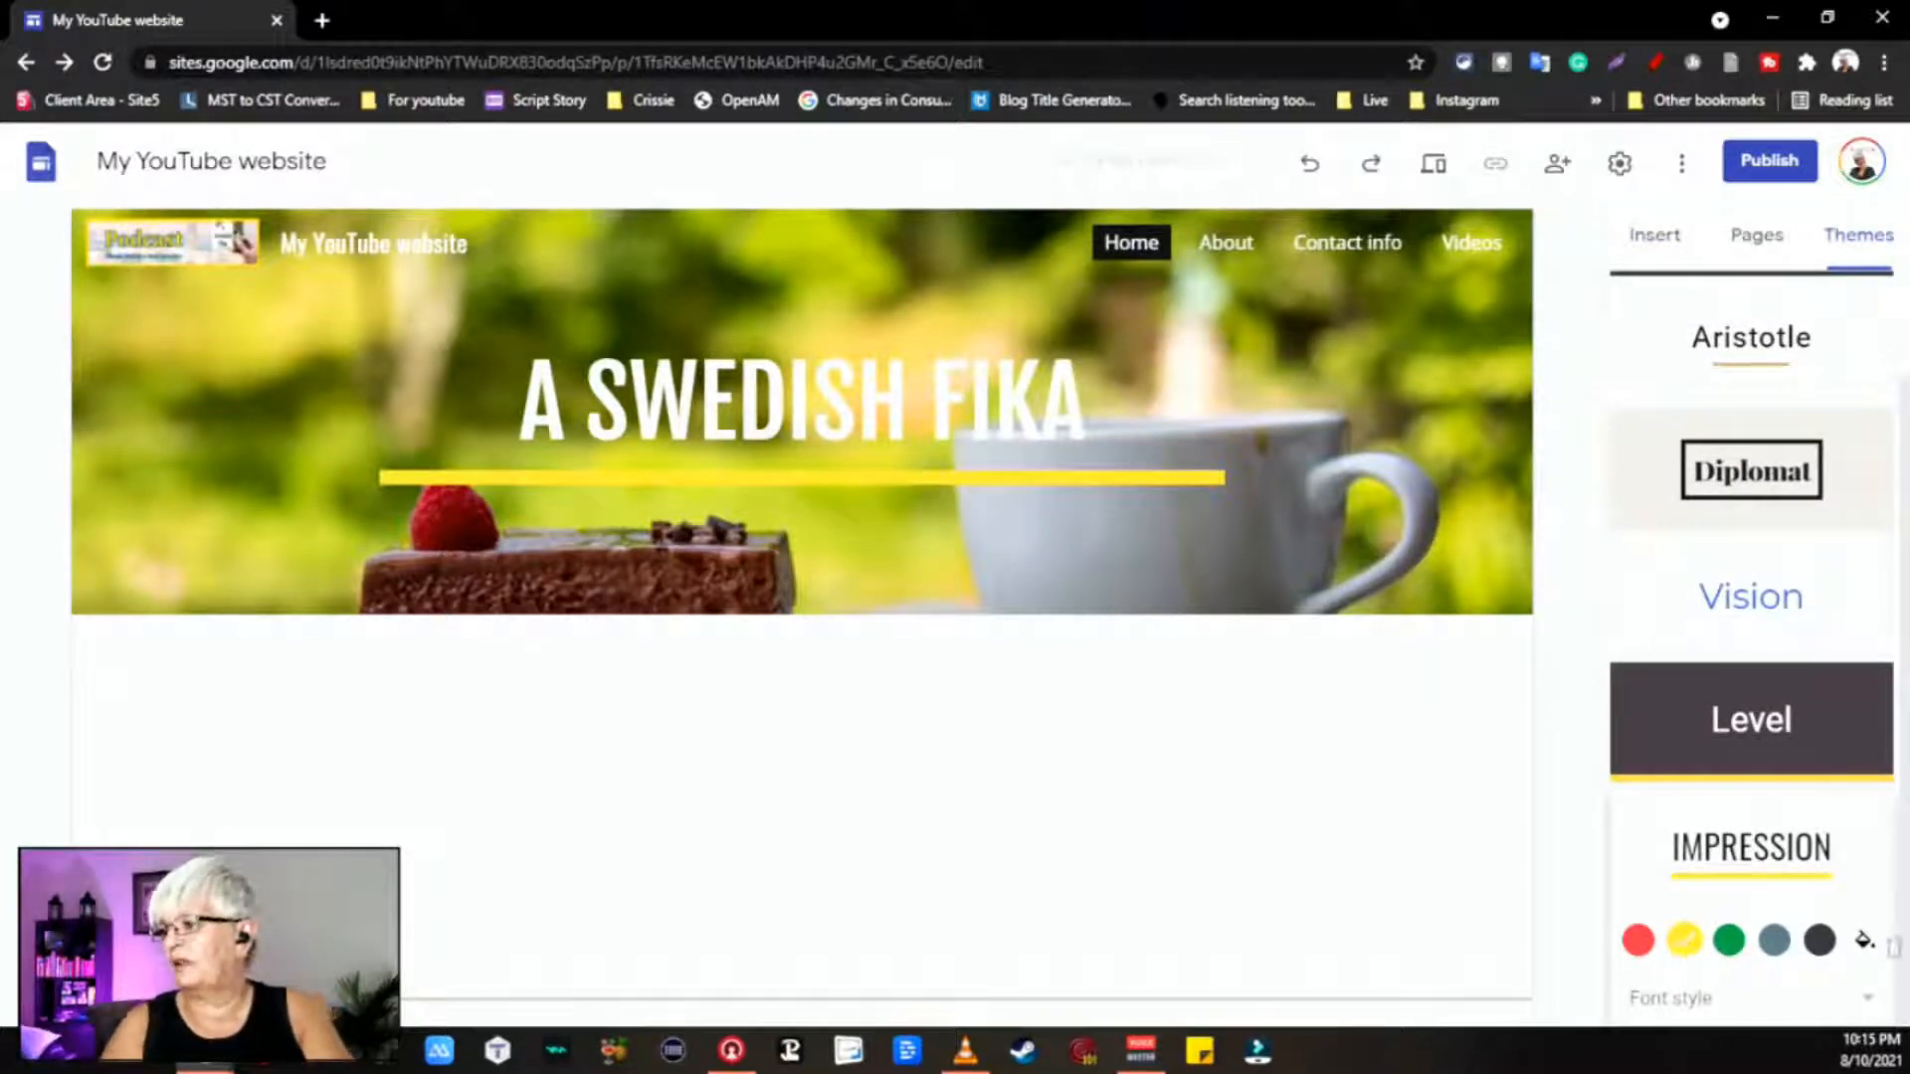
left_click(1866, 947)
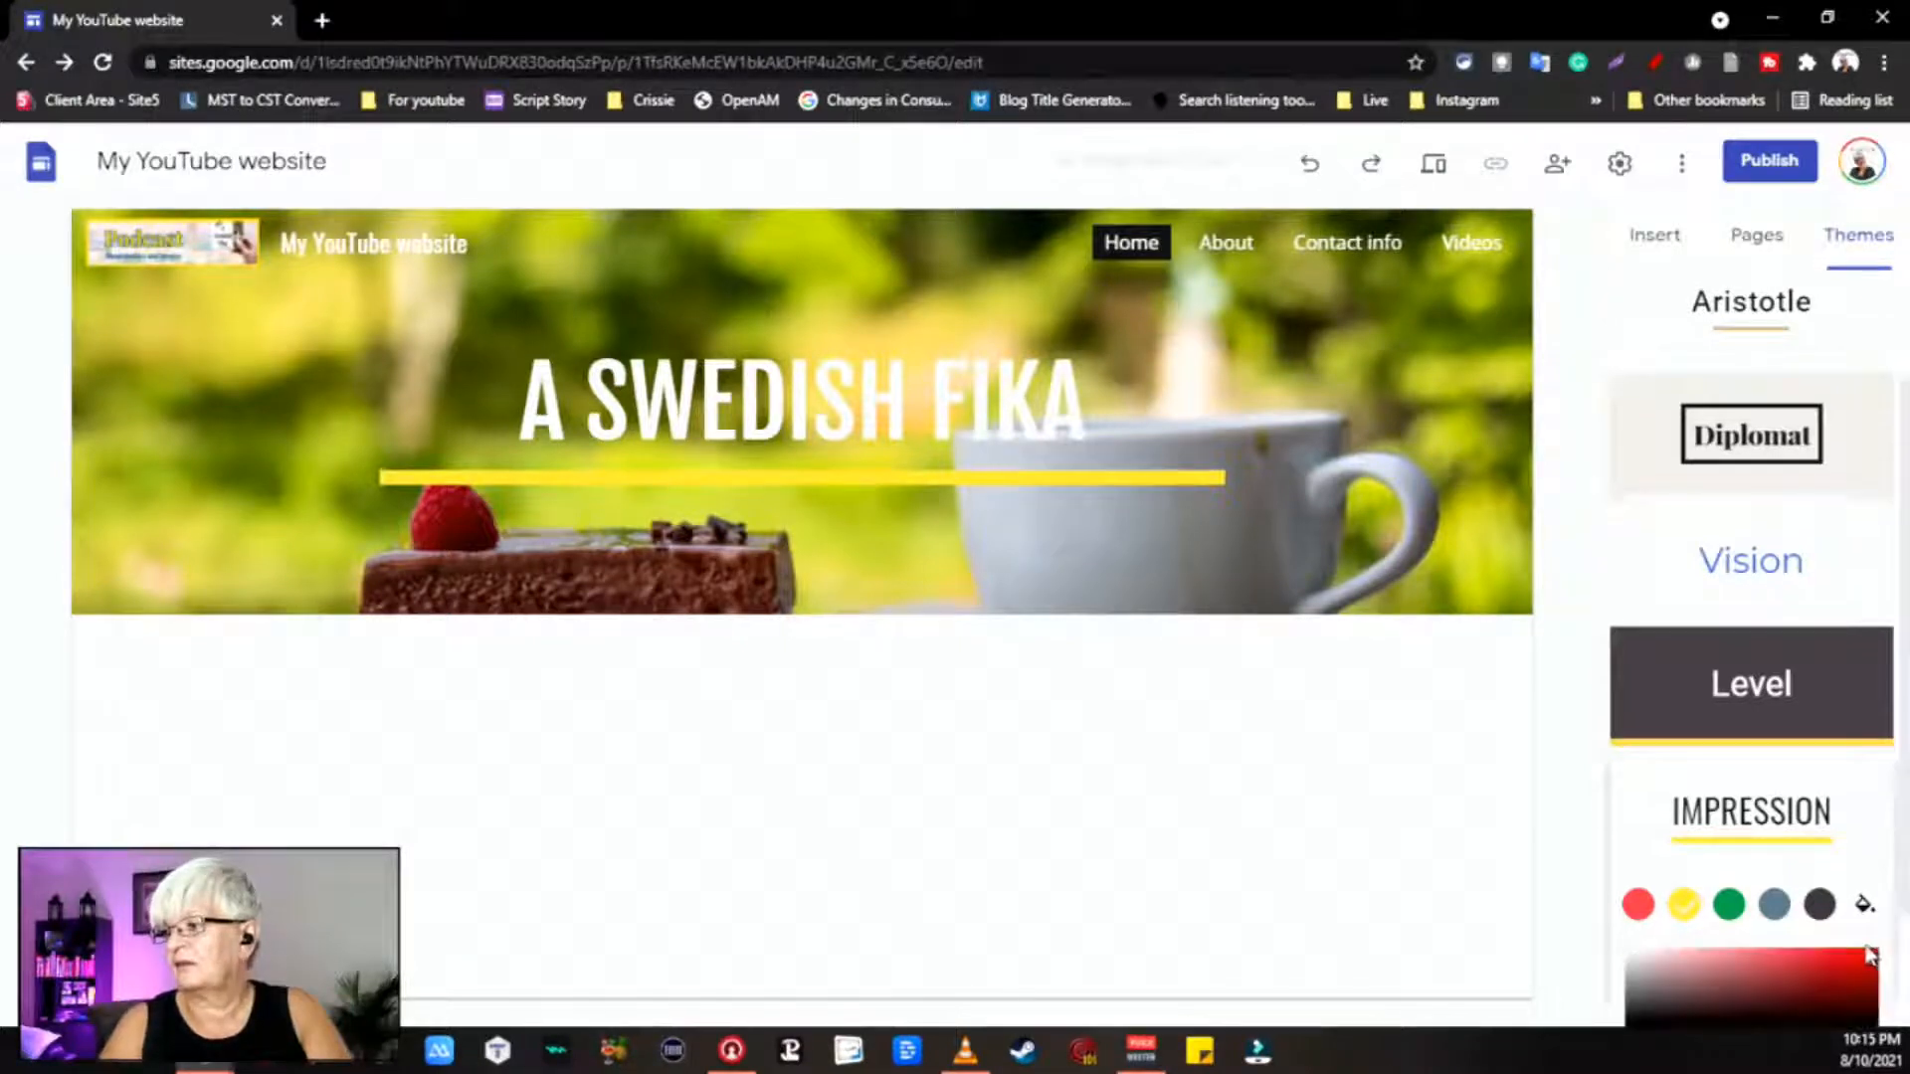
scroll(1736, 836, "down", 2)
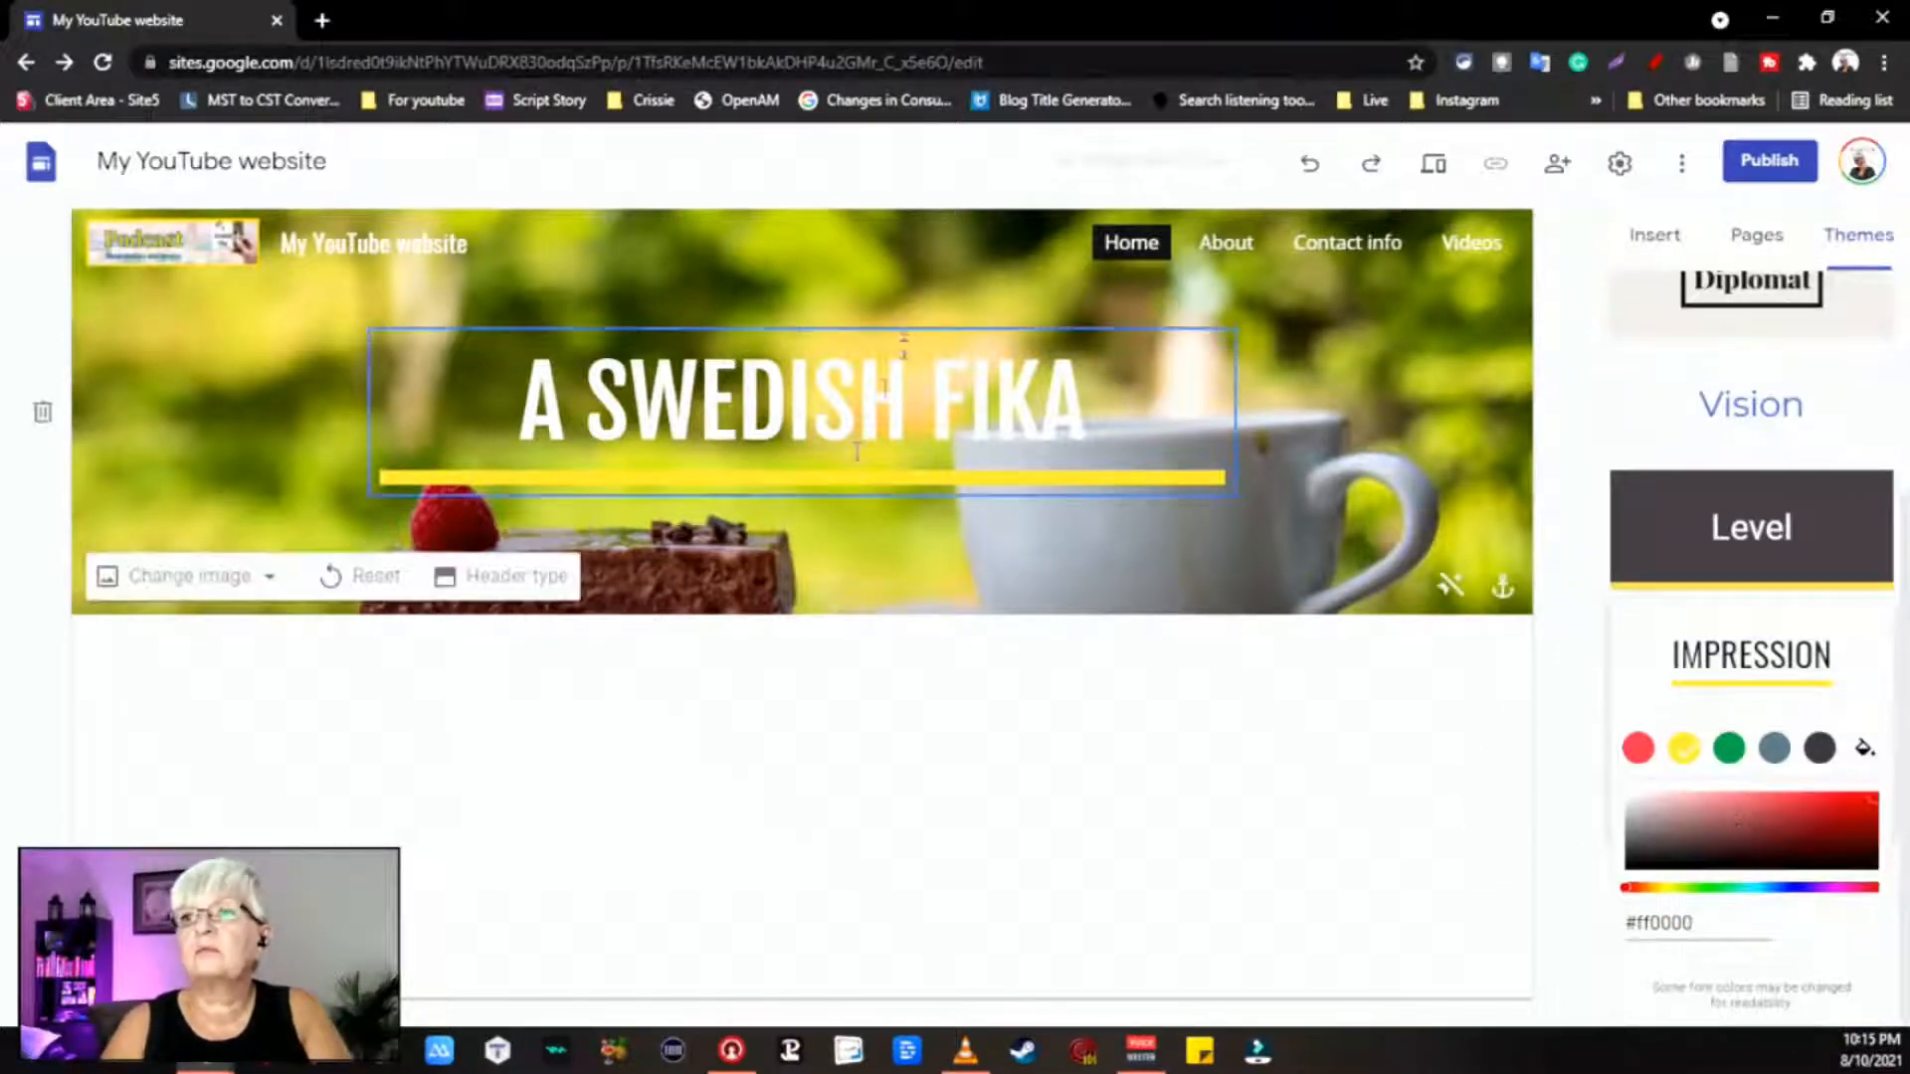
left_click(327, 20)
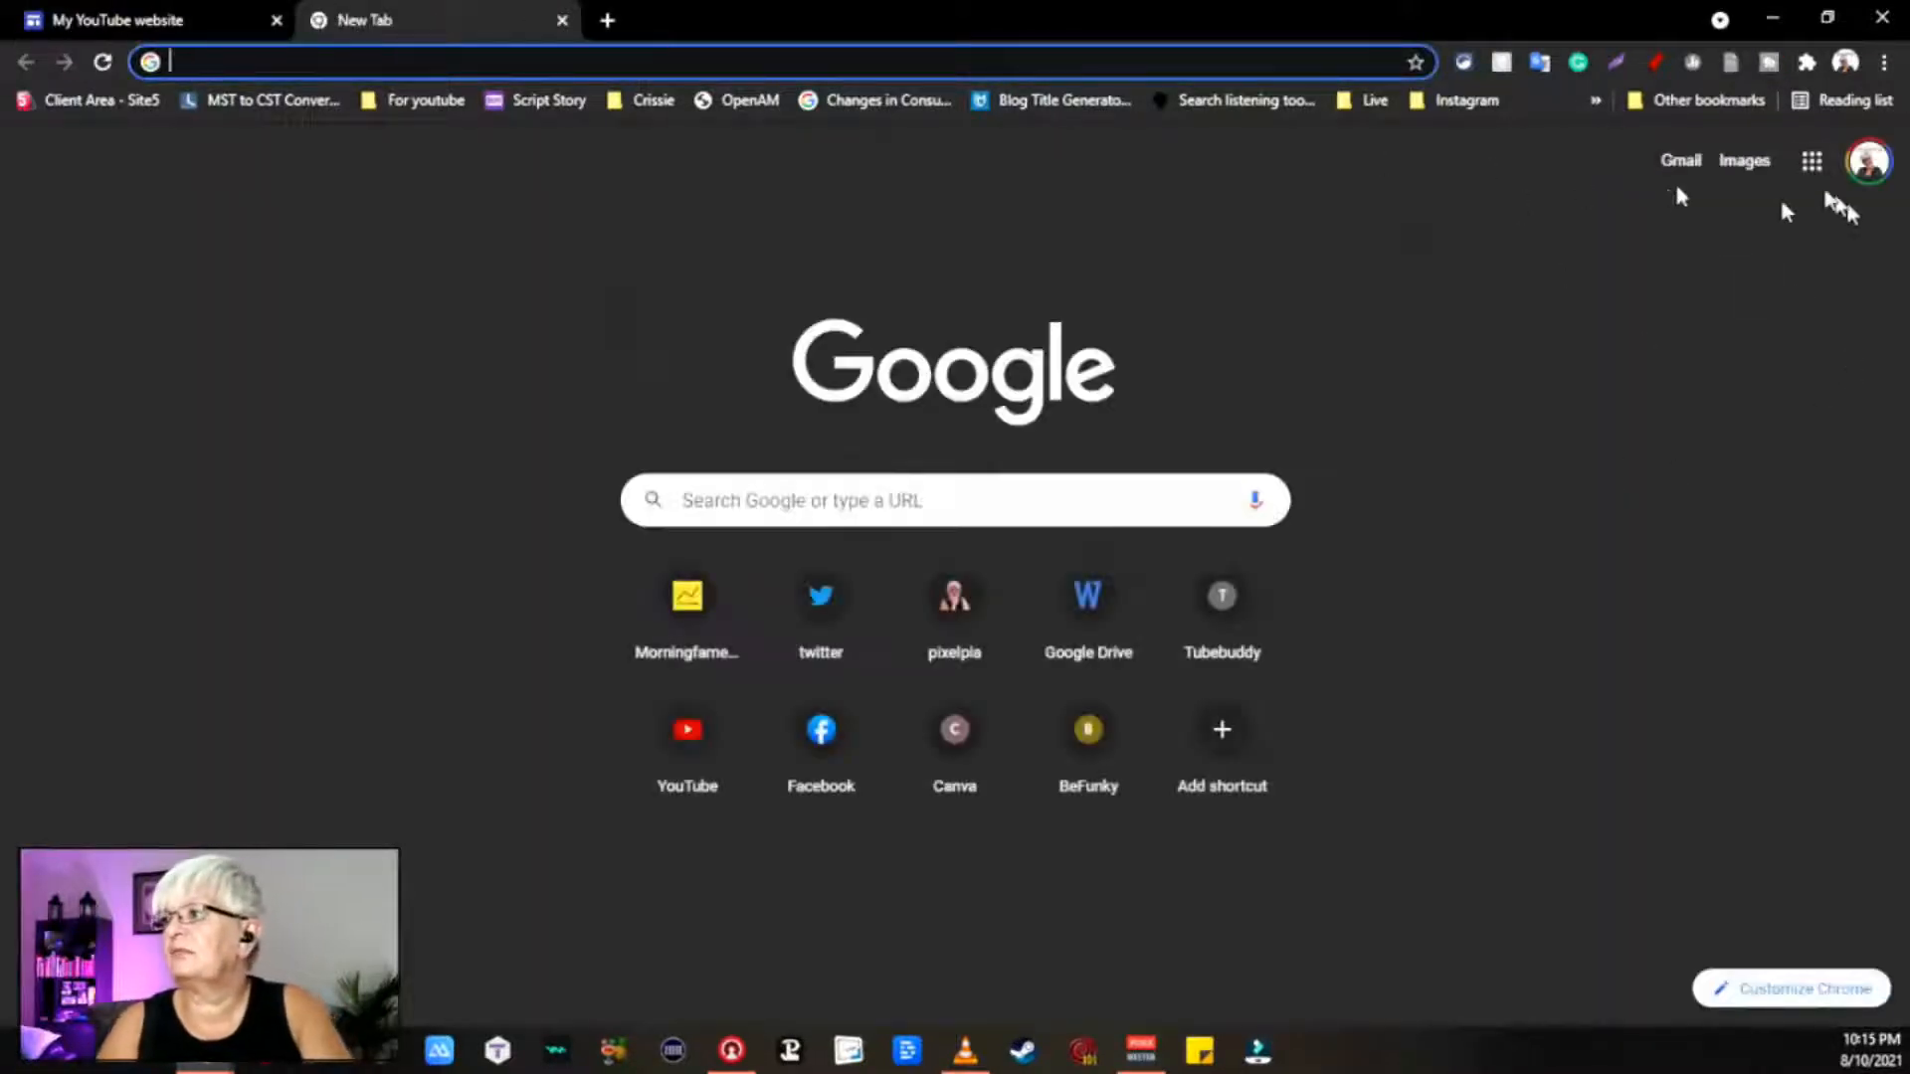
Step: Open the 'A Swedish Fika - Podcast Plan' doc in Google Docs to get #FFCD00, then return to Sites
left_click(1811, 160)
scroll(1718, 637, "down", 1)
scroll(1718, 637, "down", 4)
left_click(1719, 507)
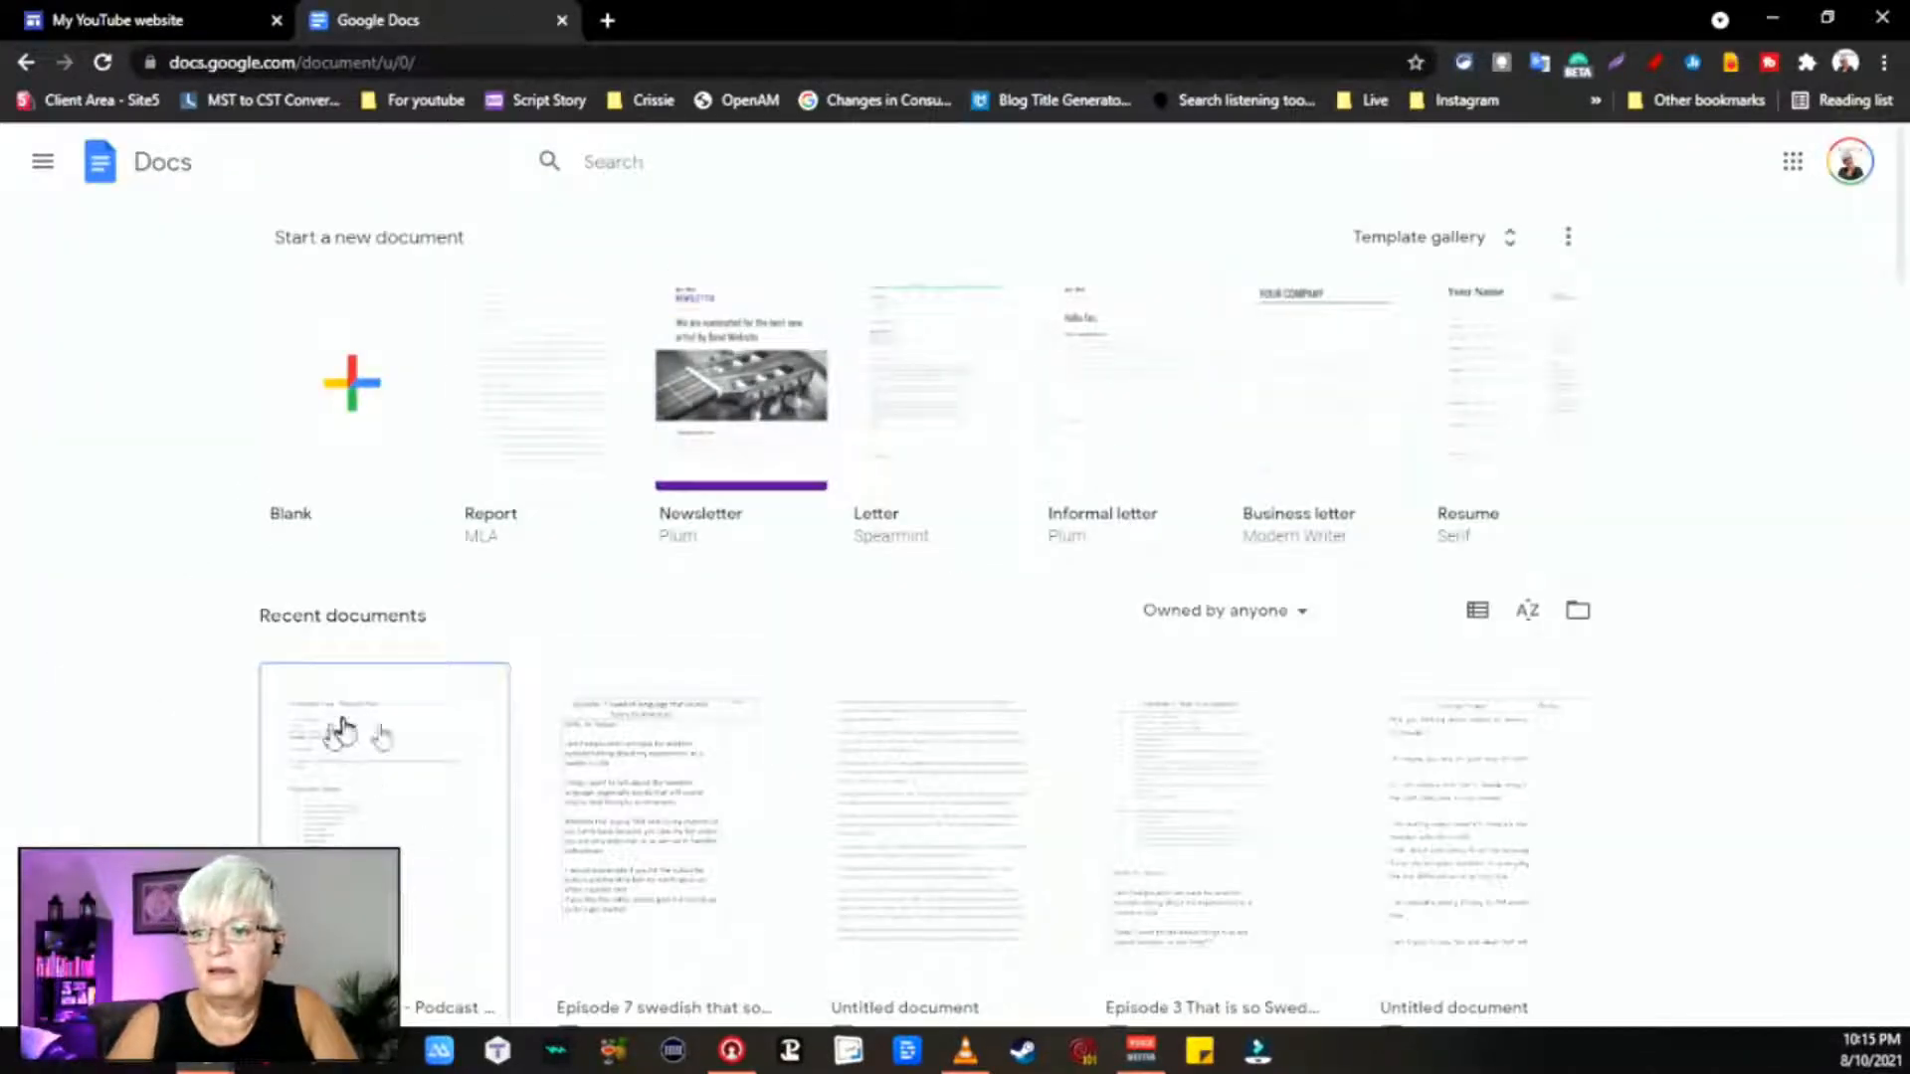
left_click(383, 729)
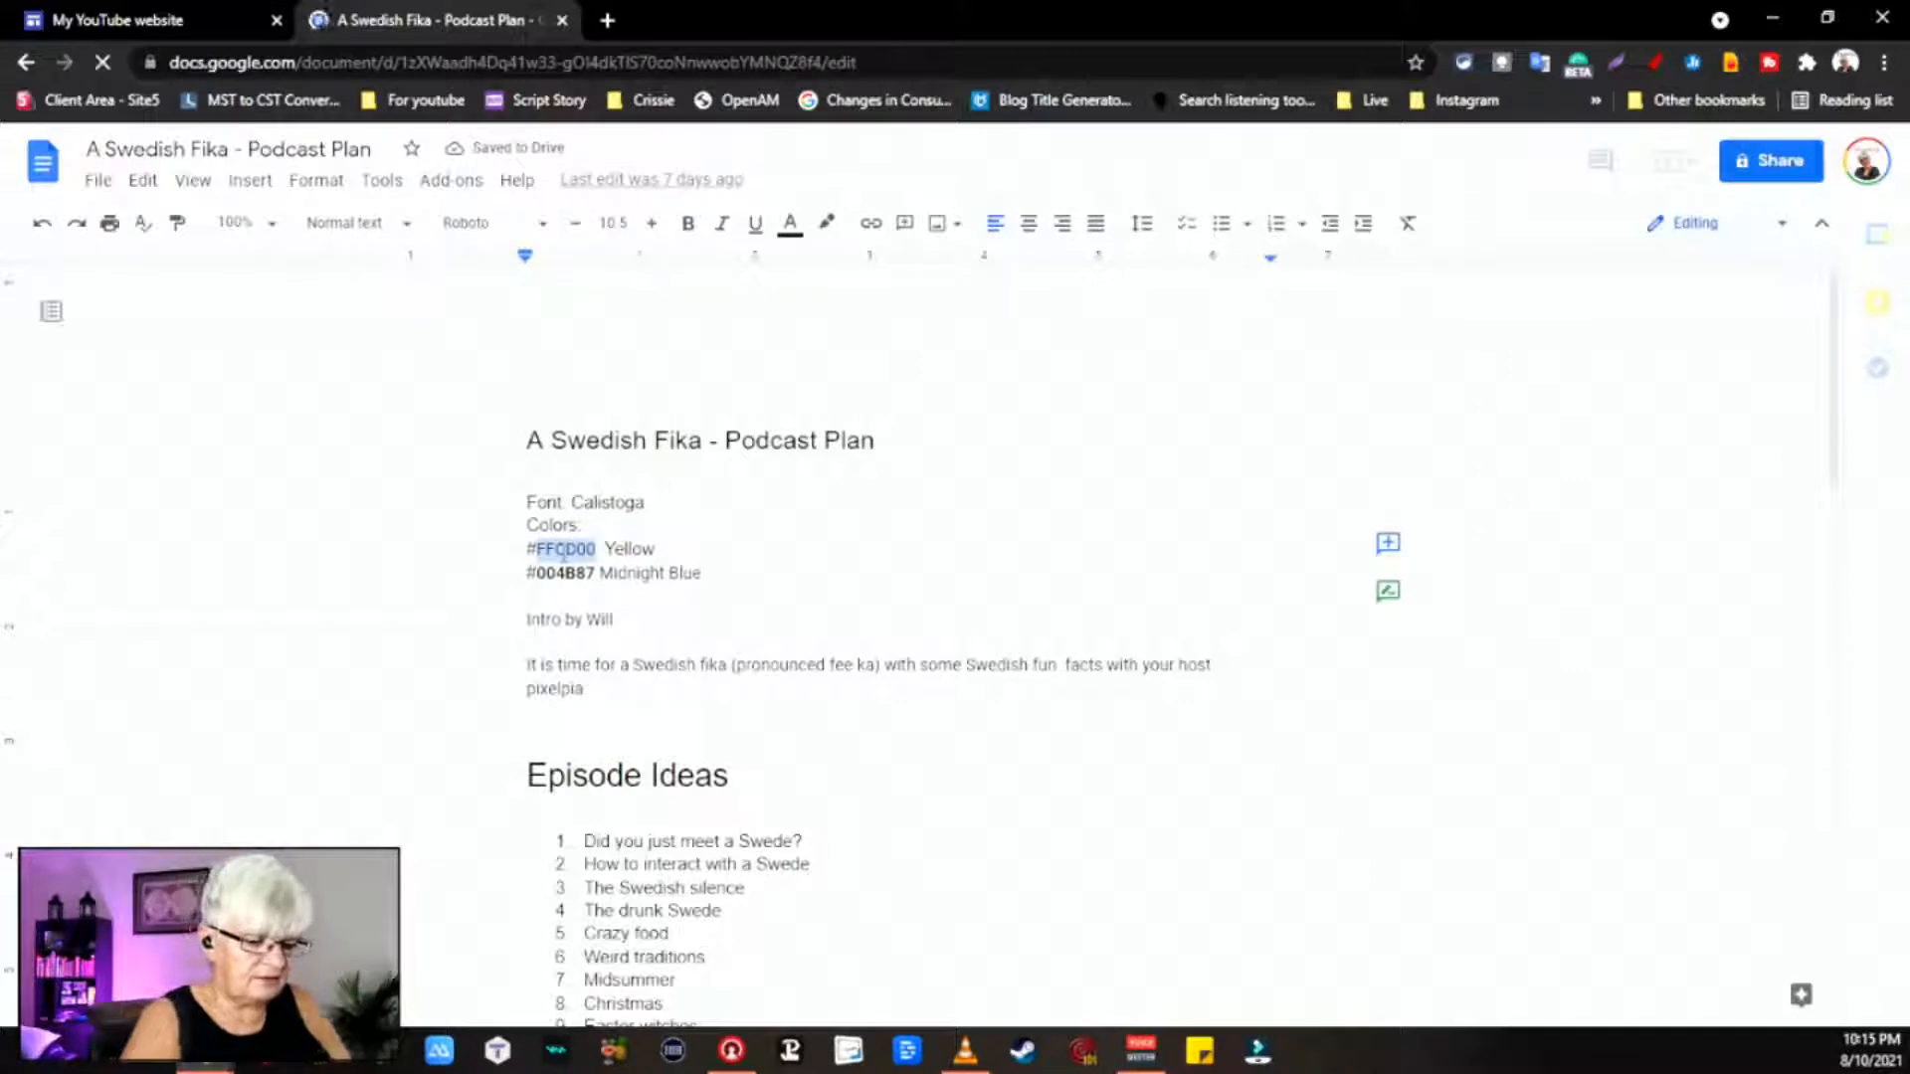
left_click(159, 25)
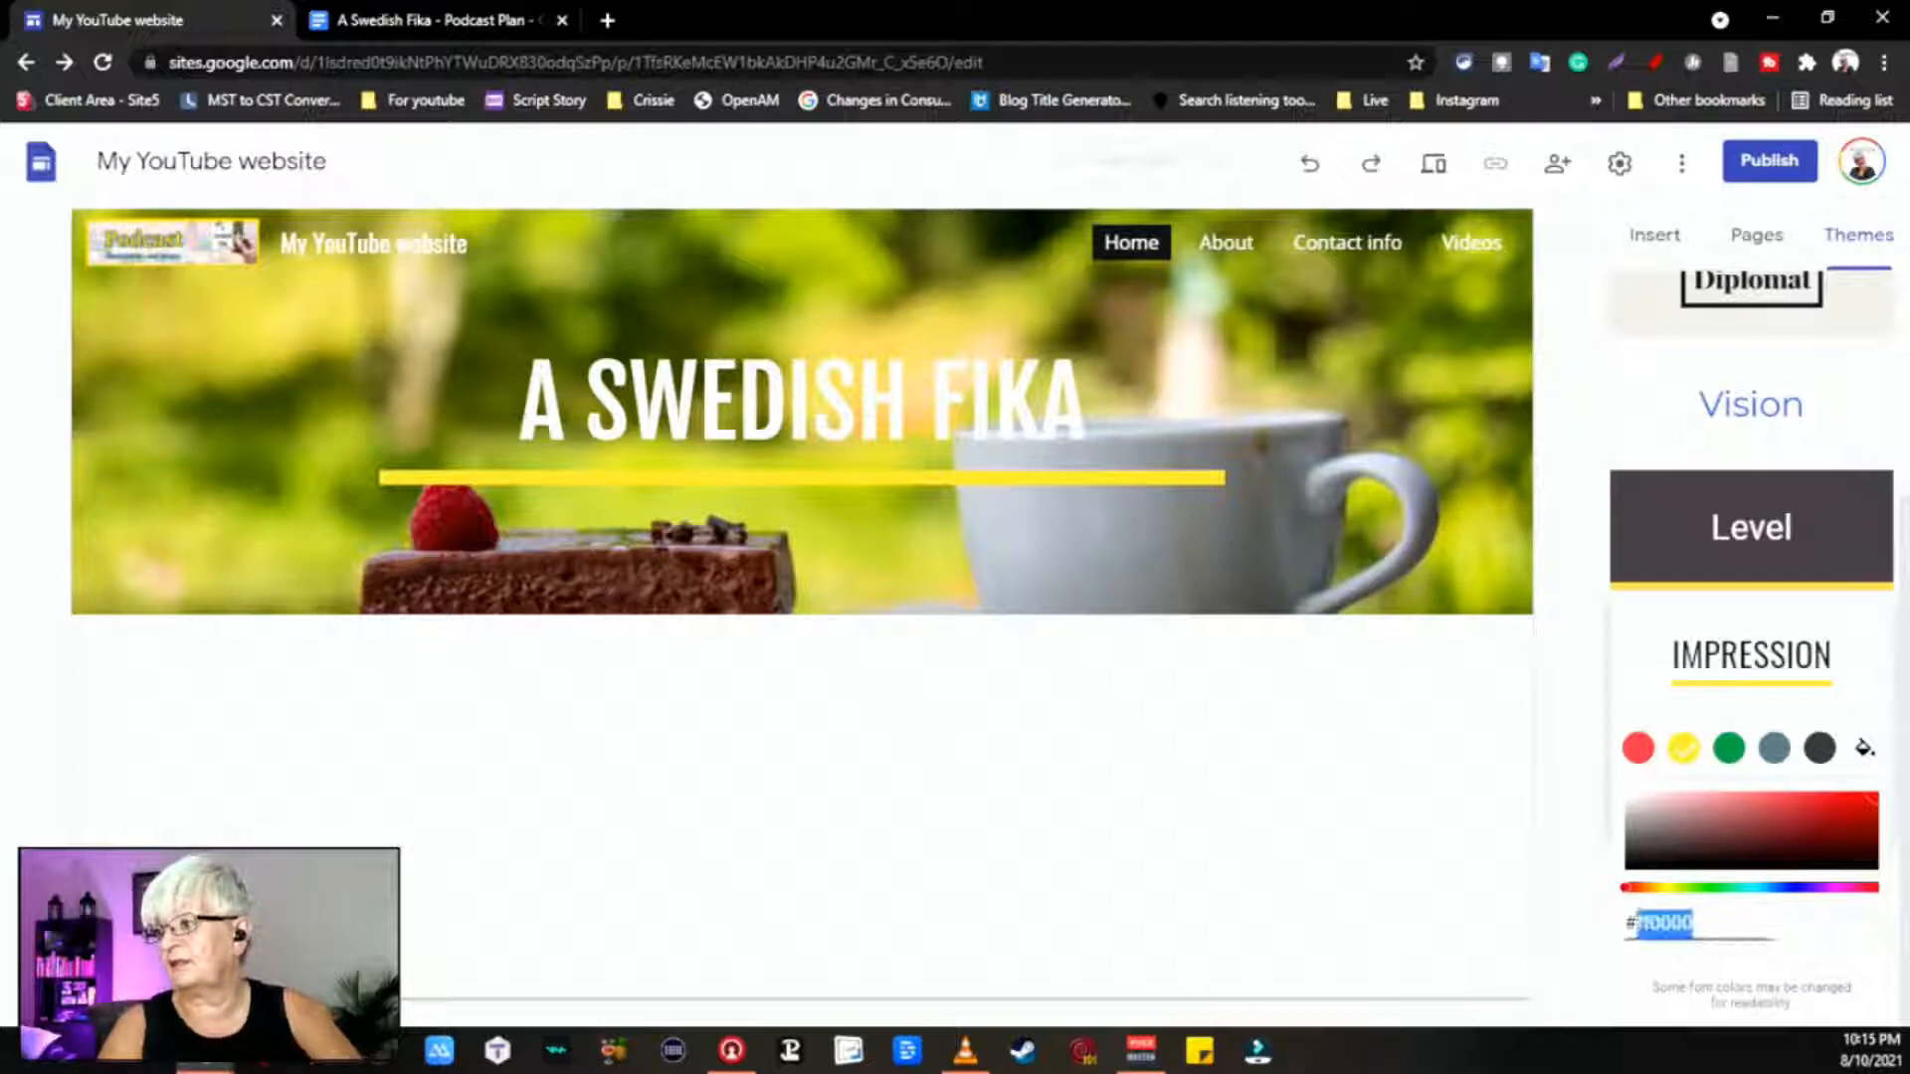
Step: Paste #FFCD00 as a custom Impression theme colour and confirm it
type("FFCD00")
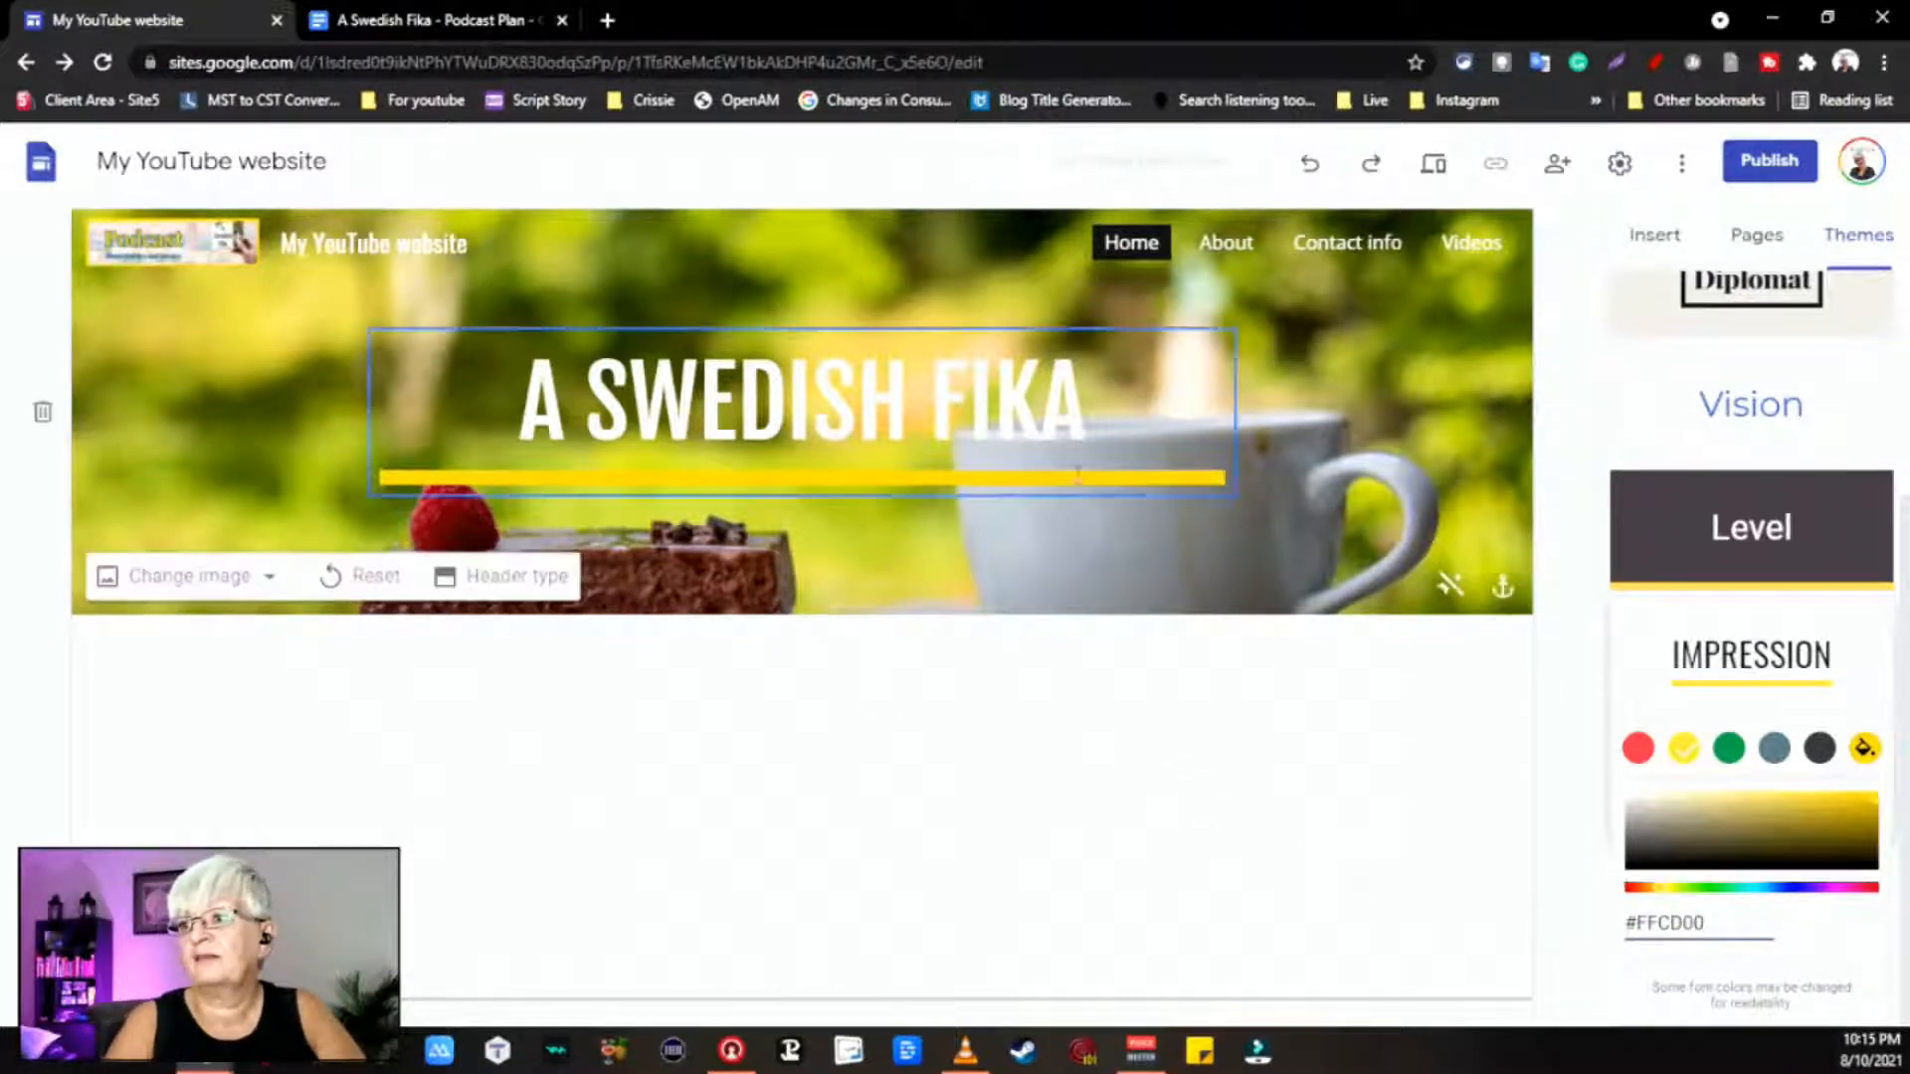
left_click(1246, 842)
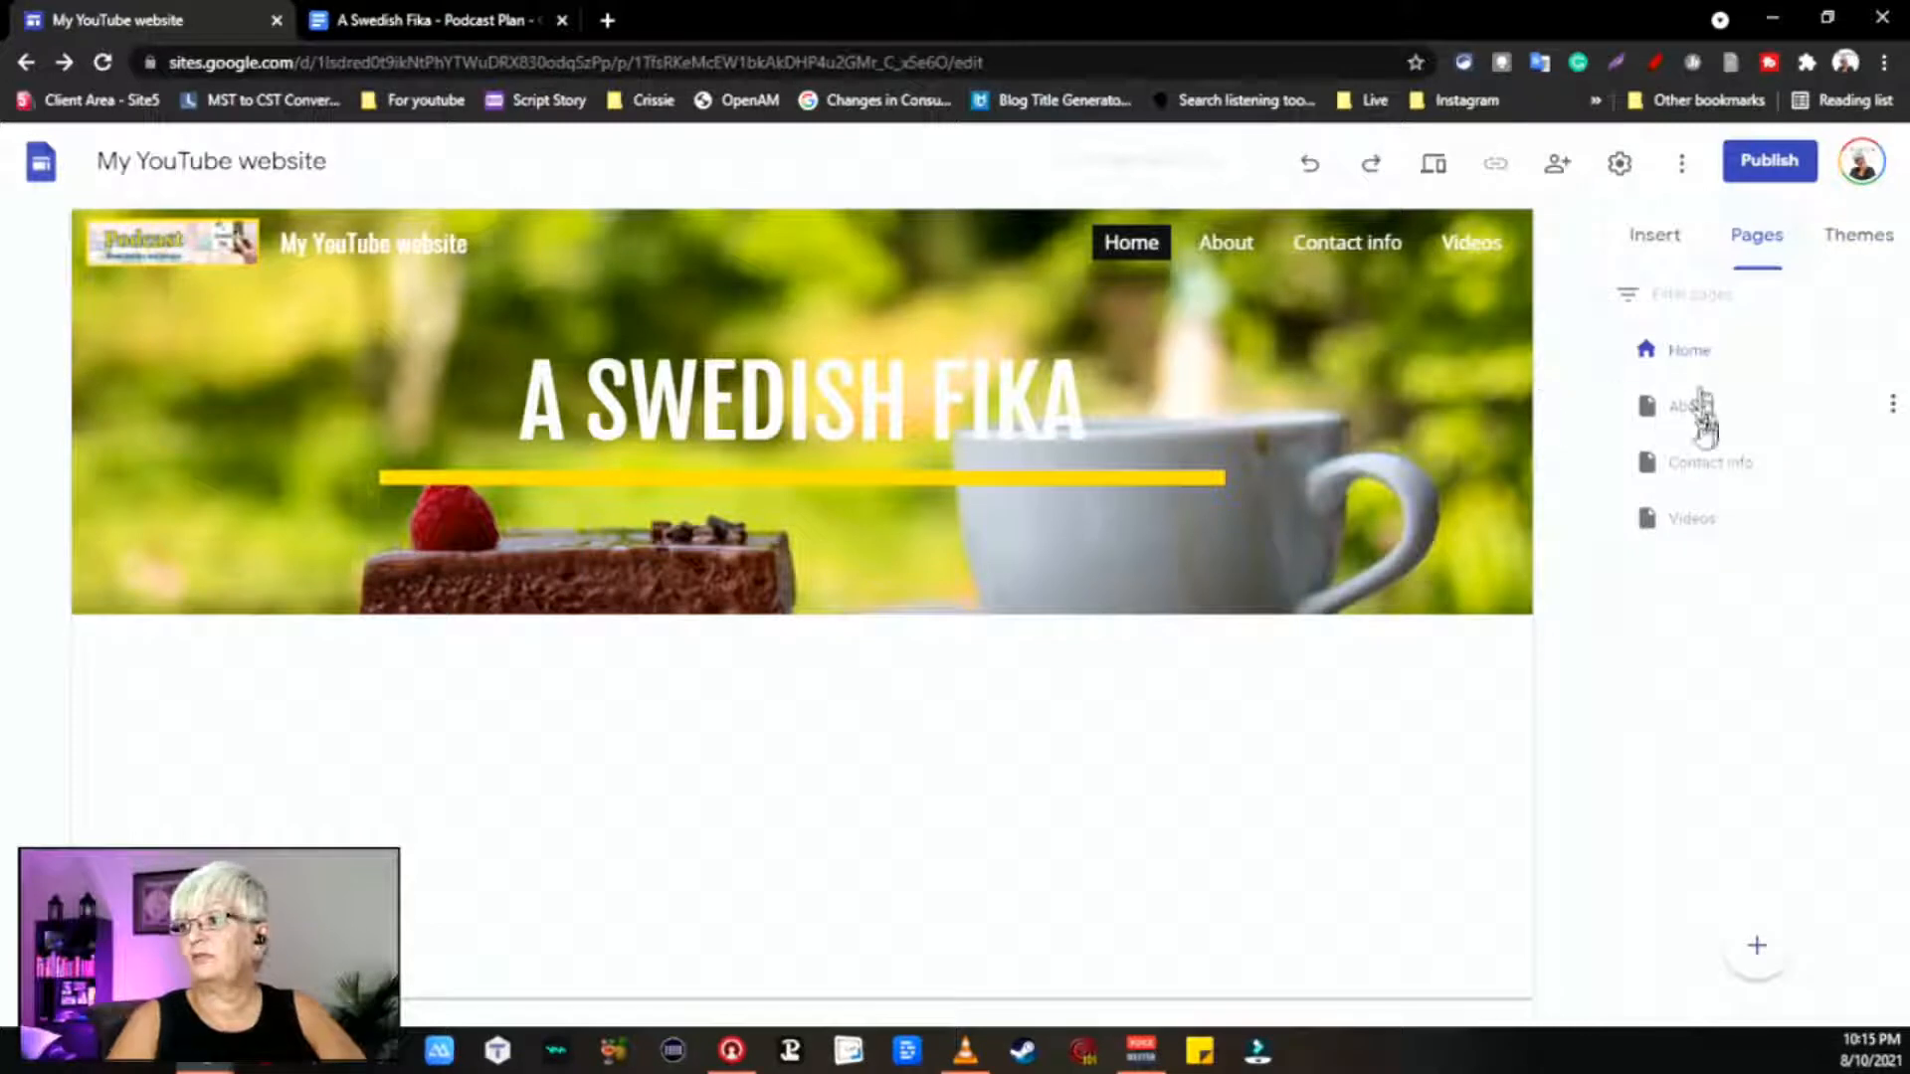
left_click(1664, 416)
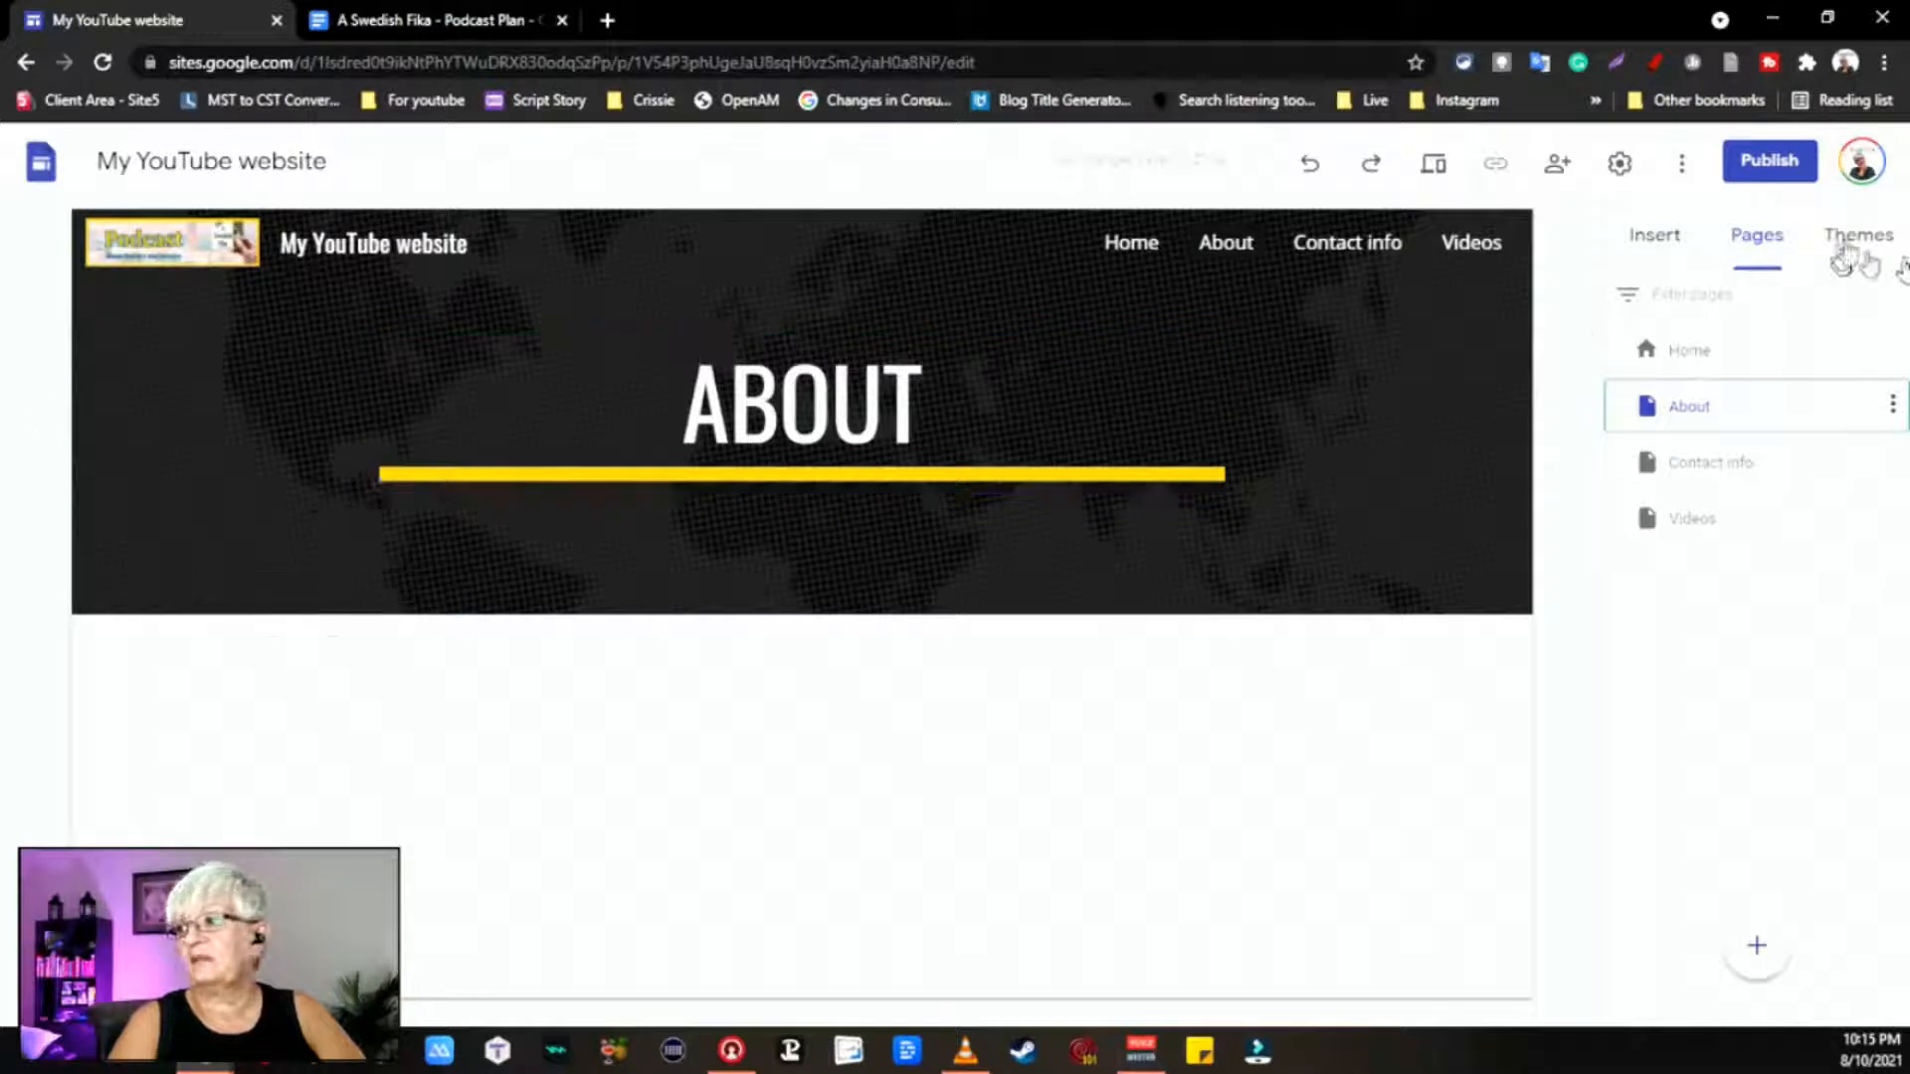
Step: Check Impression's font style choices, then open the Home page with the Themes panel showing
left_click(1842, 249)
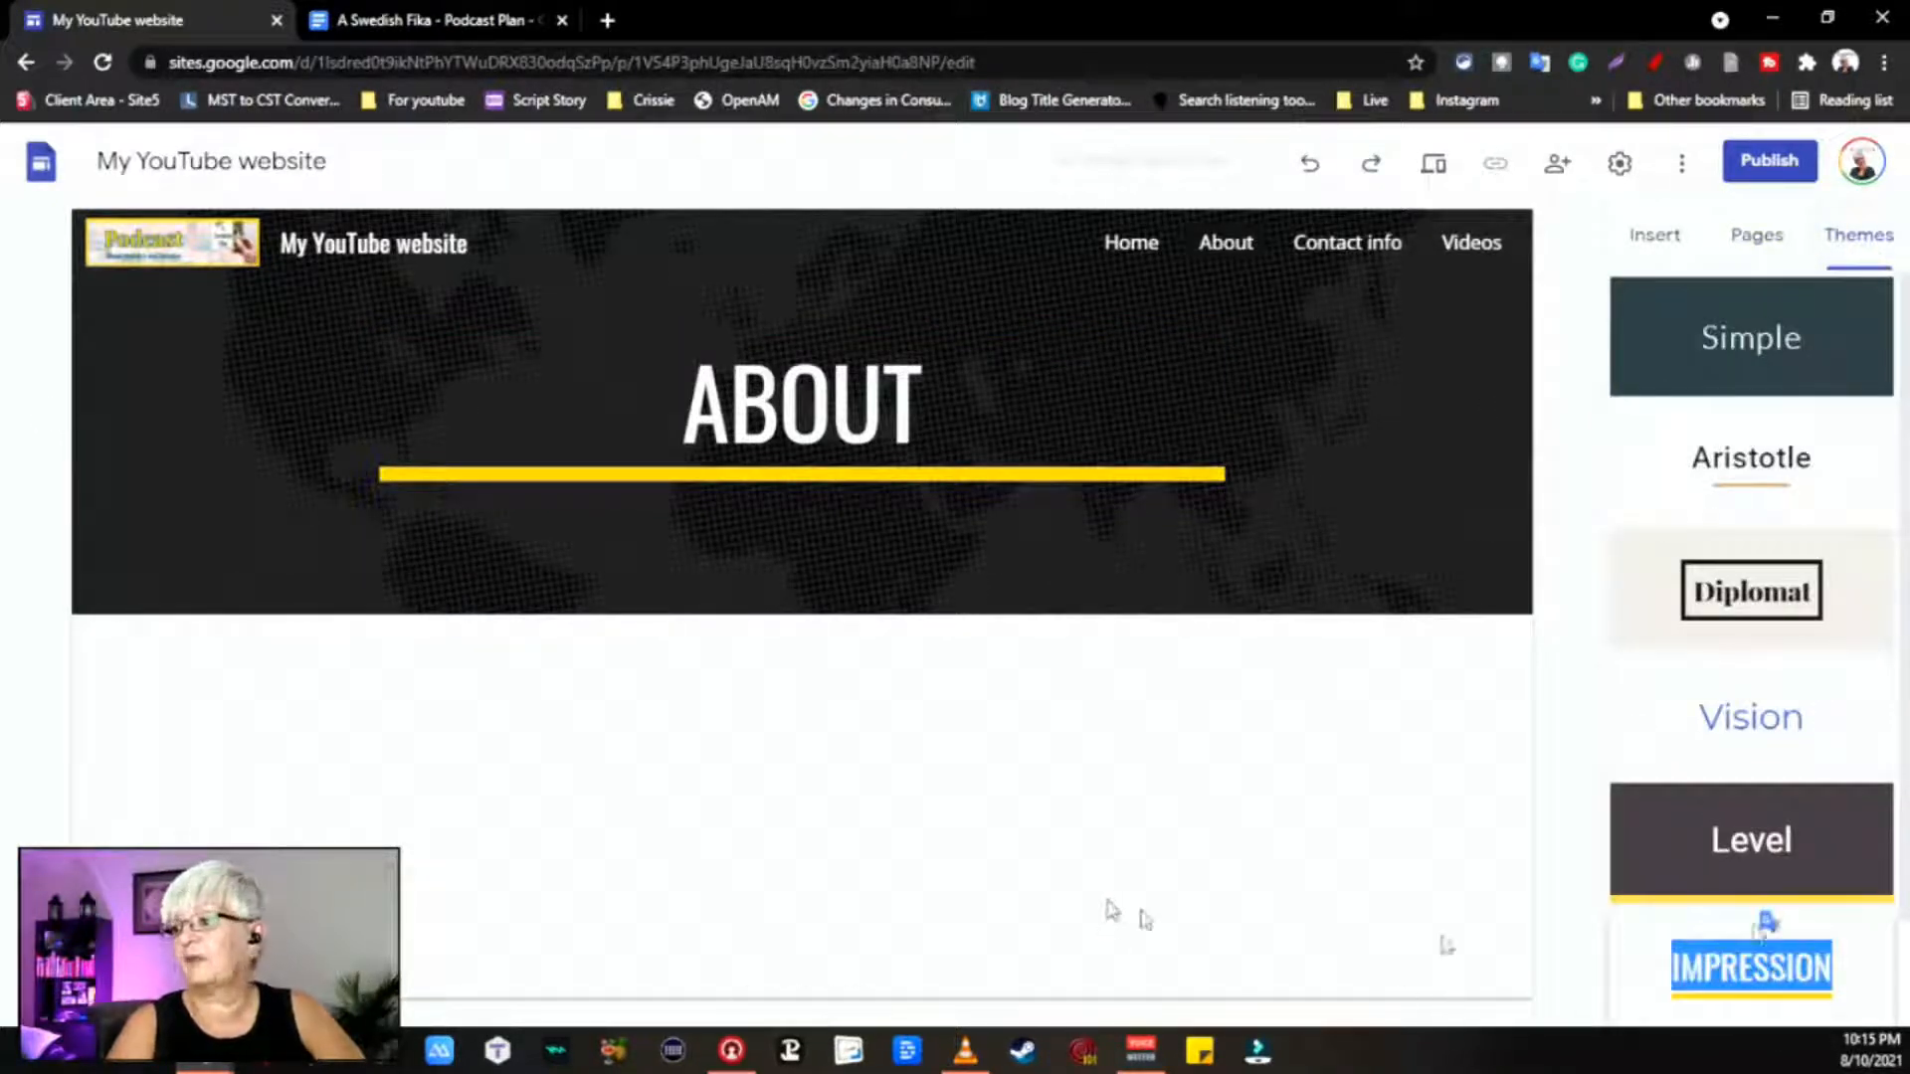
left_click(1868, 950)
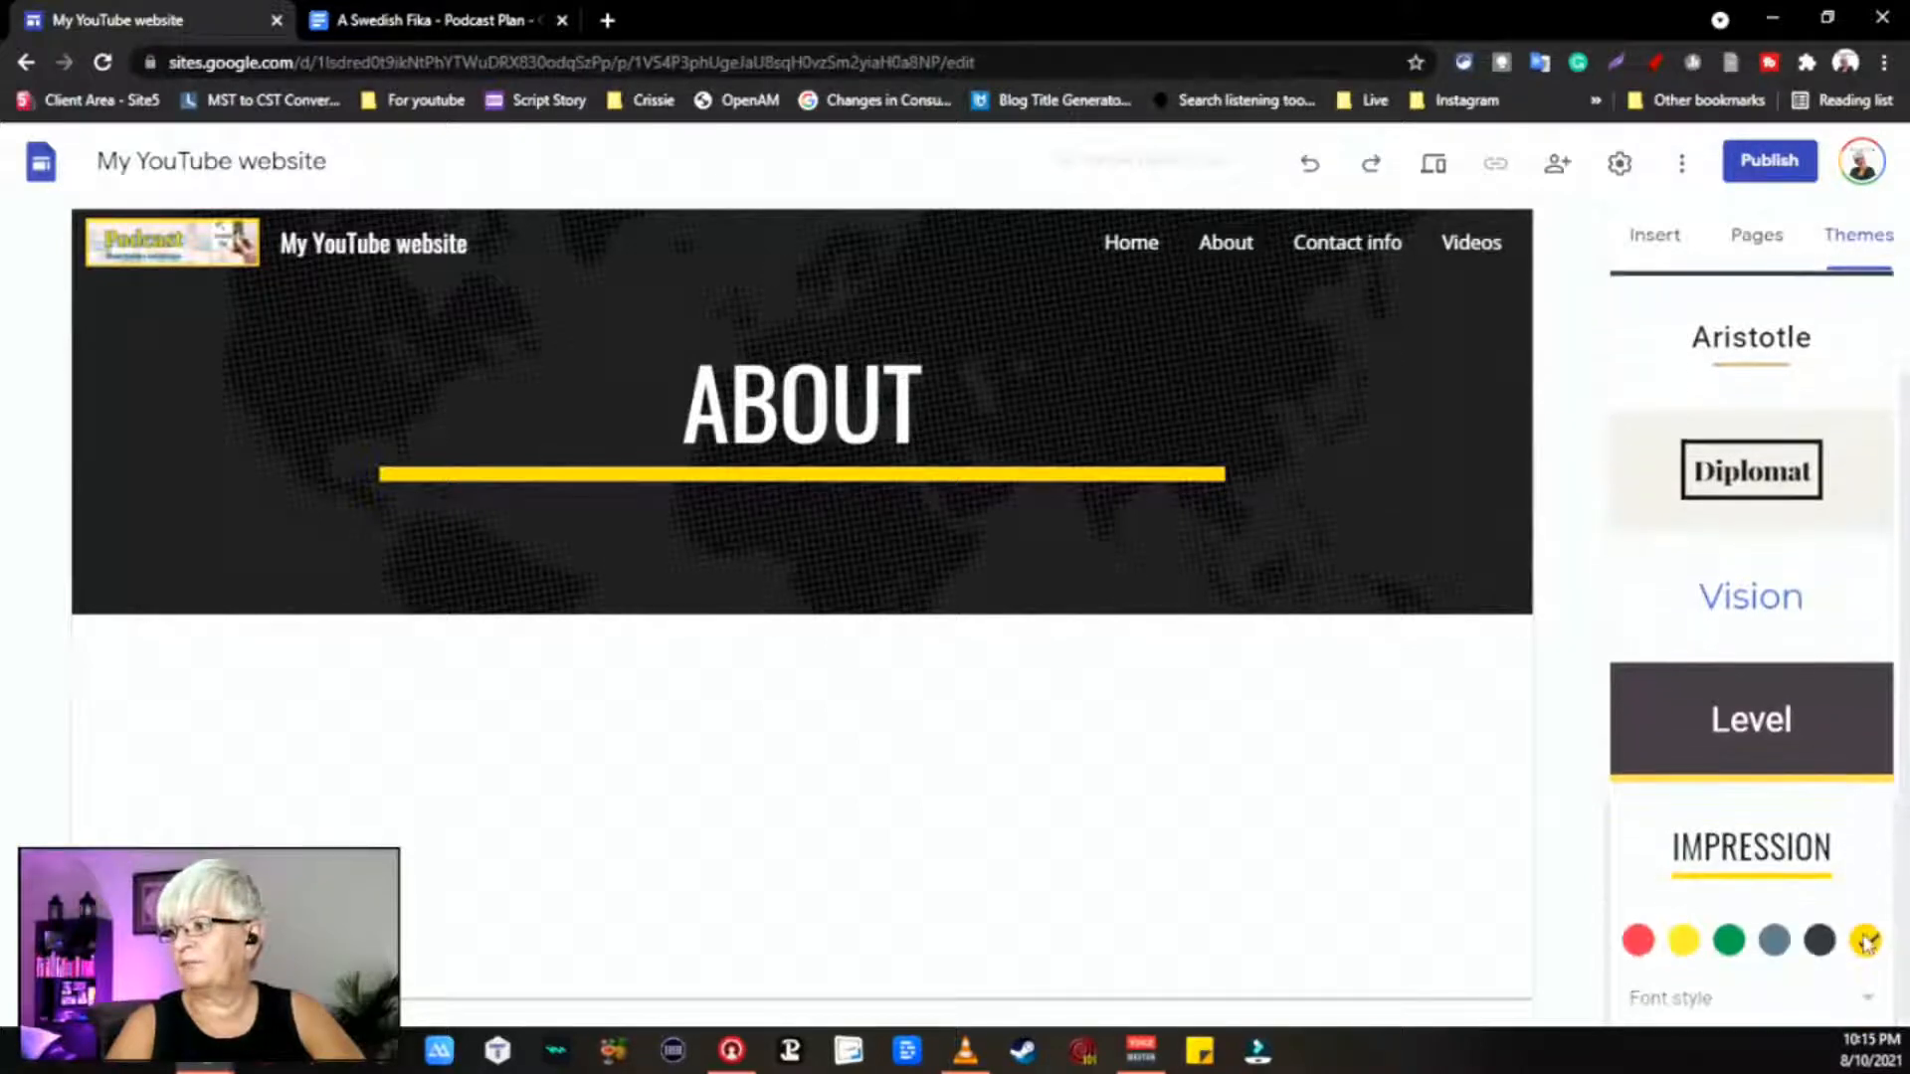
left_click(1870, 1003)
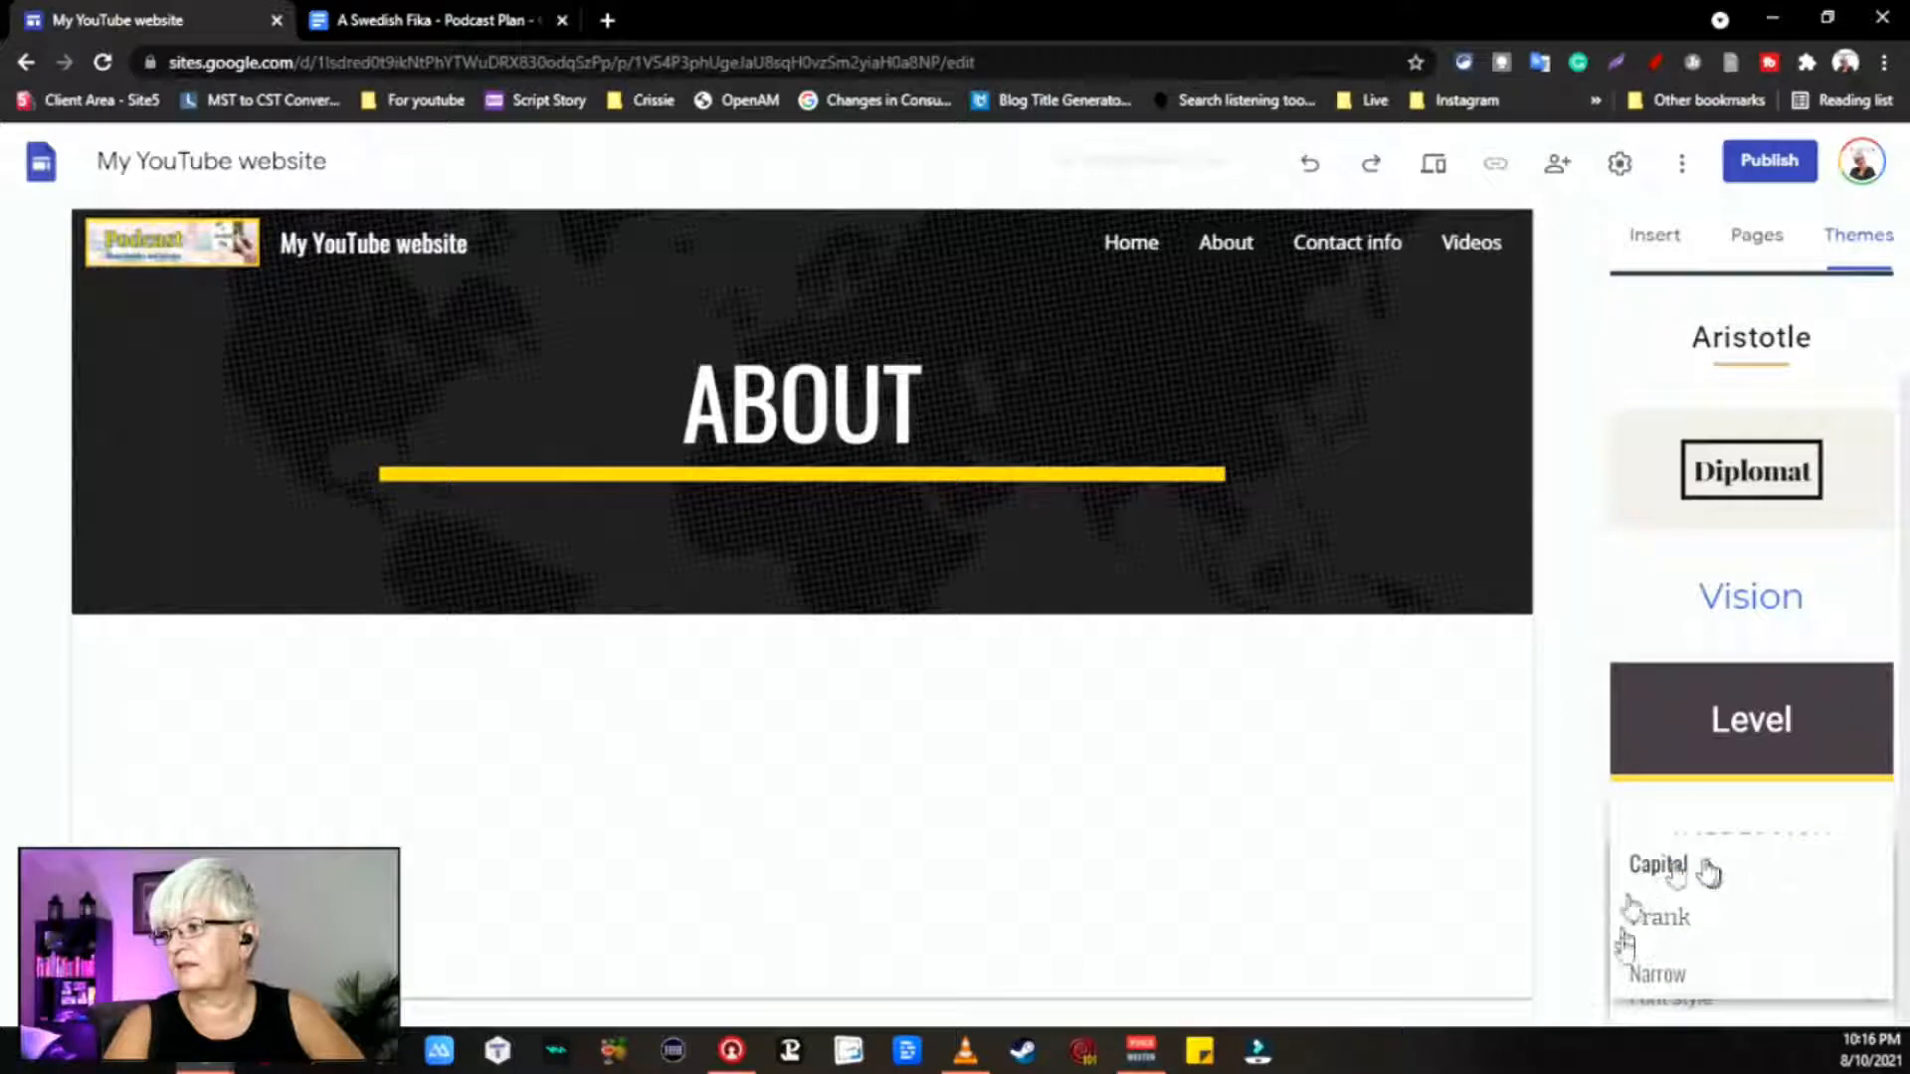
left_click(1756, 957)
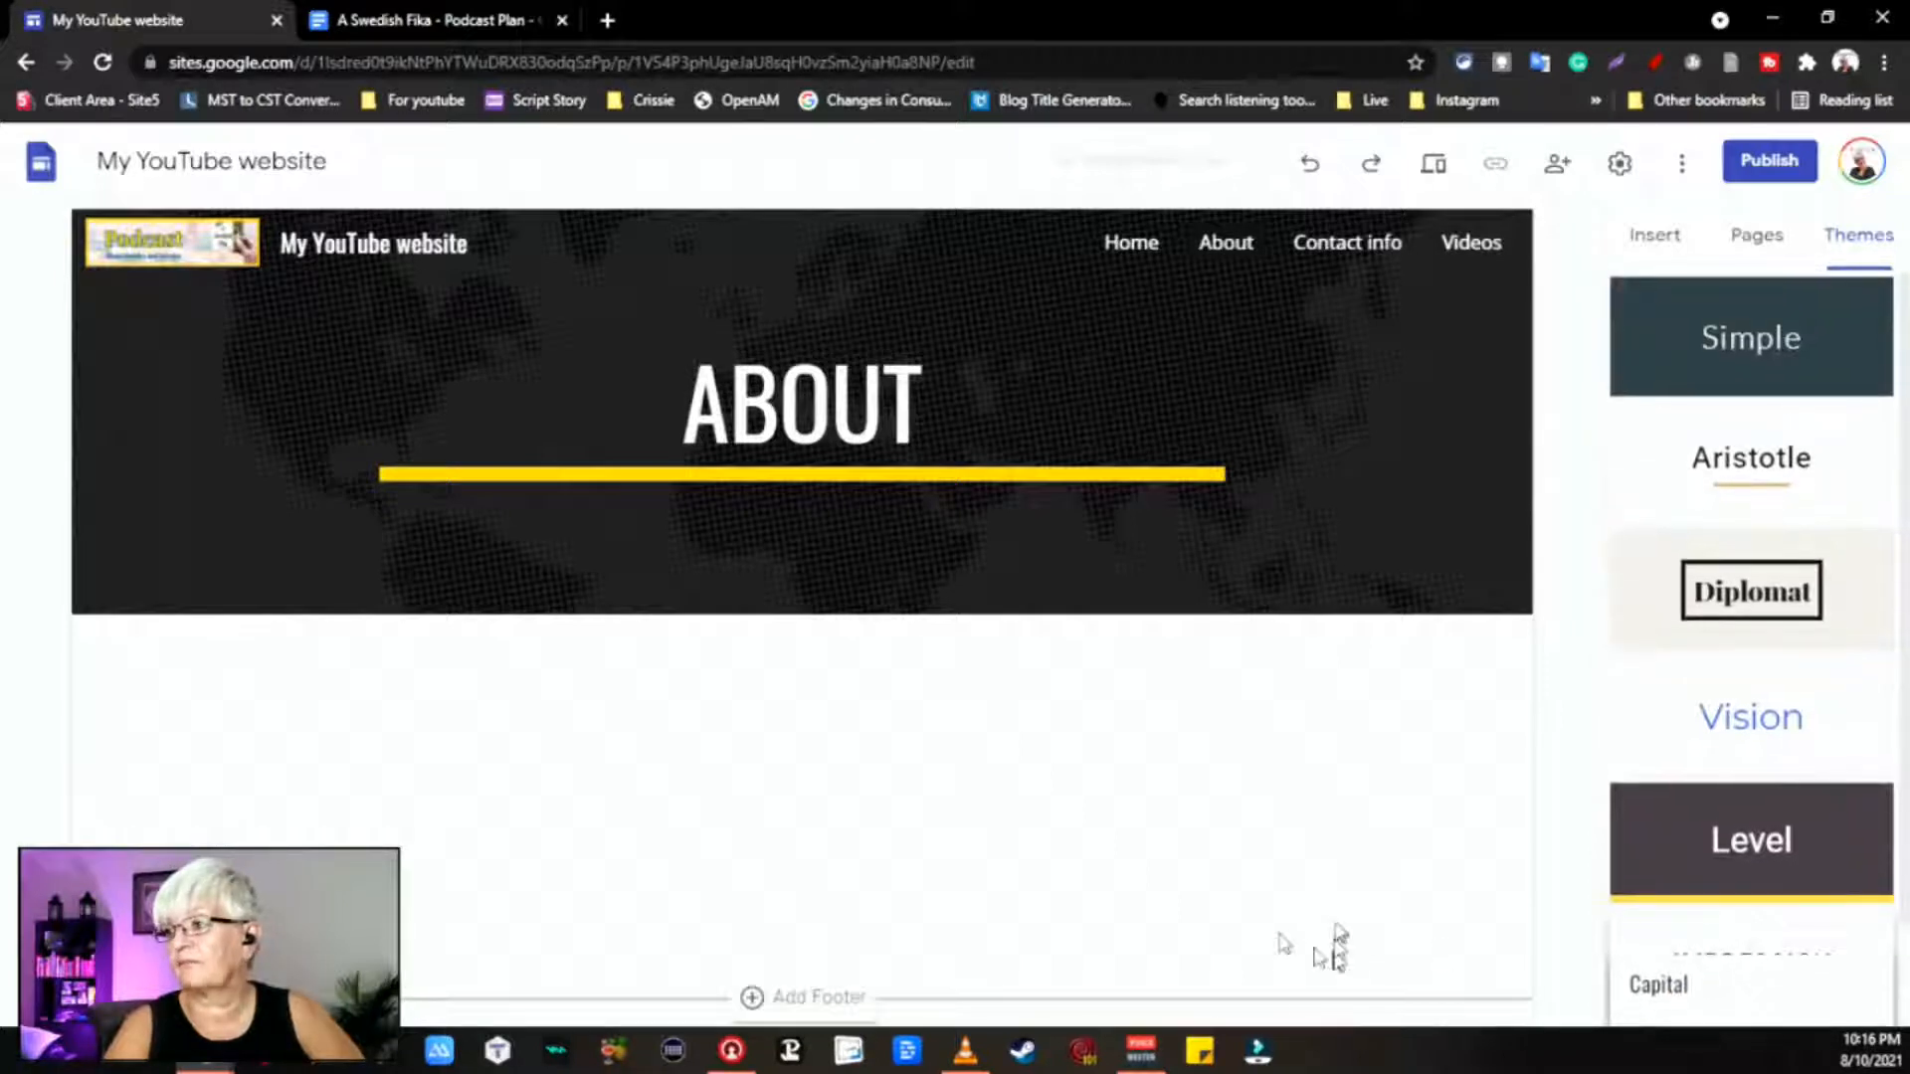
left_click(1660, 247)
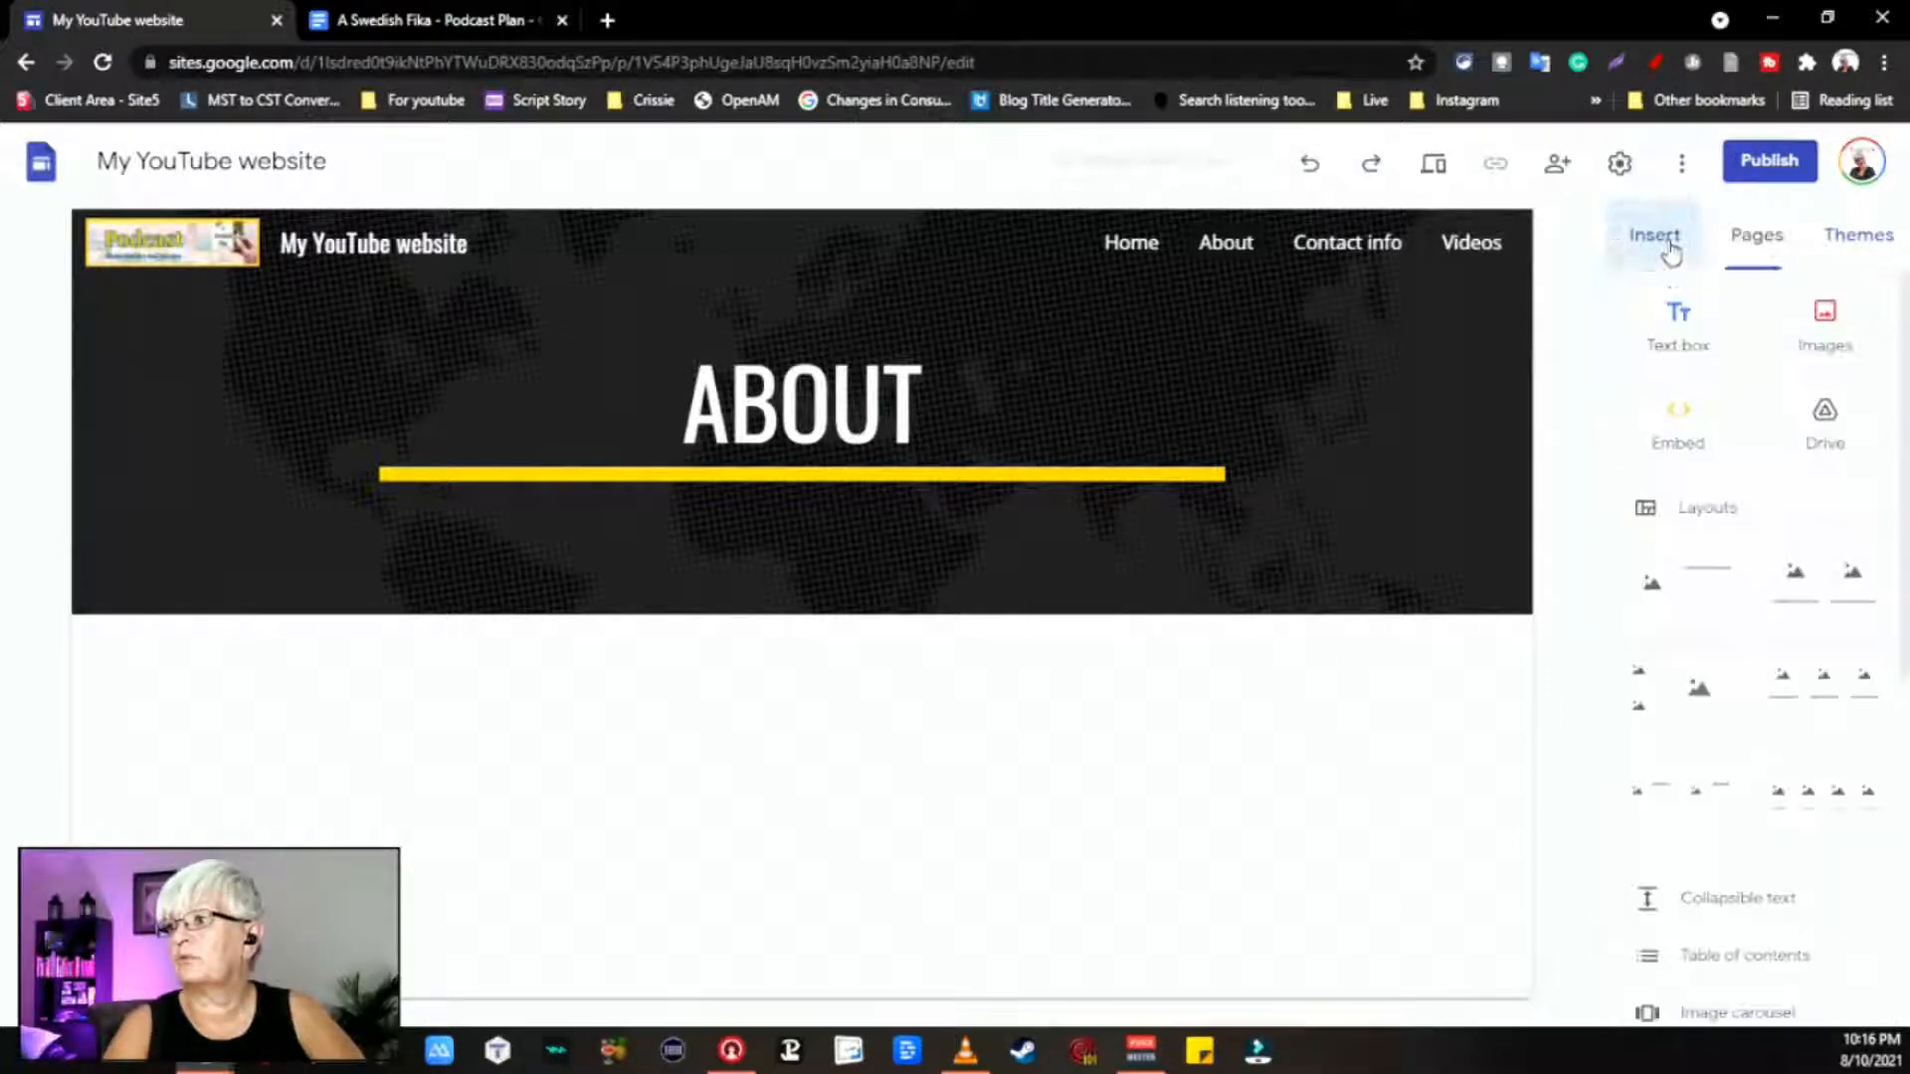
left_click(1759, 244)
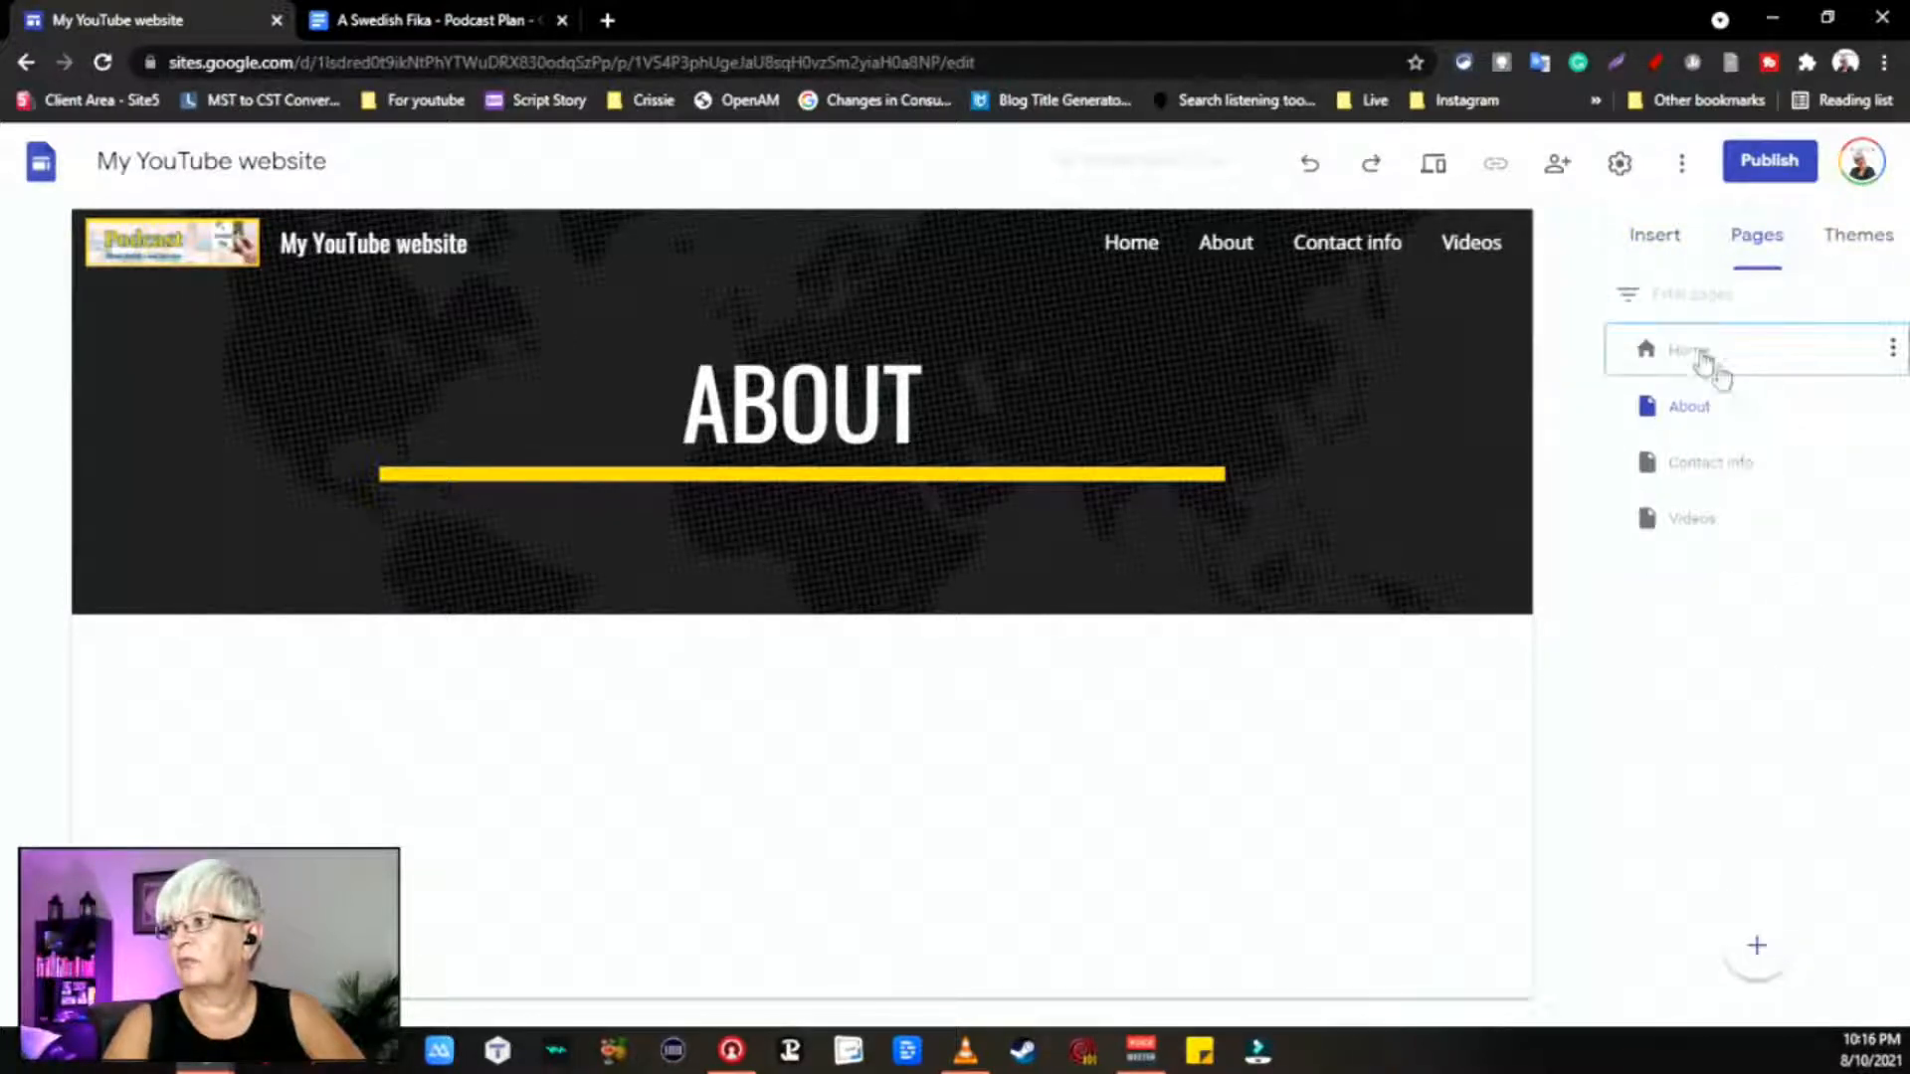
left_click(1696, 360)
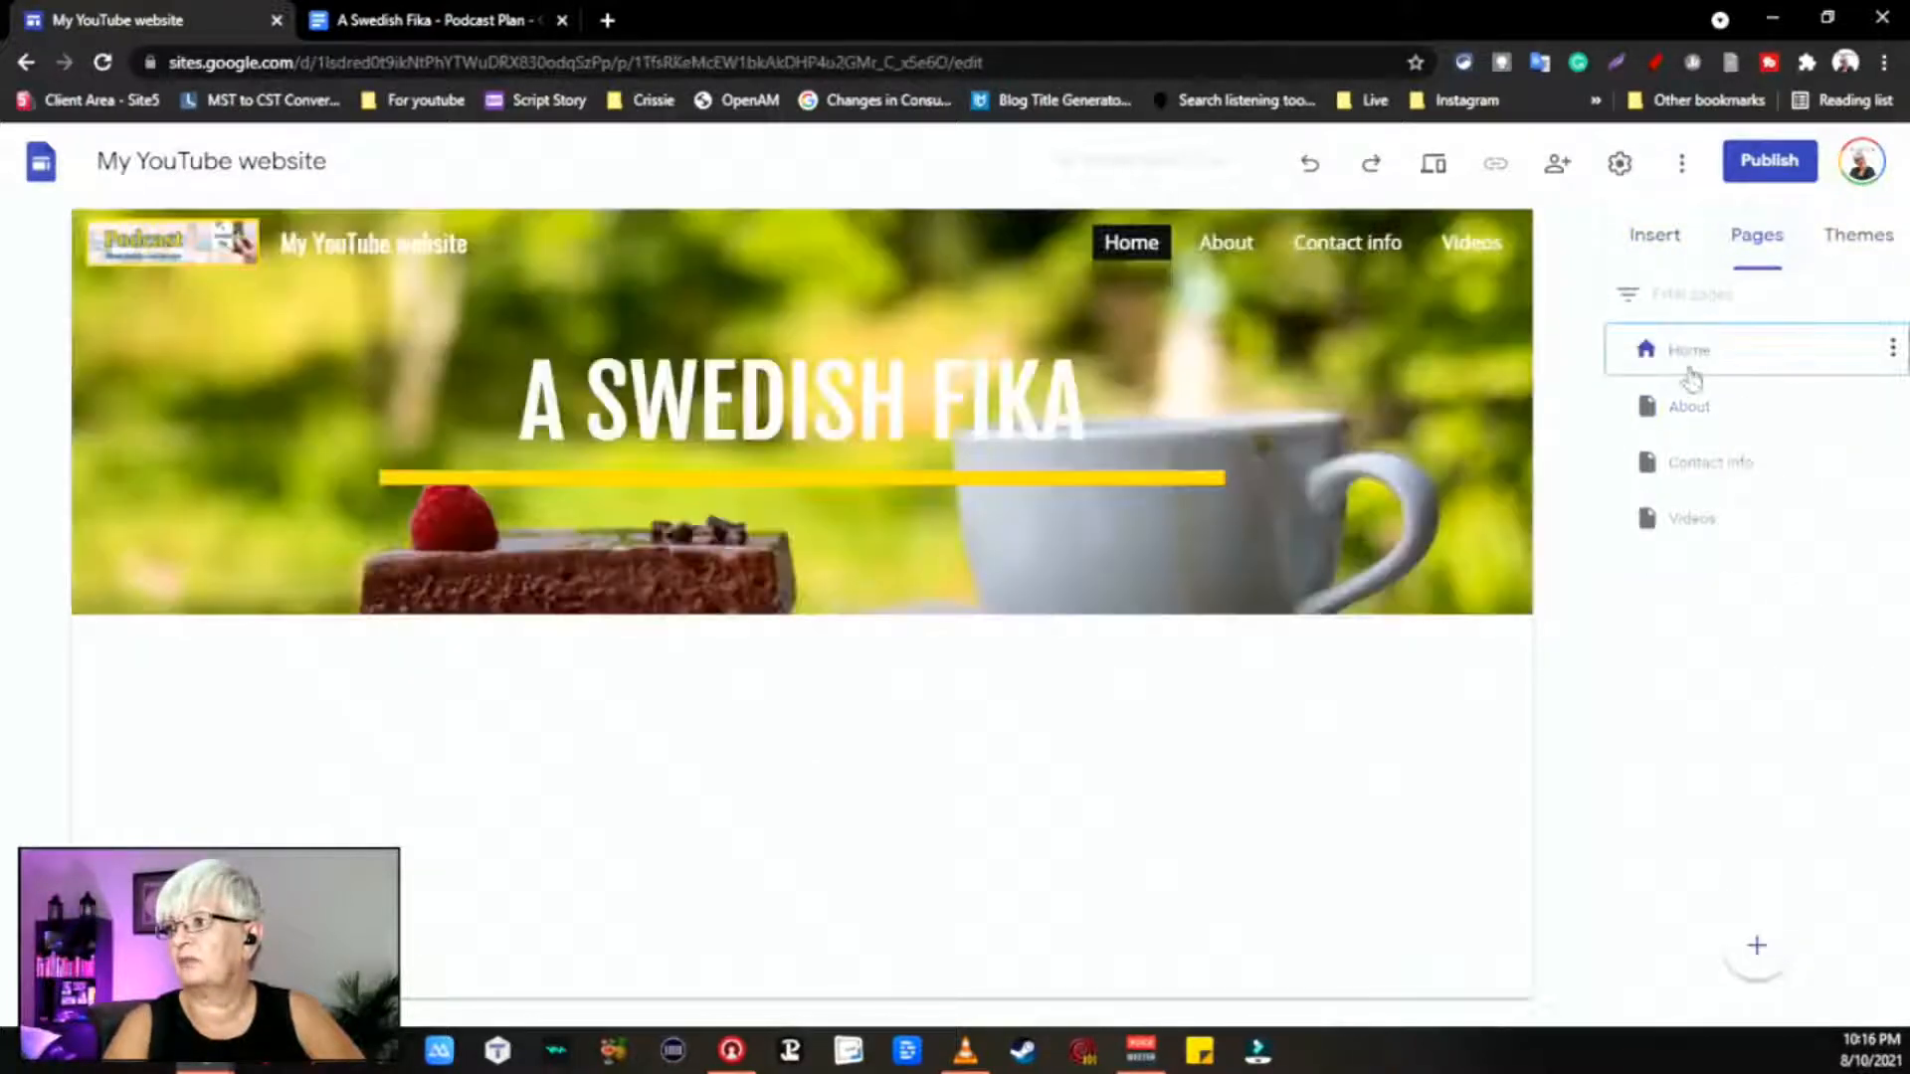
left_click(1858, 234)
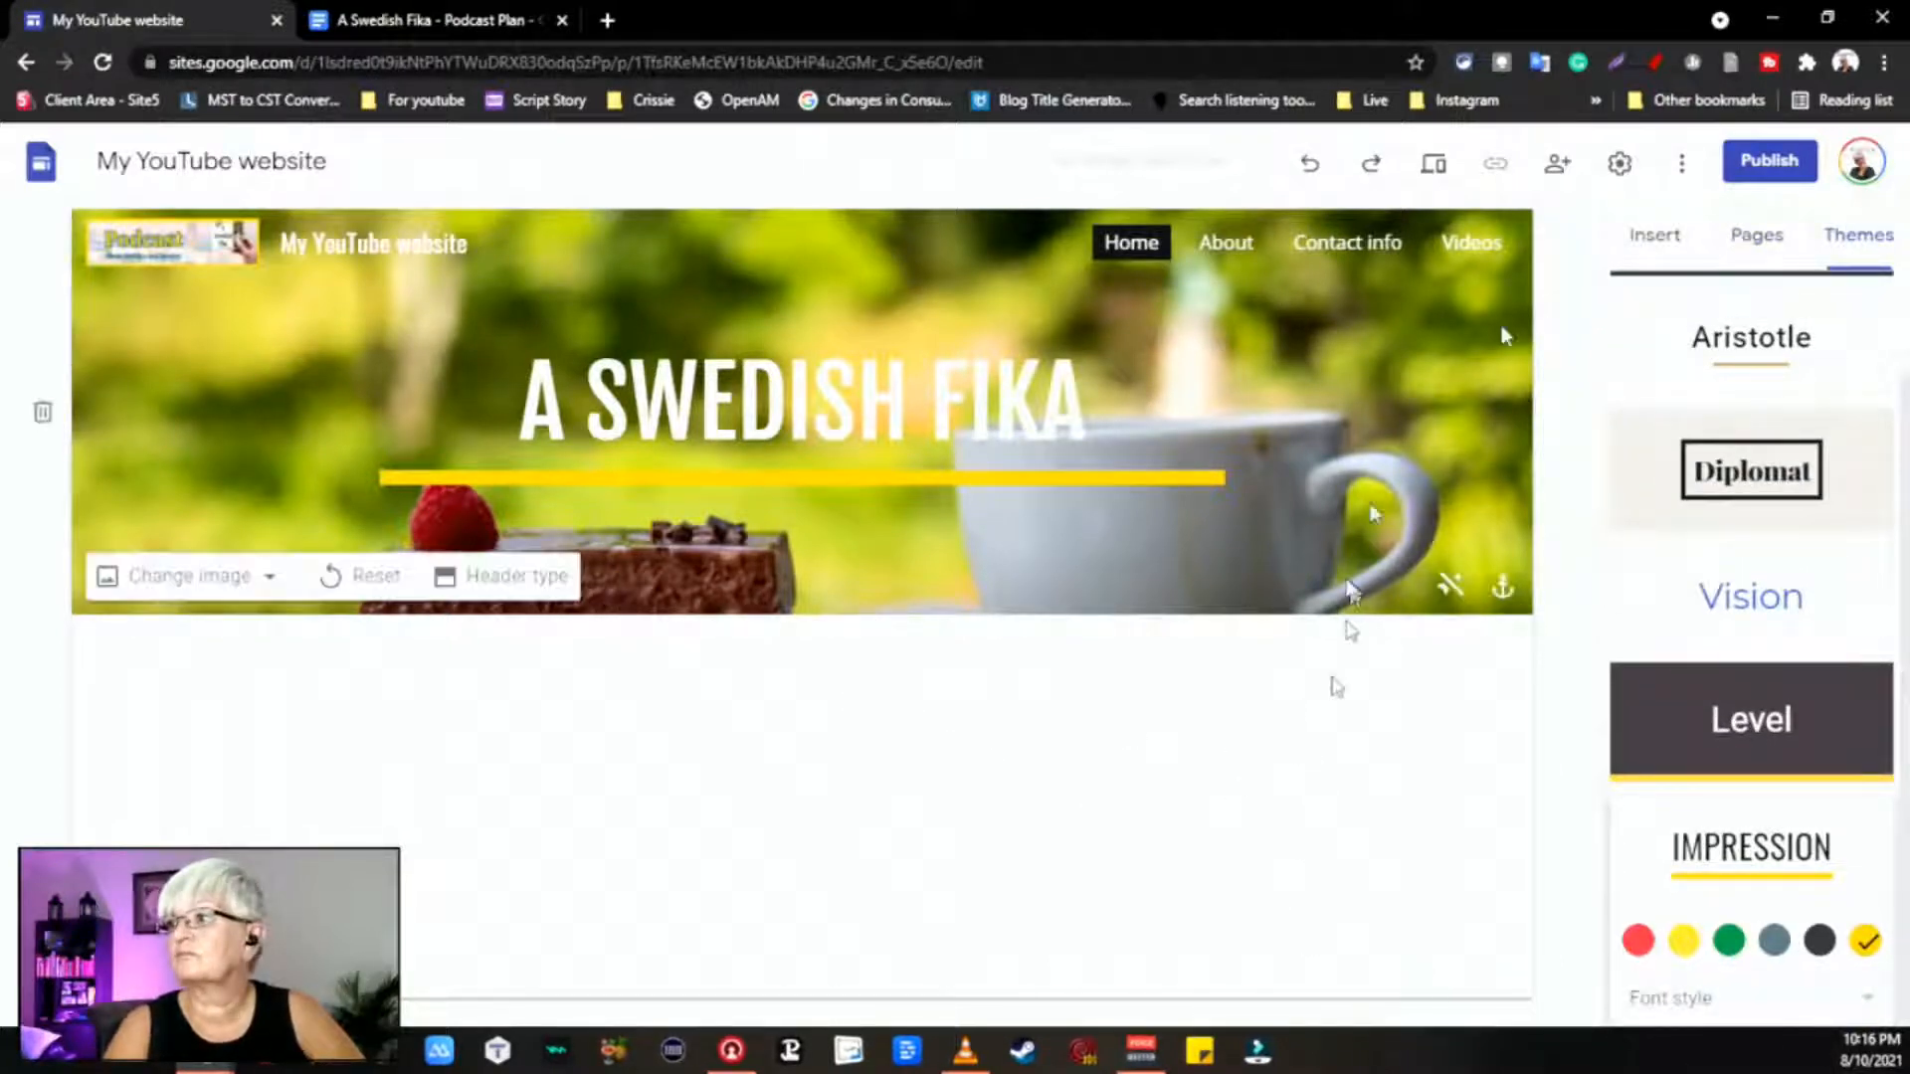
right_click(1854, 844)
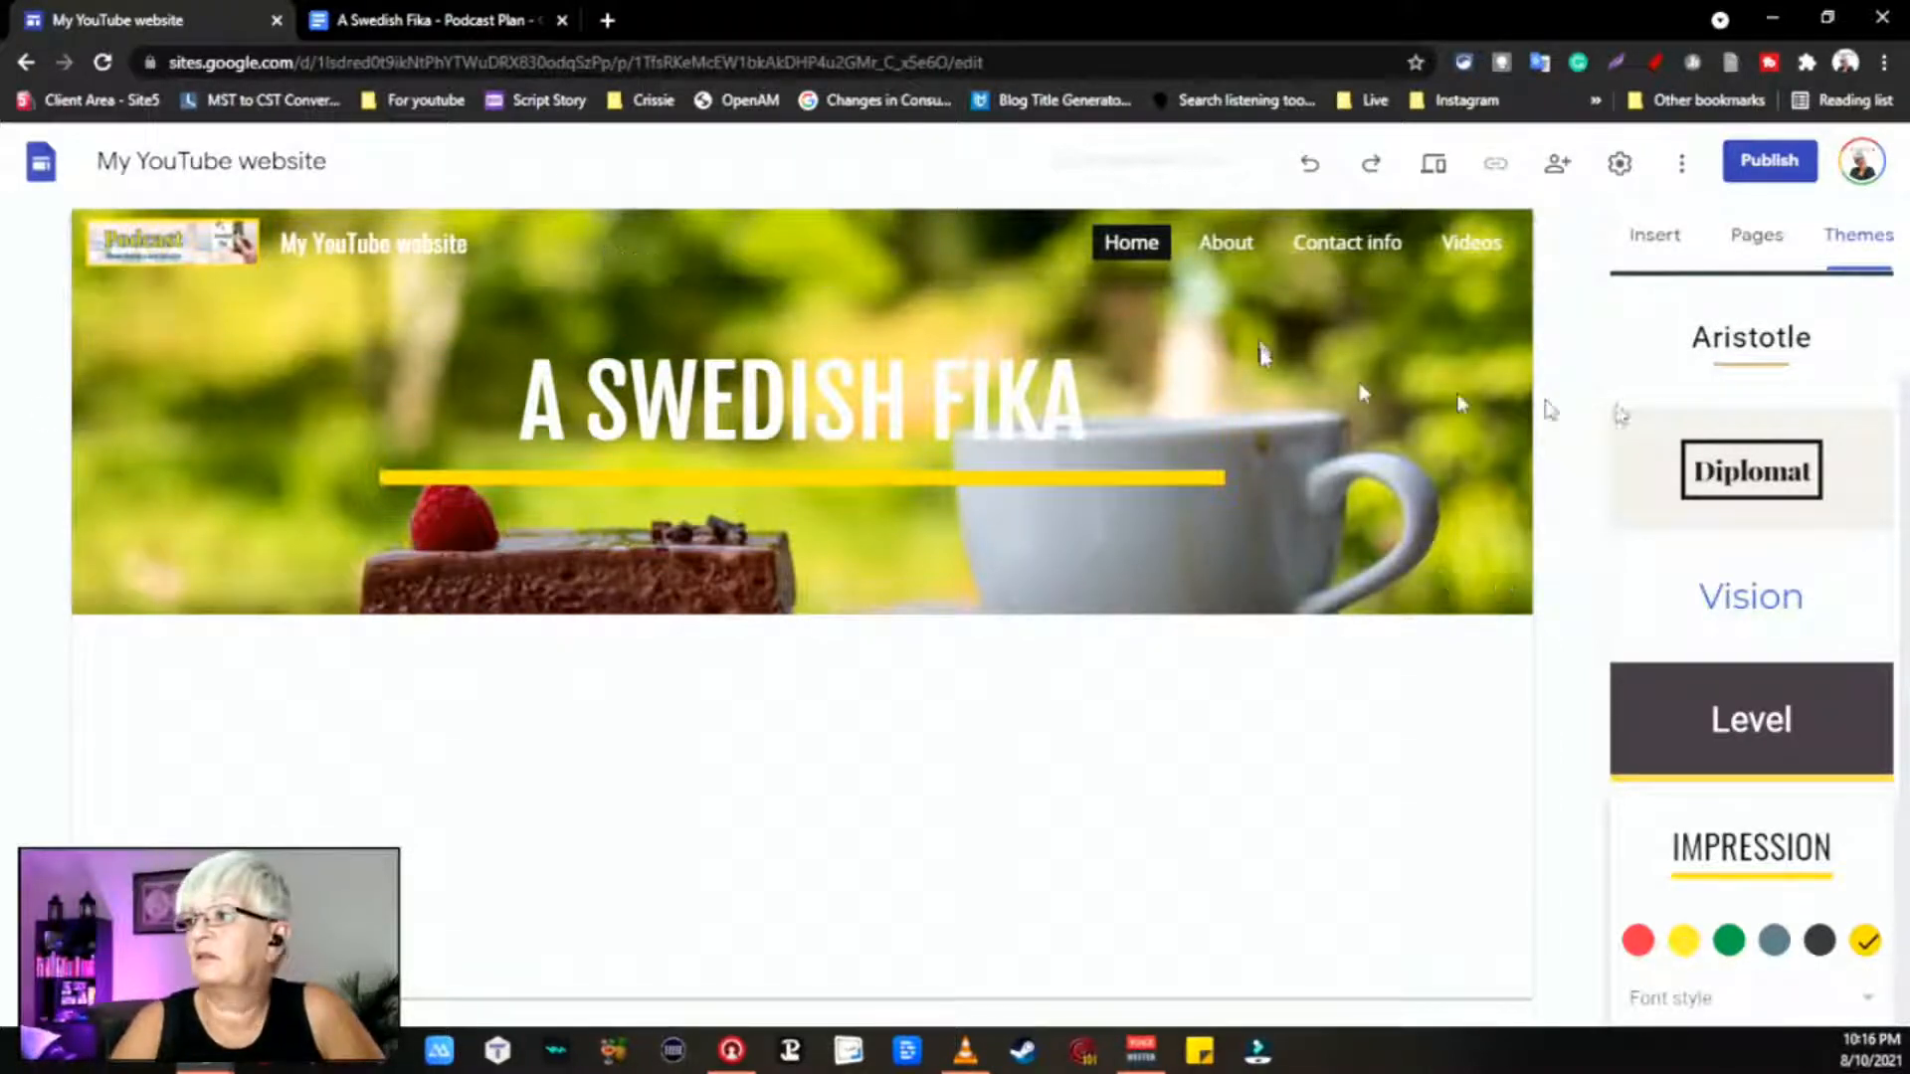
Step: Delete the About, Contact info and Videos pages from the Pages list, leaving only Home
left_click(1756, 239)
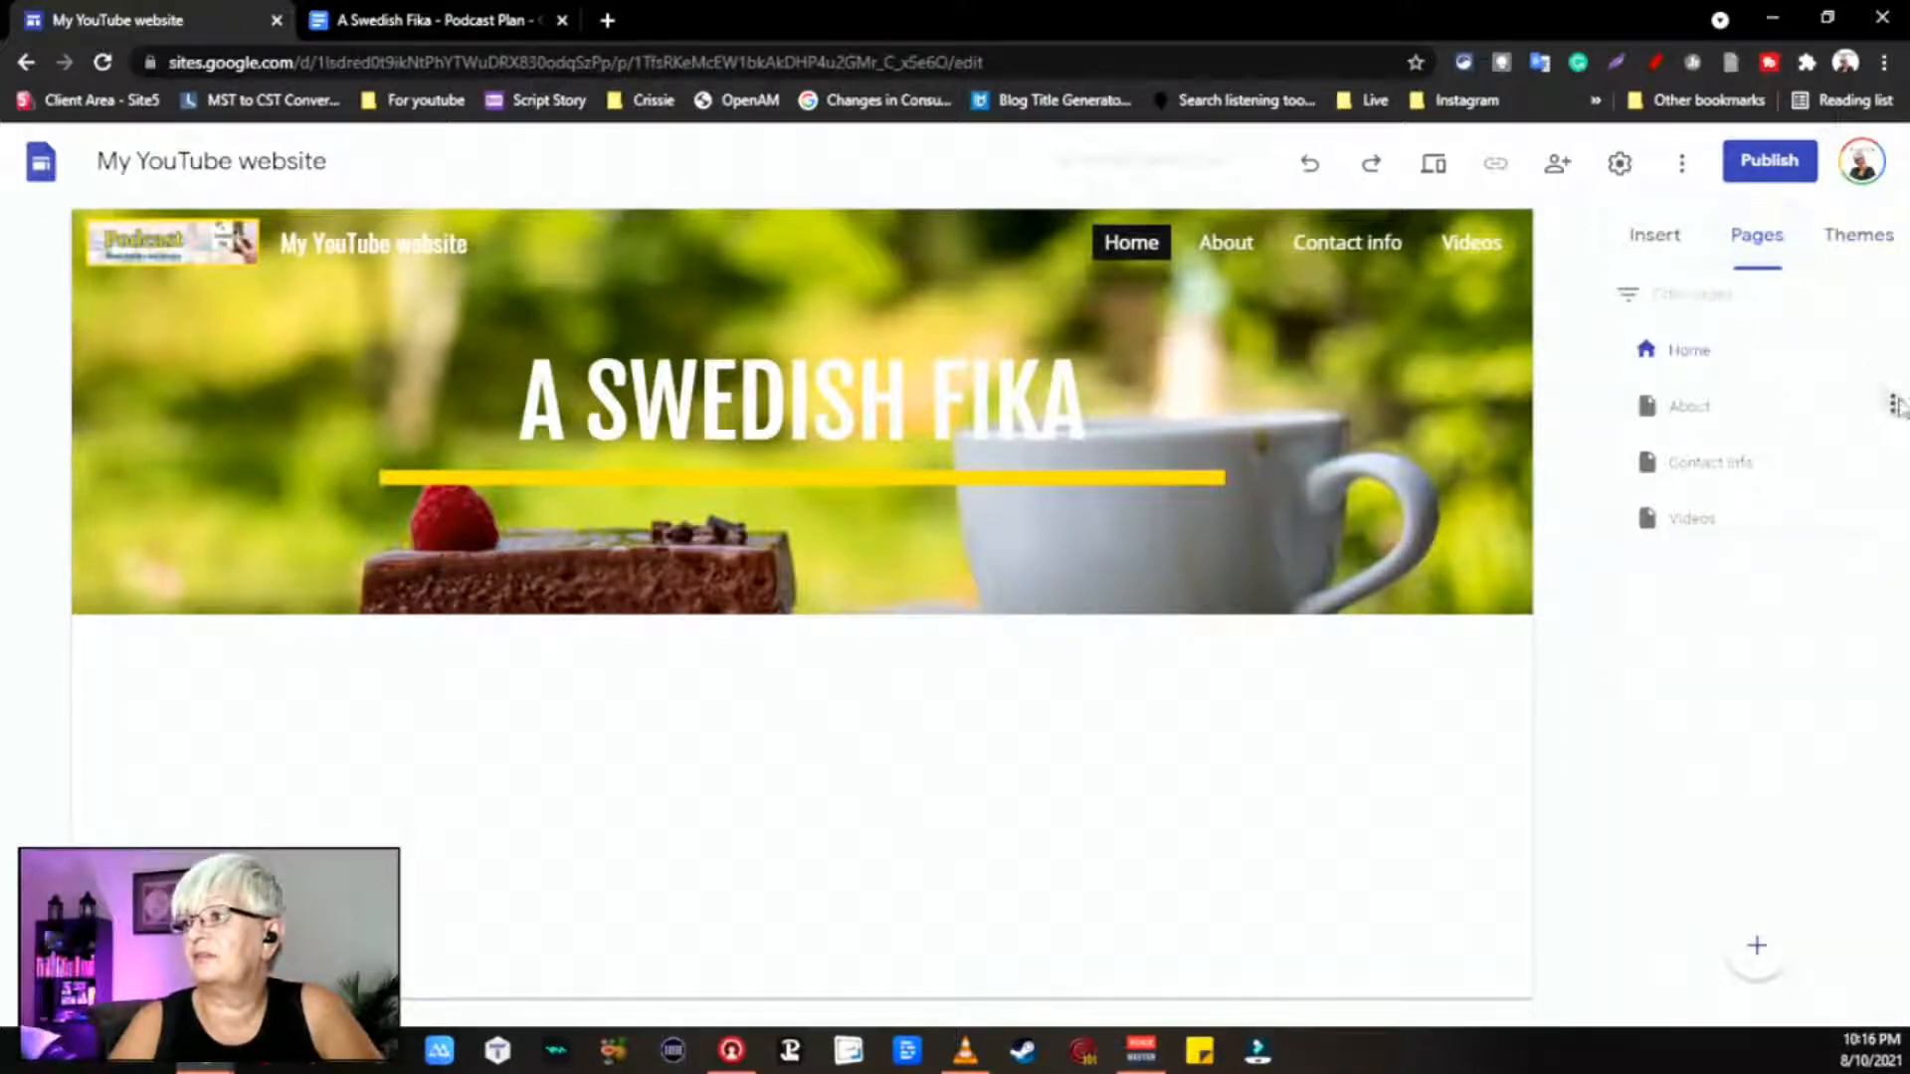
left_click(1894, 405)
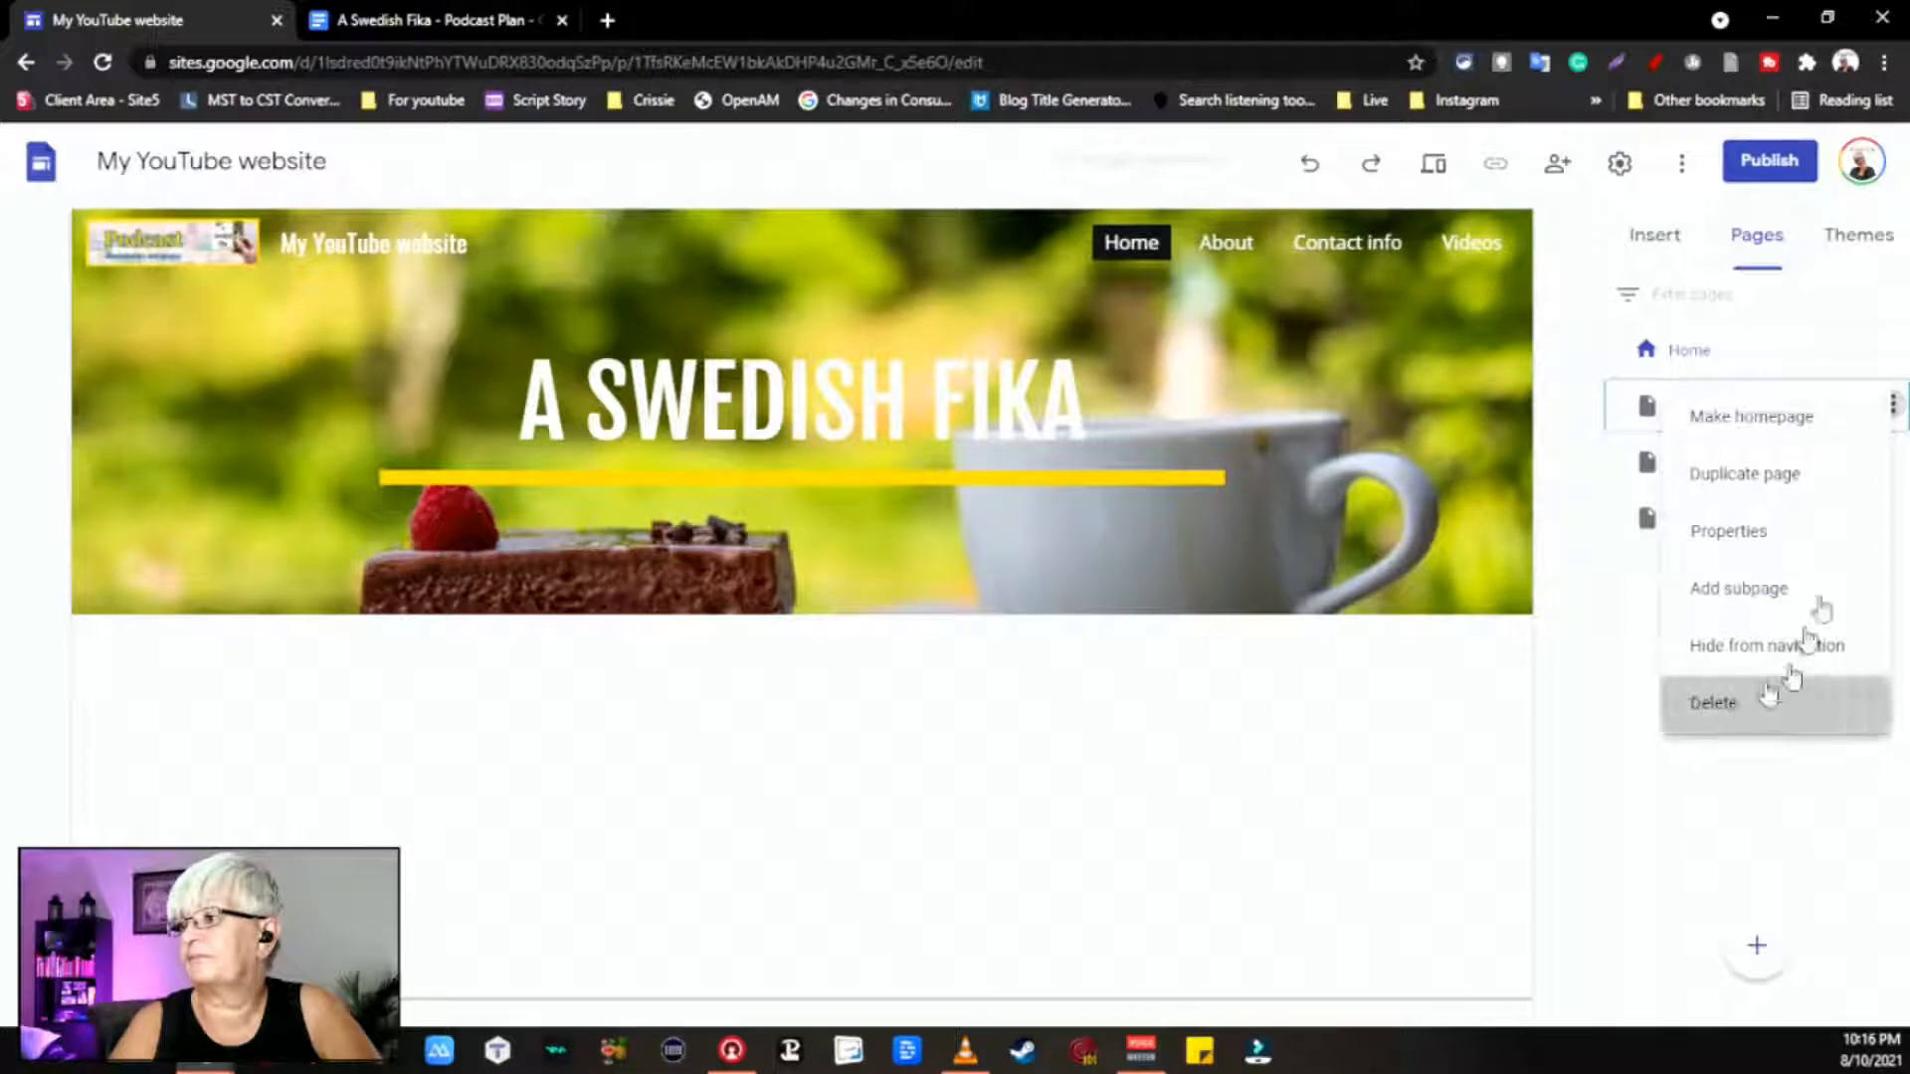
left_click(1736, 704)
left_click(1890, 410)
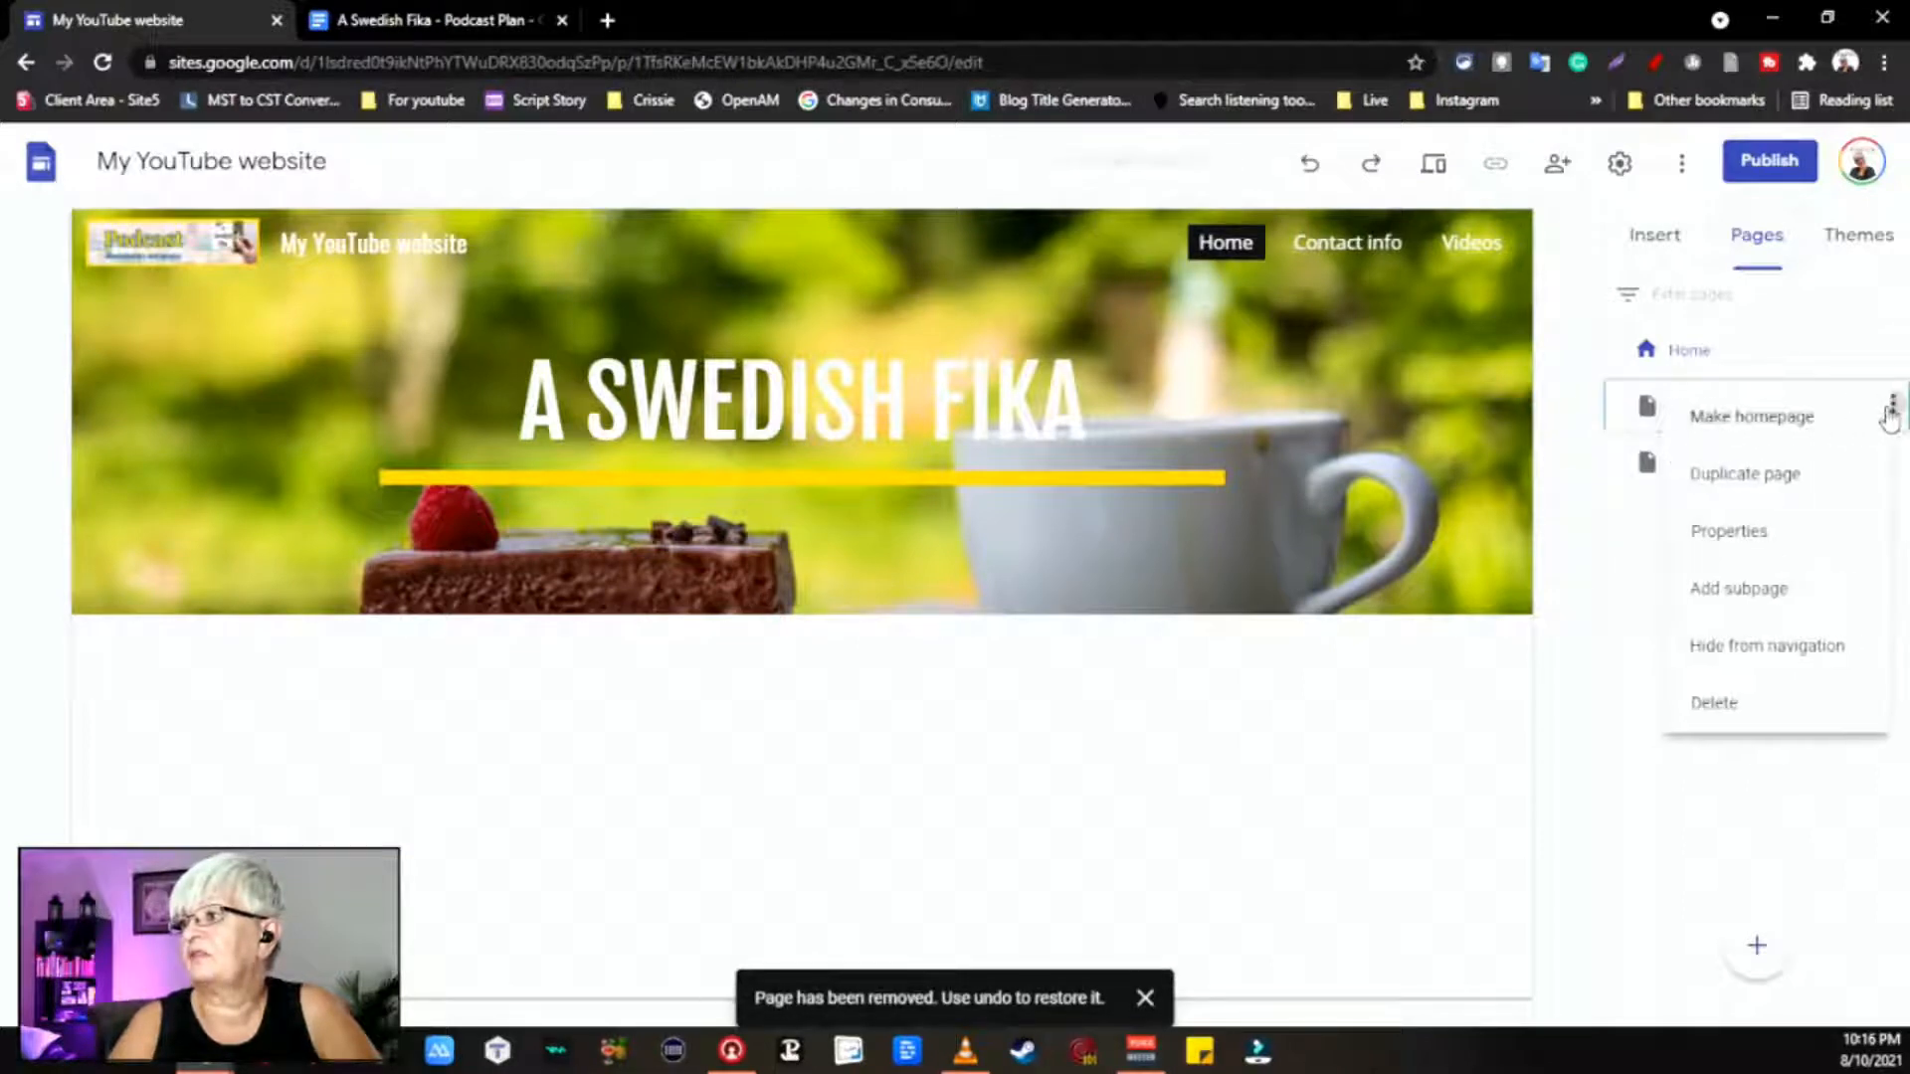
left_click(1736, 704)
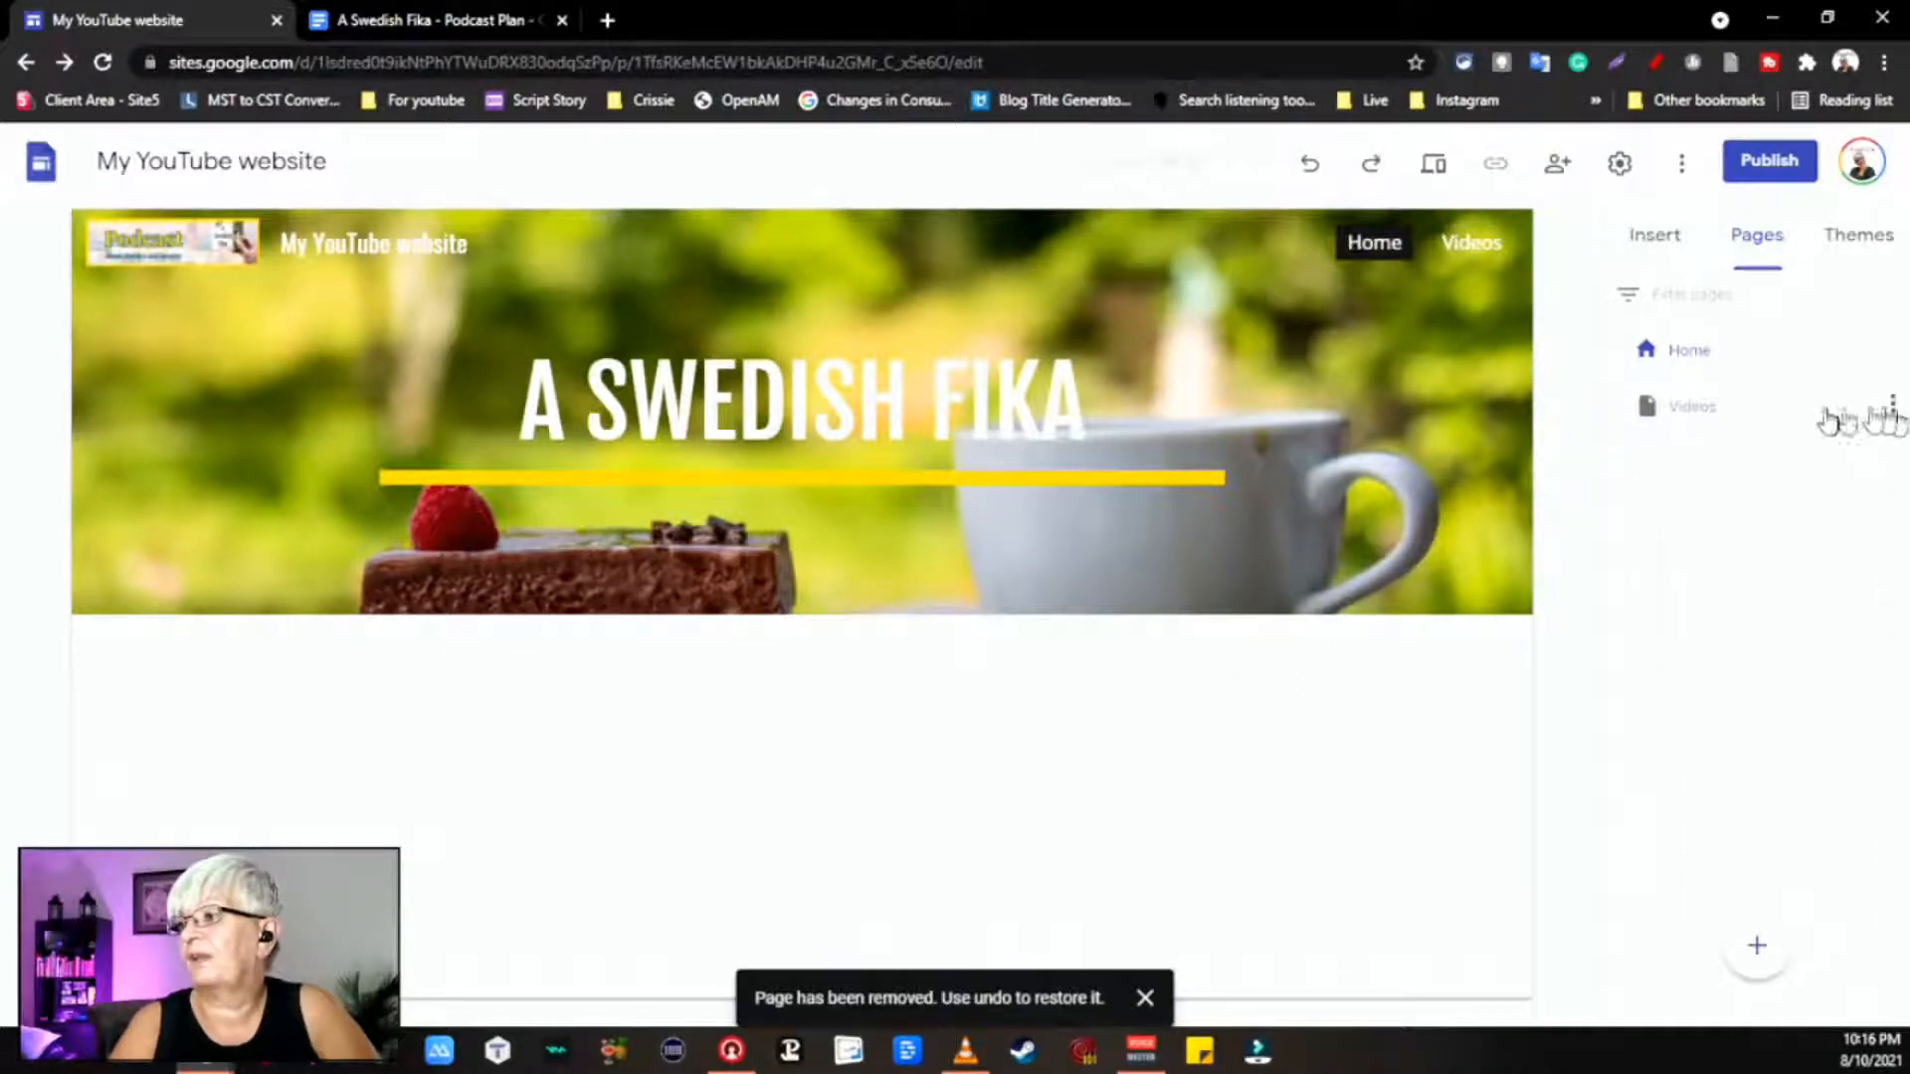
left_click(1895, 410)
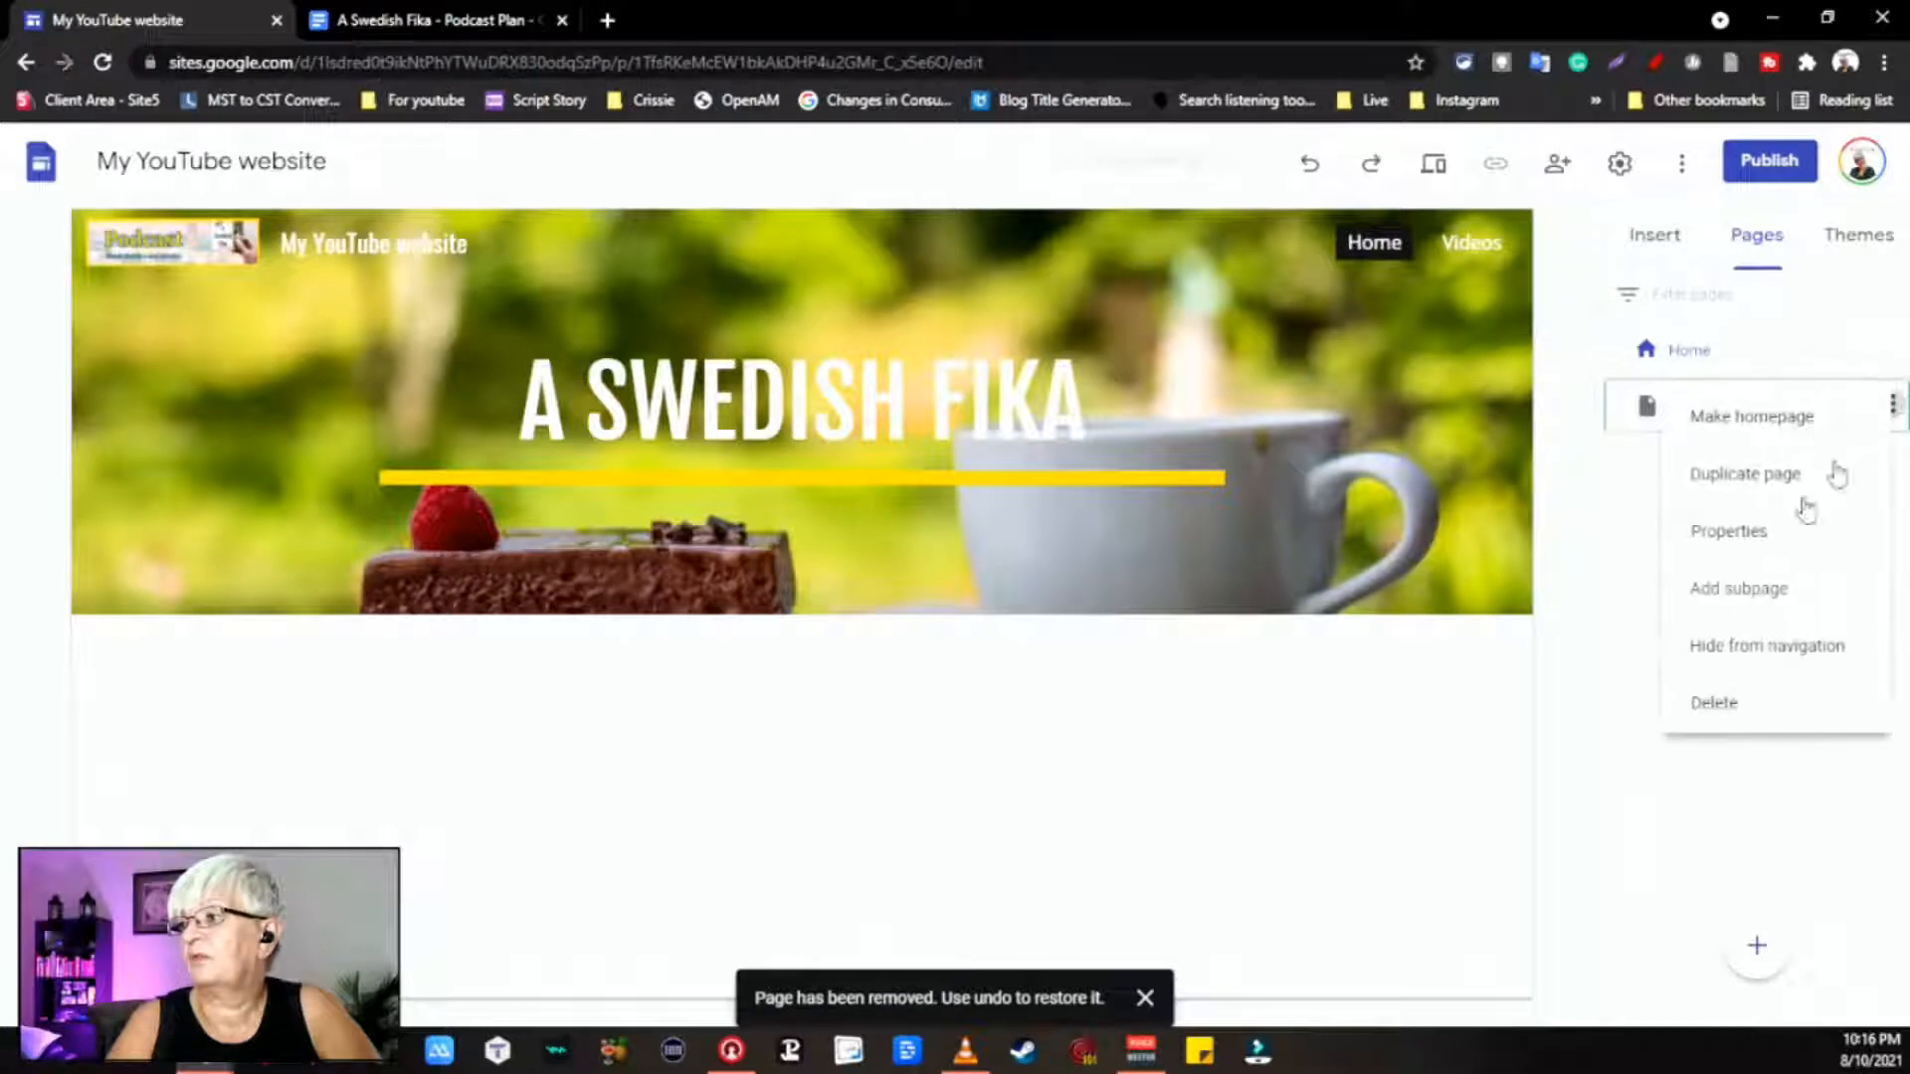
left_click(1764, 726)
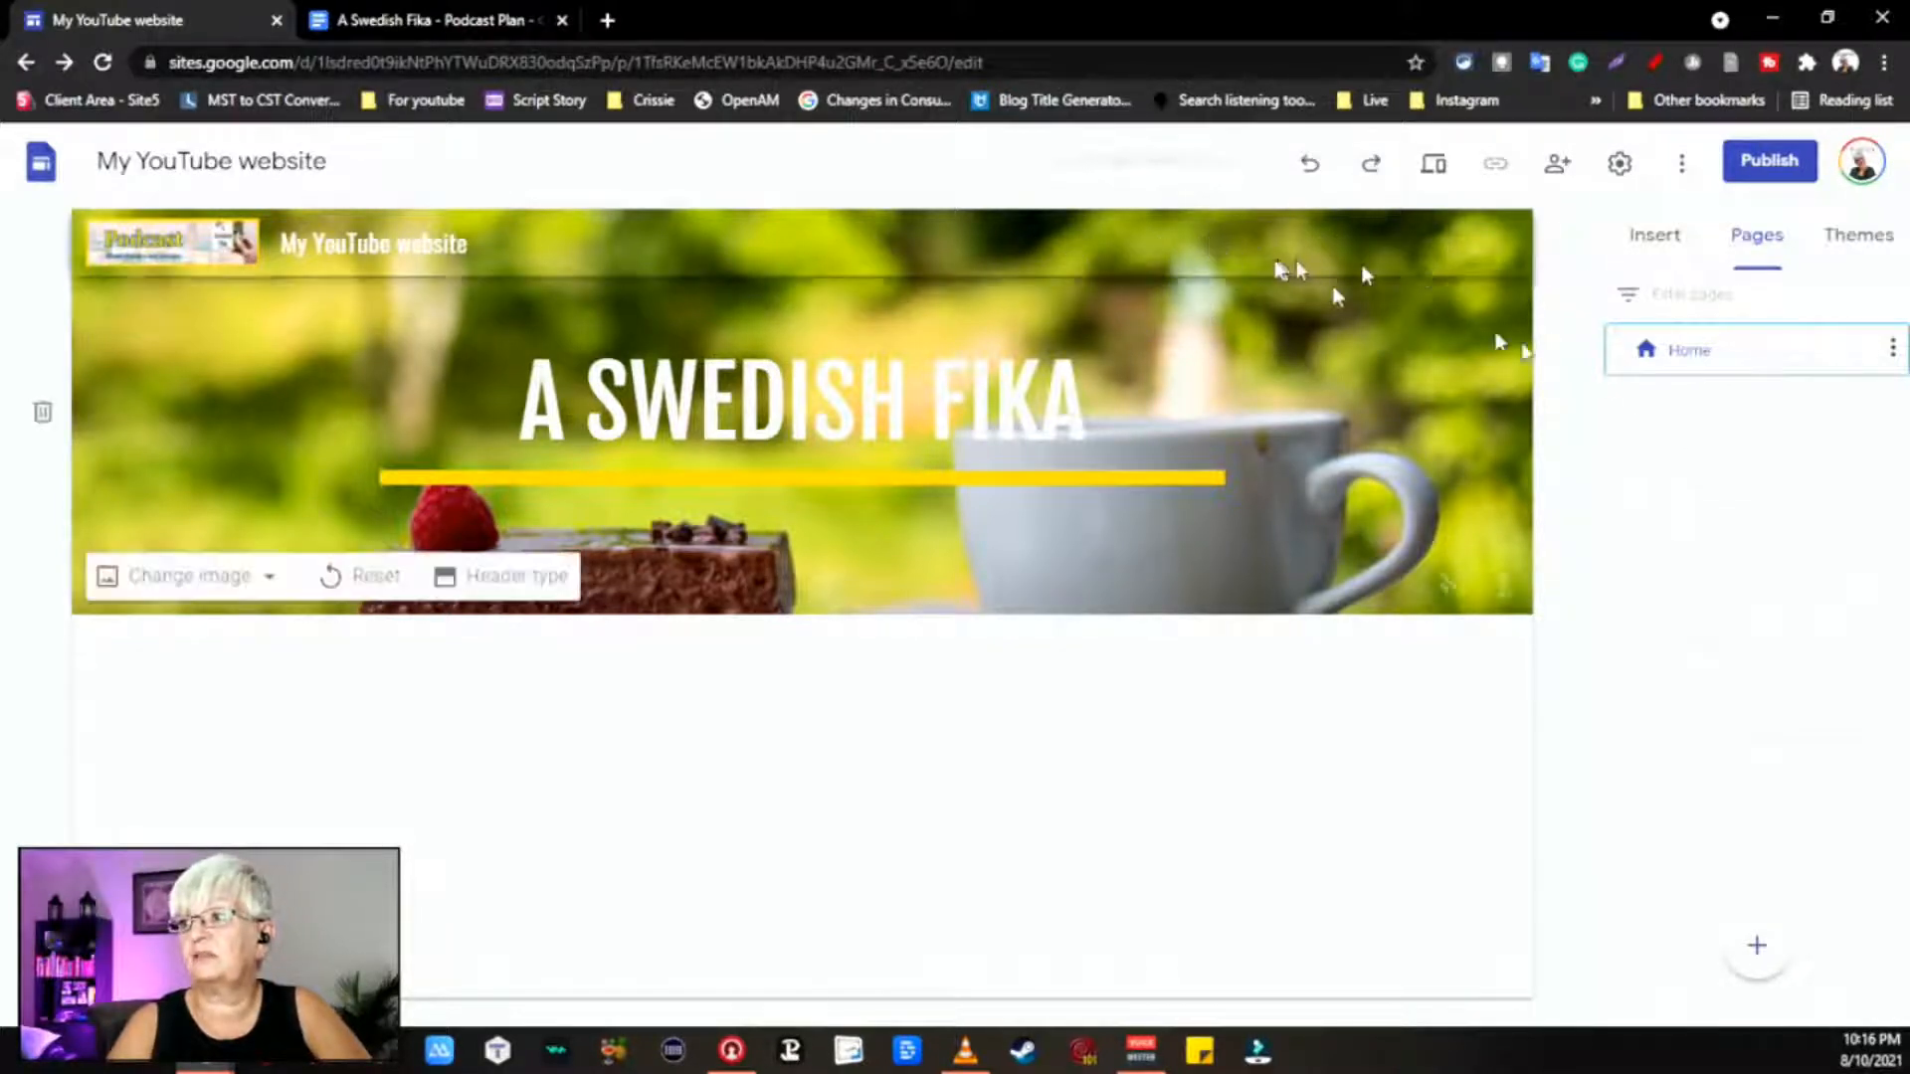
Step: Create a new page named About
left_click(1758, 950)
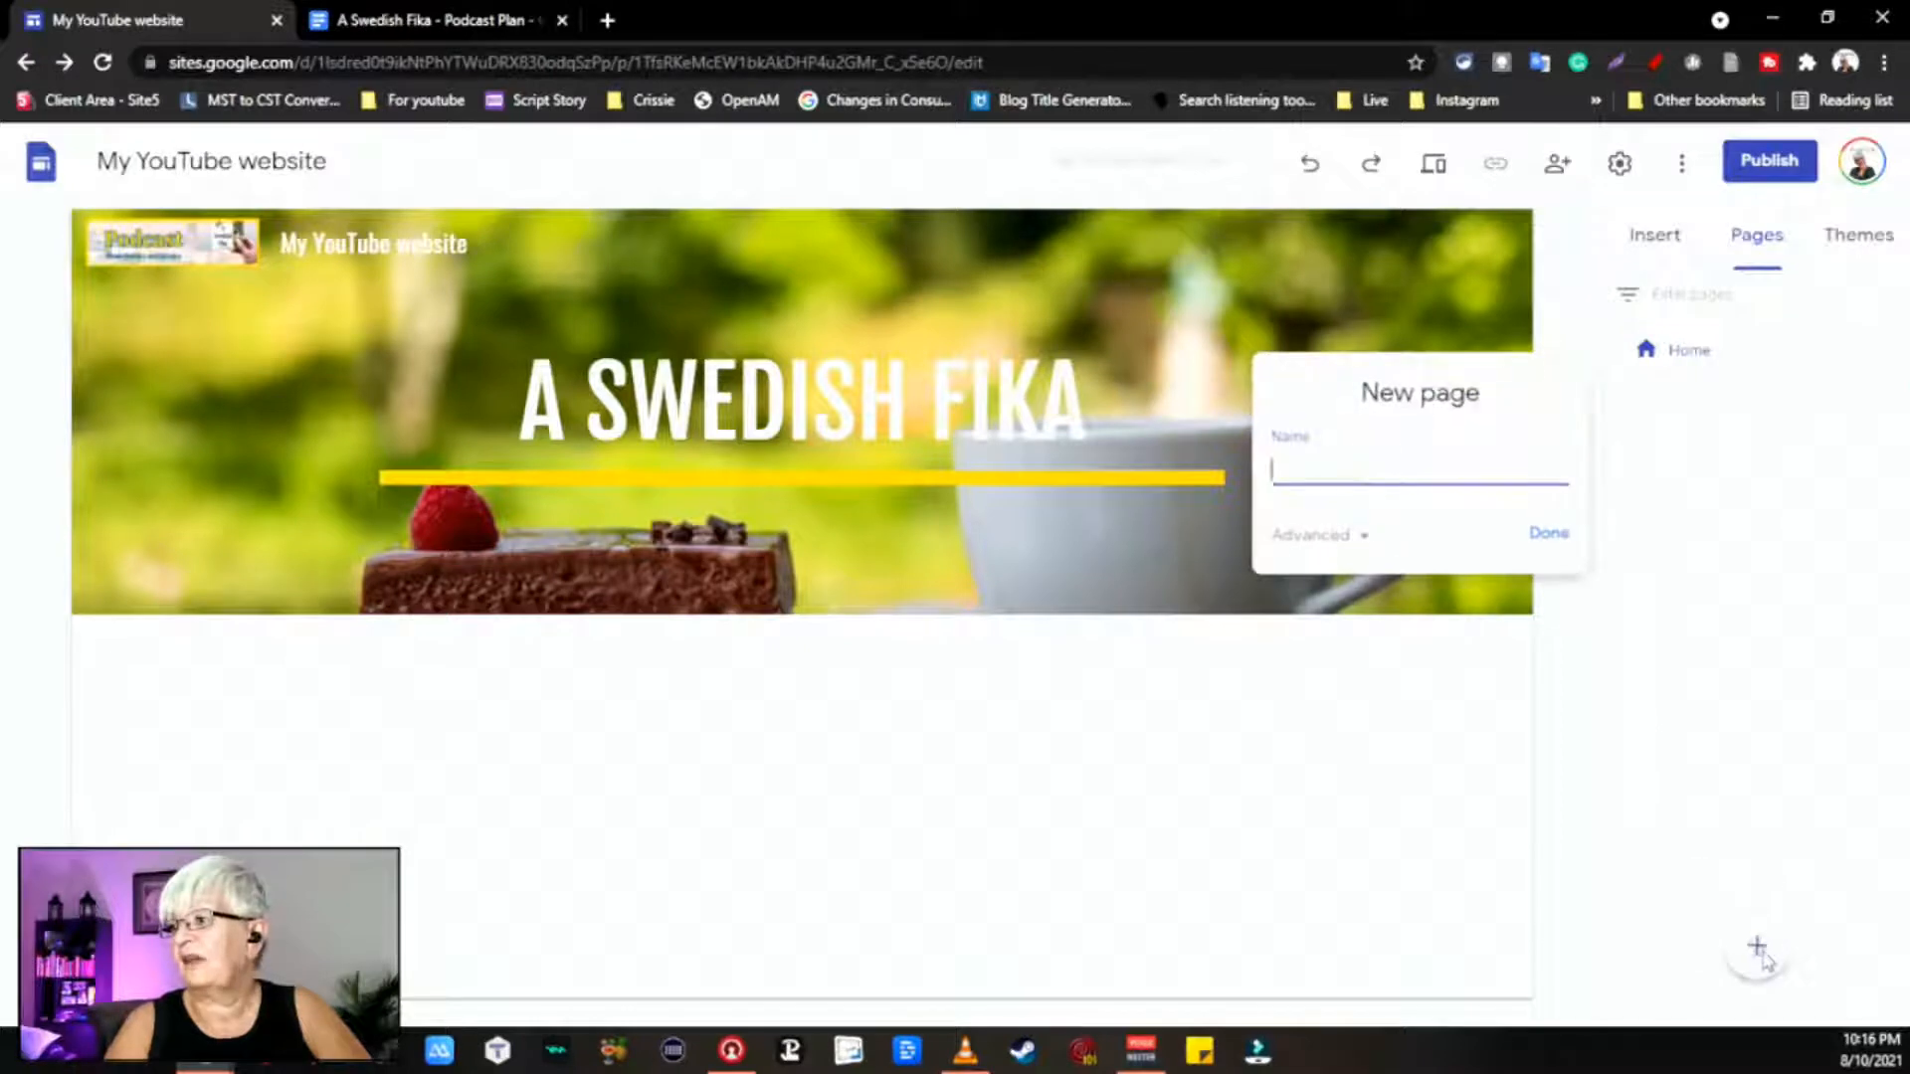
type("About")
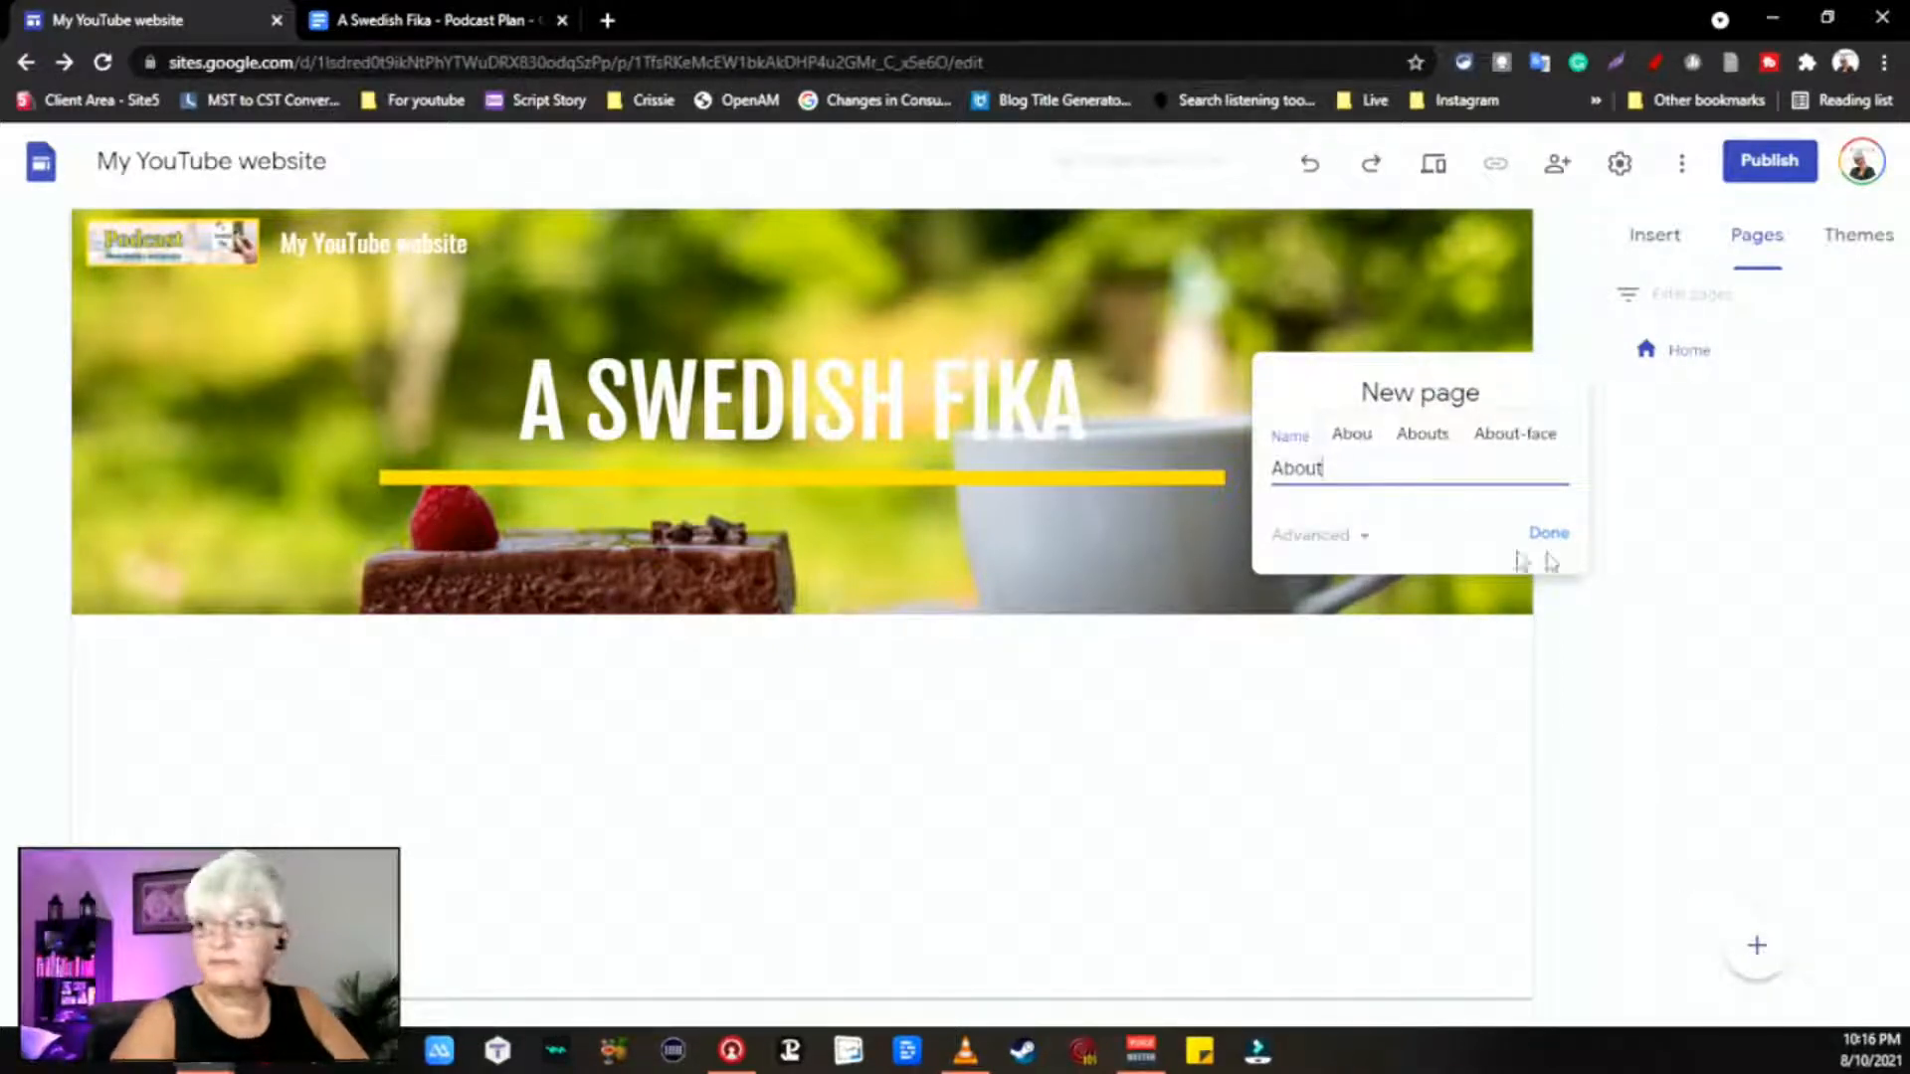
left_click(1358, 550)
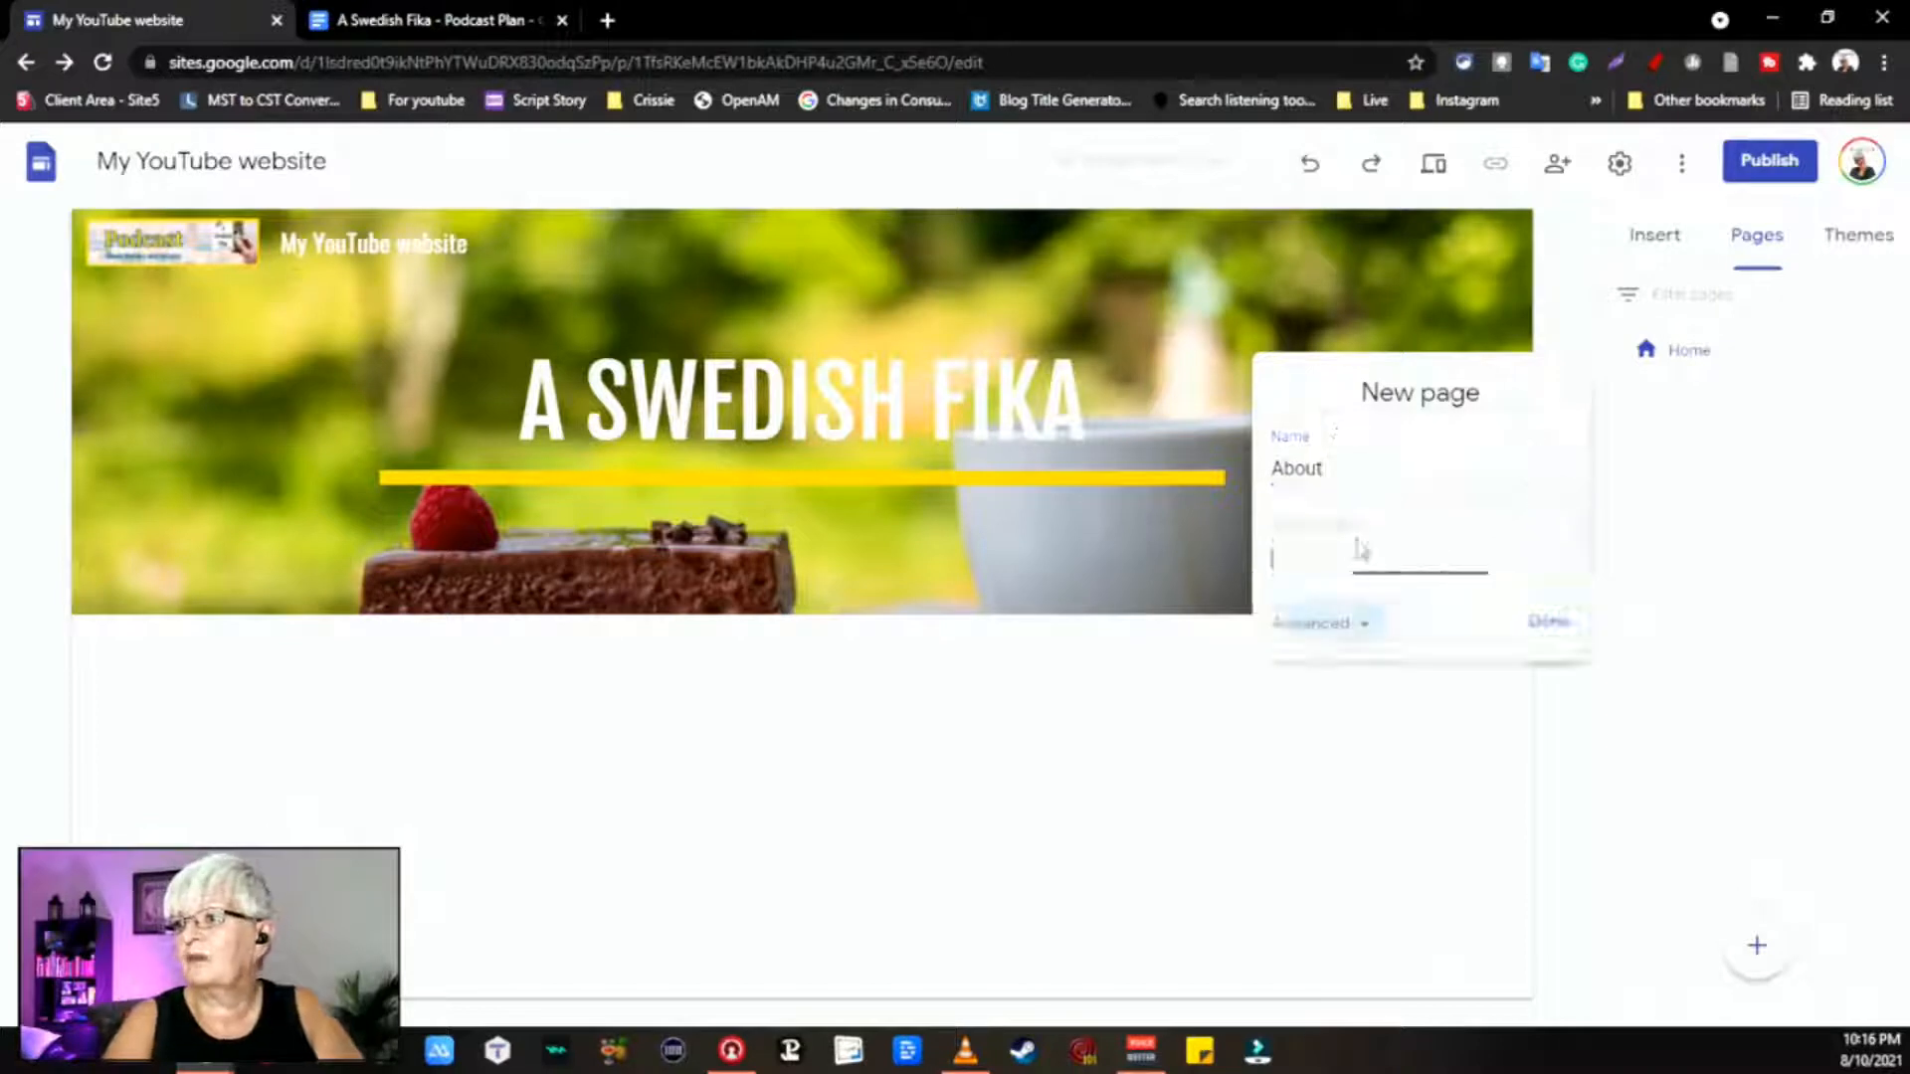
left_click(1563, 625)
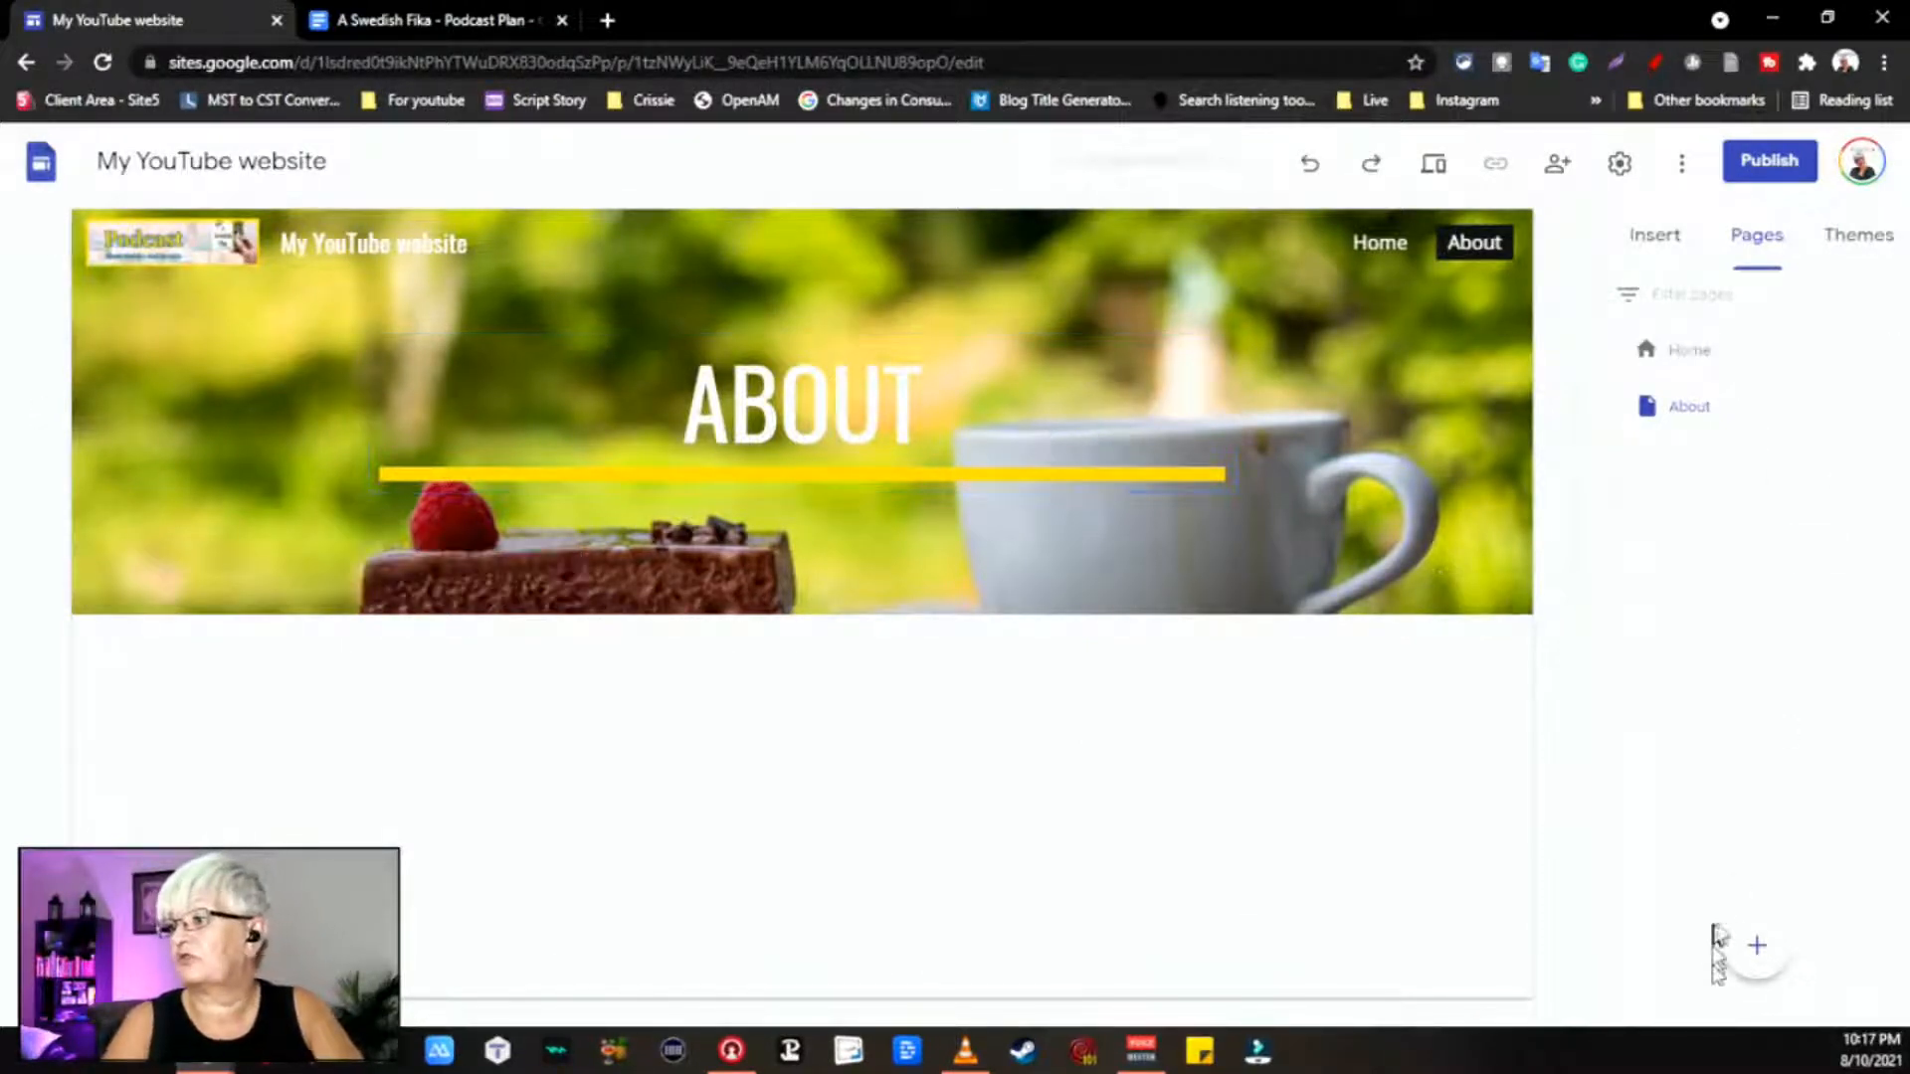
Step: Create the Contact Info and Videos pages, then return to the Home page
mouse_move(1731, 950)
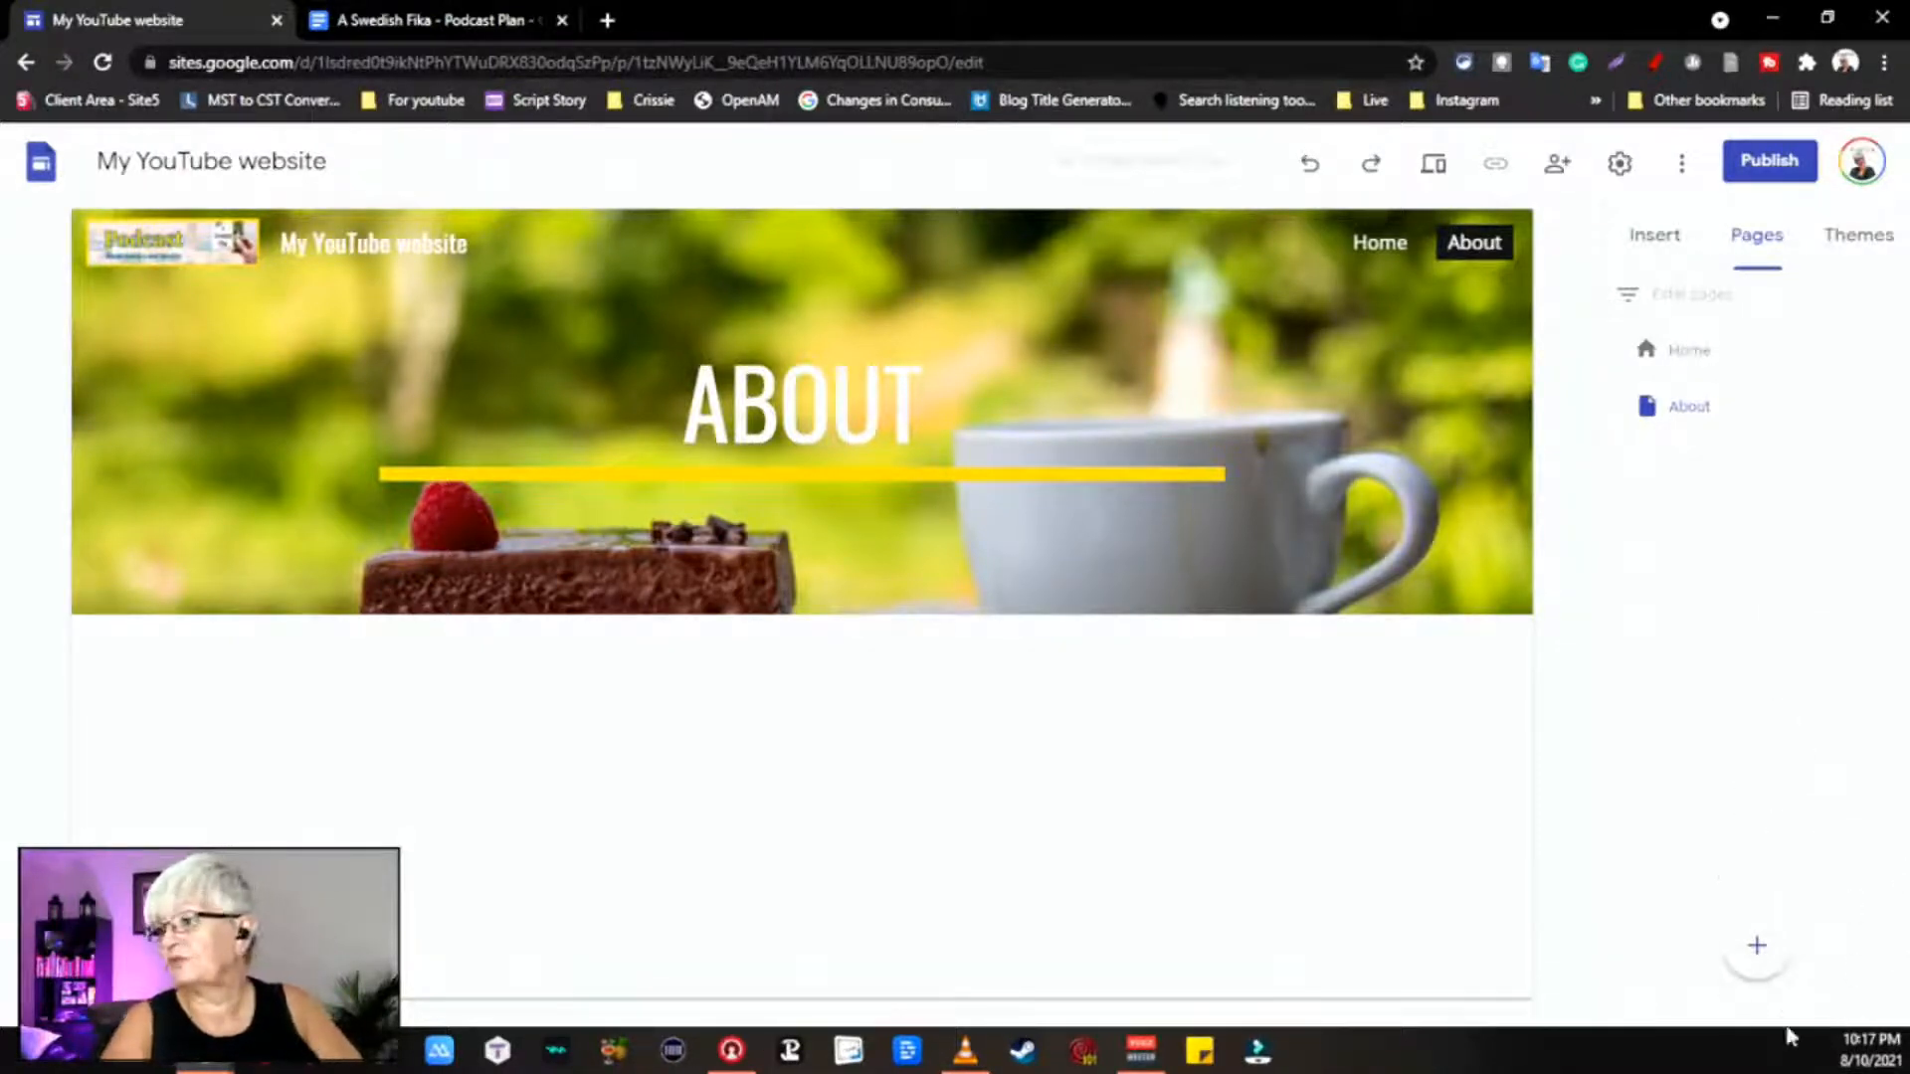
left_click(1757, 948)
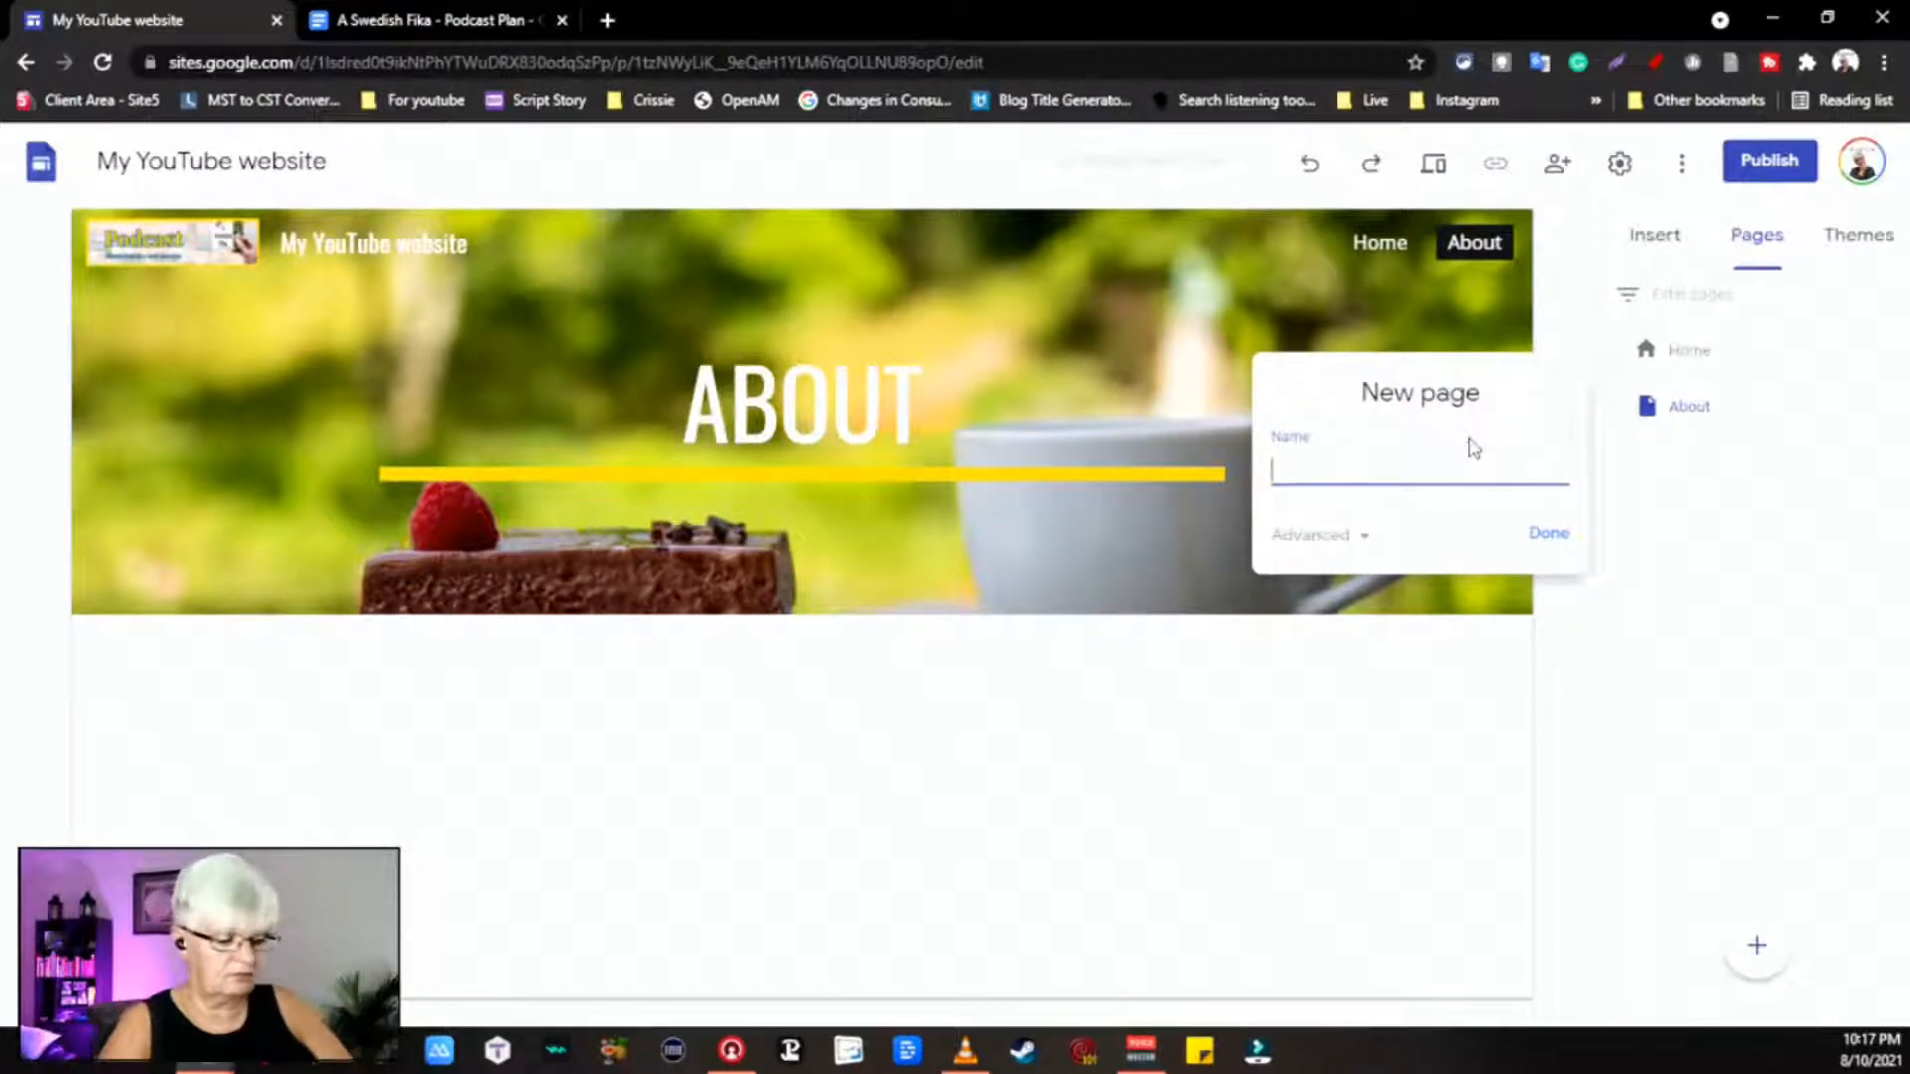
type("Conta")
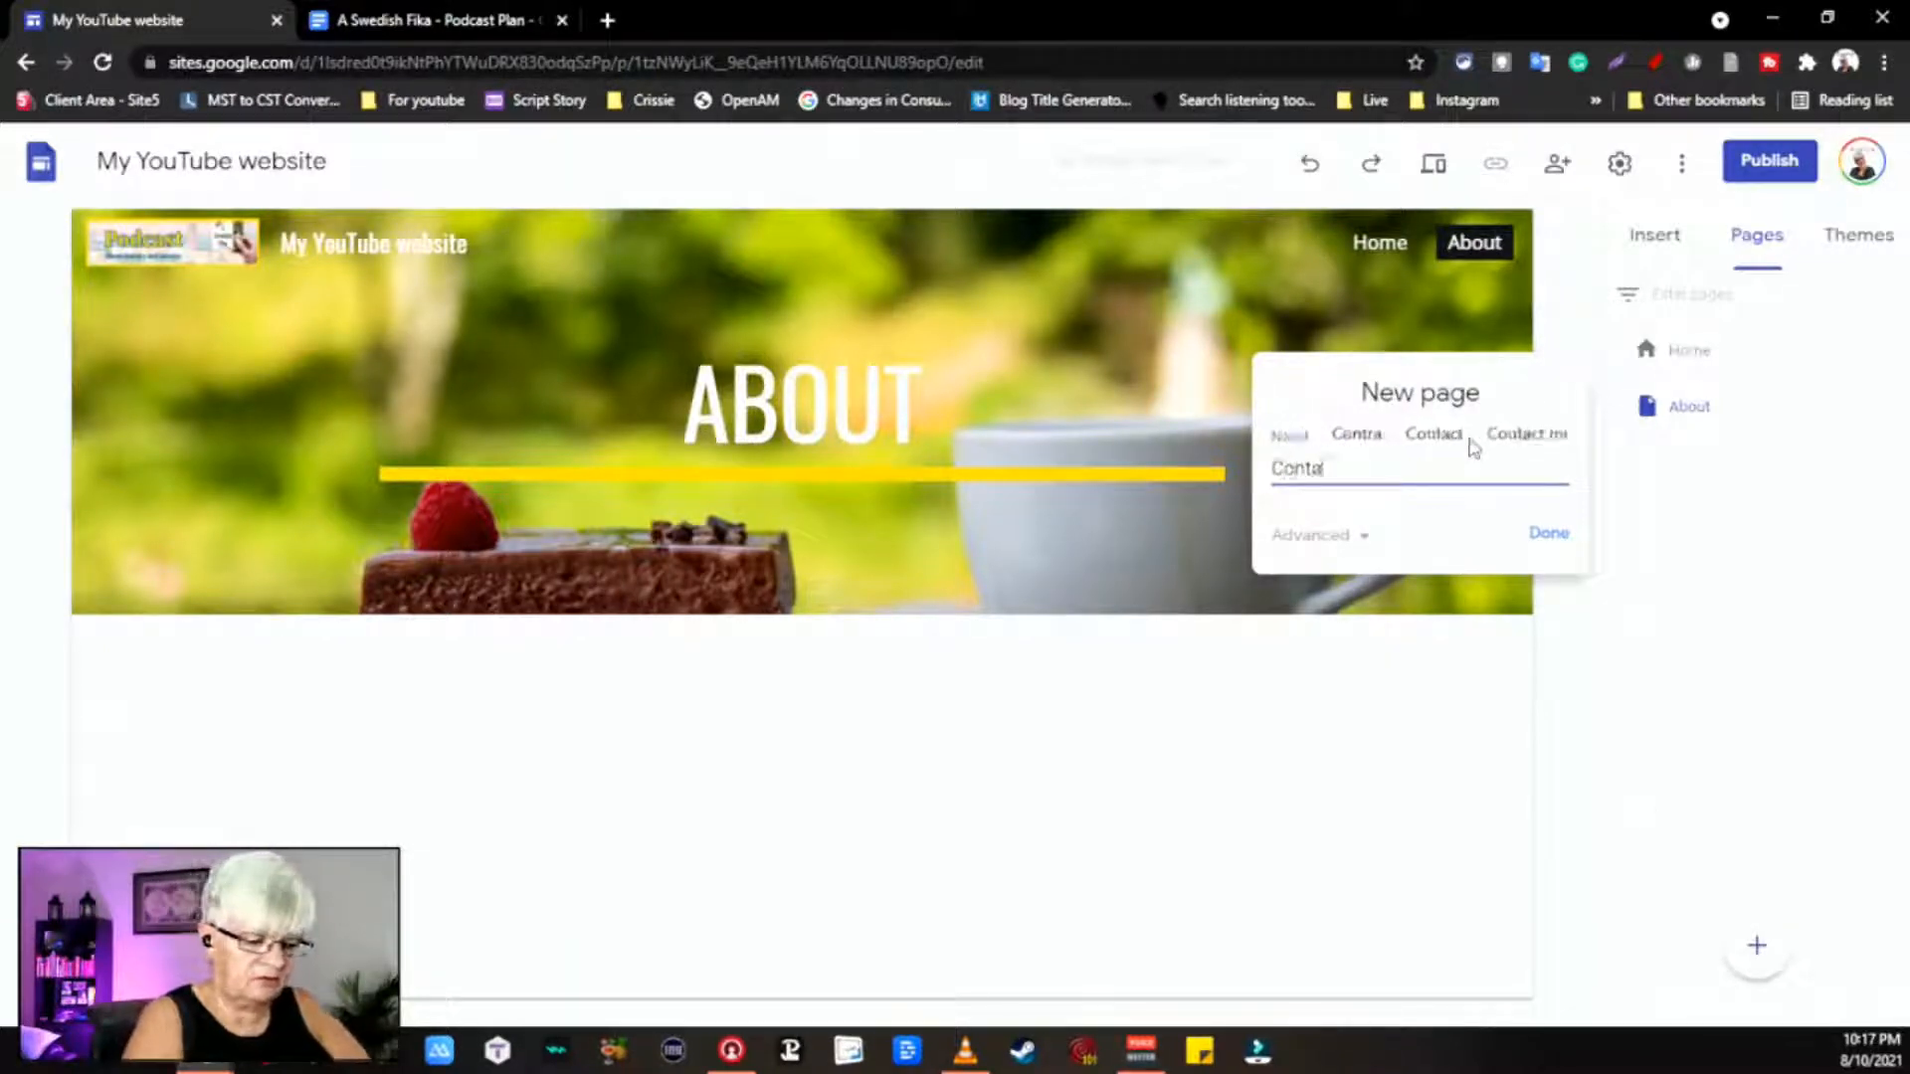
type("ct Info")
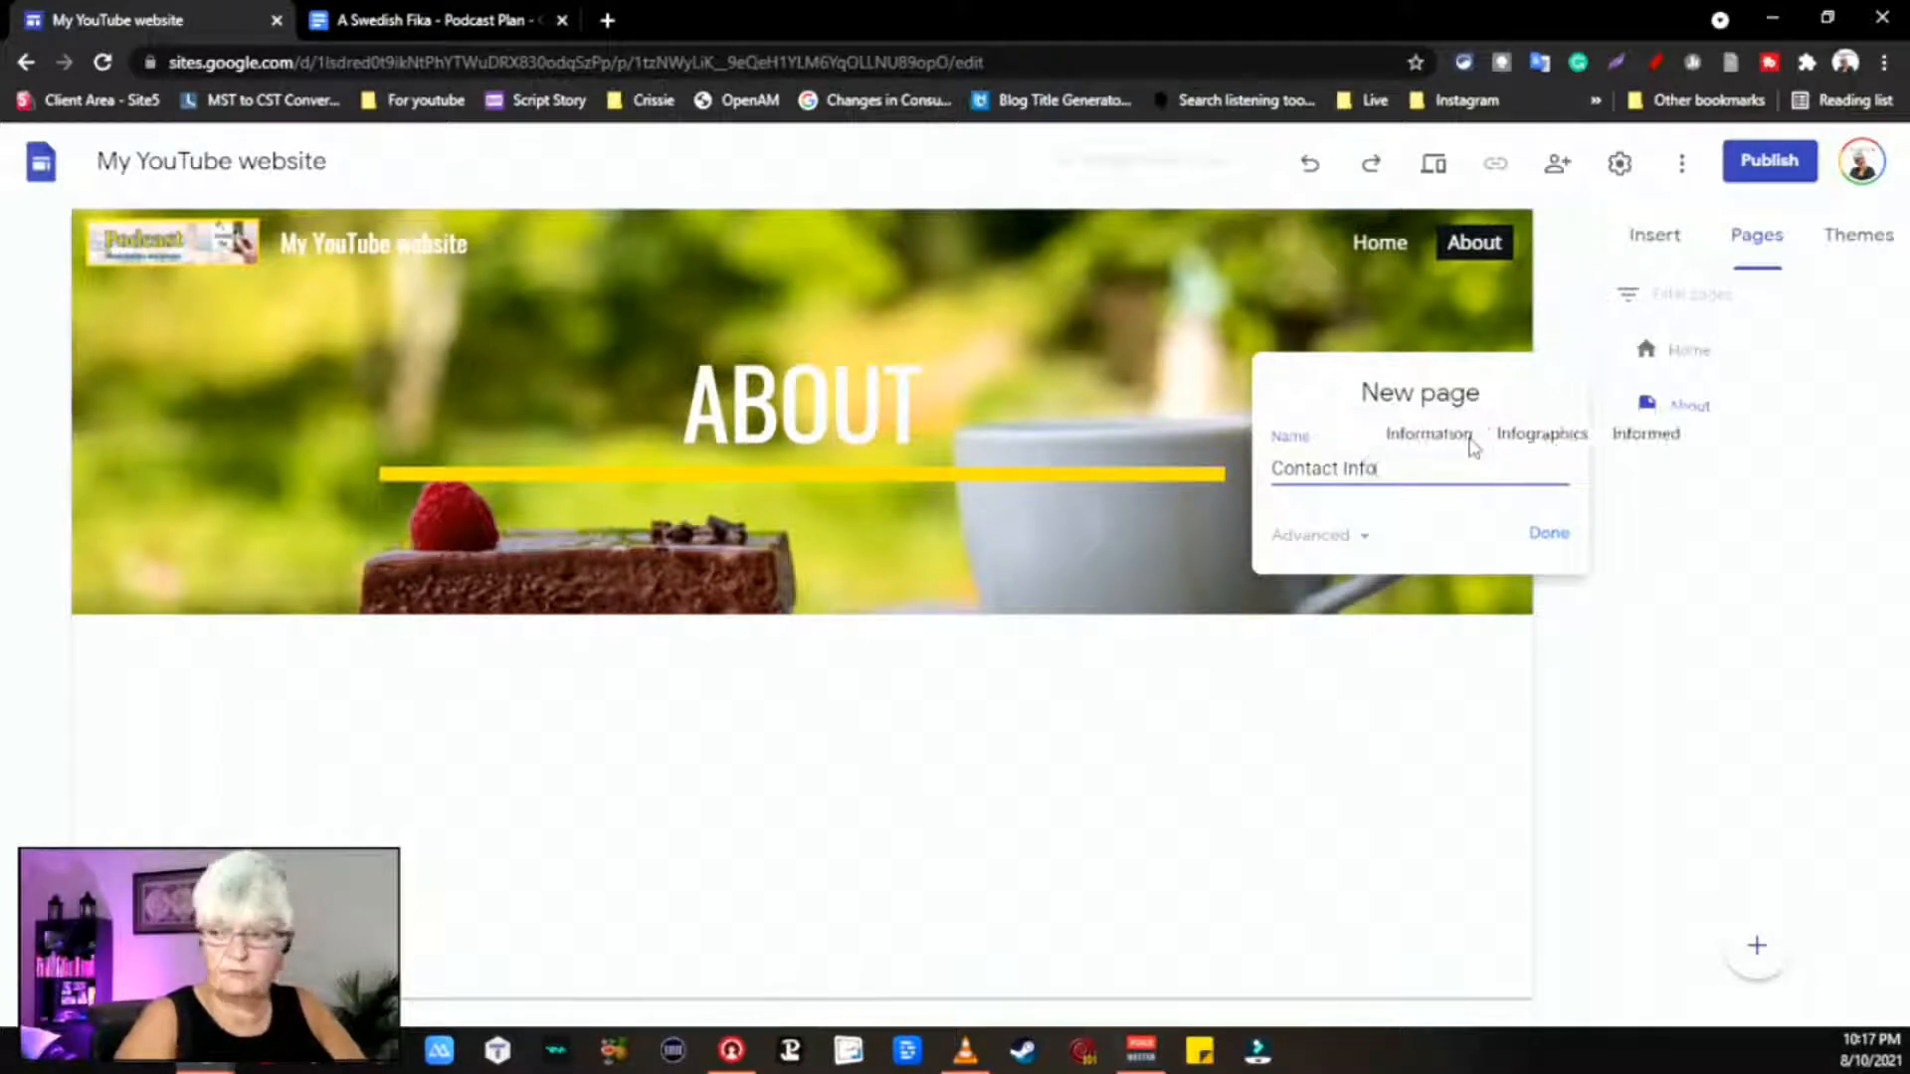
left_click(1560, 537)
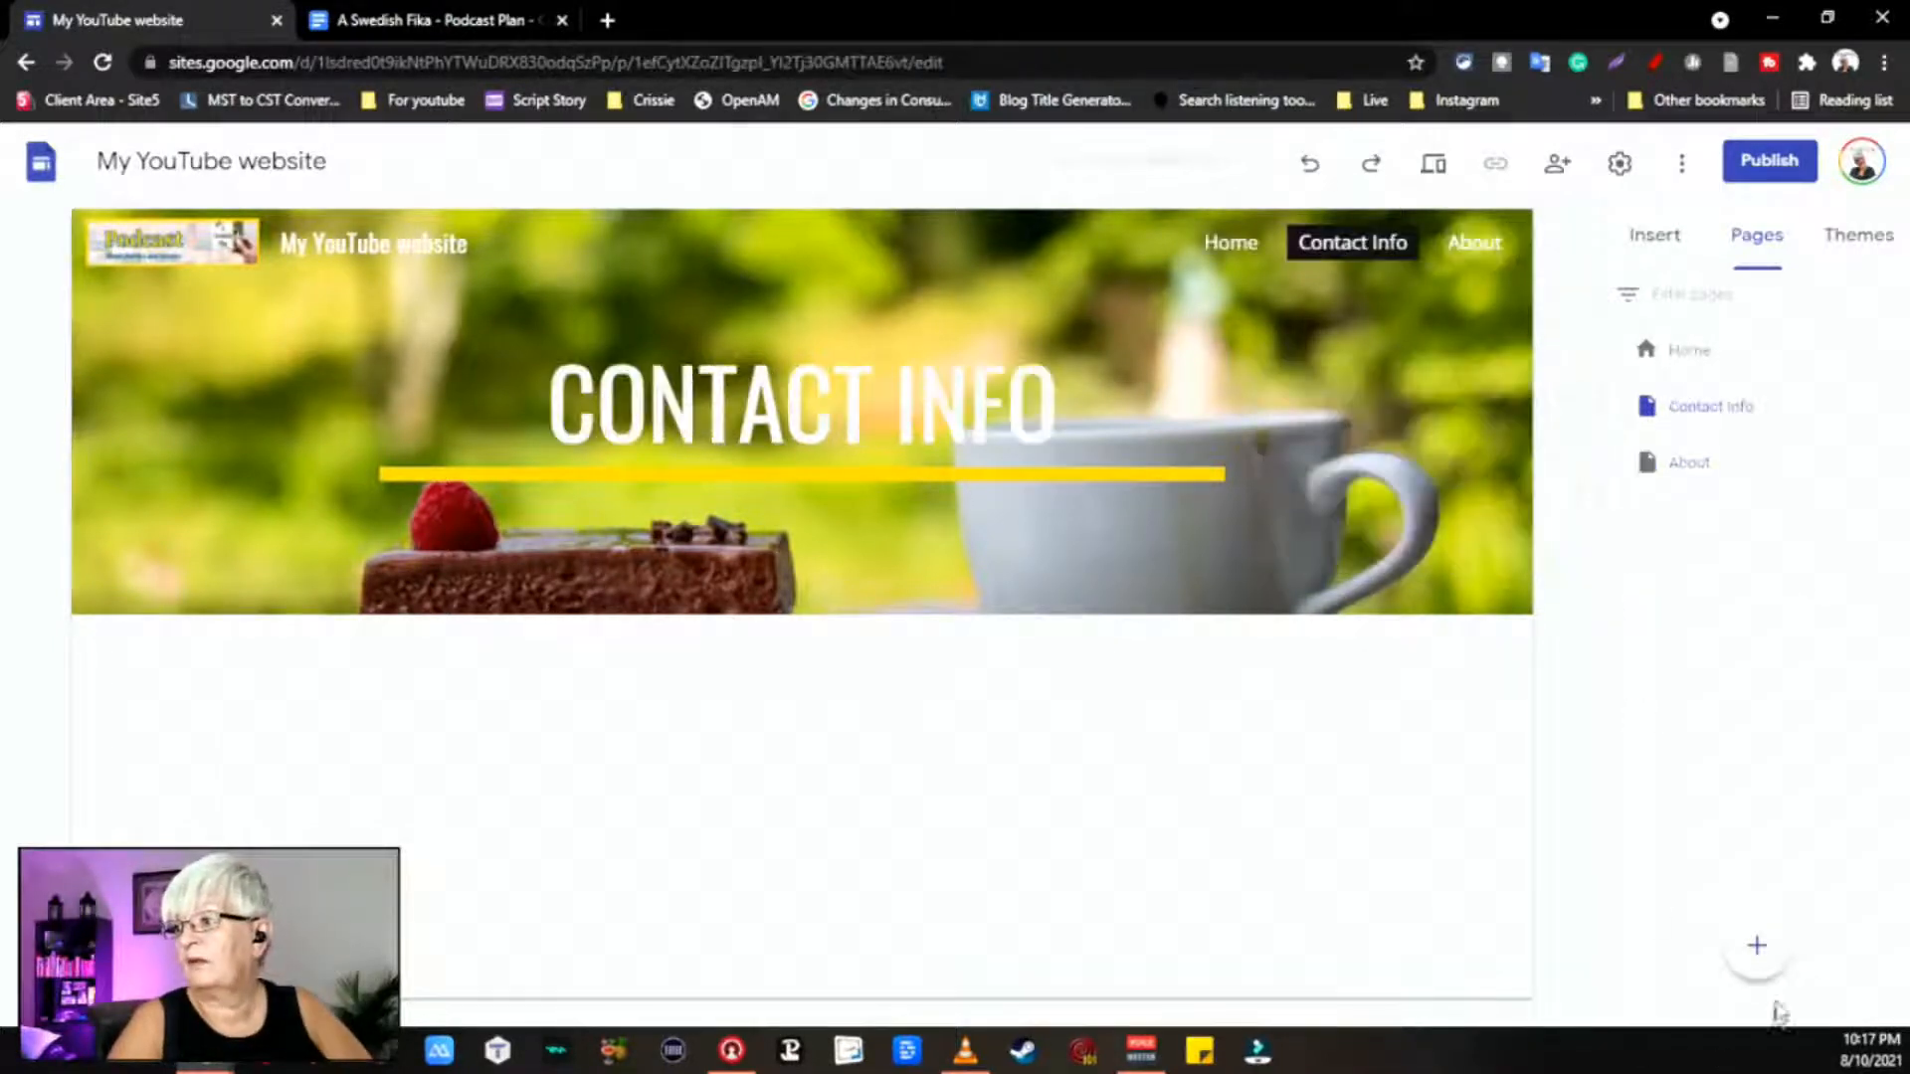
left_click(1758, 947)
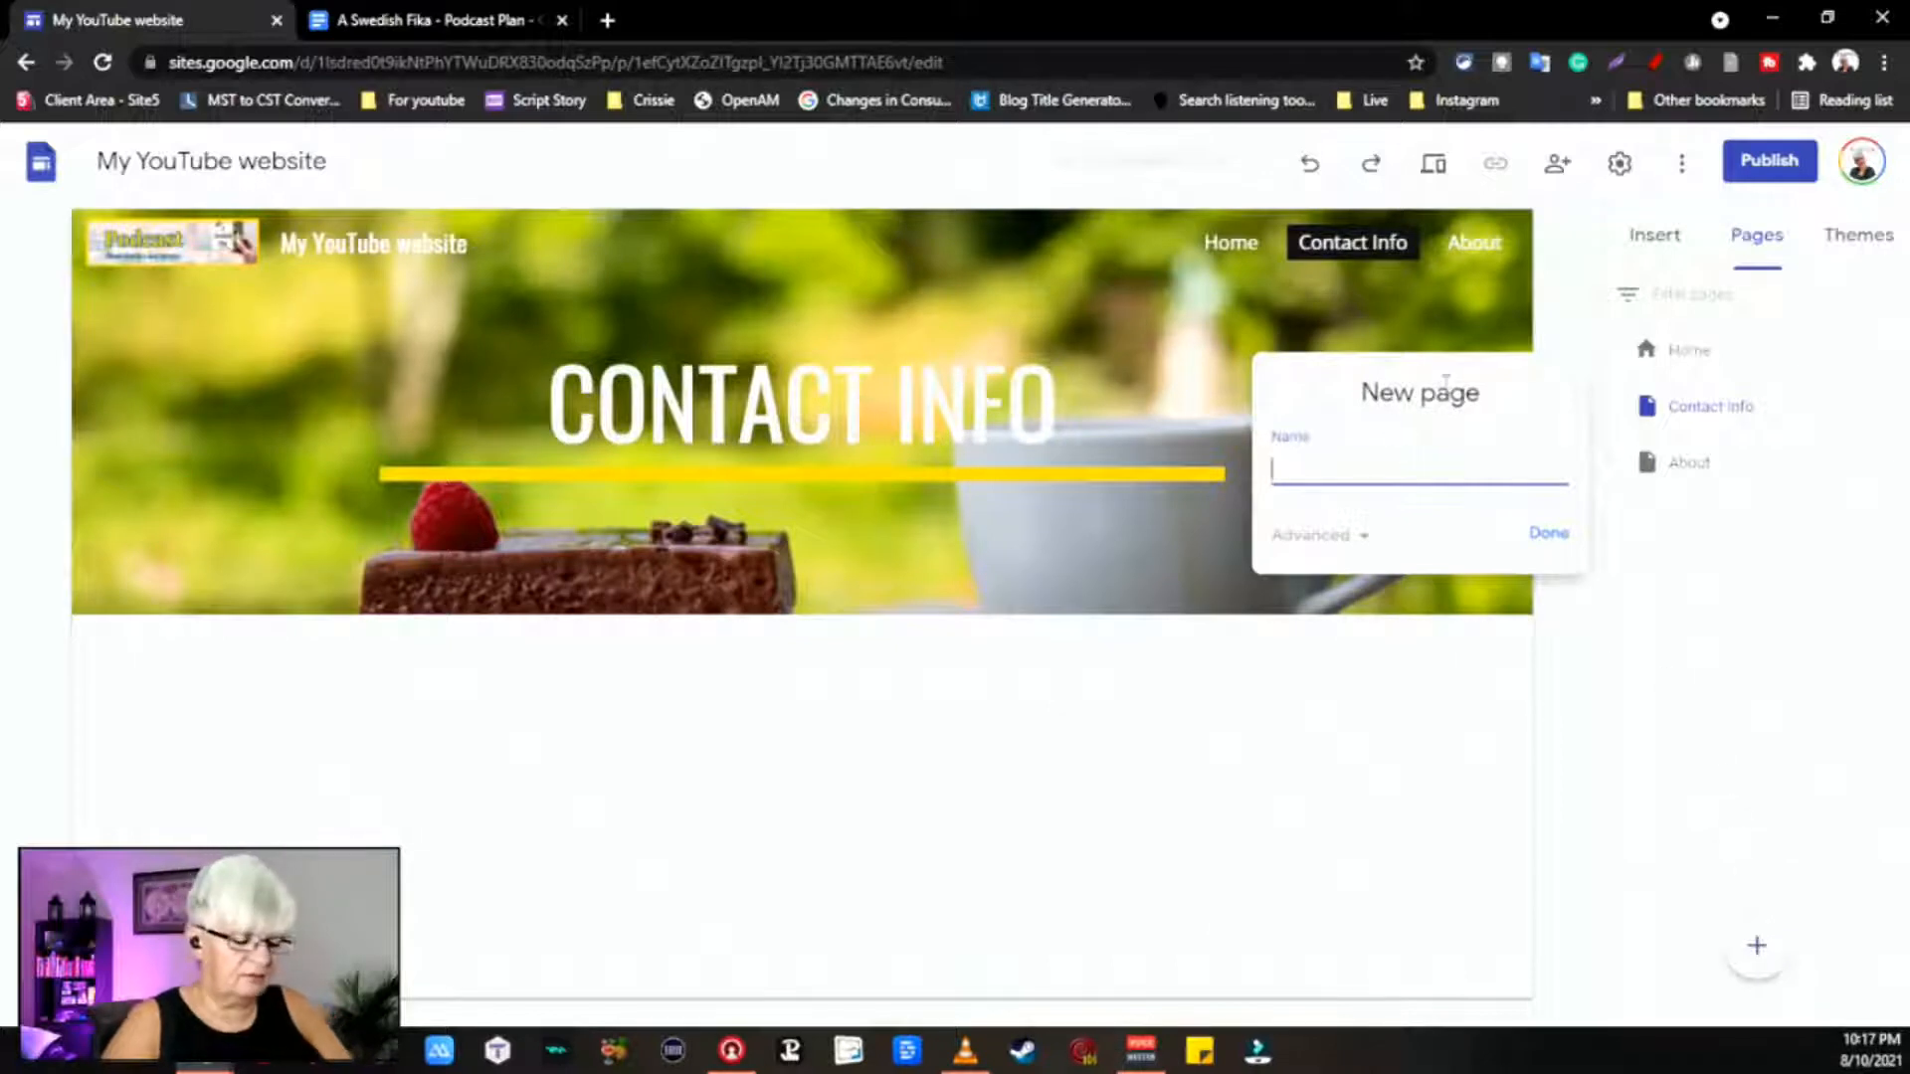
type("Videos")
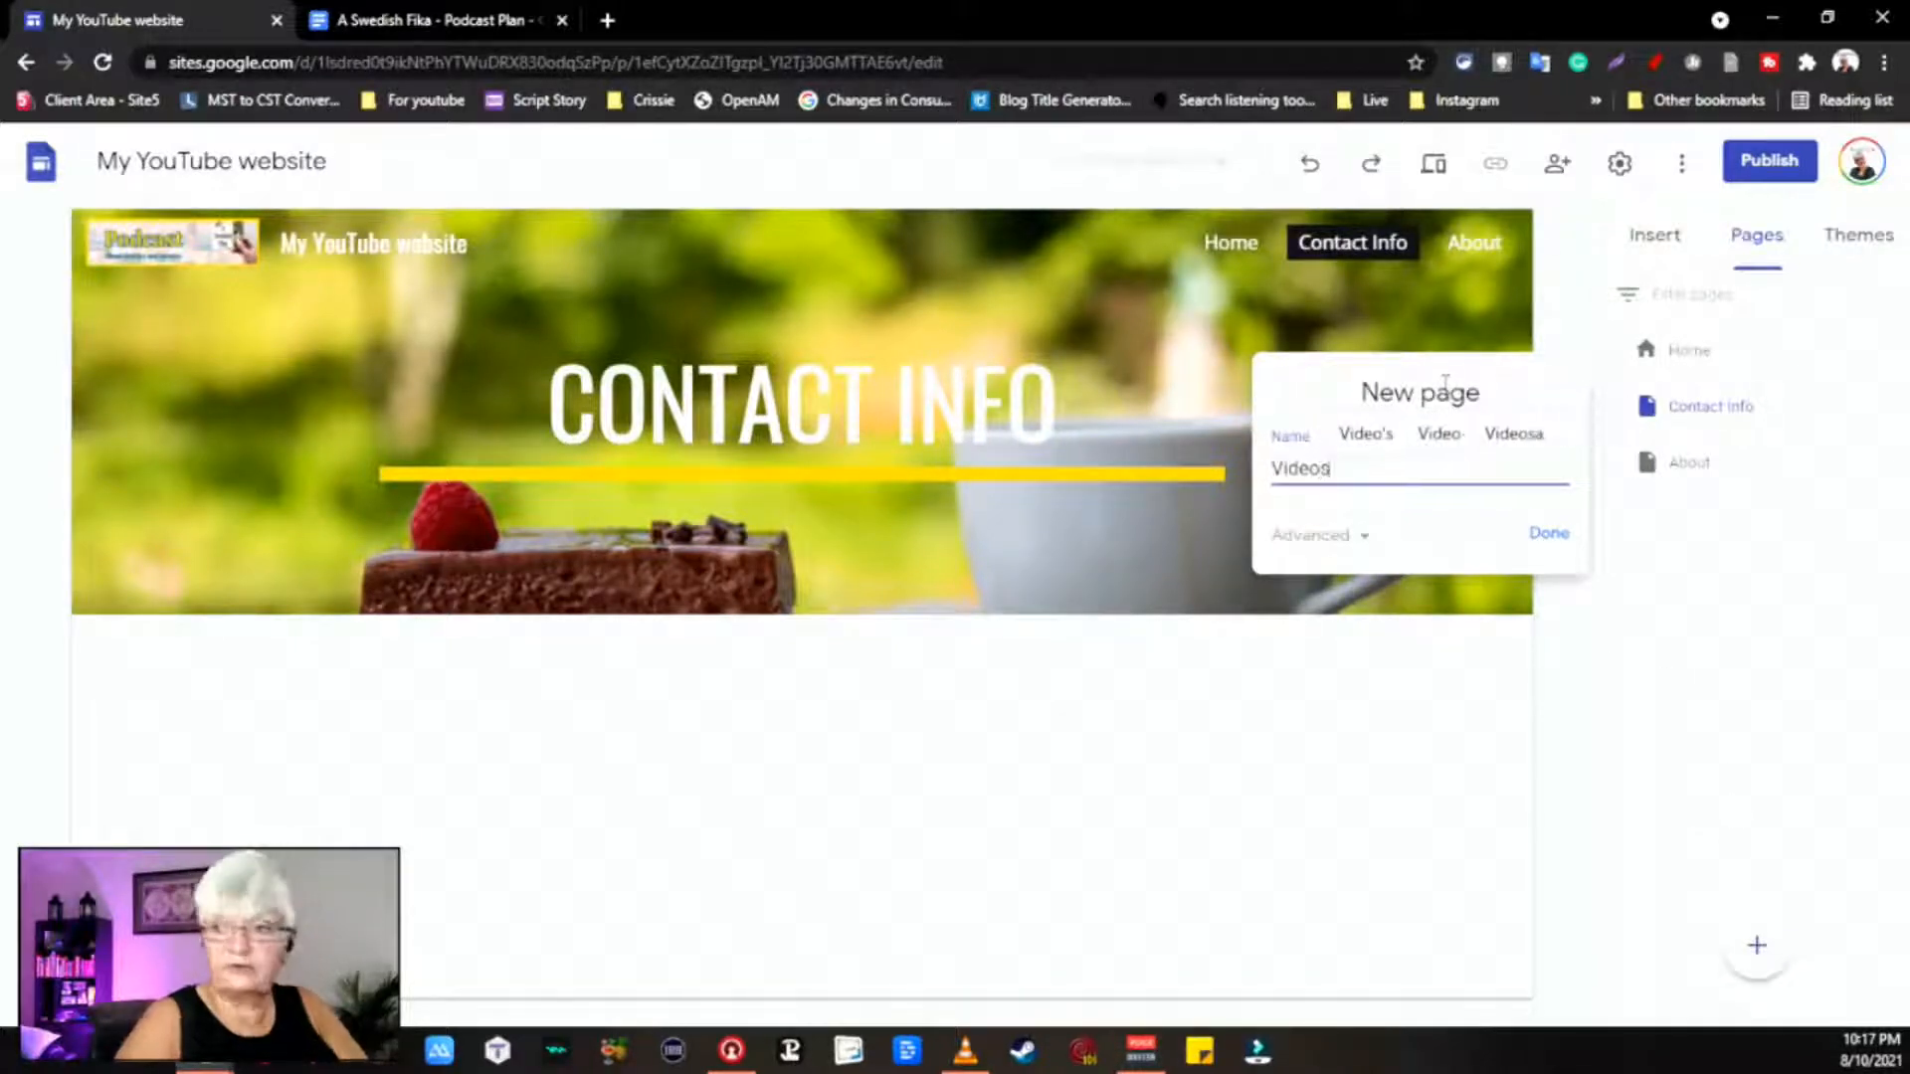
left_click(1550, 536)
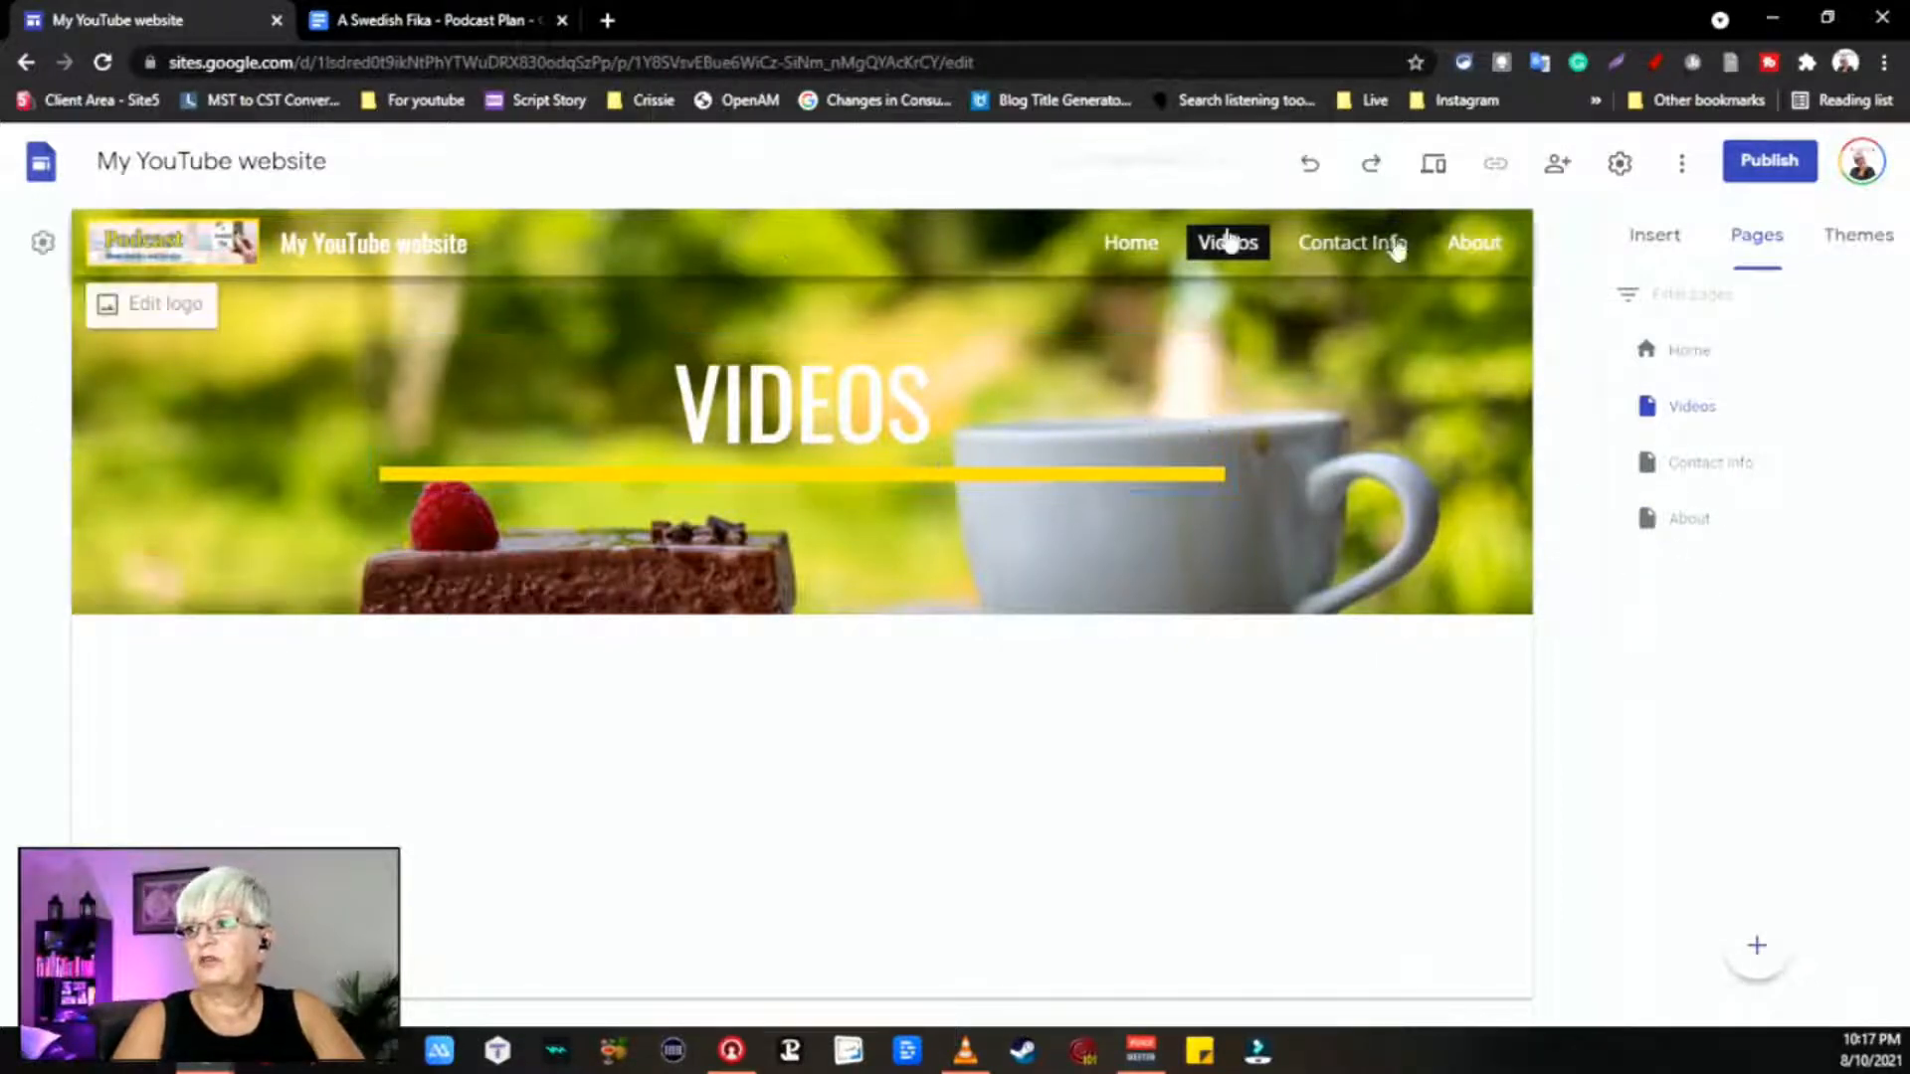
left_click(1728, 463)
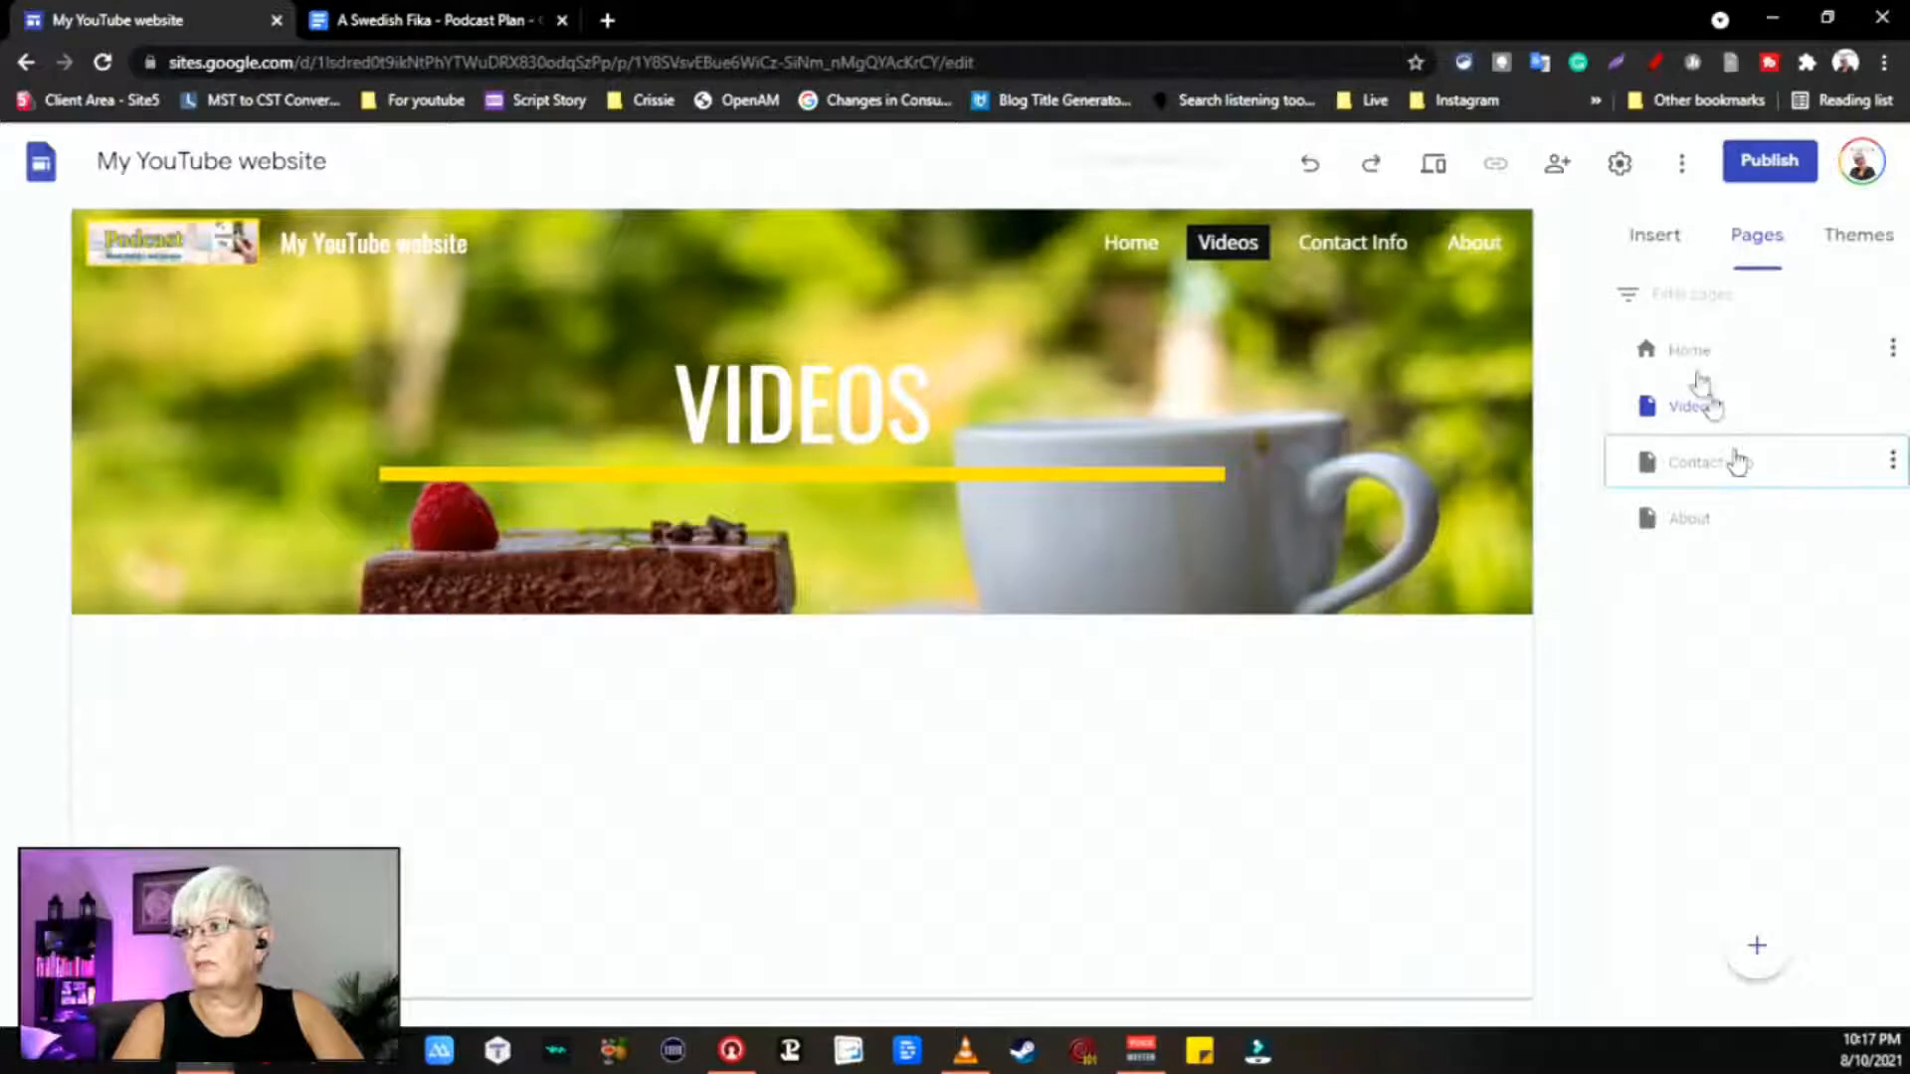
left_click(1691, 356)
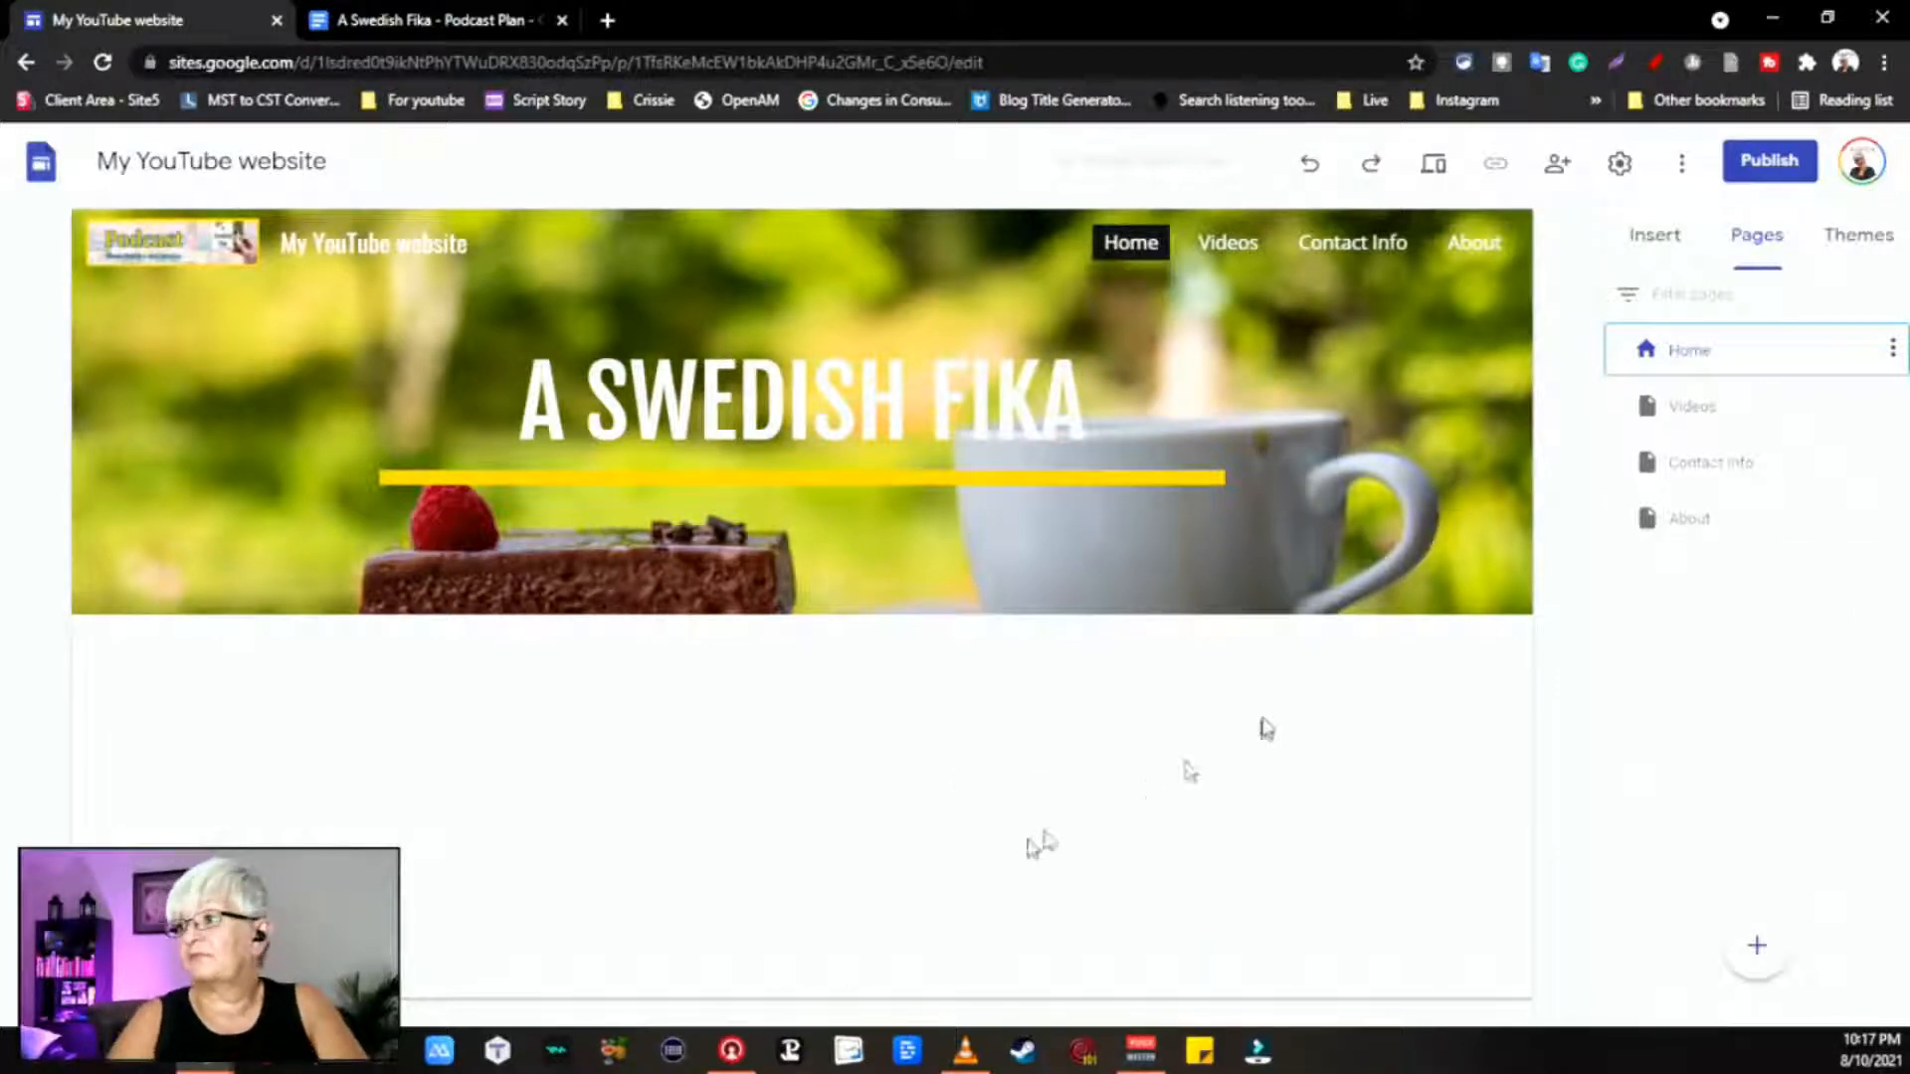
Step: Insert an image-and-text layout section on the Home page
left_click(1654, 240)
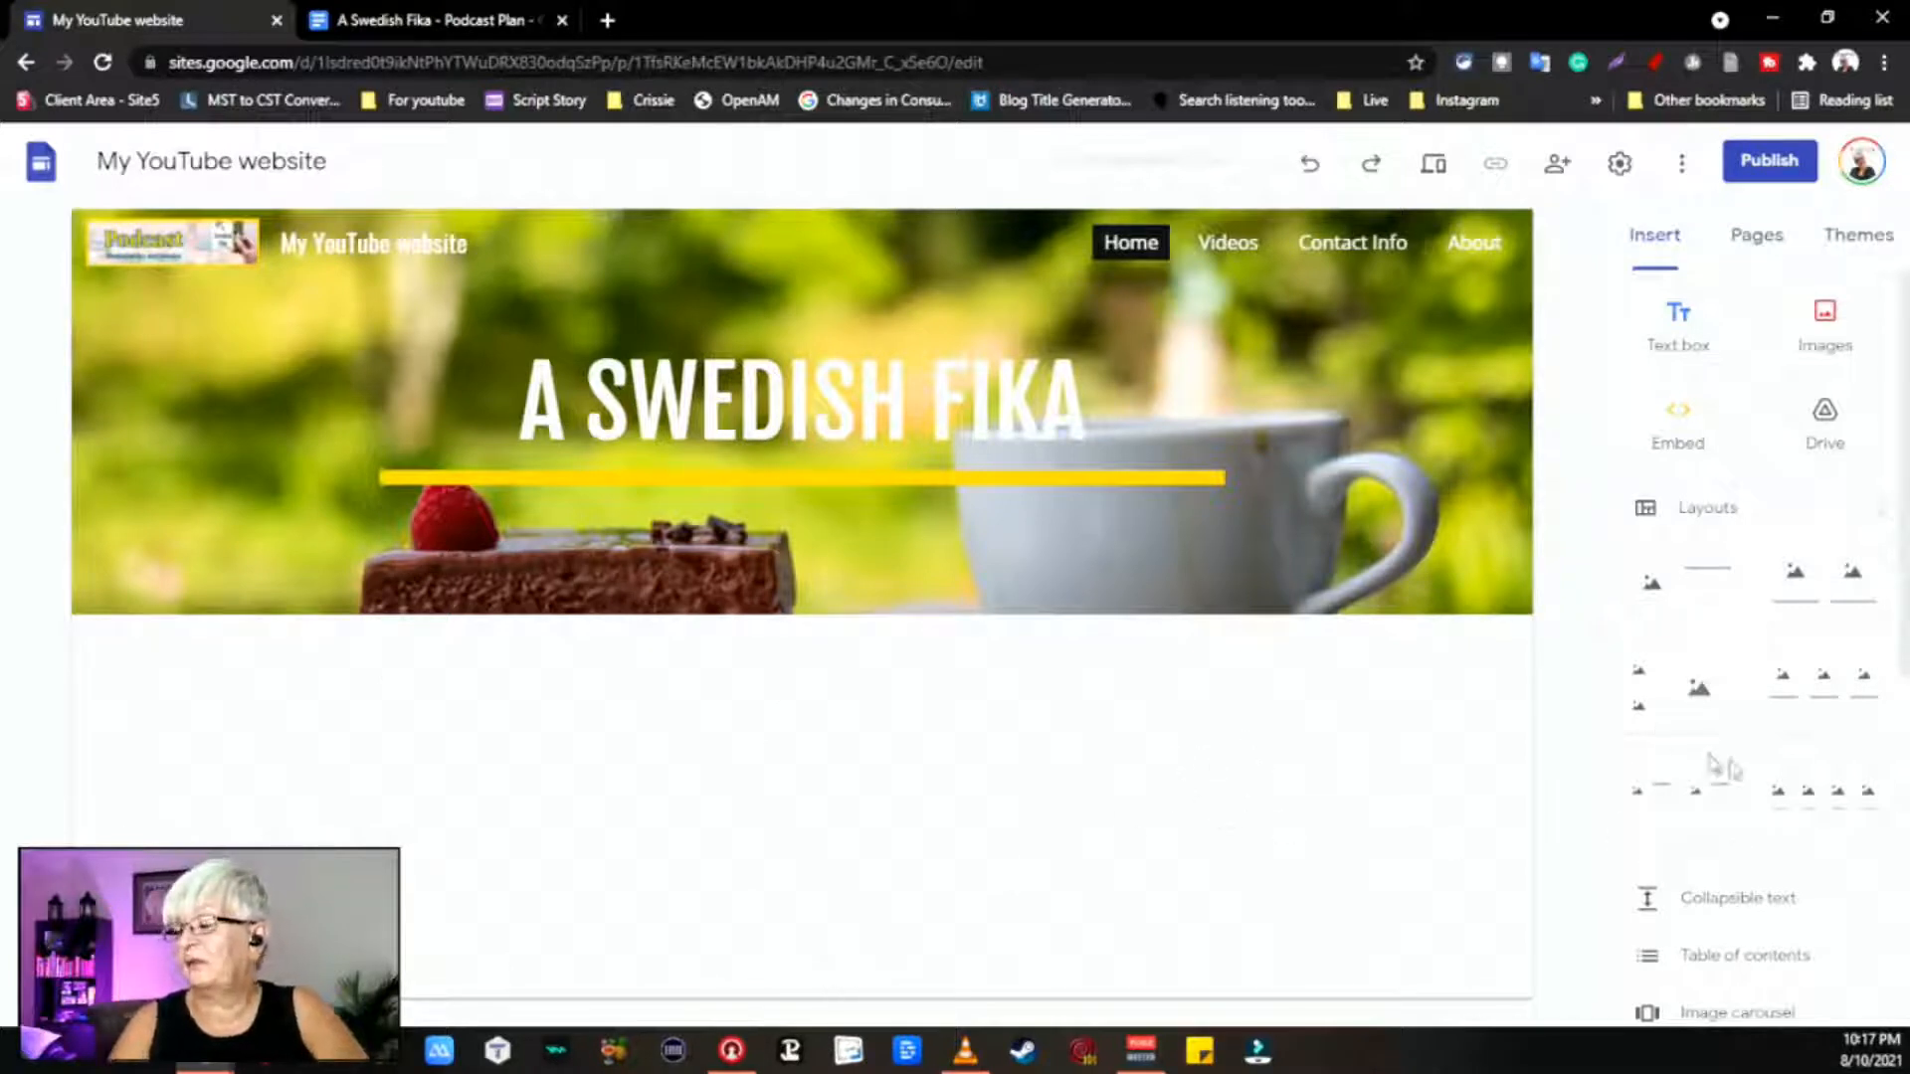
scroll(1782, 839, "down", 3)
scroll(1788, 844, "up", 3)
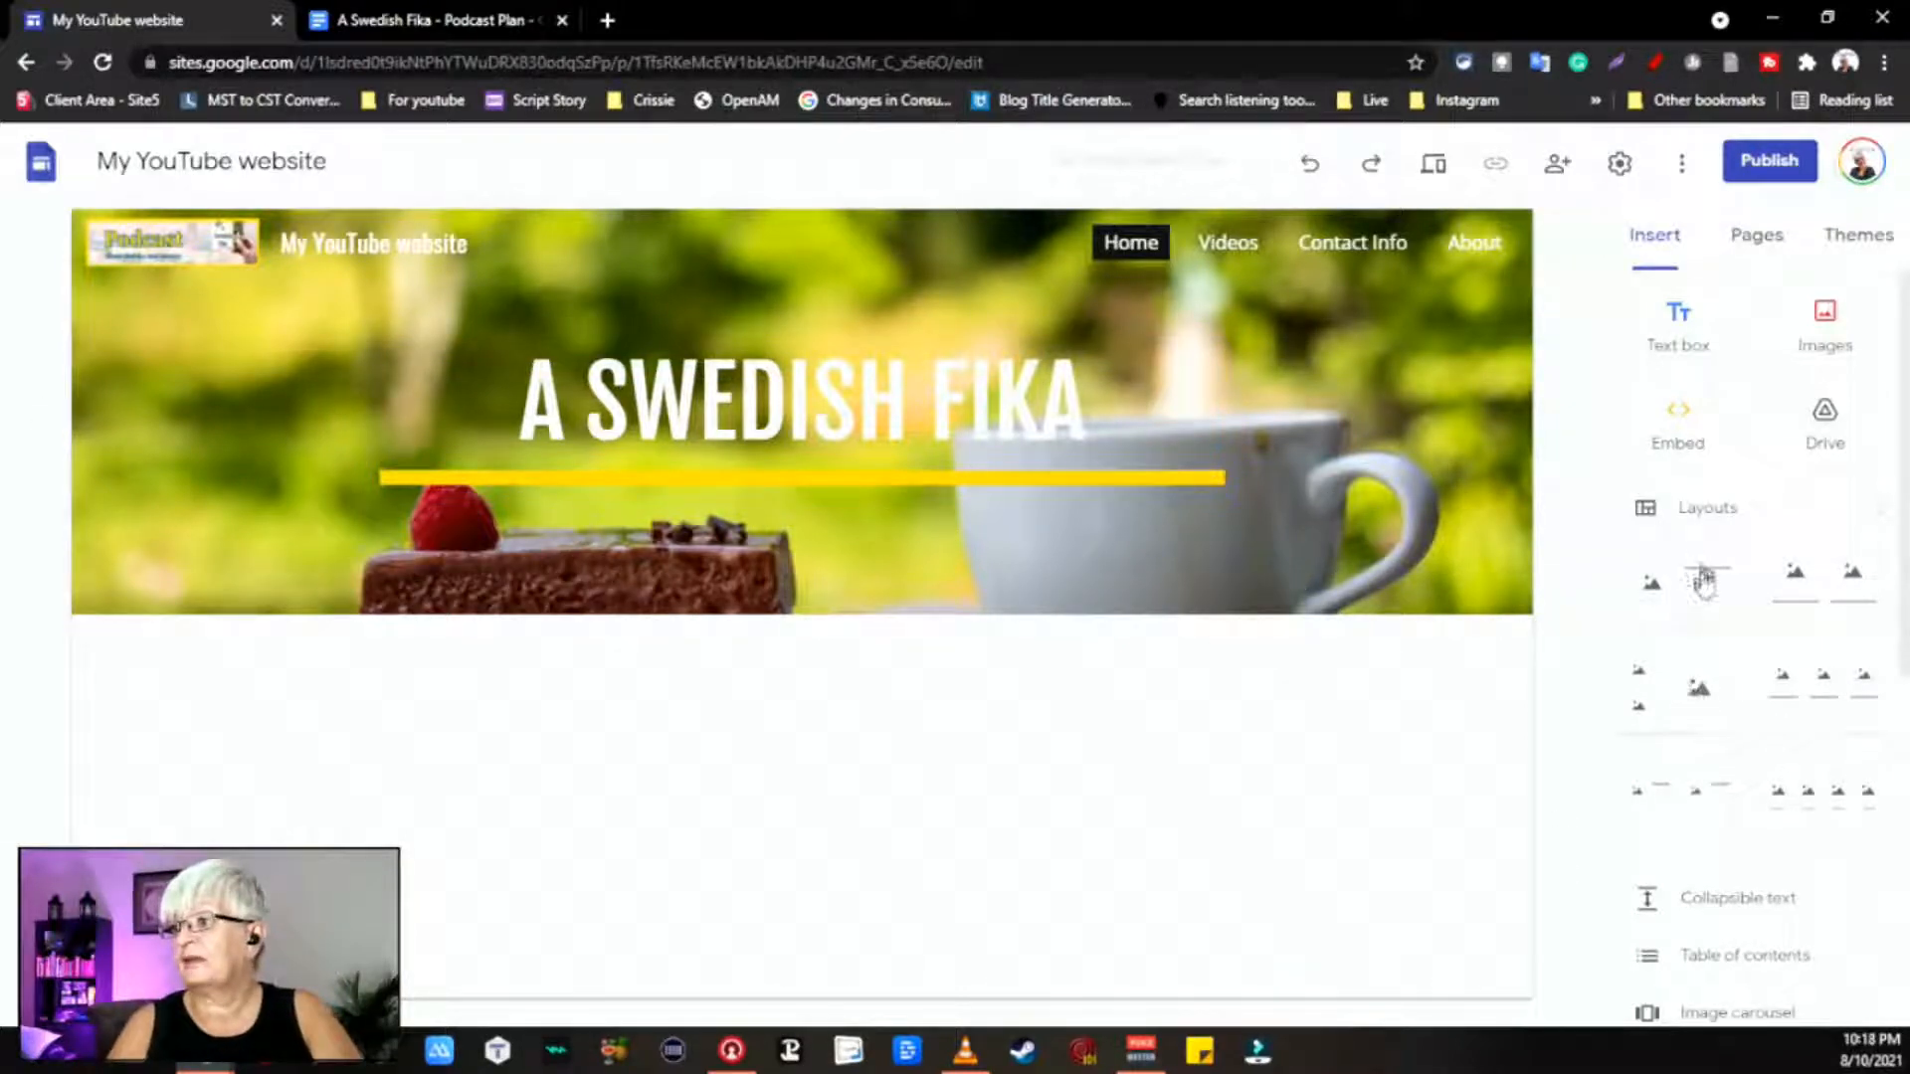
left_click(1646, 512)
left_click(1647, 513)
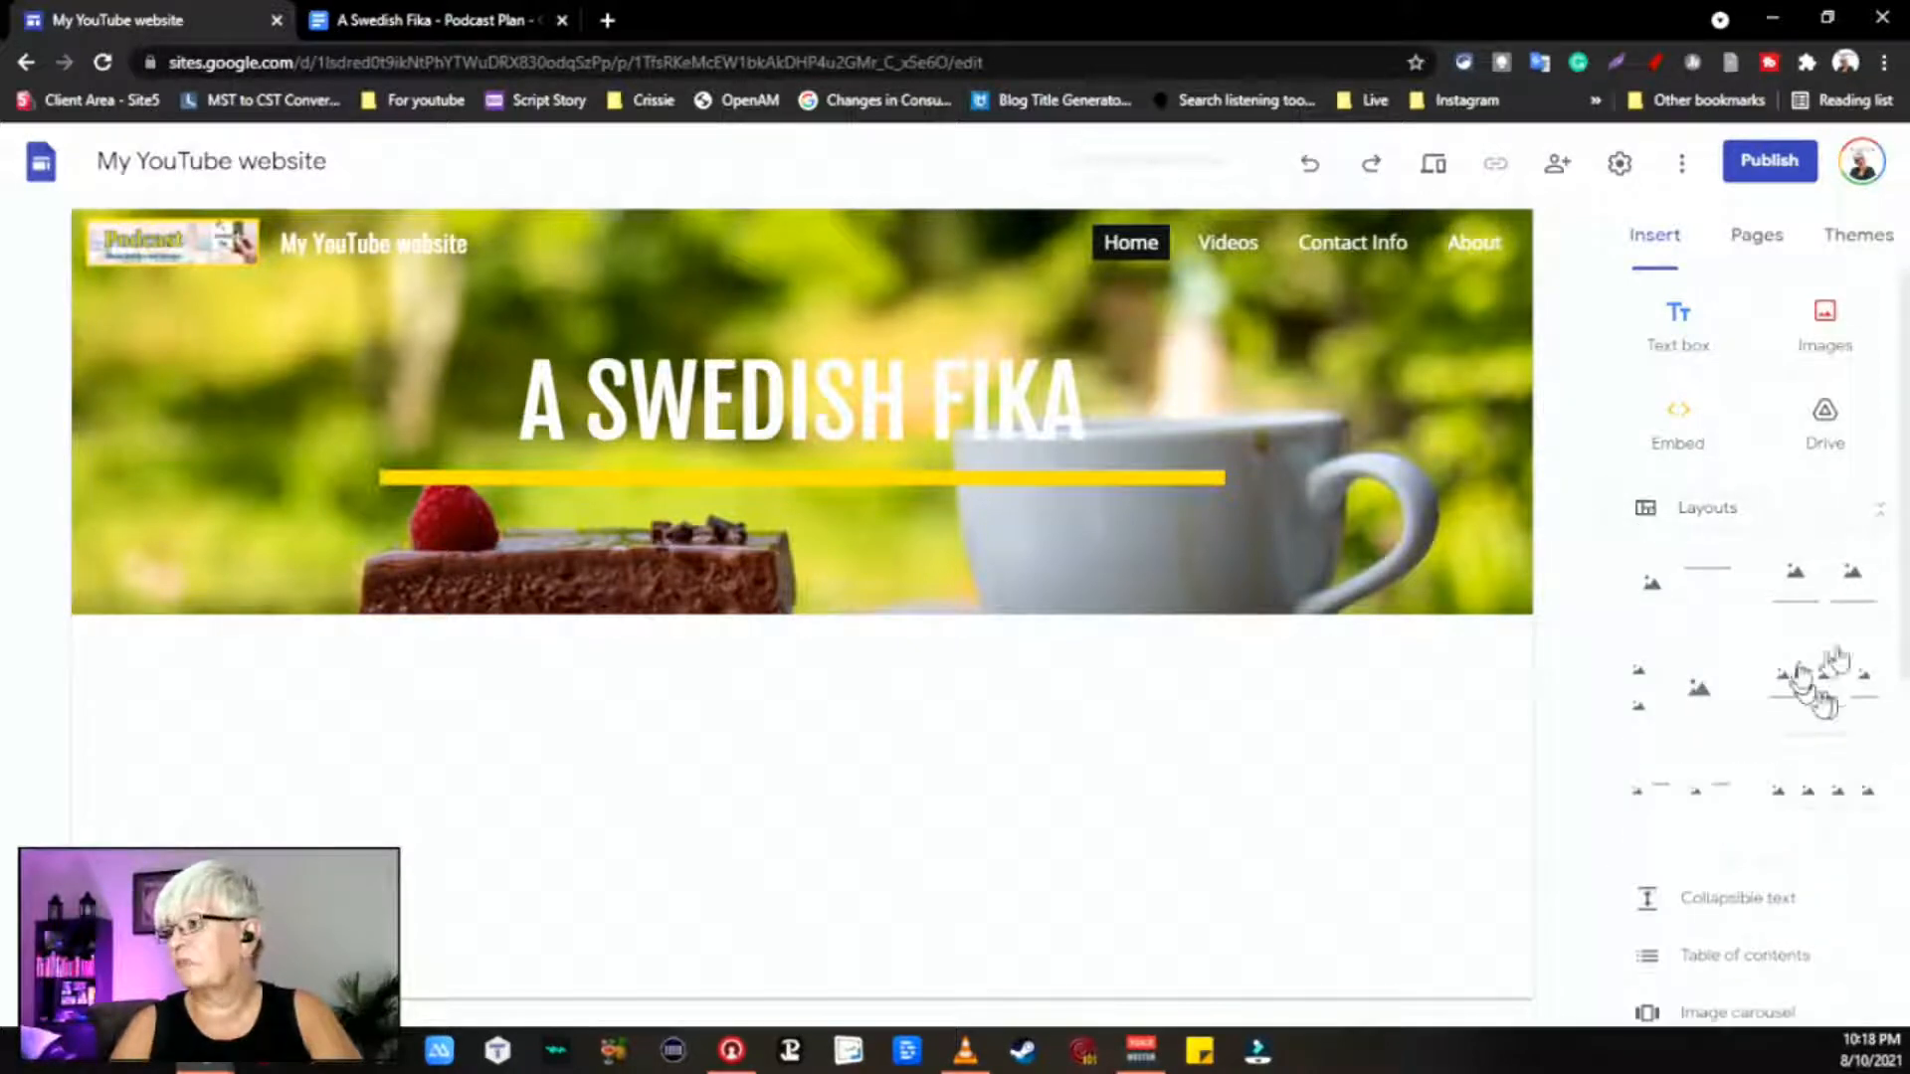
left_click(1691, 597)
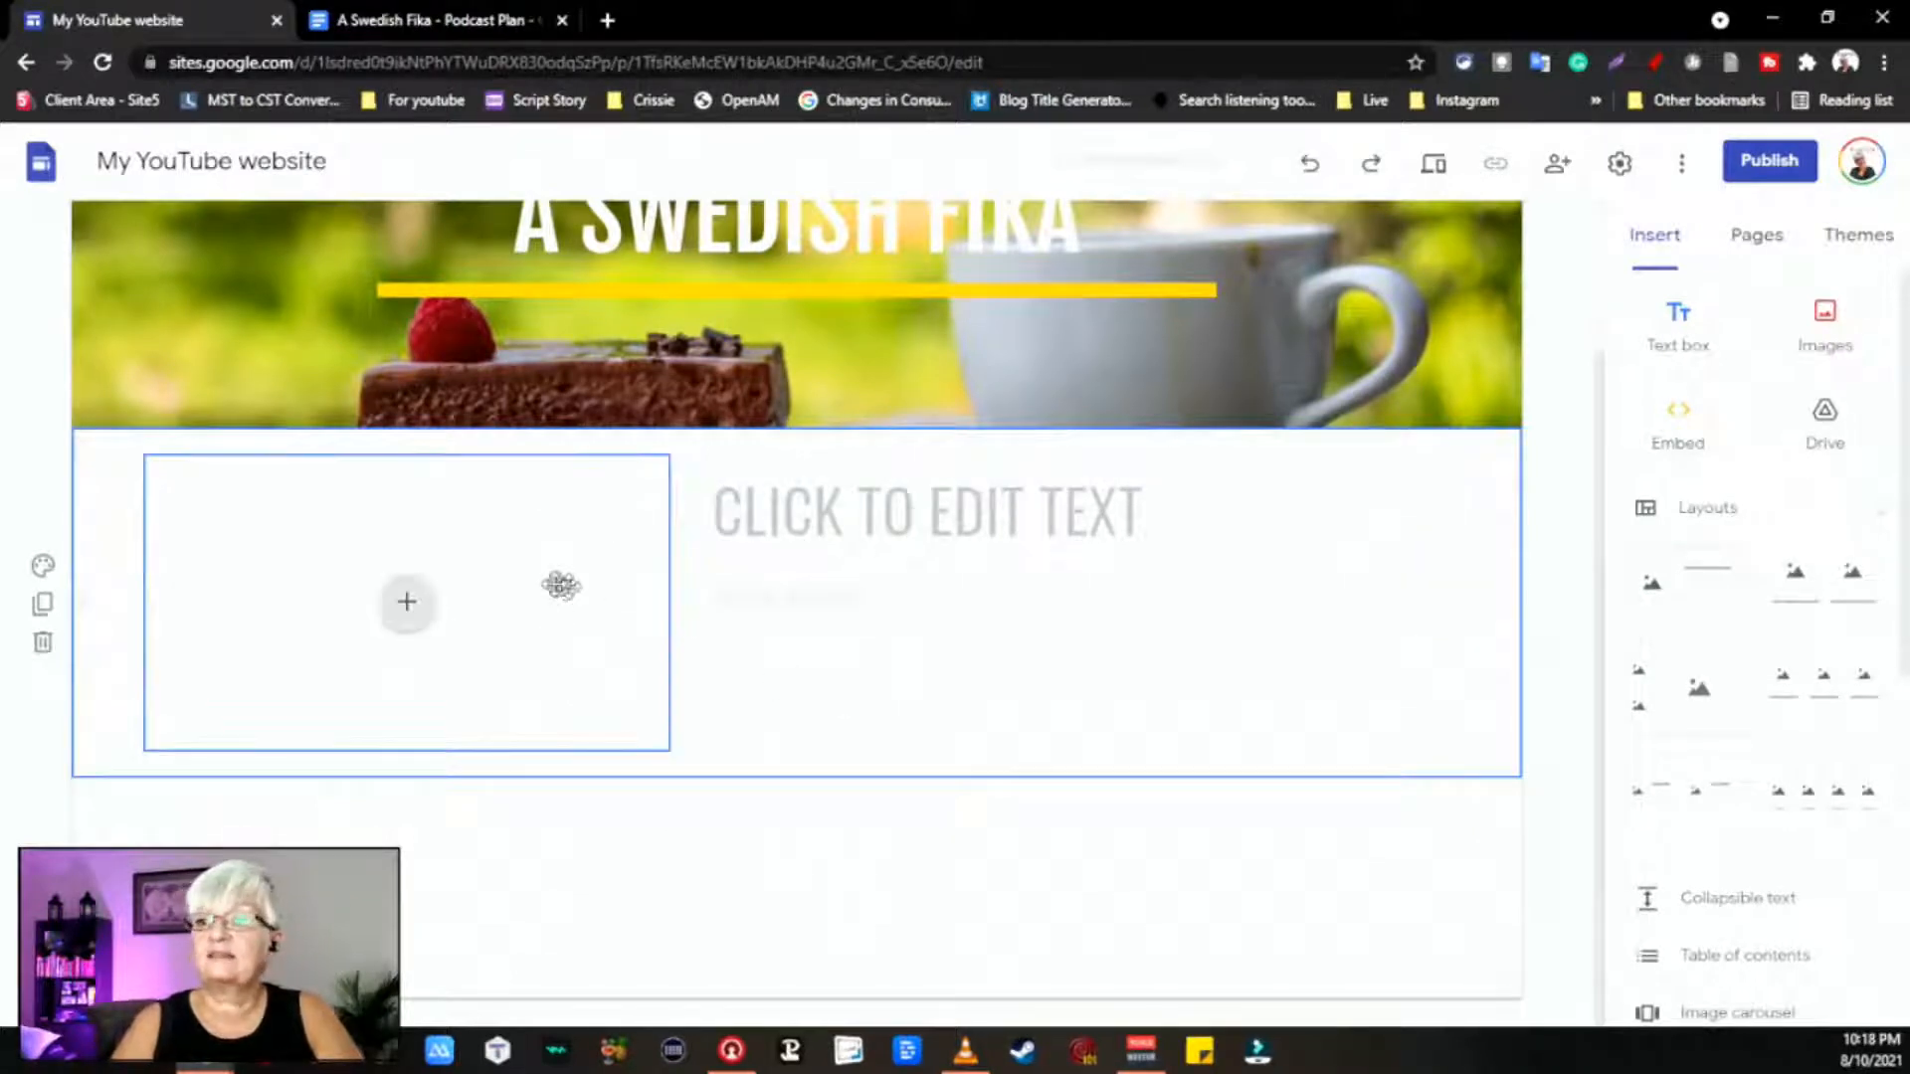
Step: Upload the 'A Swedish Fika YT Art' image into the section's image area
left_click(558, 584)
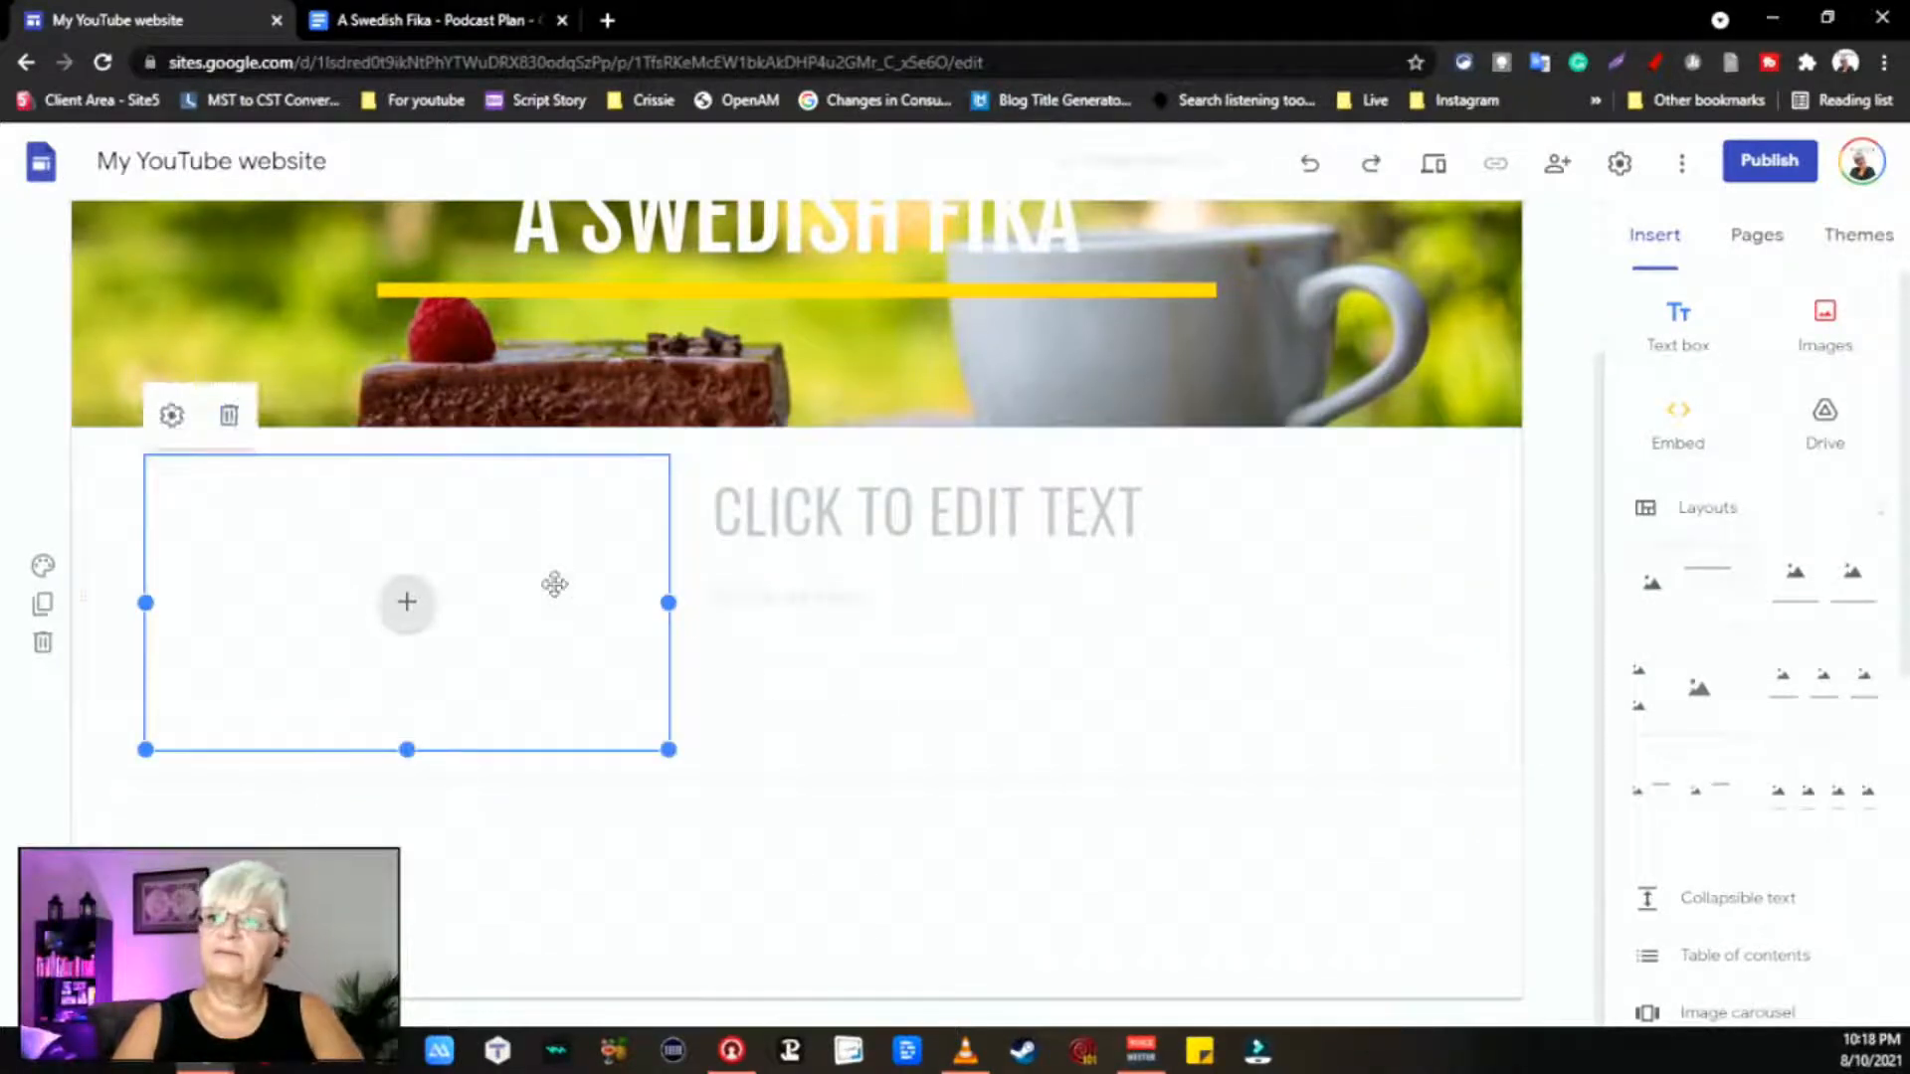
left_click(407, 602)
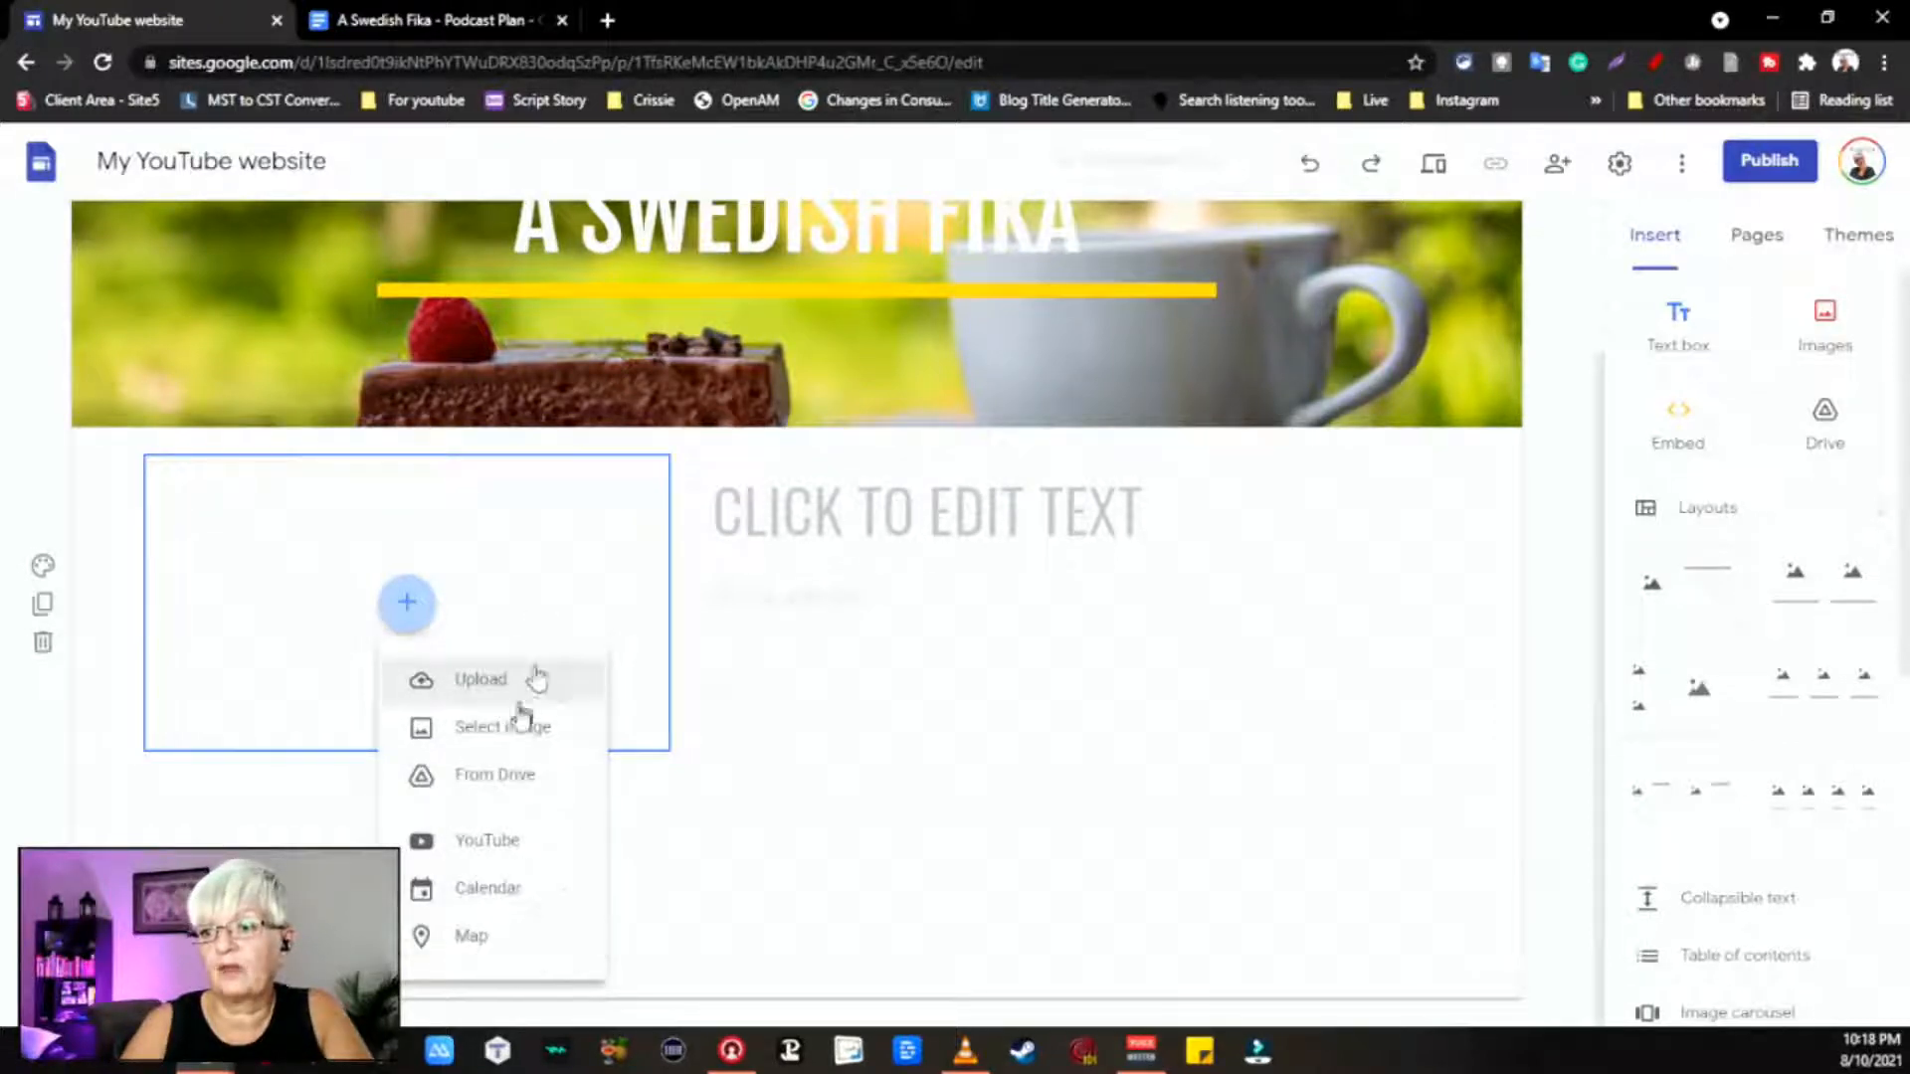
left_click(517, 686)
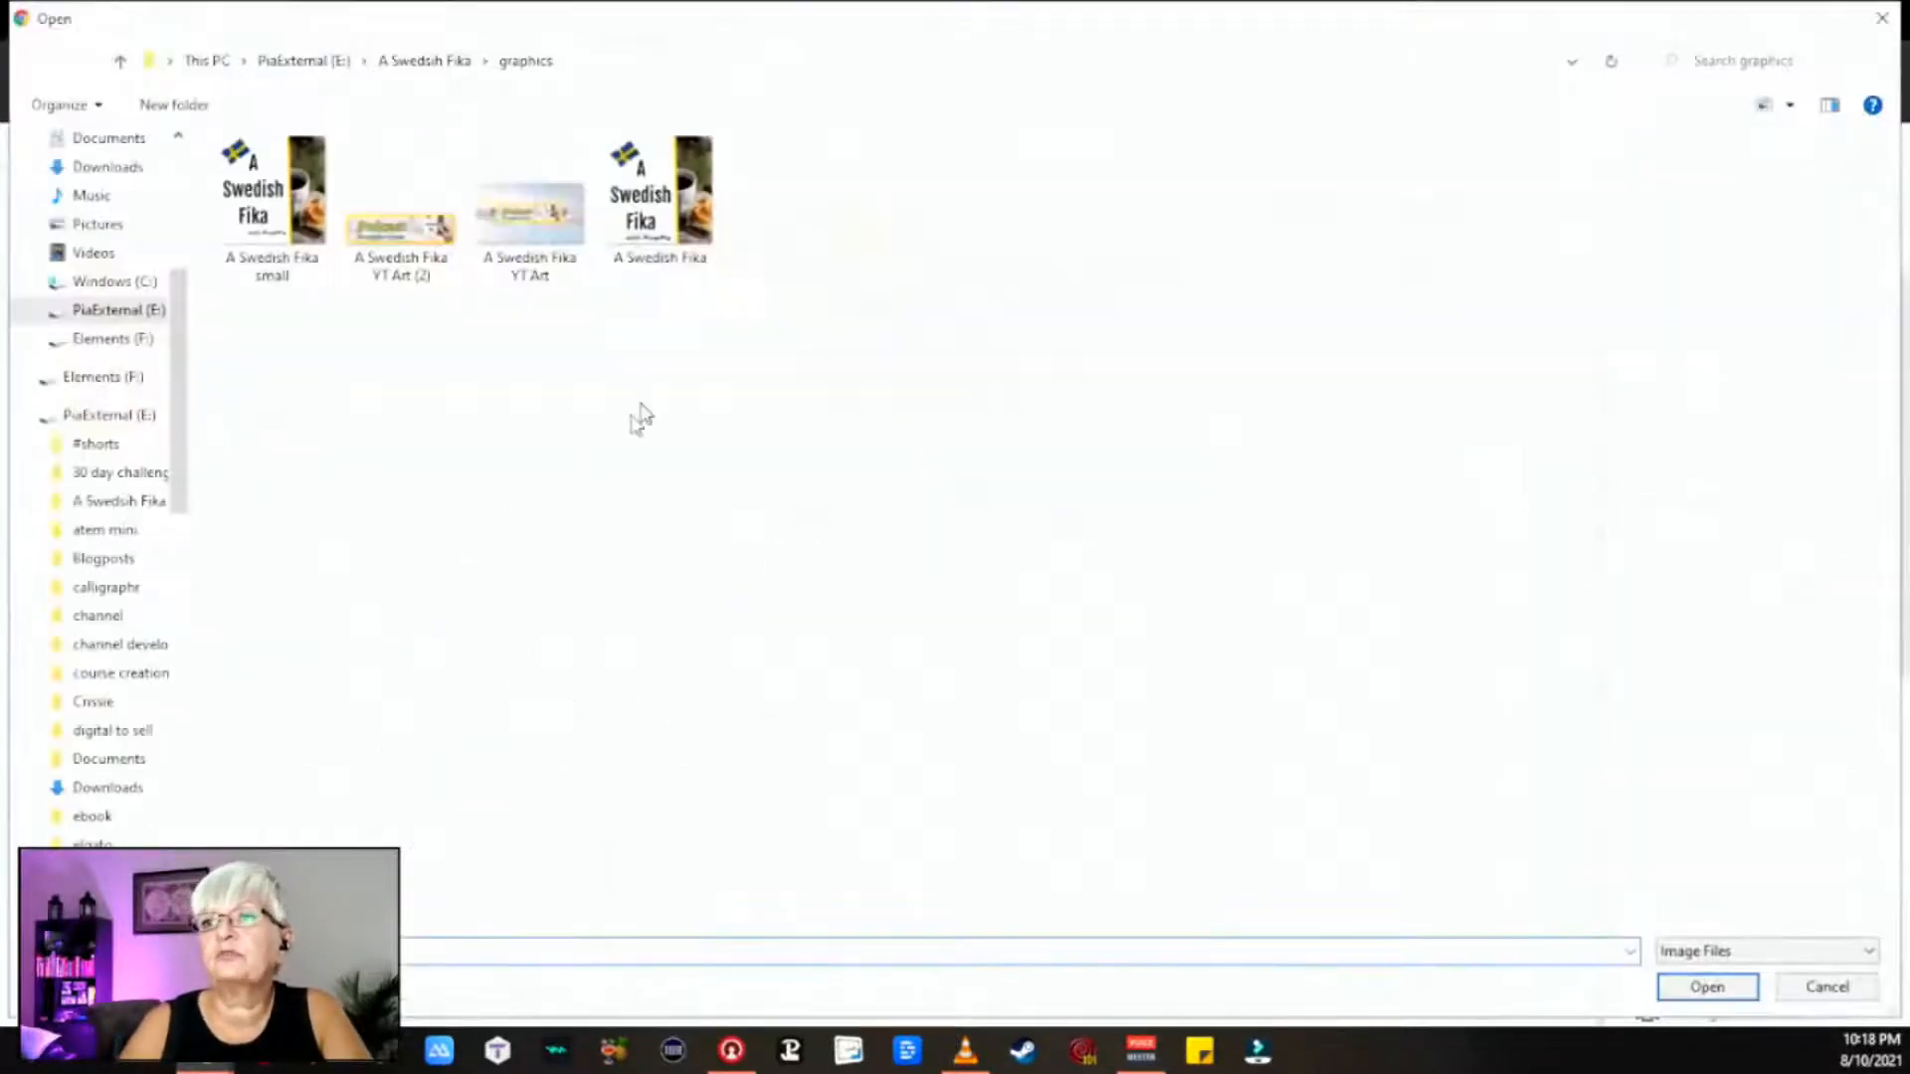
double_click(535, 219)
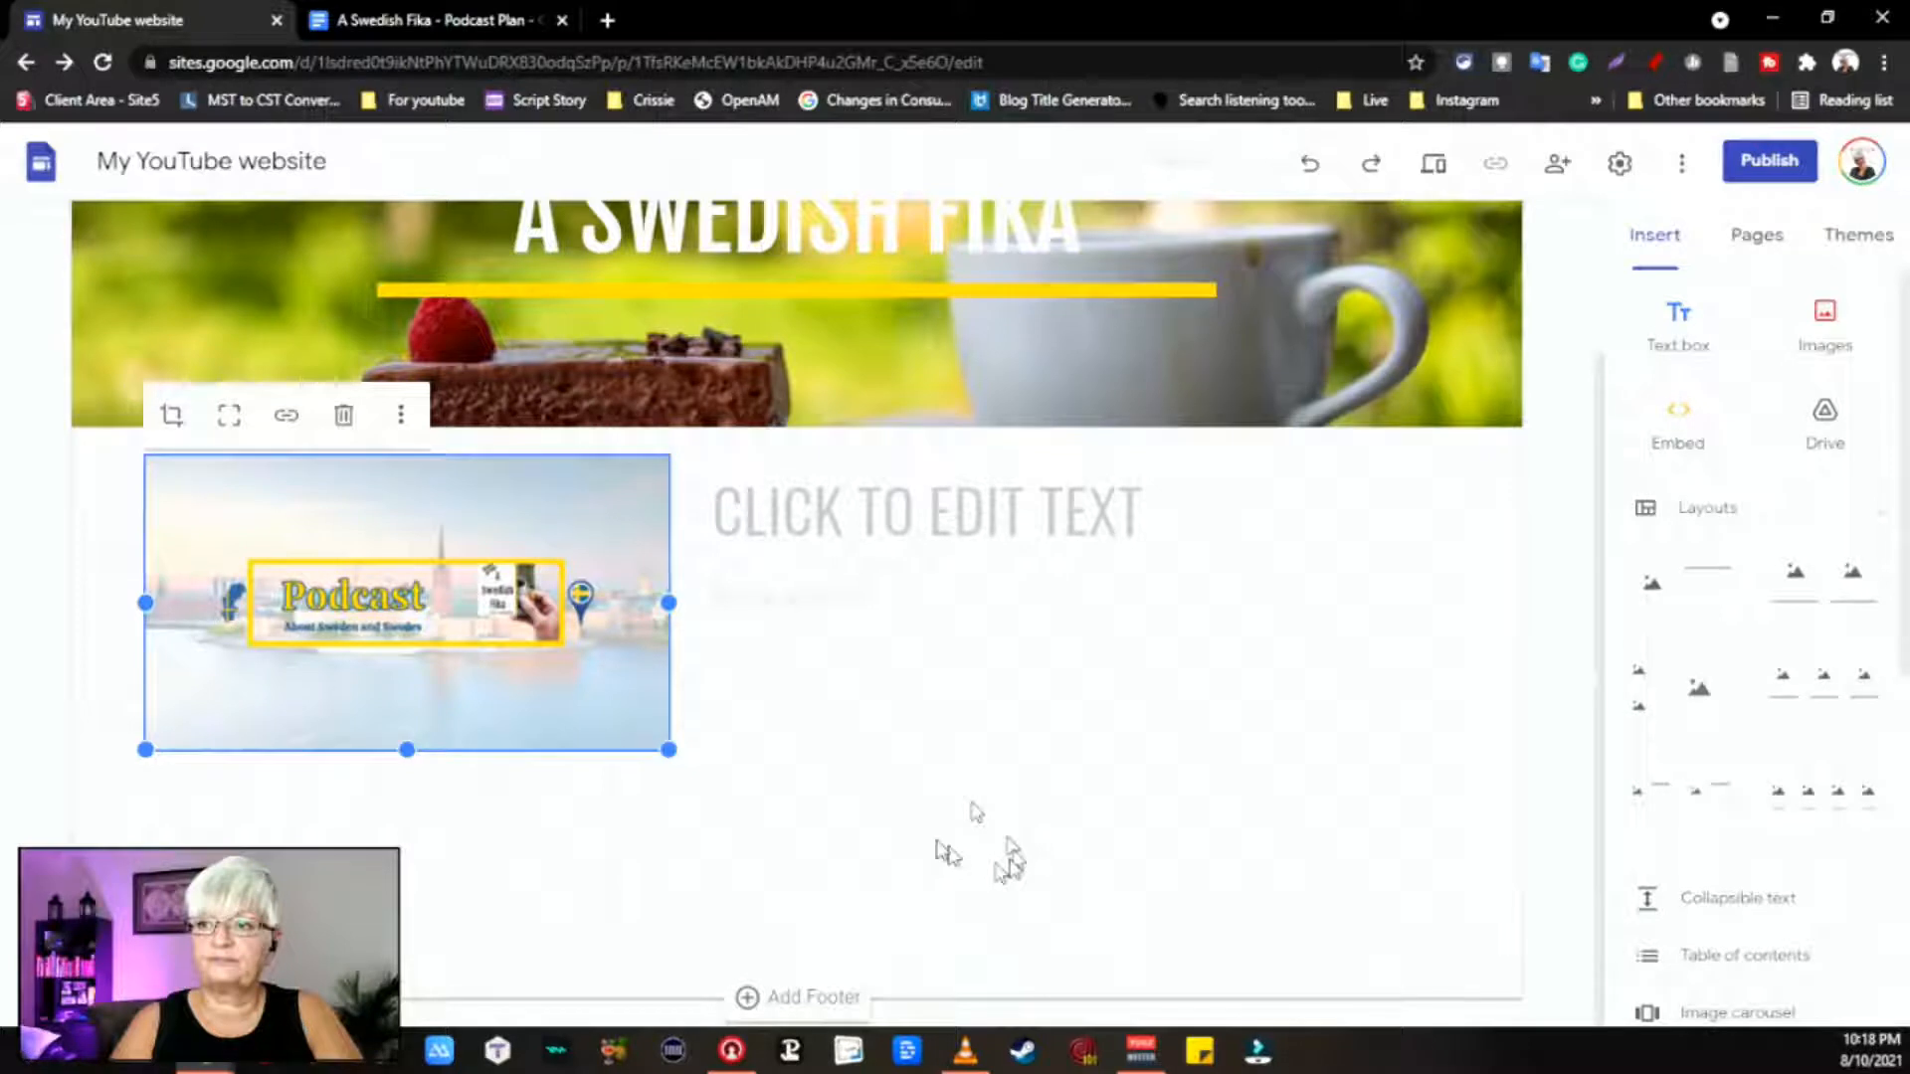
Step: Title the section WELCOME and add 'To my website fotrSwedish Fika, my YouTube channel podcast.'
left_click(901, 542)
type("A SWED")
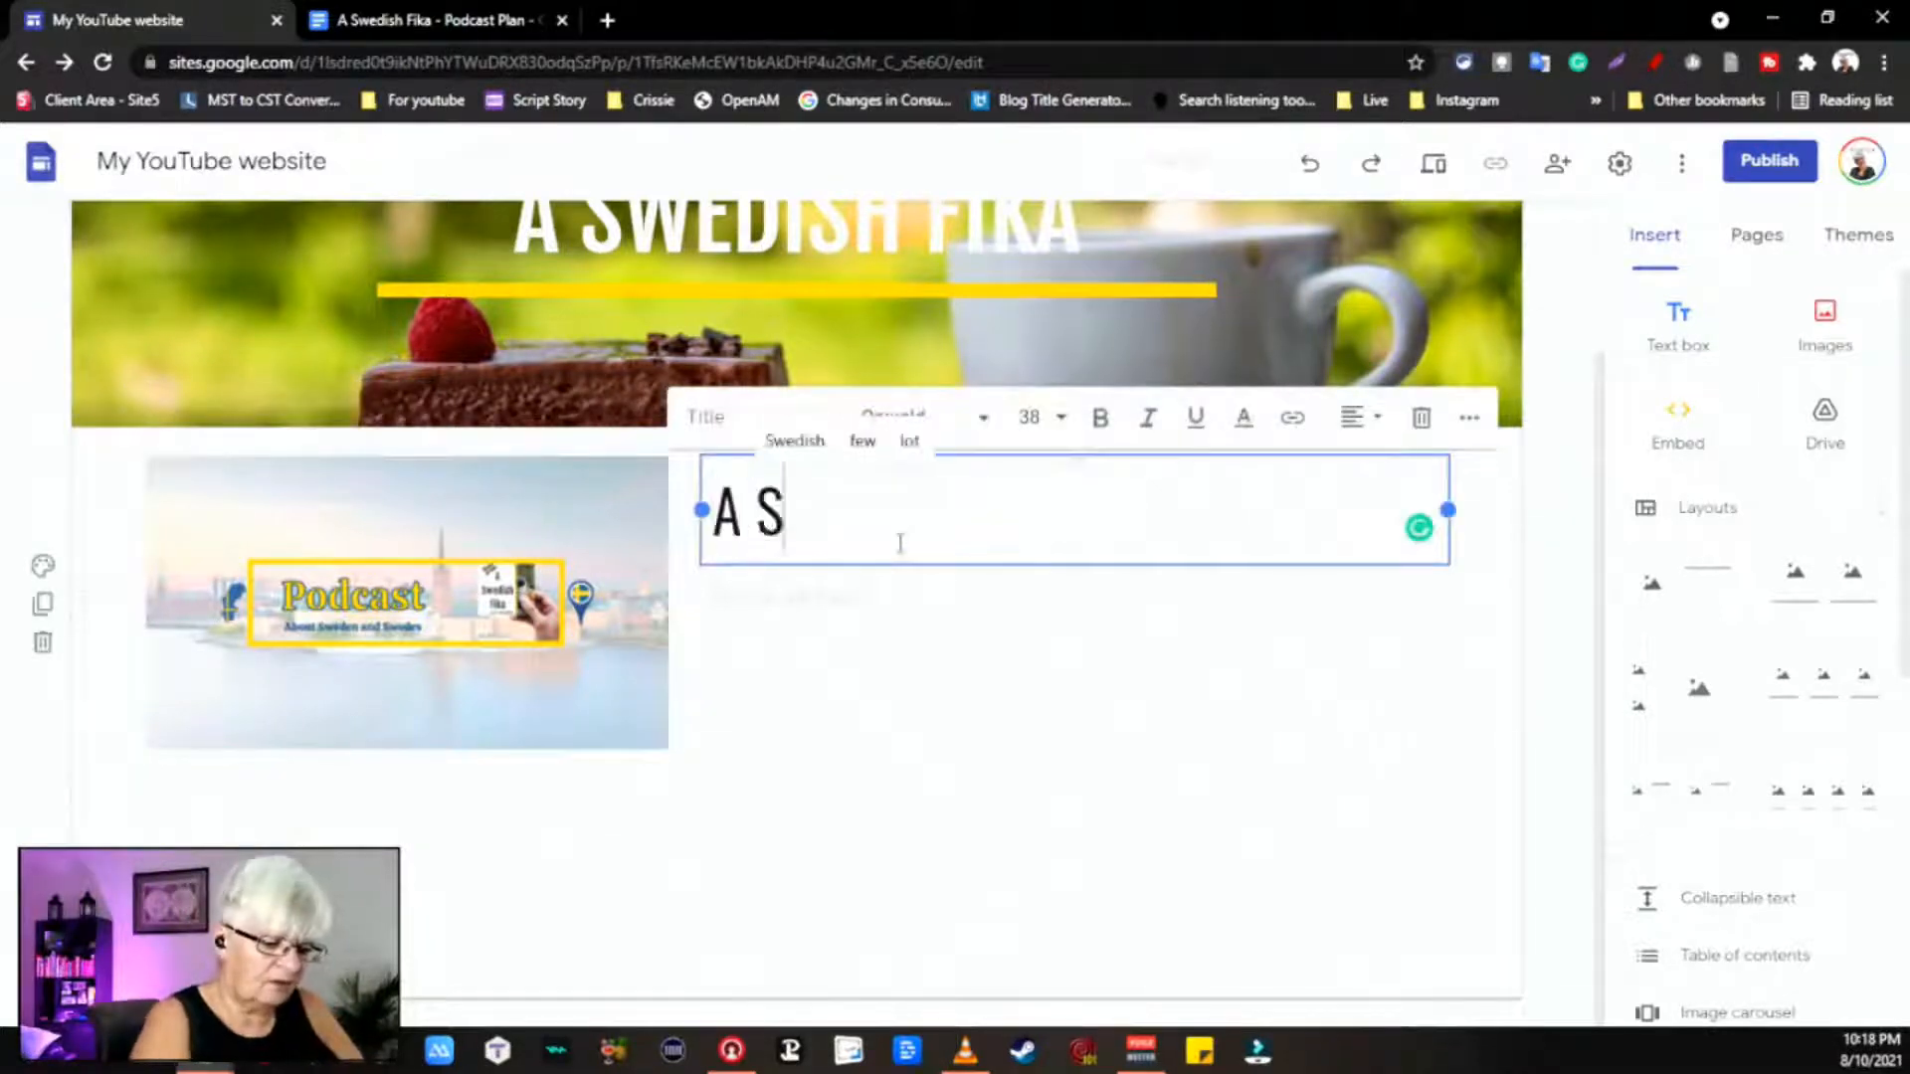
key("BackSpace")
key("BackSpace")
key("BackSpace")
key("BackSpace")
key("BackSpace")
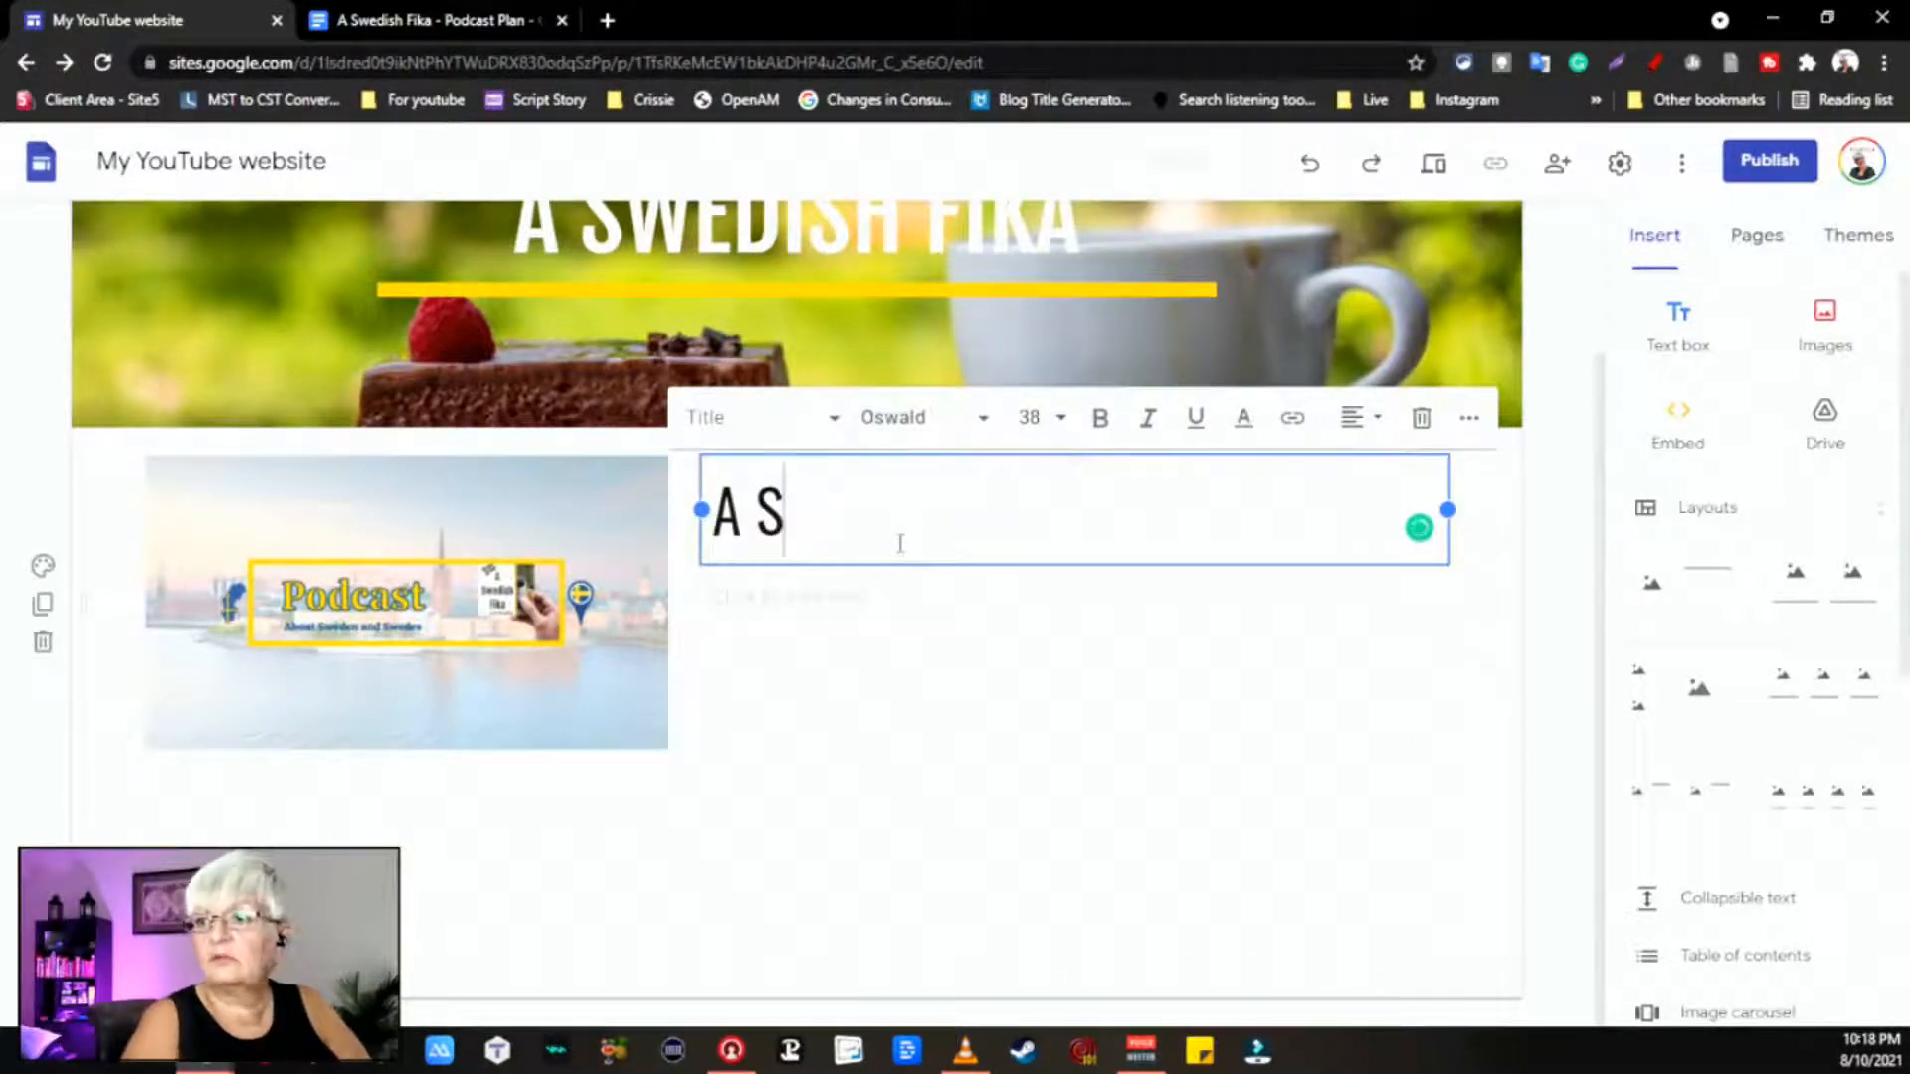
type("W")
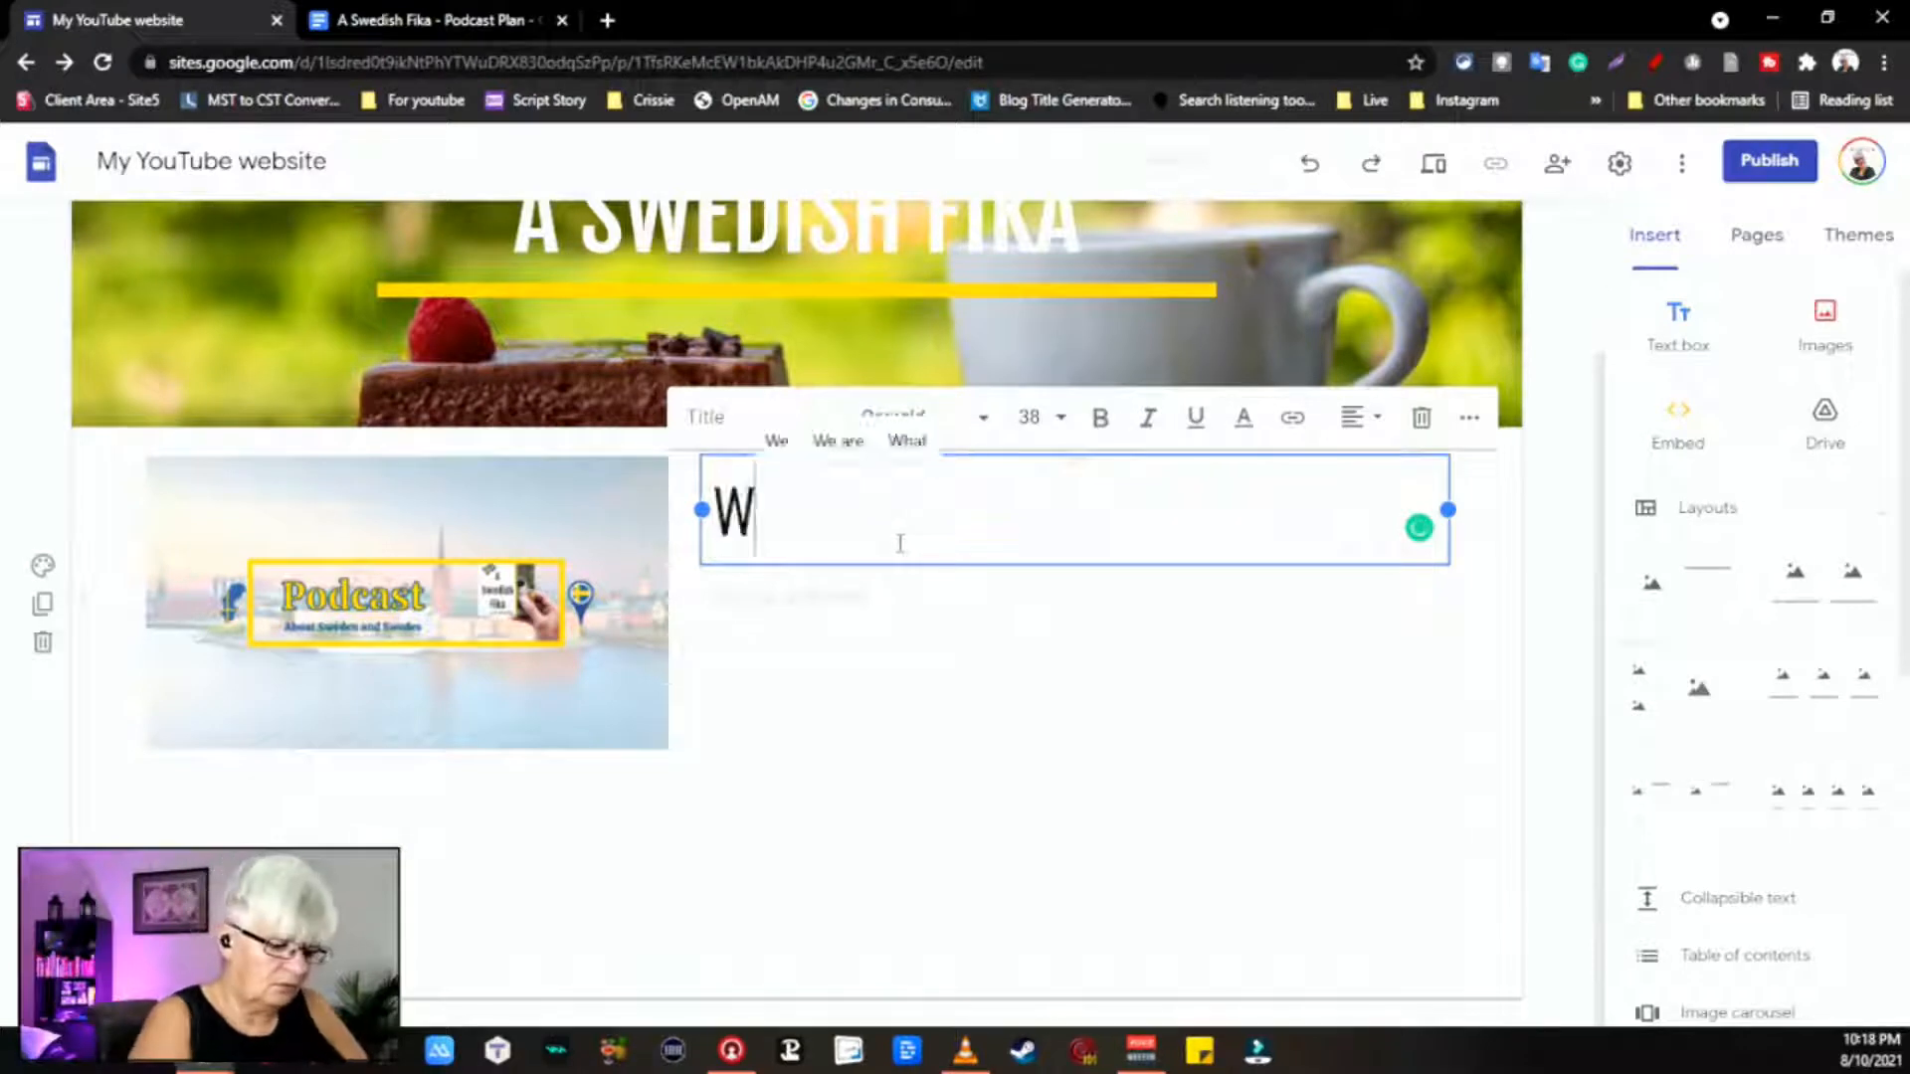
type("ELCOME")
left_click(791, 598)
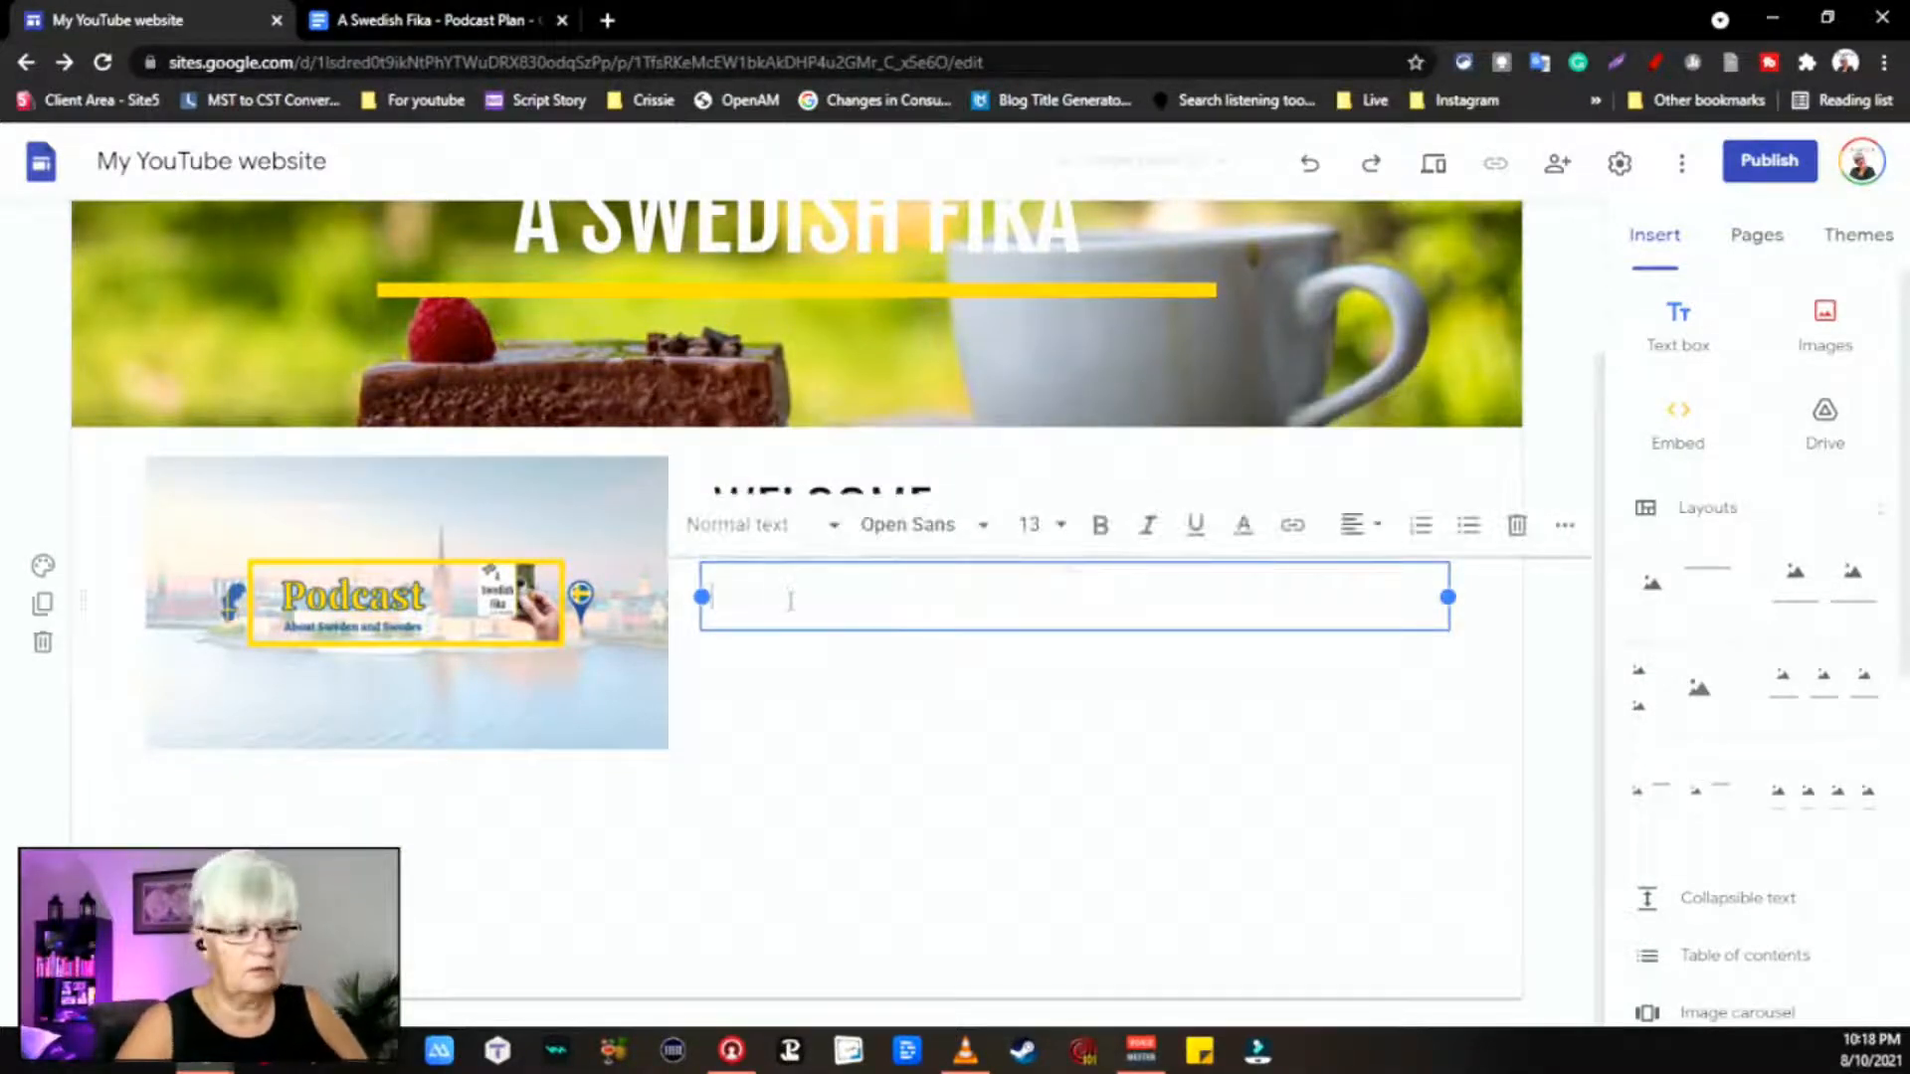
type("To ")
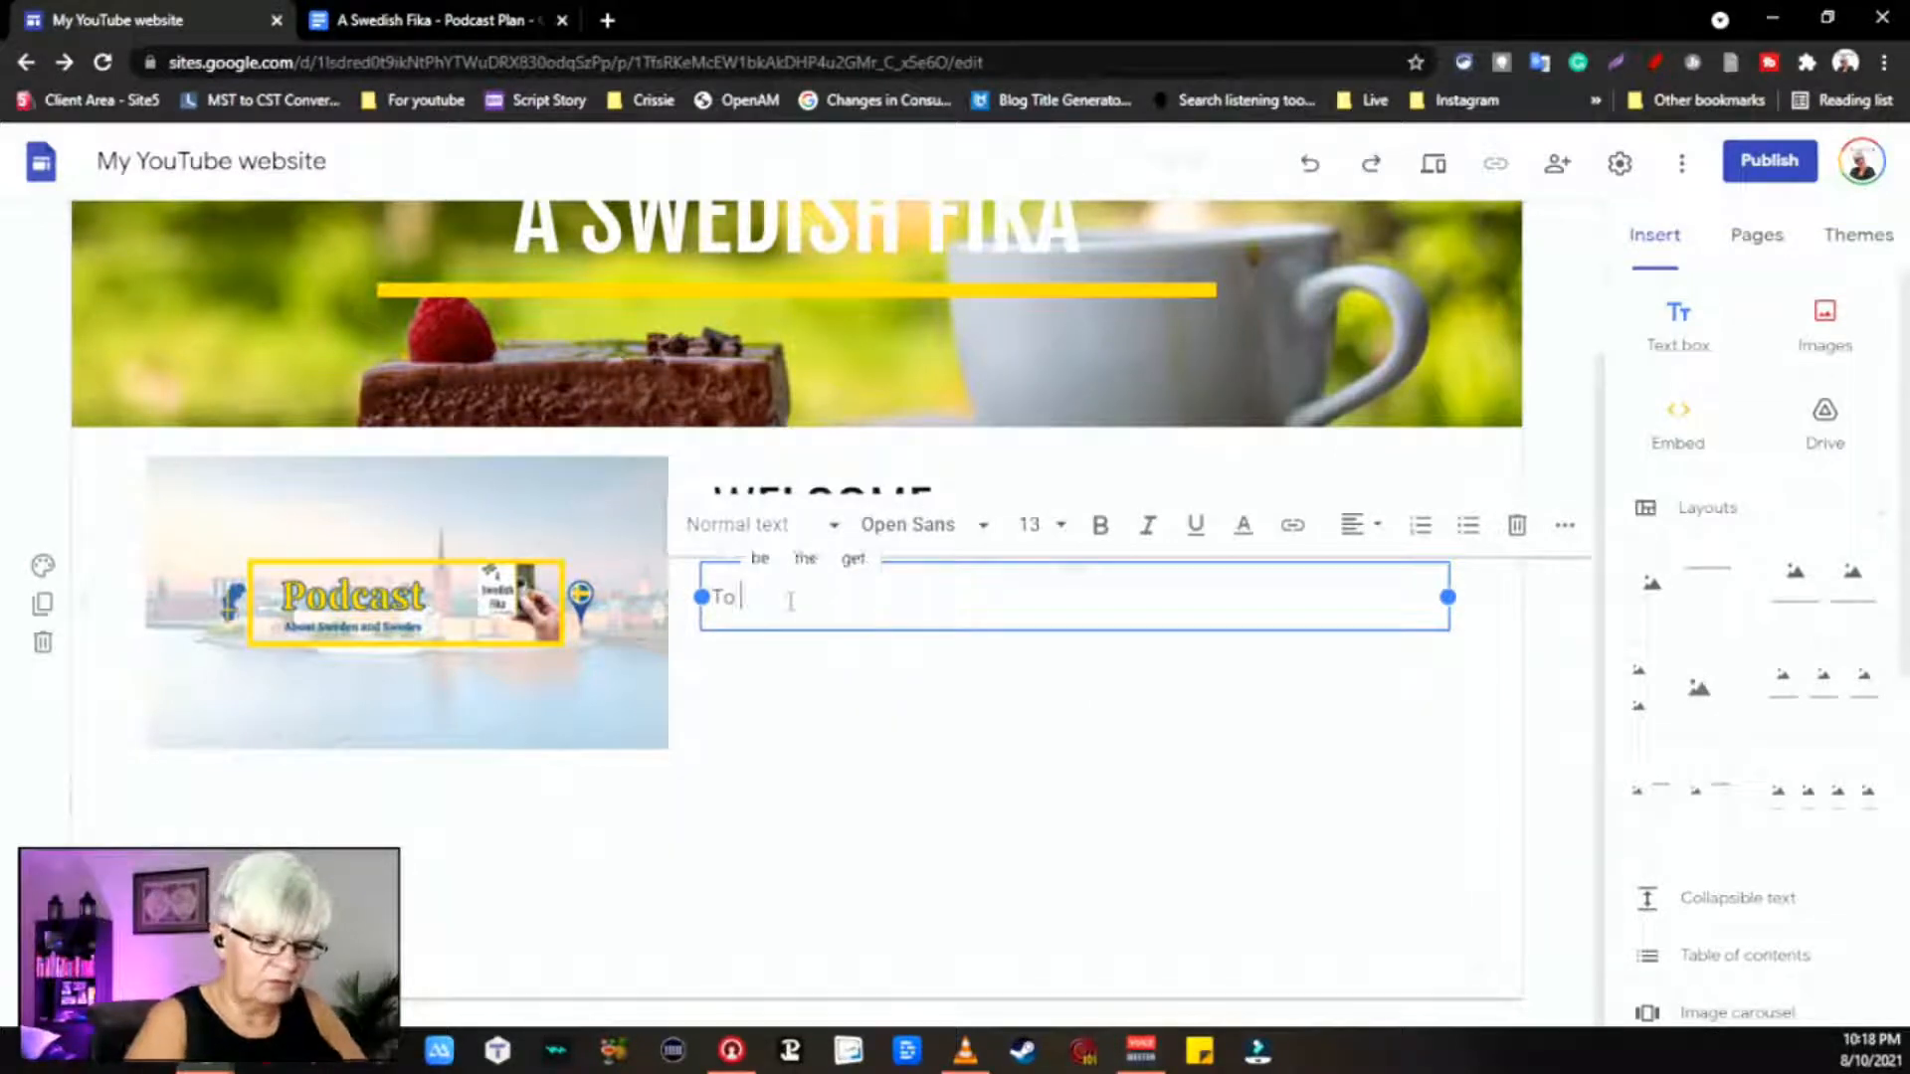
type("my we")
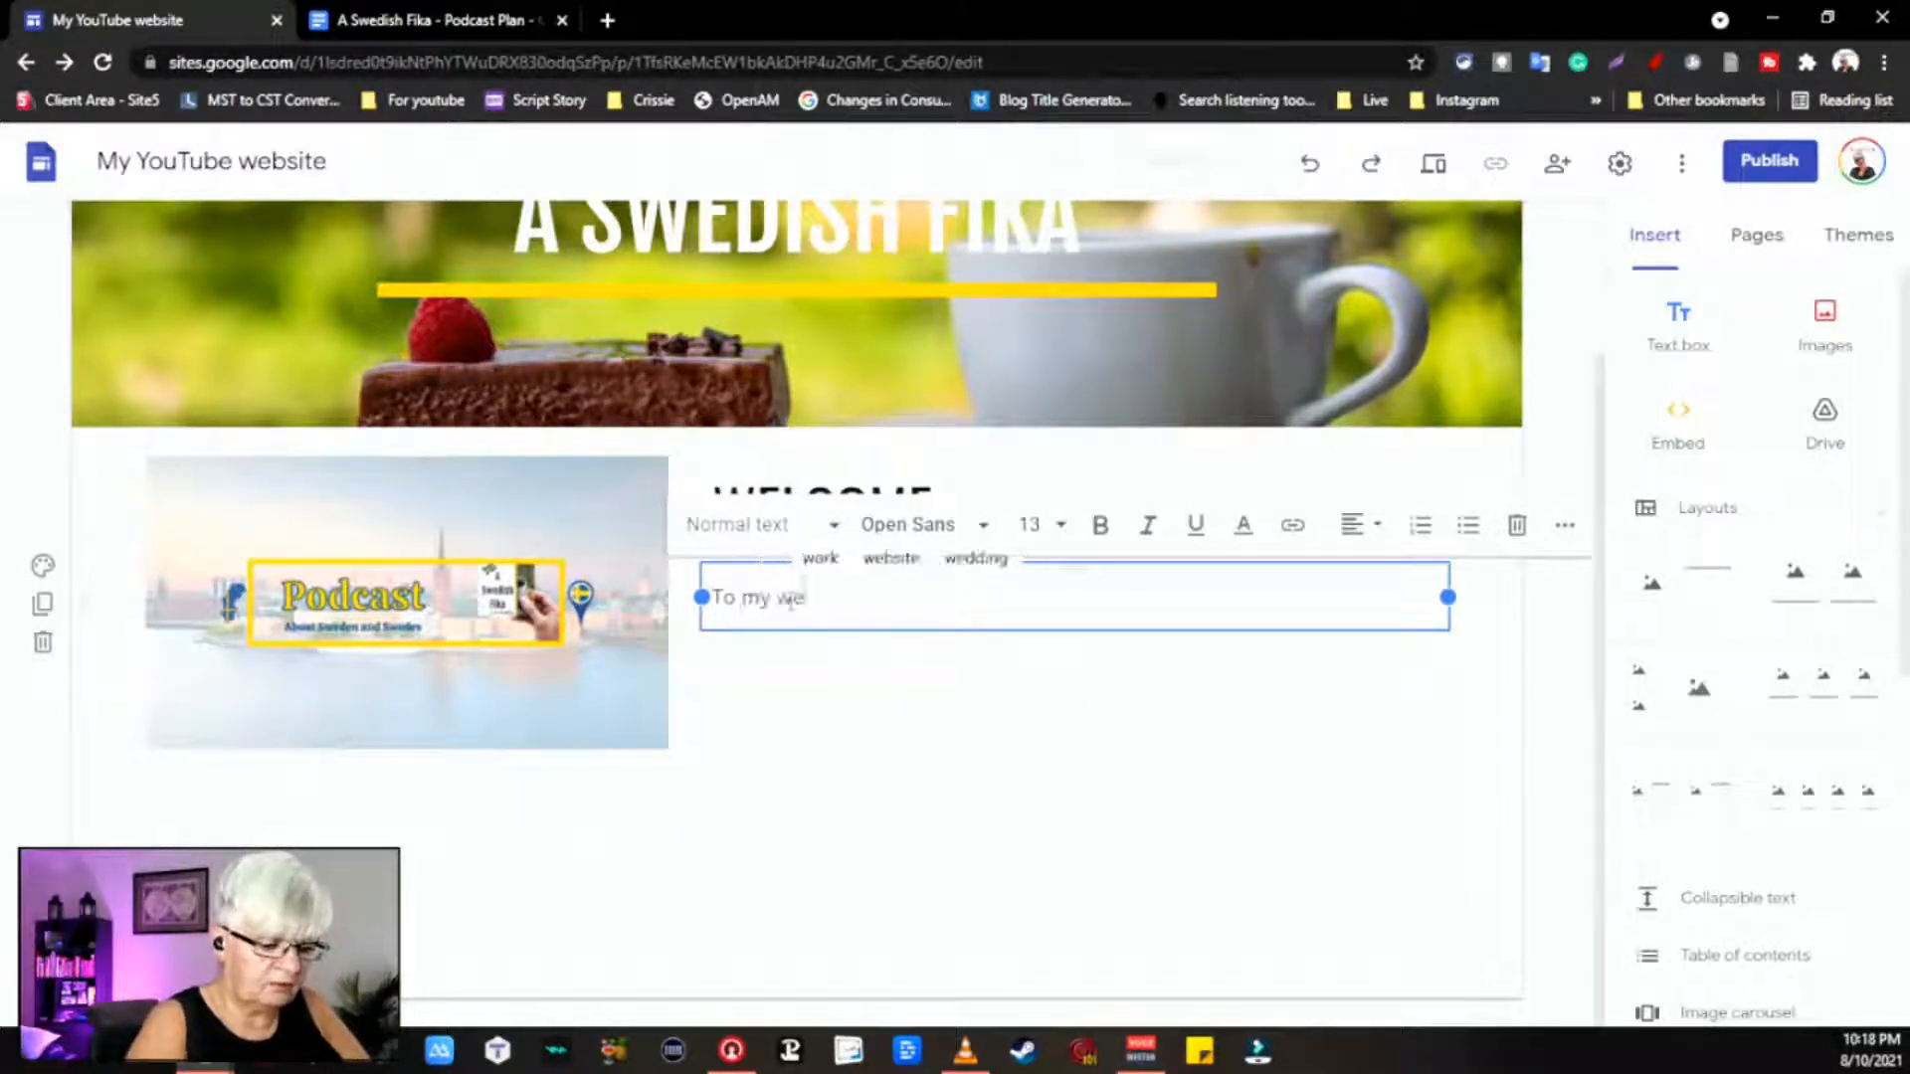
type("bsite")
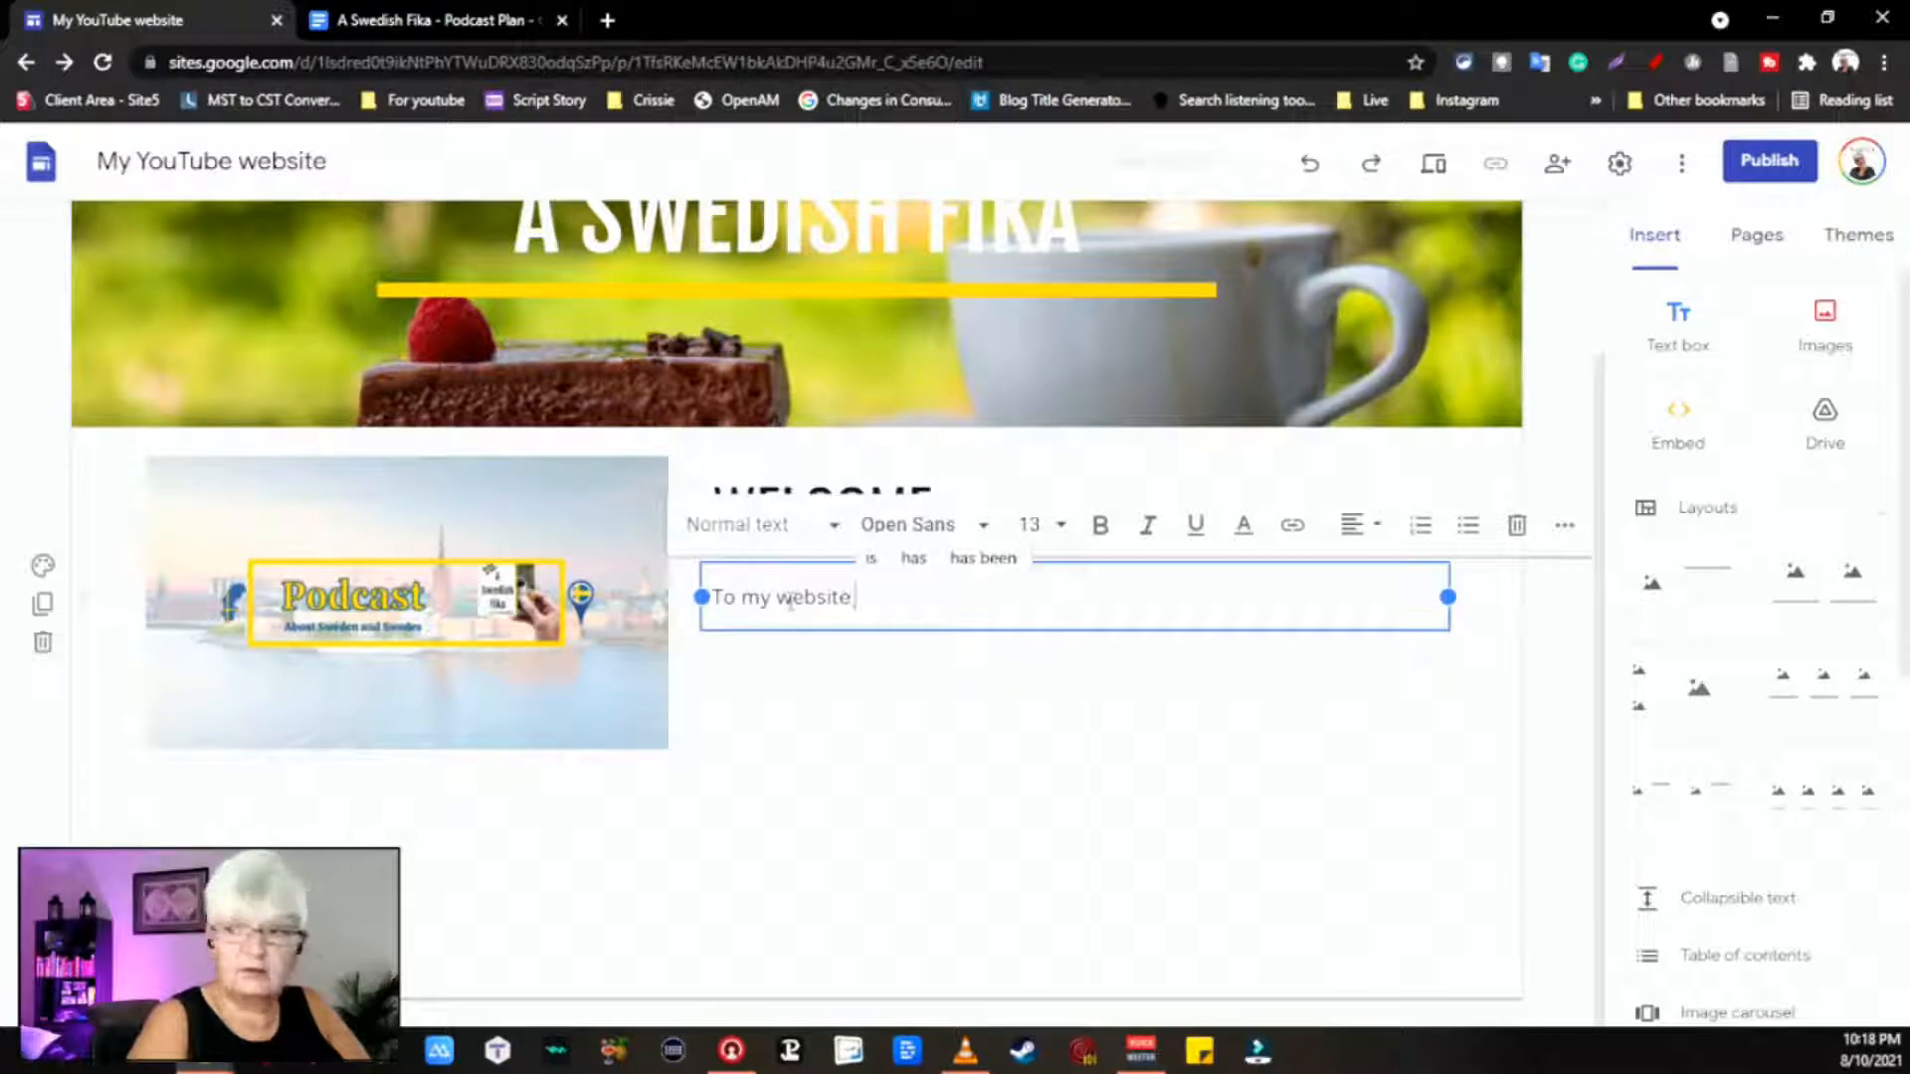
type(" fotr")
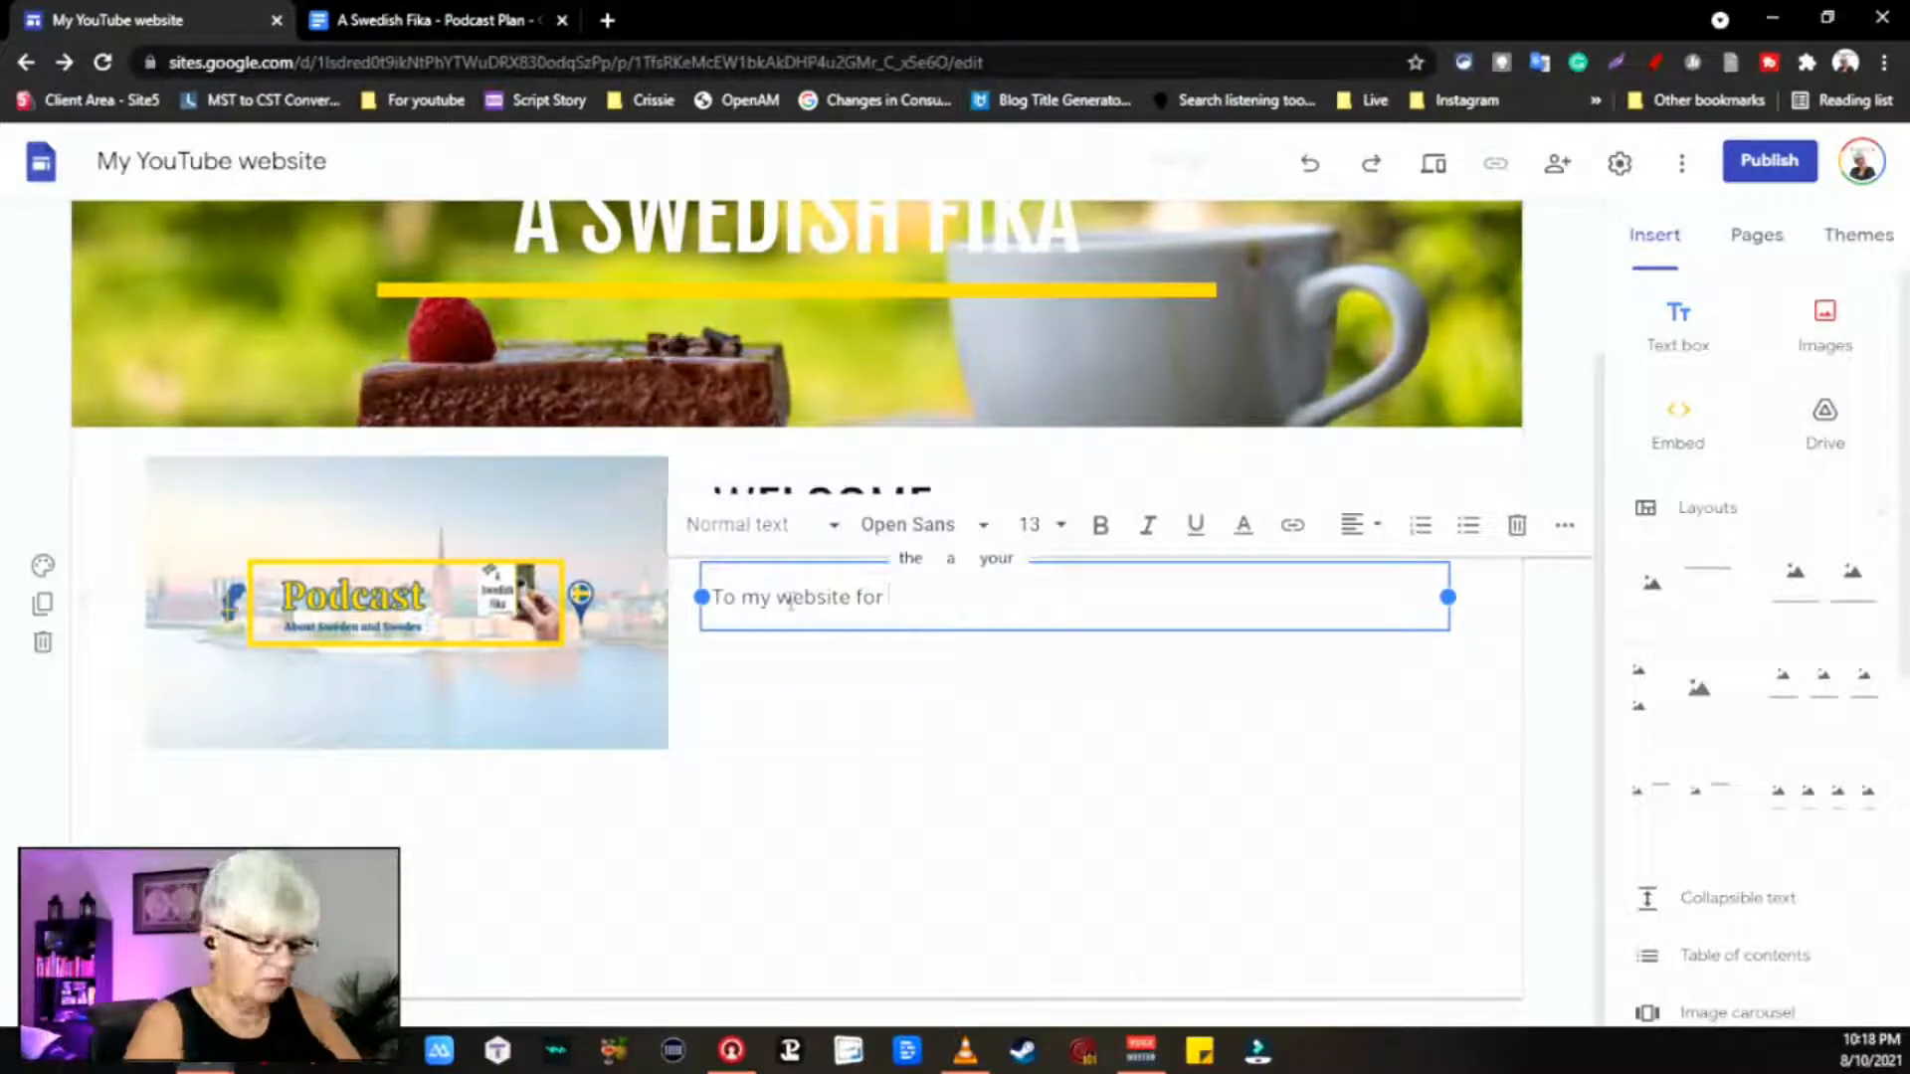
type("Swedis")
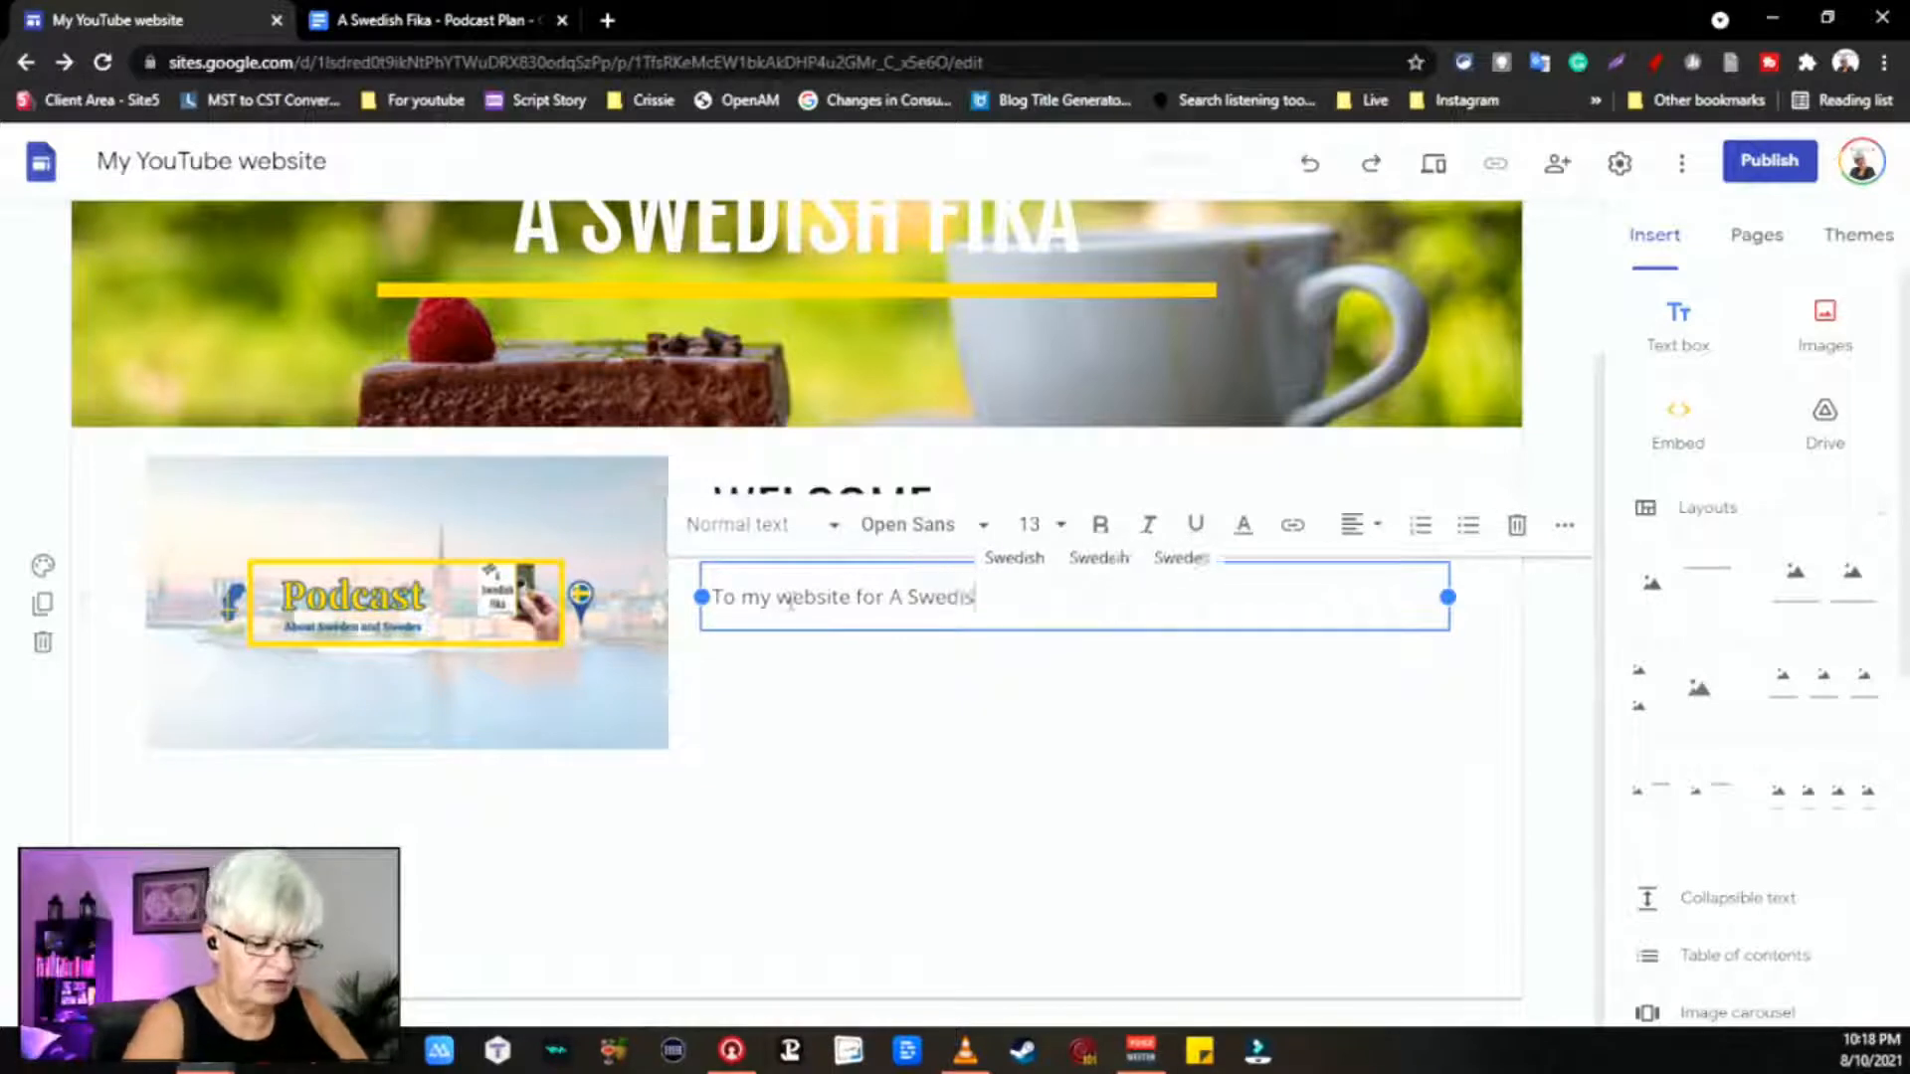
type("h Fika")
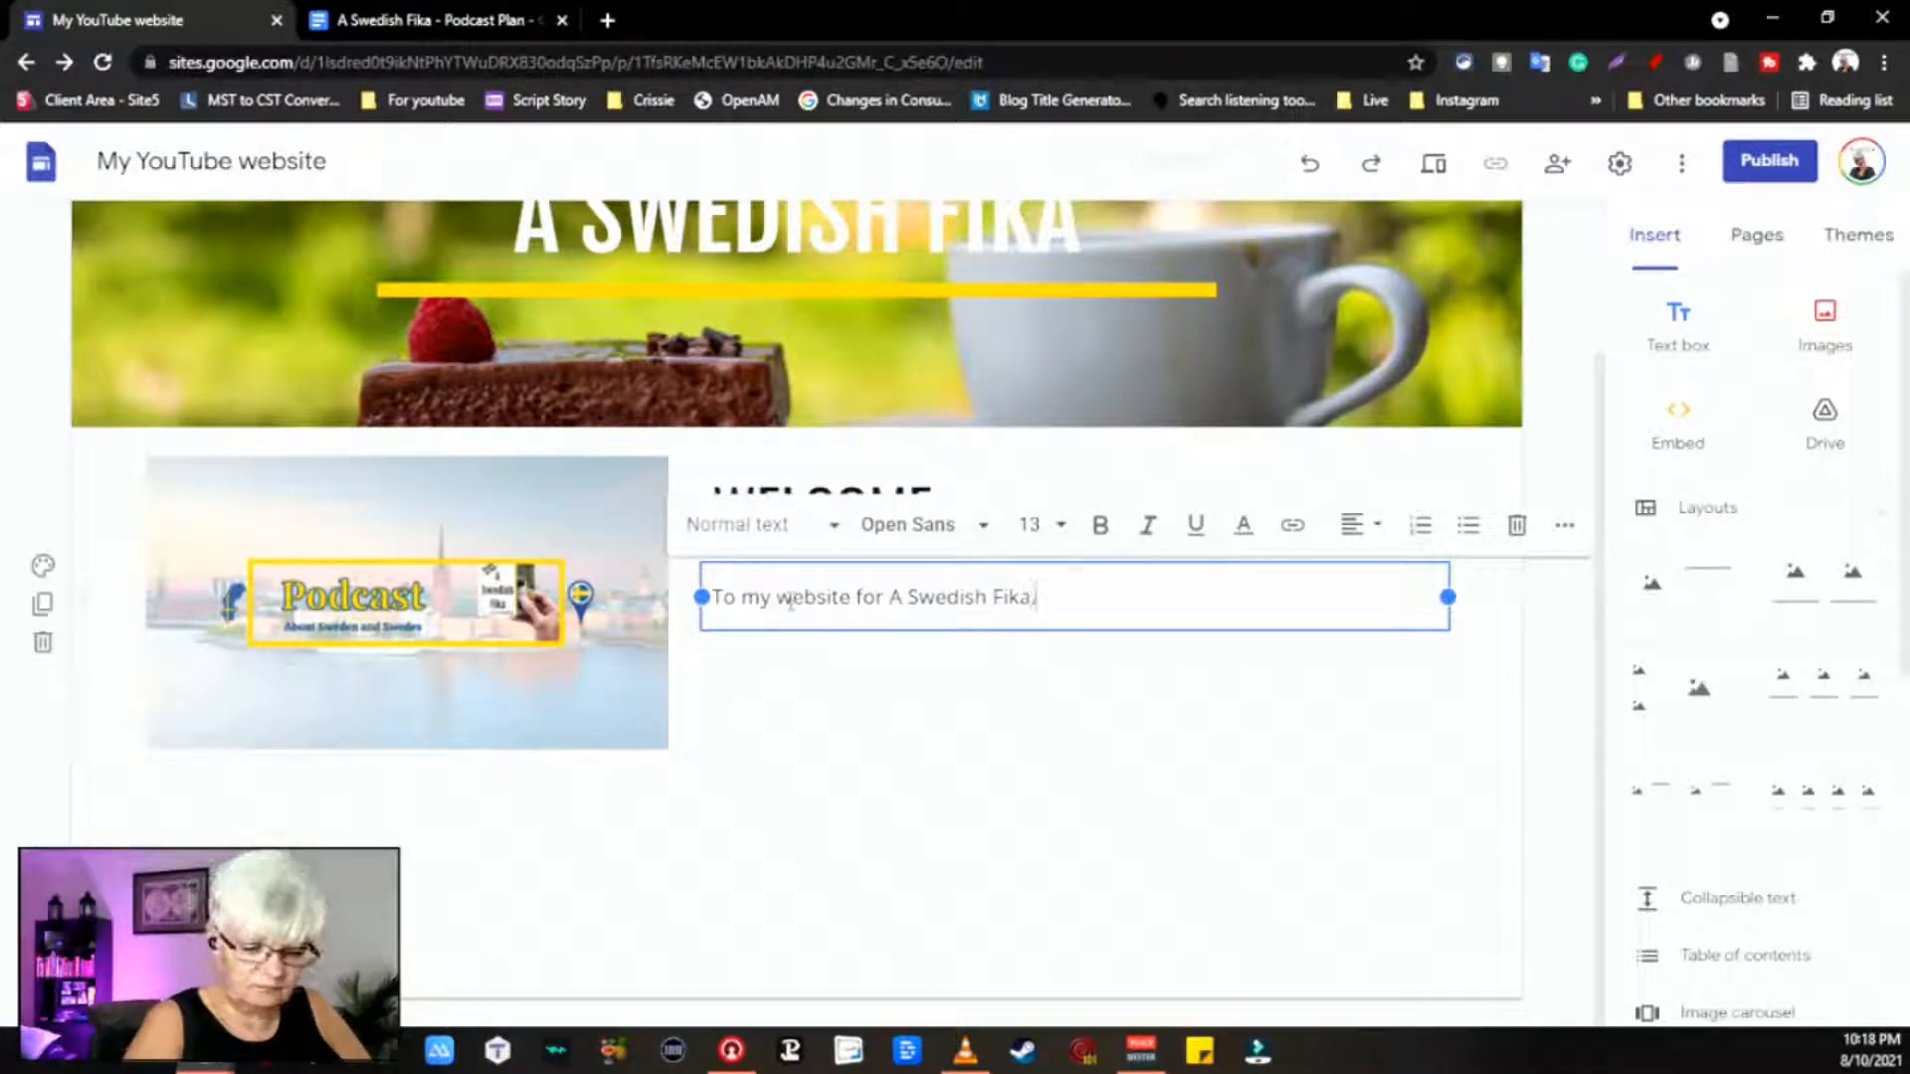
type(", my YouTube channel")
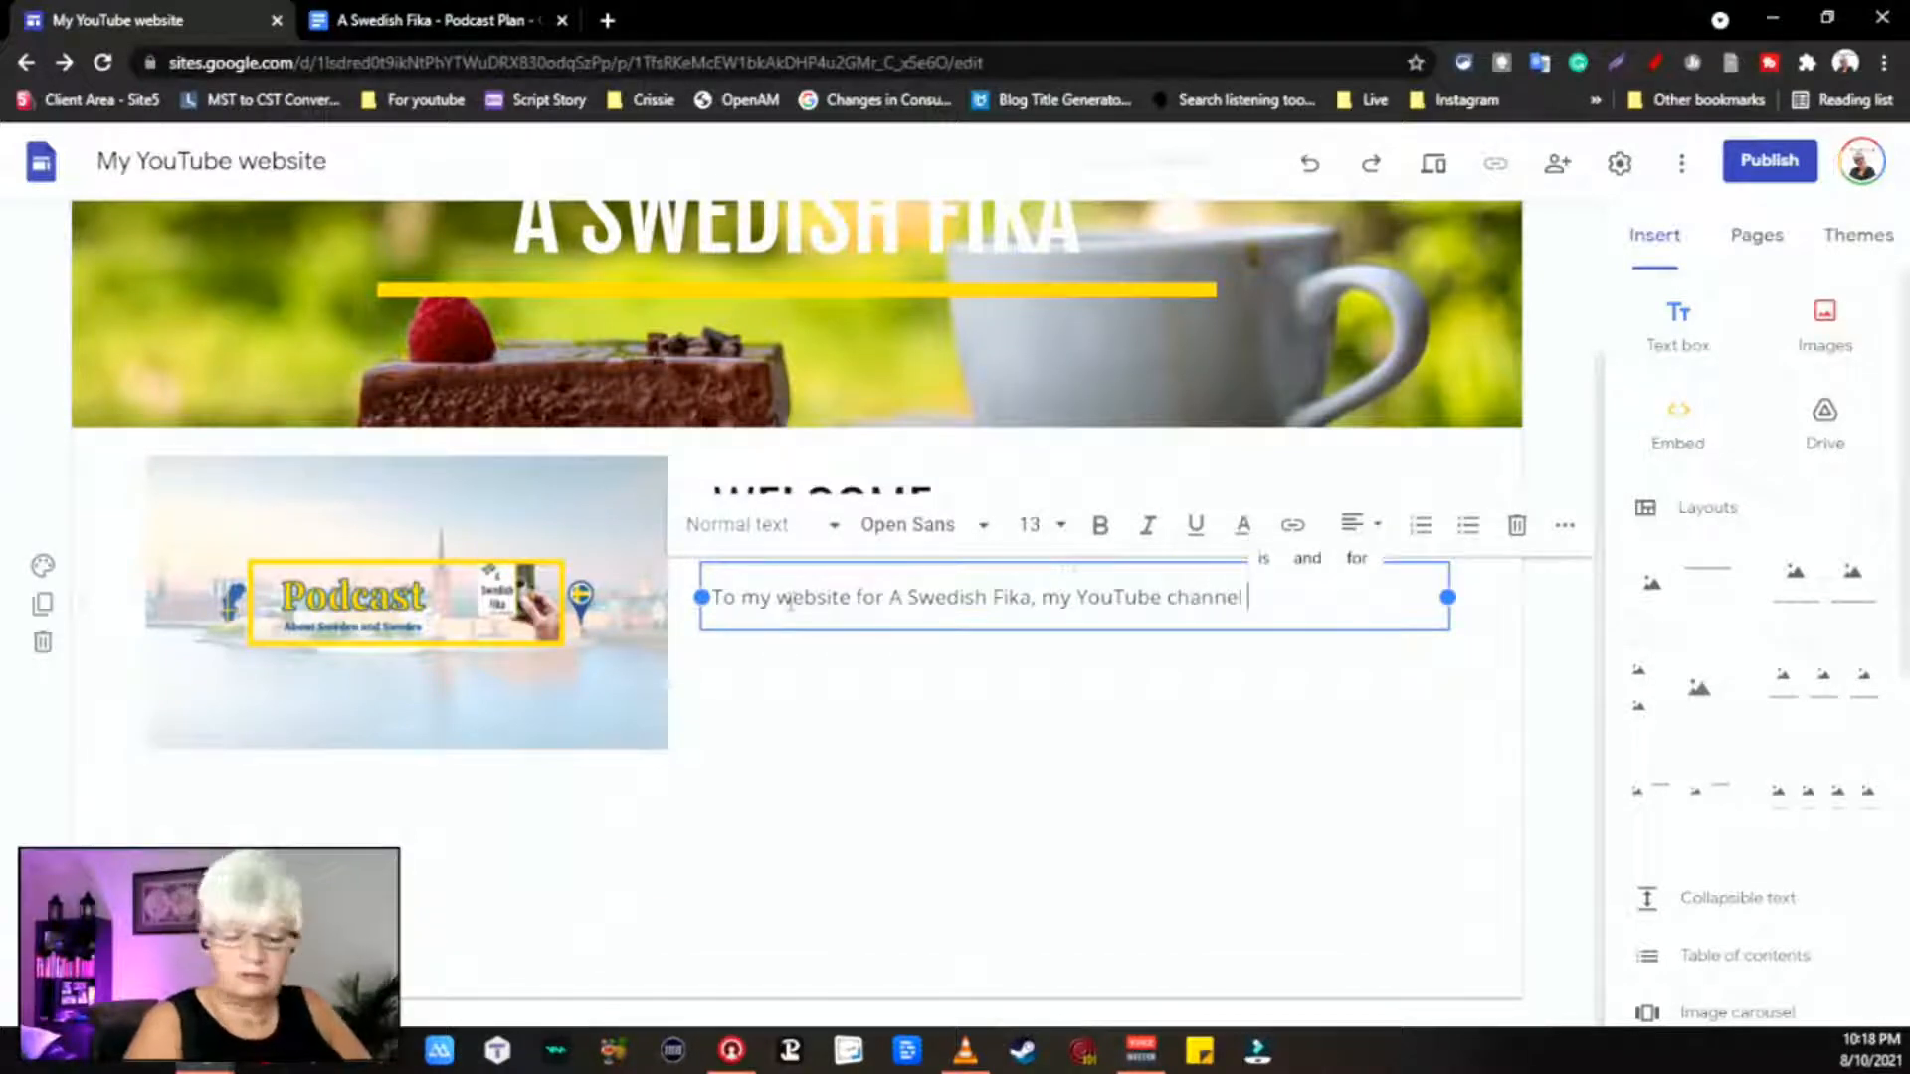
type(" podcast")
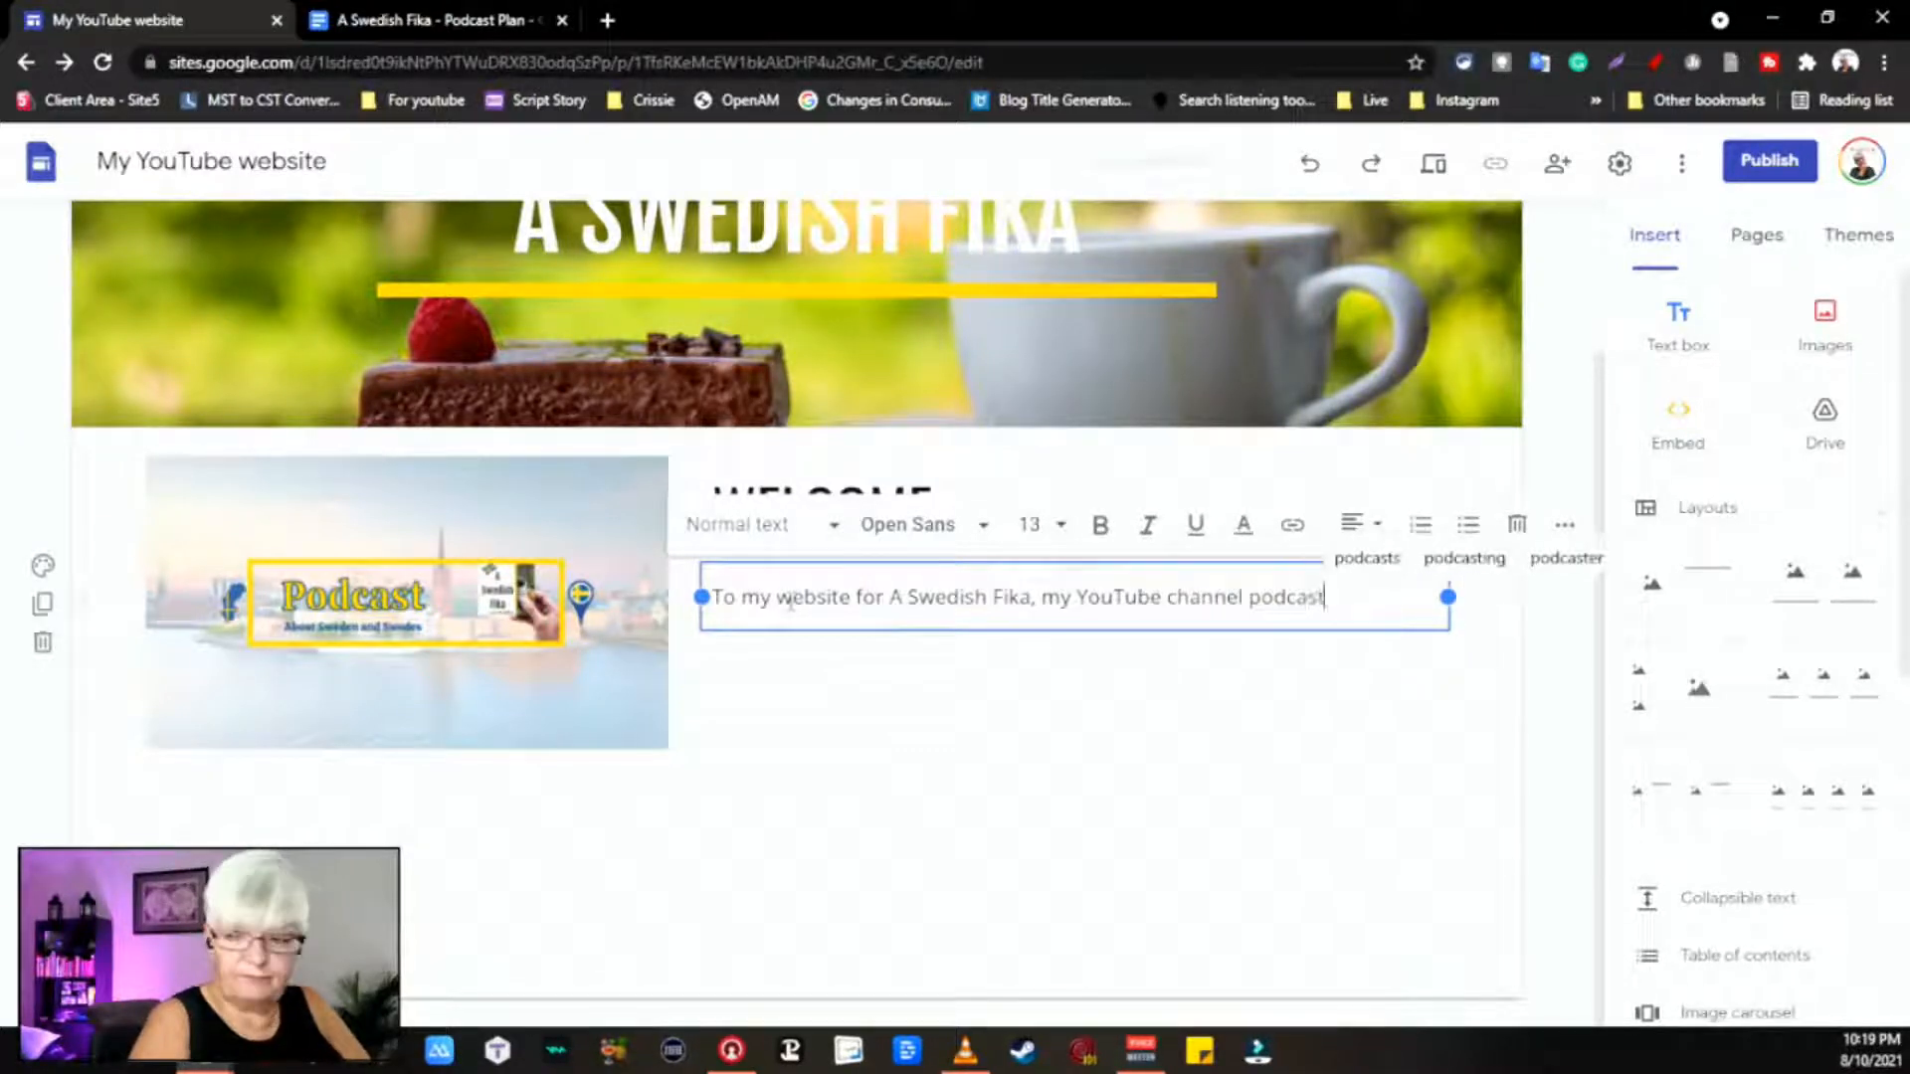
type(".")
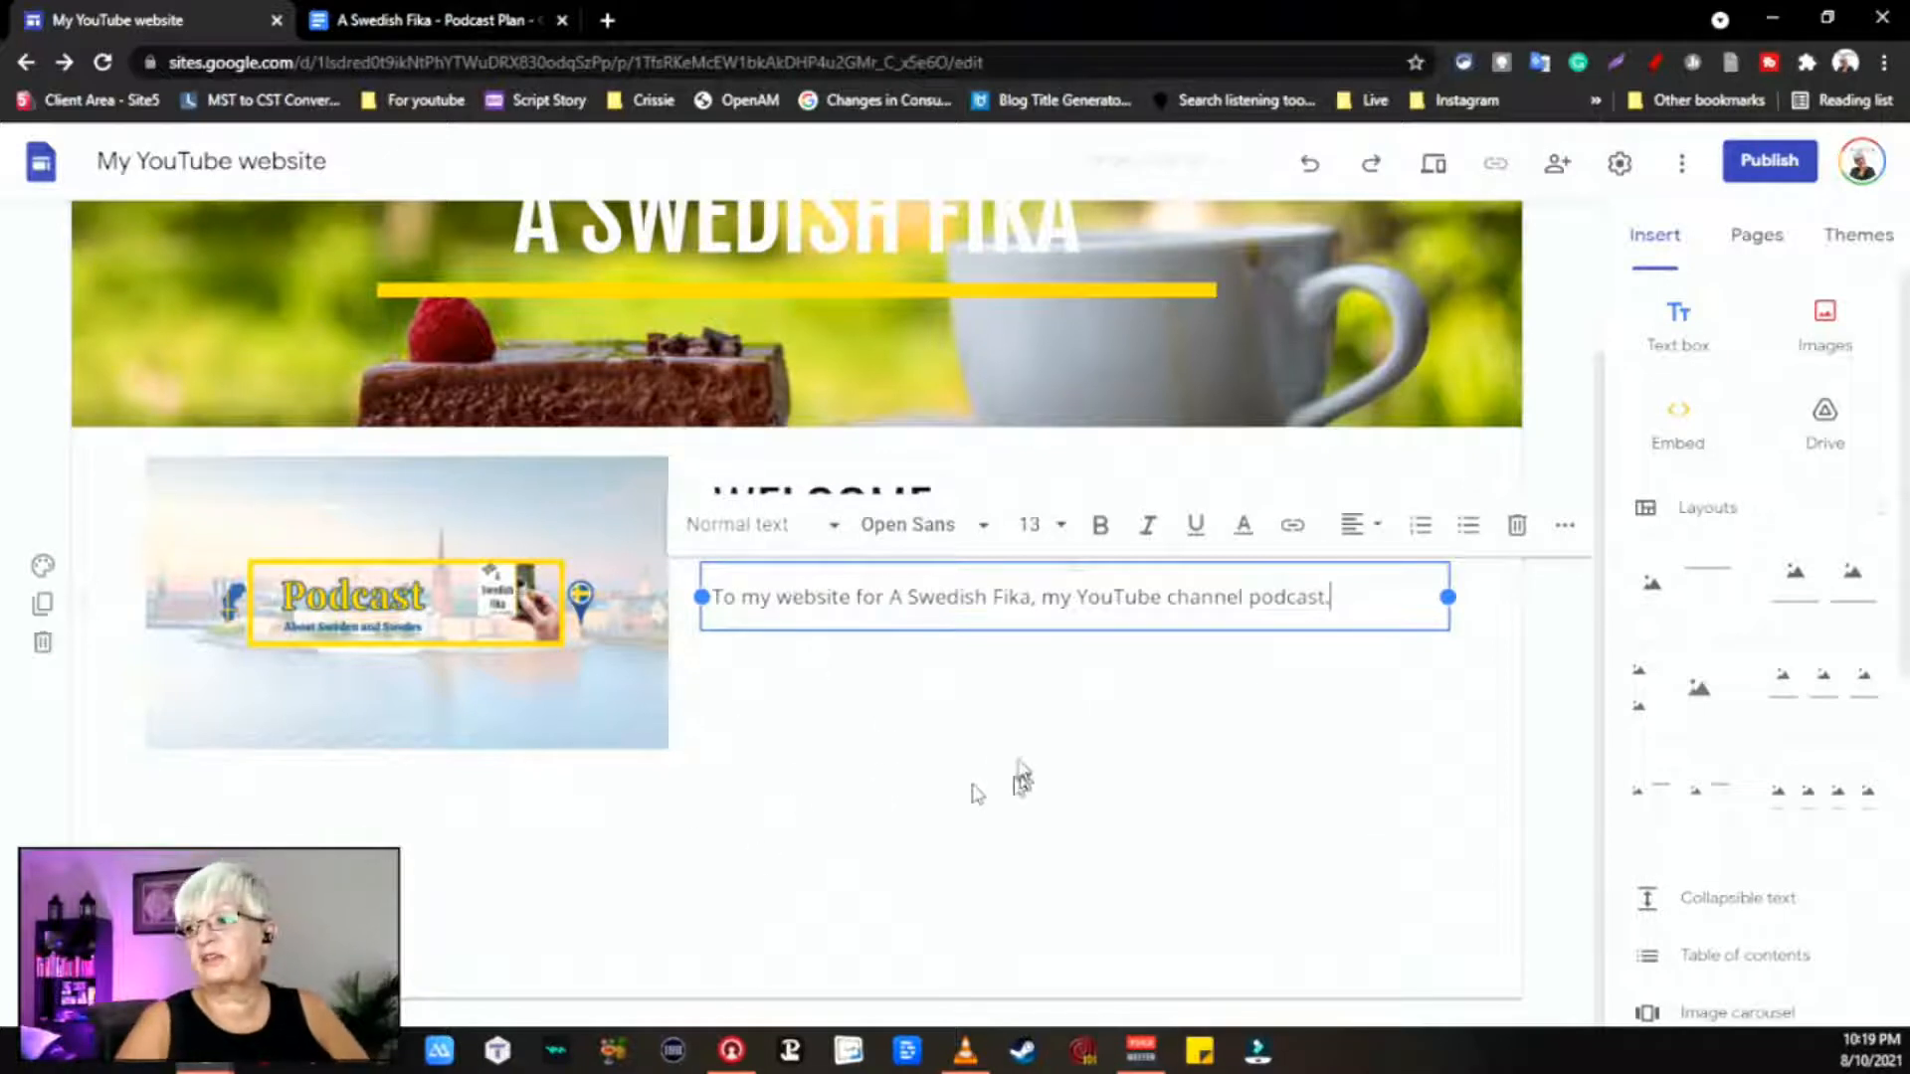
left_click(945, 763)
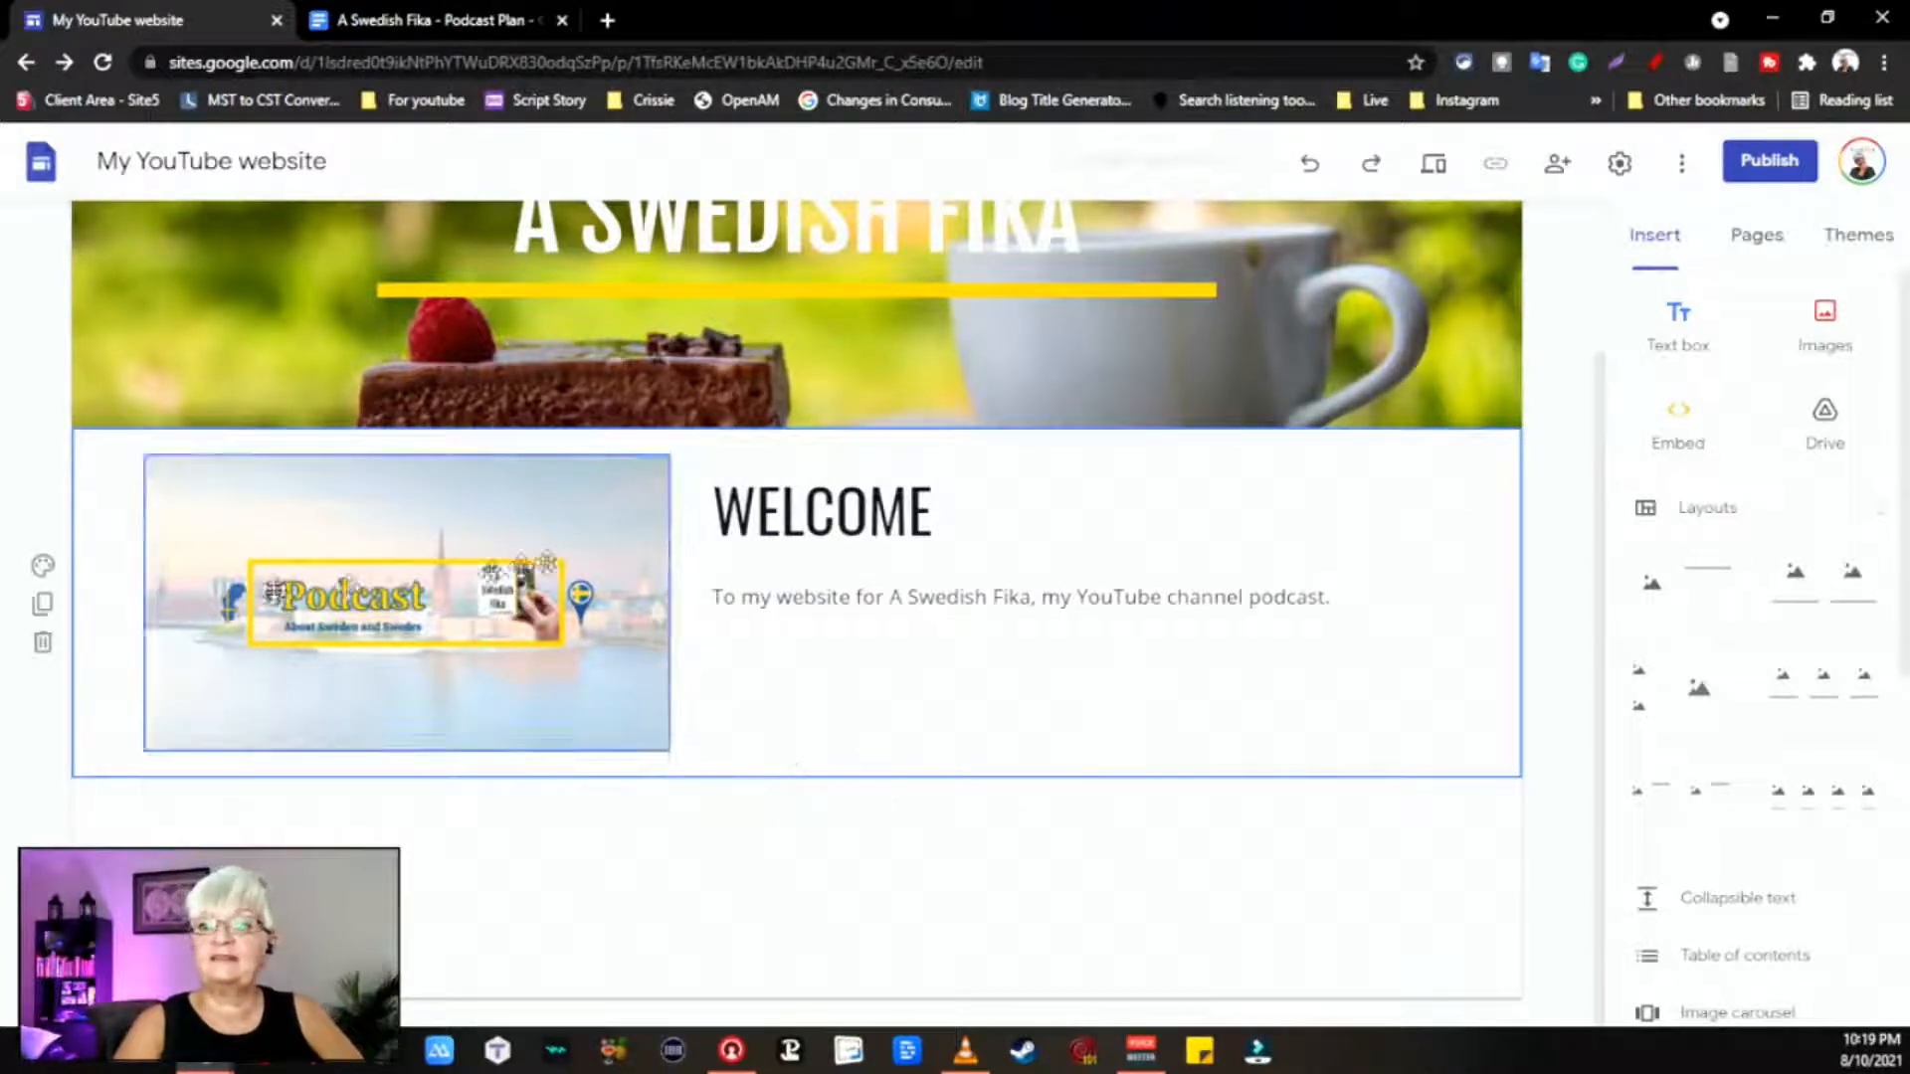
mouse_move(388, 405)
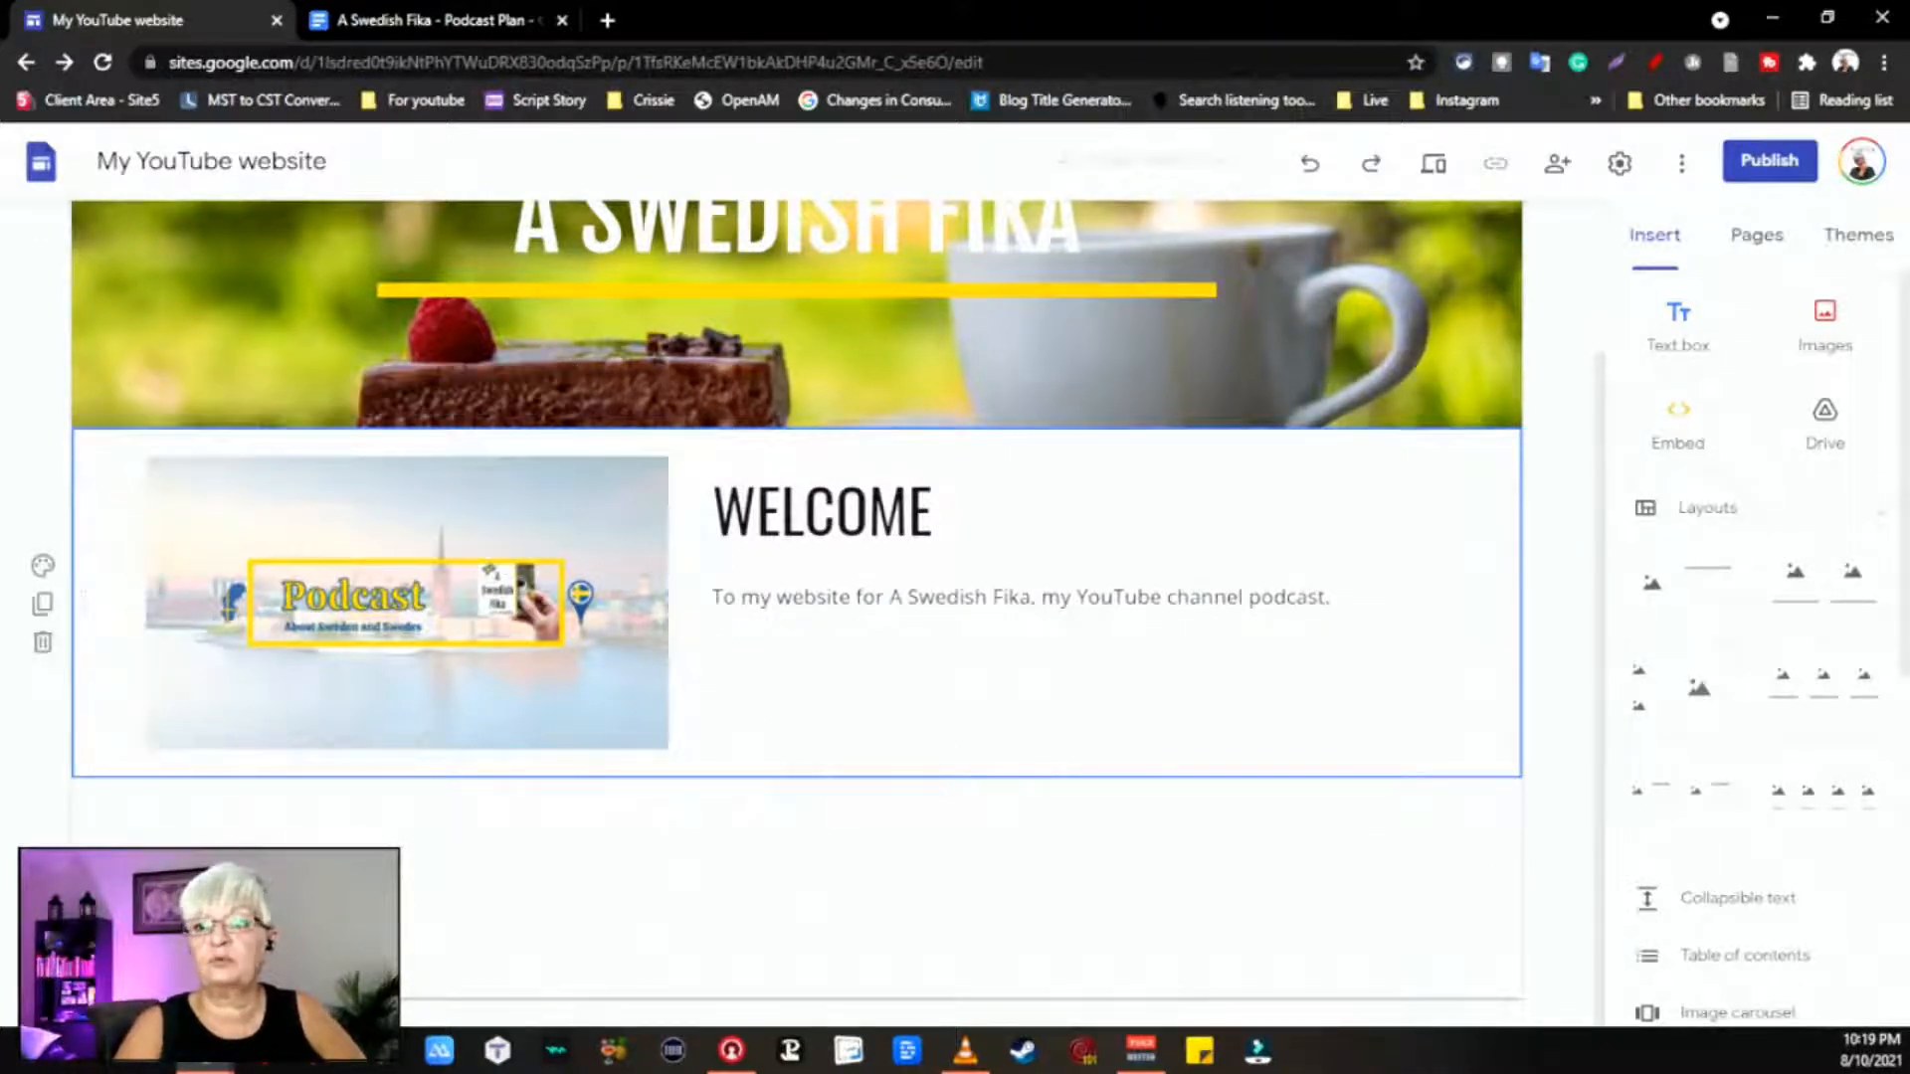
Step: Set the WELCOME title in Fjalla One and the intro sentence in Cantarell
double_click(876, 503)
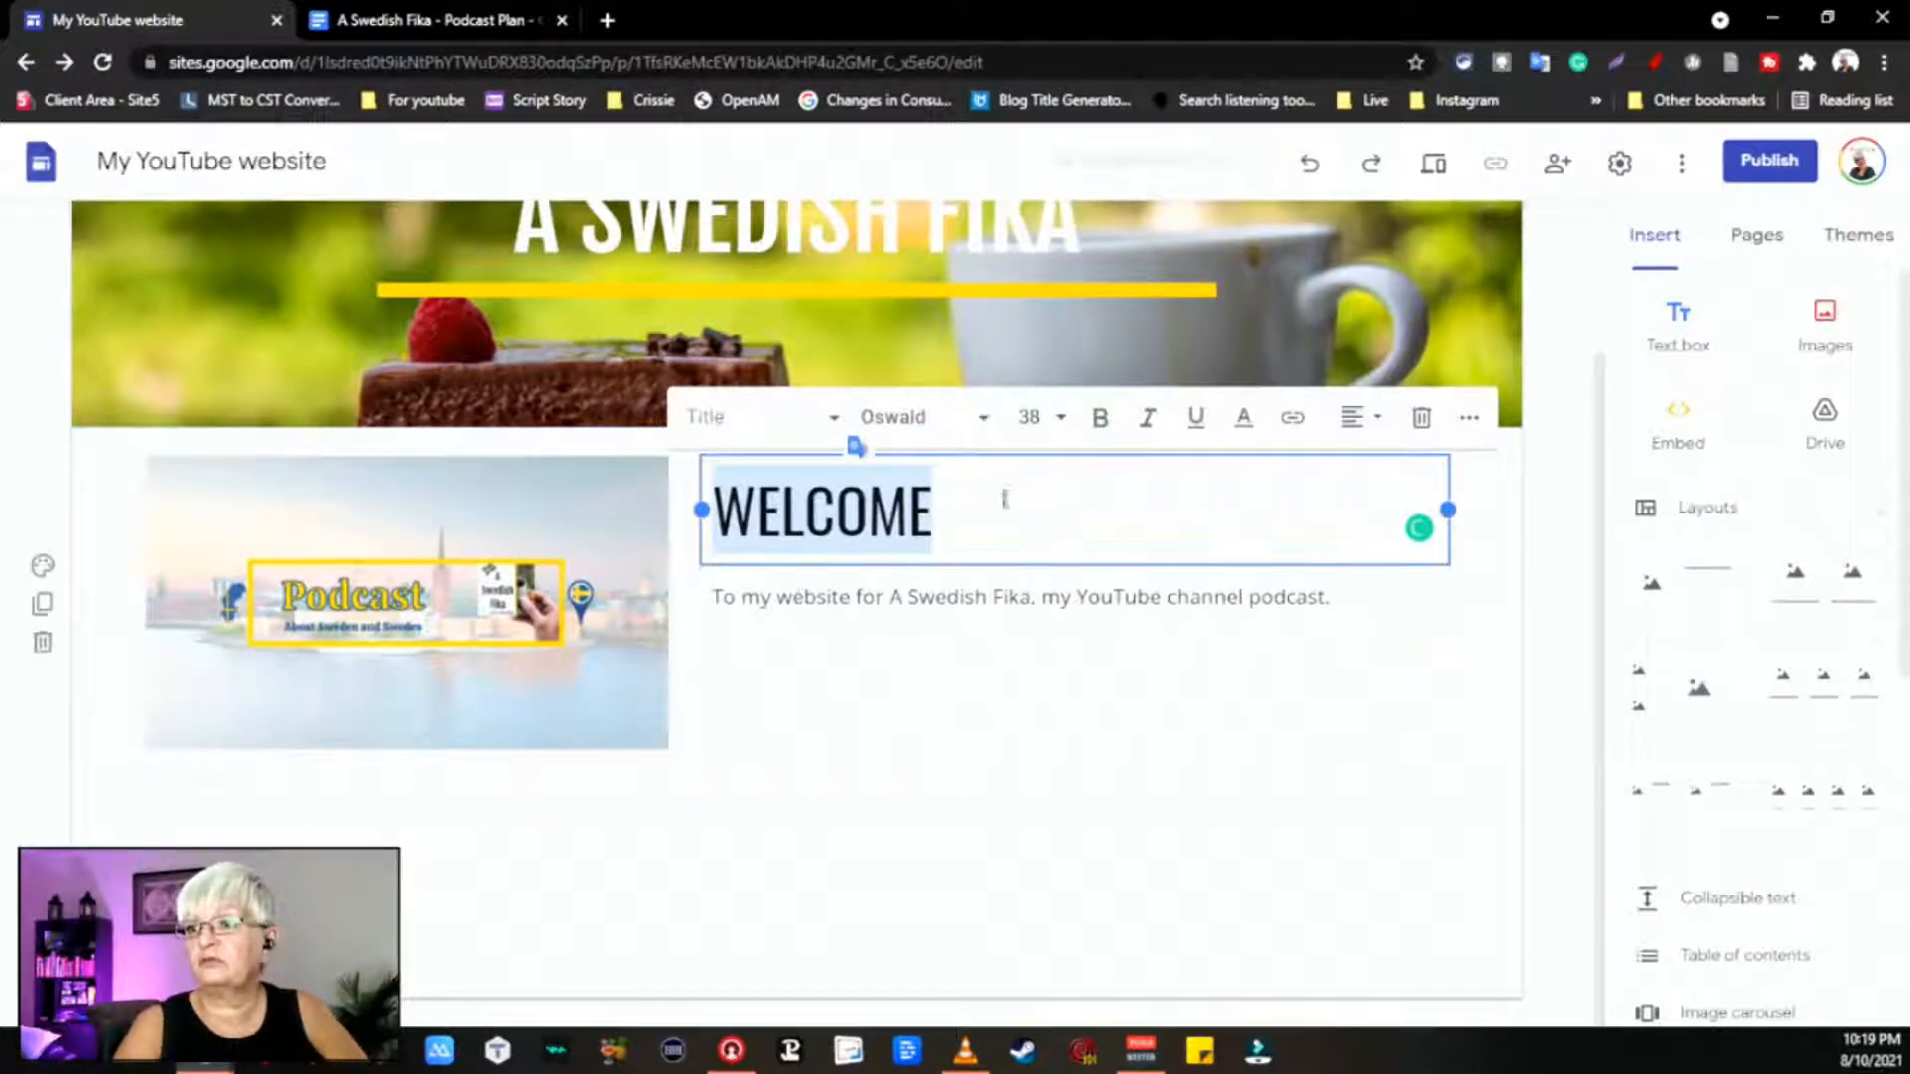
left_click(985, 423)
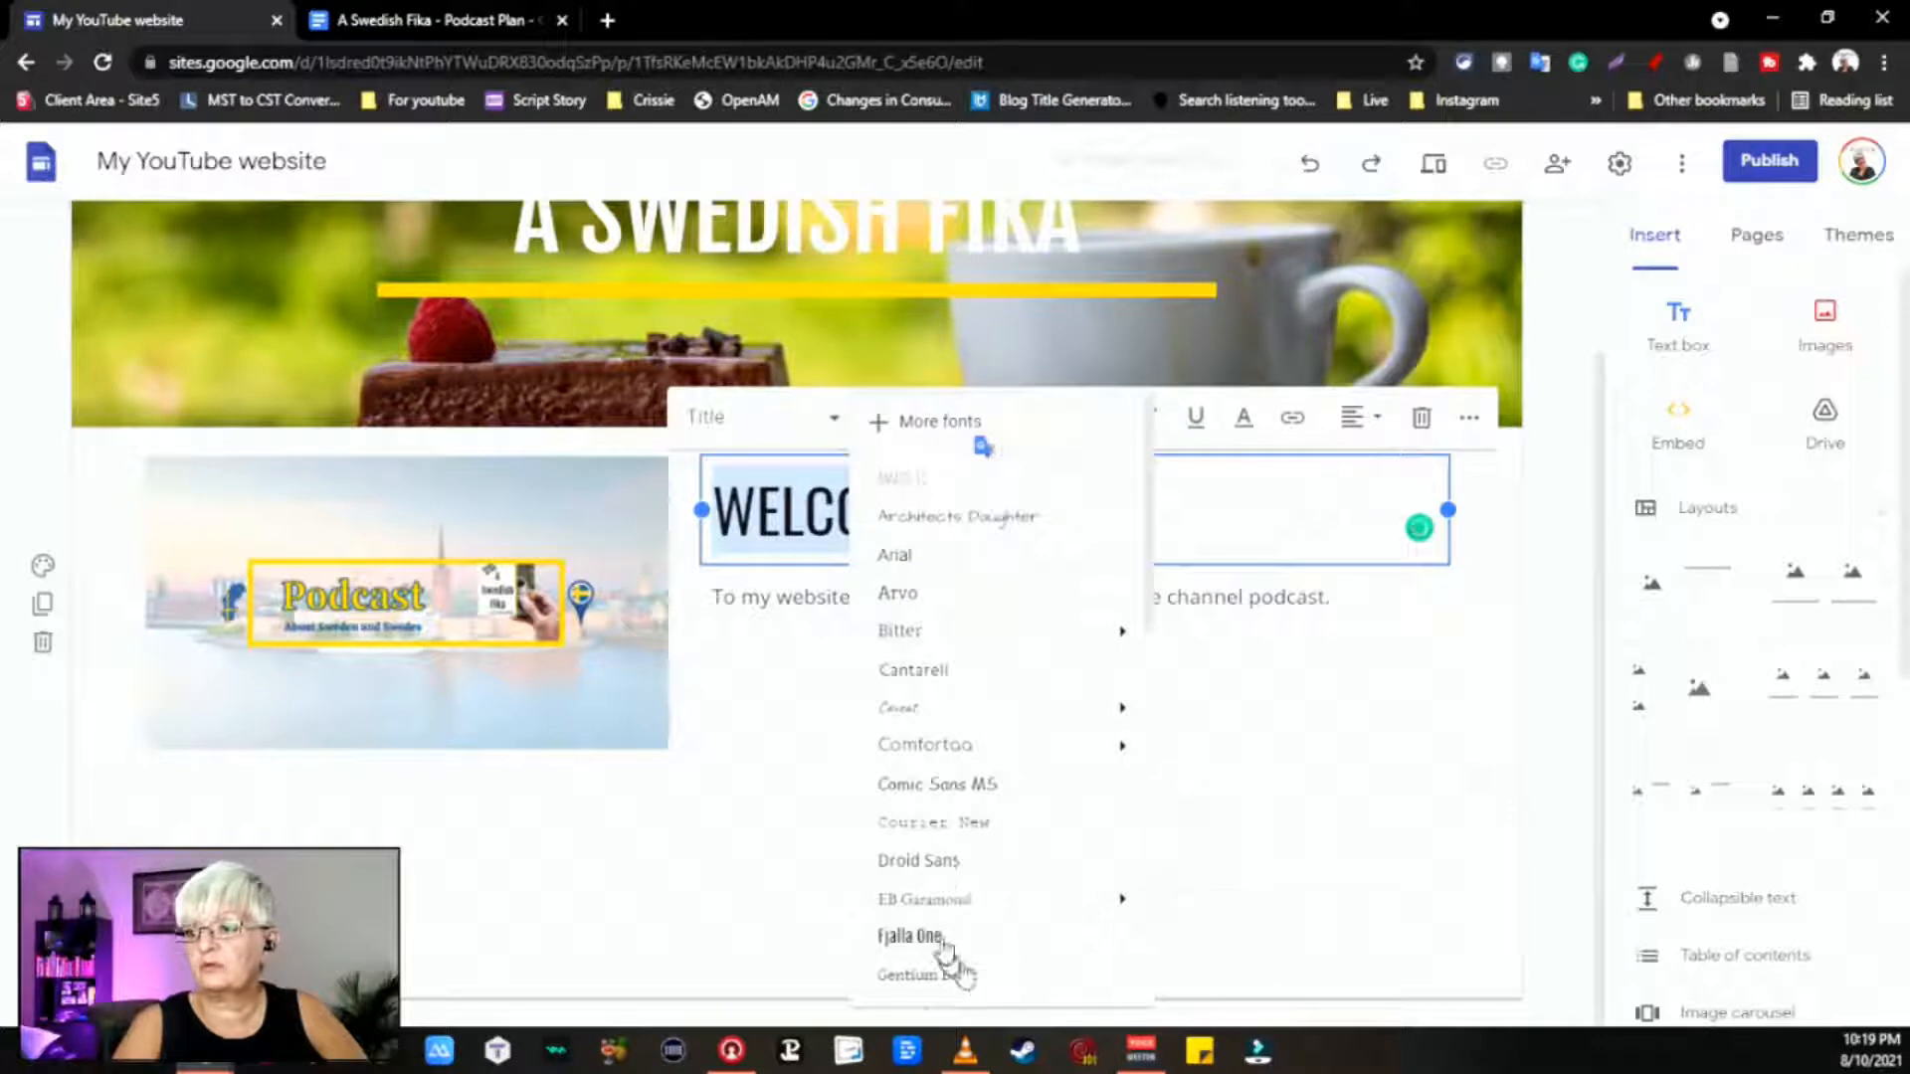
left_click(909, 936)
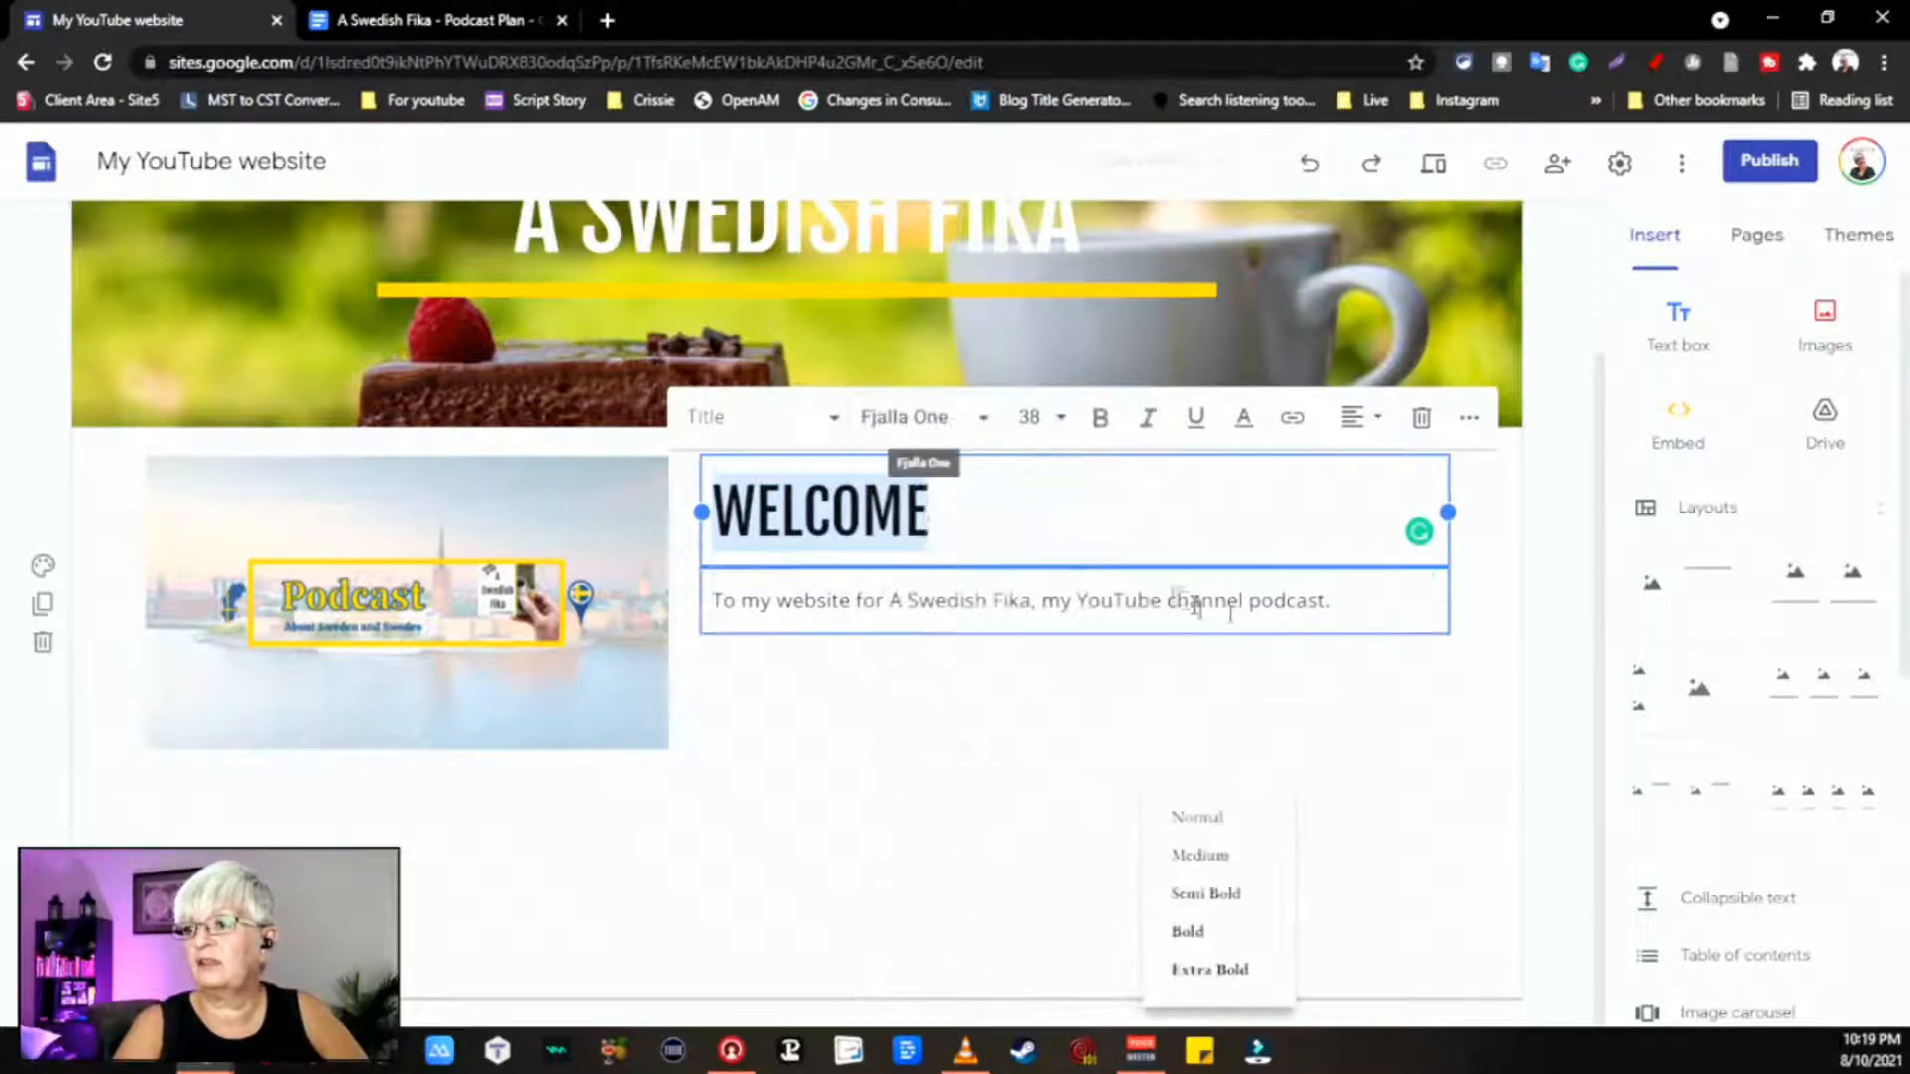
triple_click(1149, 599)
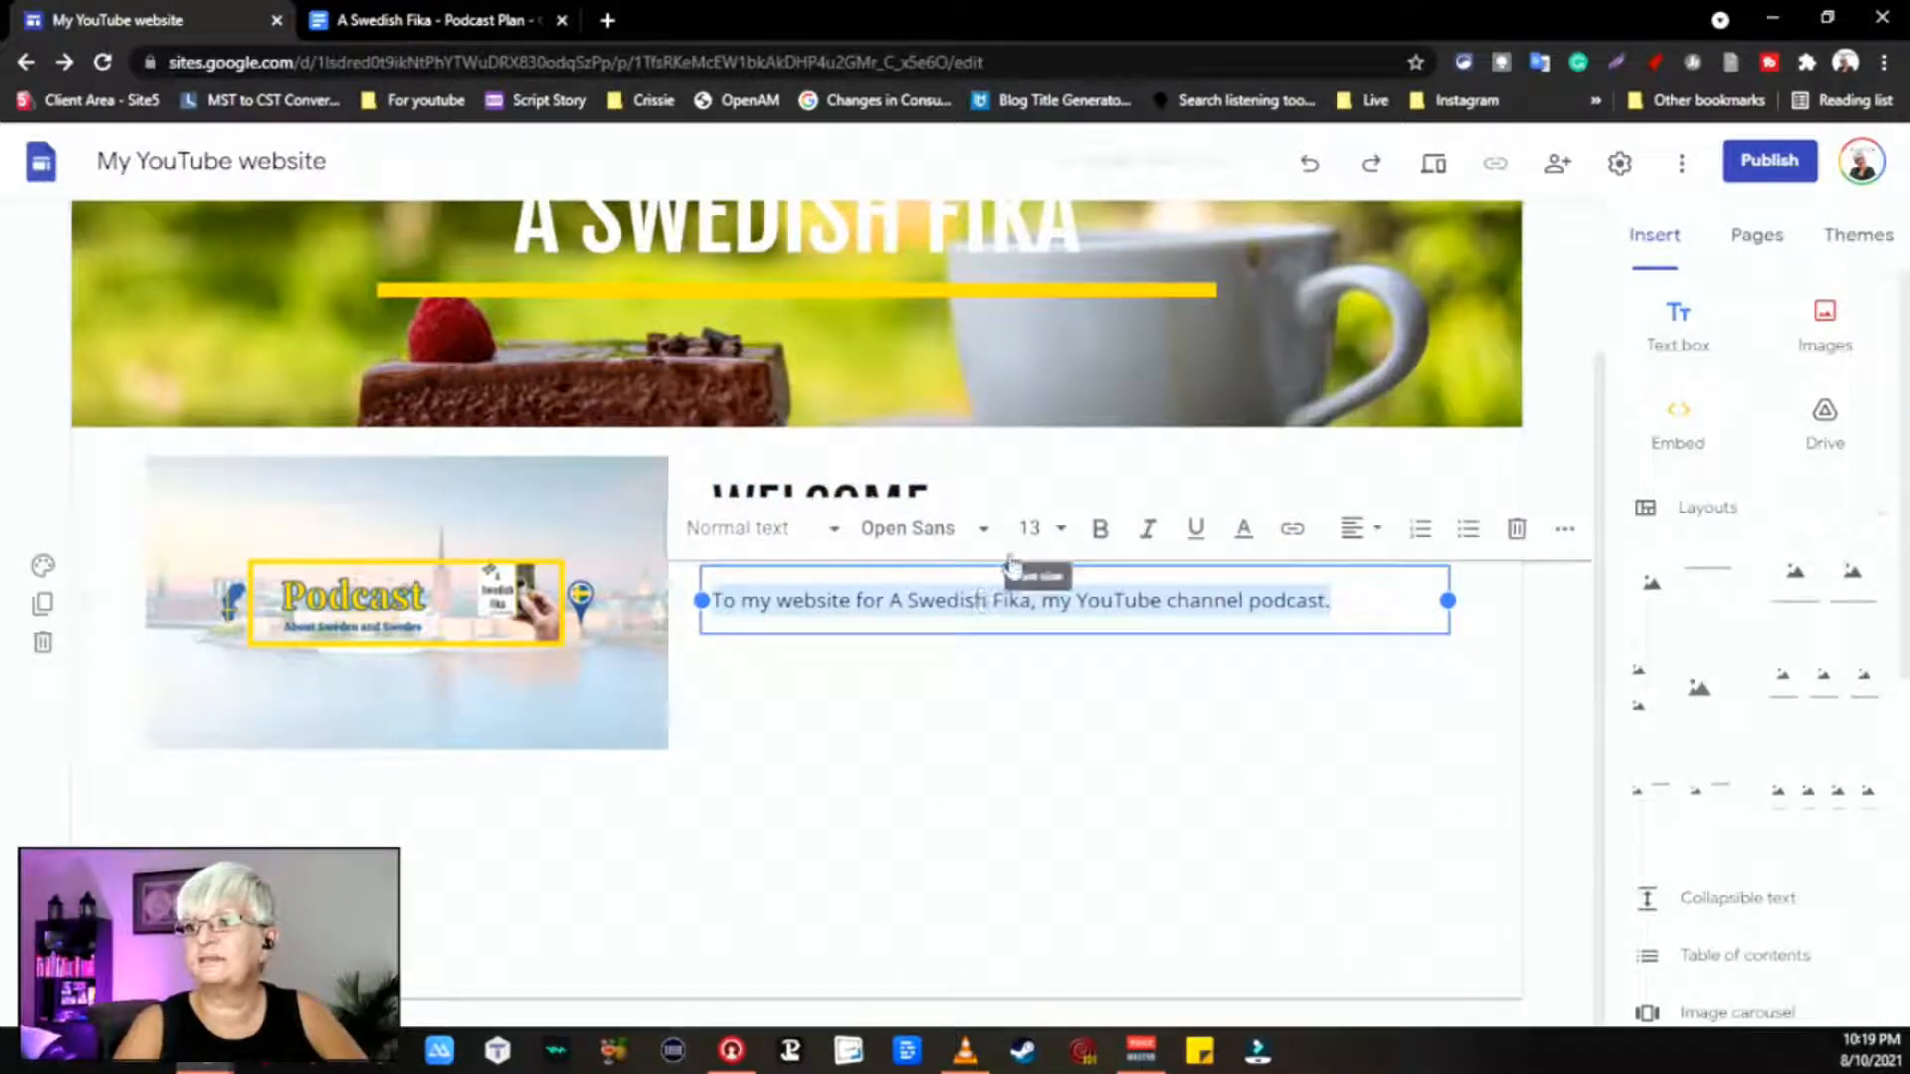
left_click(985, 529)
mouse_move(1067, 824)
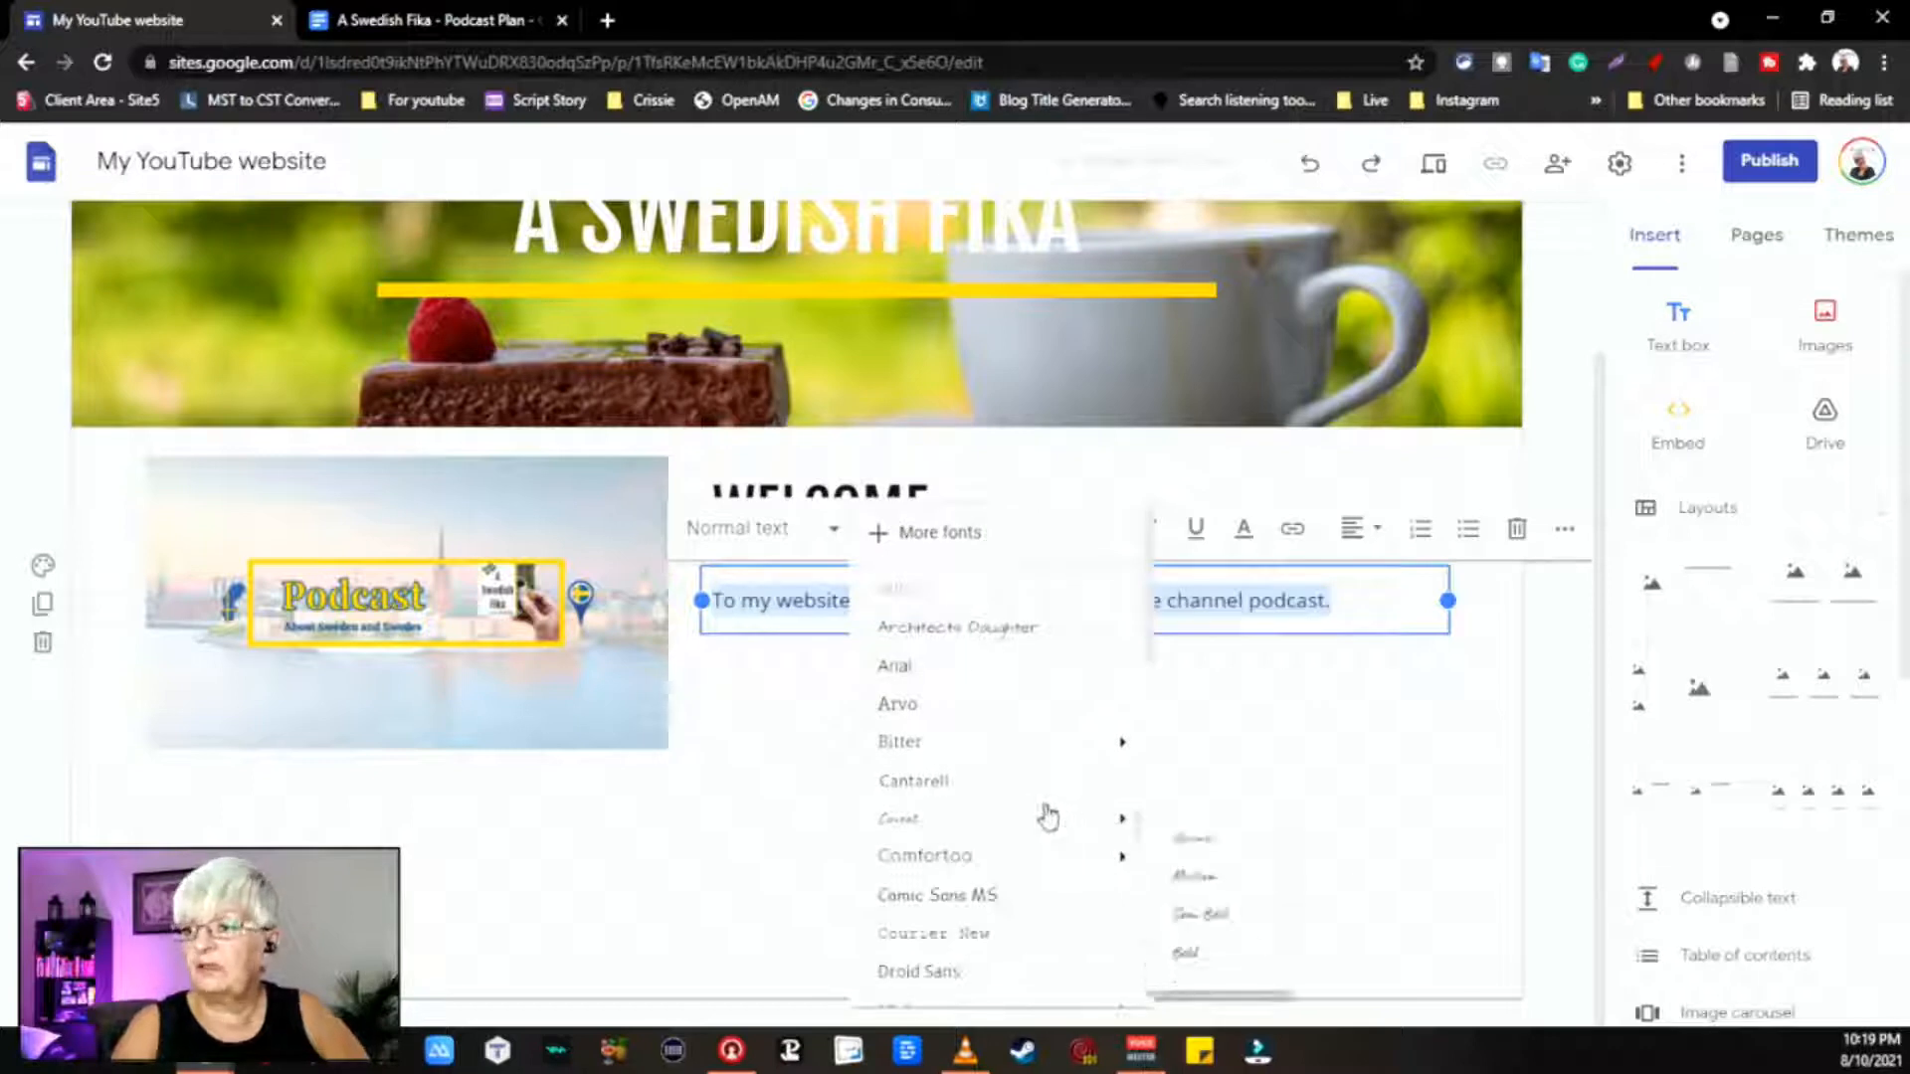
left_click(994, 780)
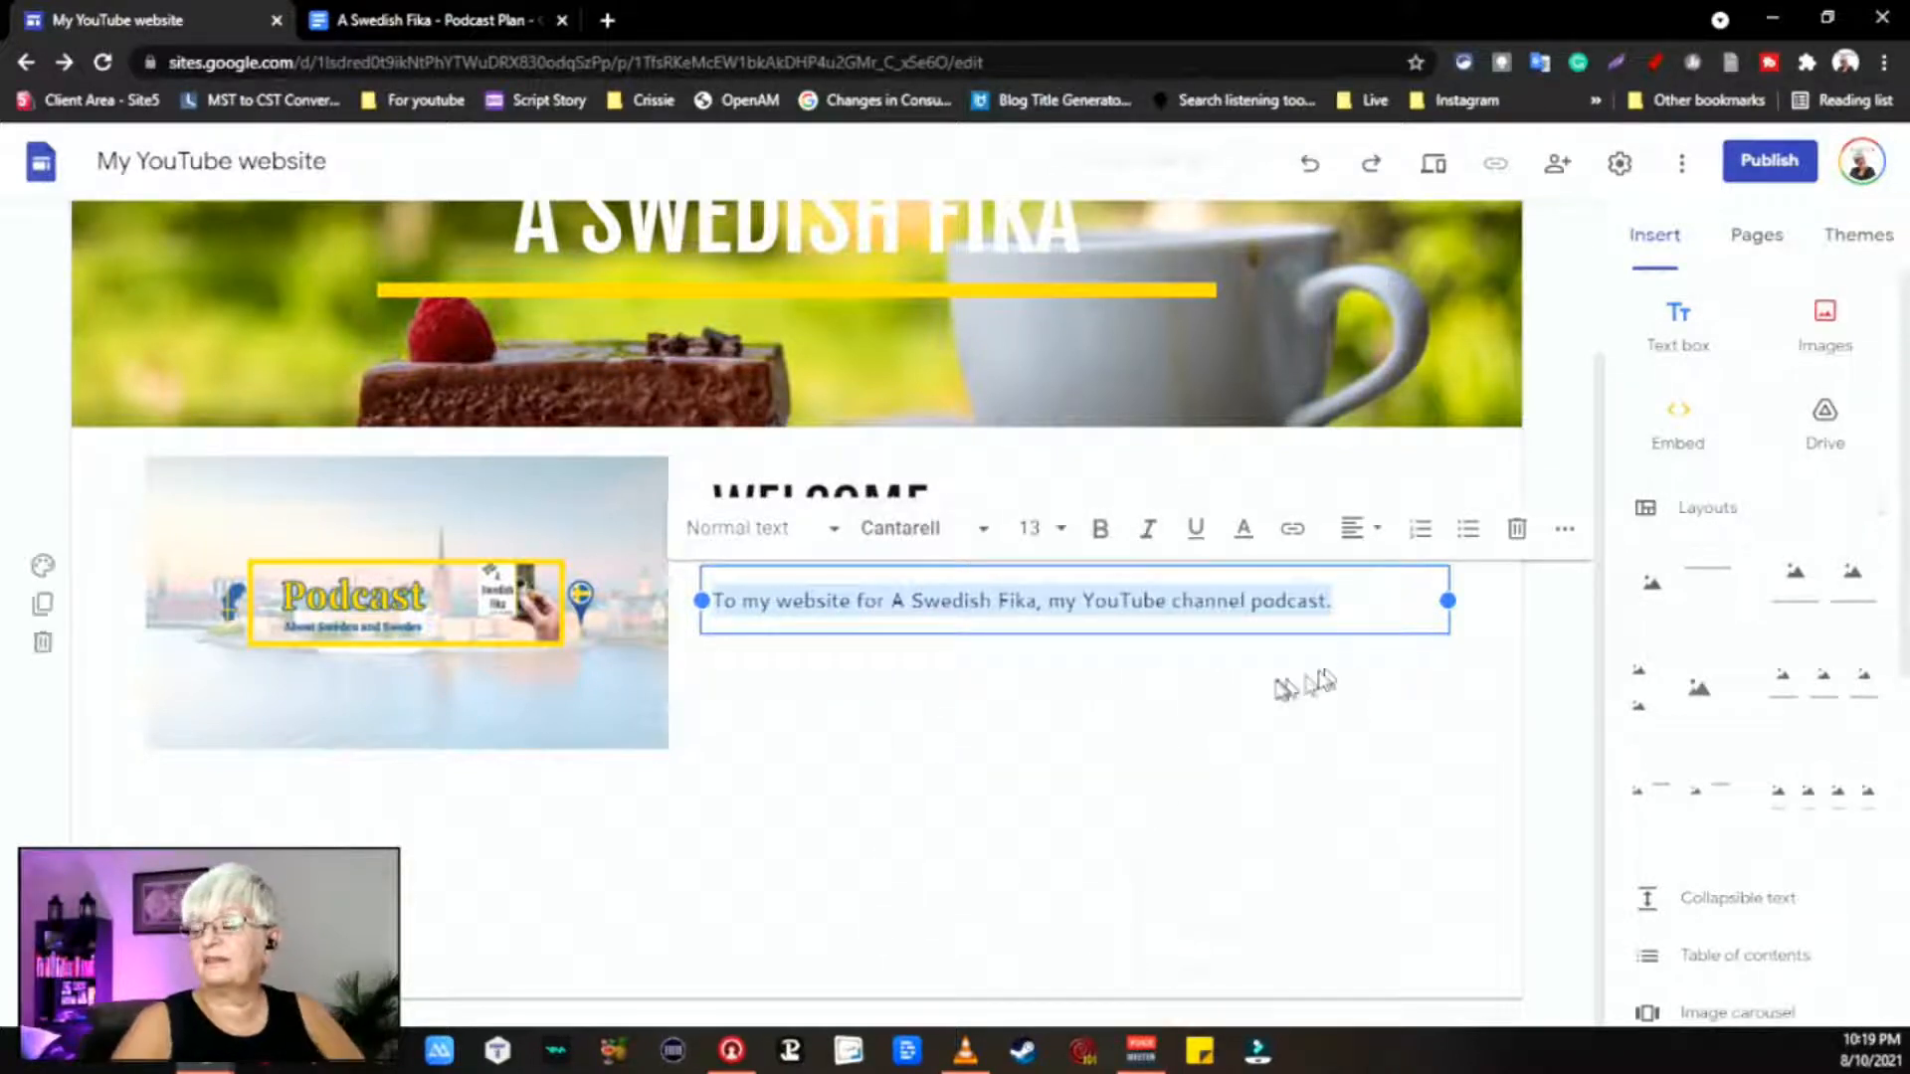
left_click(1273, 686)
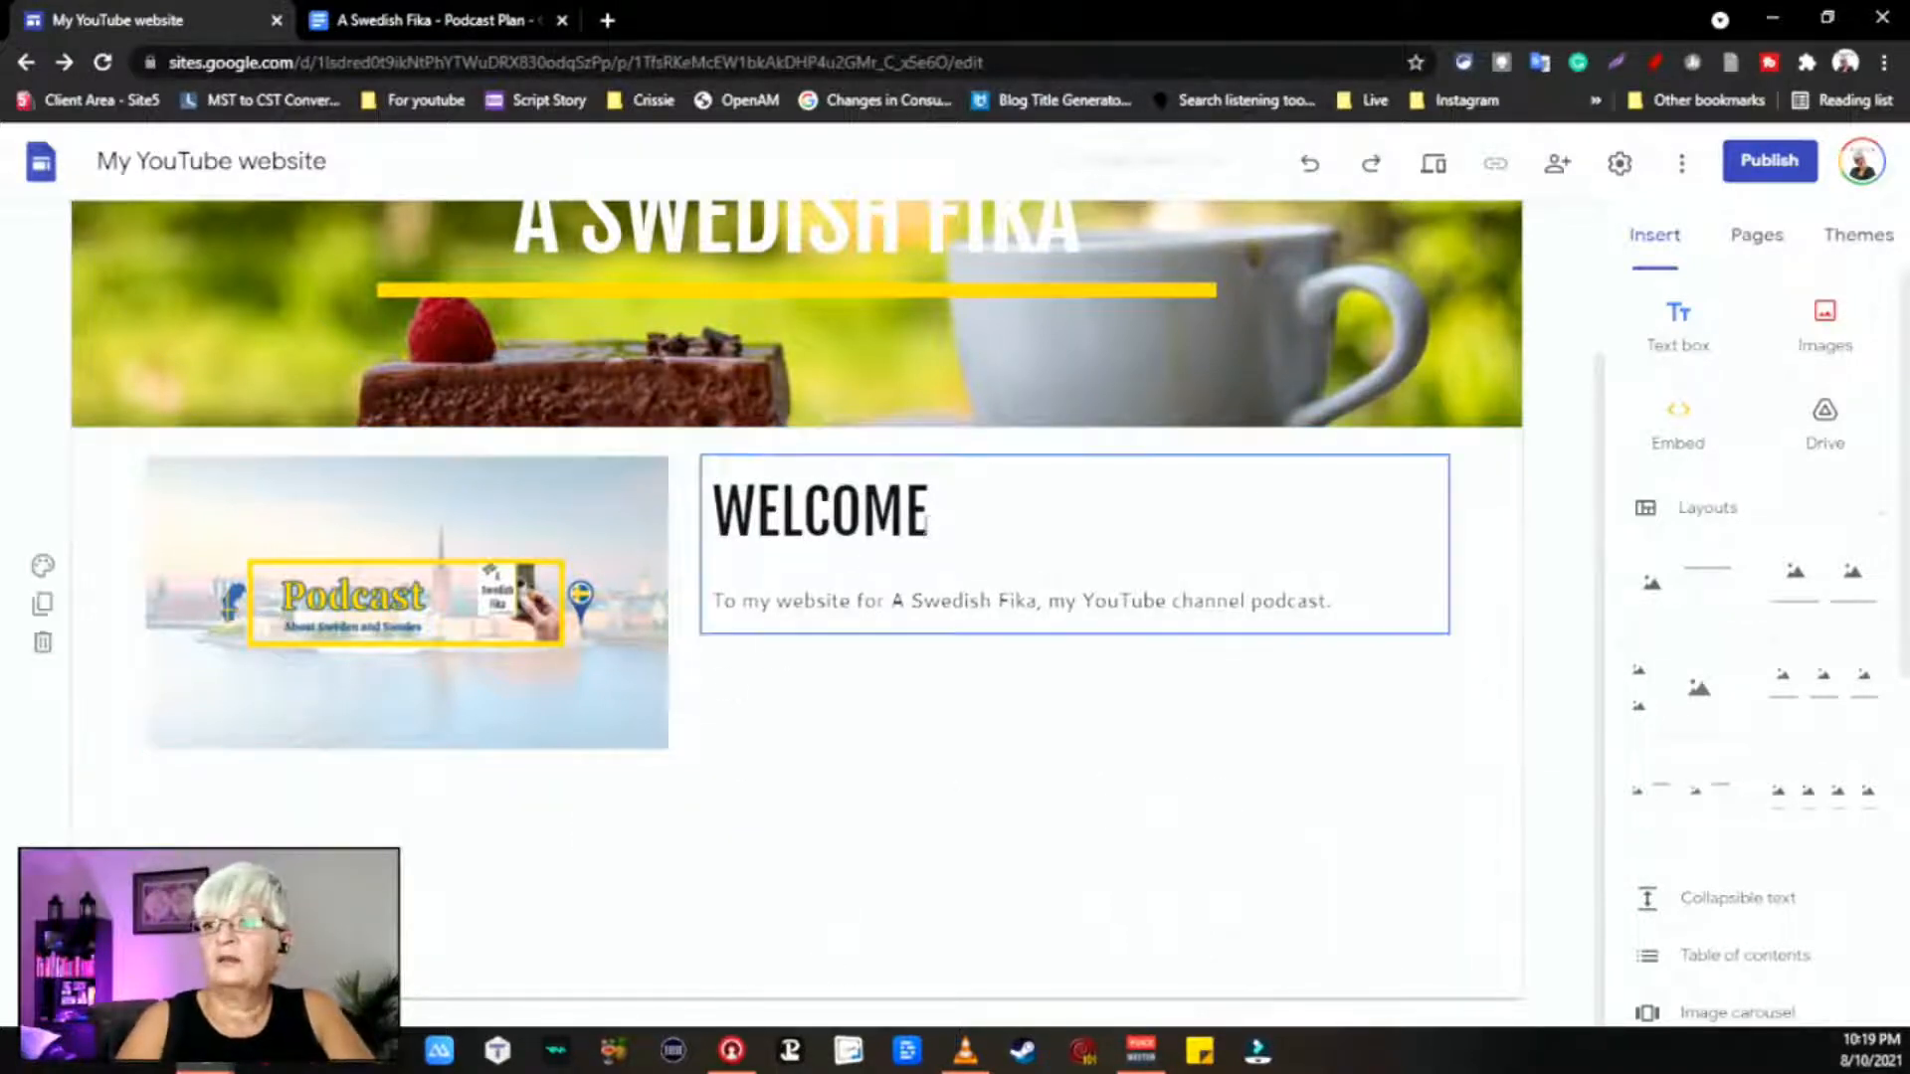
Step: Move Videos to the bottom and About above Contact info in the Pages list, then open About
left_click(1757, 237)
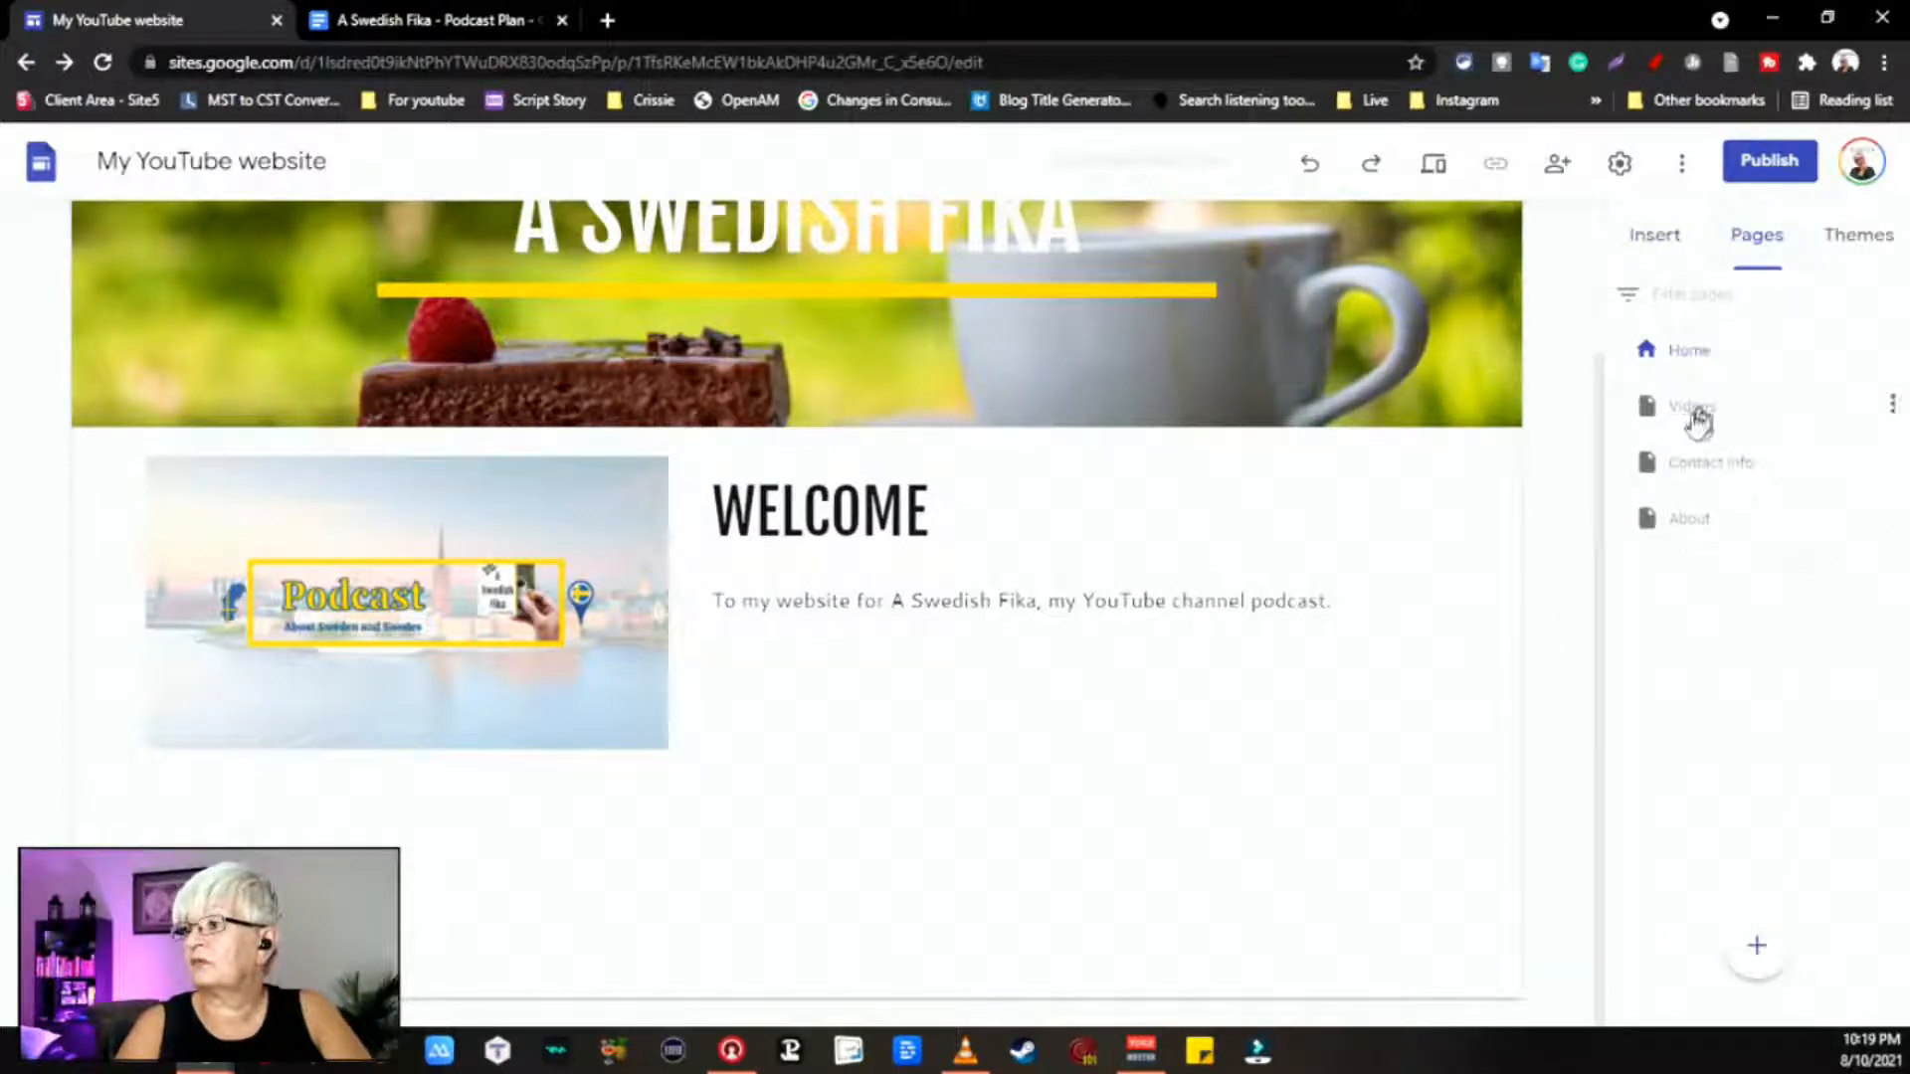
left_click_drag(1692, 409, 1750, 559)
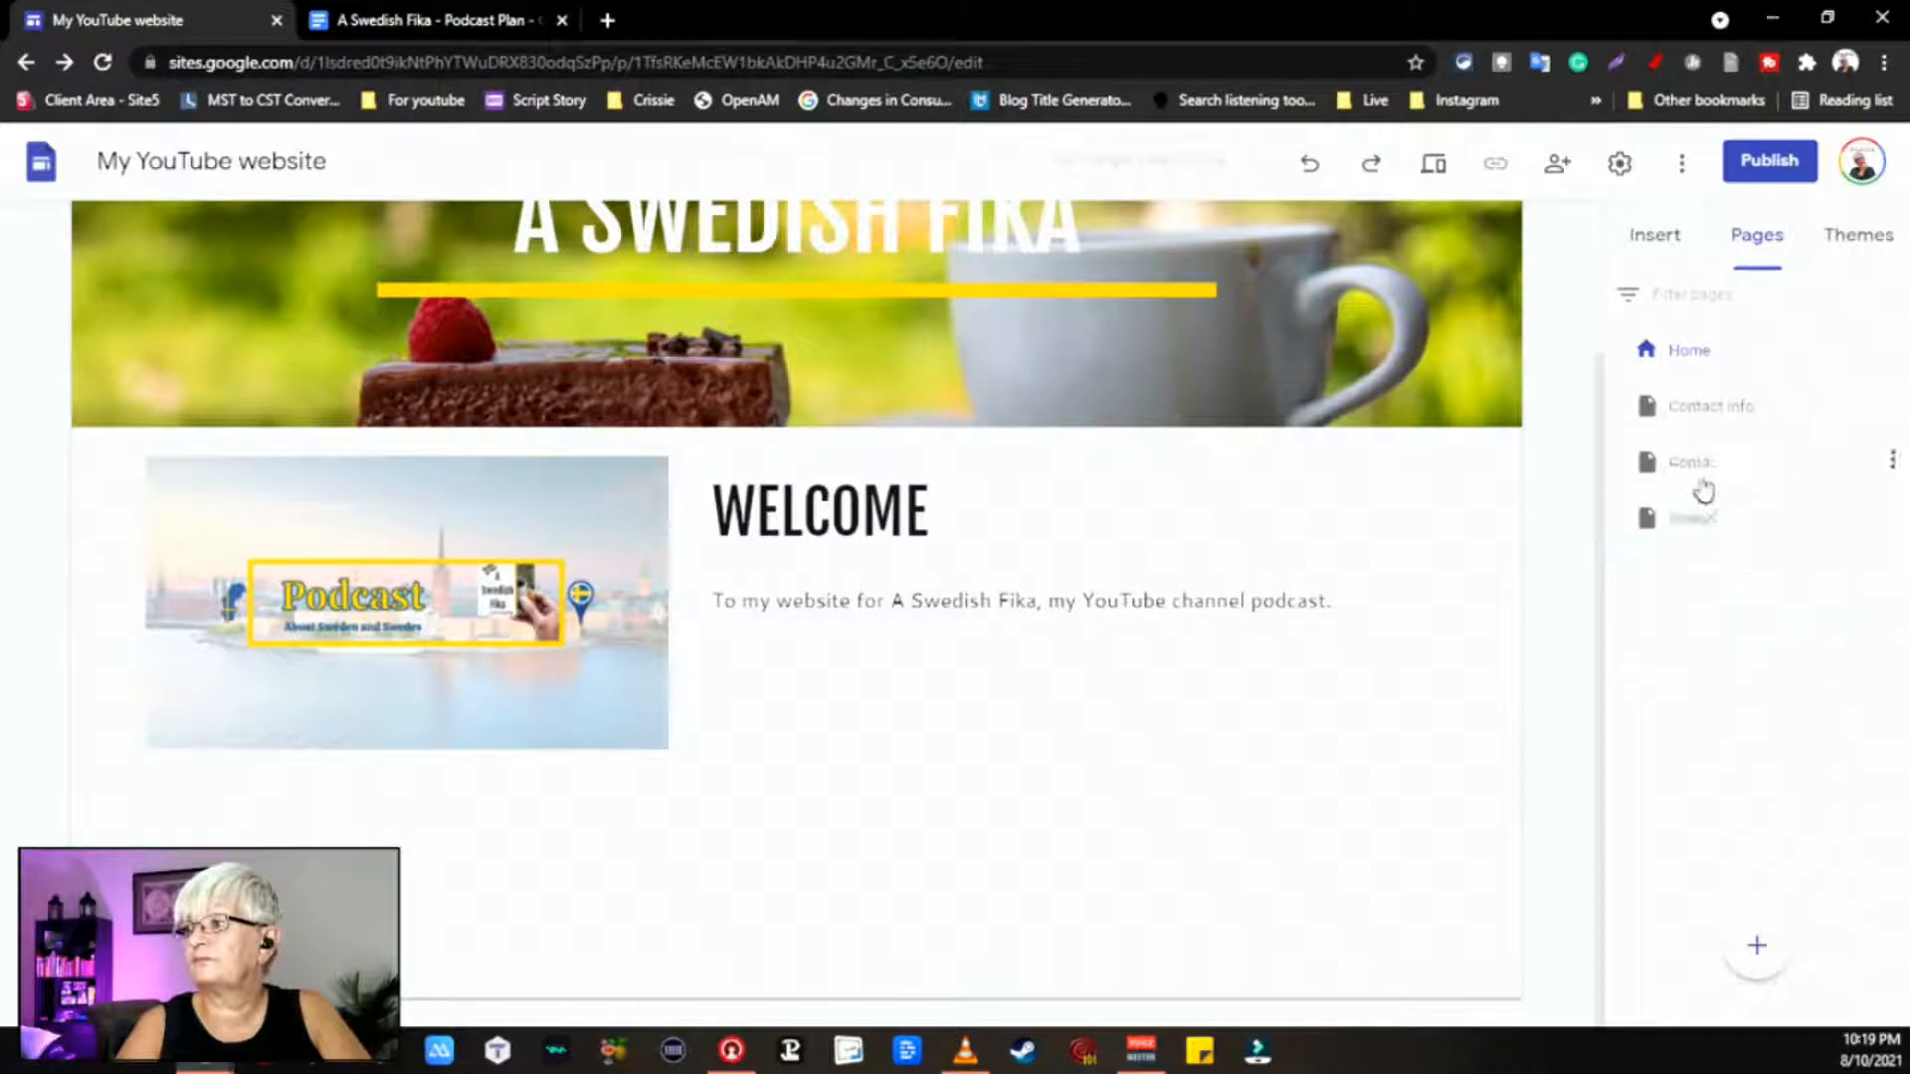
left_click_drag(1703, 468, 1721, 404)
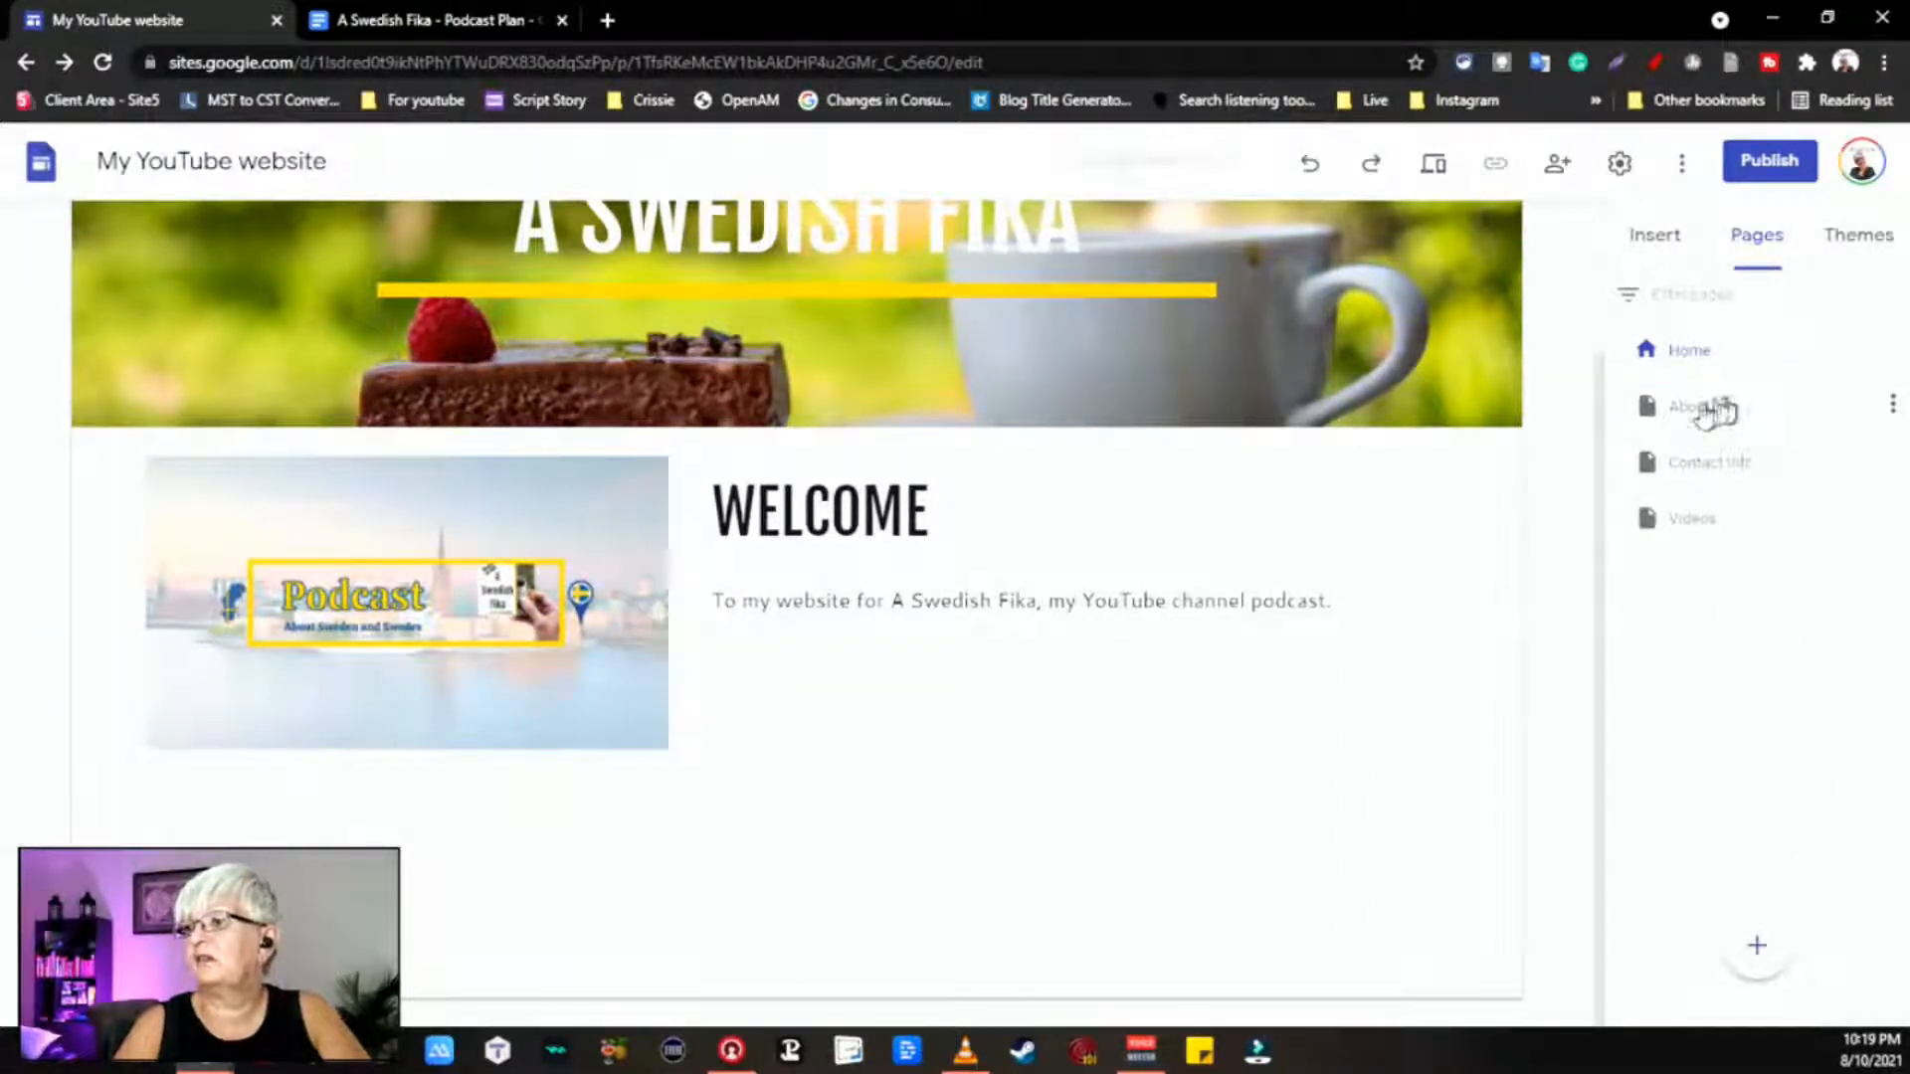
left_click(1706, 408)
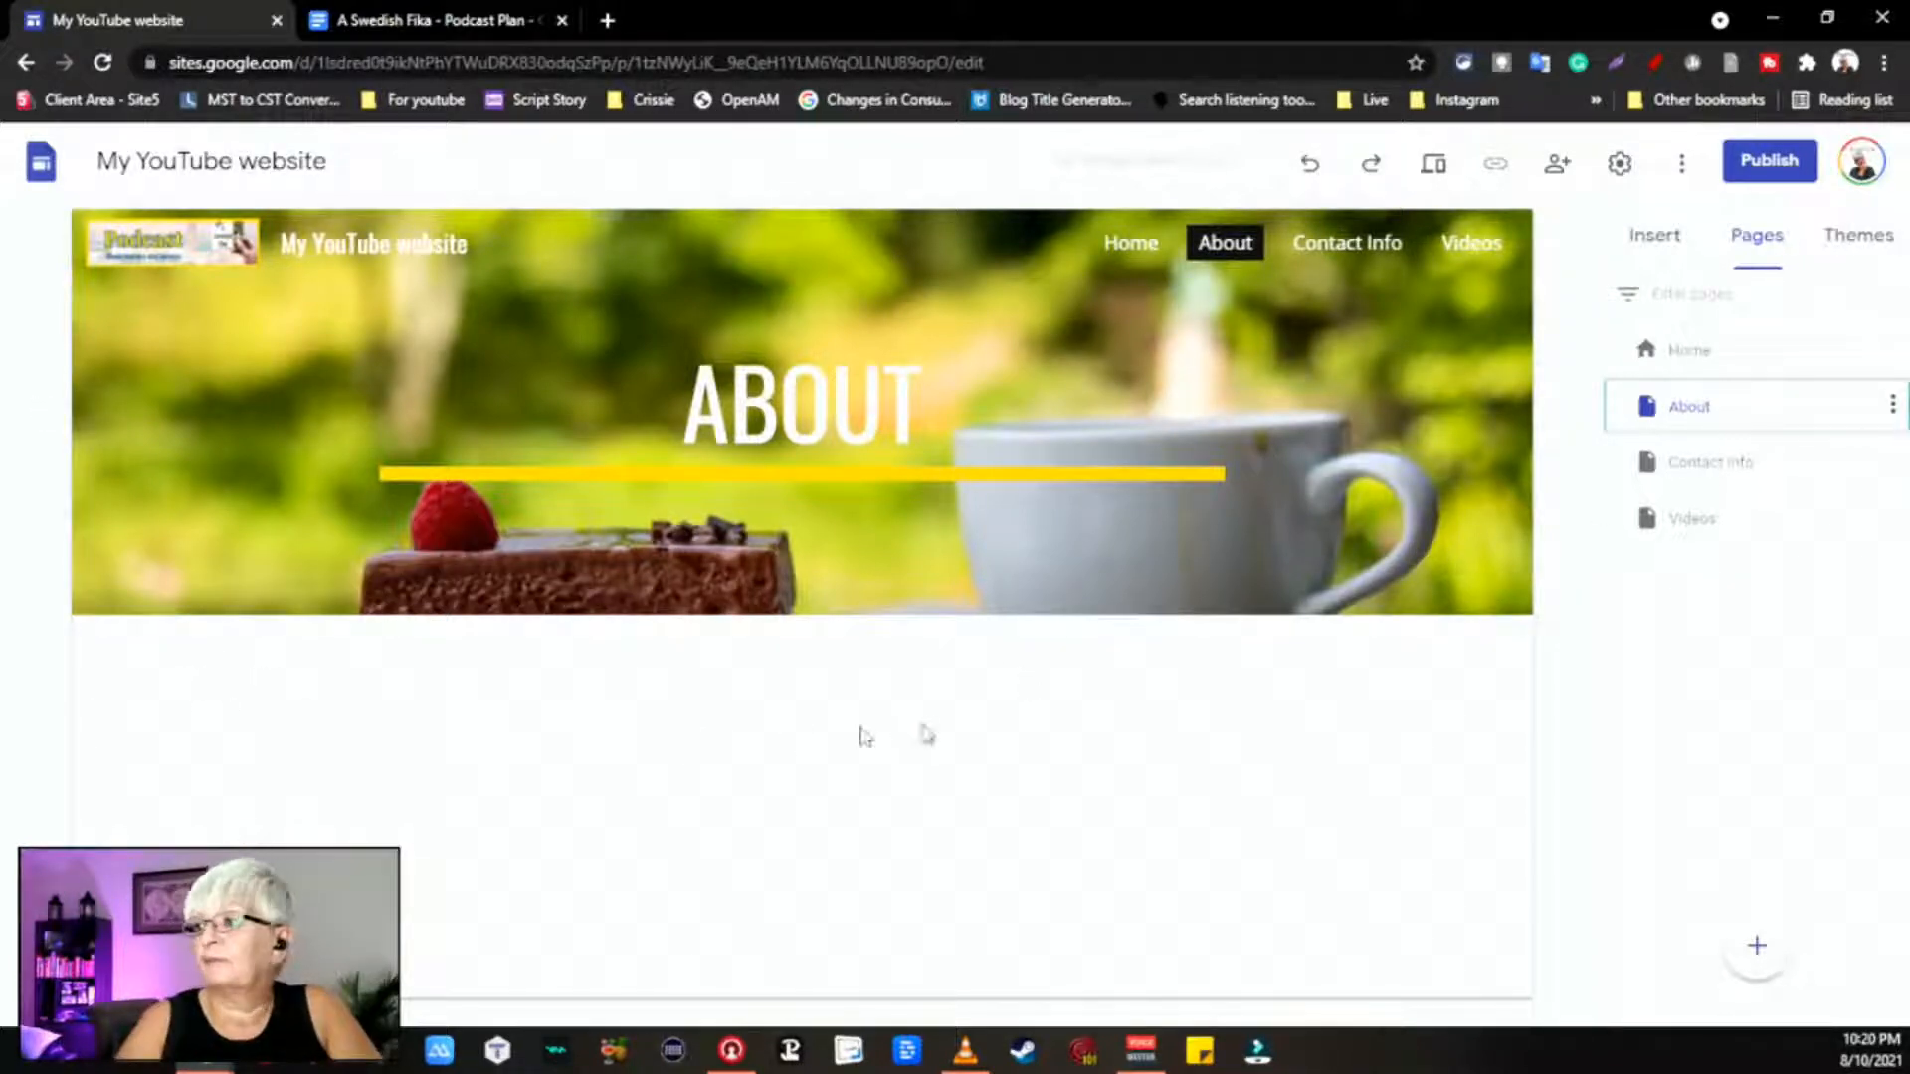
Step: In the Insert panel, collapse Layouts and scroll down to the Docs and Calendar entries
left_click(1671, 239)
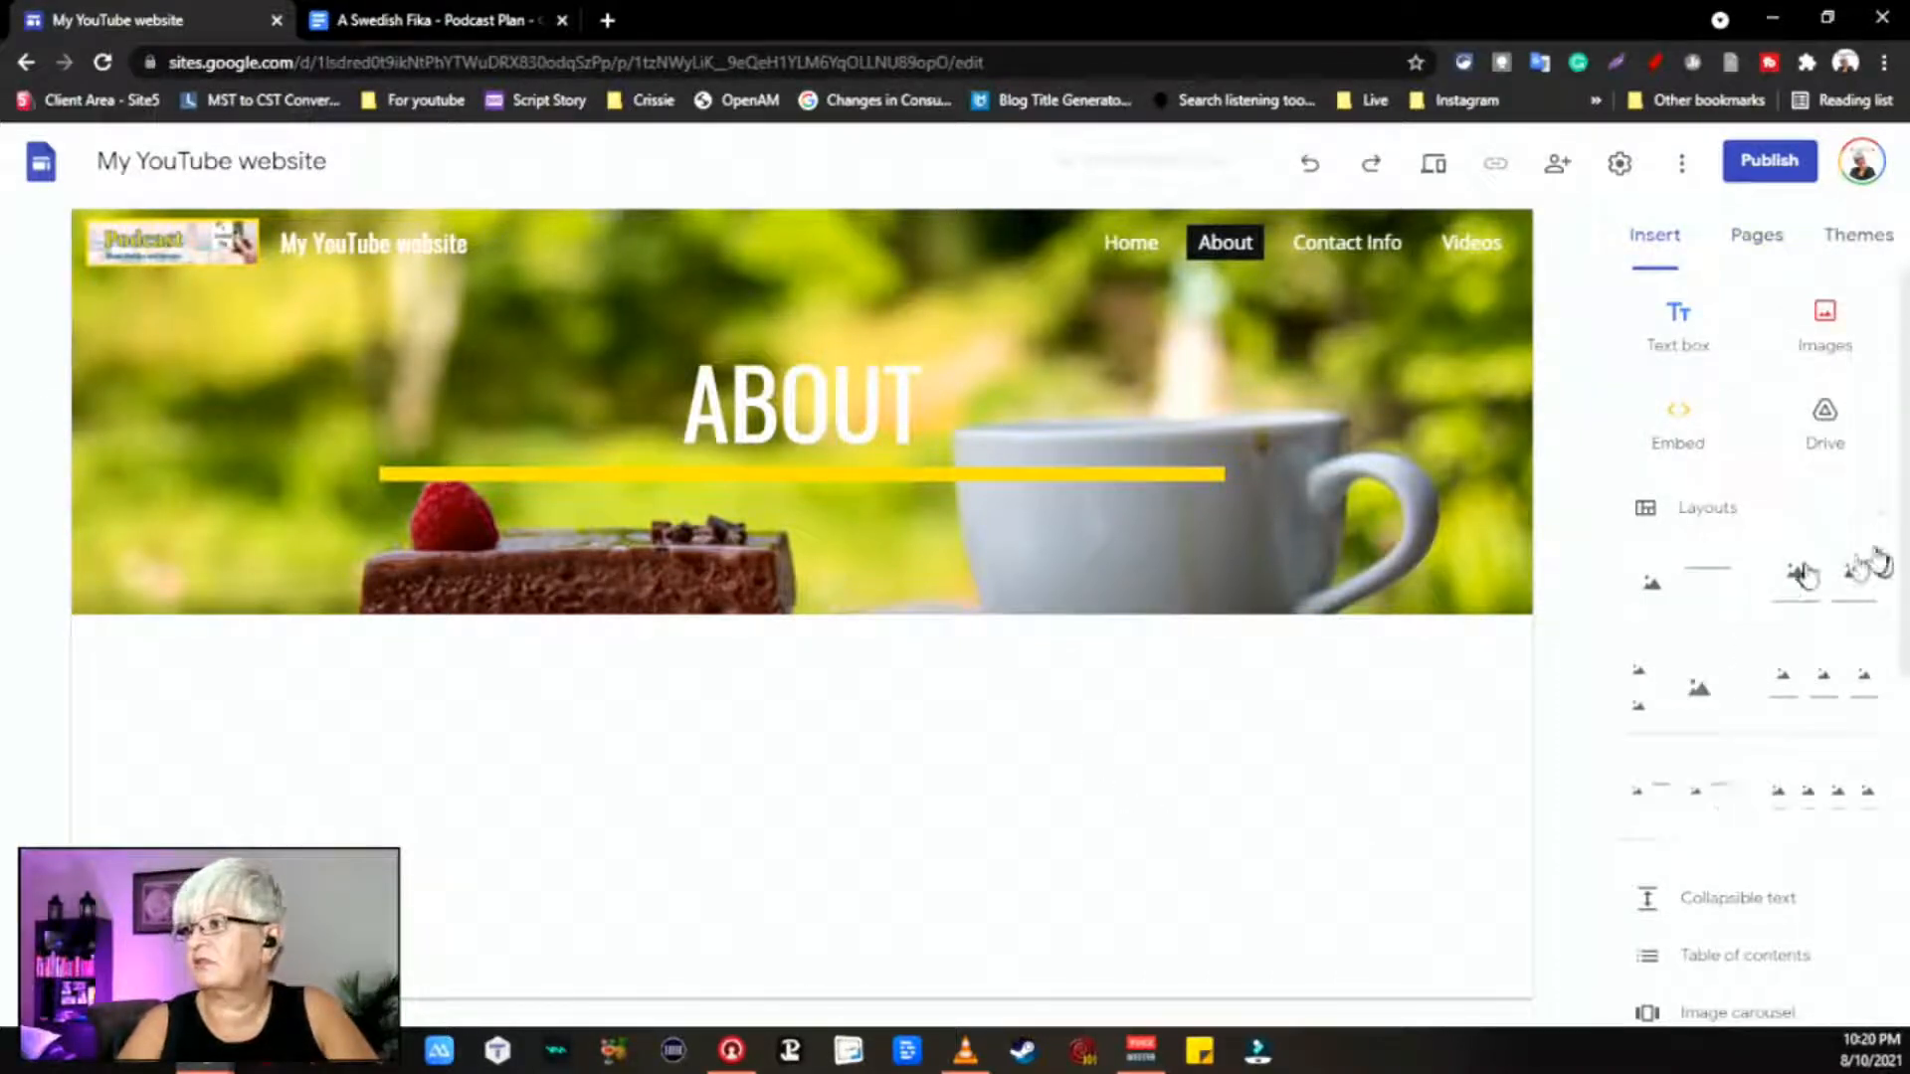
left_click(1875, 522)
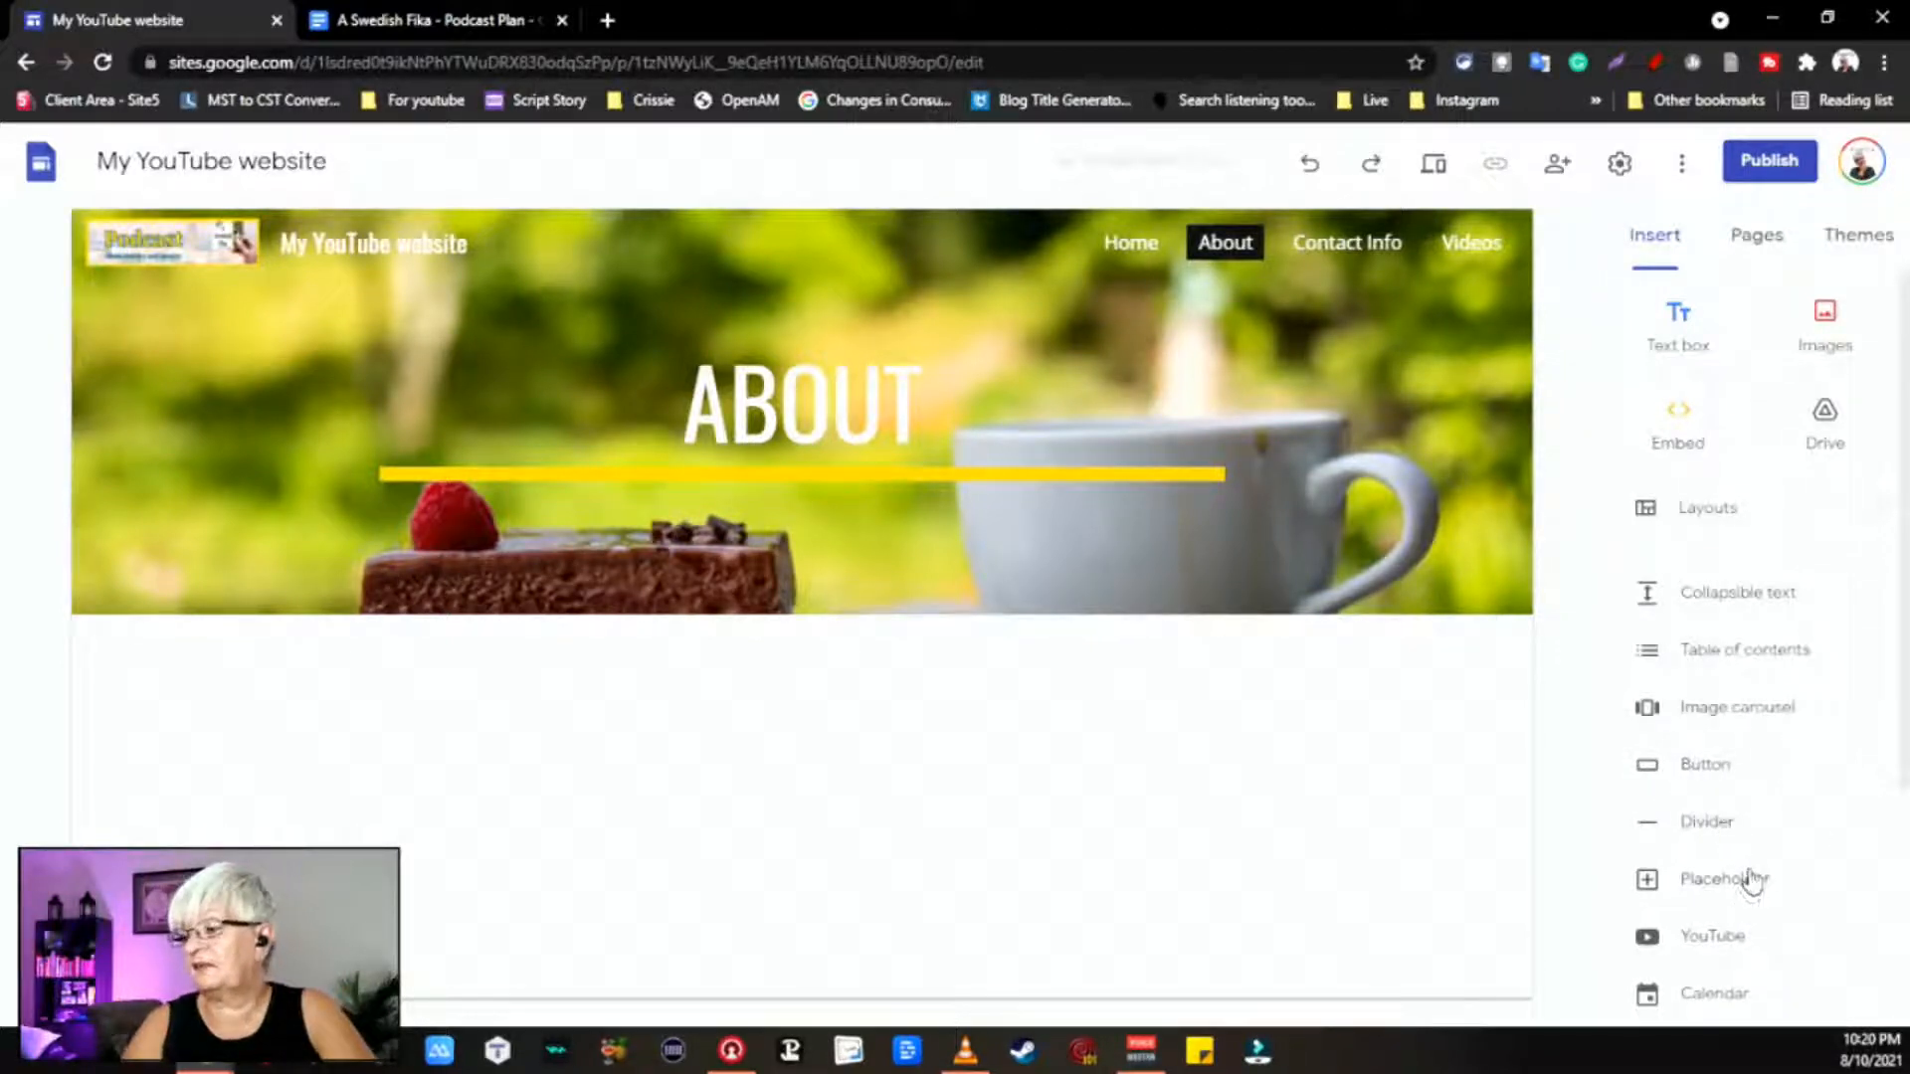
scroll(1760, 938, "down", 1)
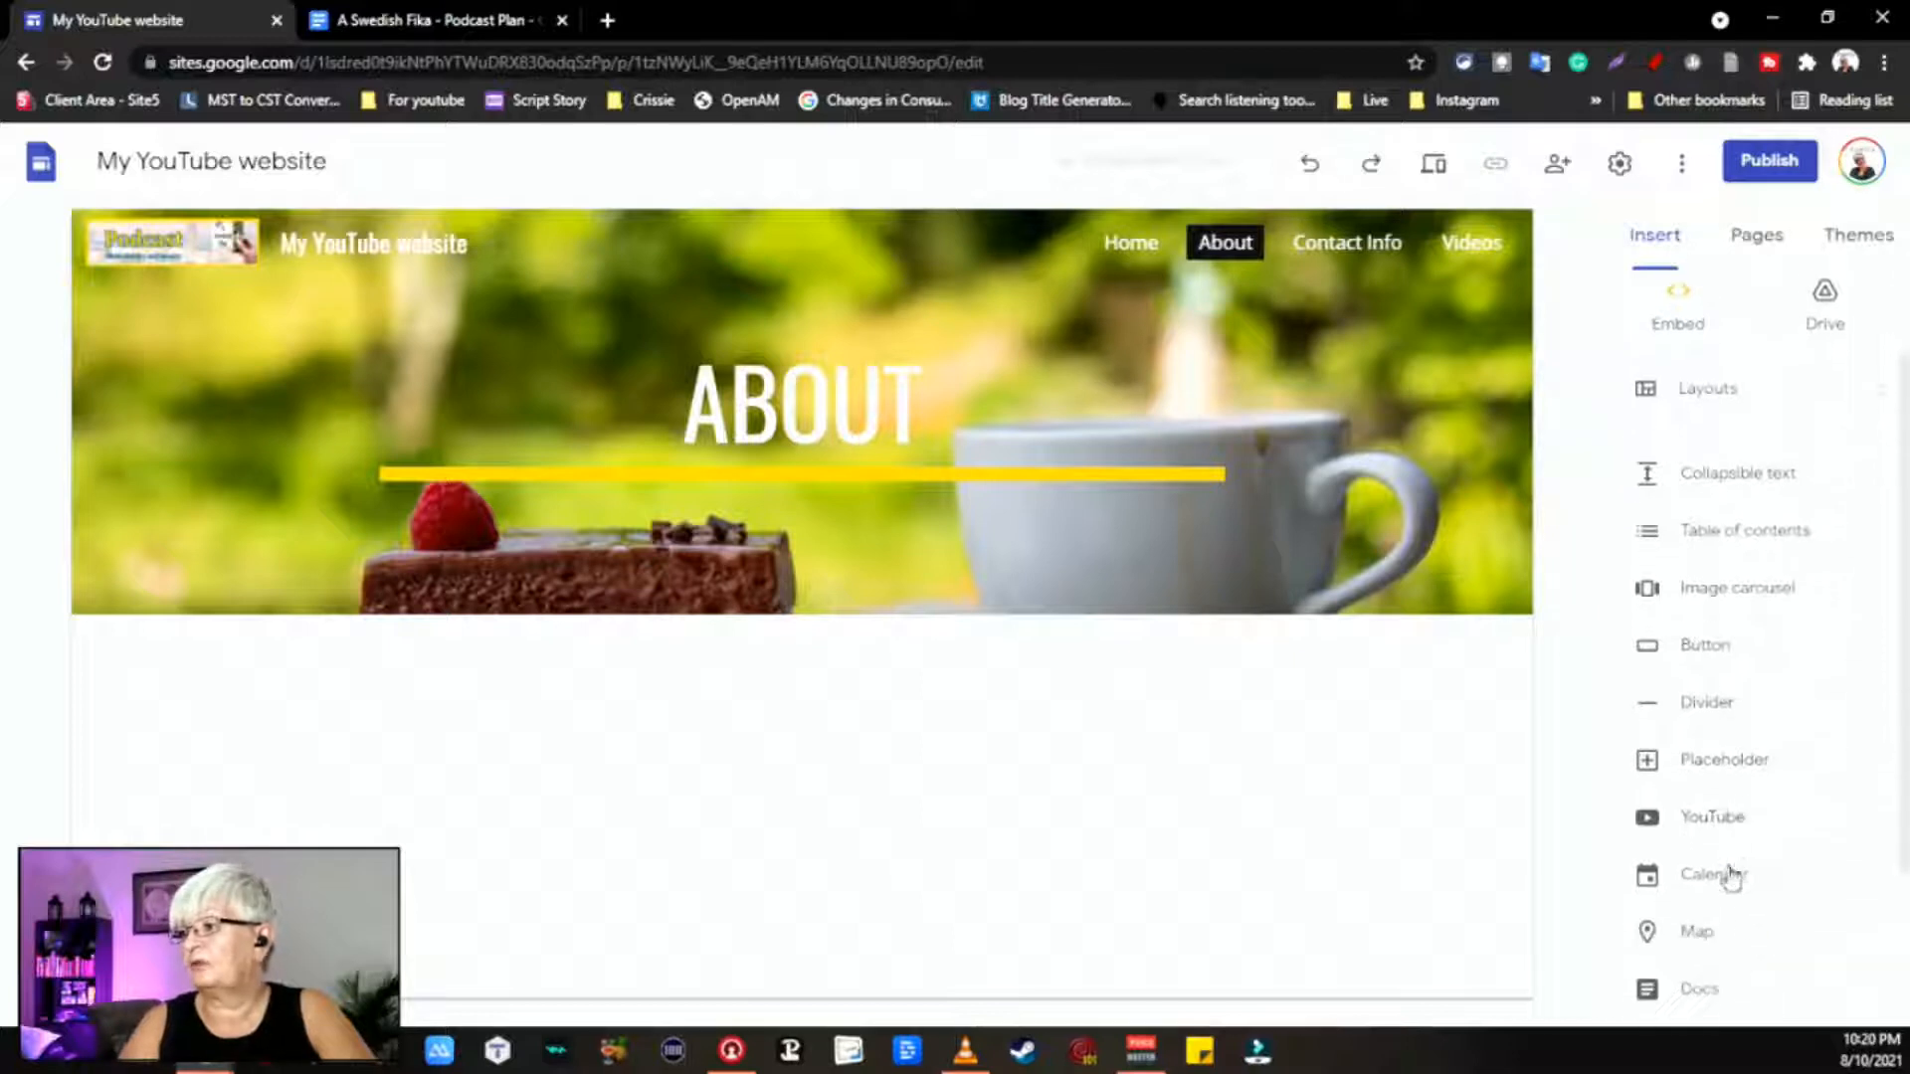
scroll(1736, 948, "down", 2)
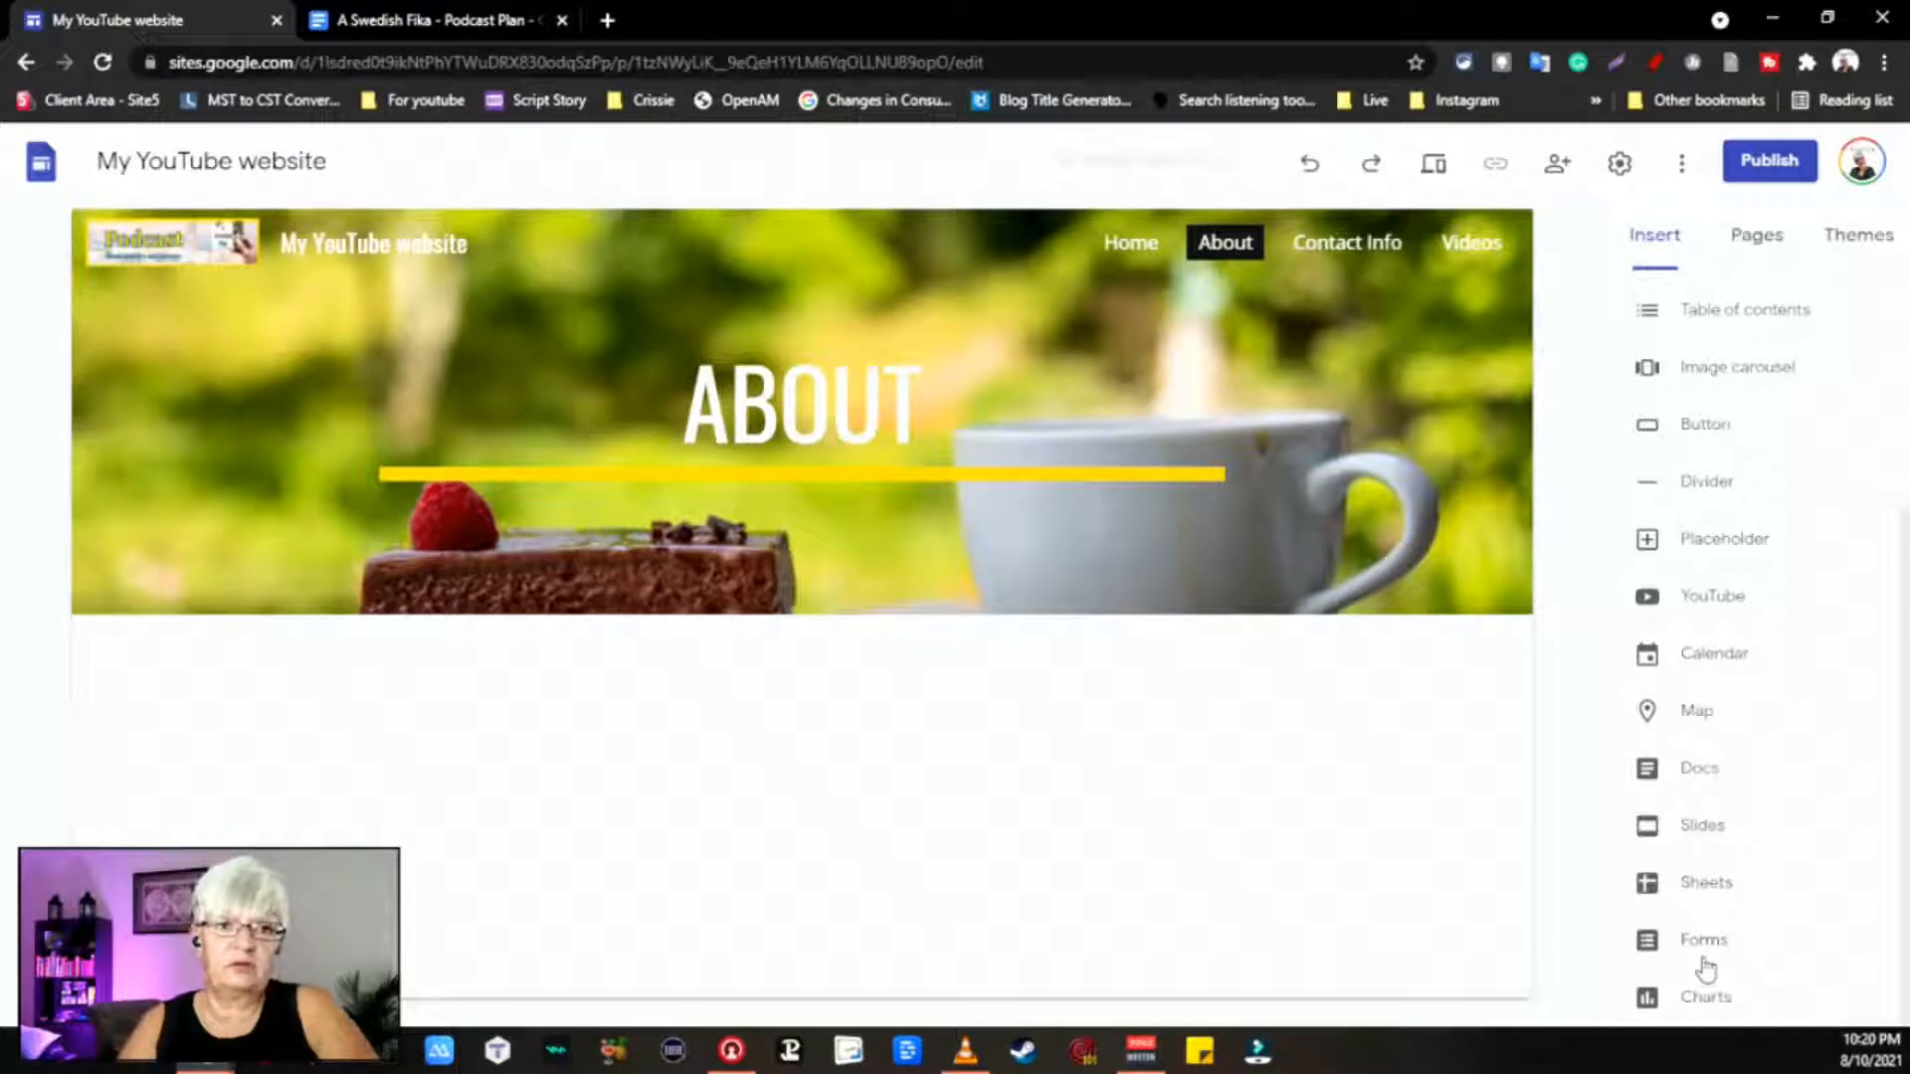
Step: Embed the 'A Swedish Fika - Podcast Plan' doc and drag its section taller to show the text
left_click(1707, 766)
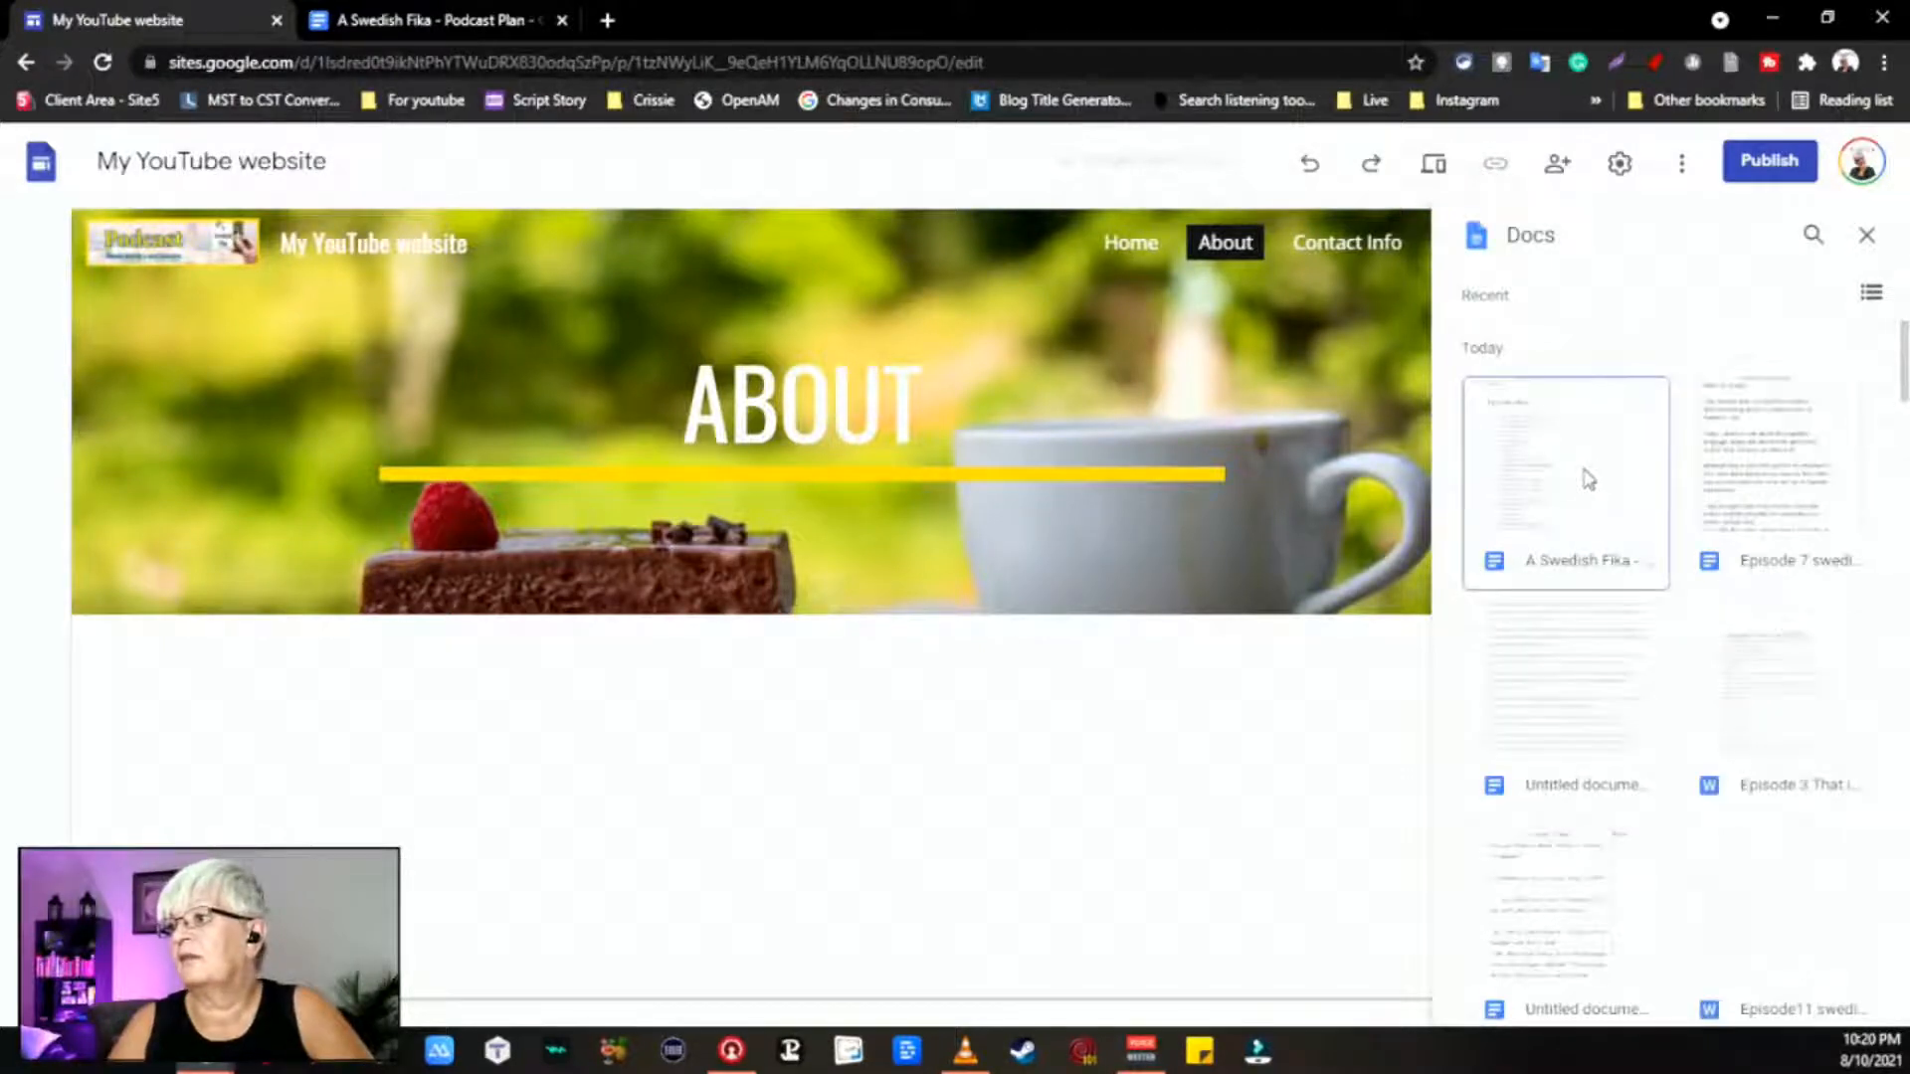
left_click(1589, 480)
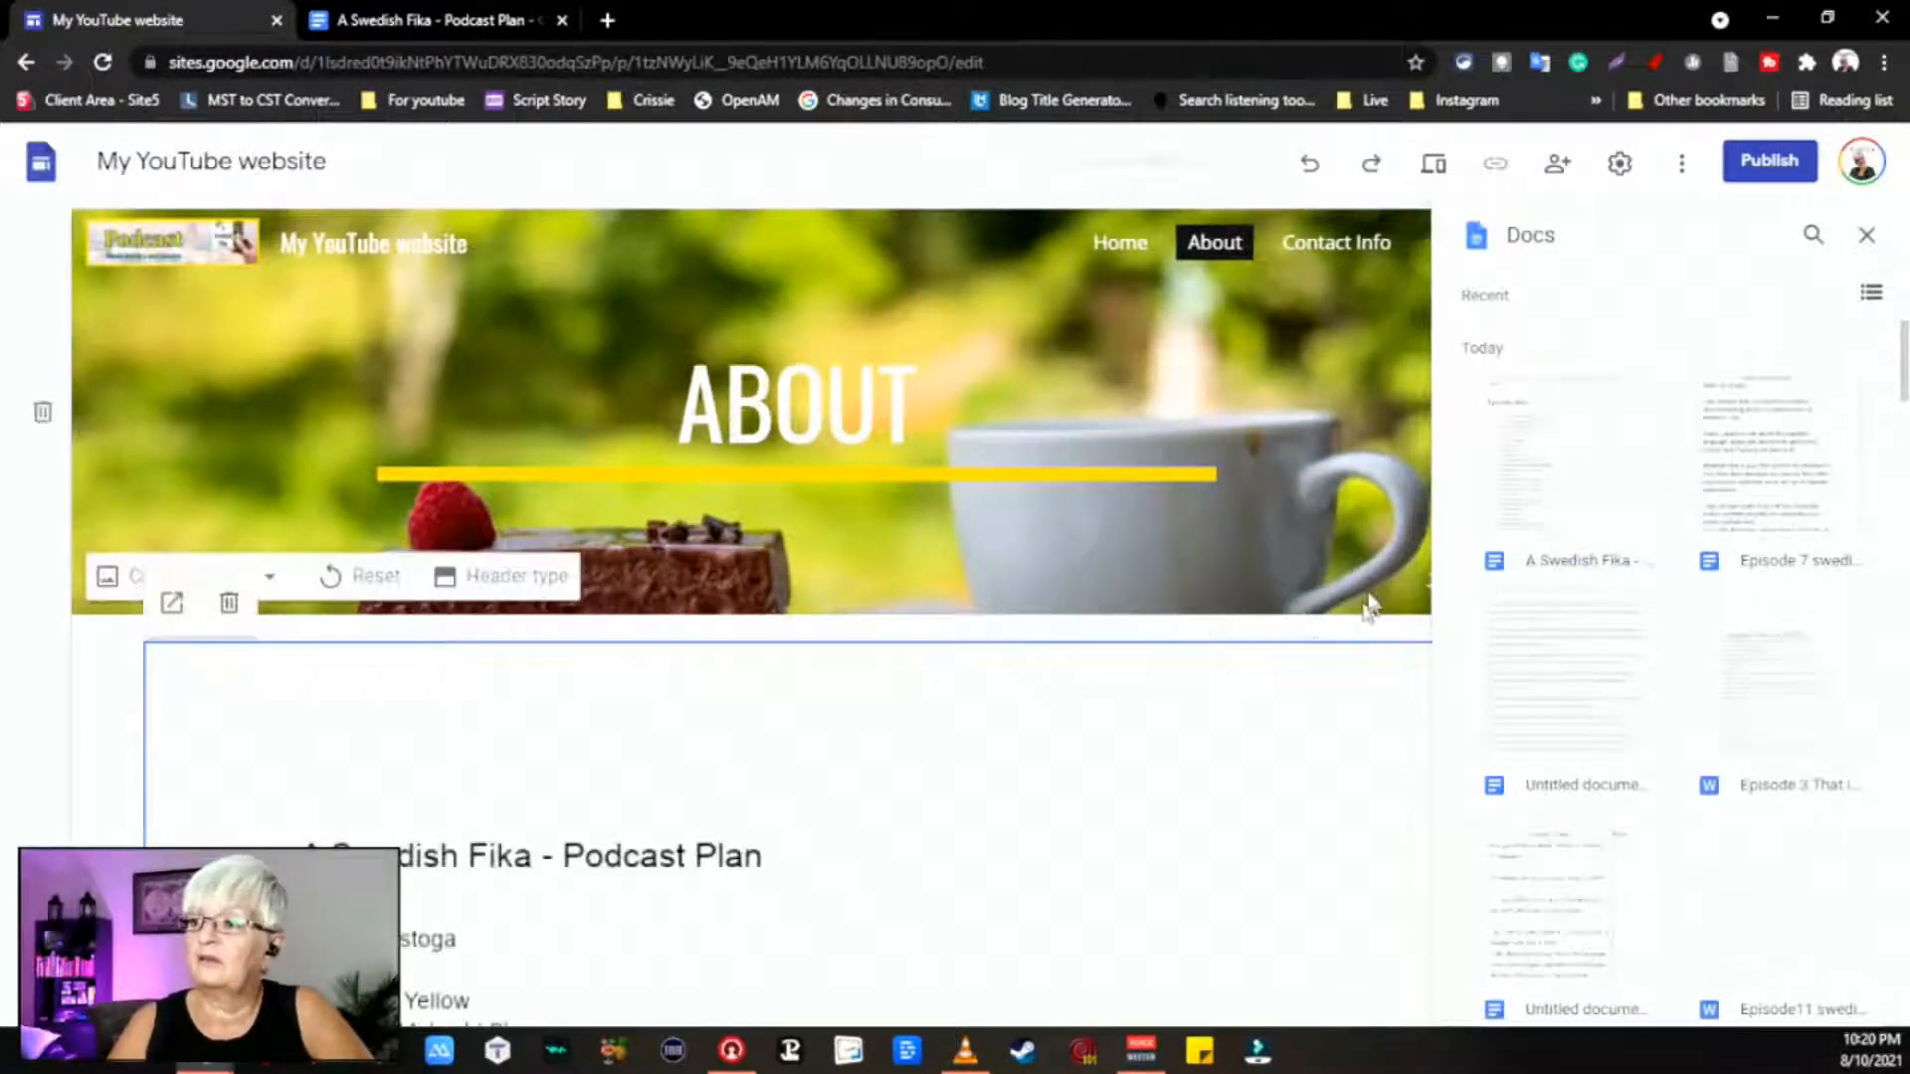
left_click(1868, 236)
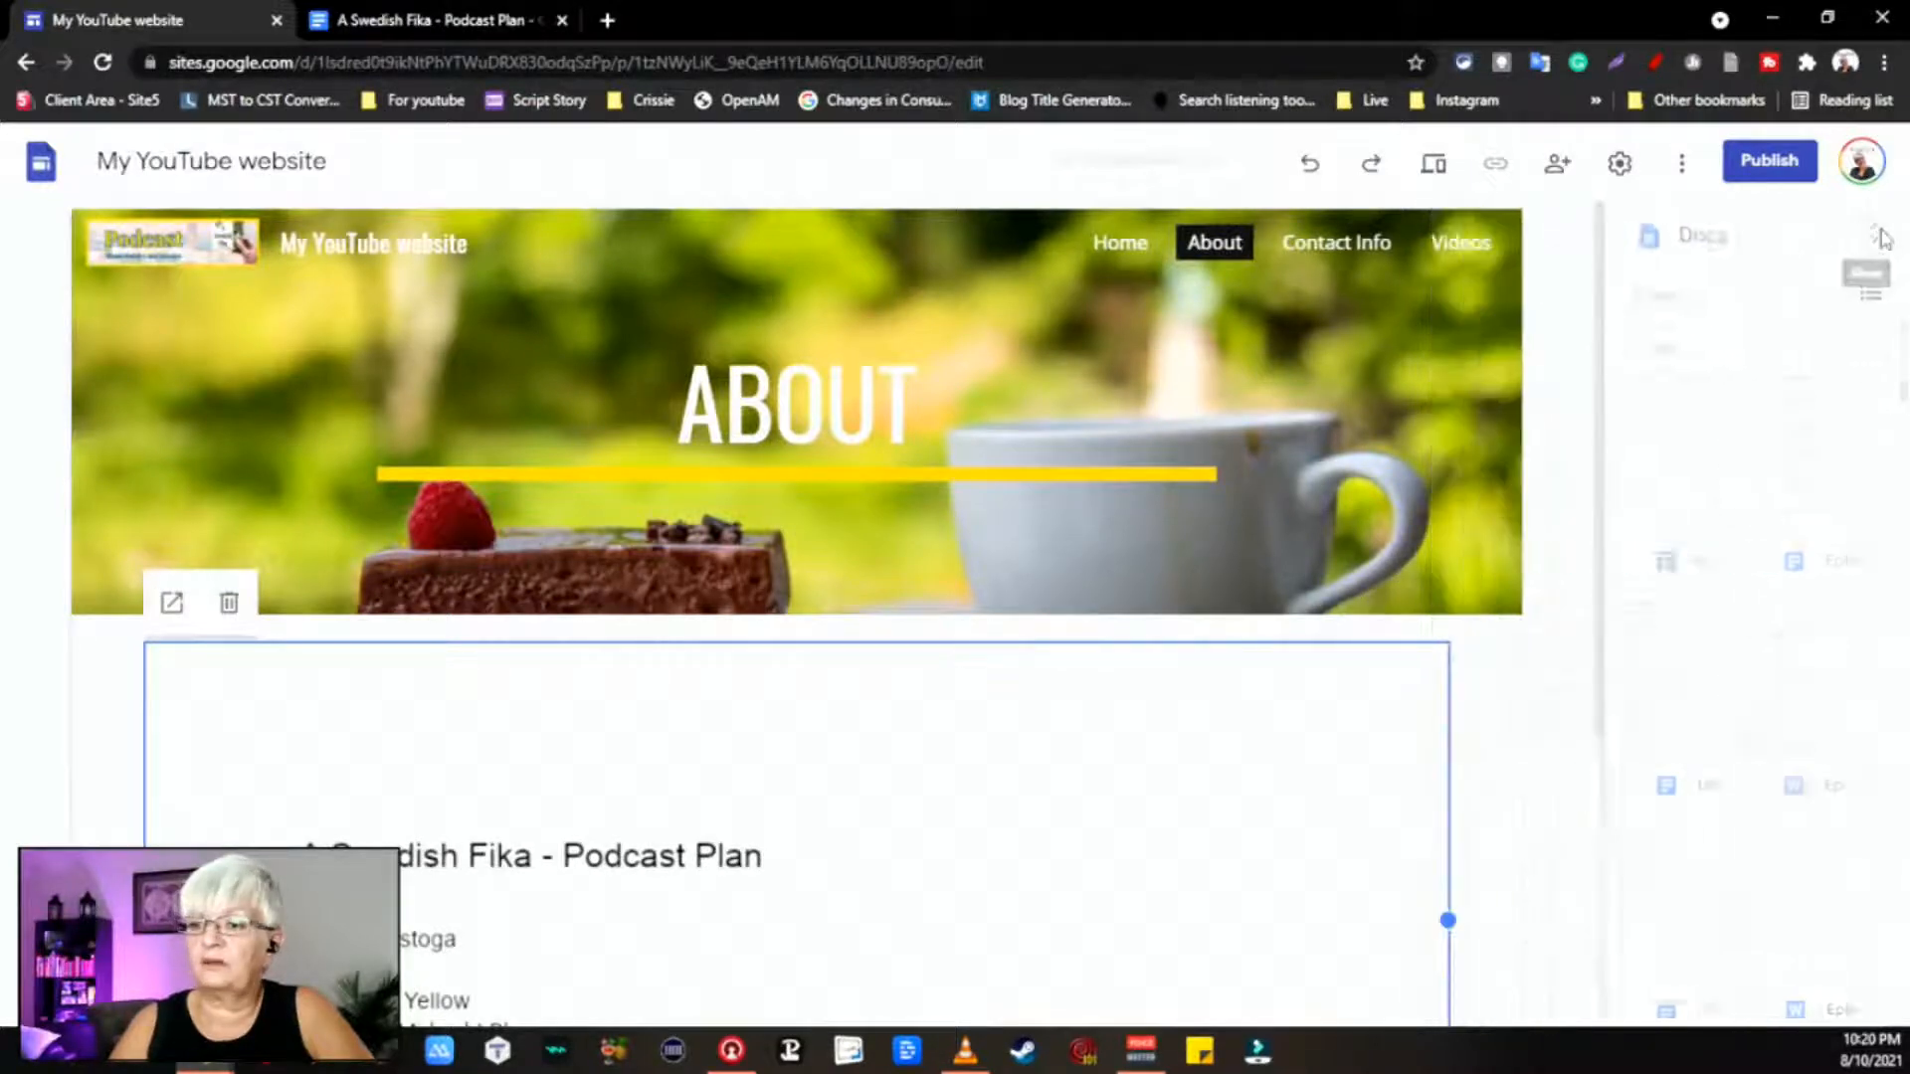
scroll(1117, 682, "down", 5)
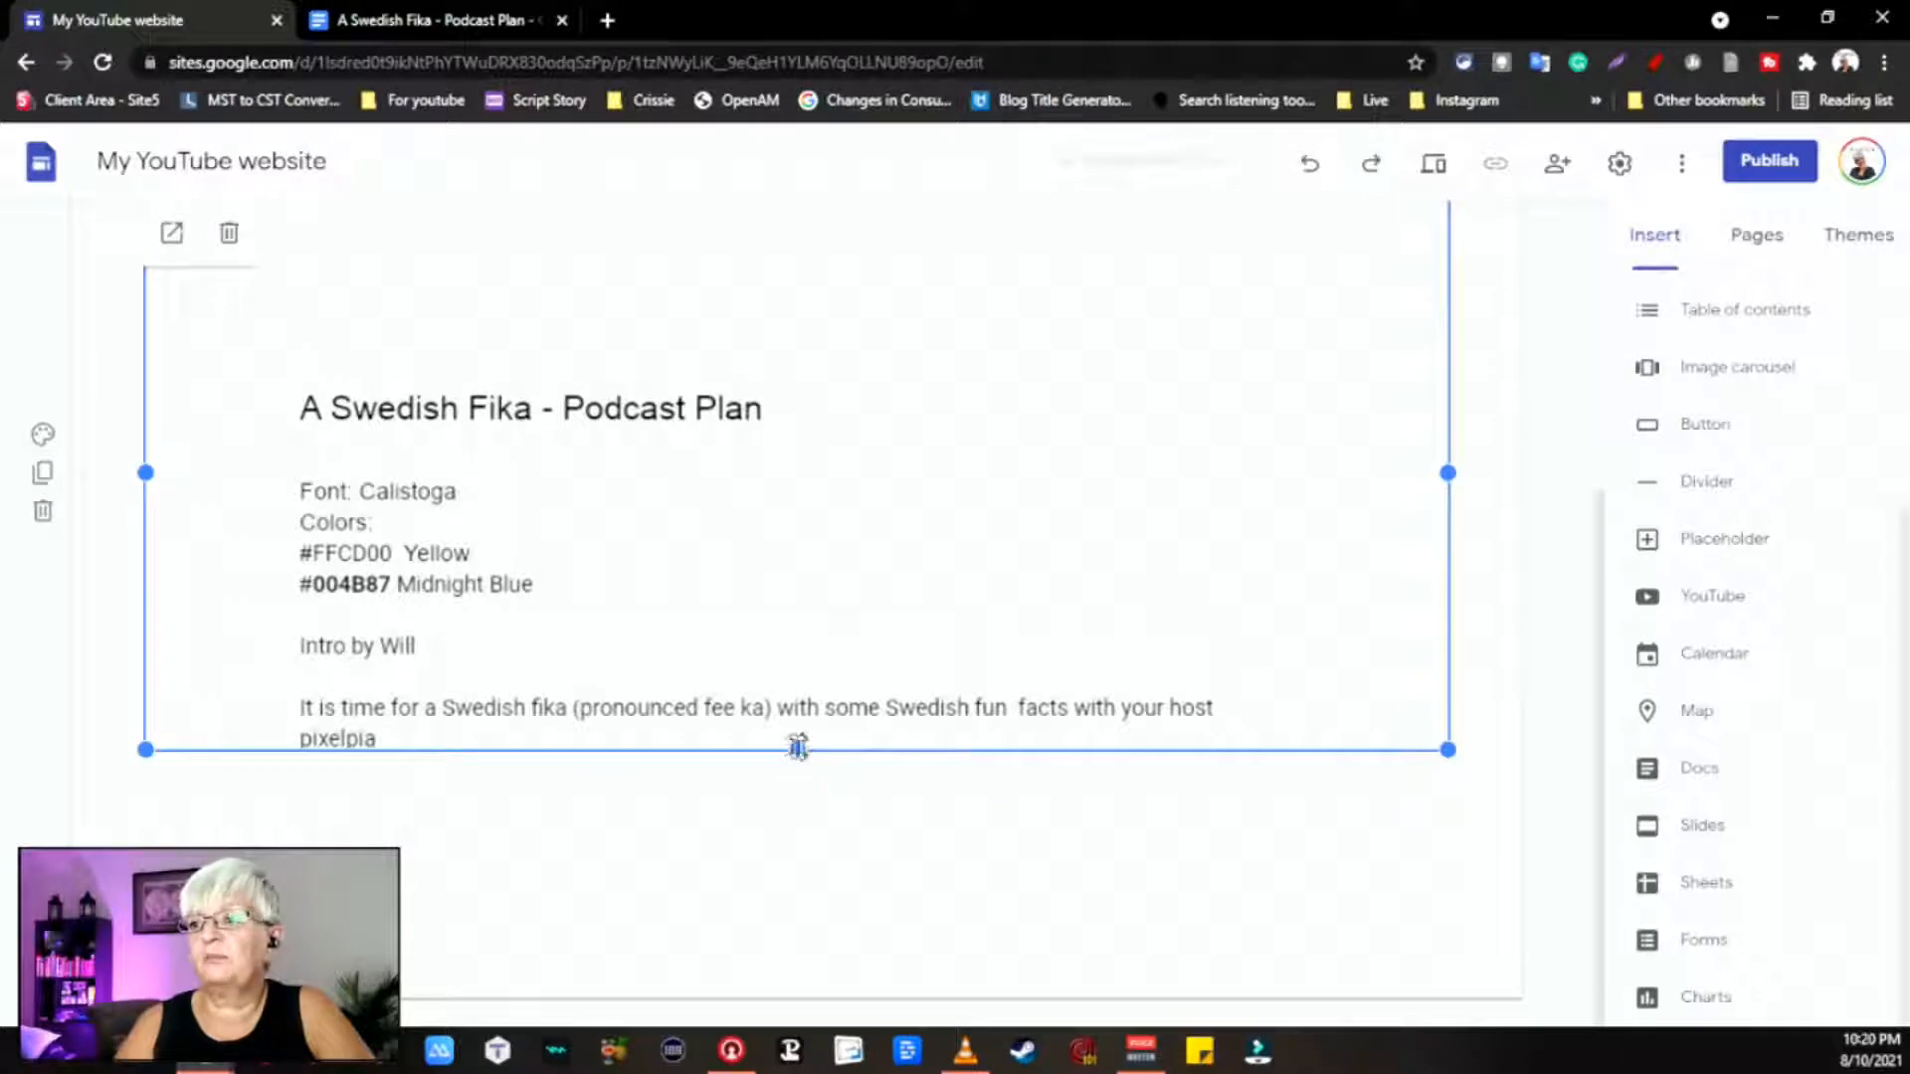
left_click_drag(799, 748, 808, 929)
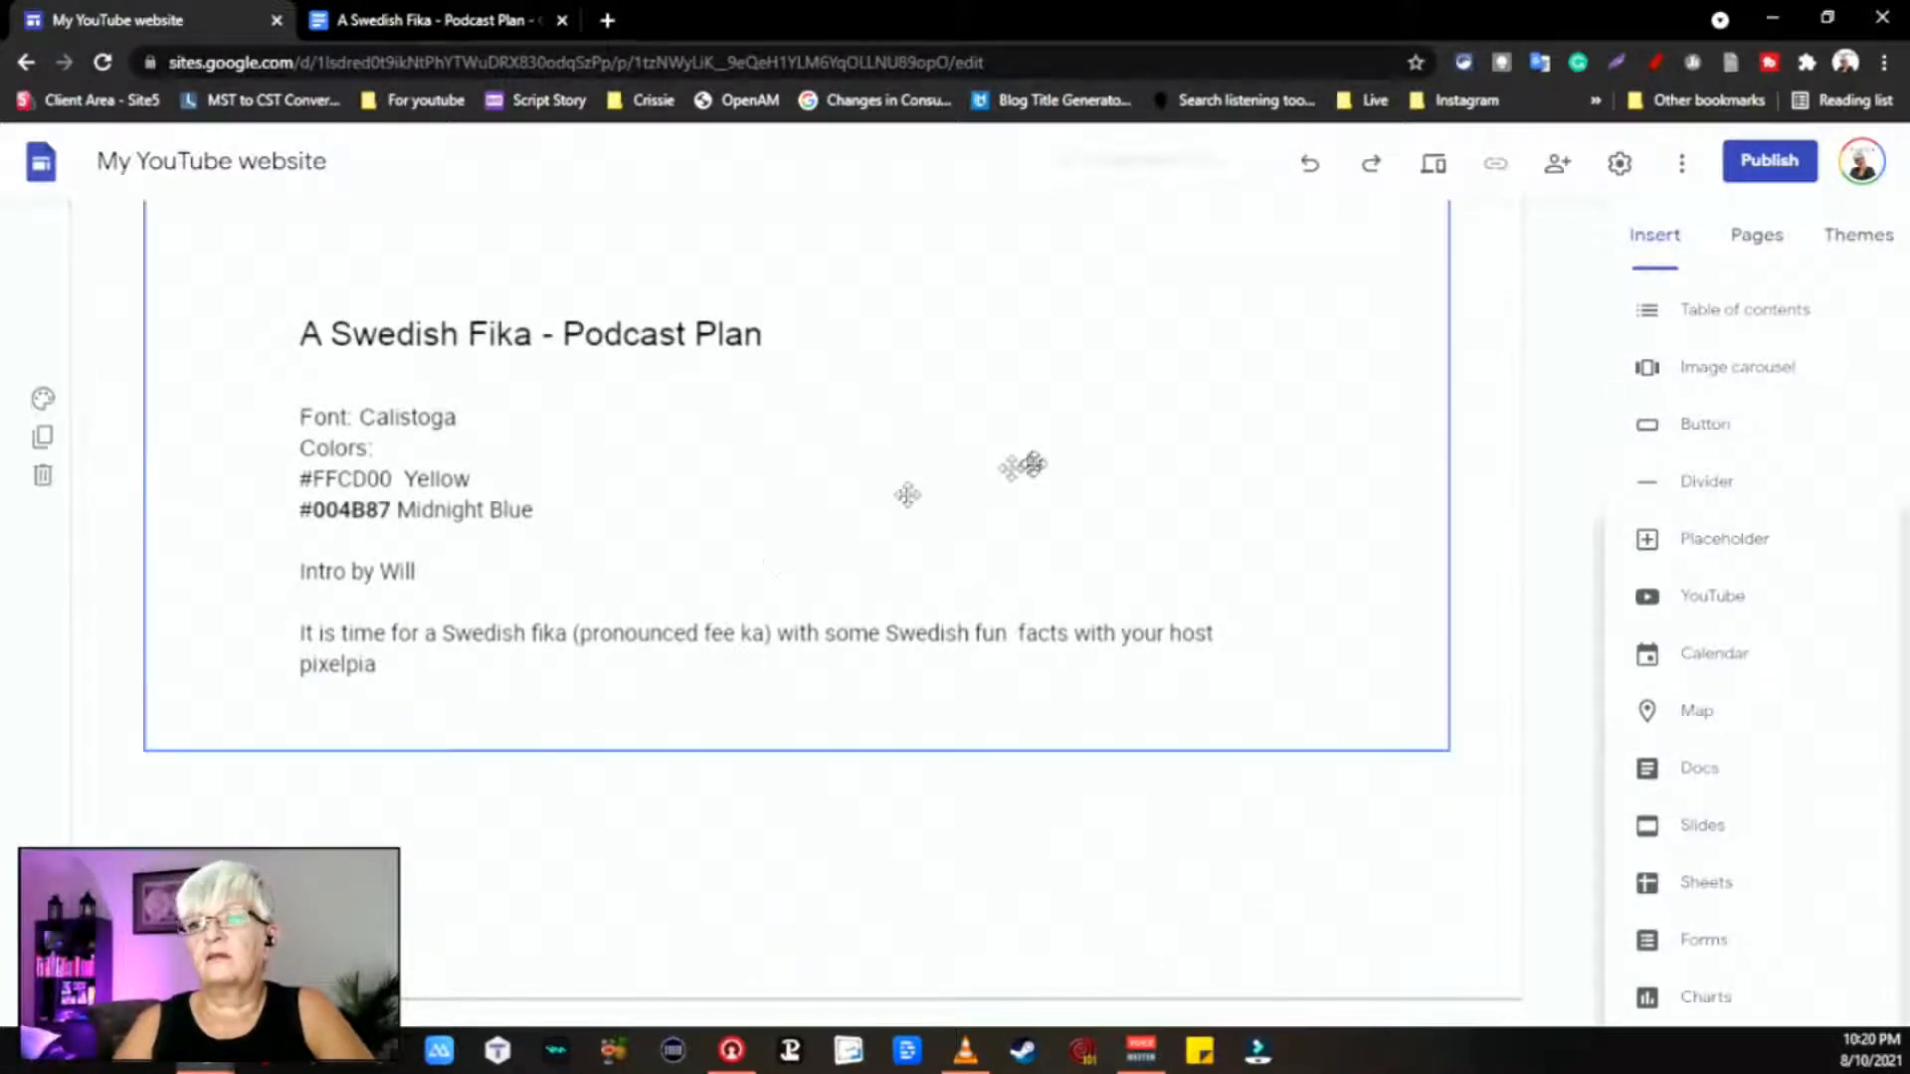
scroll(1034, 463, "up", 5)
scroll(1035, 464, "down", 5)
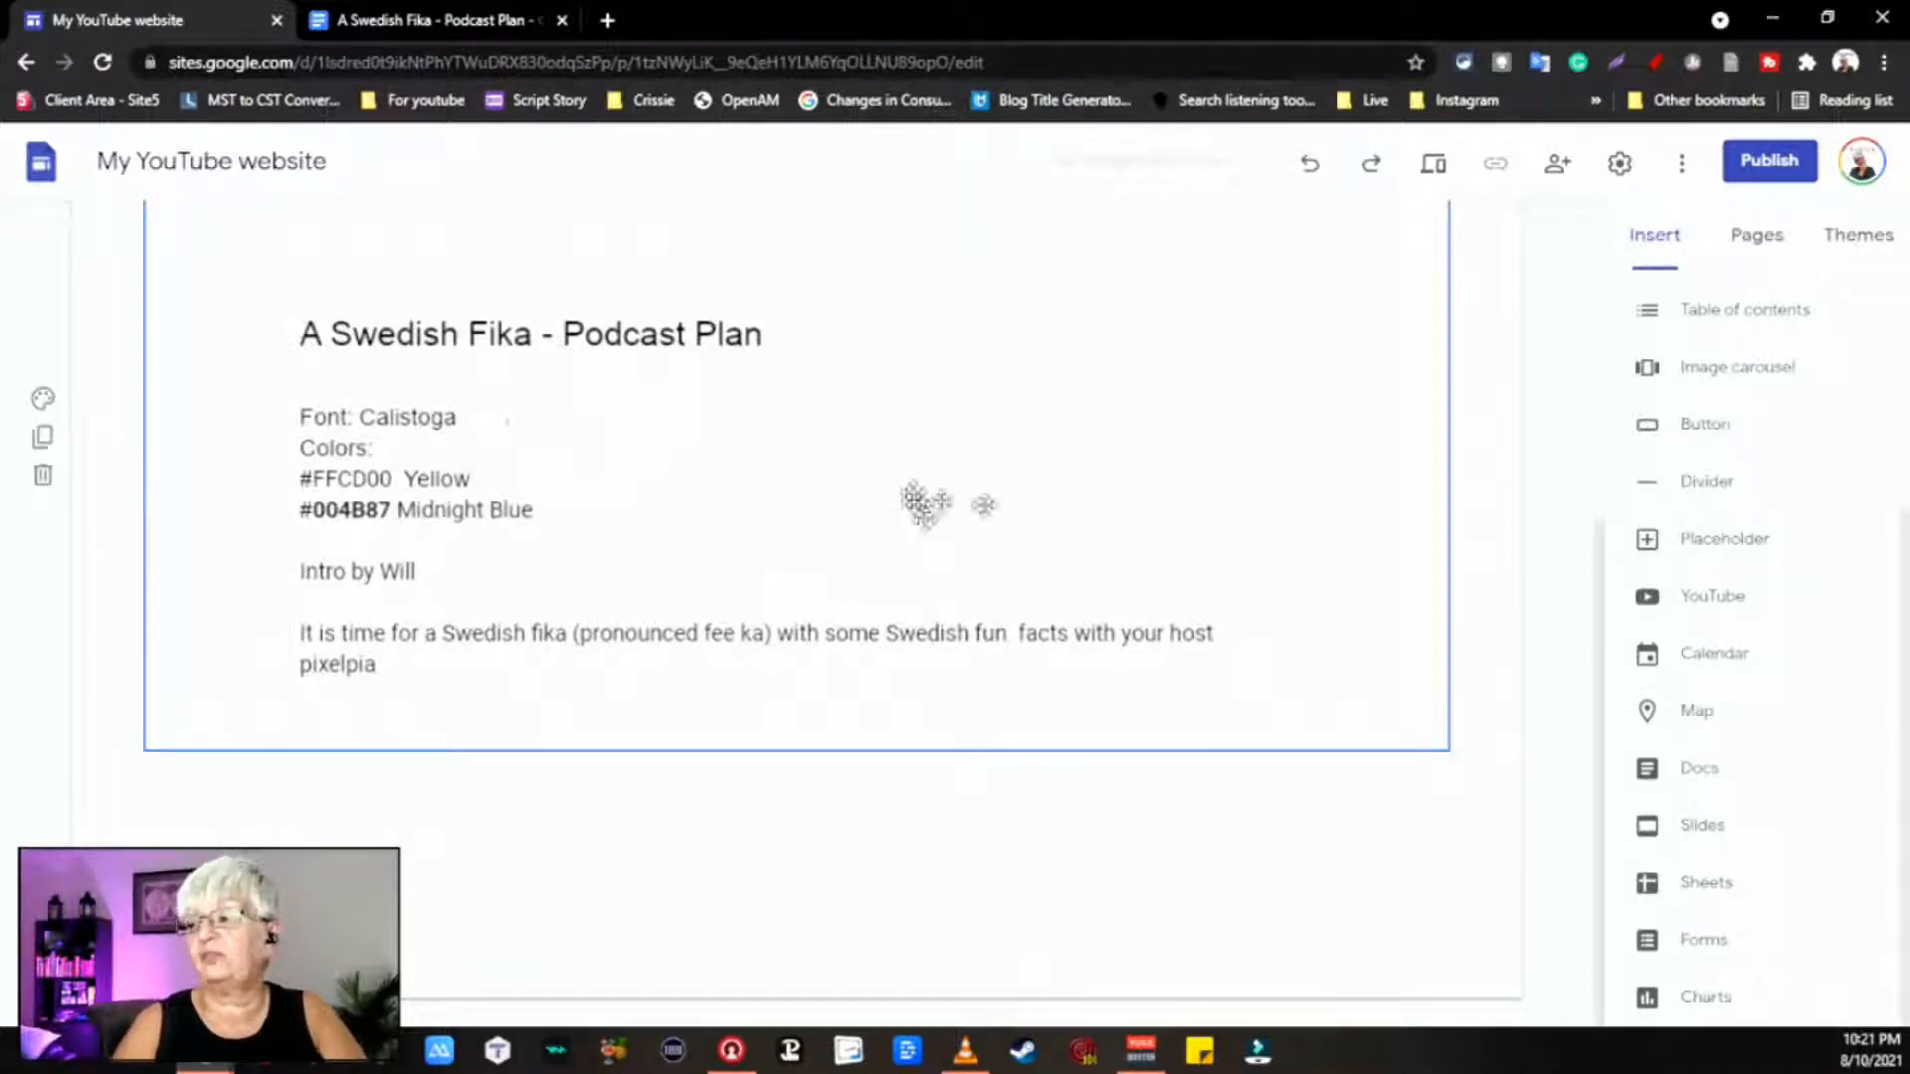
Step: Insert the 'A Swedish fika' calendar onto the About page
scroll(1800, 726, "up", 3)
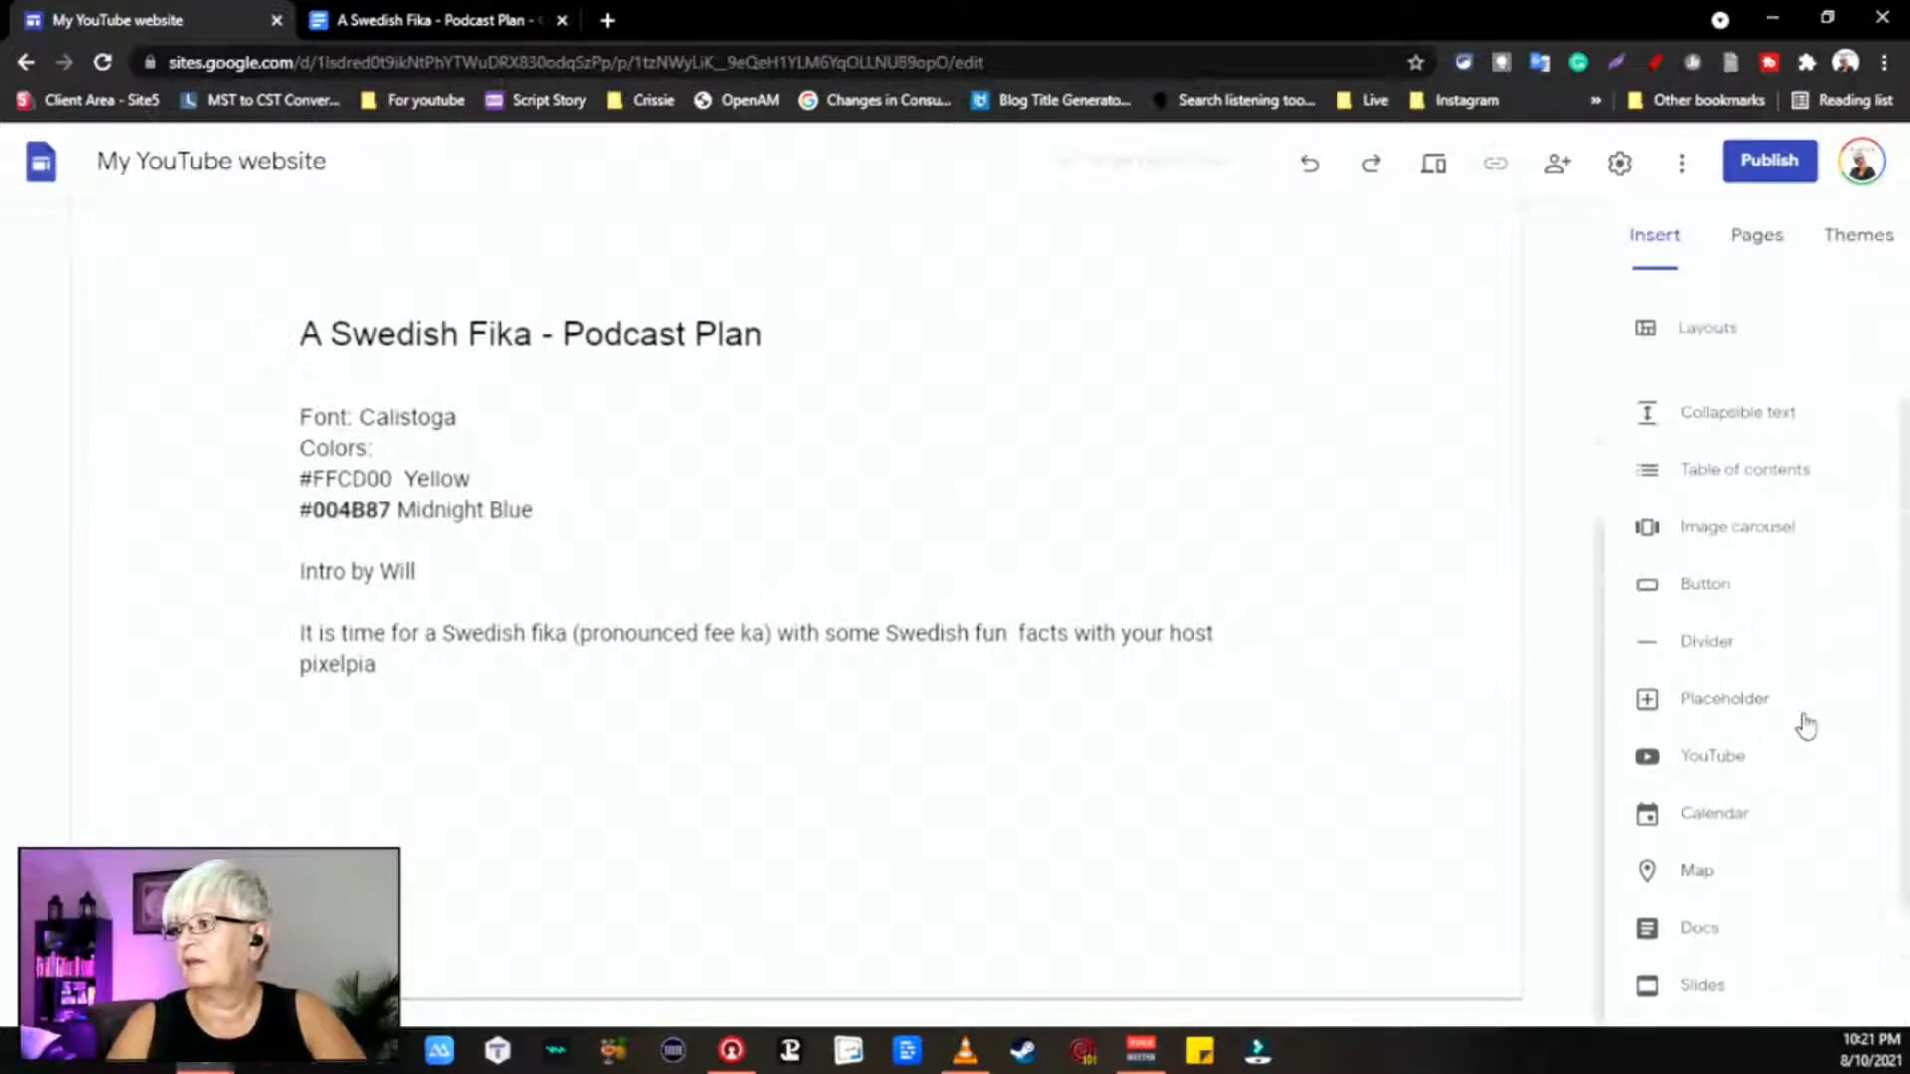
scroll(1803, 725, "down", 1)
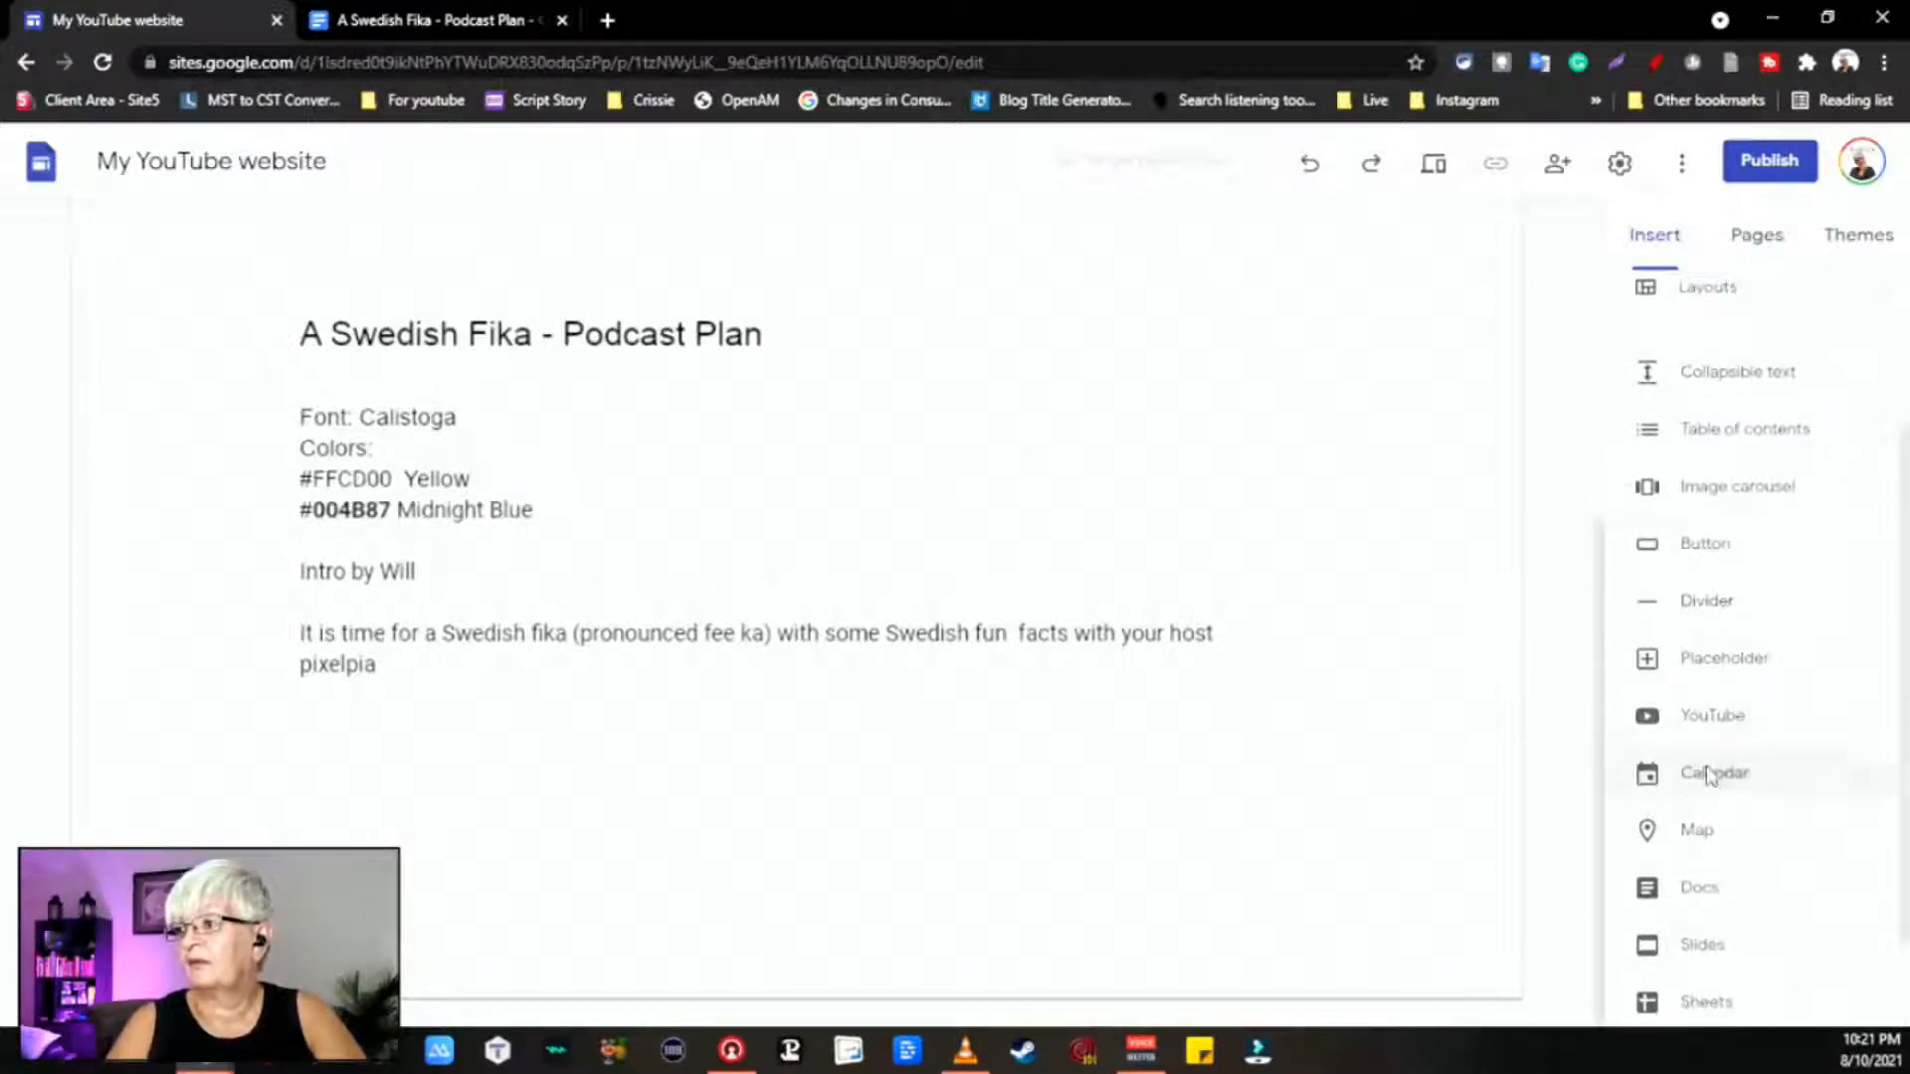
left_click(1711, 774)
left_click(1643, 370)
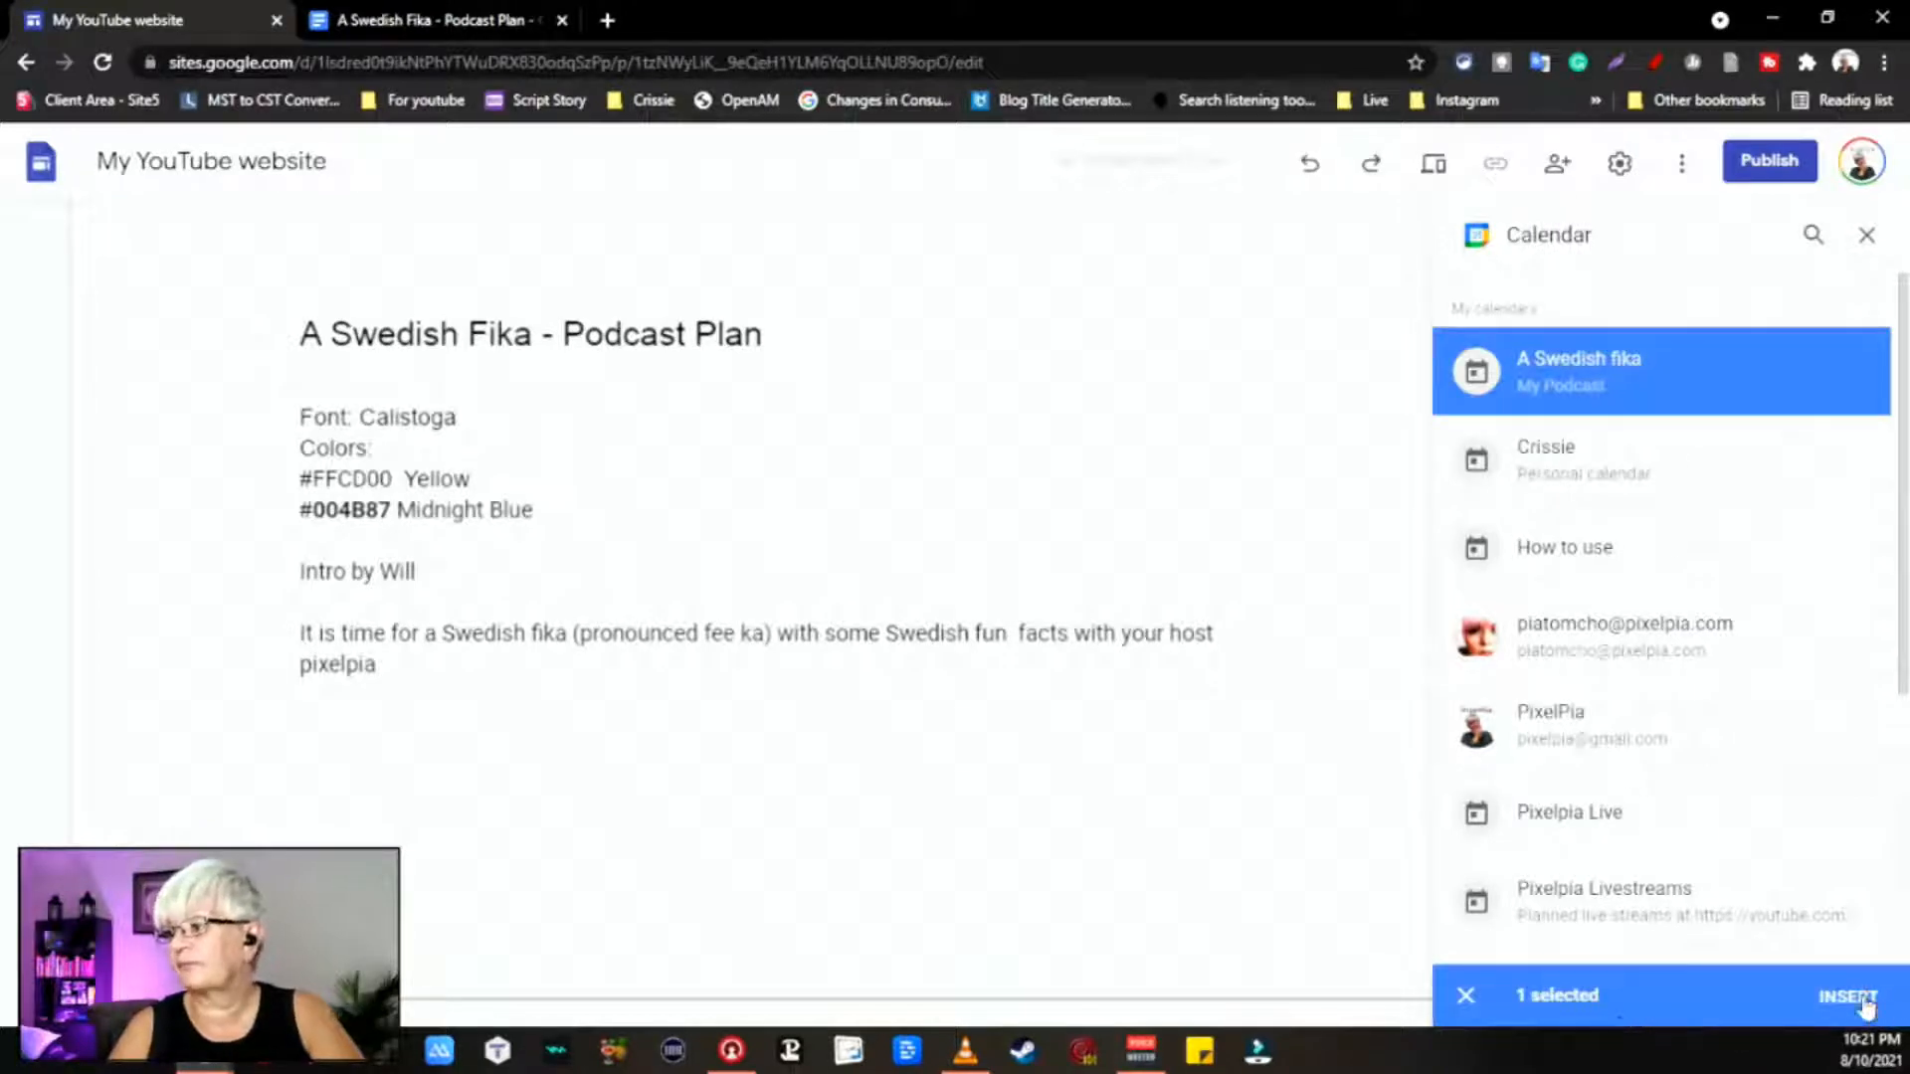
left_click(1848, 998)
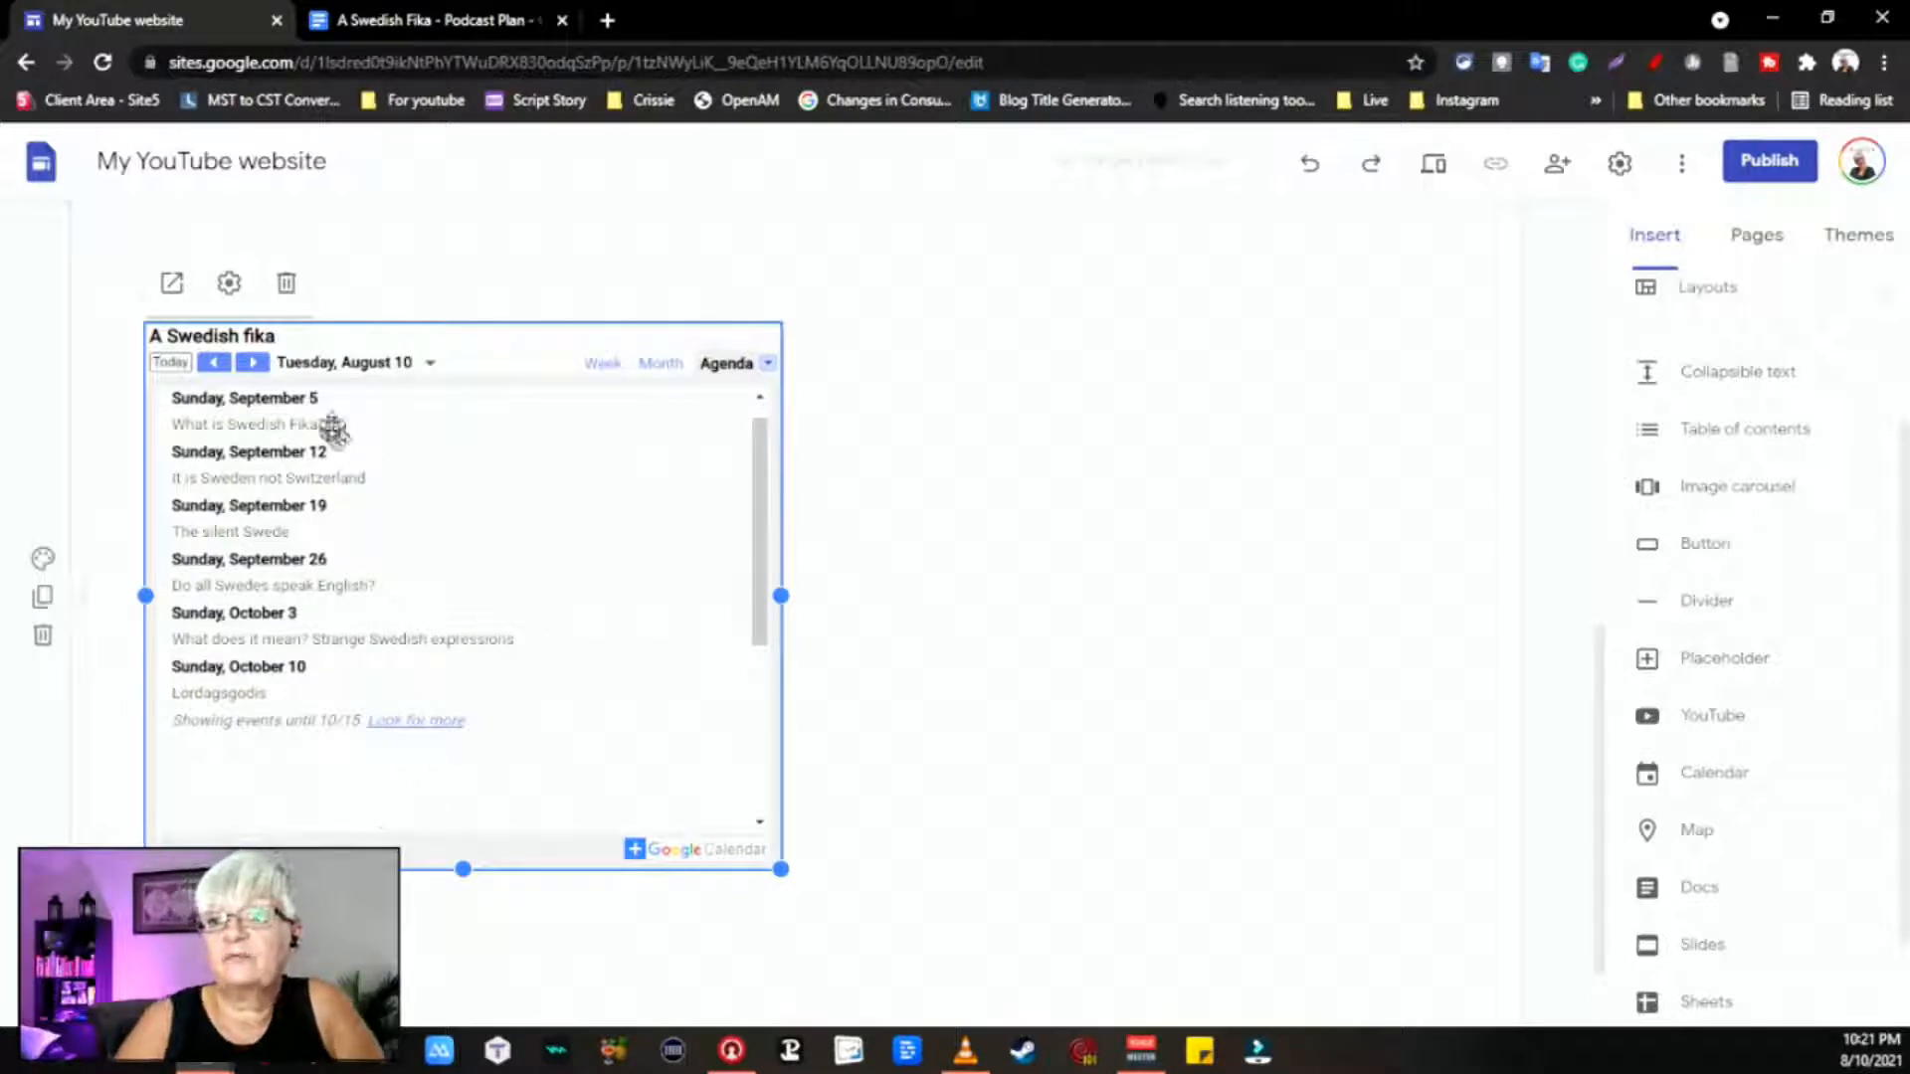
Step: Enable the viewer's own timezone in the calendar settings, keeping navigation and view choices on
left_click(228, 284)
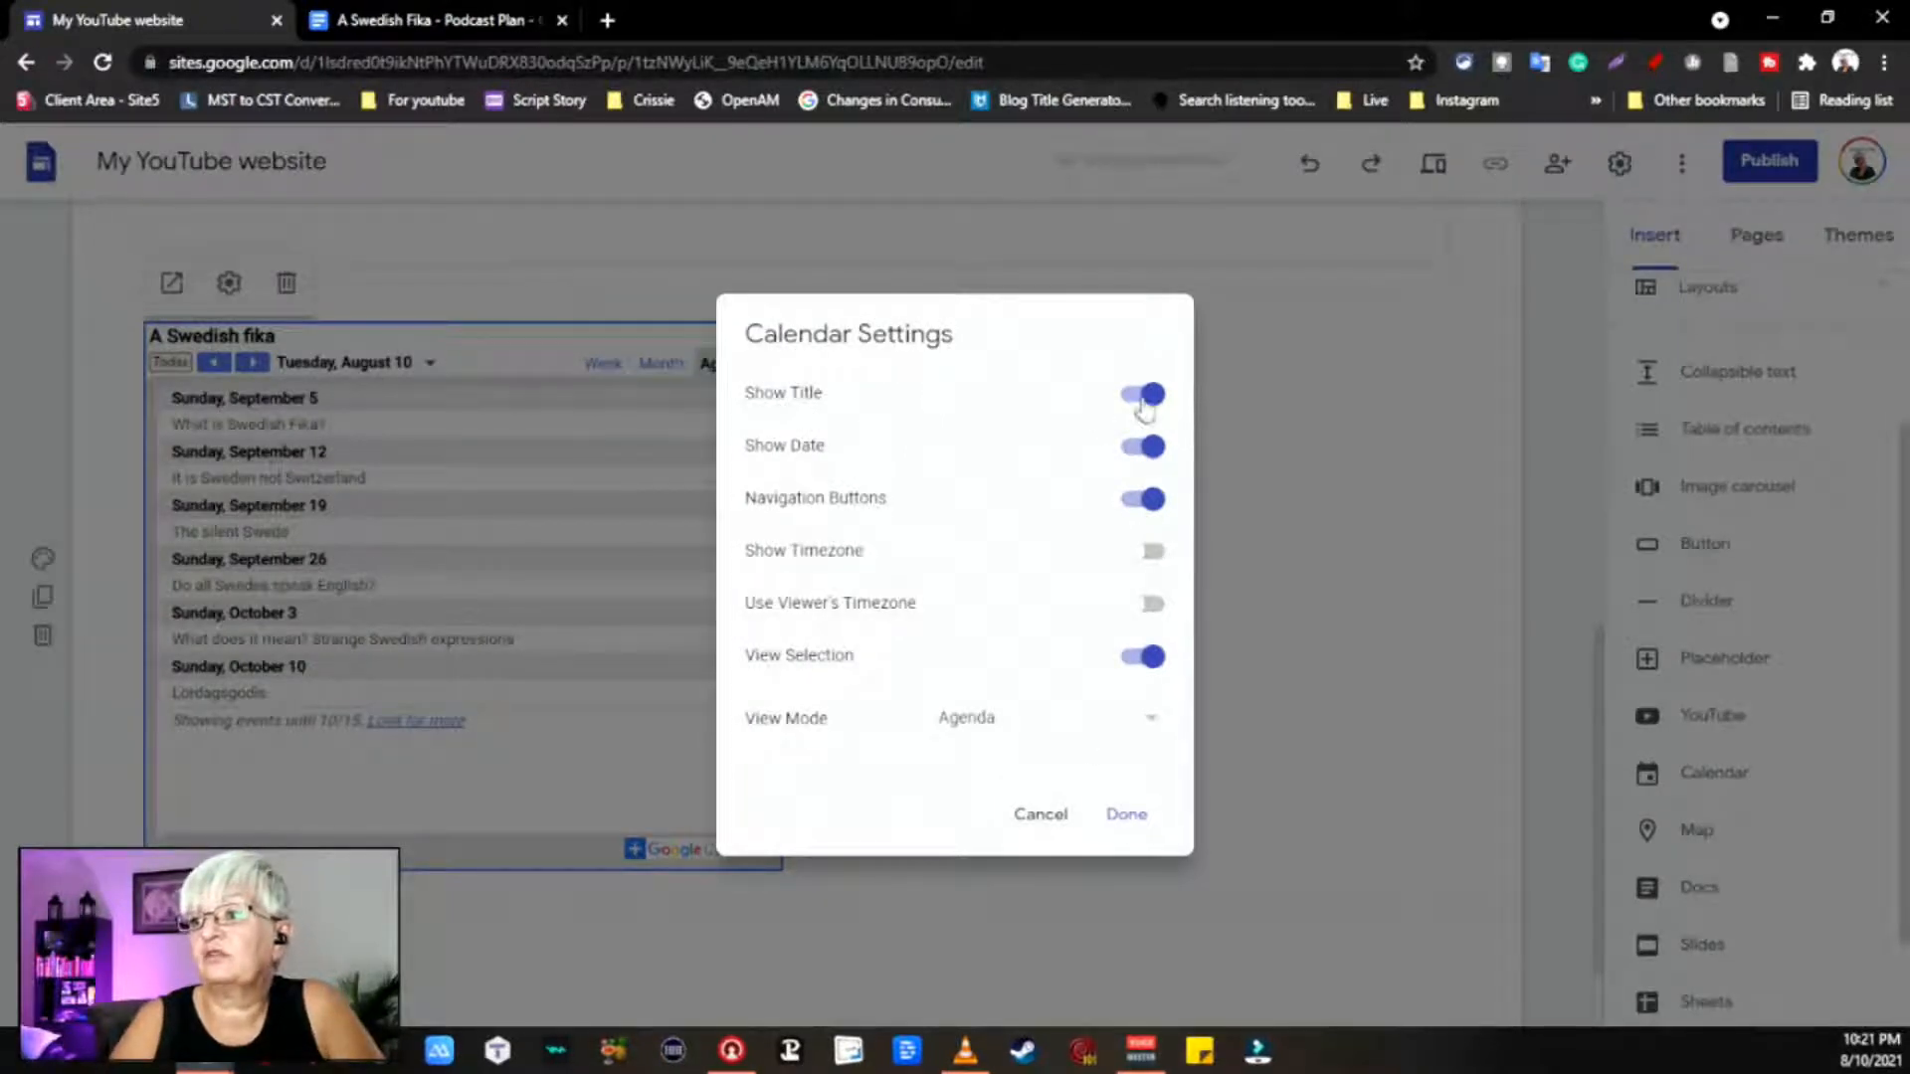
left_click(1144, 501)
left_click(1152, 502)
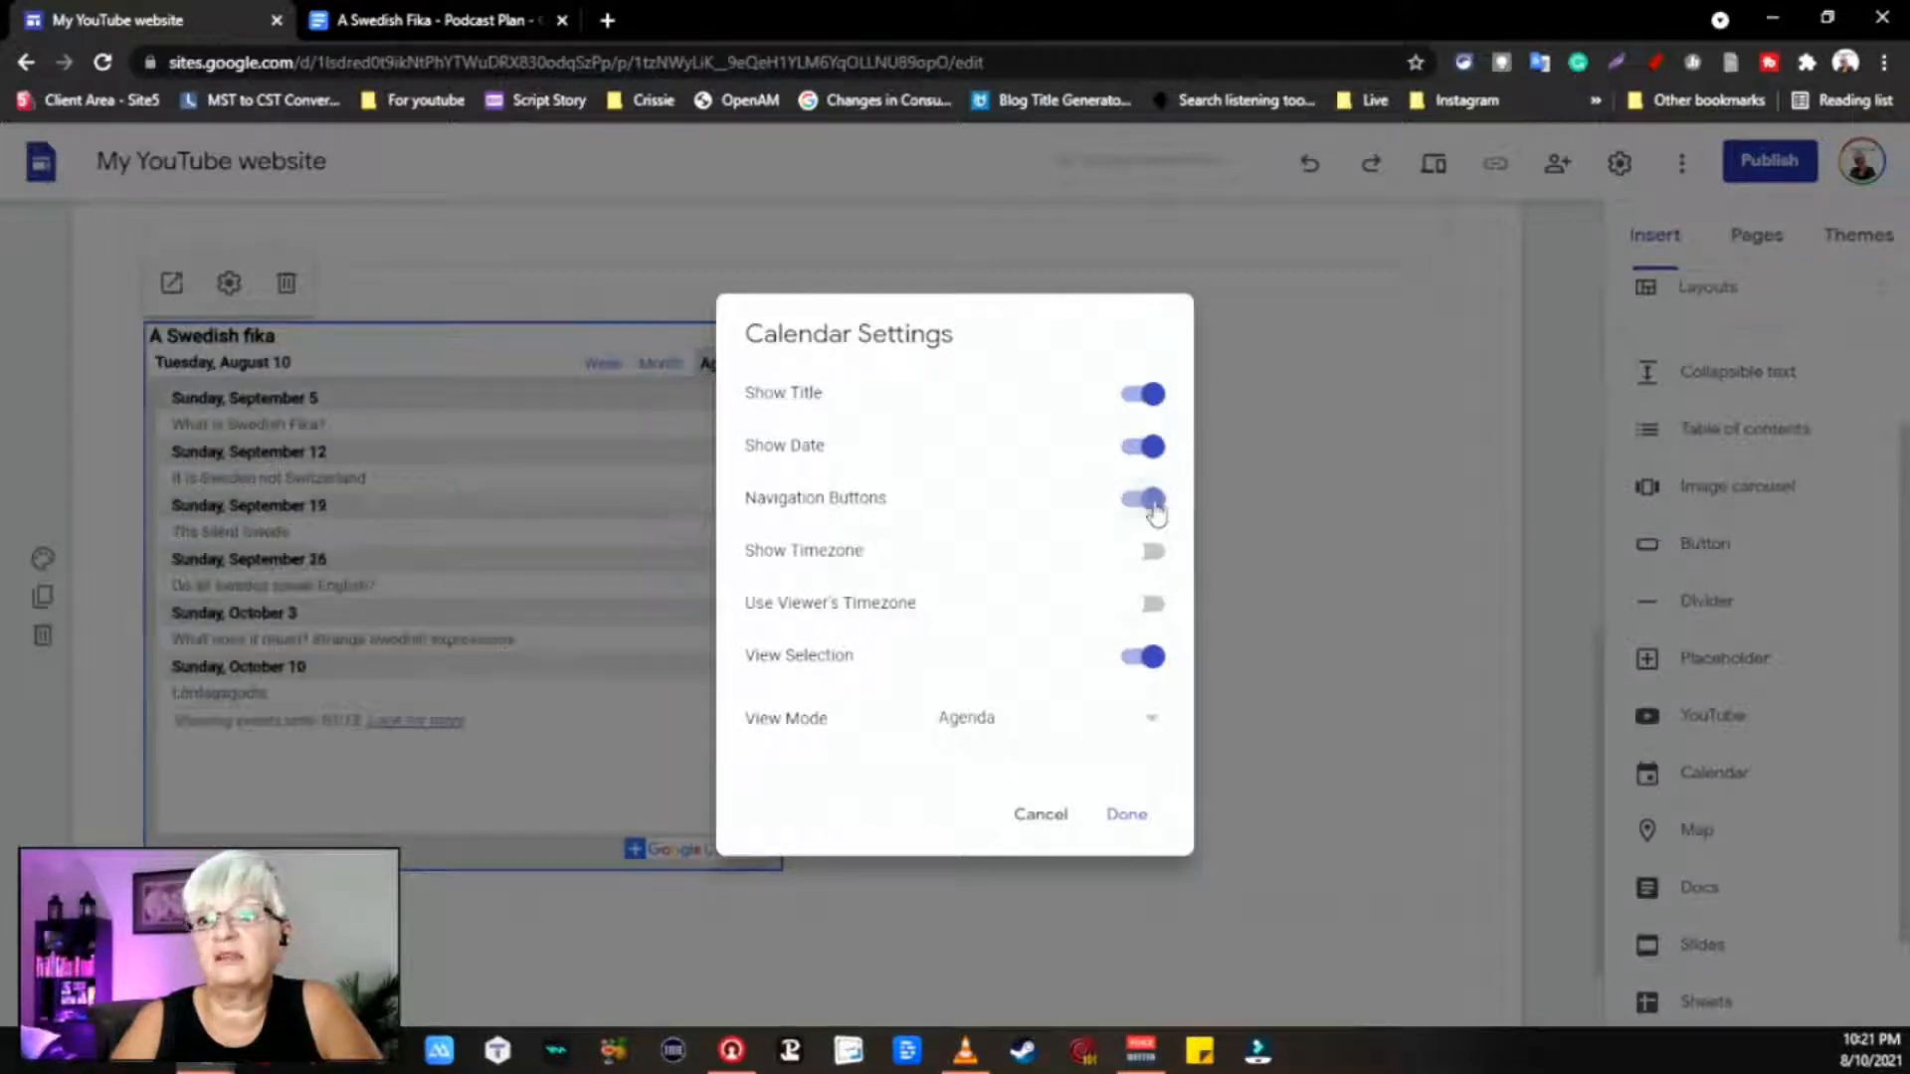
left_click(1142, 662)
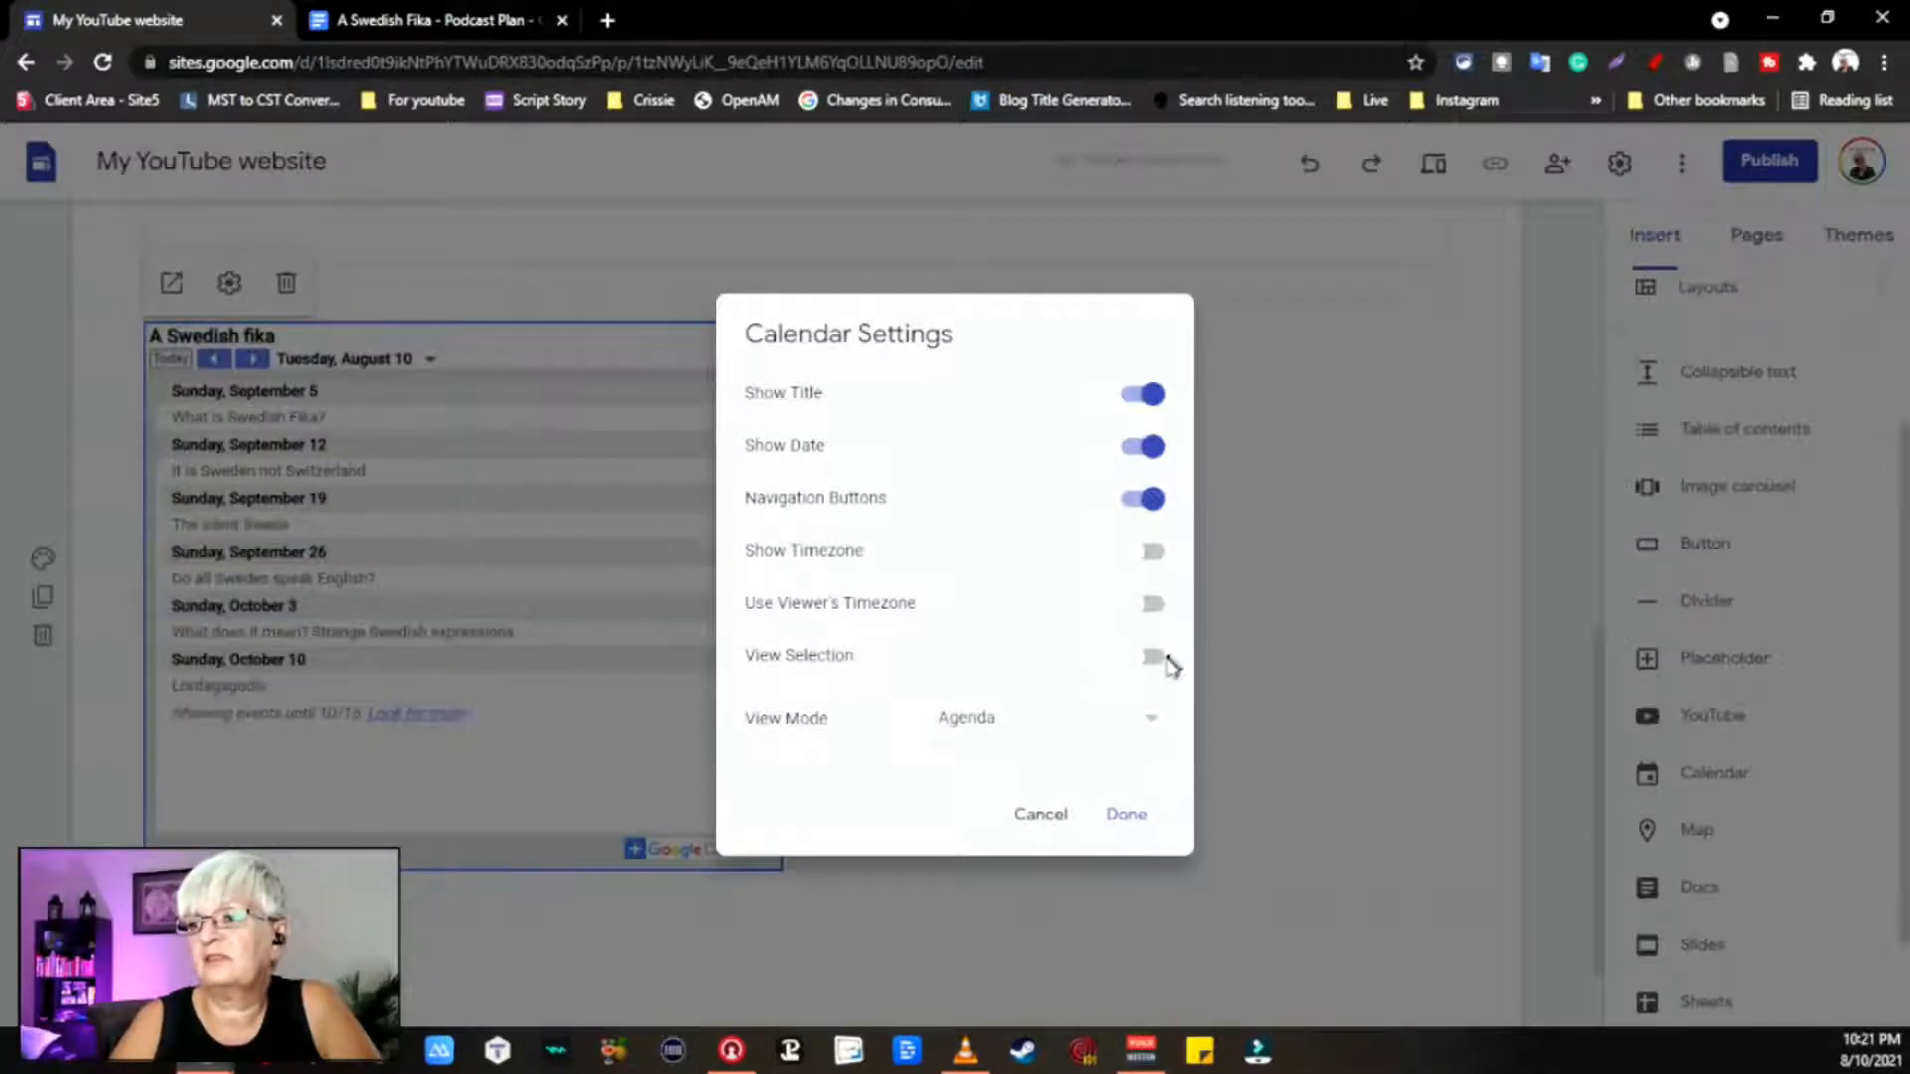
left_click(1153, 658)
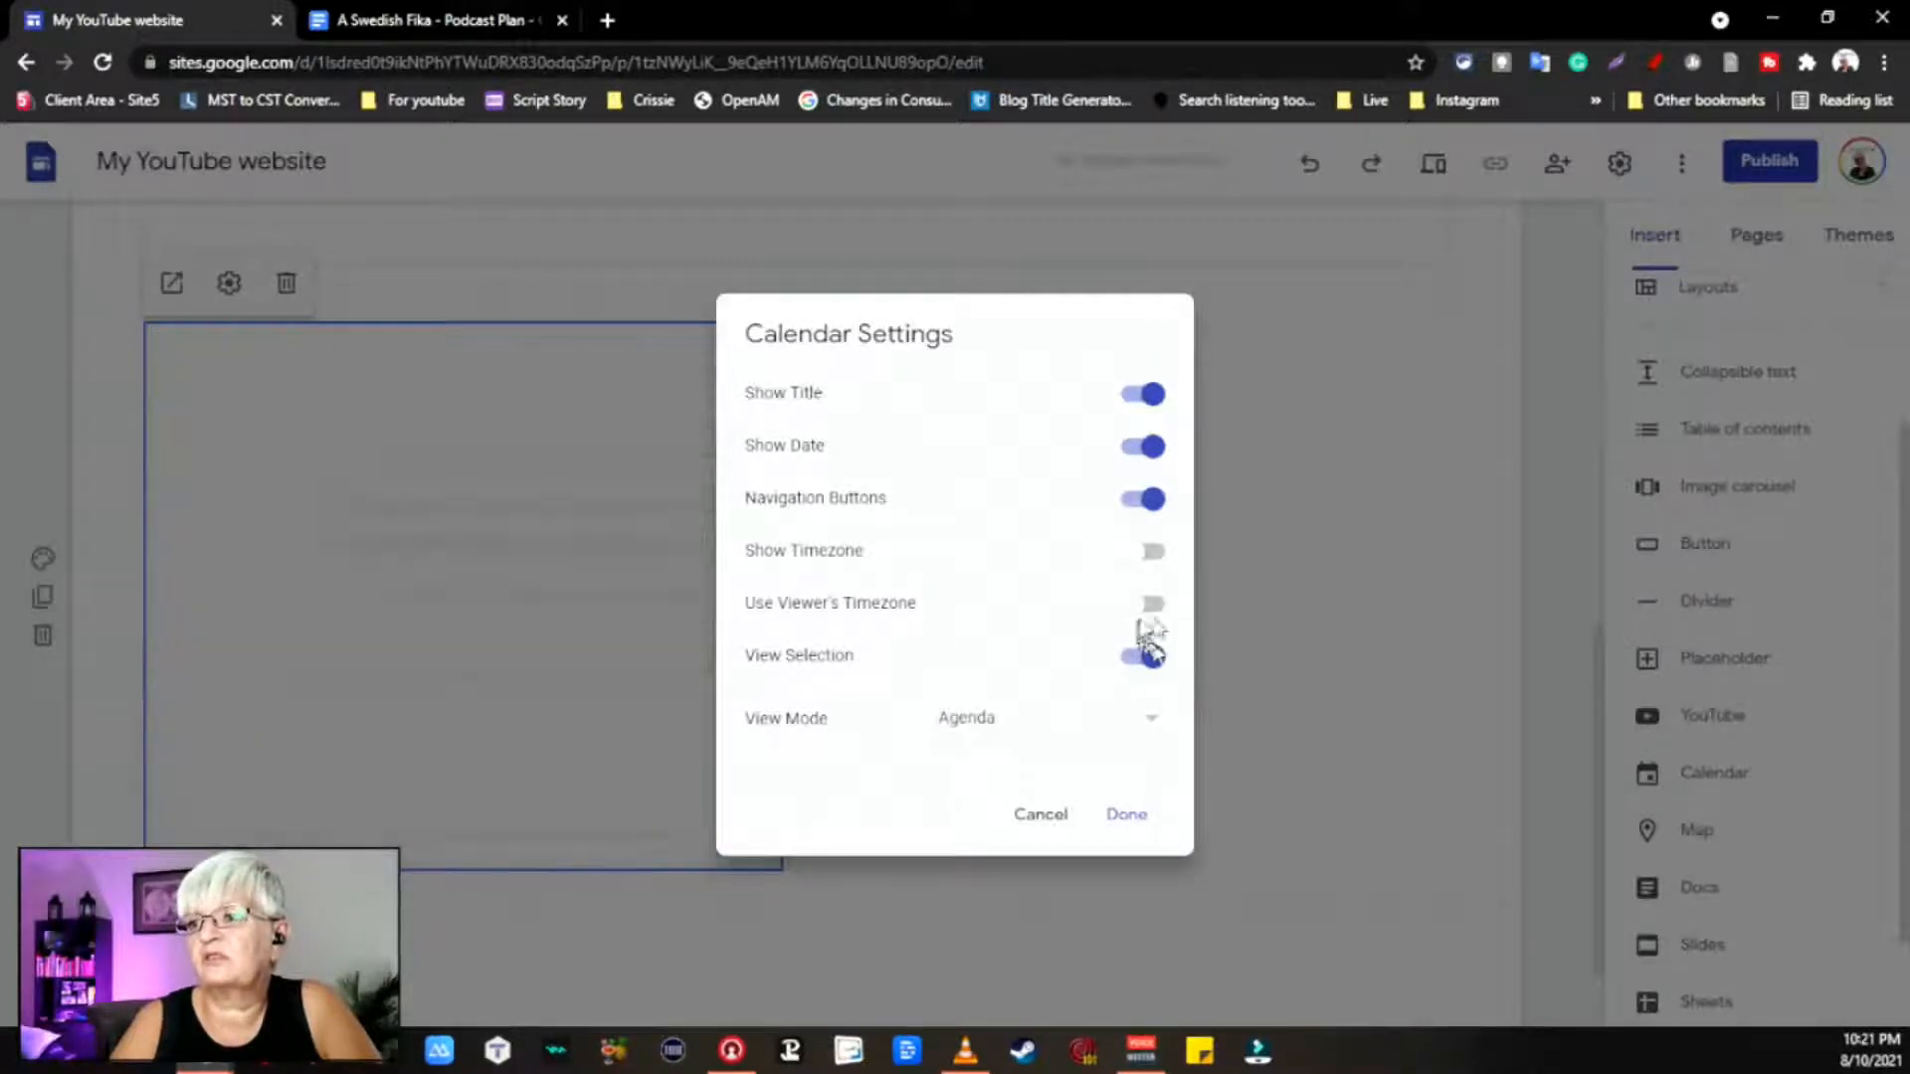
left_click(1154, 607)
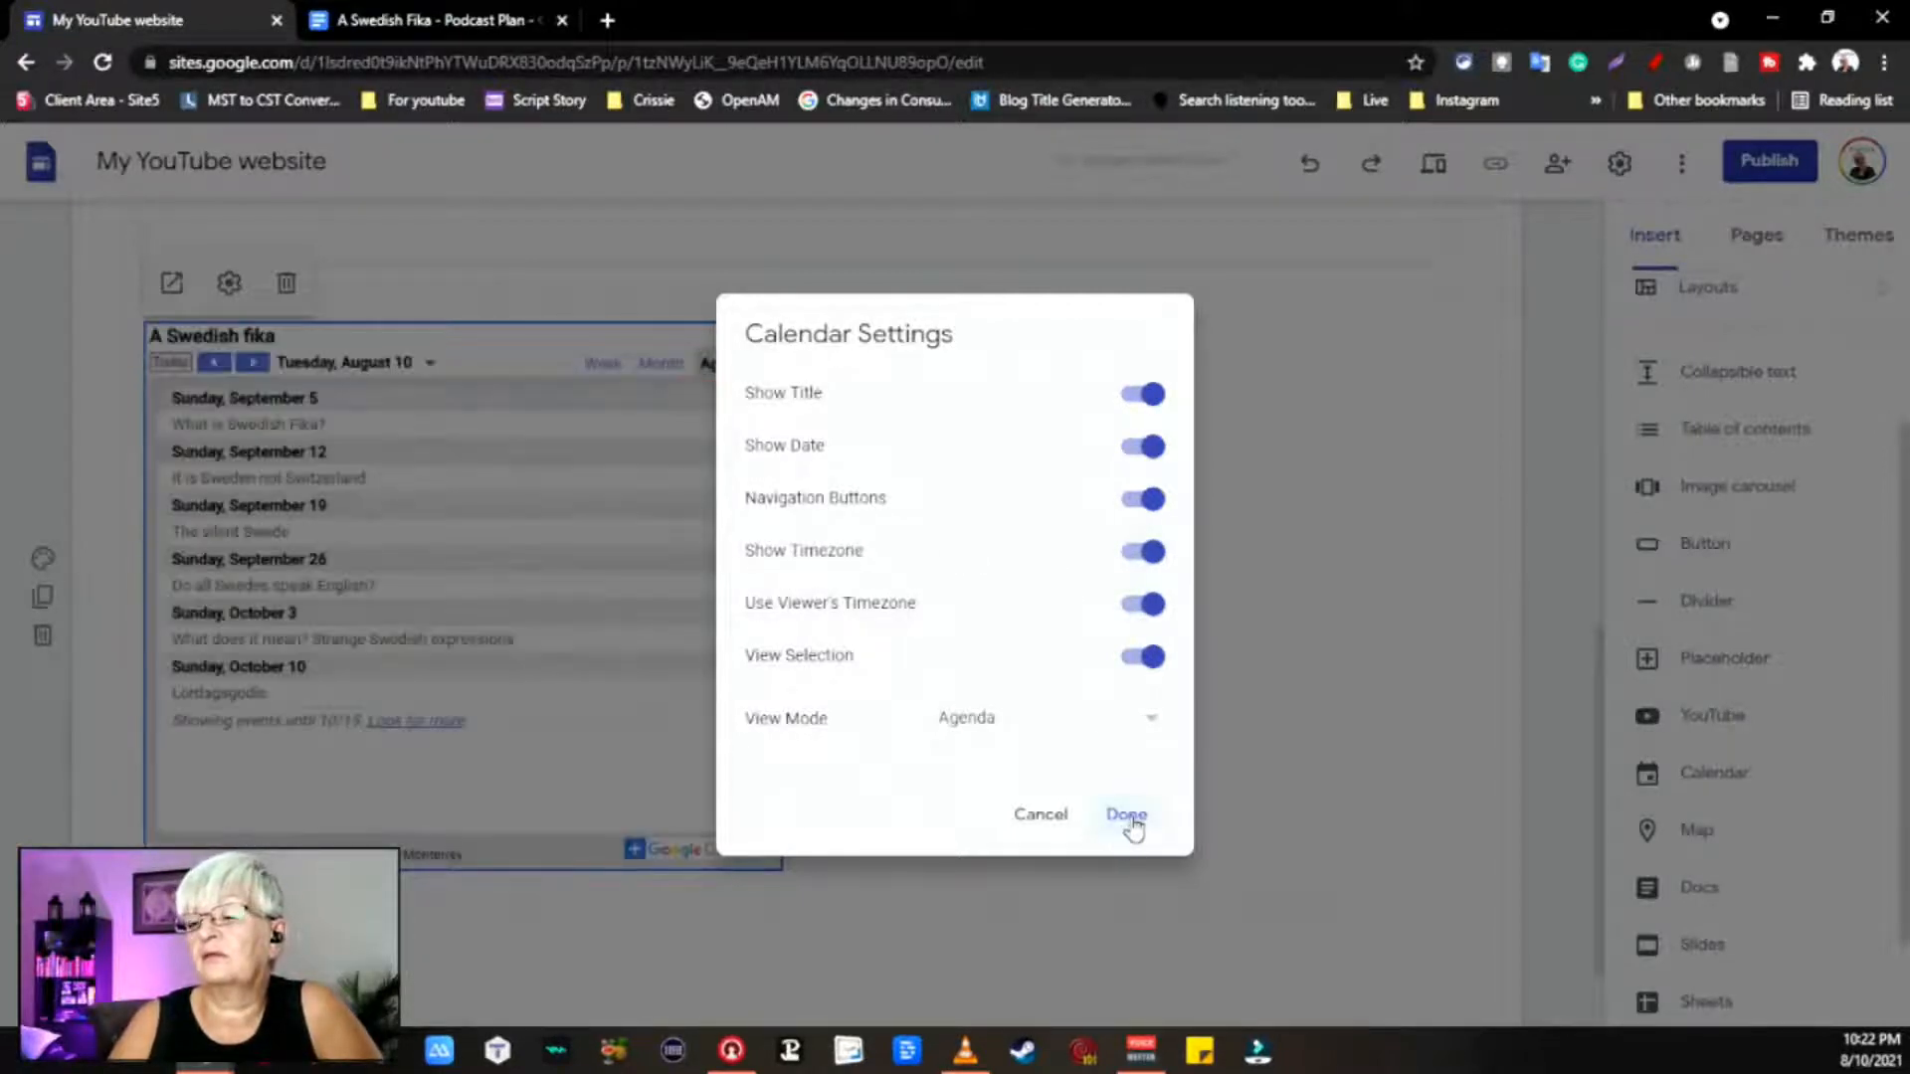
left_click(1127, 815)
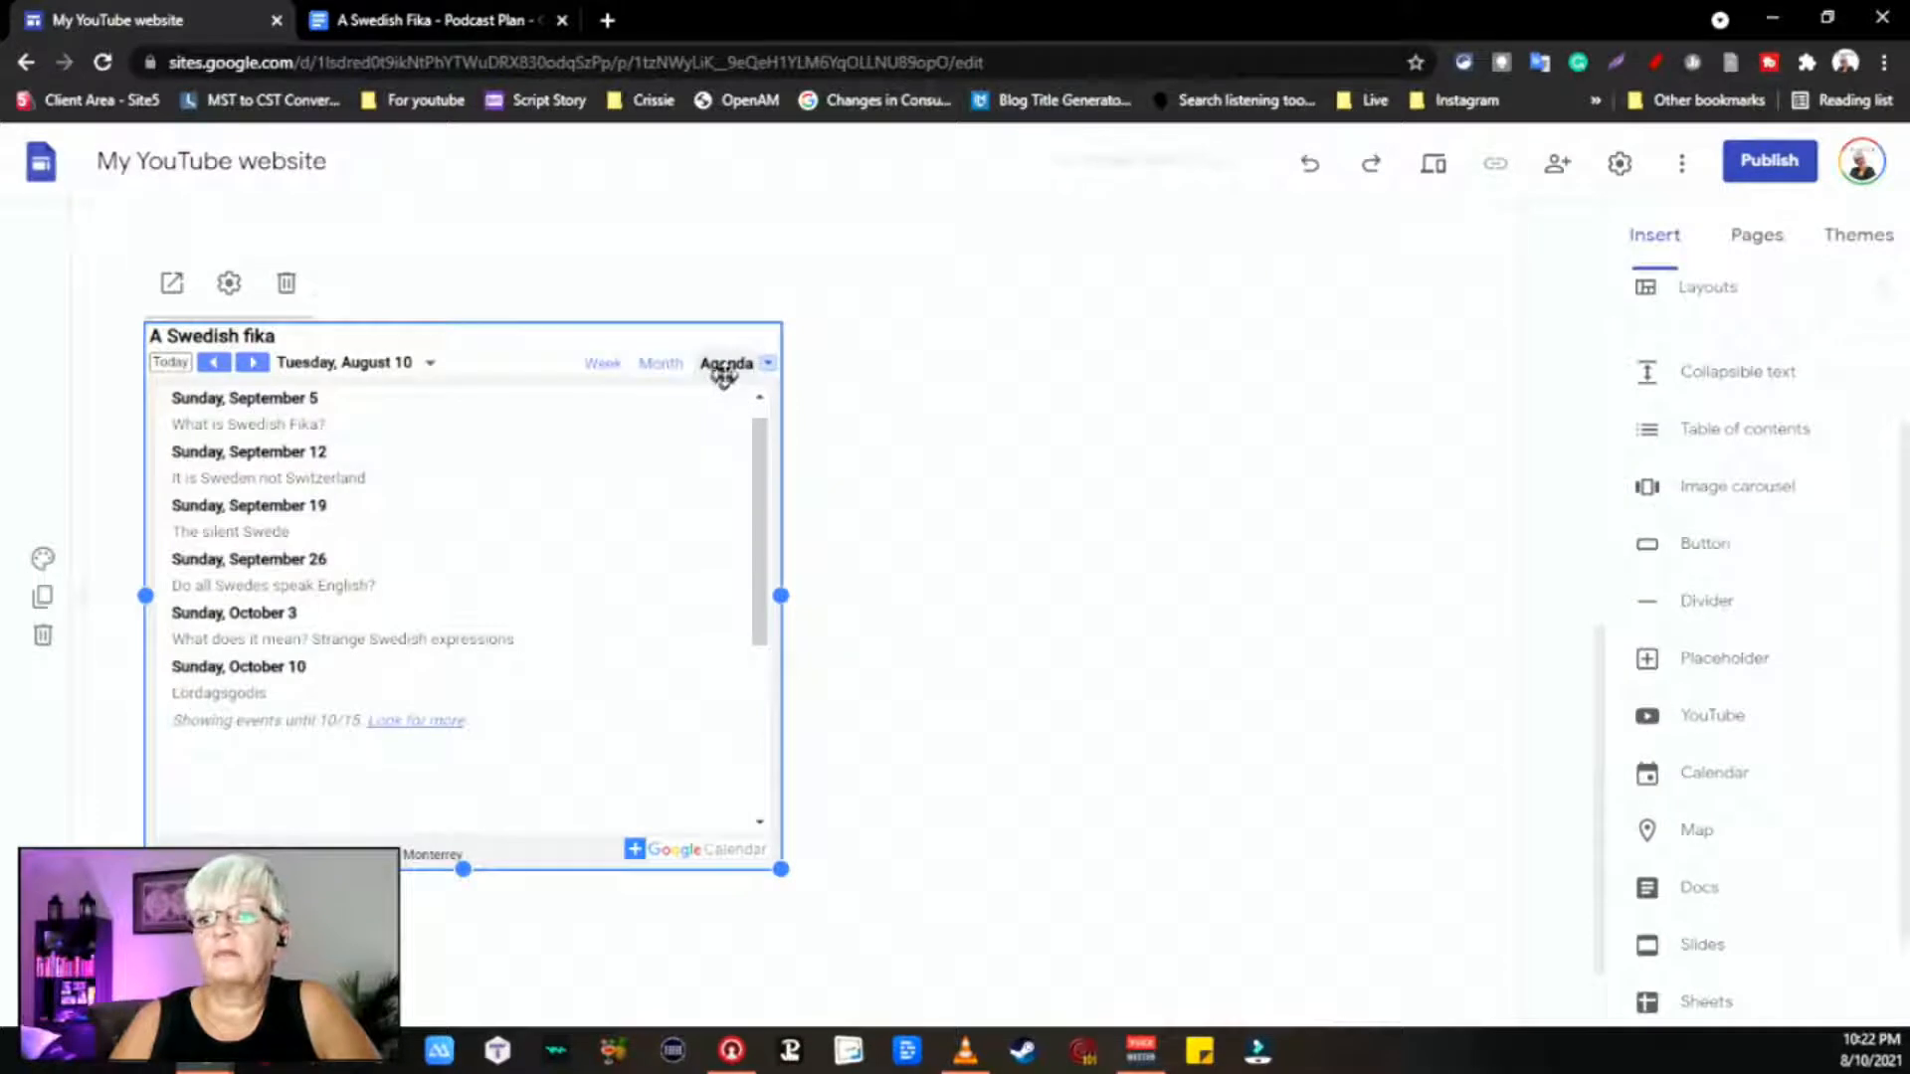
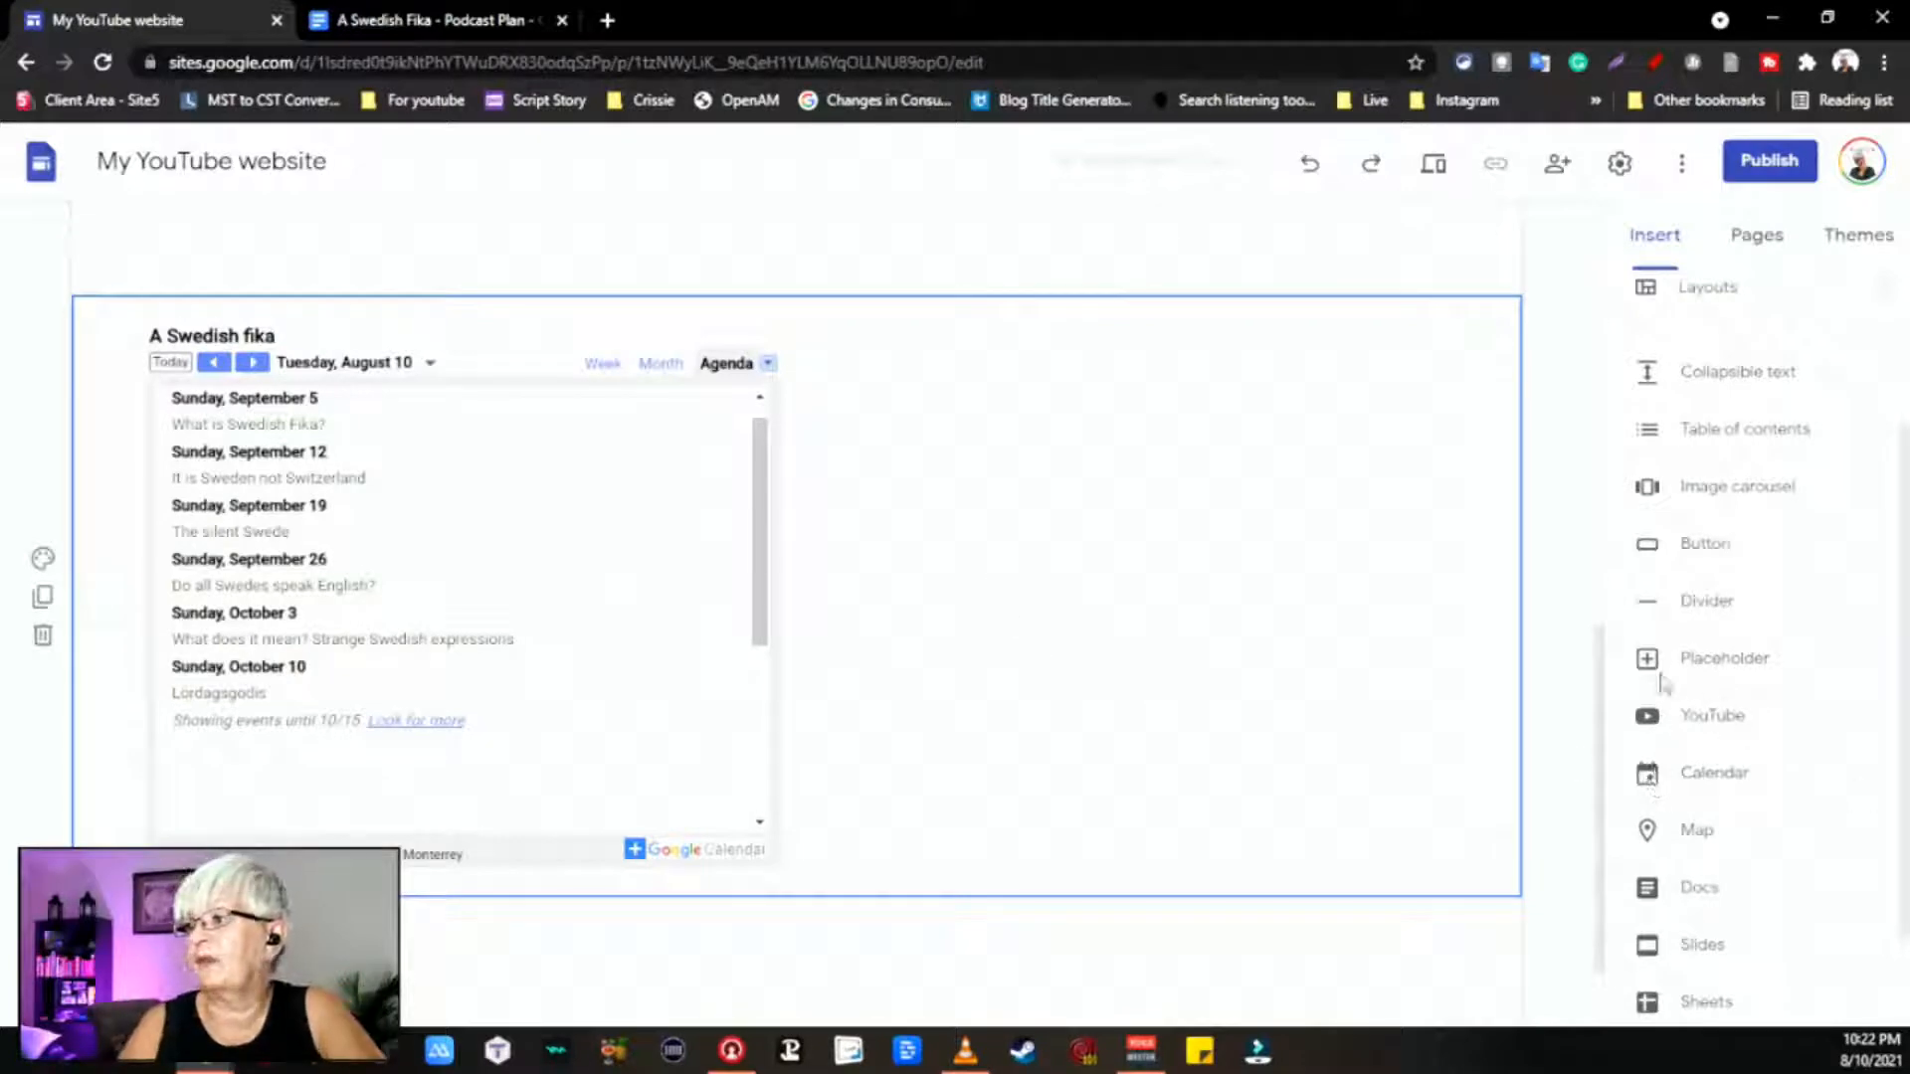
Step: Add a Cantarell text box below the calendar reading 'This is a podcast about Sweden and Swedes'
scroll(1856, 604, "up", 3)
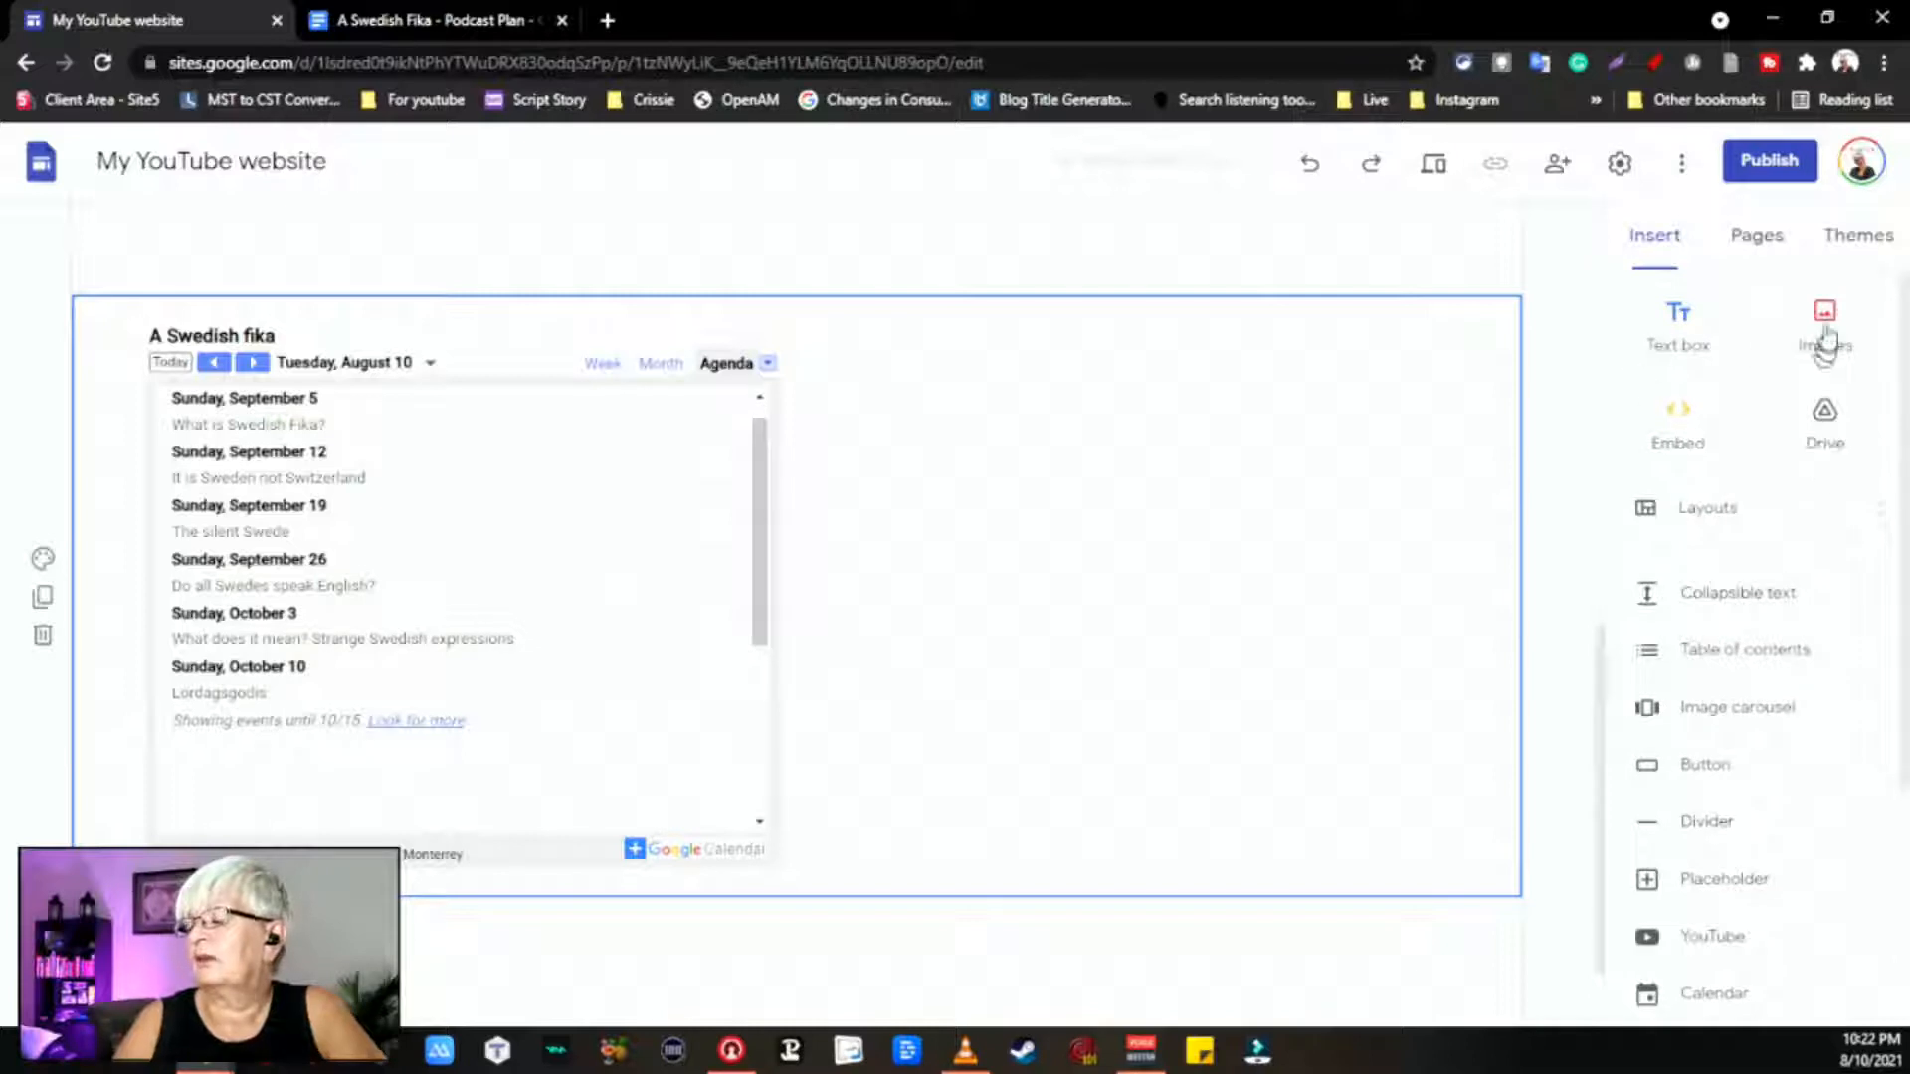
left_click(1703, 330)
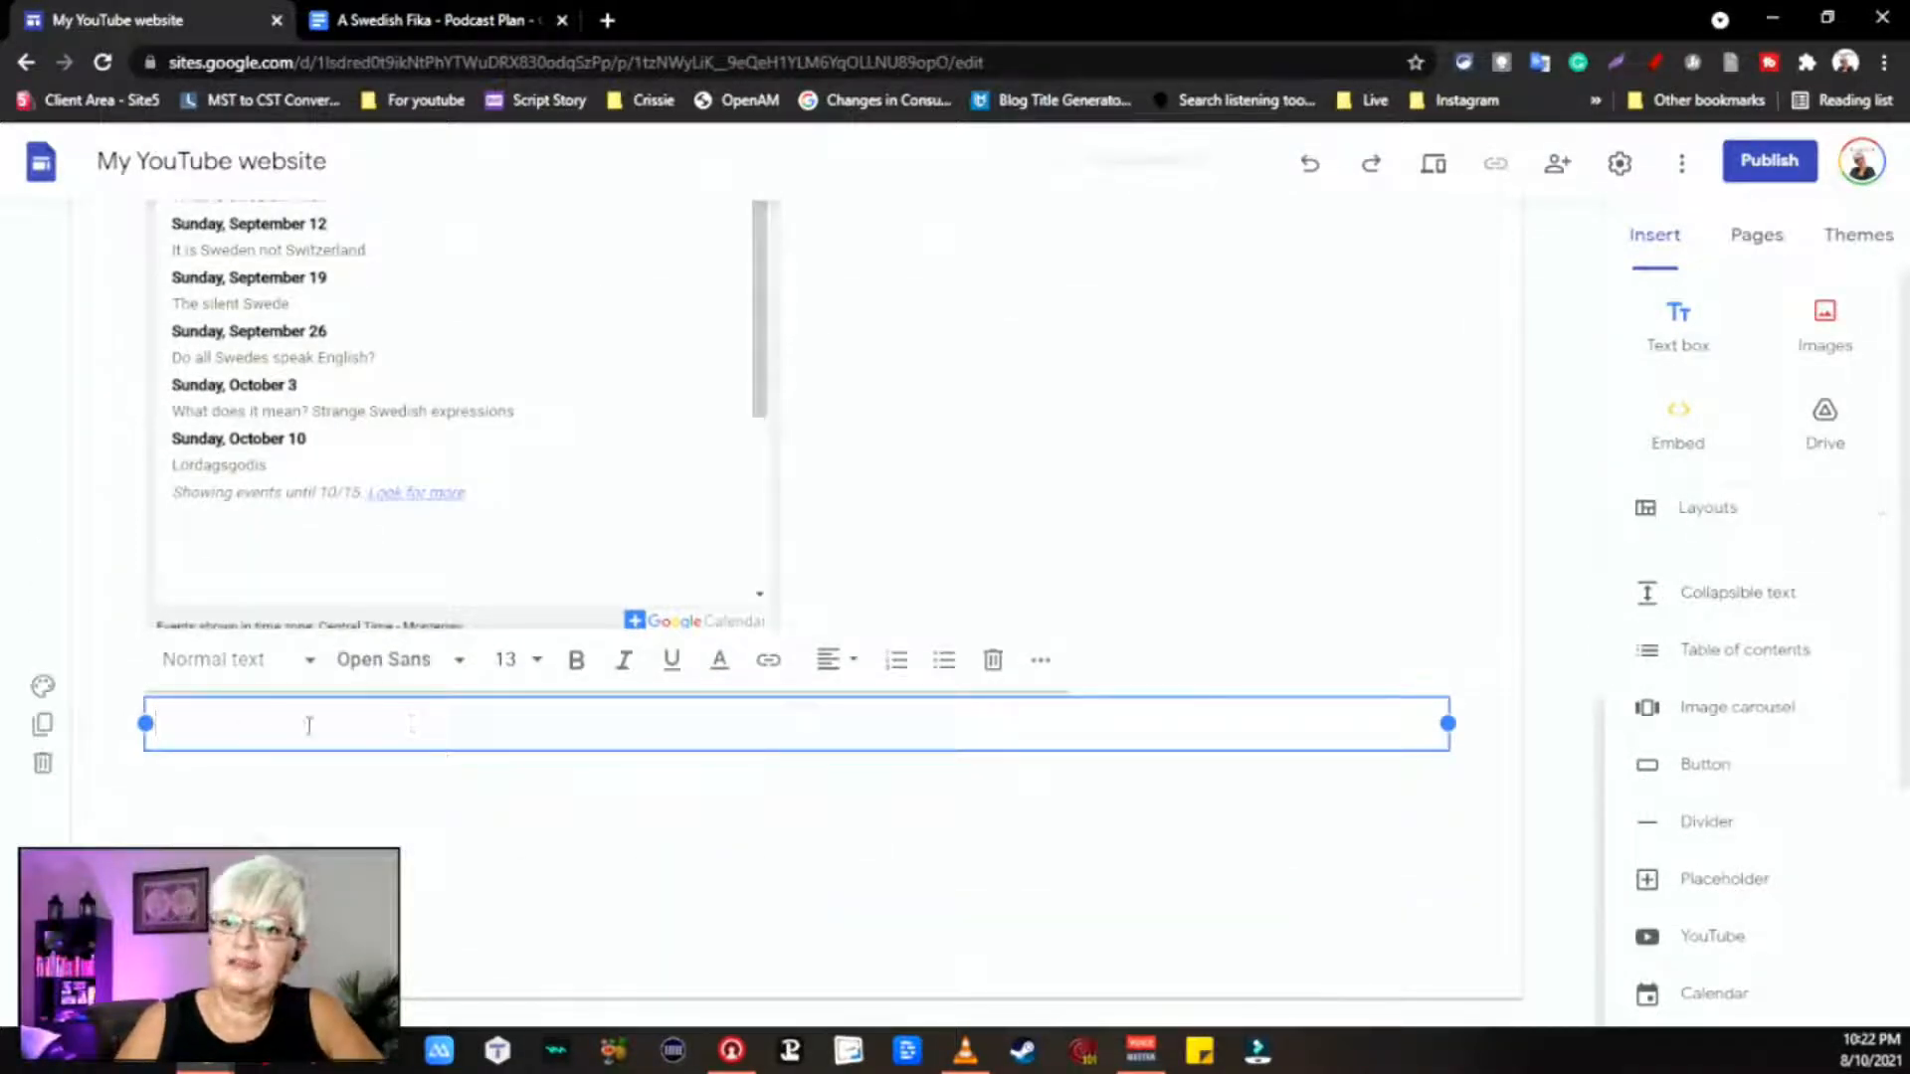
left_click(456, 661)
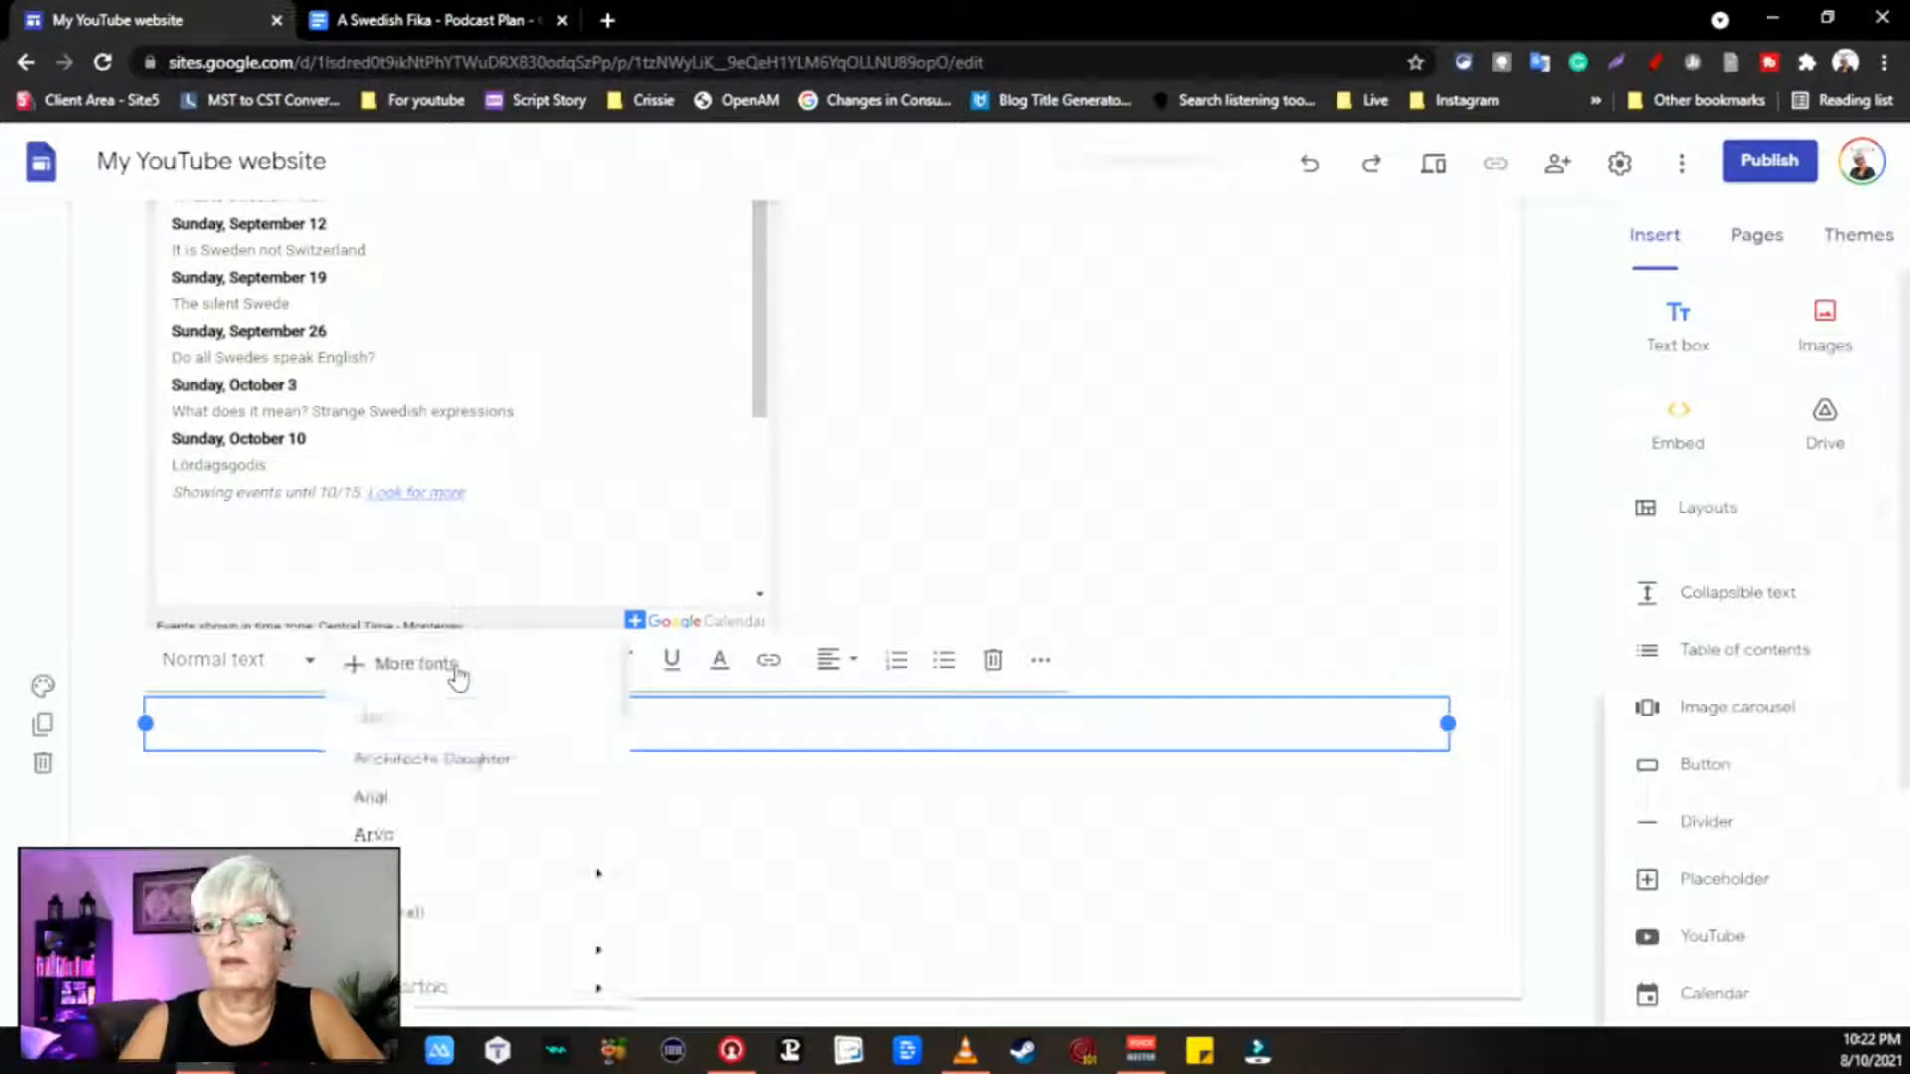
scroll(468, 895, "down", 3)
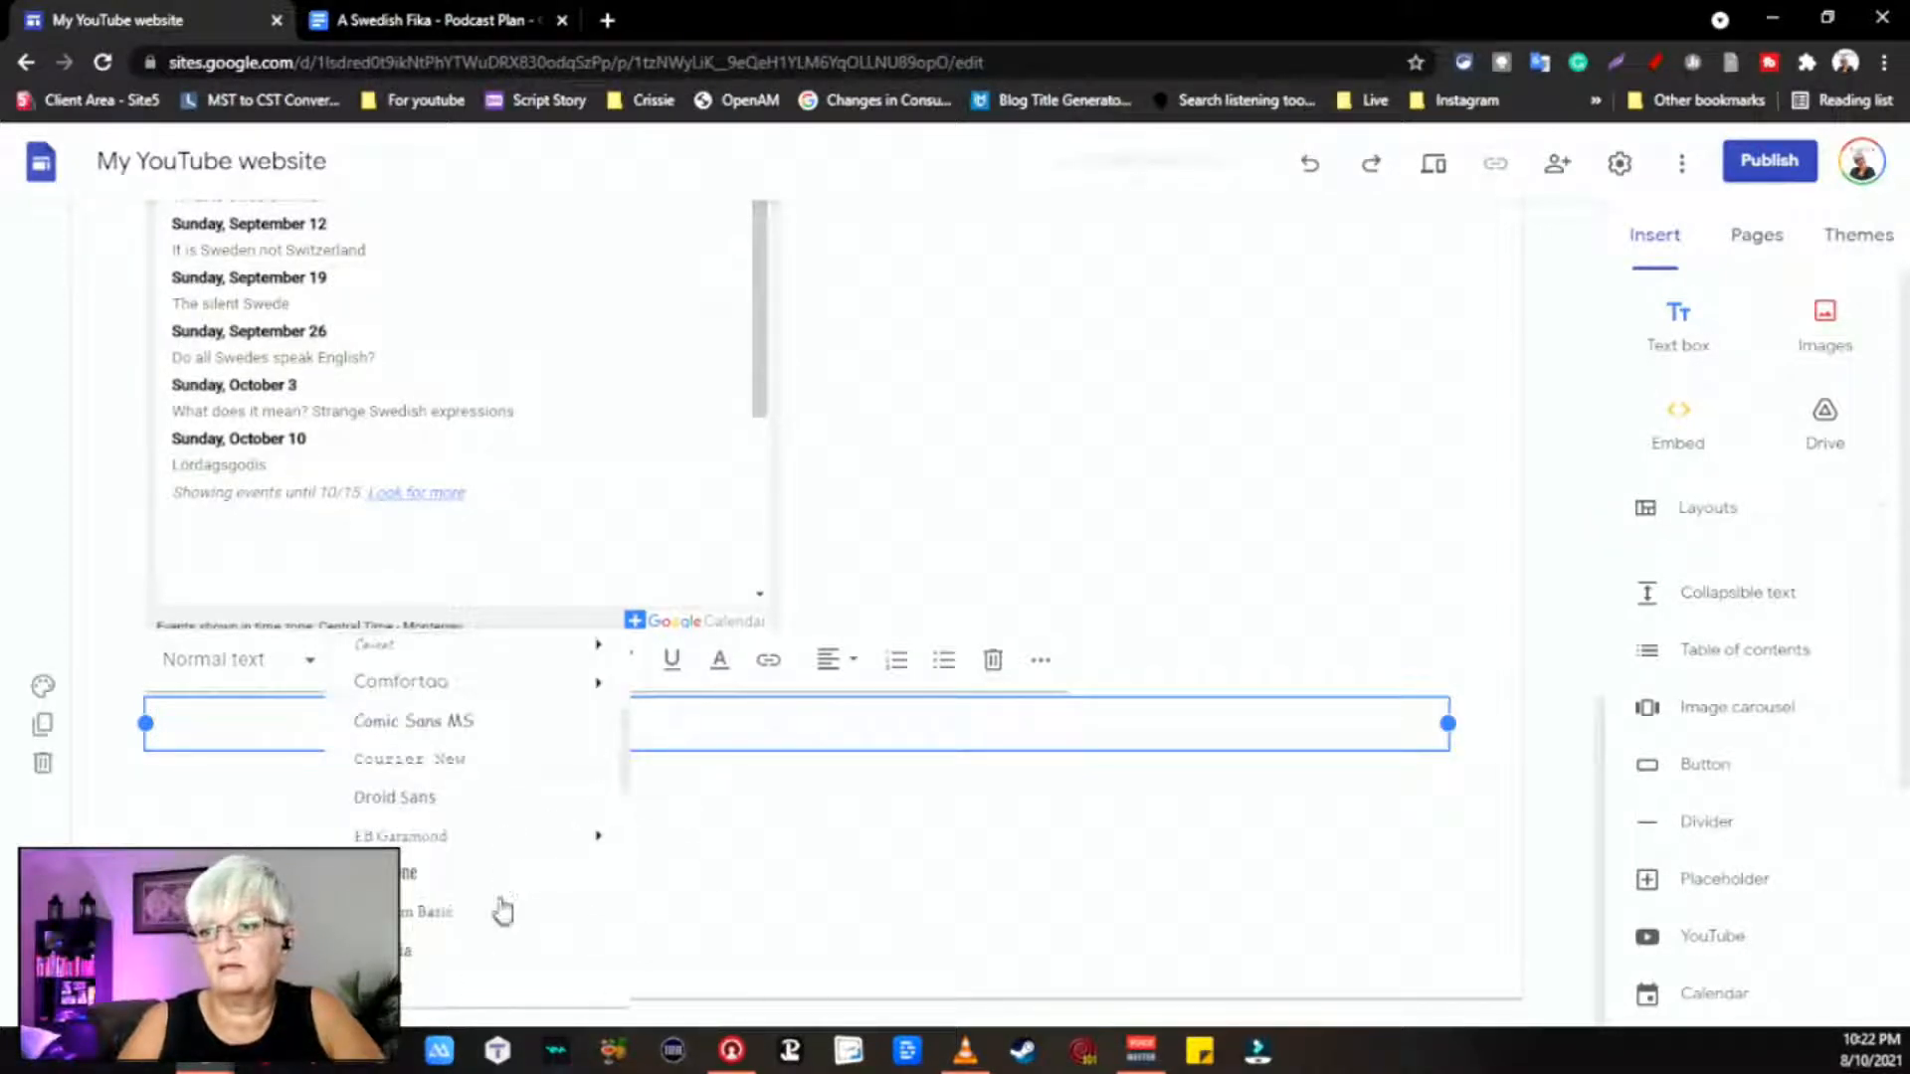
scroll(516, 687, "up", 1)
scroll(519, 761, "up", 2)
left_click(512, 867)
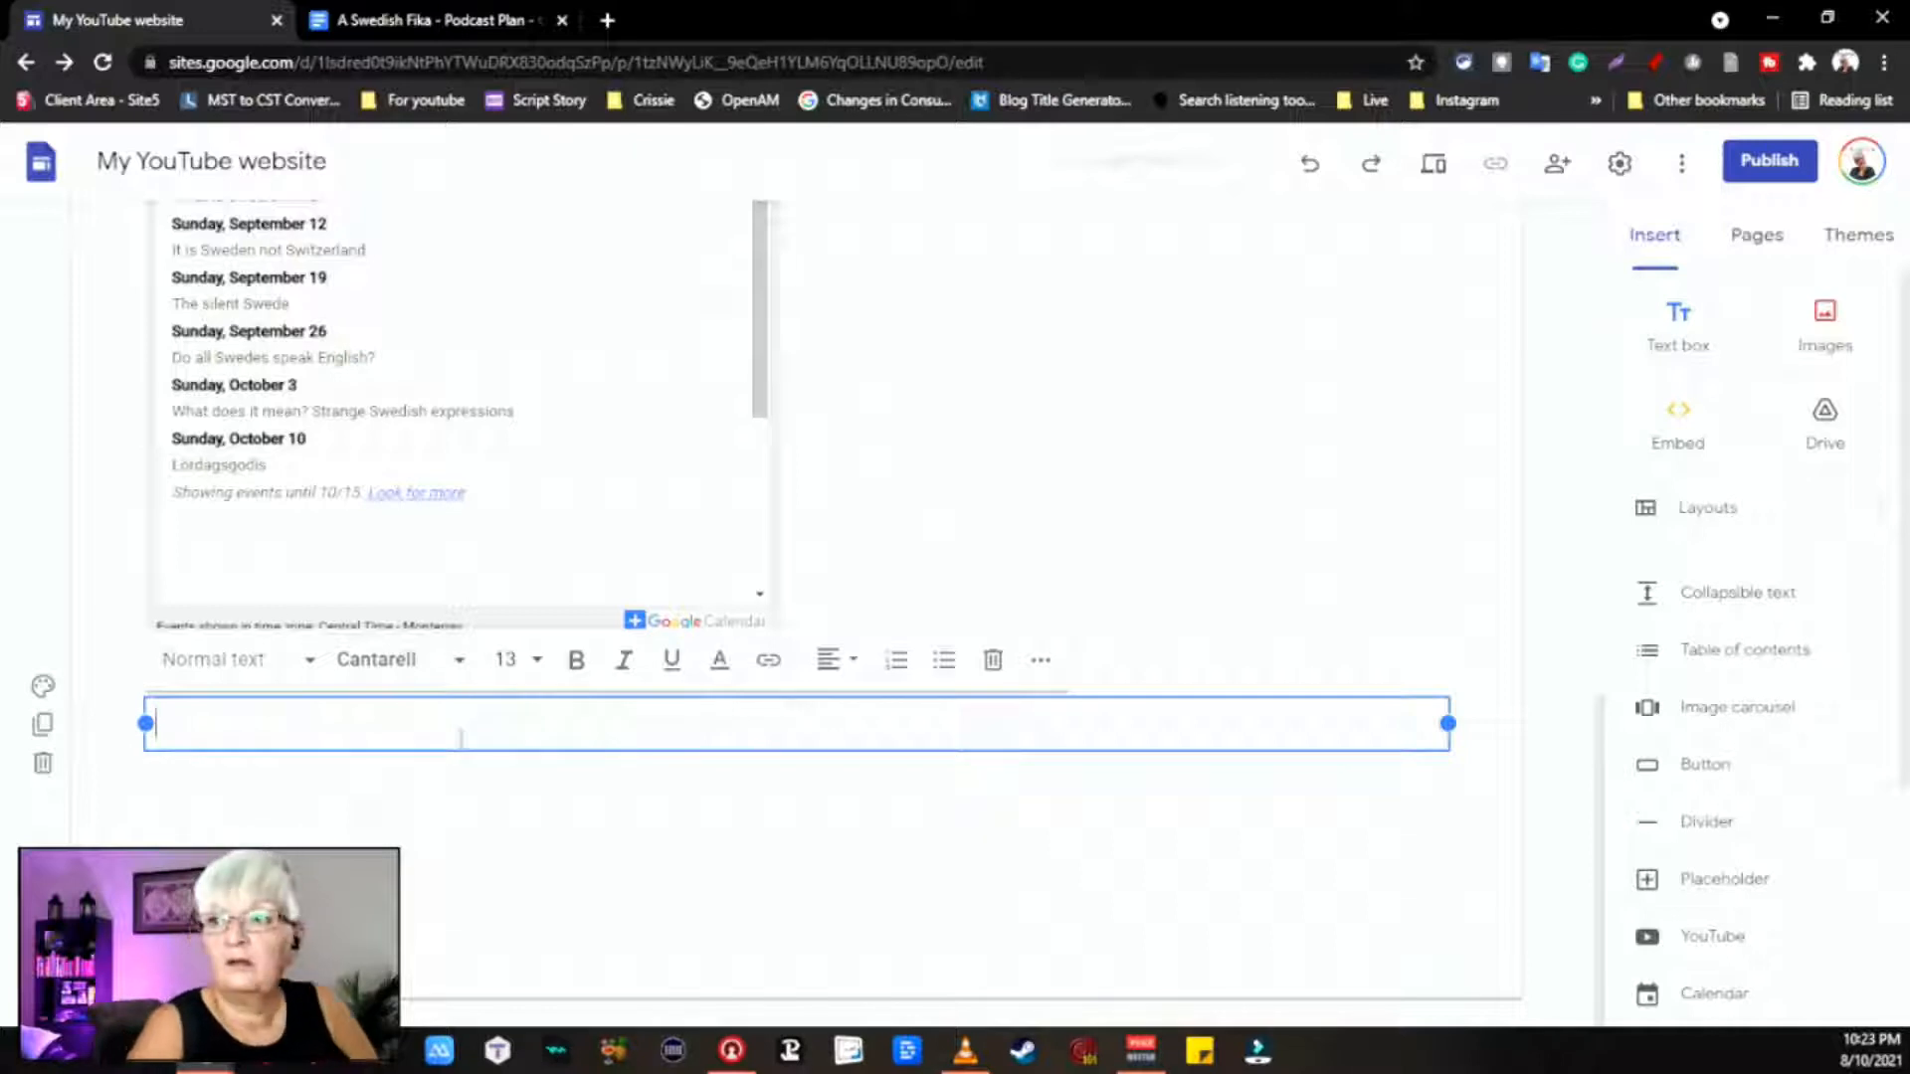
type("R")
type("This is a ")
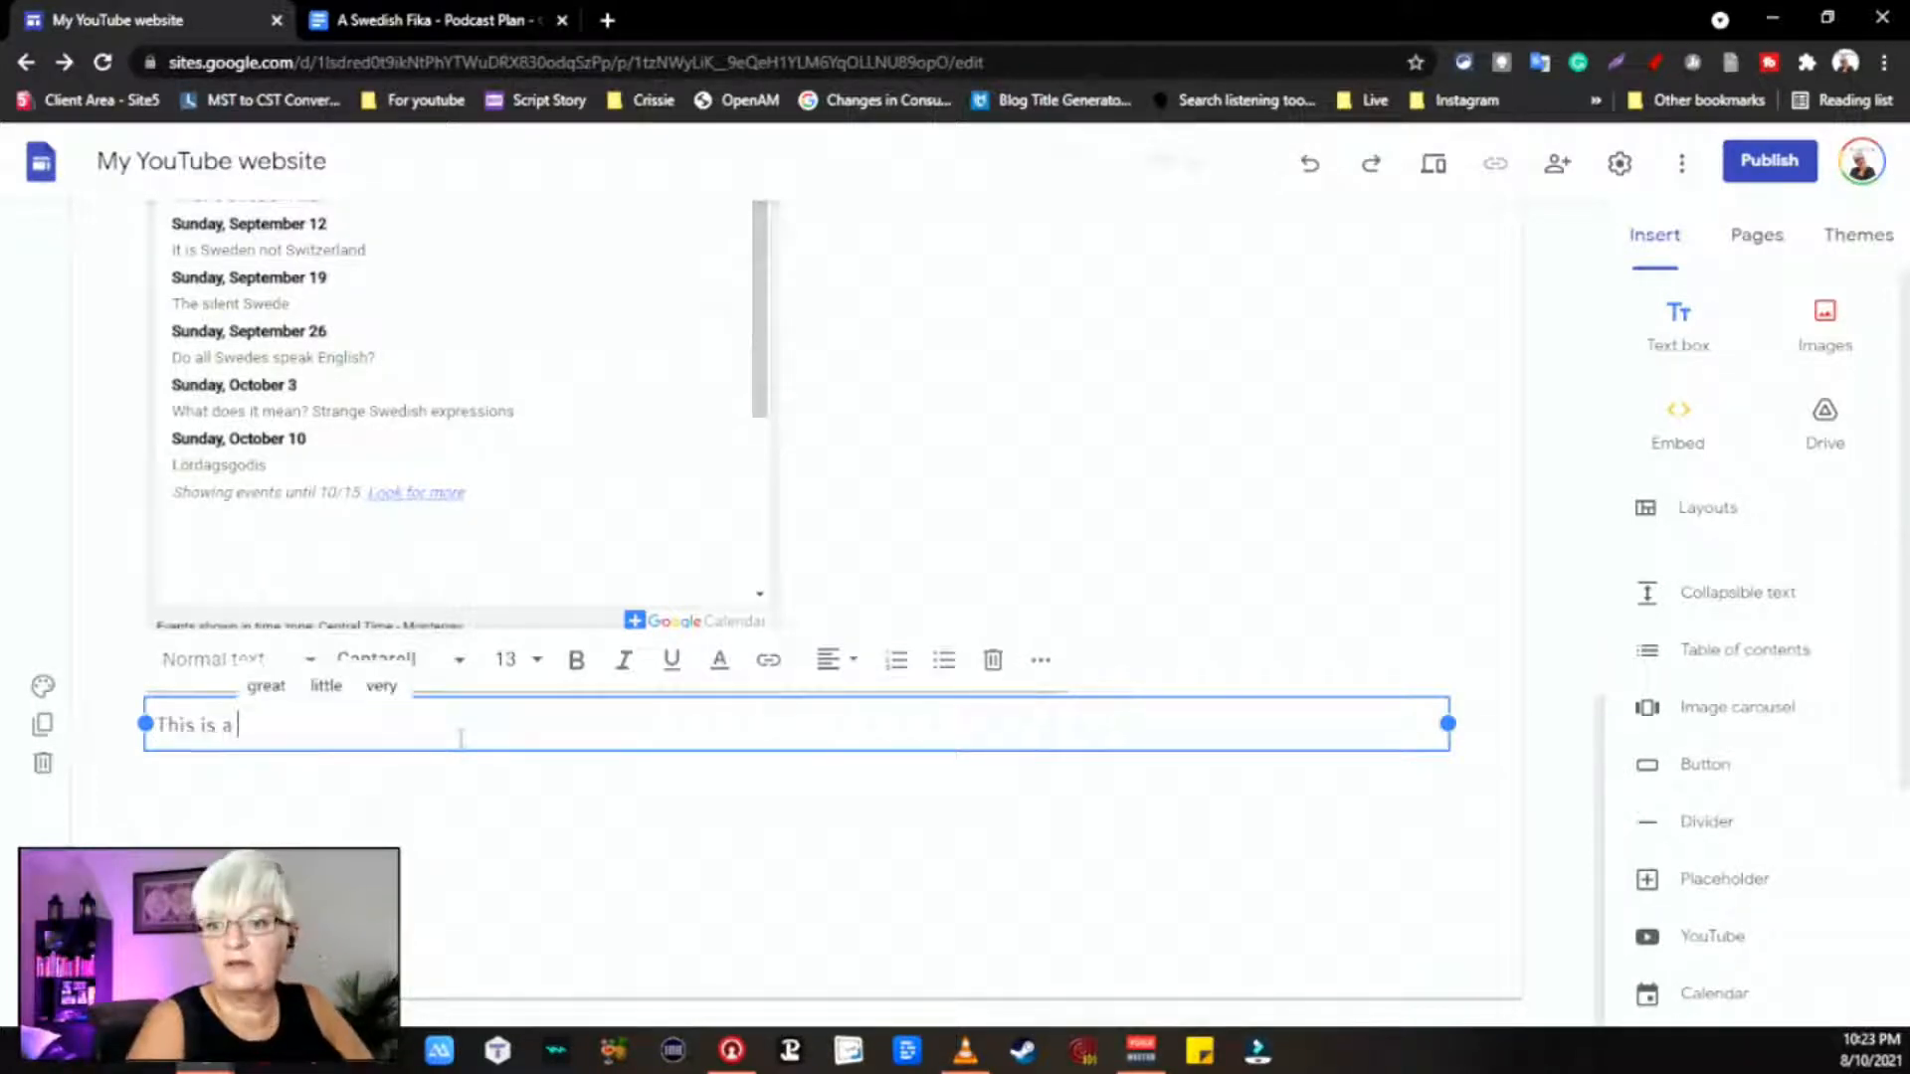
type("podcast about ")
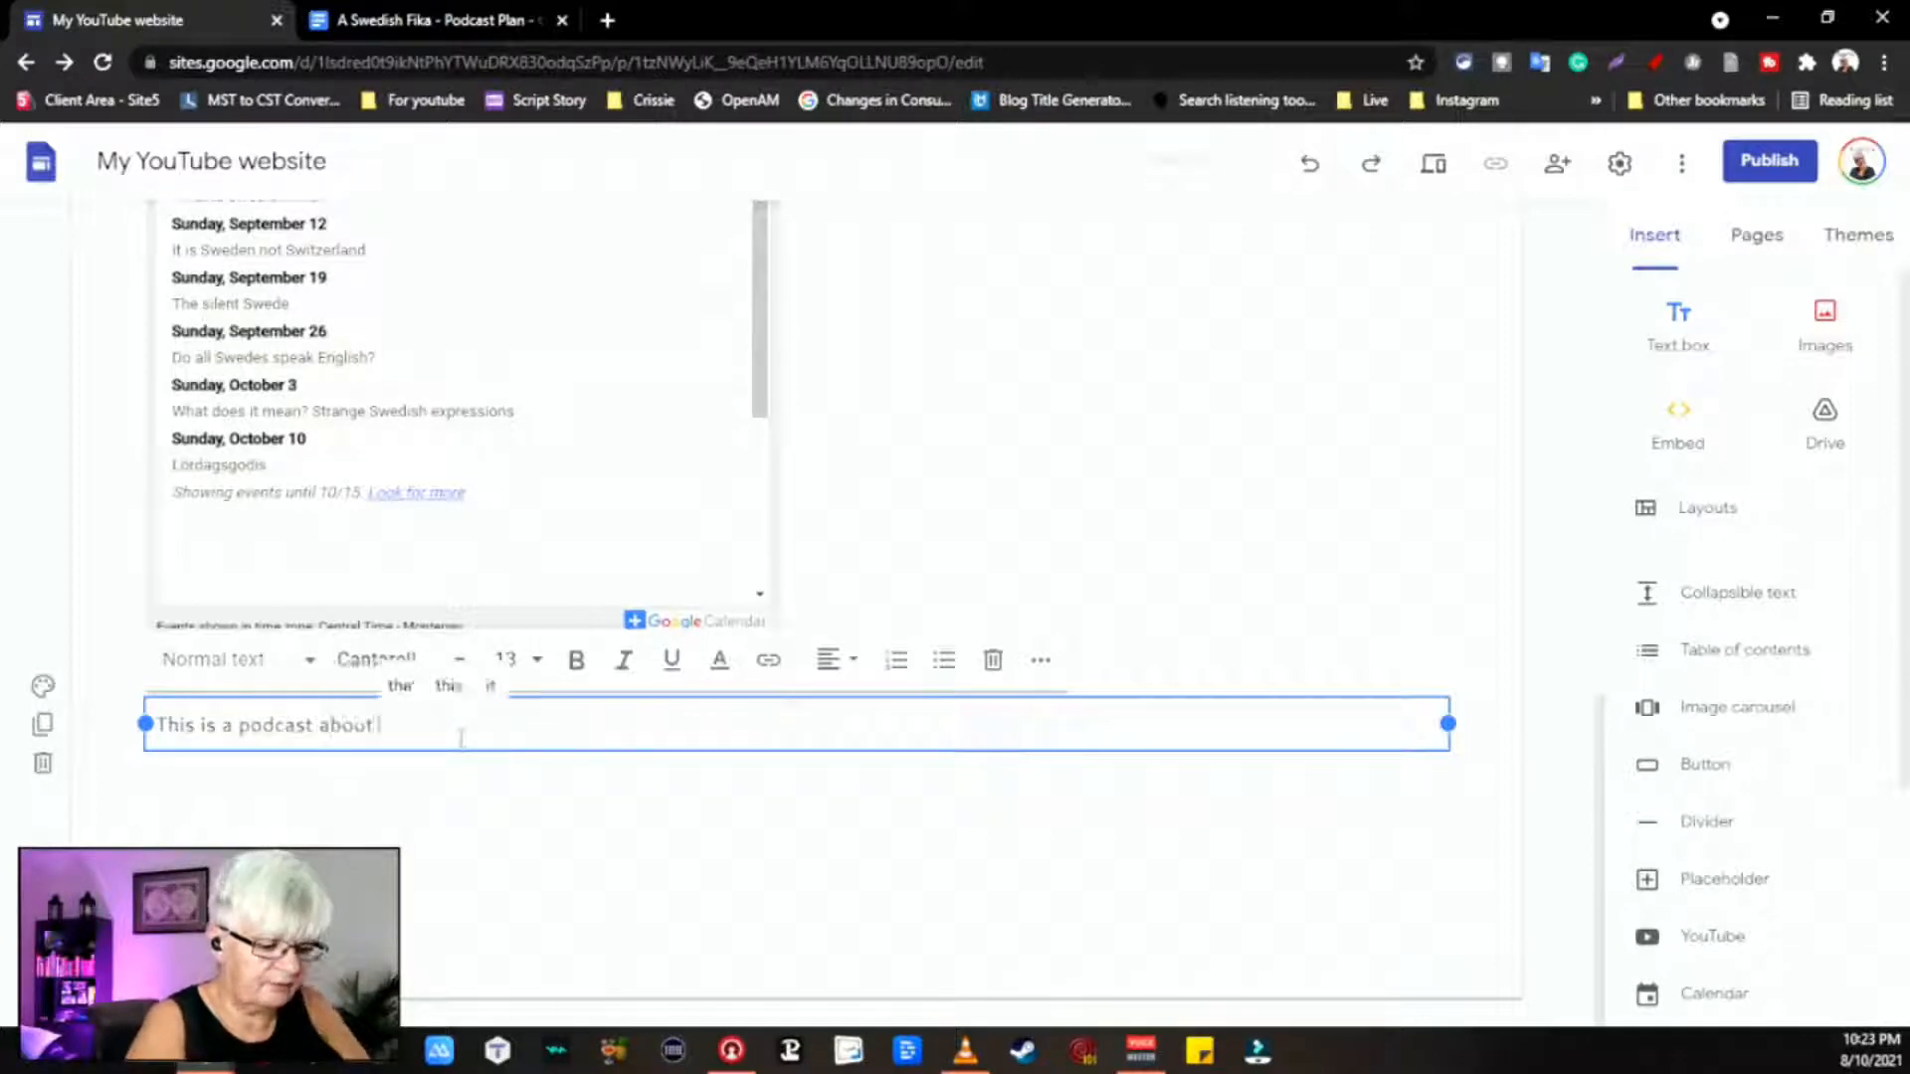
type("Sweden an")
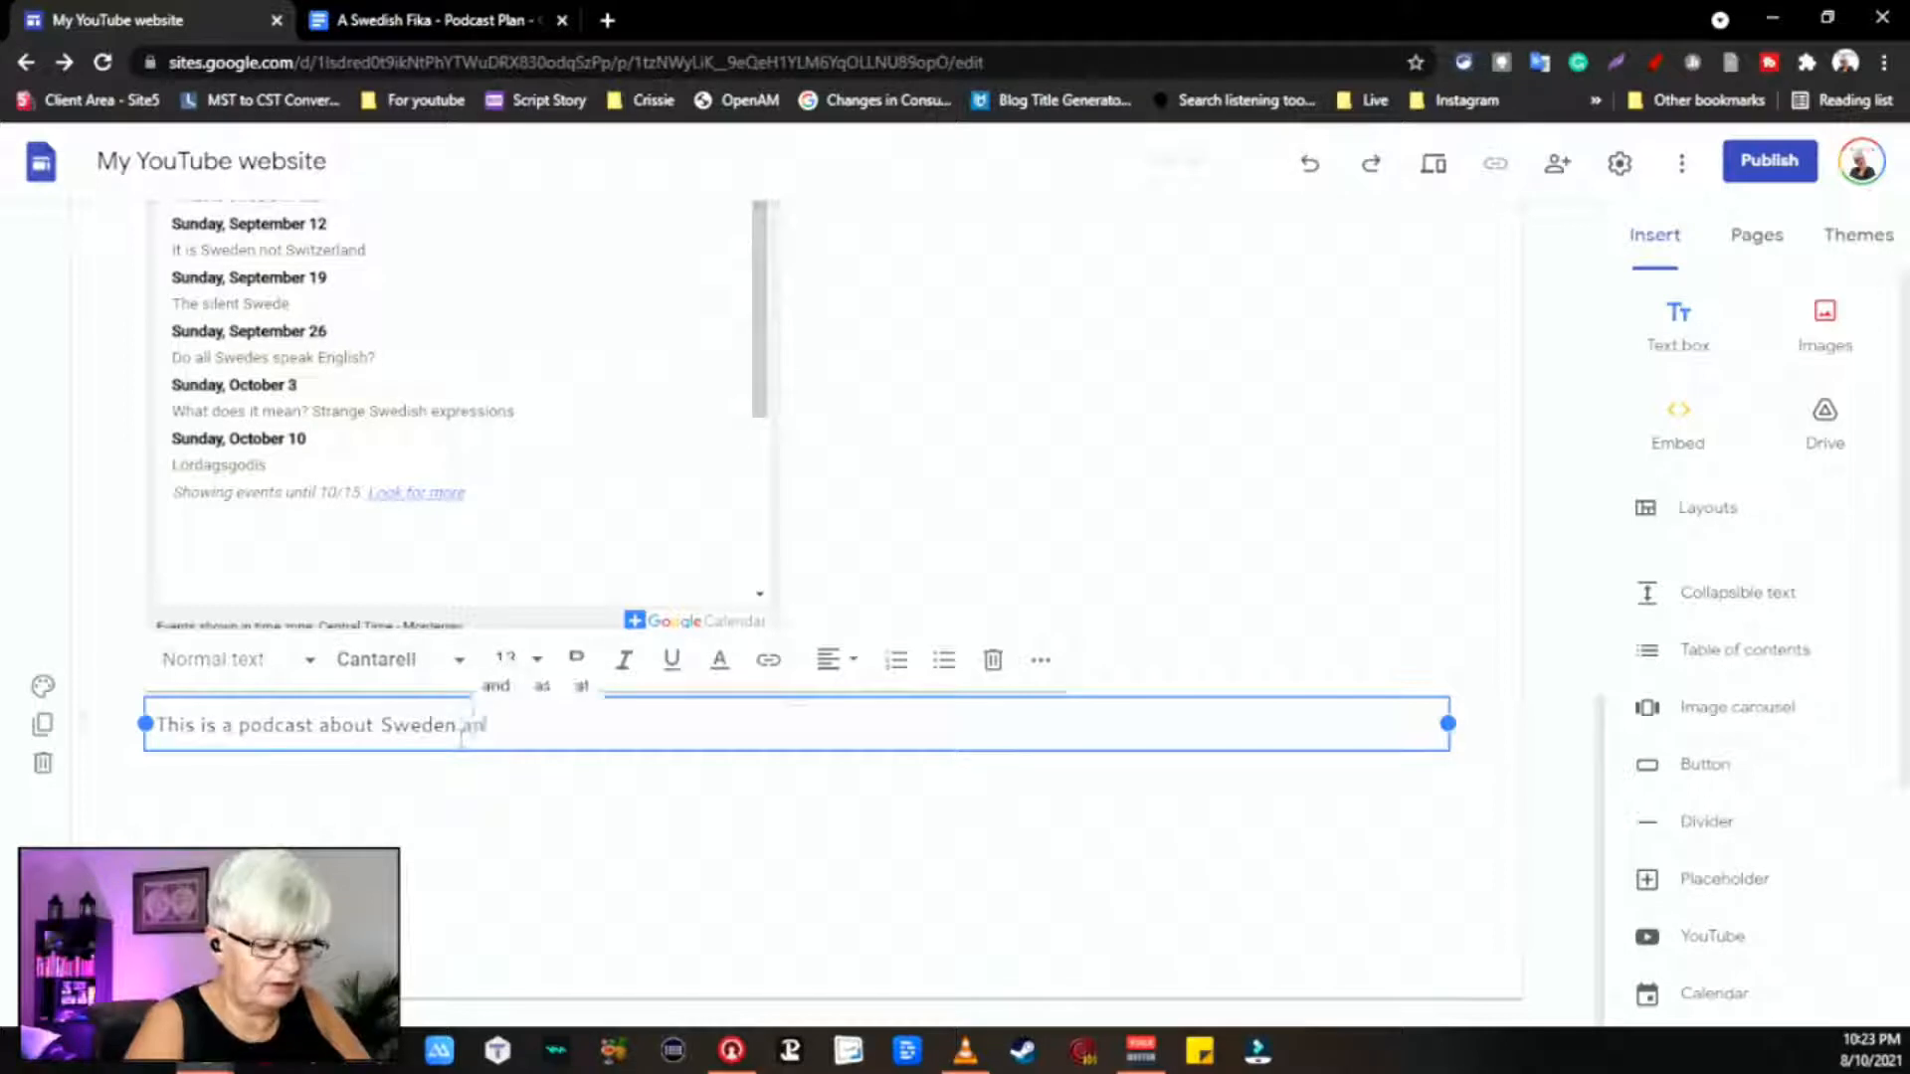
type("d Swedes")
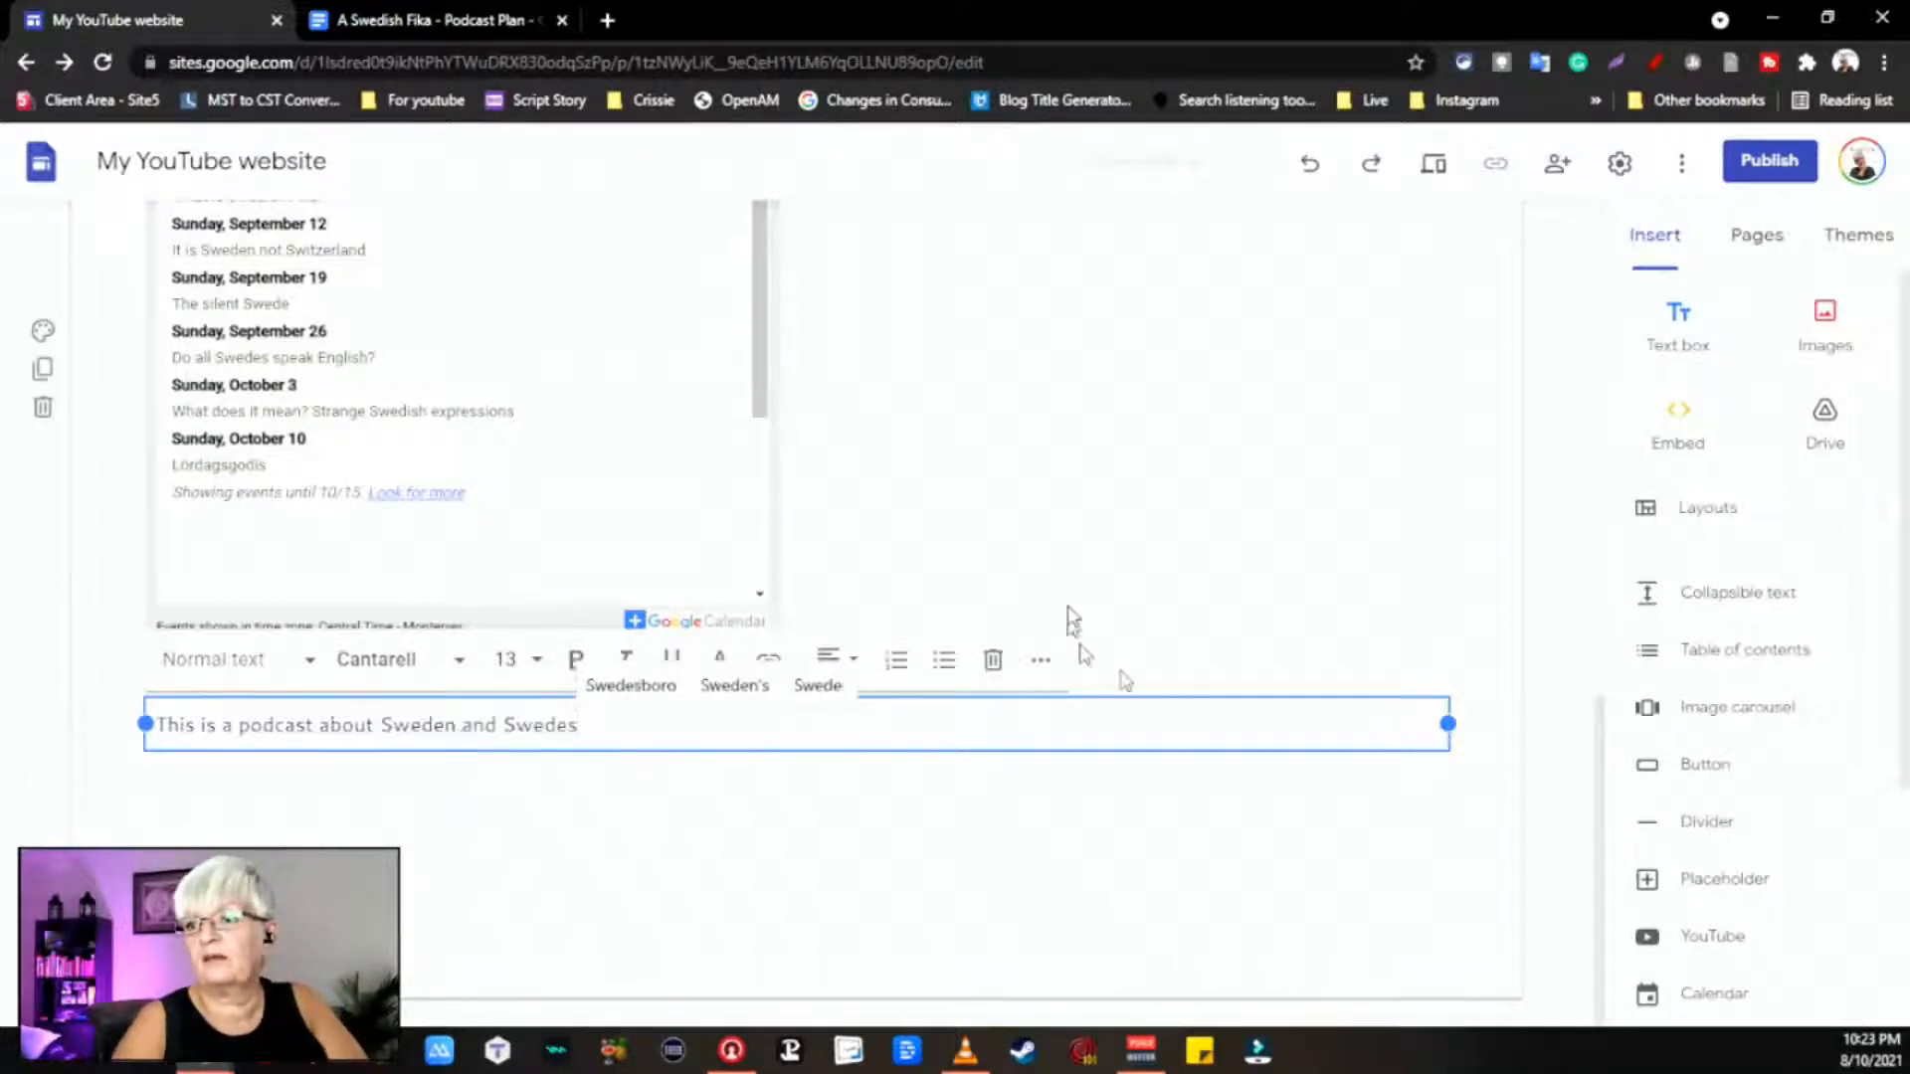
scroll(1072, 619, "up", 15)
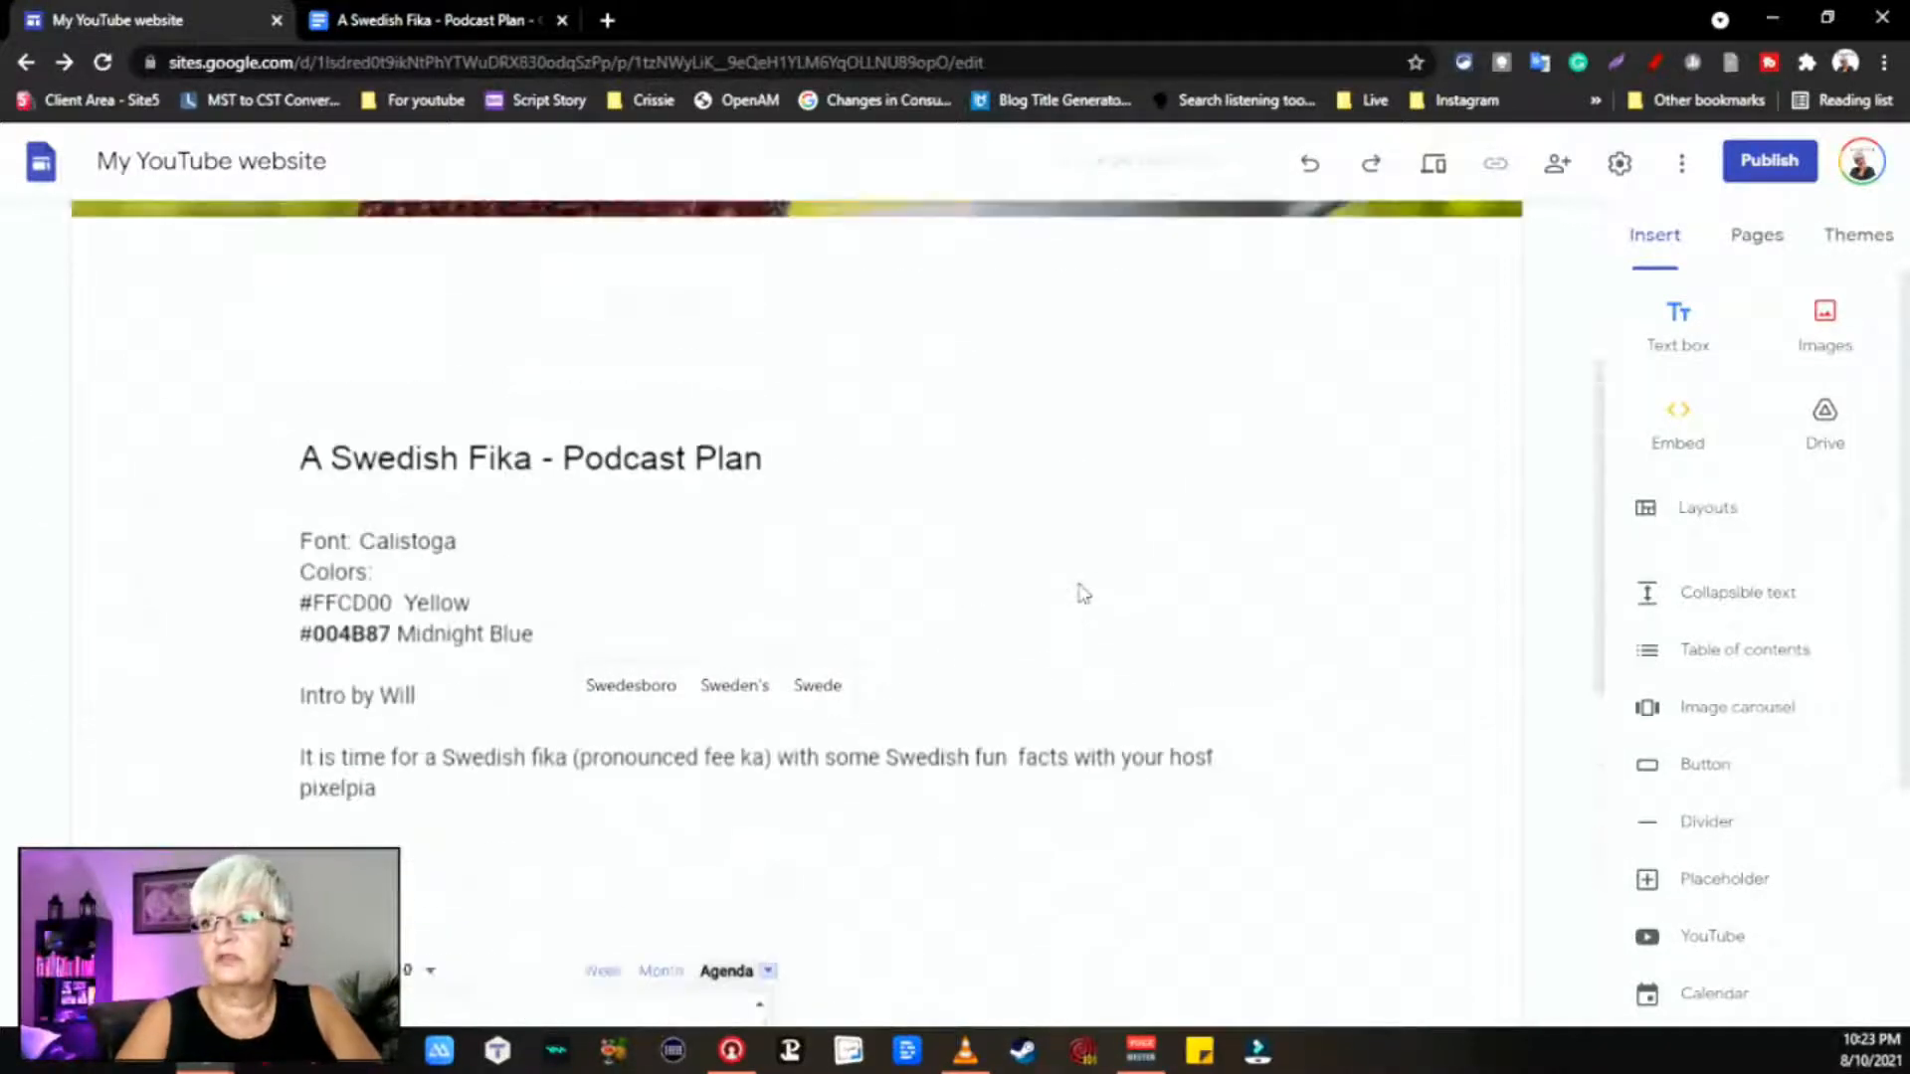
scroll(627, 691, "down", 2)
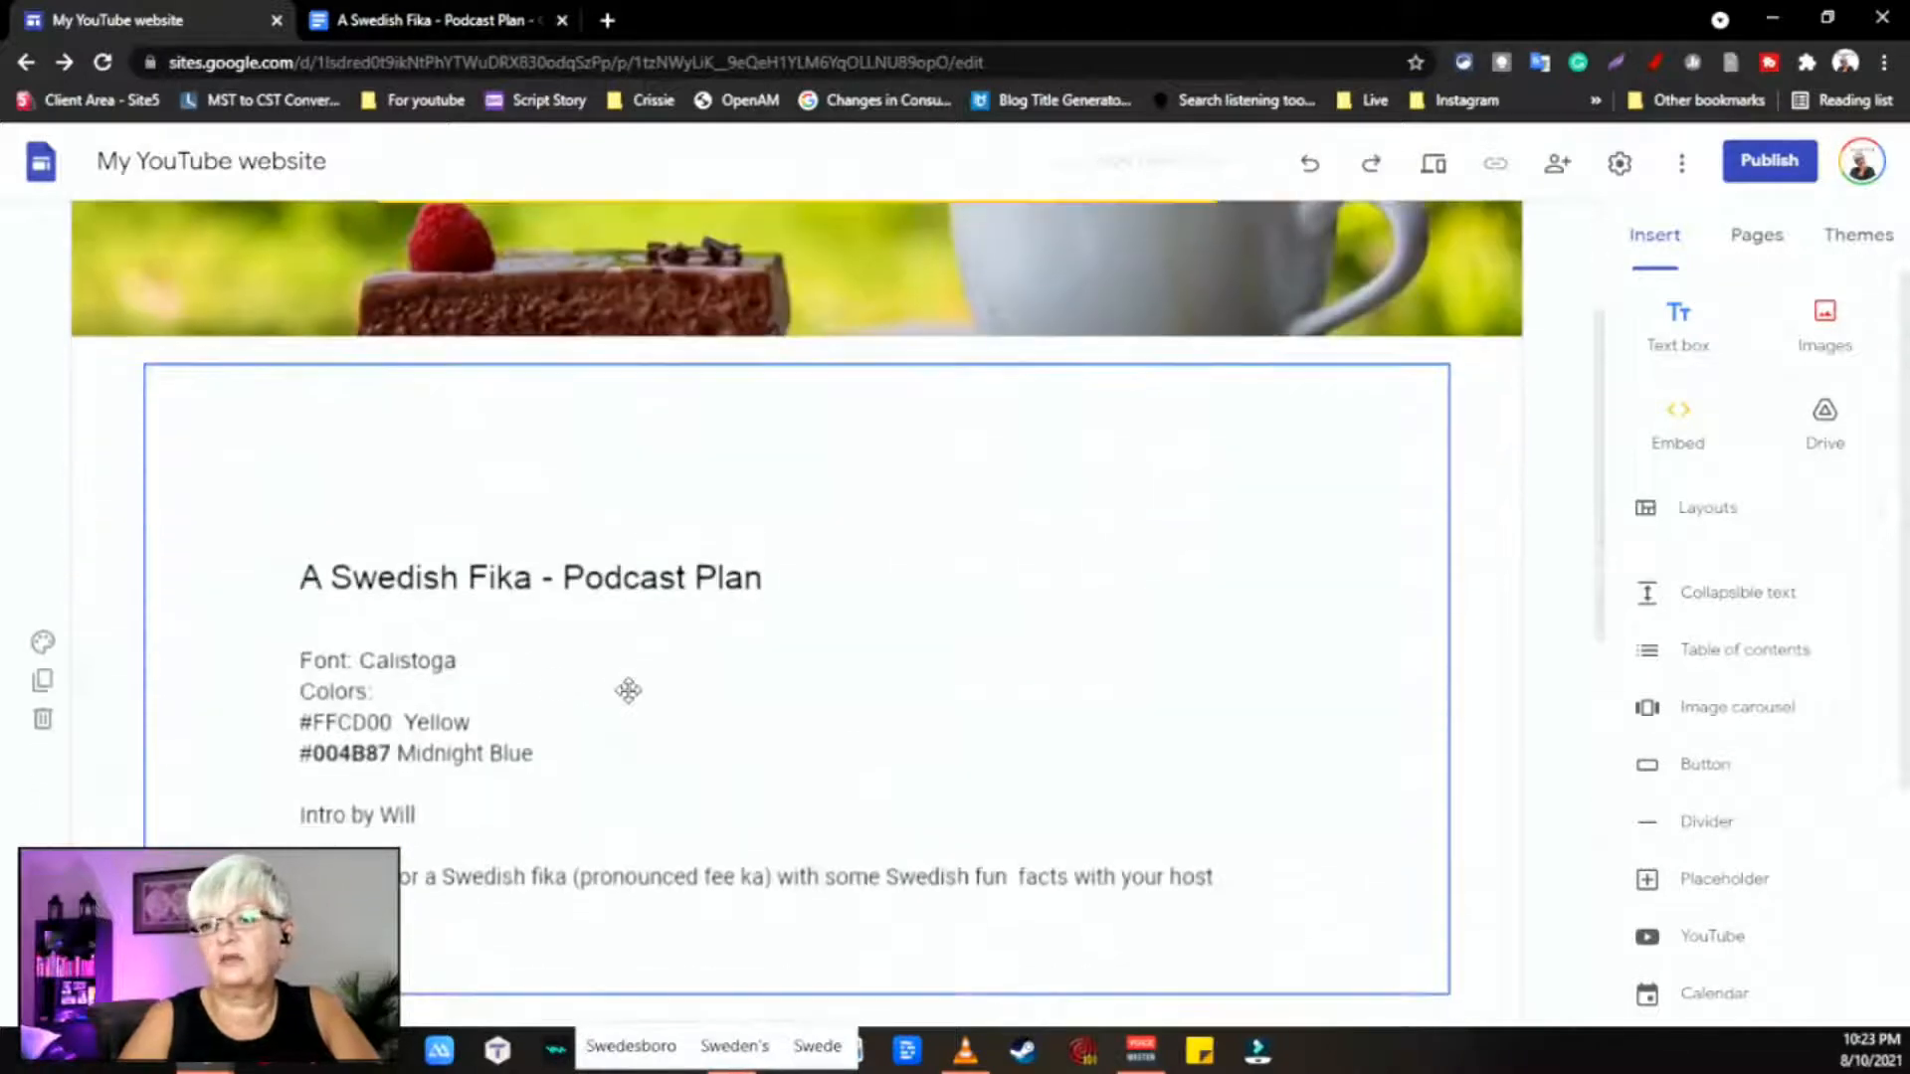
scroll(742, 590, "down", 6)
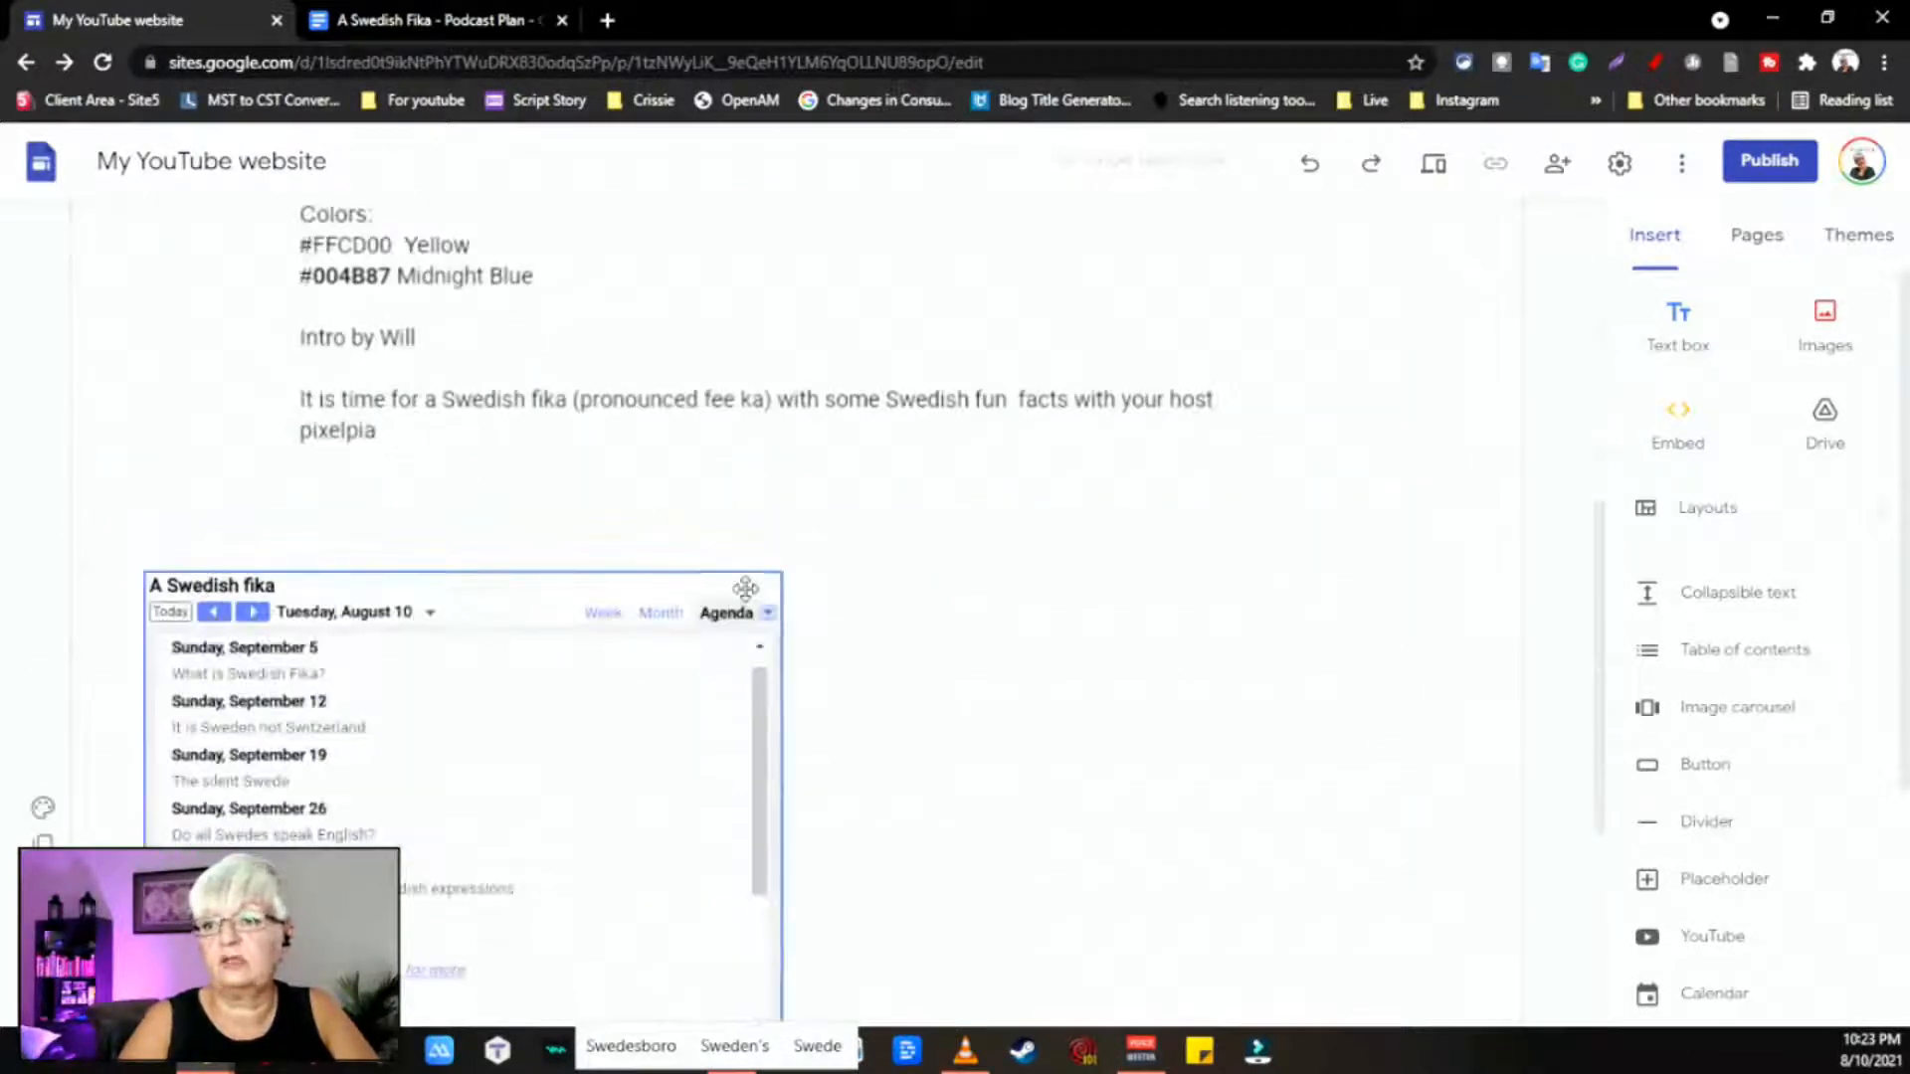
scroll(553, 729, "down", 3)
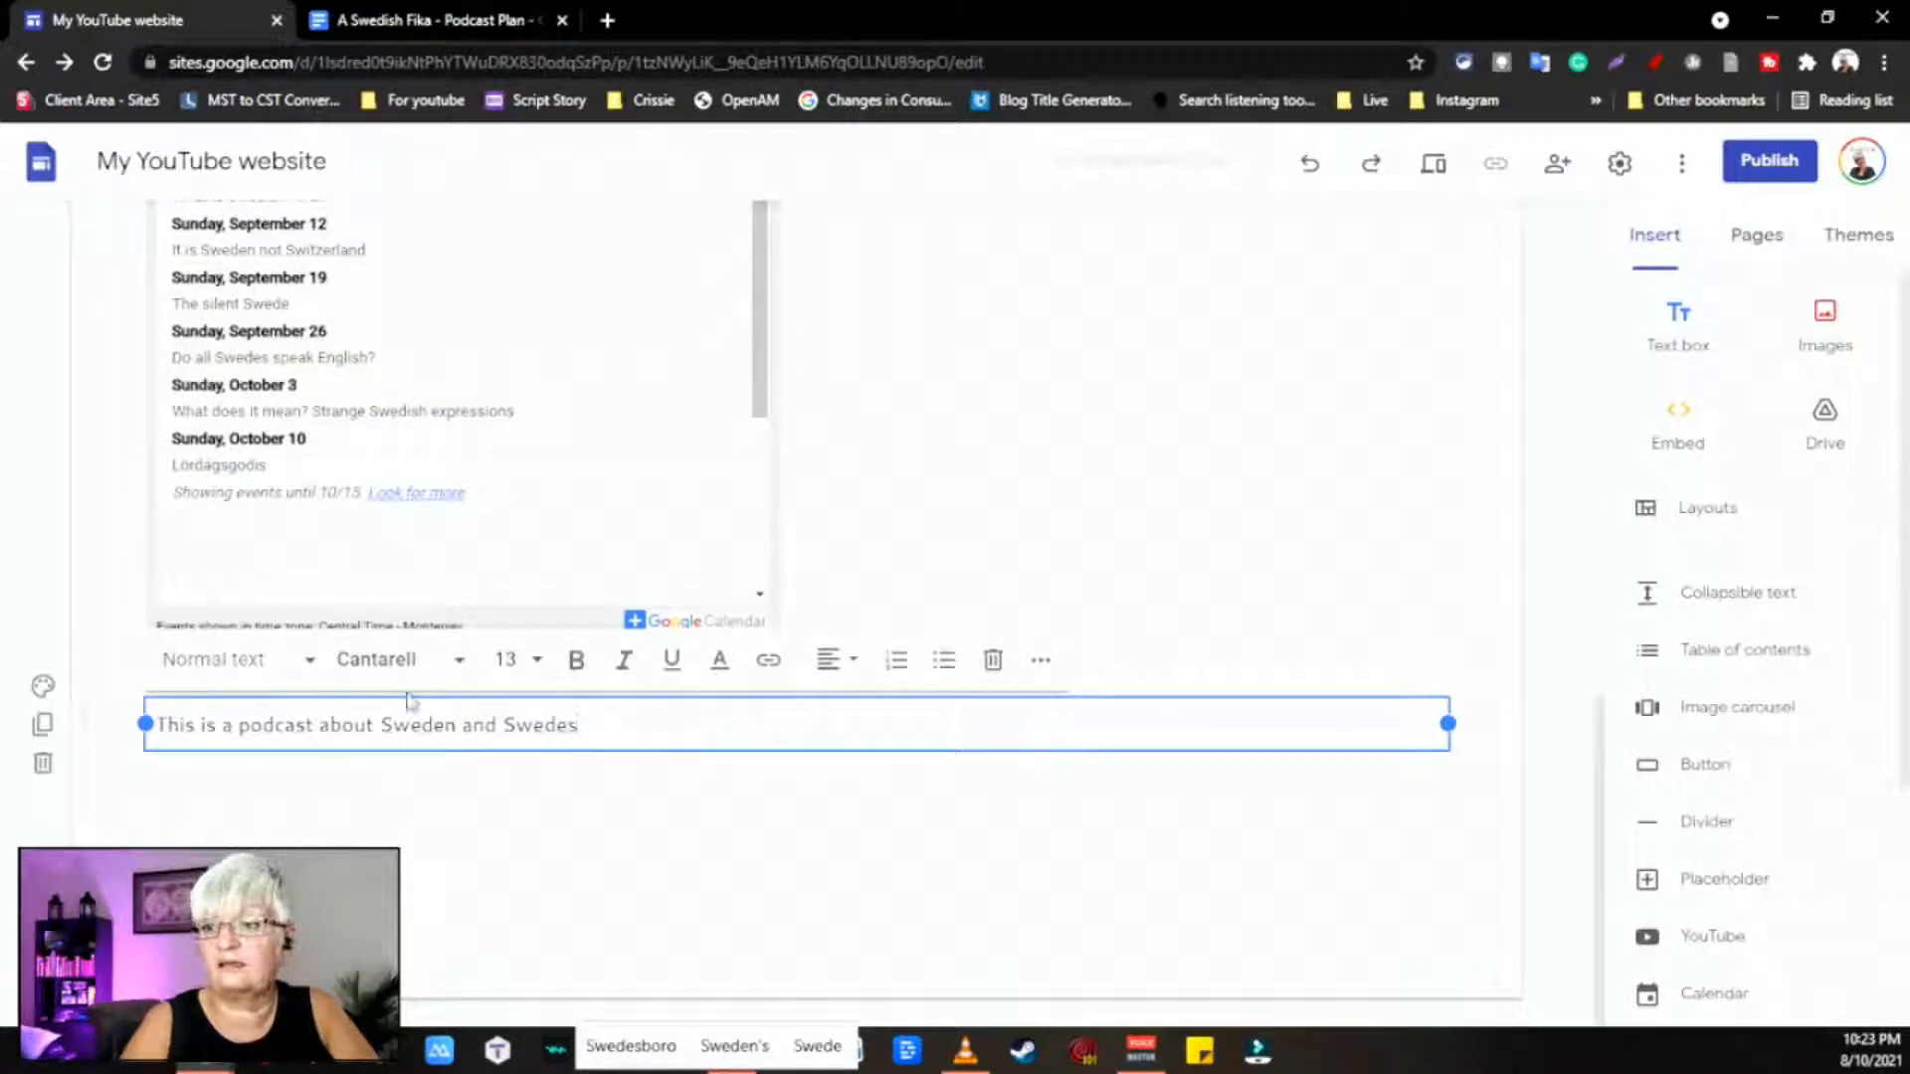
Step: Give the podcast text section the yellow Emphasis 2 background
left_click(43, 688)
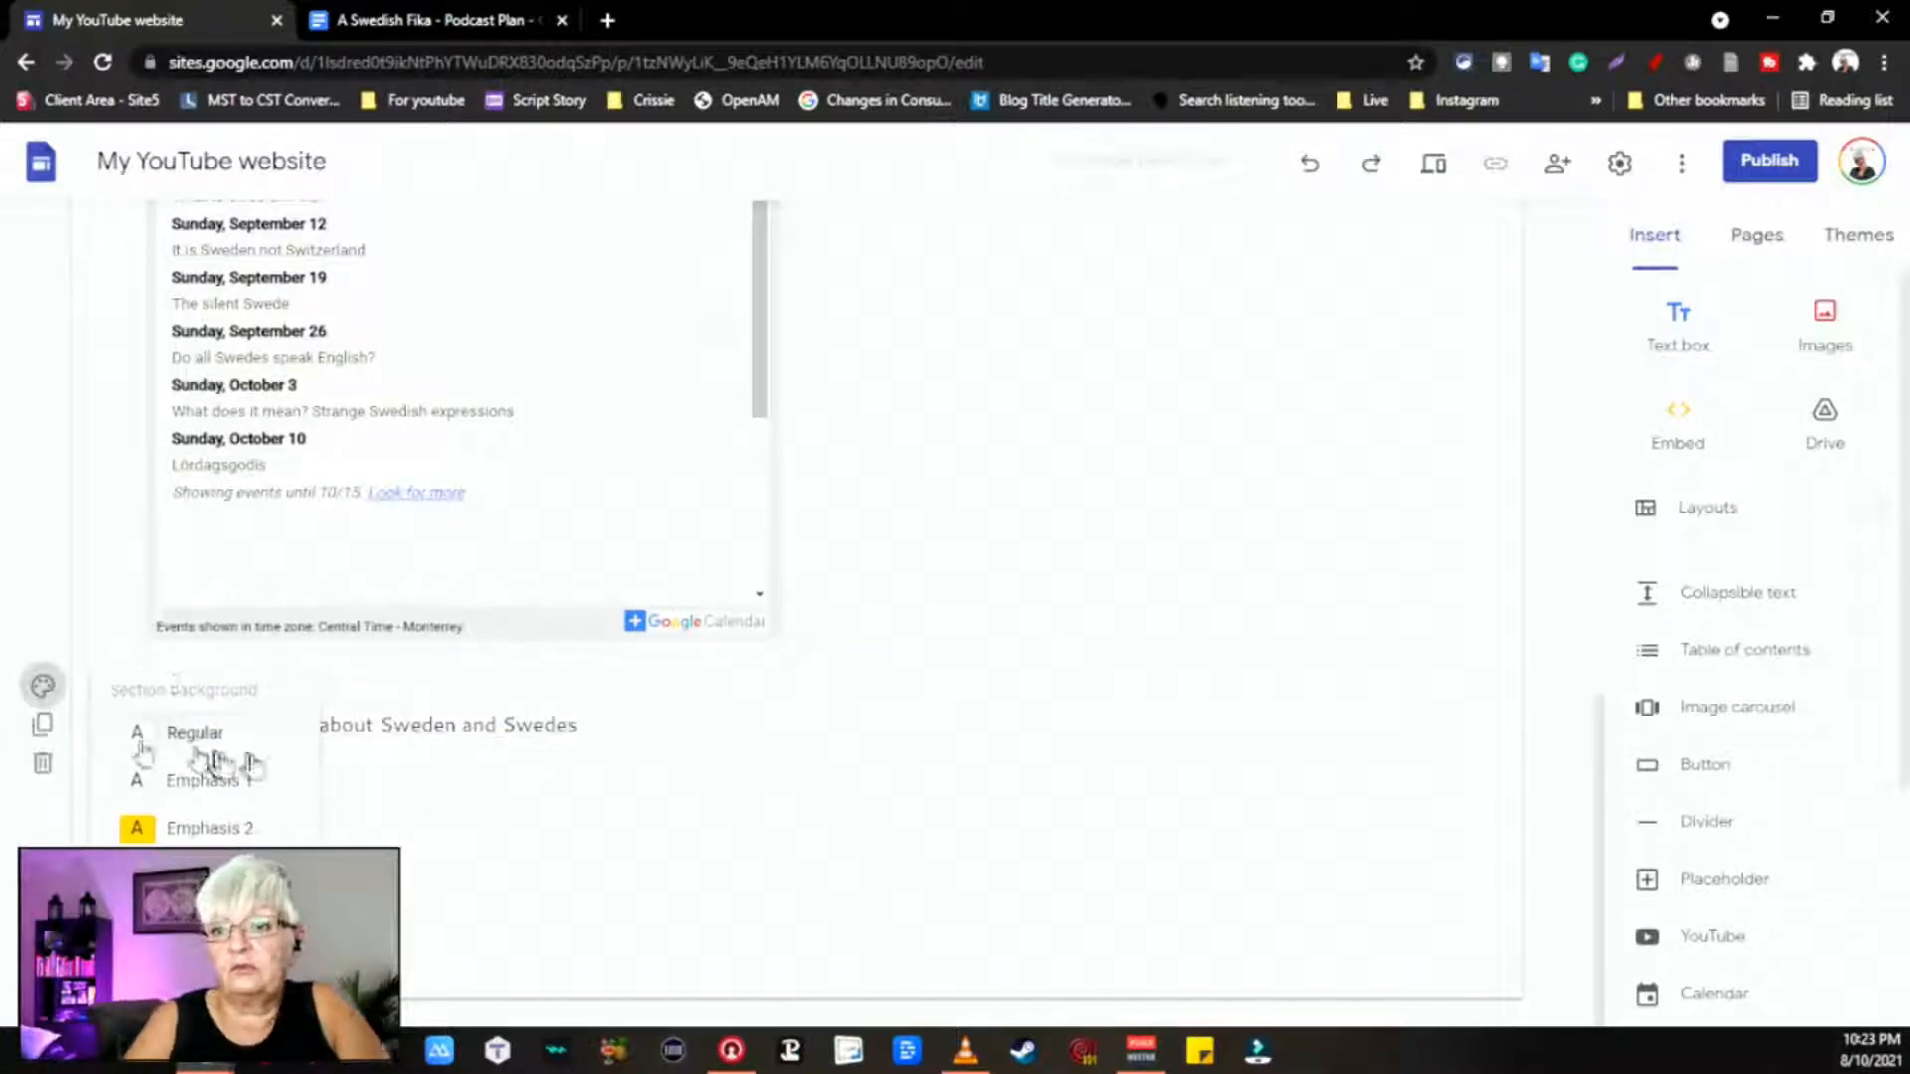
left_click(236, 781)
left_click(721, 724)
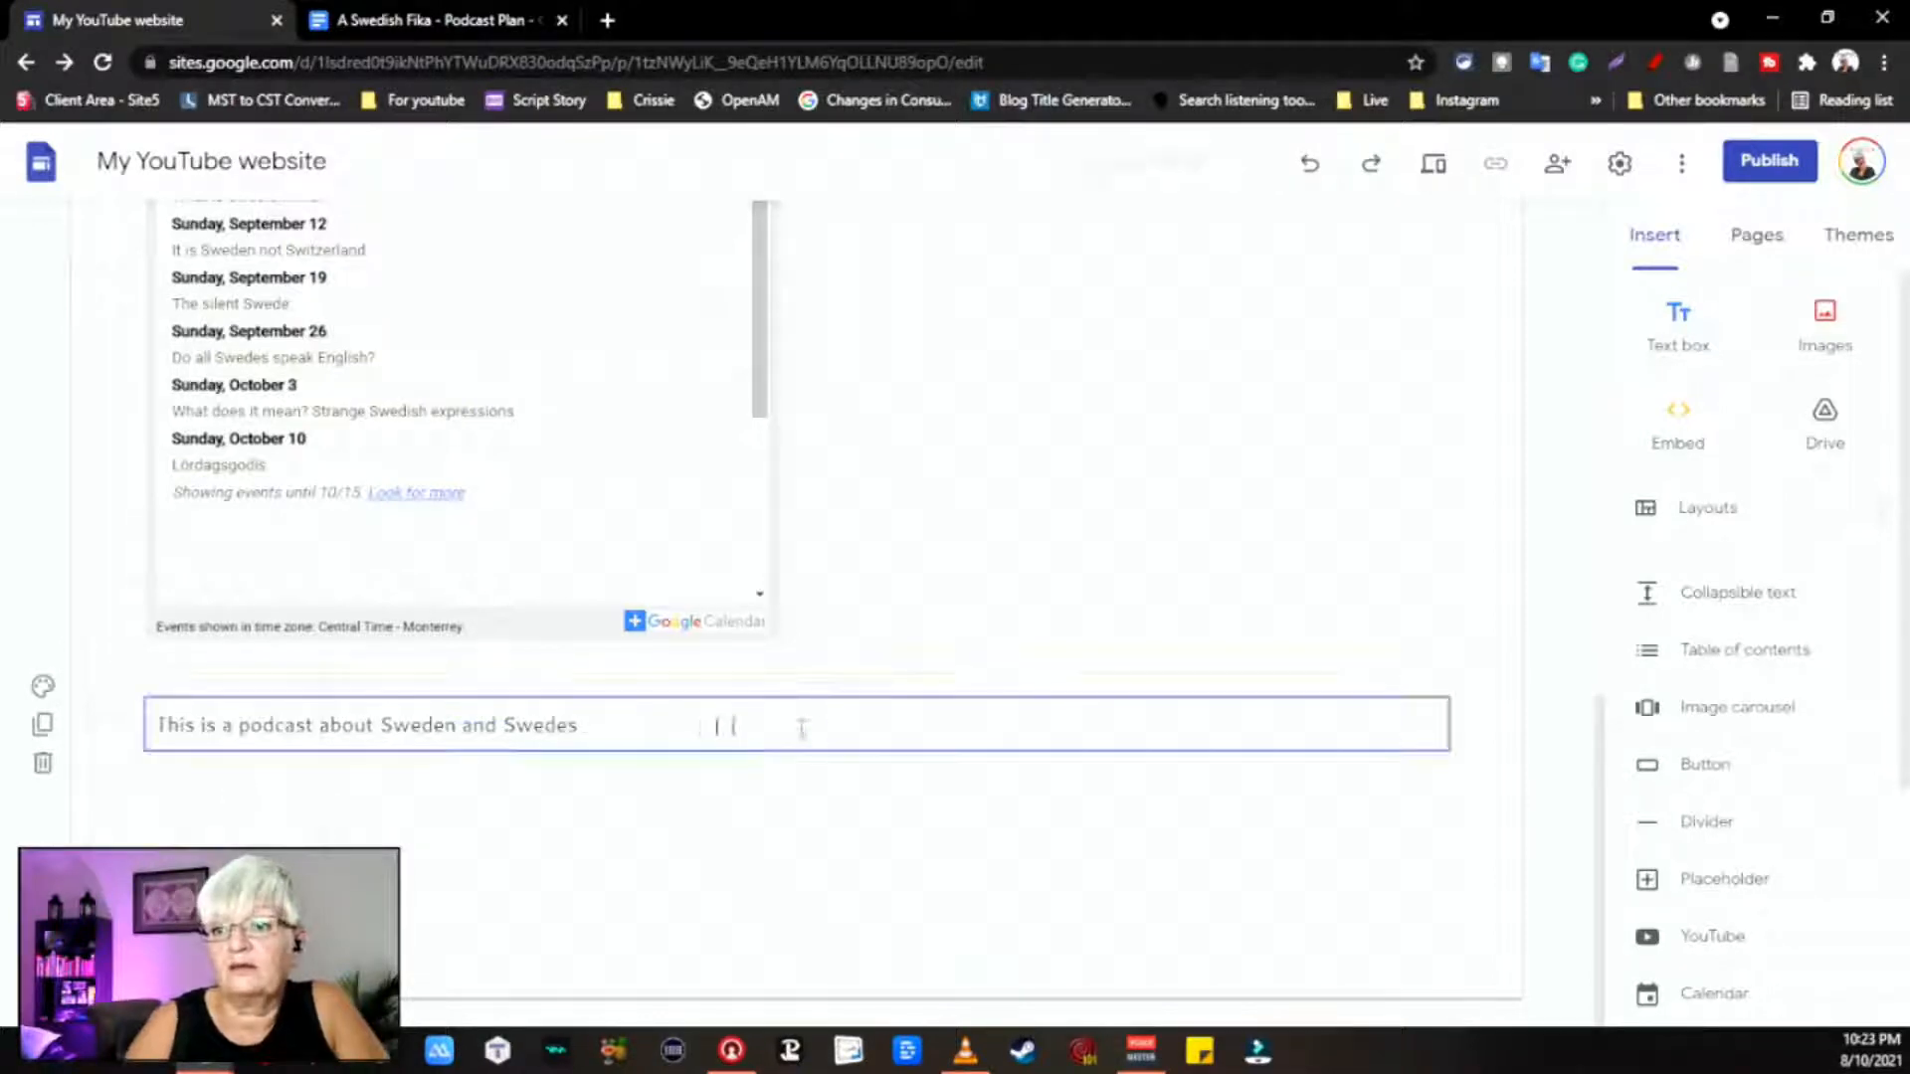
left_click(42, 688)
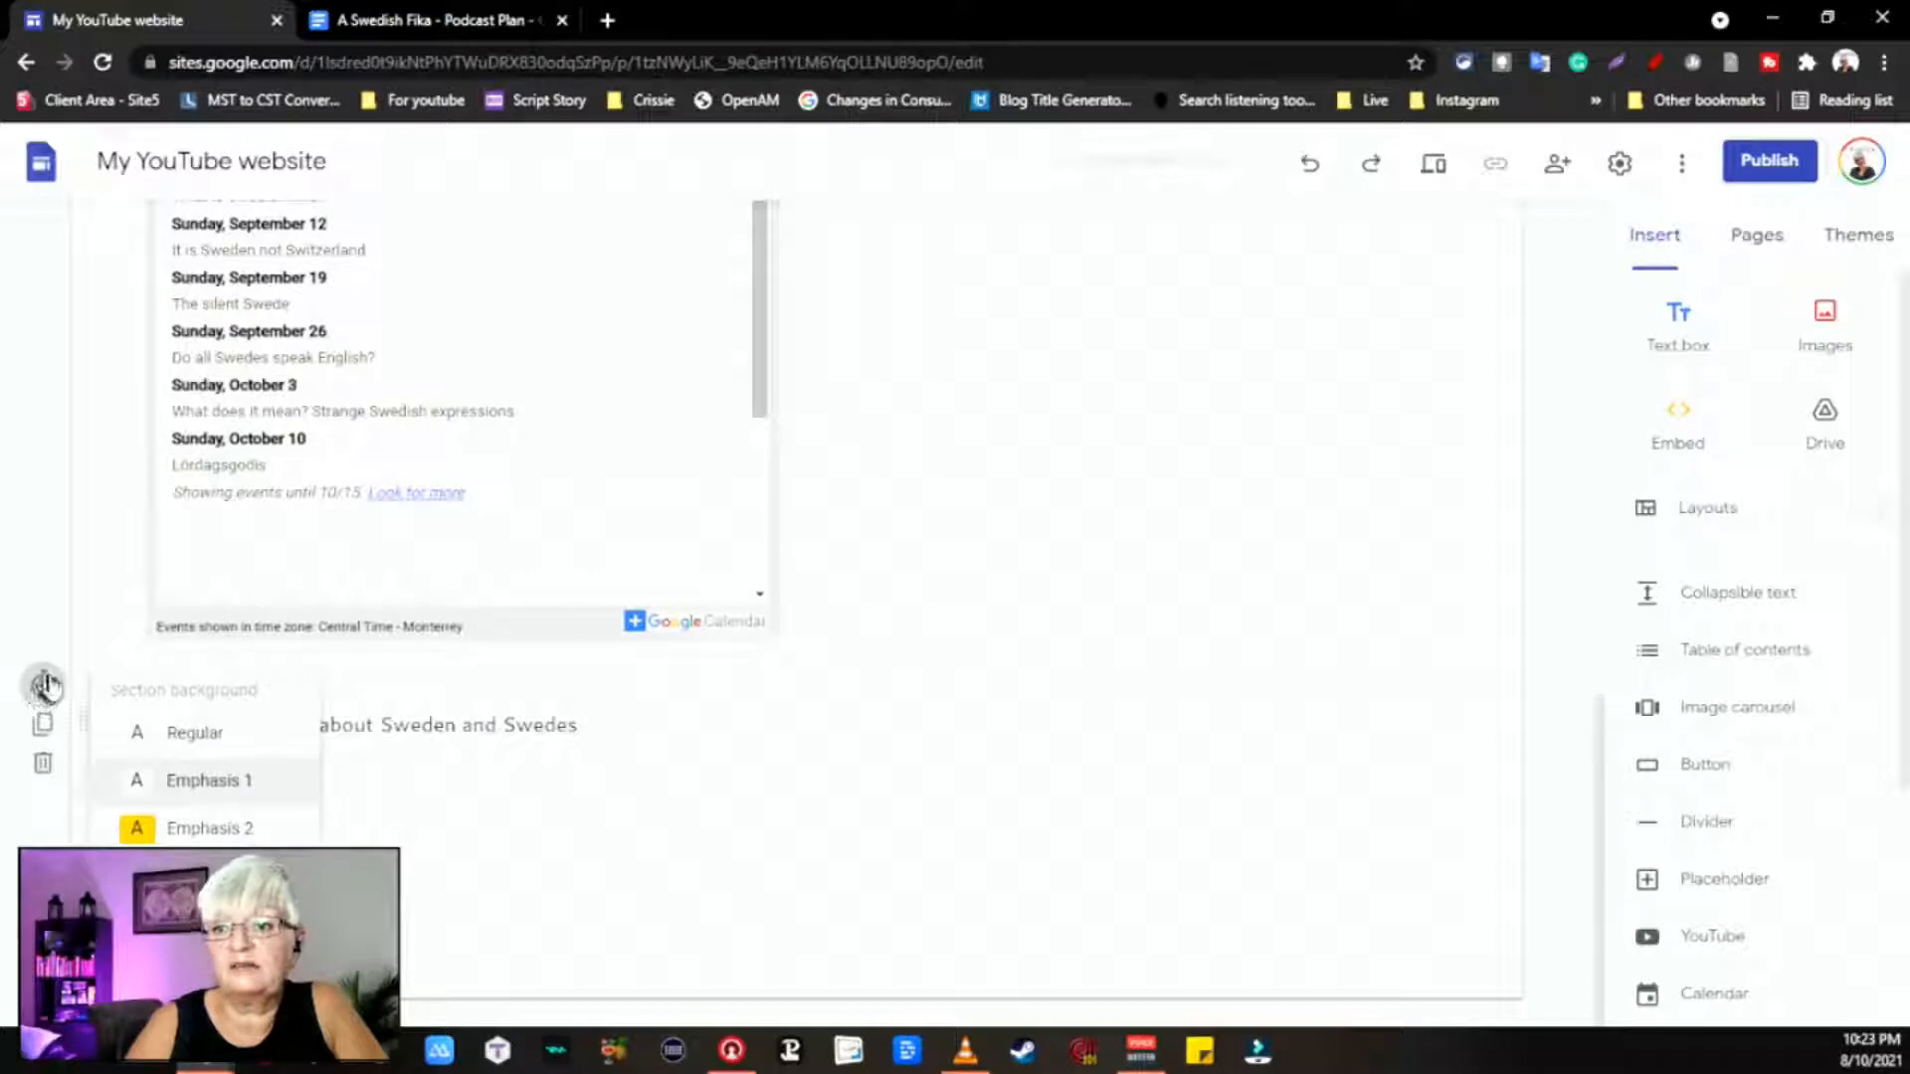
left_click(260, 831)
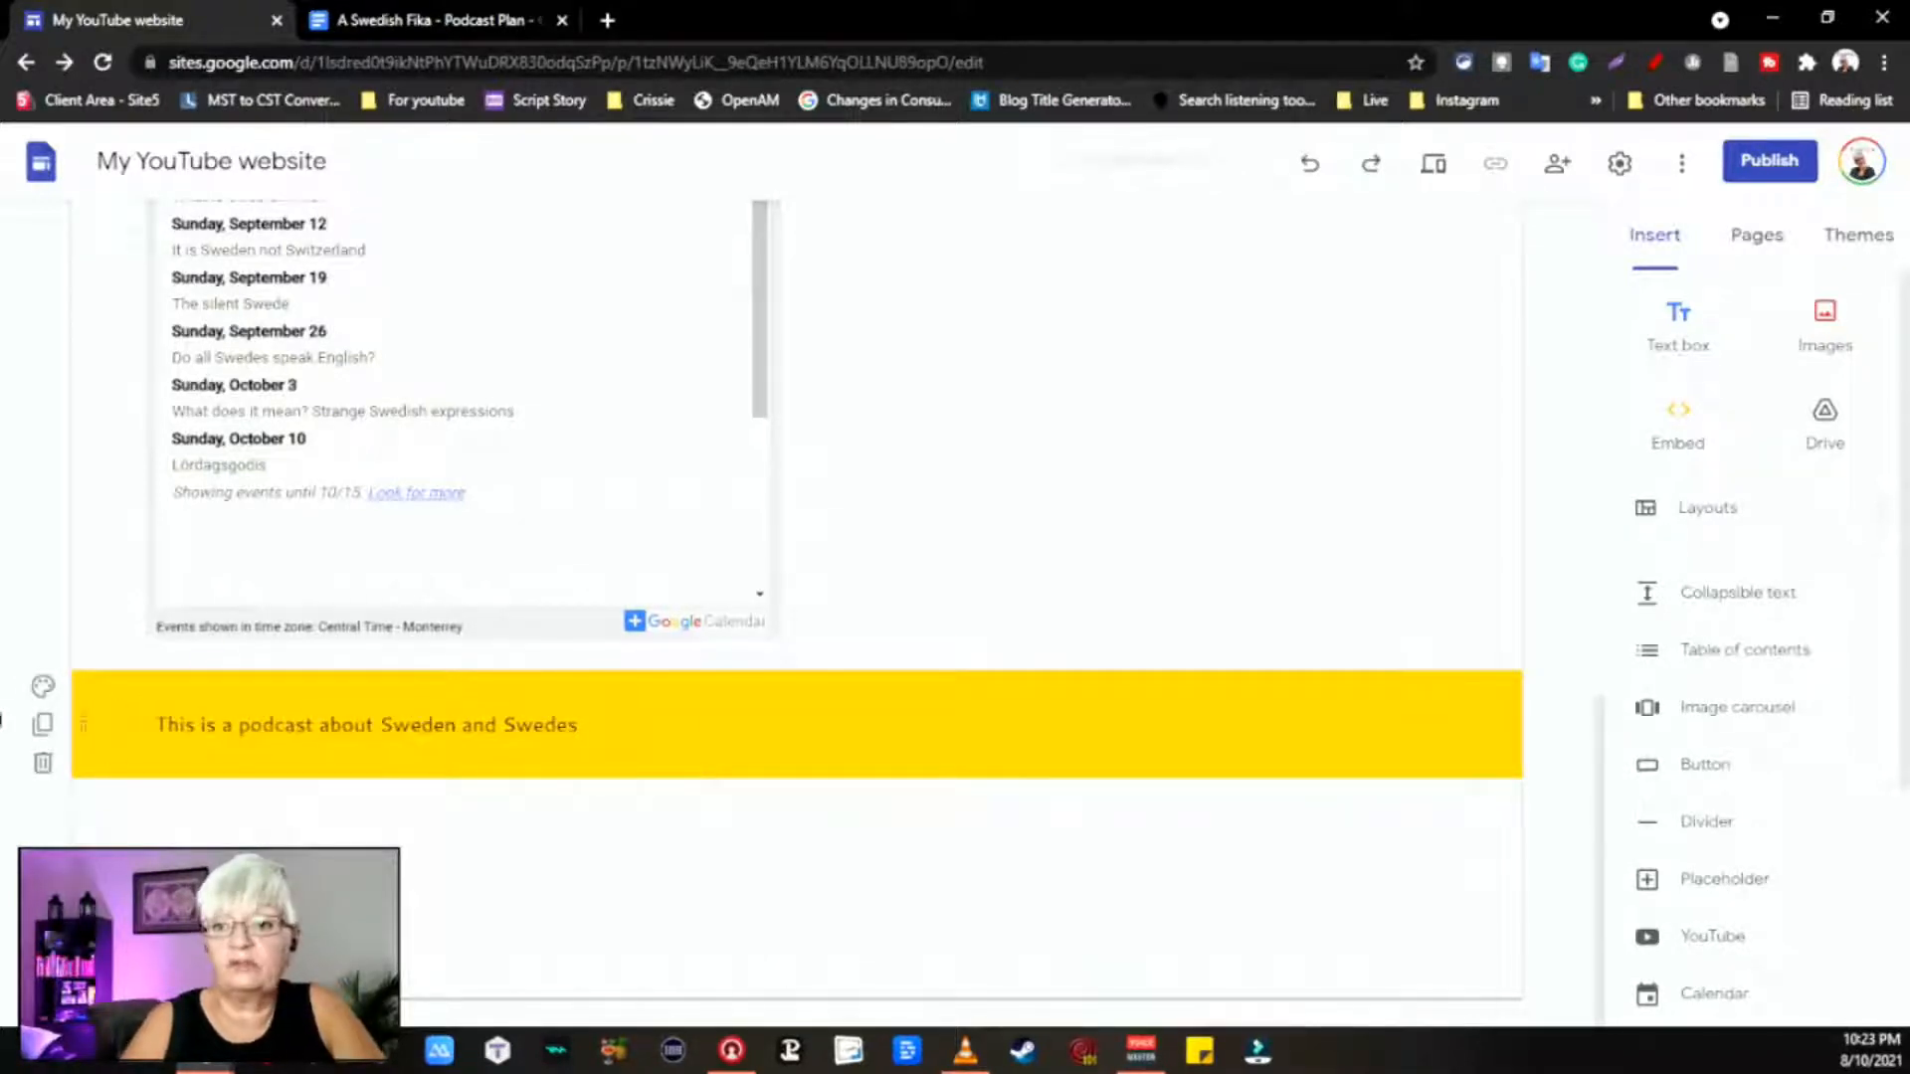
left_click(43, 685)
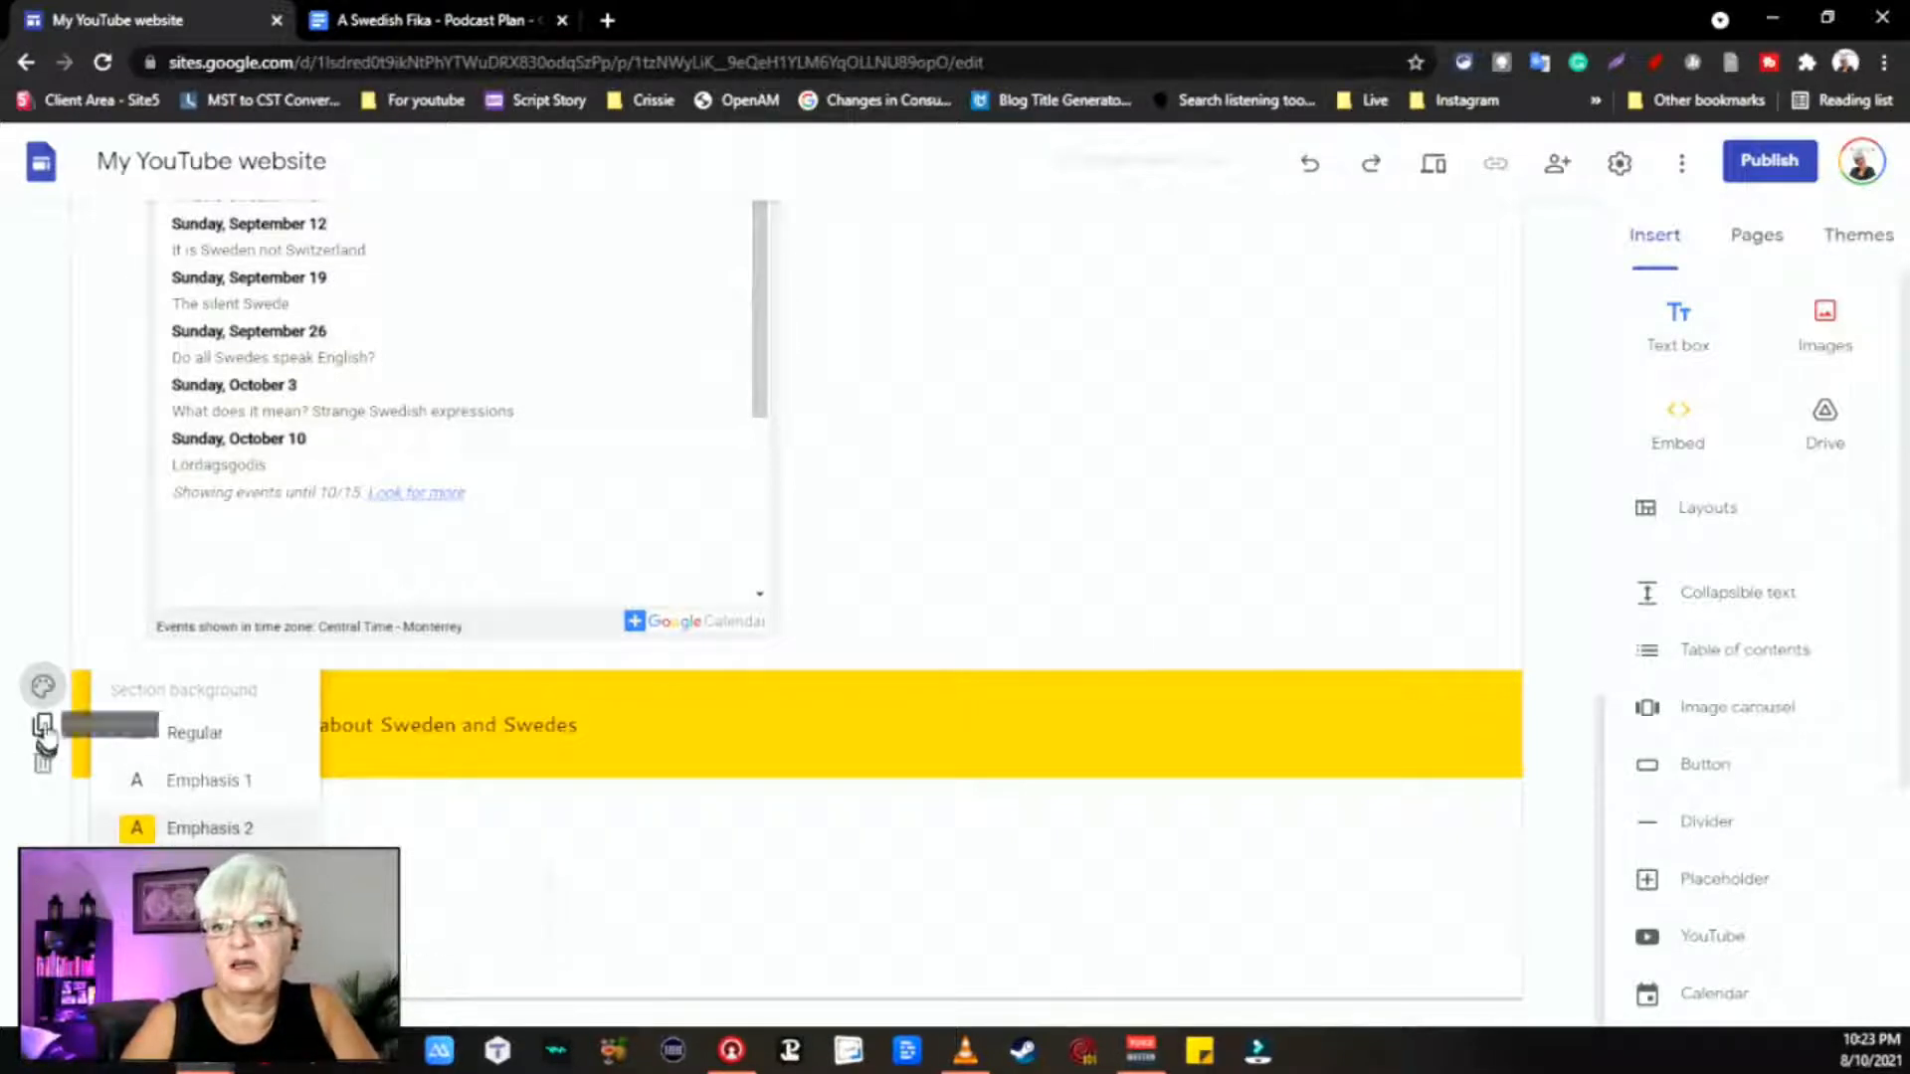
left_click(865, 766)
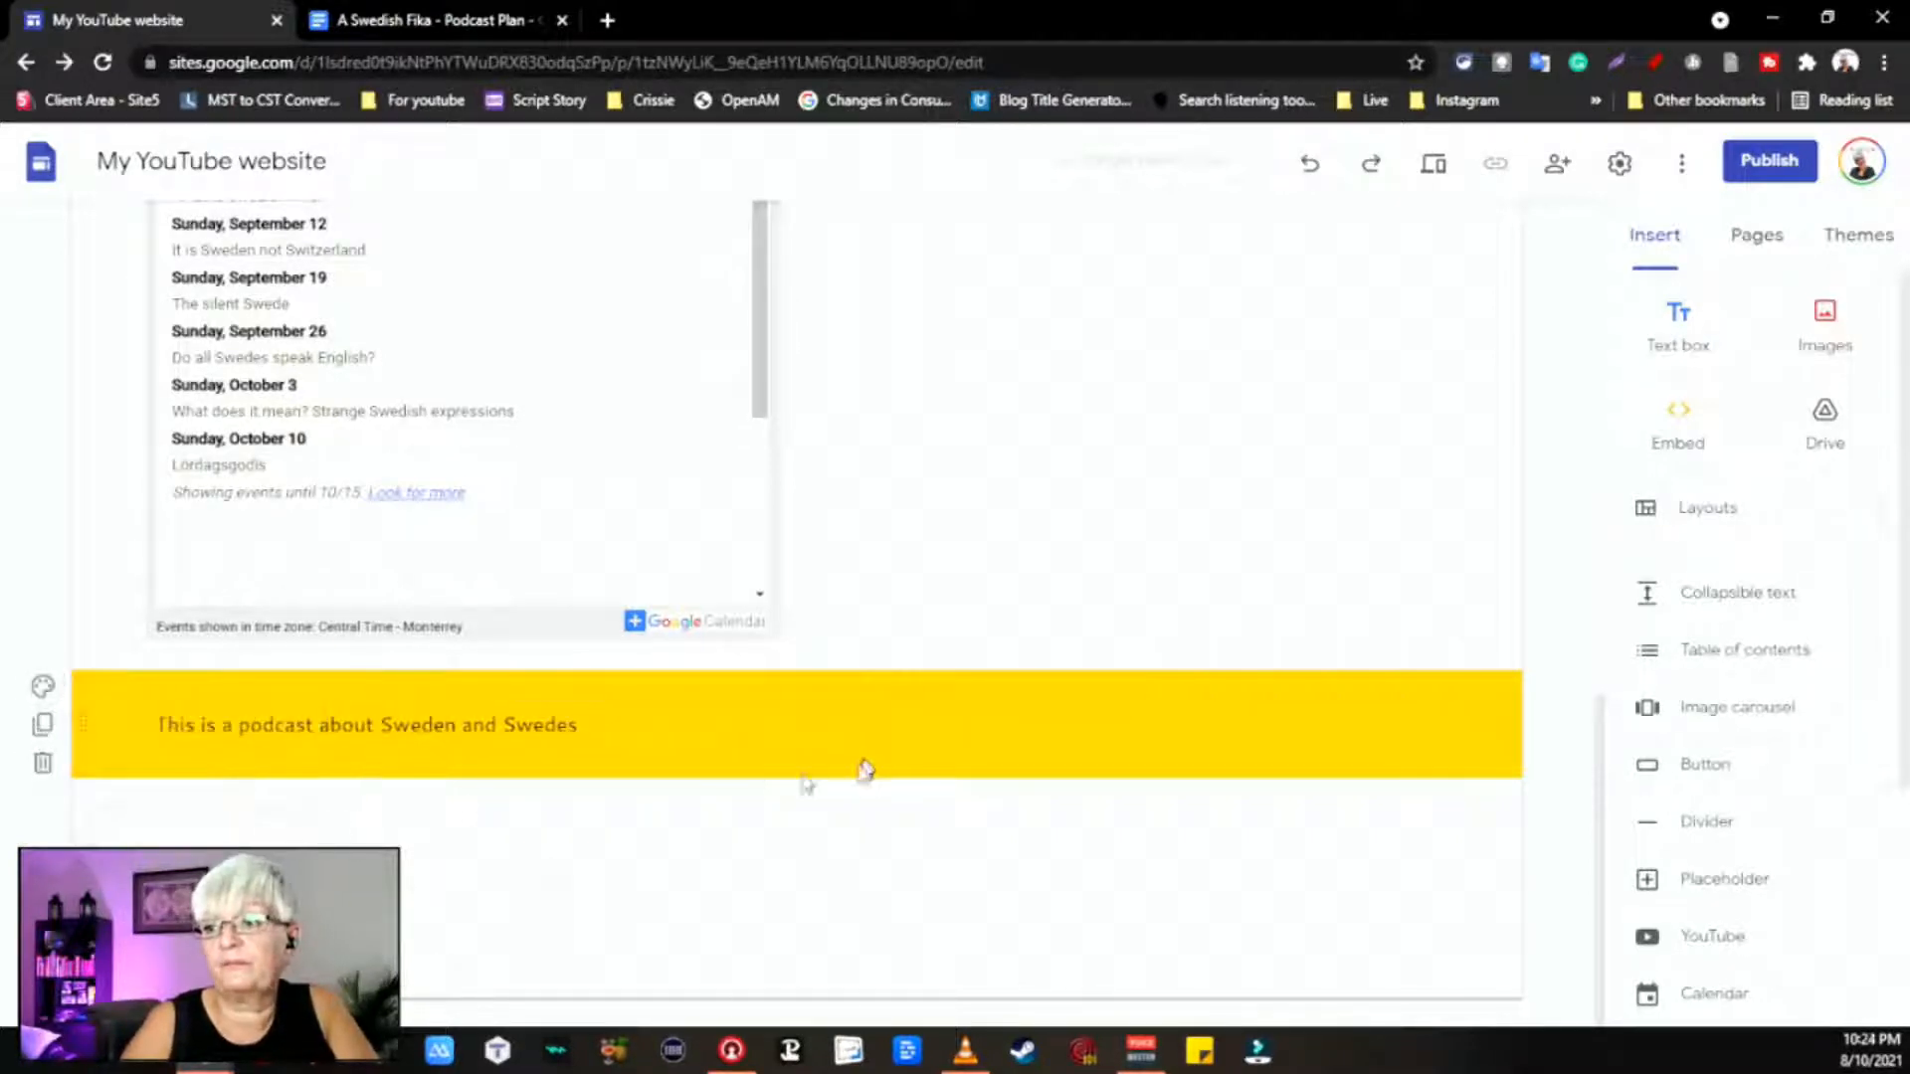
Step: Duplicate the yellow section and set the copy's background to Regular white
left_click(43, 726)
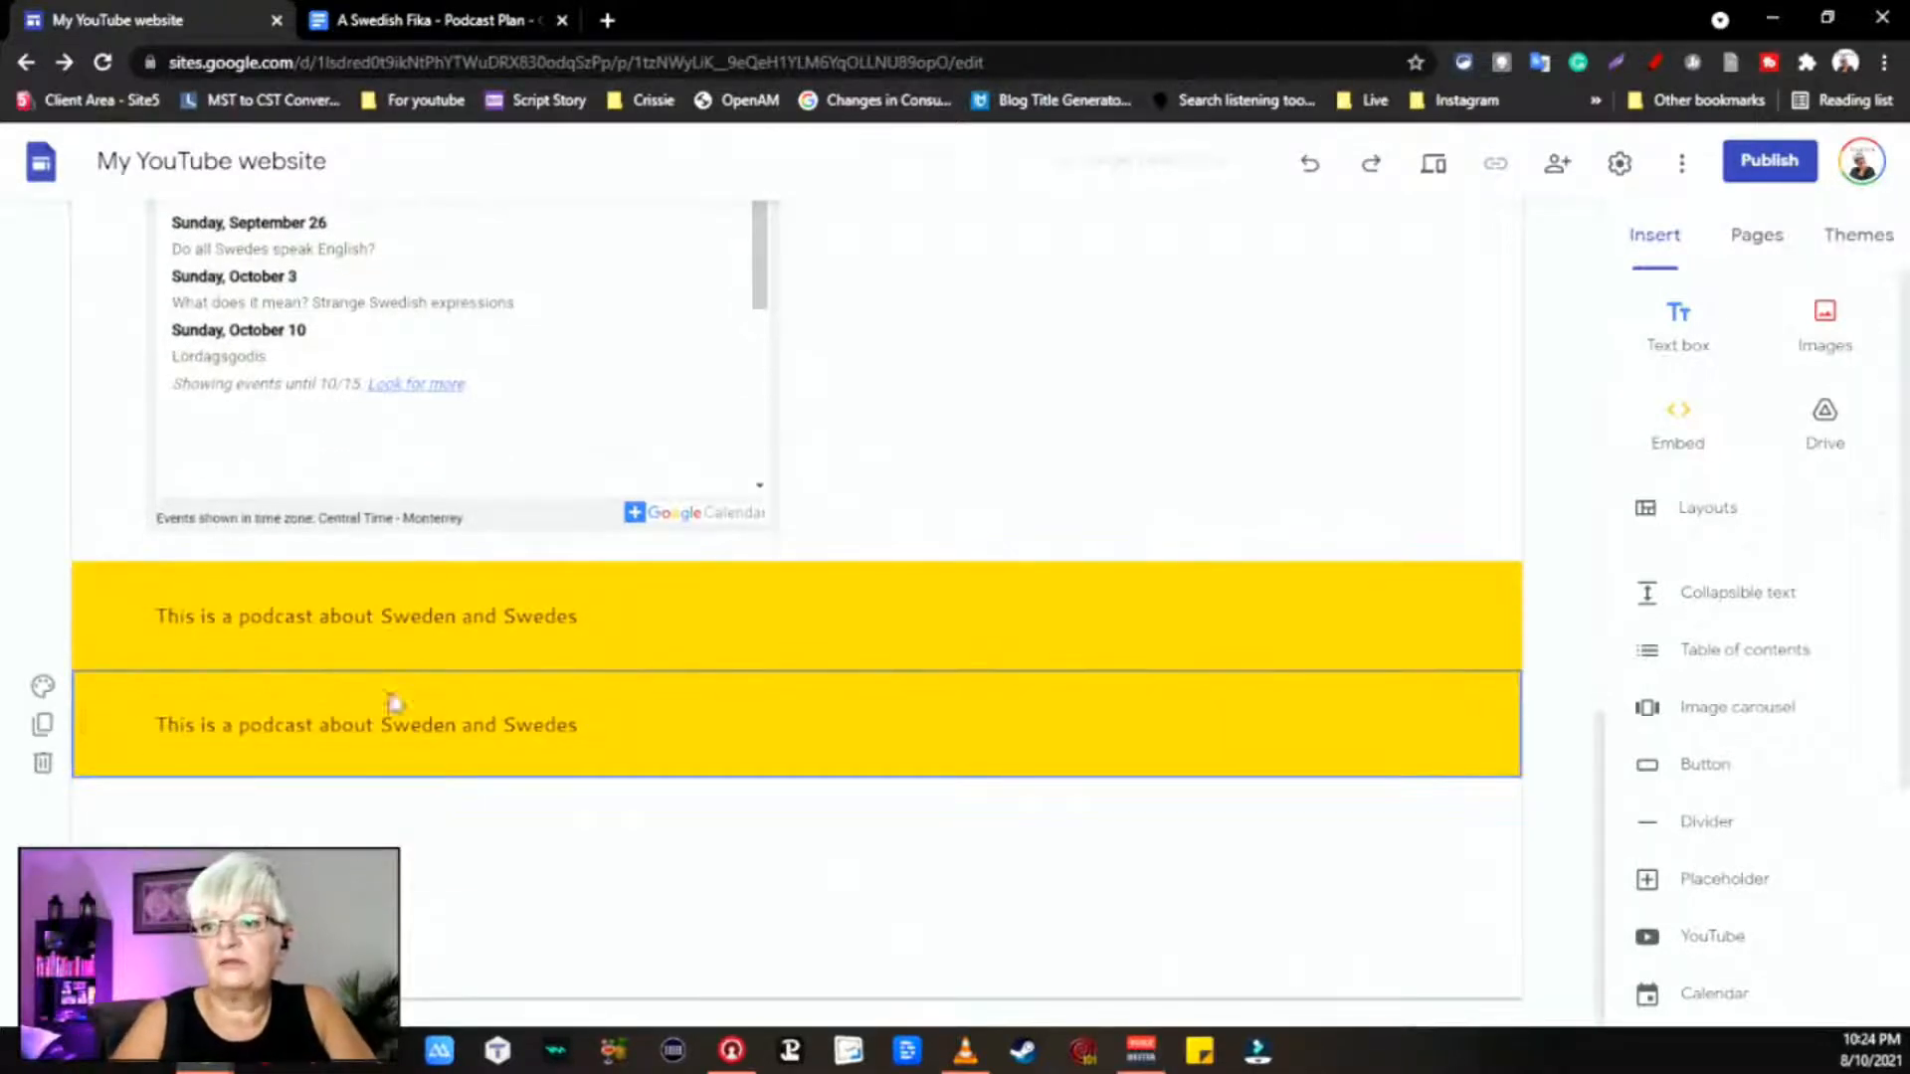
left_click(44, 686)
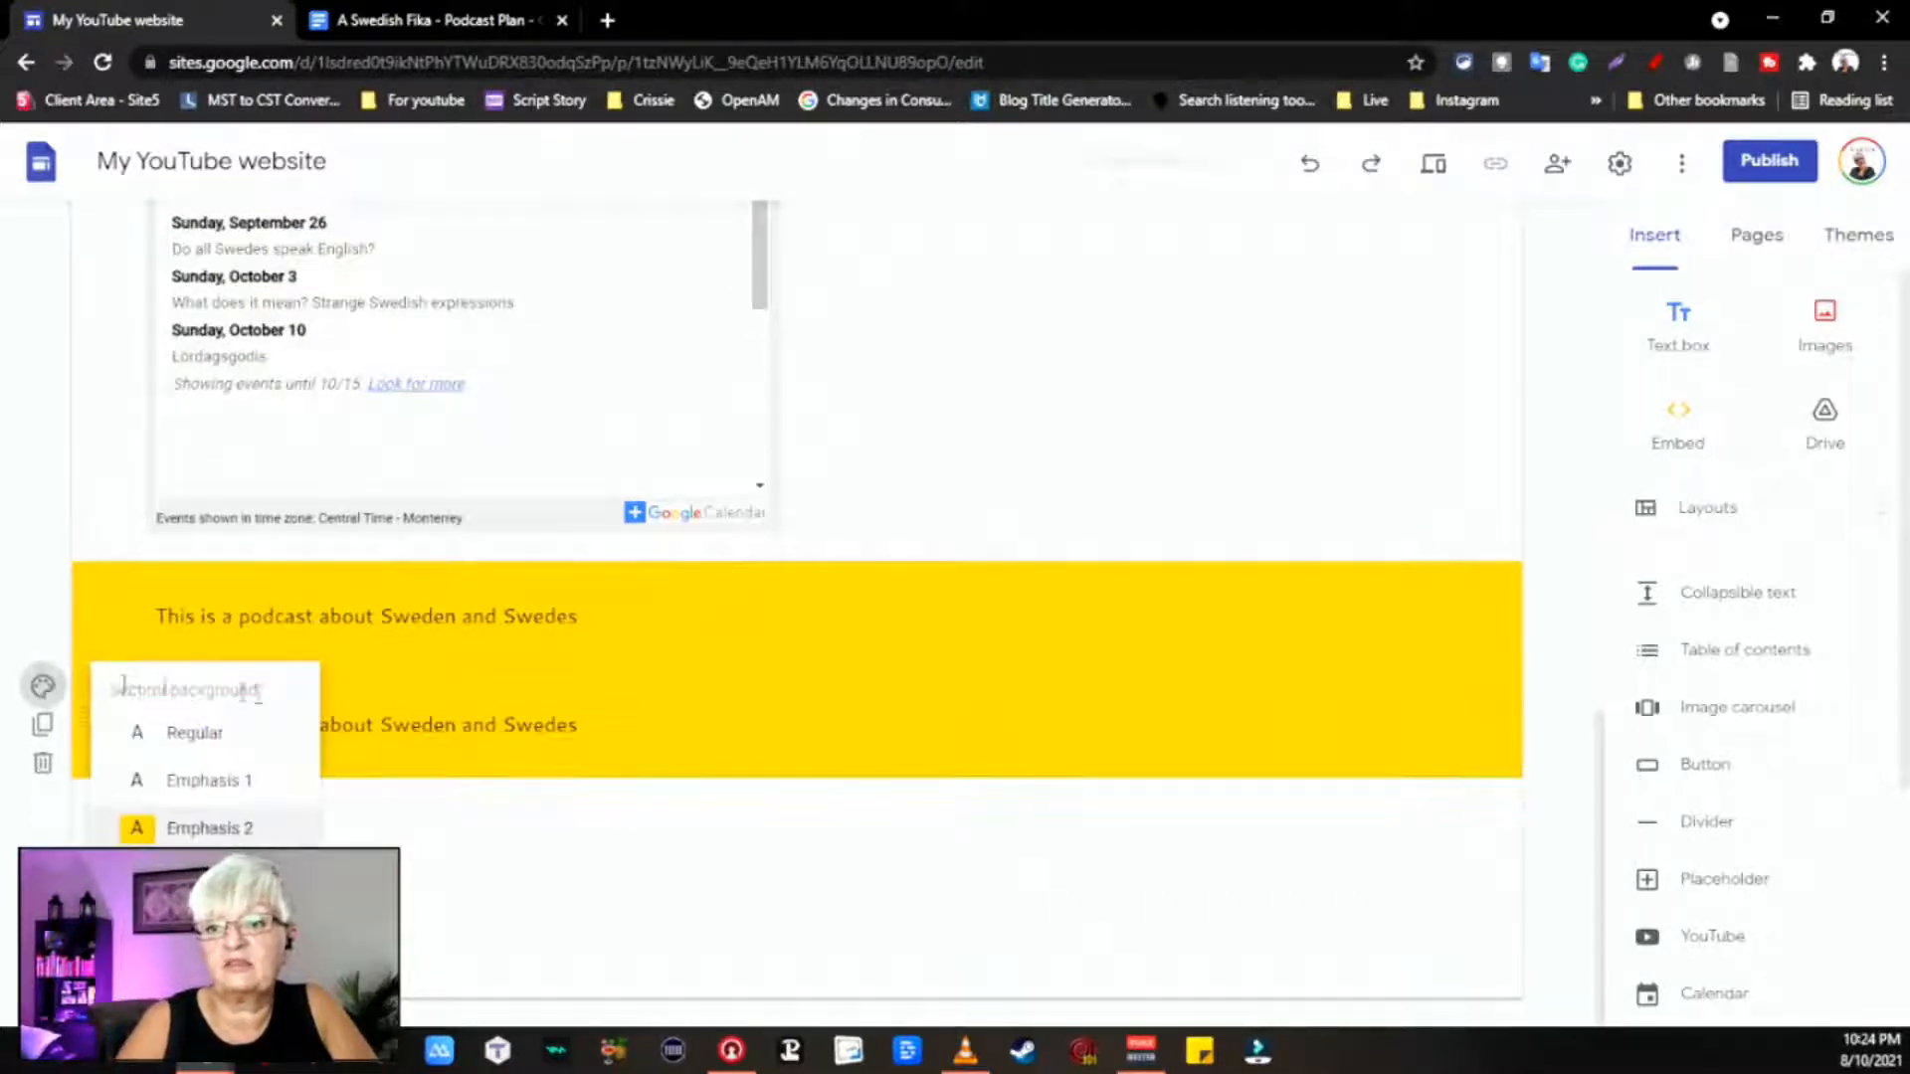
left_click(192, 731)
left_click(670, 726)
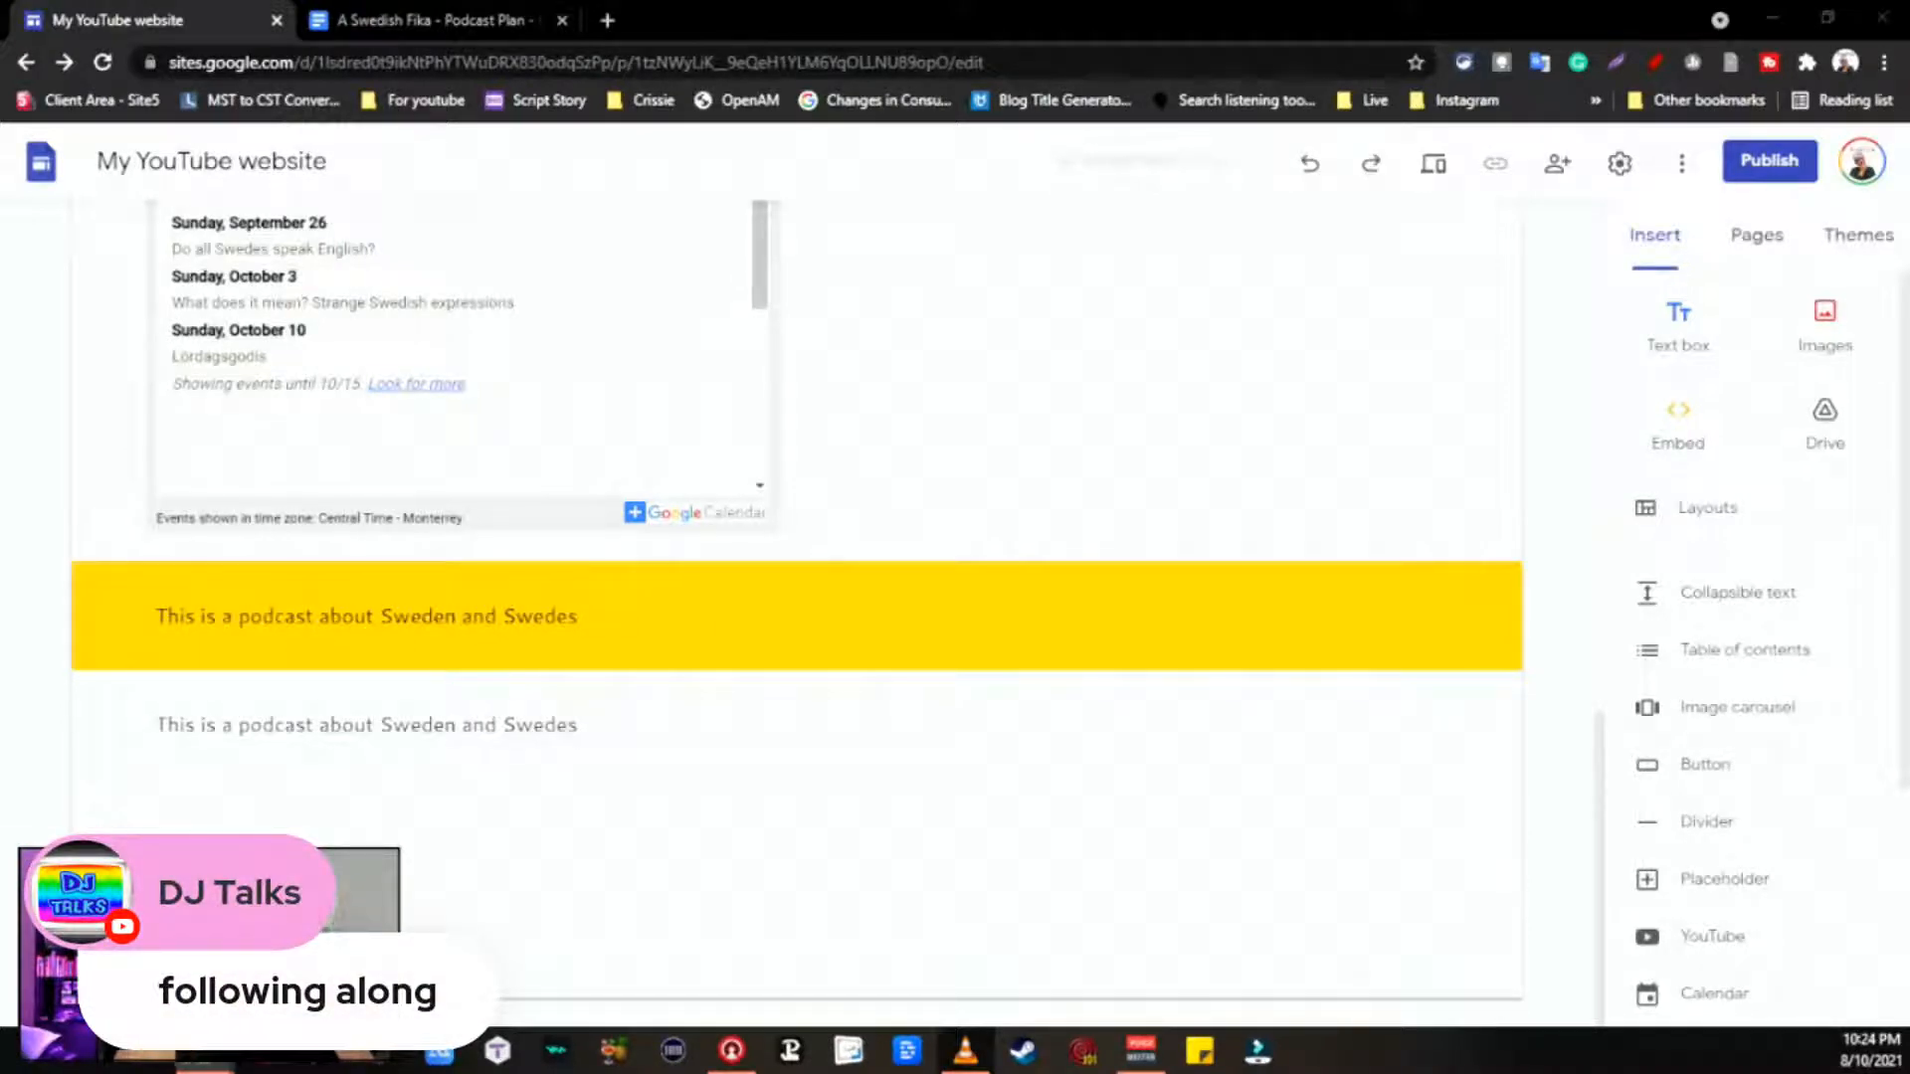
Step: Replace the duplicate section's text with 'I hope you will enjoy'
left_click(589, 738)
left_click_drag(605, 728, 14, 658)
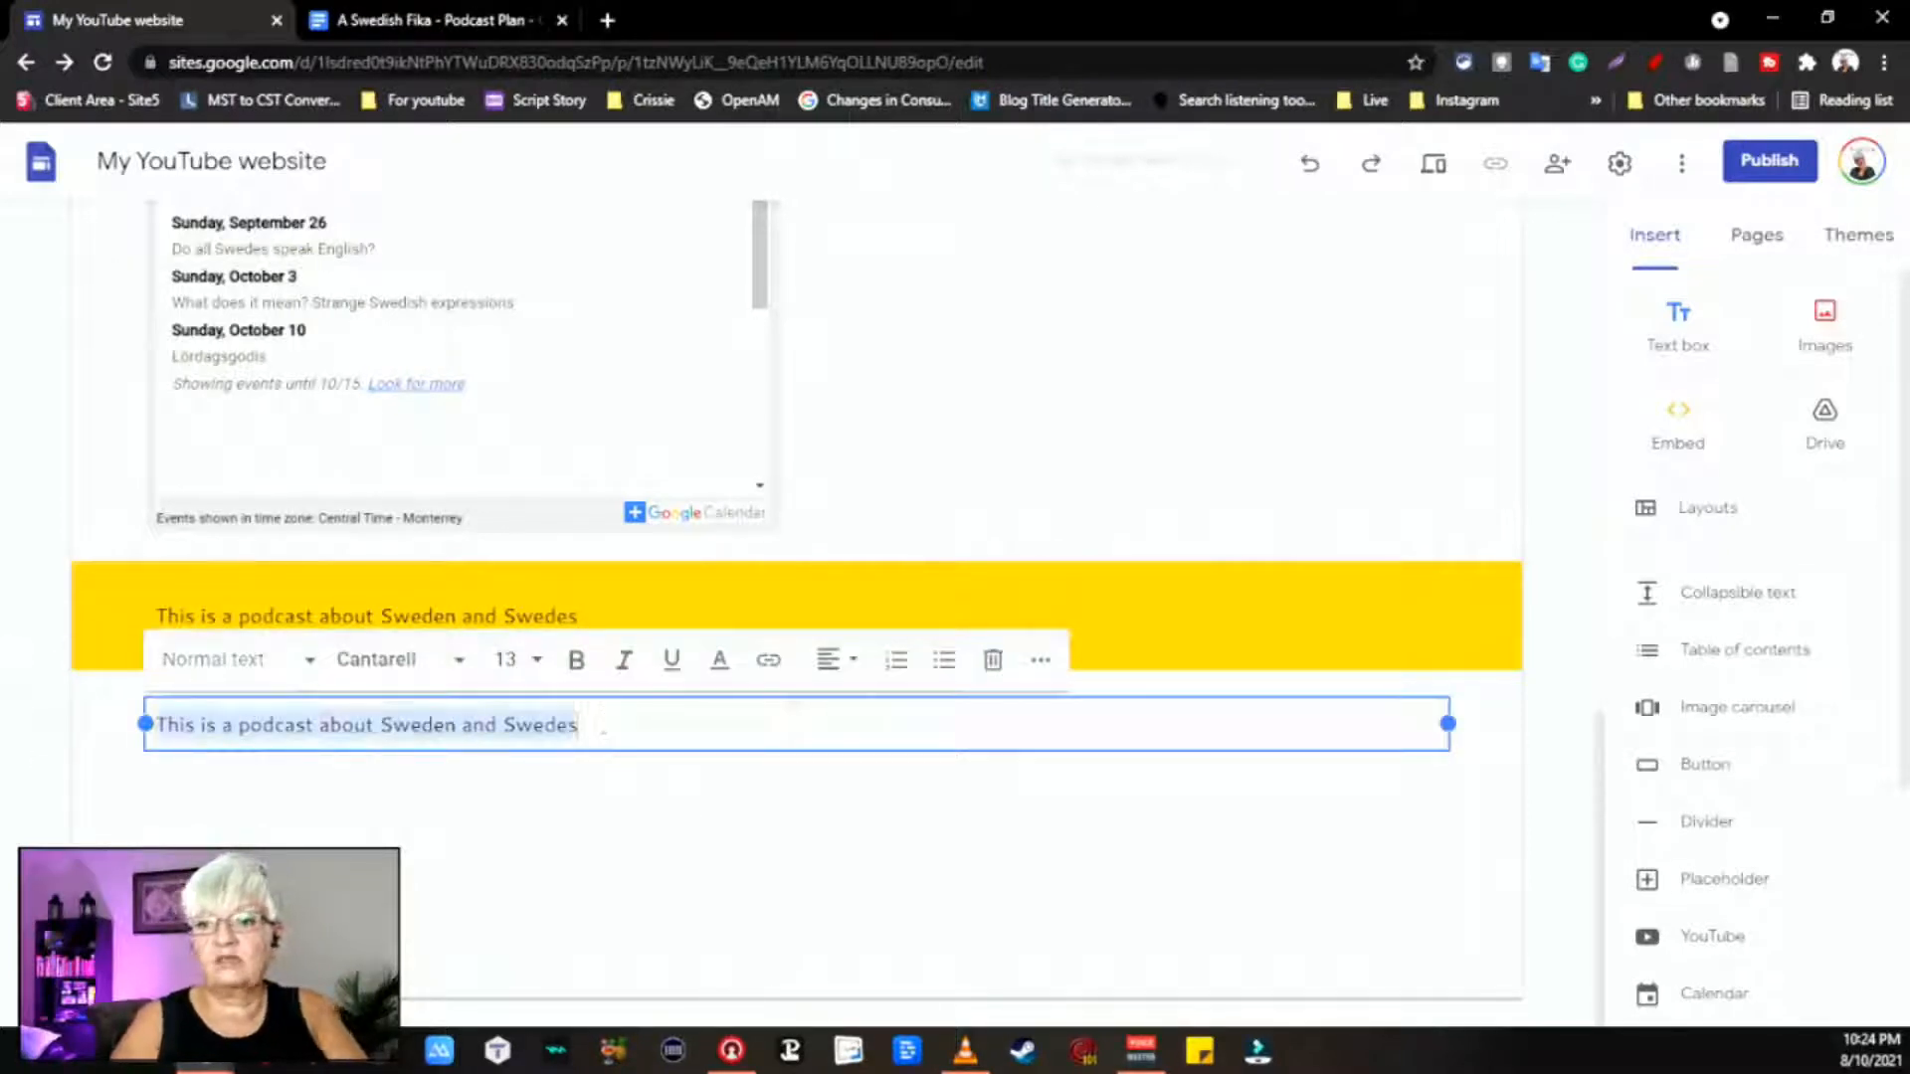
type("I hop")
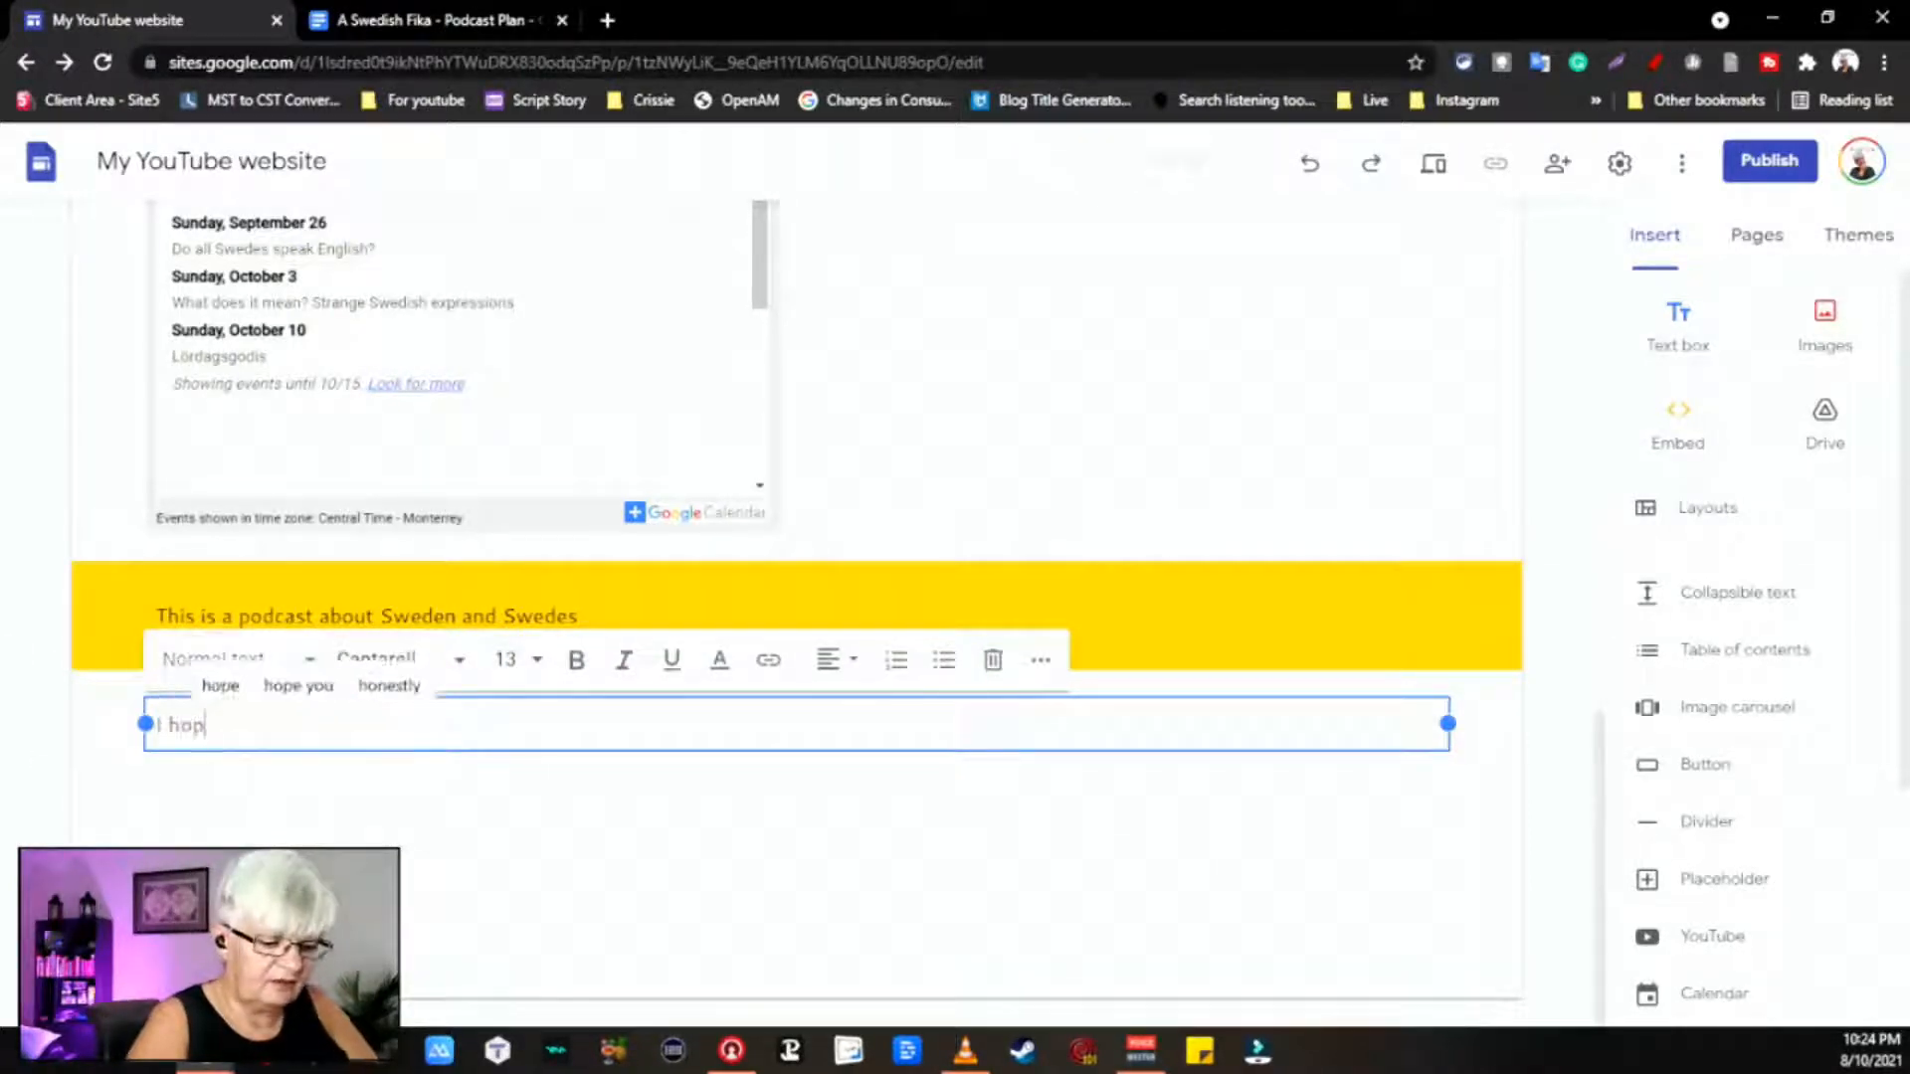
type("e you will")
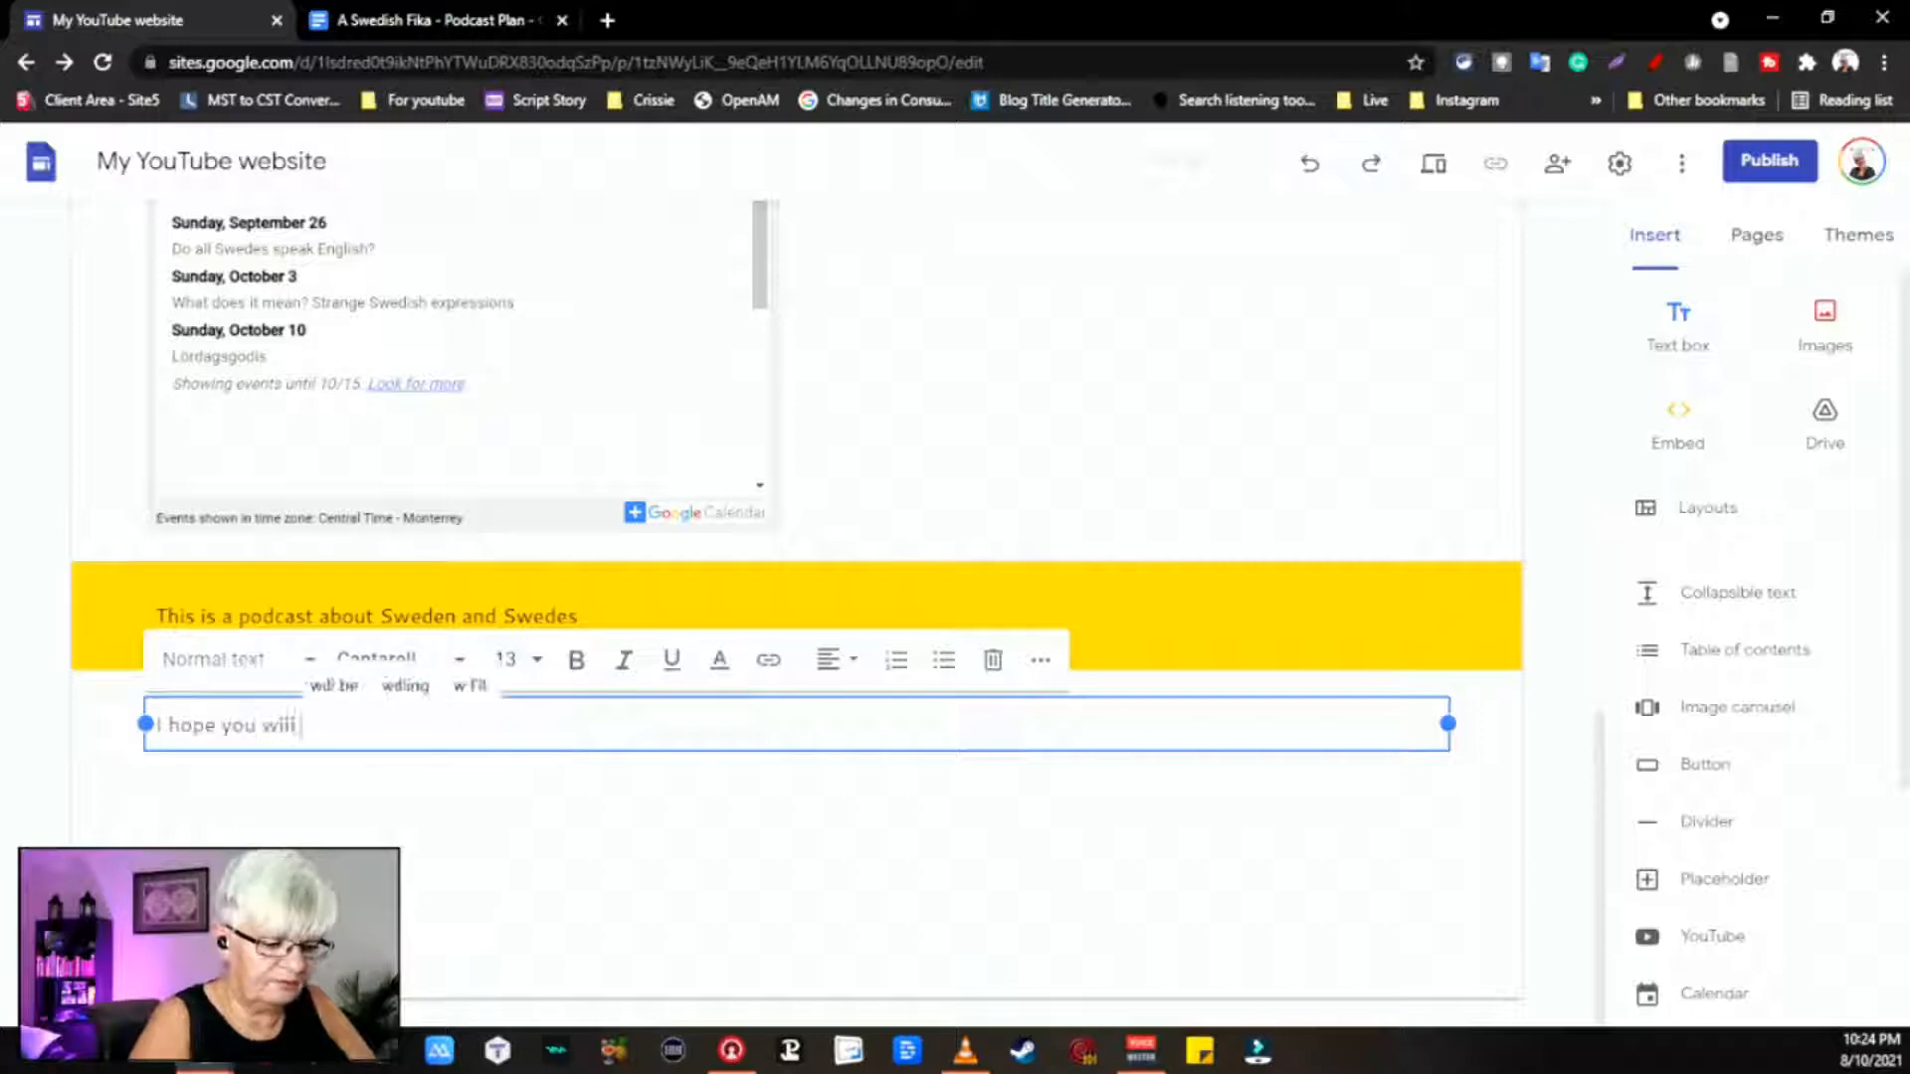
type(" enjoy")
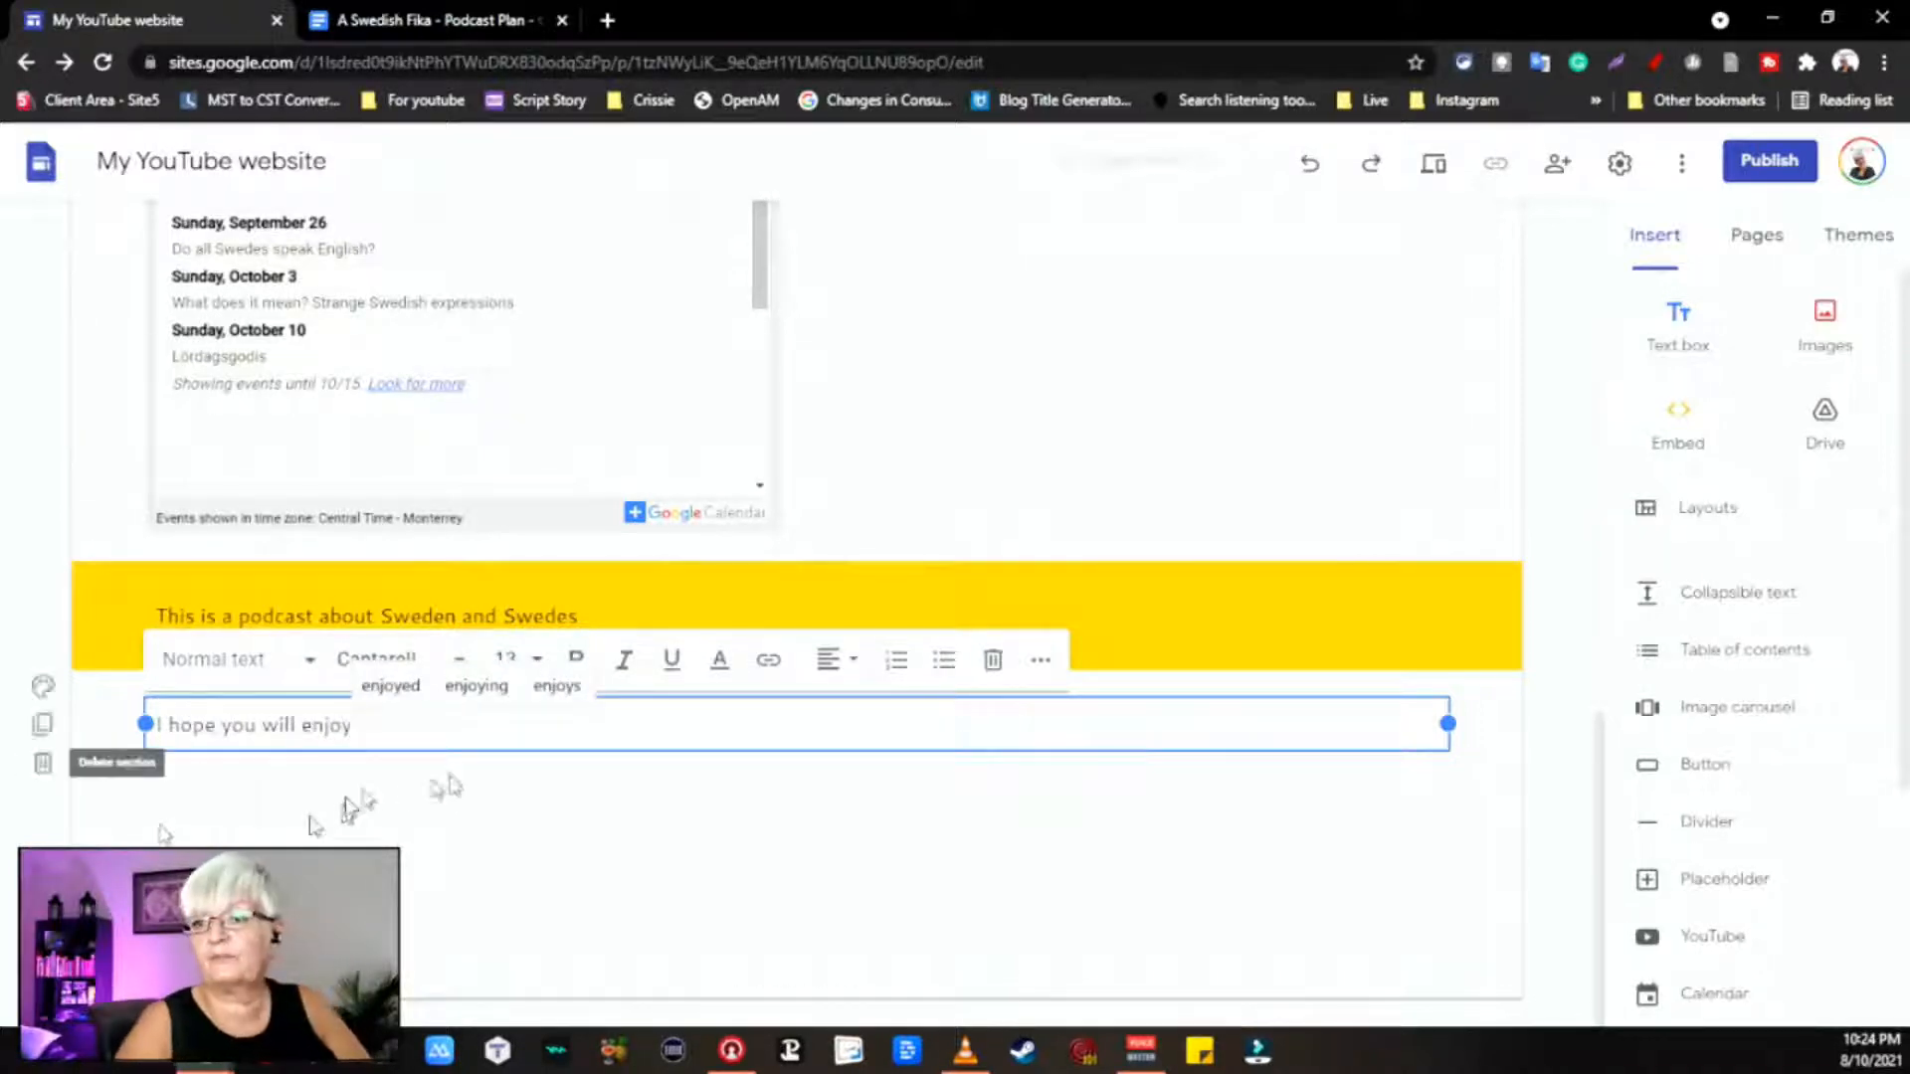
left_click(768, 870)
scroll(929, 661, "up", 15)
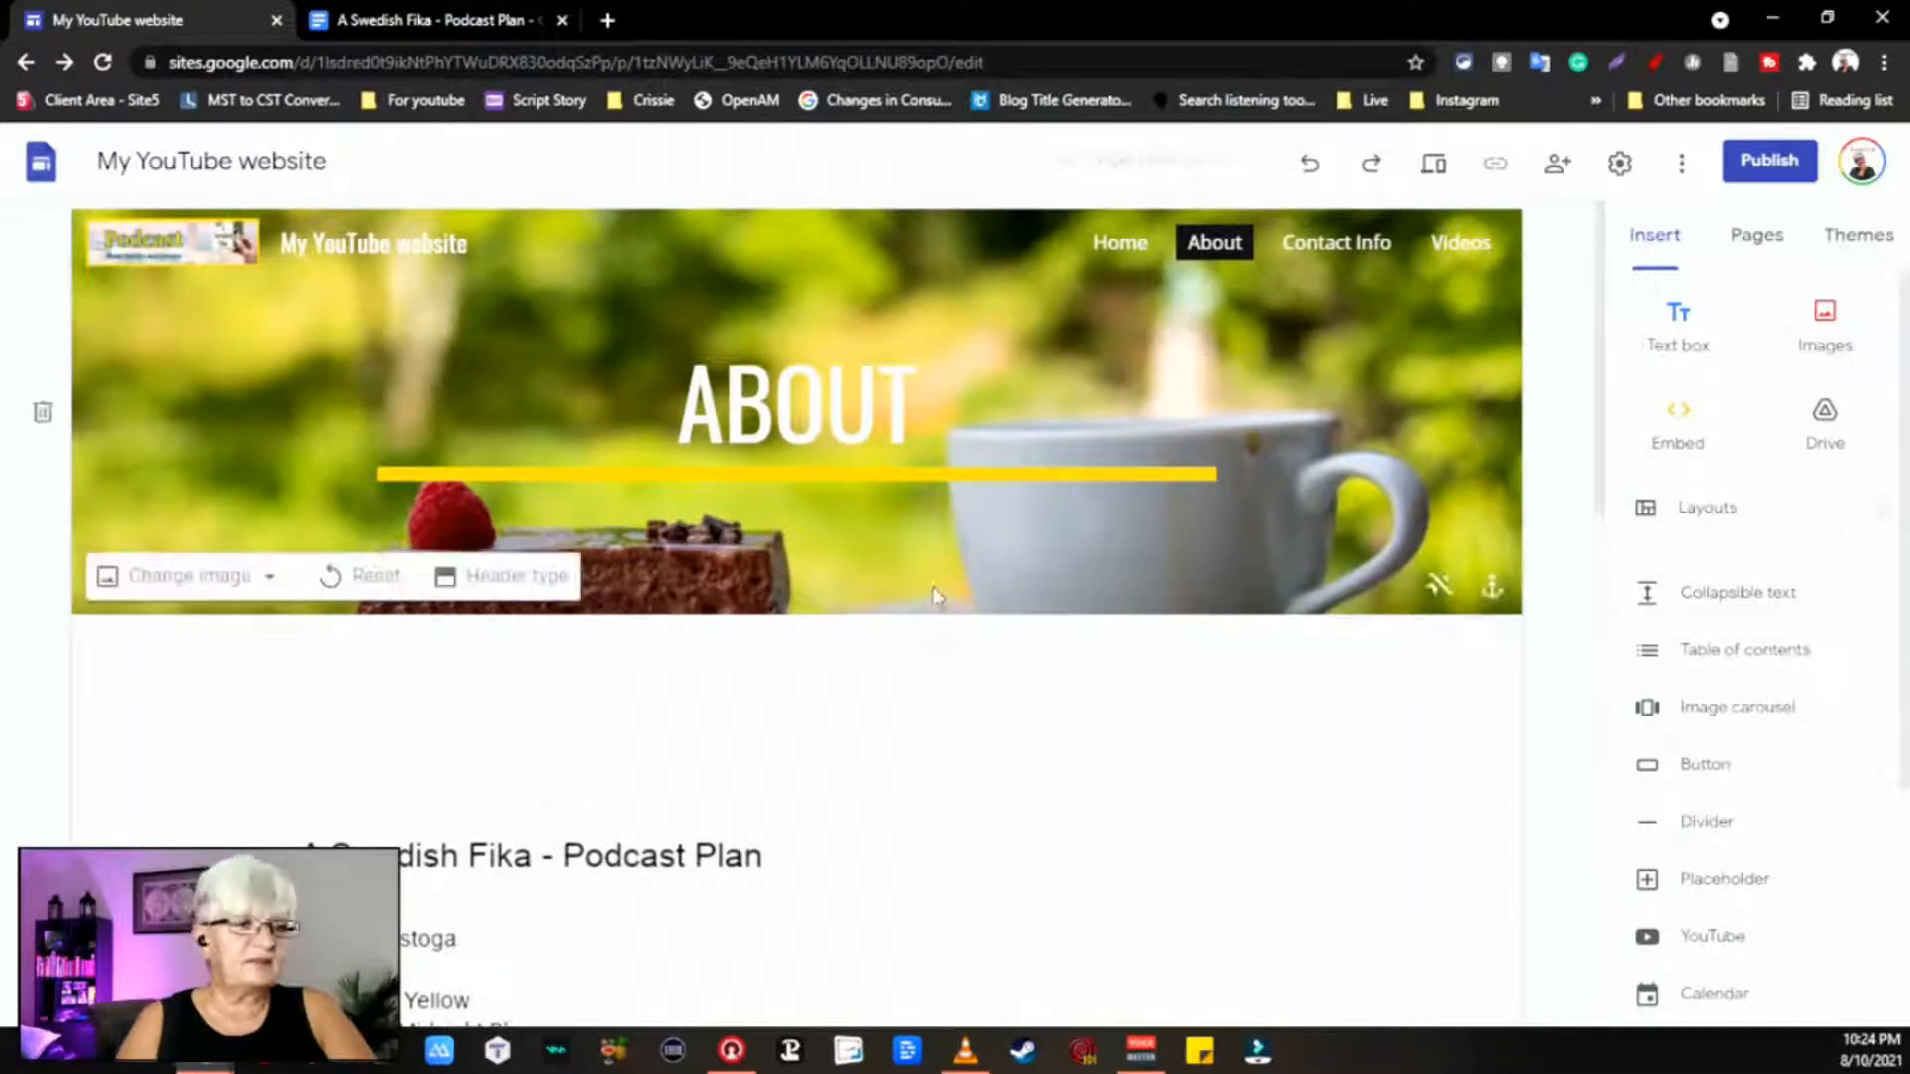
Step: Delete the Podcast logo under Brand images so the navigation bar shows only the title
scroll(1011, 810, "down", 15)
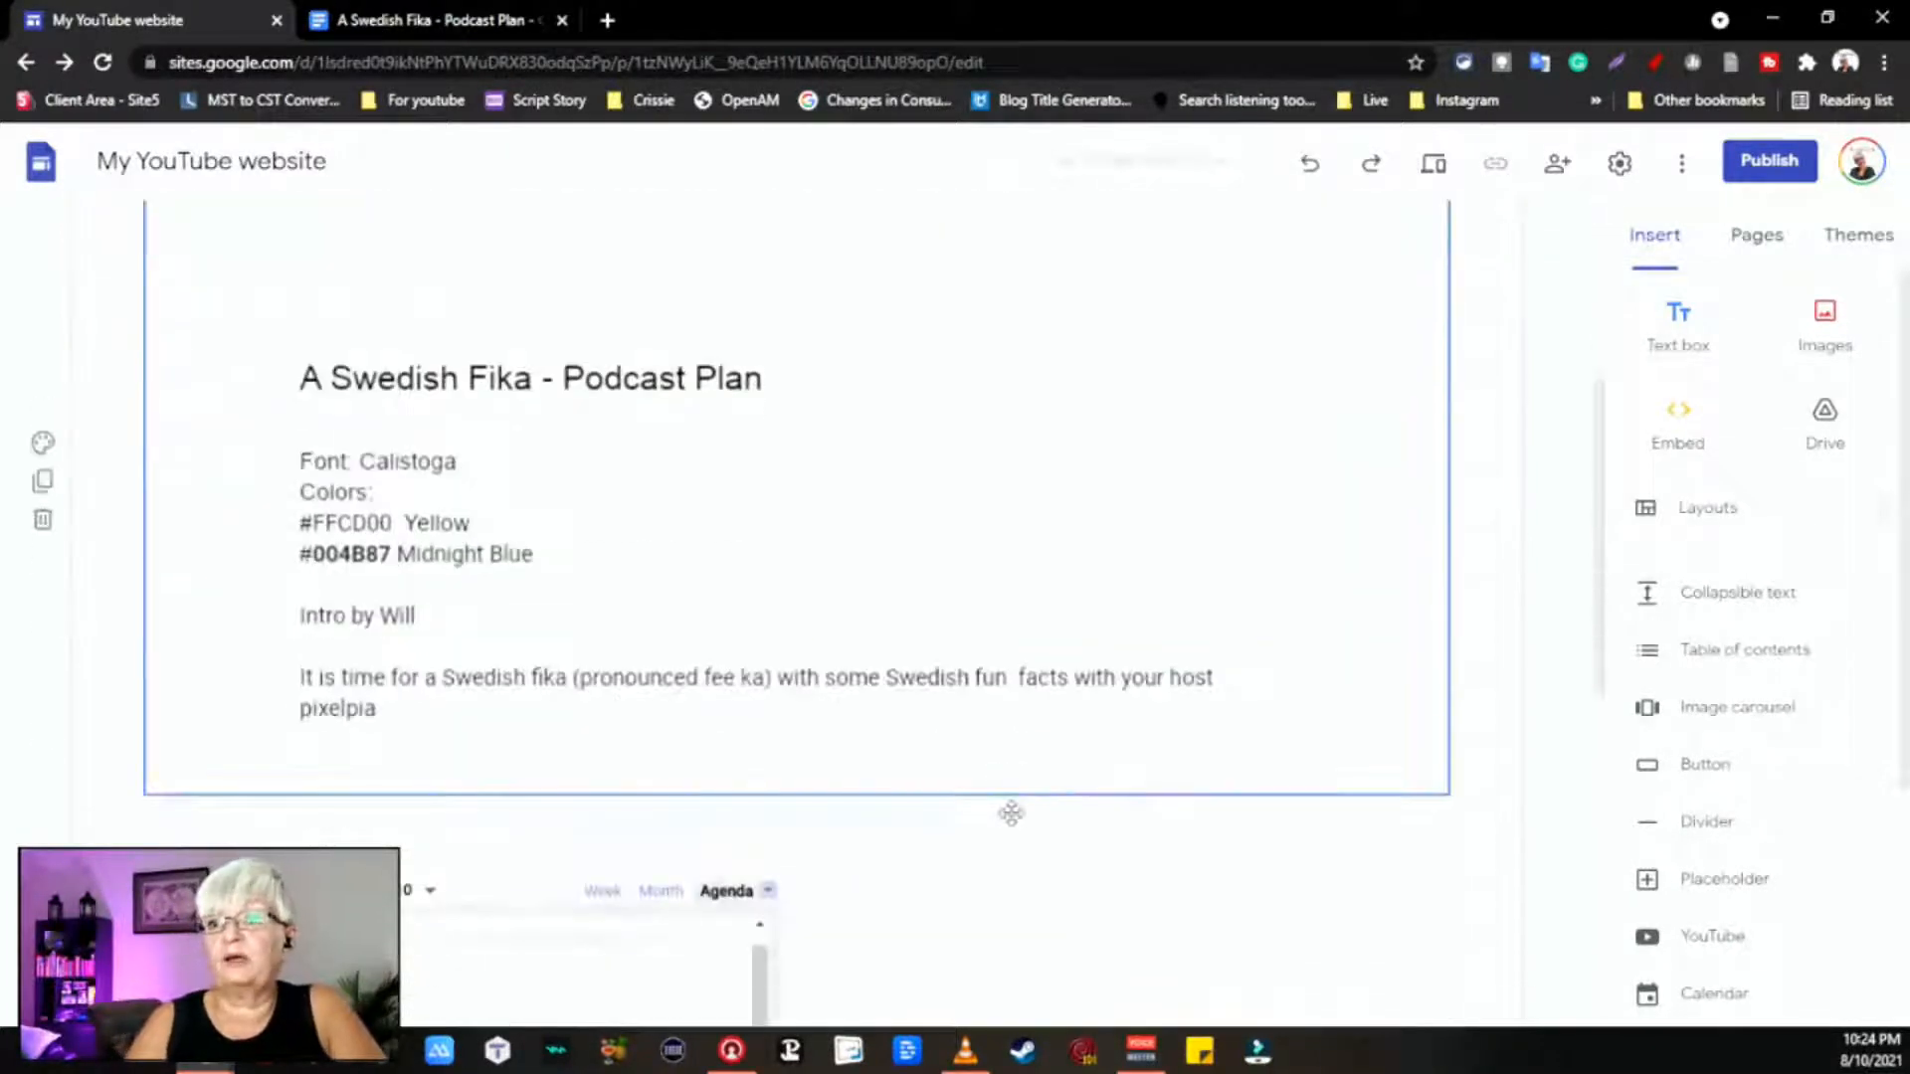
scroll(1011, 822, "up", 15)
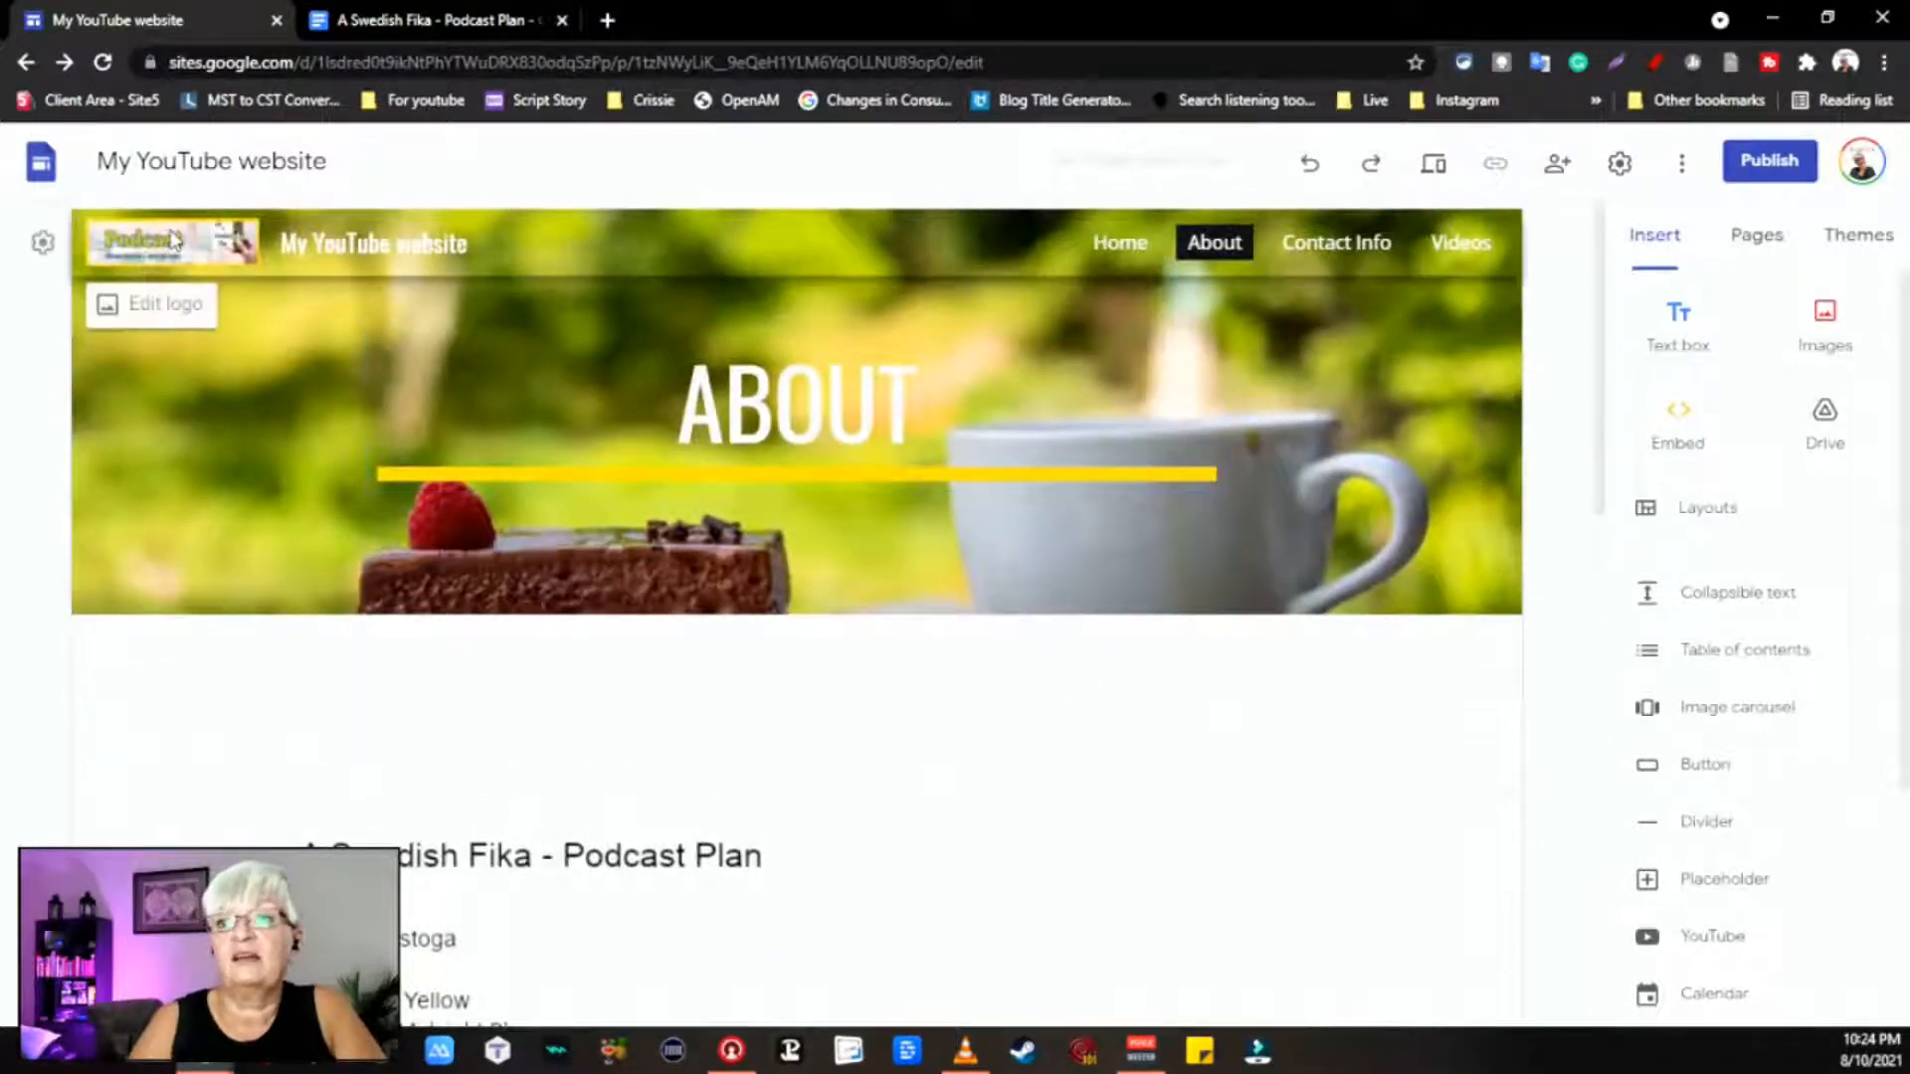
left_click(155, 303)
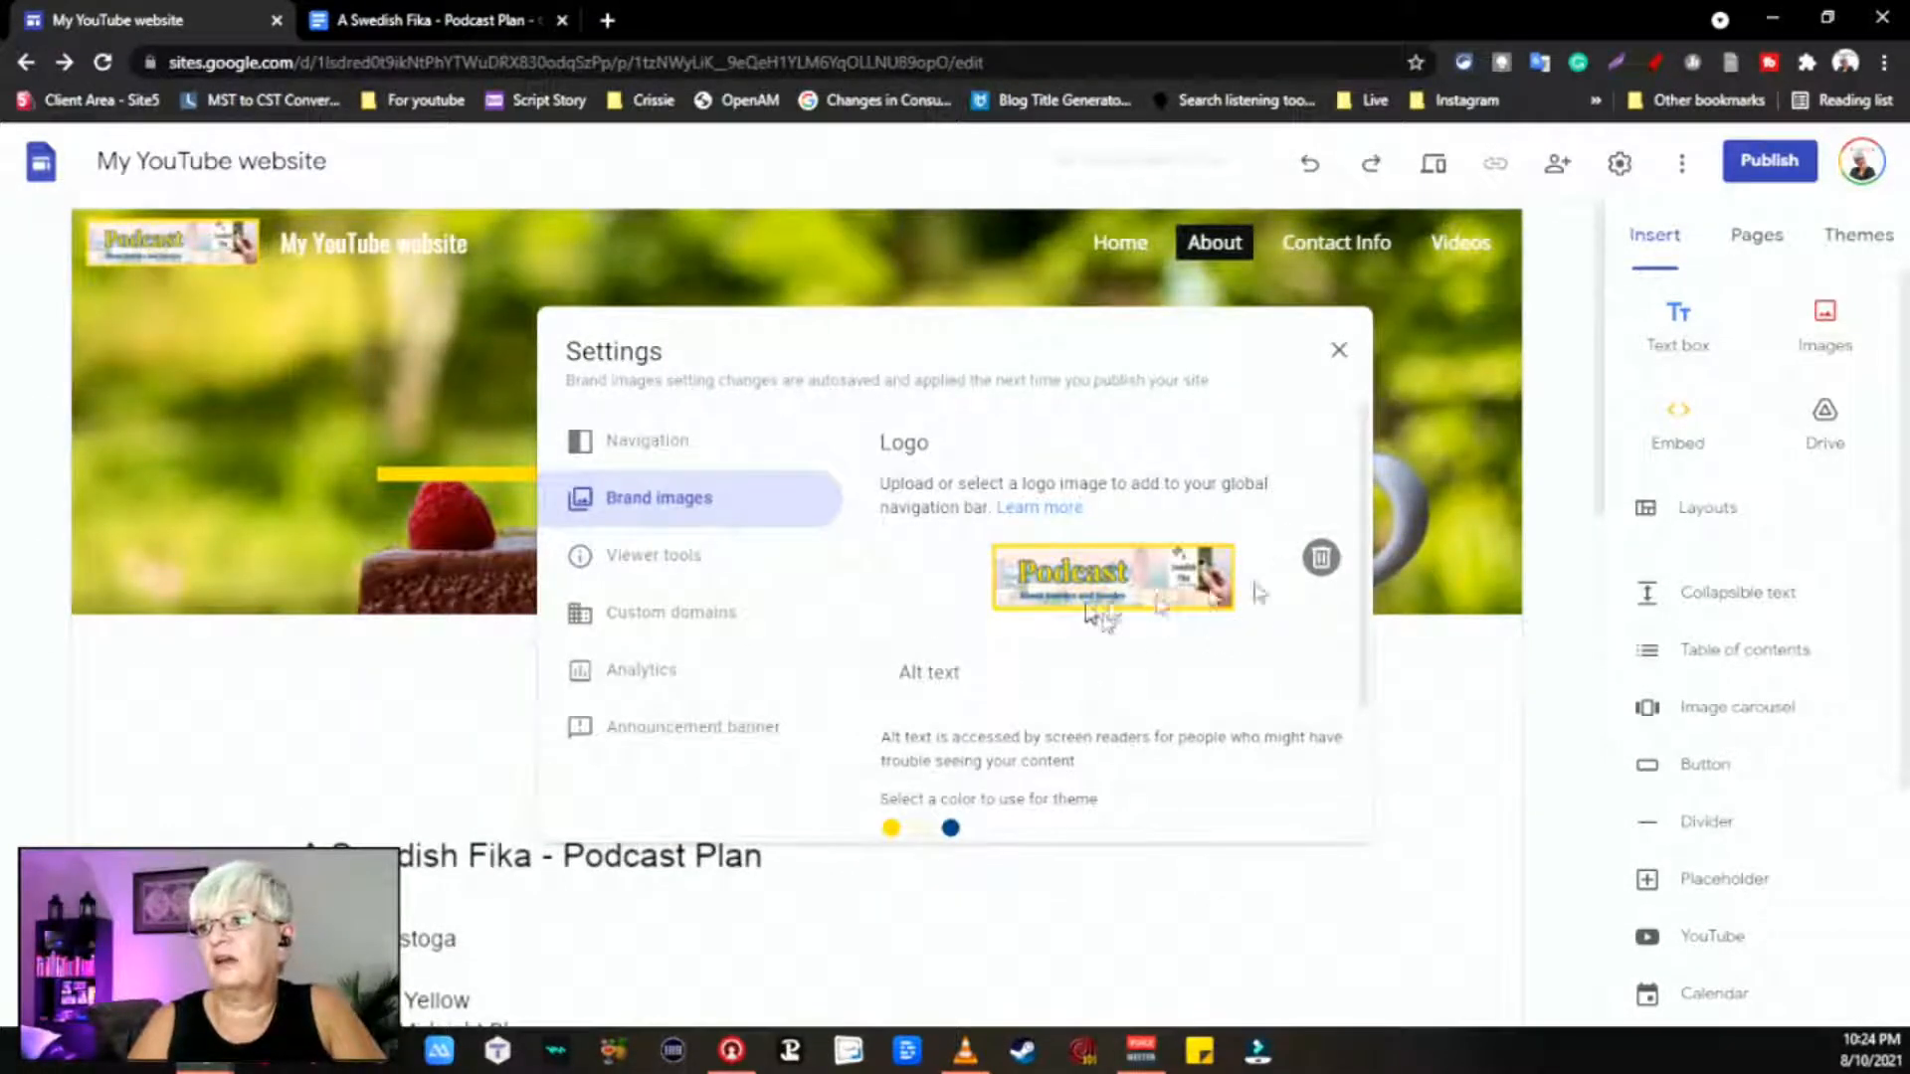
left_click(1323, 557)
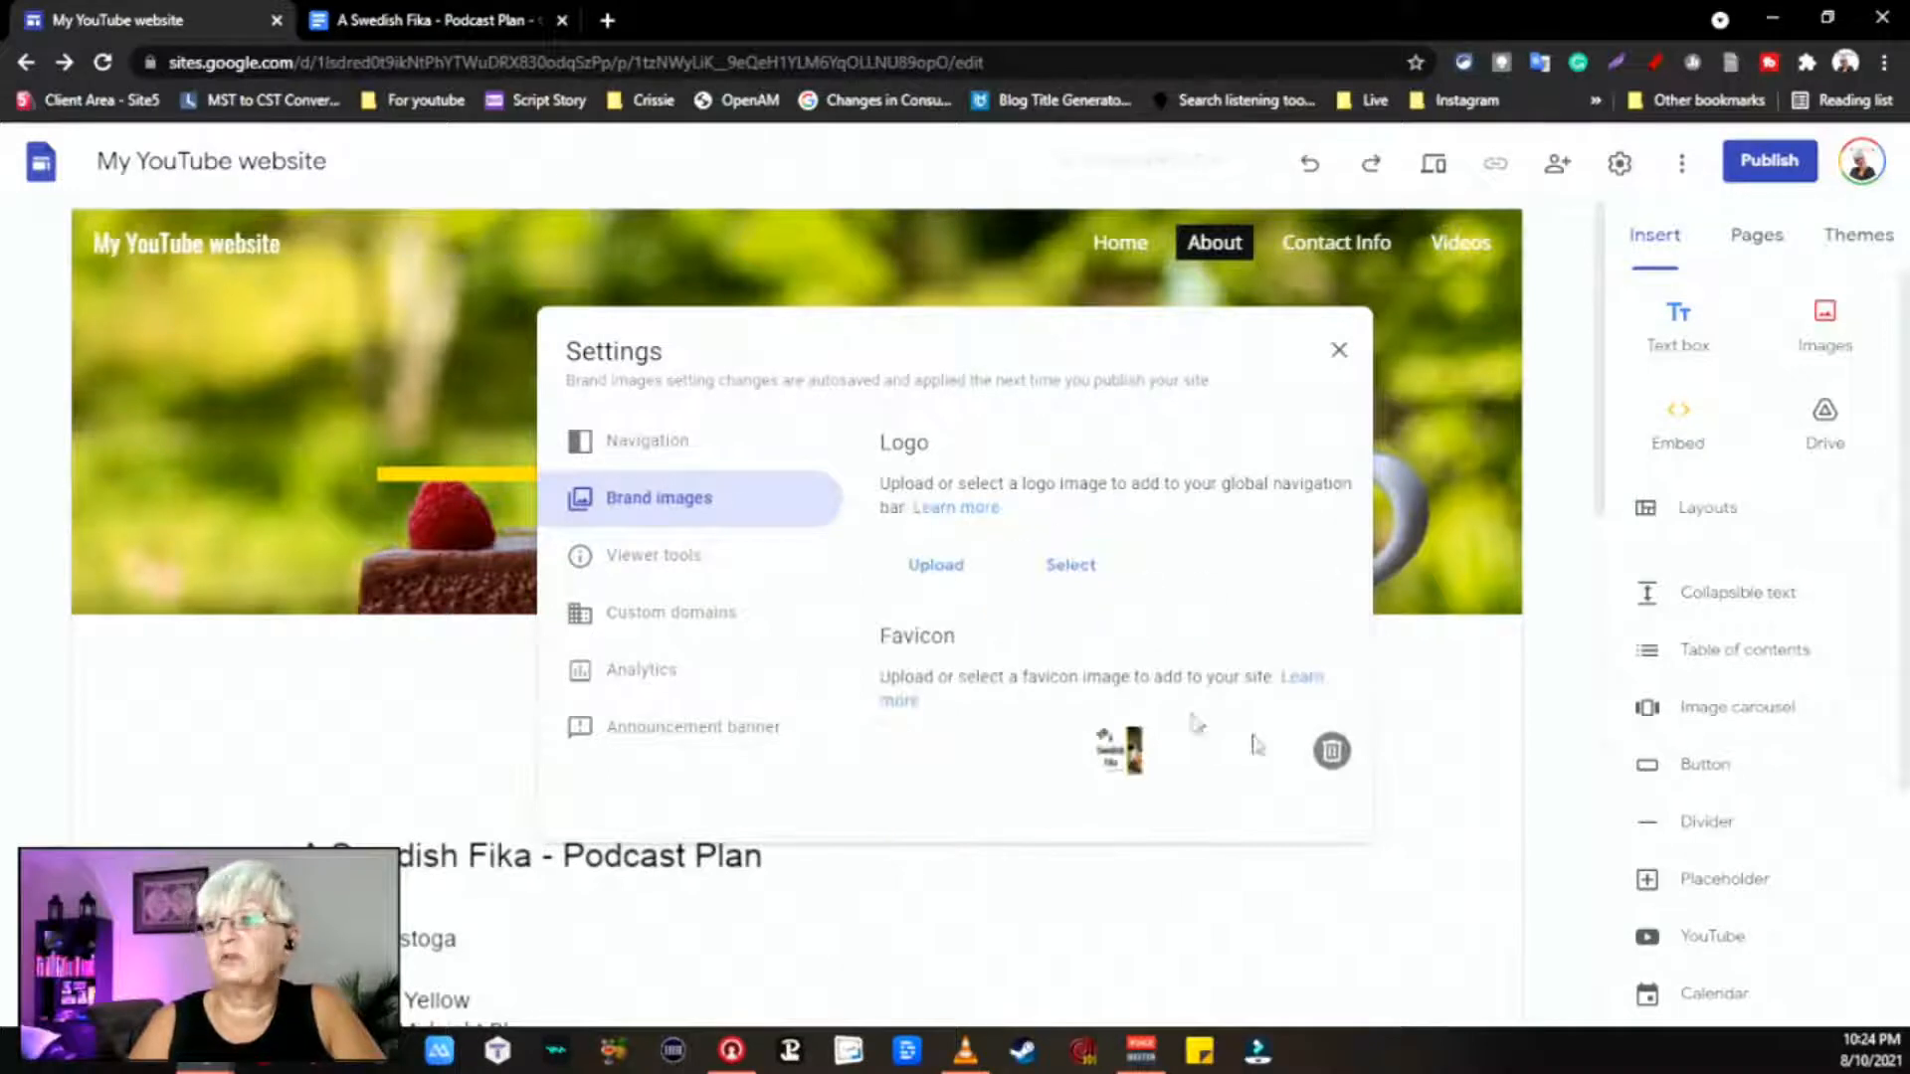
left_click(1292, 890)
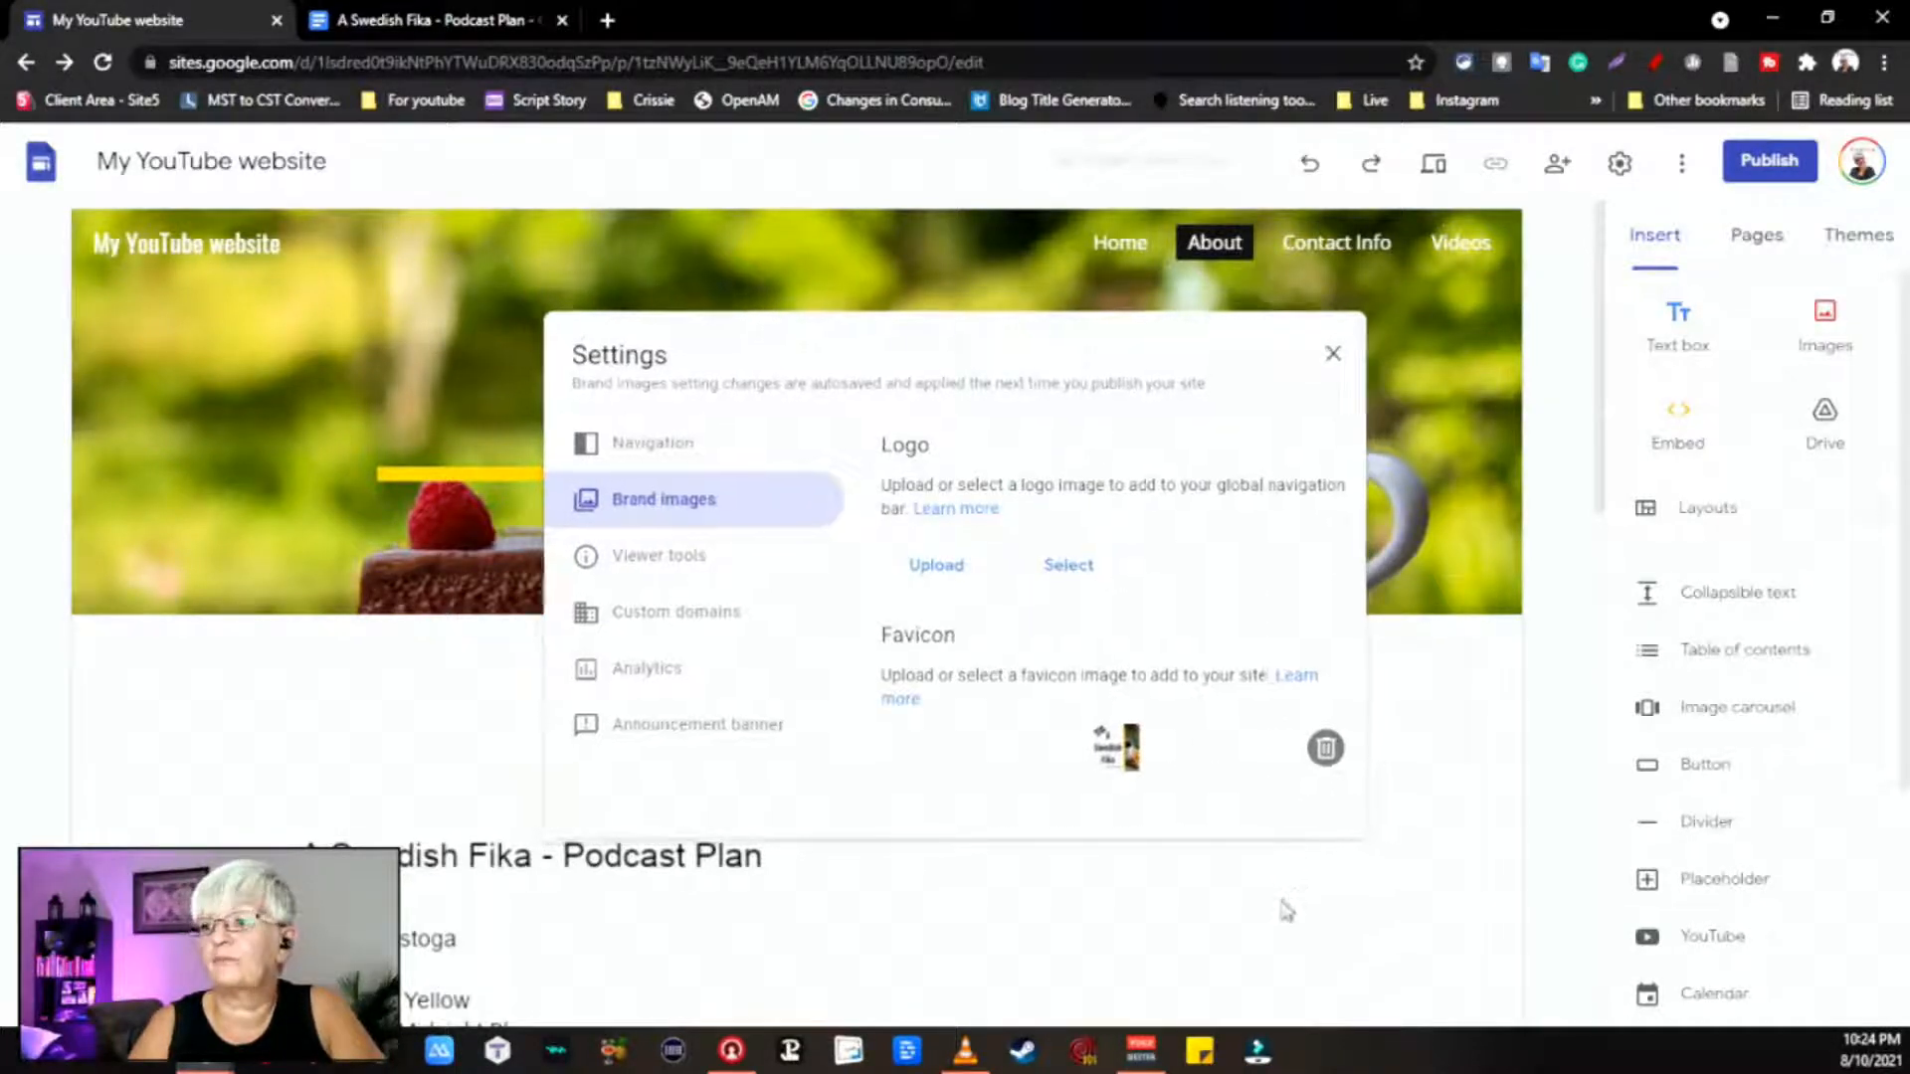
scroll(1066, 449, "down", 3)
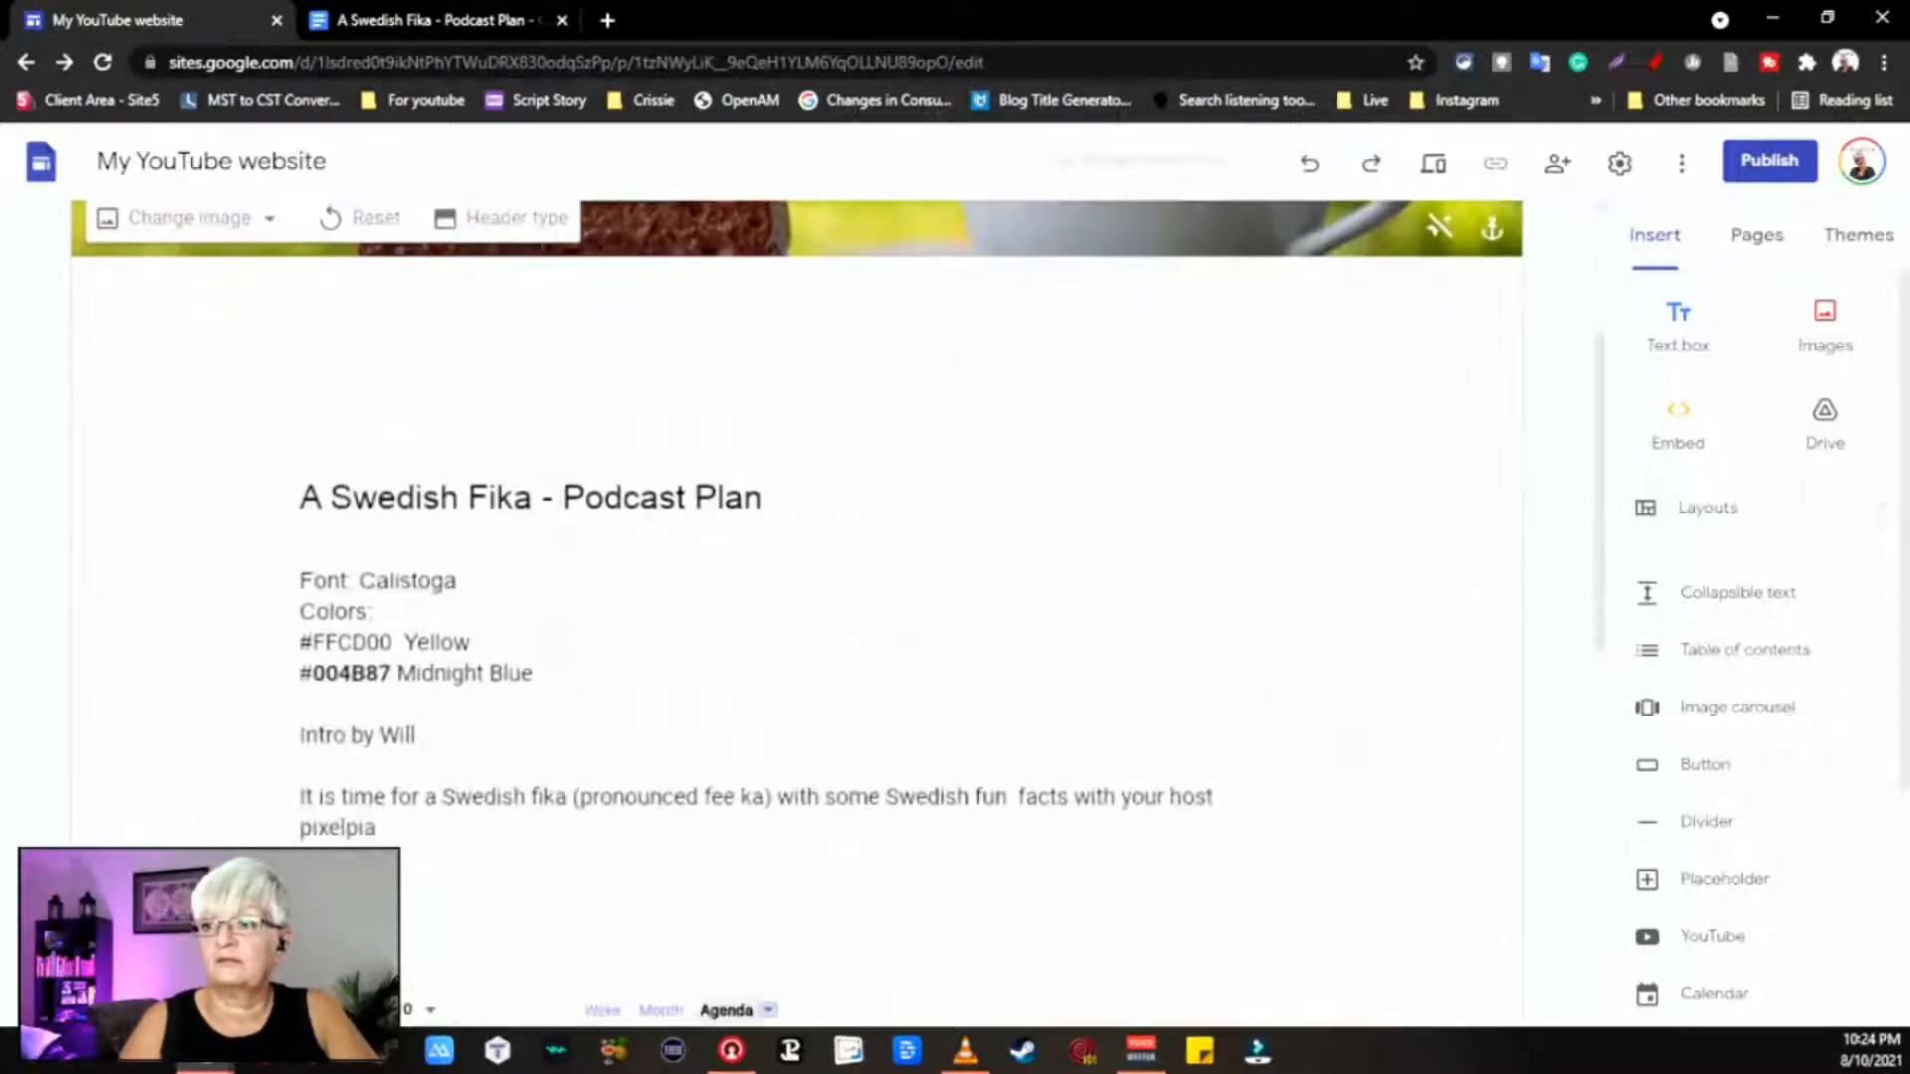
scroll(1069, 444, "up", 3)
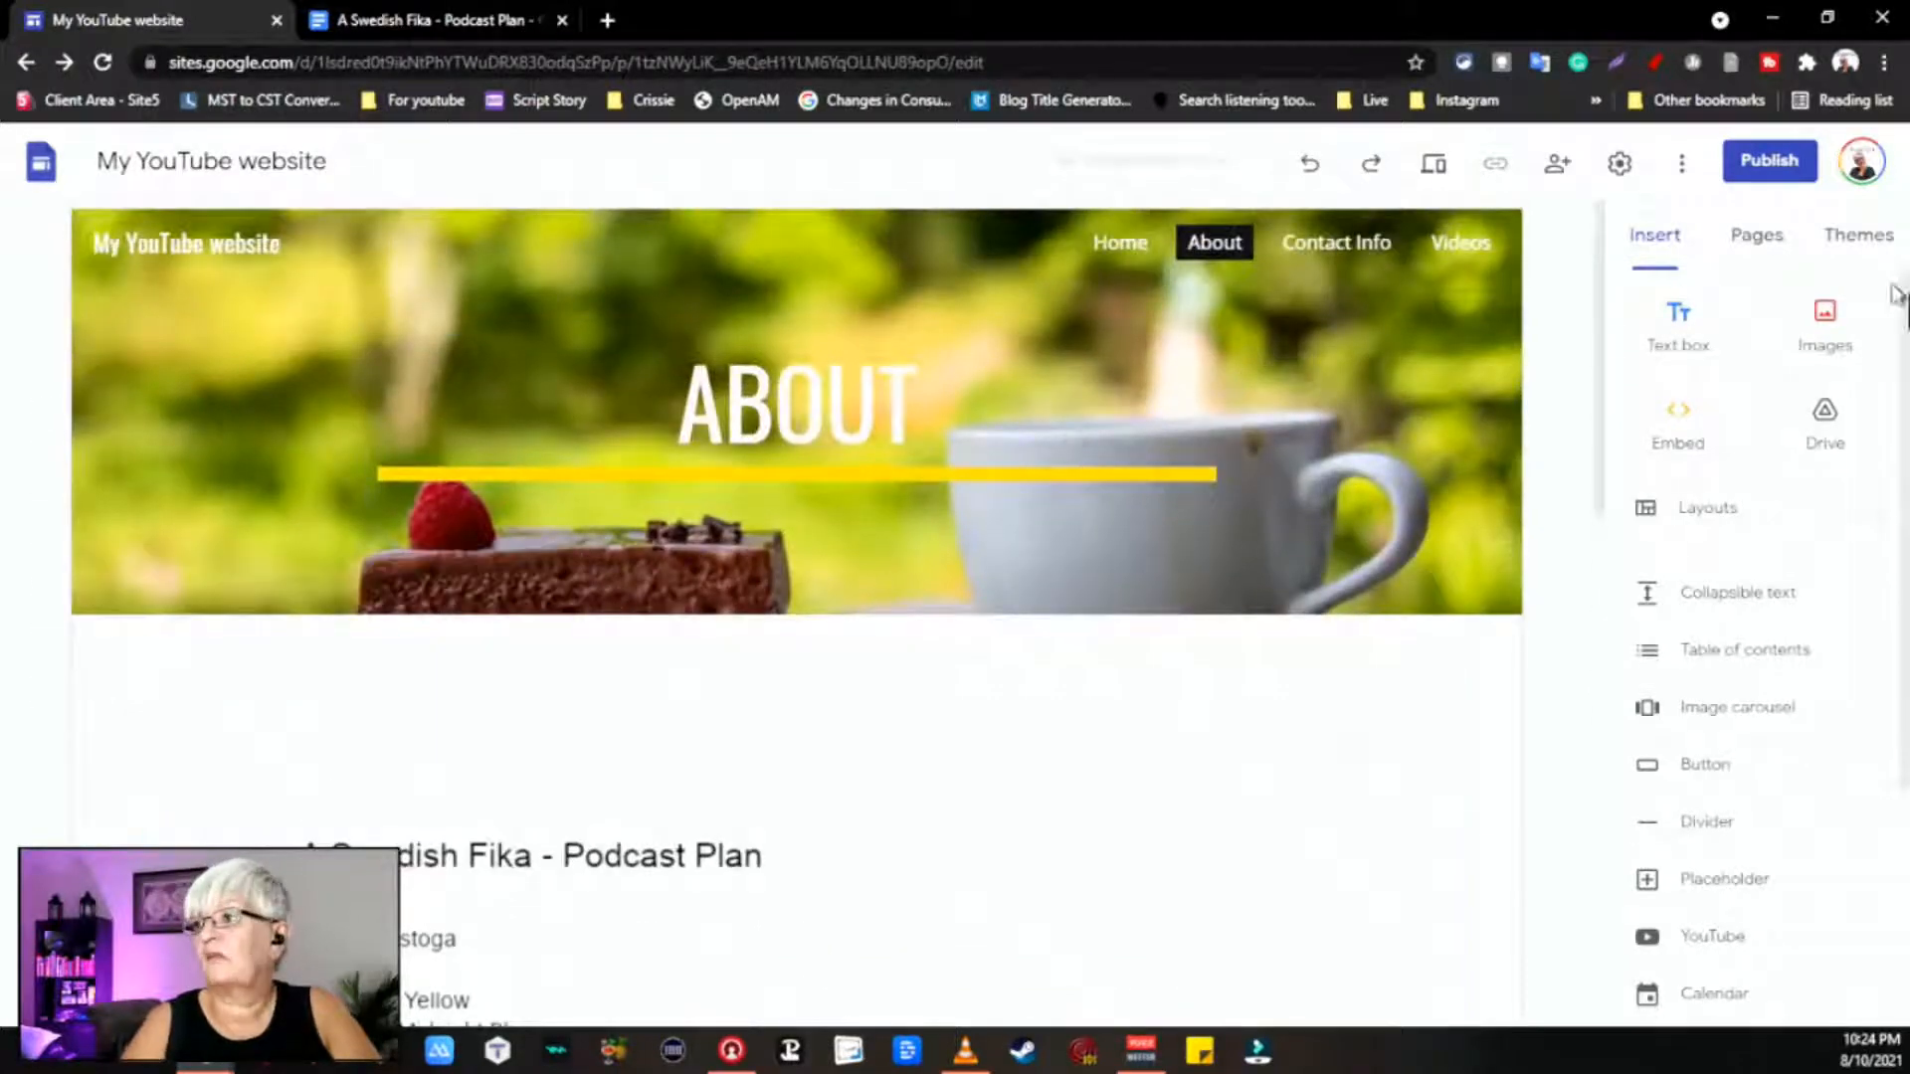
Step: On the Contact Info page, add a text box containing the contact e-mail address
left_click(1755, 239)
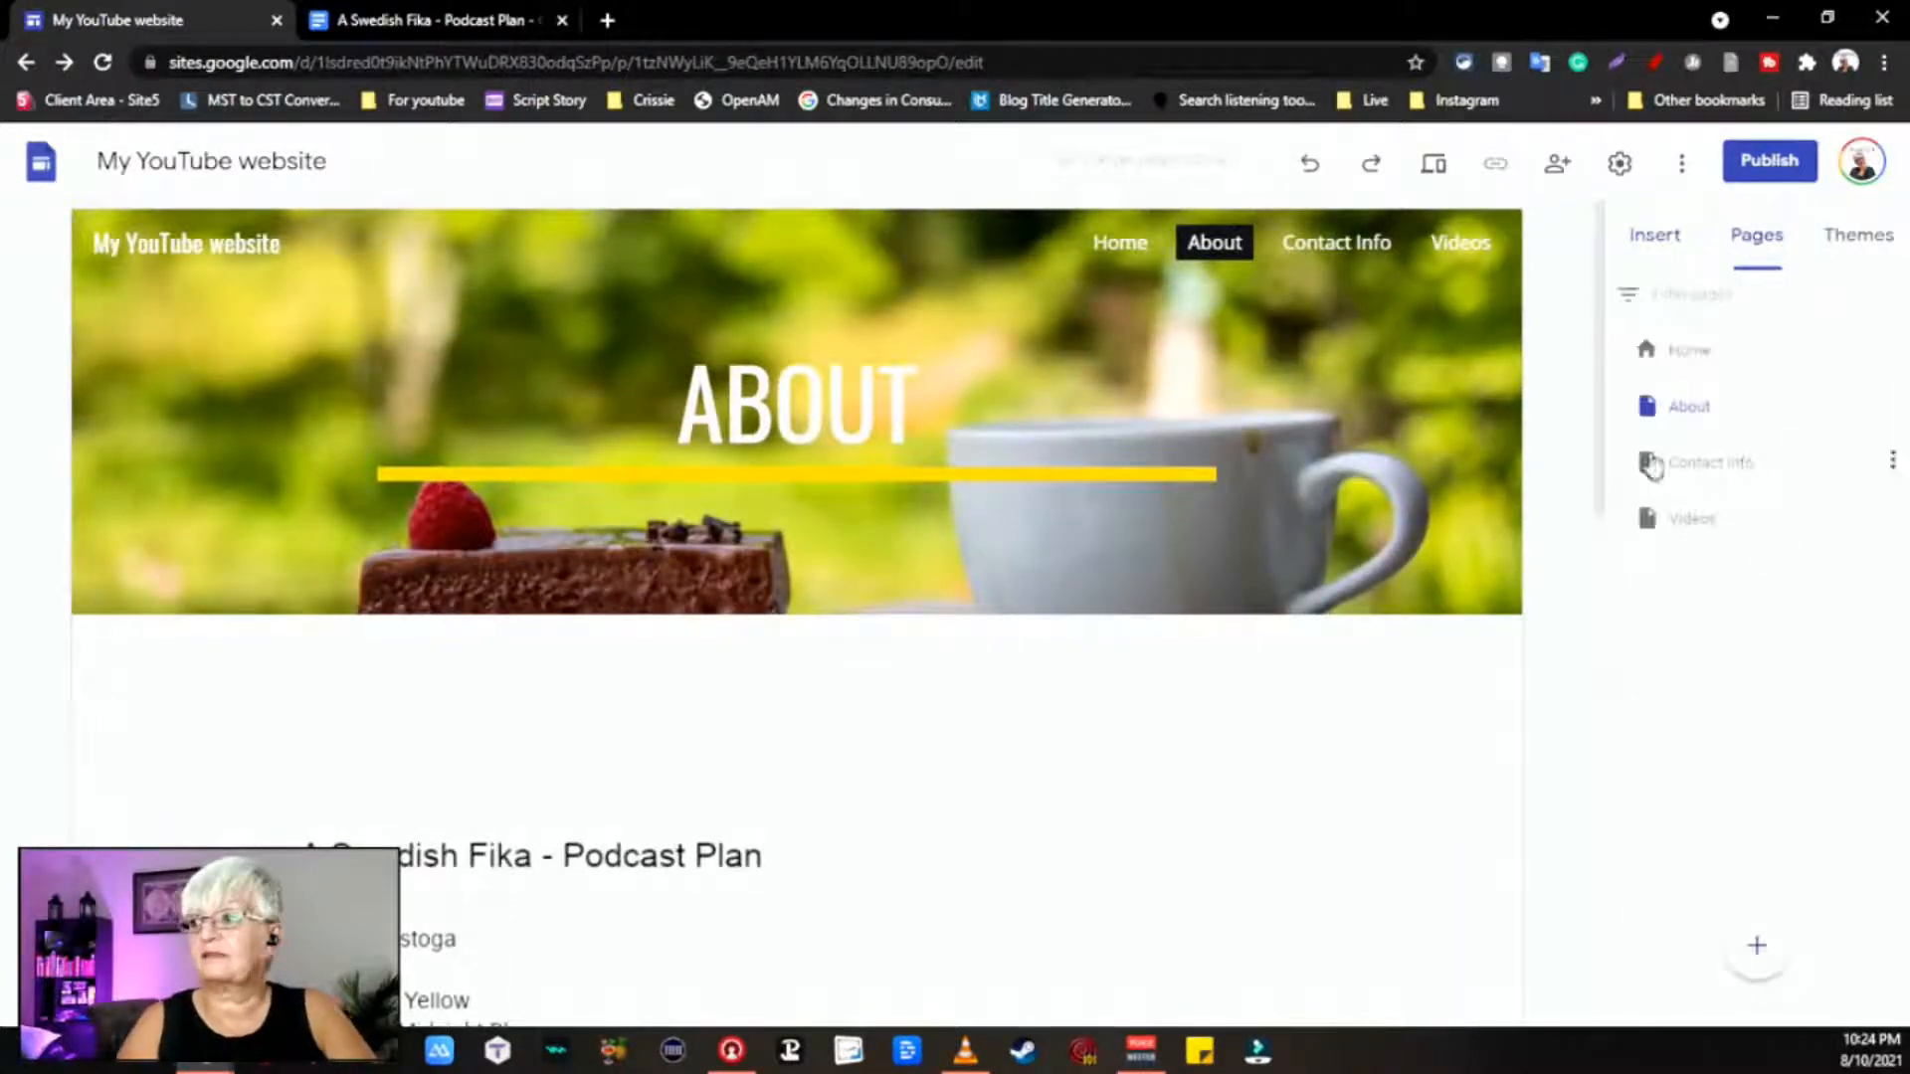
left_click(1727, 463)
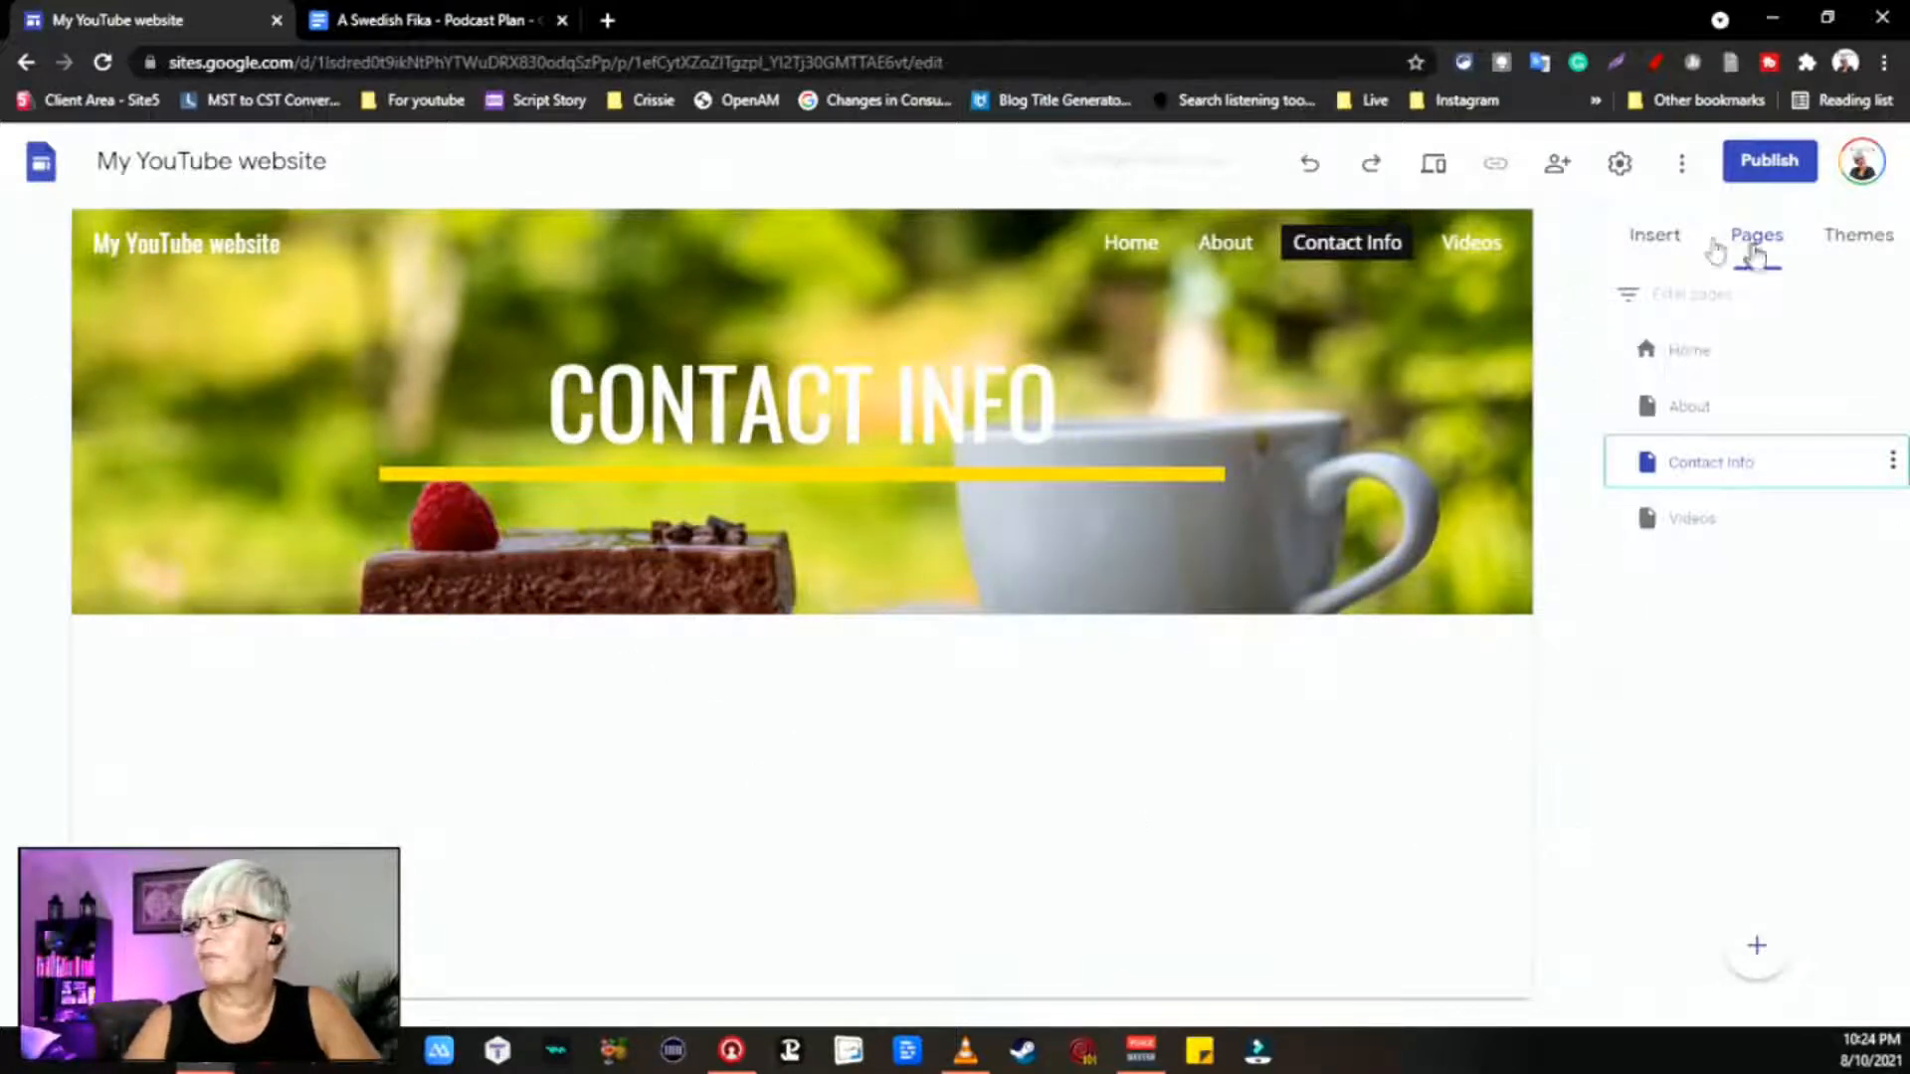
left_click(1651, 235)
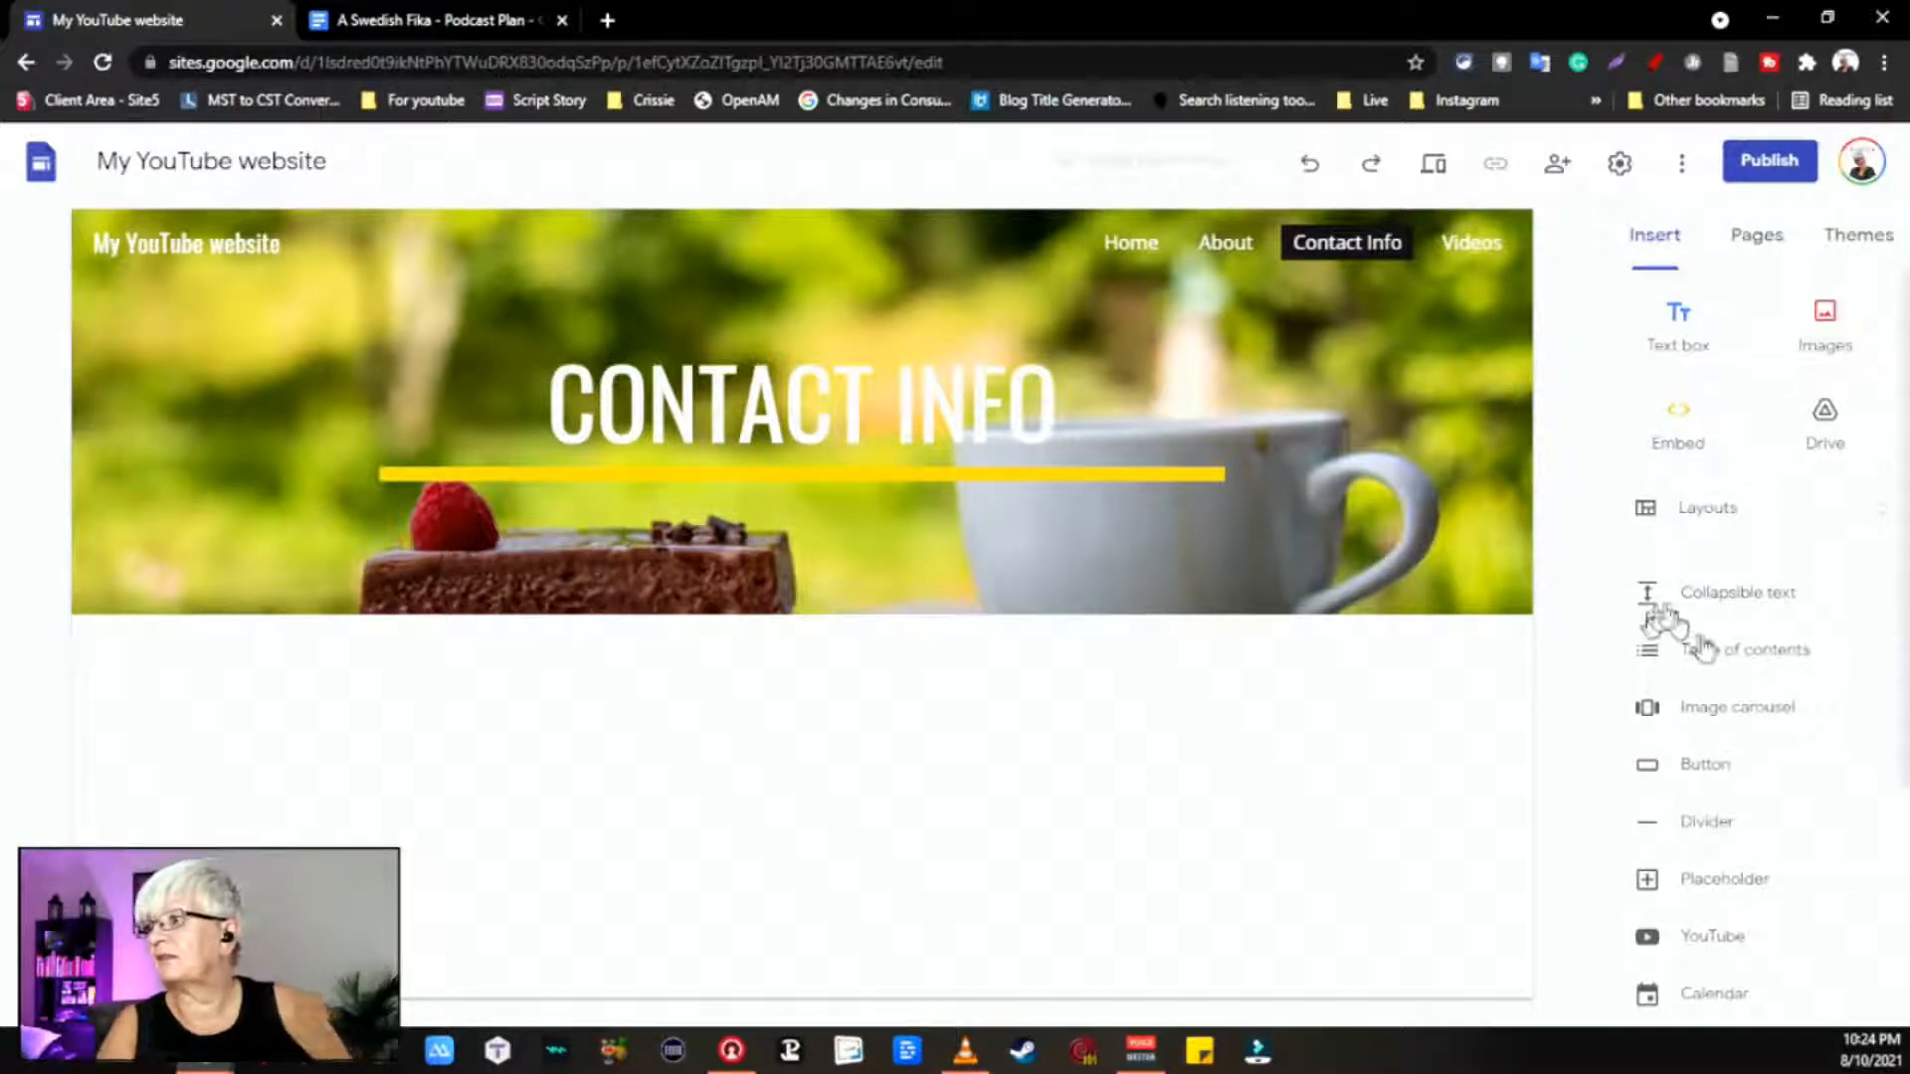
scroll(1729, 684, "down", 3)
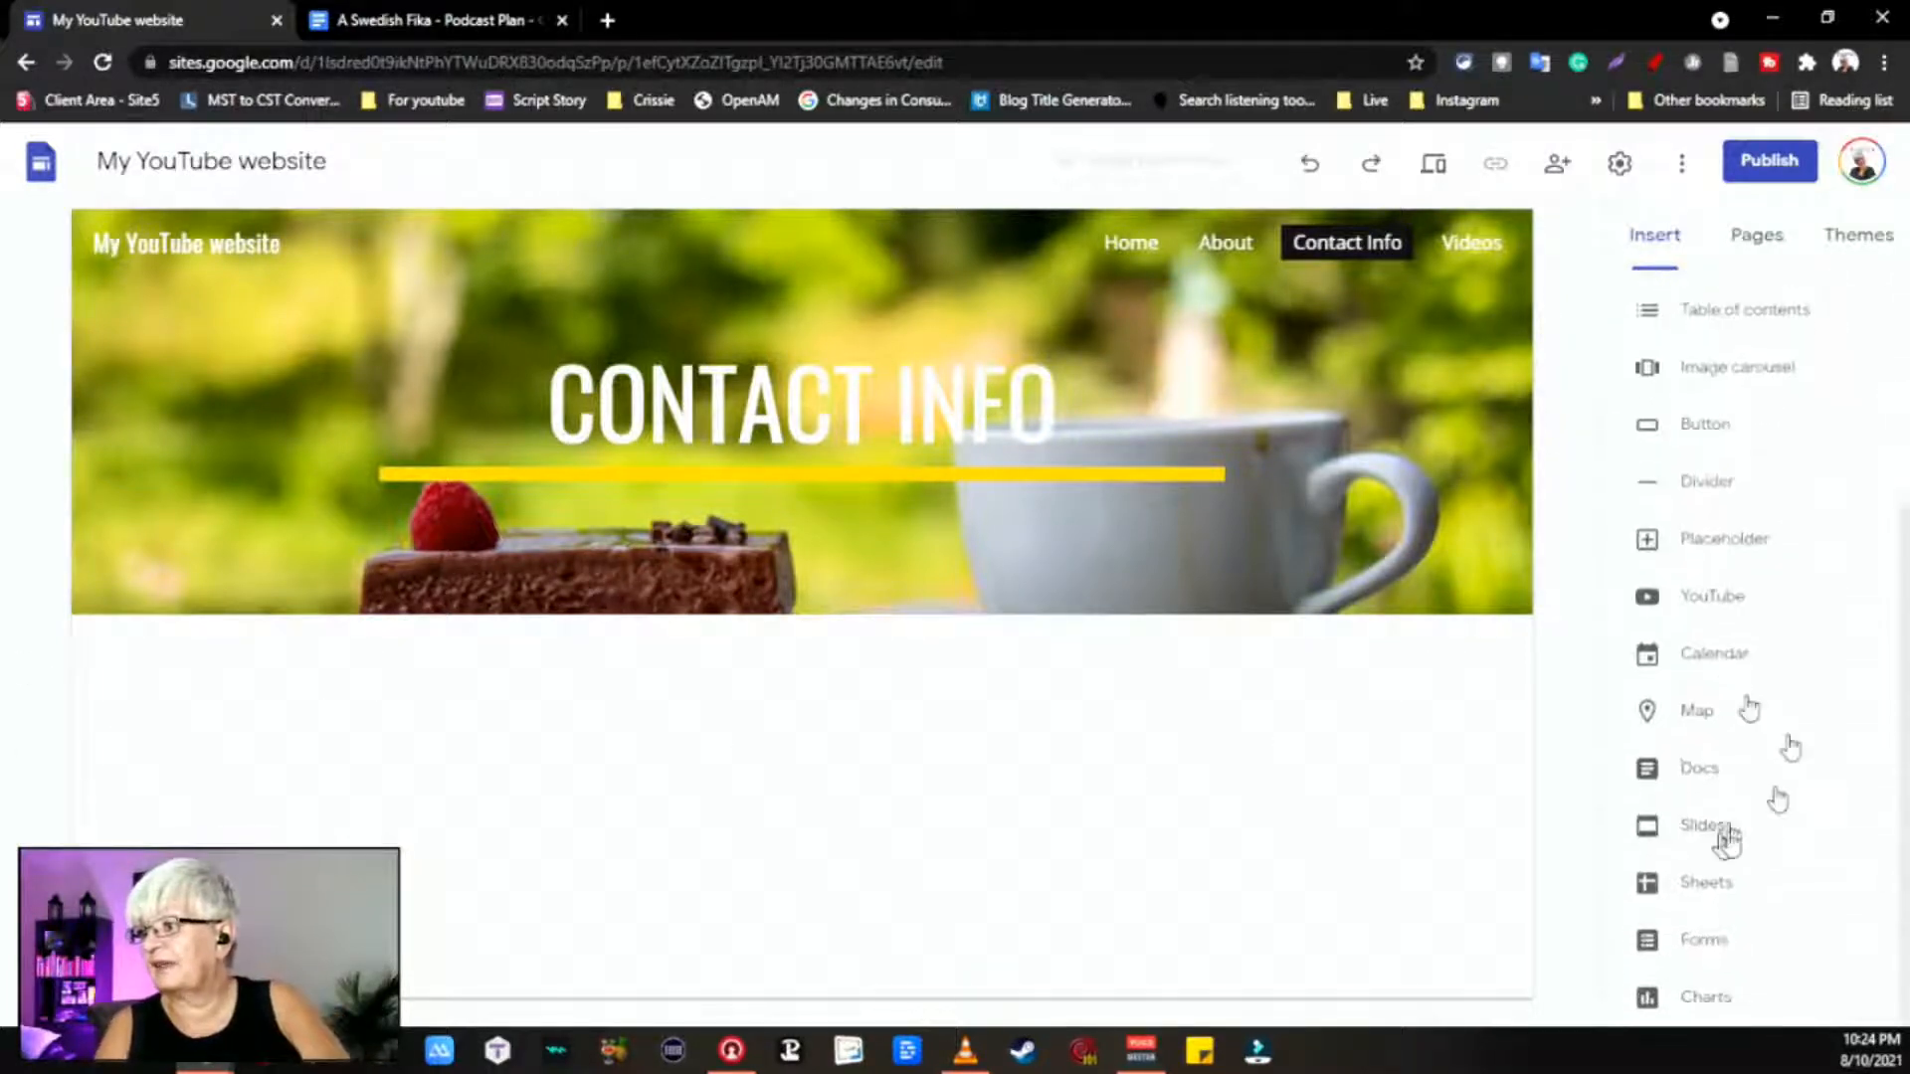
scroll(1718, 767, "up", 3)
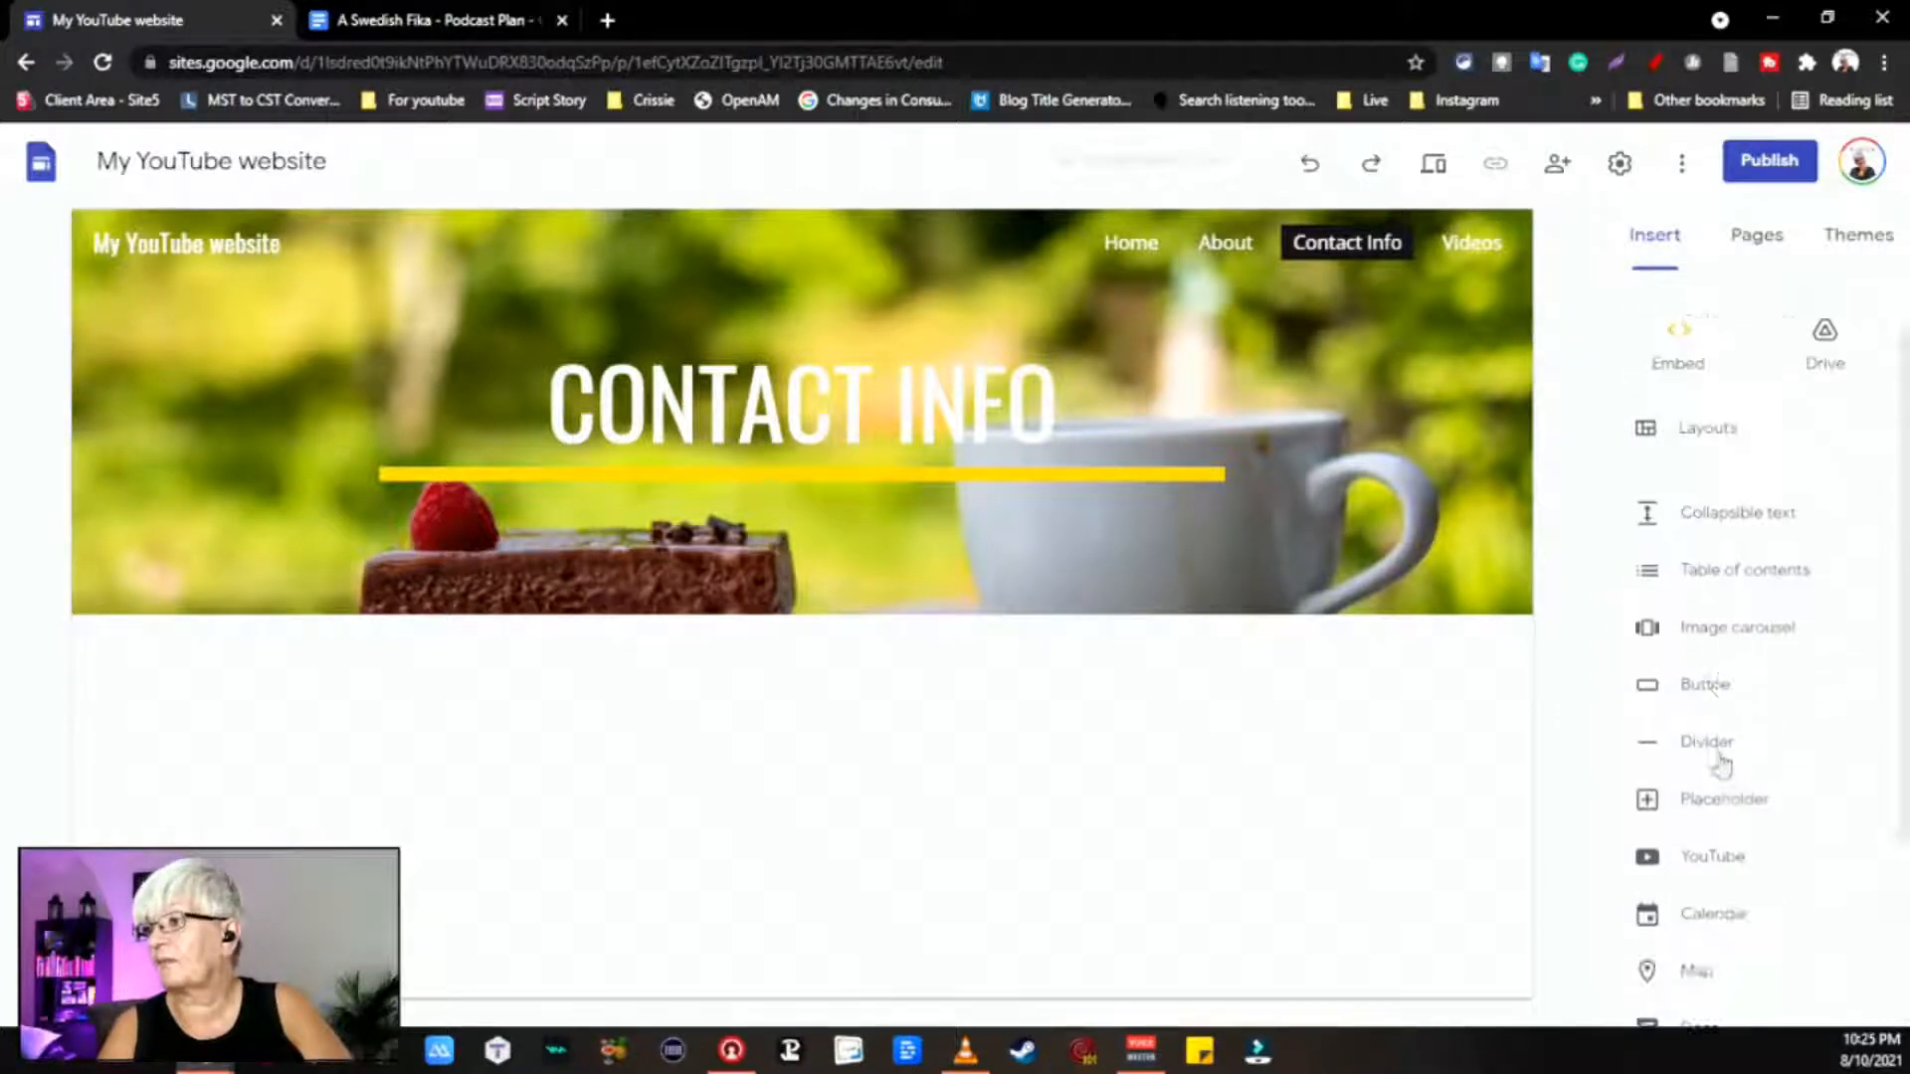
left_click(1691, 318)
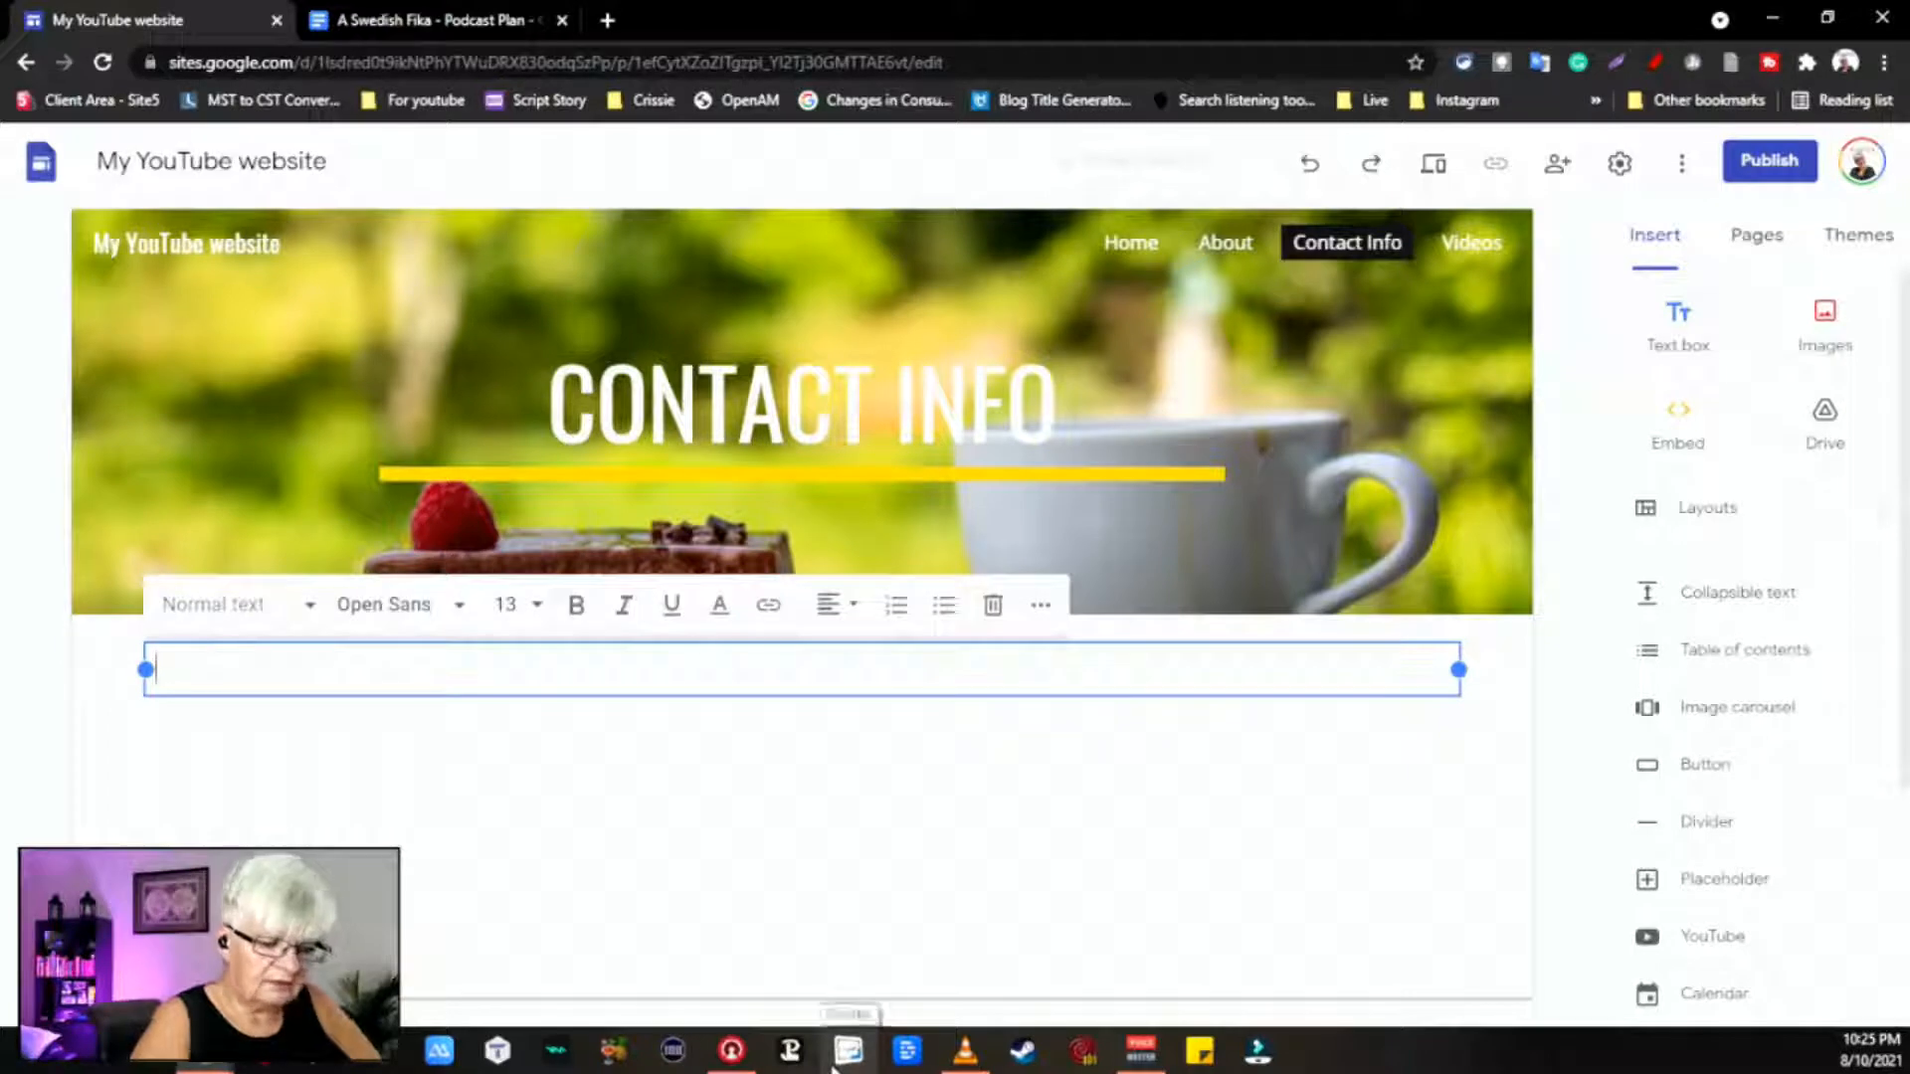
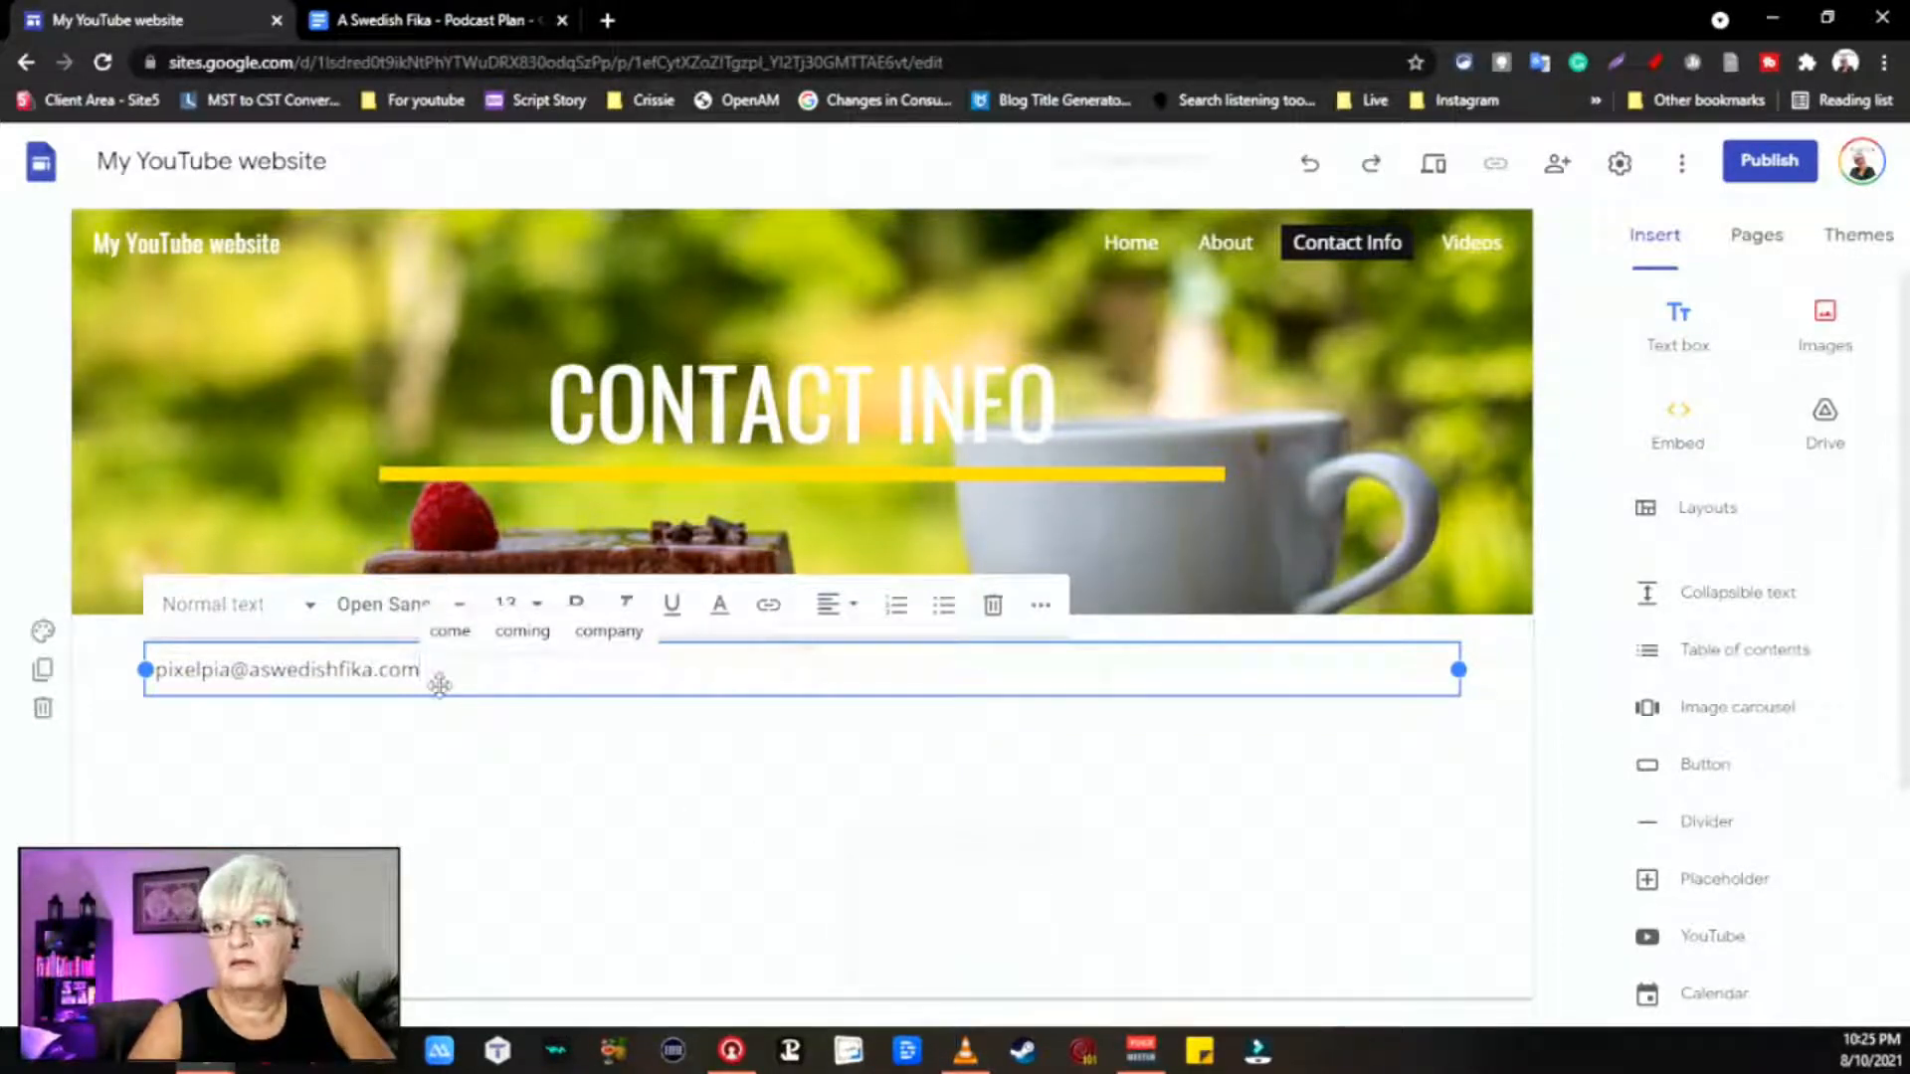
Step: Link the contact e-mail as a mailto address and start a new line beneath it
left_click_drag(437, 682, 257, 684)
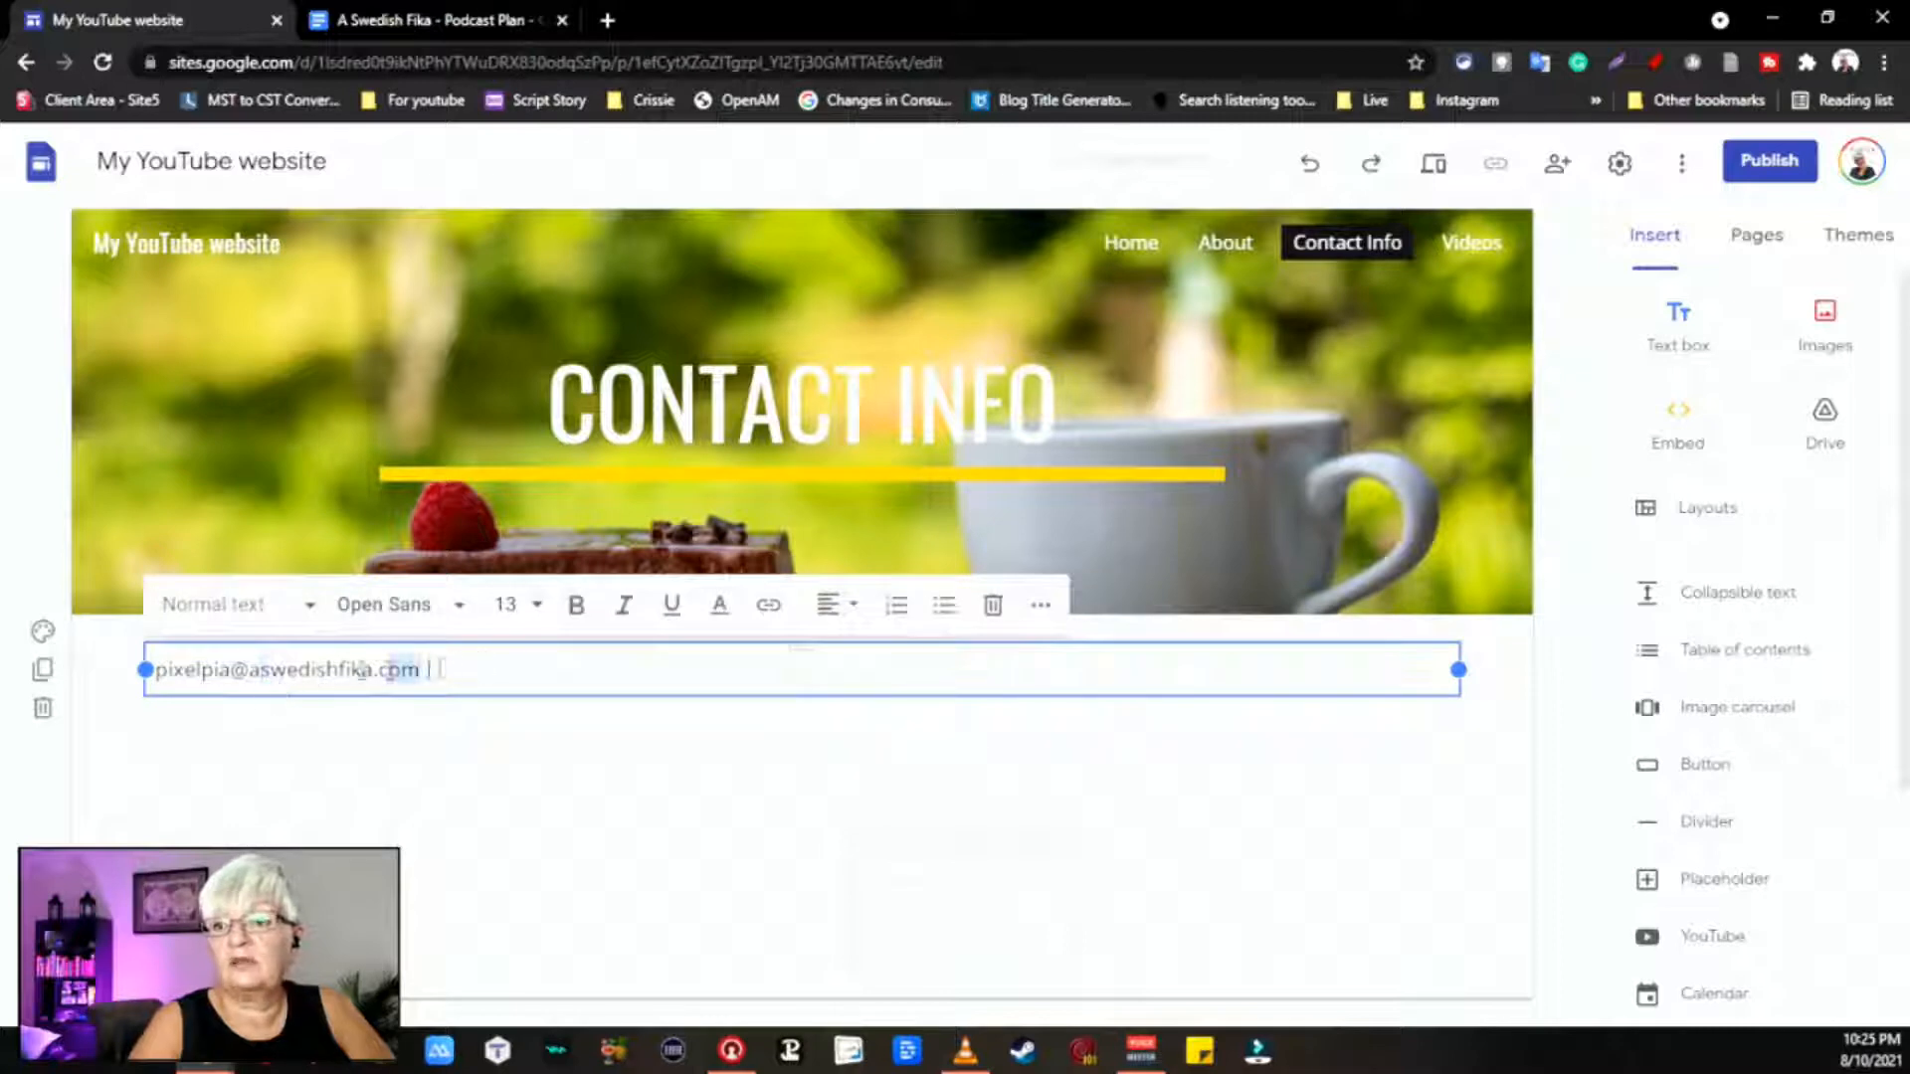
left_click_drag(440, 669, 130, 658)
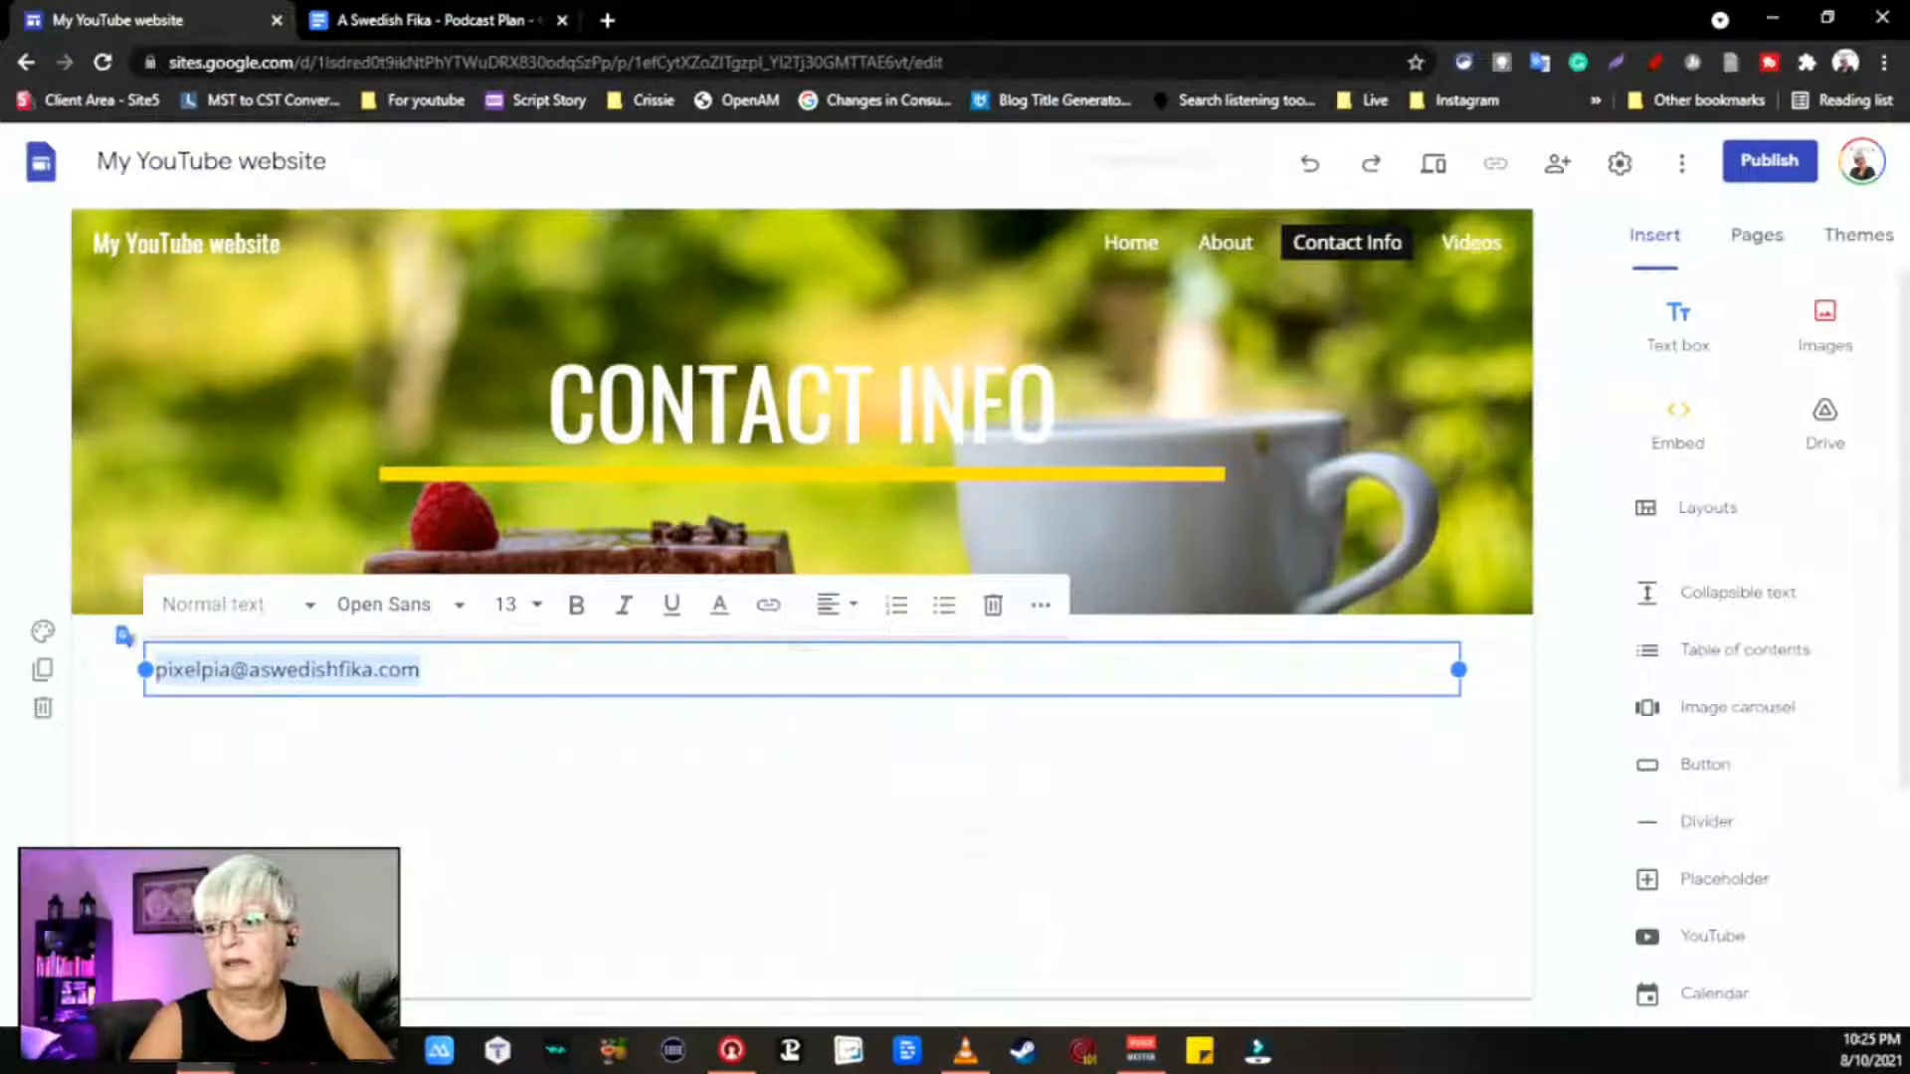
left_click(769, 623)
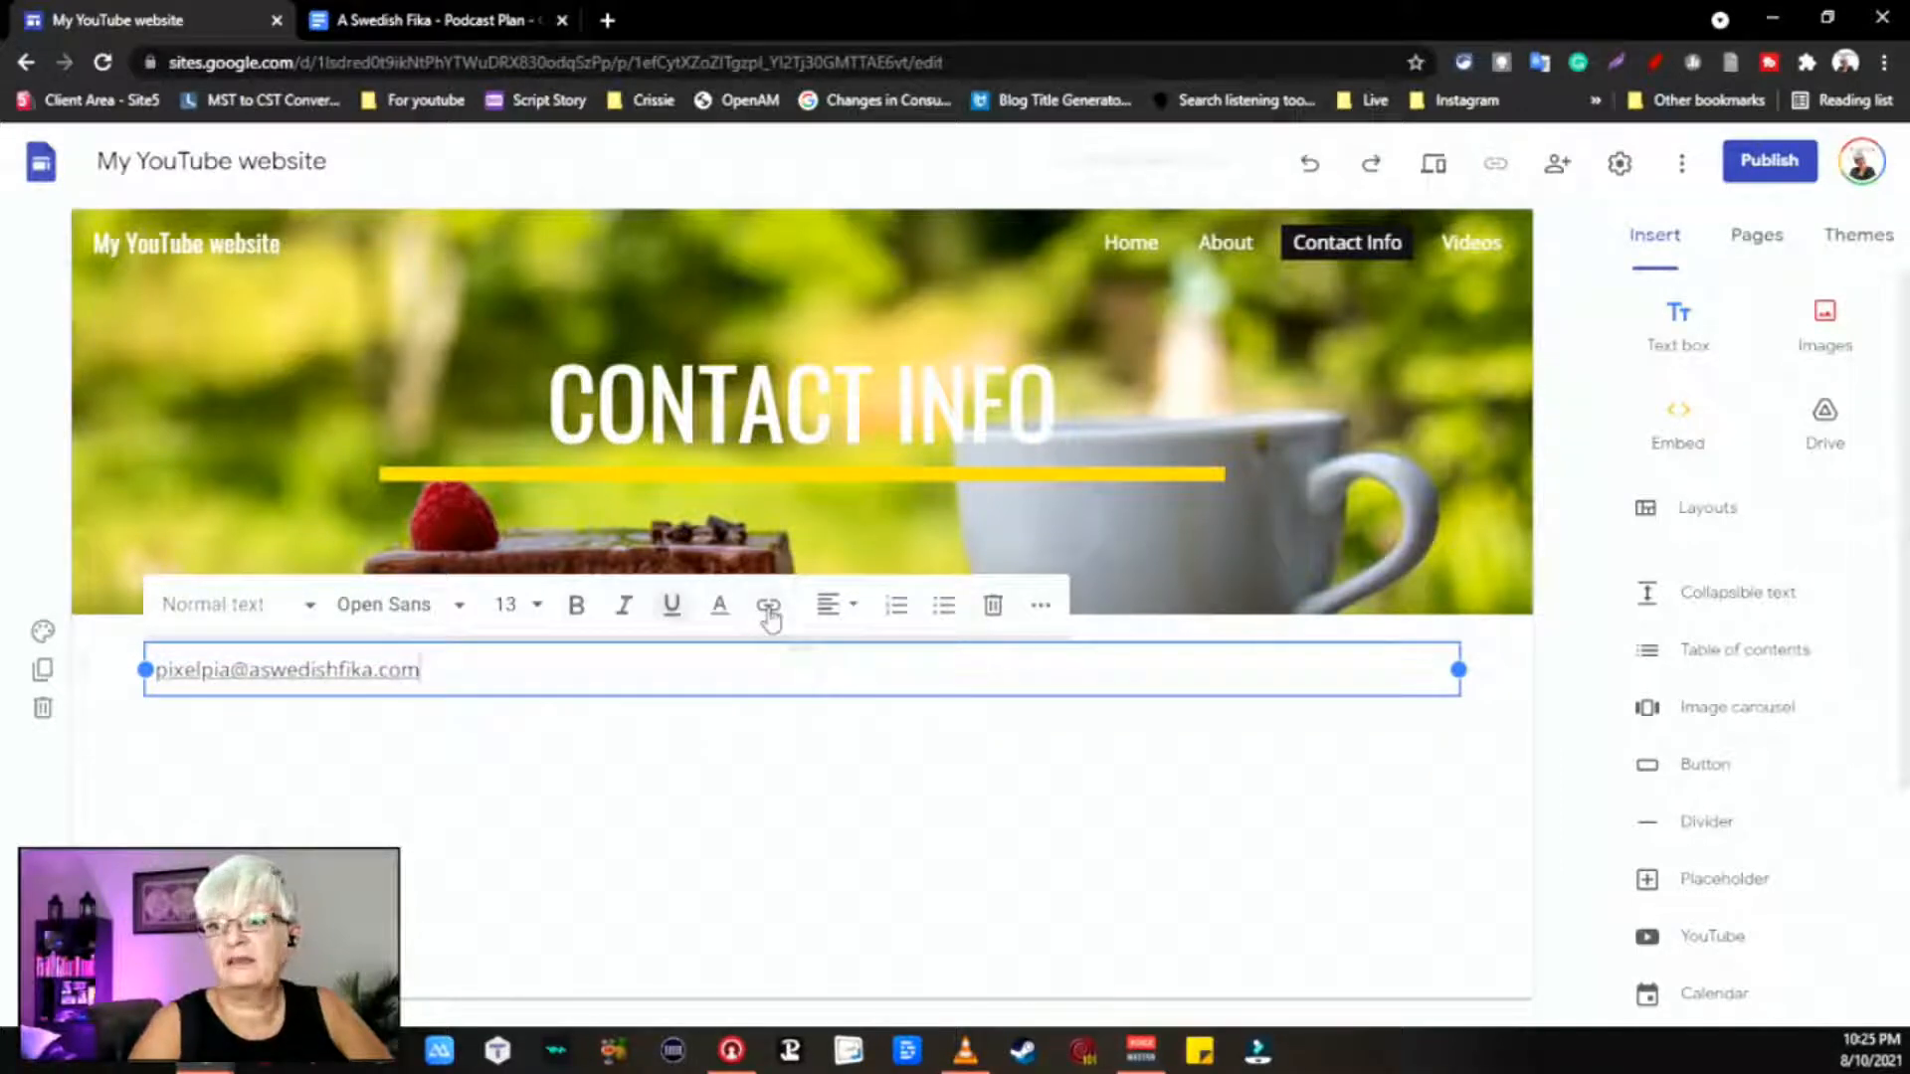
left_click(769, 624)
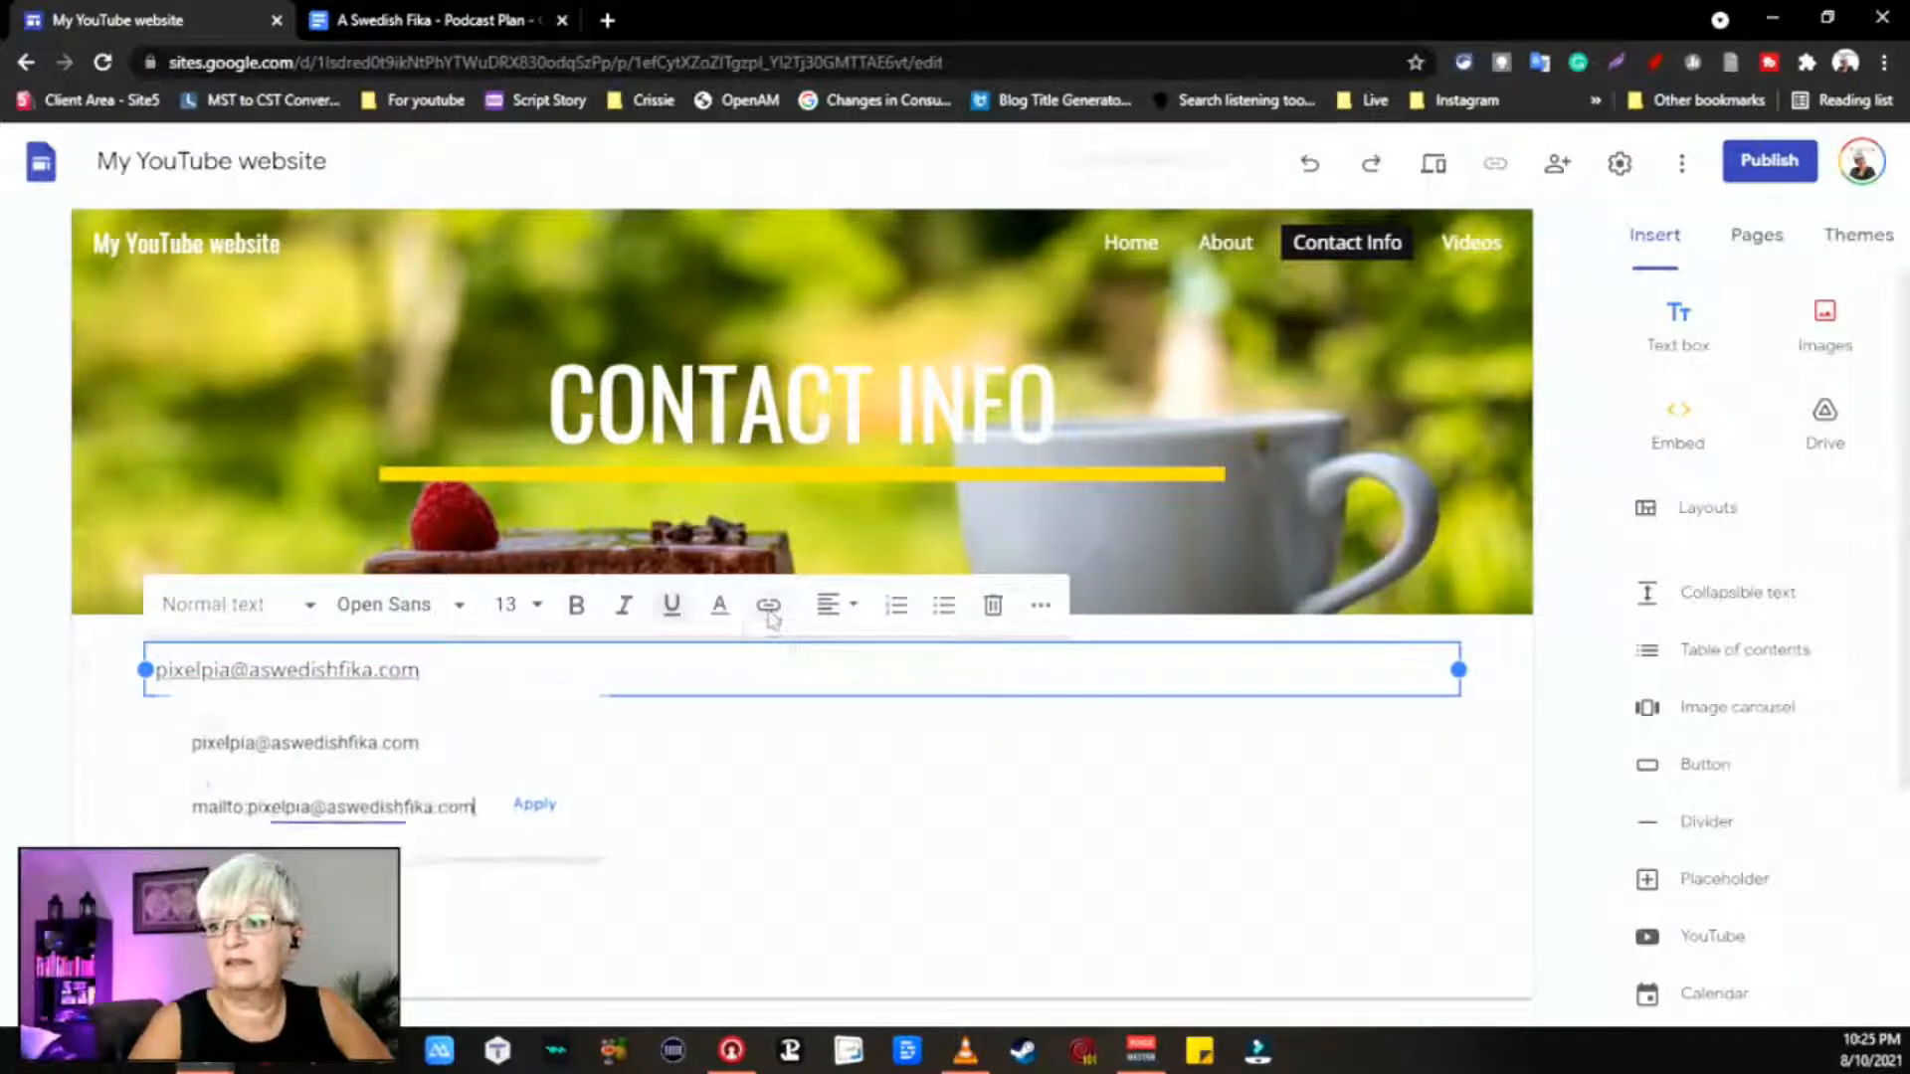
left_click(424, 743)
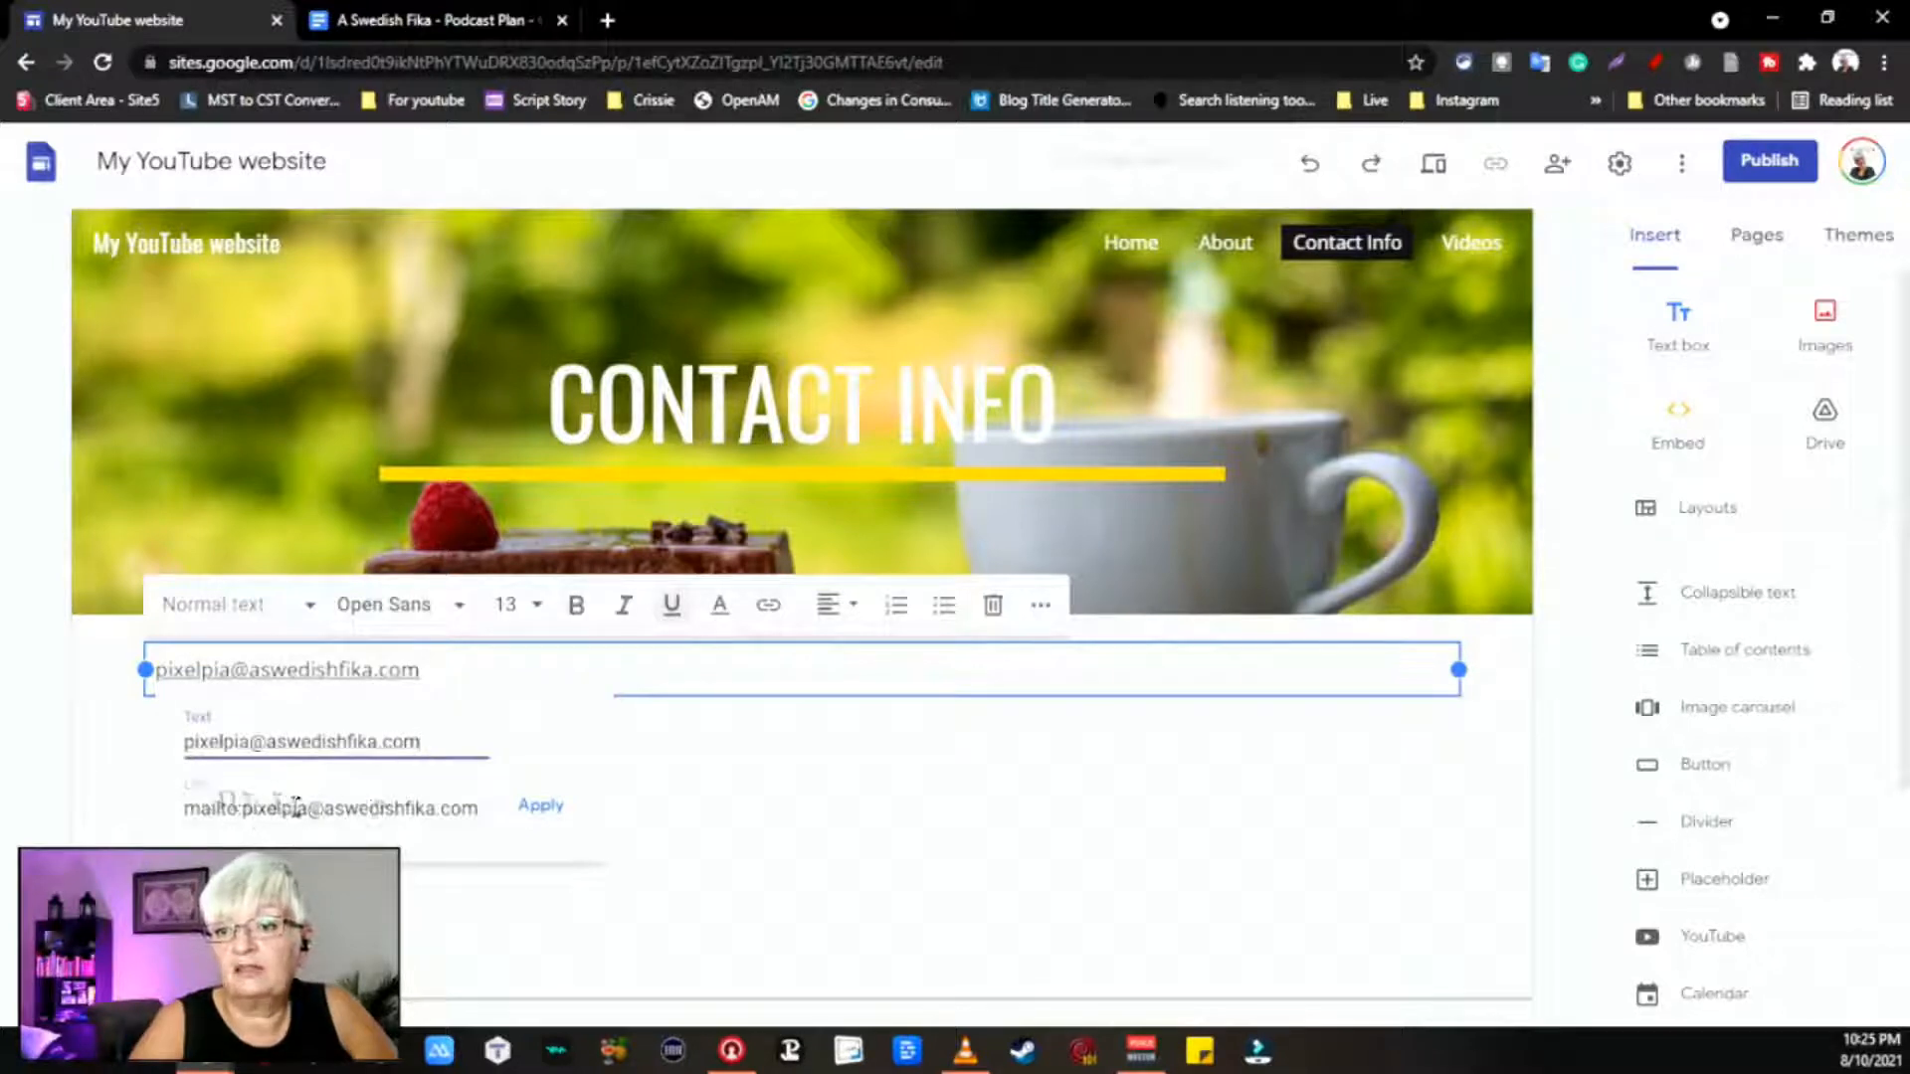
left_click(547, 812)
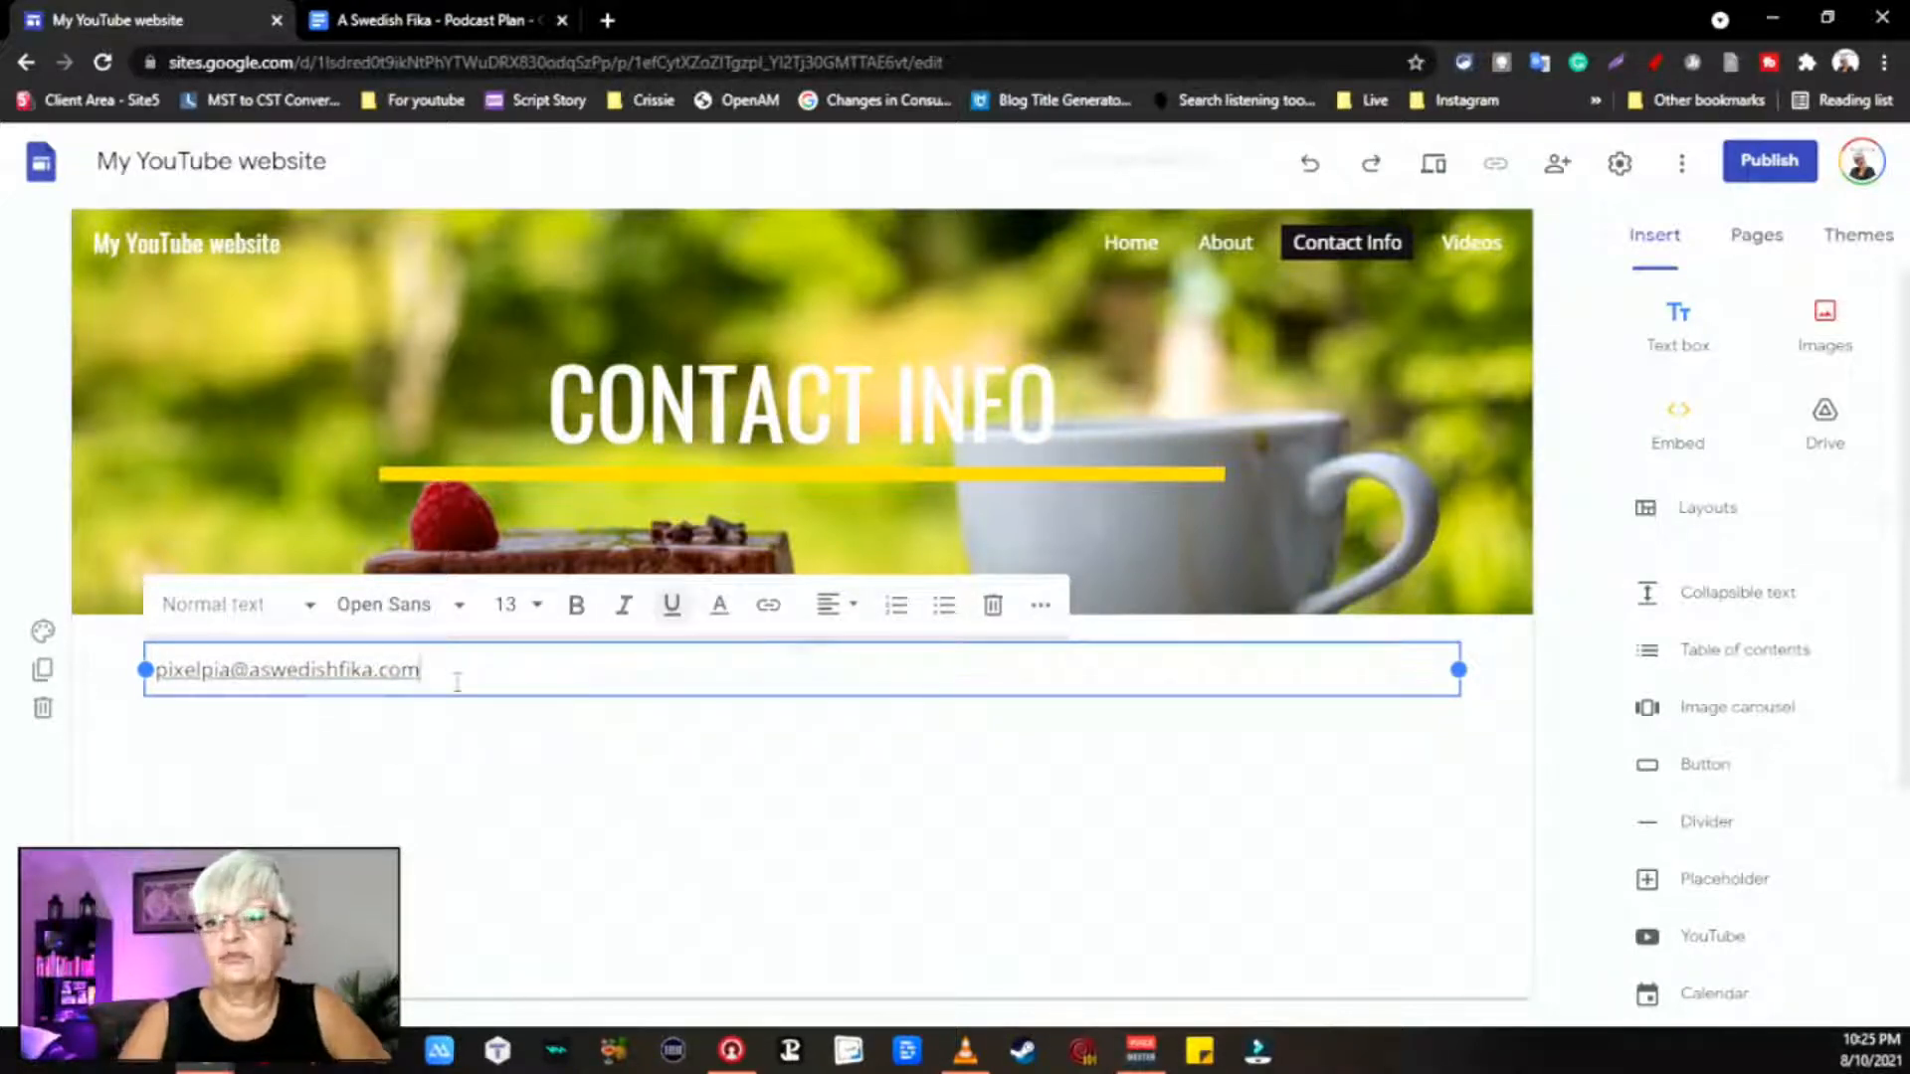
key("Return")
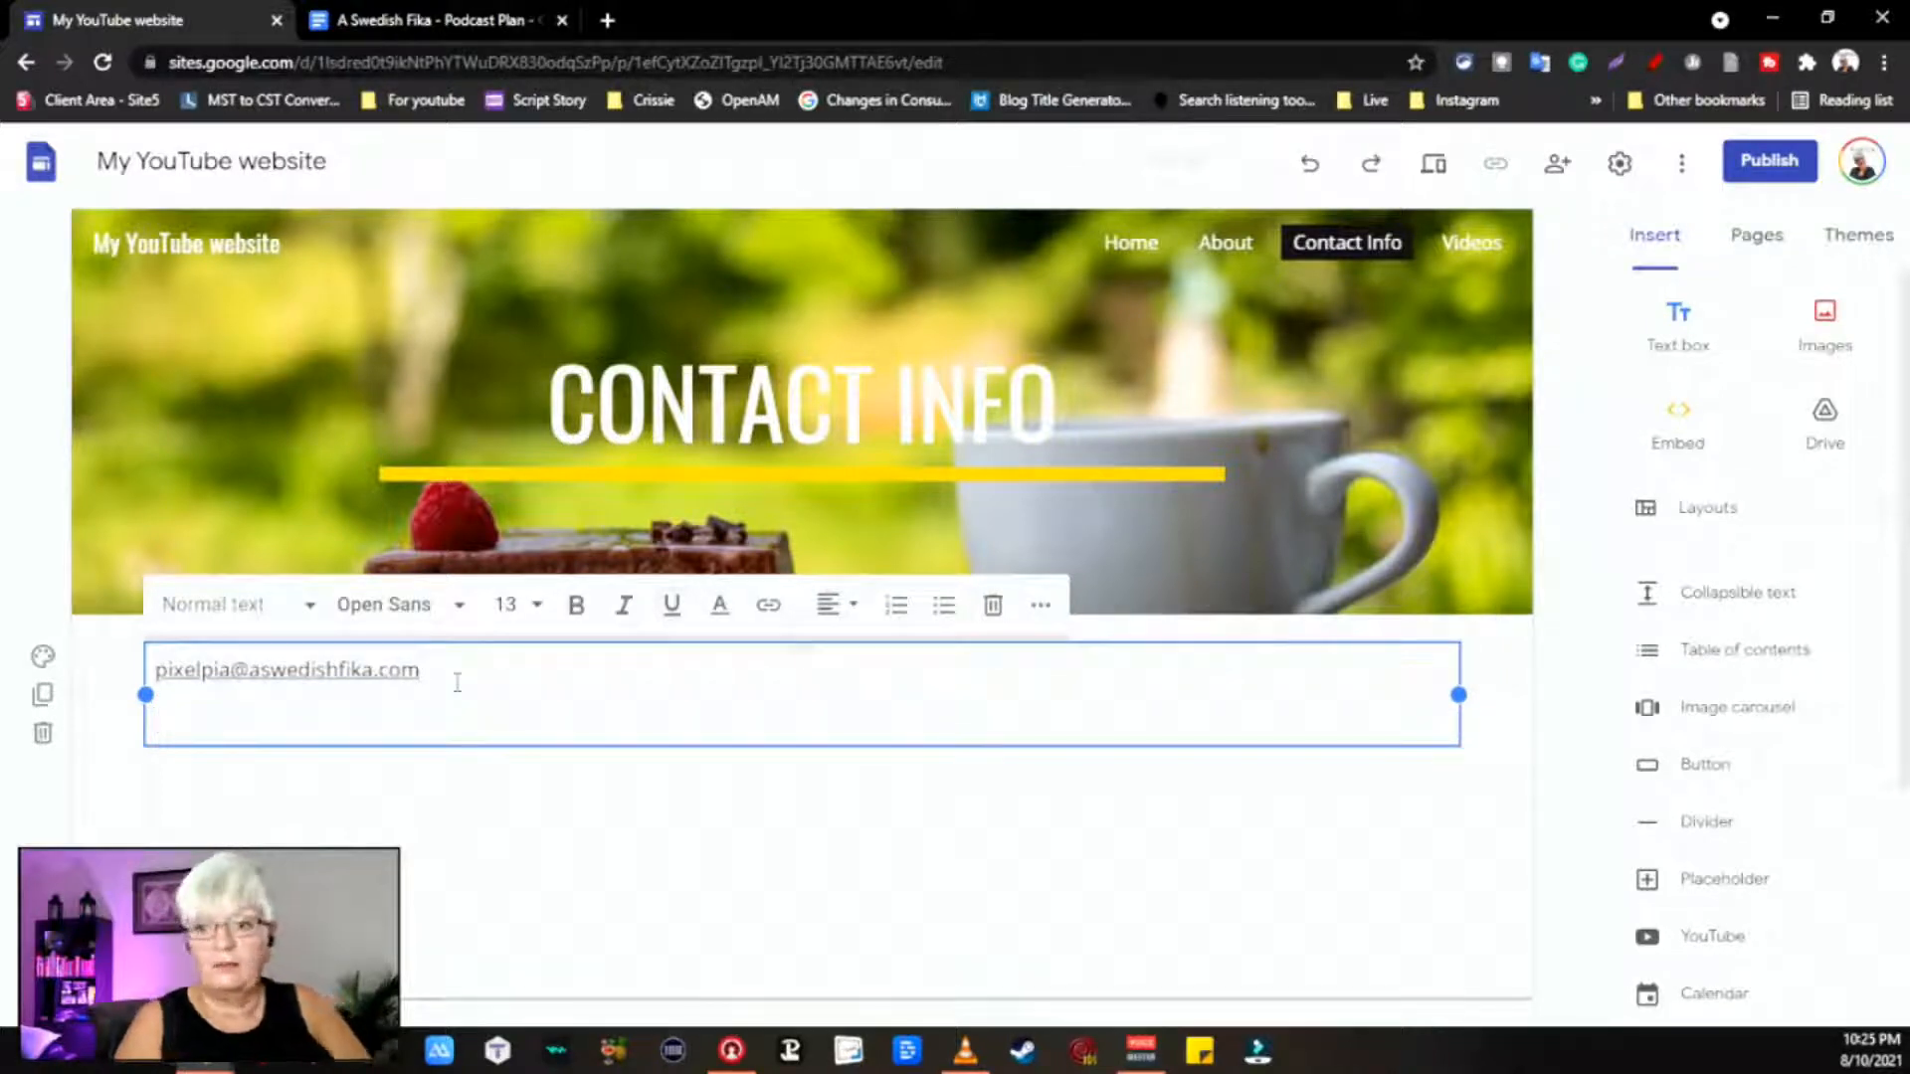
Step: Write 'YouTube' on the second line and begin adding a link to it
left_click(769, 609)
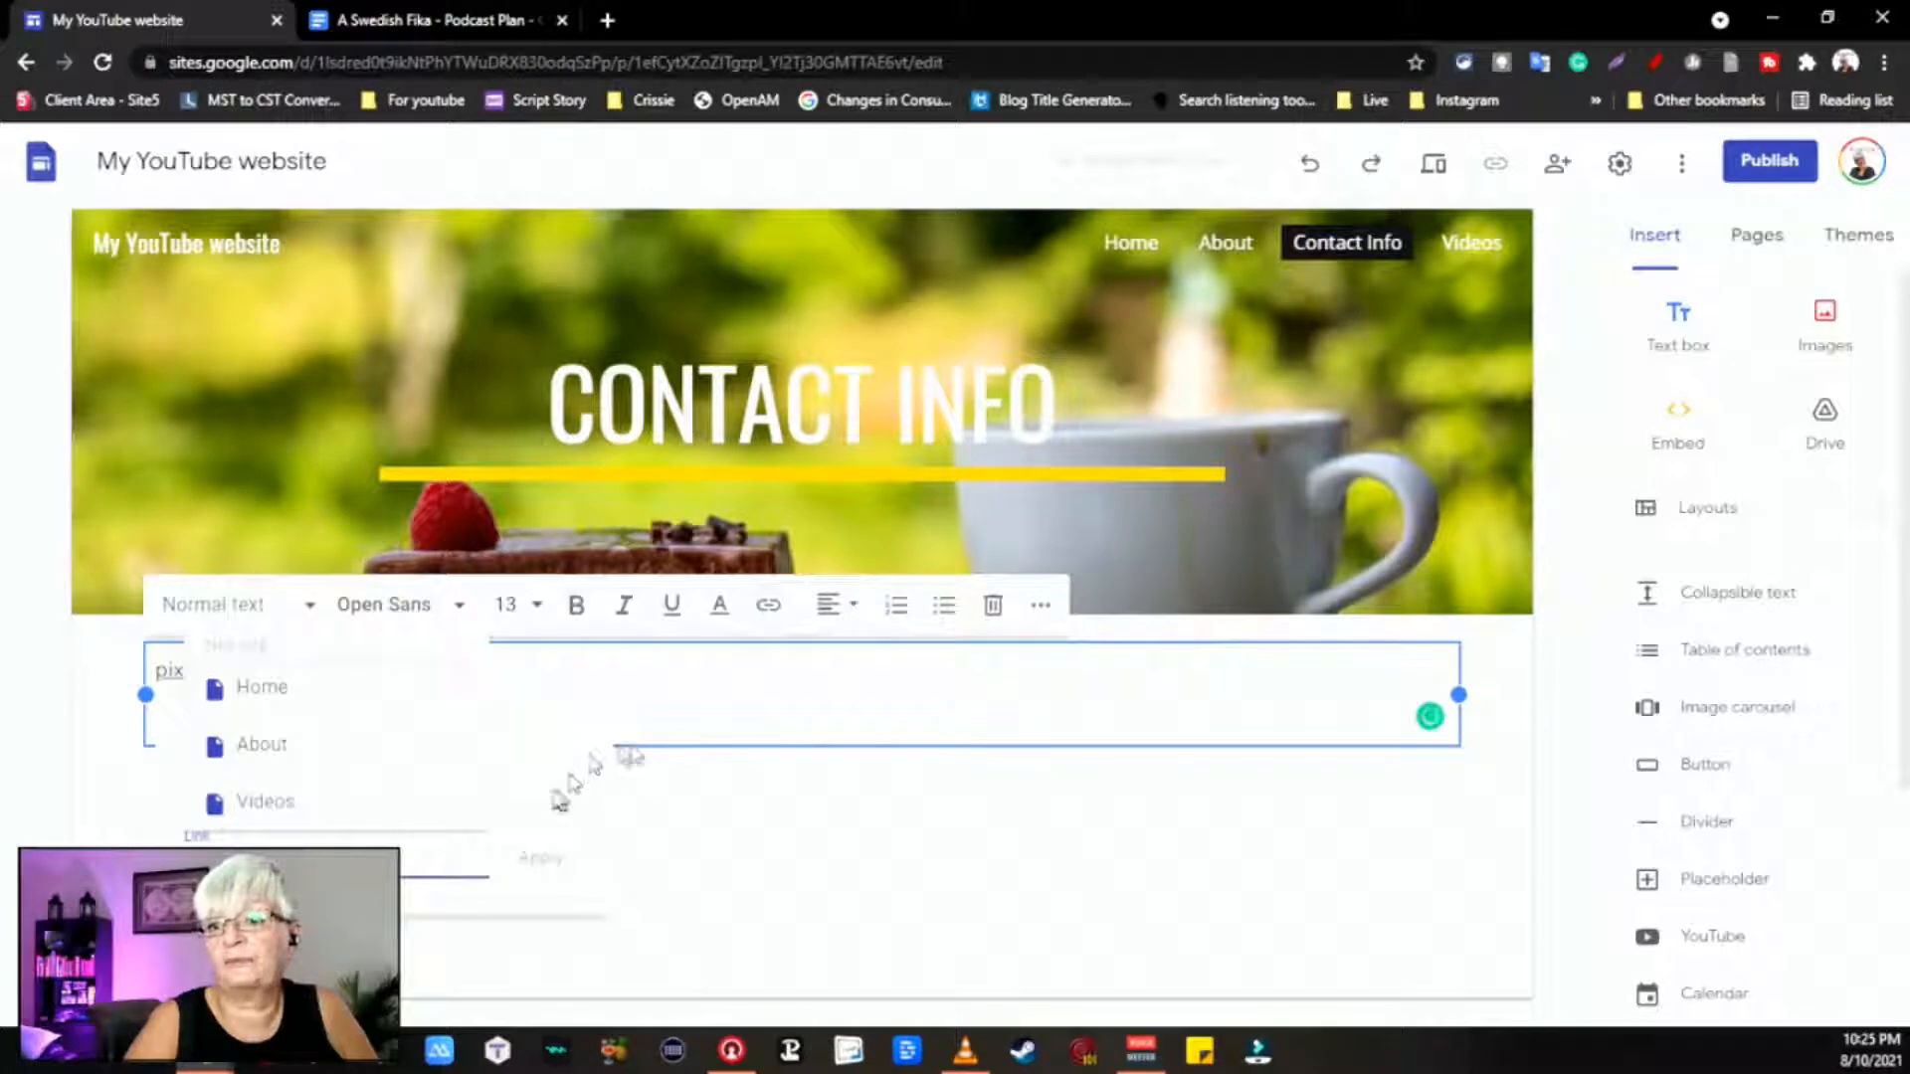
left_click(601, 763)
left_click(243, 712)
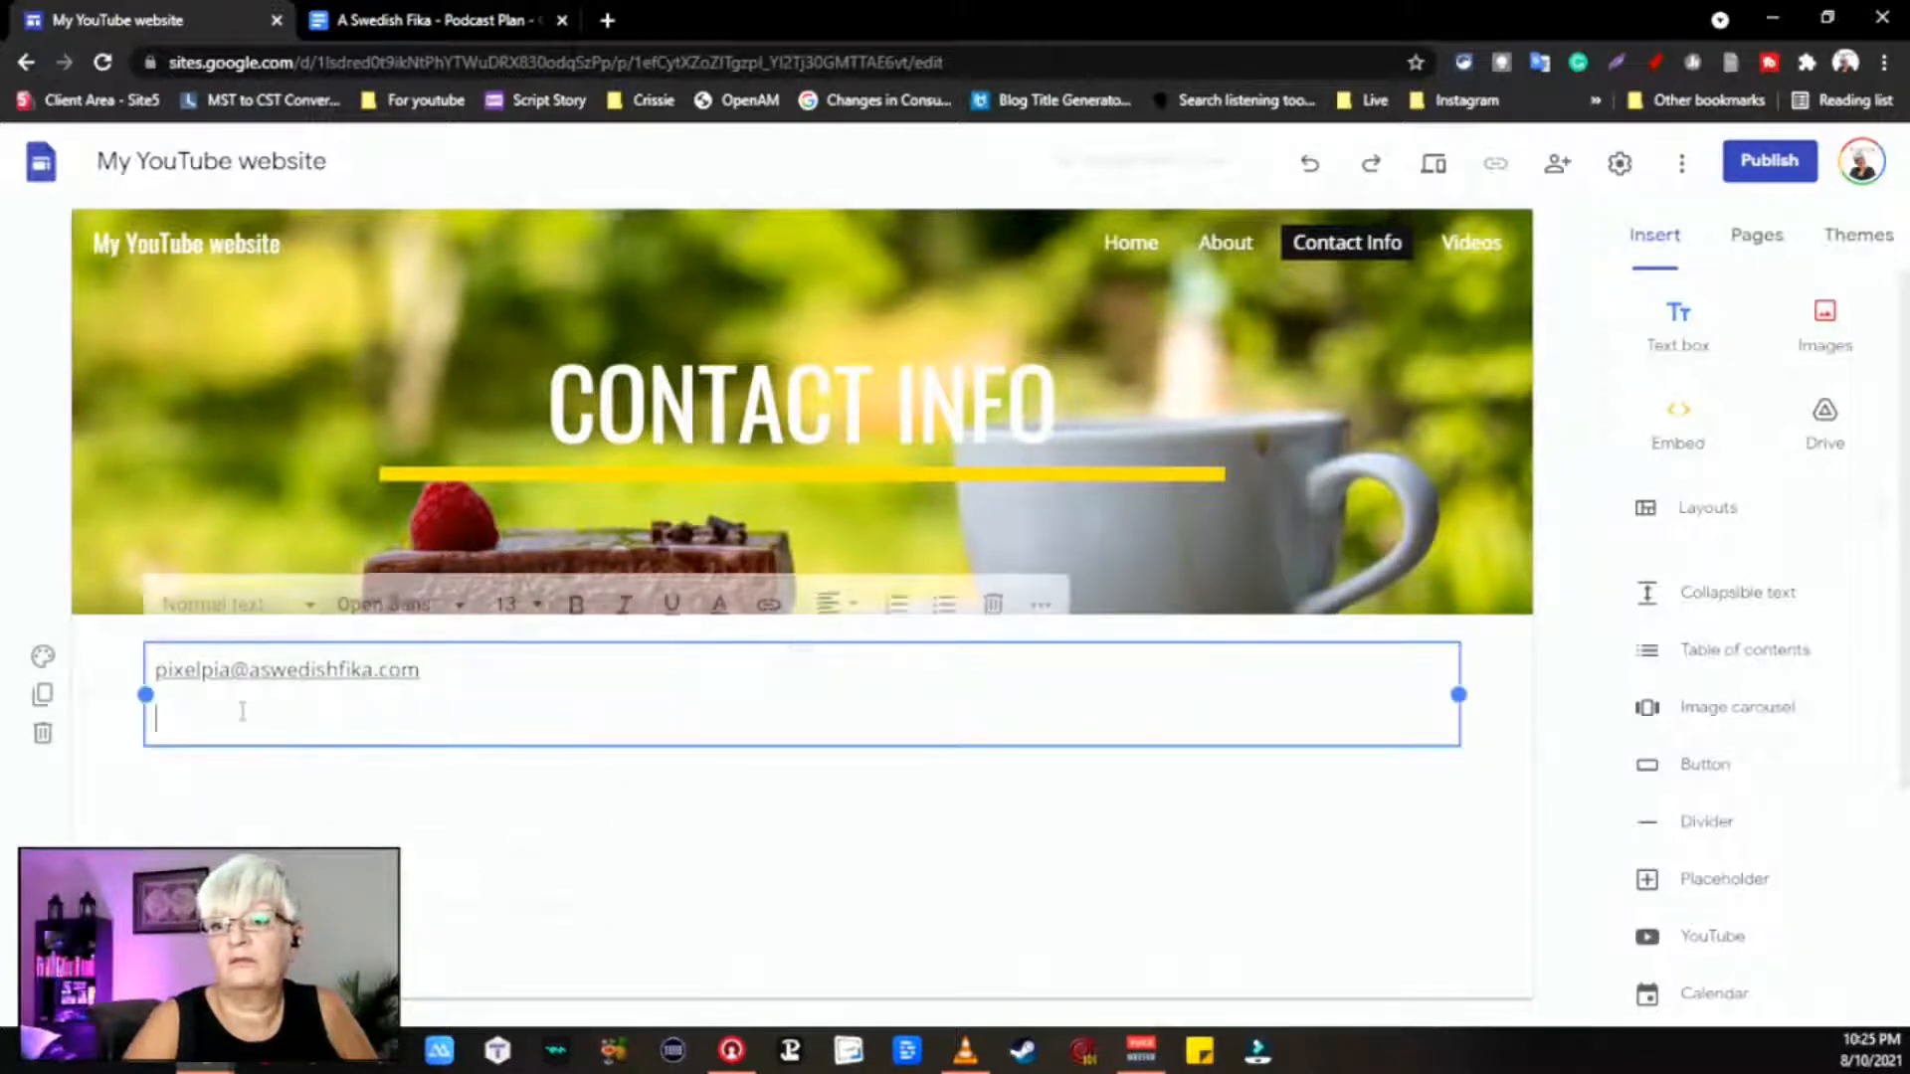
type("YouTube")
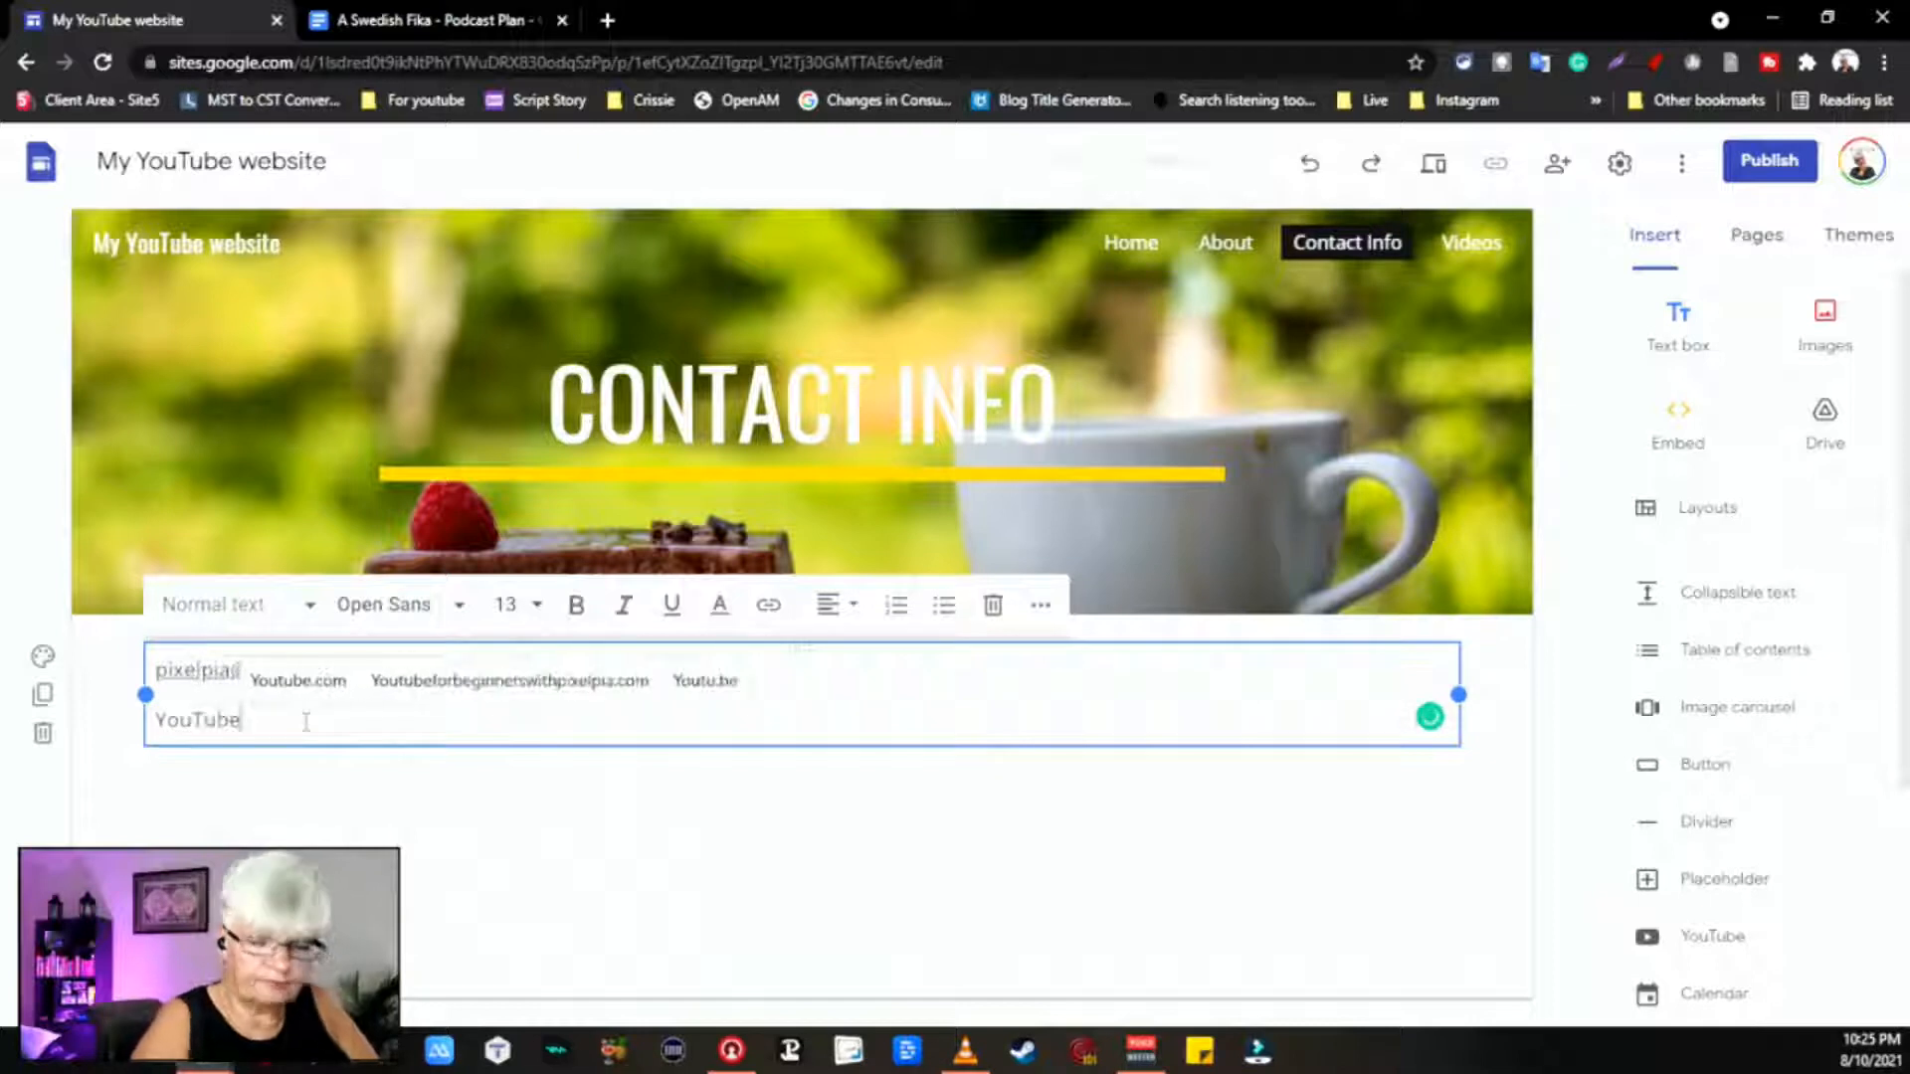
double_click(237, 719)
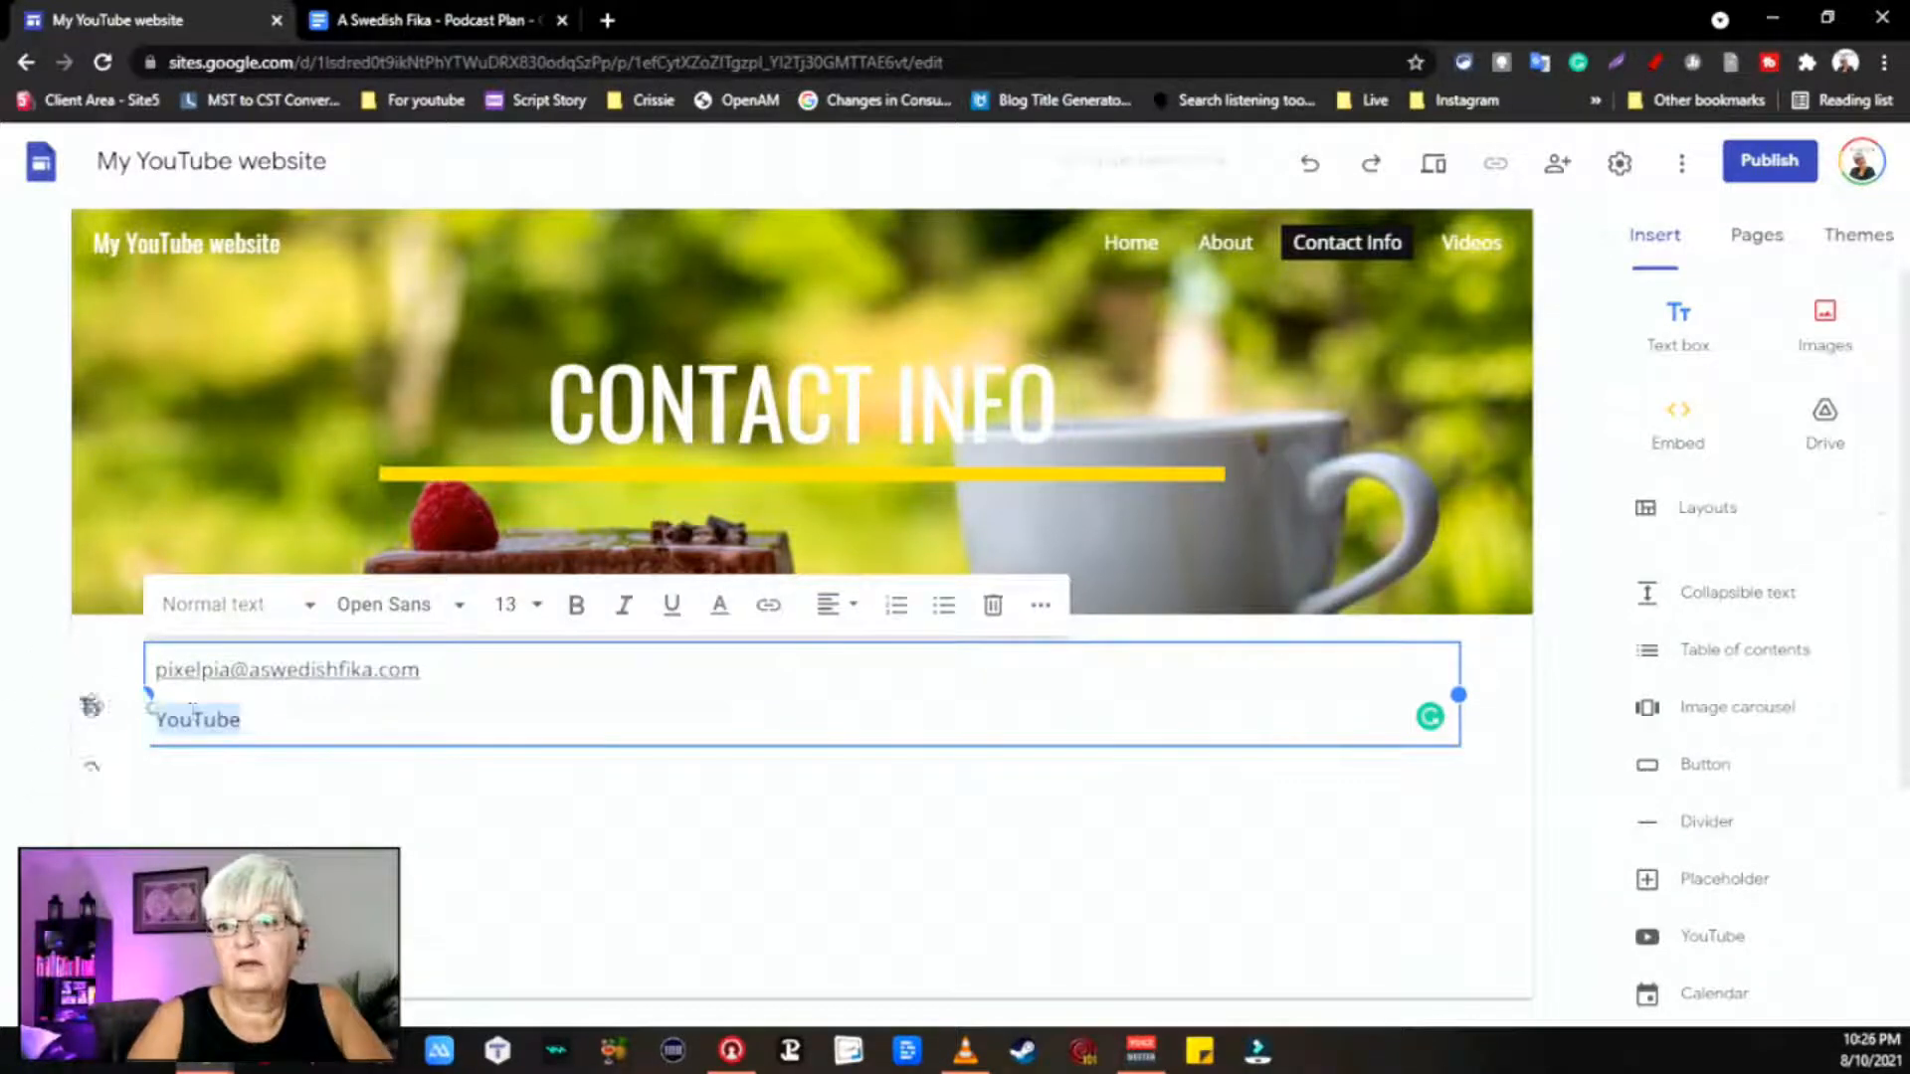
left_click(768, 604)
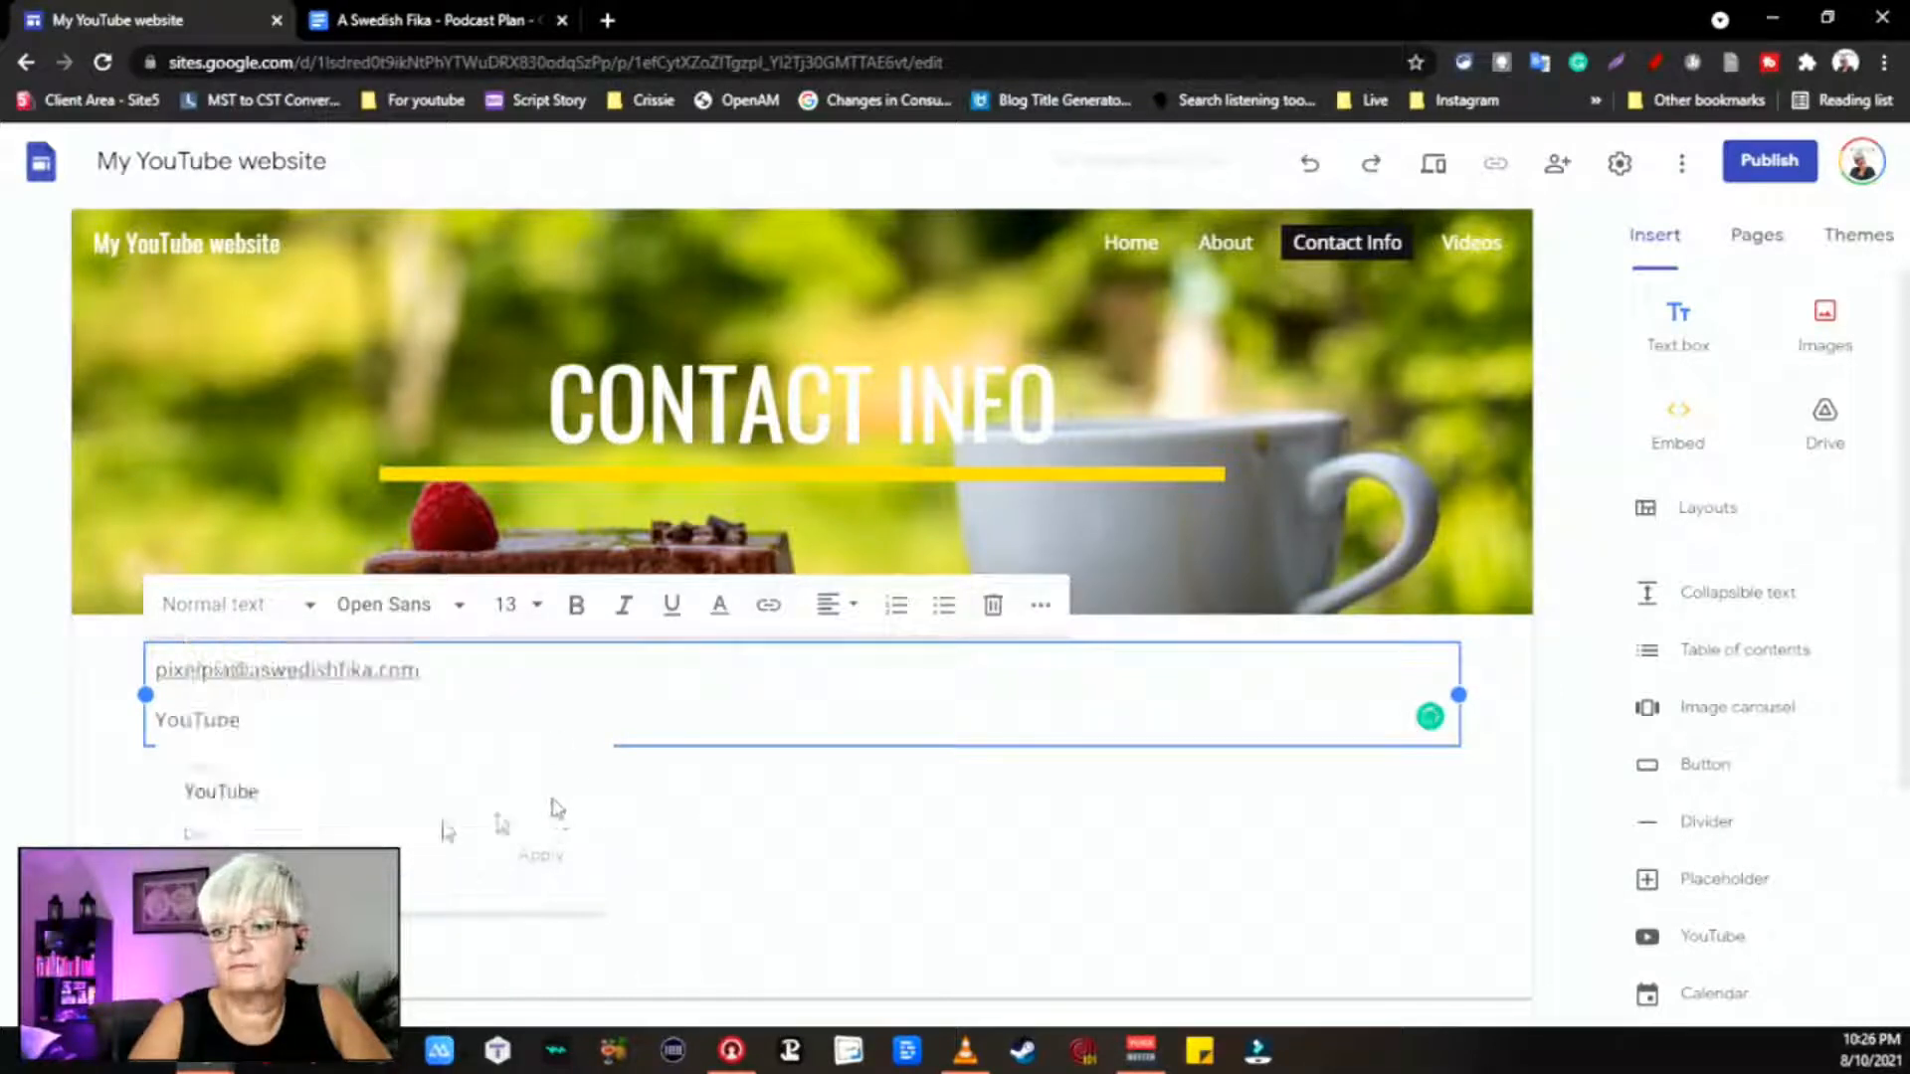
left_click(318, 858)
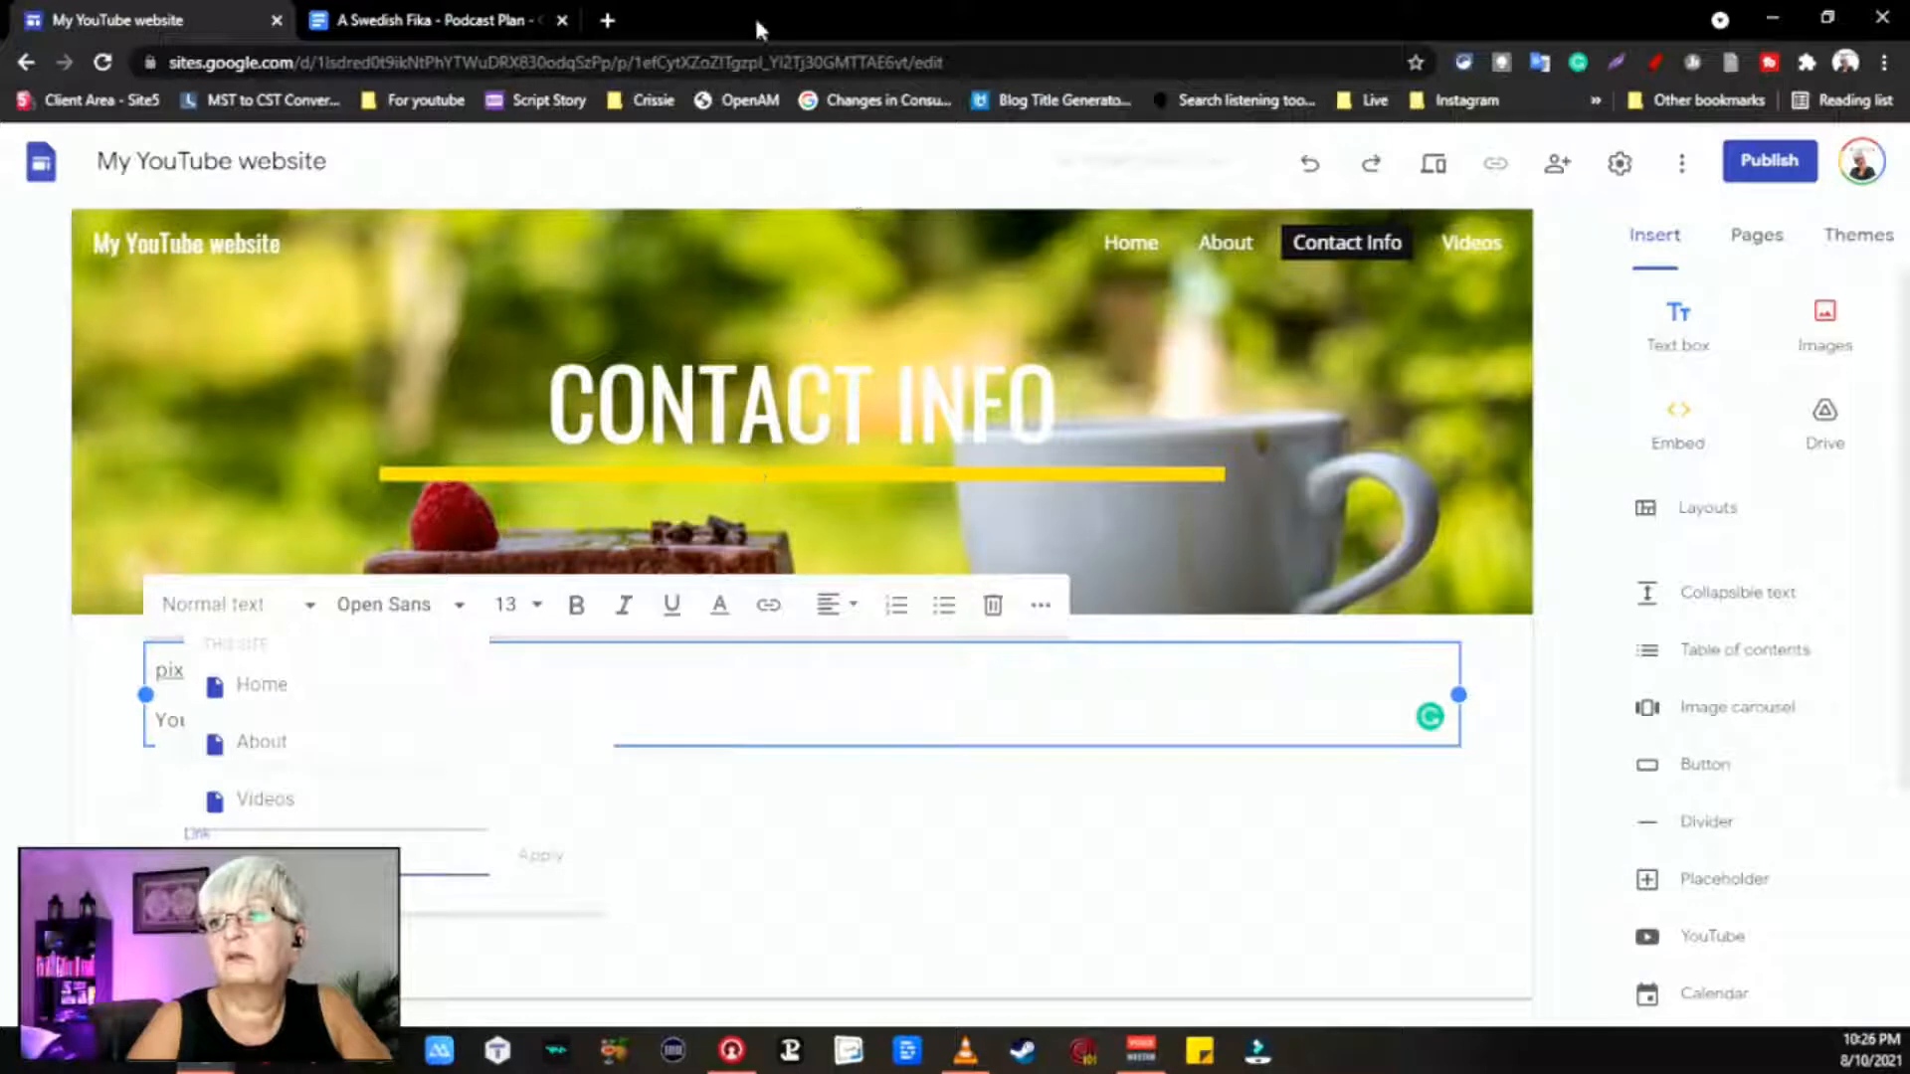
Step: In a new tab, search YouTube for 'a swedish fika'
left_click(606, 20)
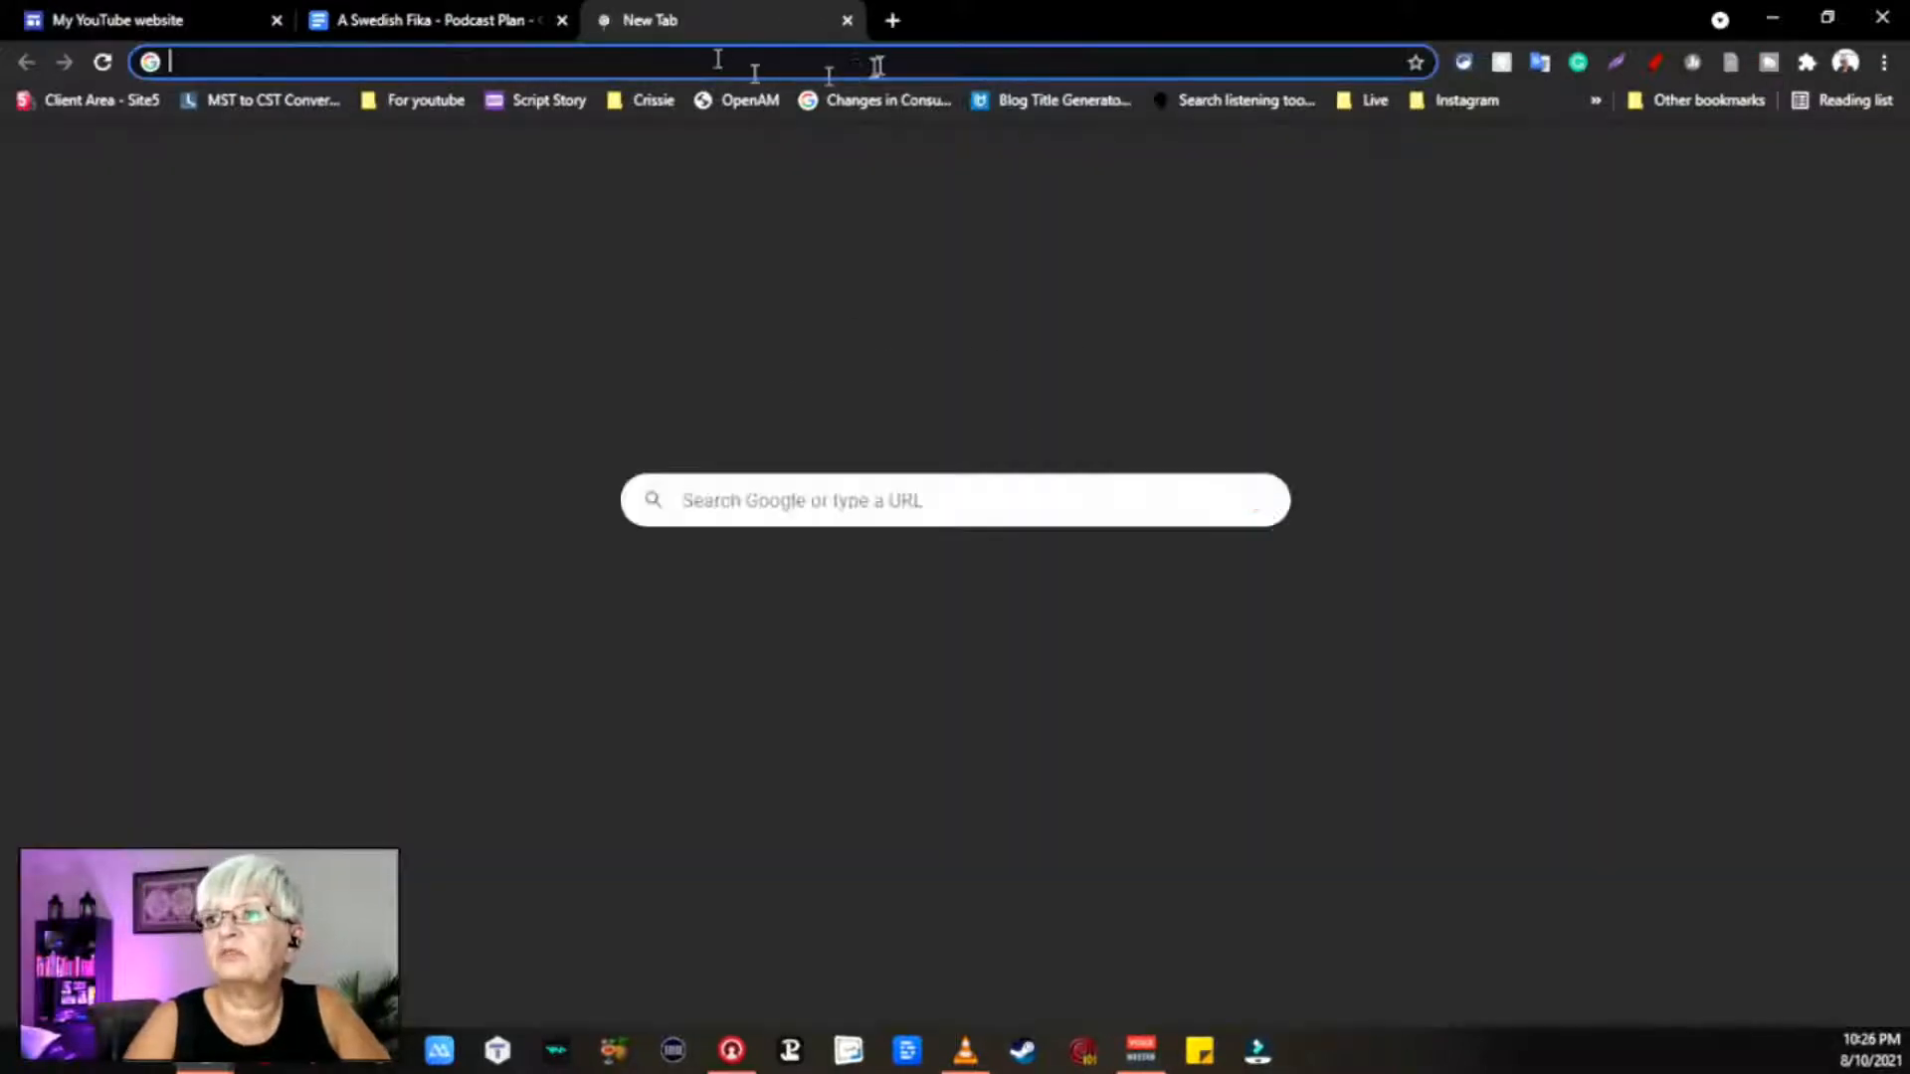
left_click(694, 754)
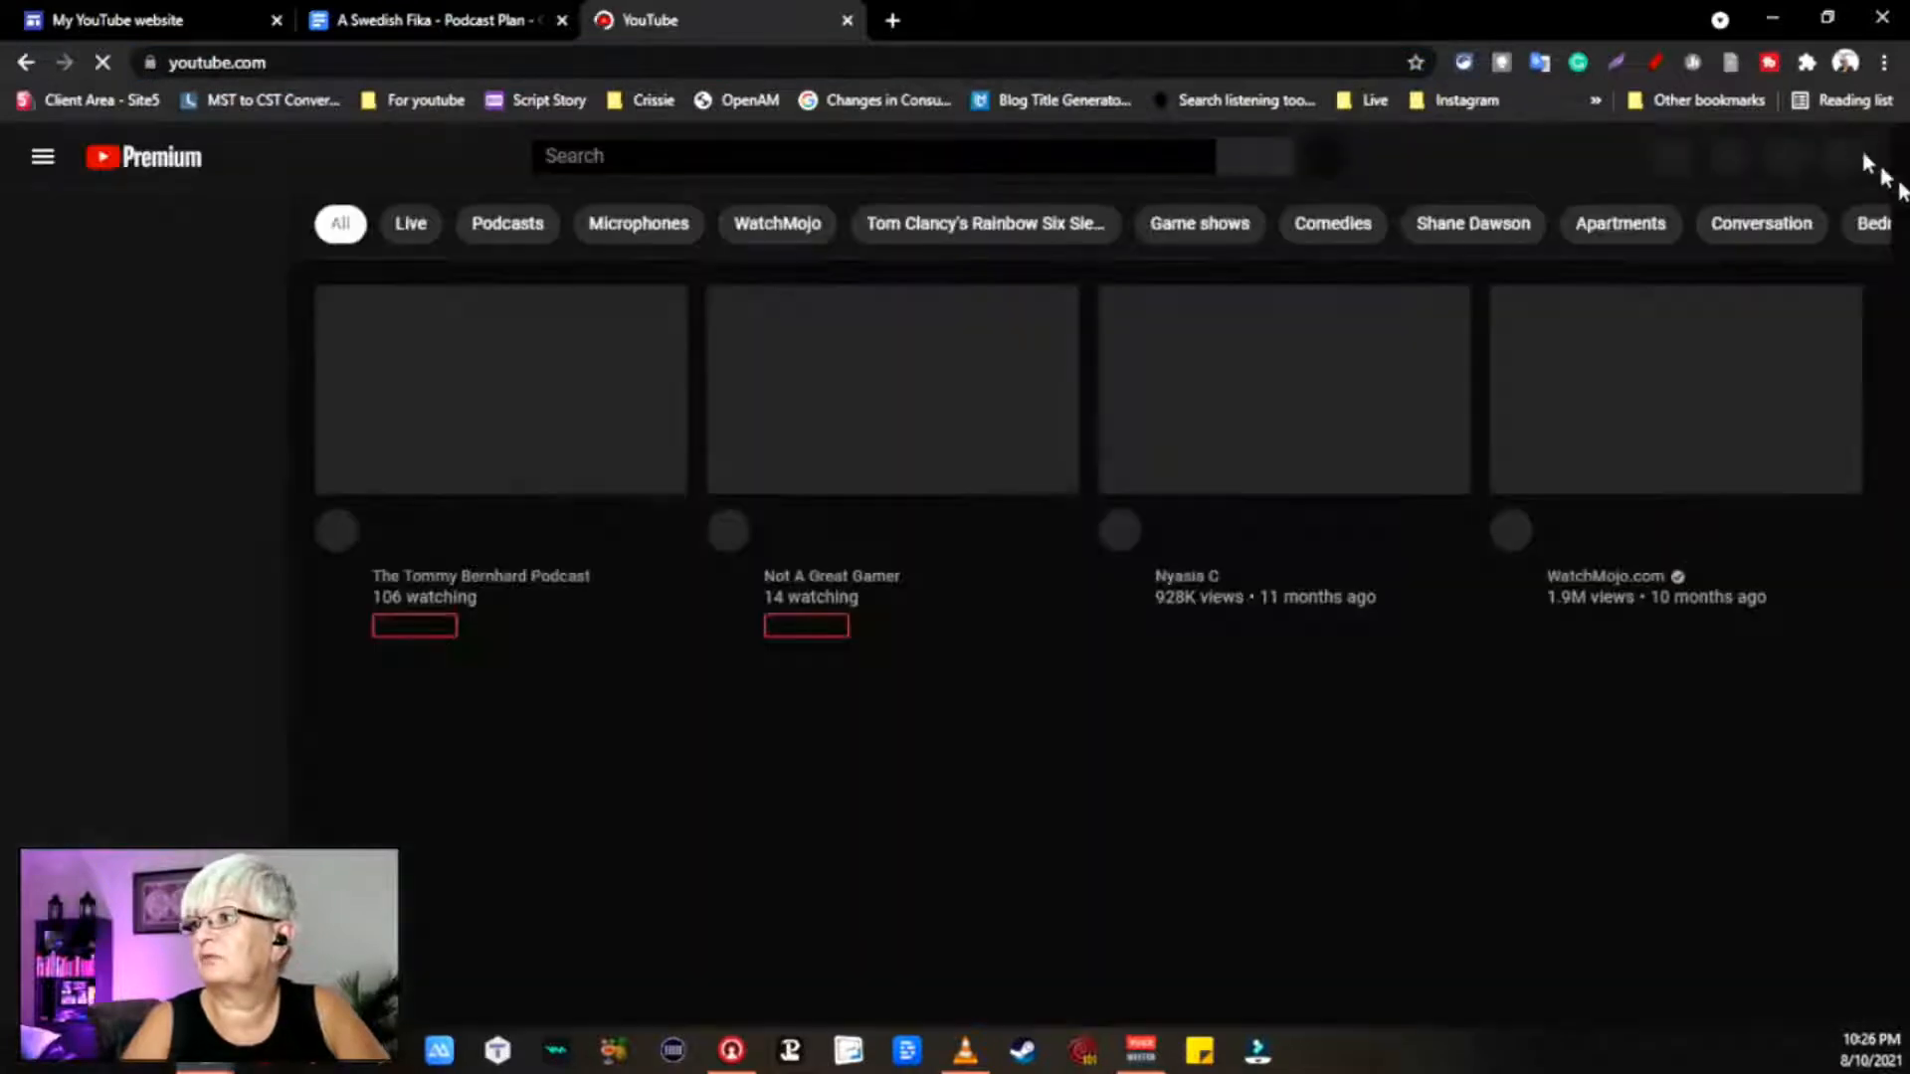
left_click(595, 157)
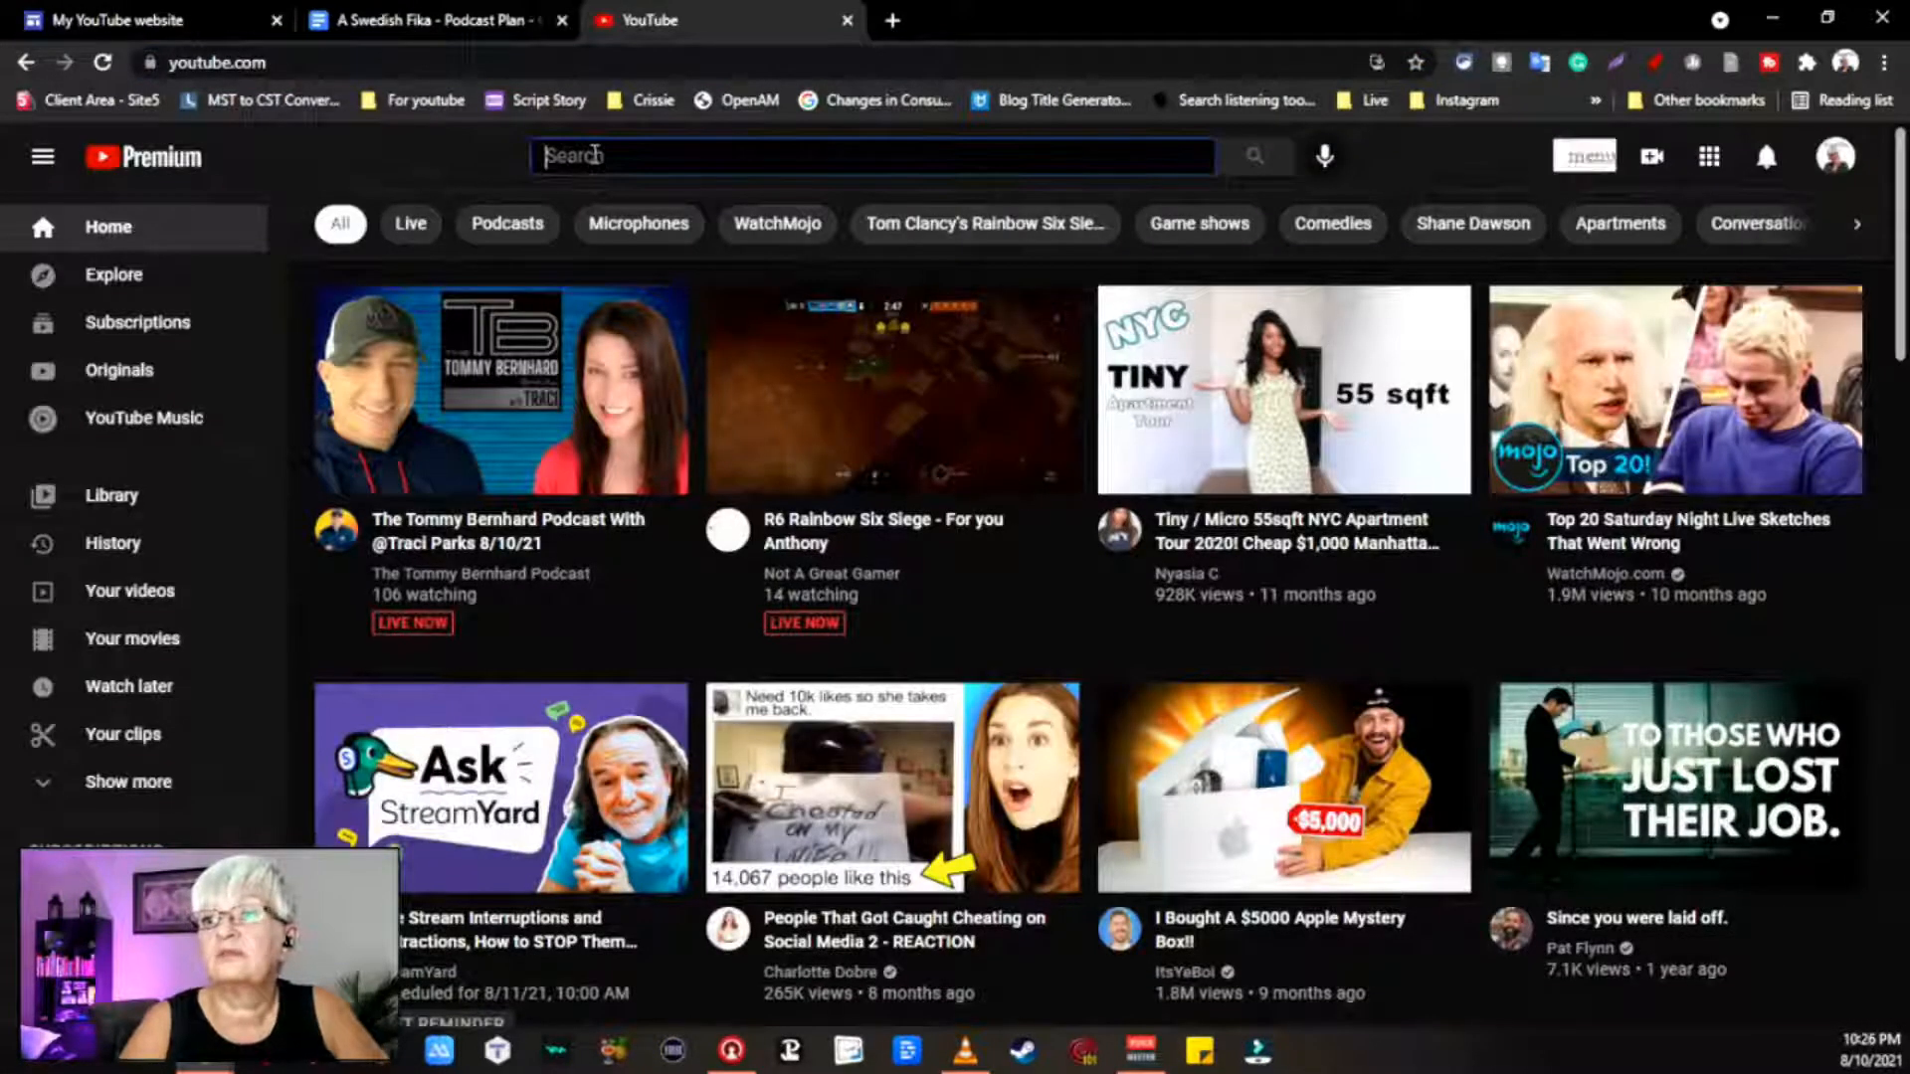
type("a sw")
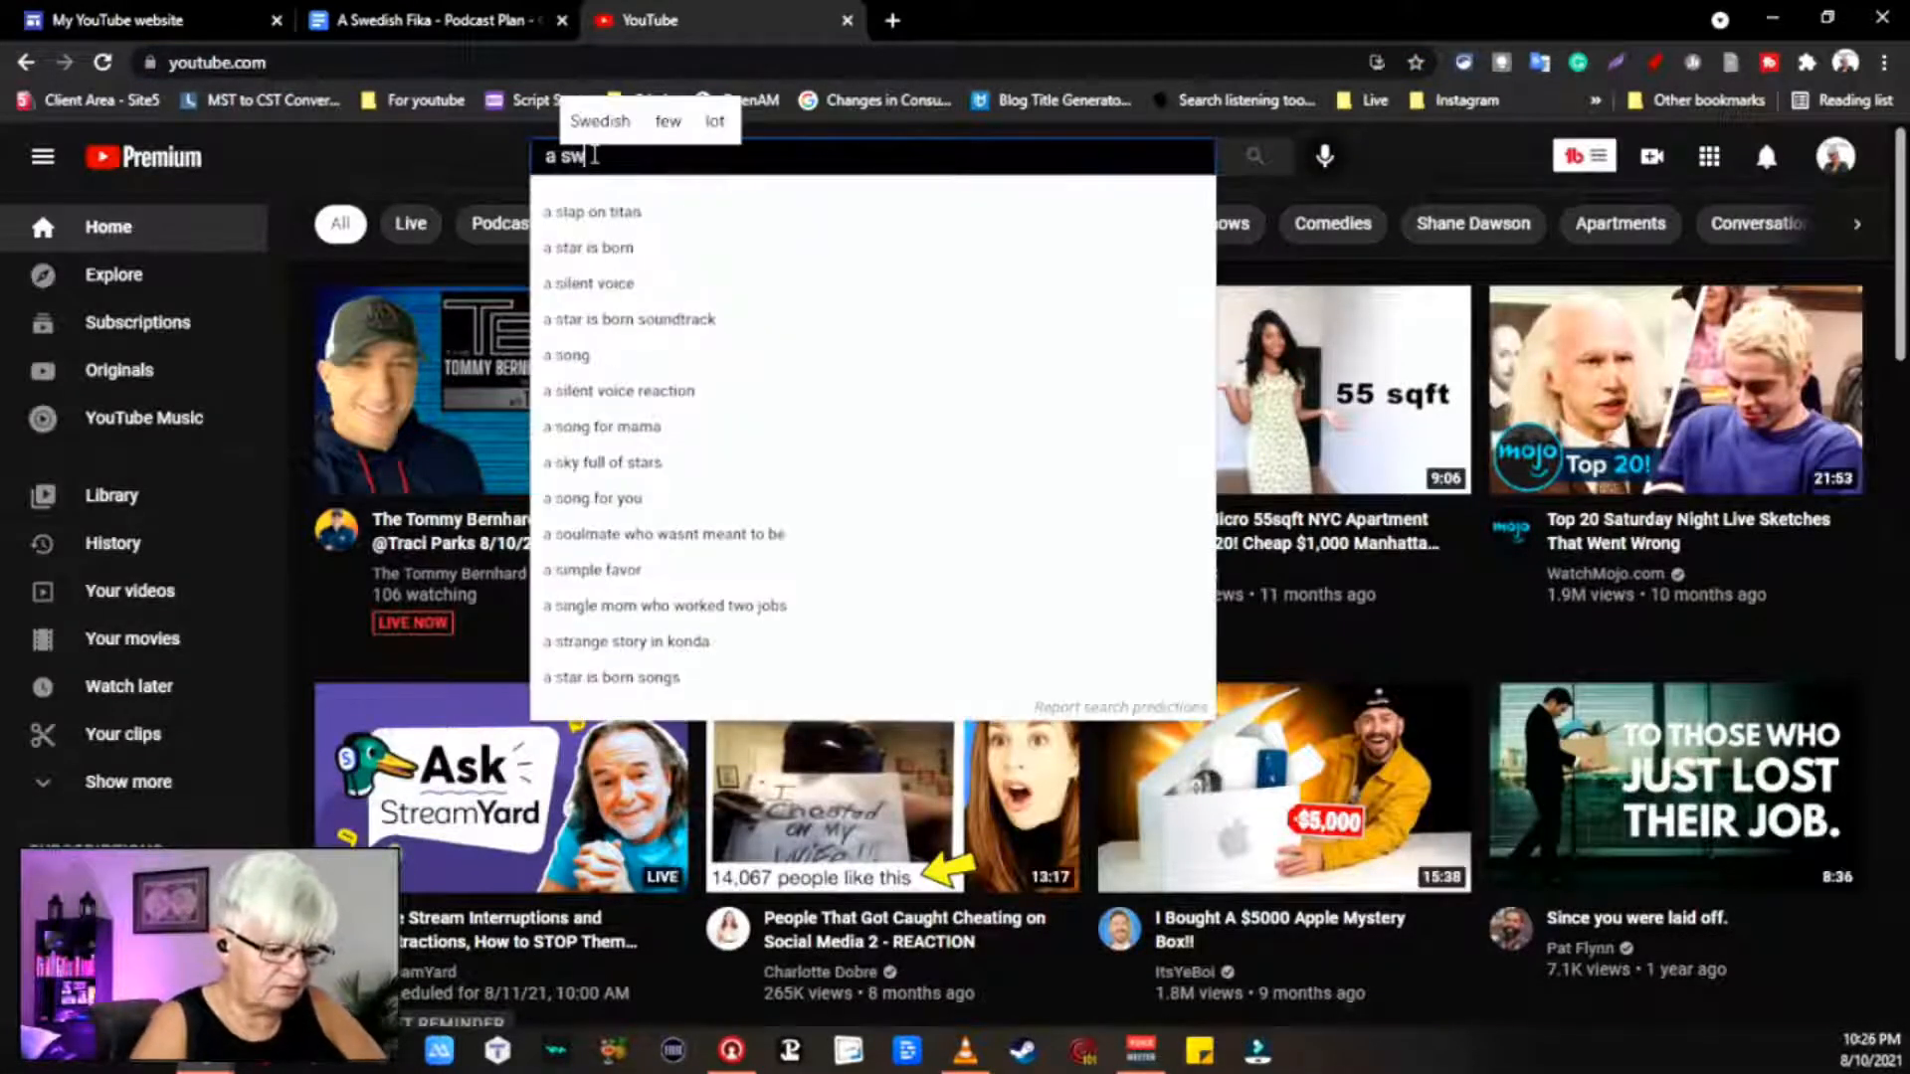
type("edish fika")
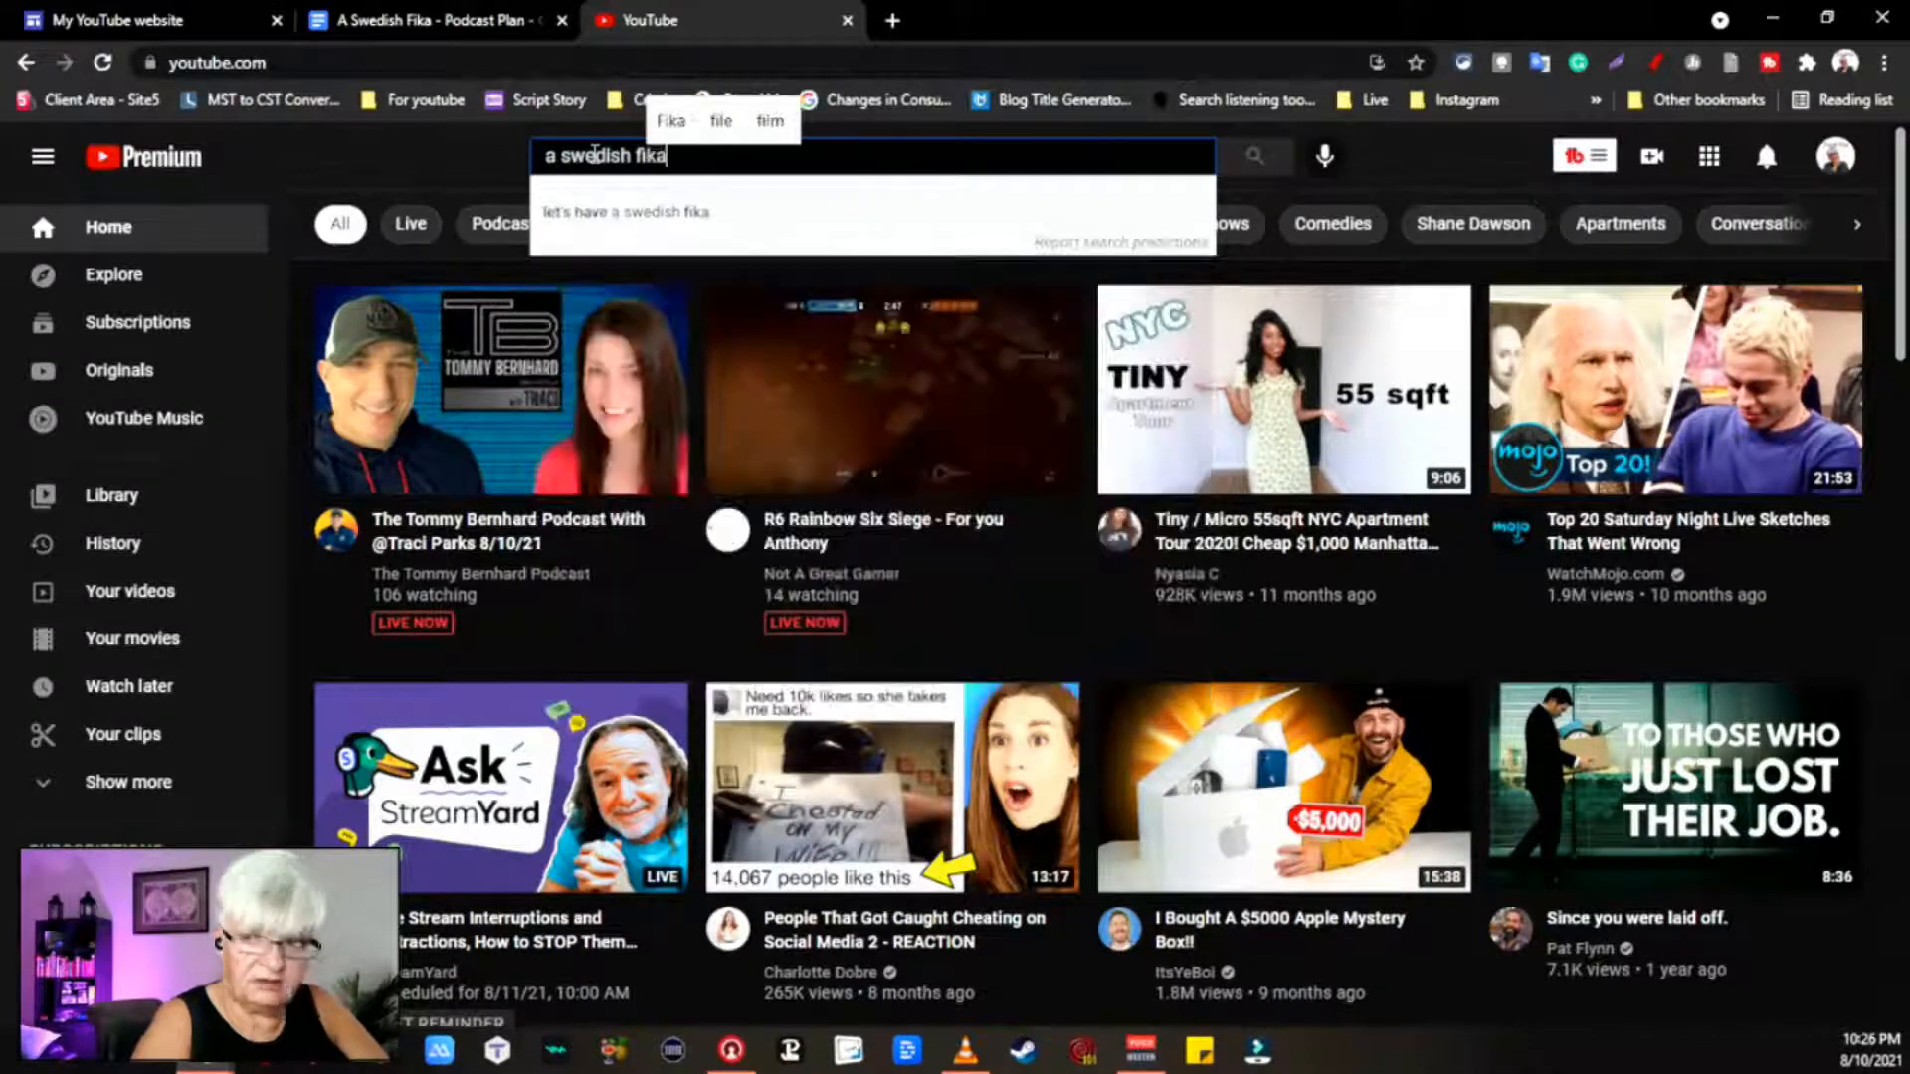
key("Return")
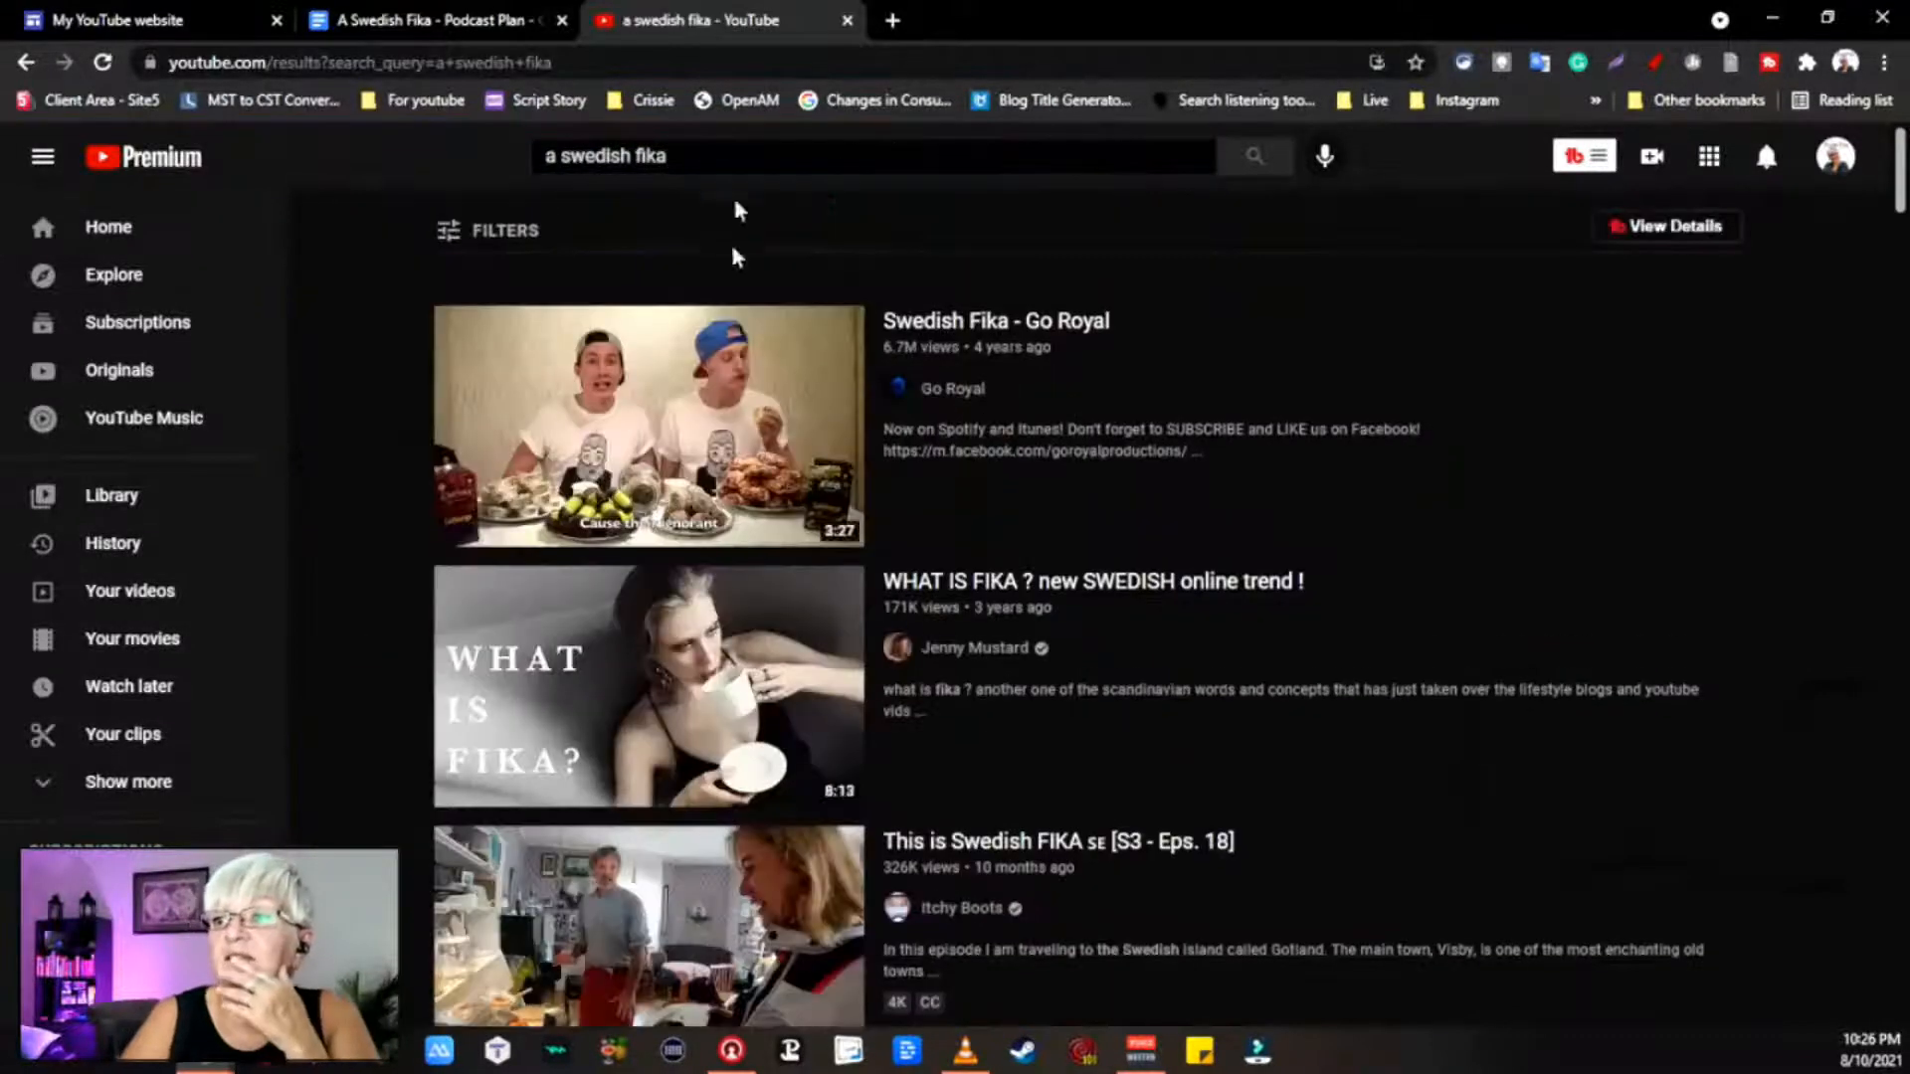
scroll(1030, 485, "down", 6)
scroll(1025, 479, "up", 6)
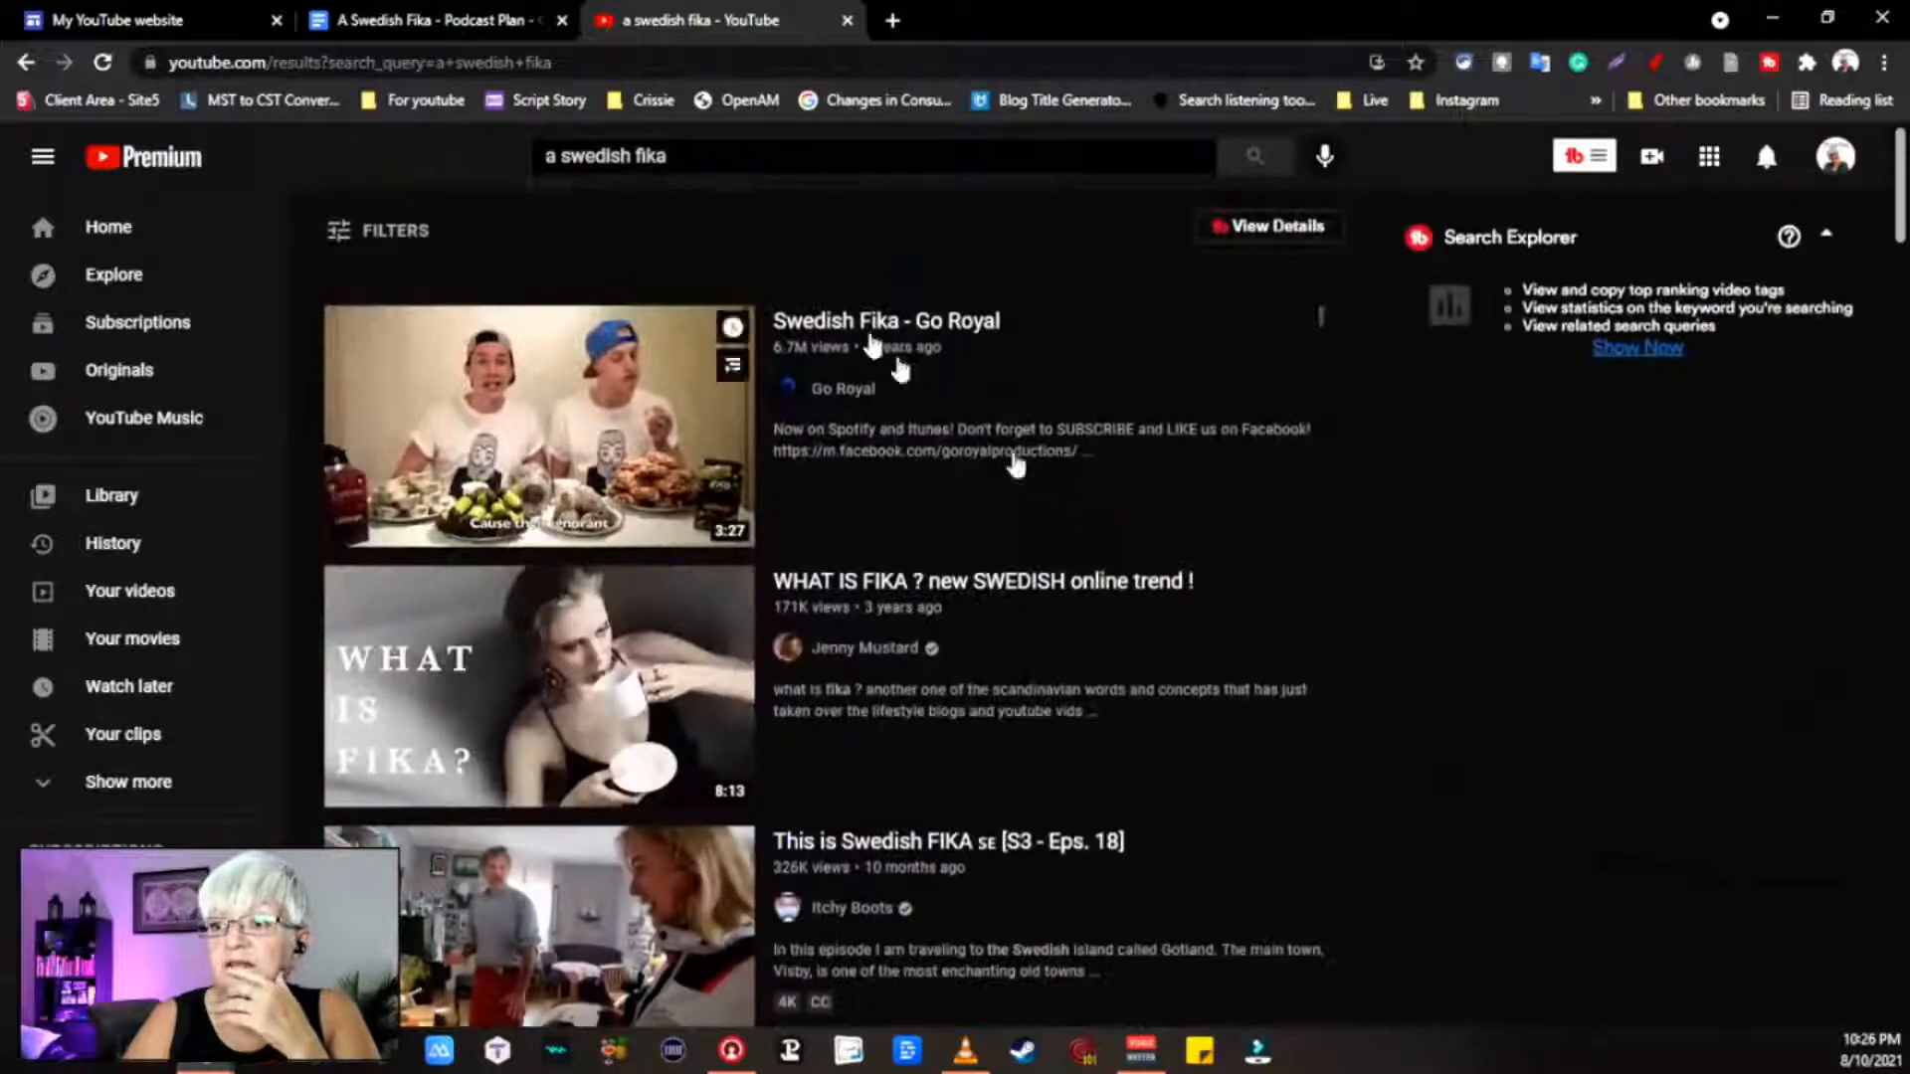
Step: Filter the results to channels only and browse the channels and full subscription list
left_click(355, 239)
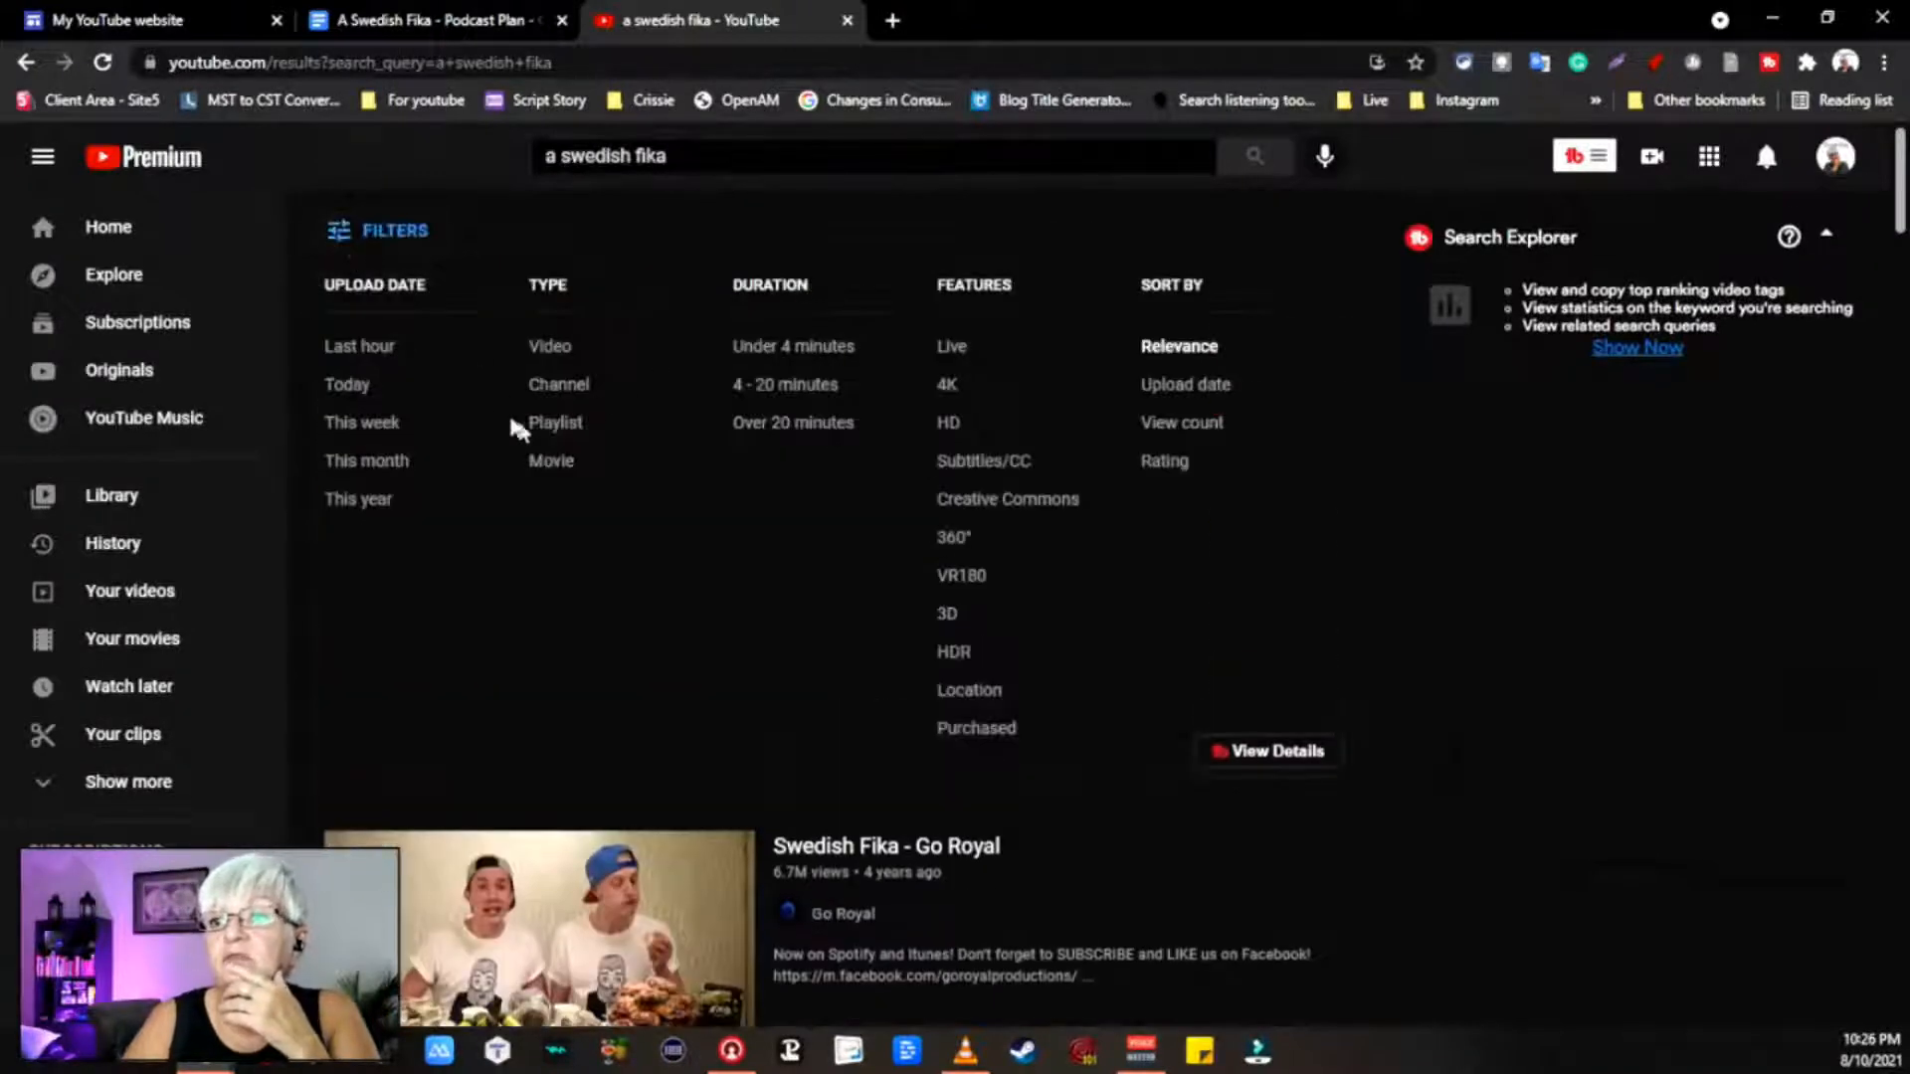
left_click(577, 388)
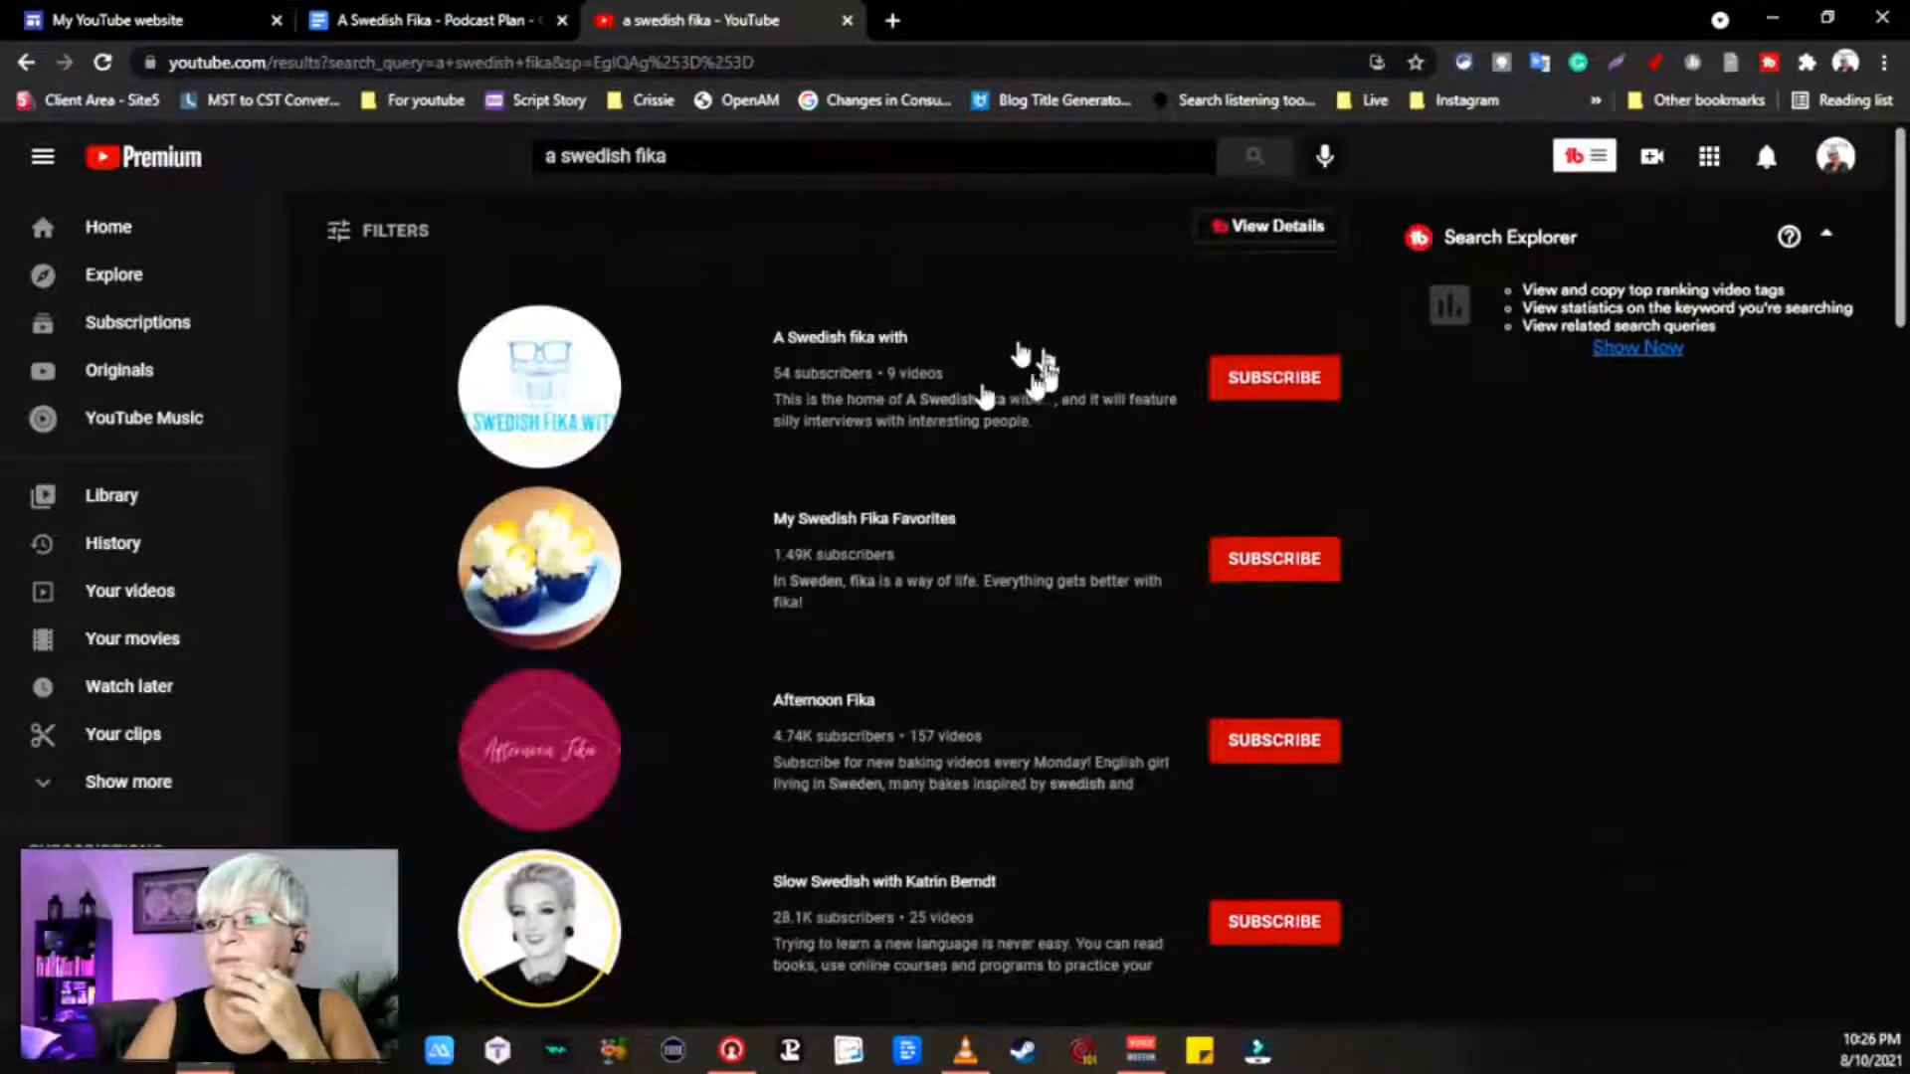
scroll(870, 391, "down", 7)
scroll(870, 391, "down", 20)
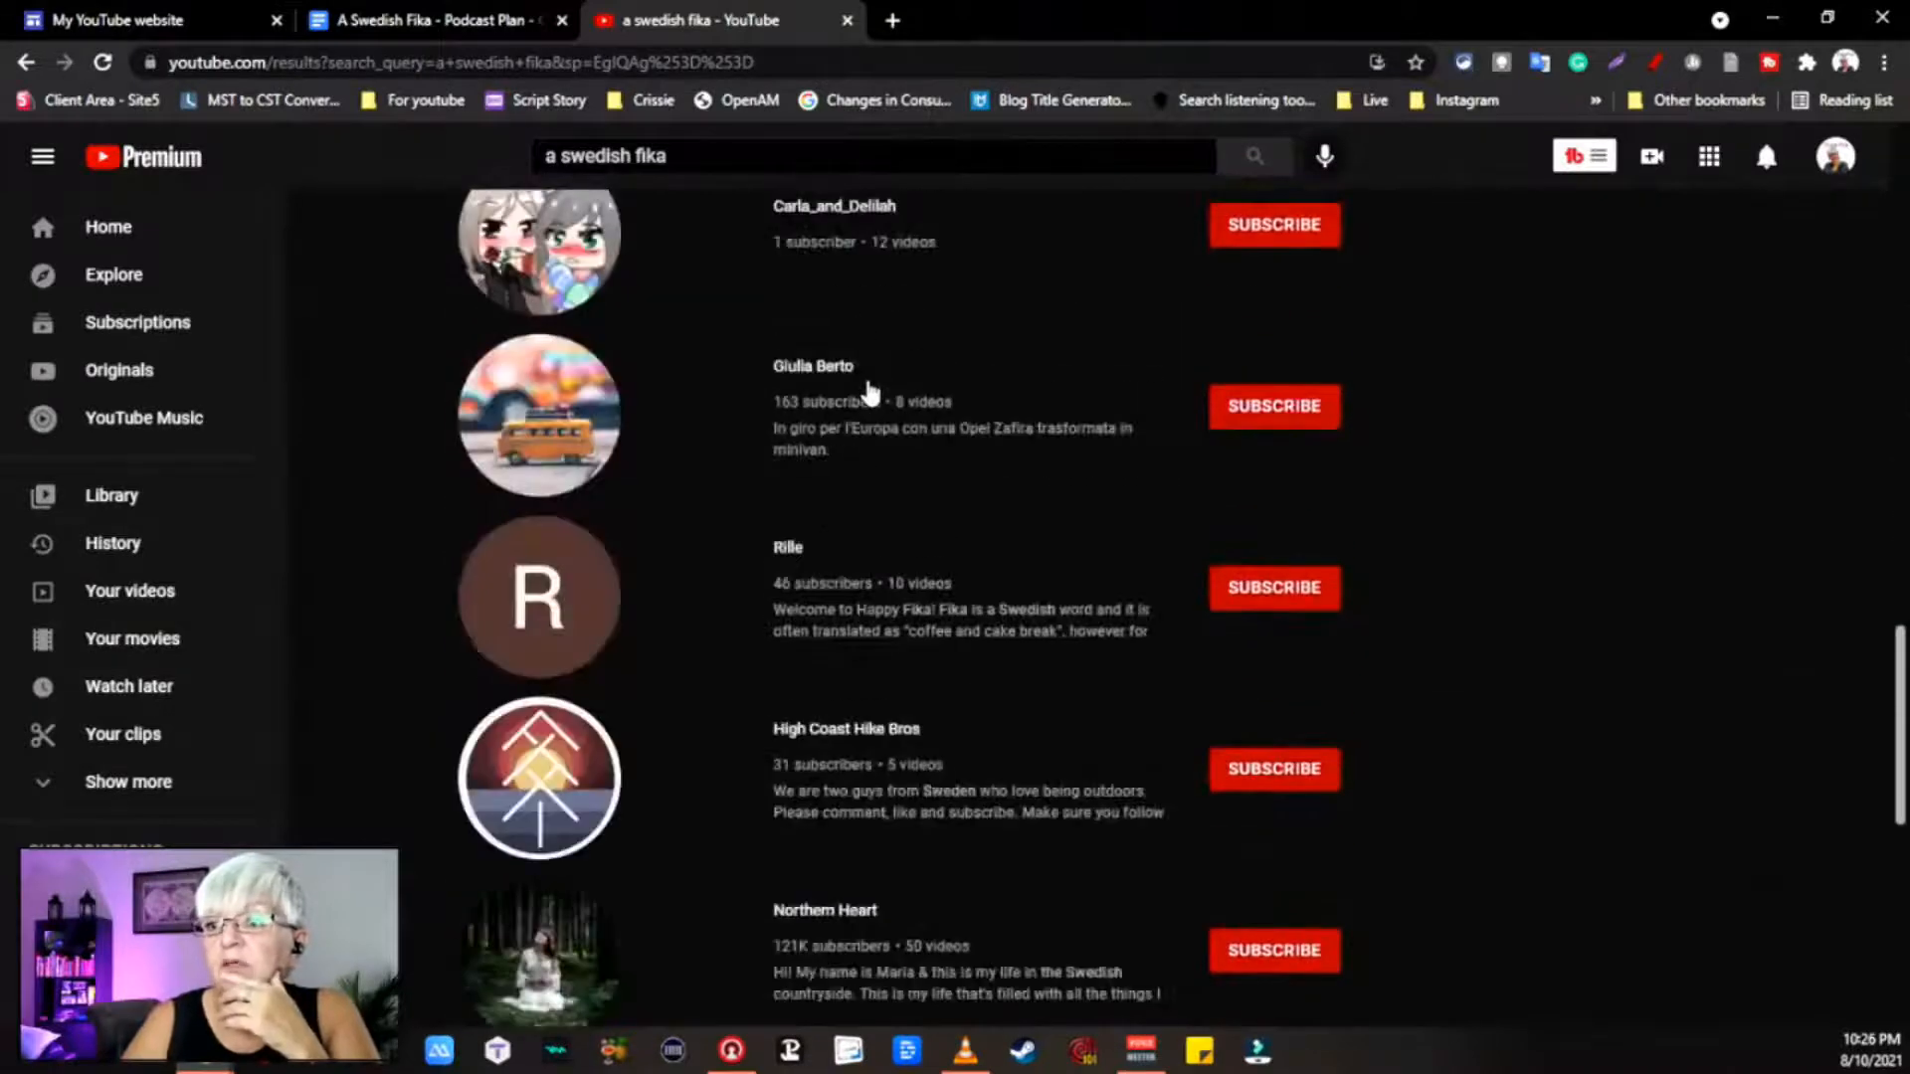
scroll(869, 393, "up", 7)
scroll(870, 393, "up", 13)
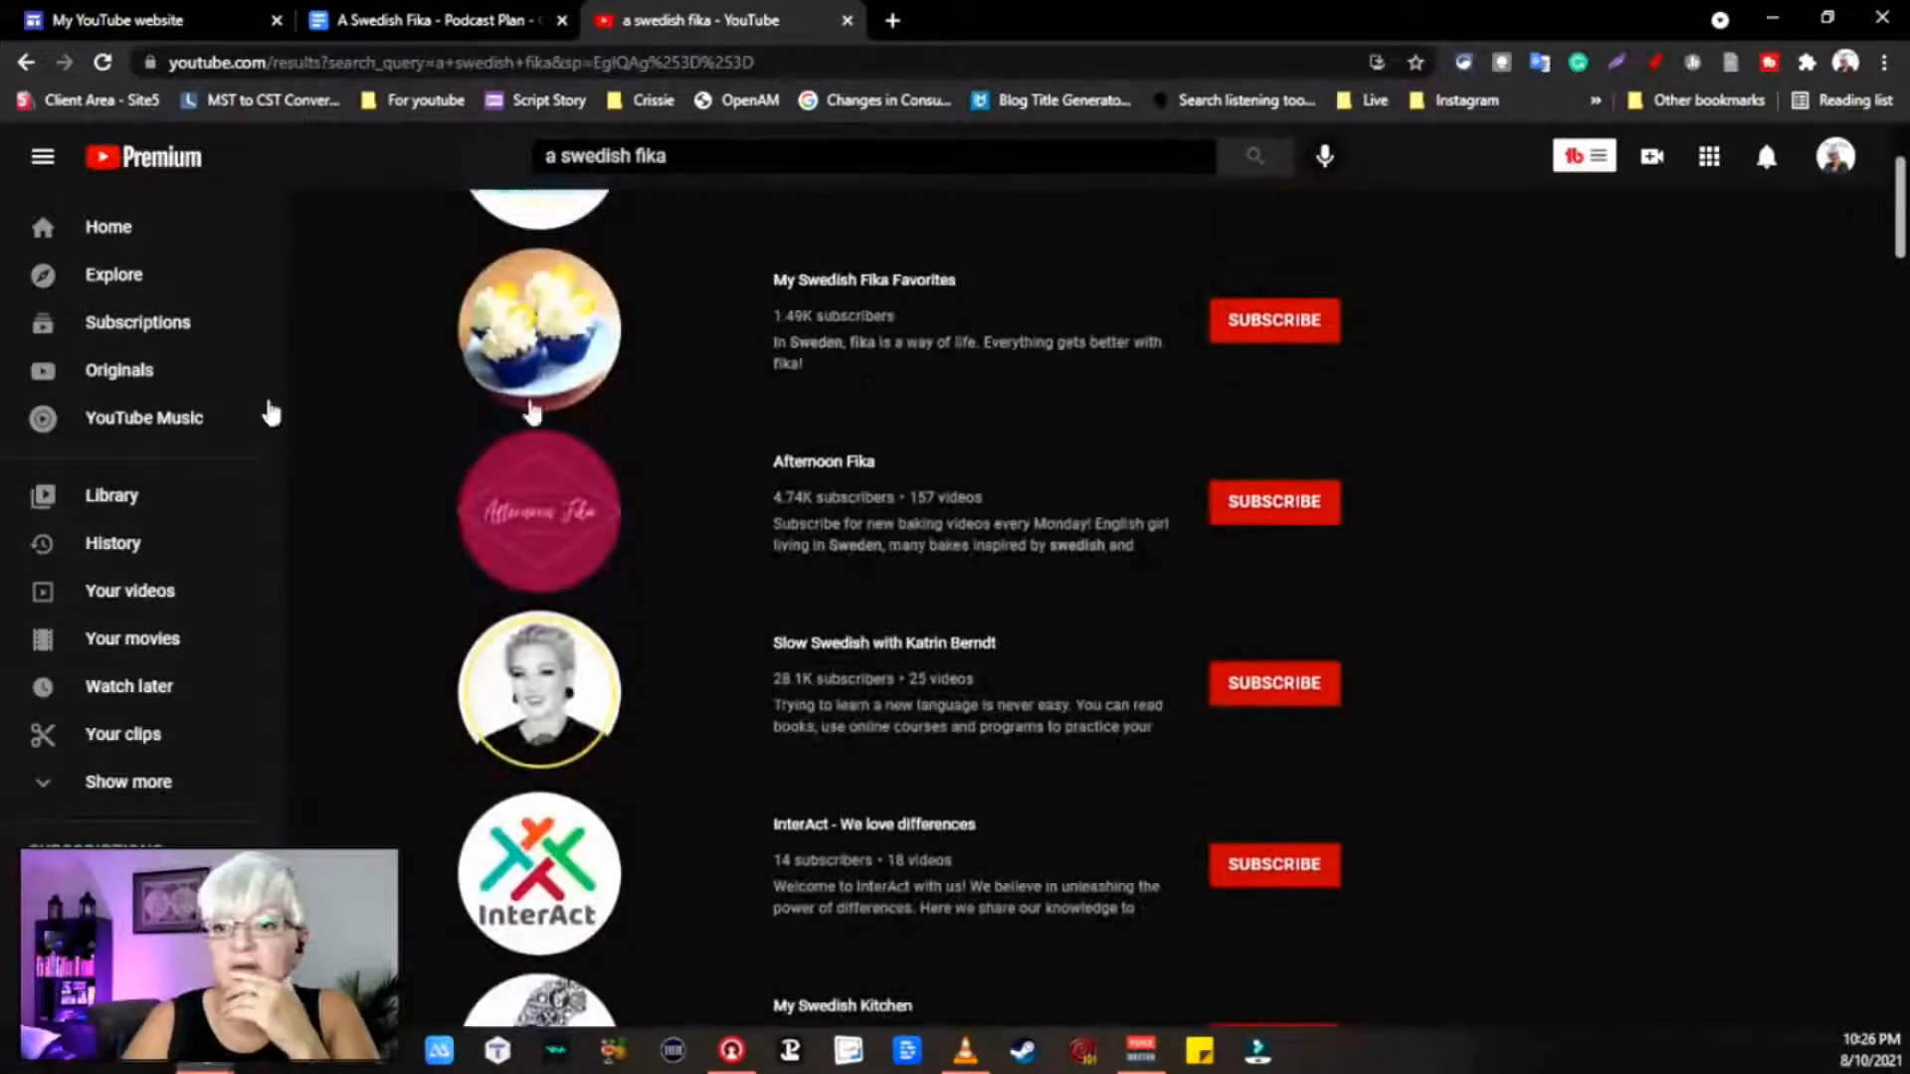
scroll(189, 512, "down", 9)
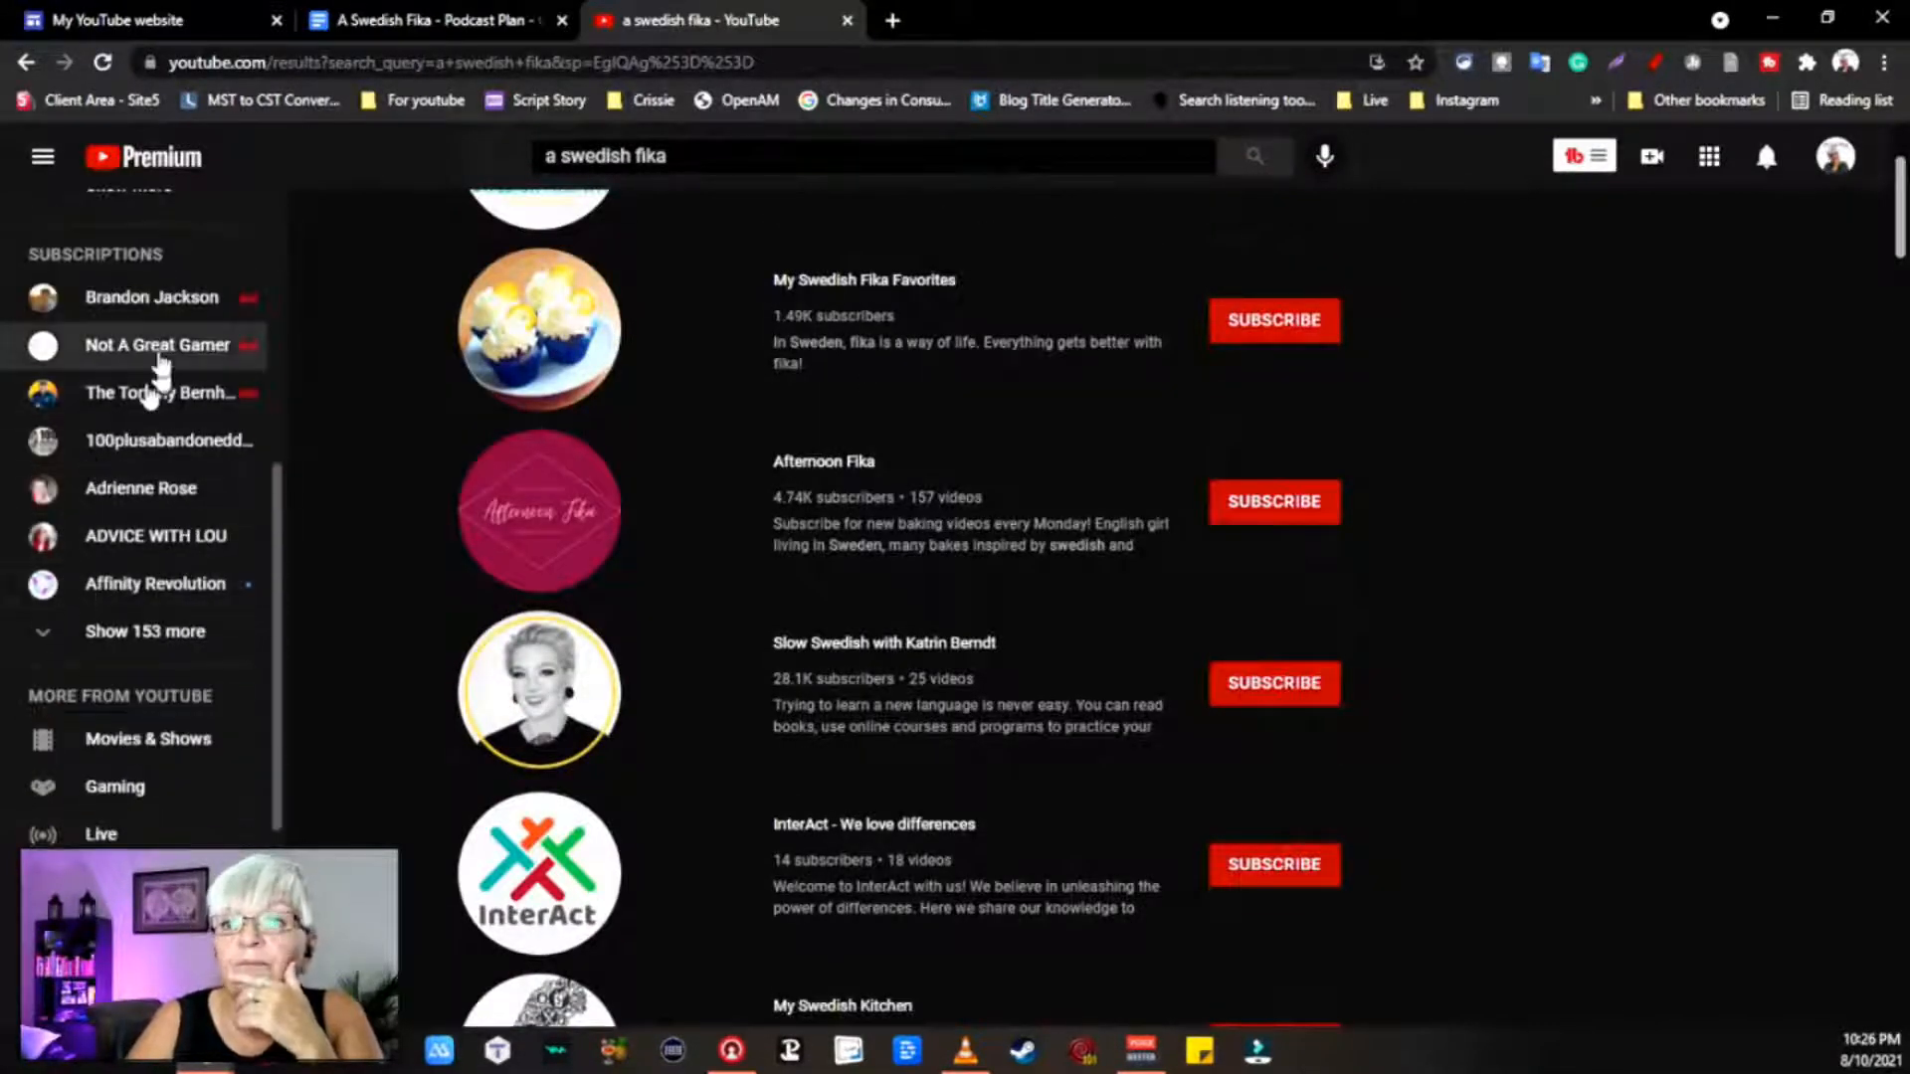
scroll(188, 375, "up", 6)
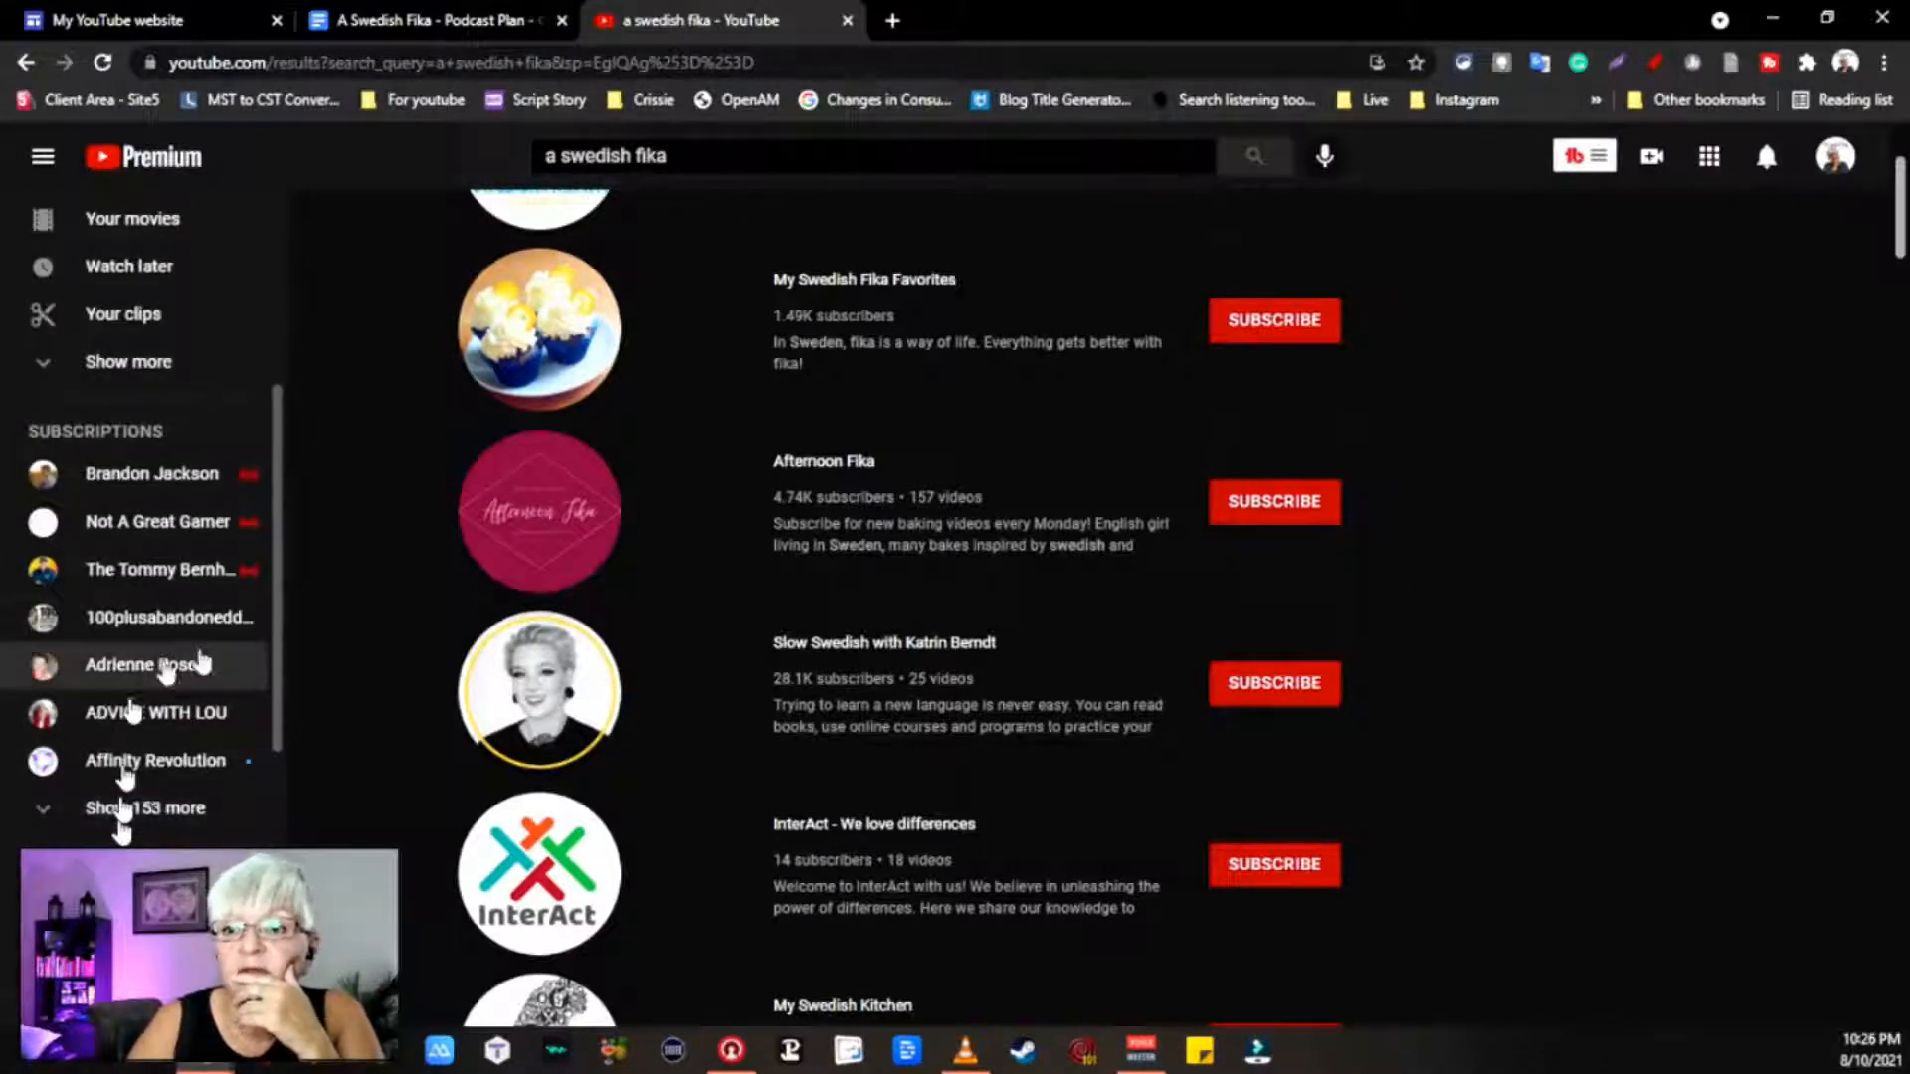
scroll(134, 735, "down", 2)
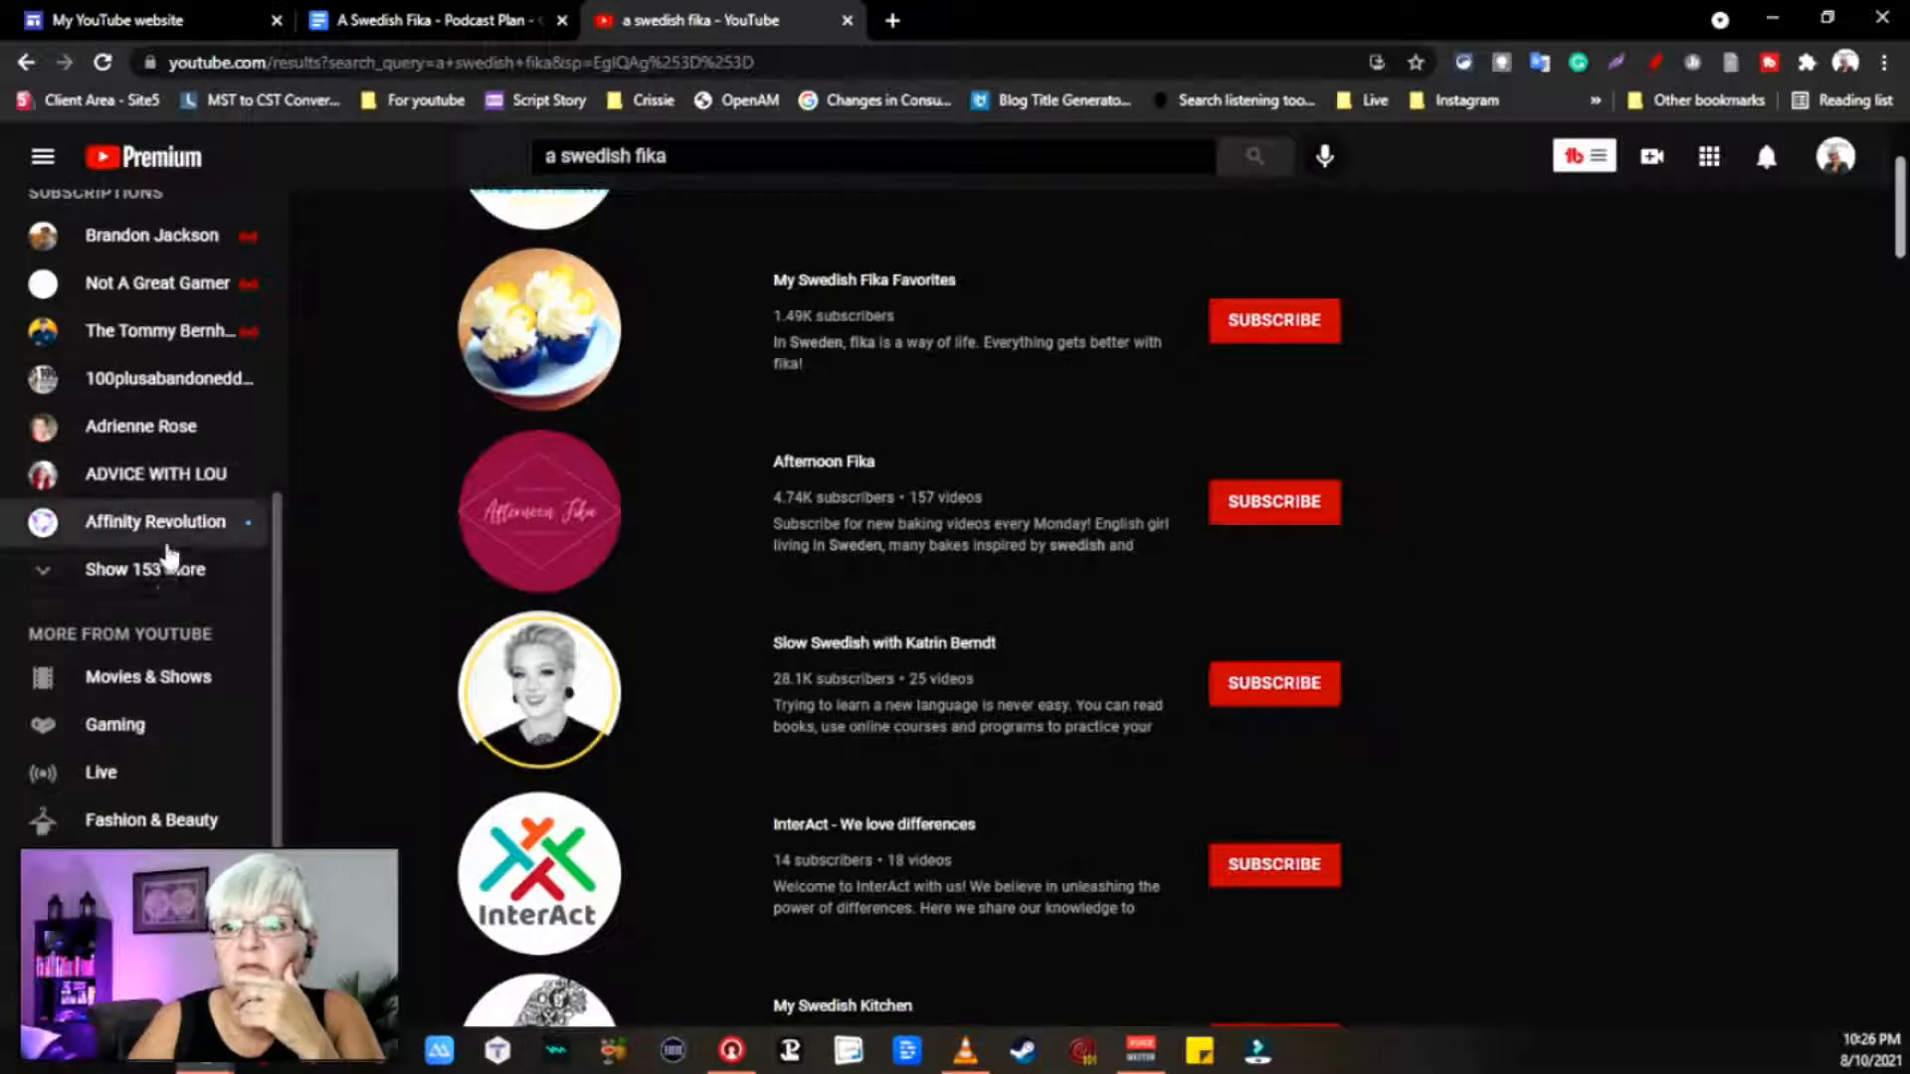
left_click(156, 574)
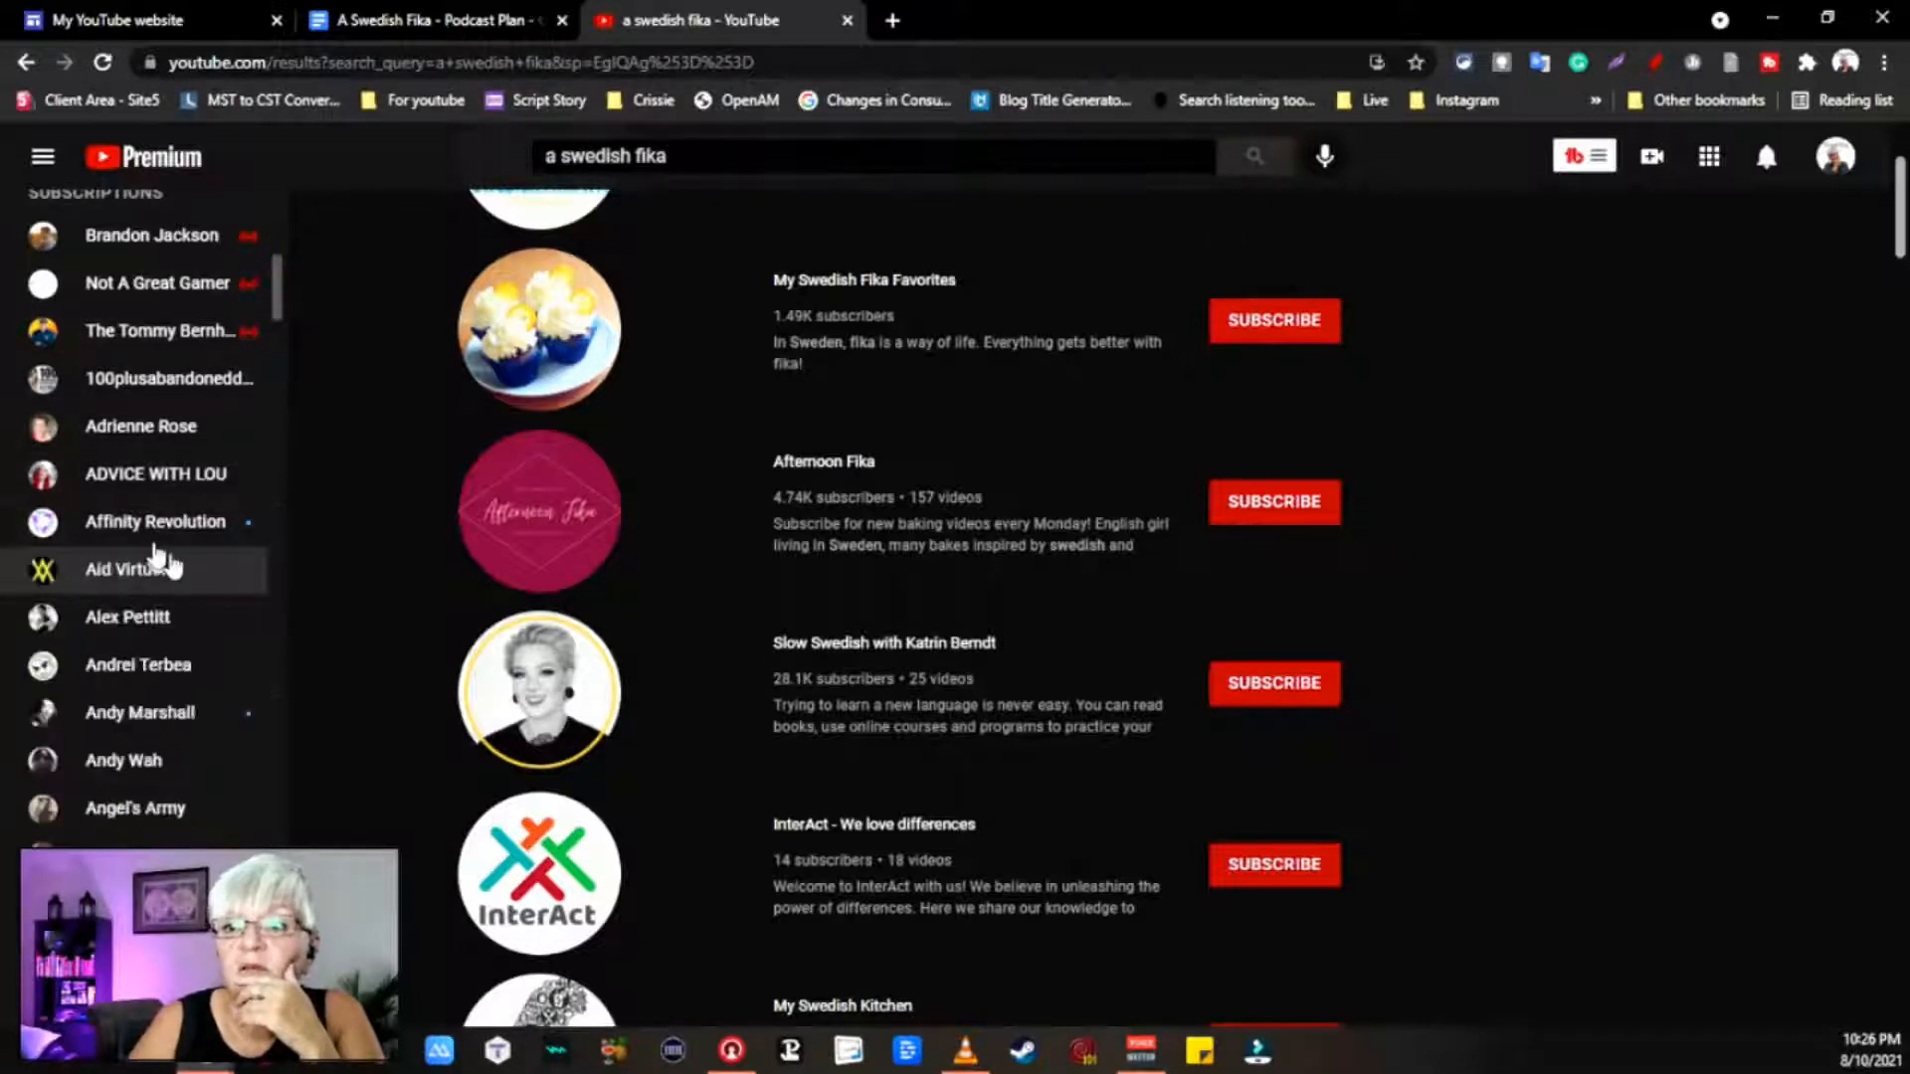
scroll(164, 796, "down", 2)
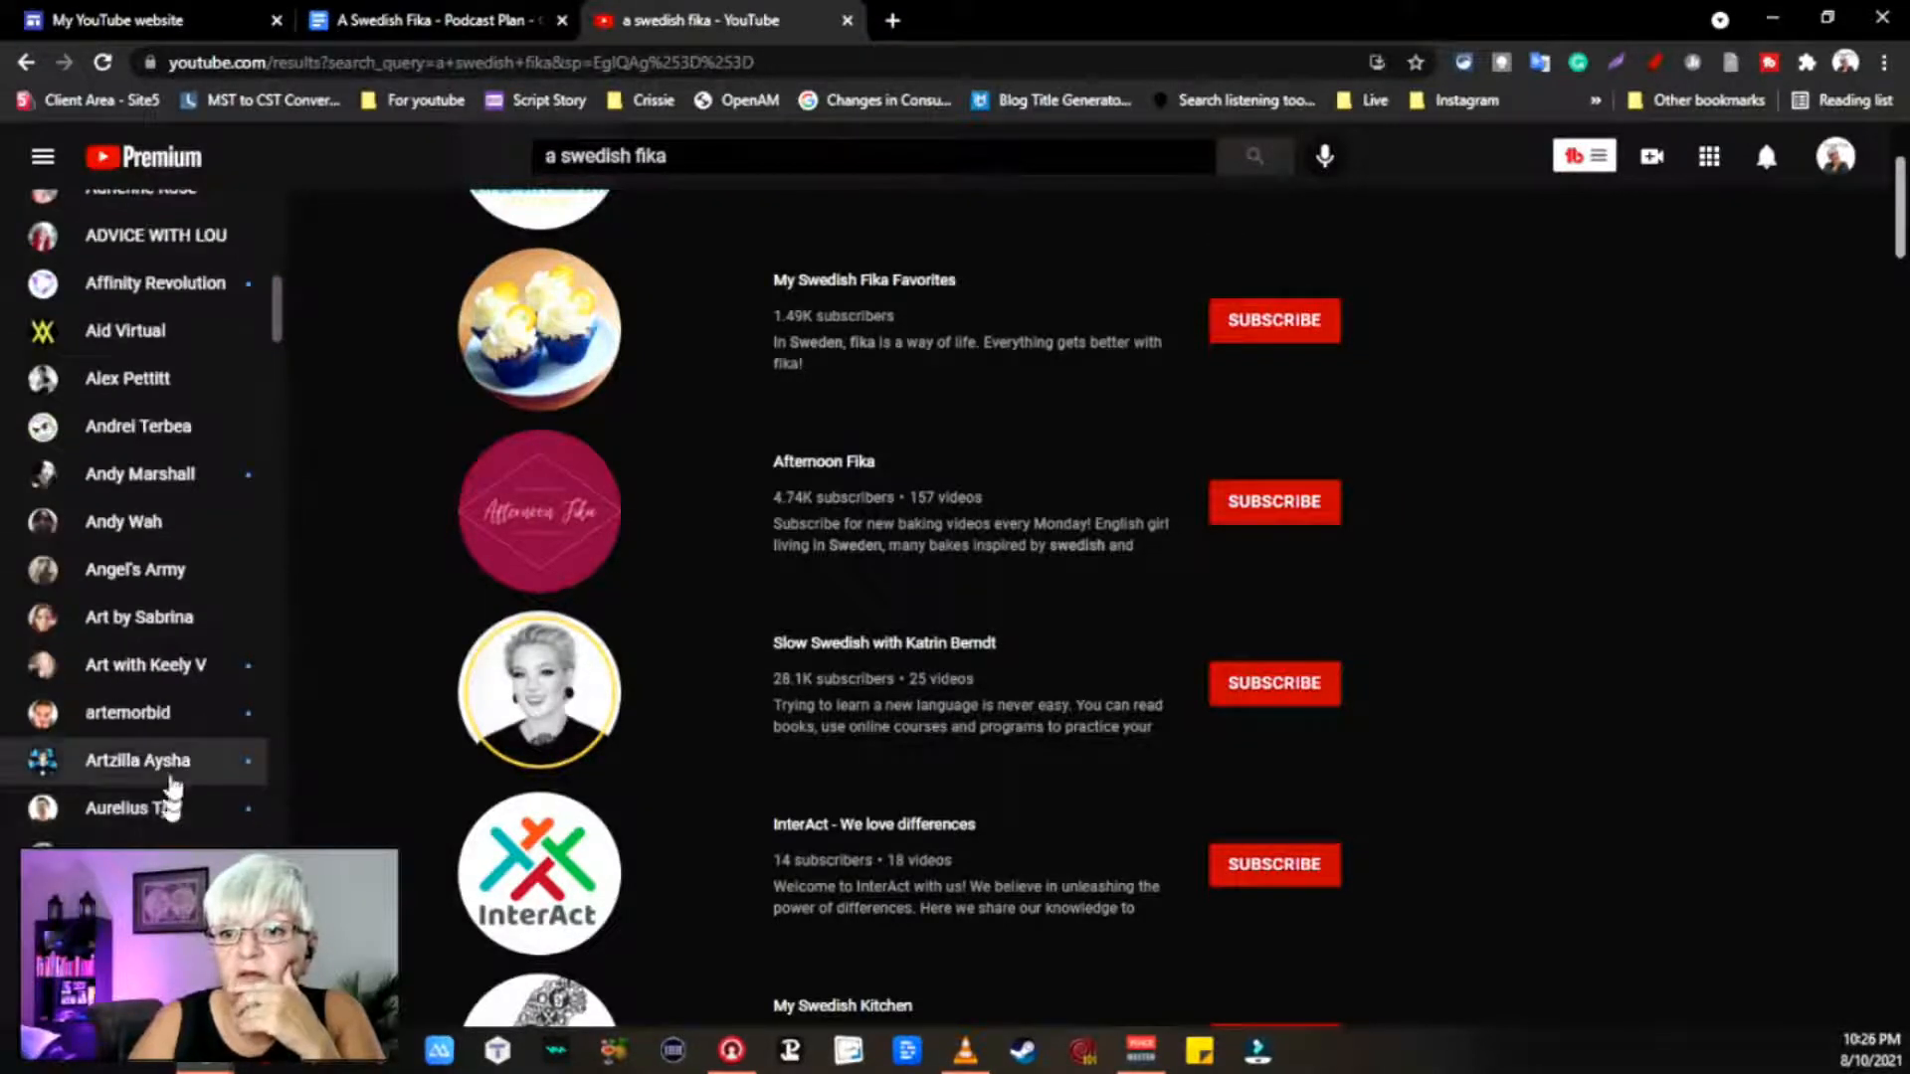
scroll(188, 669, "down", 5)
scroll(188, 670, "up", 10)
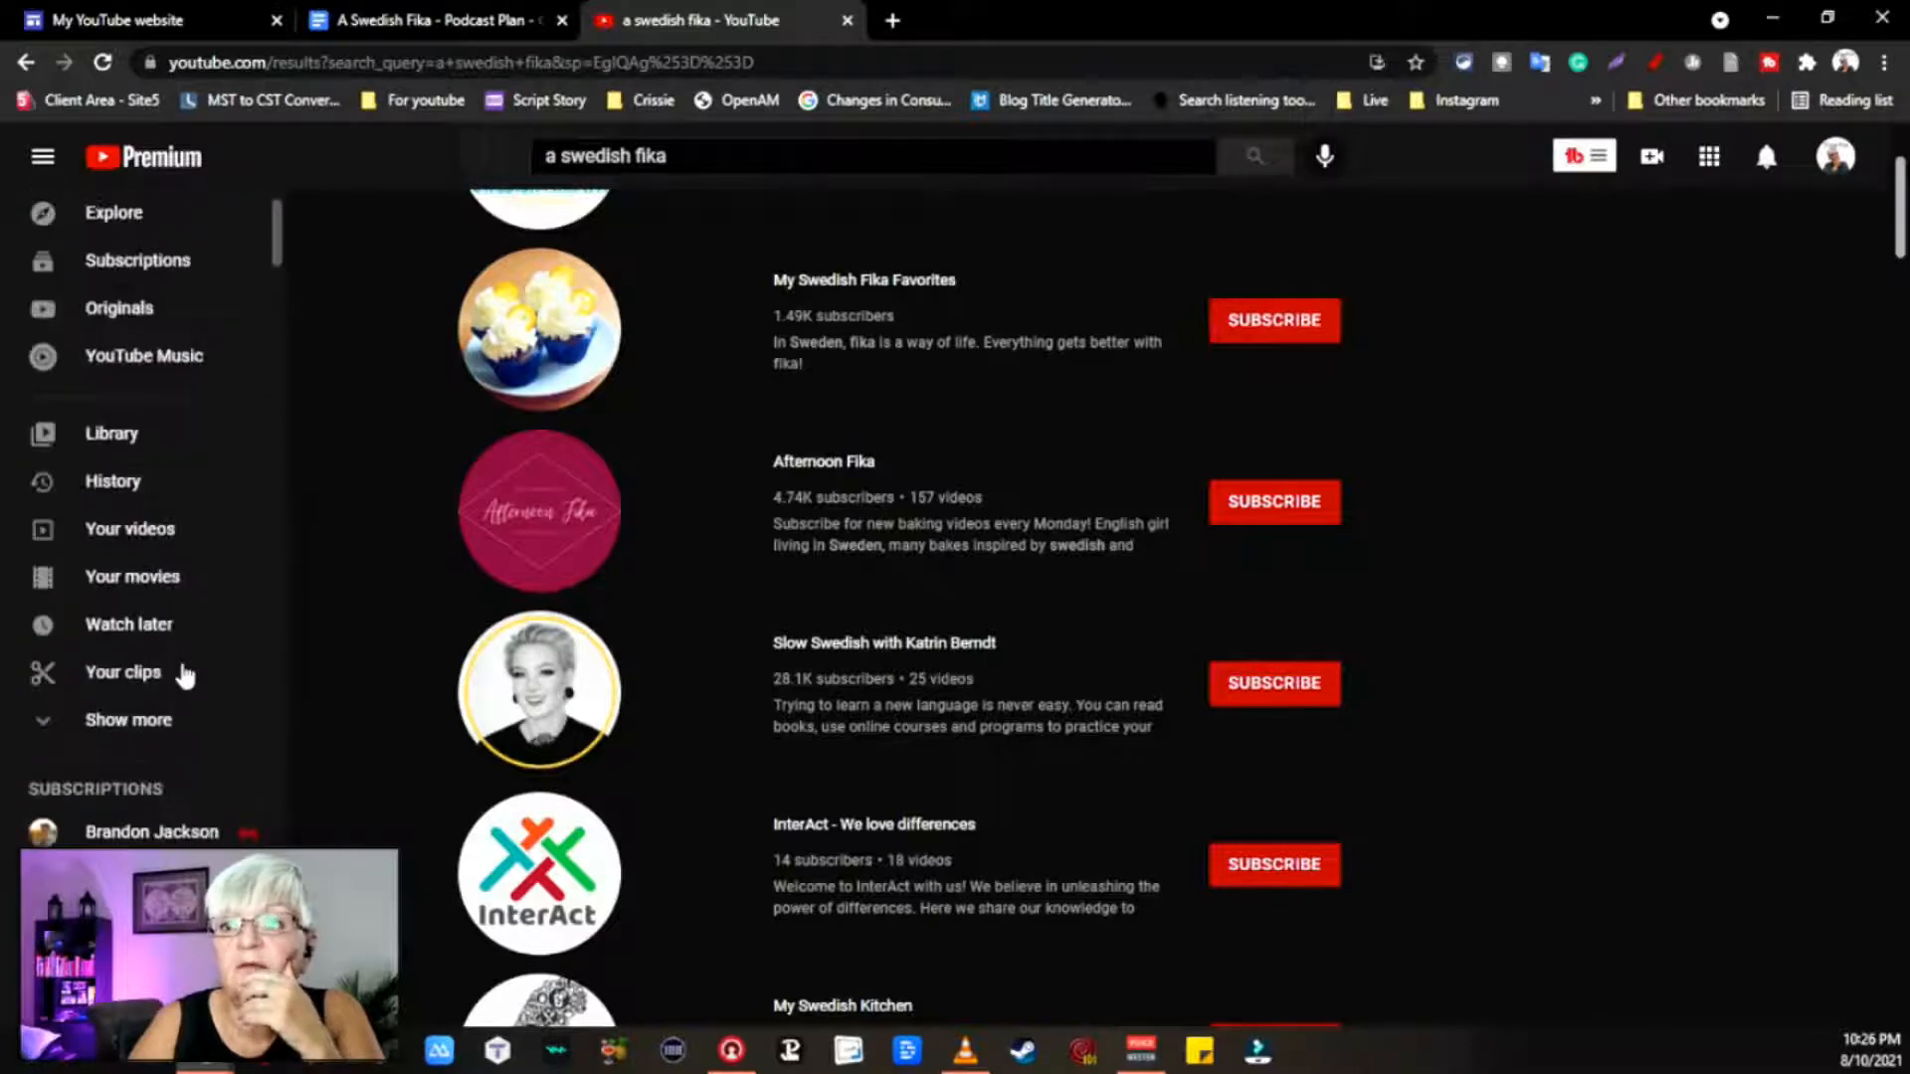
scroll(184, 676, "up", 1)
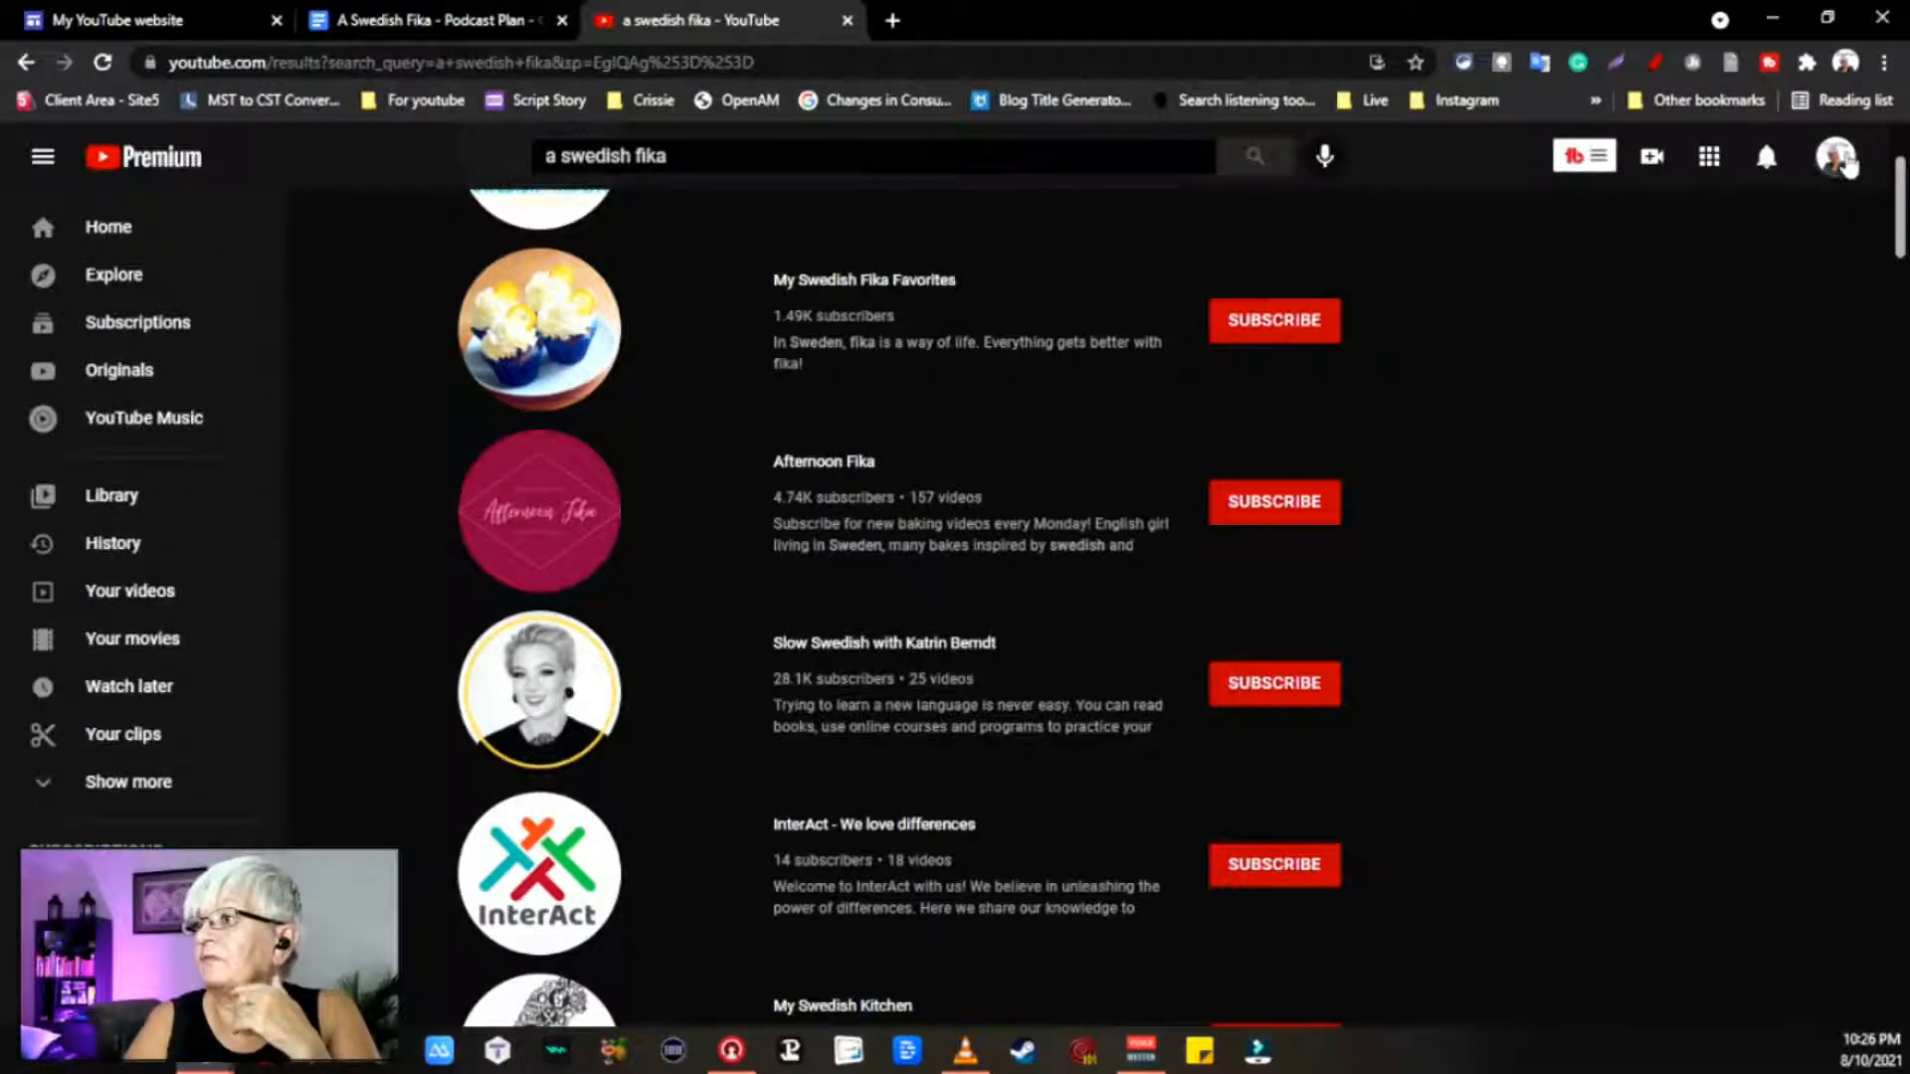
left_click(1840, 159)
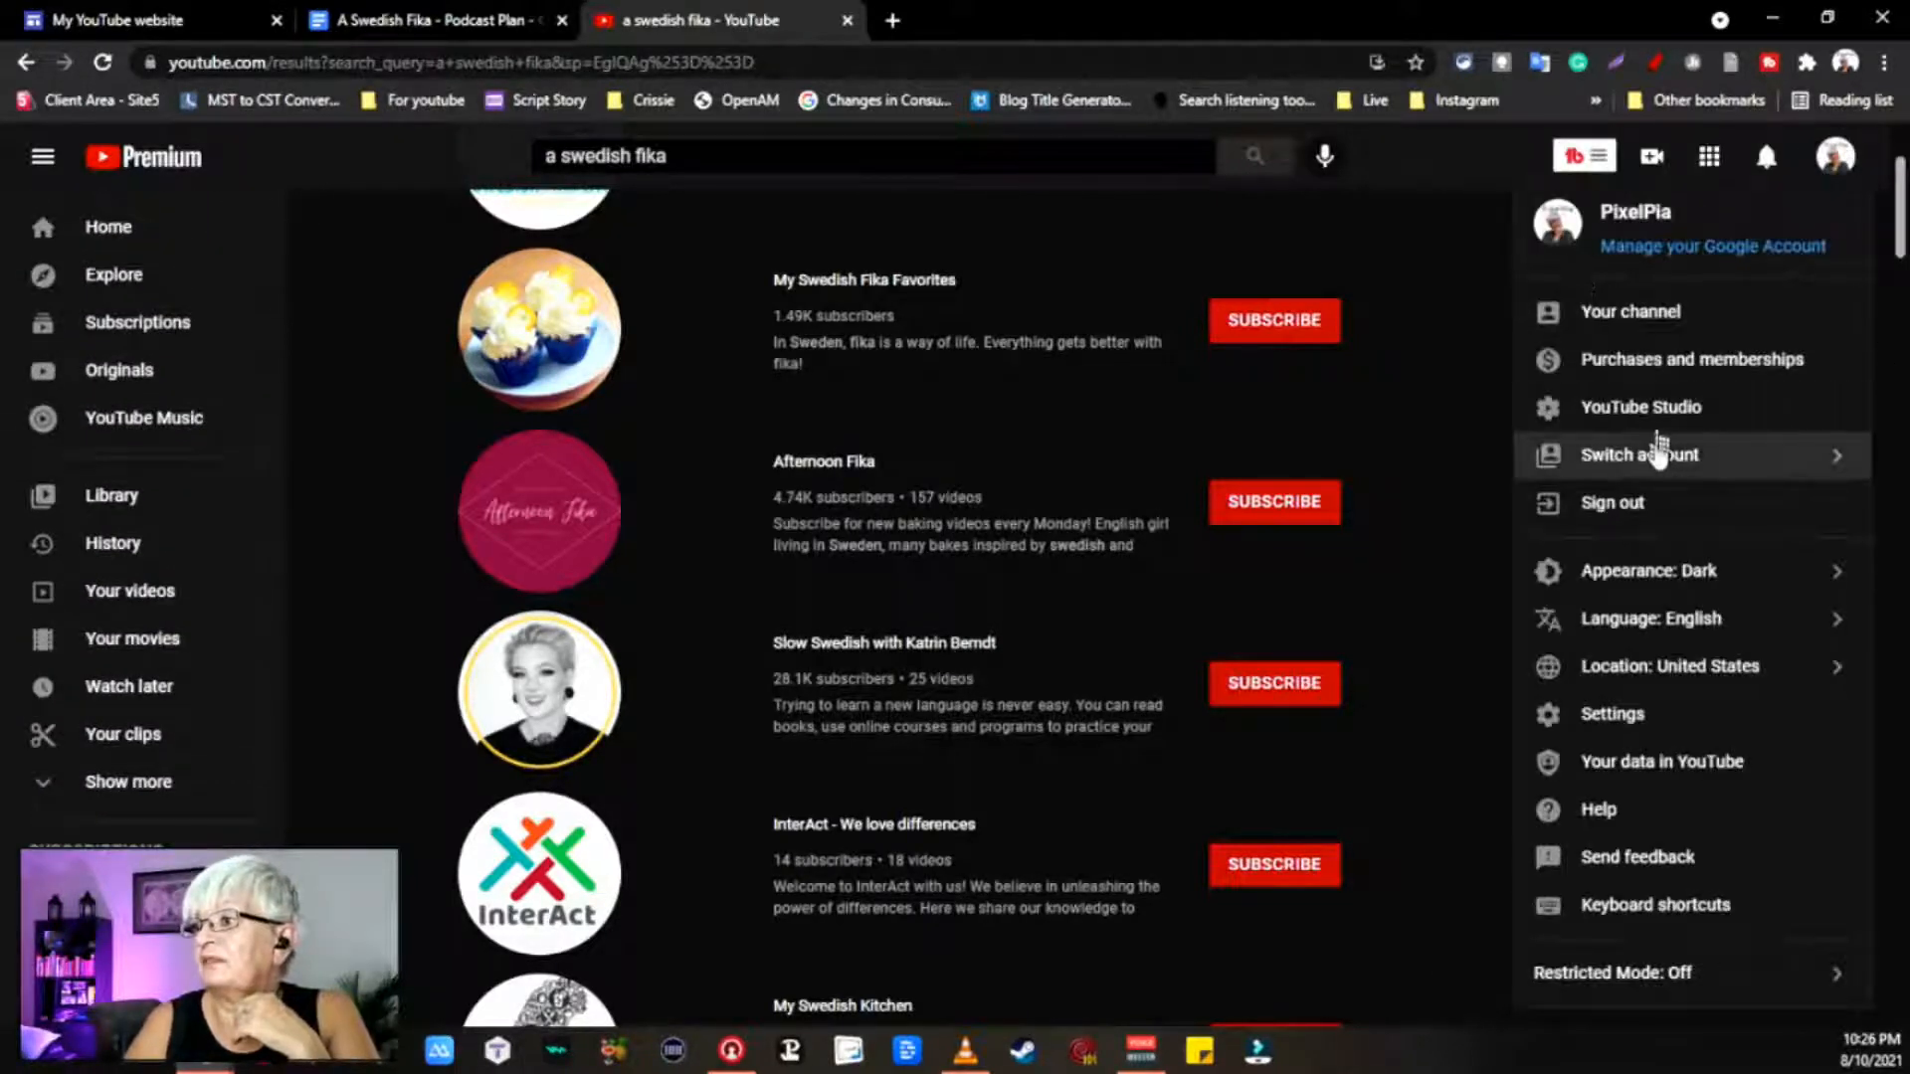
Step: Switch to the A Swedish Fika account, open its channel page and select its URL
left_click(1681, 456)
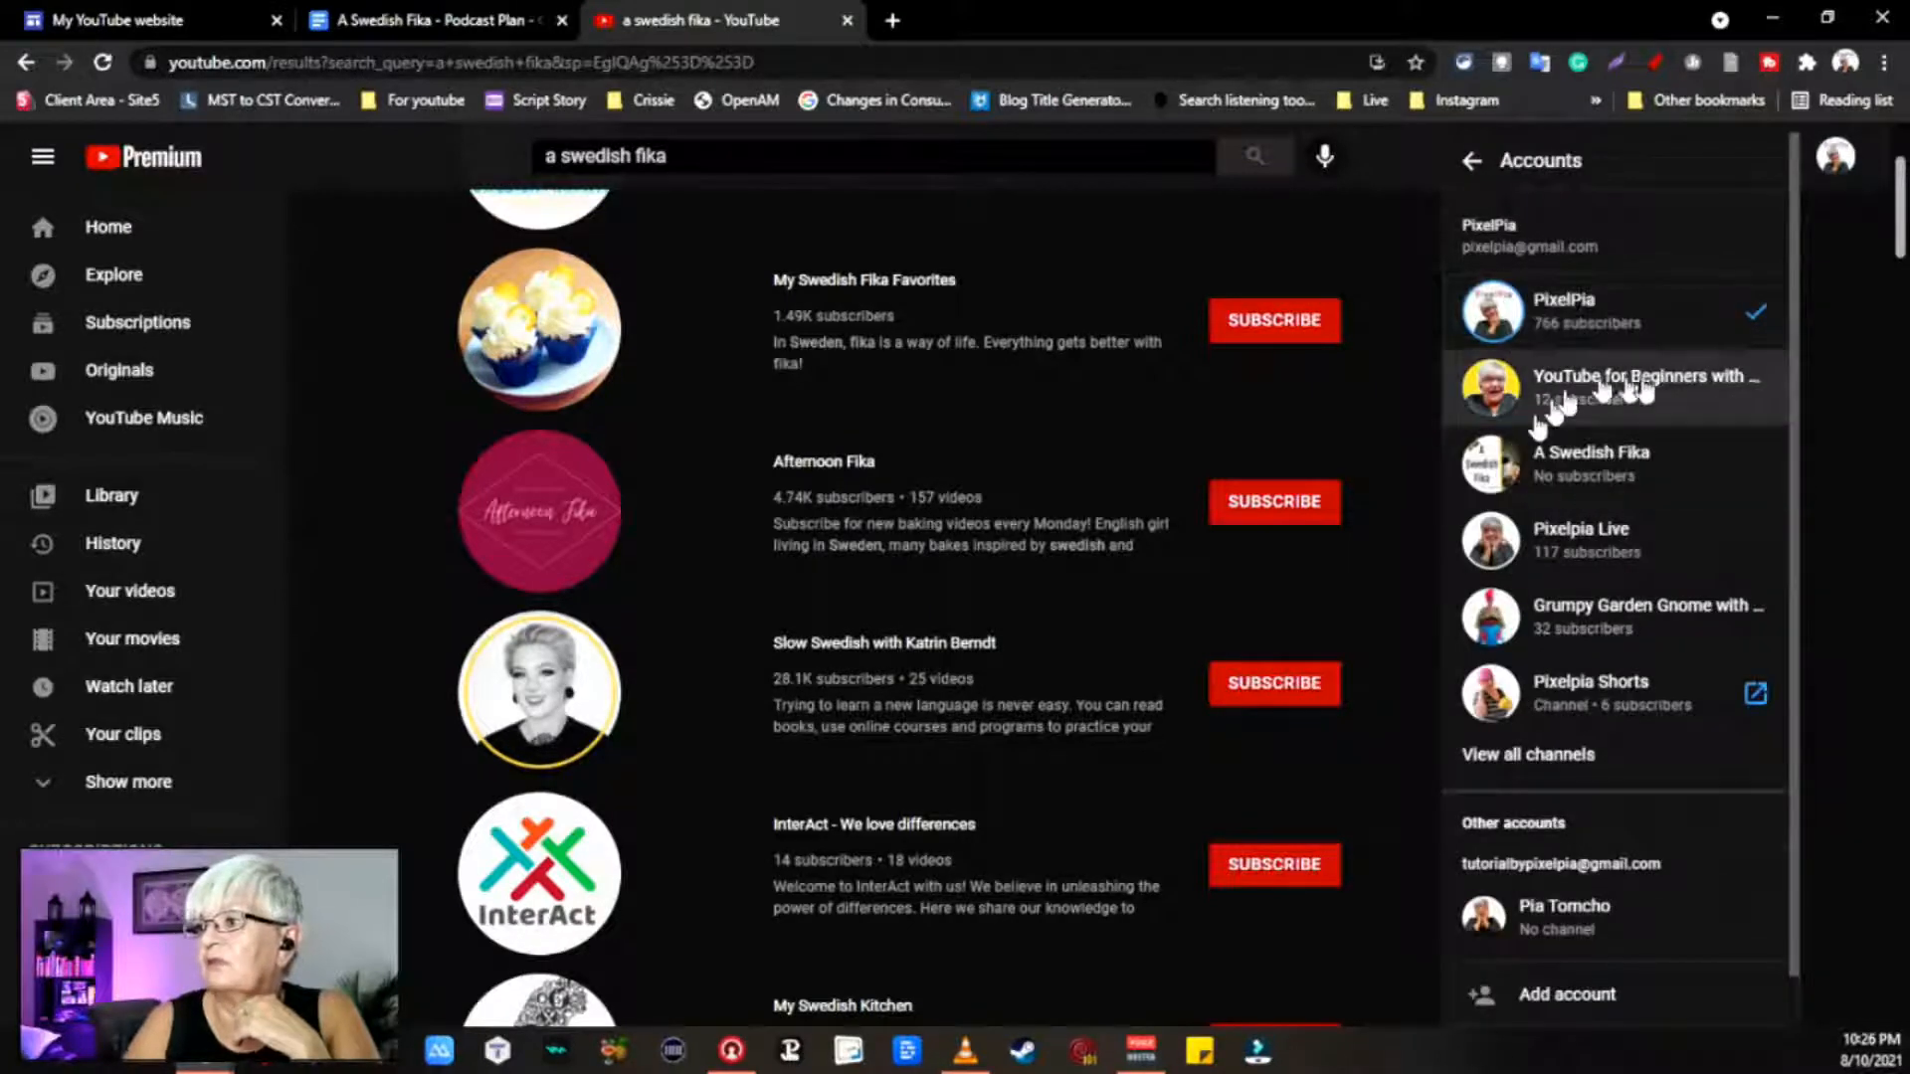
left_click(1584, 472)
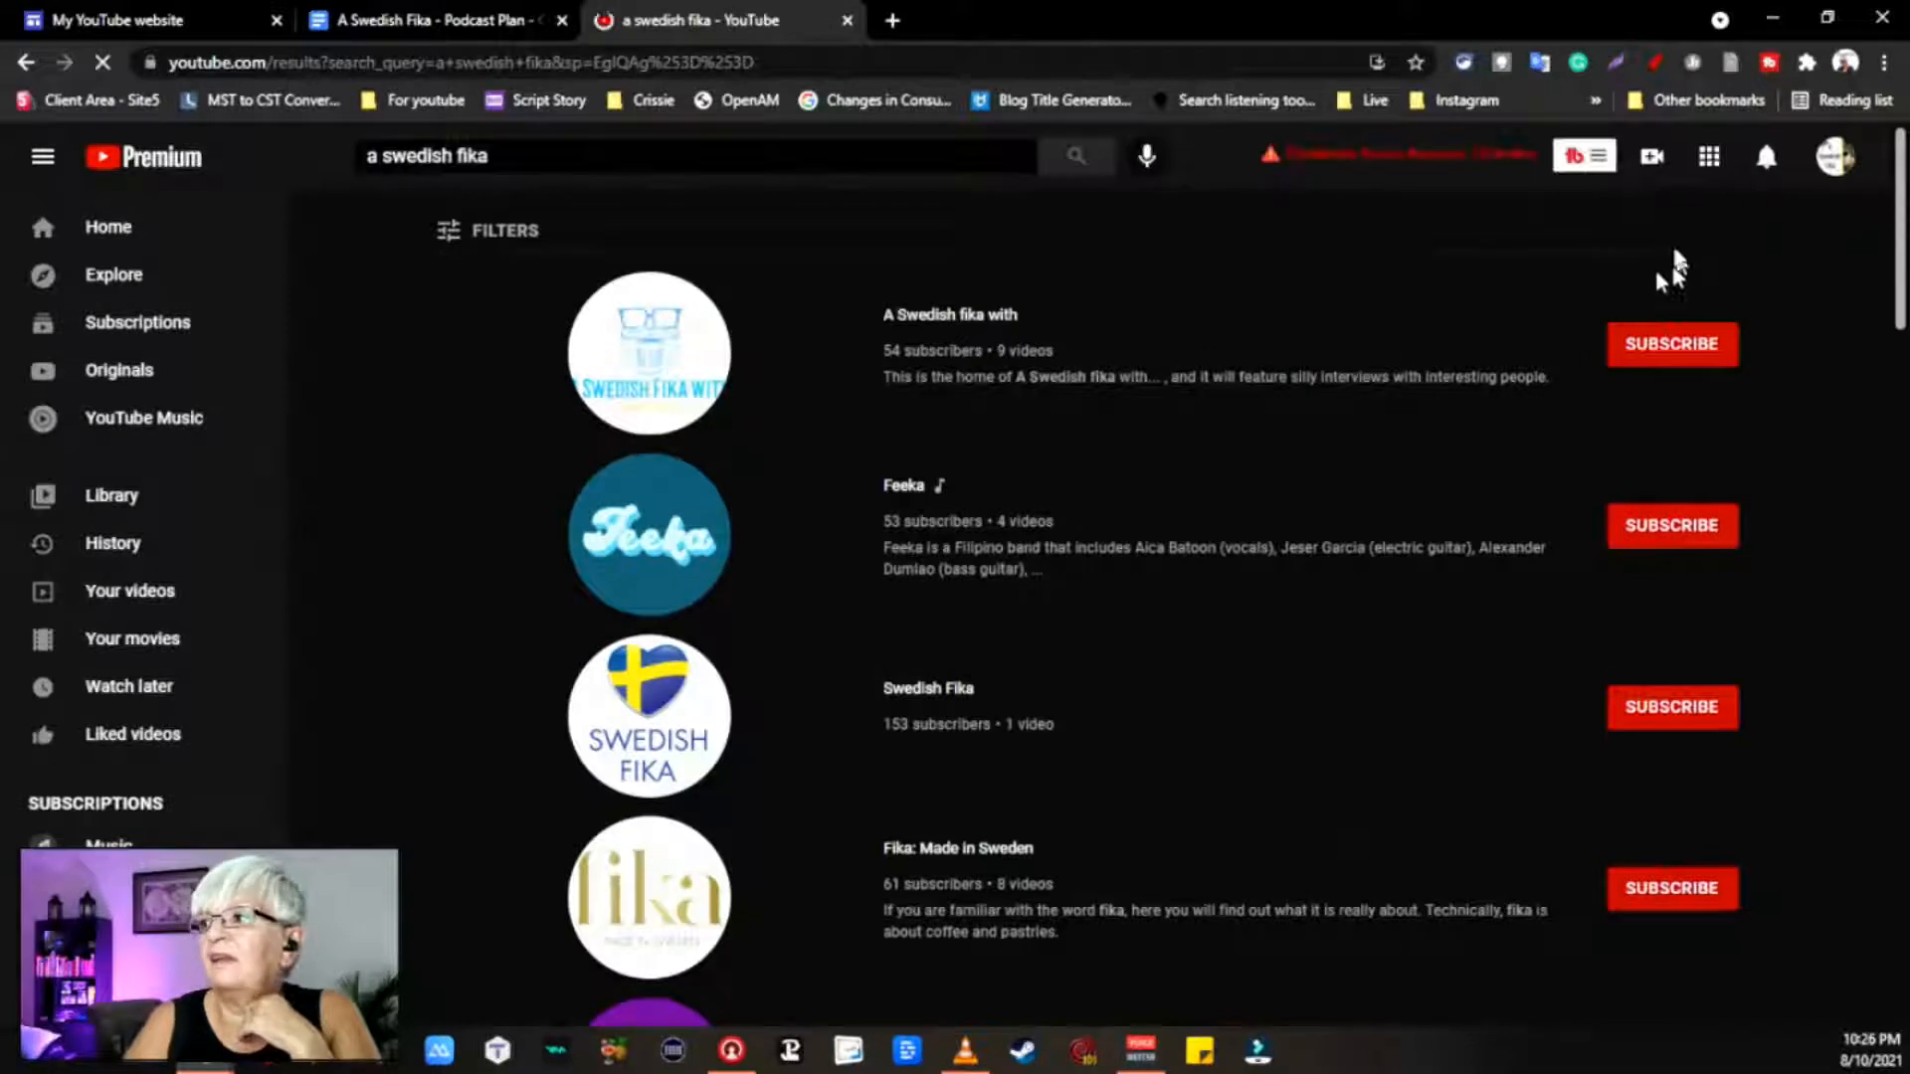
left_click(1836, 159)
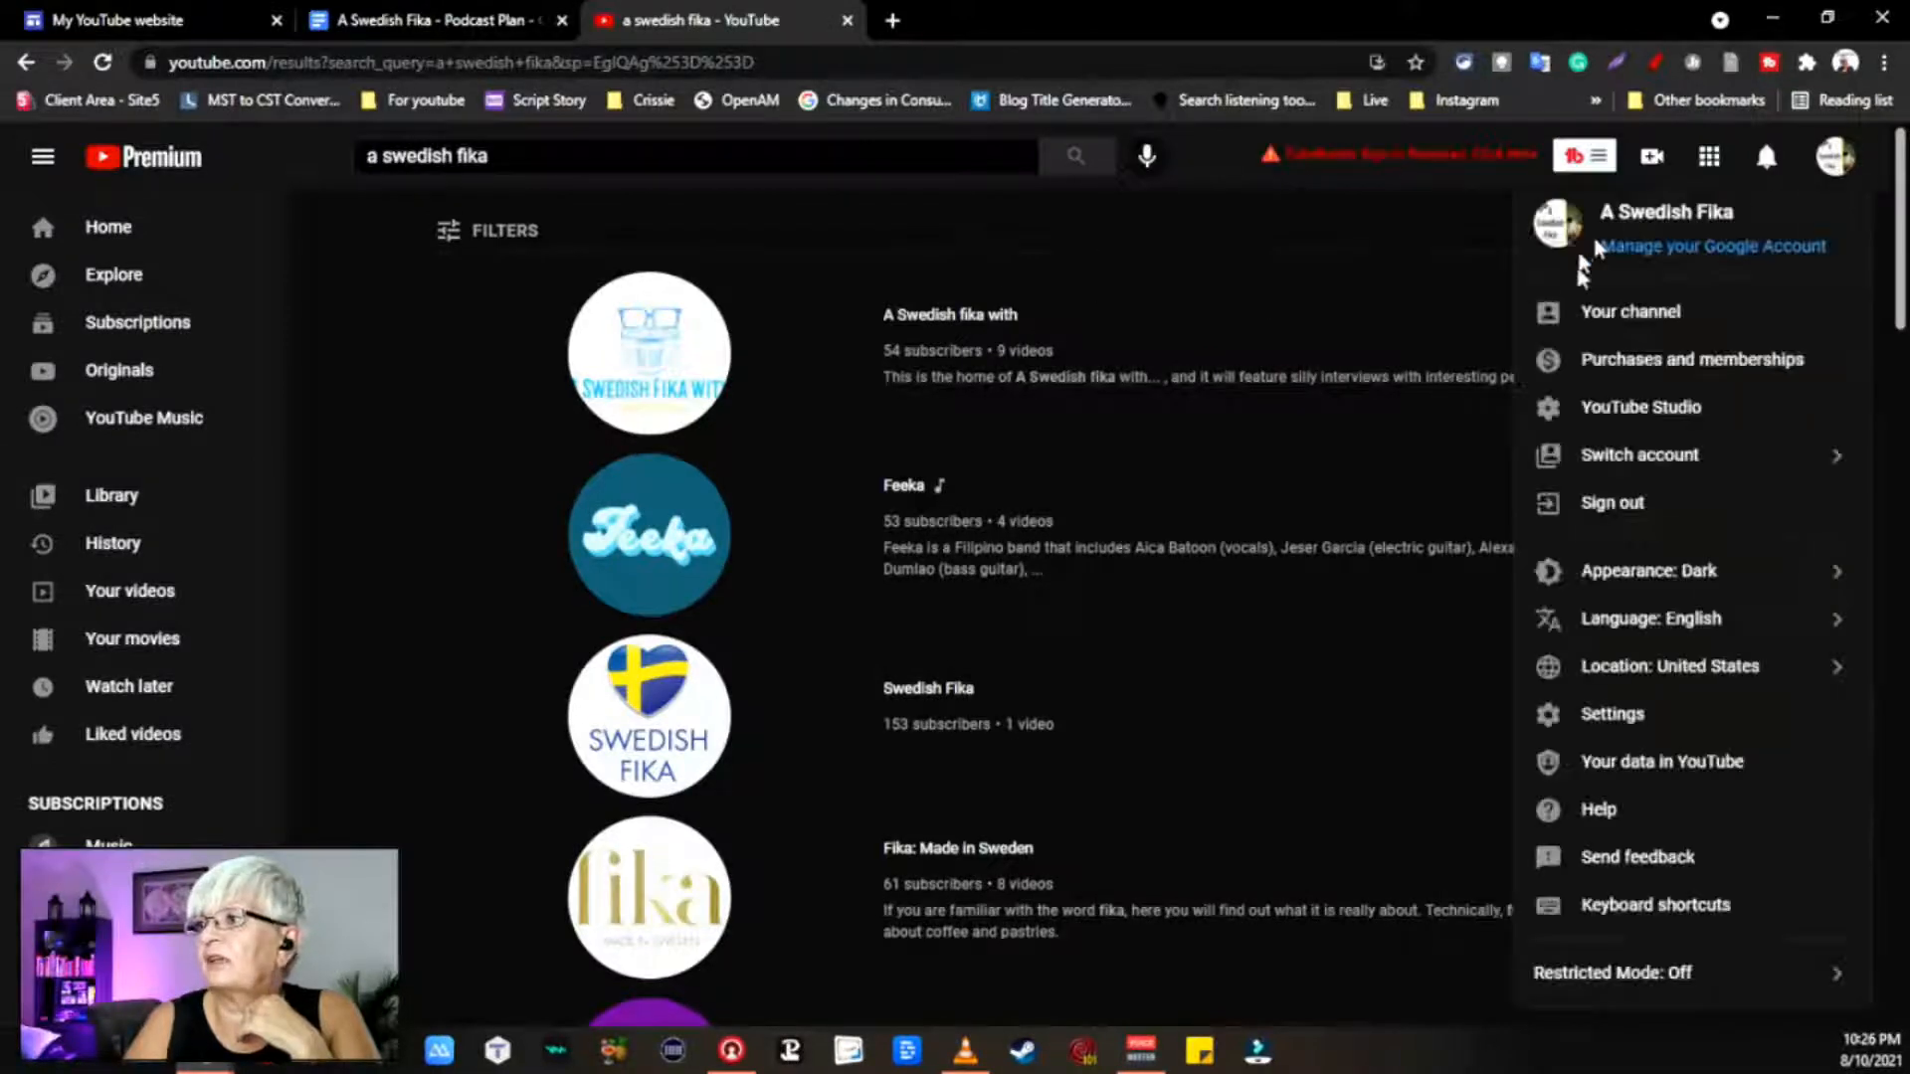
left_click(1672, 314)
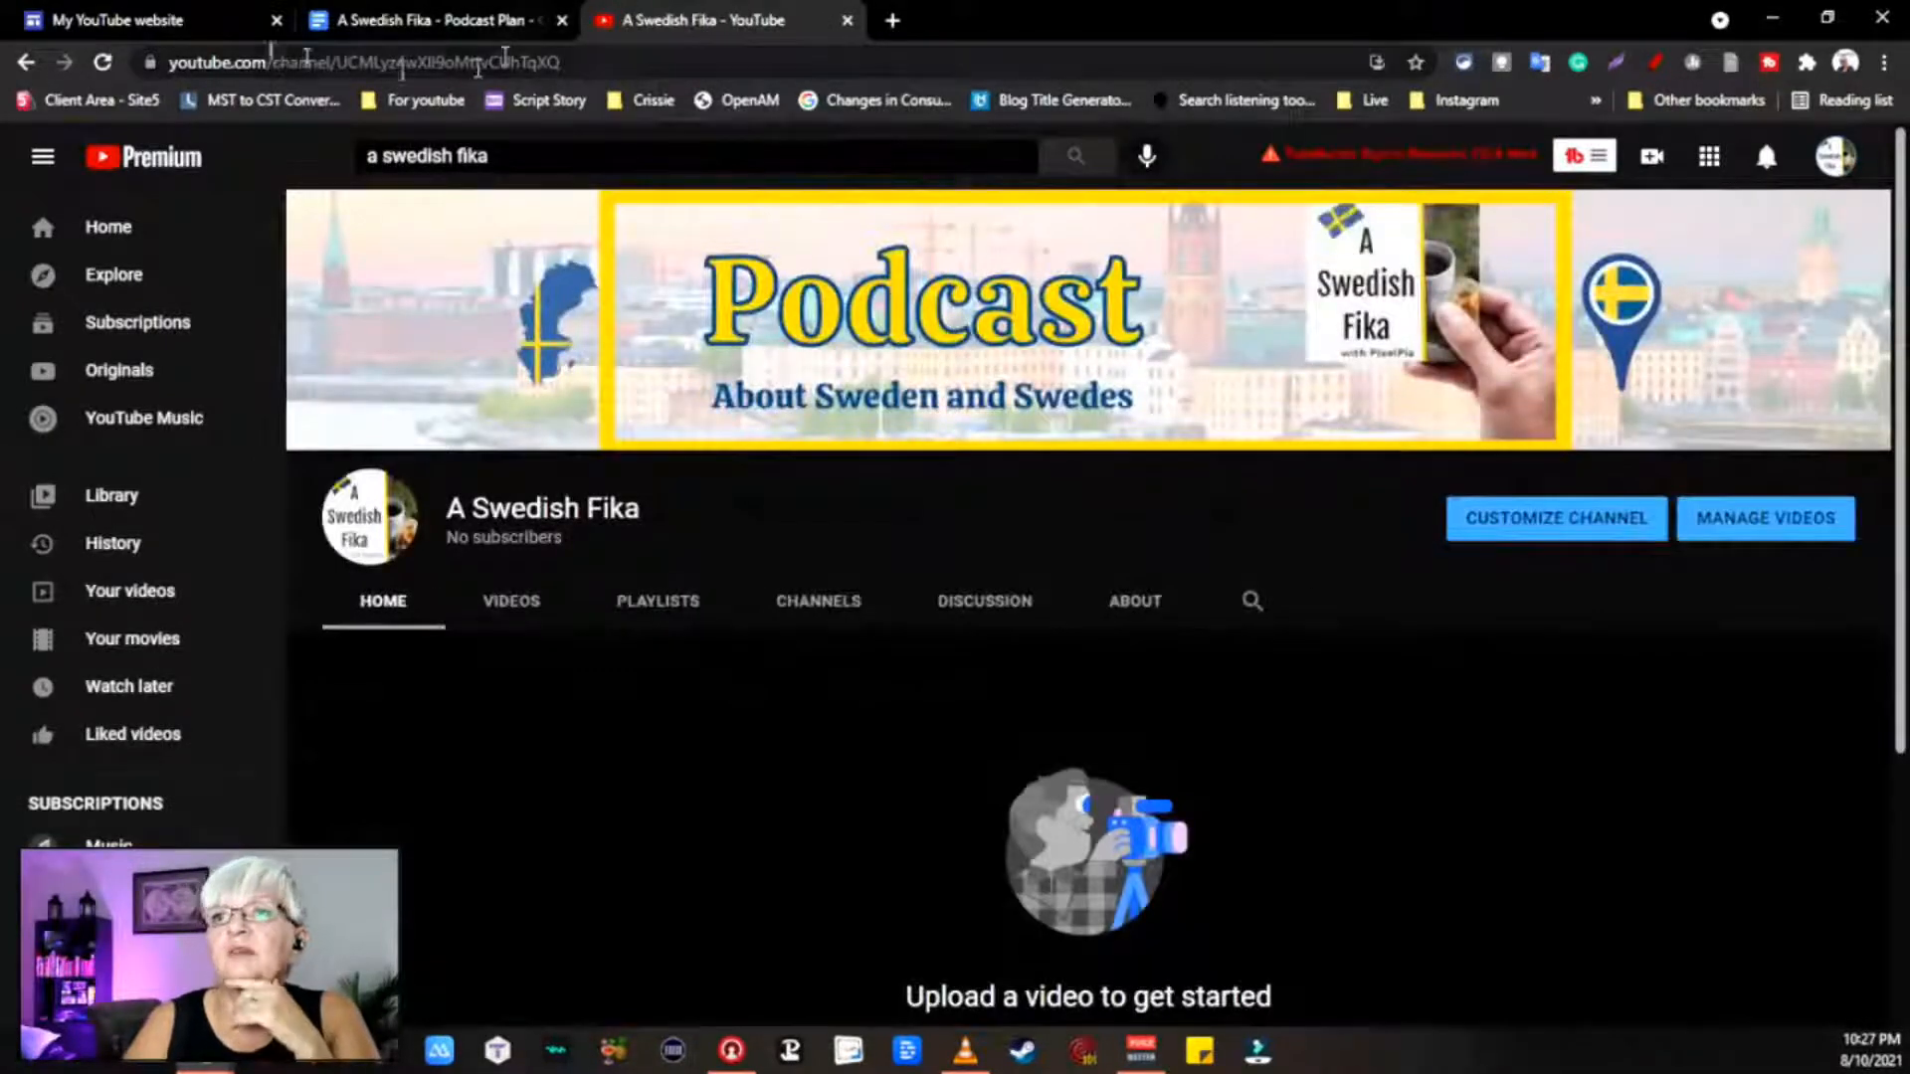
left_click(642, 63)
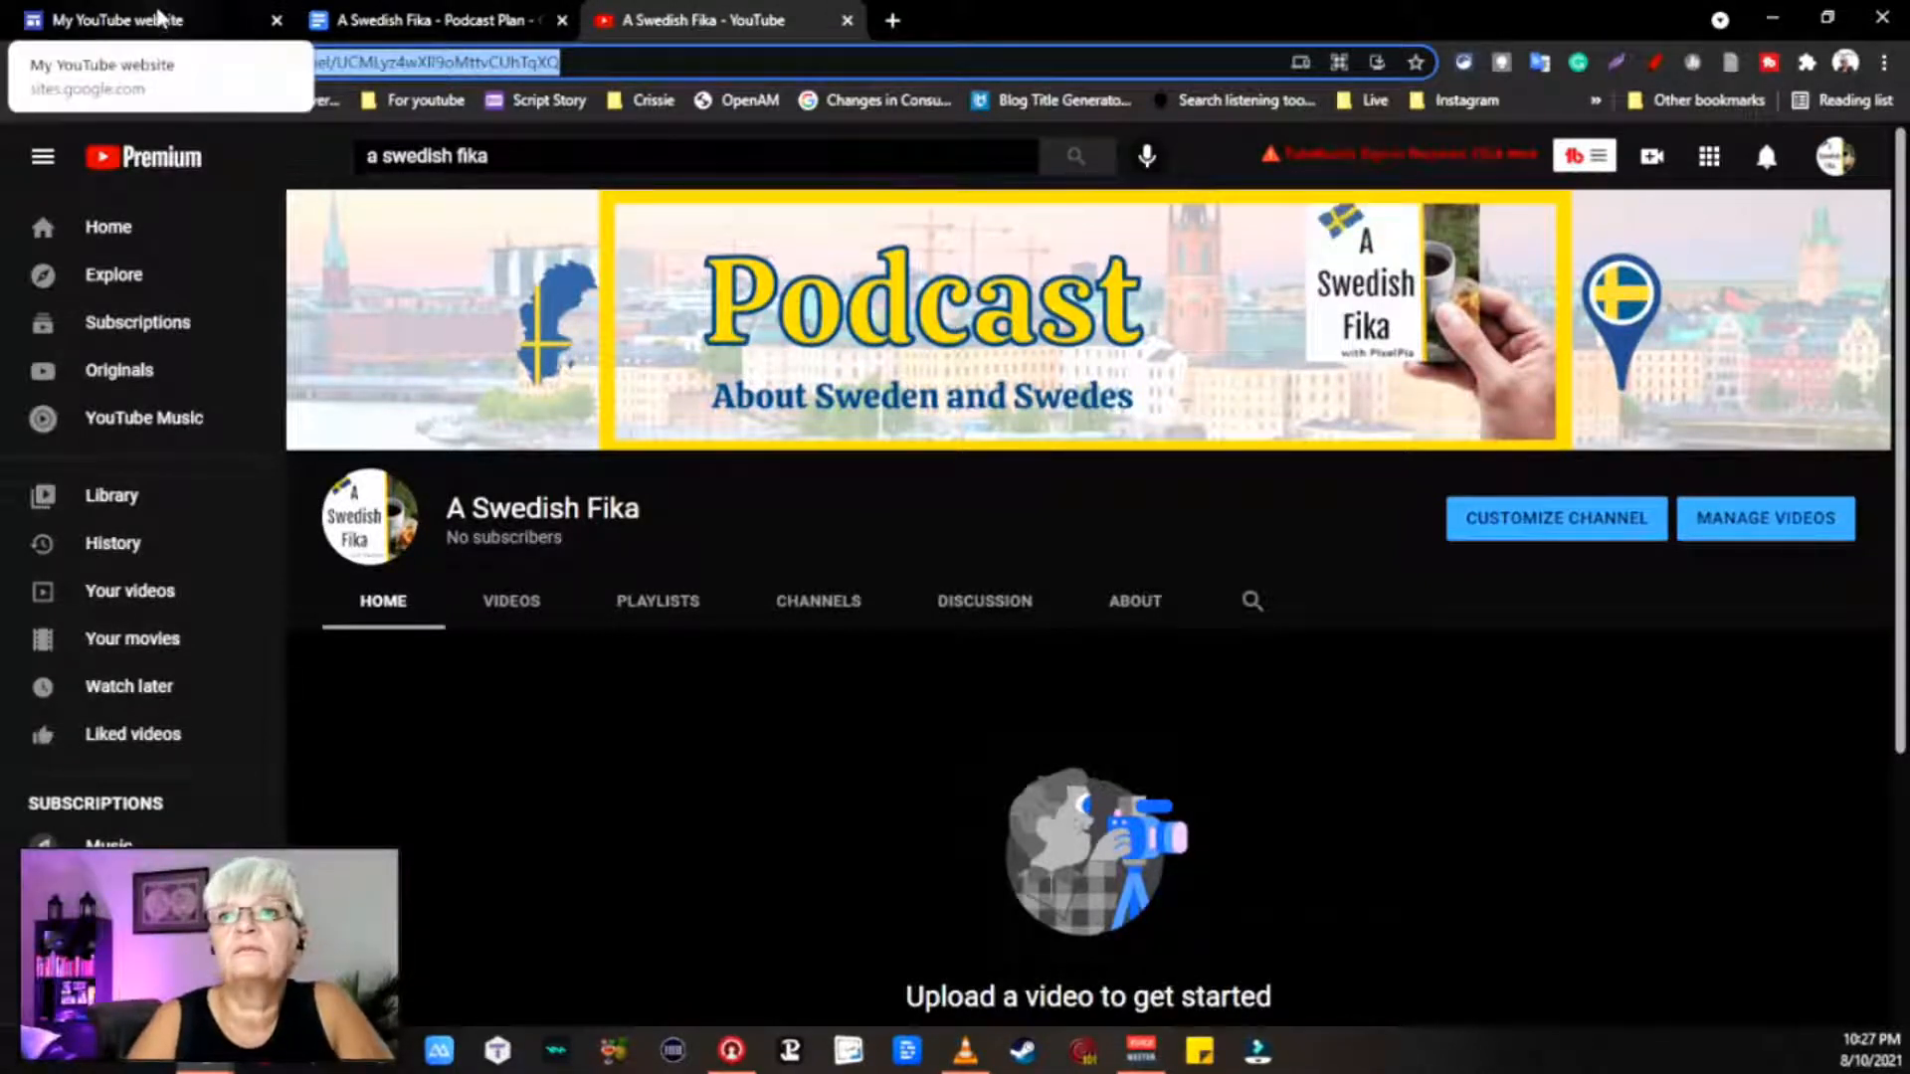
left_click(159, 16)
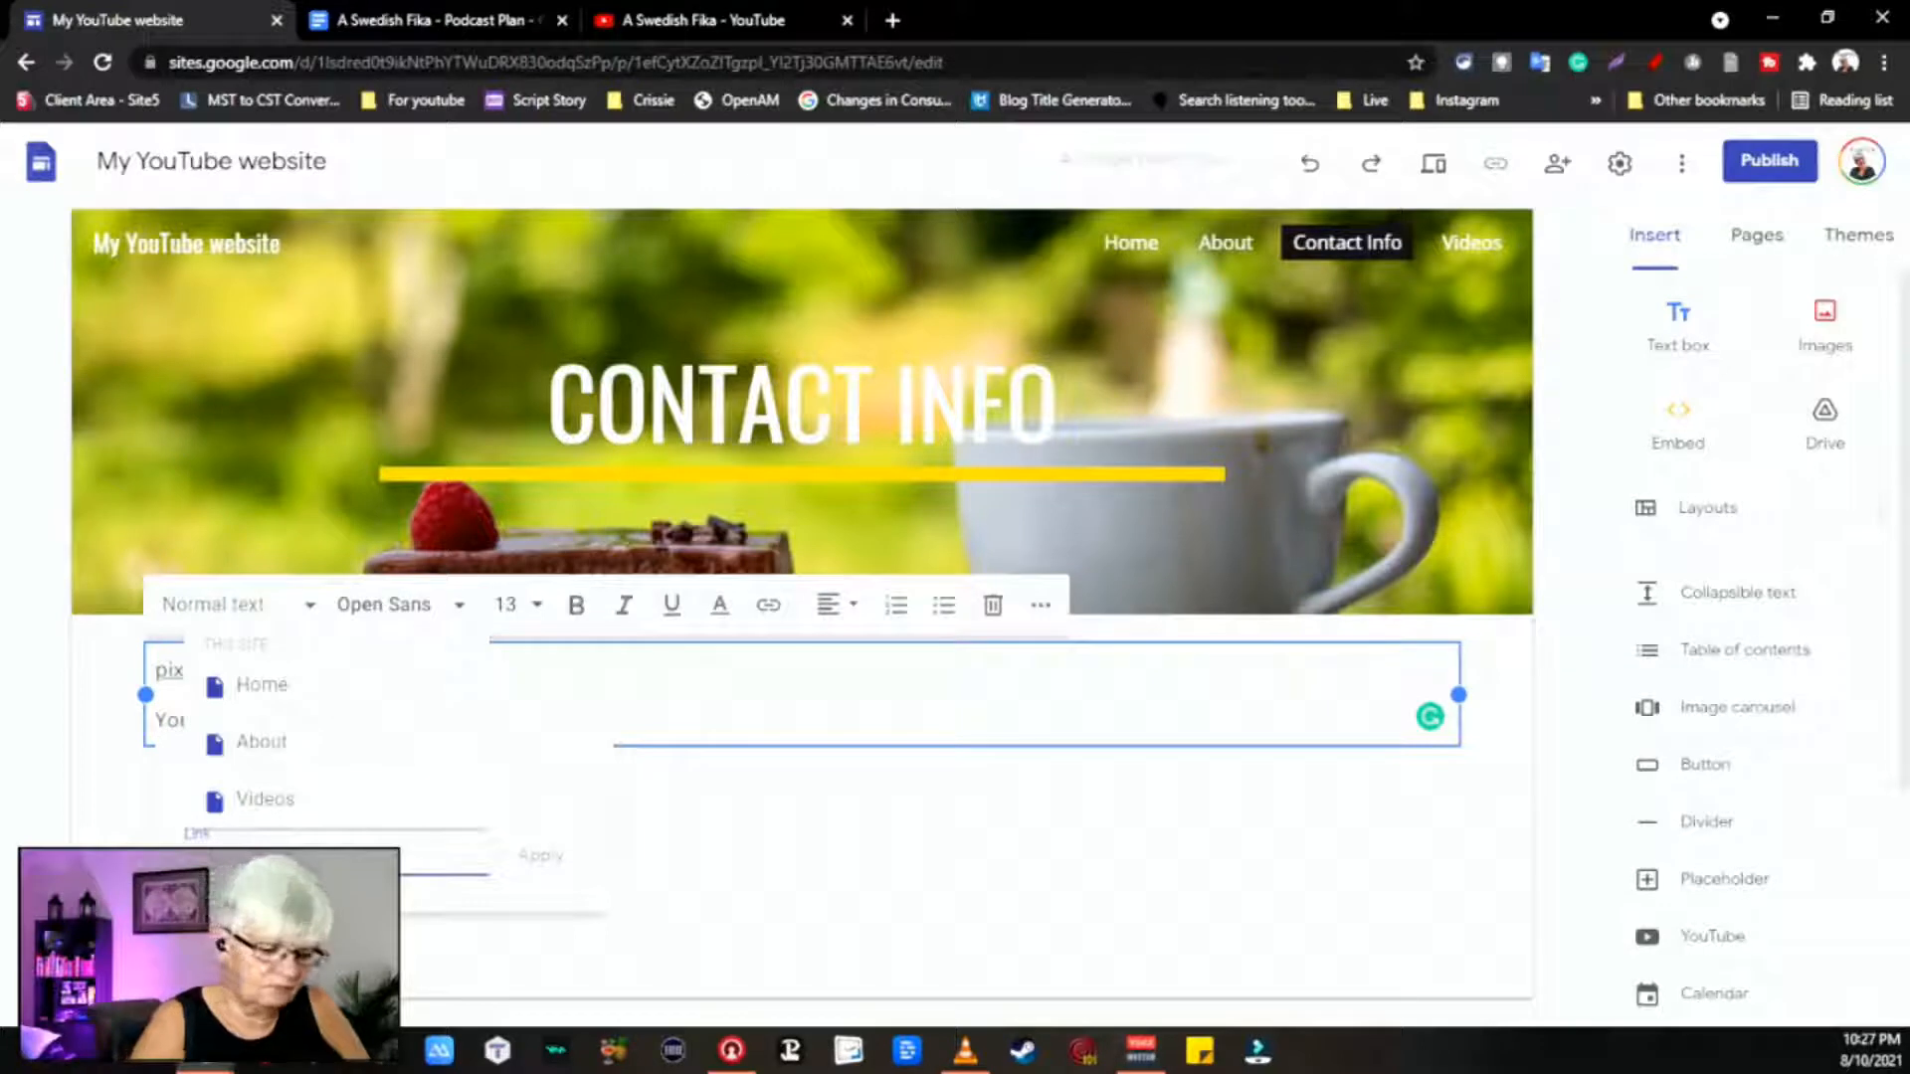
Step: Link the YouTube line to the pasted channel URL, displayed as 'A Swedish Fika on YouTube'
key("ctrl+v")
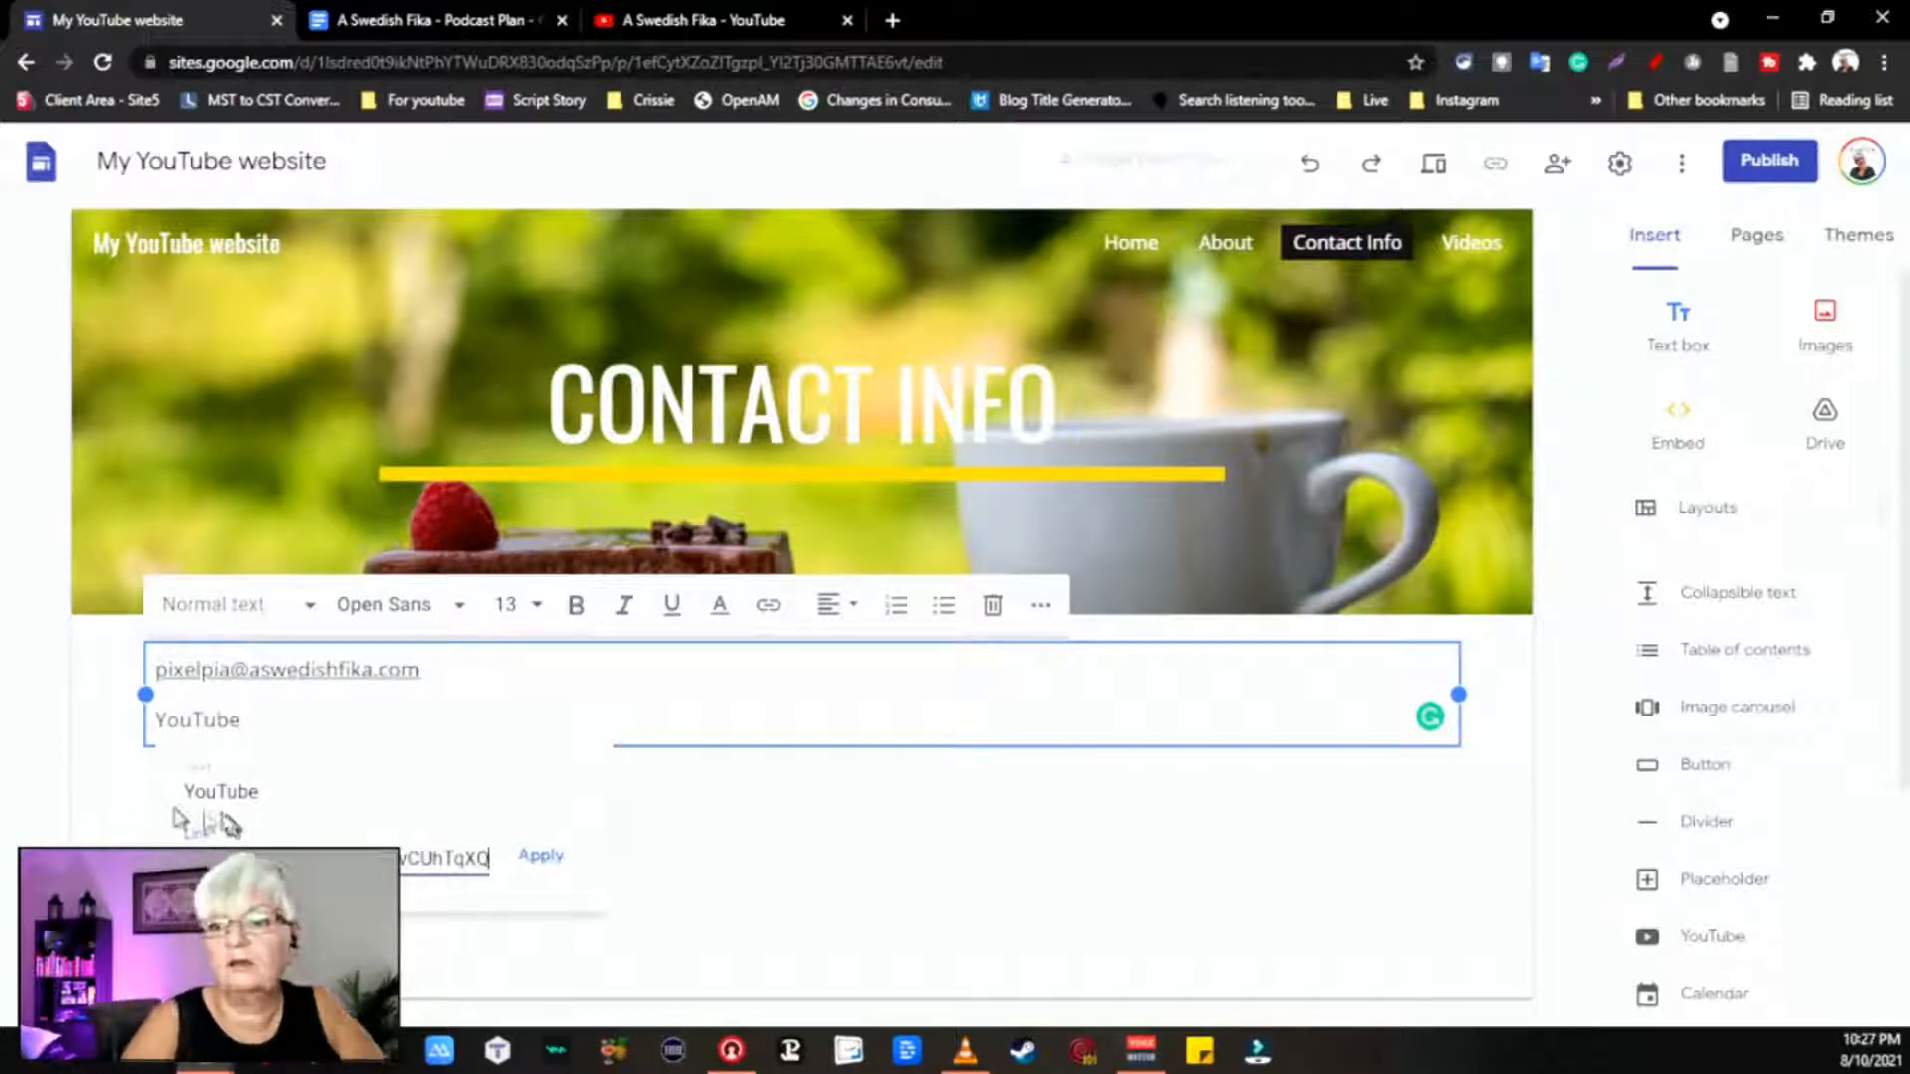
left_click(188, 793)
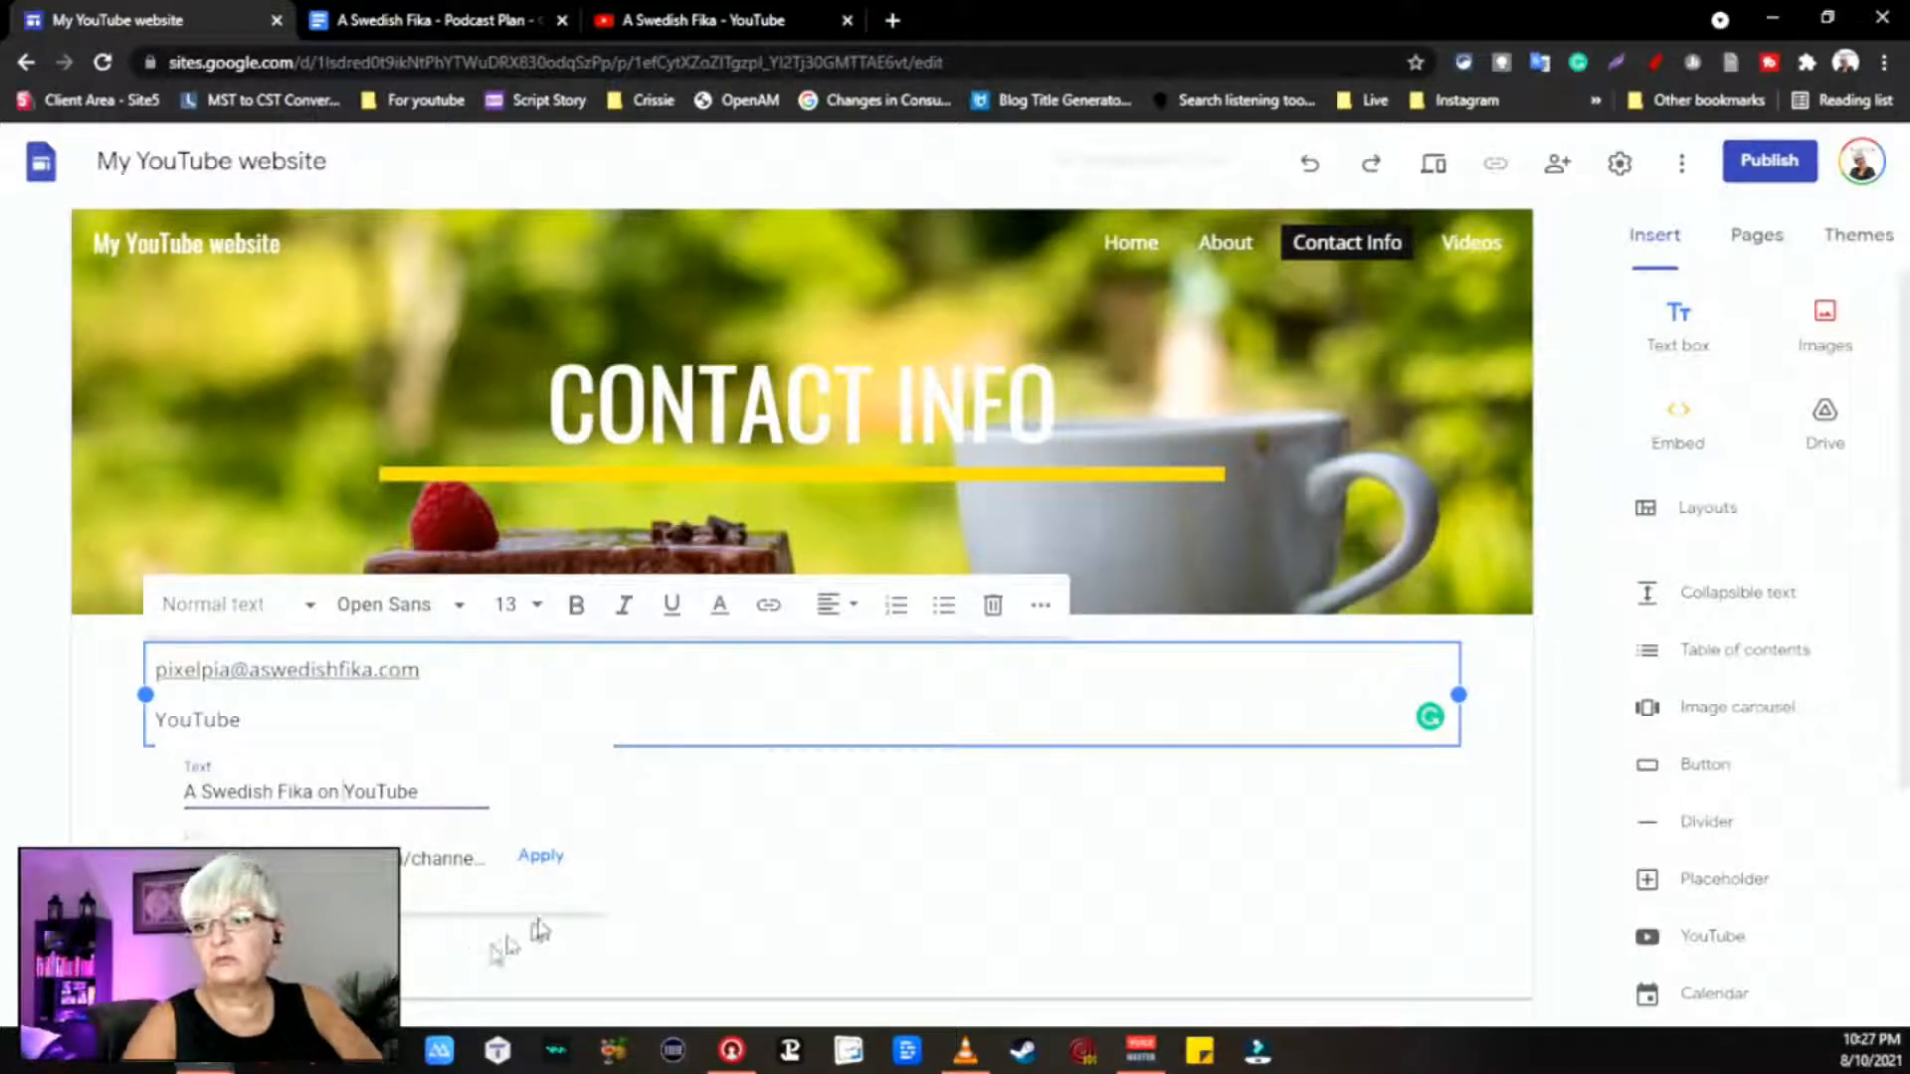
left_click(540, 857)
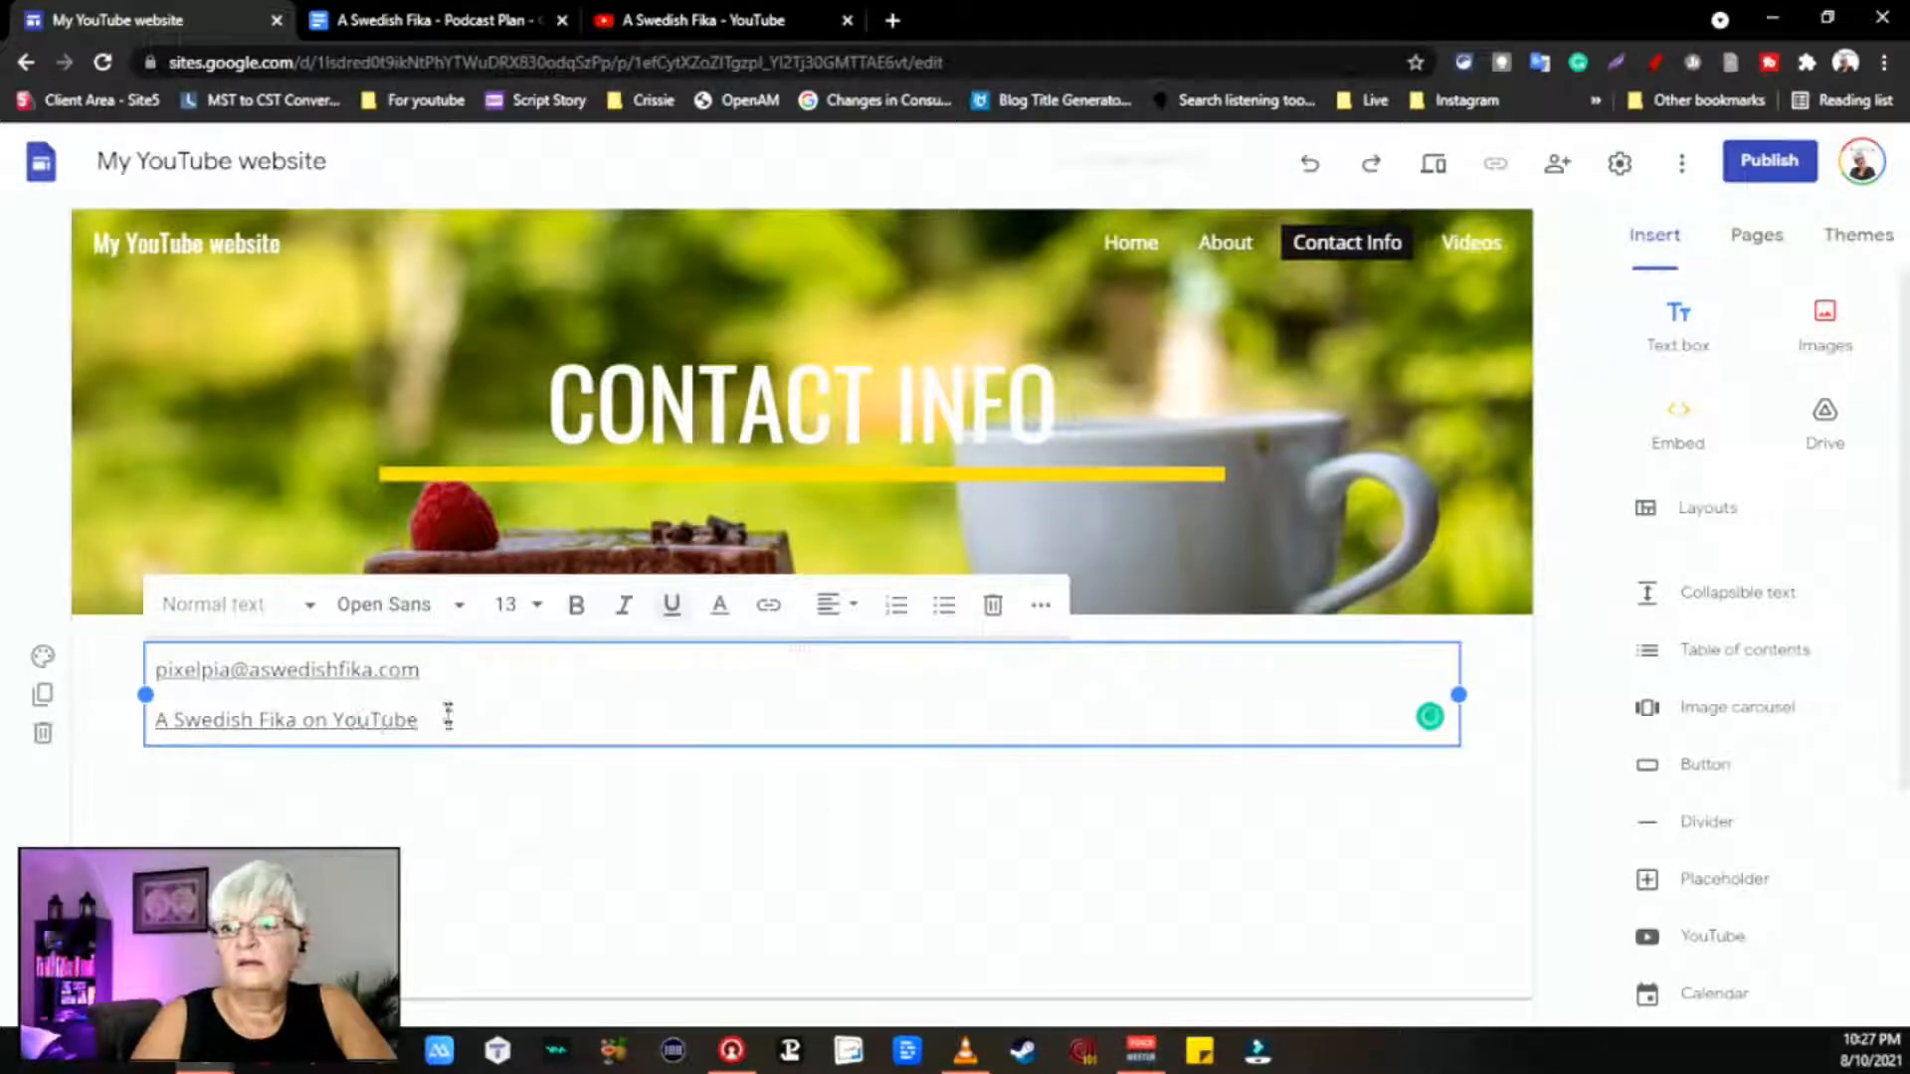
left_click_drag(315, 719, 149, 668)
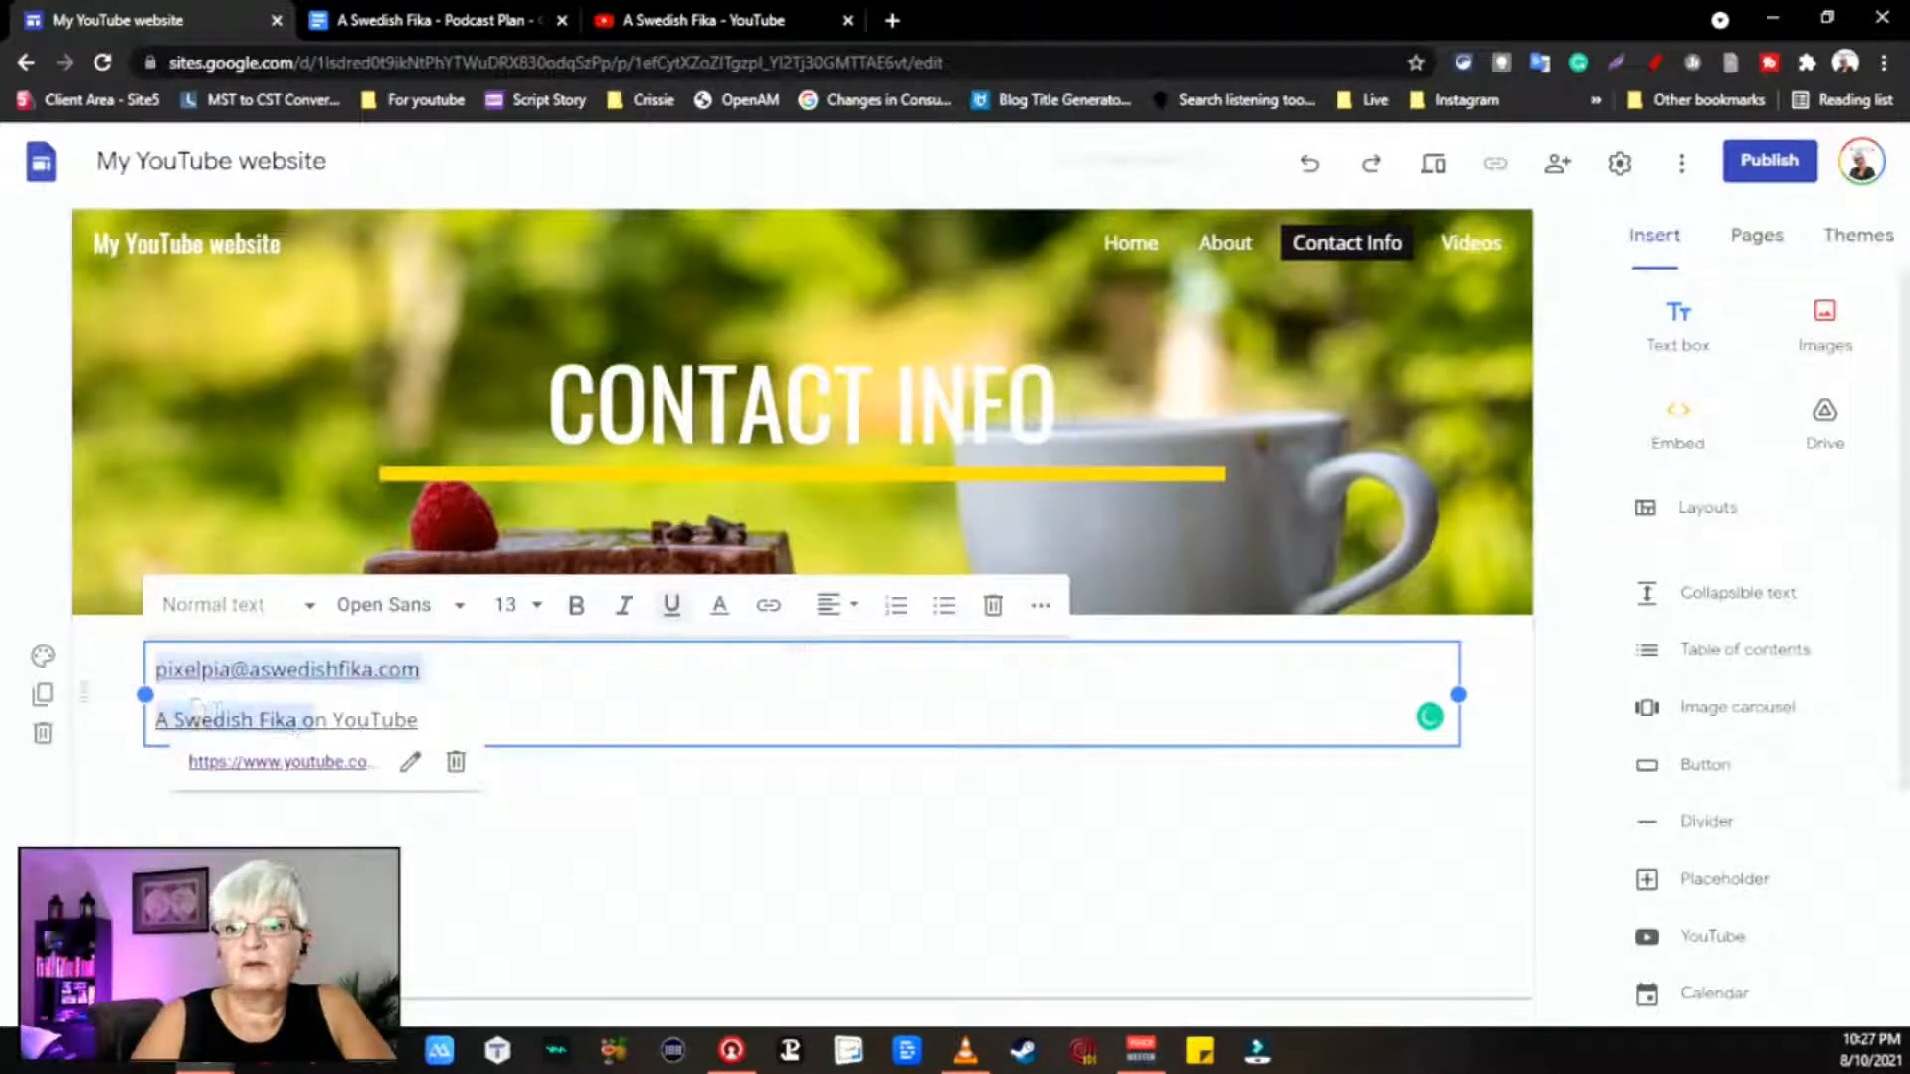
left_click(448, 608)
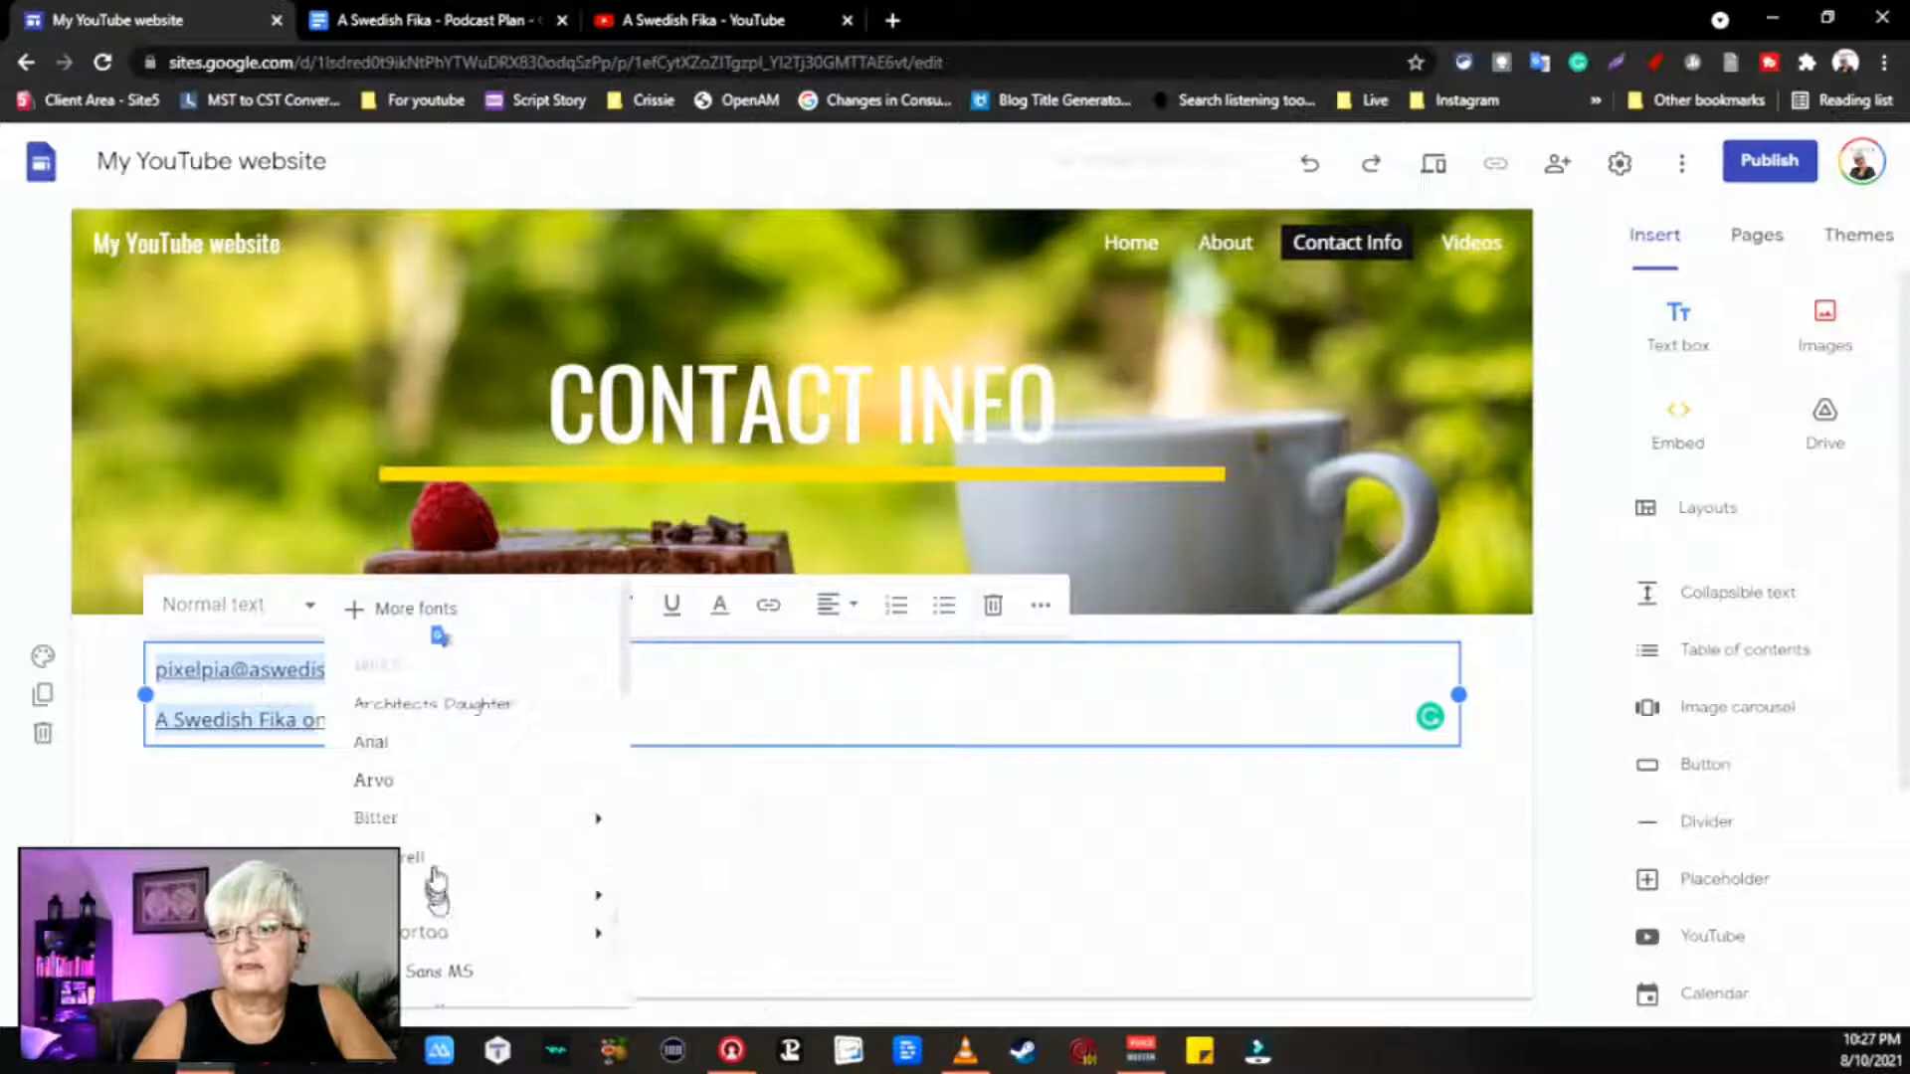
left_click(436, 875)
left_click_drag(476, 720, 129, 720)
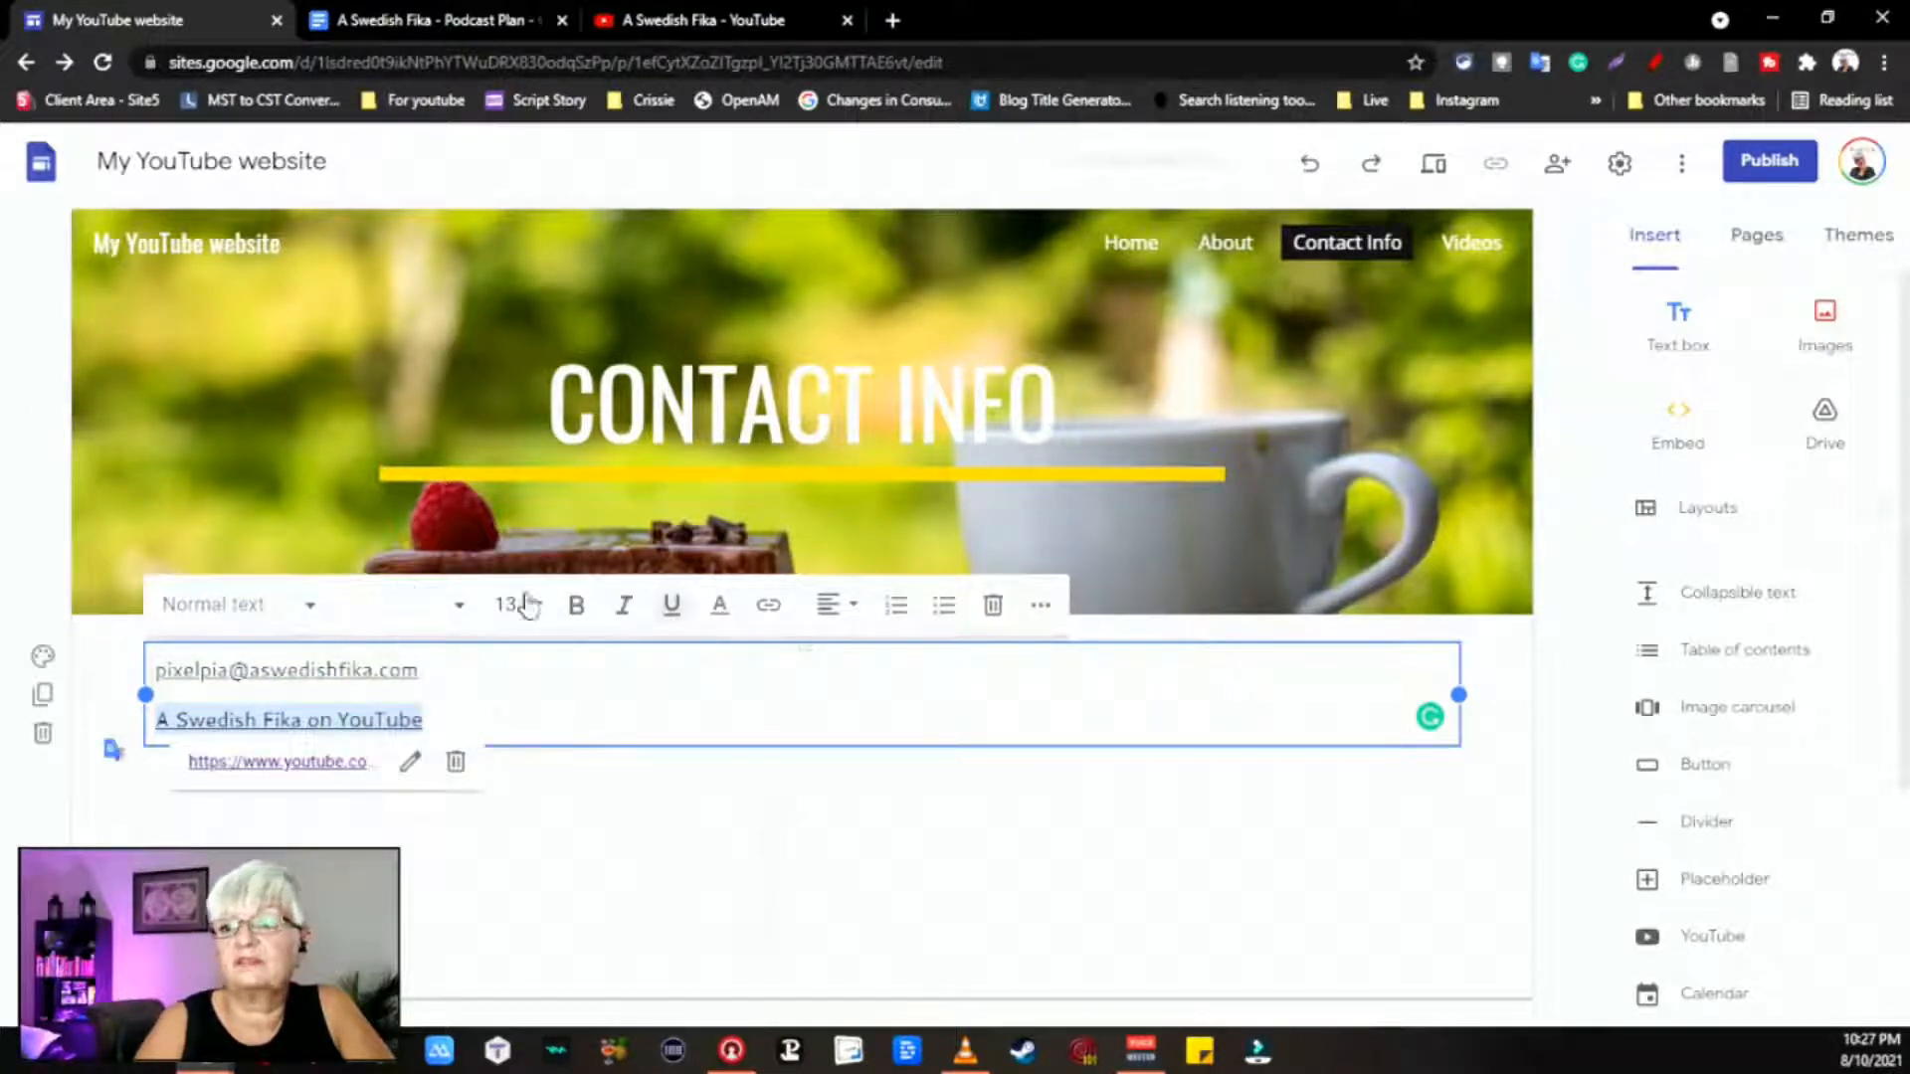
left_click(456, 606)
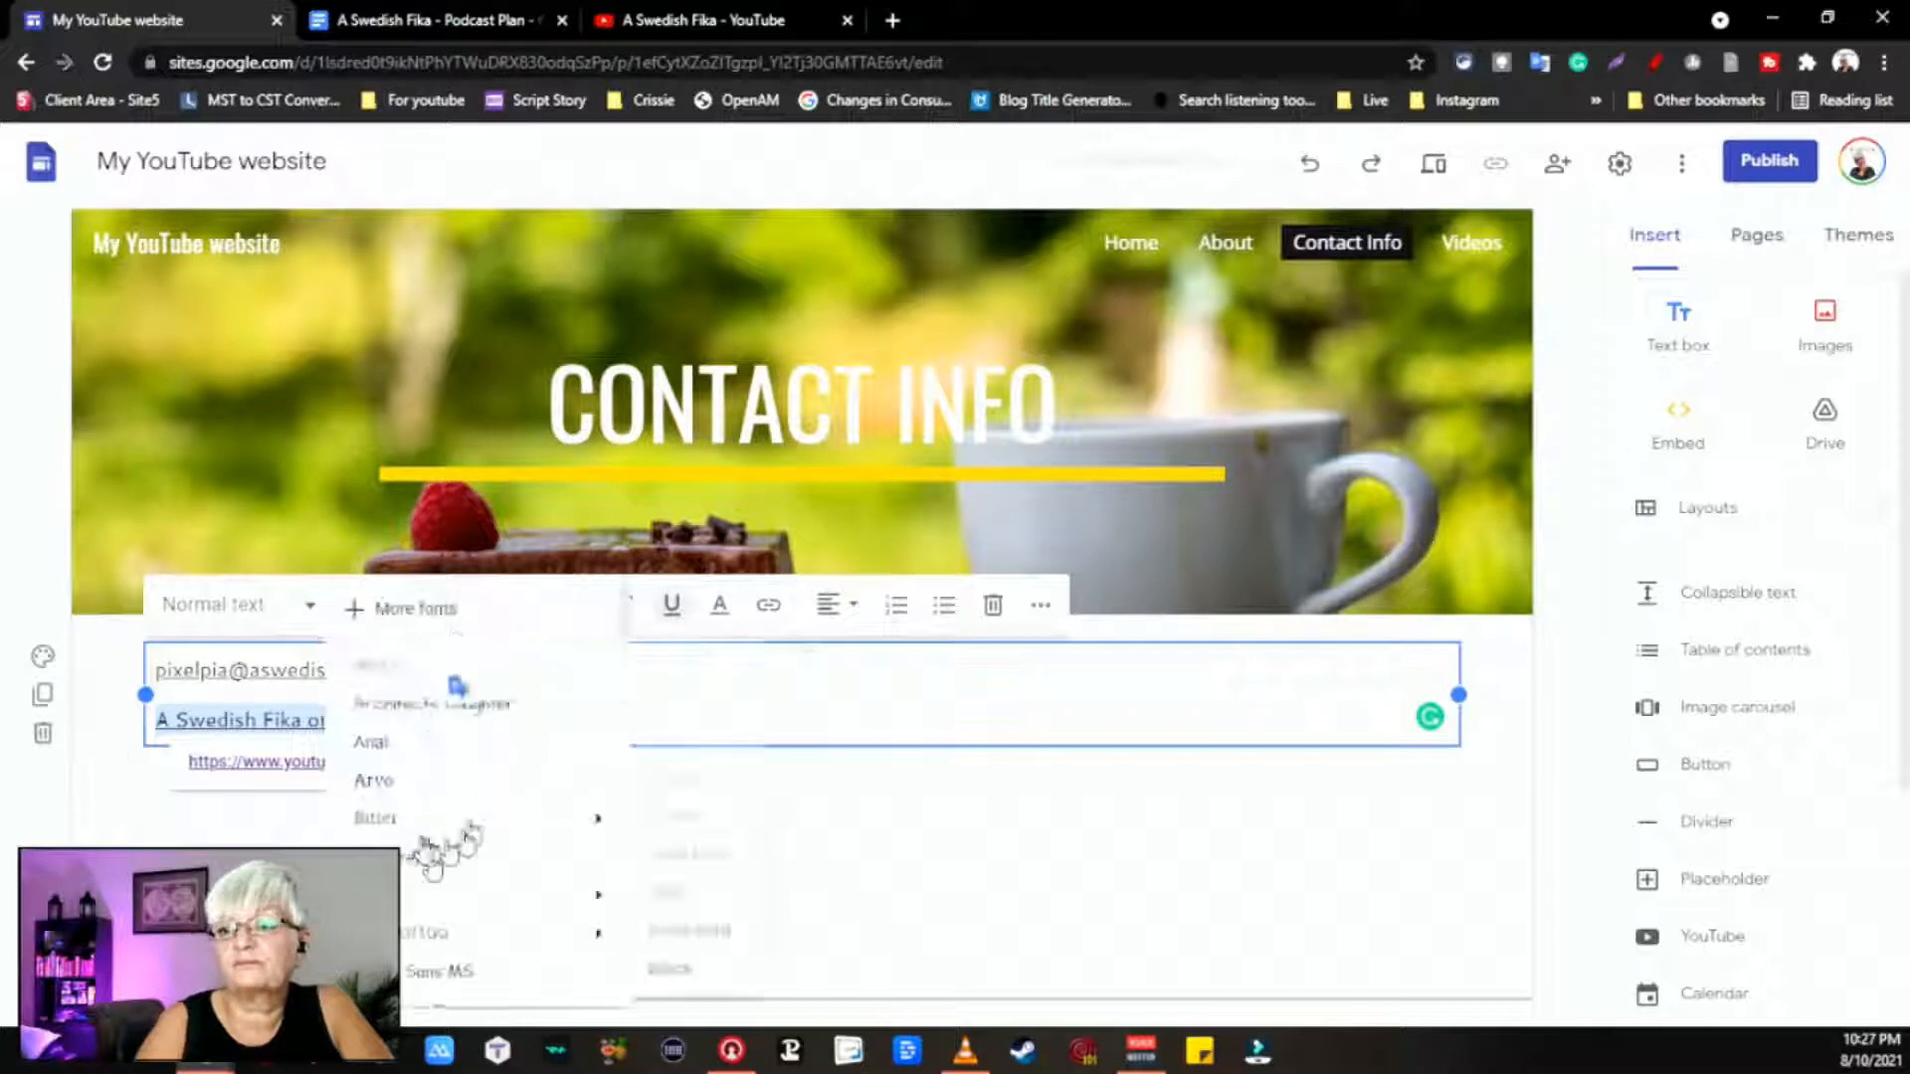
left_click(444, 874)
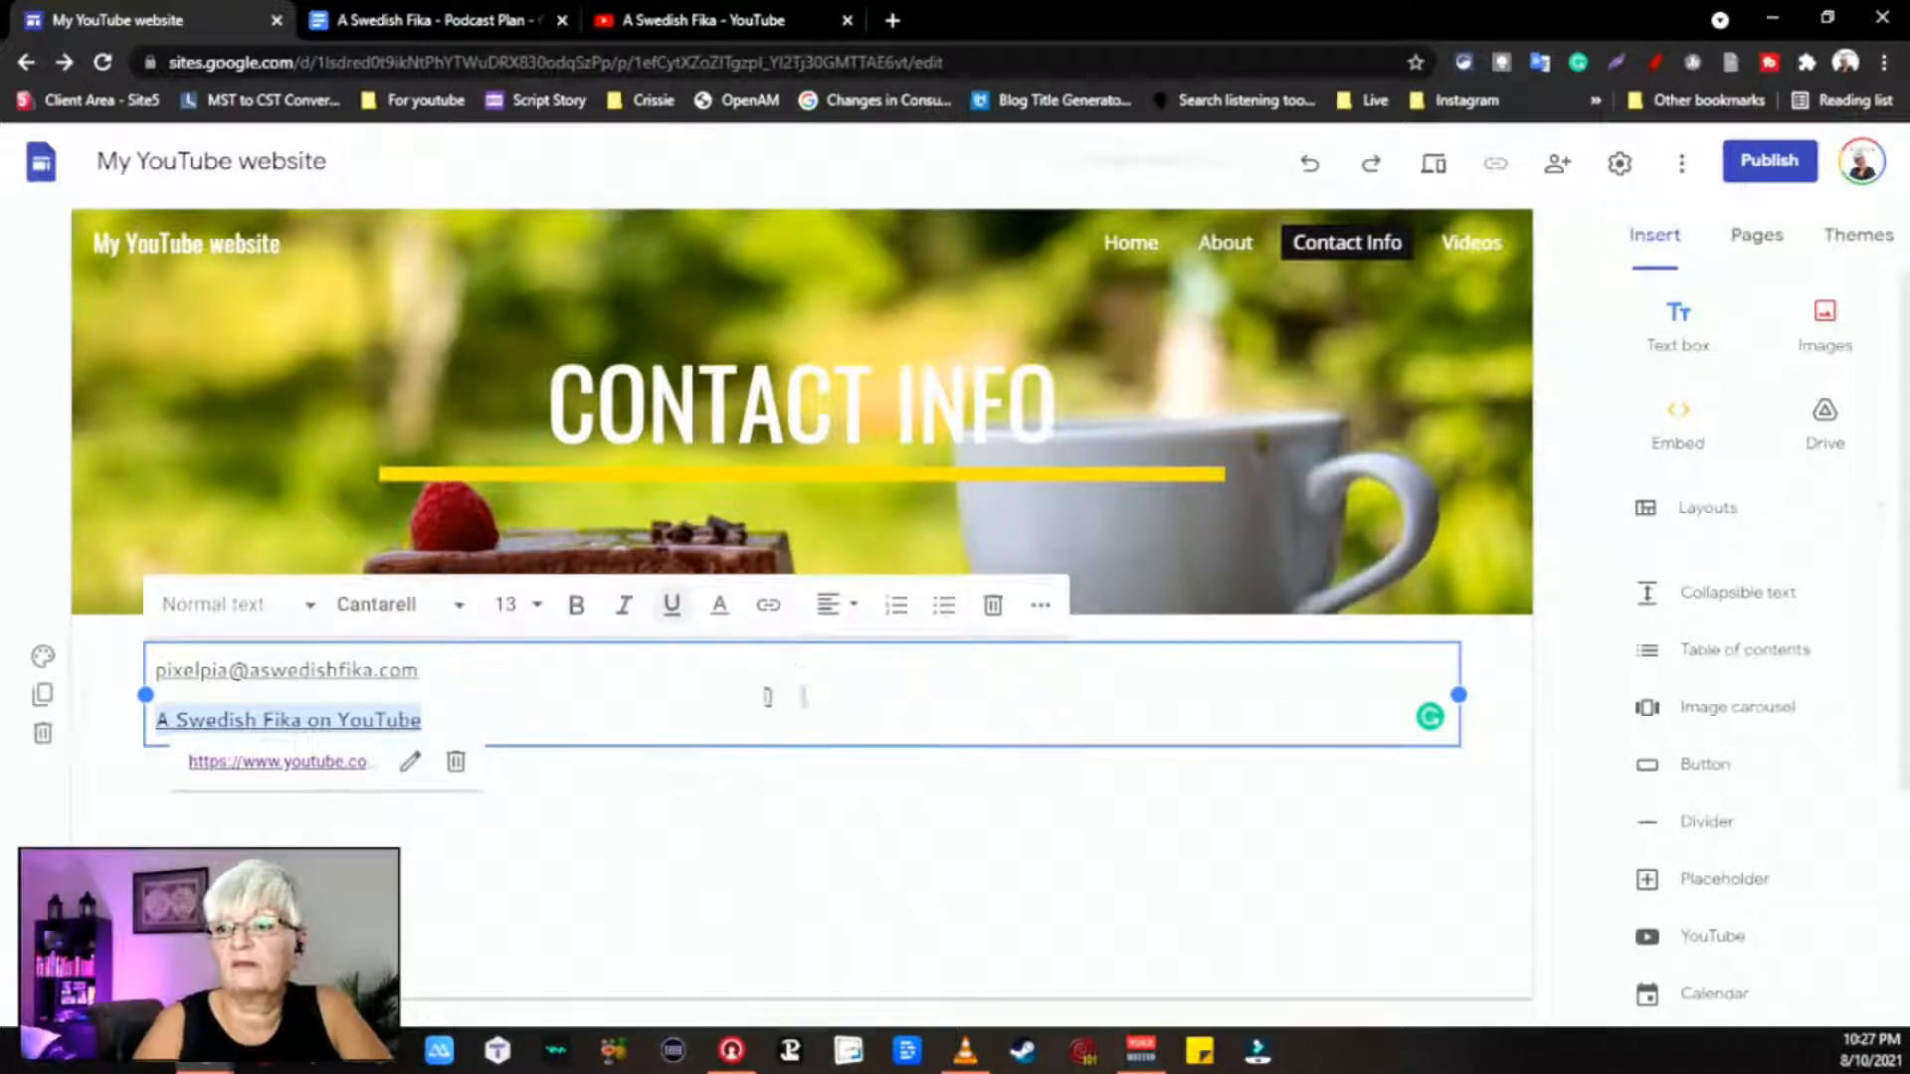
left_click(767, 697)
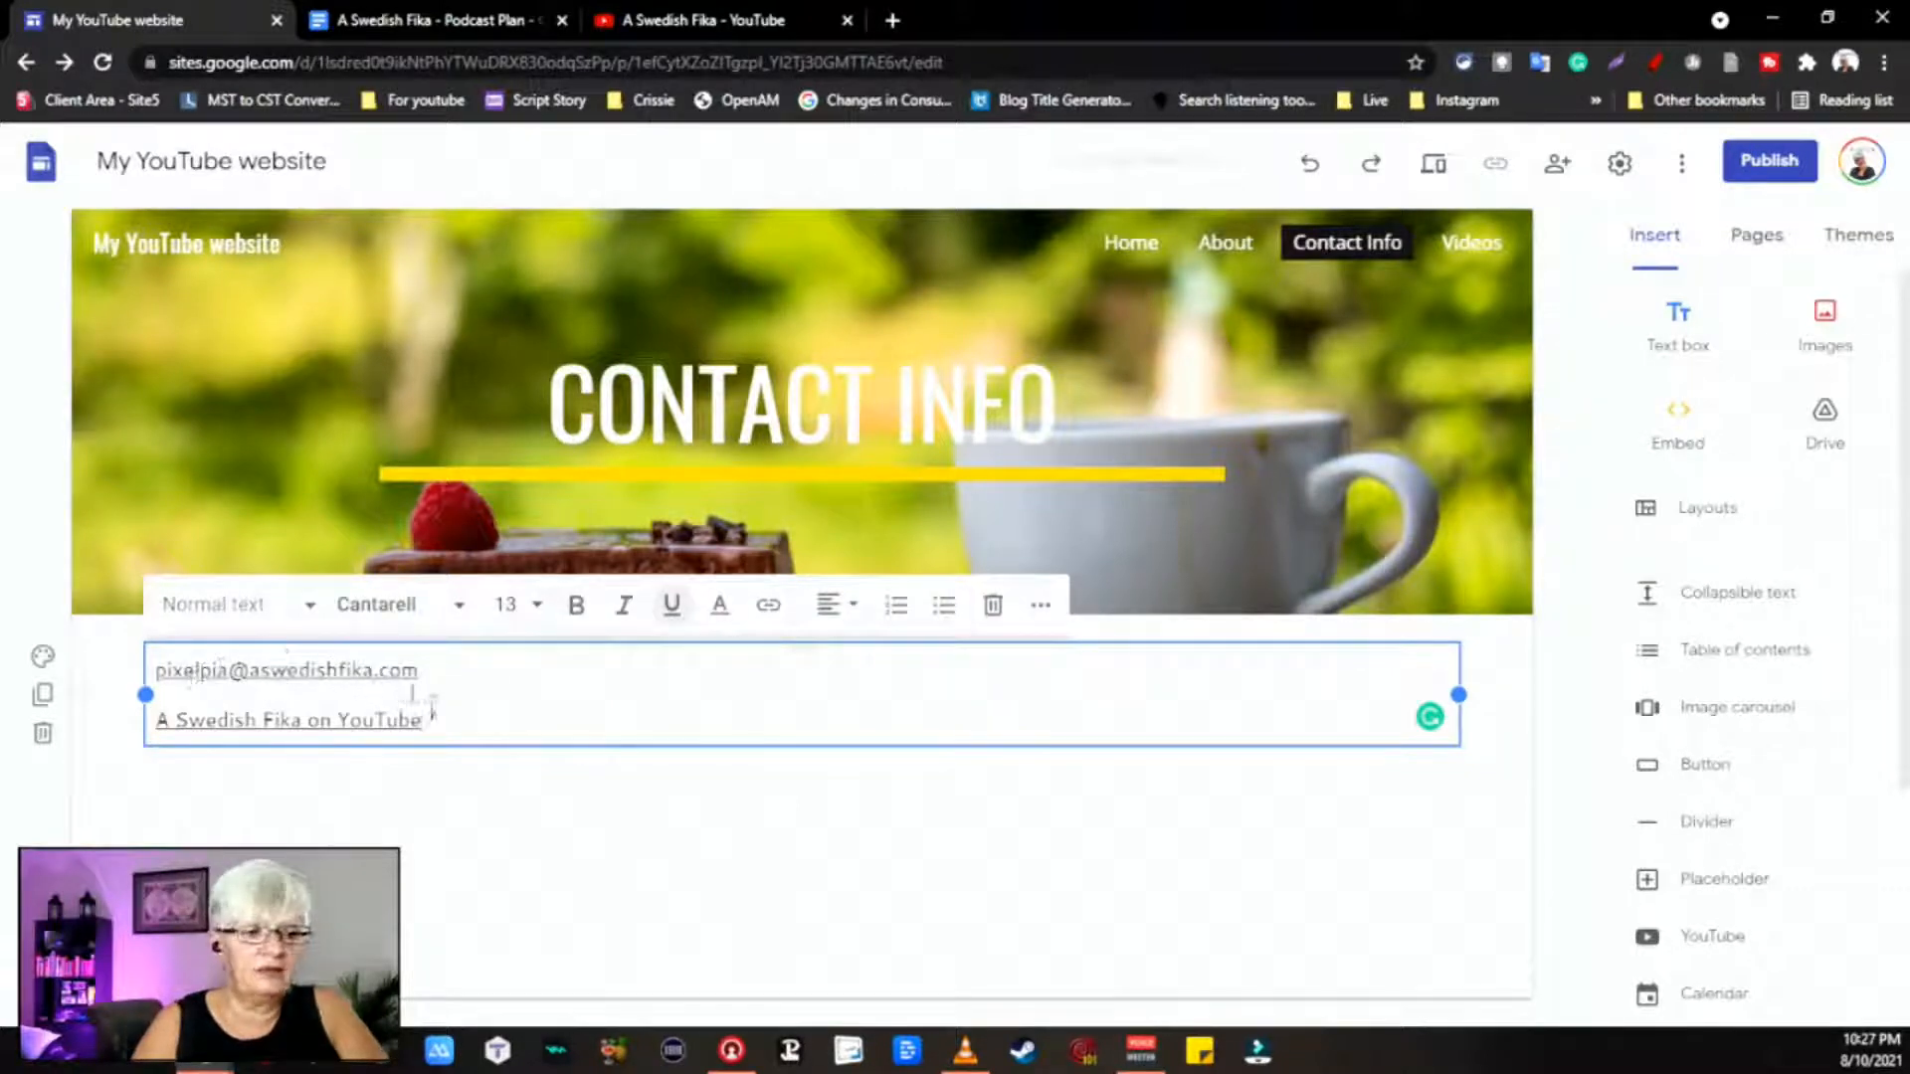
left_click(262, 720)
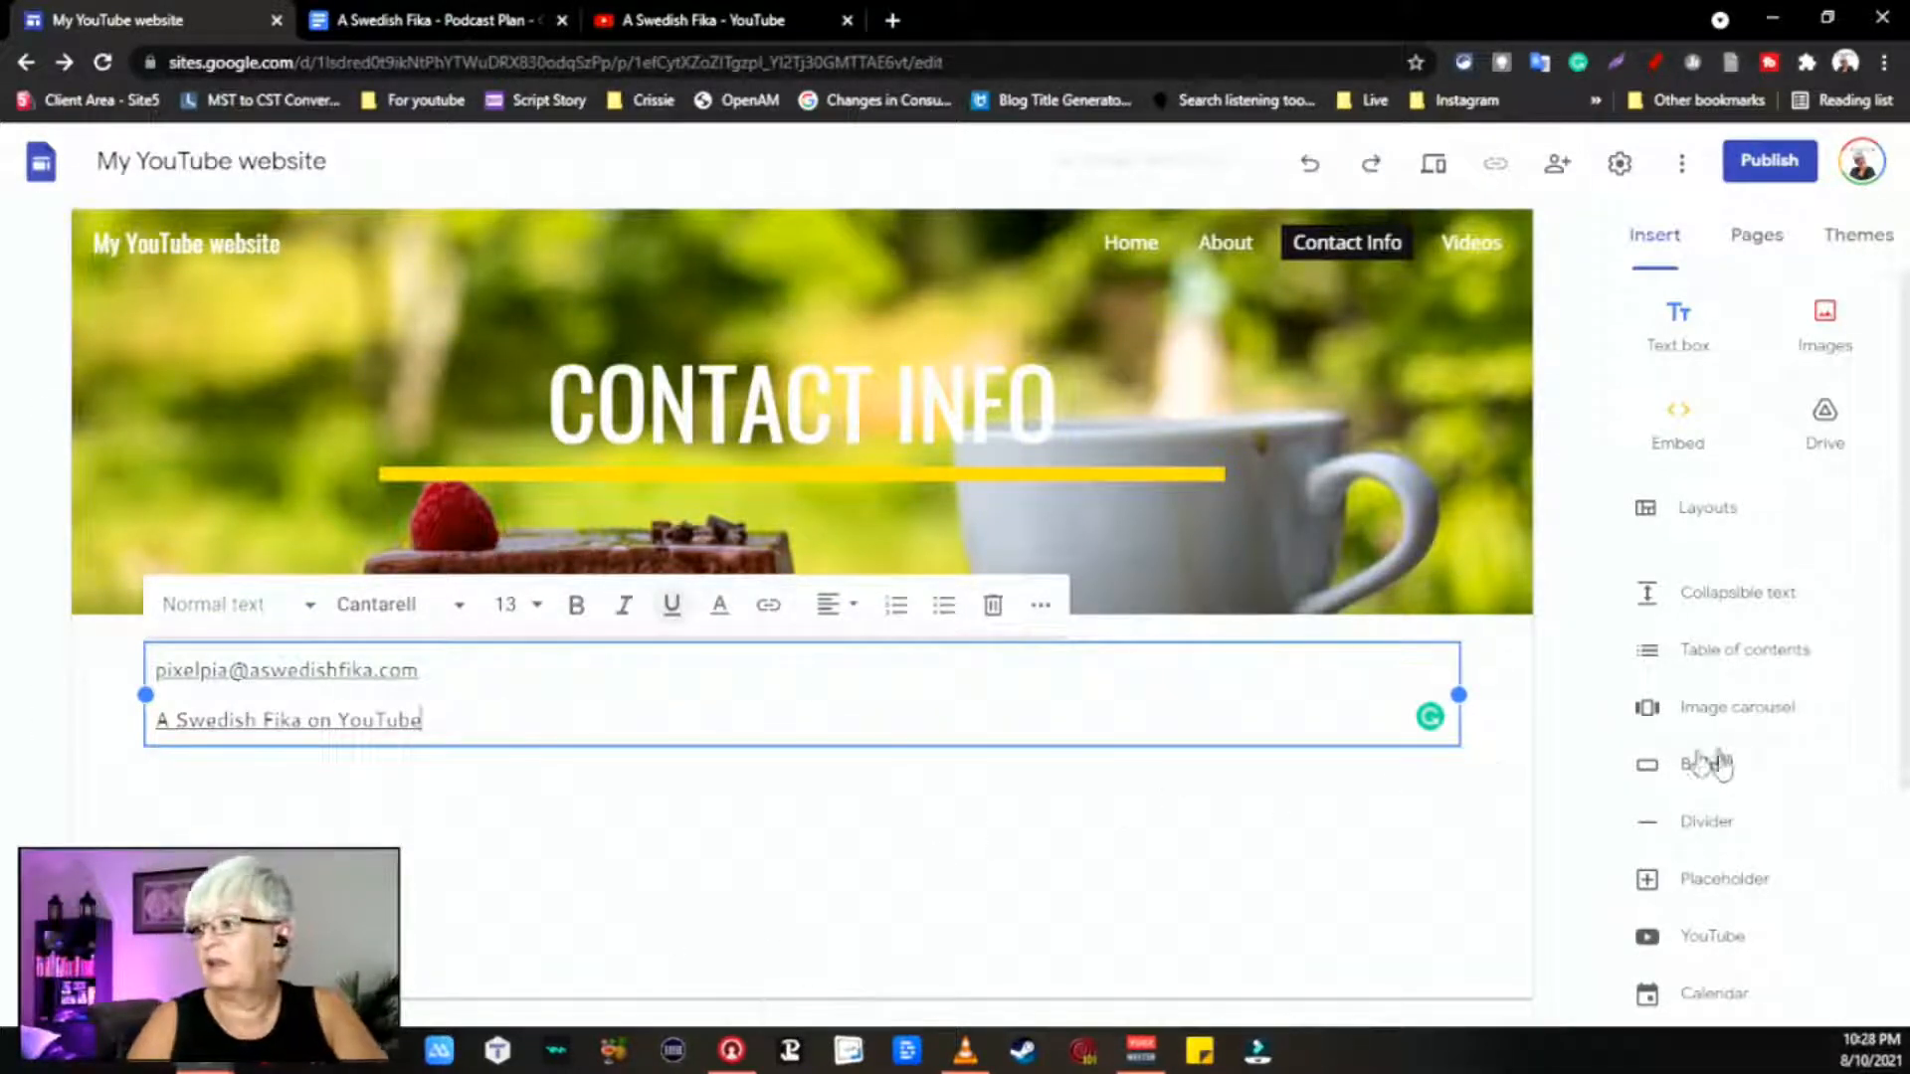
Step: Insert a horizontal divider beneath the e-mail and YouTube contact links
left_click(1164, 856)
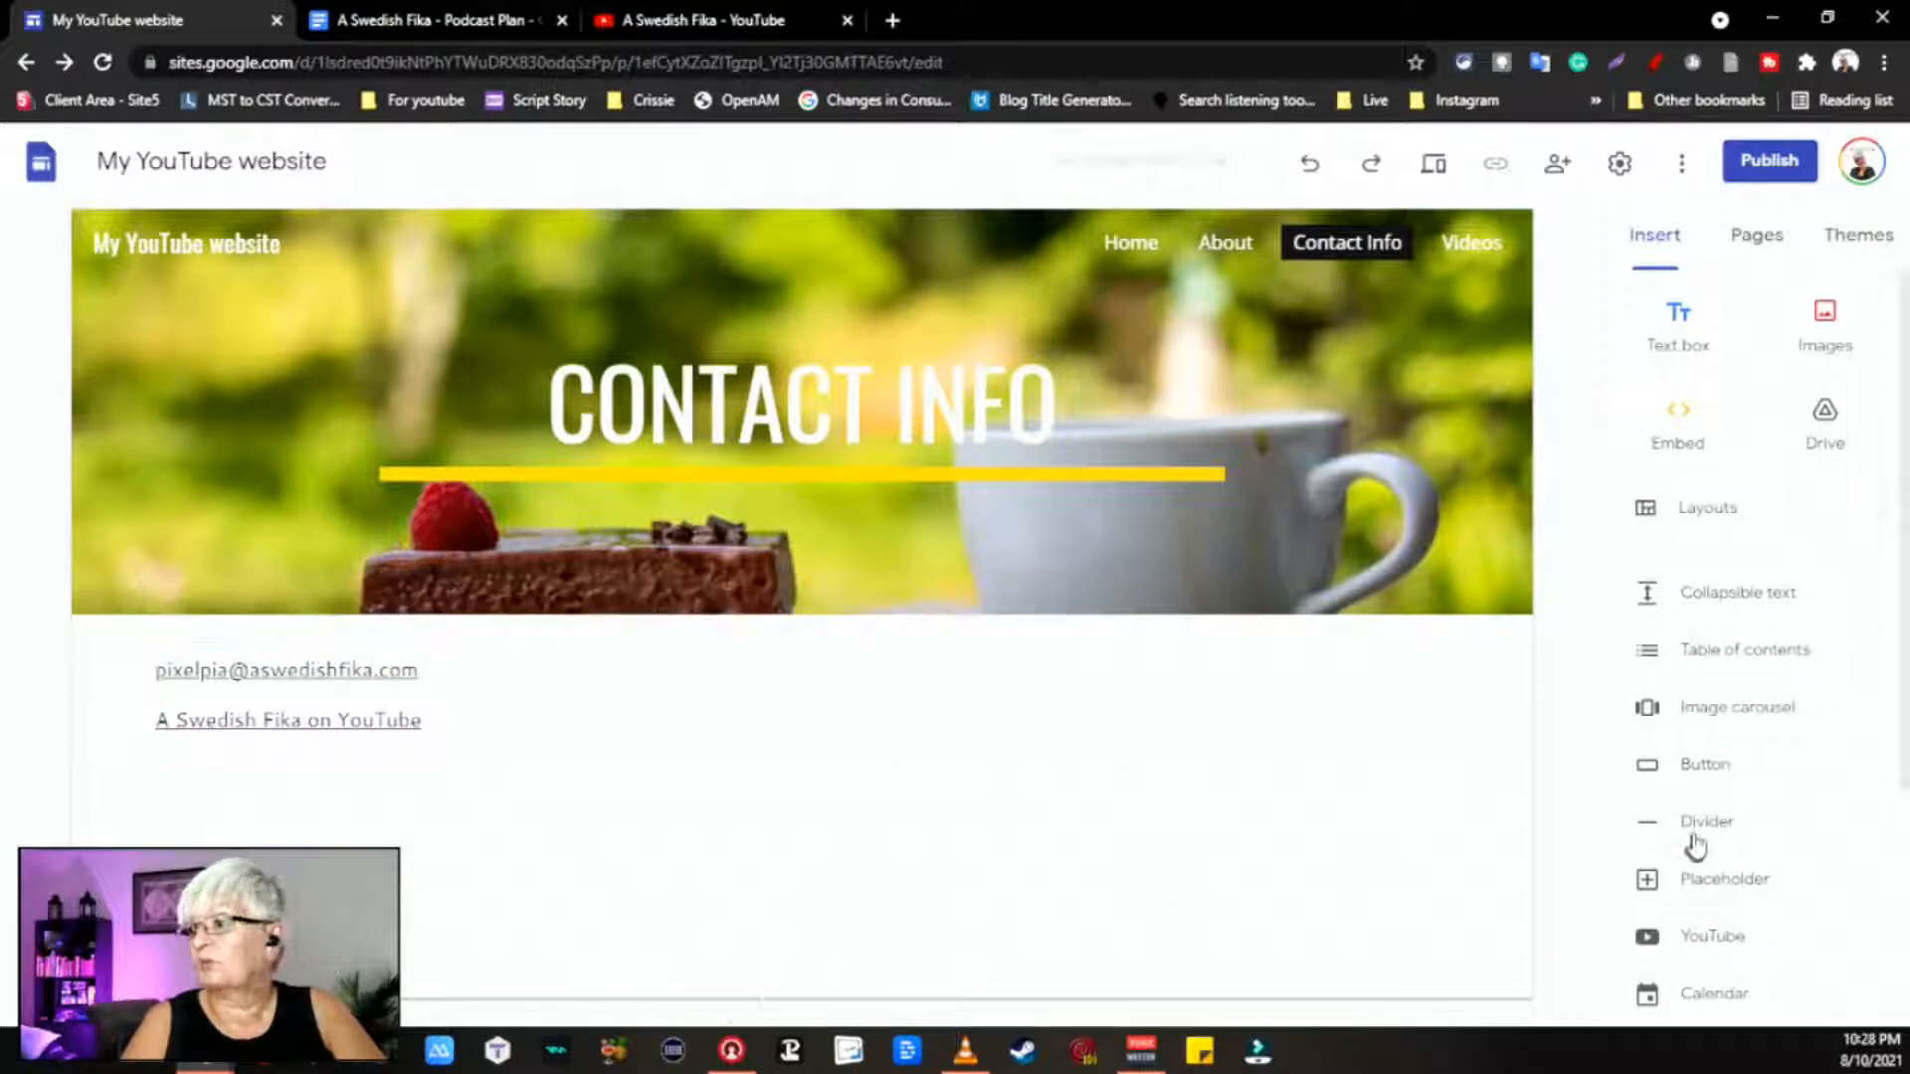
left_click(1705, 822)
left_click(430, 929)
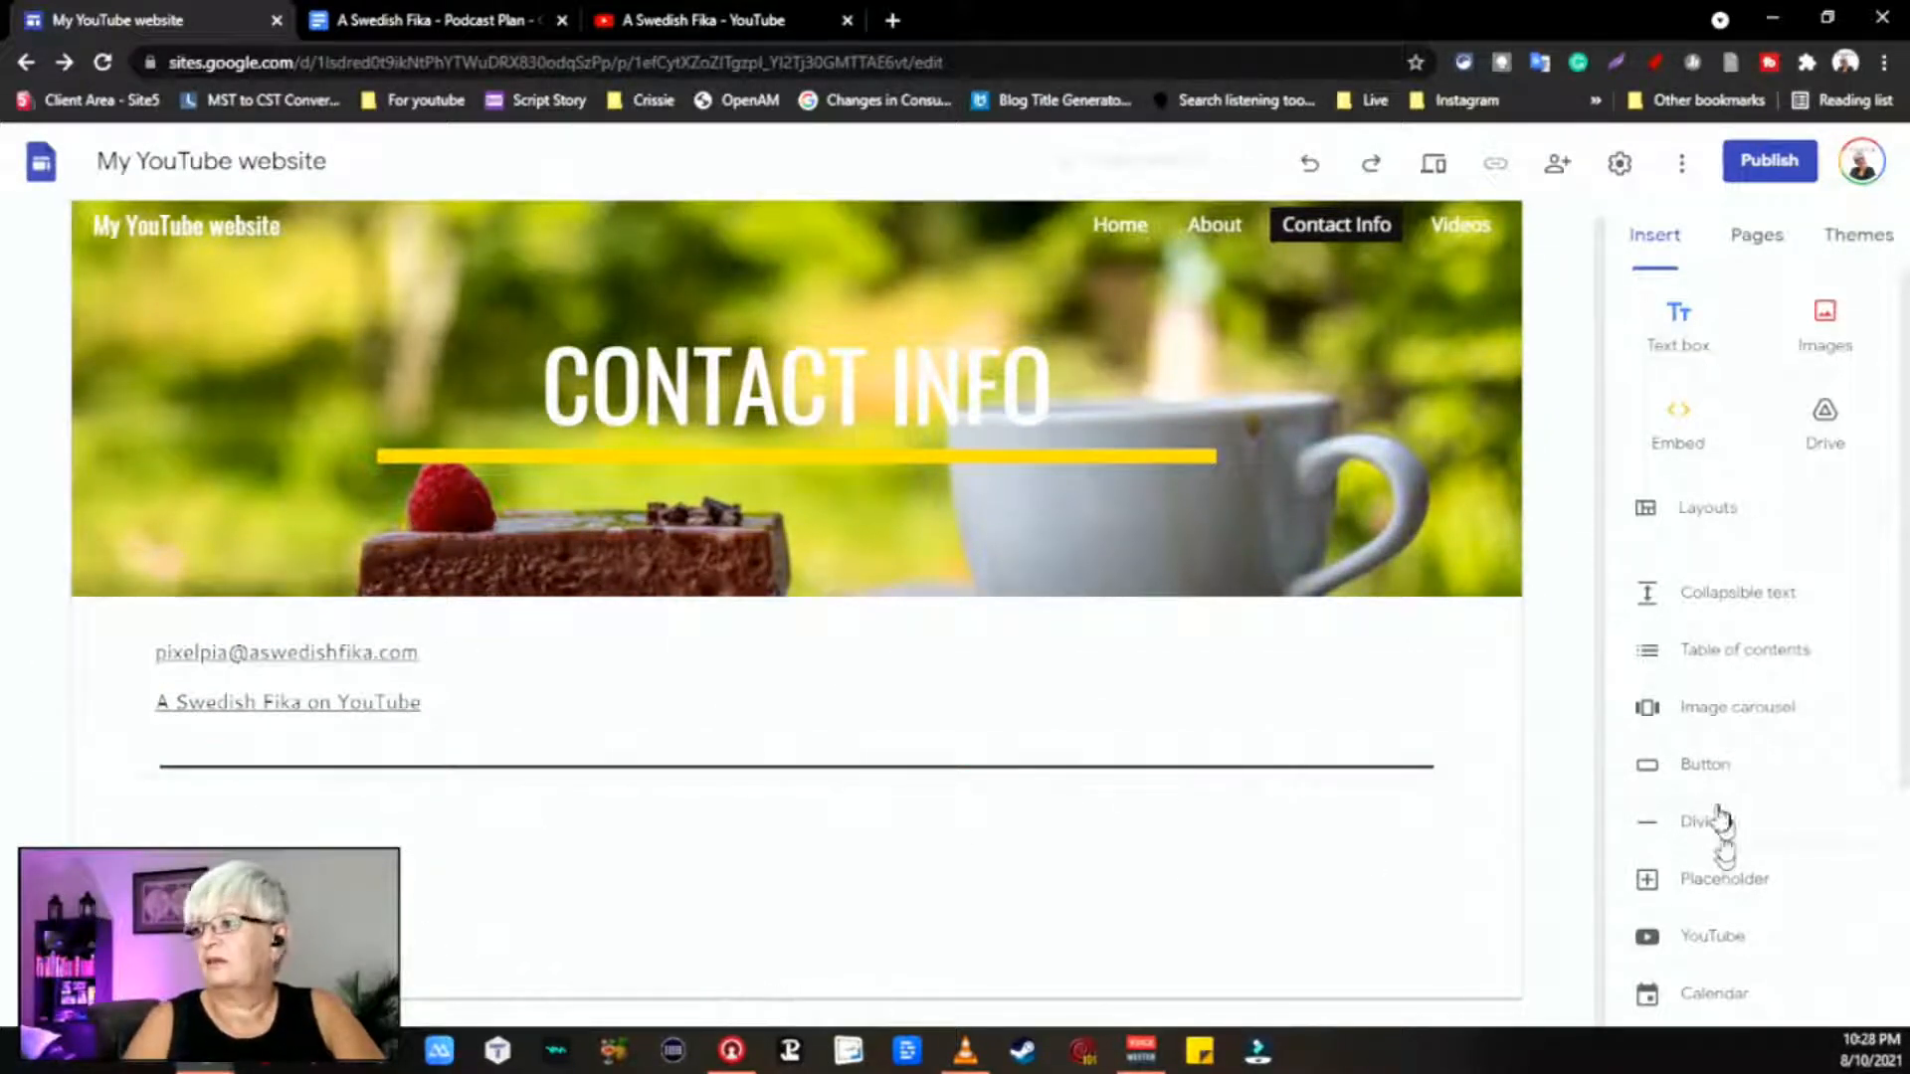
Step: Quick-insert a text box at the divider, then undo it, leaving the divider selected
left_click(1119, 771)
double_click(1119, 771)
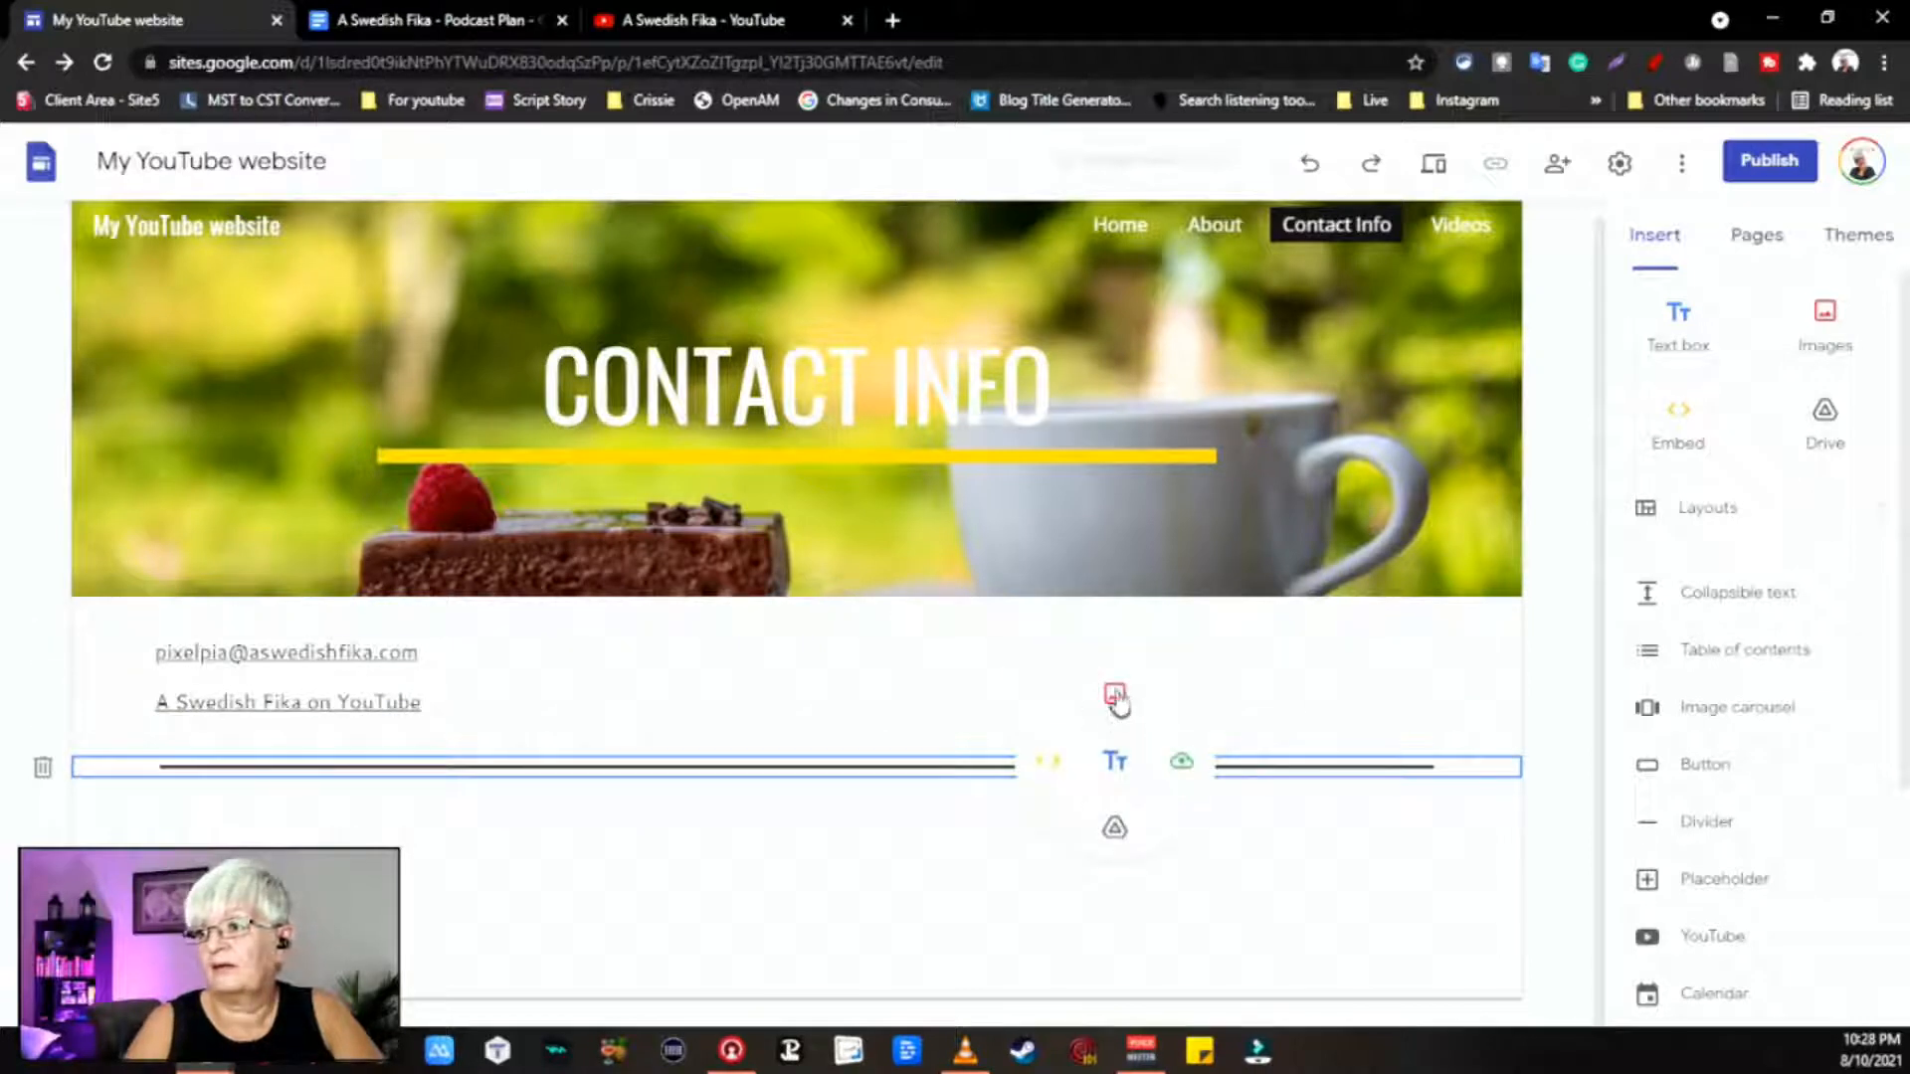
left_click(1116, 763)
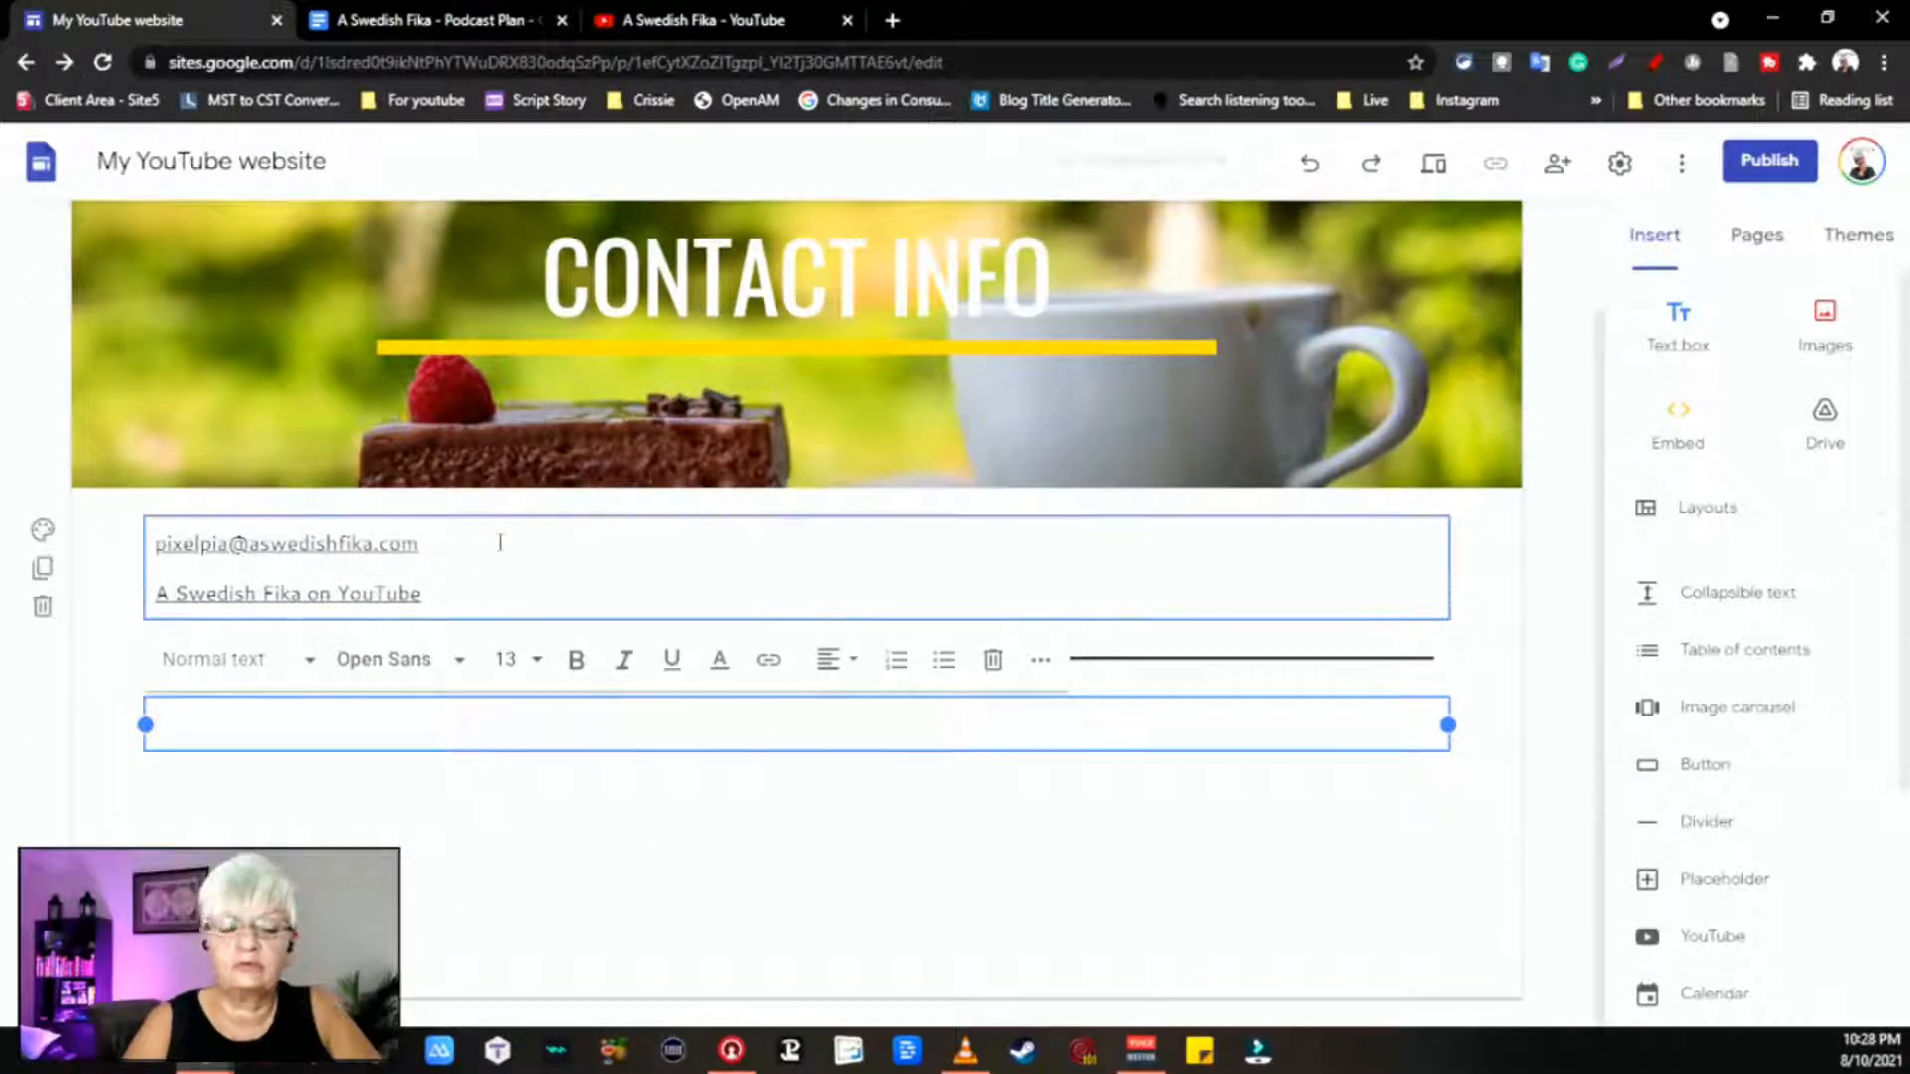
key("ctrl+z")
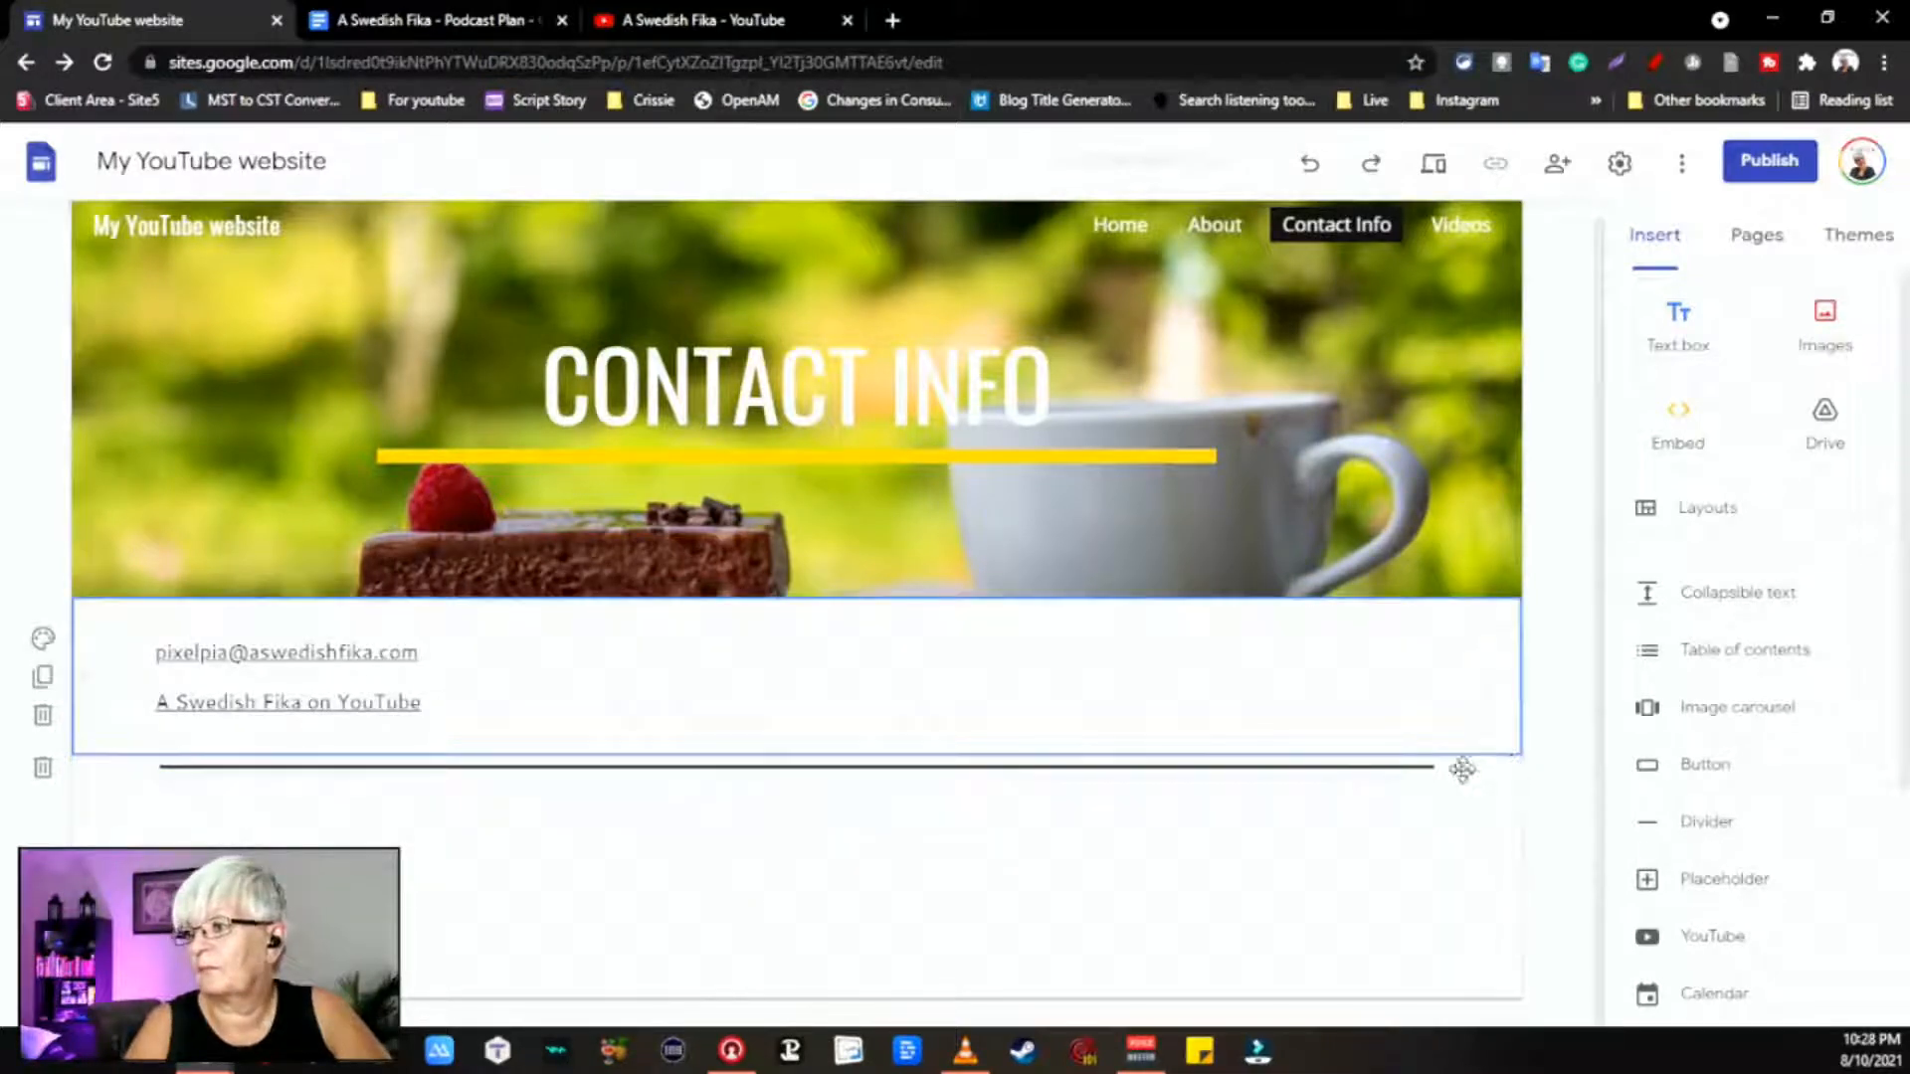
left_click(1373, 770)
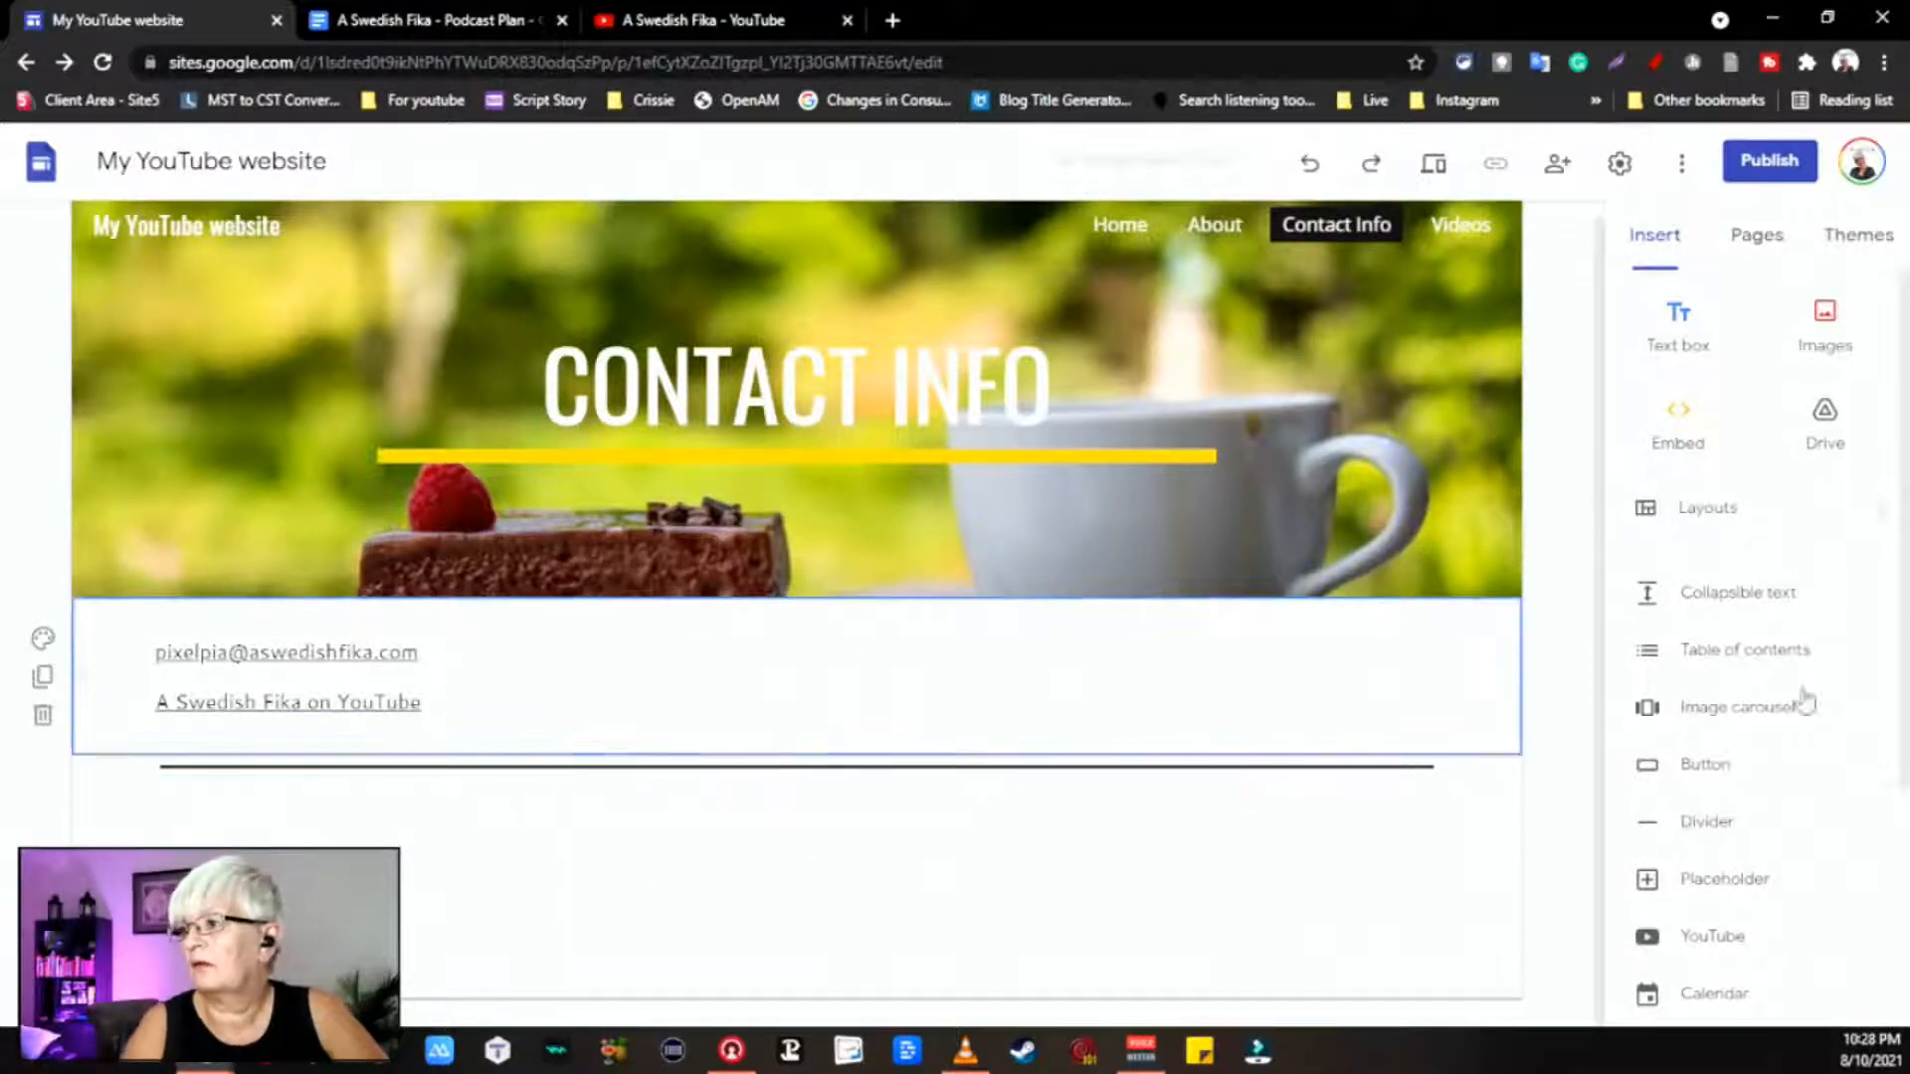
scroll(1820, 791, "down", 4)
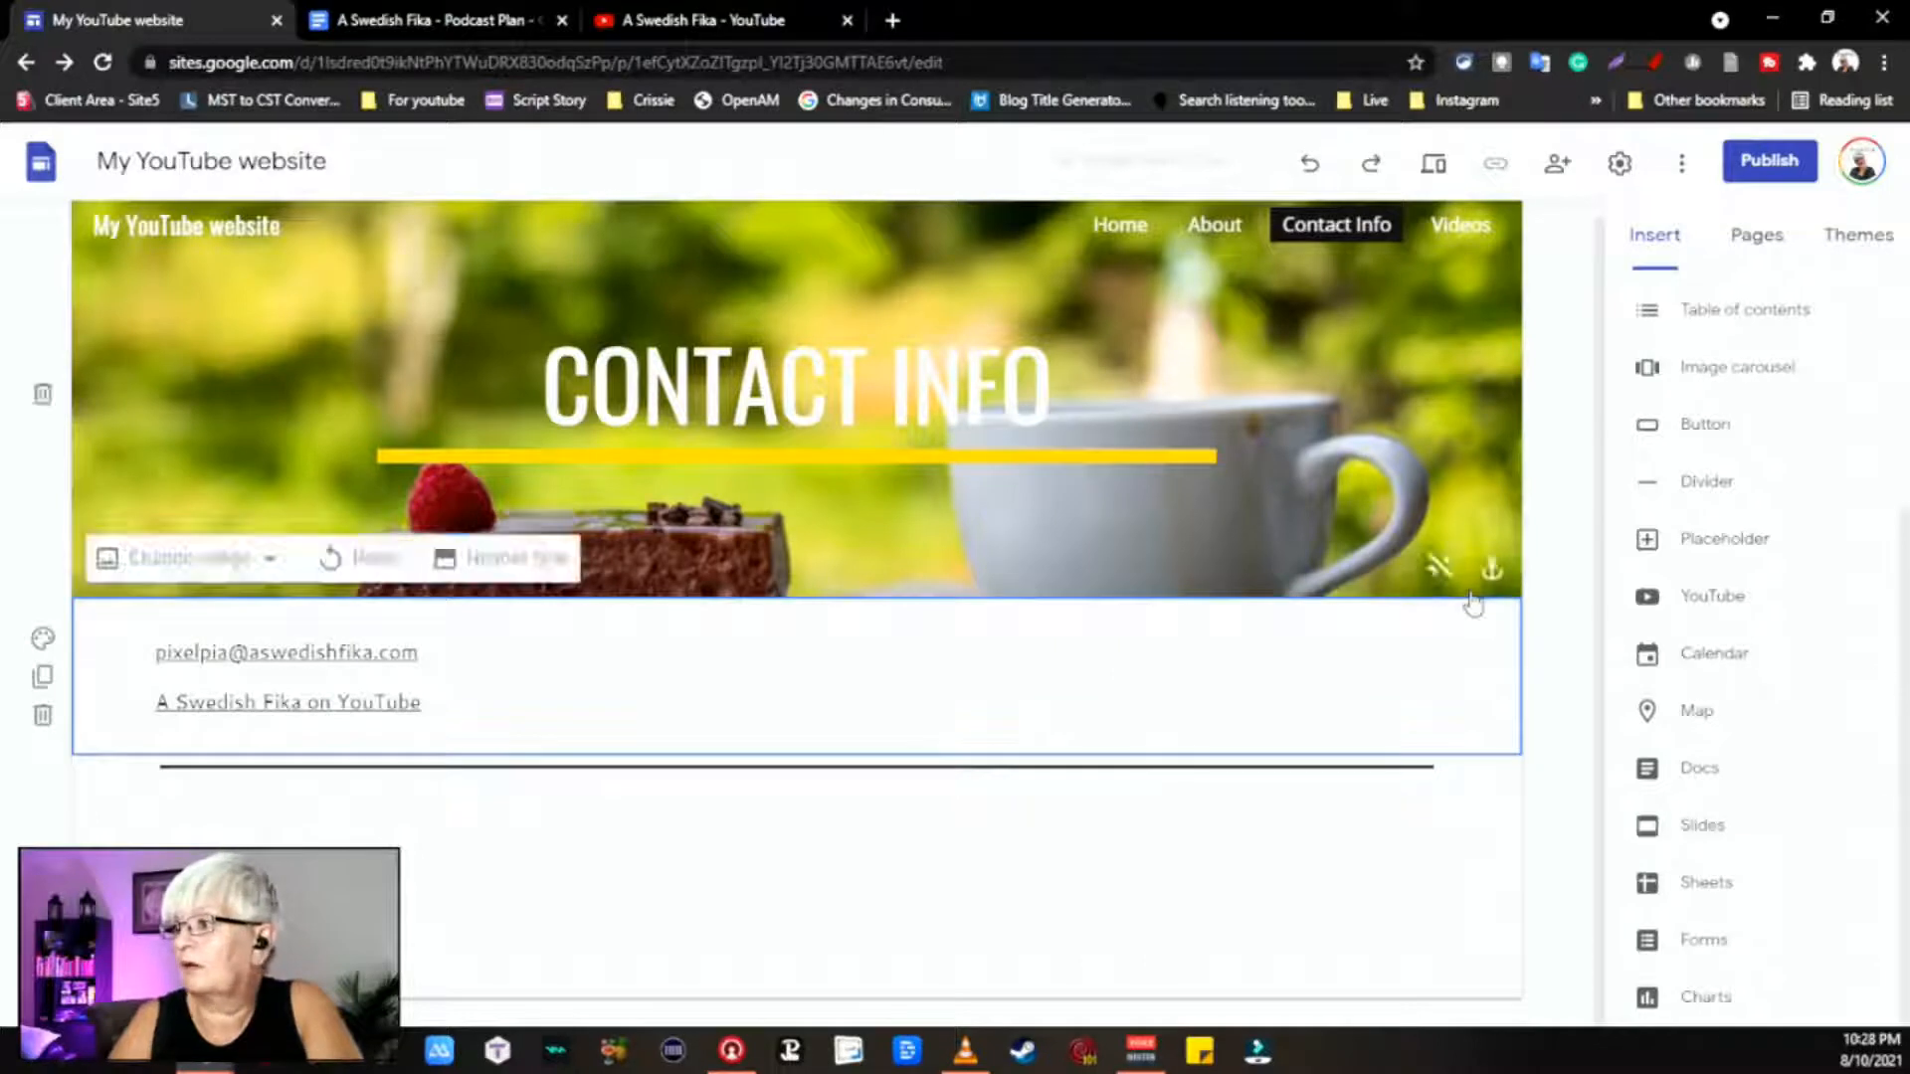
left_click(1689, 547)
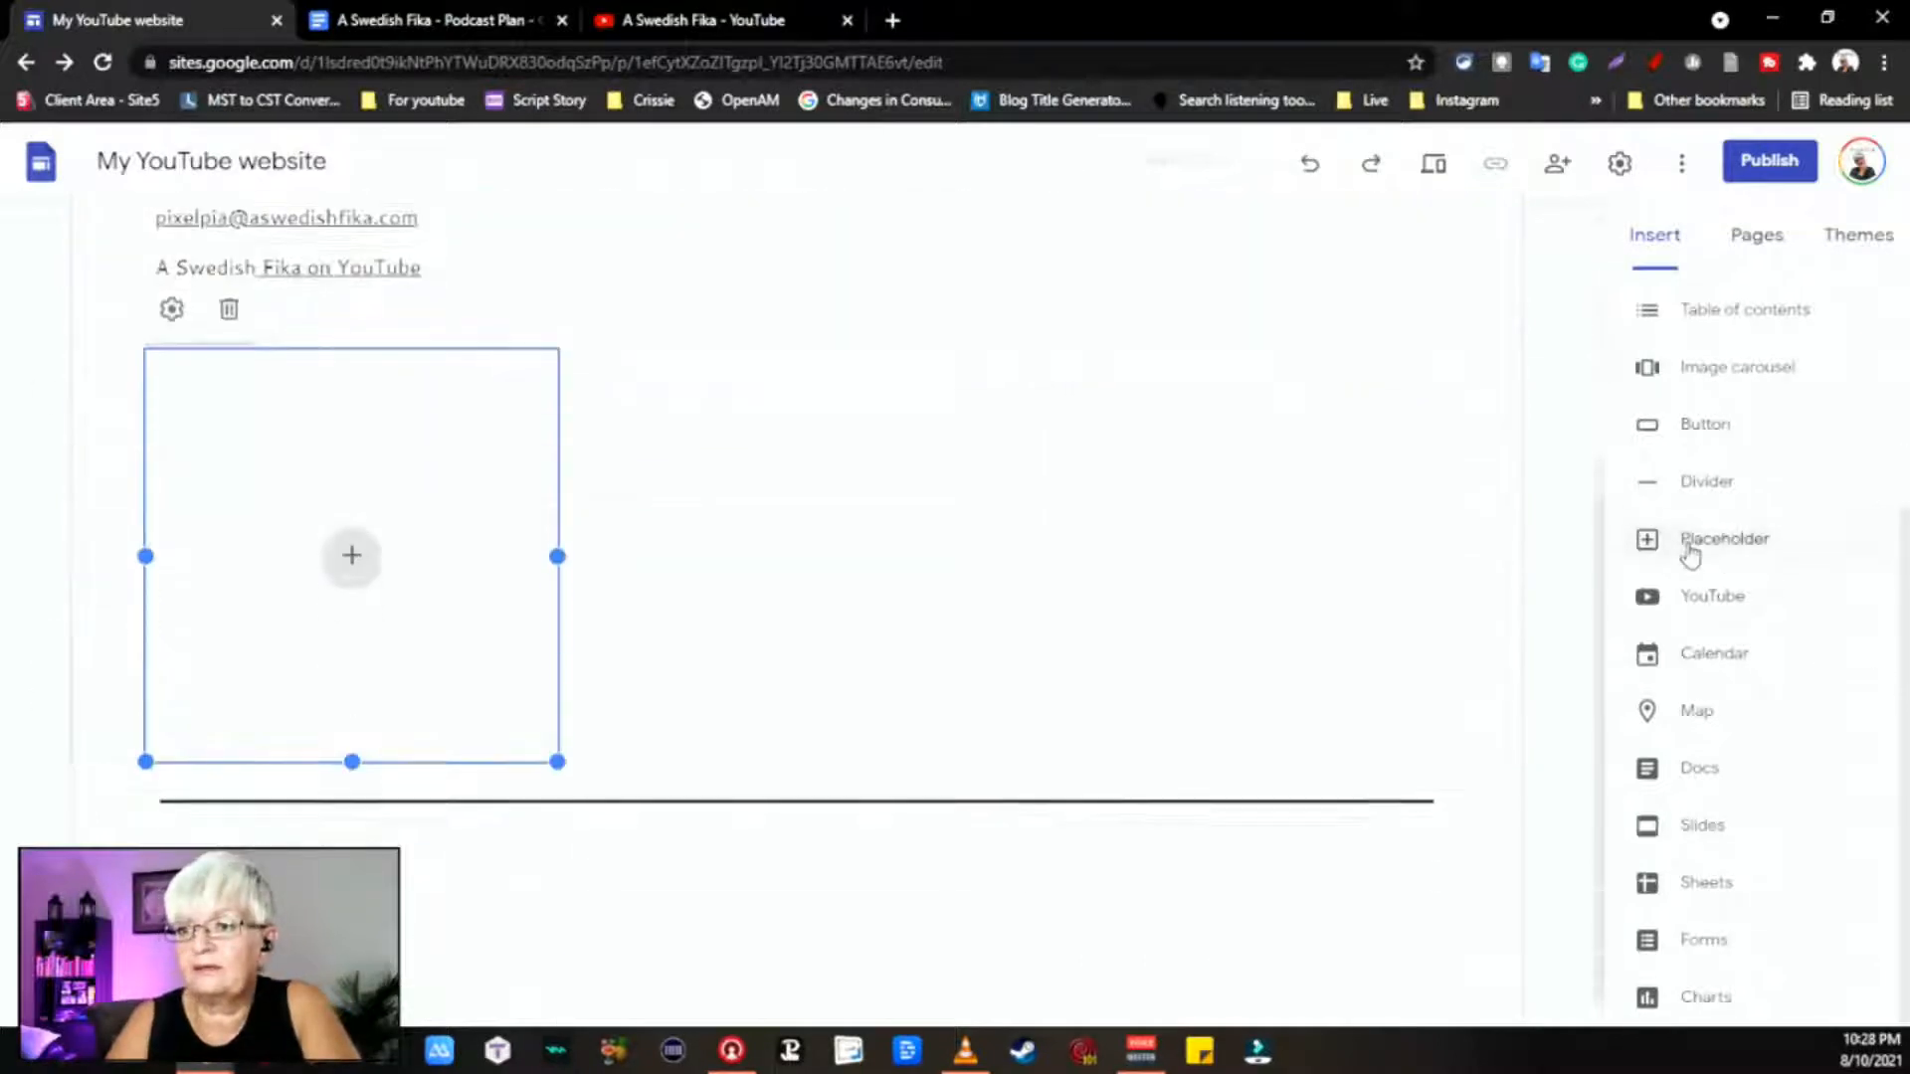
left_click(354, 537)
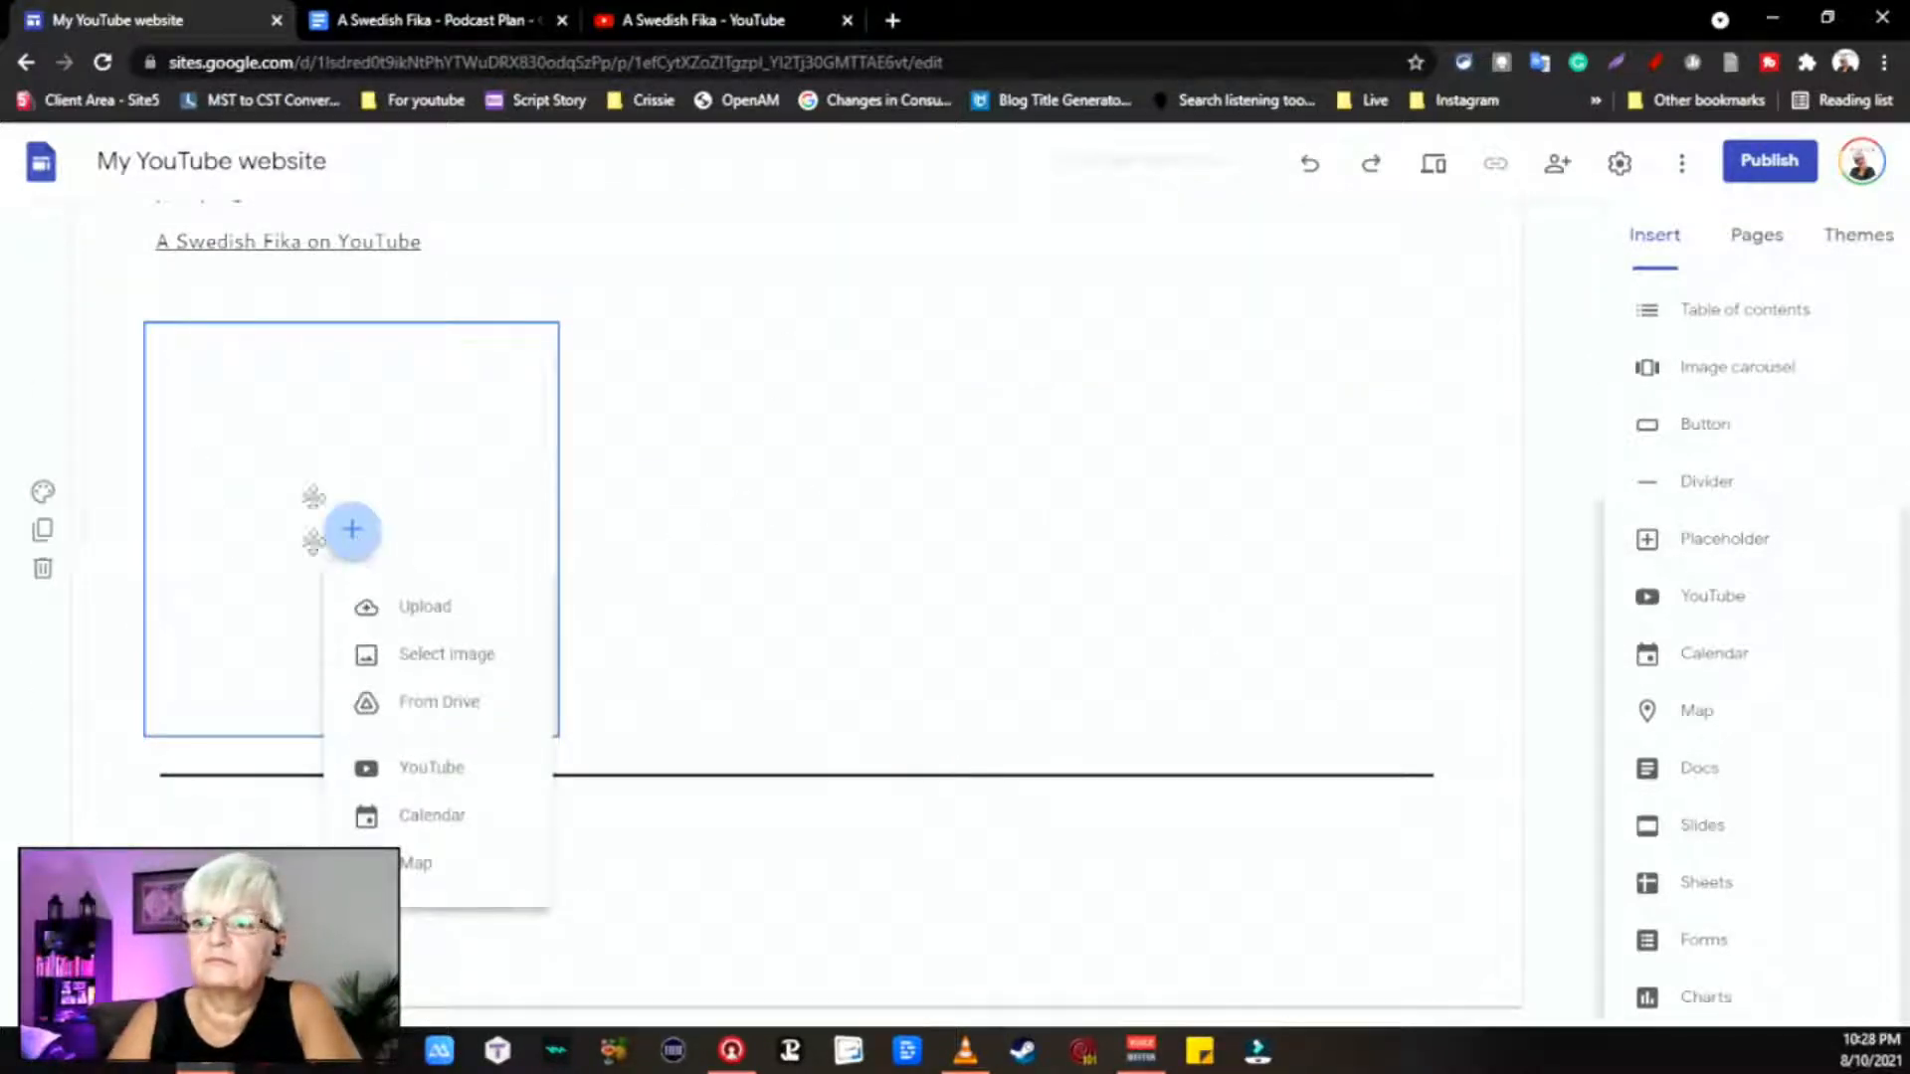
left_click(154, 733)
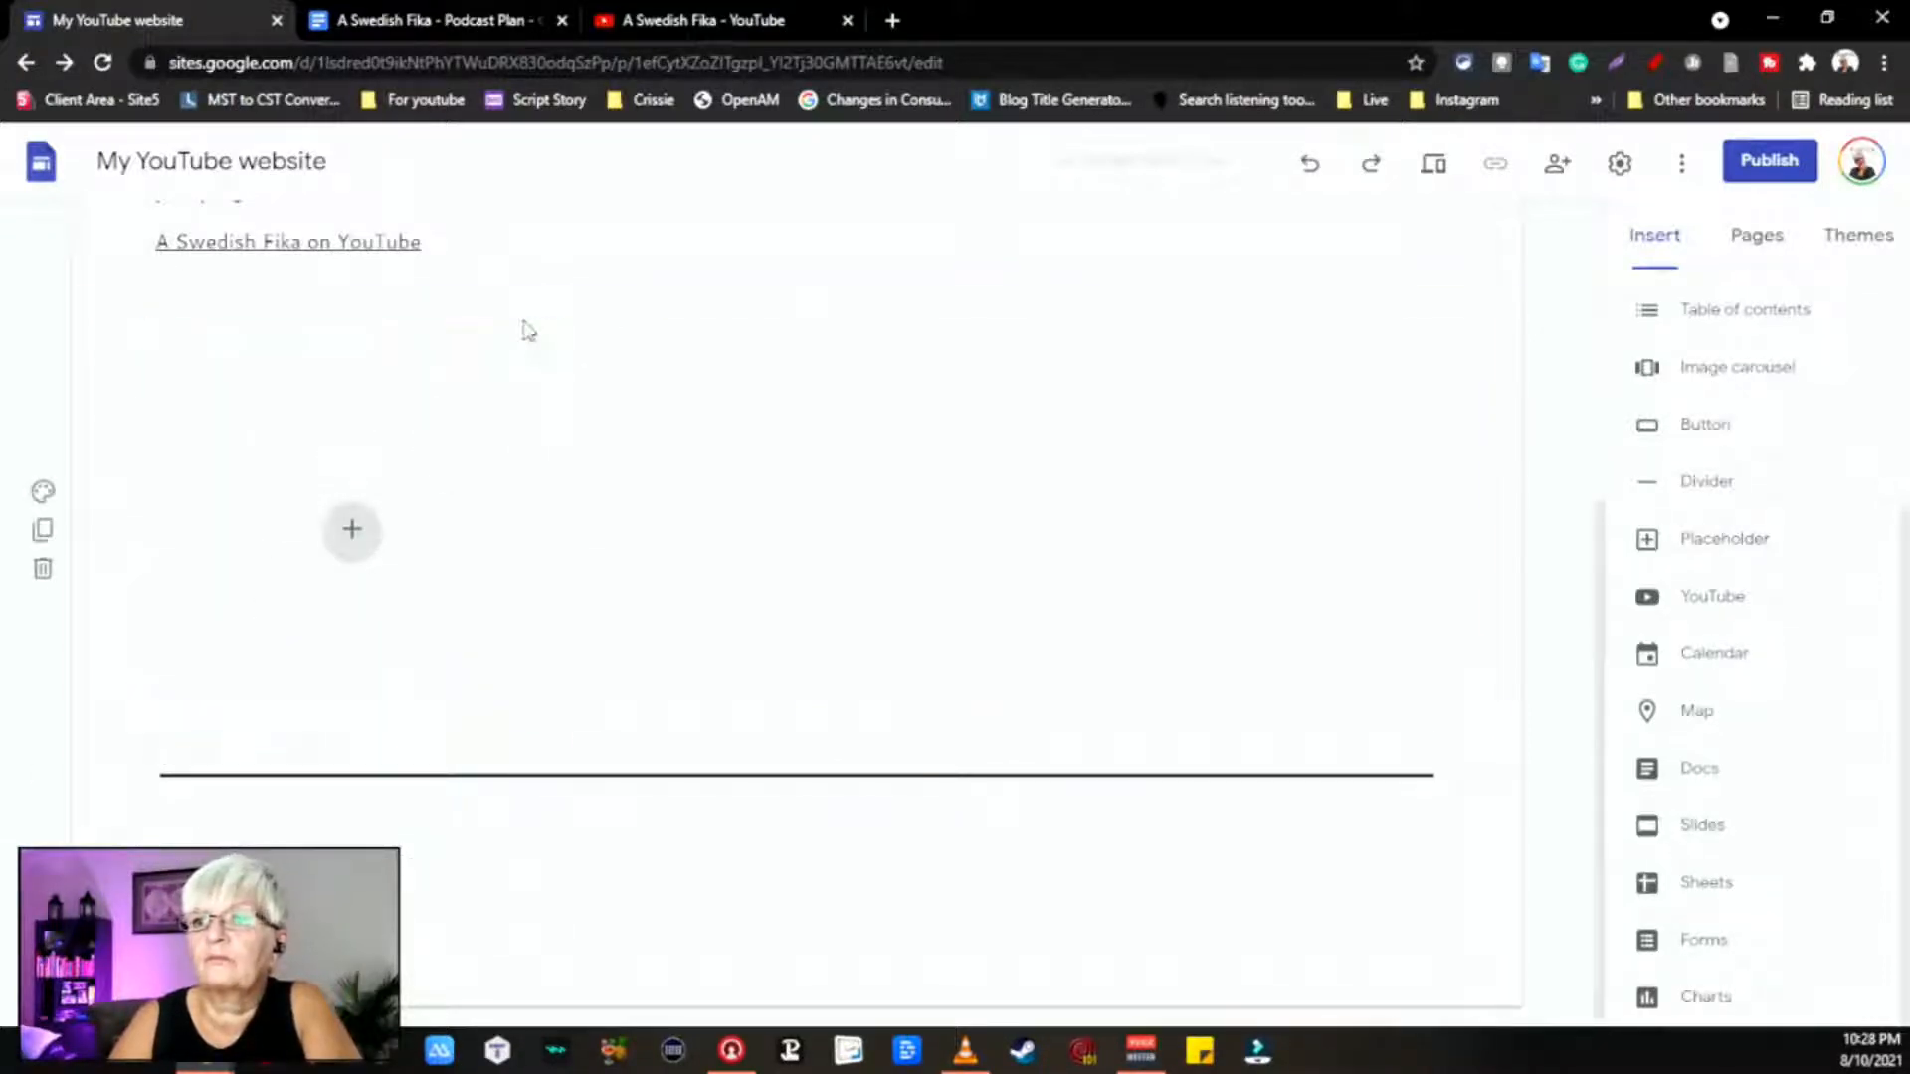
left_click(463, 403)
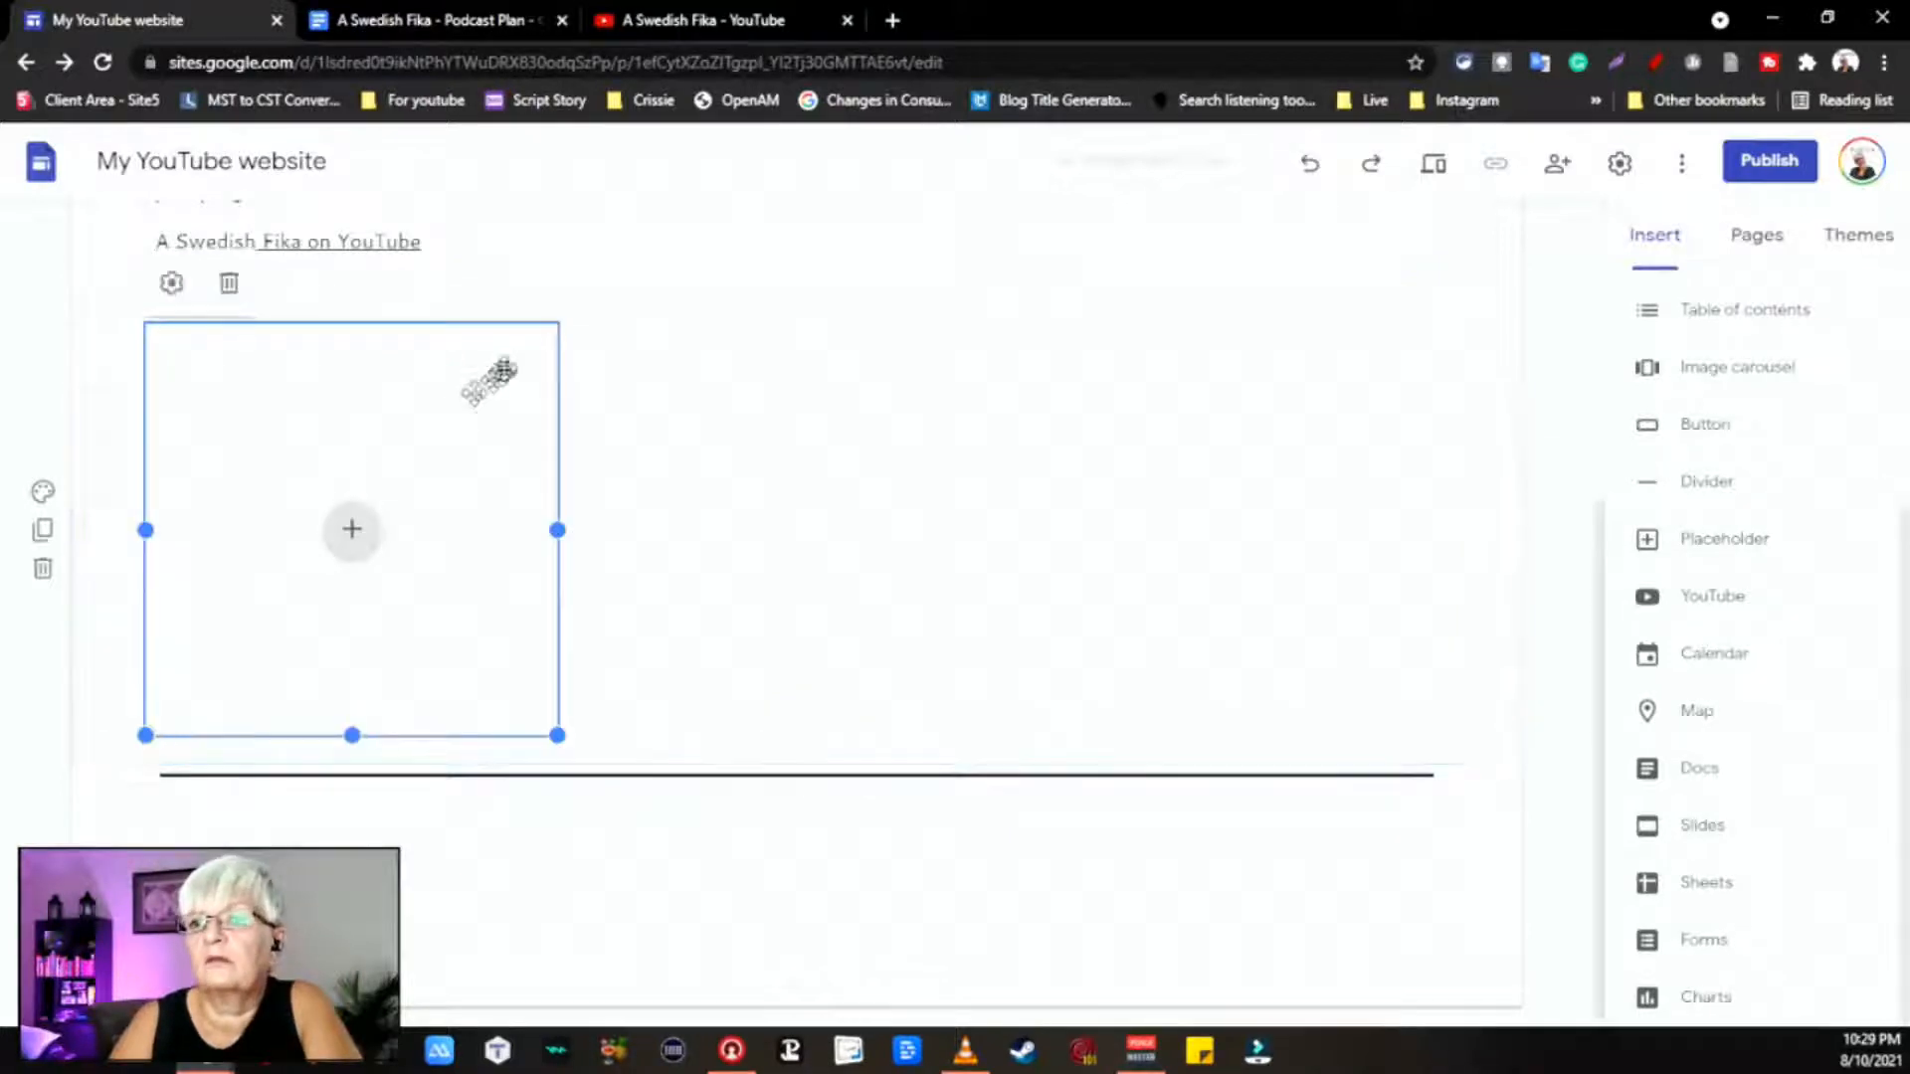
left_click(174, 285)
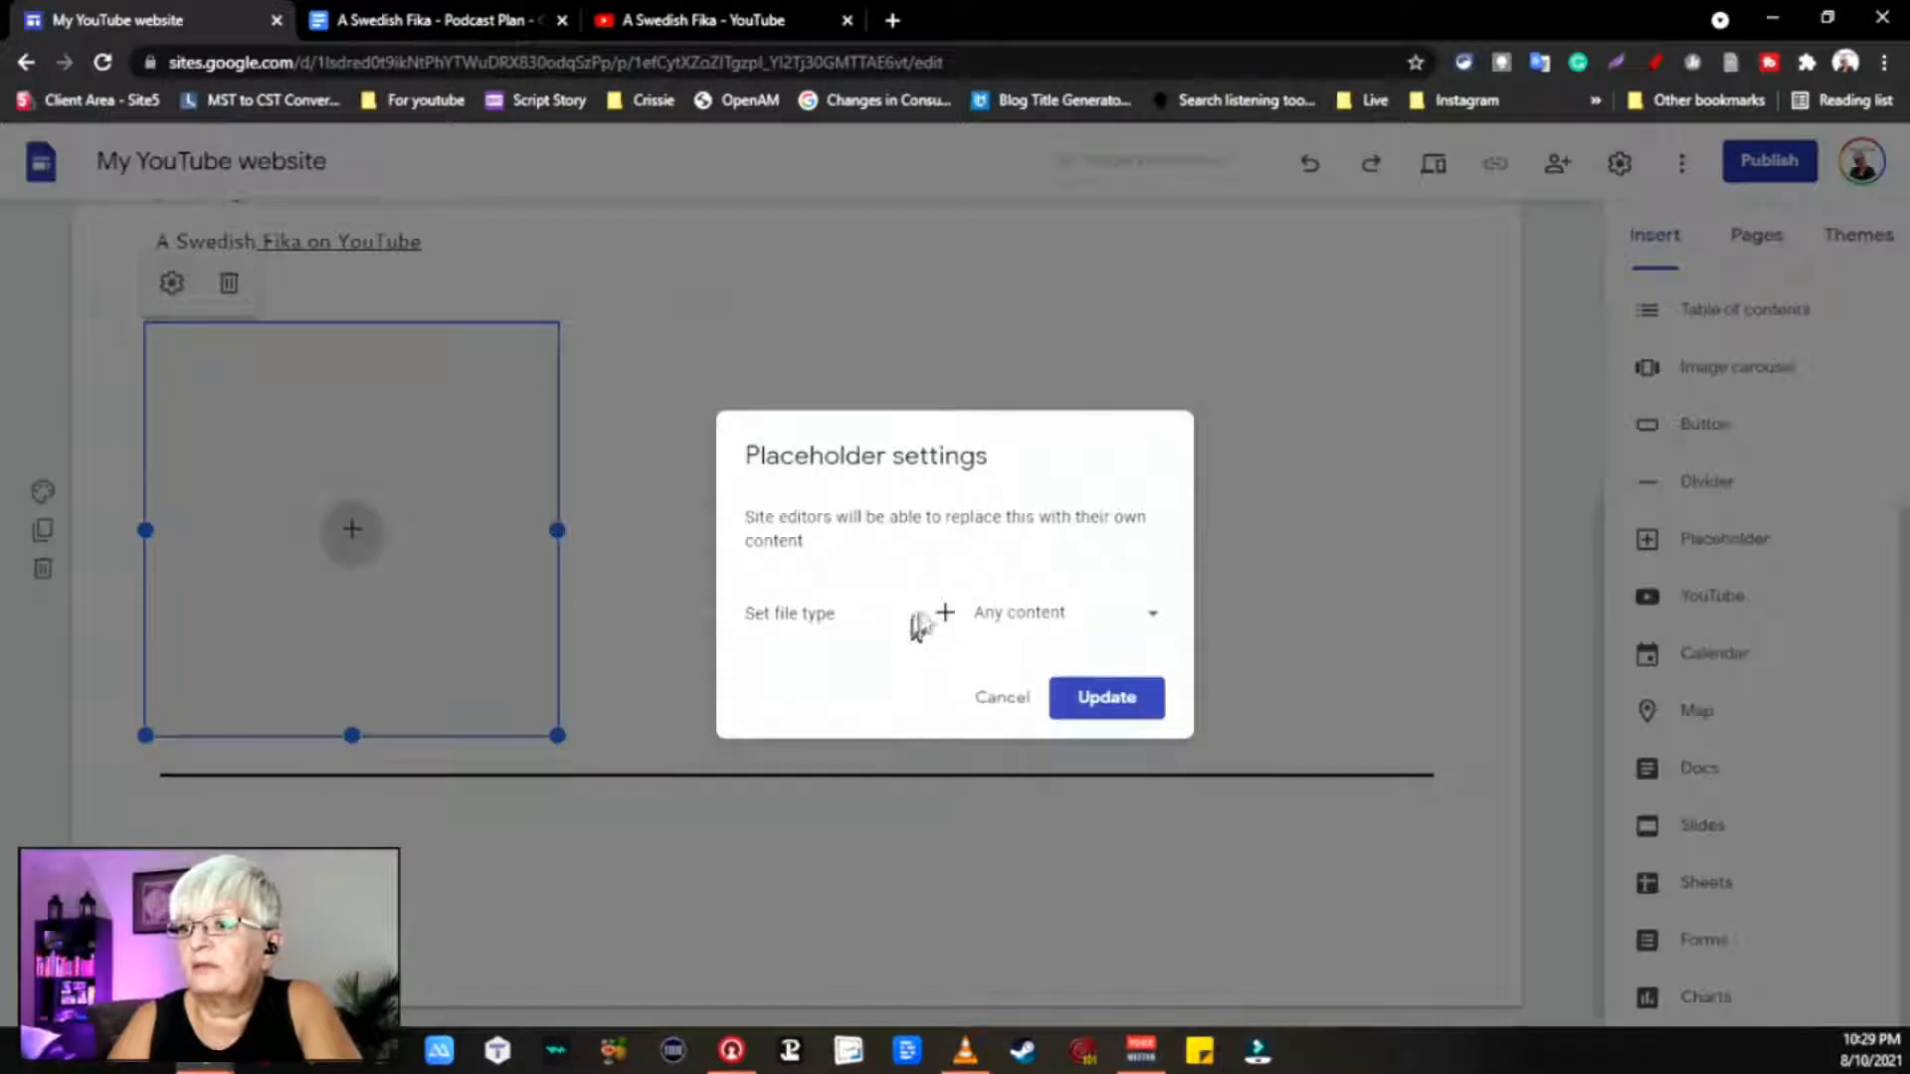
left_click(946, 611)
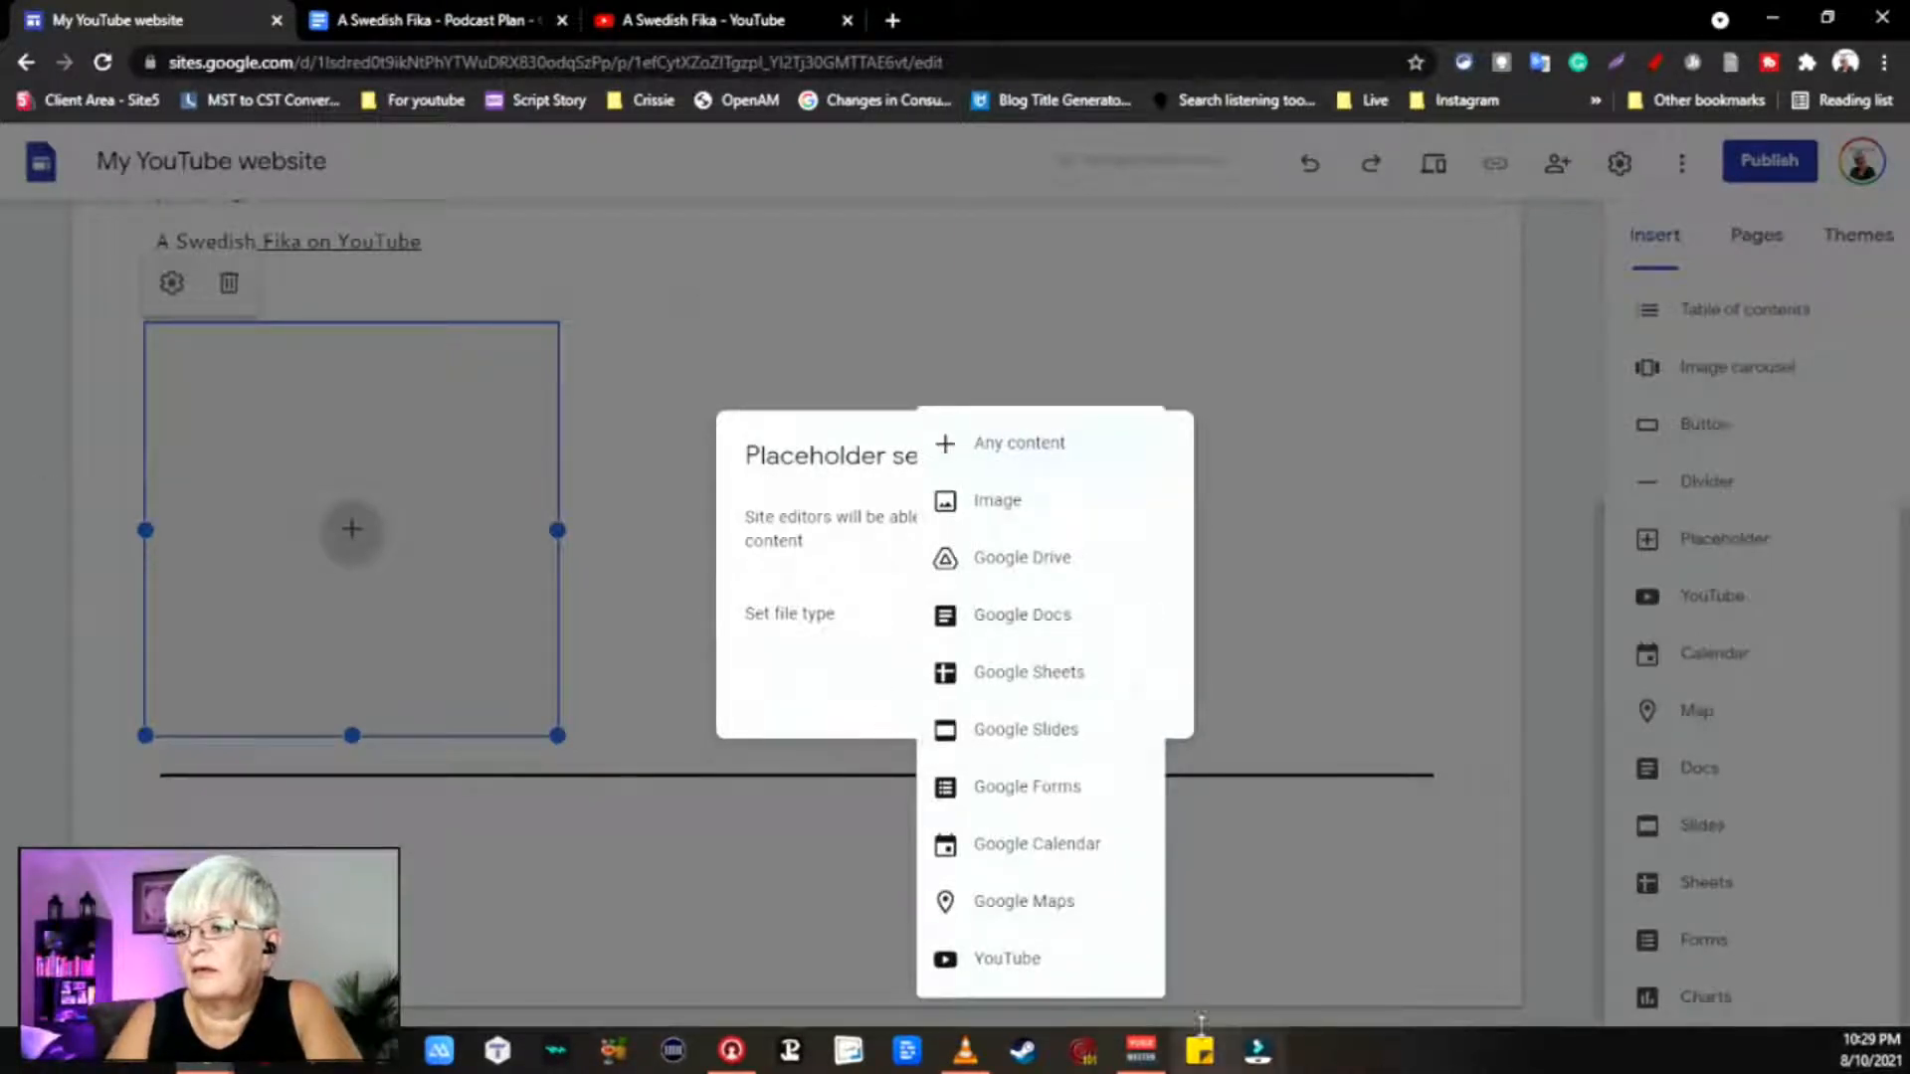
left_click(1415, 517)
left_click(1412, 528)
left_click(321, 464)
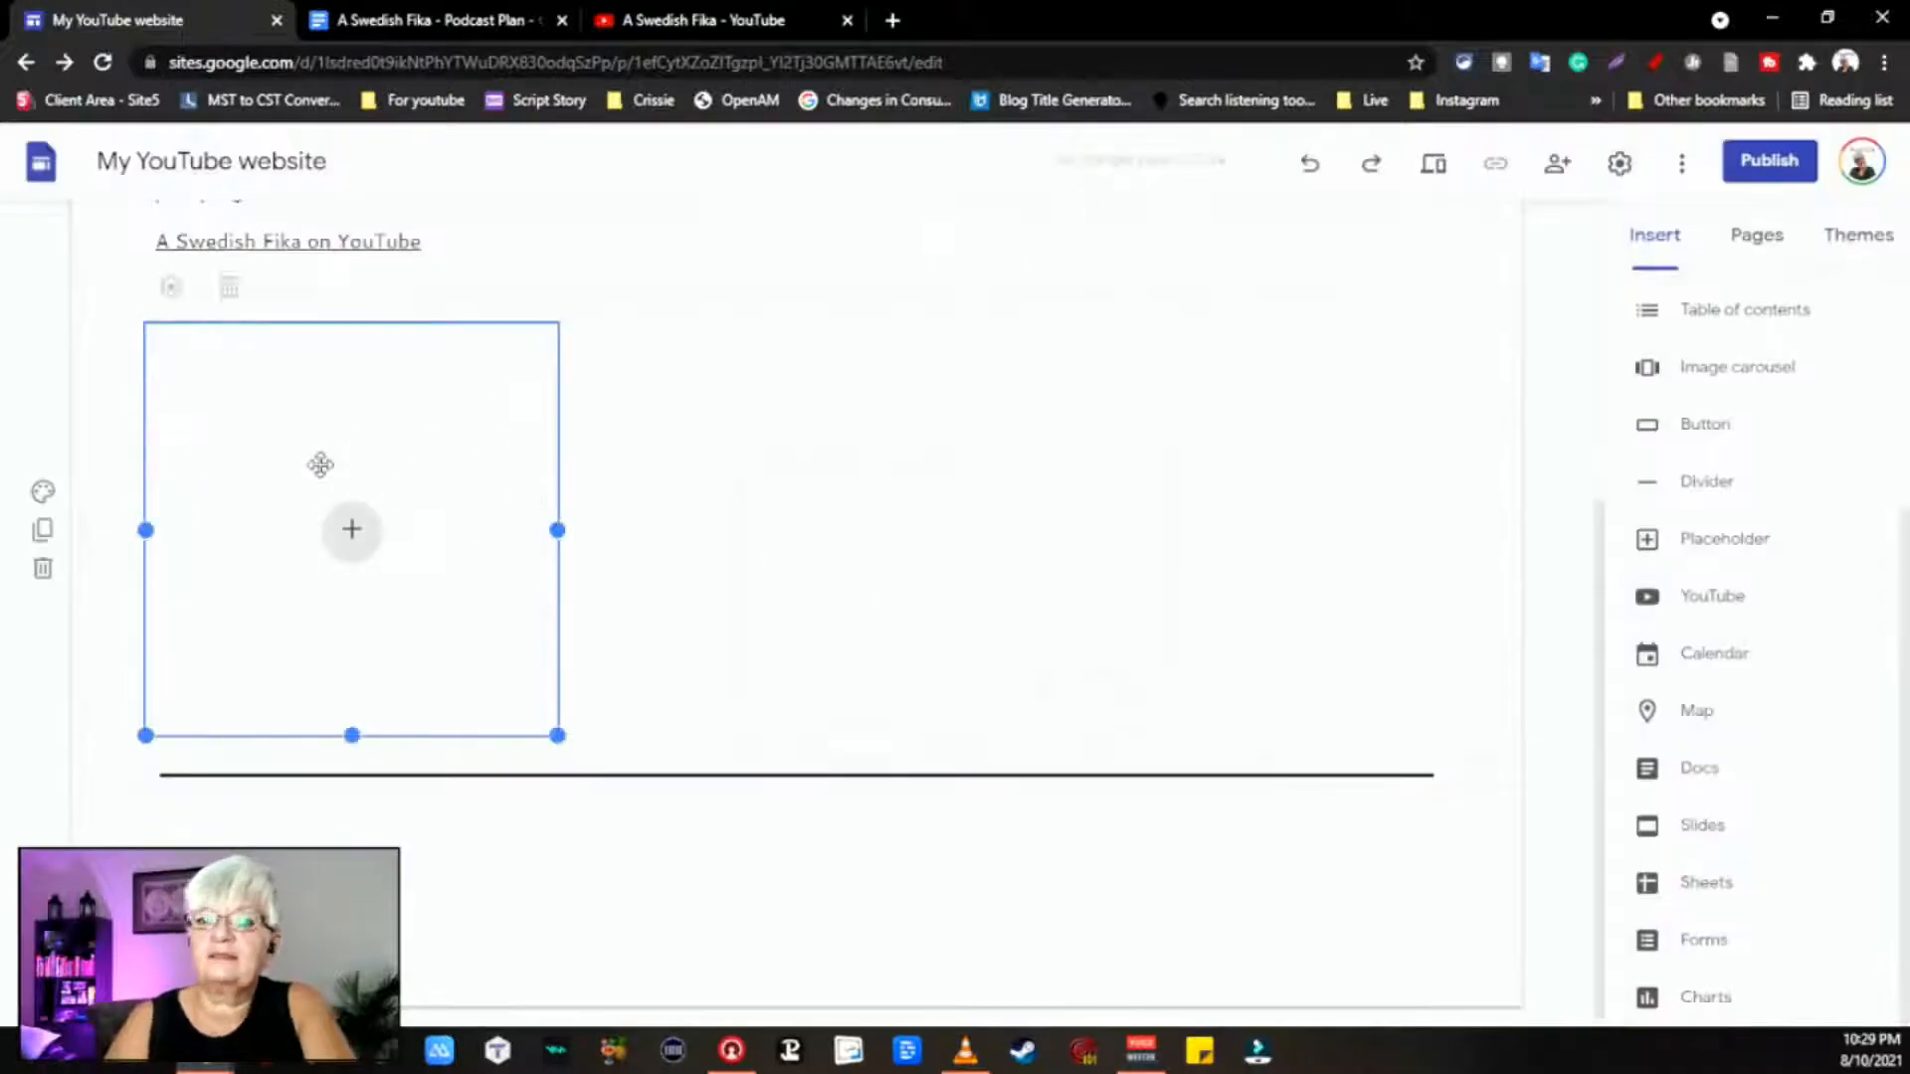
key("Delete")
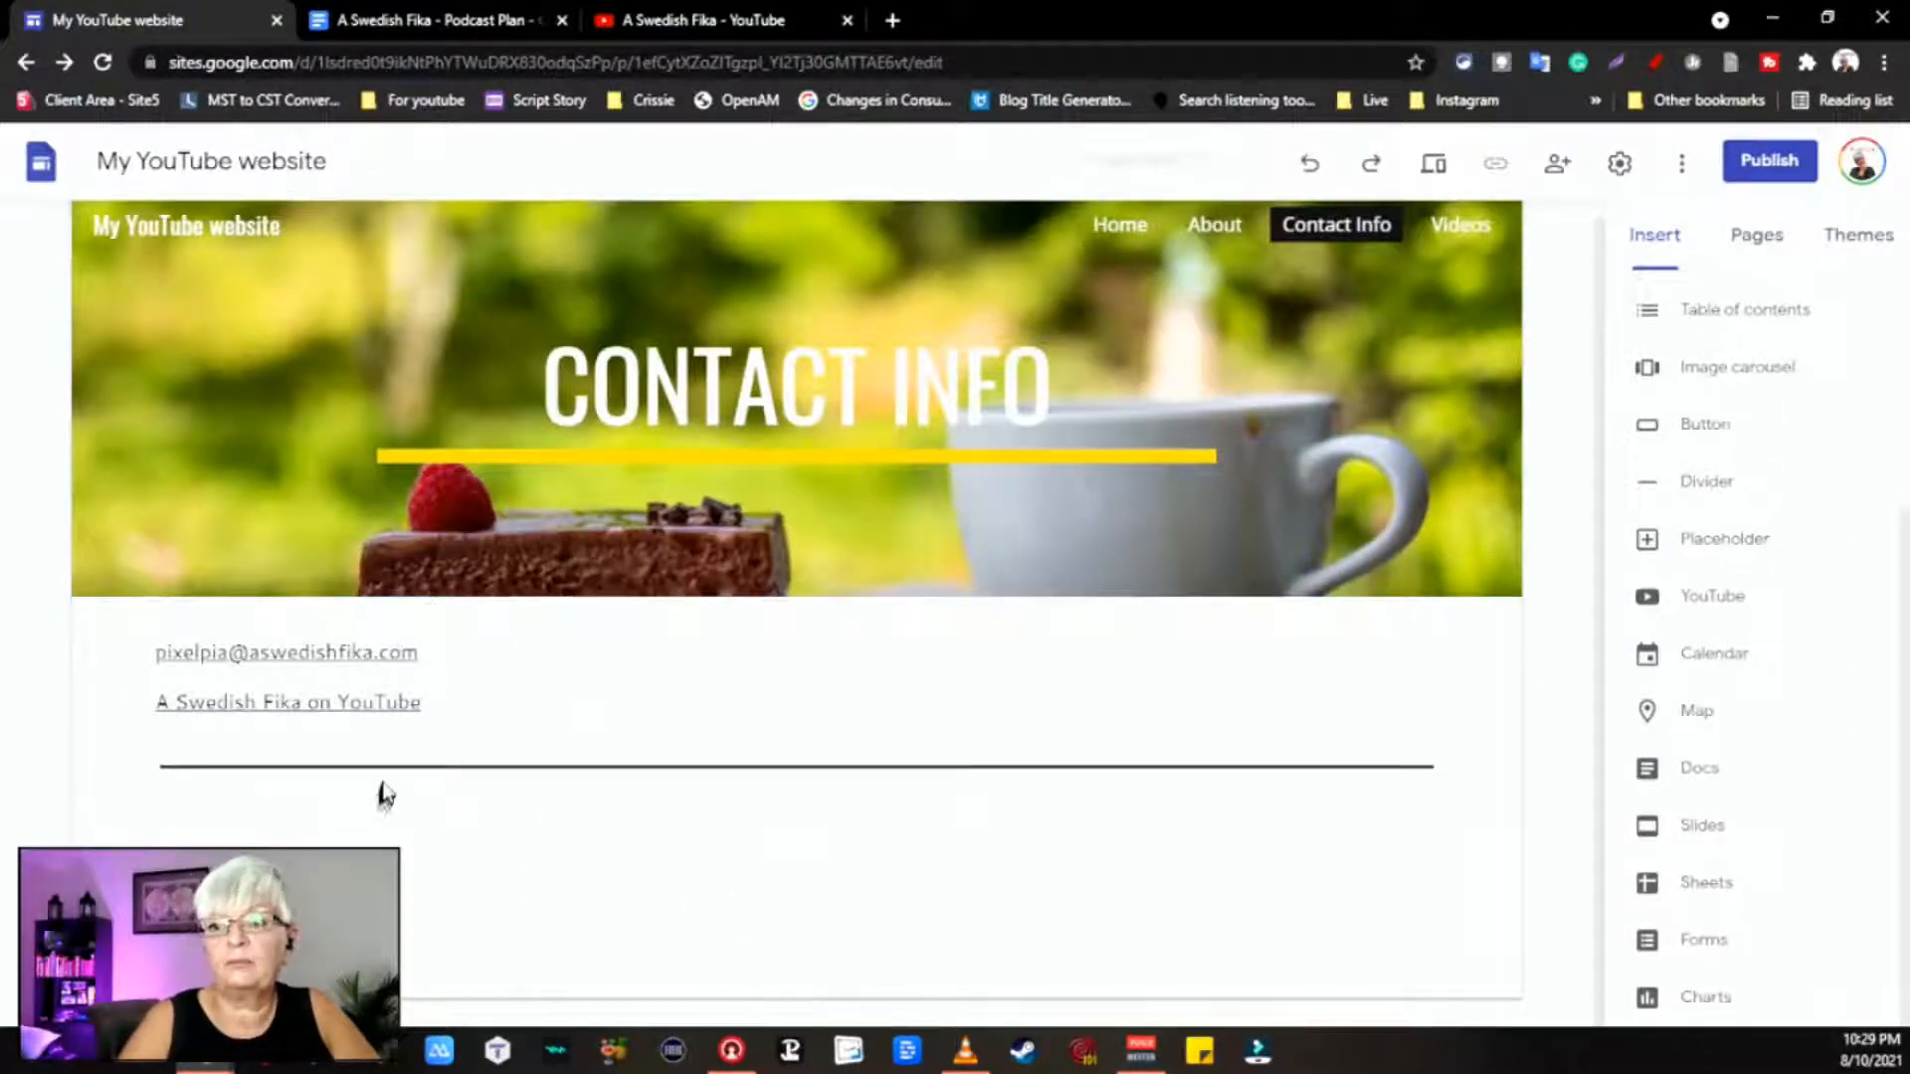
Step: Place a text box below the divider reading 'If you need to contact me', then show the page list
scroll(1773, 375, "up", 4)
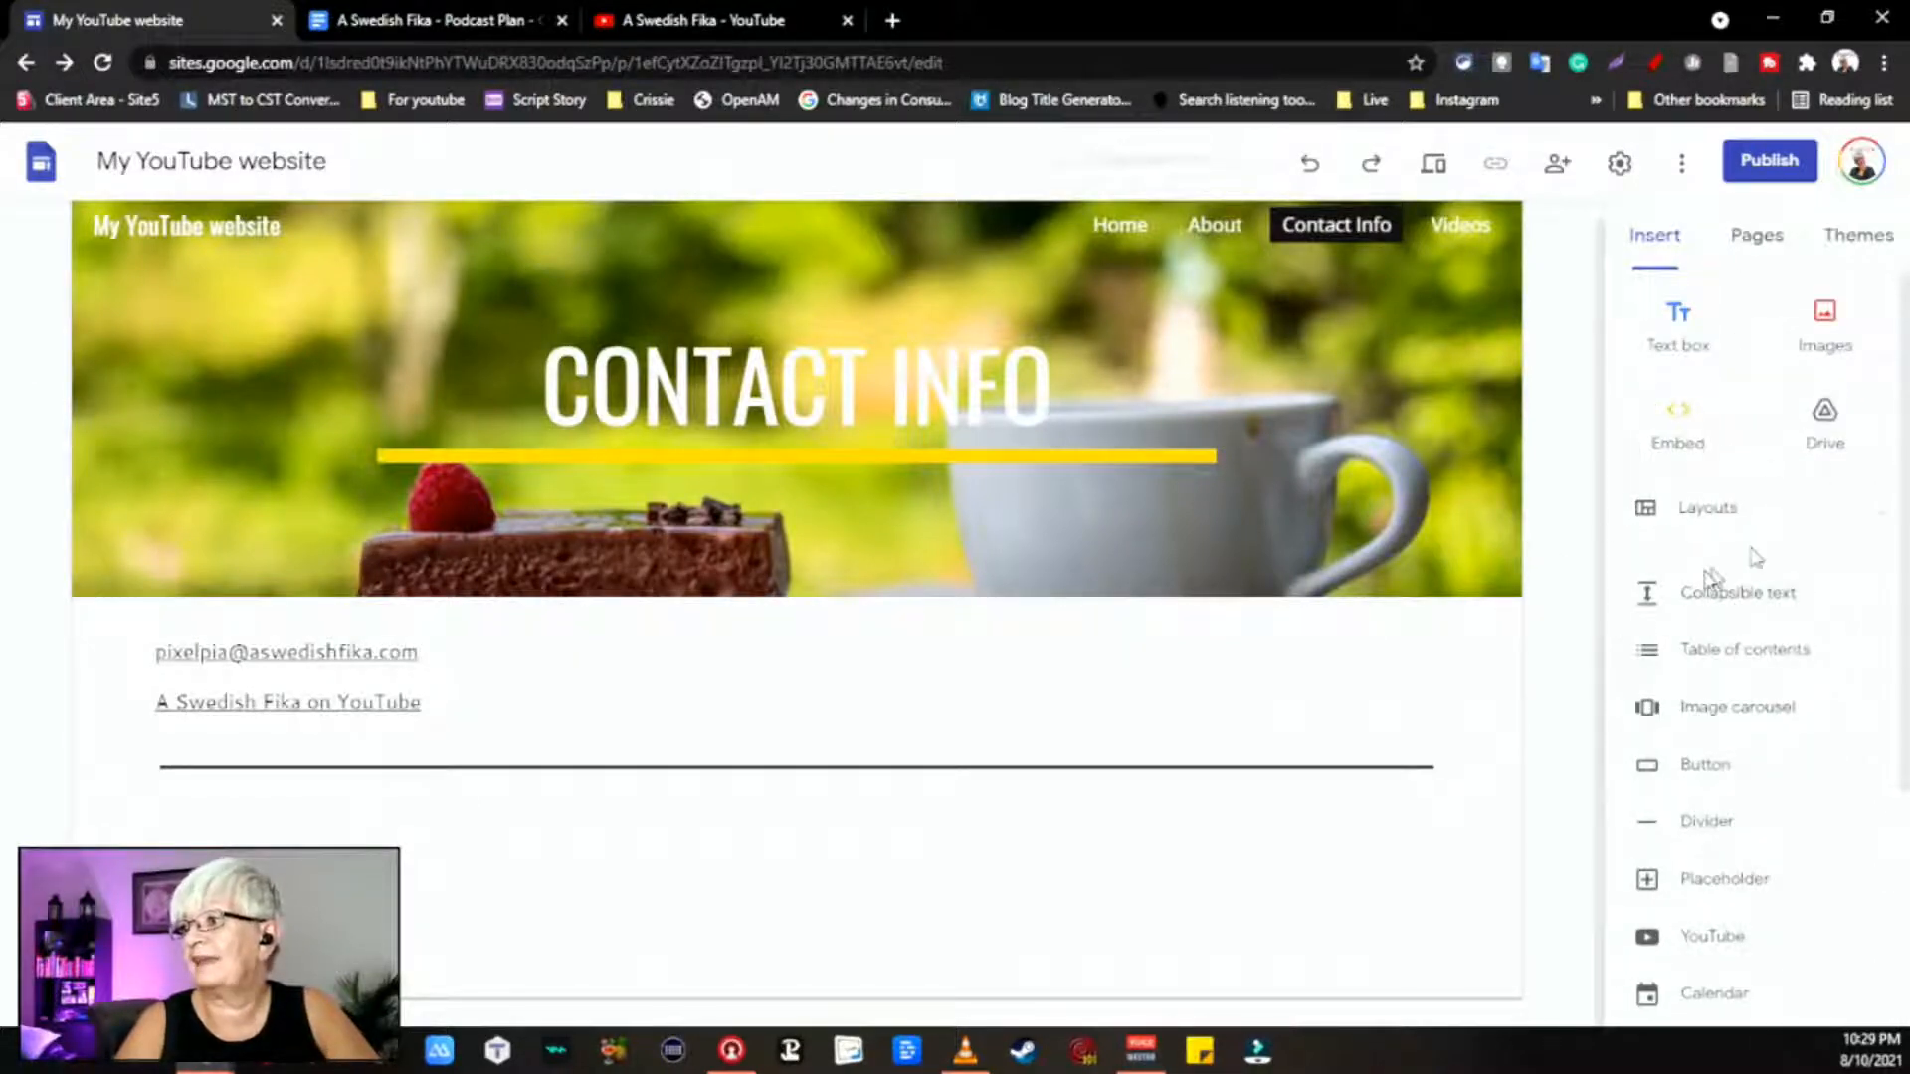
left_click(1681, 321)
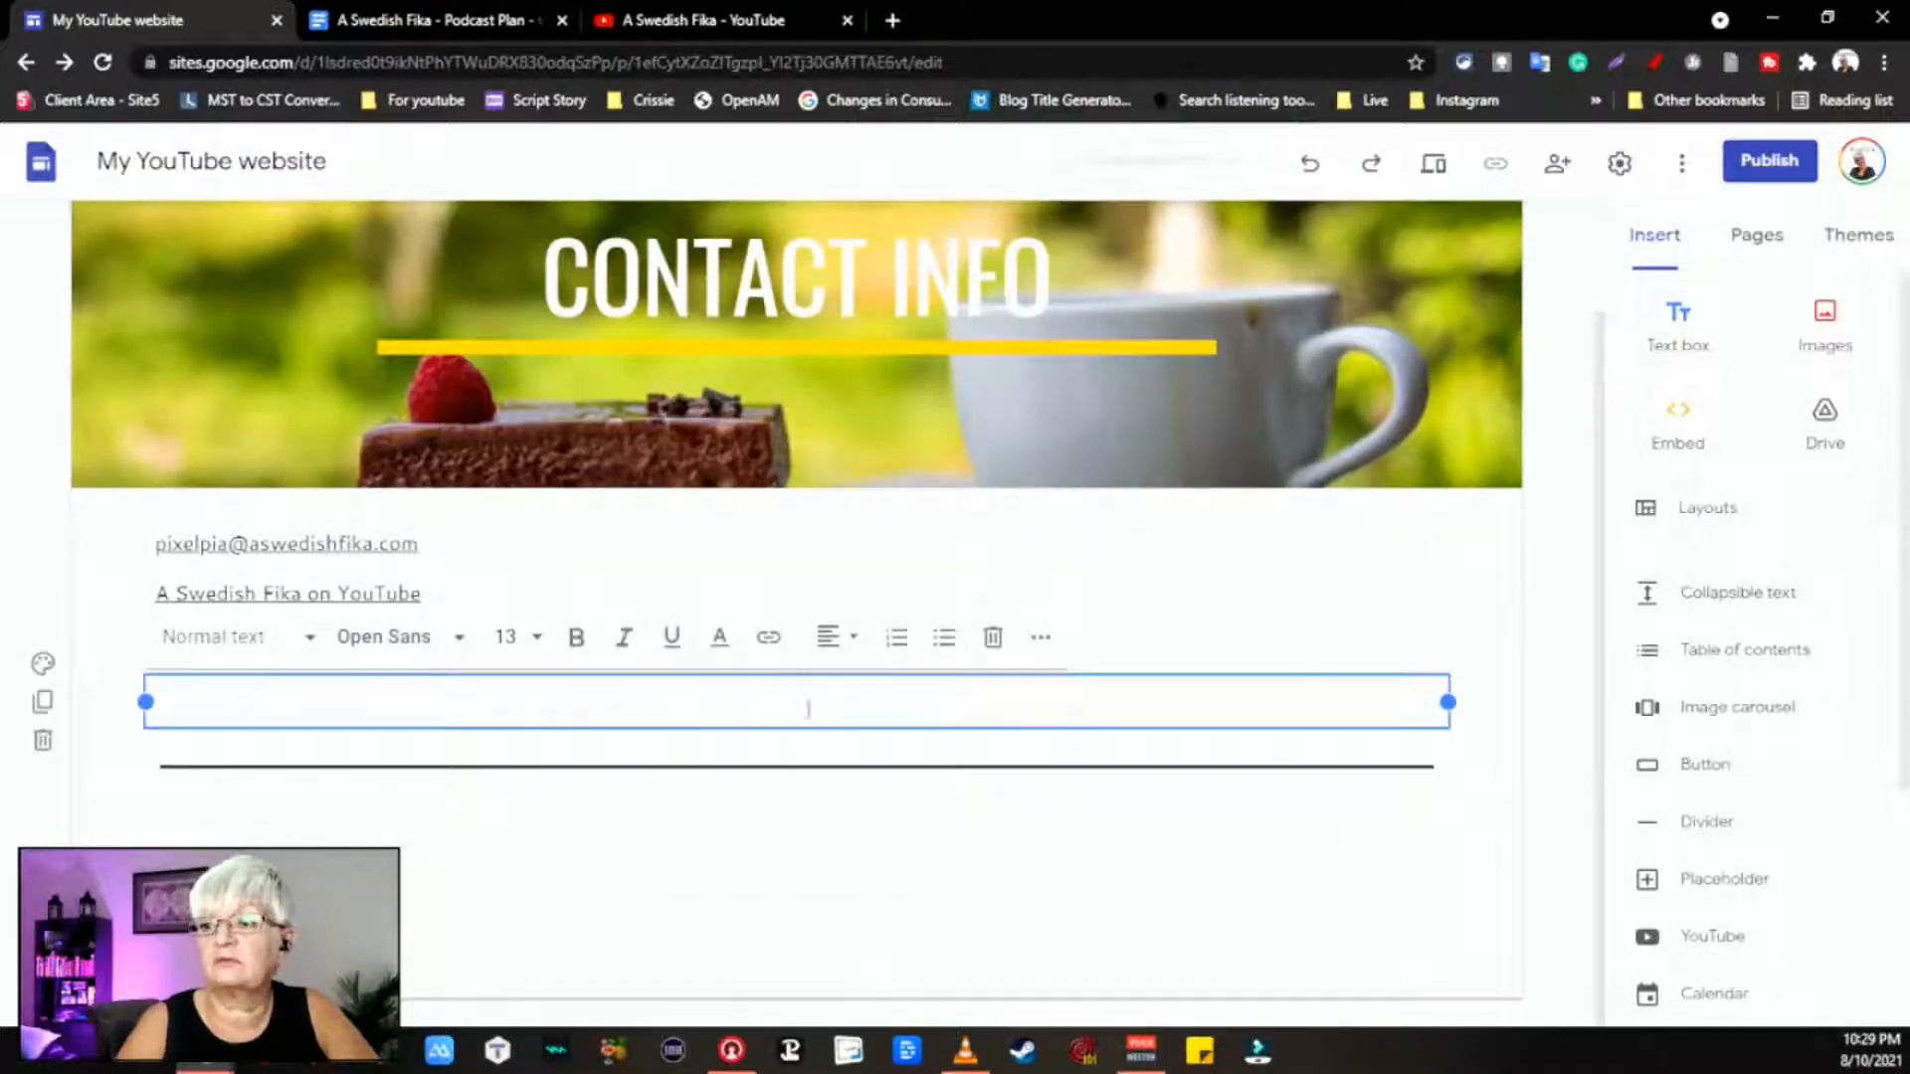
left_click_drag(818, 726, 802, 908)
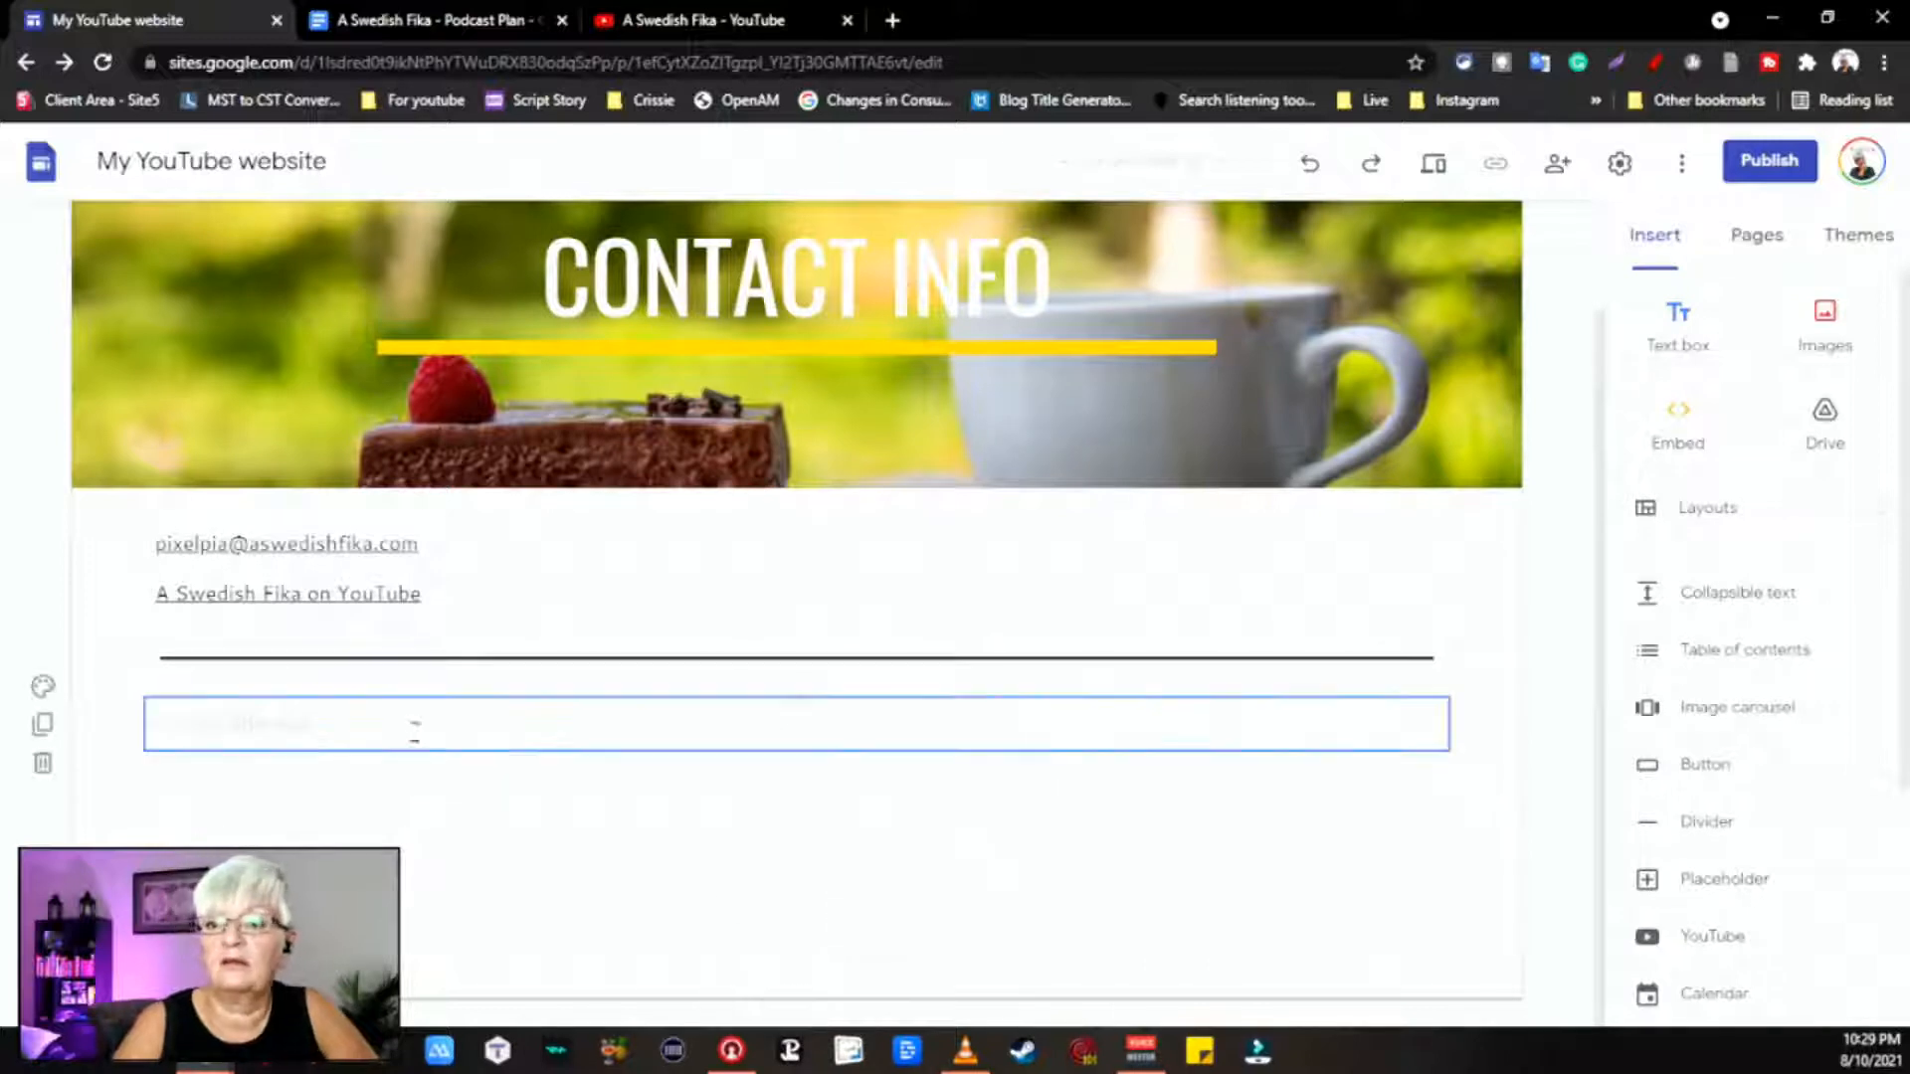
left_click(397, 730)
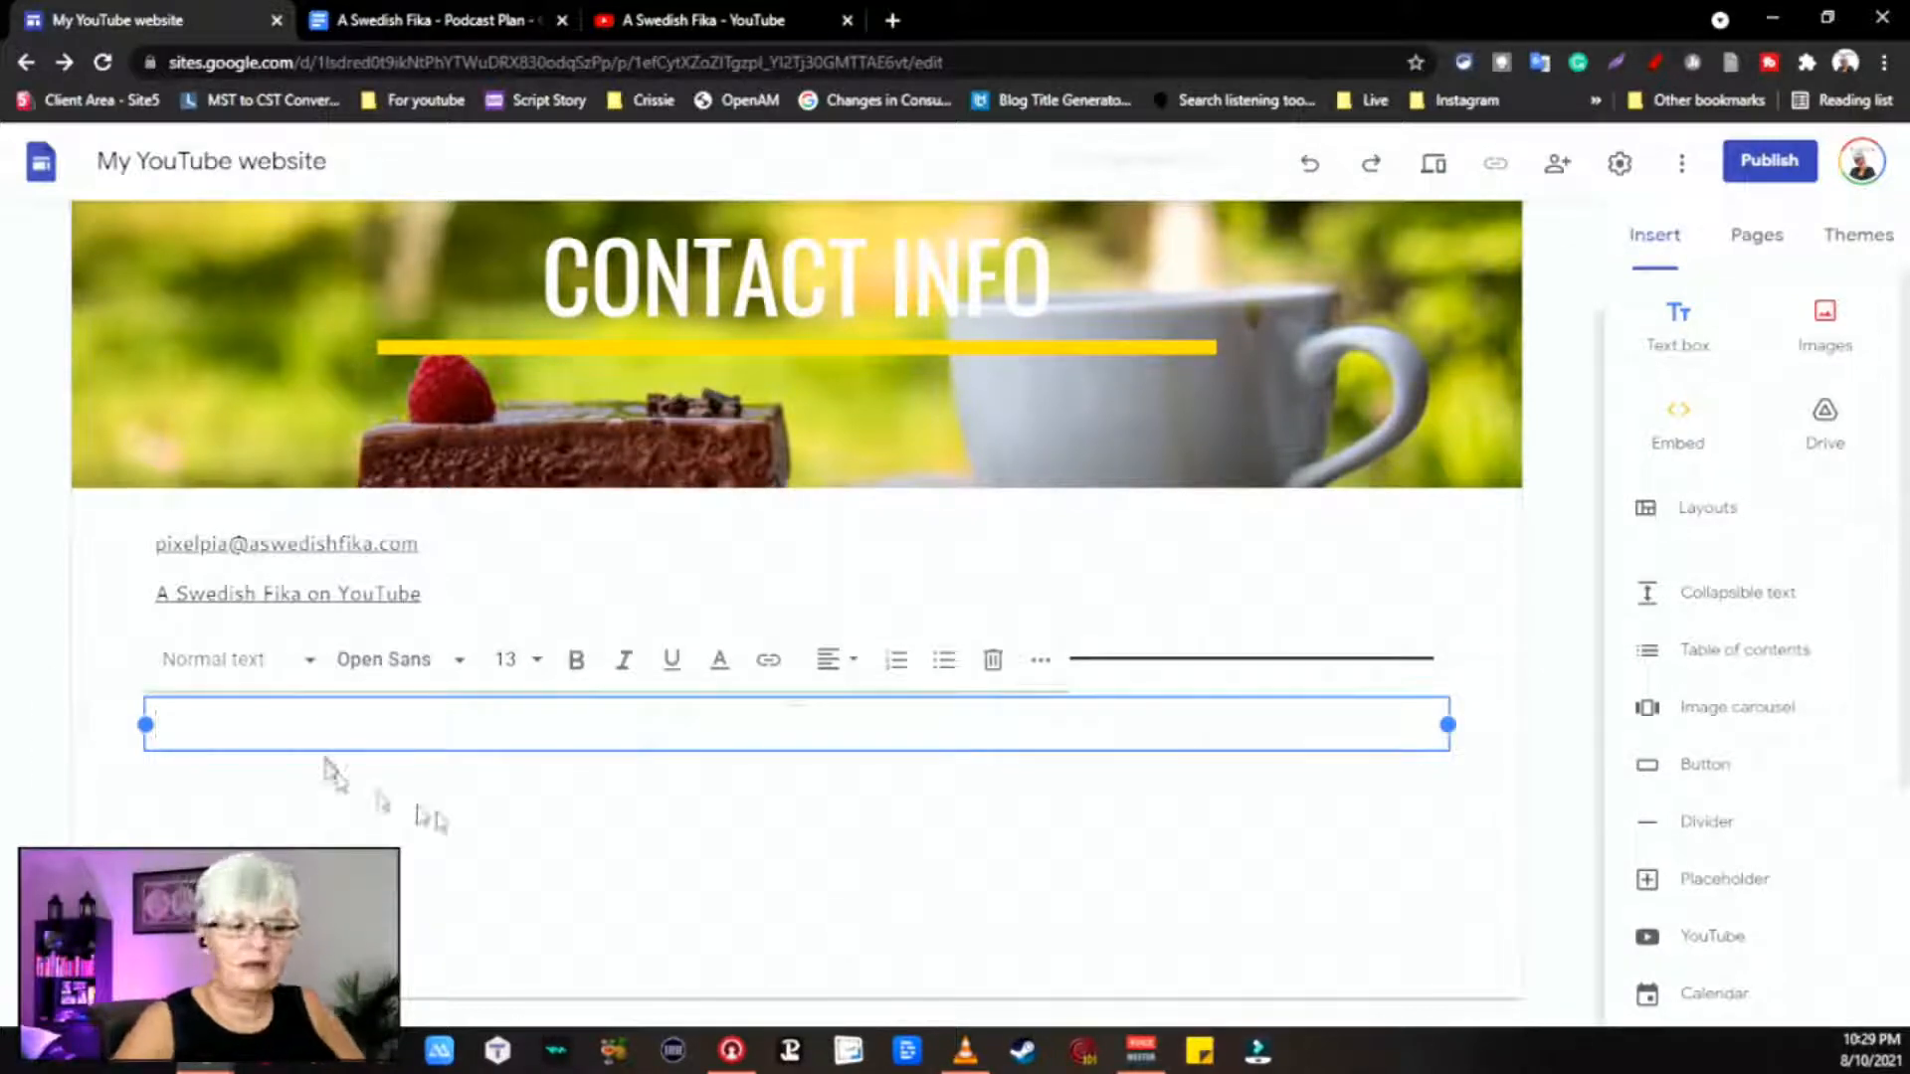
type("If ")
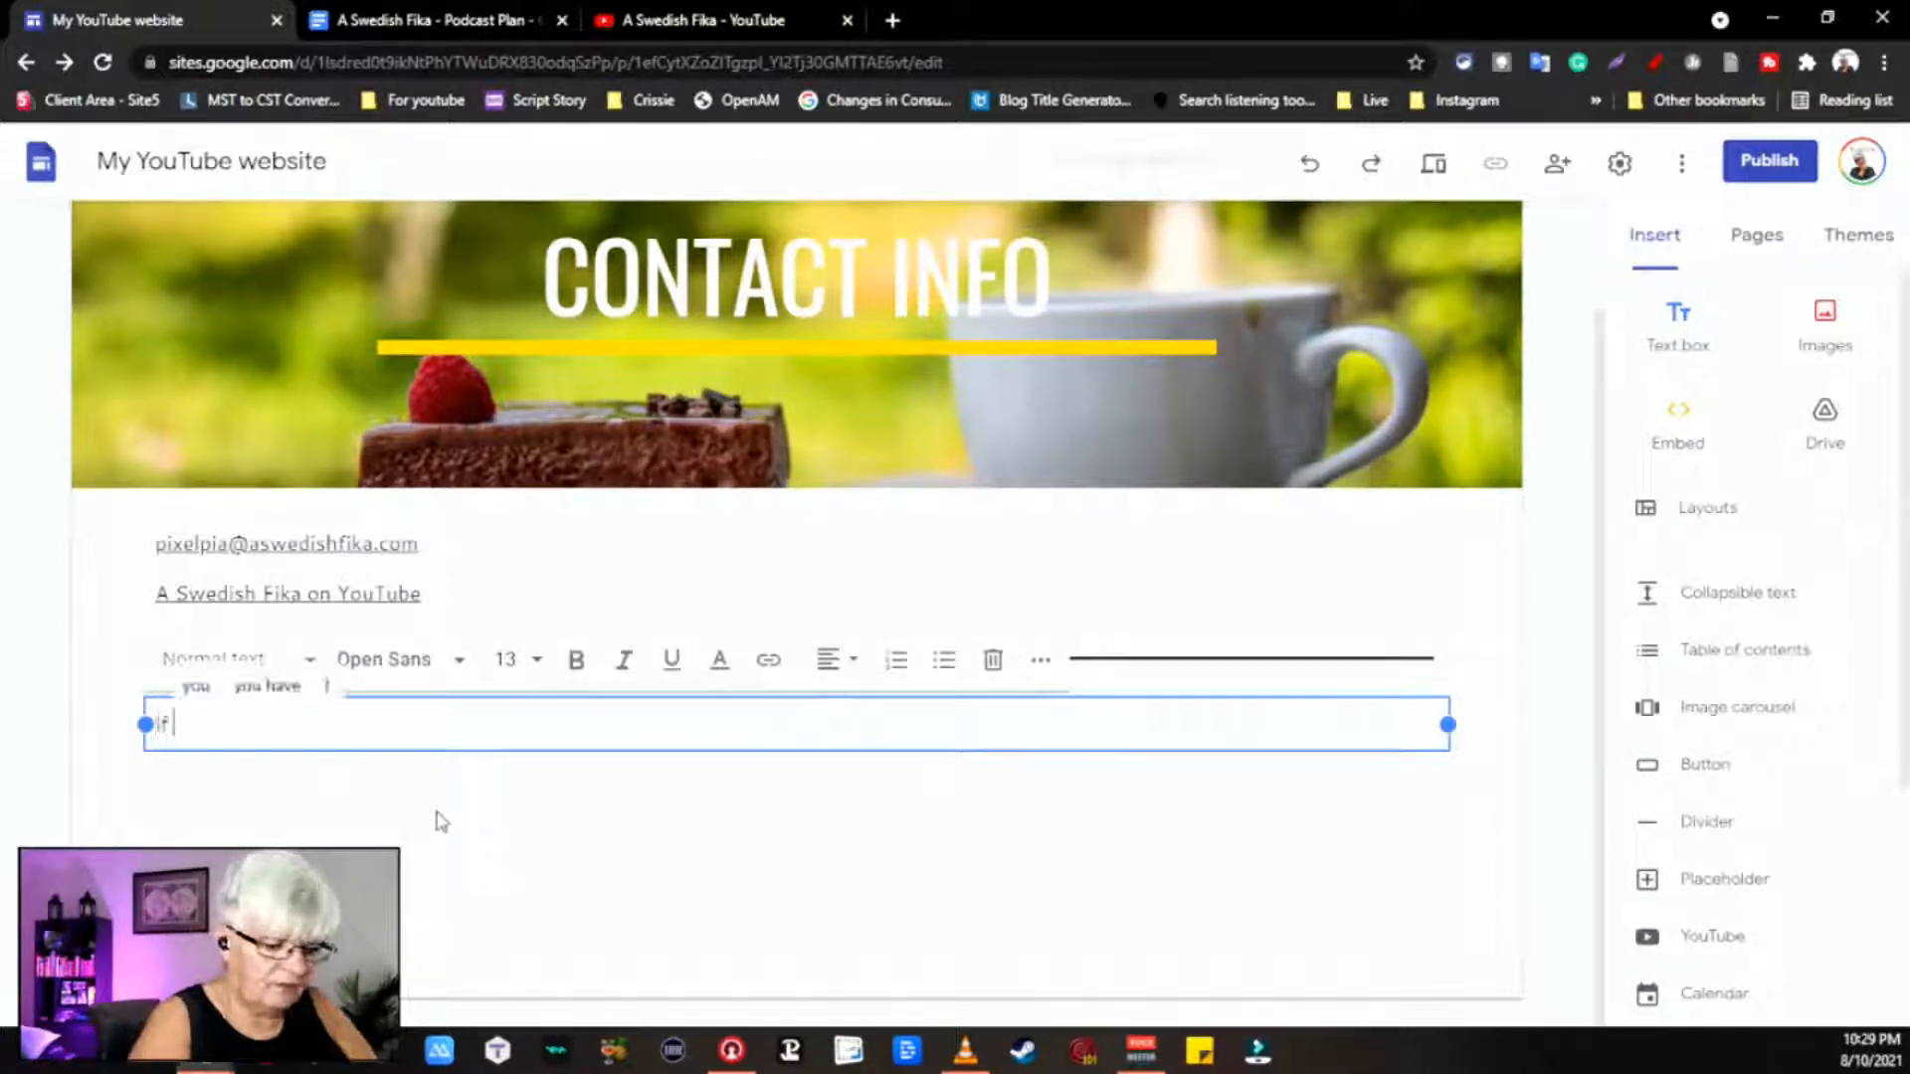
type("you need to")
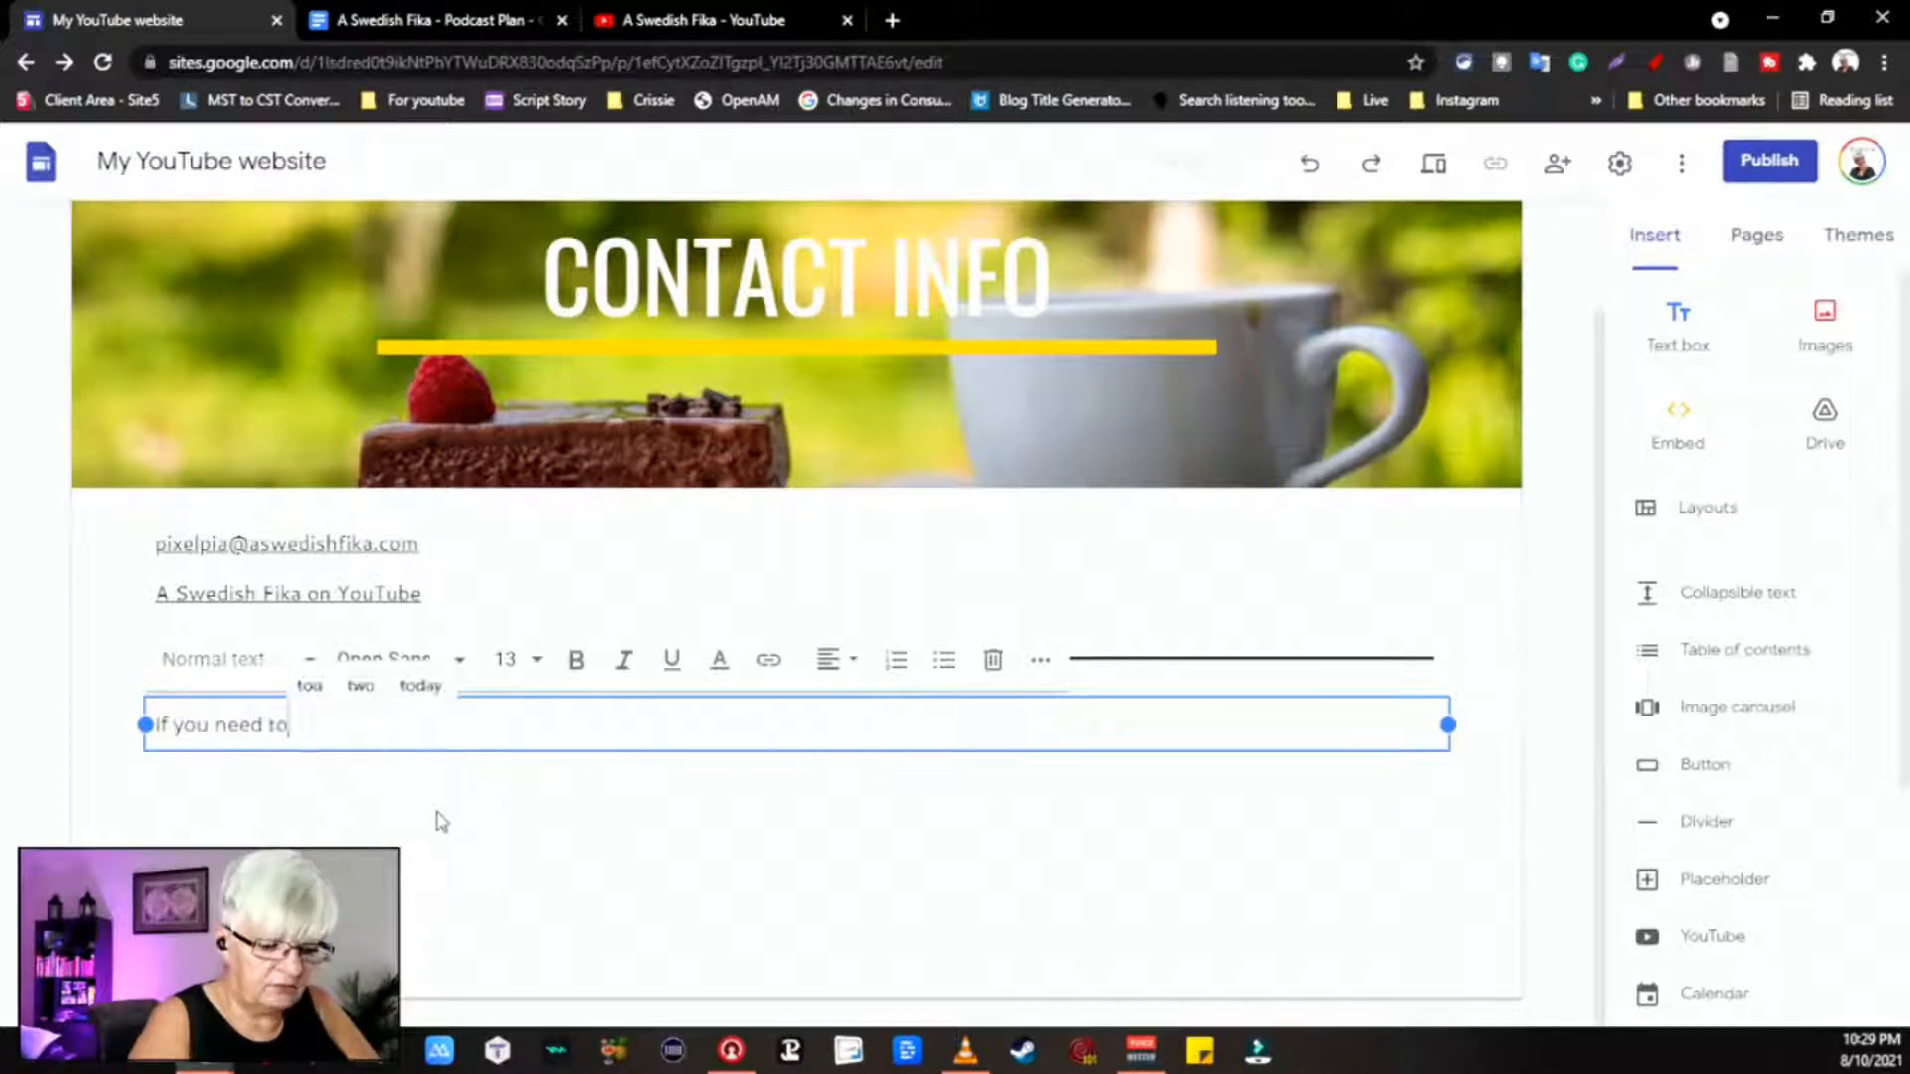
type(" contact me")
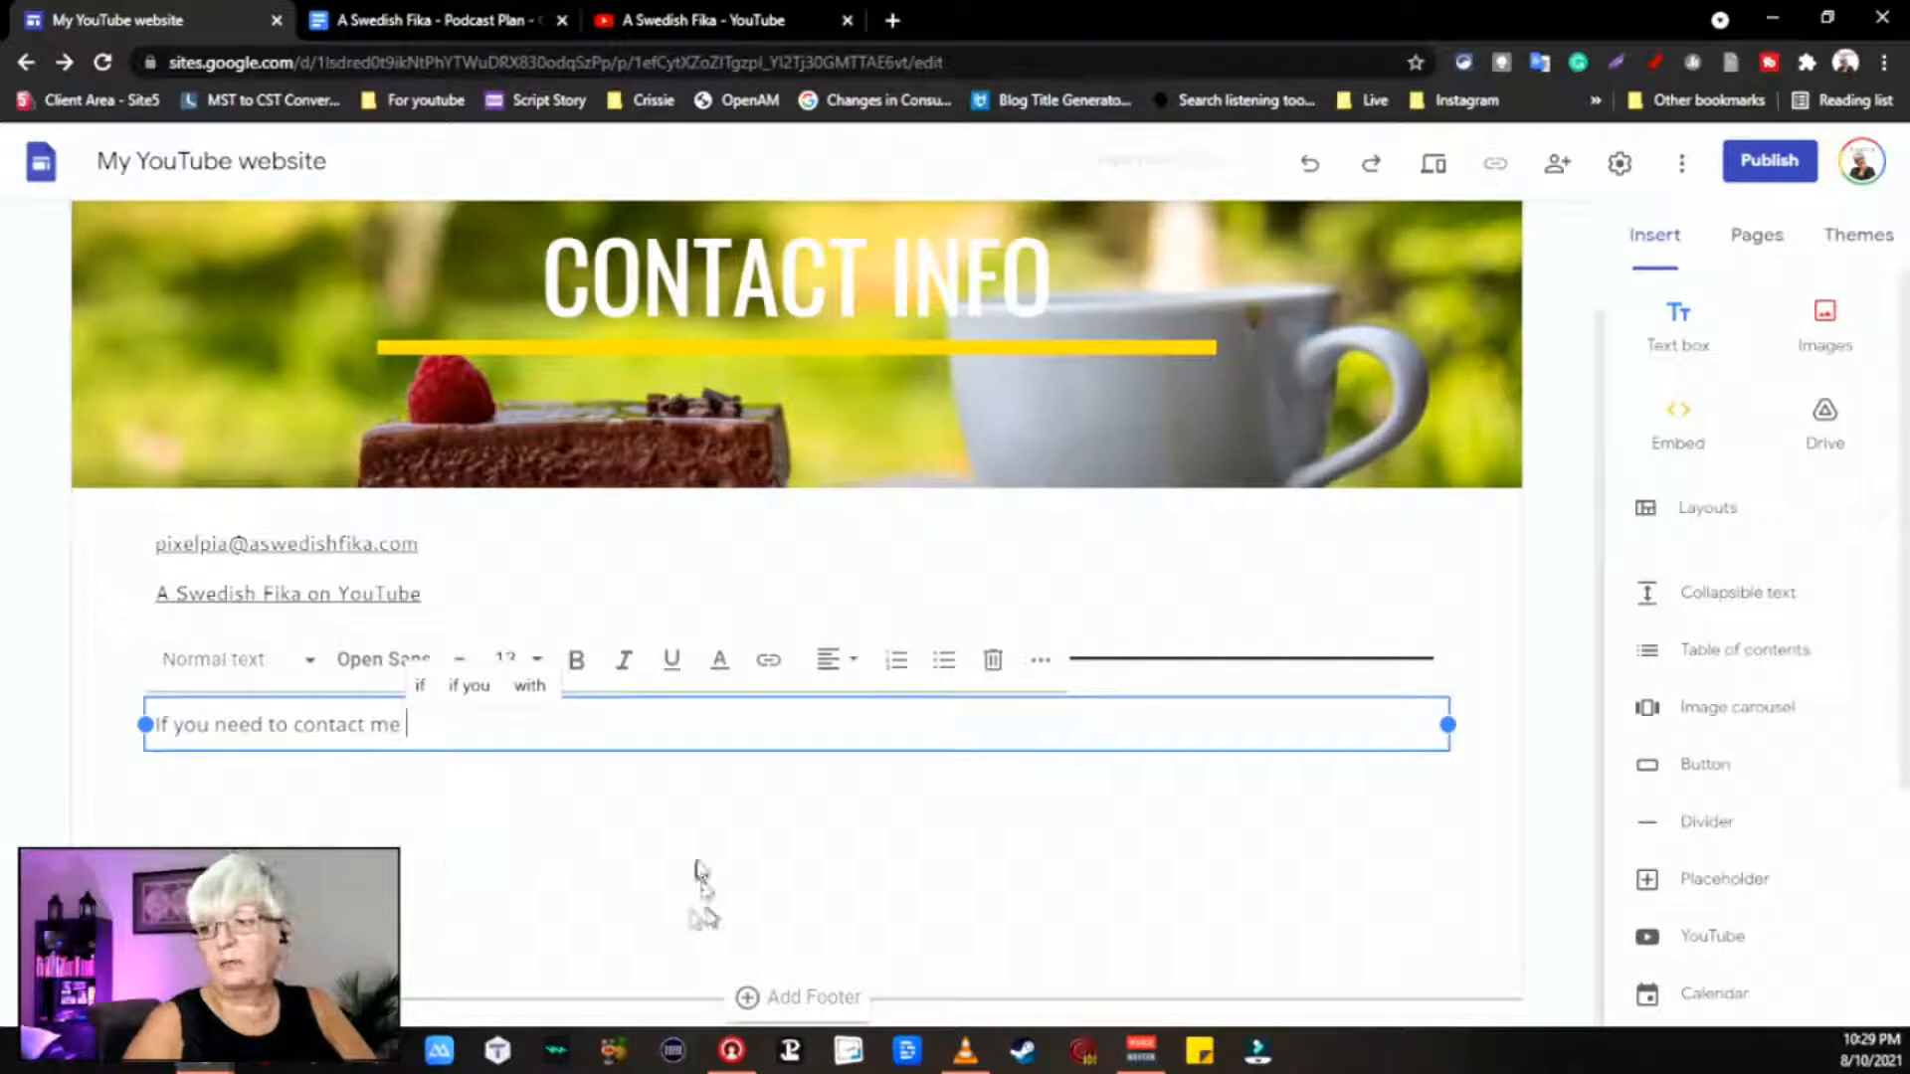
left_click(720, 892)
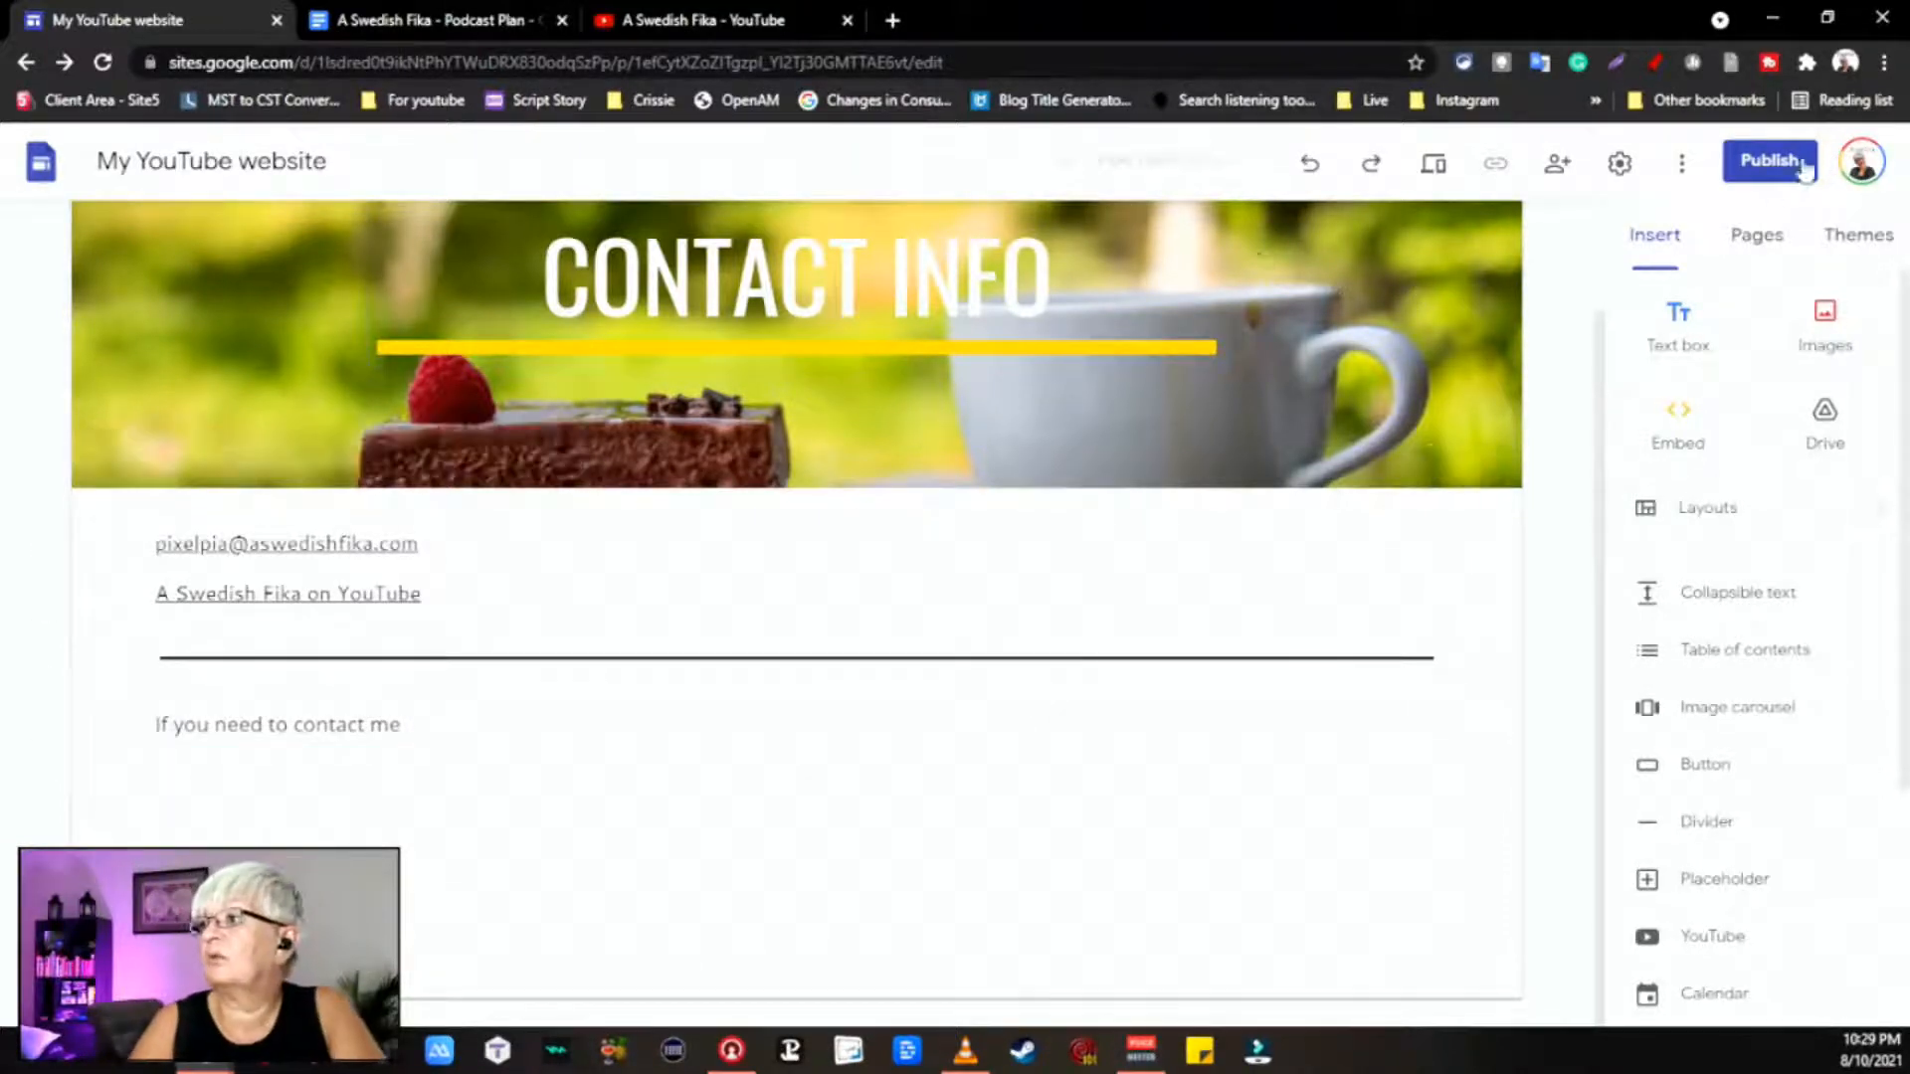
left_click(1756, 239)
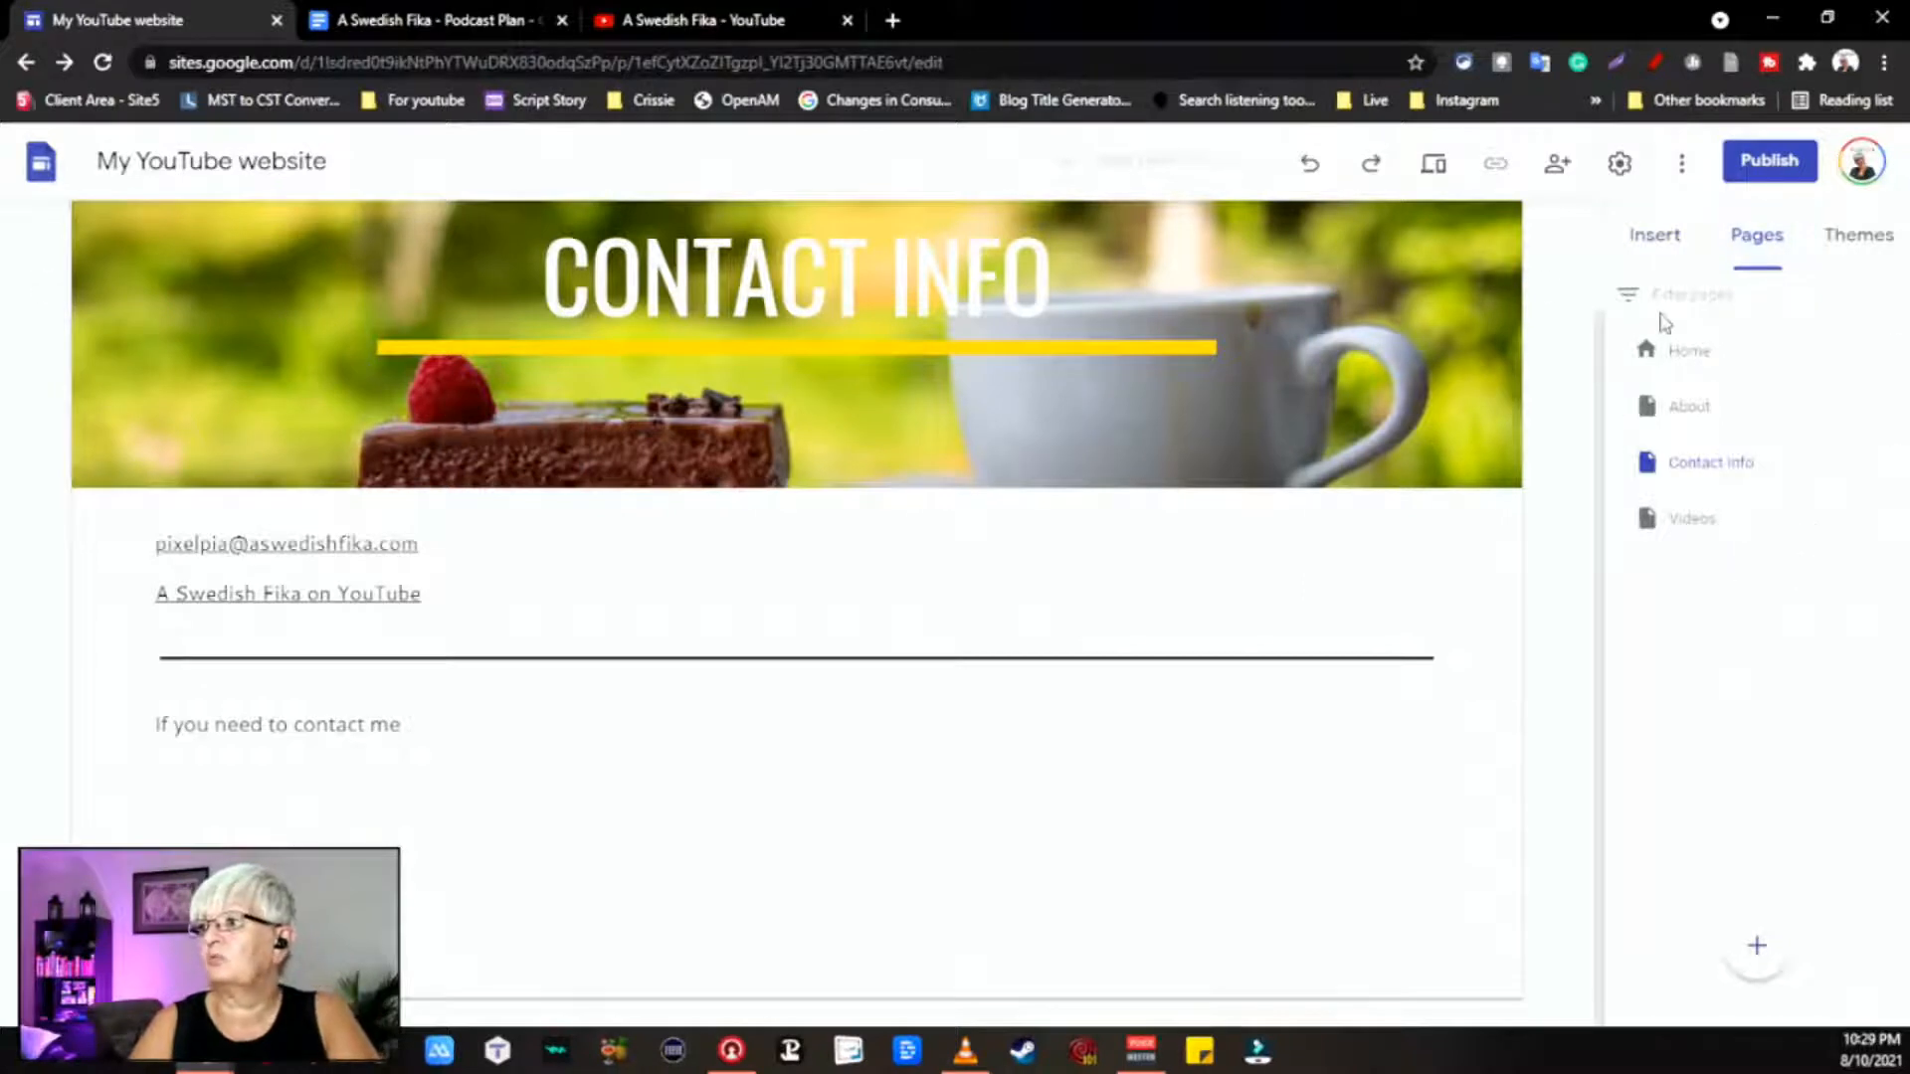
Step: Step through Home, About and Contact Info, then open the Videos page with the Insert panel
left_click(1681, 364)
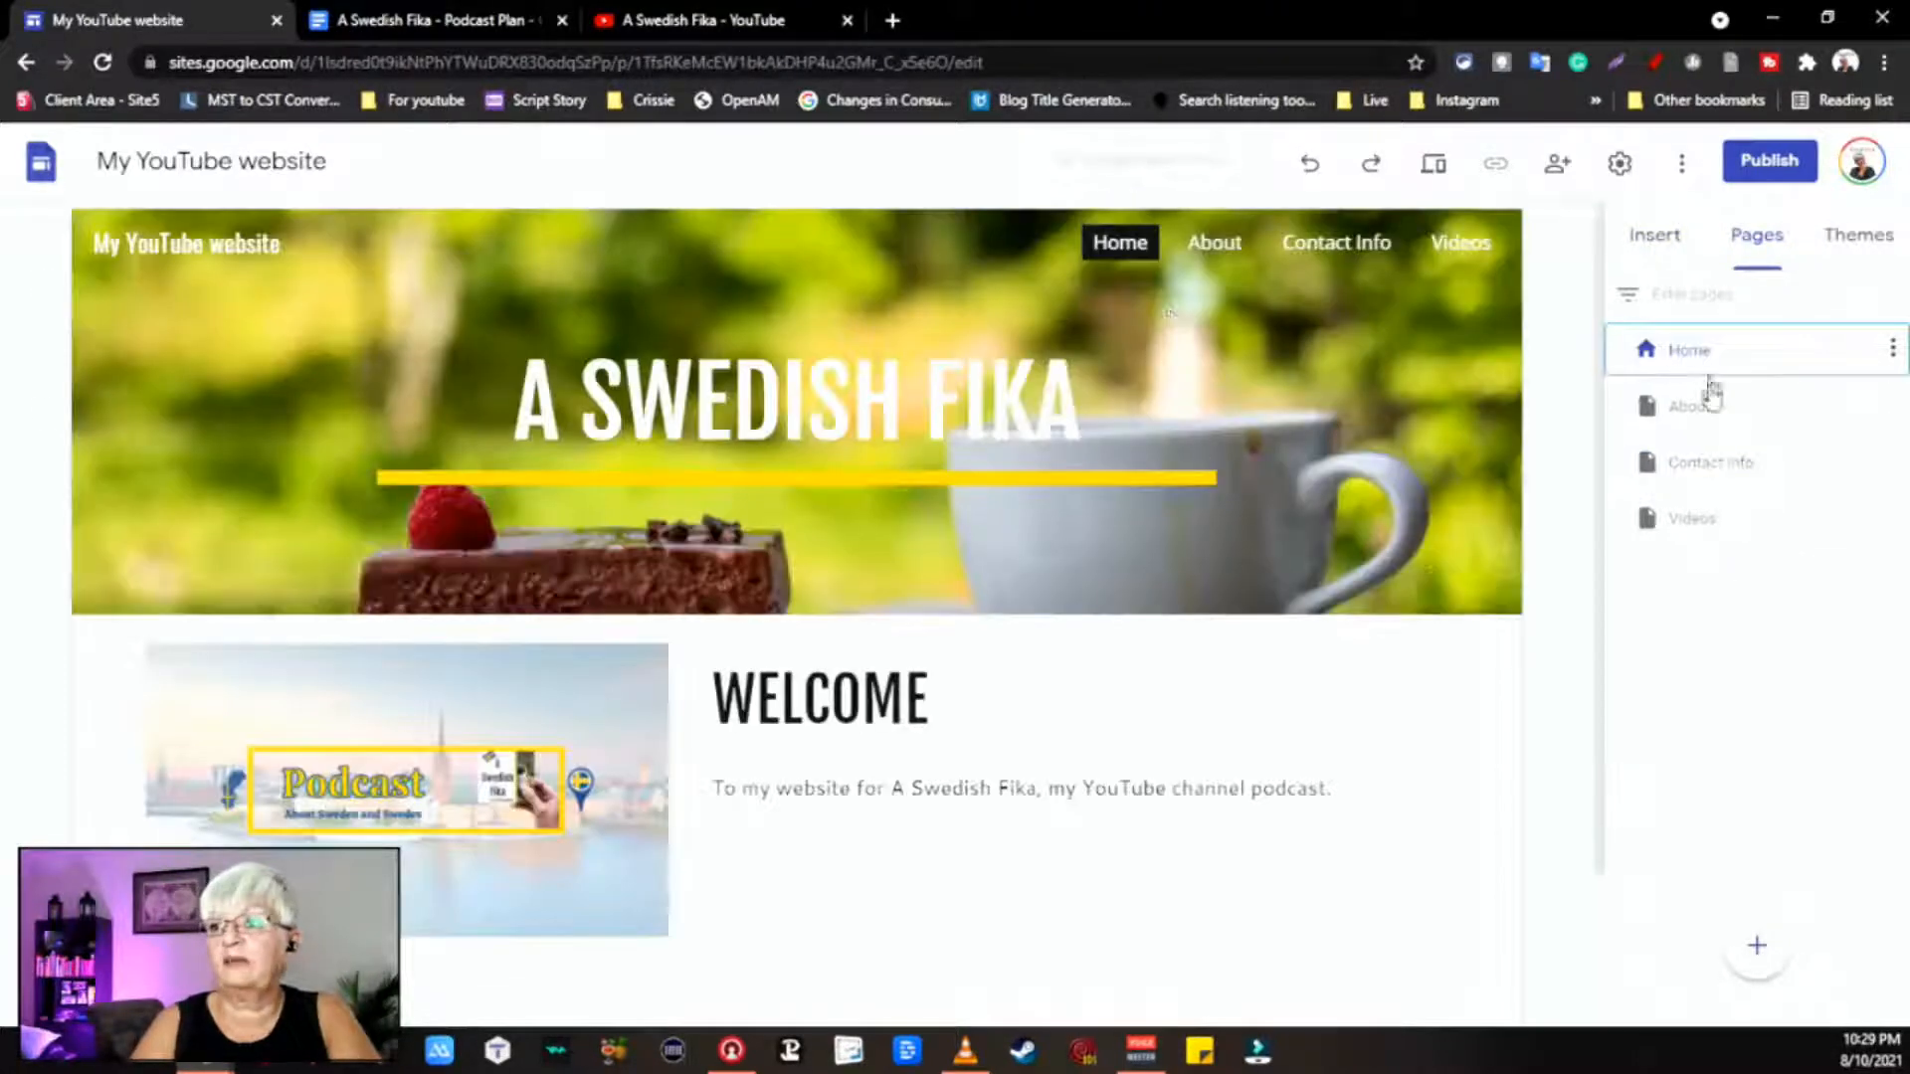
left_click(1672, 423)
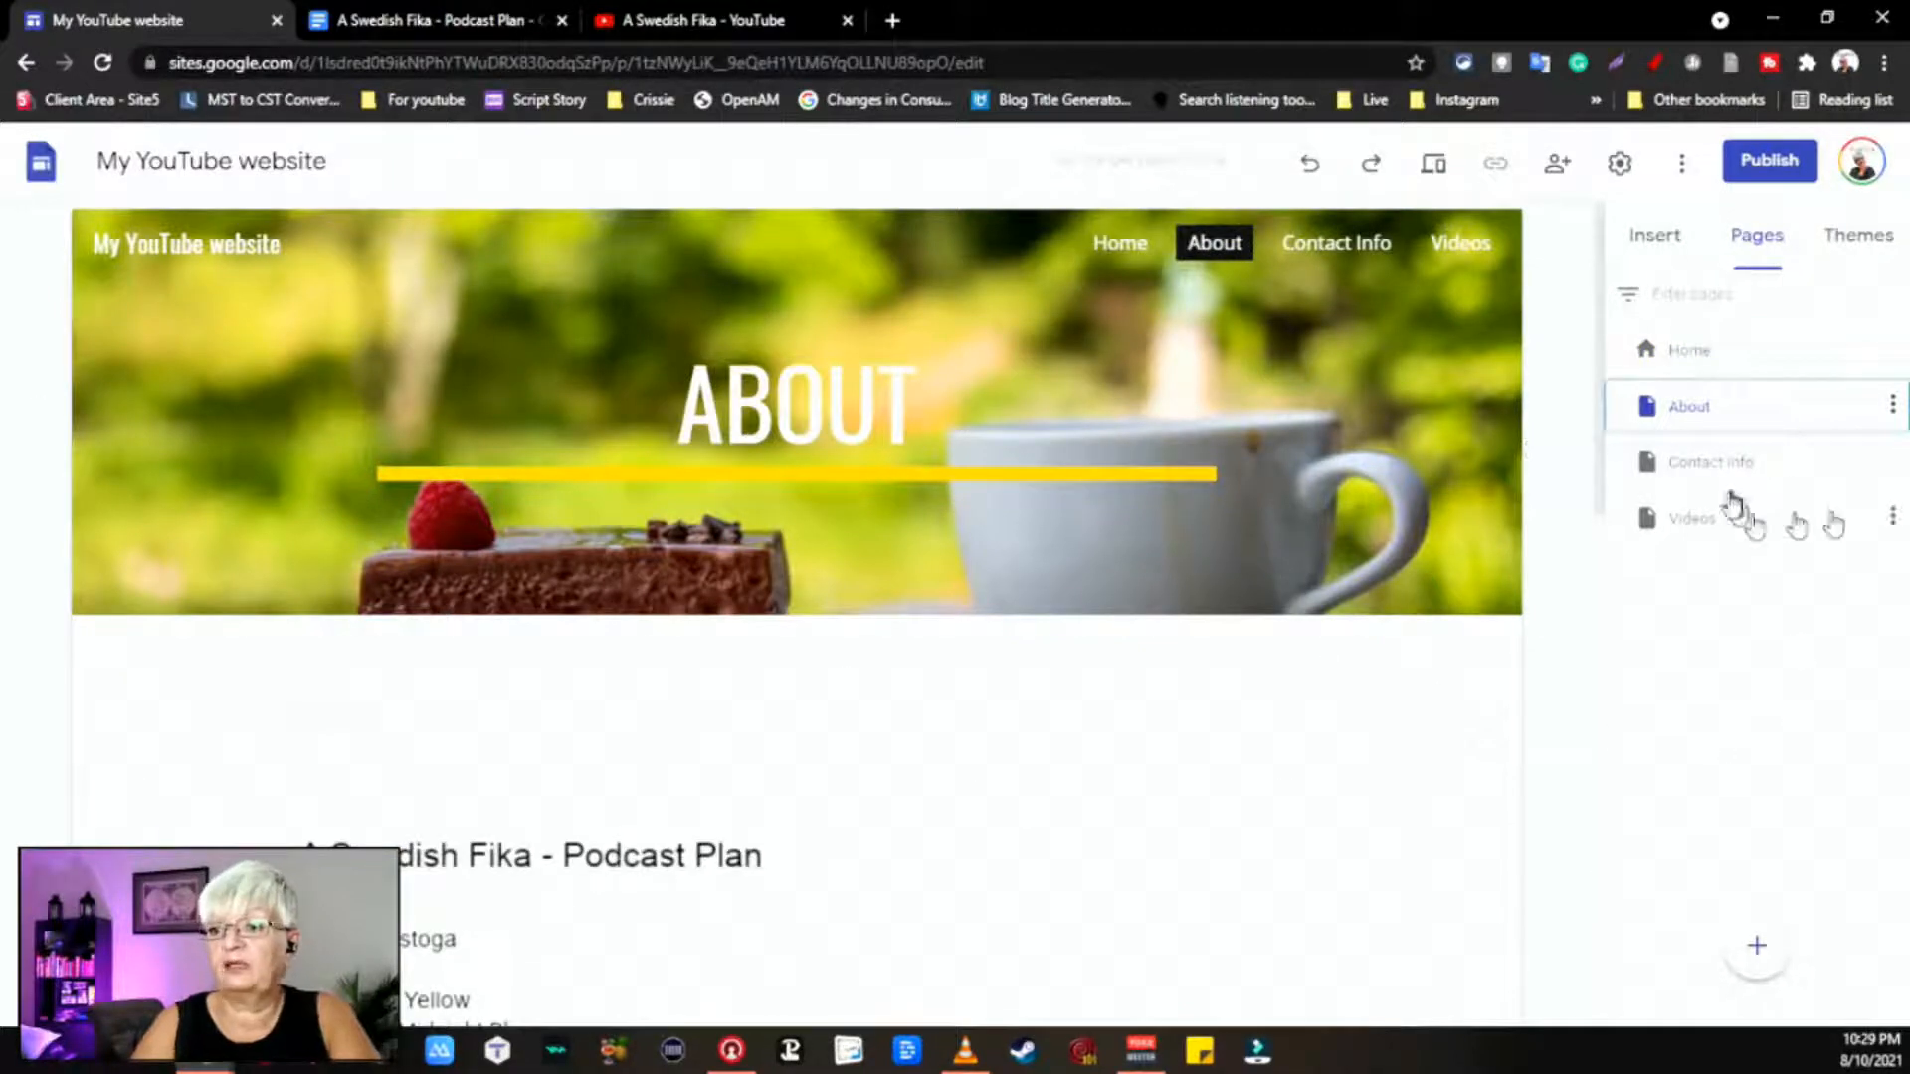
left_click(1699, 461)
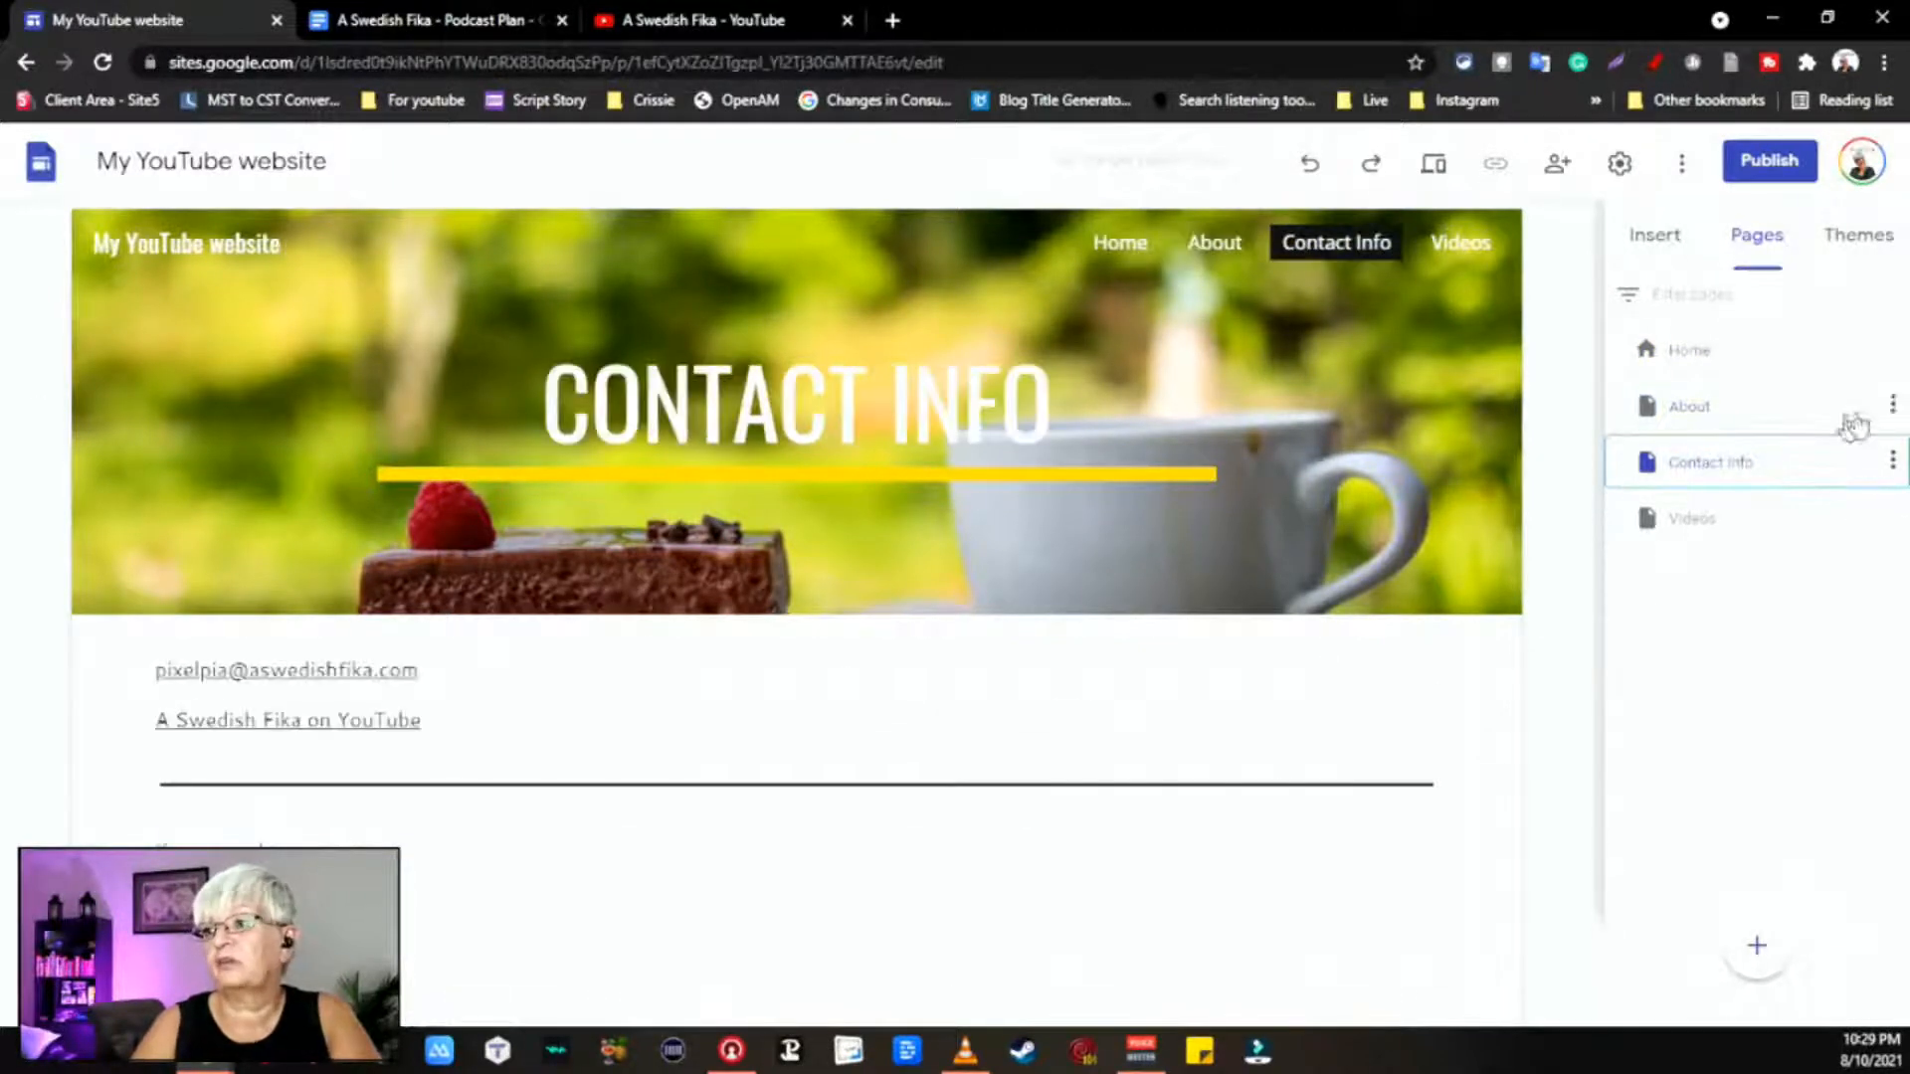
left_click(1699, 519)
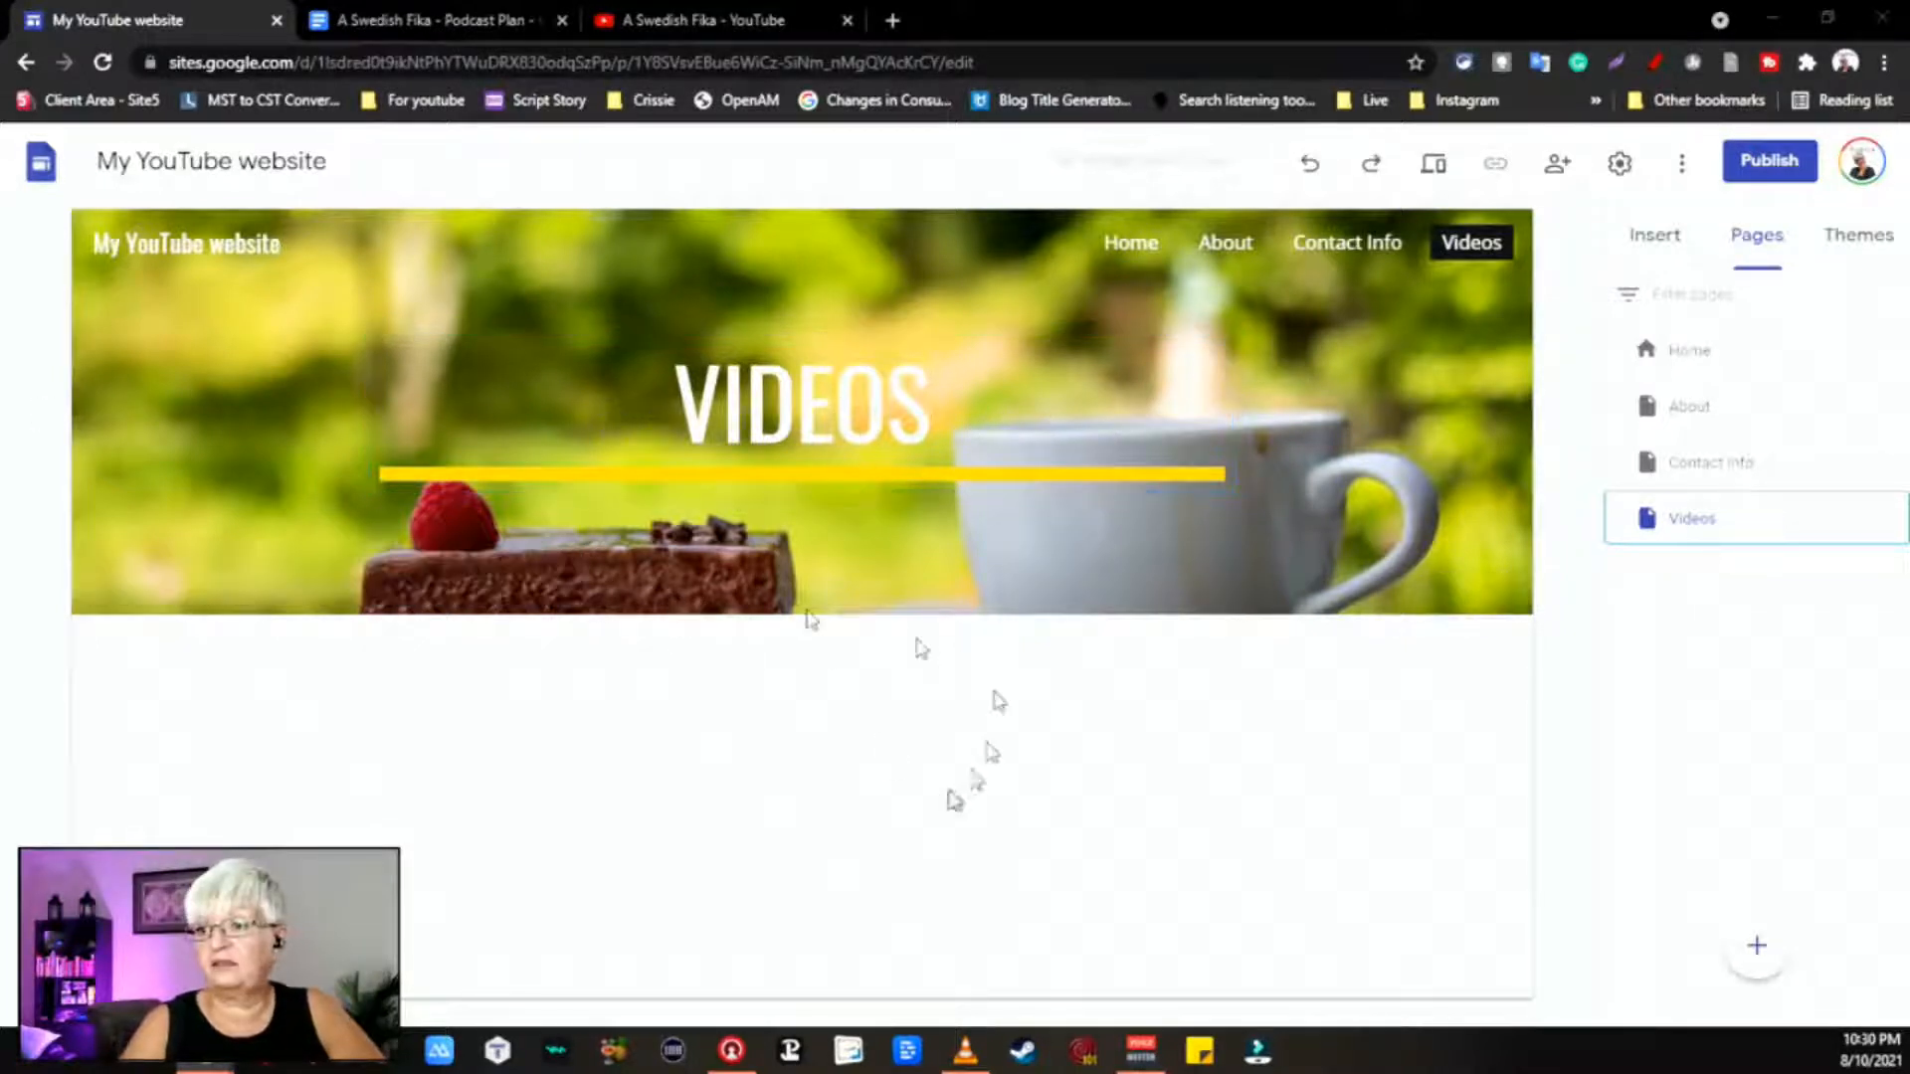
left_click(1636, 256)
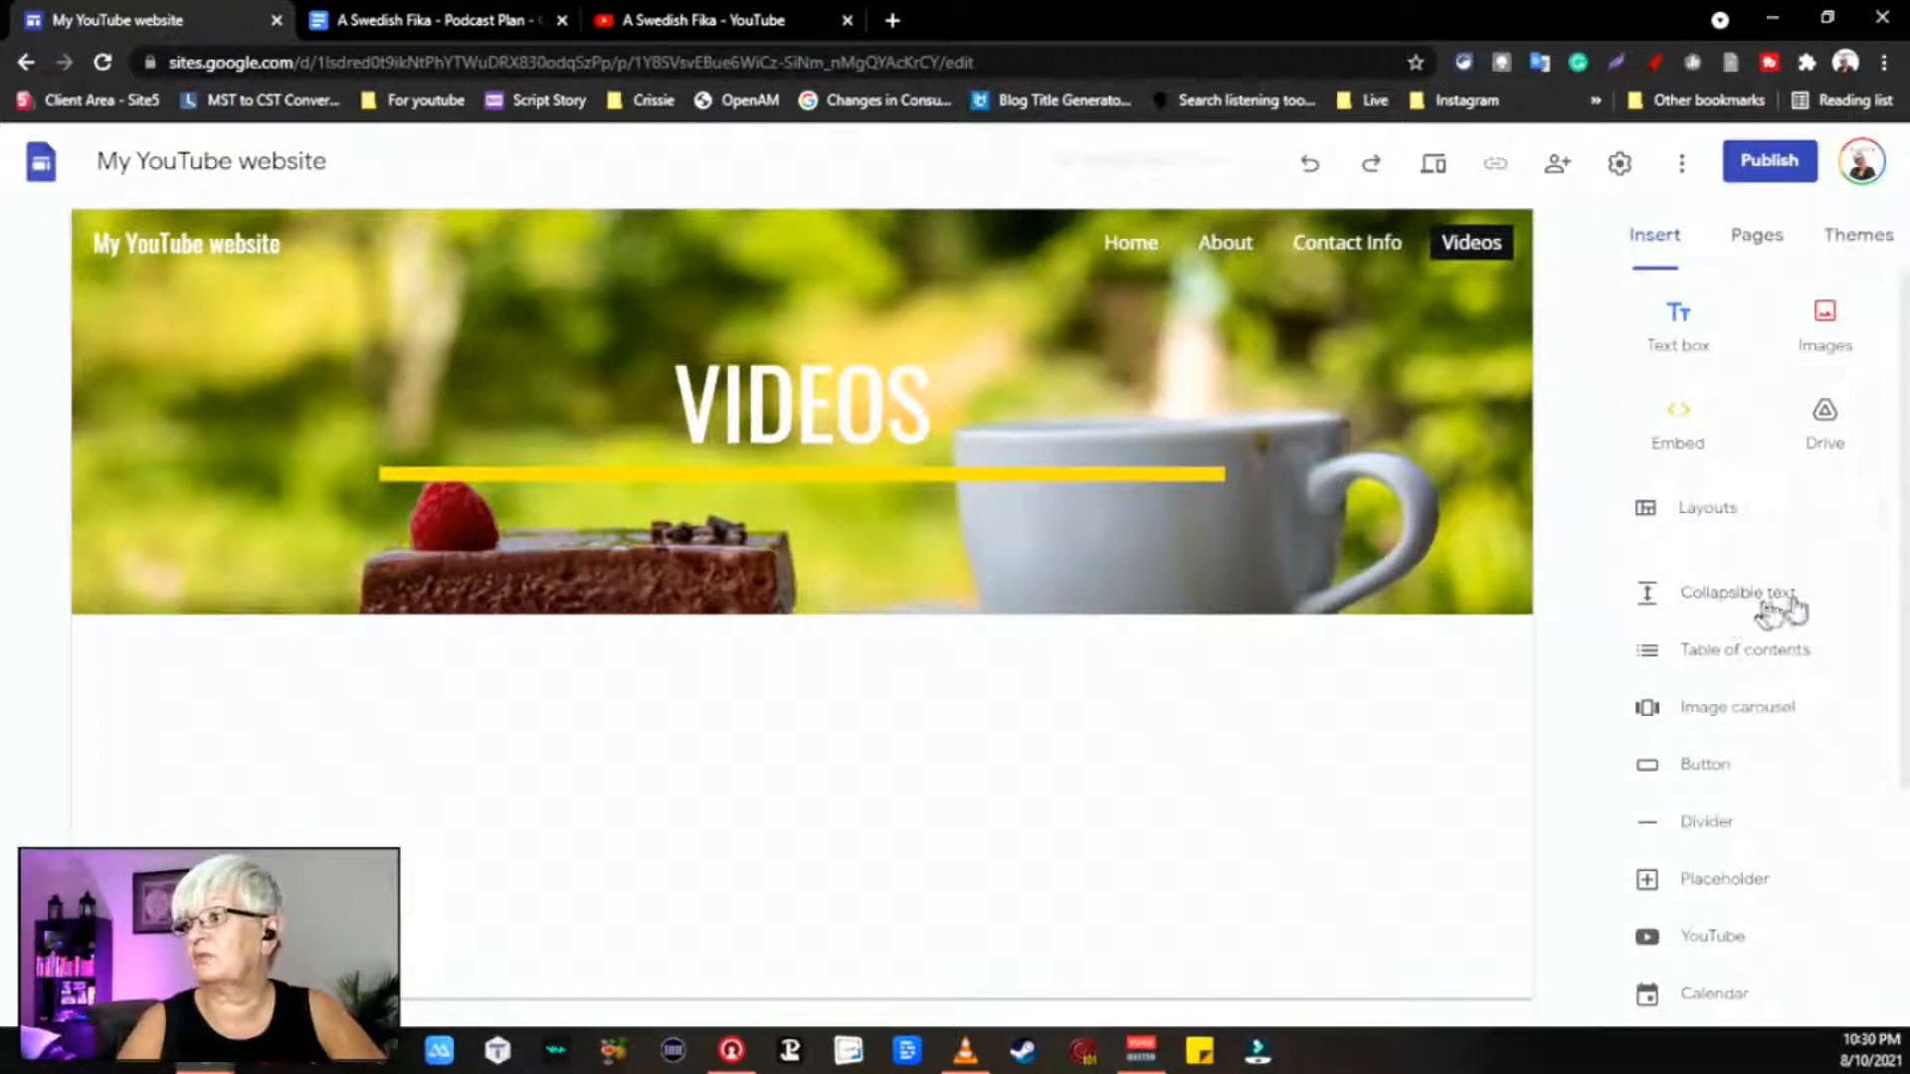
Step: Add a Heading-style text box 'MY LATEST VIDEO' in Fjalla One below the Videos banner
left_click(1686, 320)
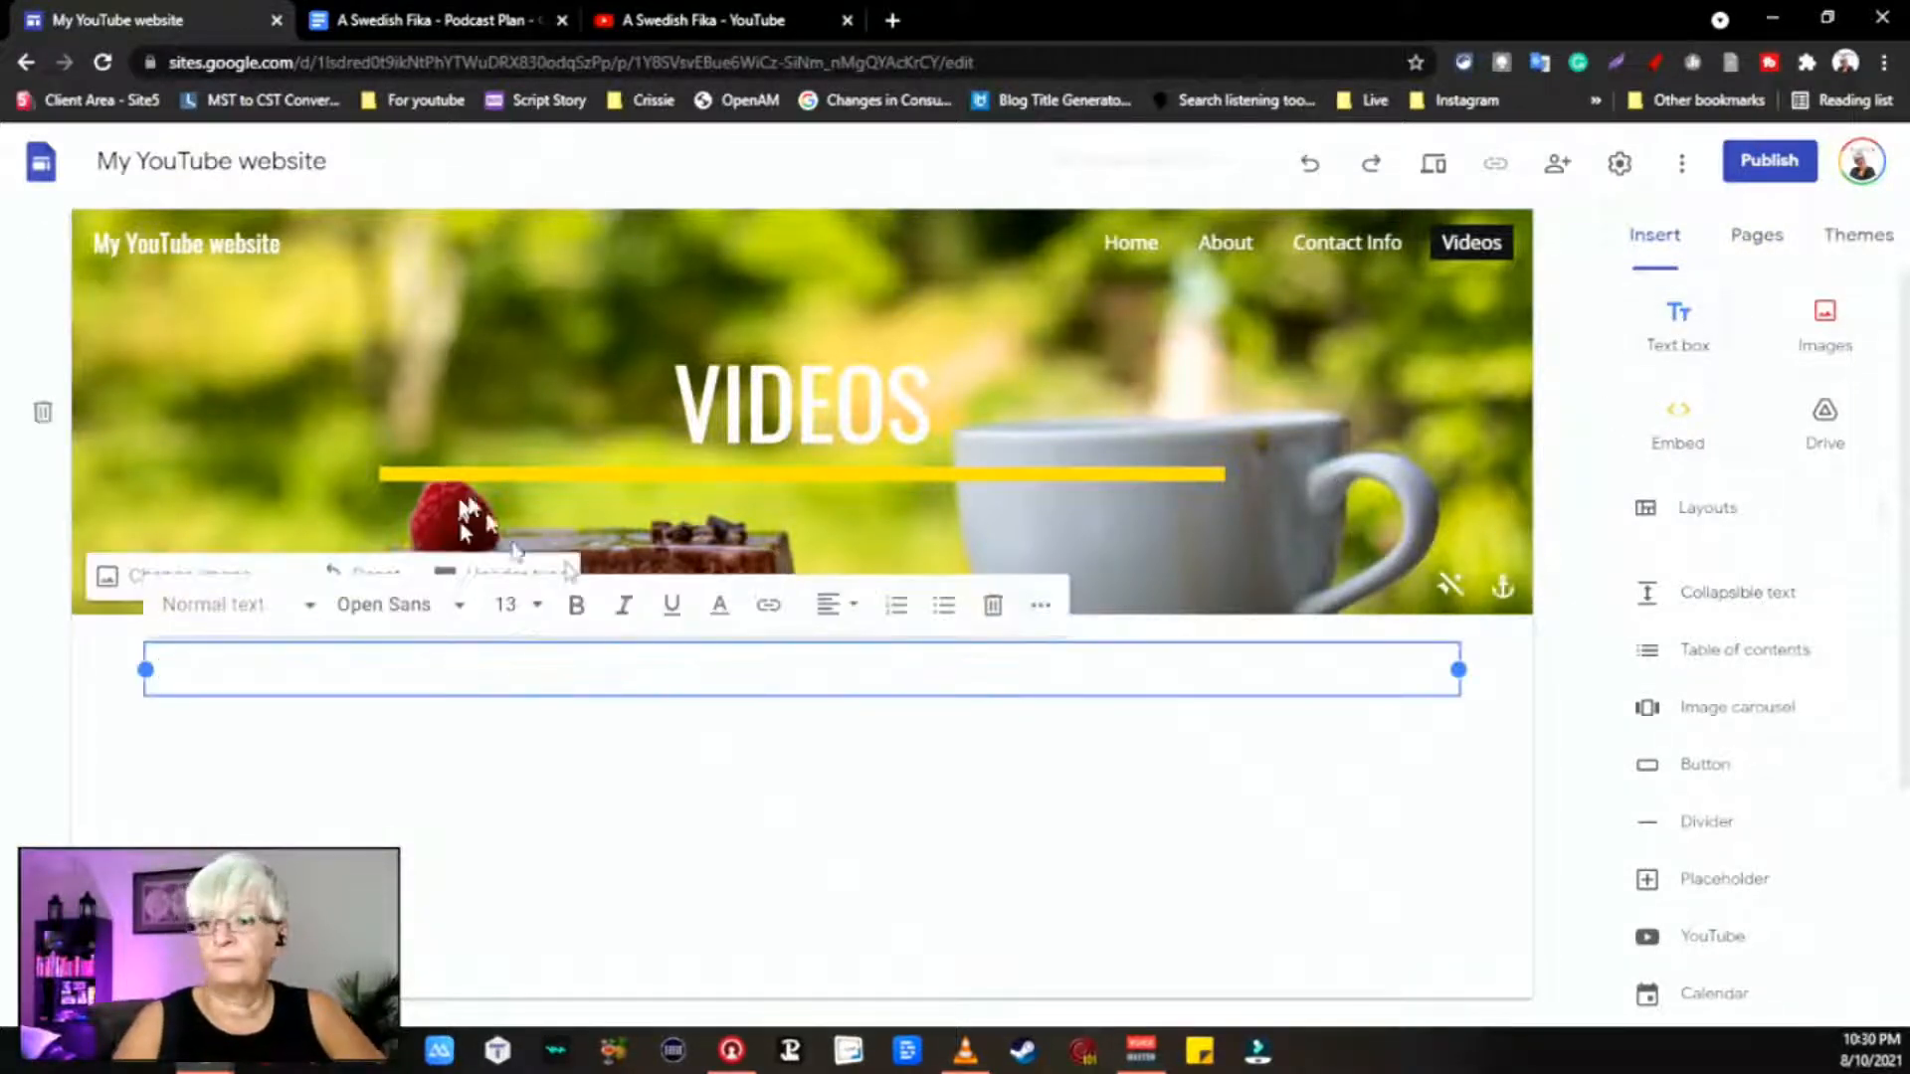
left_click(453, 606)
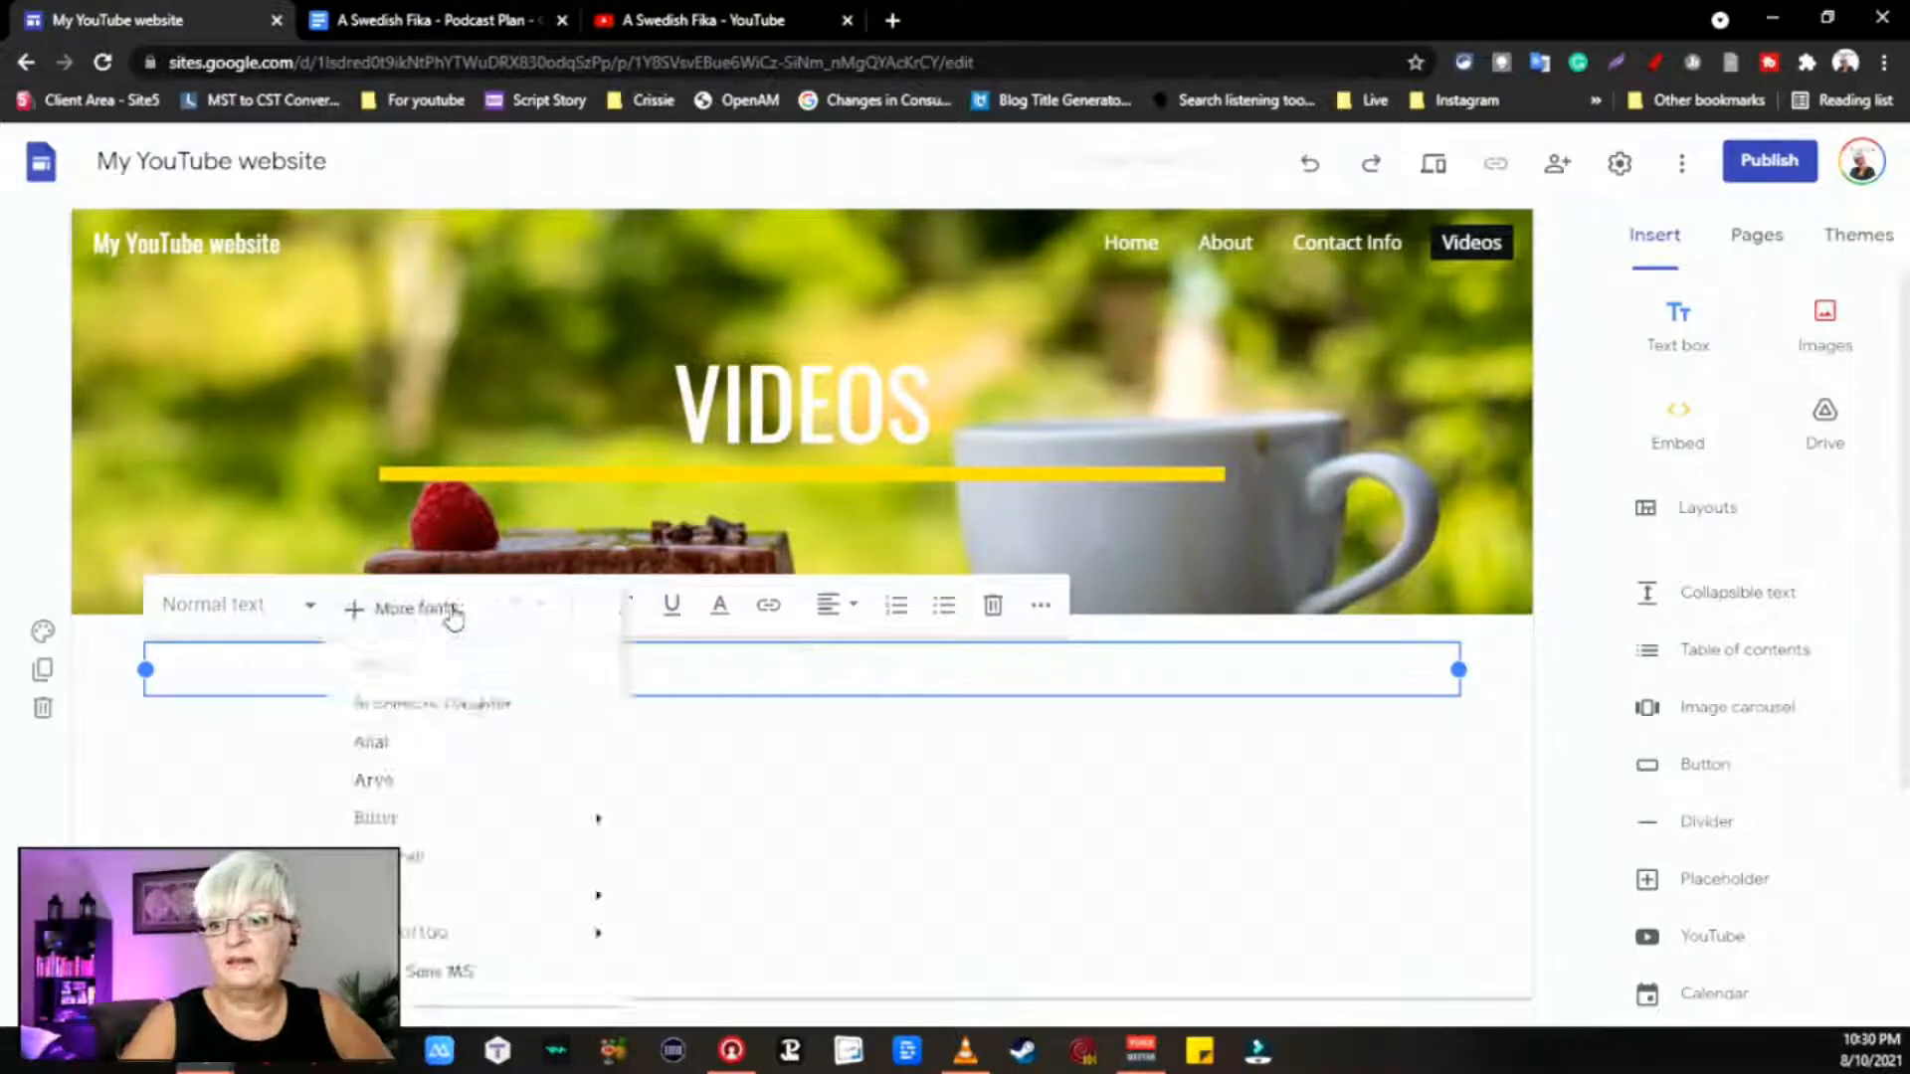
scroll(476, 979, "down", 3)
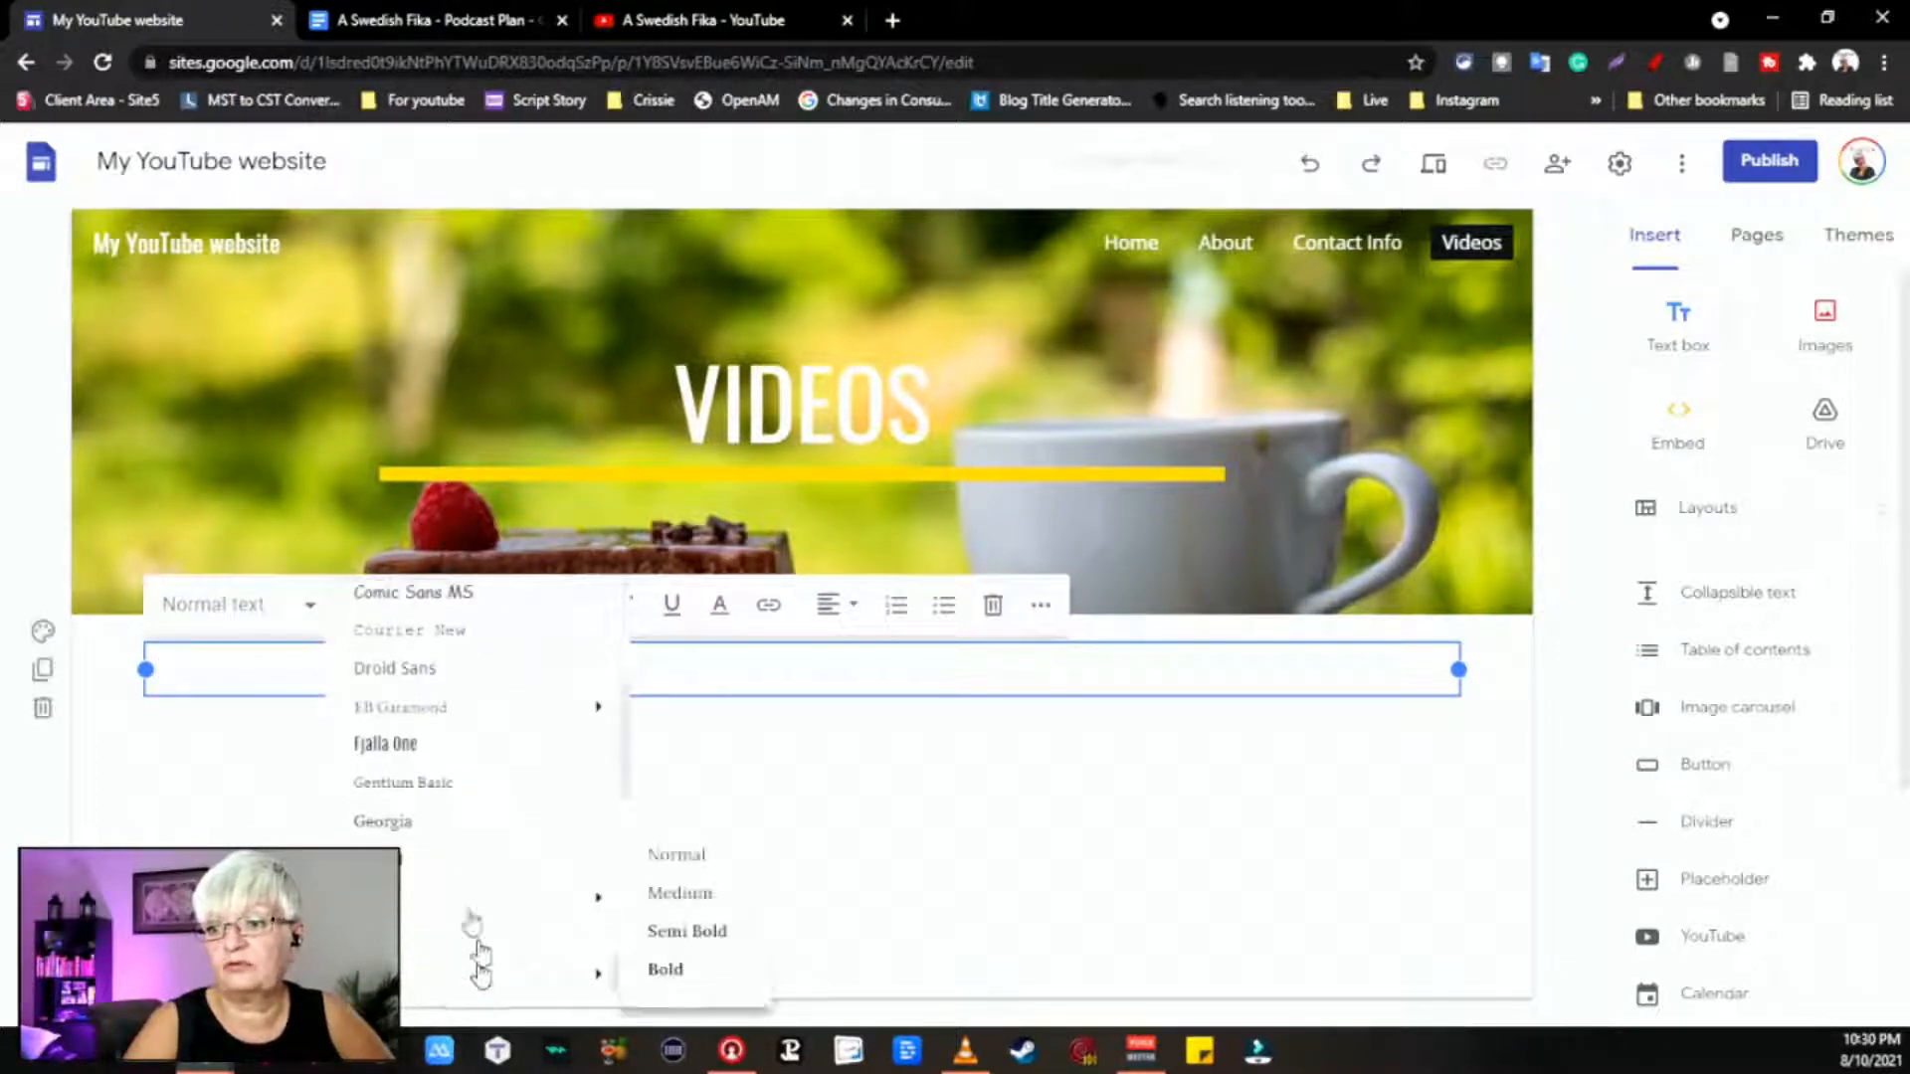
scroll(438, 925, "down", 1)
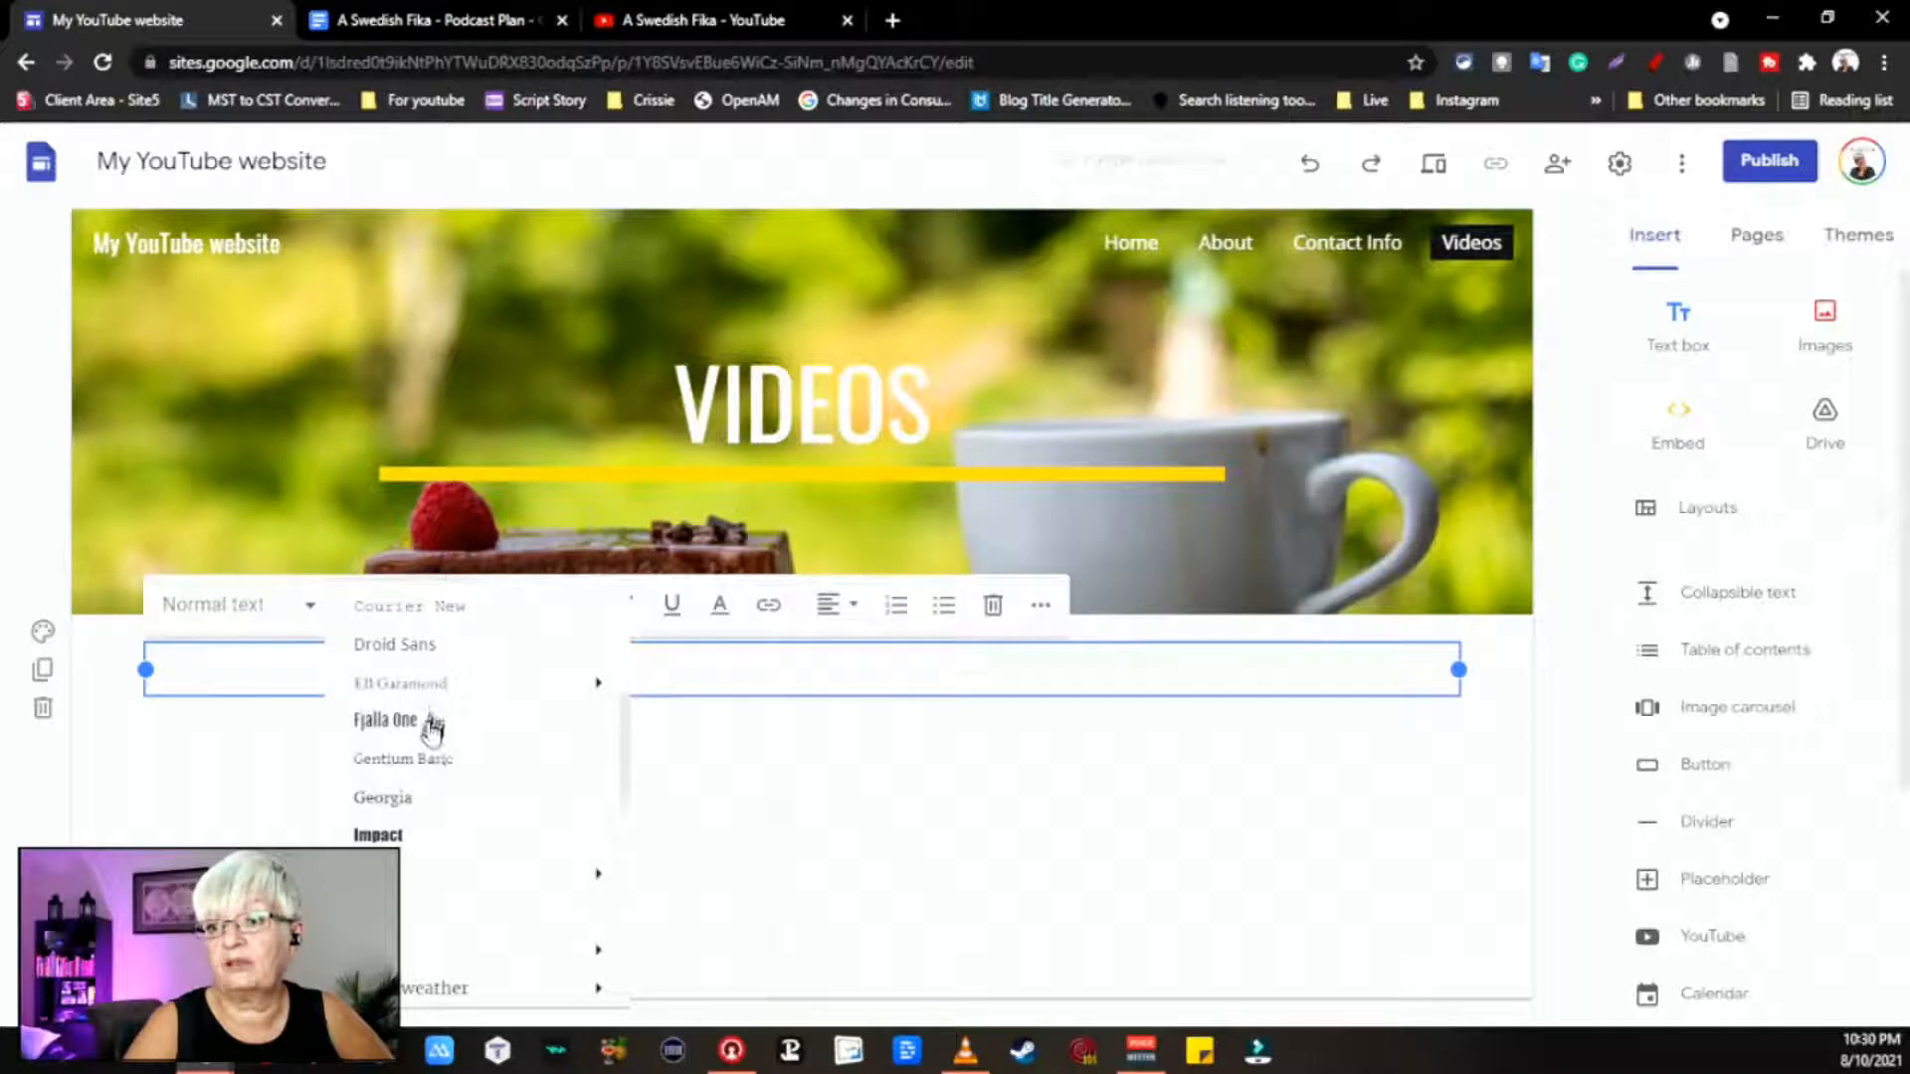
left_click(513, 724)
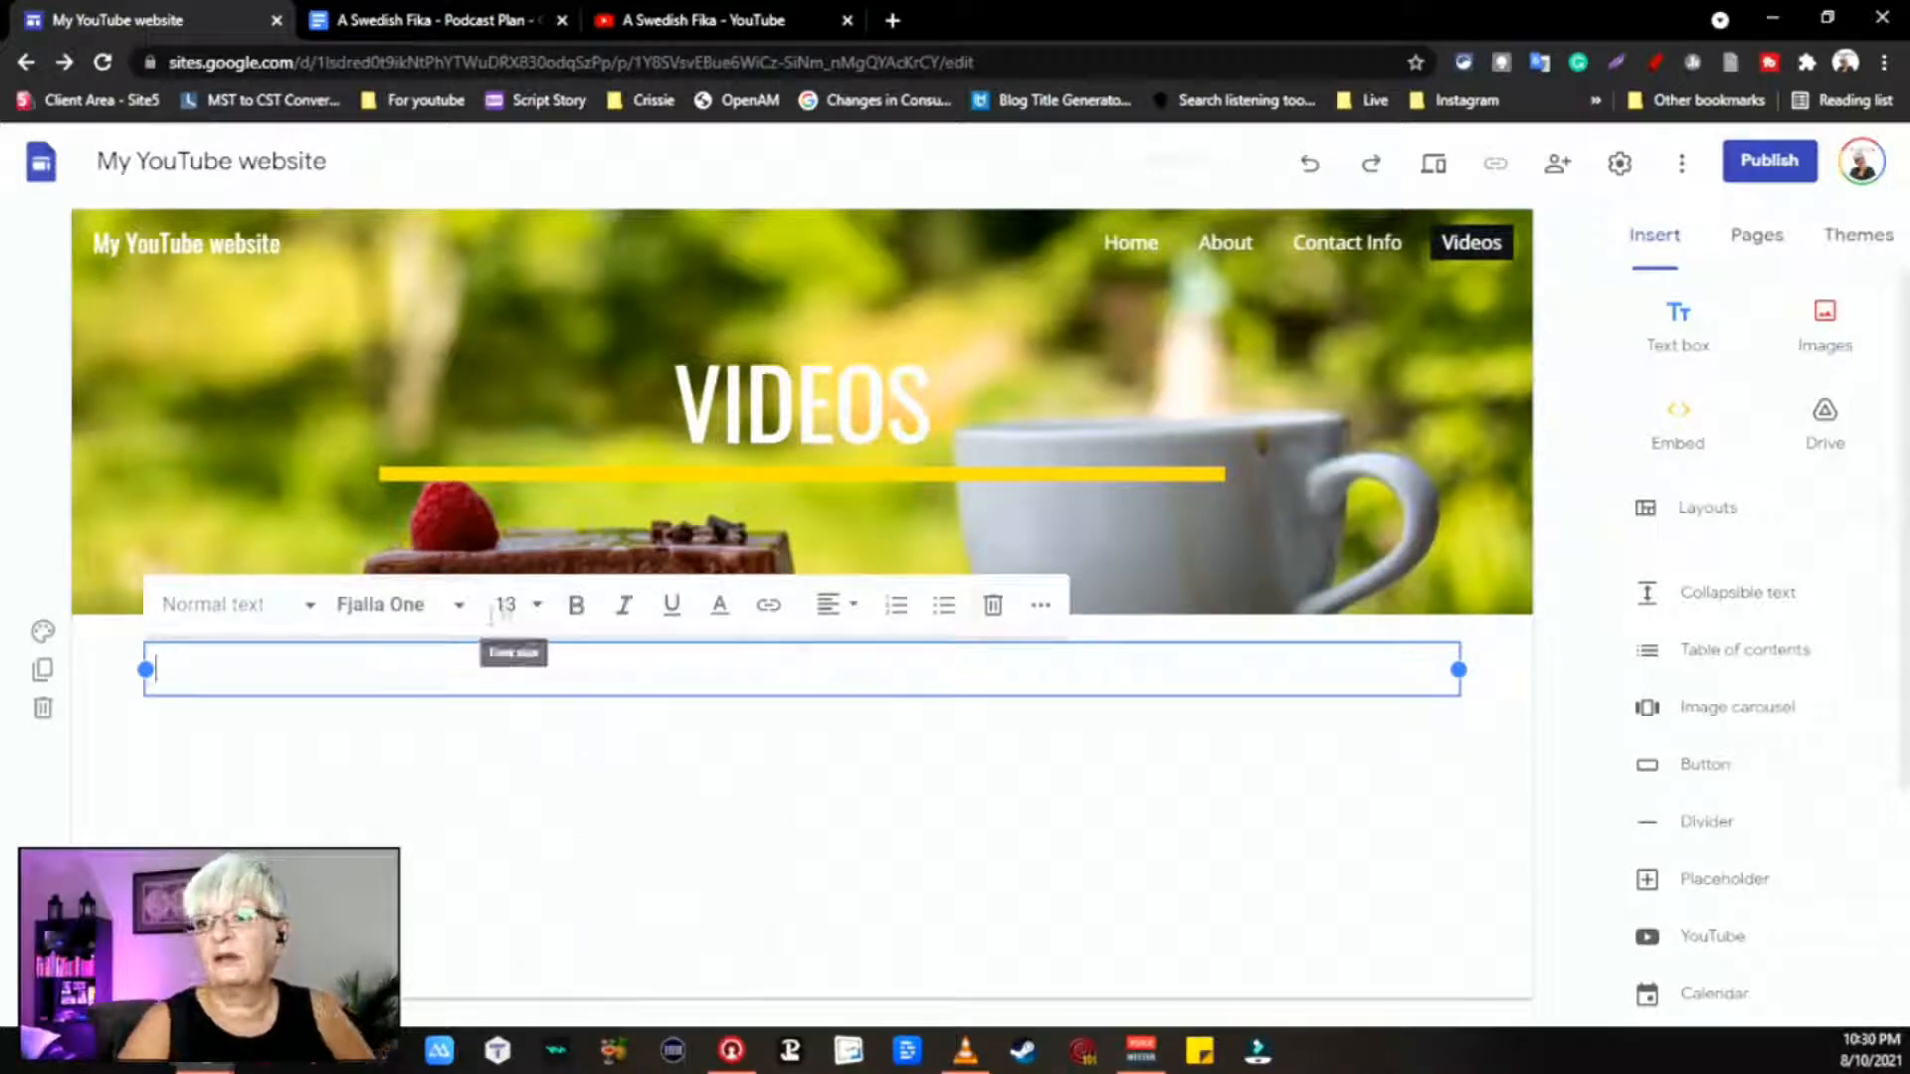
left_click(537, 607)
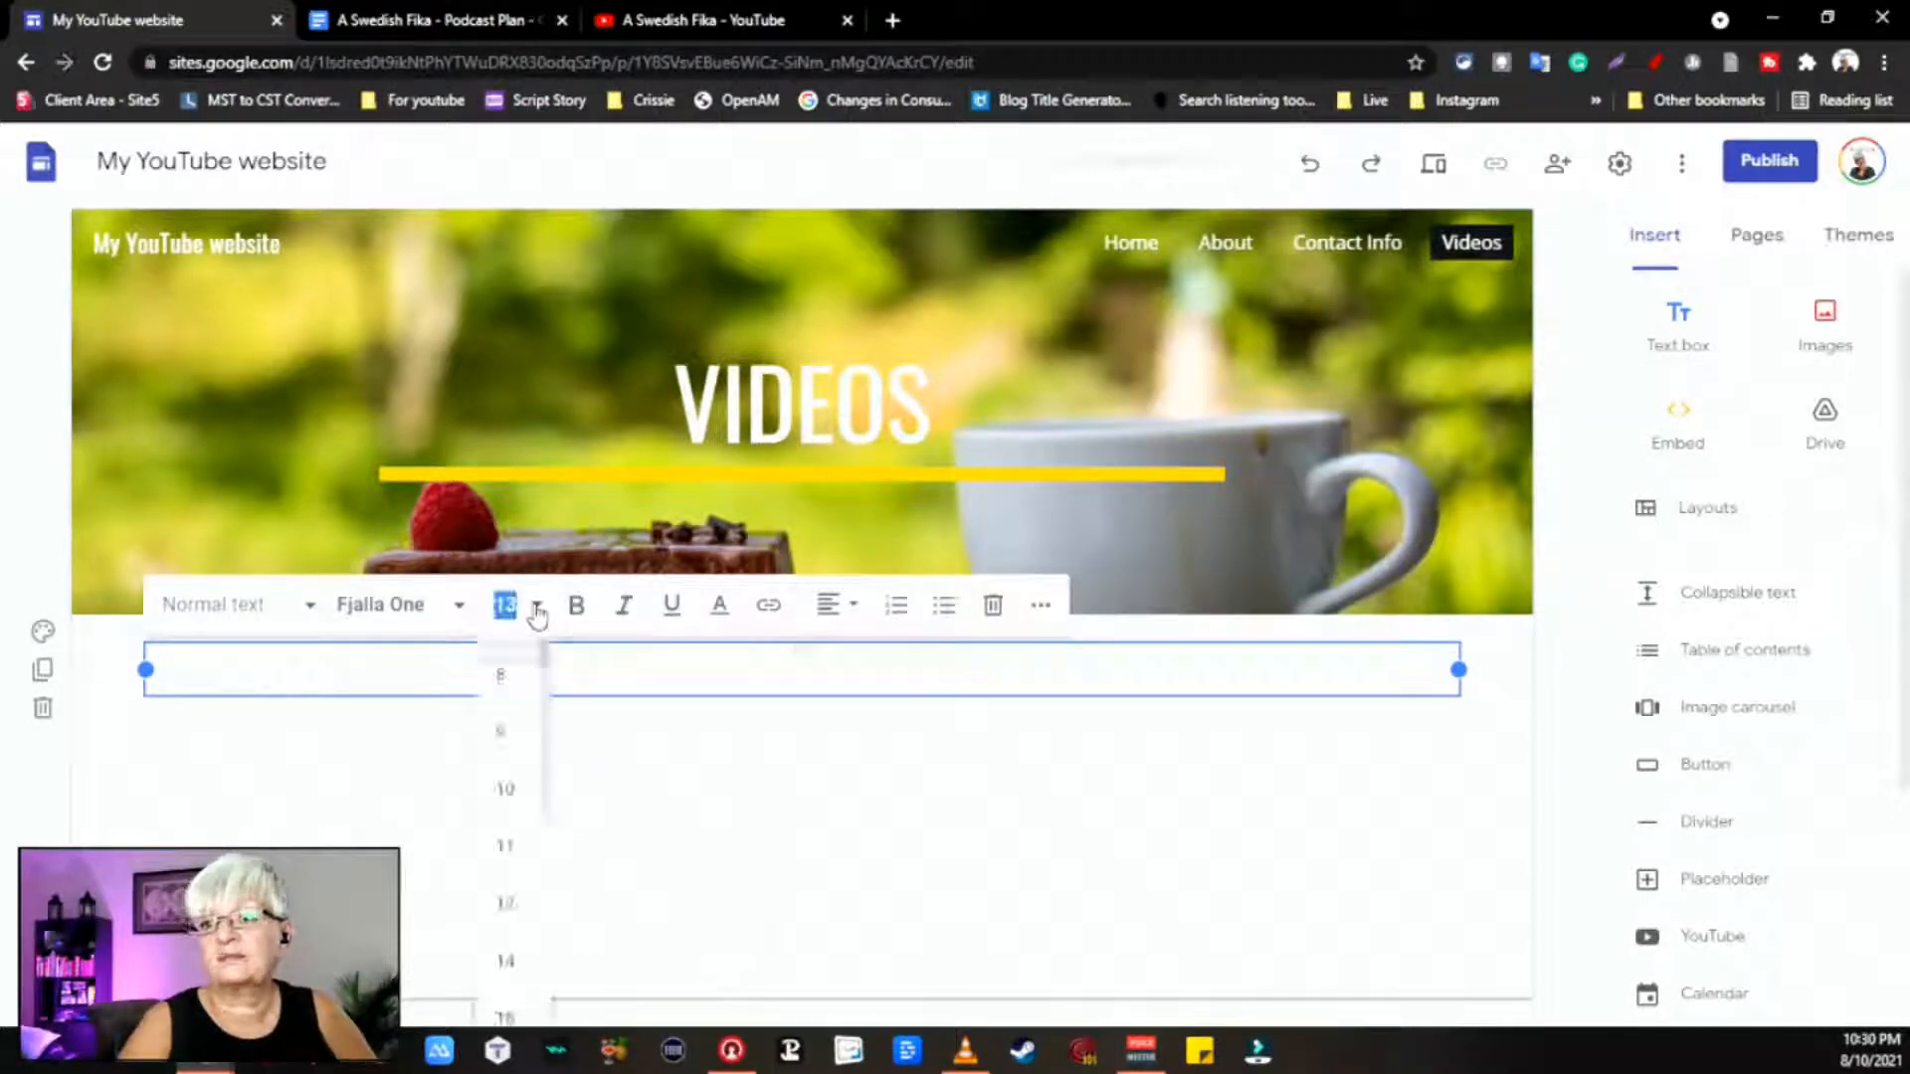
left_click(301, 600)
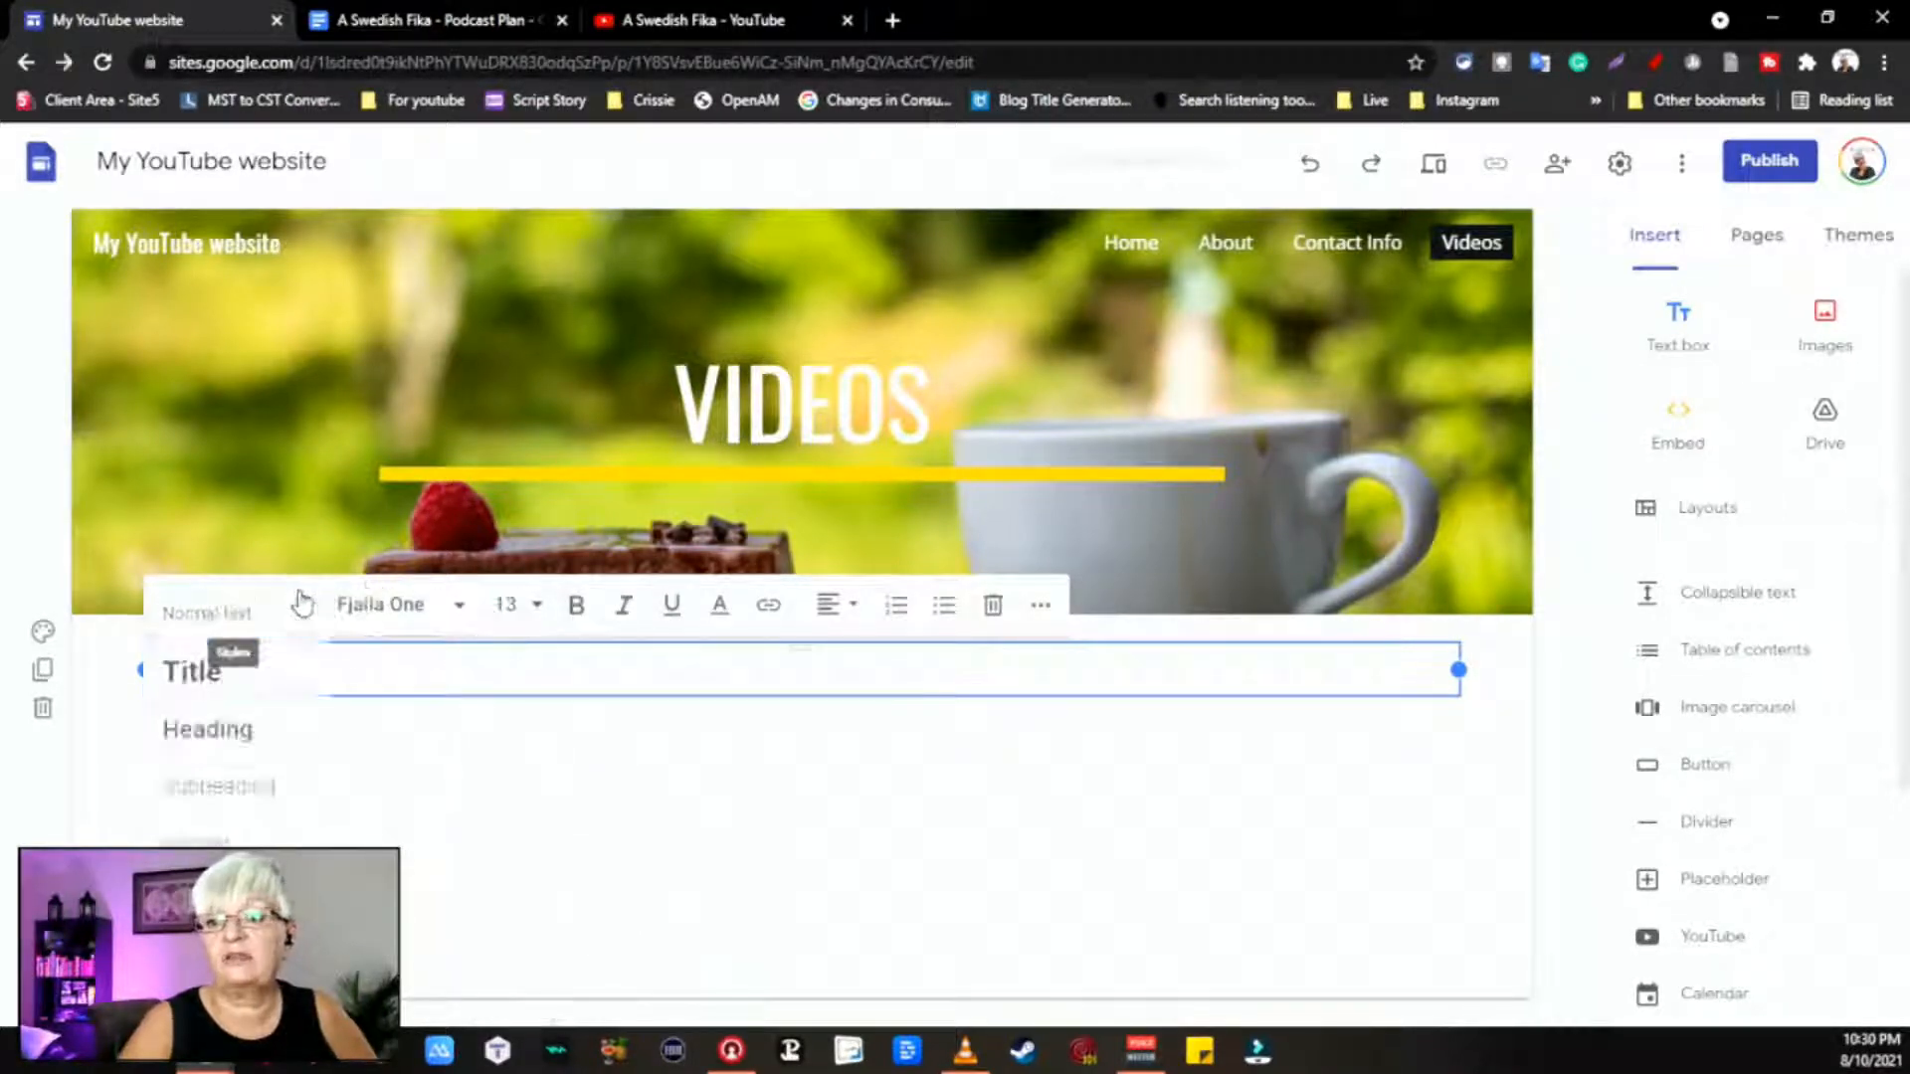
left_click(257, 727)
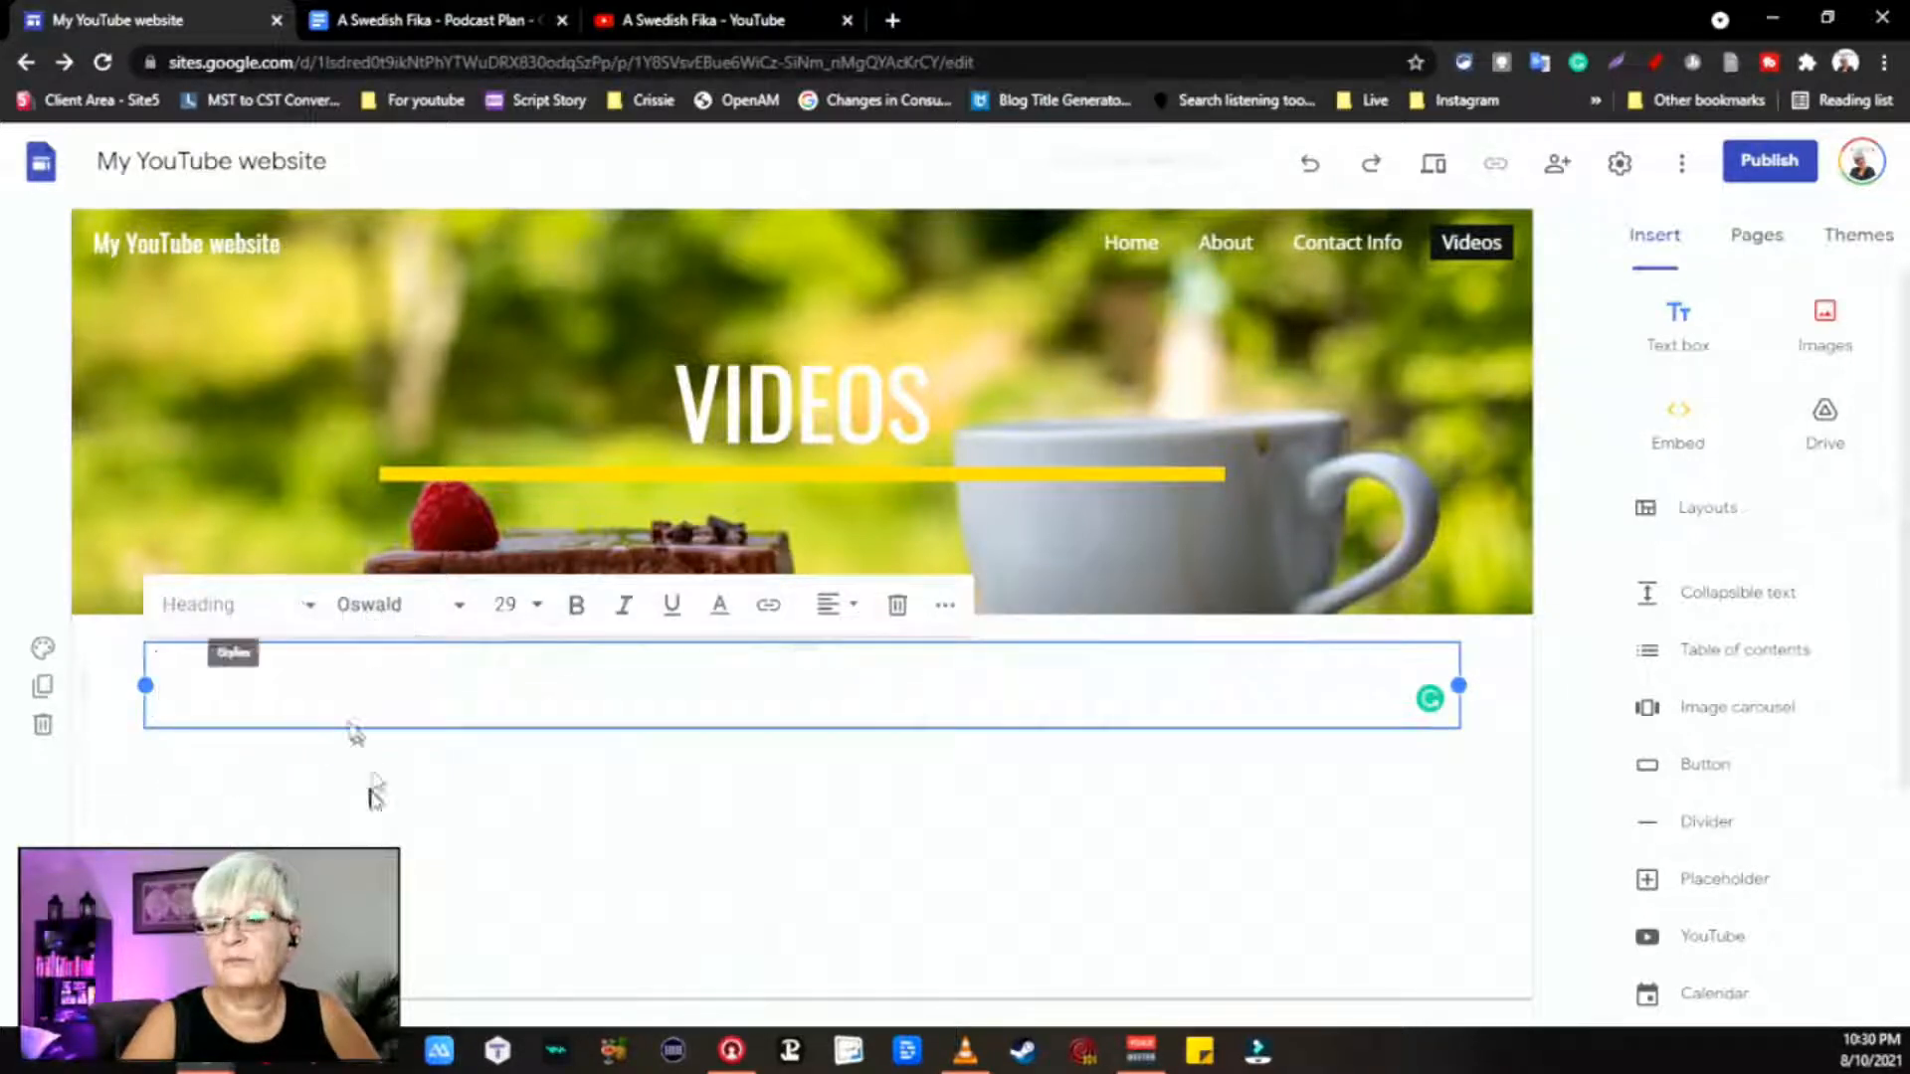
type("MY ")
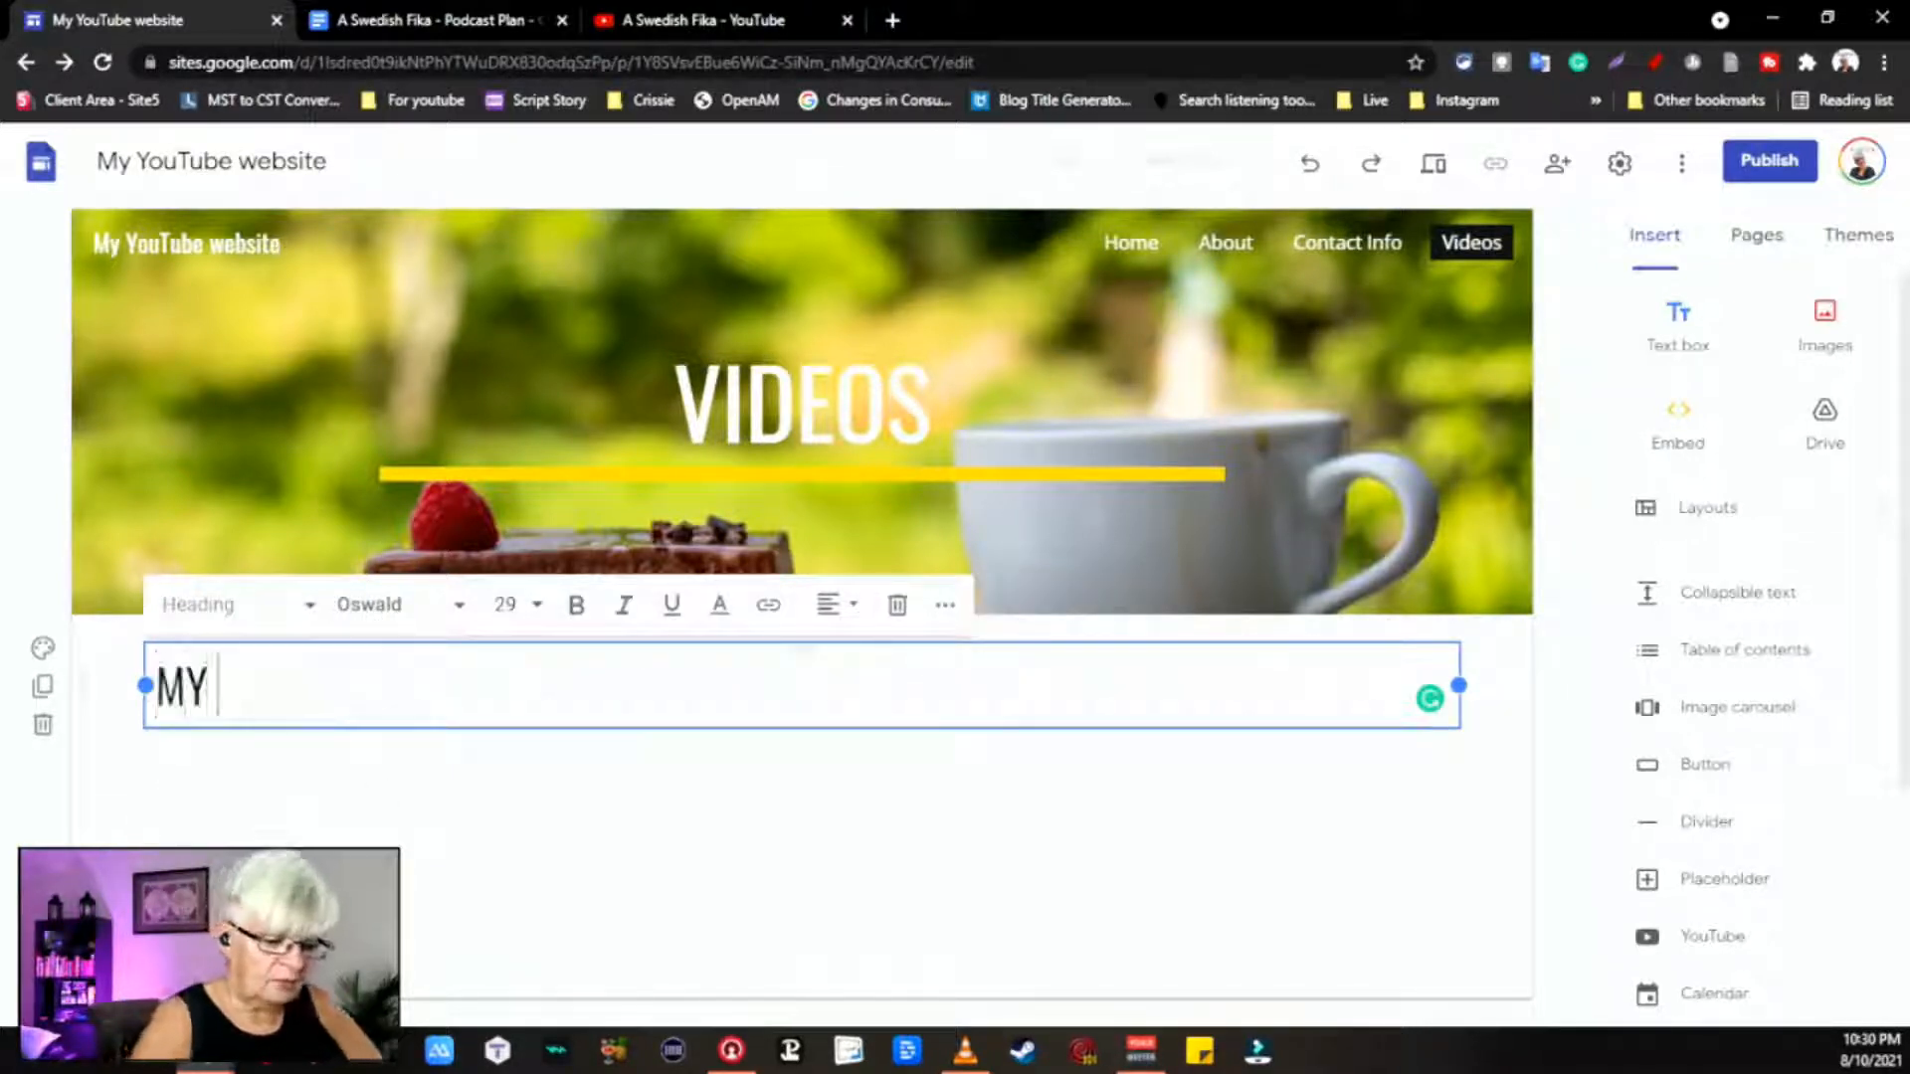
type("LATEST VIDEO")
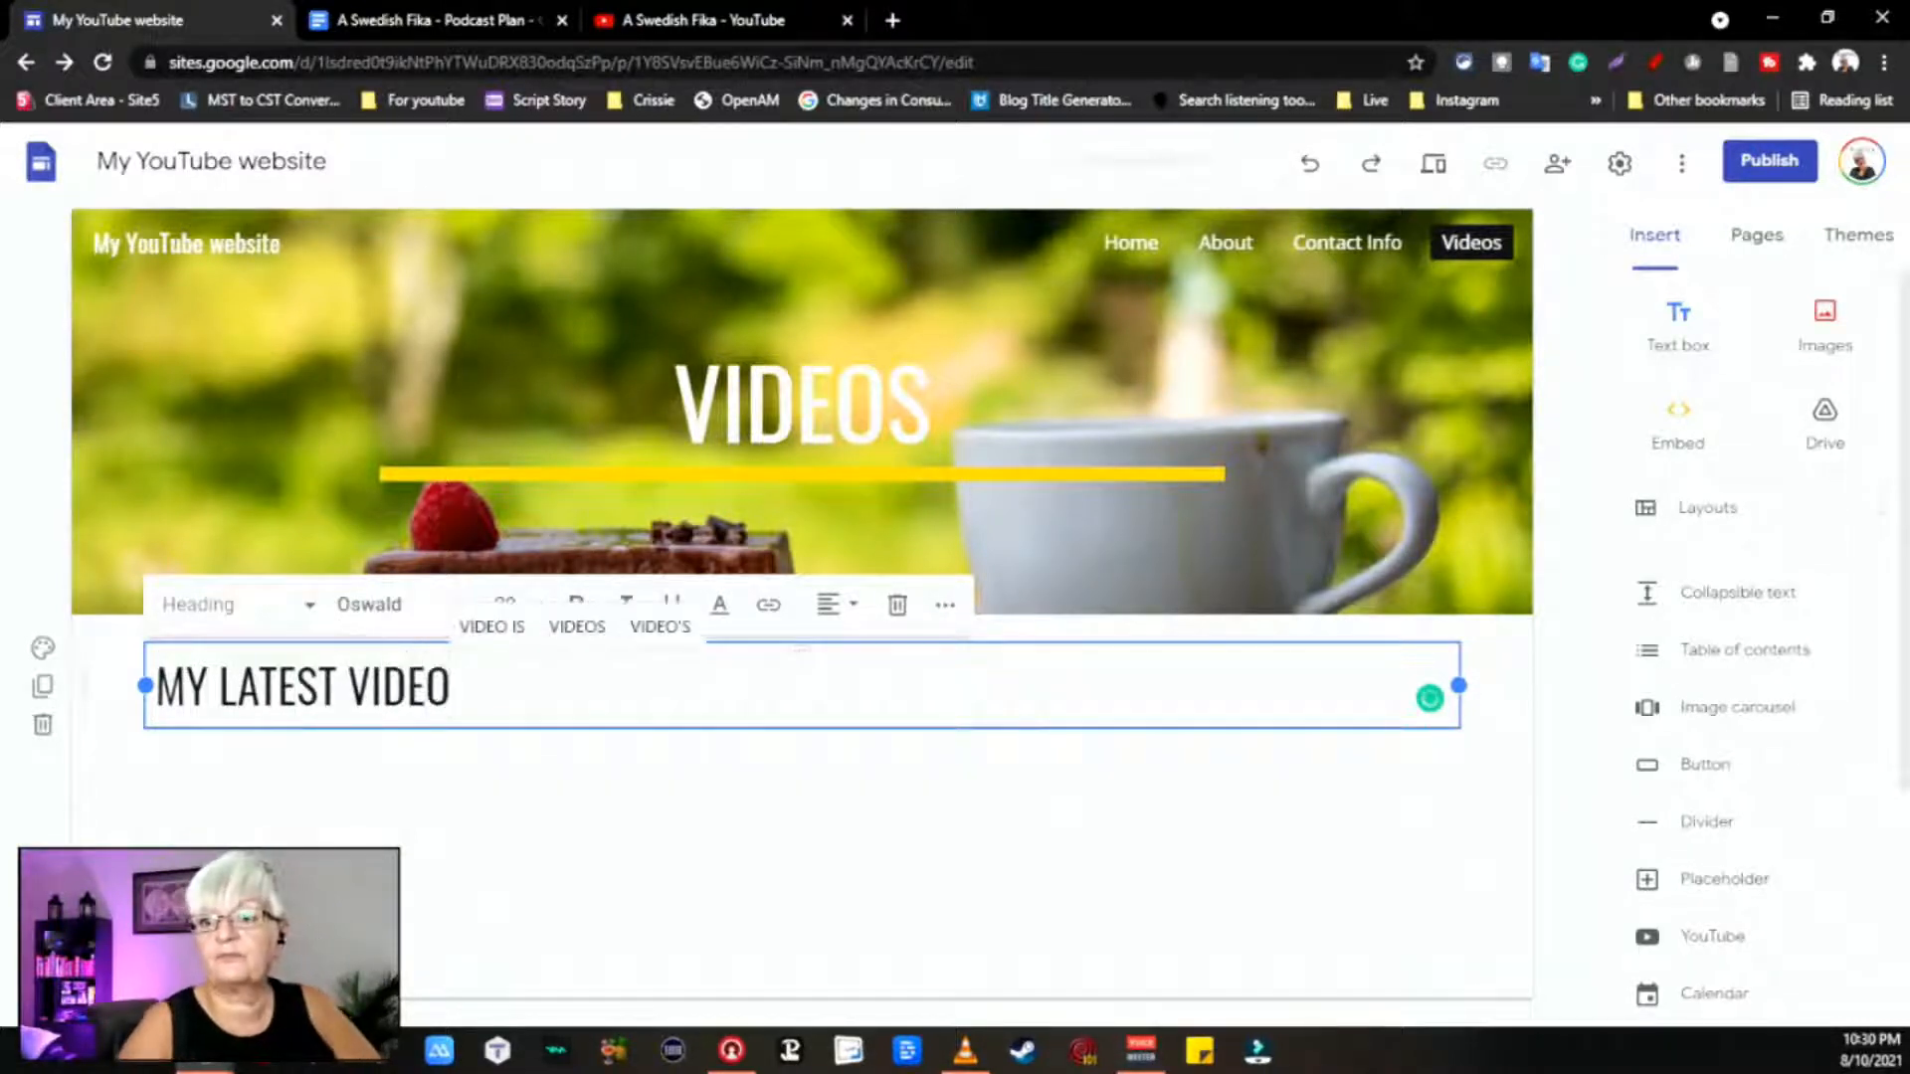
key("Return")
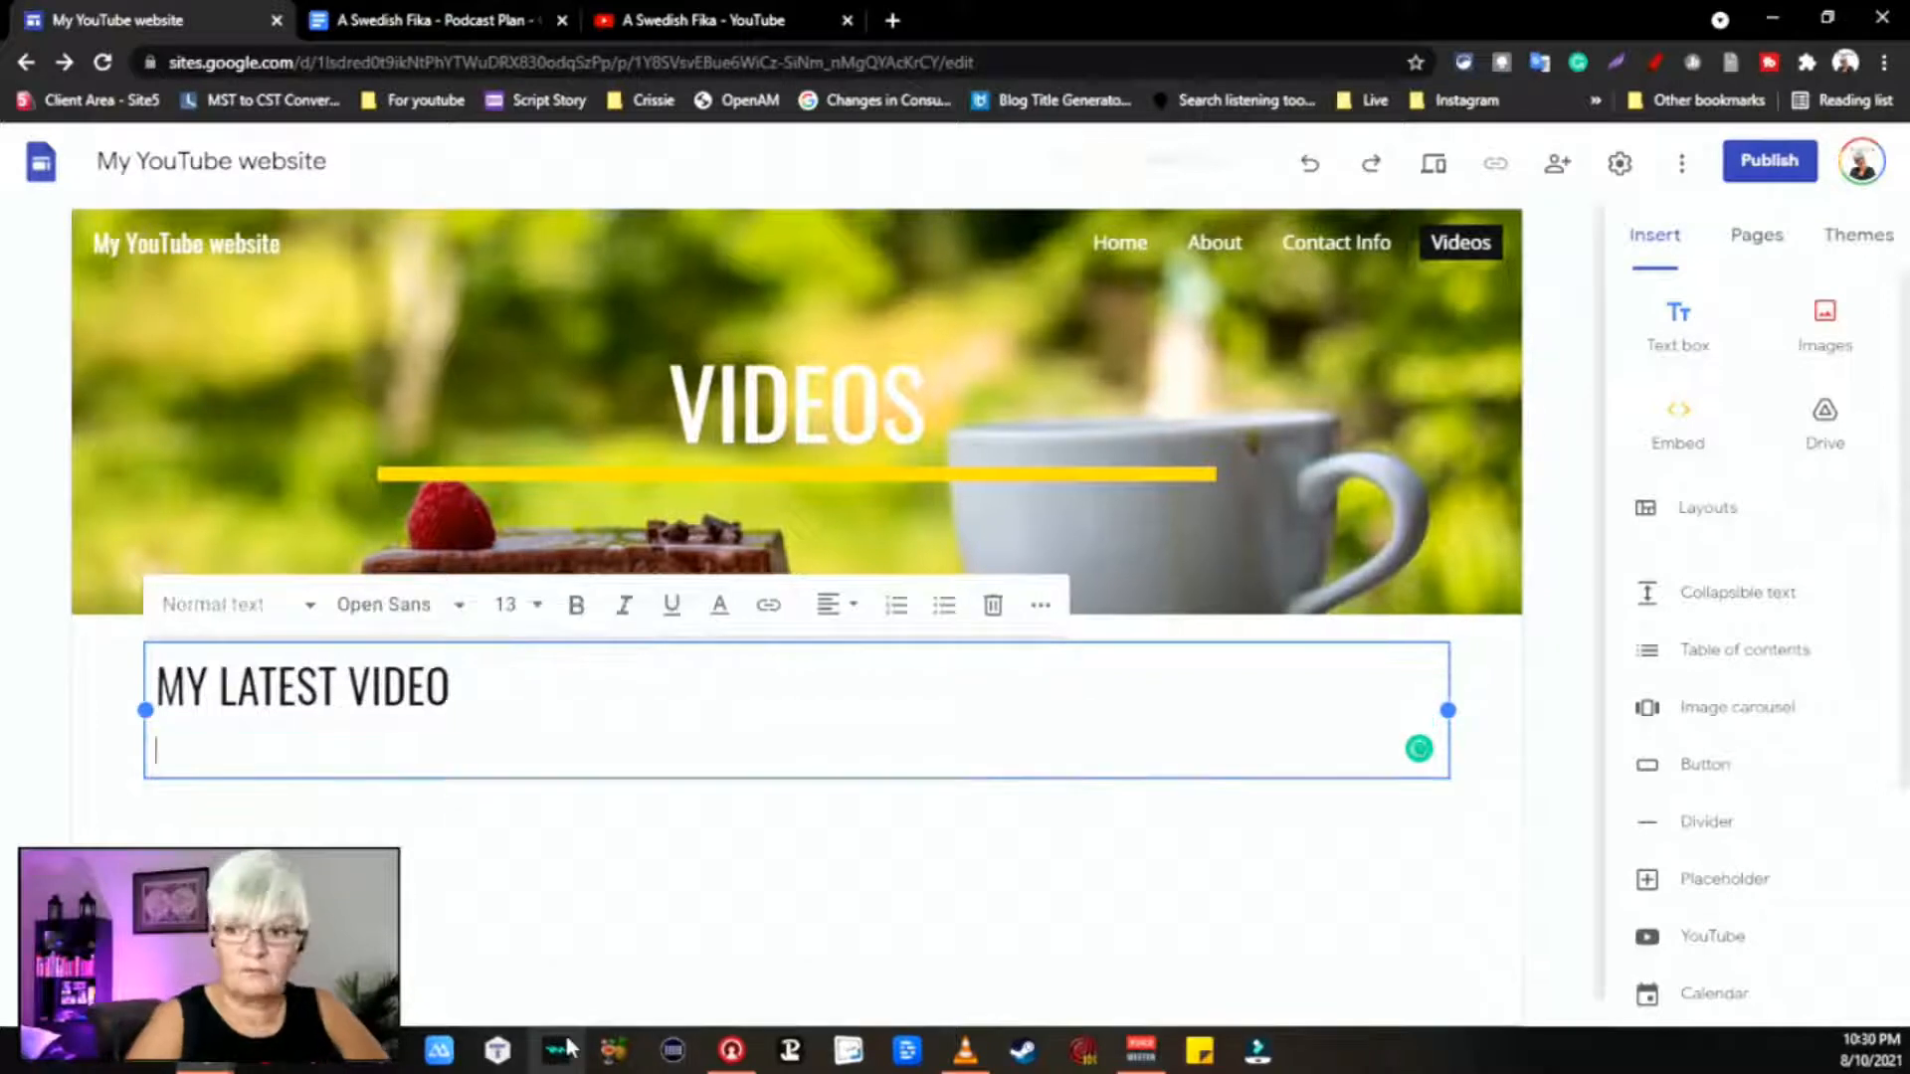
key("BackSpace")
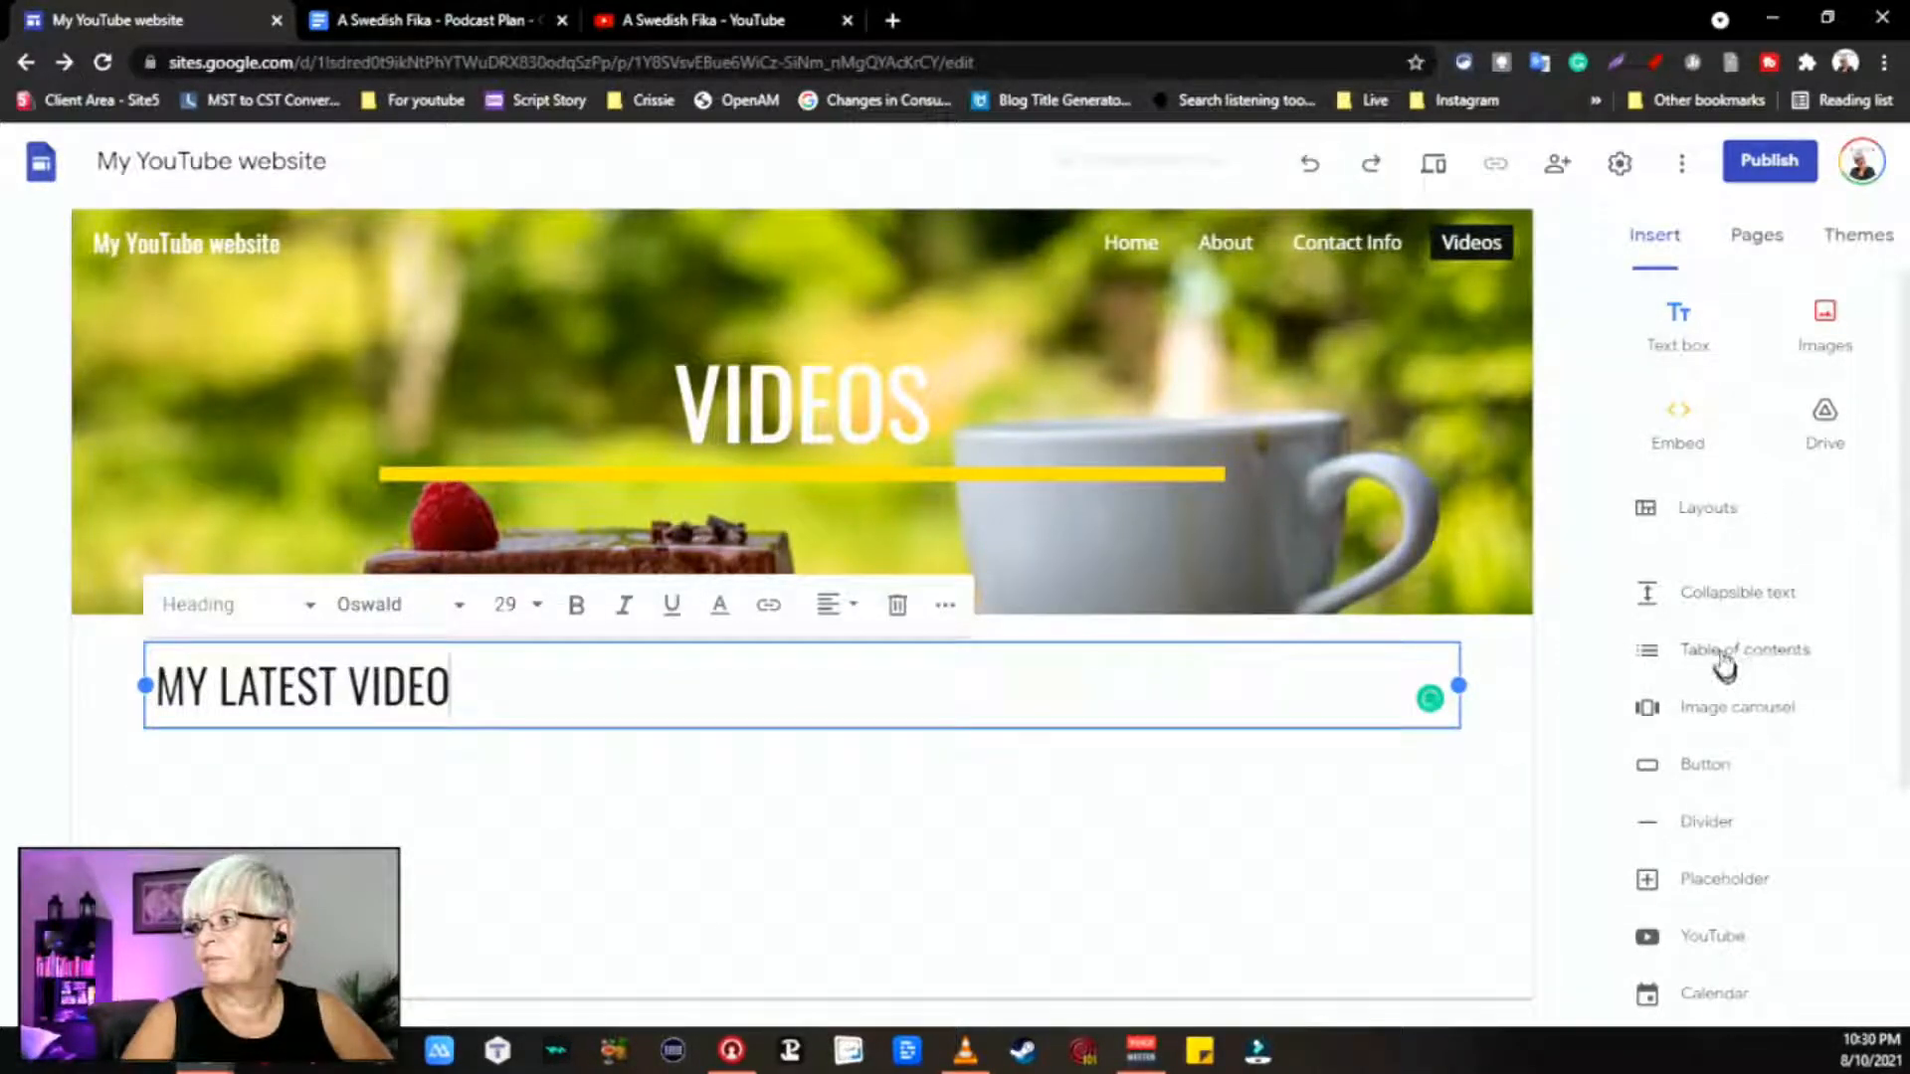
Step: Add a text box reading 'Here you can see my latest video' under the heading
left_click(1679, 328)
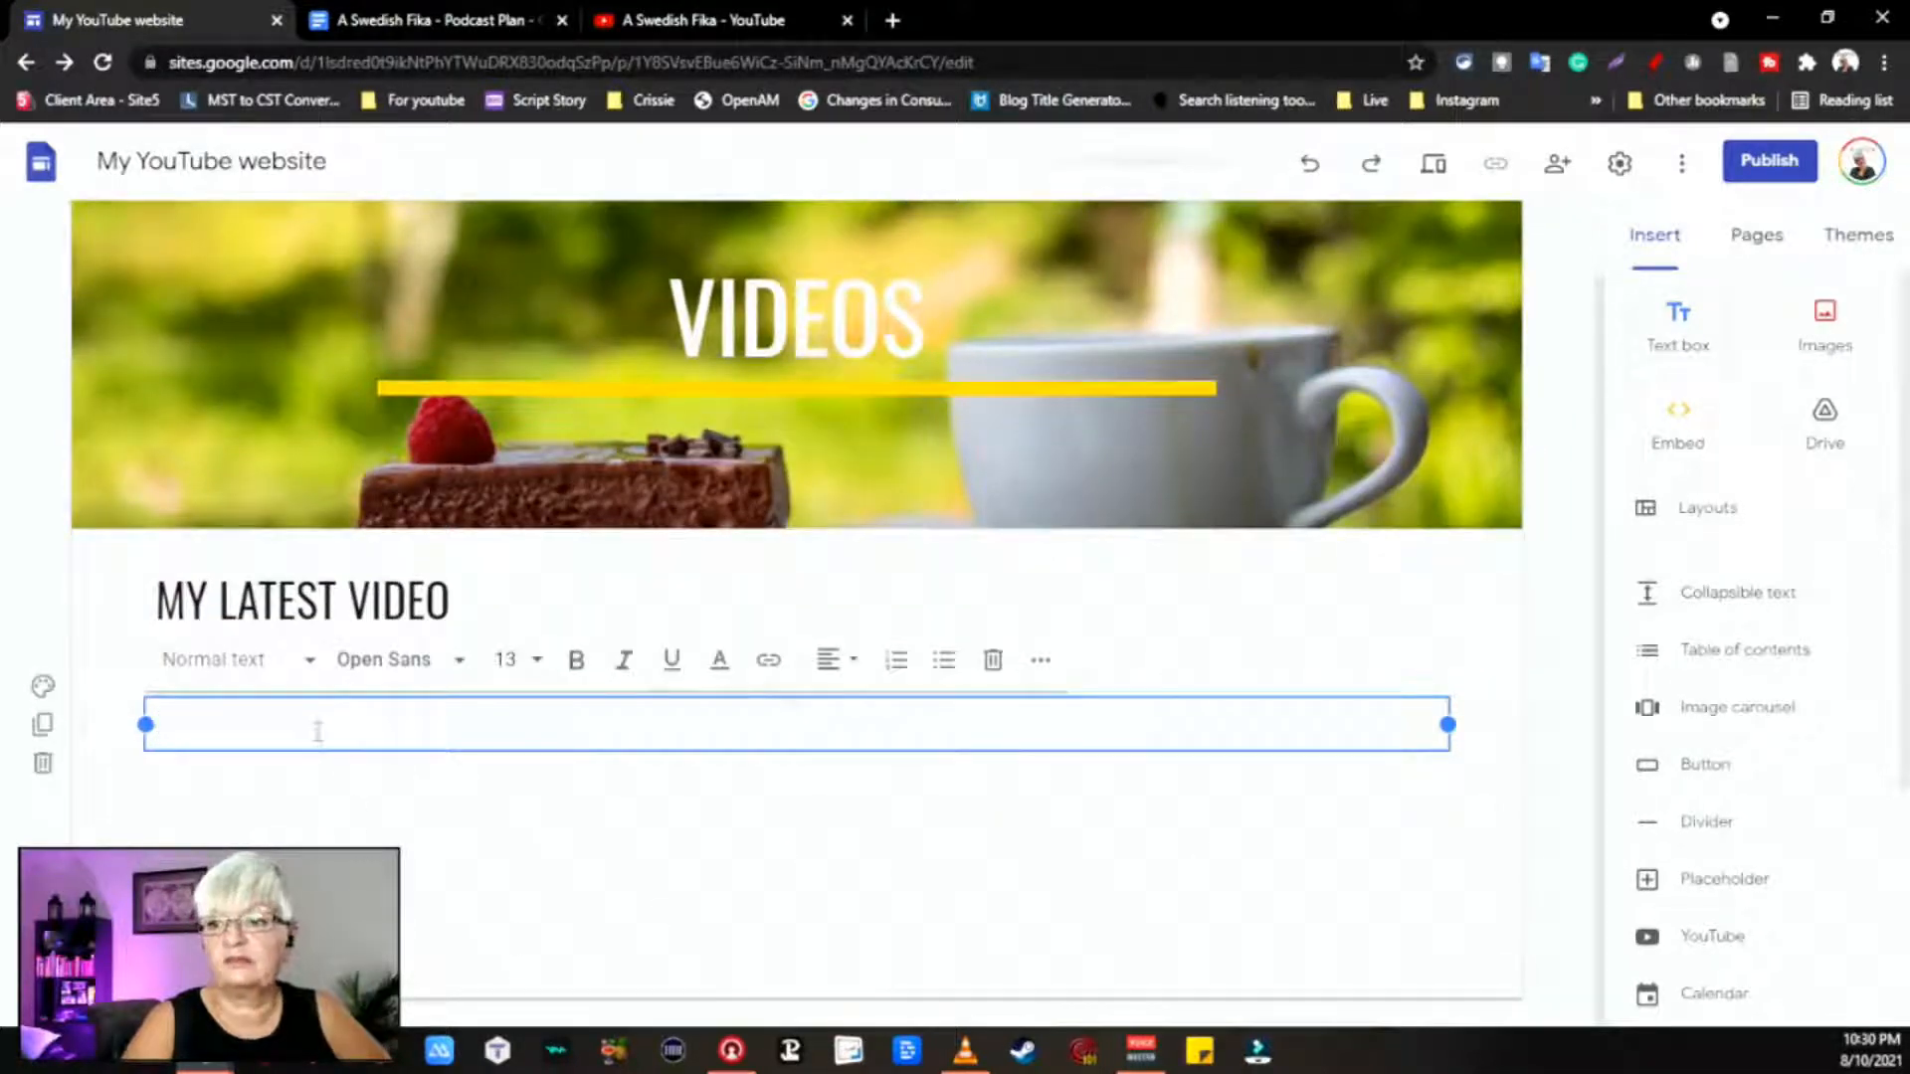
type("Here you can see my latest video")
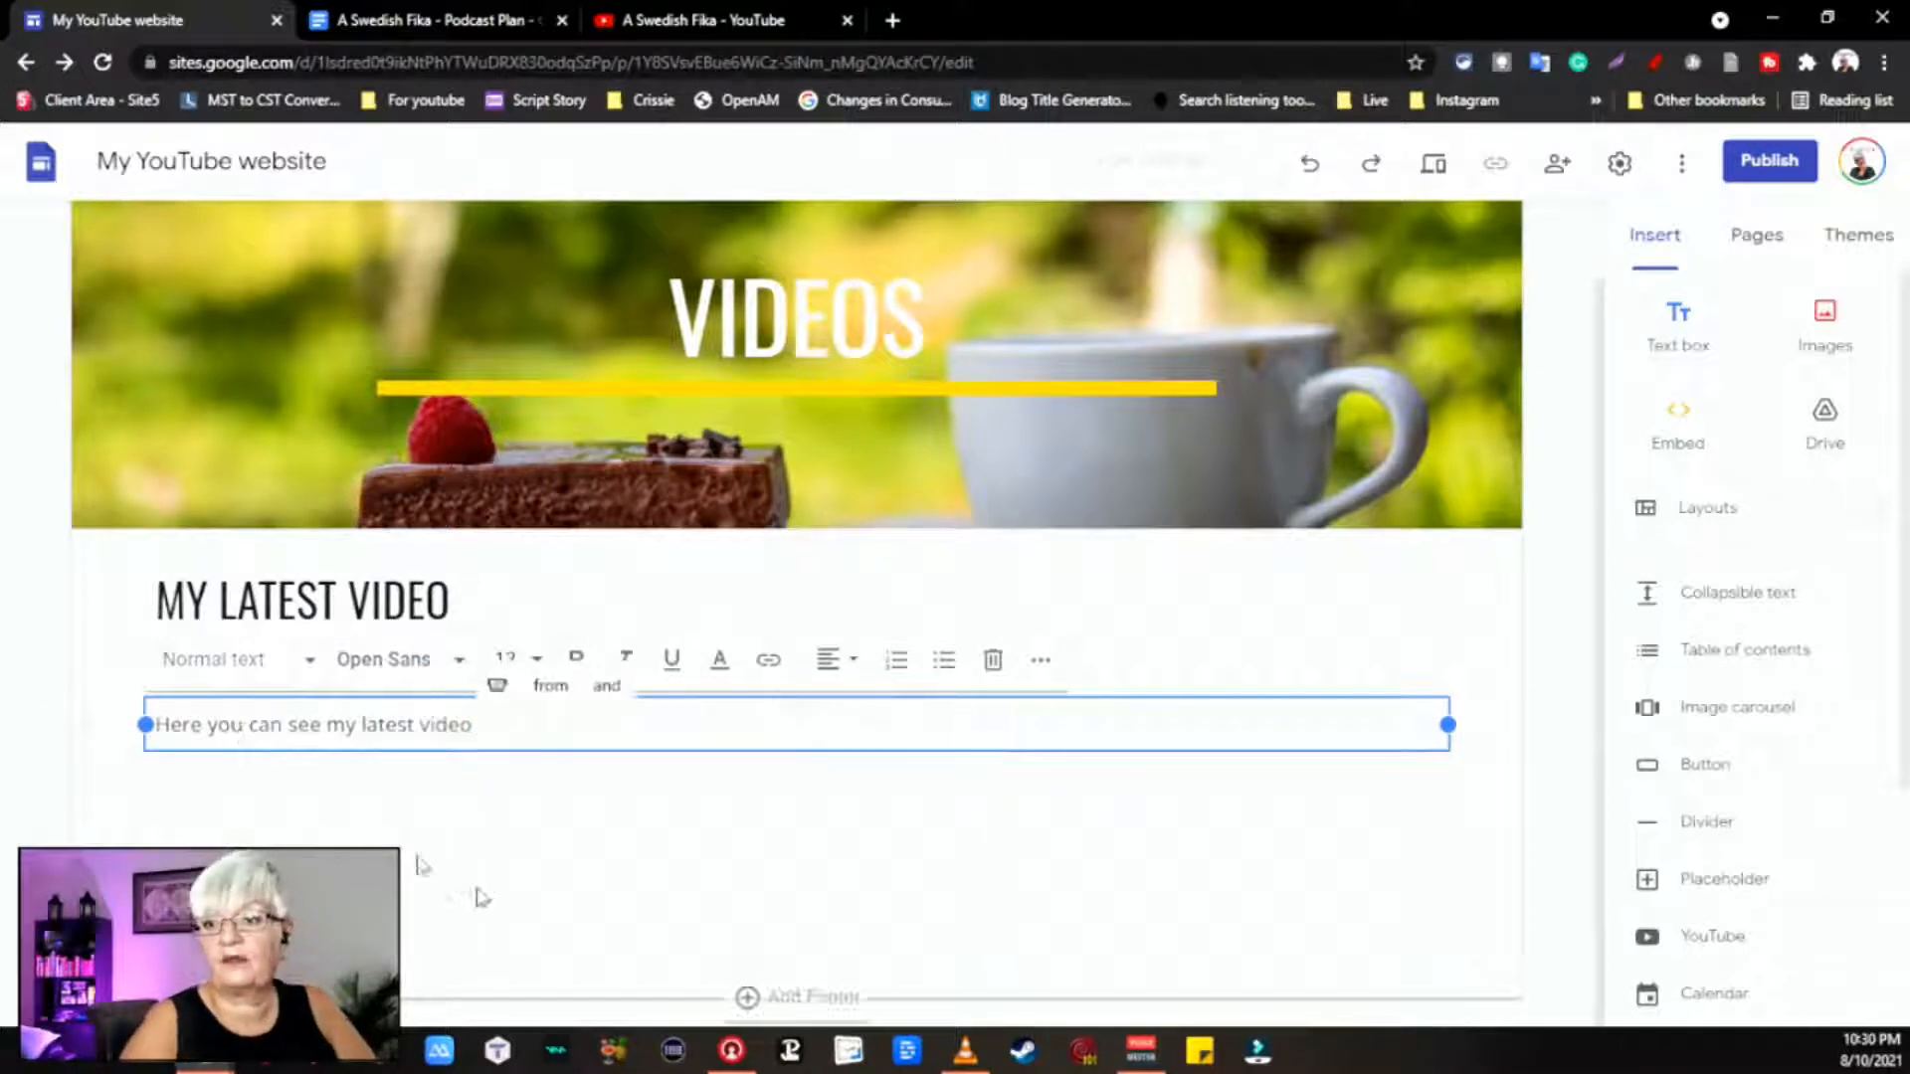
left_click(274, 841)
scroll(1730, 801, "down", 3)
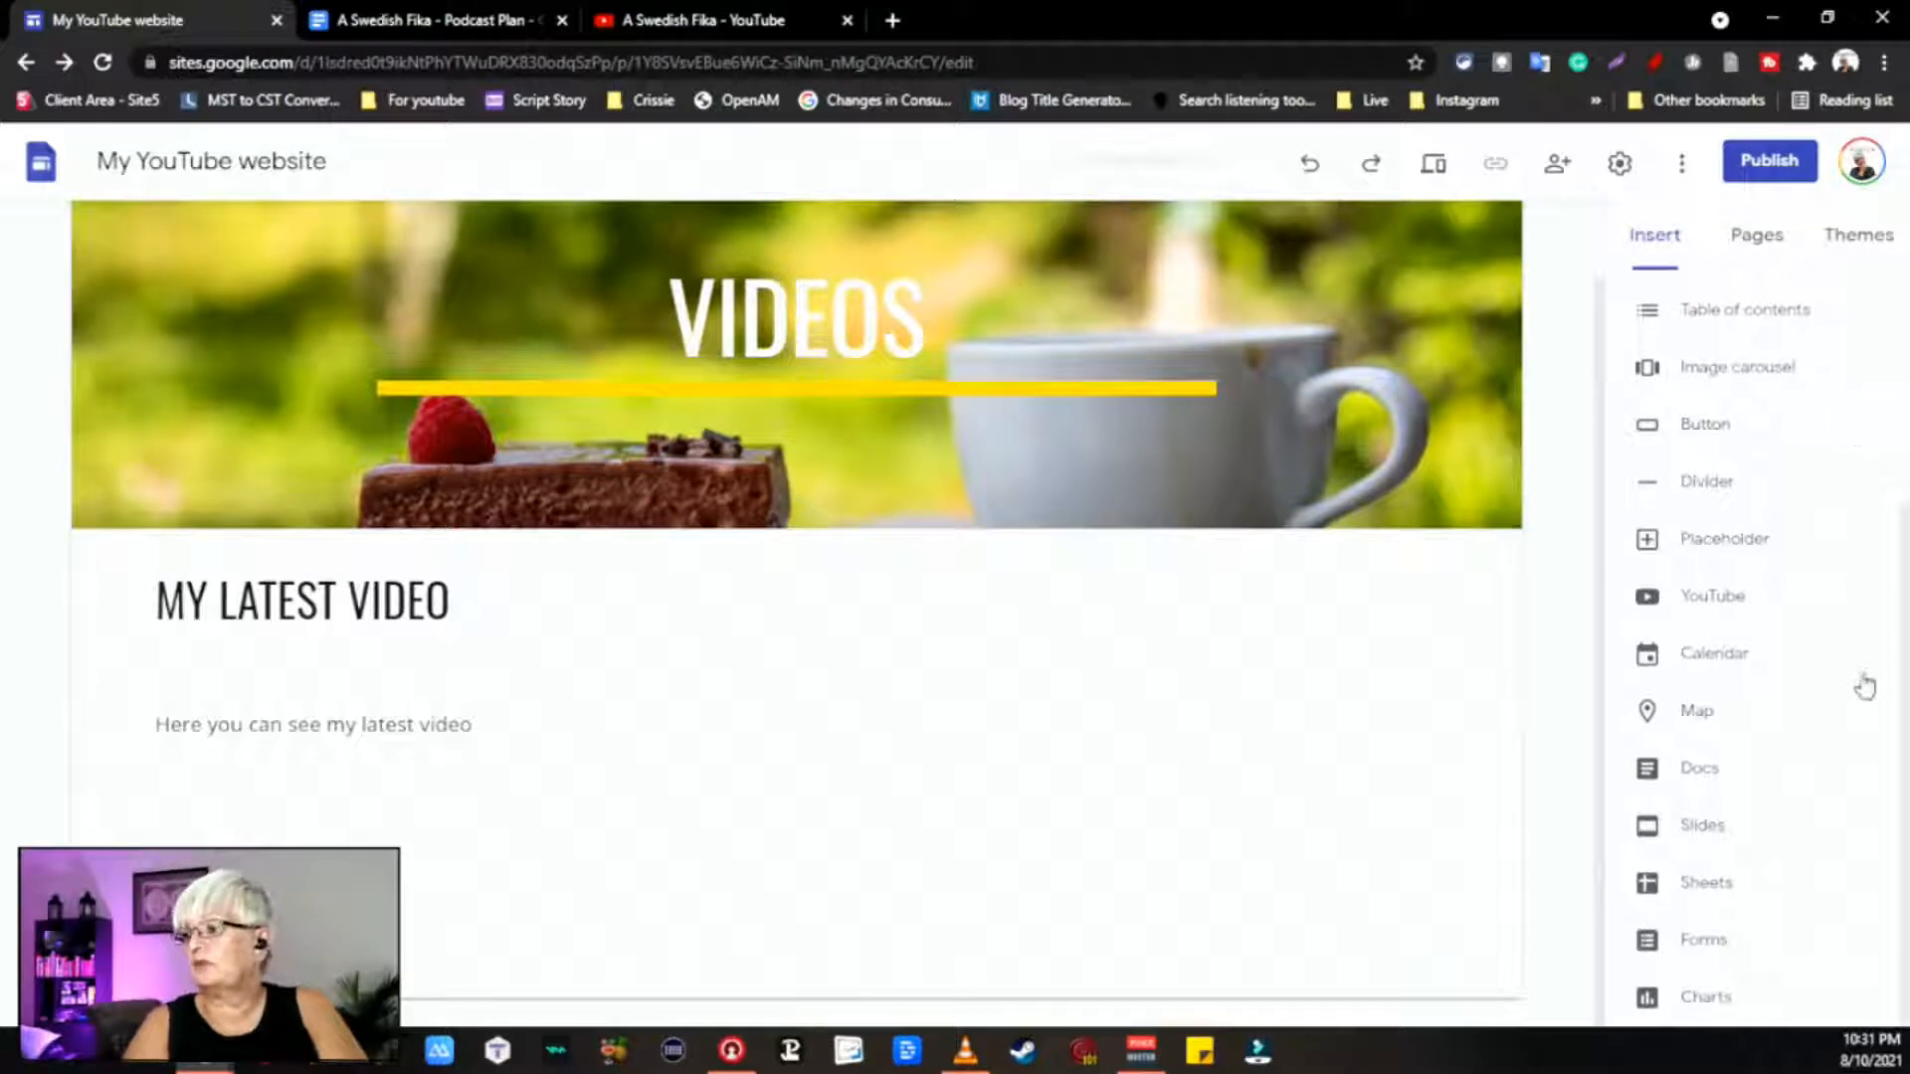
Step: Embed the uploaded YouTube video 'Google Keep Basics' below the intro line
left_click(1684, 603)
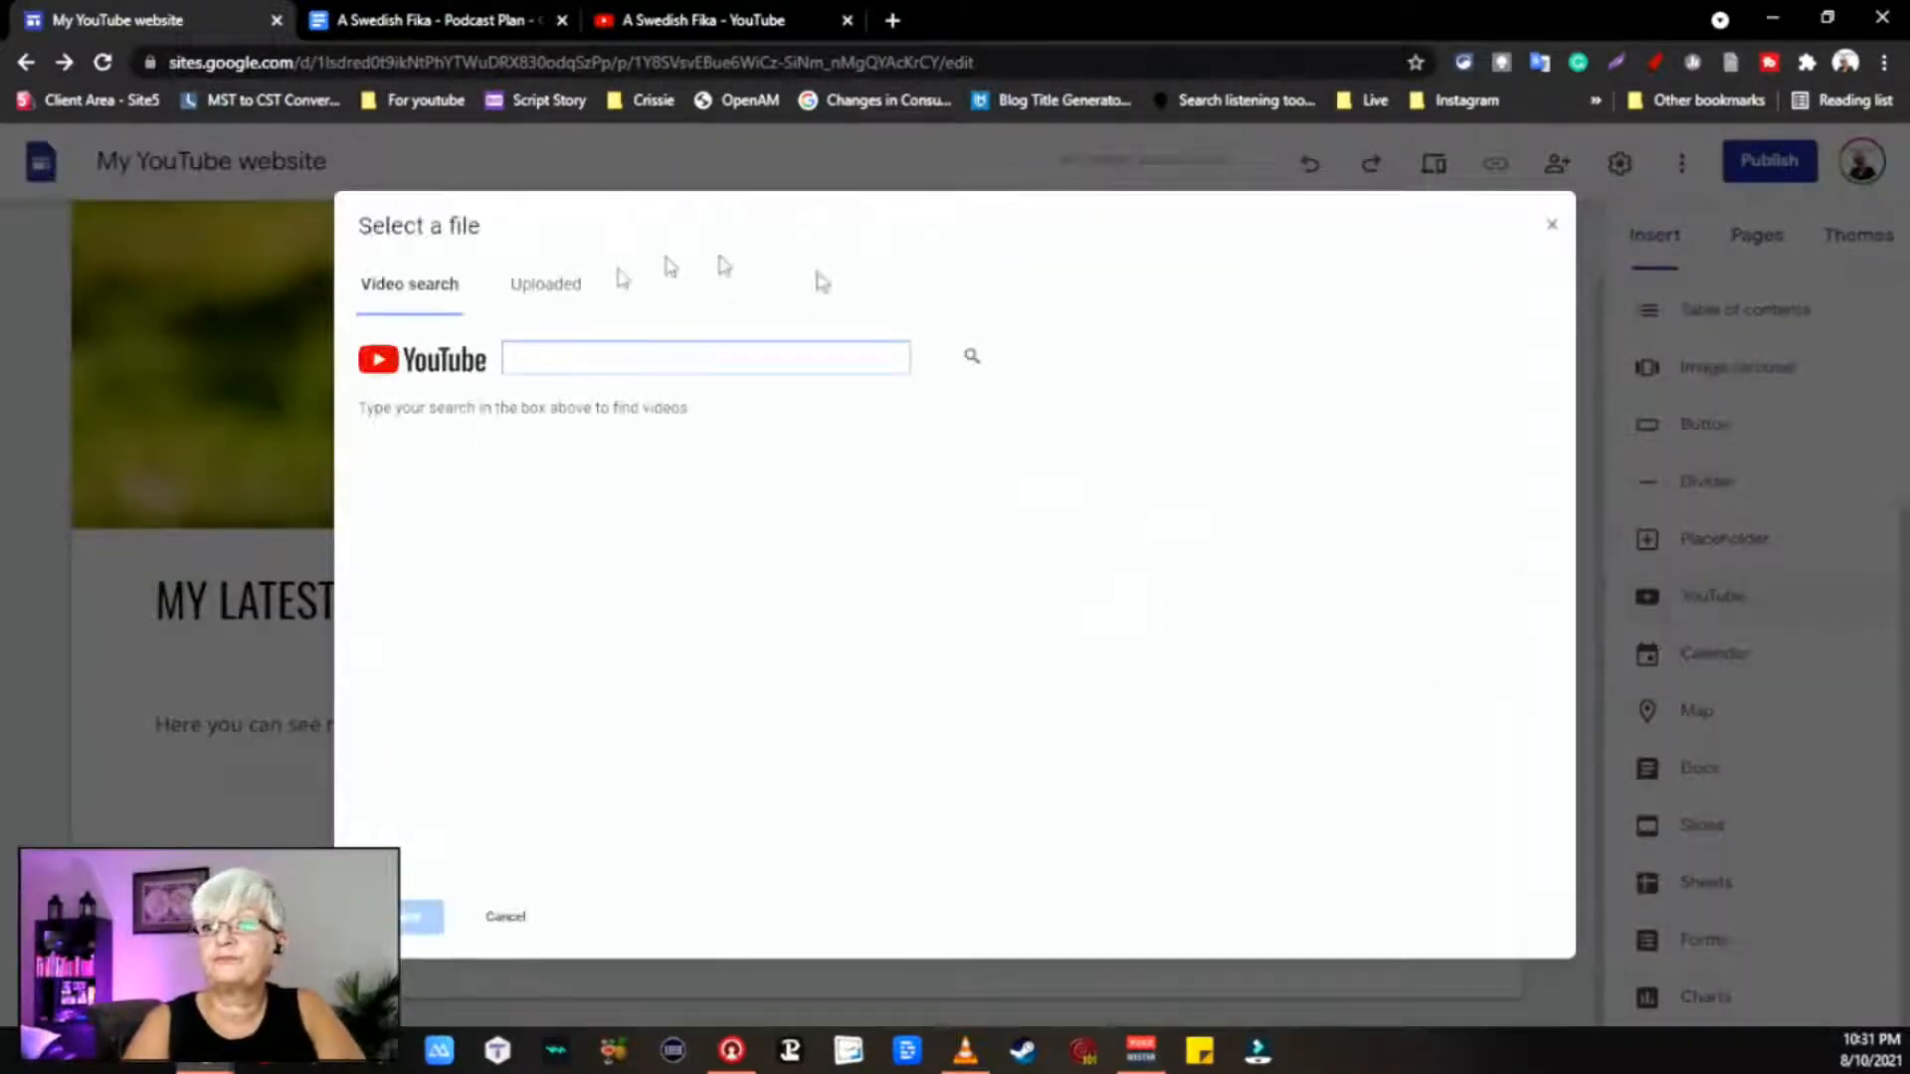
left_click(545, 285)
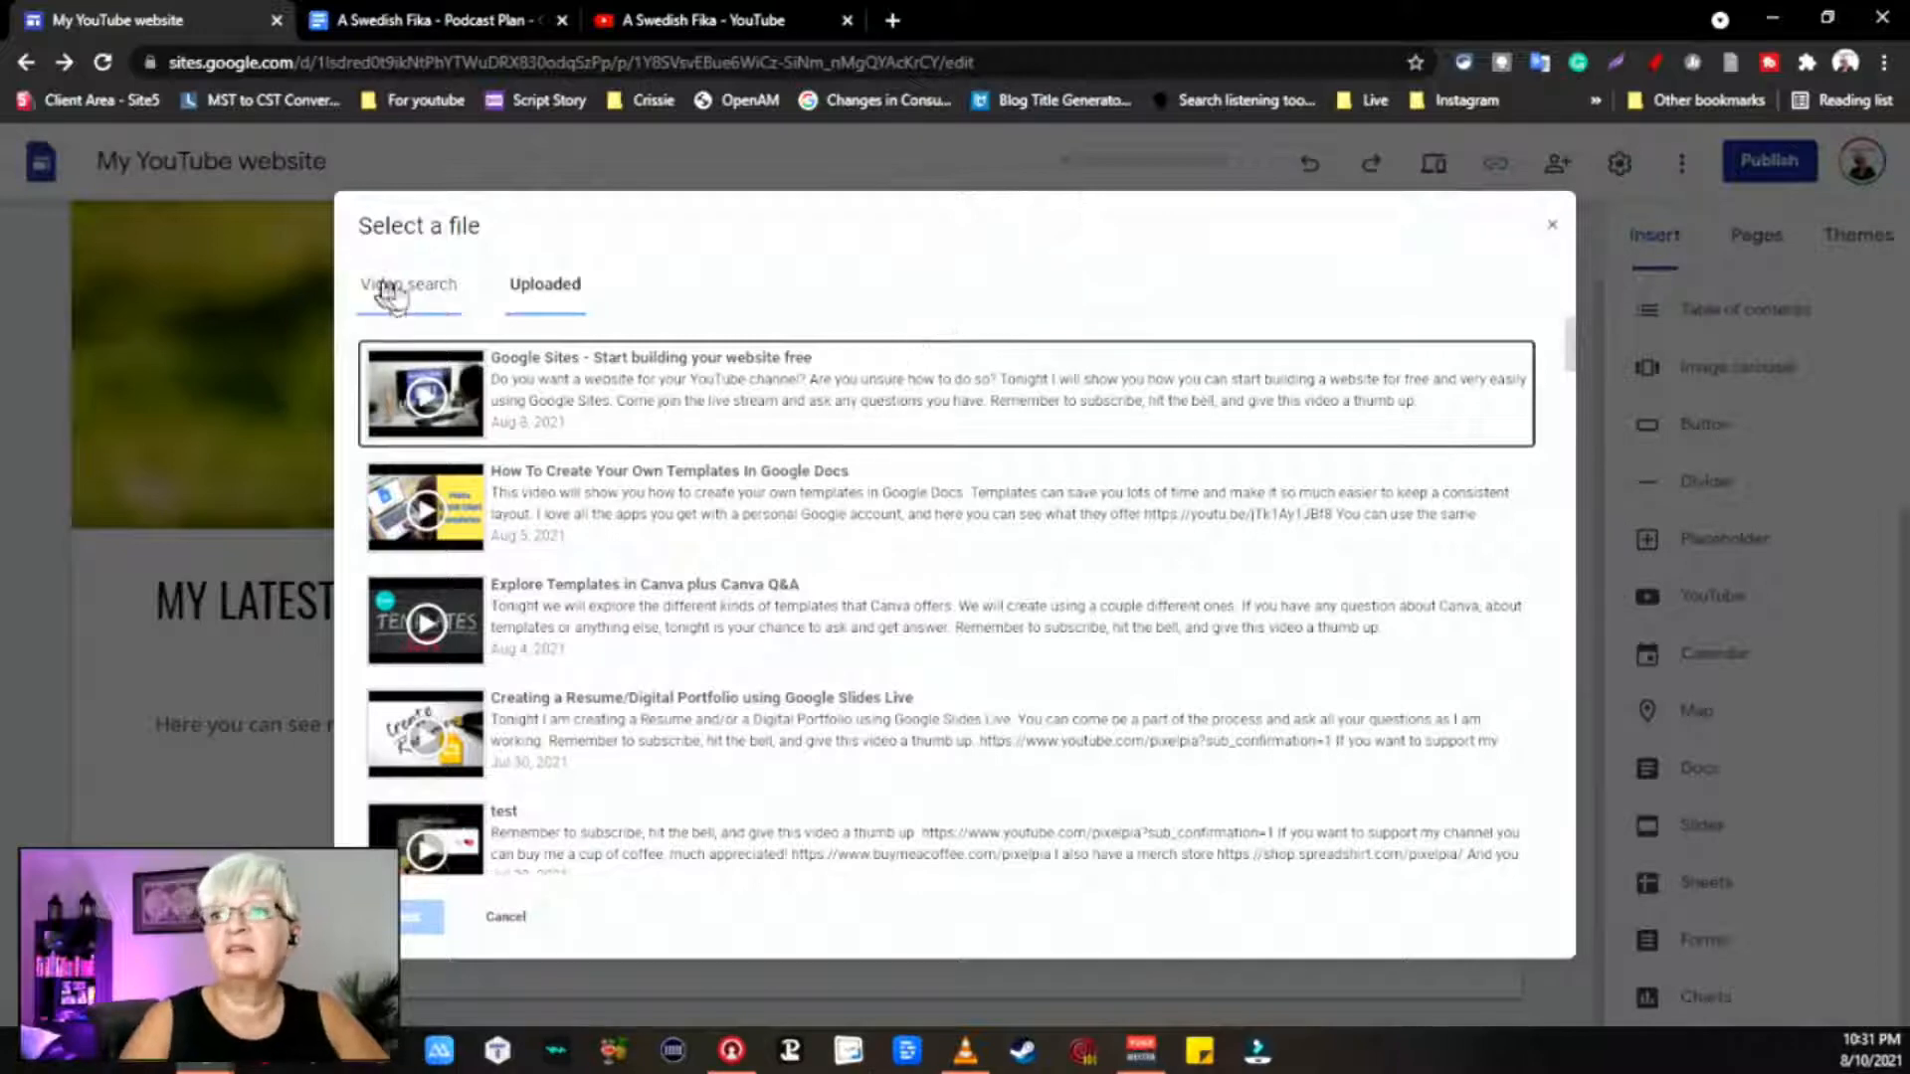
scroll(766, 567, "down", 15)
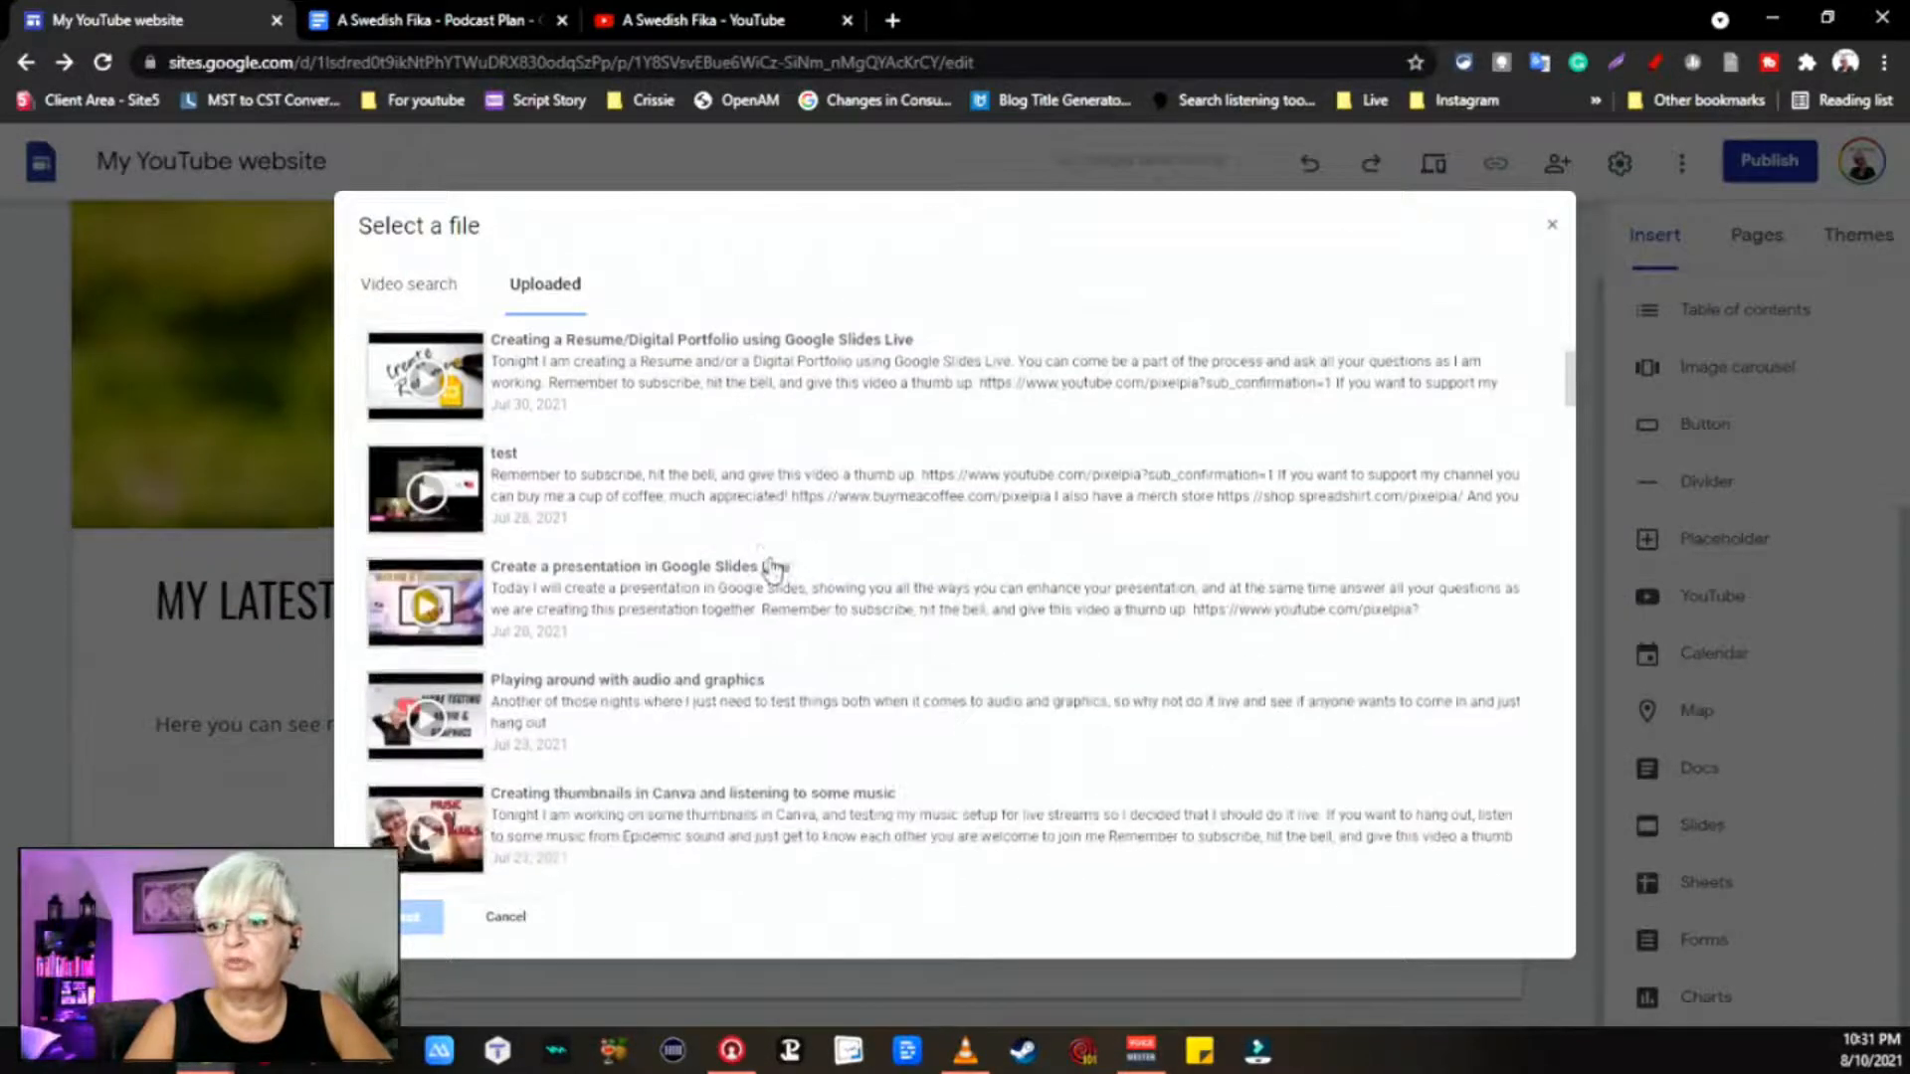
scroll(773, 570, "down", 10)
scroll(773, 570, "up", 10)
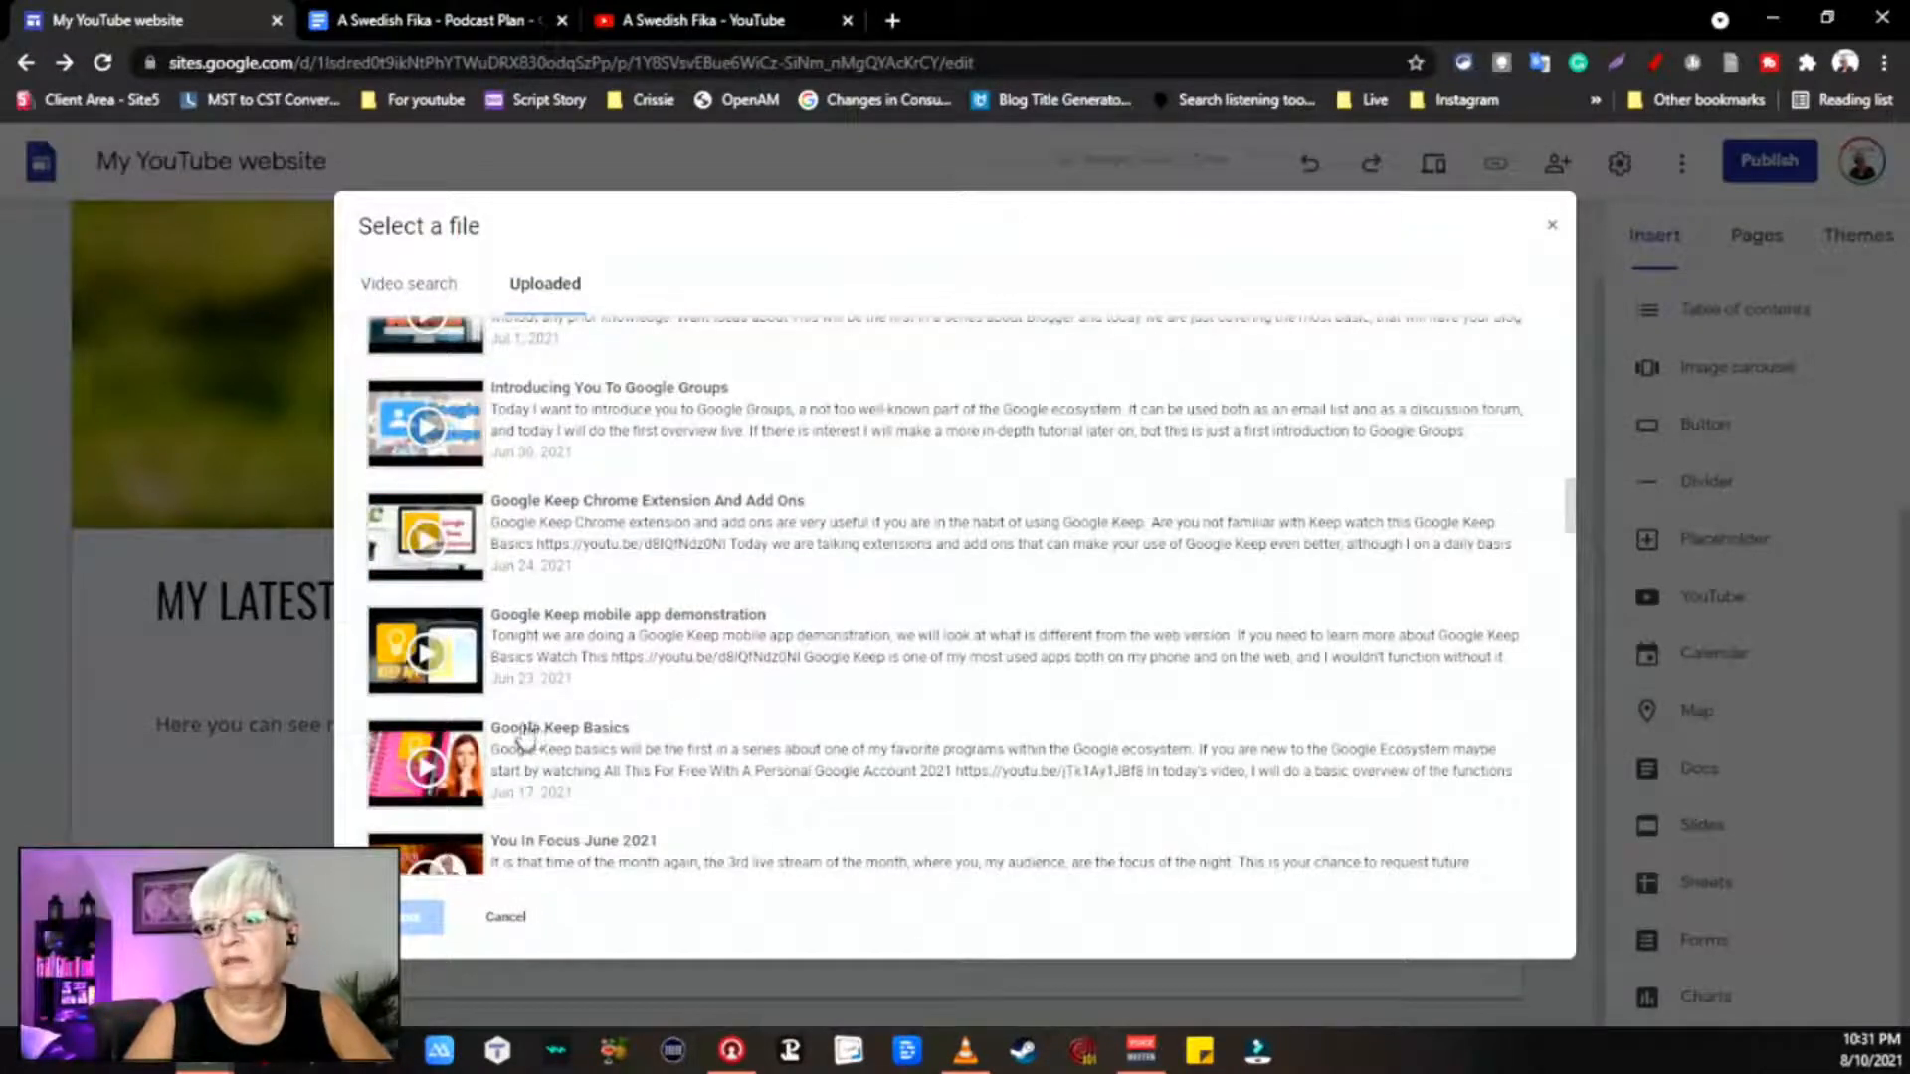
left_click(400, 759)
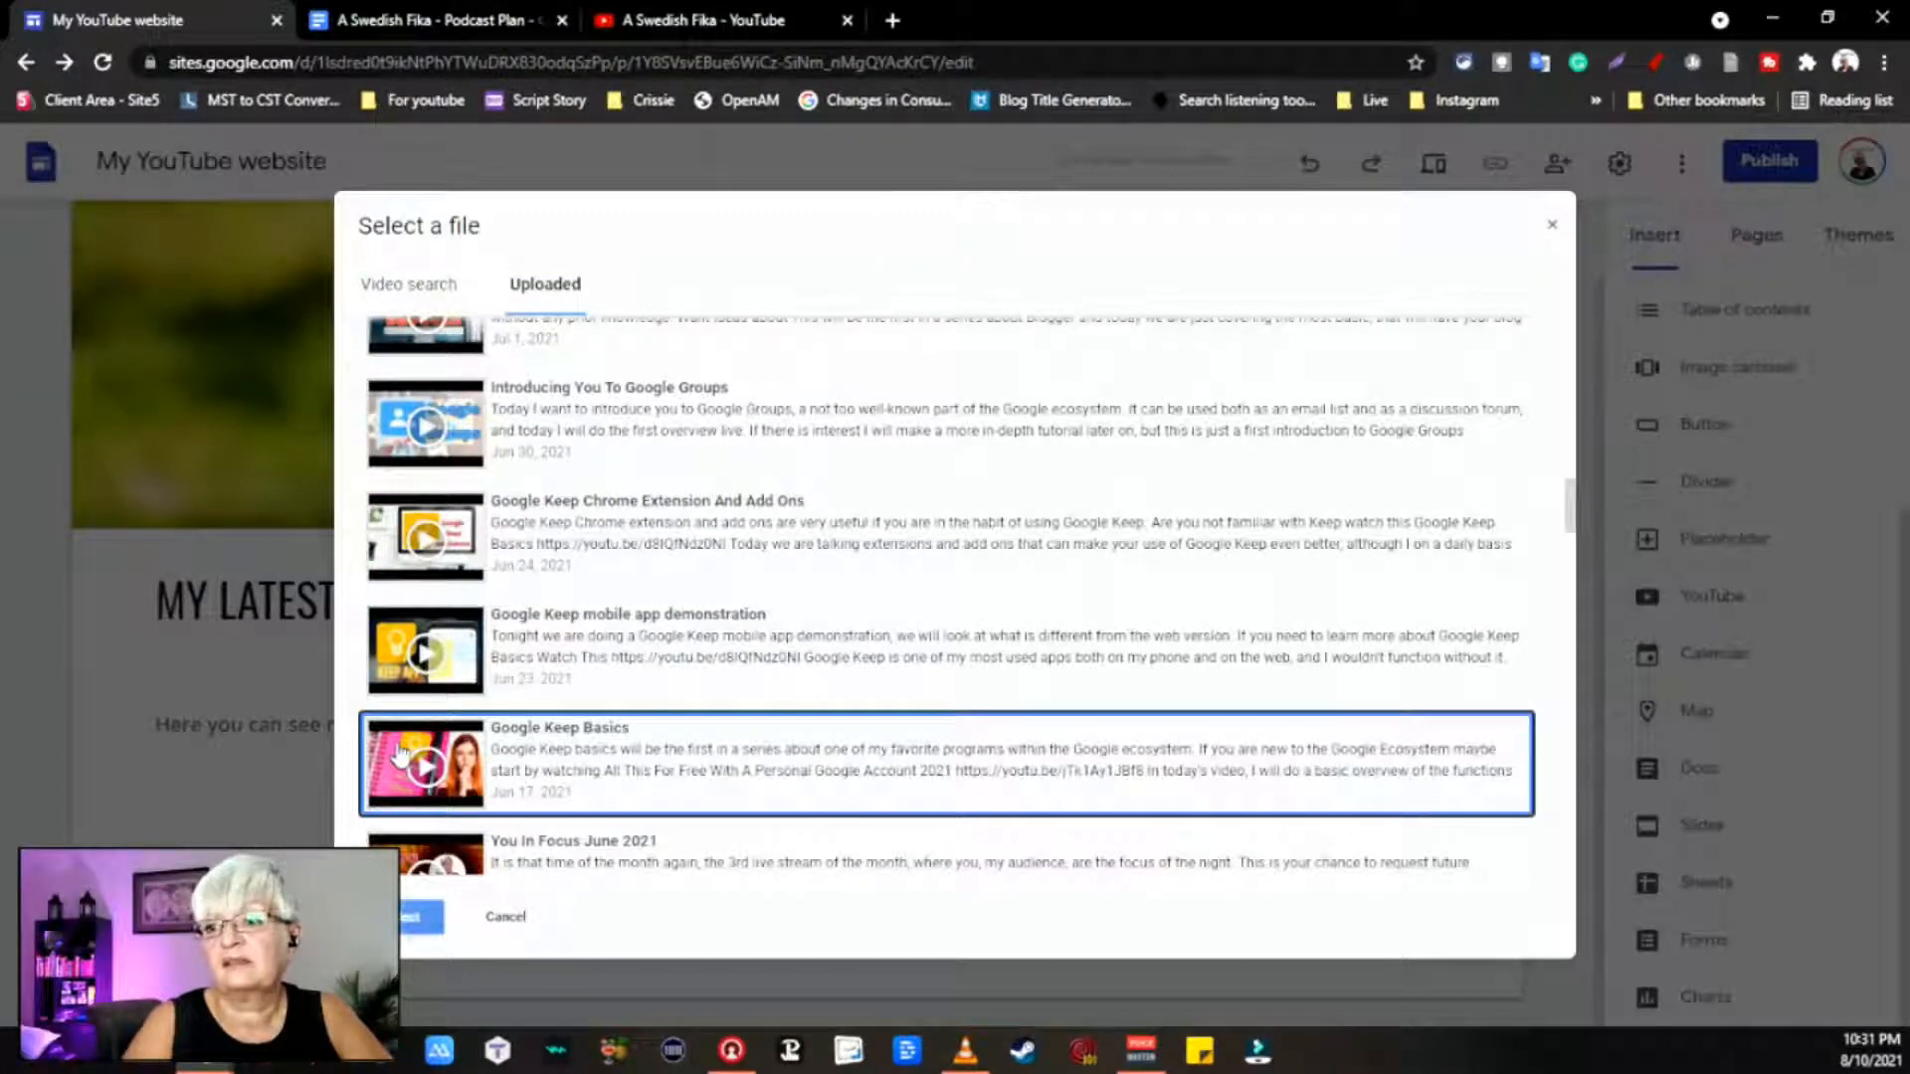
double_click(915, 758)
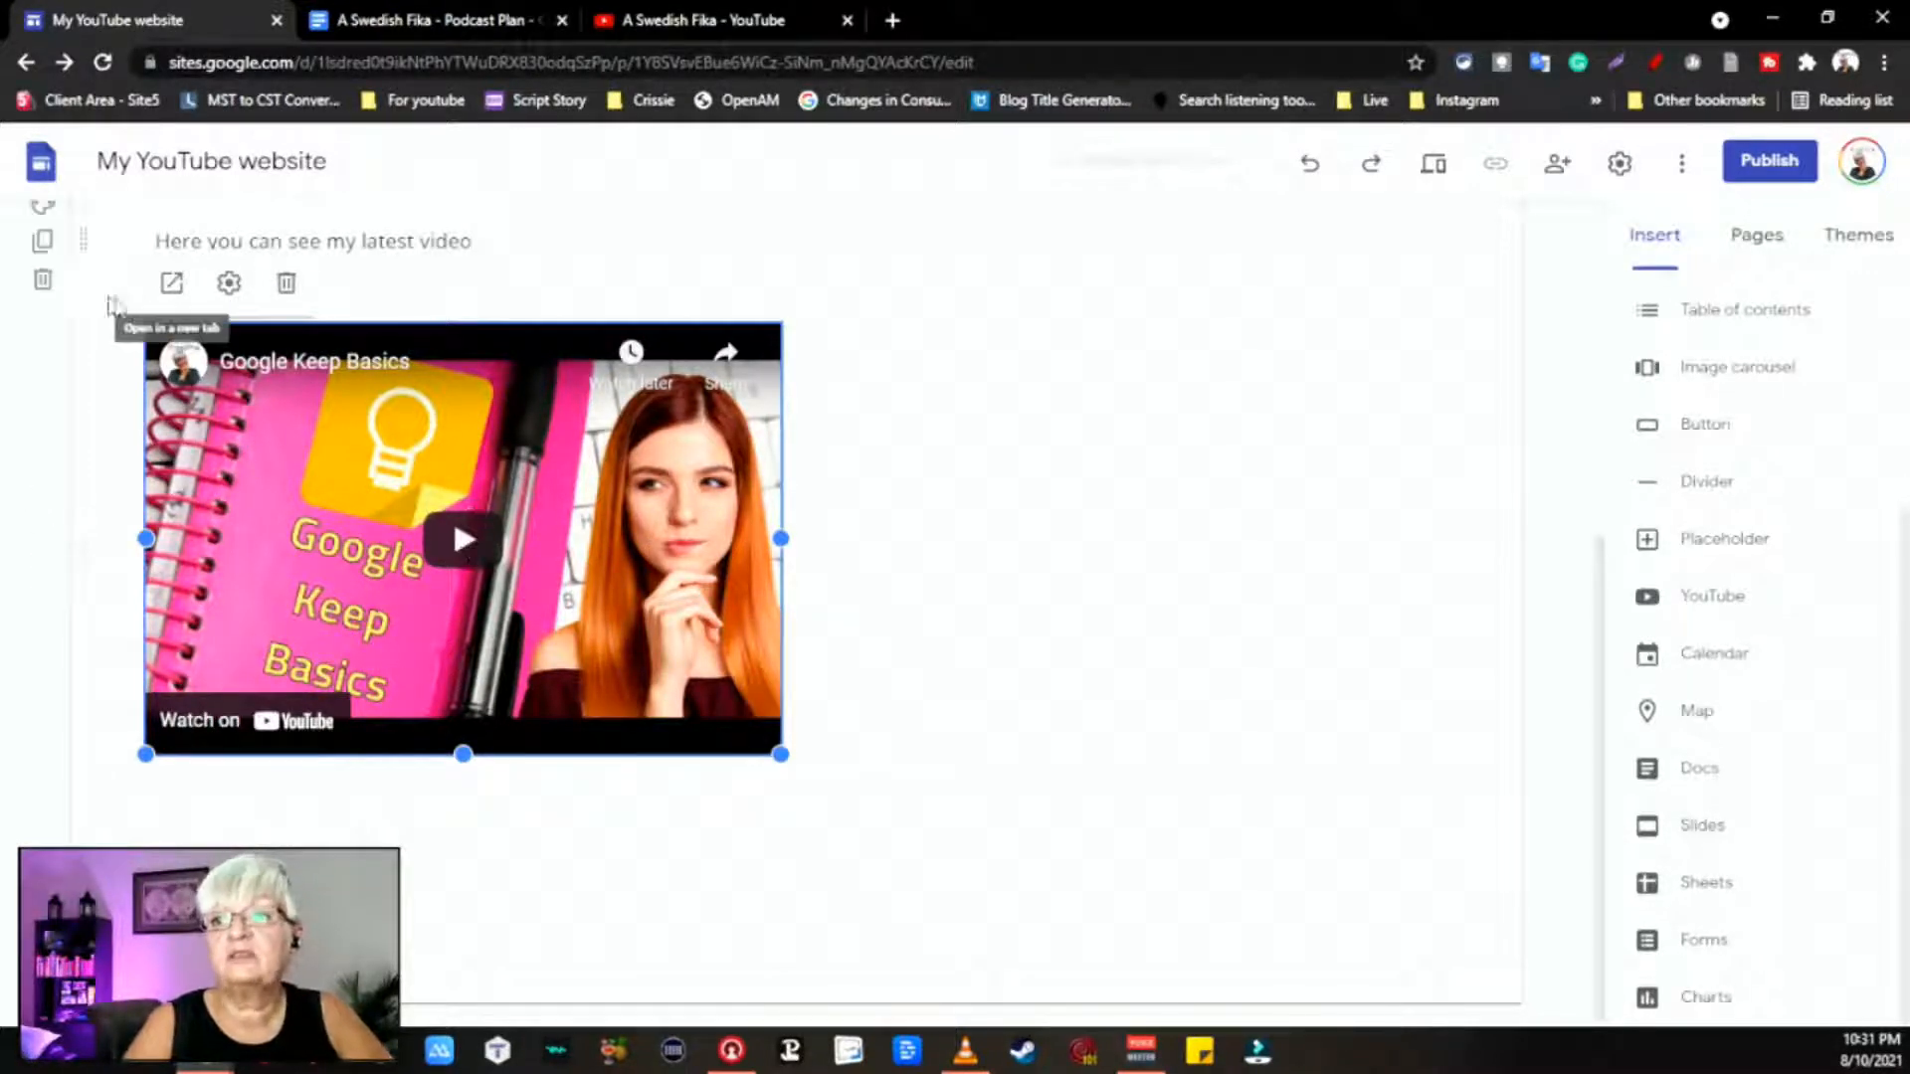
left_click(171, 286)
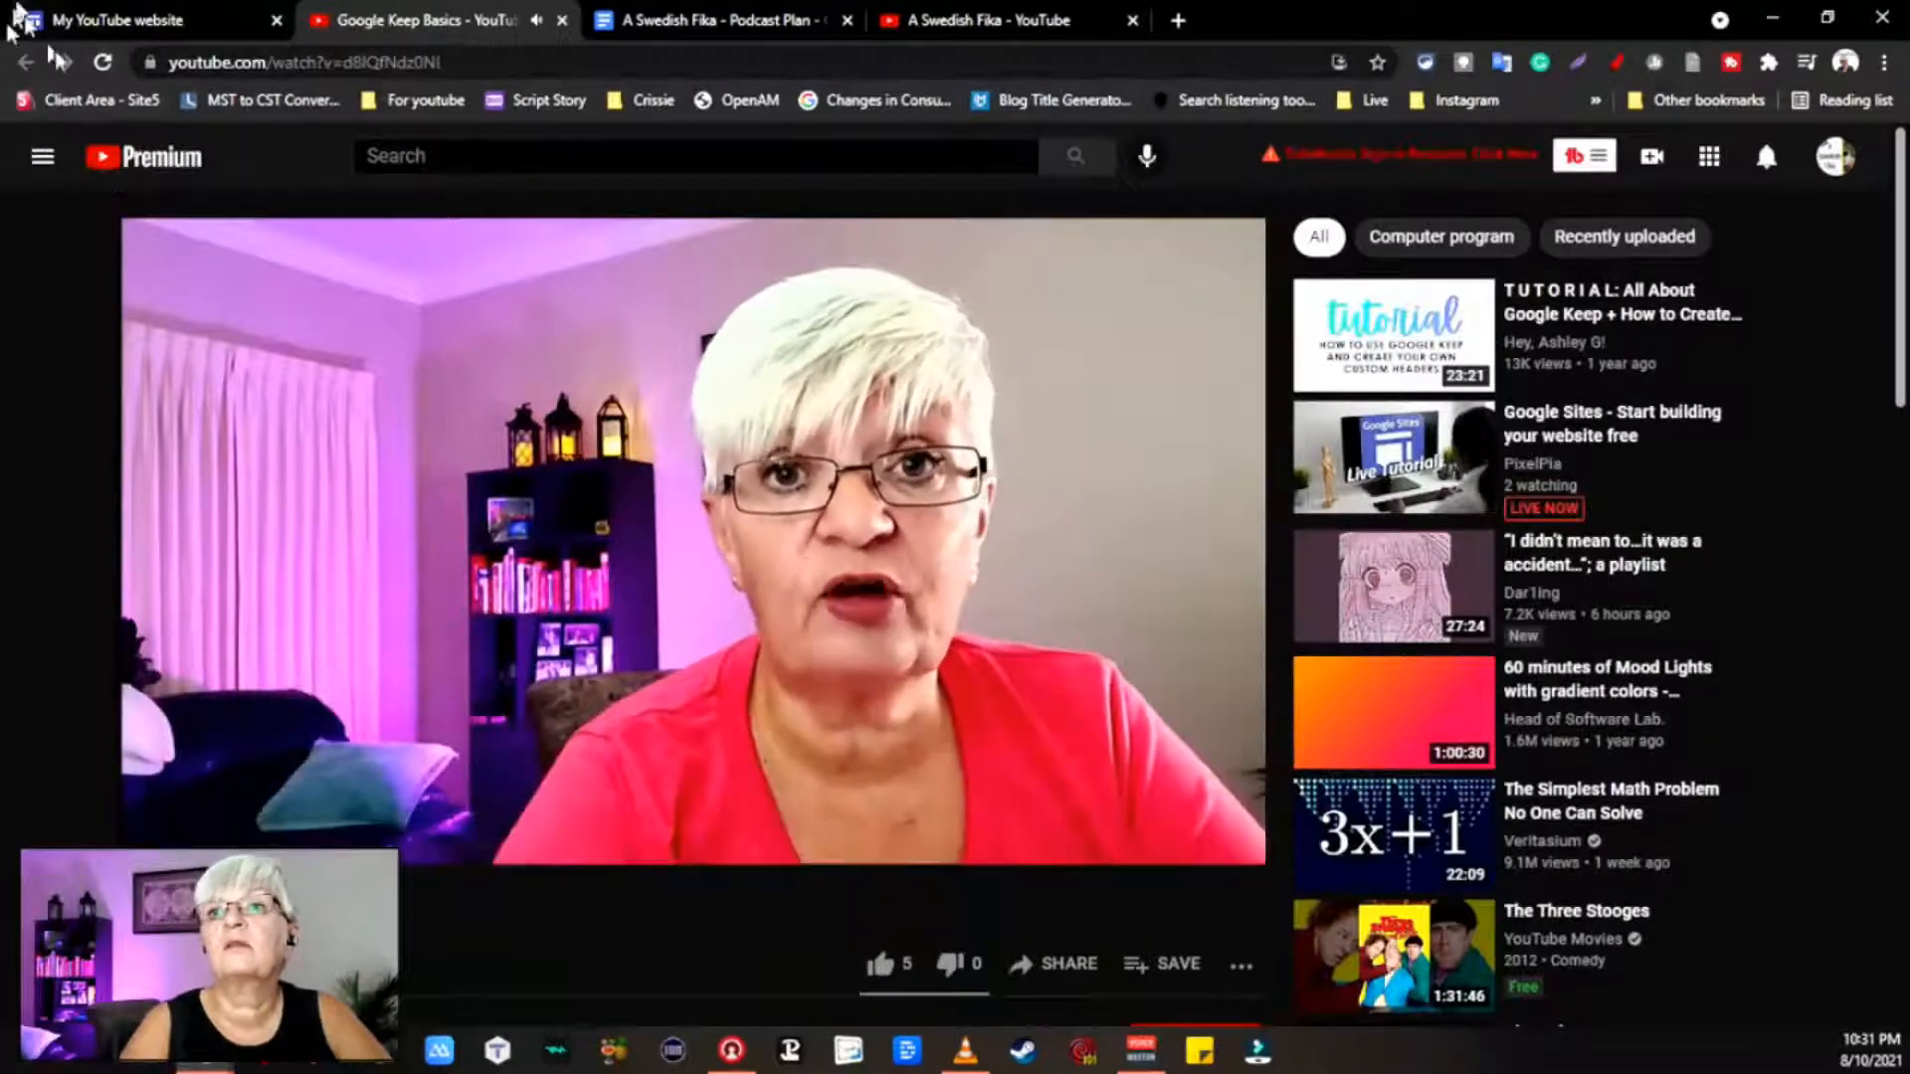
left_click(154, 18)
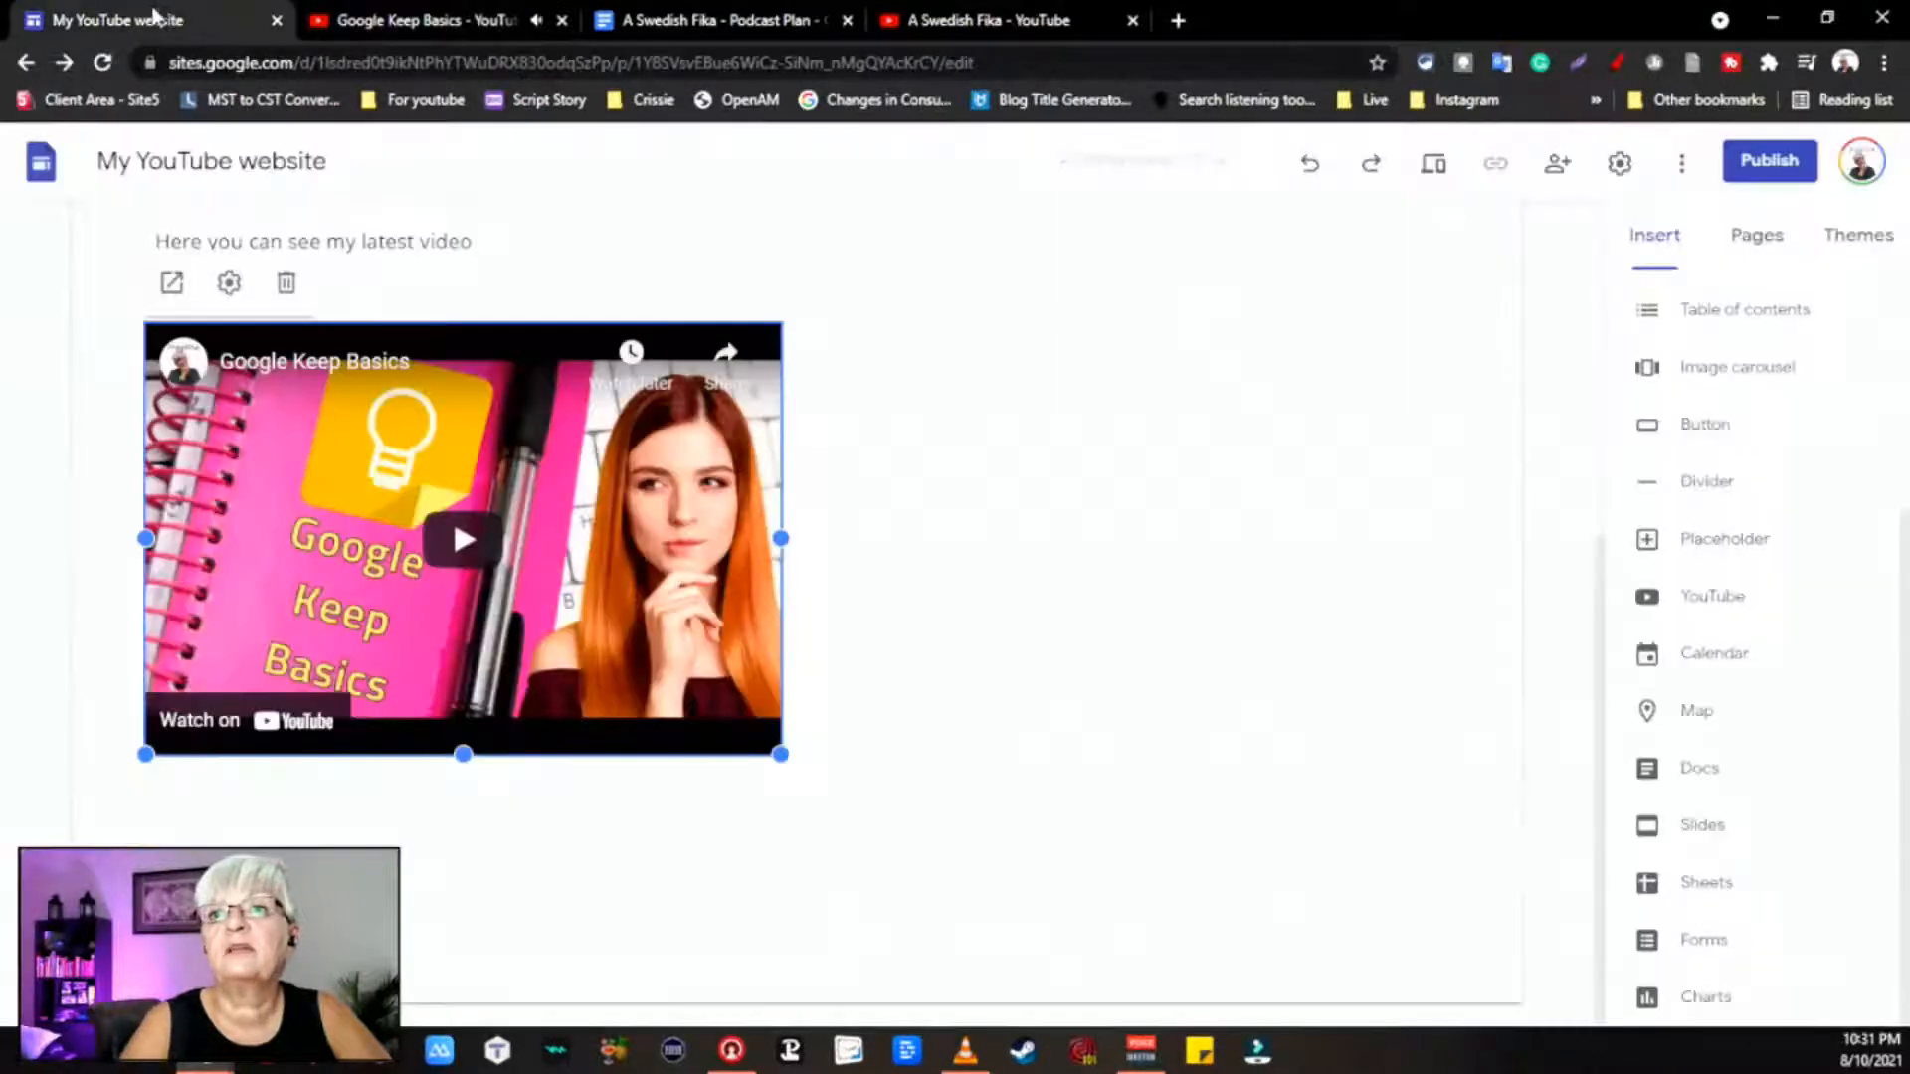
left_click(561, 20)
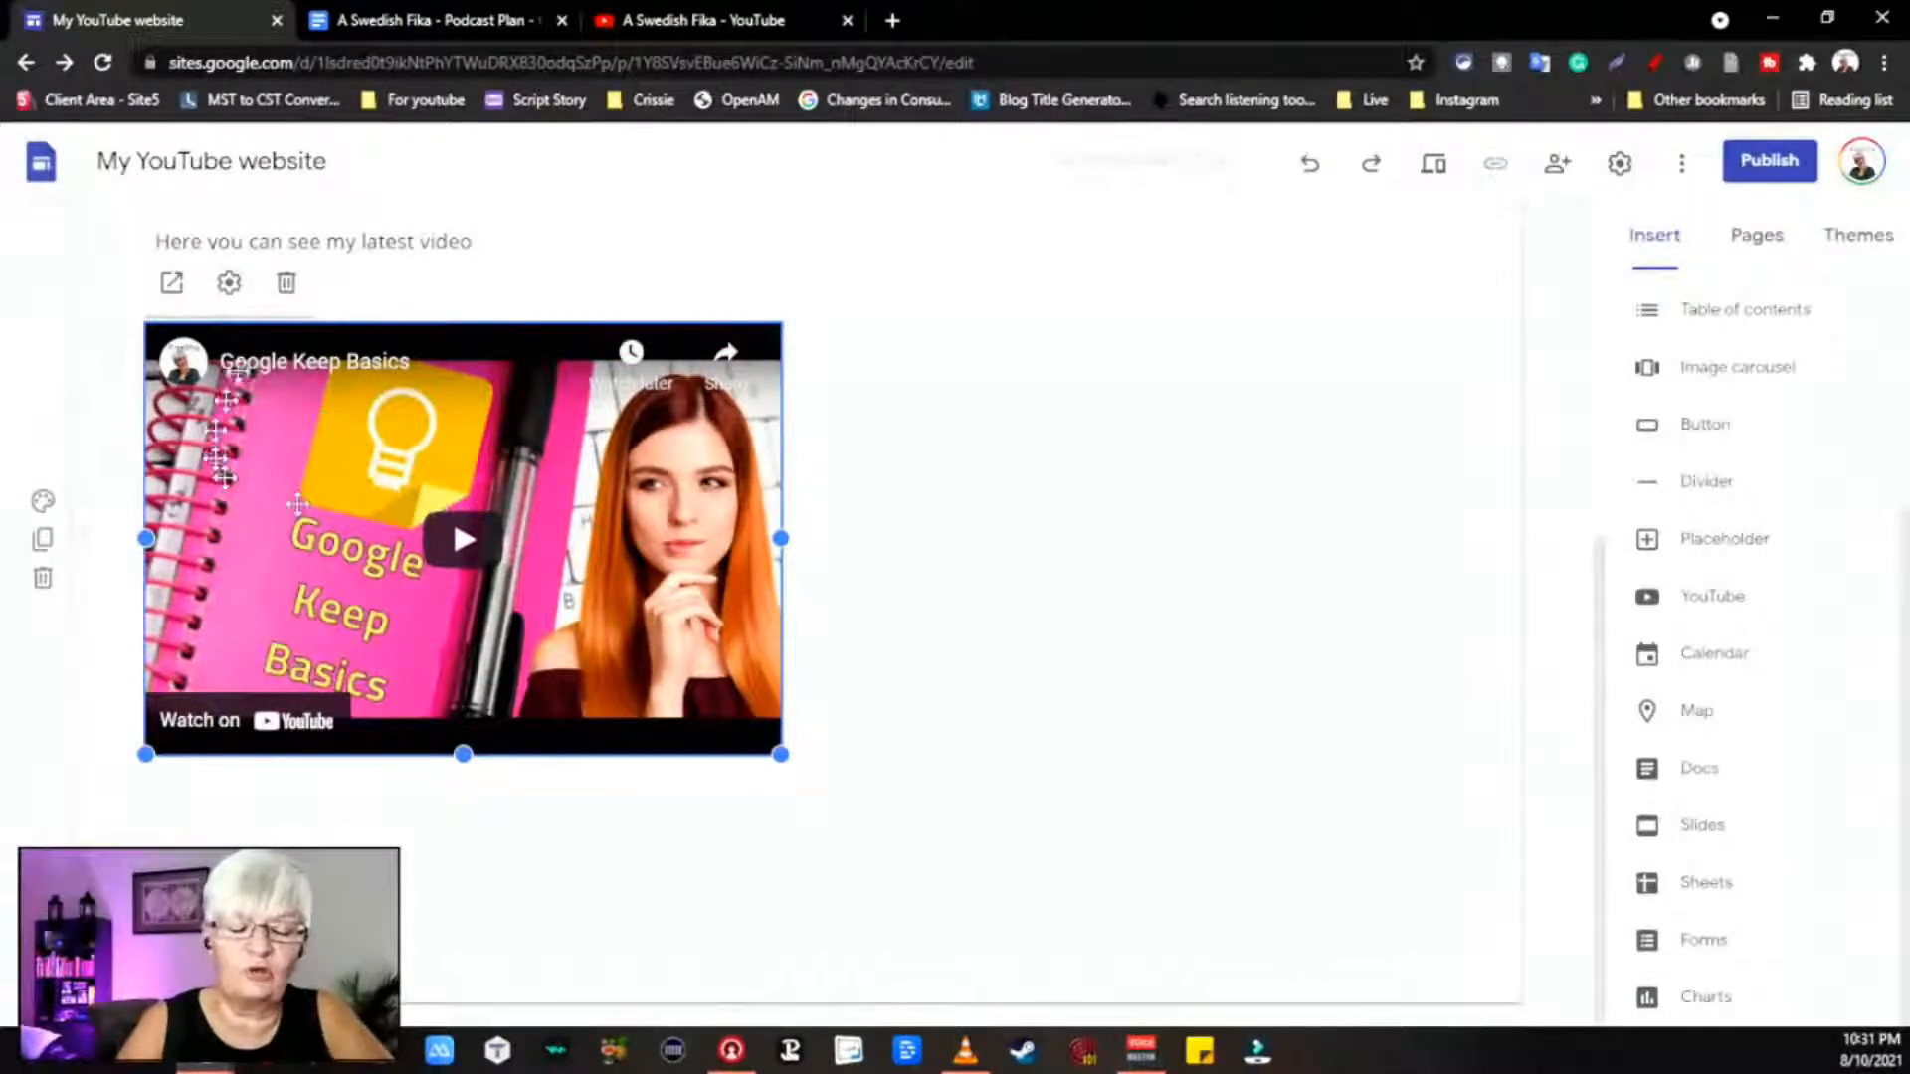
left_click(229, 285)
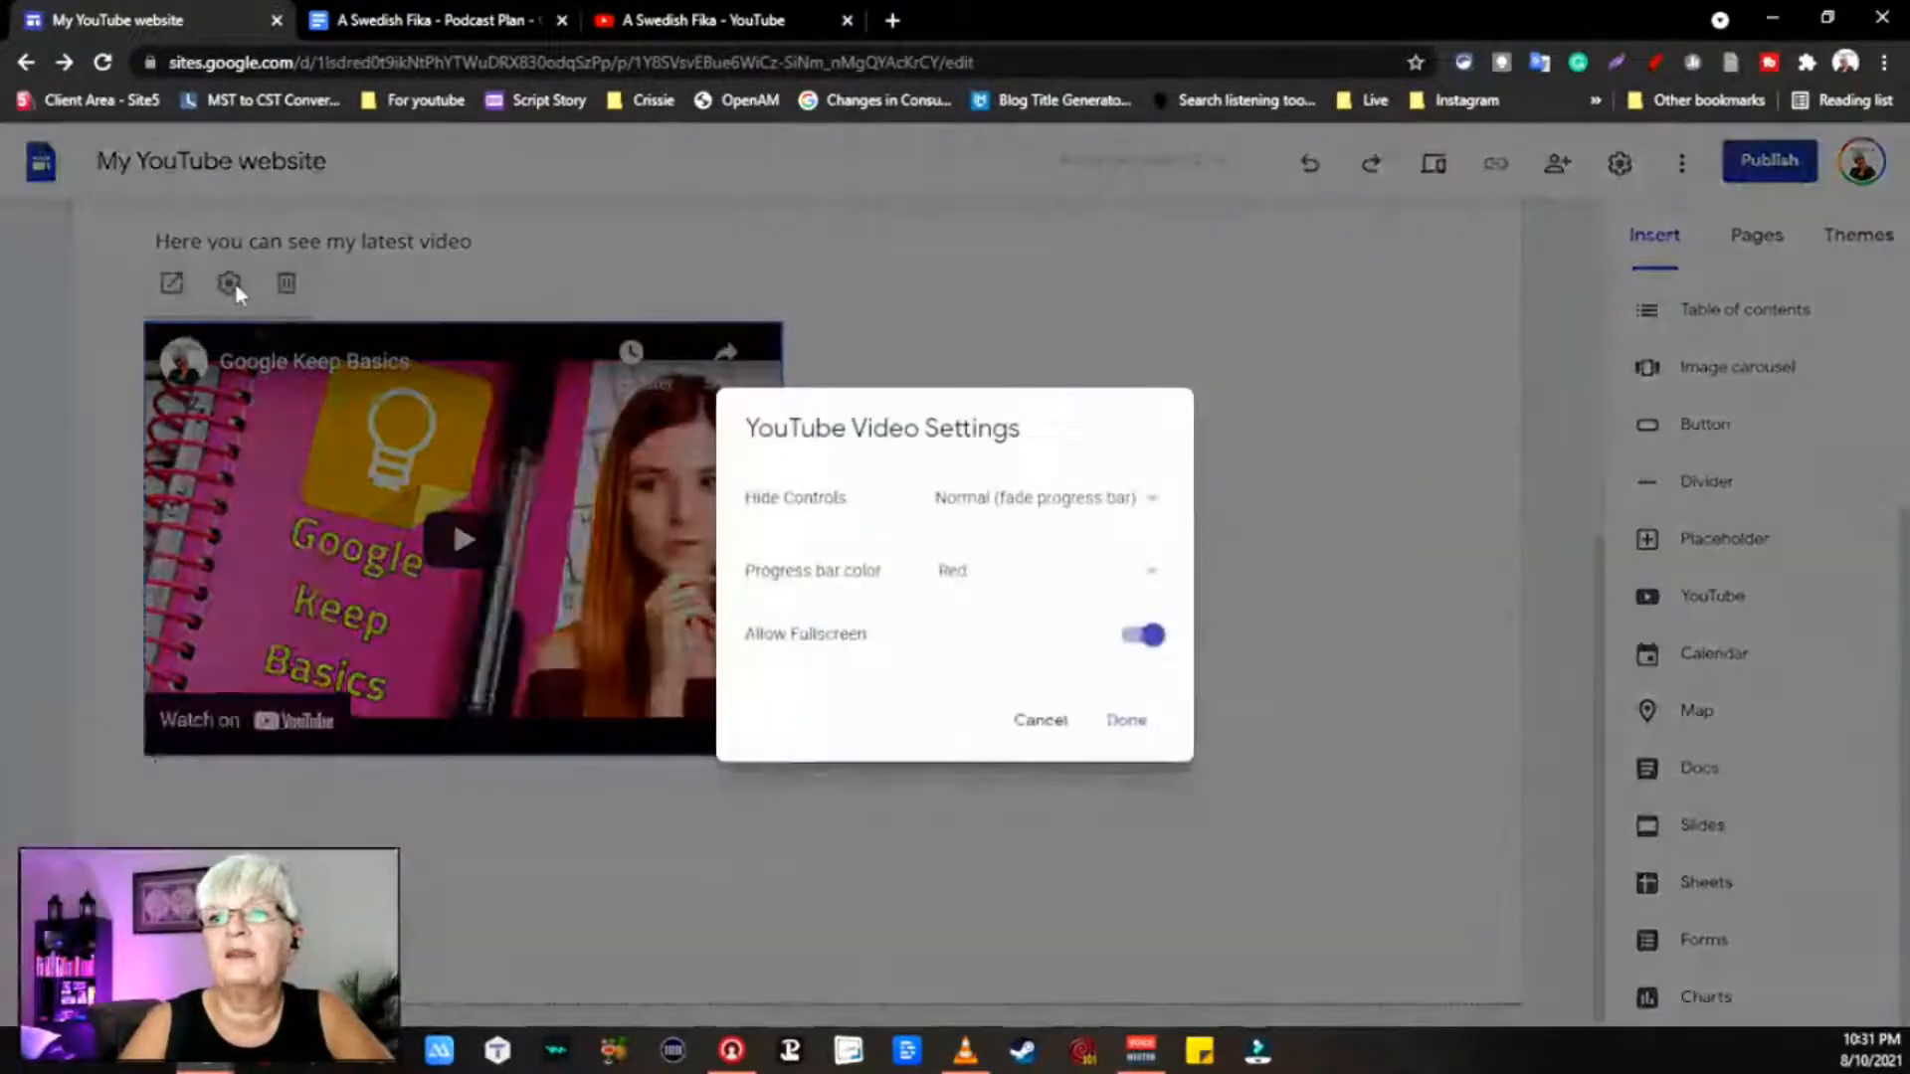
left_click(1135, 515)
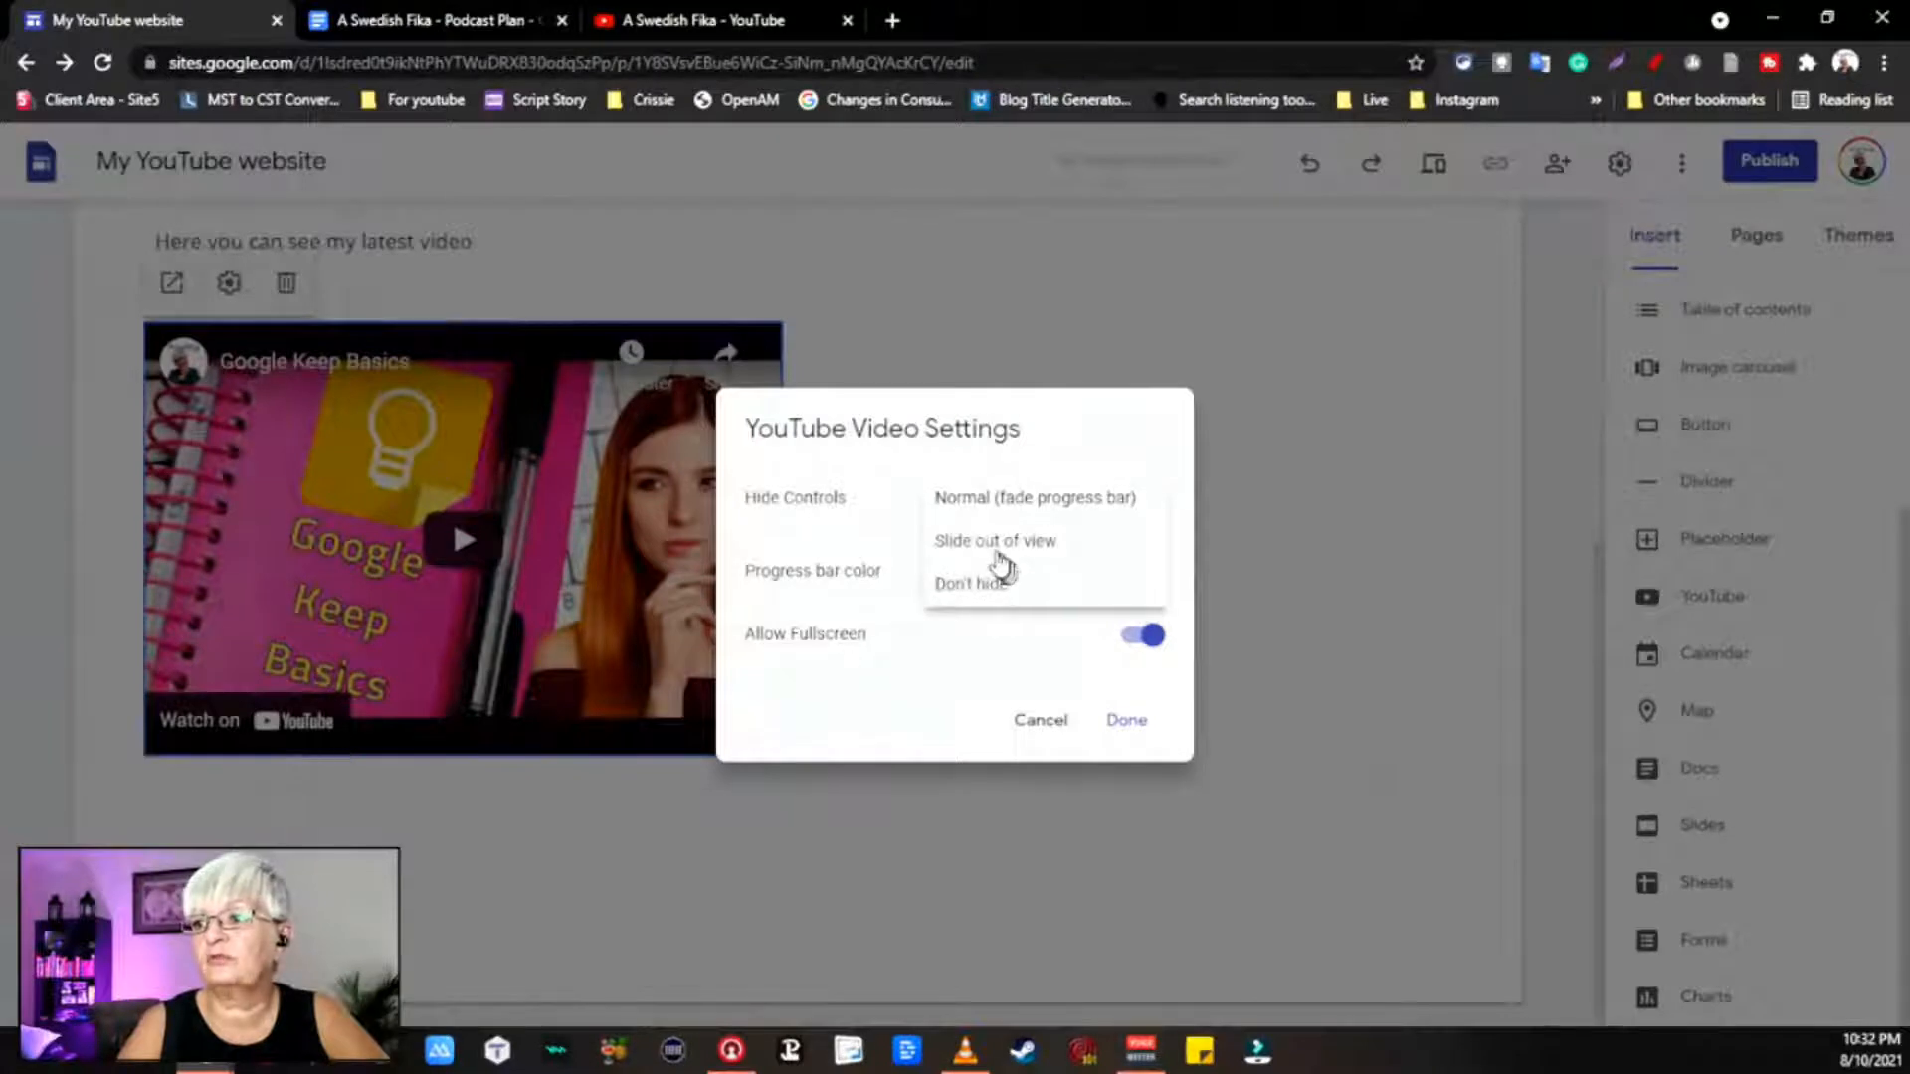
left_click(955, 555)
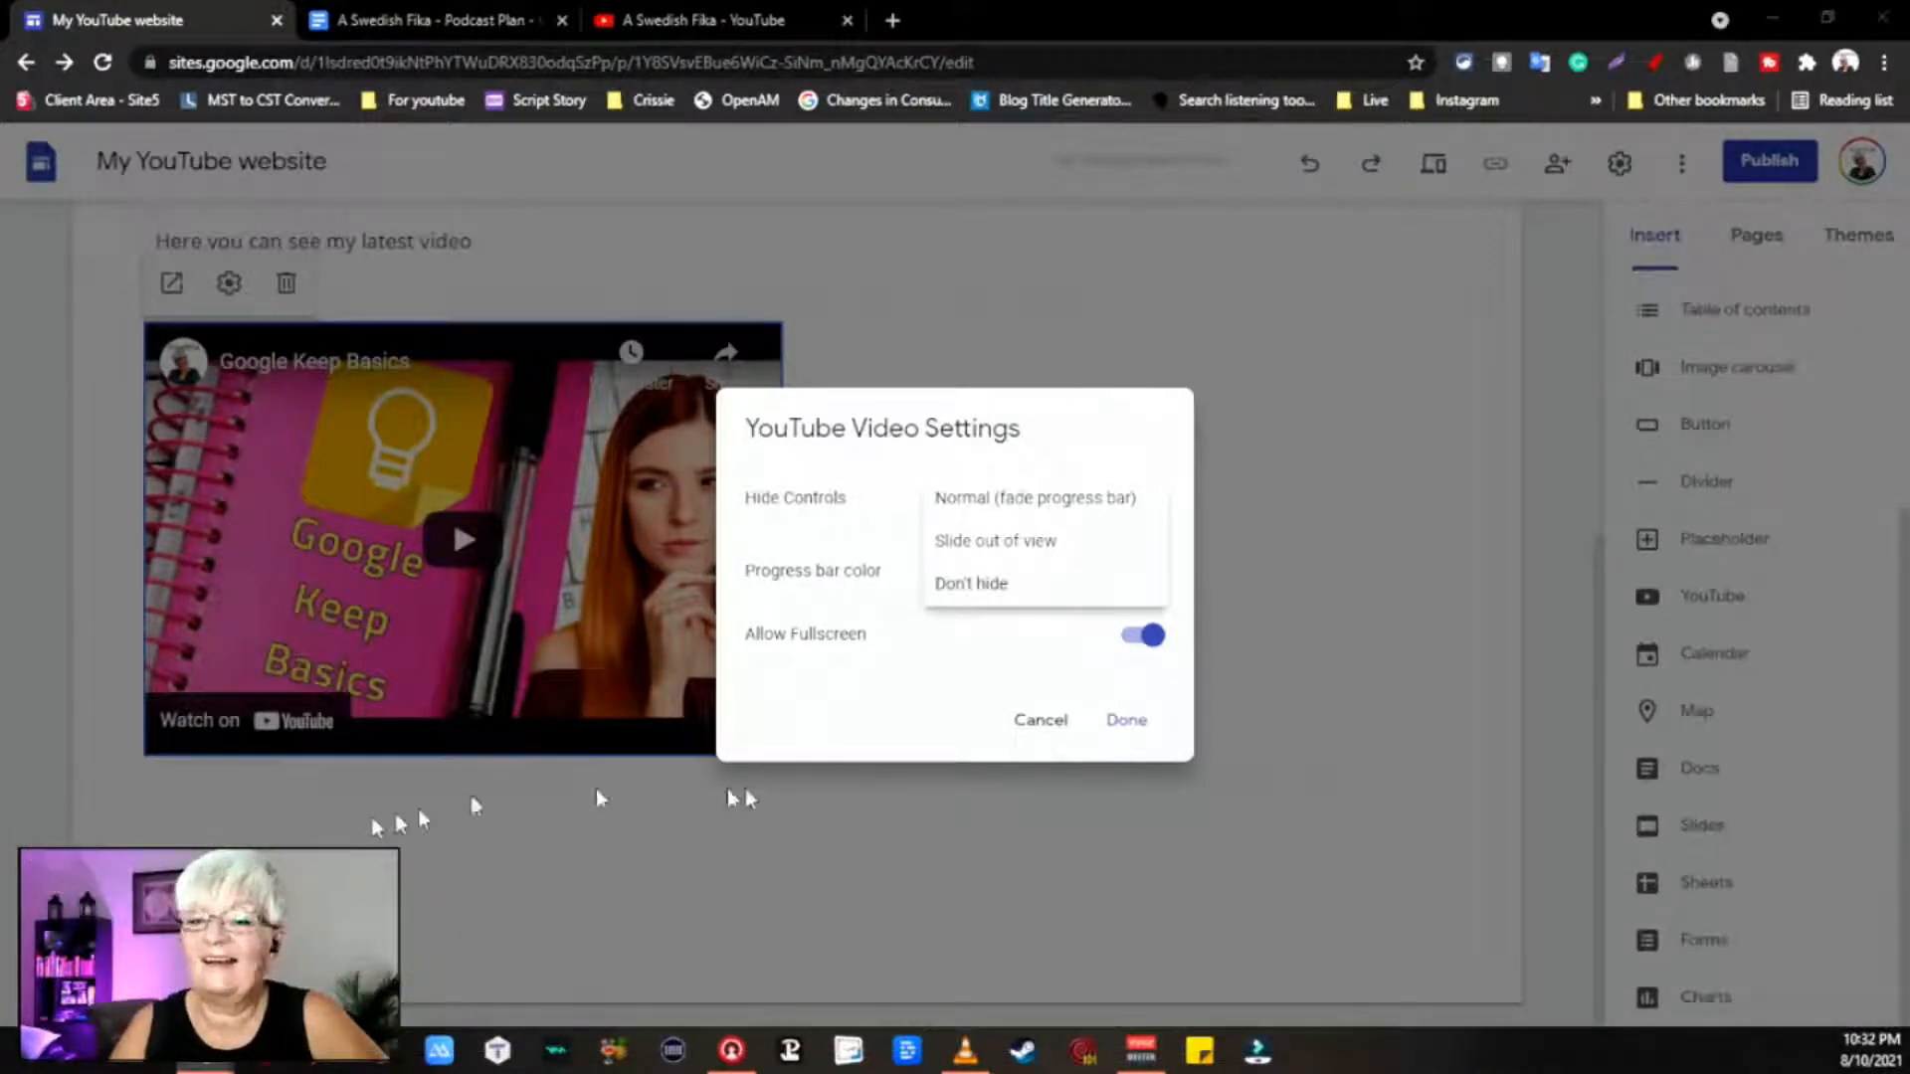
left_click(983, 680)
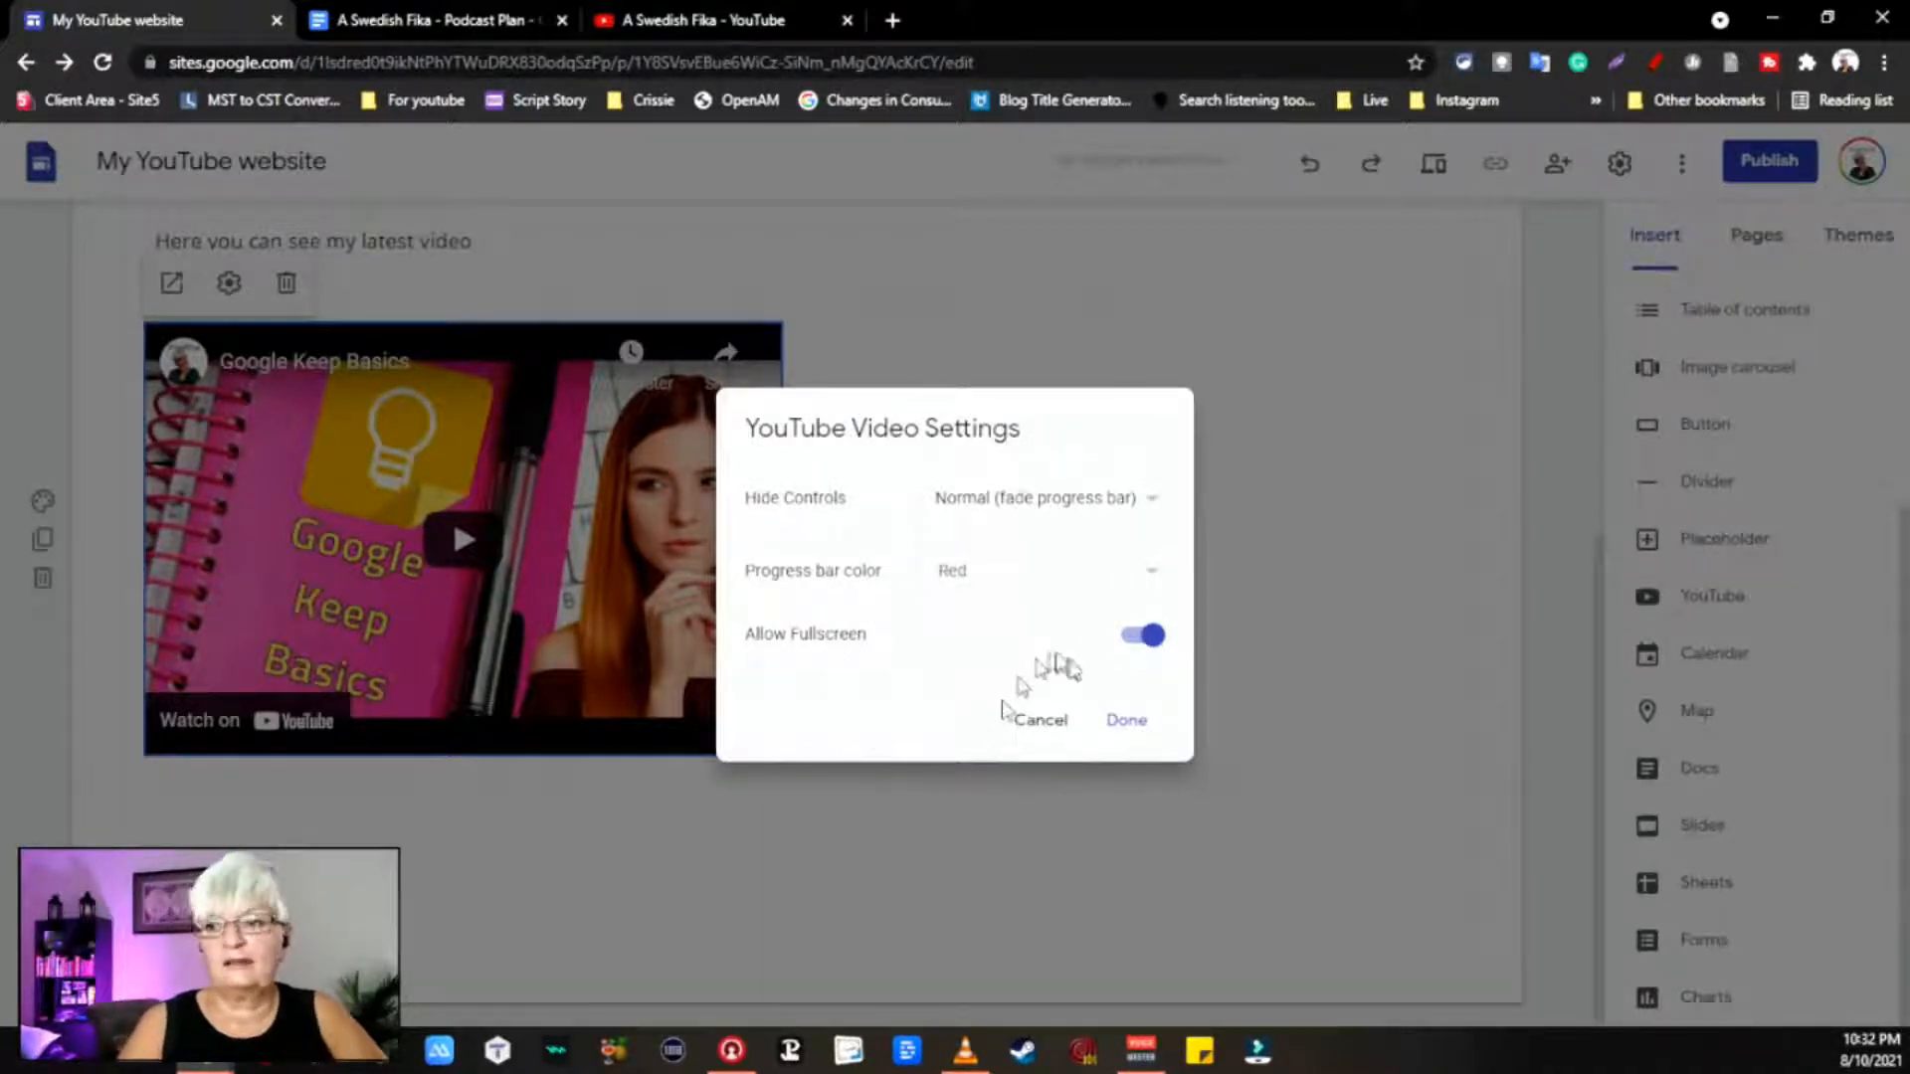
left_click(1151, 731)
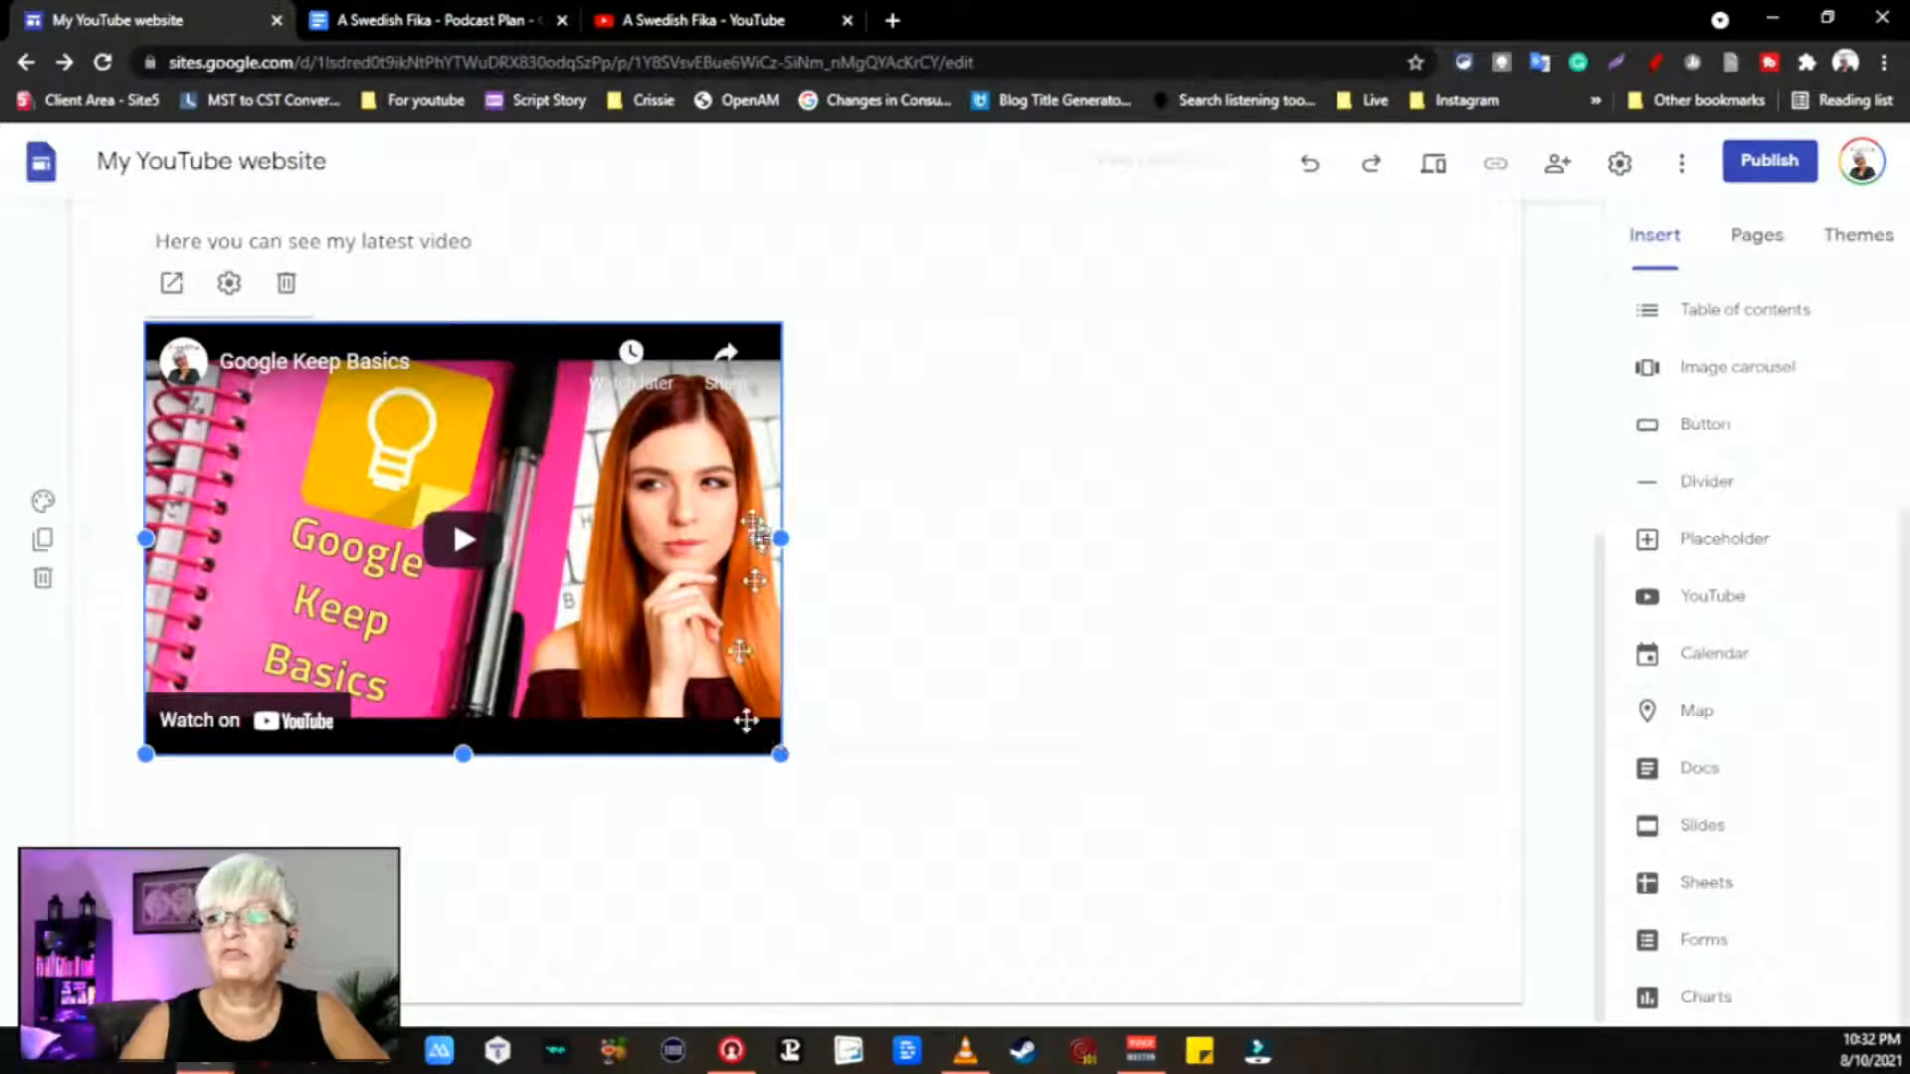
Step: Enlarge the embedded Google Keep Basics video, making it wider and taller
left_click_drag(780, 754, 1003, 773)
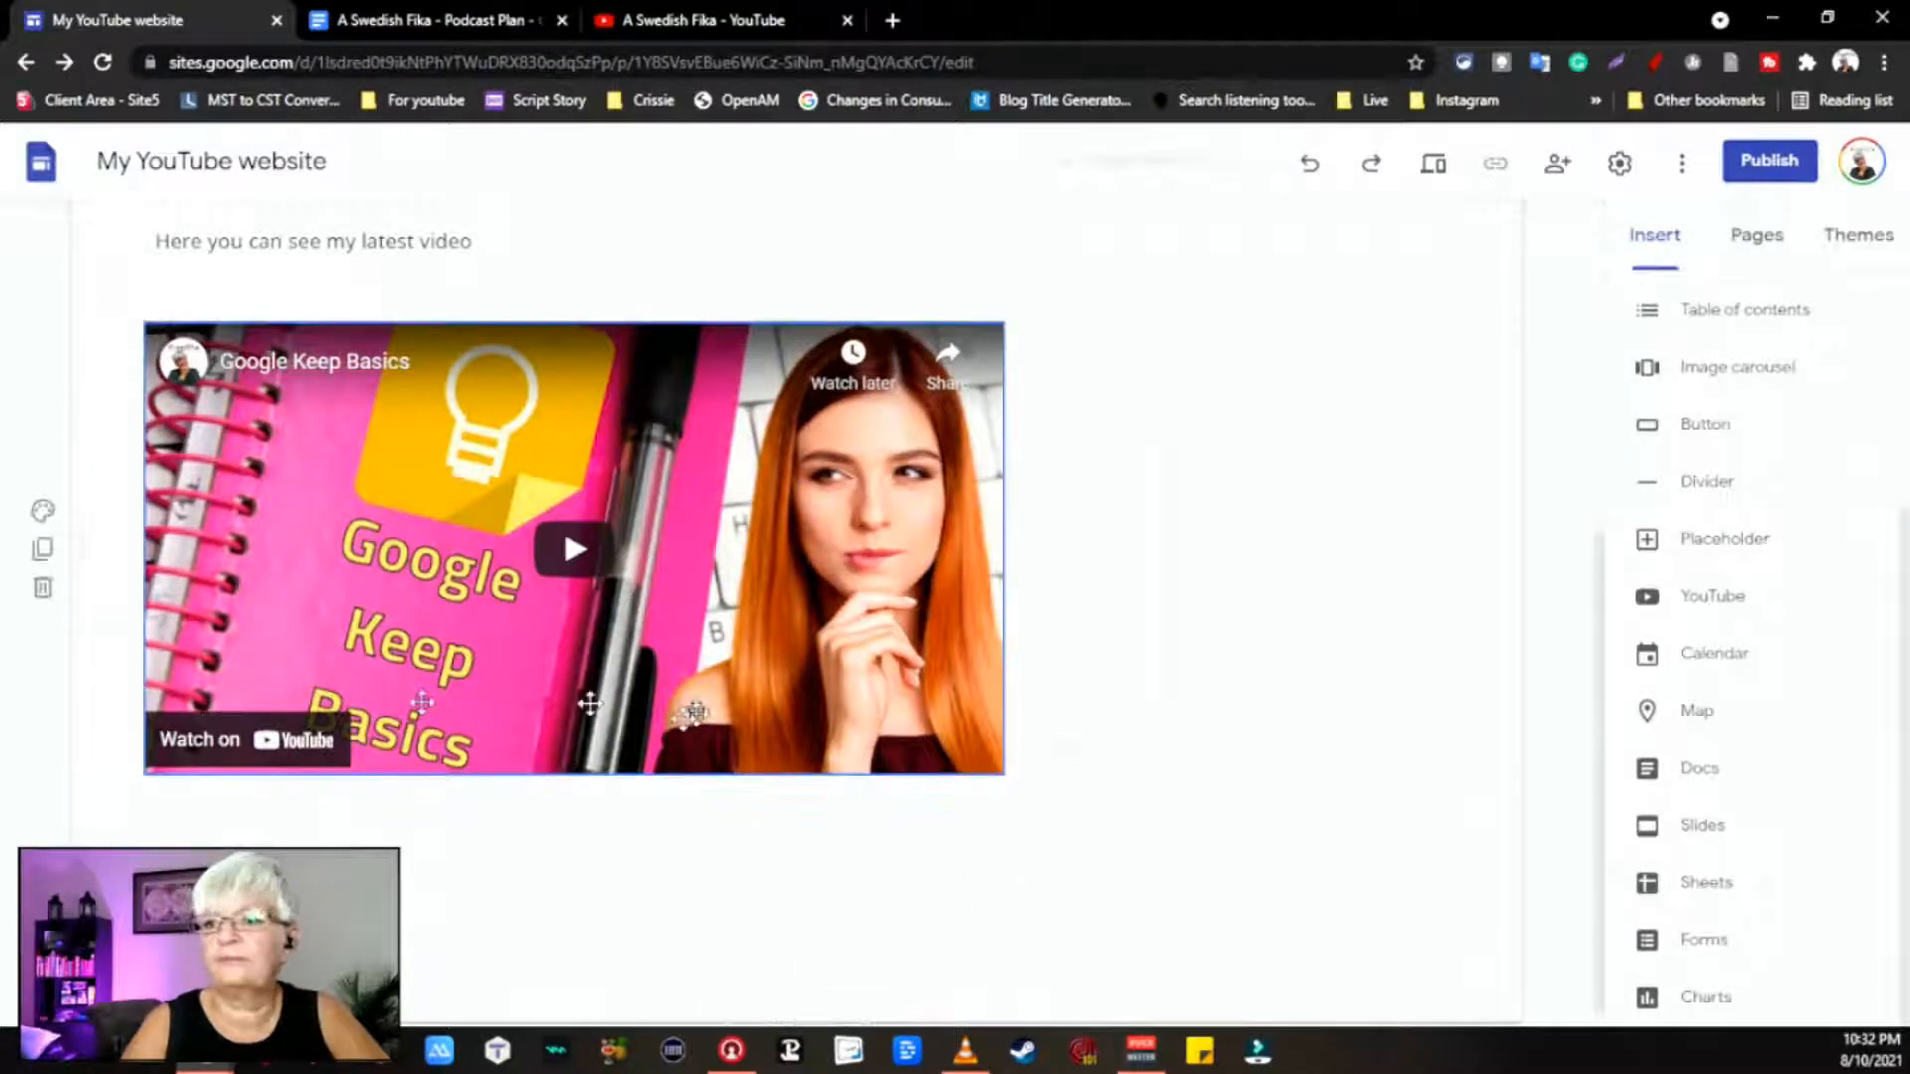
left_click(691, 655)
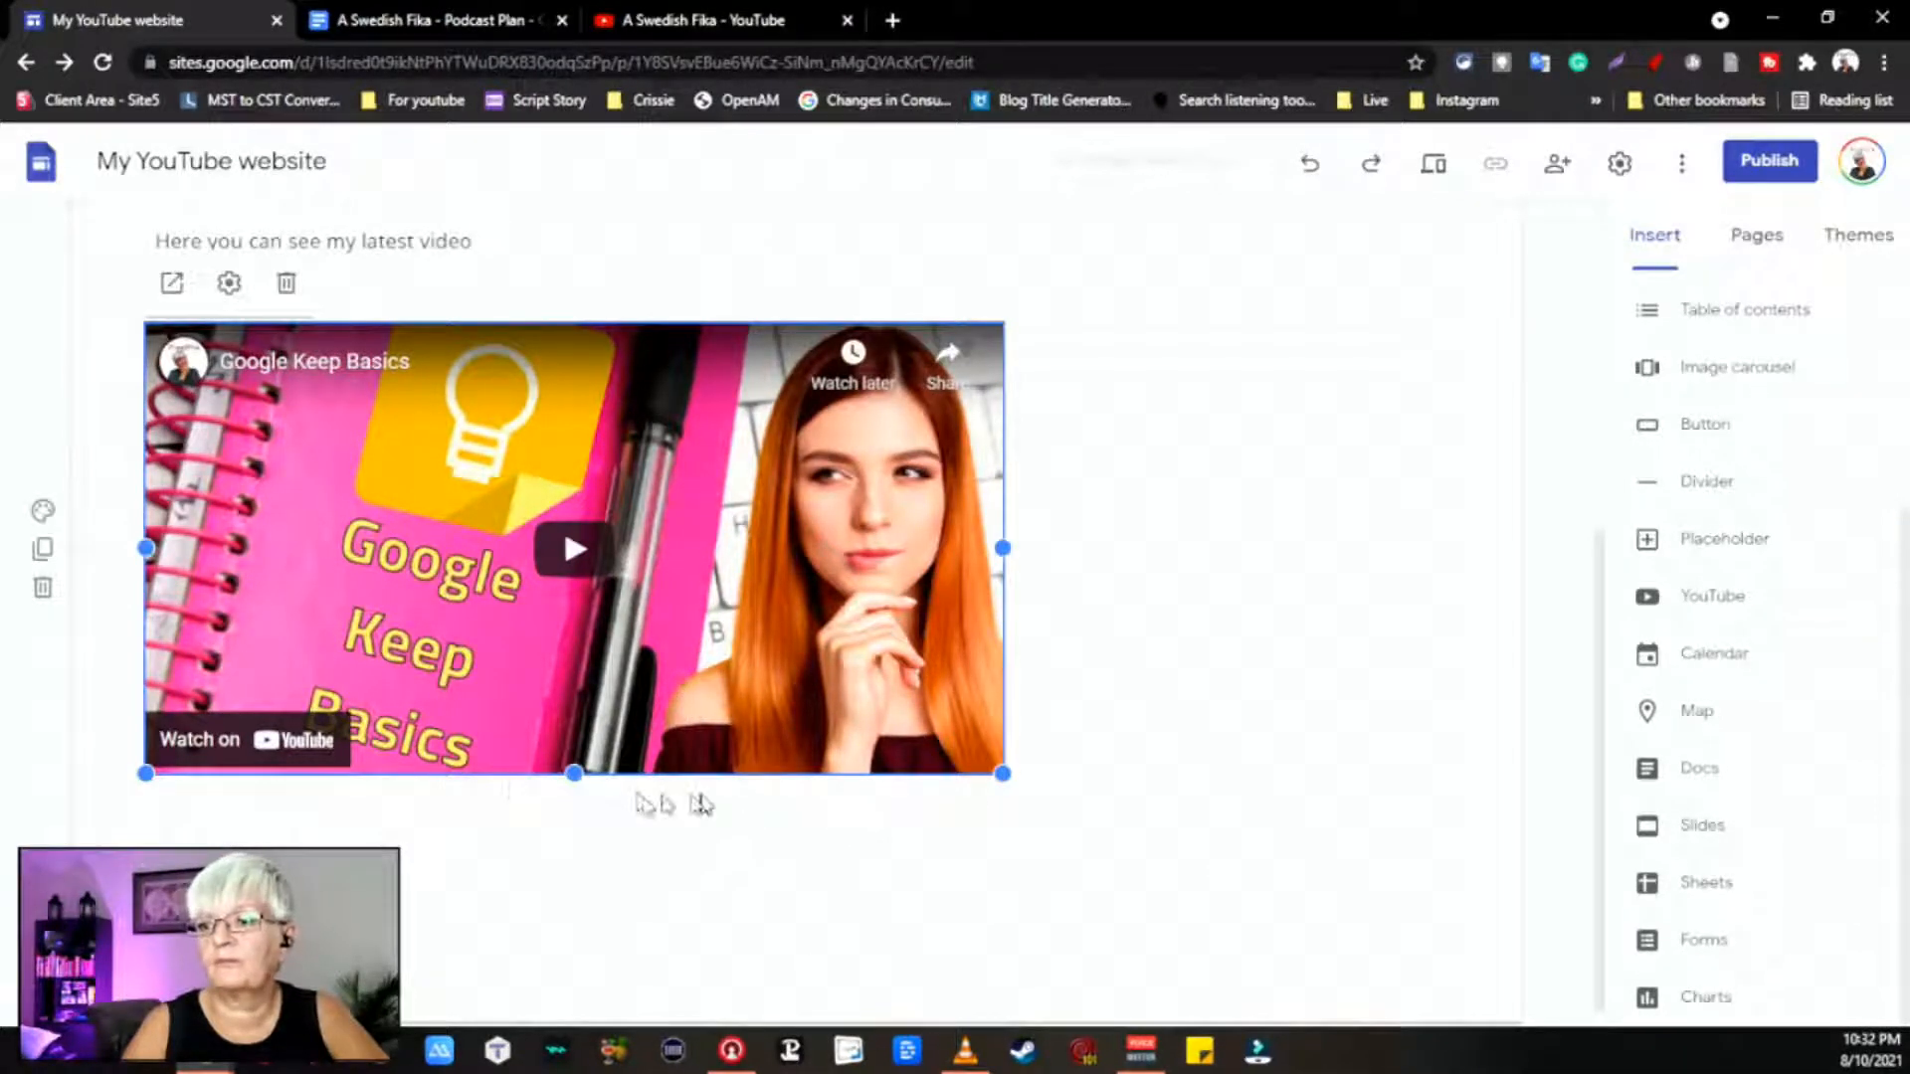
left_click_drag(574, 771, 587, 955)
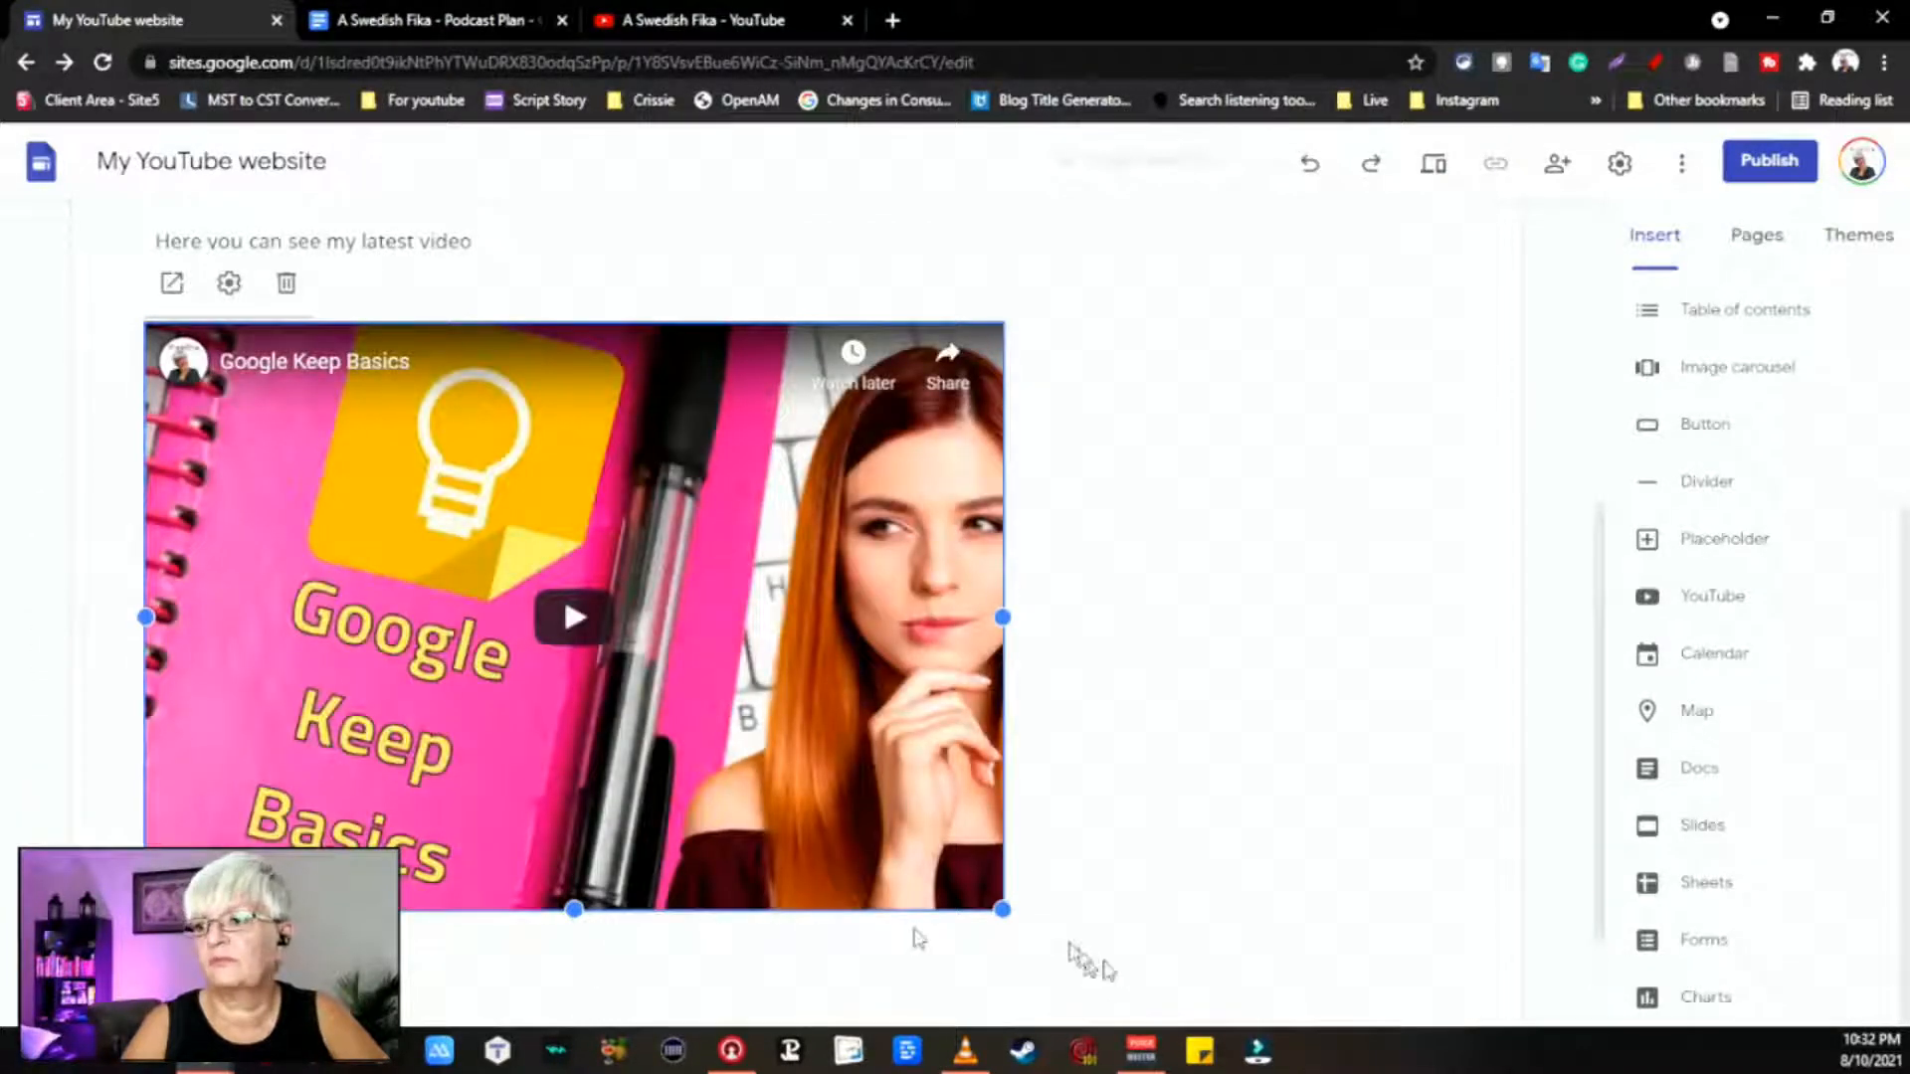
Step: Move the video right, cancel its playback settings, then undo the move
left_click_drag(637, 731, 767, 712)
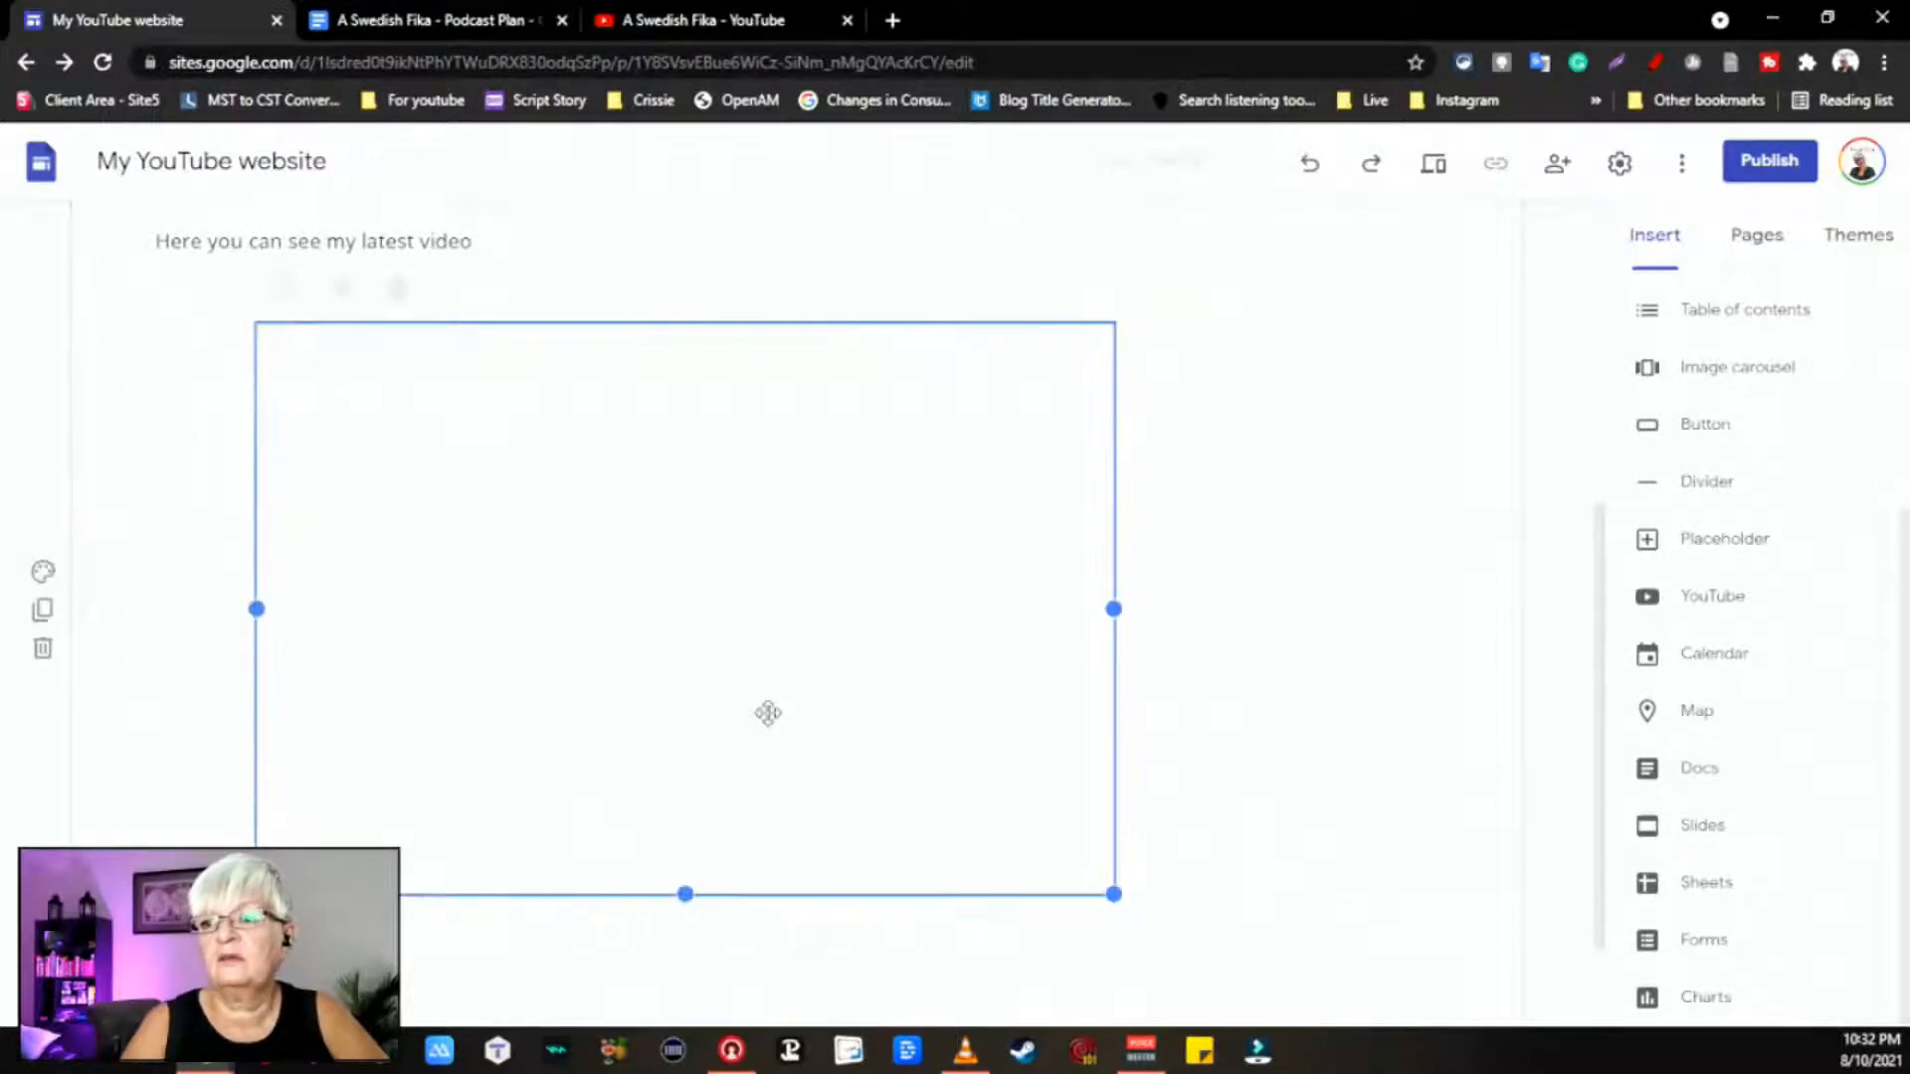
double_click(767, 713)
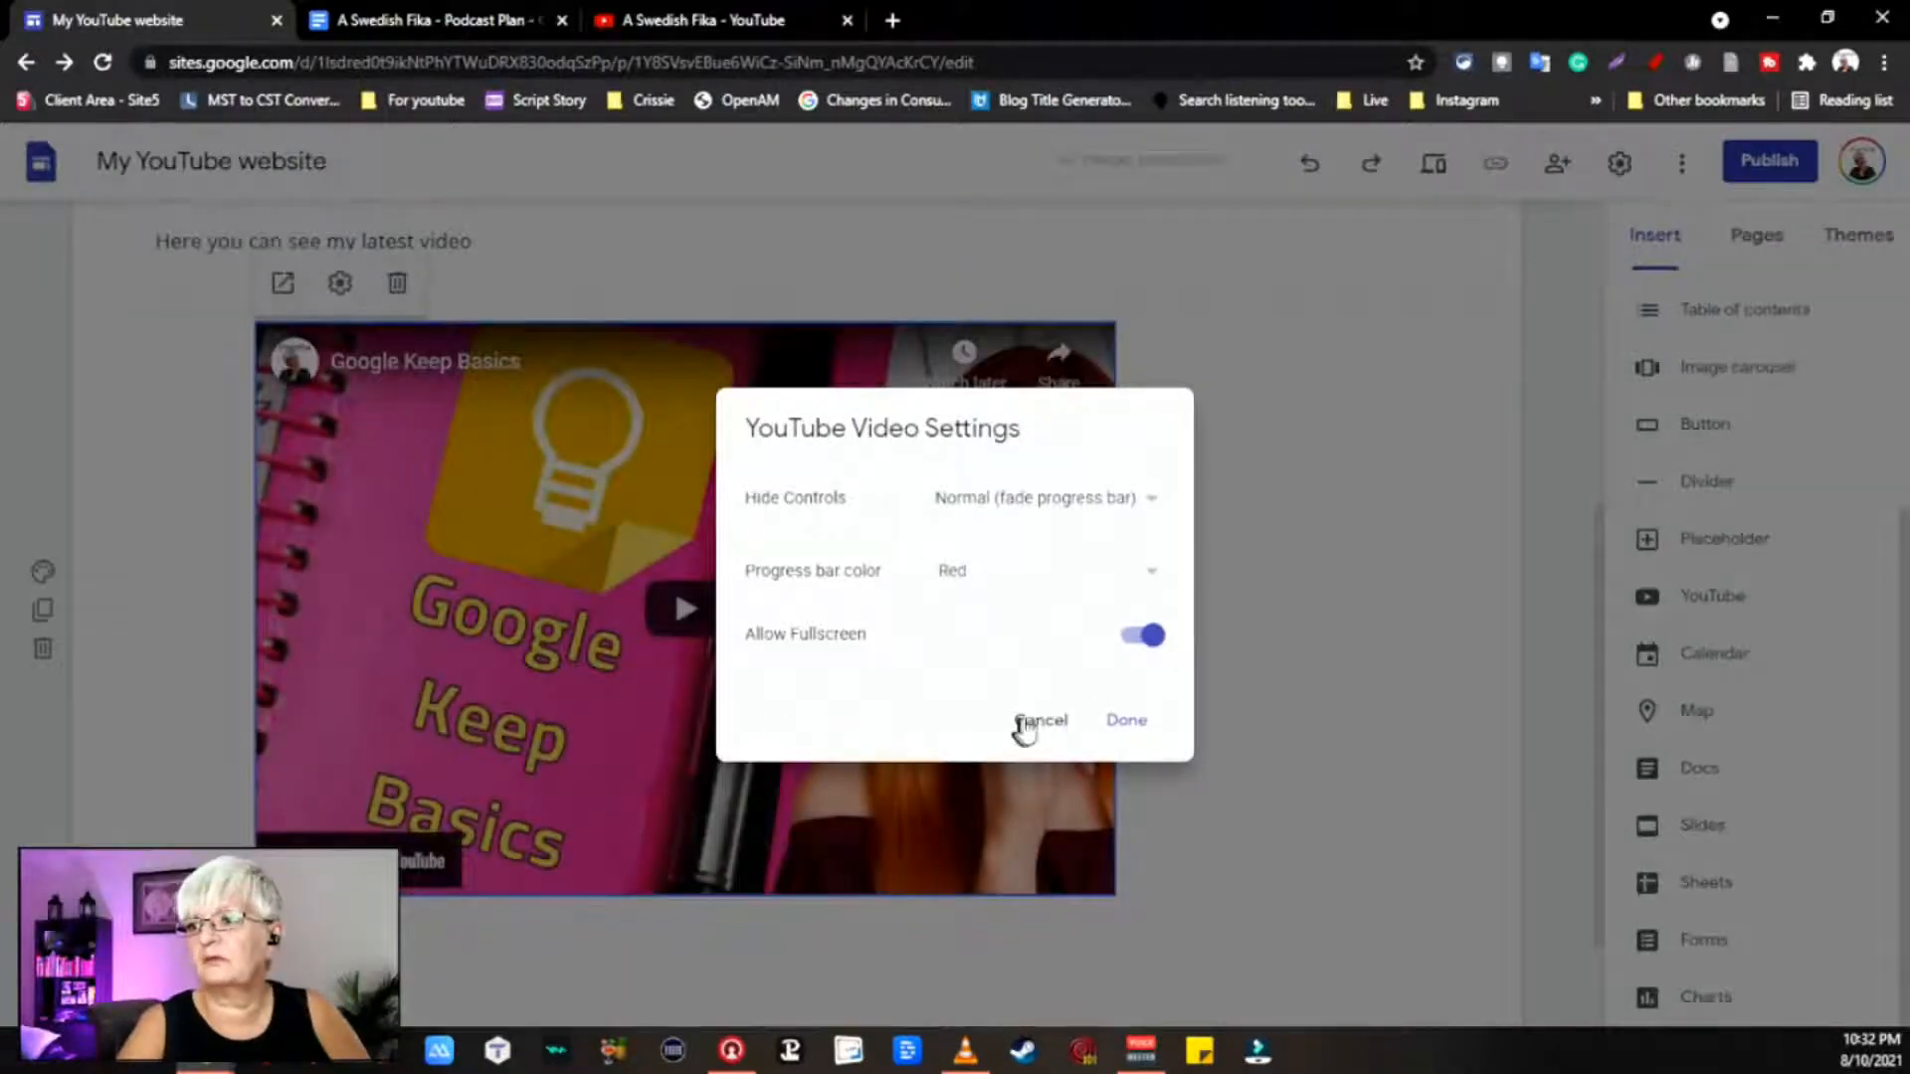
left_click(1028, 724)
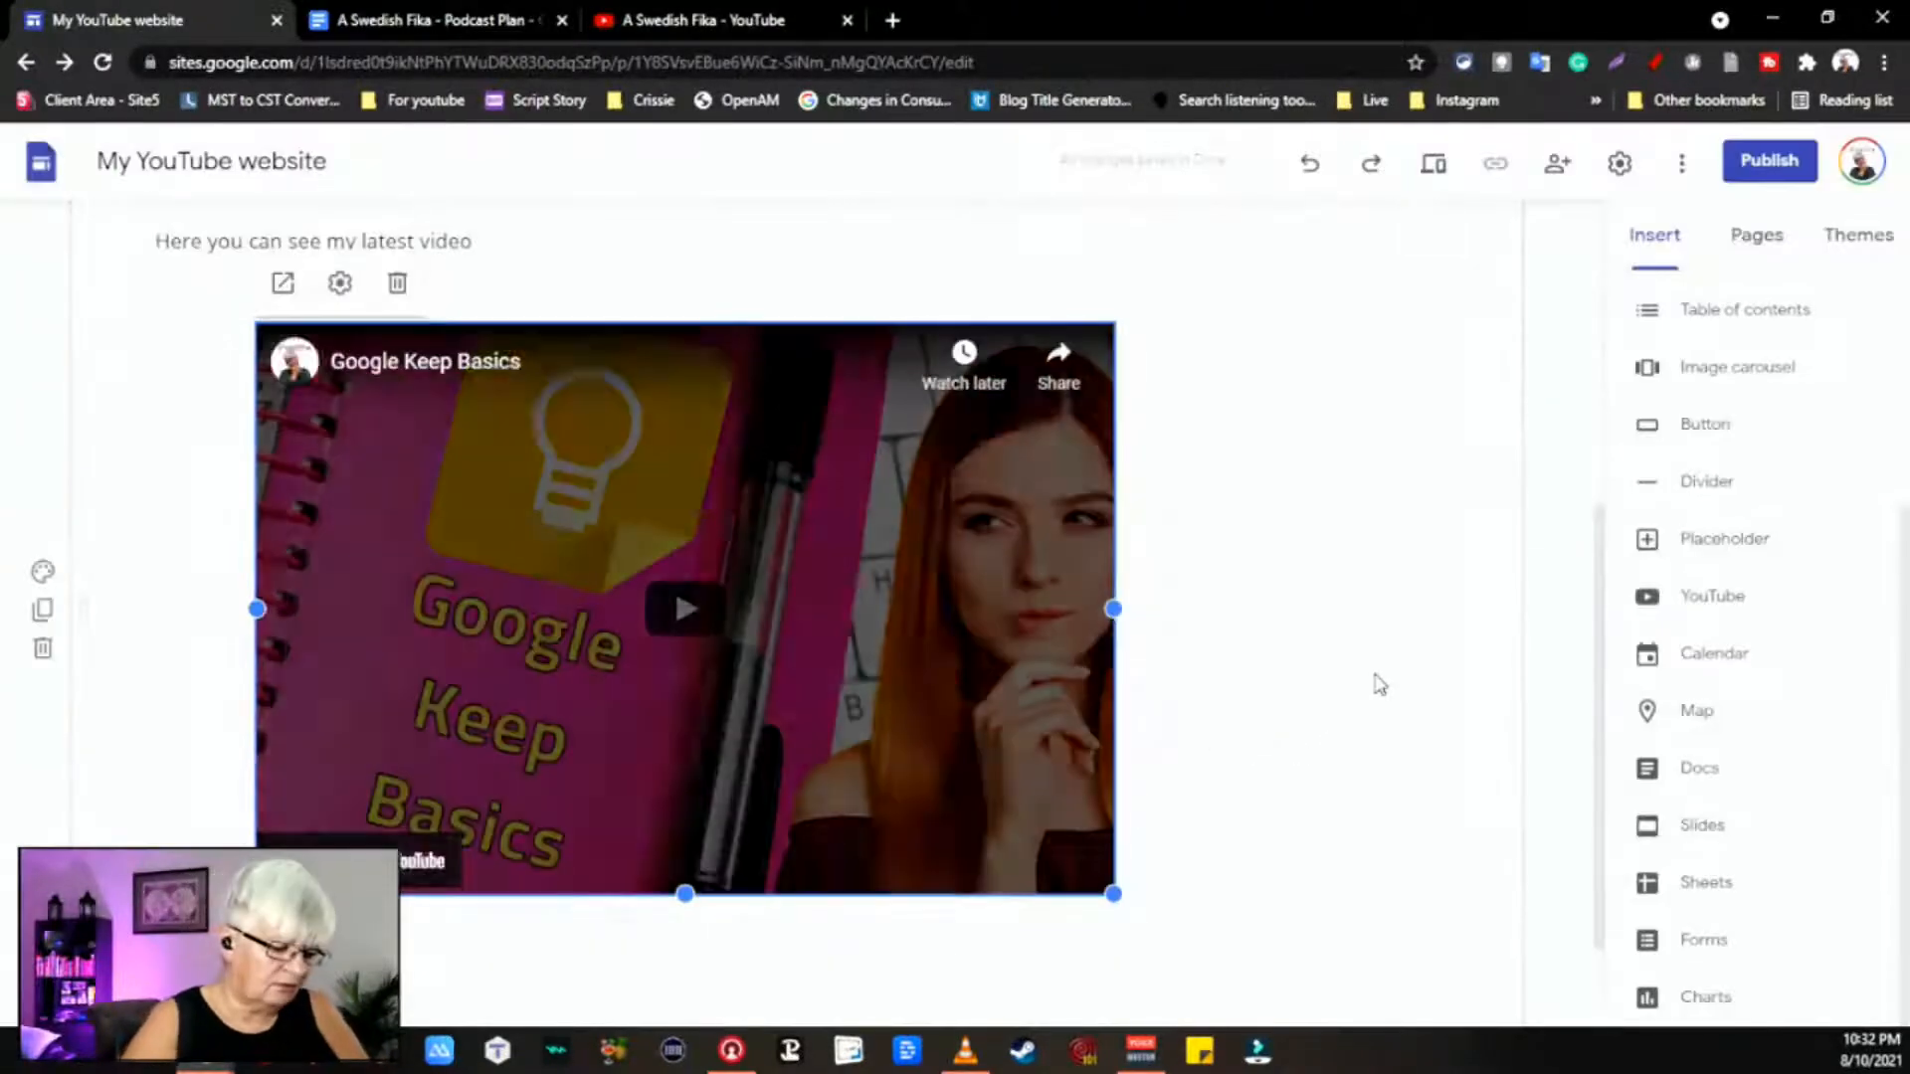
key("ctrl+z")
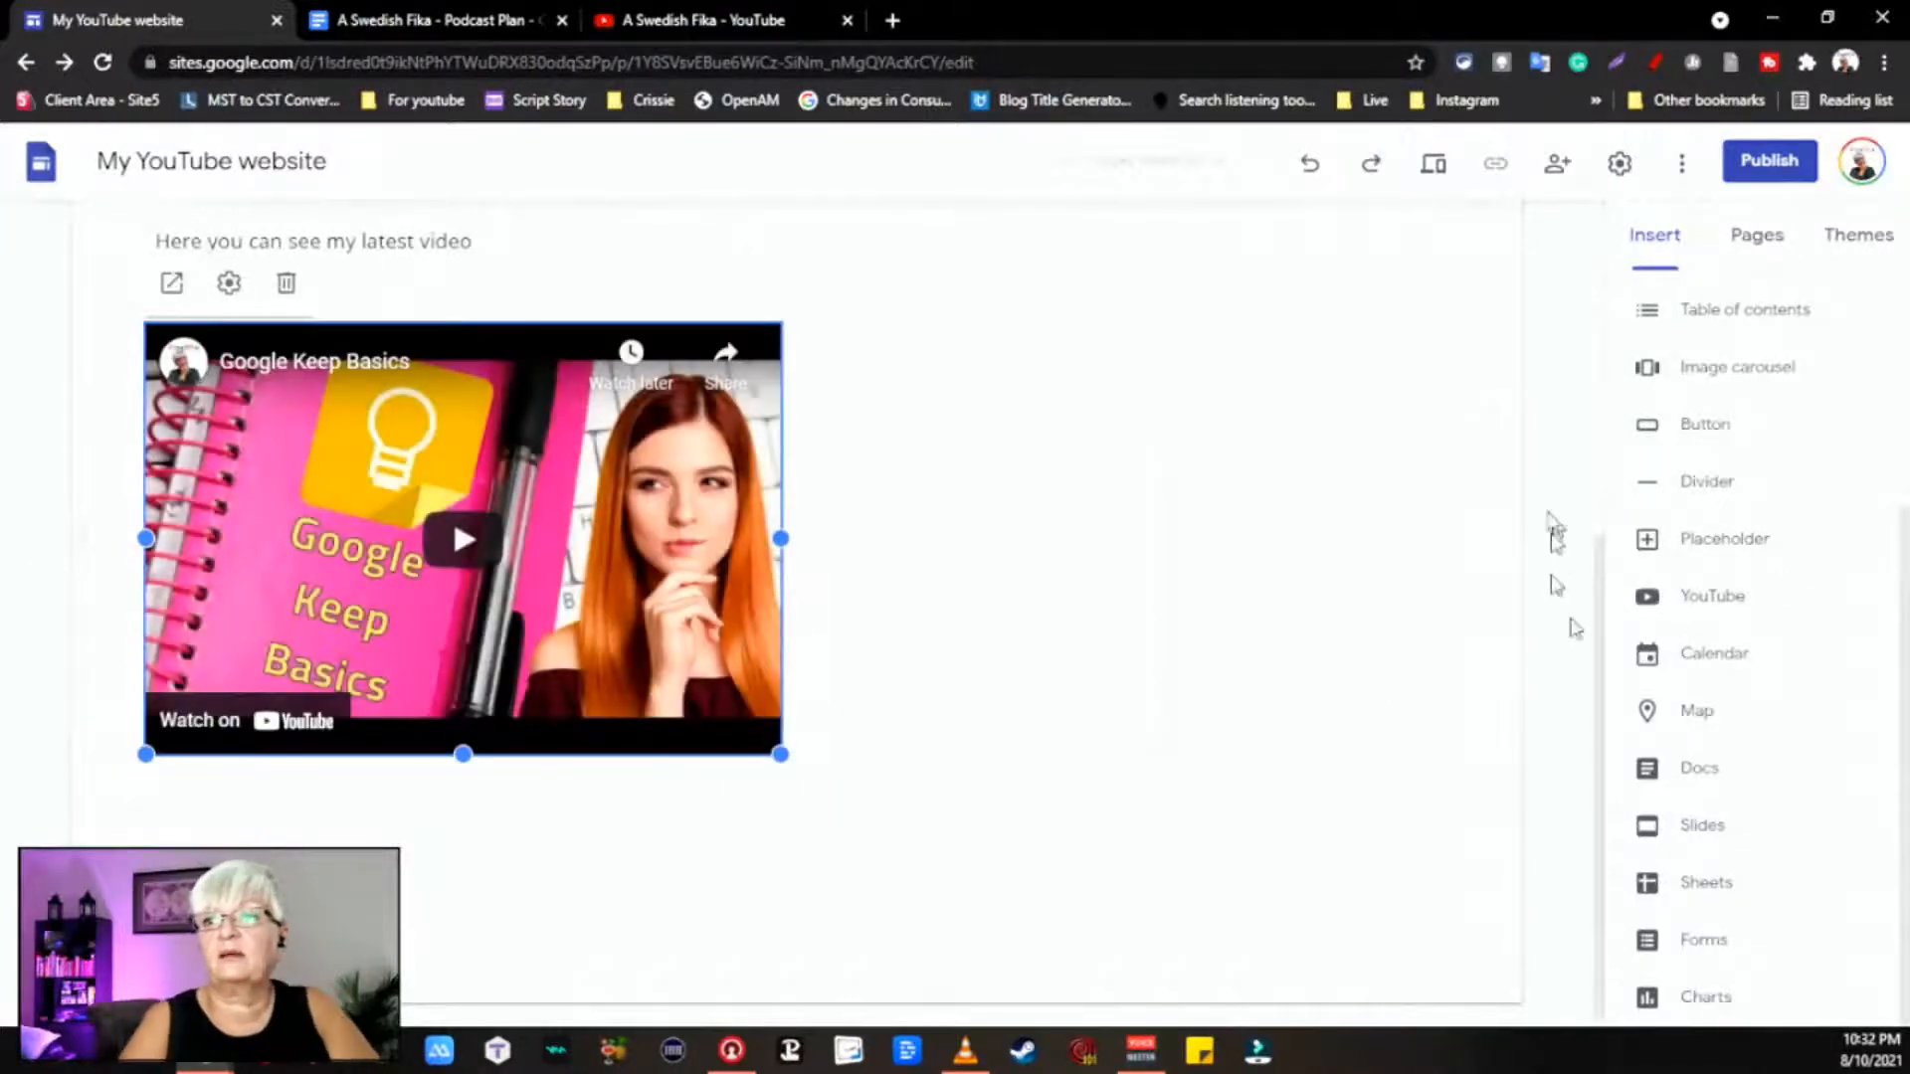
scroll(908, 390, "up", 2)
scroll(907, 390, "up", 5)
scroll(1152, 753, "down", 3)
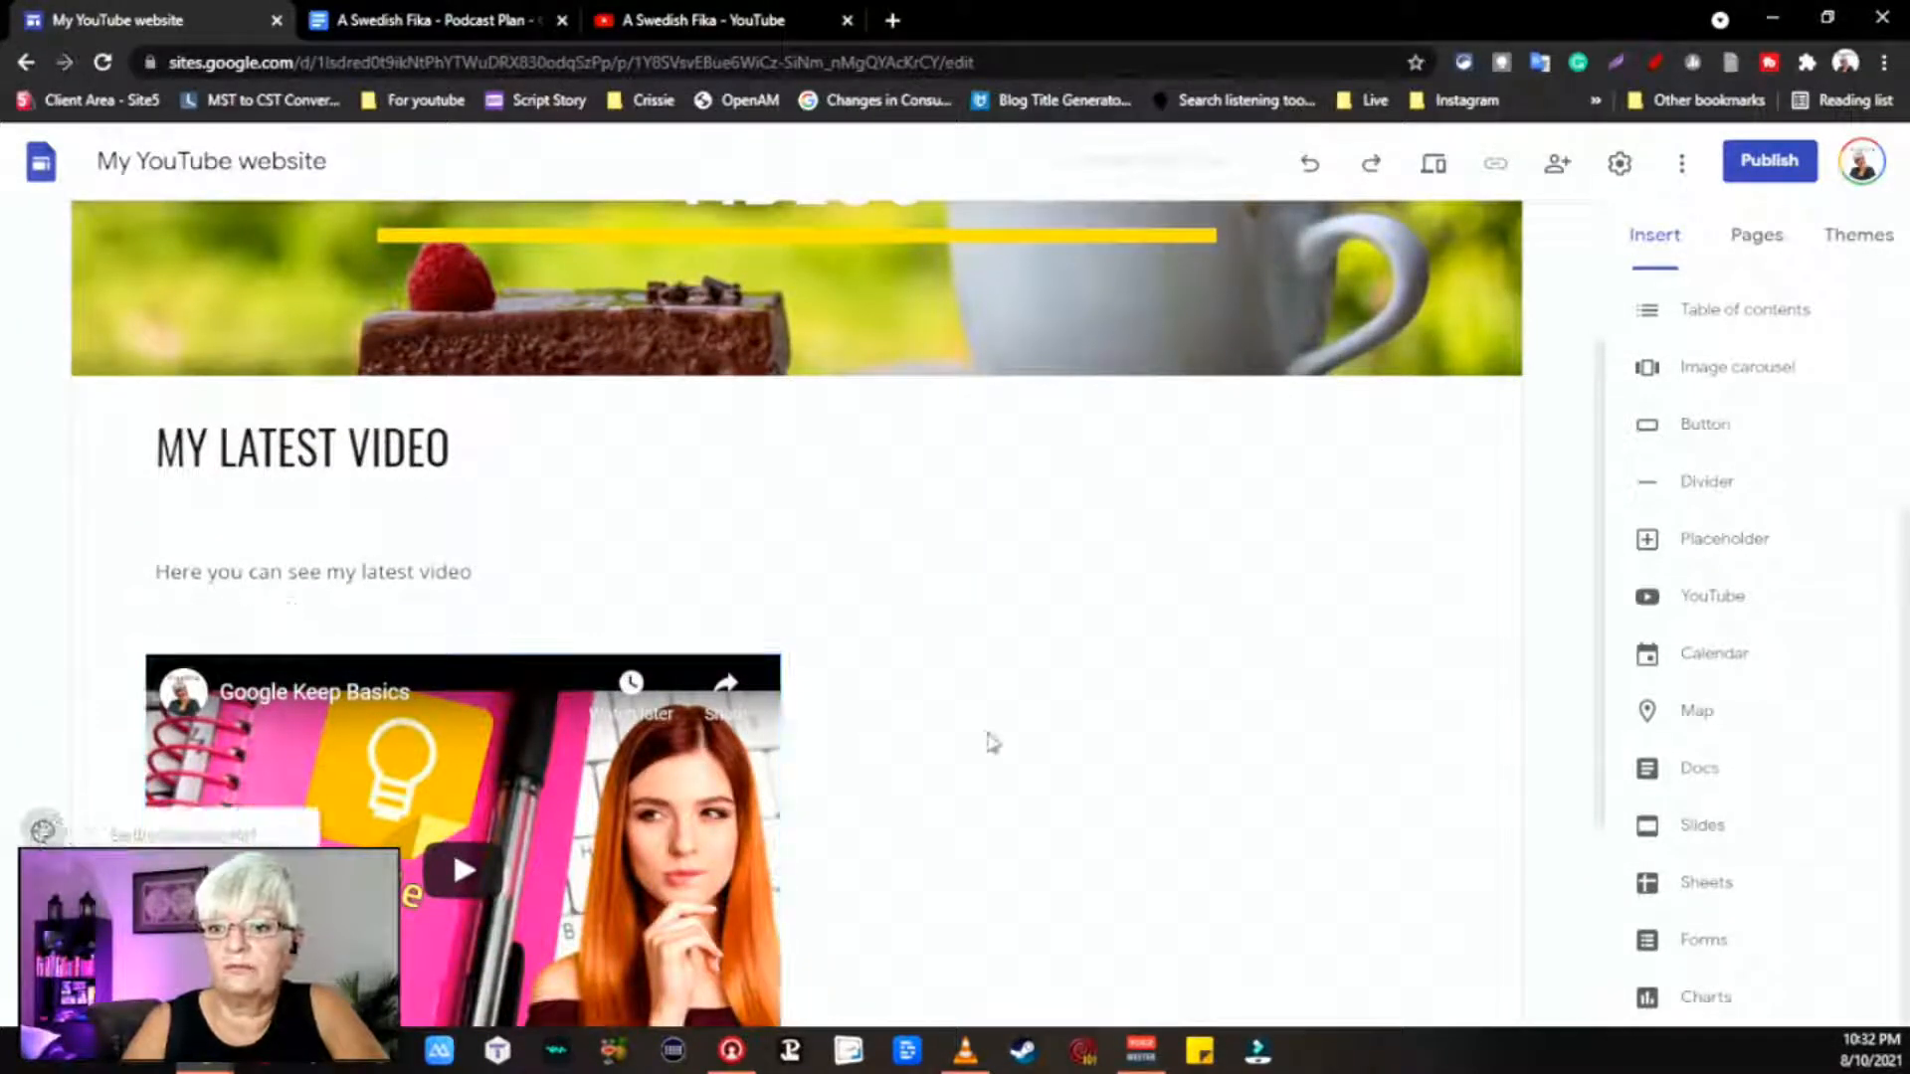
scroll(1095, 776, "down", 4)
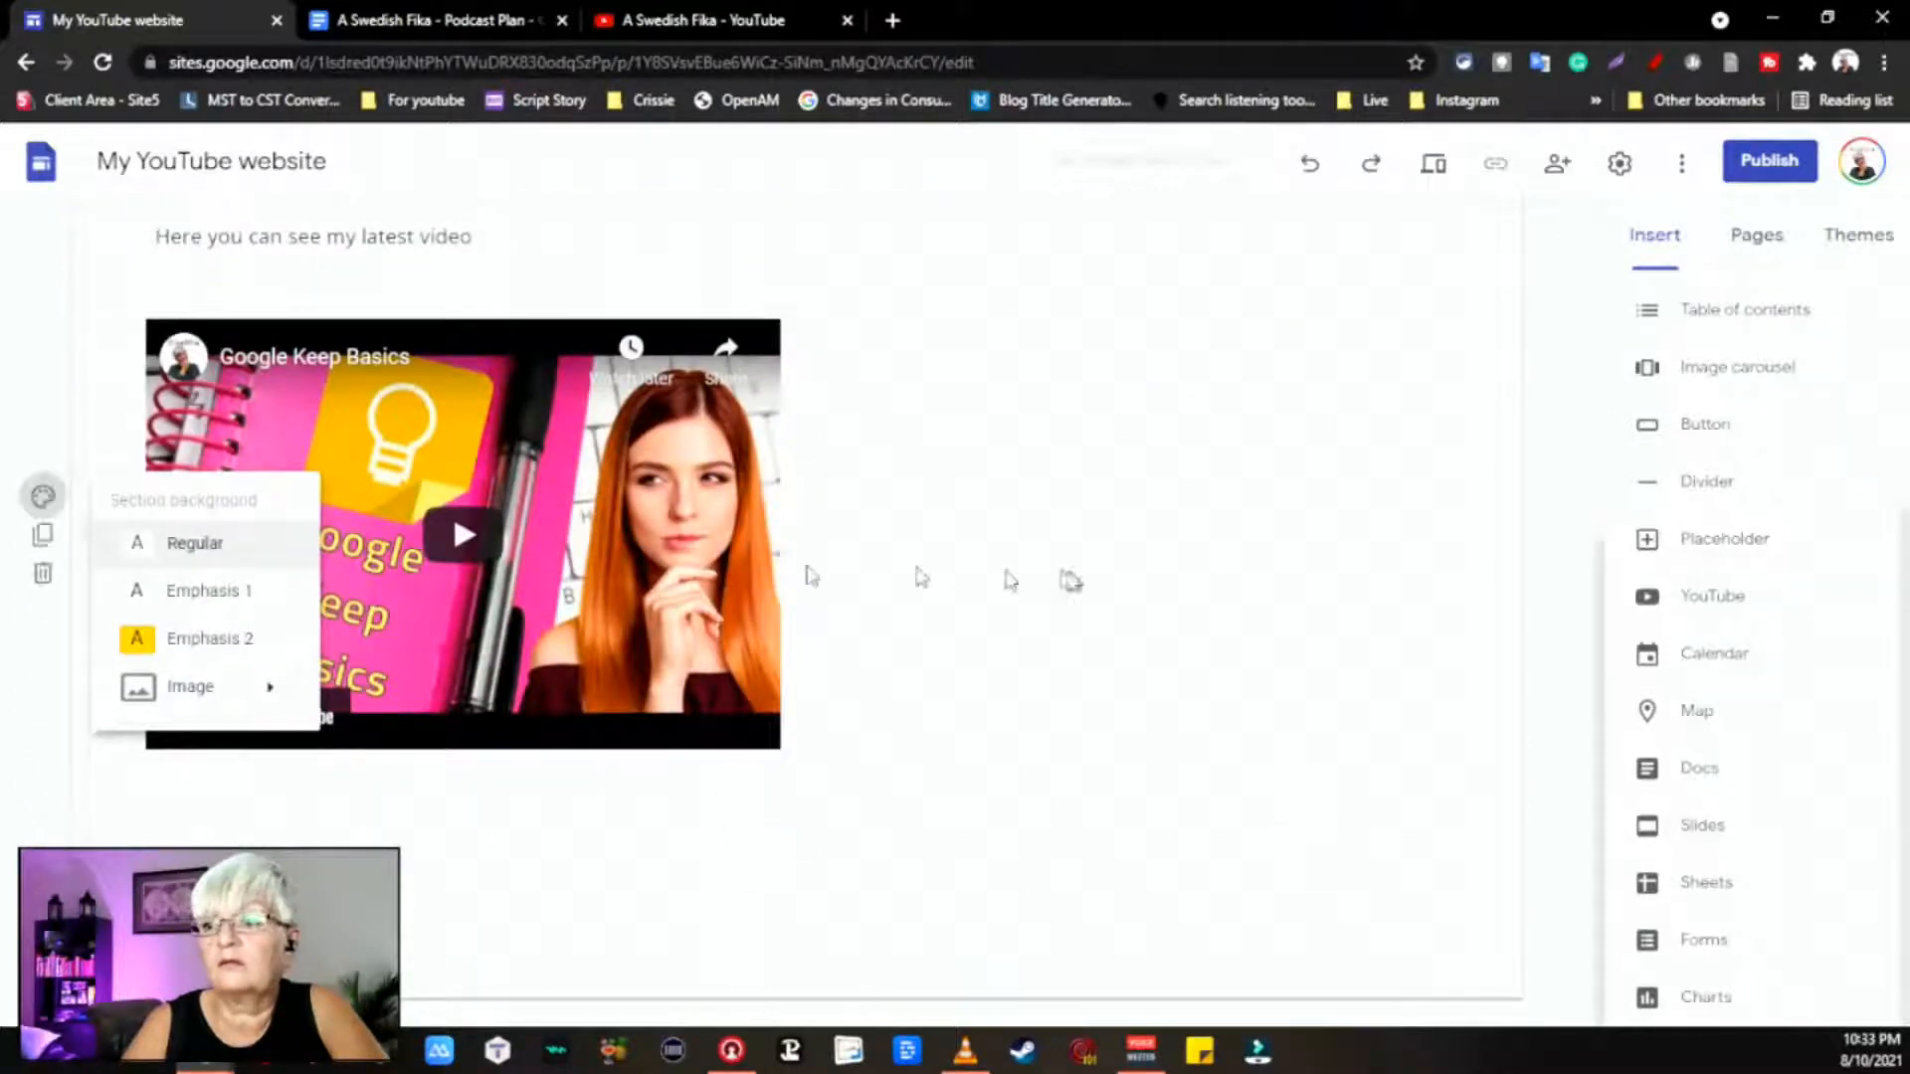
mouse_move(233, 686)
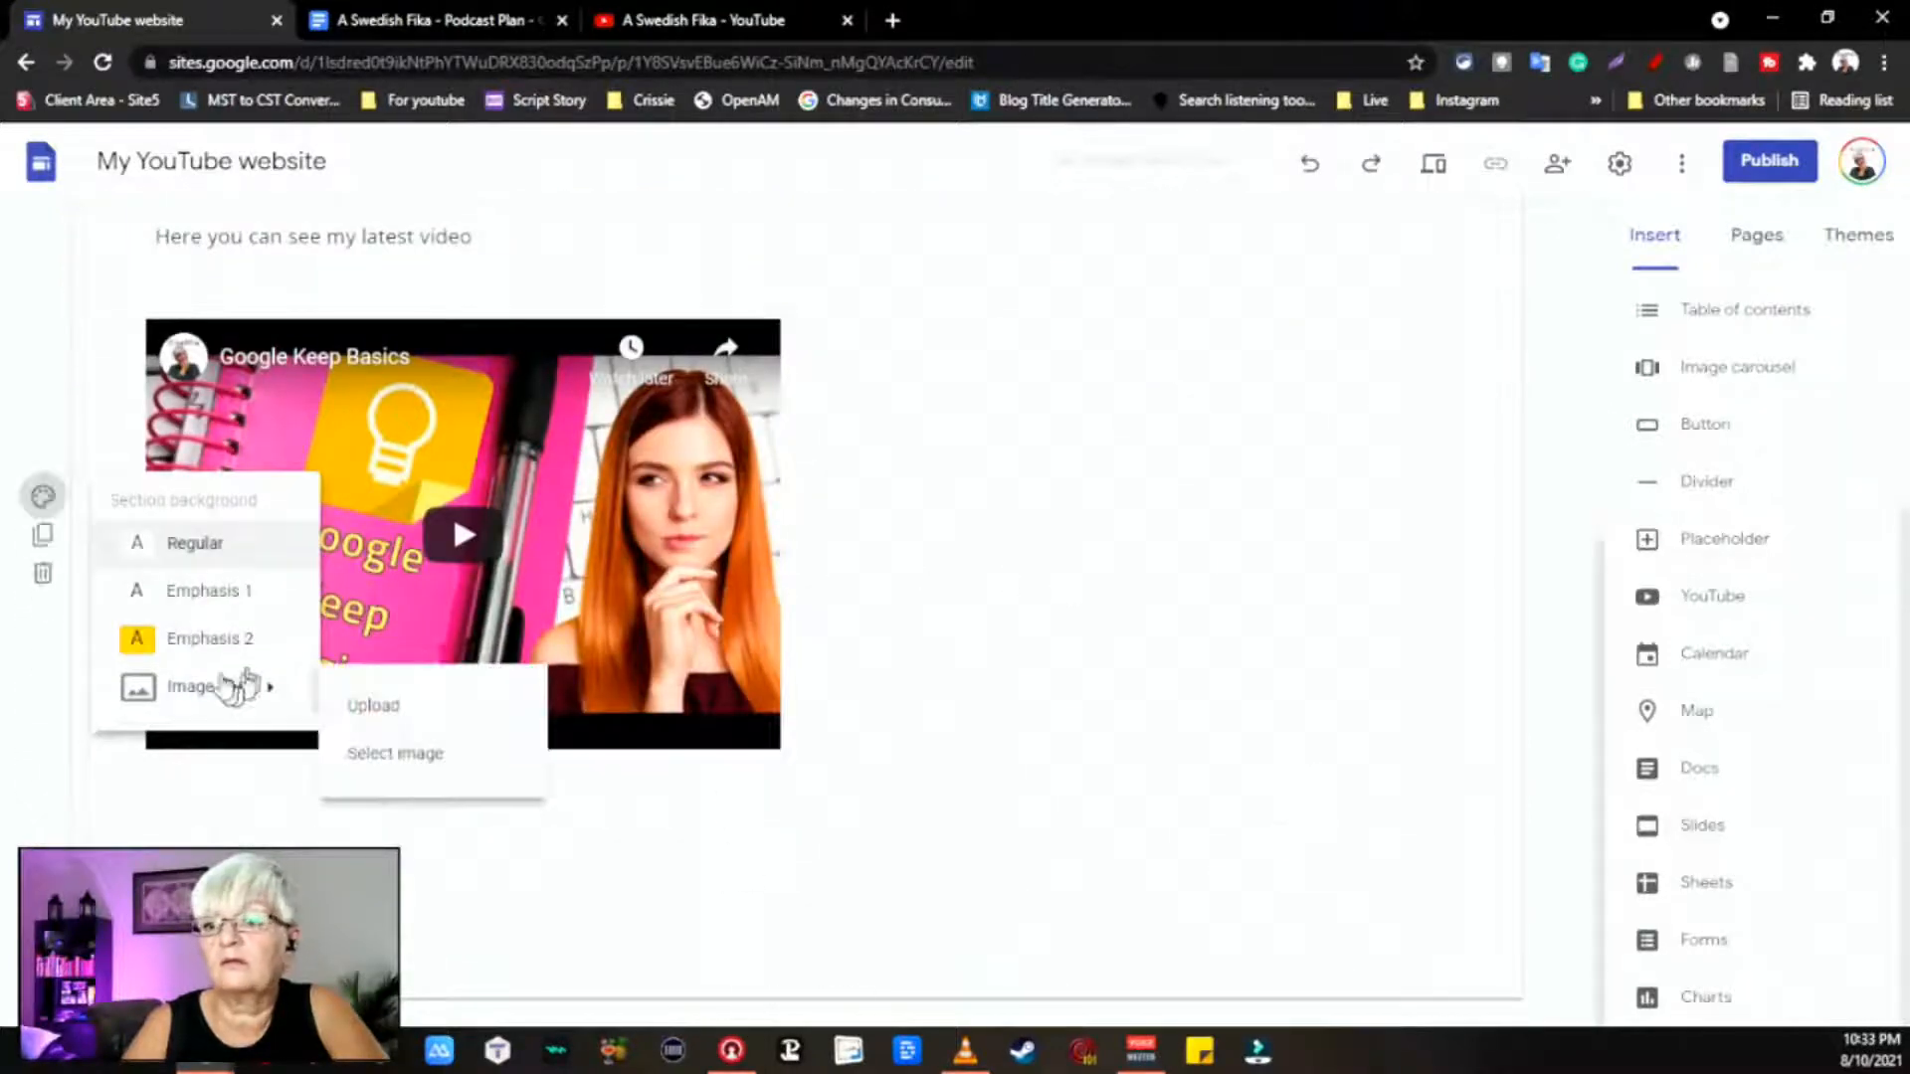
left_click(1091, 595)
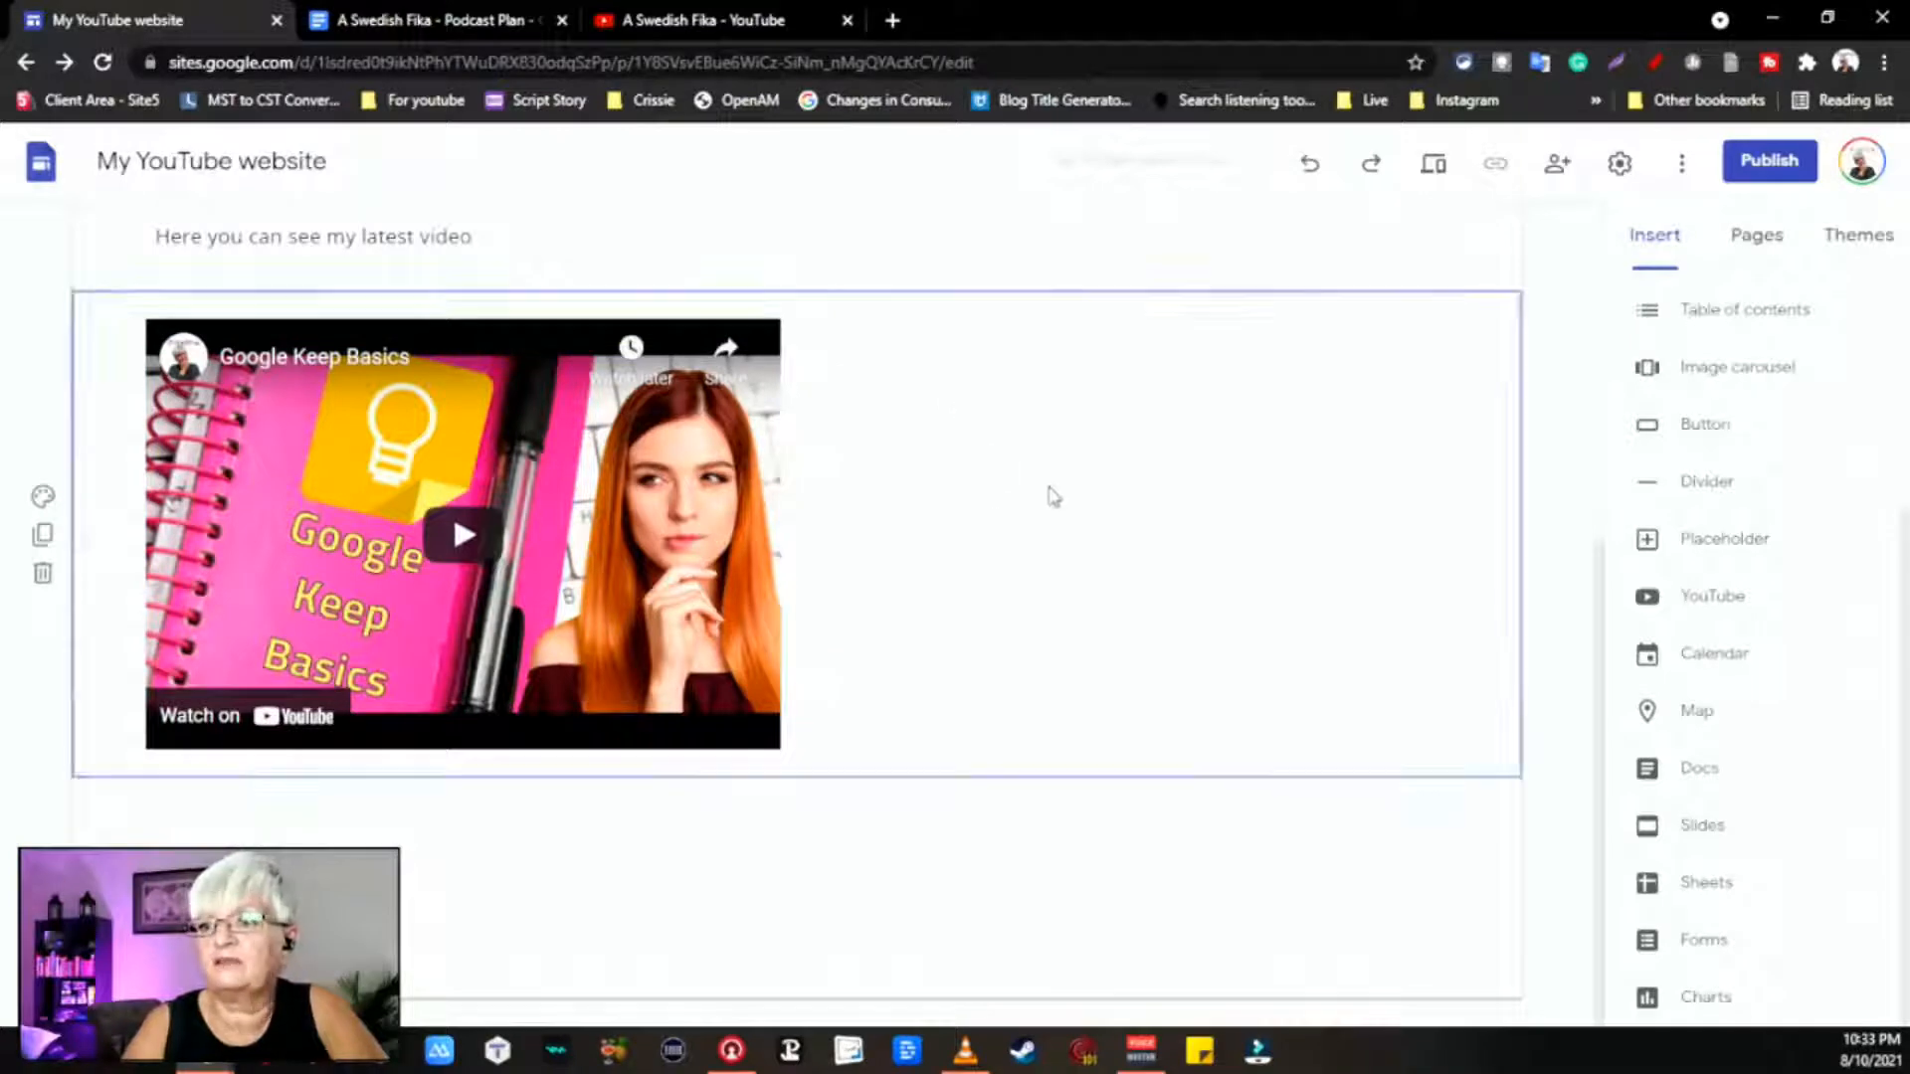
scroll(786, 381, "up", 5)
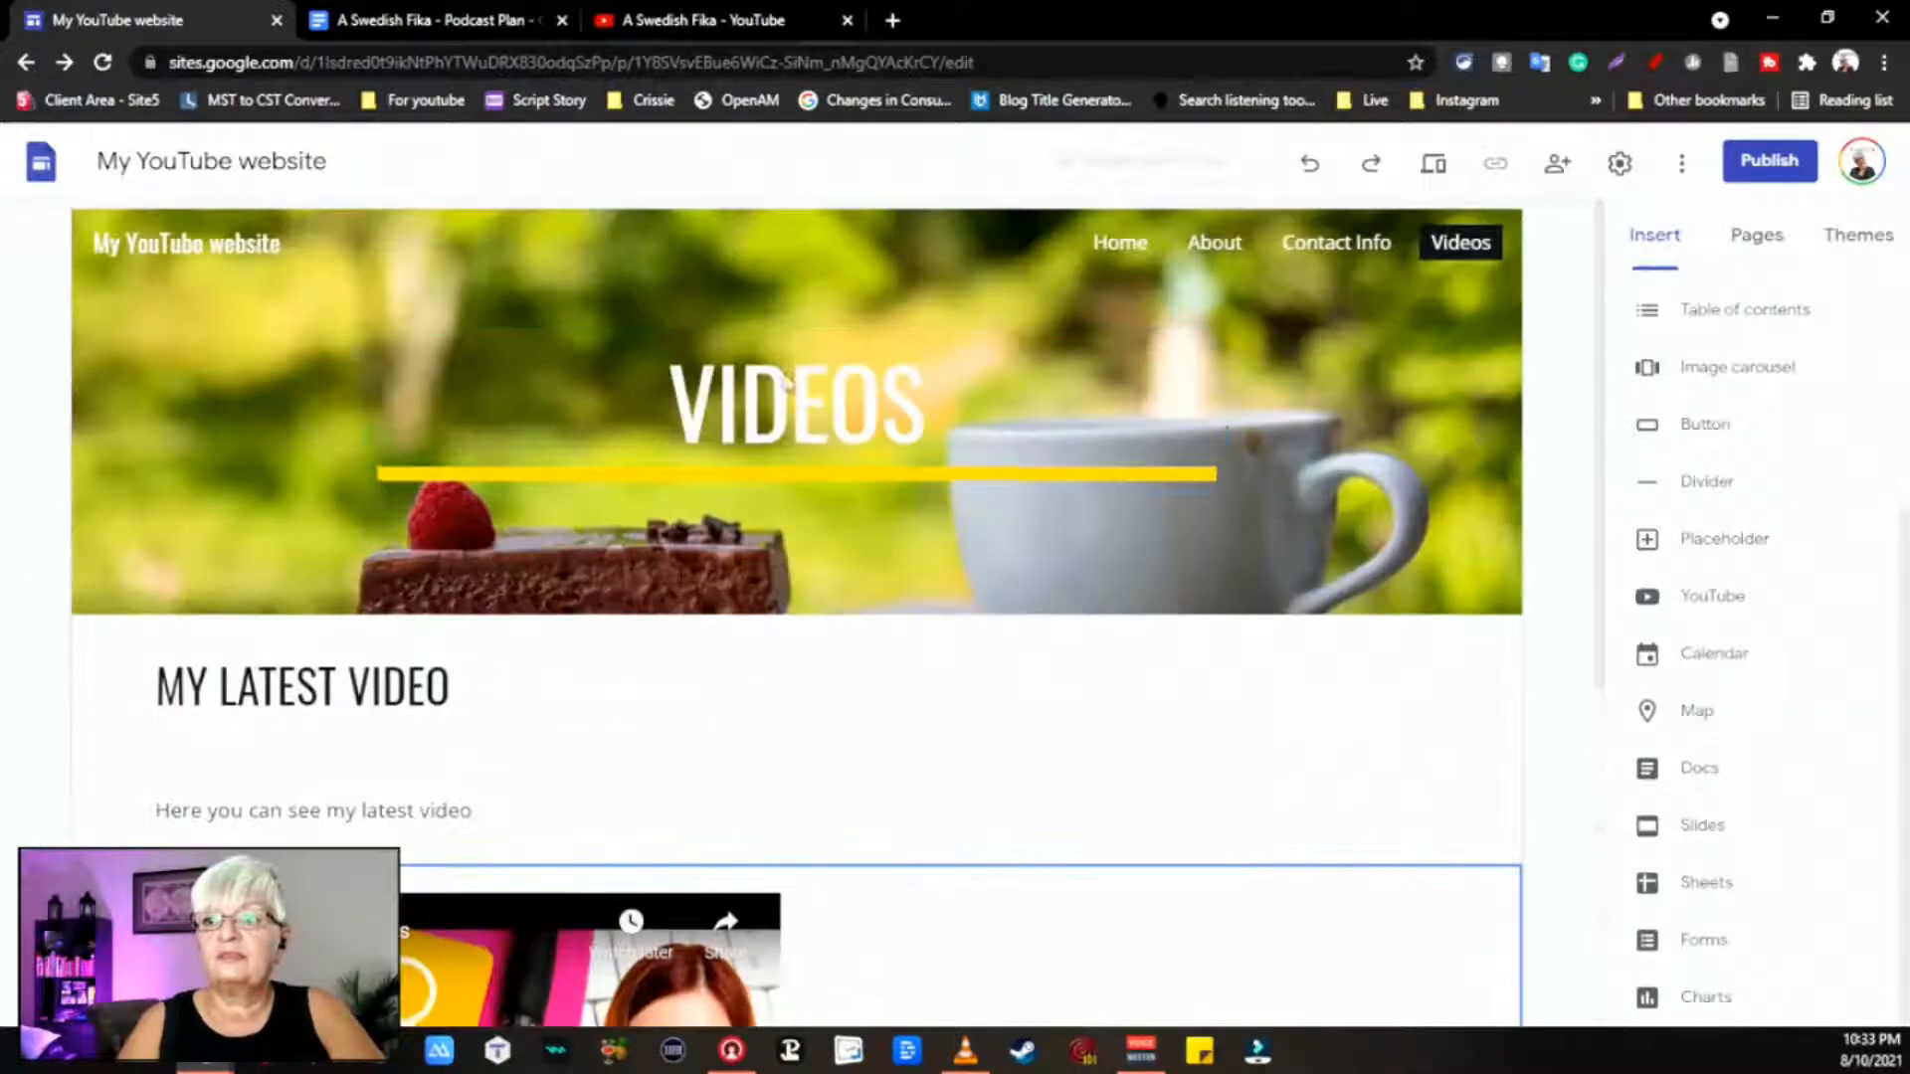
scroll(982, 786, "down", 4)
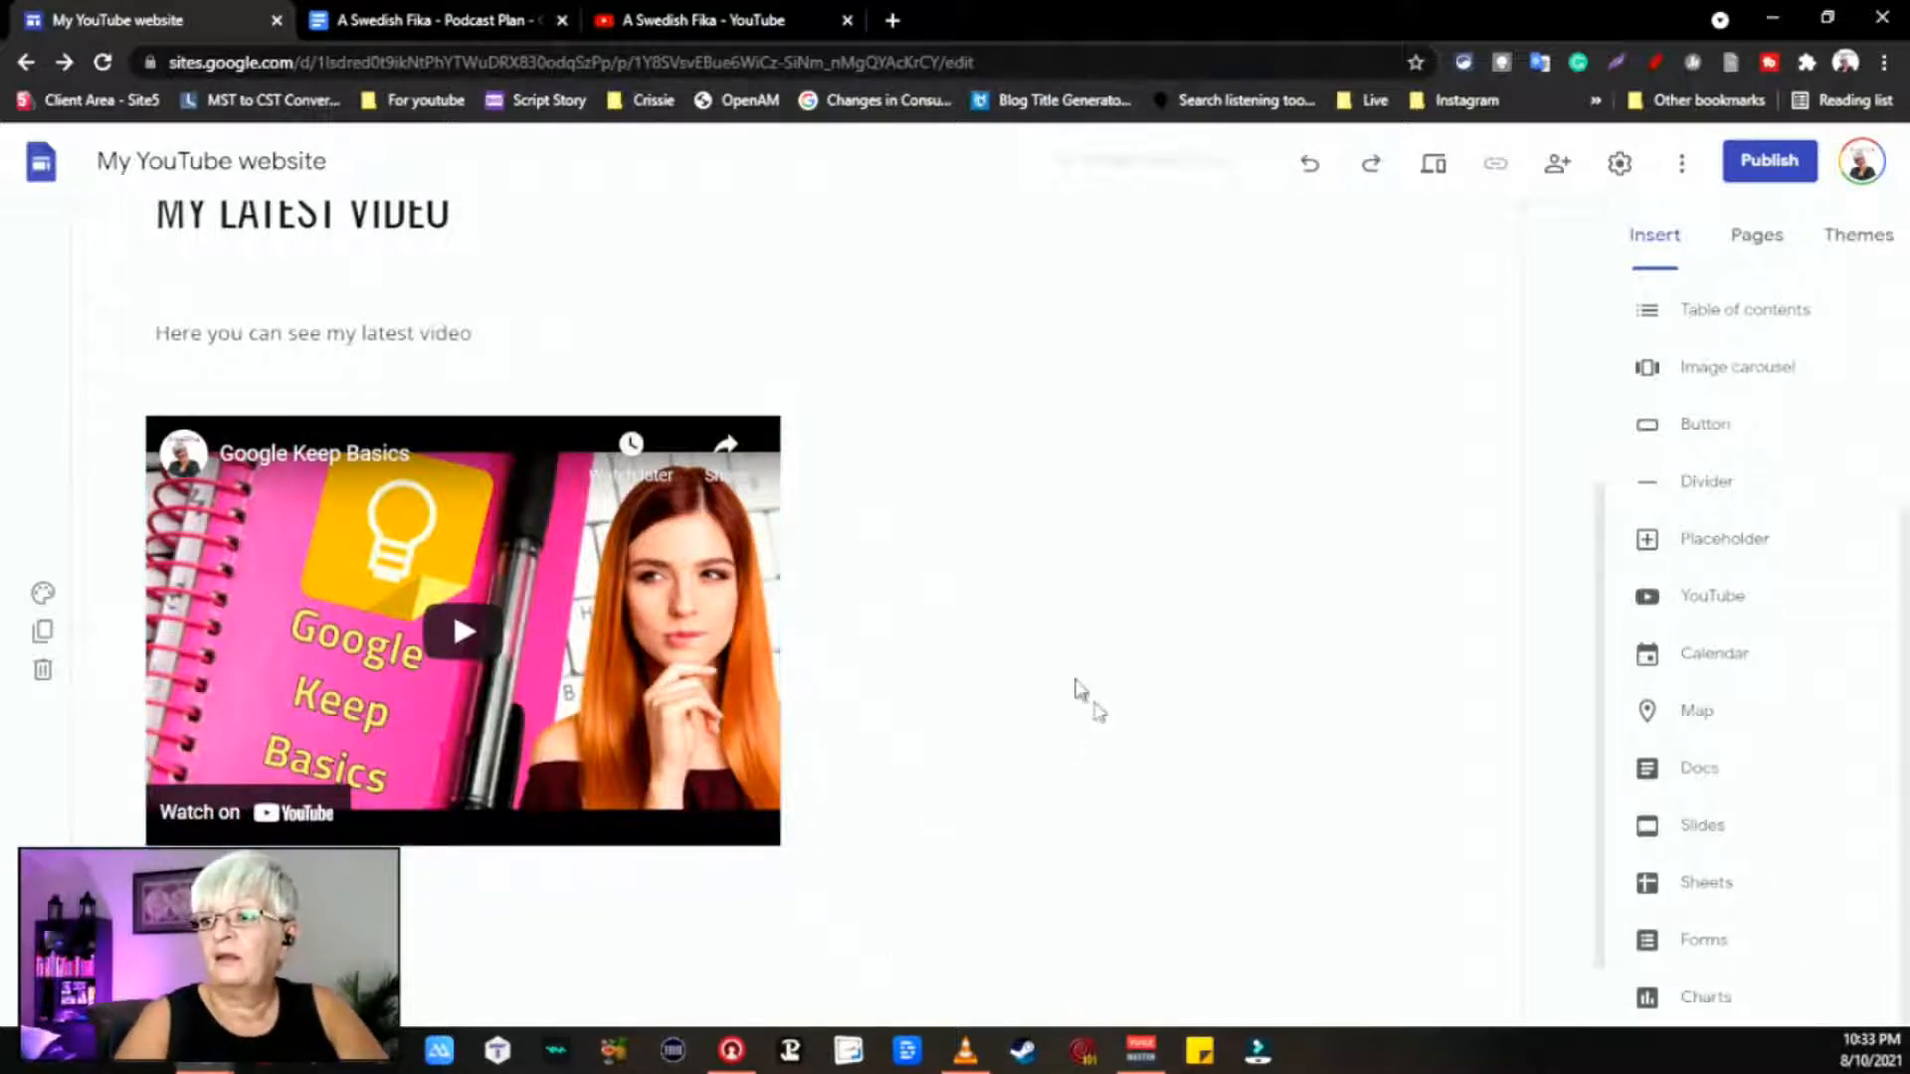
scroll(1084, 696, "down", 1)
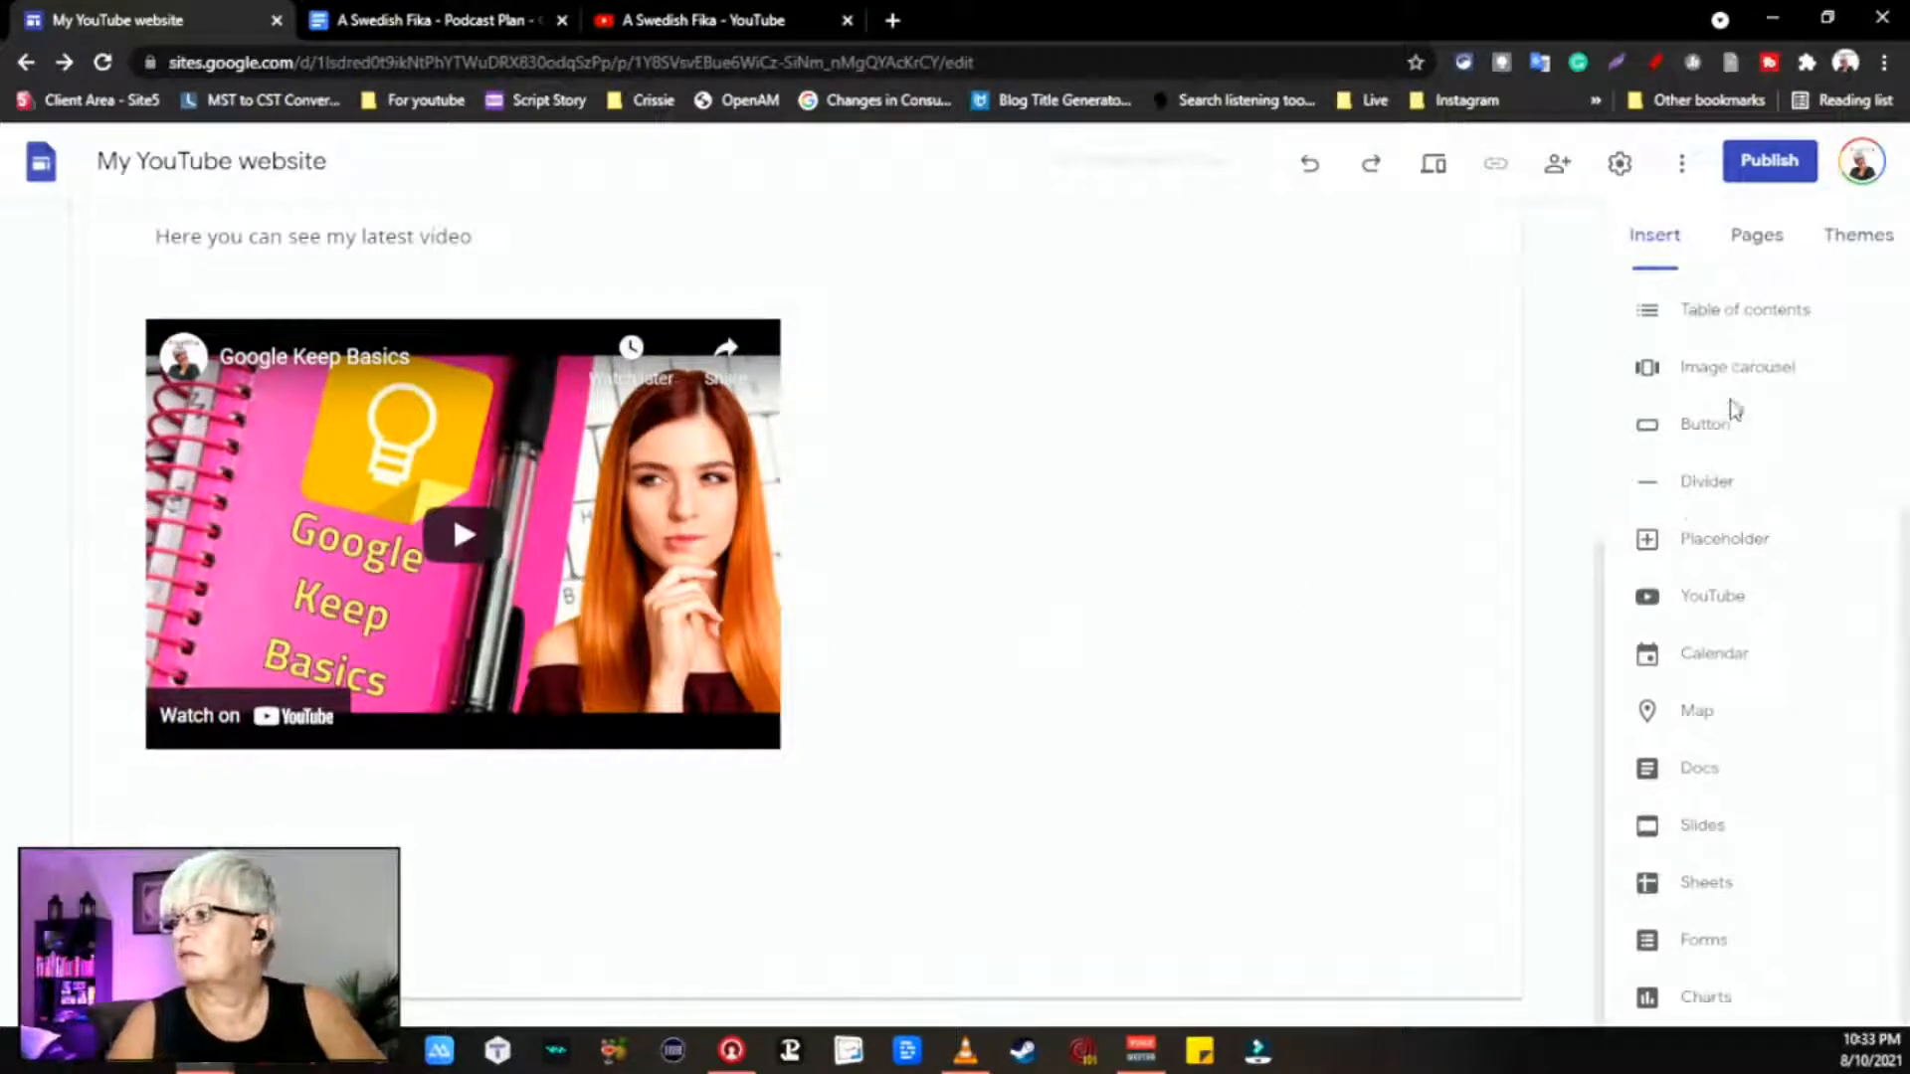
scroll(1731, 409, "up", 4)
Step: Add a text box below the video reading 'For memebers only'
left_click(1676, 343)
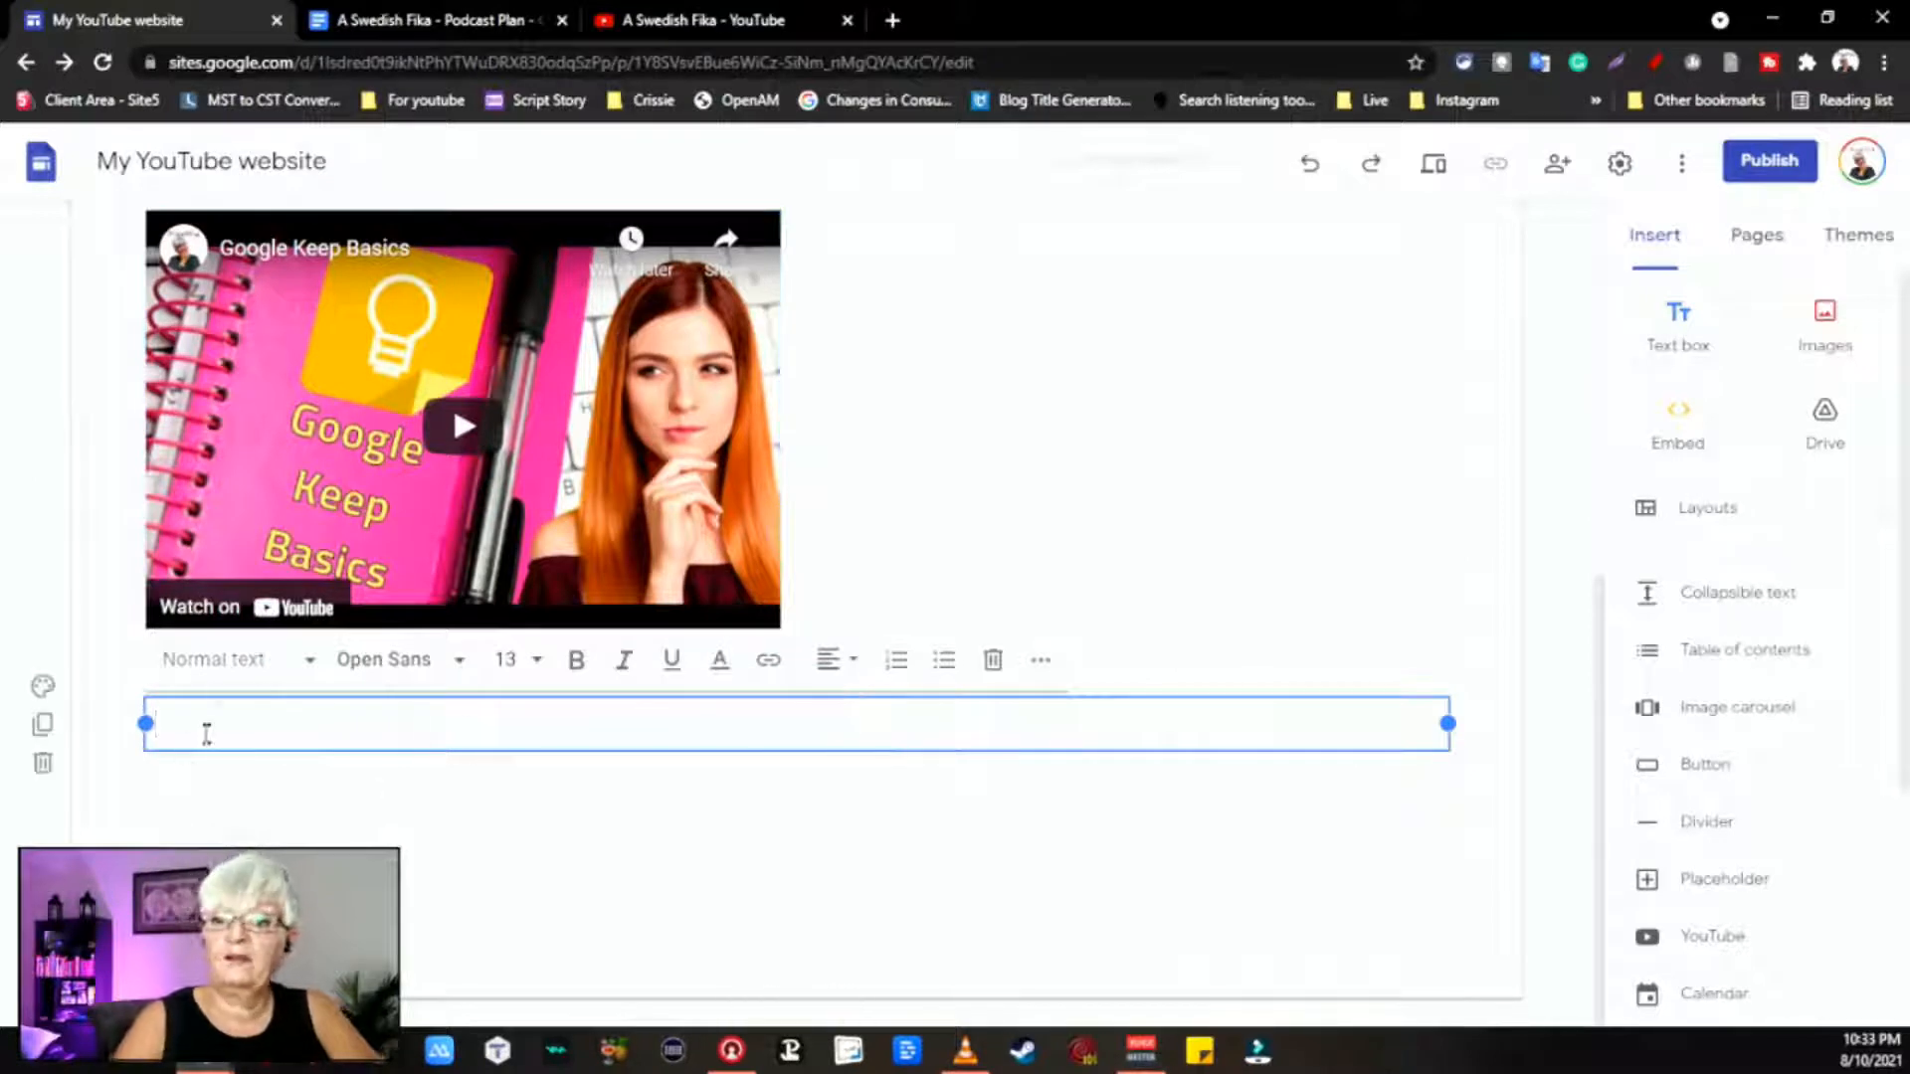
type("F")
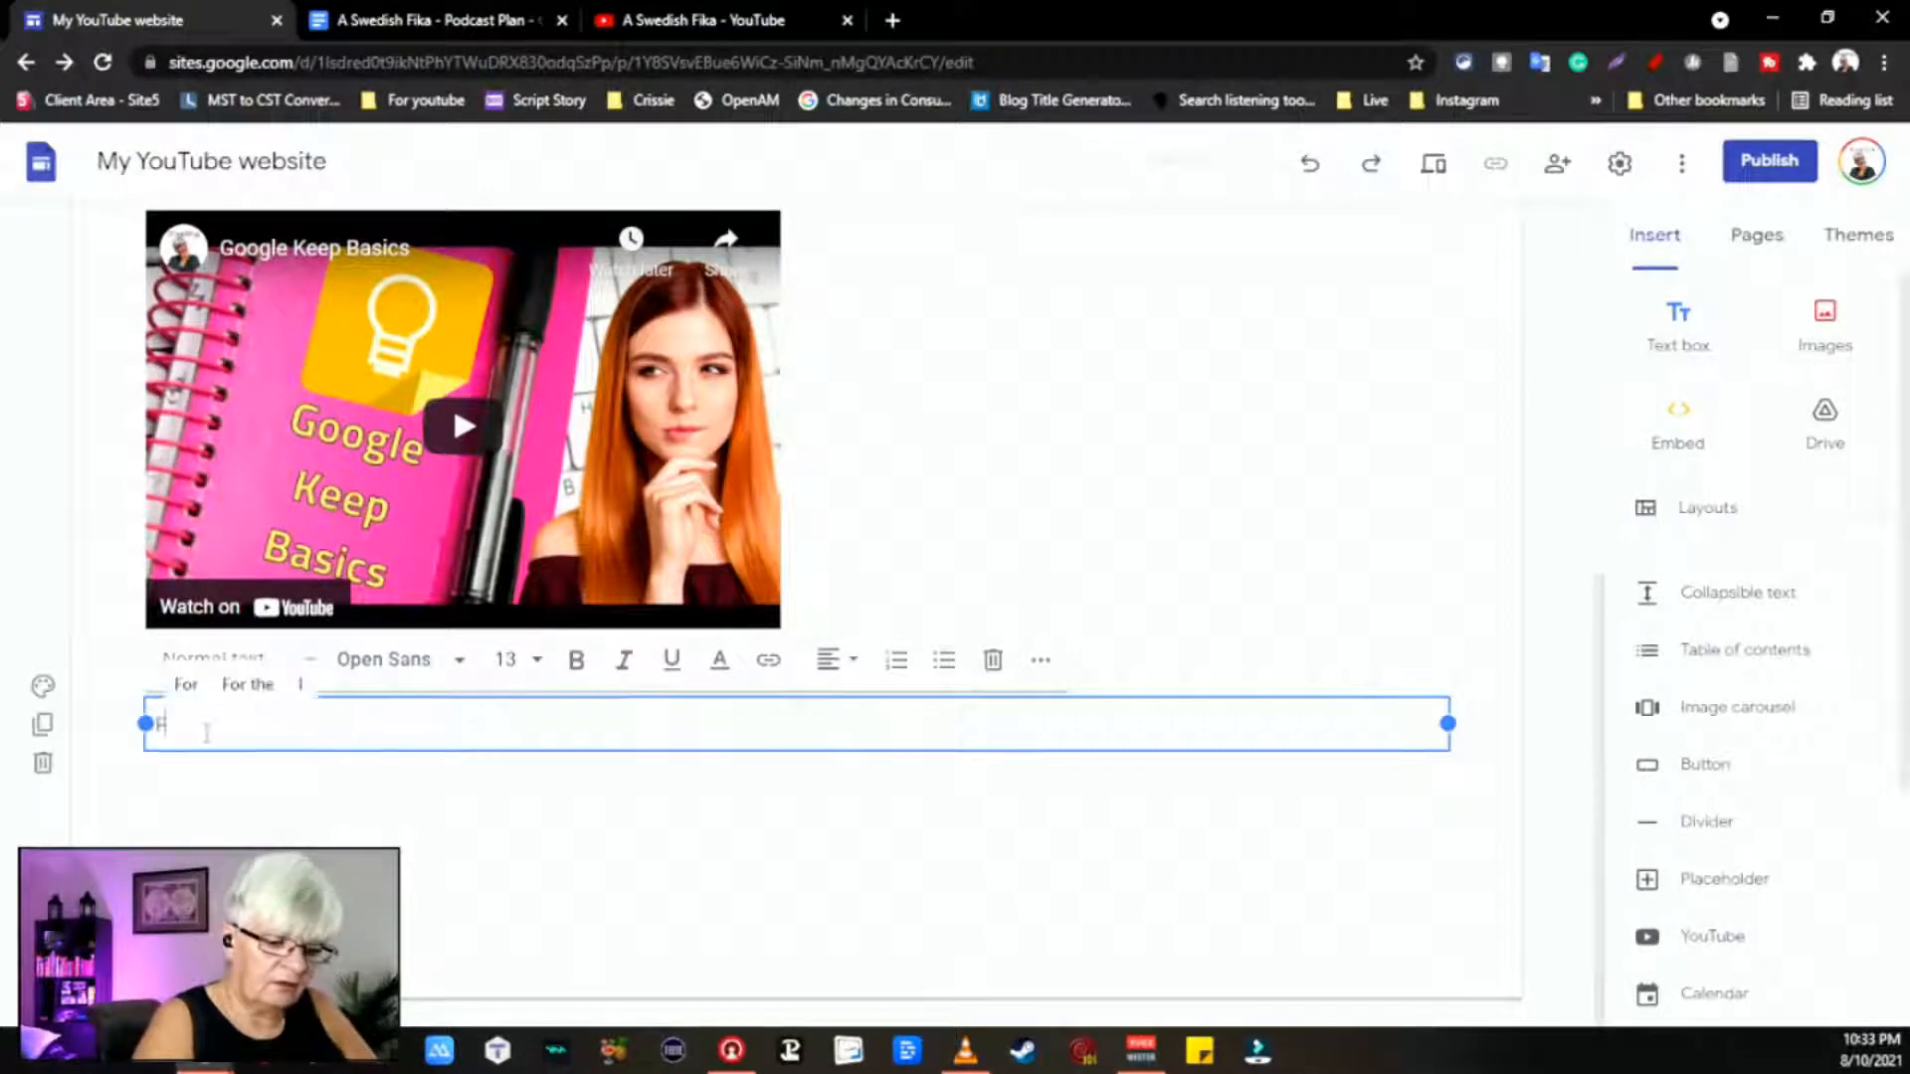
type("or memebe")
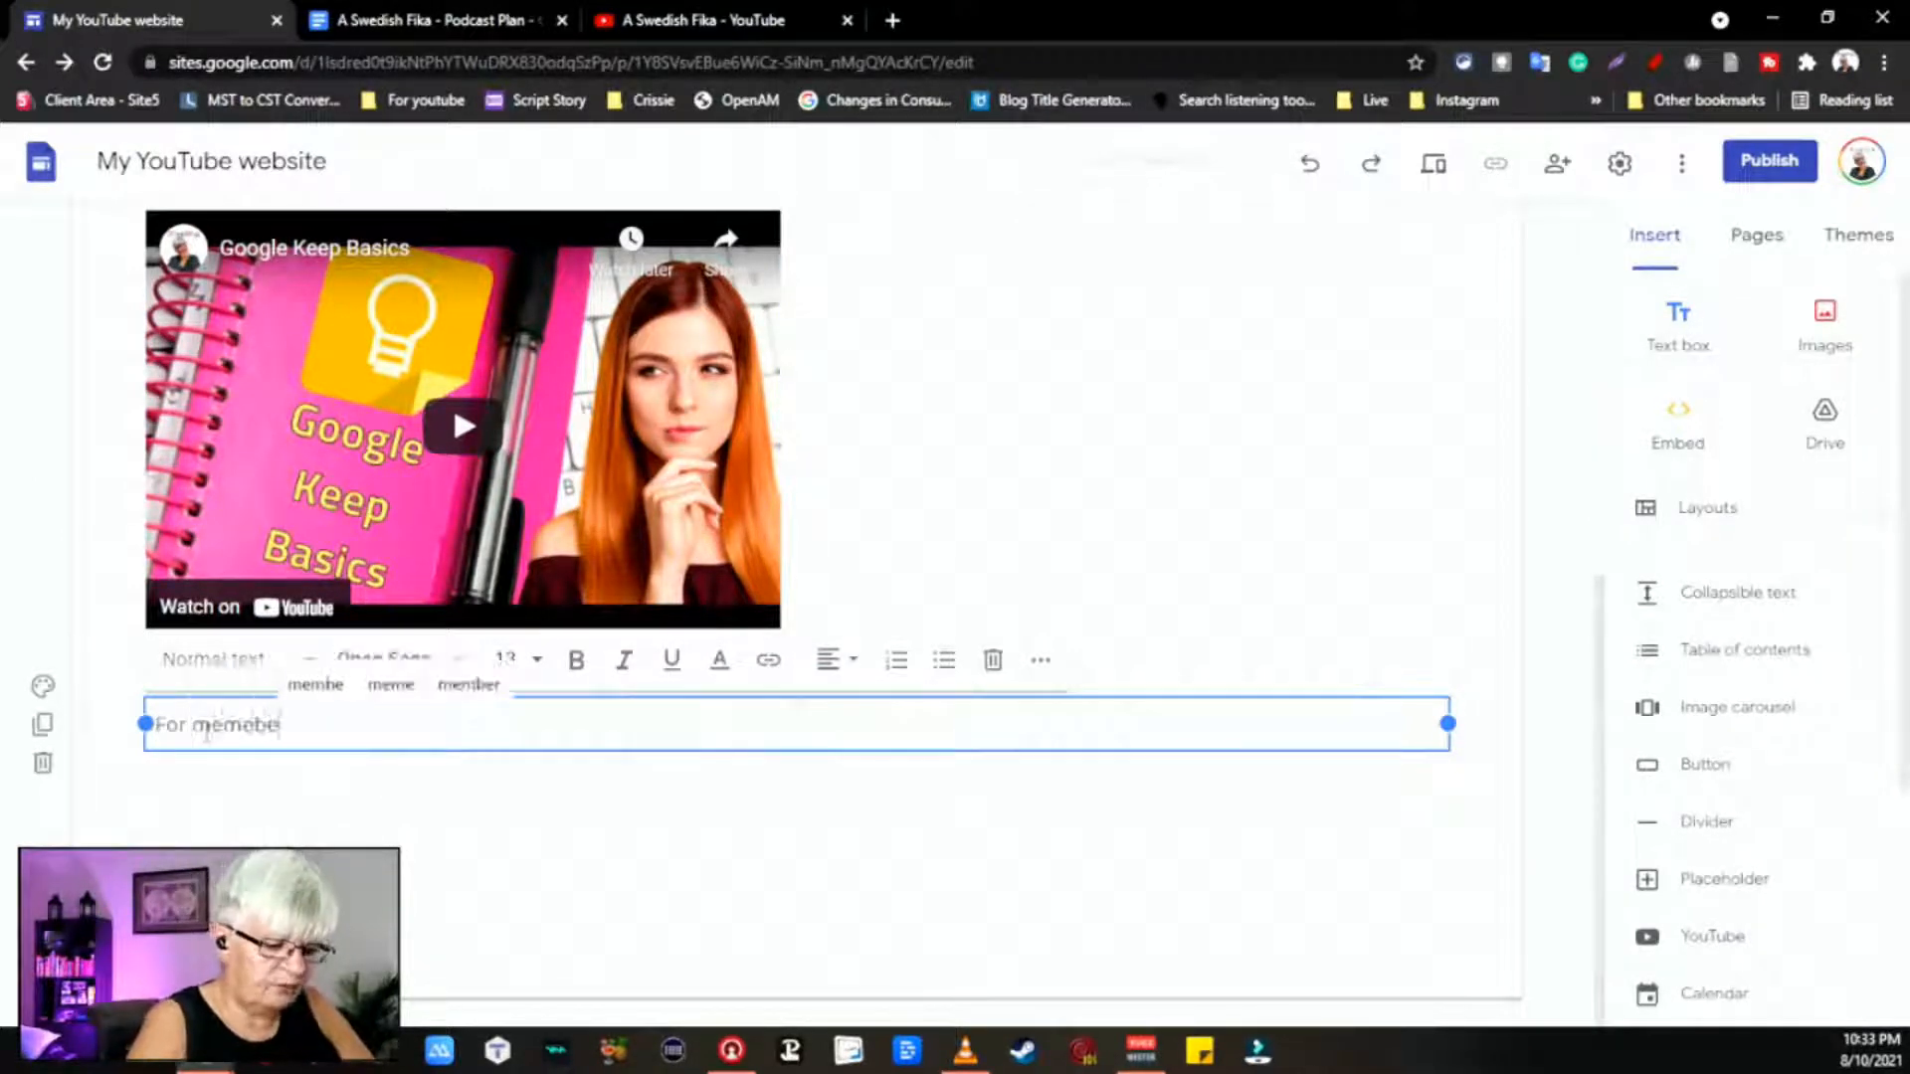
type("rs only")
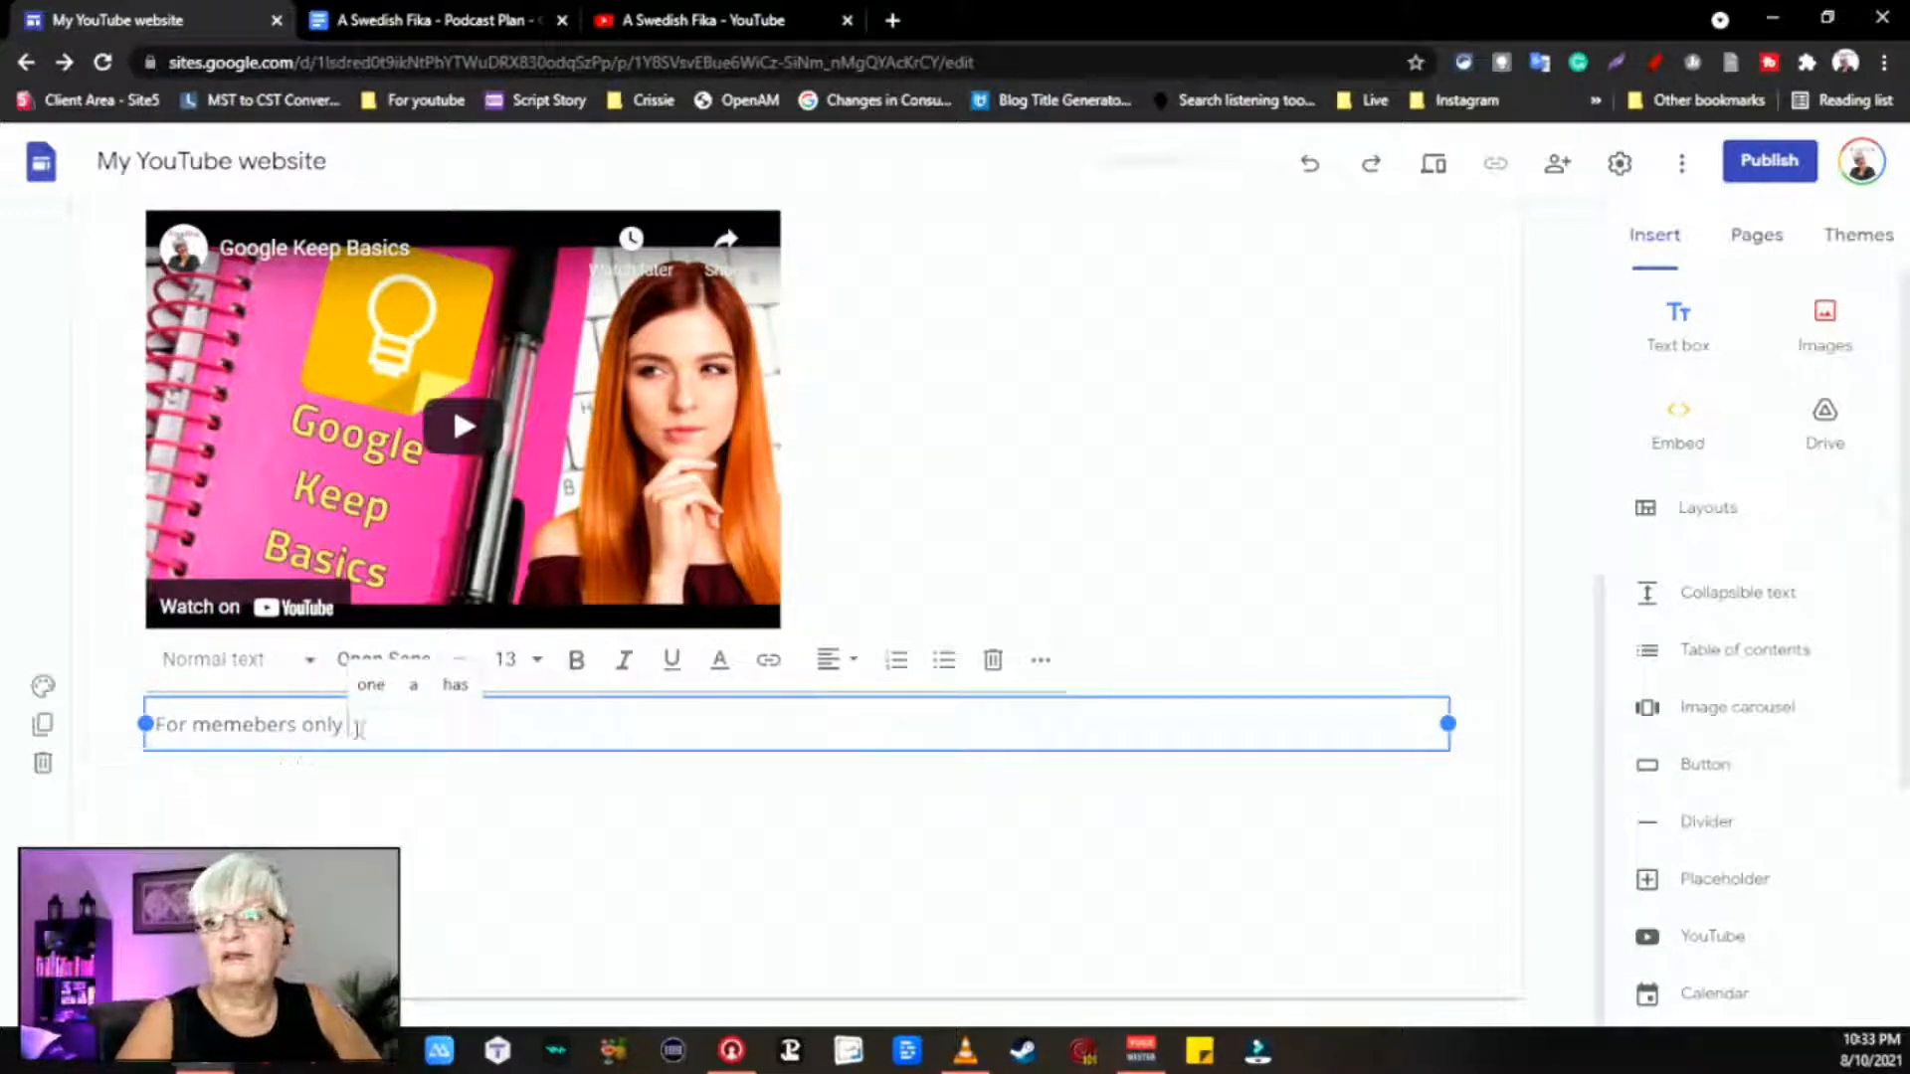
Step: Create a new page named 'members' from the Pages list
left_click(1759, 237)
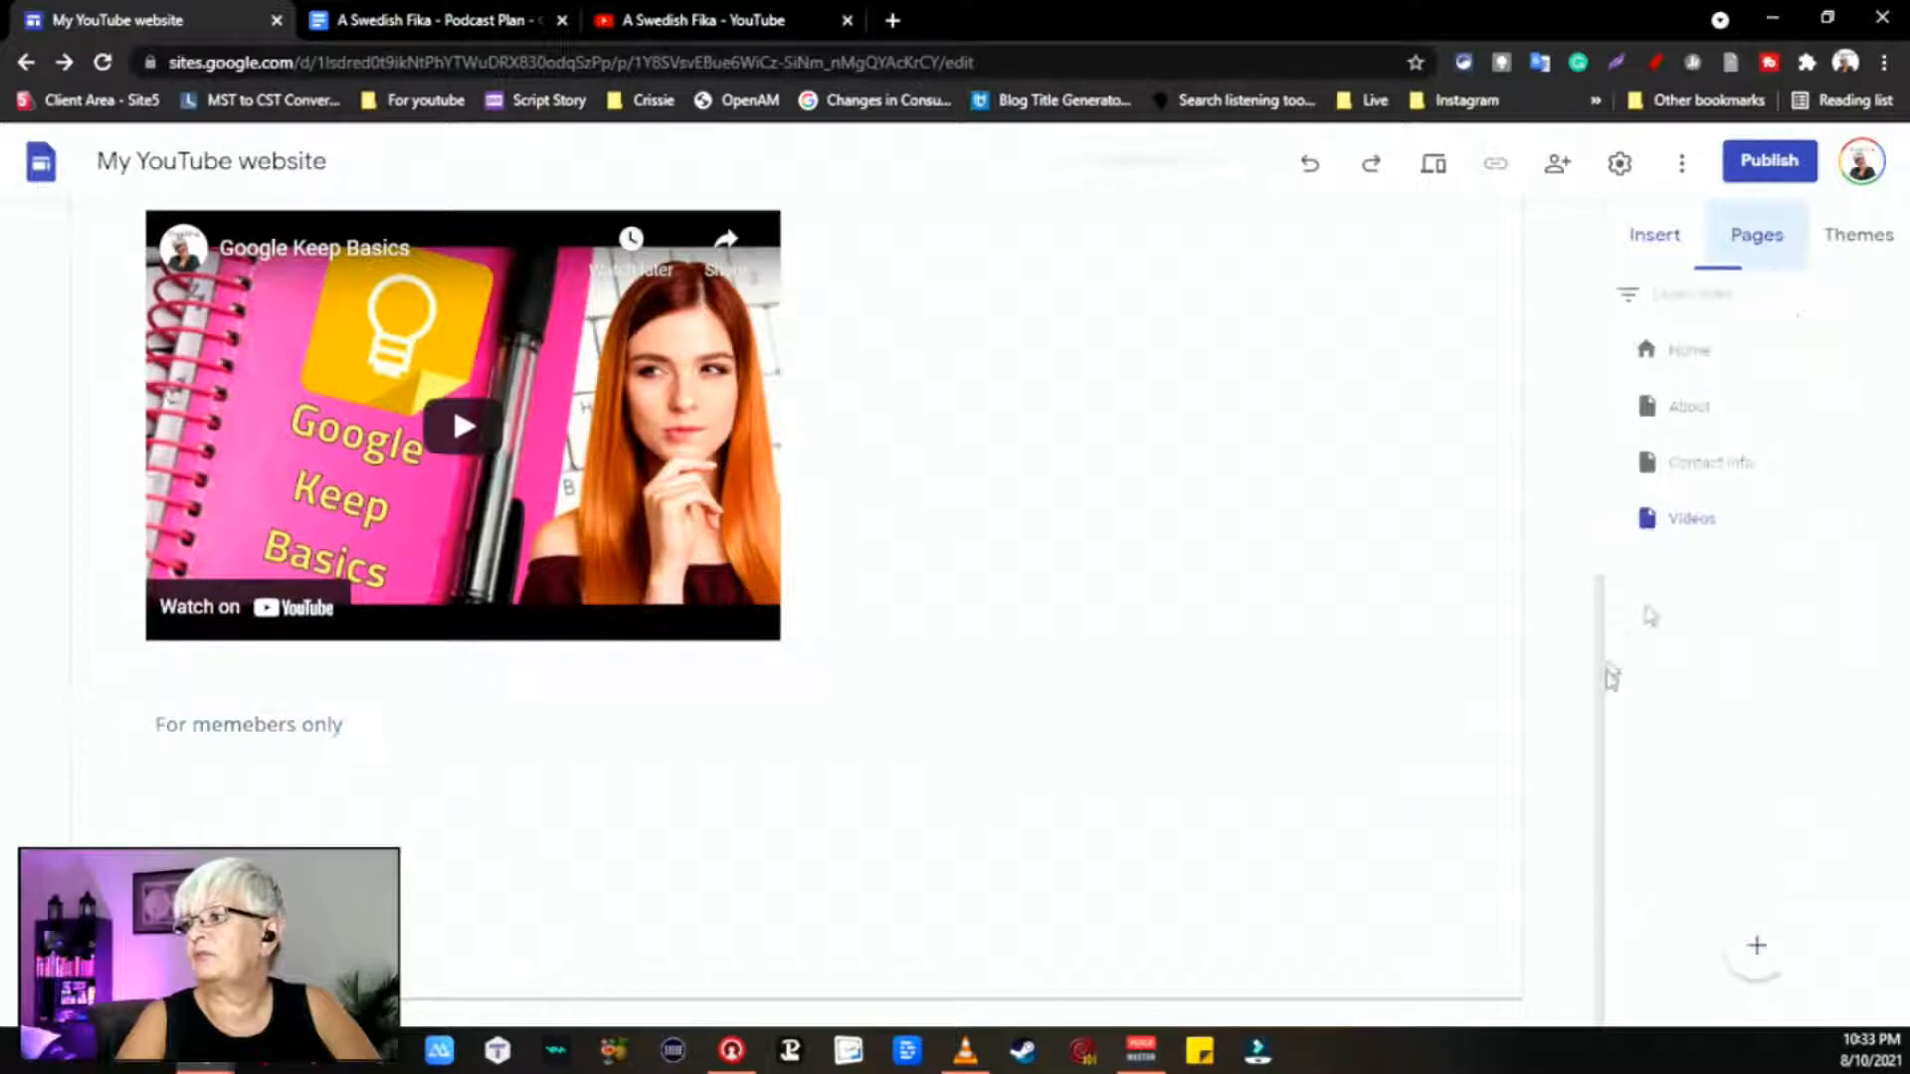
left_click(1757, 947)
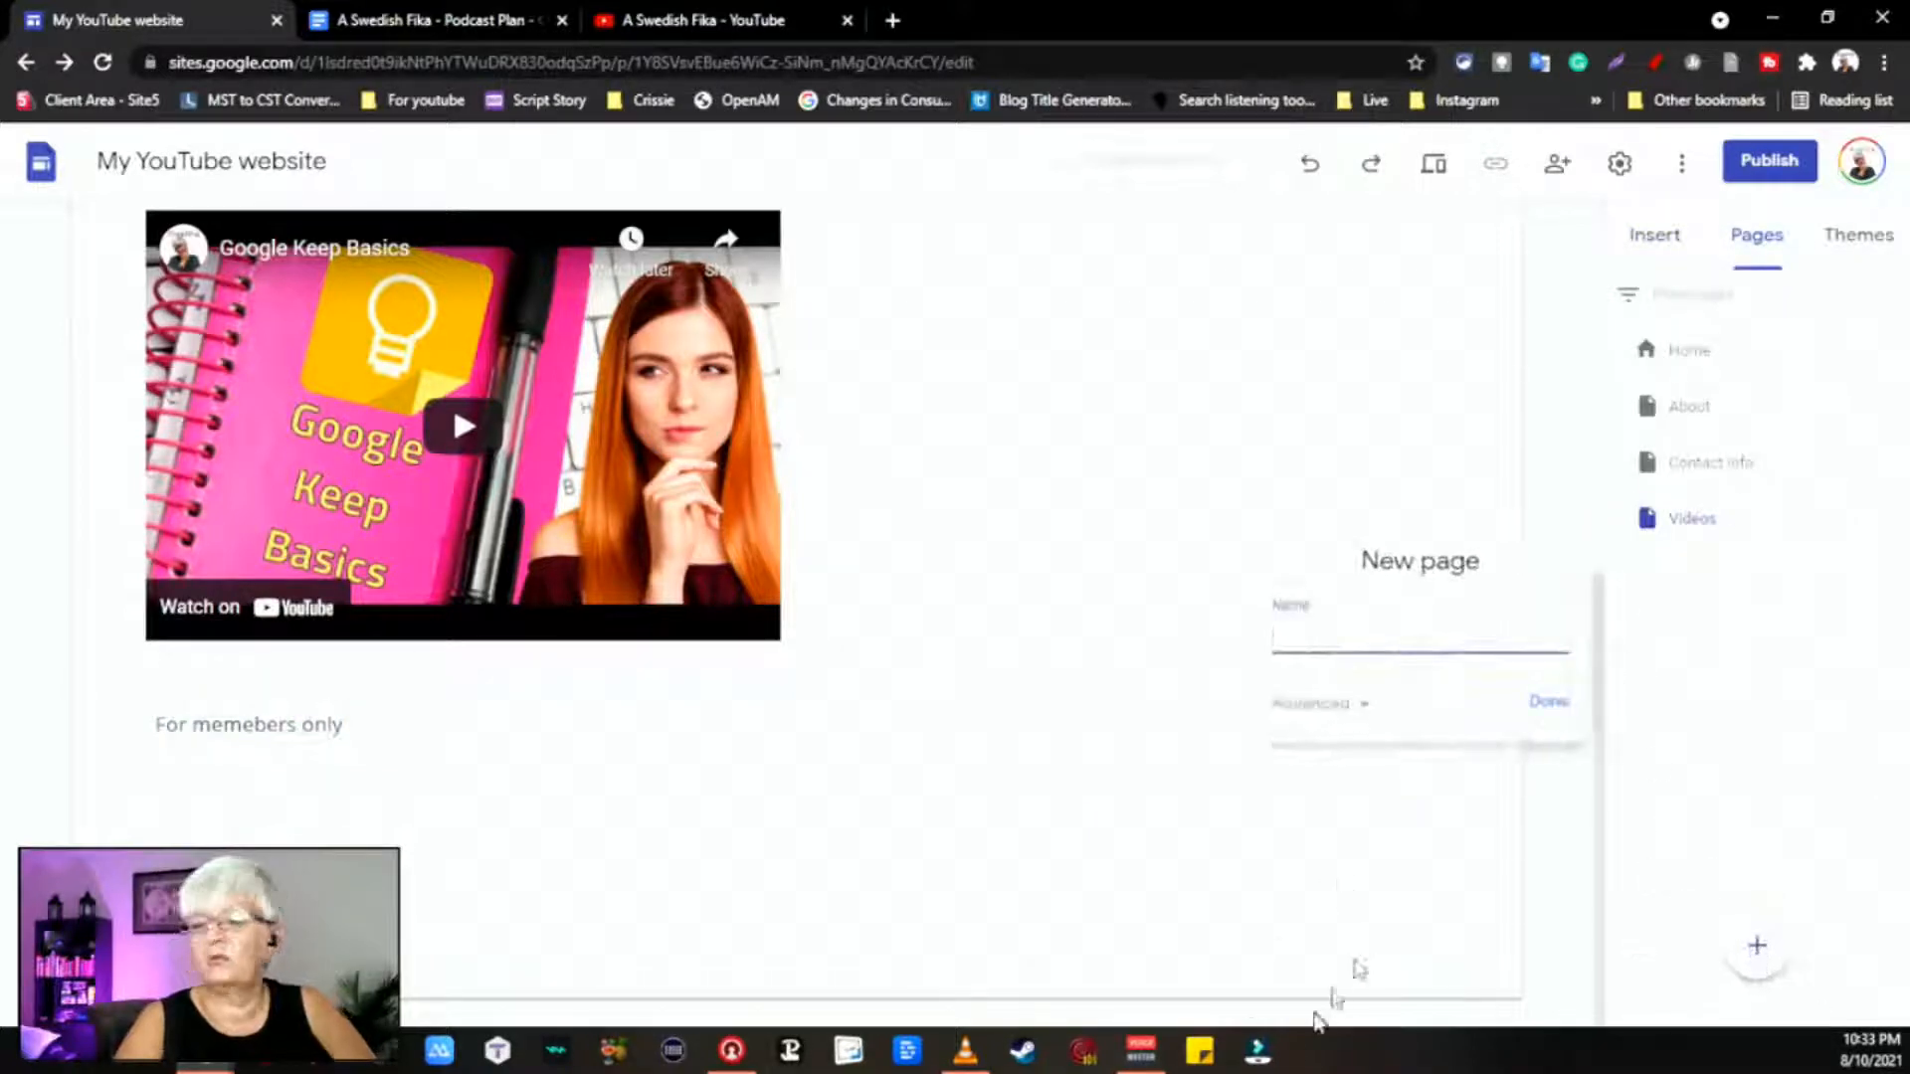
type("members")
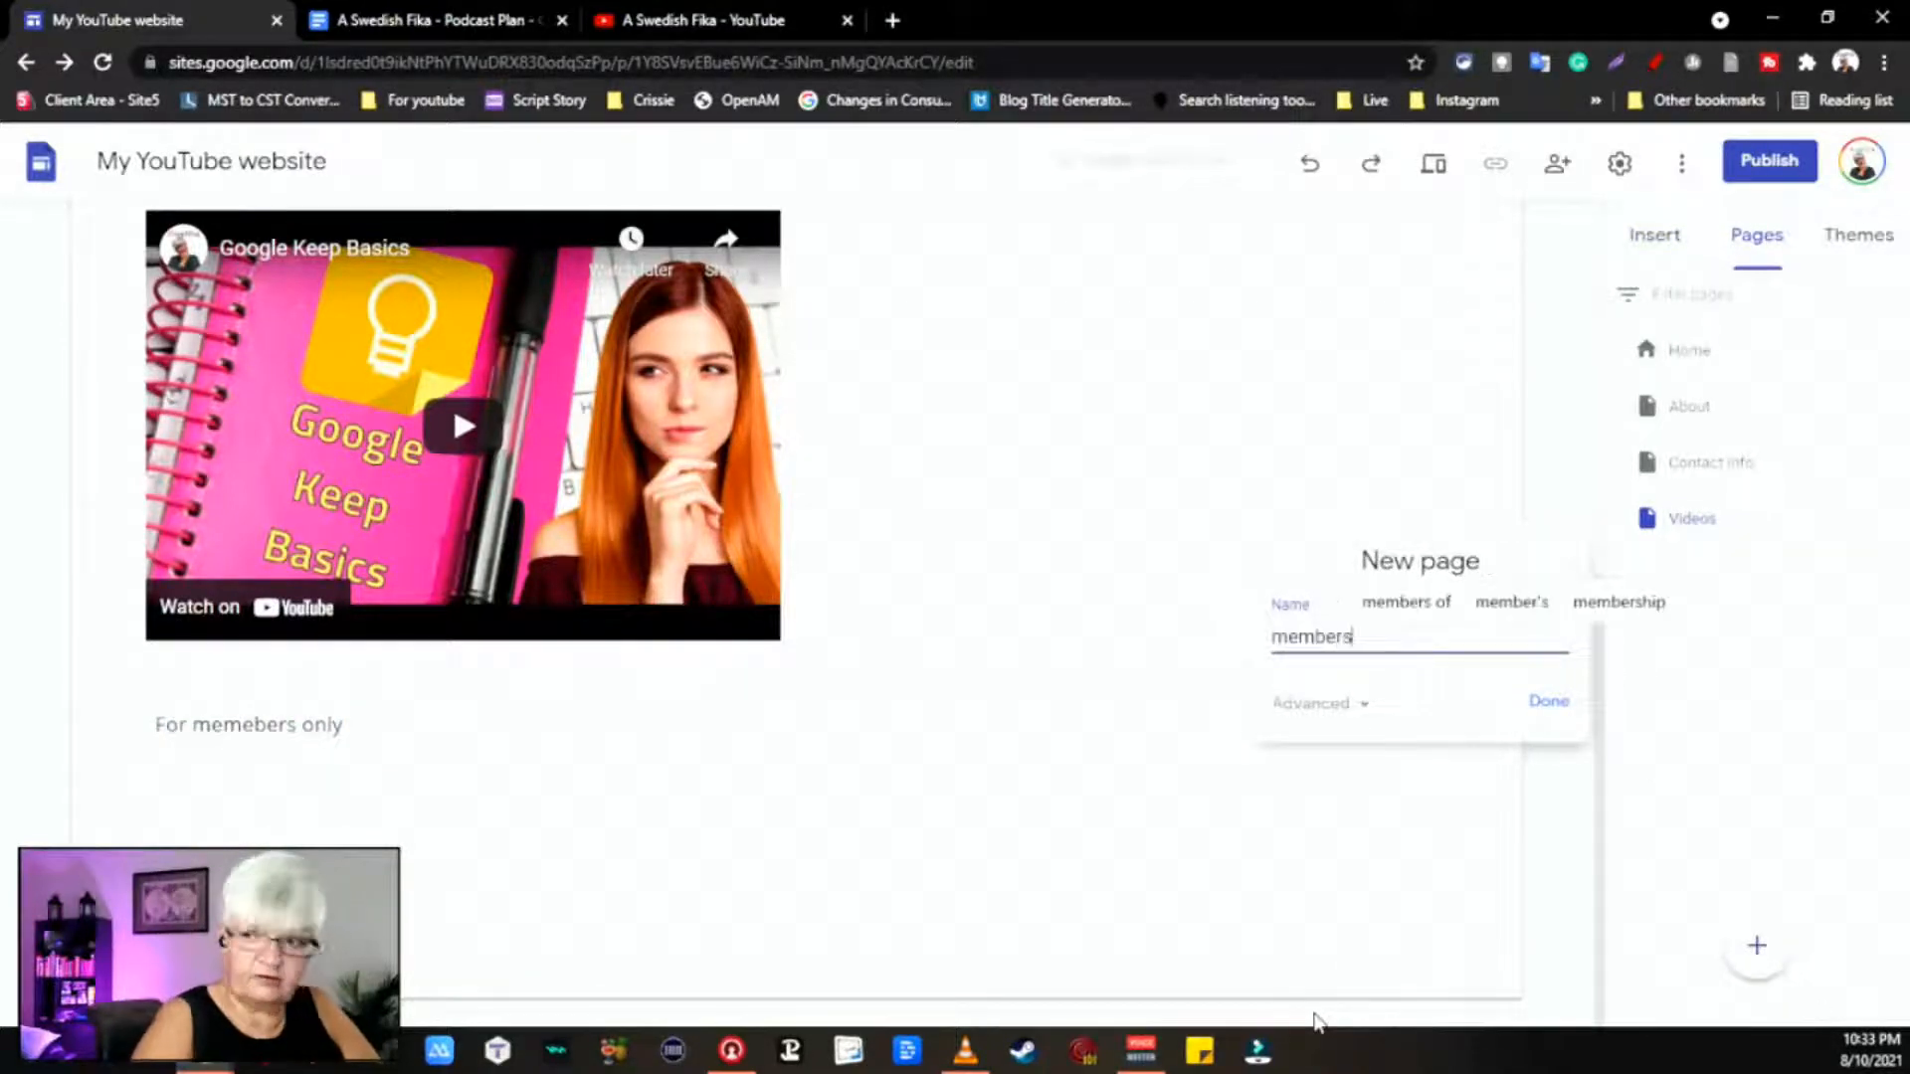
key("Return")
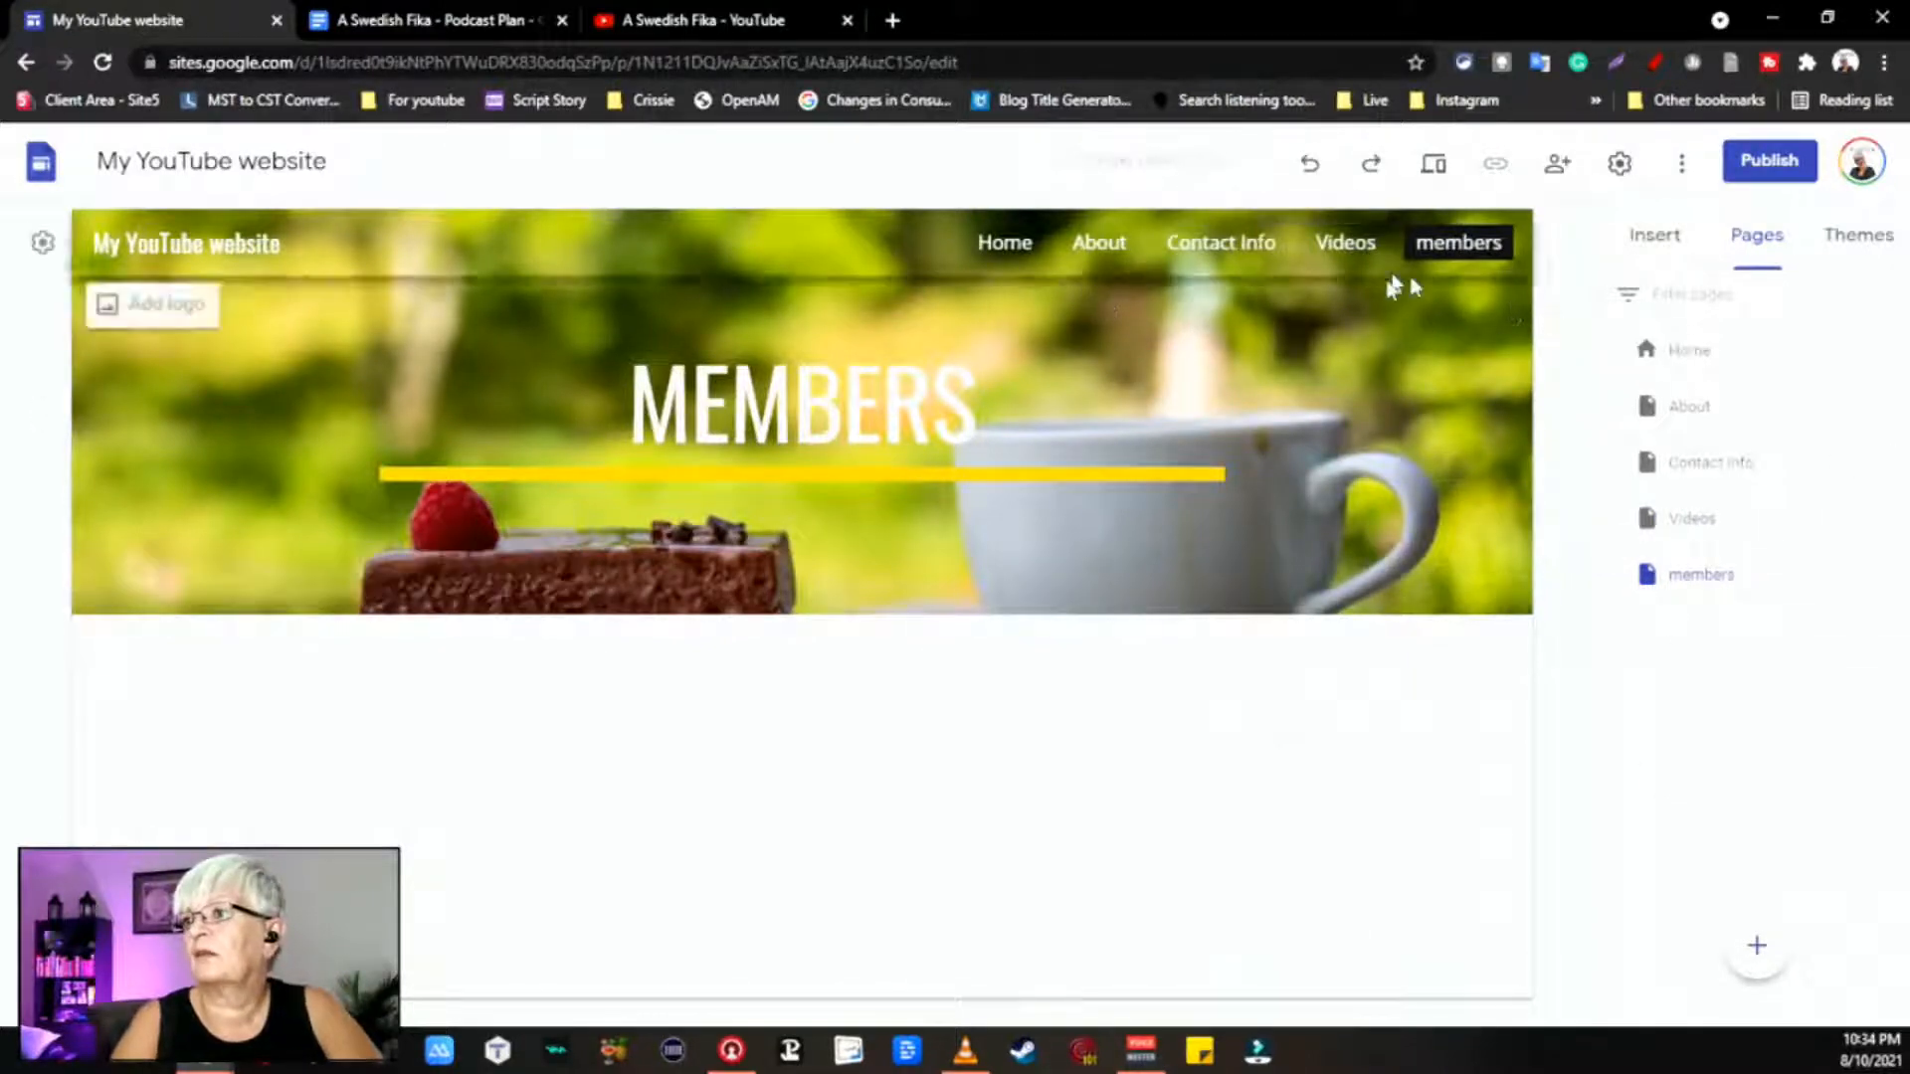
double_click(1464, 249)
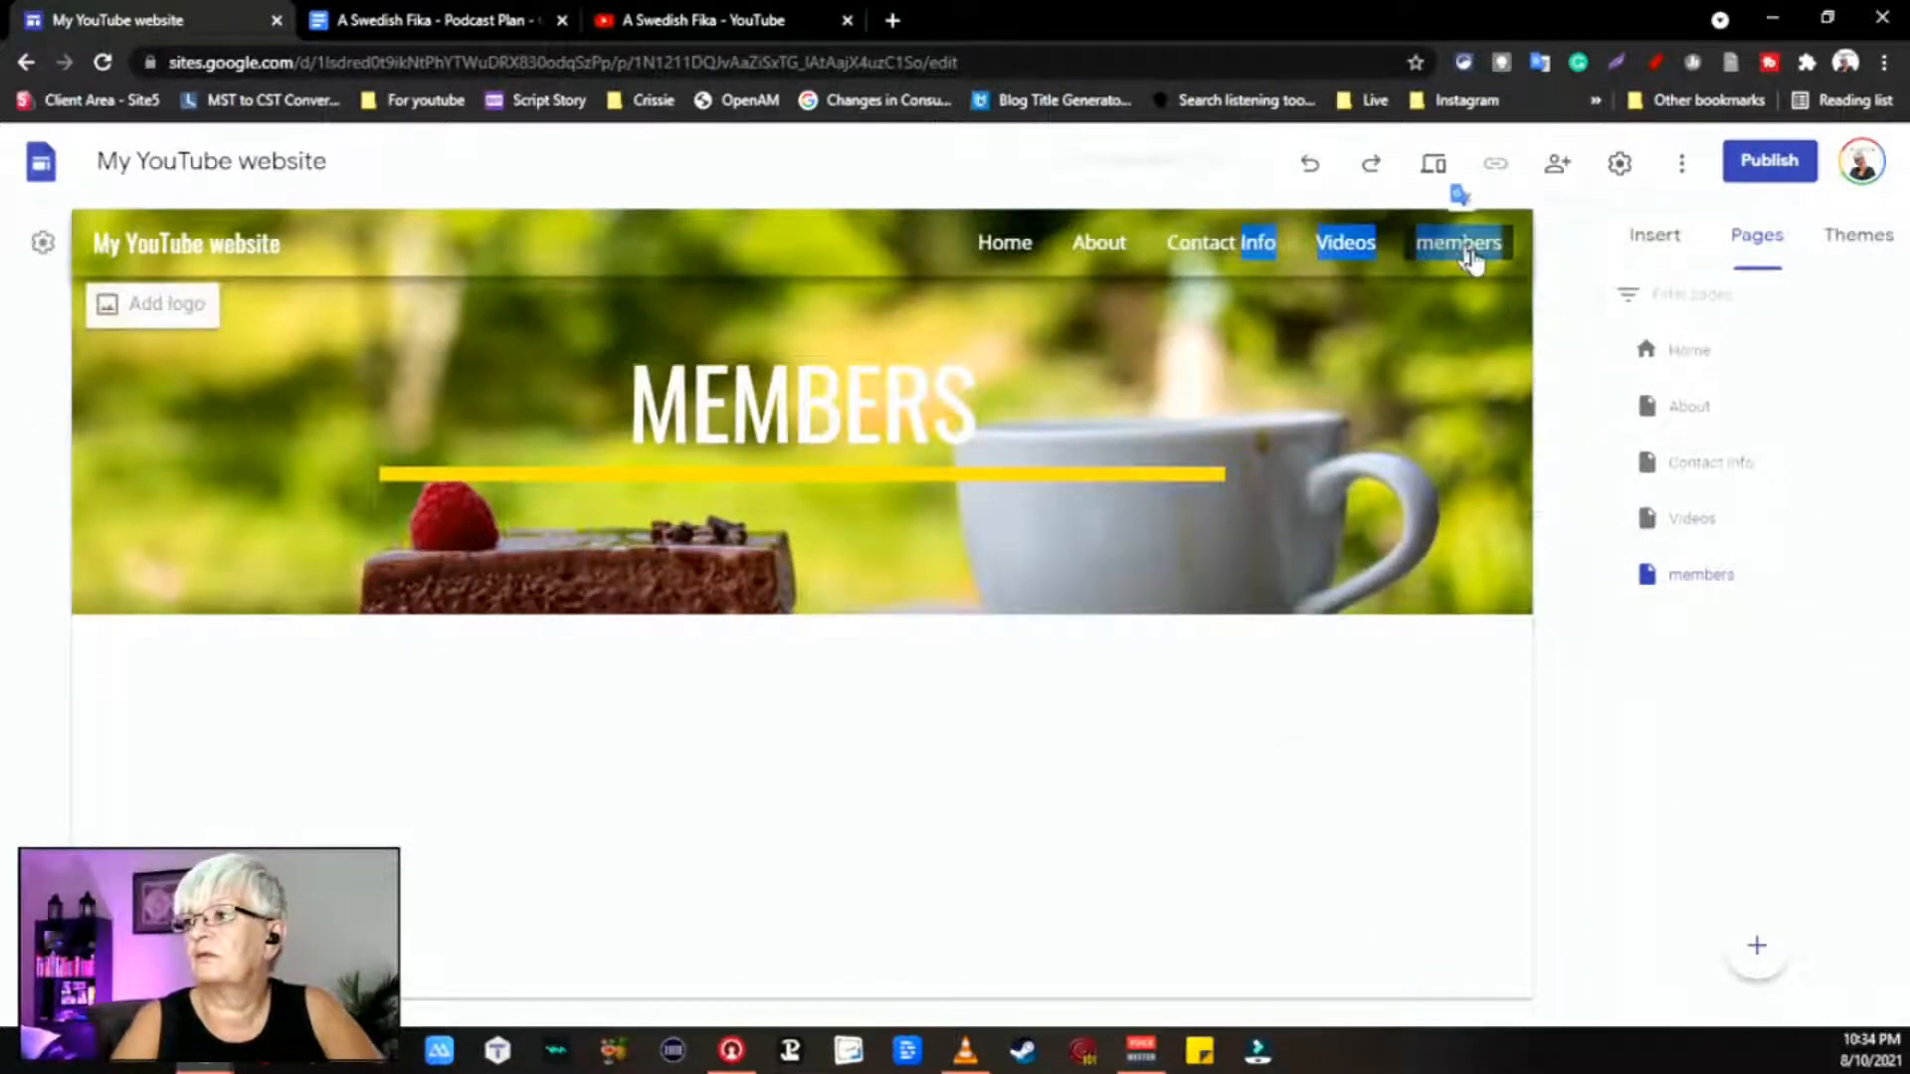
left_click(1478, 249)
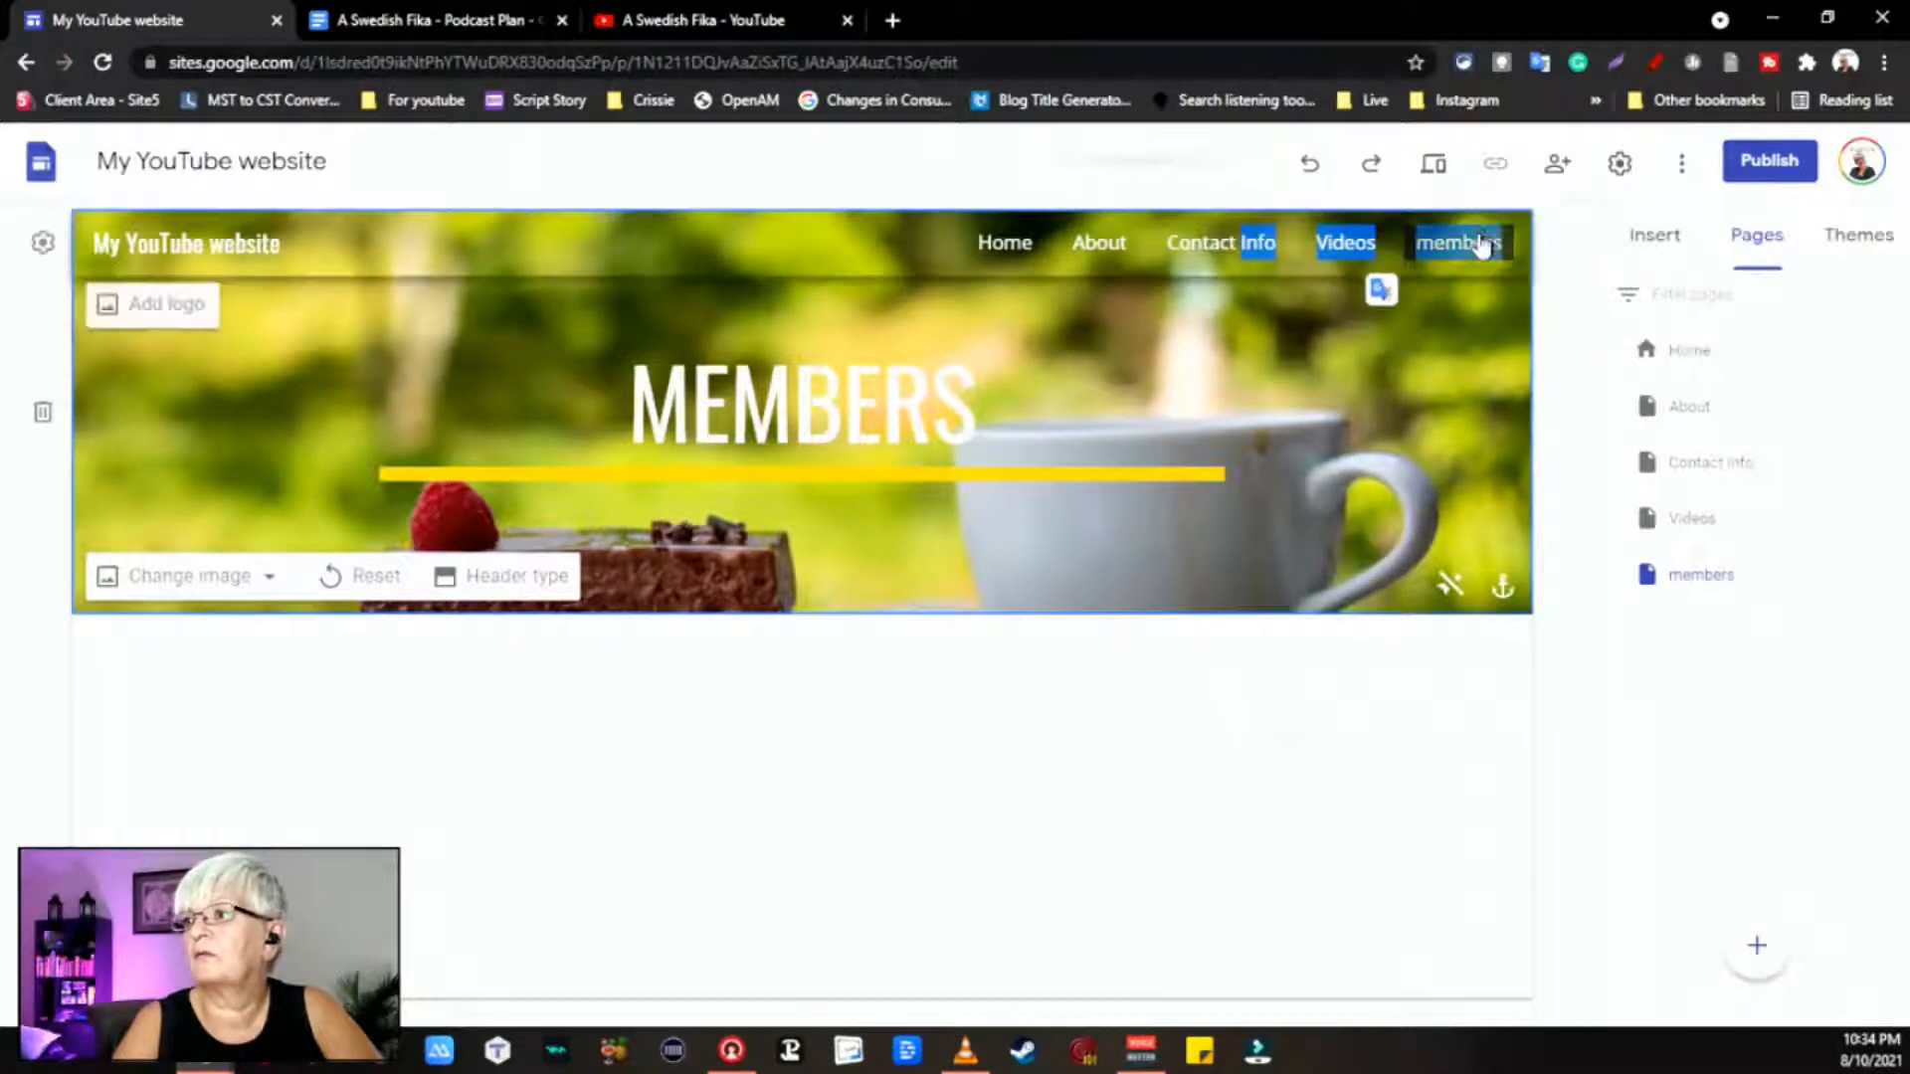
left_click(1718, 575)
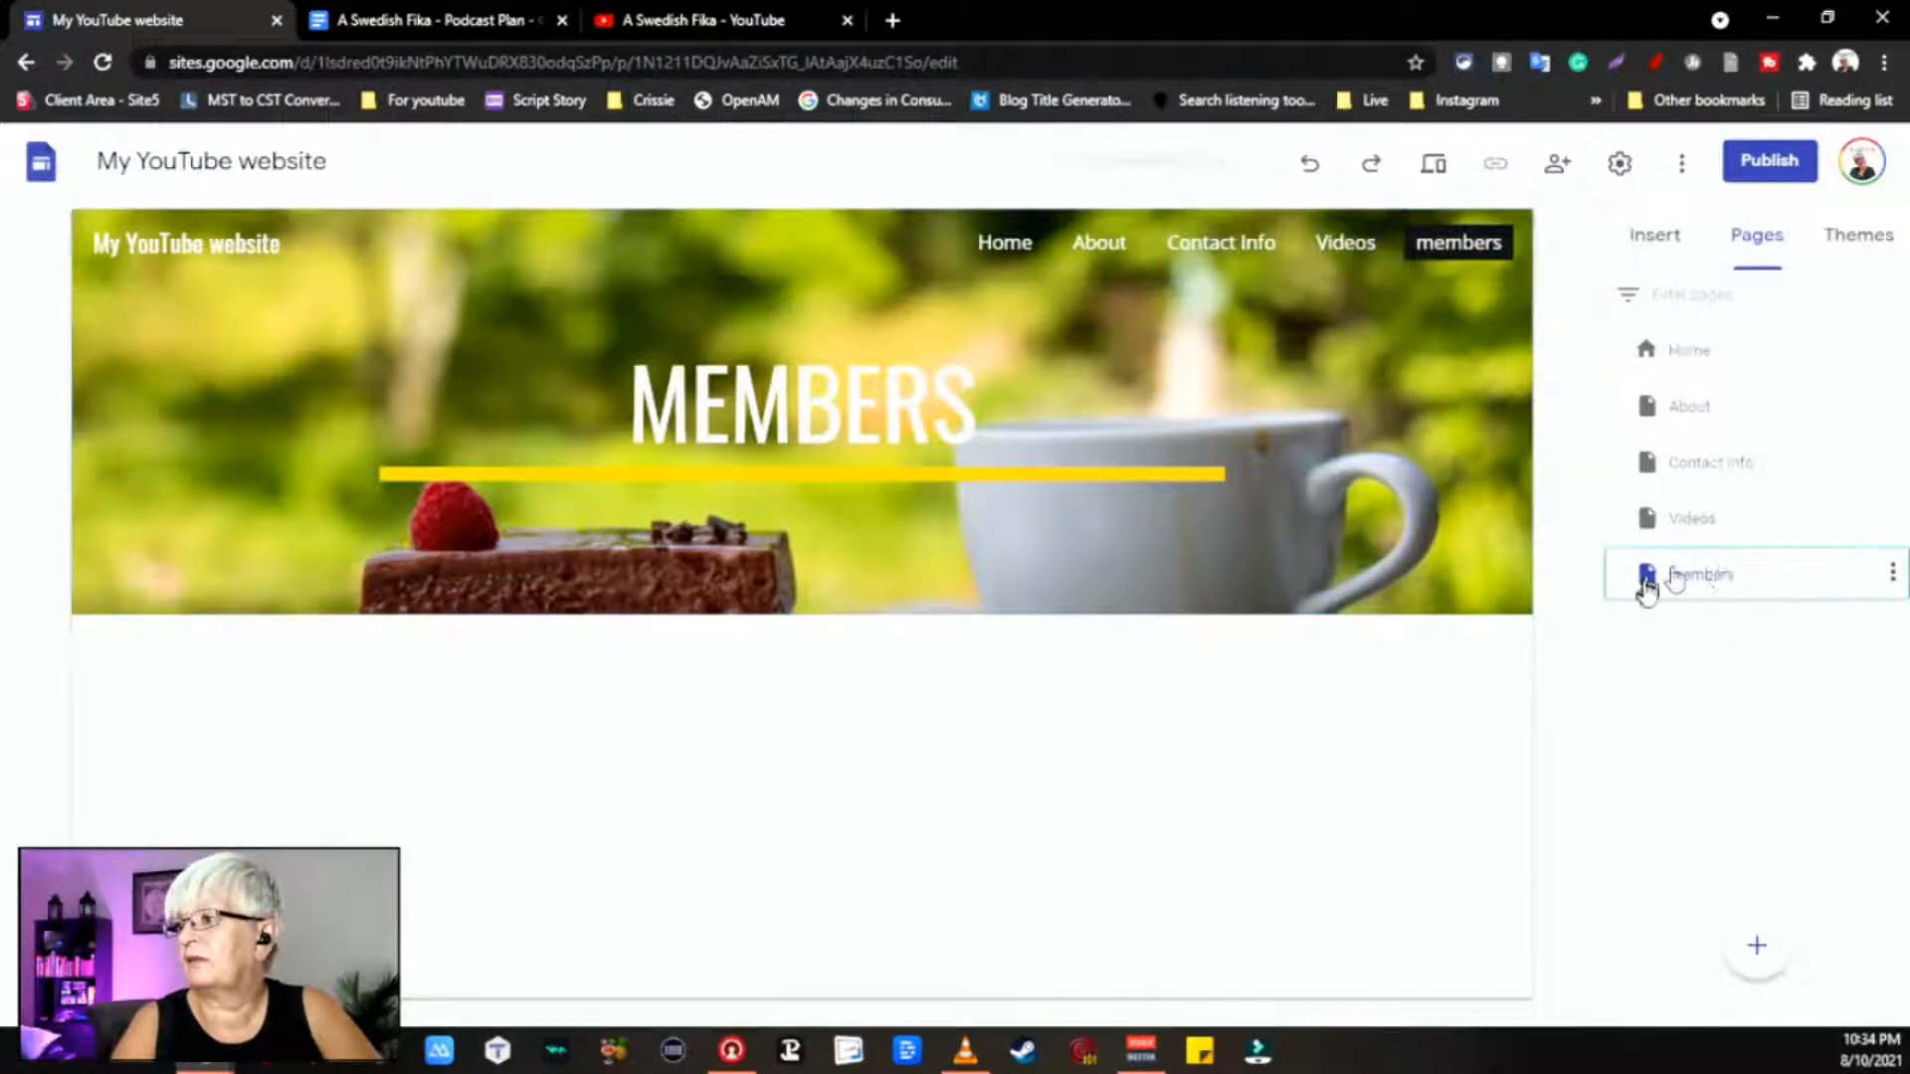
left_click(1893, 575)
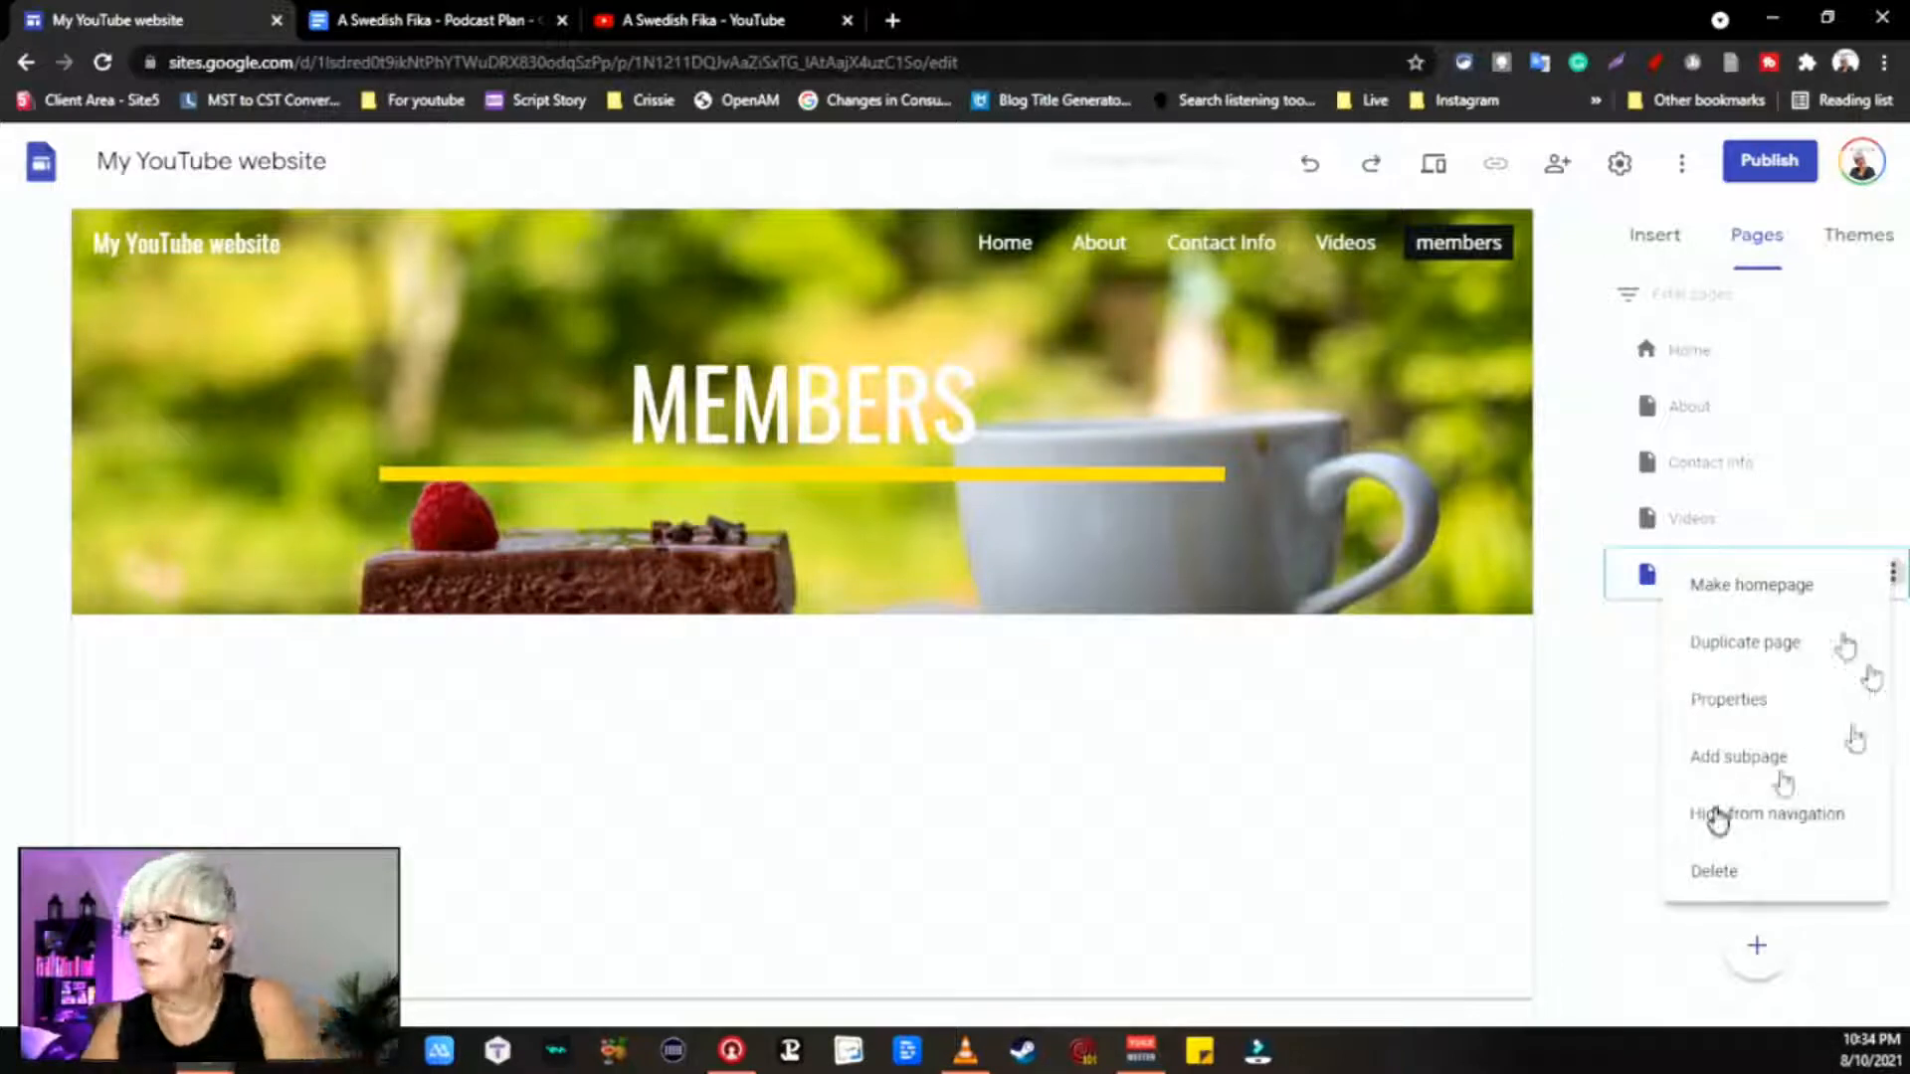
left_click(1734, 723)
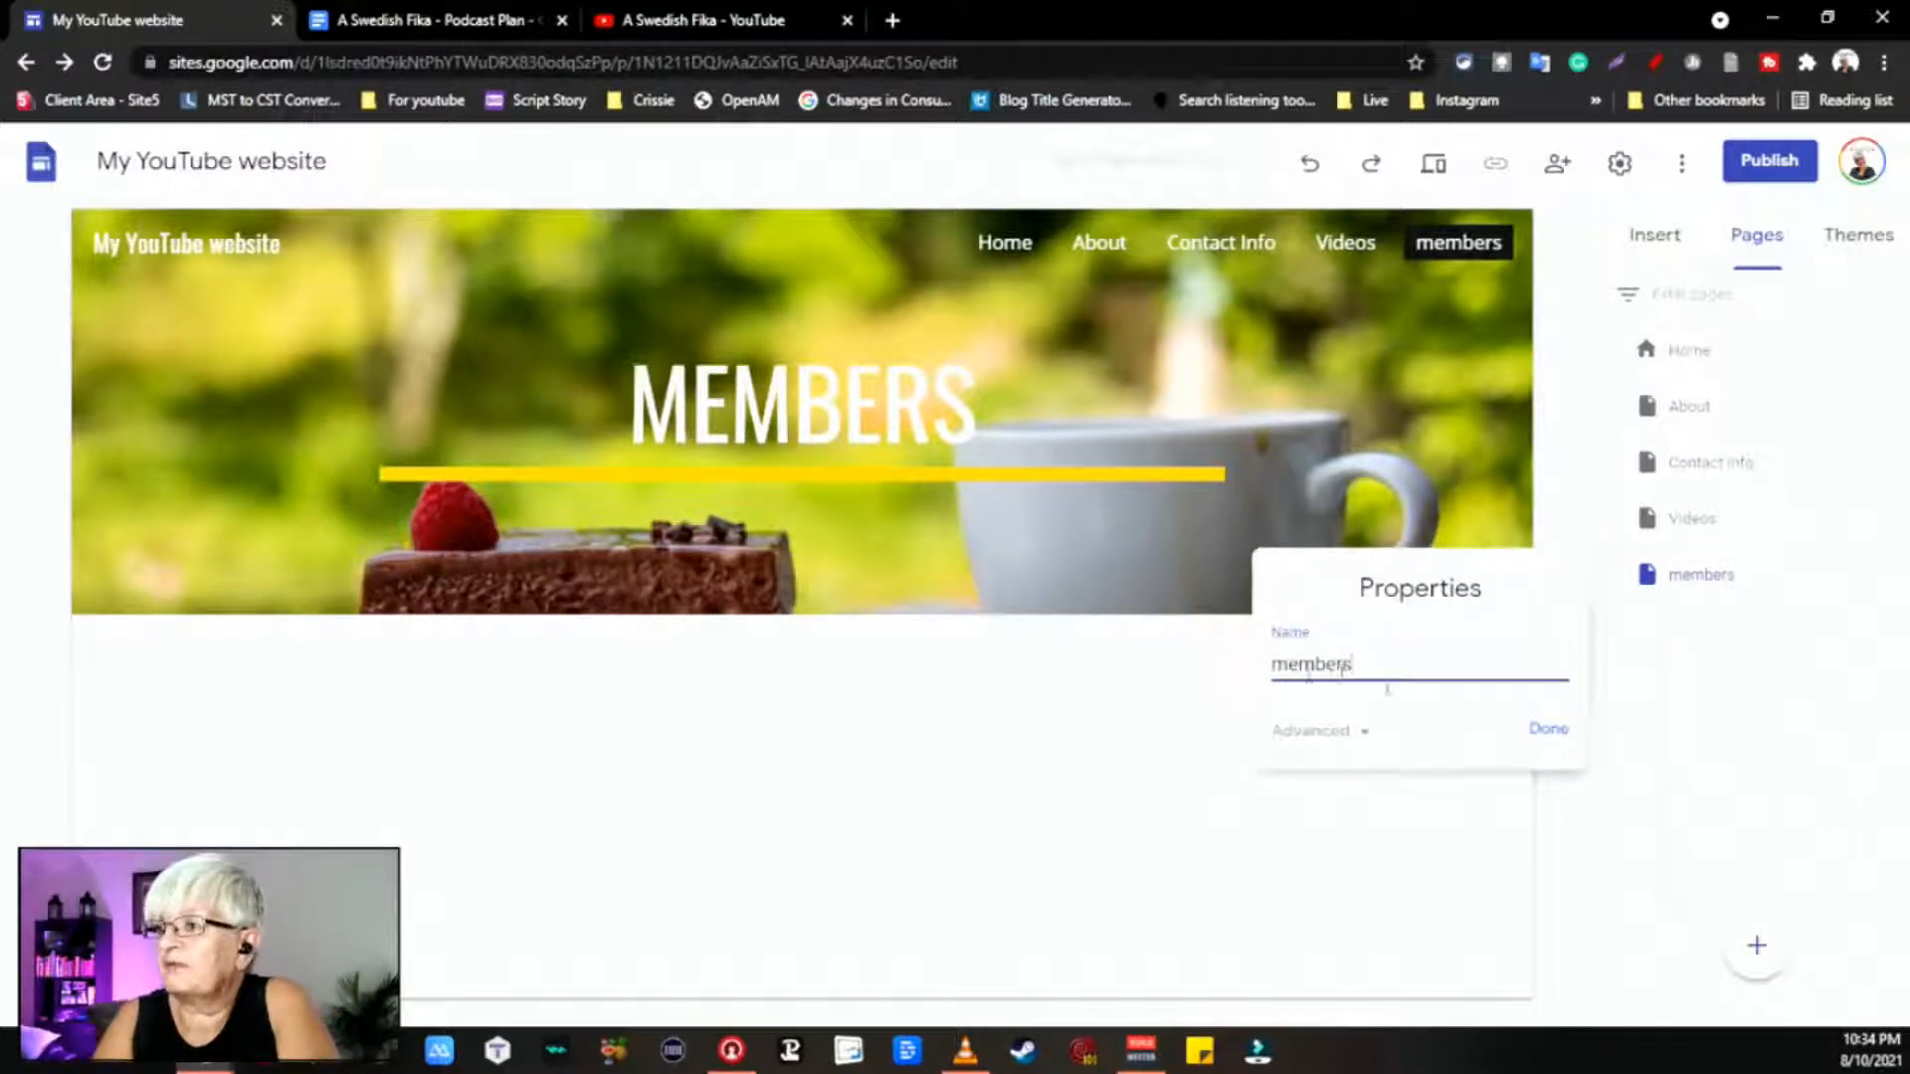
left_click(1363, 738)
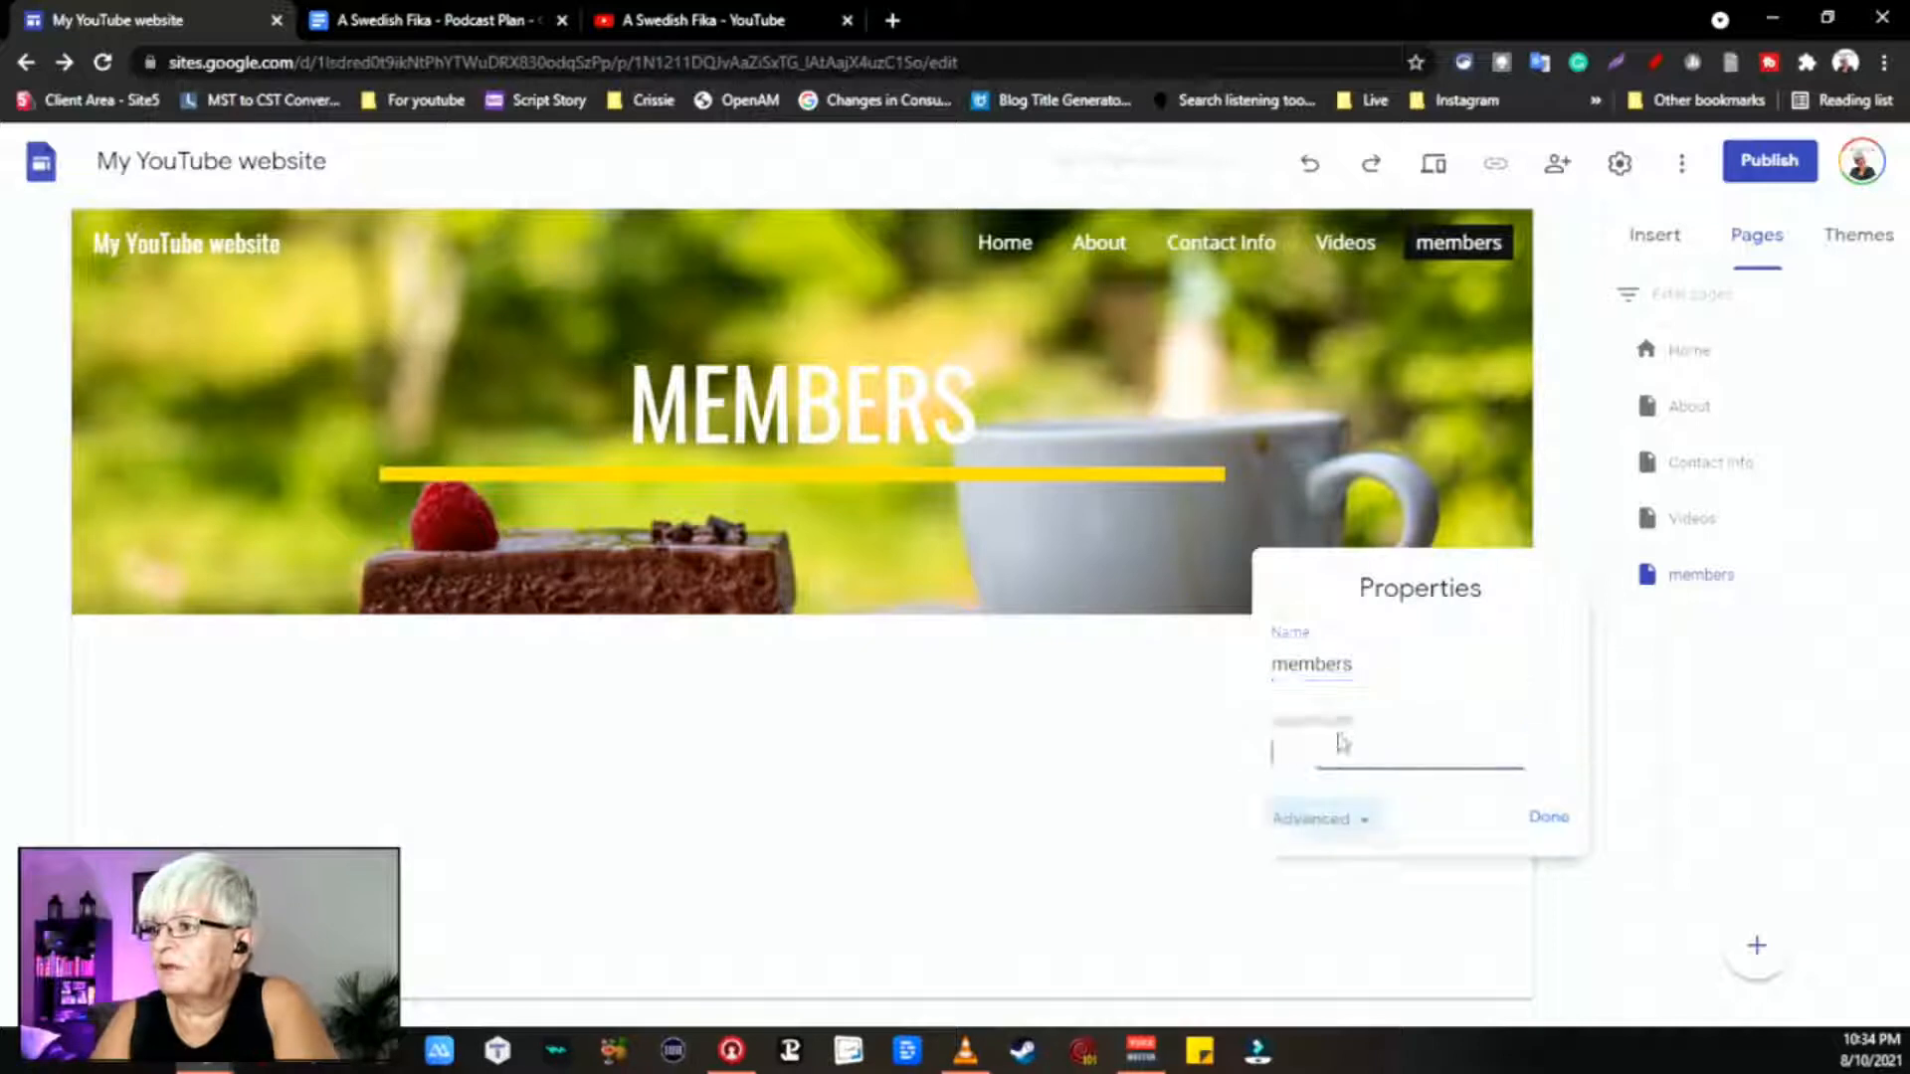
left_click(1545, 825)
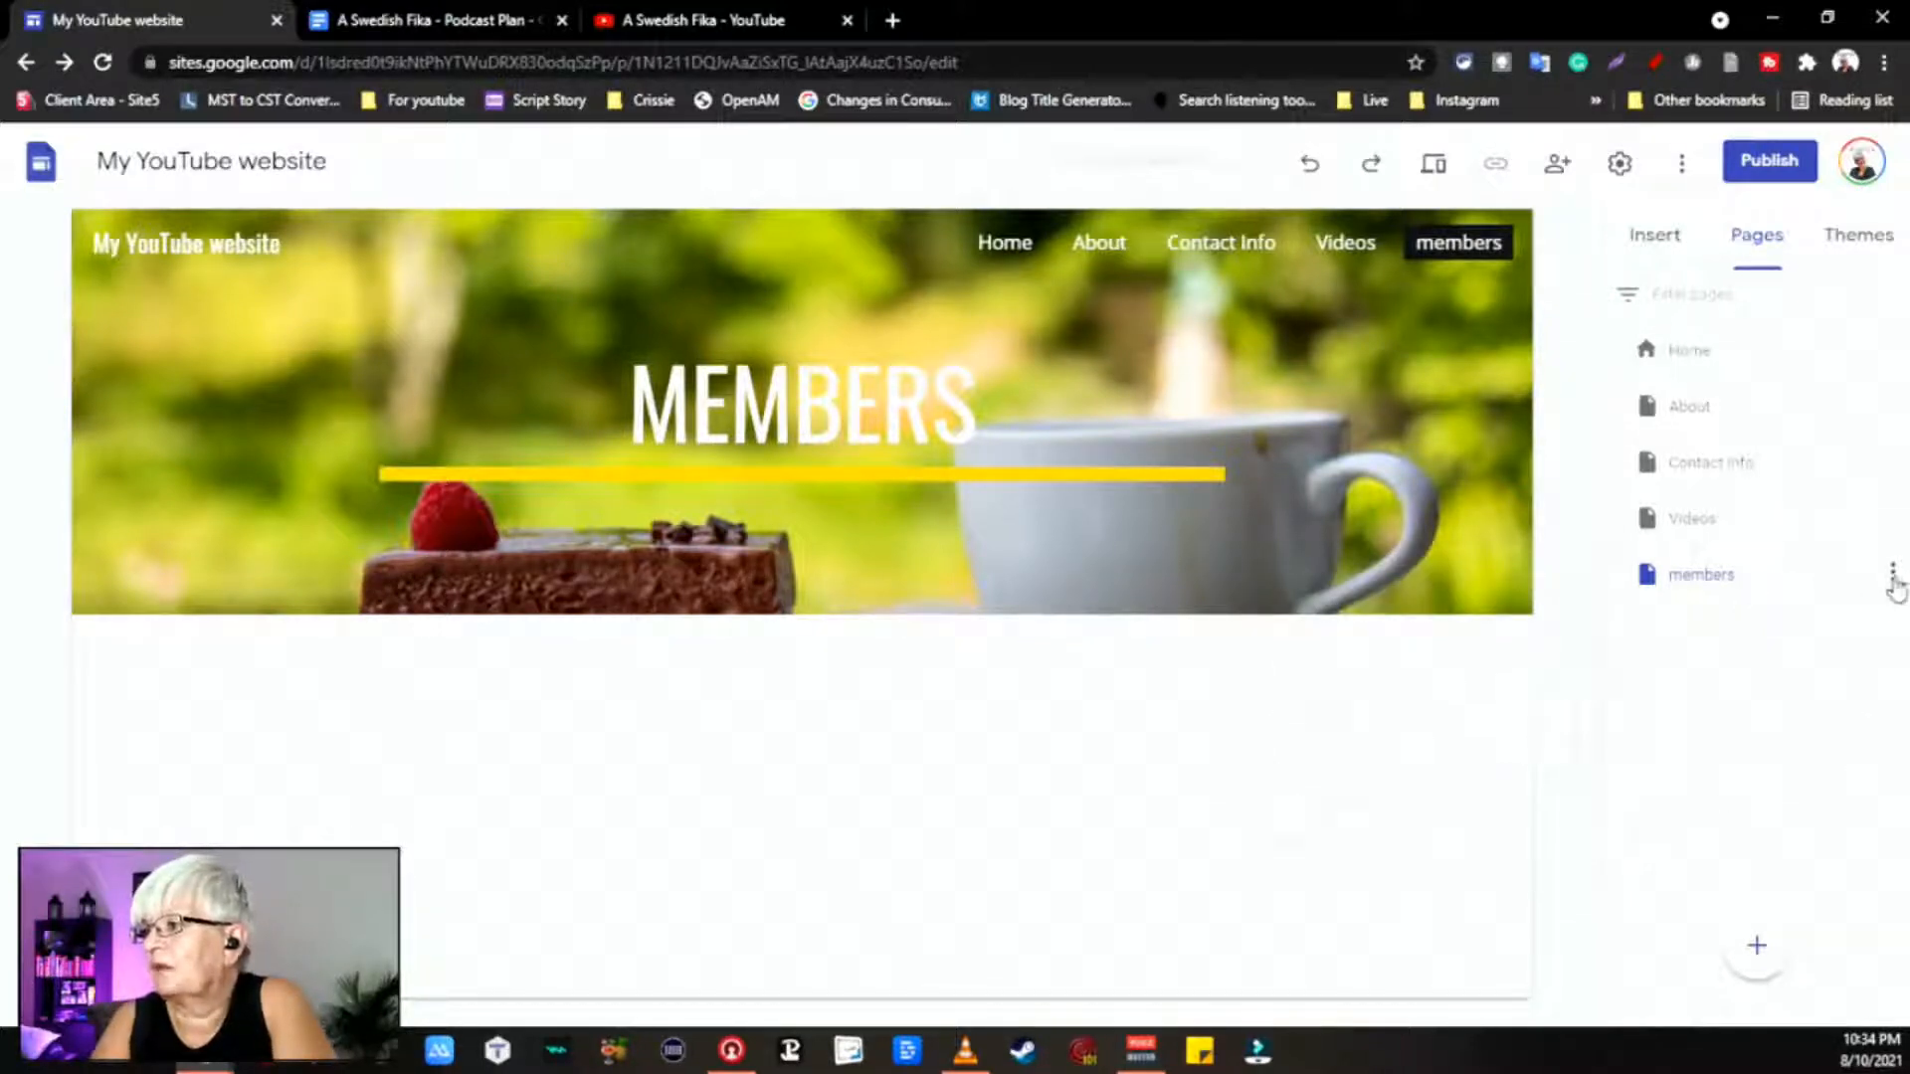
left_click(1893, 575)
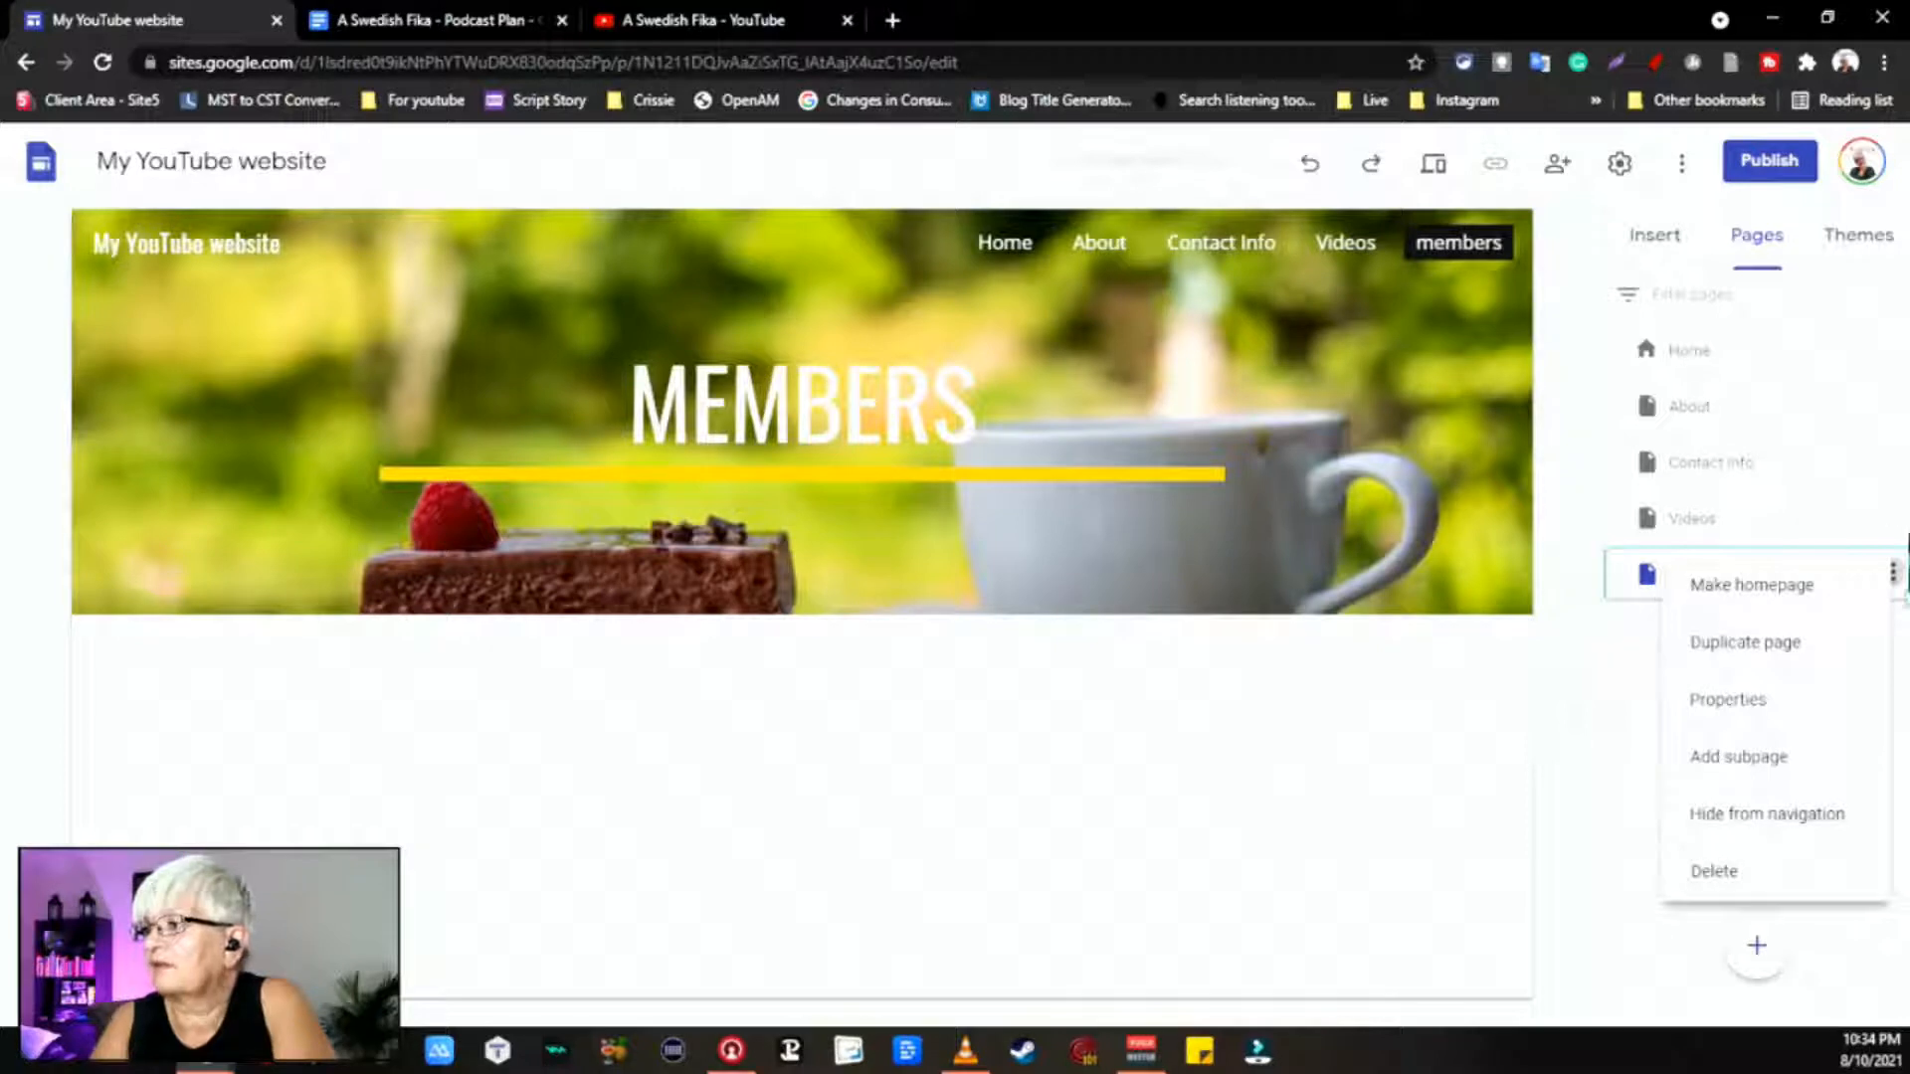
Step: Drag the members page onto Videos as a subpage and choose Hide from navigation
left_click(1711, 467)
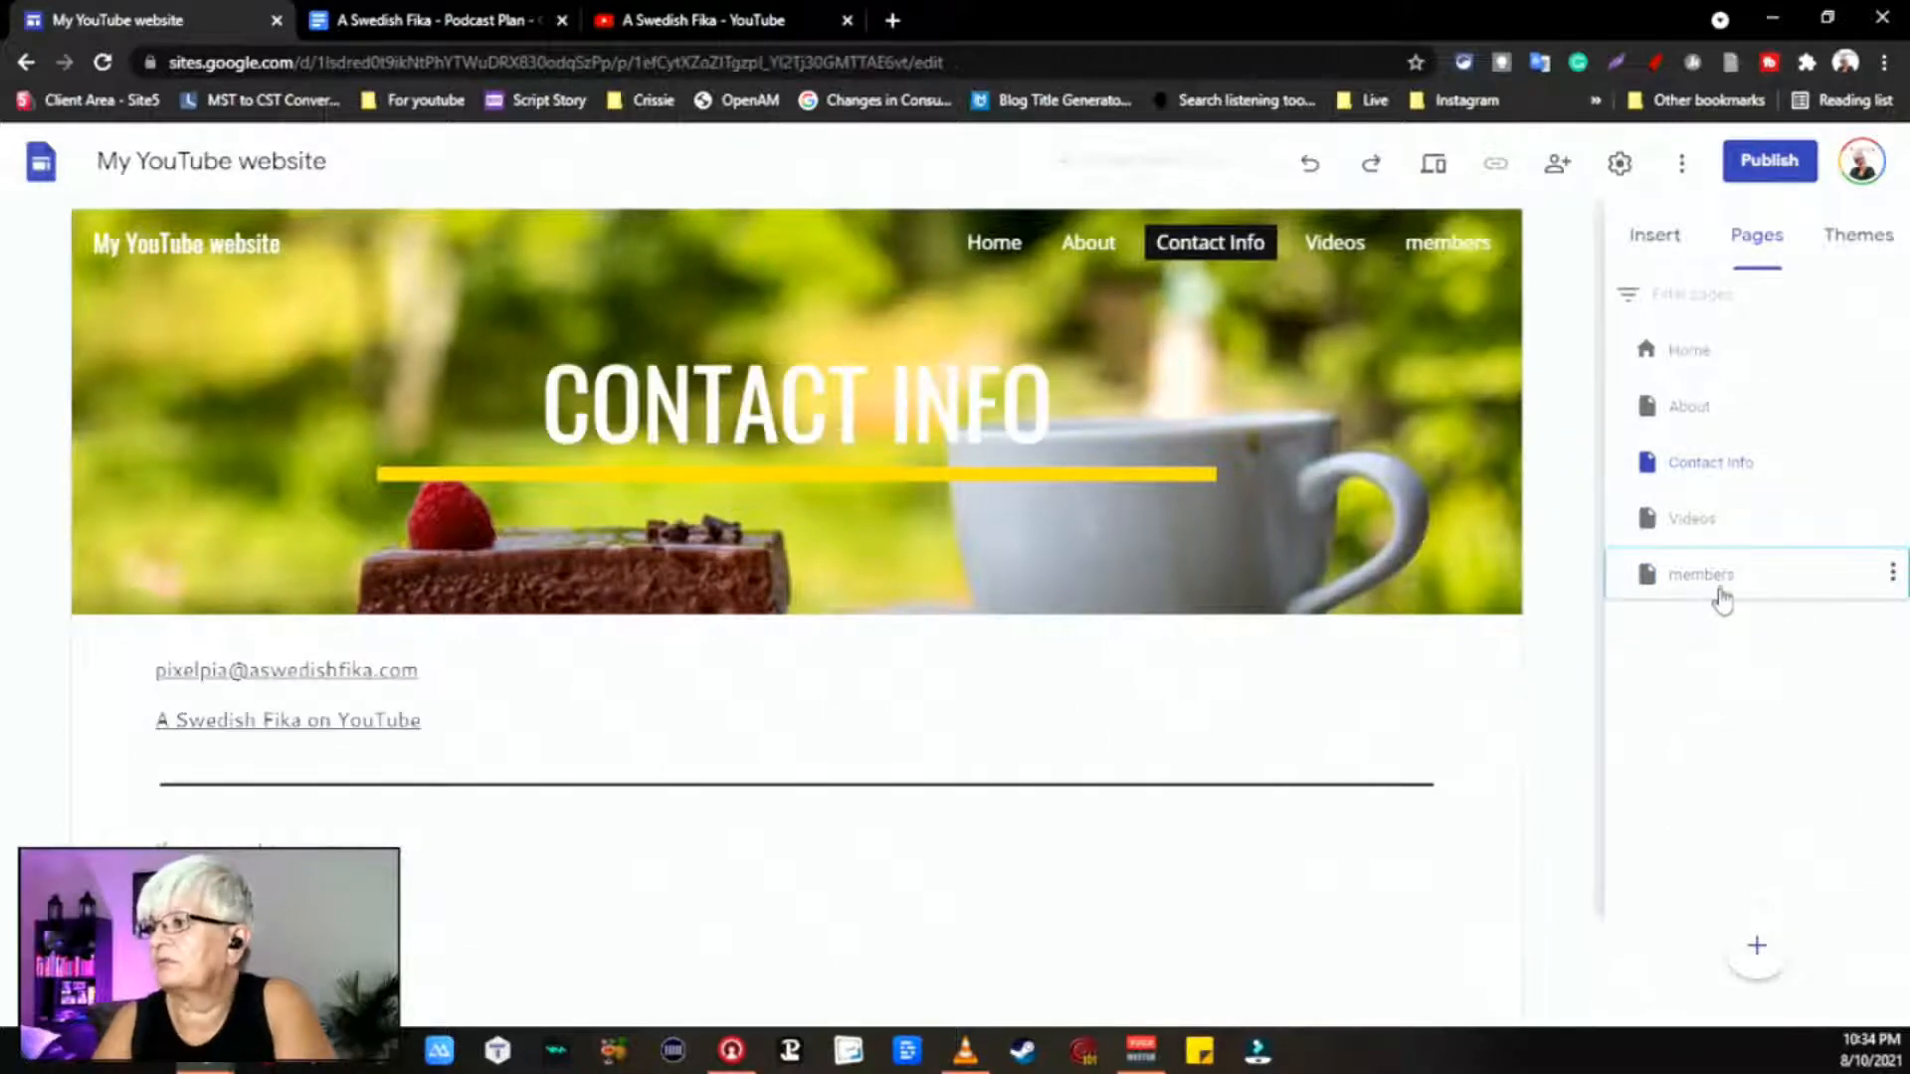
left_click(1718, 587)
left_click_drag(1662, 597, 1731, 547)
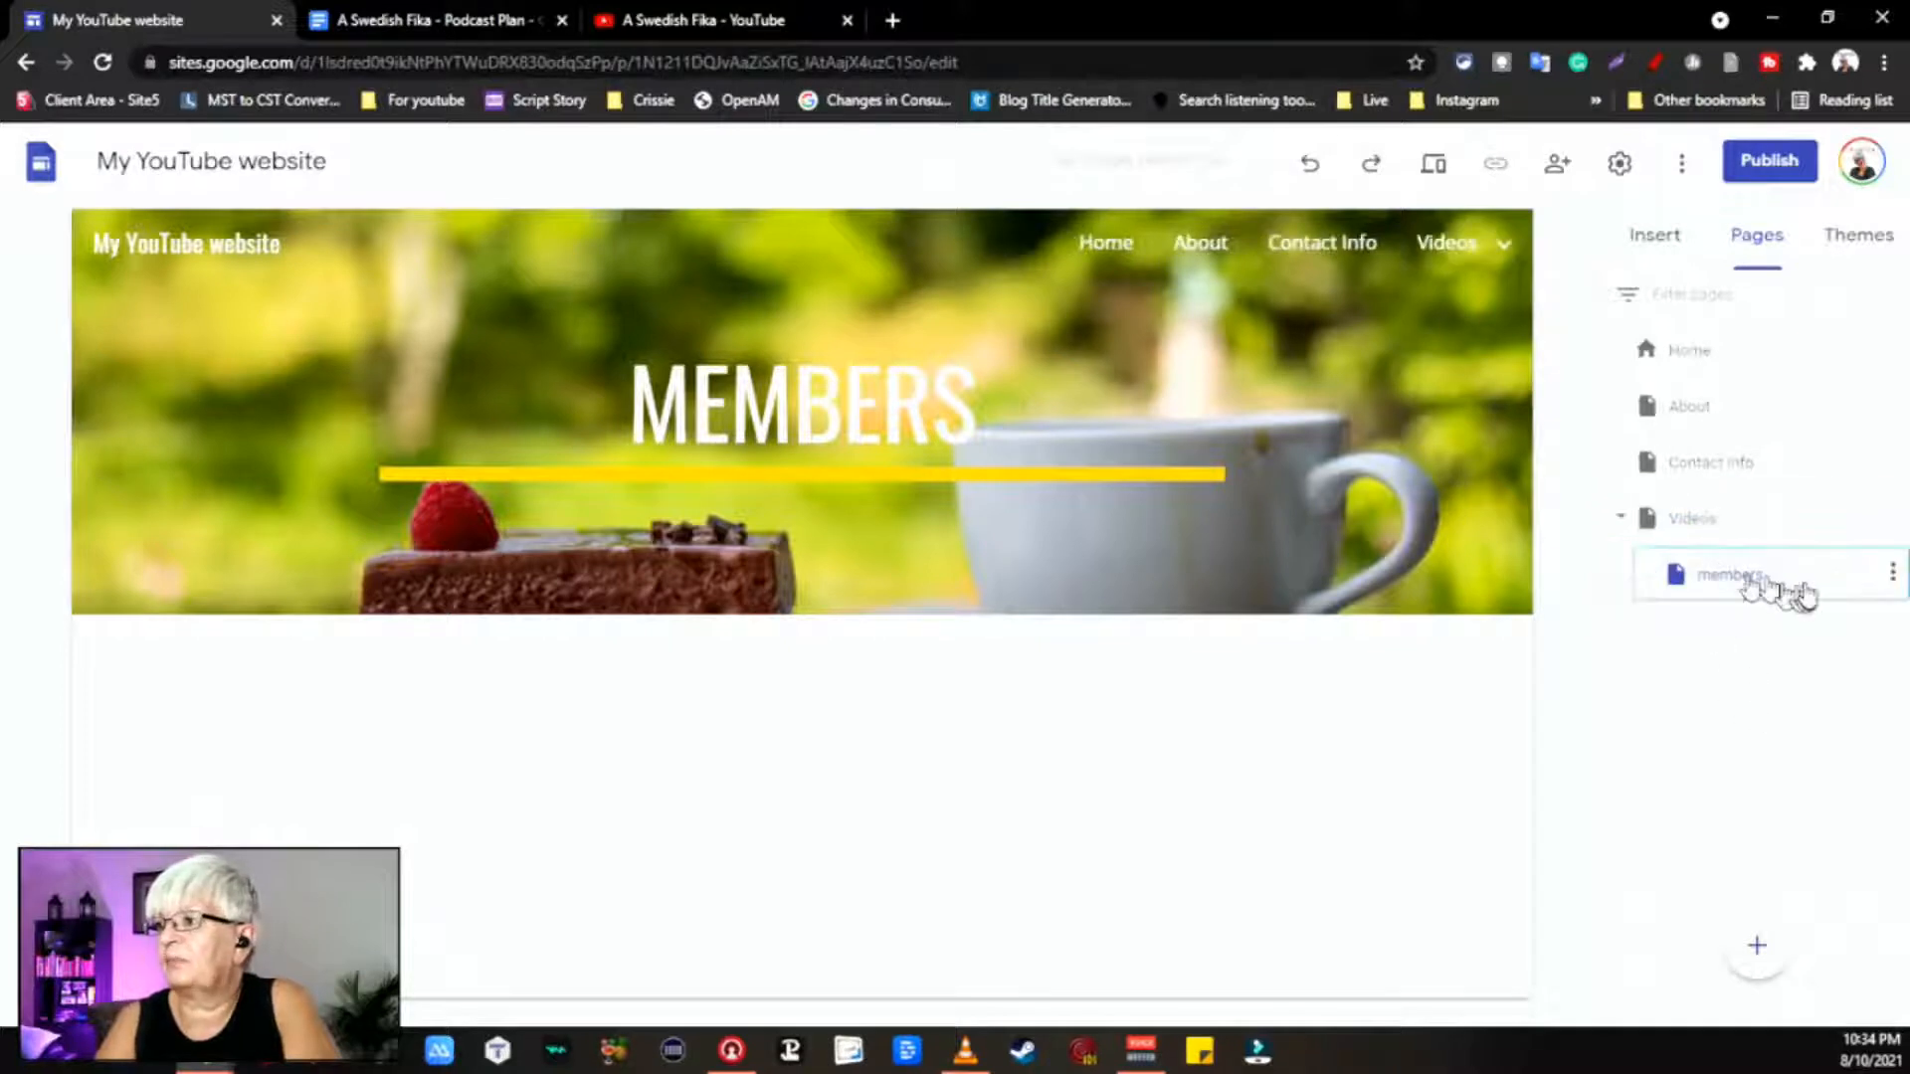
left_click(1895, 575)
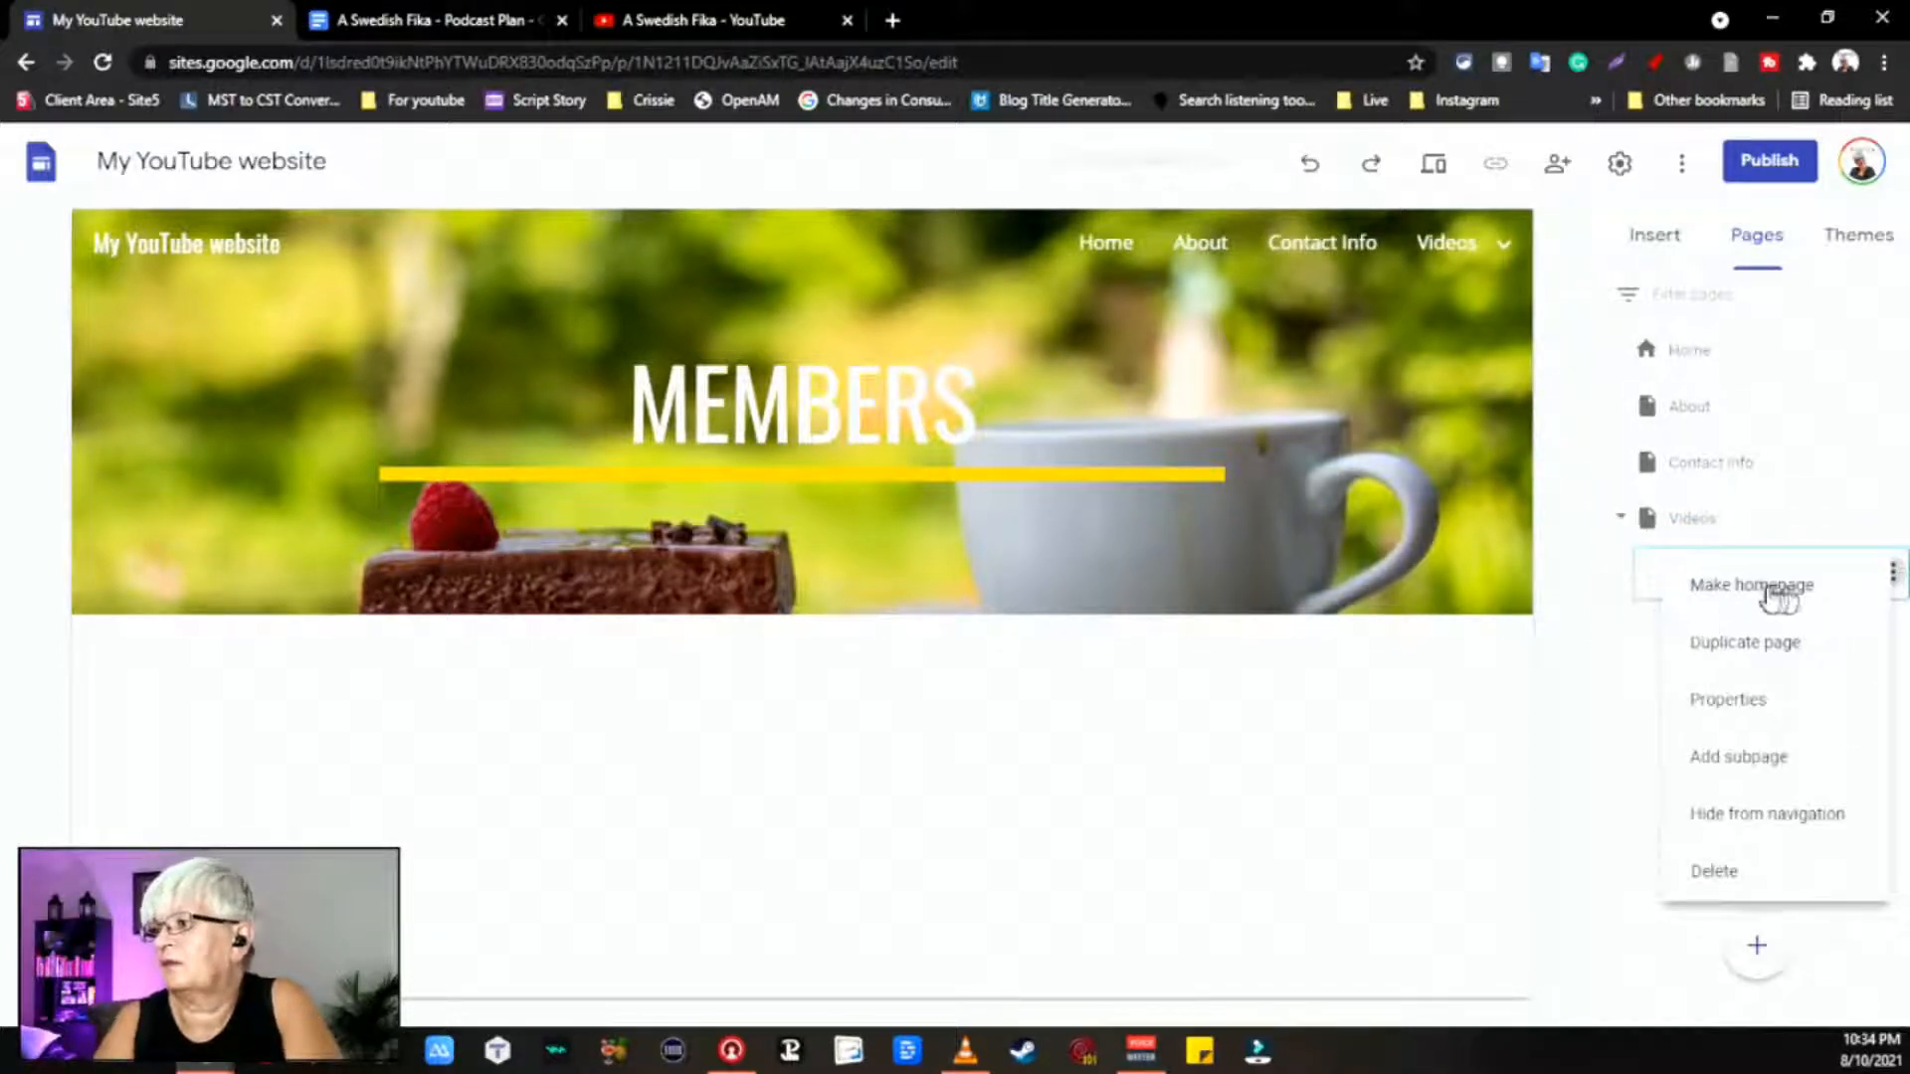
left_click(1779, 834)
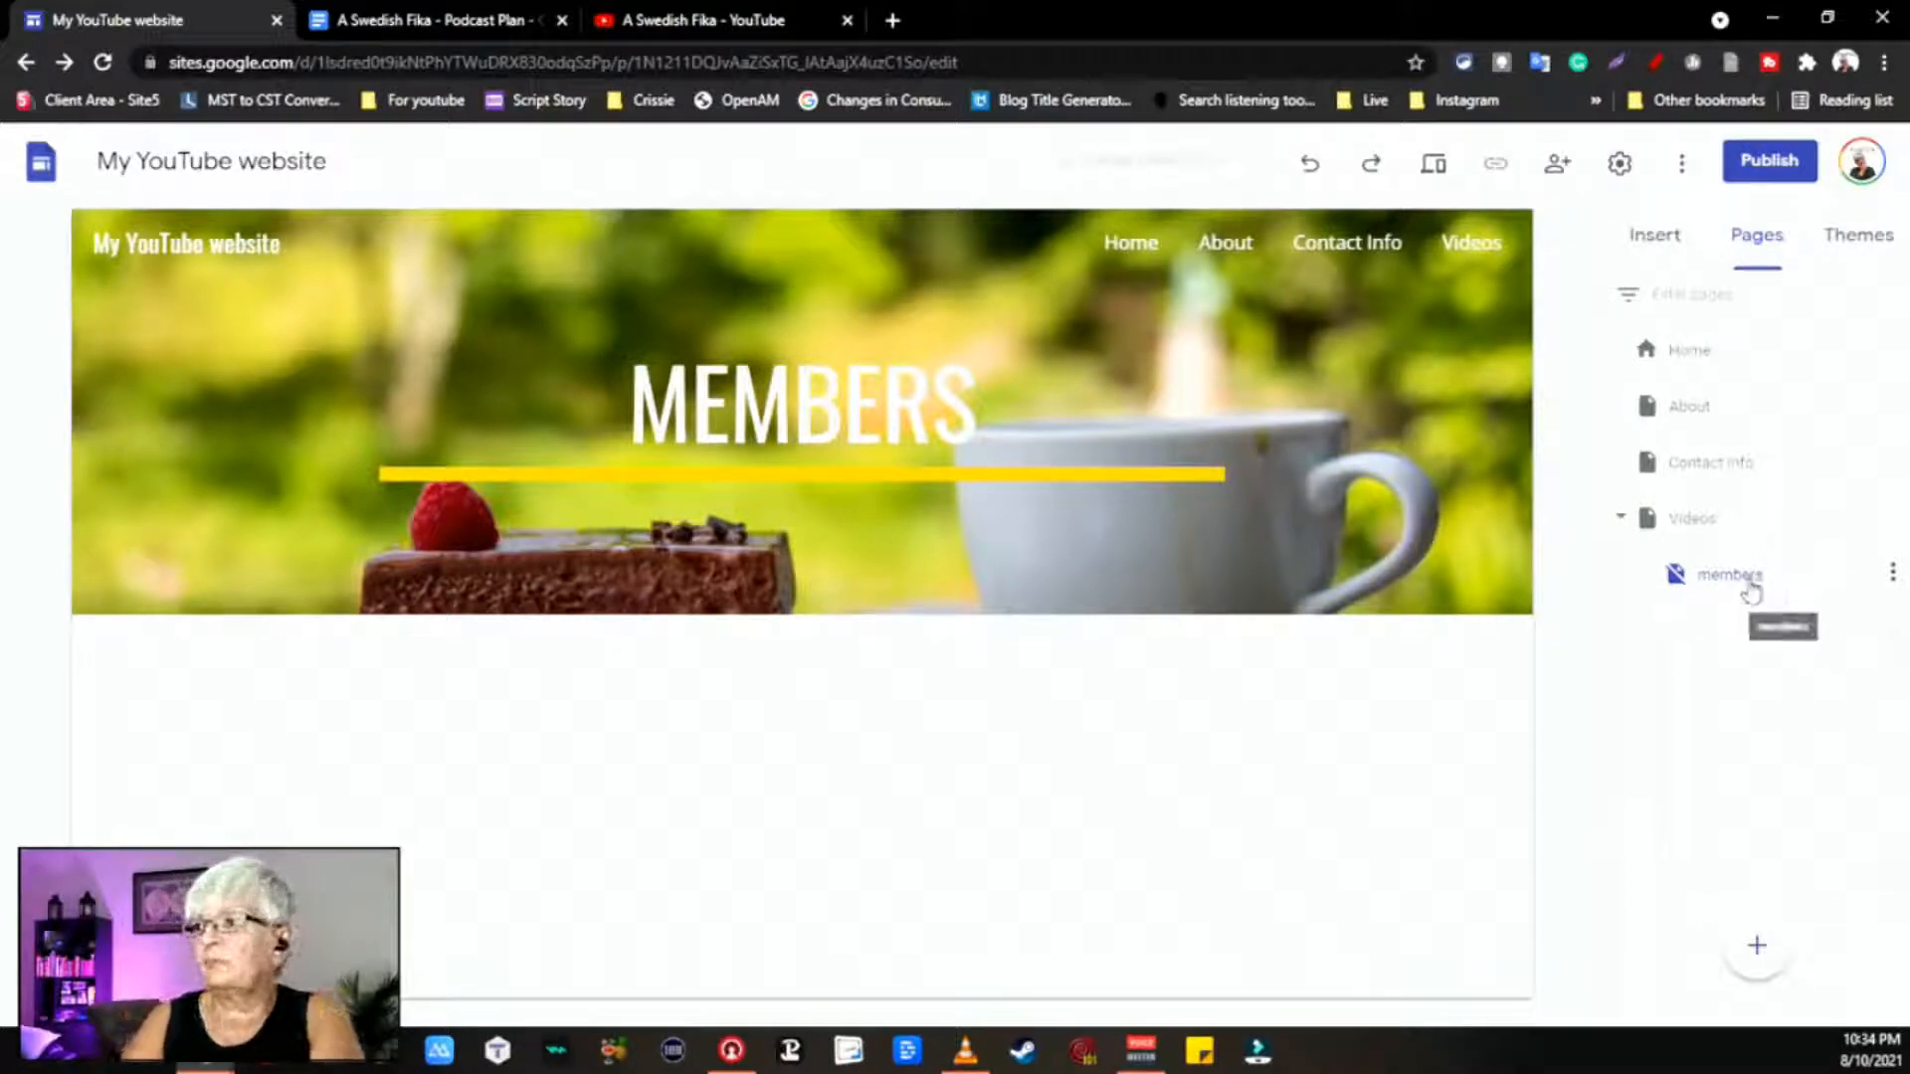
Step: Try dragging members within the page list, leave the Videos name unchanged, and open members' options
left_click_drag(1750, 589, 1684, 653)
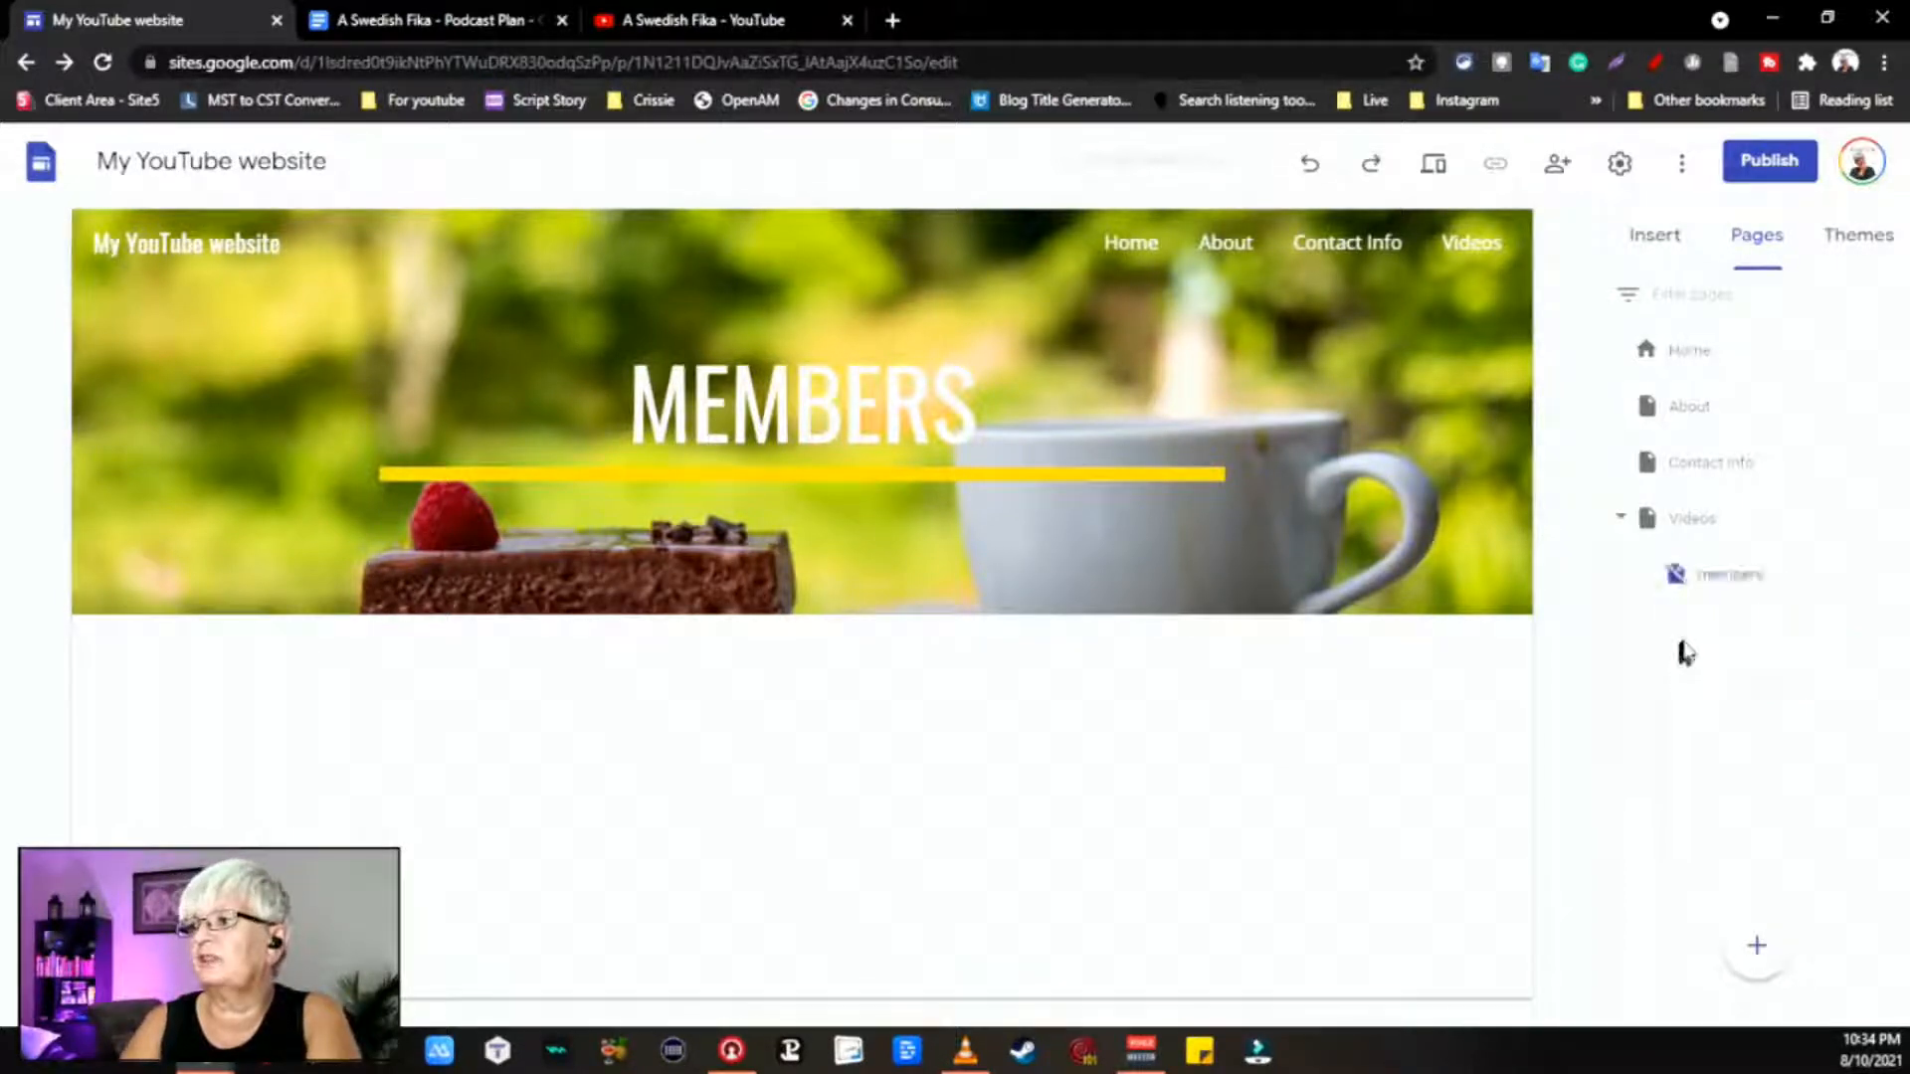
left_click_drag(1729, 587, 1626, 636)
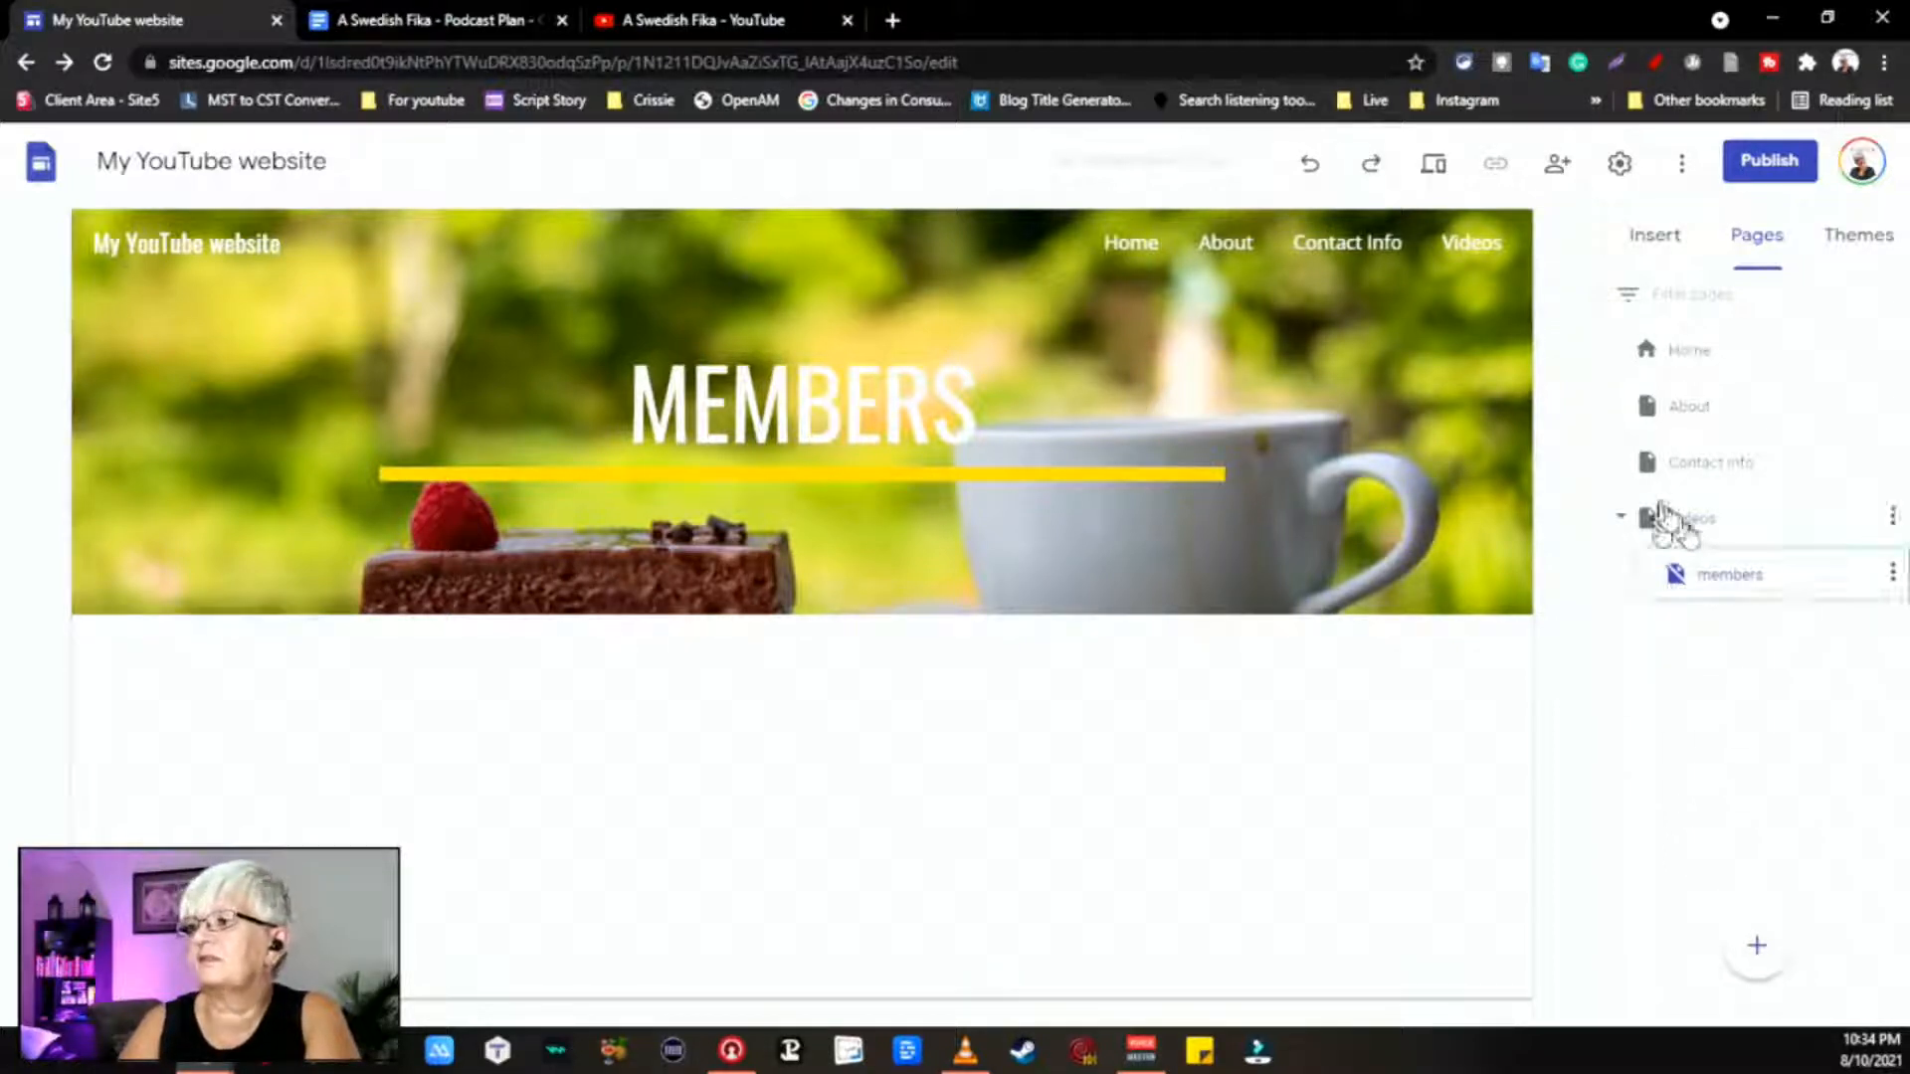
double_click(1718, 522)
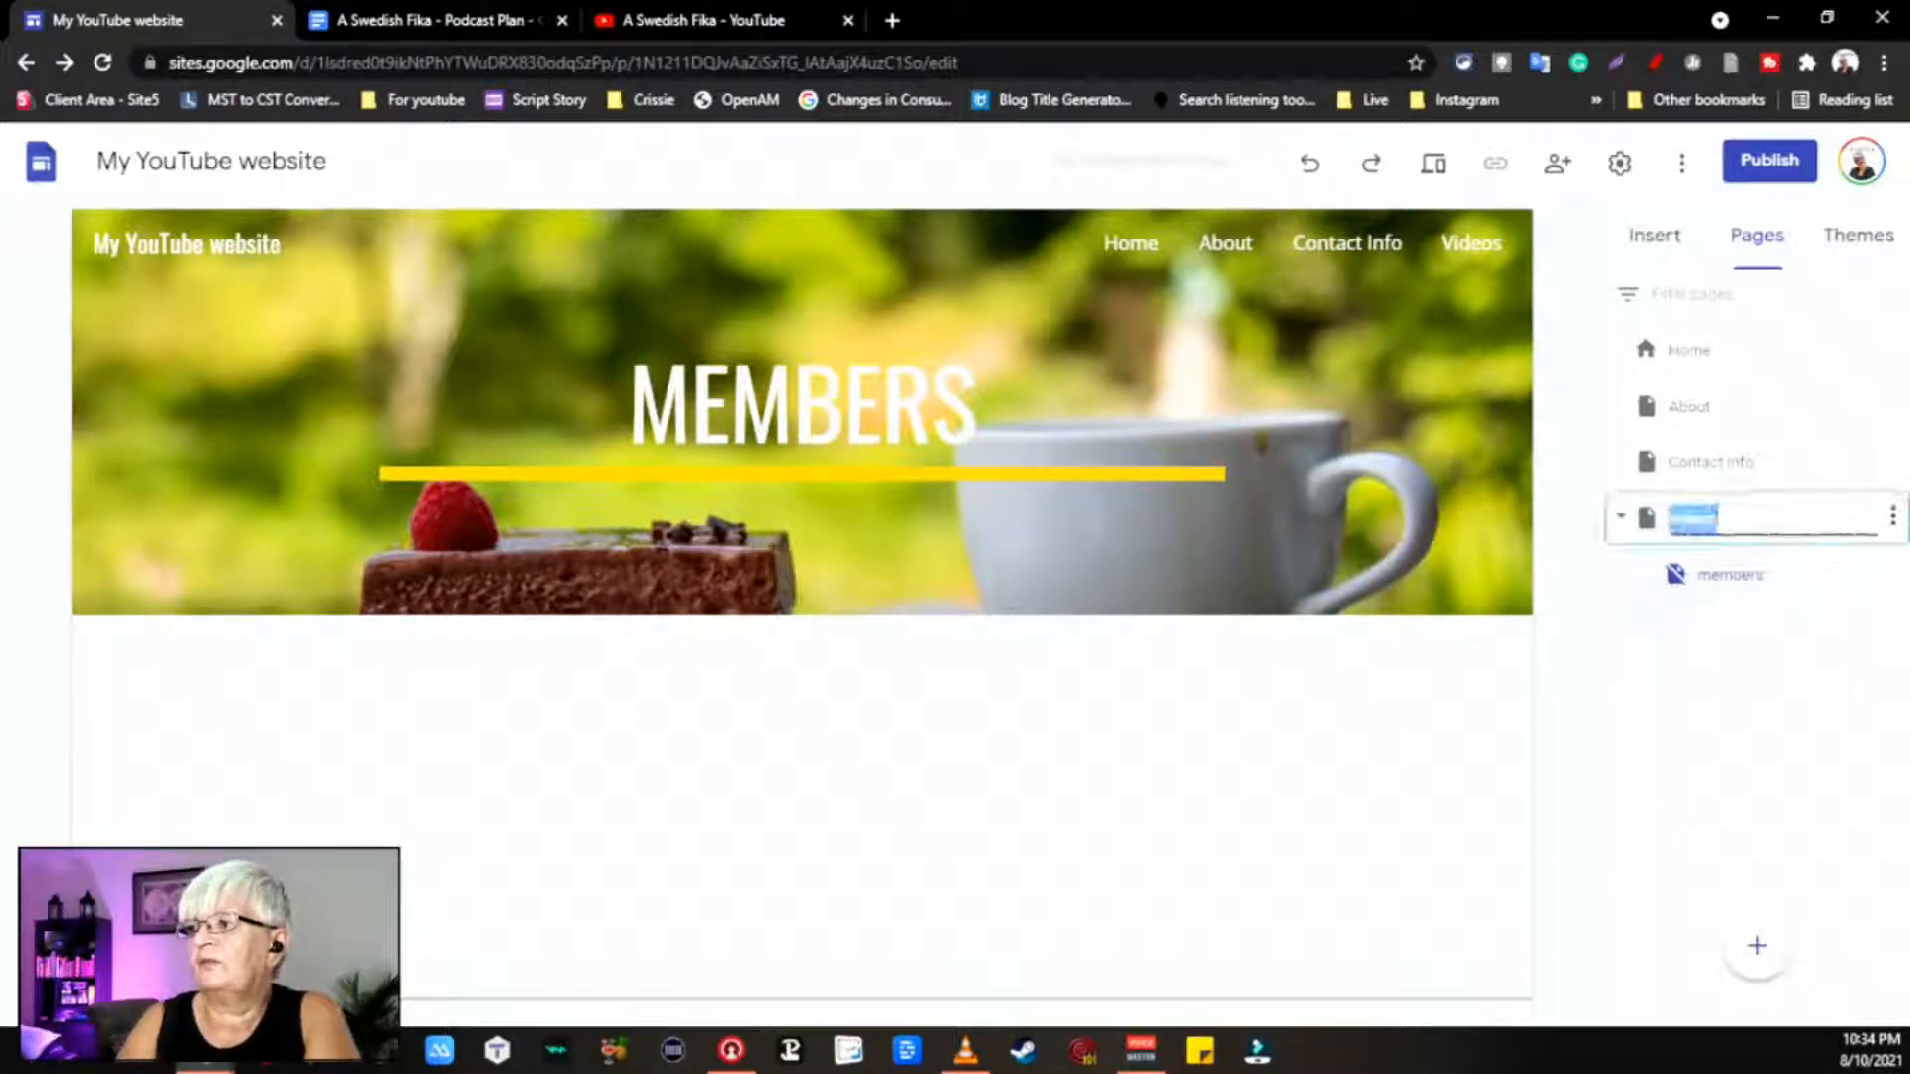
left_click(1786, 765)
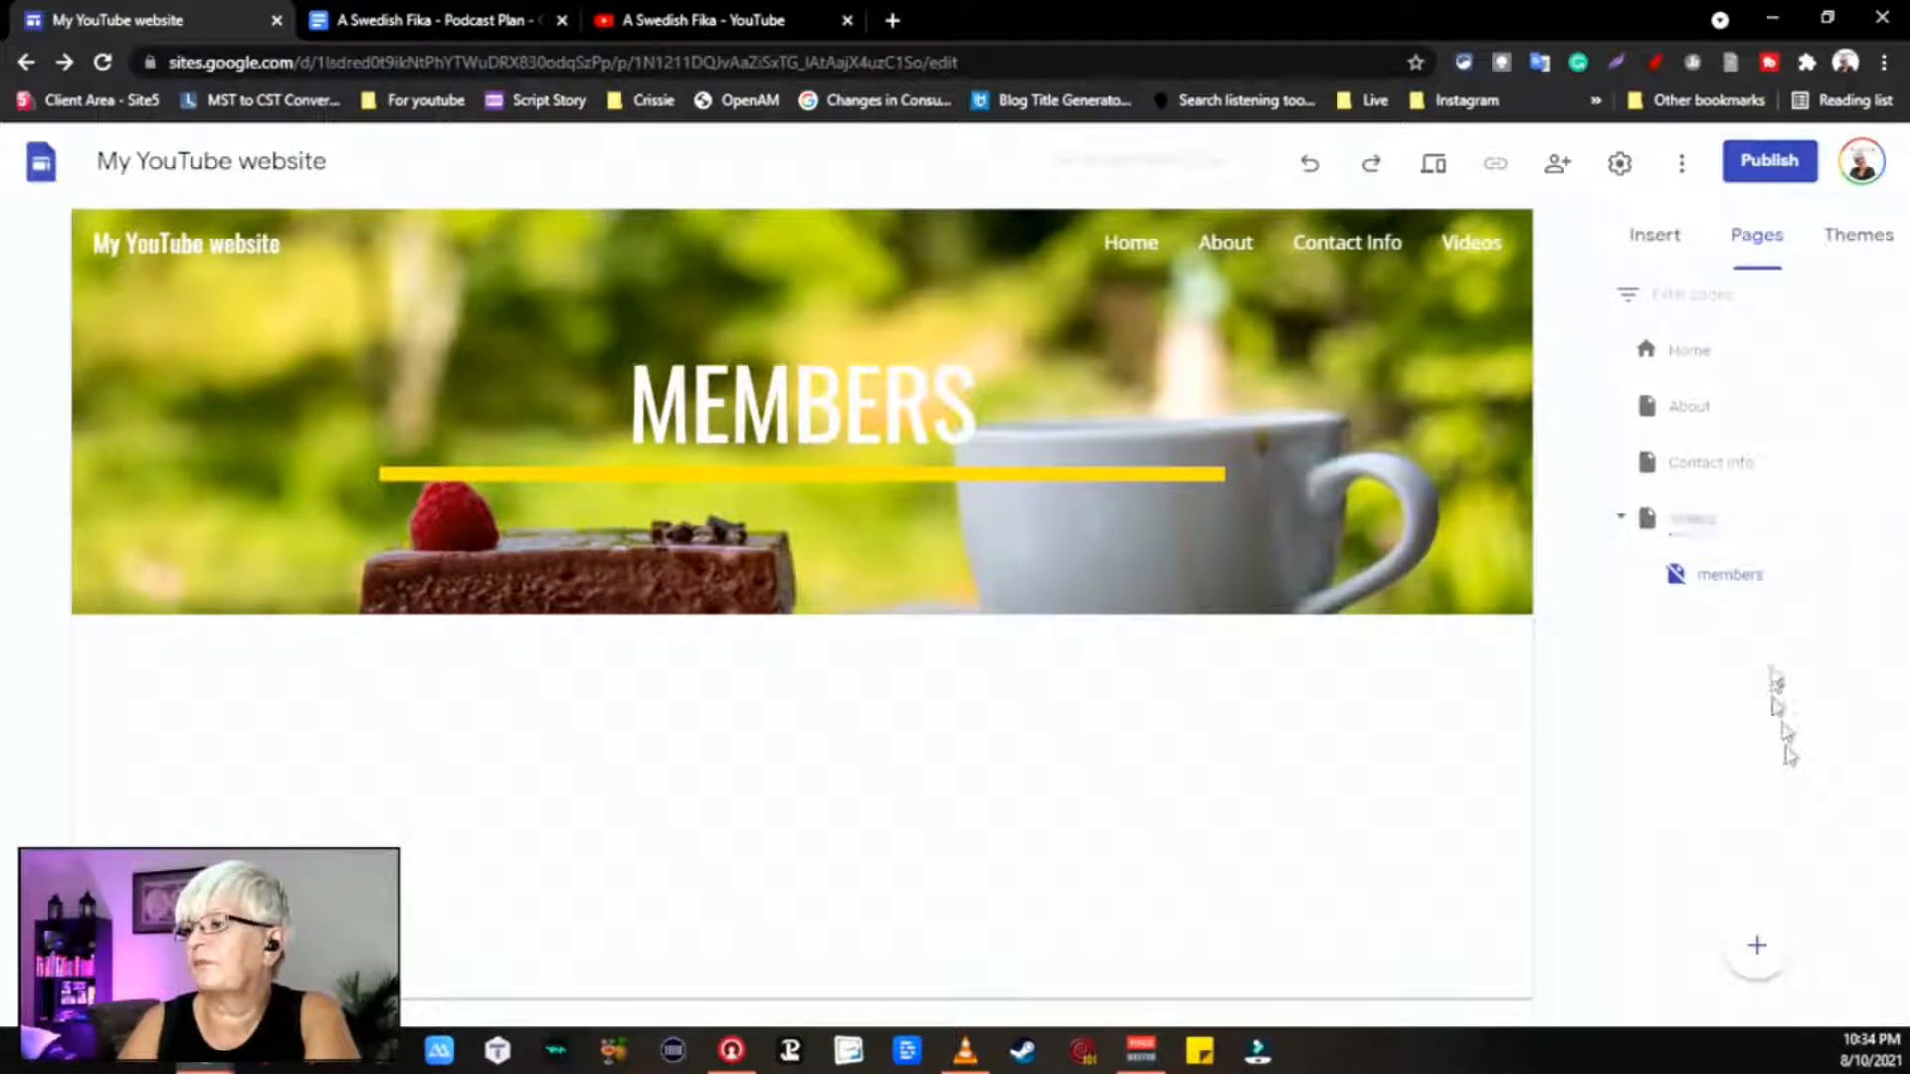
left_click(1895, 576)
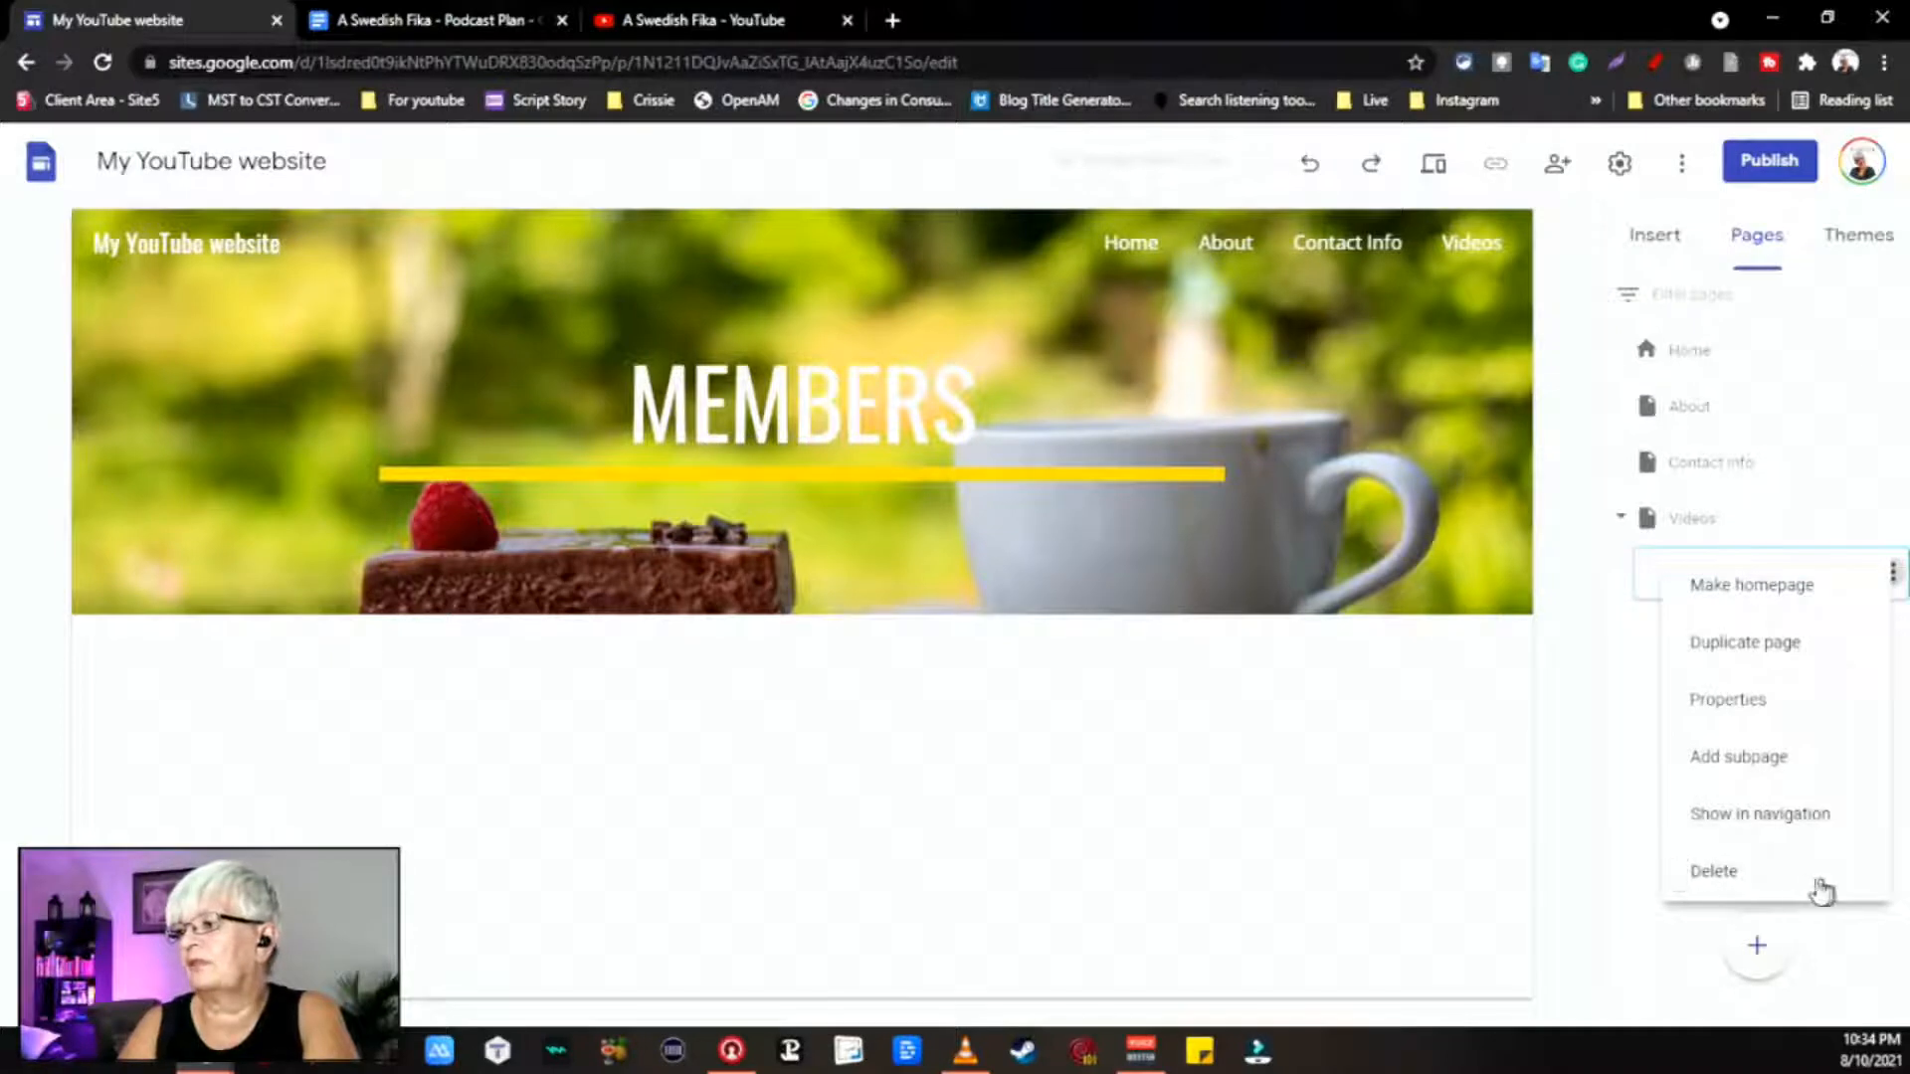
left_click(1805, 880)
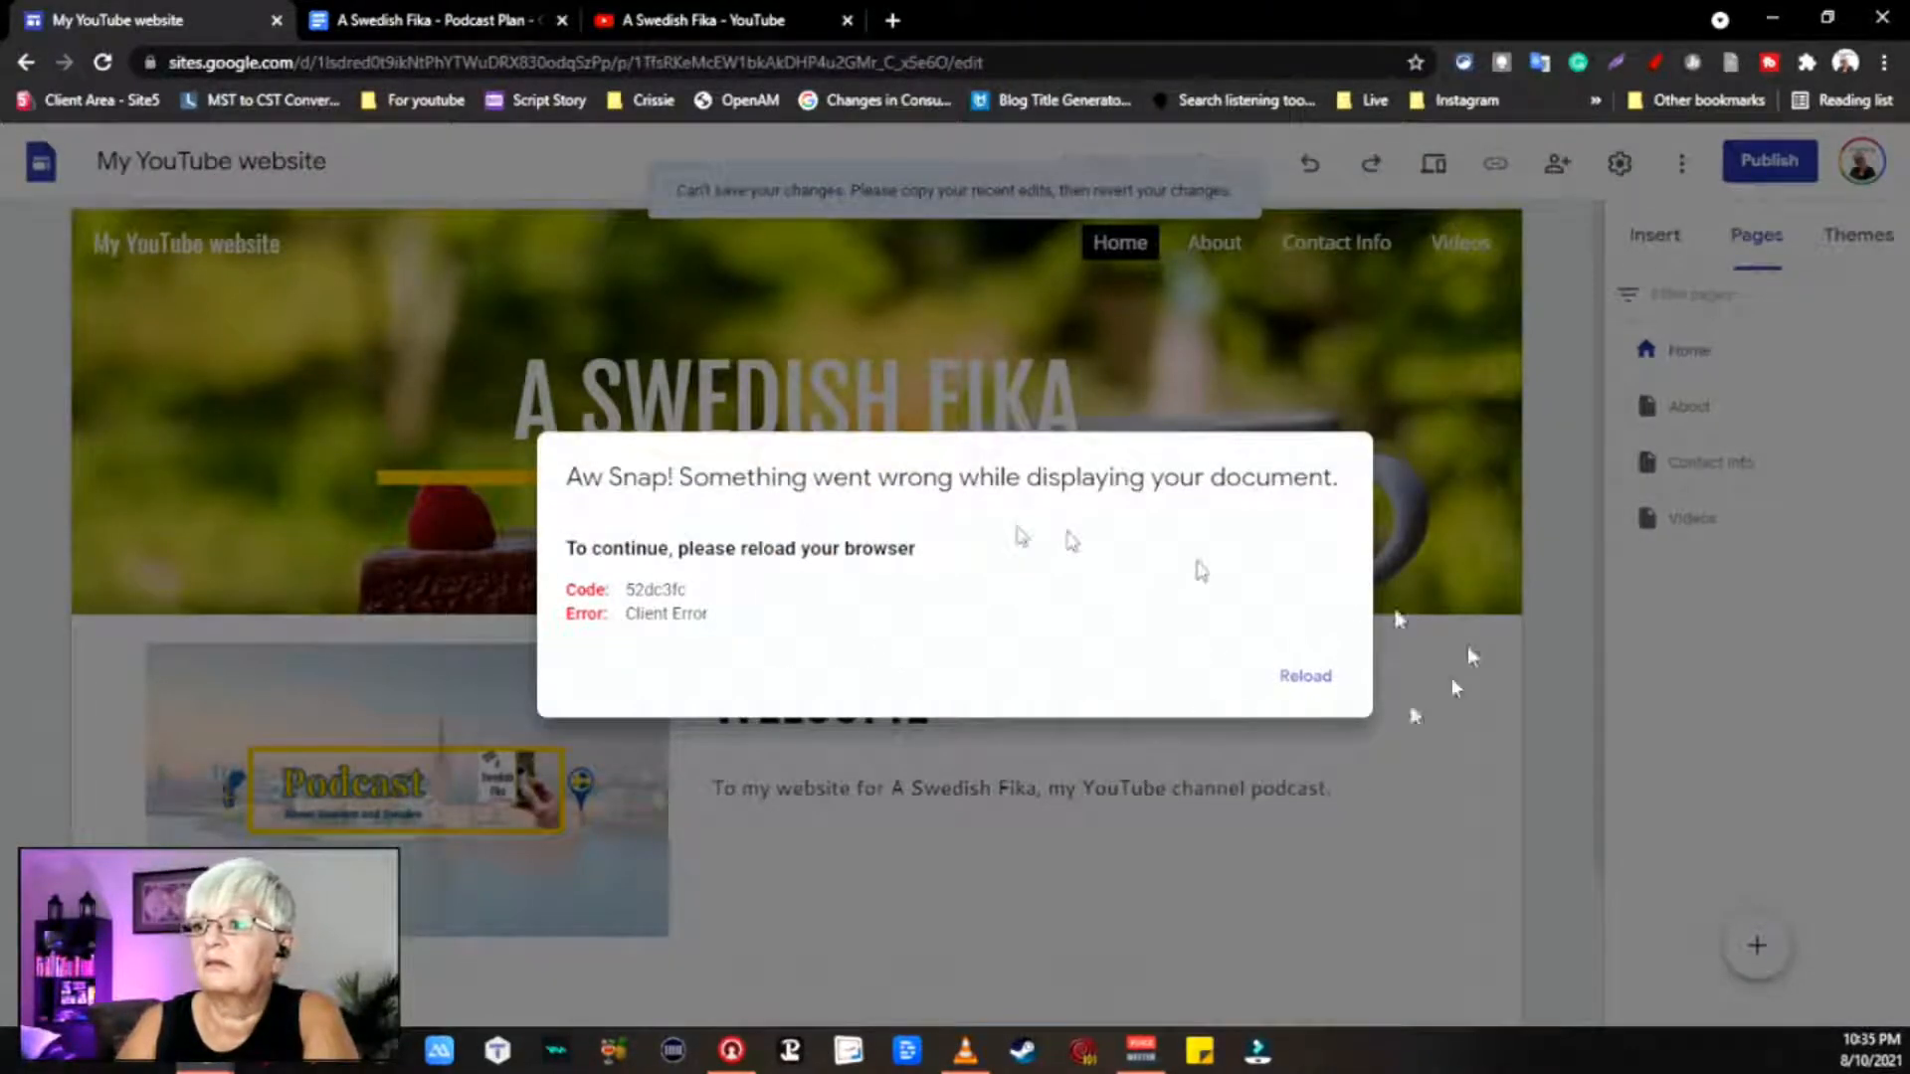
Step: Reload the crashed editor and add a new page named Members after Videos
left_click(1327, 684)
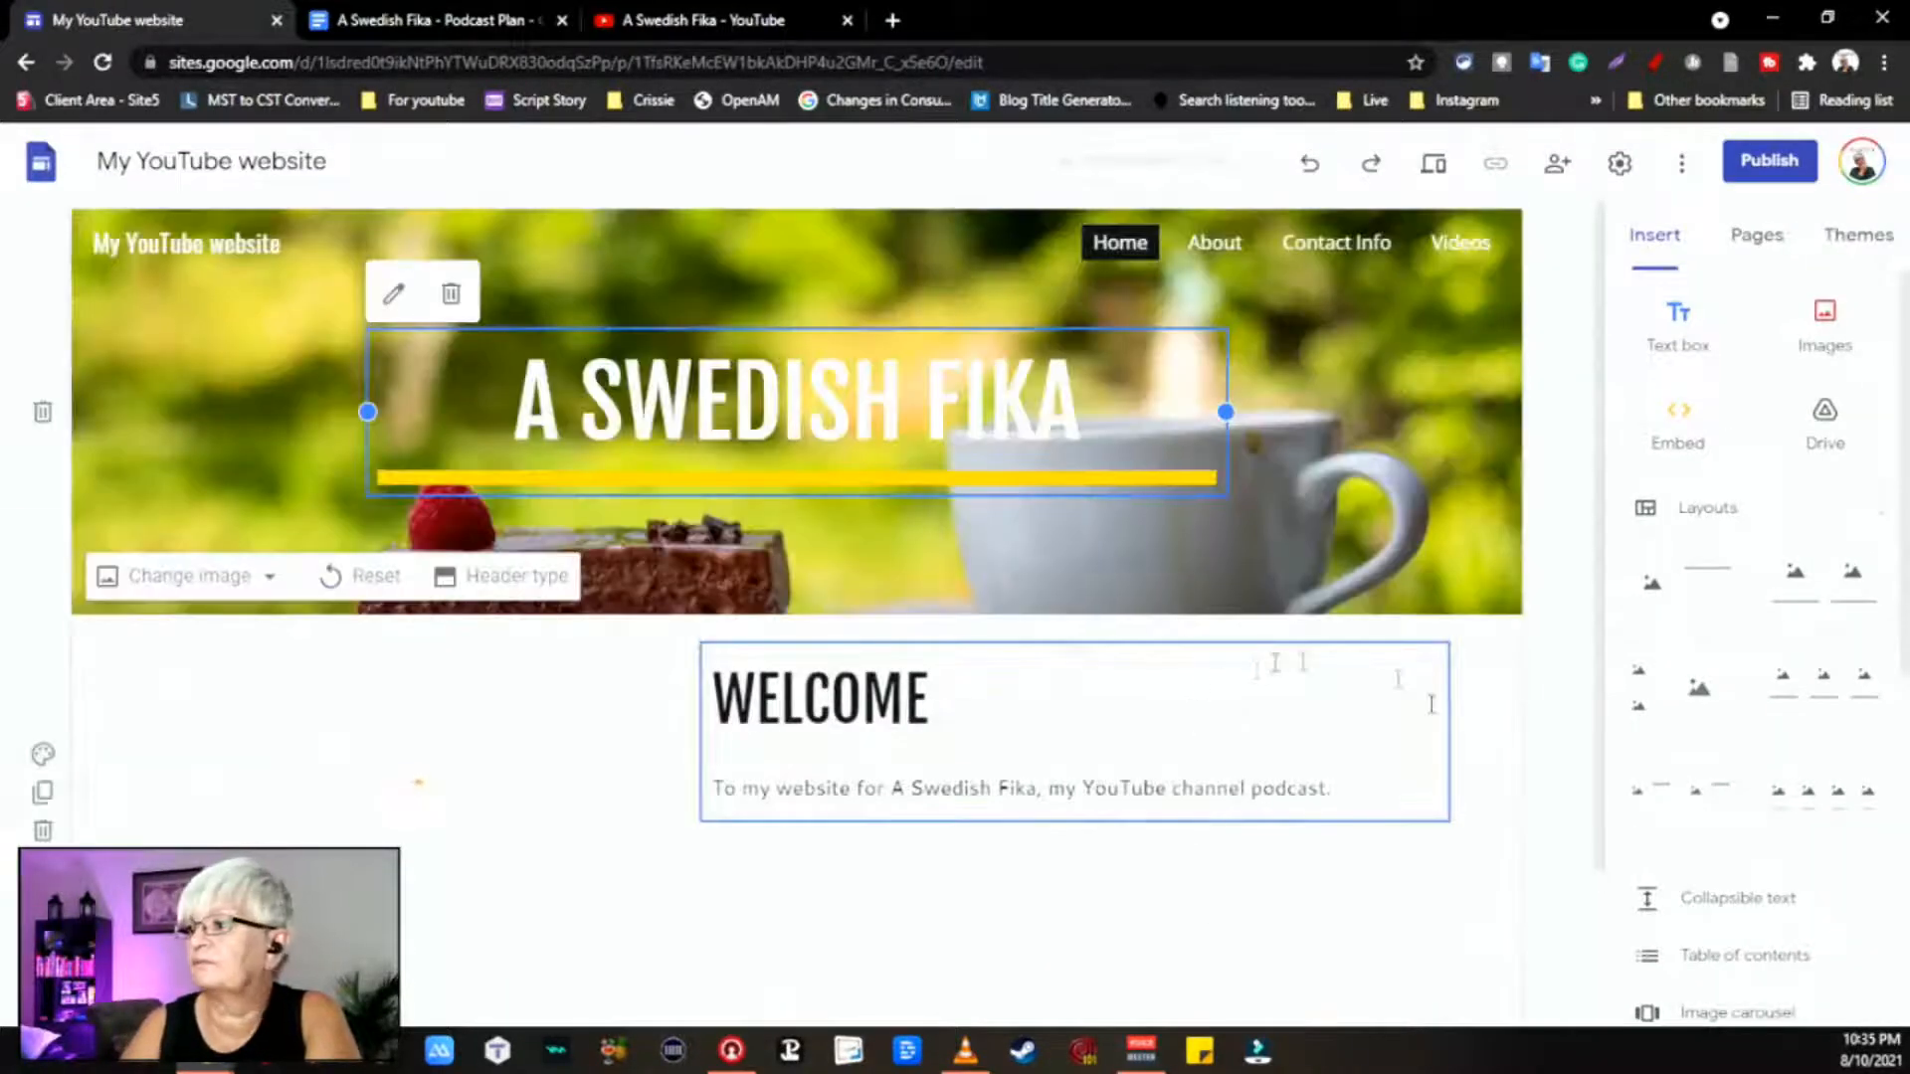
left_click(1761, 236)
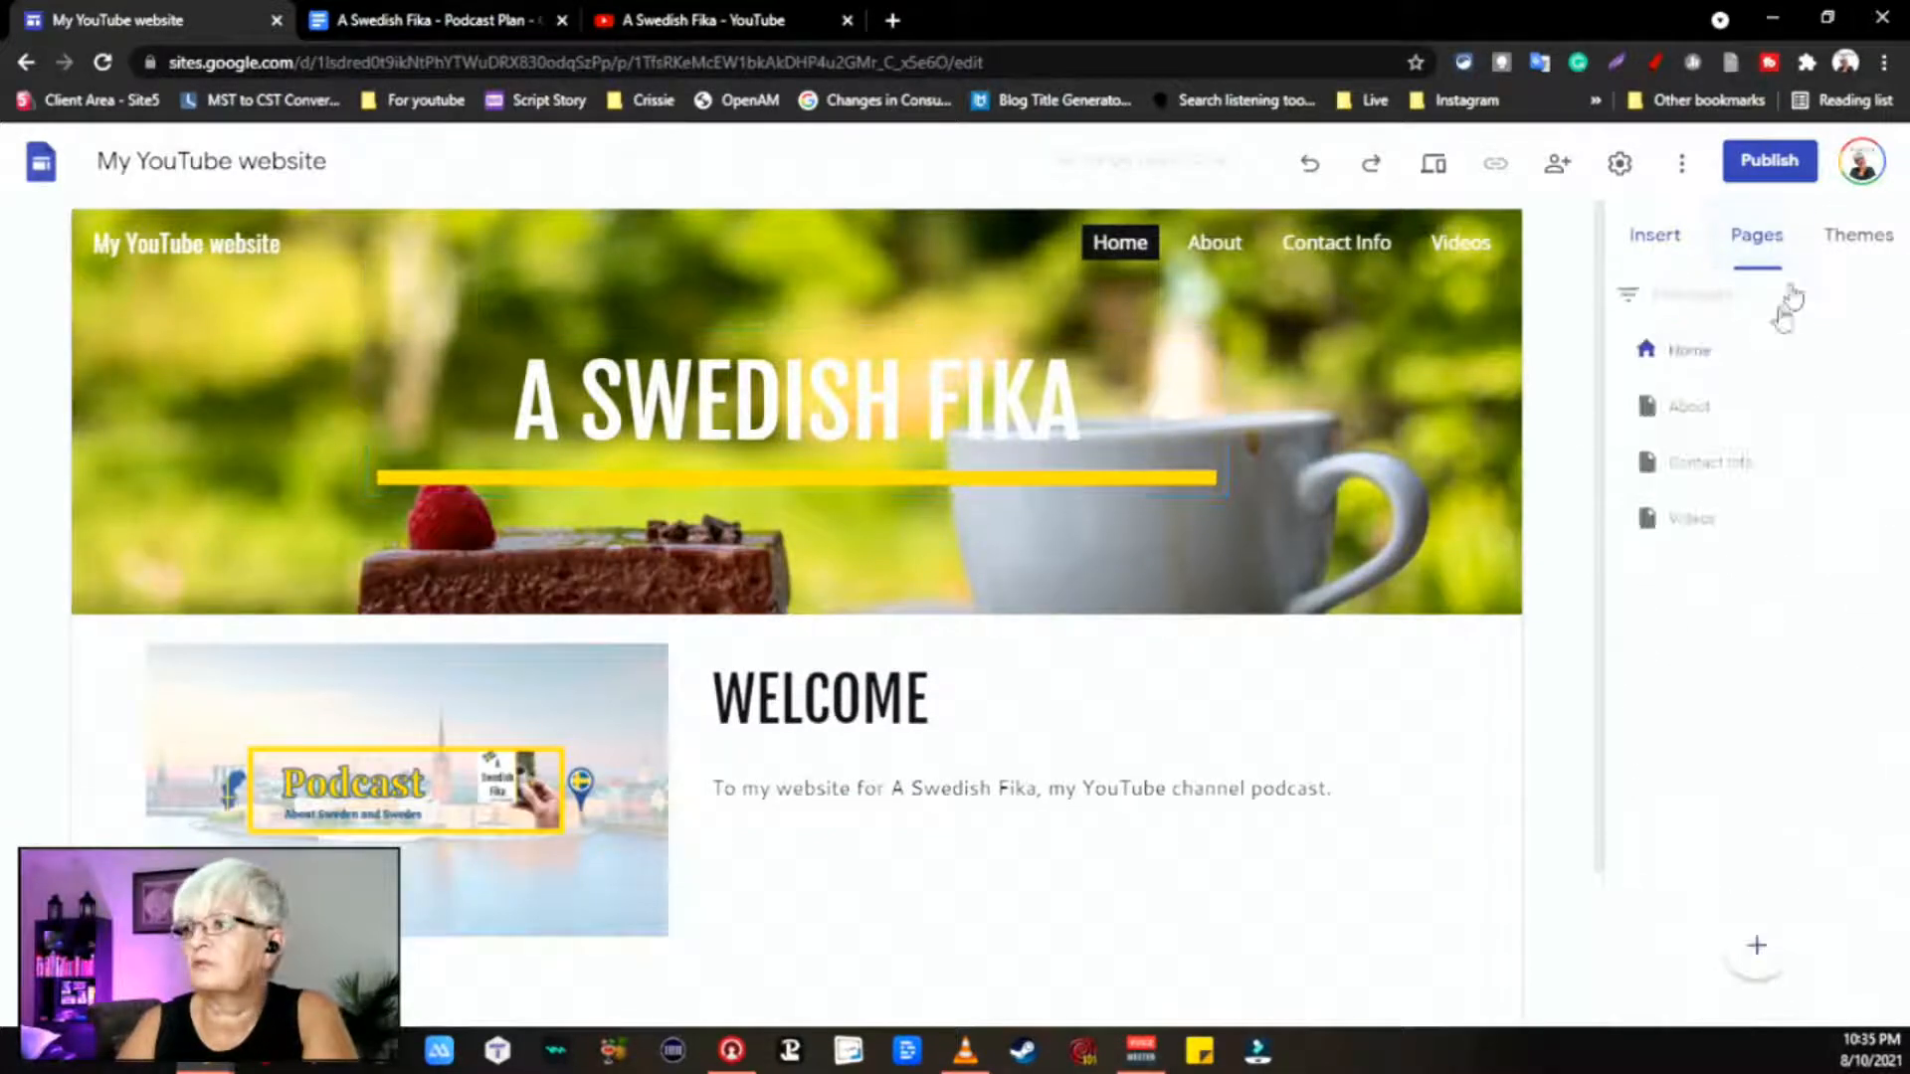
left_click(1711, 520)
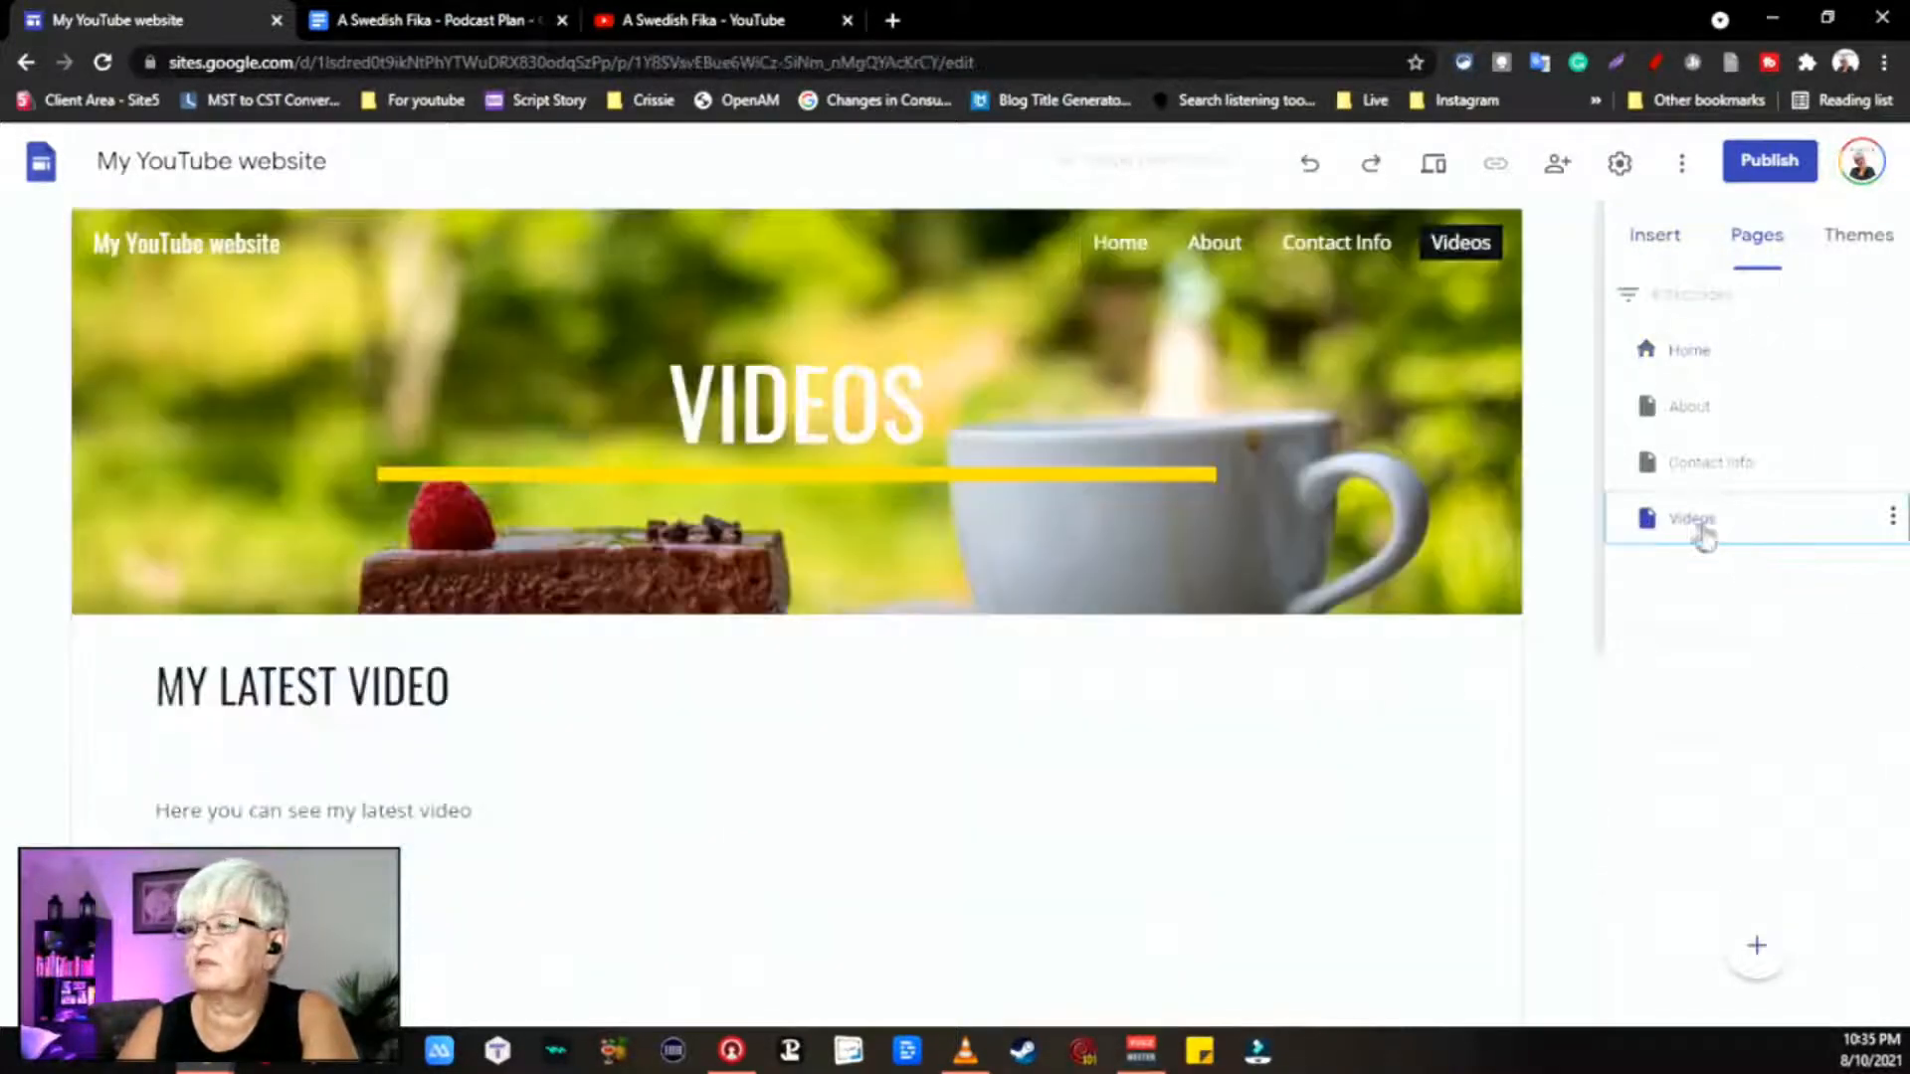
scroll(1362, 781, "down", 6)
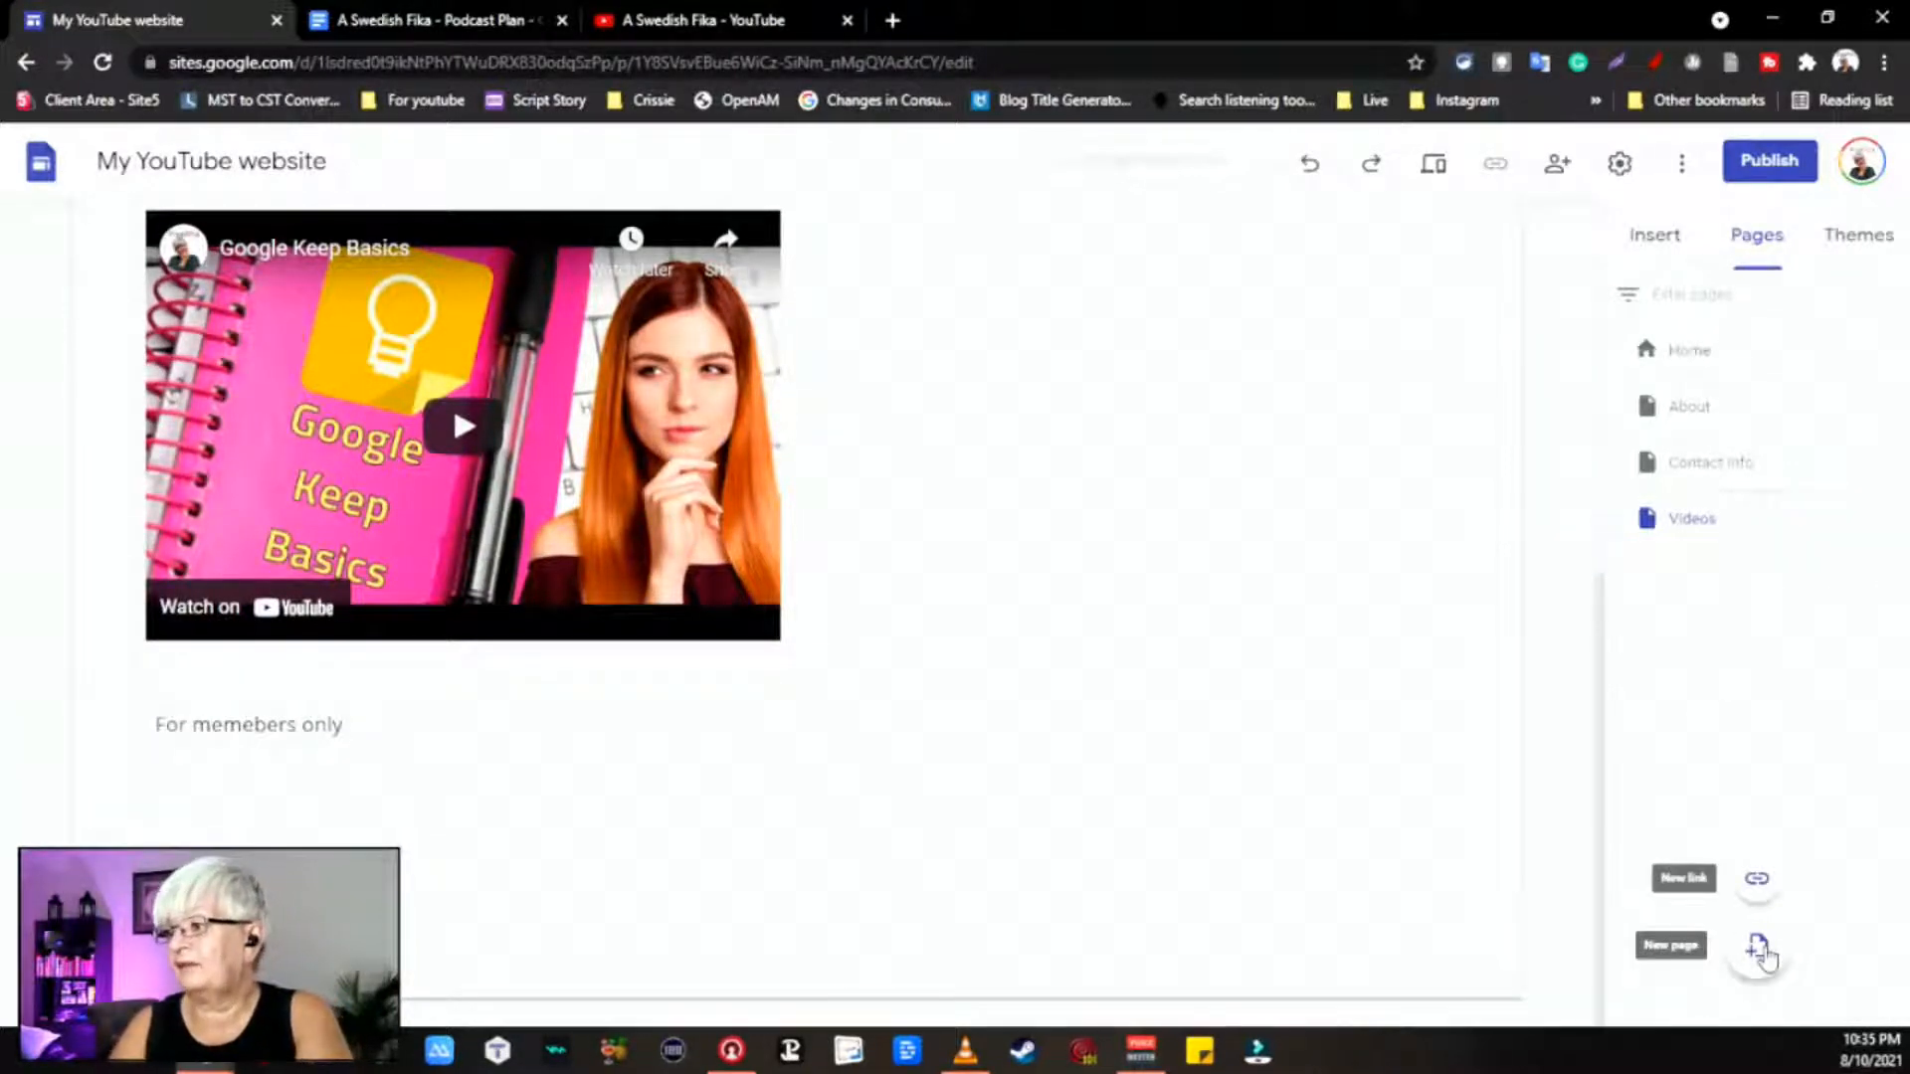
left_click(1756, 950)
type("Members")
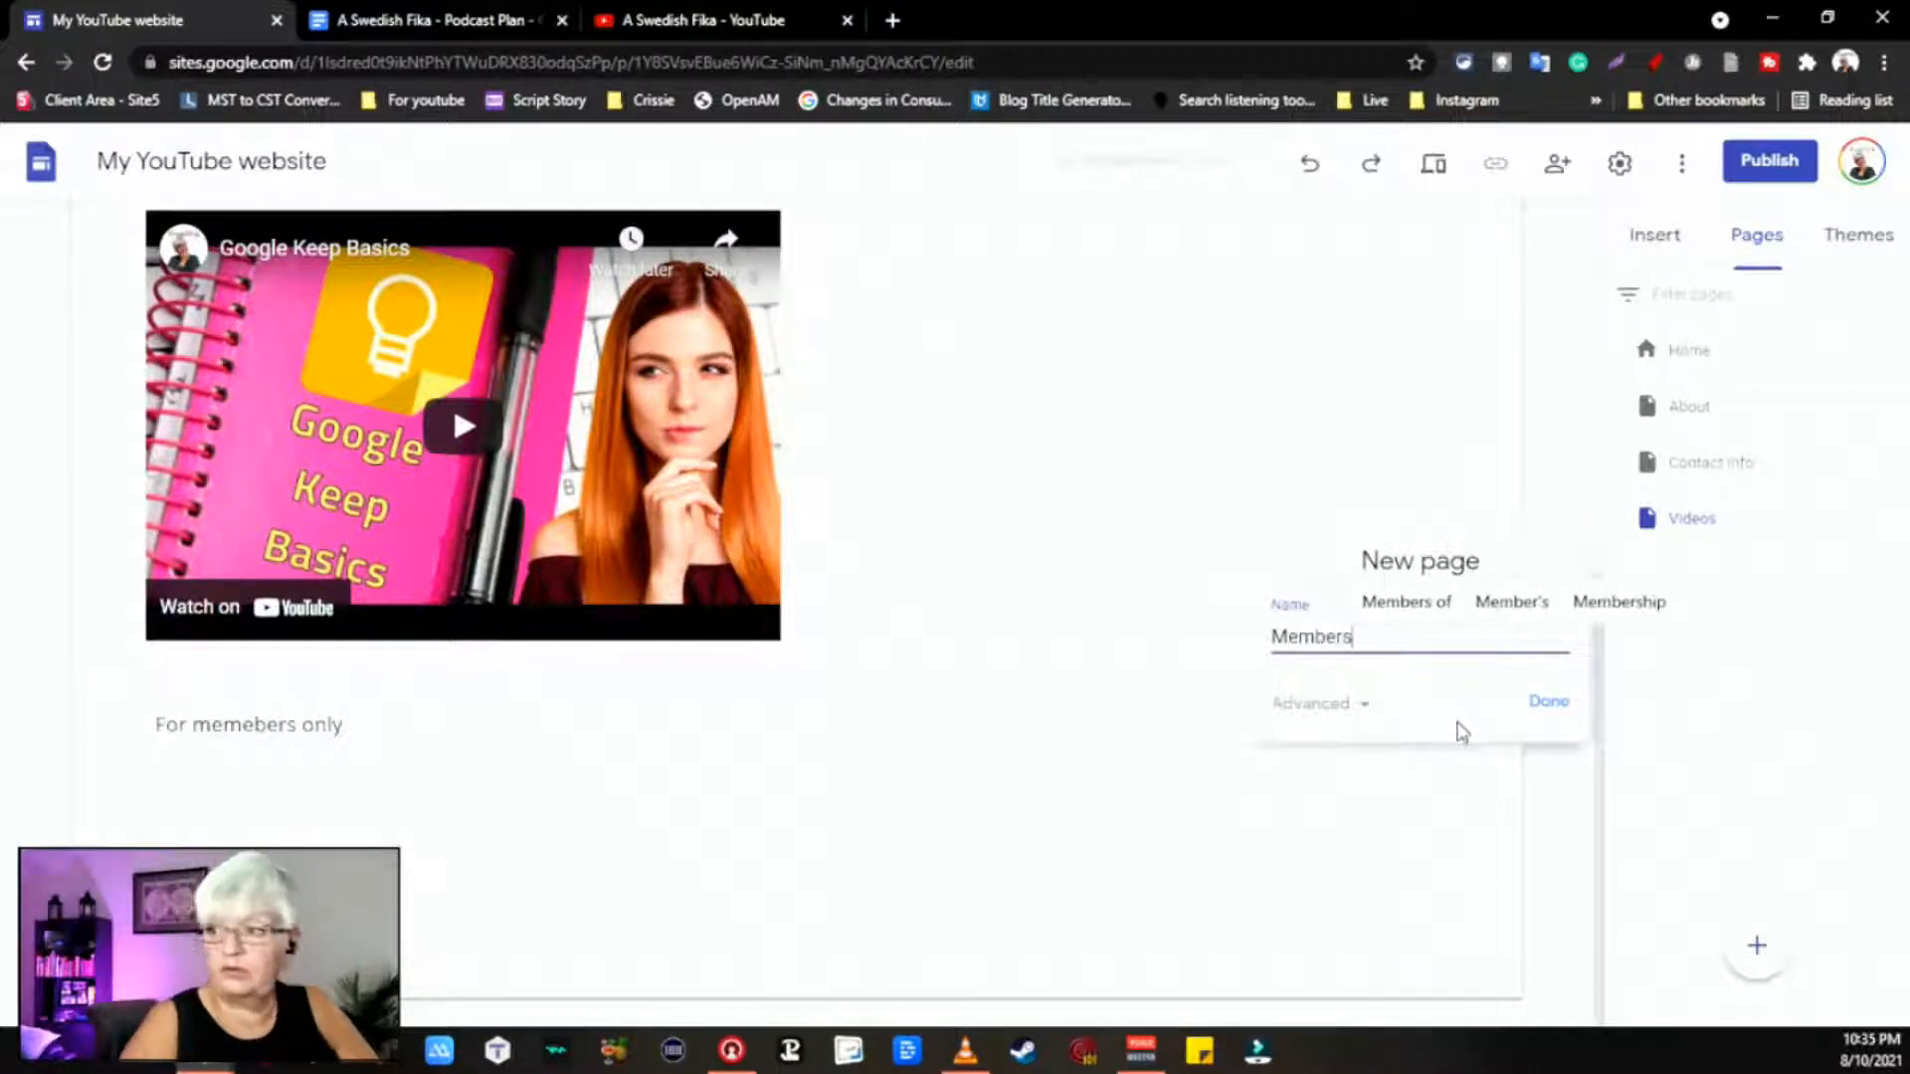
left_click(1544, 709)
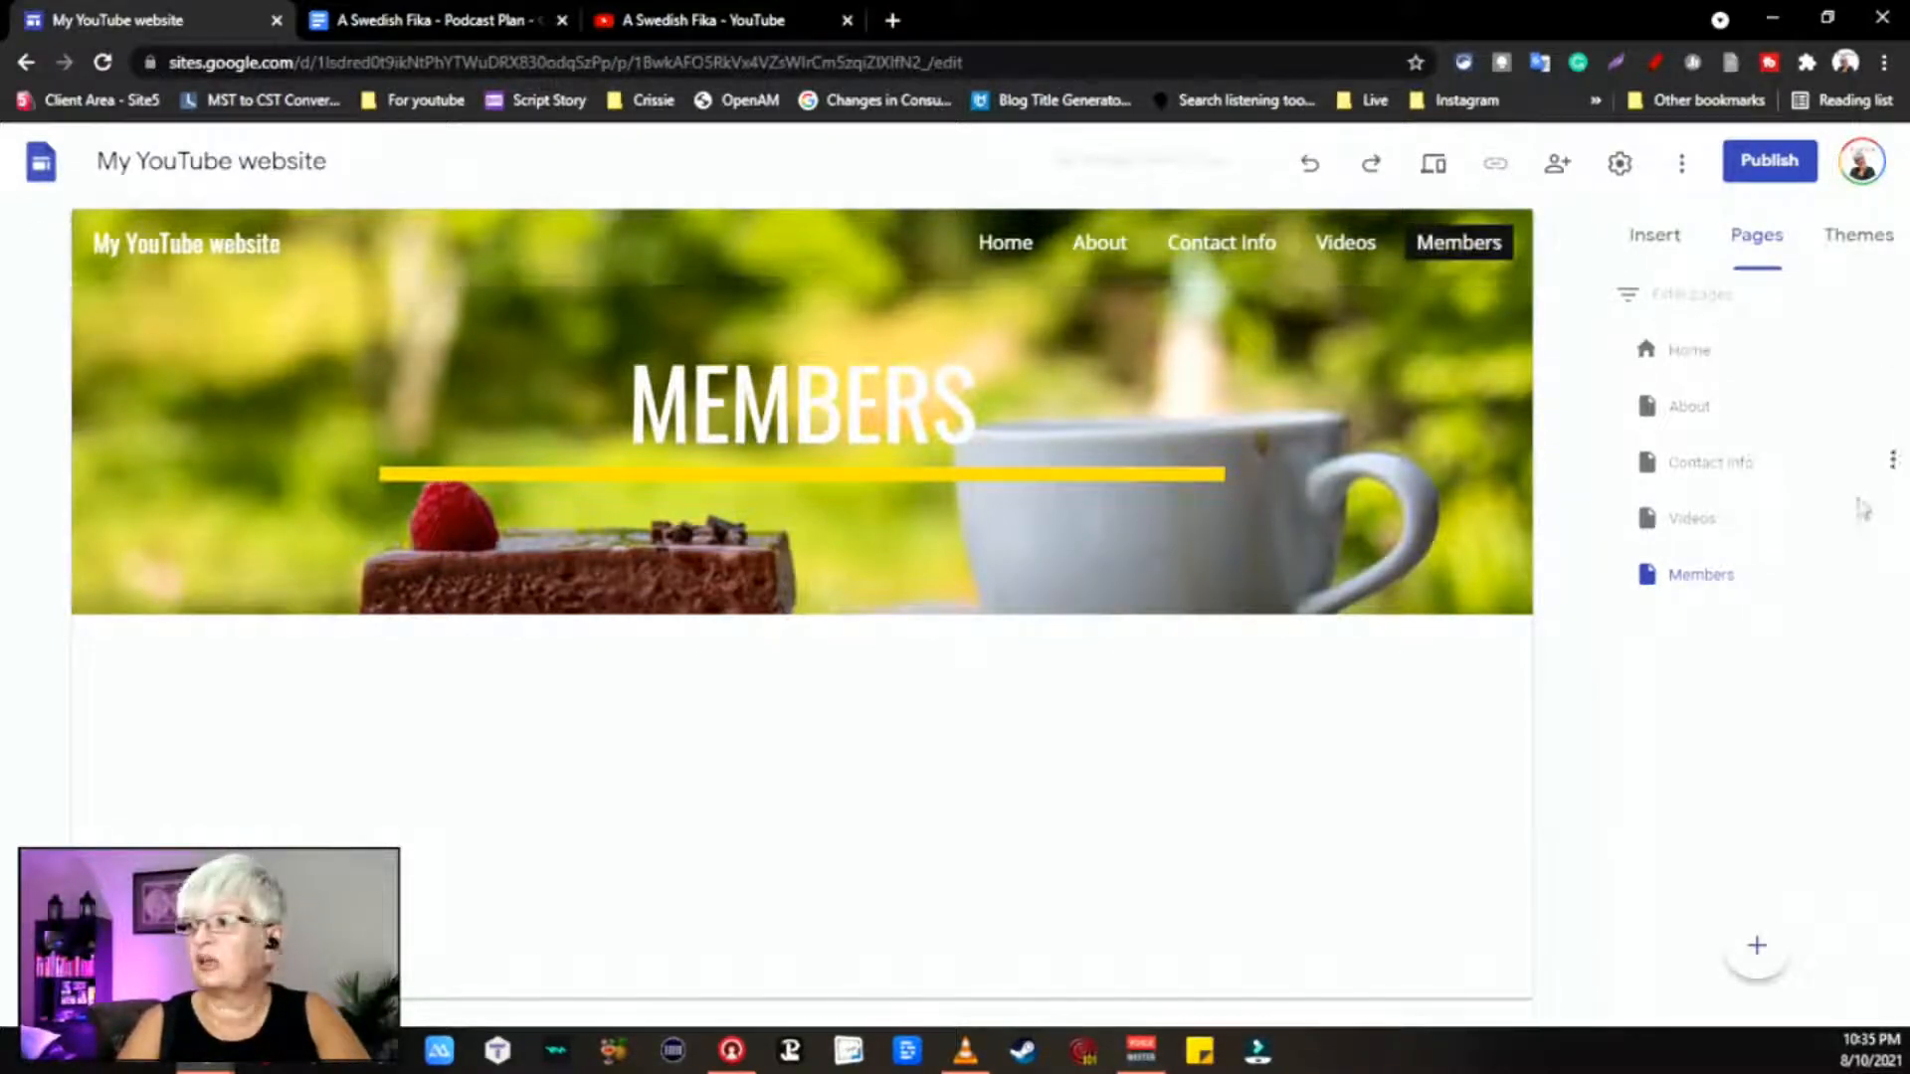
Step: Nest the Members page under Videos in the Pages panel
left_click_drag(1734, 591, 1739, 532)
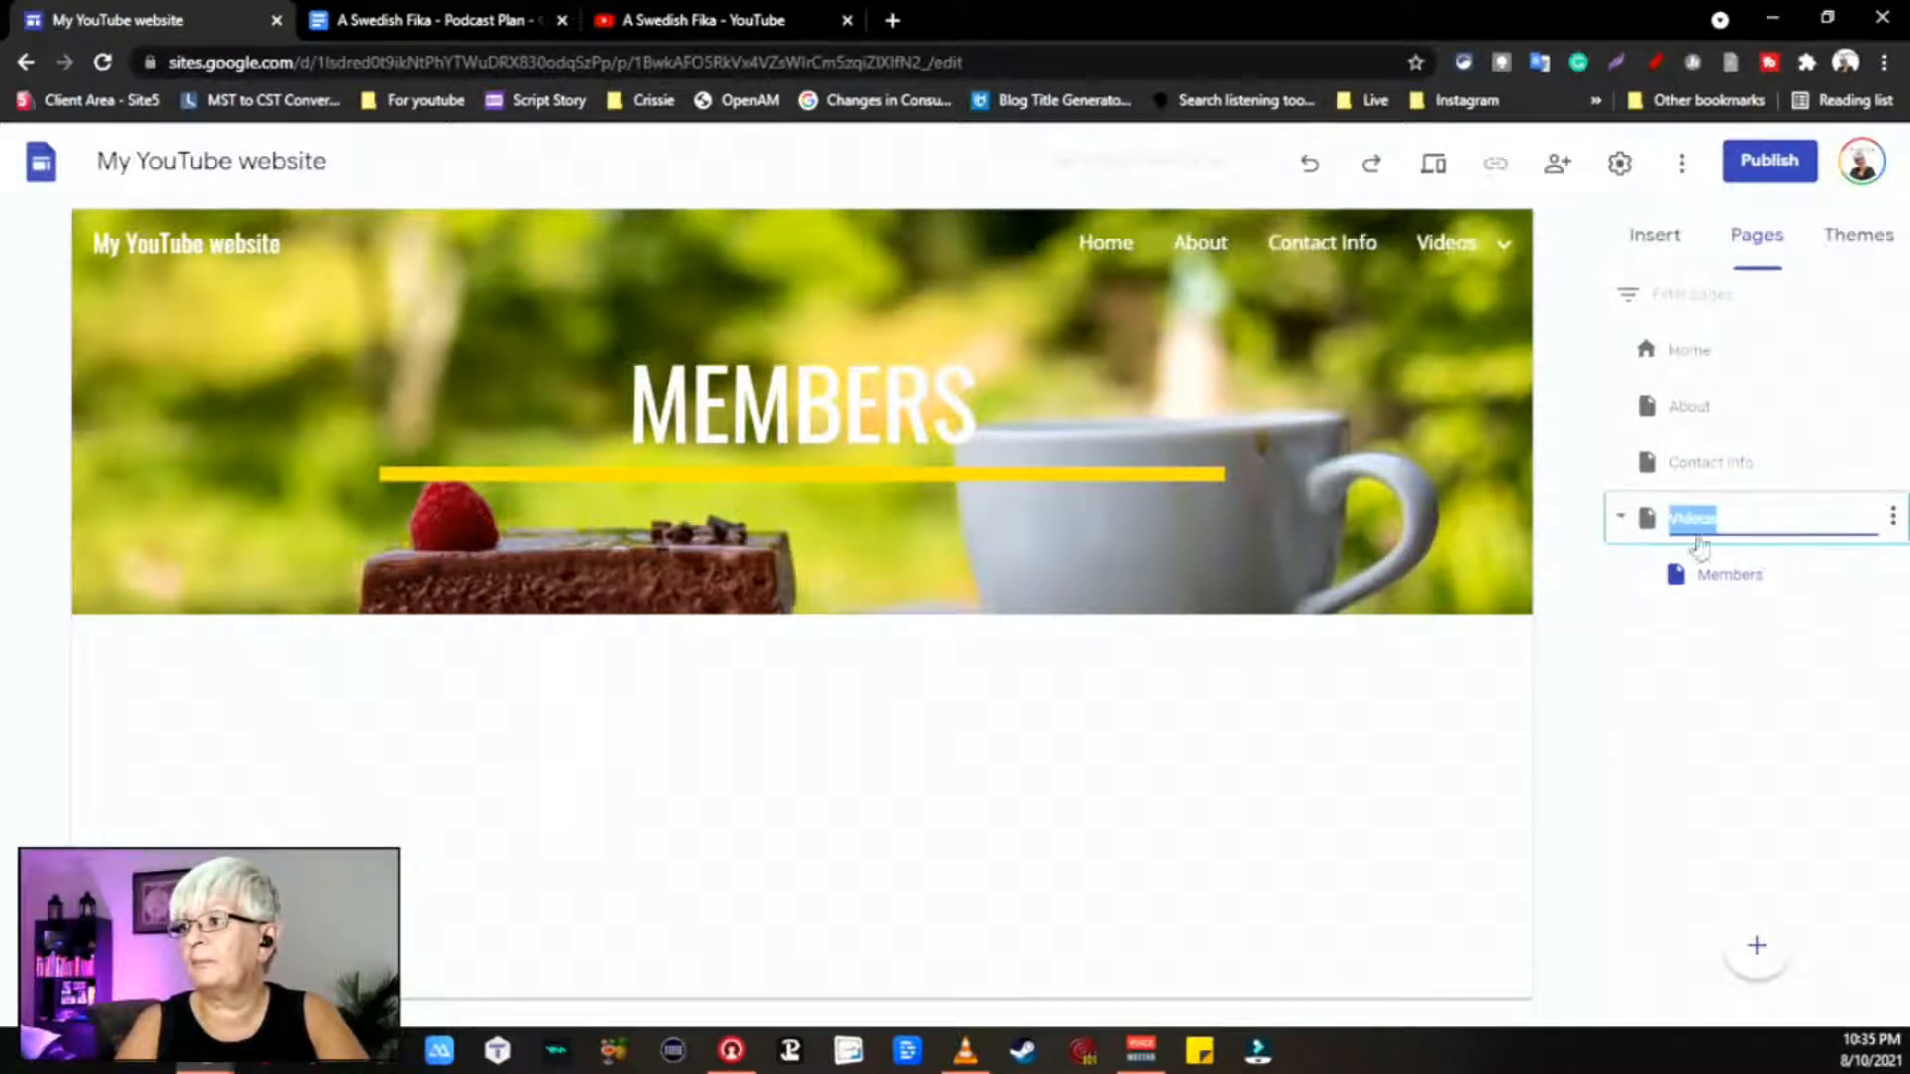
left_click(1697, 690)
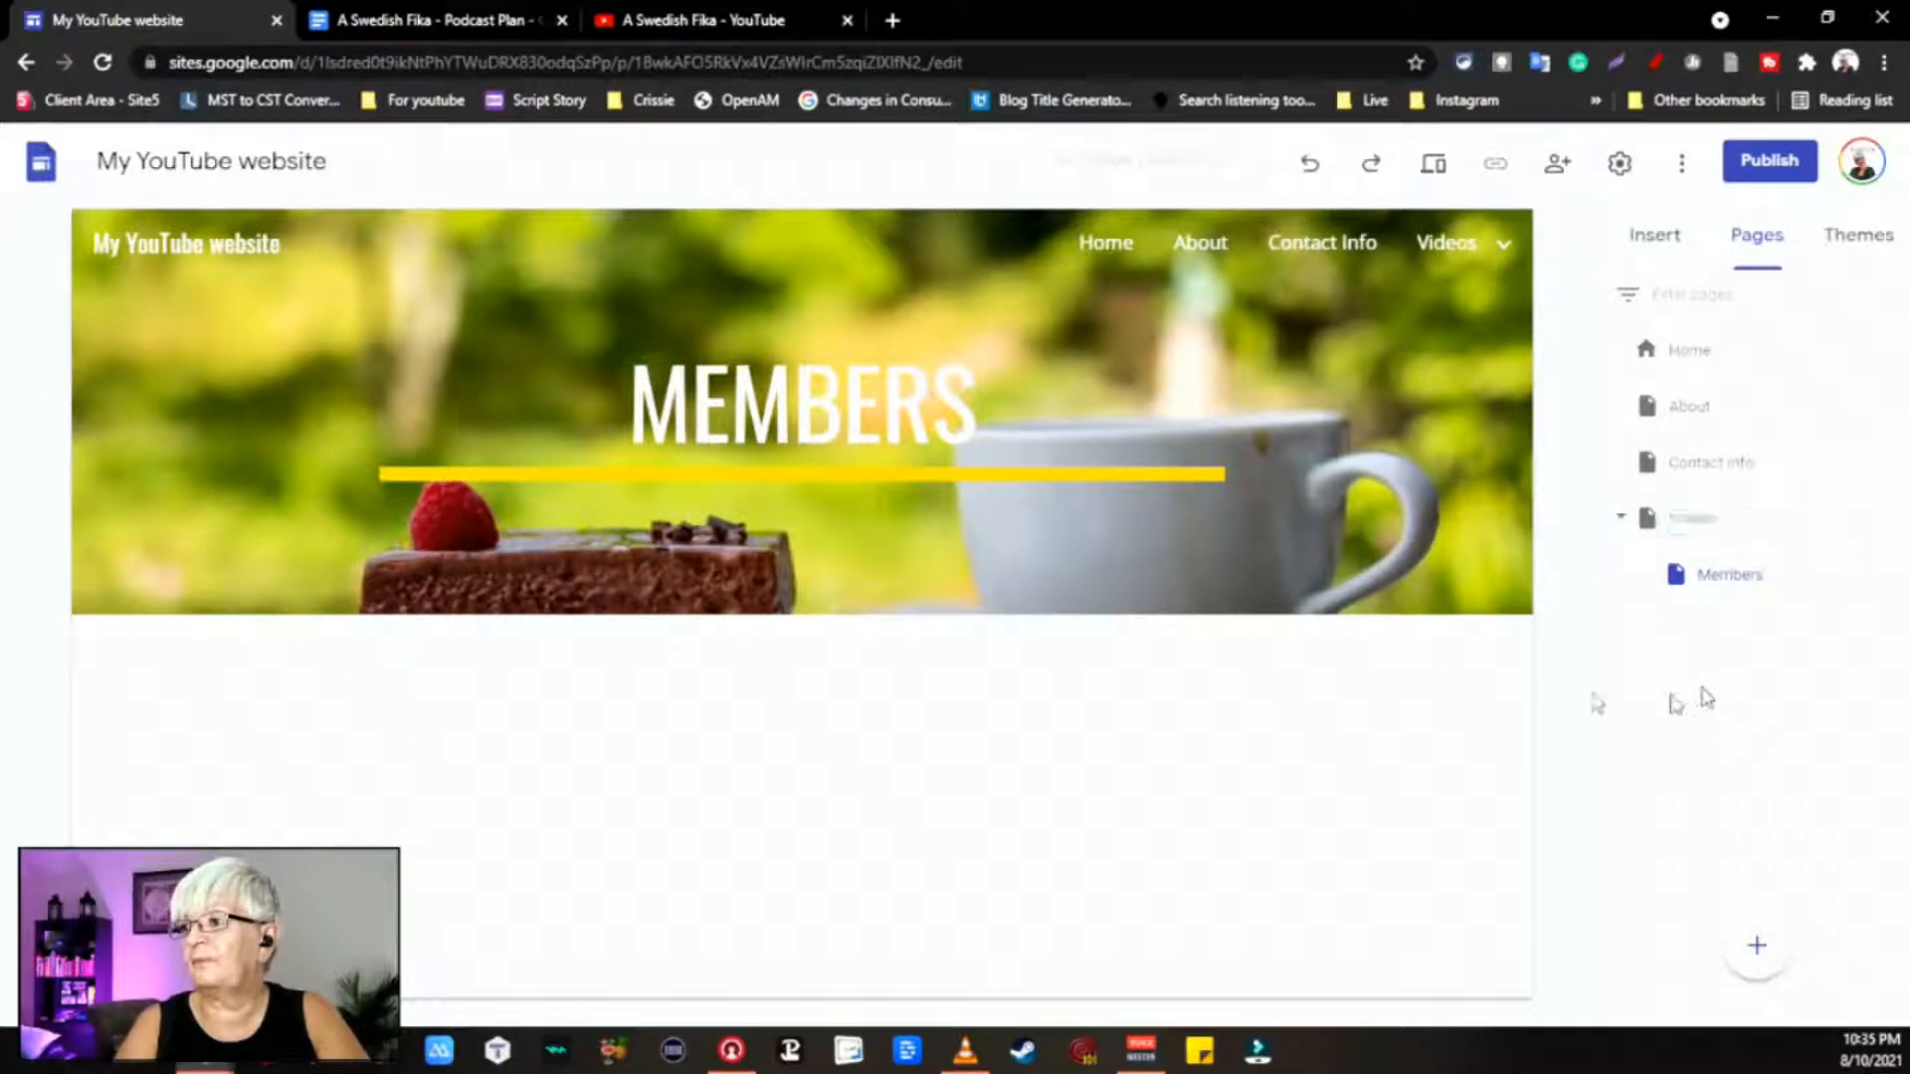
mouse_move(1482, 251)
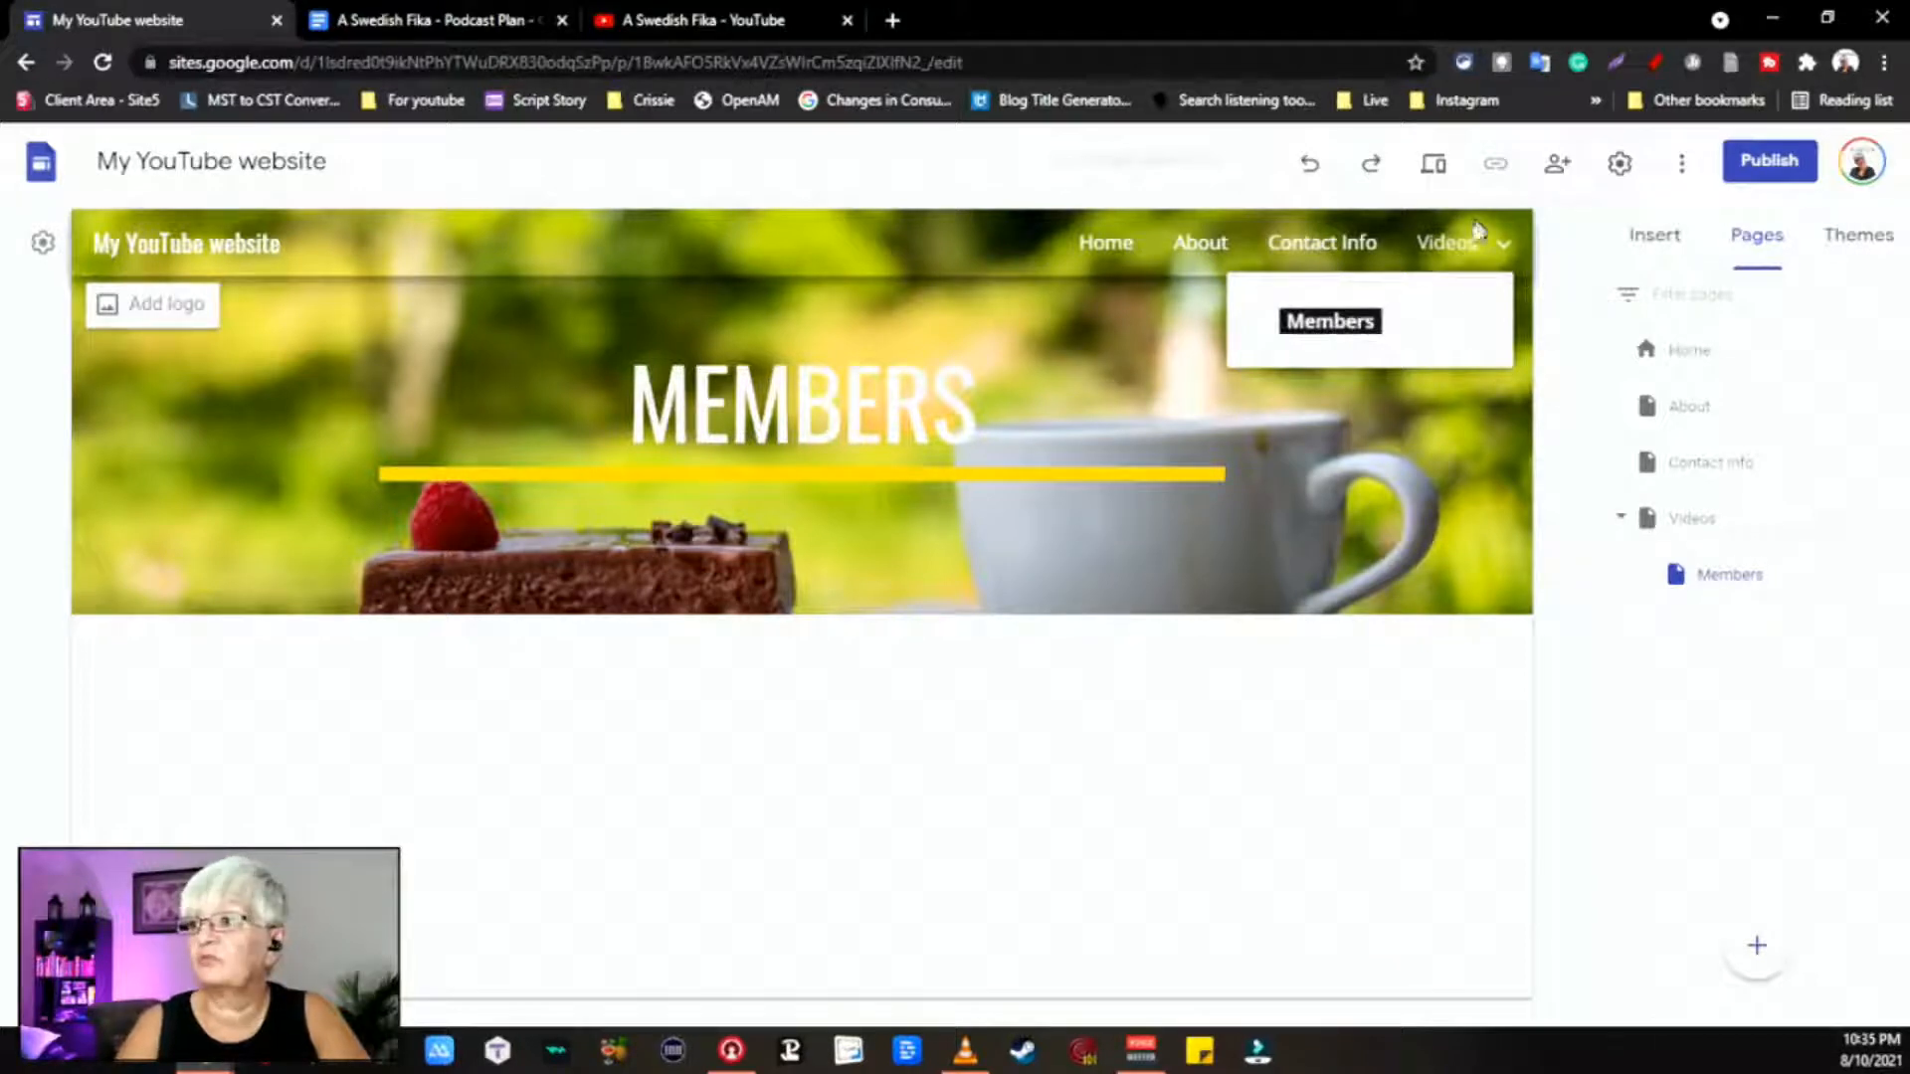
left_click(1469, 249)
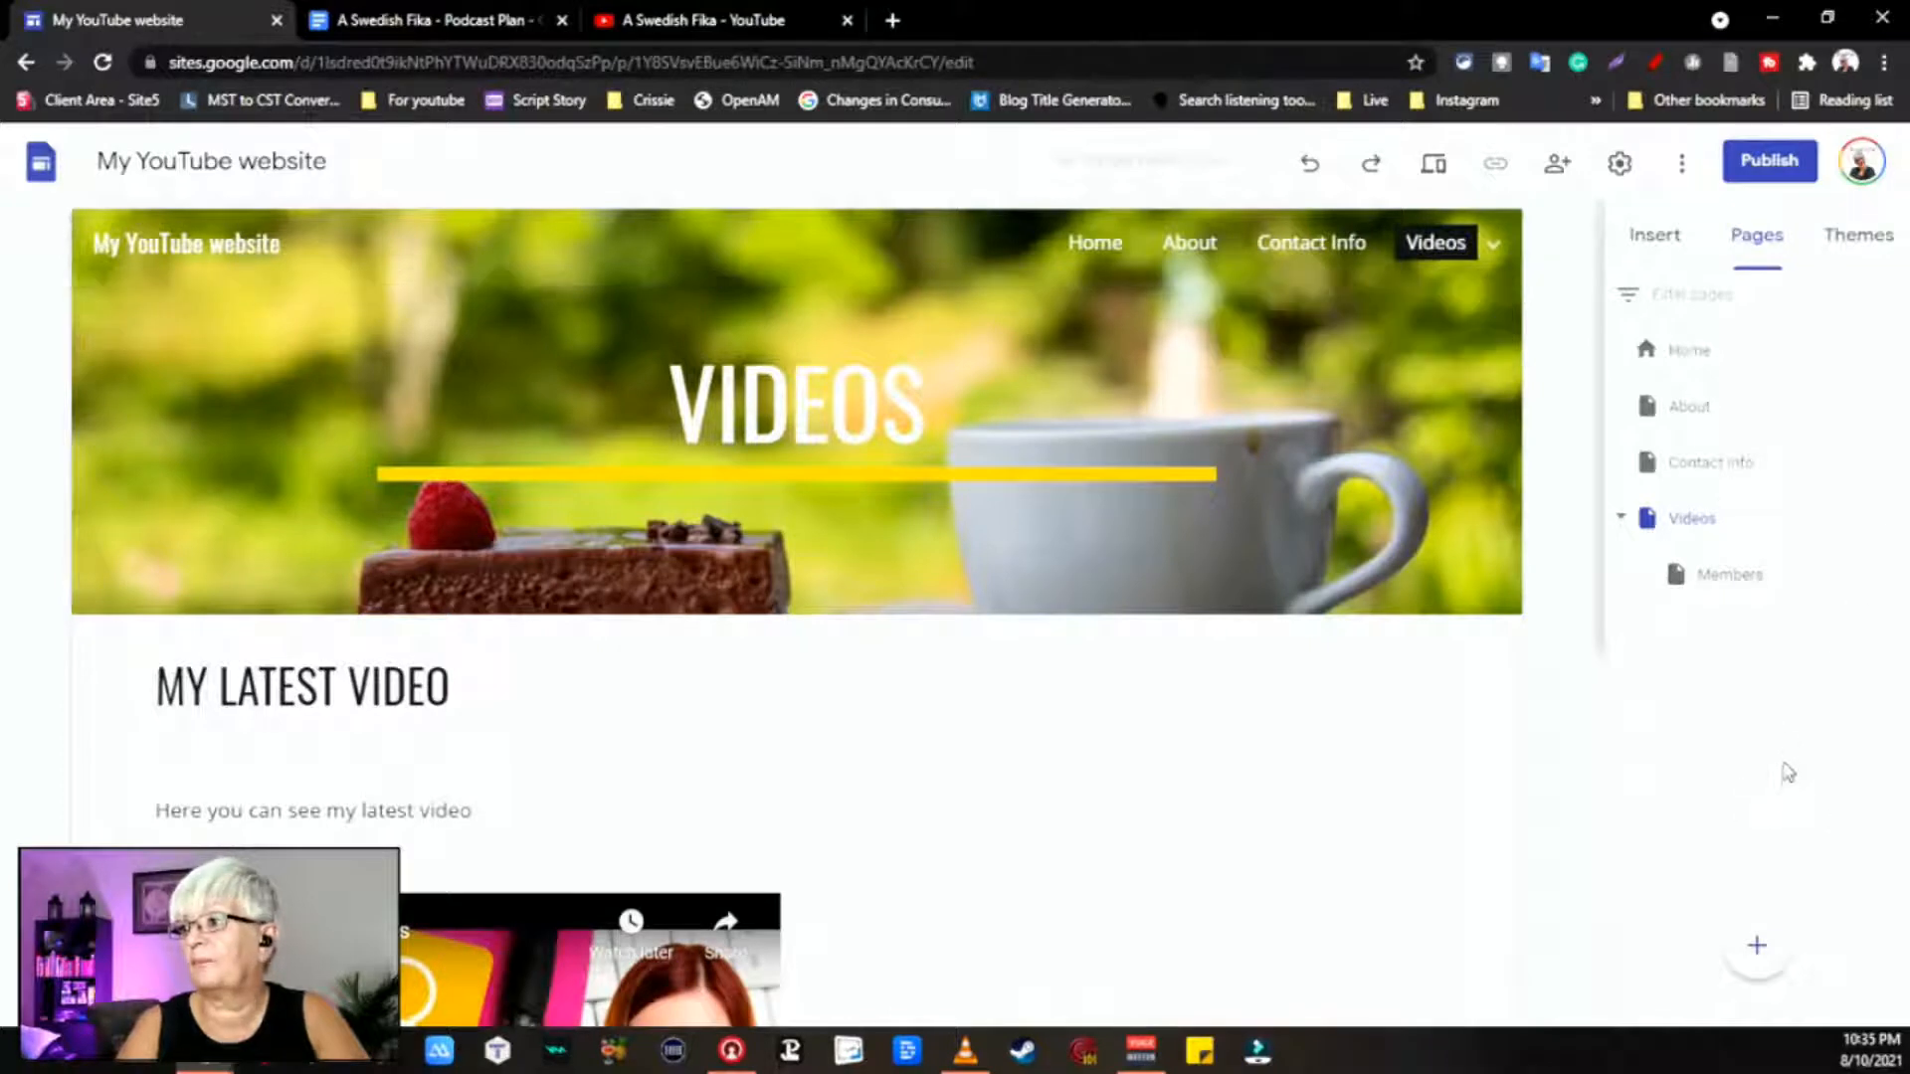
Step: Hide the Members page from the site navigation
left_click(1732, 577)
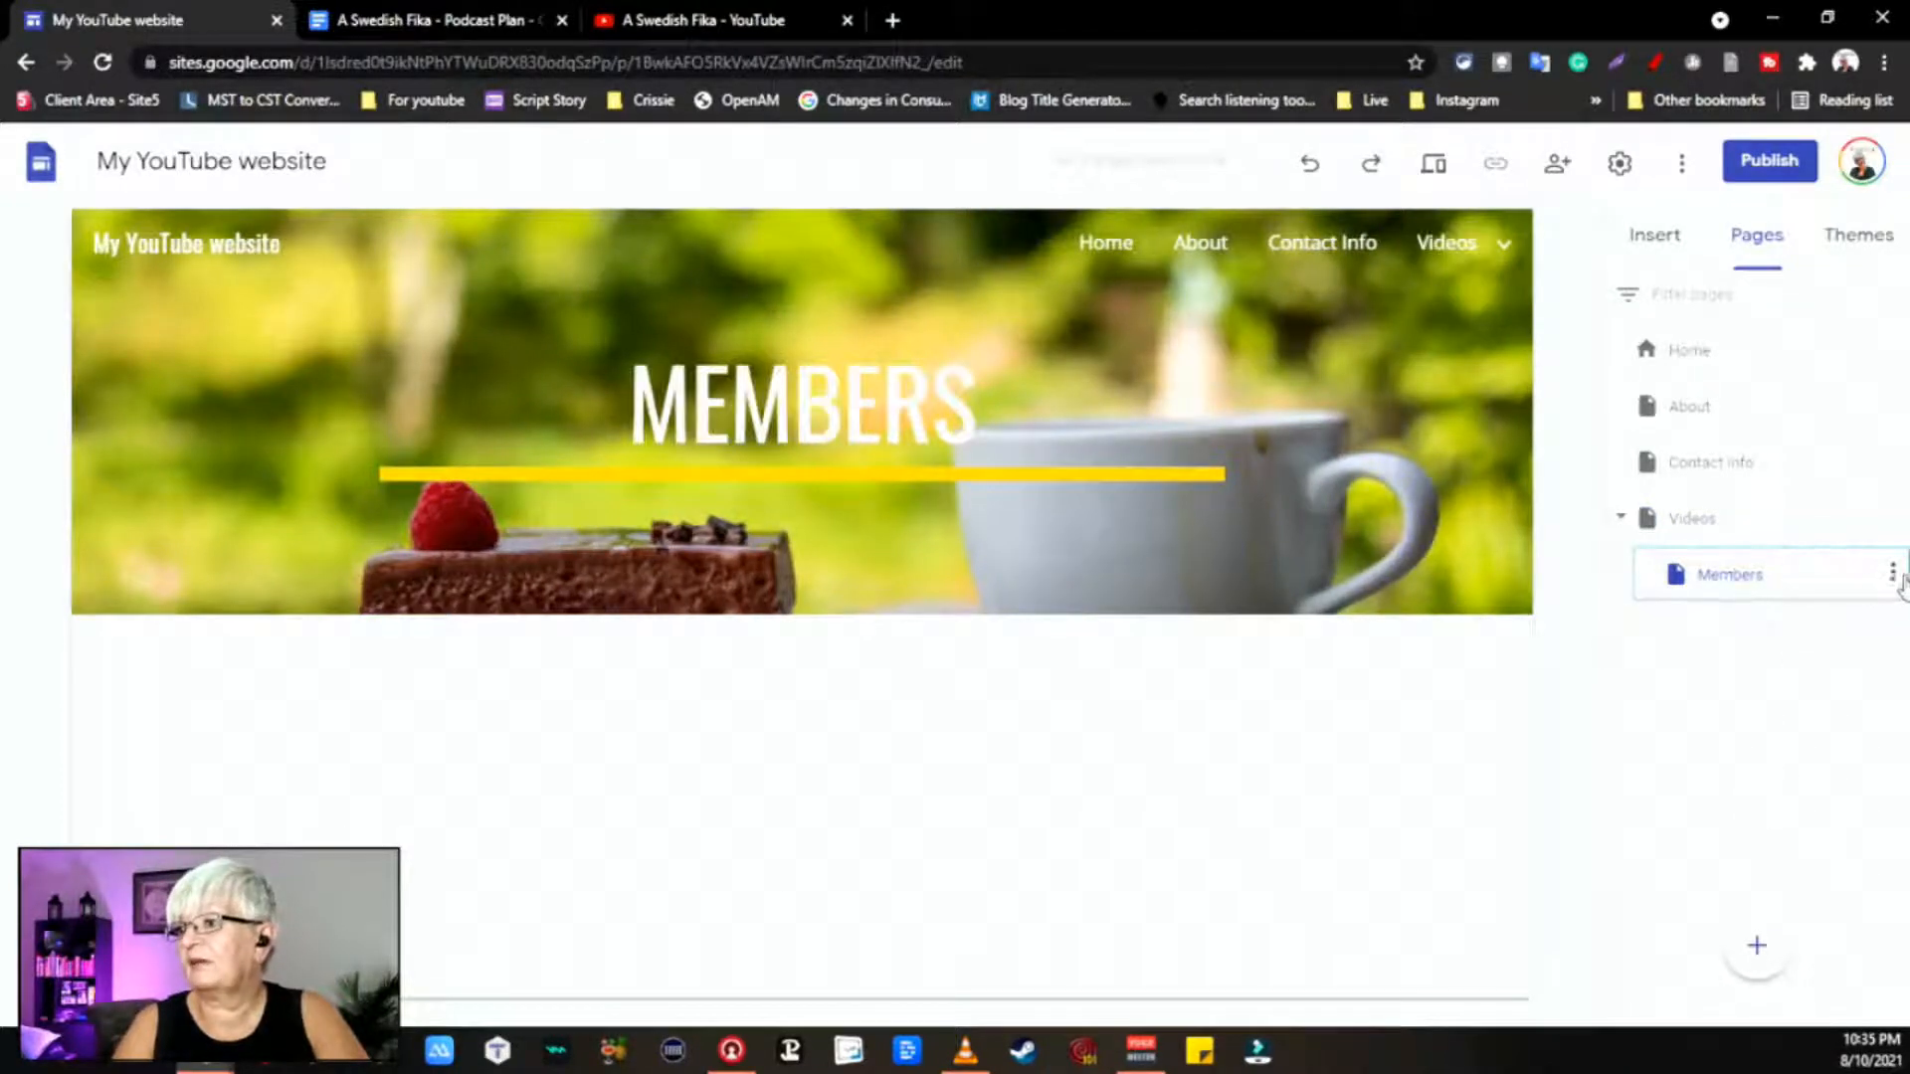
right_click(1889, 587)
left_click(1889, 587)
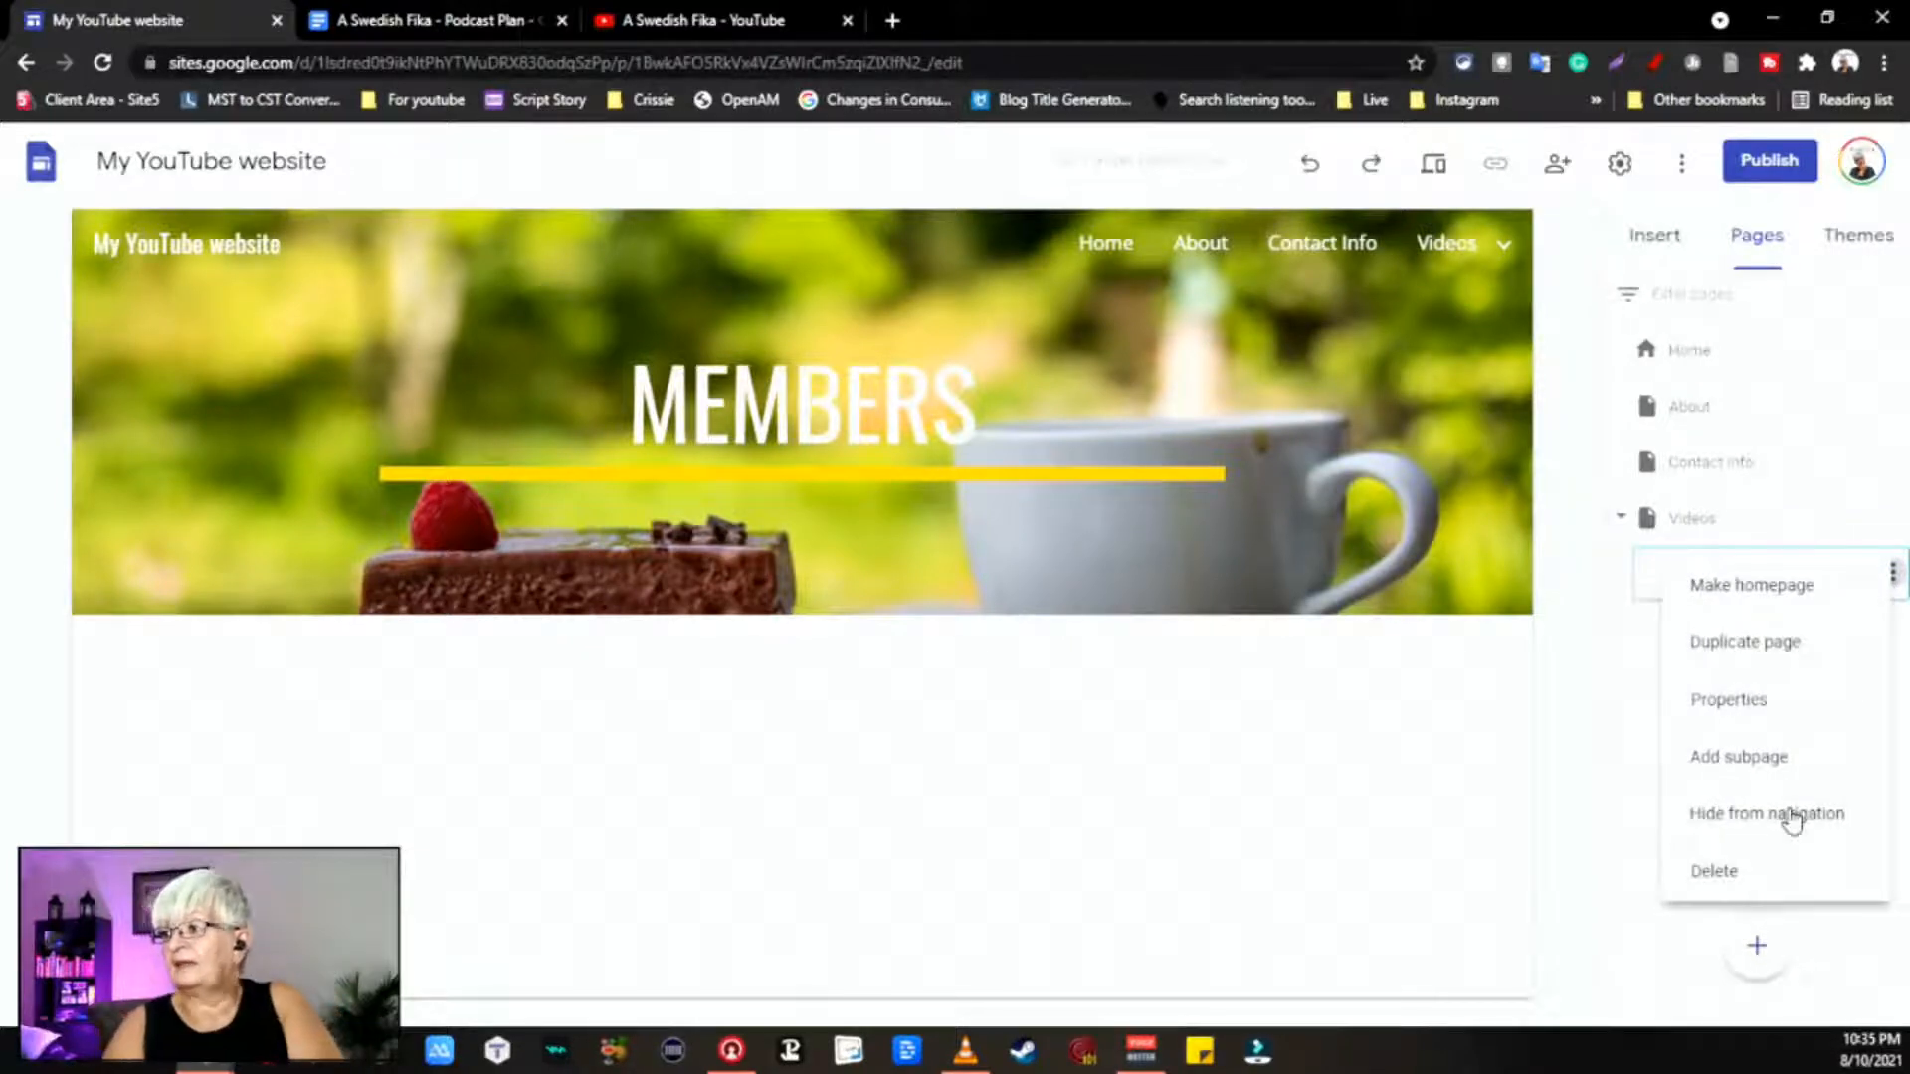
left_click(1767, 816)
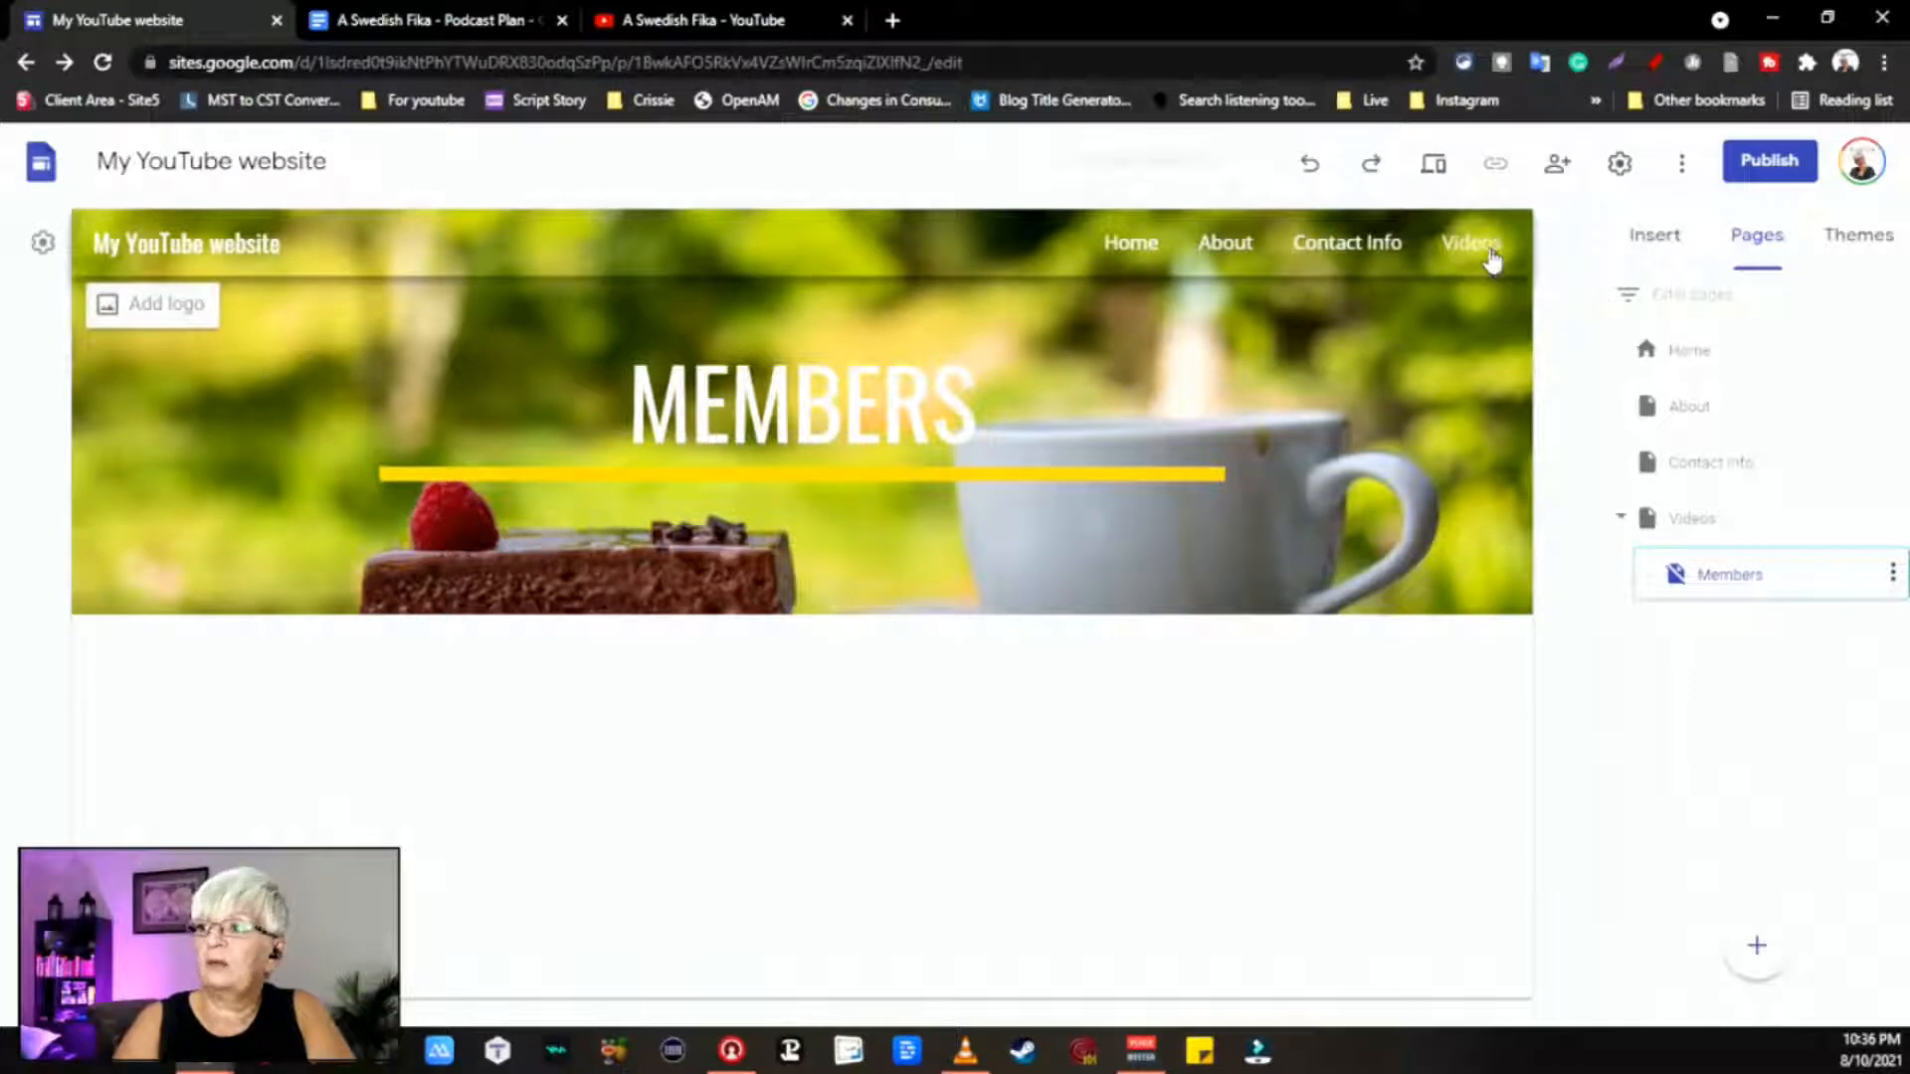
Step: On the Videos page, link the 'For memebers only' line to the Members page
left_click(1726, 514)
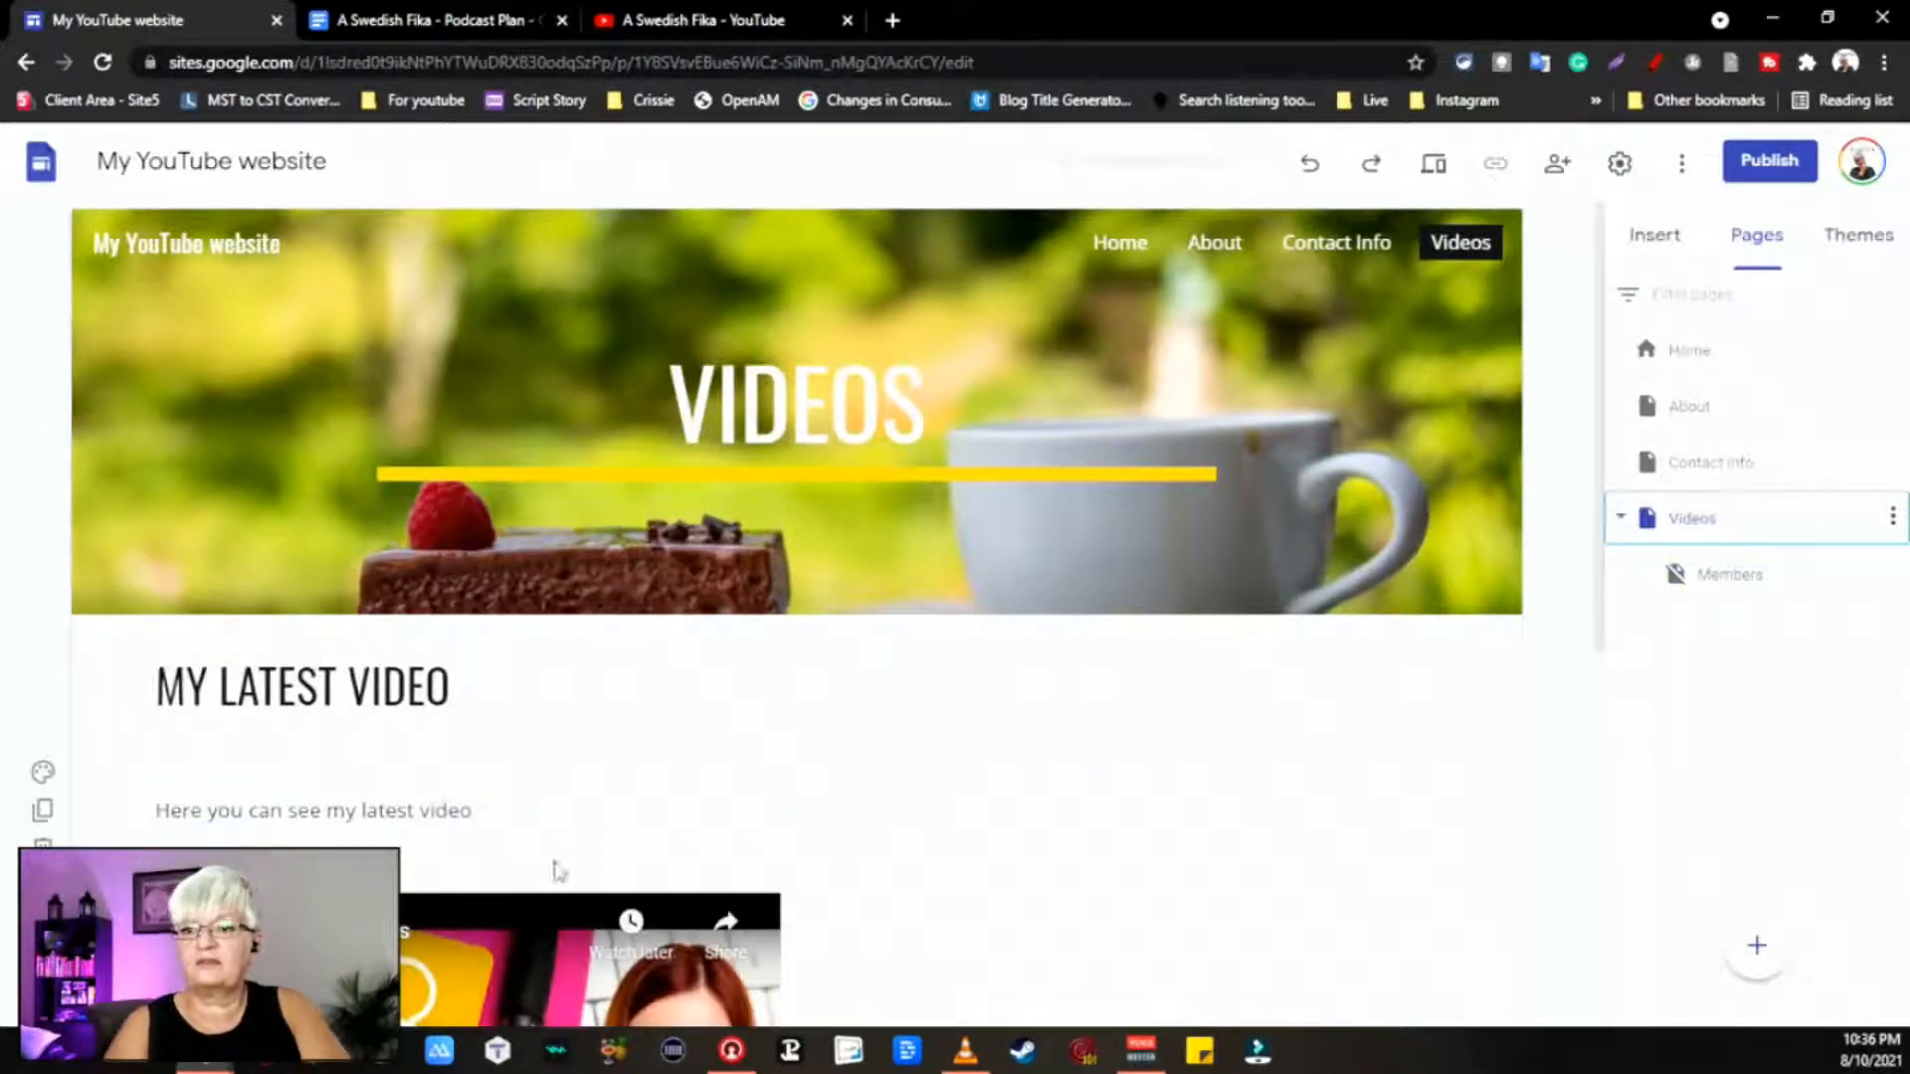
scroll(1360, 809, "down", 1)
scroll(1360, 809, "down", 5)
left_click(386, 734)
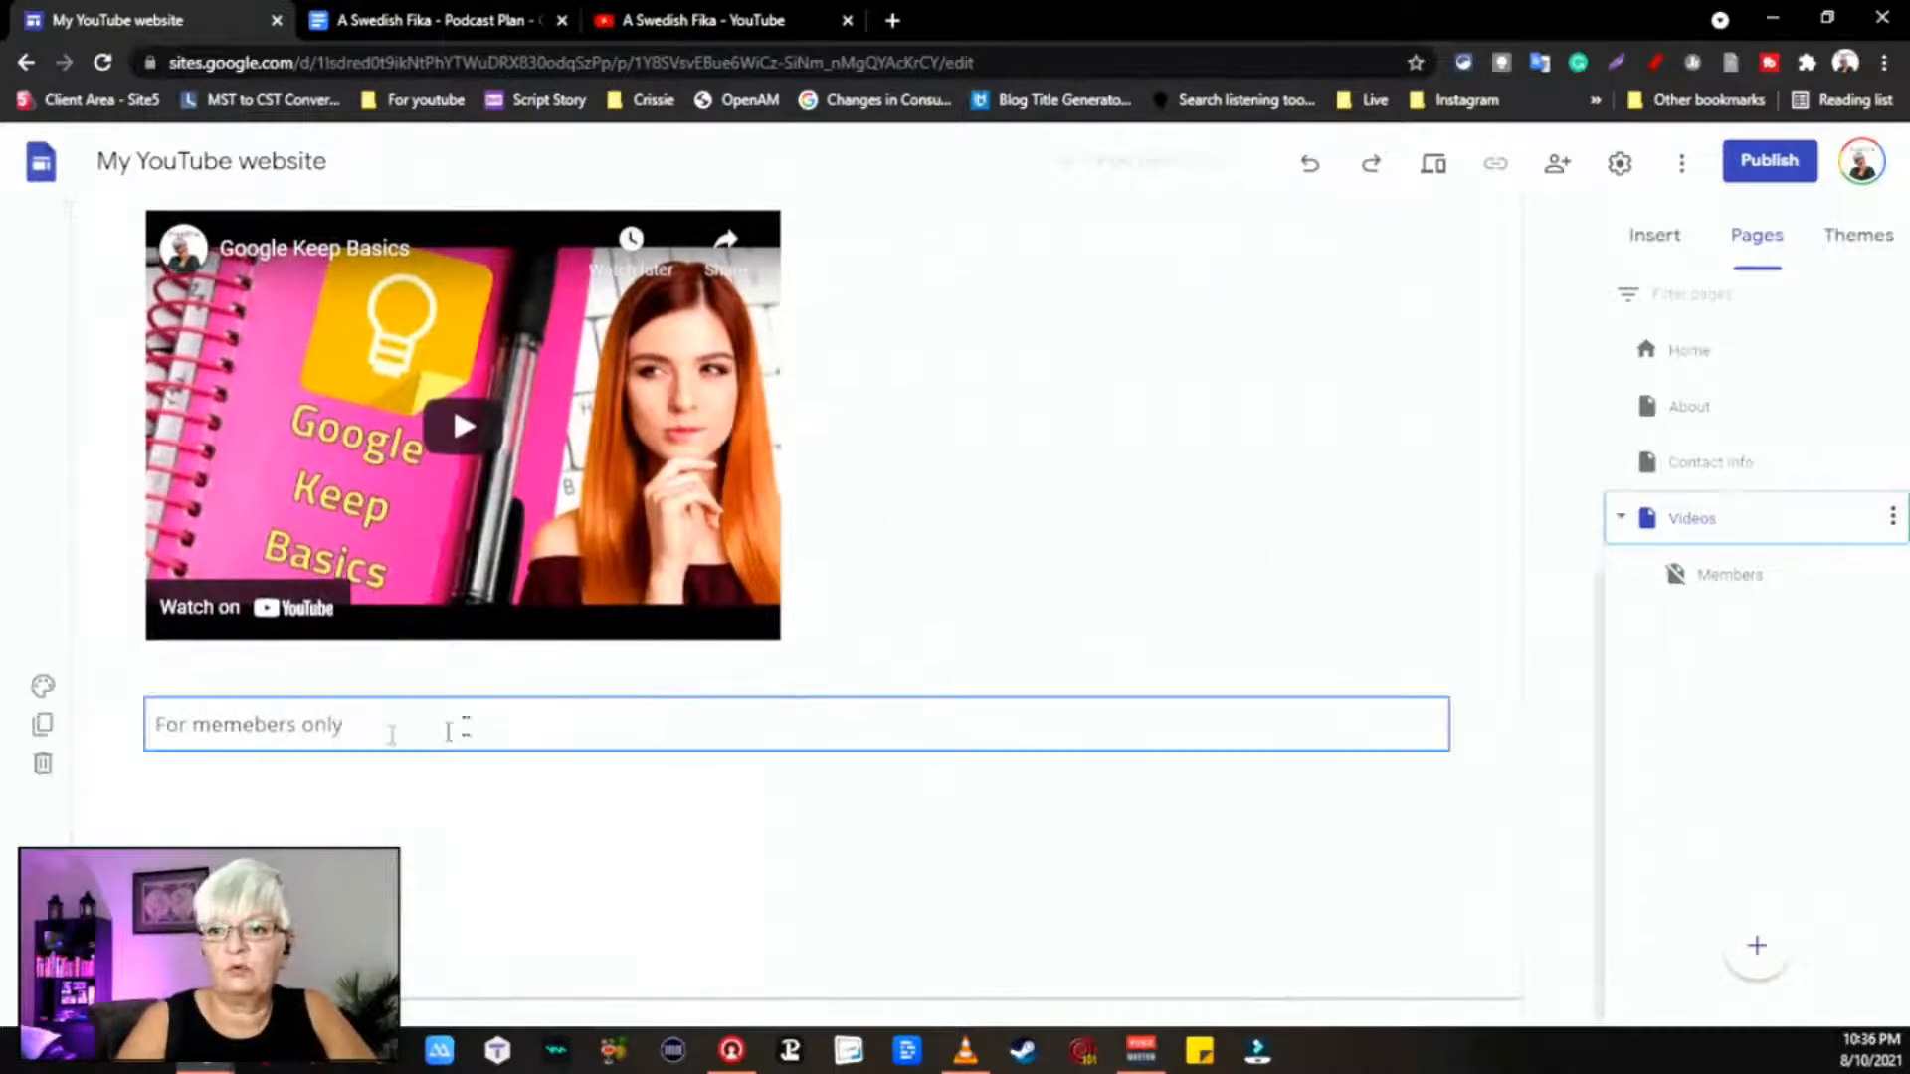
triple_click(386, 737)
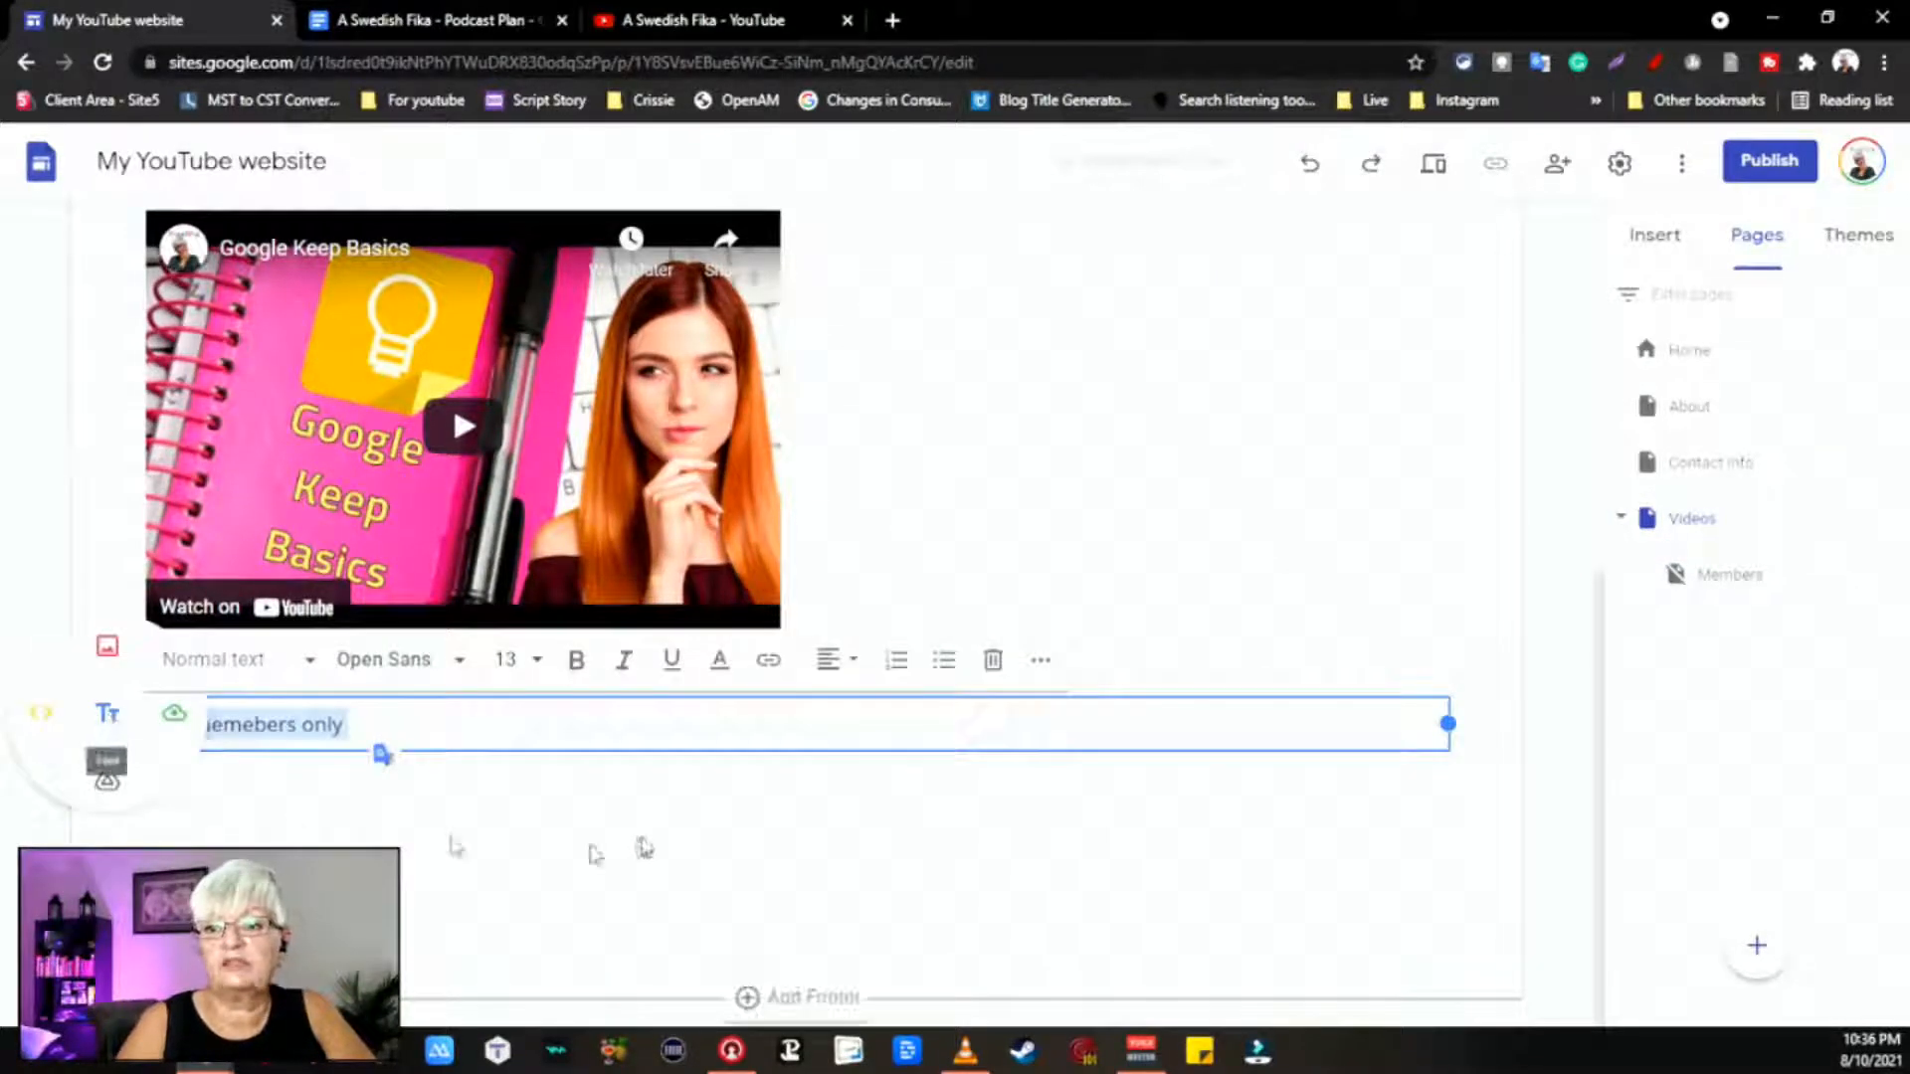
left_click(769, 661)
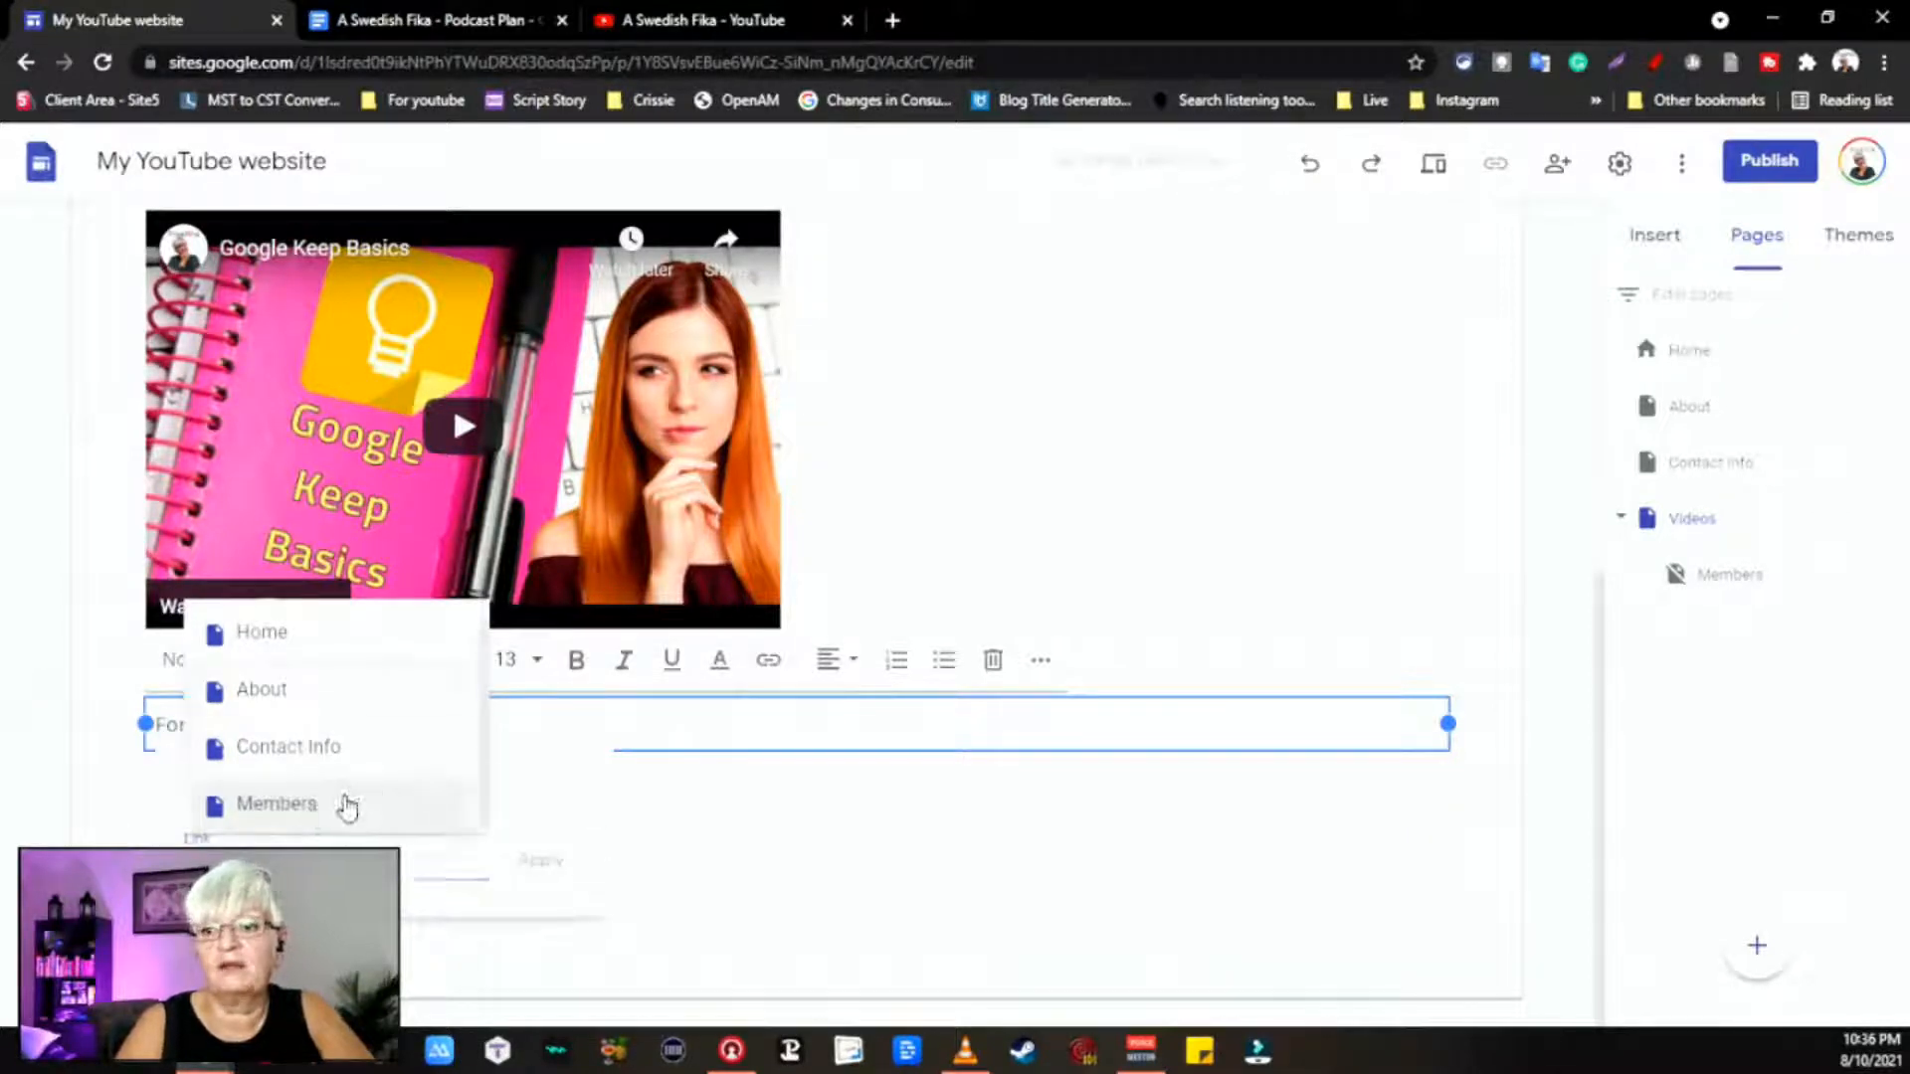
left_click(347, 805)
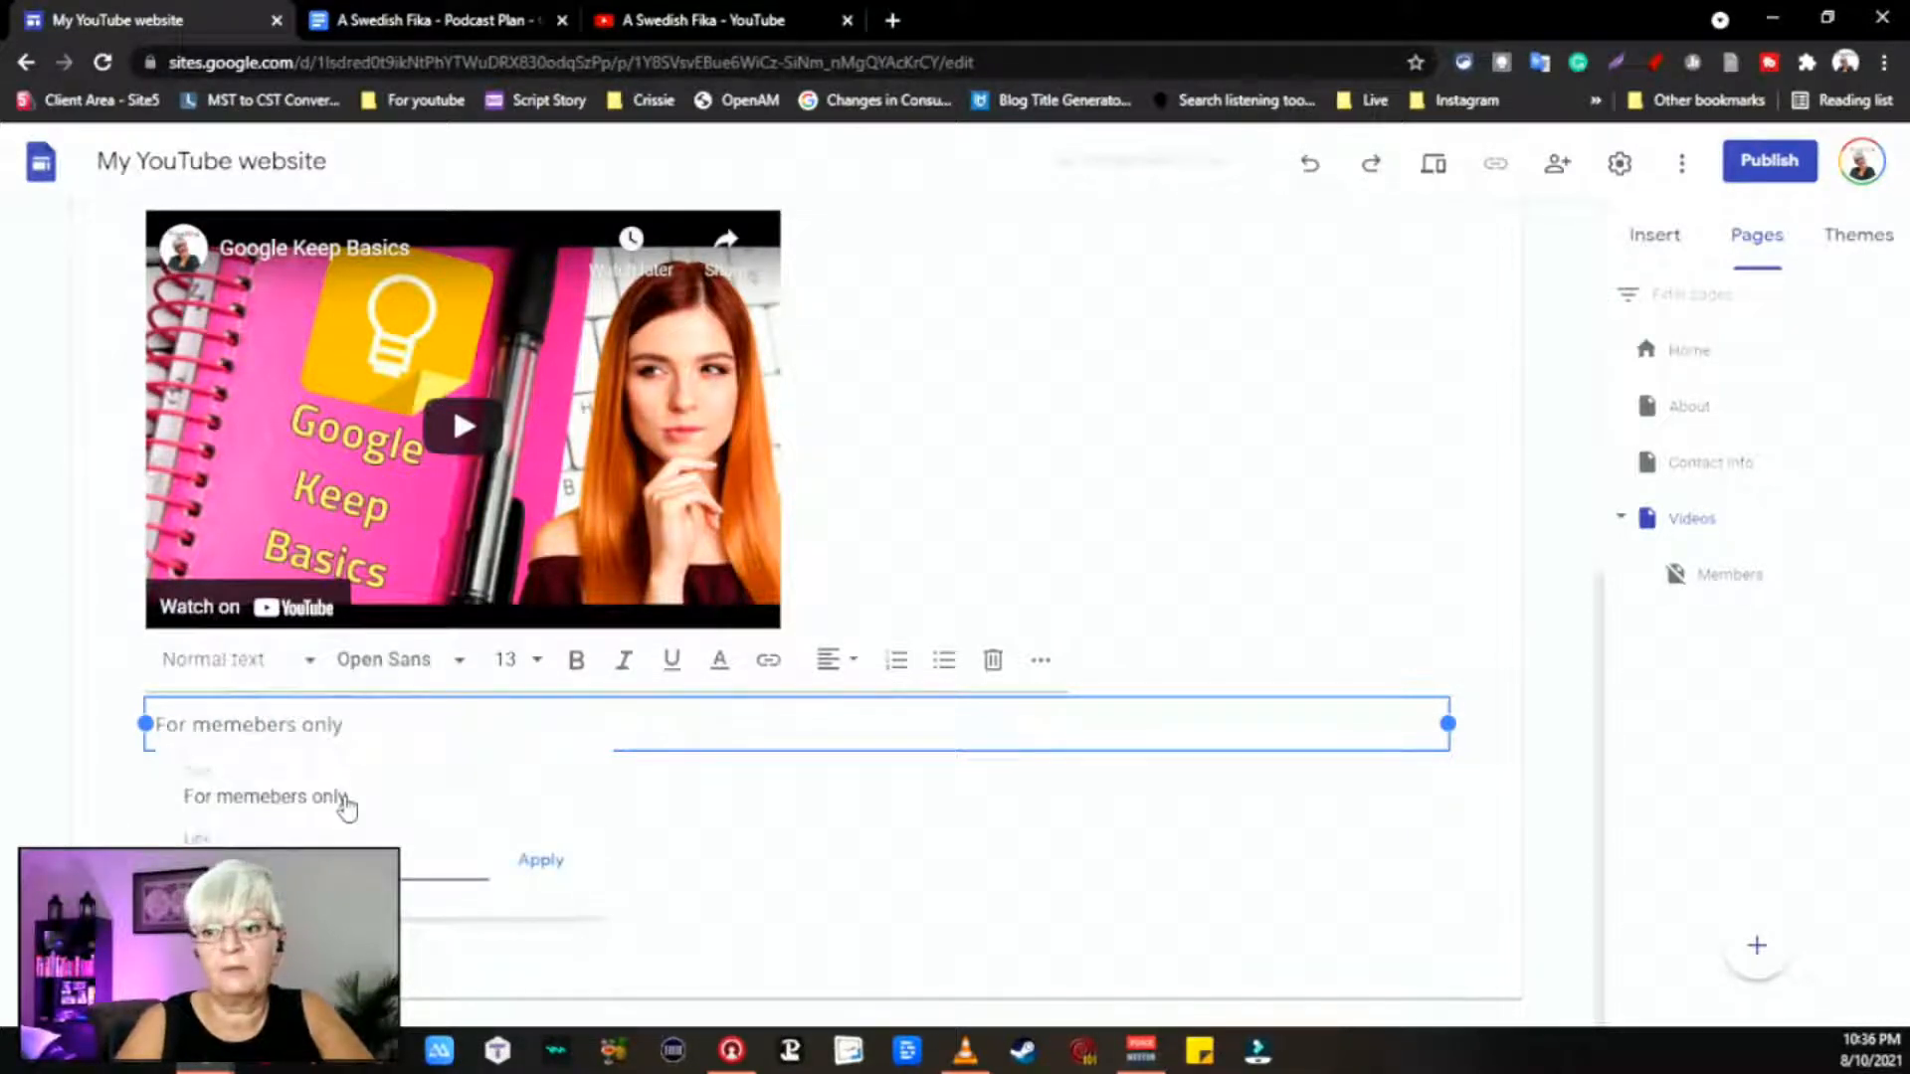
left_click(555, 869)
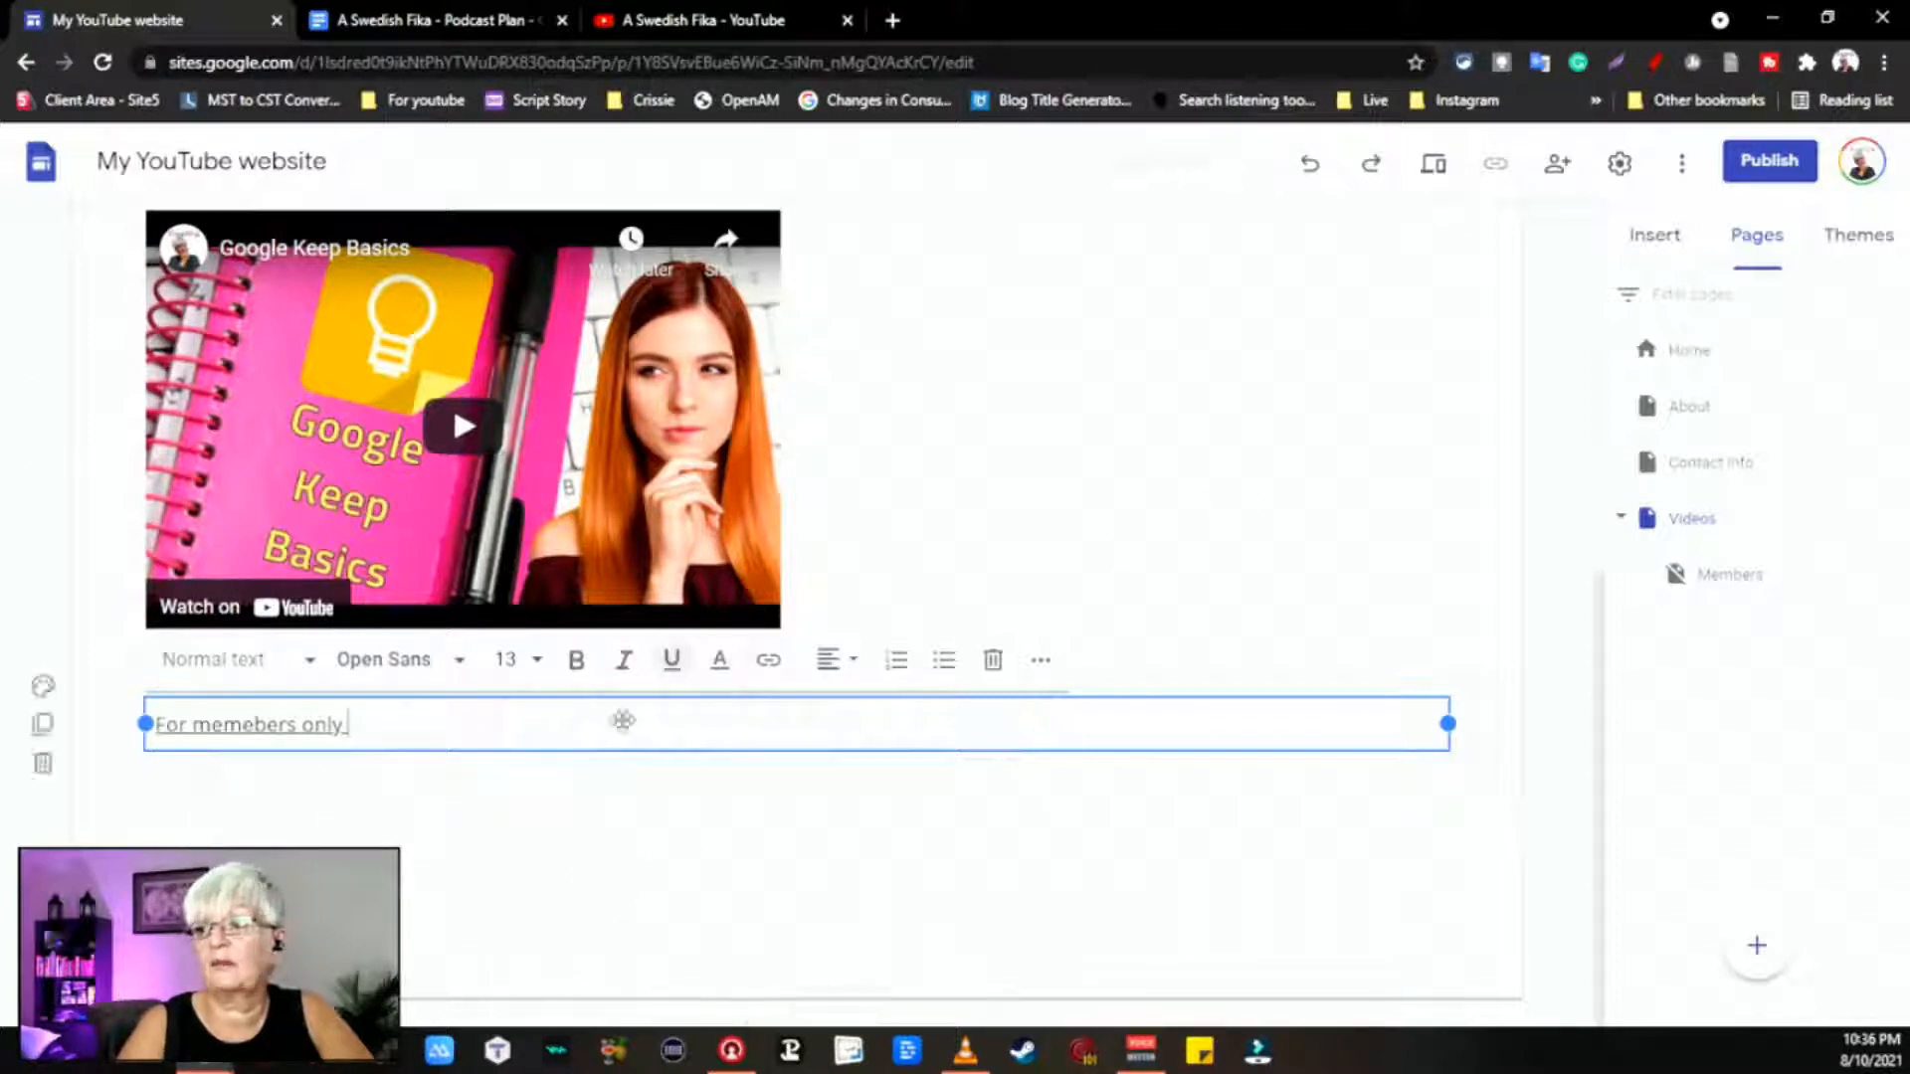
Step: Open the linked Members page in a new tab from the text's link chip
left_click(645, 913)
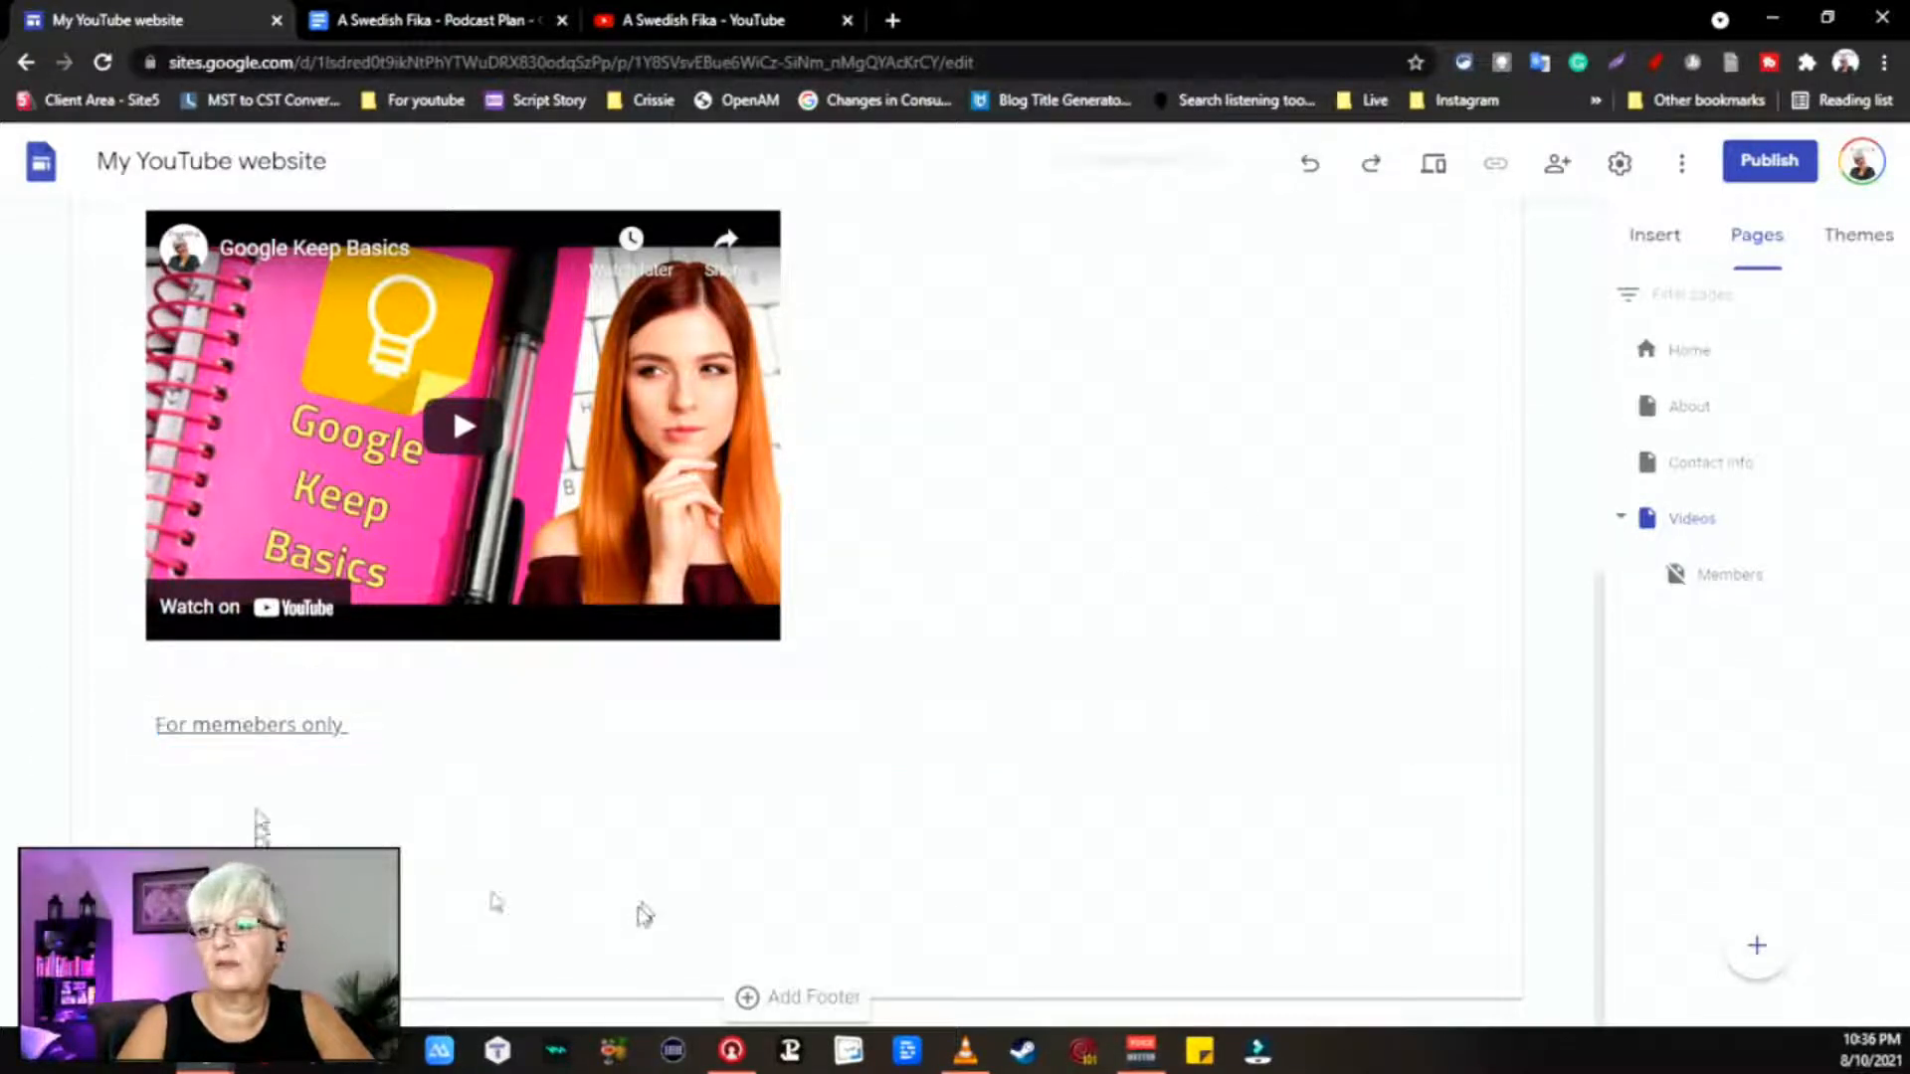
left_click(304, 725)
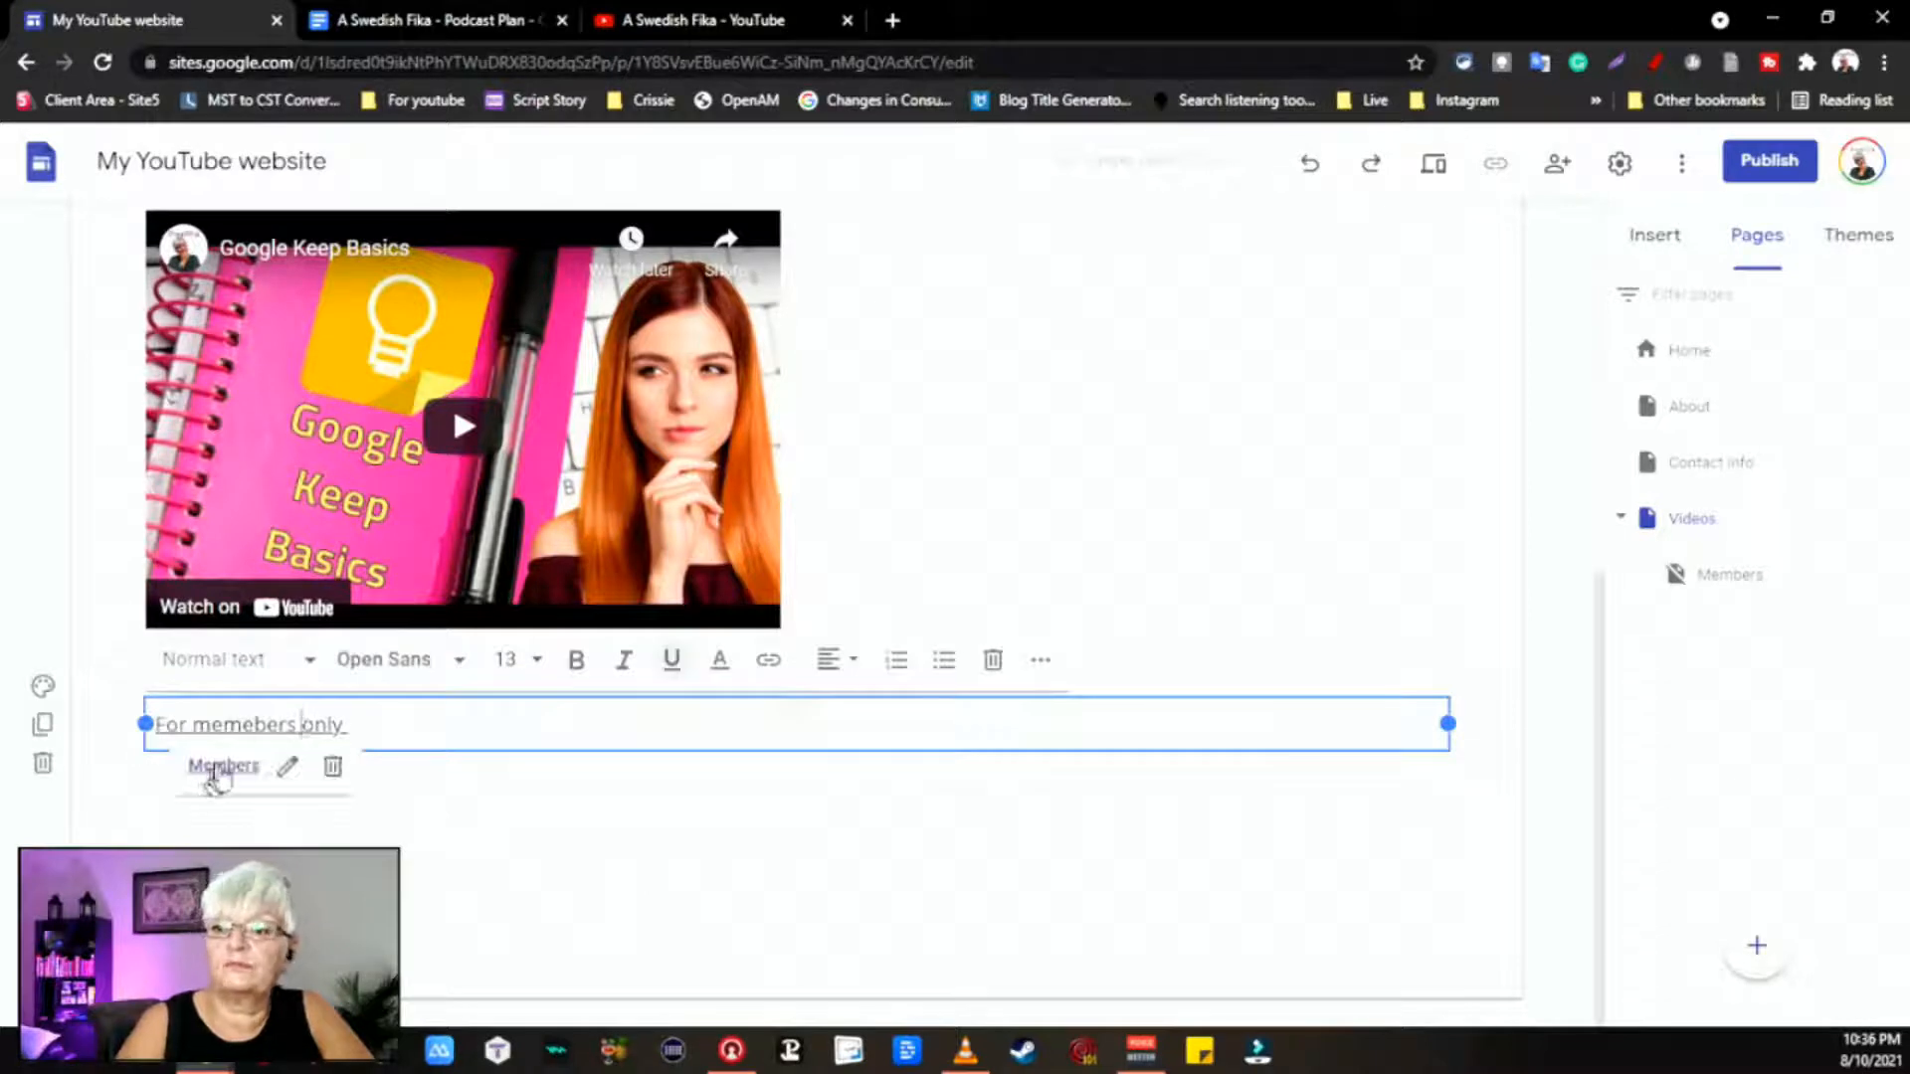
left_click(219, 765)
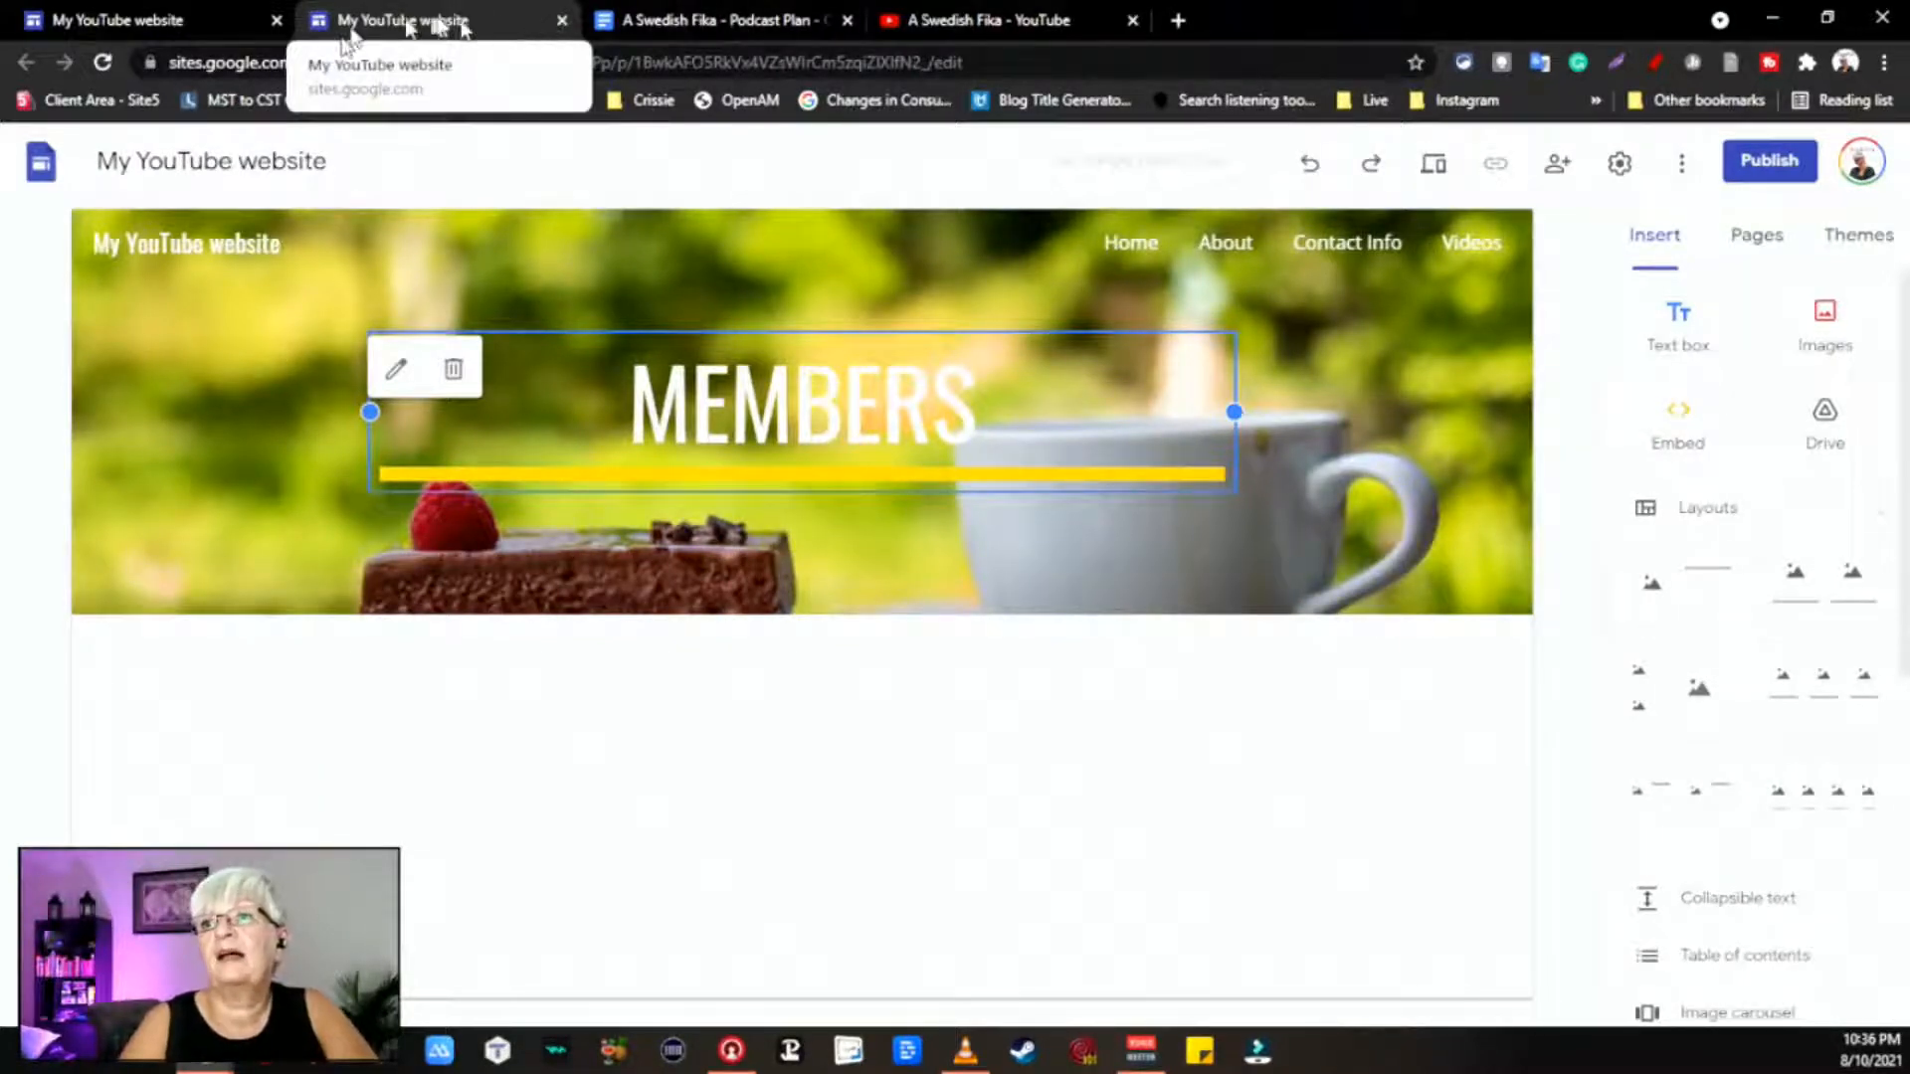
Step: In the original tab, review the Members page properties without changes, then bring up site settings
left_click(221, 20)
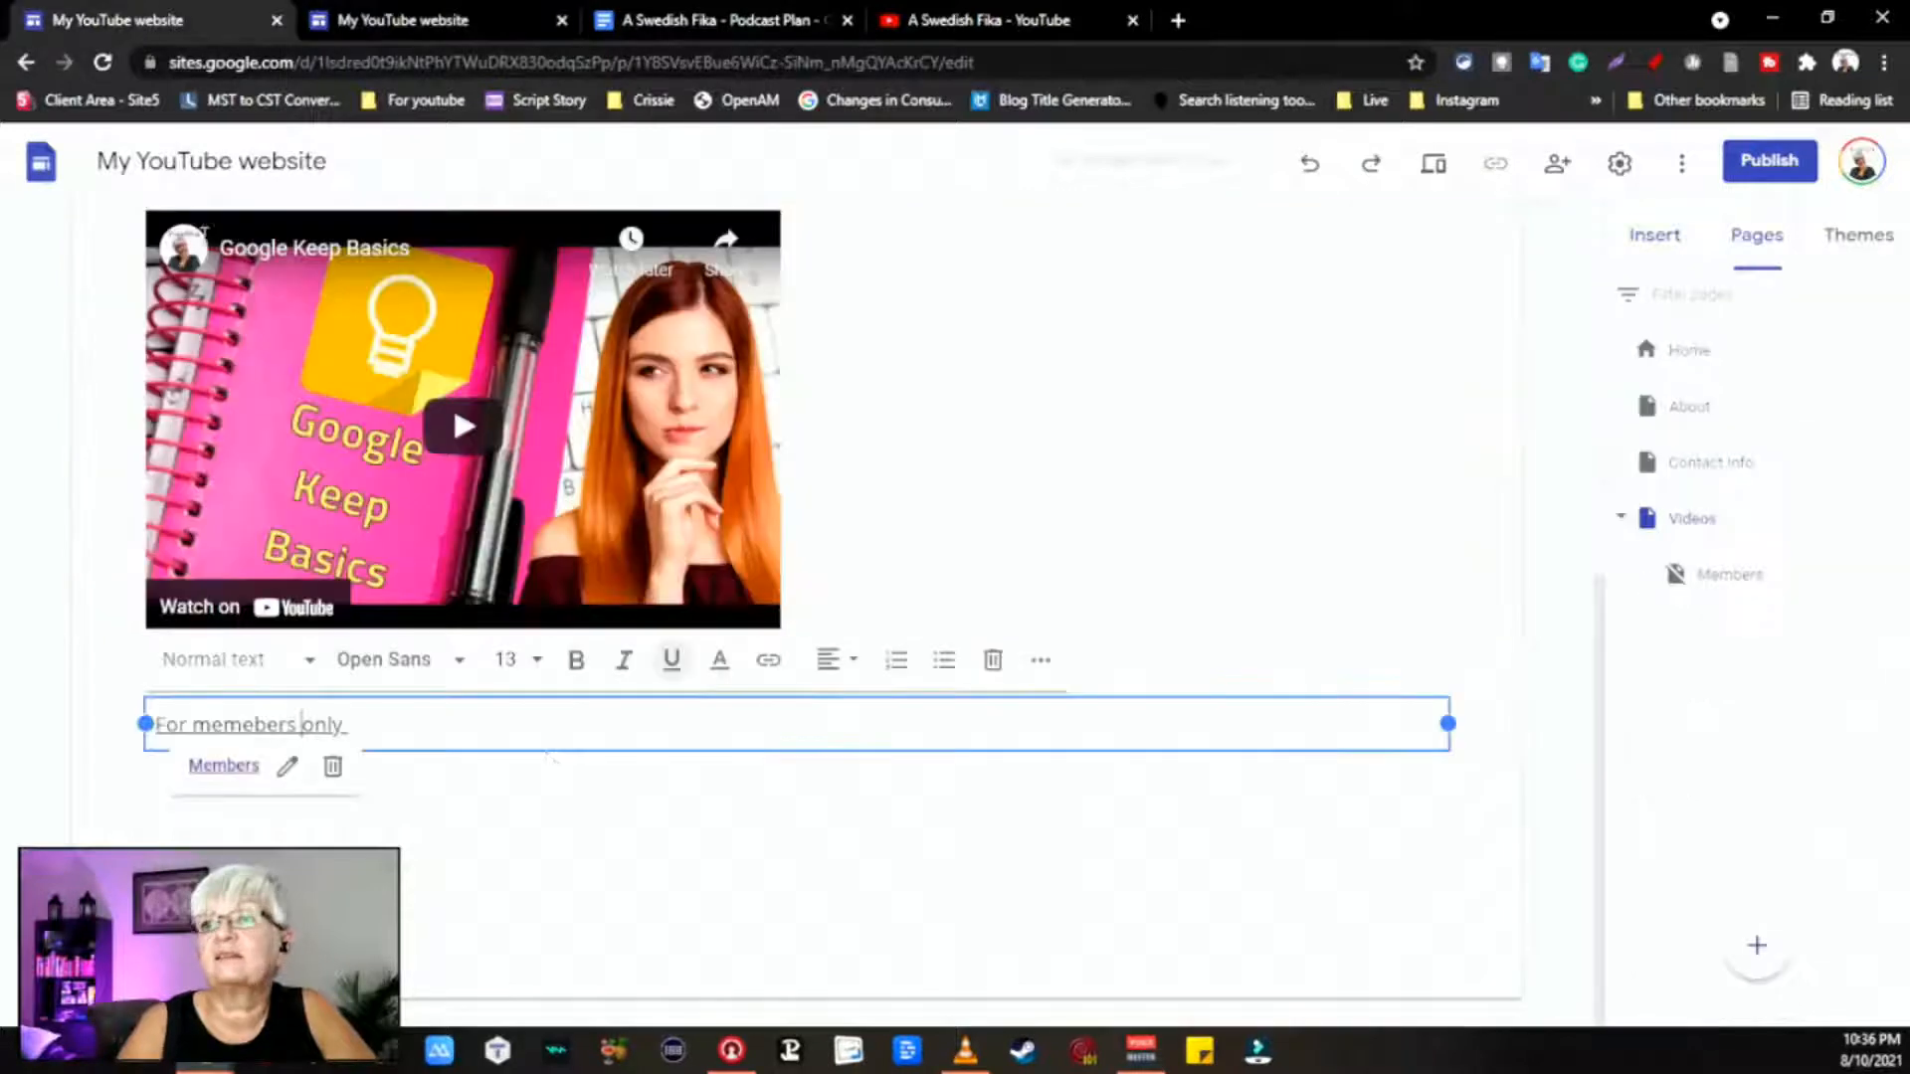
left_click(1720, 577)
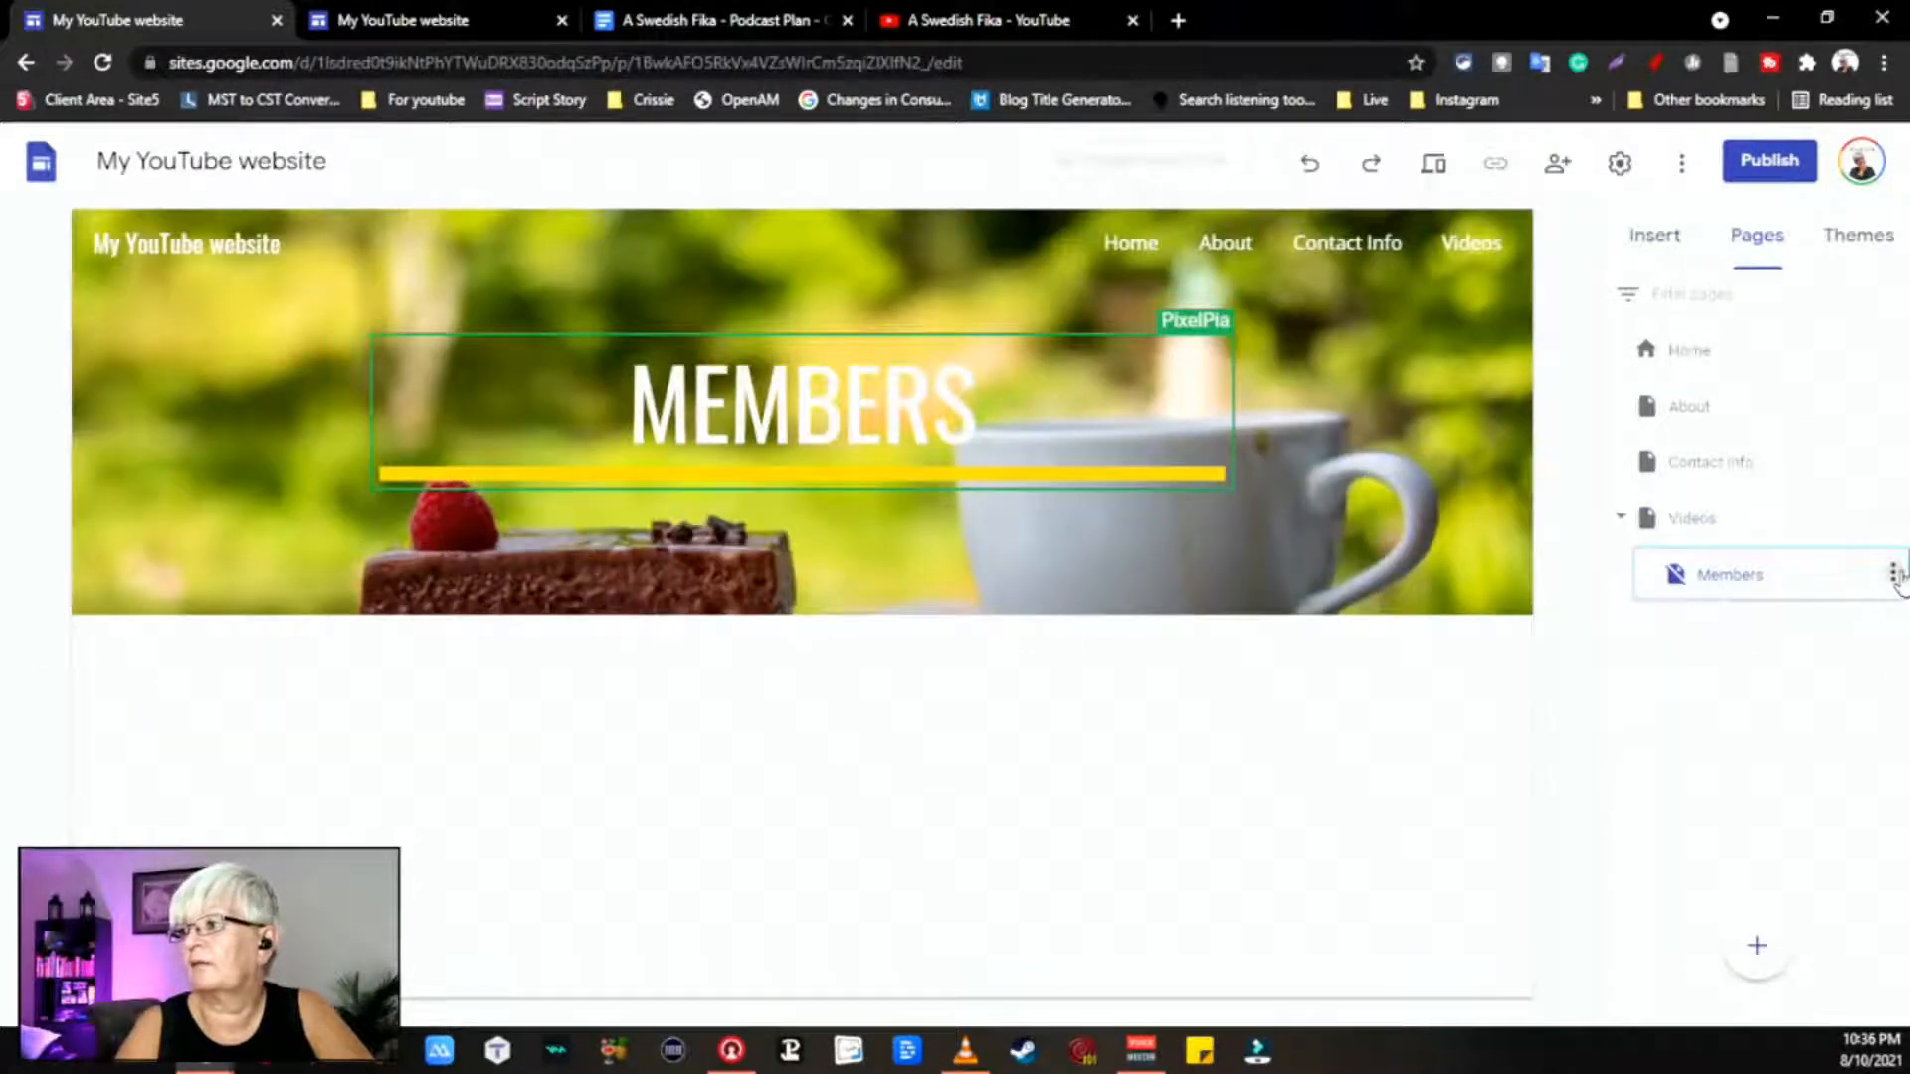
left_click(1894, 575)
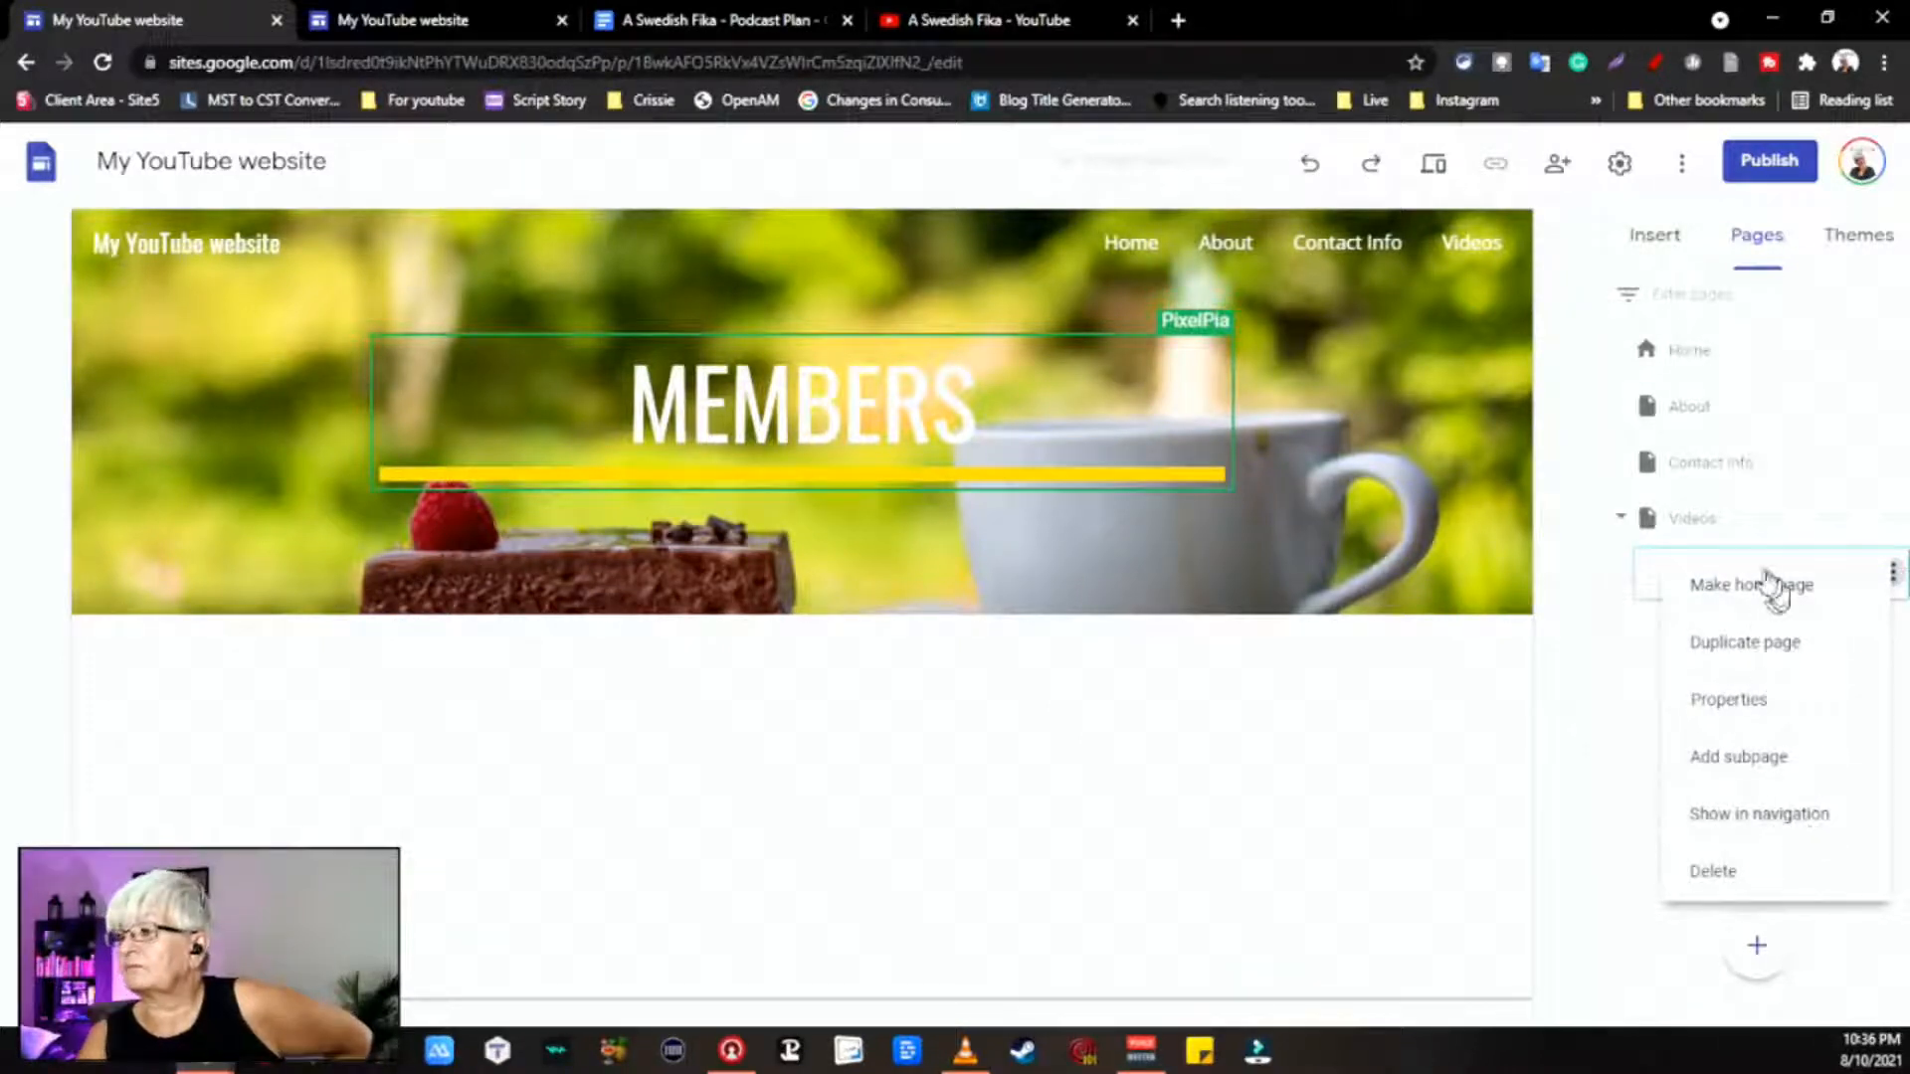
left_click(1741, 707)
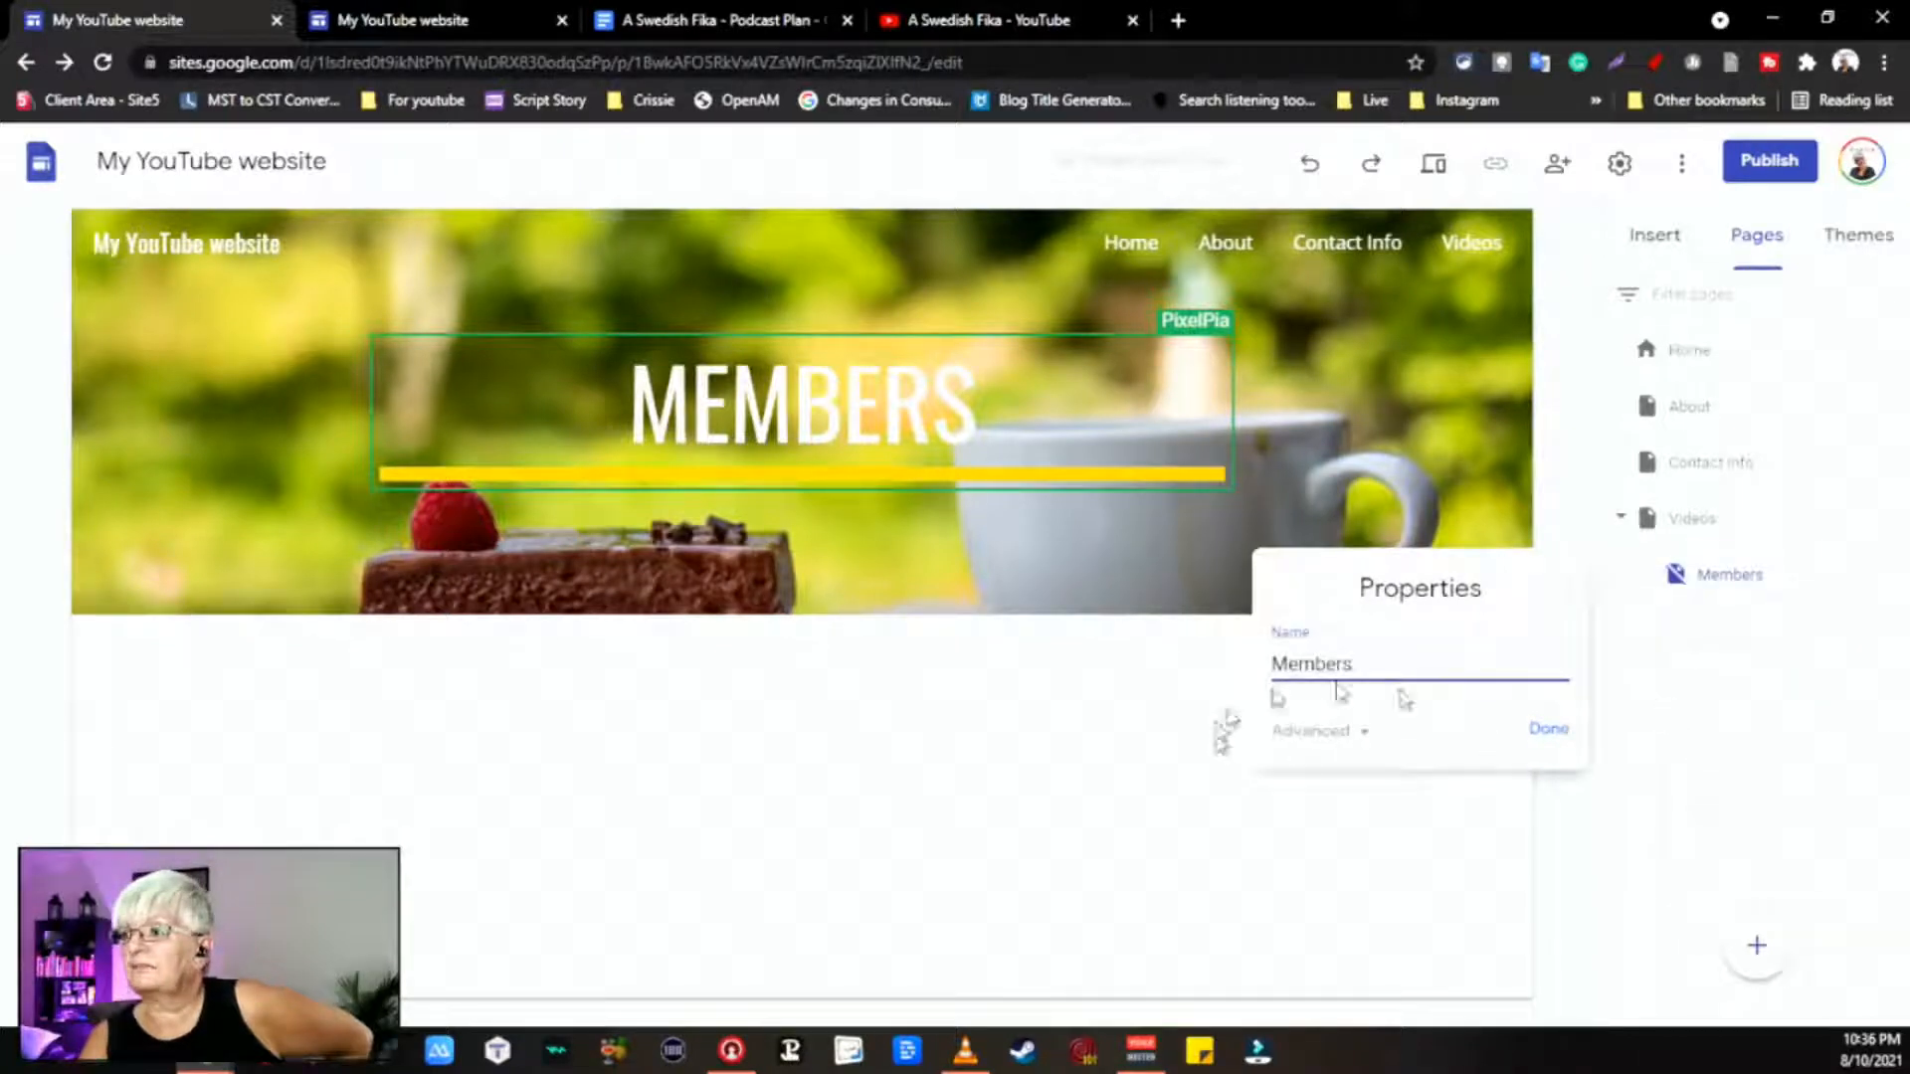
left_click(1362, 734)
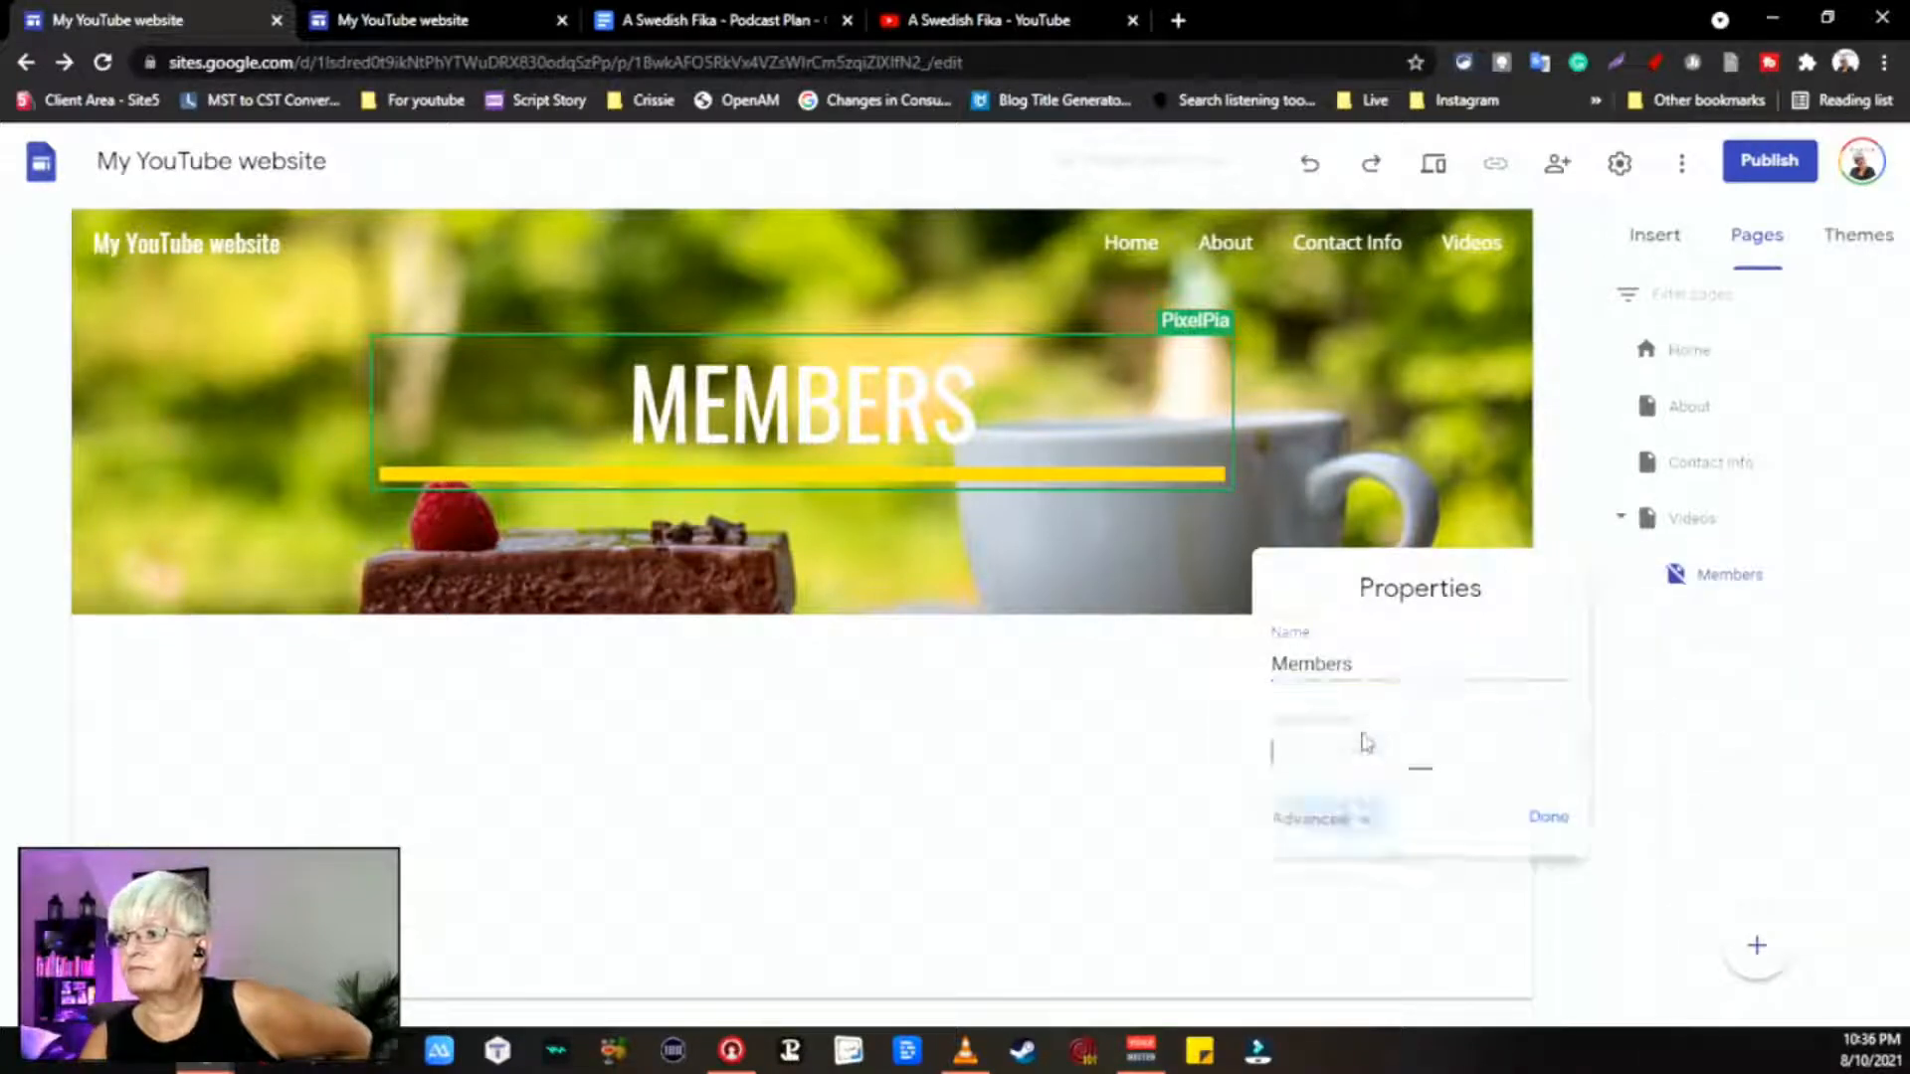
left_click(1541, 835)
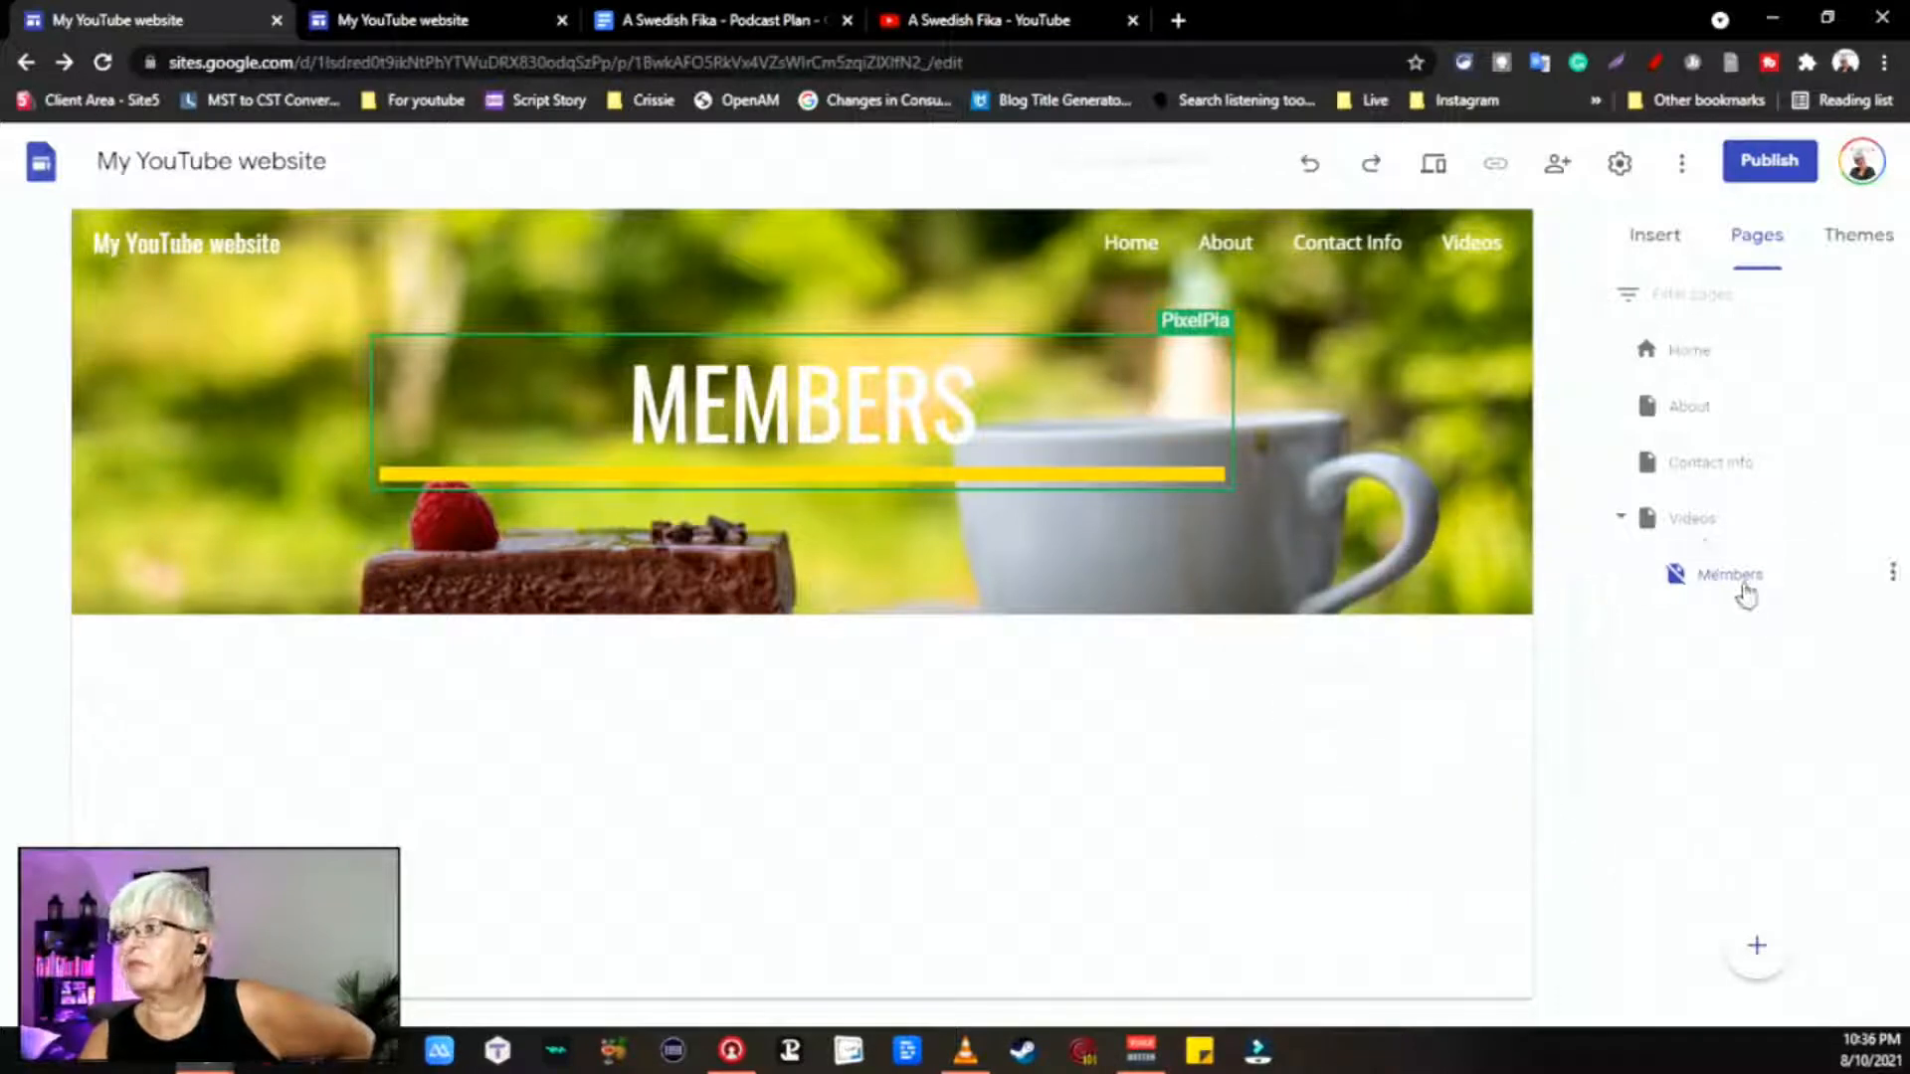
left_click(1620, 164)
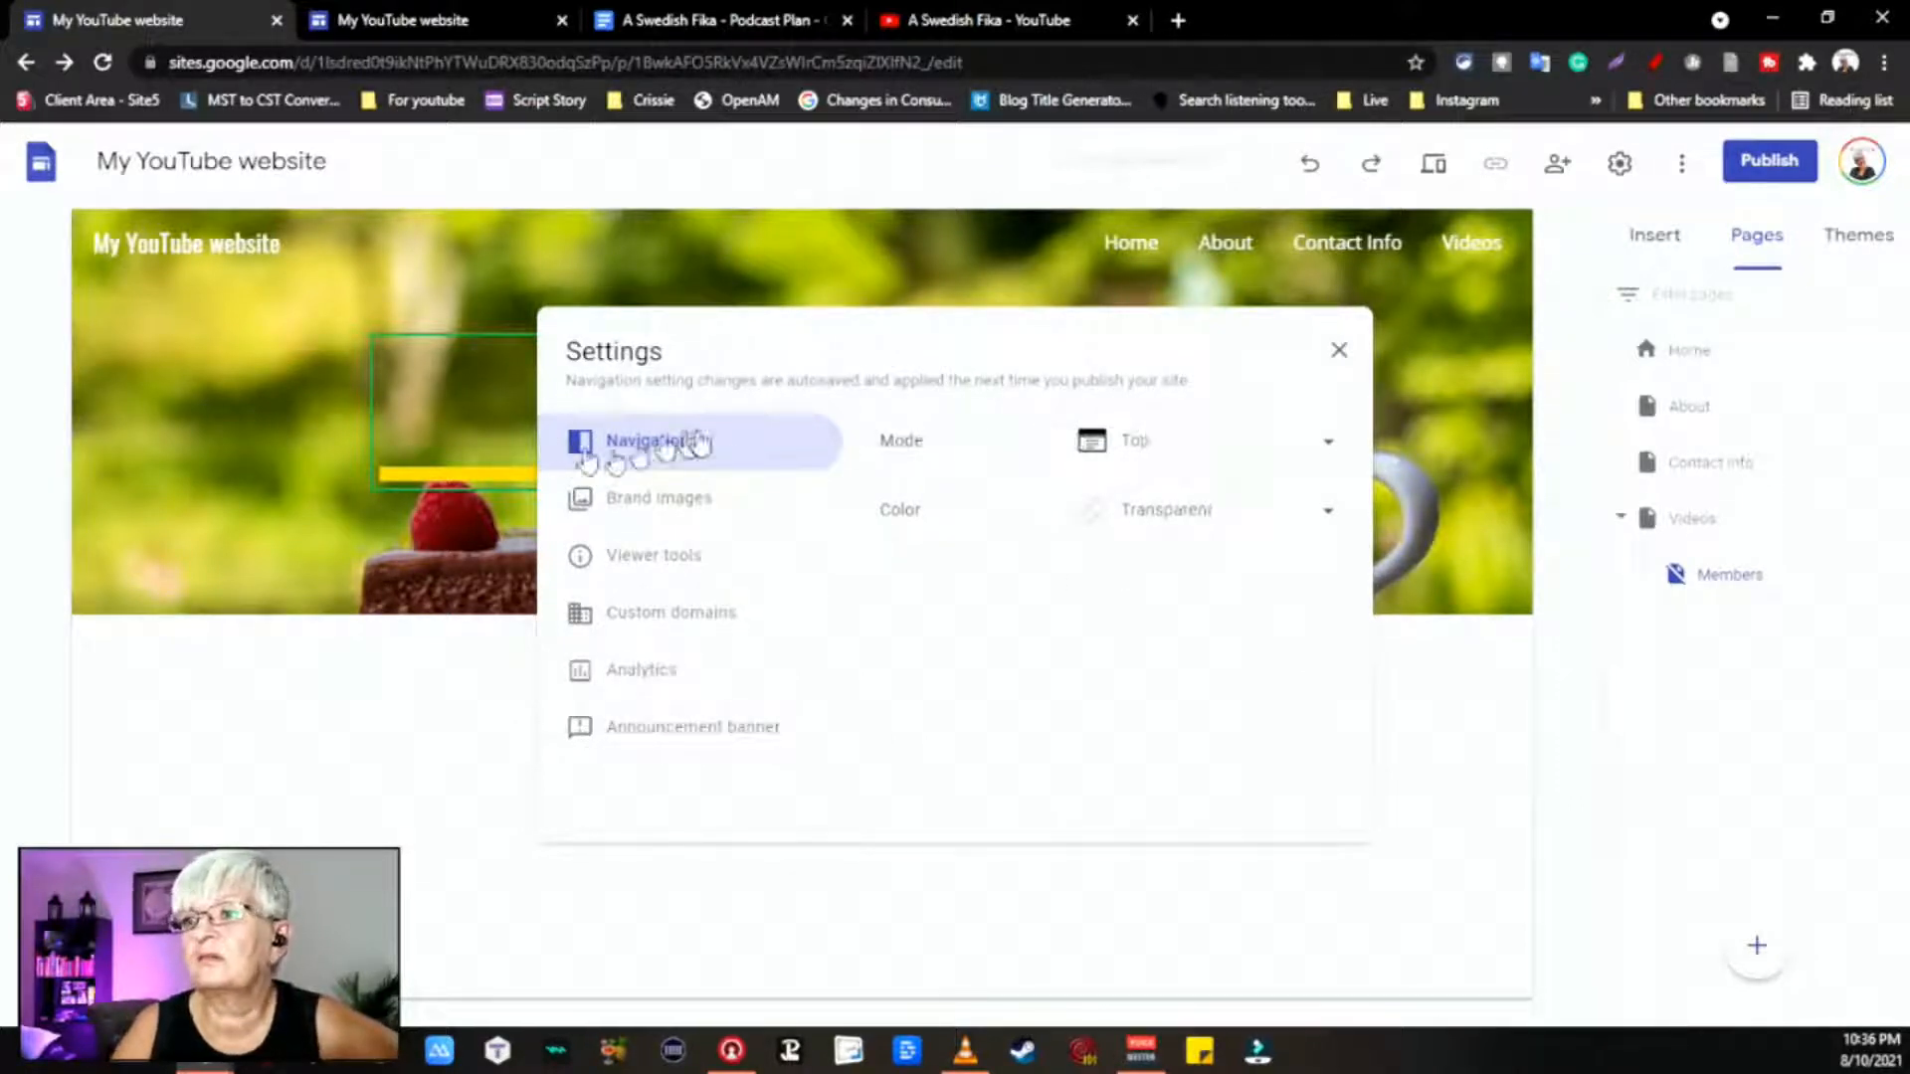
Step: Browse the Custom domains, Viewer tools and Navigation settings, then close the Settings dialog
left_click(1432, 910)
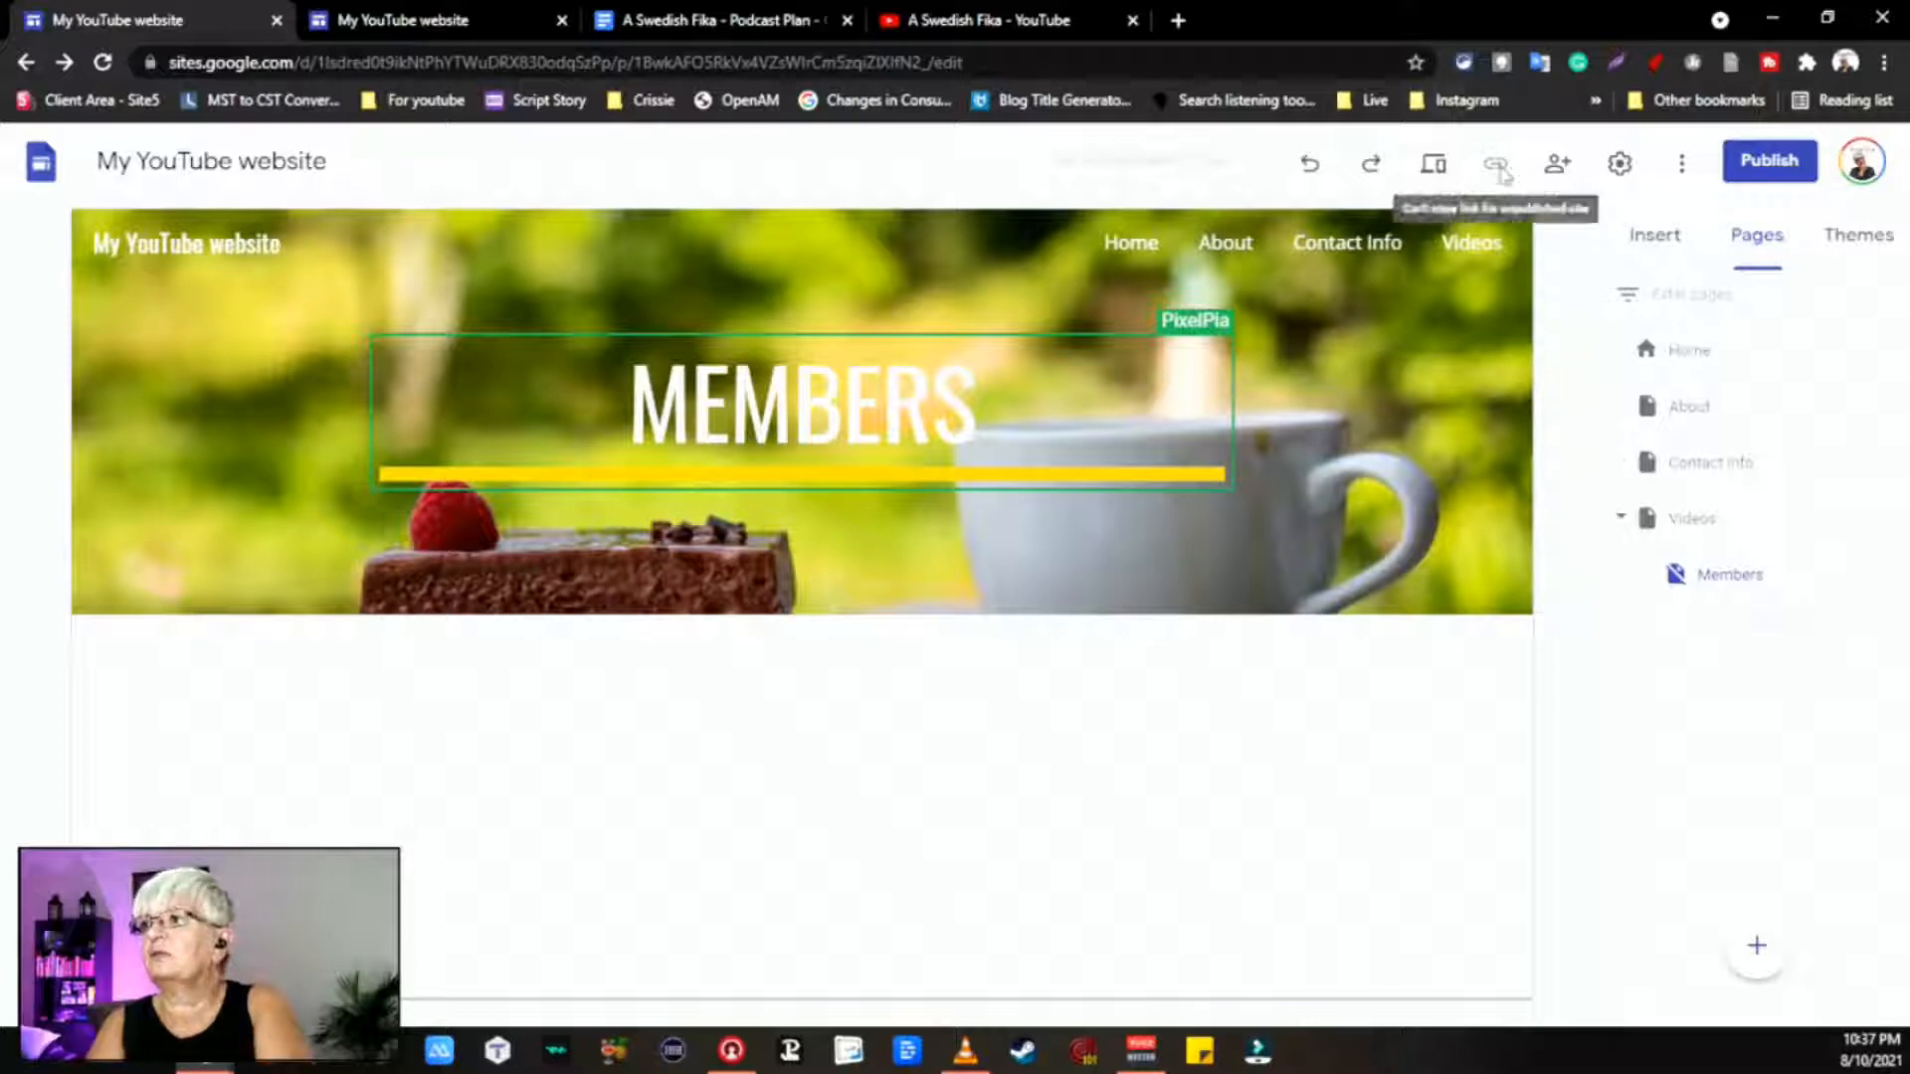
left_click(1619, 164)
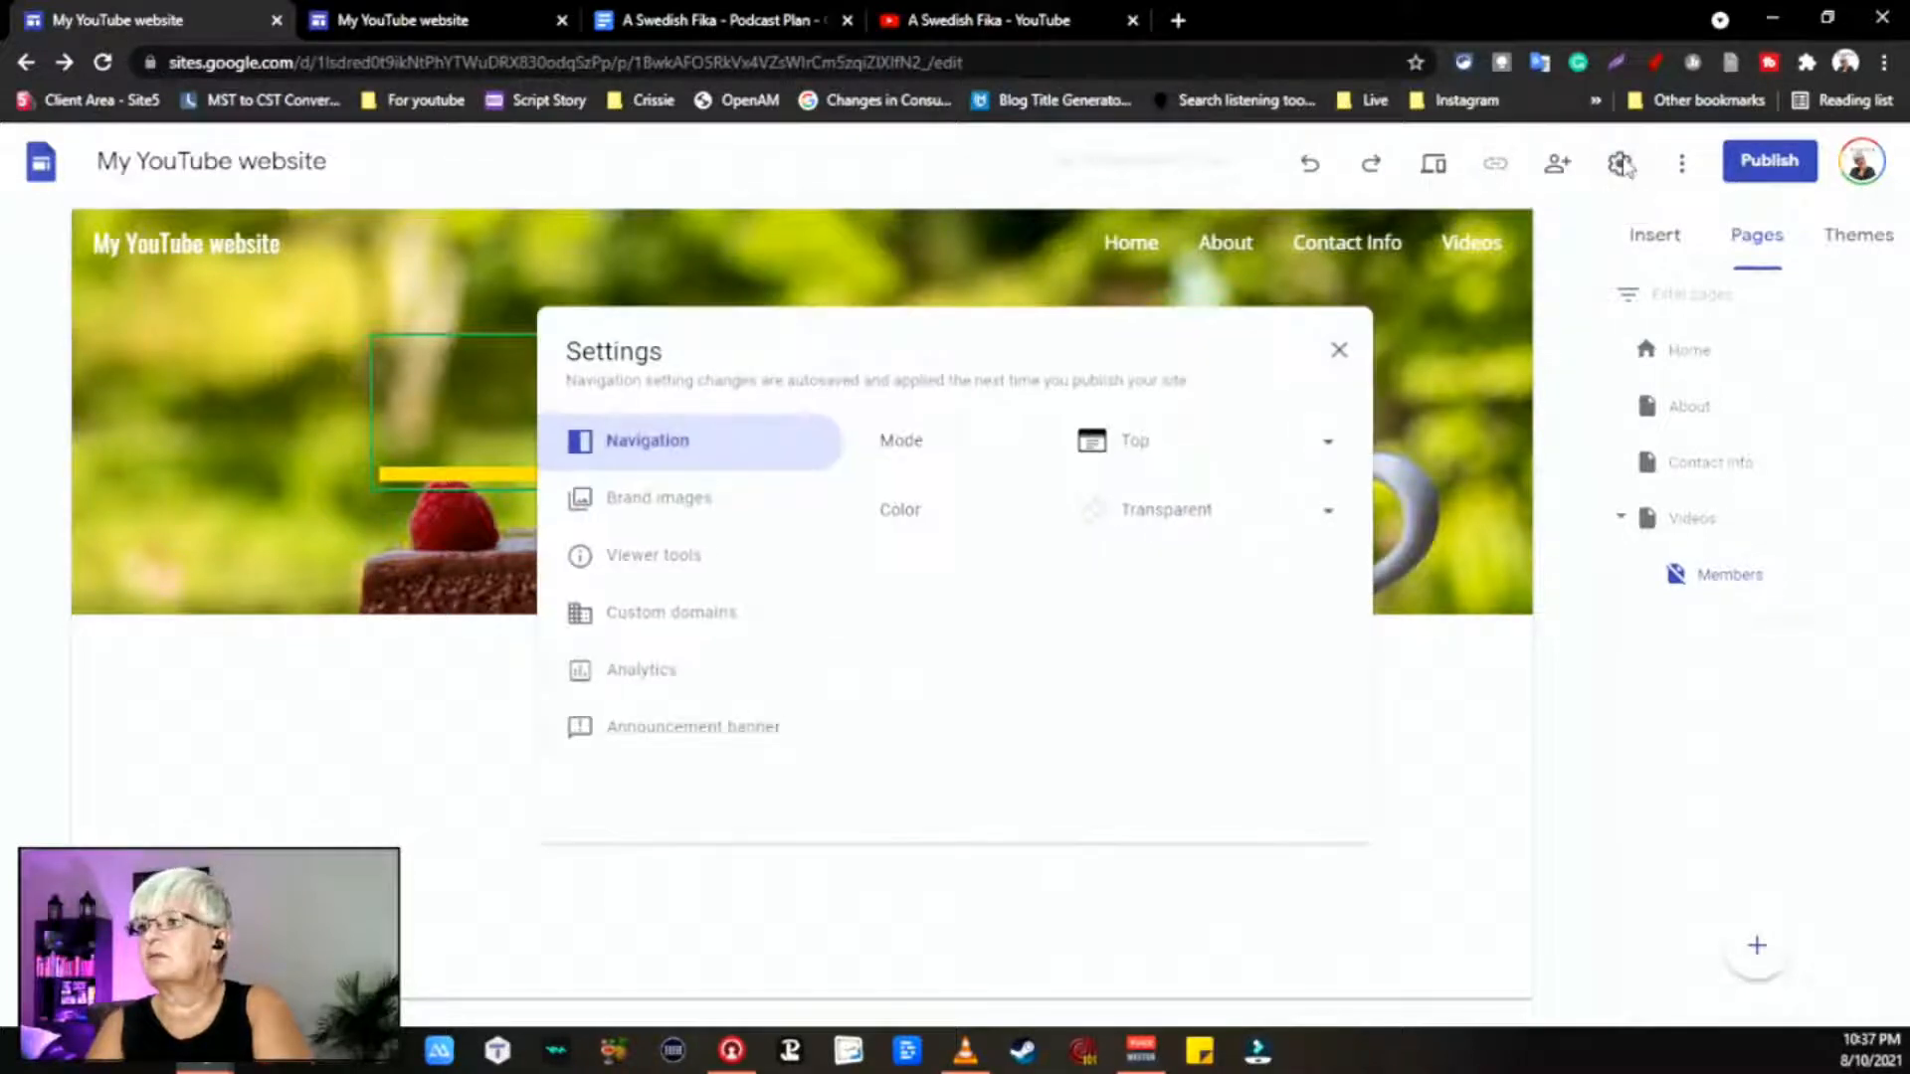
left_click(672, 614)
left_click(690, 560)
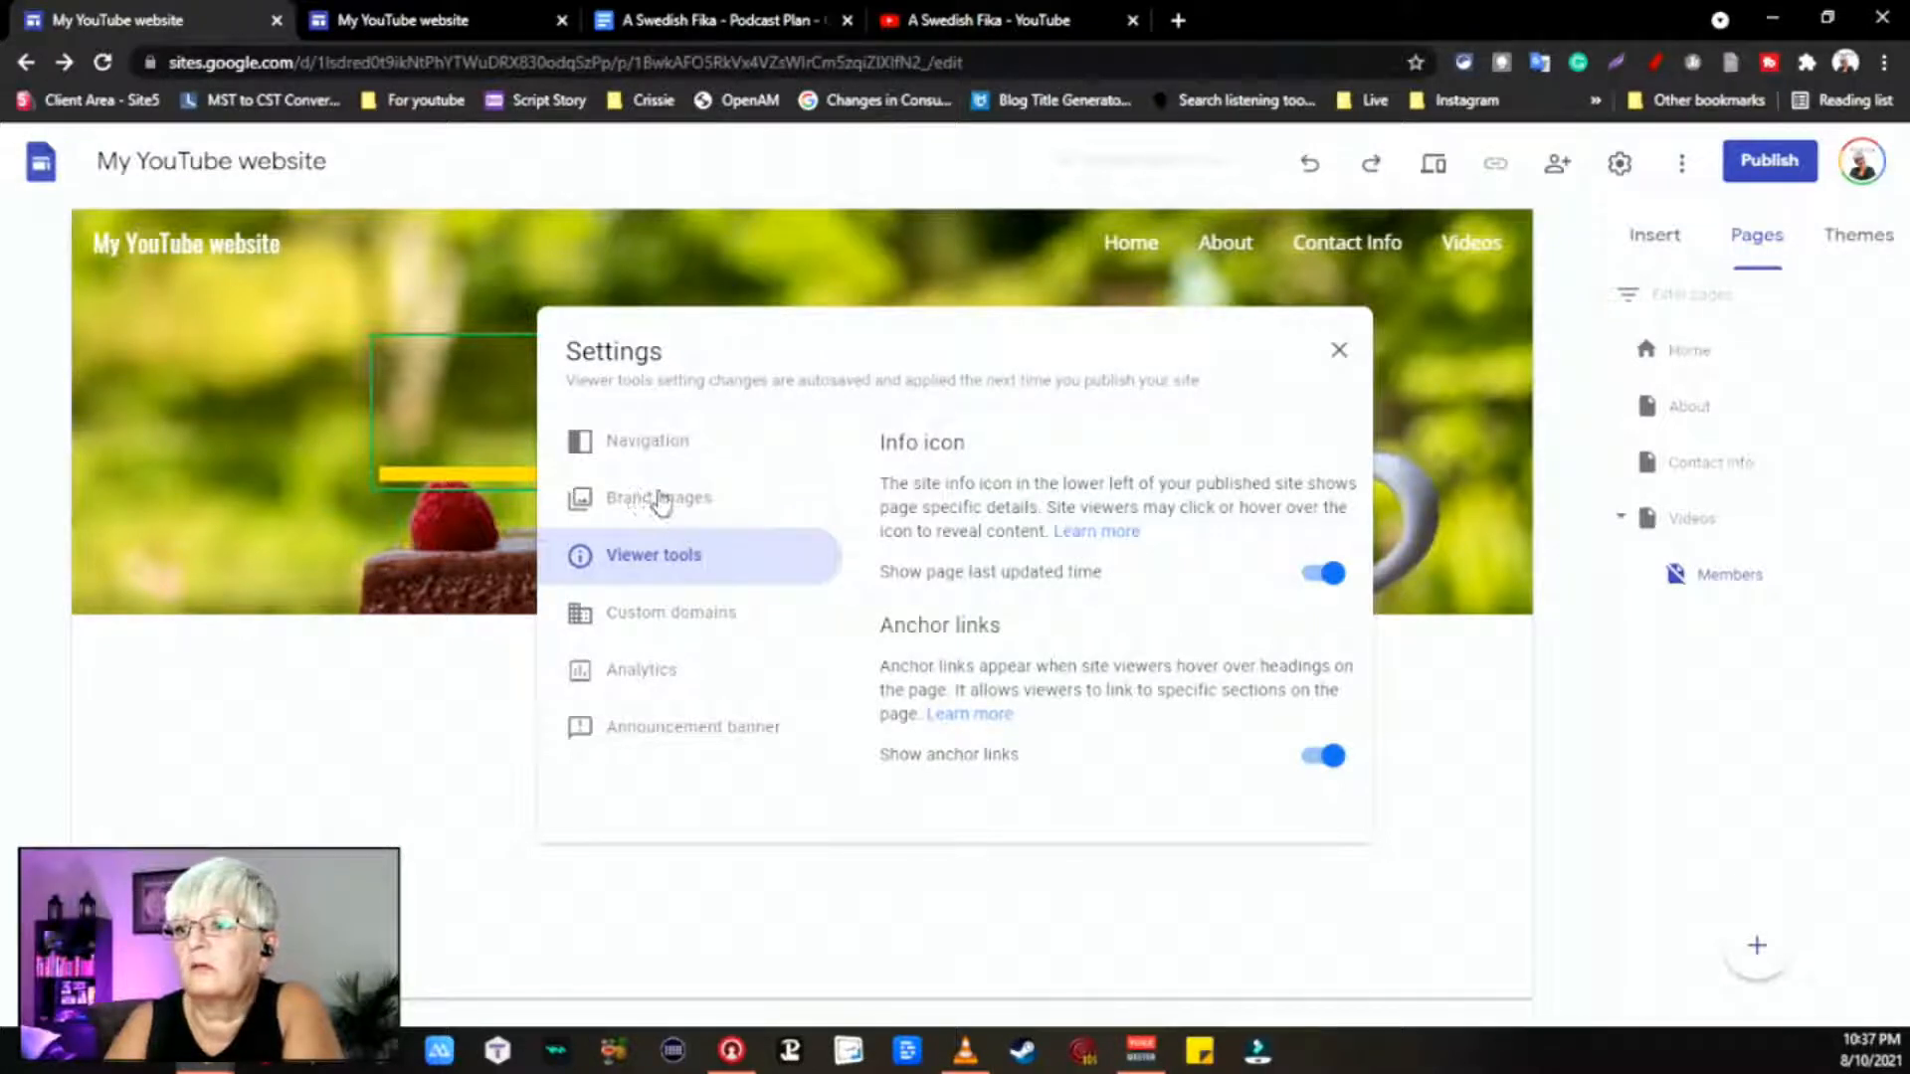
left_click(659, 450)
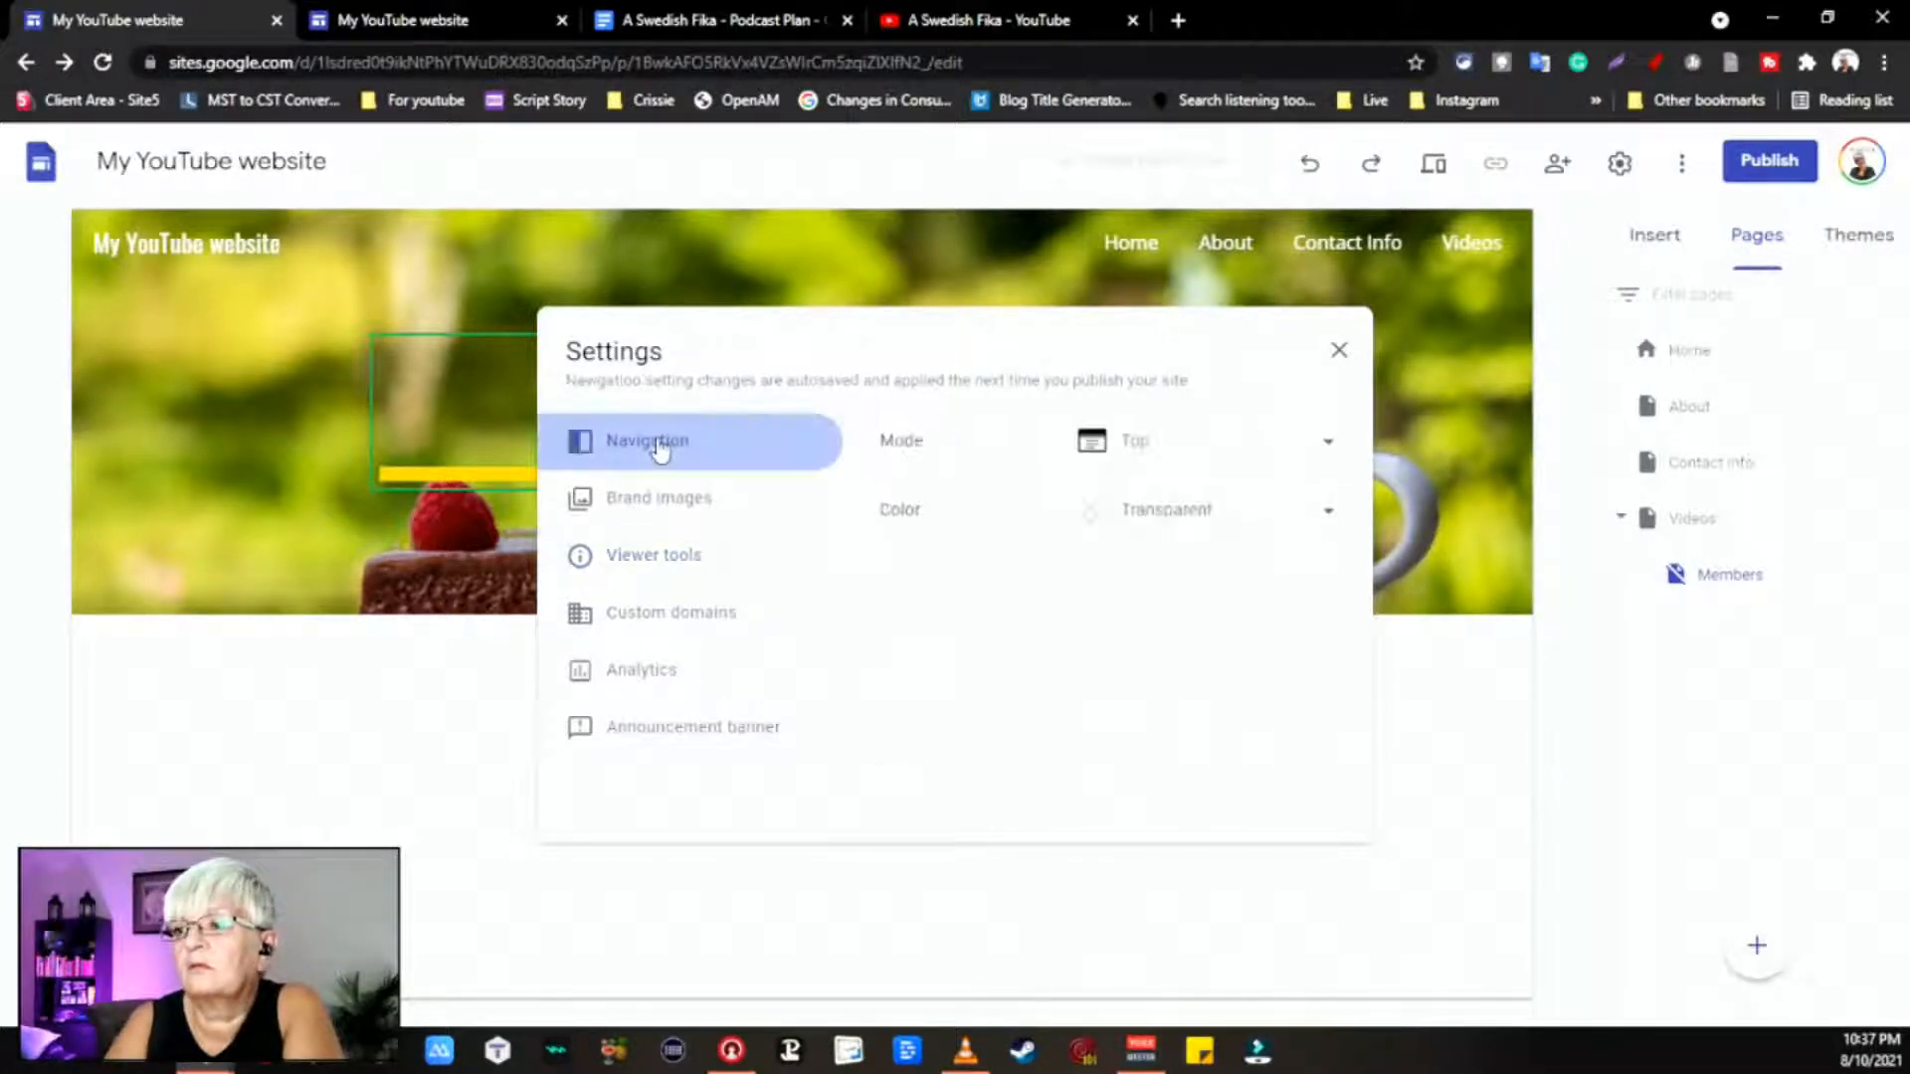
left_click(1340, 352)
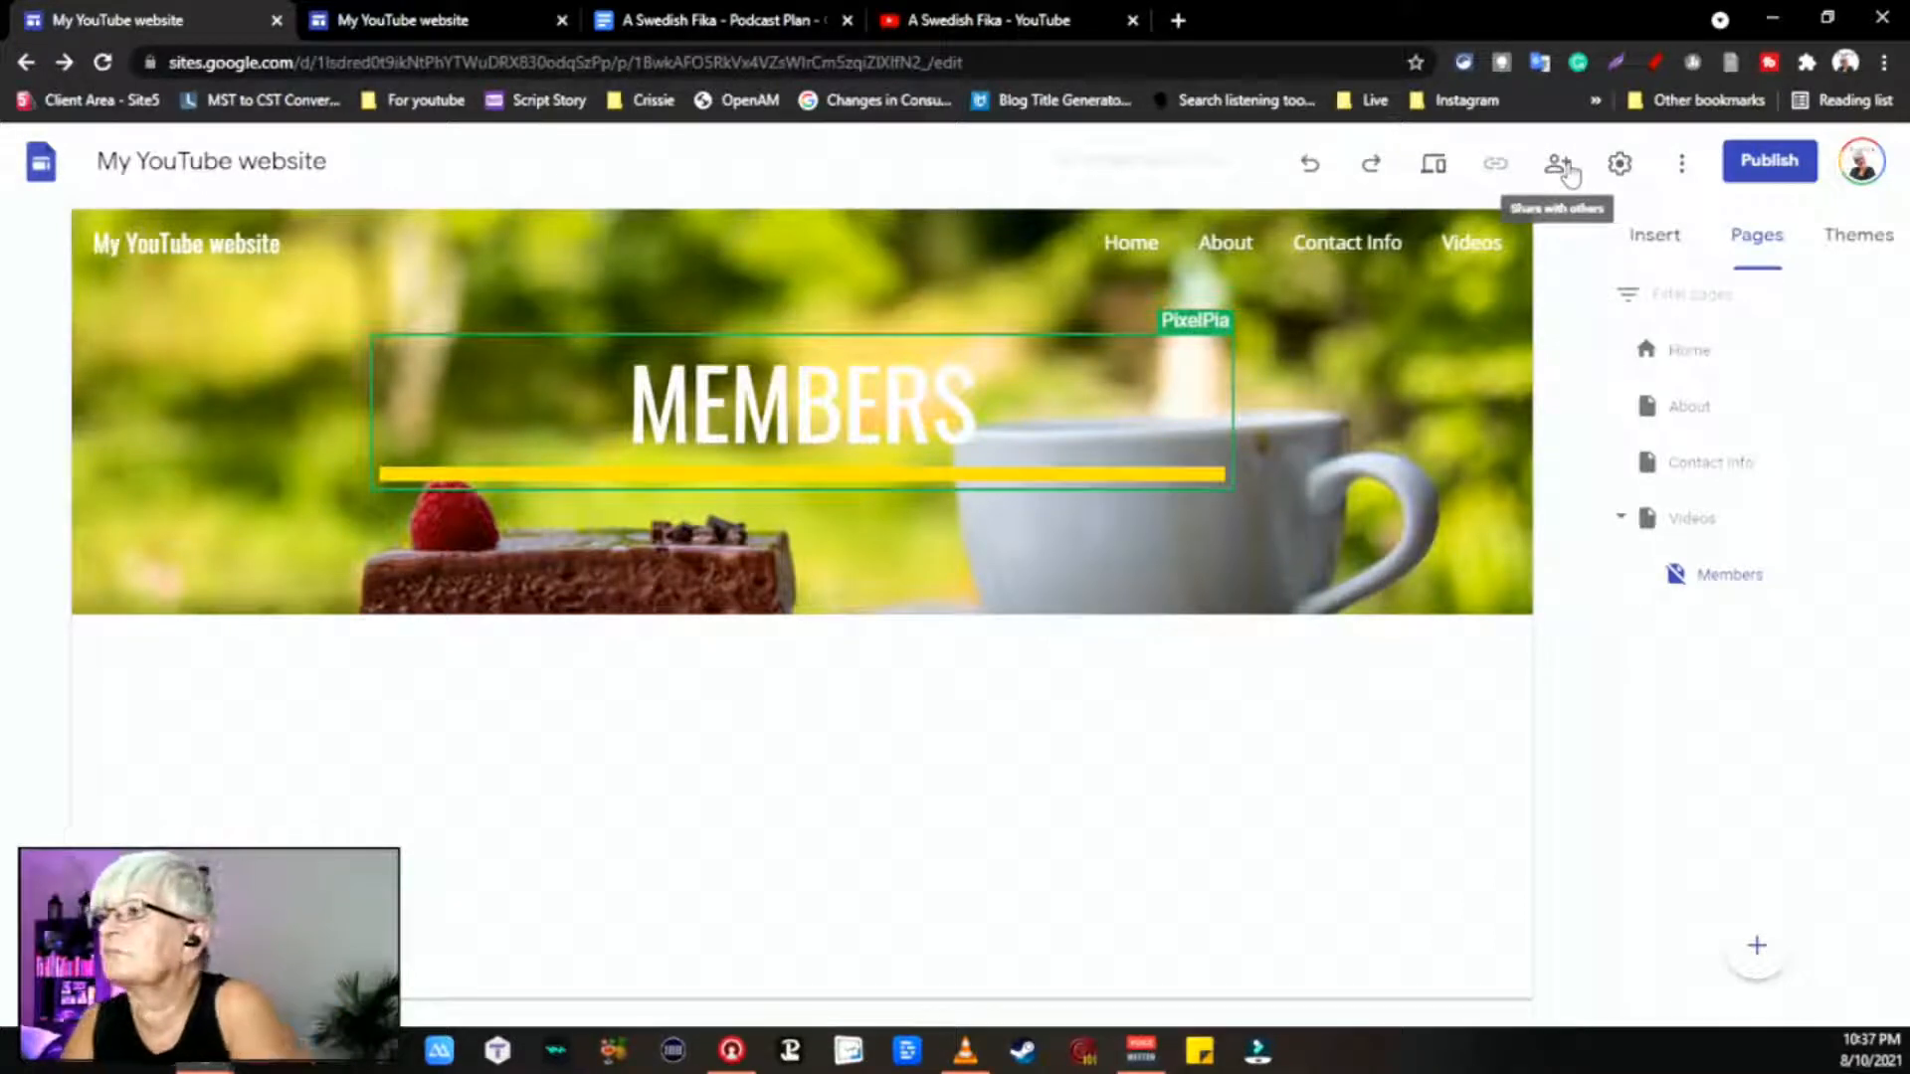
left_click(1732, 585)
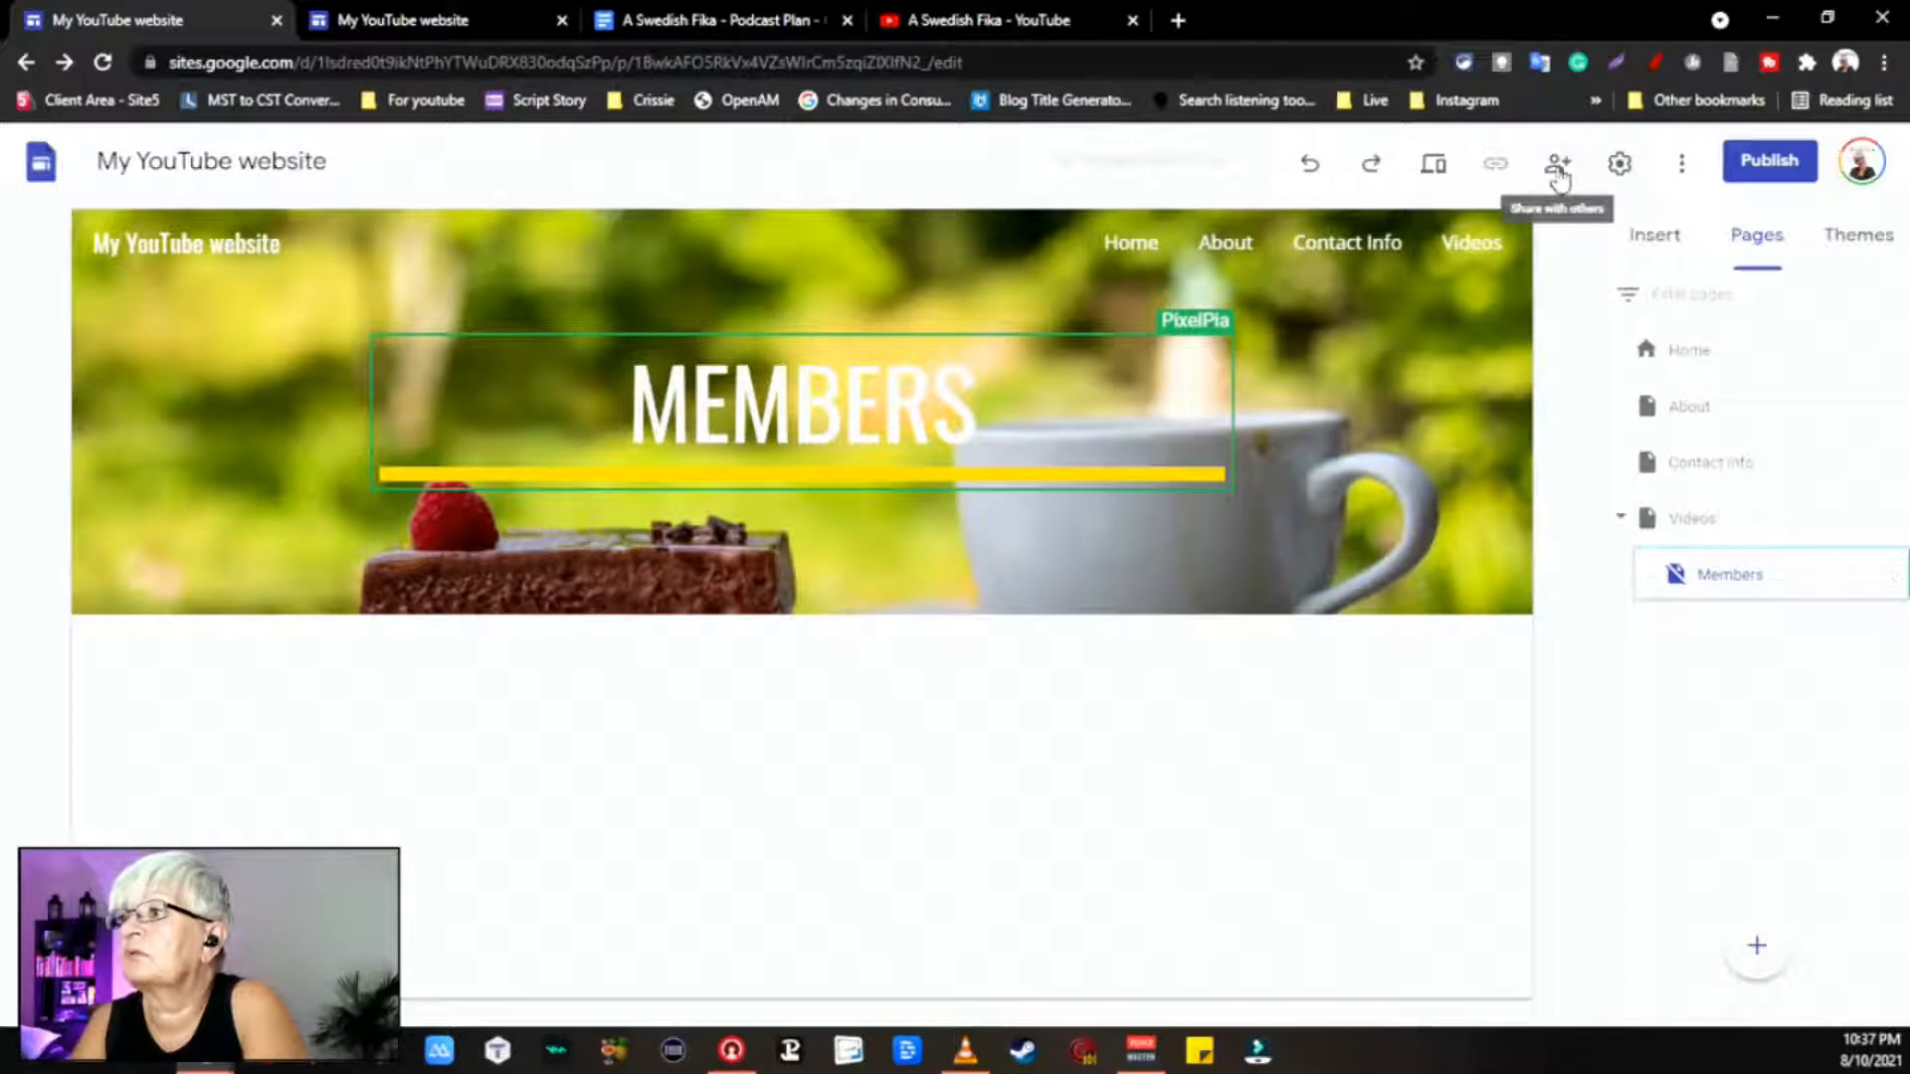
left_click(1558, 167)
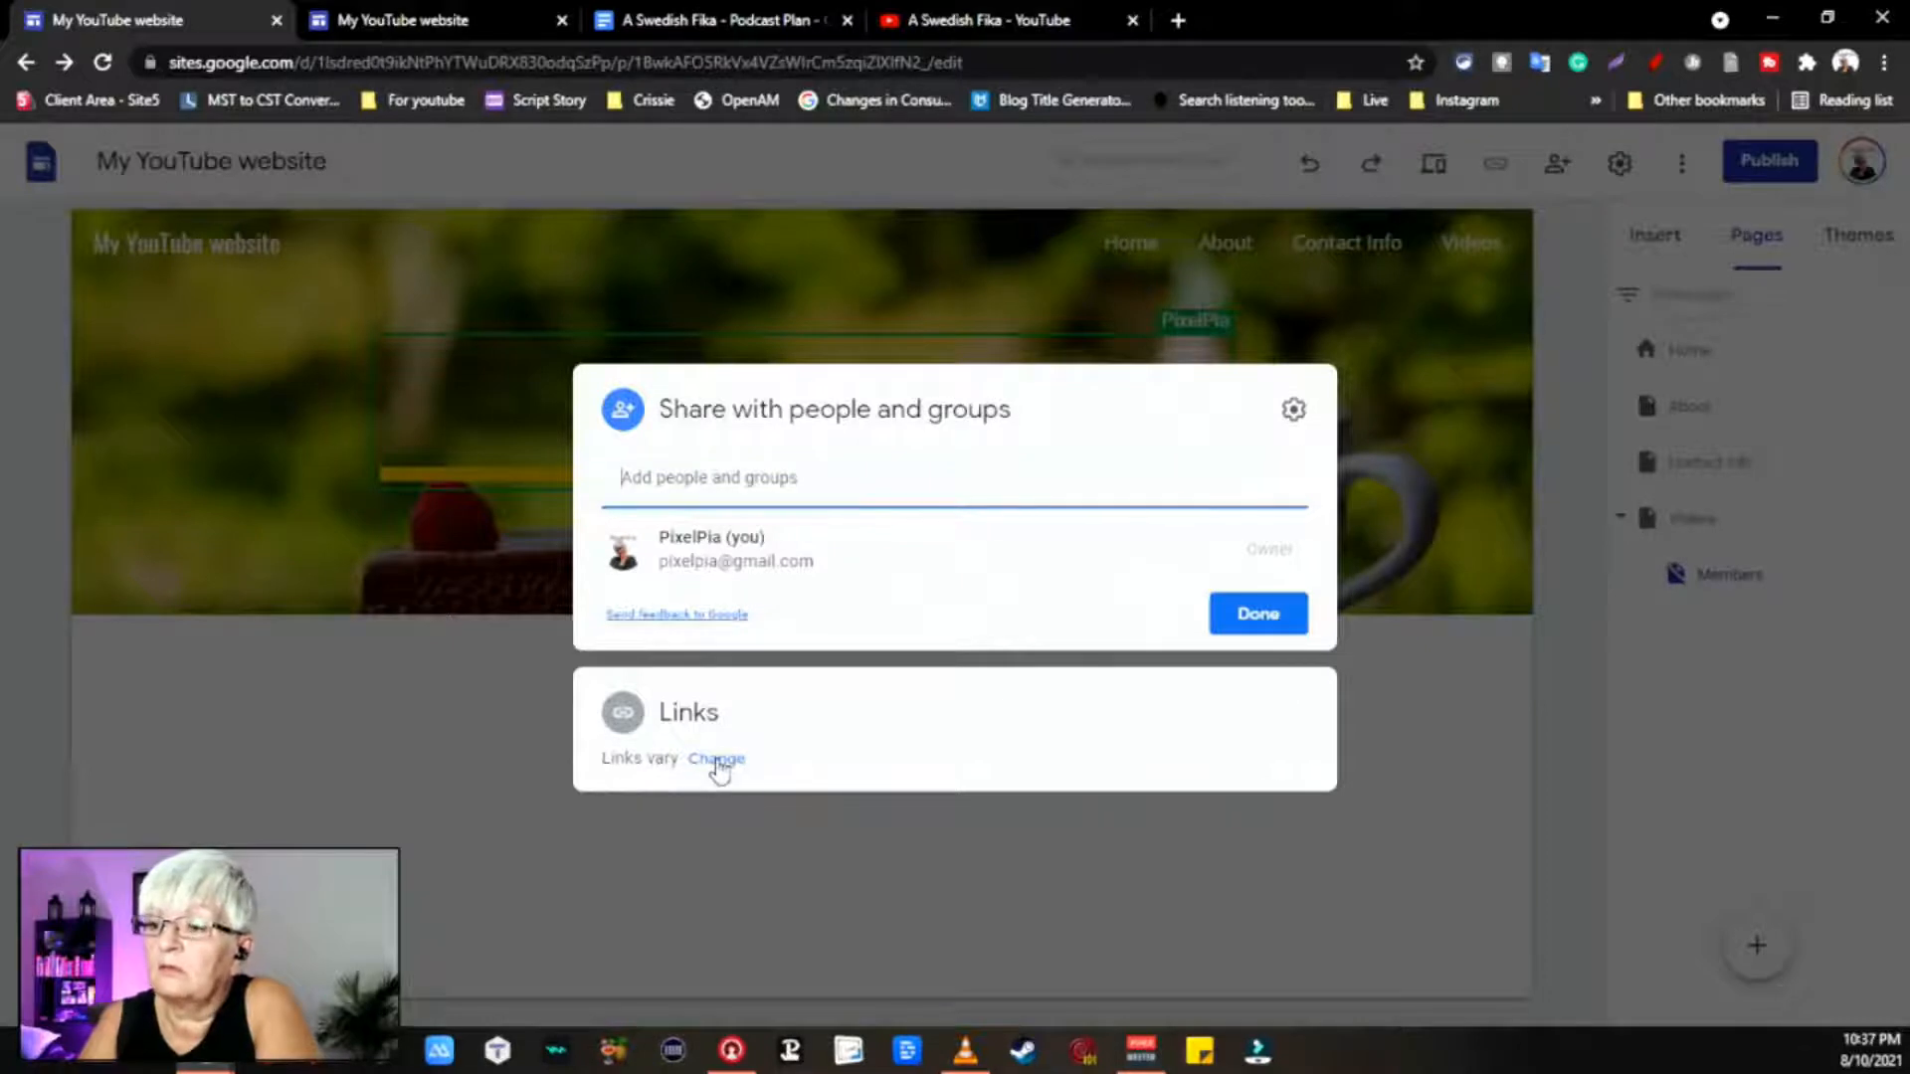
left_click(716, 759)
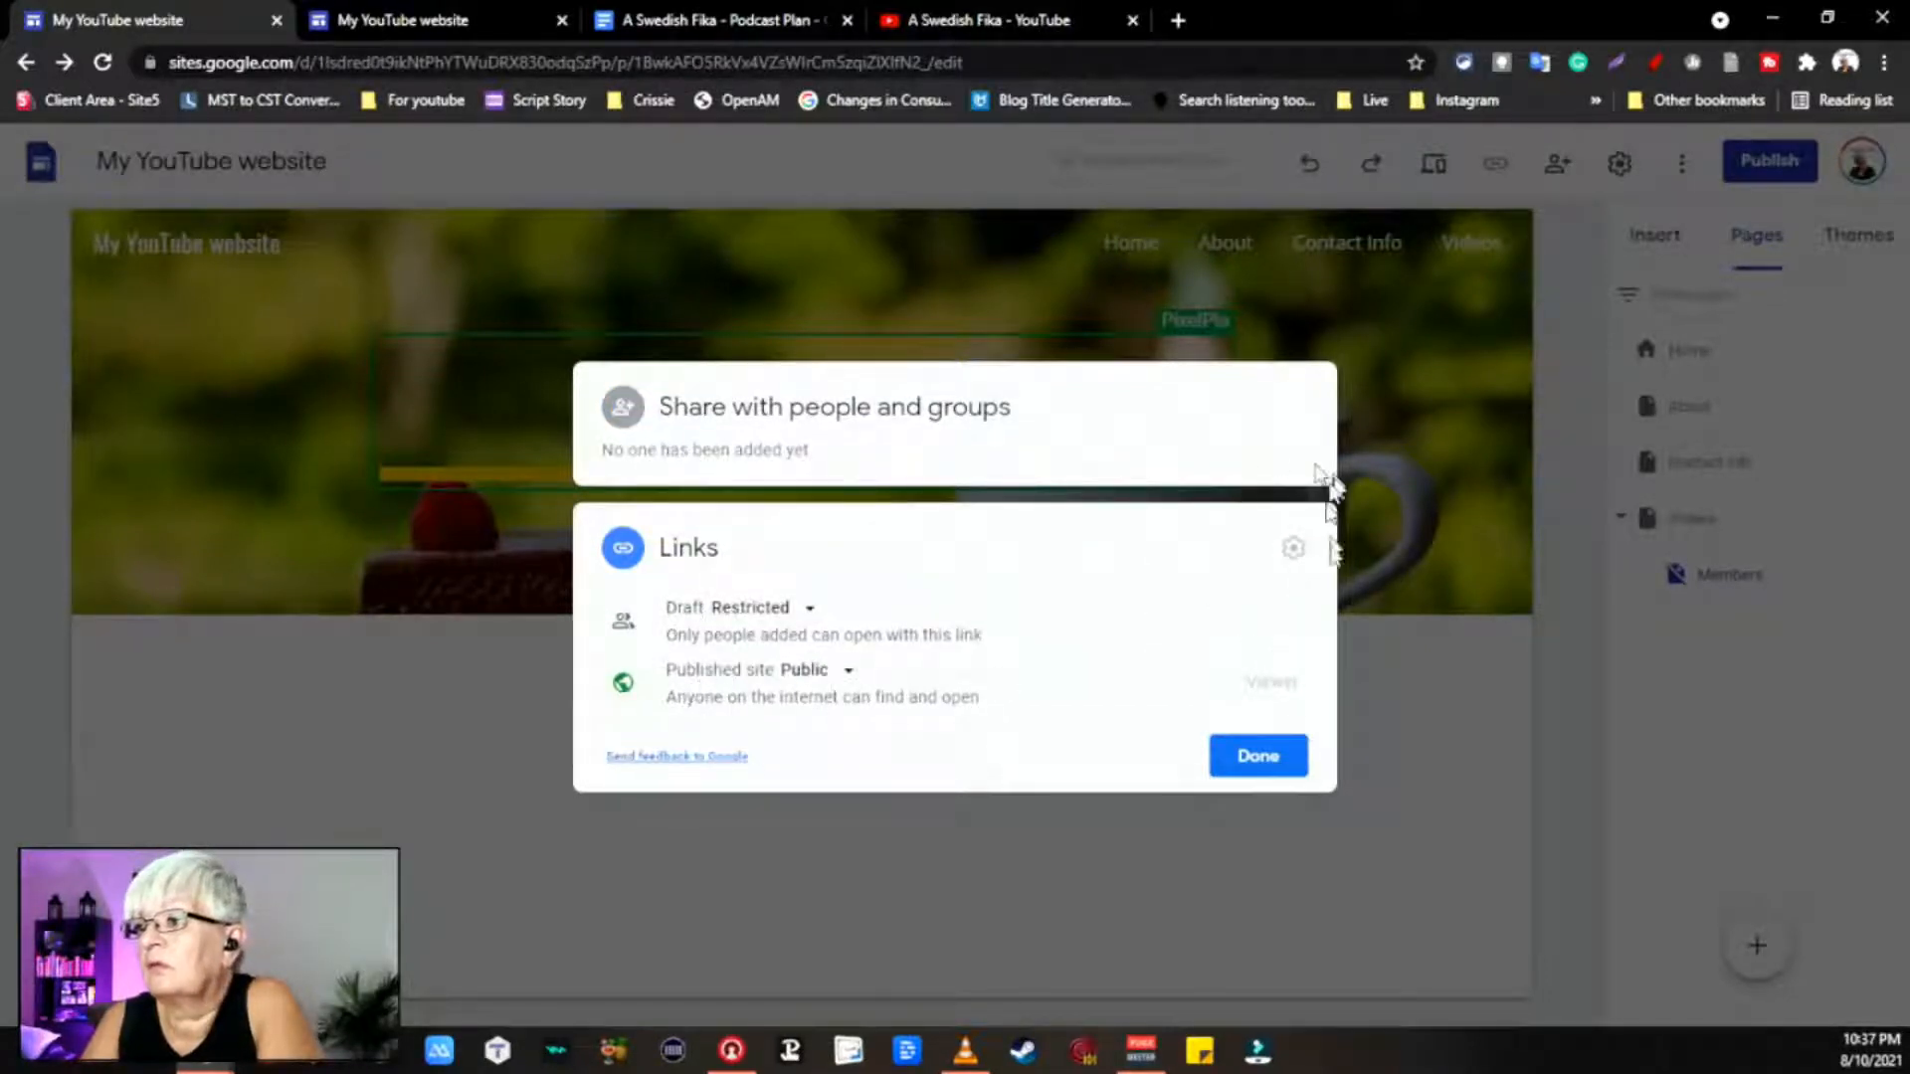
left_click(895, 901)
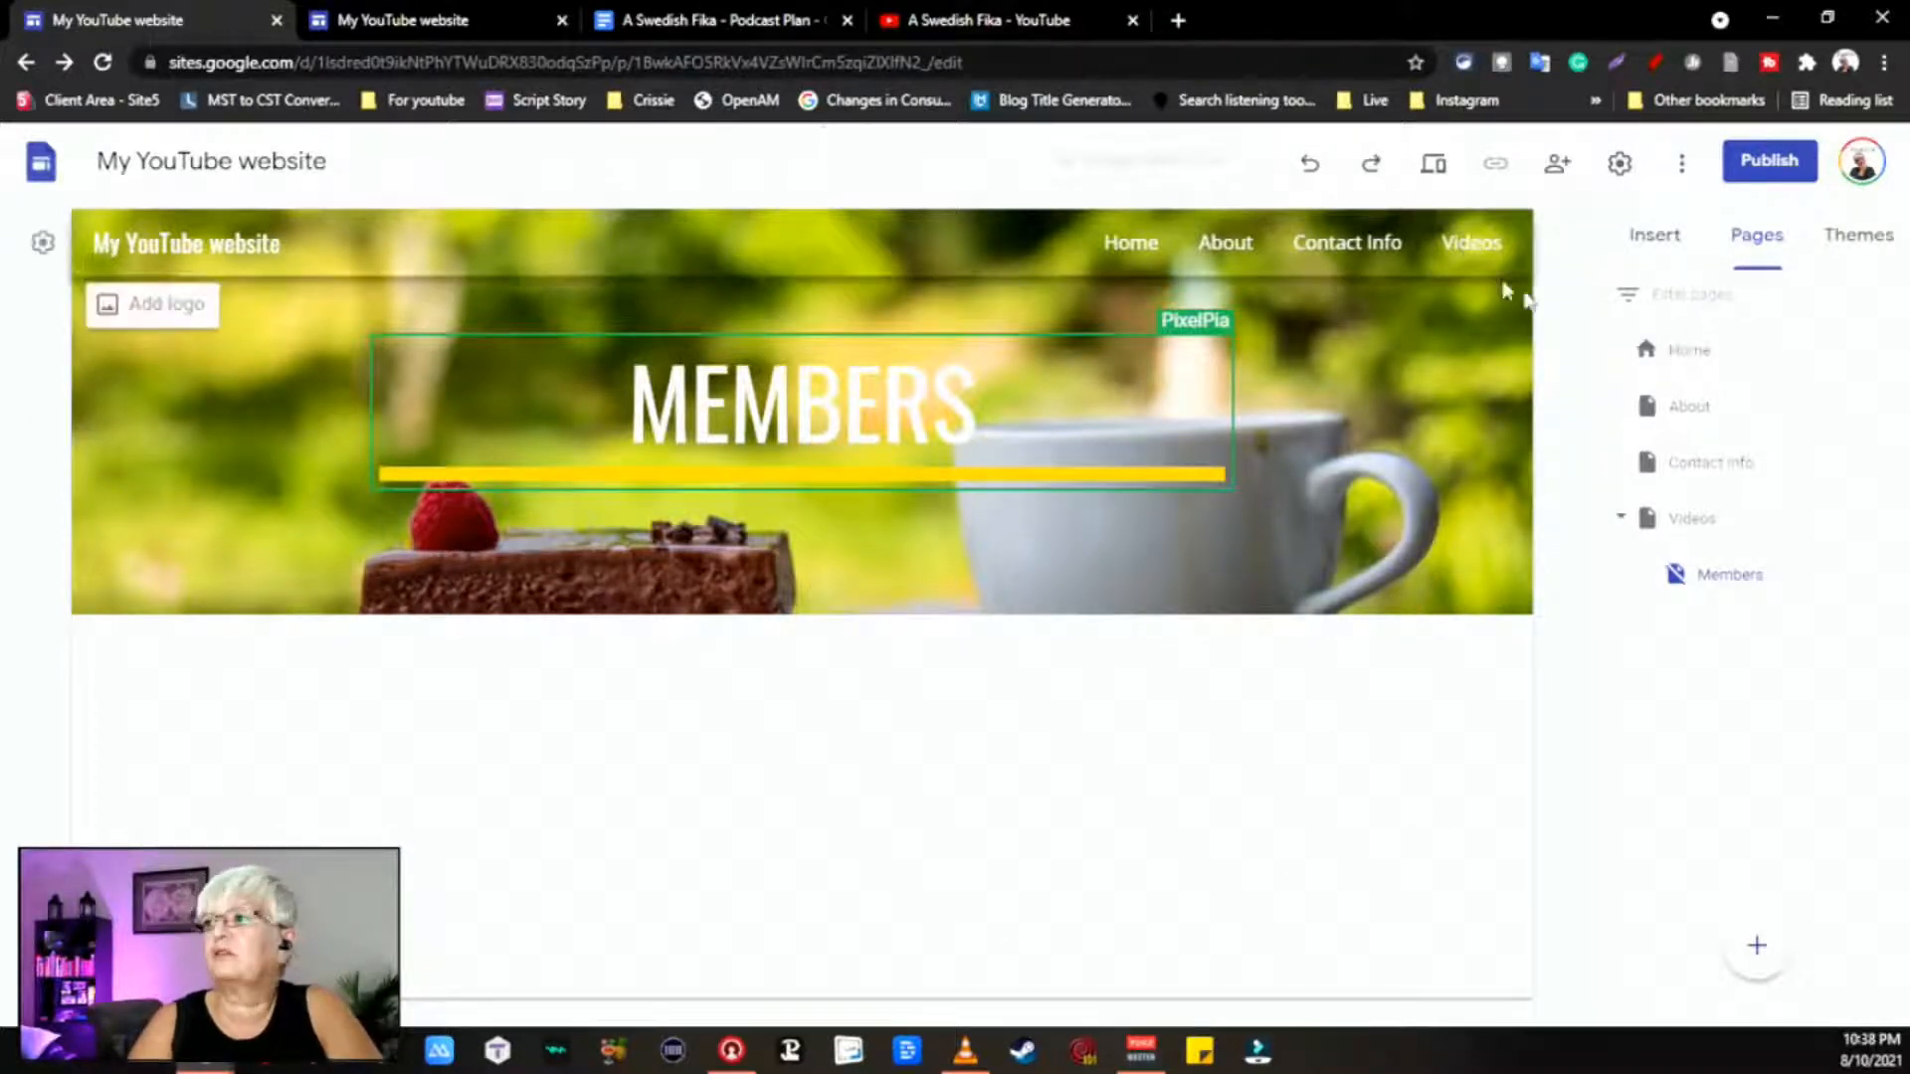
Step: Show the Home page with its A SWEDISH FIKA banner, after briefly visiting About
left_click(1697, 368)
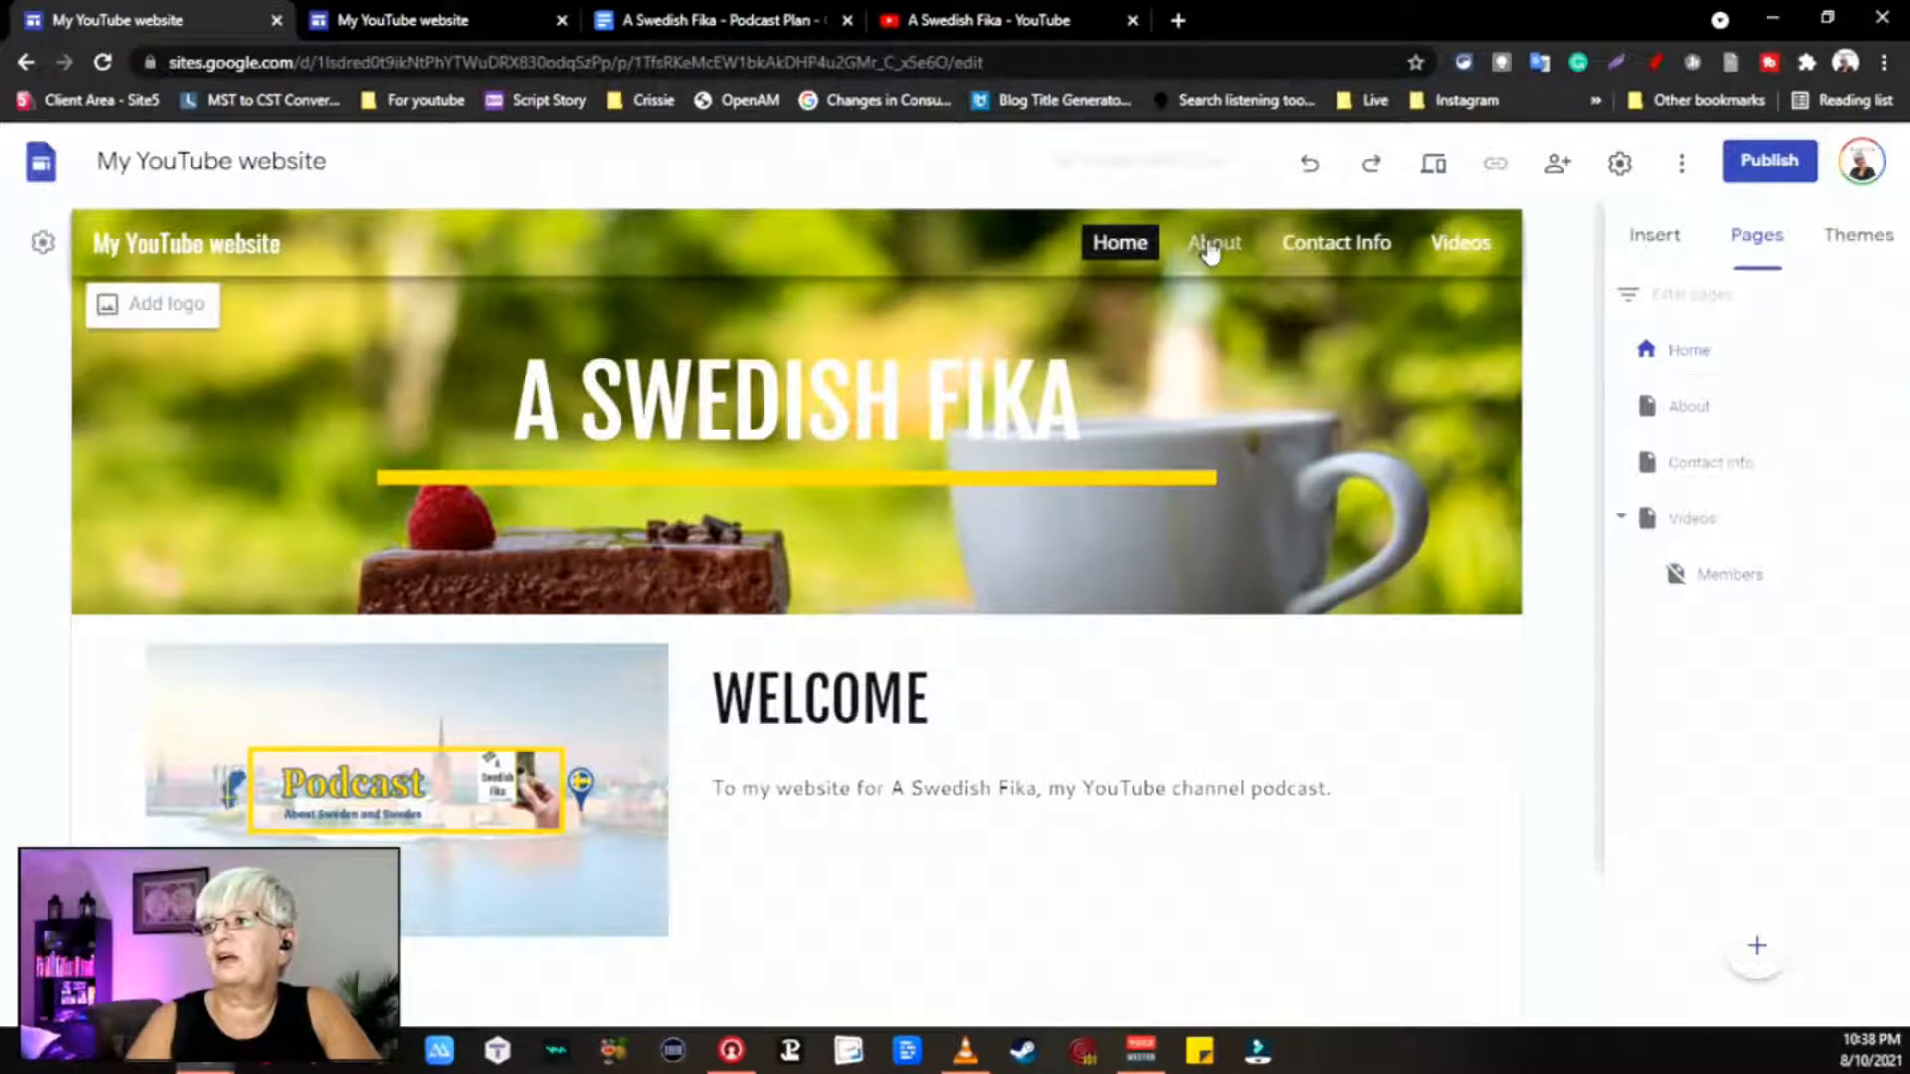
left_click(1209, 248)
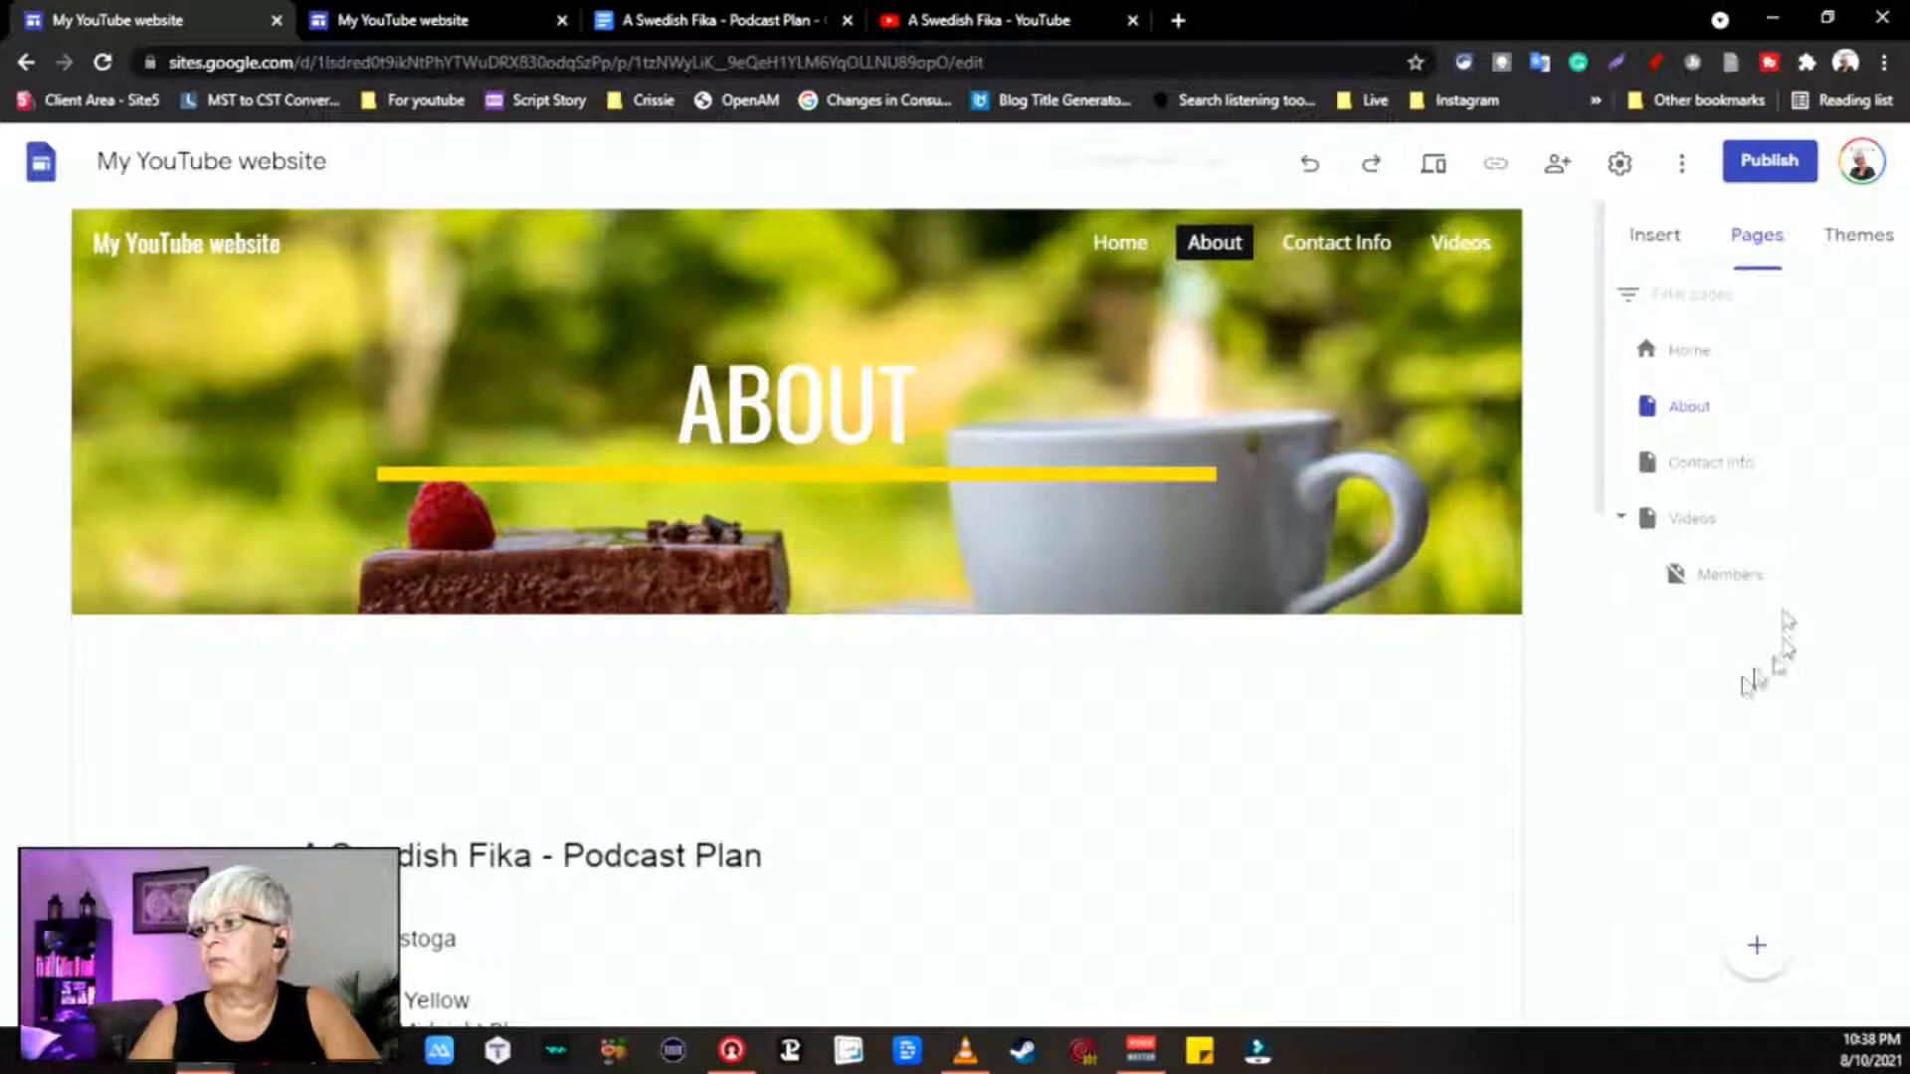
mouse_move(1755, 945)
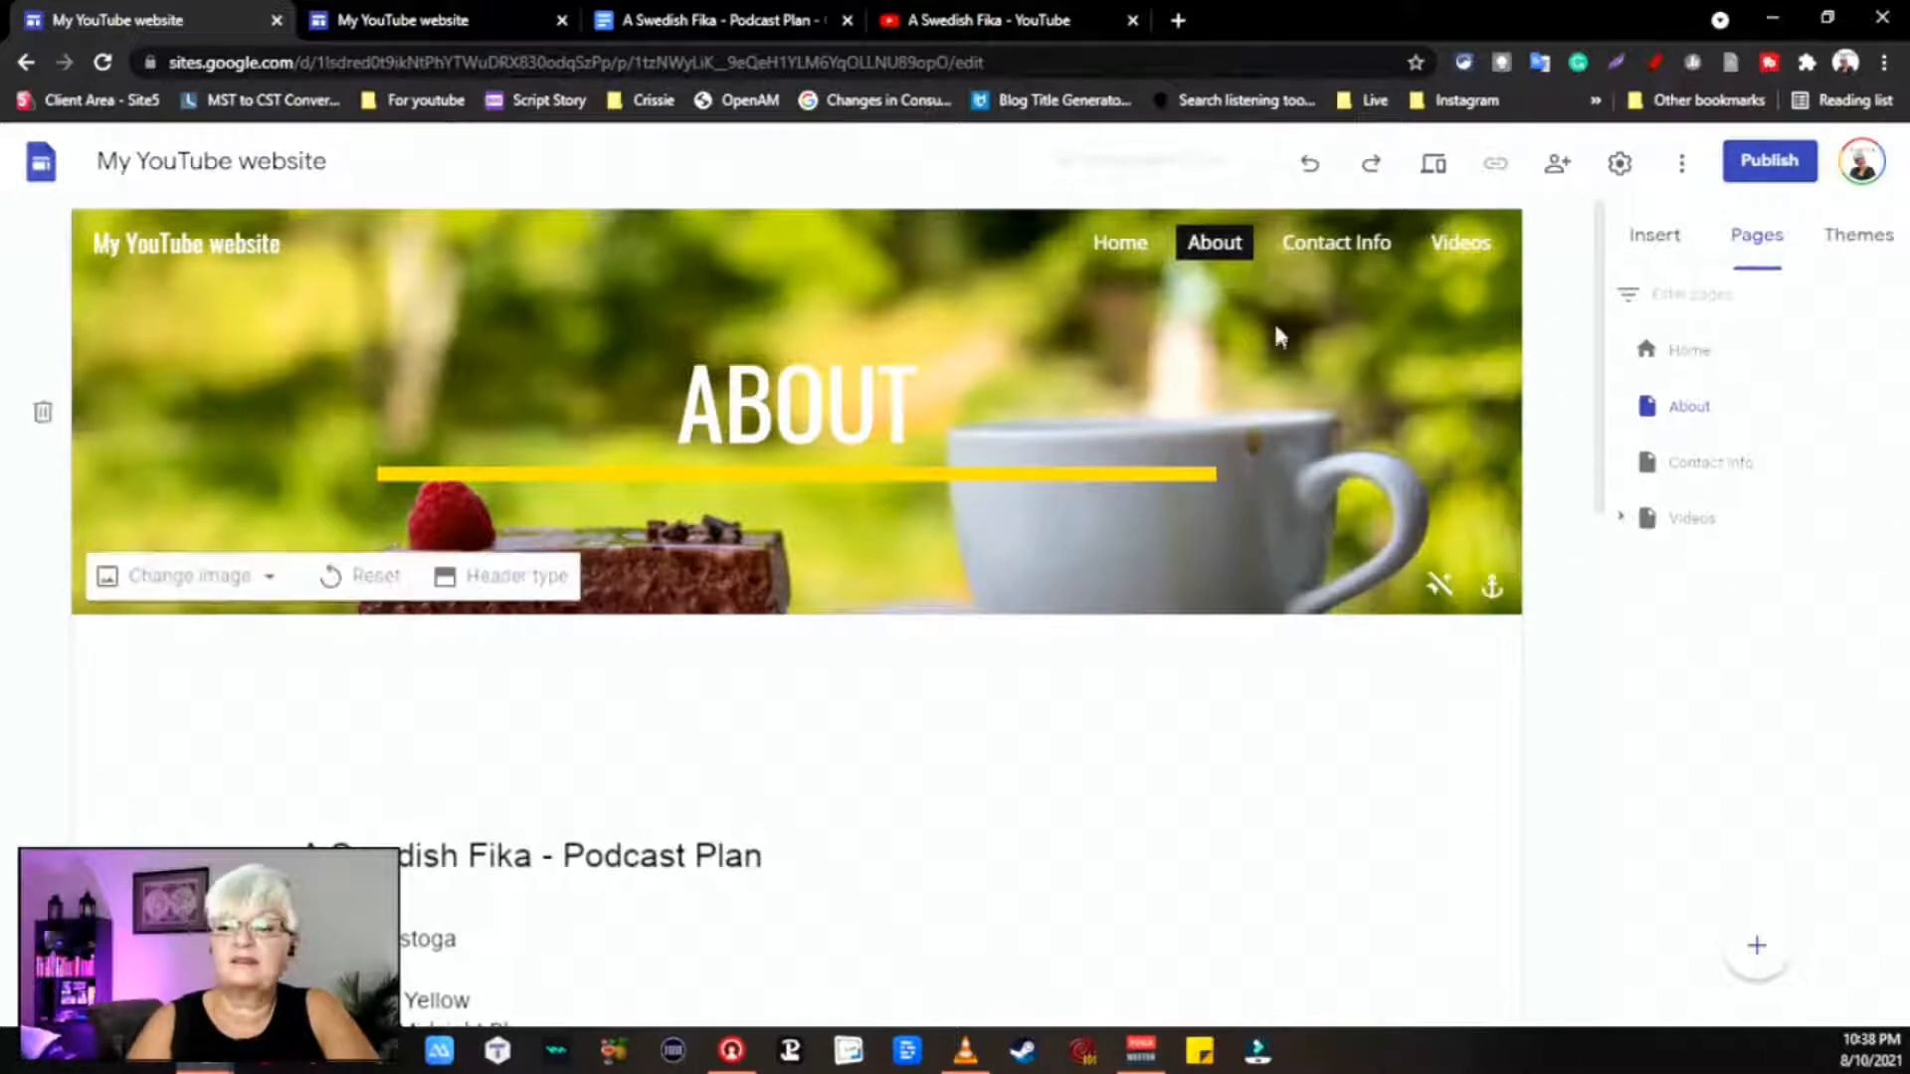
left_click(1691, 361)
scroll(1405, 905, "down", 2)
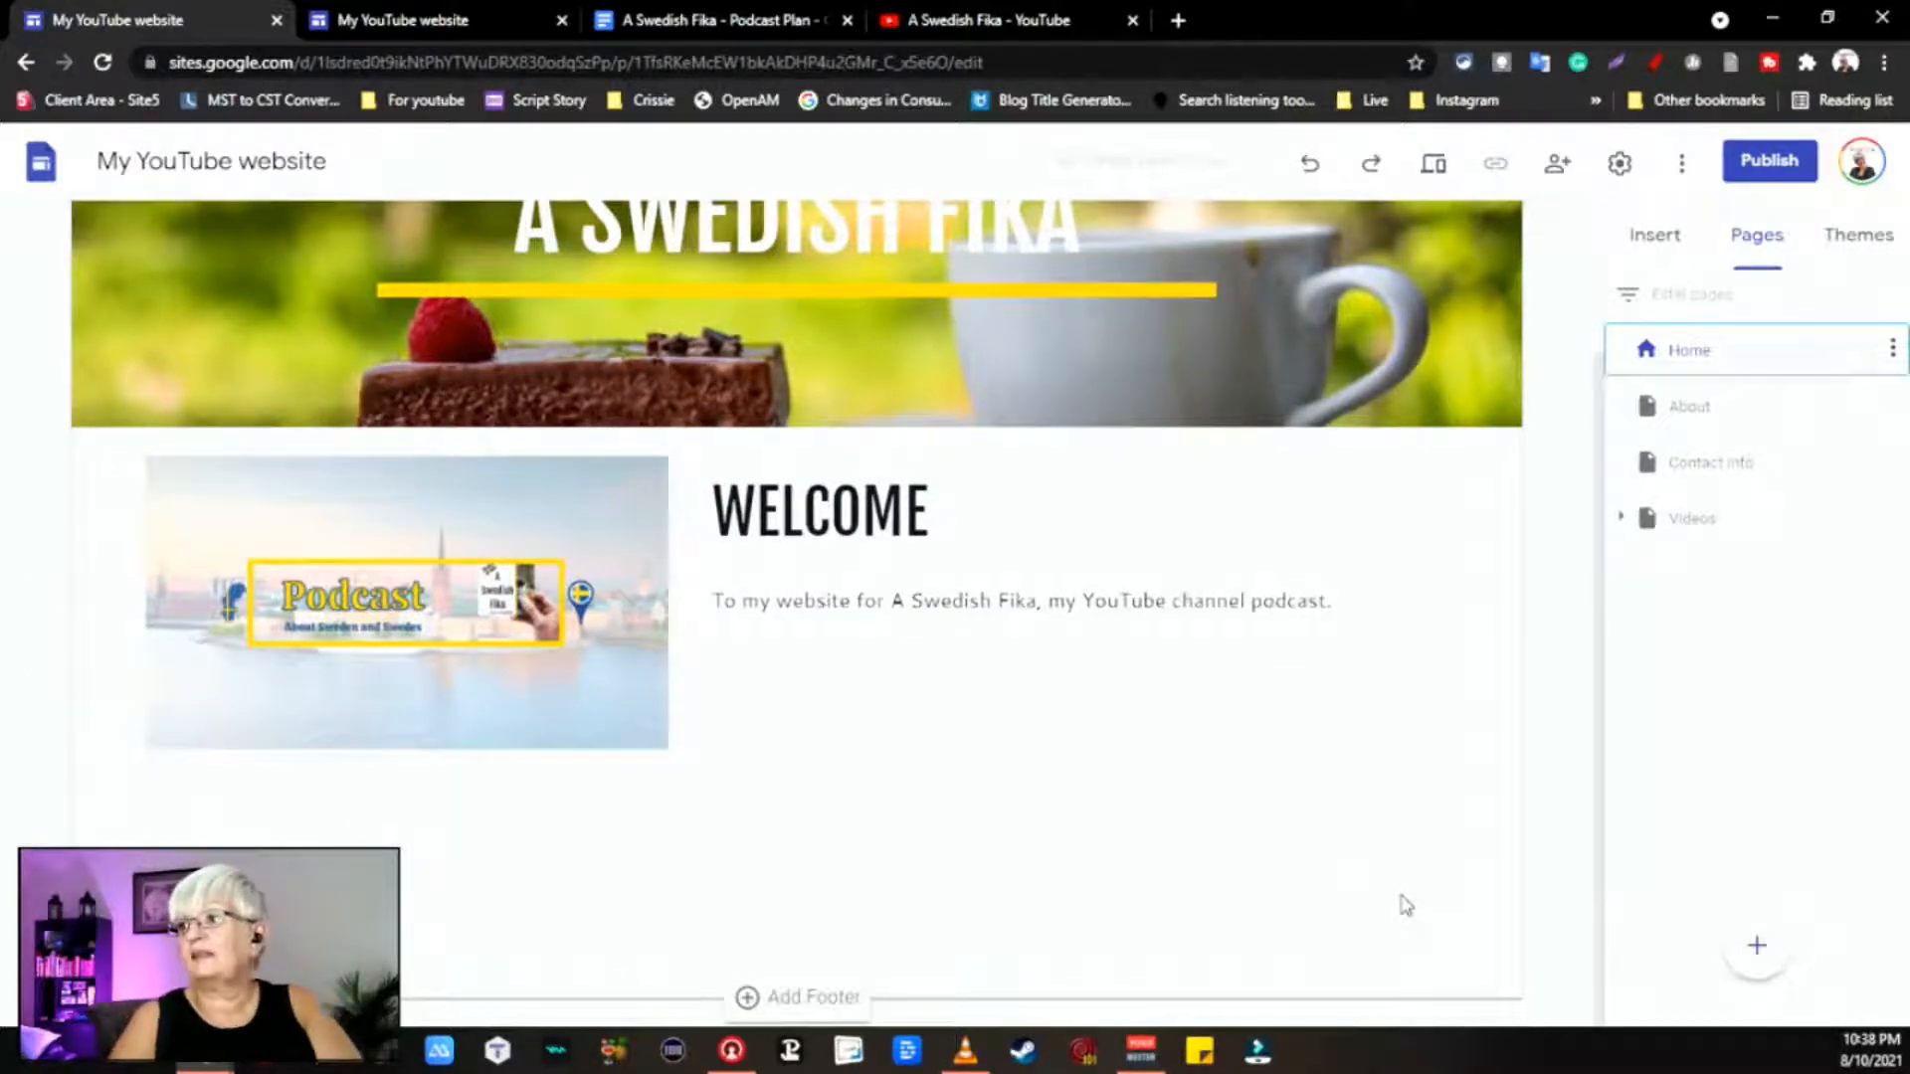
scroll(1420, 775, "up", 2)
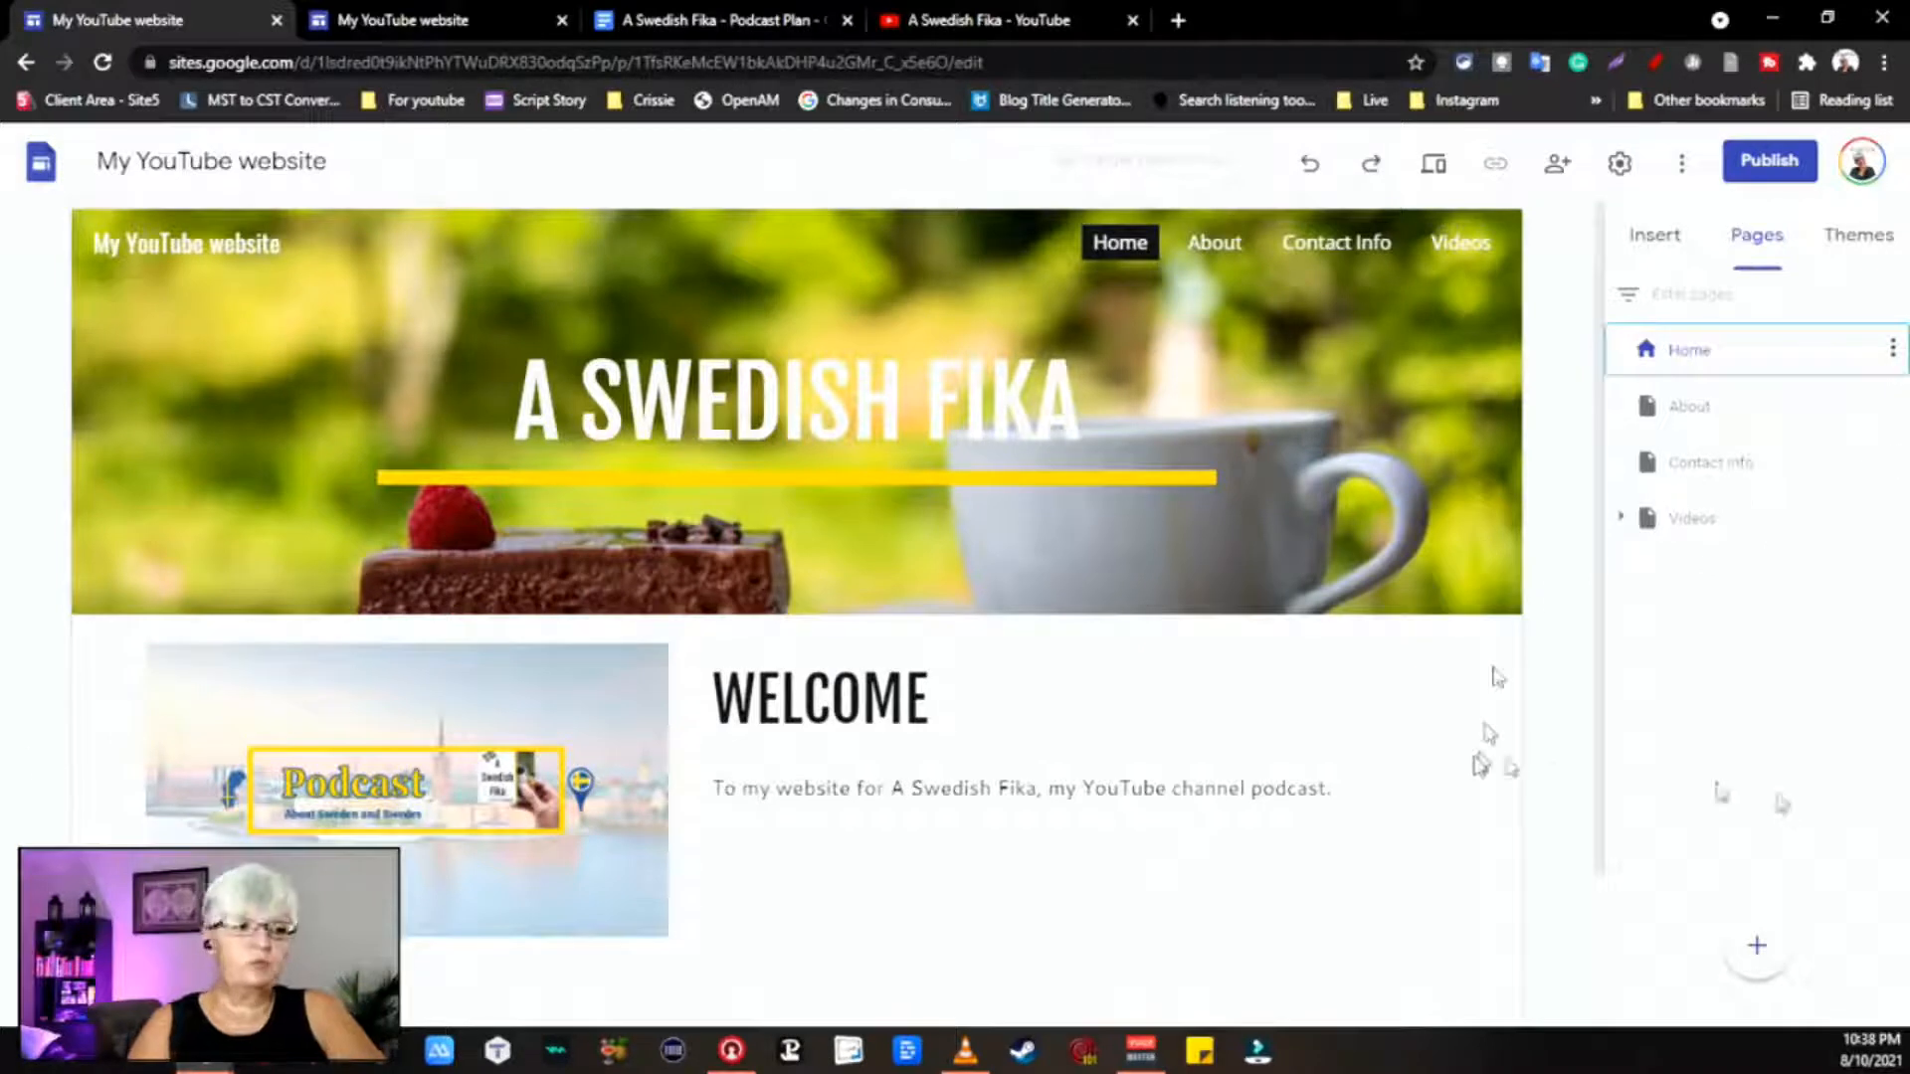
Step: Set the publish web address to myswedishfika and open the viewer access management
left_click(1772, 162)
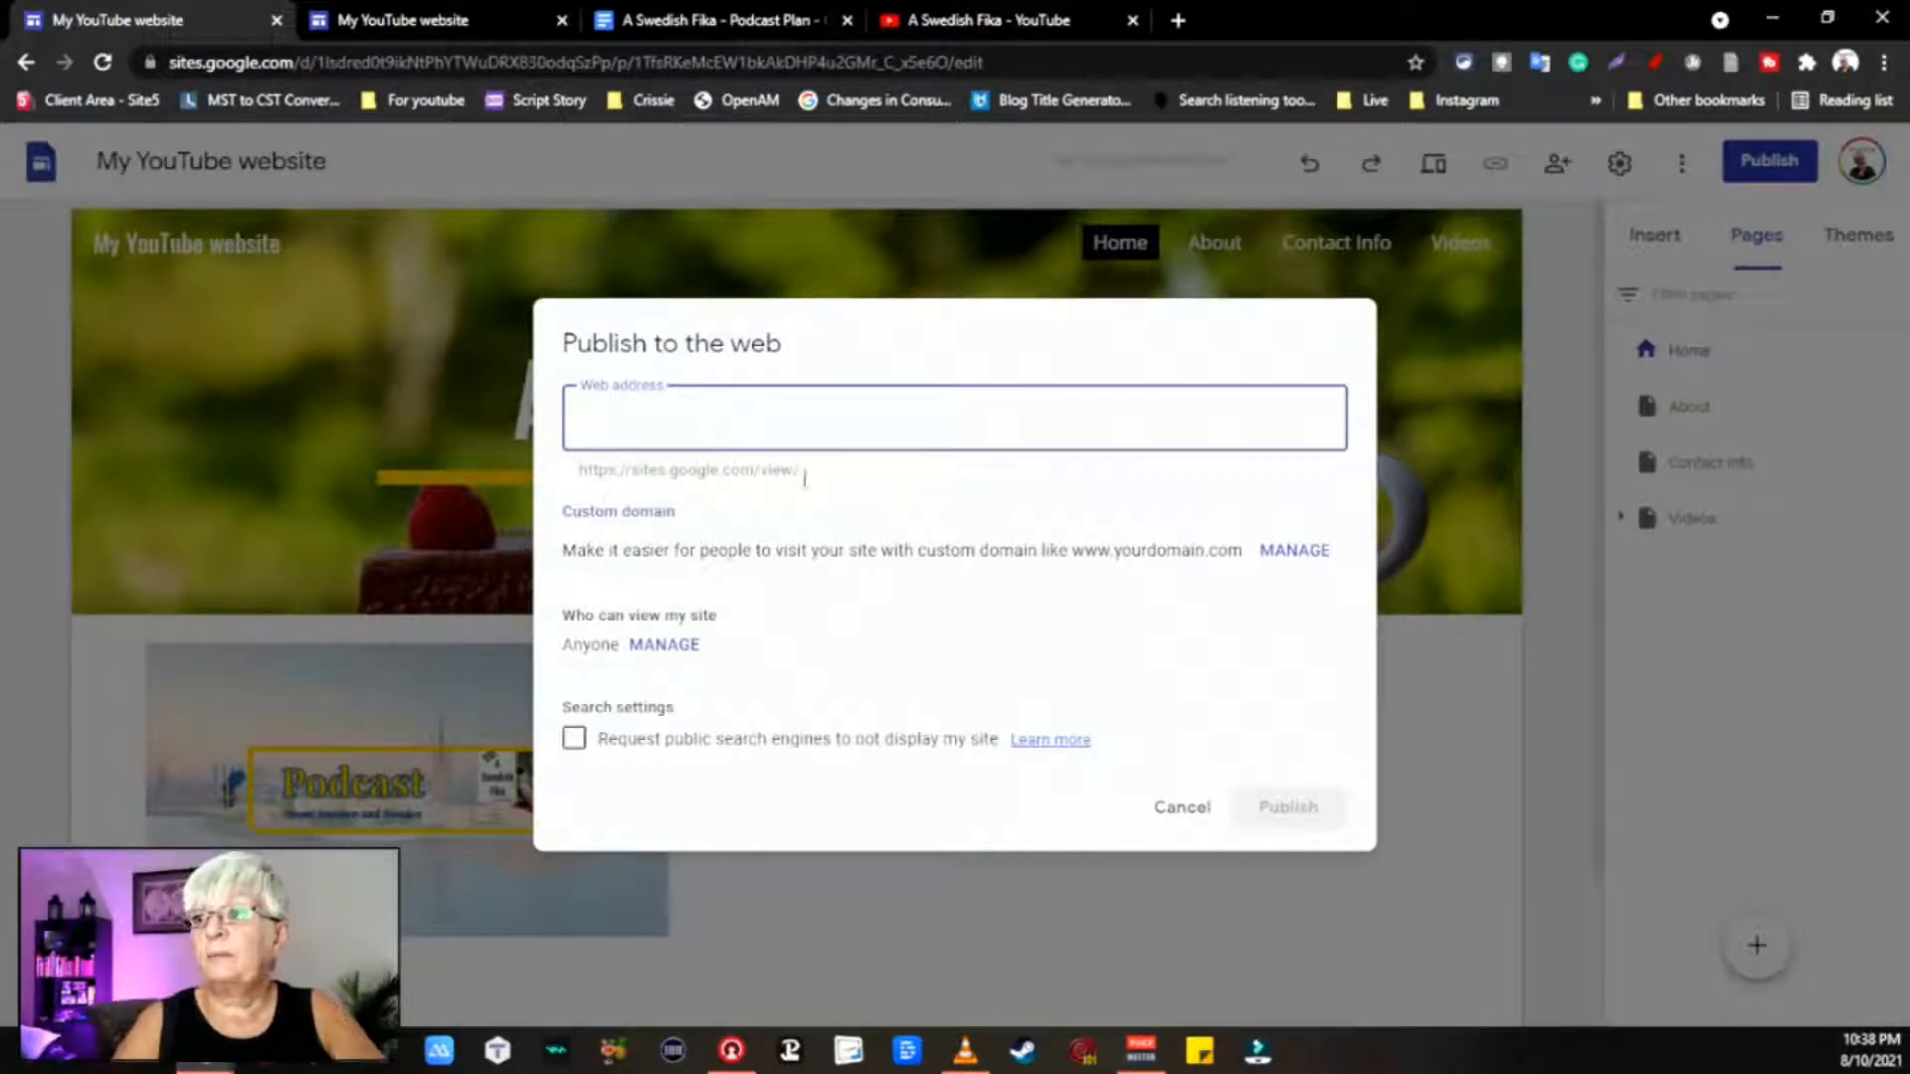
left_click_drag(811, 472, 577, 501)
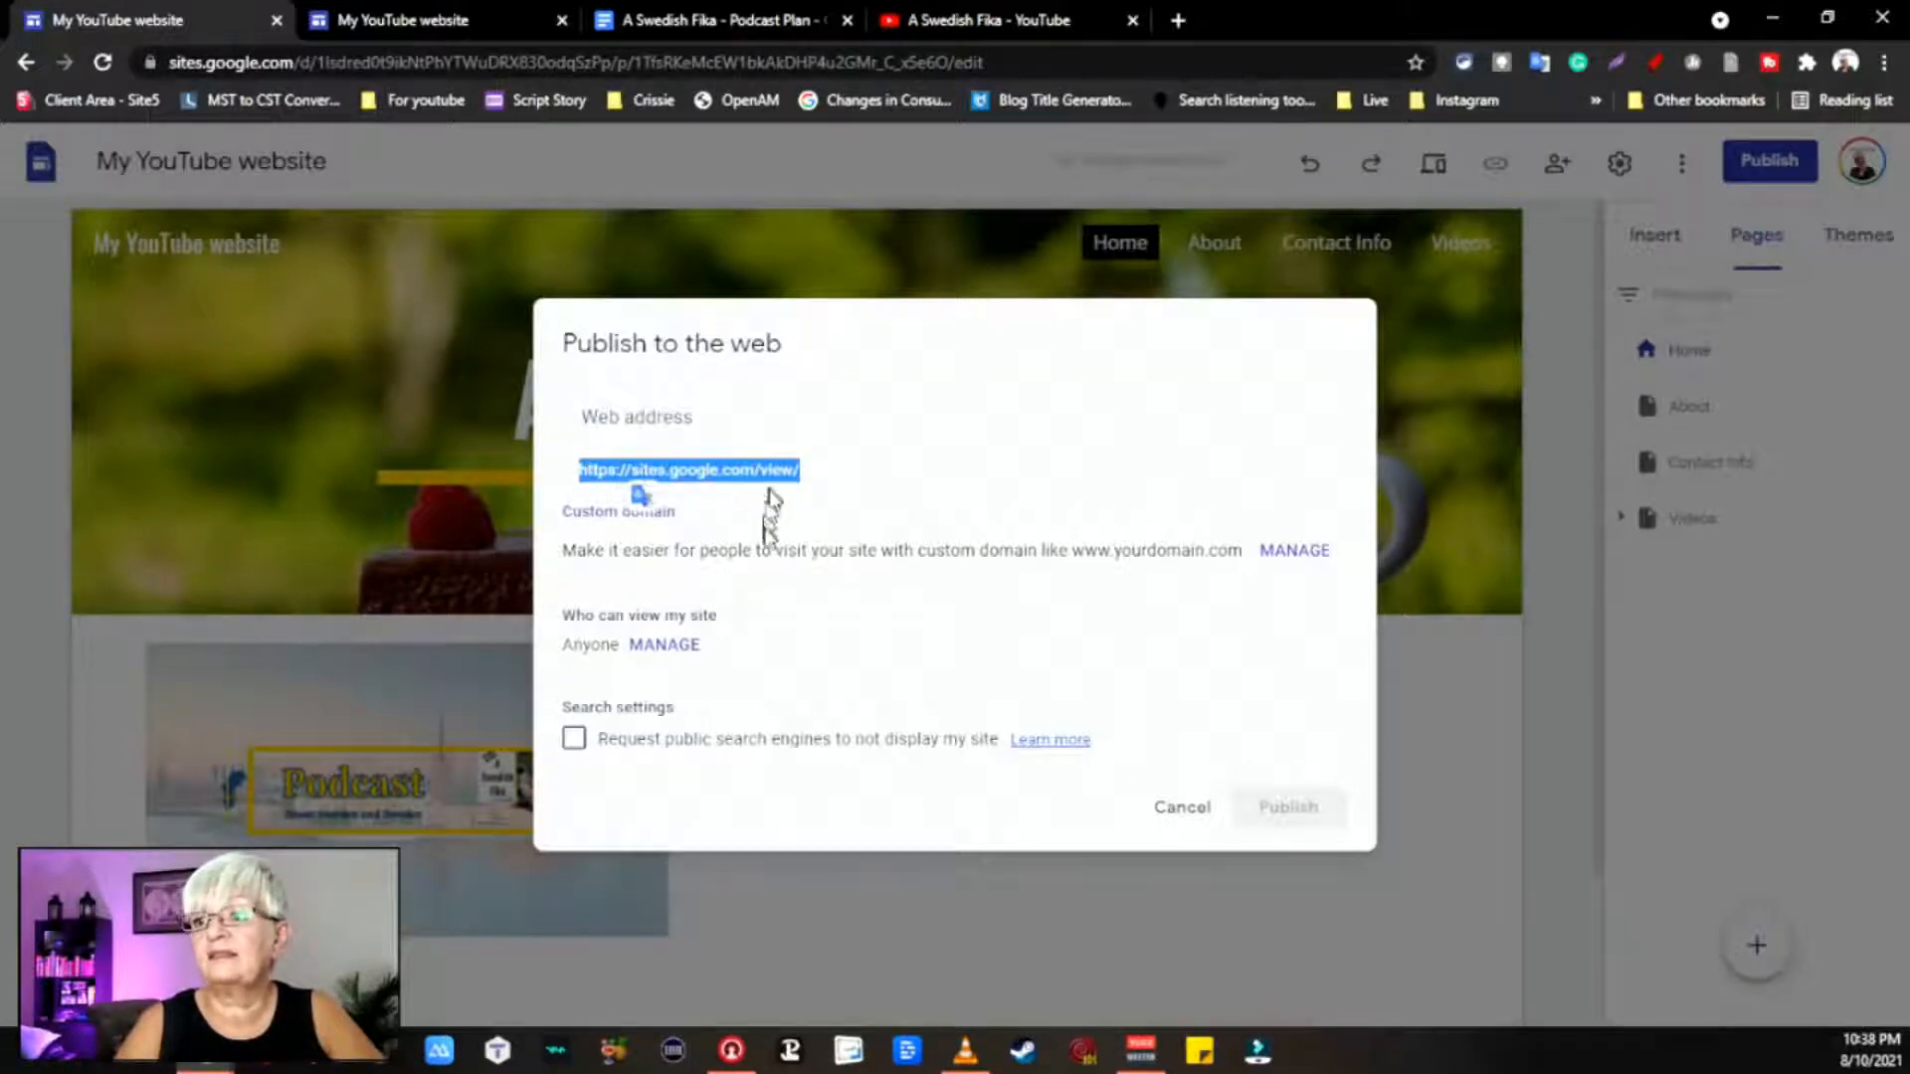
left_click(729, 416)
type("mysw")
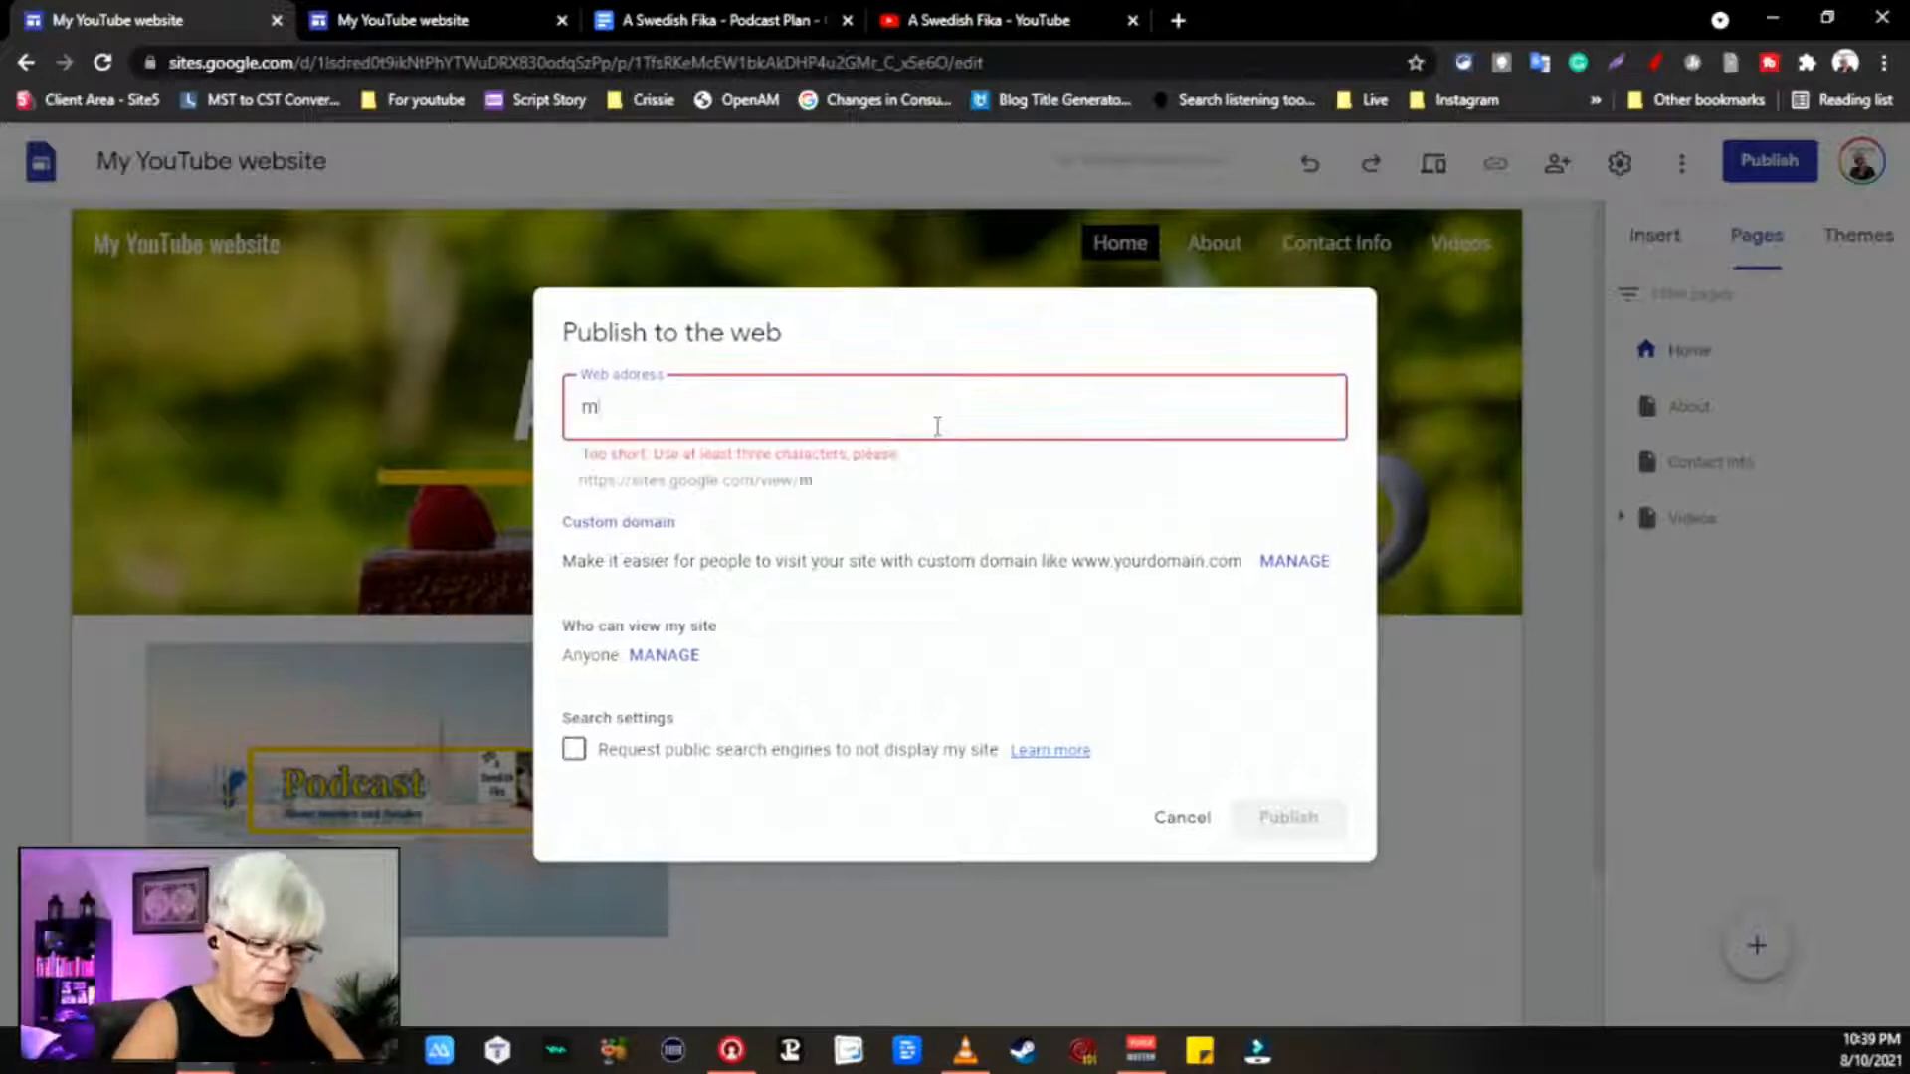
type("ishfika")
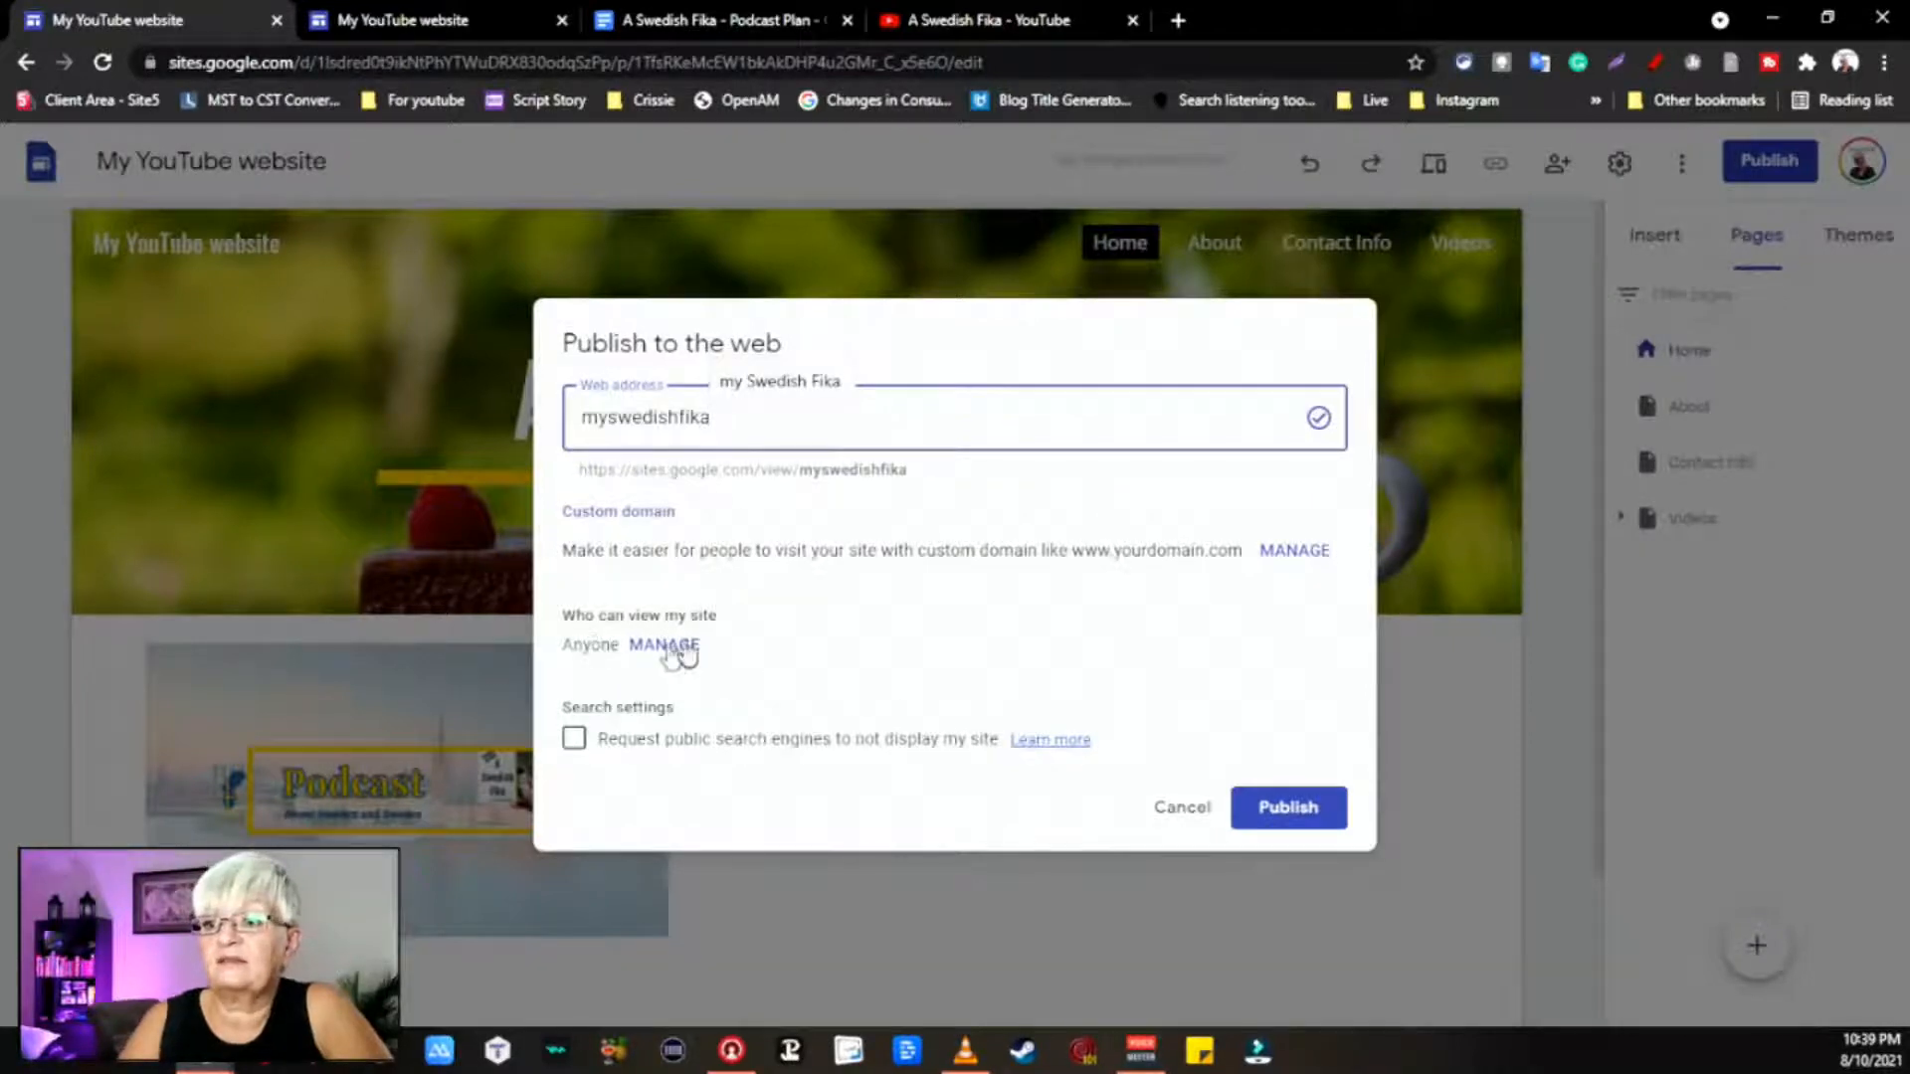
left_click(668, 646)
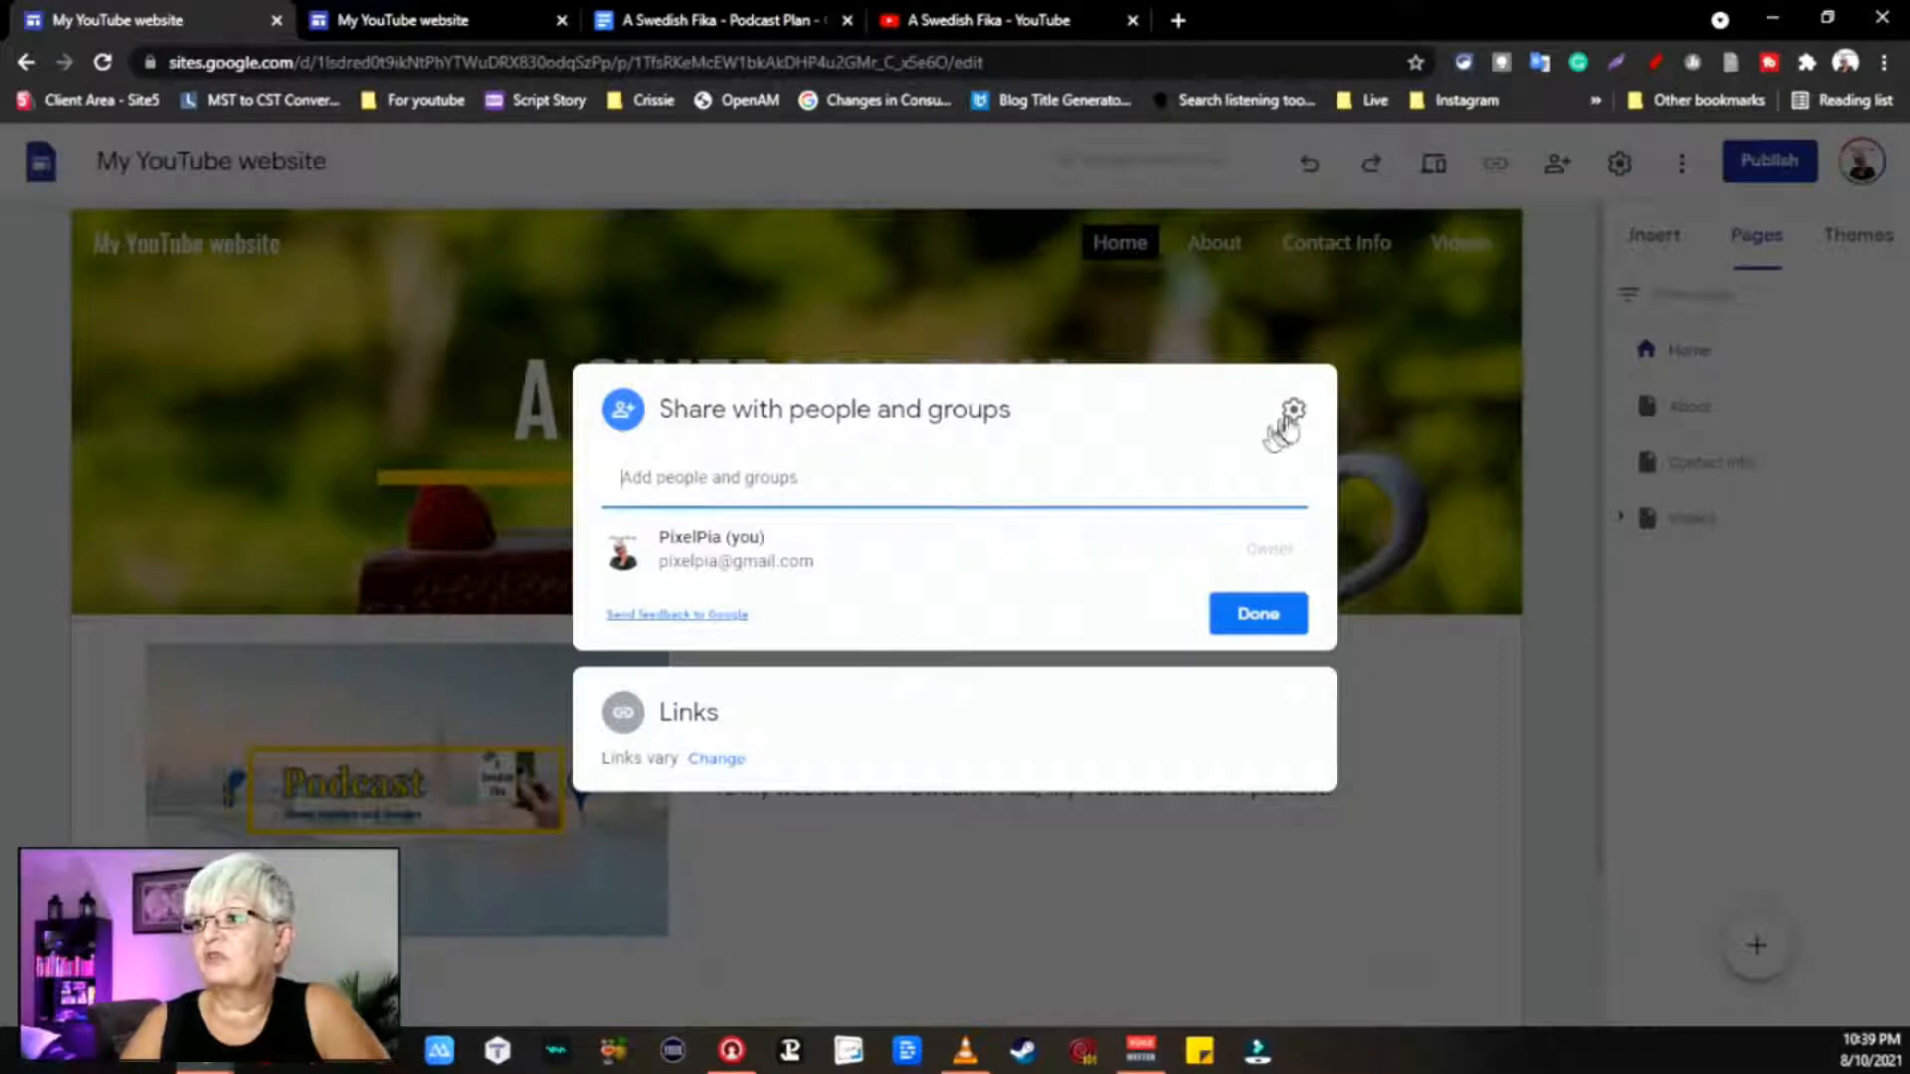
Step: Close the Share dialog without adding anyone, leaving only the site owner with access
left_click(1264, 617)
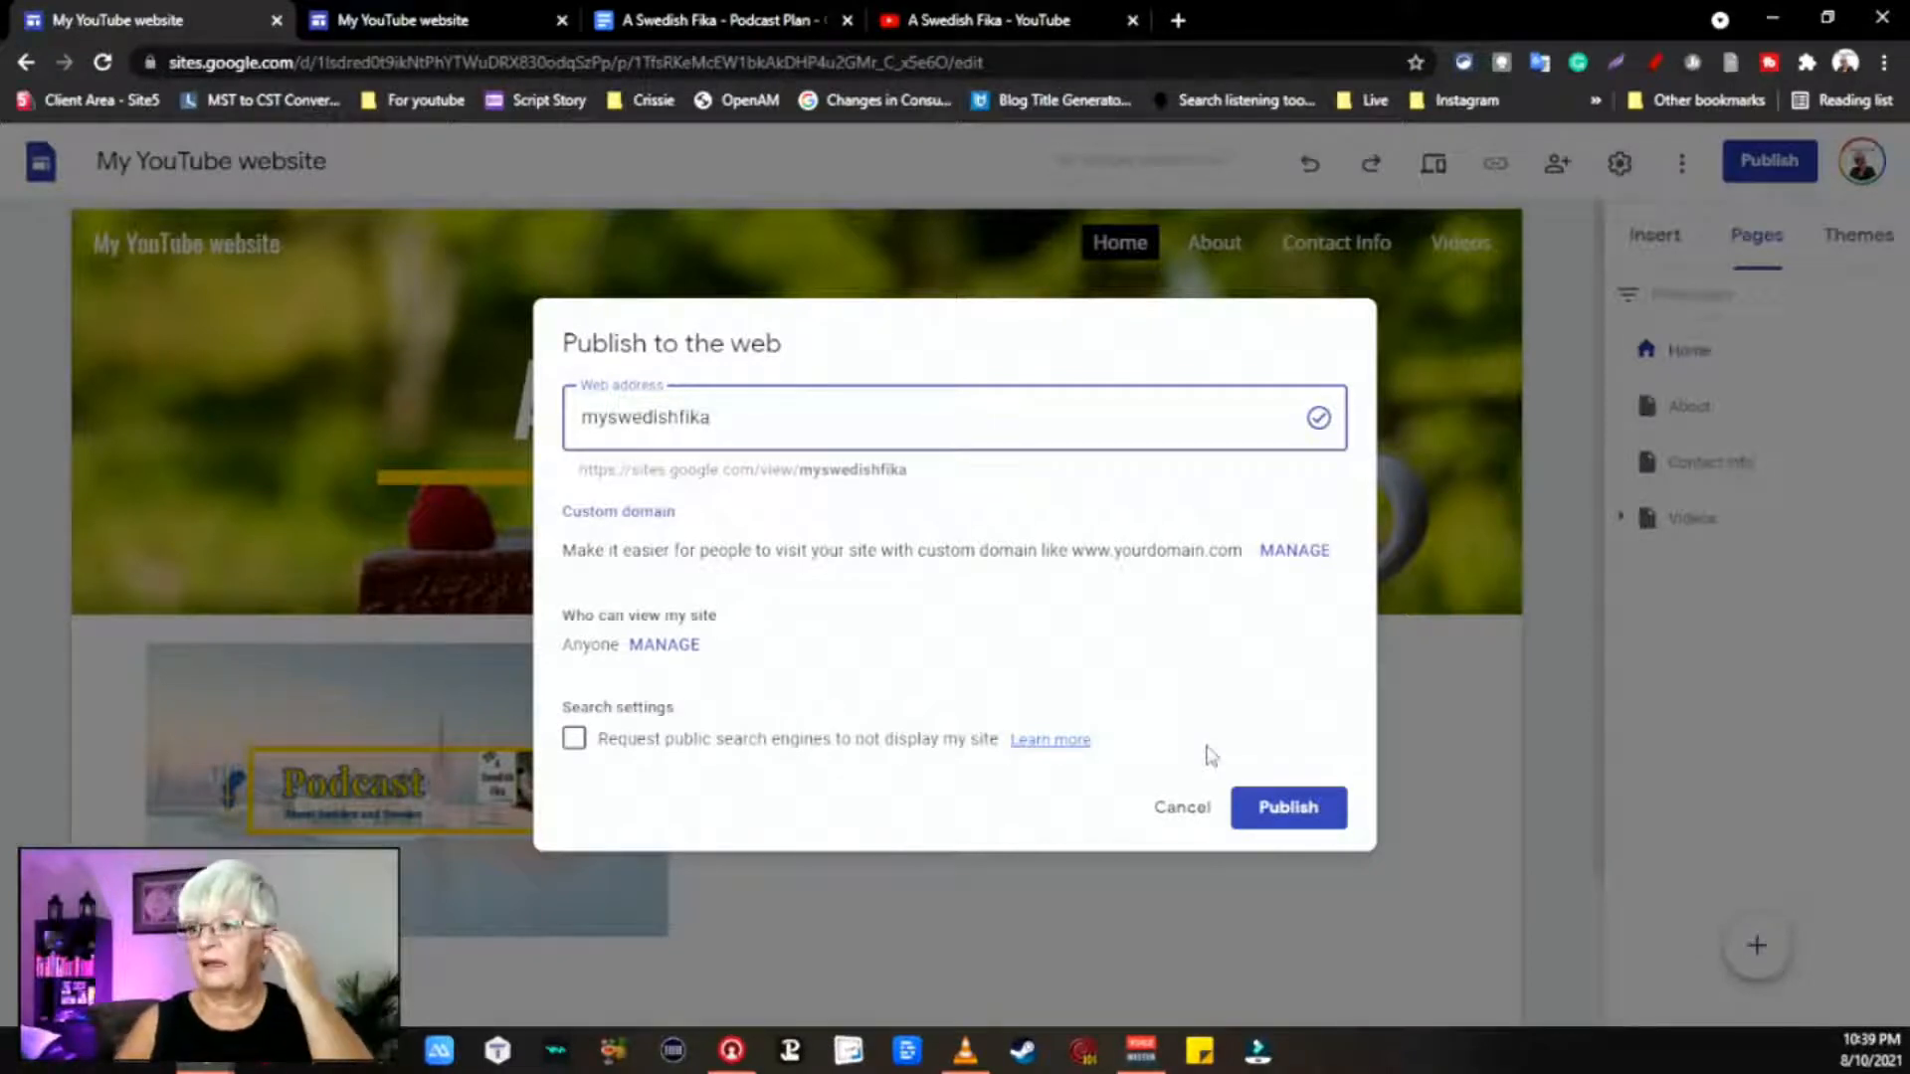
left_click(661, 644)
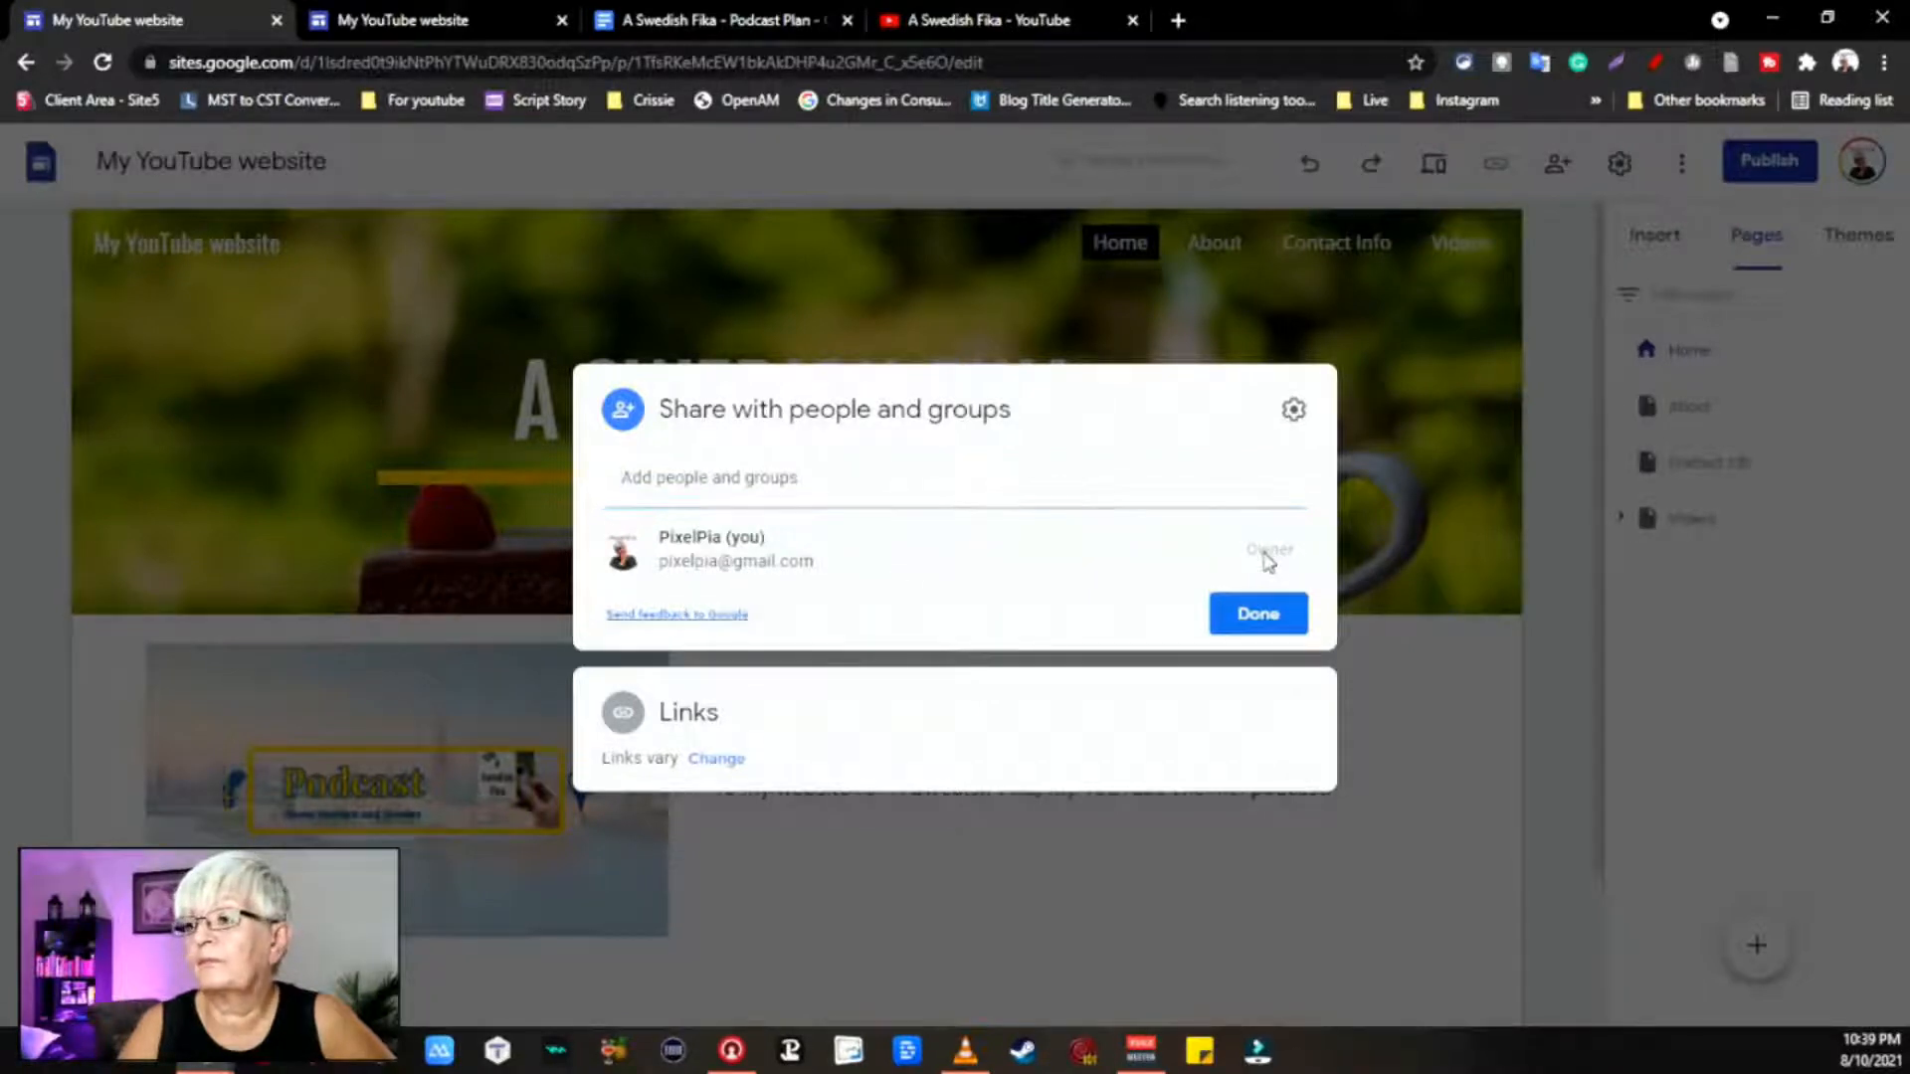
left_click(905, 476)
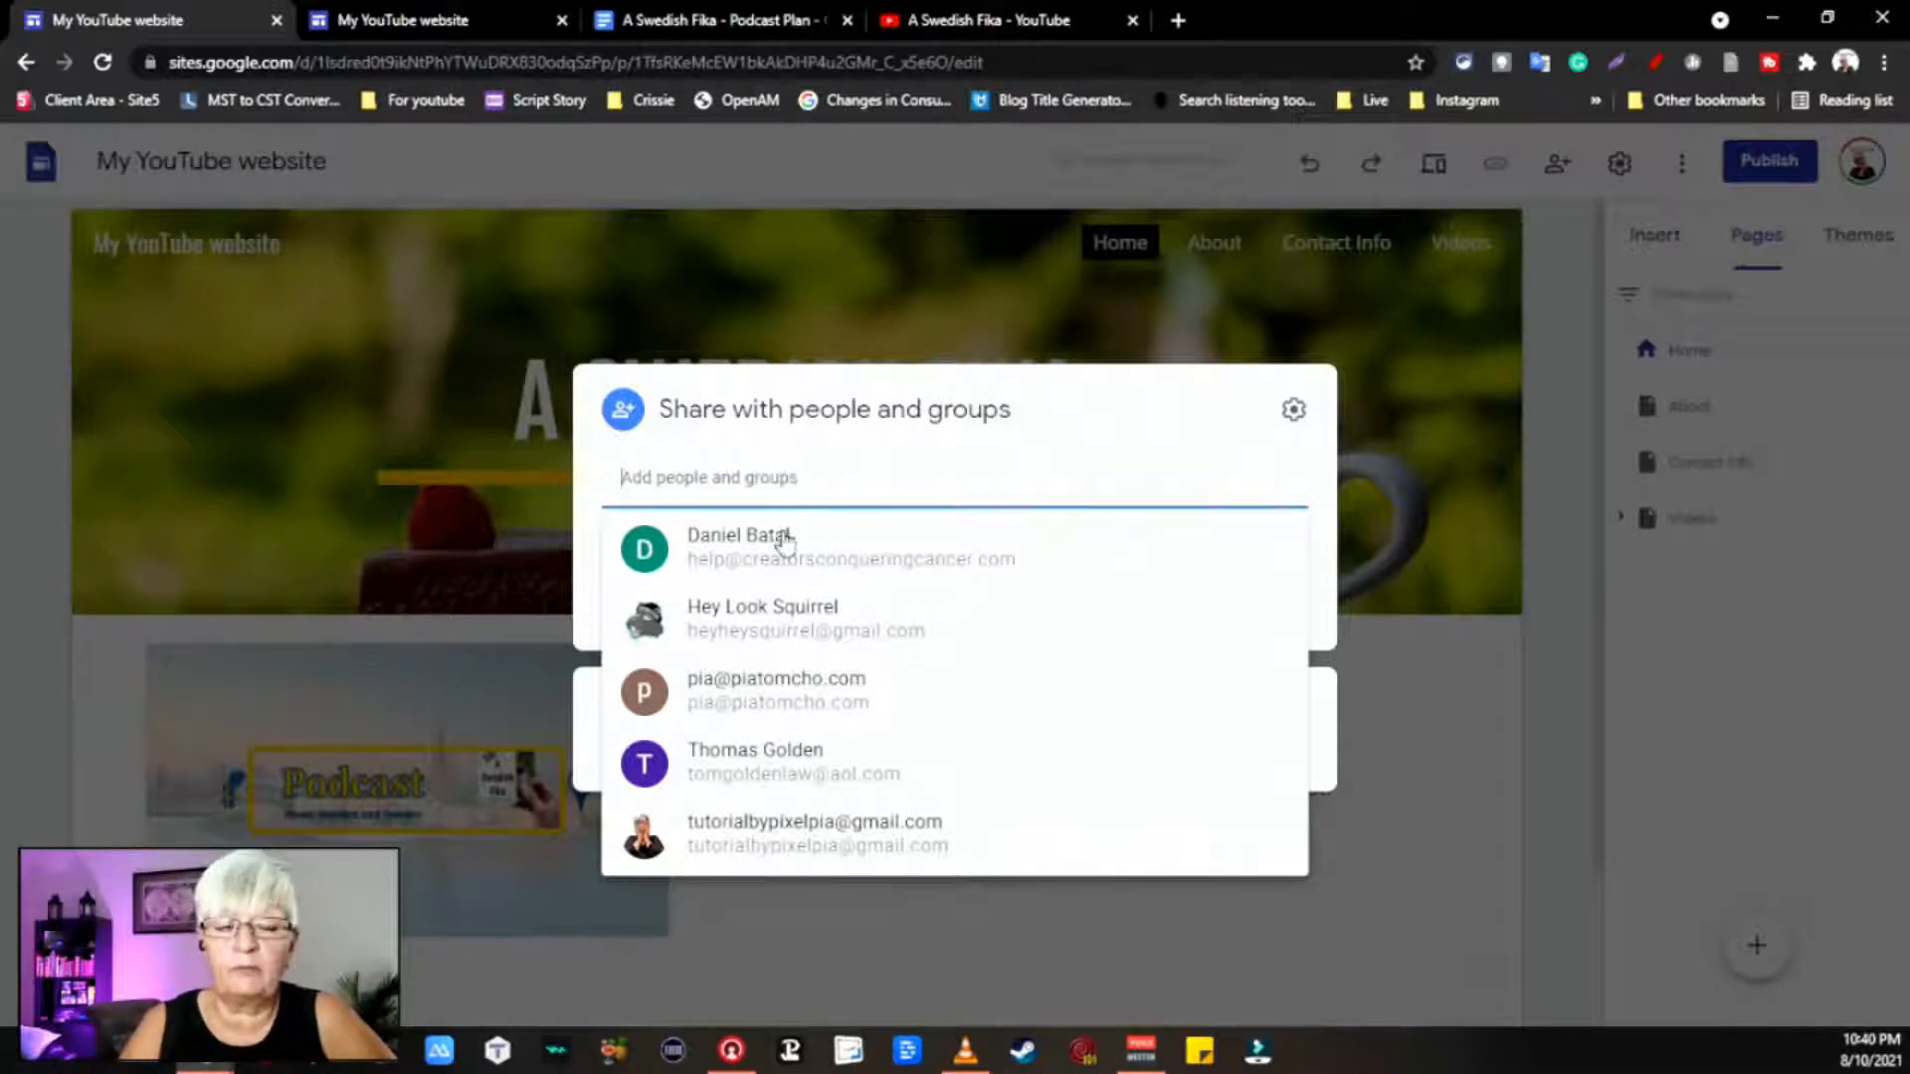
mouse_move(785, 542)
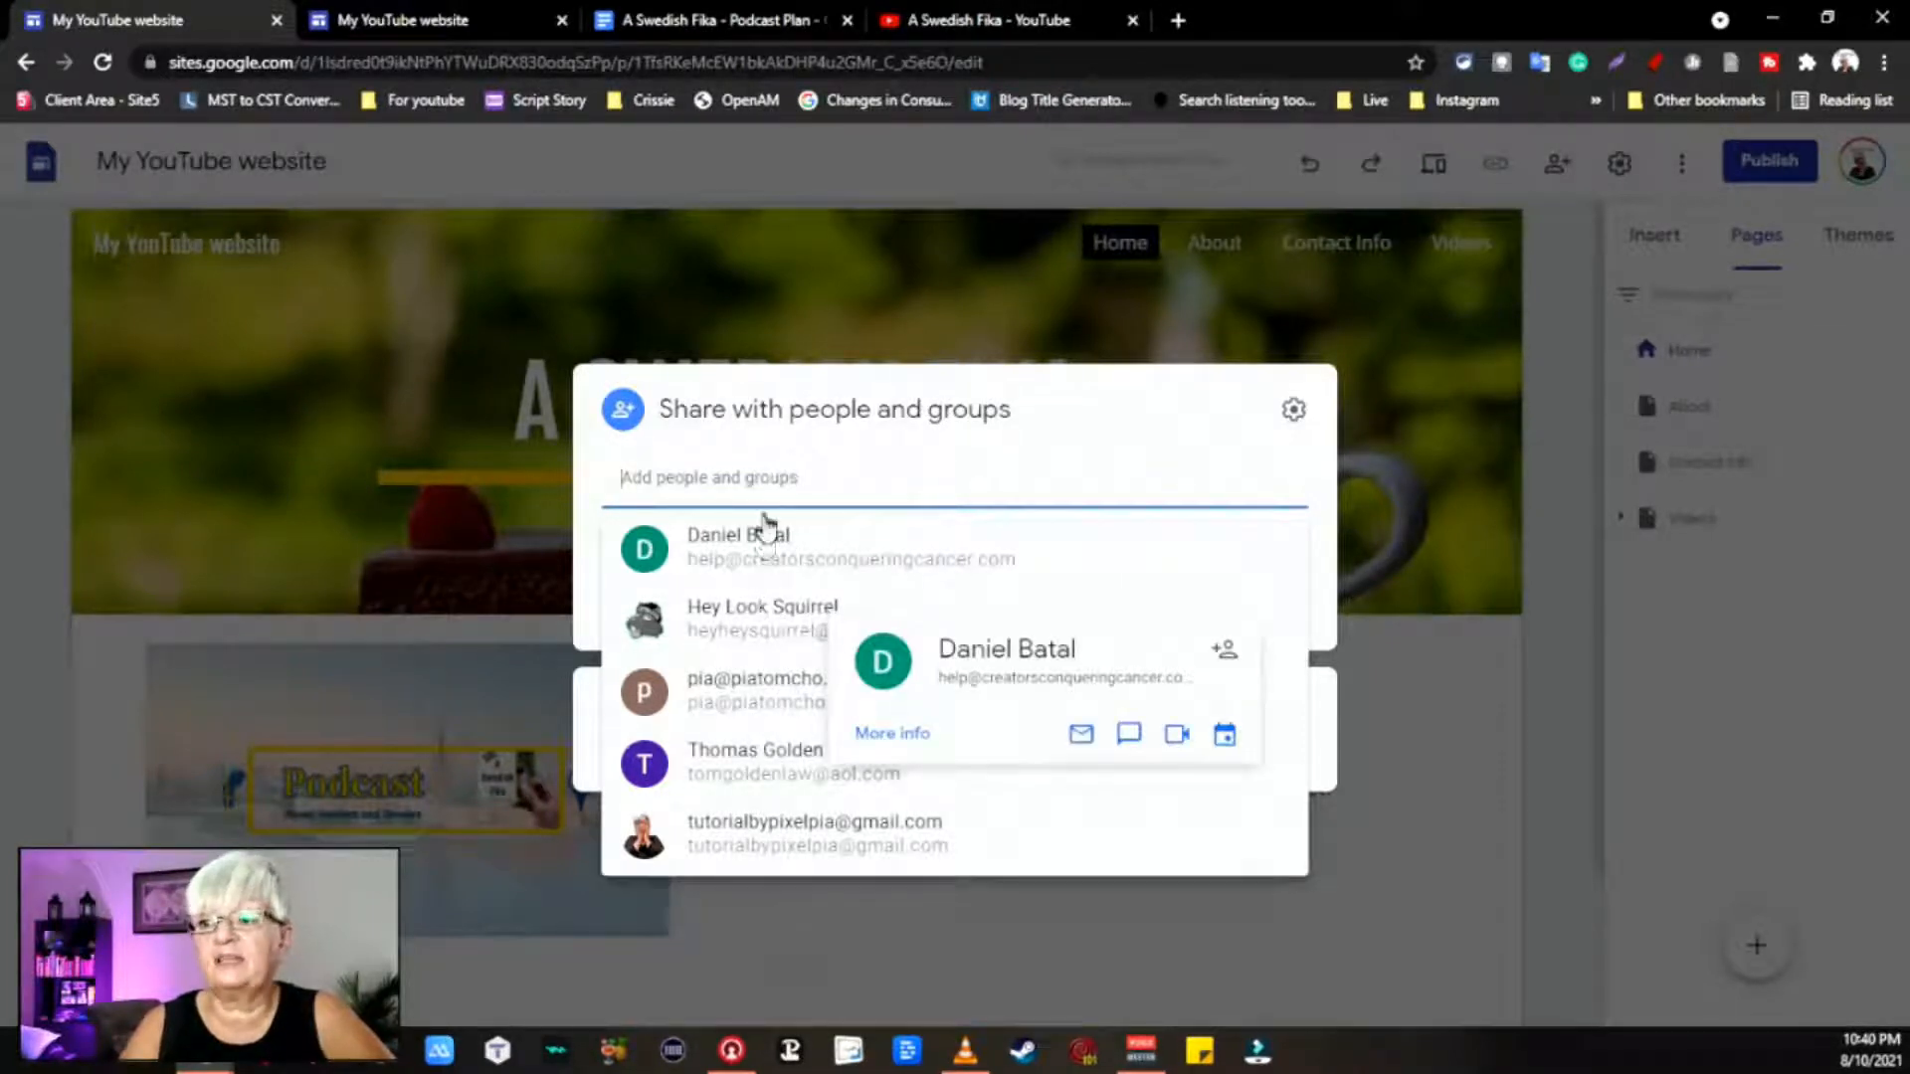
left_click(786, 481)
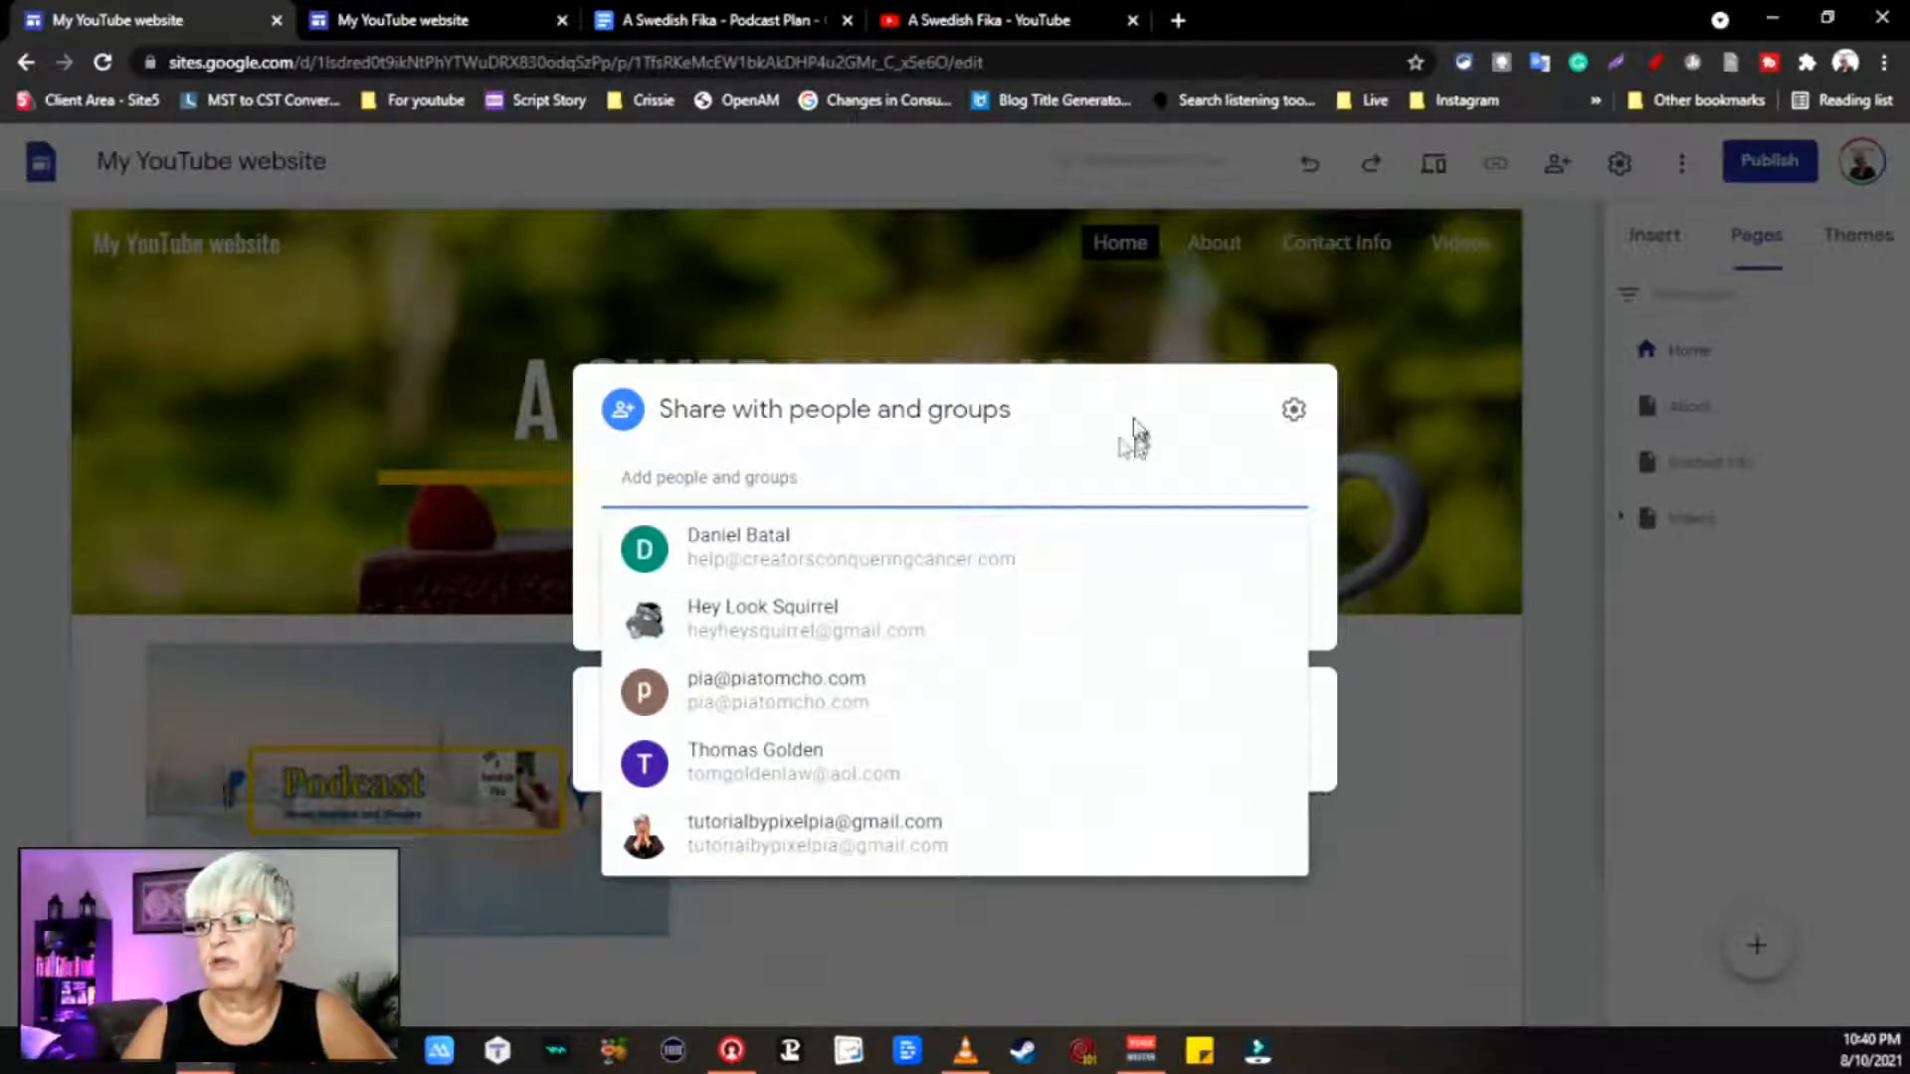
left_click(1137, 433)
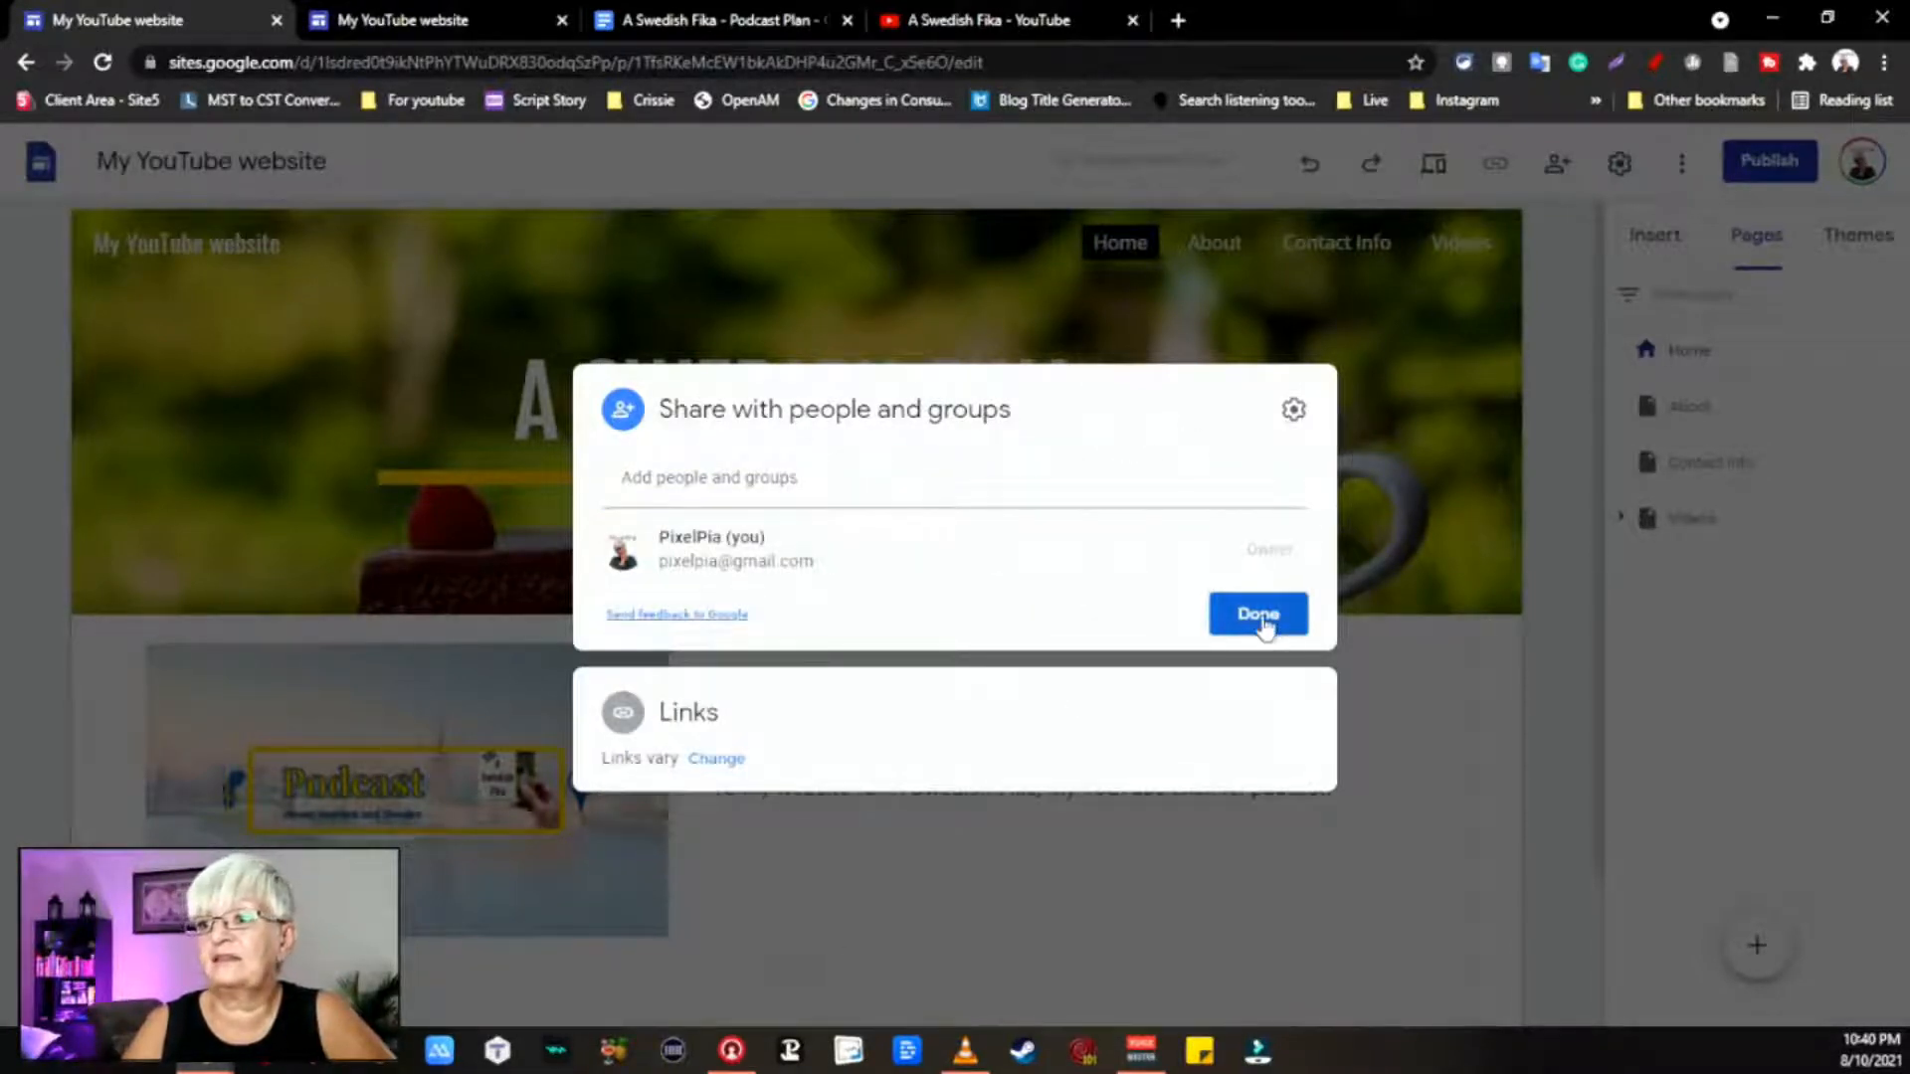
left_click(1259, 615)
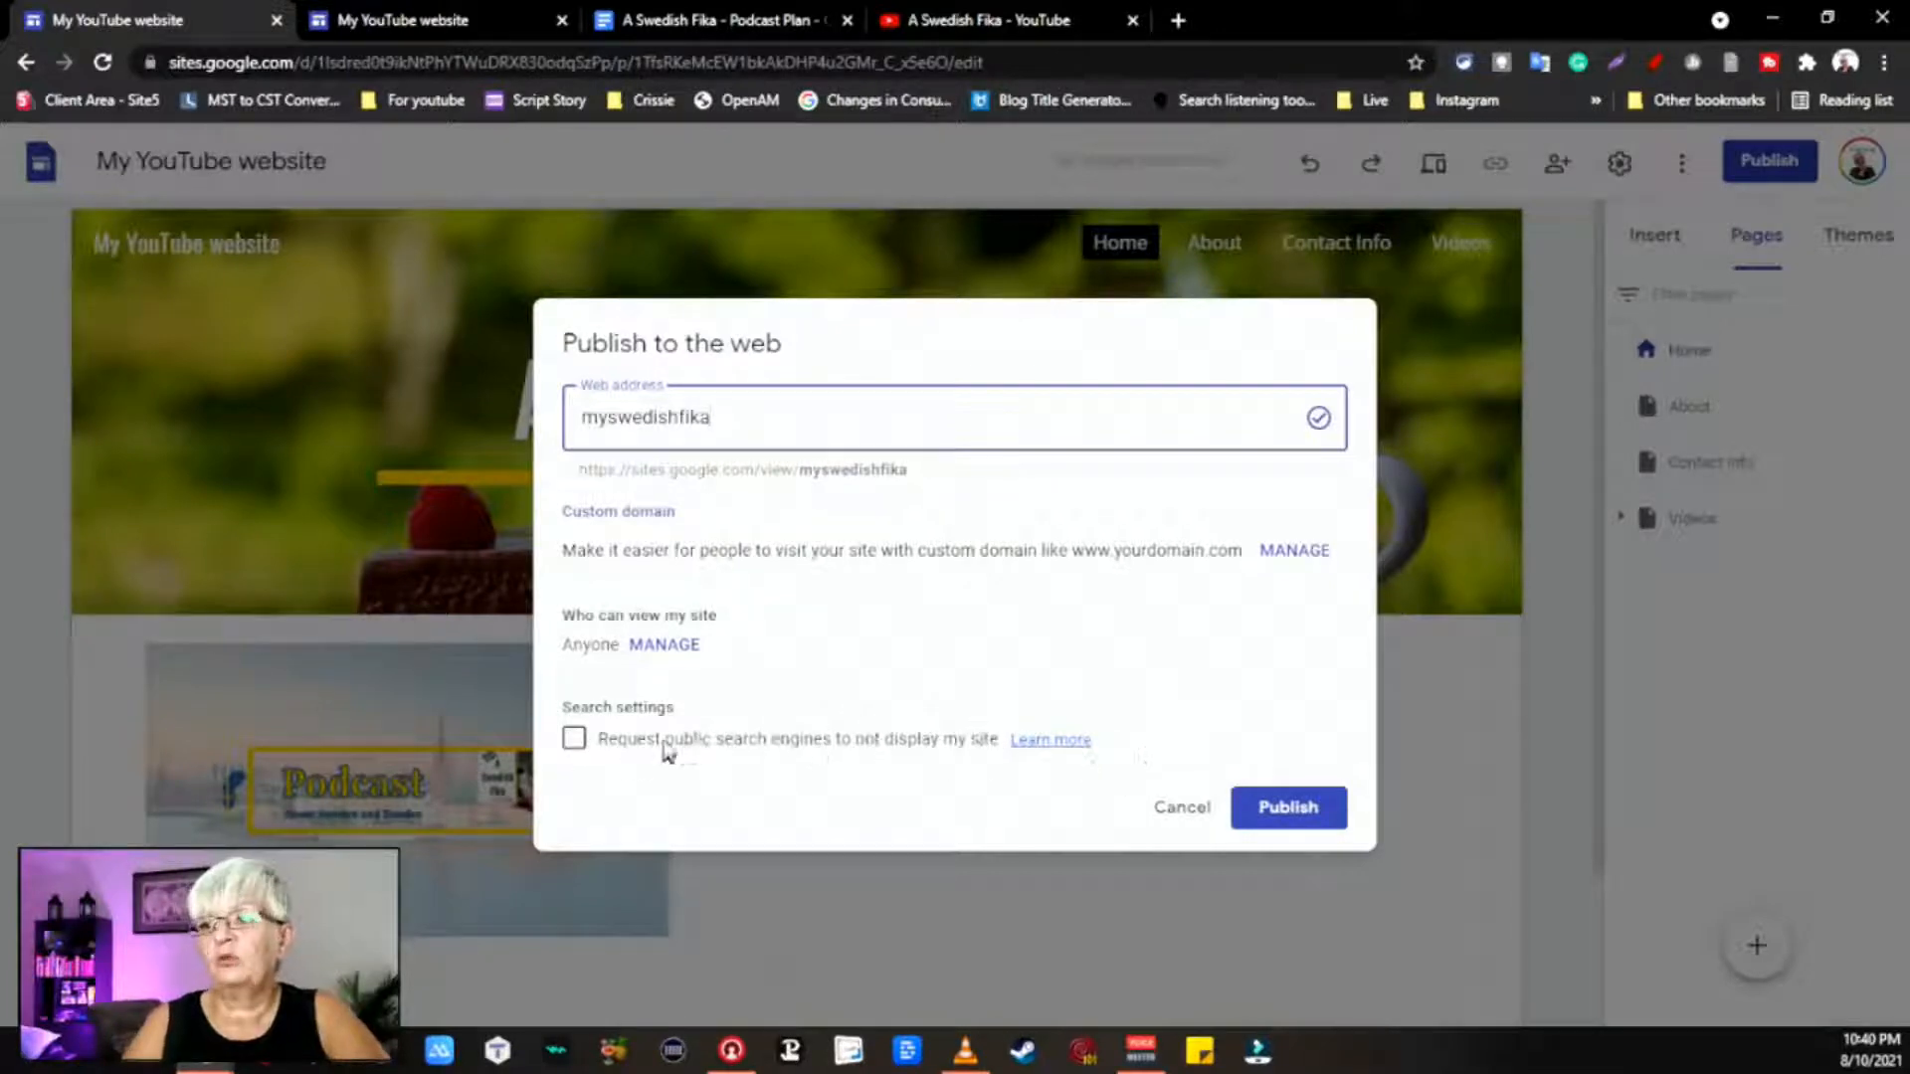
Step: Publish the site and verify the myswedishfika address in Publish settings, cancelling without changes
left_click(1289, 810)
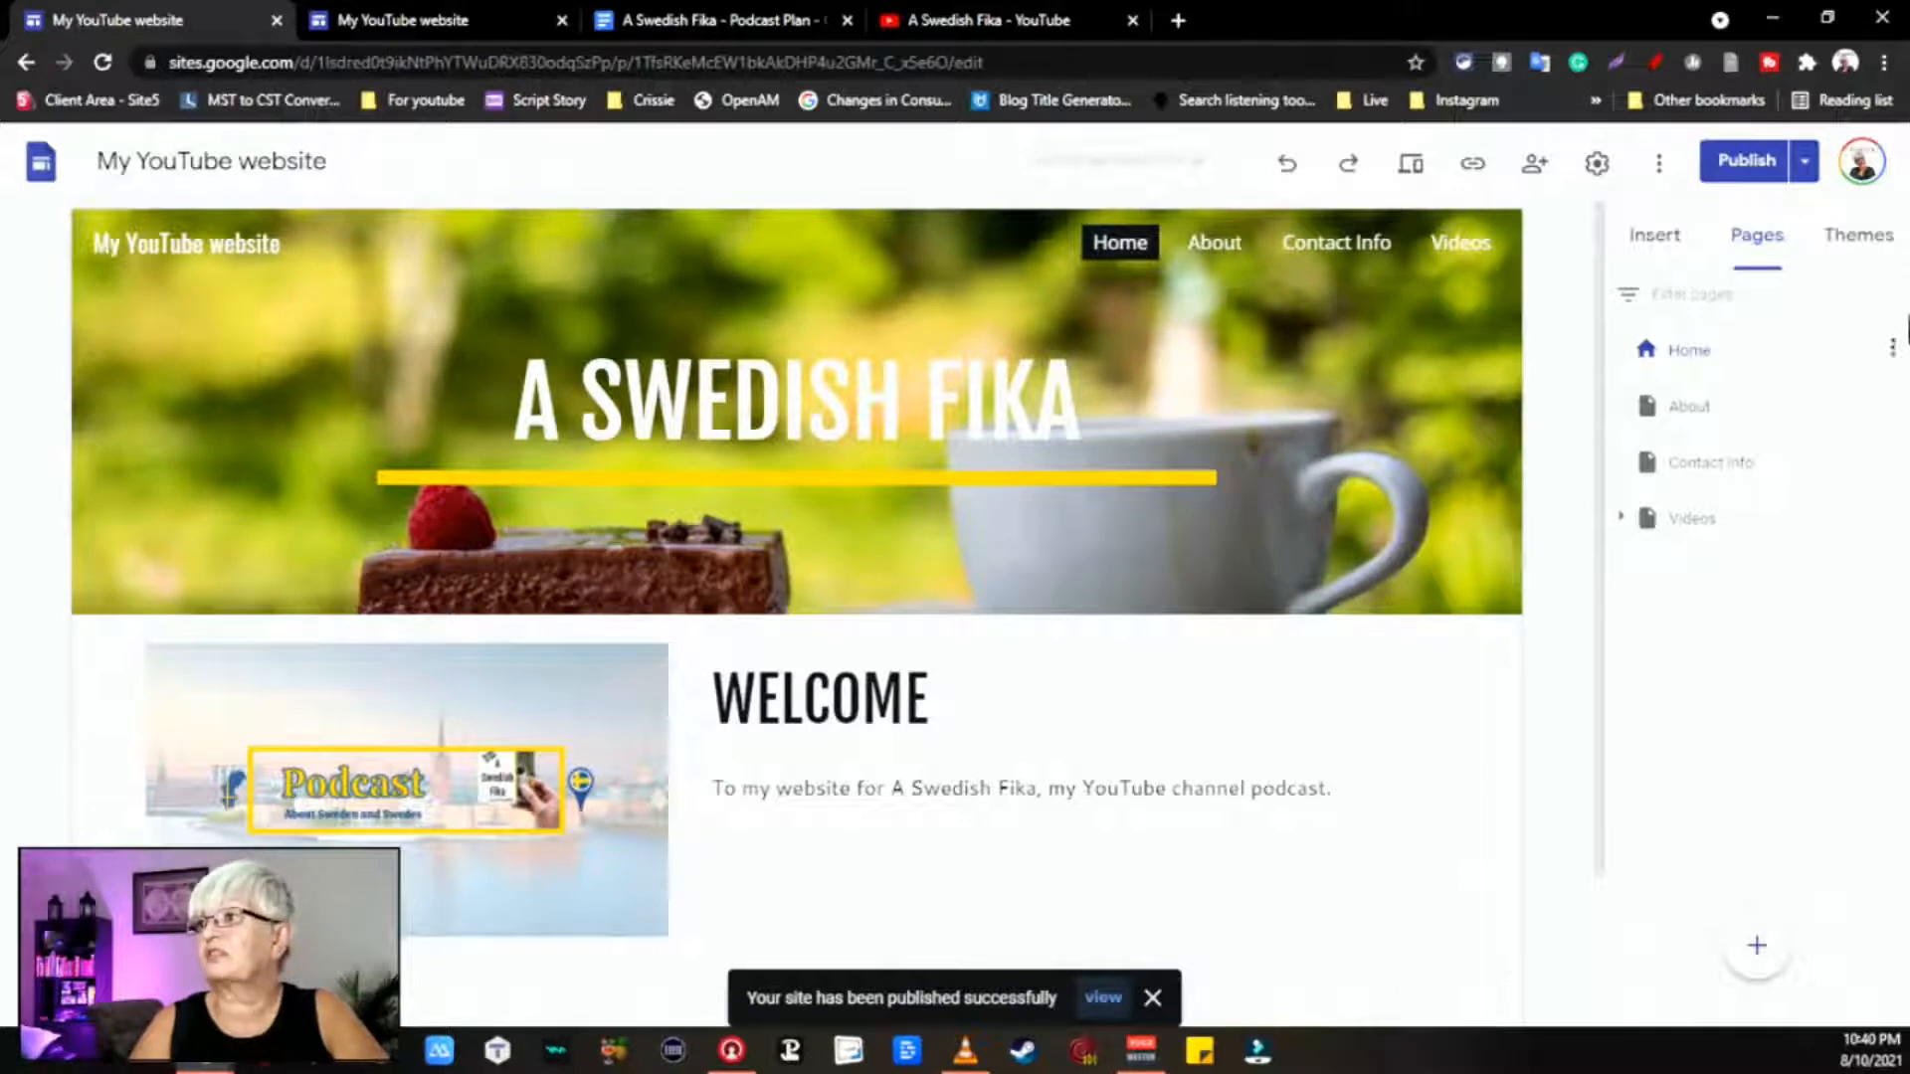
left_click(1804, 164)
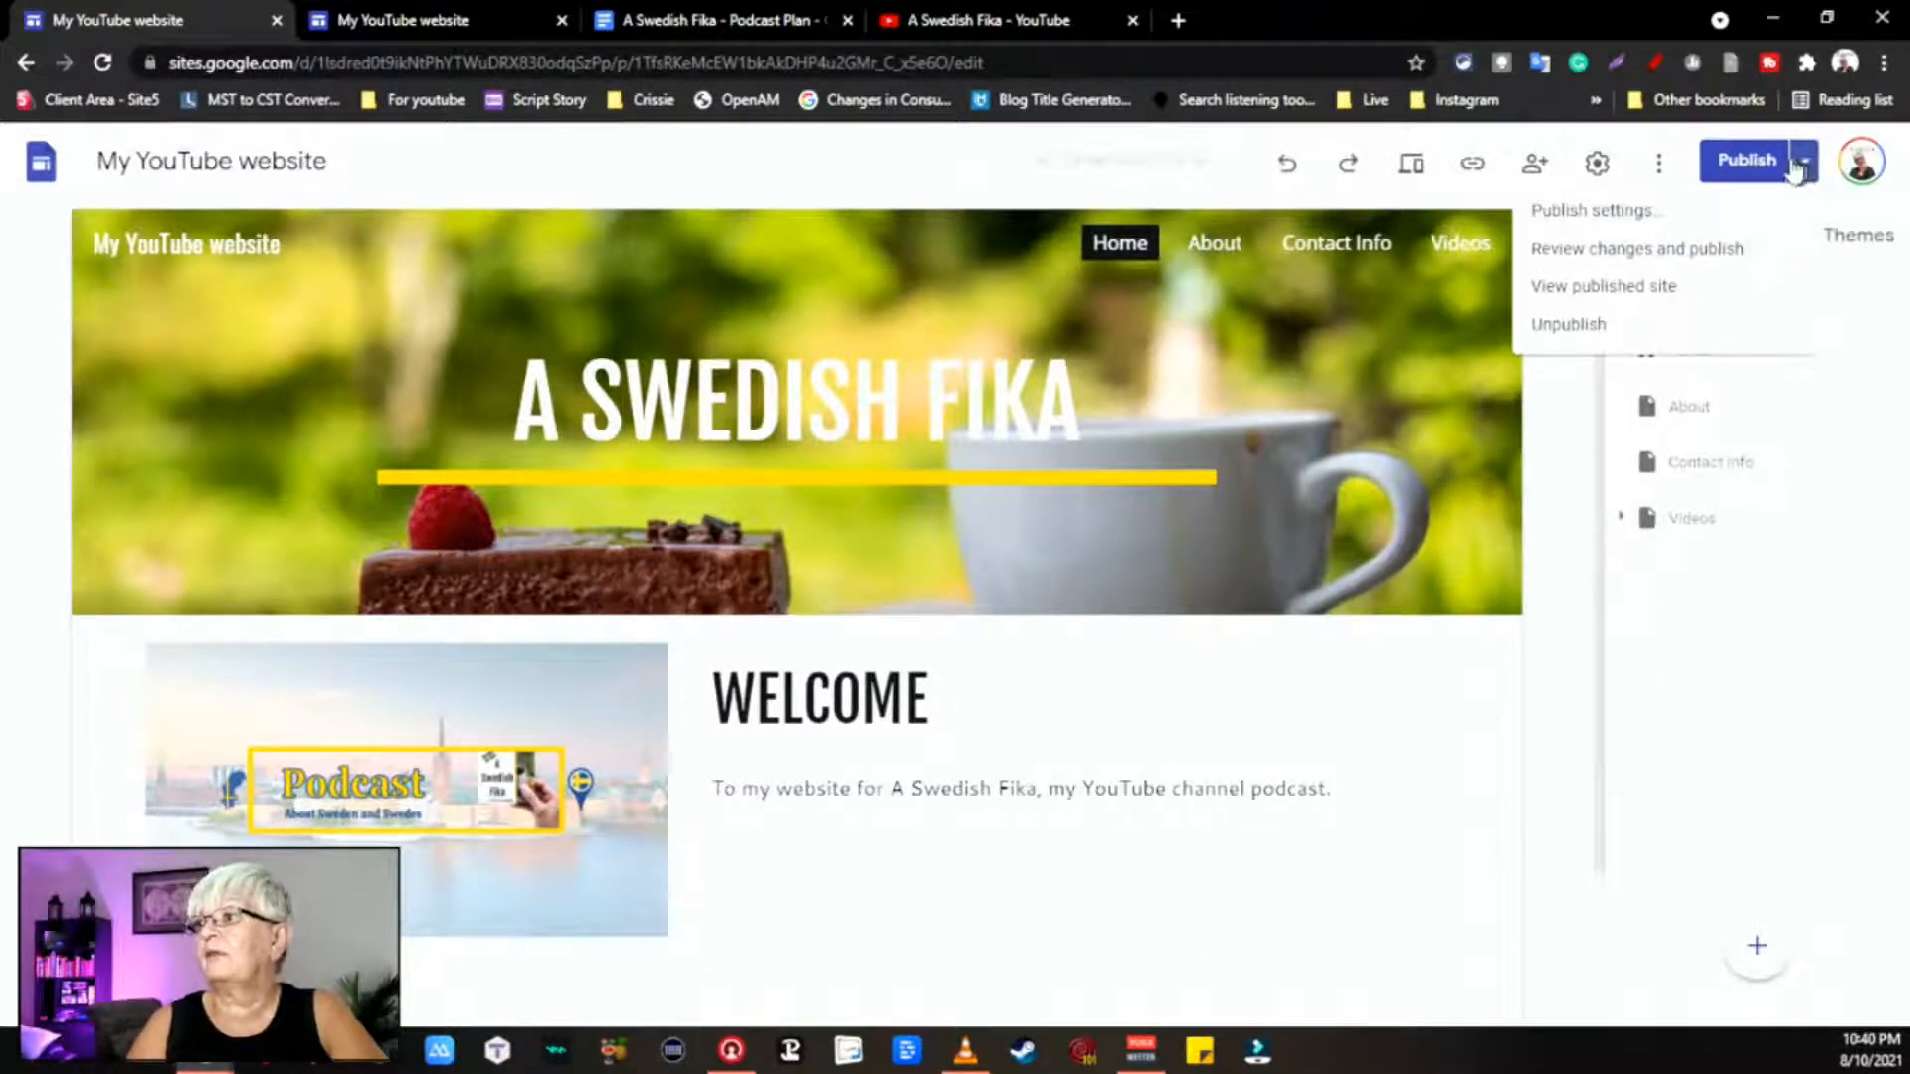
left_click(1807, 165)
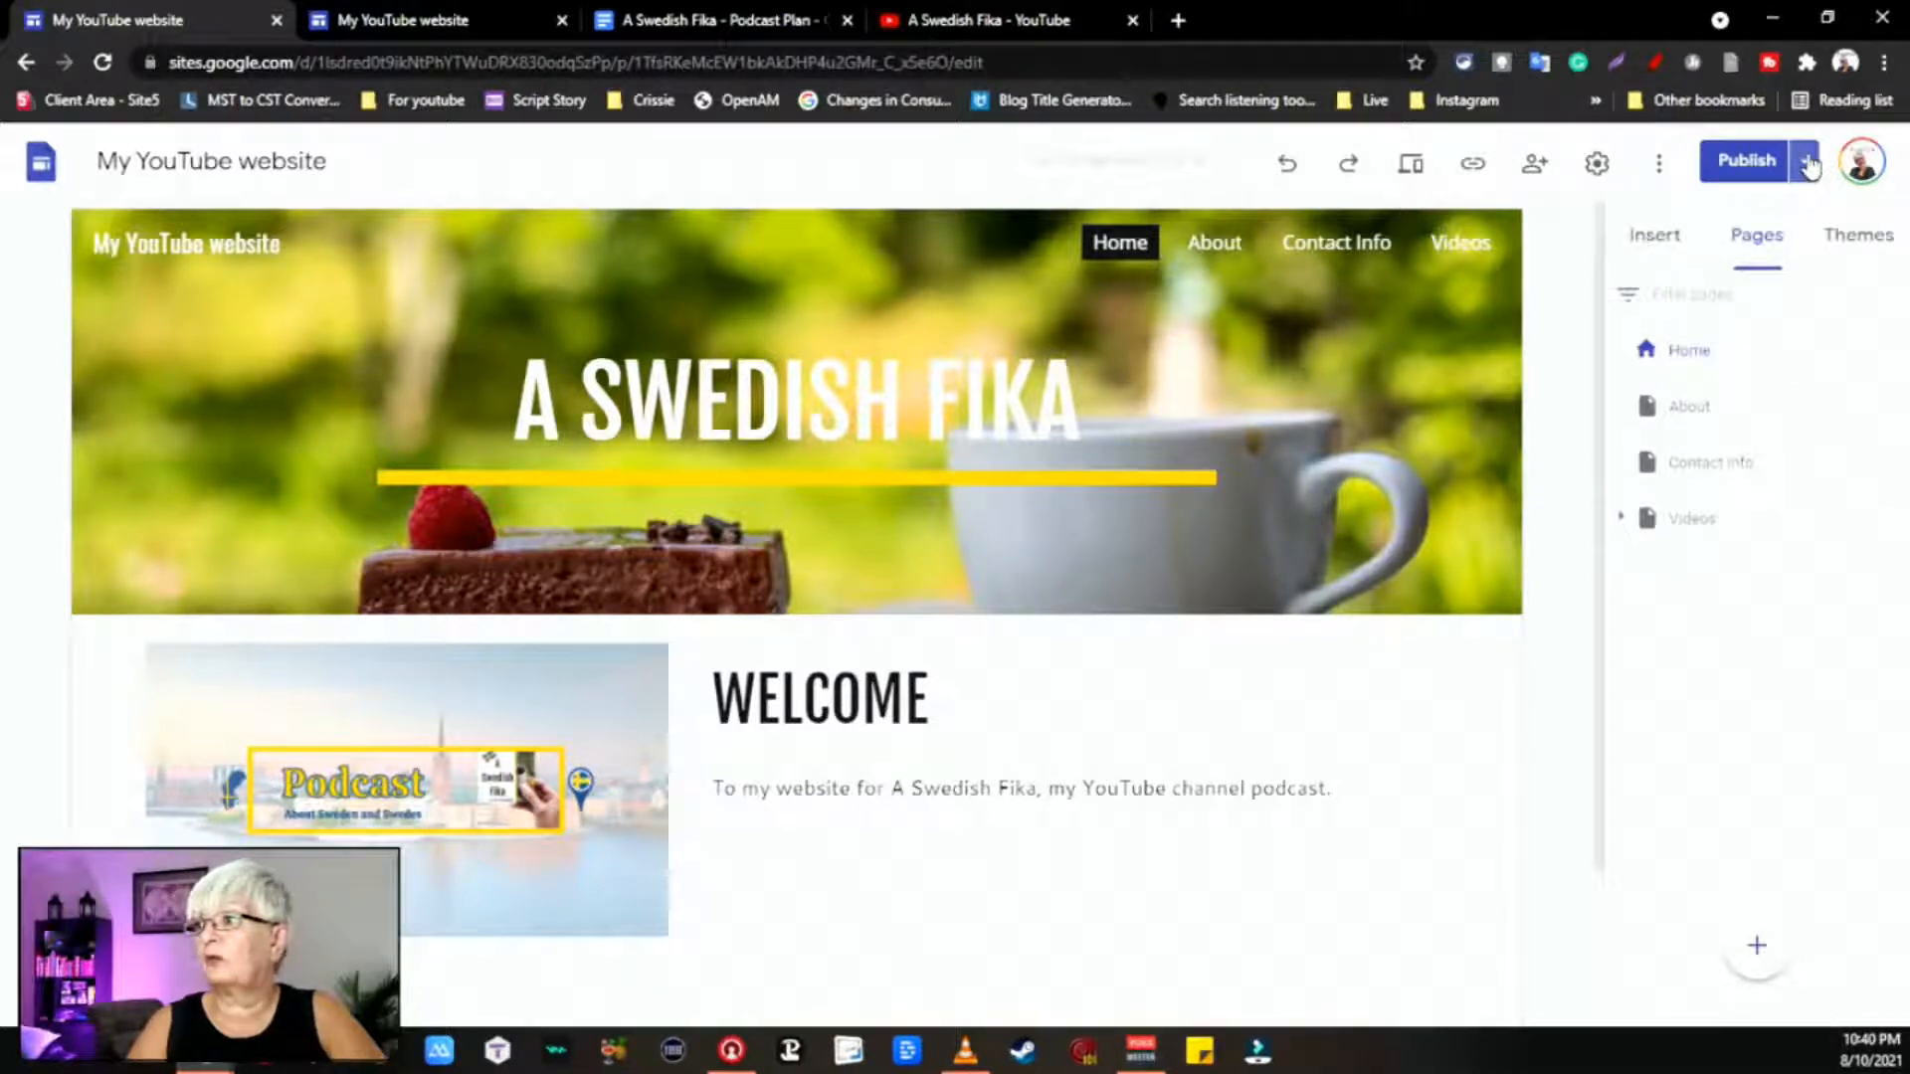
left_click(1808, 164)
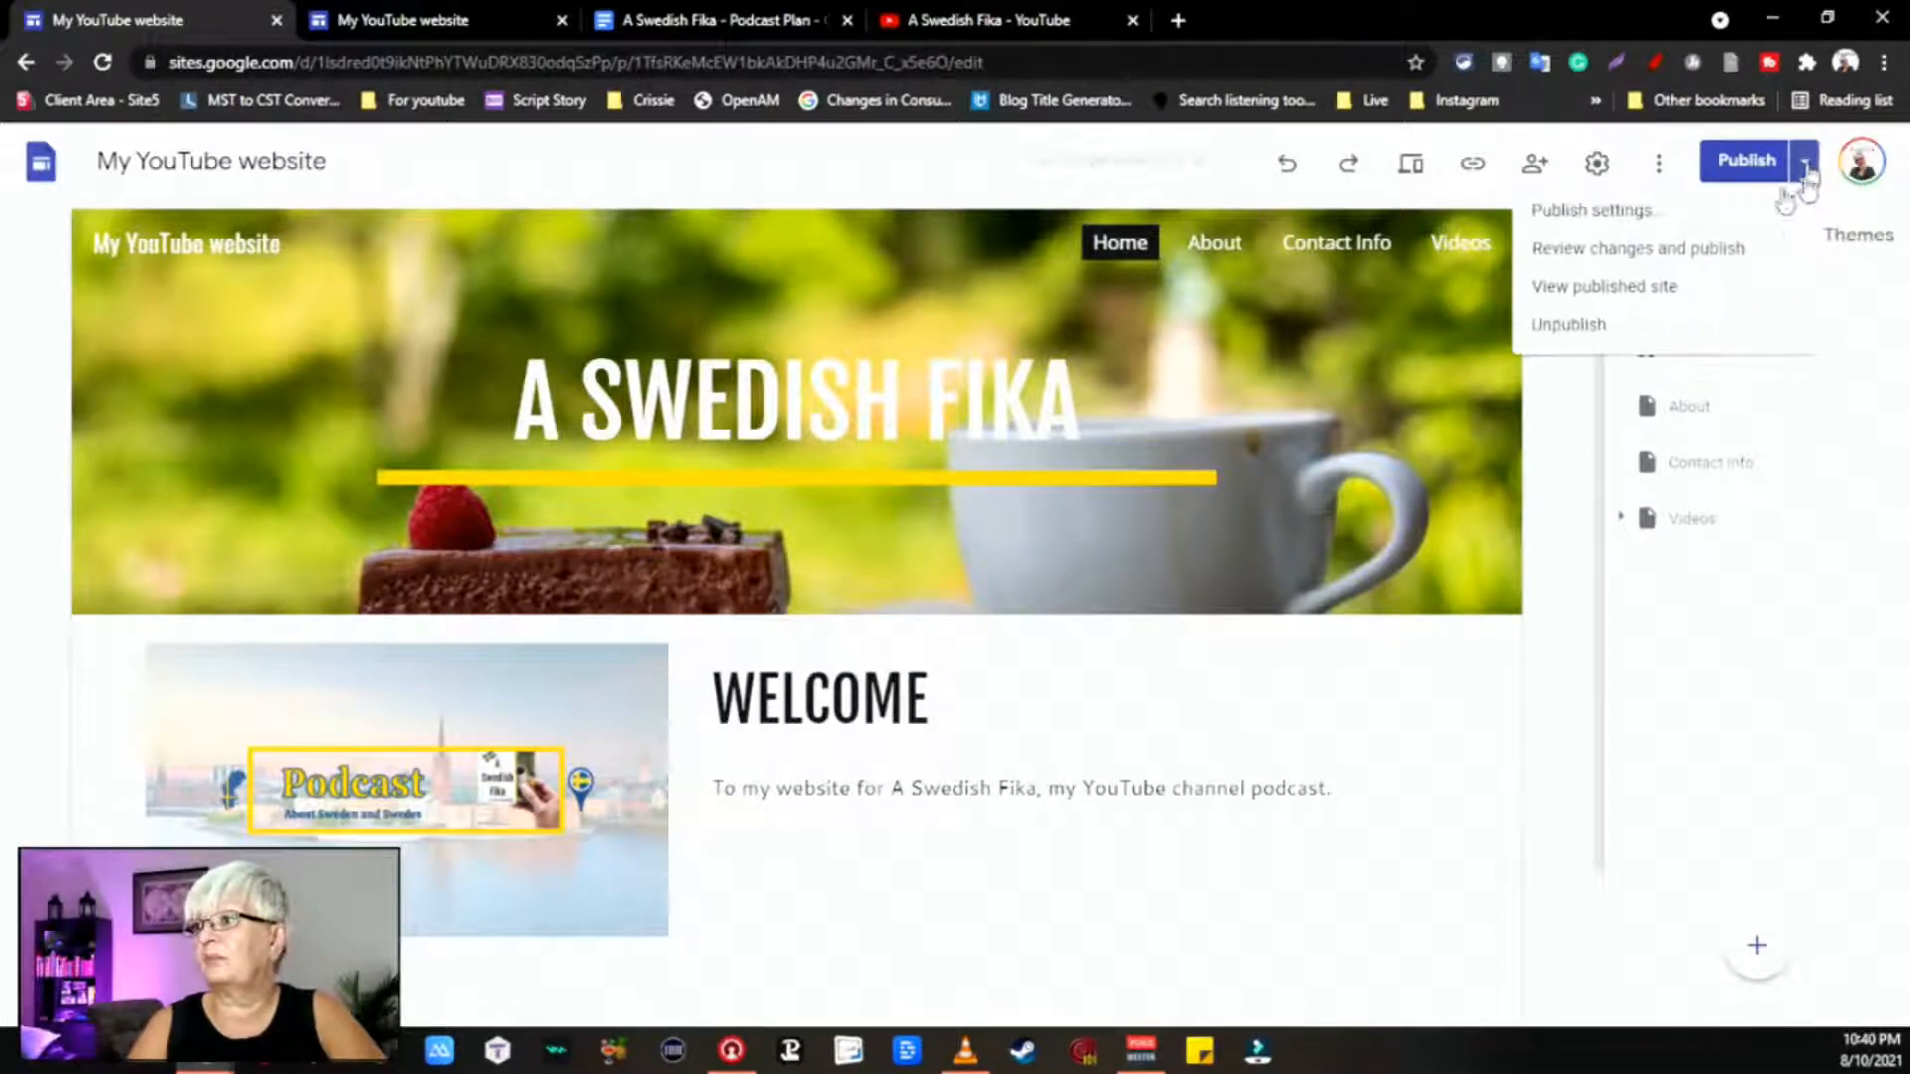
left_click(1651, 214)
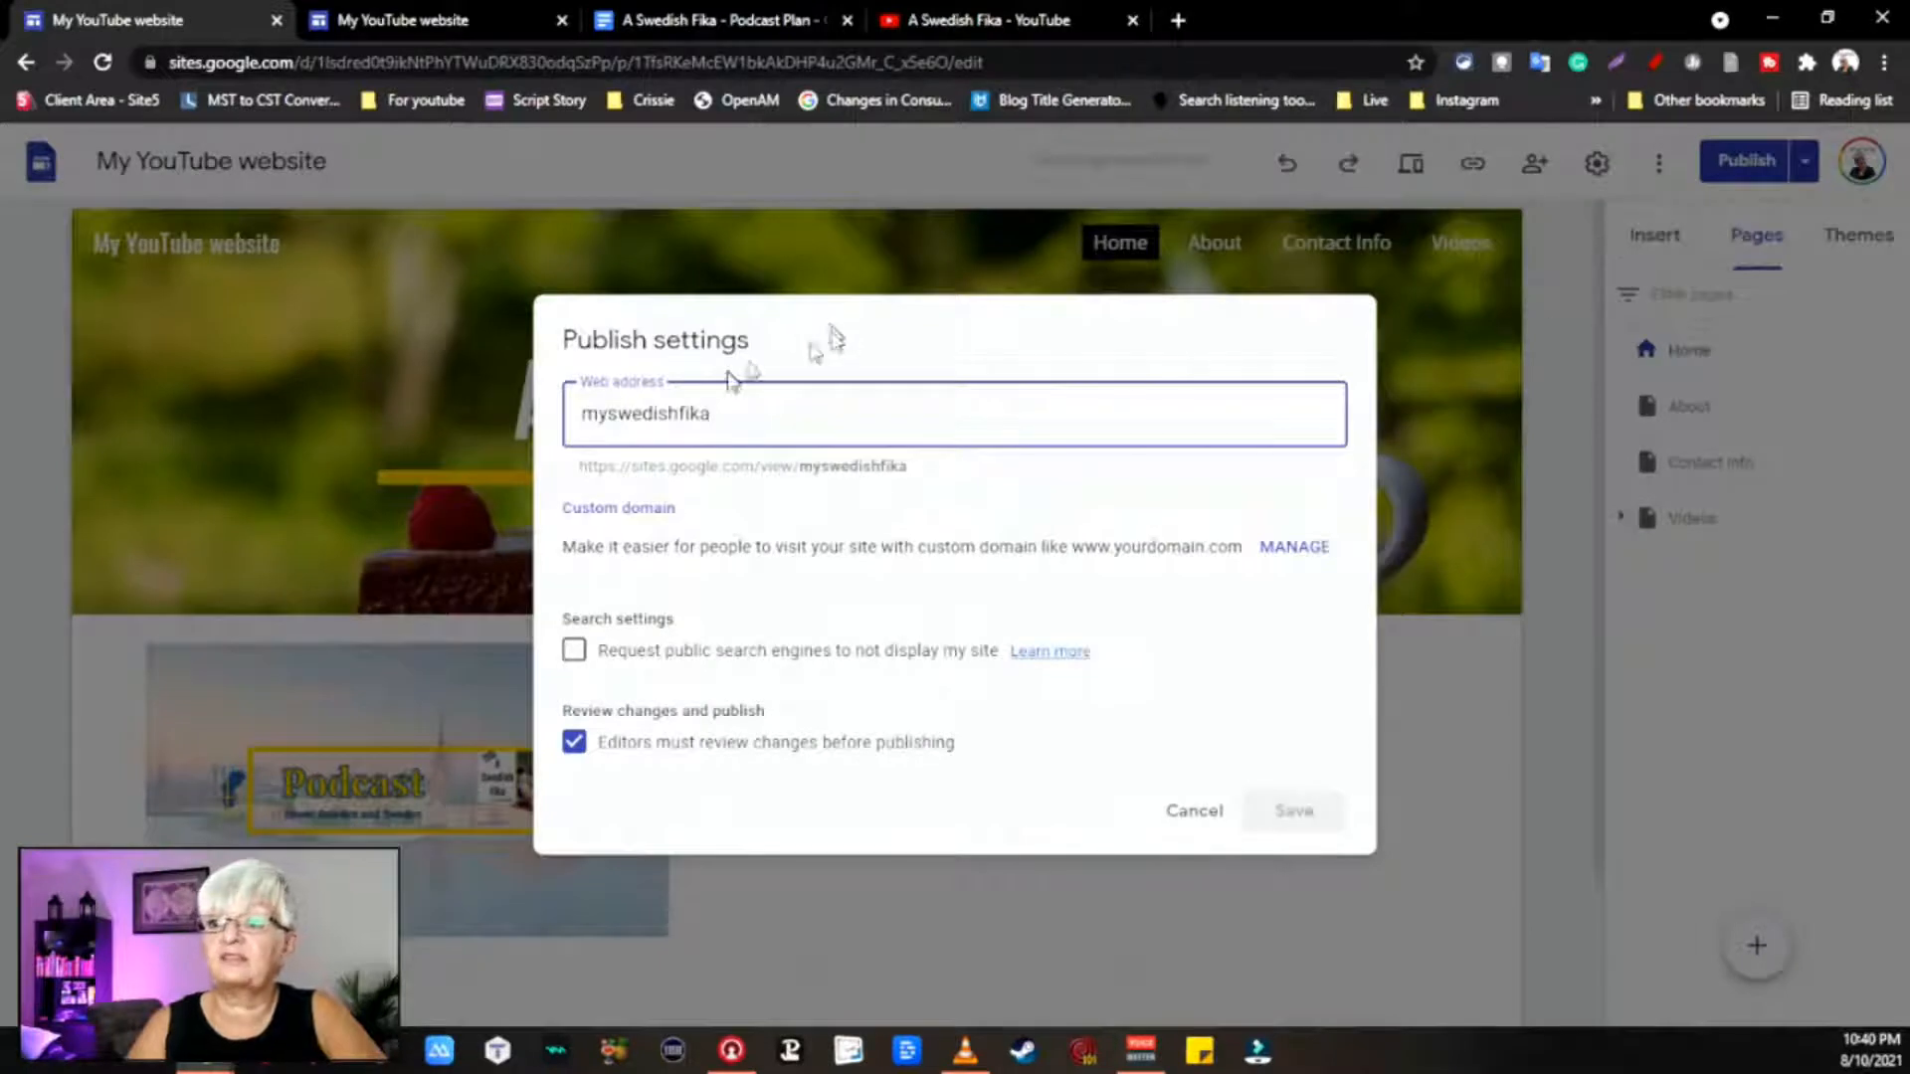
left_click(1203, 792)
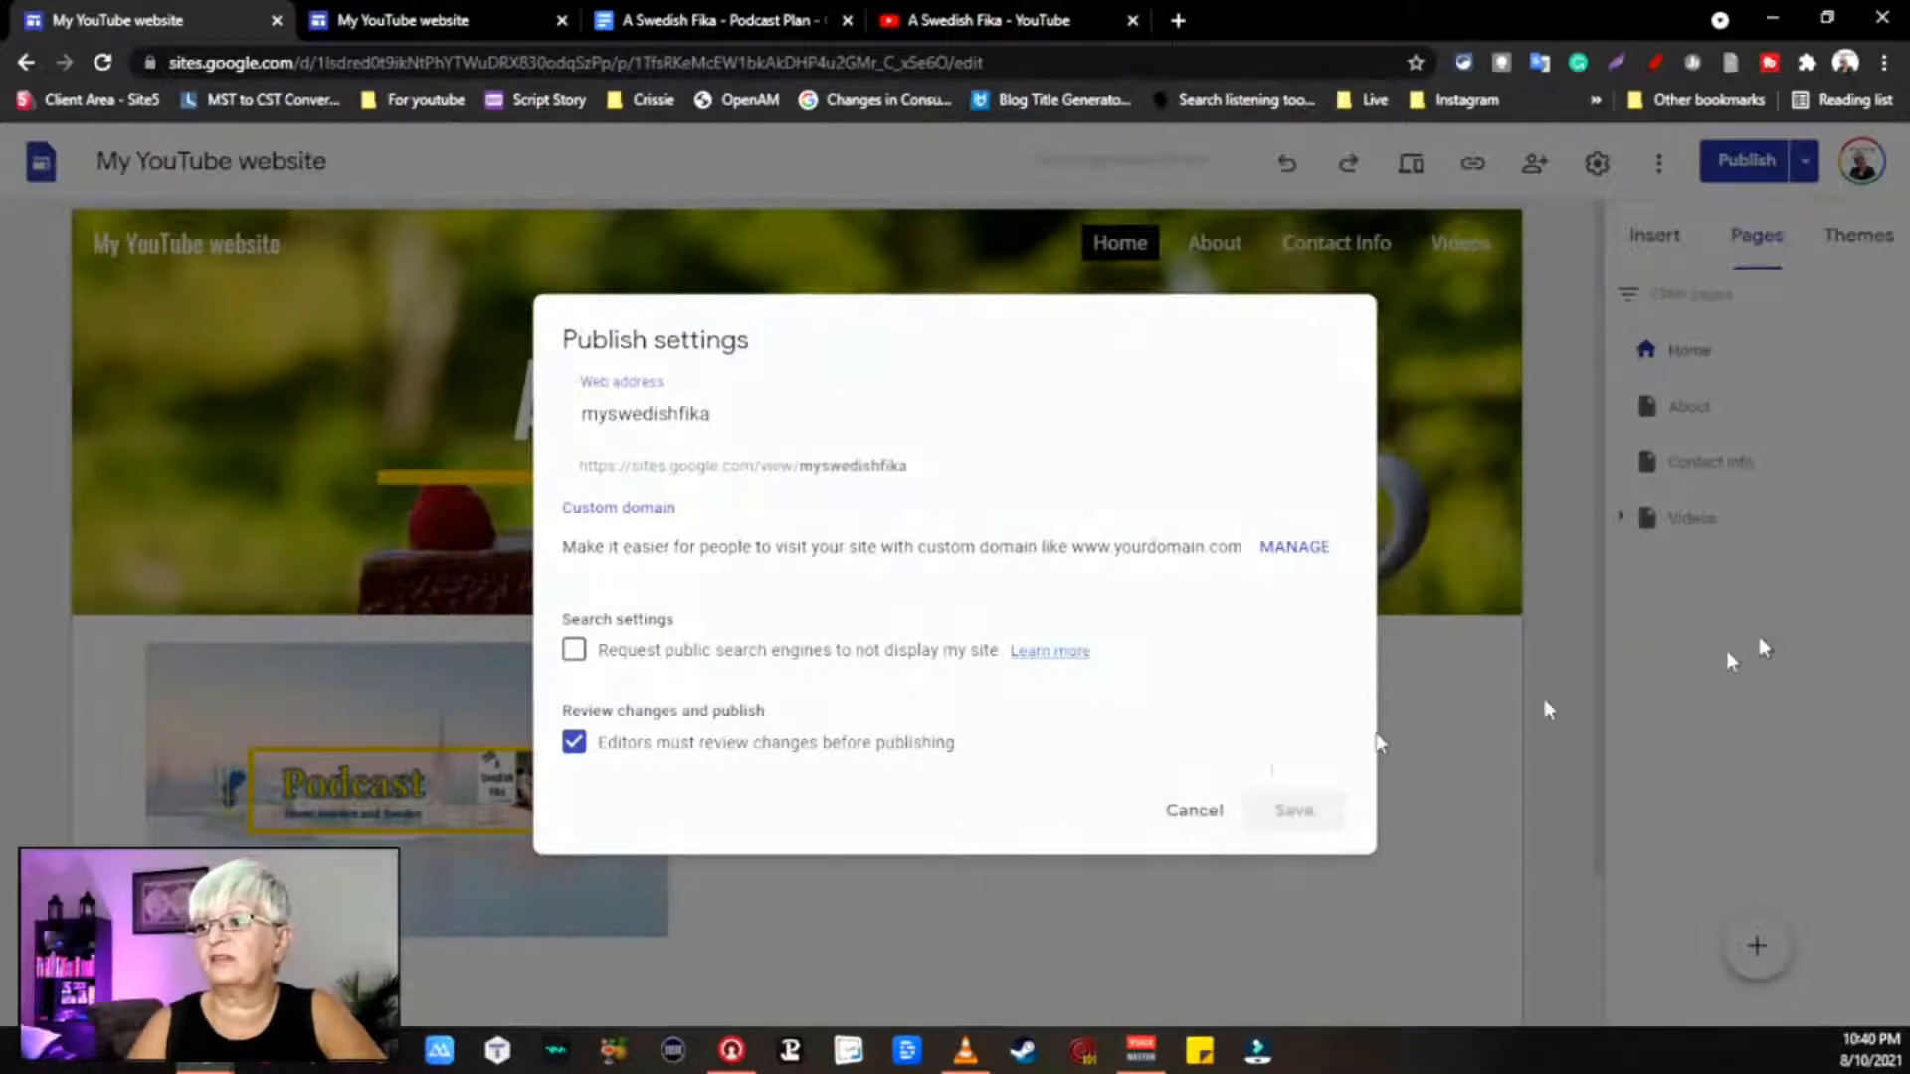
left_click(1199, 812)
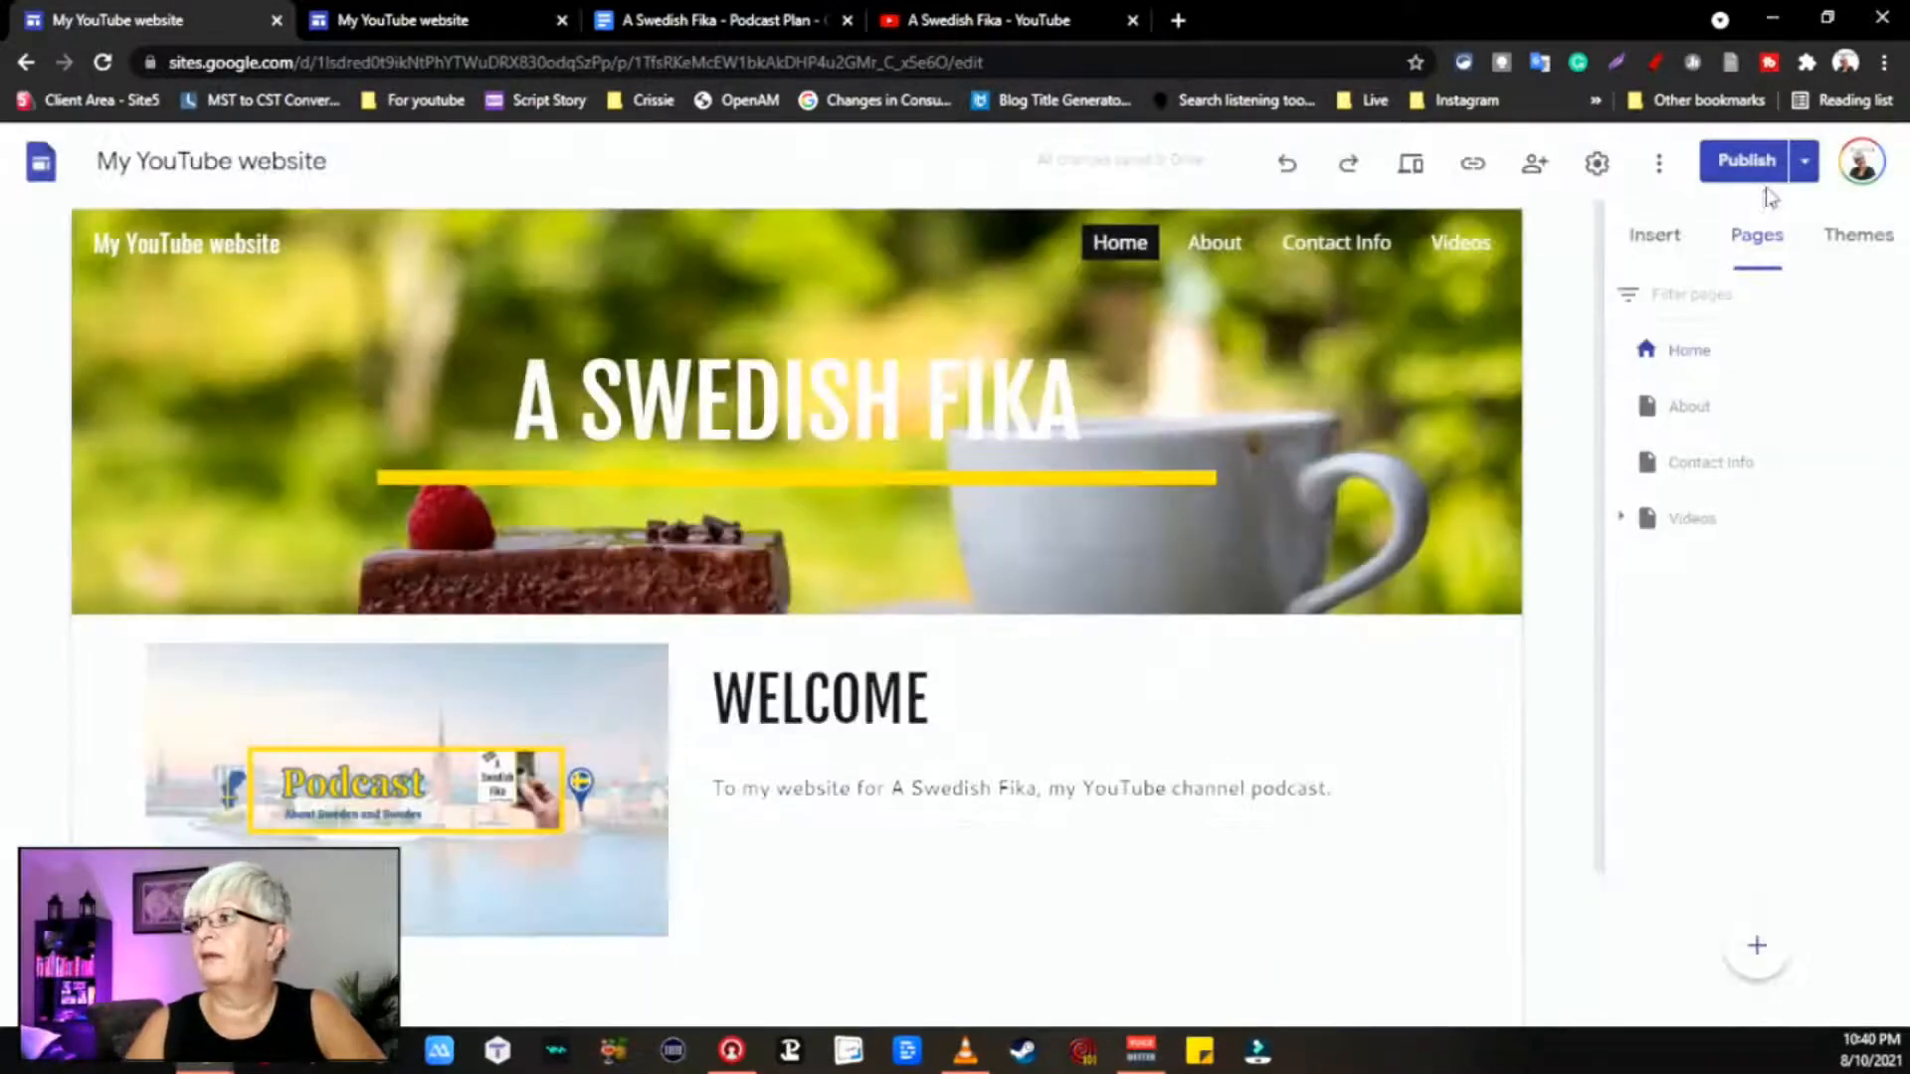
left_click(1802, 167)
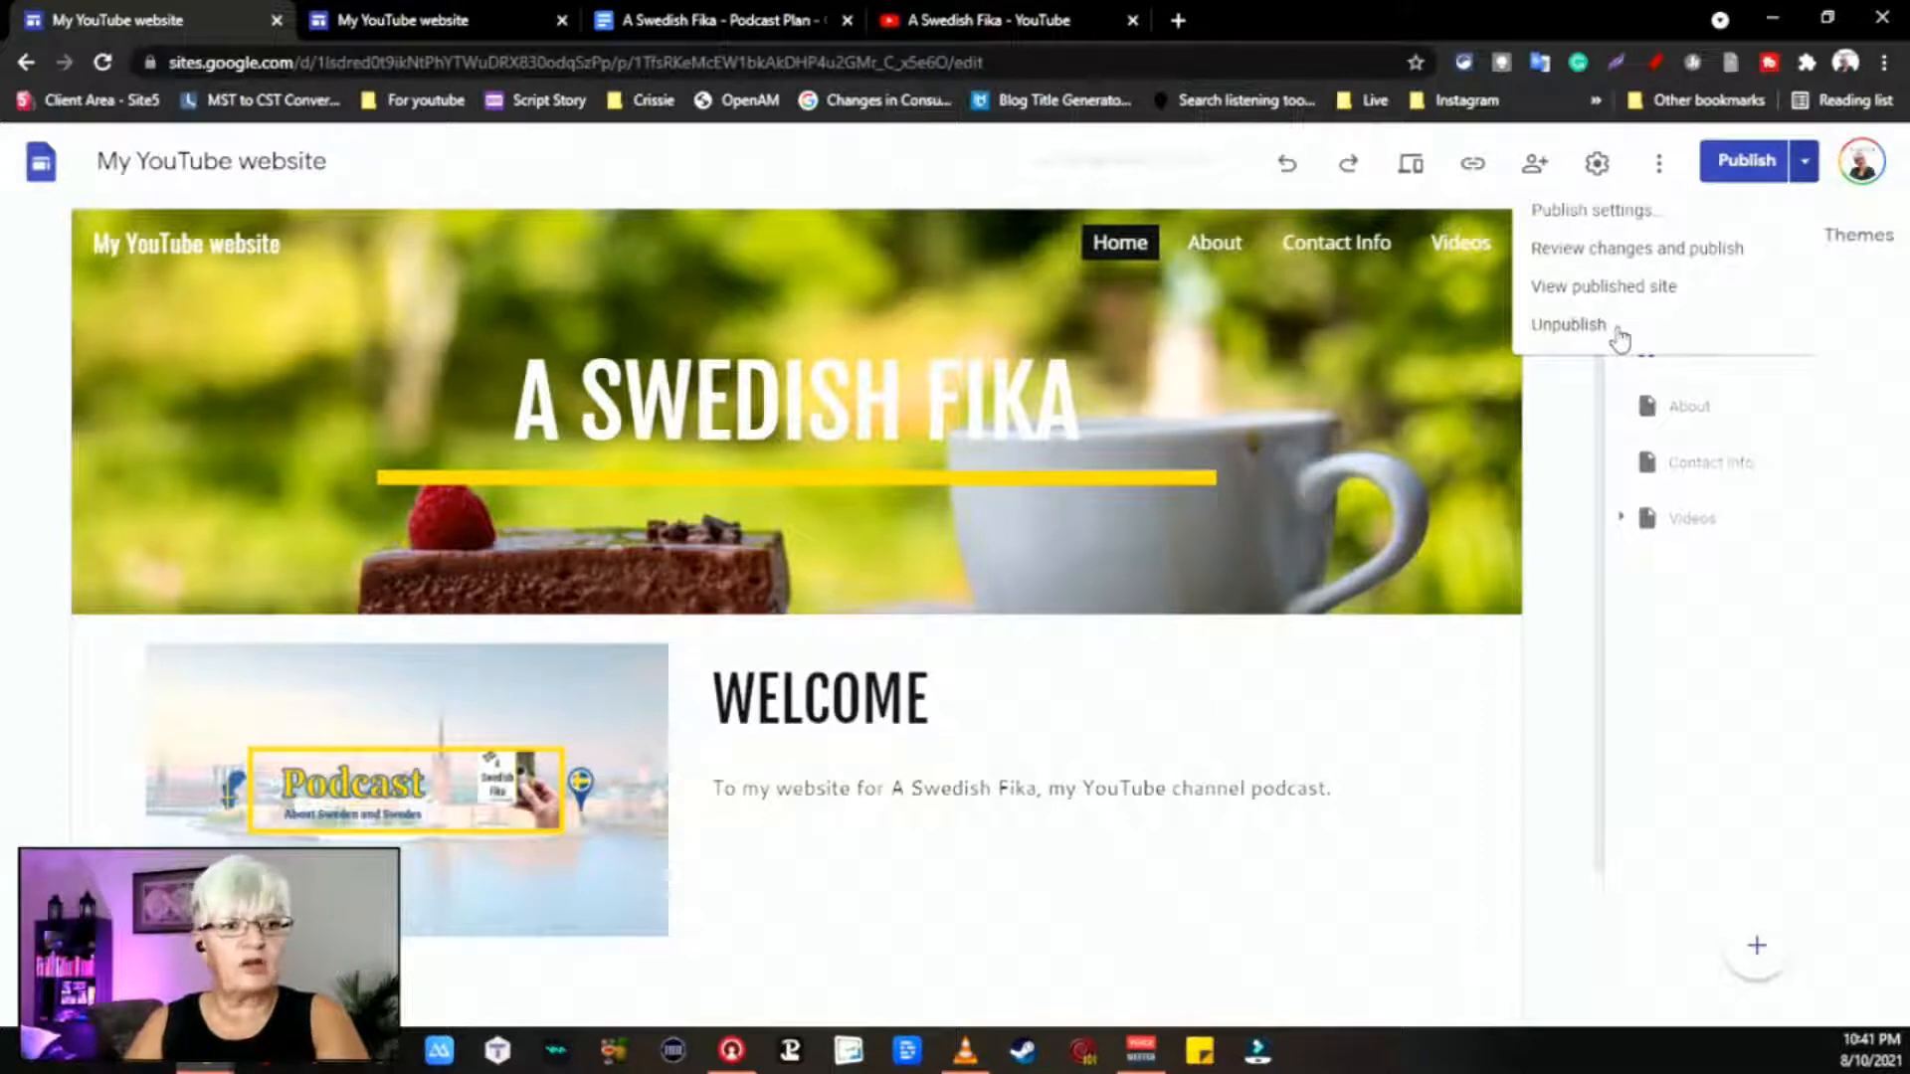
Step: Open the live site at sites.google.com/view/myswedishfika/home in a new tab
left_click(1667, 294)
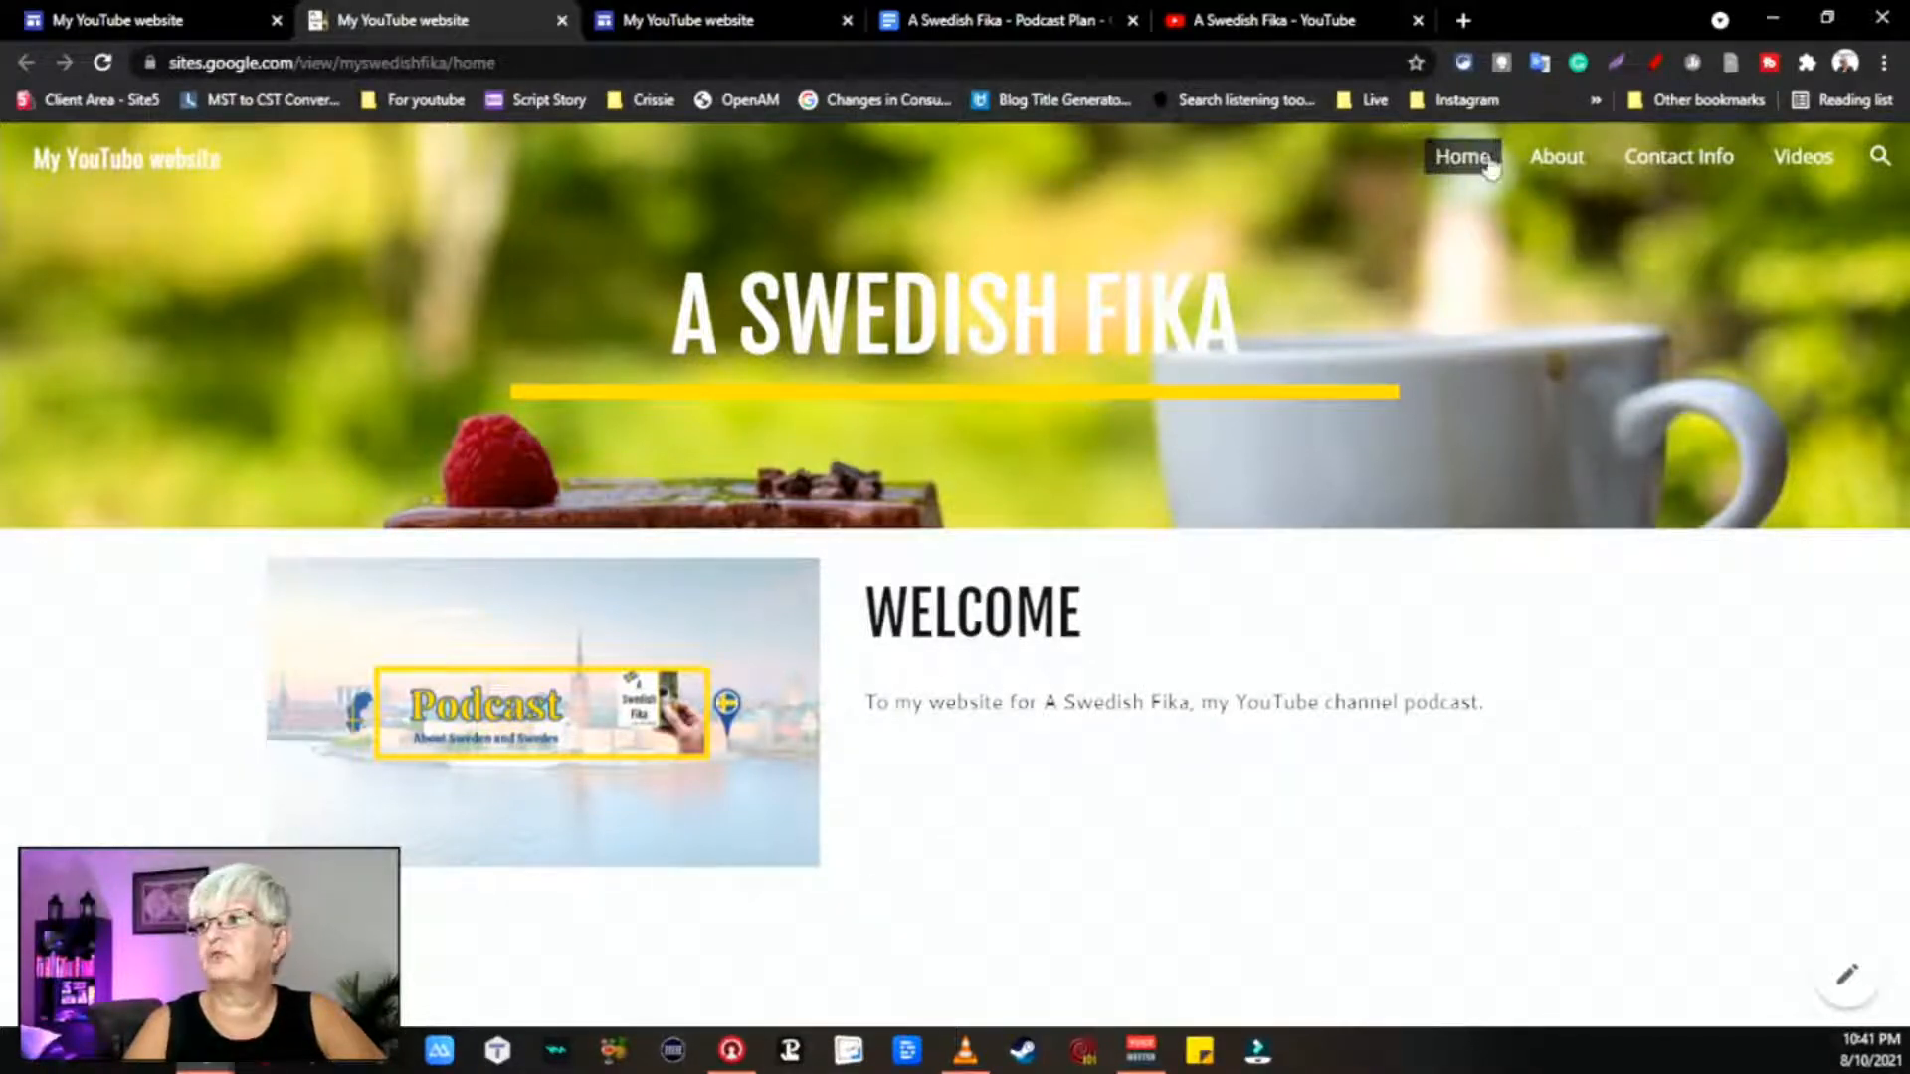
Step: Scroll through the live About page content, then go to the Contact Info page
left_click(1579, 161)
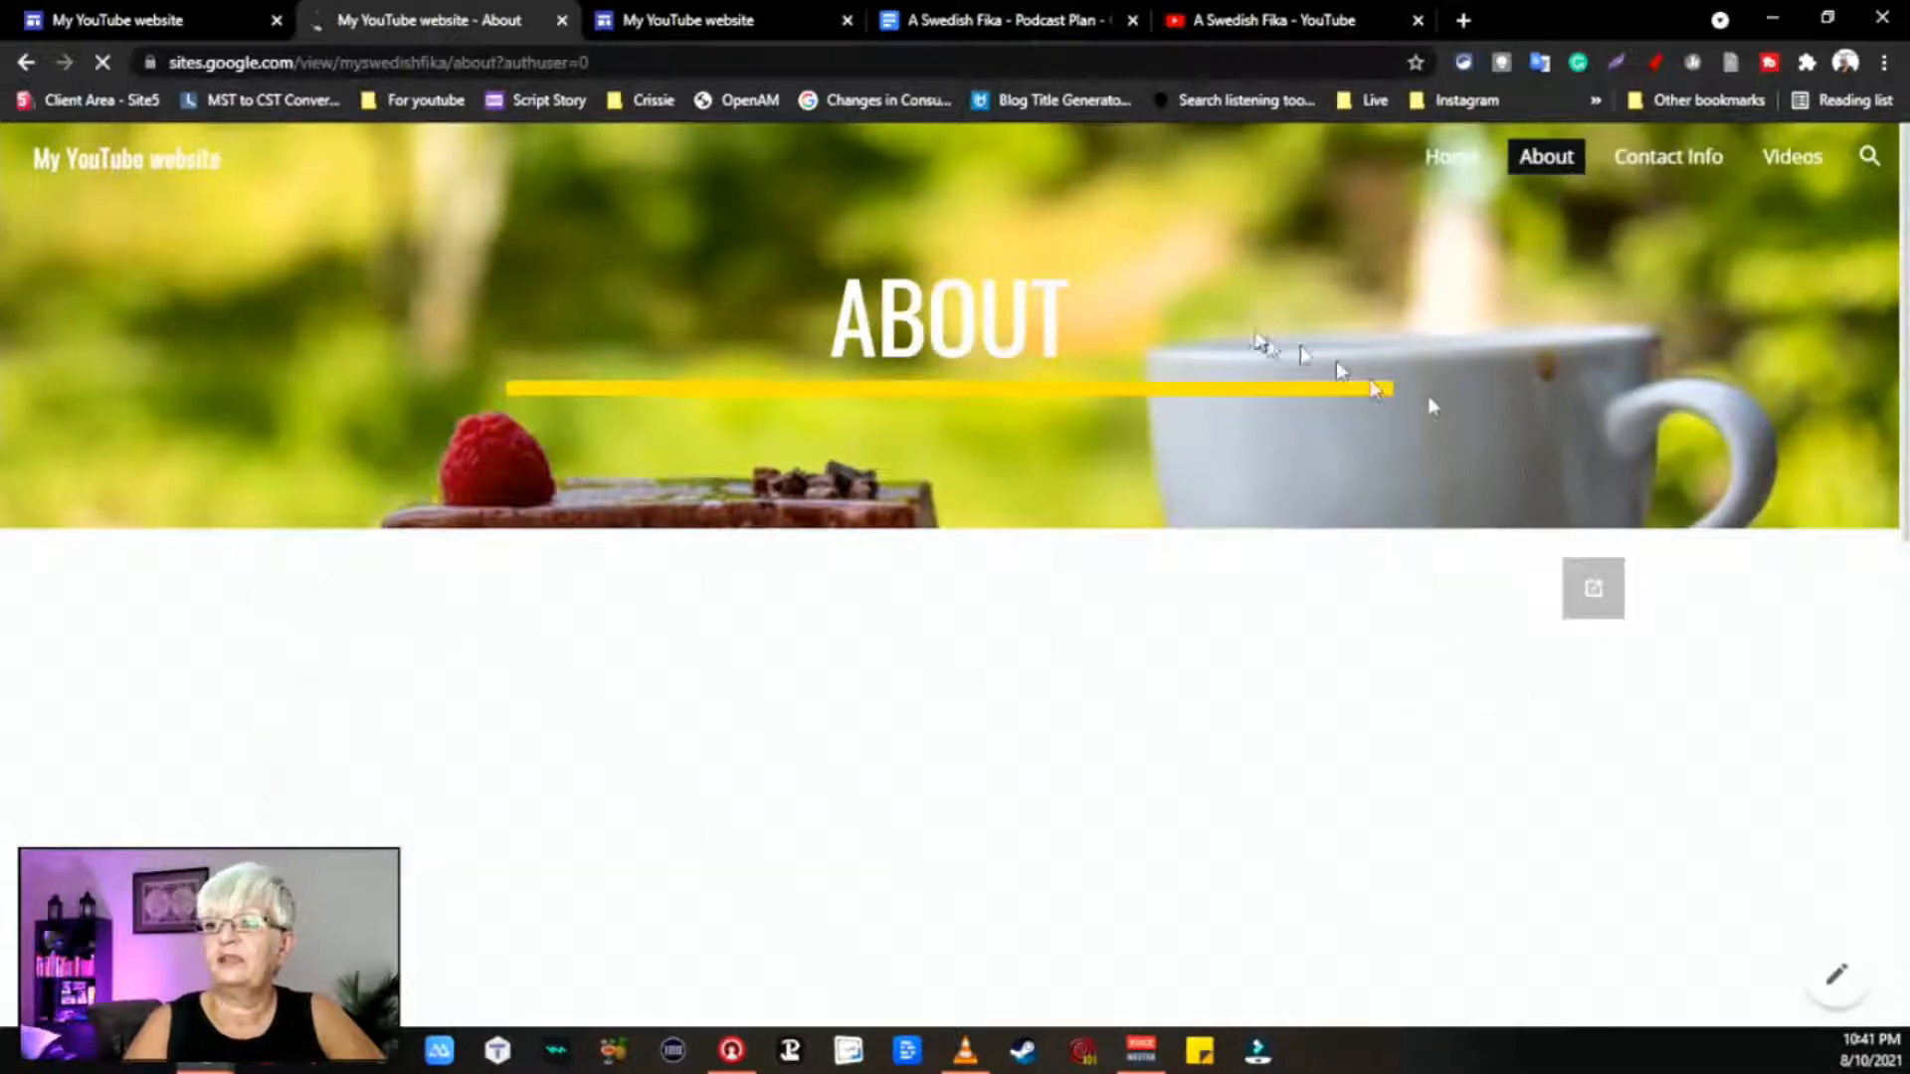
scroll(1229, 343, "down", 10)
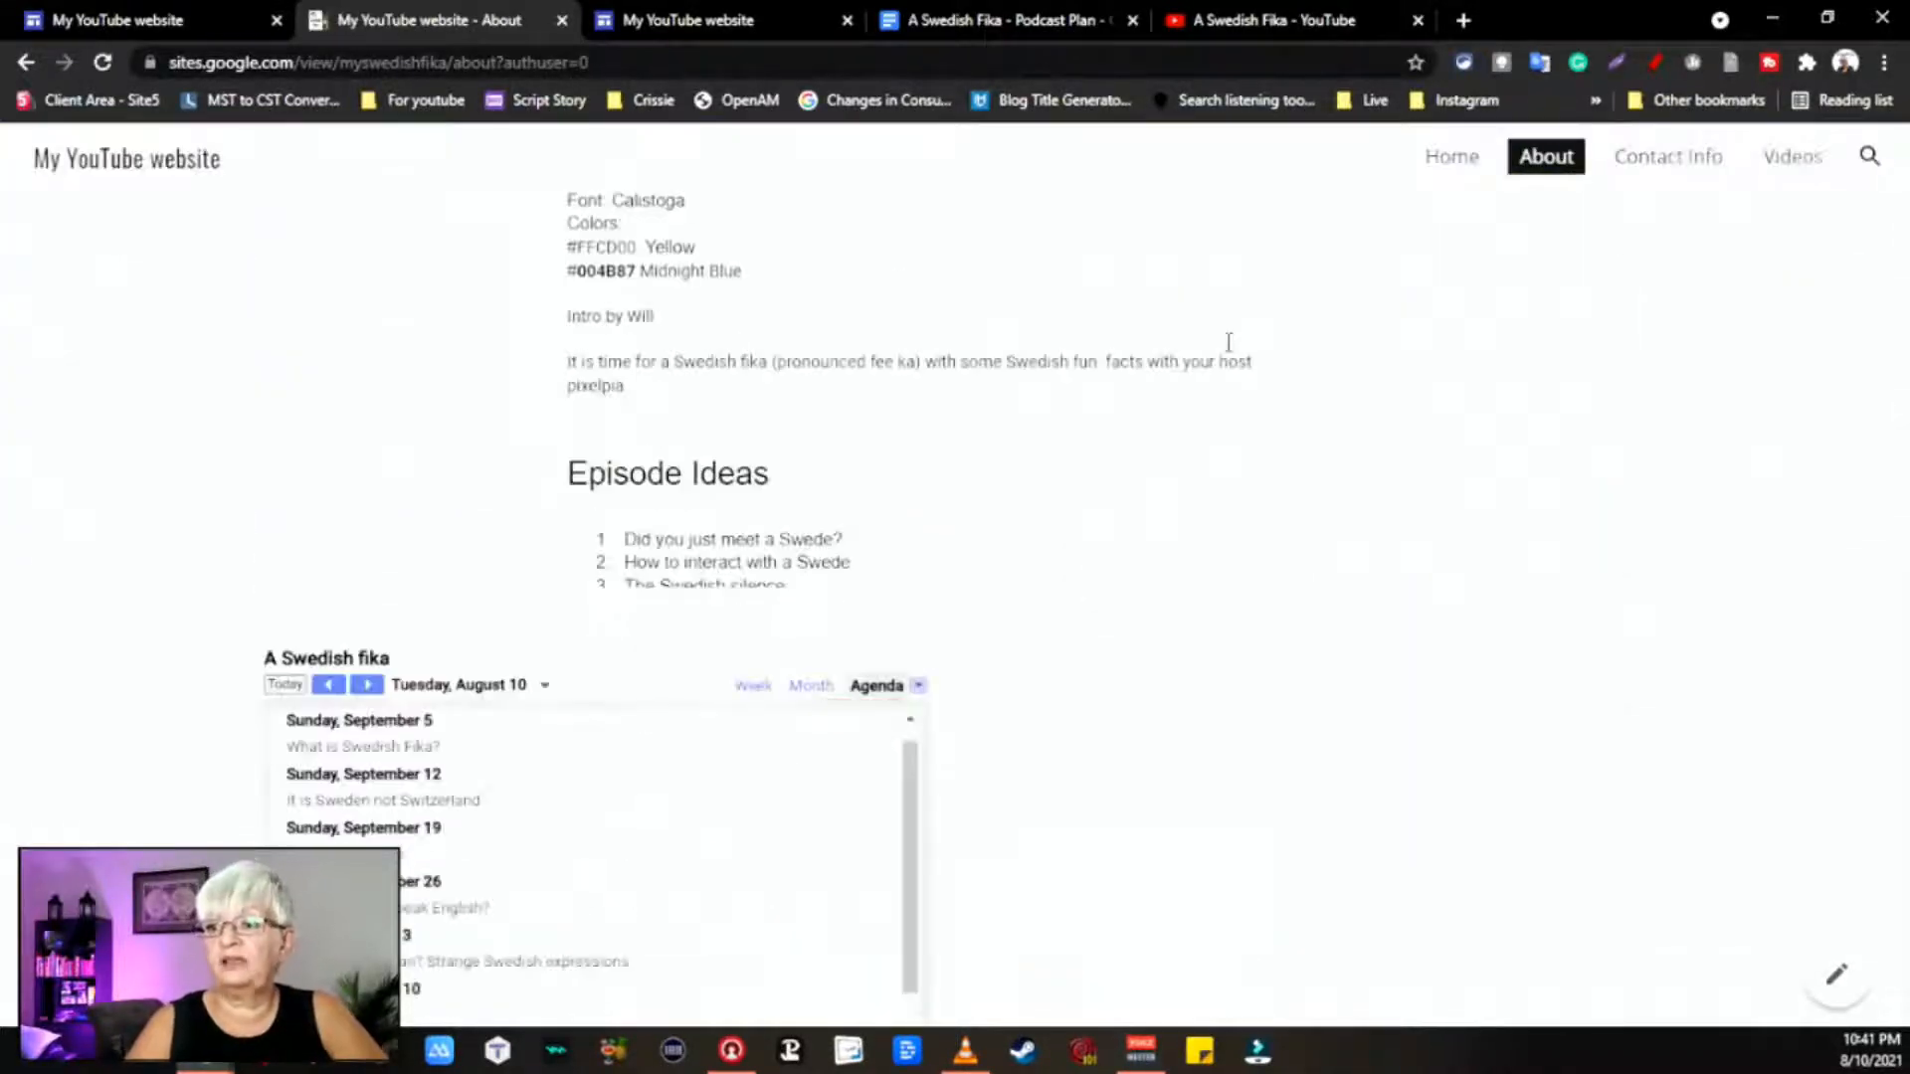
scroll(1228, 342, "down", 10)
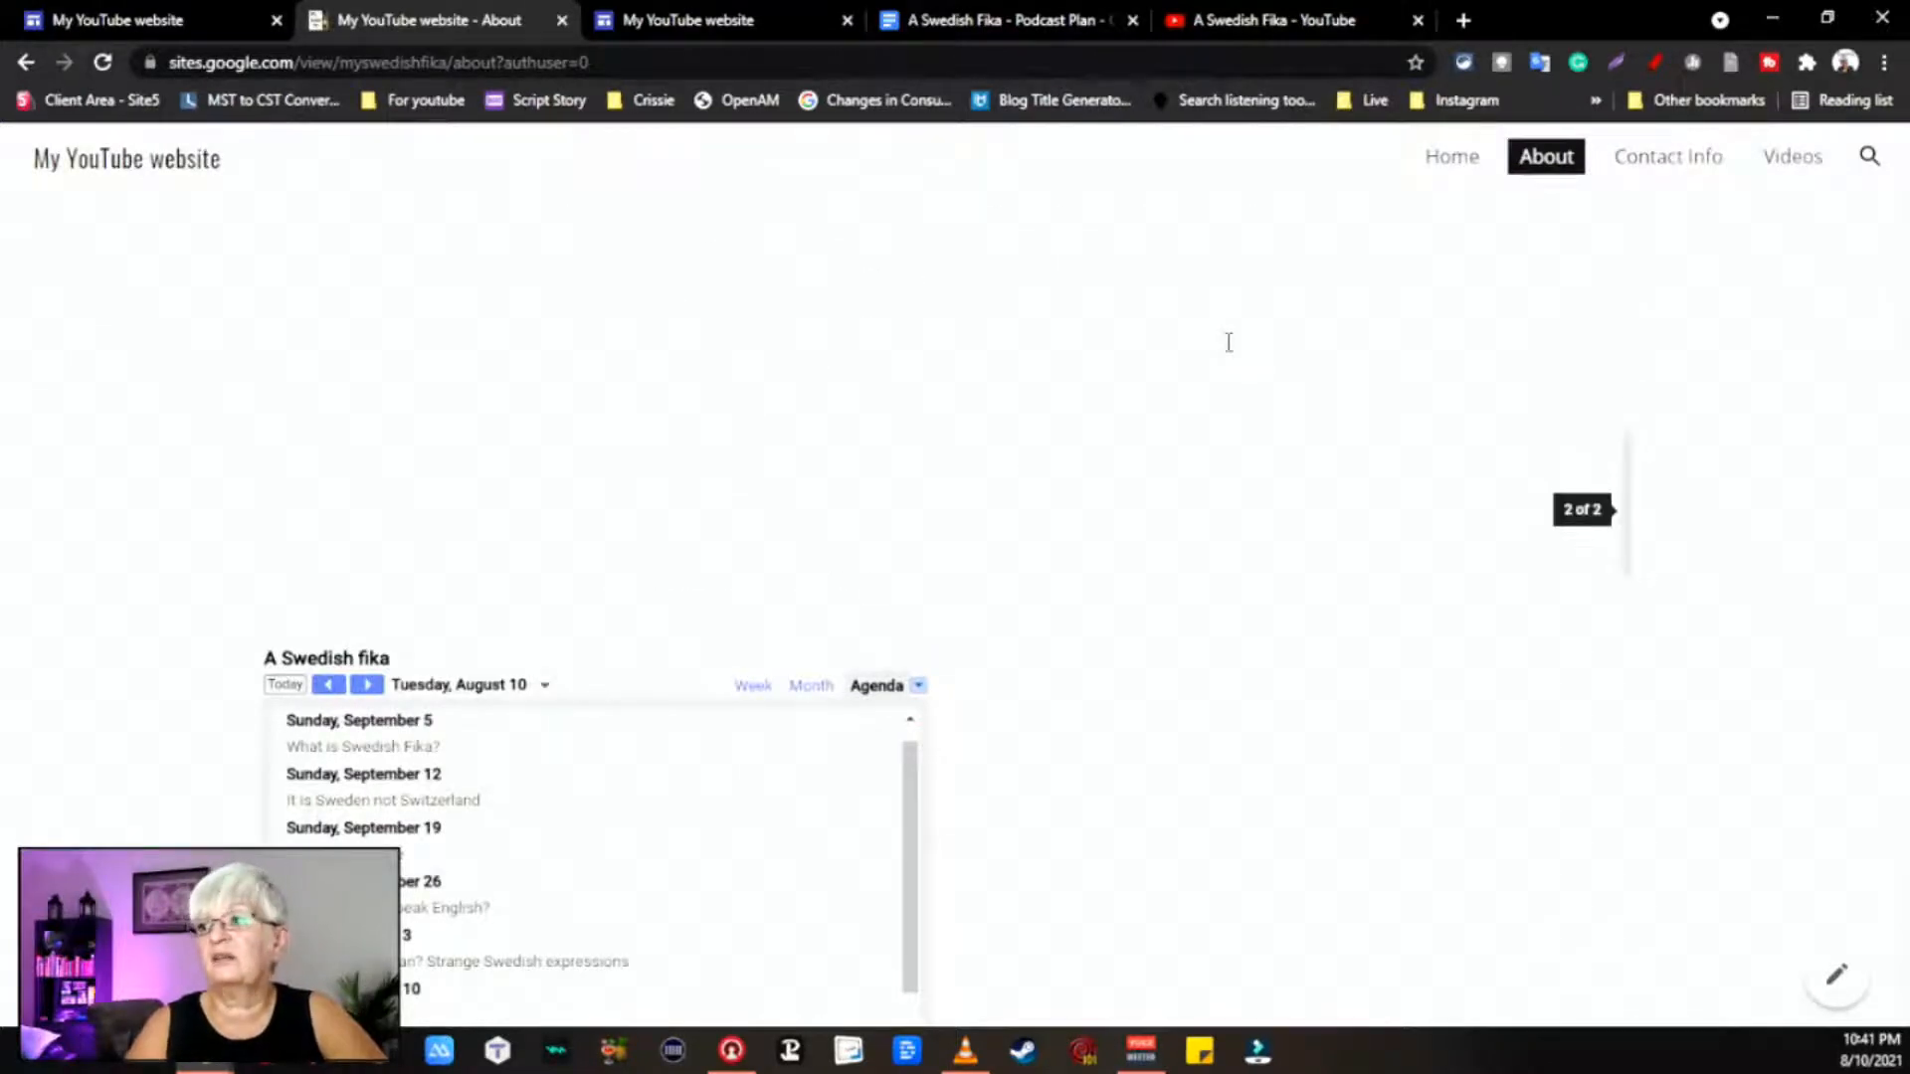
scroll(1373, 656, "down", 4)
scroll(1459, 581, "up", 15)
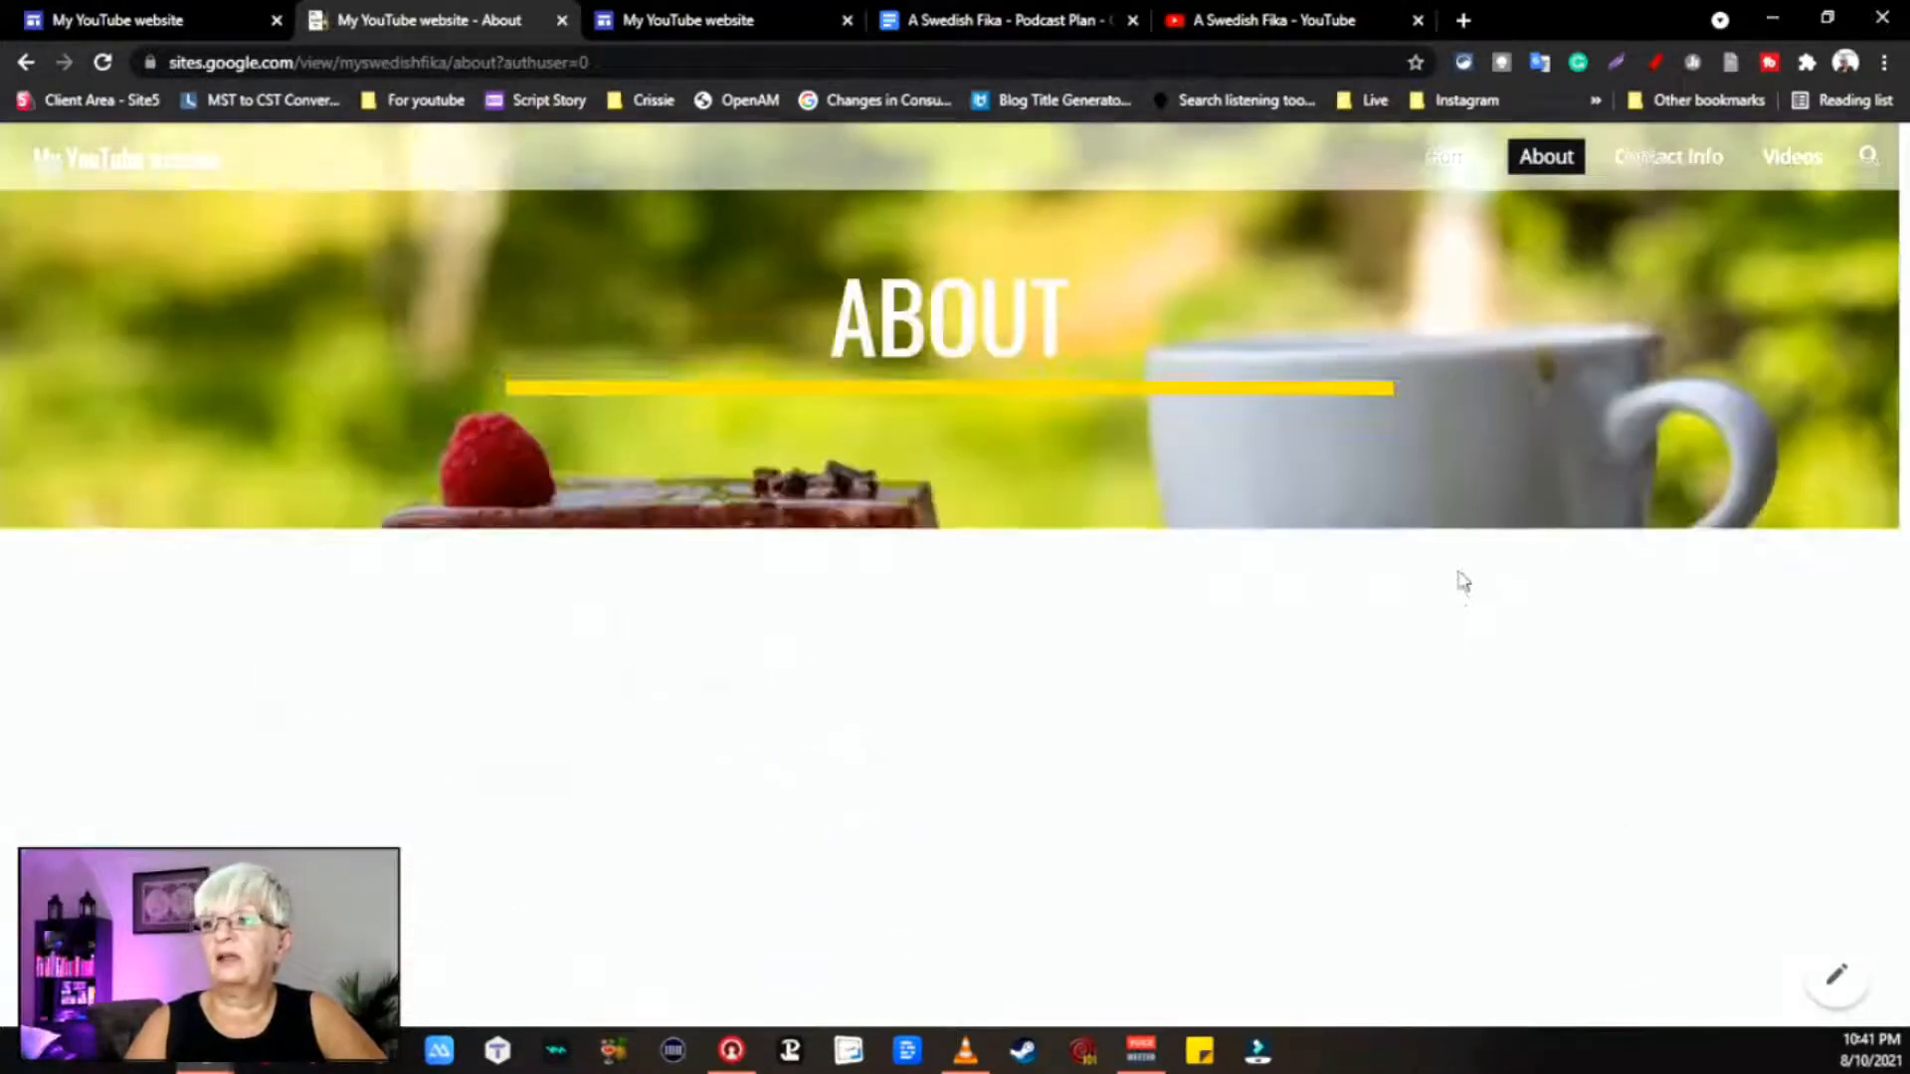
scroll(1088, 665, "up", 15)
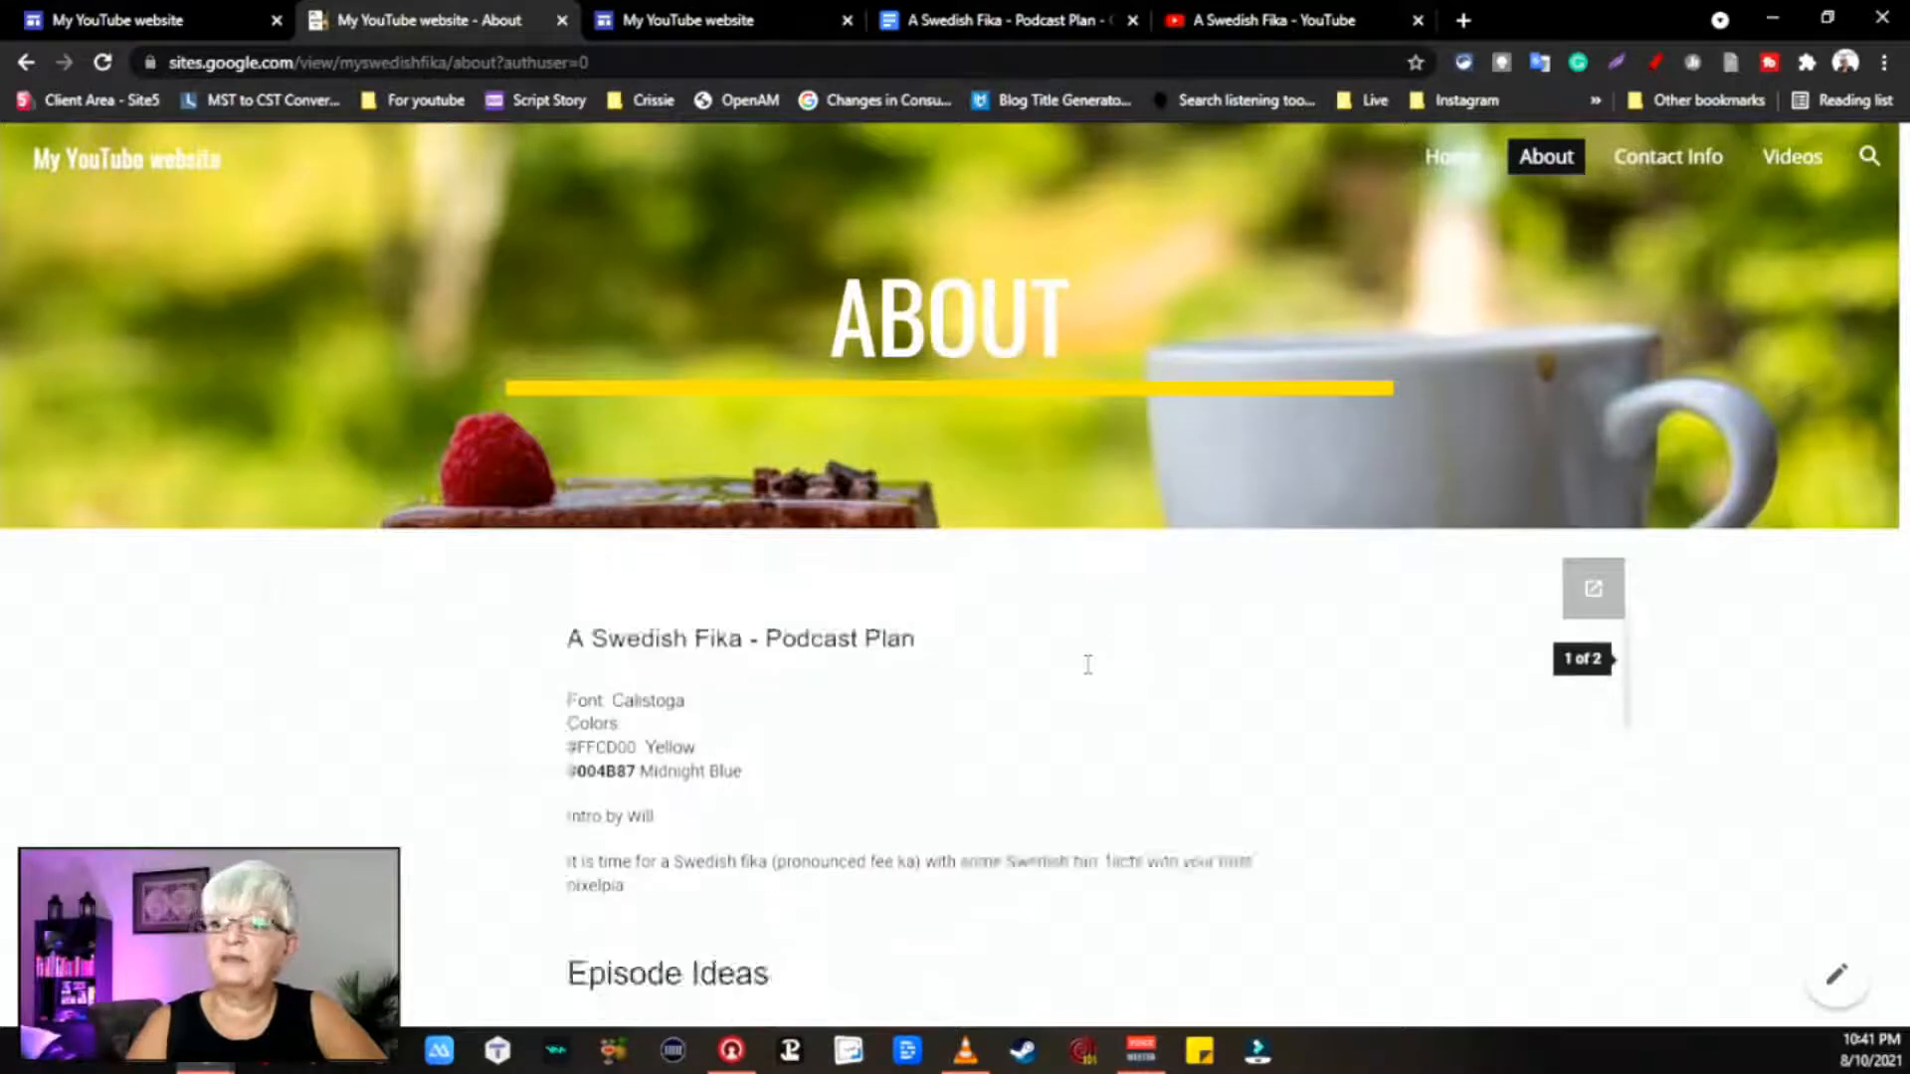
scroll(1752, 742, "down", 5)
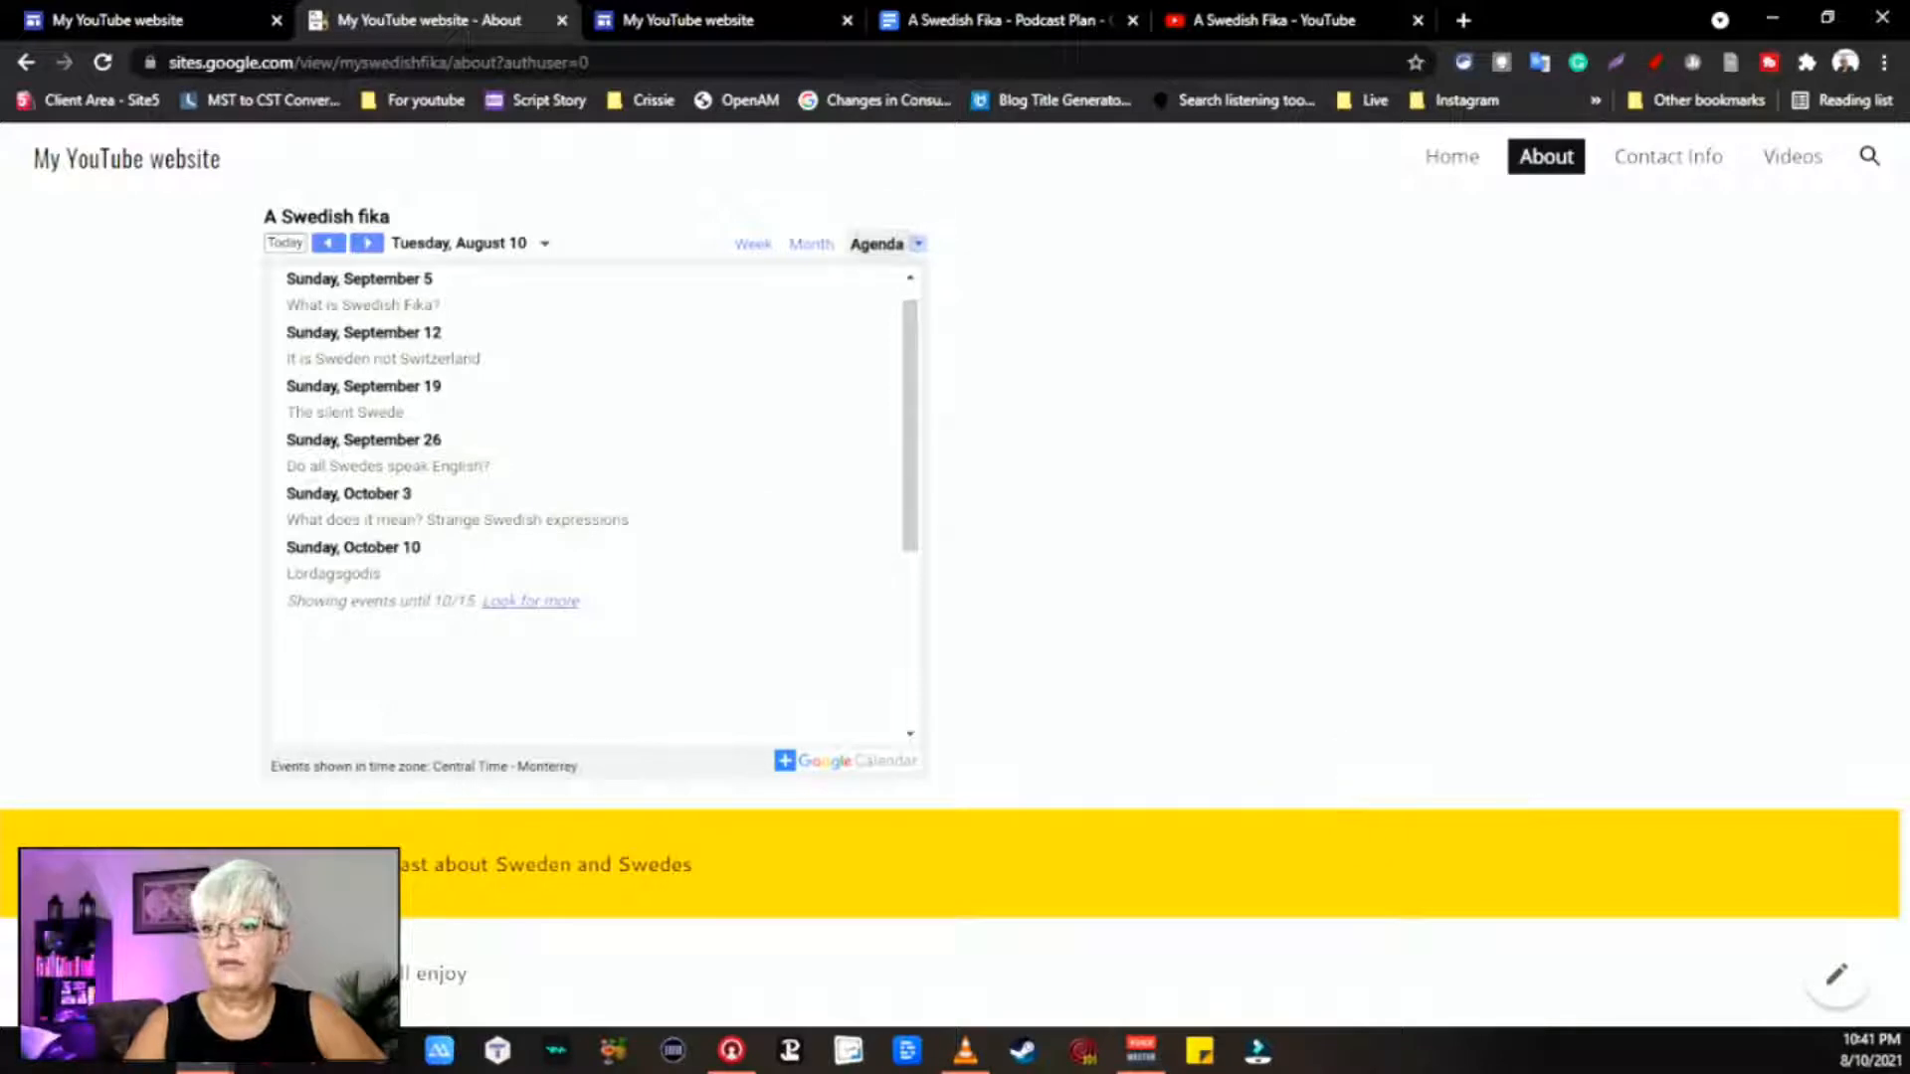
scroll(1071, 852, "up", 6)
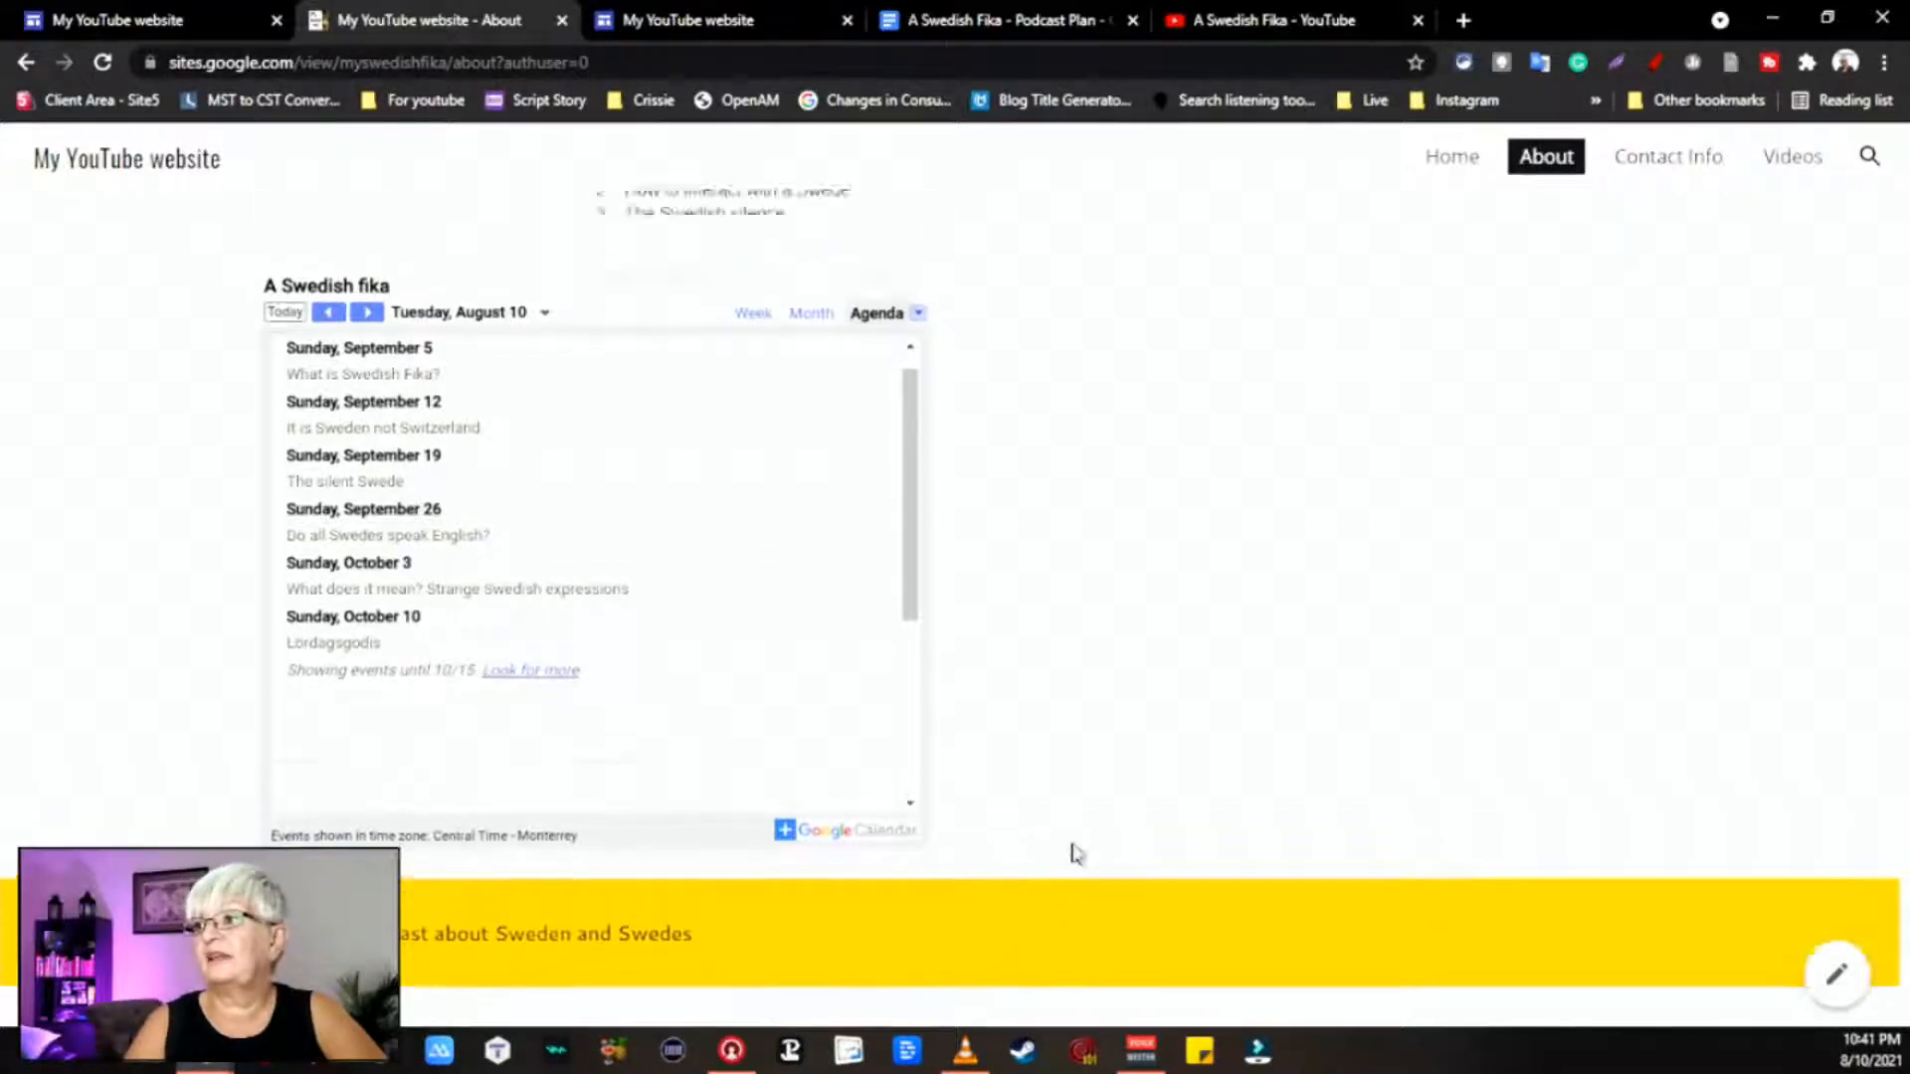
left_click(1668, 157)
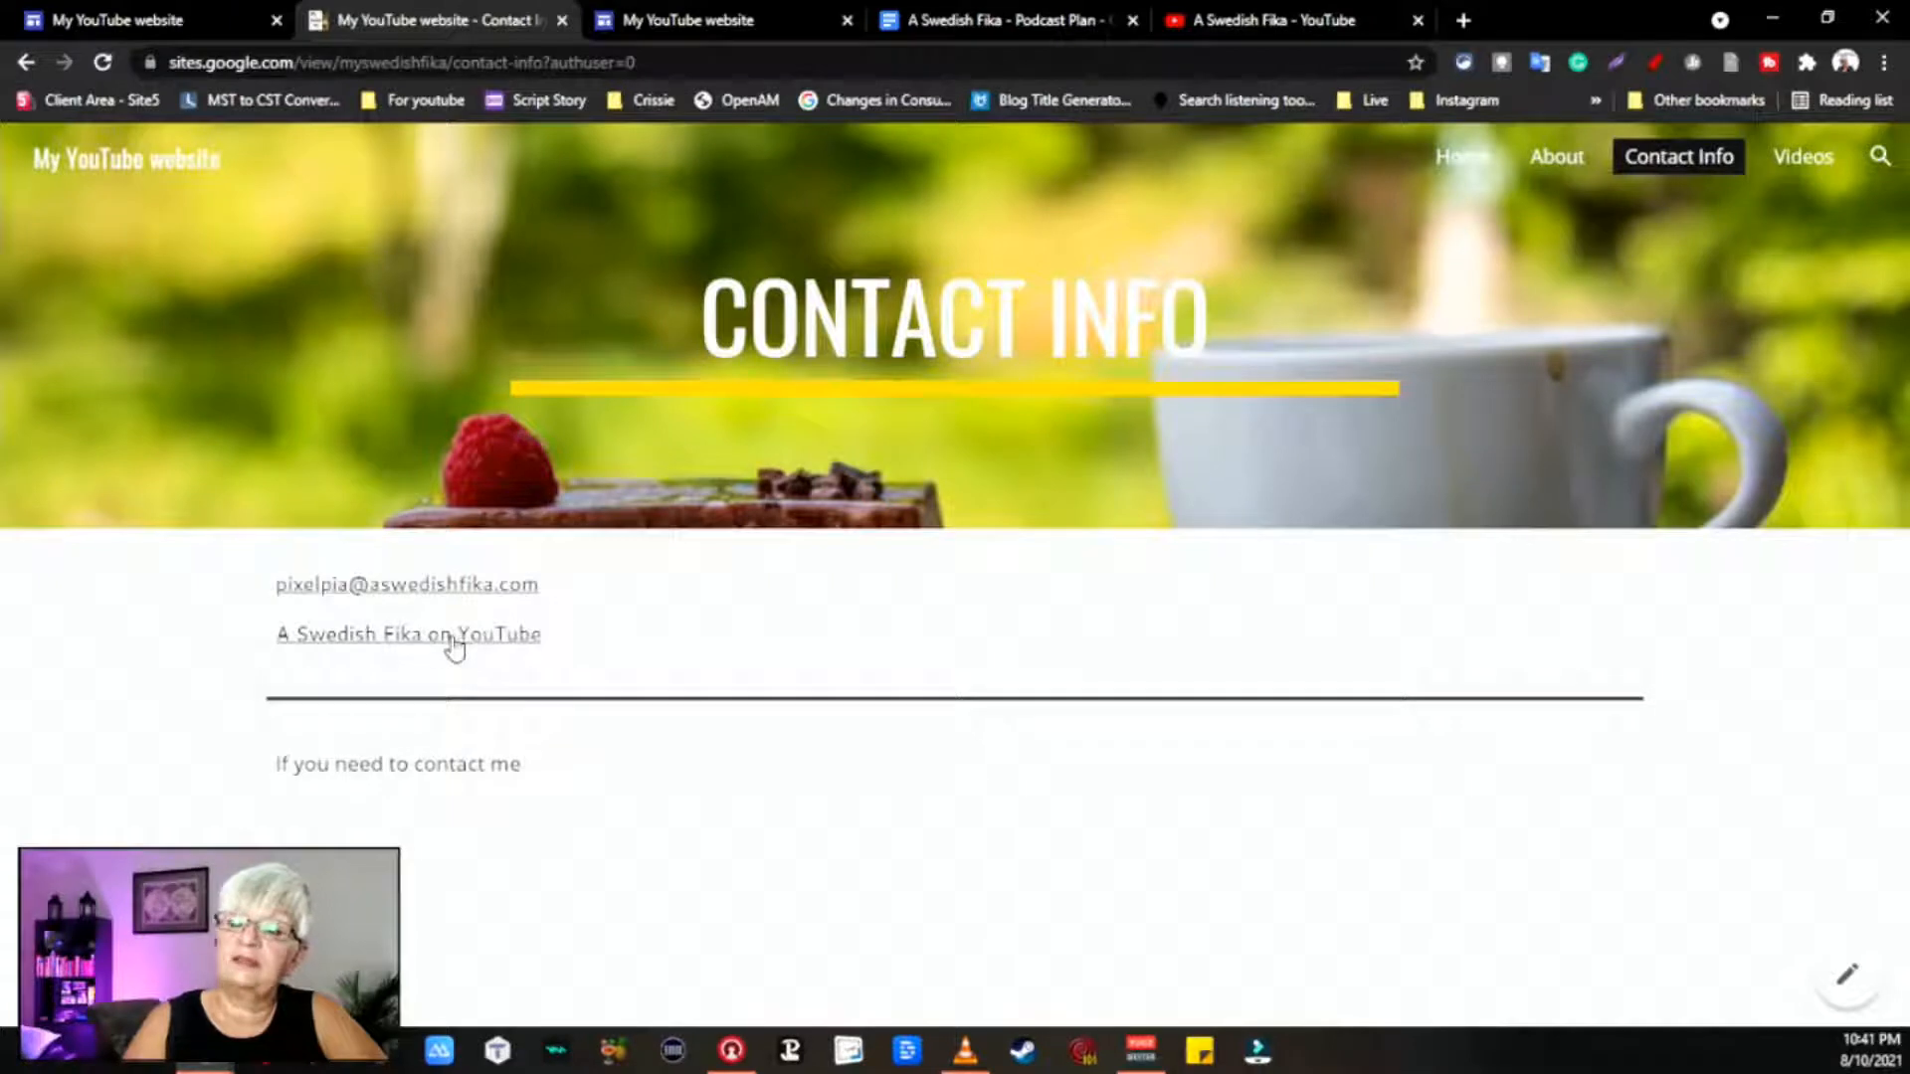
Step: Test the 'A Swedish Fika on YouTube' and e-mail links, then go to the Videos page
left_click(452, 638)
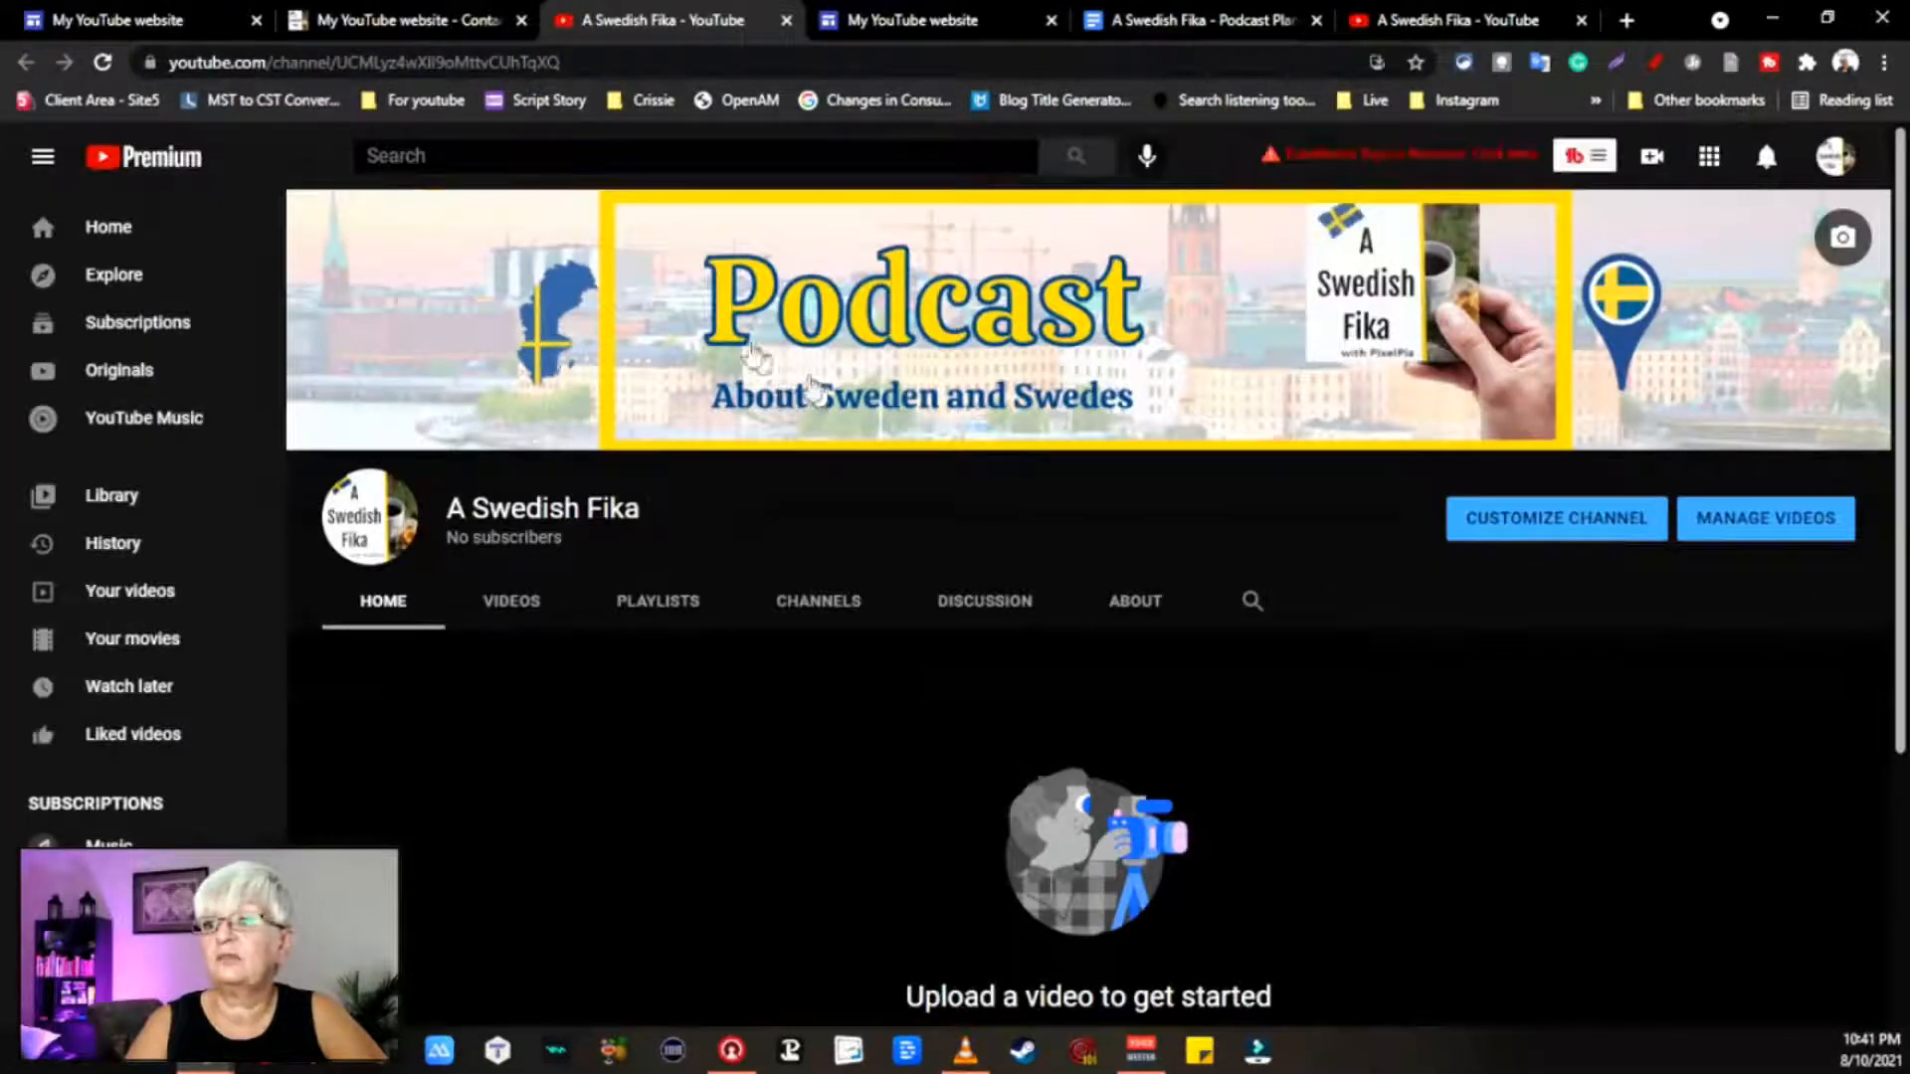
left_click(398, 20)
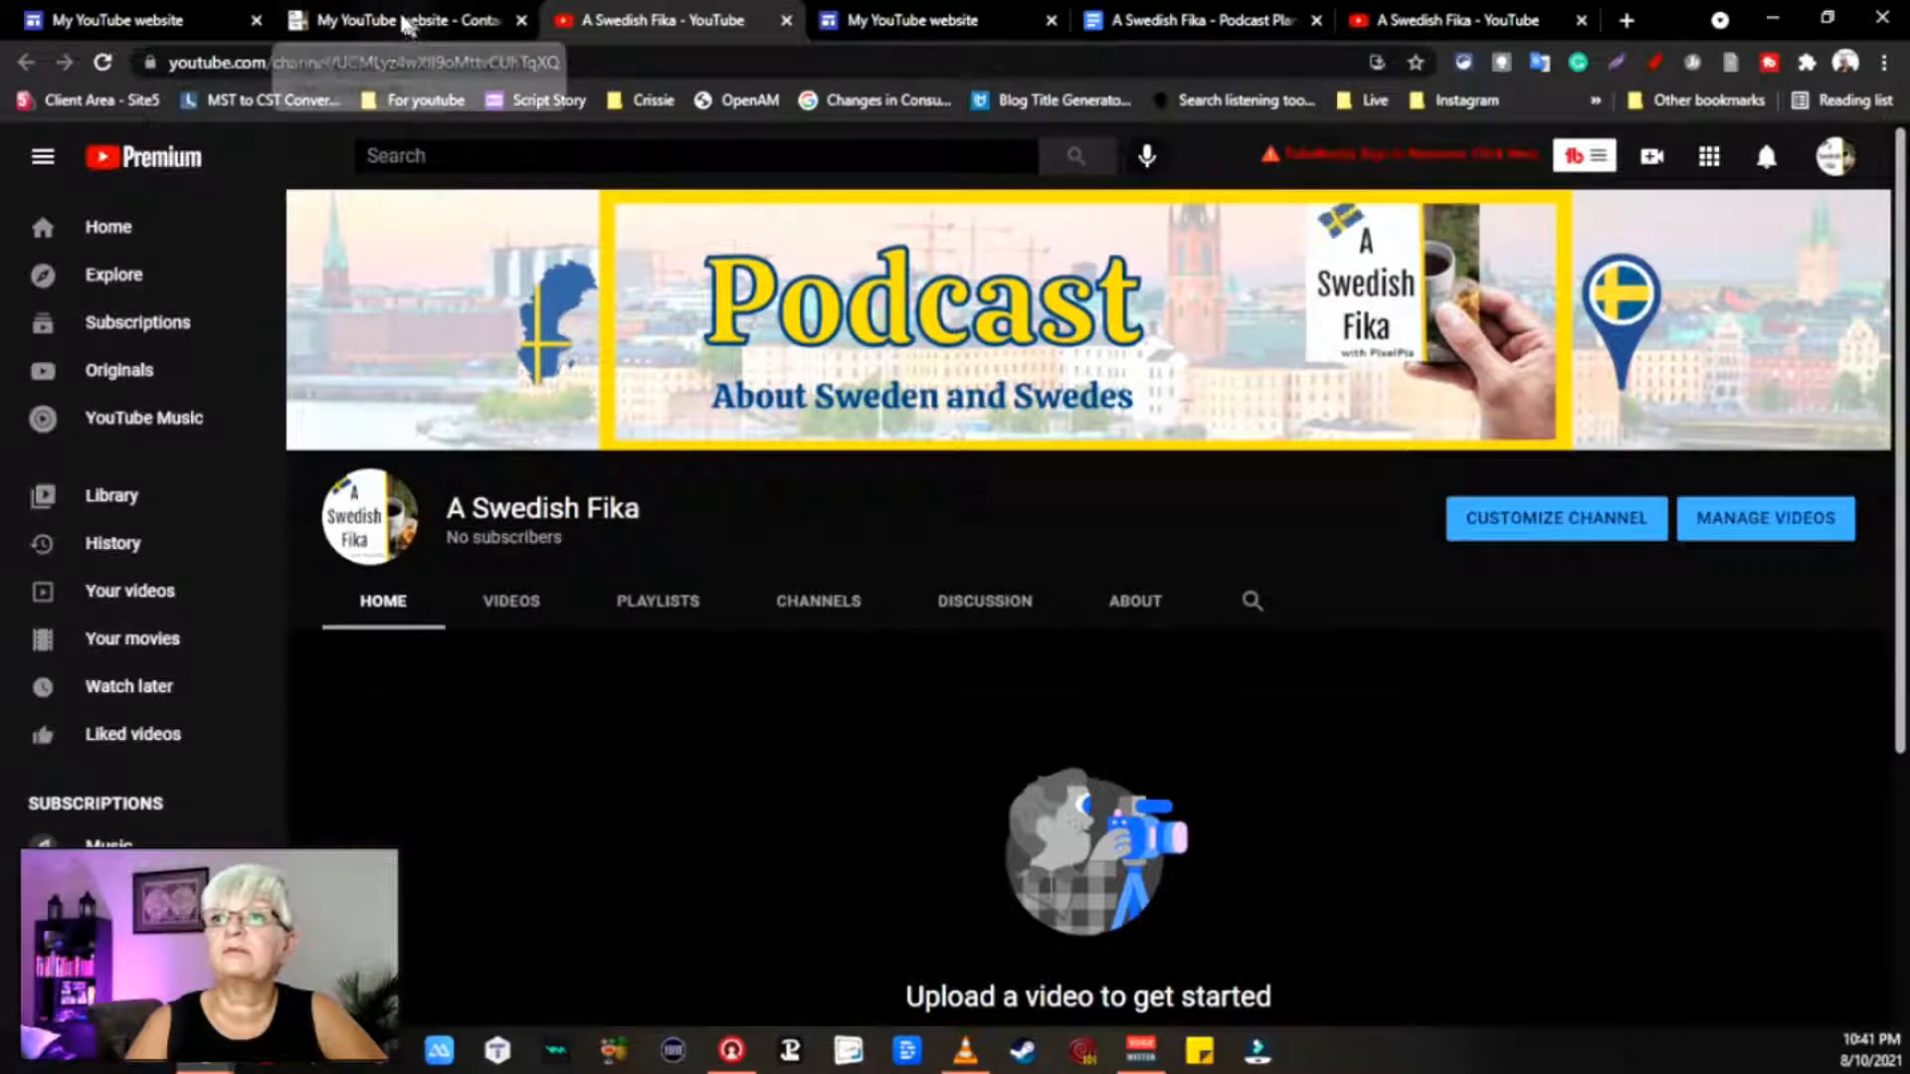
left_click(438, 588)
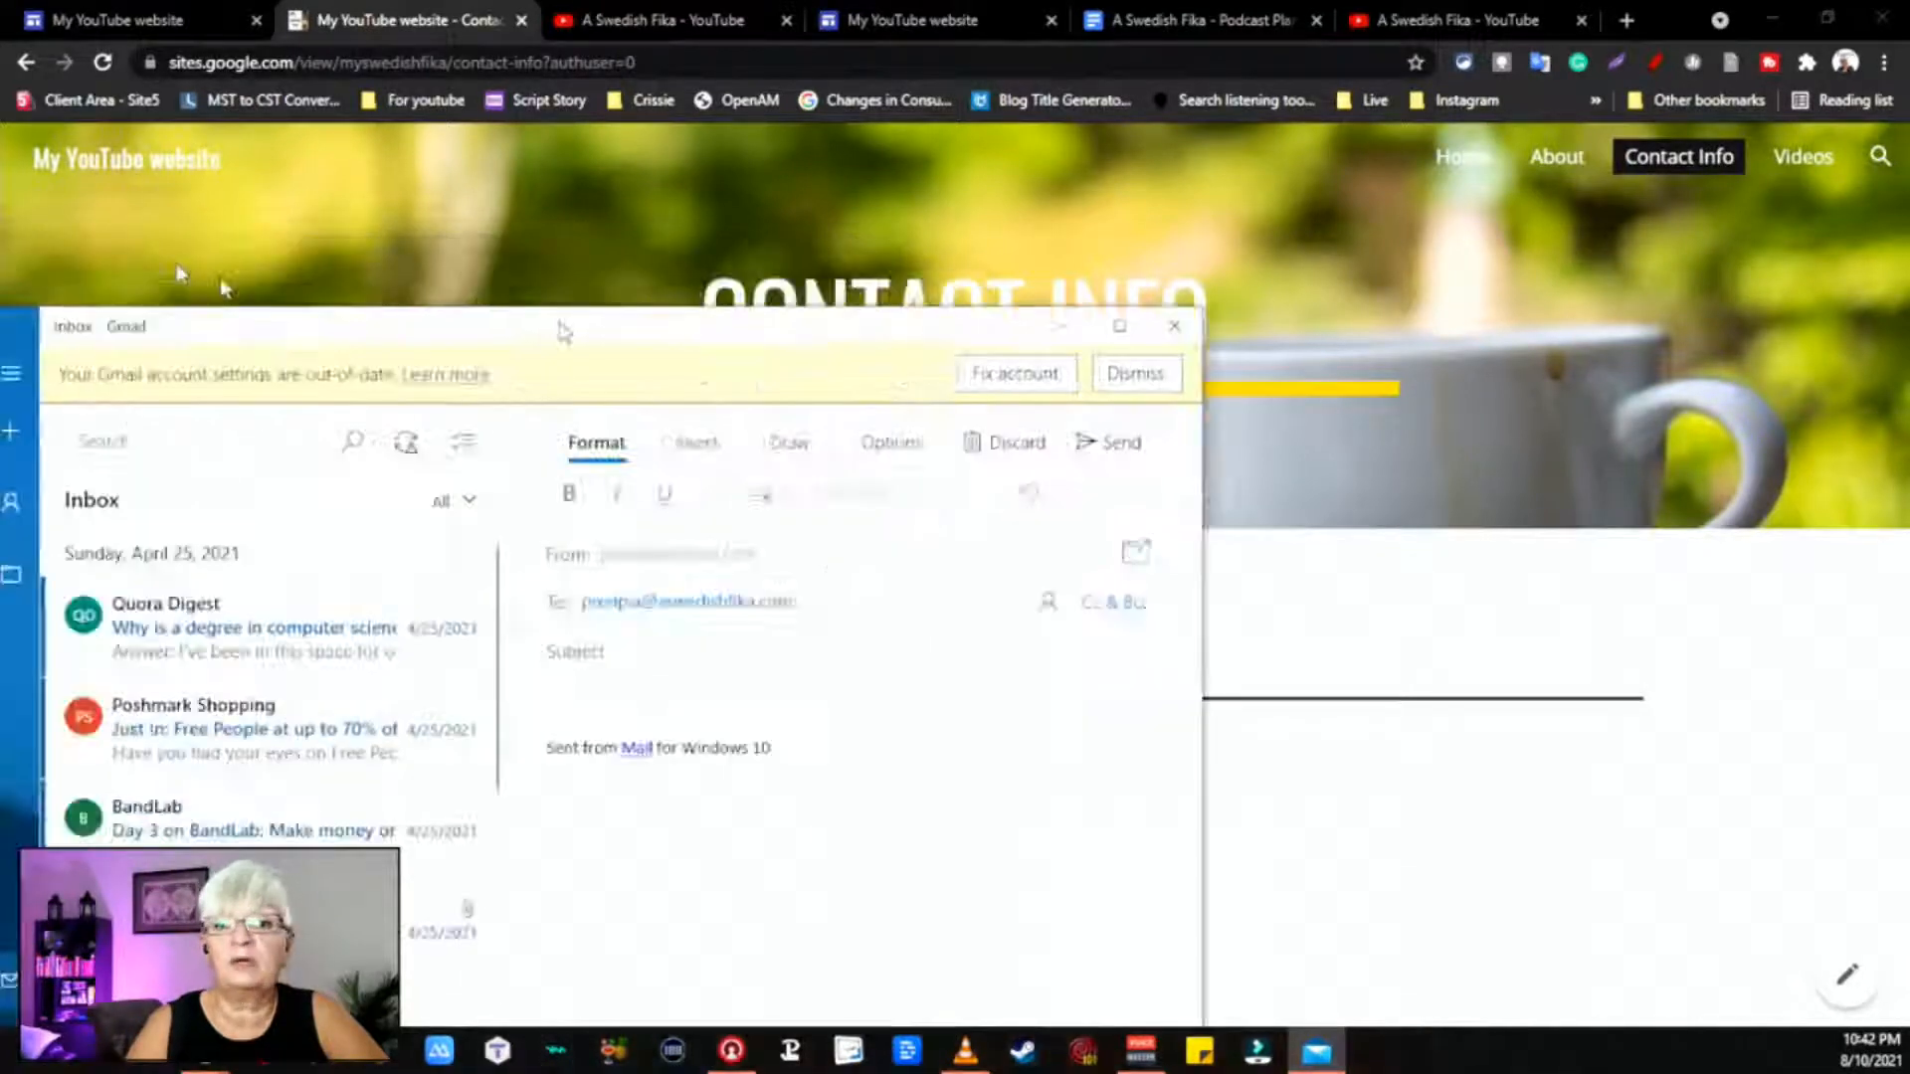
left_click_drag(1226, 157, 1133, 178)
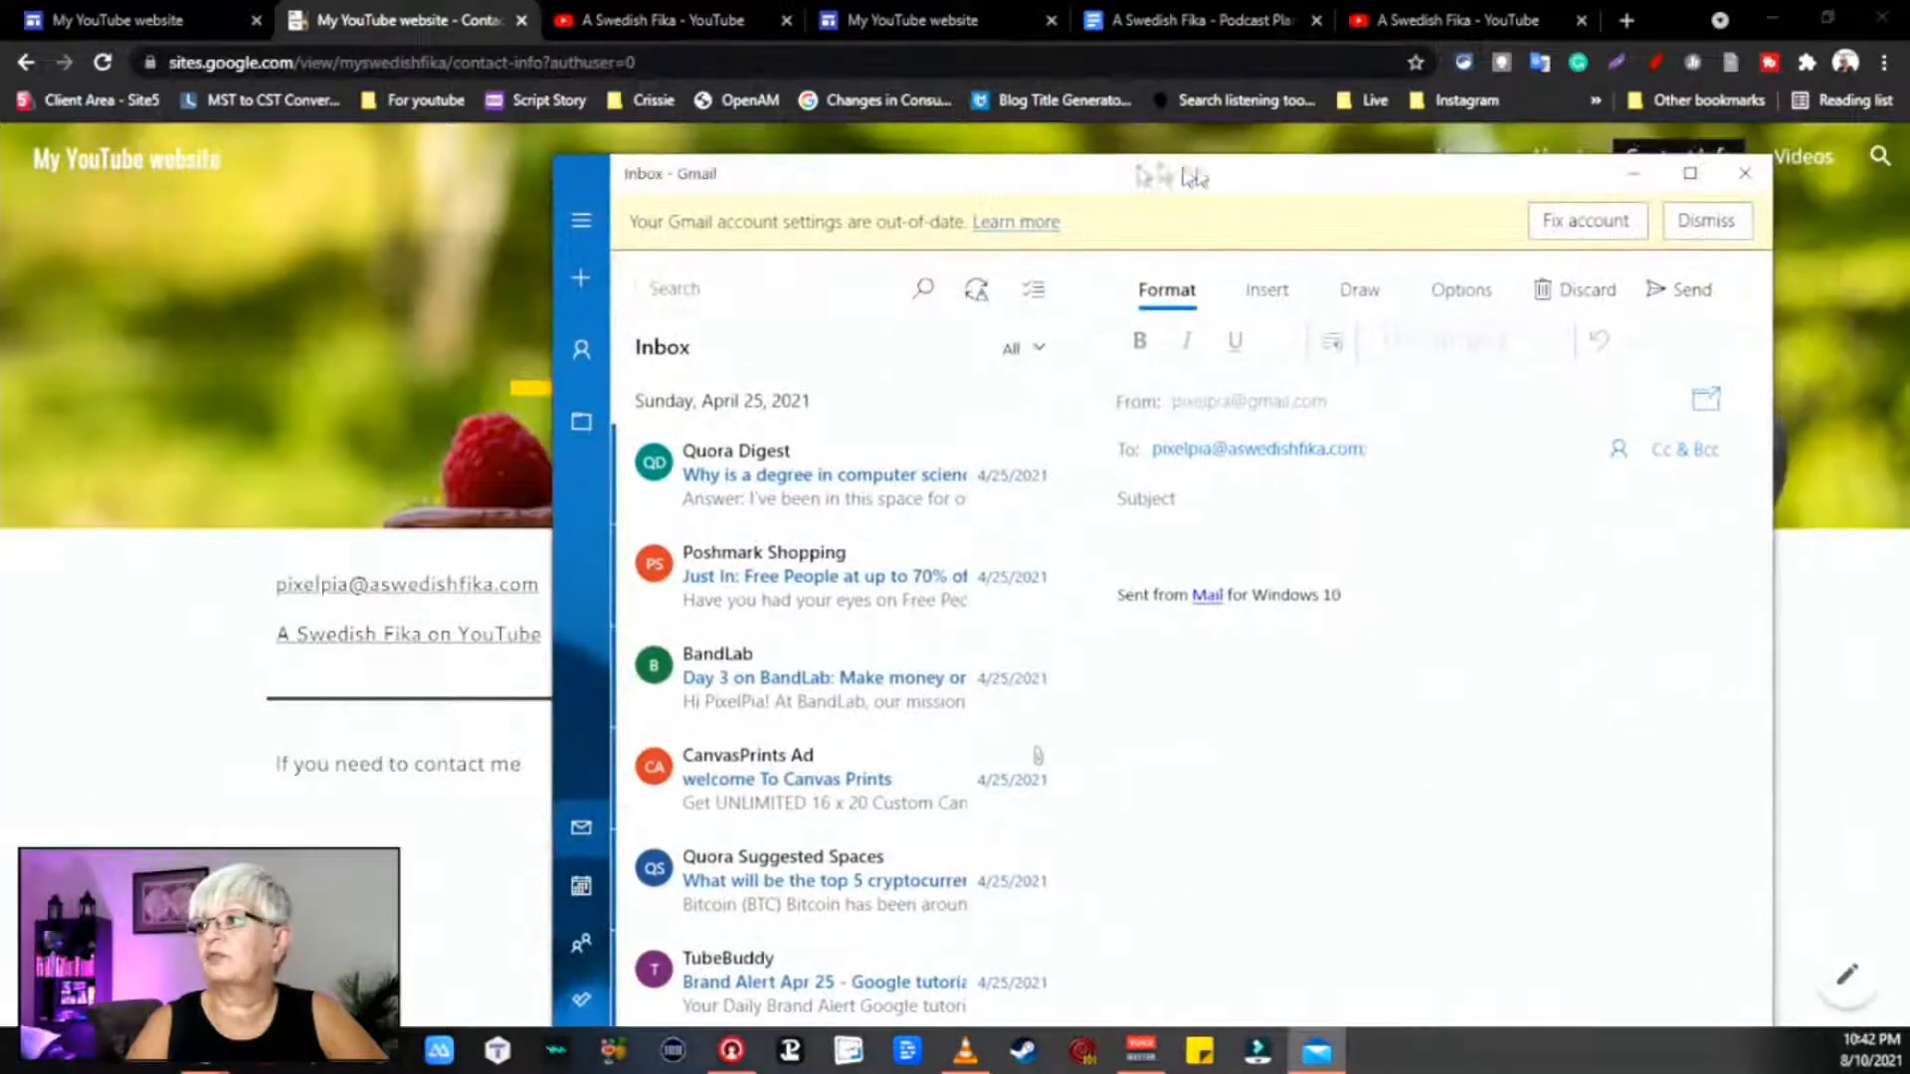
left_click(1743, 172)
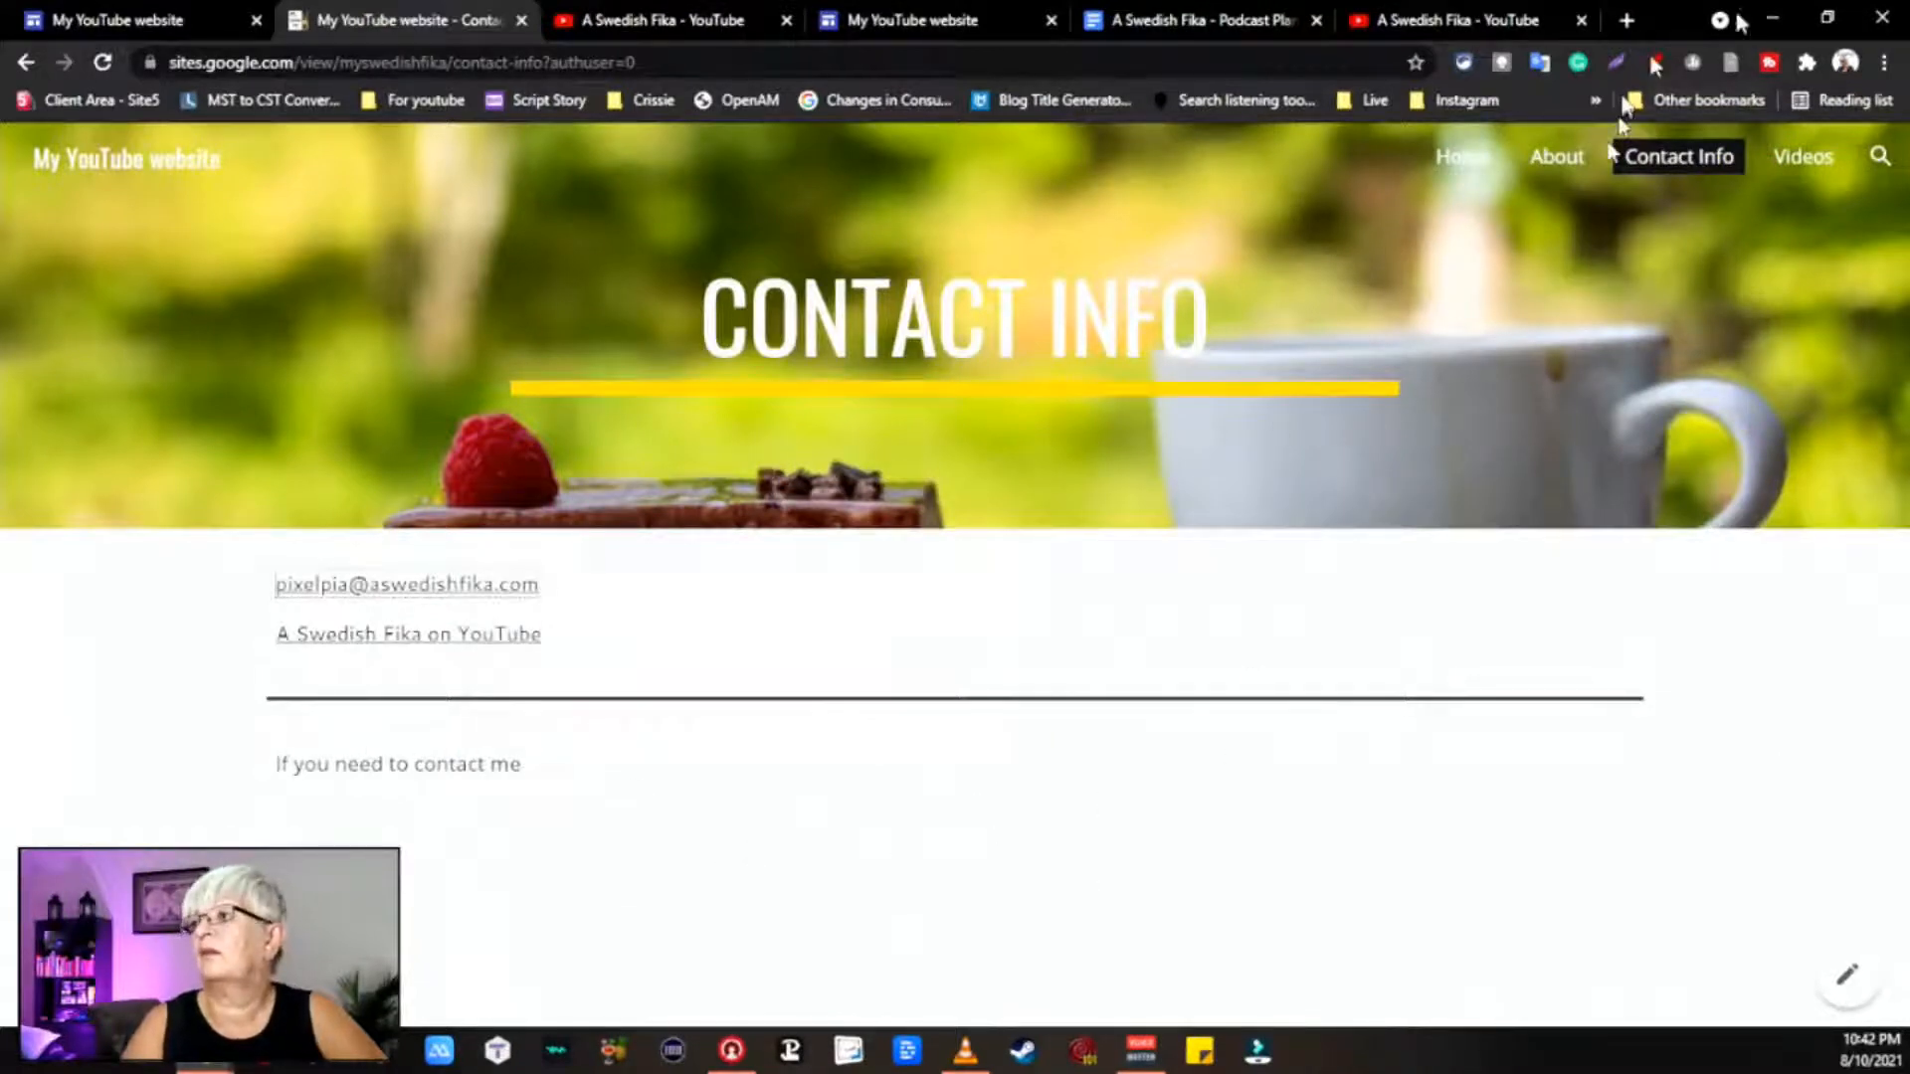
left_click(1812, 169)
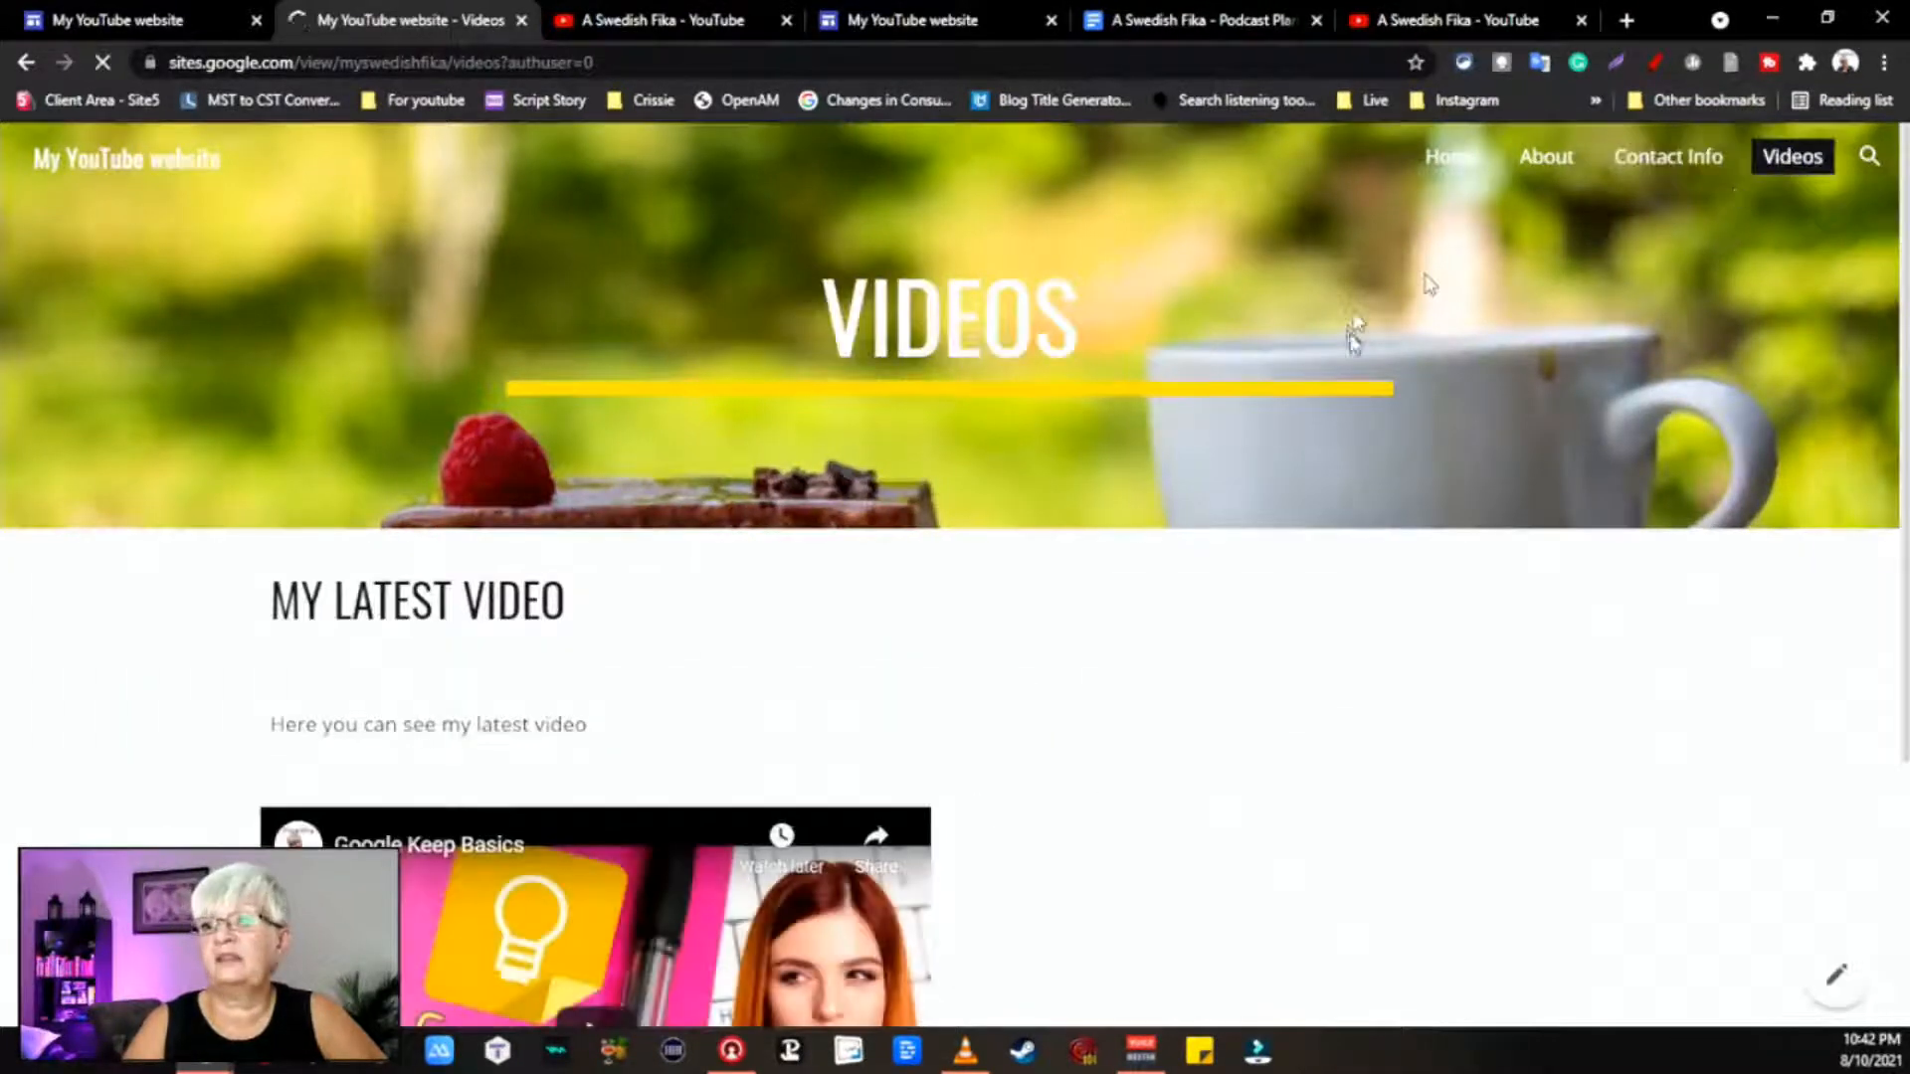
Step: Play, pause and resume the embedded Google Keep Basics video, then return to Home
scroll(1286, 736, "down", 4)
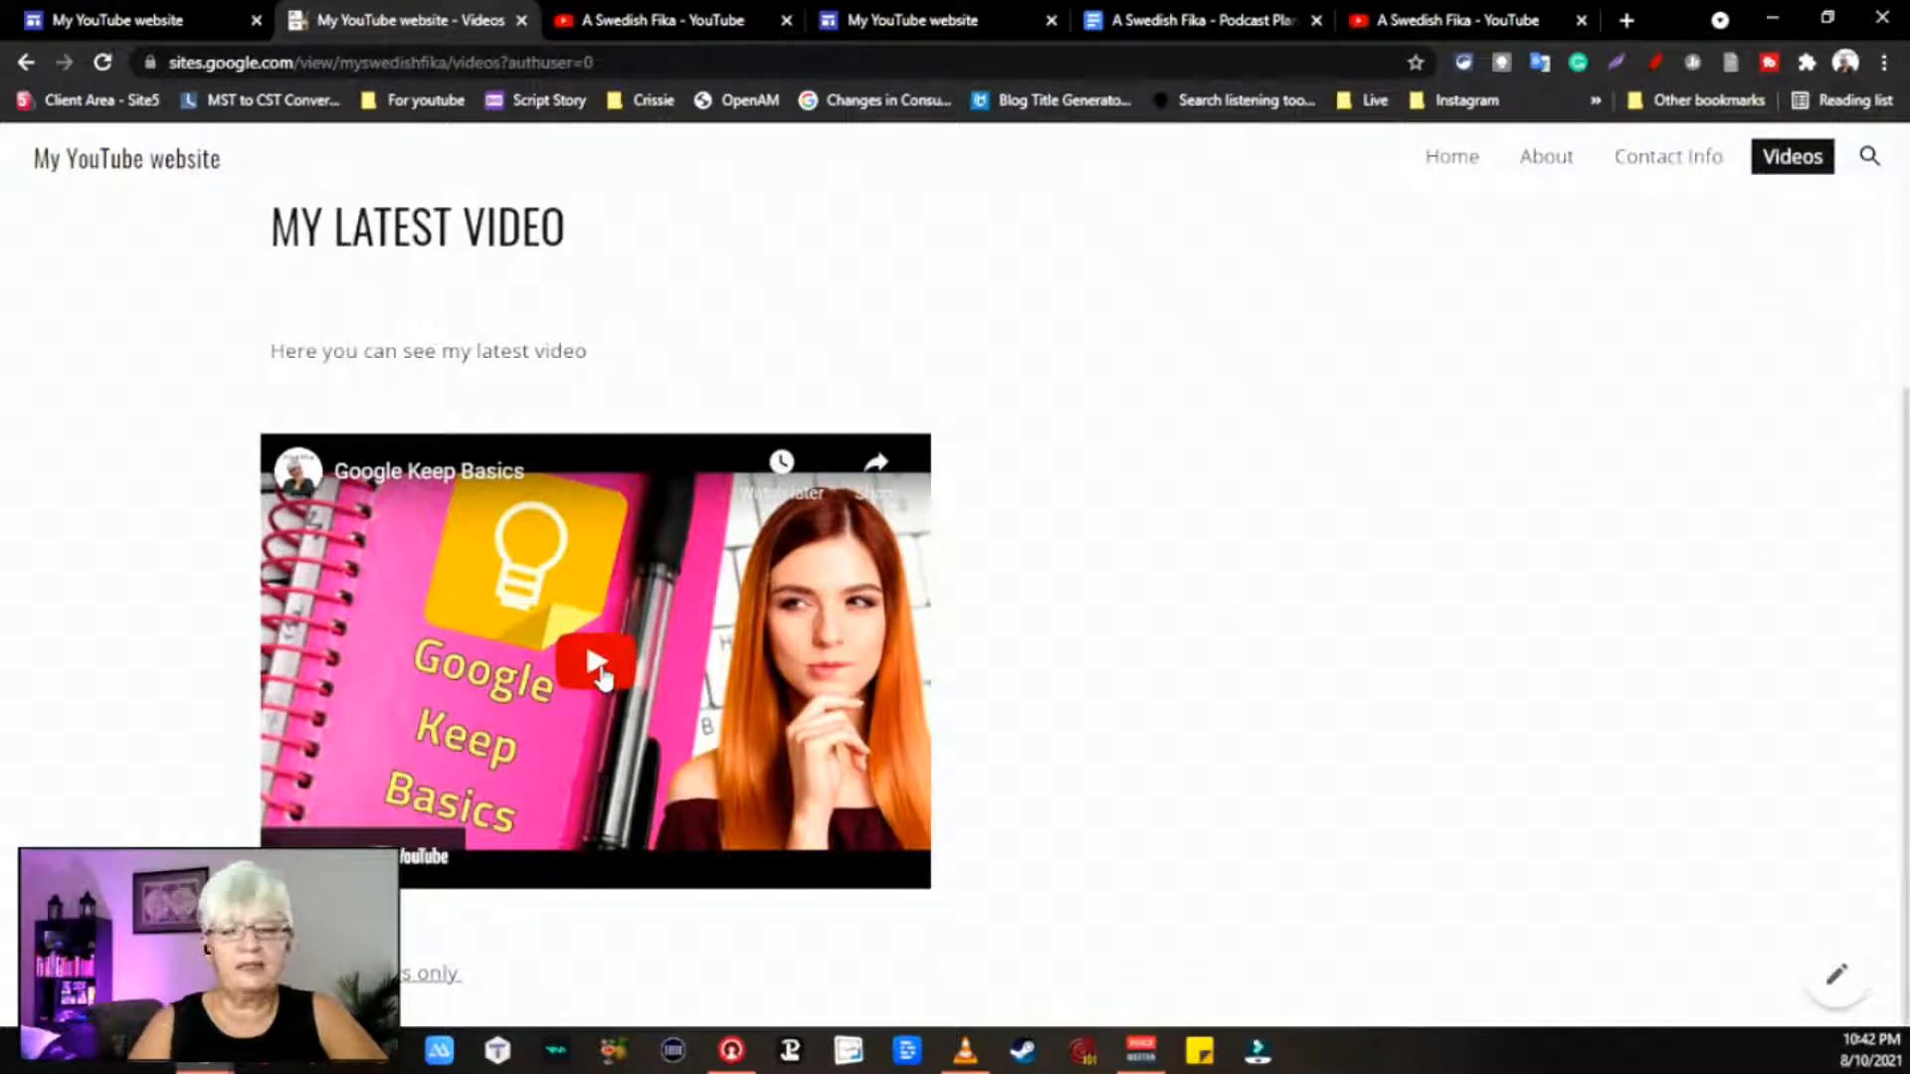
left_click(600, 668)
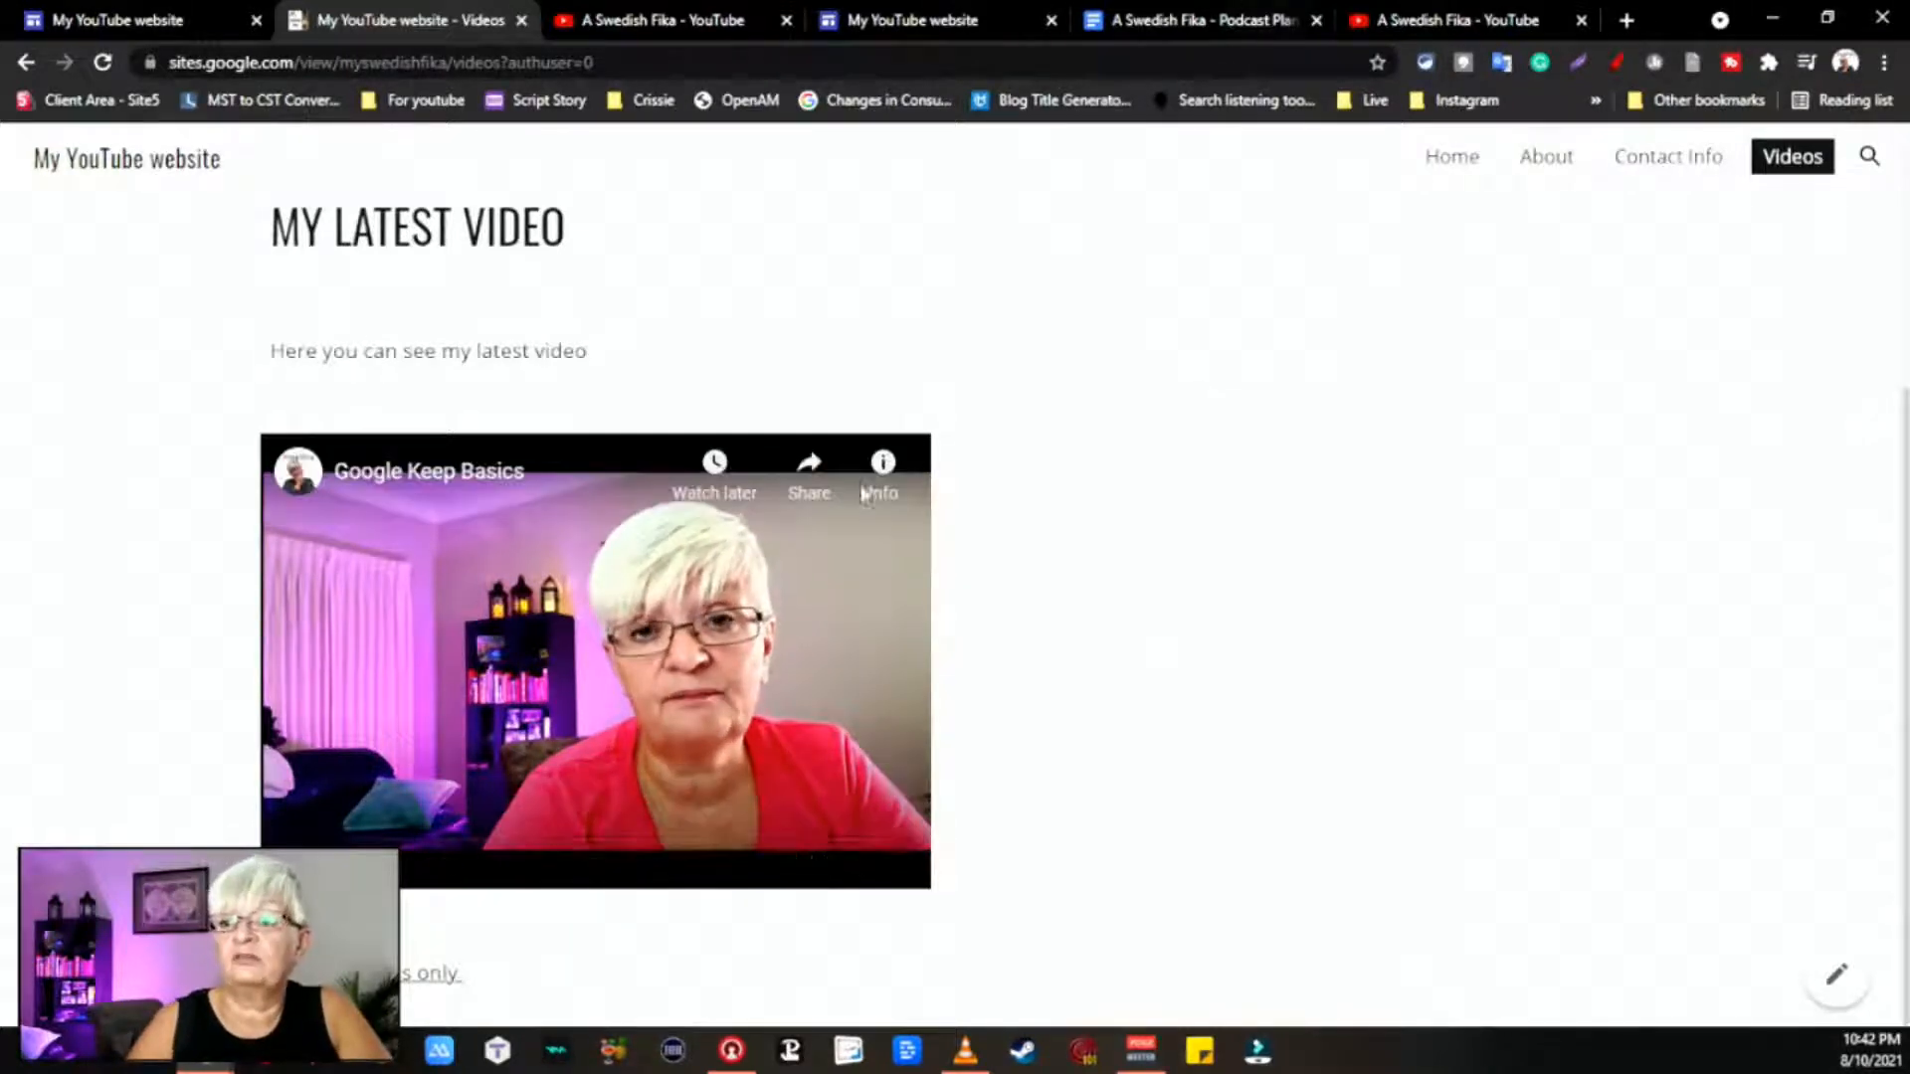
left_click(289, 865)
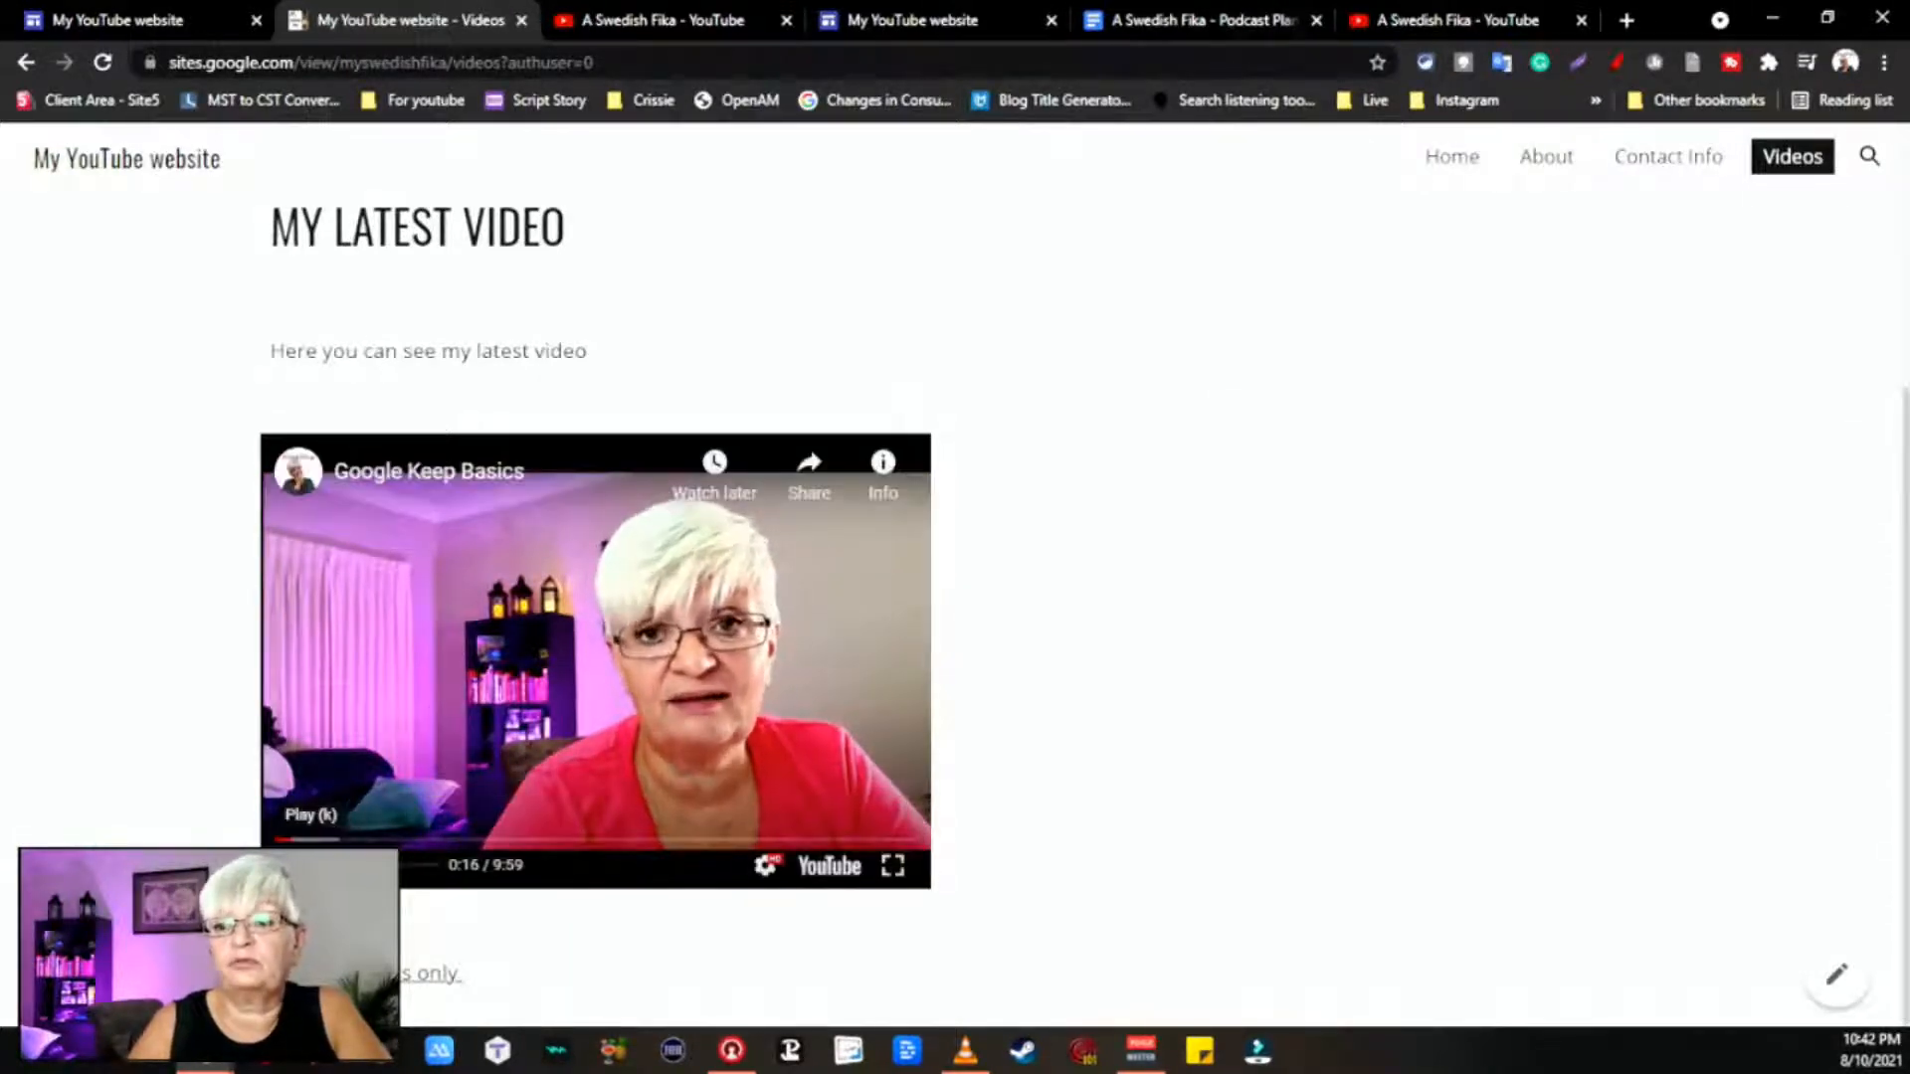
left_click(288, 865)
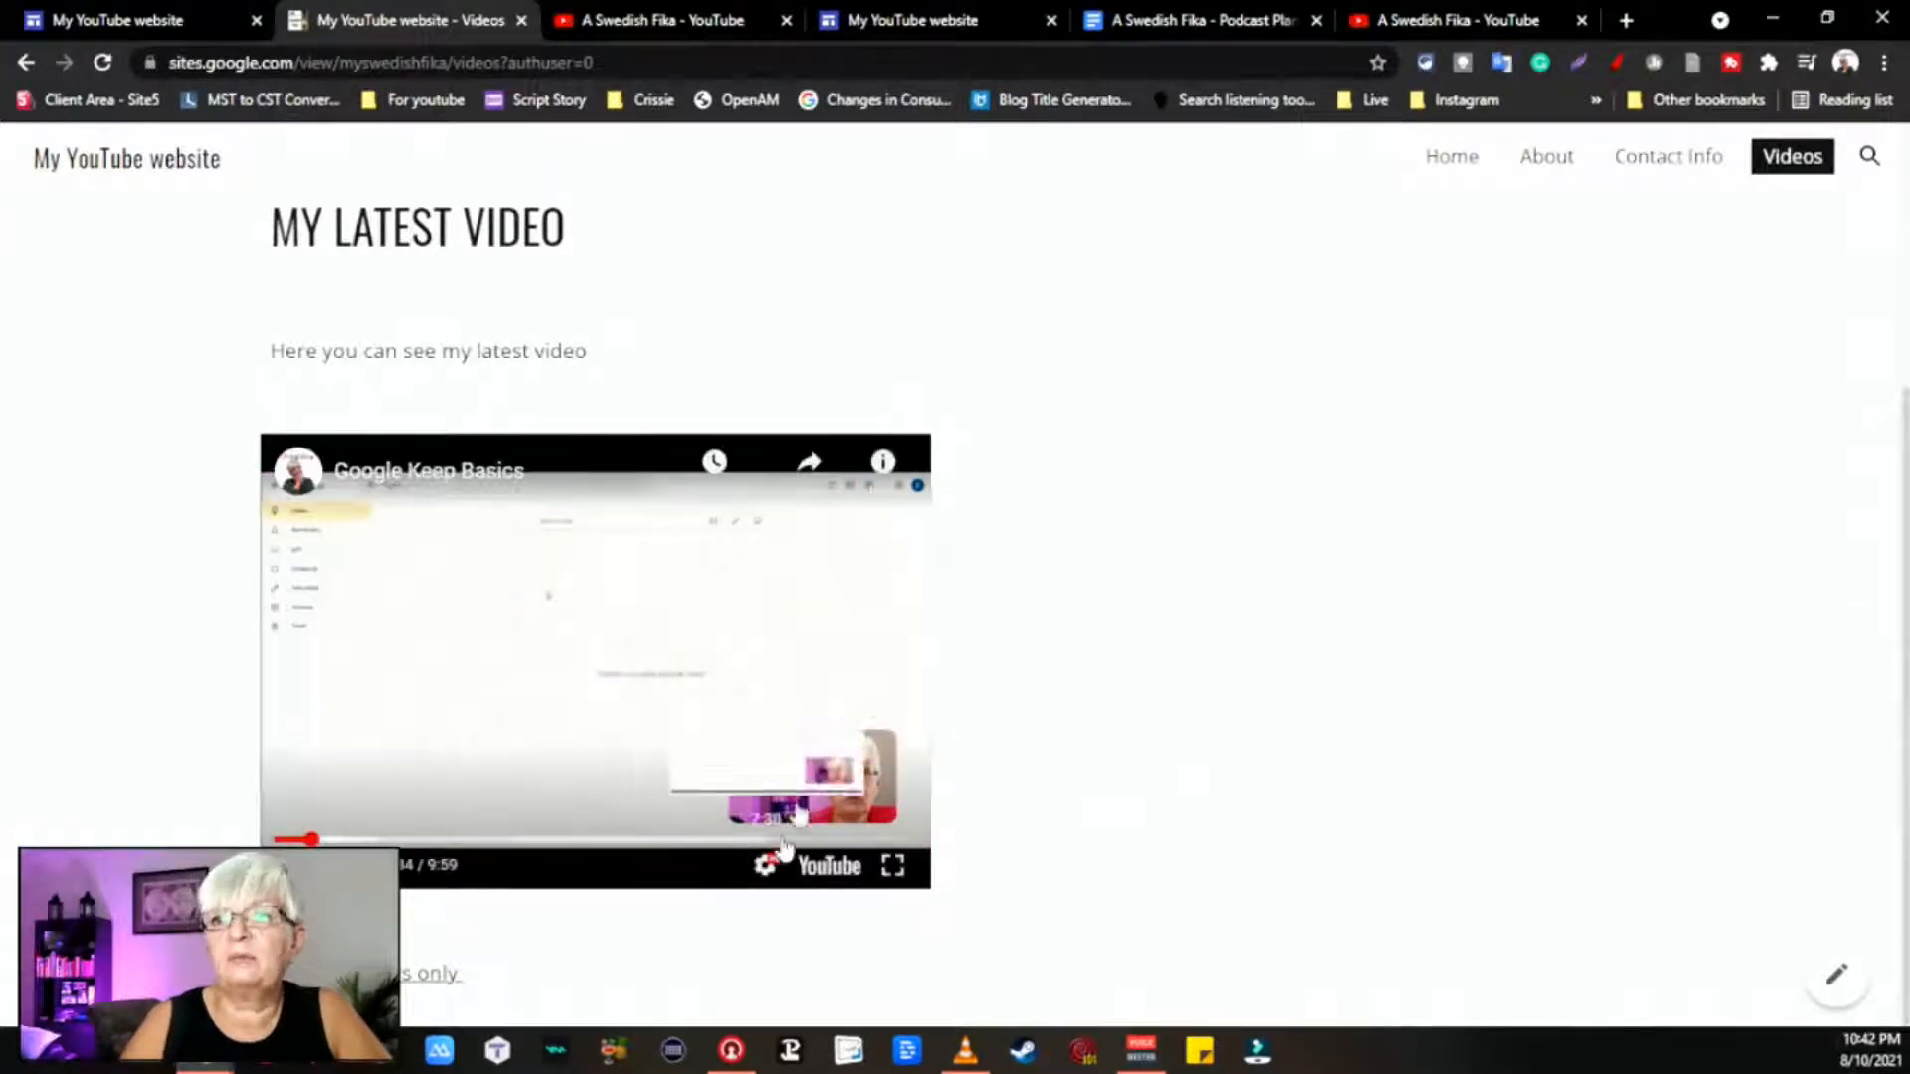
left_click(1454, 156)
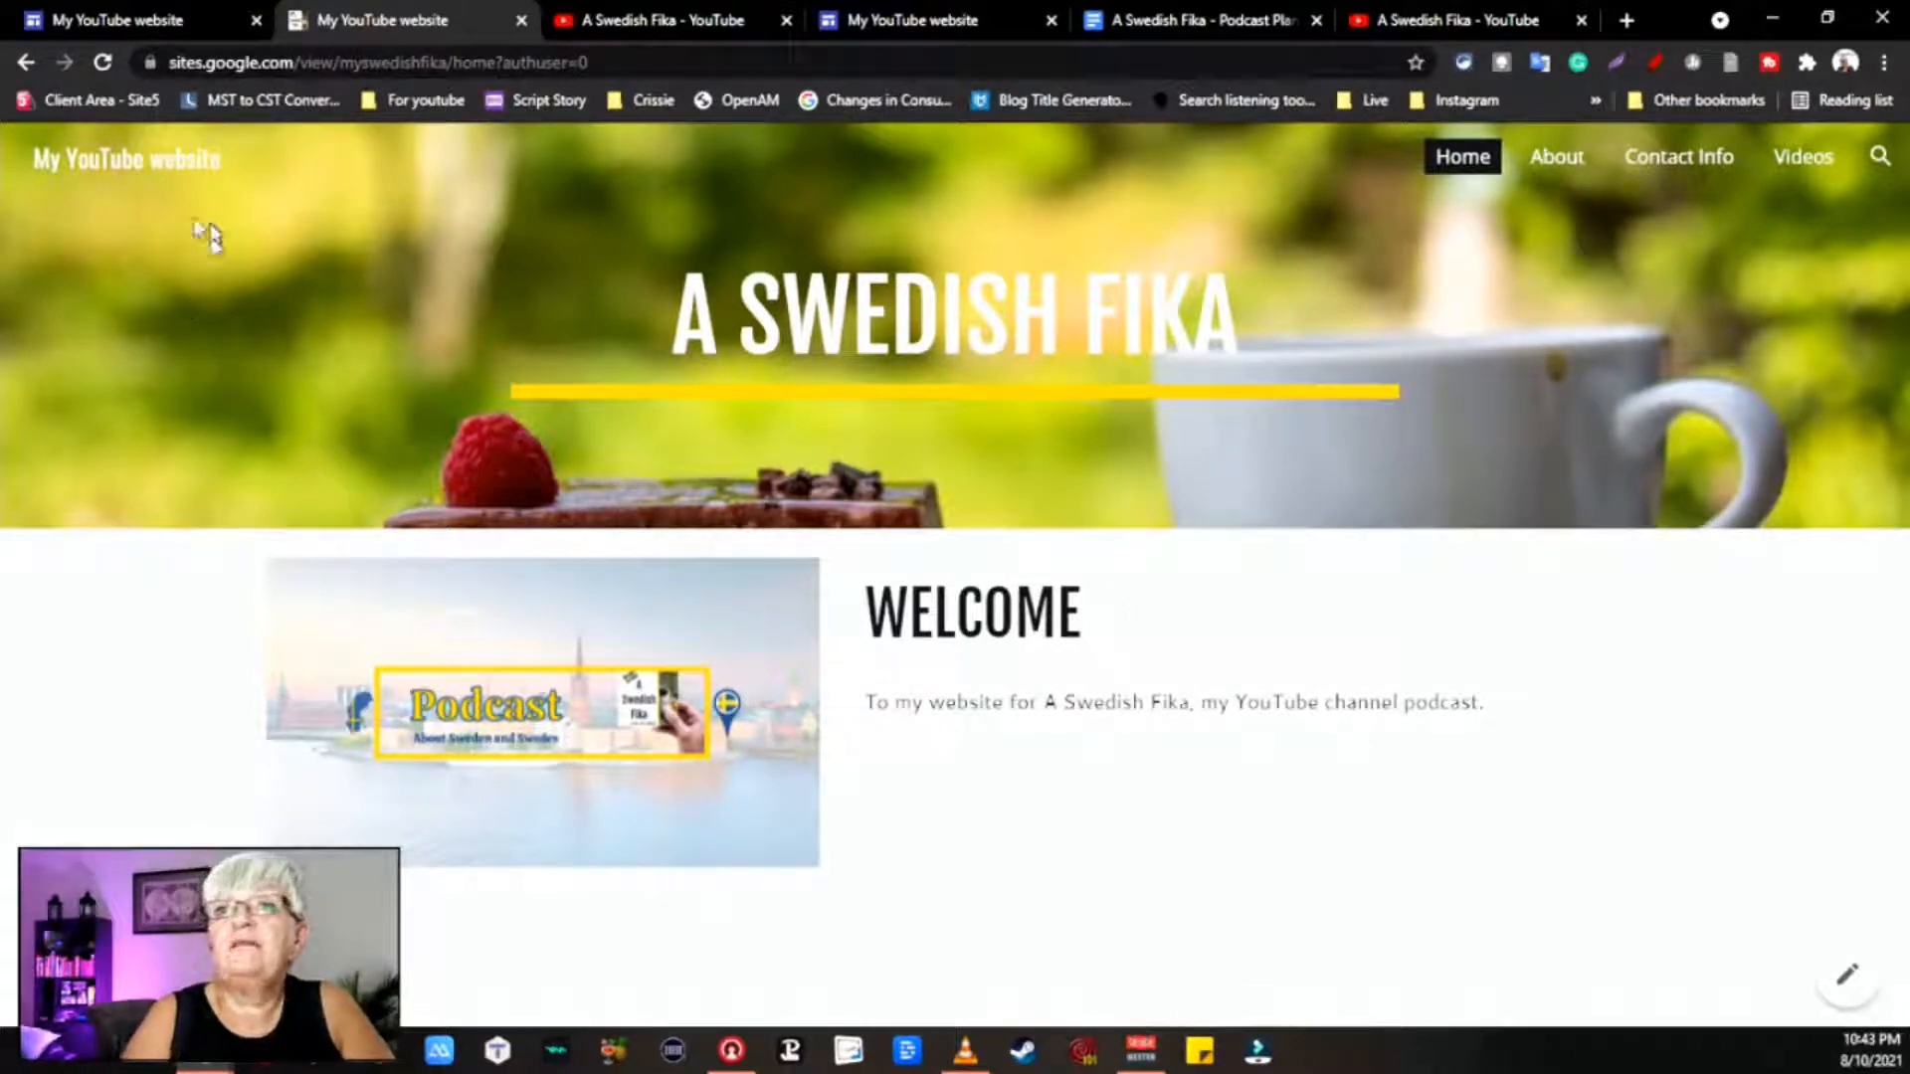
Step: Back in the editor, expand Videos in the Pages panel to show Members and open Videos
left_click(164, 25)
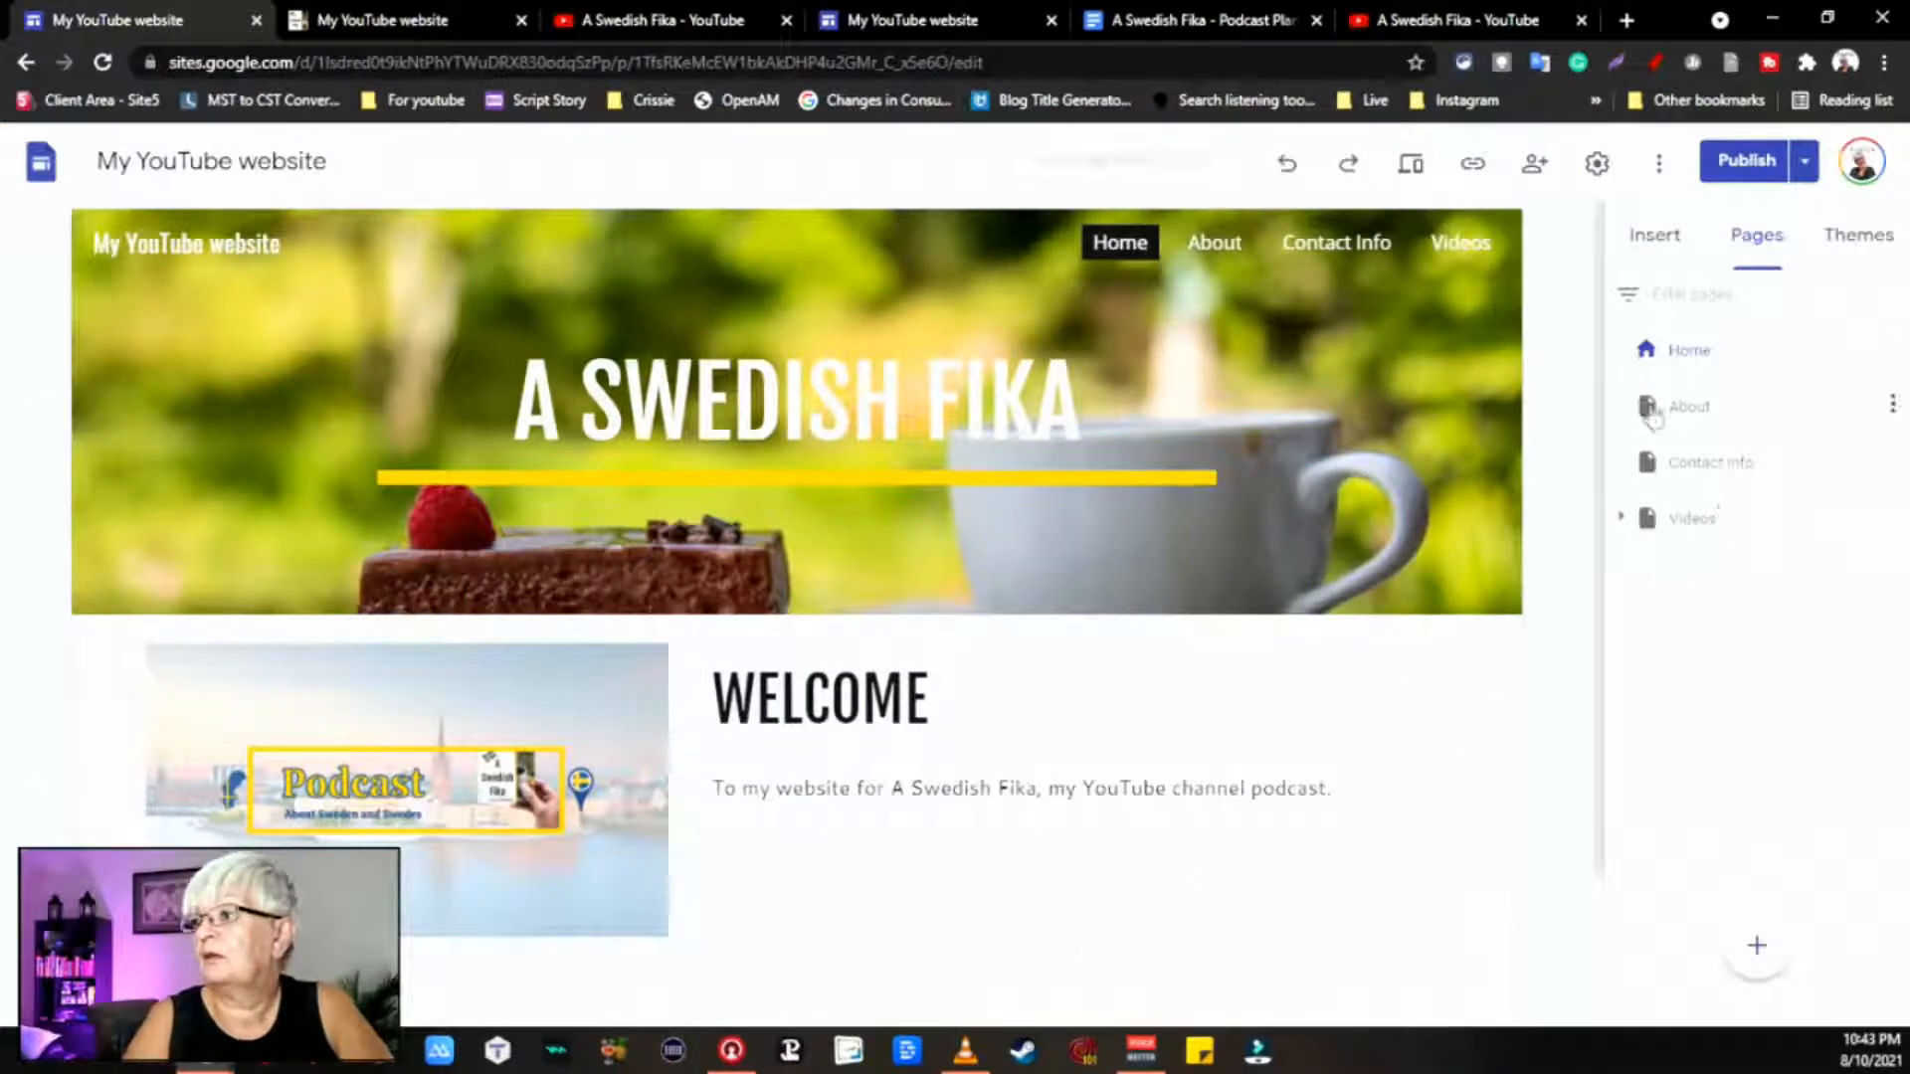
double_click(1722, 519)
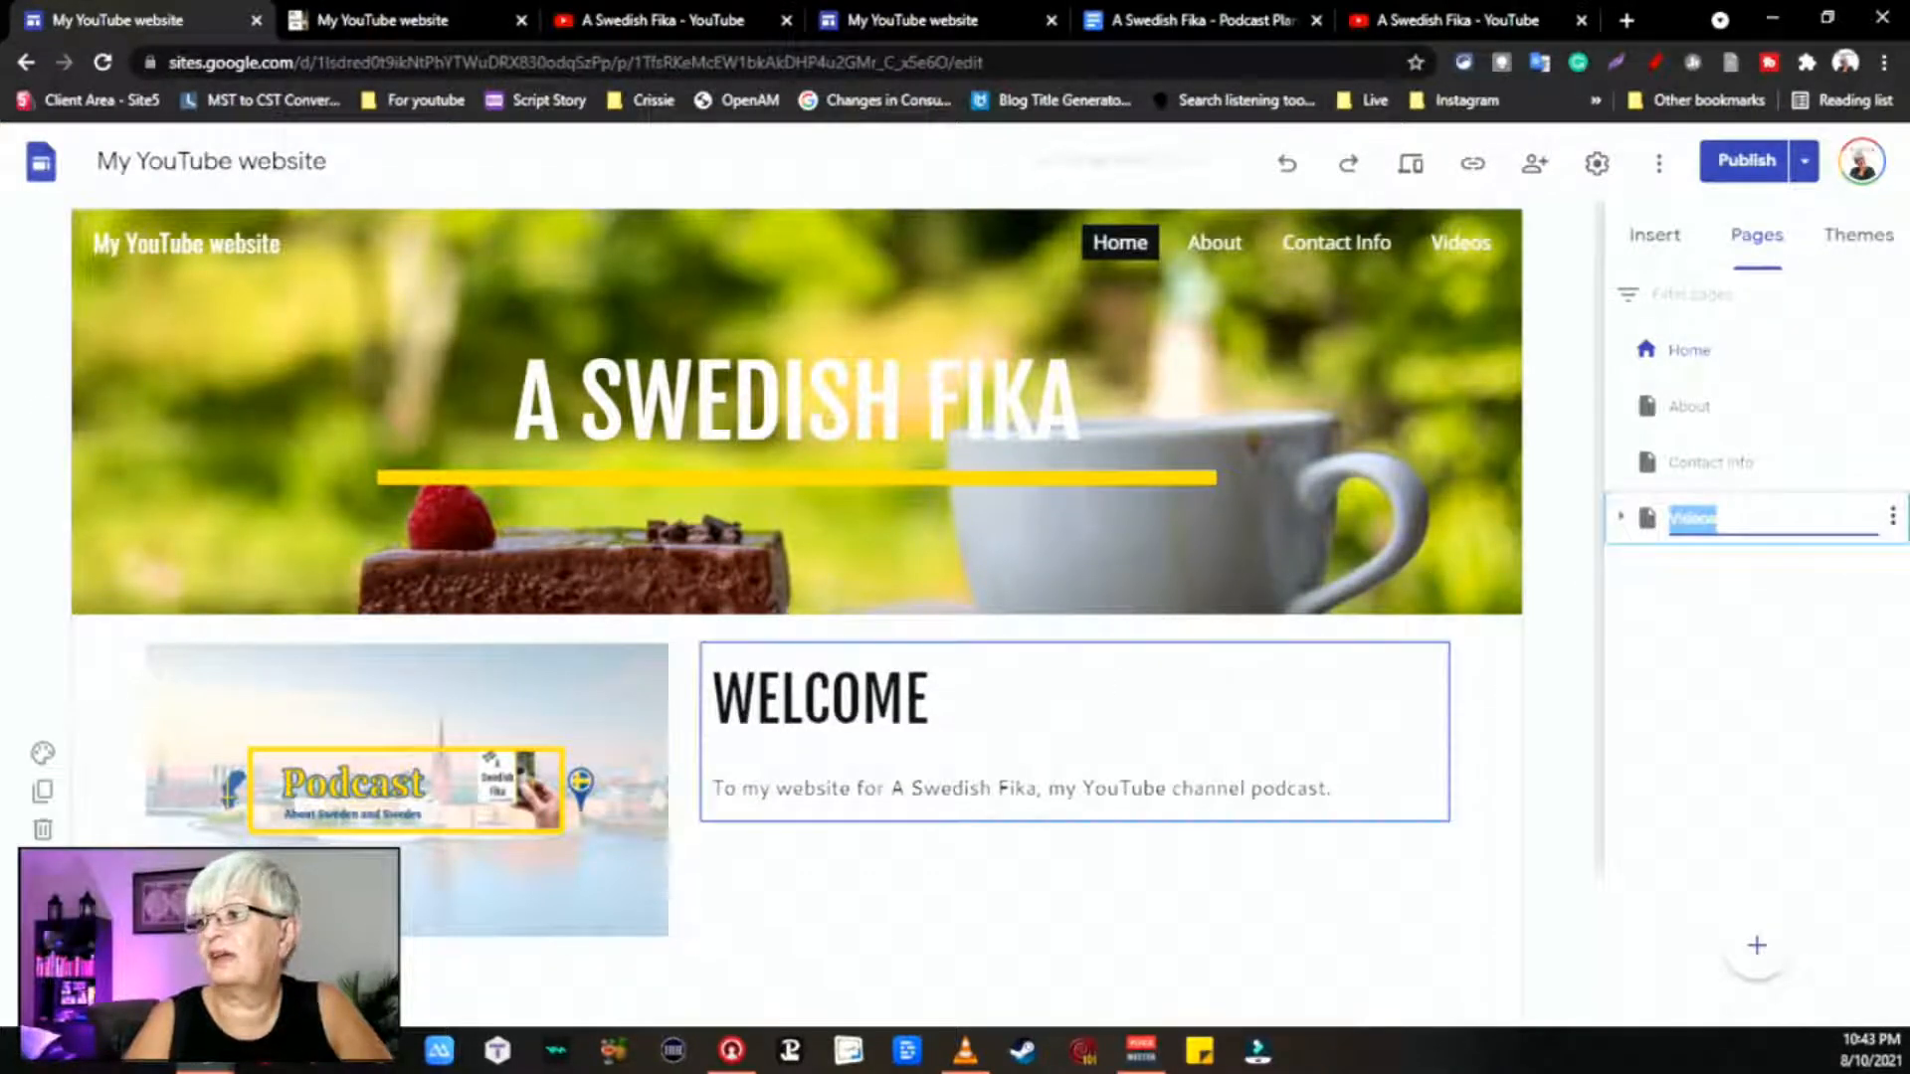
scroll(1424, 670, "down", 2)
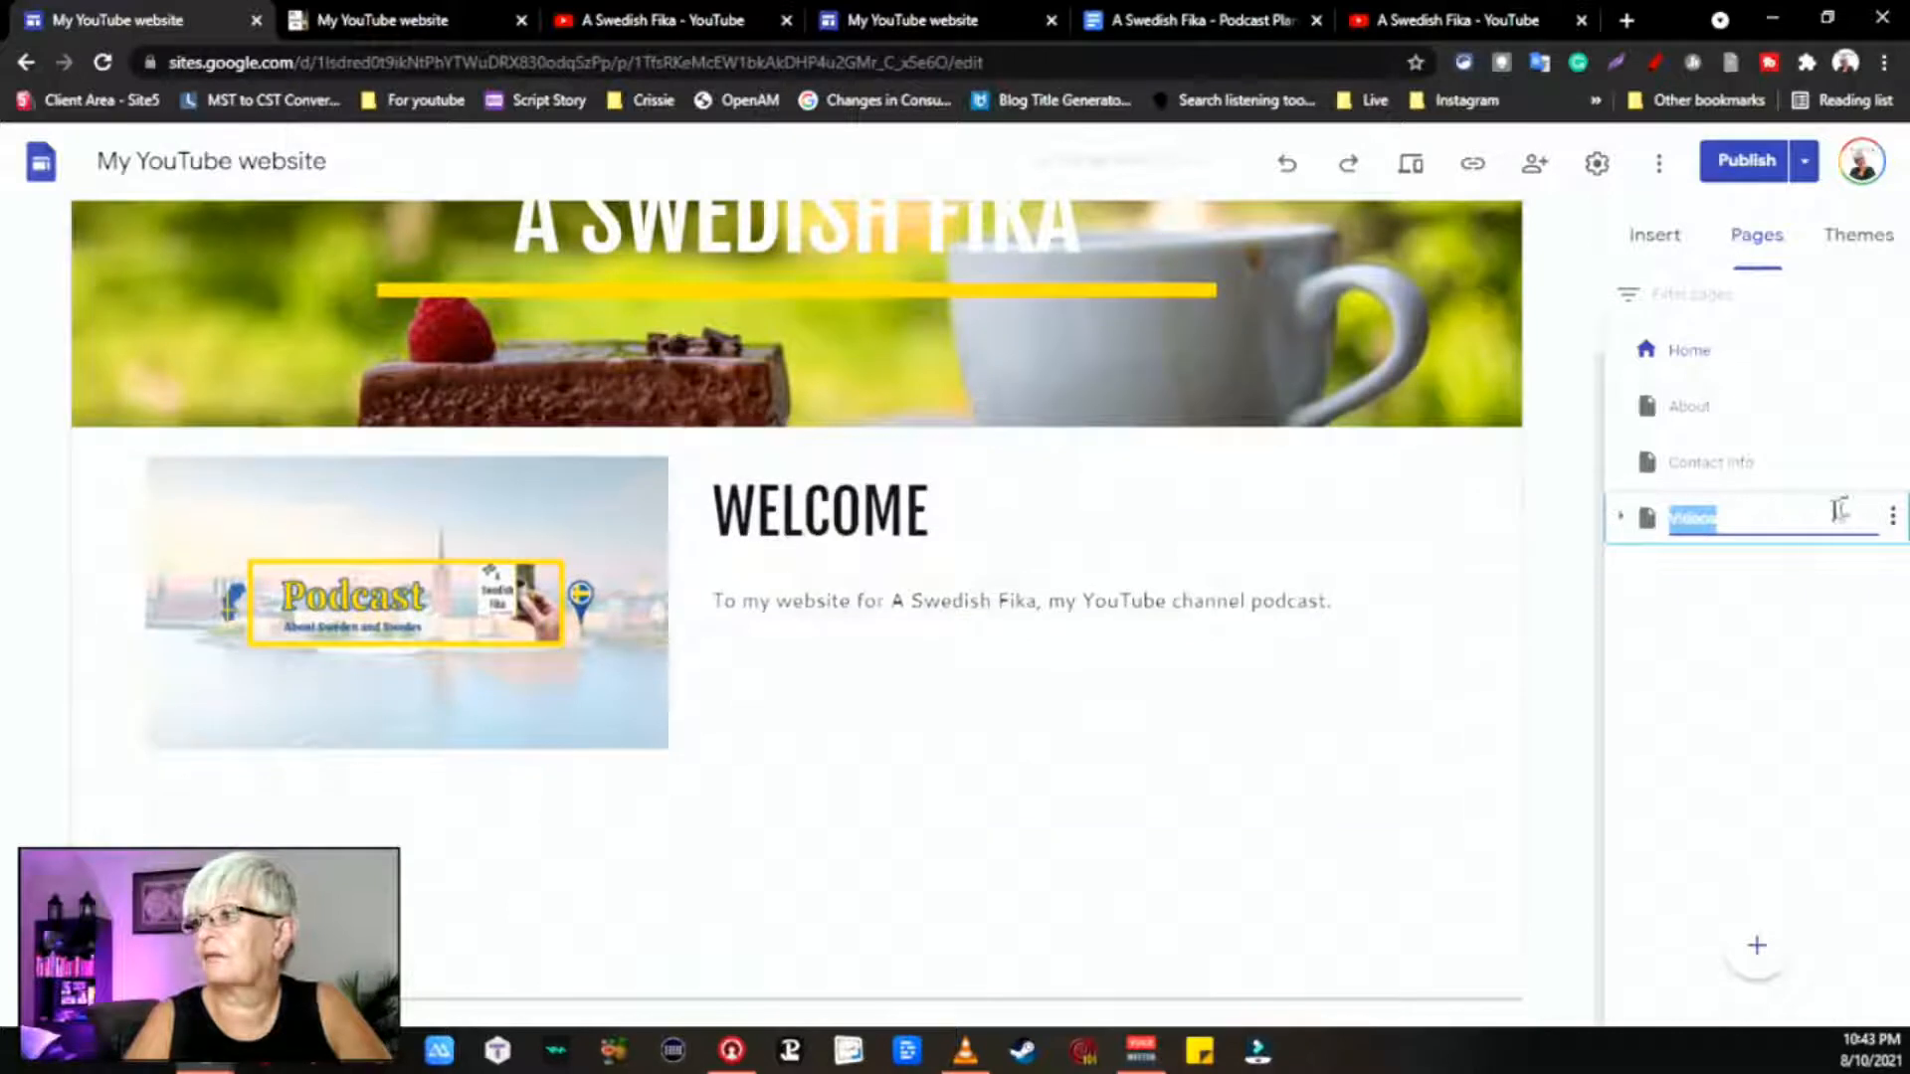
left_click(1622, 517)
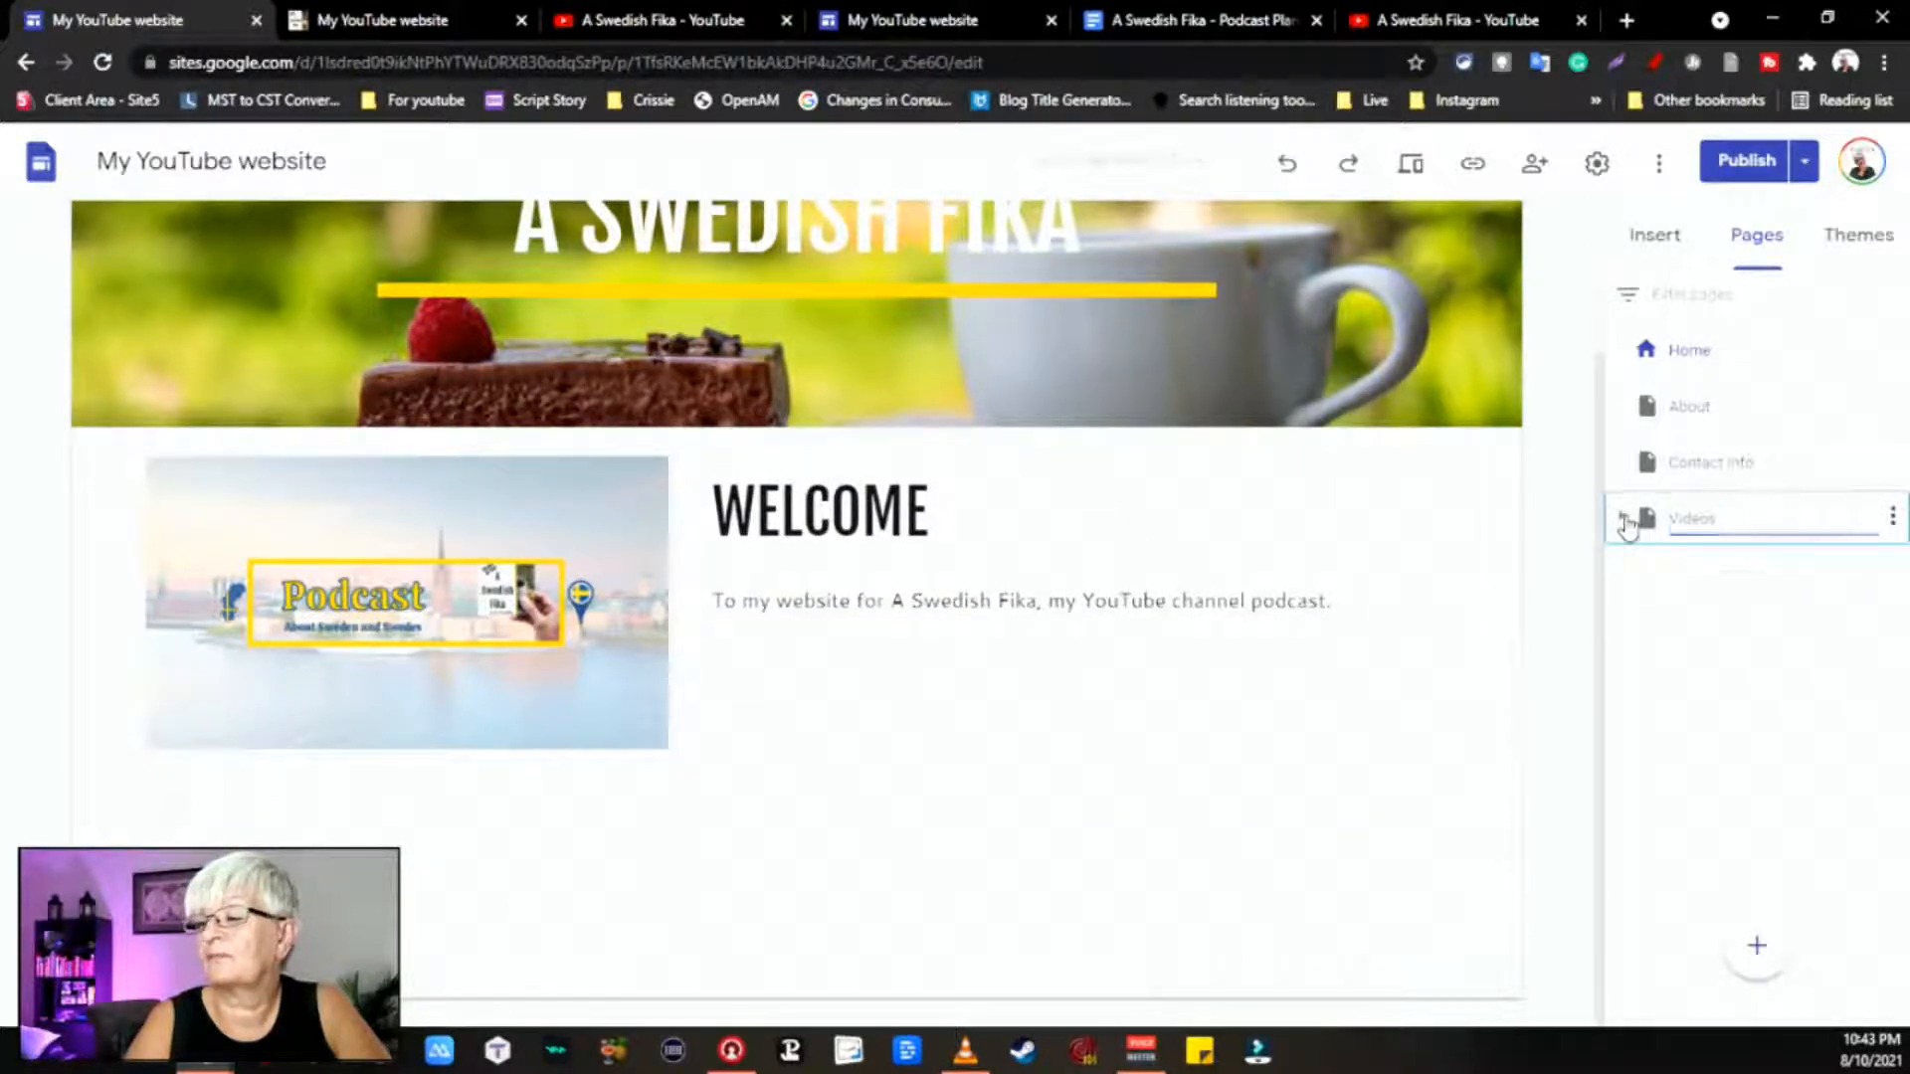
scroll(1314, 418, "up", 2)
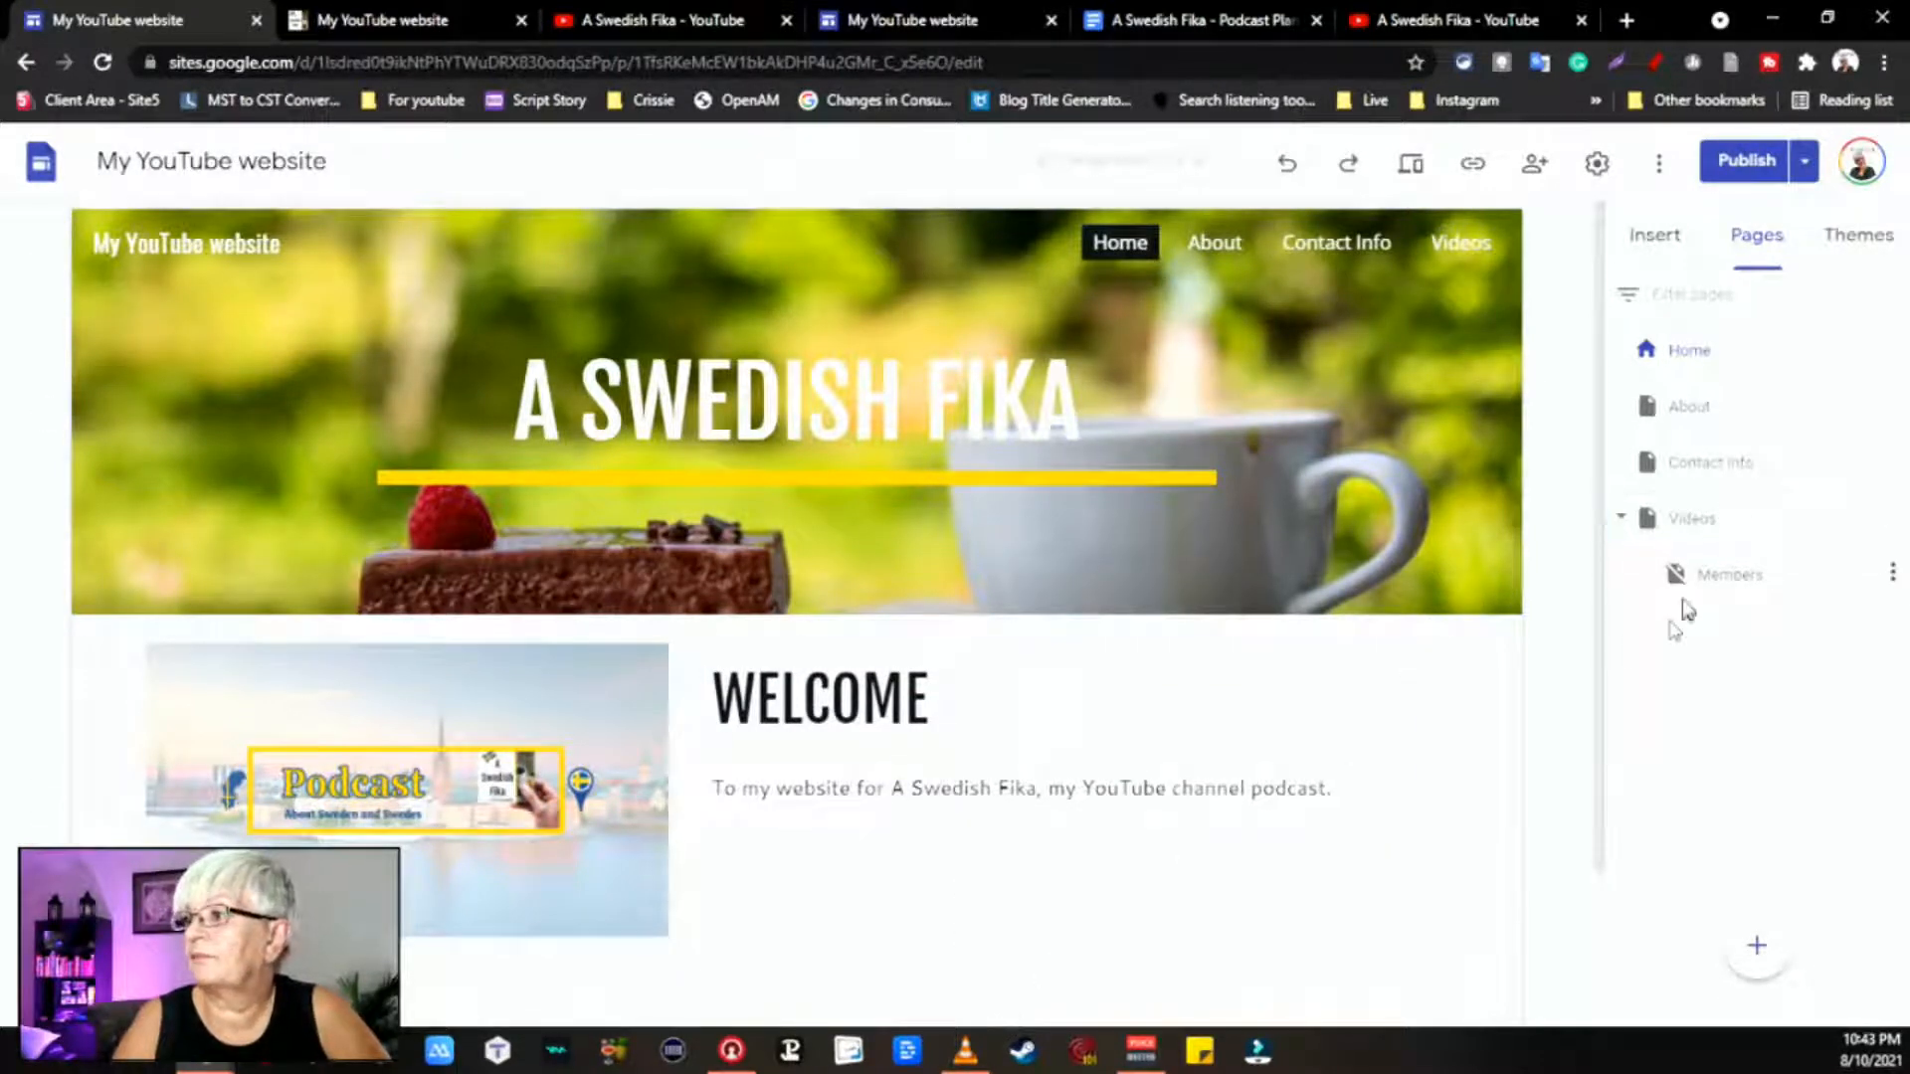
left_click(1691, 519)
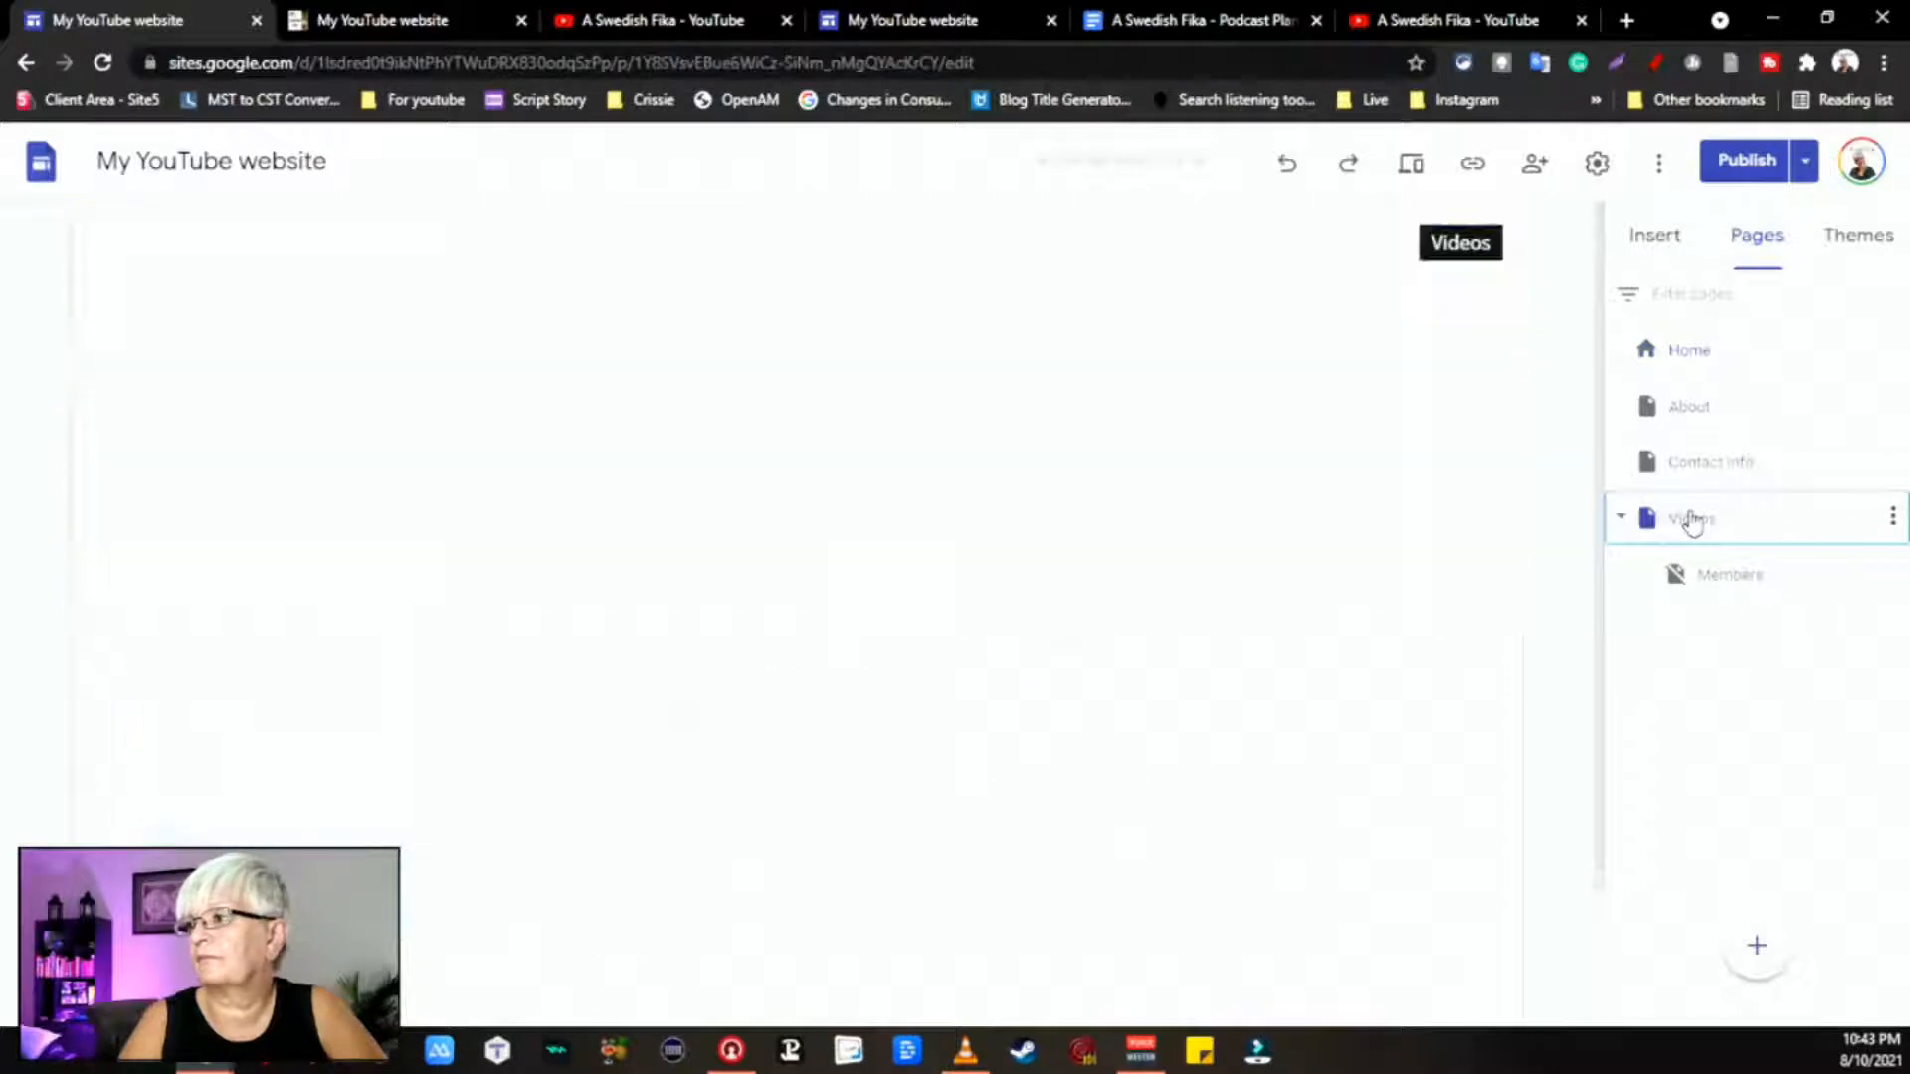
Step: Browse the channel's uploaded videos under Insert > YouTube, closing the picker without inserting
scroll(900, 764, "down", 3)
scroll(900, 764, "down", 3)
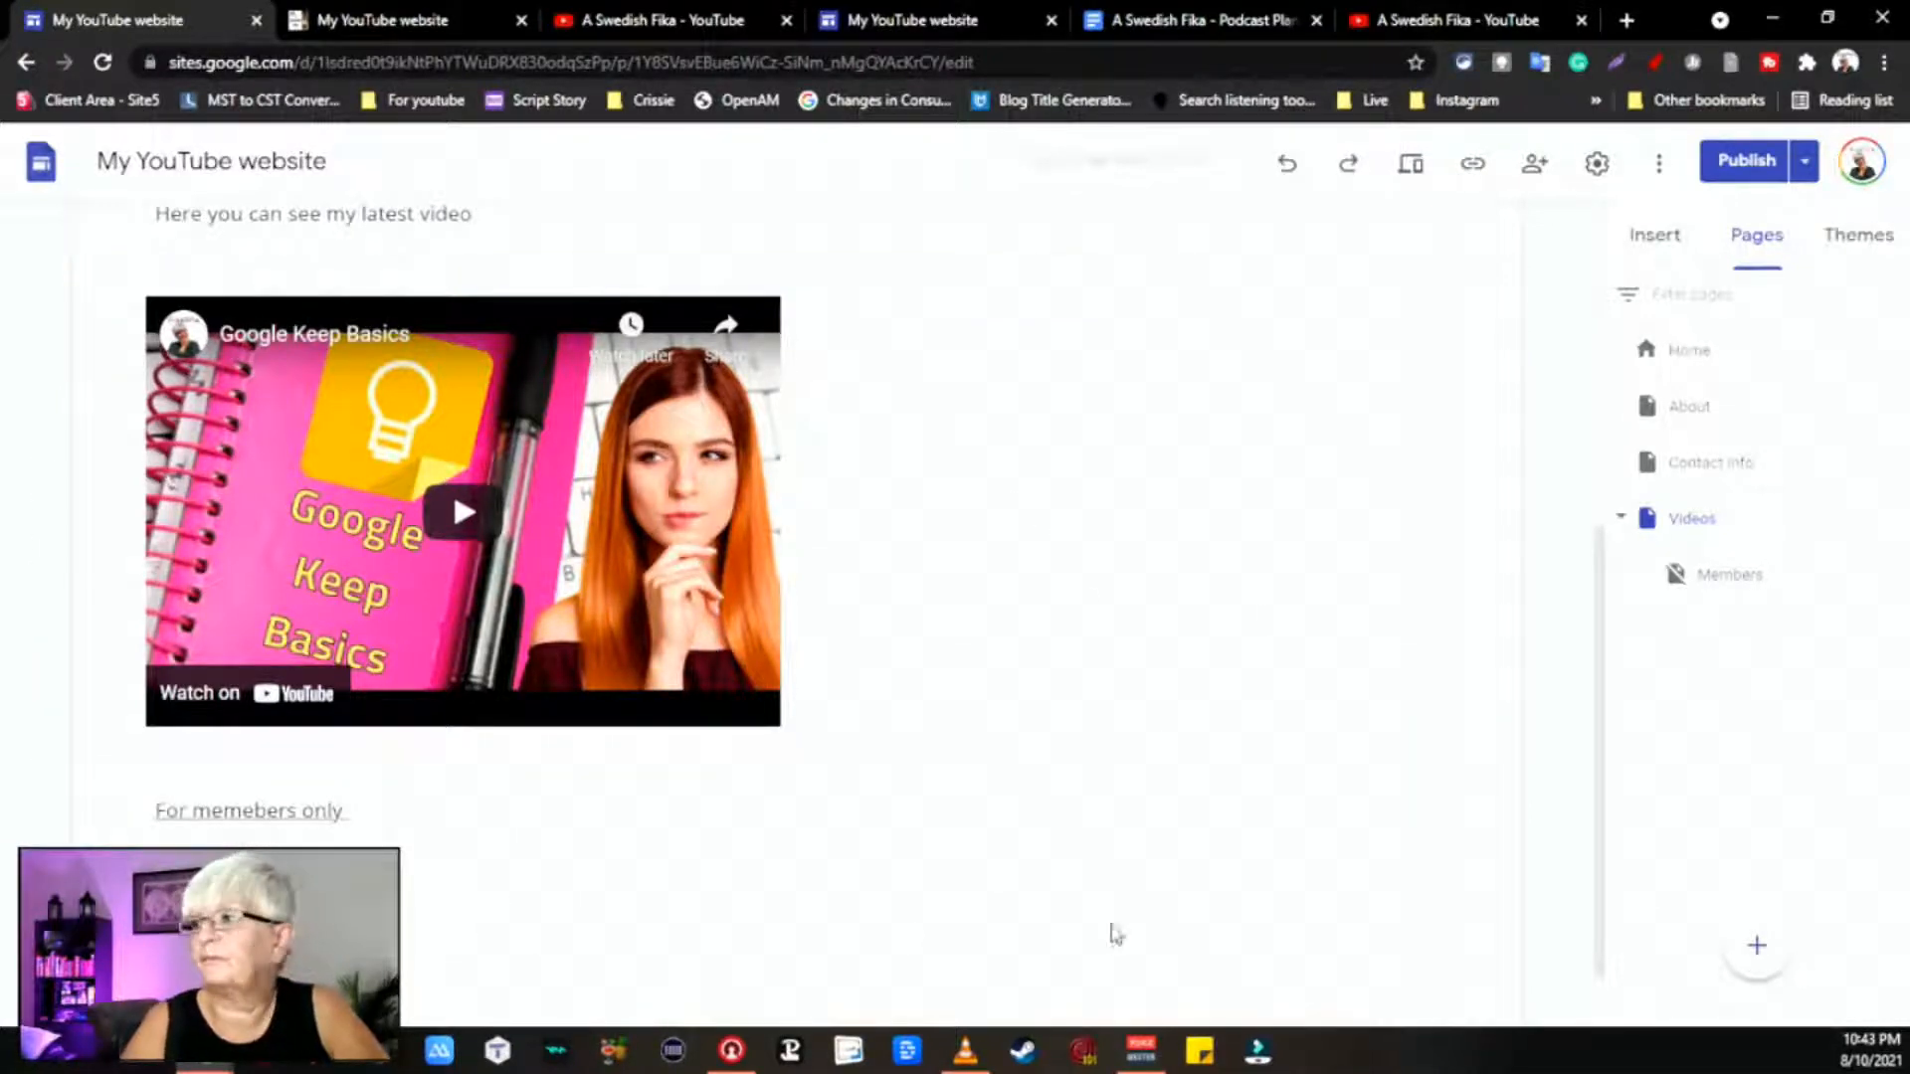
left_click(1681, 239)
scroll(1726, 712, "down", 6)
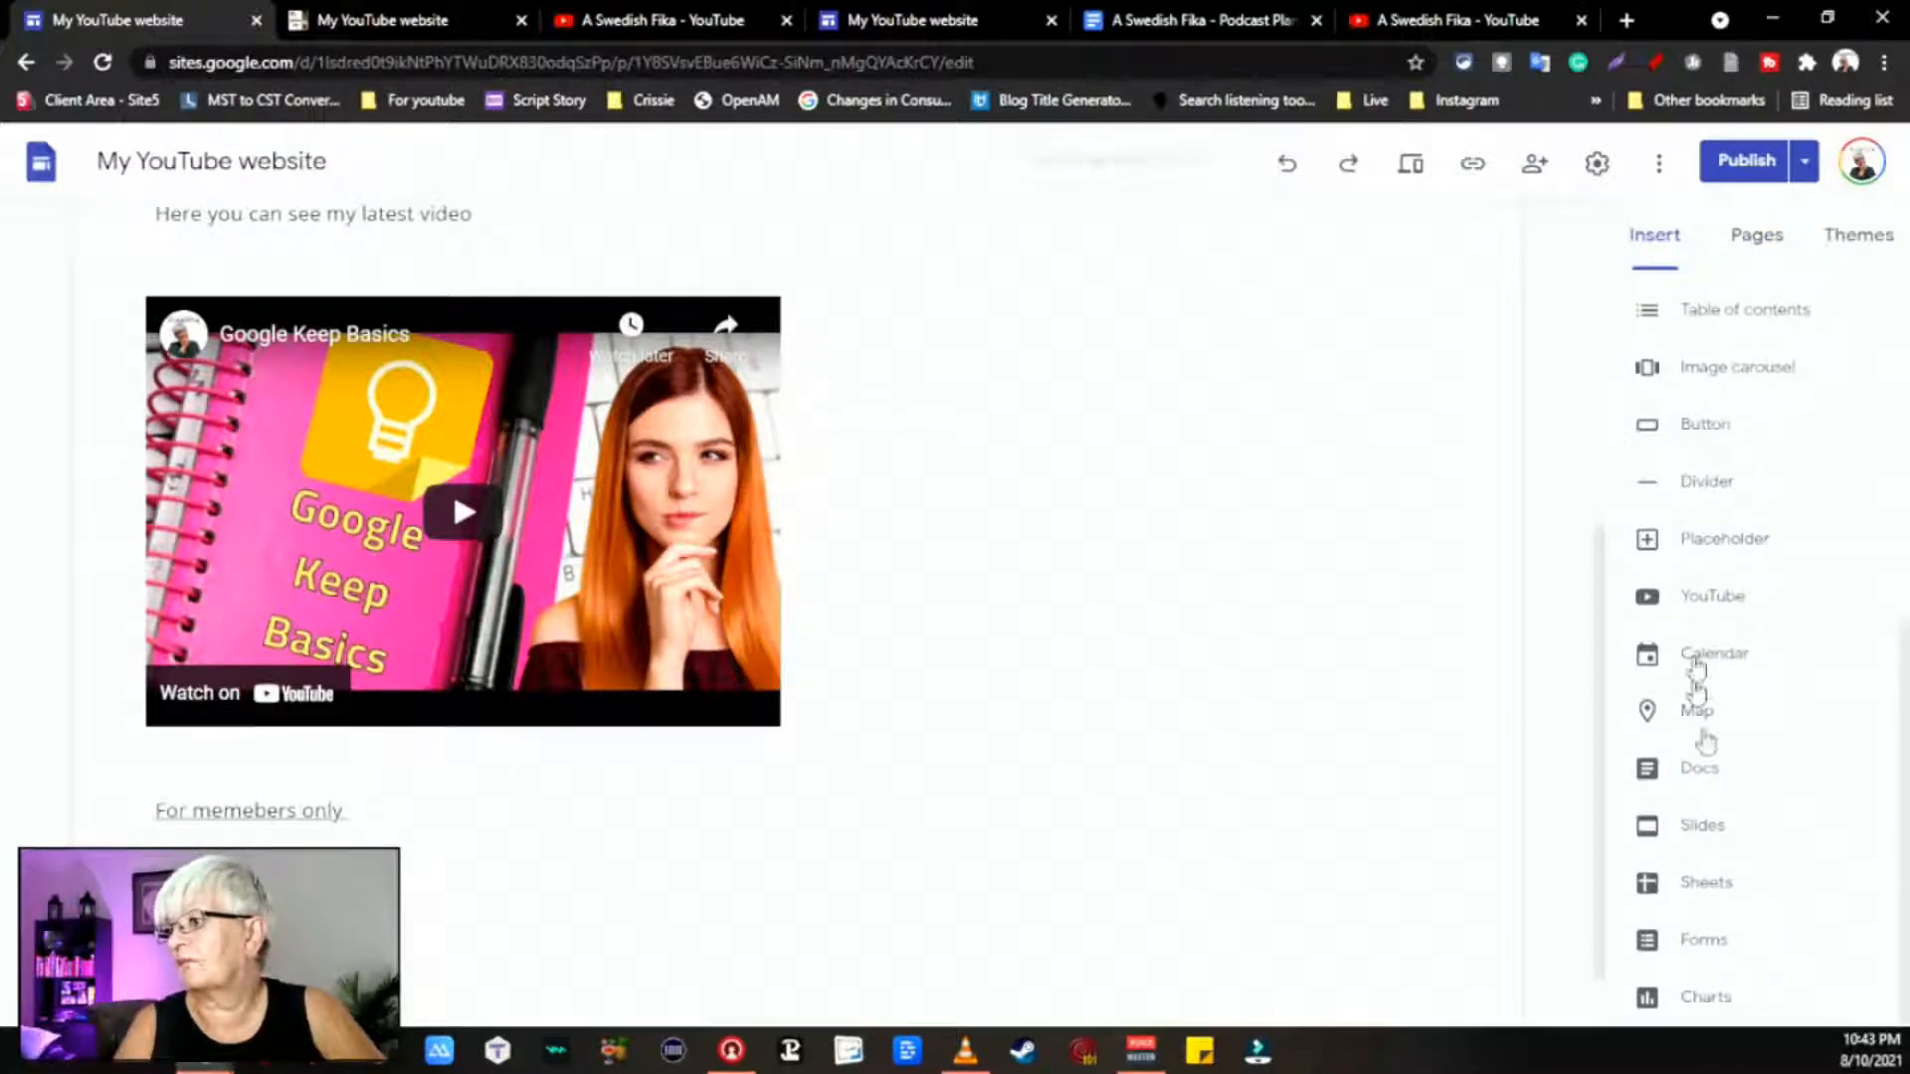
left_click(1733, 596)
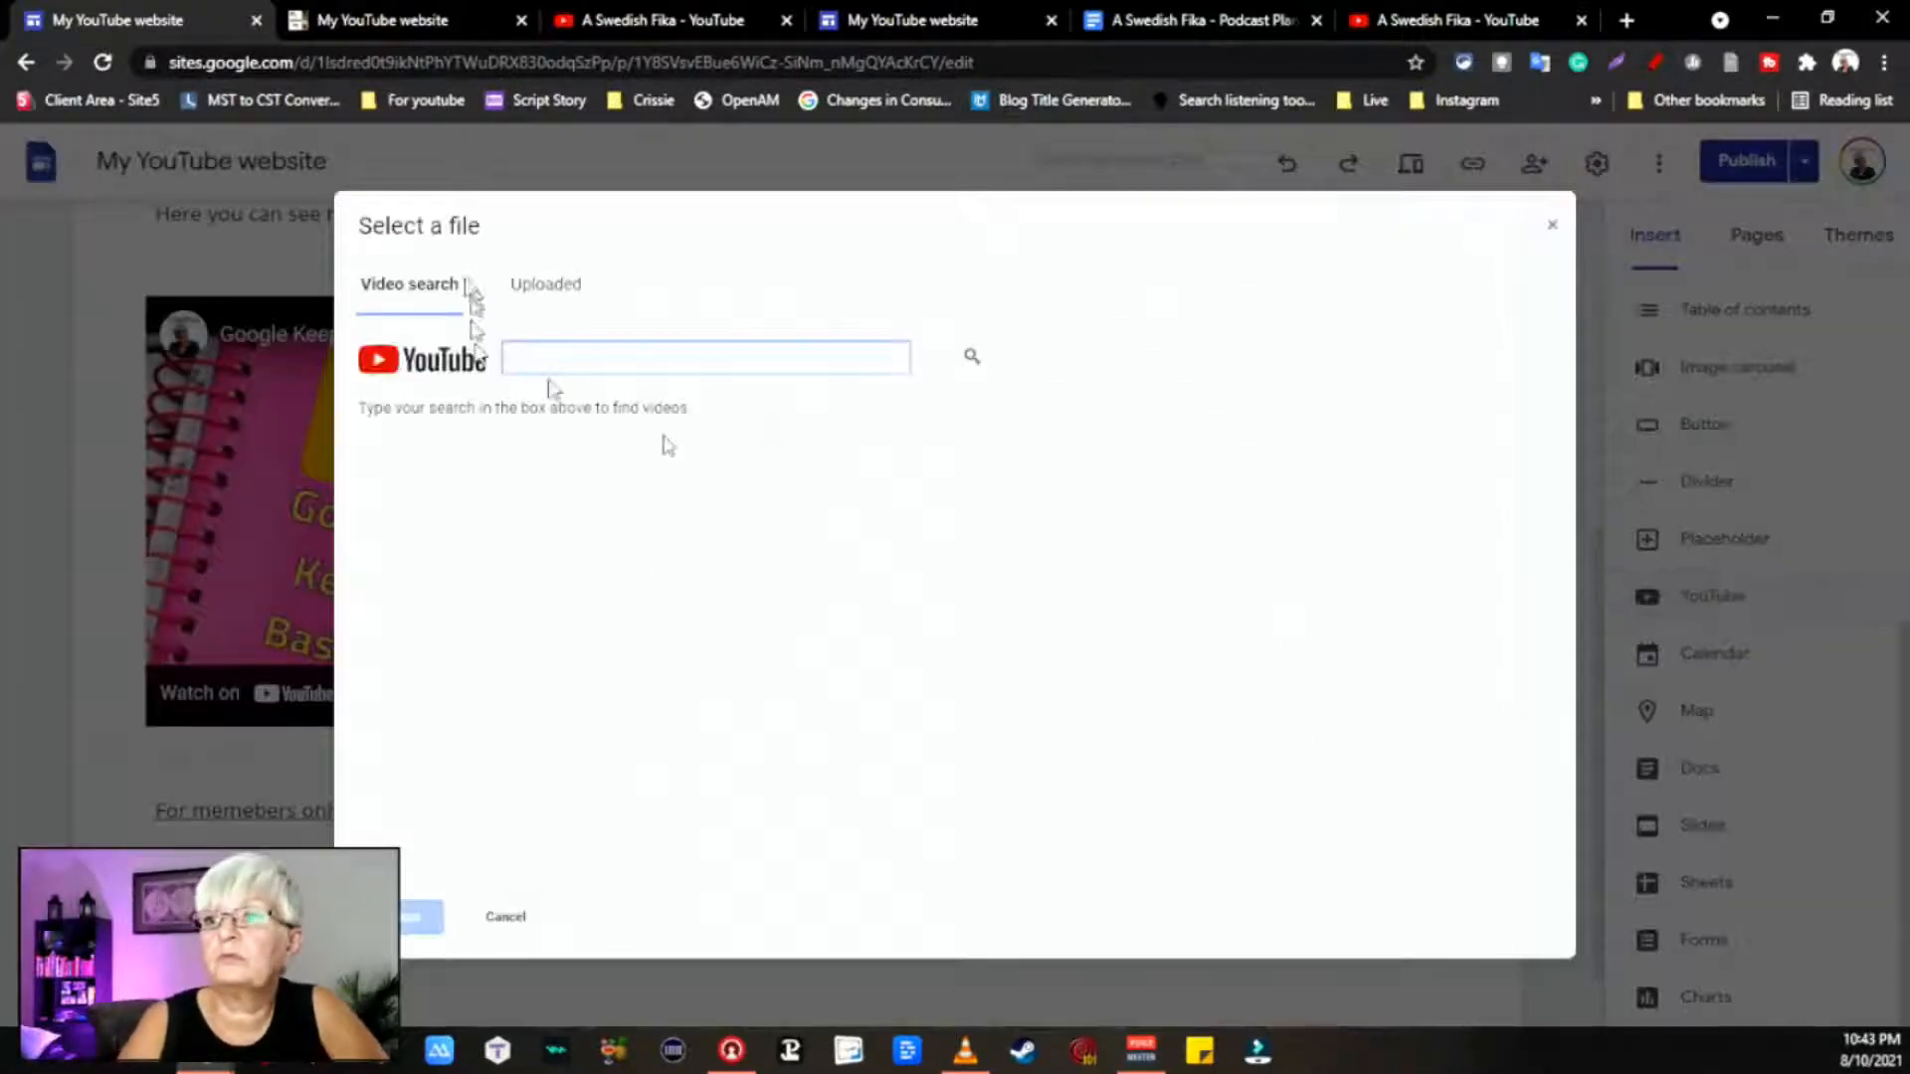
left_click(545, 283)
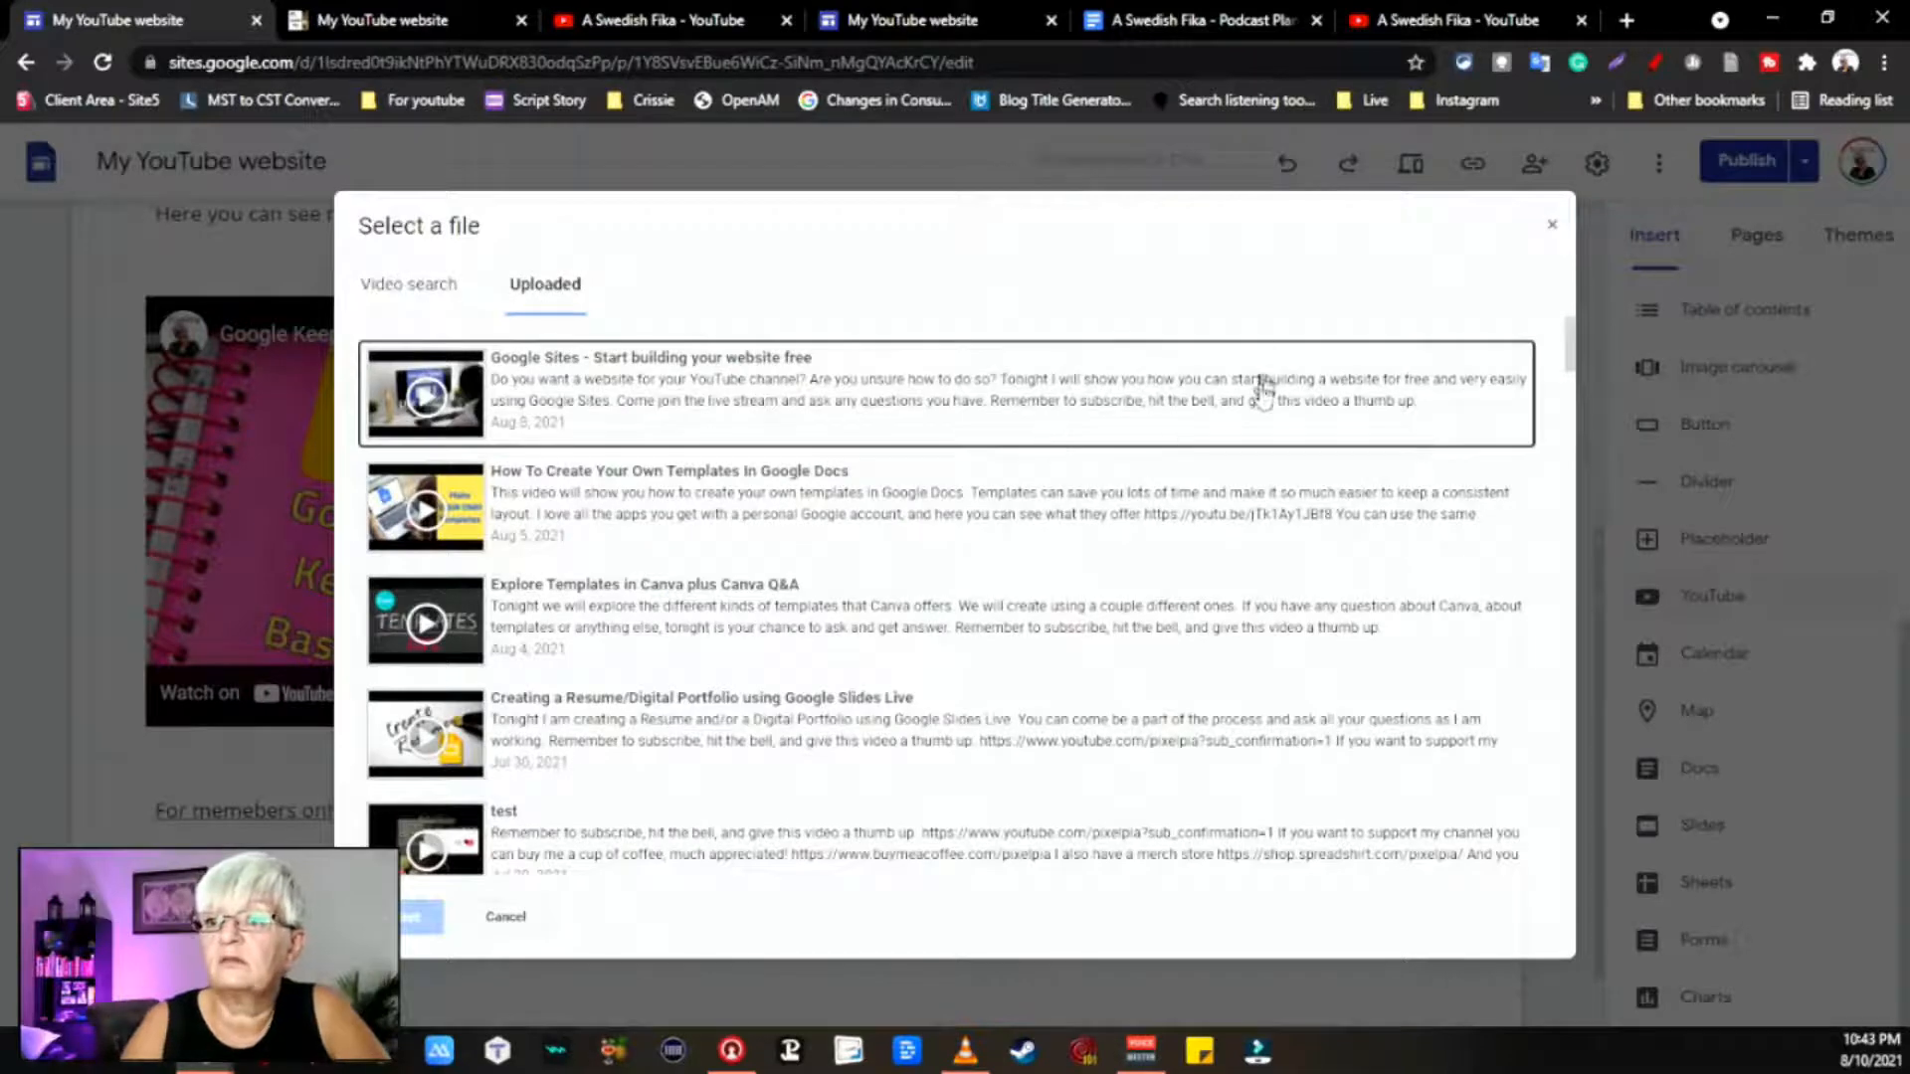
scroll(1095, 473, "down", 15)
scroll(1098, 475, "down", 15)
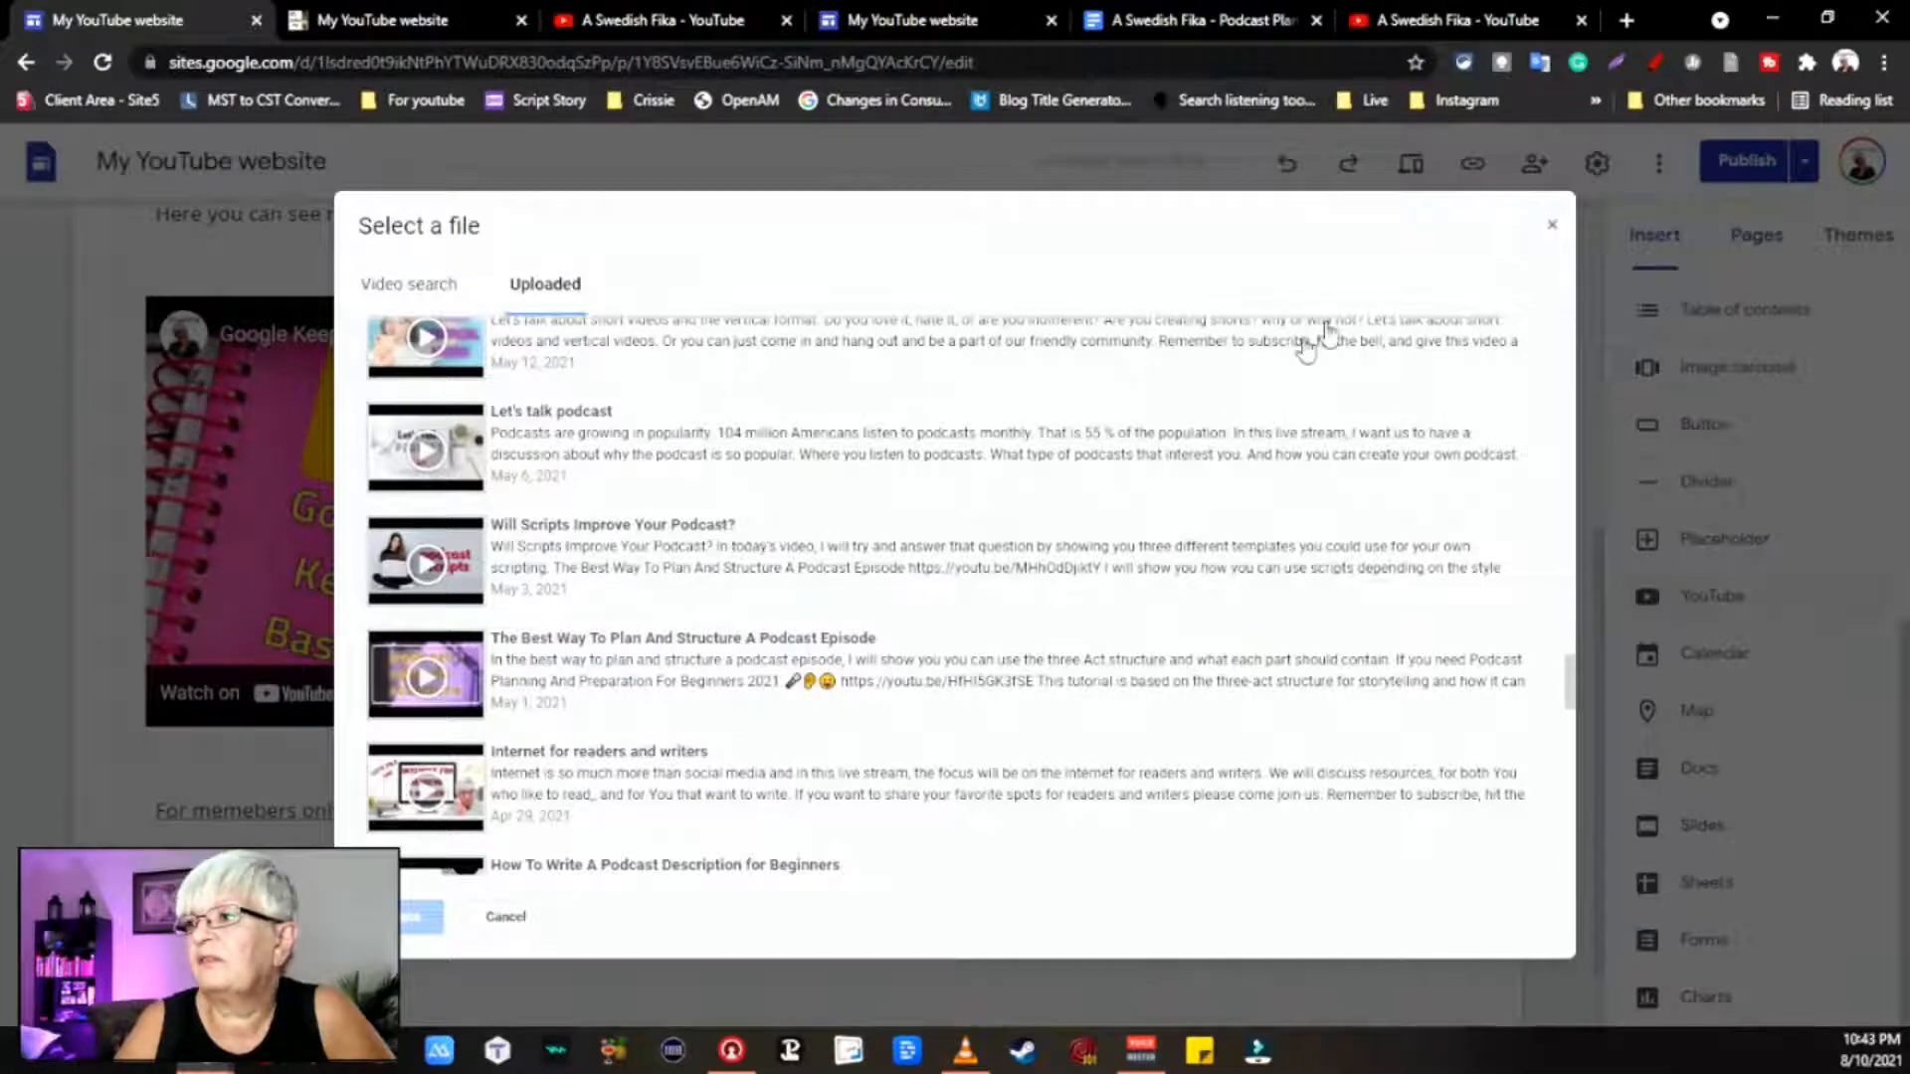
left_click(1553, 228)
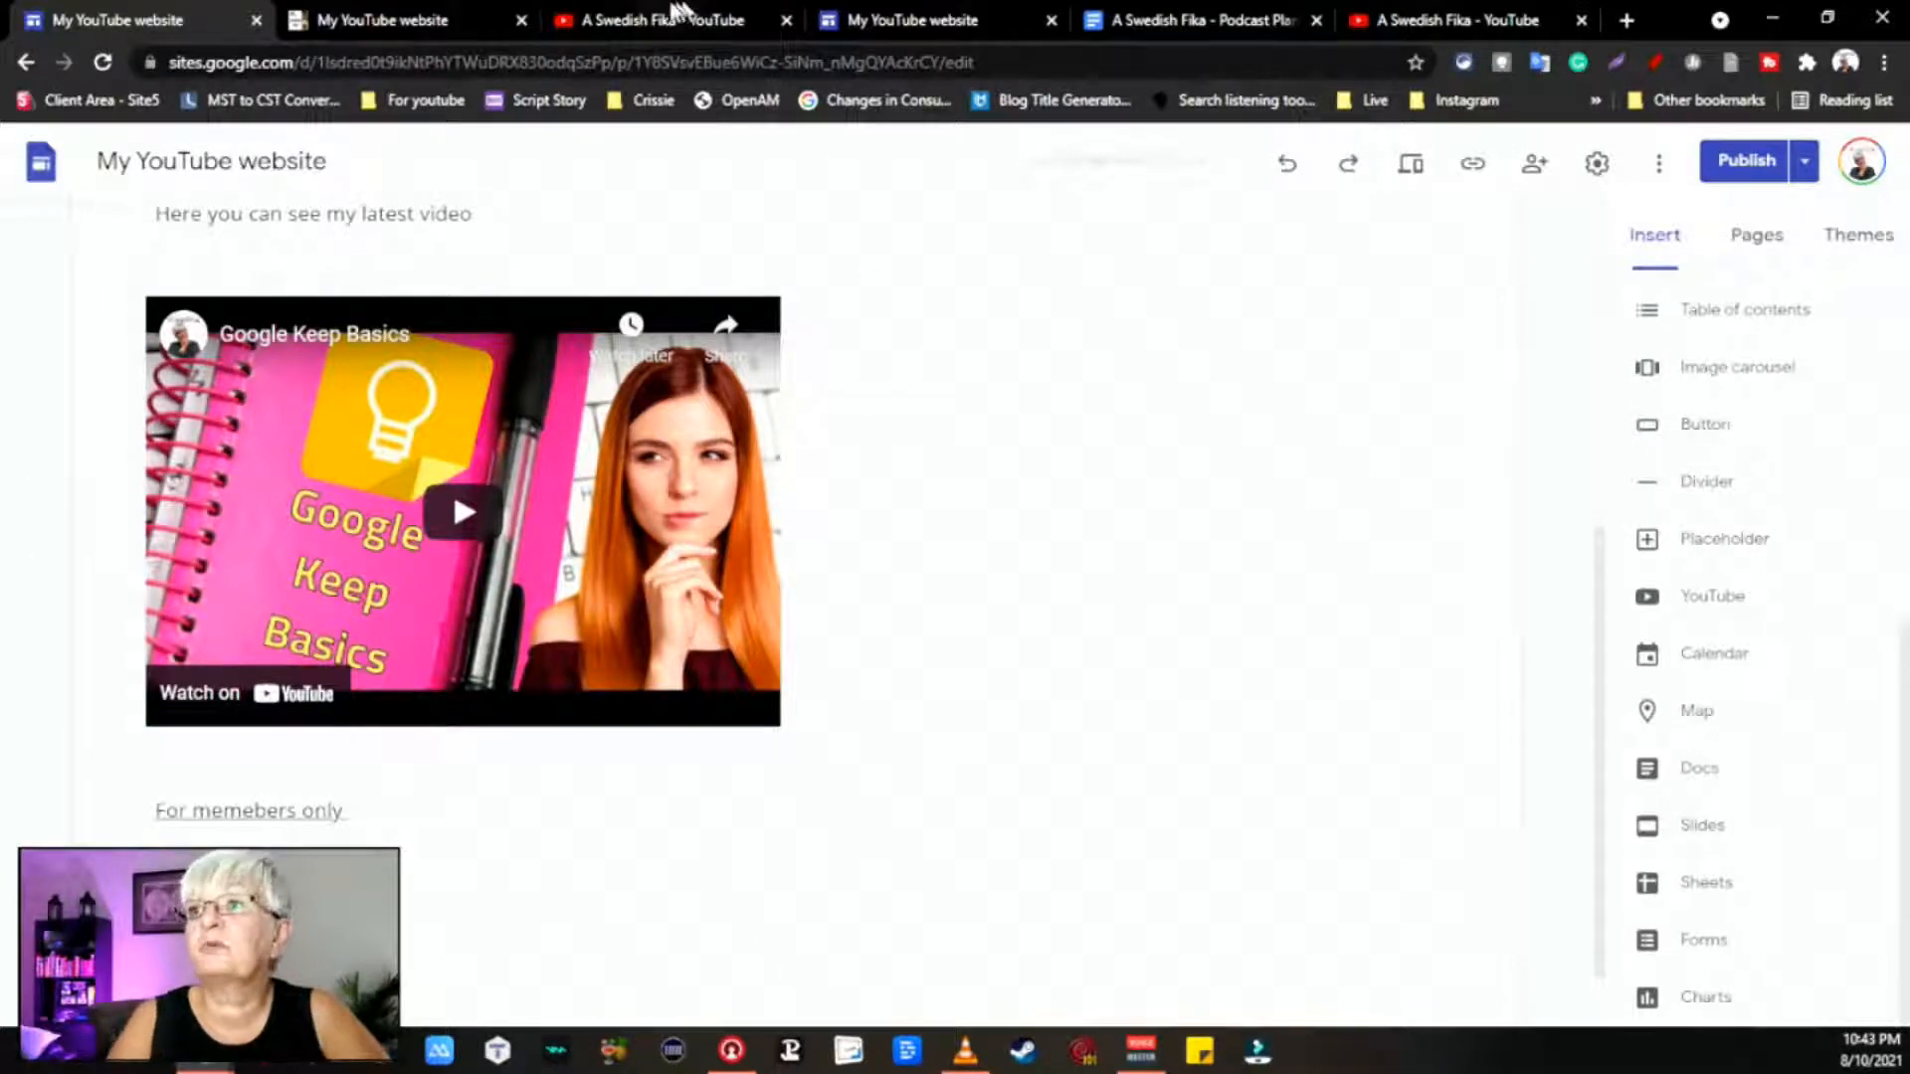
Step: View the A Swedish Fika channel page after switching YouTube to the other signed-in account
left_click(1532, 14)
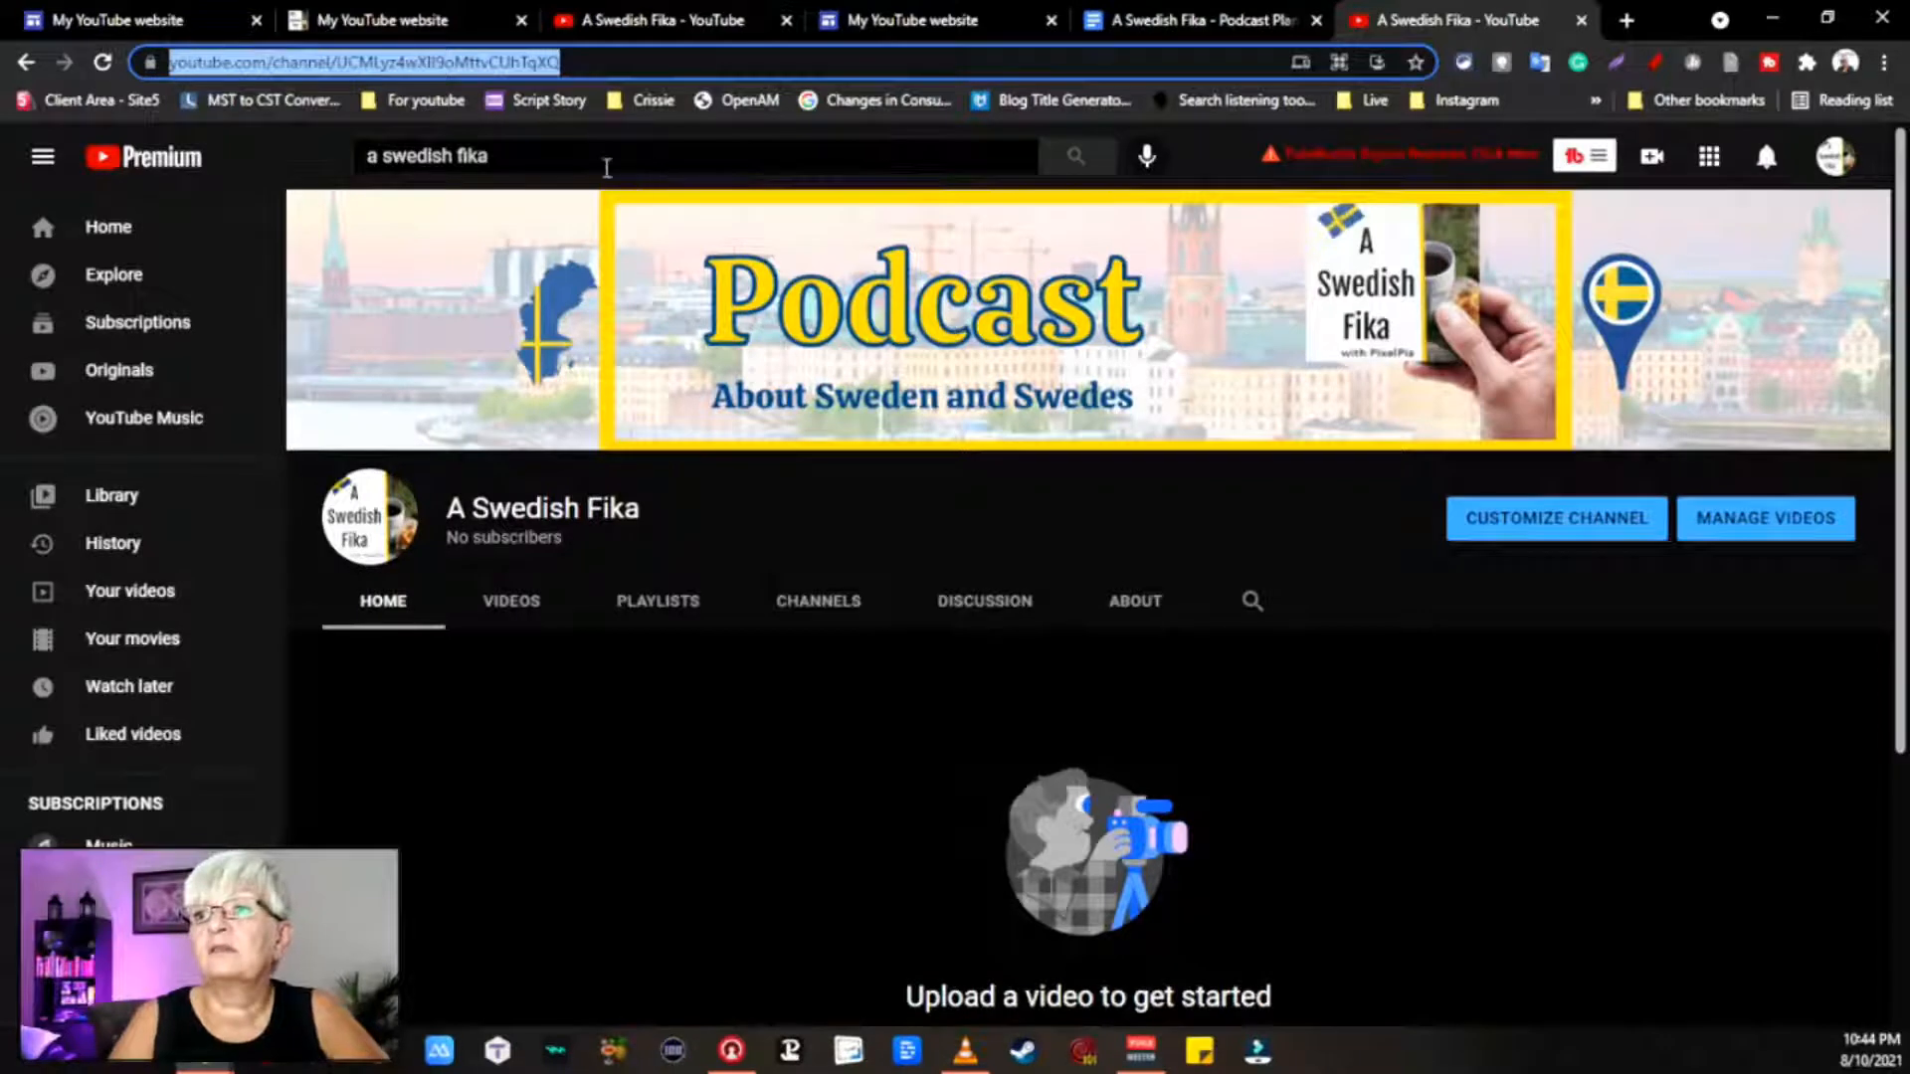
left_click(597, 157)
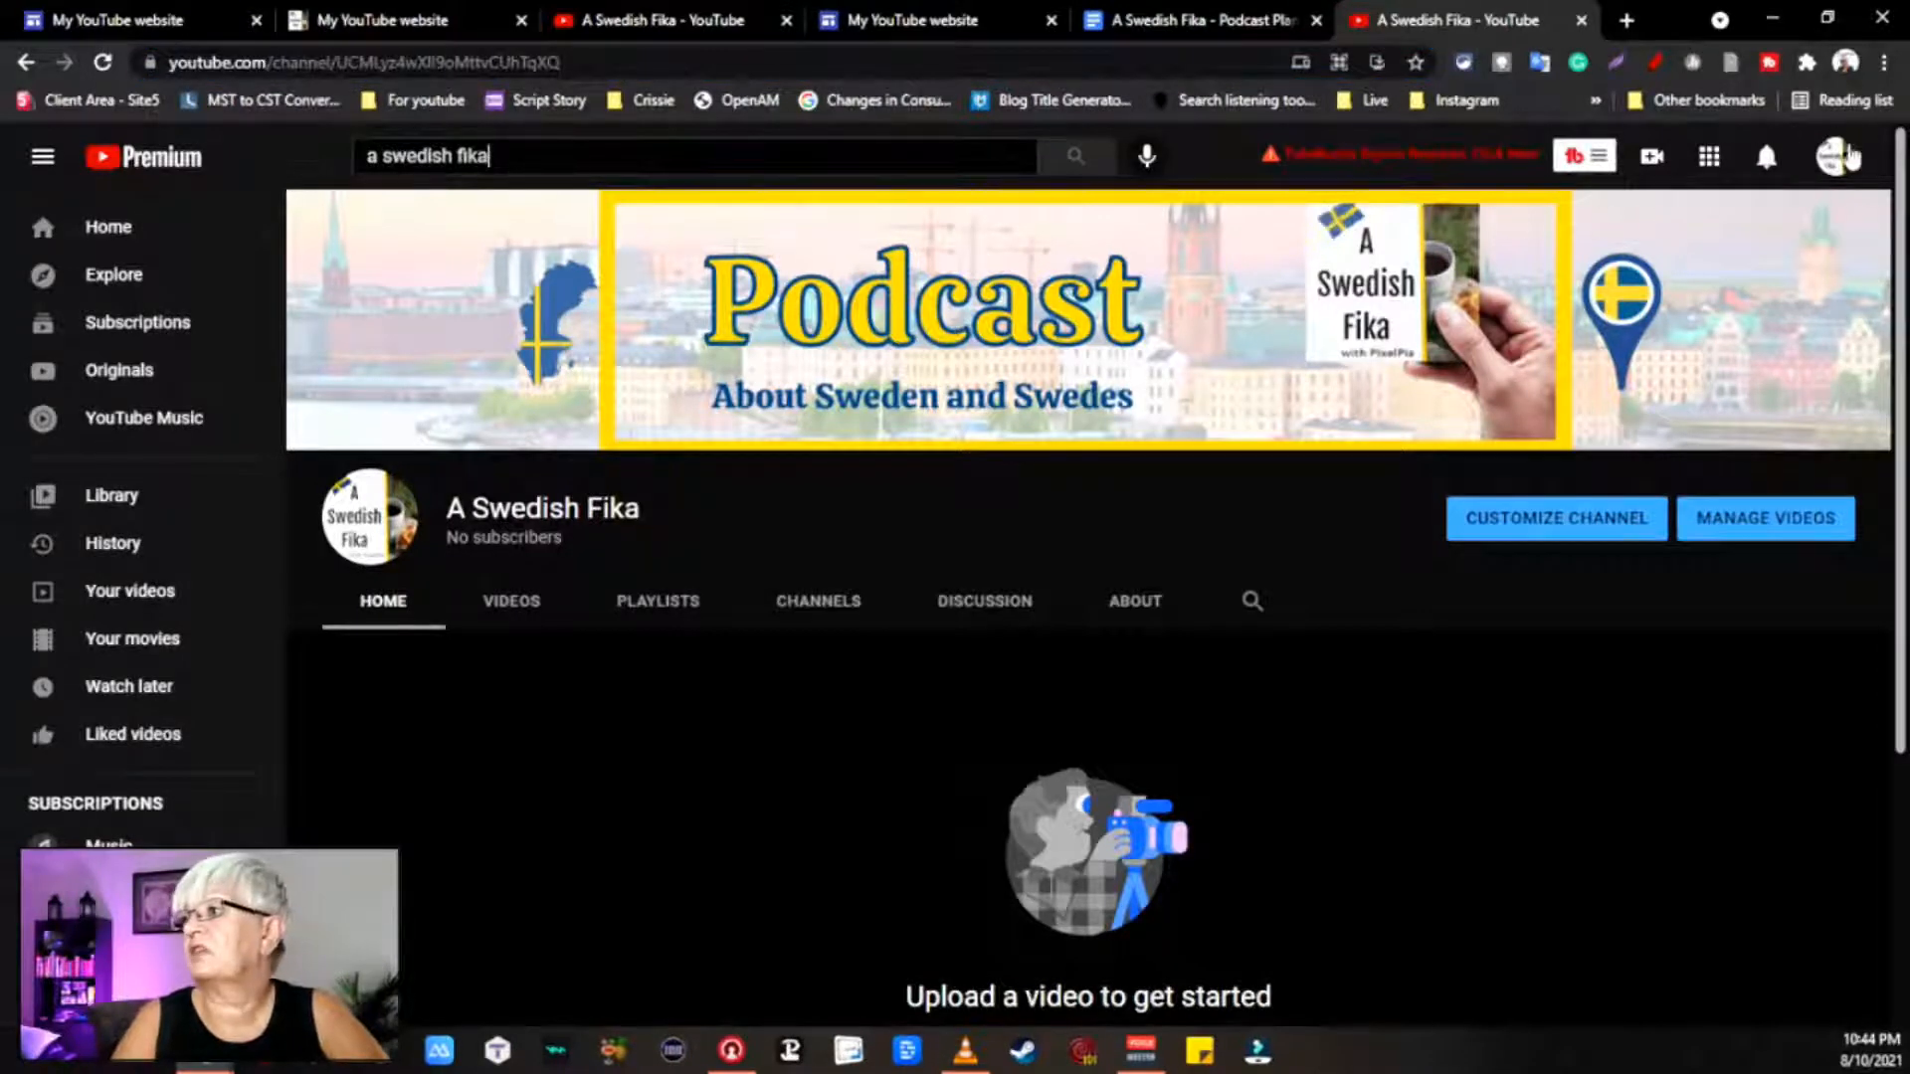
left_click(1852, 154)
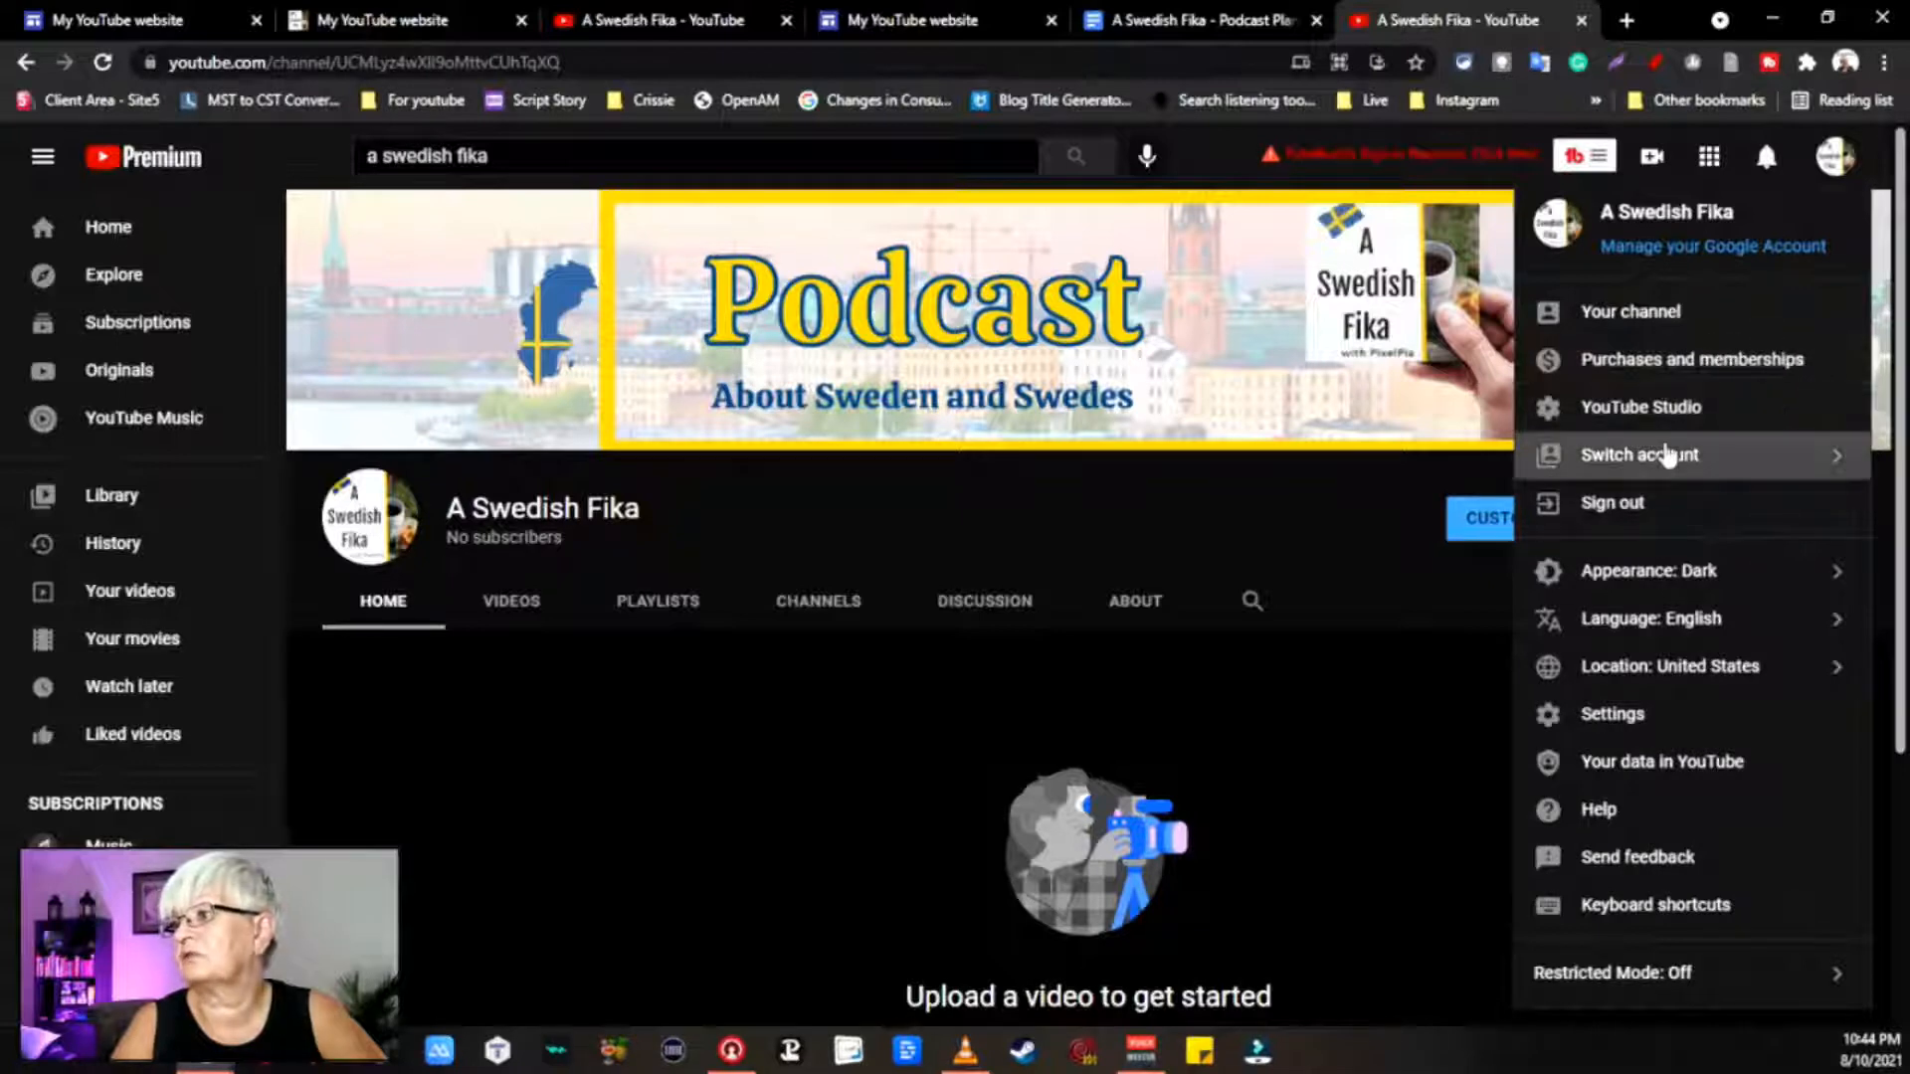
left_click(1669, 454)
left_click(1581, 308)
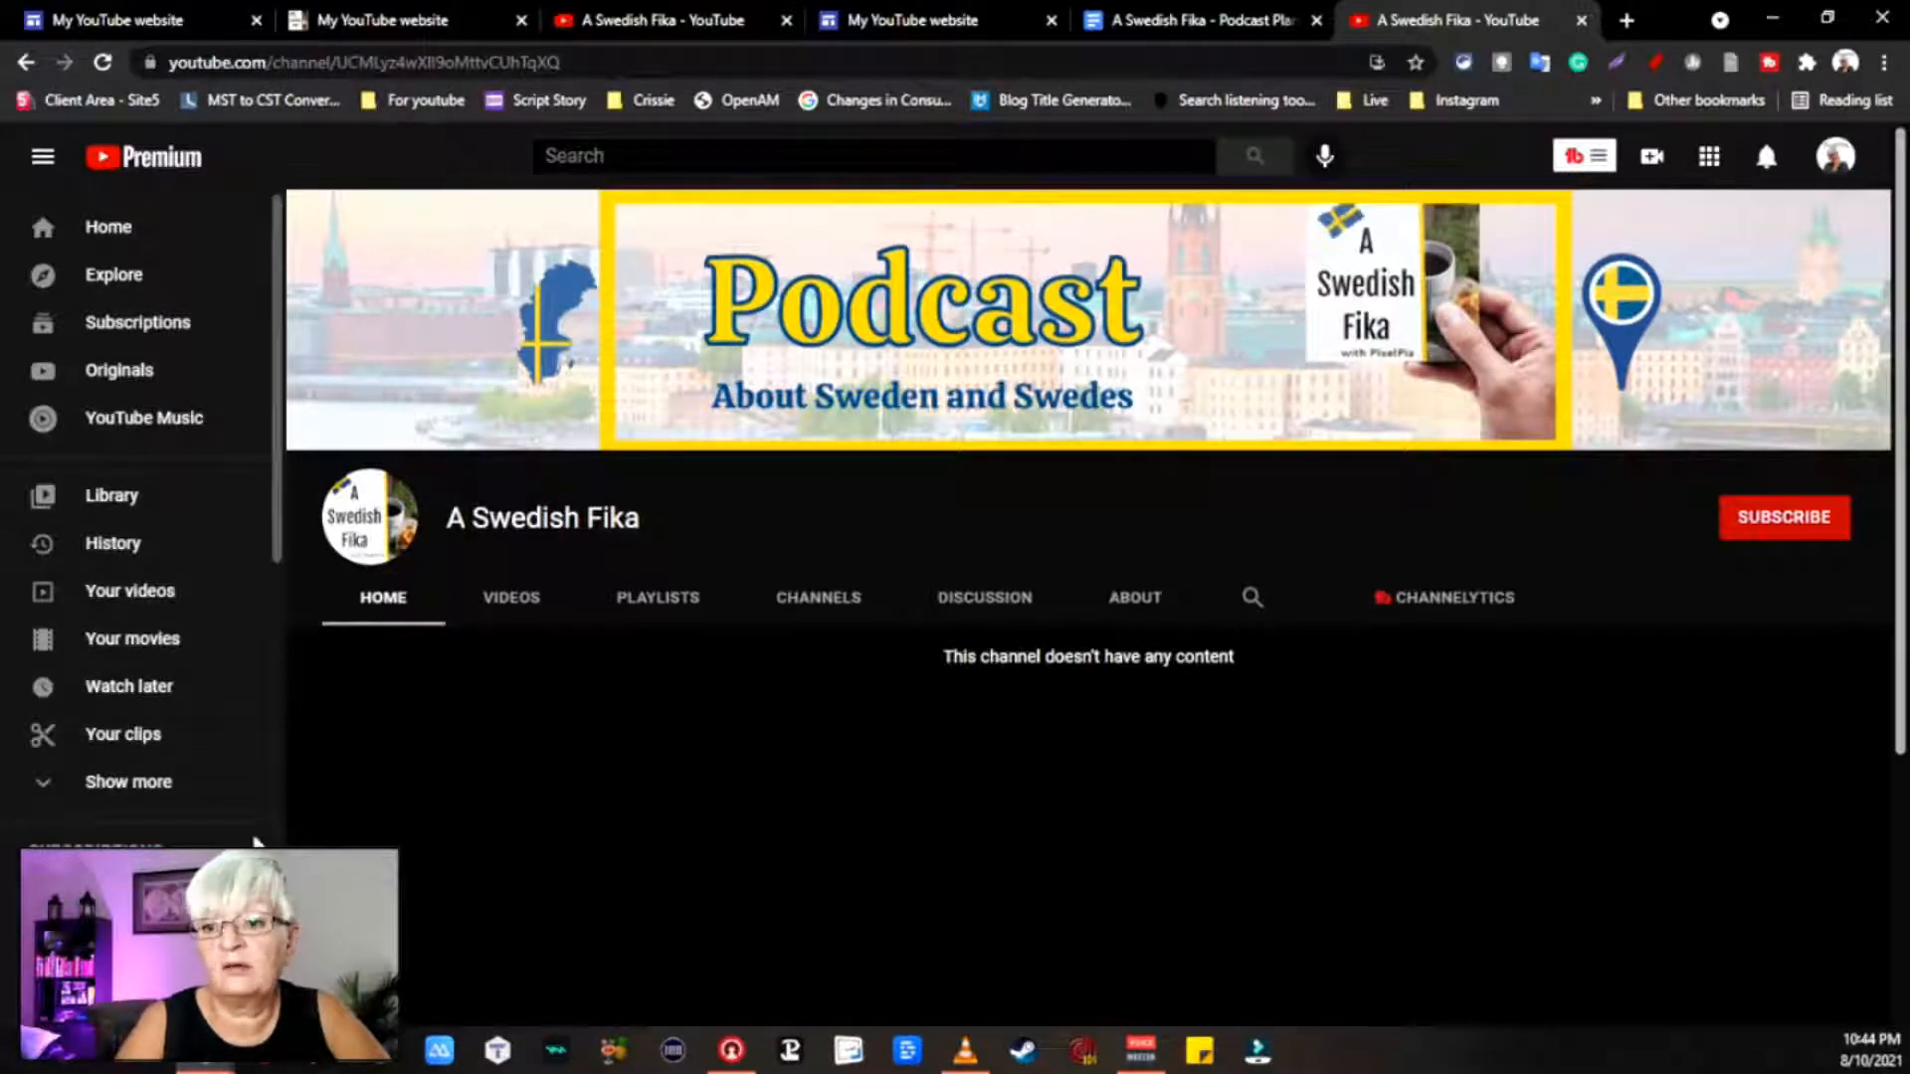
scroll(547, 825, "down", 3)
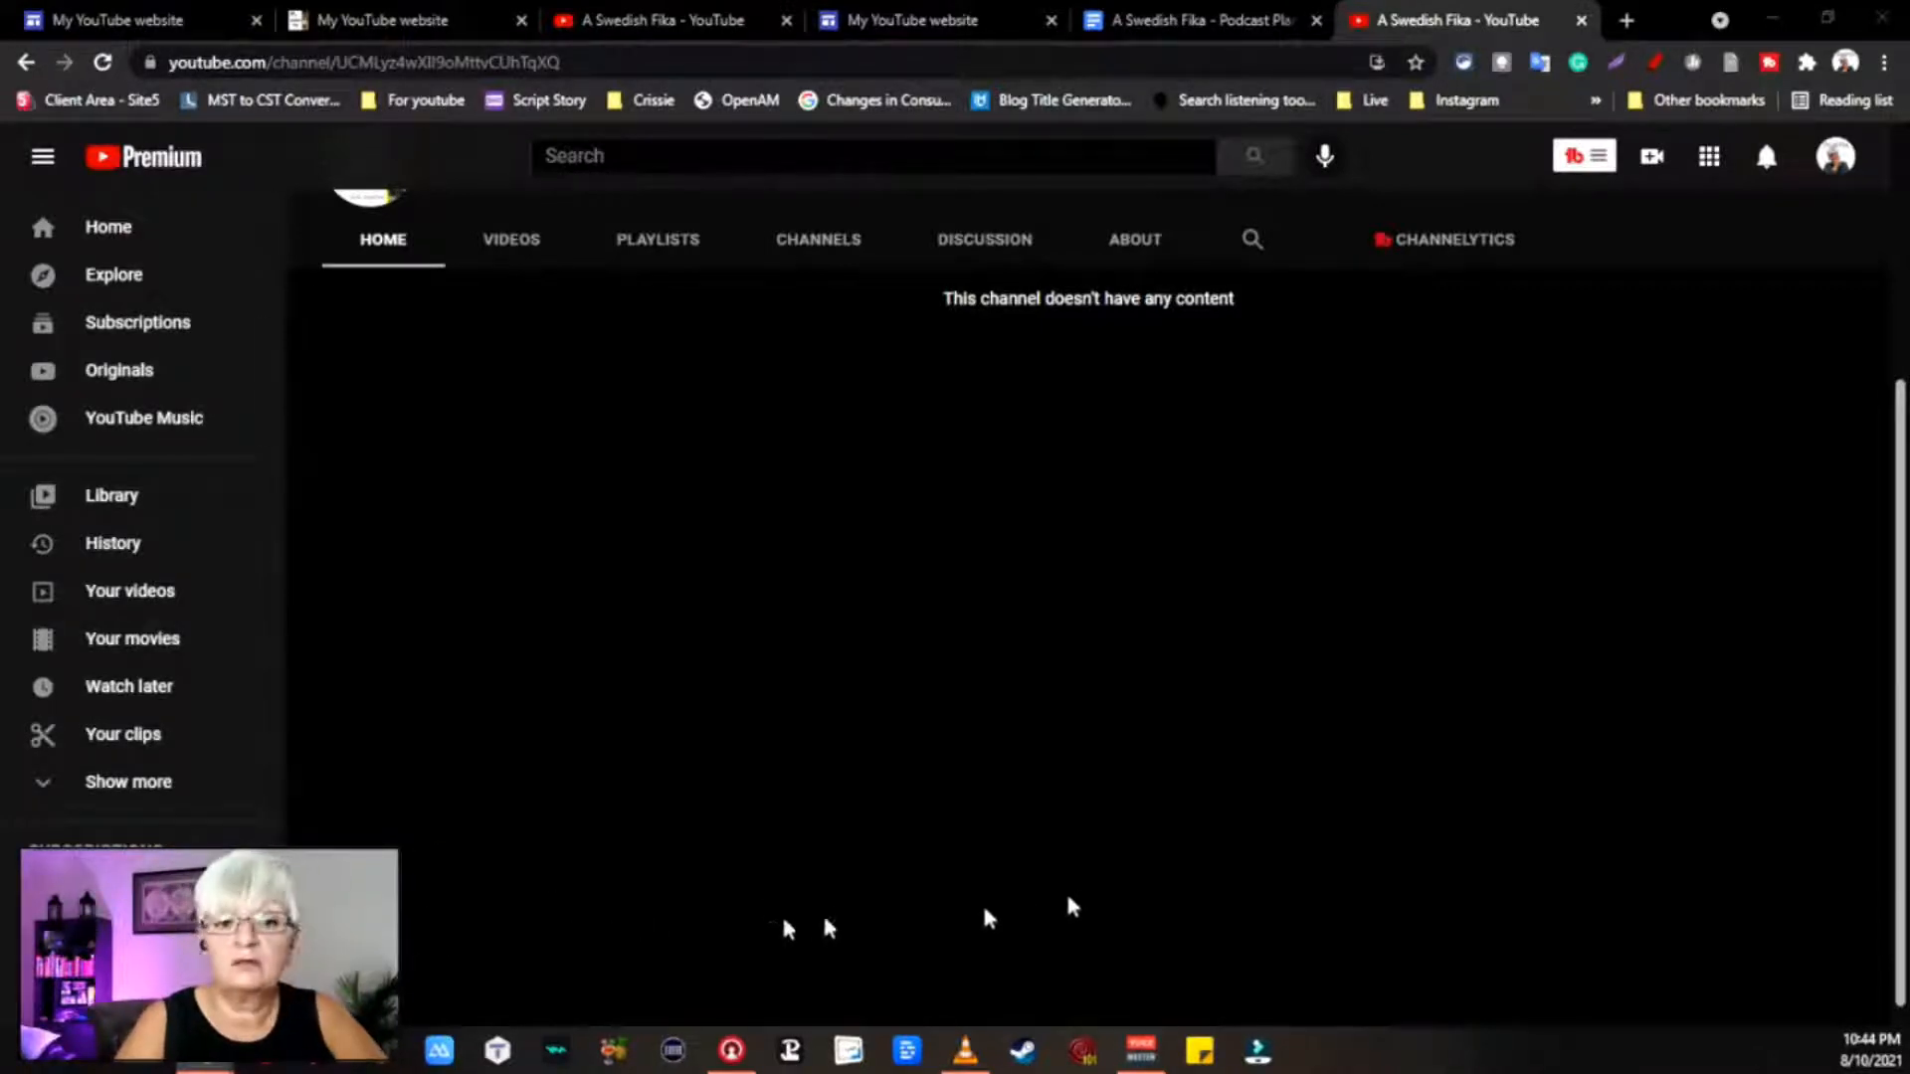
scroll(822, 640, "up", 4)
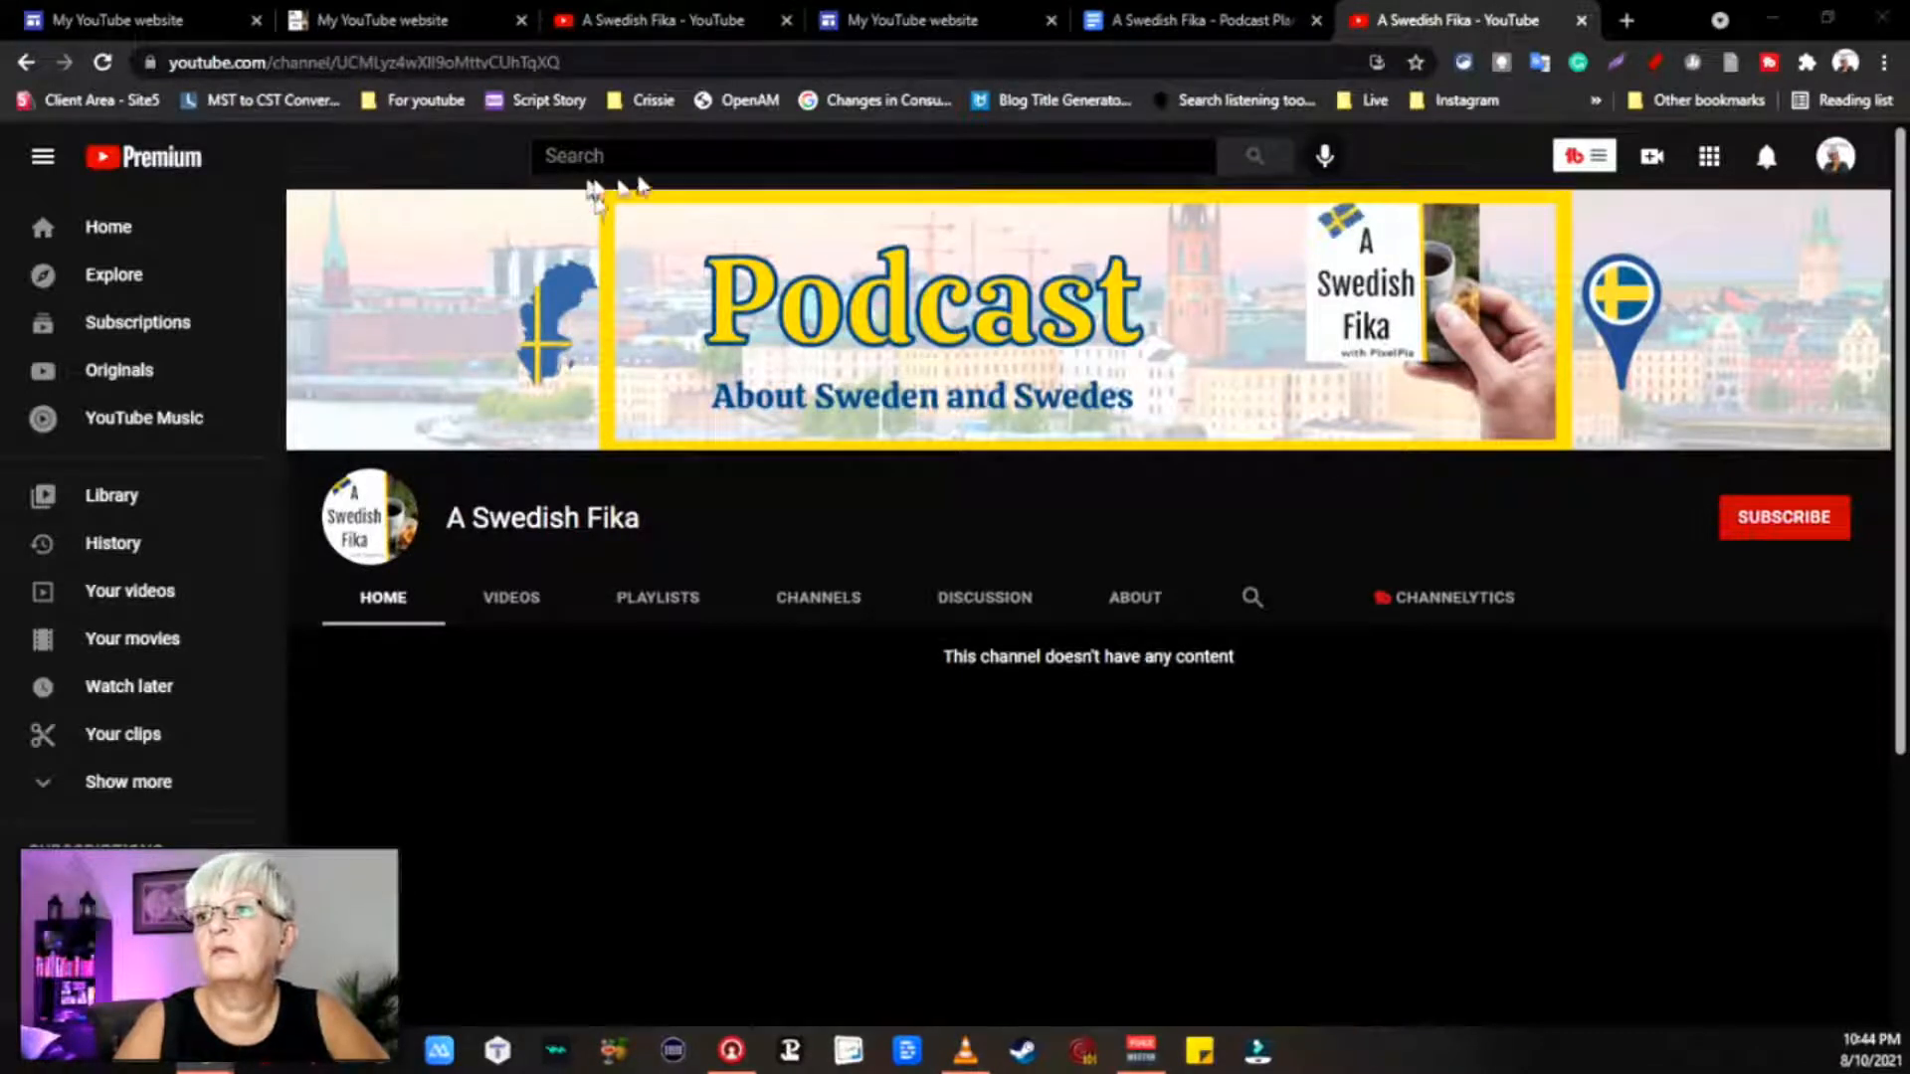
Step: Search YouTube for 'DJ Talks' and open the DJ Talks channel
left_click(630, 156)
type("DJ Talks")
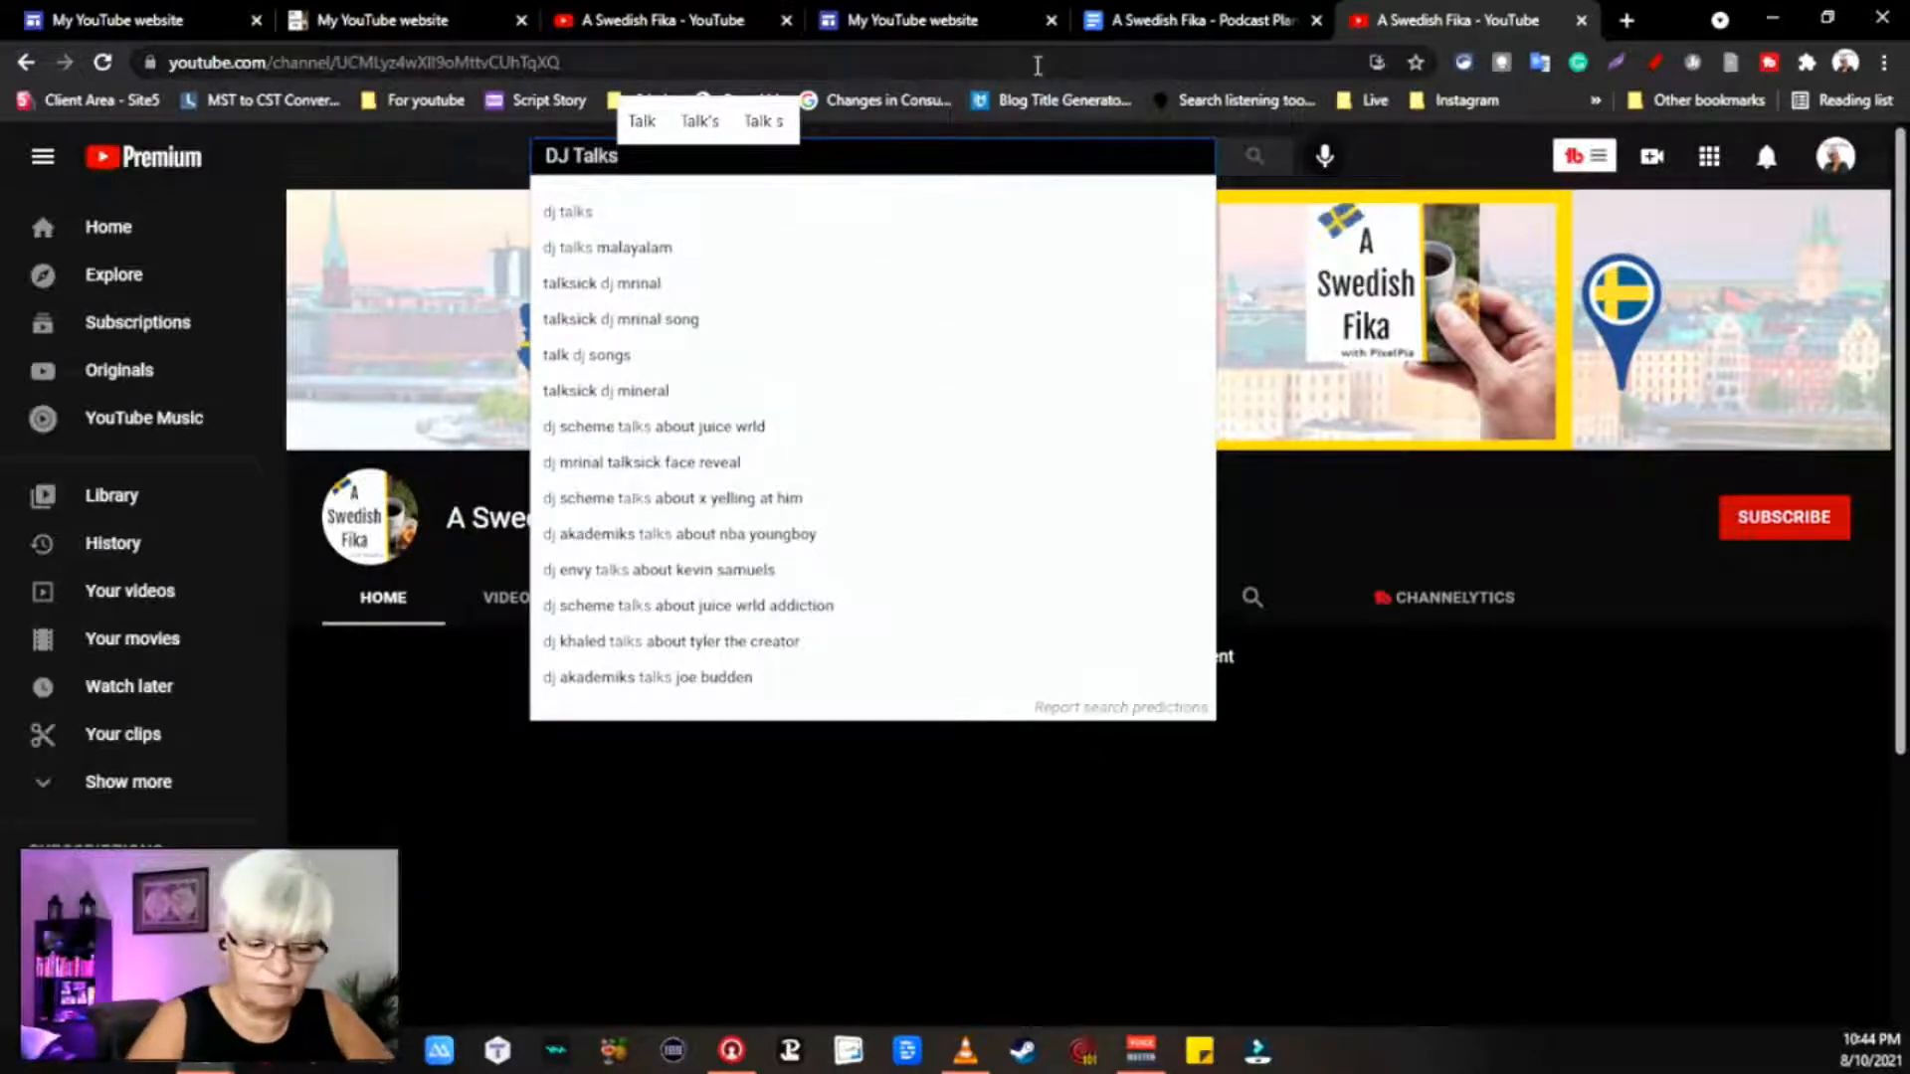
key("Return")
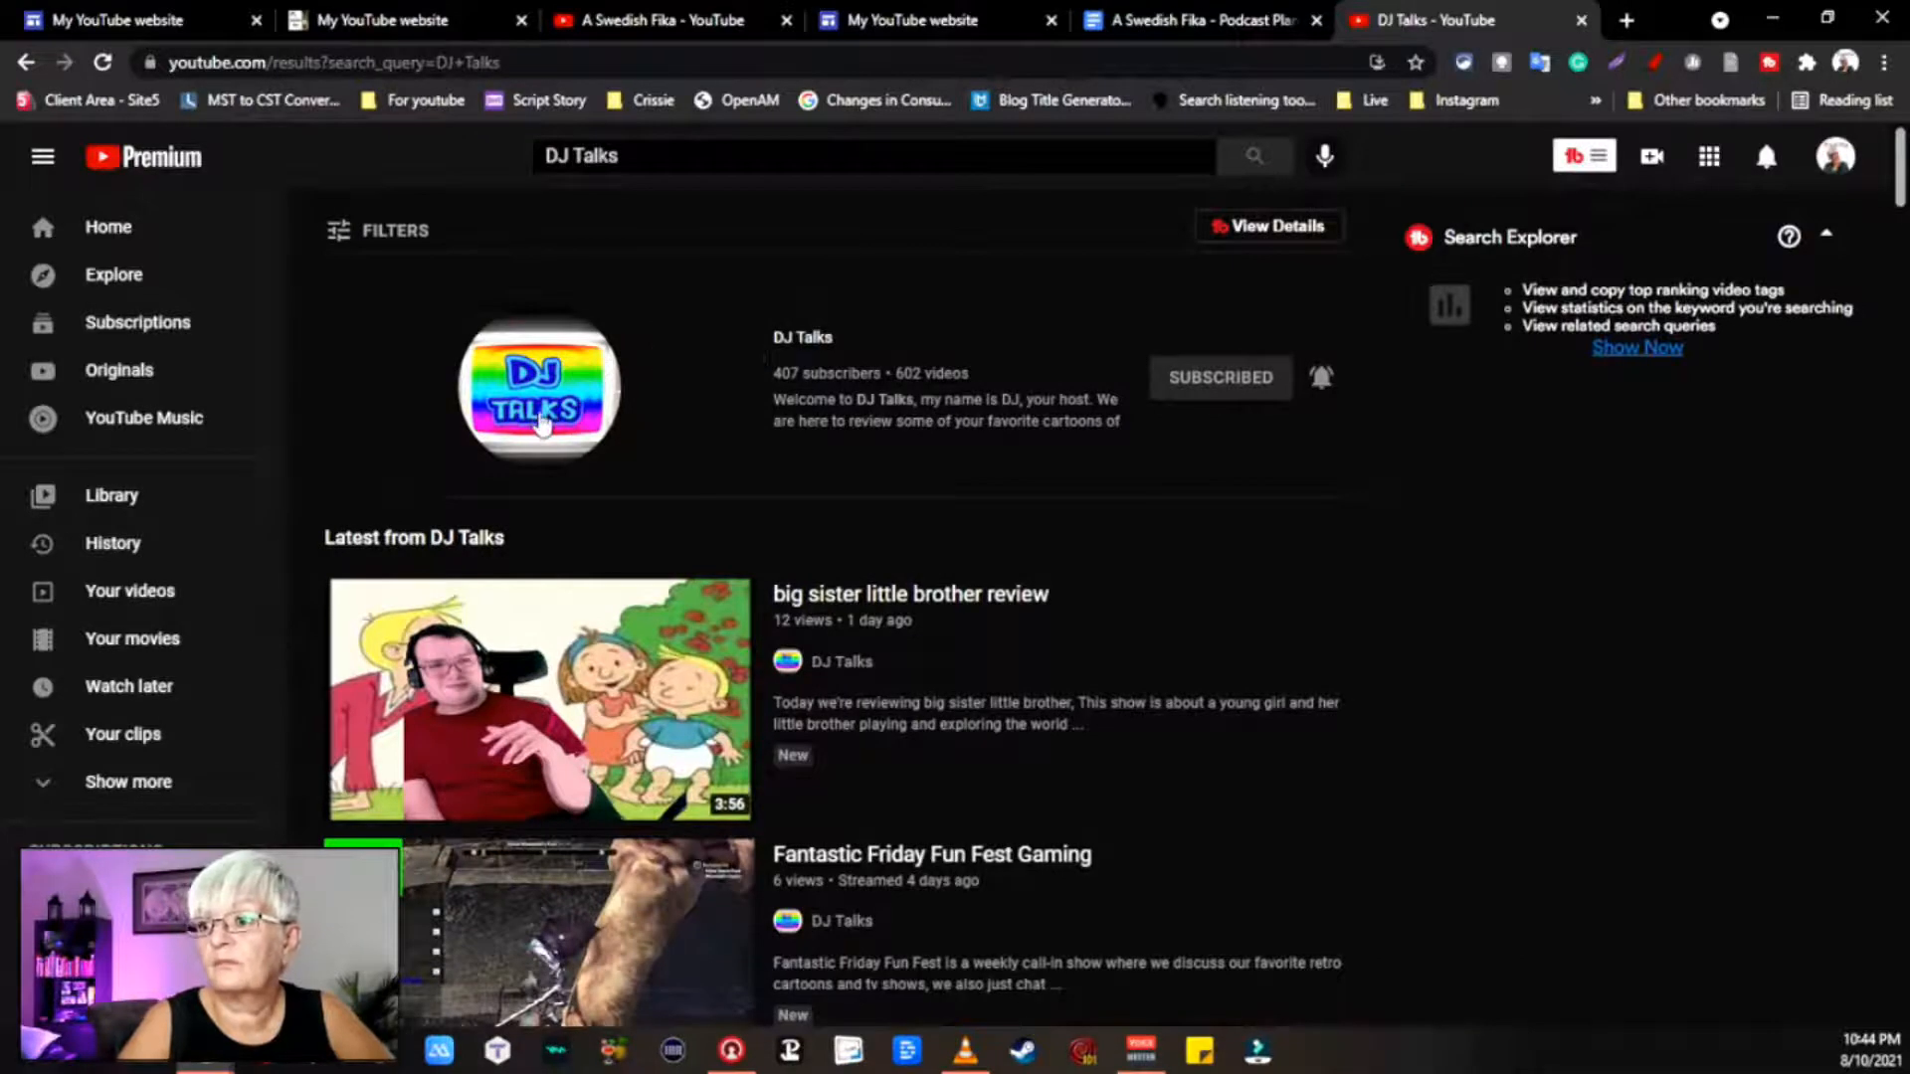
left_click(540, 417)
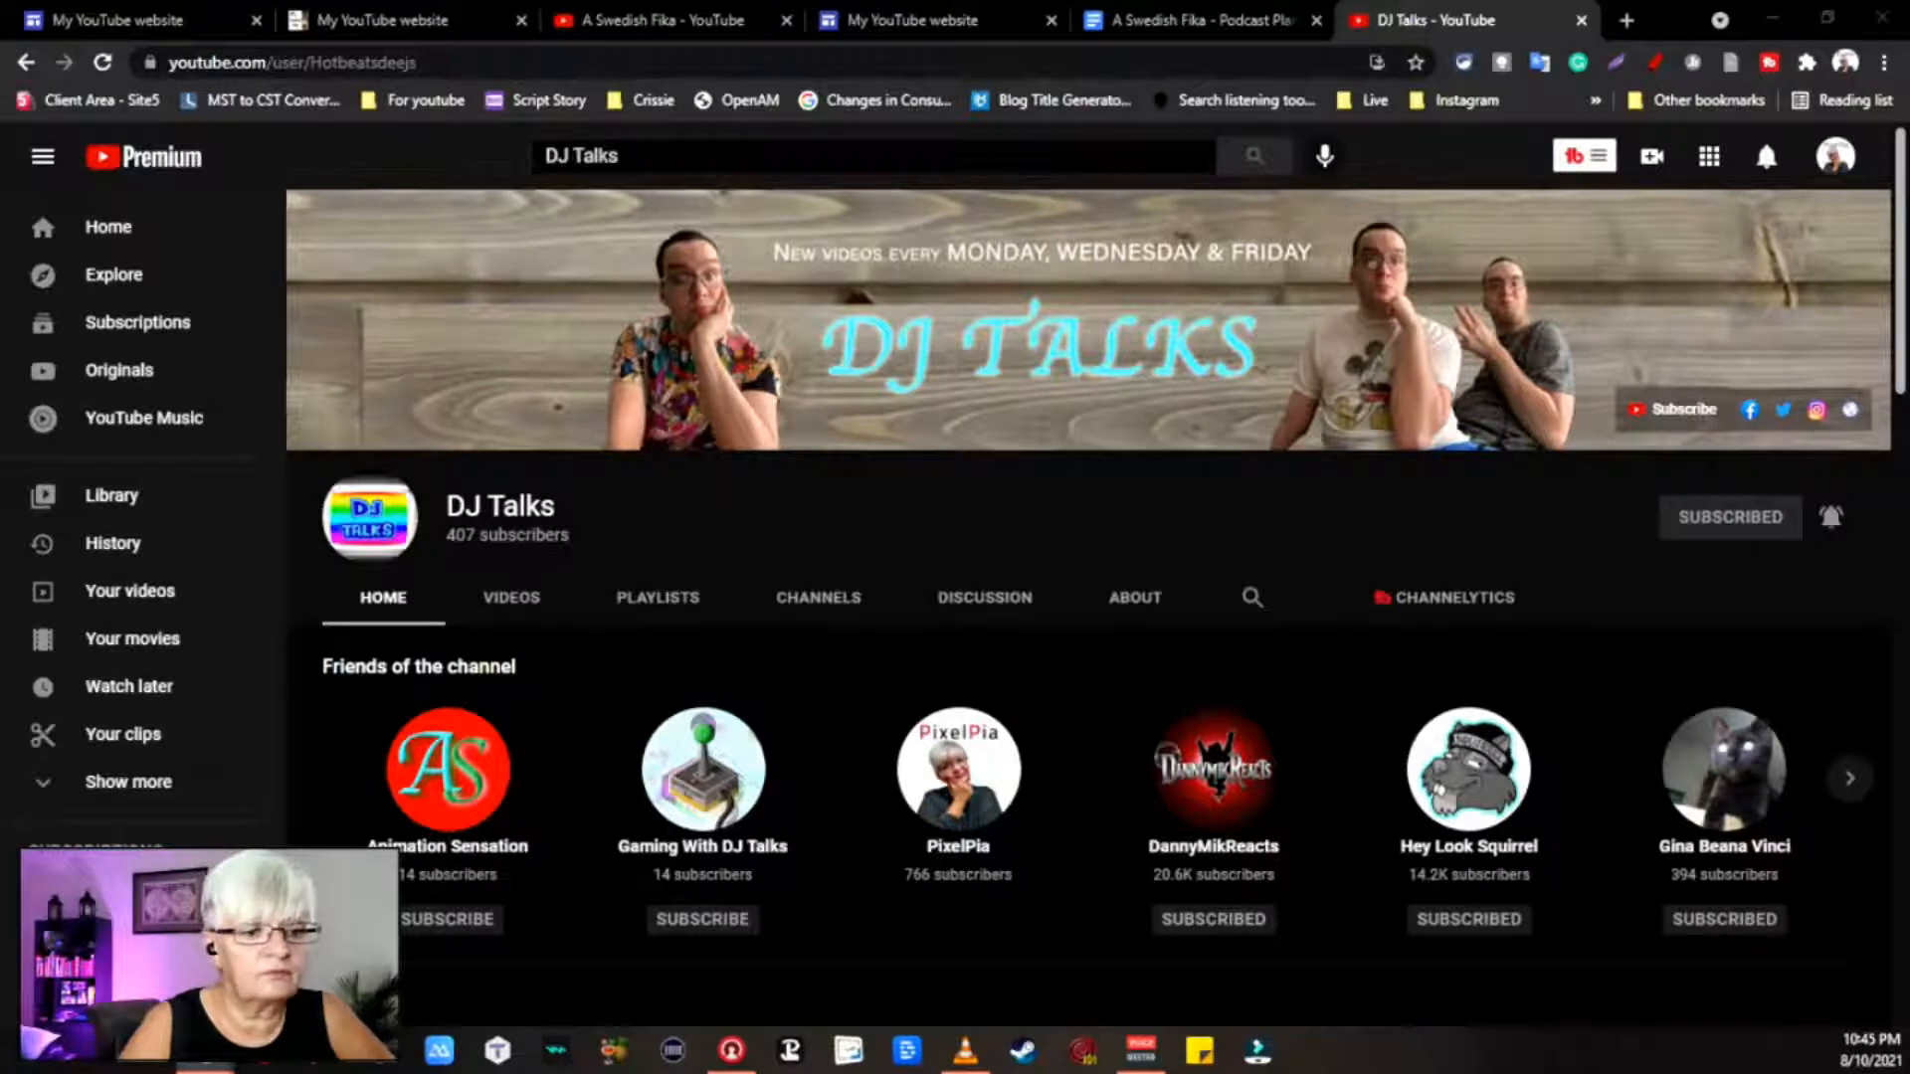
Step: Play 'DJ Reacts To Big Sister Little Brother' from the channel's VIDEOS tab full screen
scroll(736, 684, "down", 7)
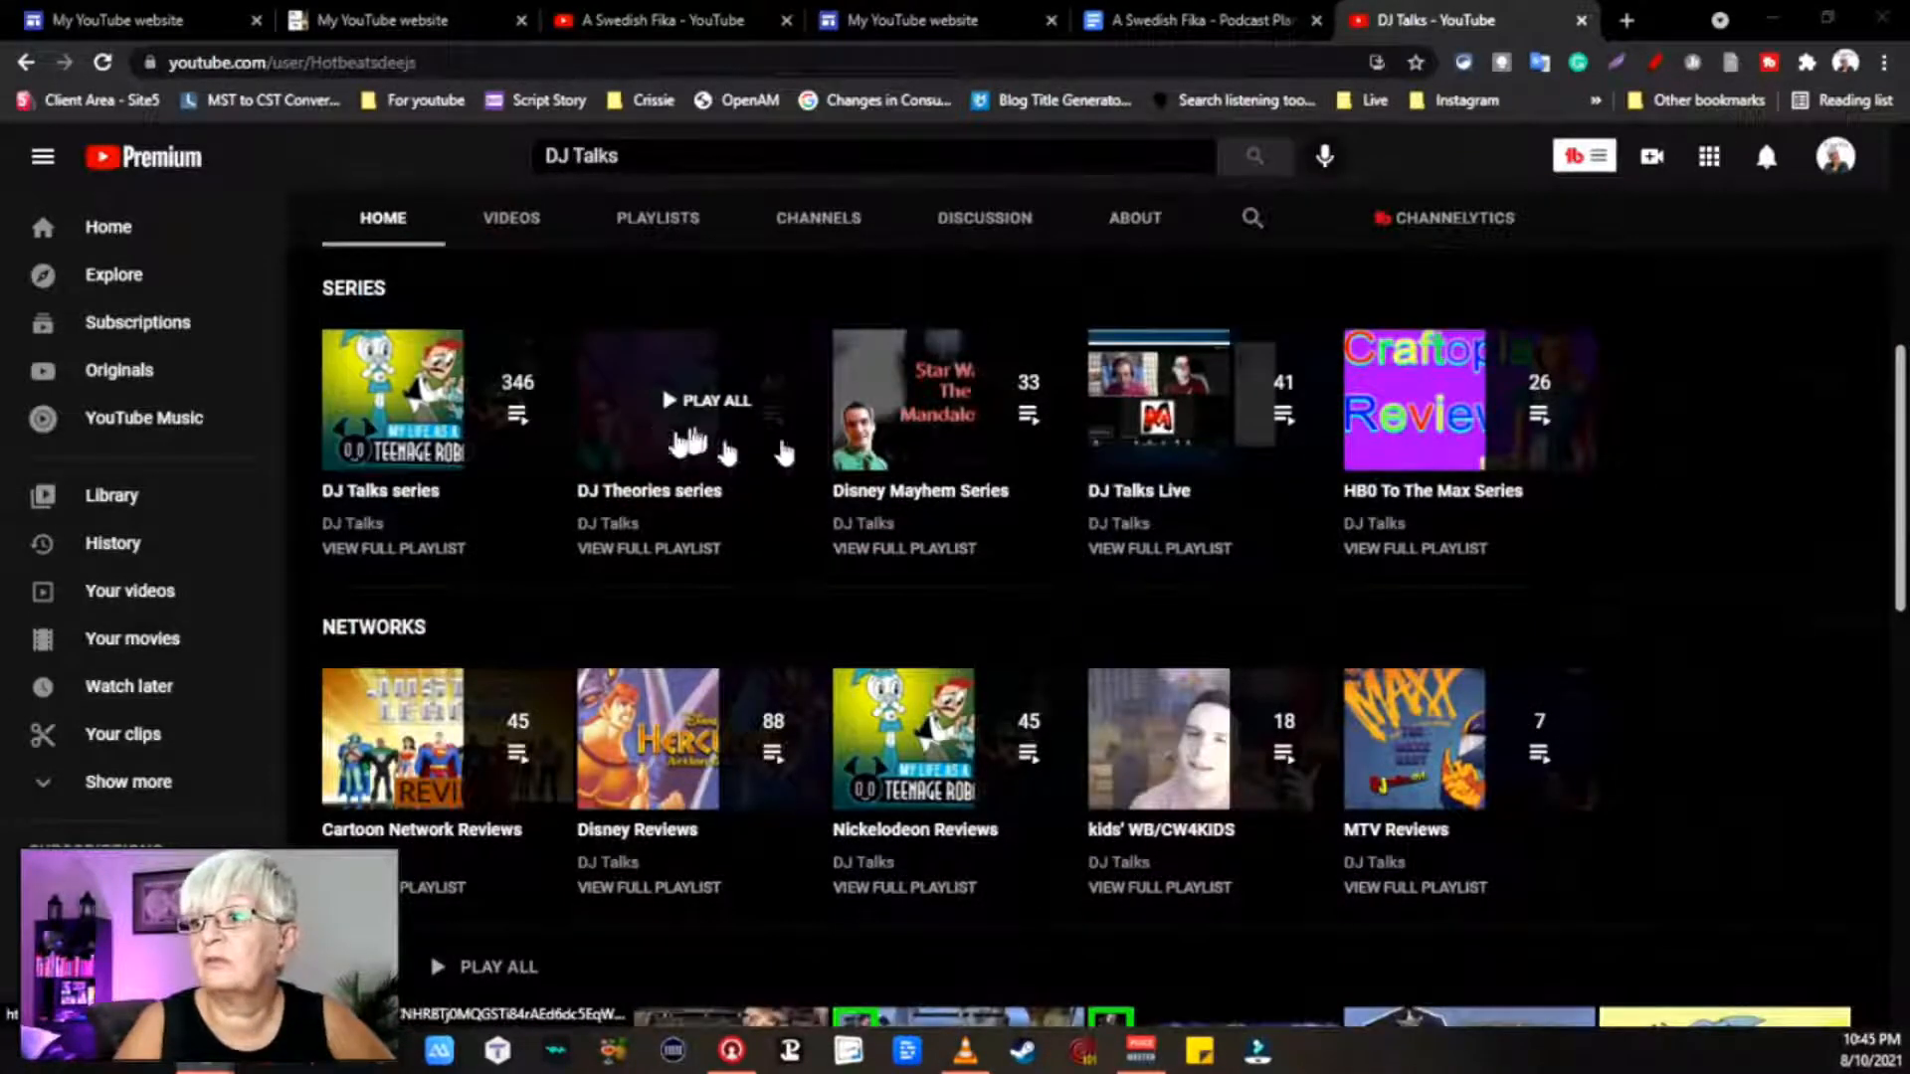
scroll(1740, 596, "up", 7)
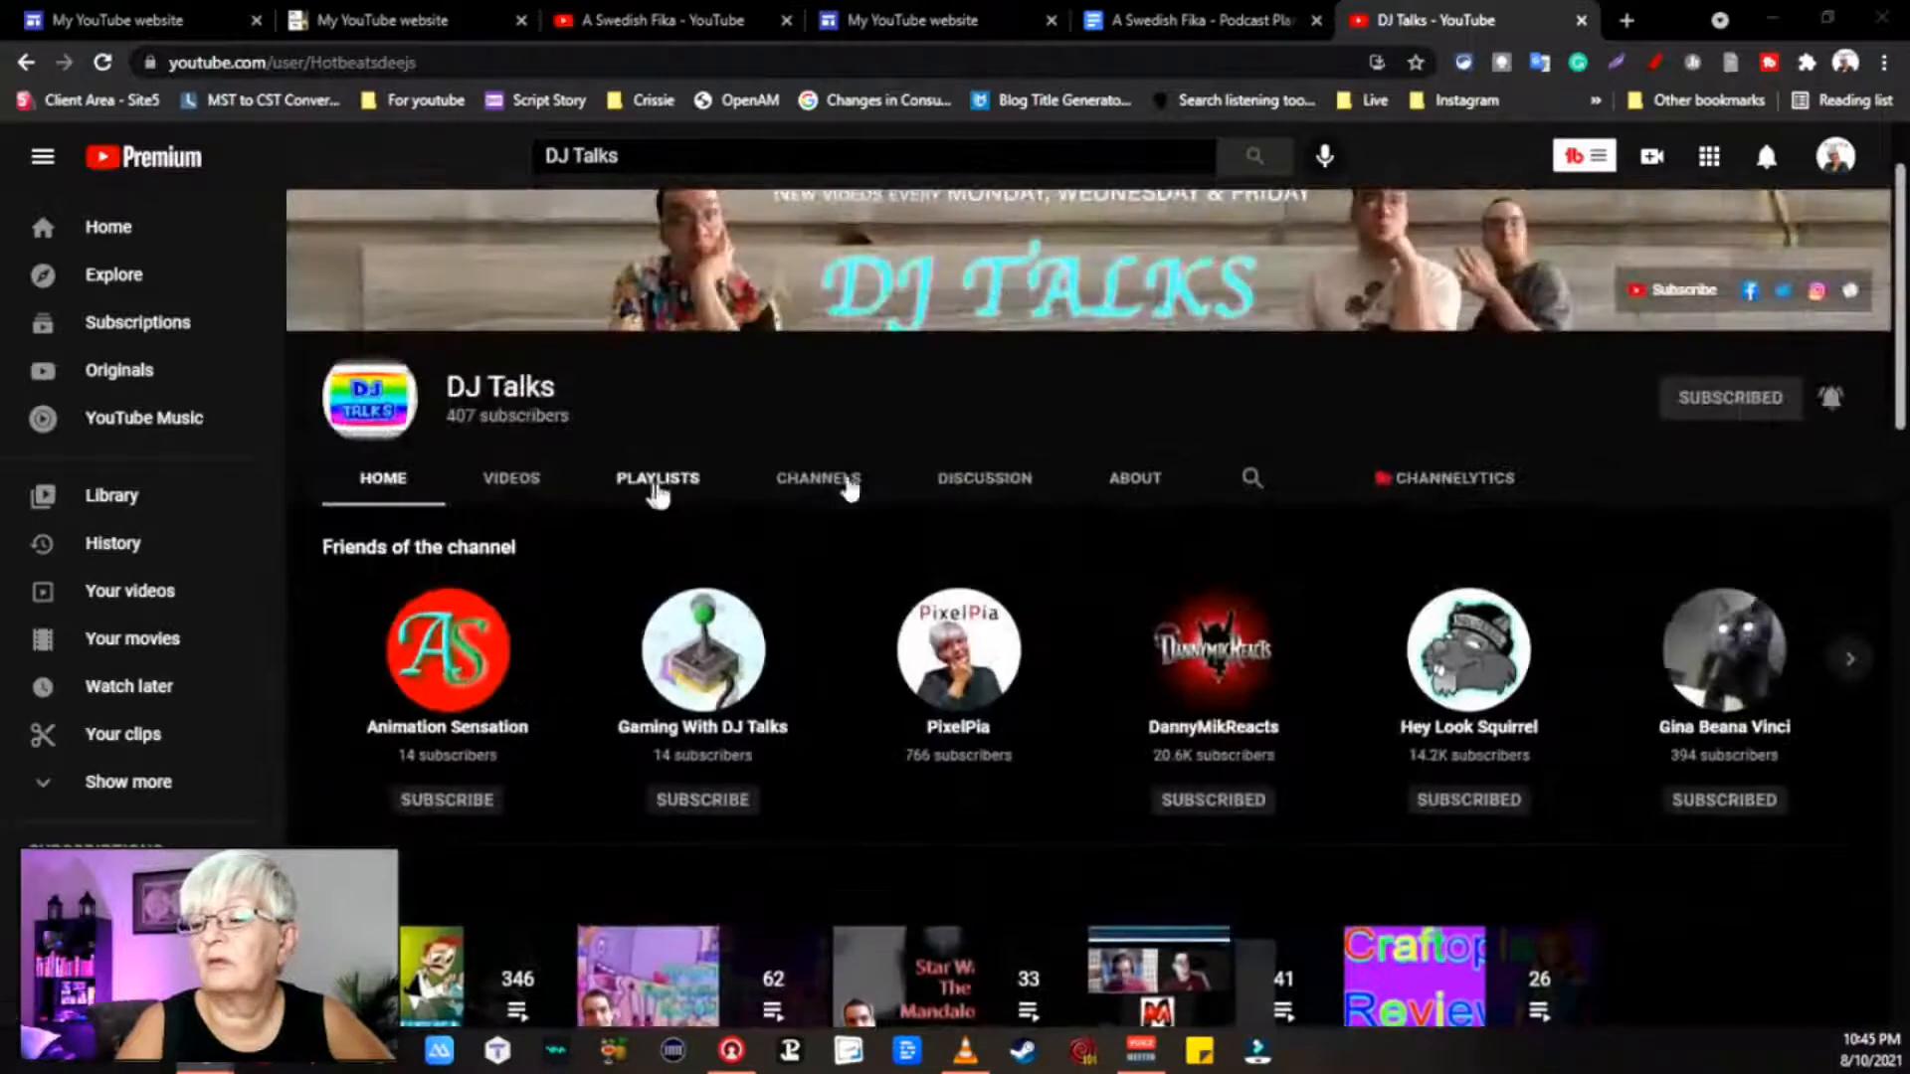
left_click(518, 478)
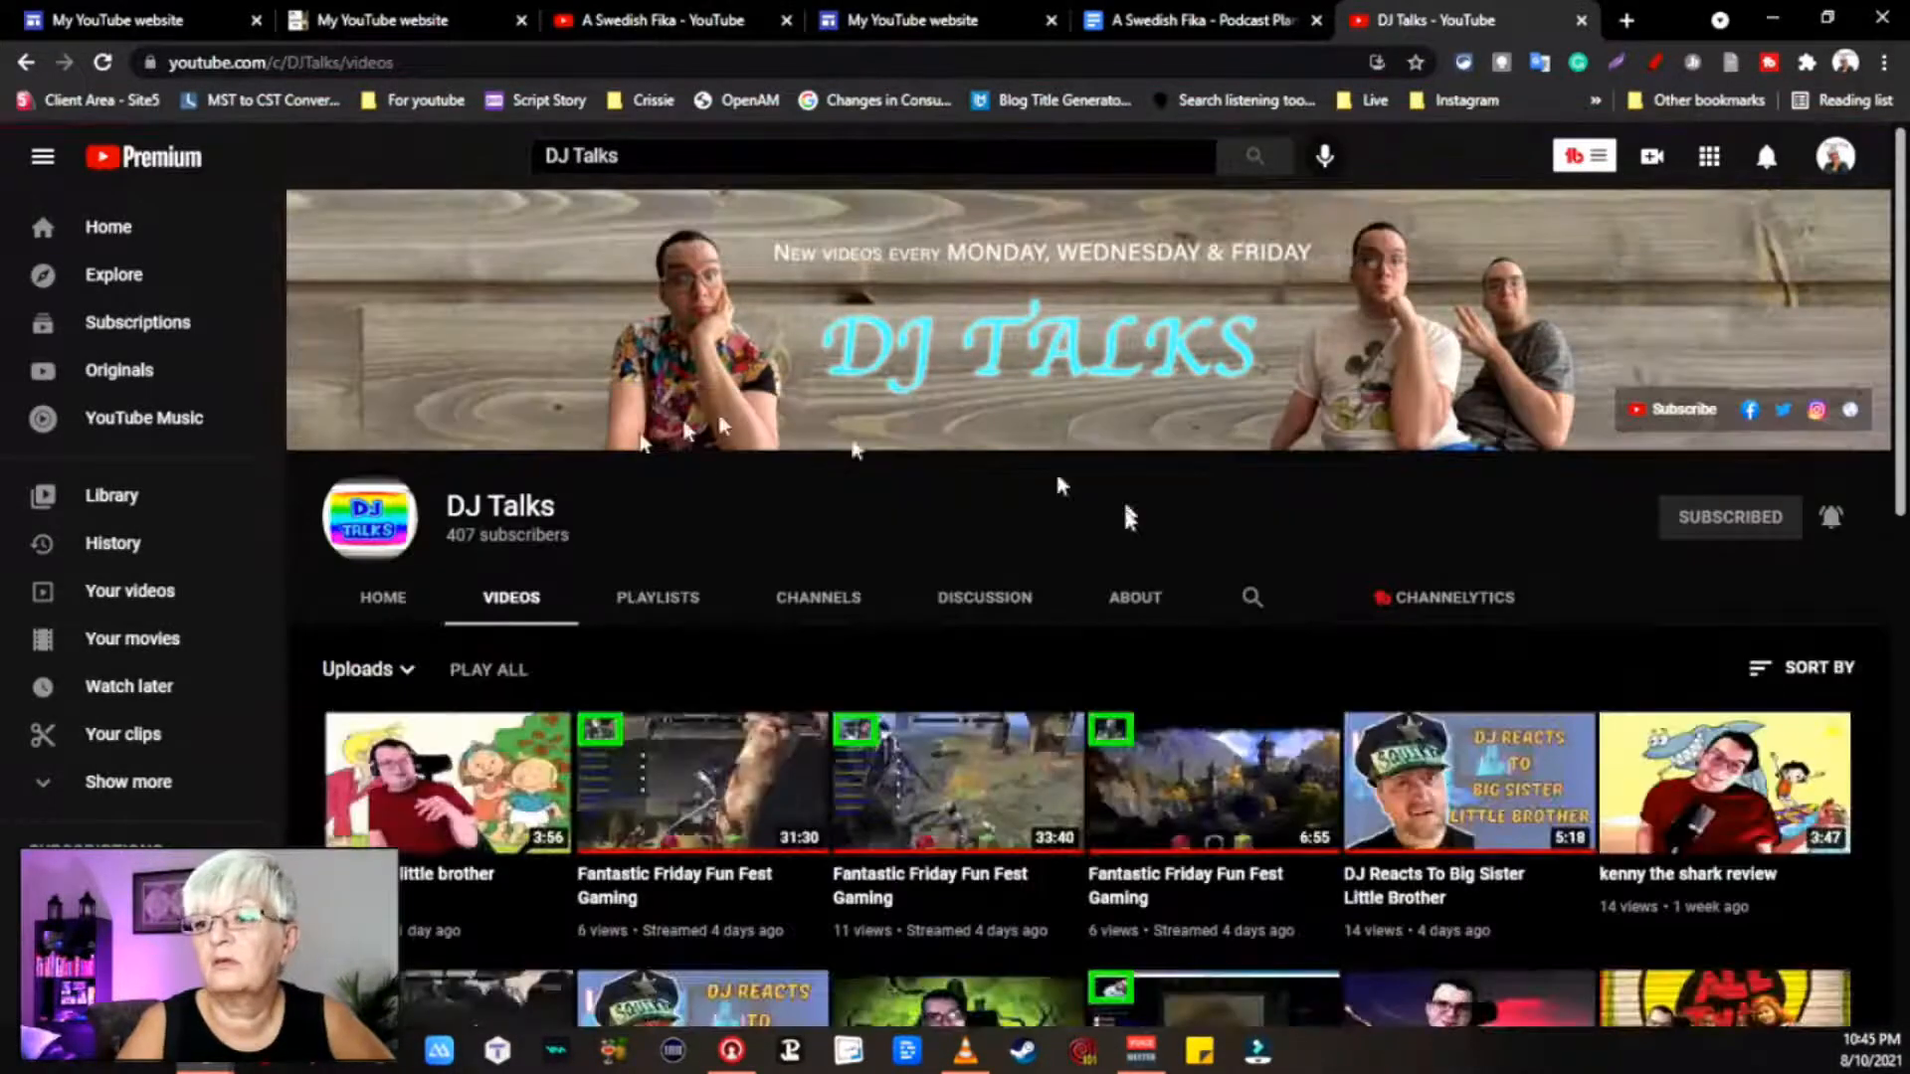
scroll(764, 592, "down", 2)
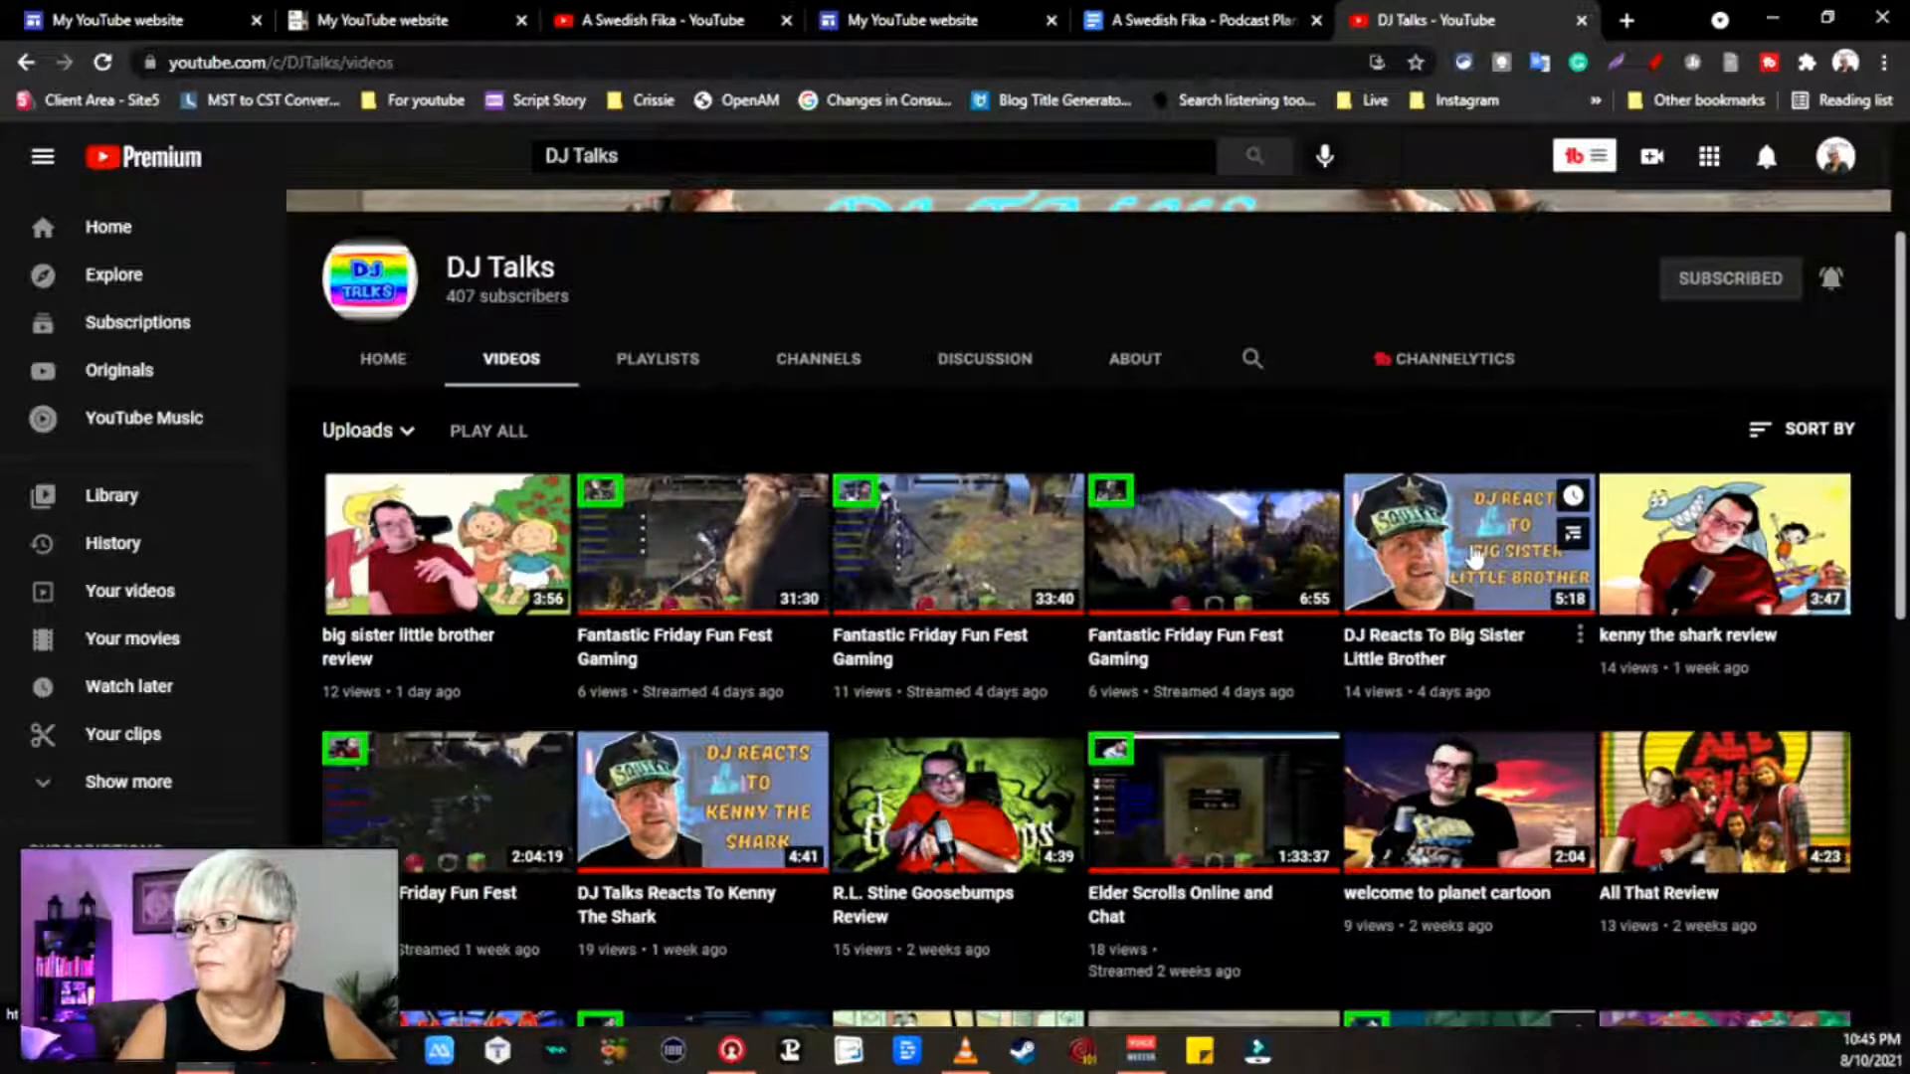
left_click(1472, 553)
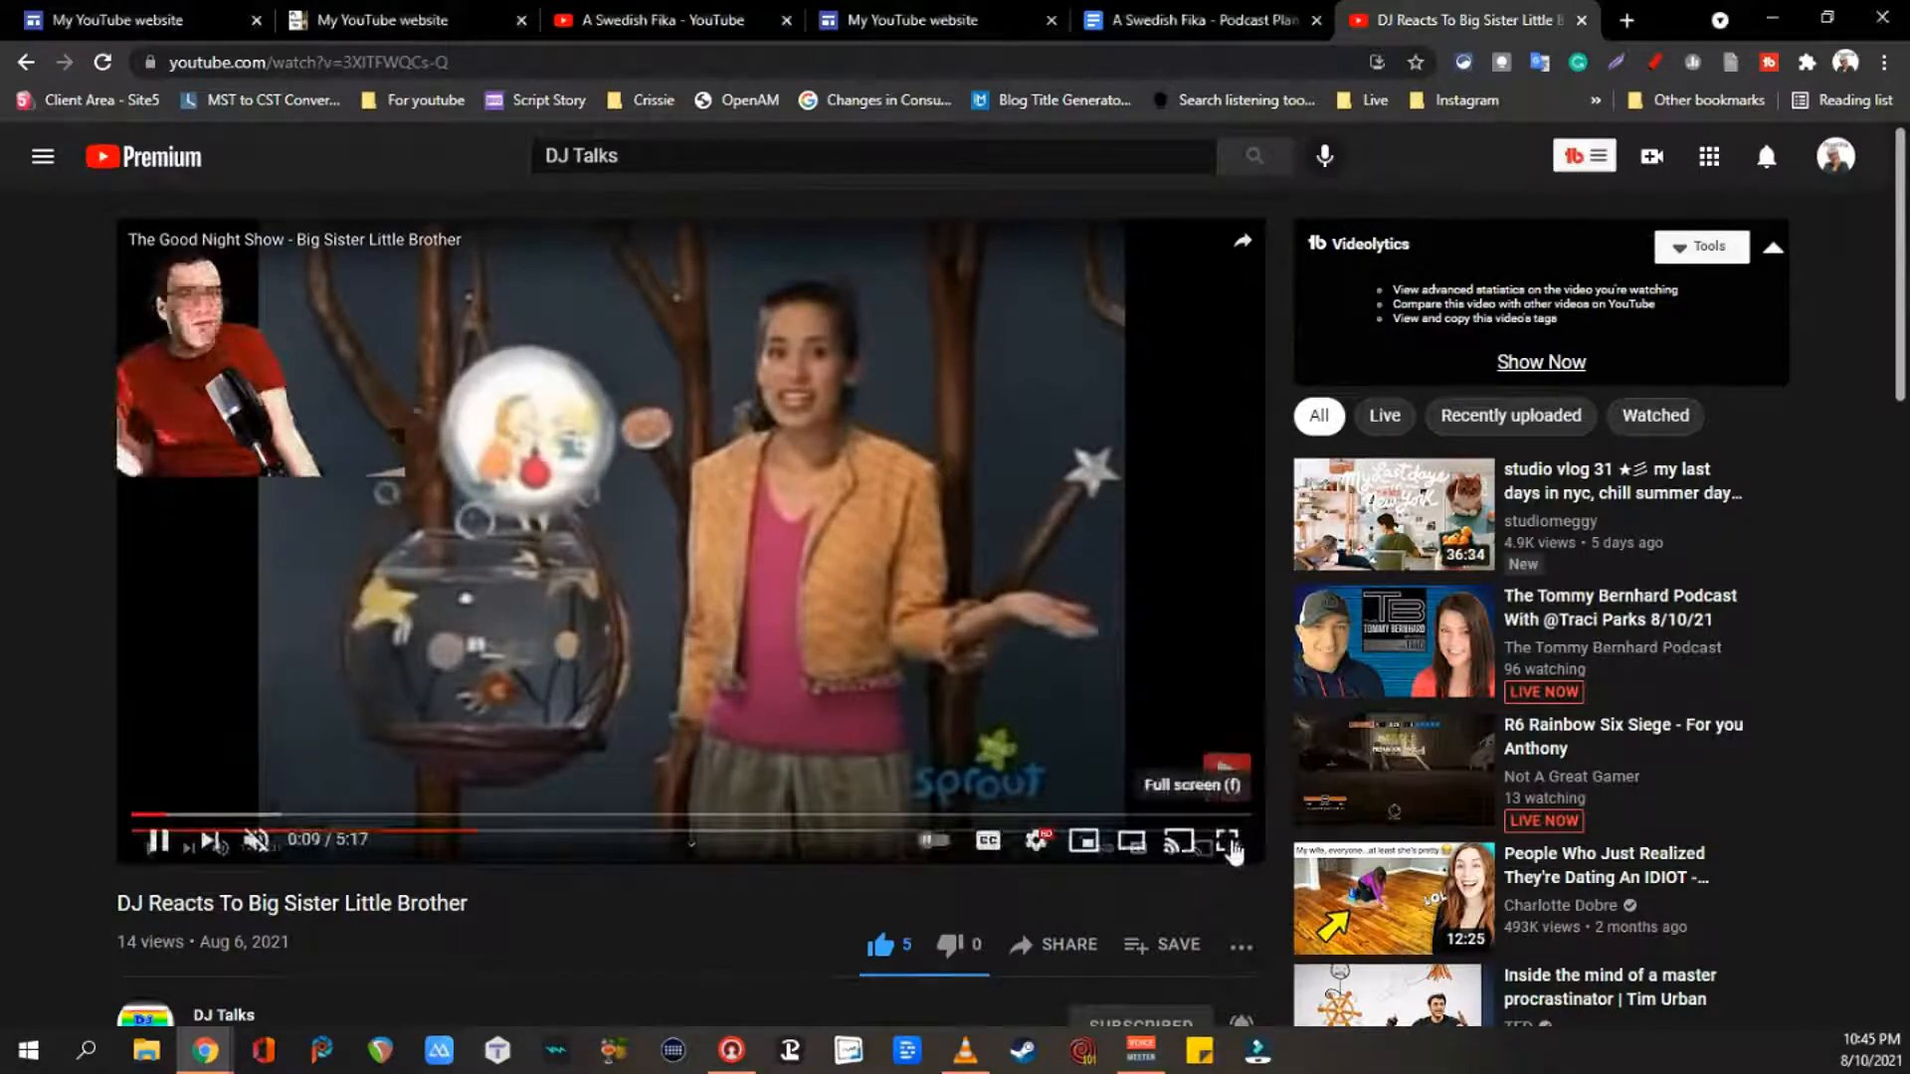
left_click(1230, 844)
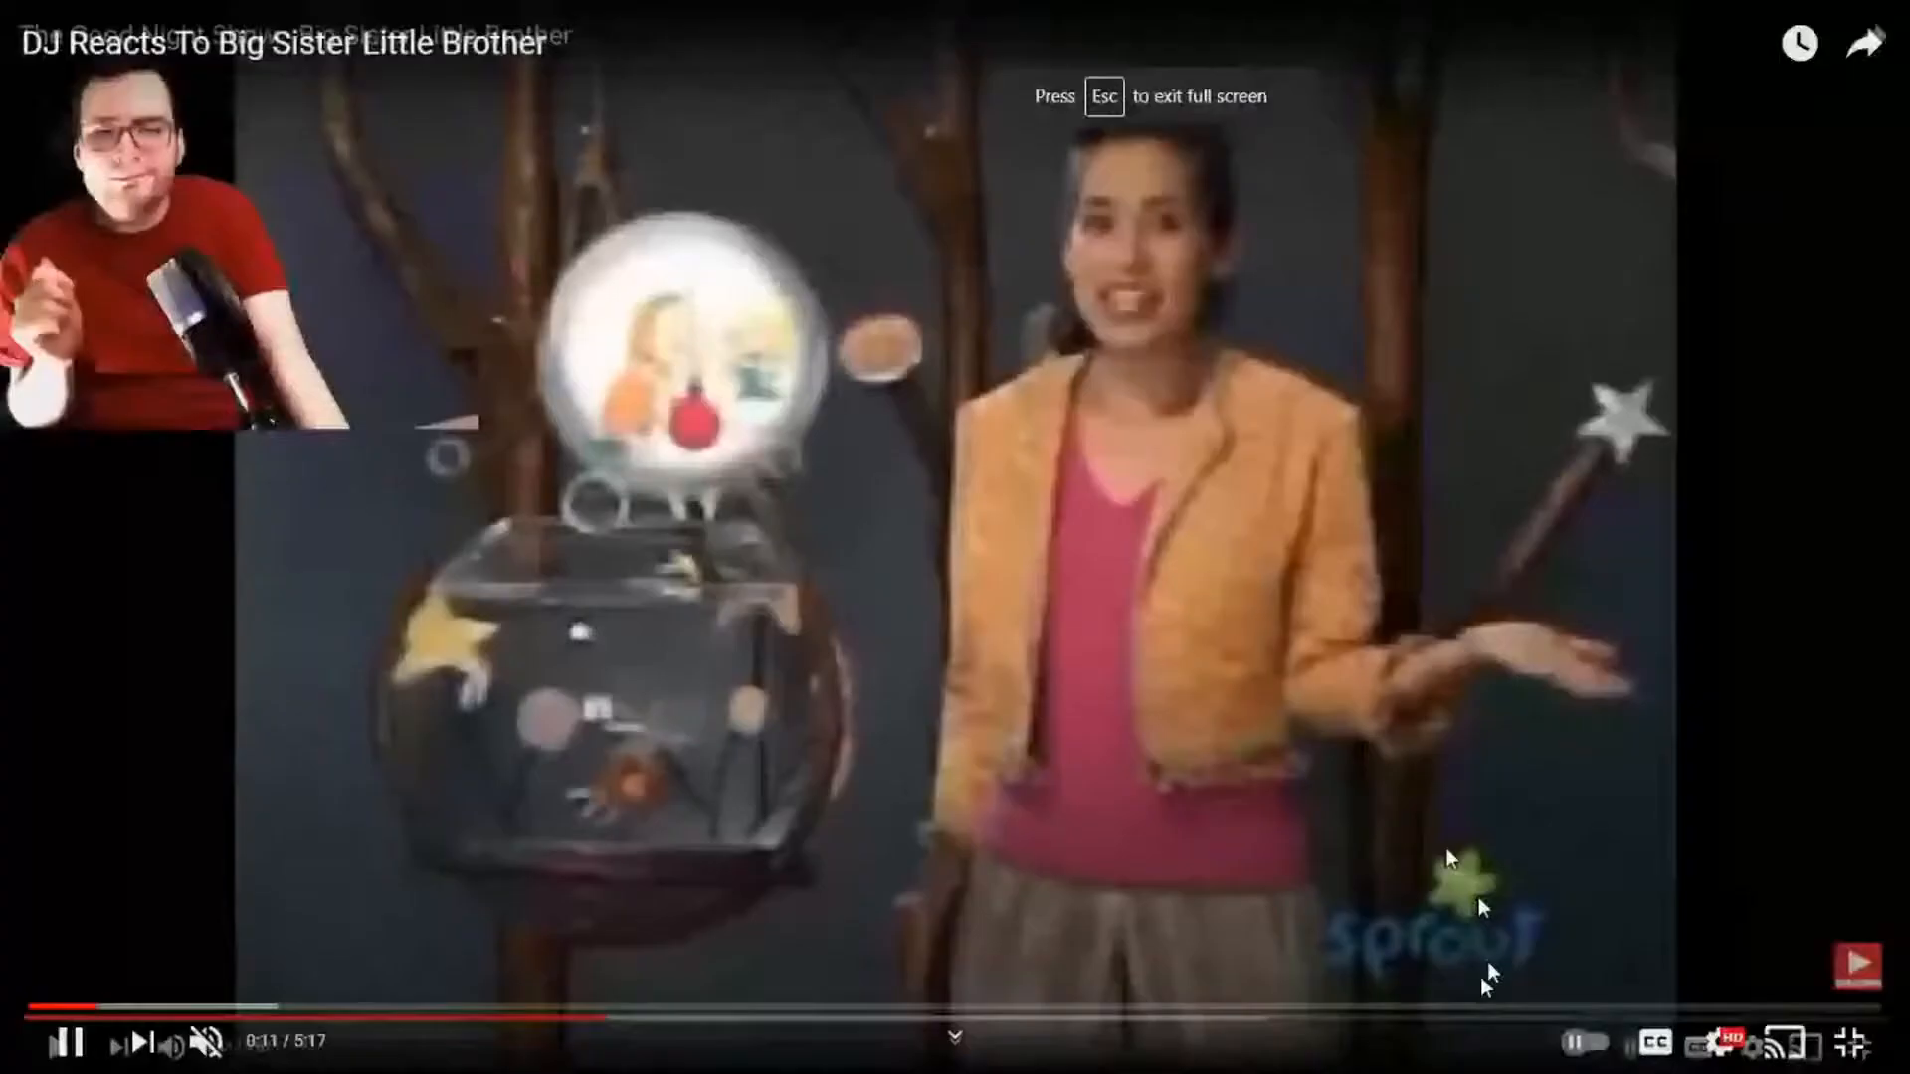
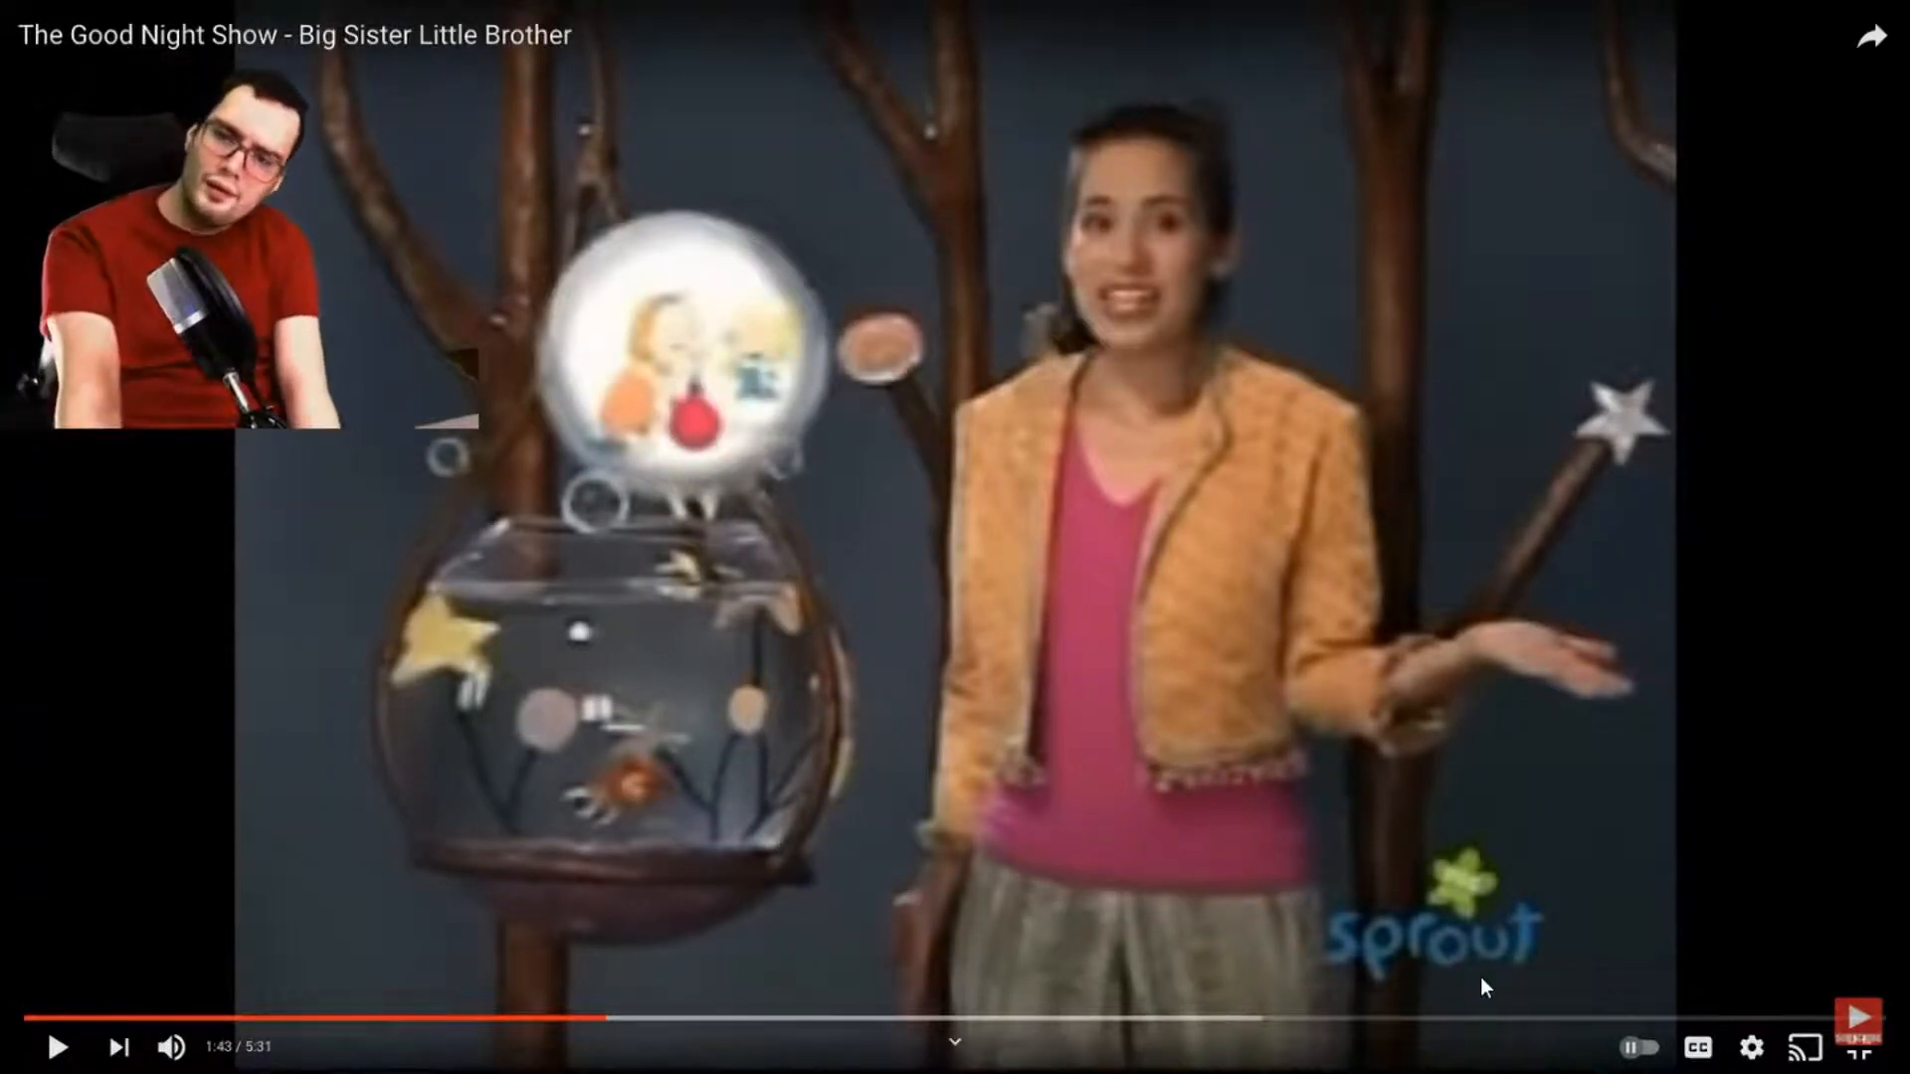
Step: Play the Big Sister Little Brother clip and pause it at 1:12
key("space")
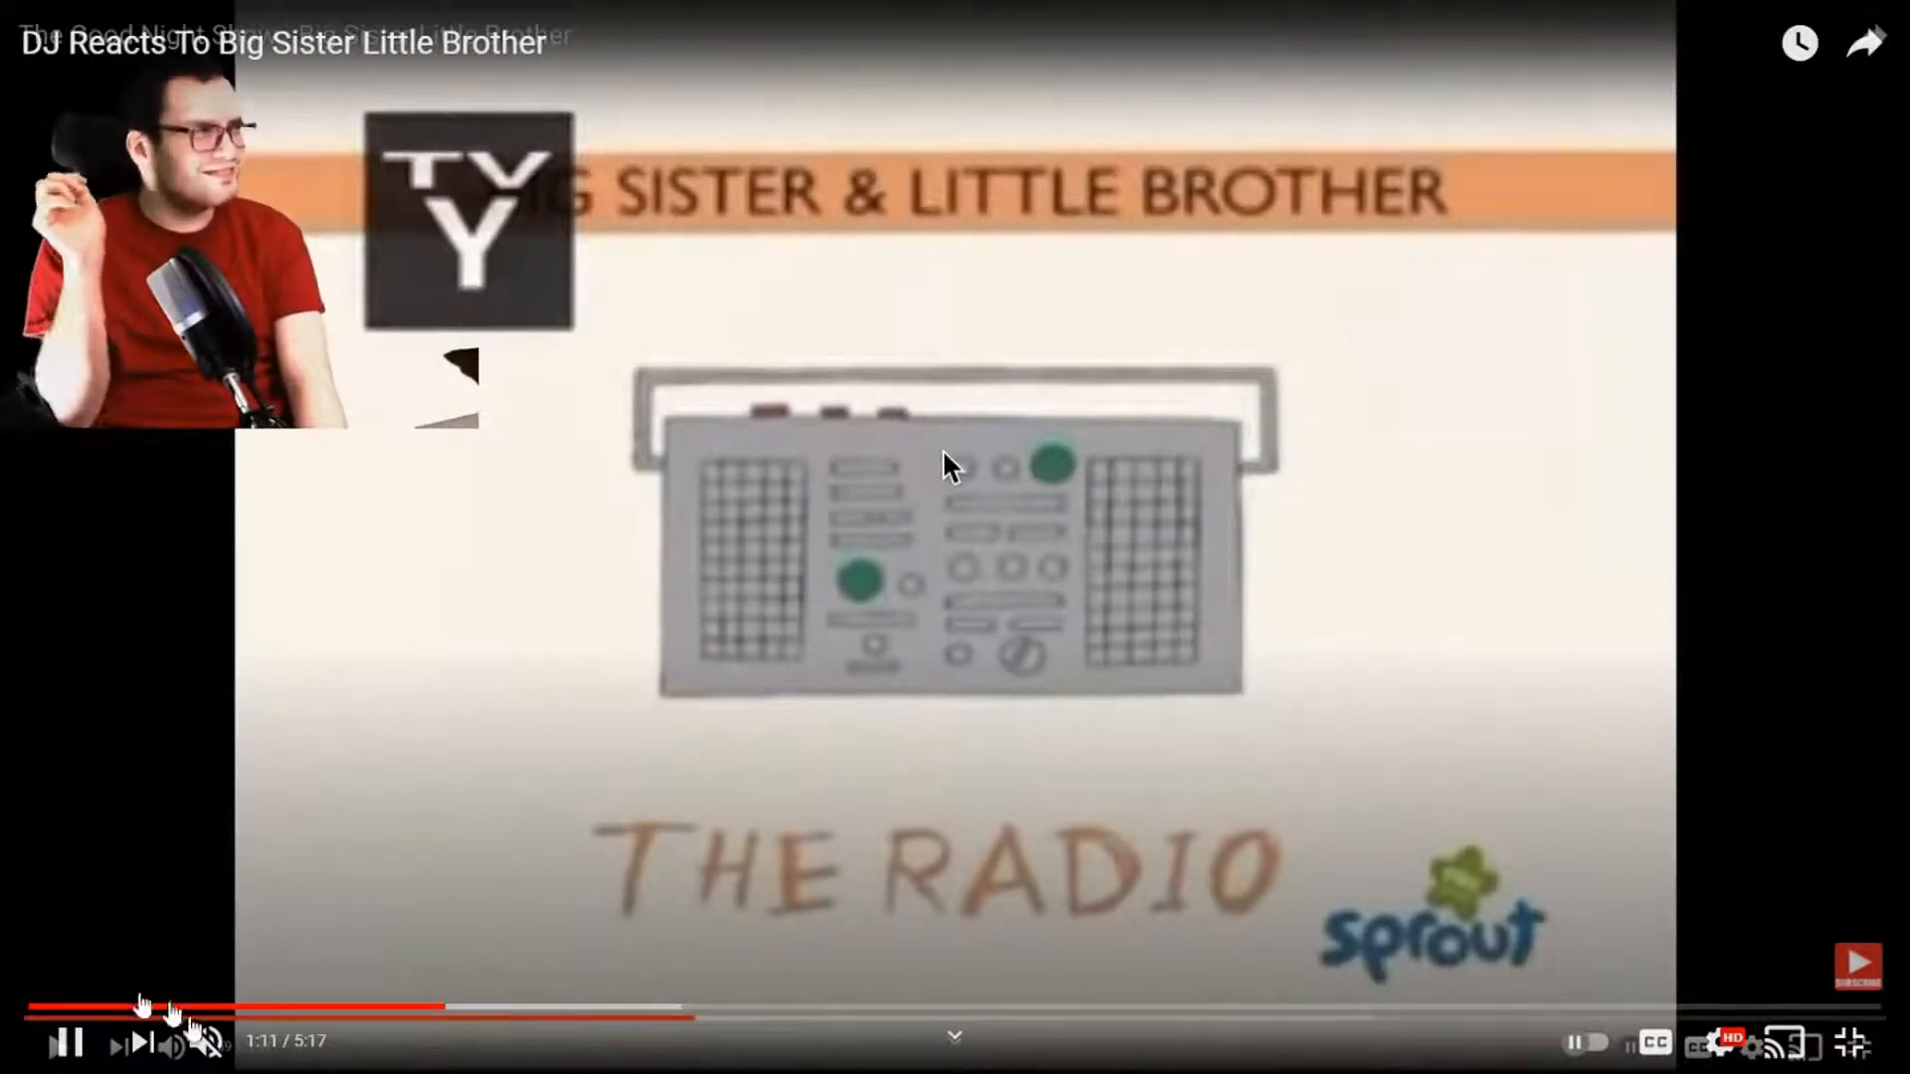
left_click(61, 1042)
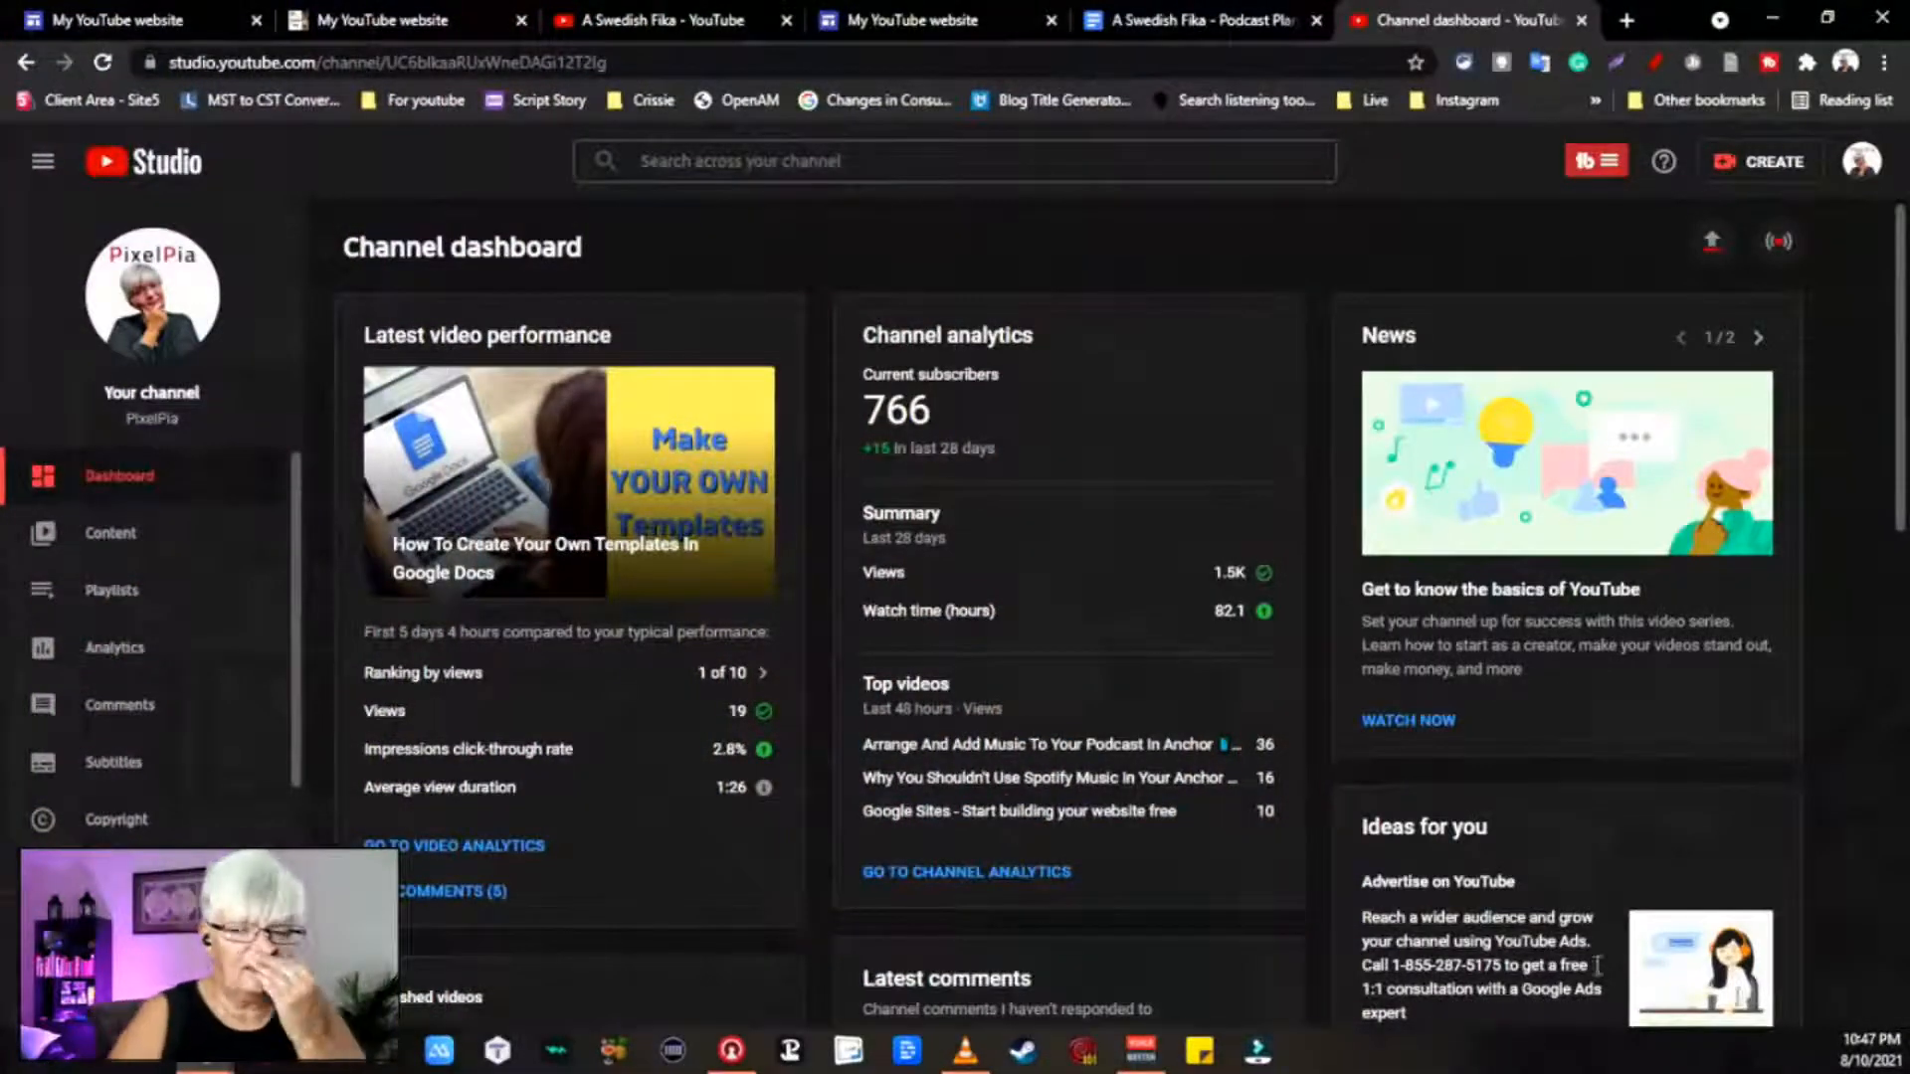
Step: Filter the channel's Content list to show only Unlisted videos
left_click(114, 542)
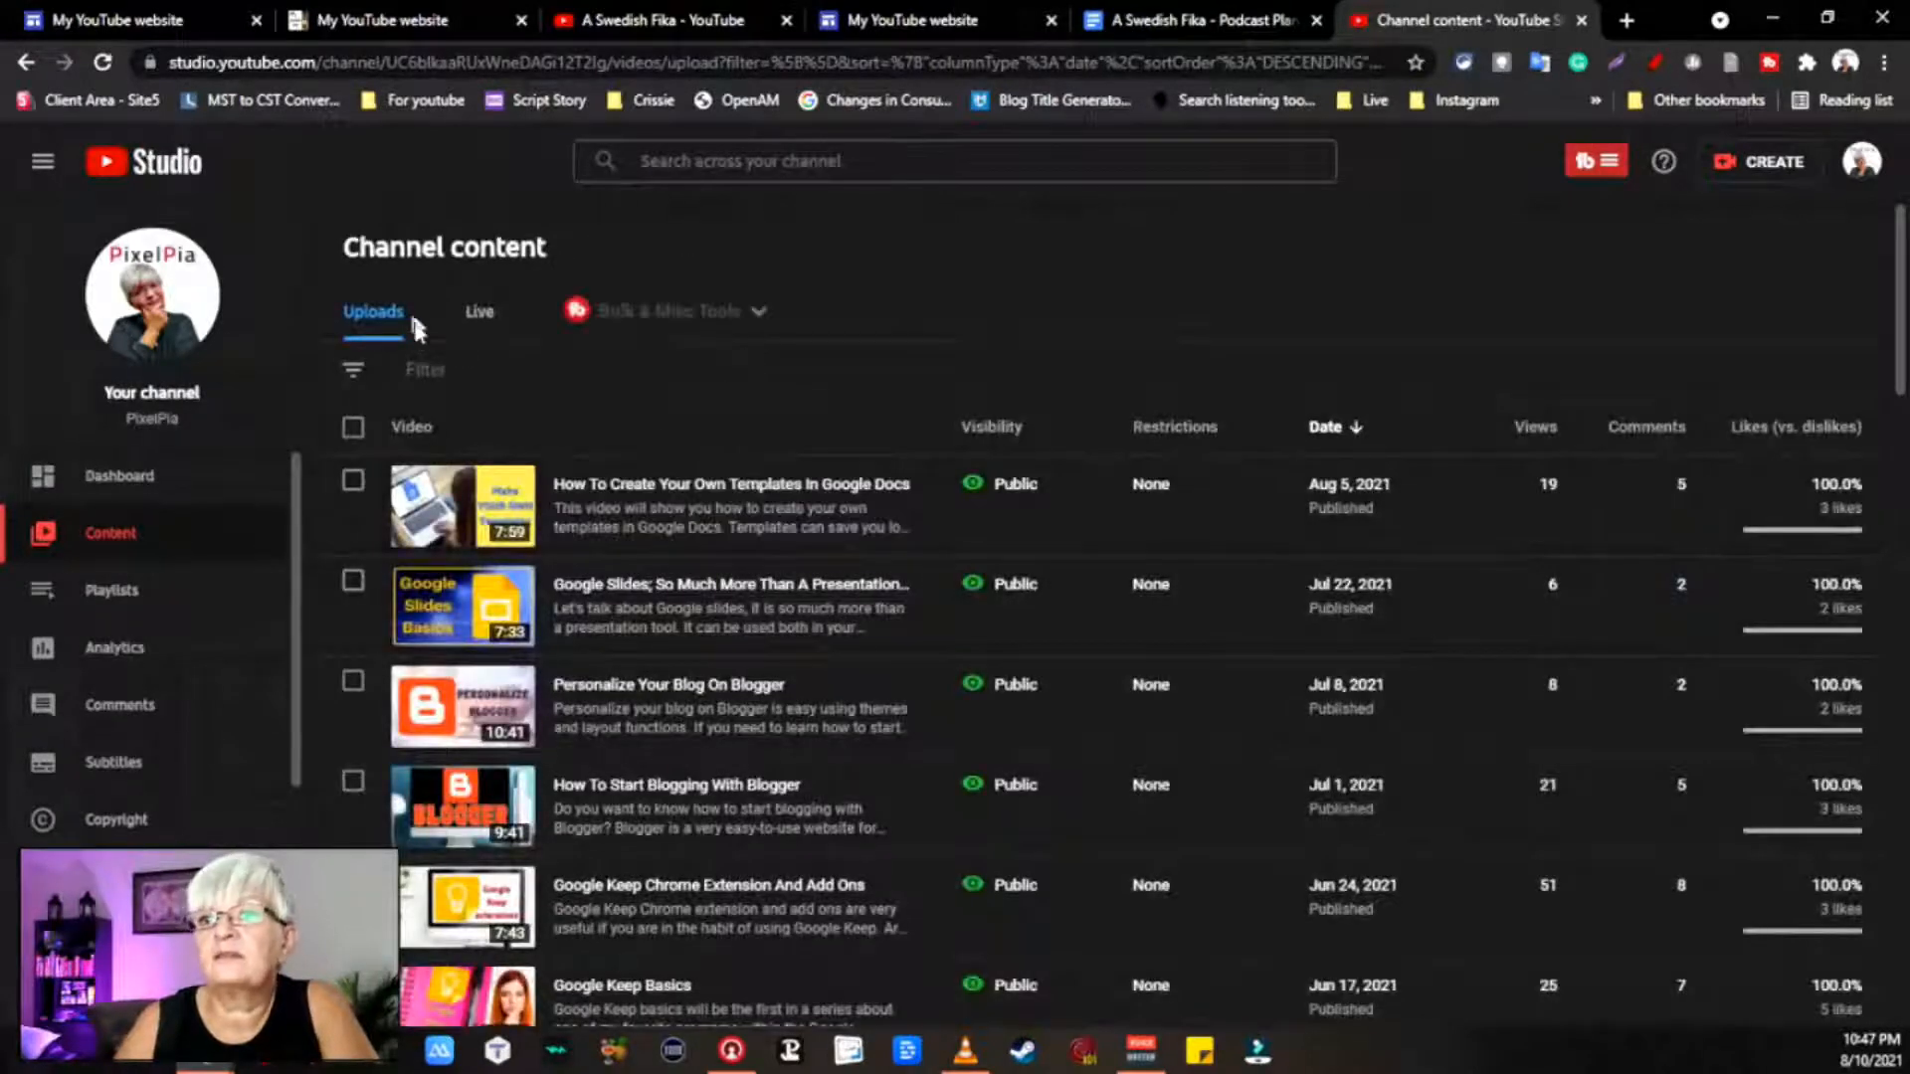
left_click(419, 371)
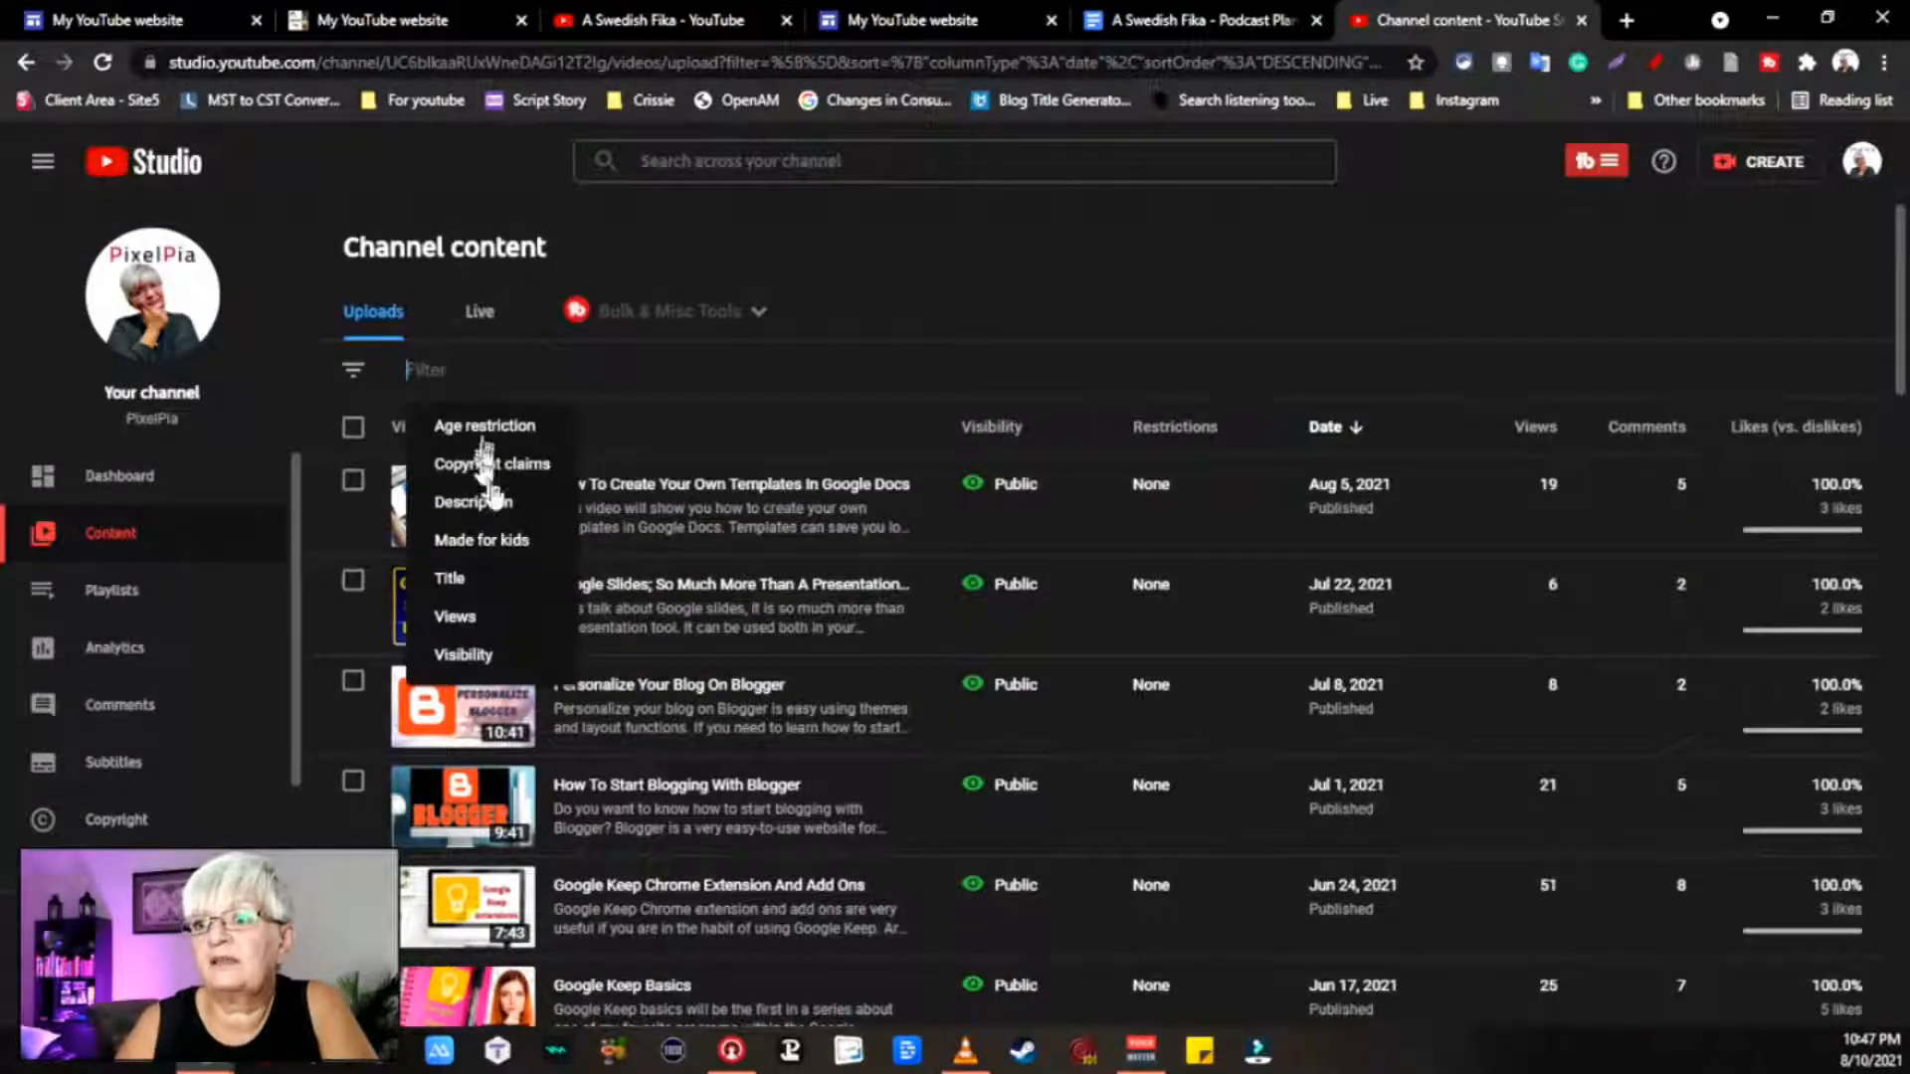
left_click(461, 656)
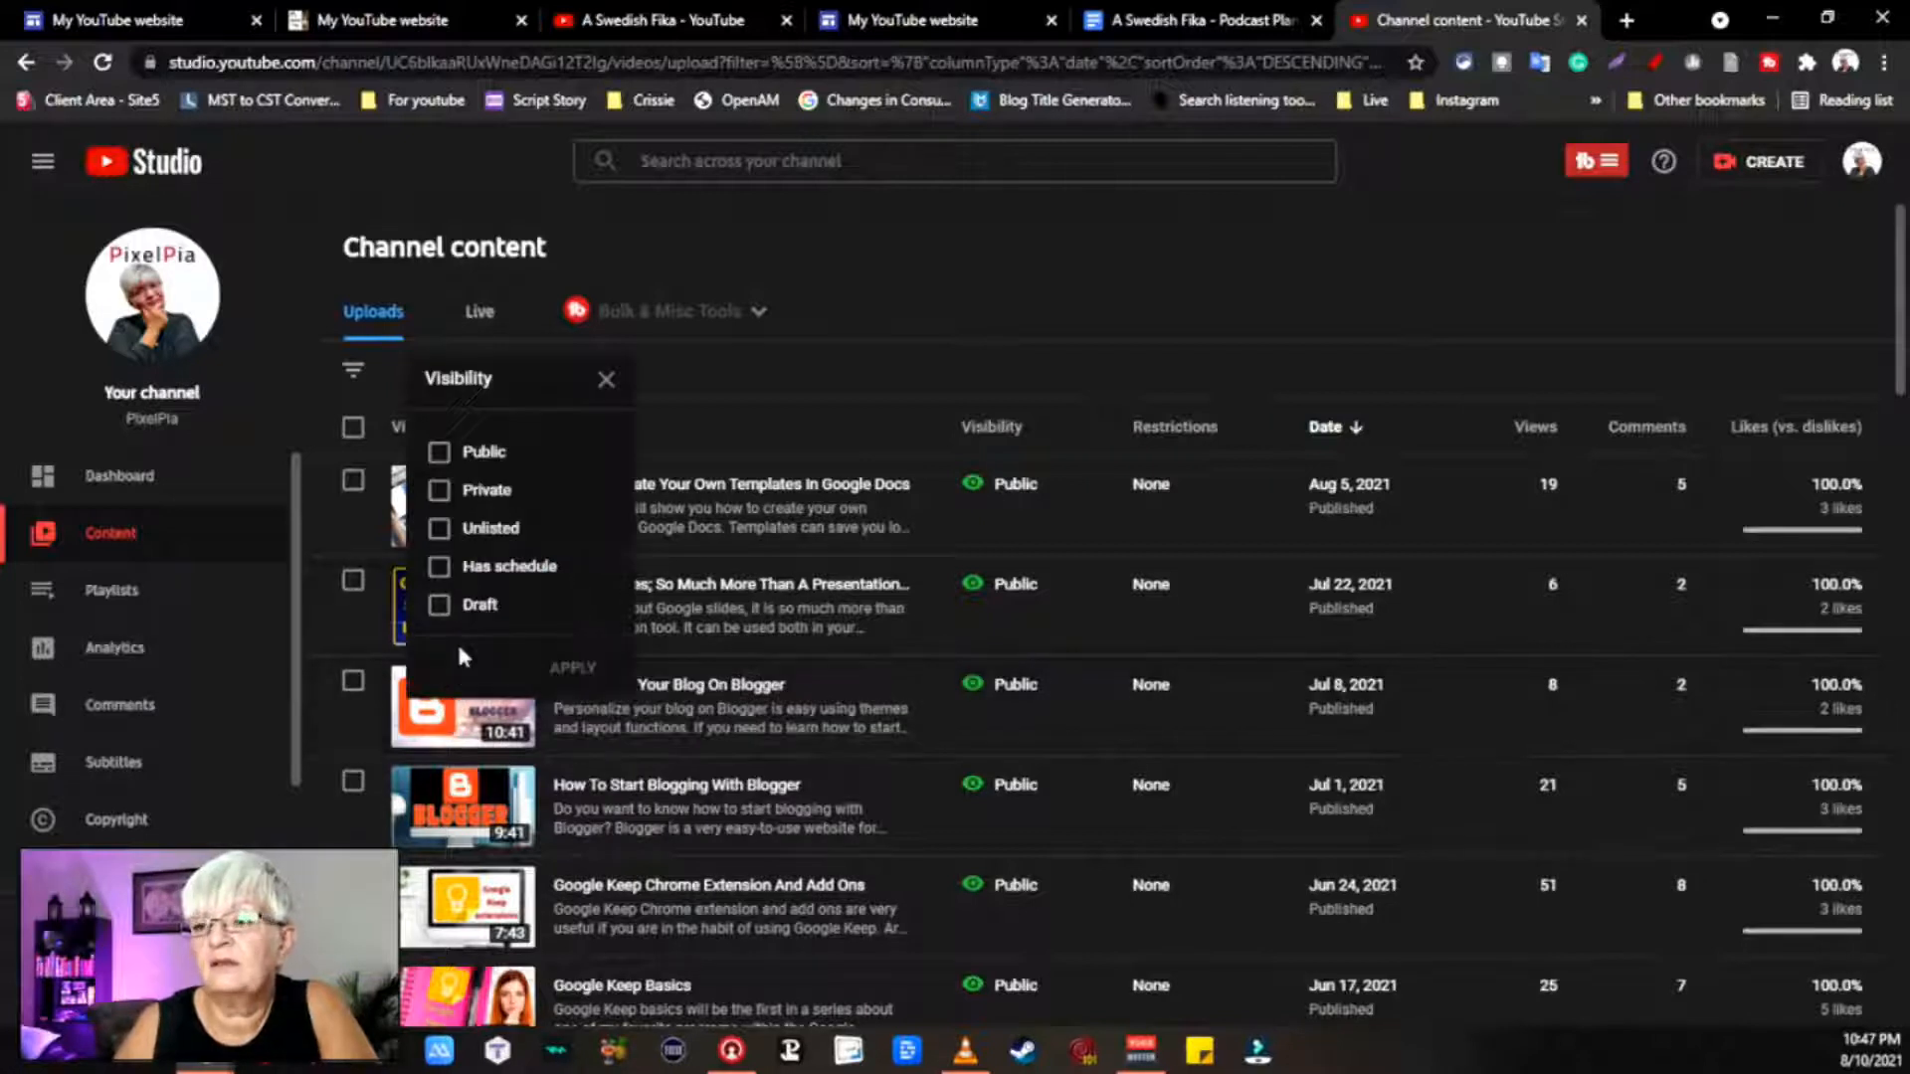
left_click(441, 532)
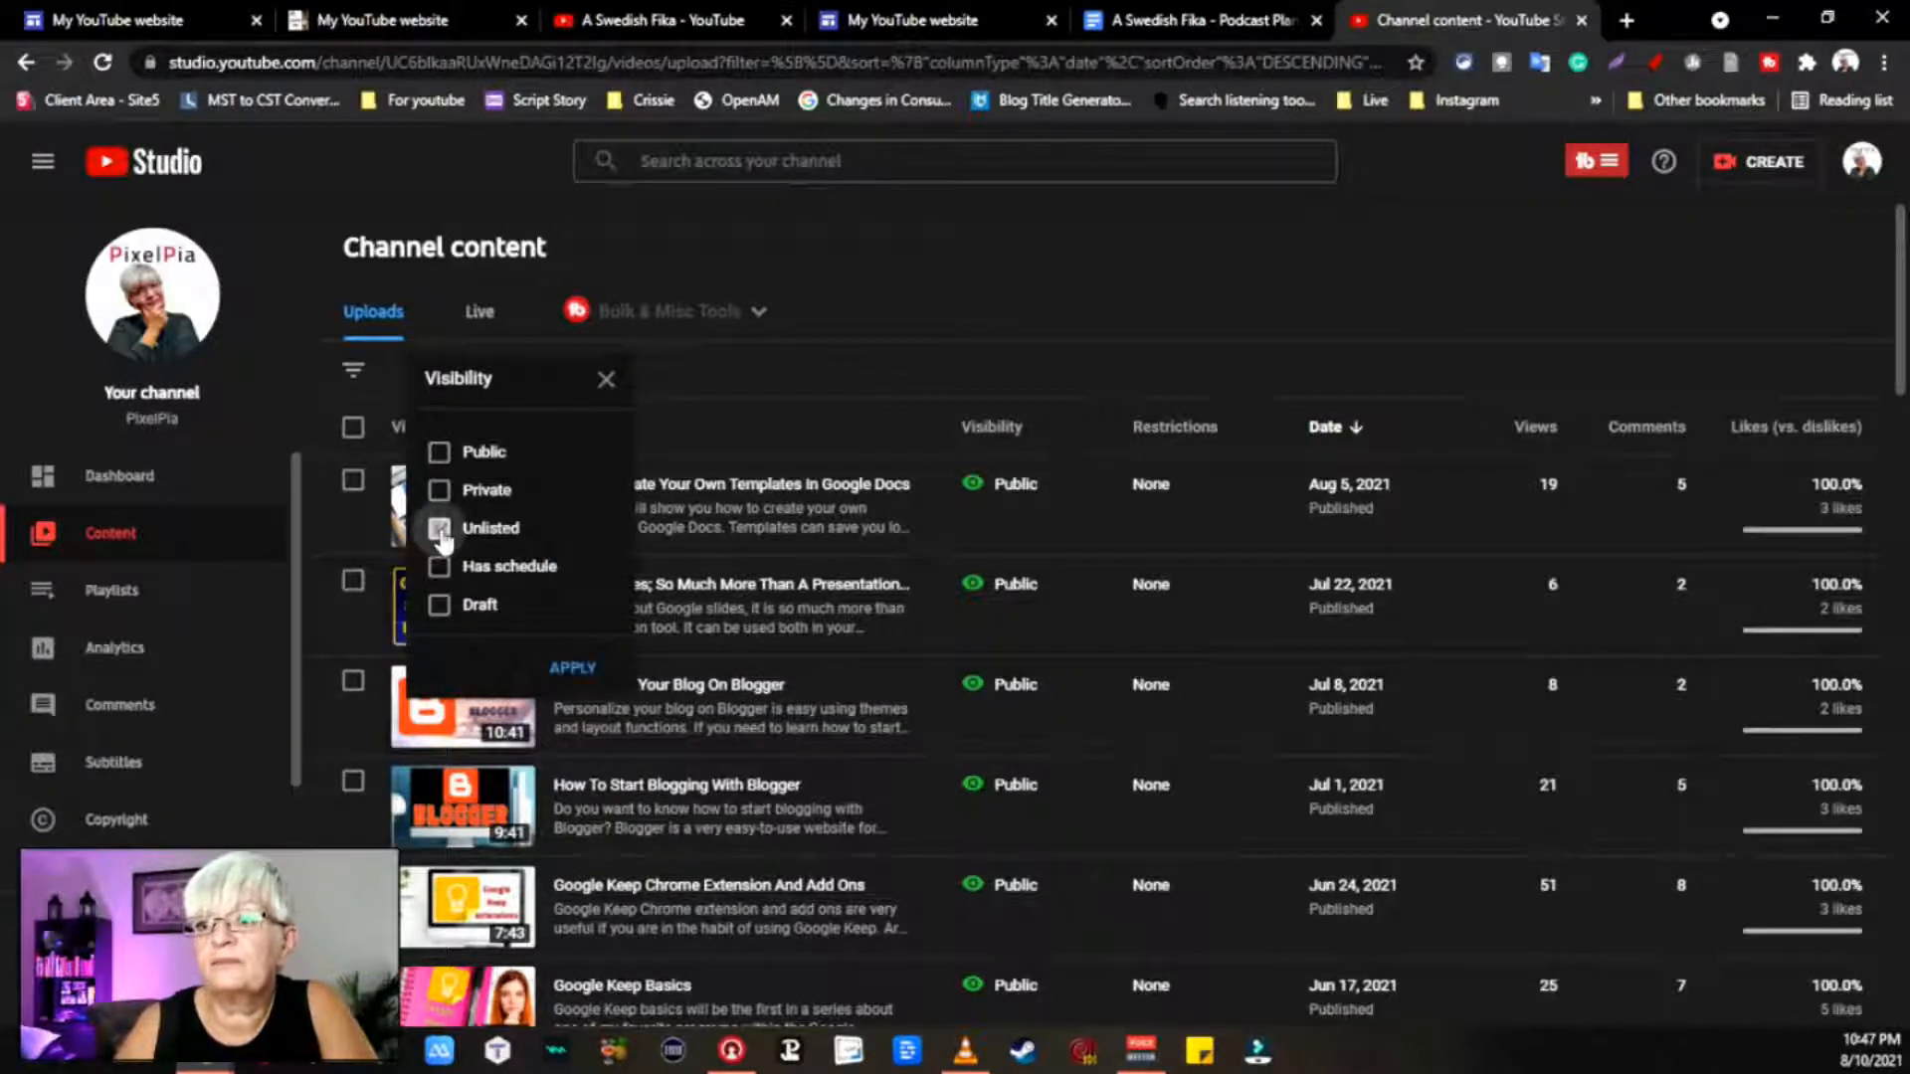
left_click(575, 669)
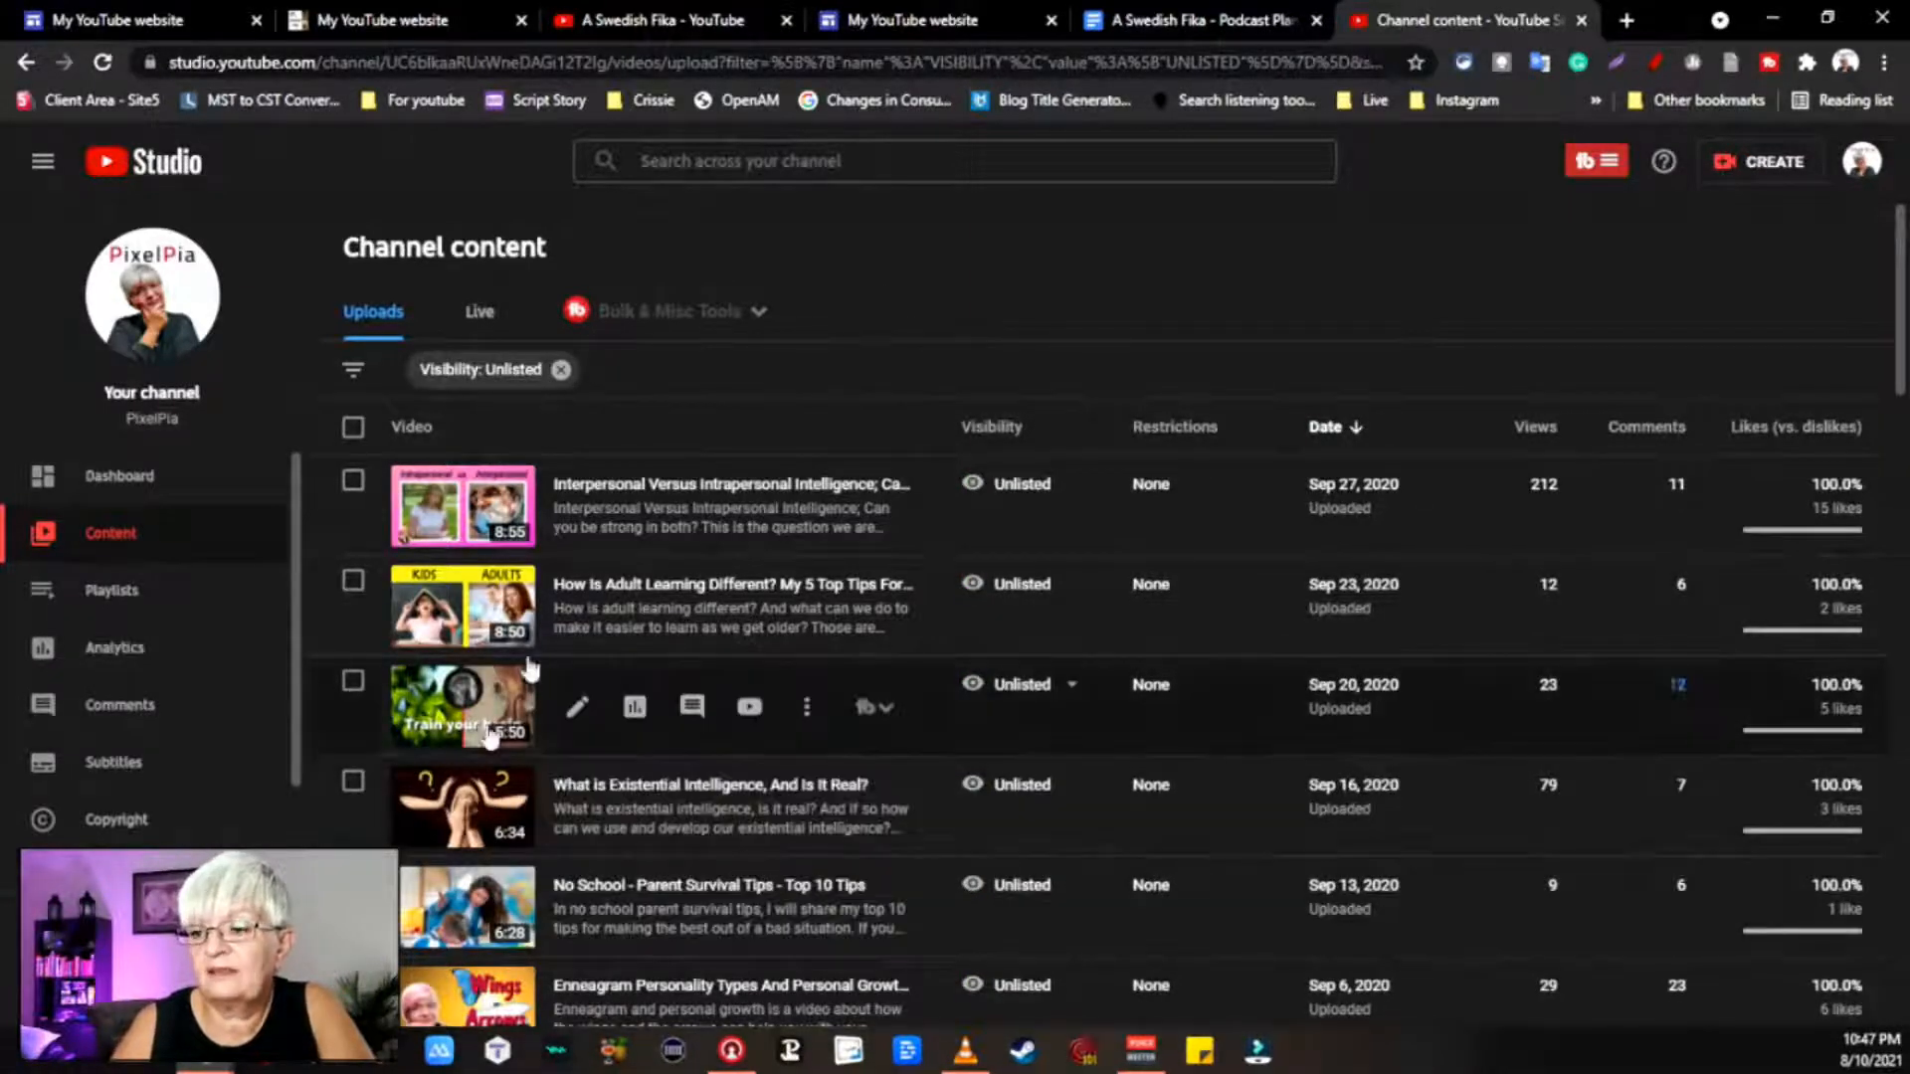
Step: Open the unlisted Enneagram Wings and Arrows video's details and copy its link
scroll(786, 383, "down", 5)
scroll(771, 497, "down", 5)
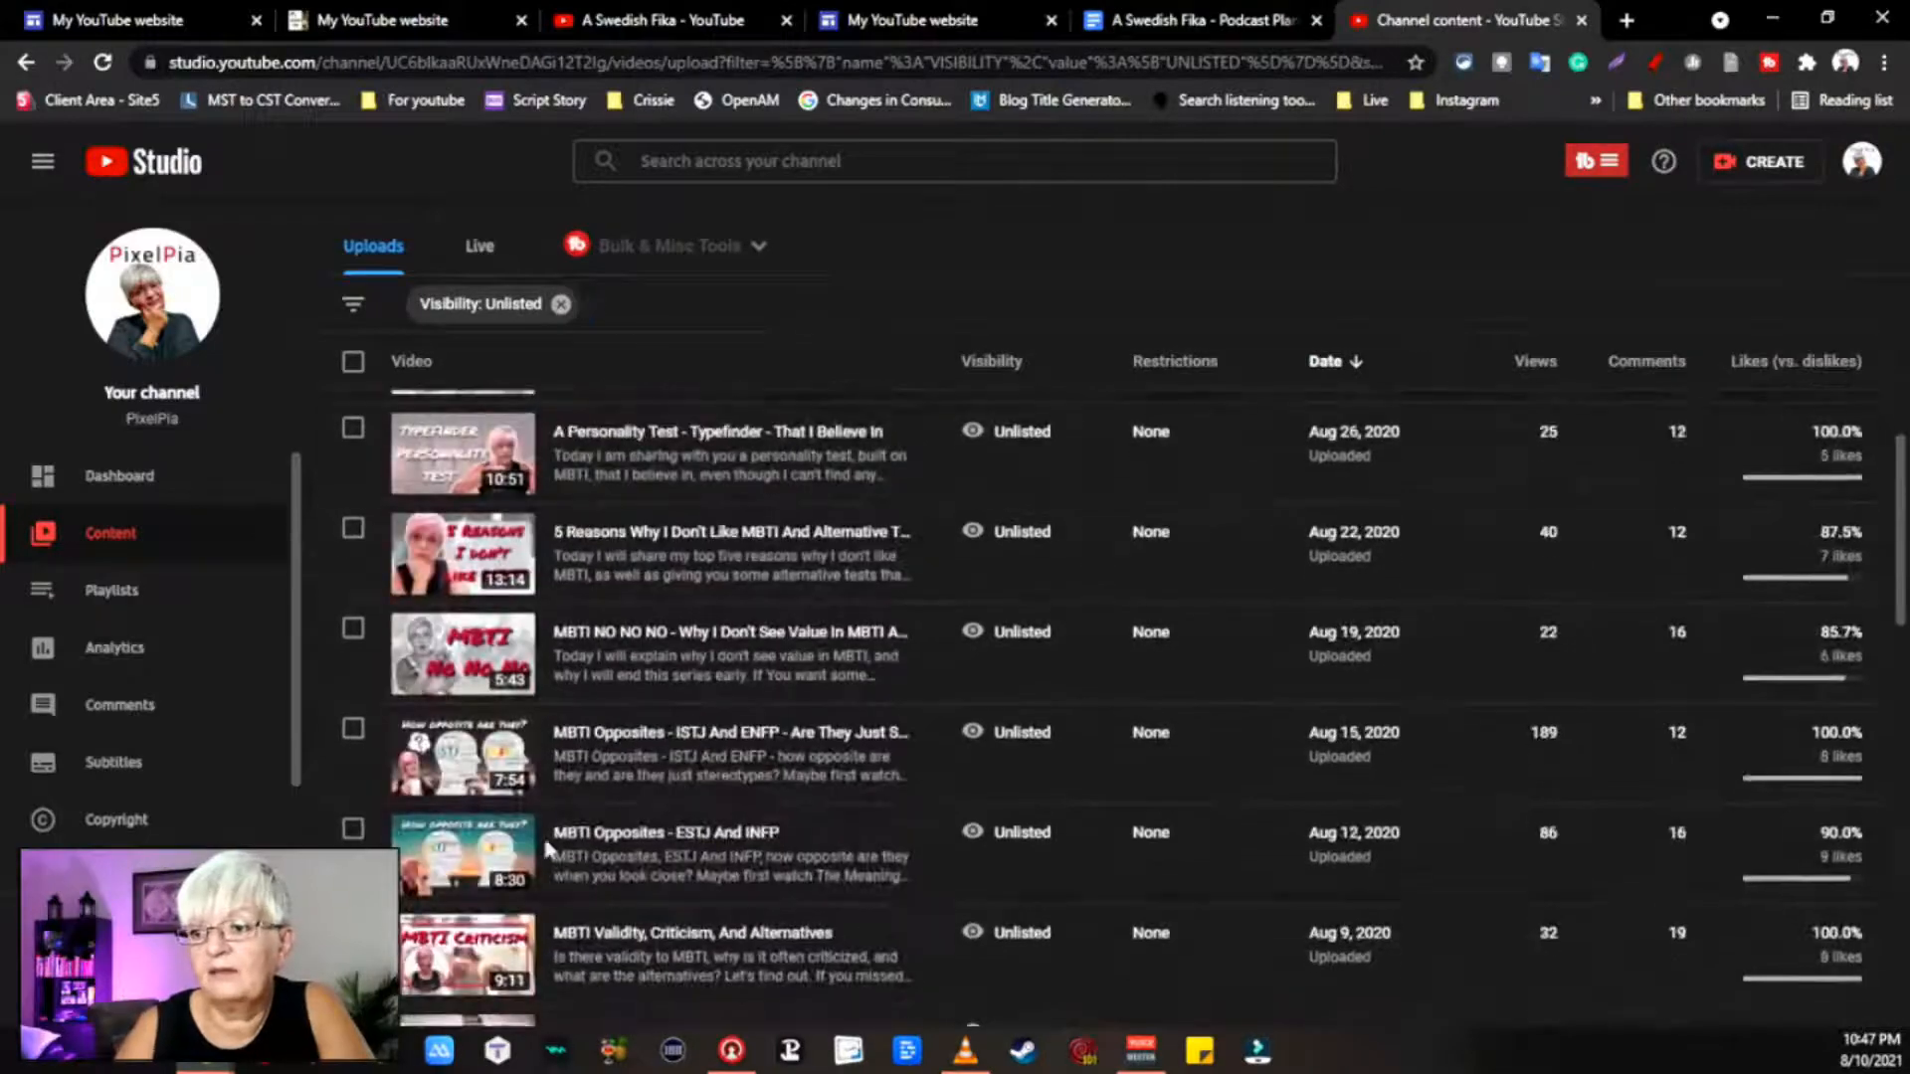
scroll(752, 706, "down", 7)
scroll(754, 718, "down", 10)
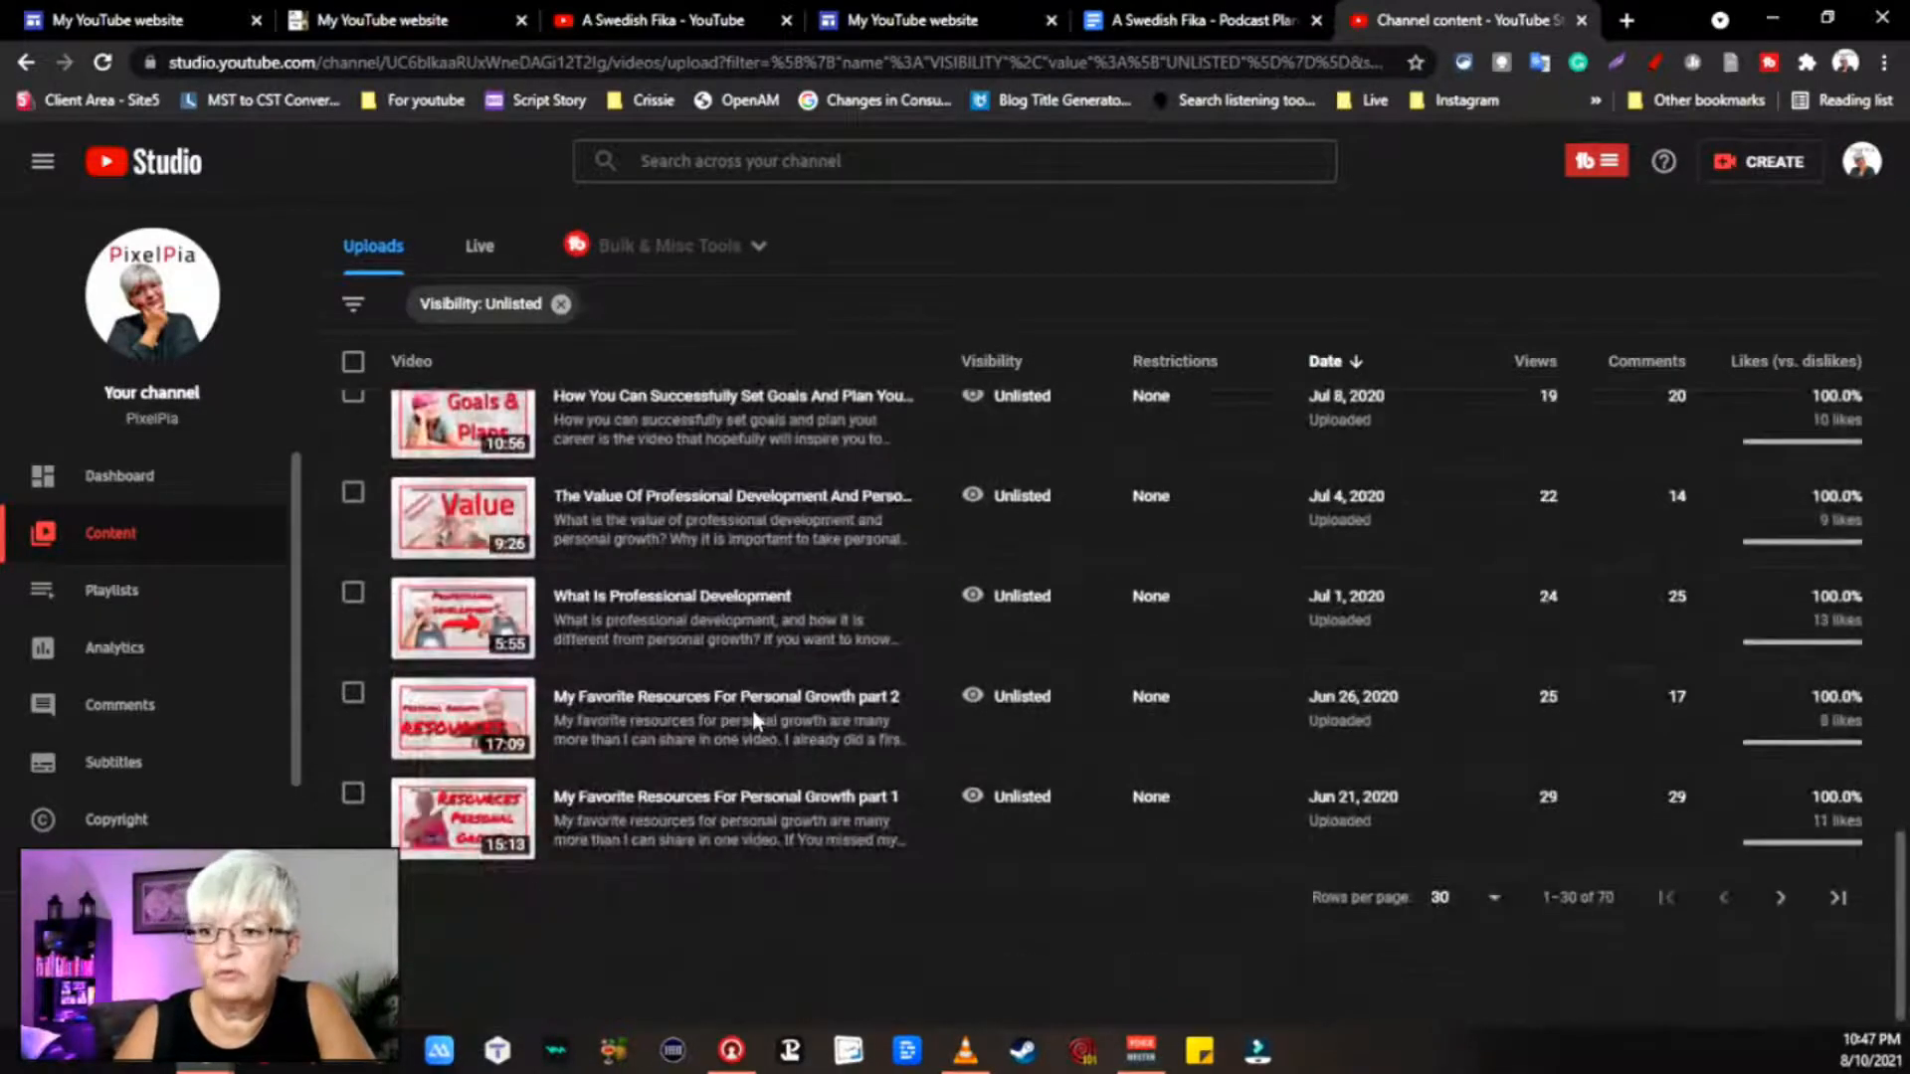
scroll(832, 546, "up", 10)
scroll(832, 546, "up", 8)
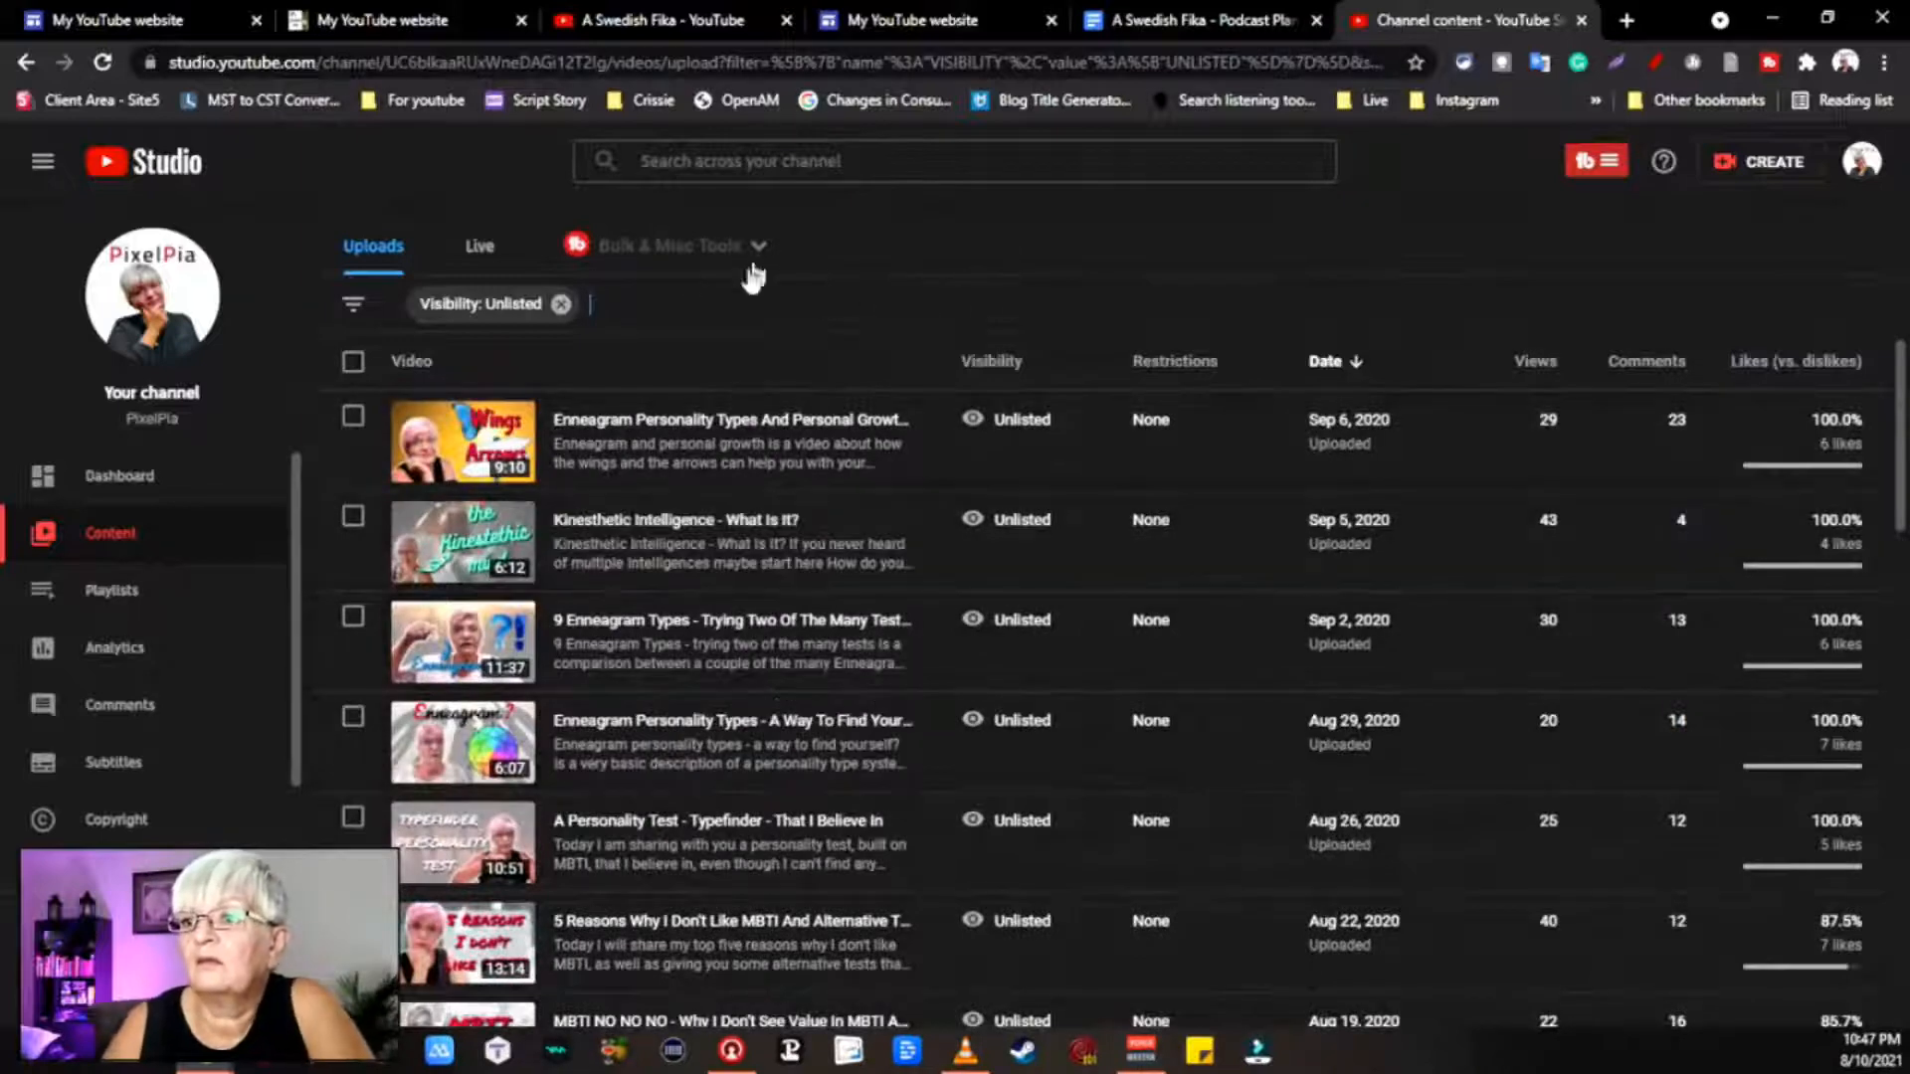
left_click(848, 304)
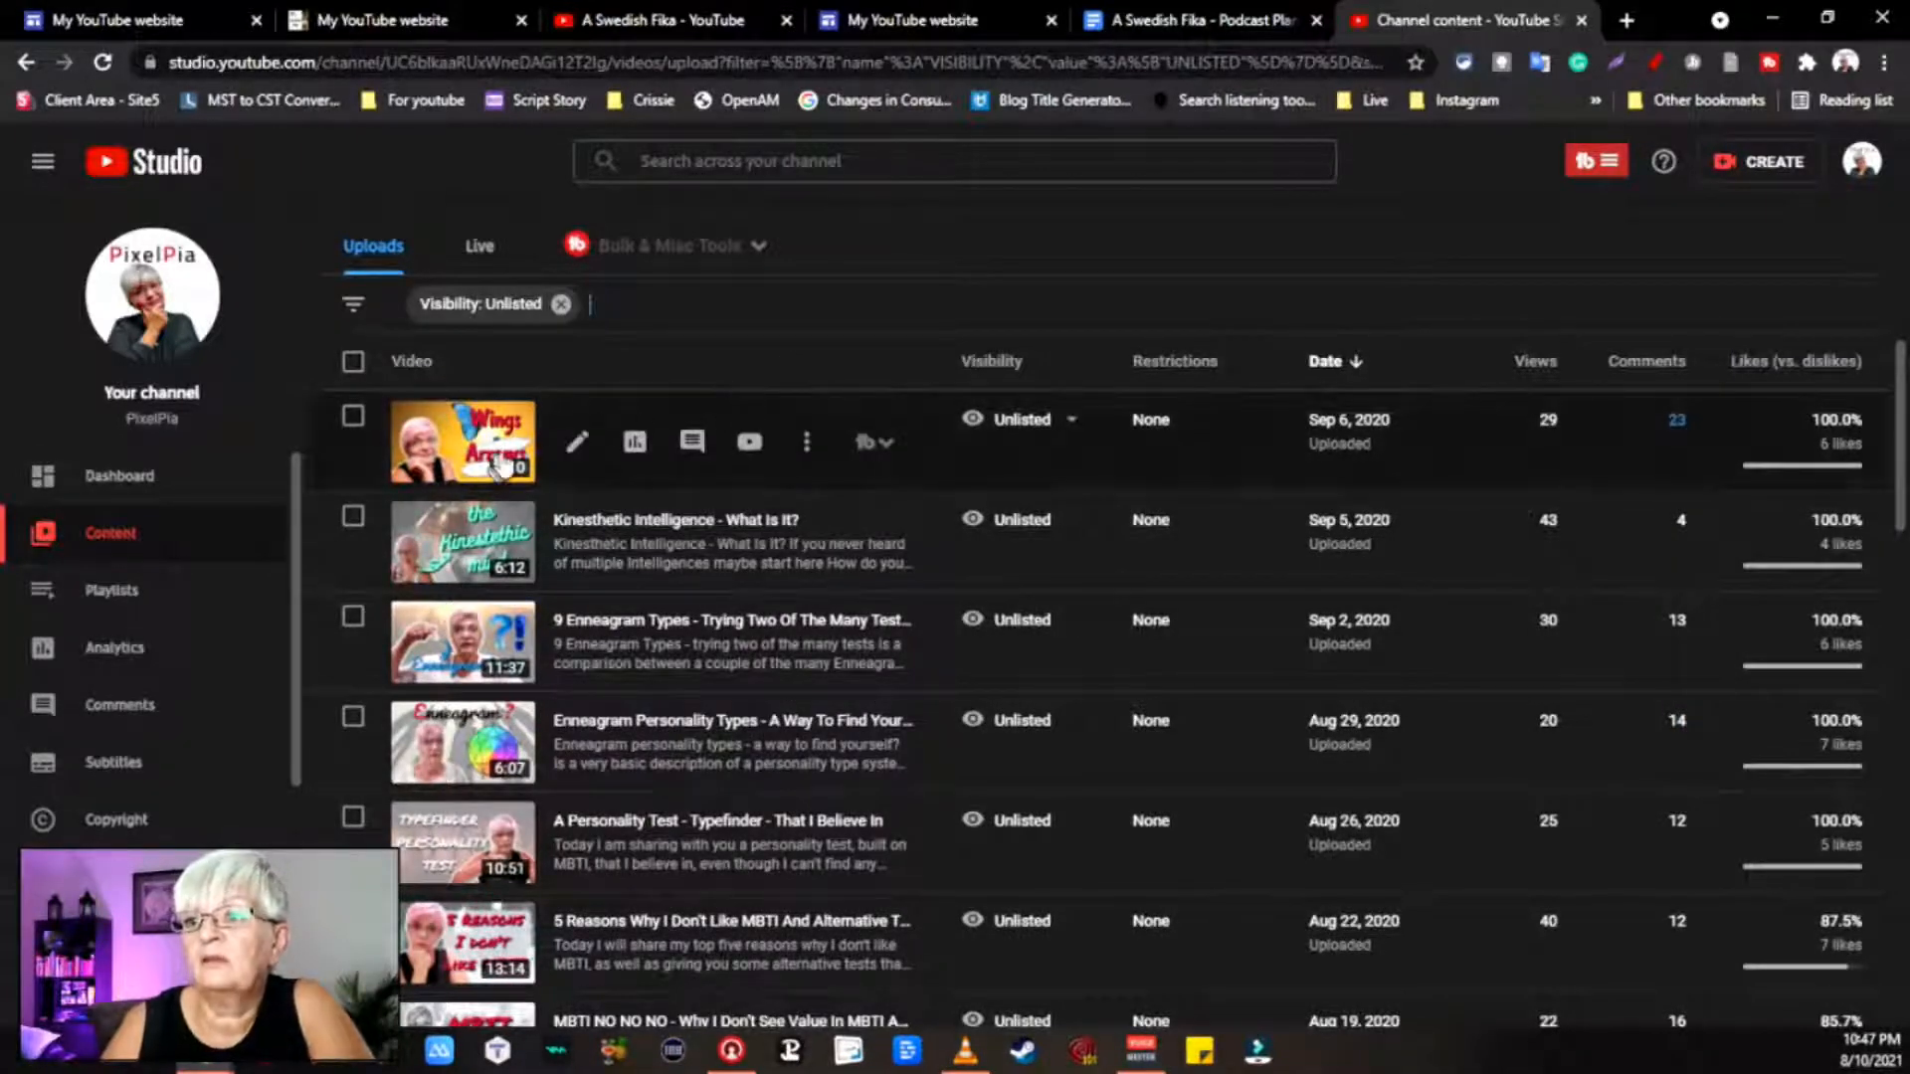
left_click(438, 453)
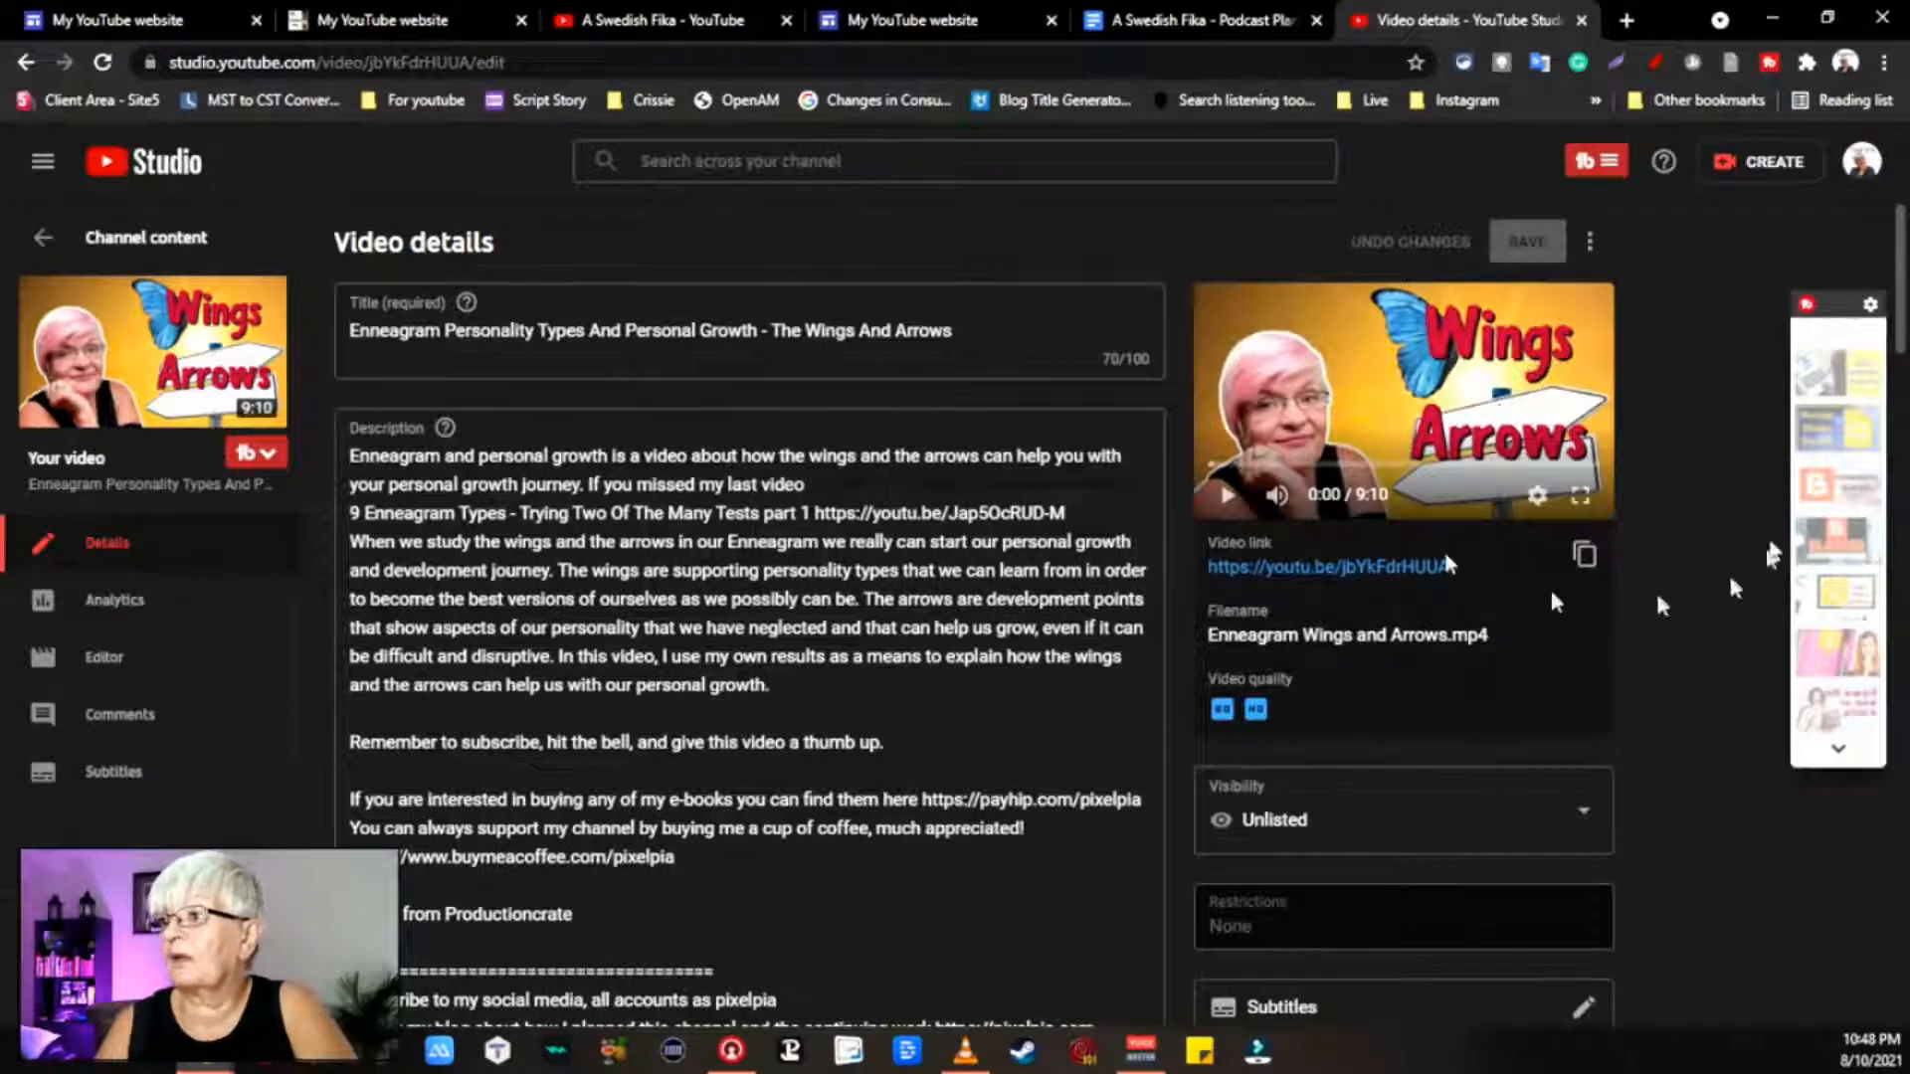
left_click(1584, 554)
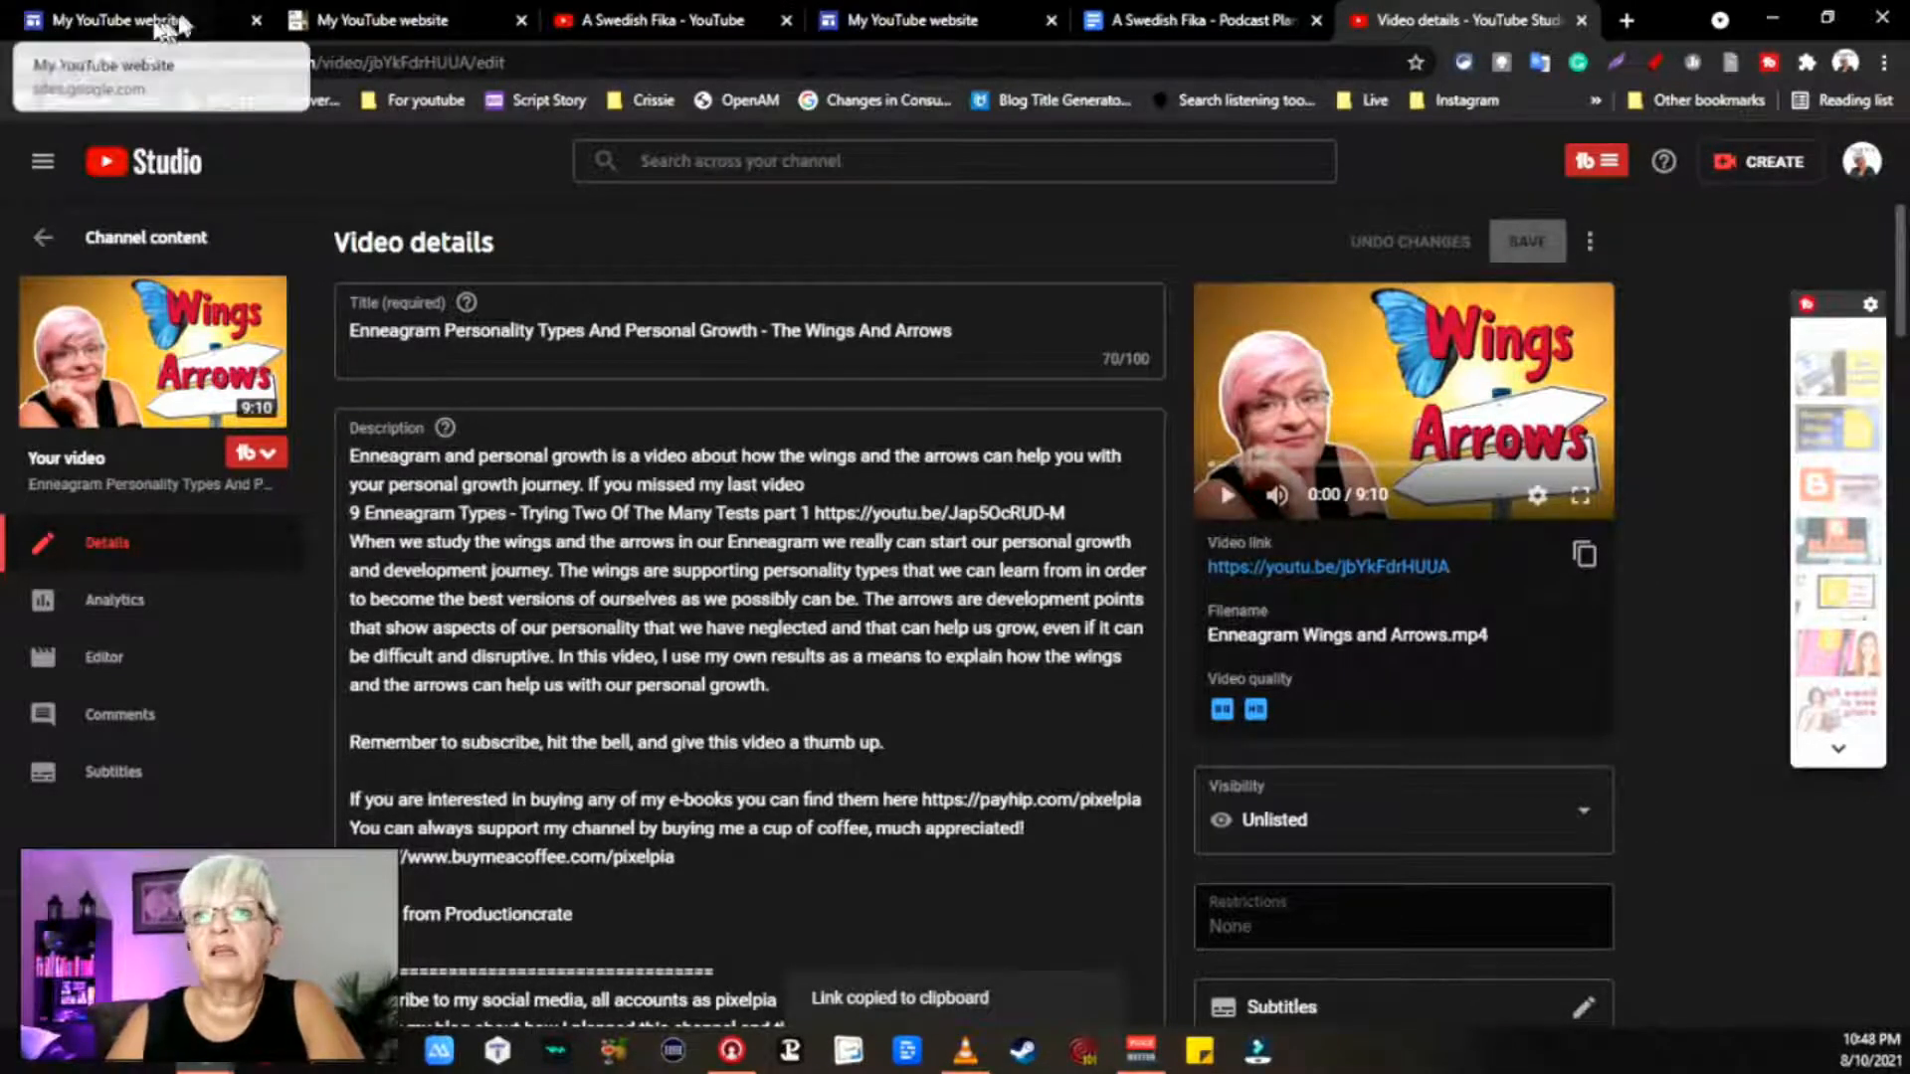
left_click(119, 19)
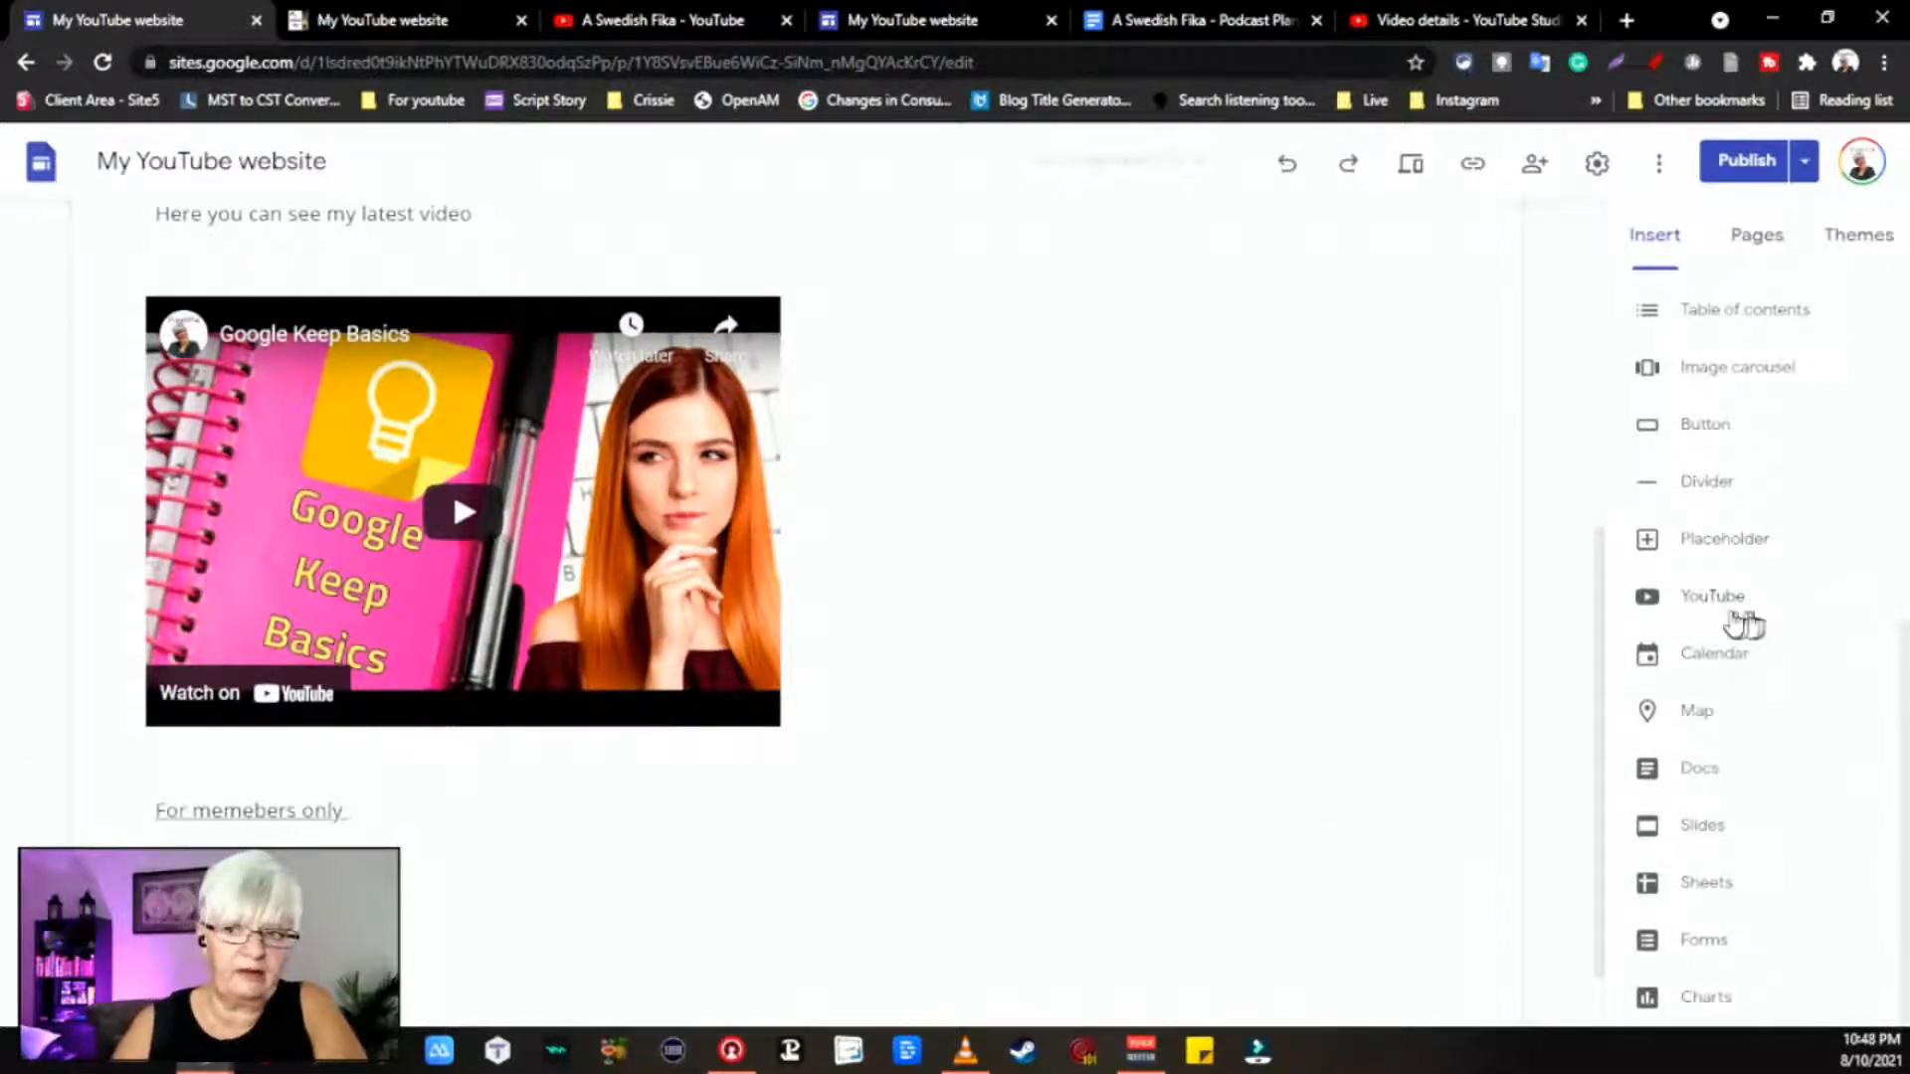
Step: Embed the copied Wings and Arrows youtu.be link on the page, below the Google Keep Basics video
scroll(1741, 494, "up", 6)
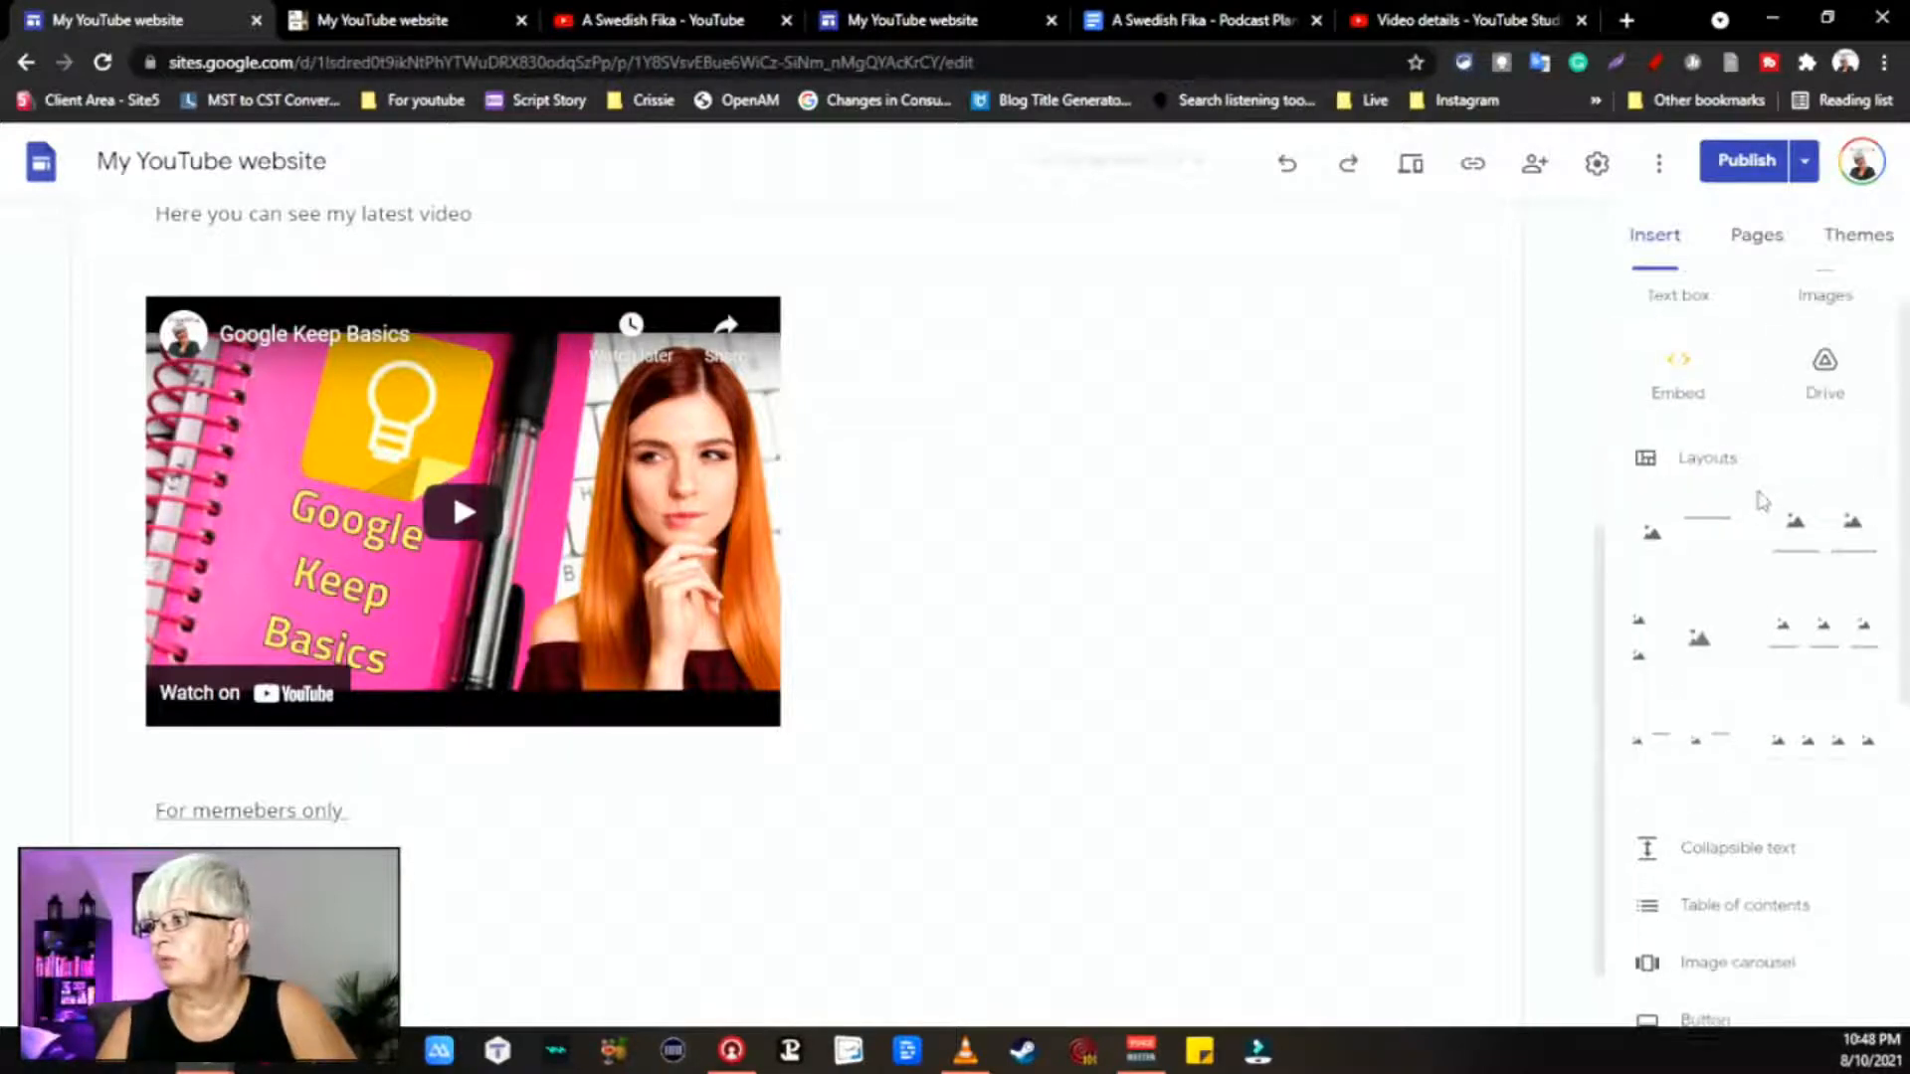
scroll(1758, 499, "down", 6)
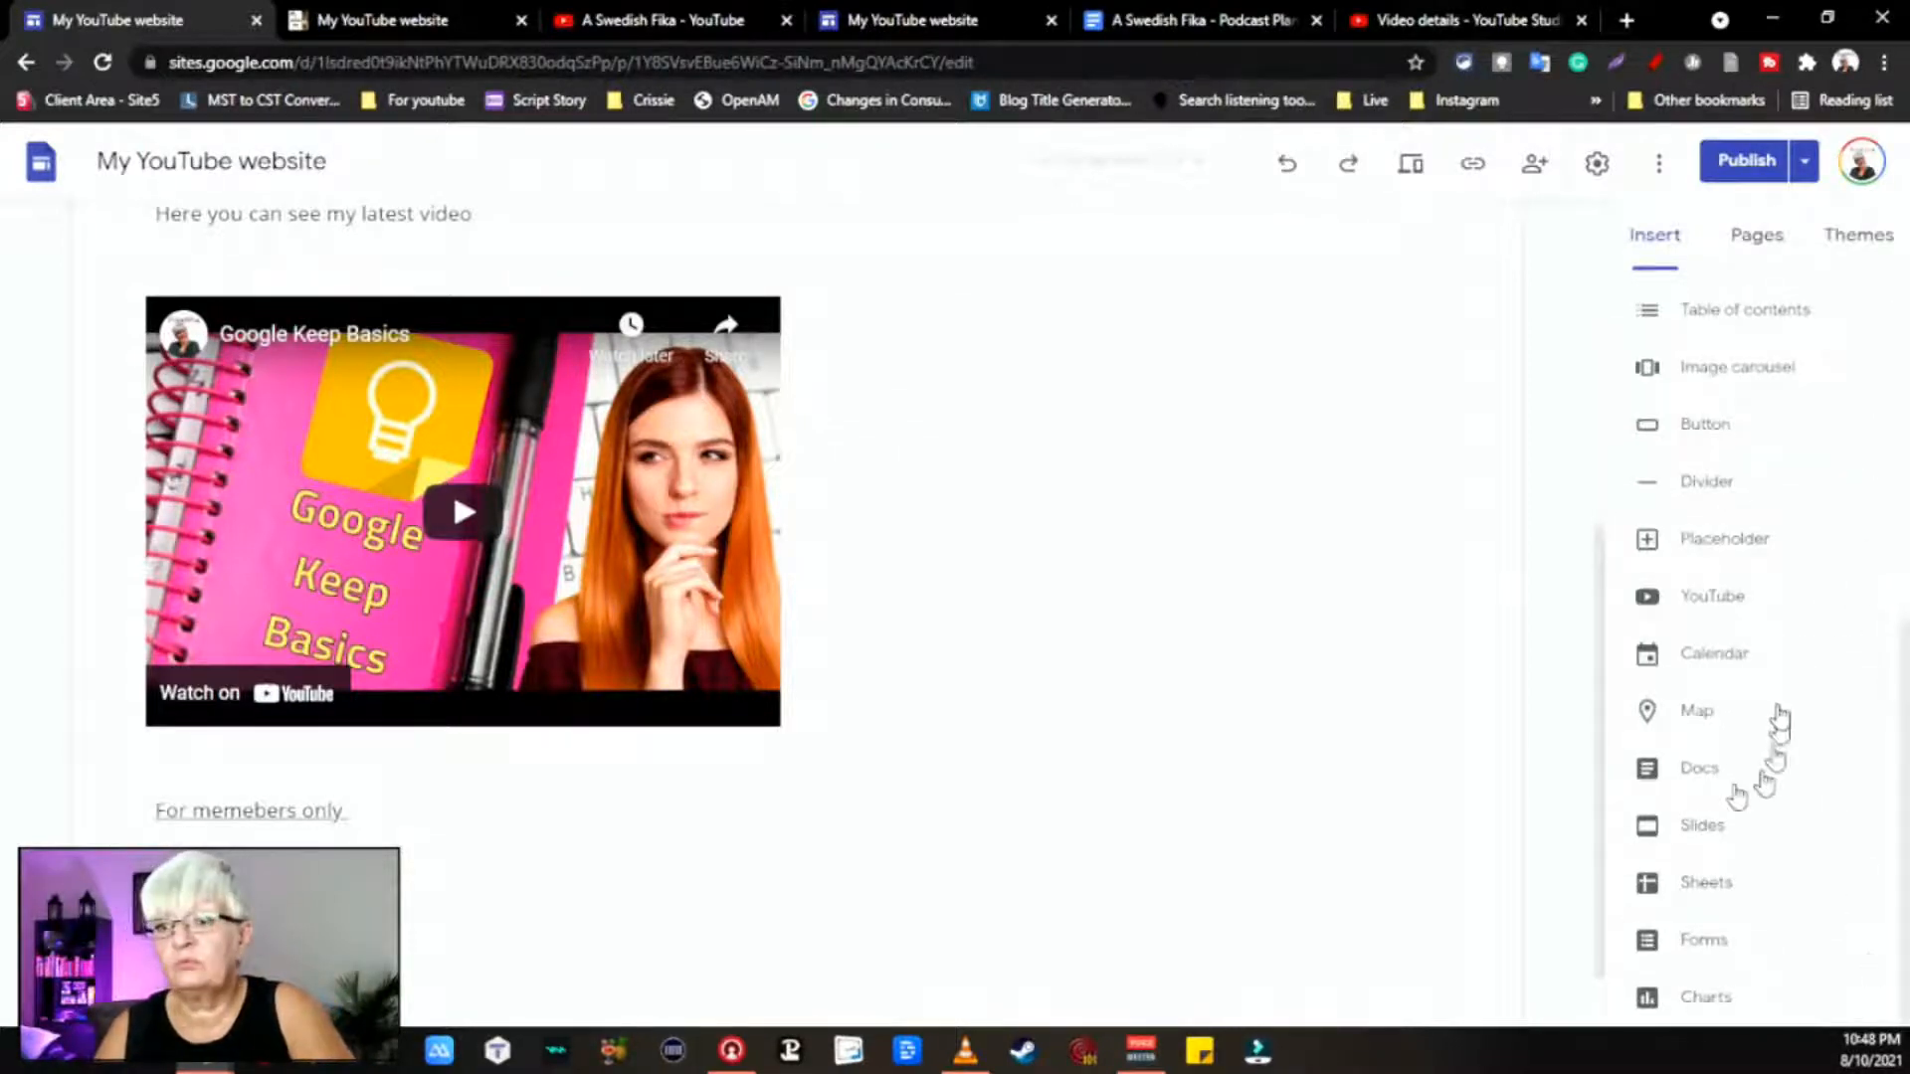
scroll(1805, 410, "up", 6)
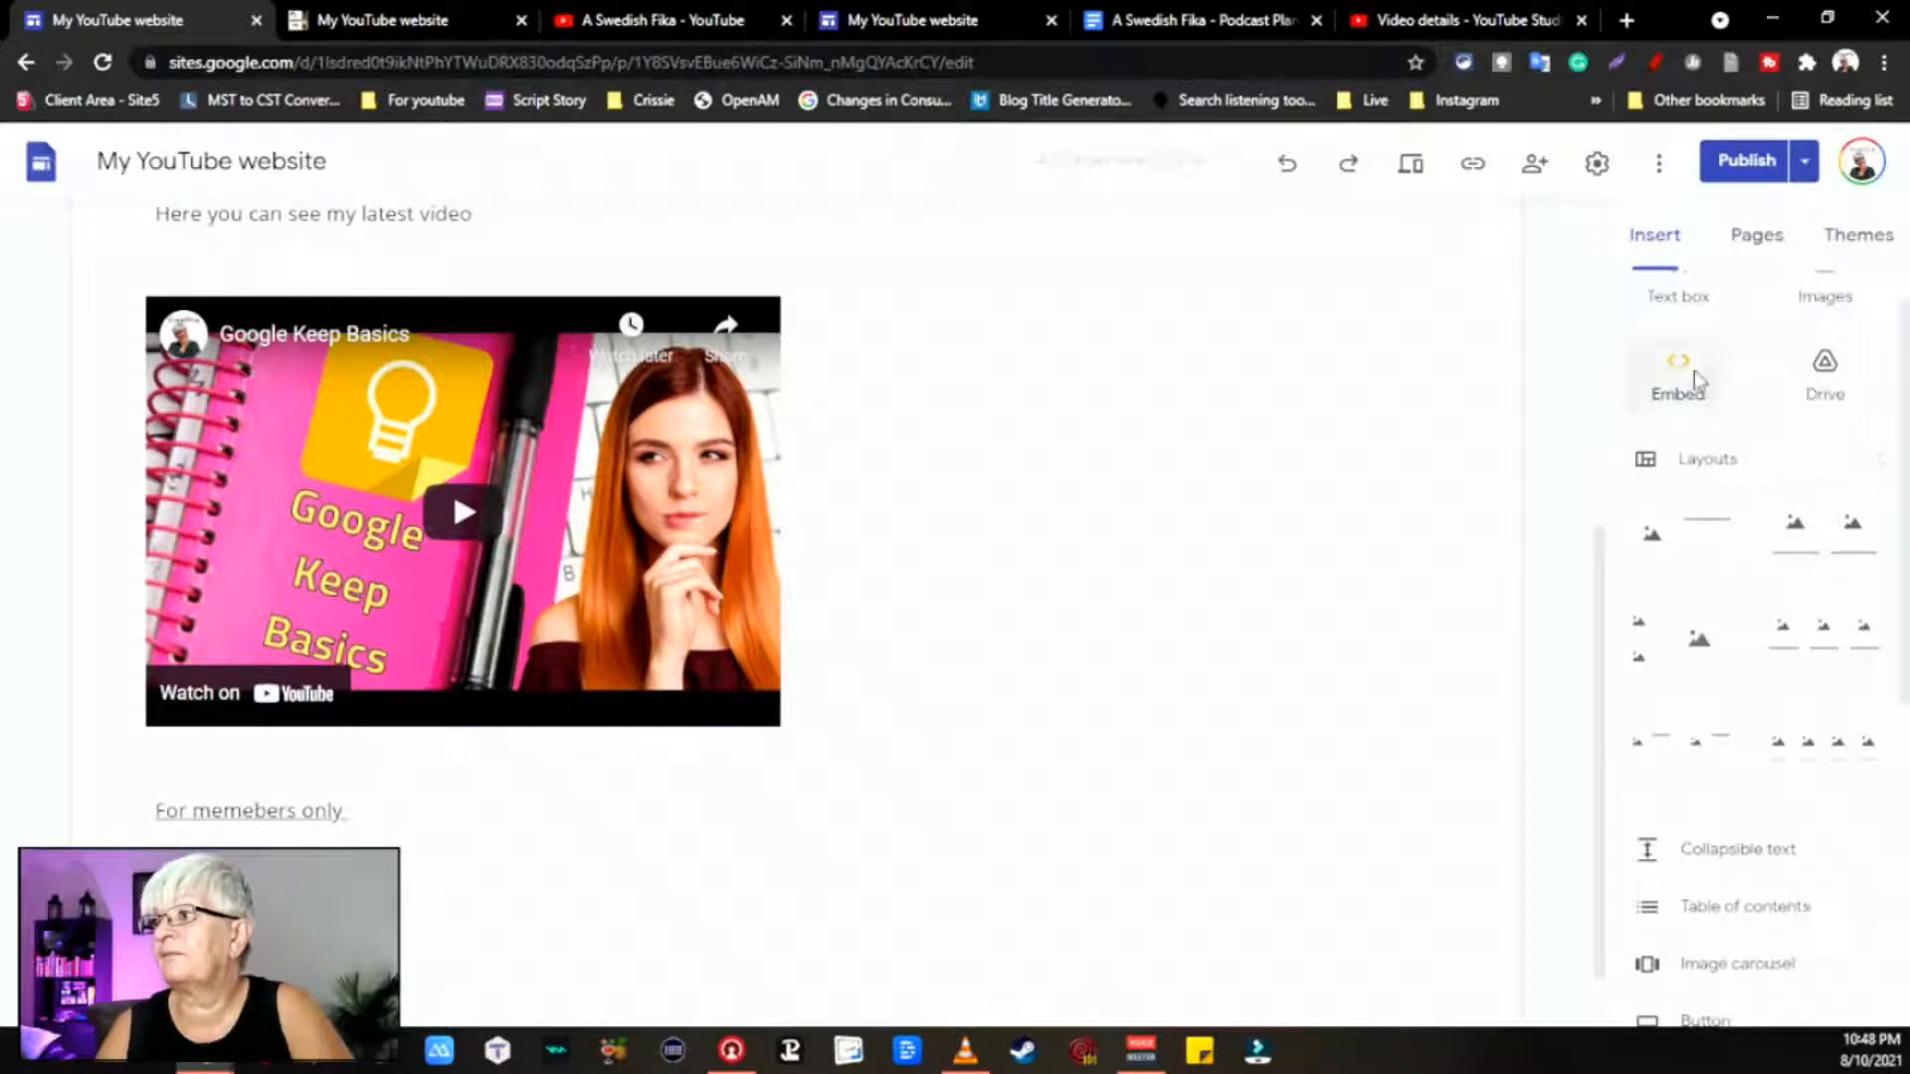
left_click(1696, 380)
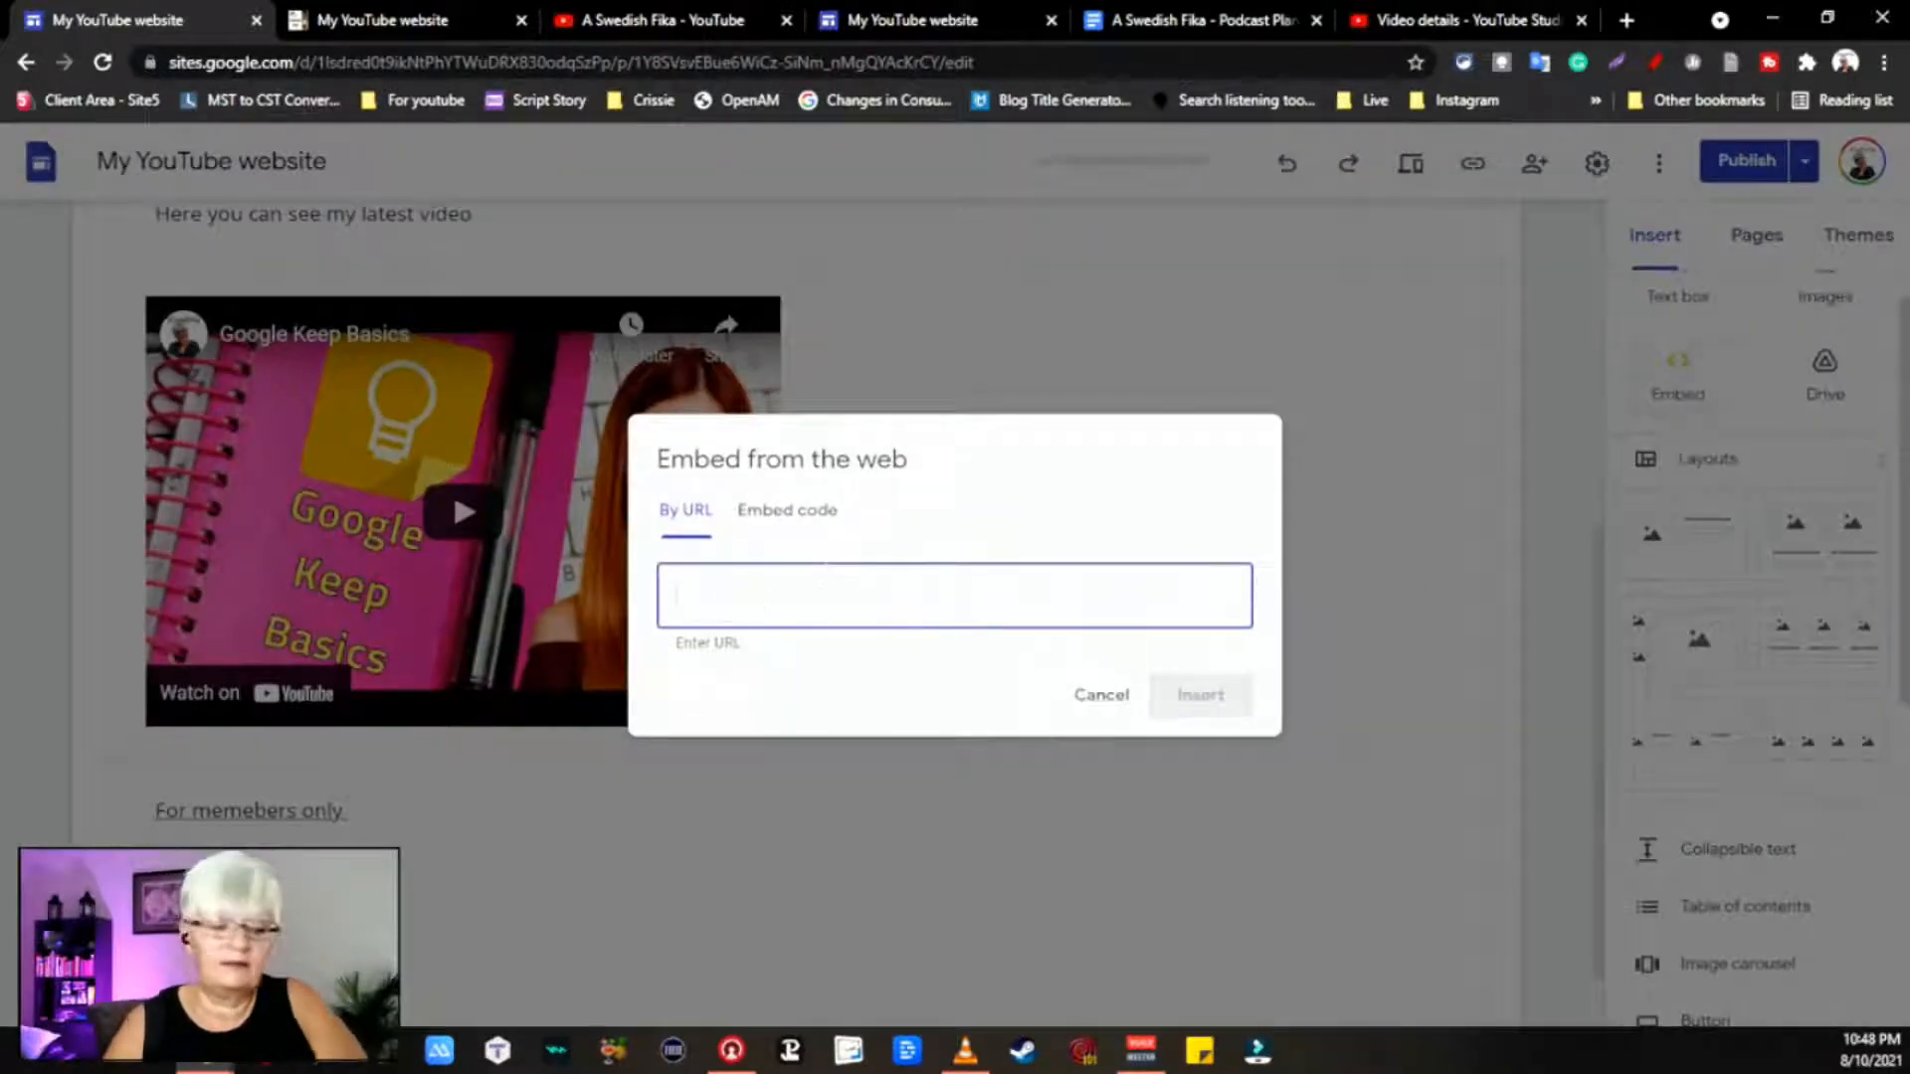
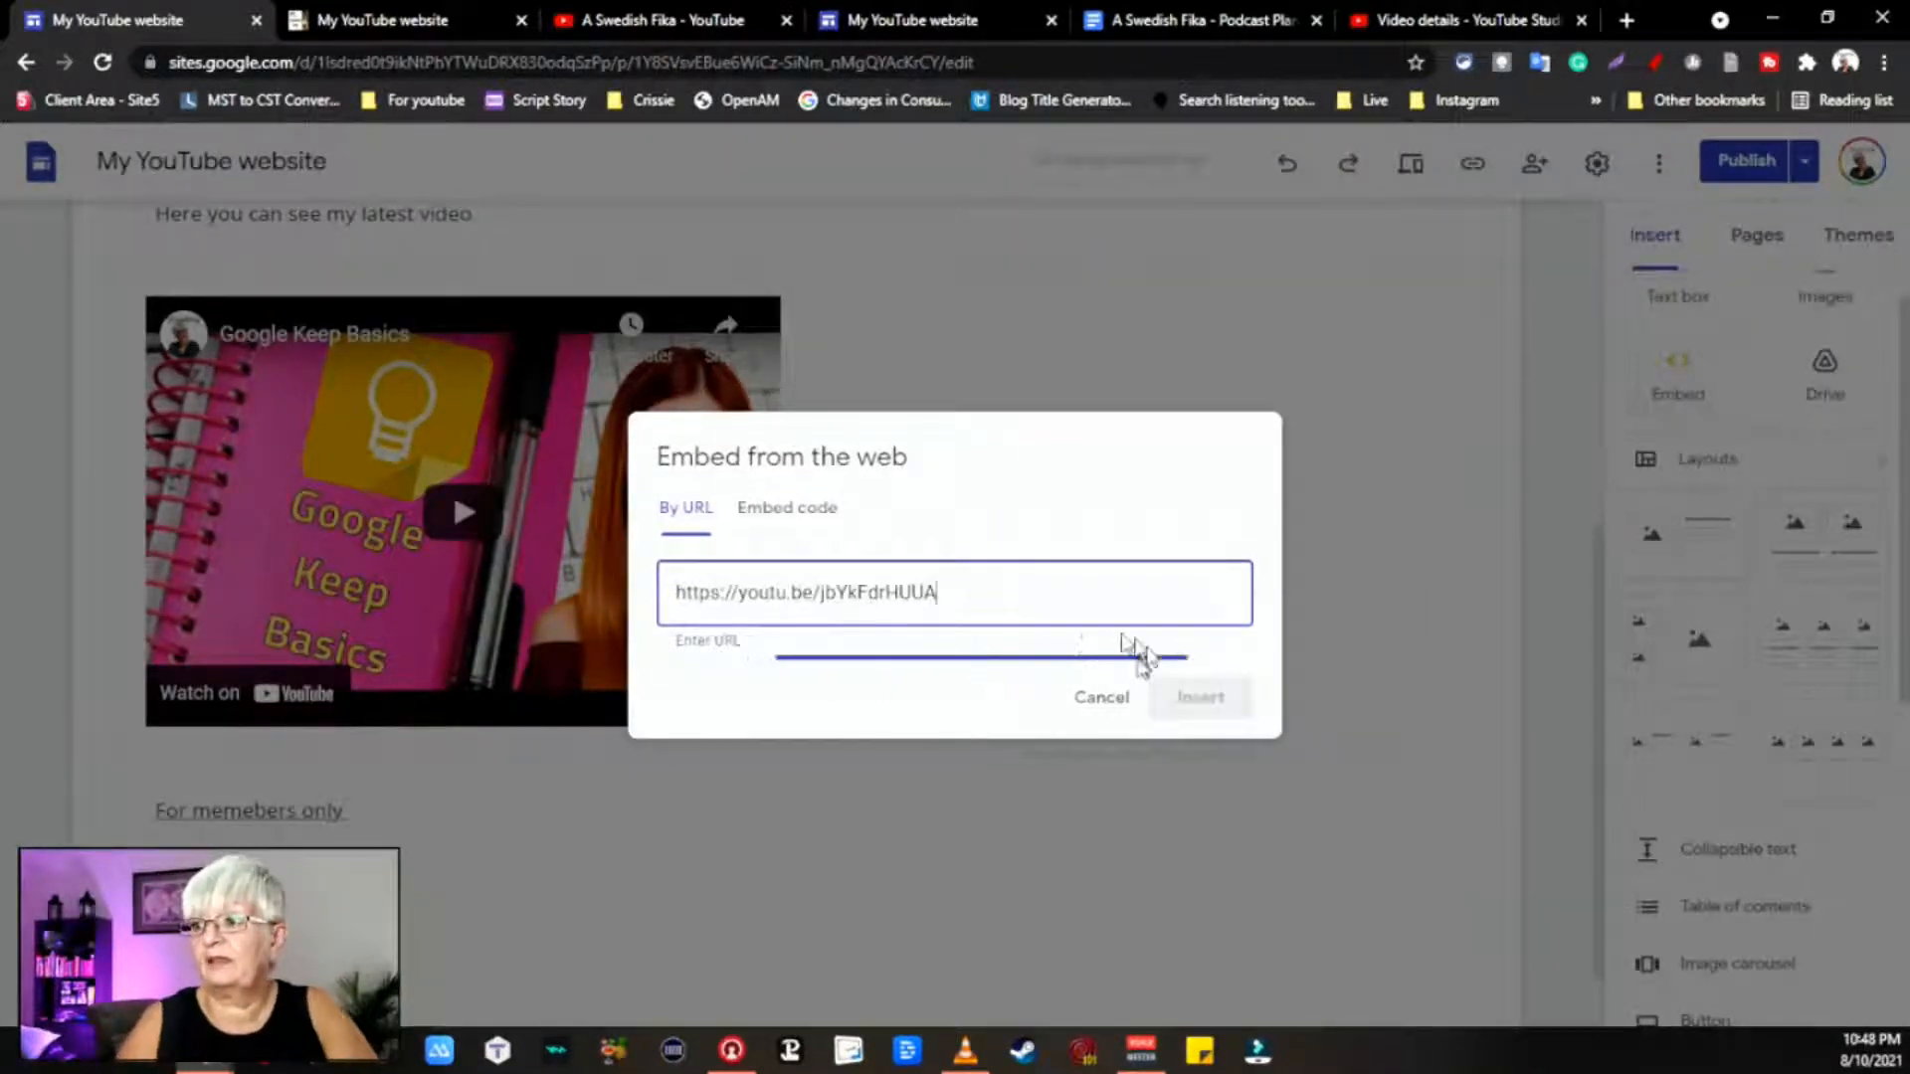
left_click(1216, 835)
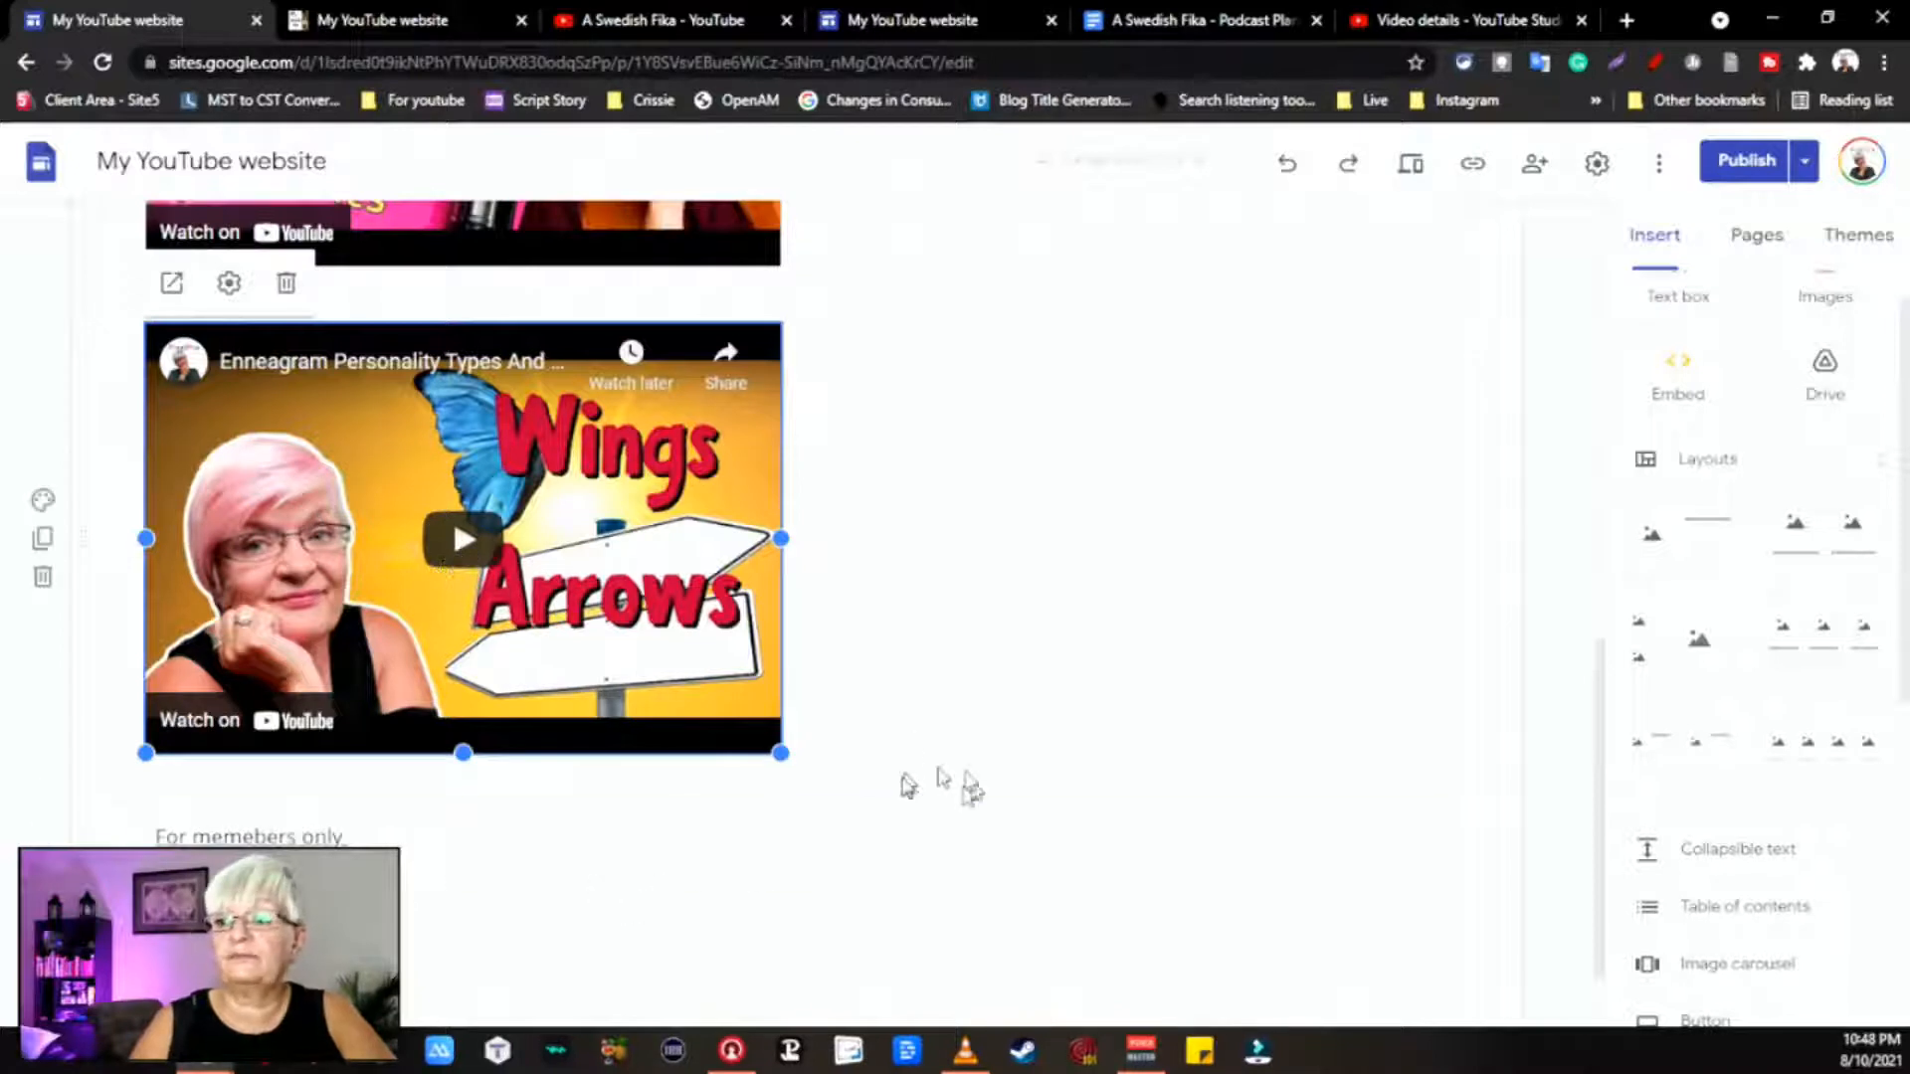
left_click(908, 741)
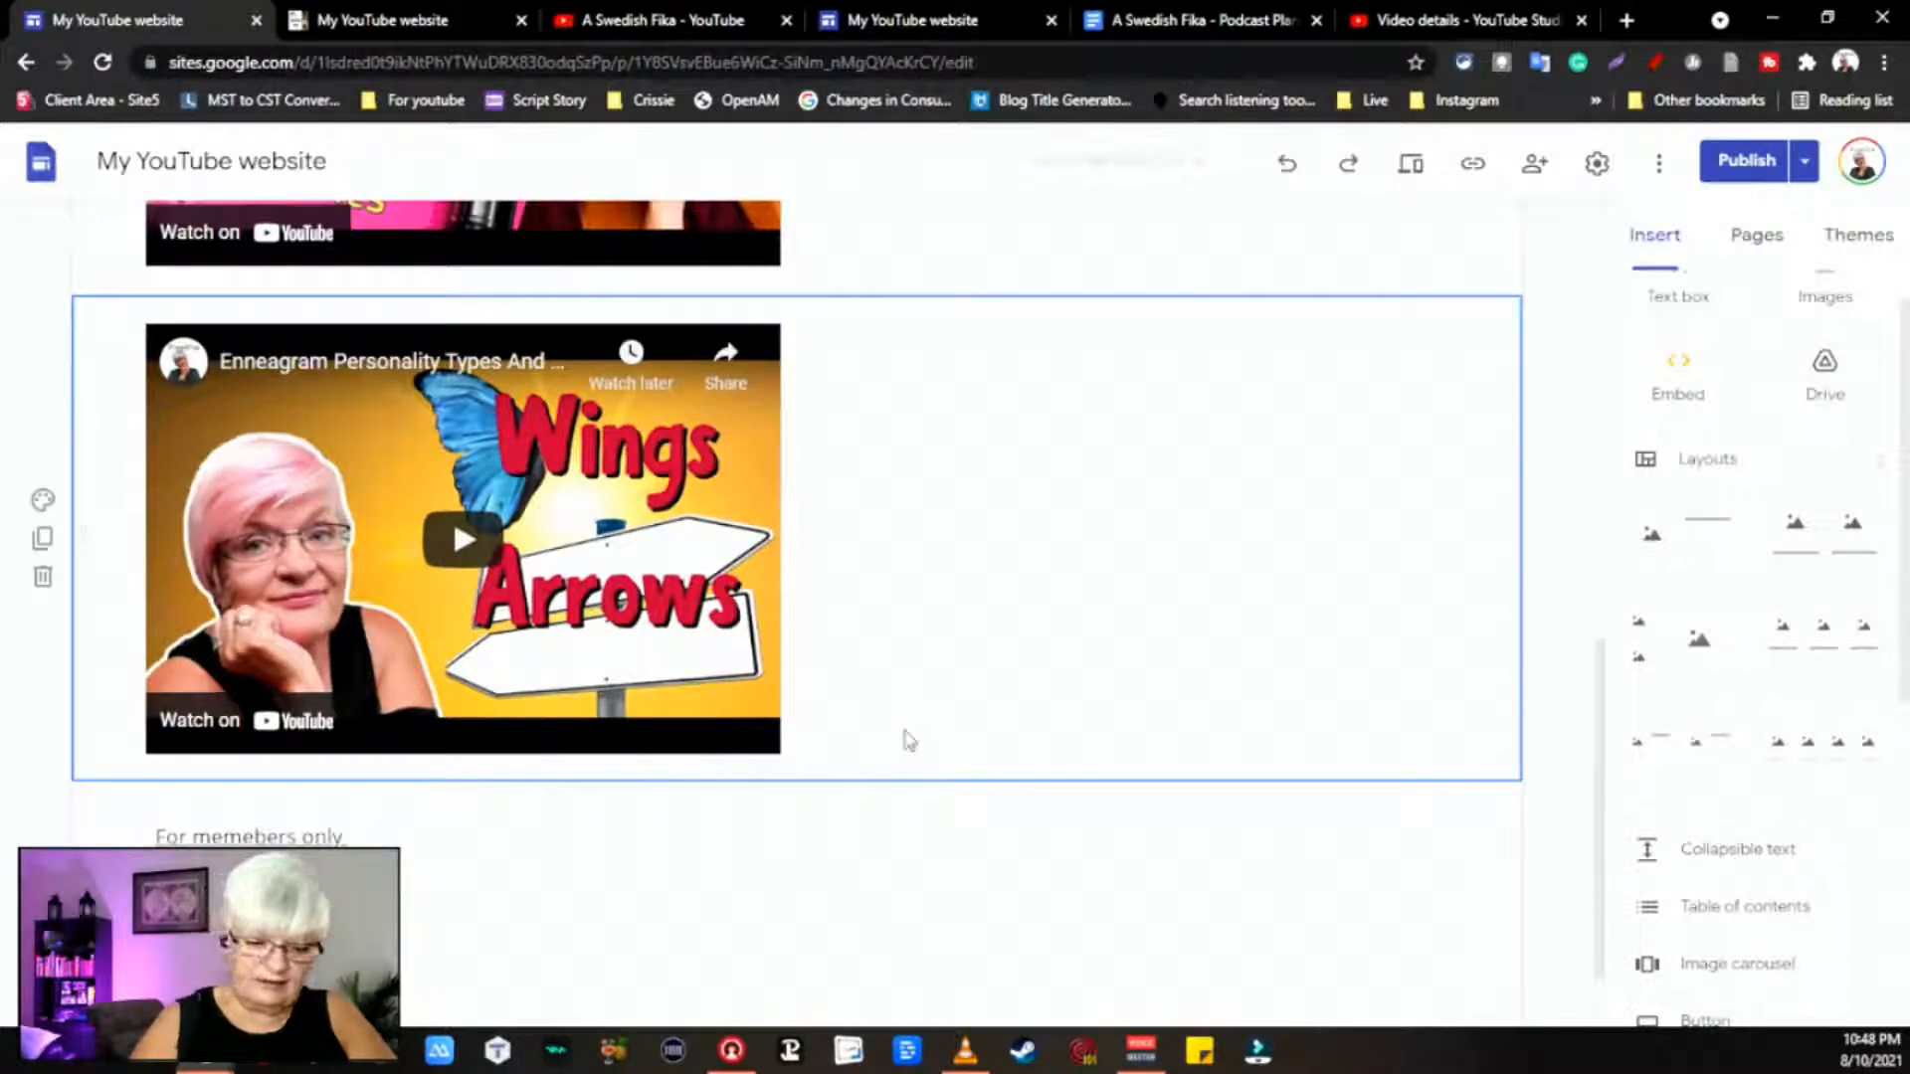
left_click(1544, 28)
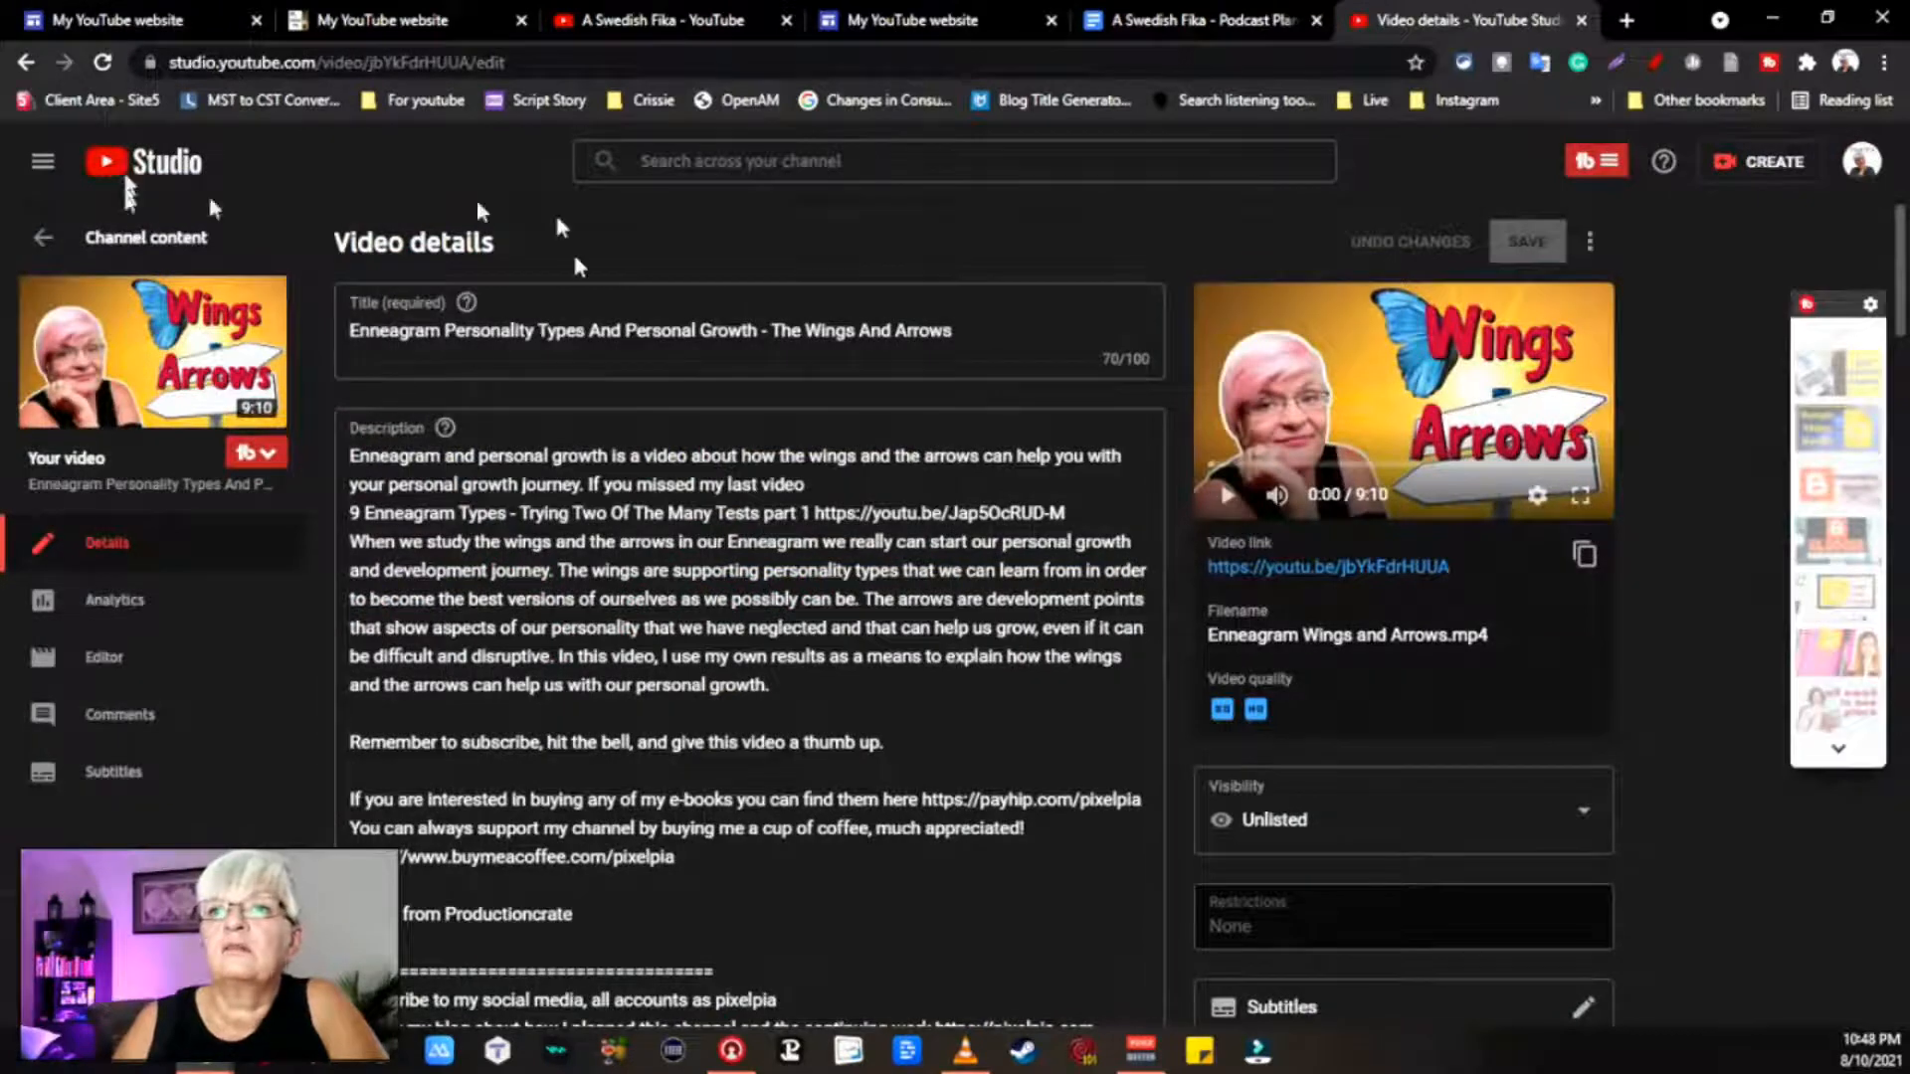
Step: Return to Content and switch the Visibility filter from Unlisted to Private
left_click(26, 61)
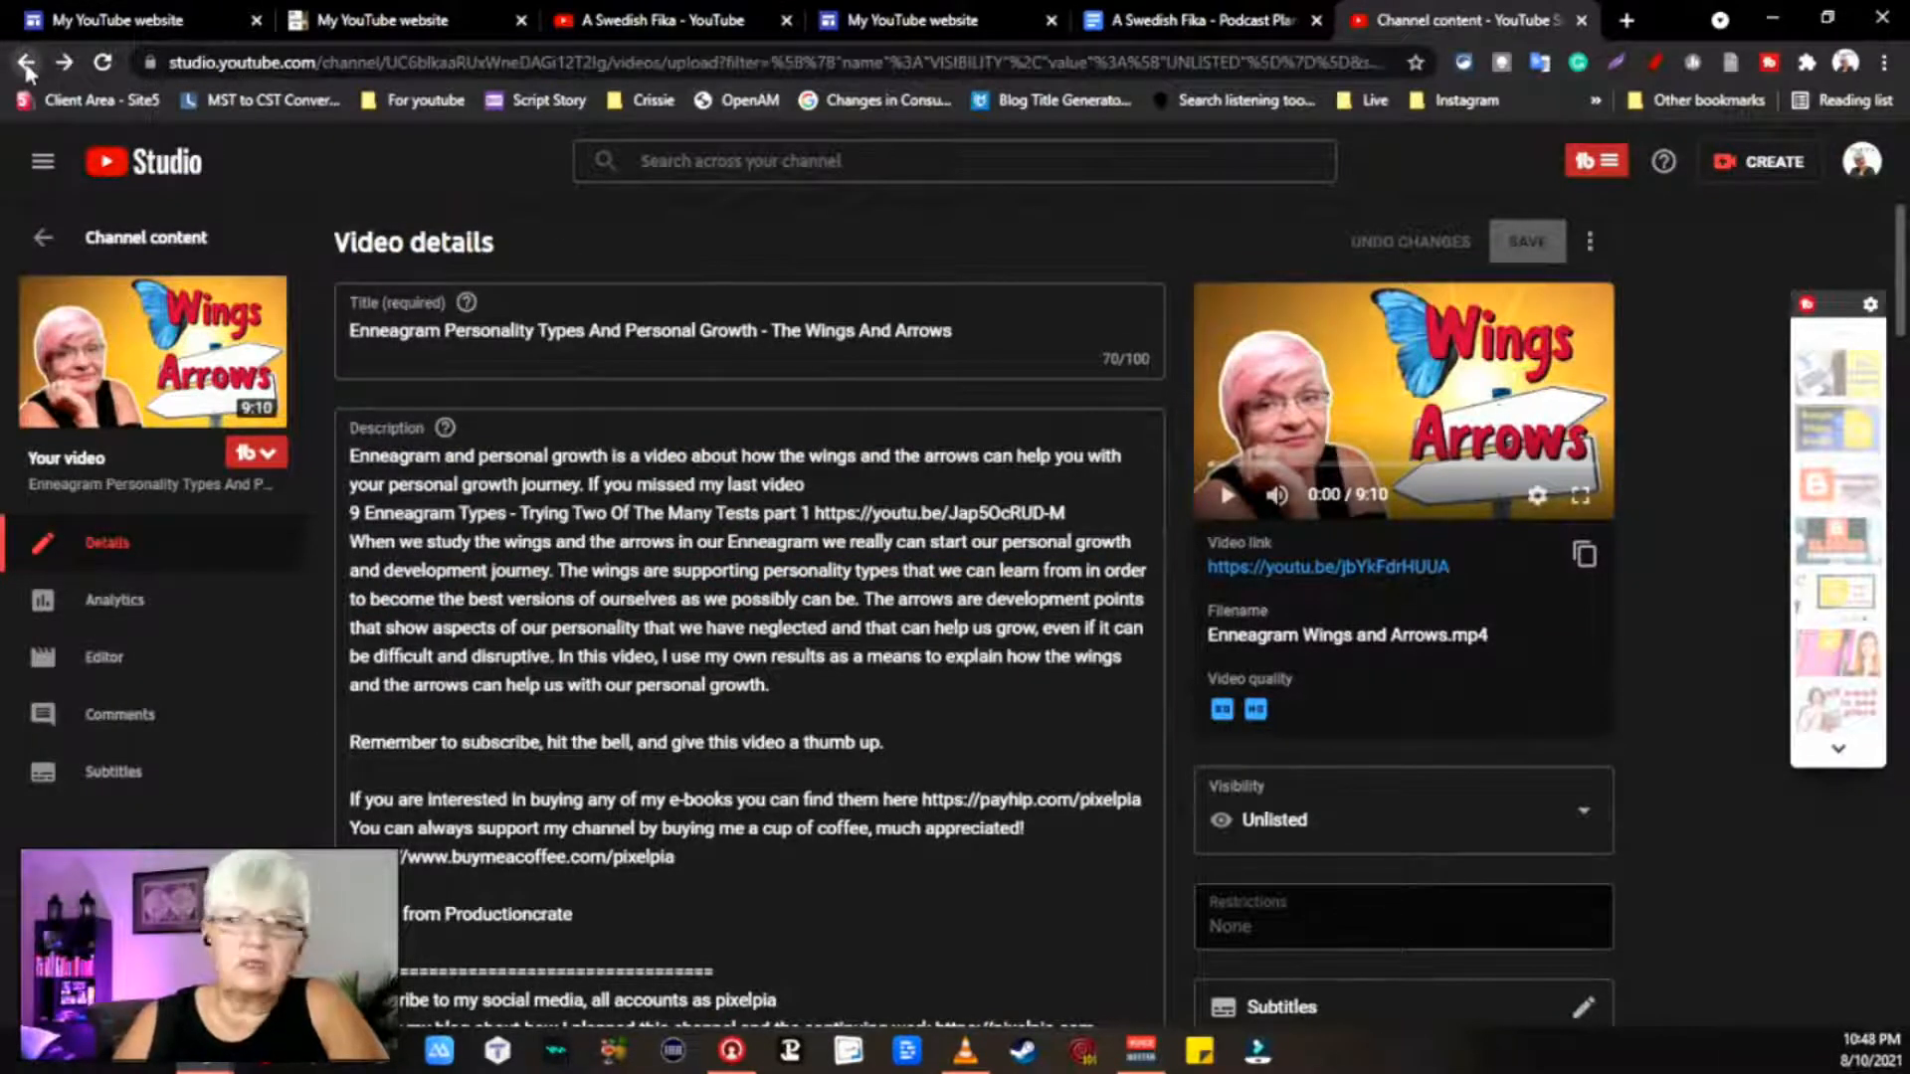
left_click(28, 68)
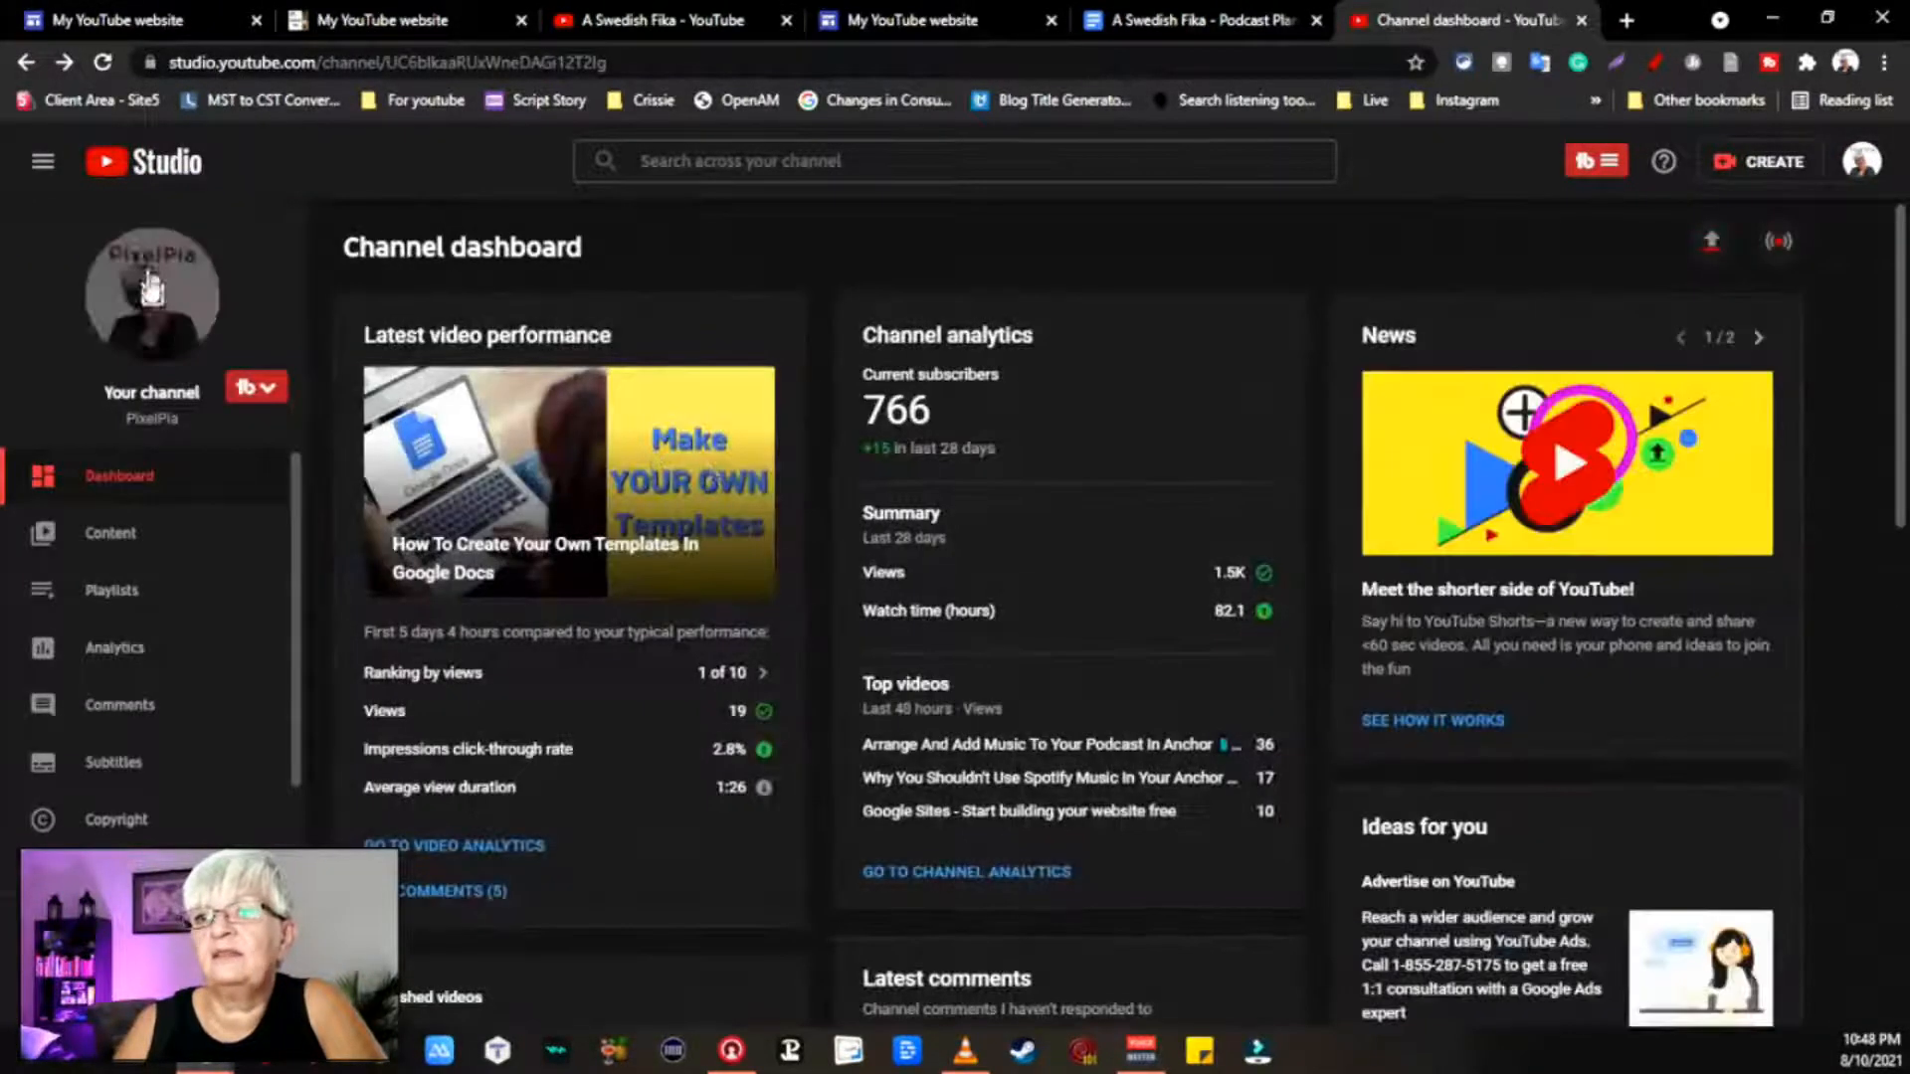
left_click(128, 537)
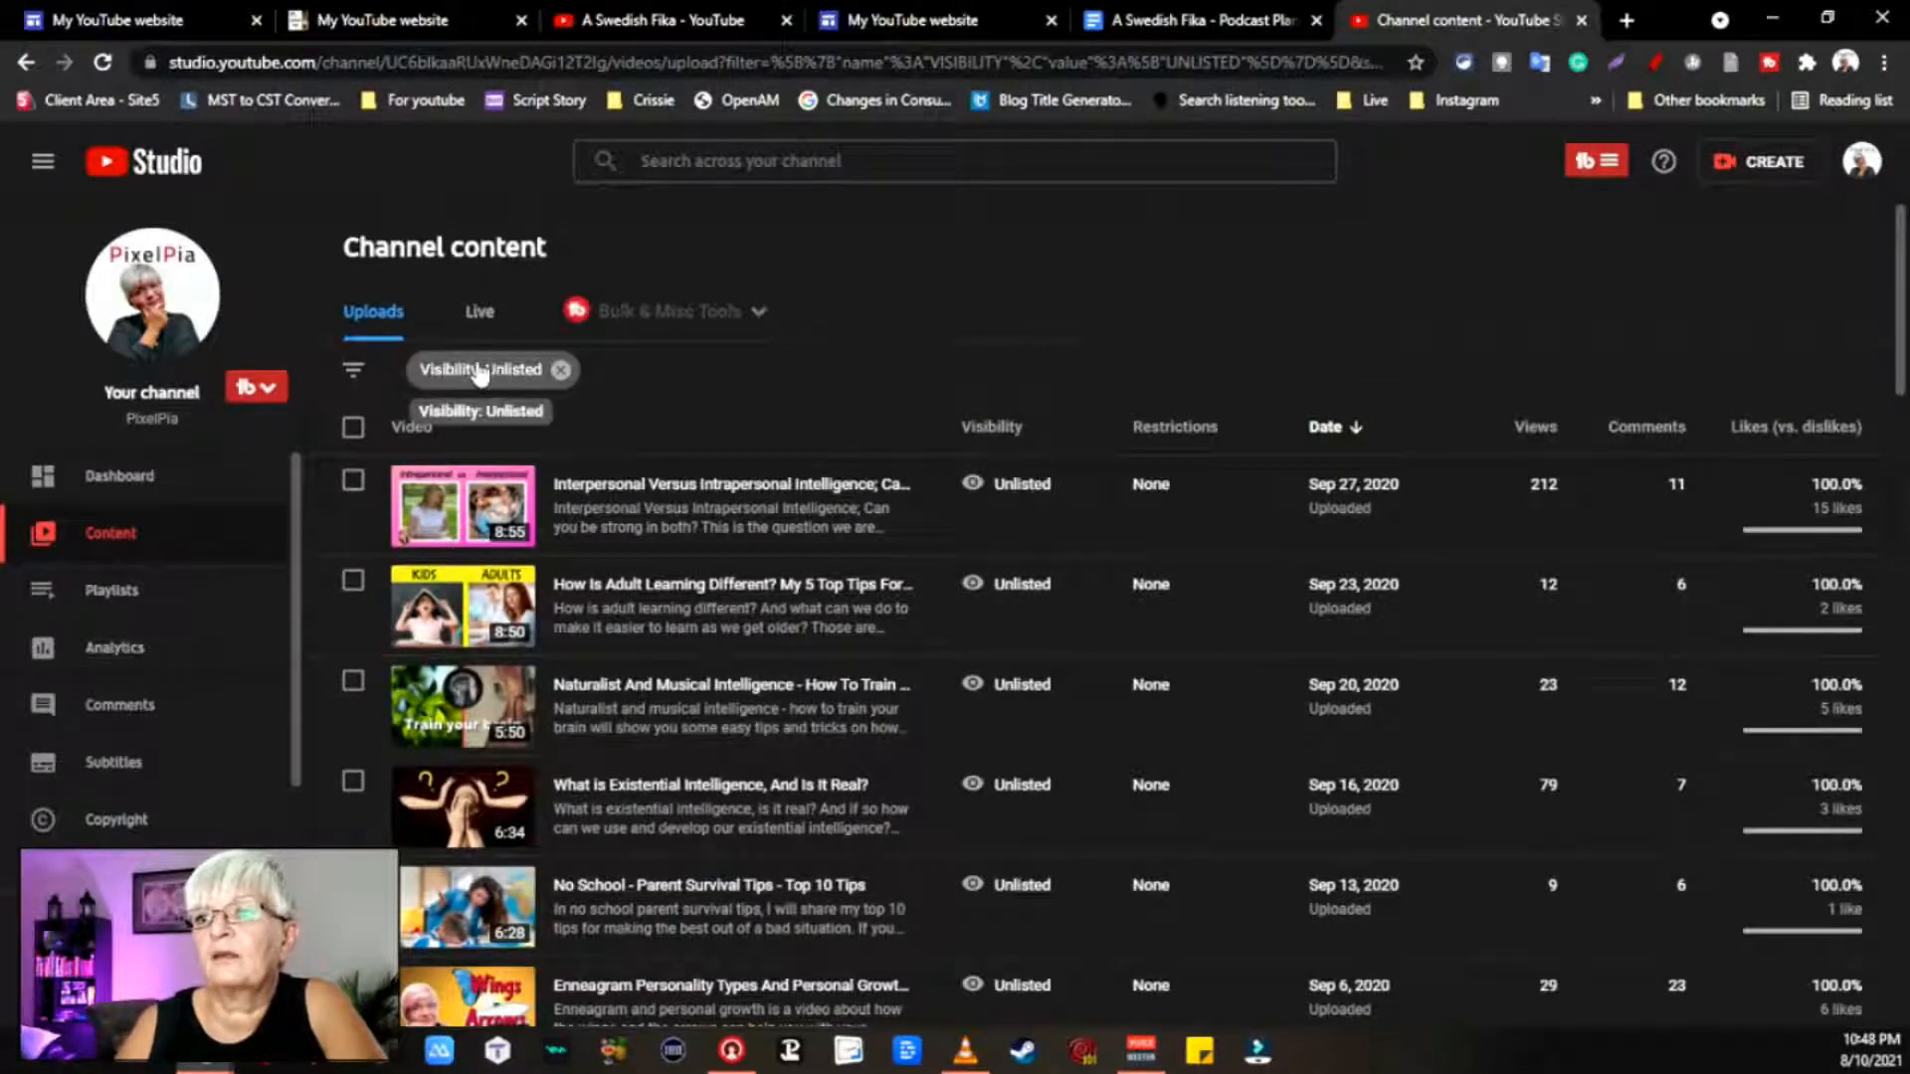
left_click(487, 372)
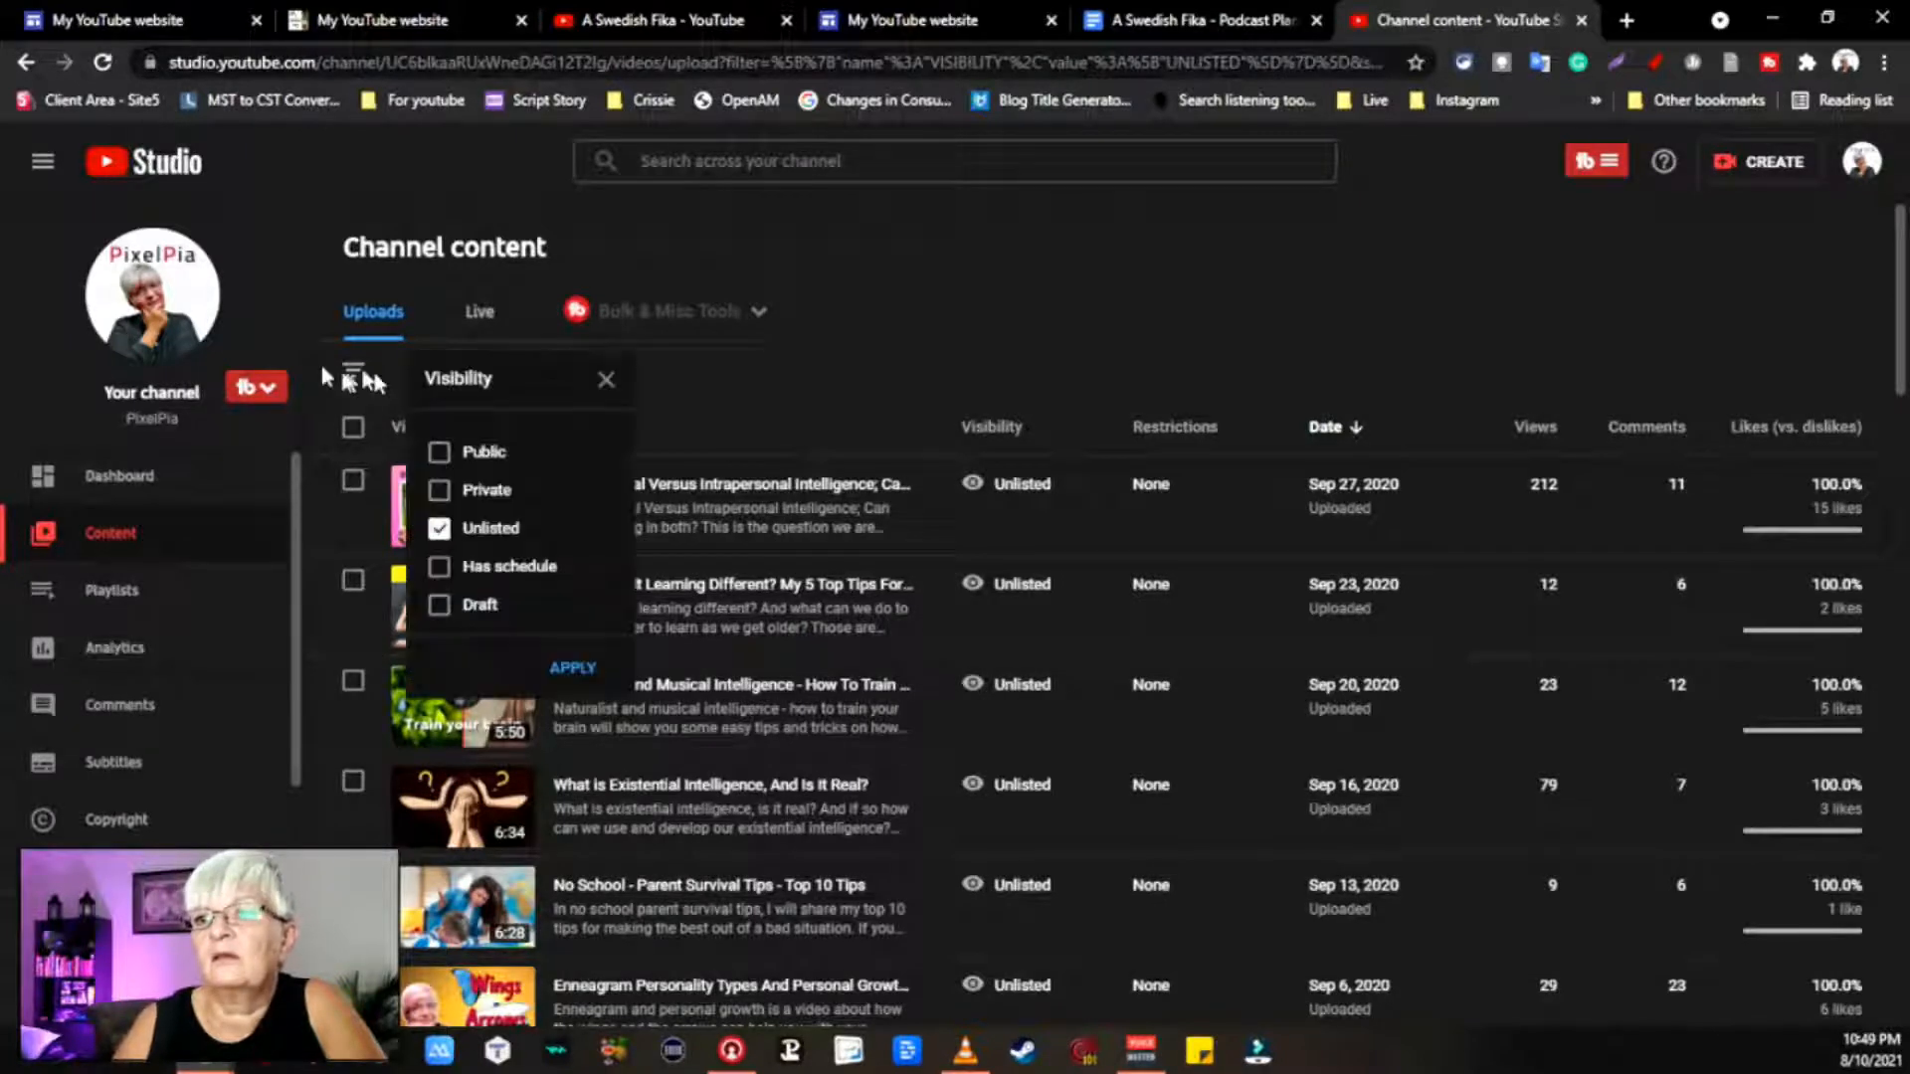
left_click(439, 528)
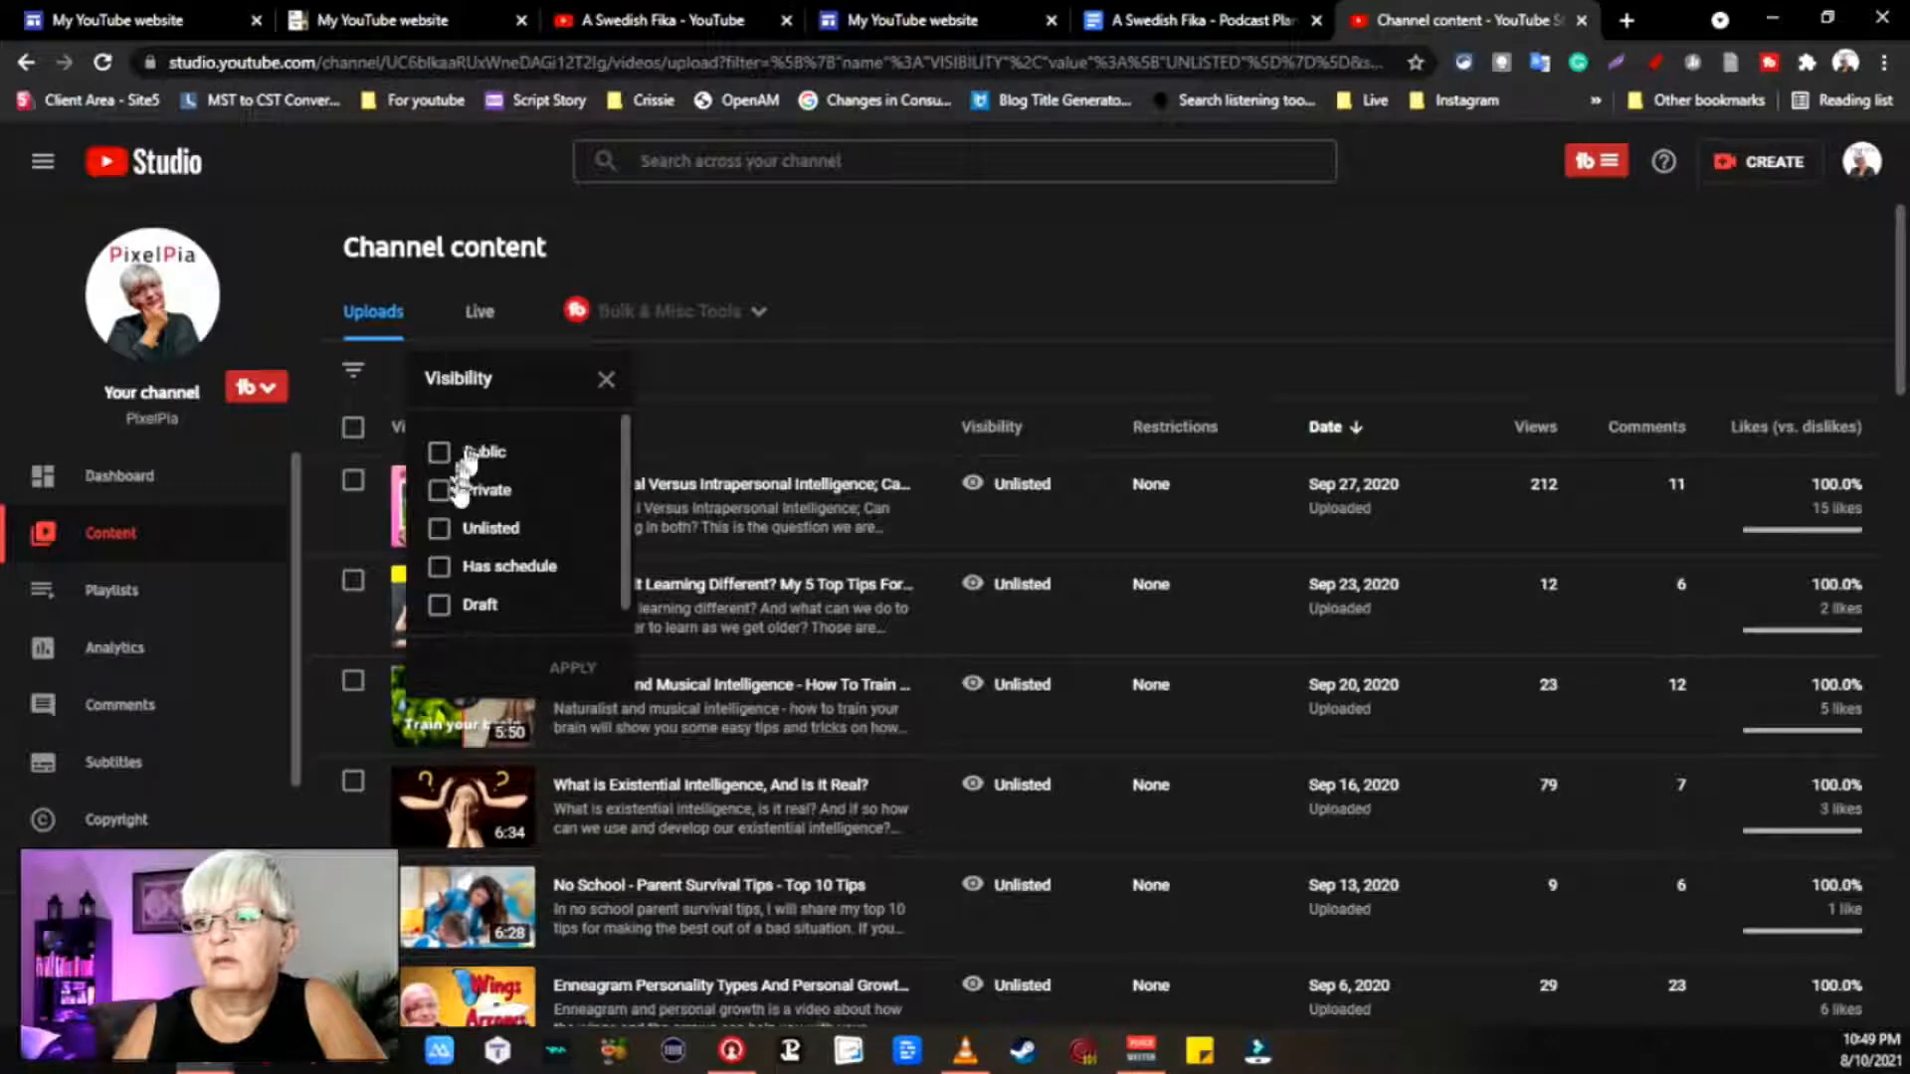
left_click(441, 491)
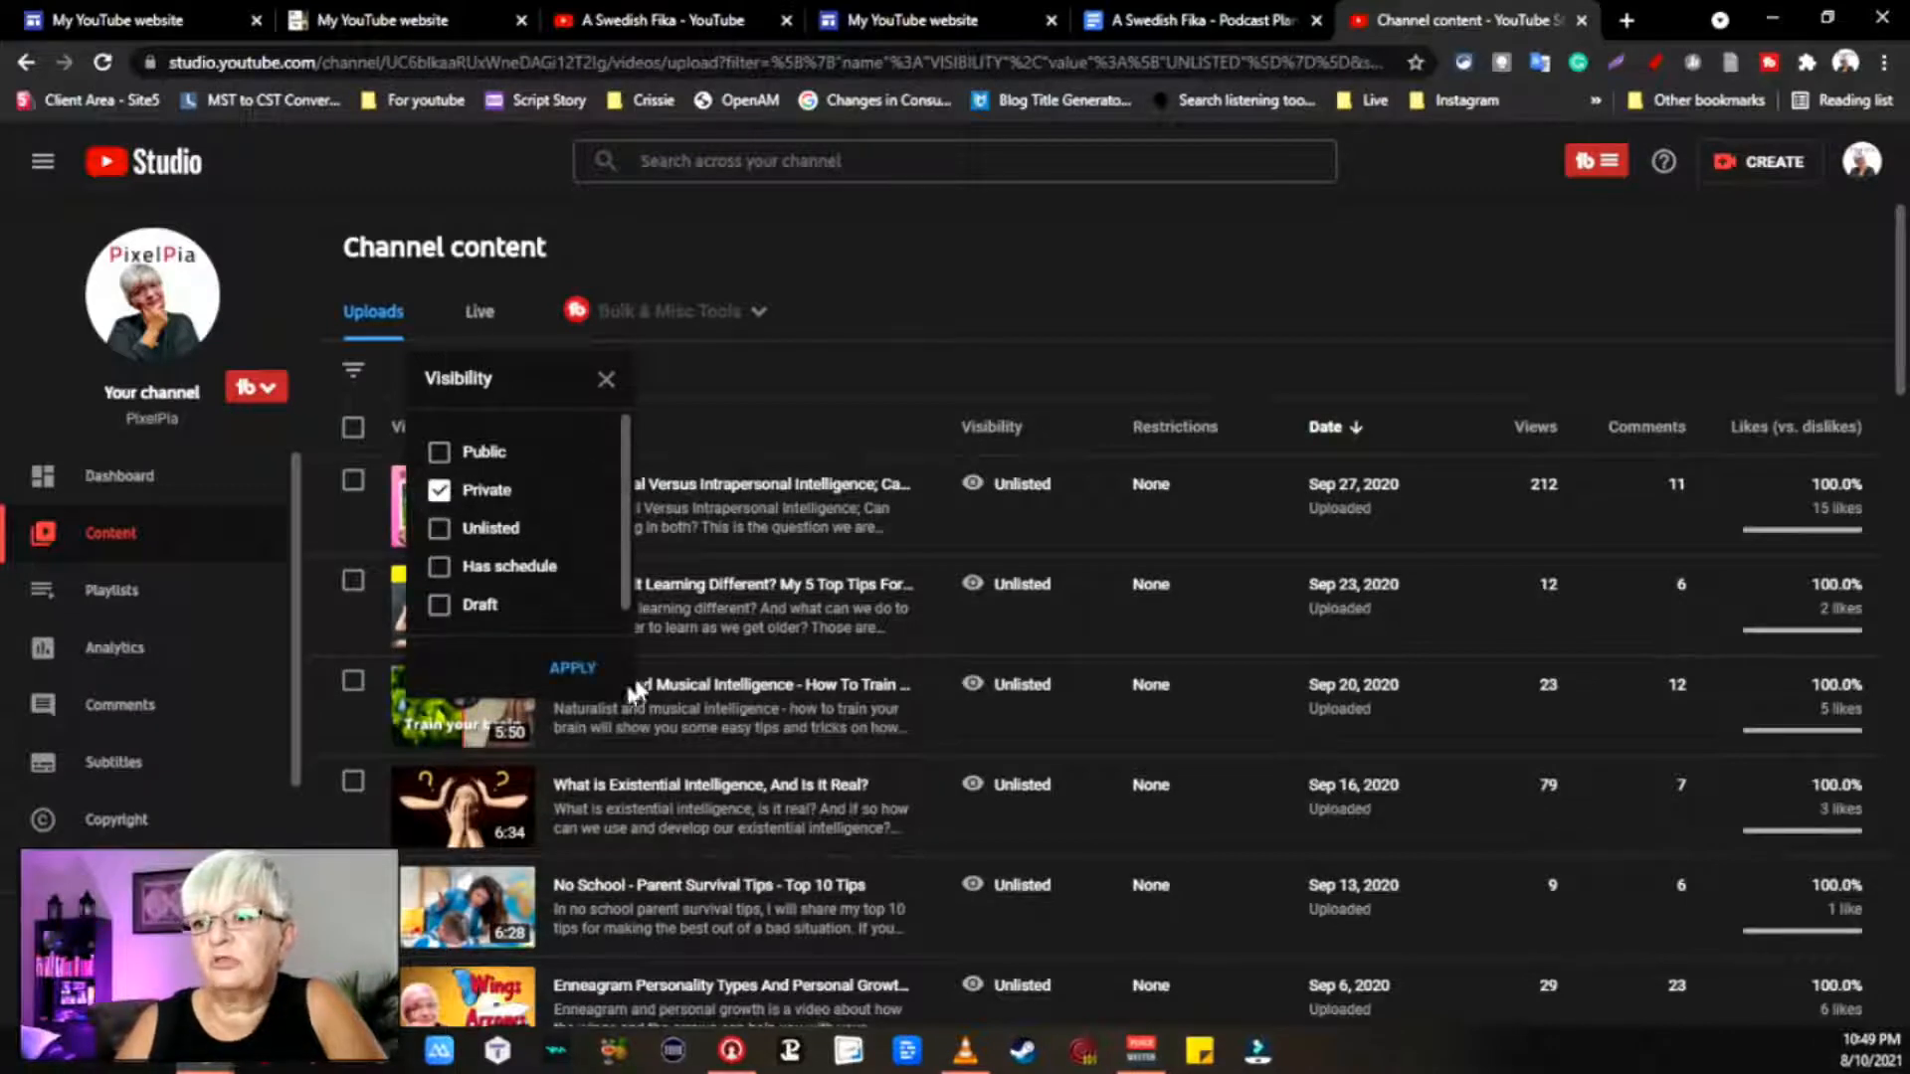
left_click(573, 667)
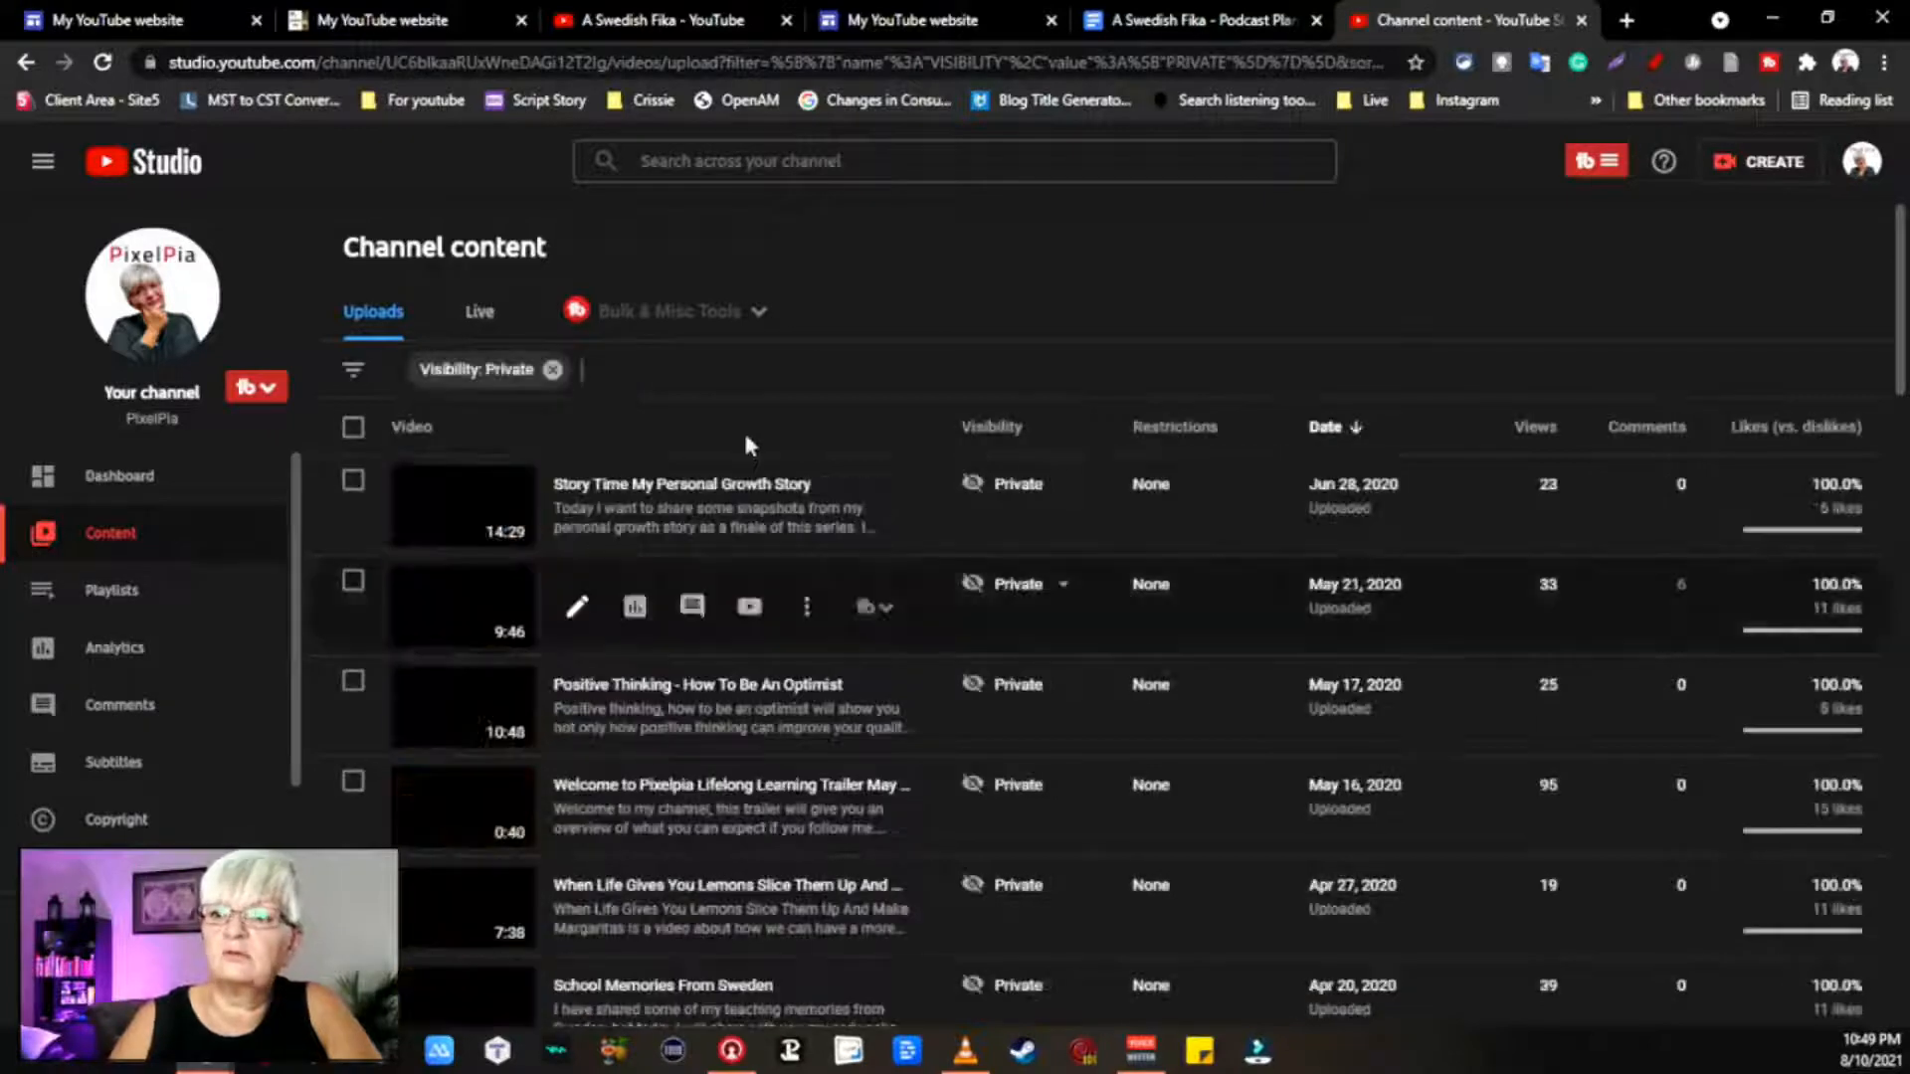
Step: Open the private Story Time My Personal Growth Story video and copy its link
scroll(815, 376, "down", 2)
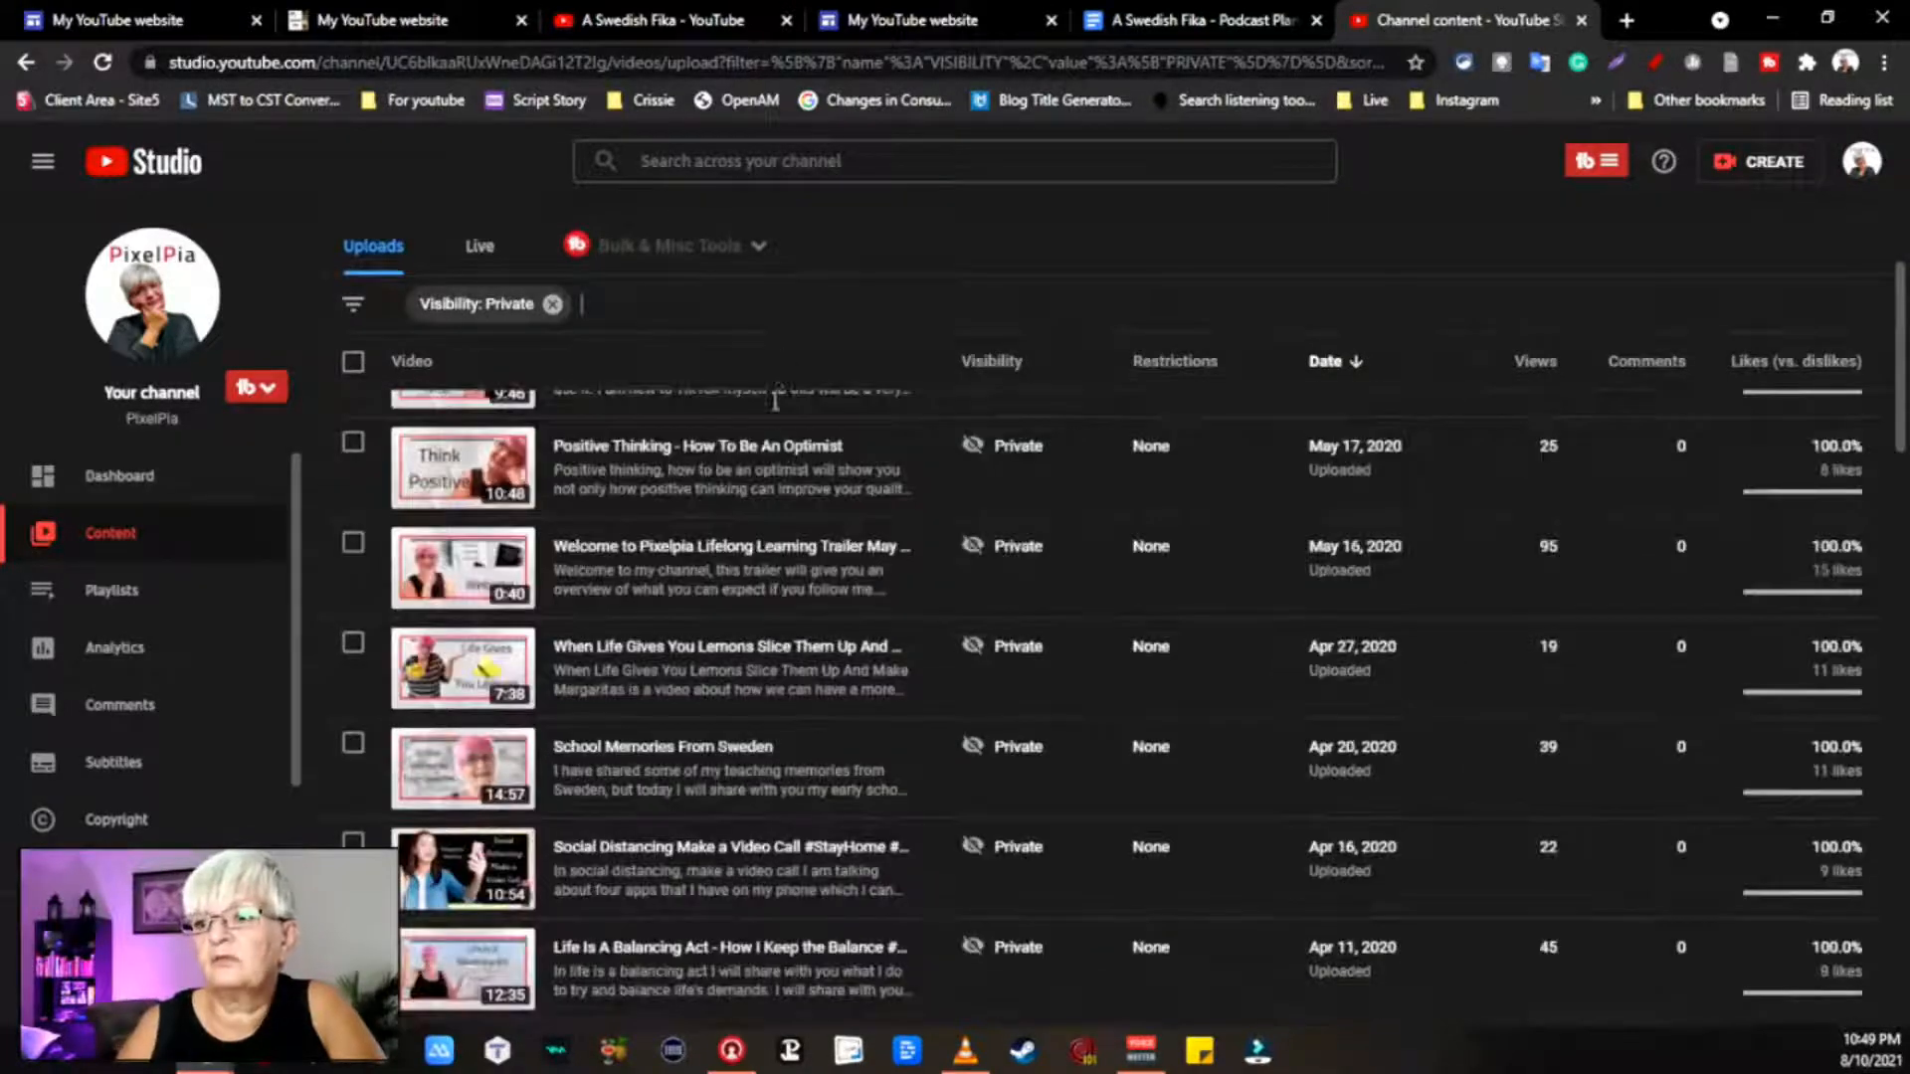
scroll(779, 374, "up", 2)
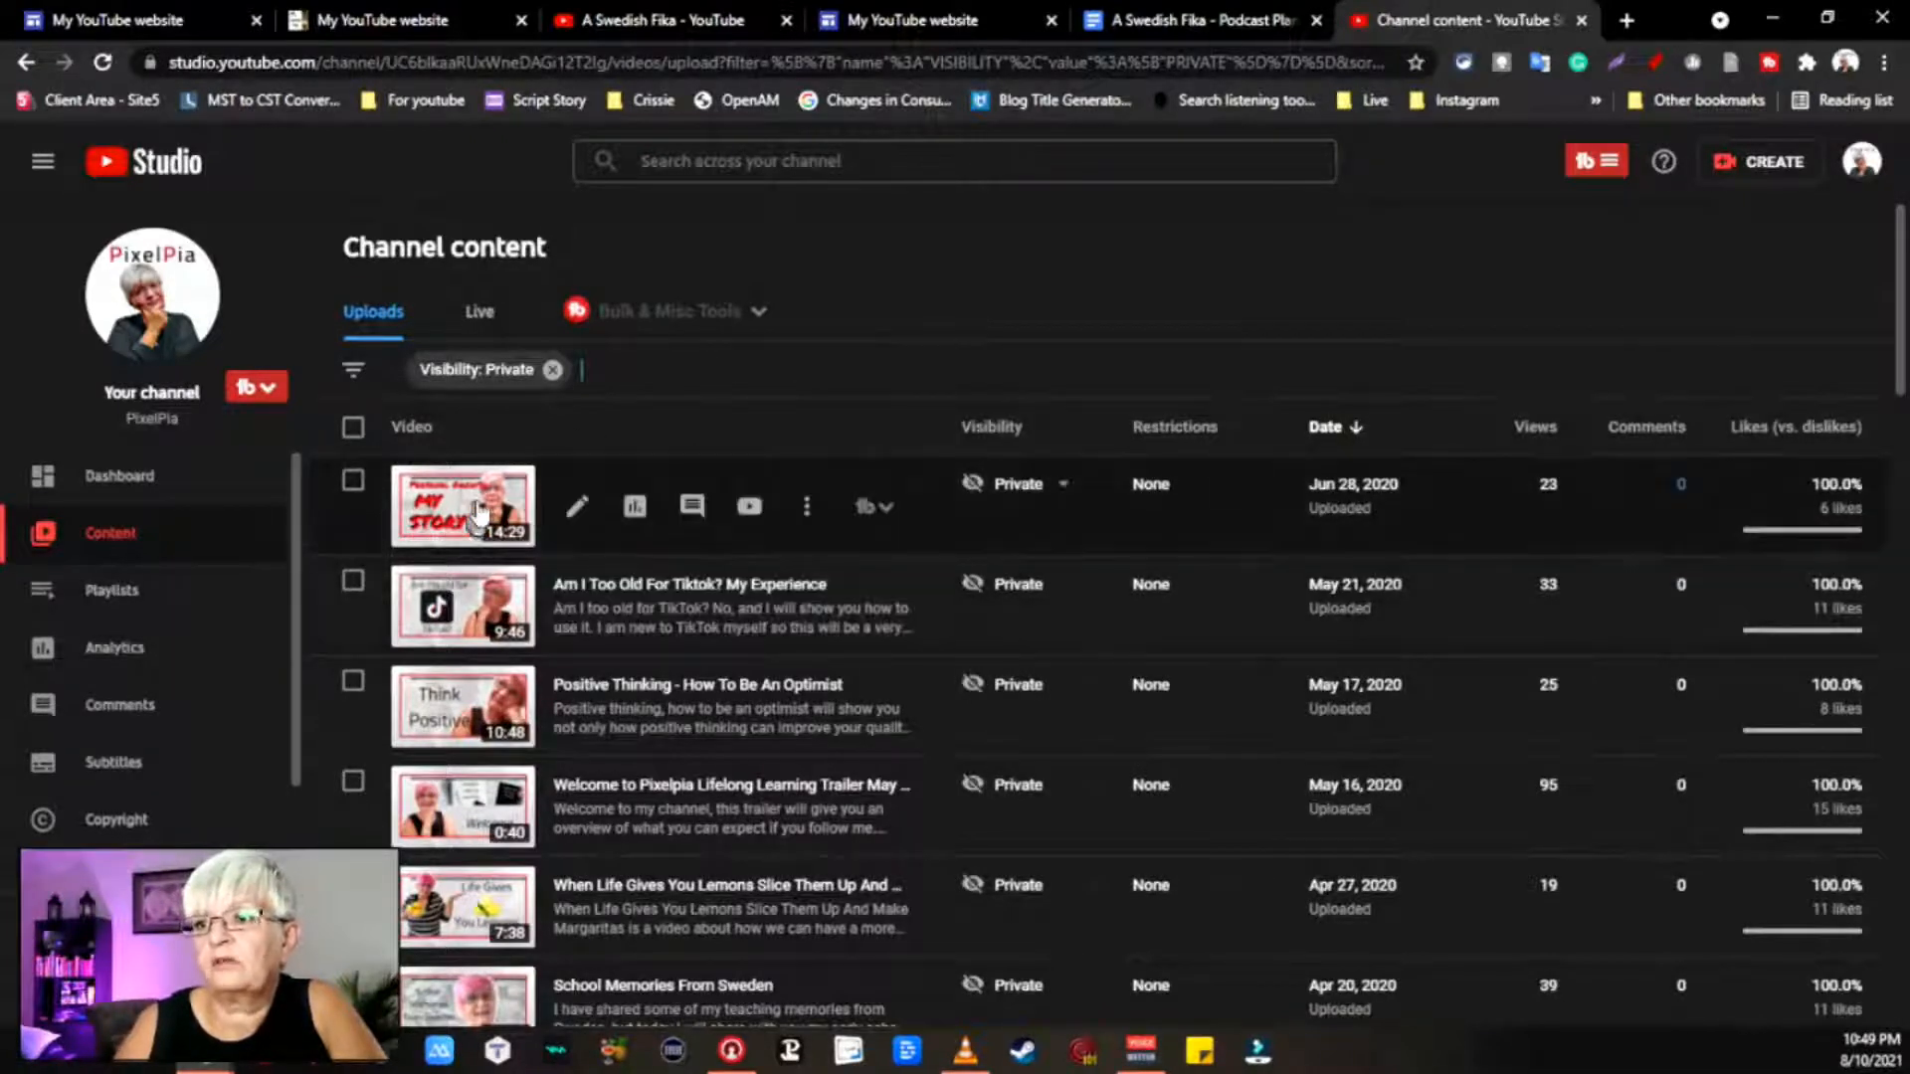
left_click(480, 511)
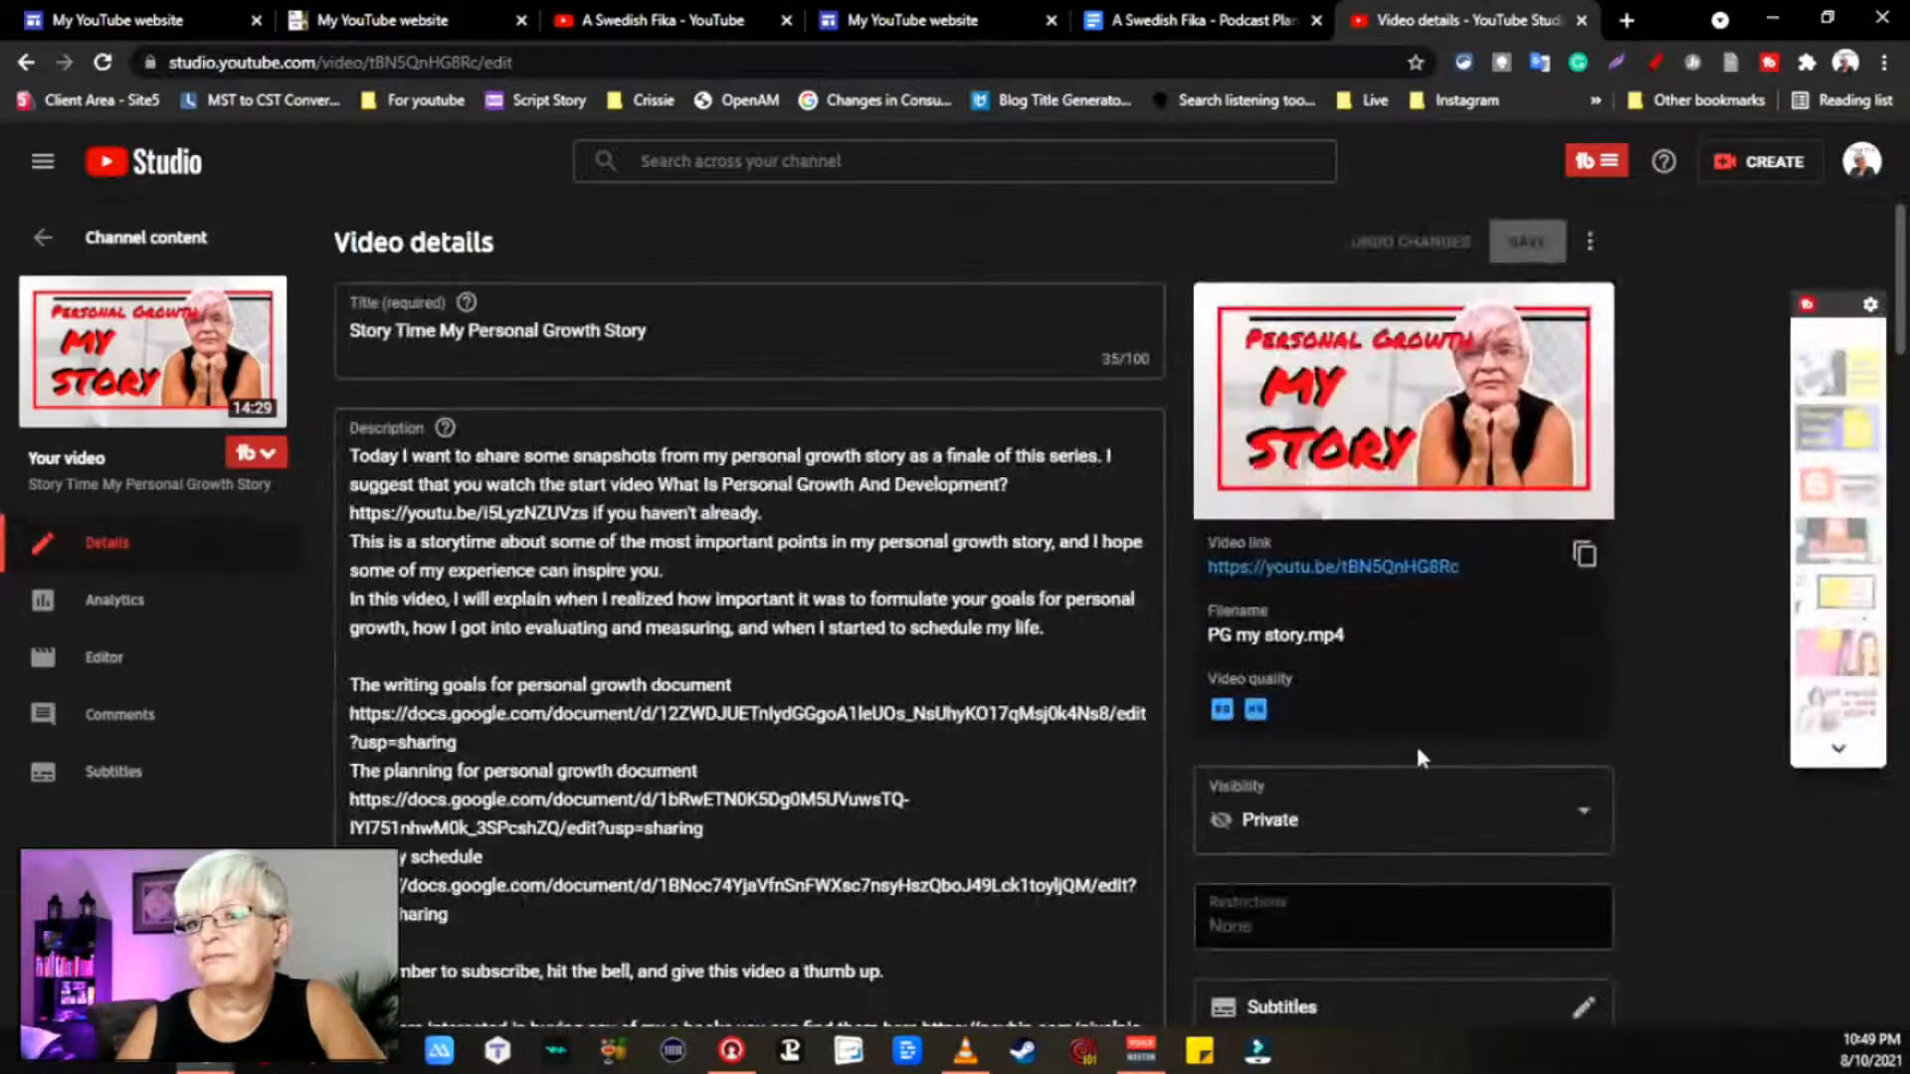
left_click(1584, 555)
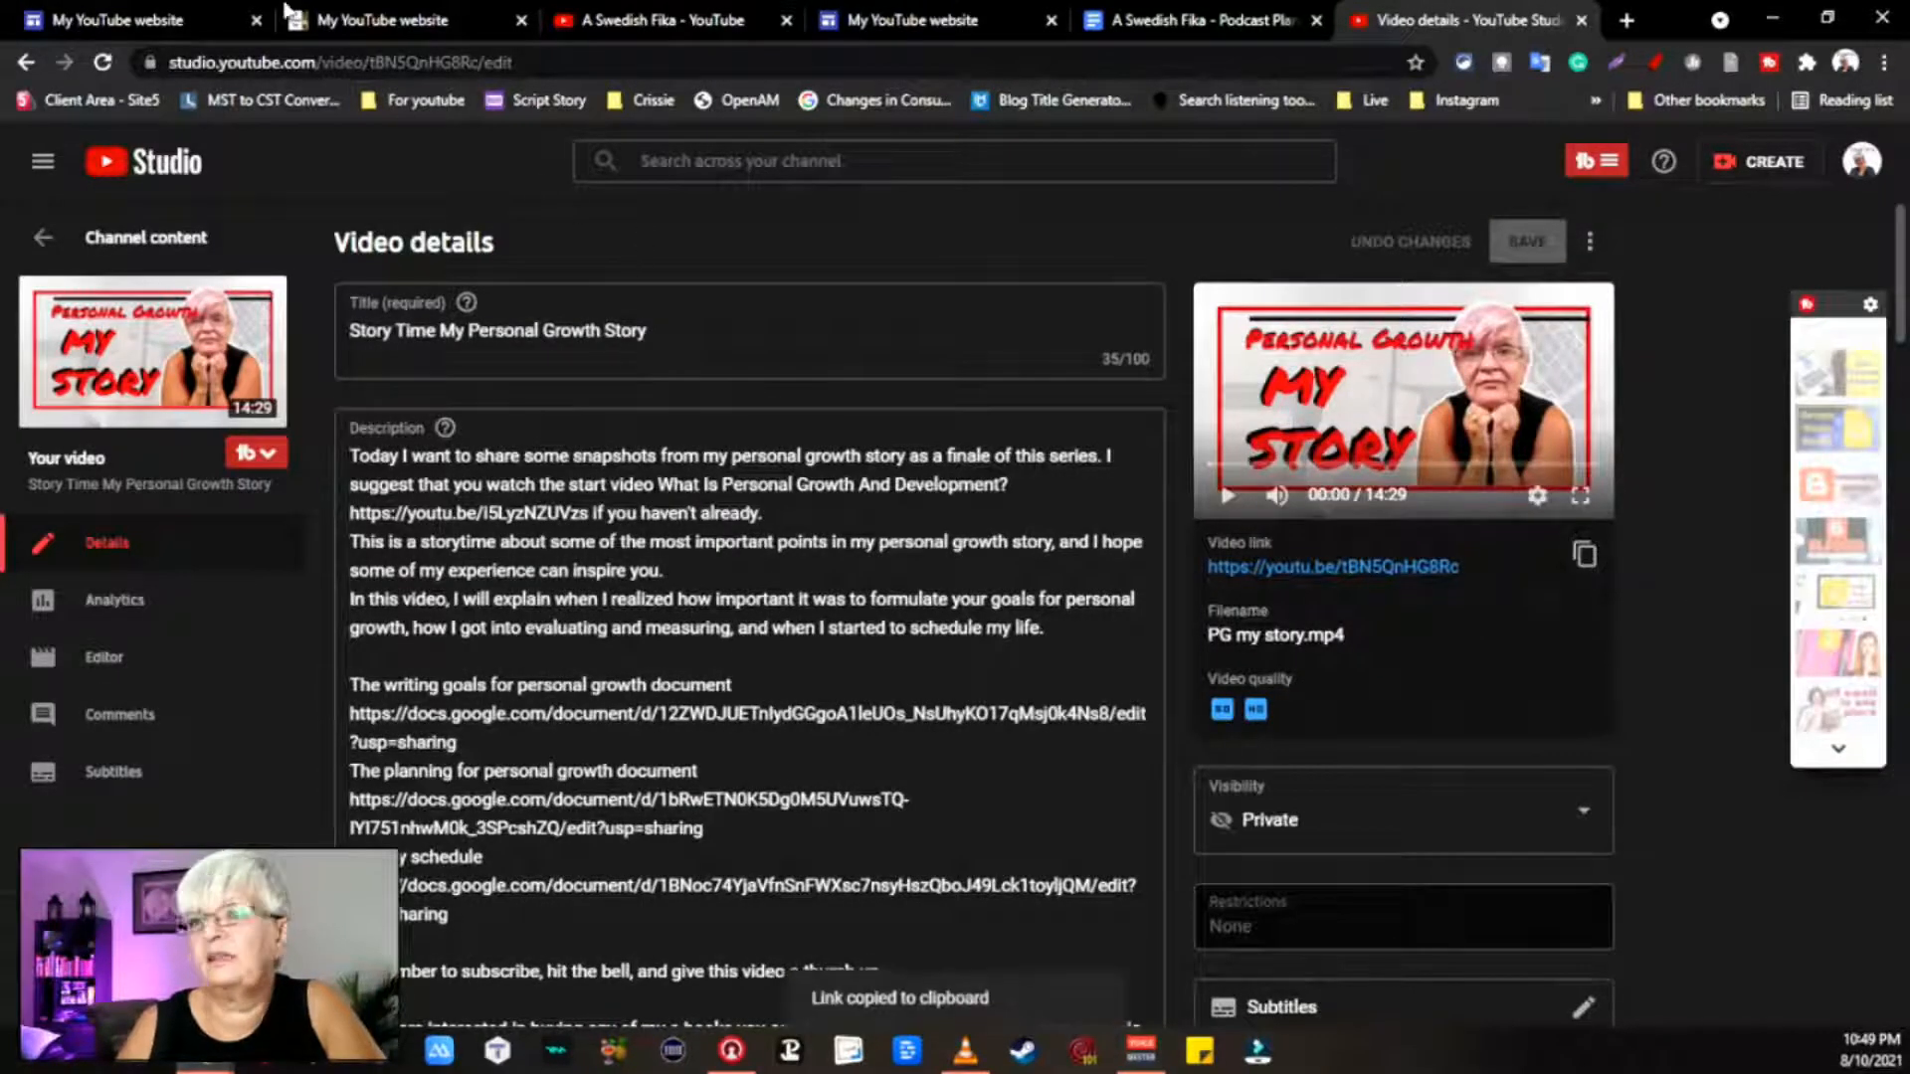
left_click(30, 18)
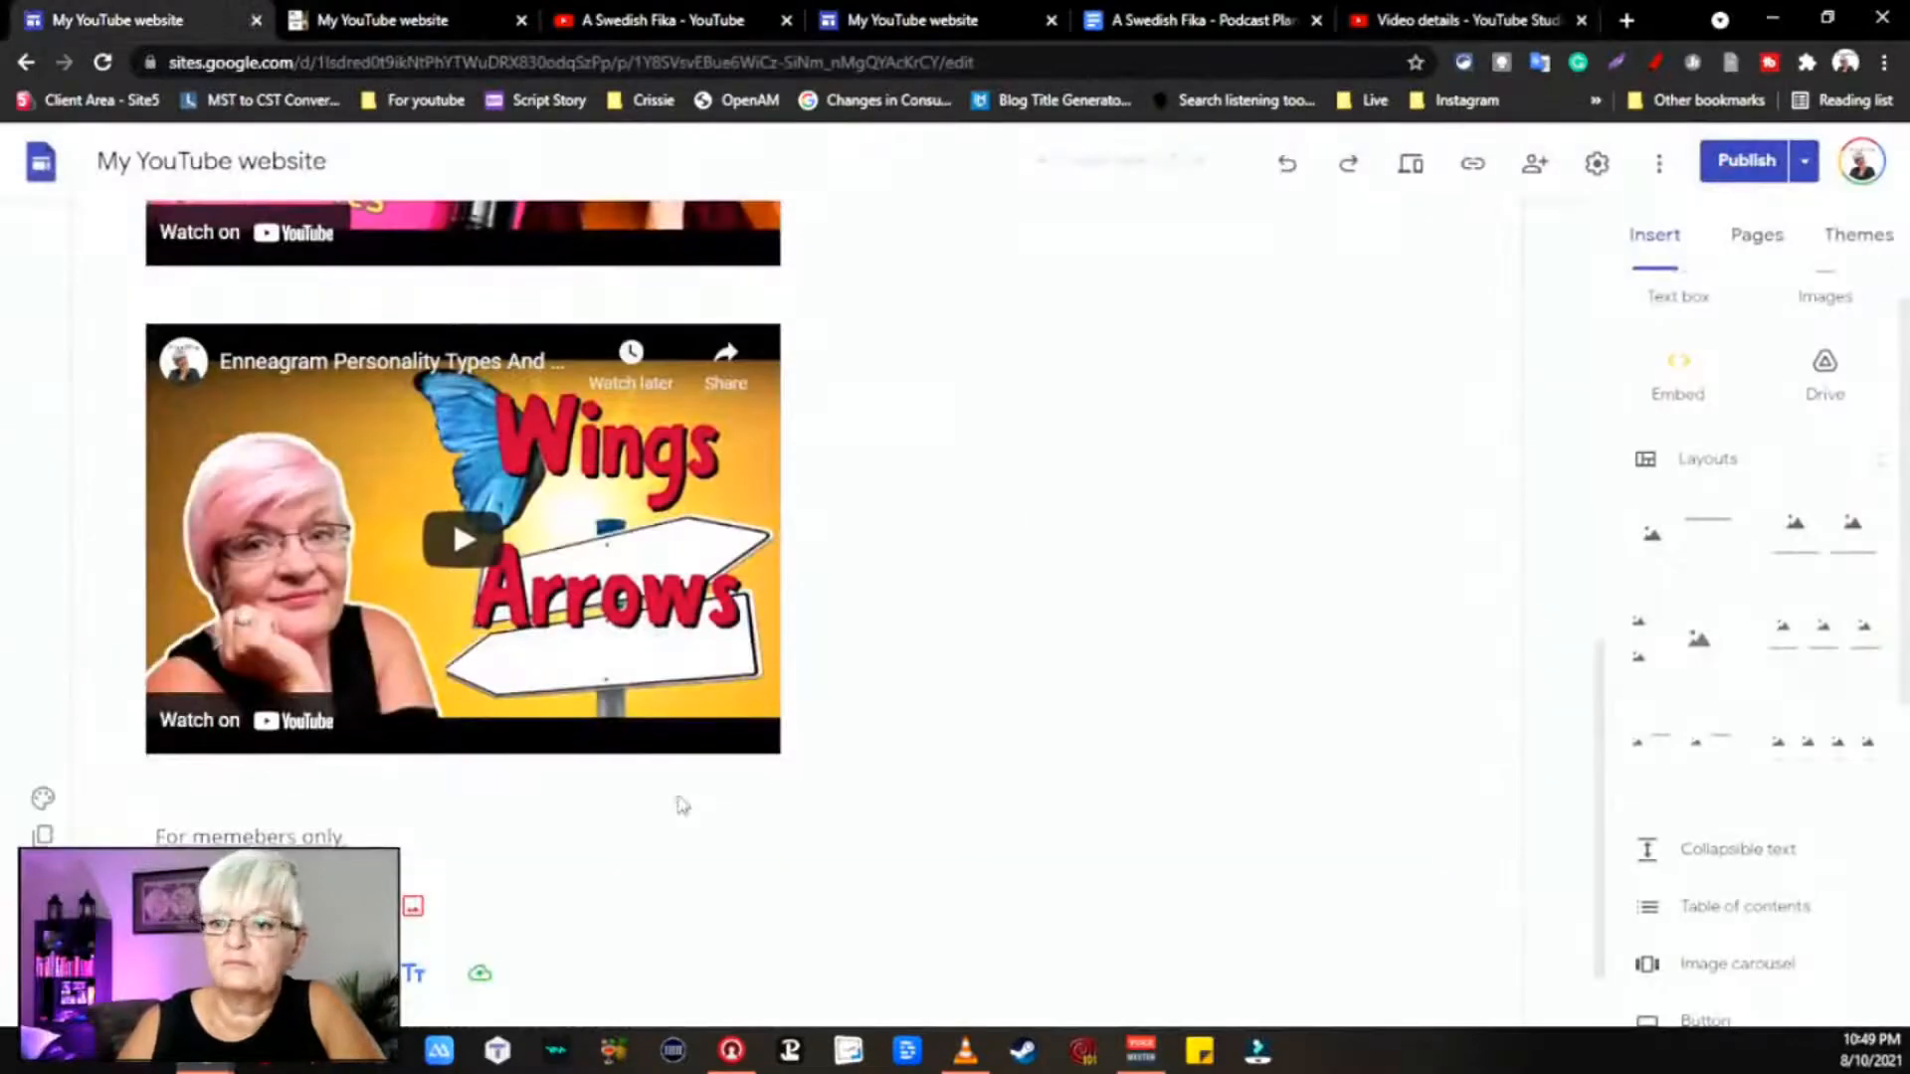
Step: Embed the Story Time video link on the page below the Wings and Arrows video
left_click(1677, 386)
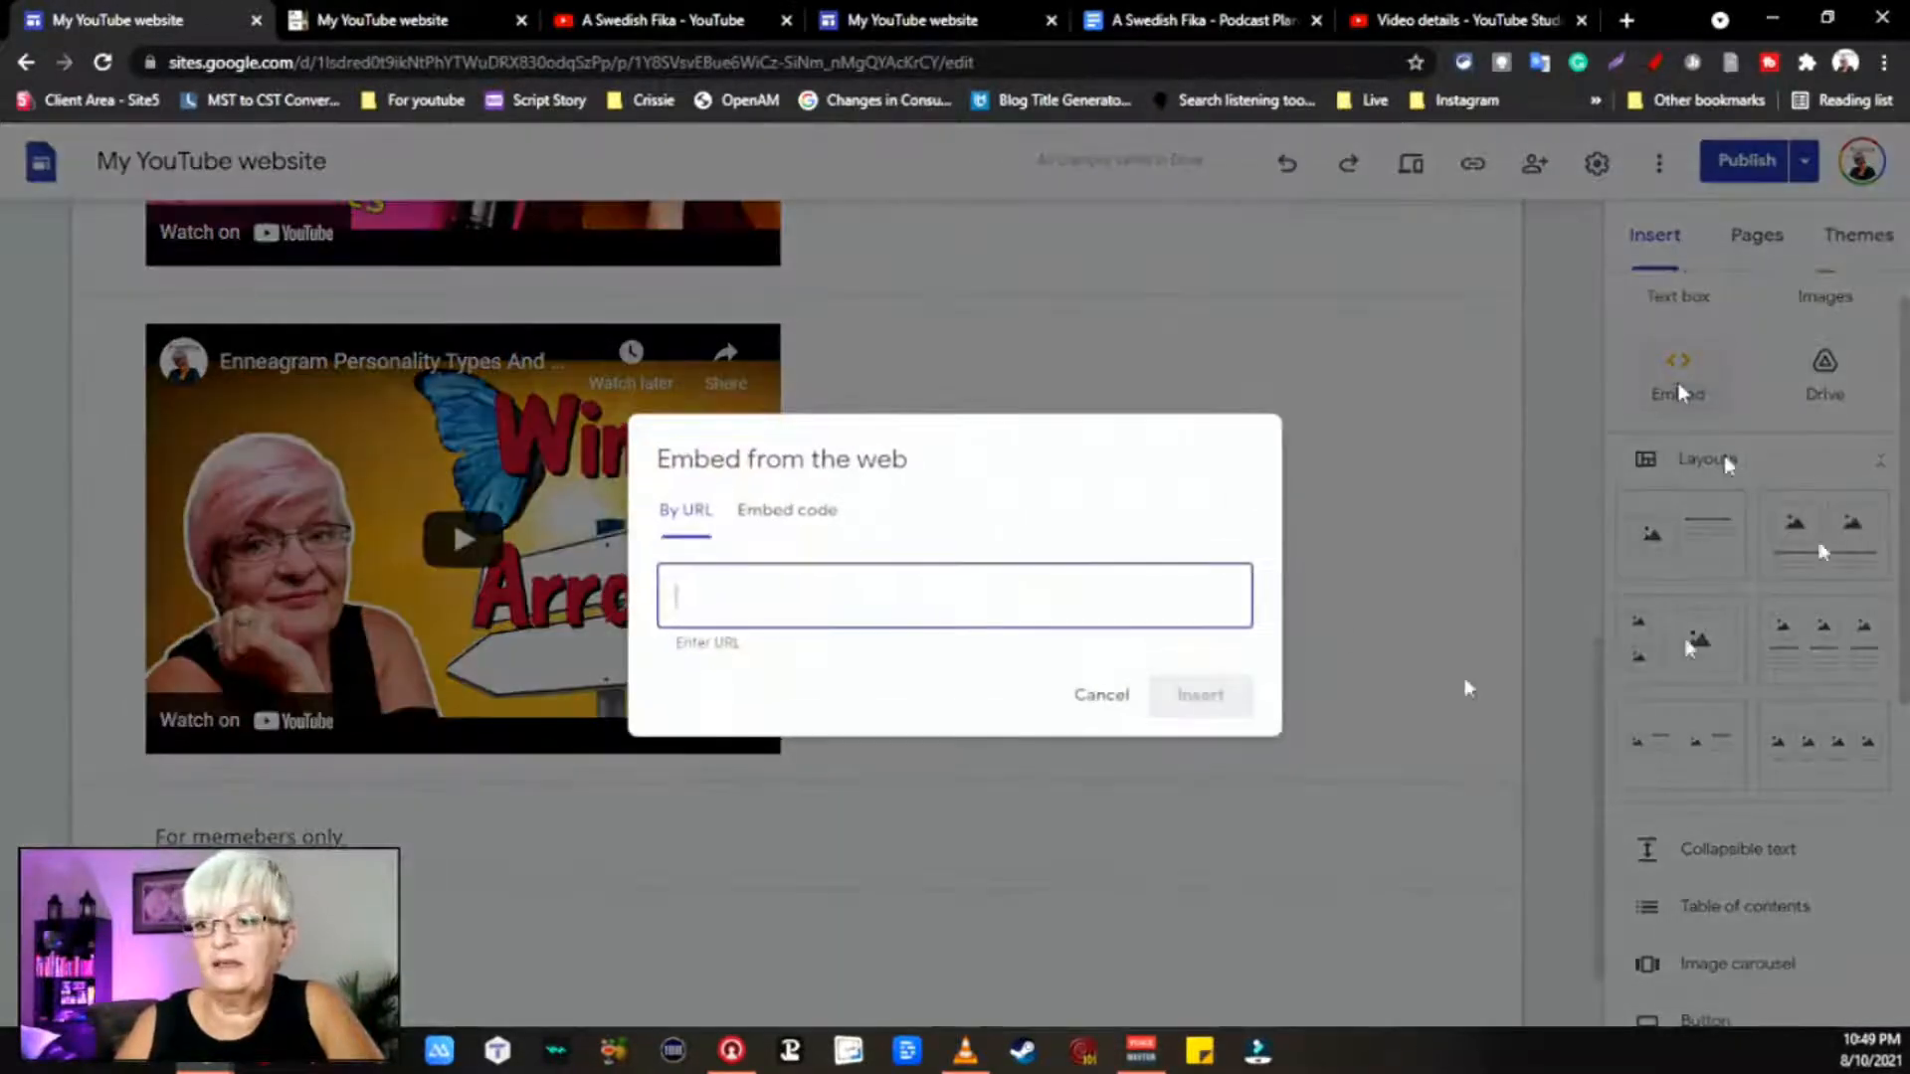
key("ctrl+v")
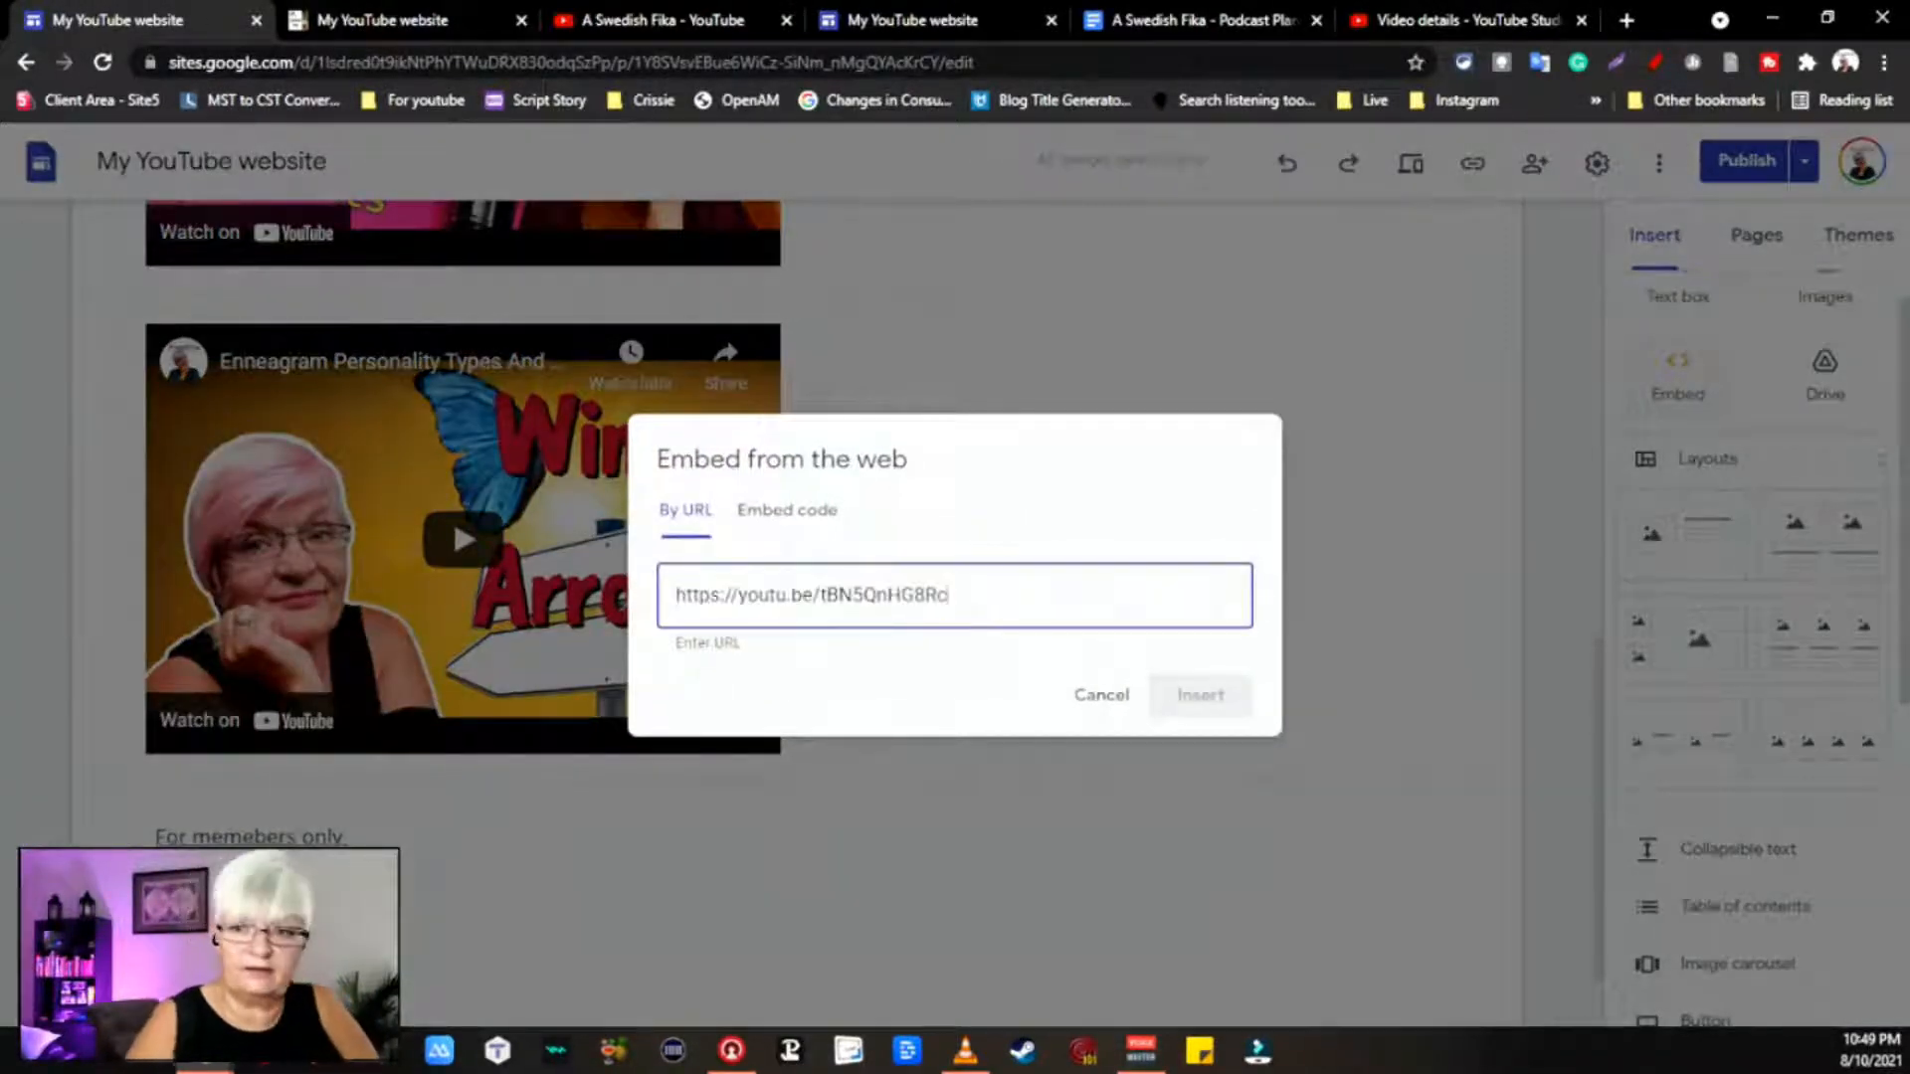
left_click(1201, 836)
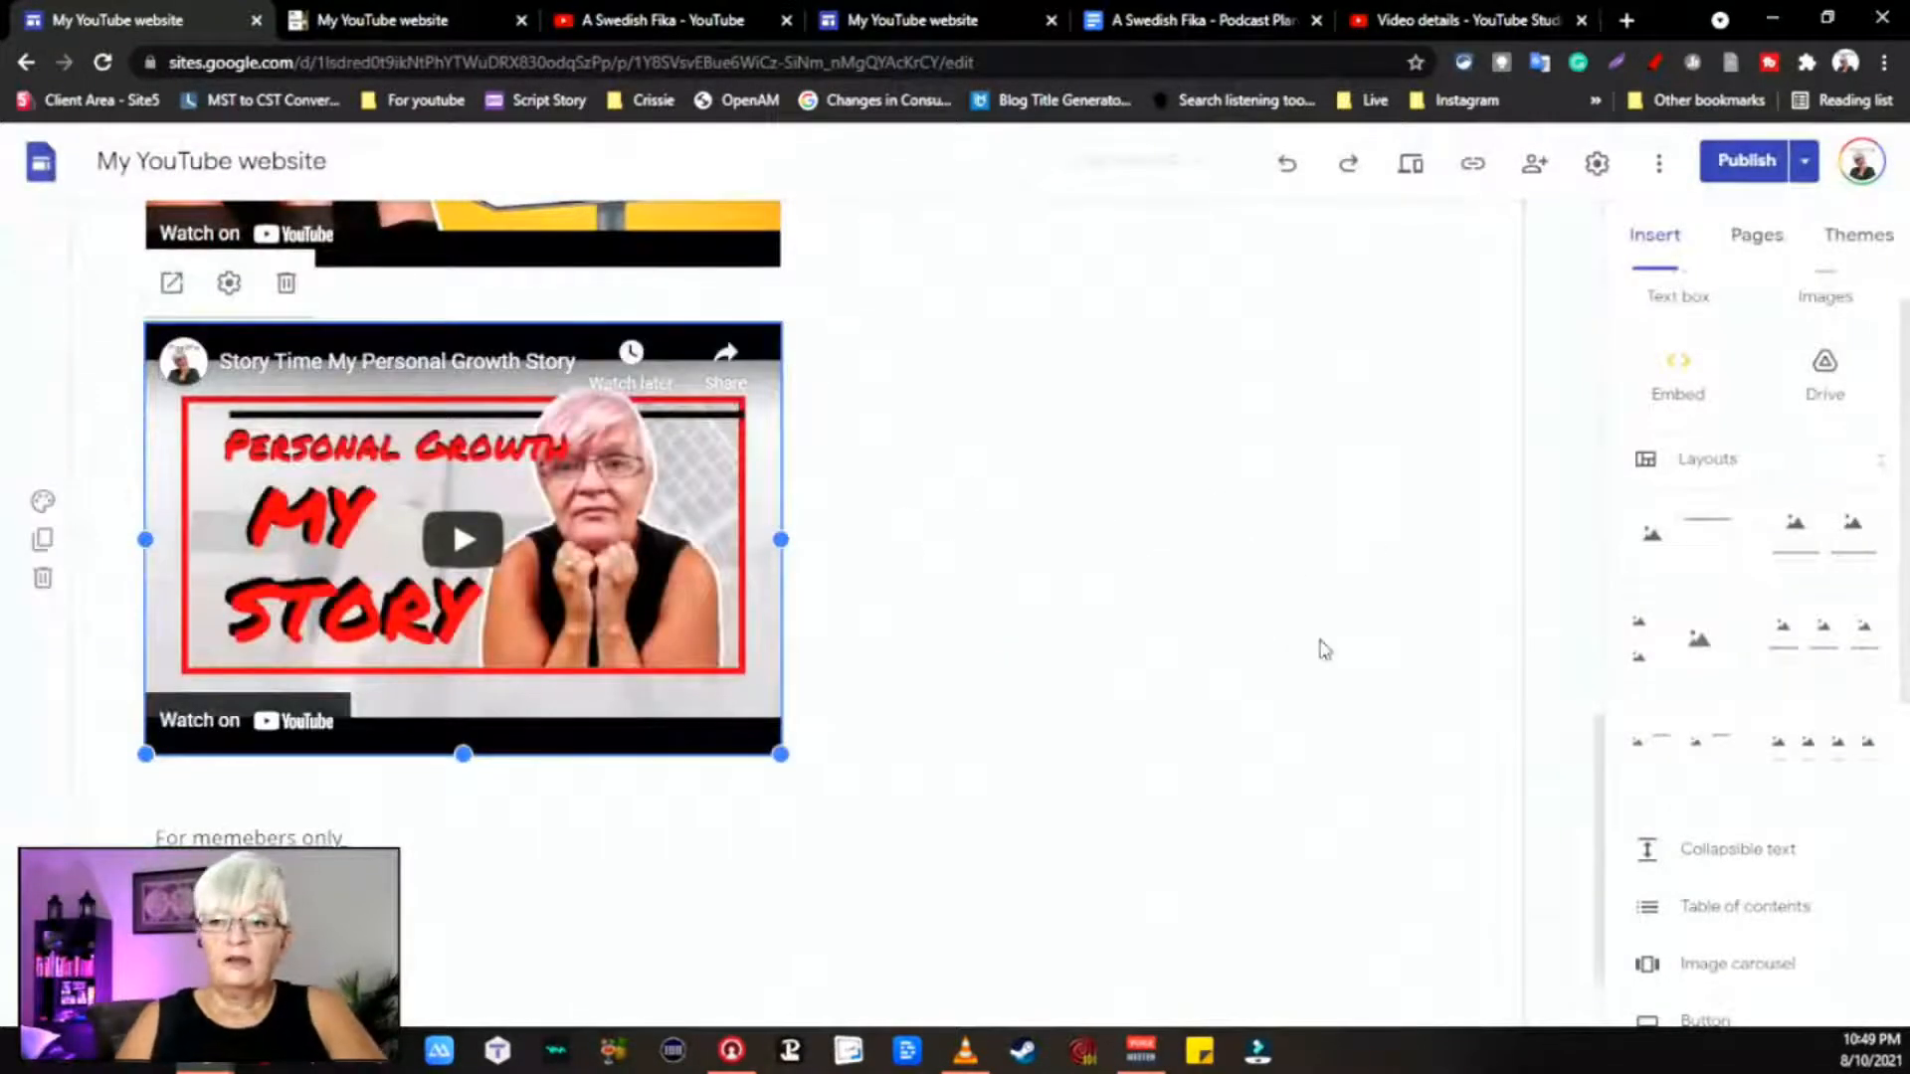
Step: Review the site changes and publish the site
left_click(1743, 167)
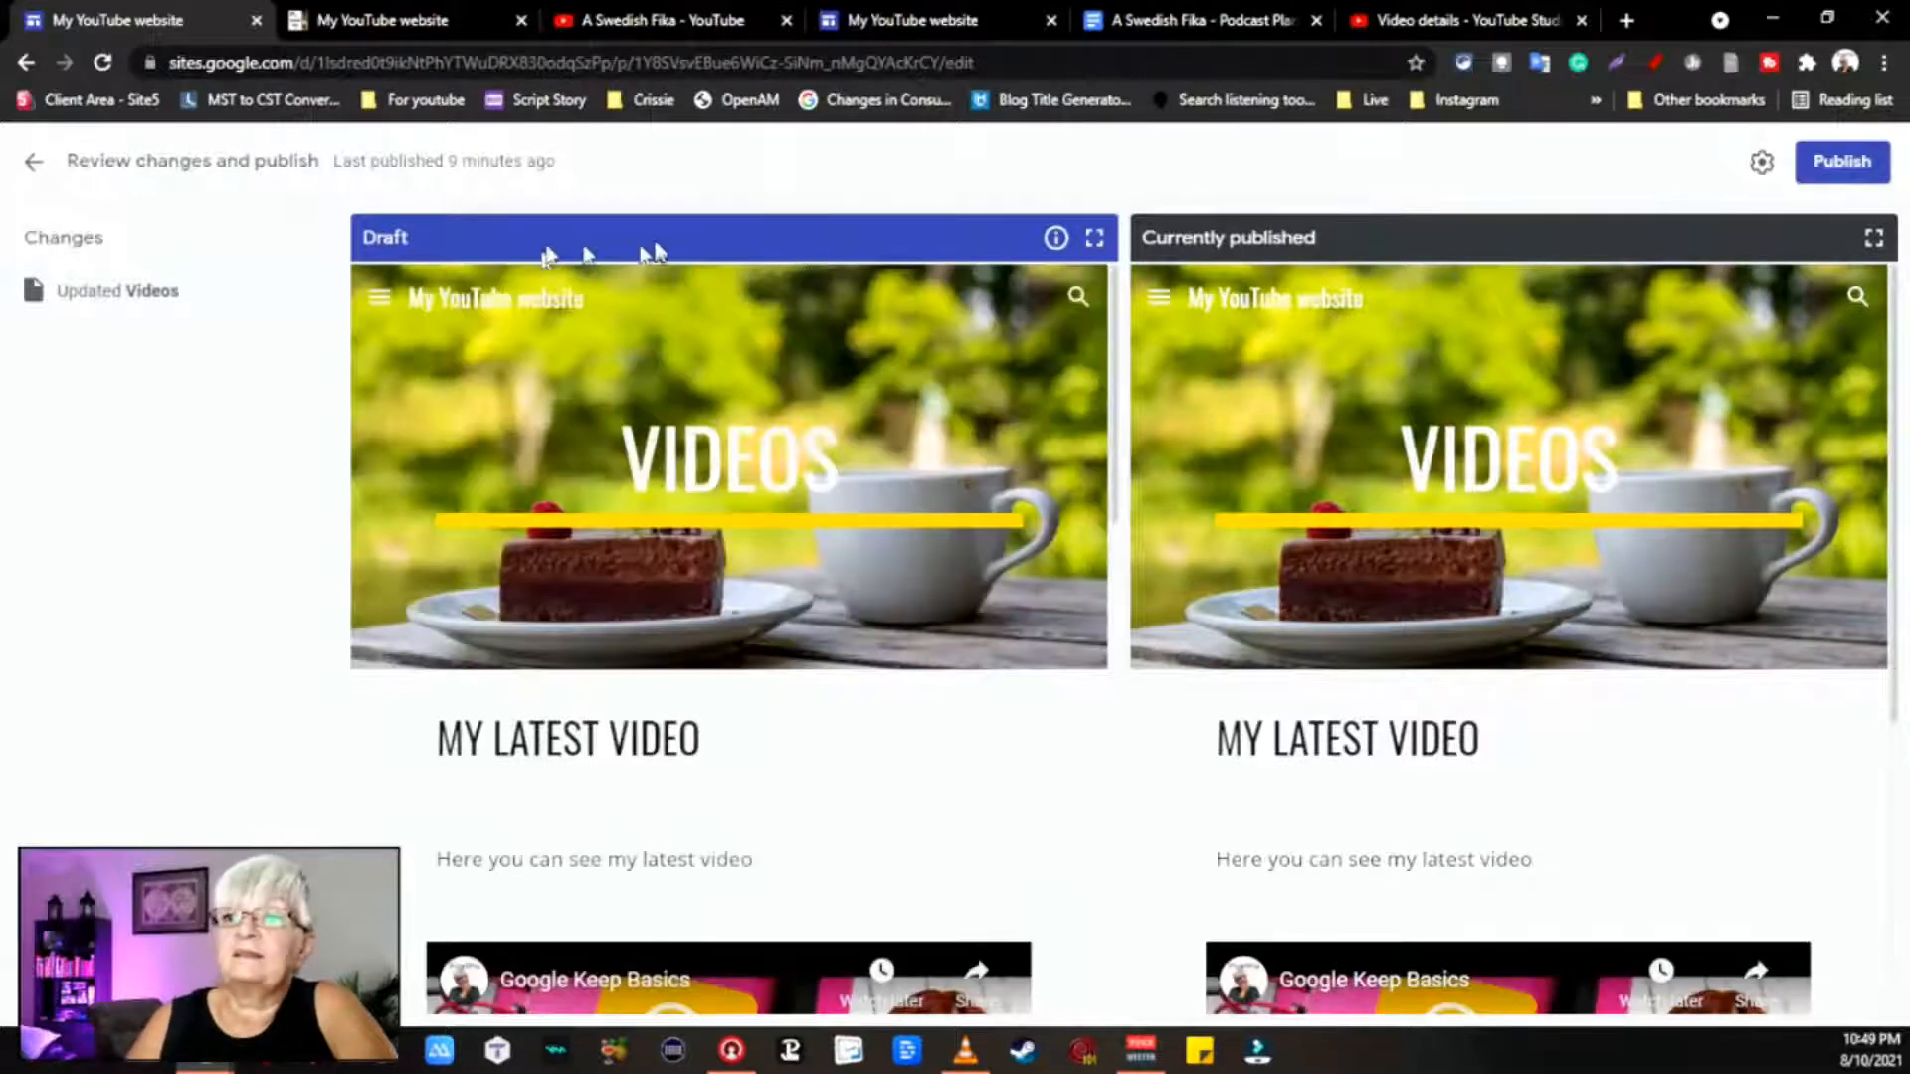
scroll(717, 355, "down", 15)
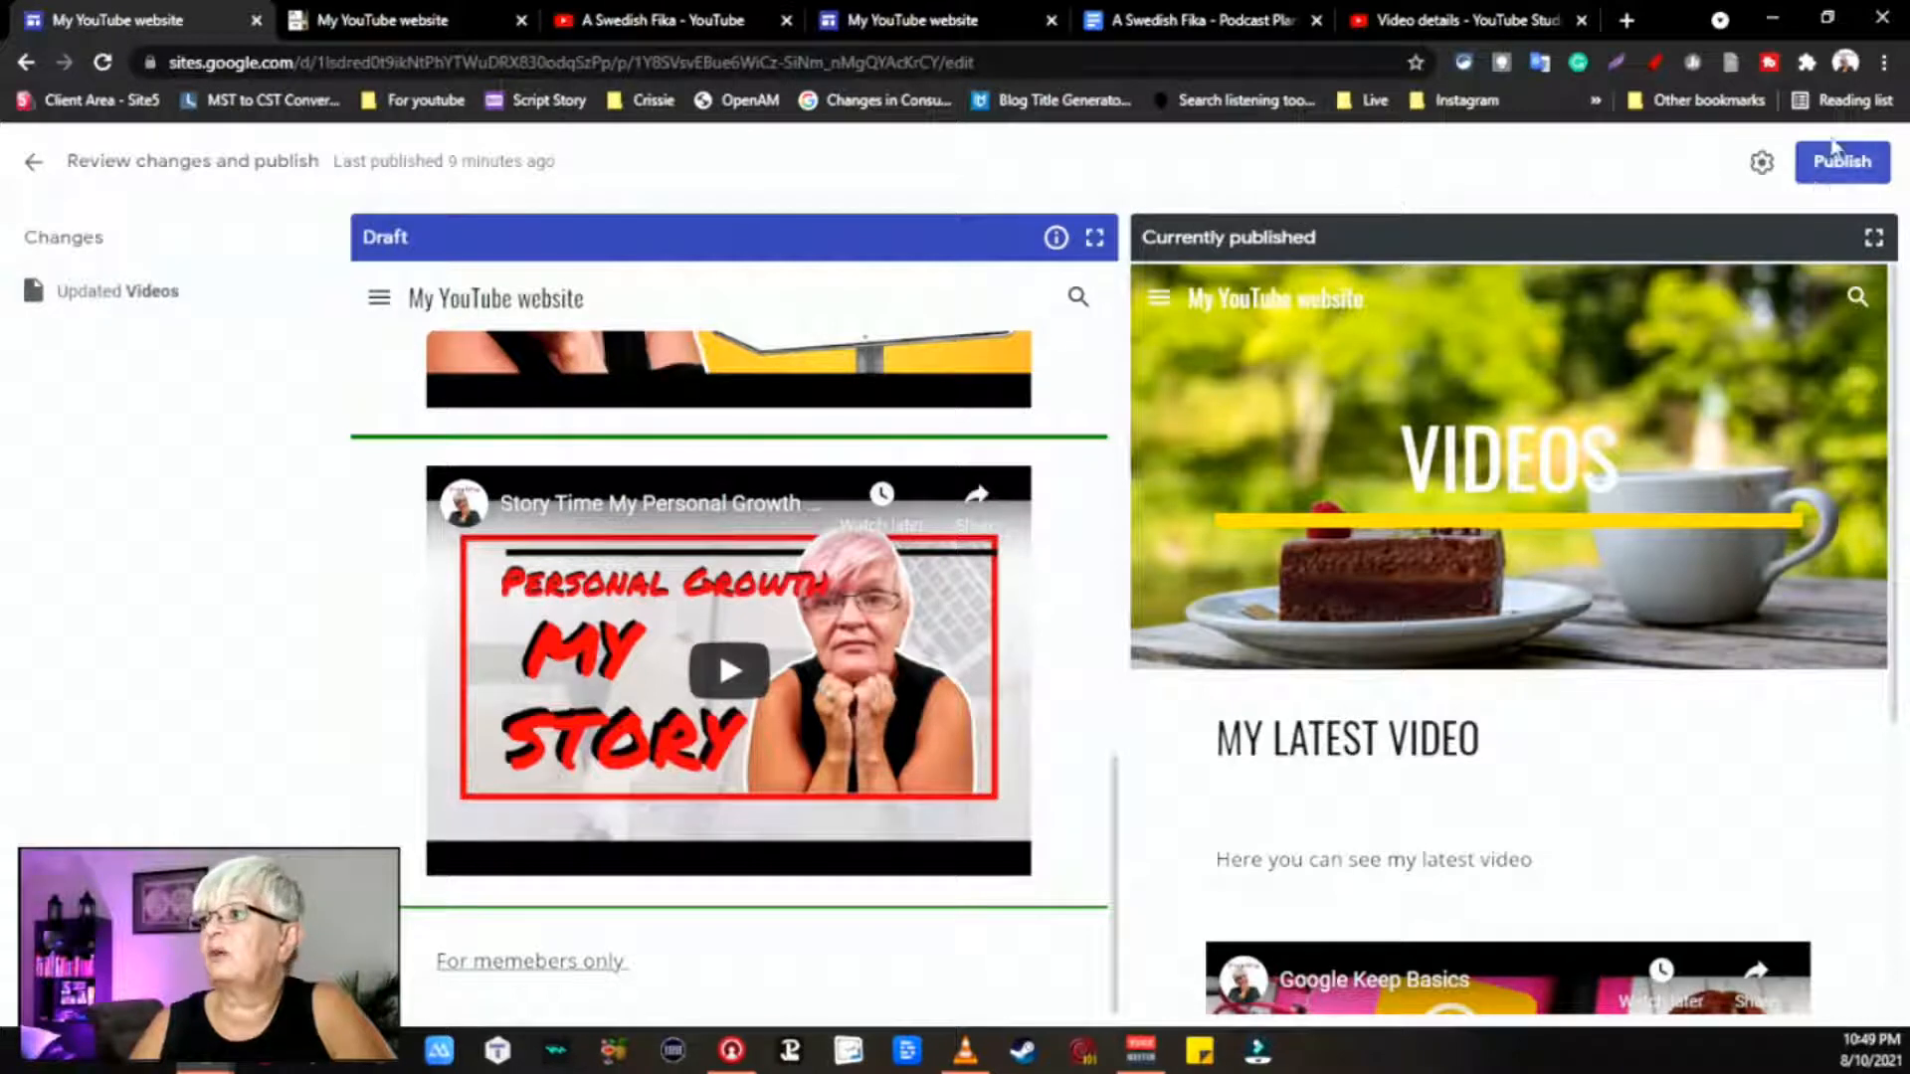
left_click(1840, 160)
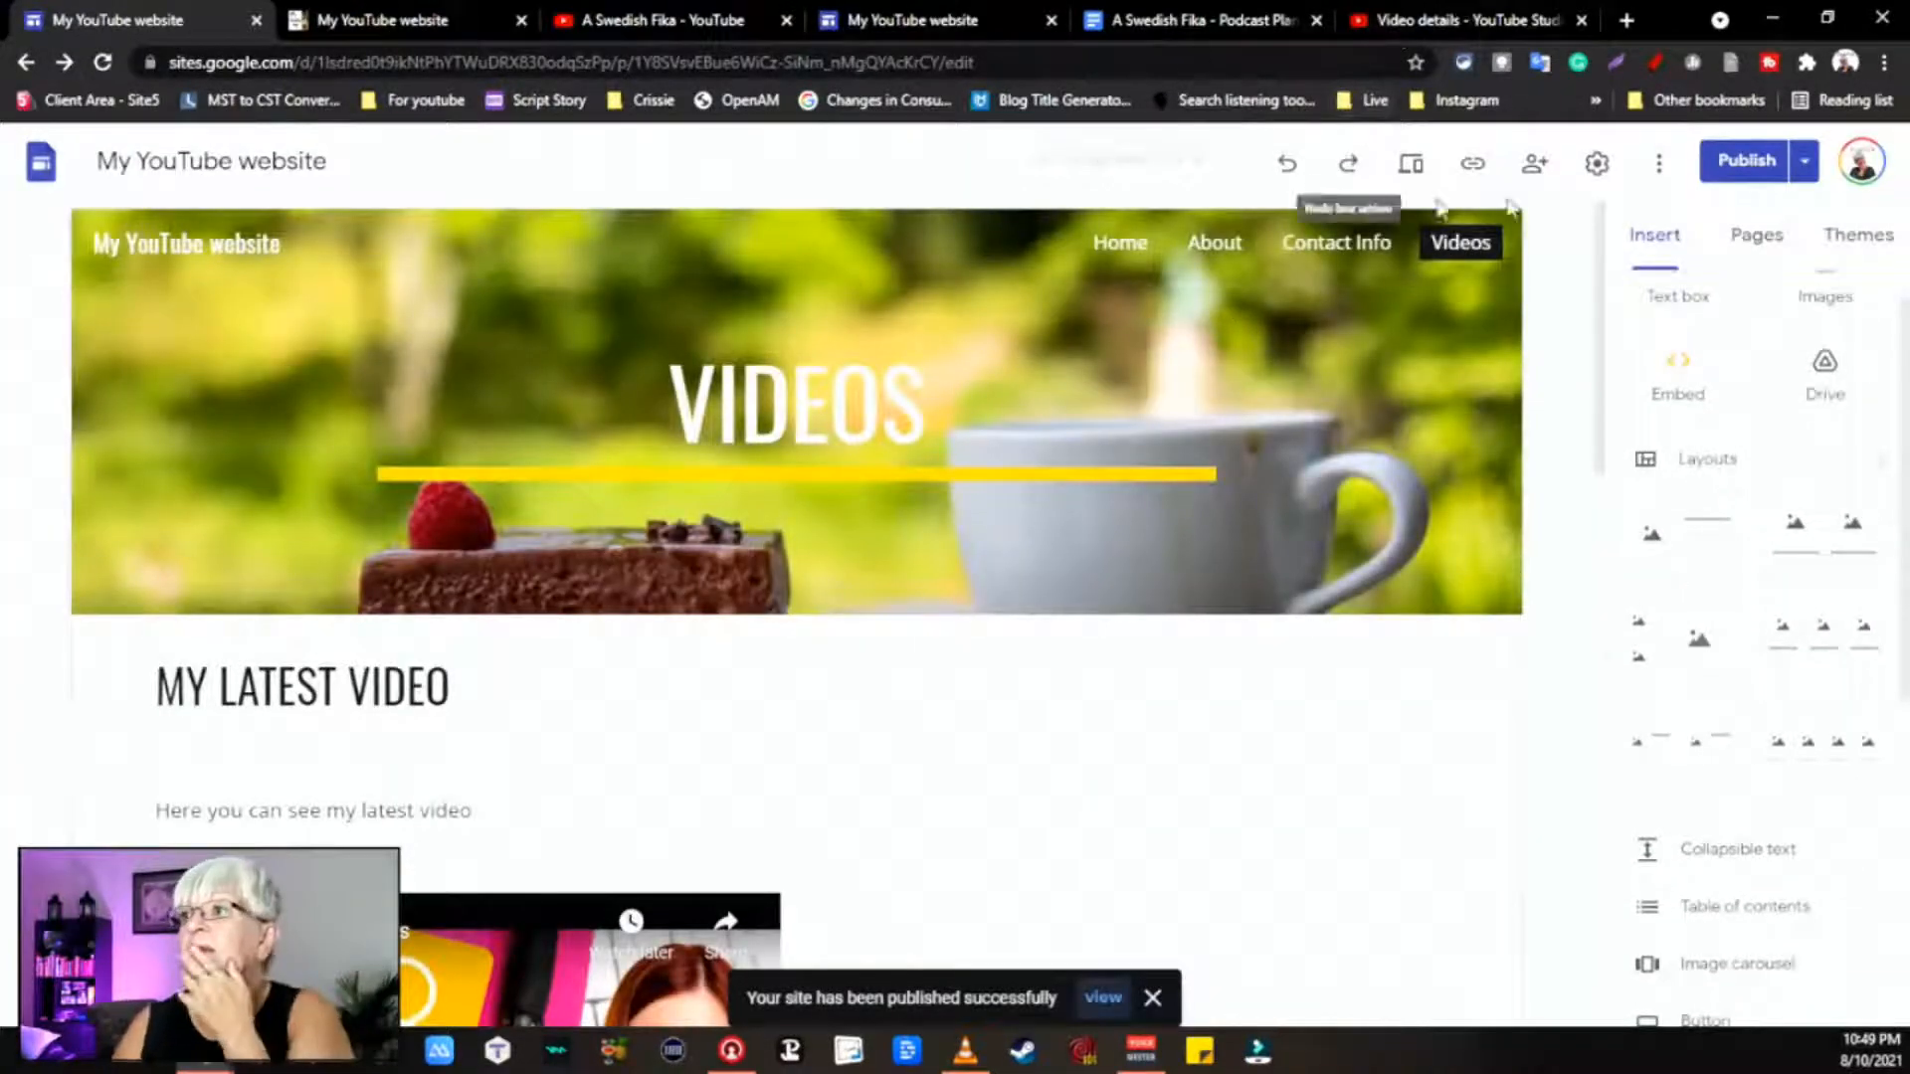
Step: View the published site and scroll down to the newly embedded Story Time video
left_click(1805, 162)
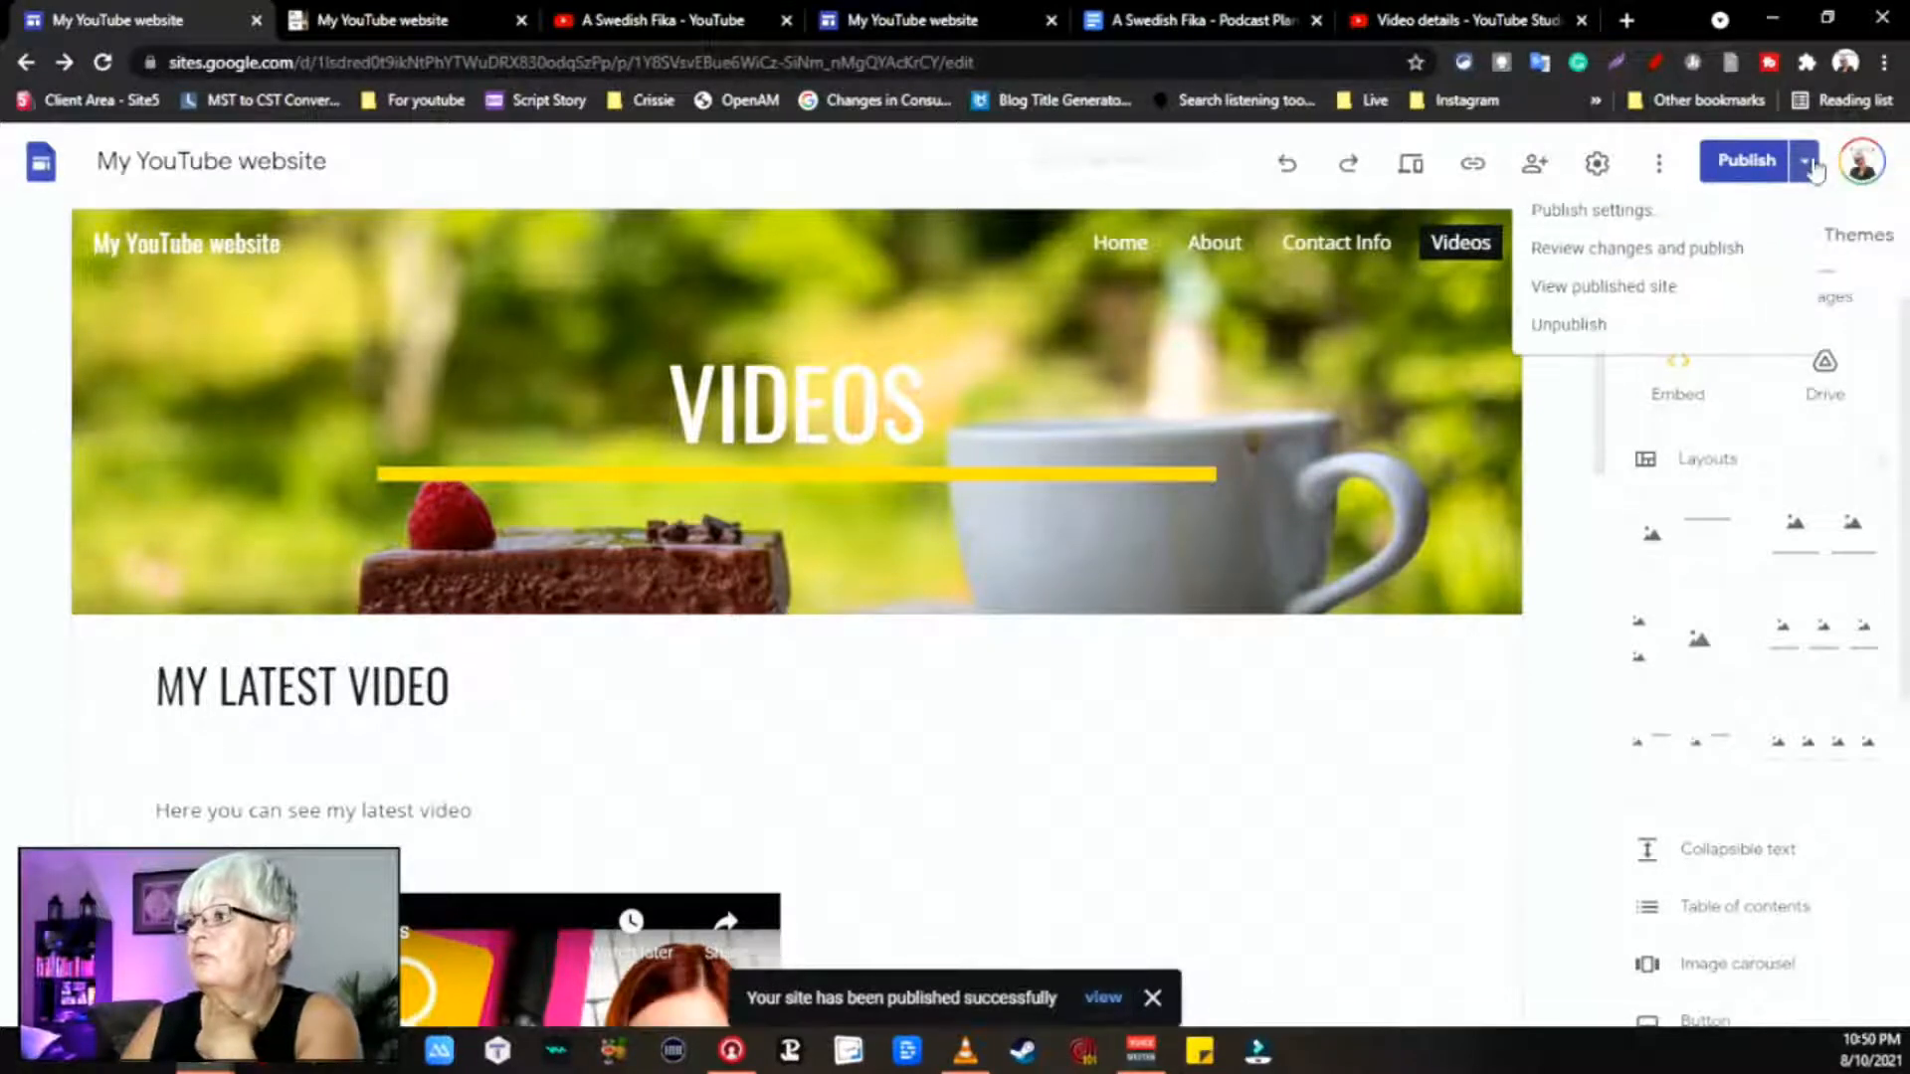
left_click(1682, 298)
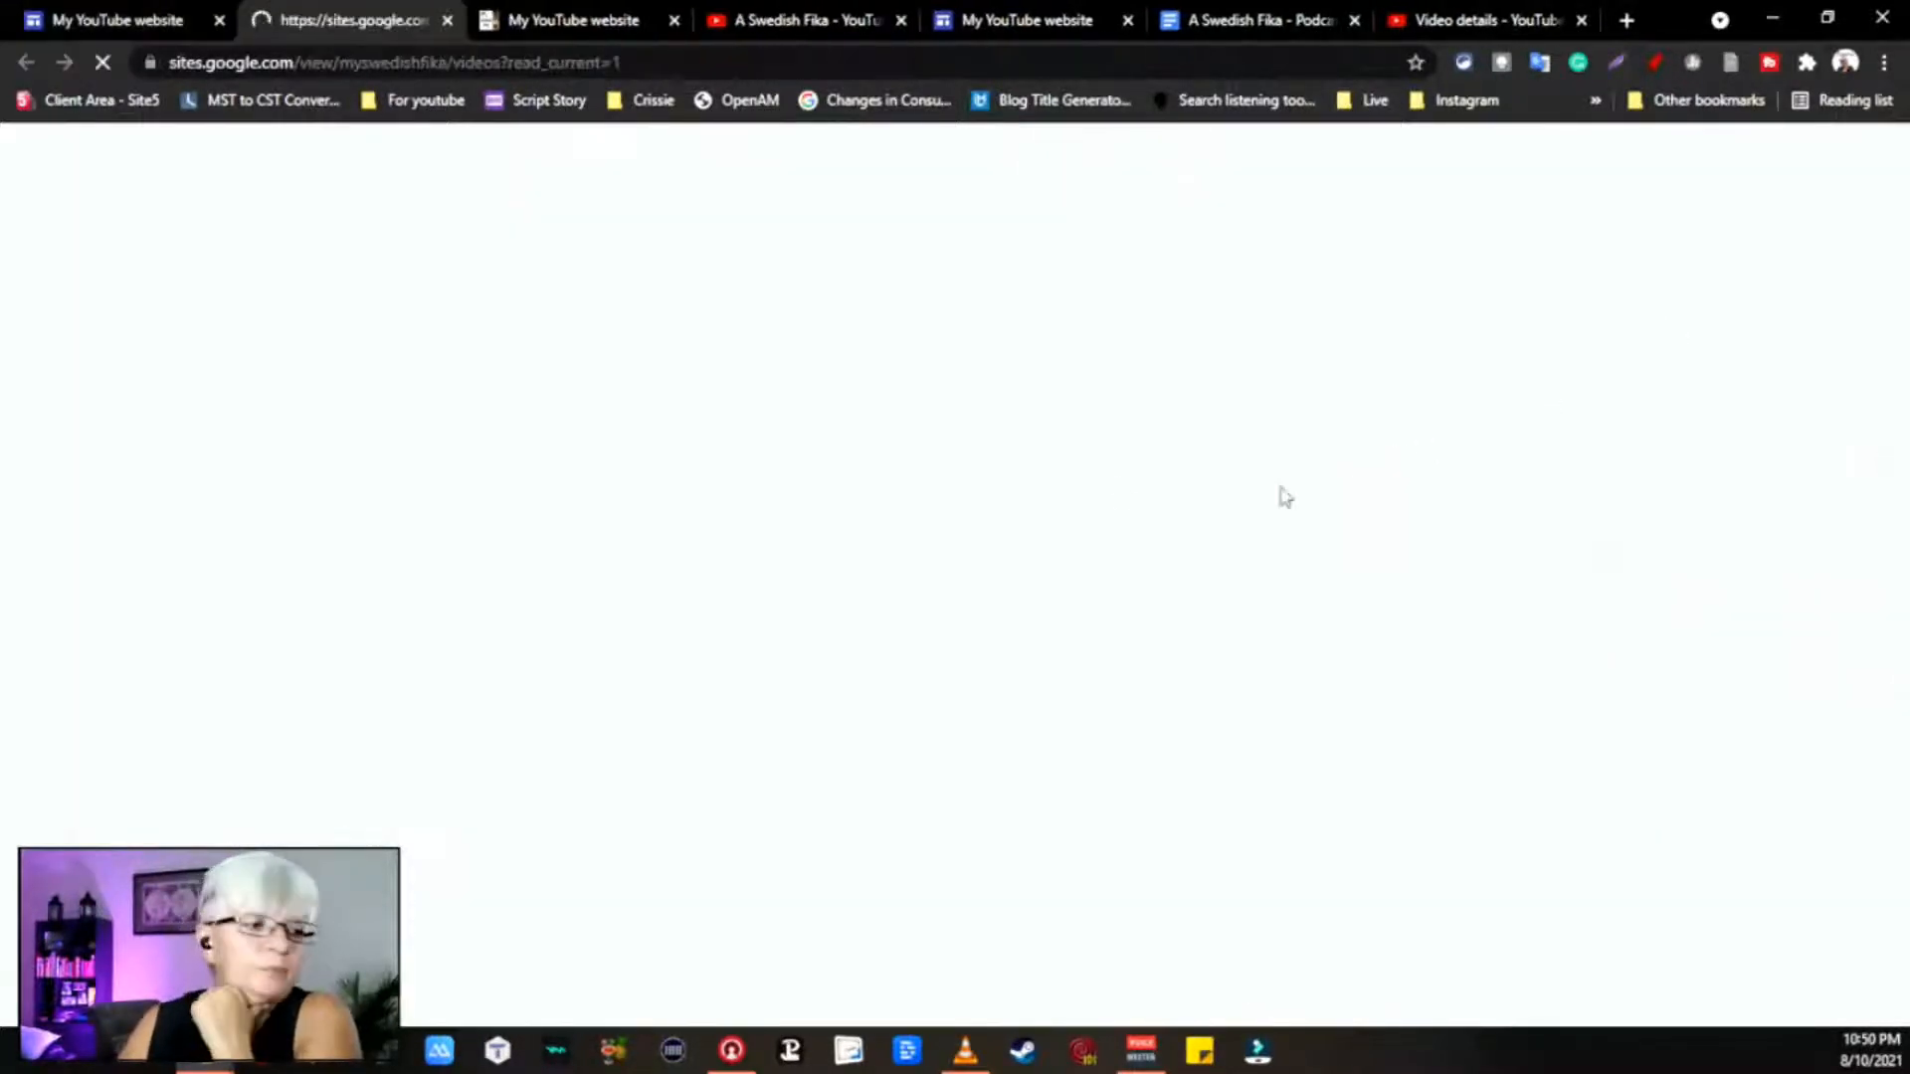
scroll(1184, 559, "down", 10)
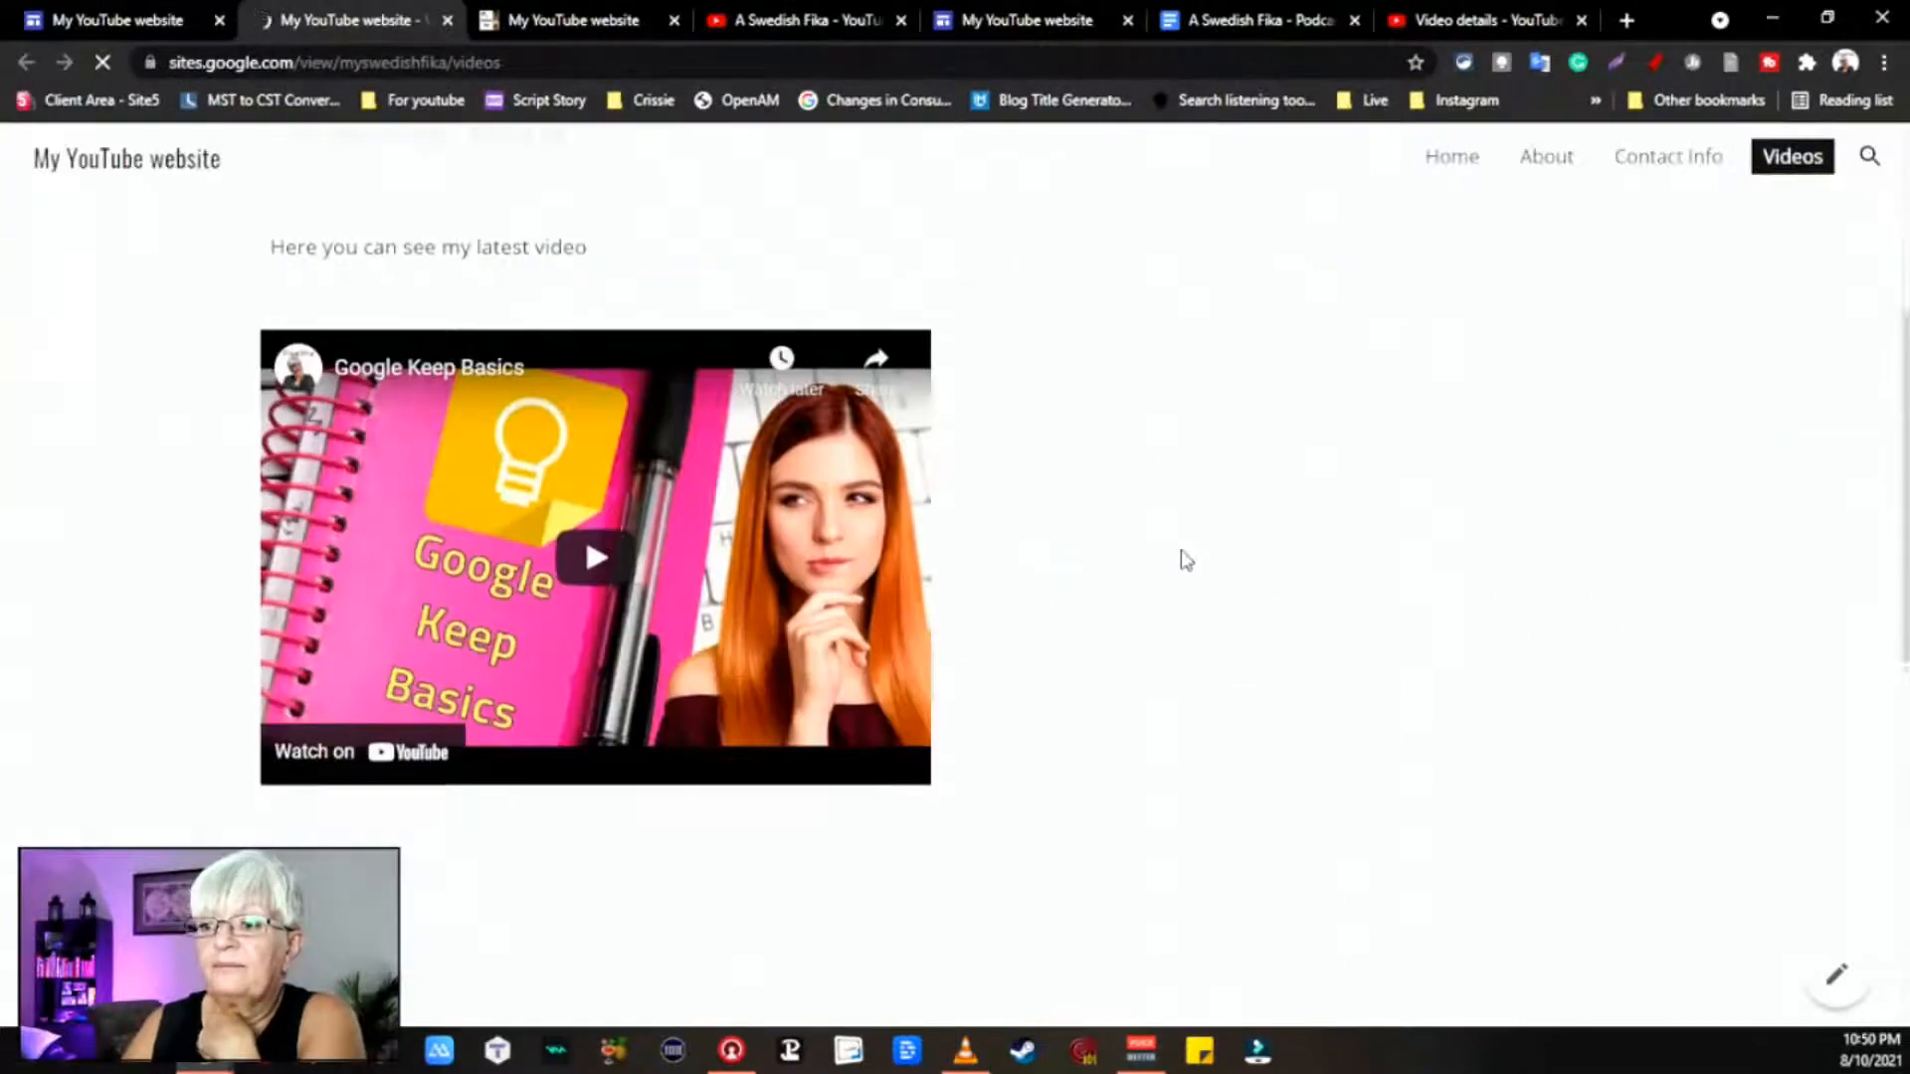
scroll(1184, 559, "down", 1)
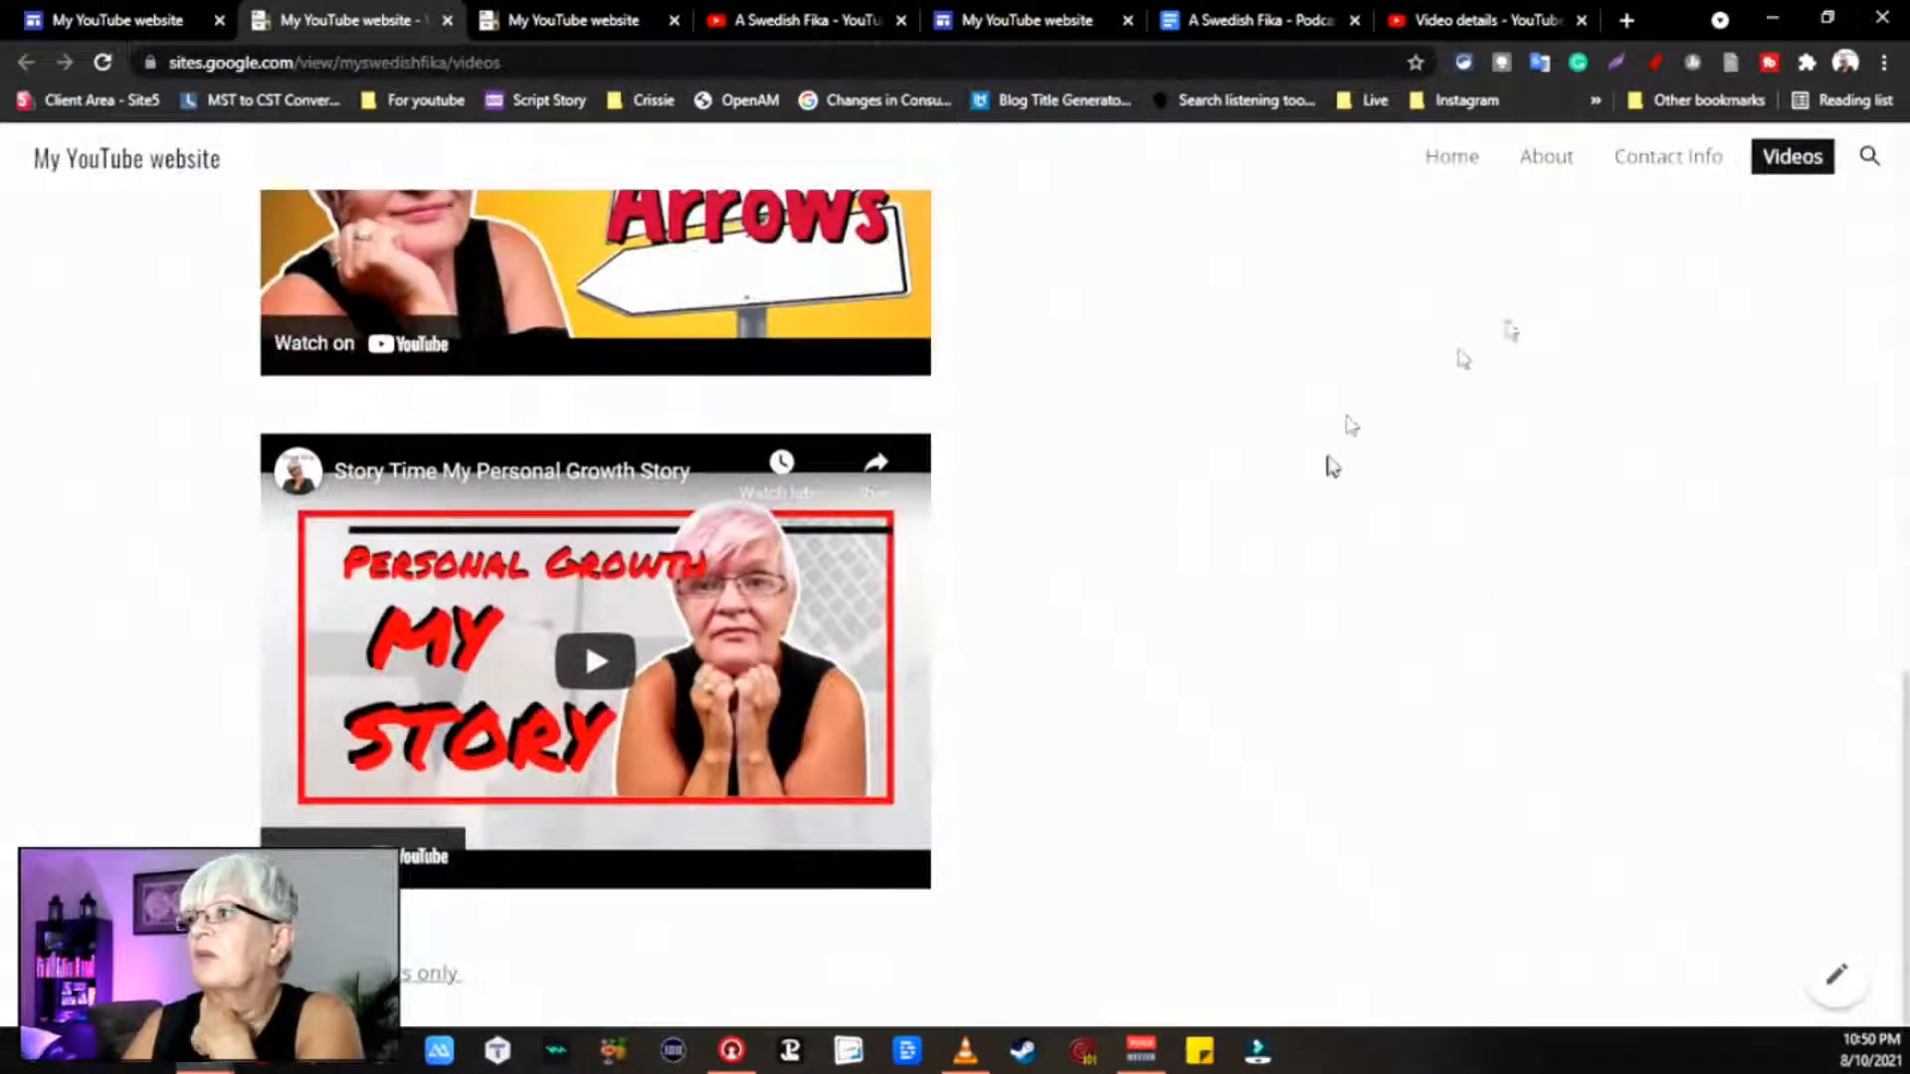
Step: Check the browser profile menu, select the published Videos page address, and open a blank tab
left_click(1845, 61)
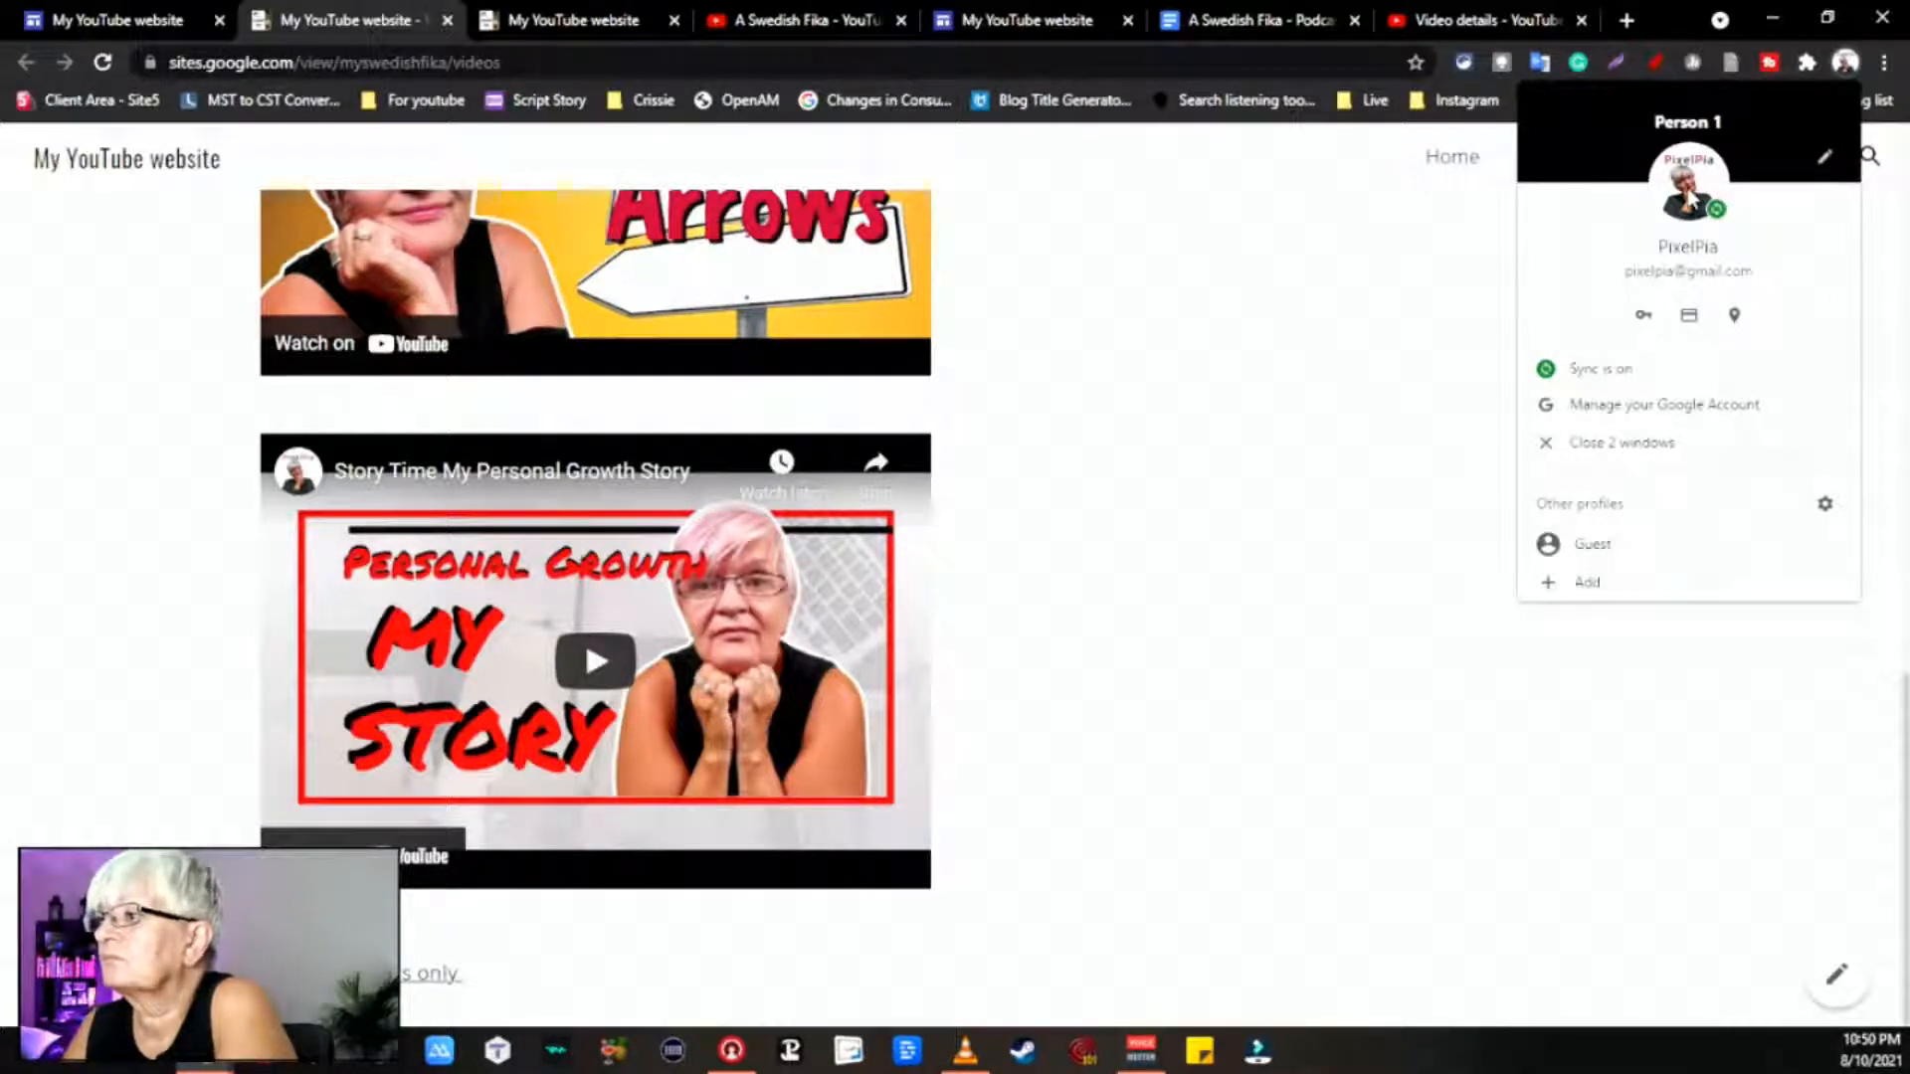
left_click(1412, 384)
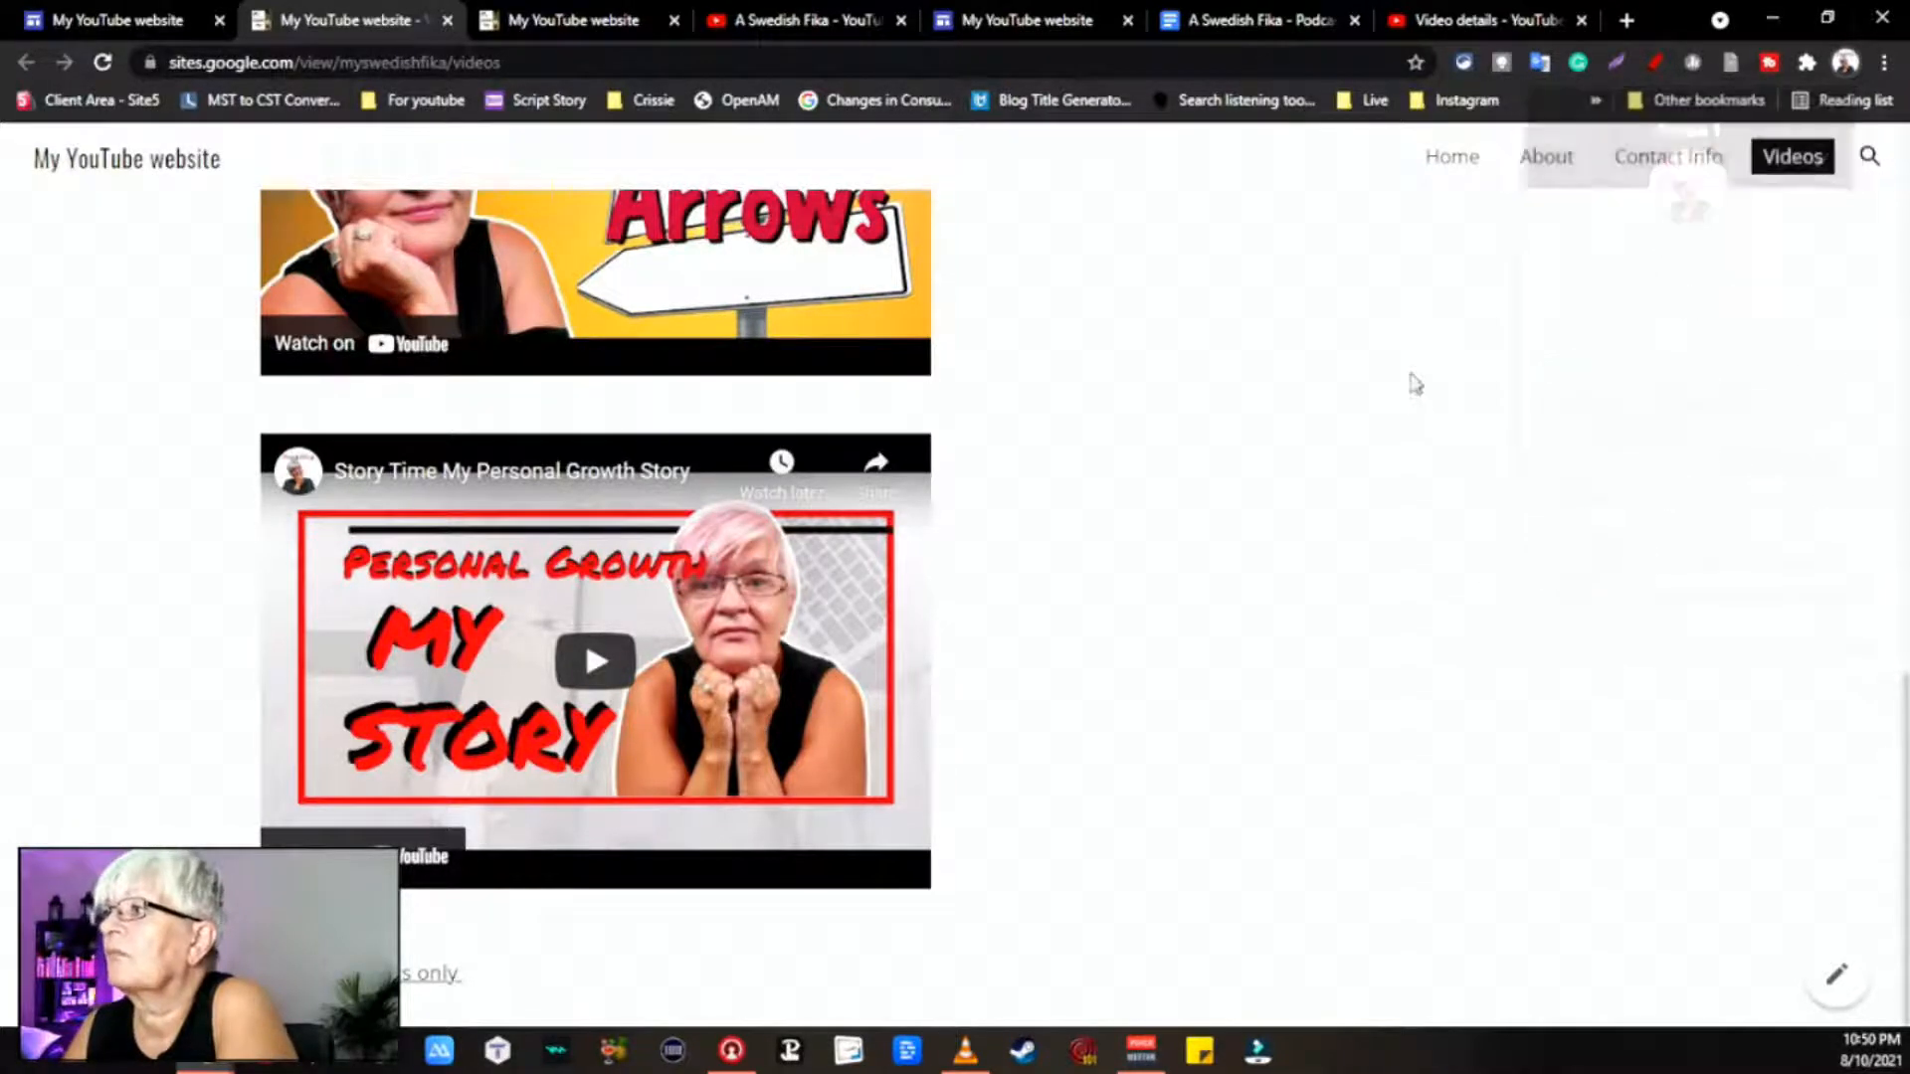
left_click(1845, 63)
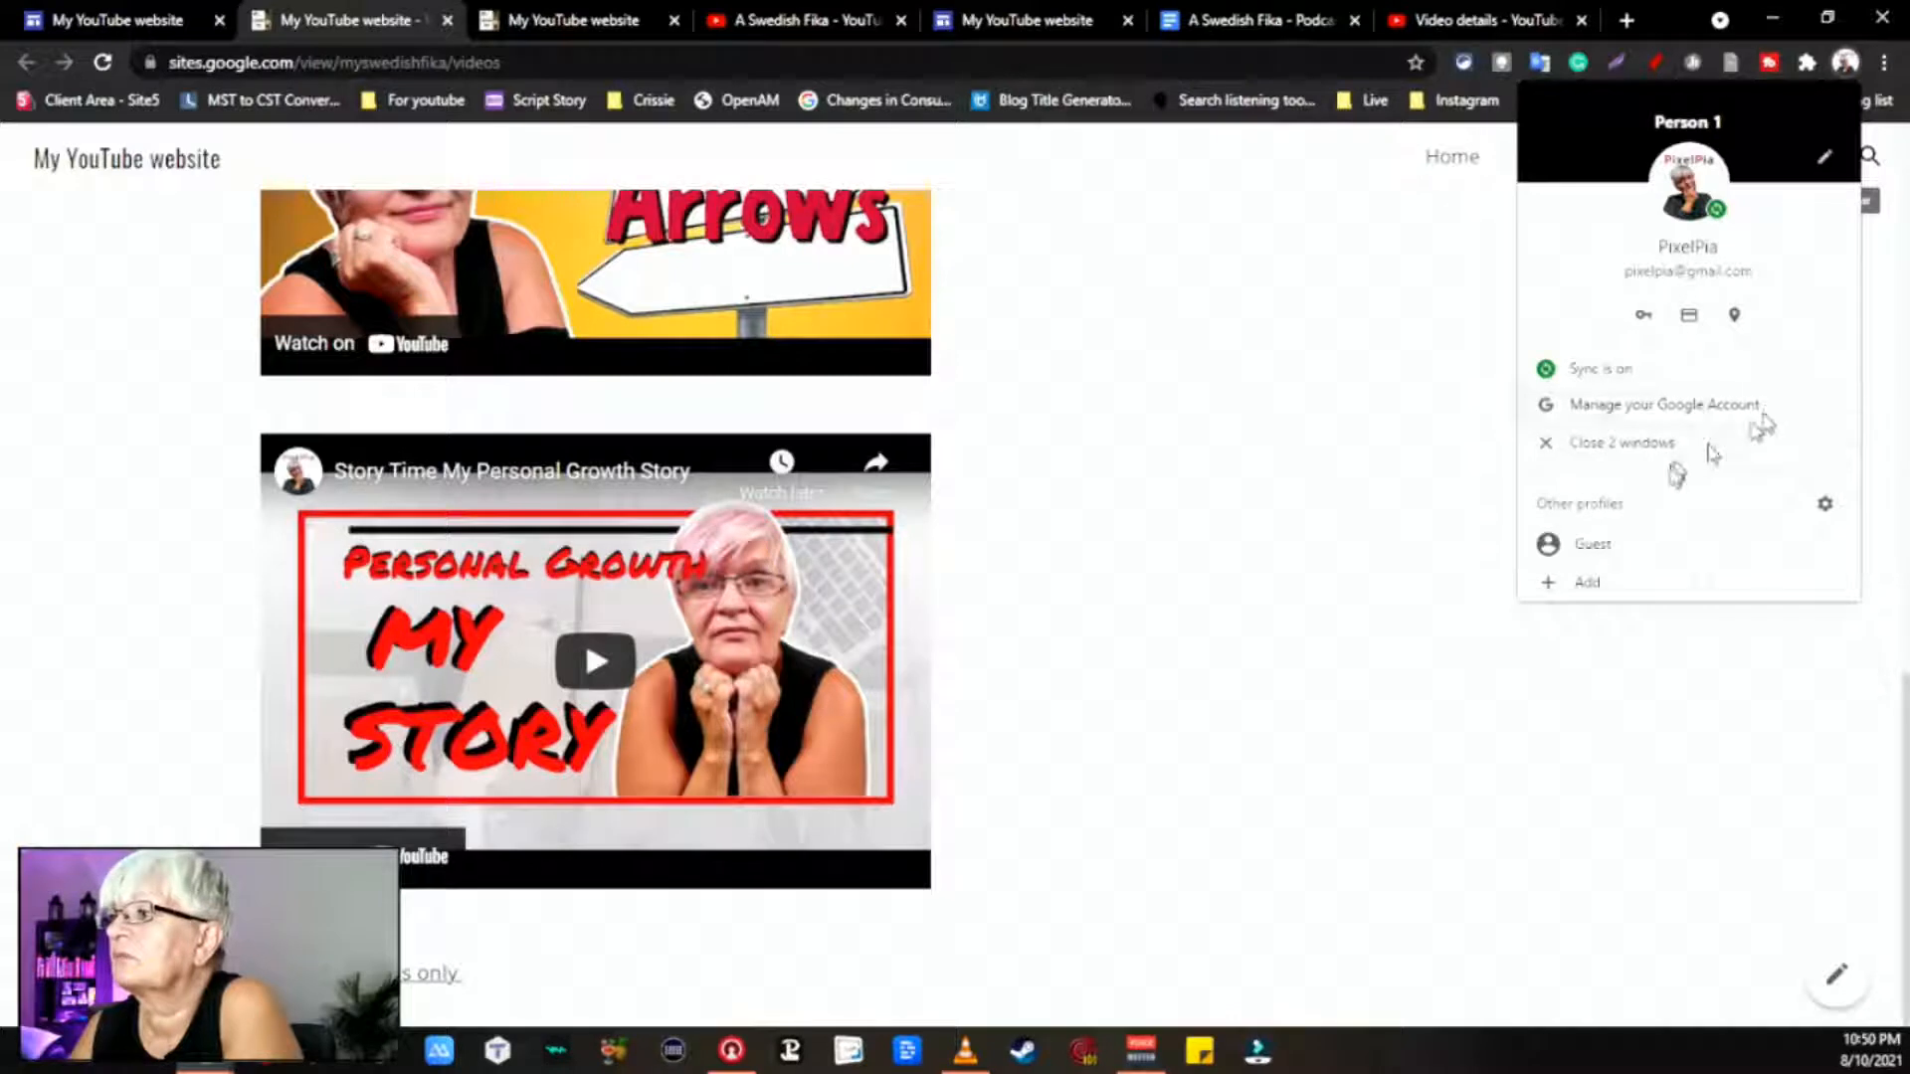
left_click(1241, 422)
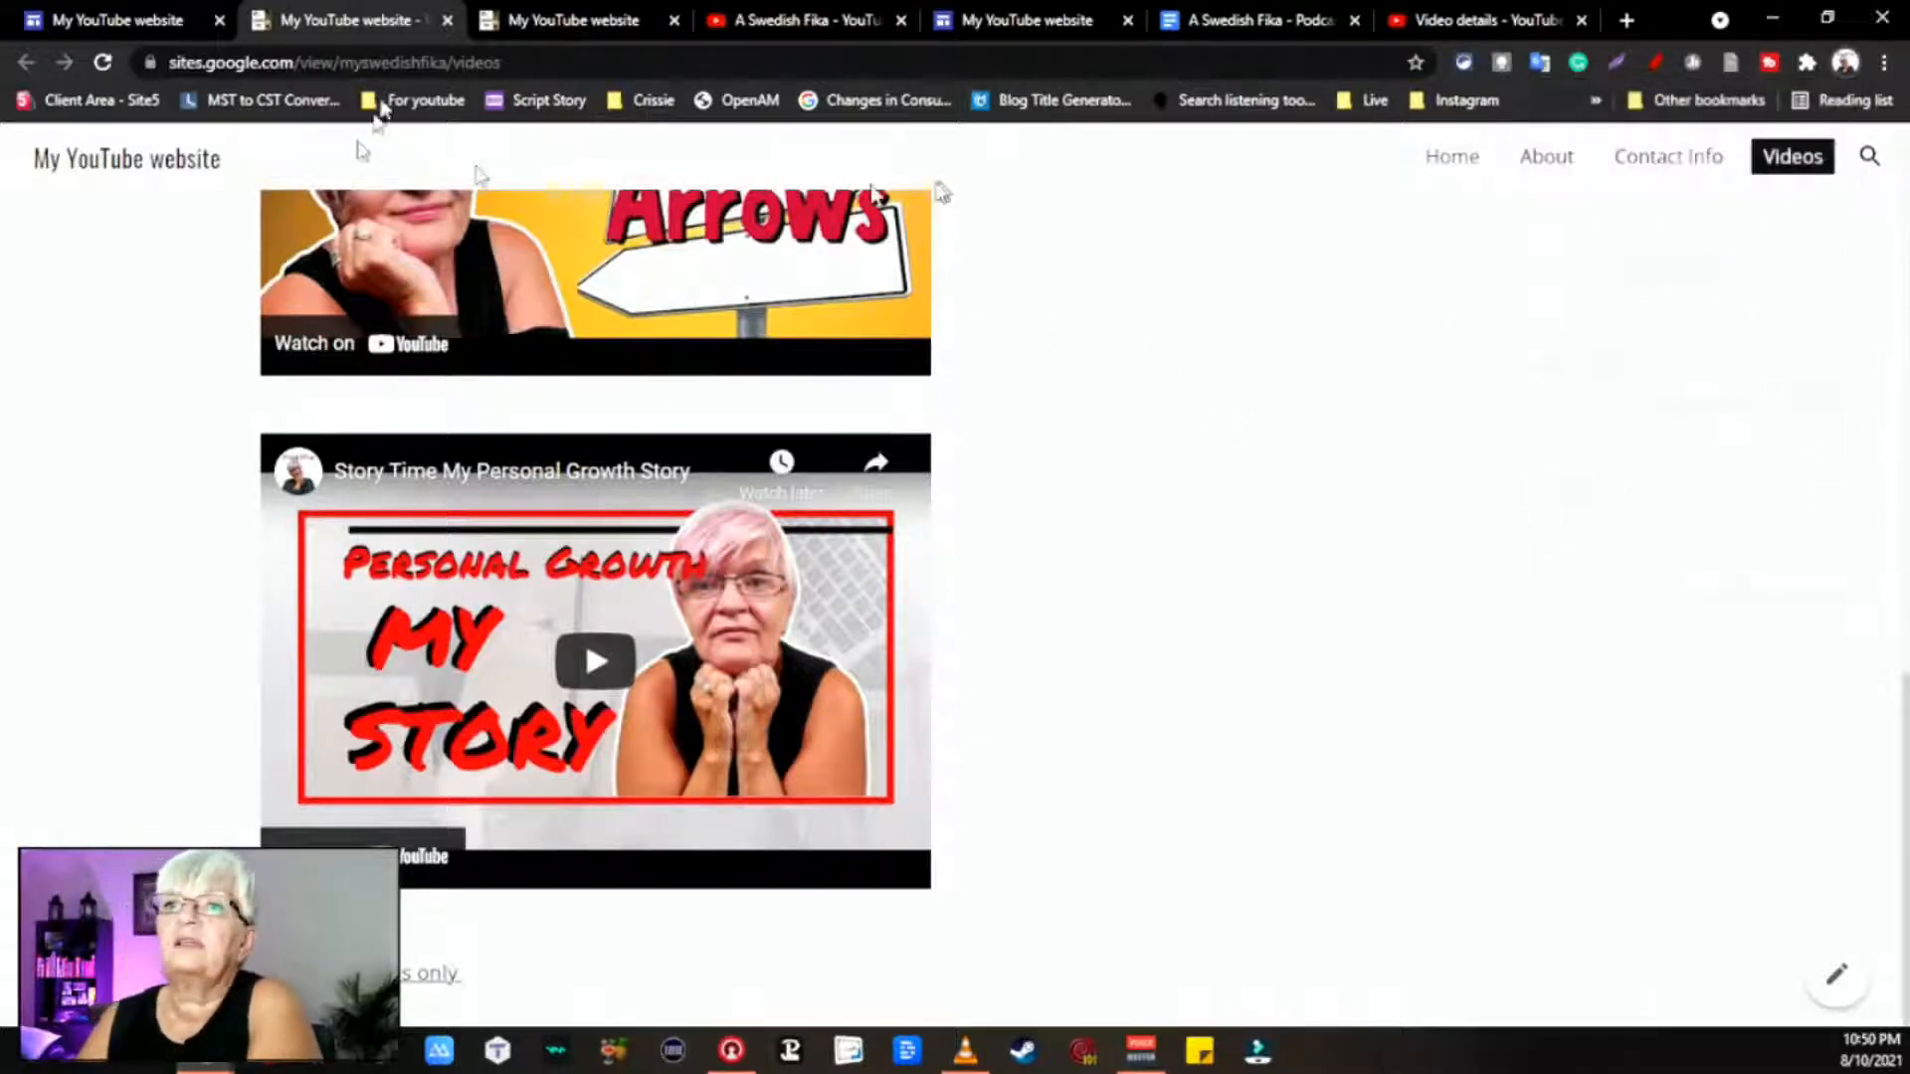
left_click(767, 64)
key("ctrl+c")
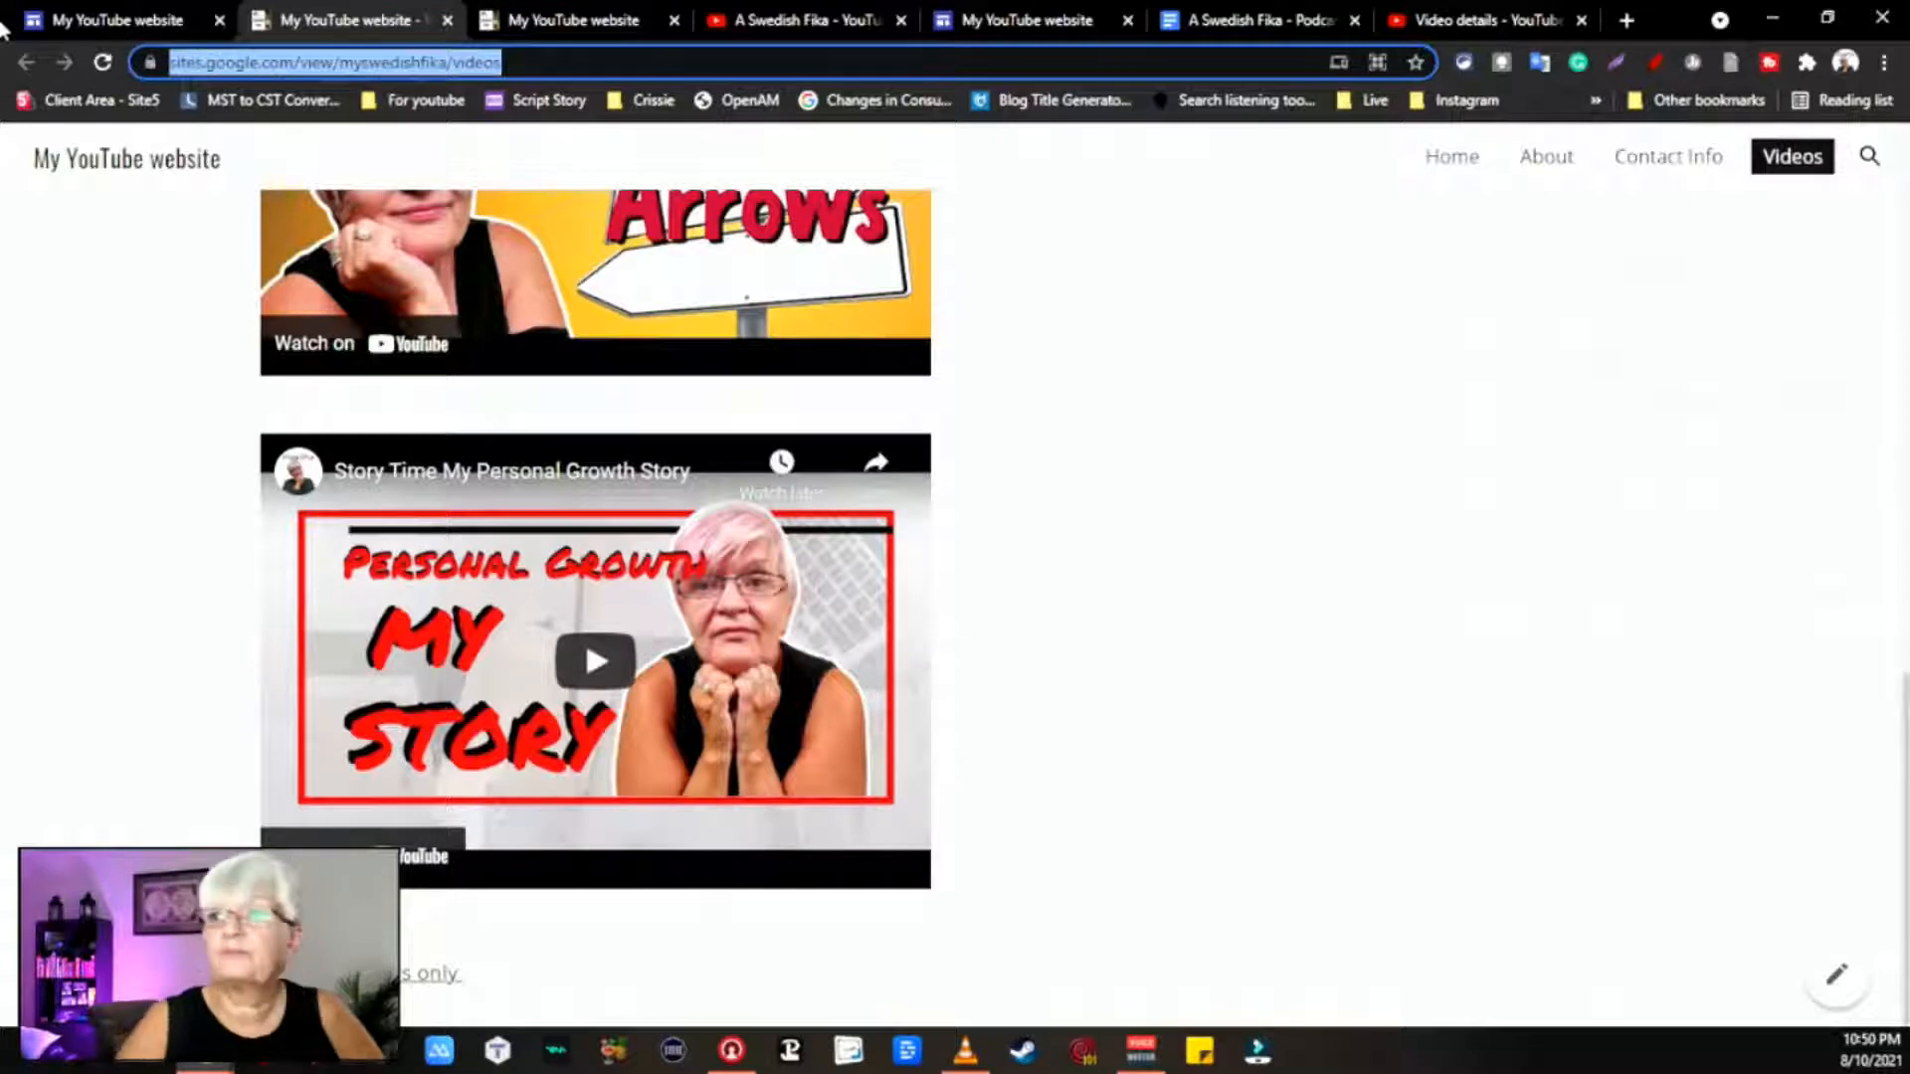
left_click(1627, 20)
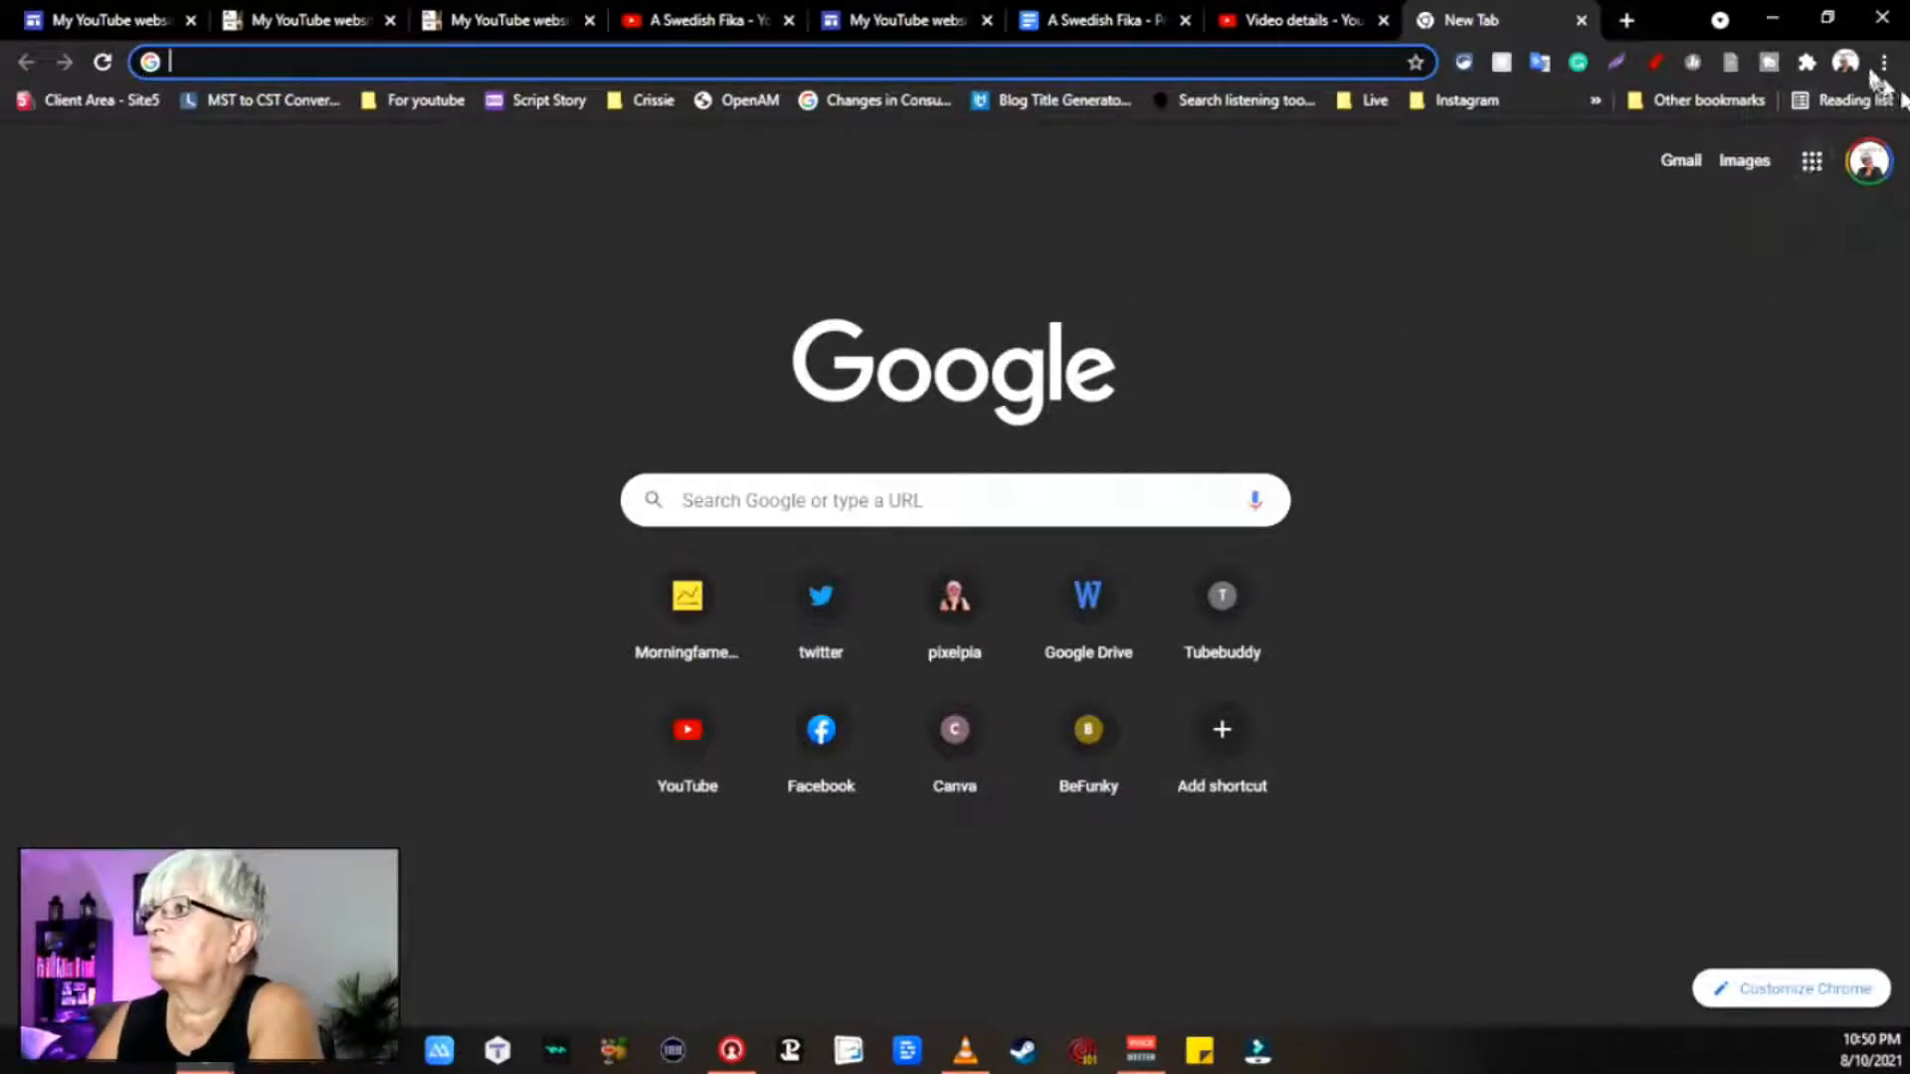
Step: Load the published Videos page in an incognito window and confirm the private video is unavailable
left_click(1887, 64)
left_click(1728, 155)
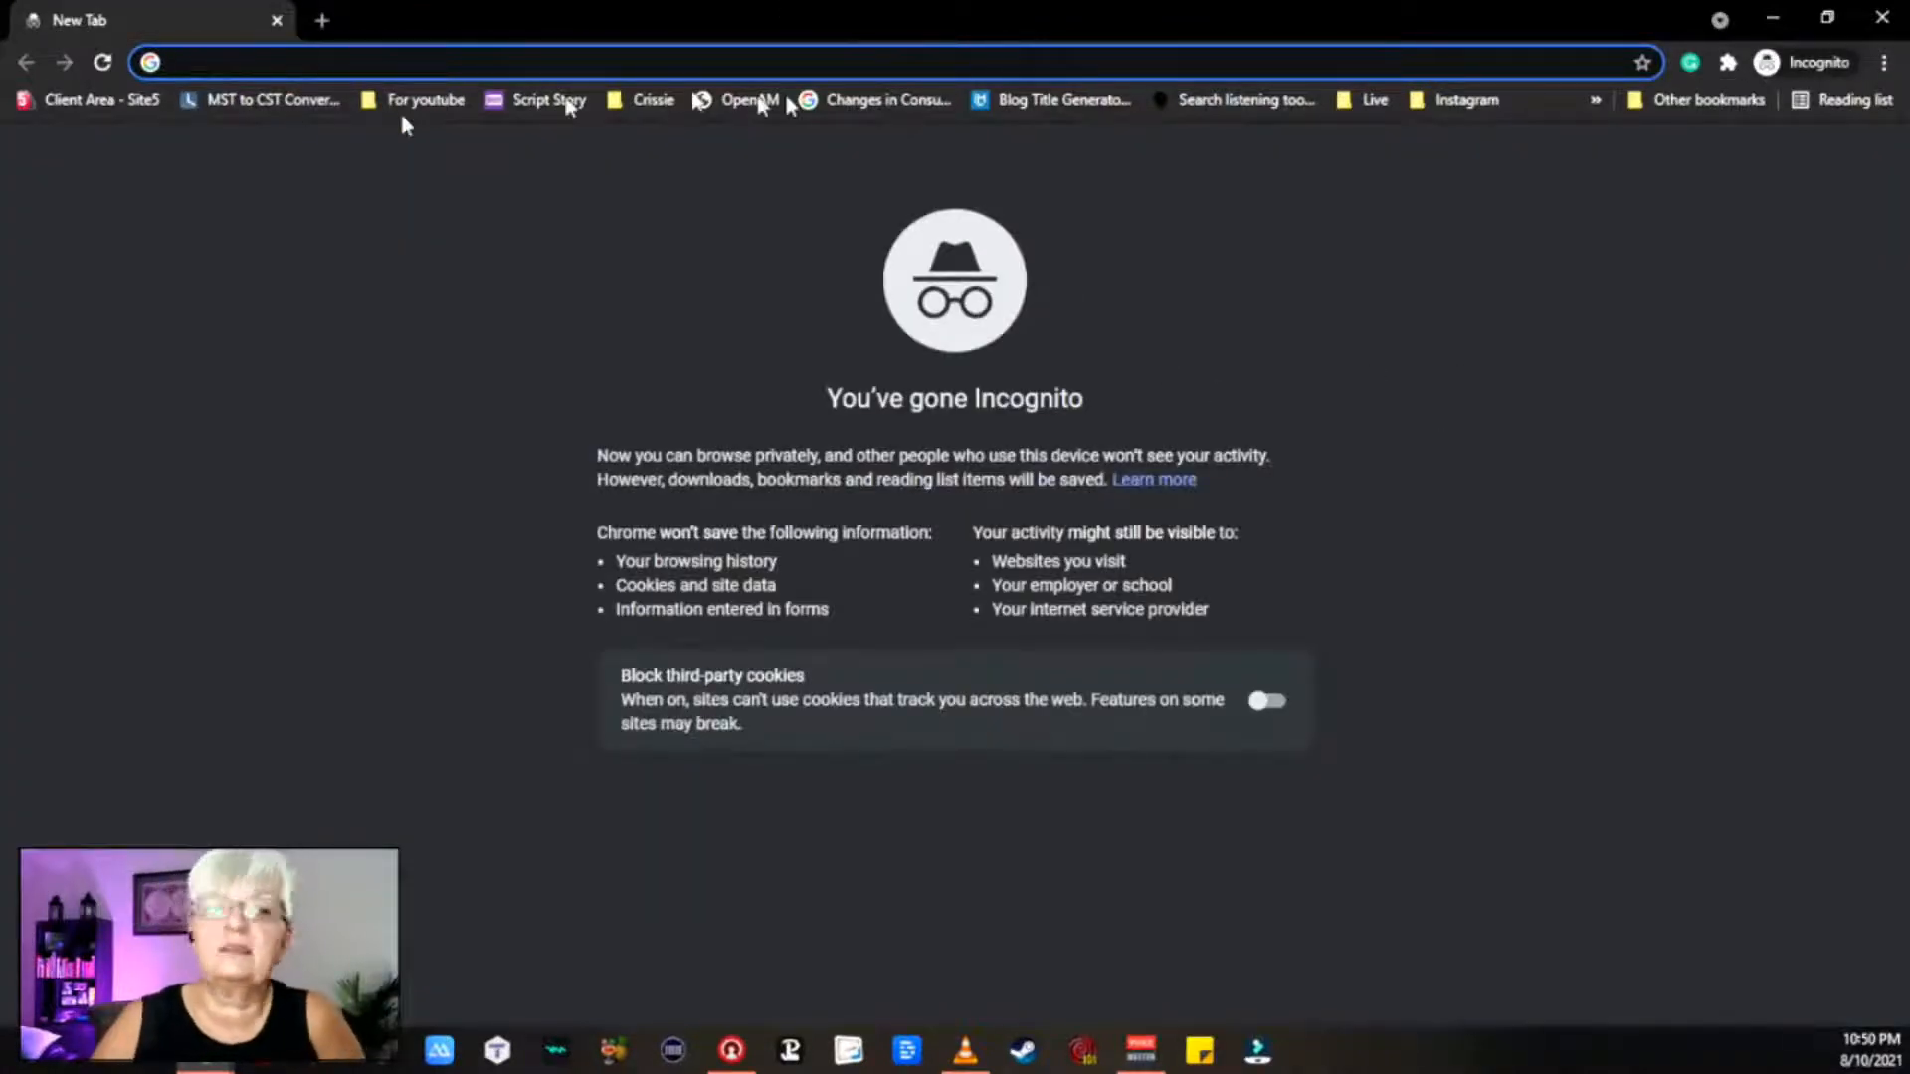
key("ctrl+v")
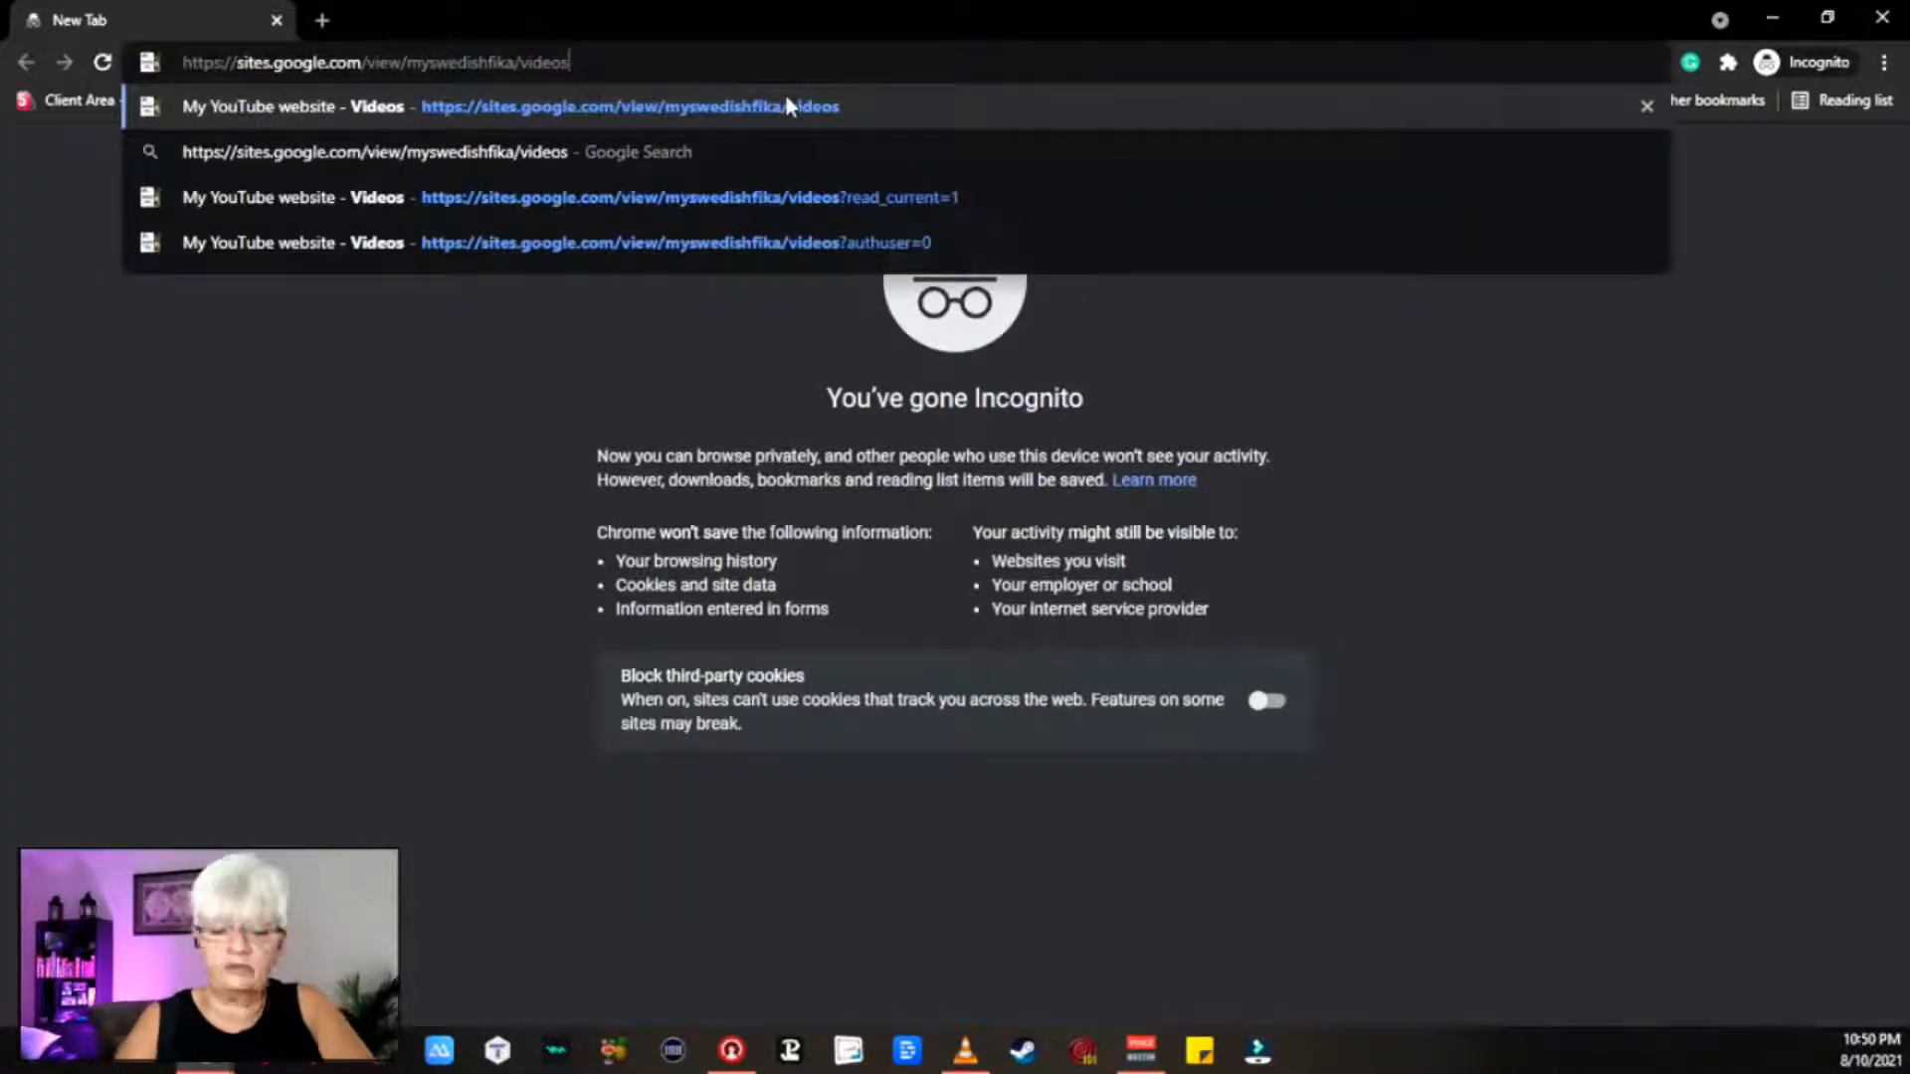
key("Return")
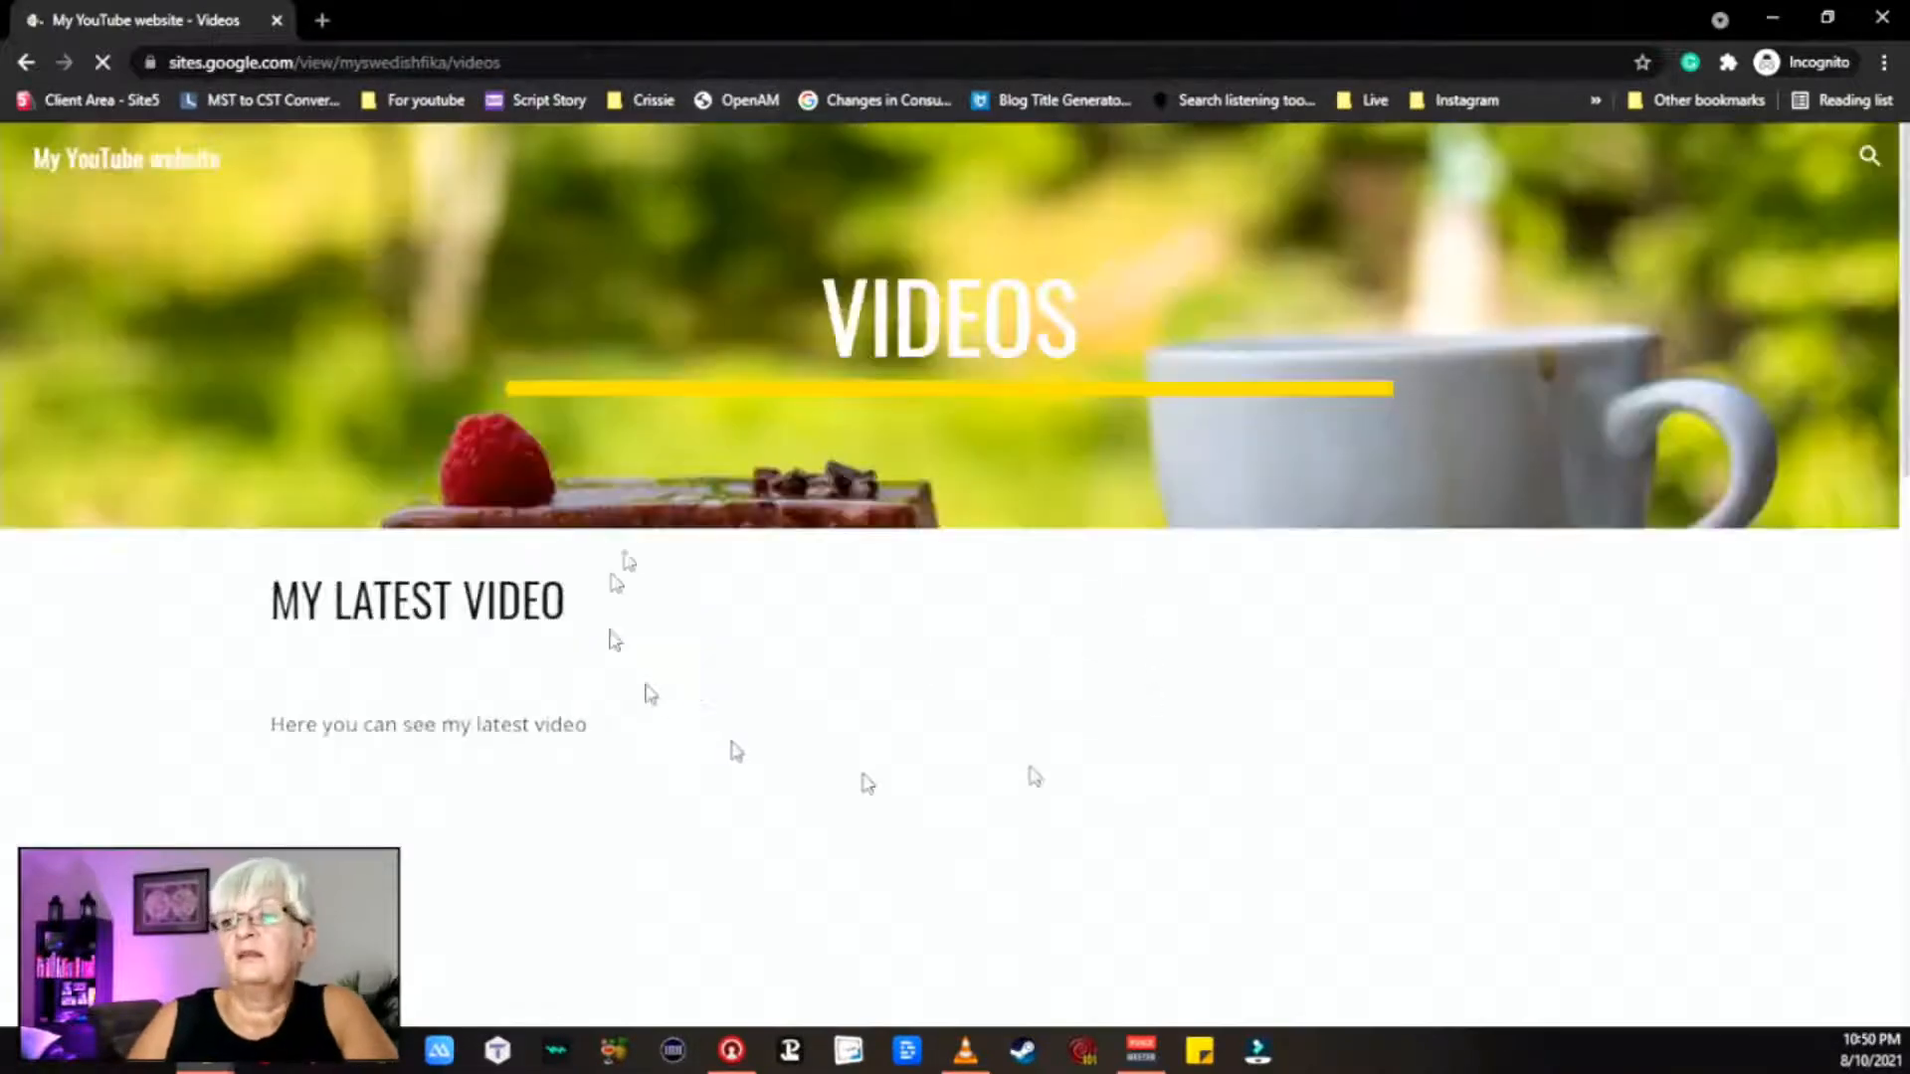
scroll(1261, 468, "down", 13)
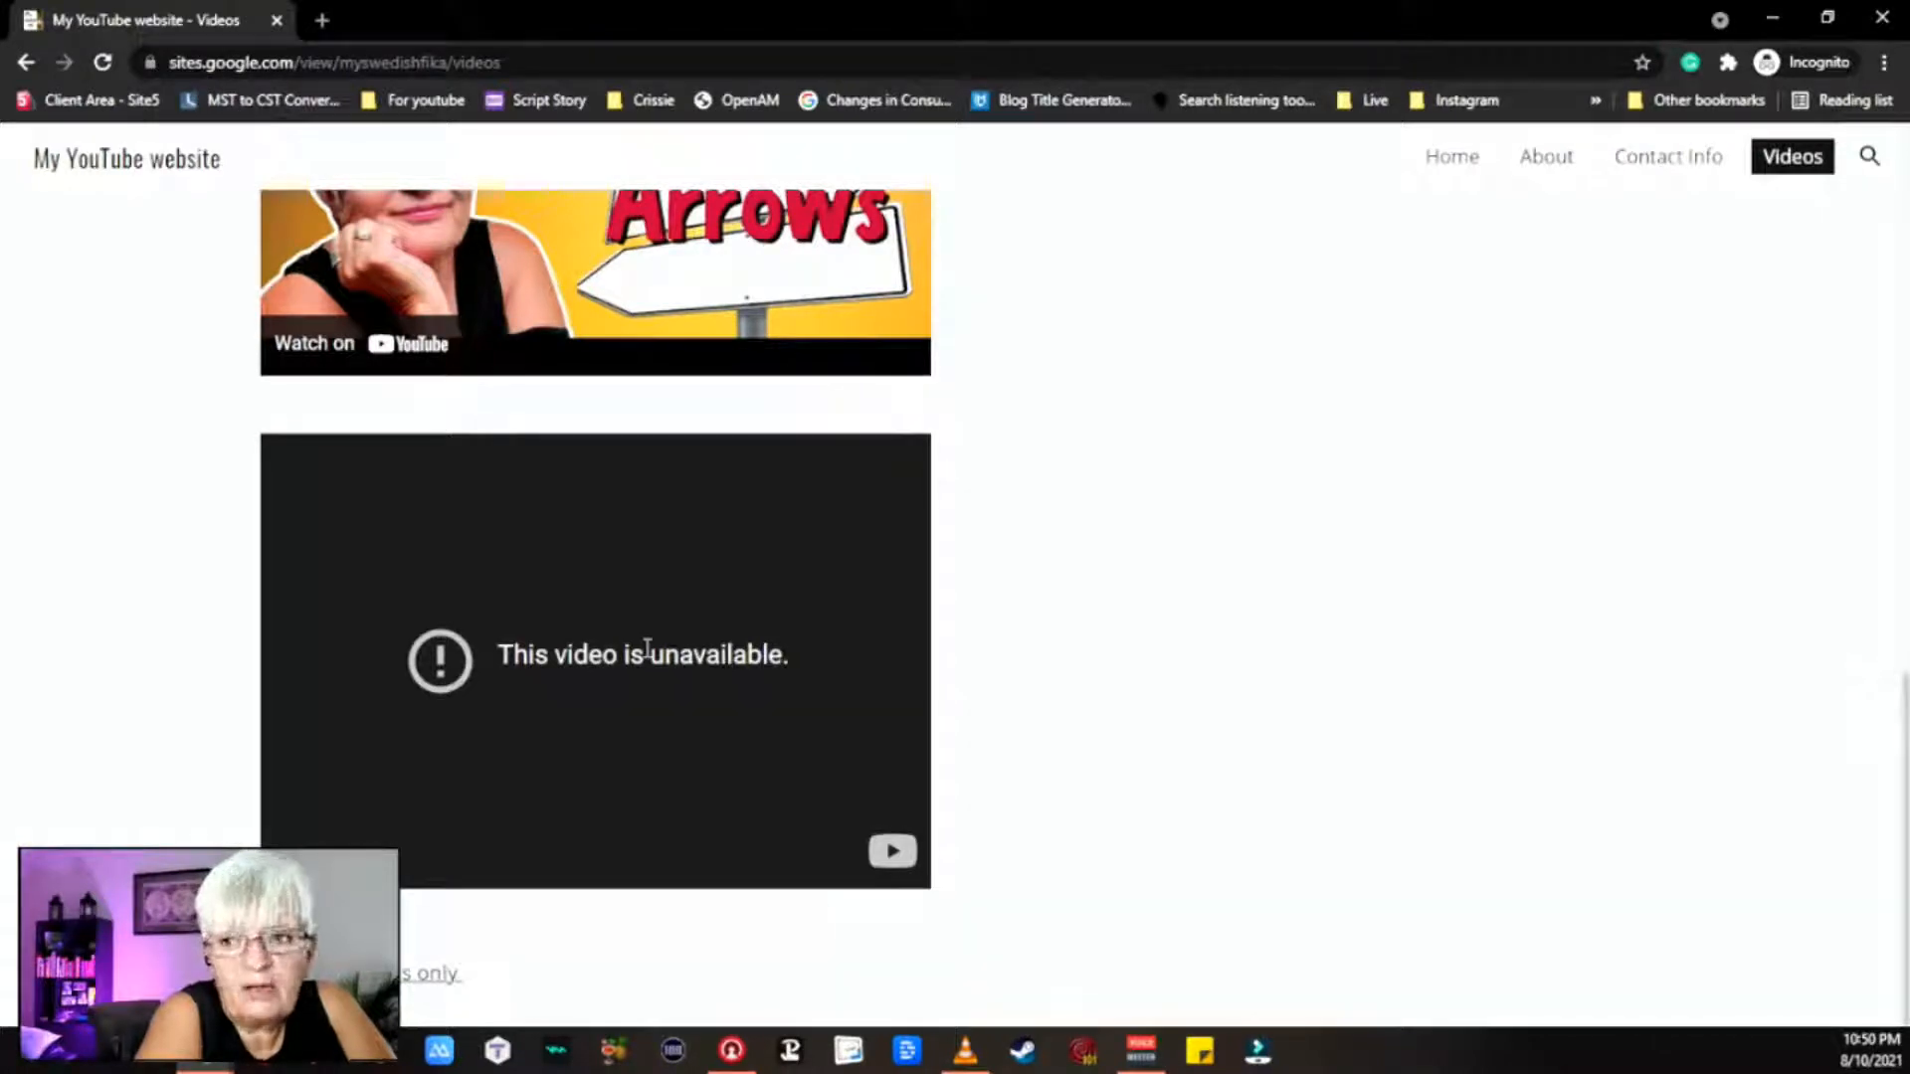
scroll(1283, 738, "up", 1)
scroll(1273, 756, "up", 9)
scroll(1048, 576, "down", 5)
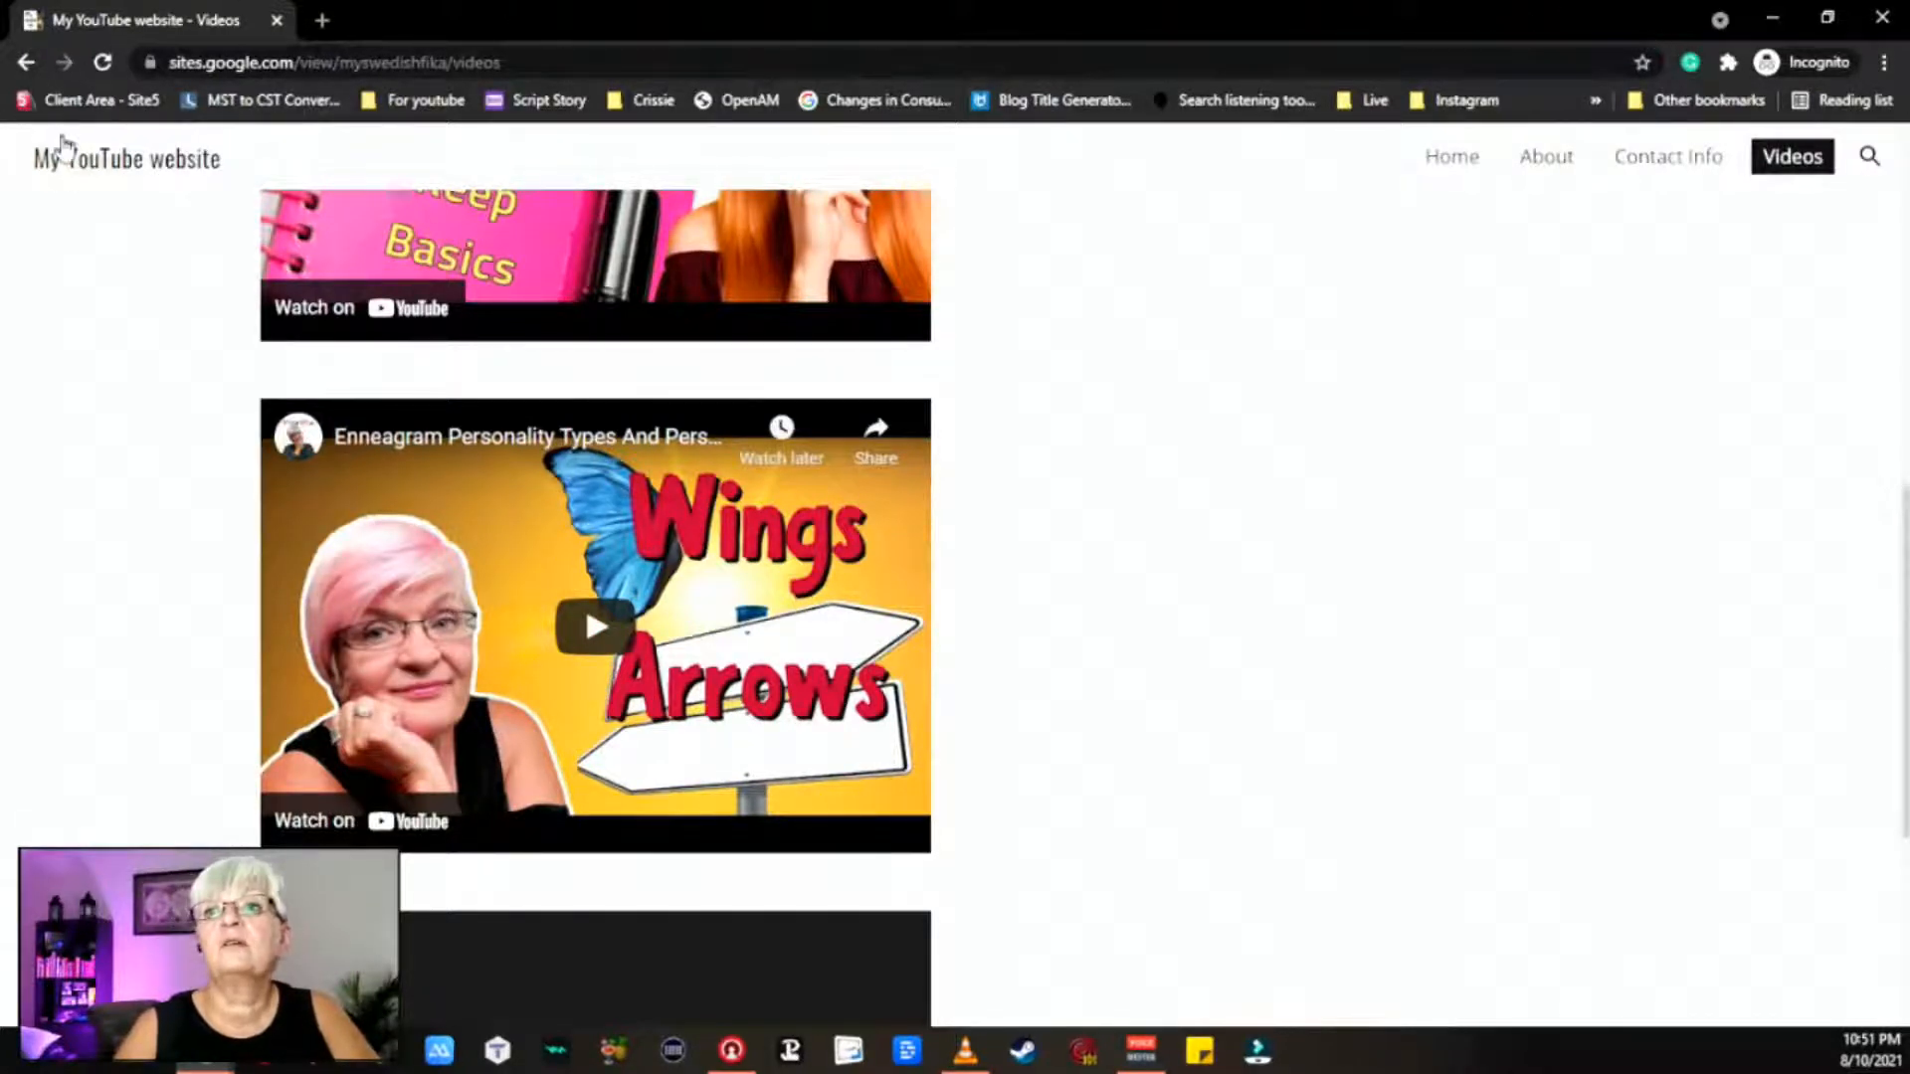
left_click(100, 100)
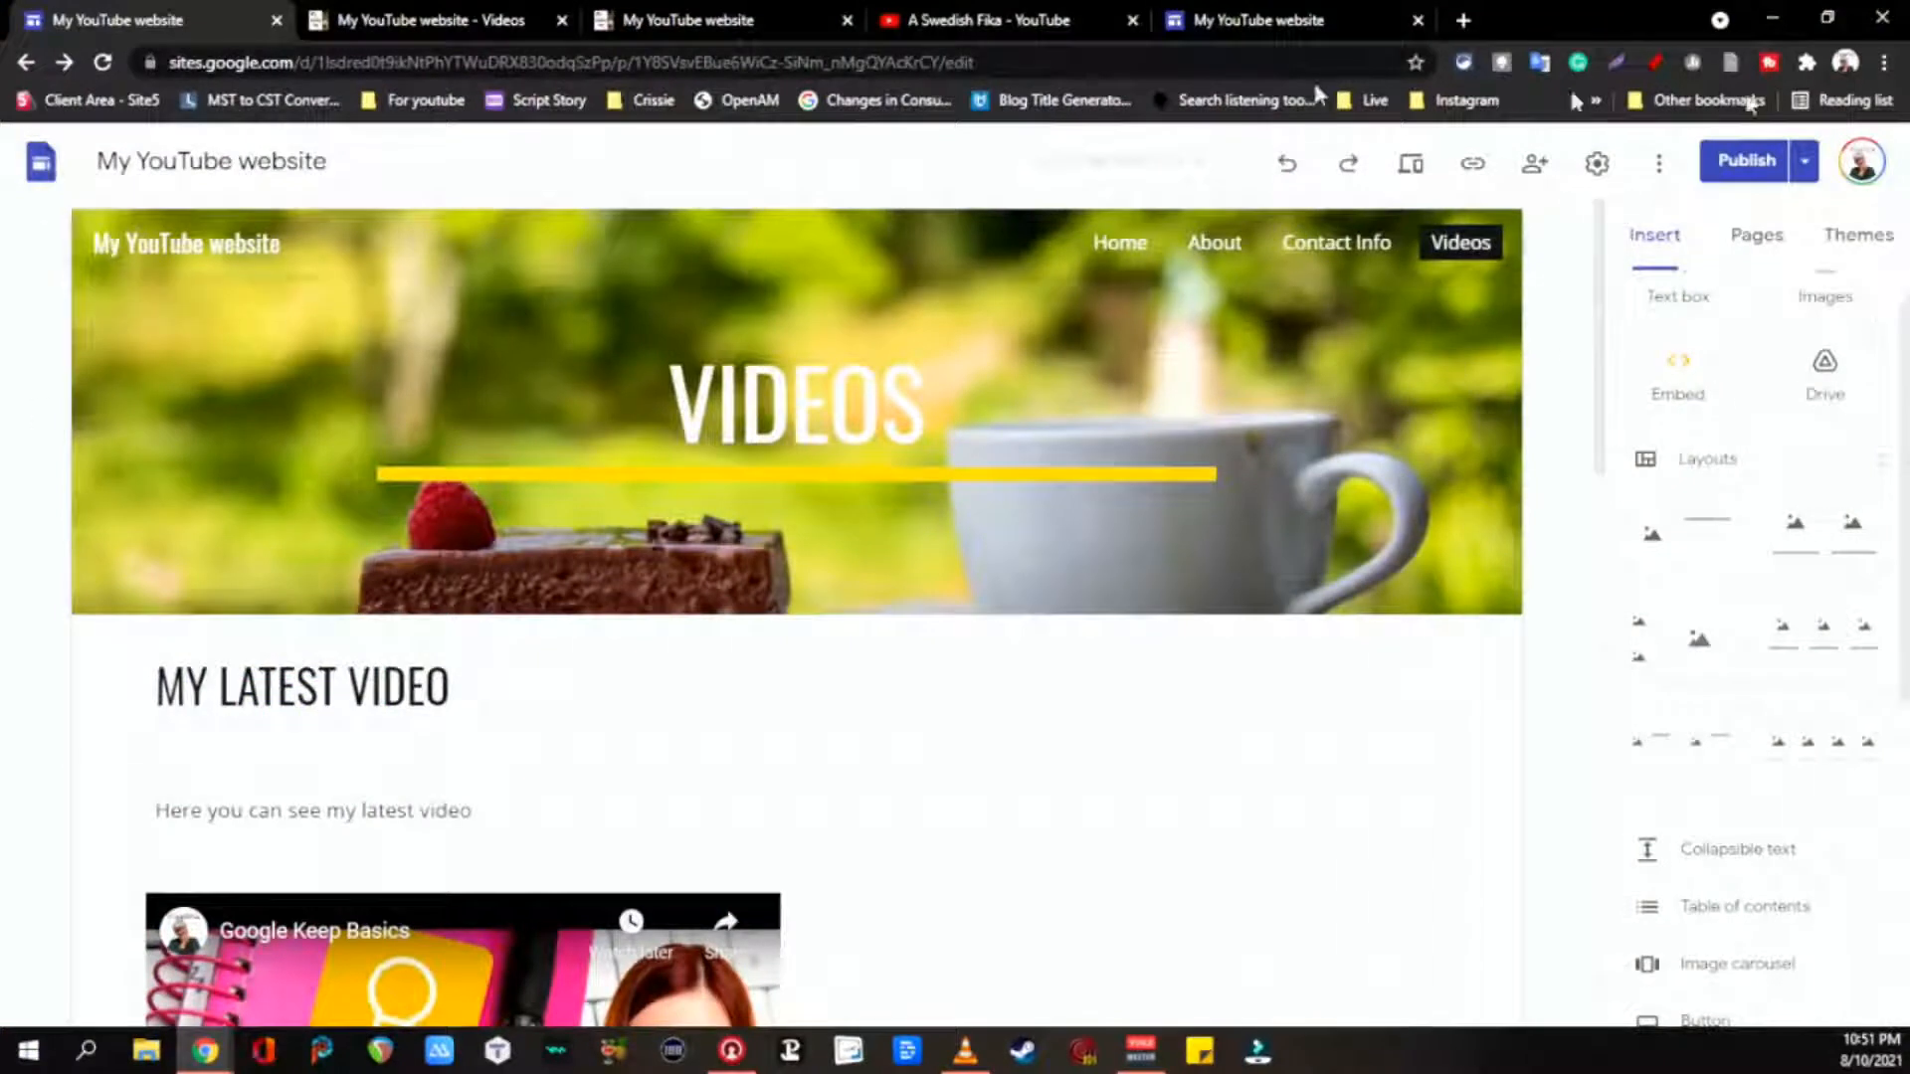
Step: Unpublish My YouTube website and cancel the Publish to the web dialog, leaving it offline
left_click(1808, 169)
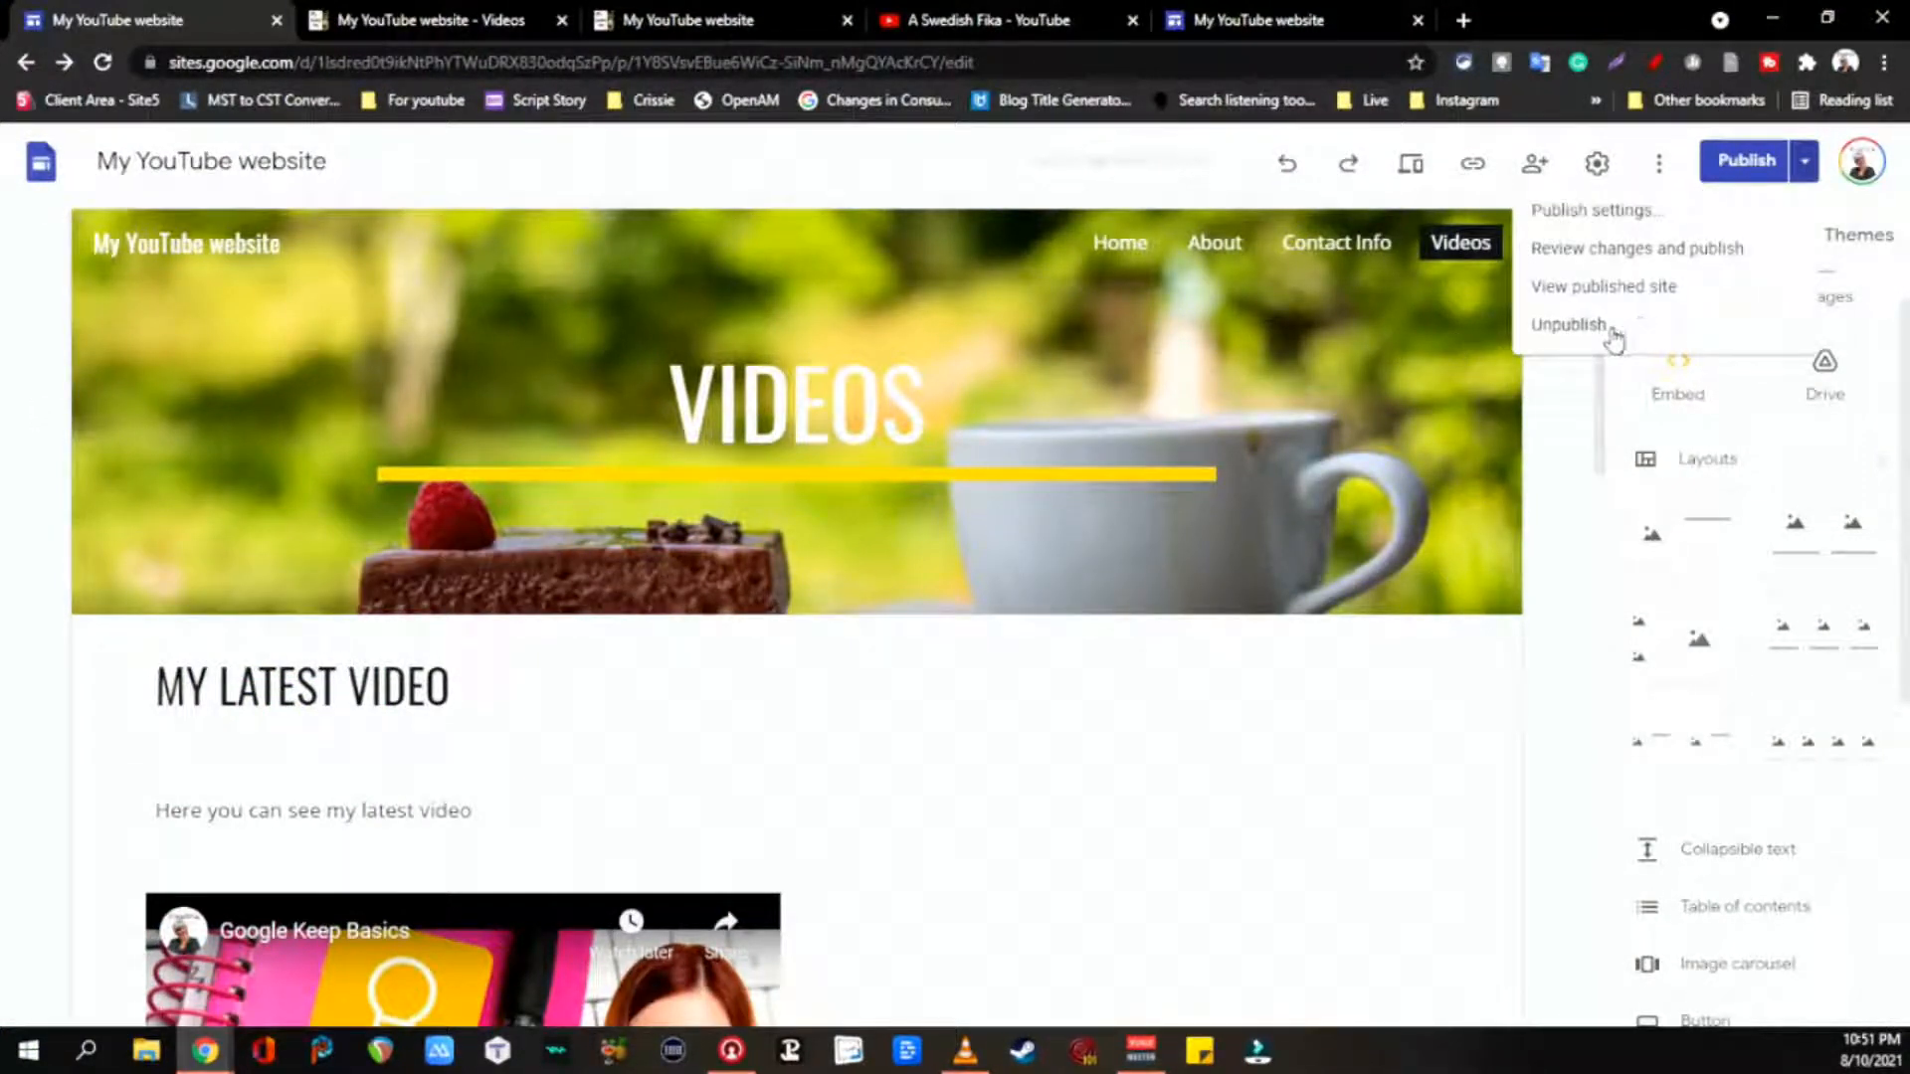
left_click(1611, 336)
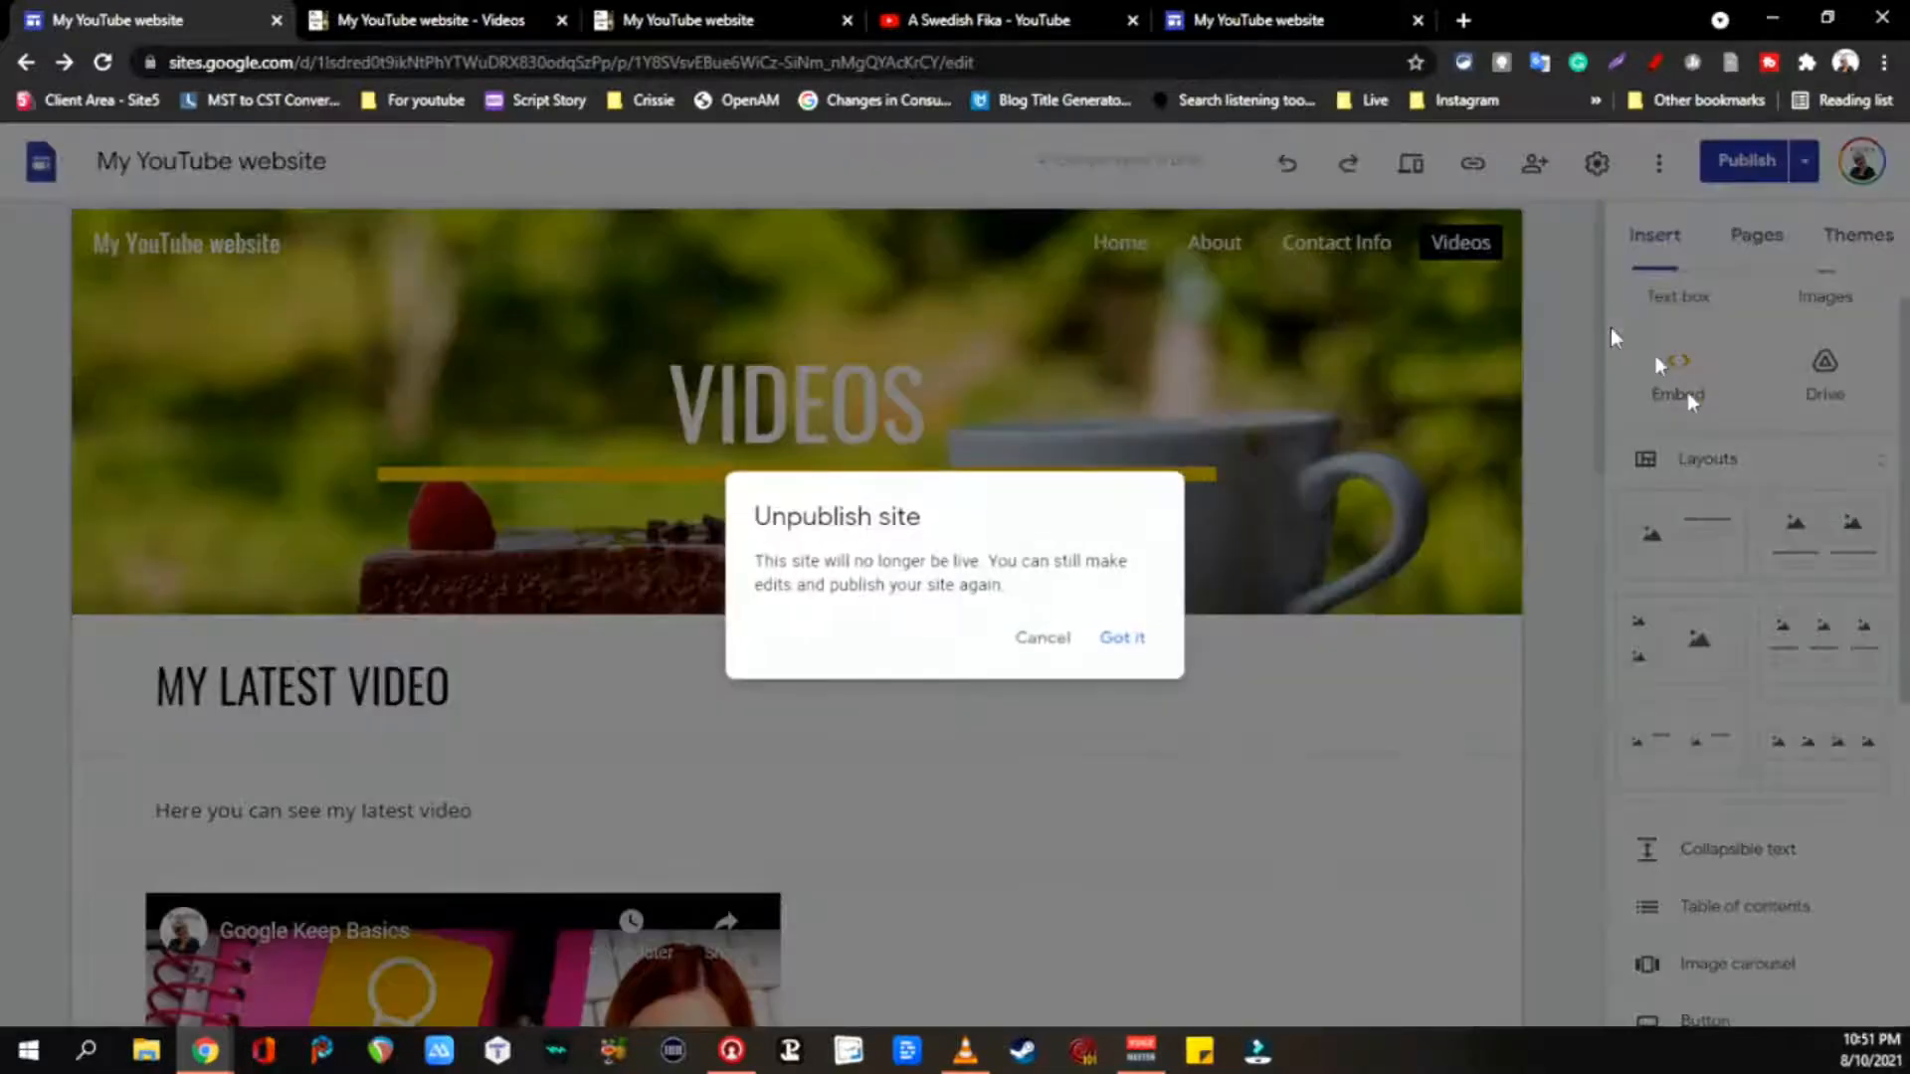
left_click(1122, 639)
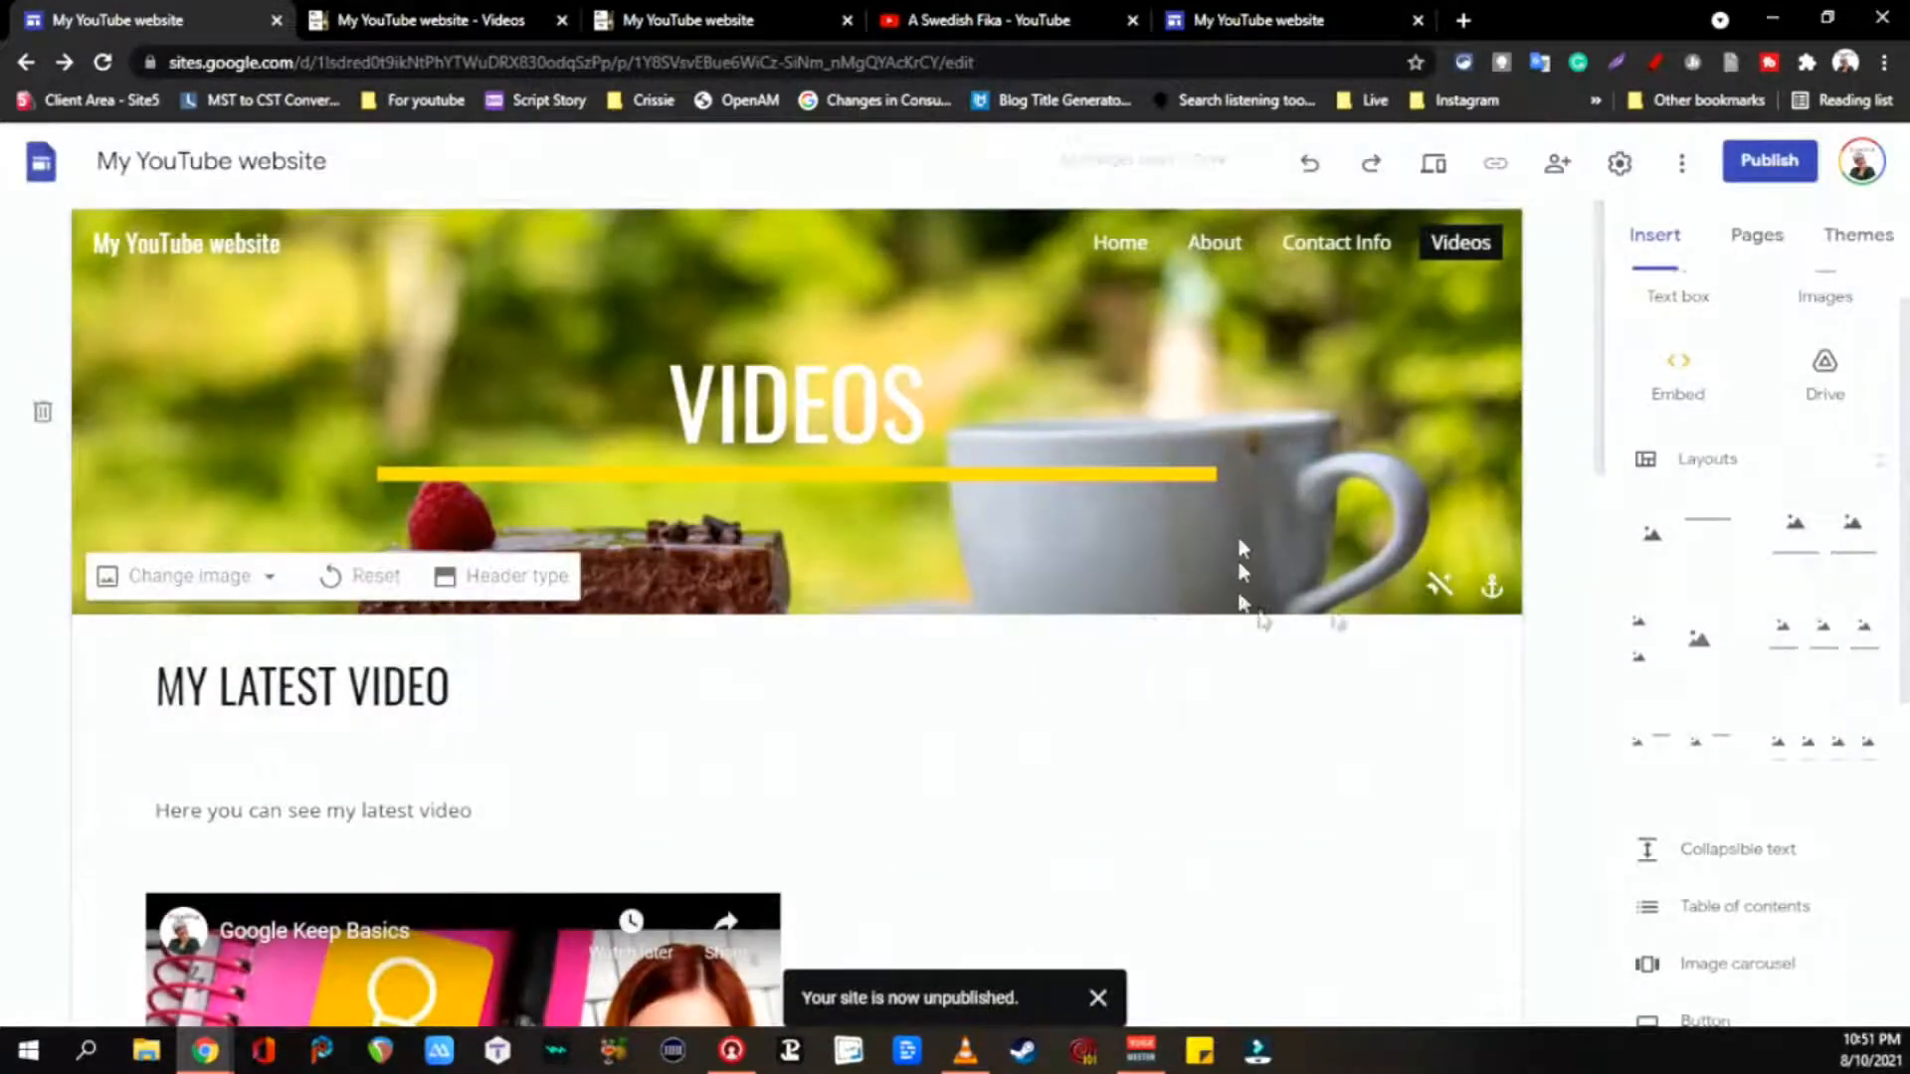
left_click(1772, 163)
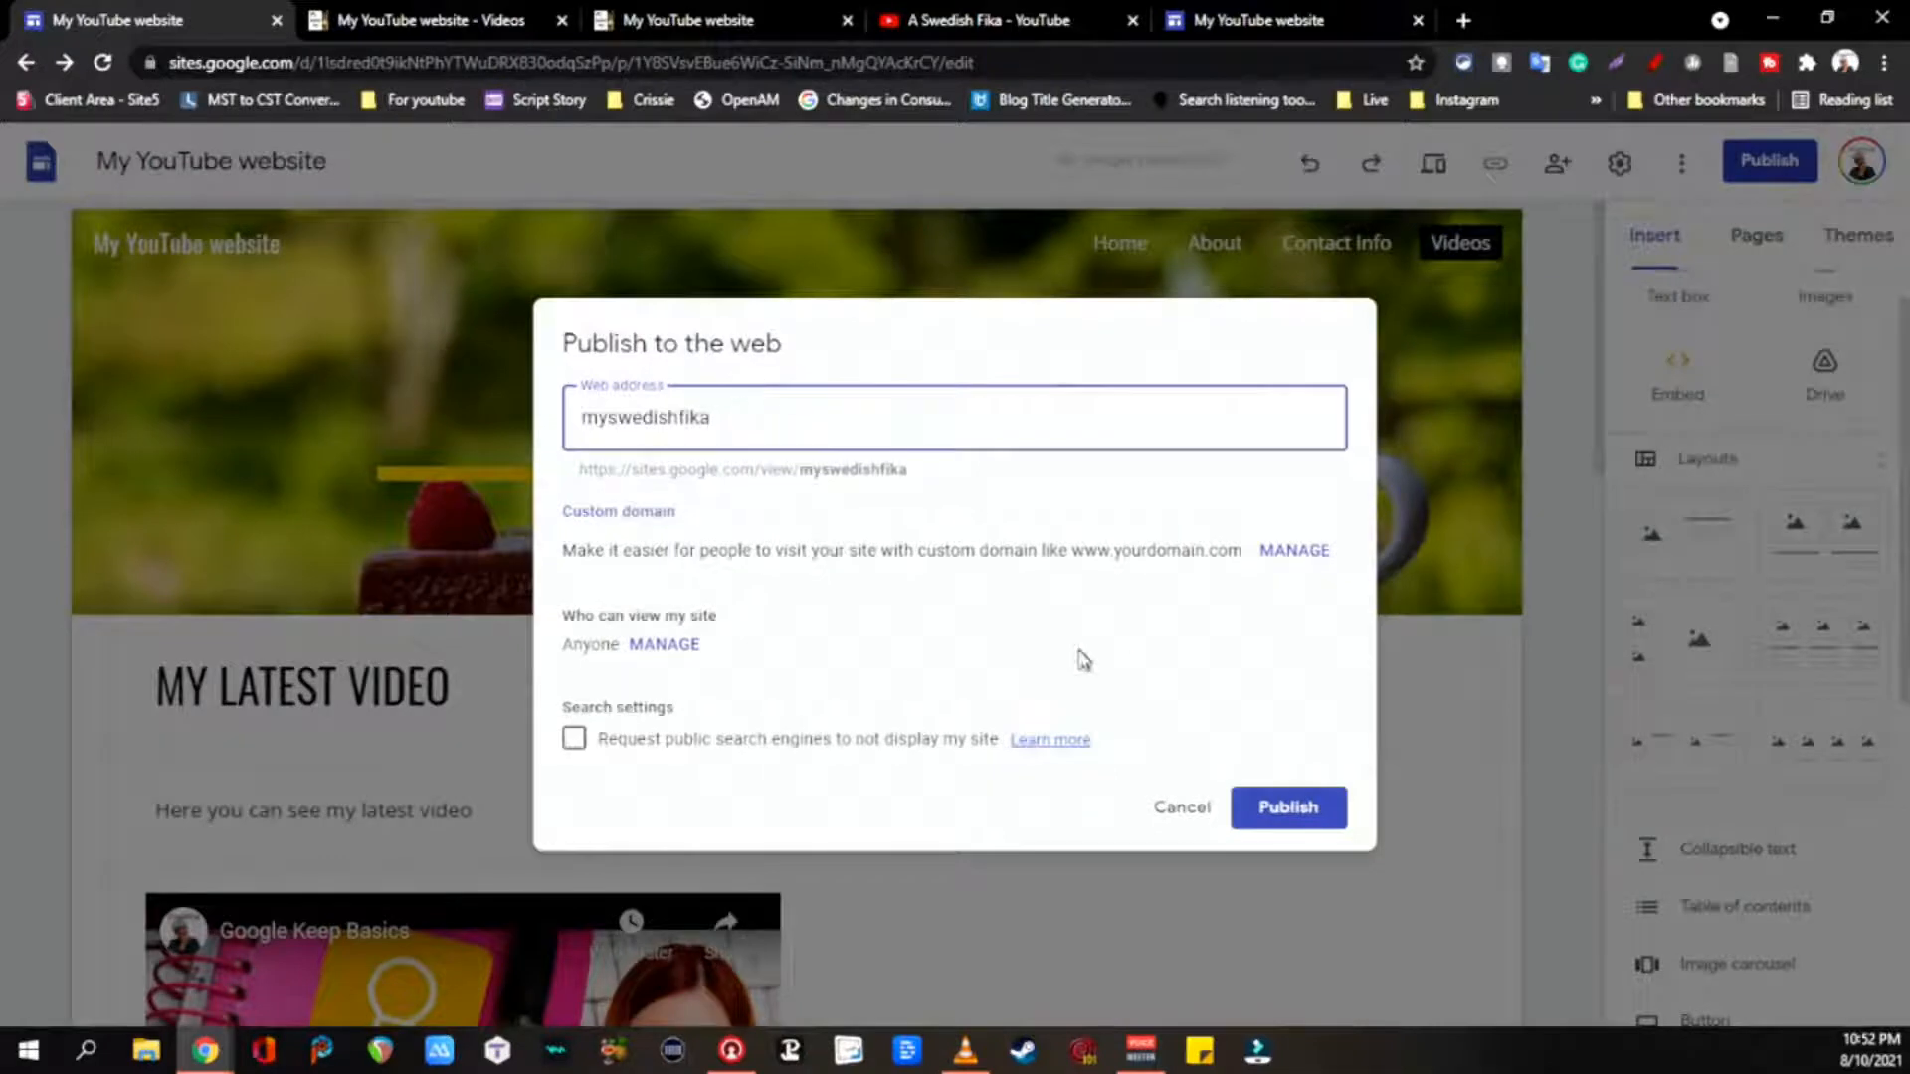
left_click(1182, 808)
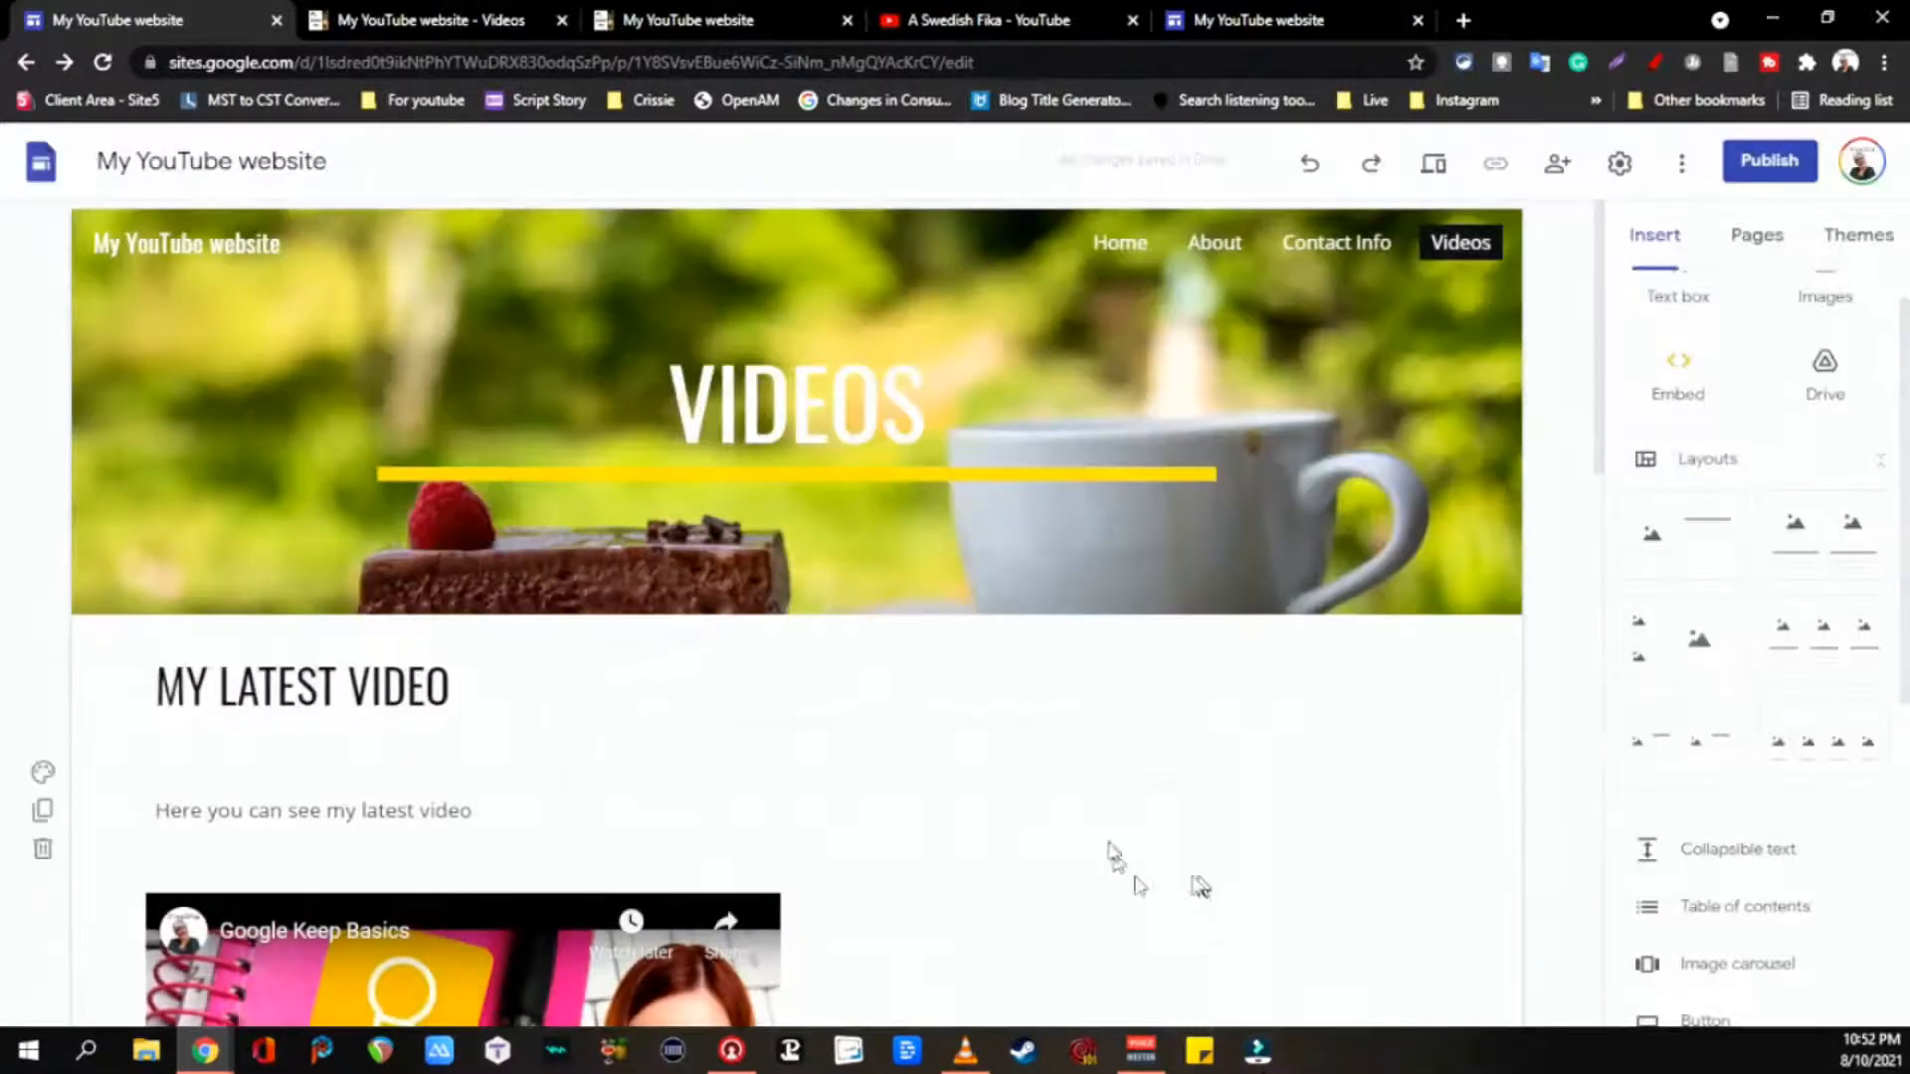
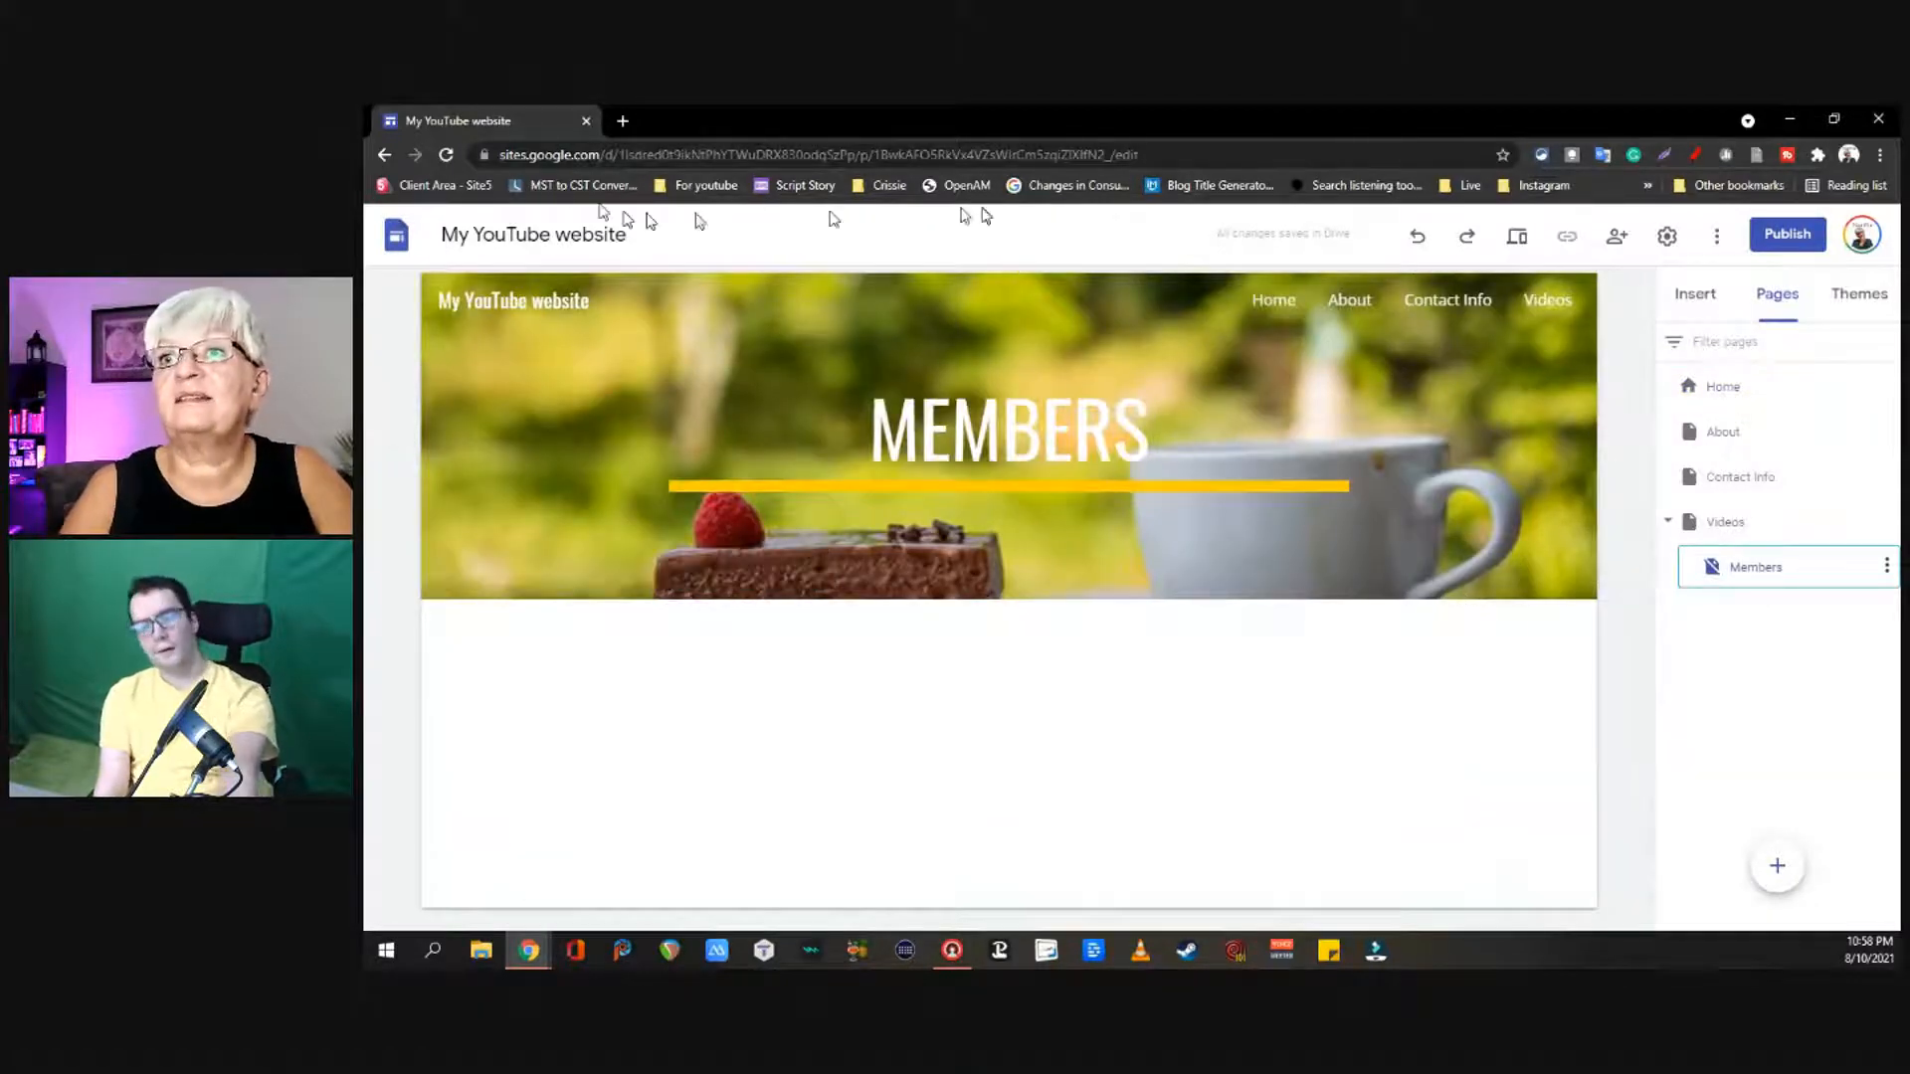
Step: Open the options menu for the Members page in the Pages panel
left_click(1885, 569)
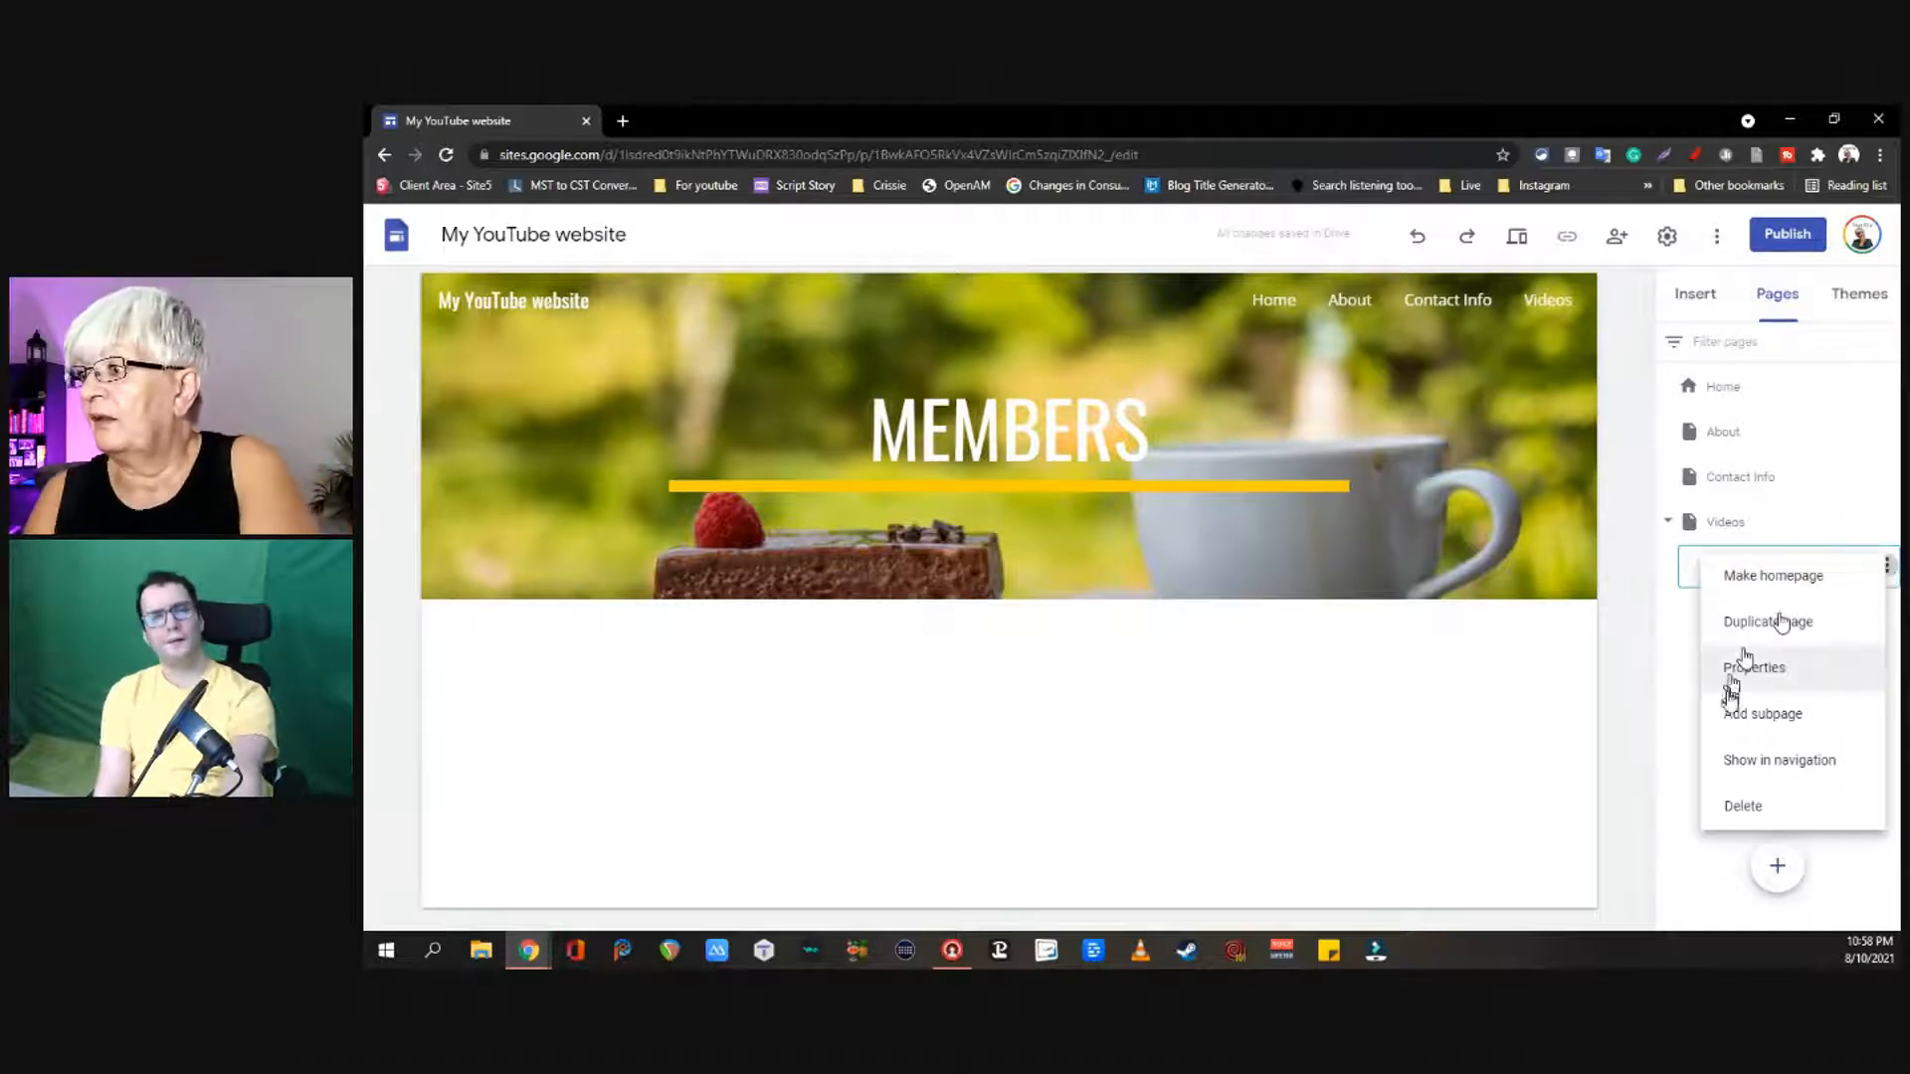
left_click(1793, 669)
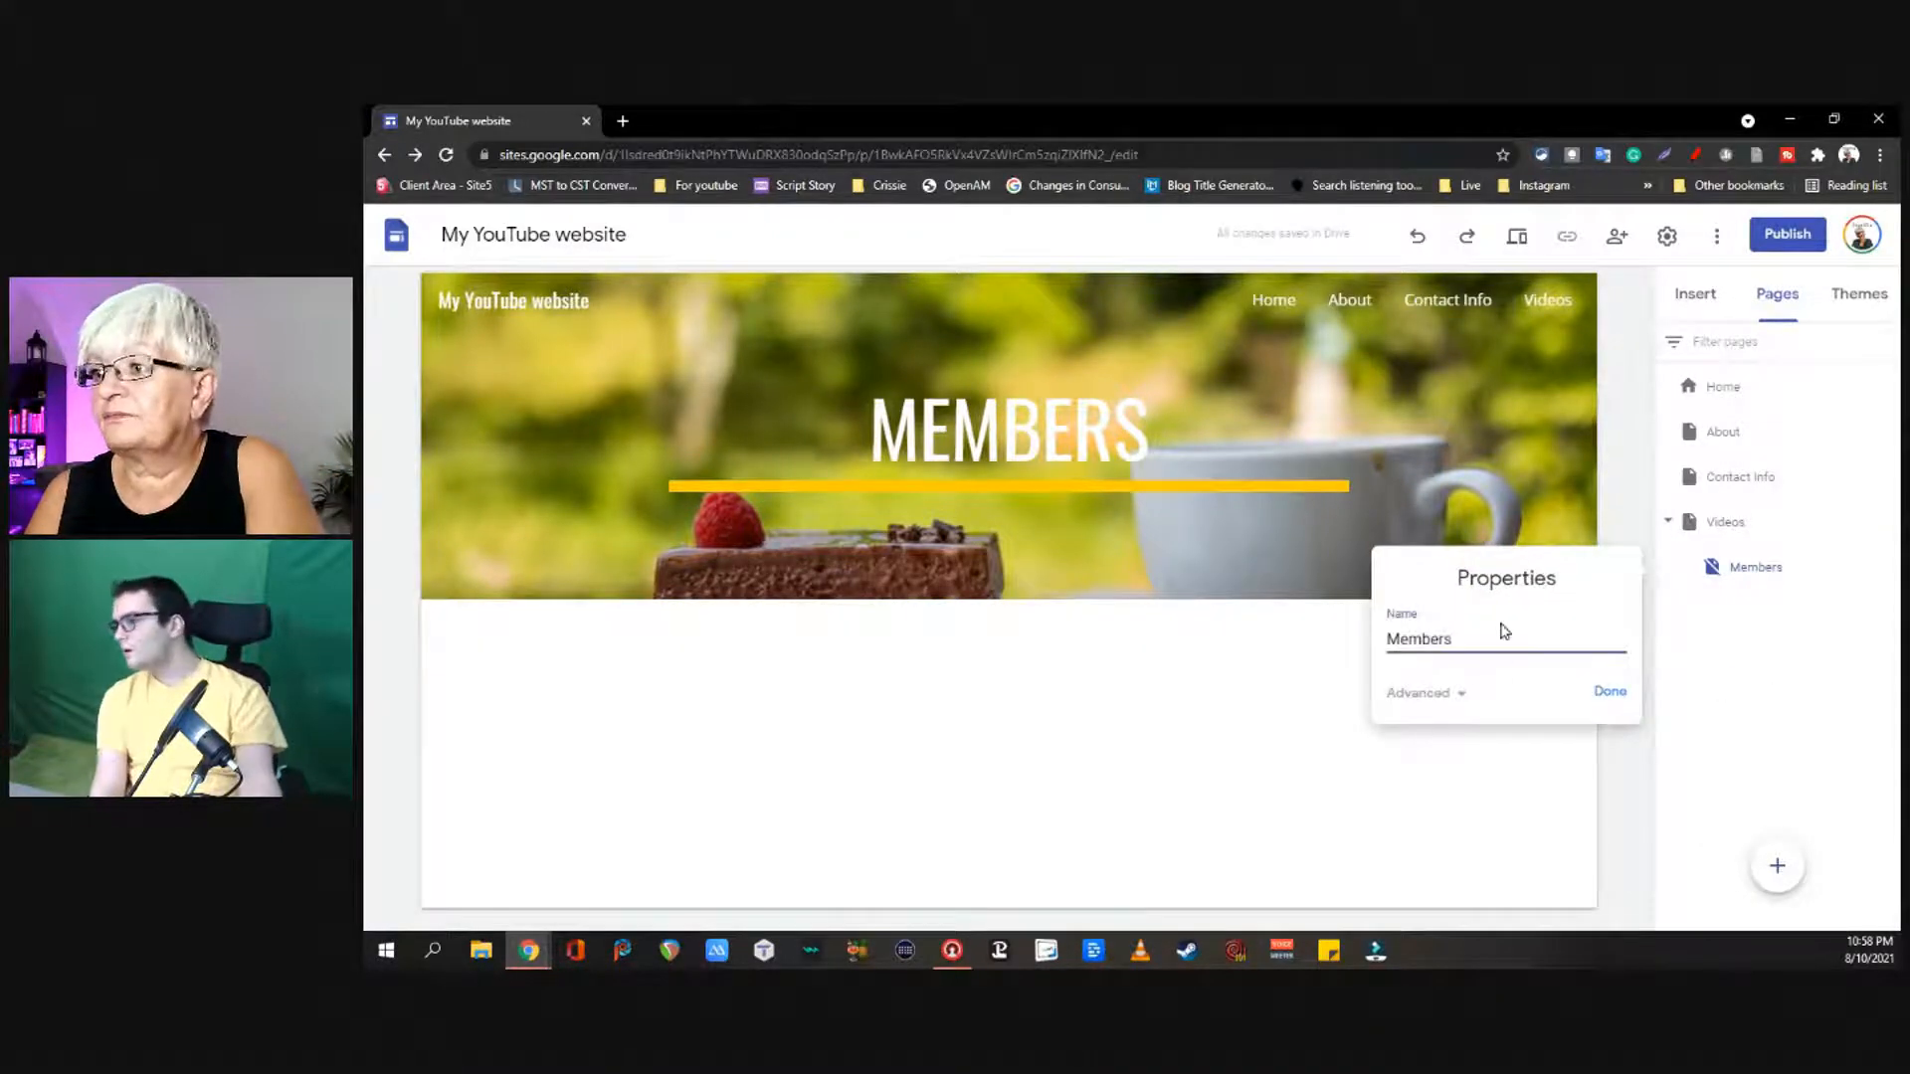
left_click(1461, 694)
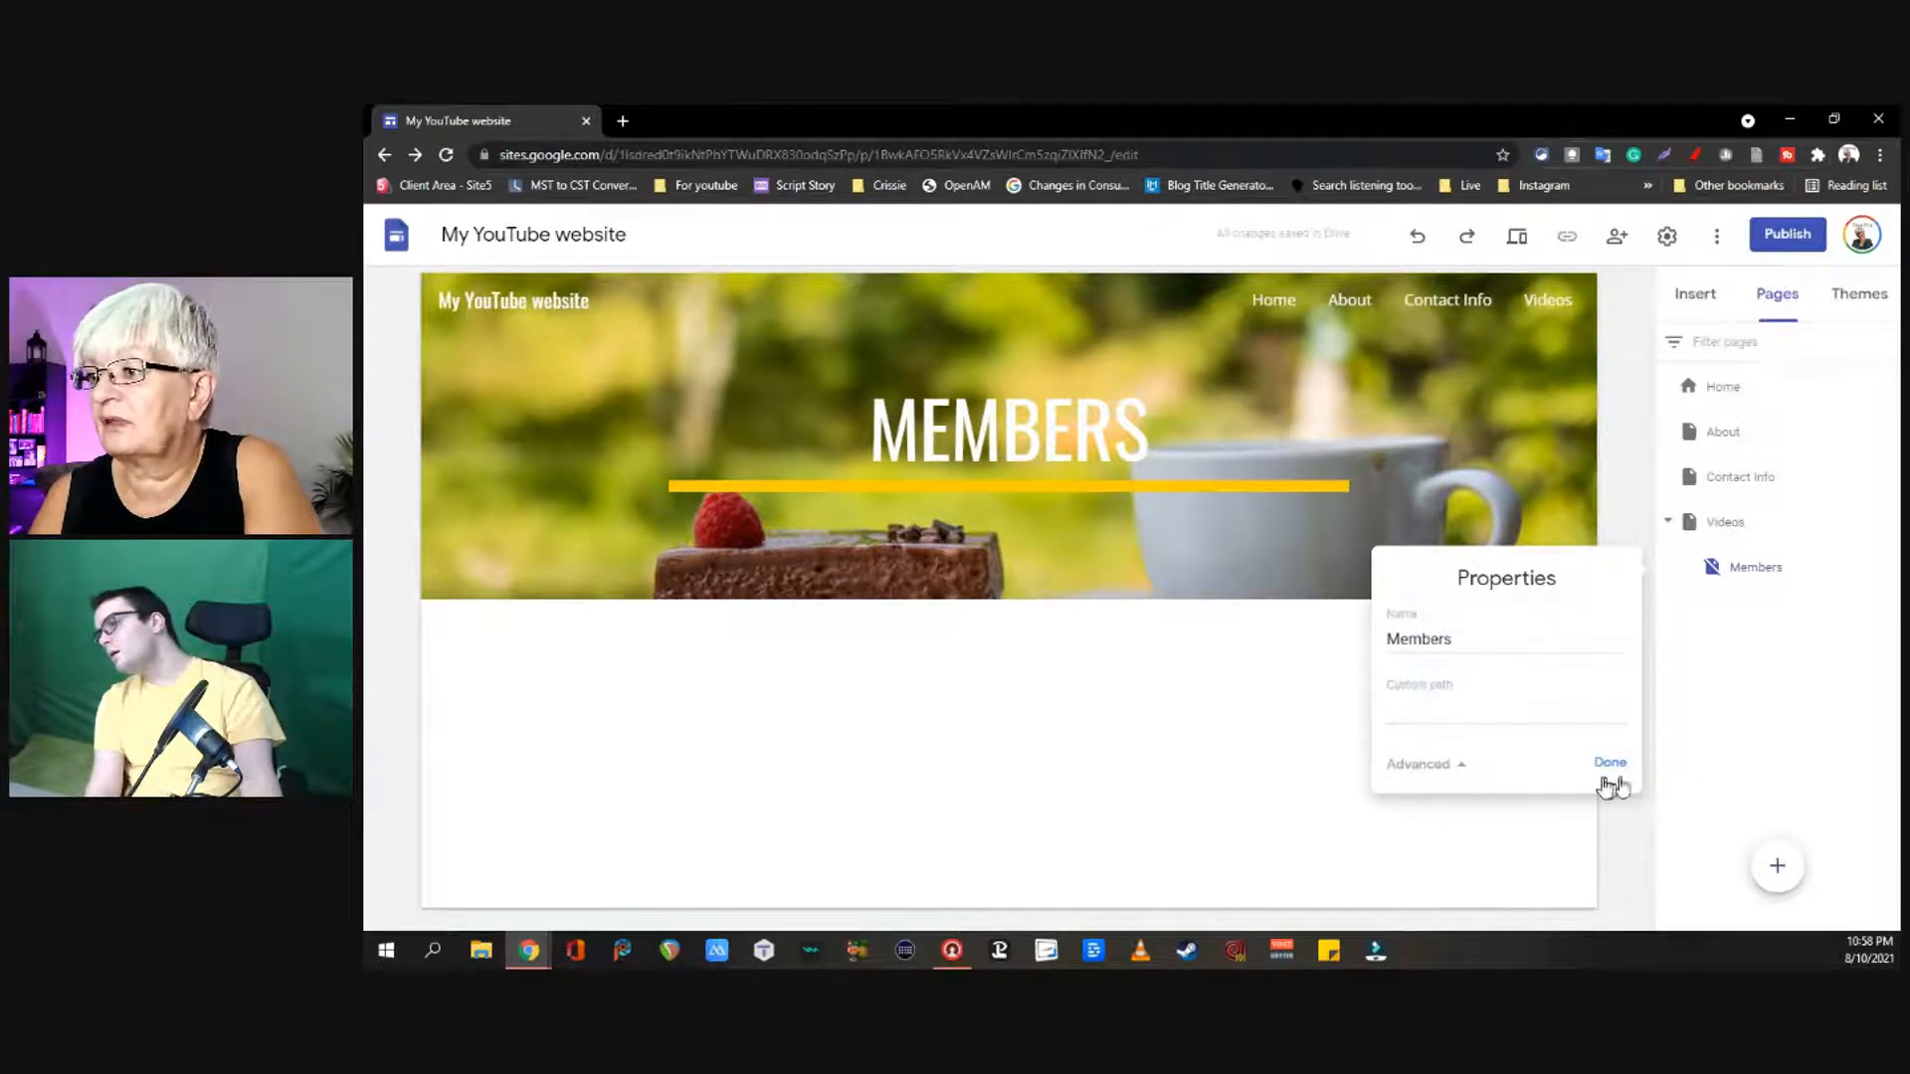
left_click(1610, 762)
left_click(1779, 570)
left_click(1883, 572)
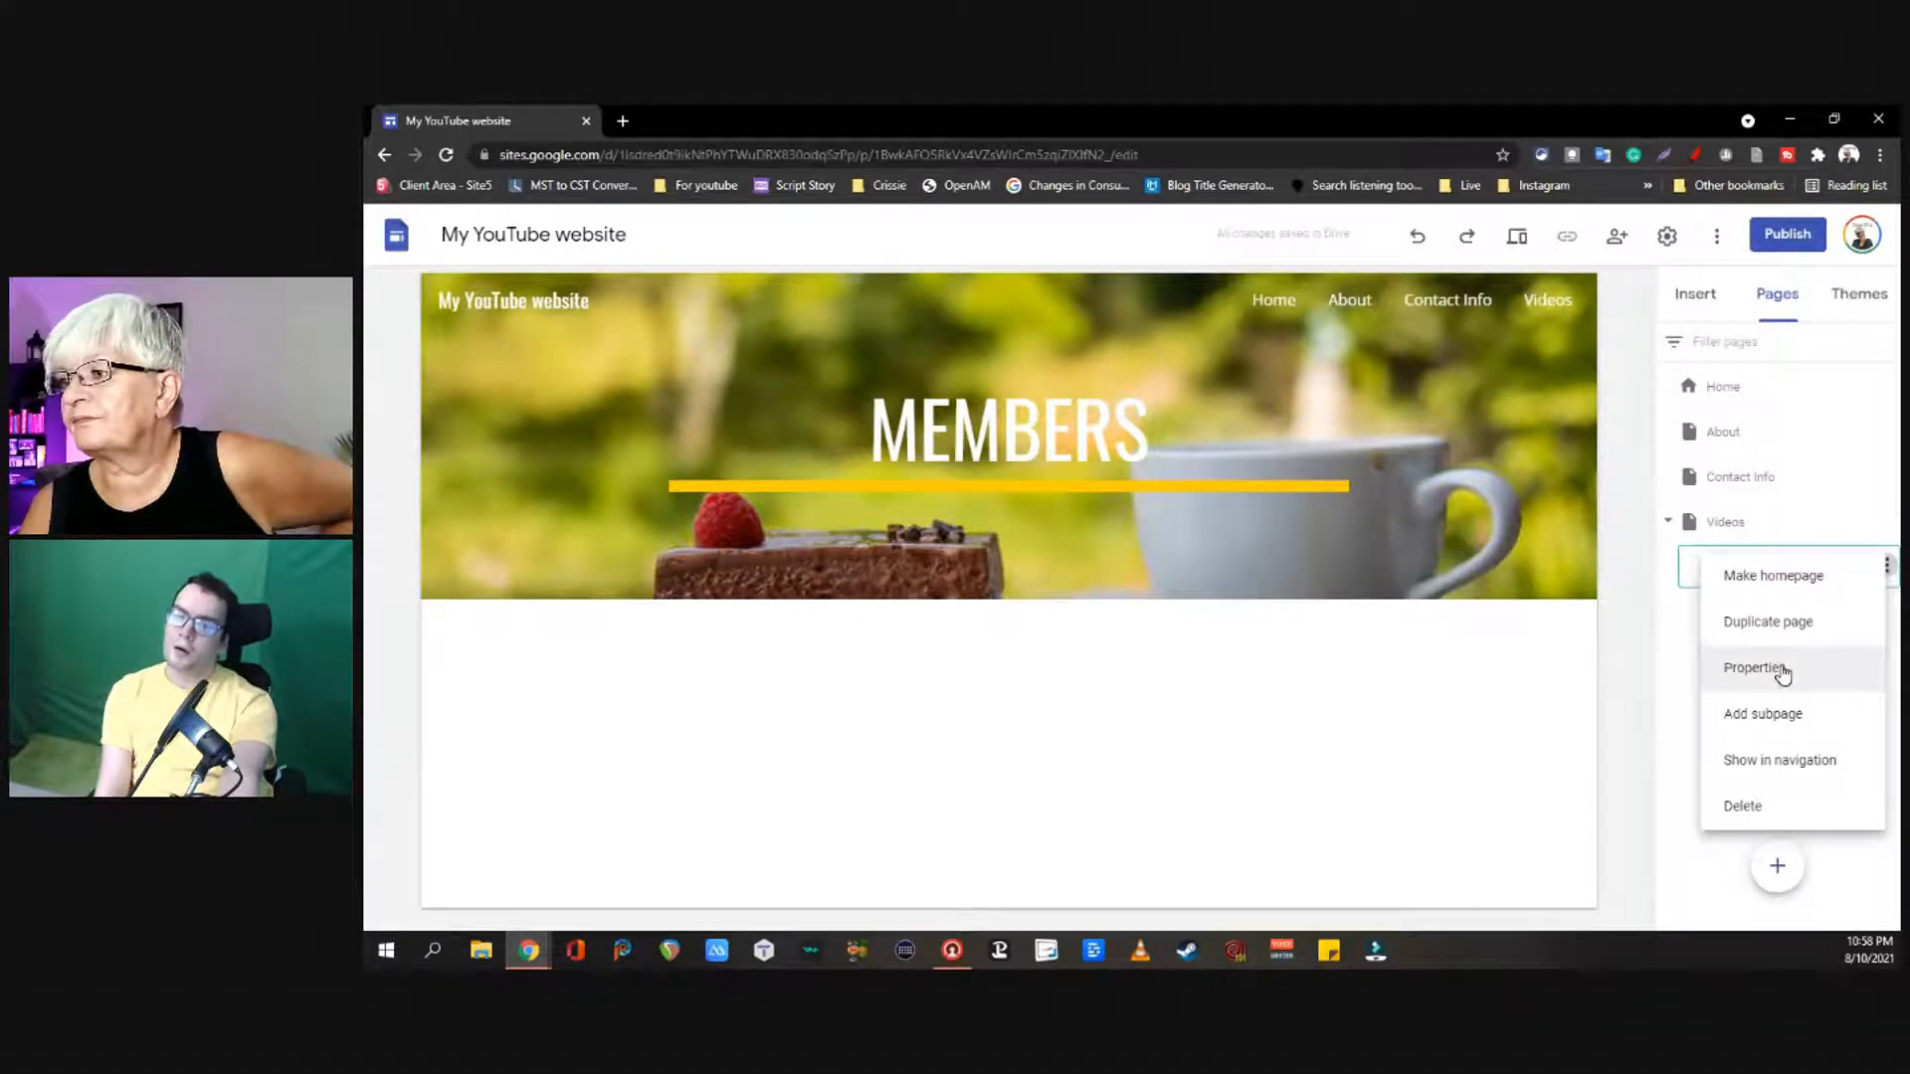
left_click(1782, 673)
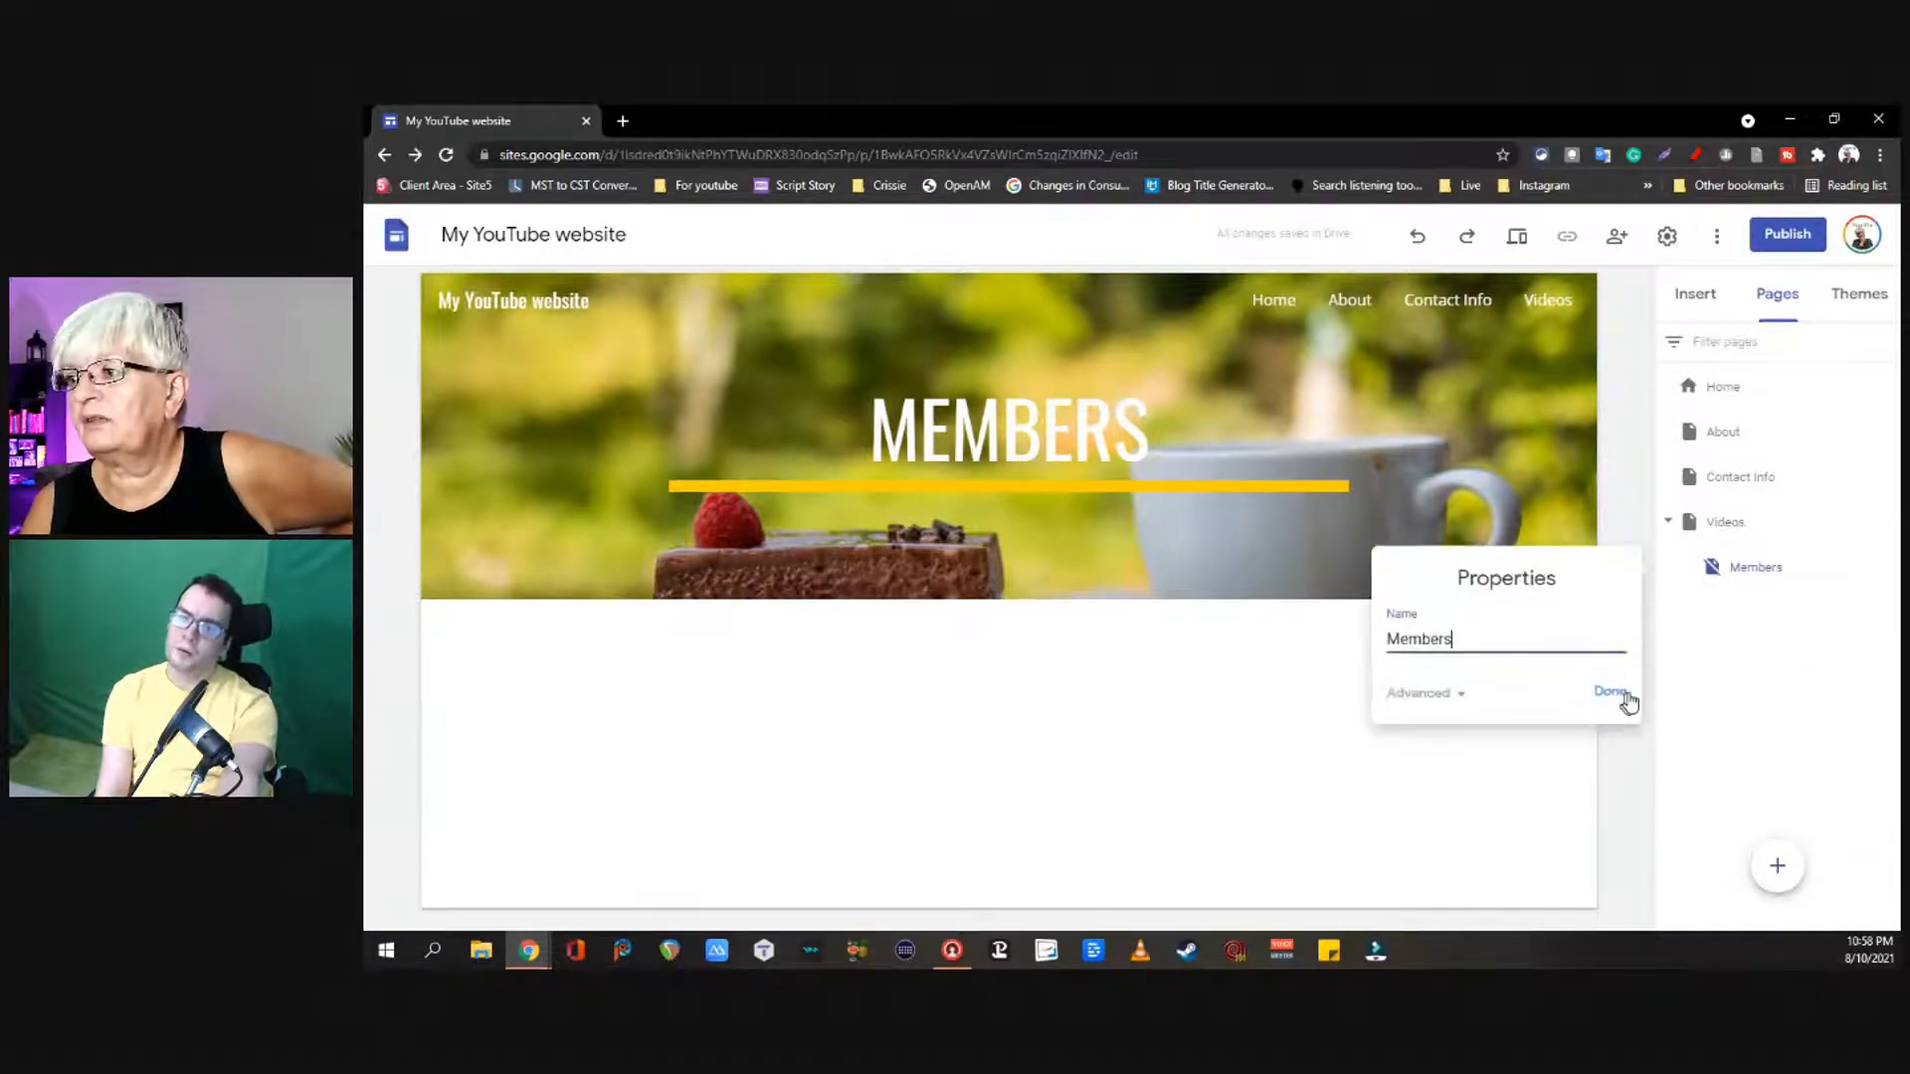
left_click(1609, 694)
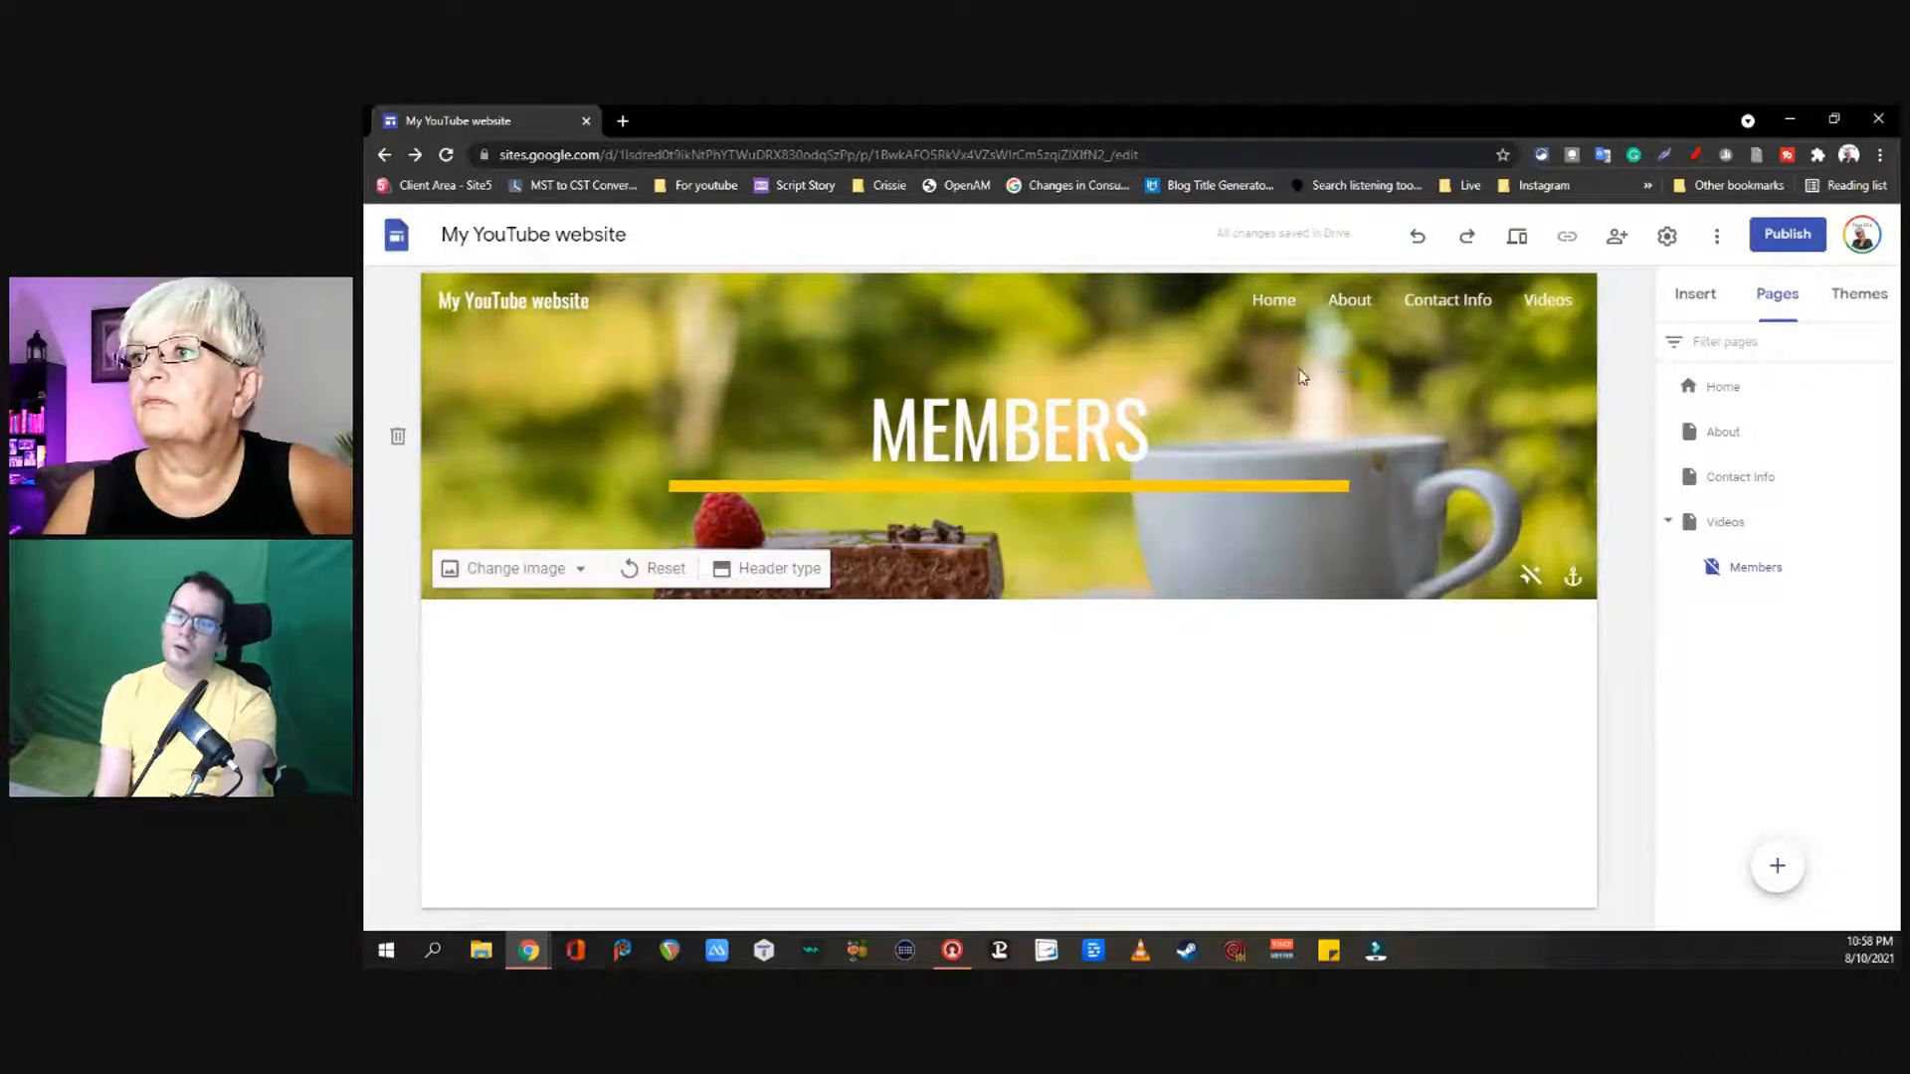
Step: Publish the site at the myswedishfika address and view the live Members page in a new tab
left_click(1786, 234)
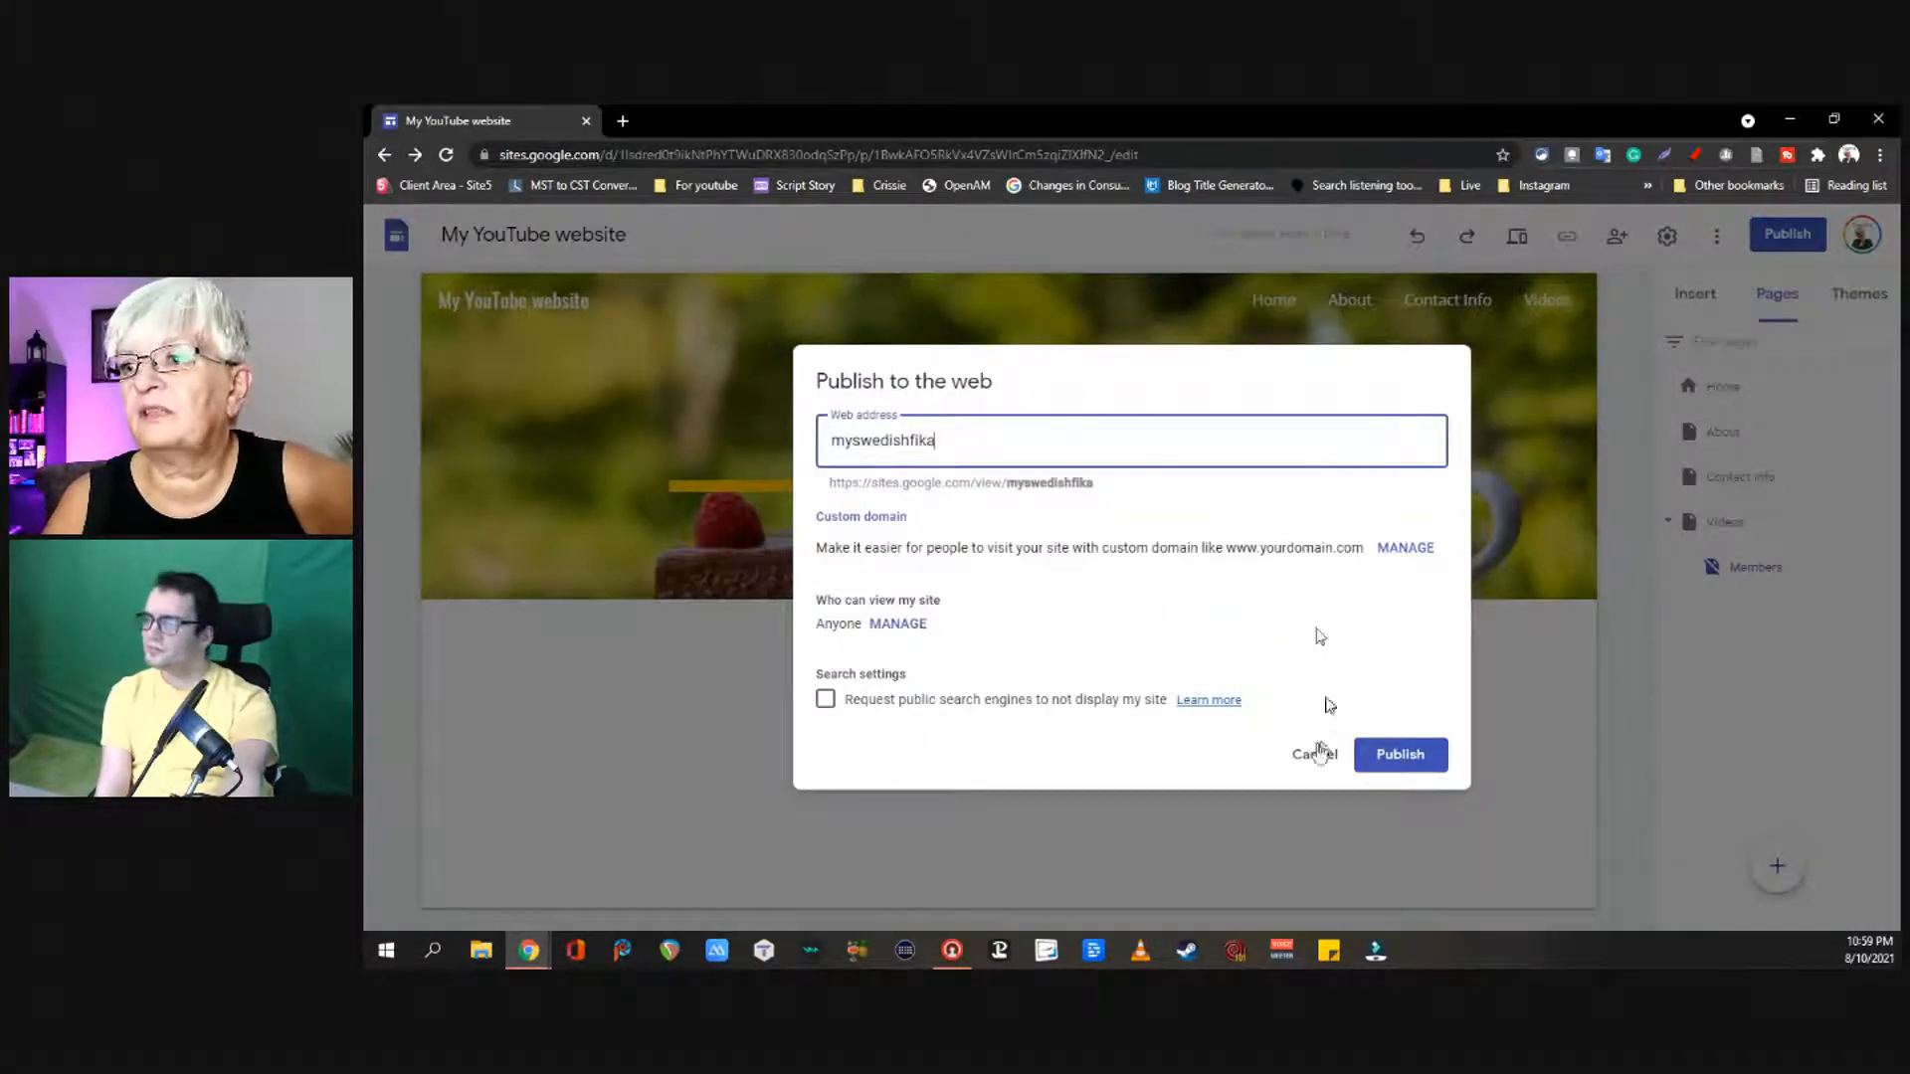
left_click(1430, 758)
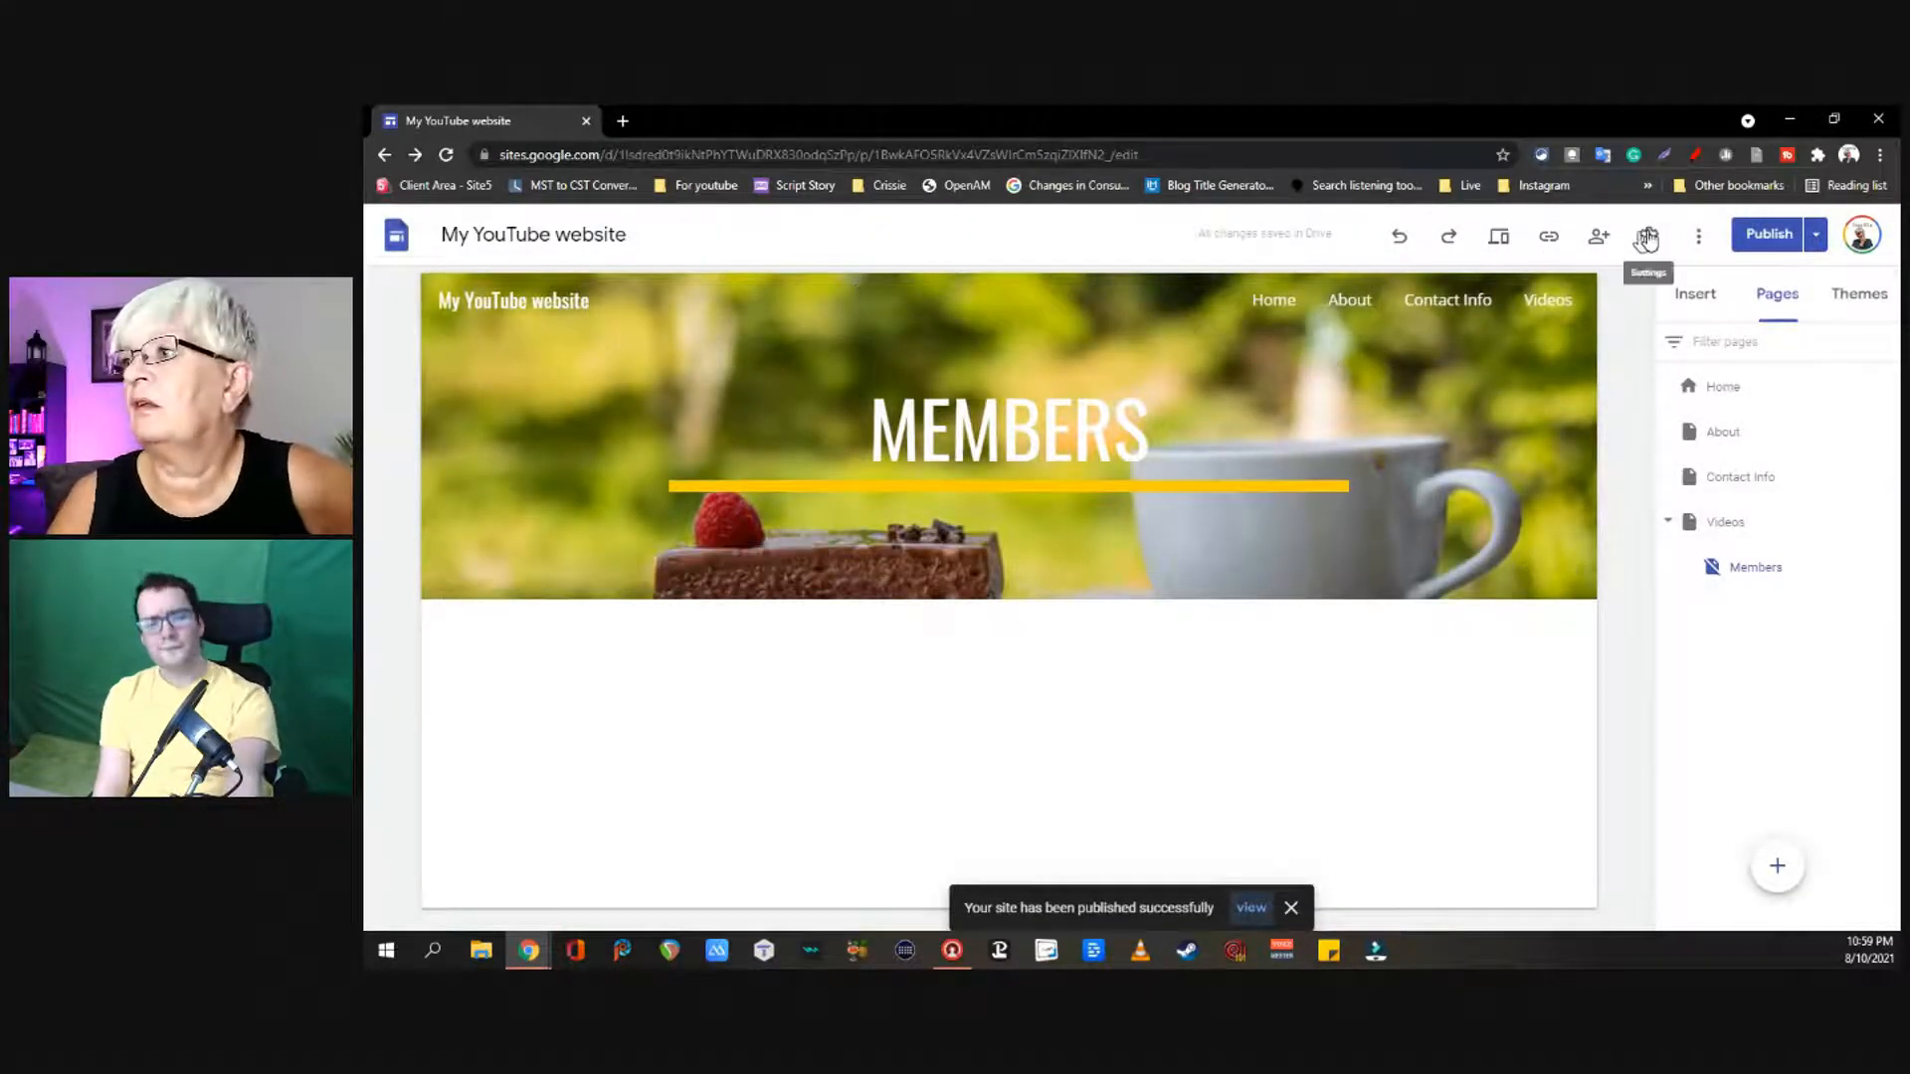
left_click(1816, 235)
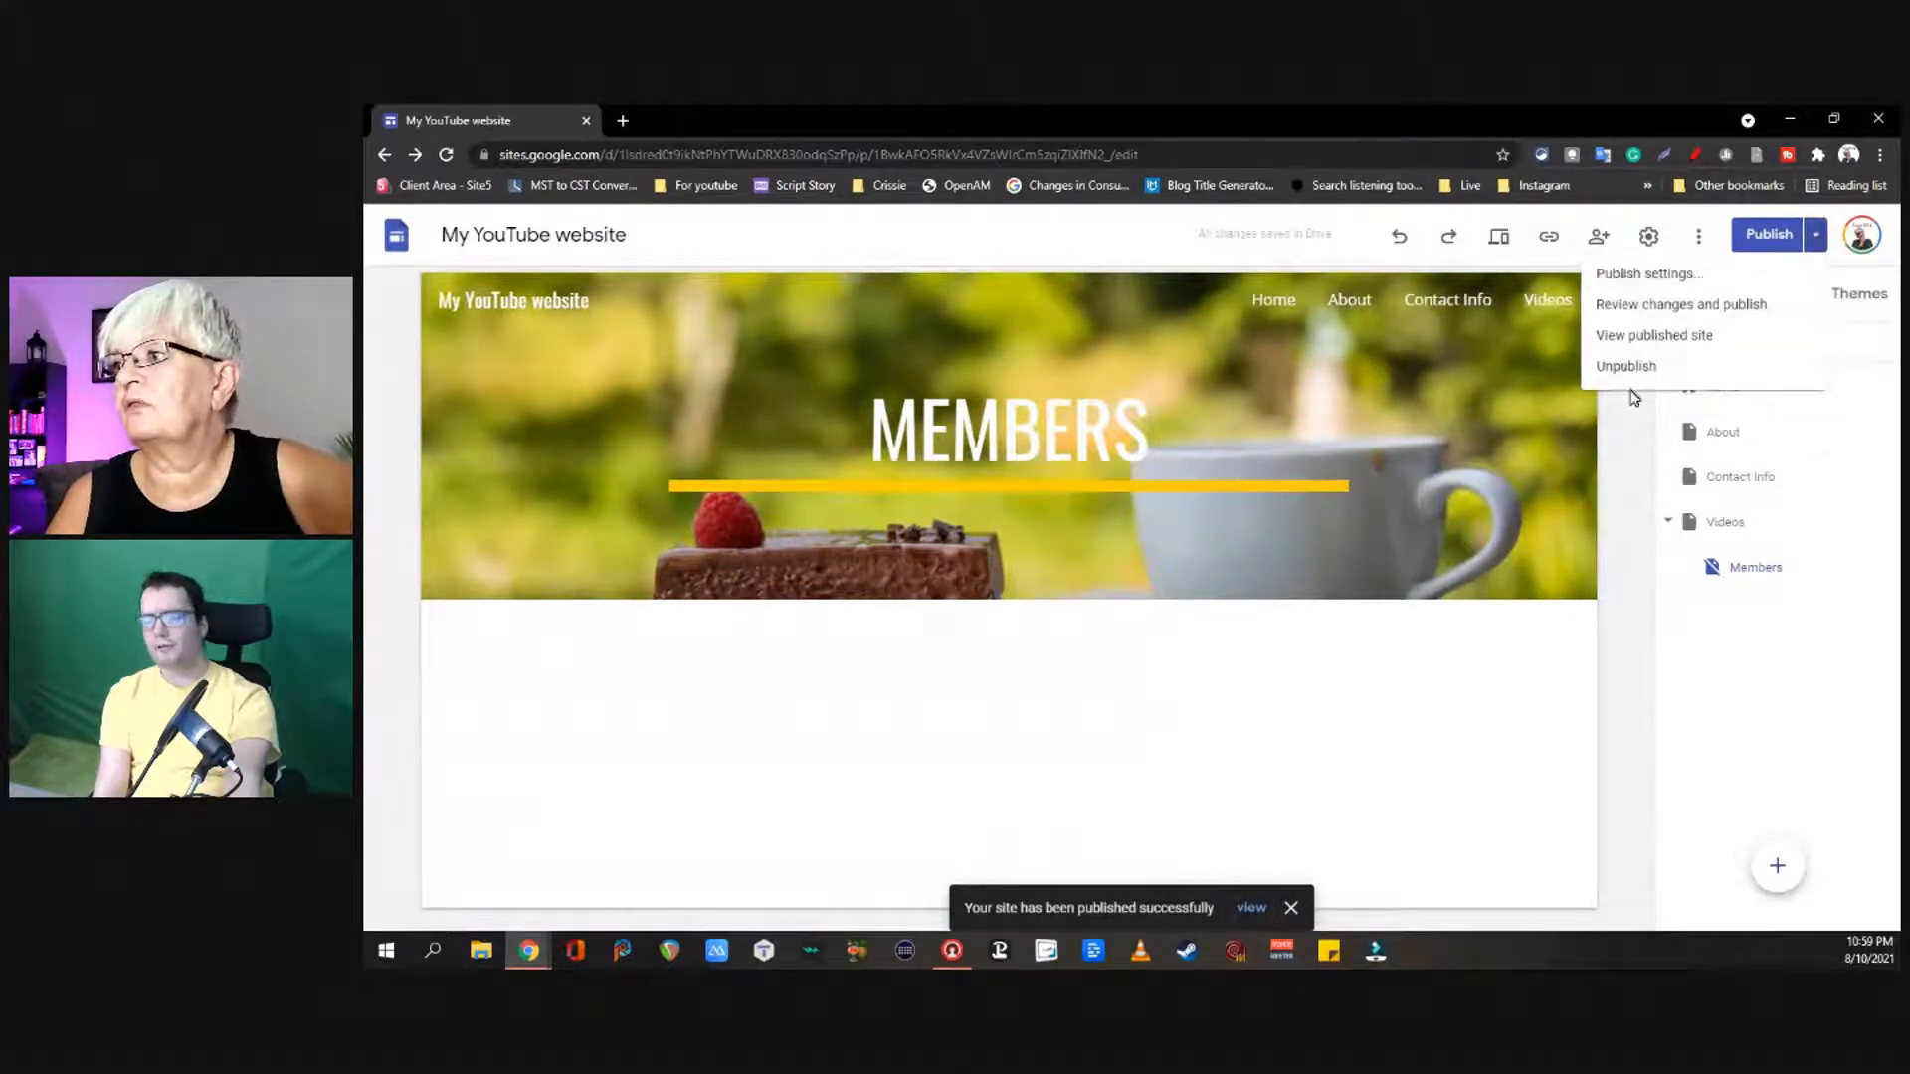
left_click(1755, 343)
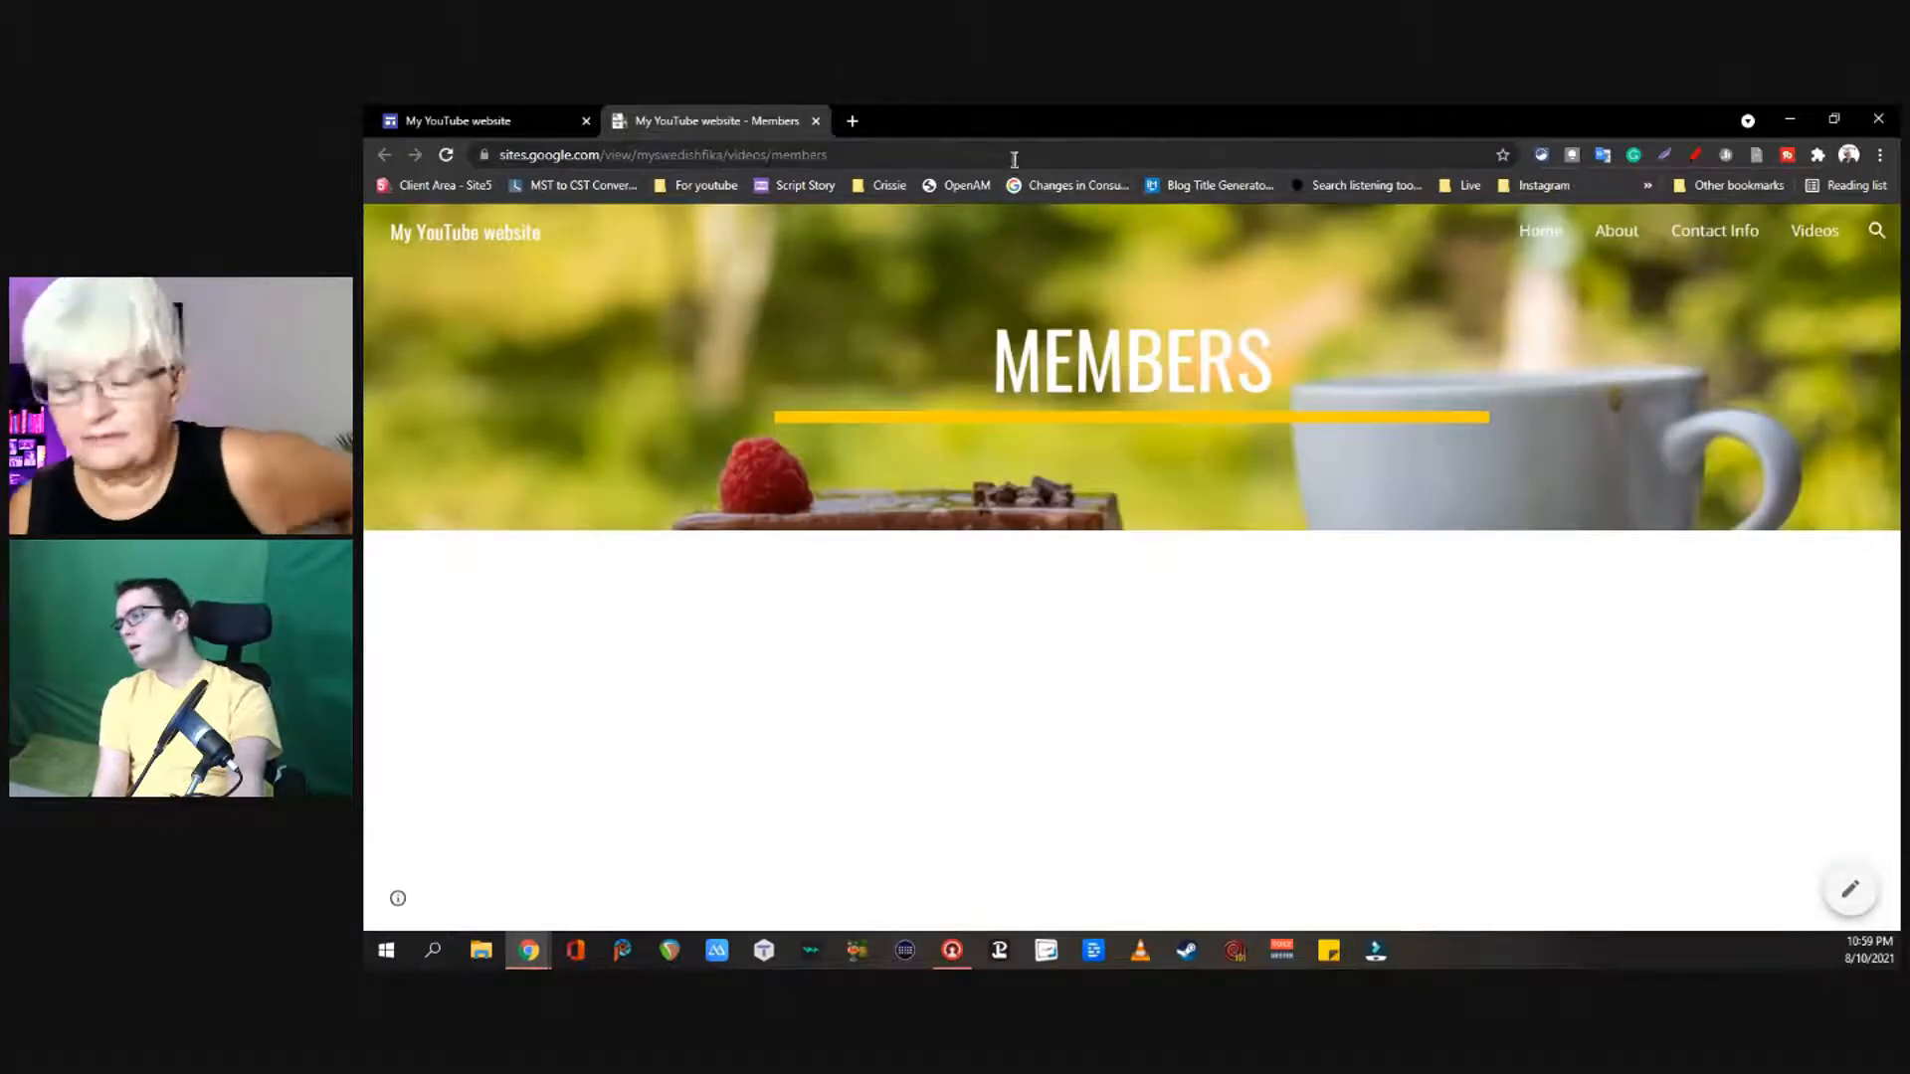
Step: Select the published page's full web address in the address bar
left_click(864, 154)
left_click(864, 154)
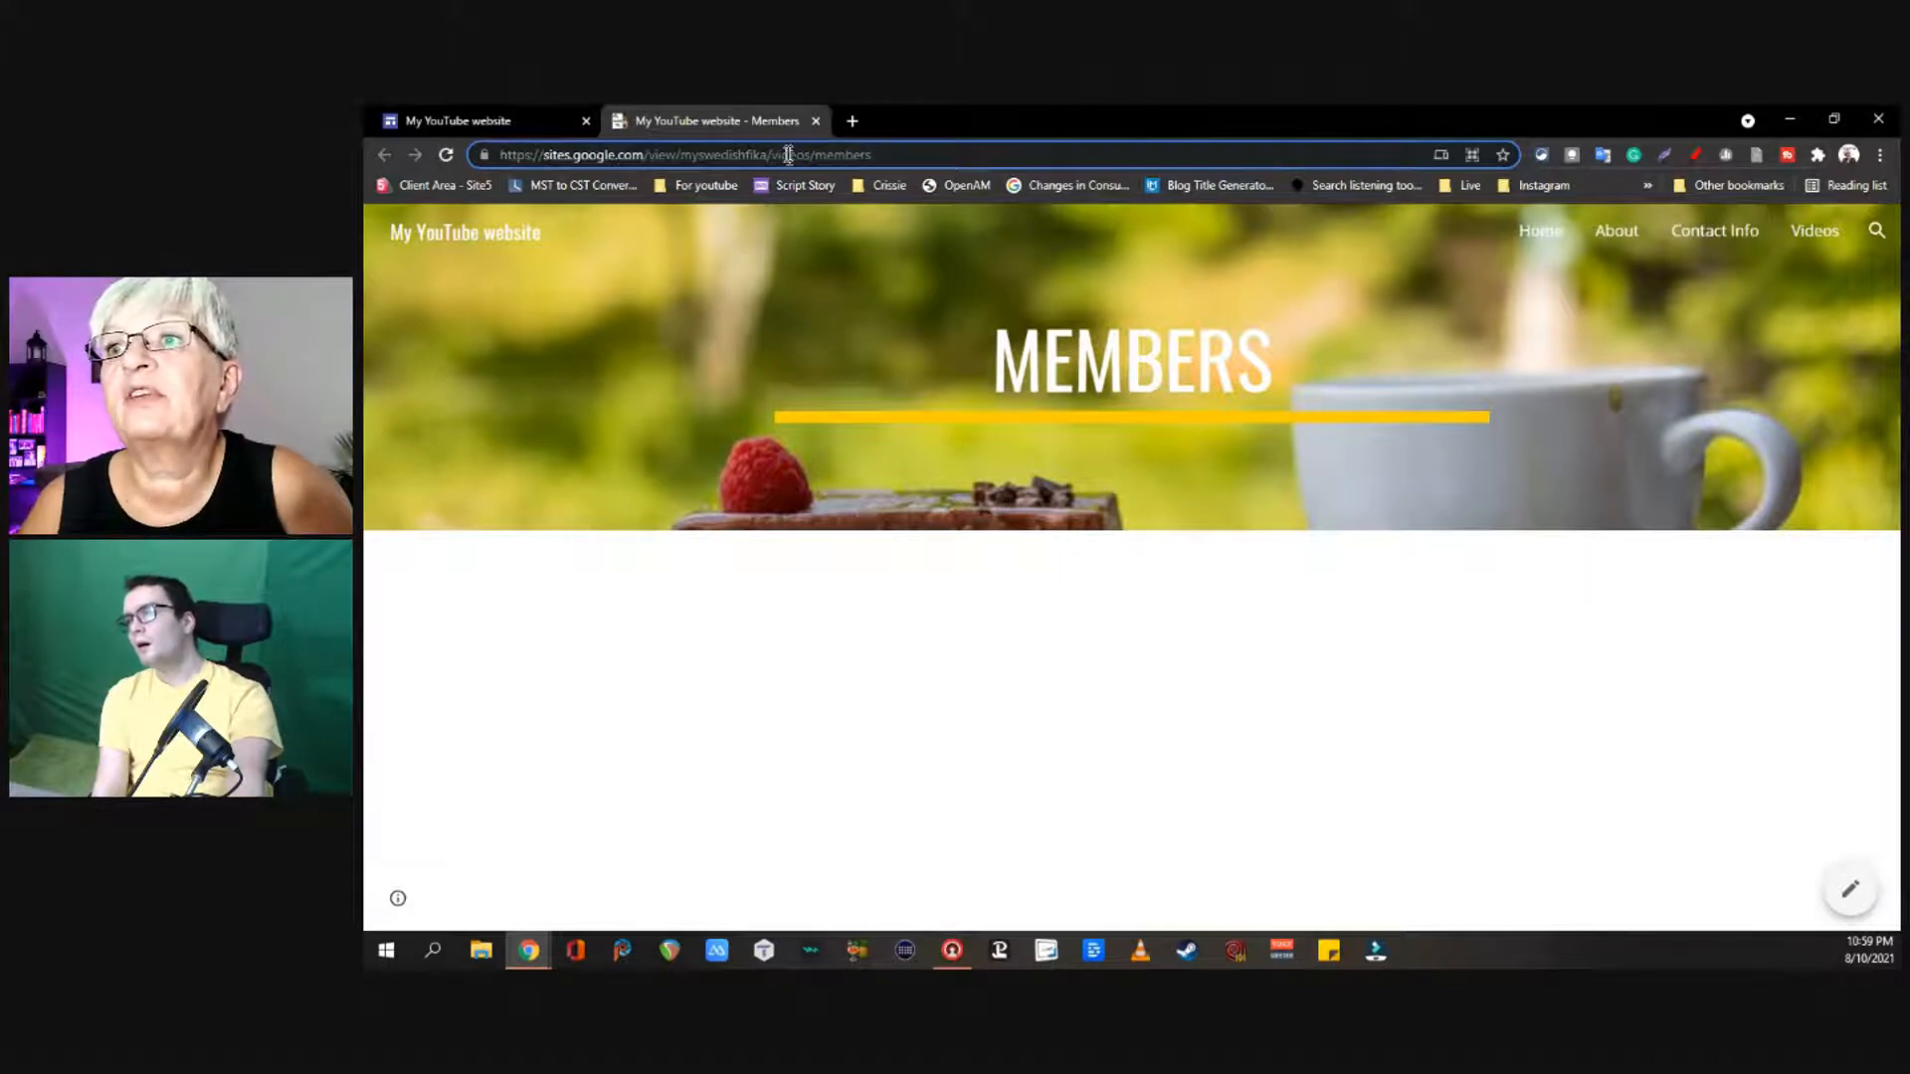
left_click_drag(872, 157, 520, 125)
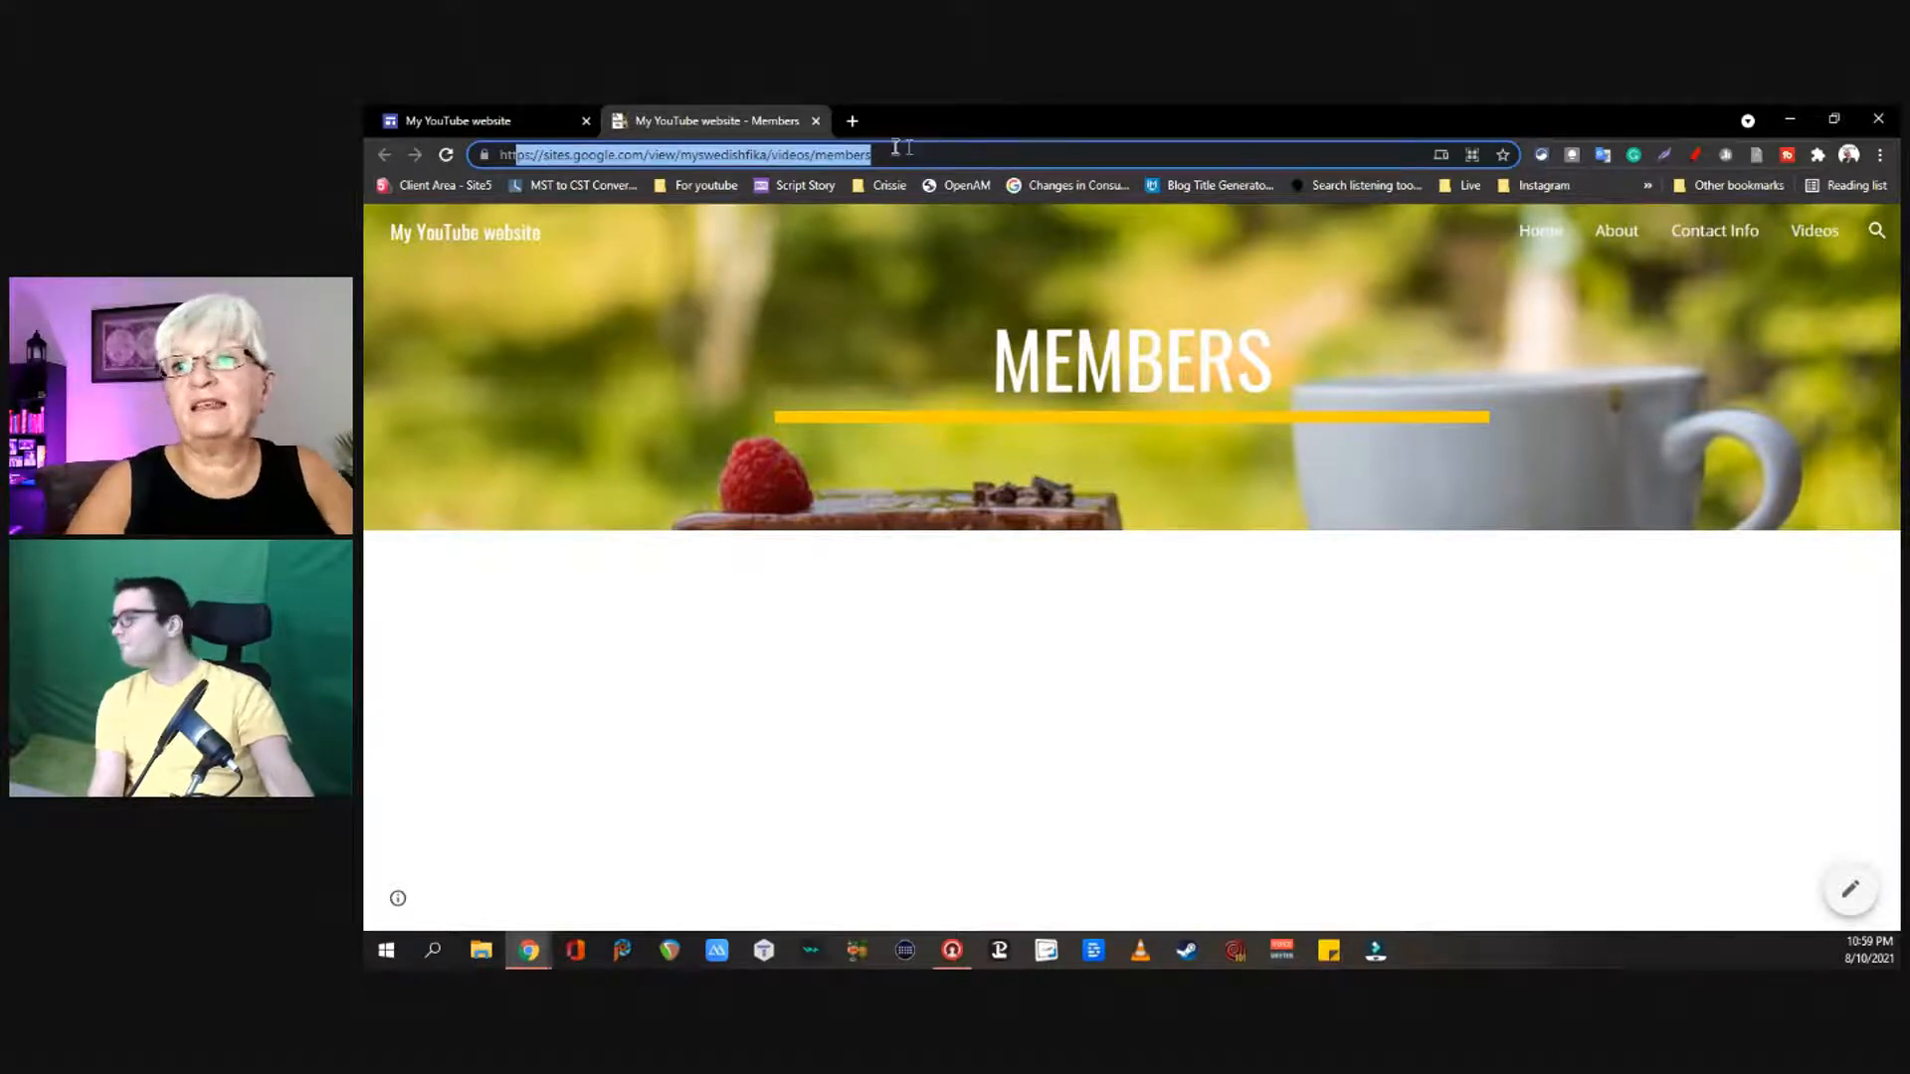
Step: Browse the published Videos, Contact Info, About and Home pages
left_click(1816, 238)
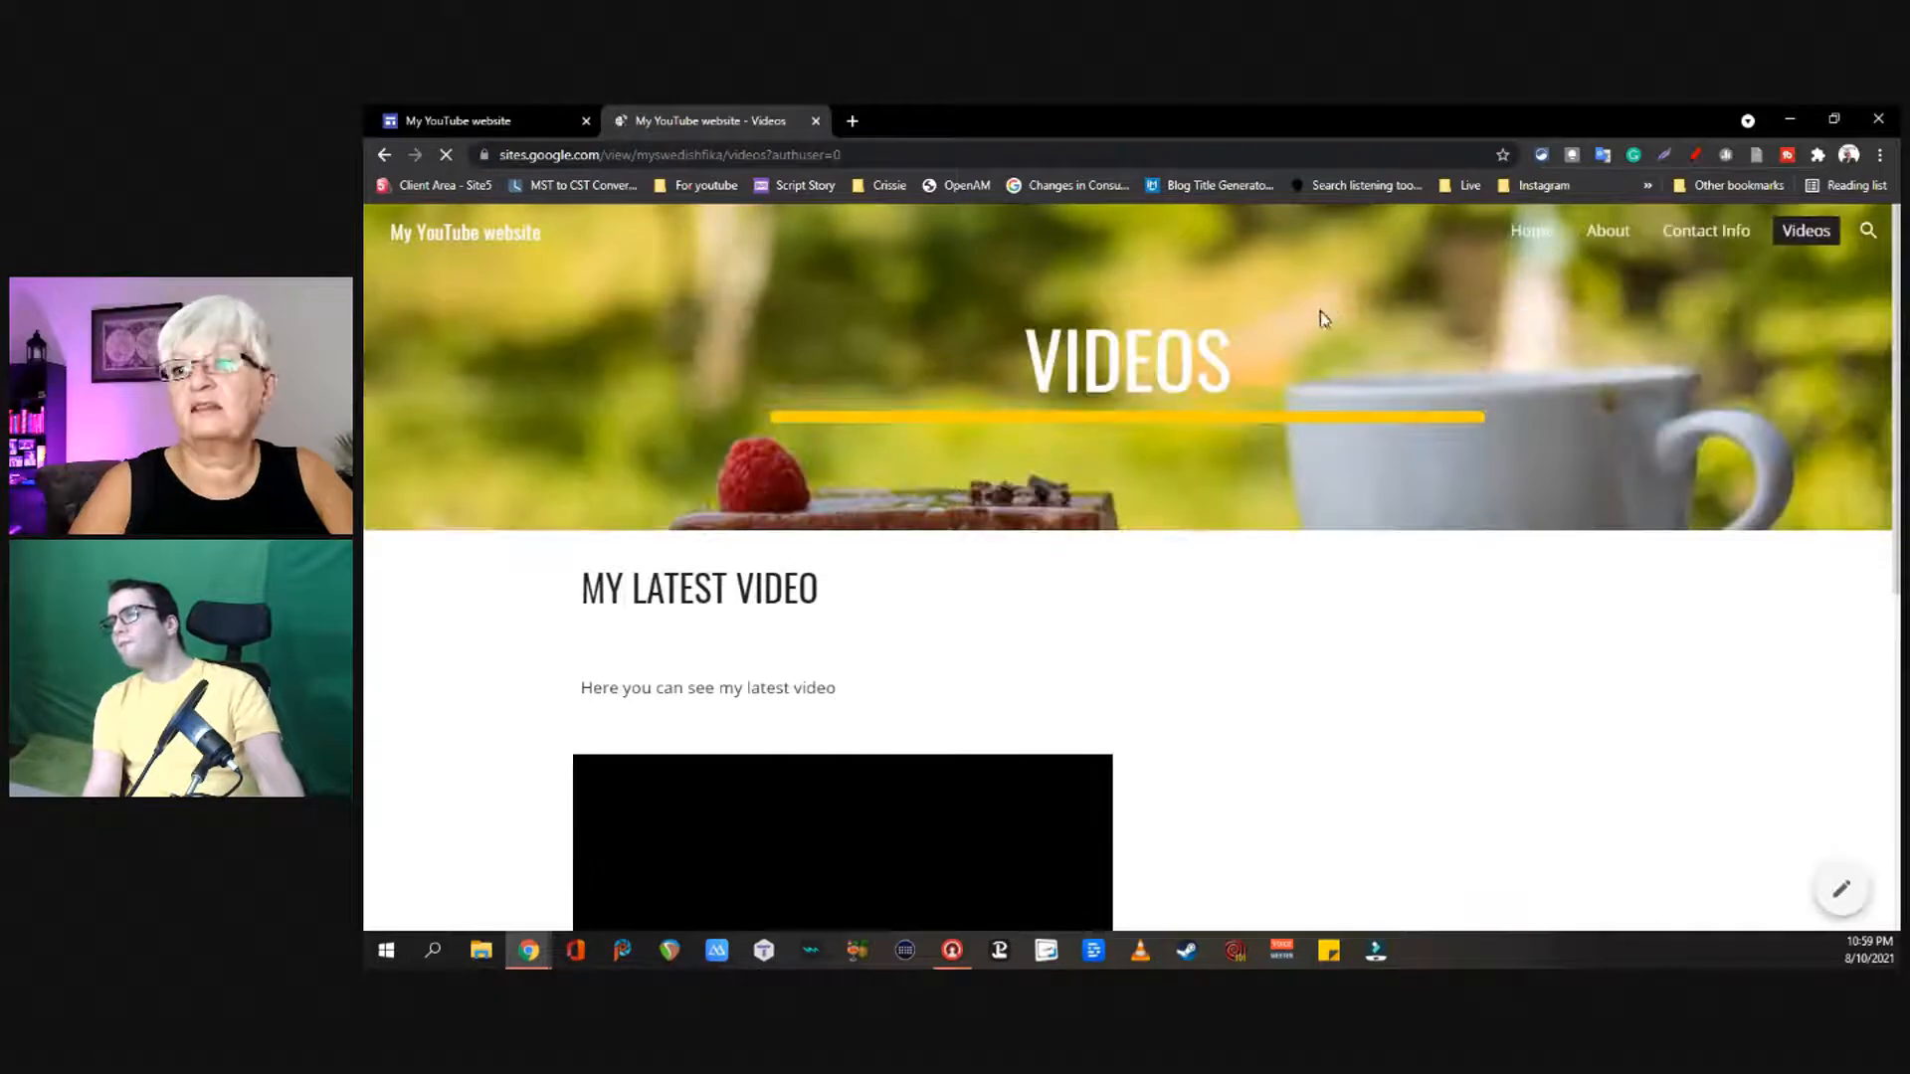
left_click(1713, 238)
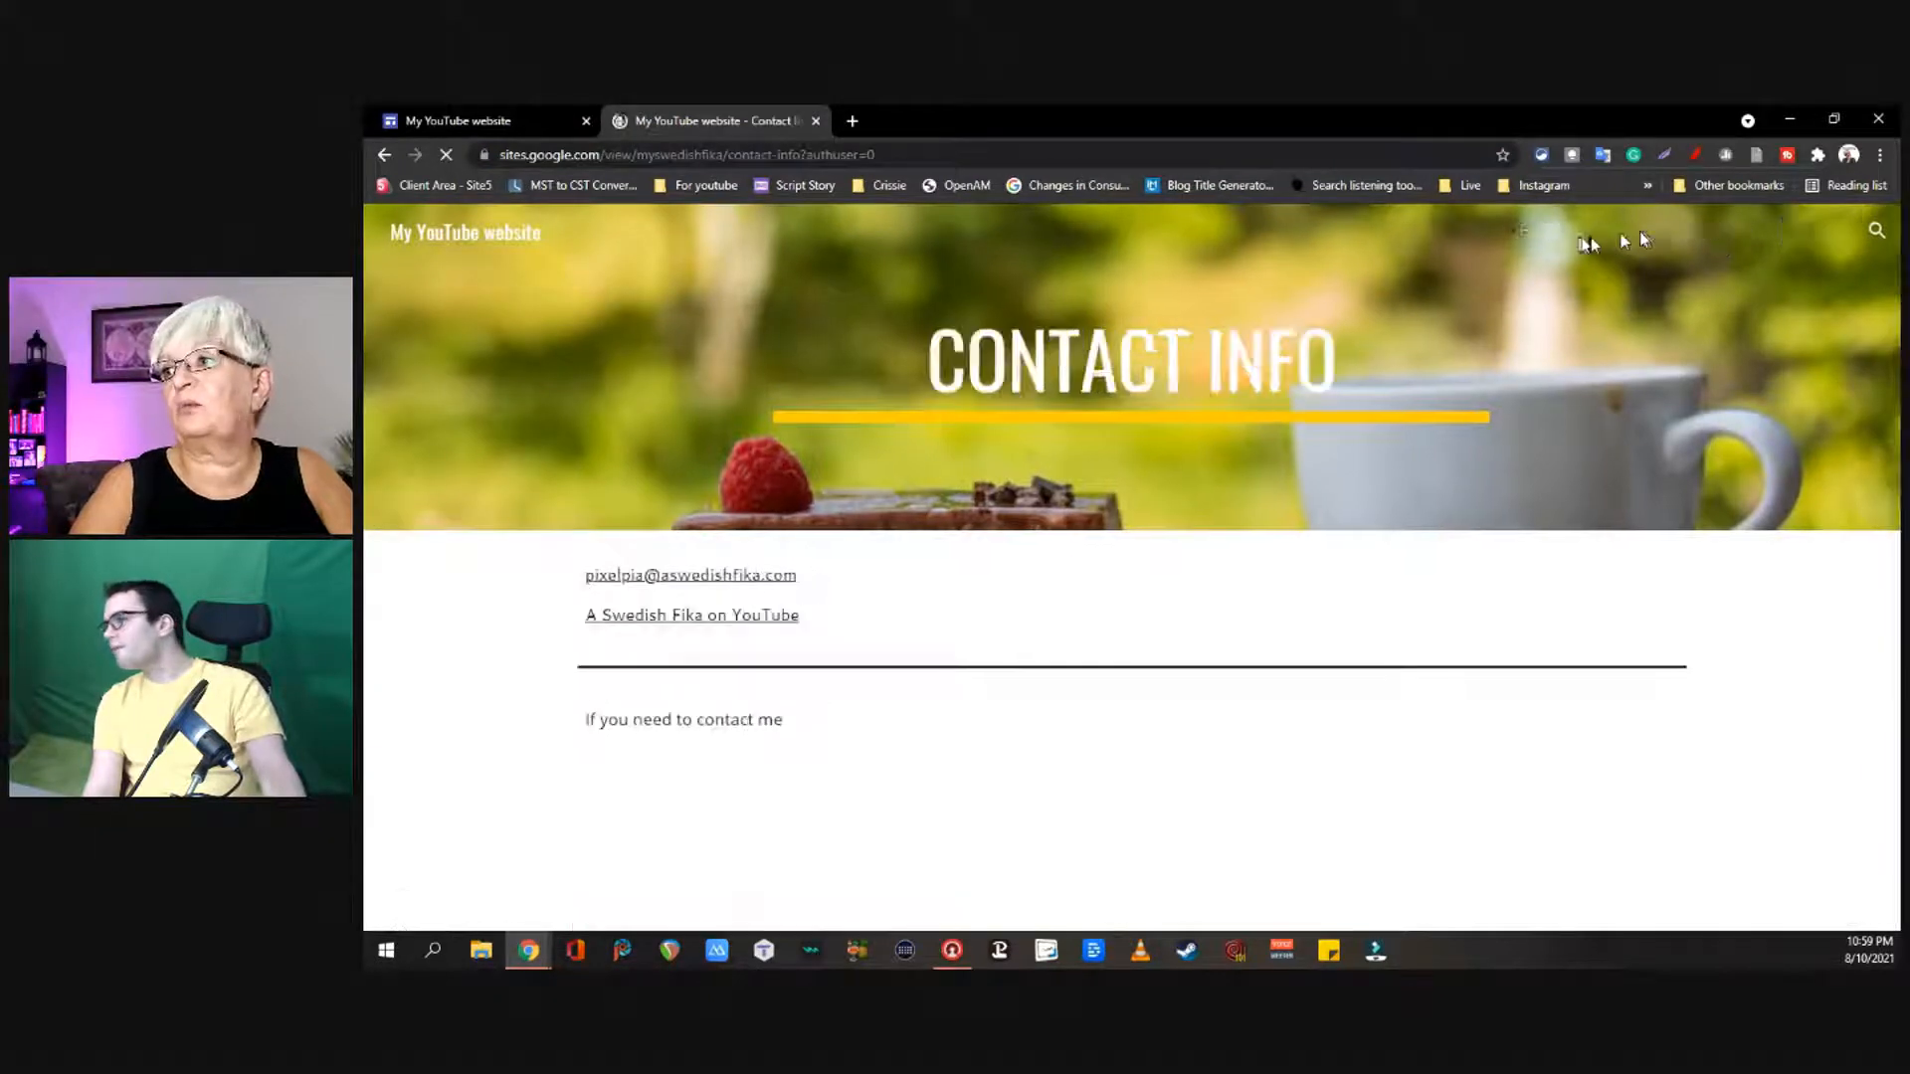
left_click(1616, 238)
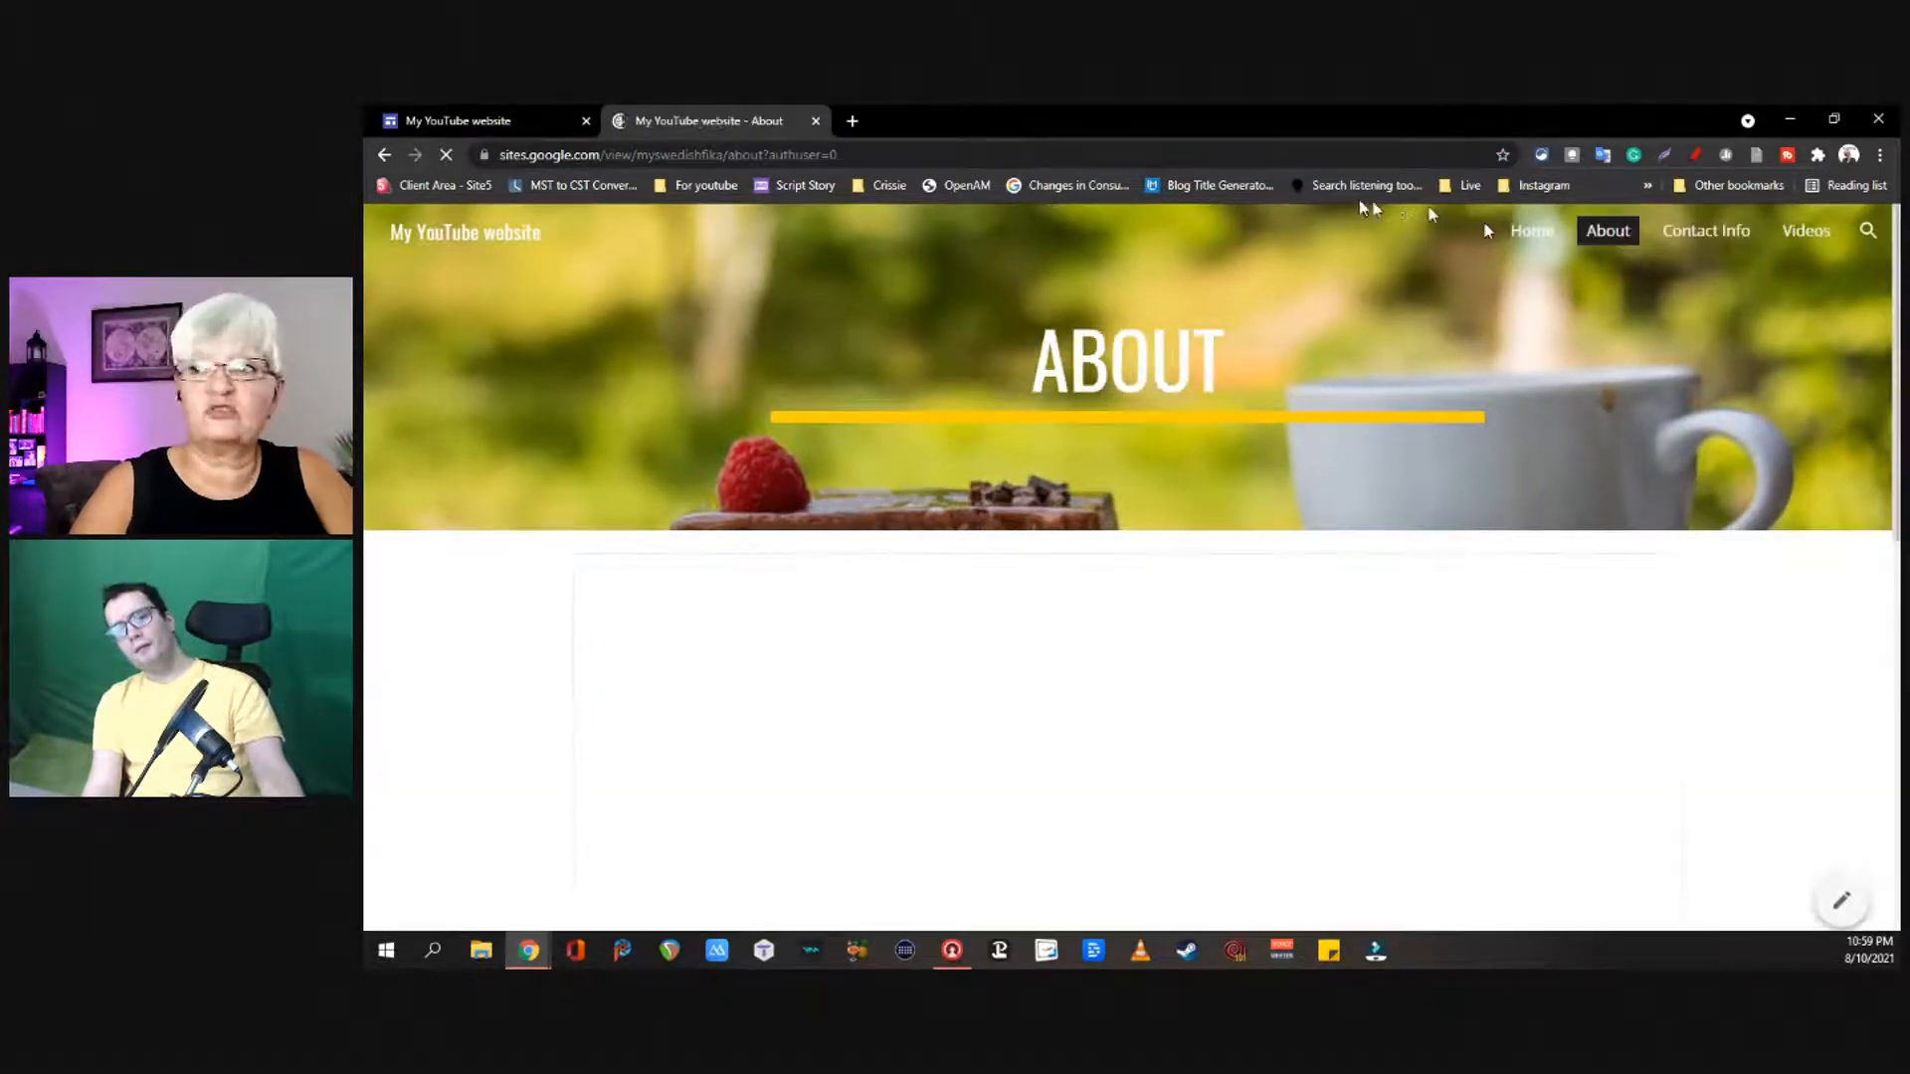
left_click(1532, 239)
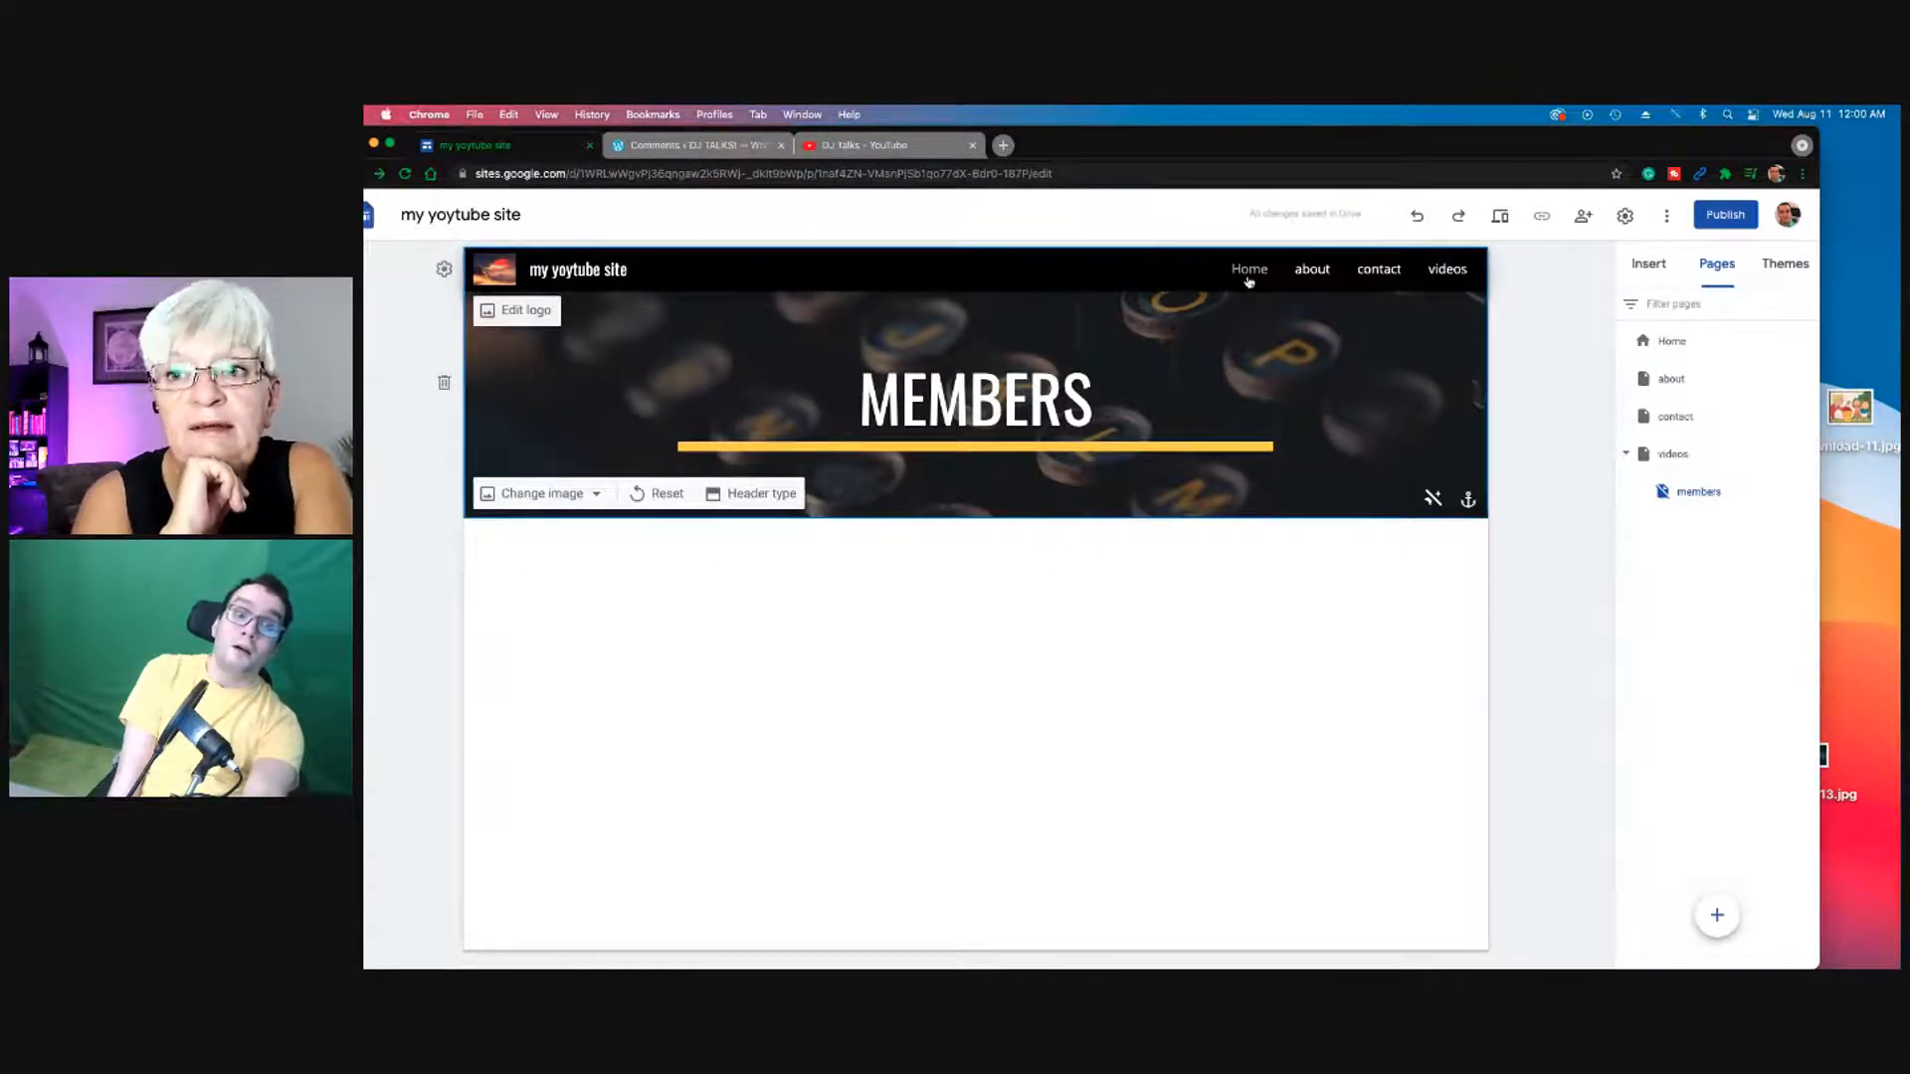
Step: Open the DJ TALKS Home page in the editor, then switch to the WordPress Comments tab
left_click(1249, 270)
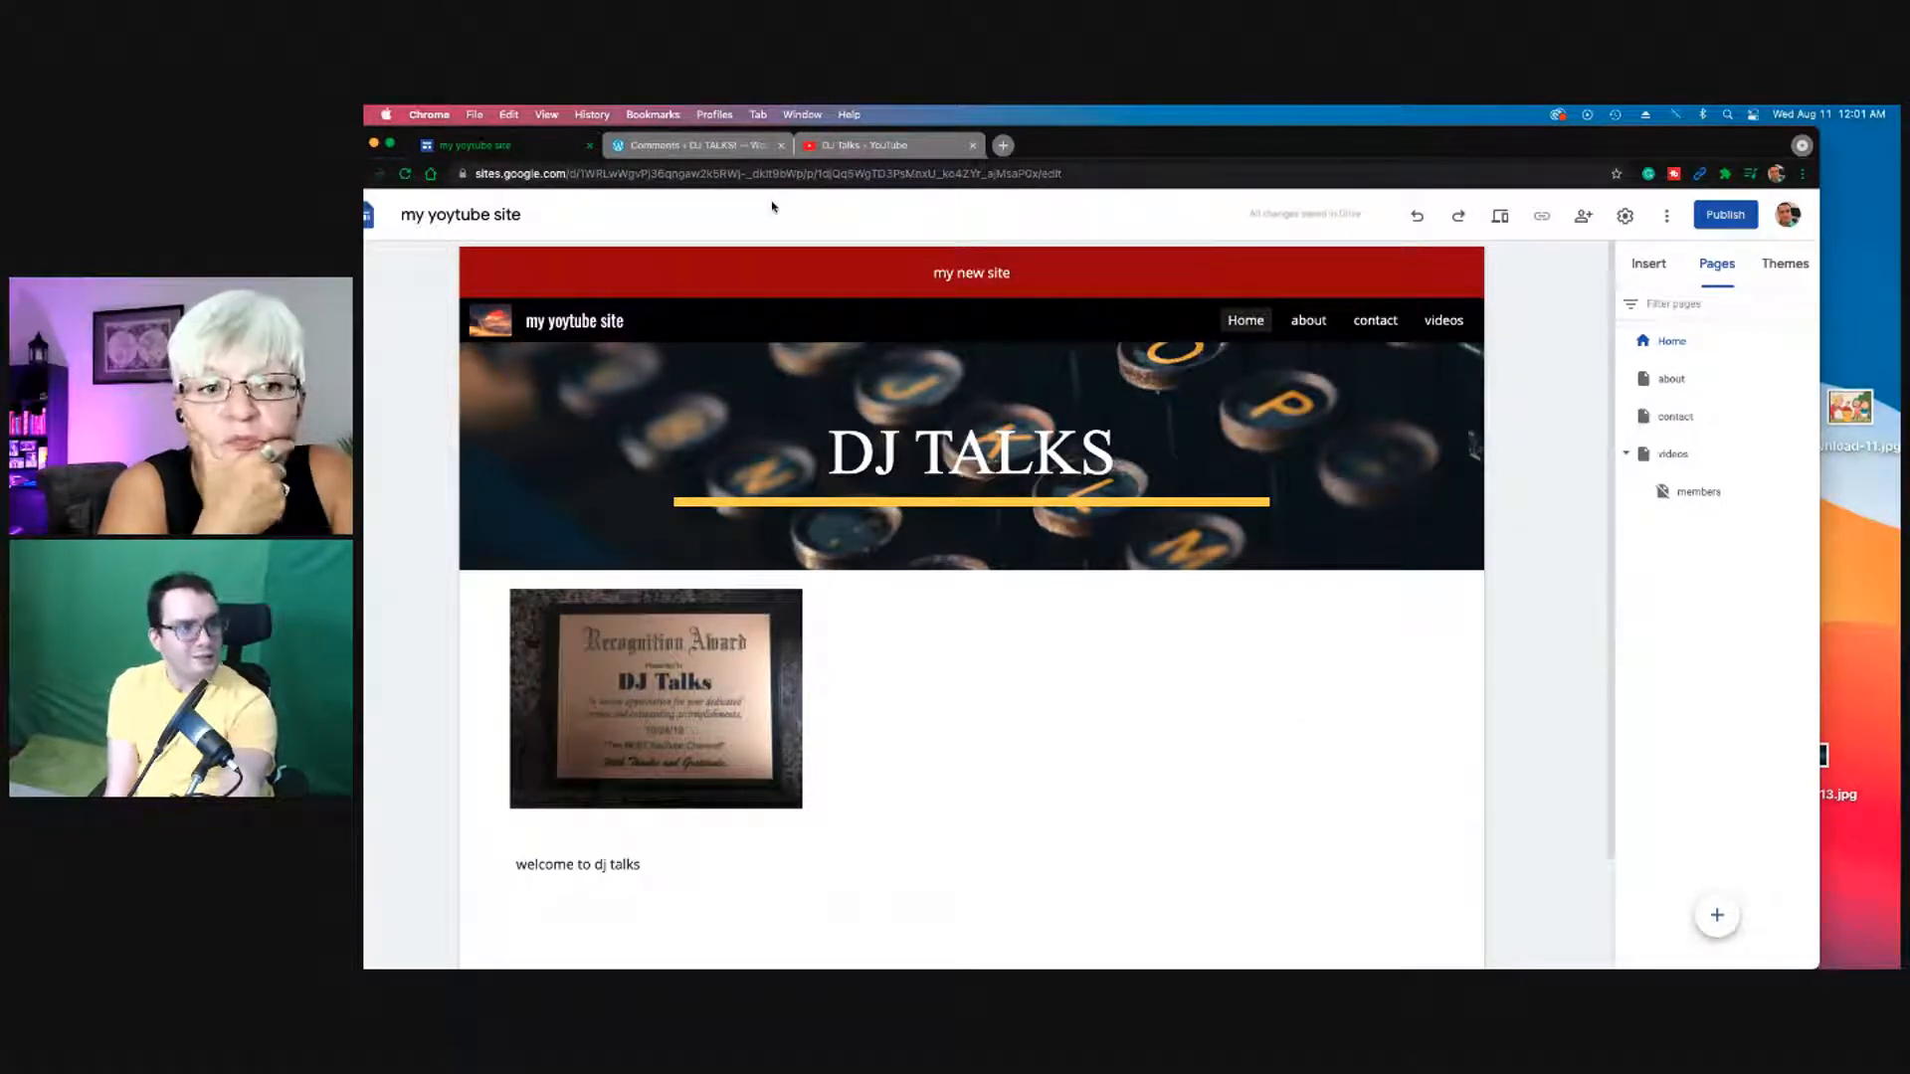
left_click_drag(729, 134, 719, 134)
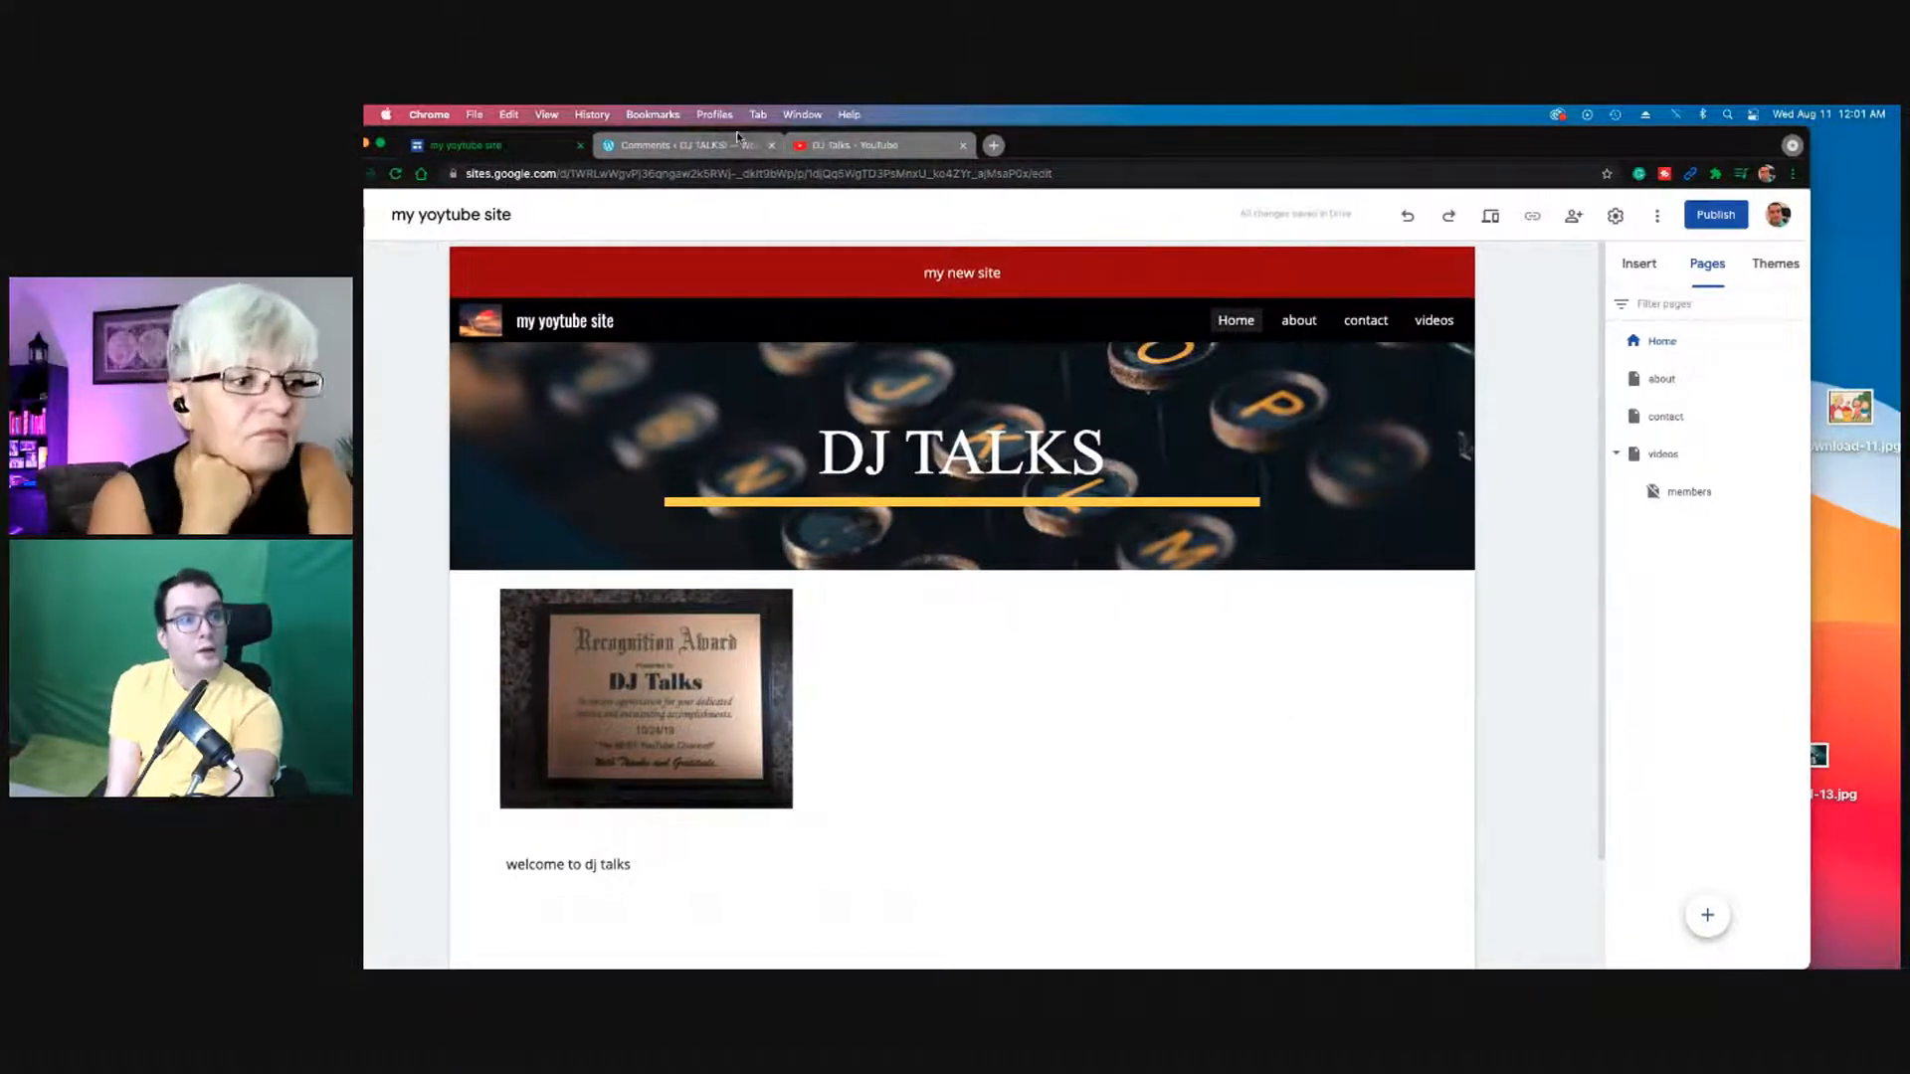
left_click(737, 139)
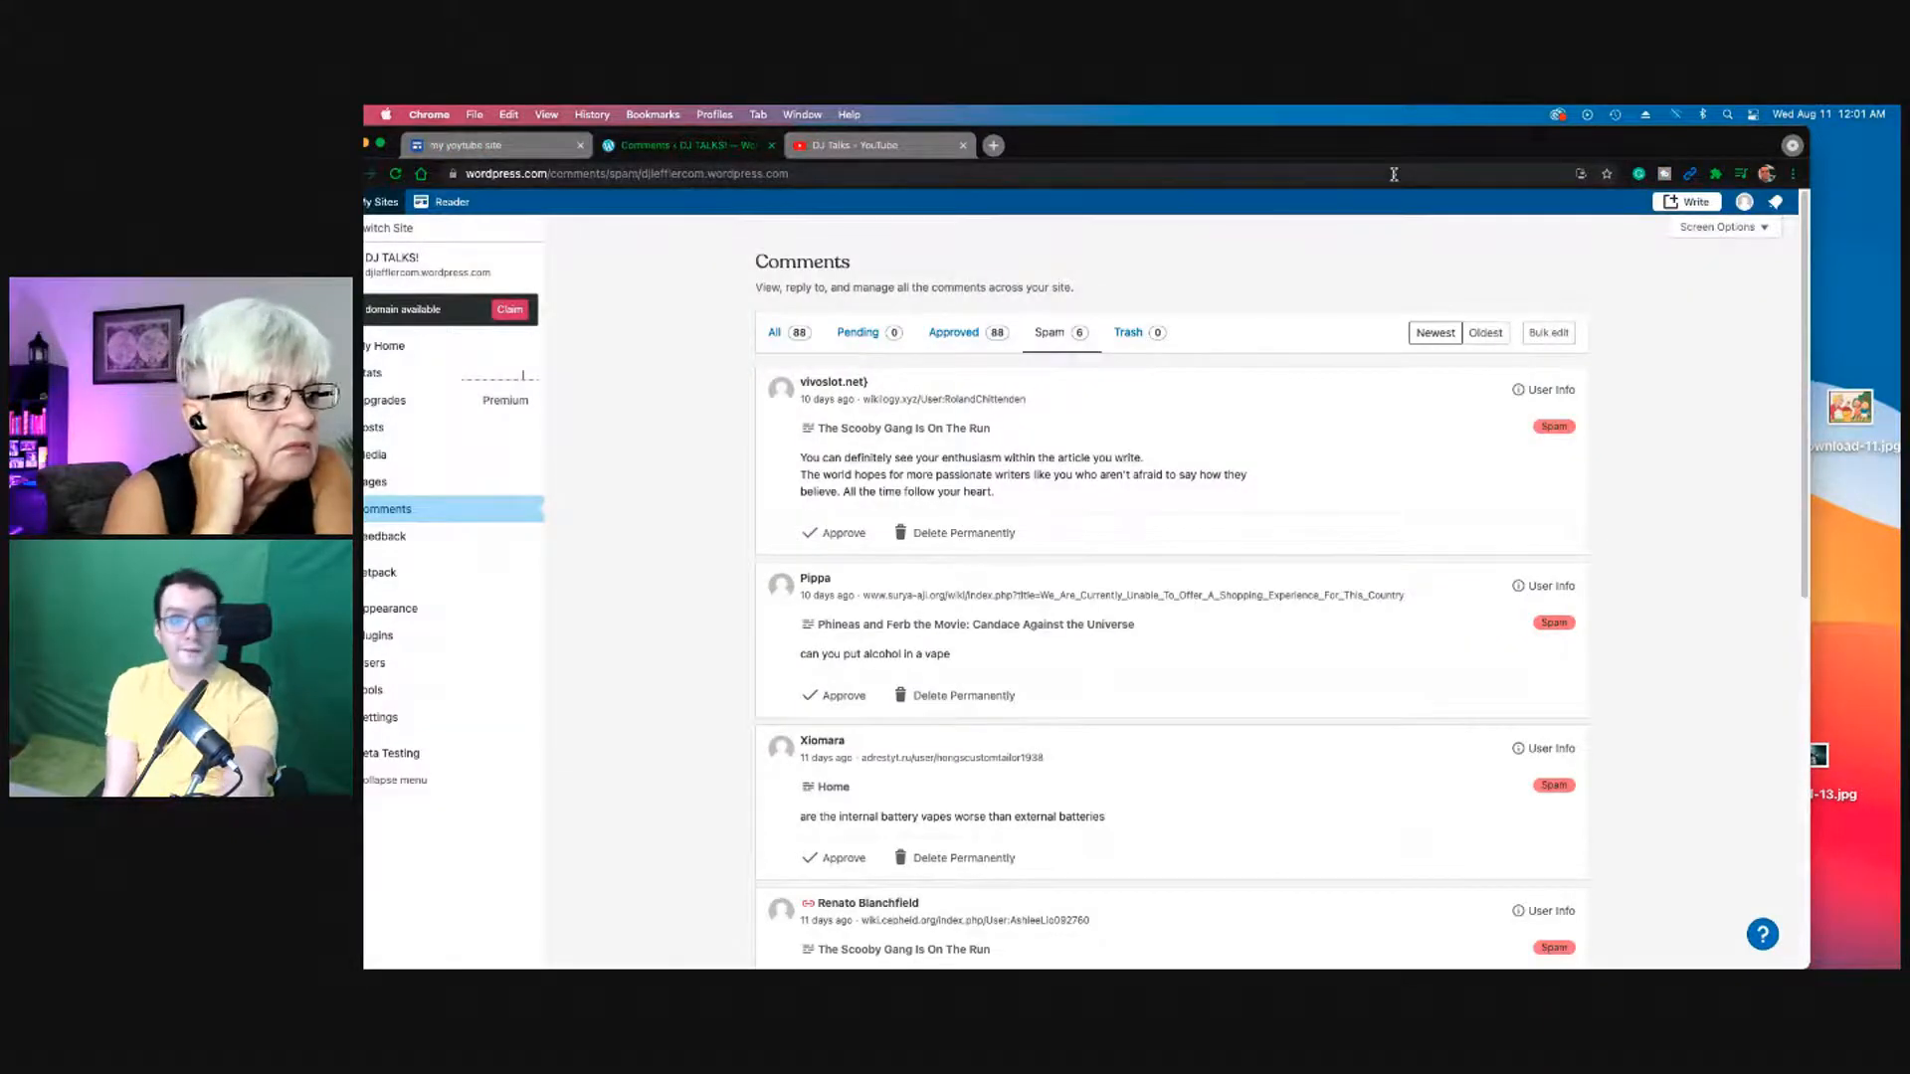
Step: Go to the DJ TALKS! Pages list and start adding a new page
left_click_drag(1349, 148, 1416, 148)
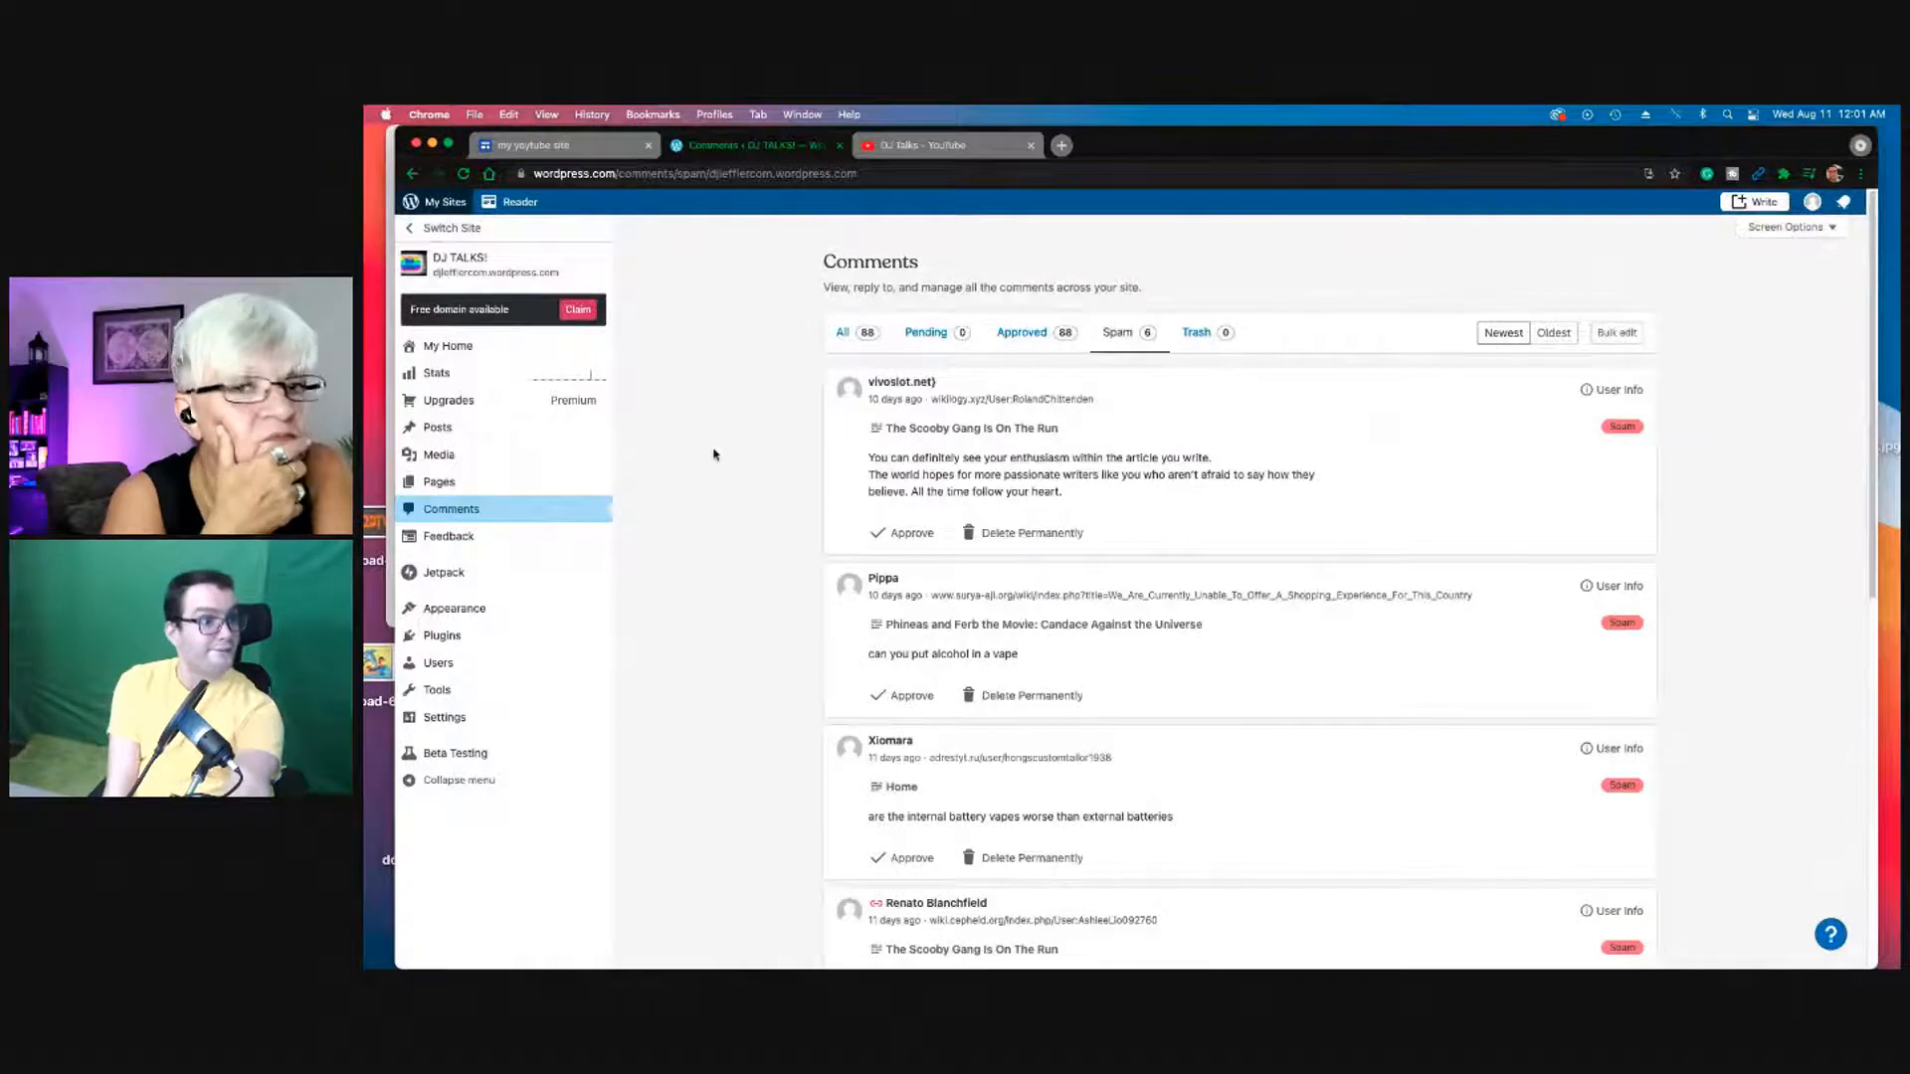
left_click(489, 485)
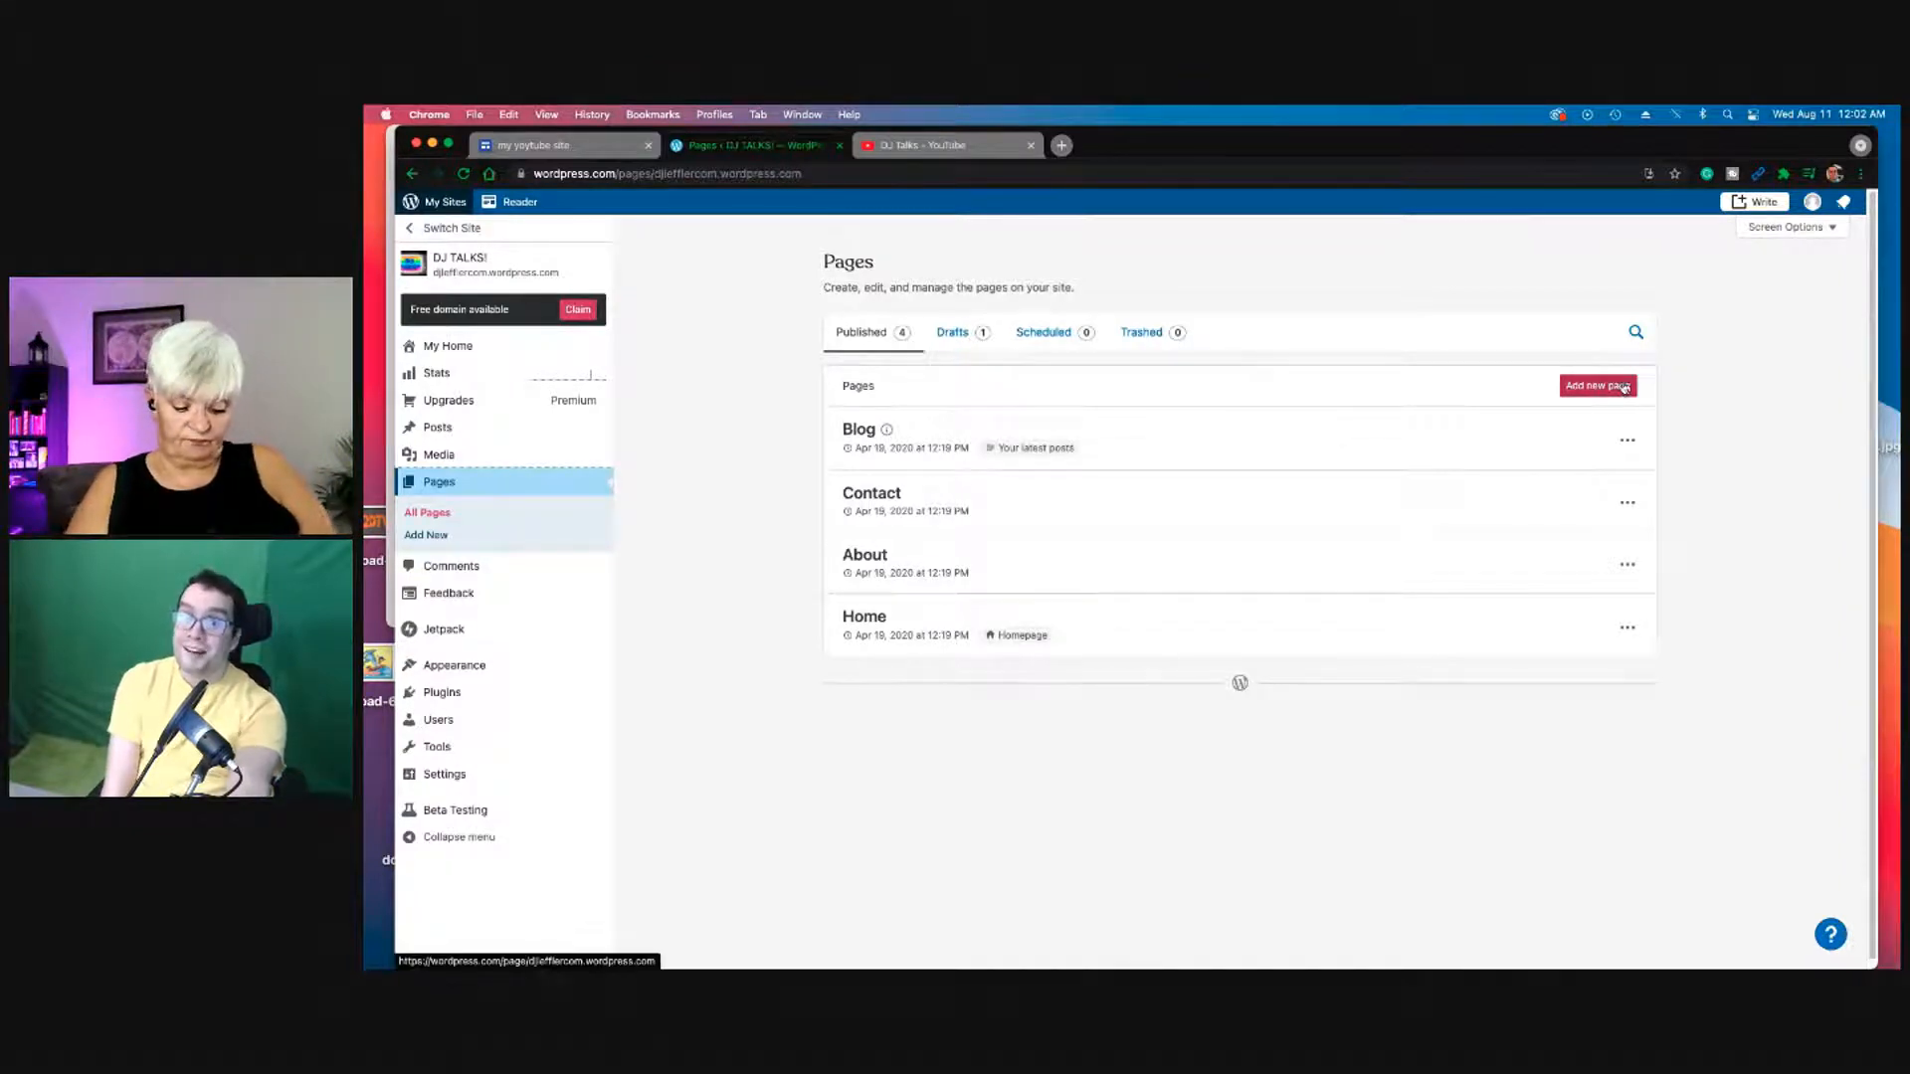
left_click(1621, 385)
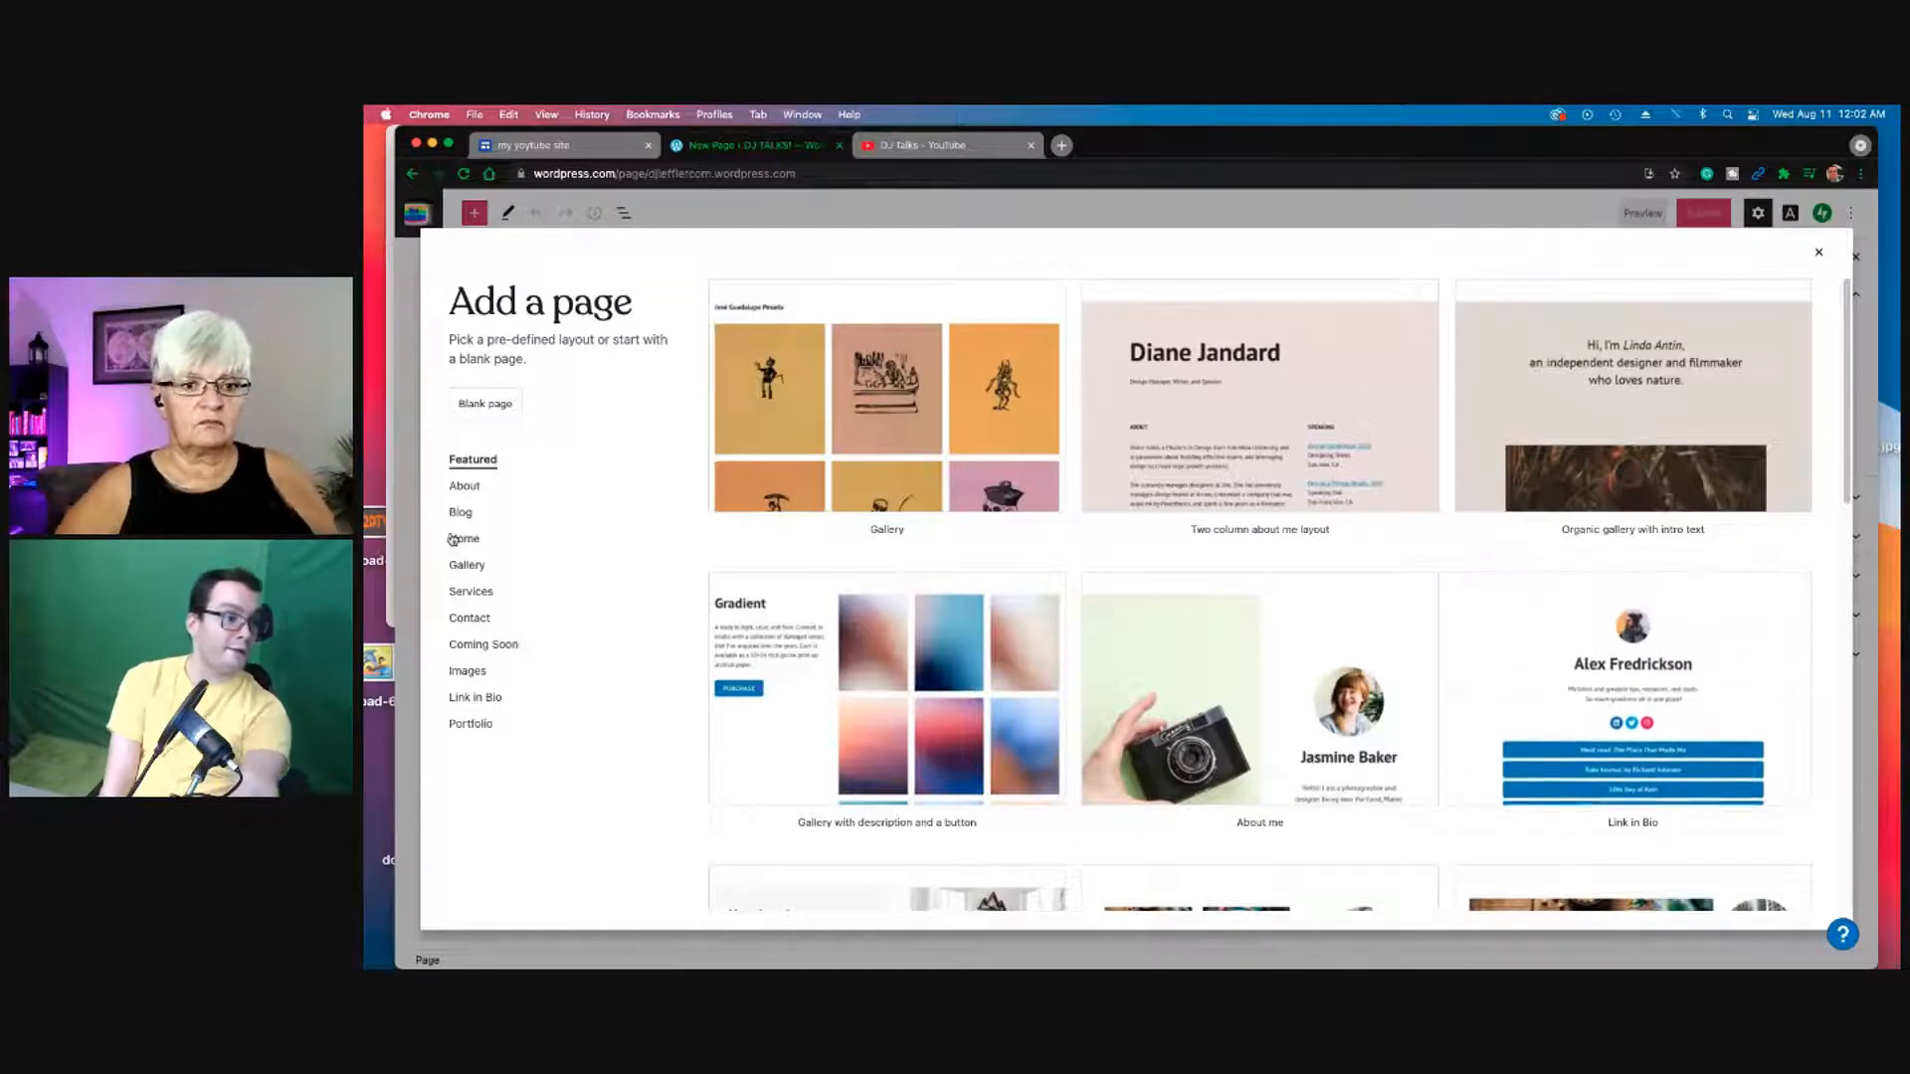
Step: Browse the layout categories and insert the Six Feet Over Coming Soon layout
left_click(492, 697)
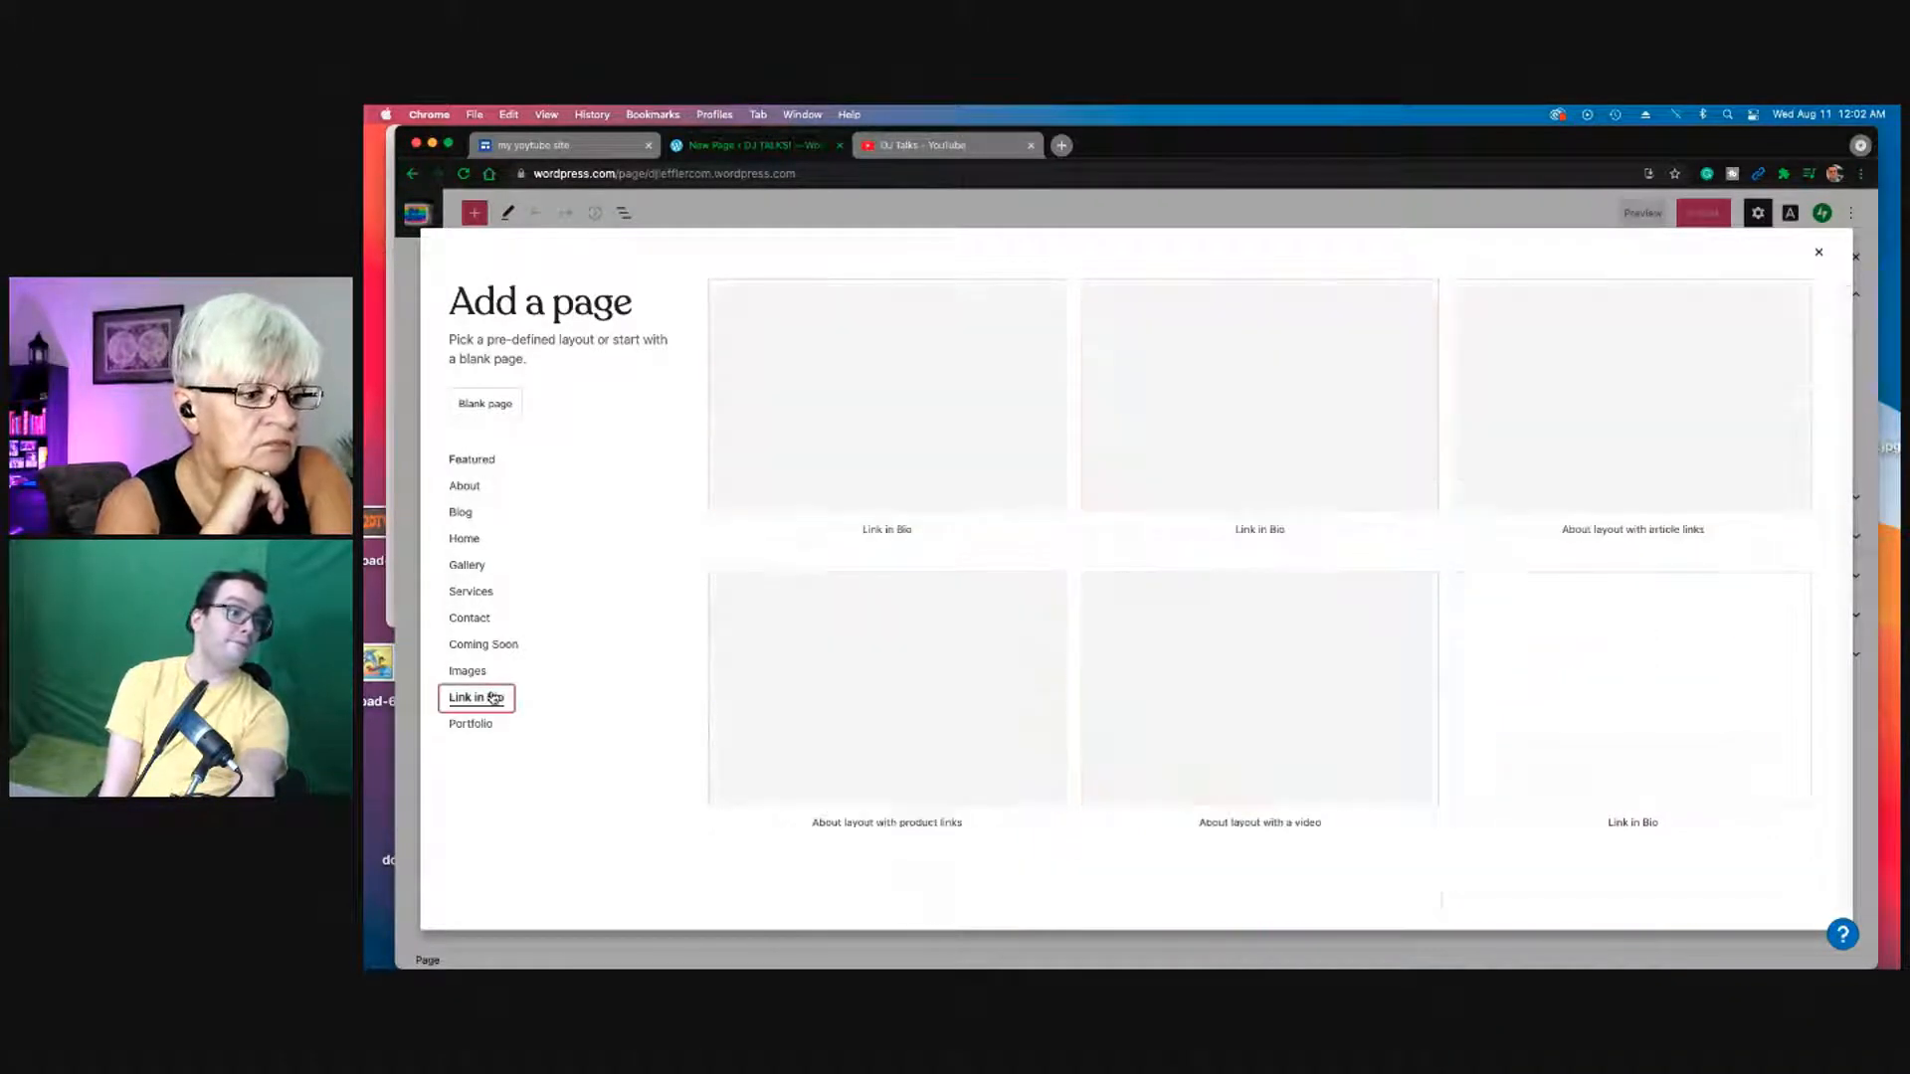
left_click(471, 511)
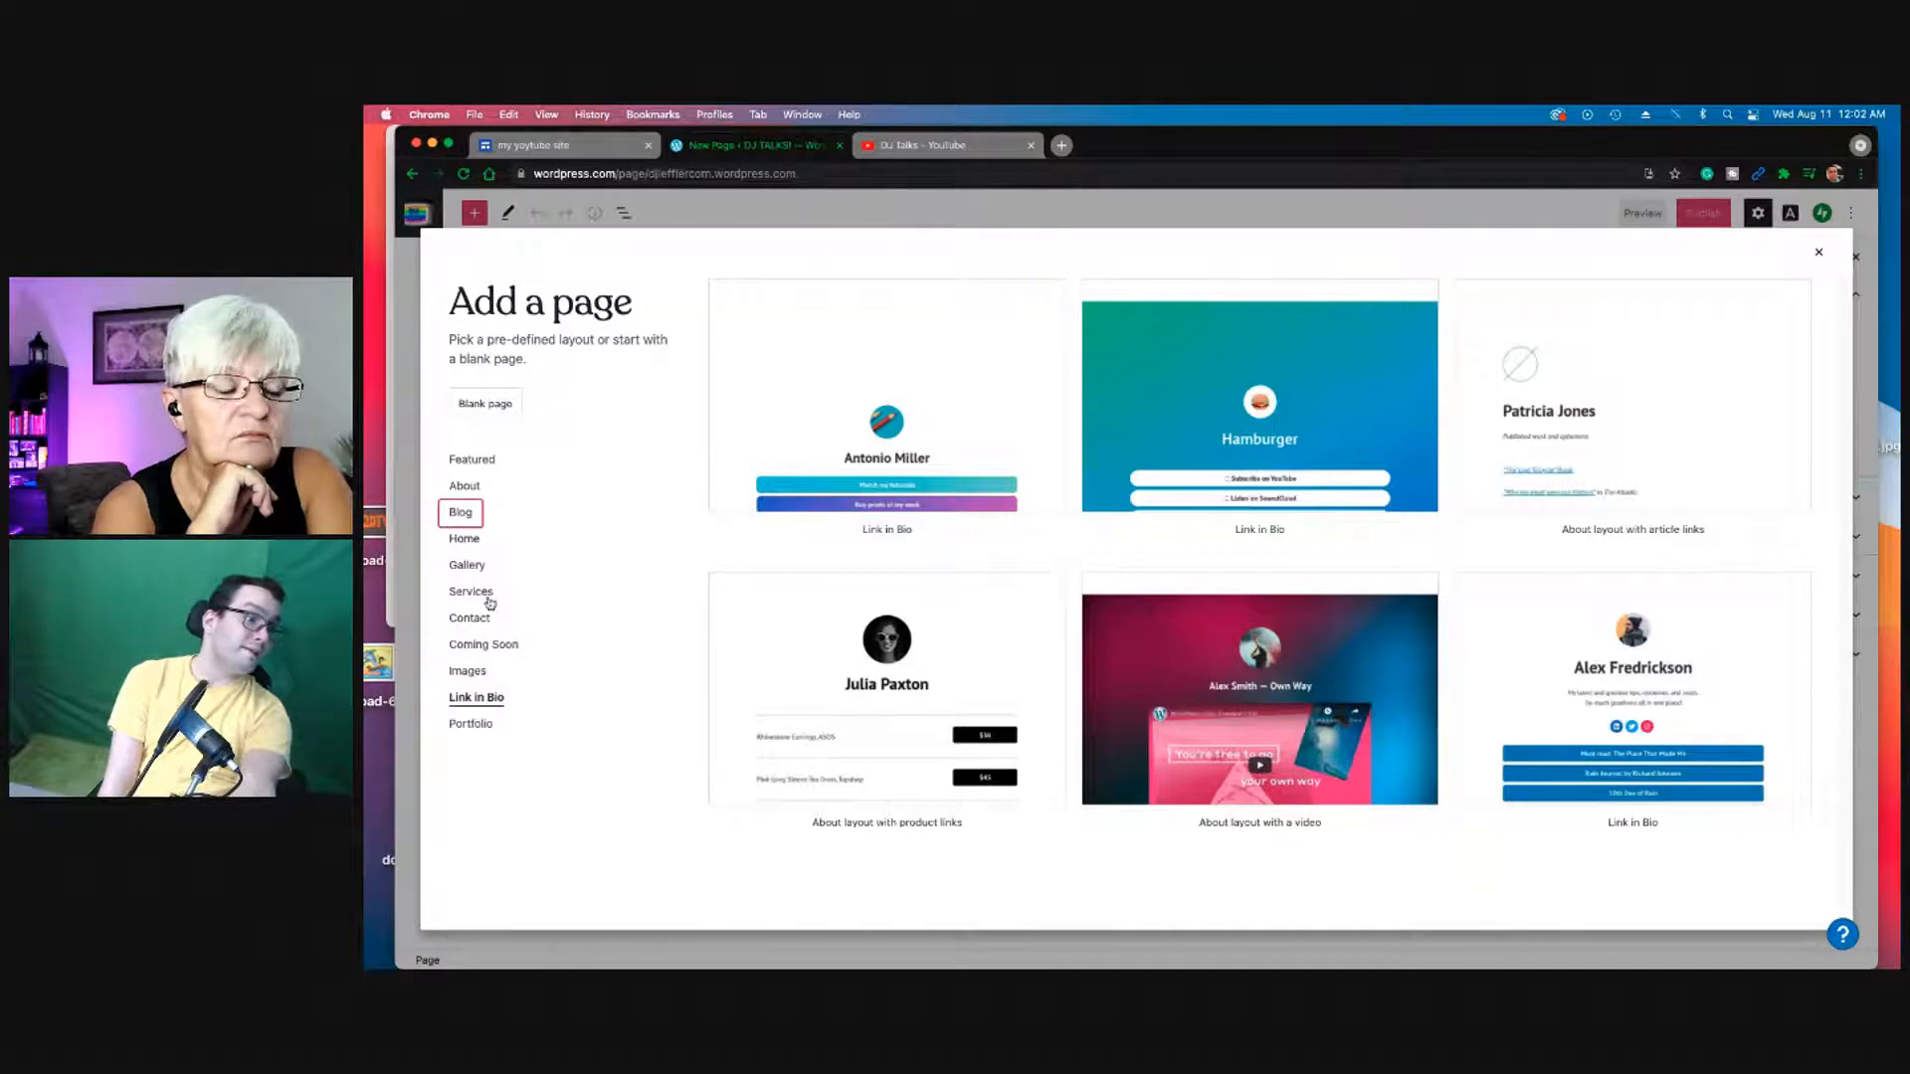
right_click(514, 642)
left_click(516, 638)
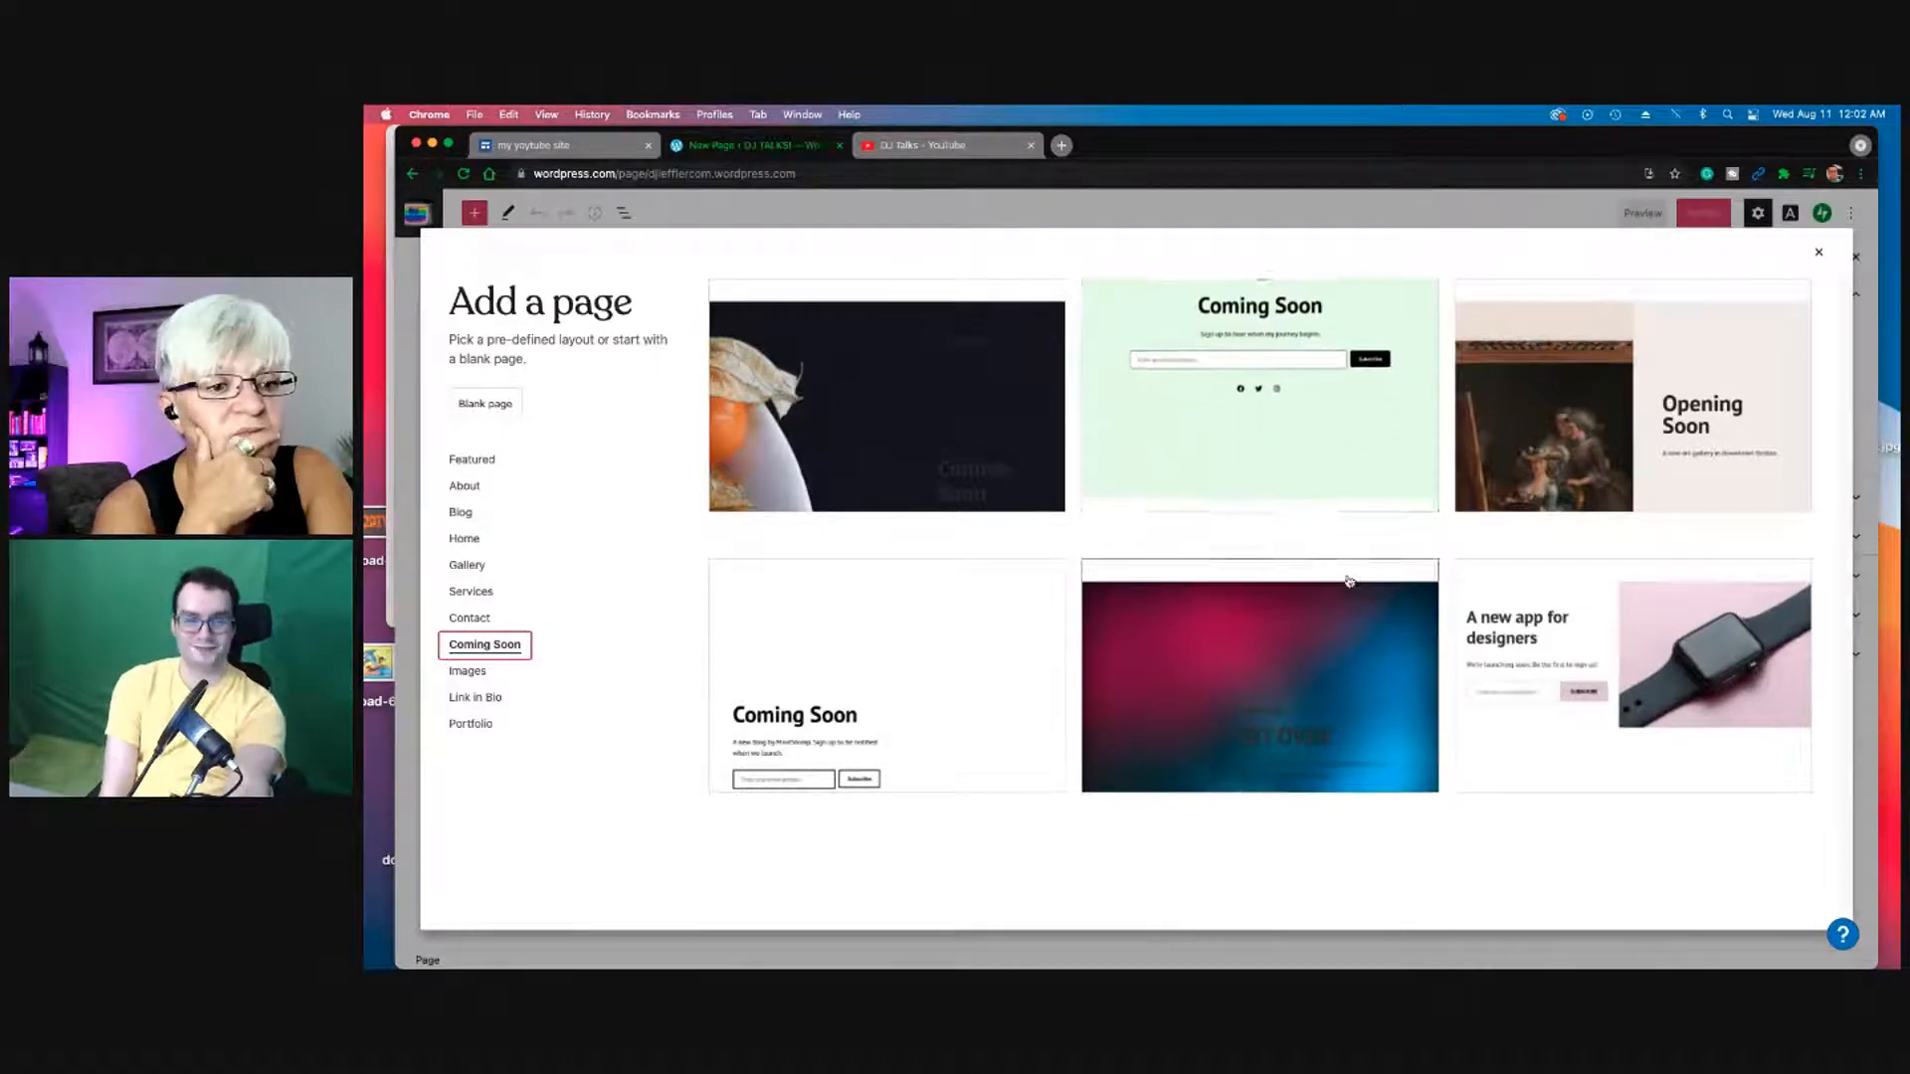
left_click(1371, 629)
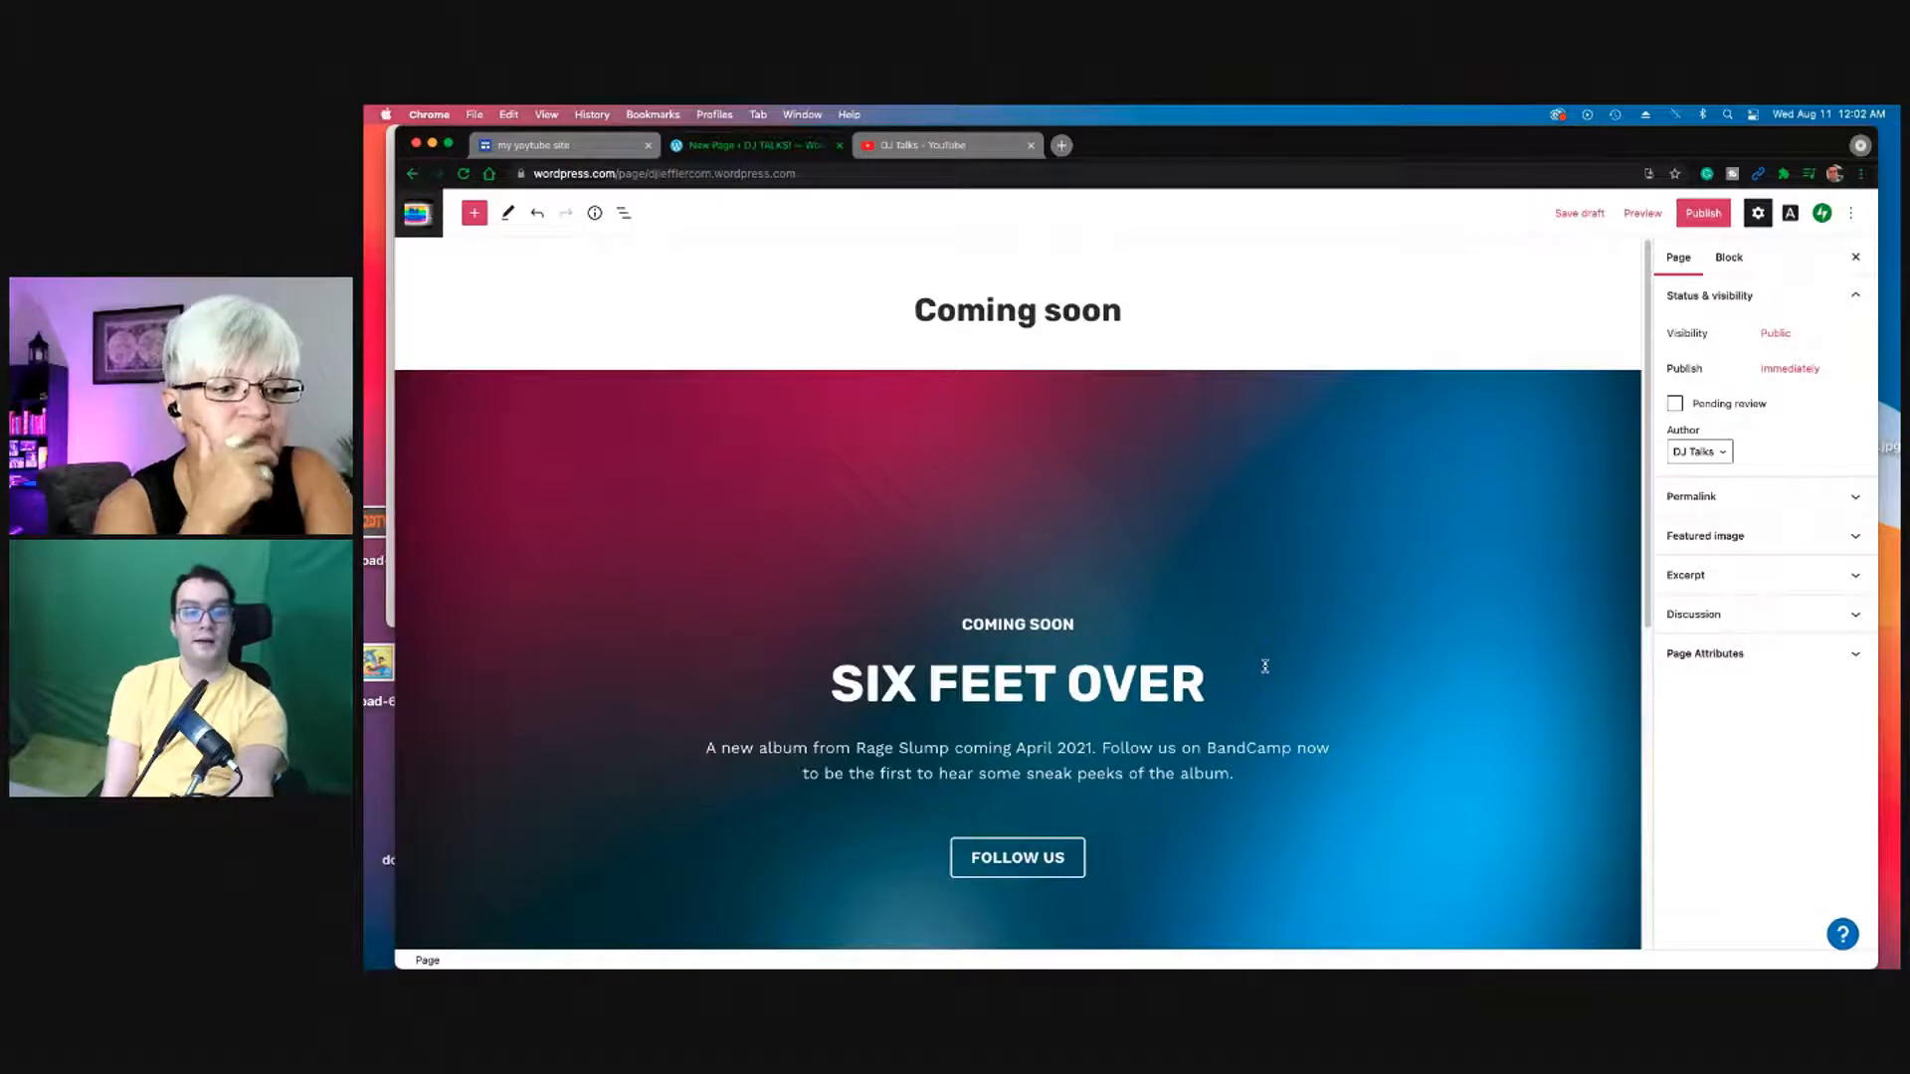
Step: Delete the SIX FEET OVER headline and add a new paragraph below the Coming Soon heading
left_click_drag(1268, 670, 732, 608)
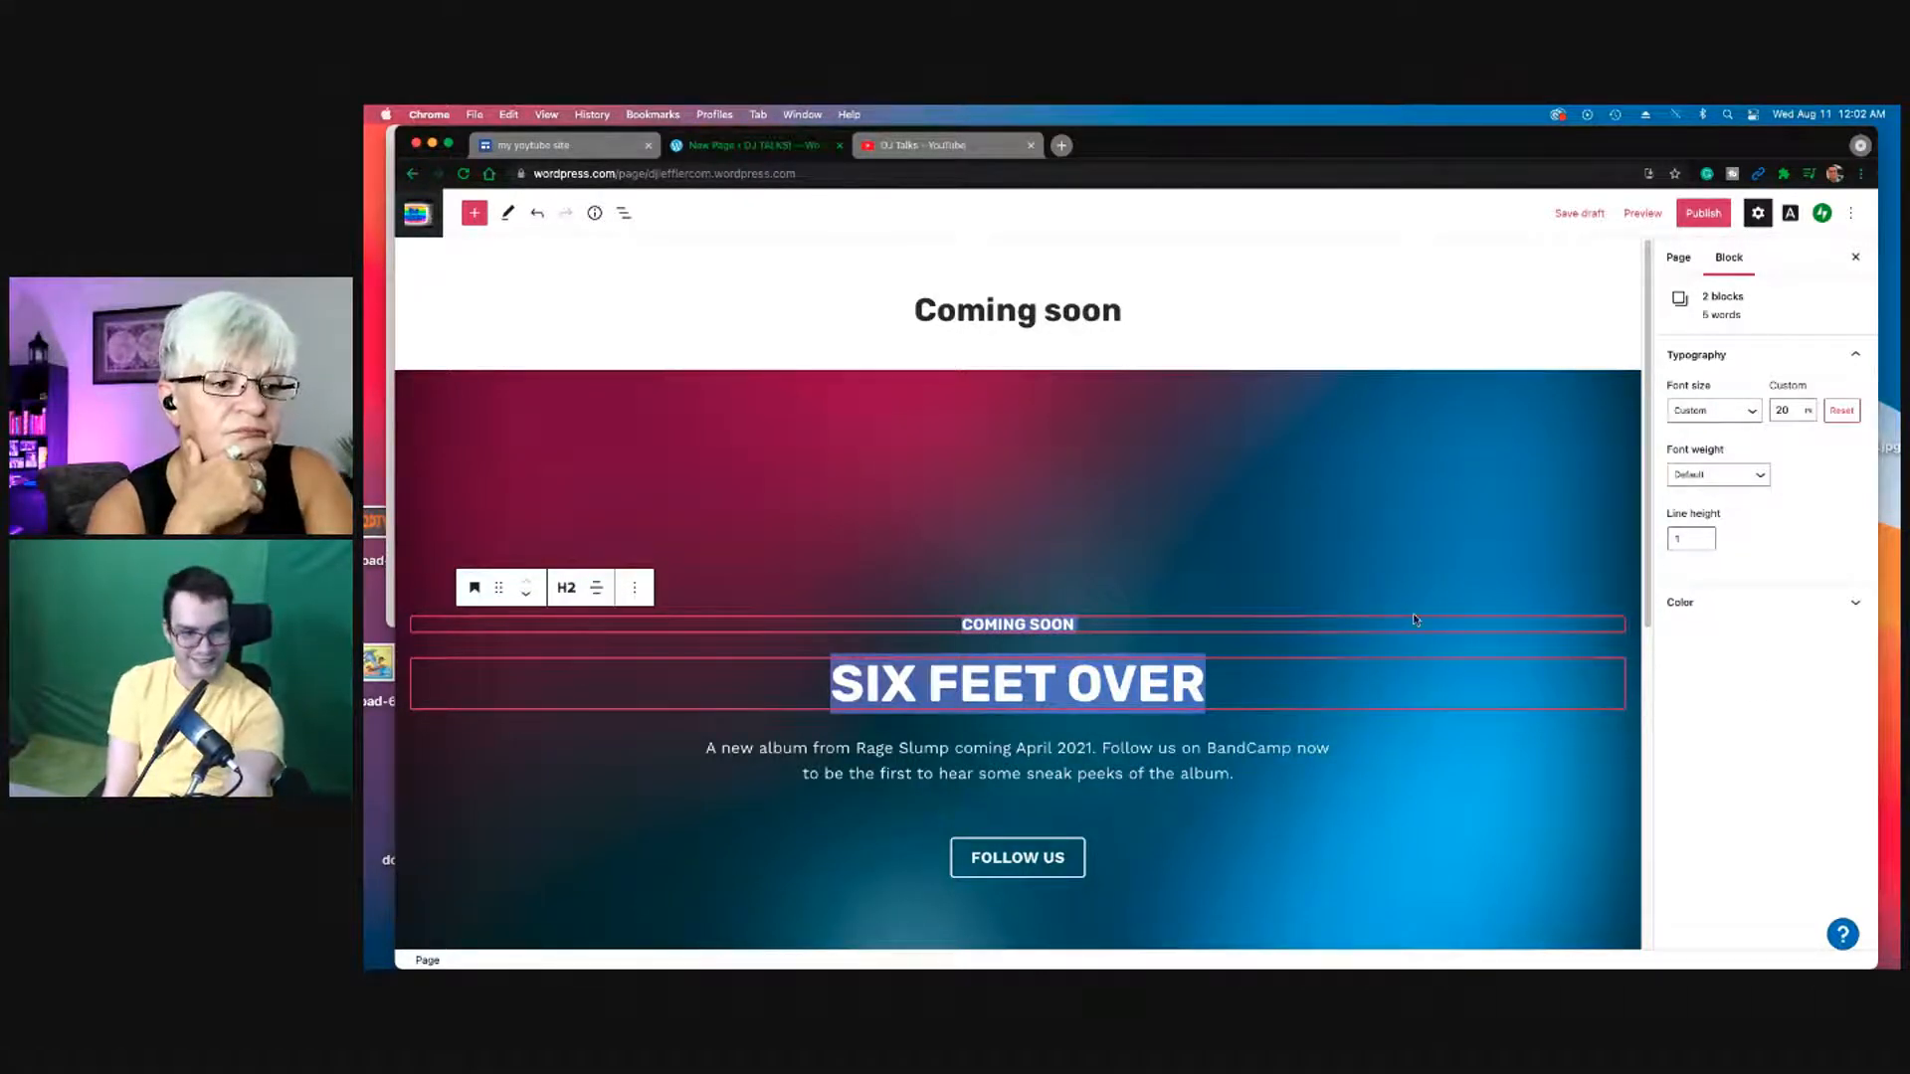
left_click(1447, 685)
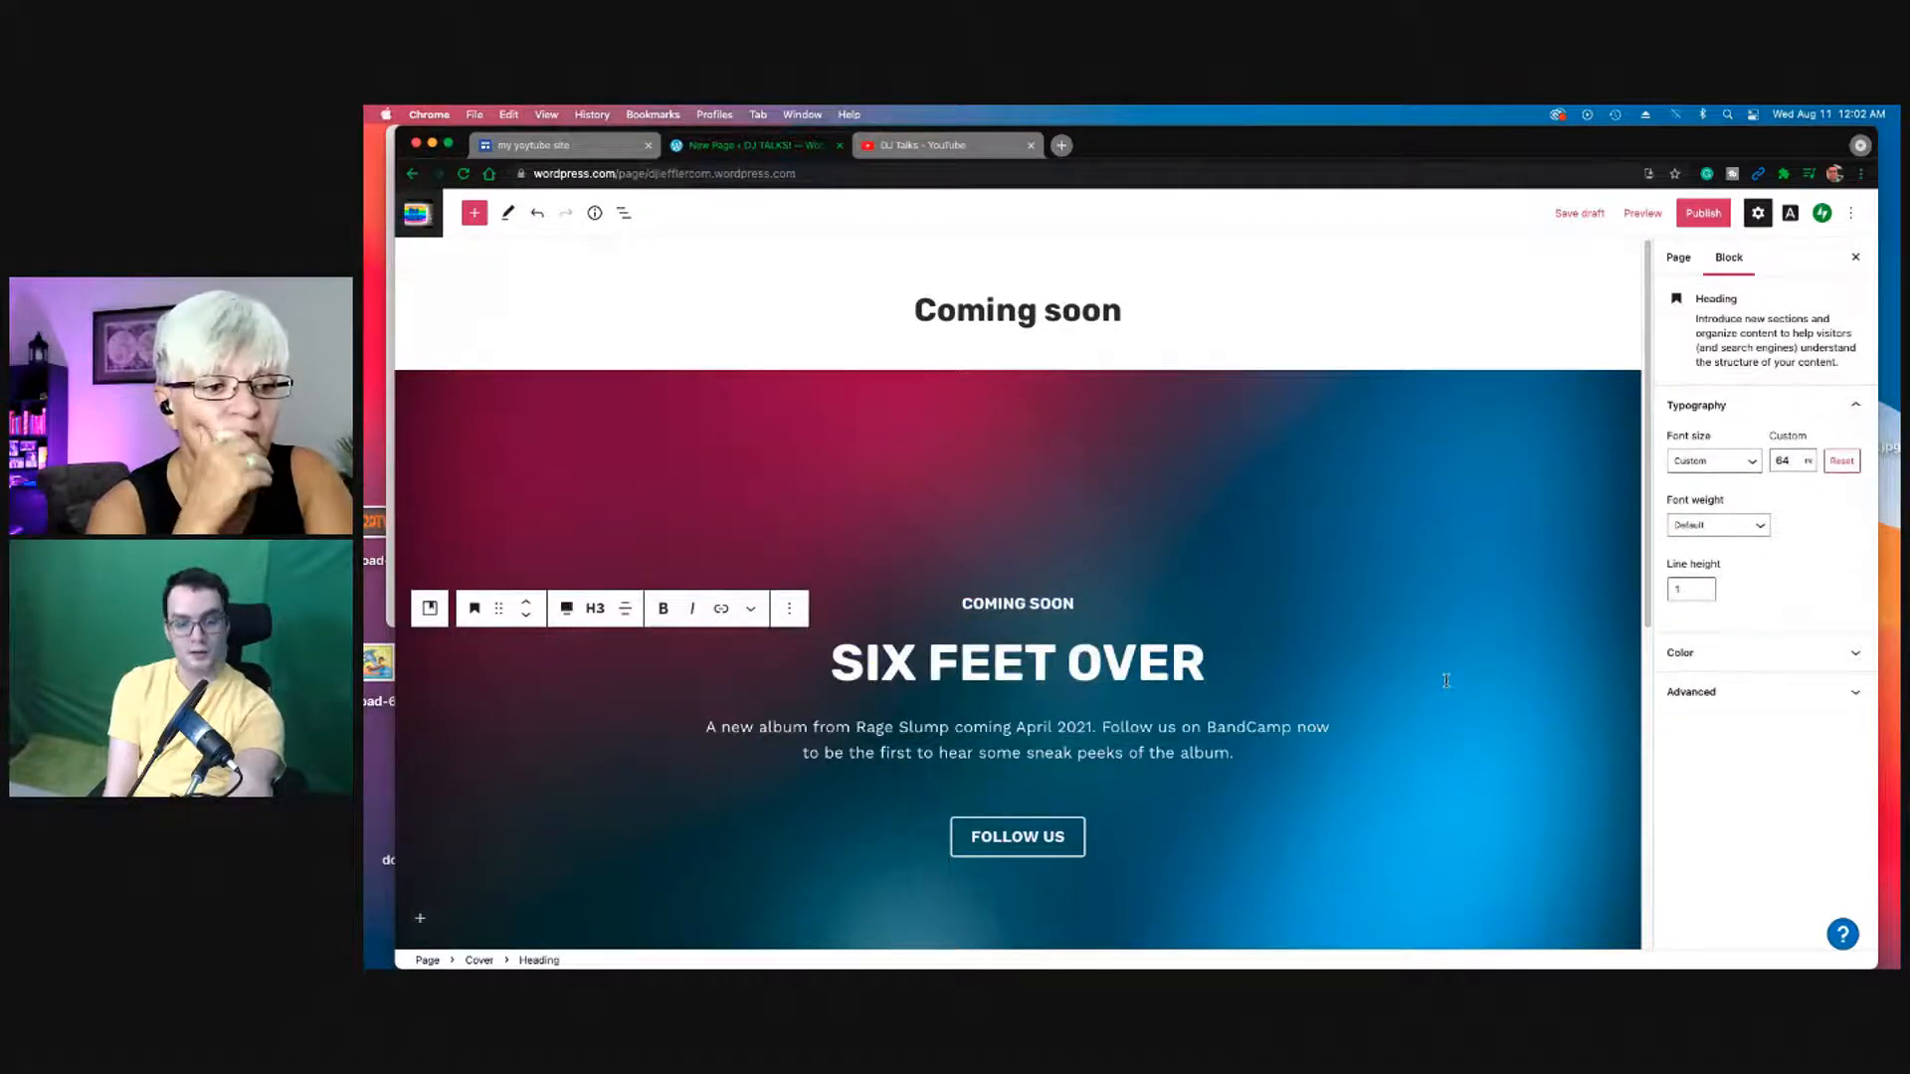
key("BackSpace")
key("BackSpace")
key("BackSpace")
key("BackSpace")
key("BackSpace")
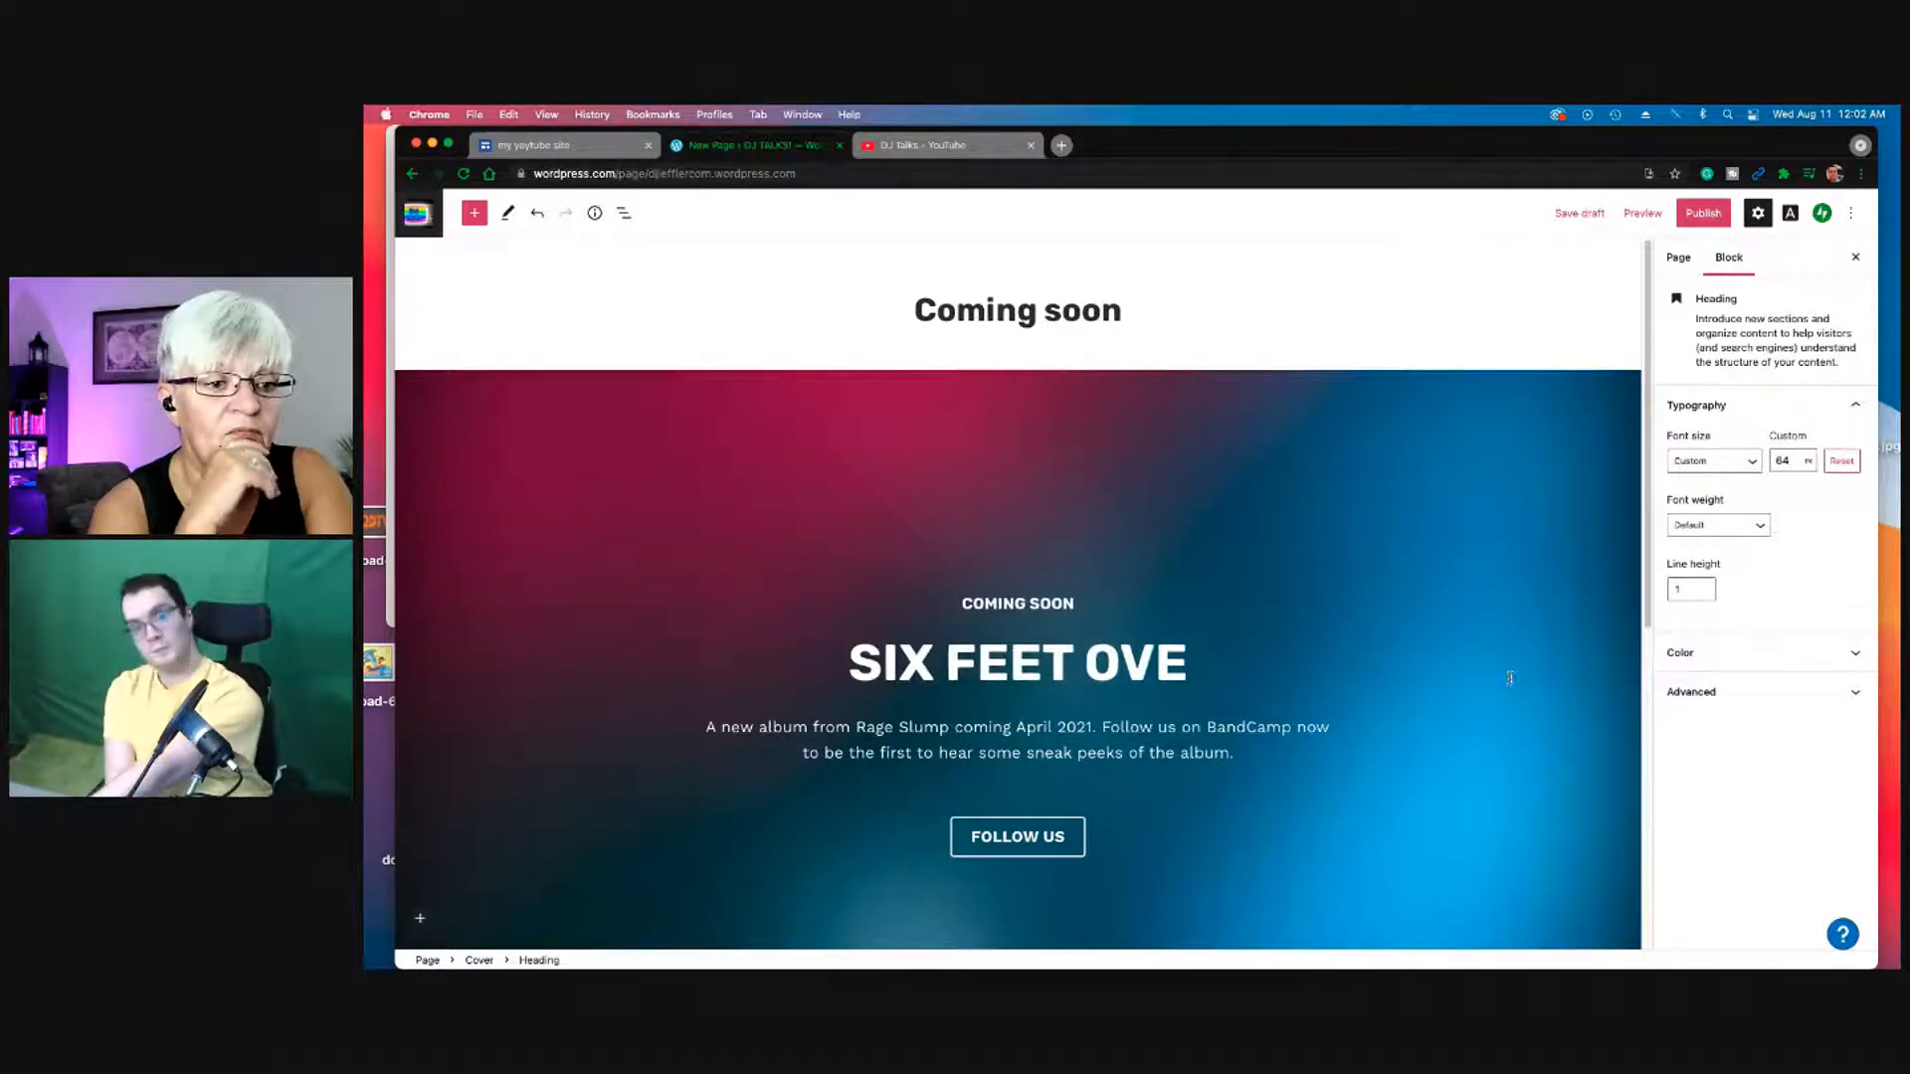
key("BackSpace")
key("BackSpace")
key("BackSpace")
key("BackSpace")
key("BackSpace")
key("BackSpace")
key("BackSpace")
key("BackSpace")
key("BackSpace")
key("BackSpace")
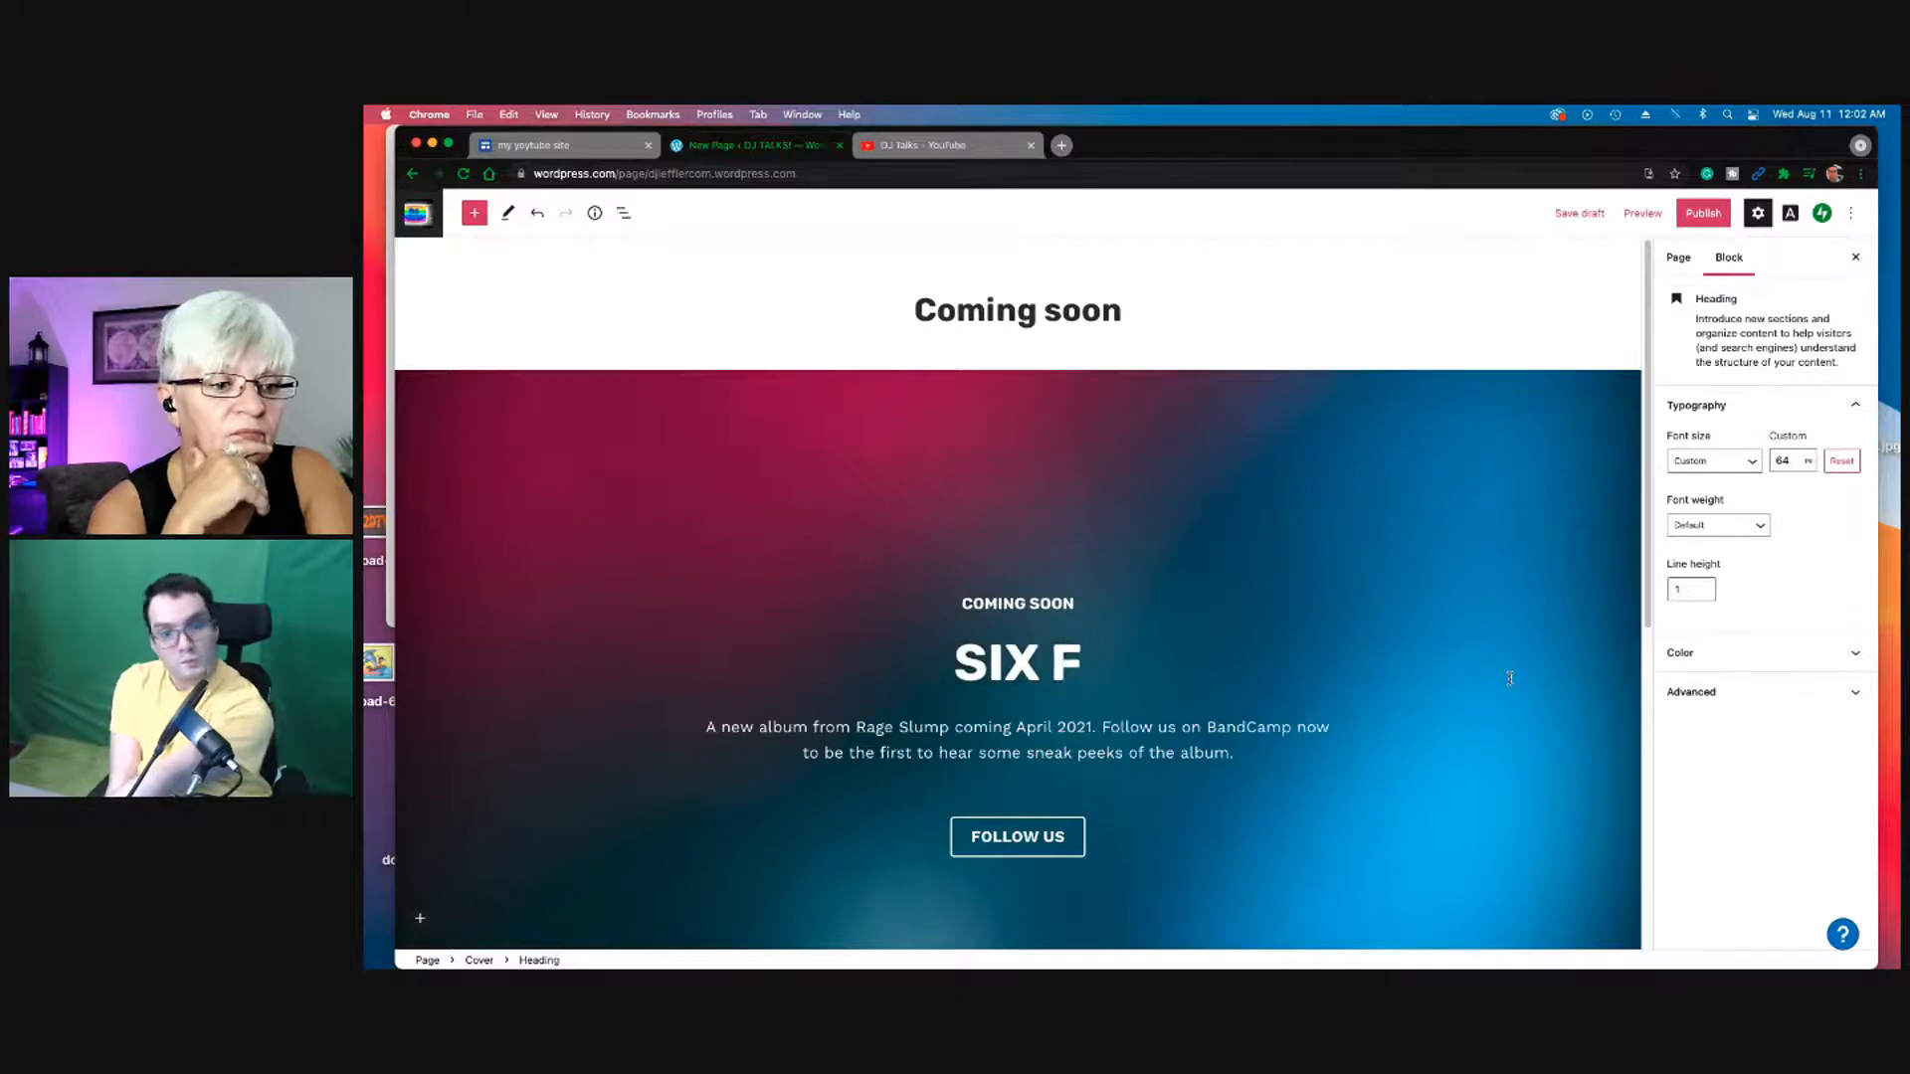
key("BackSpace")
key("Return")
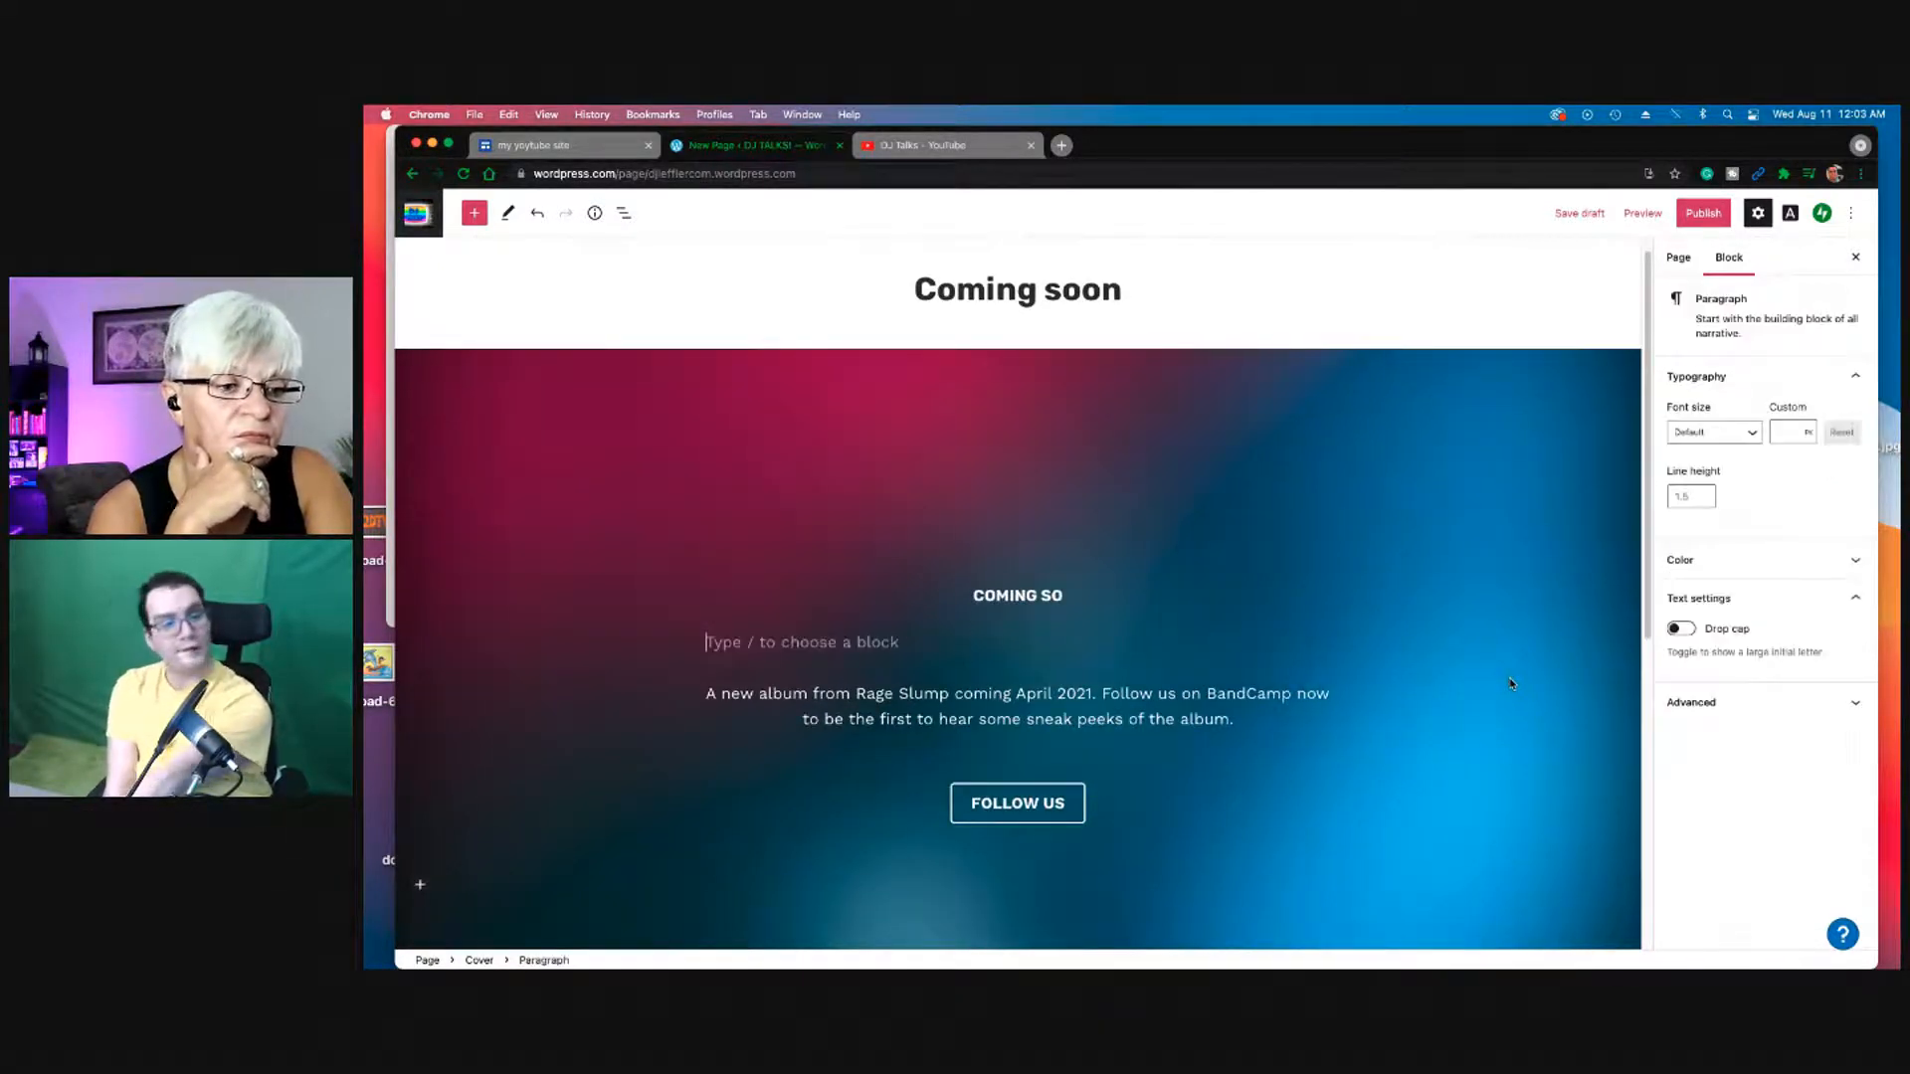
Step: Type powerdj in the new paragraph and centre-align it
type("p")
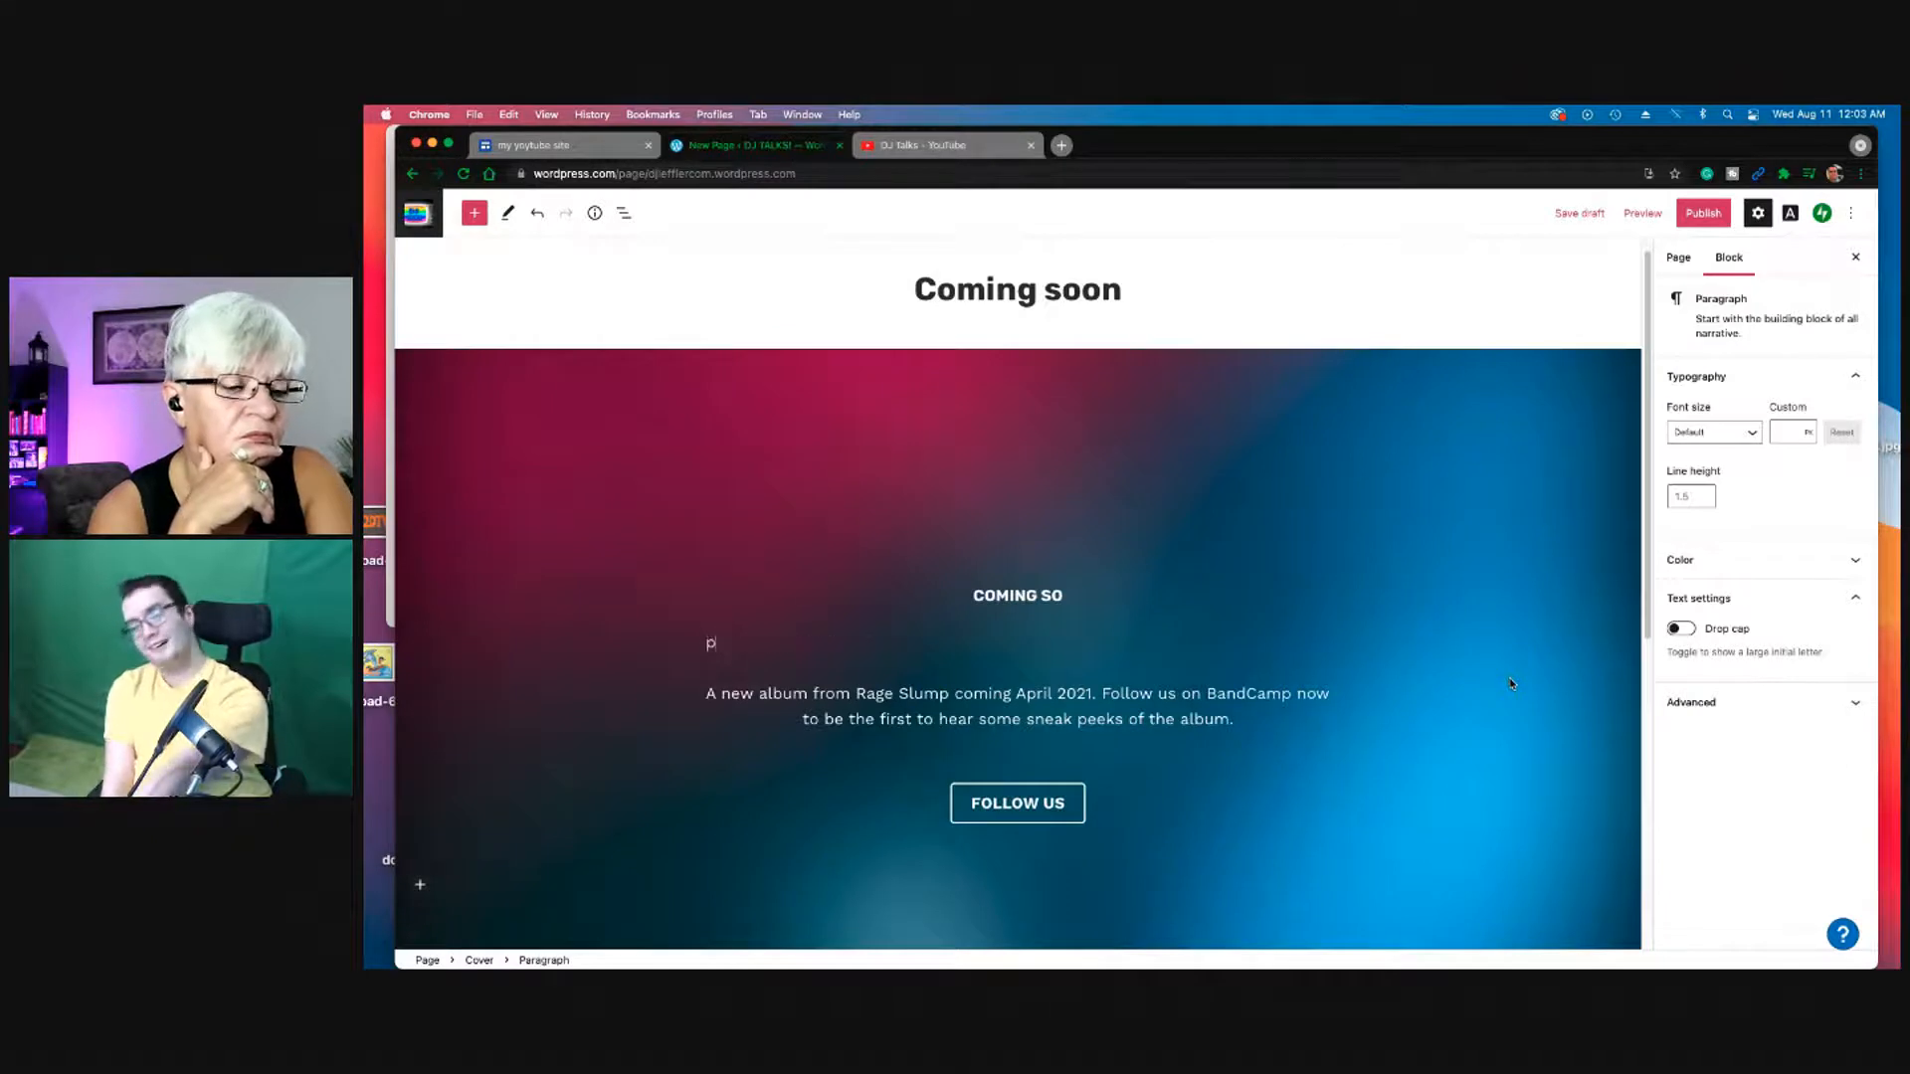
type("ow")
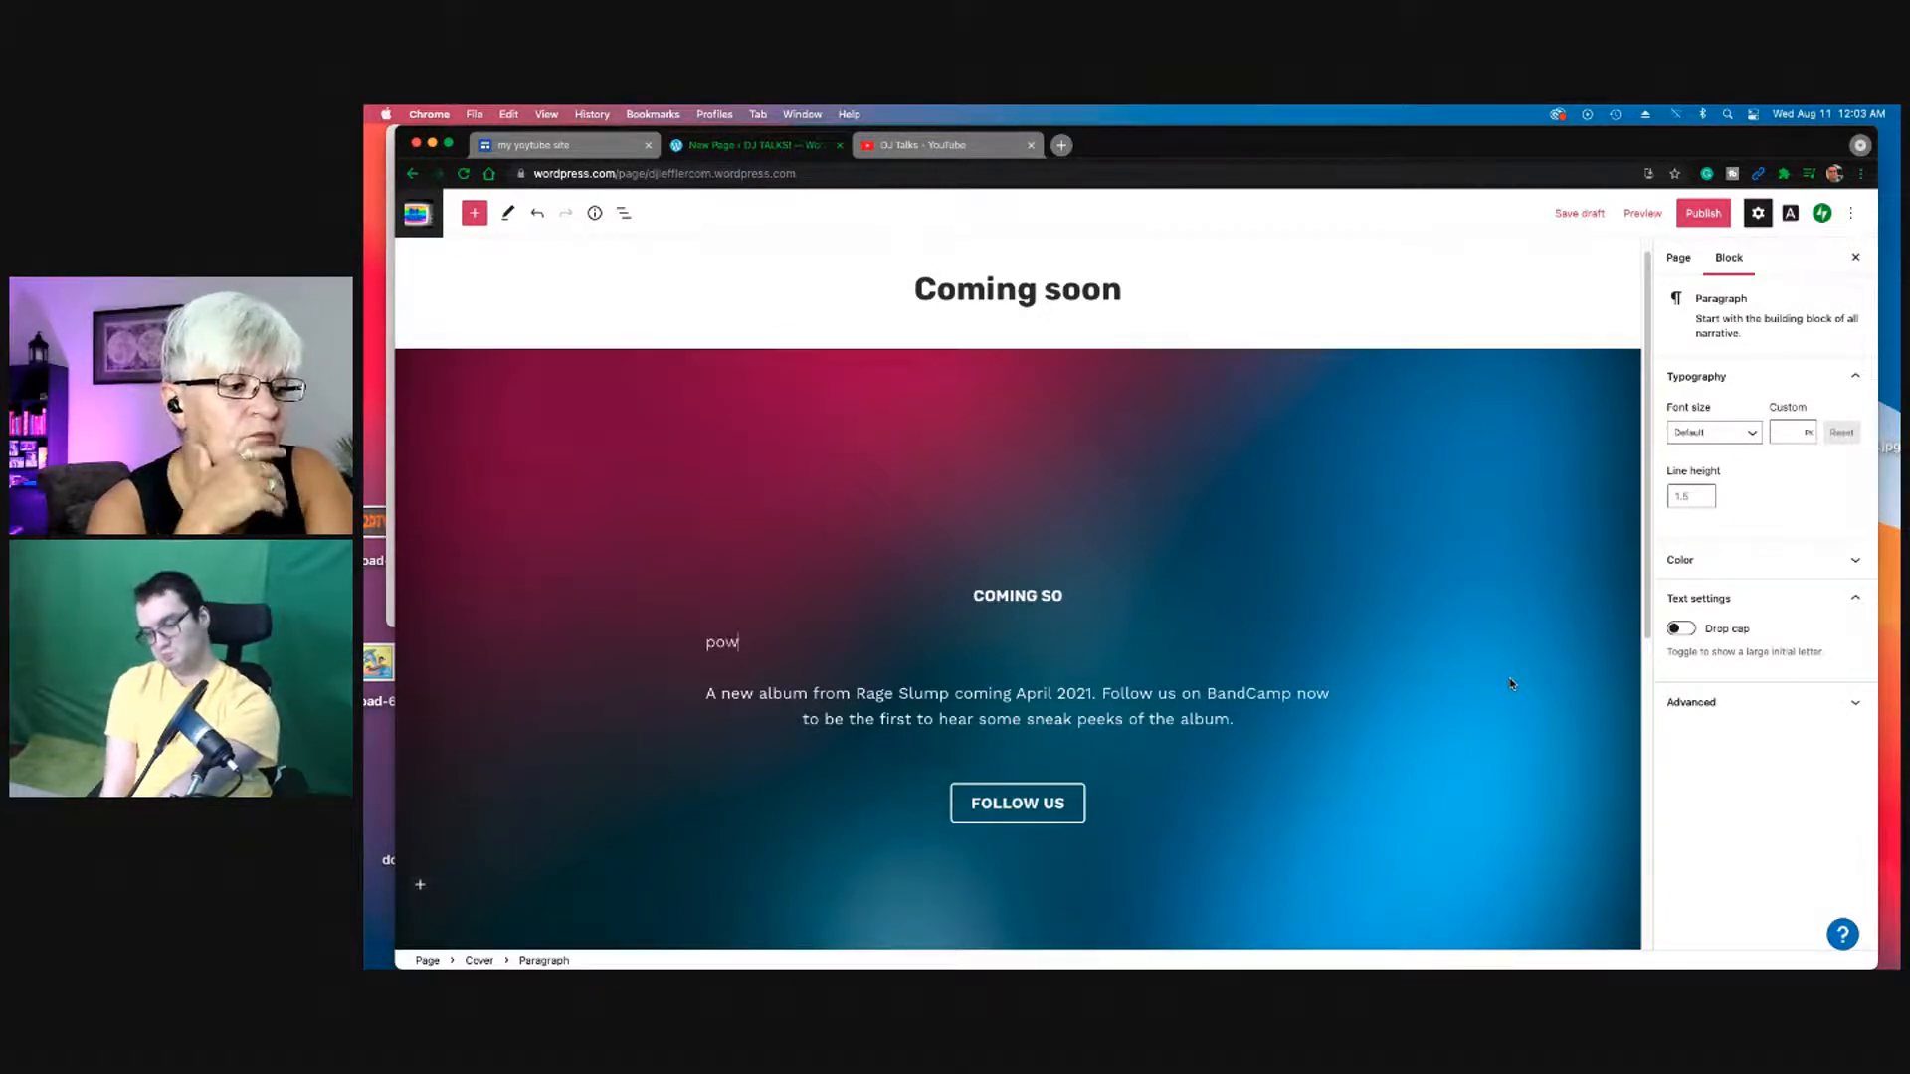
type("er")
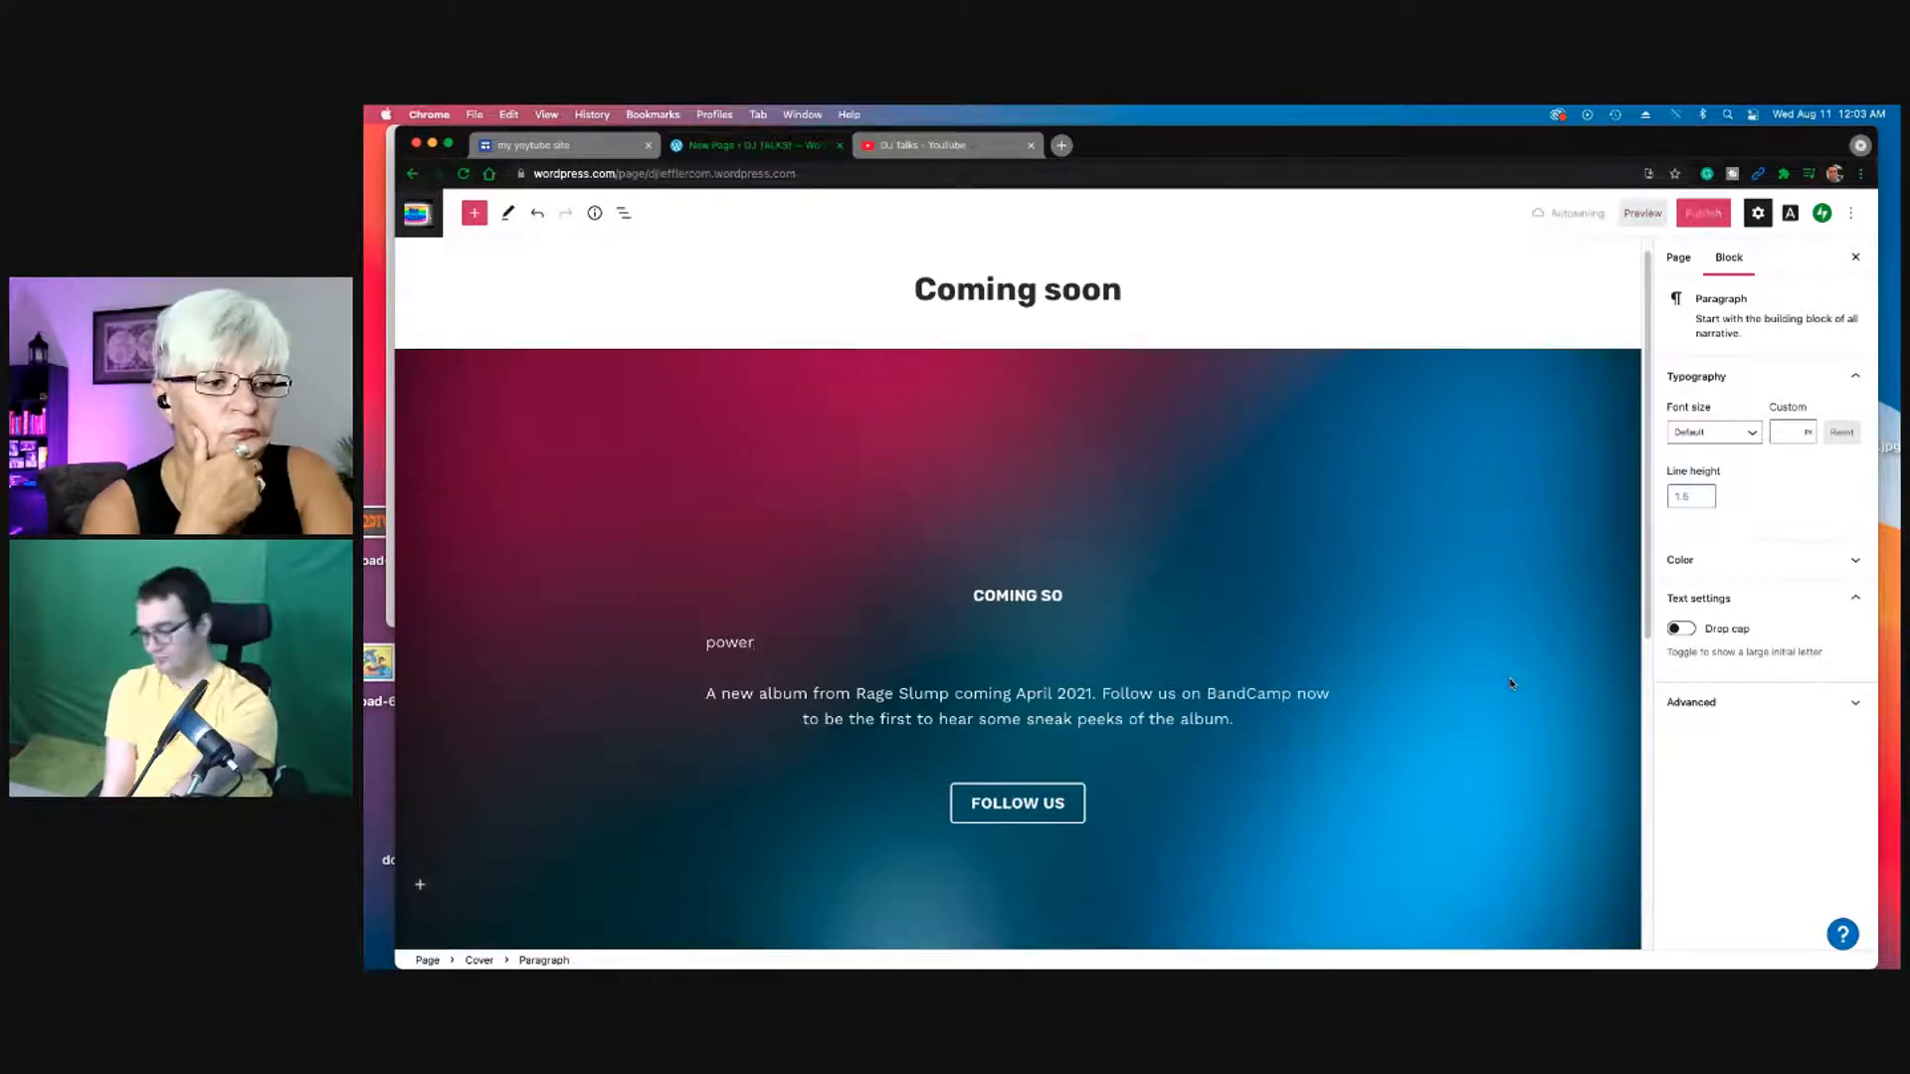
type("dj")
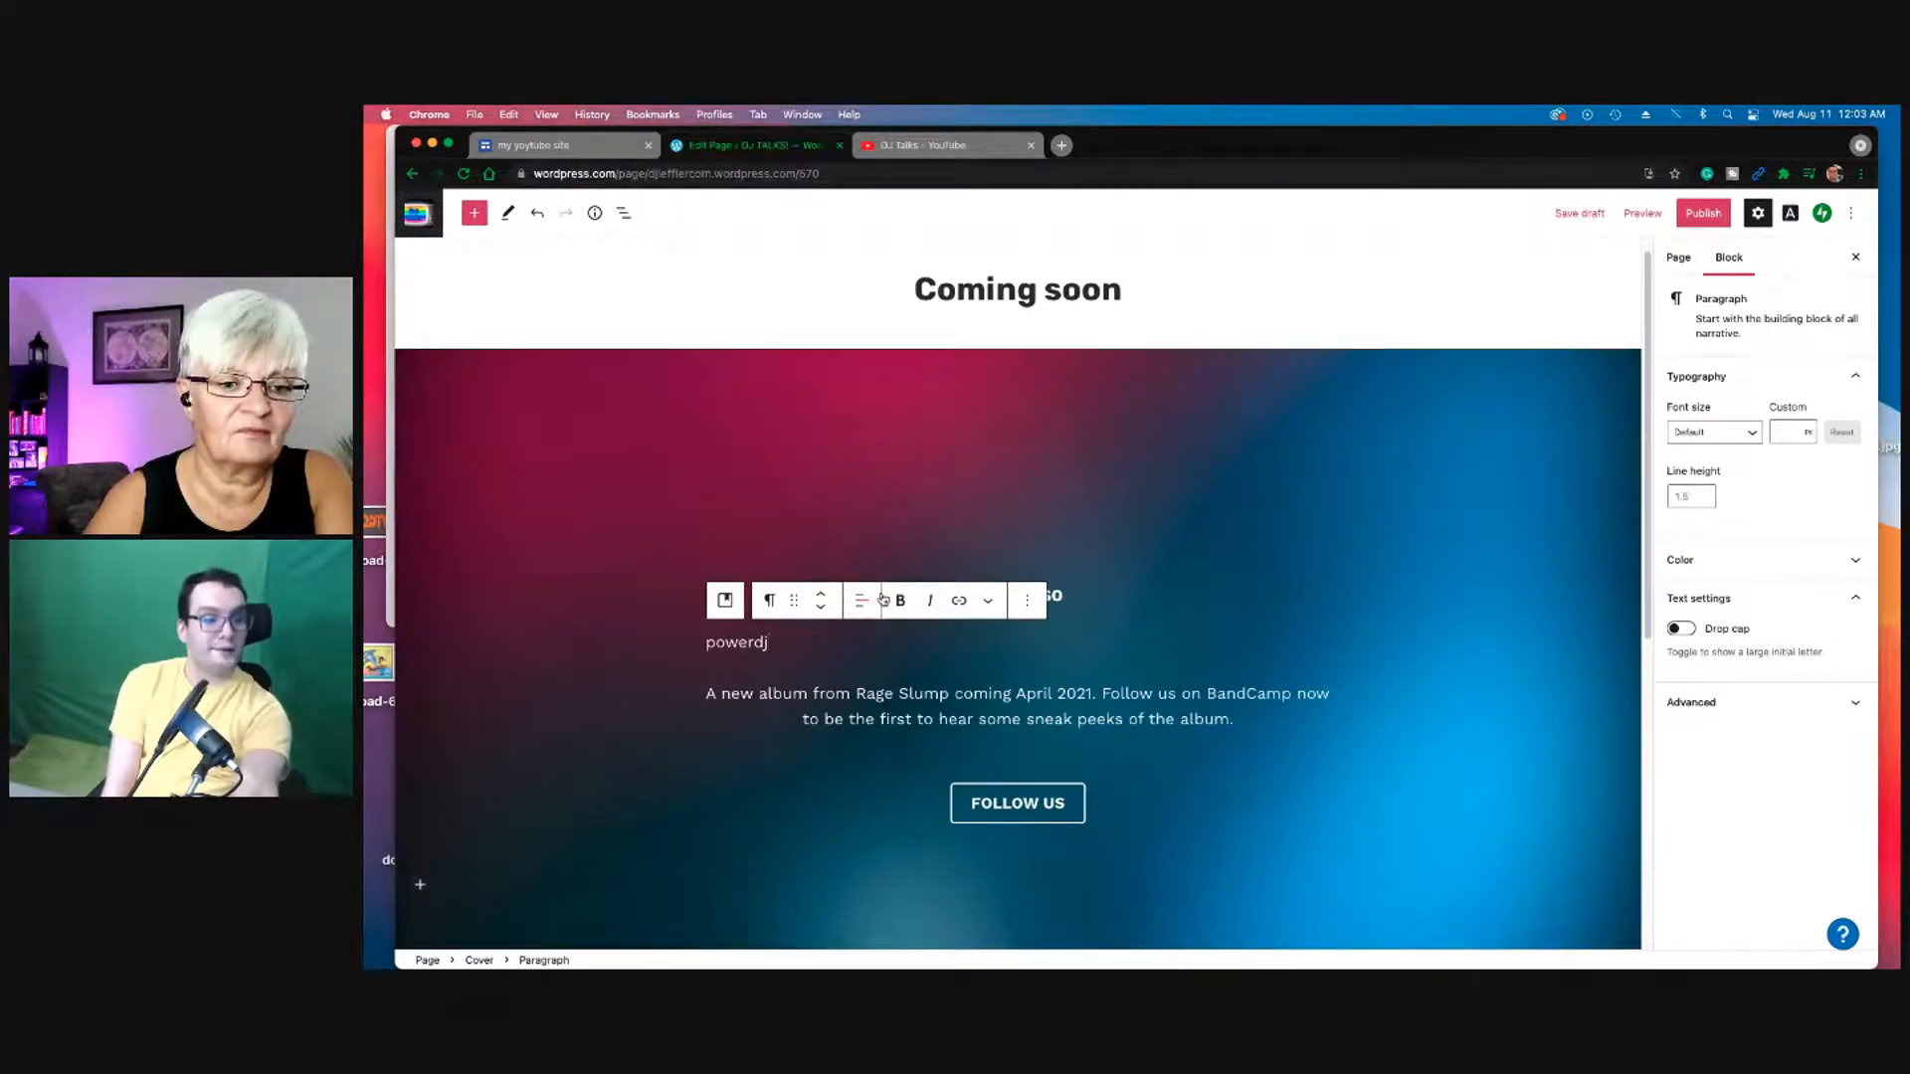
left_click(879, 599)
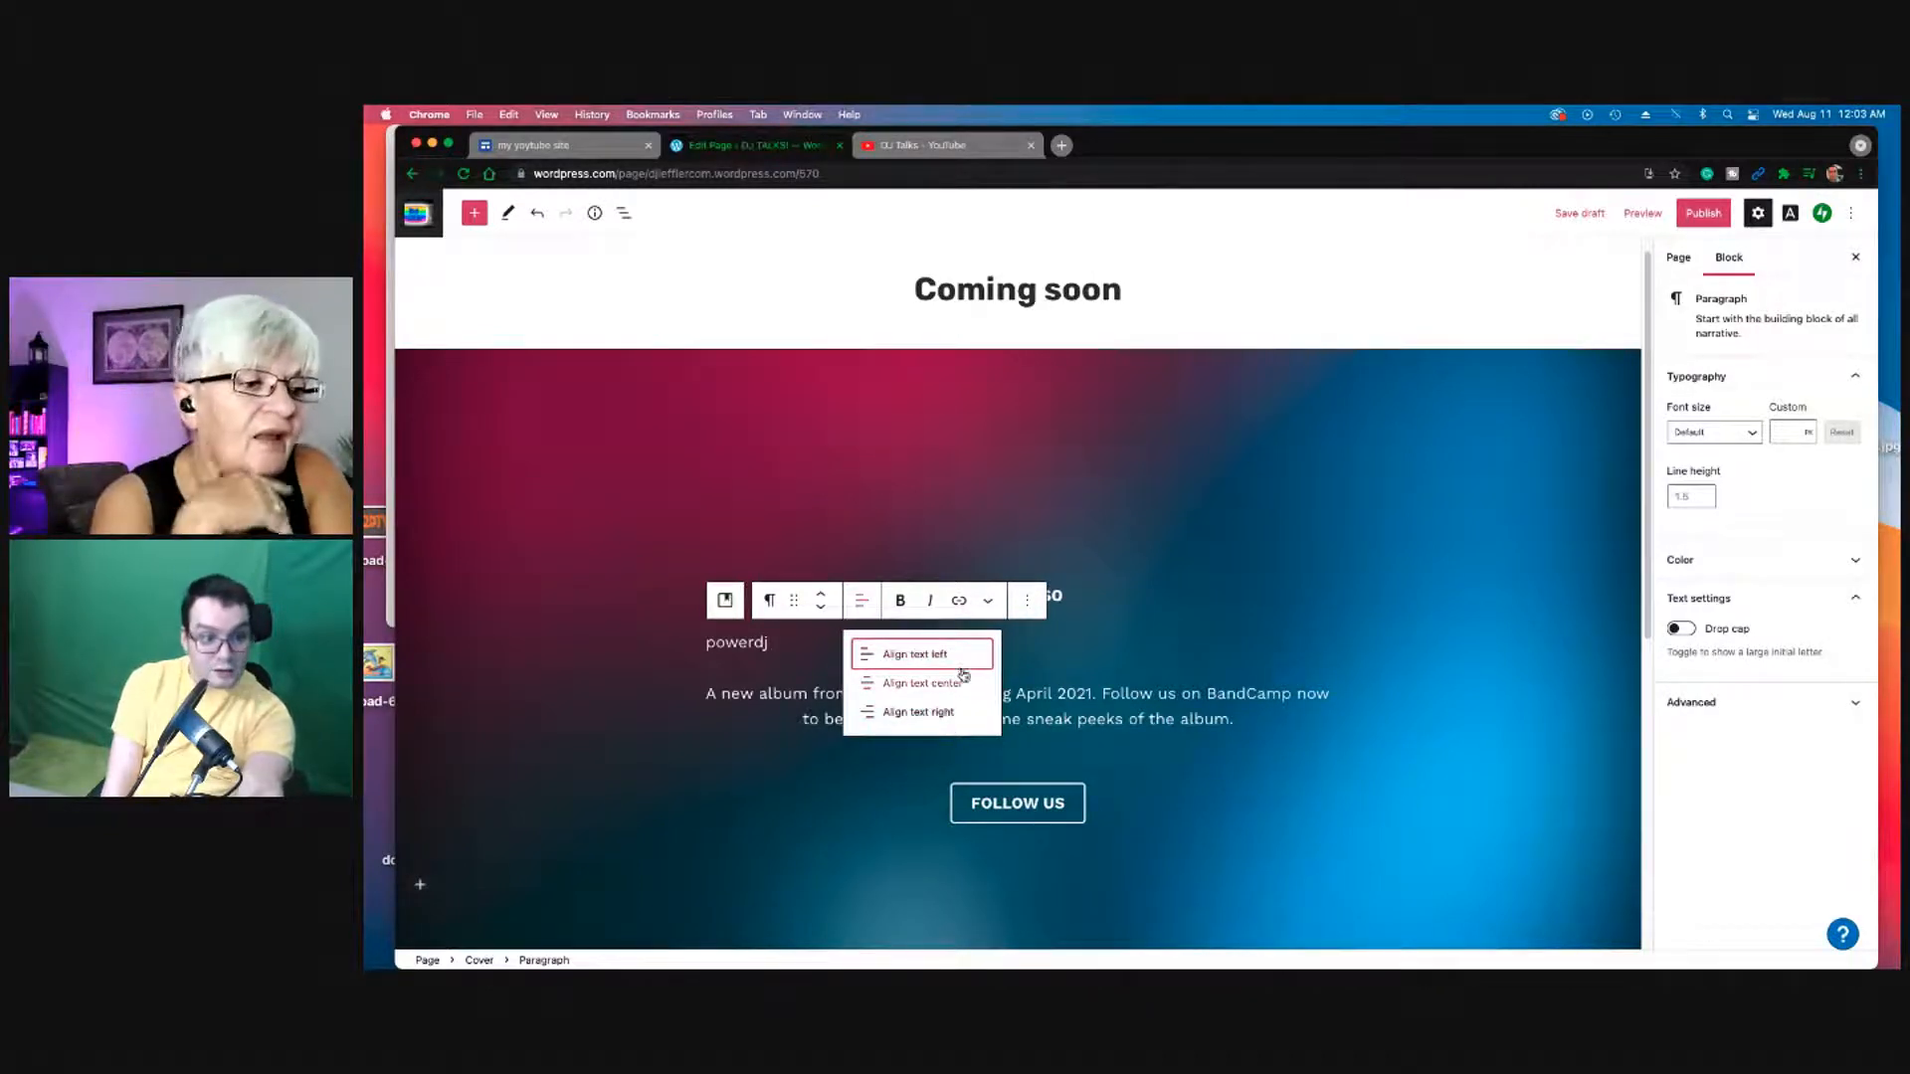
left_click(967, 683)
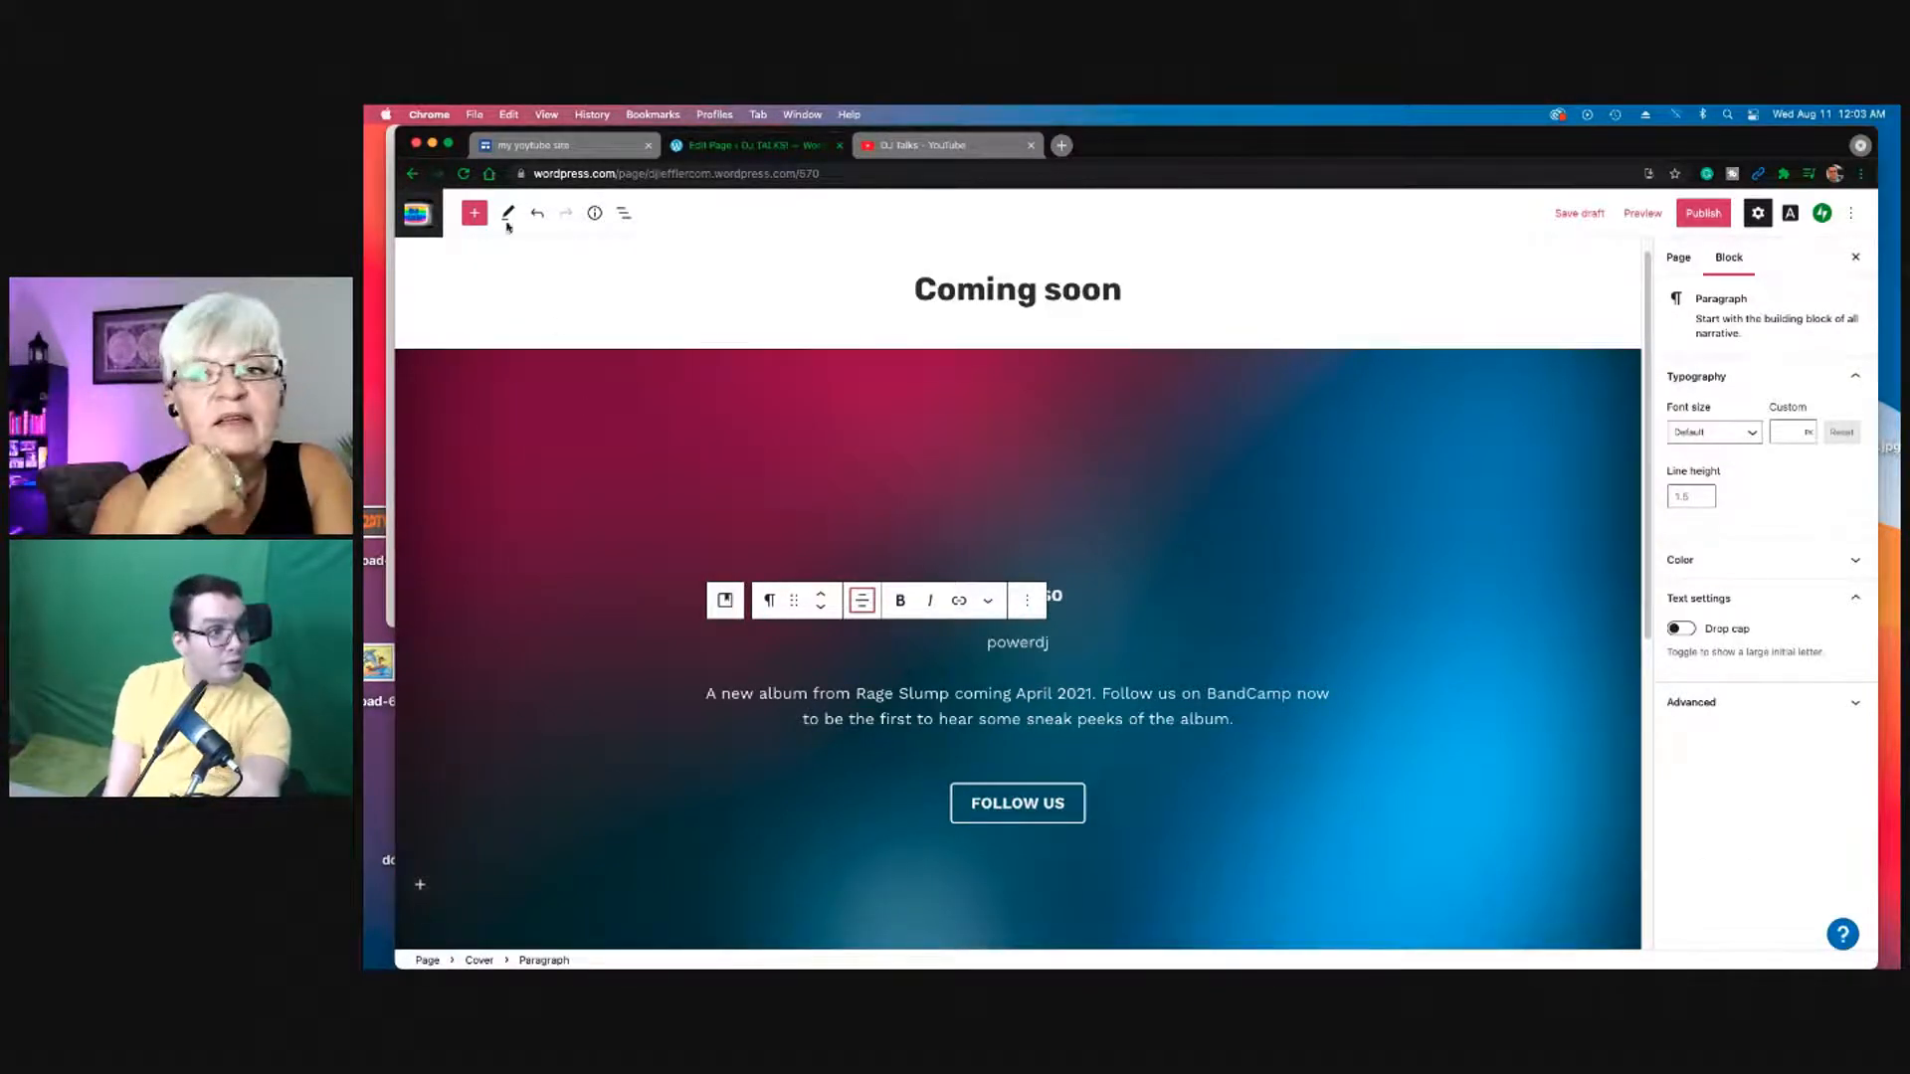
Step: Use the site icon navigation to leave the unsaved Coming Soon draft and open the About page
left_click(418, 213)
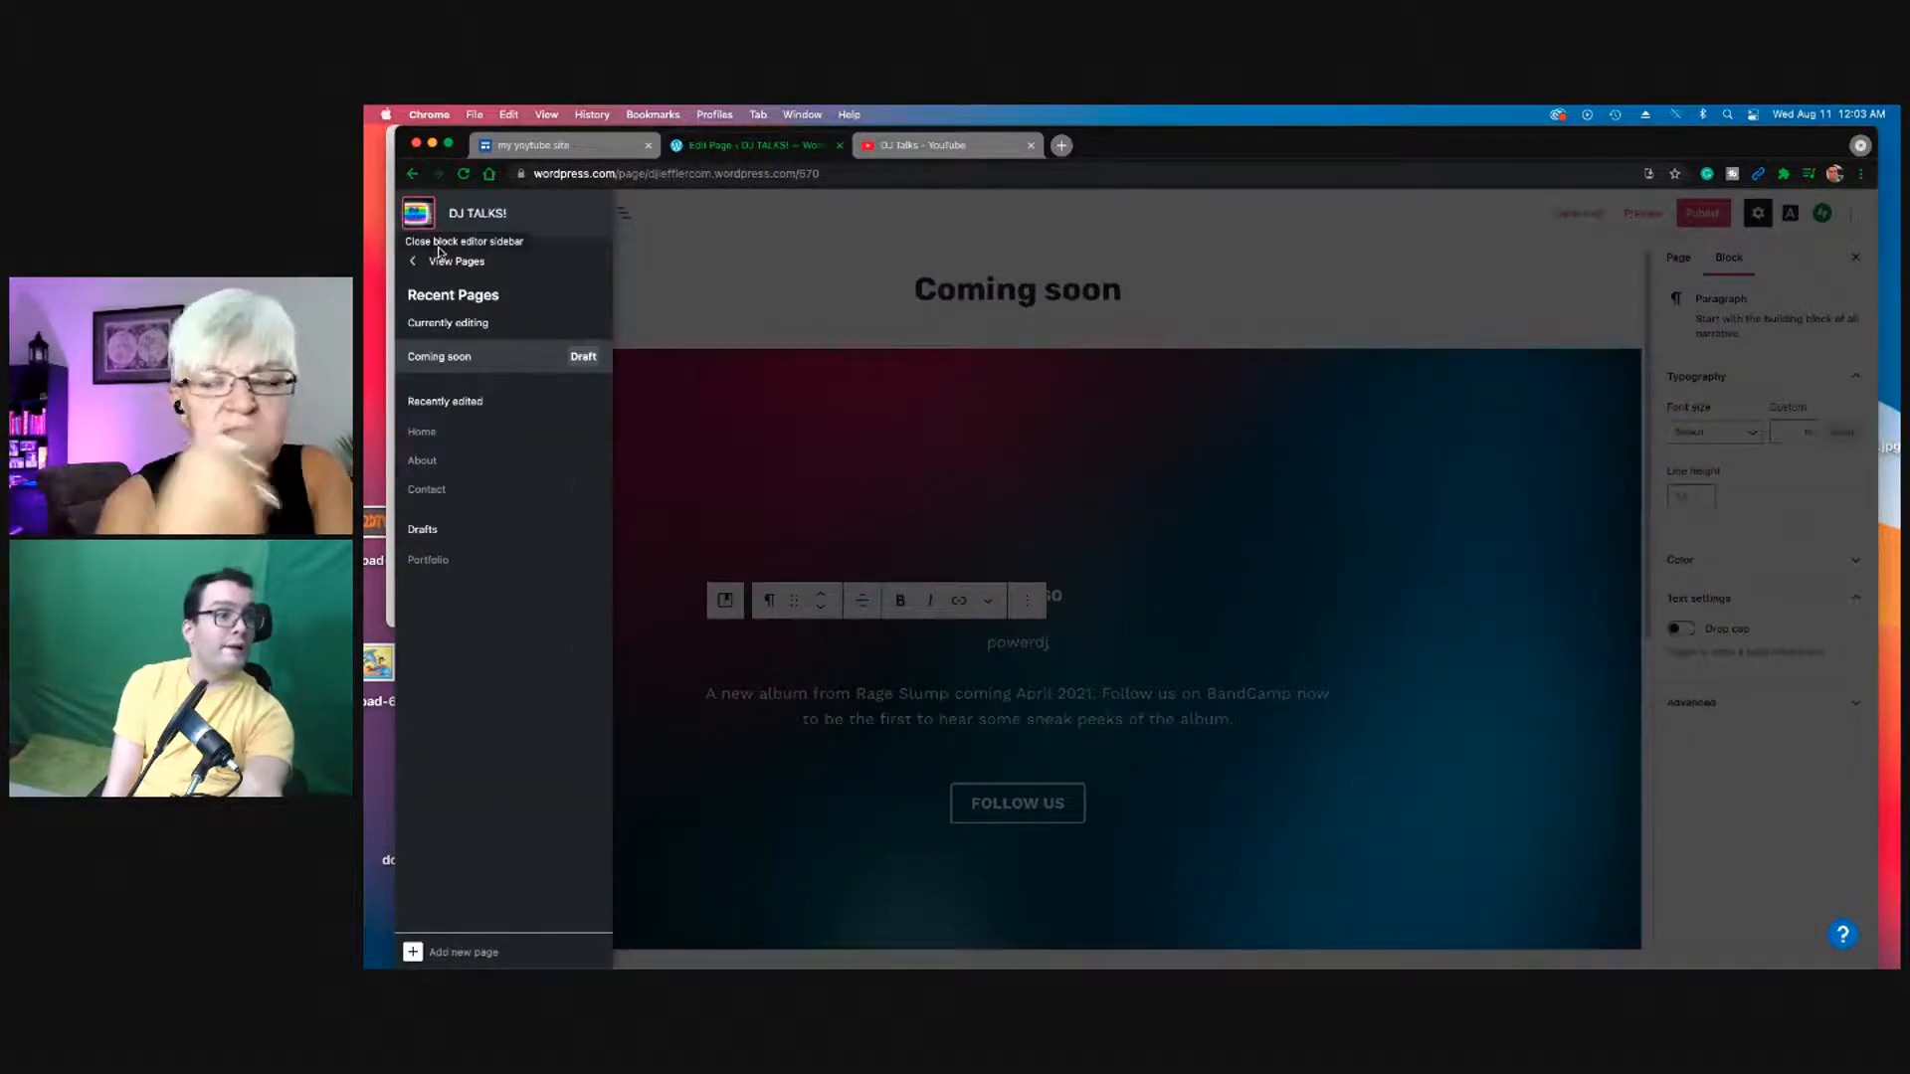
left_click(445, 260)
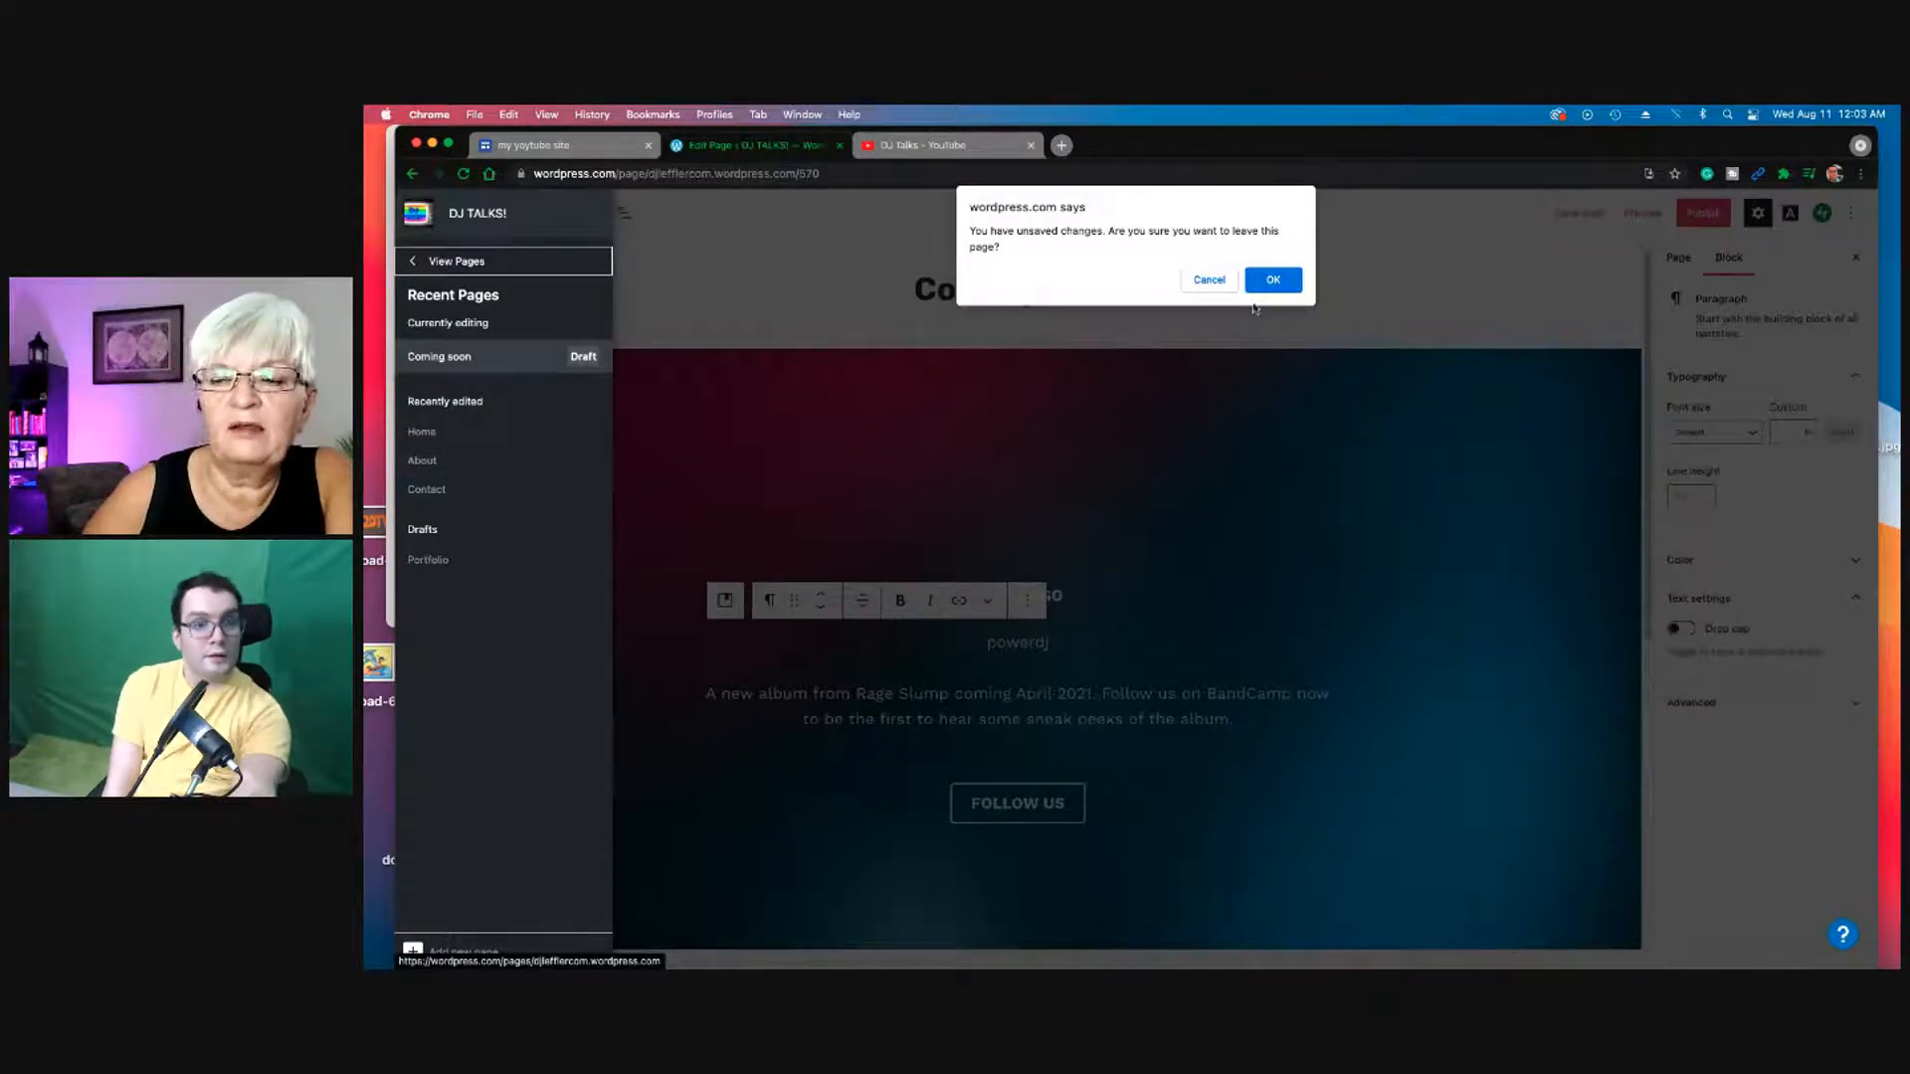
left_click(1209, 279)
left_click(845, 393)
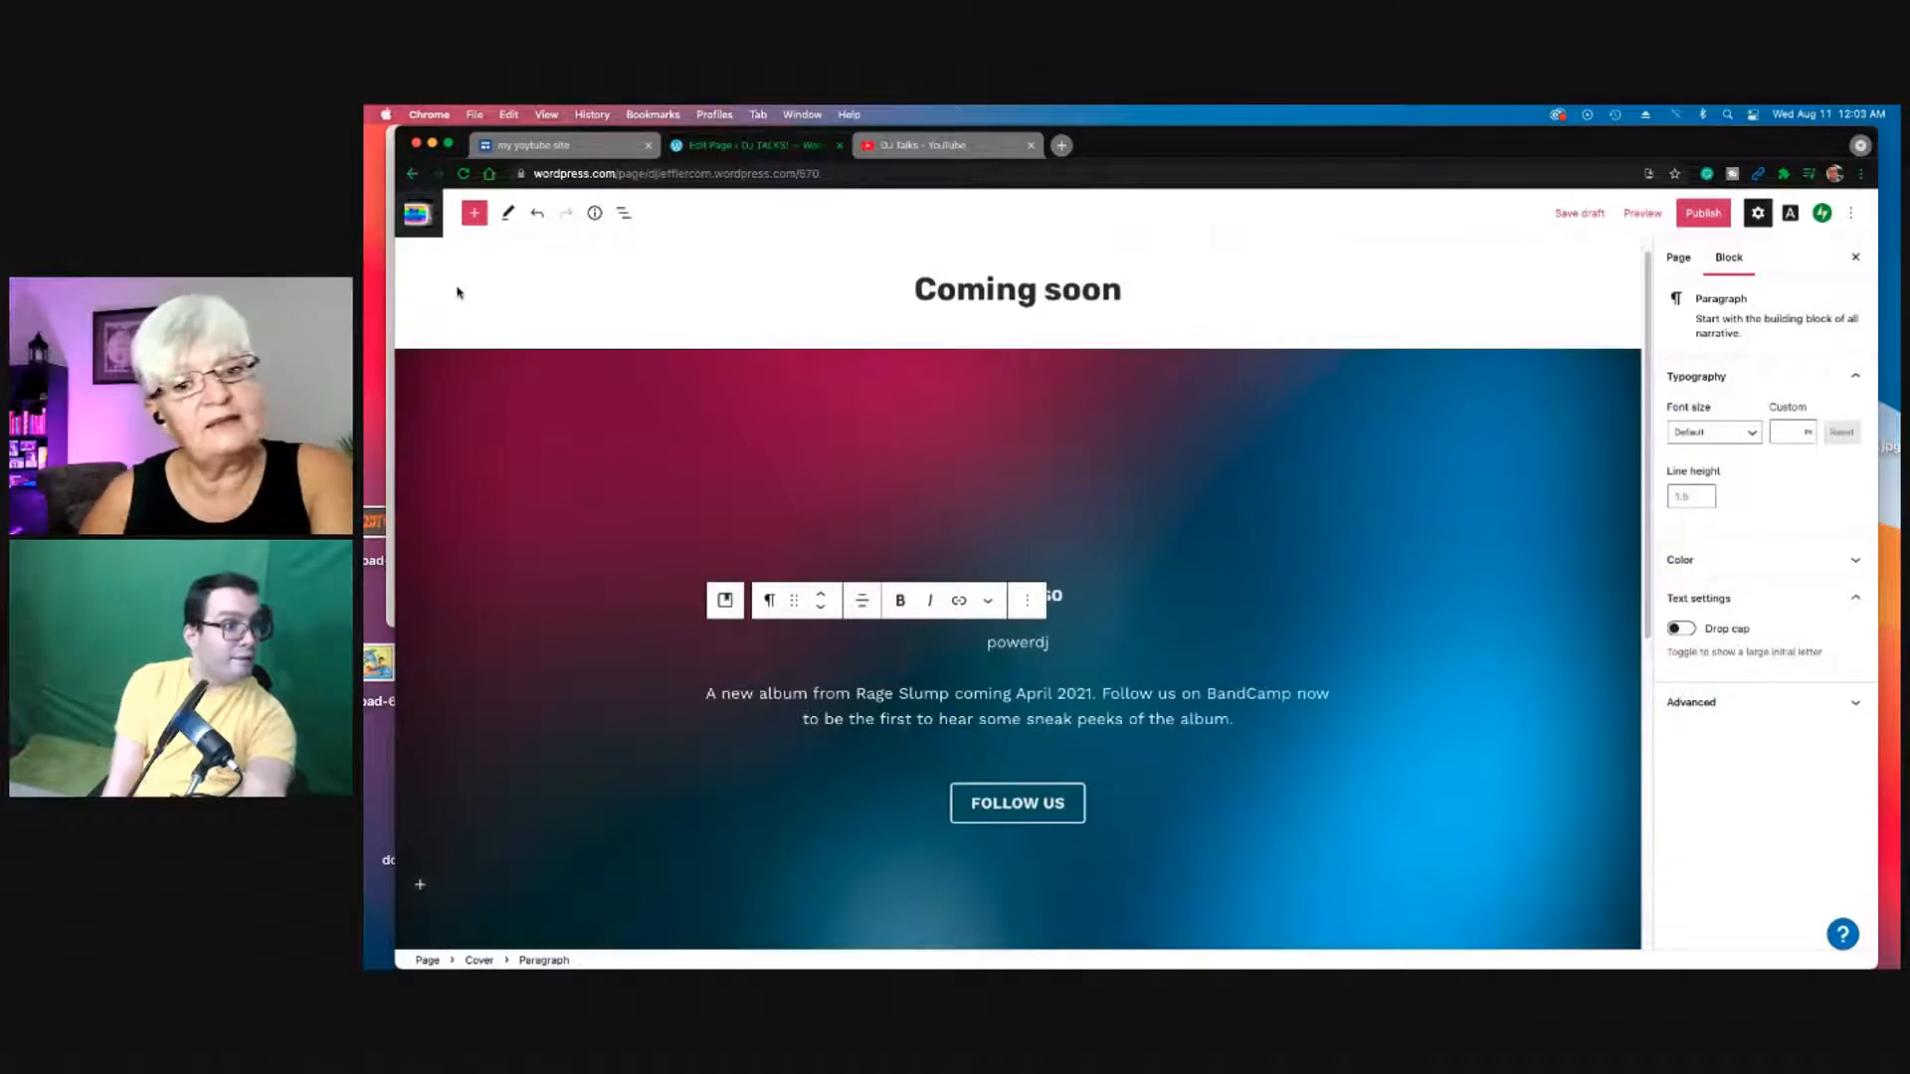
left_click(419, 214)
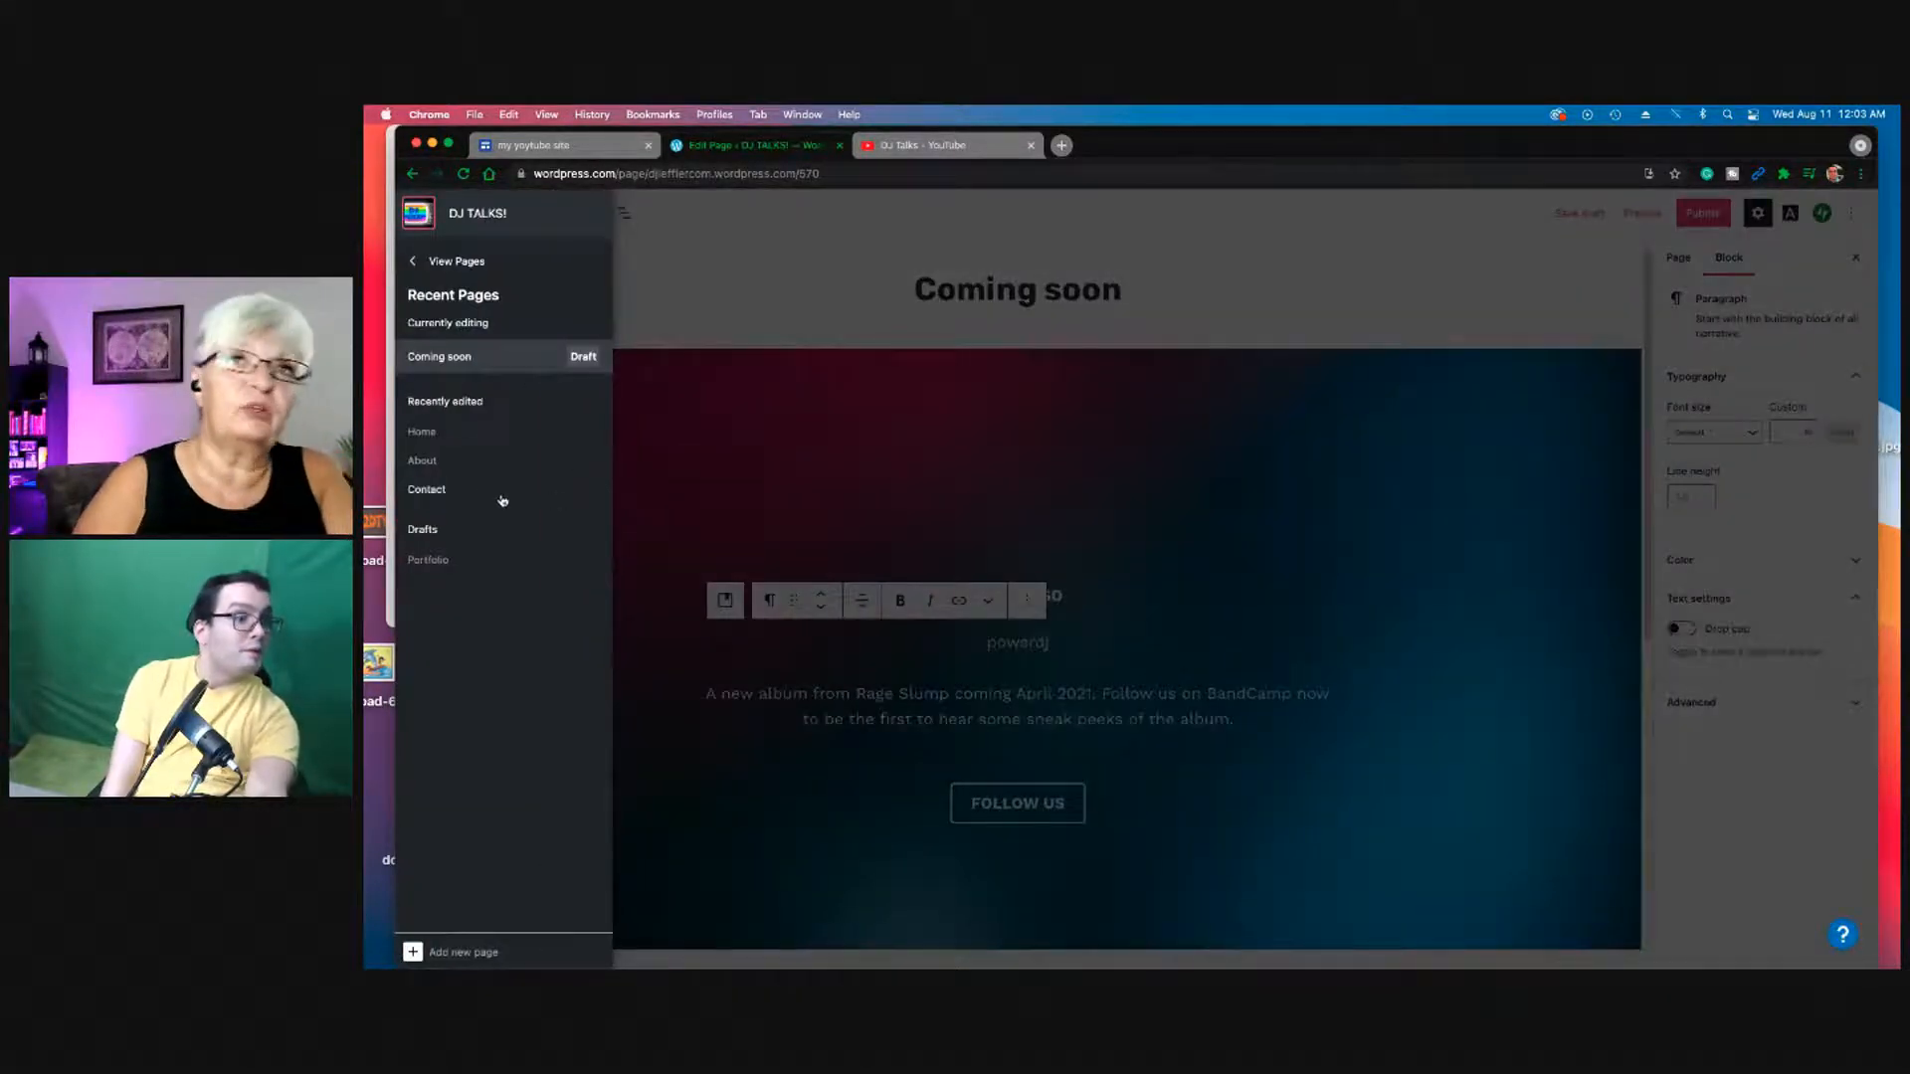
left_click(466, 463)
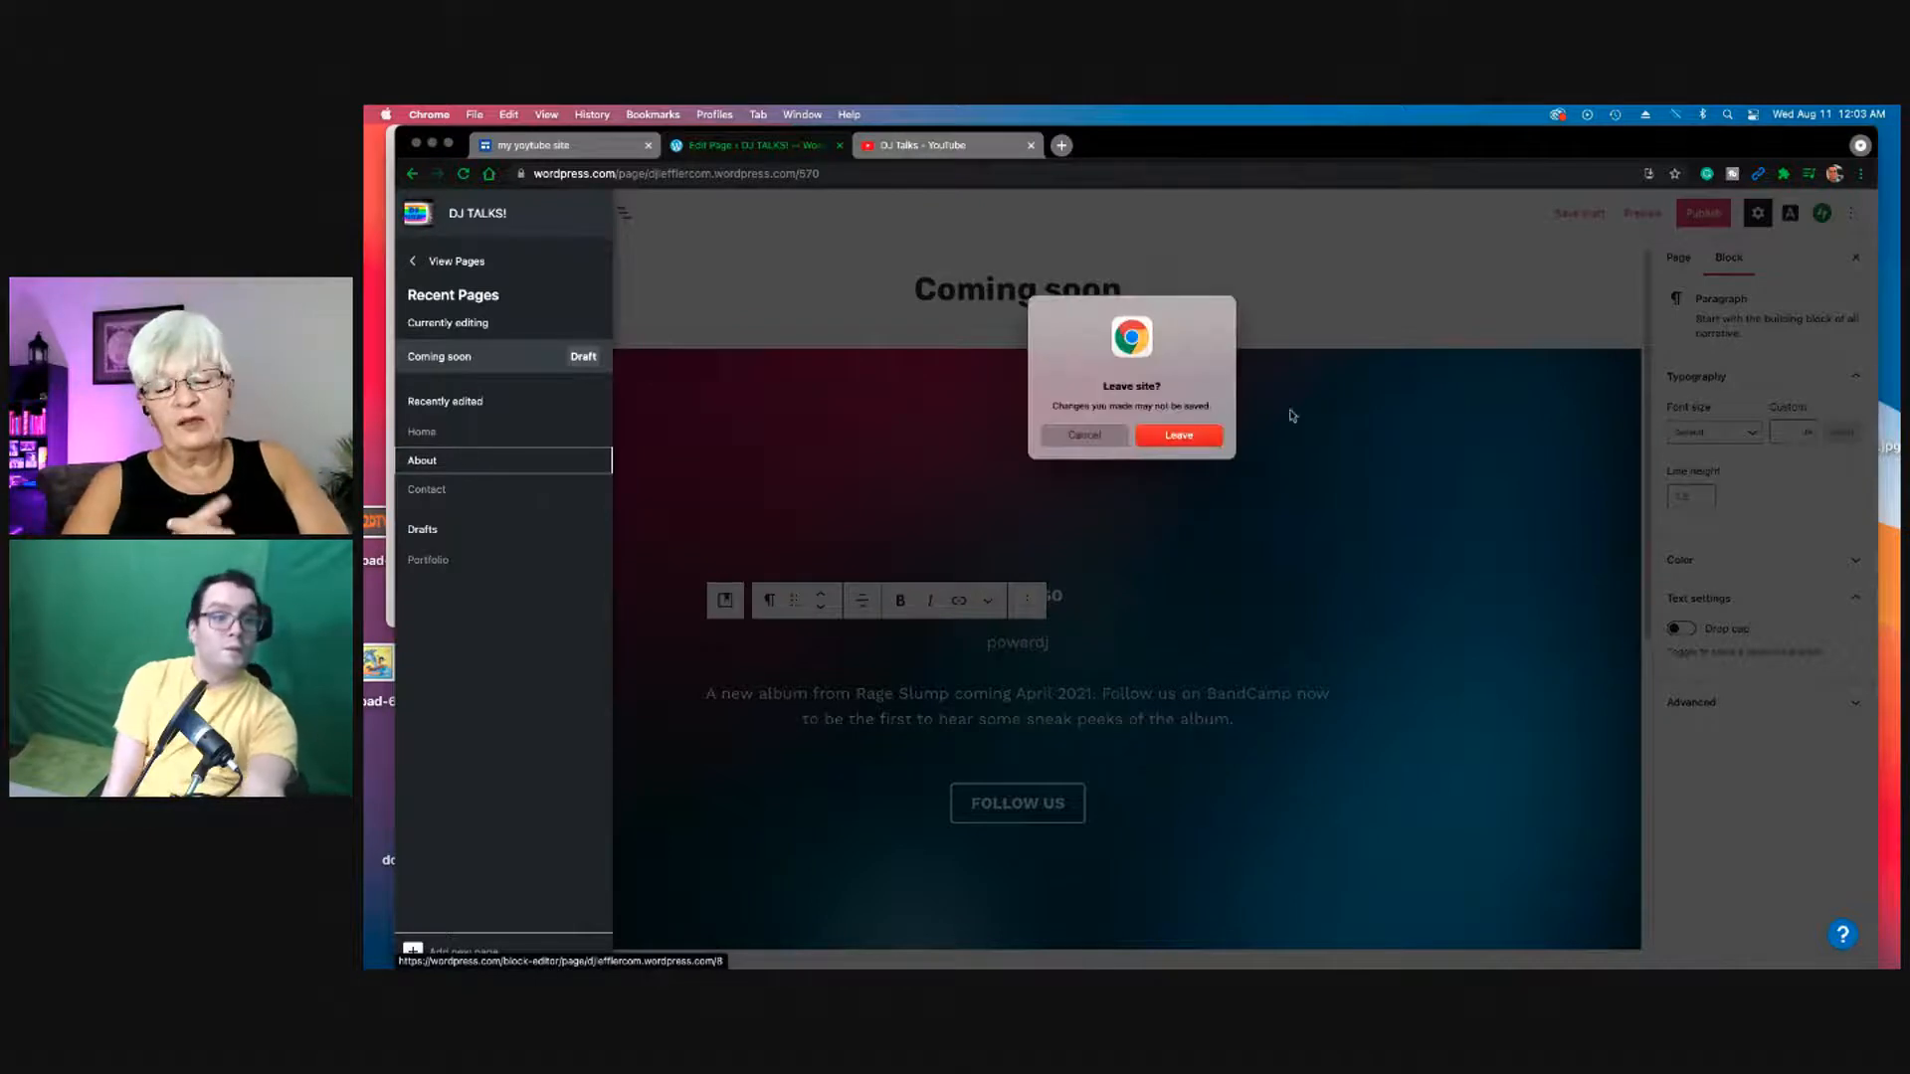
left_click(1204, 433)
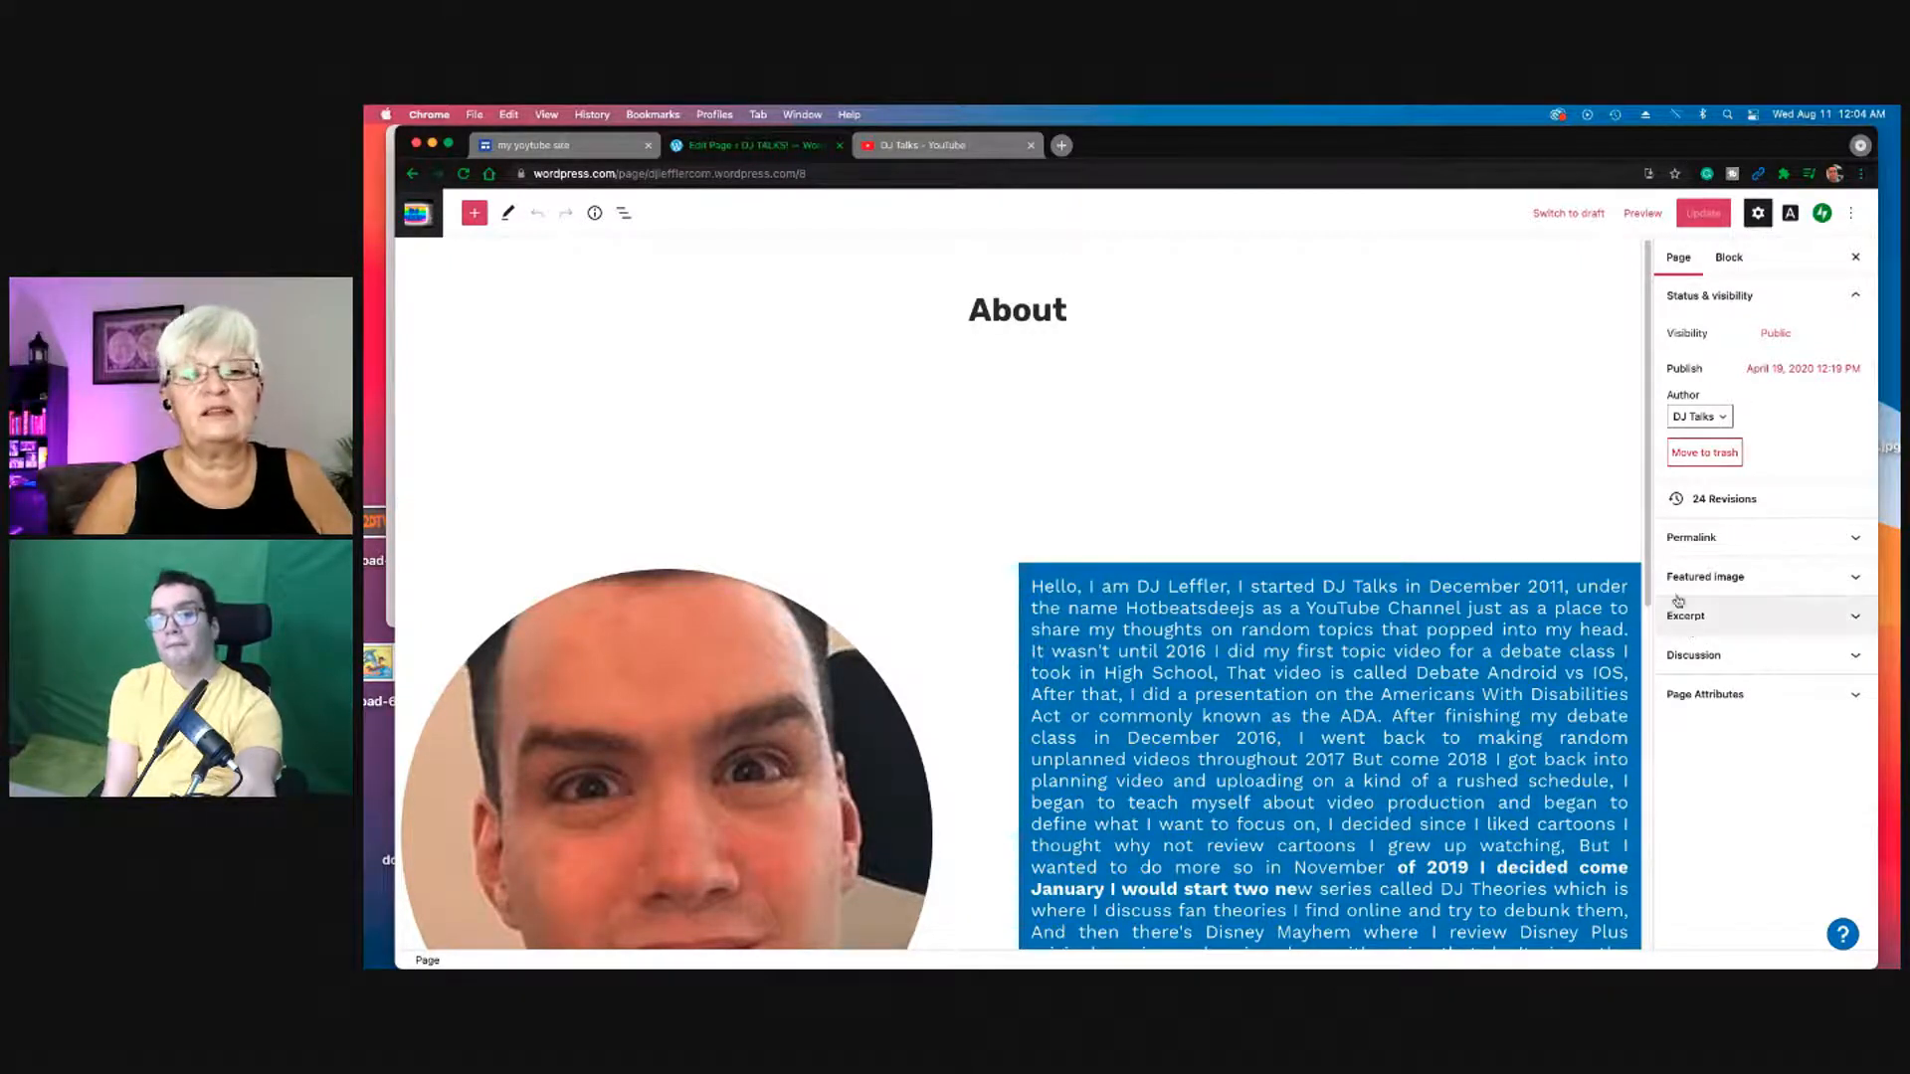
Step: Scroll to the end of the About page and open the block inserter
left_click_drag(1646, 554, 1883, 945)
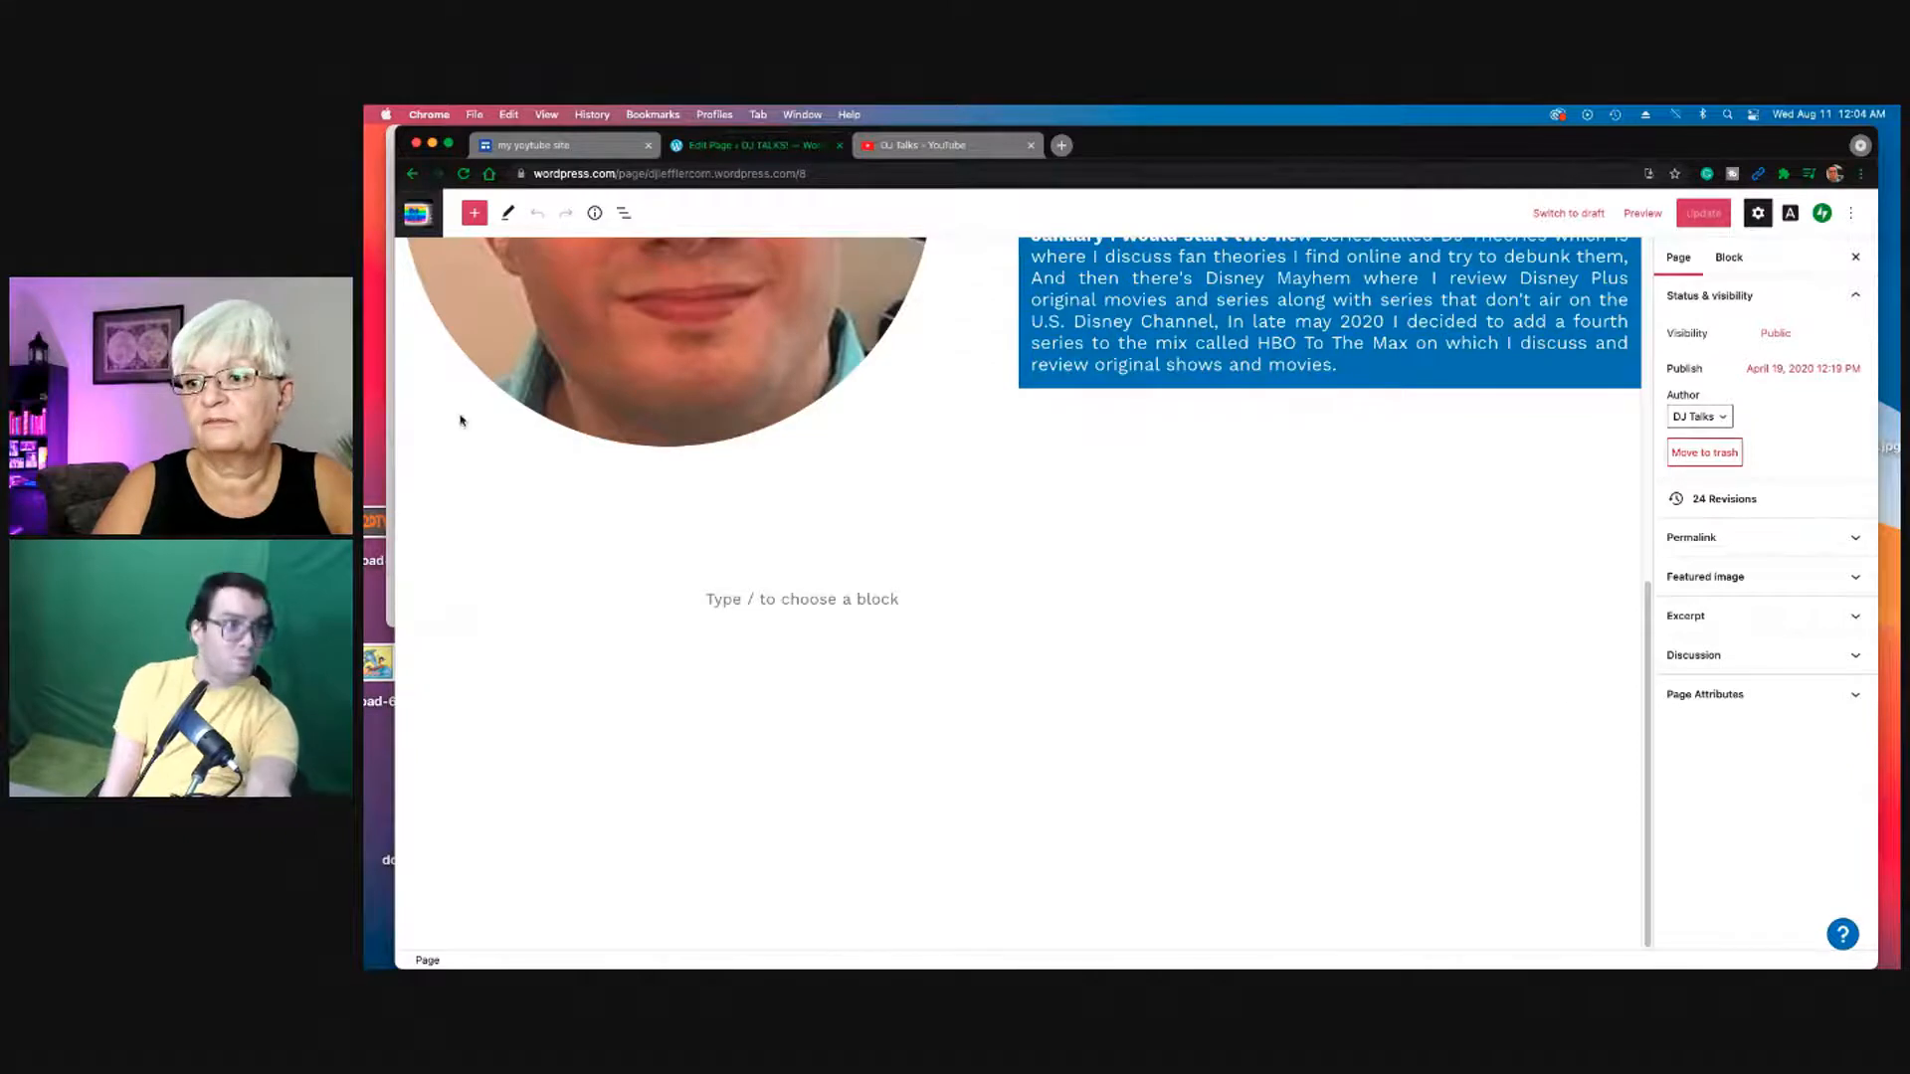
left_click(472, 215)
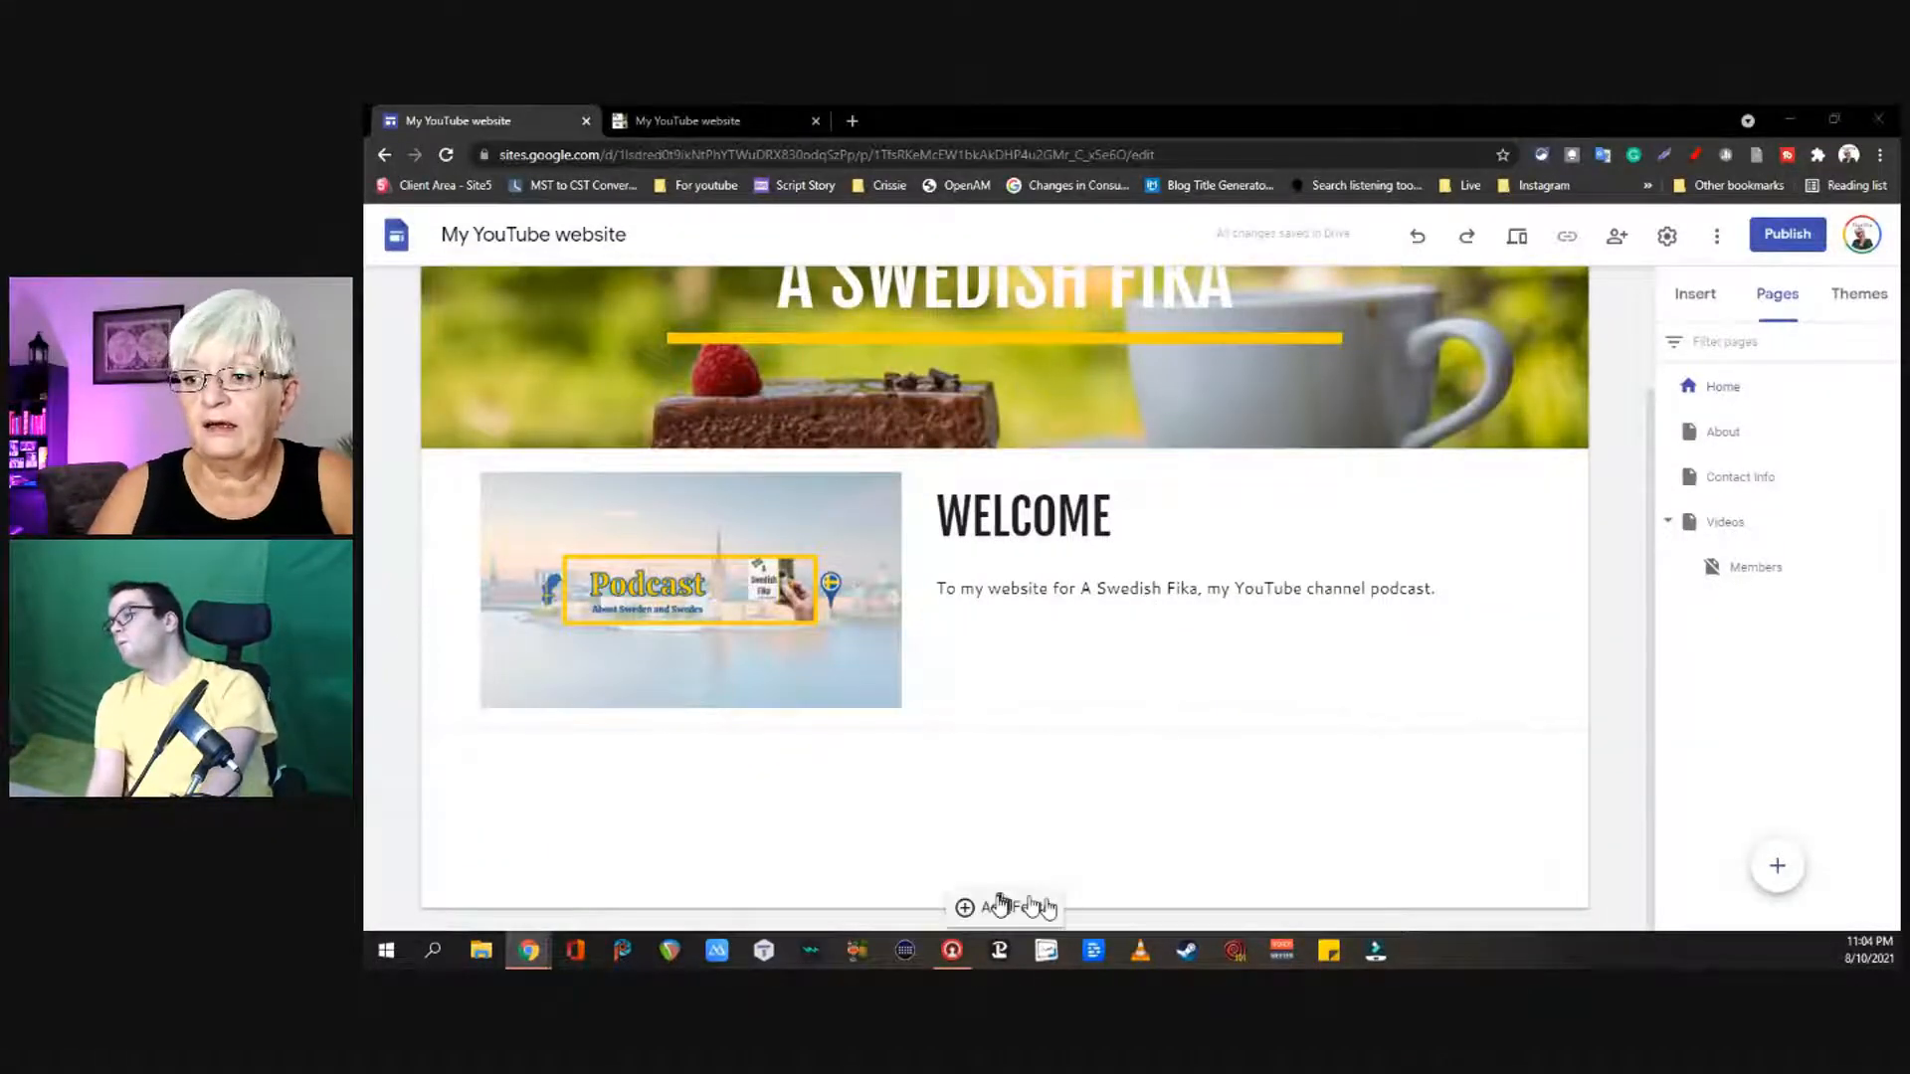
Step: Add a footer to the A Swedish Fika Home page and place the cursor in its empty text box
scroll(1000, 903, "down", 2)
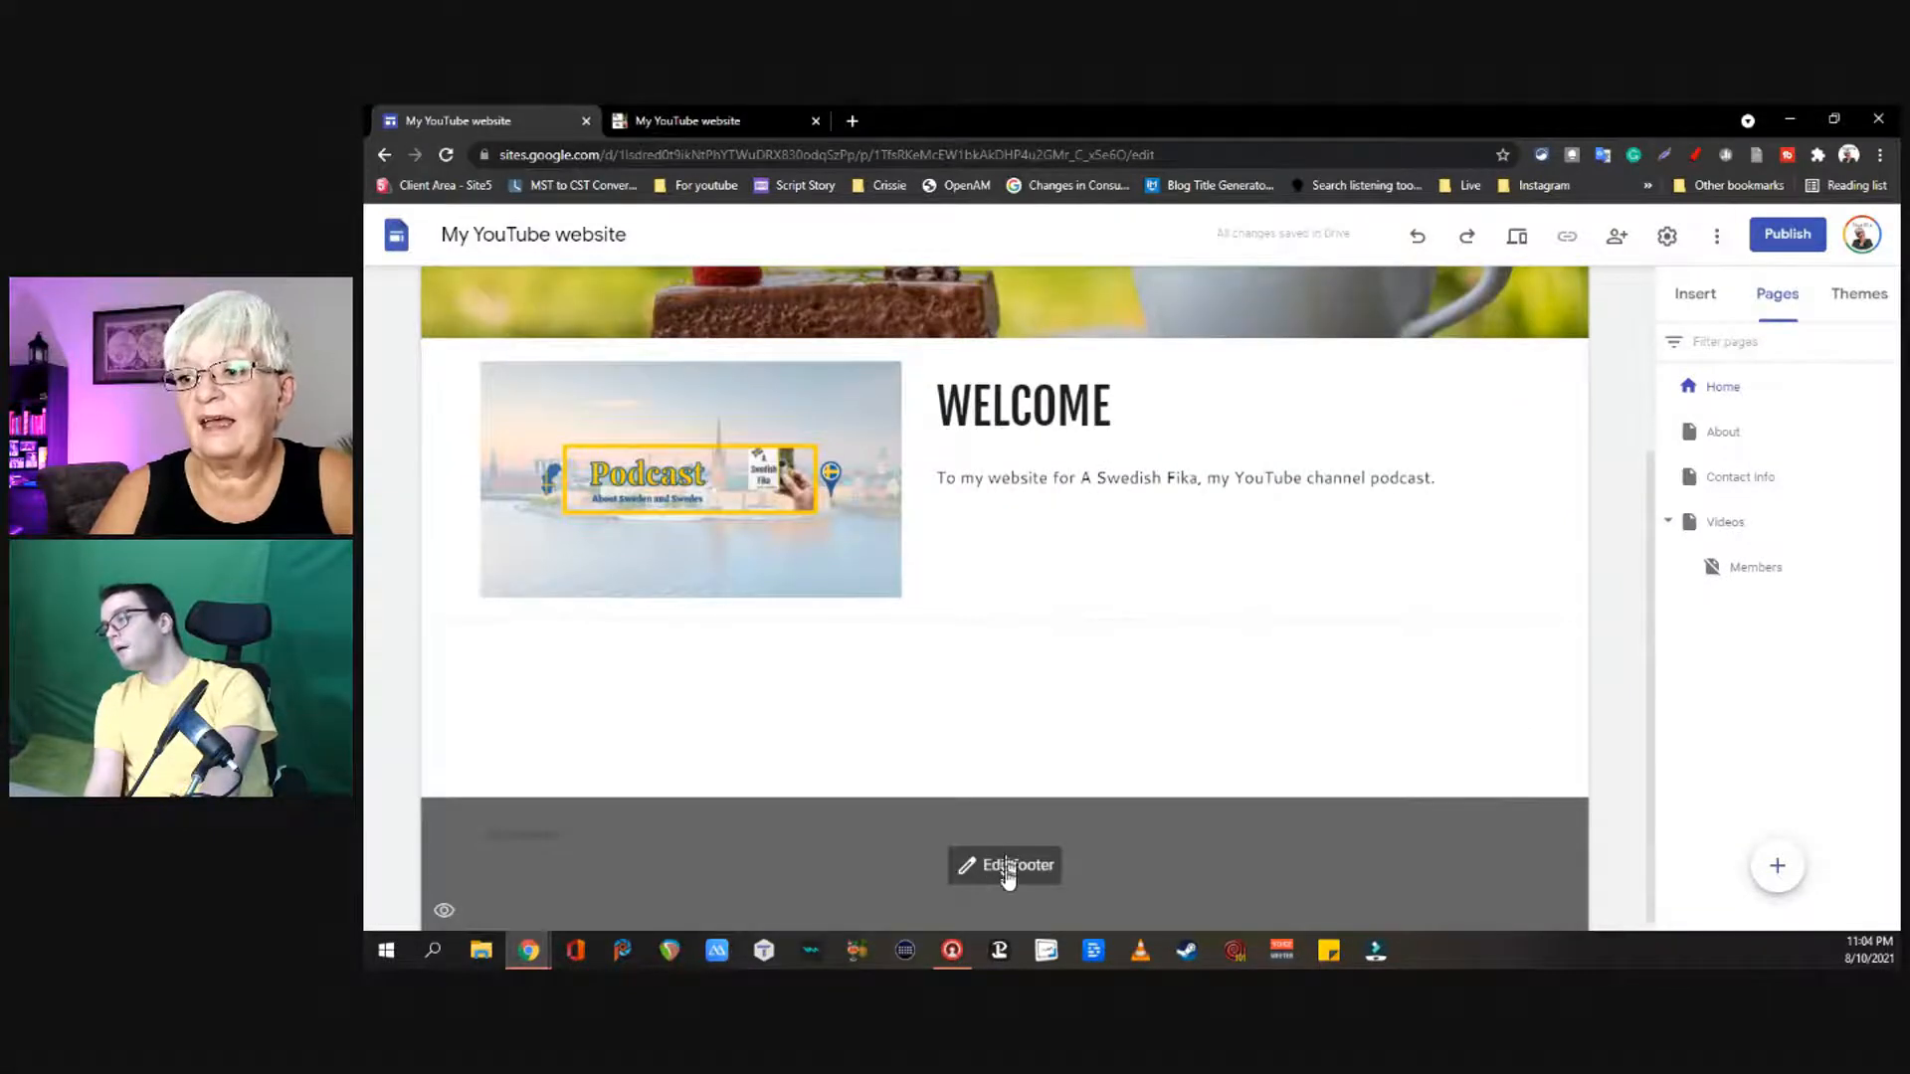
left_click(1007, 867)
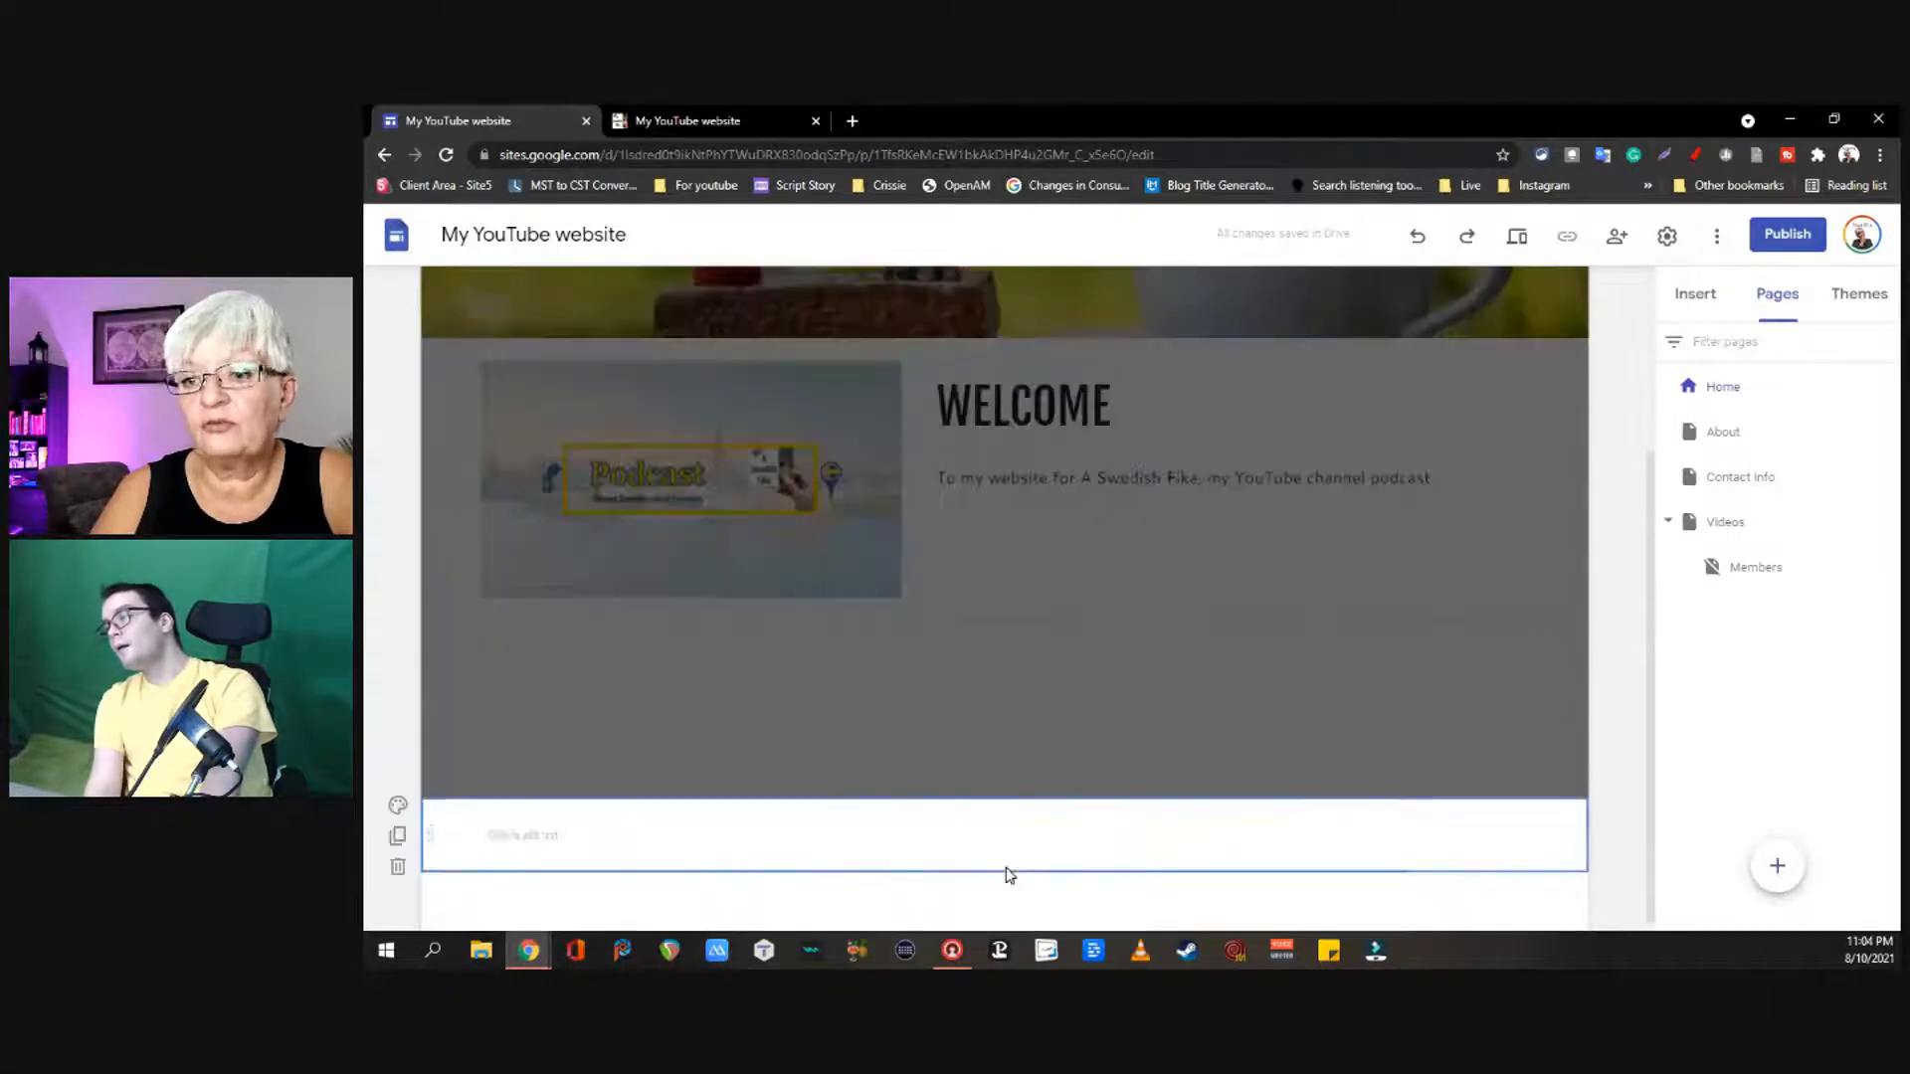
left_click(547, 836)
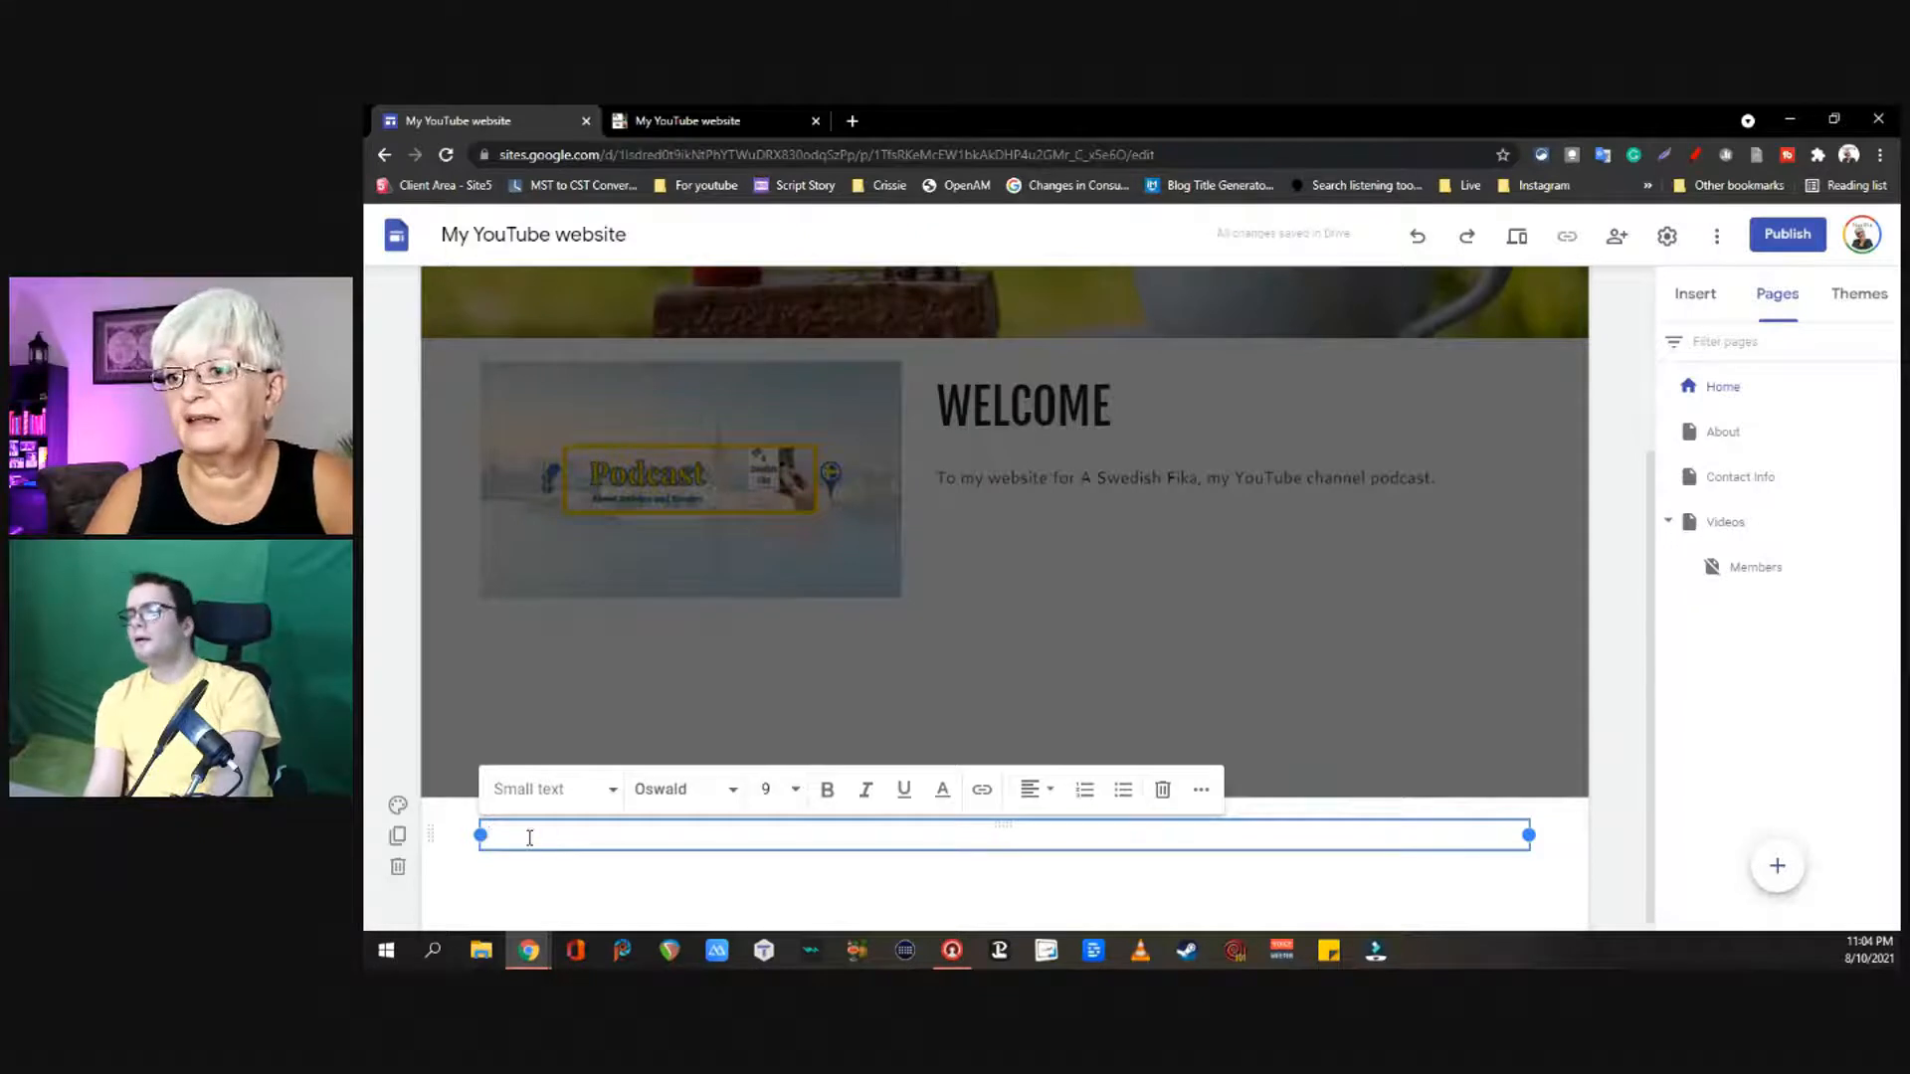